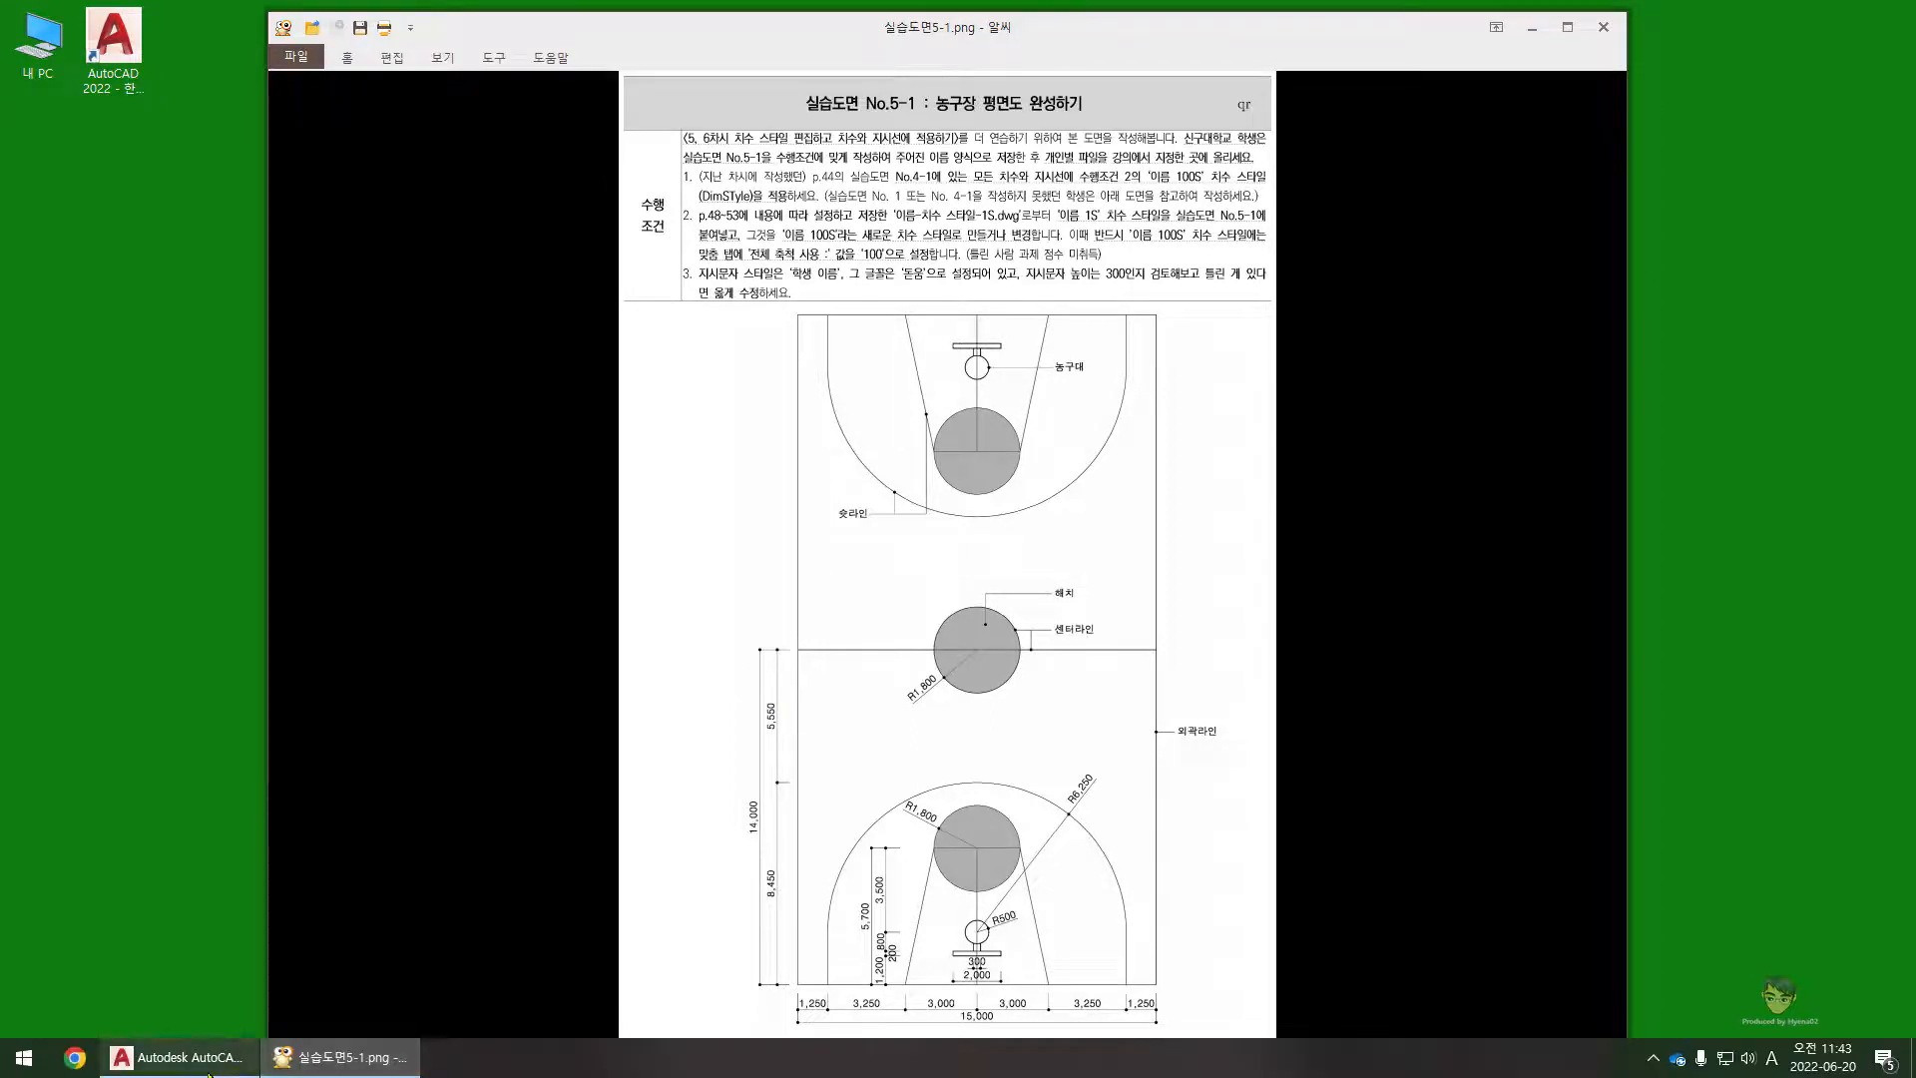
# - Switch to AutoCAD and create a new drawing from the acadiso.dwt template
pyautogui.click(207, 1061)
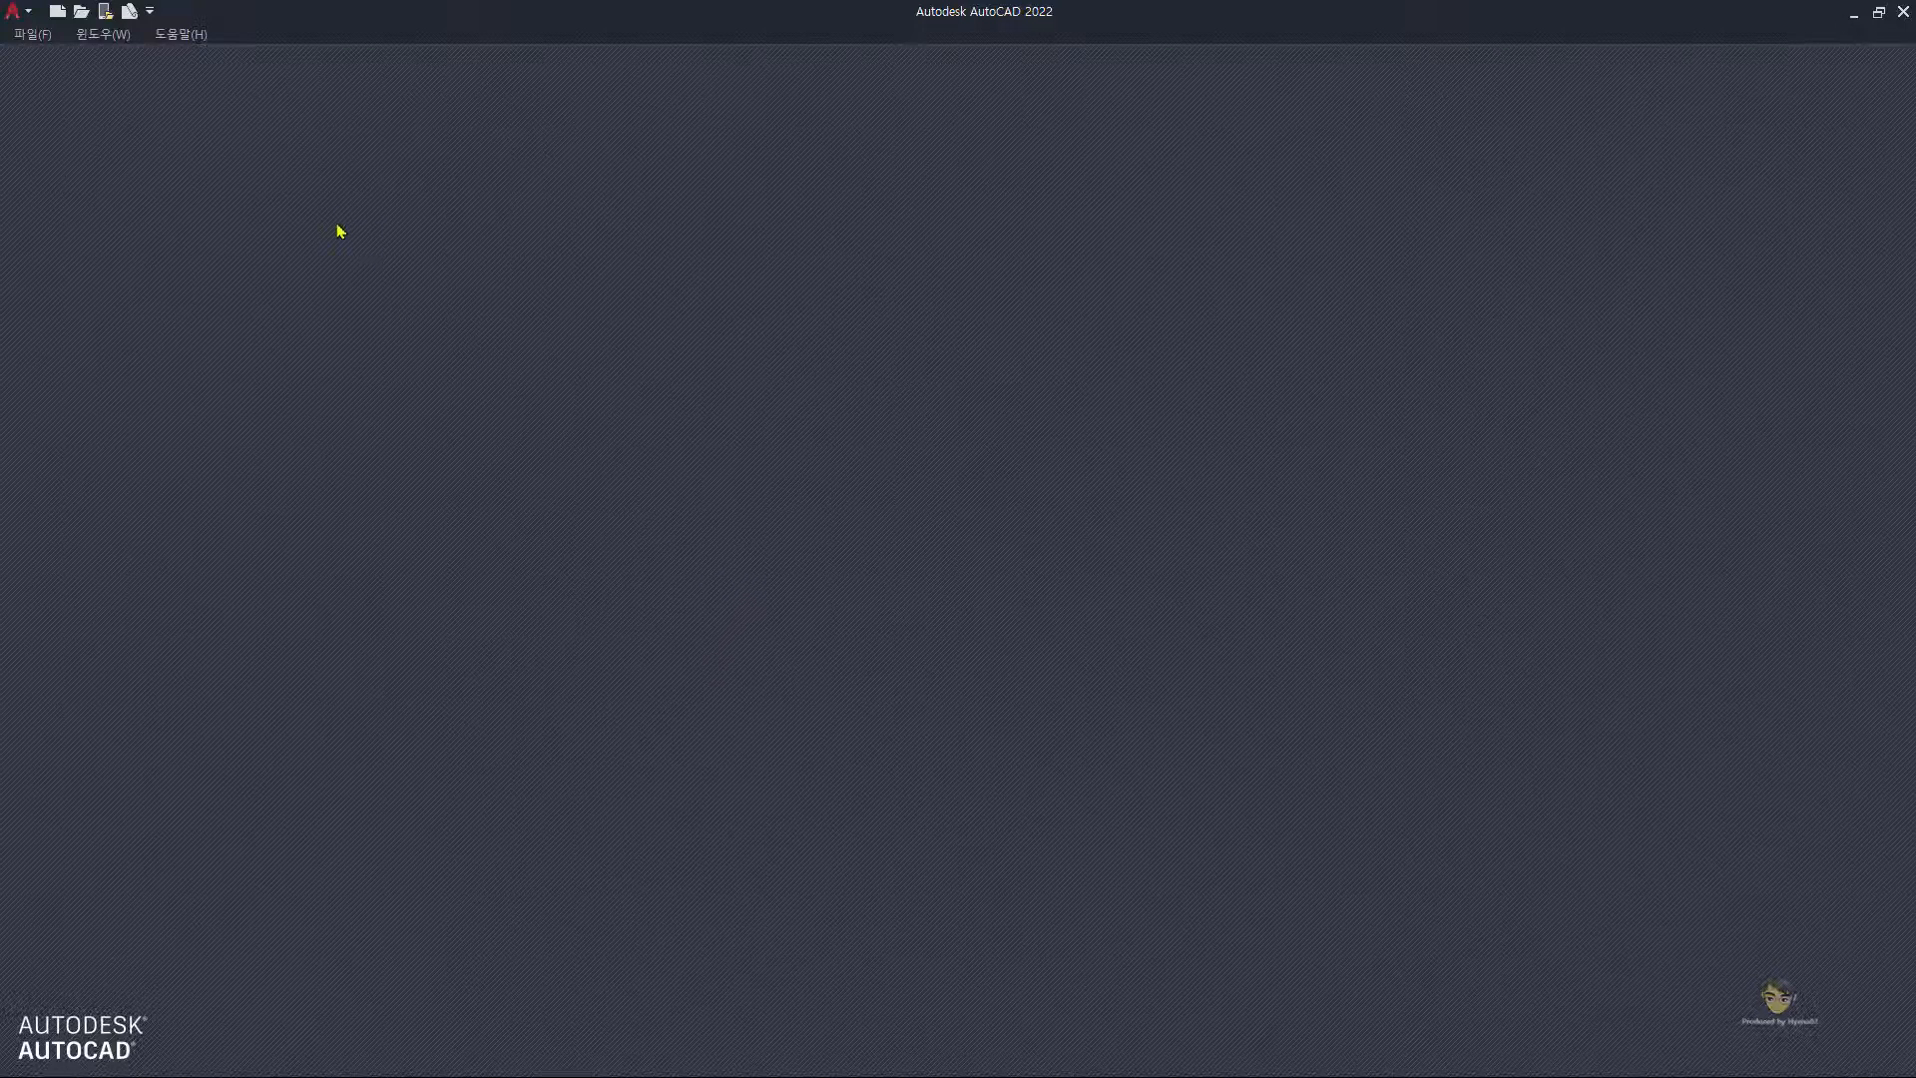
pyautogui.click(794, 570)
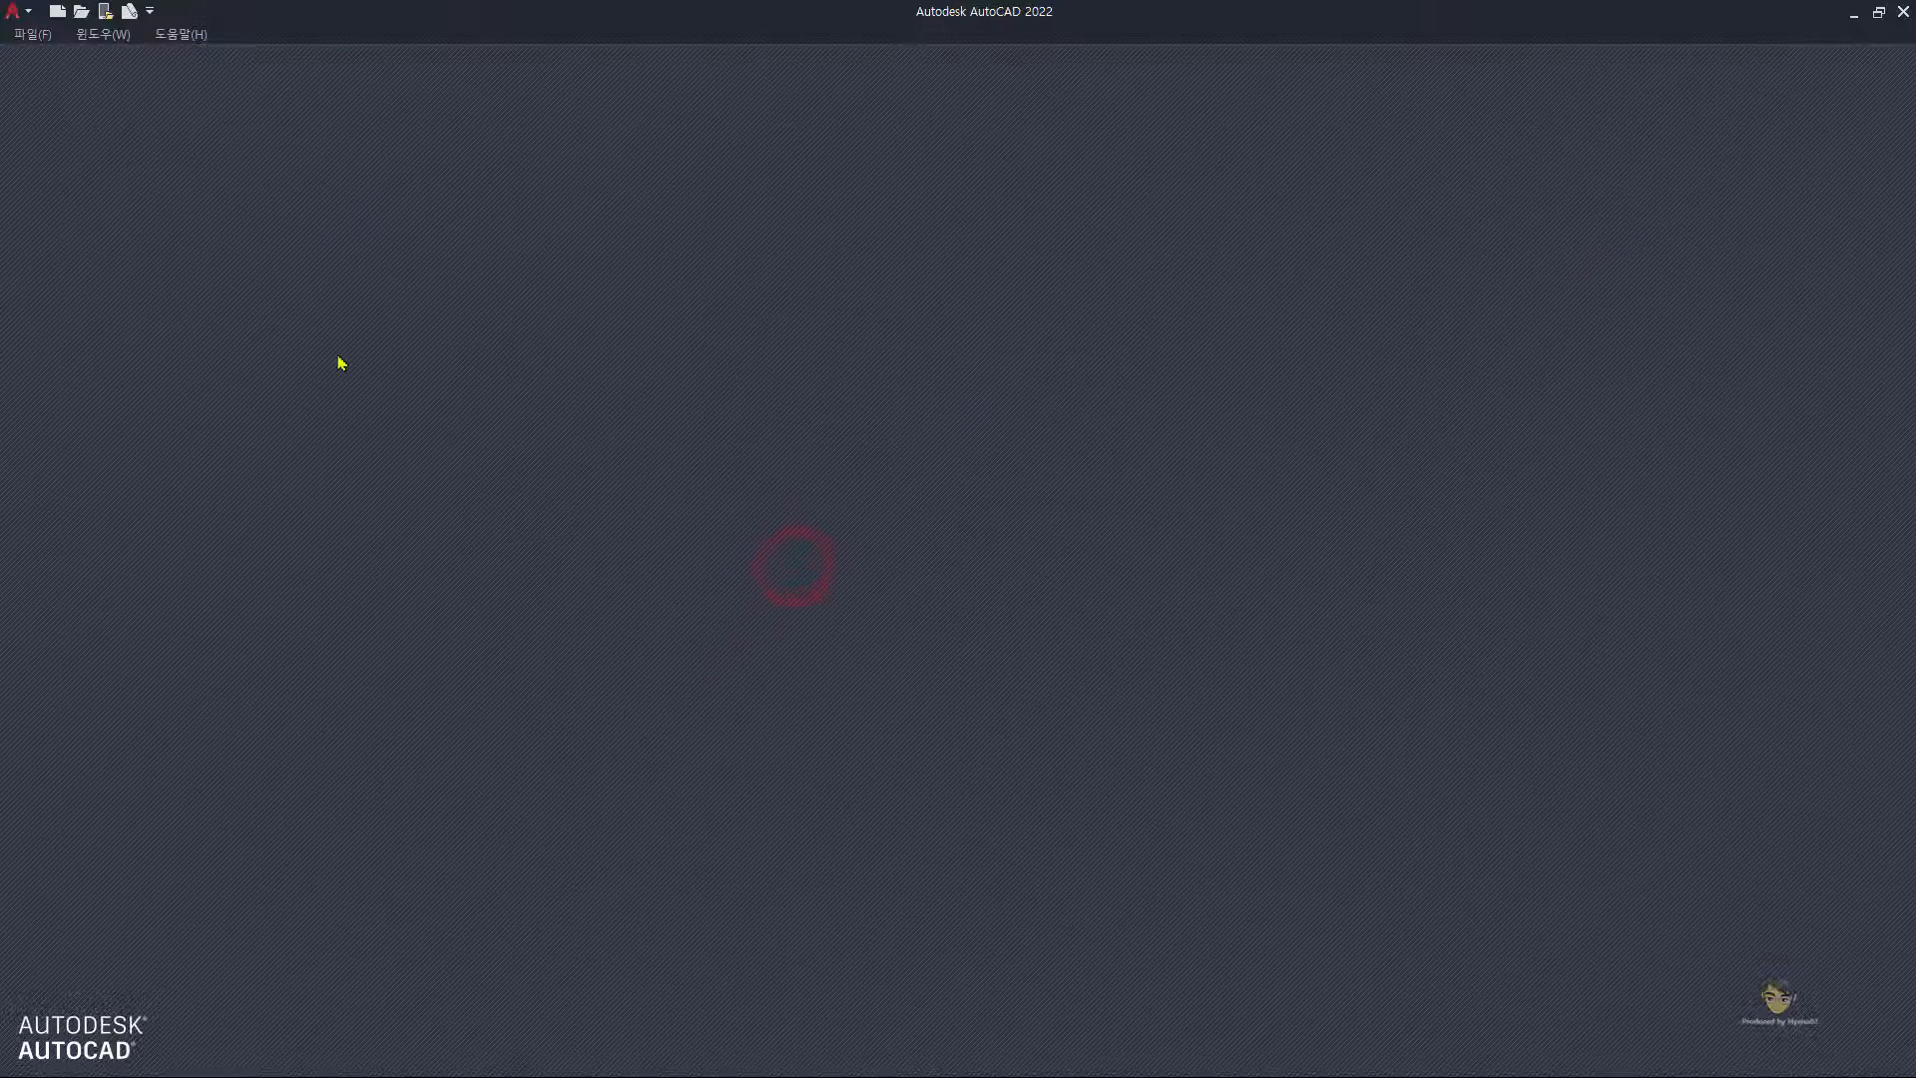
pyautogui.click(35, 35)
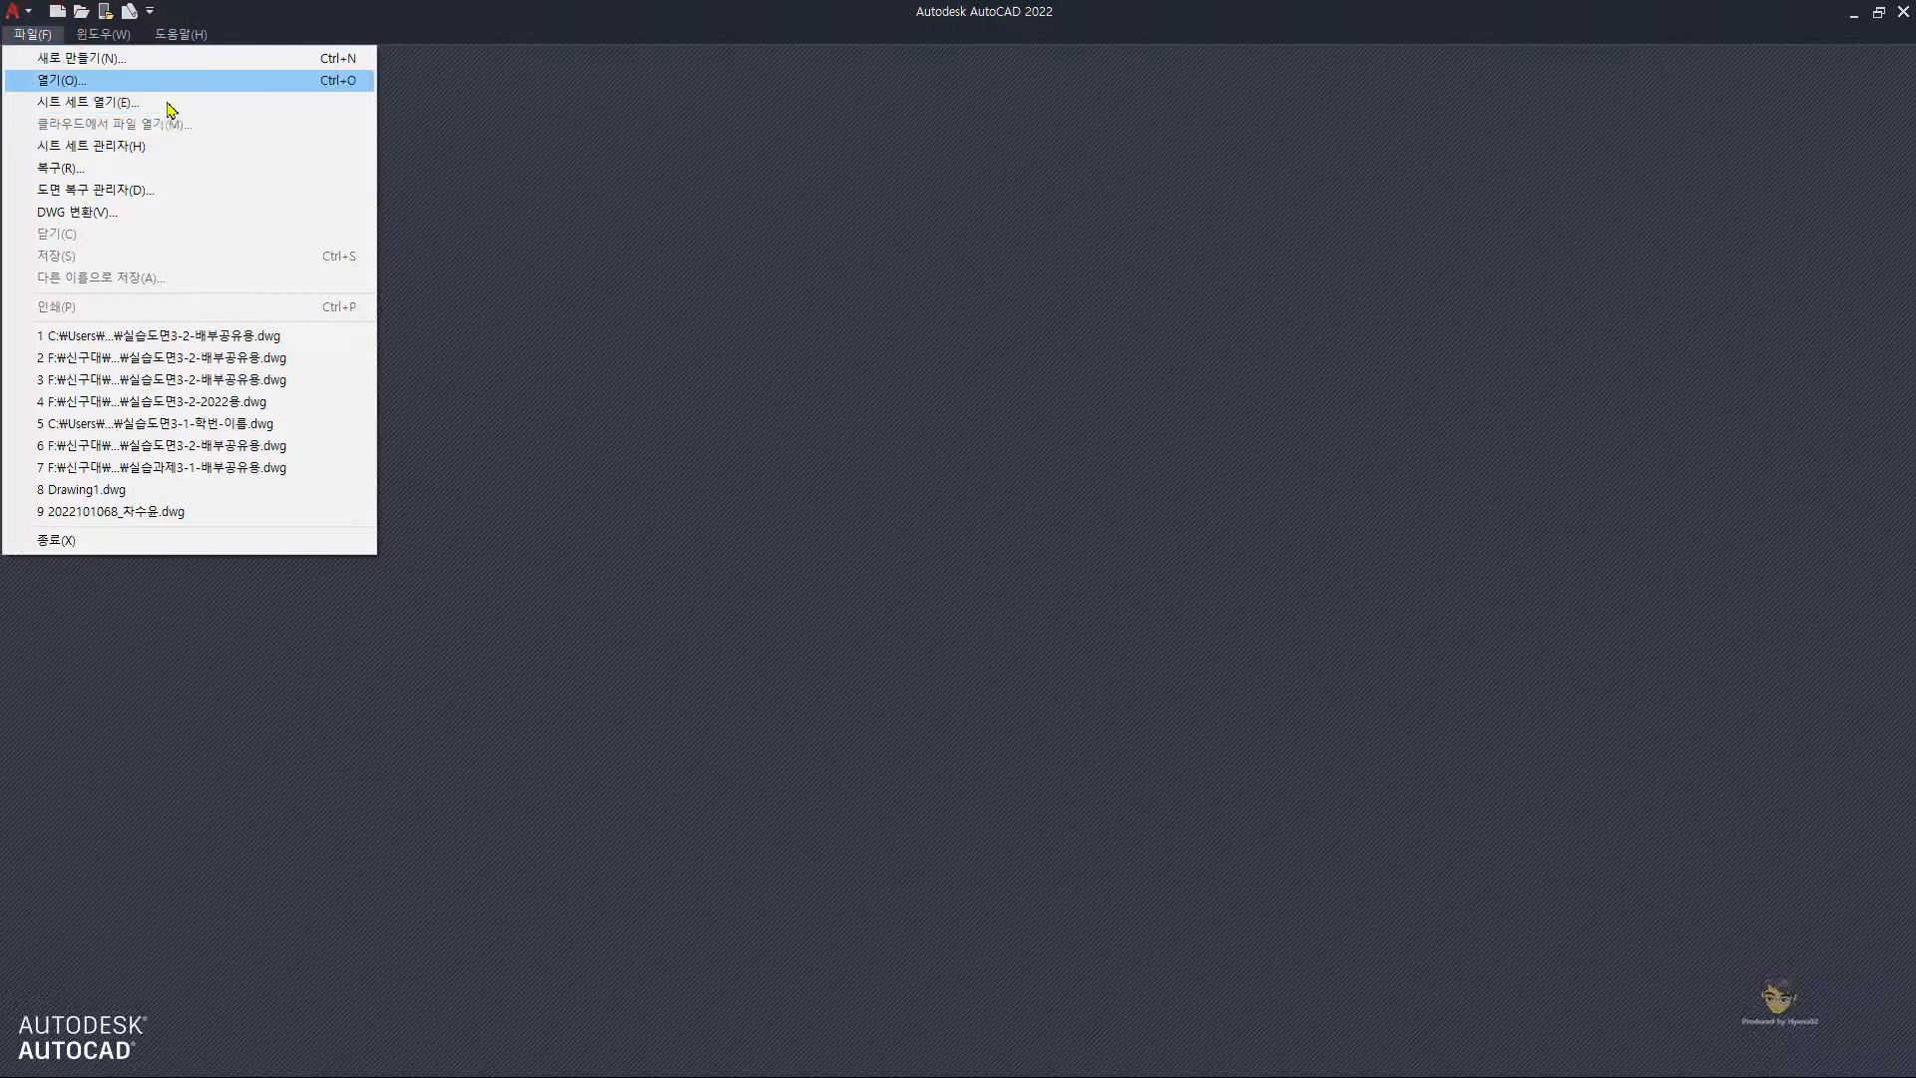
pyautogui.click(1005, 645)
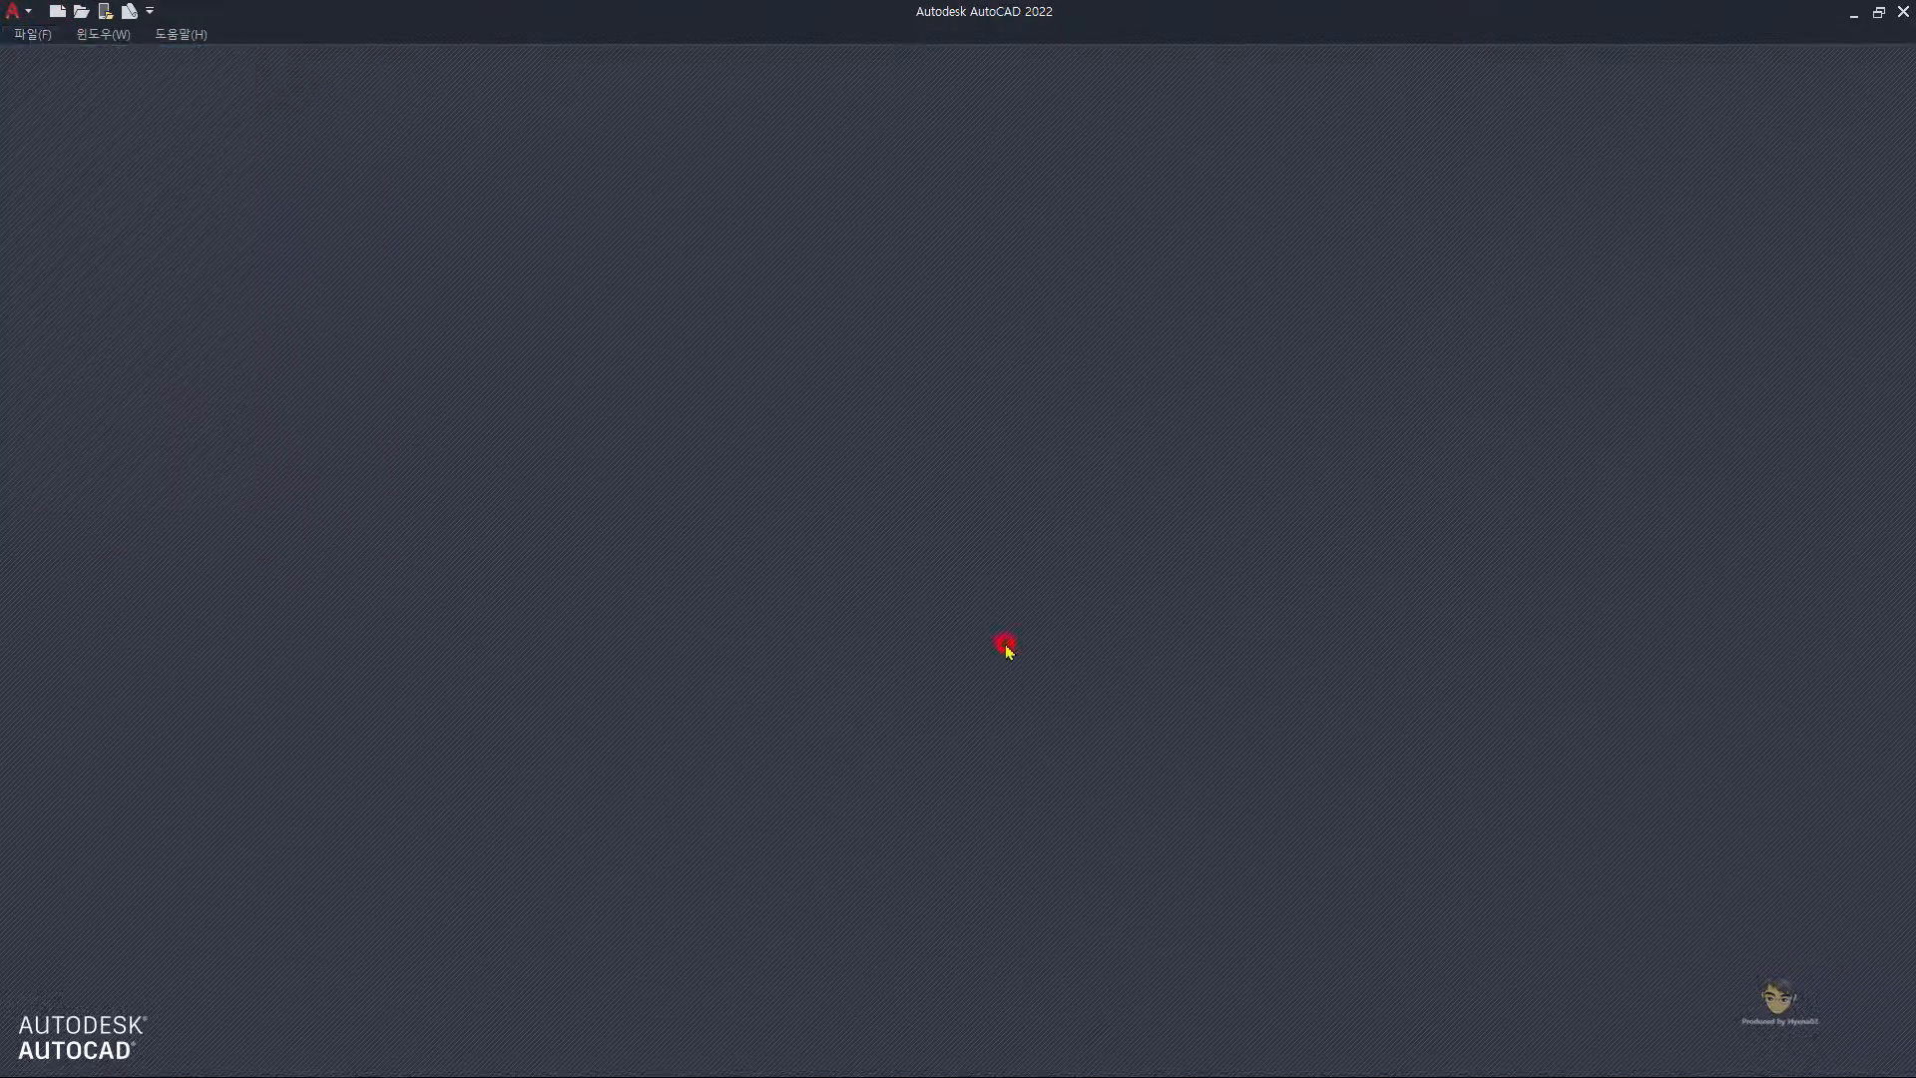
pyautogui.hotkey('ctrl', 'n')
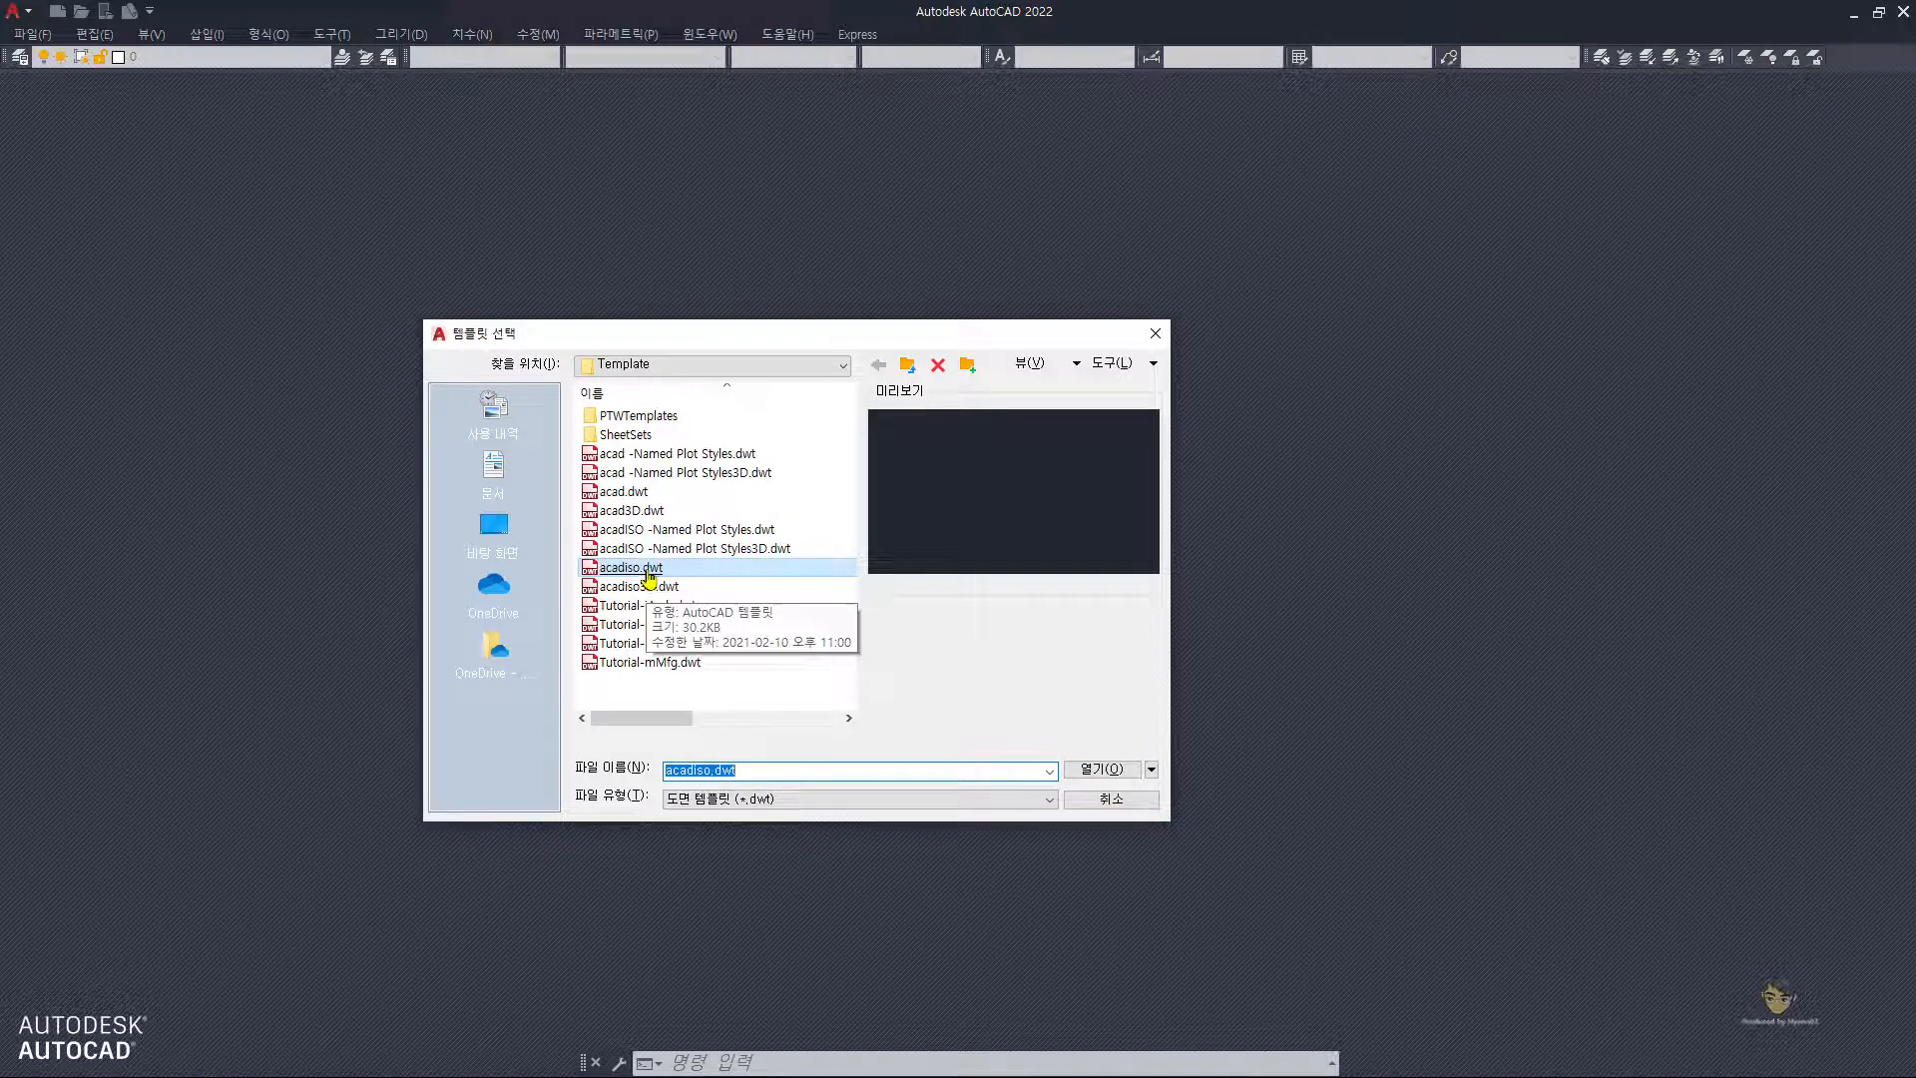
pyautogui.hotkey('ctrl', 'shift')
pyautogui.hotkey('ctrl', 'shift', '1')
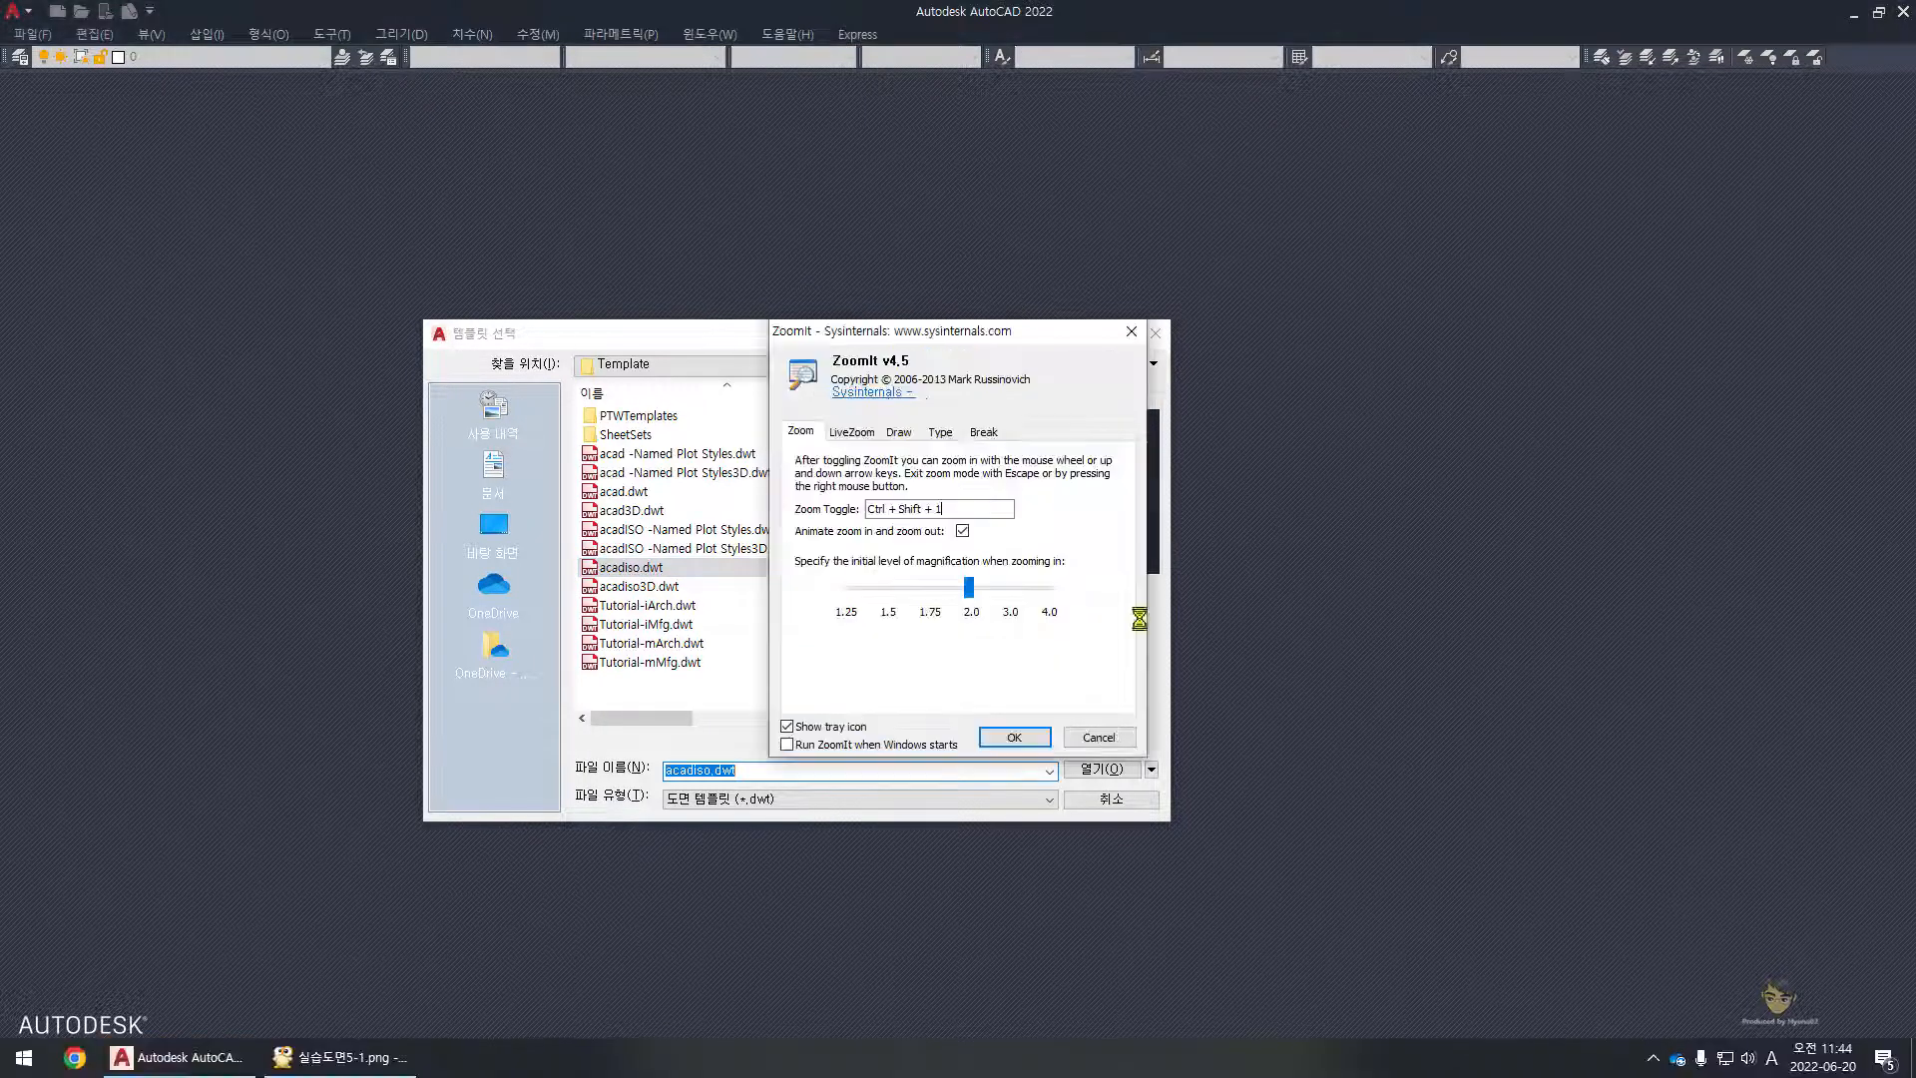
pyautogui.click(1014, 736)
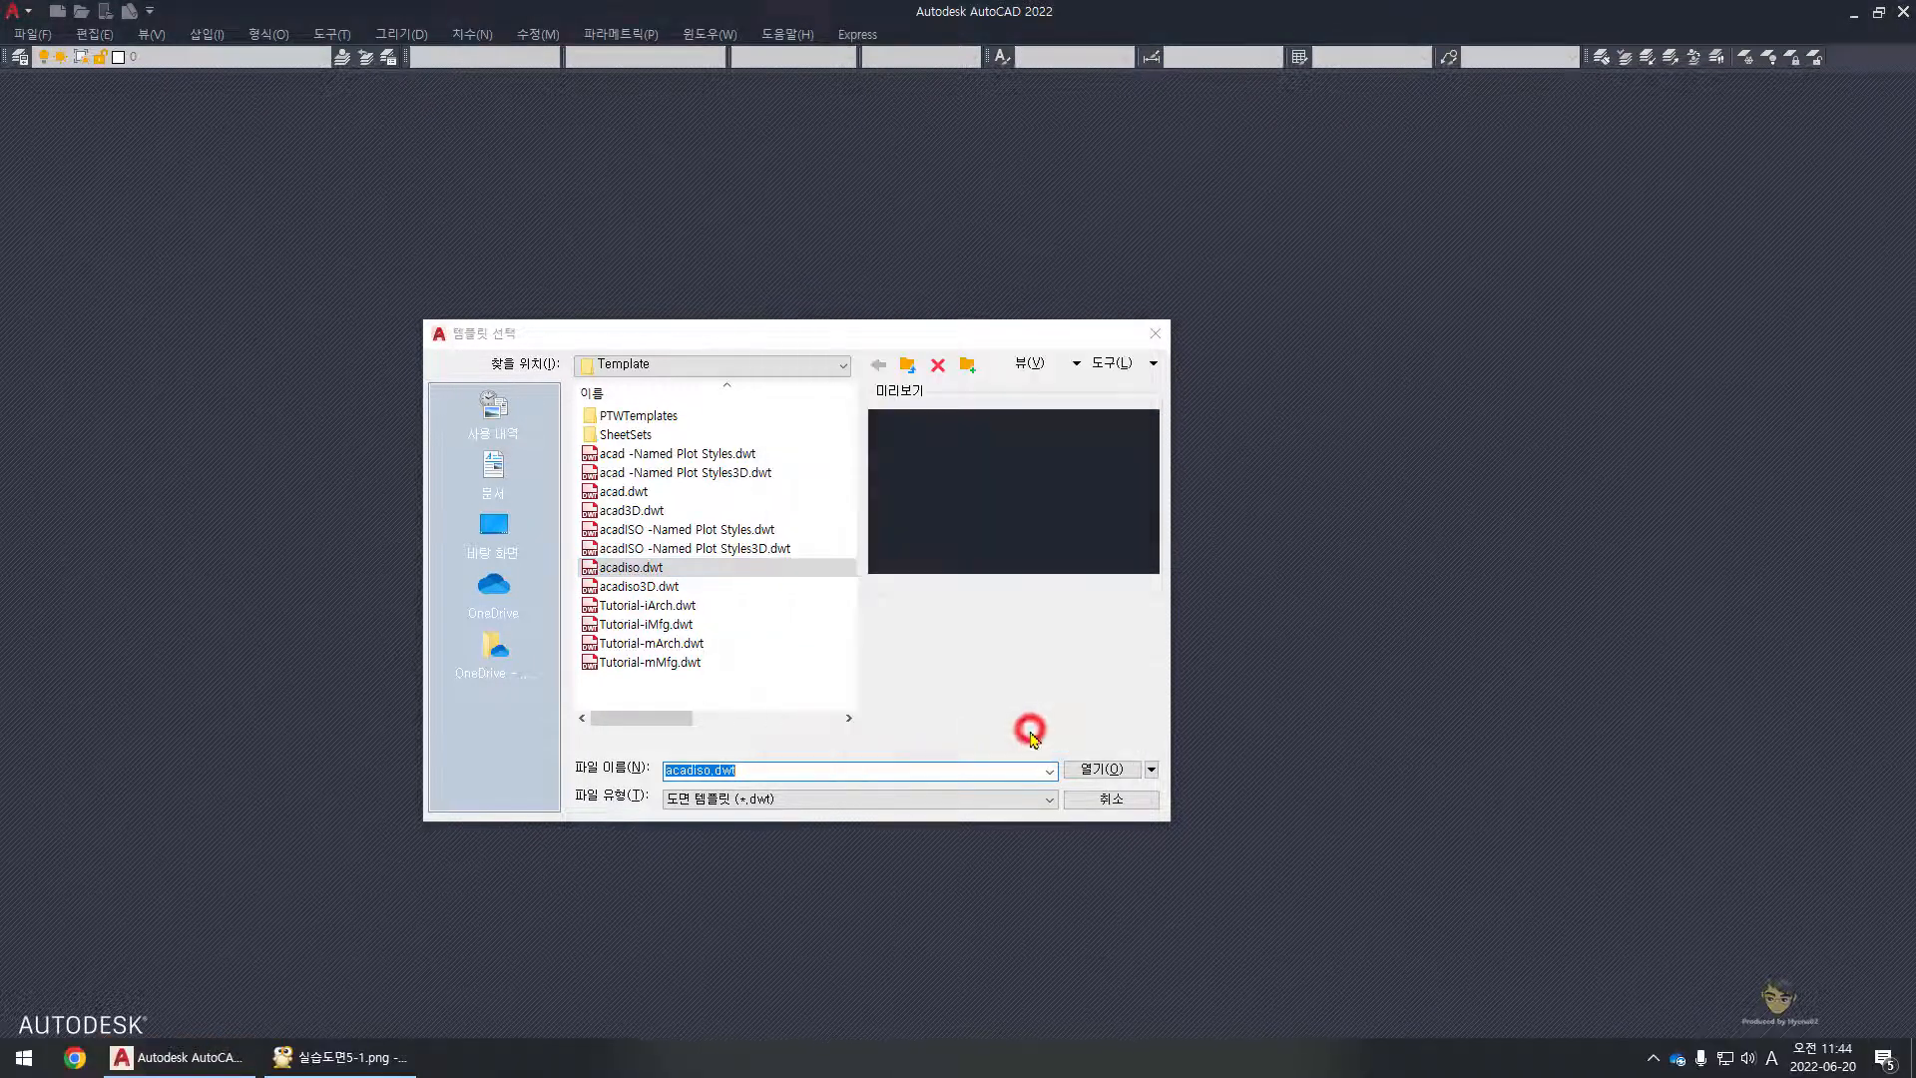
pyautogui.hotkey('ctrl', 'shift', '1')
pyautogui.click(640, 580)
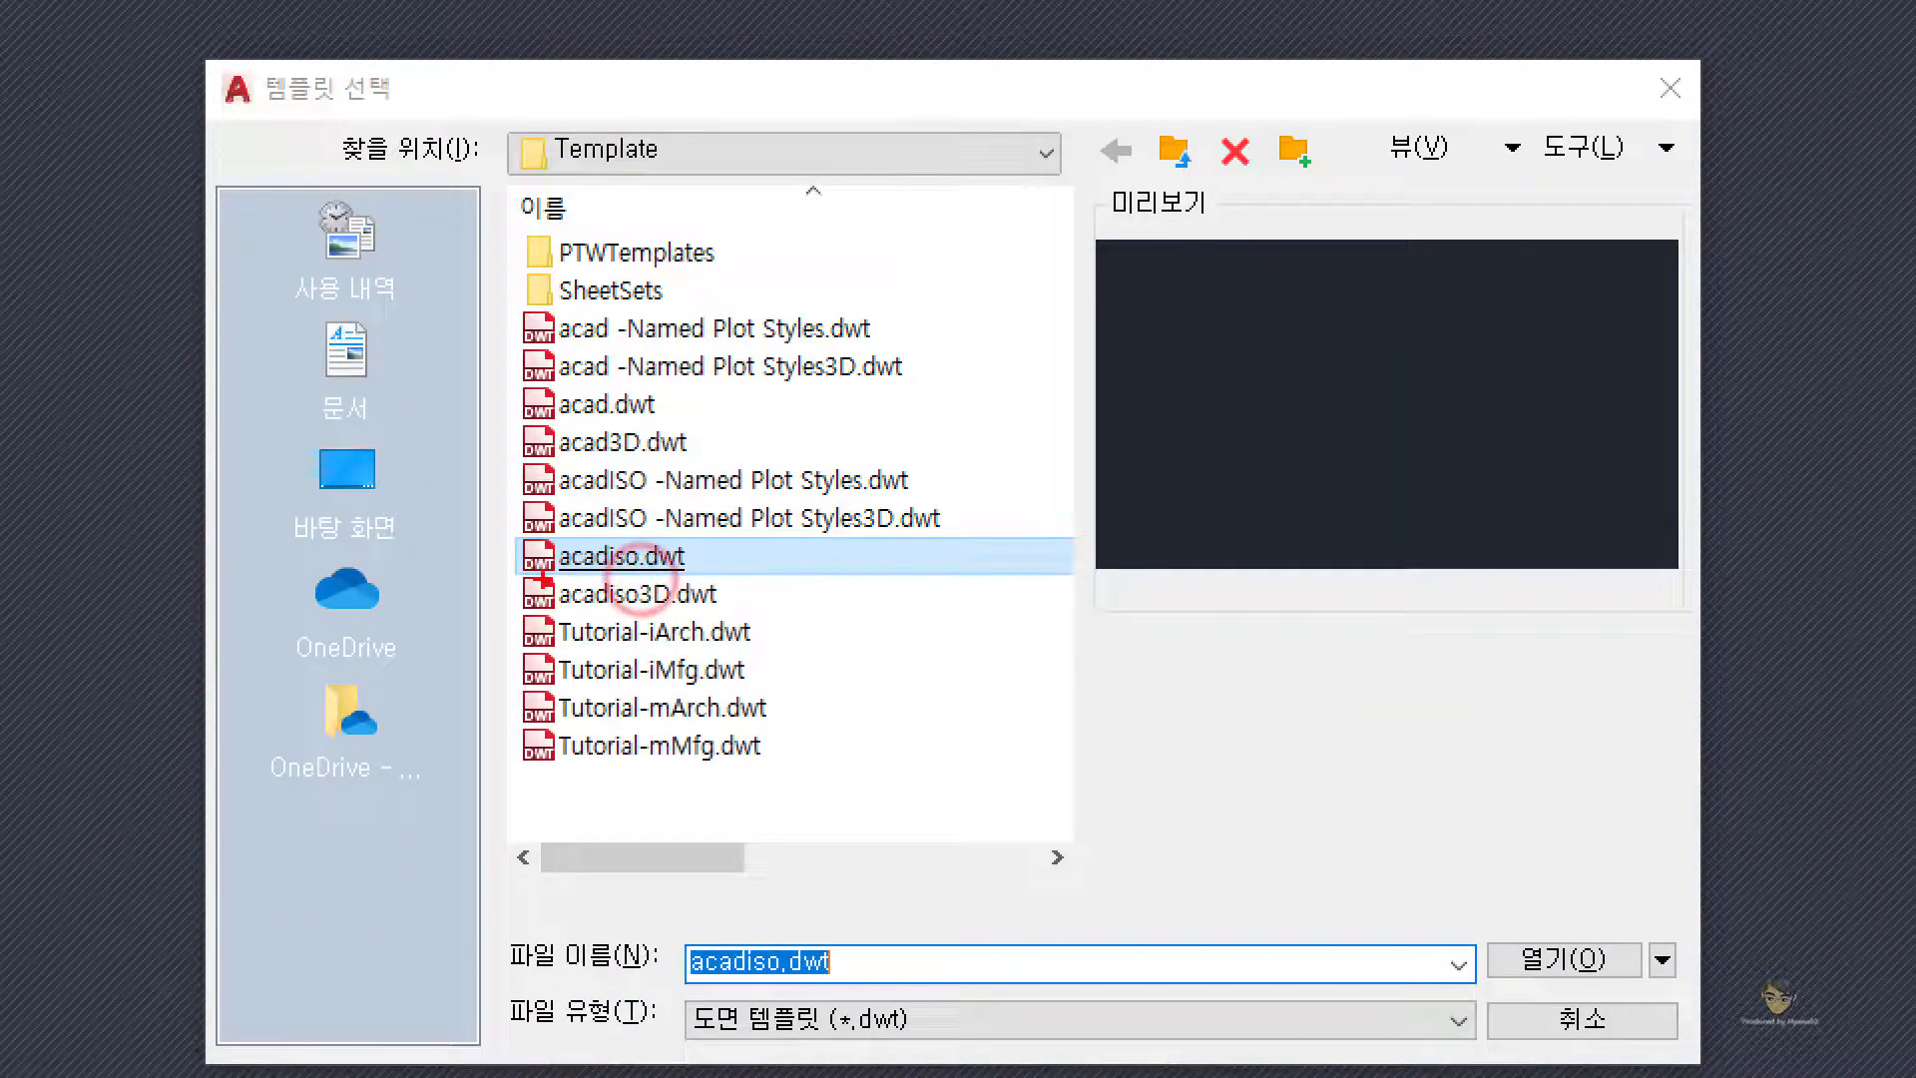
pyautogui.moveTo(545, 578)
pyautogui.mouseDown()
pyautogui.moveTo(728, 575)
pyautogui.moveTo(706, 568)
pyautogui.moveTo(742, 517)
pyautogui.mouseUp()
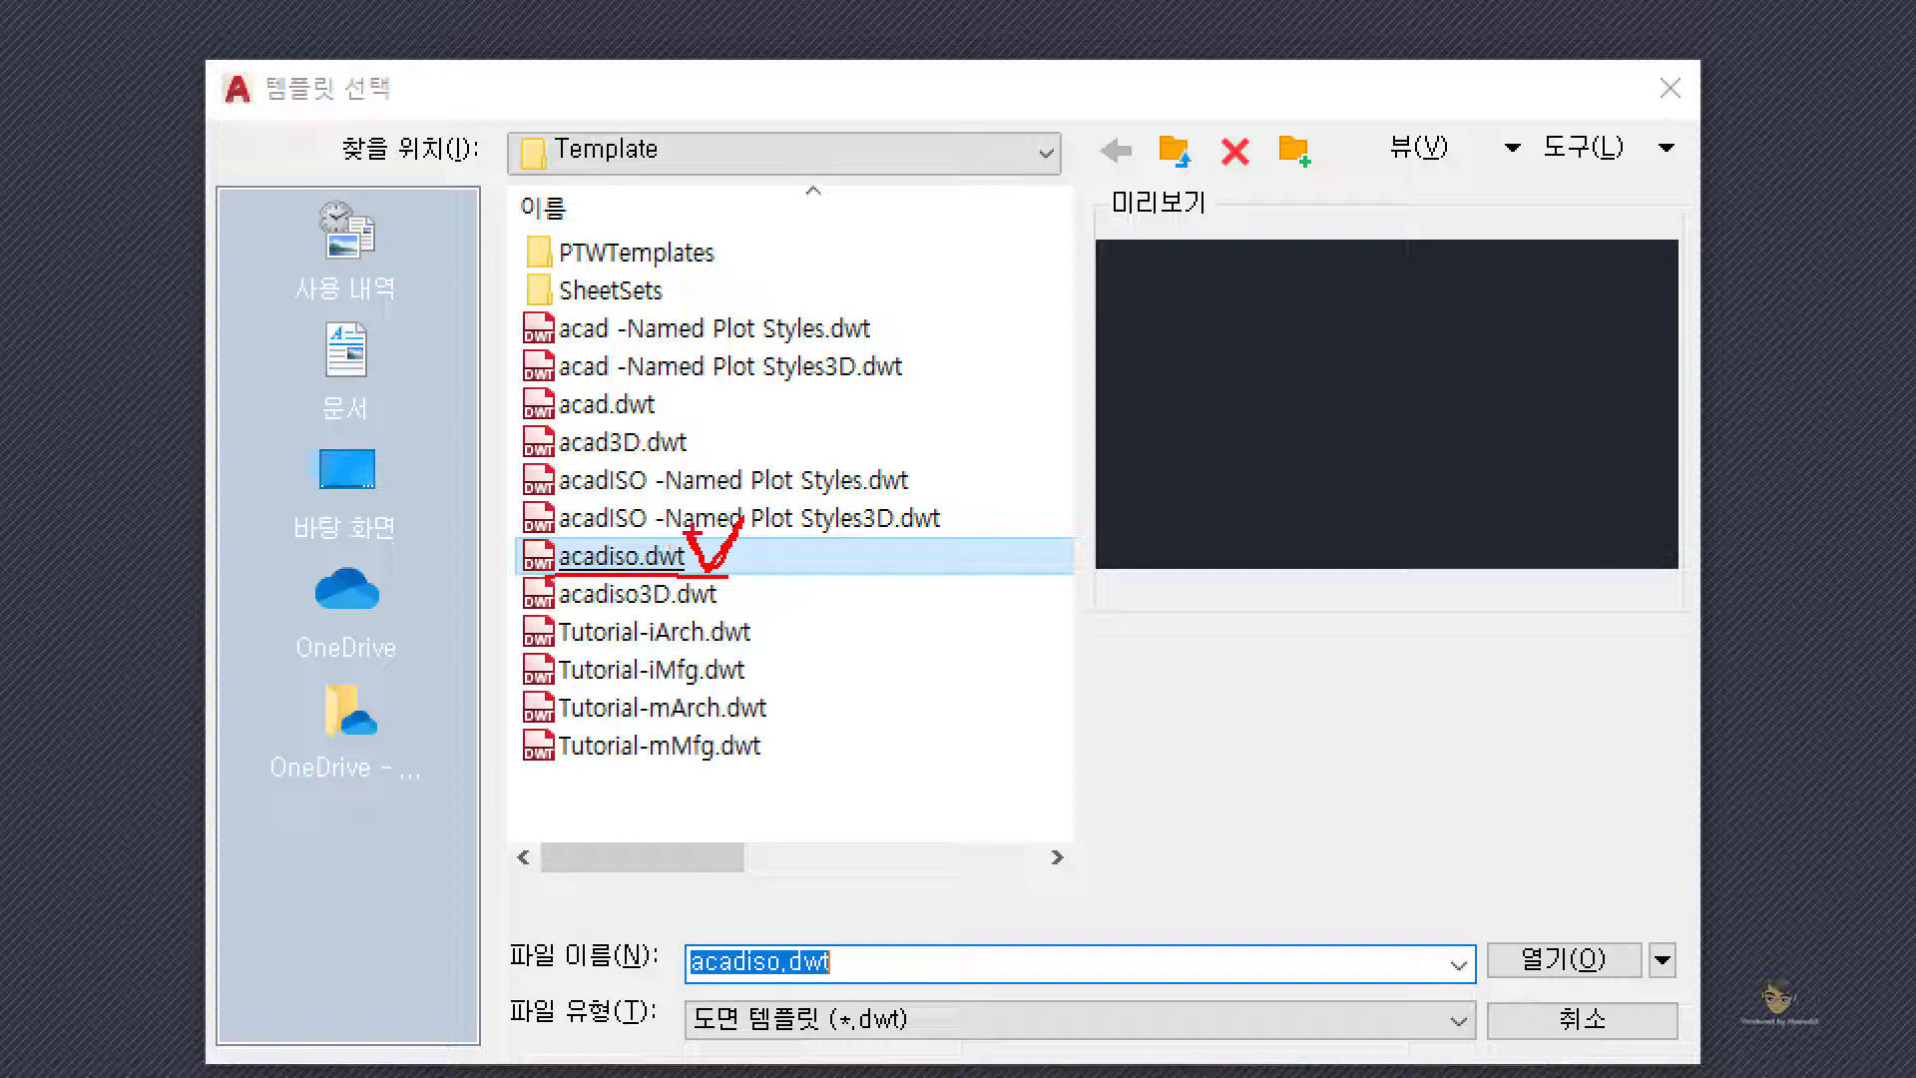
pyautogui.press('Escape')
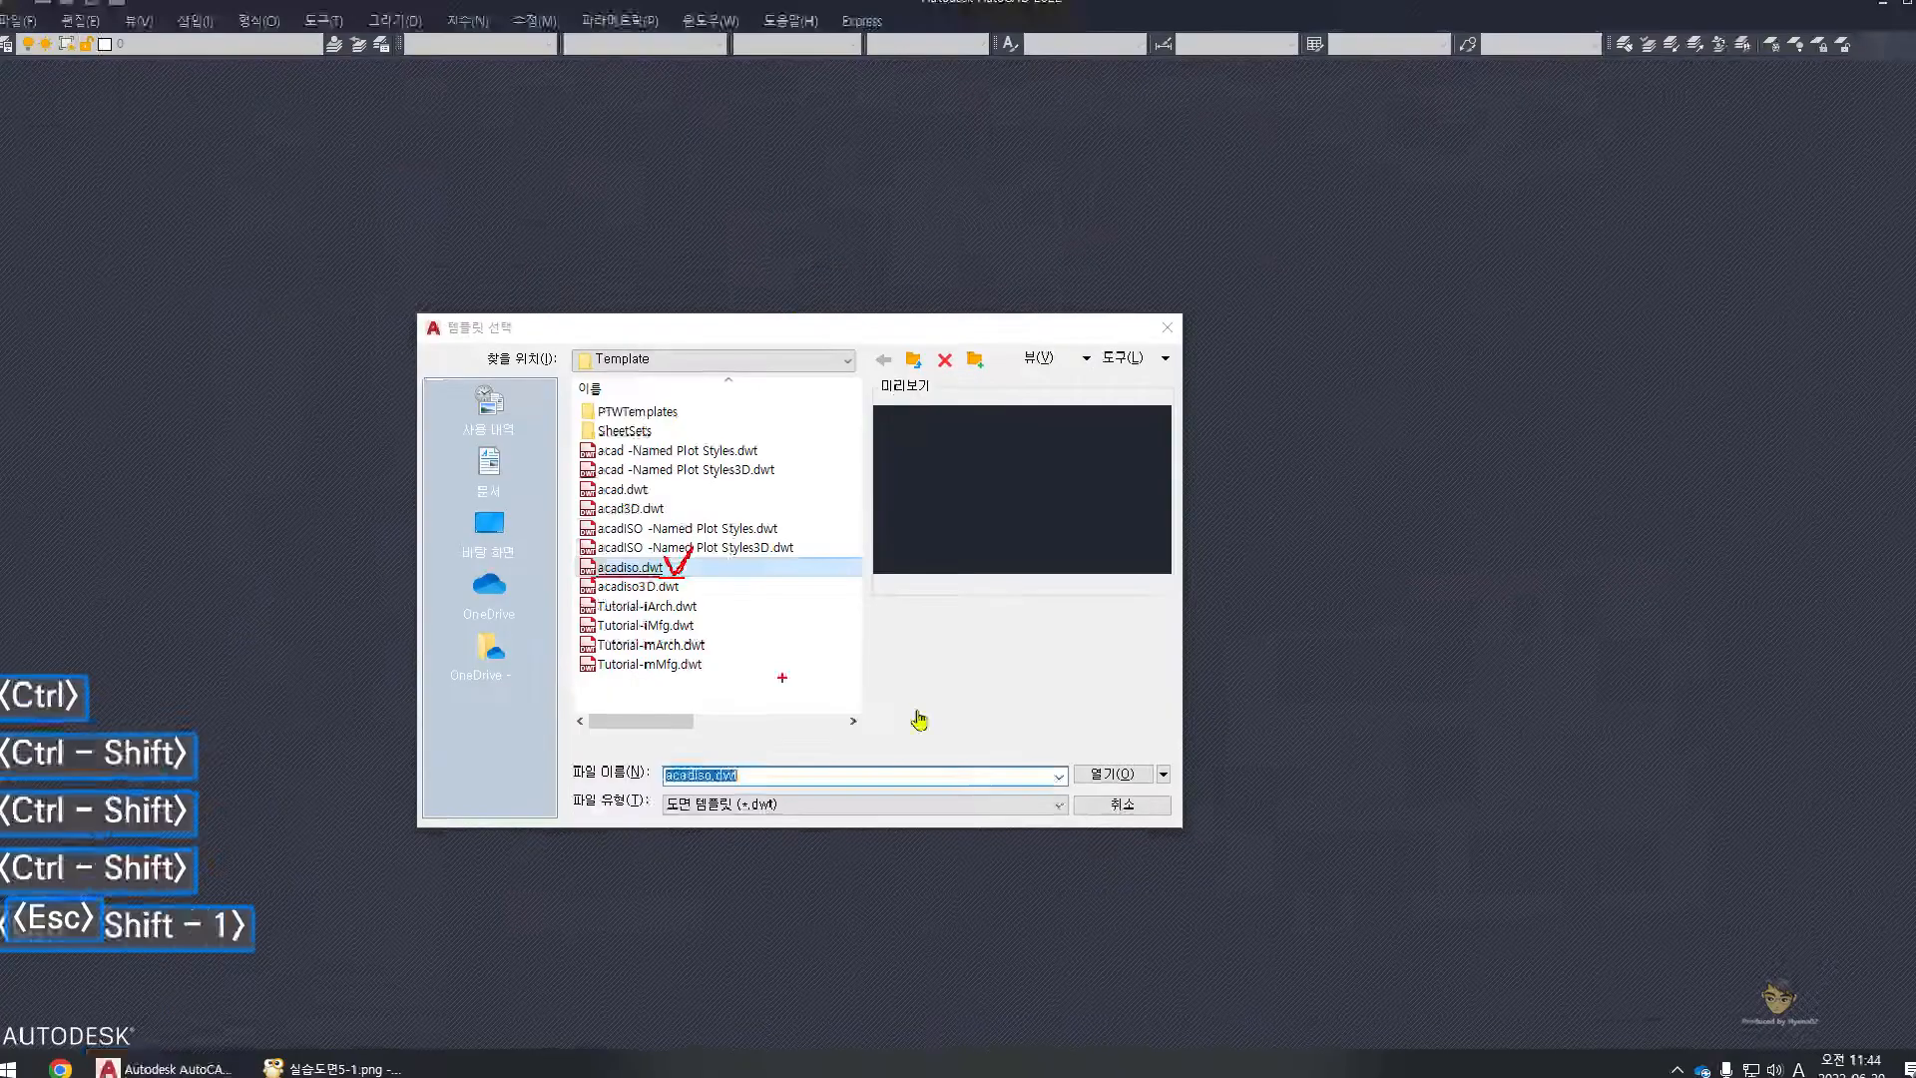
pyautogui.click(1106, 760)
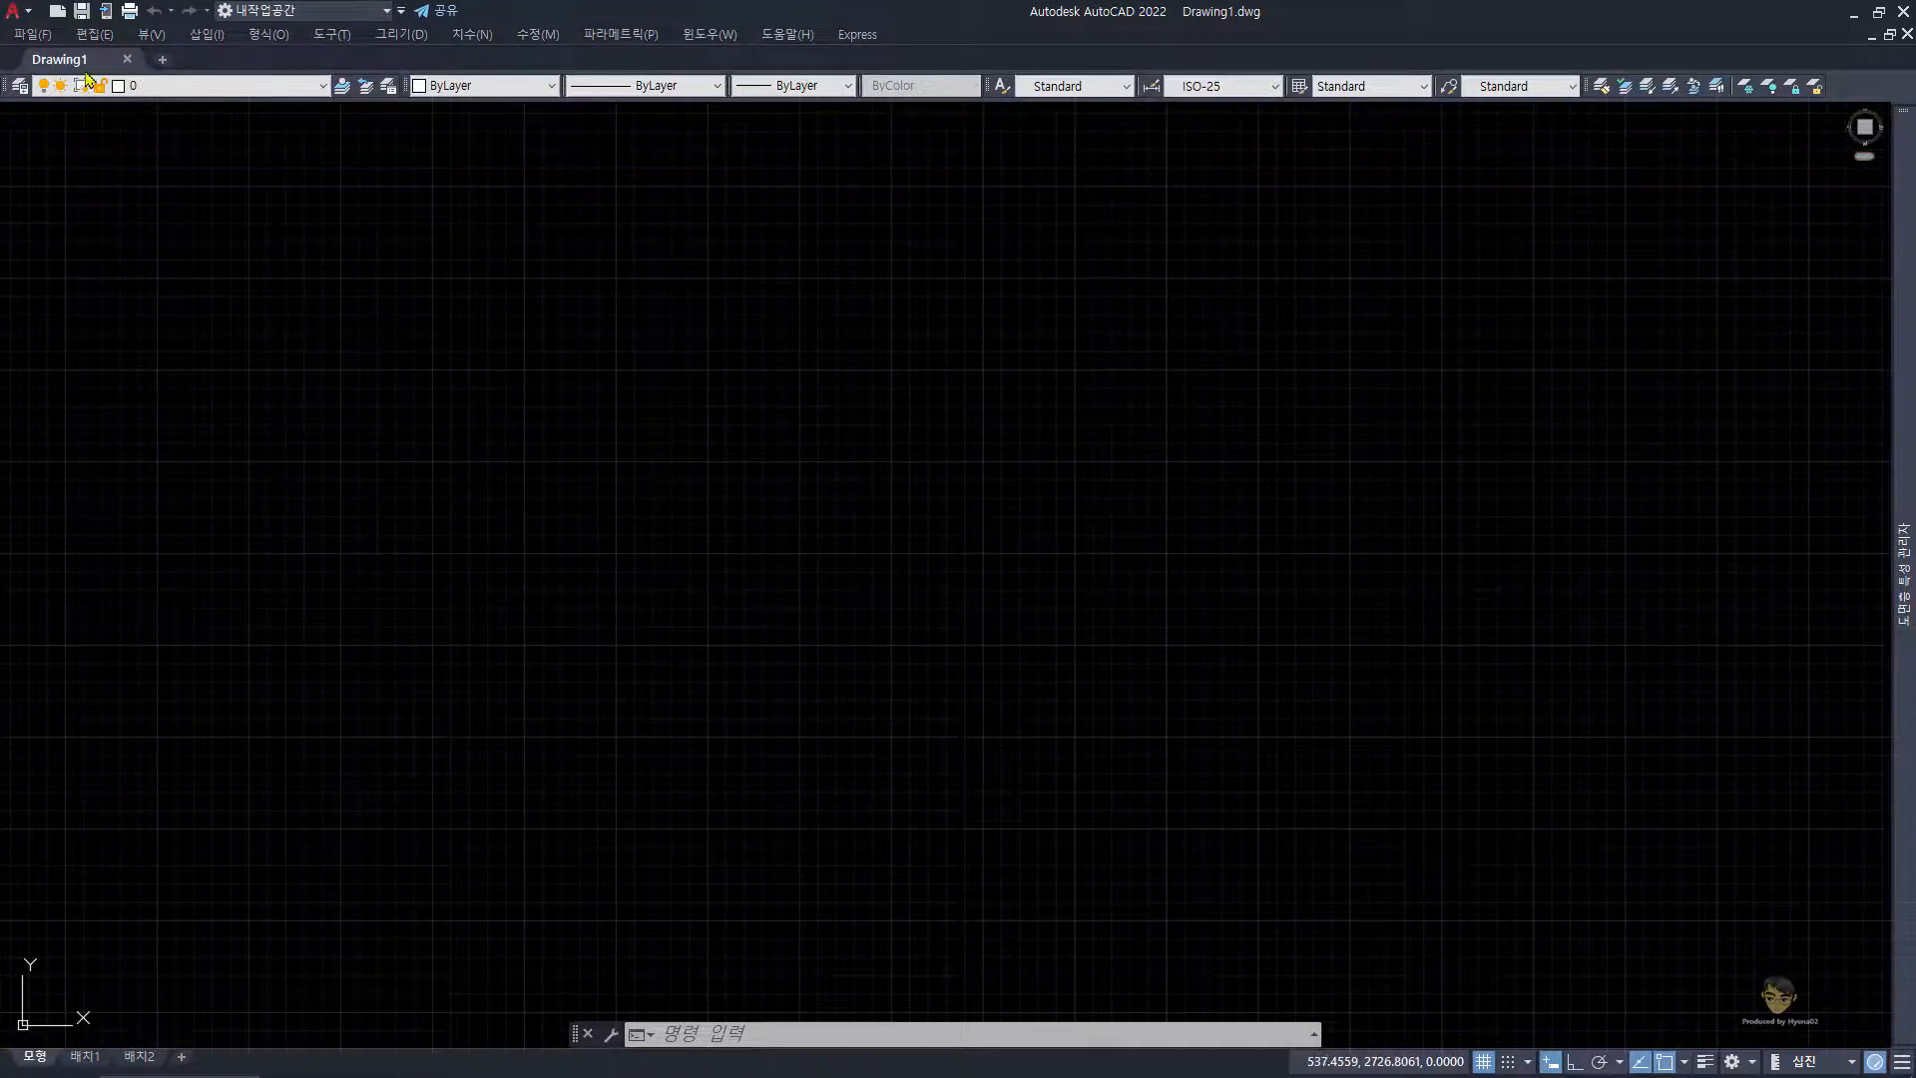
pyautogui.moveTo(86, 73)
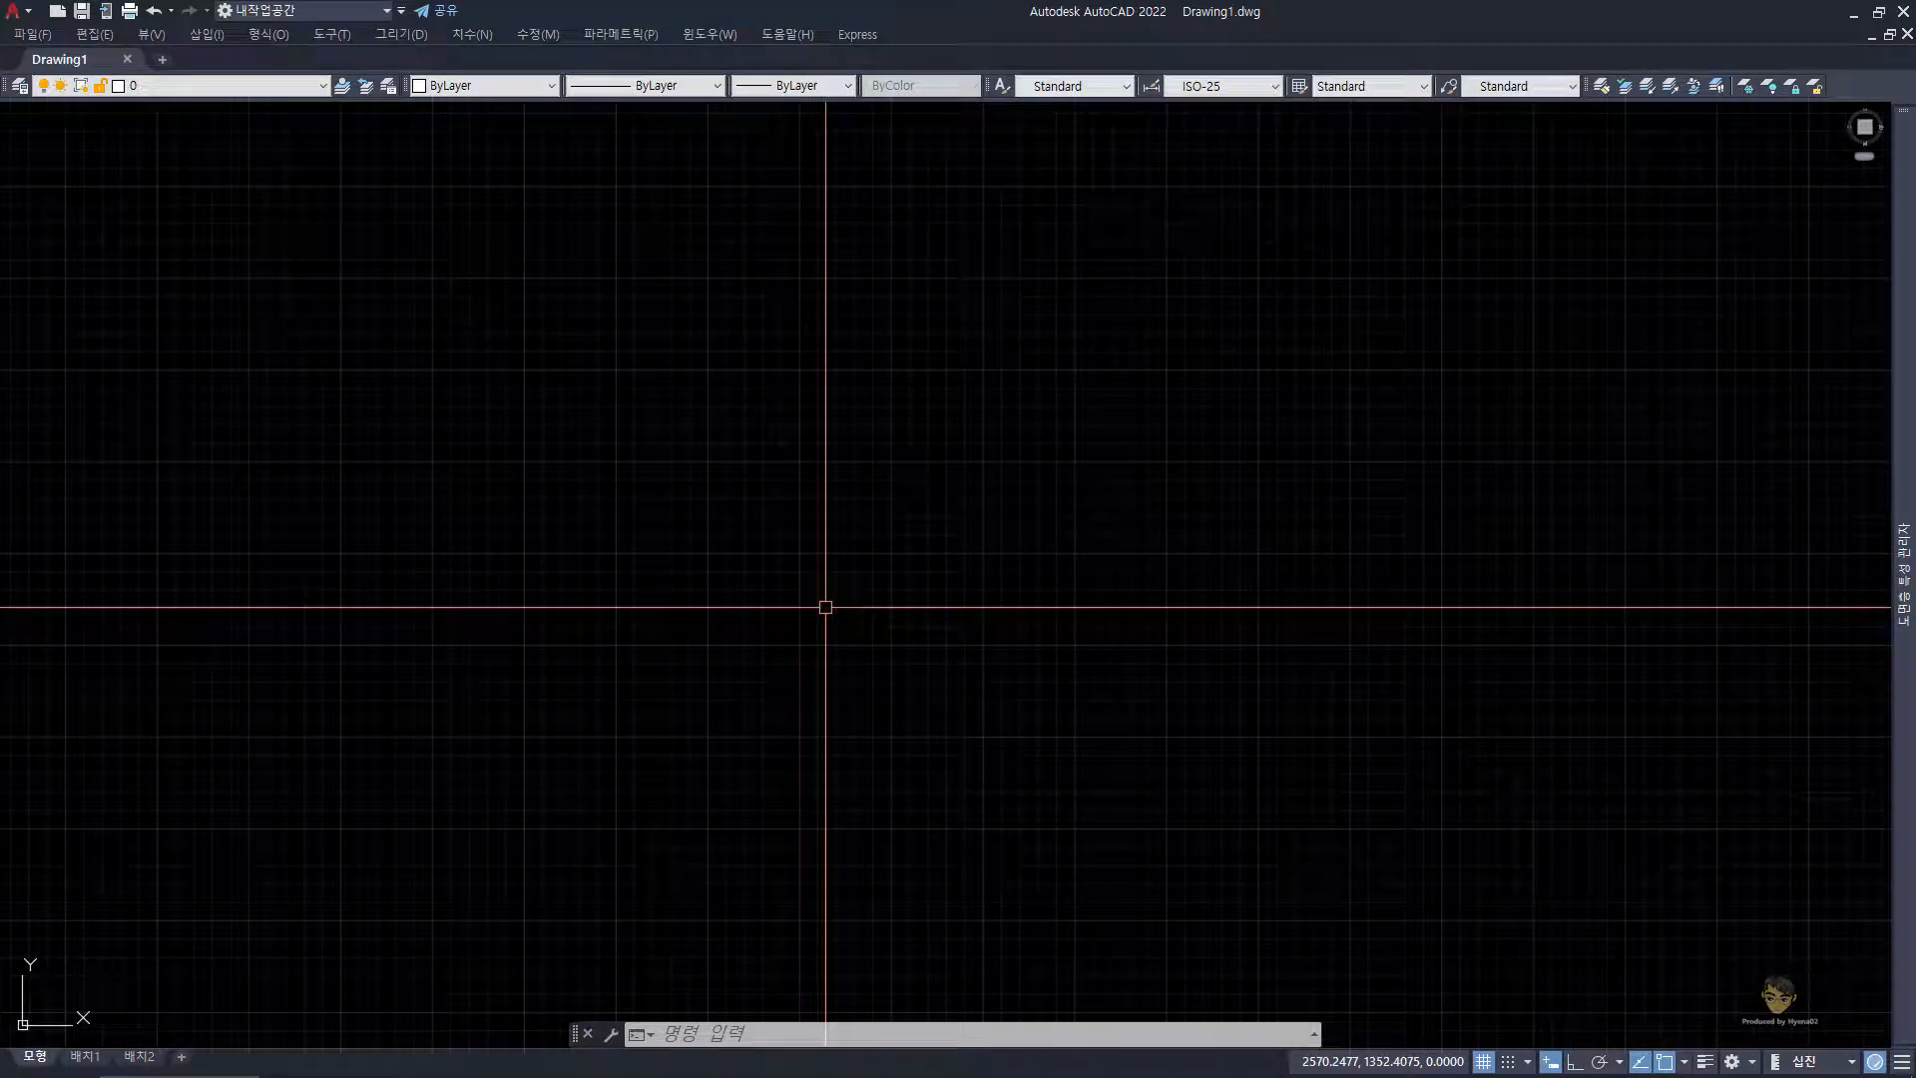
pyautogui.hotkey('ctrl', 'n')
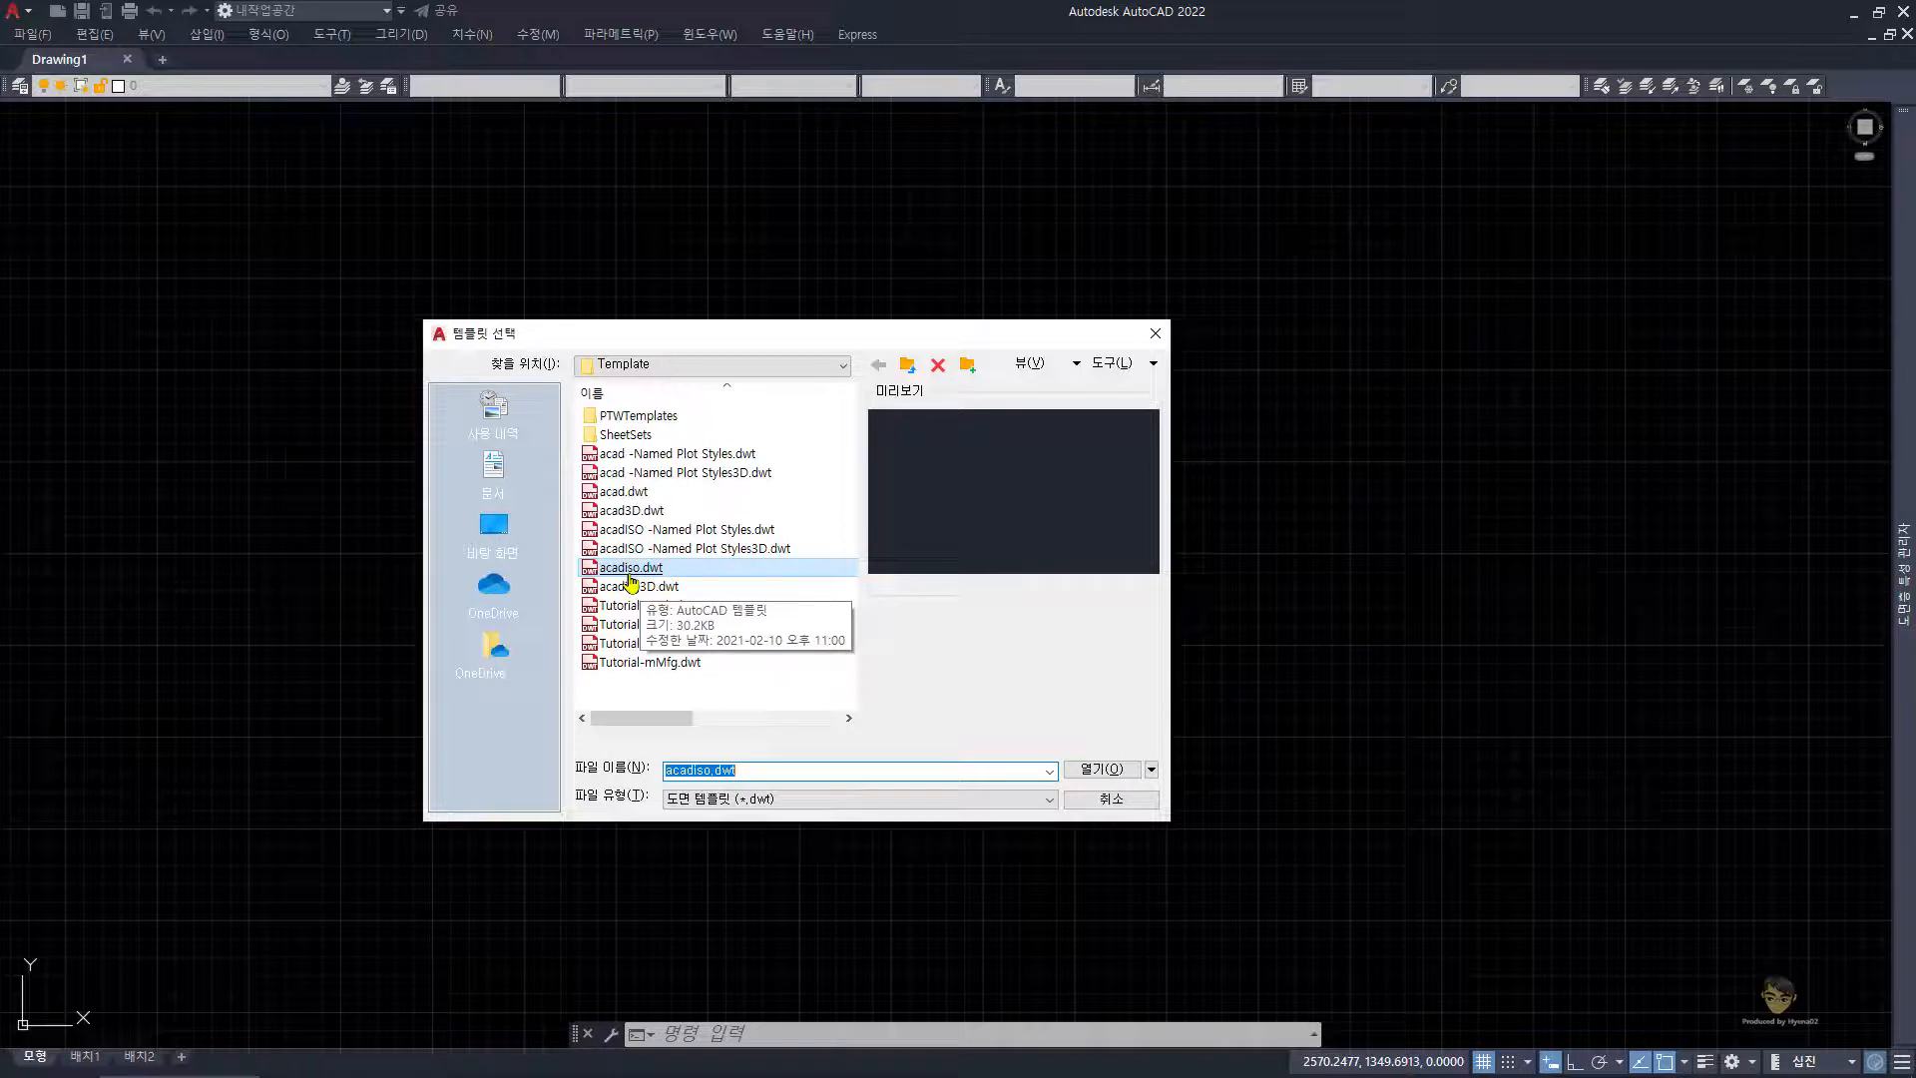
pyautogui.click(1104, 798)
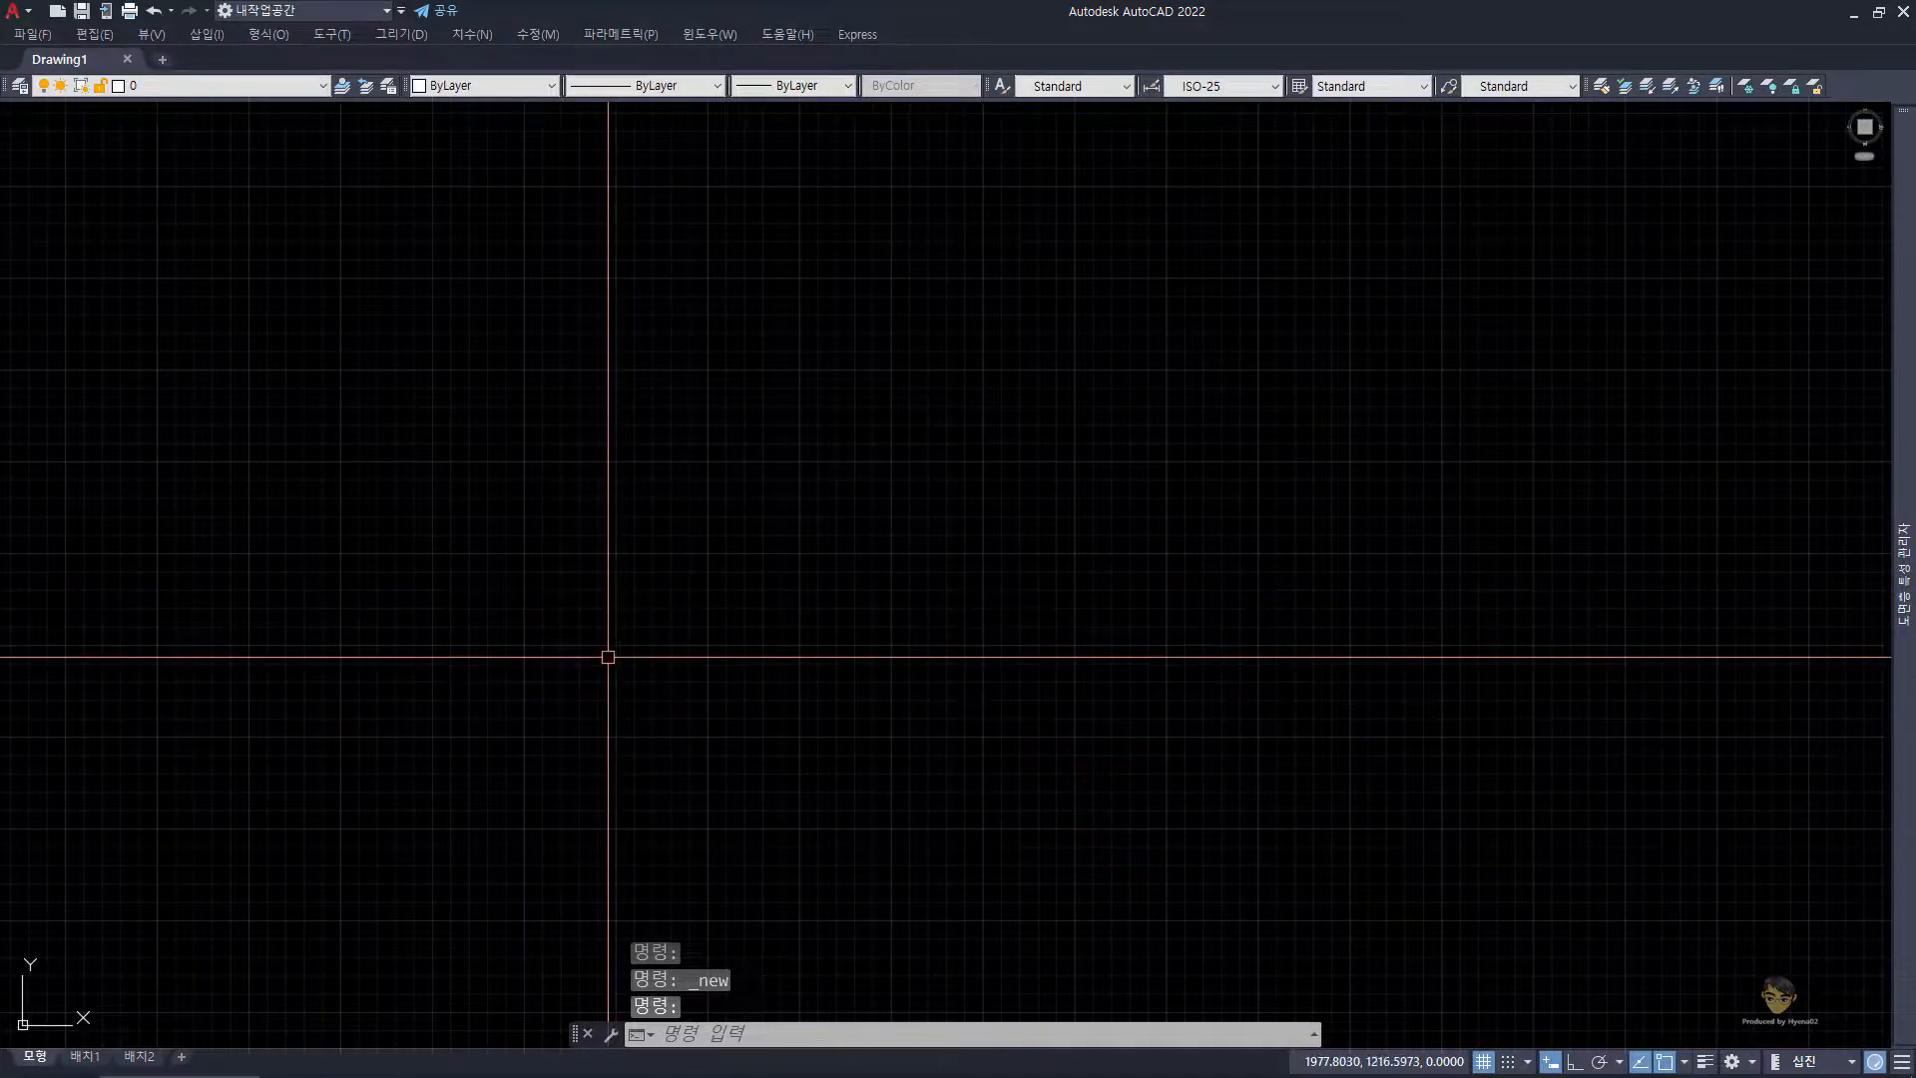
# - Check which dimension styles the drawing contains in the Dimension Style Manager, leaving them as they are
pyautogui.write('dst')
pyautogui.press('space')
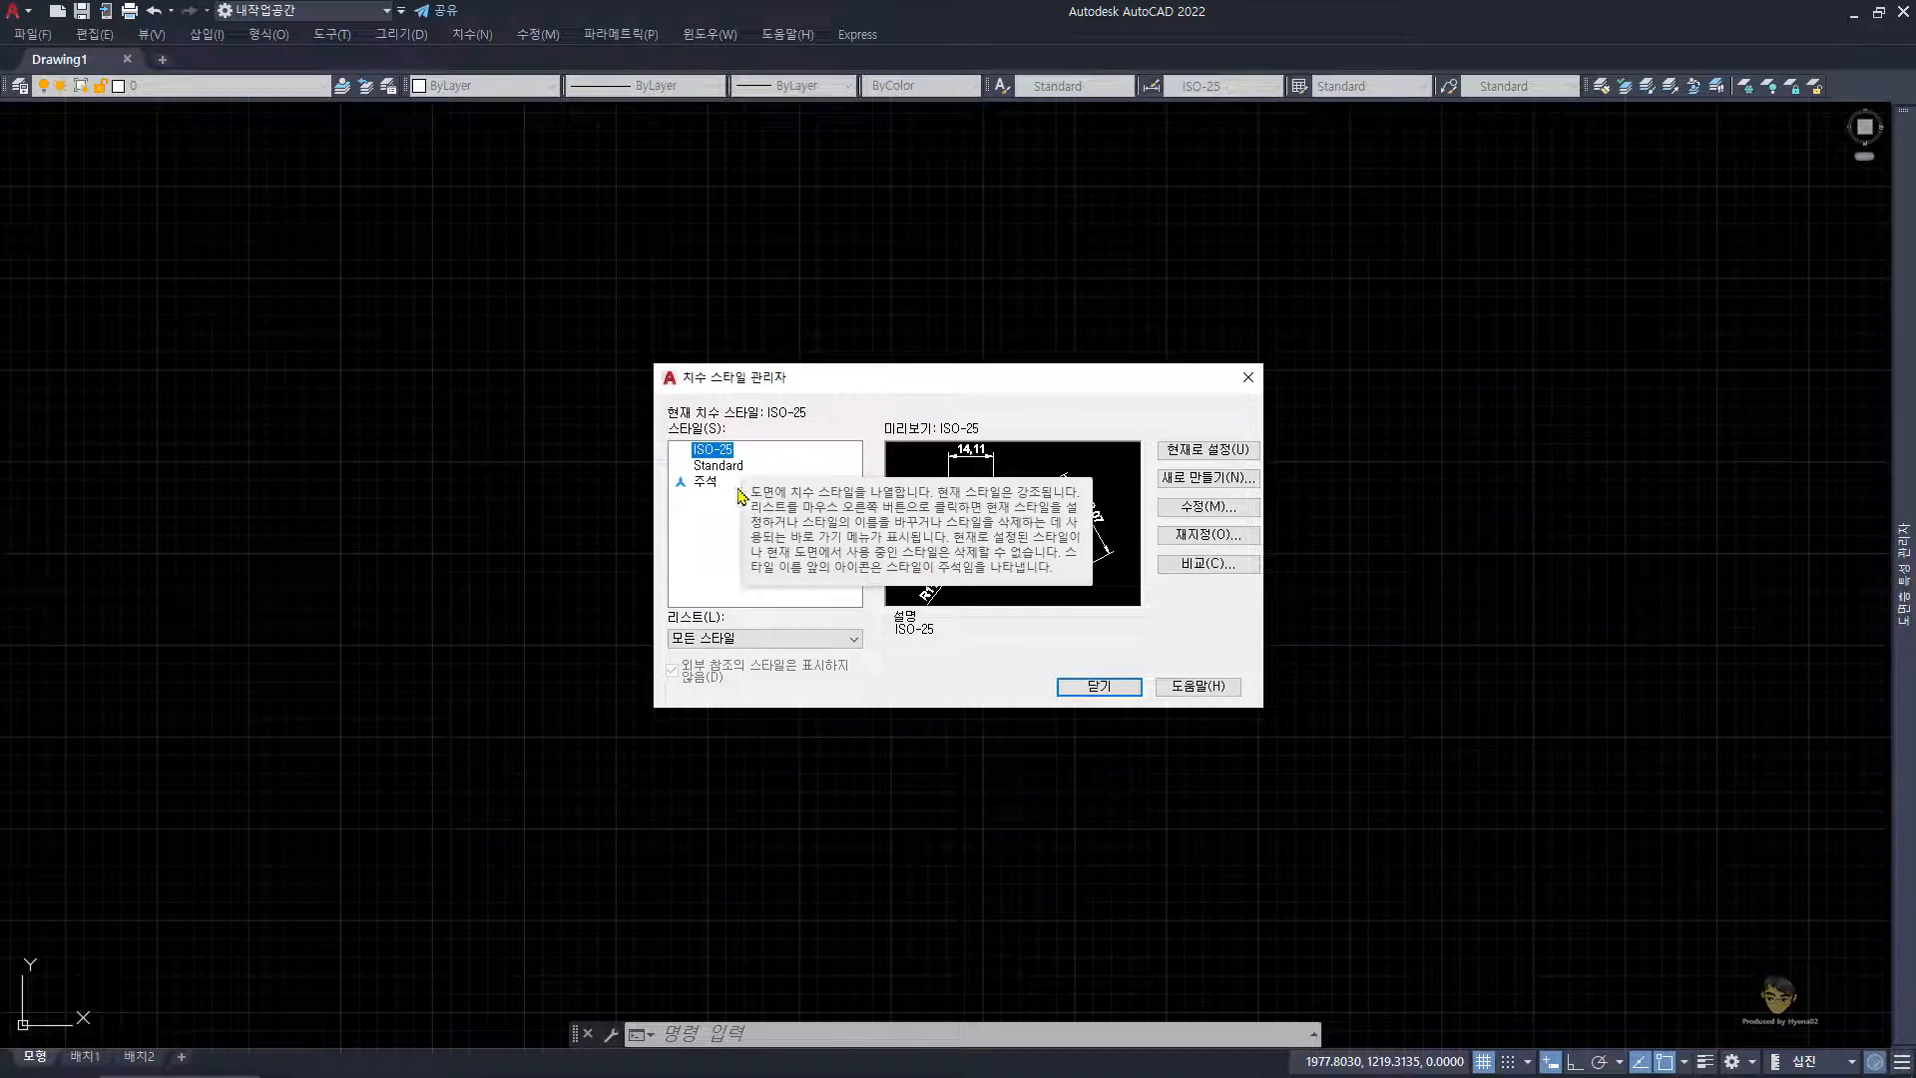
pyautogui.press('Escape')
pyautogui.hotkey('ctrl', 'n')
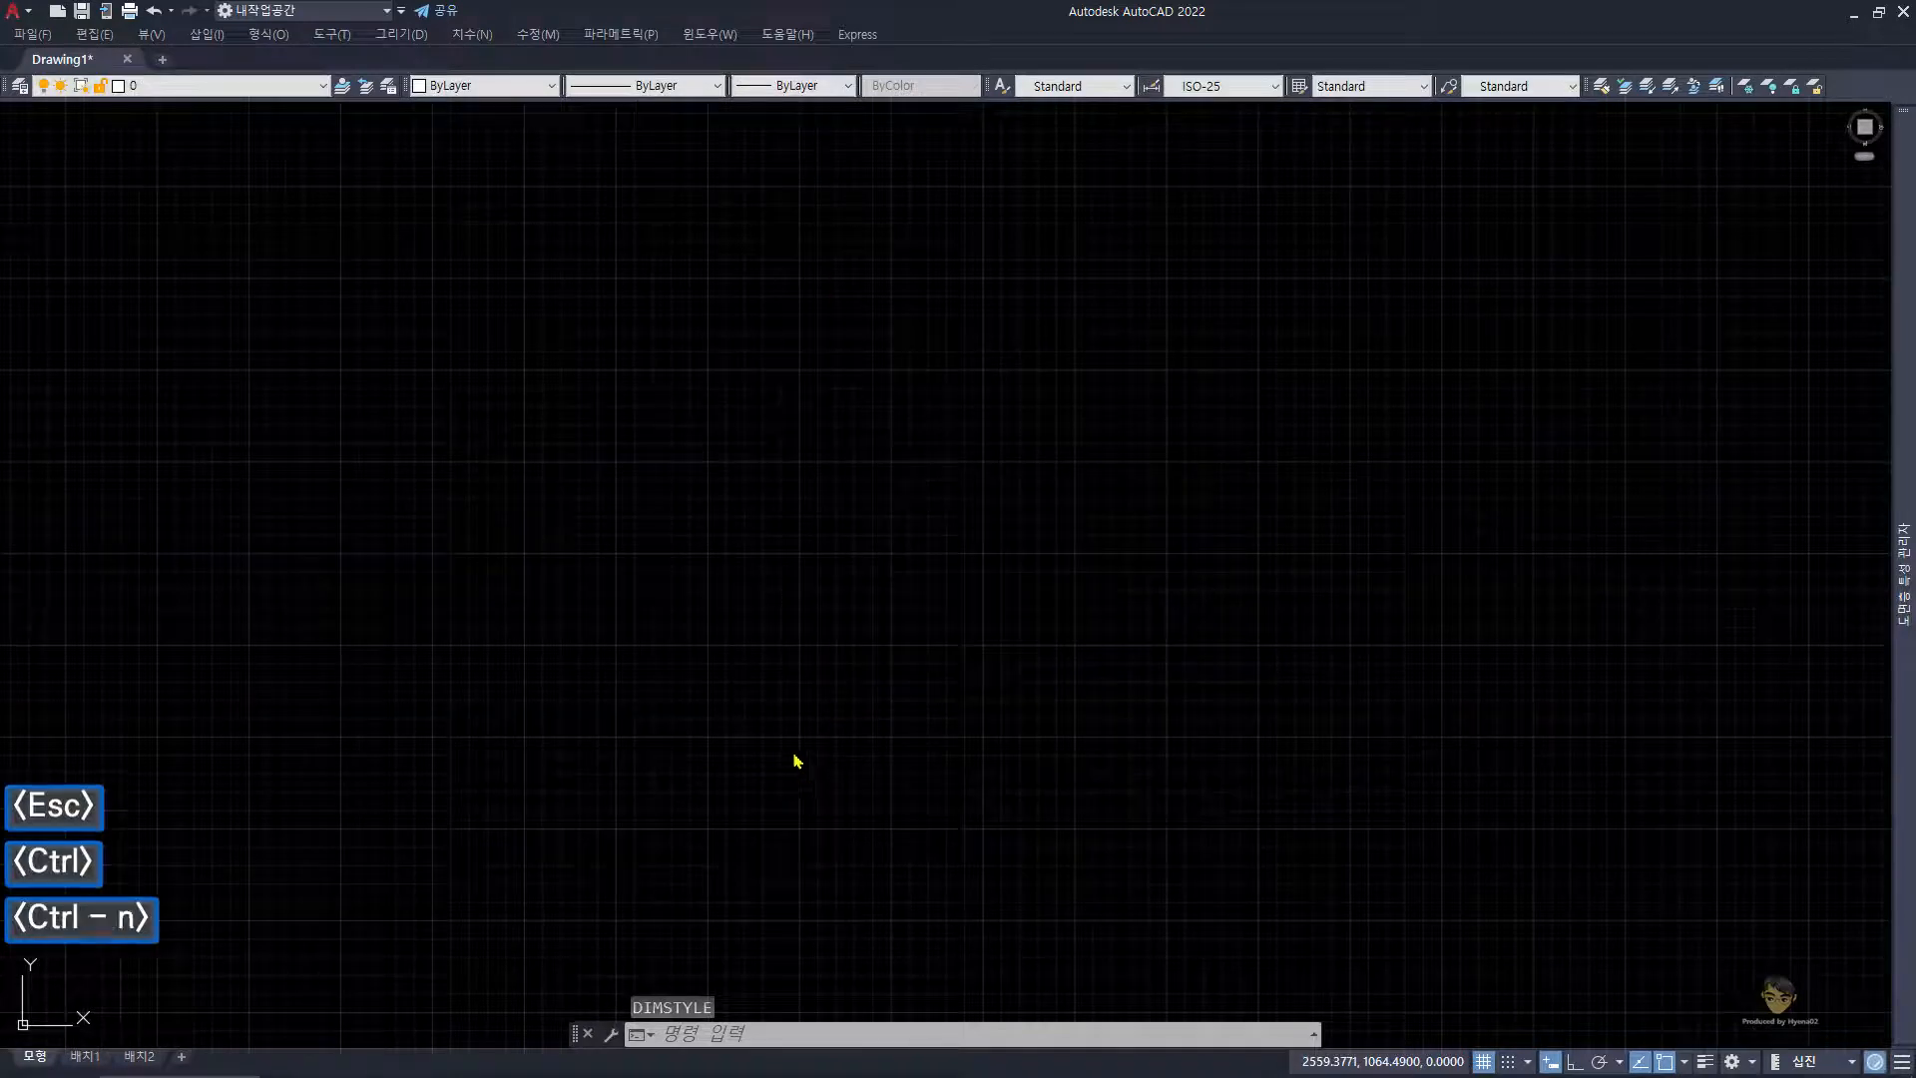
pyautogui.click(719, 619)
pyautogui.hotkey('ctrl', 'n')
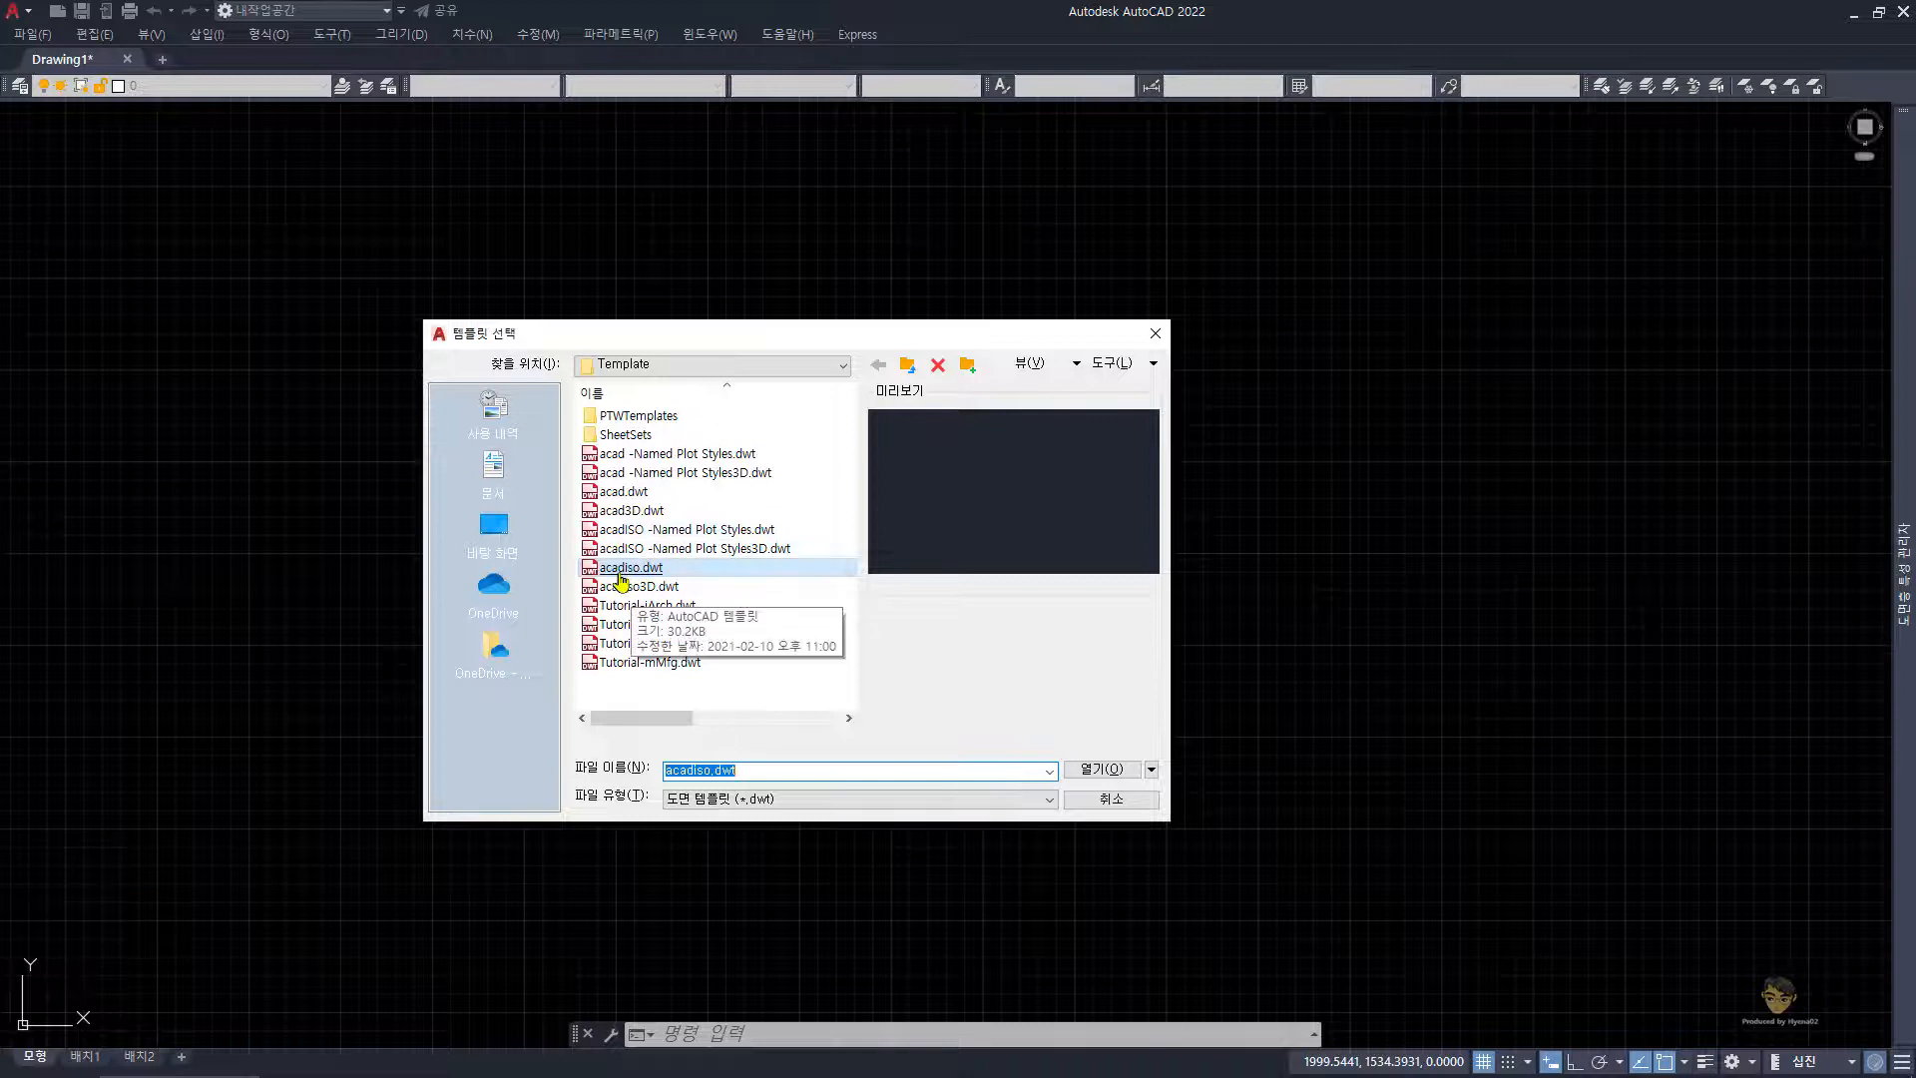
pyautogui.hotkey('ctrl', 'shift', '1')
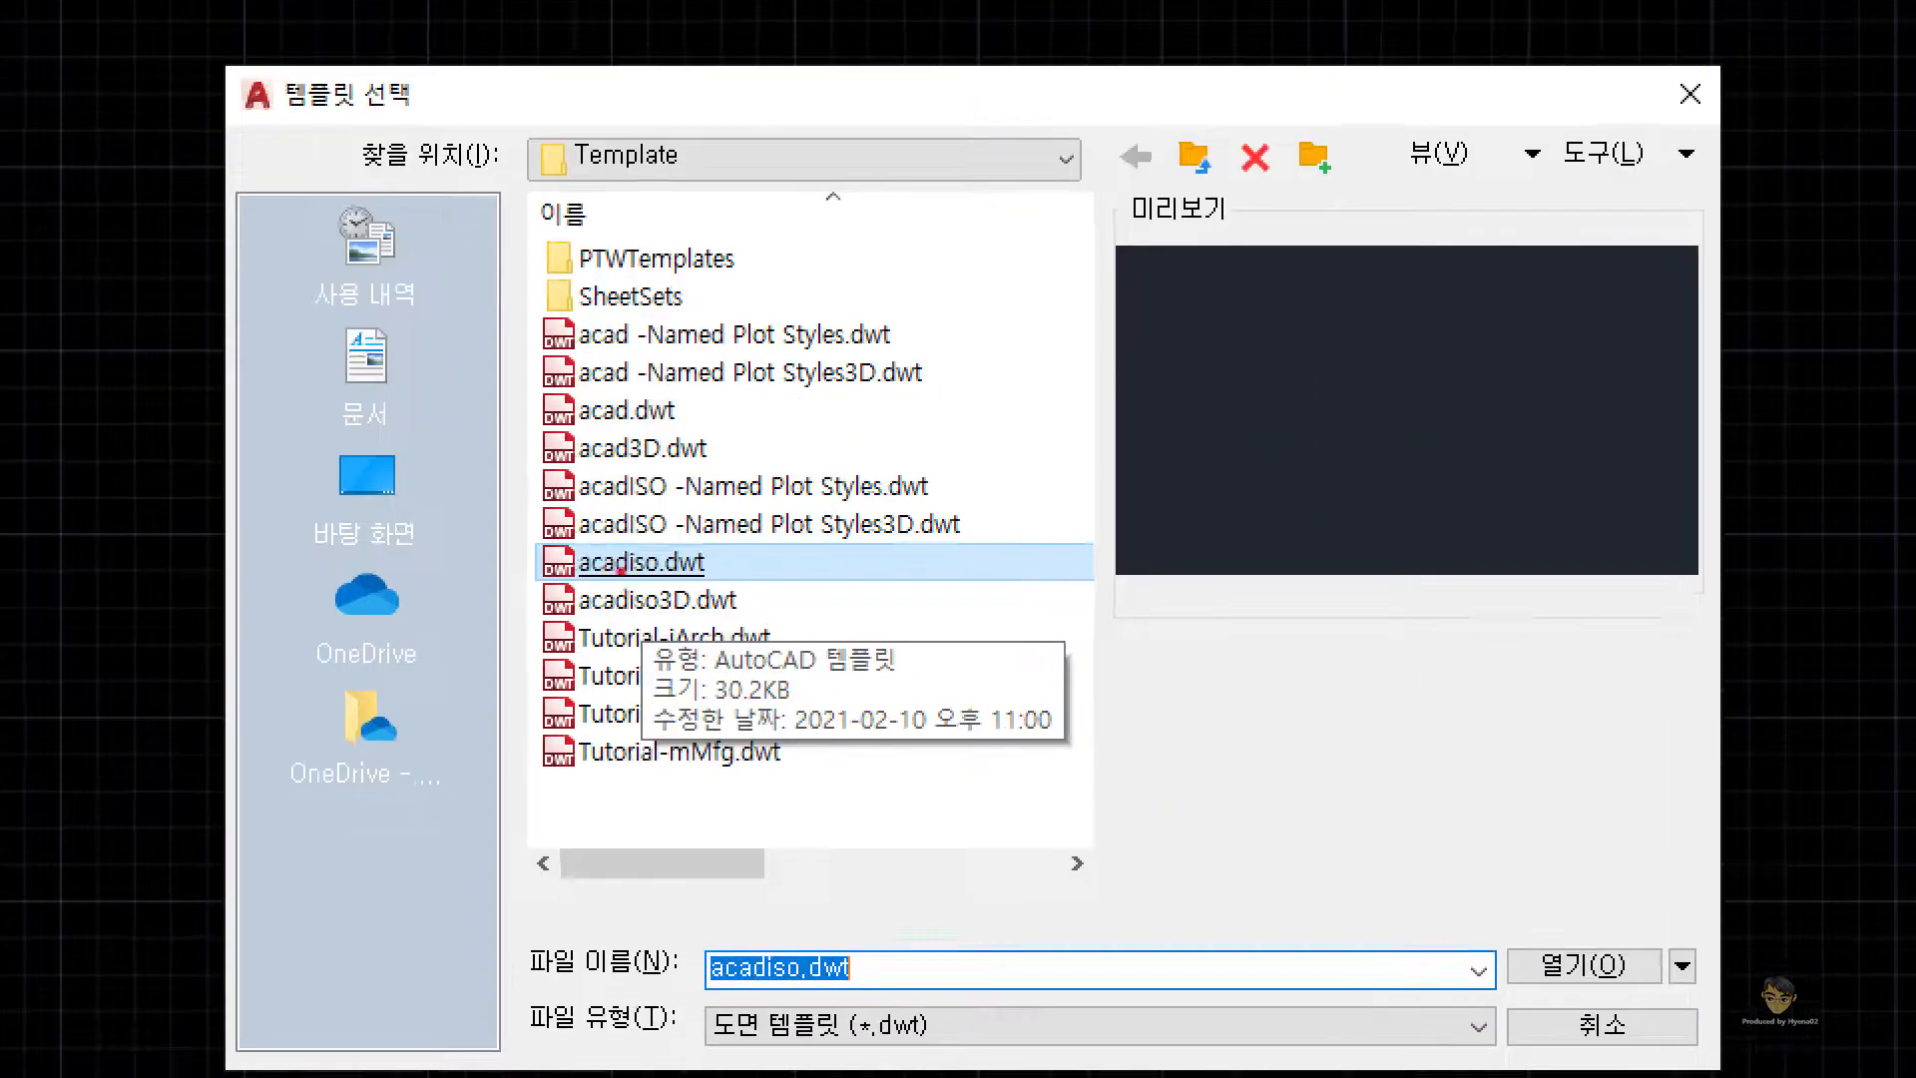
pyautogui.click(617, 575)
pyautogui.moveTo(615, 578); pyautogui.dragTo(698, 579)
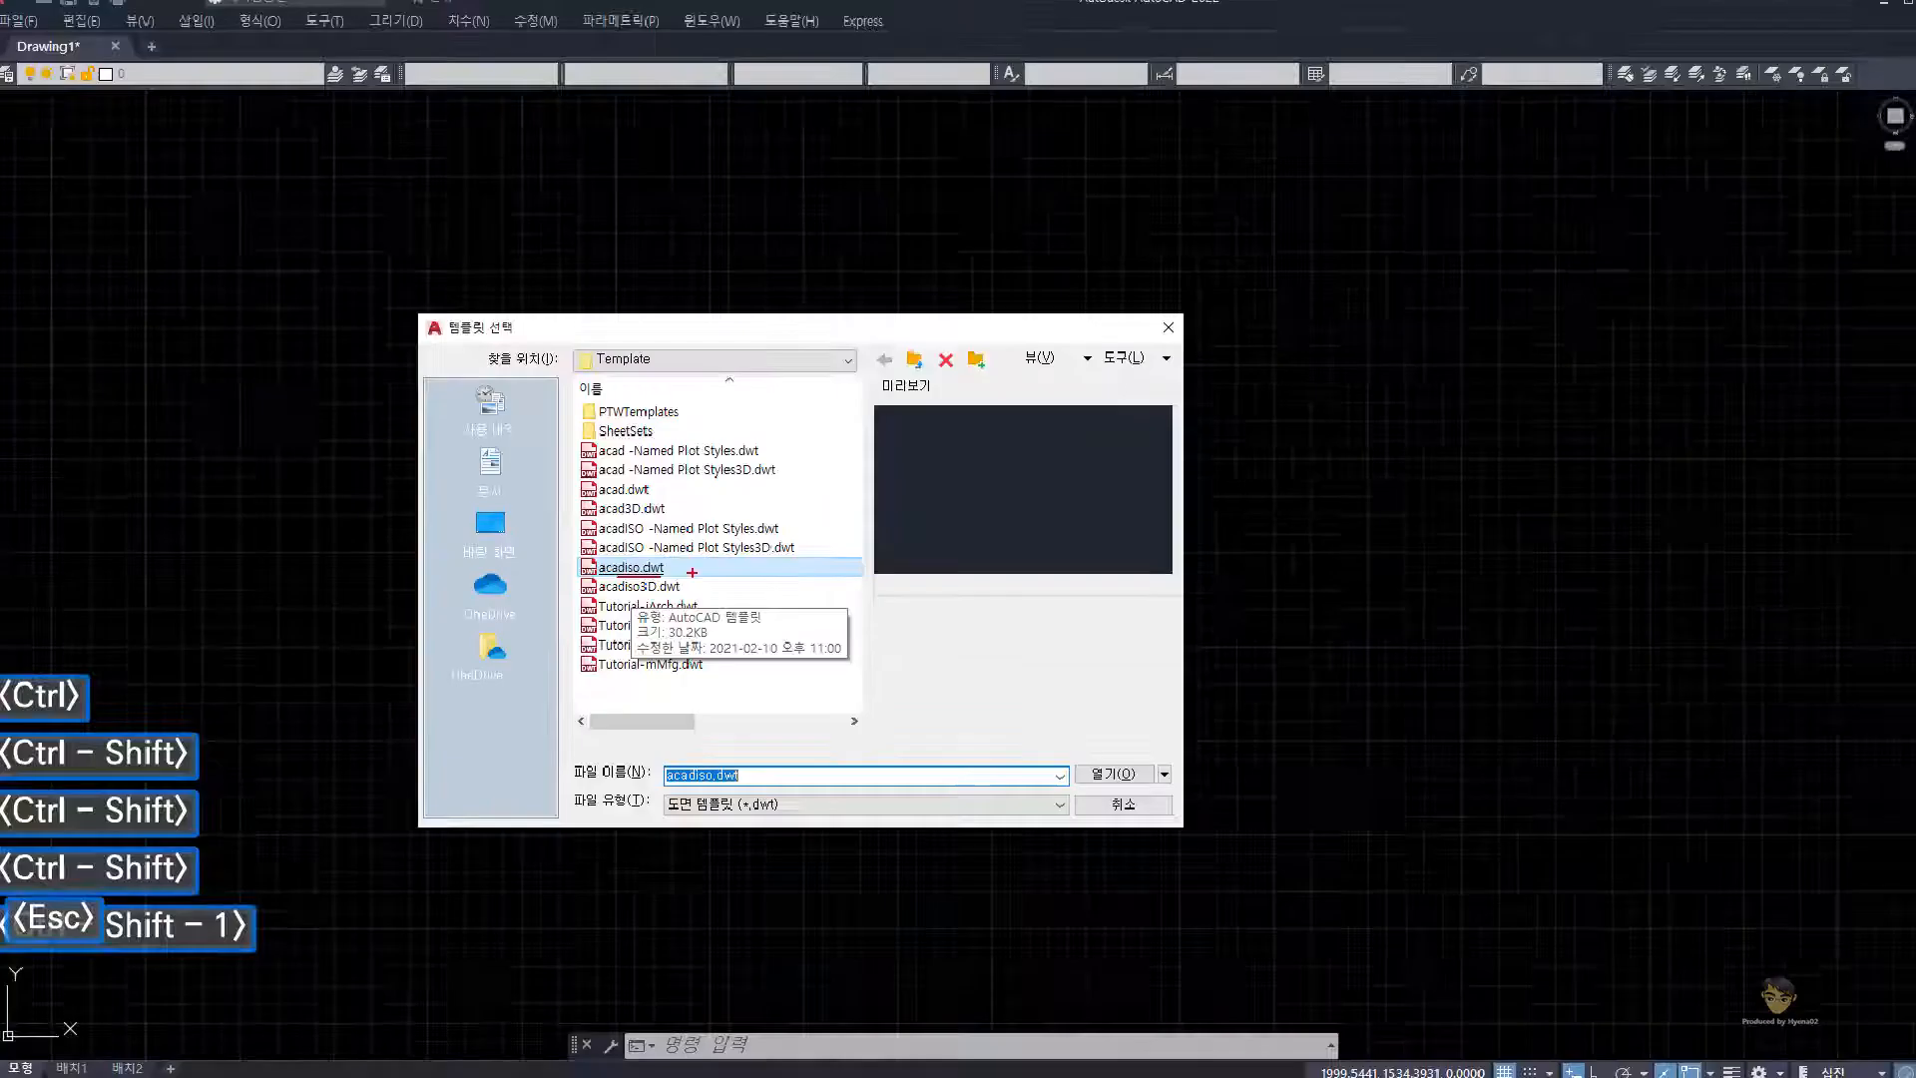
pyautogui.press('Escape')
pyautogui.press('Escape')
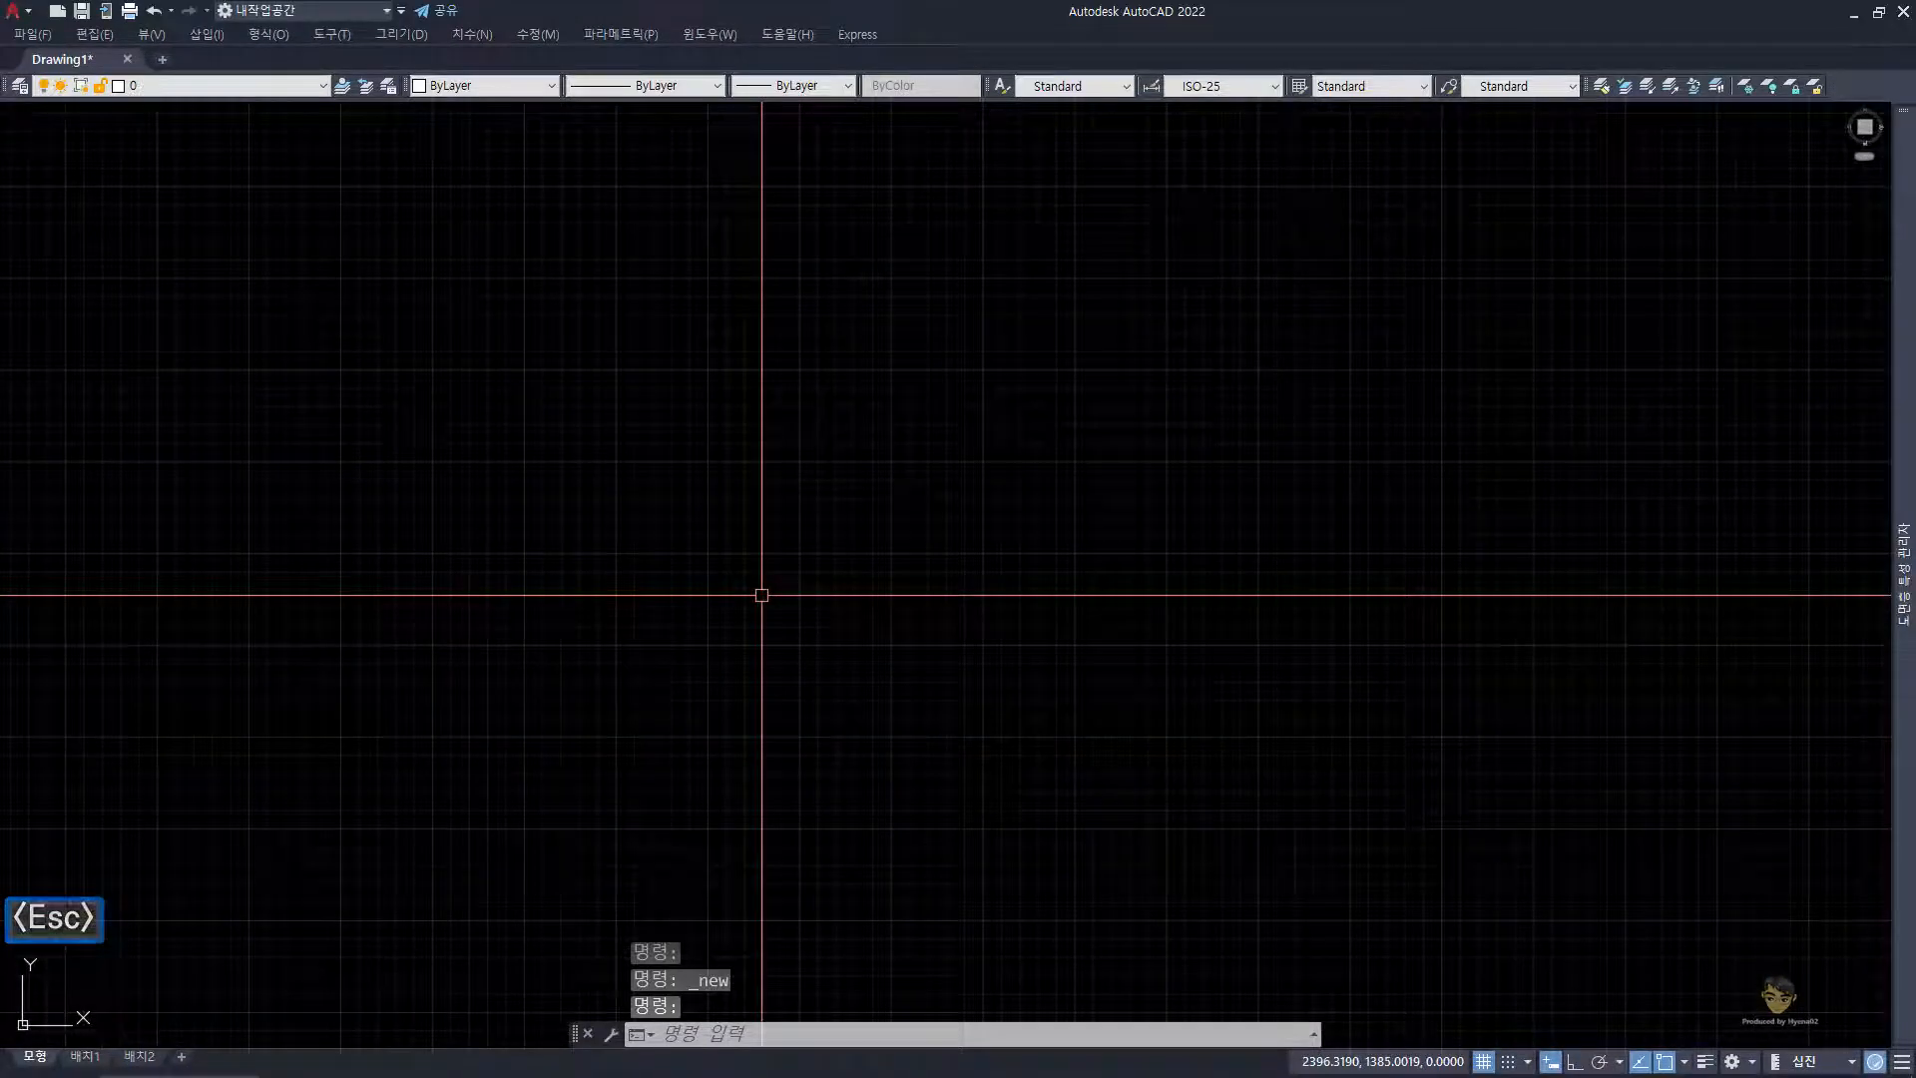
# - Turn the grid off and place a horizontal linear dimension of length 46 in empty space, with ortho mode on
pyautogui.press('F7')
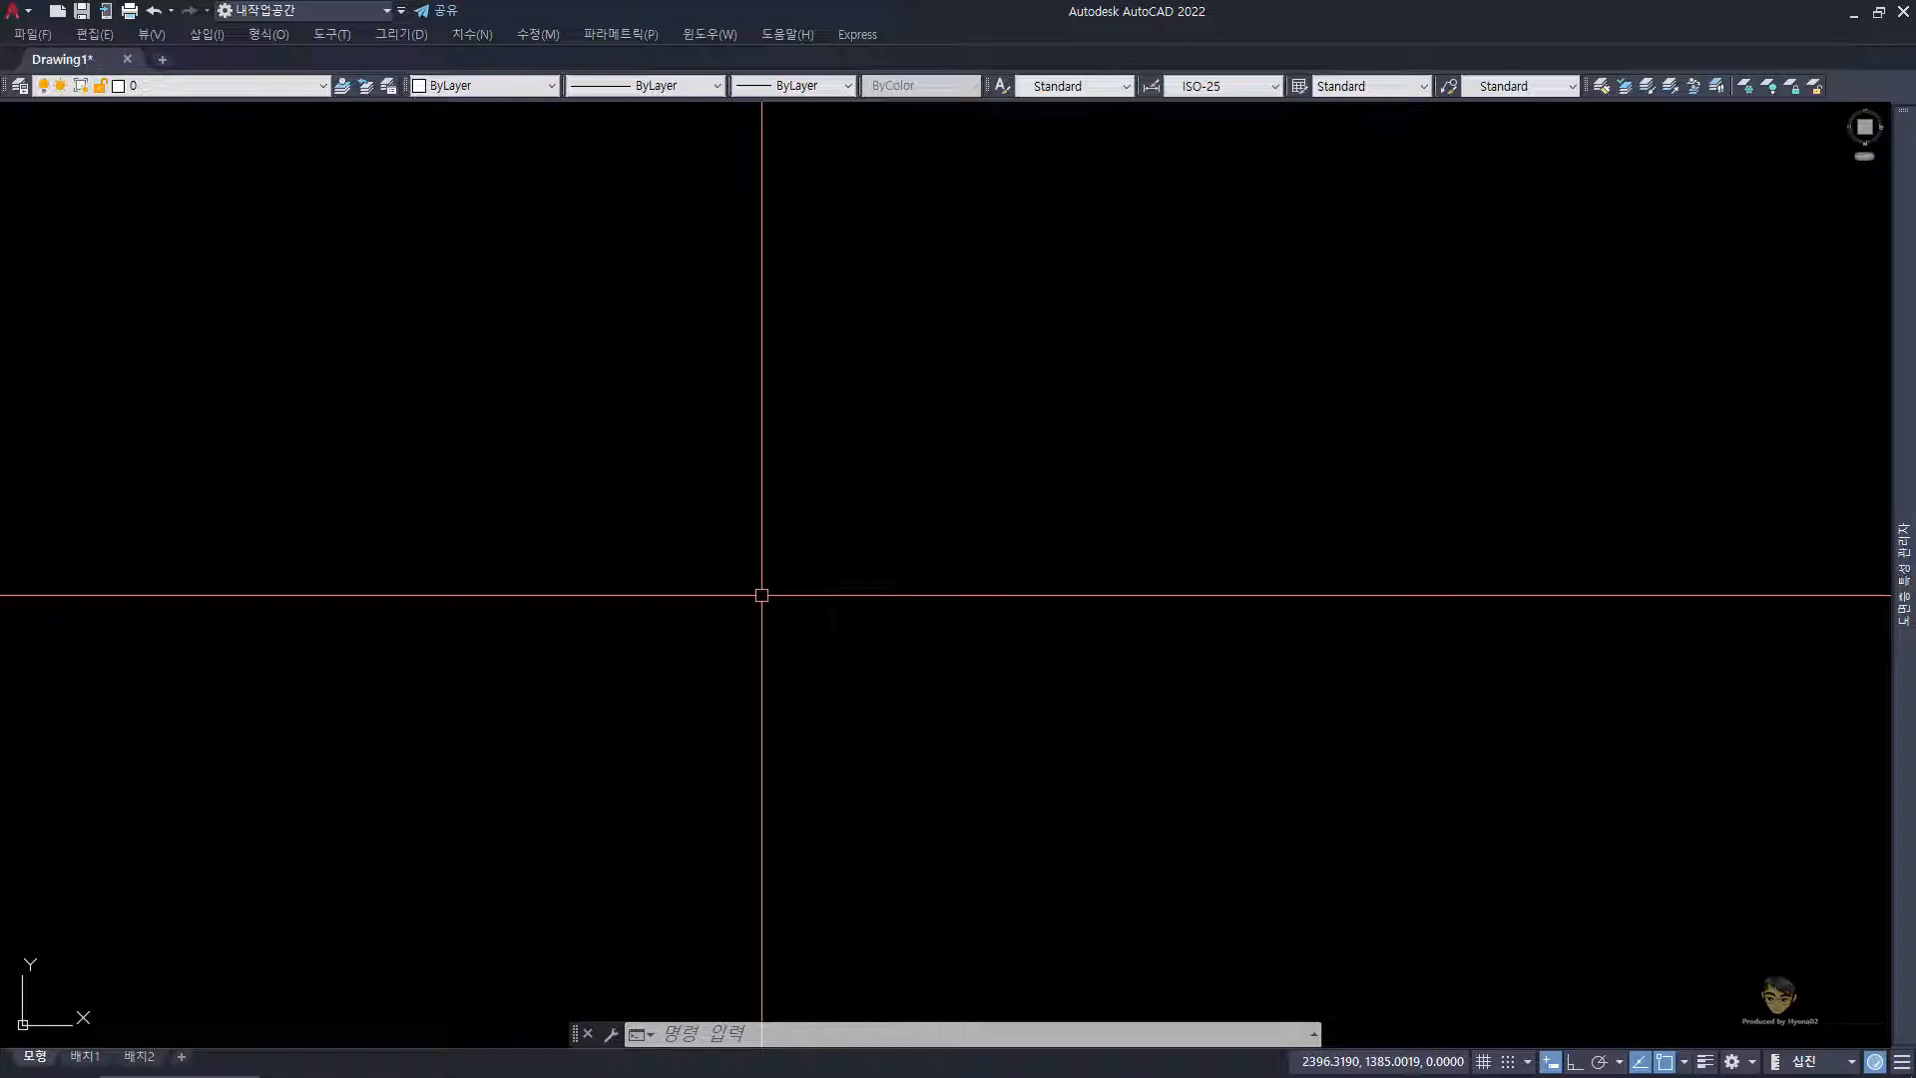
pyautogui.write('dn')
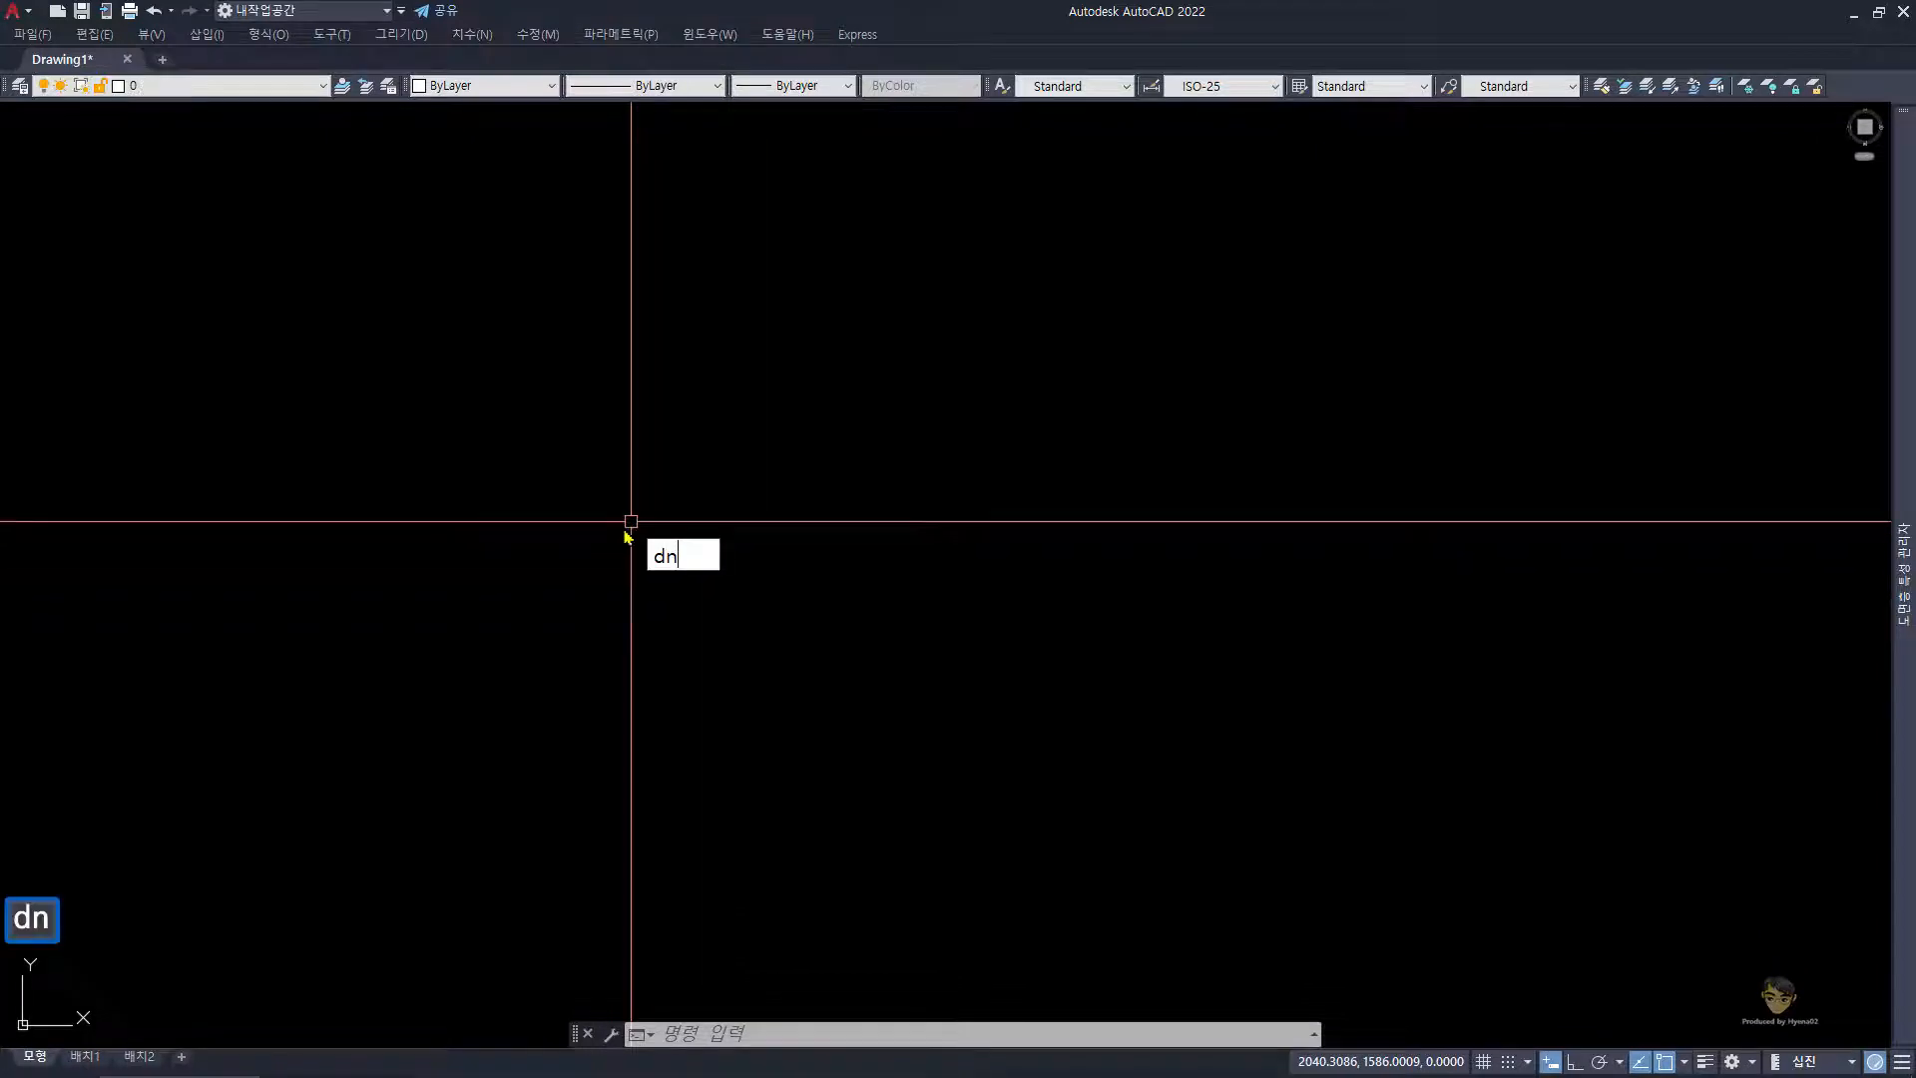
pyautogui.press('space')
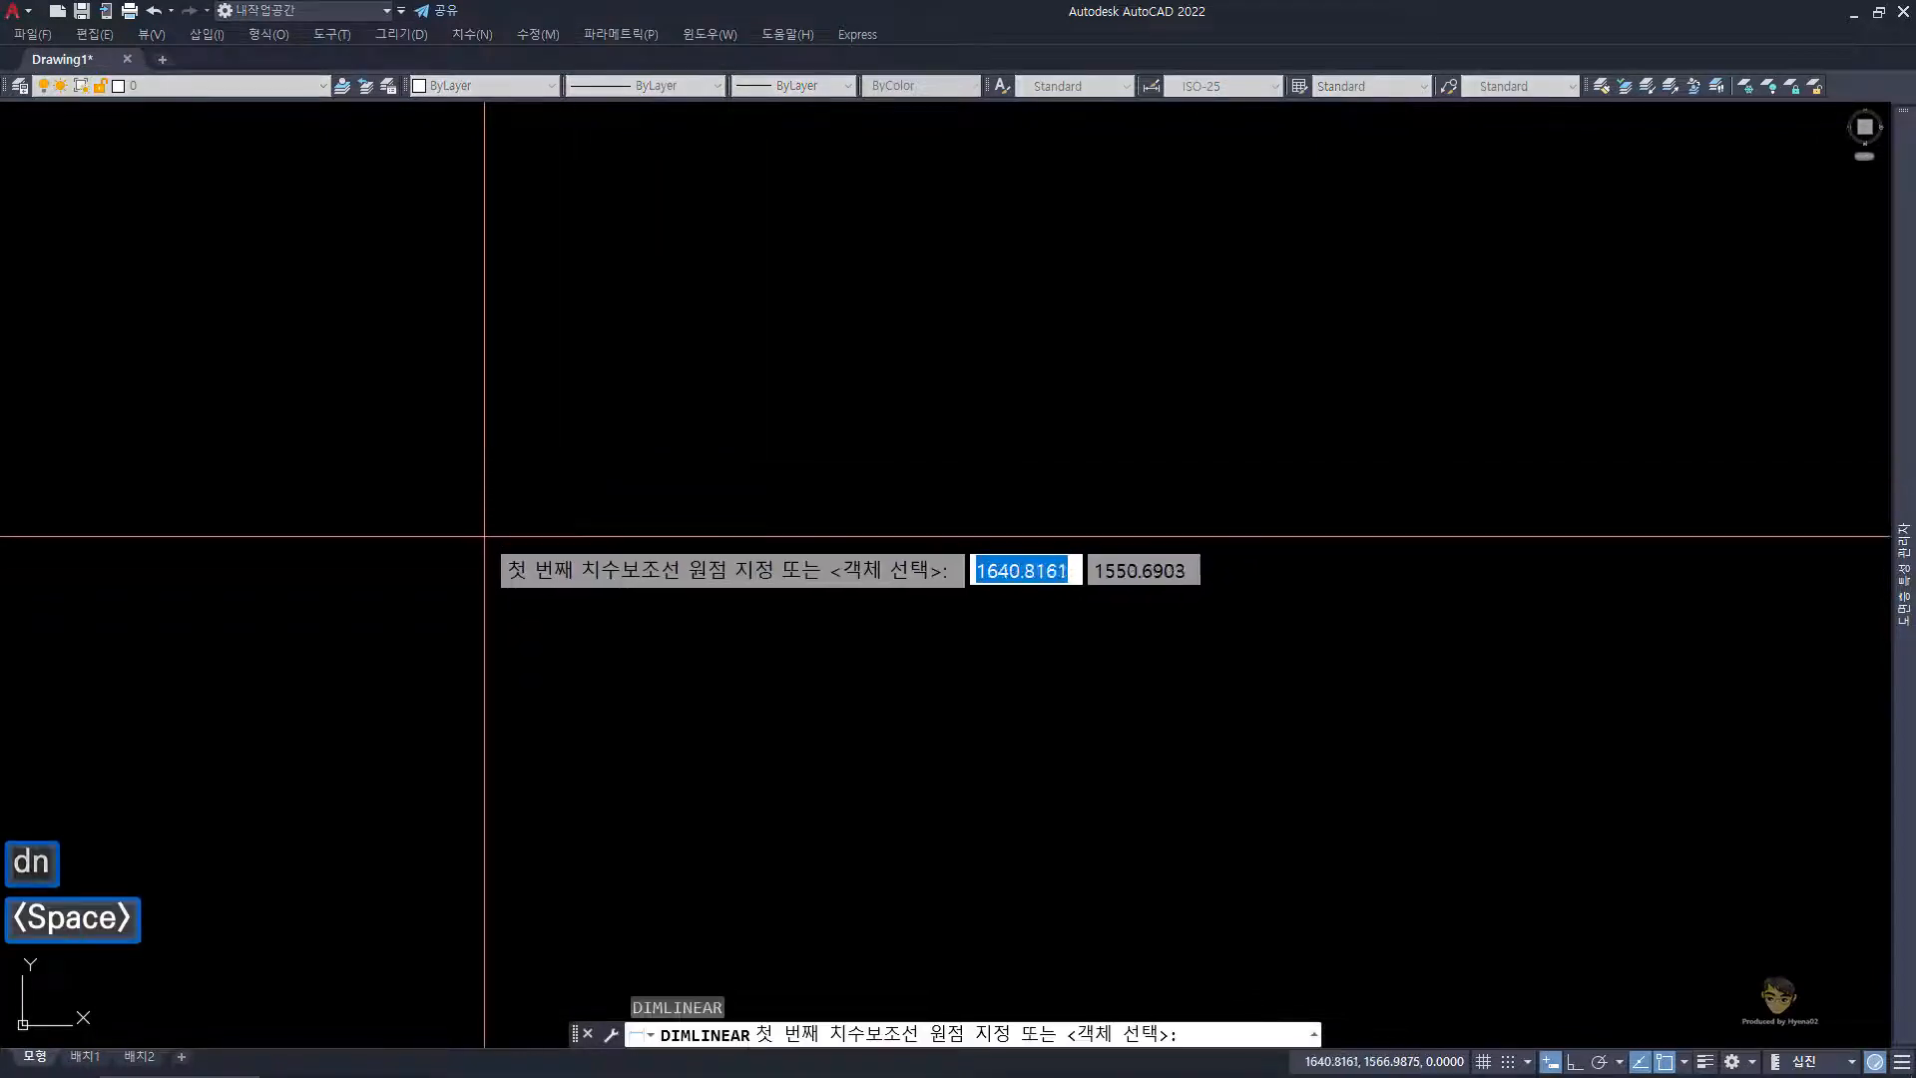
pyautogui.click(434, 549)
pyautogui.press('F8')
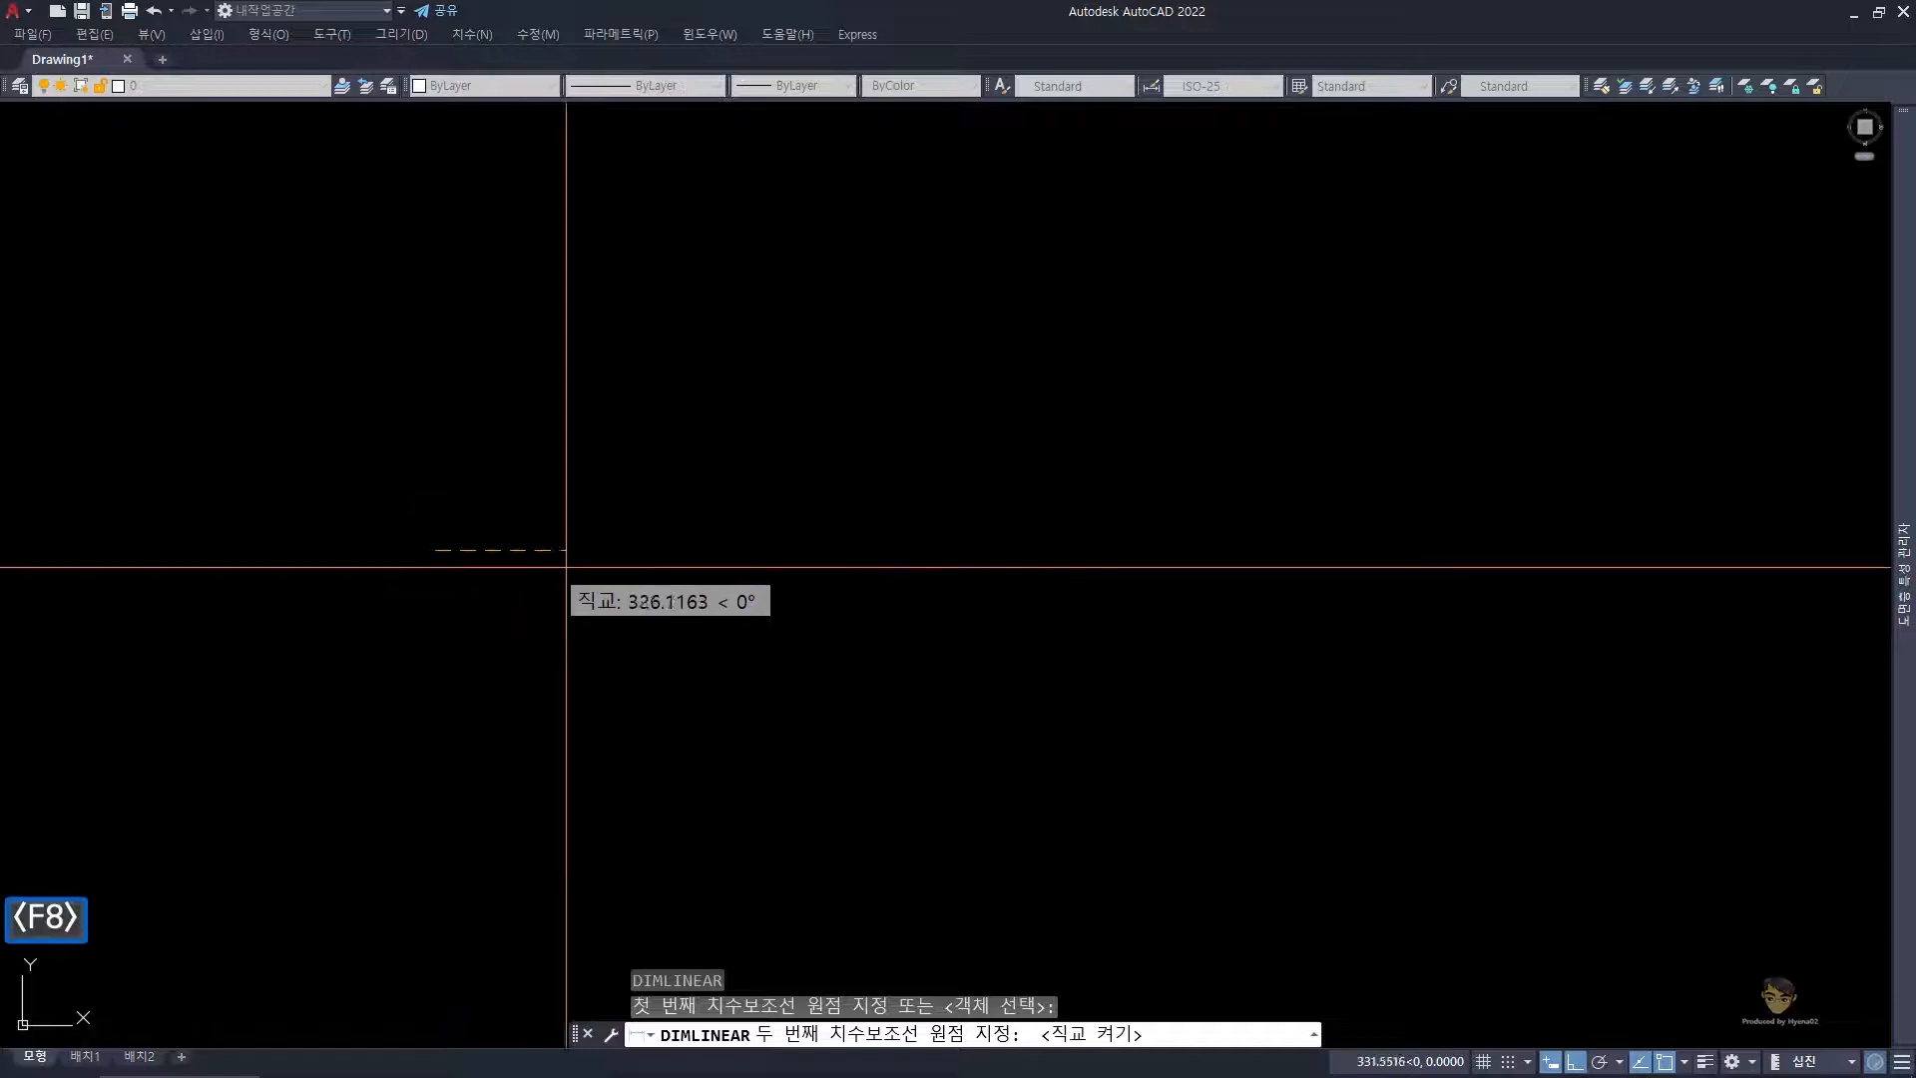
pyautogui.scroll(9, 446, 555)
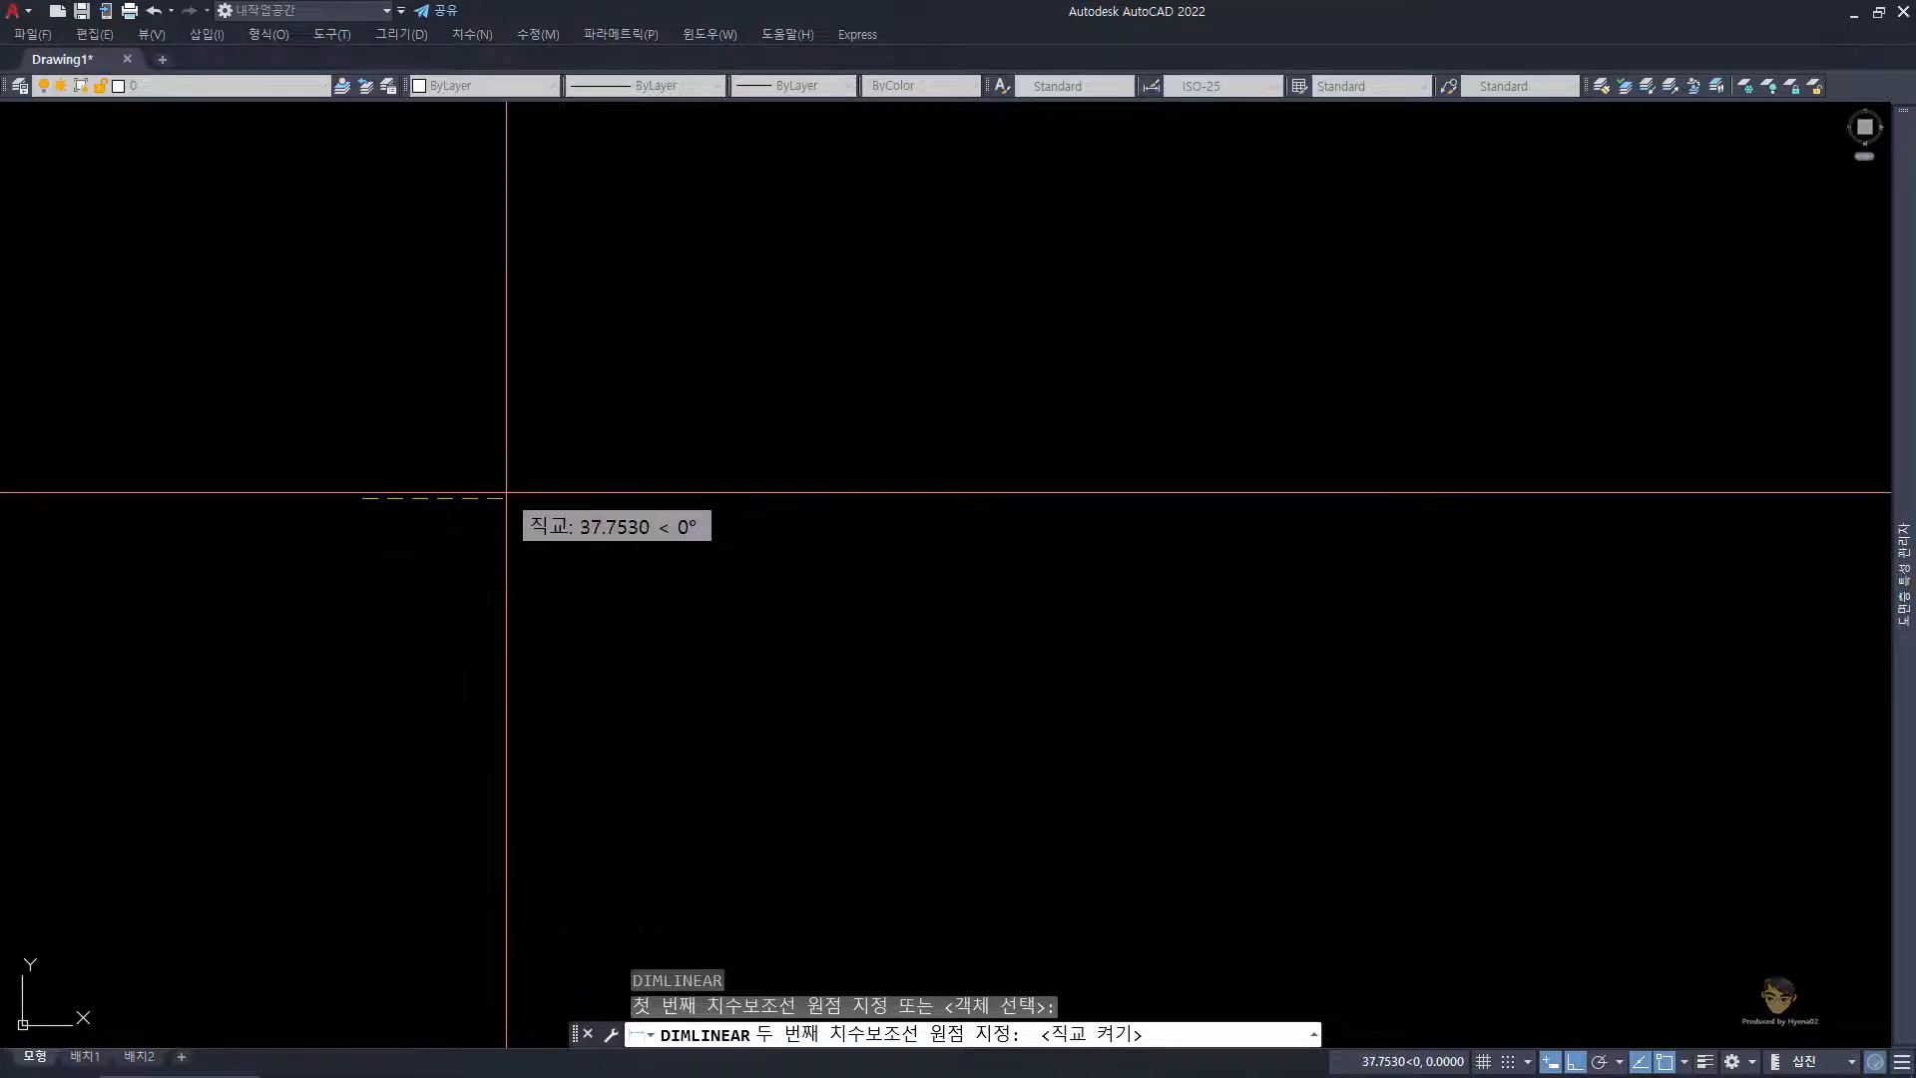
pyautogui.write('46')
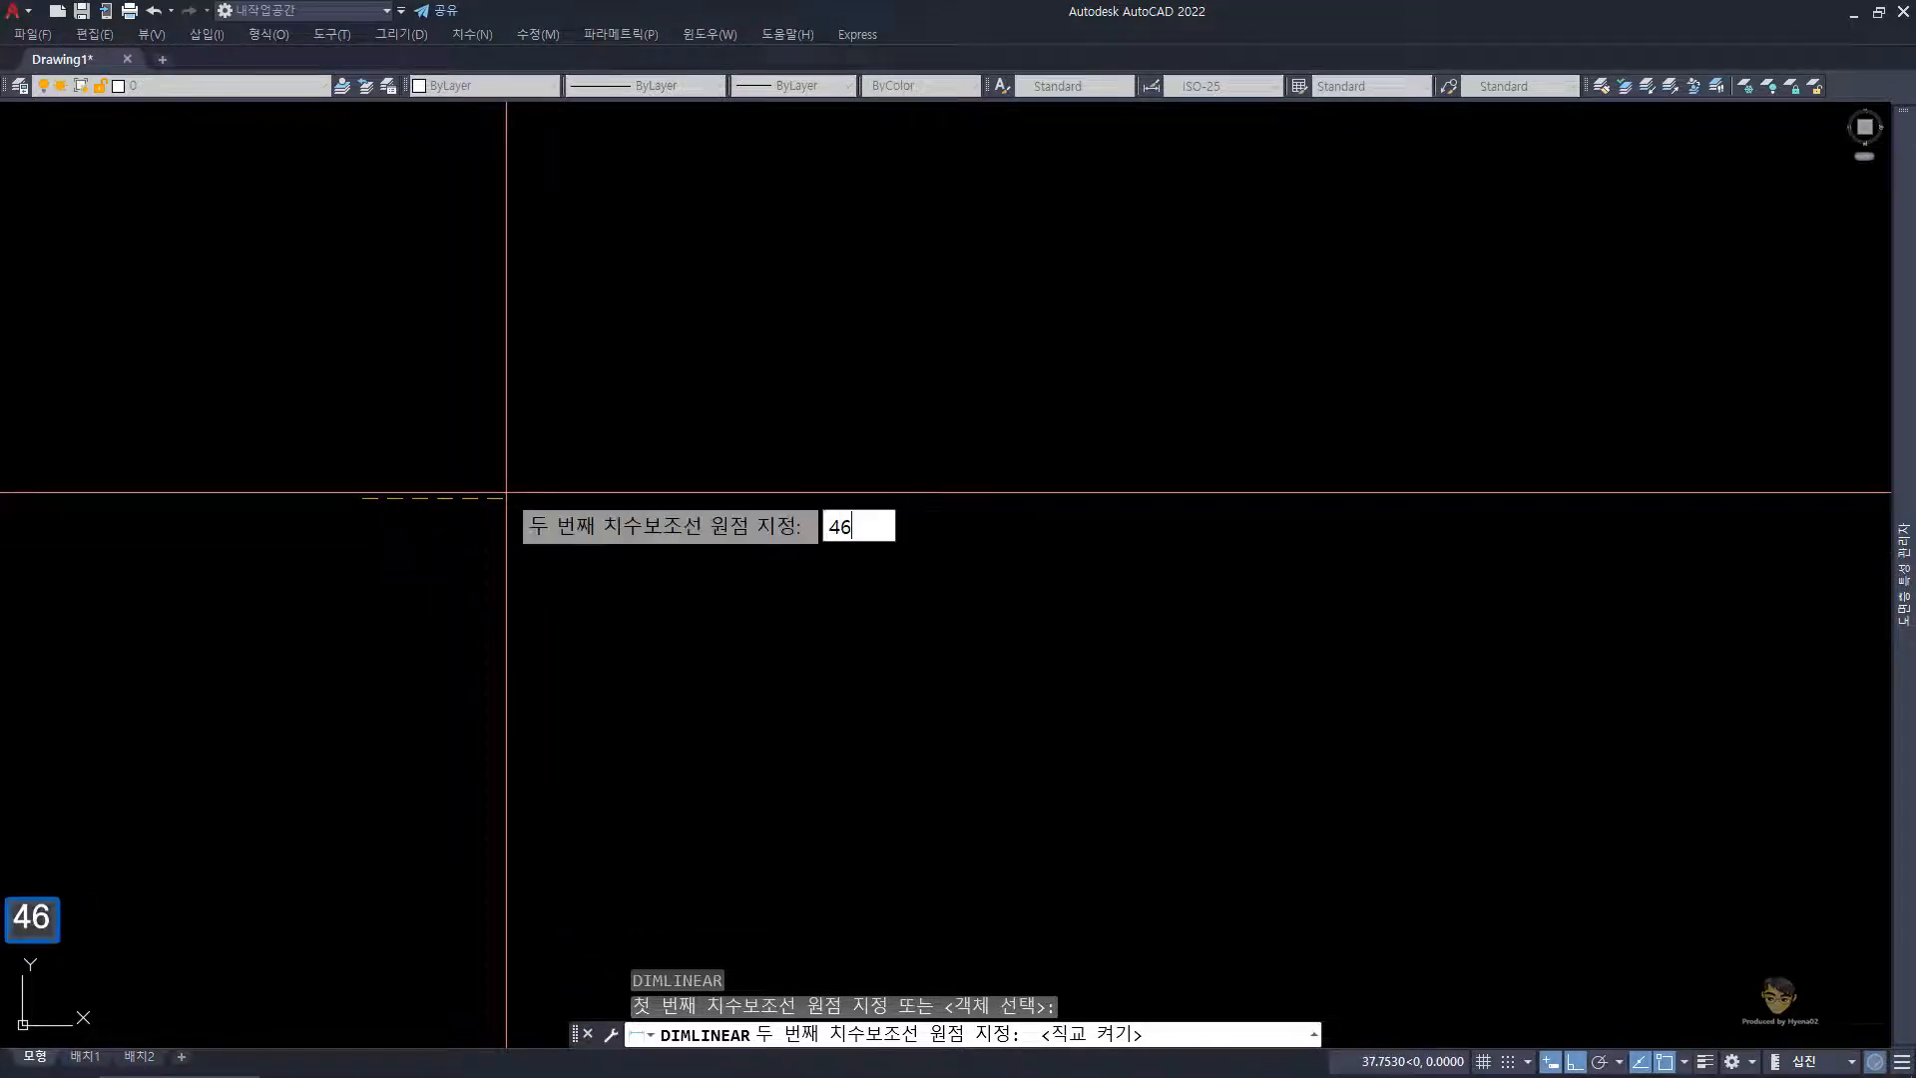
pyautogui.press('Return')
pyautogui.scroll(8, 404, 483)
pyautogui.scroll(-2, 430, 464)
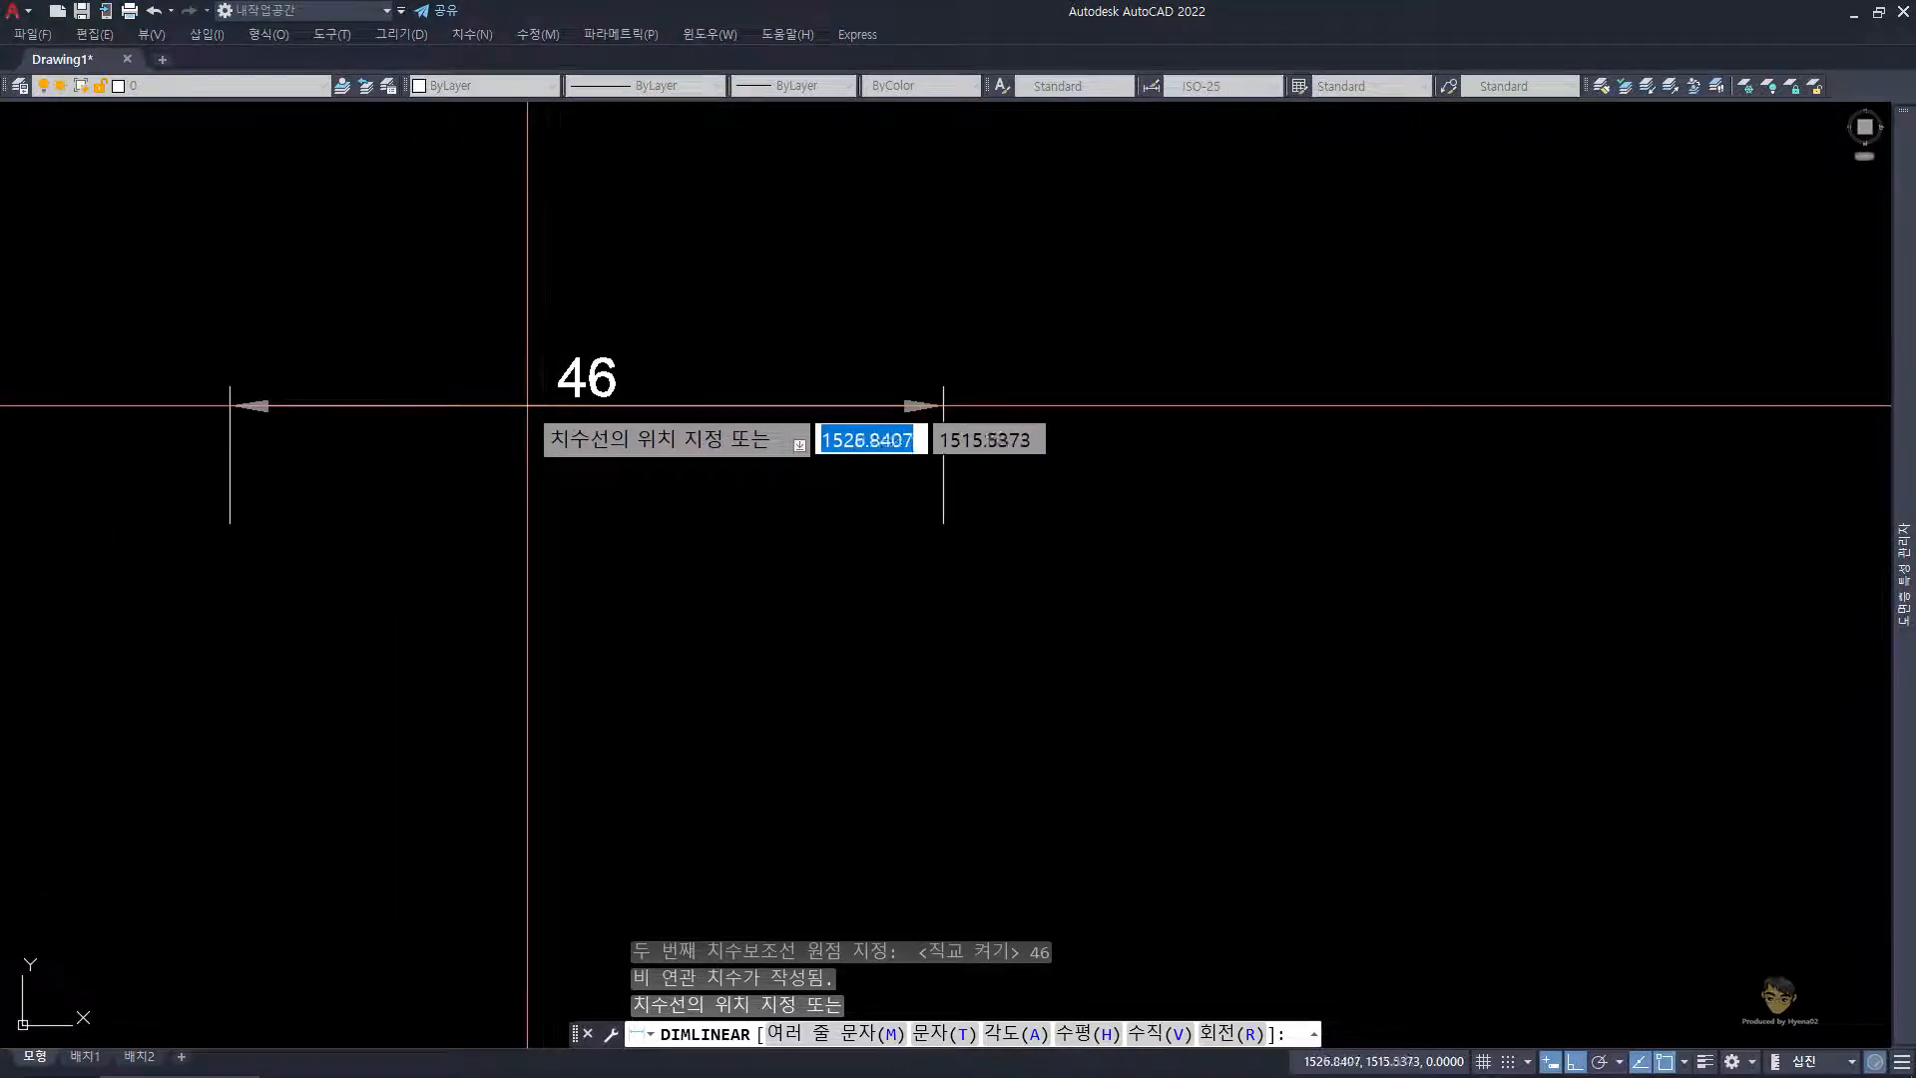
pyautogui.click(544, 364)
pyautogui.press('Escape')
# - Examine the whole linear dimension, and switch to the image viewer to consult the basketball court practice drawing 실습도면5-1.png
pyautogui.write('z')
pyautogui.press('space')
pyautogui.write('e')
pyautogui.press('space')
pyautogui.write('z')
pyautogui.press('space')
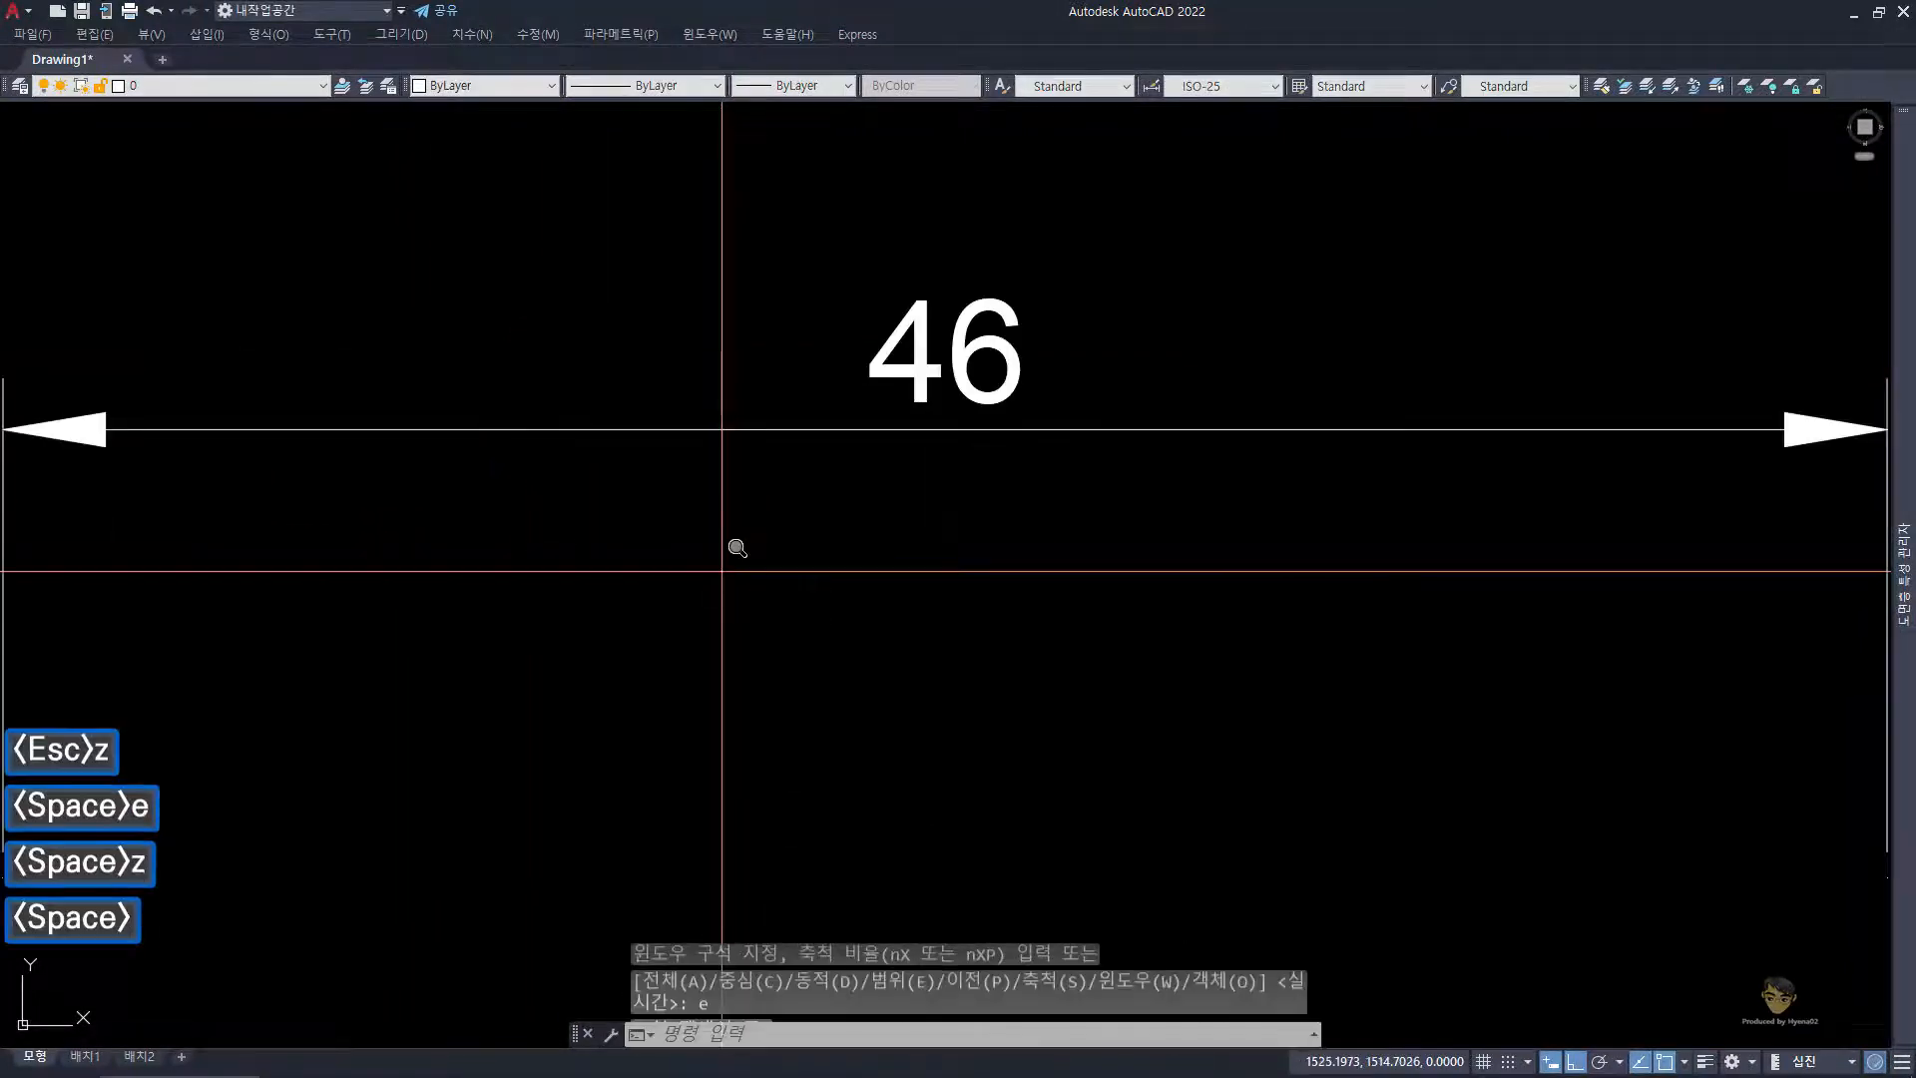
pyautogui.press('space')
pyautogui.moveTo(769, 505); pyautogui.dragTo(830, 834)
pyautogui.press('Escape')
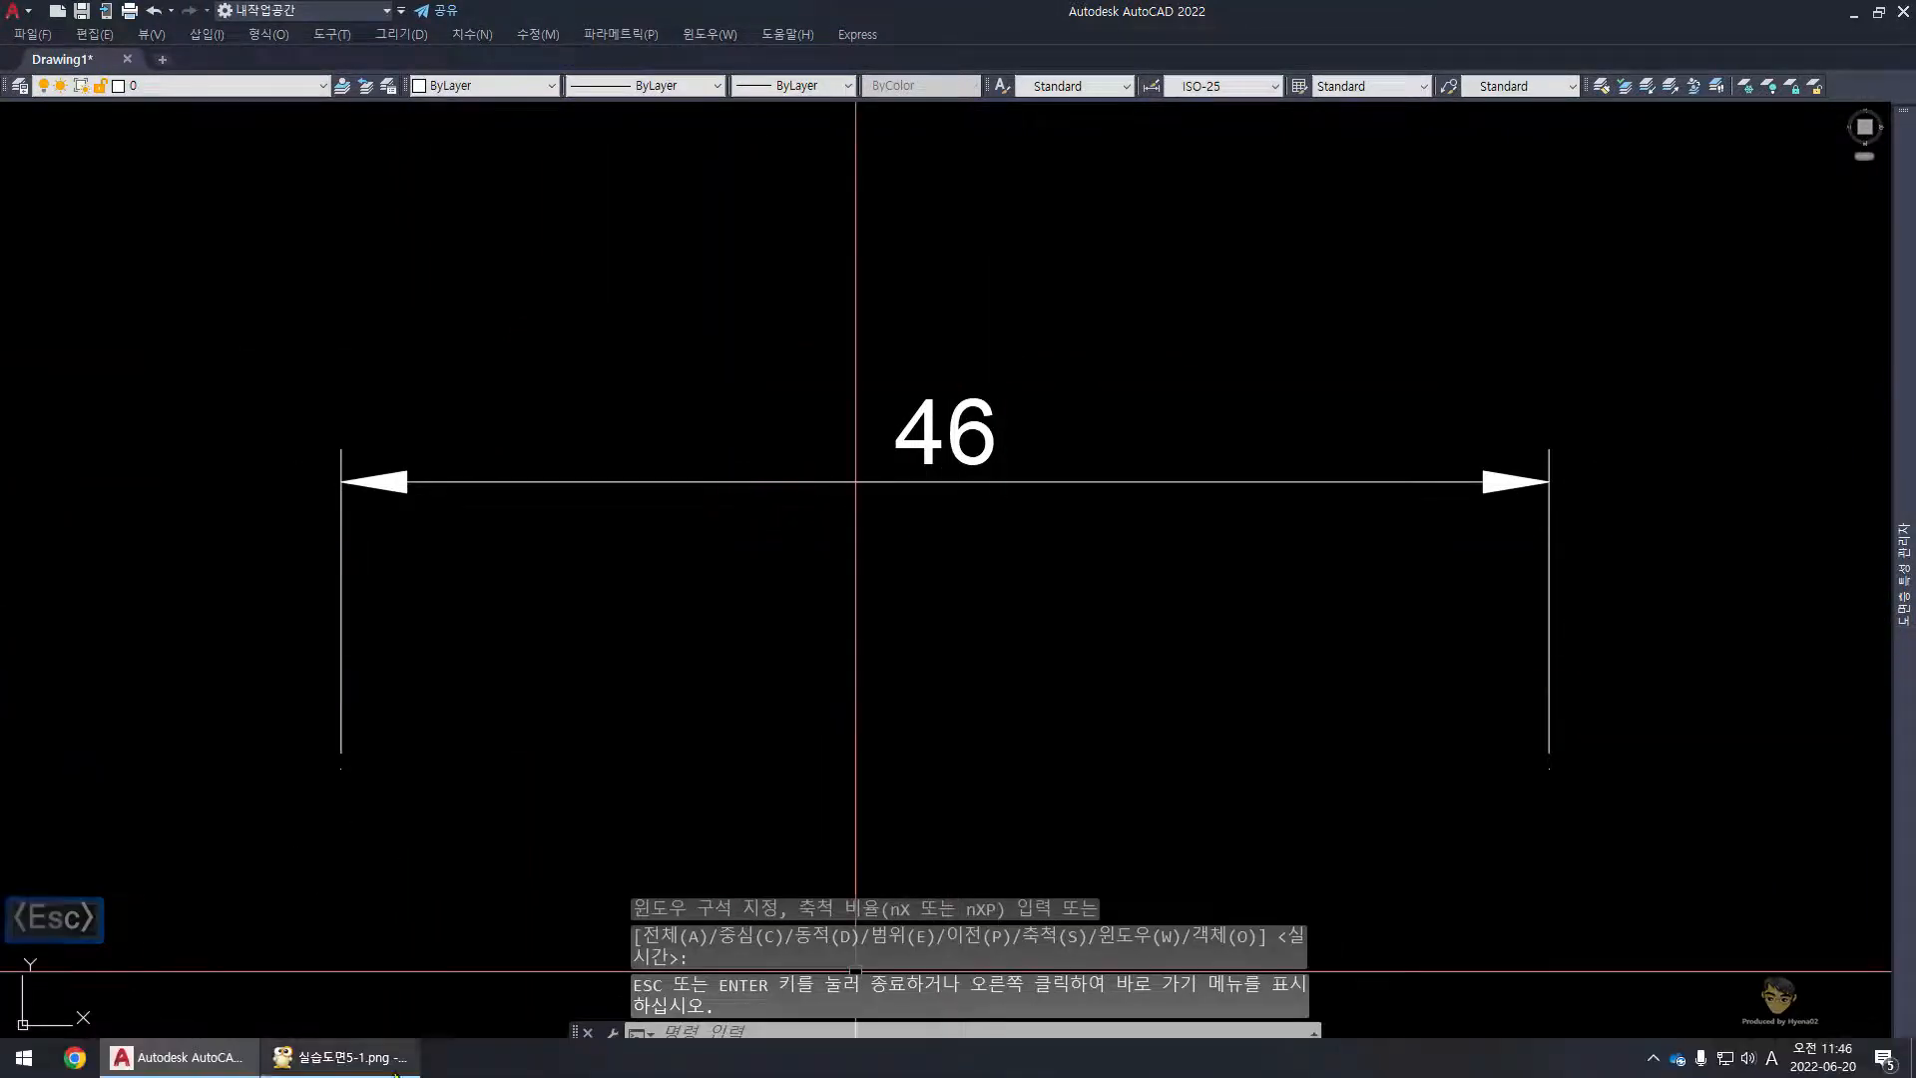
pyautogui.click(395, 1074)
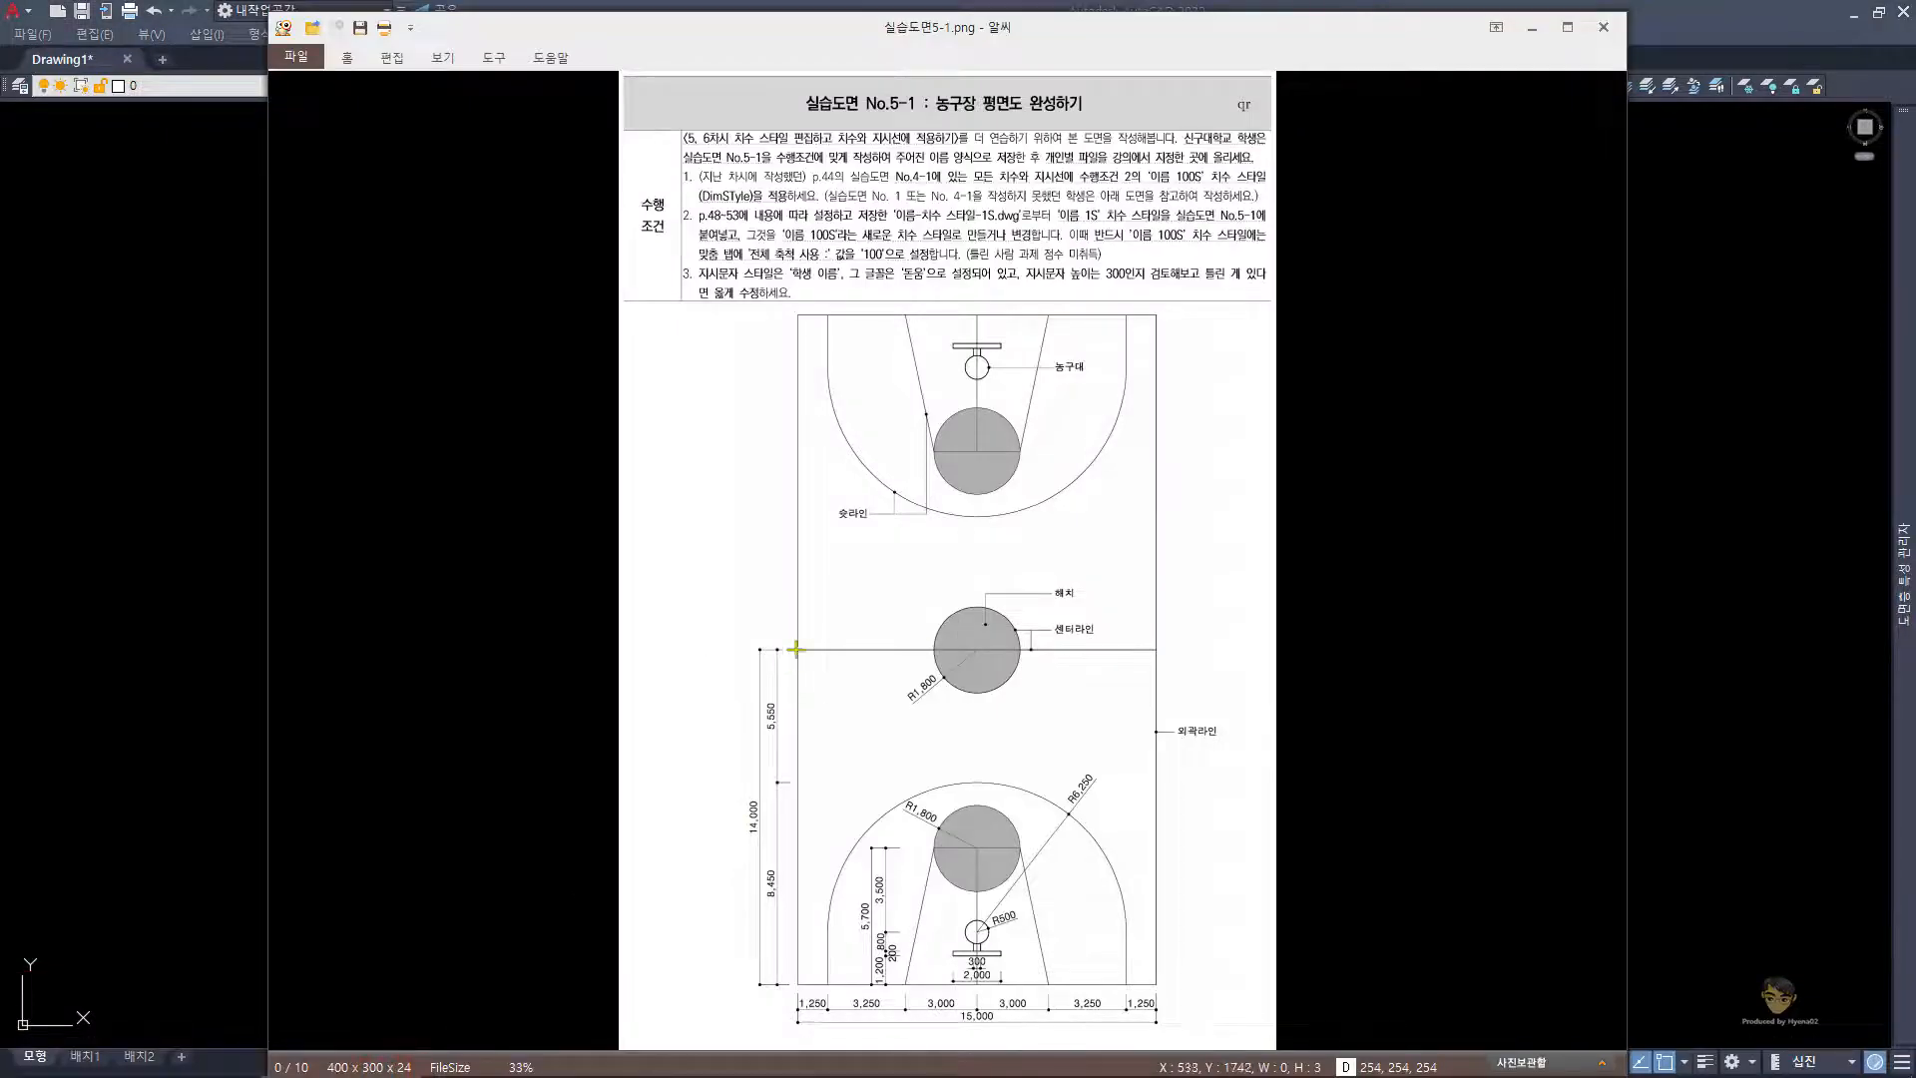
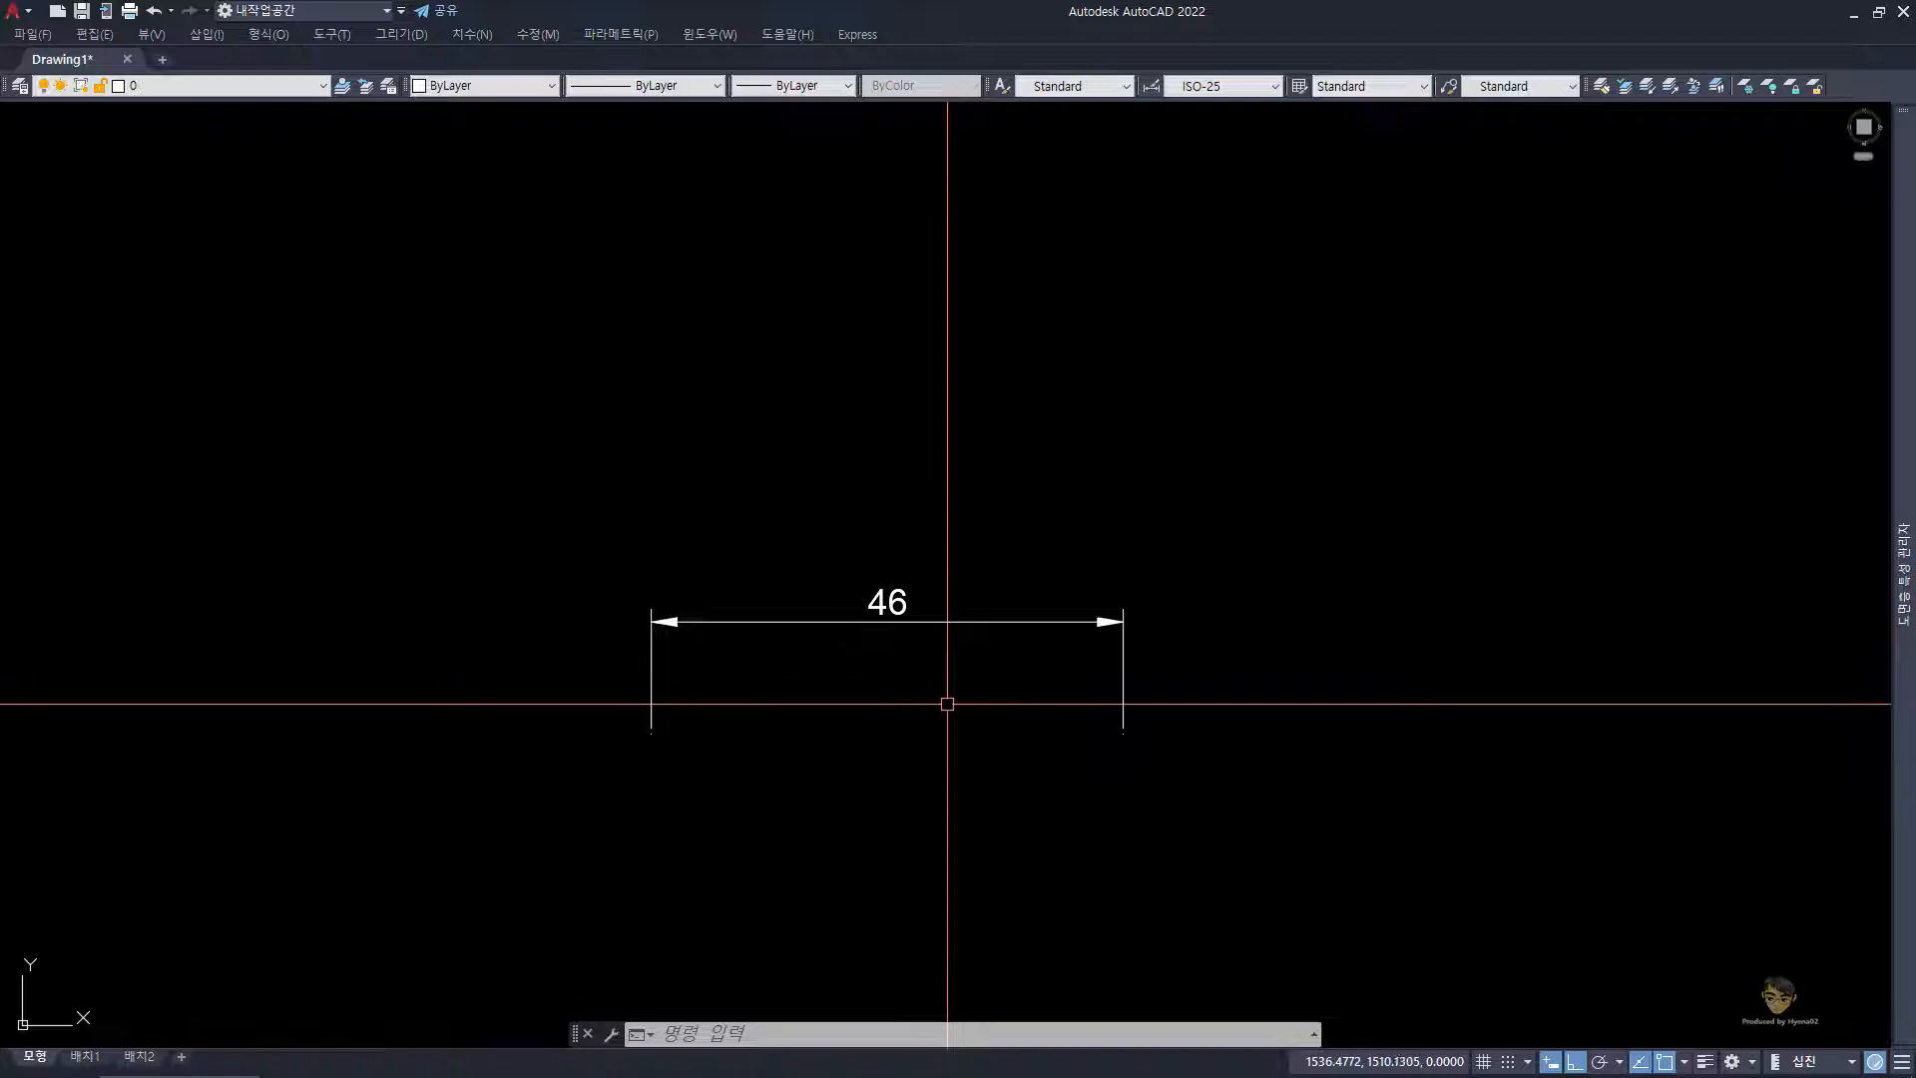
# - Select the 46 dimension in the AutoCAD drawing and open its properties
pyautogui.click(992, 760)
pyautogui.click(812, 508)
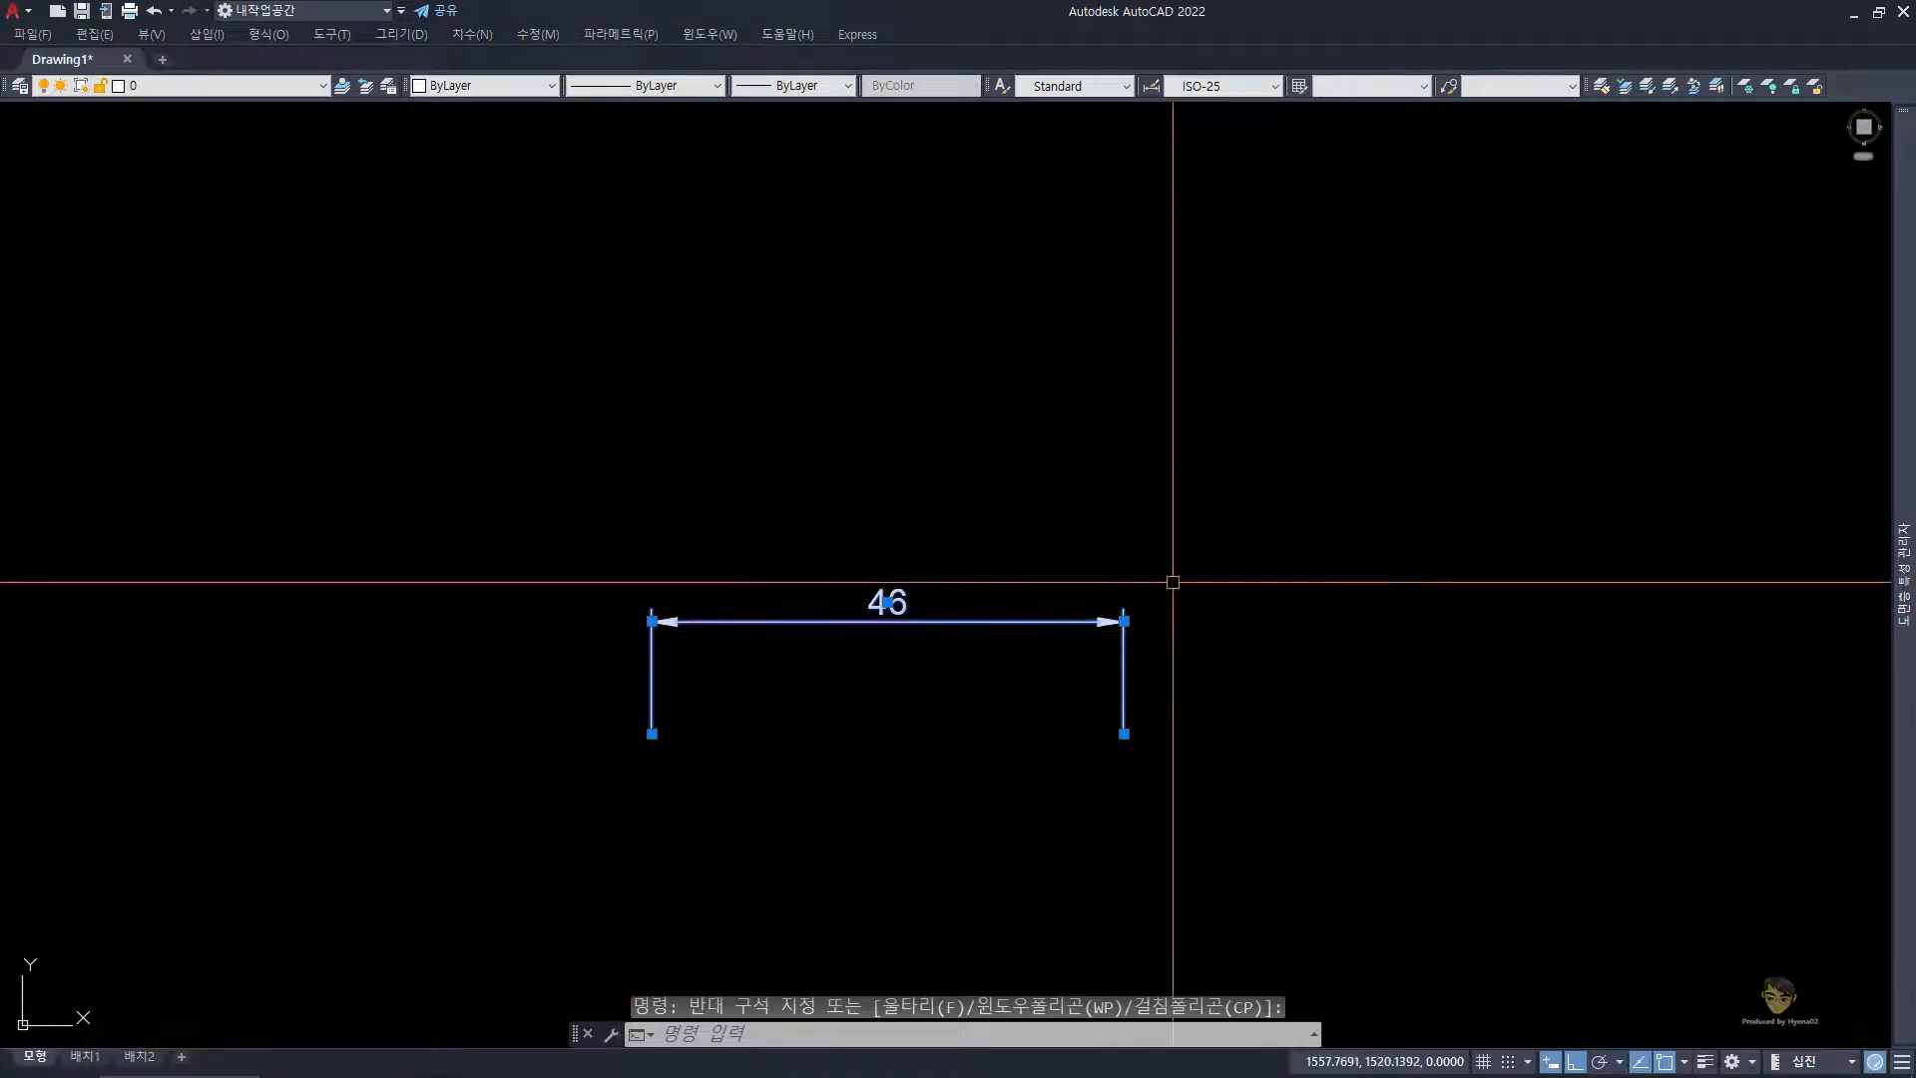
pyautogui.scroll(4, 814, 623)
pyautogui.moveTo(825, 628); pyautogui.dragTo(735, 442, button='middle')
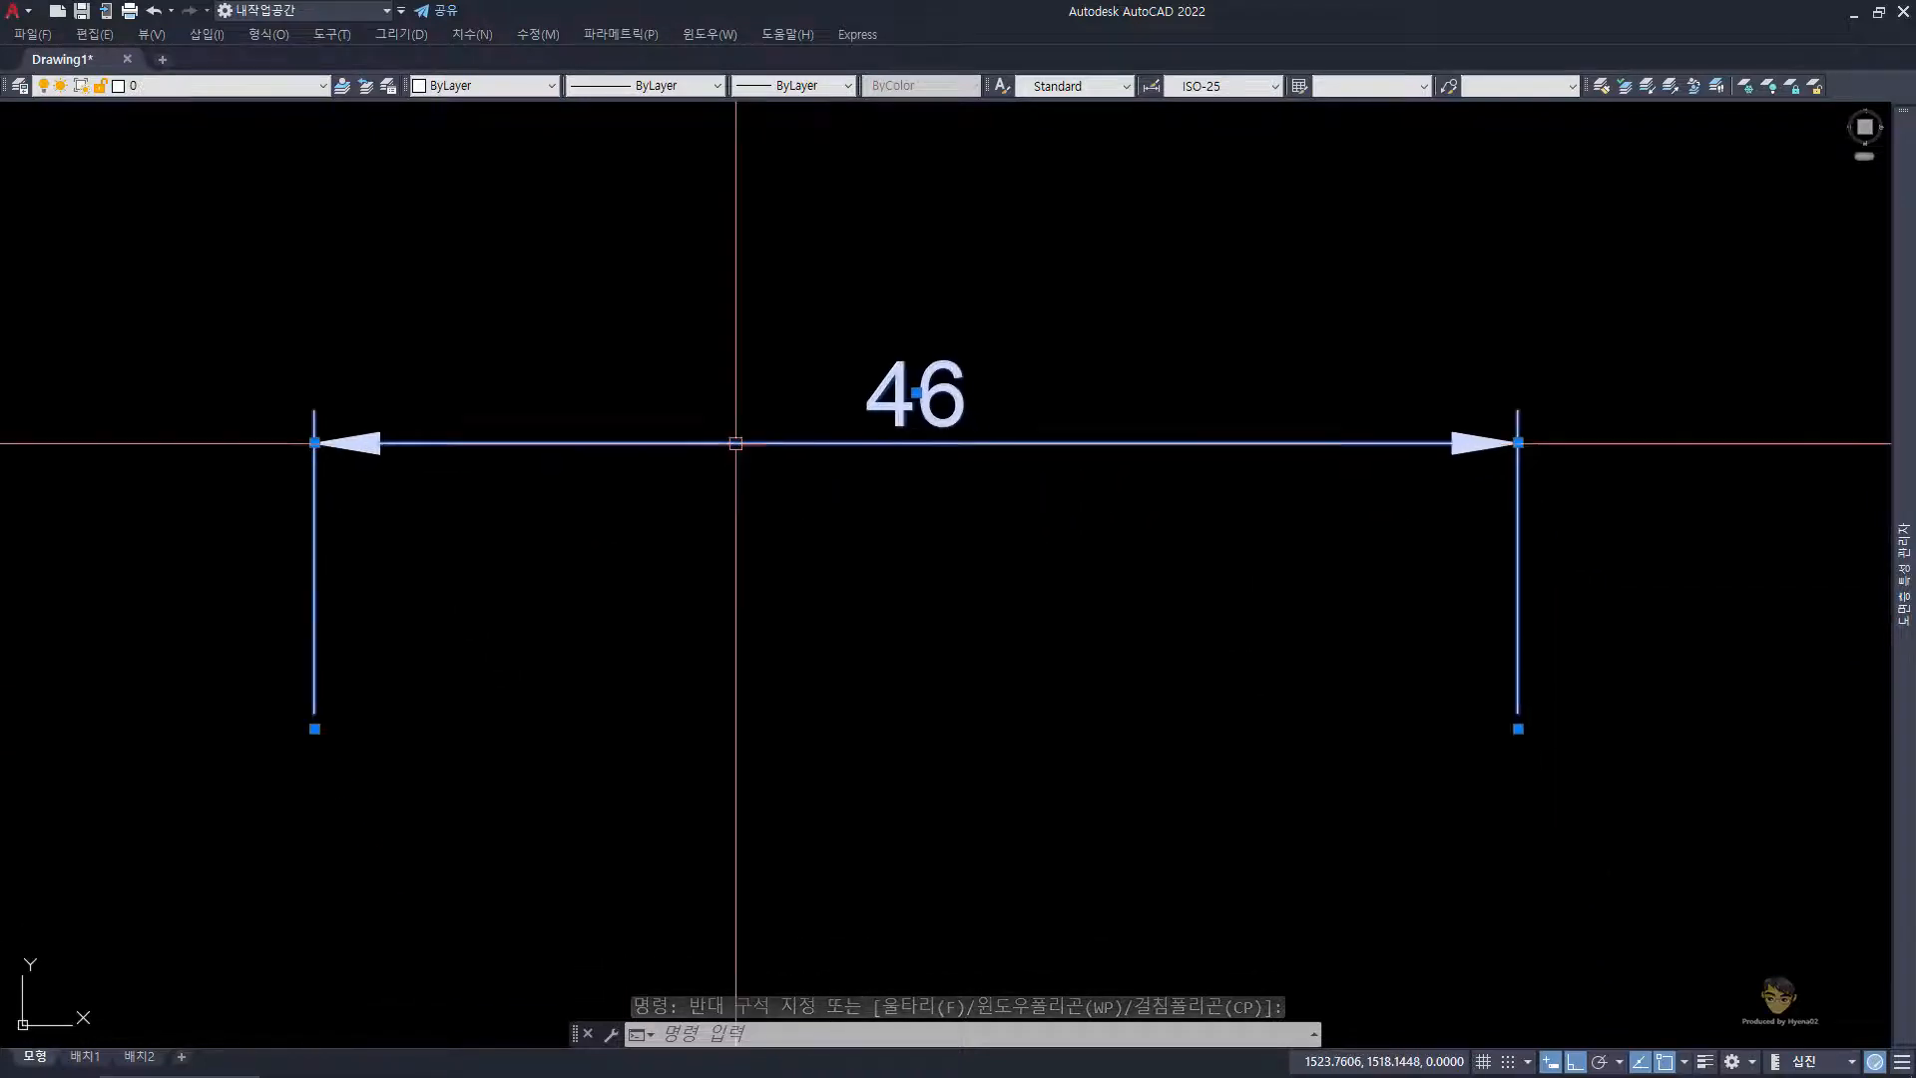
pyautogui.hotkey('ctrl', '1')
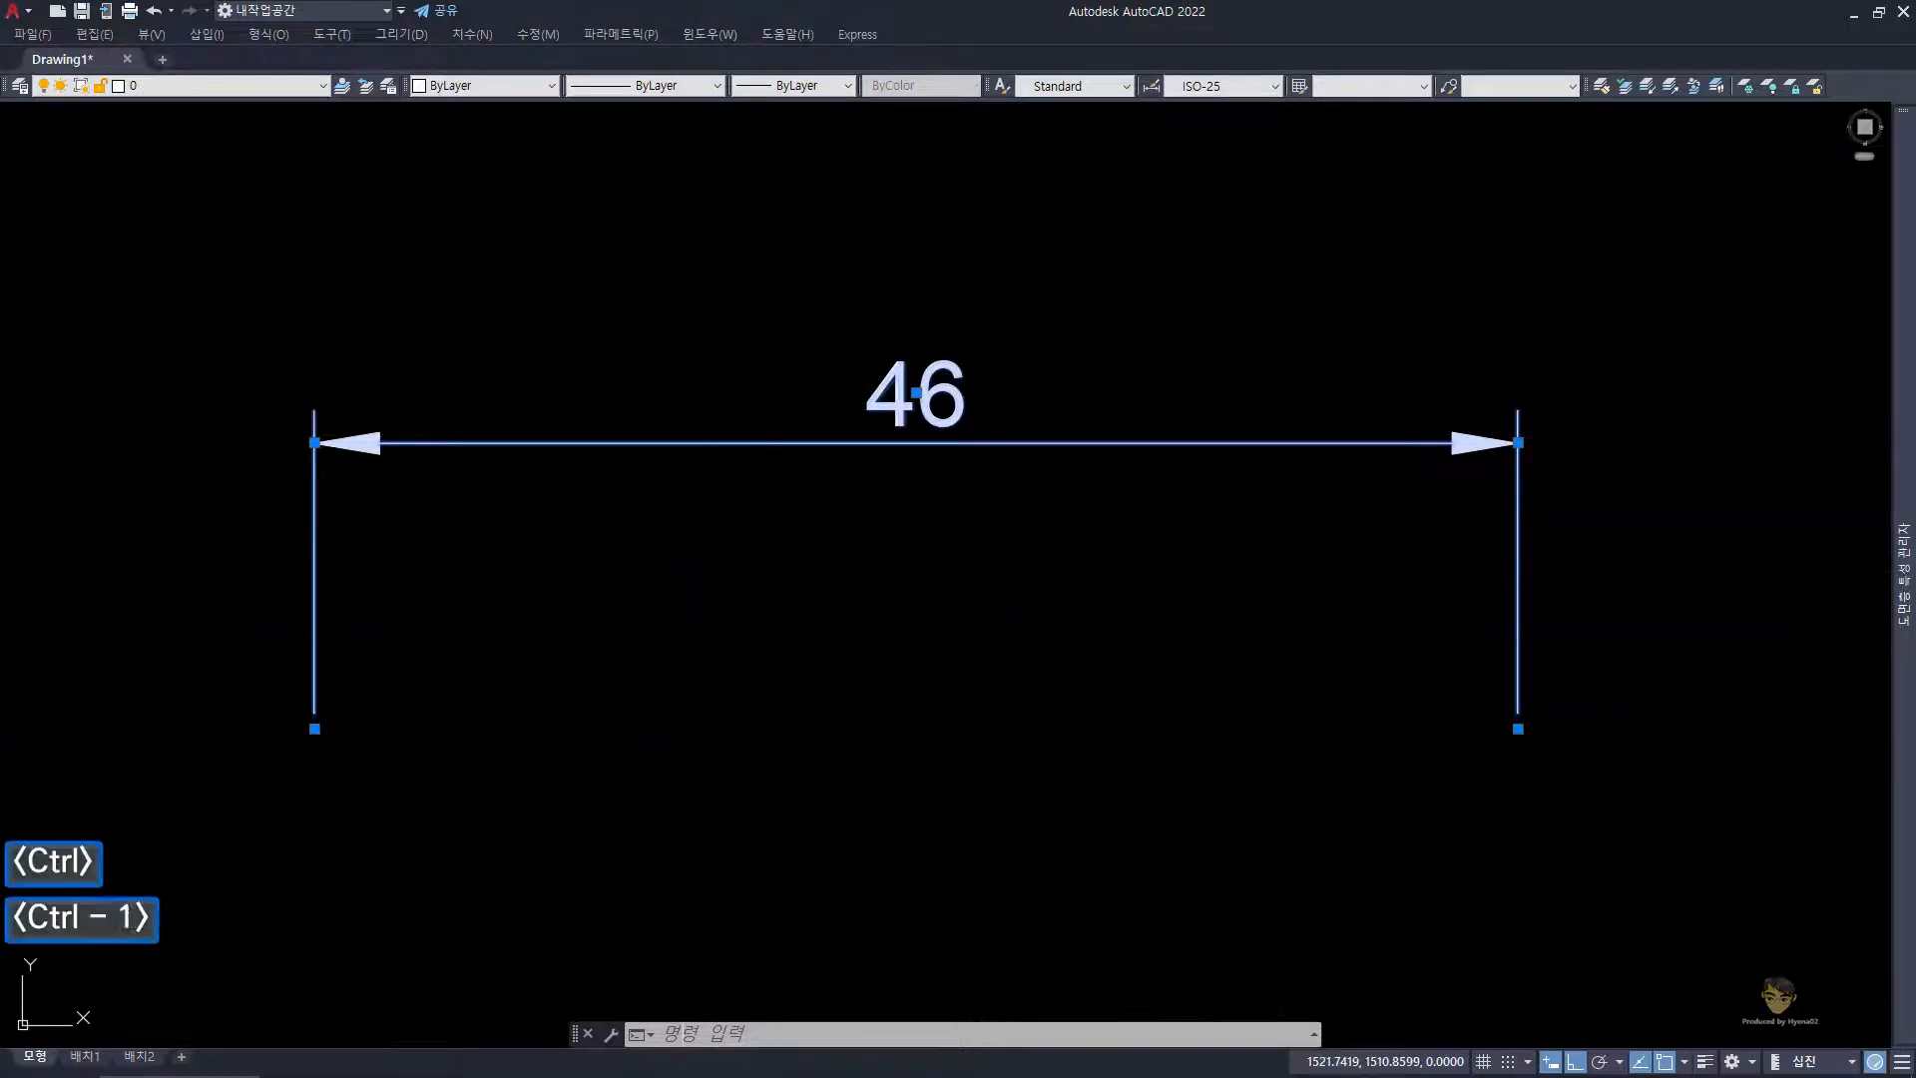
pyautogui.click(300, 191)
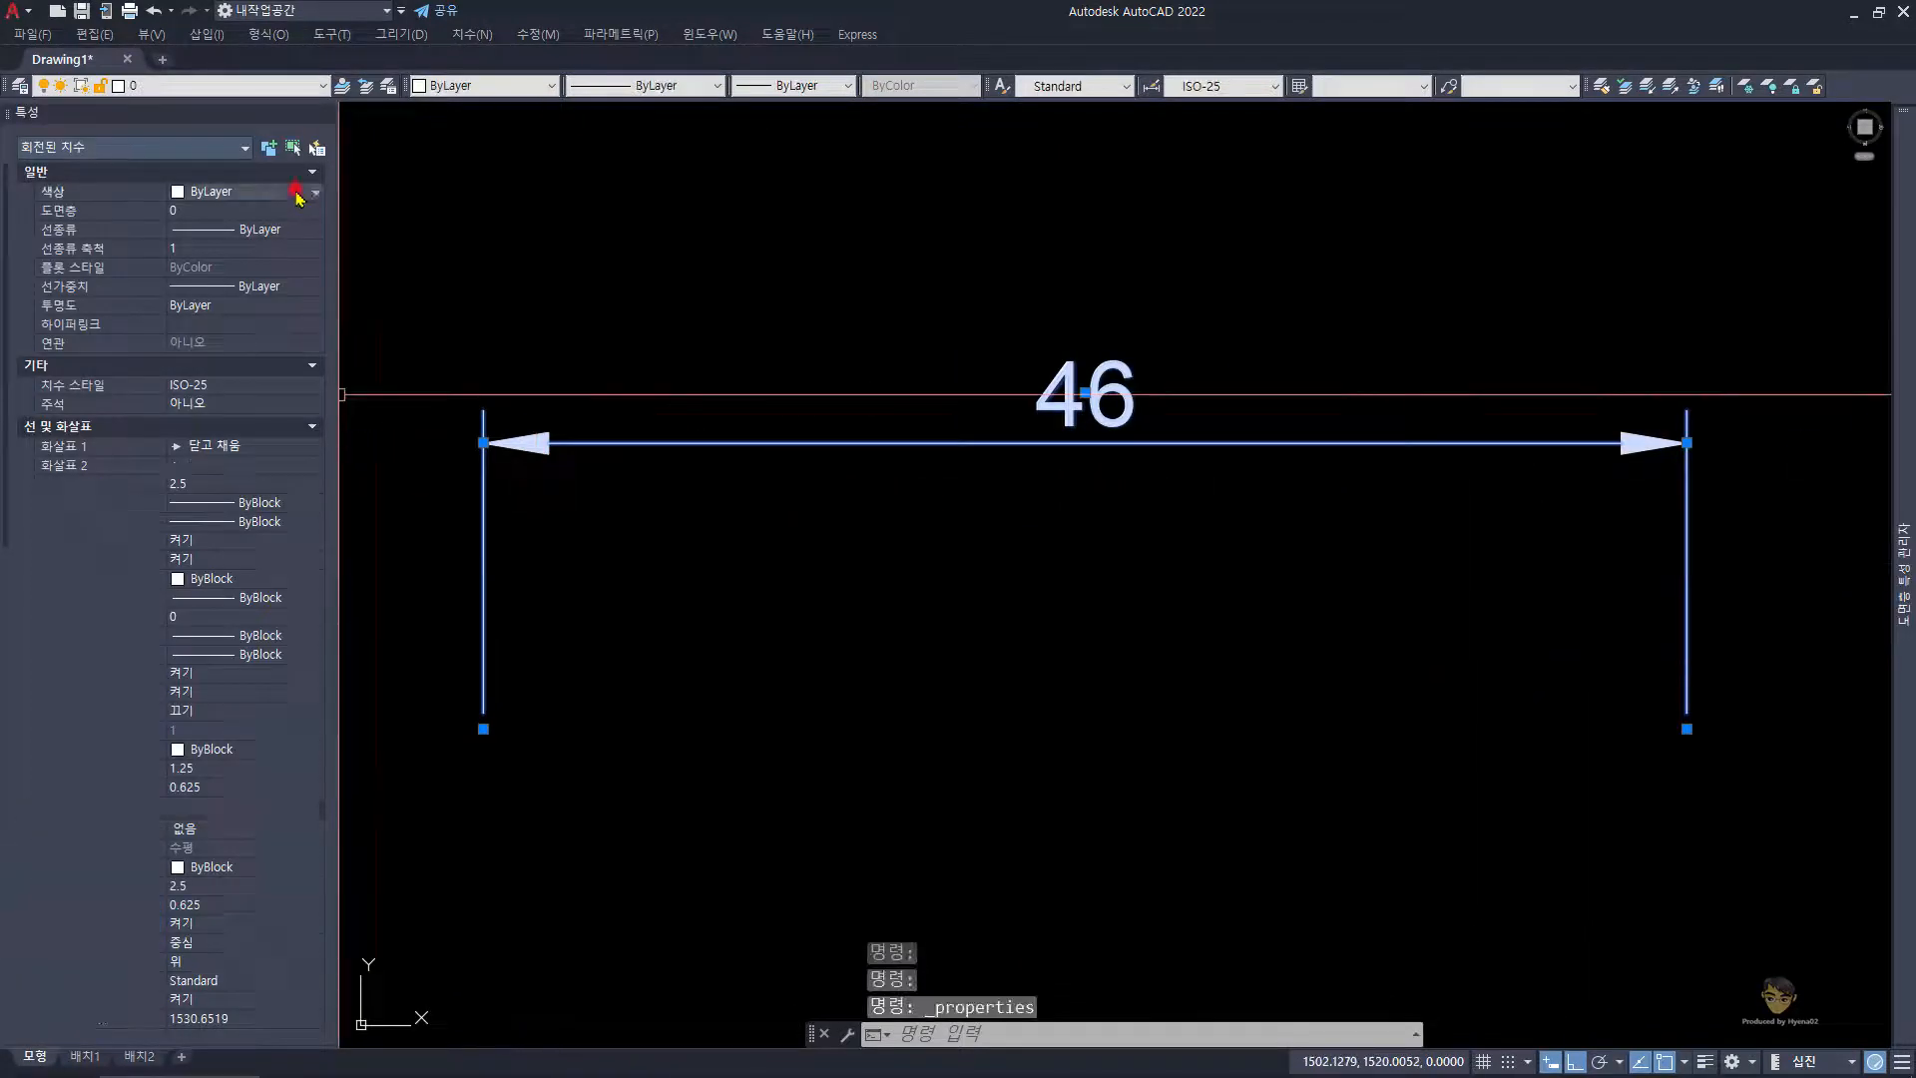
pyautogui.click(312, 192)
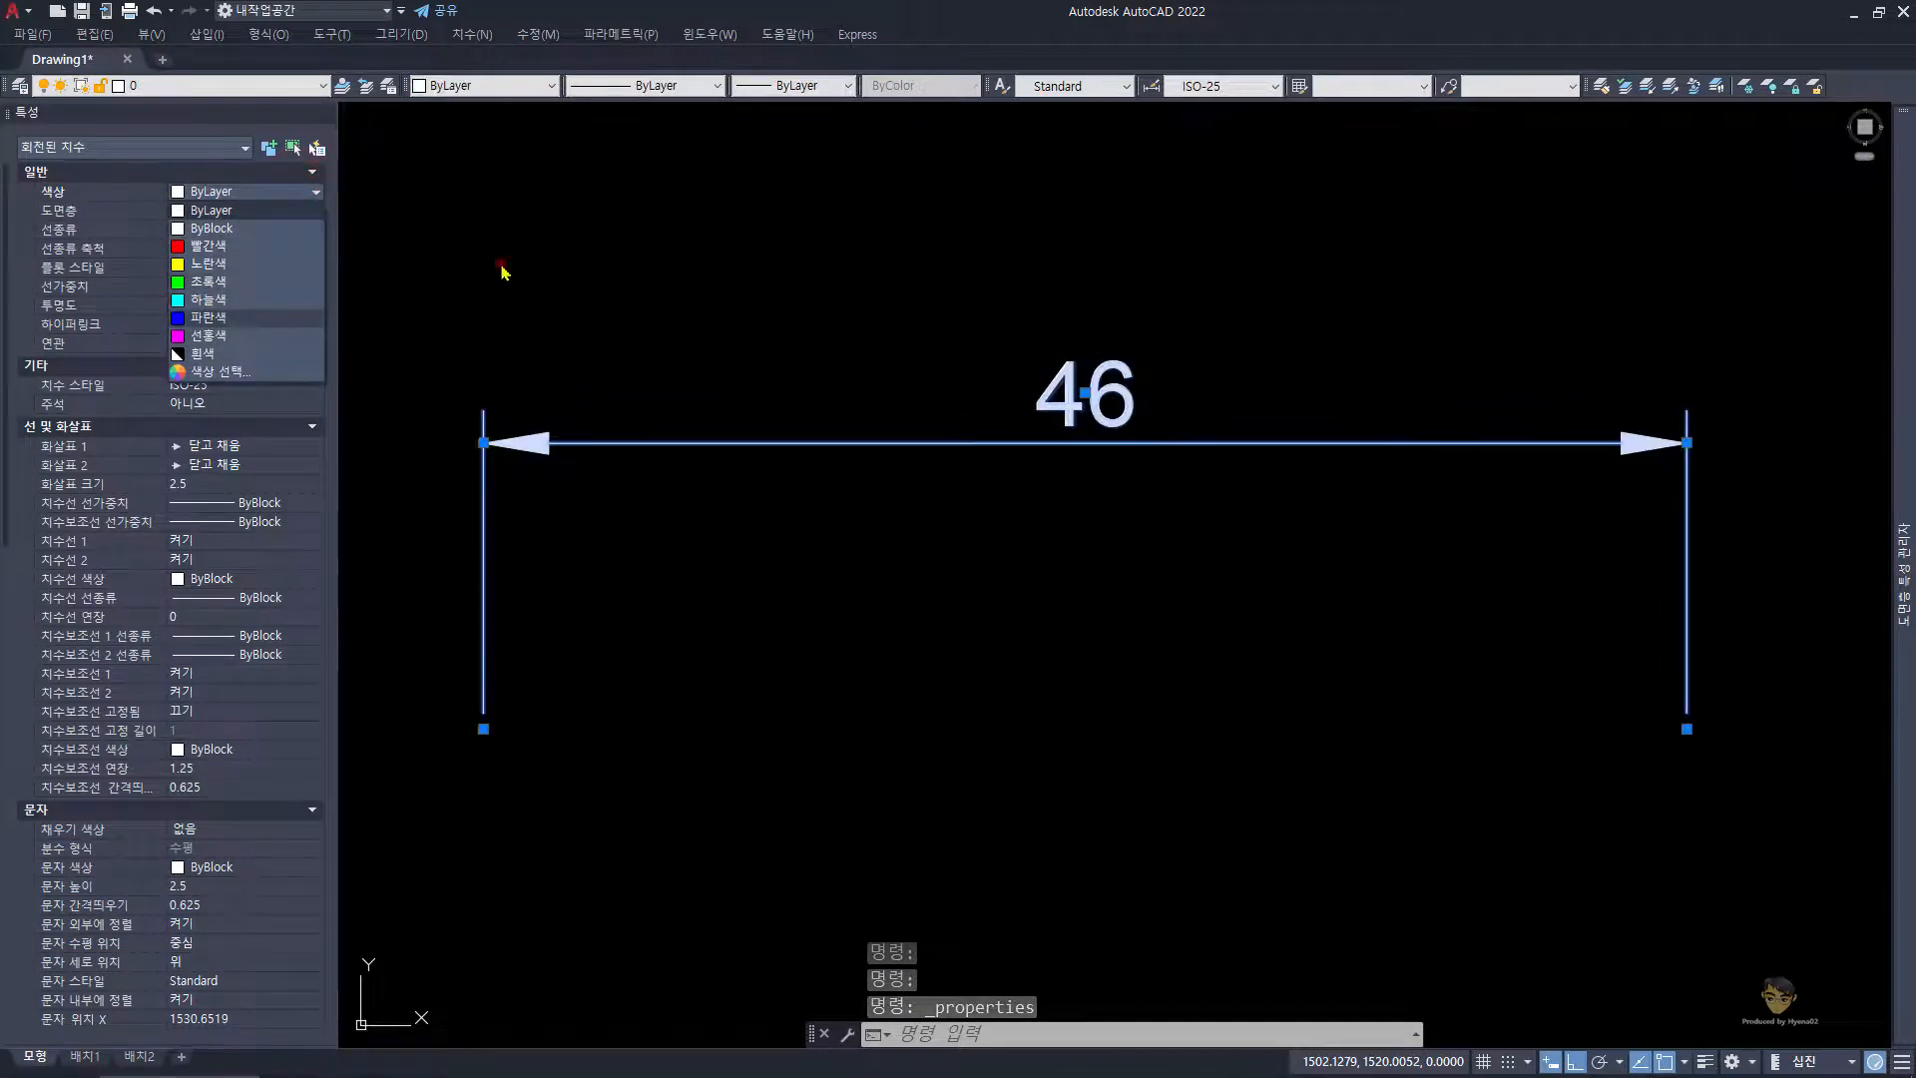
pyautogui.click(501, 262)
pyautogui.click(466, 222)
pyautogui.click(422, 187)
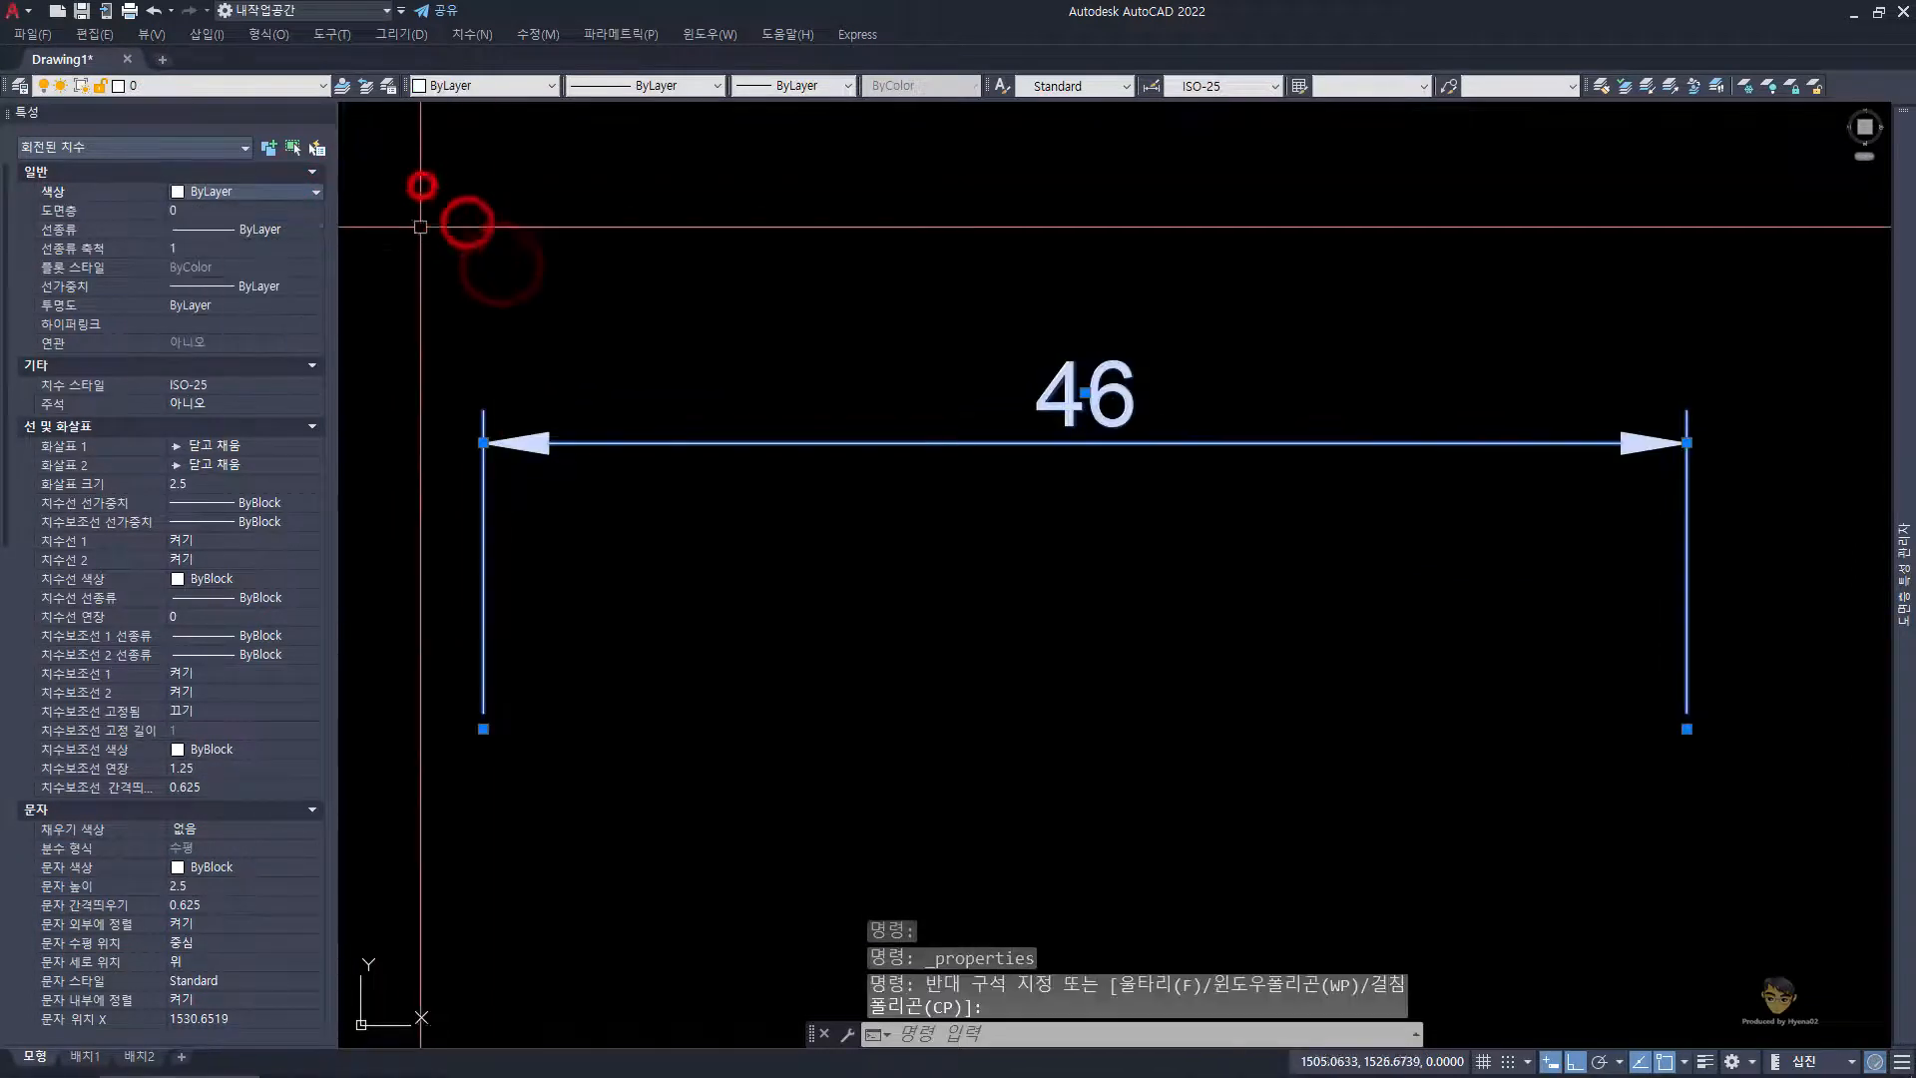
# - Set the 46 dimension's first arrowhead to dot (점) and its dimension line color to red (빨간색)
pyautogui.click(244, 446)
pyautogui.click(246, 445)
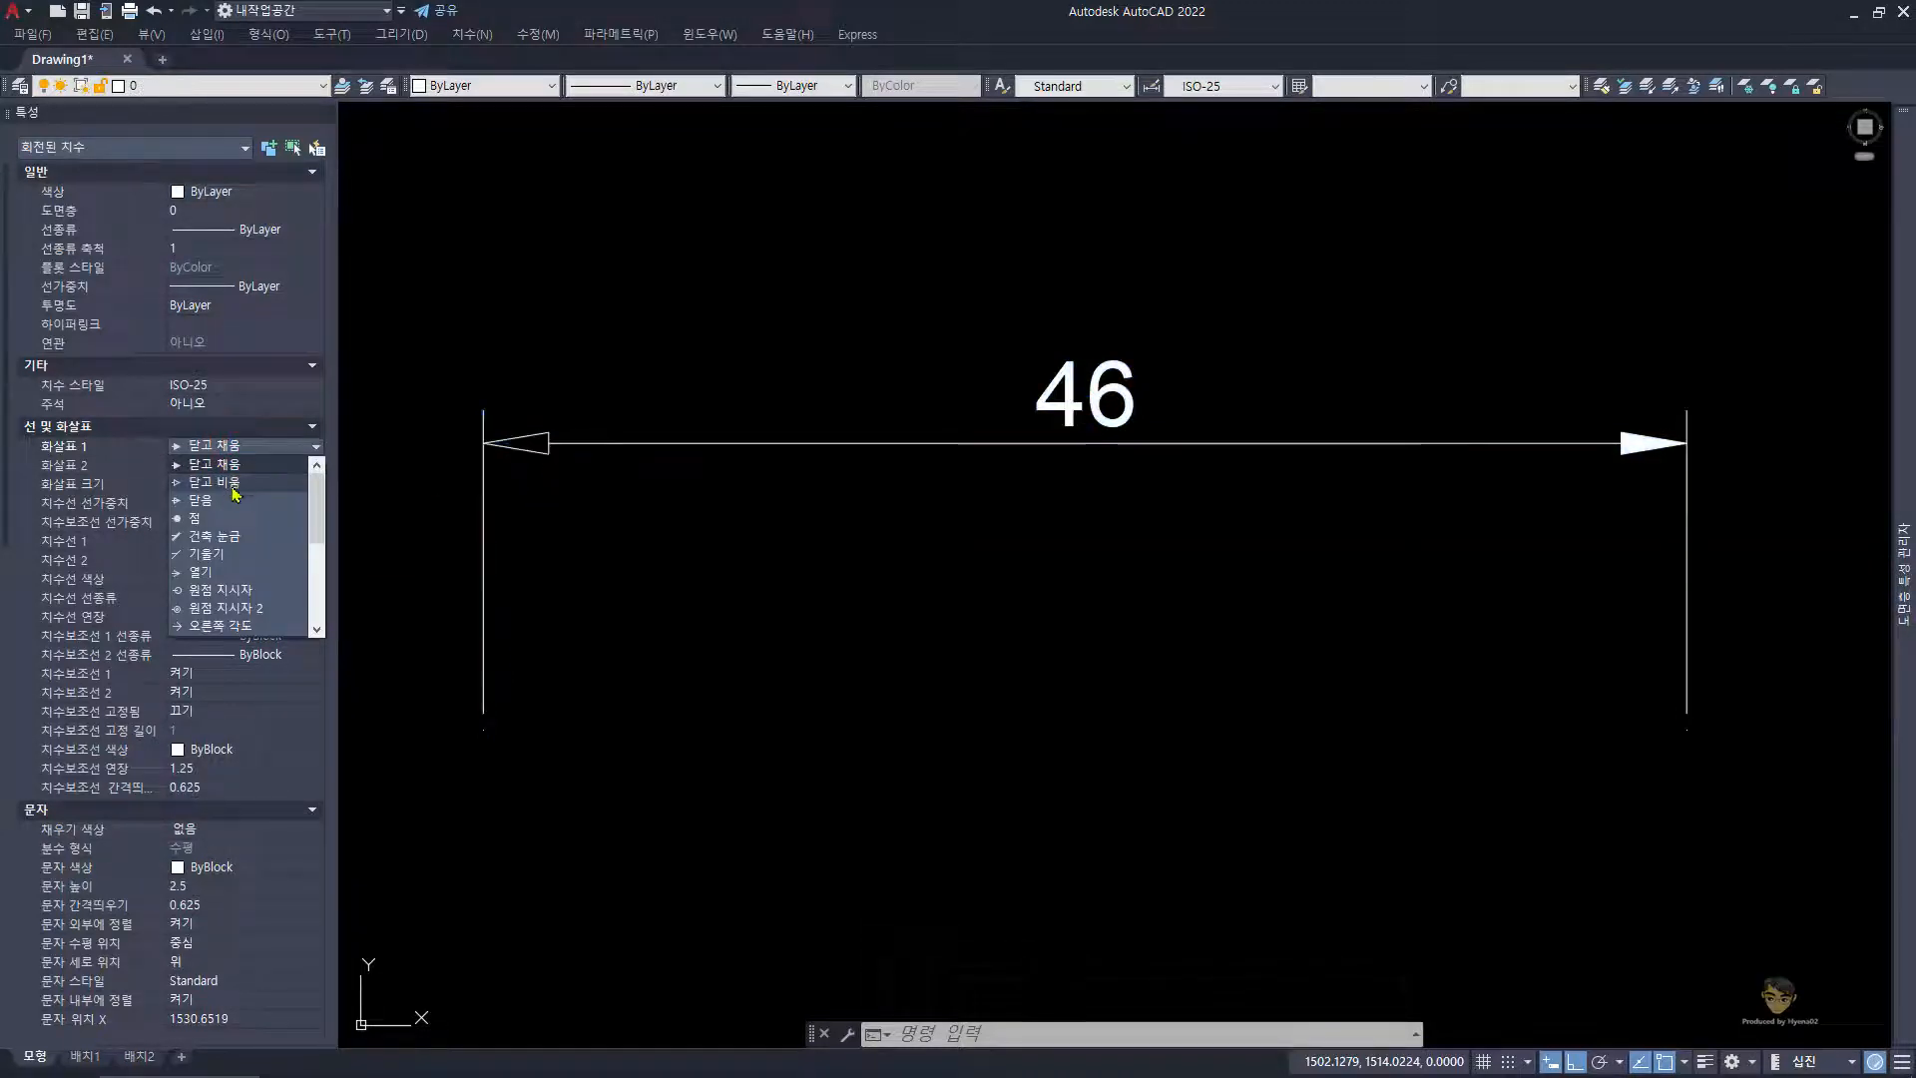
pyautogui.click(237, 518)
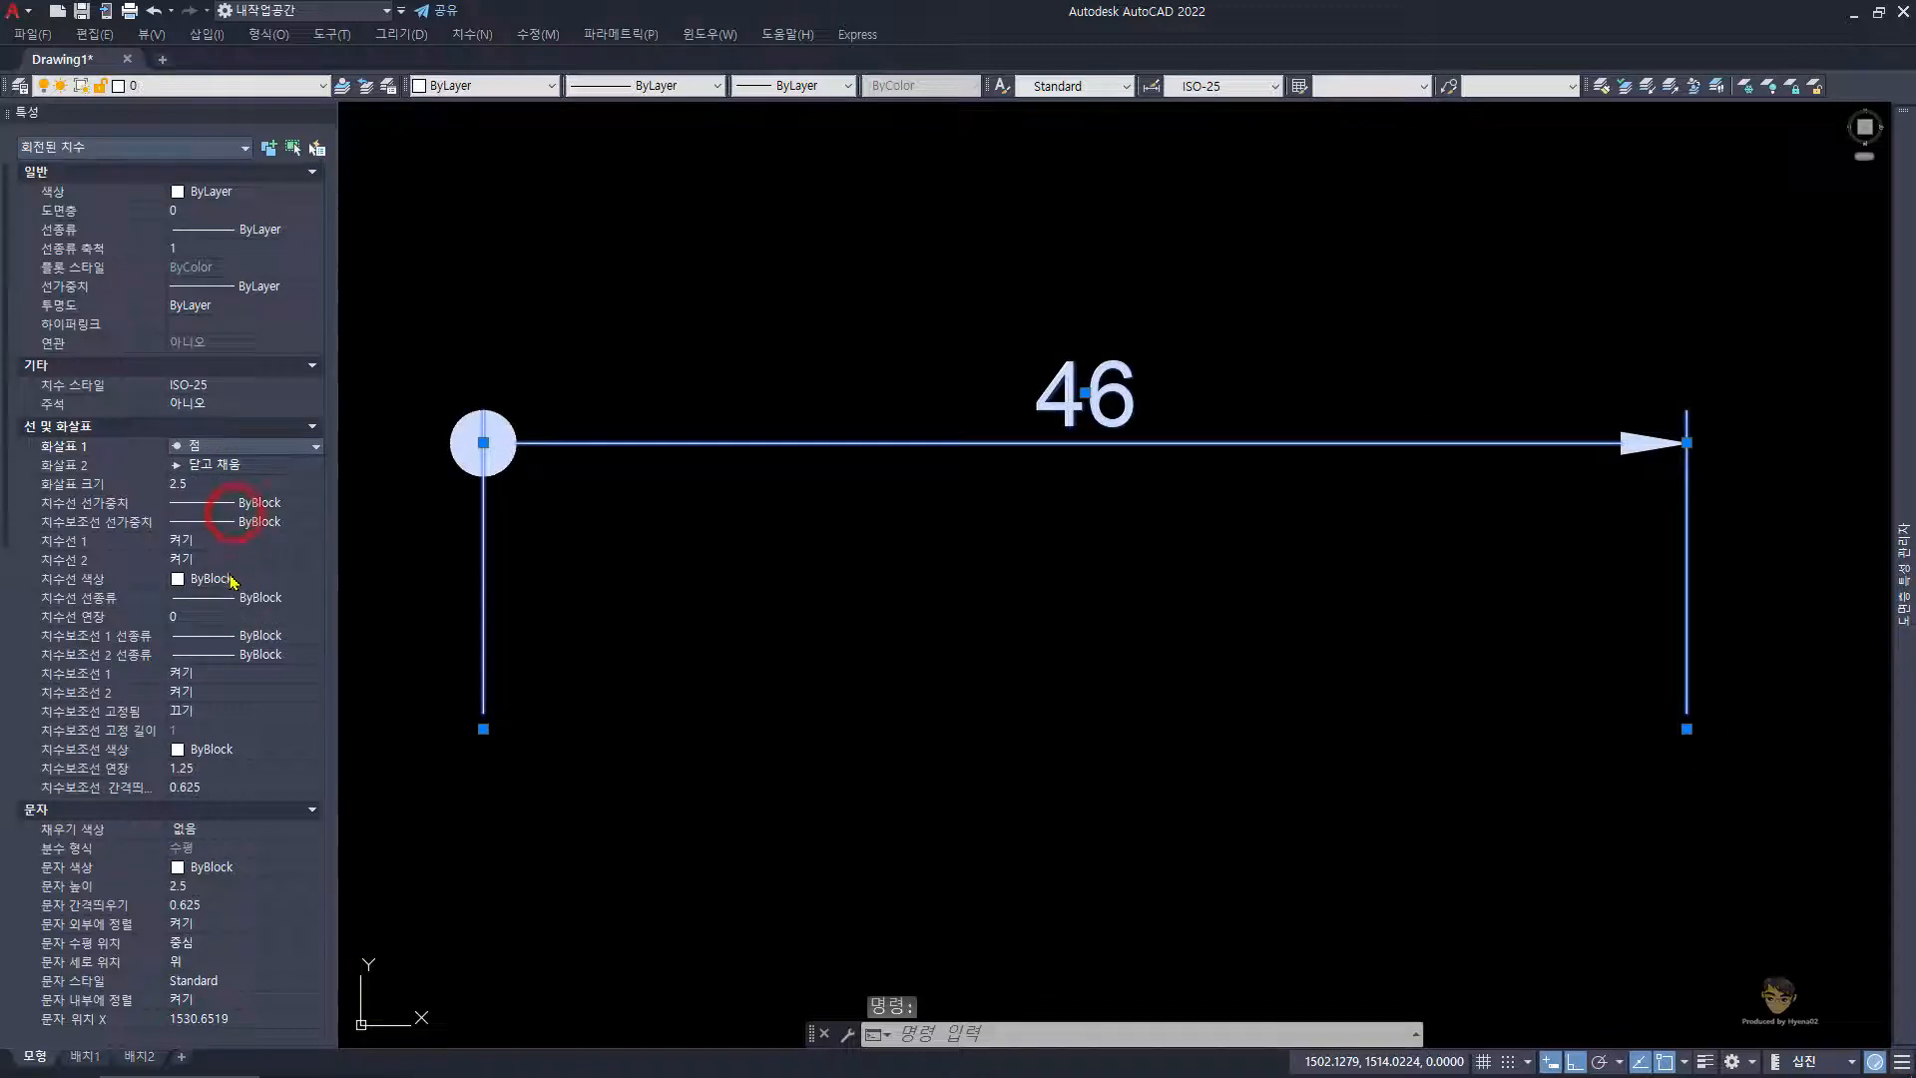
pyautogui.click(239, 580)
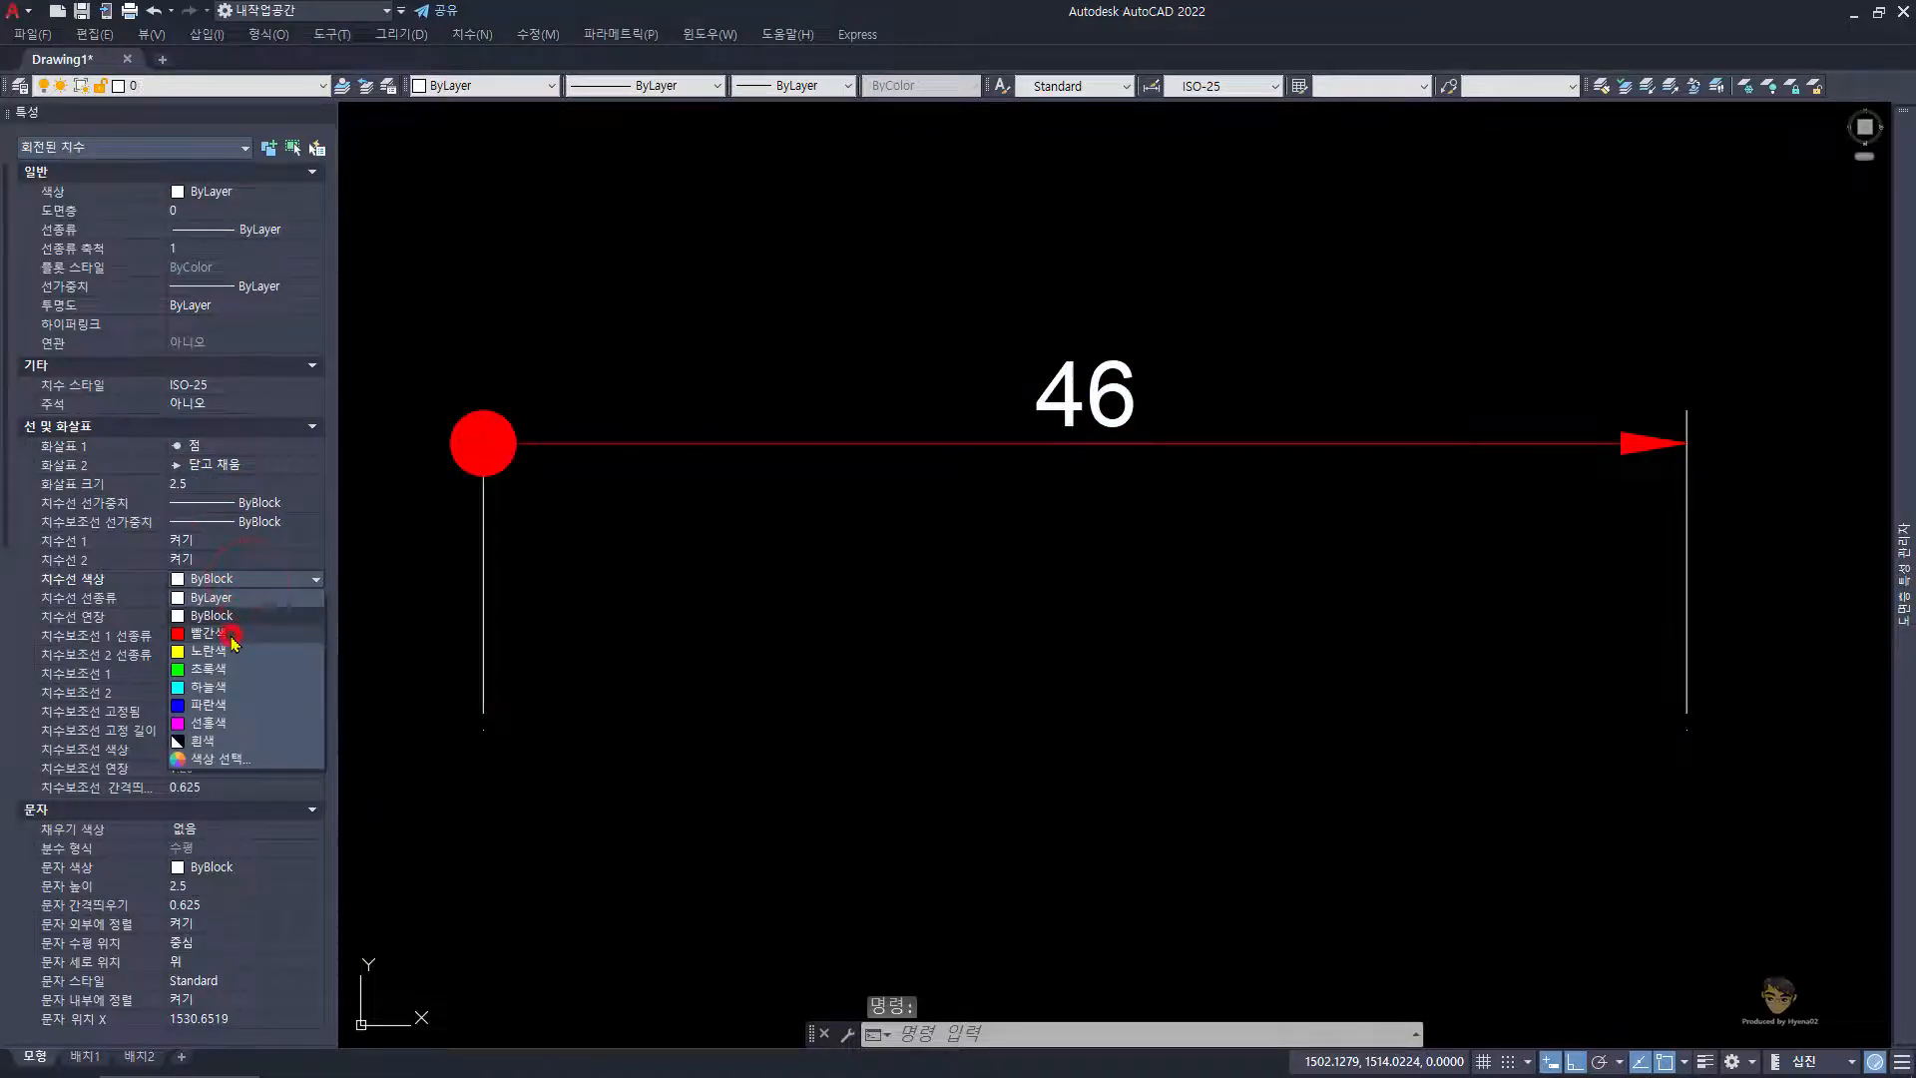
pyautogui.click(232, 636)
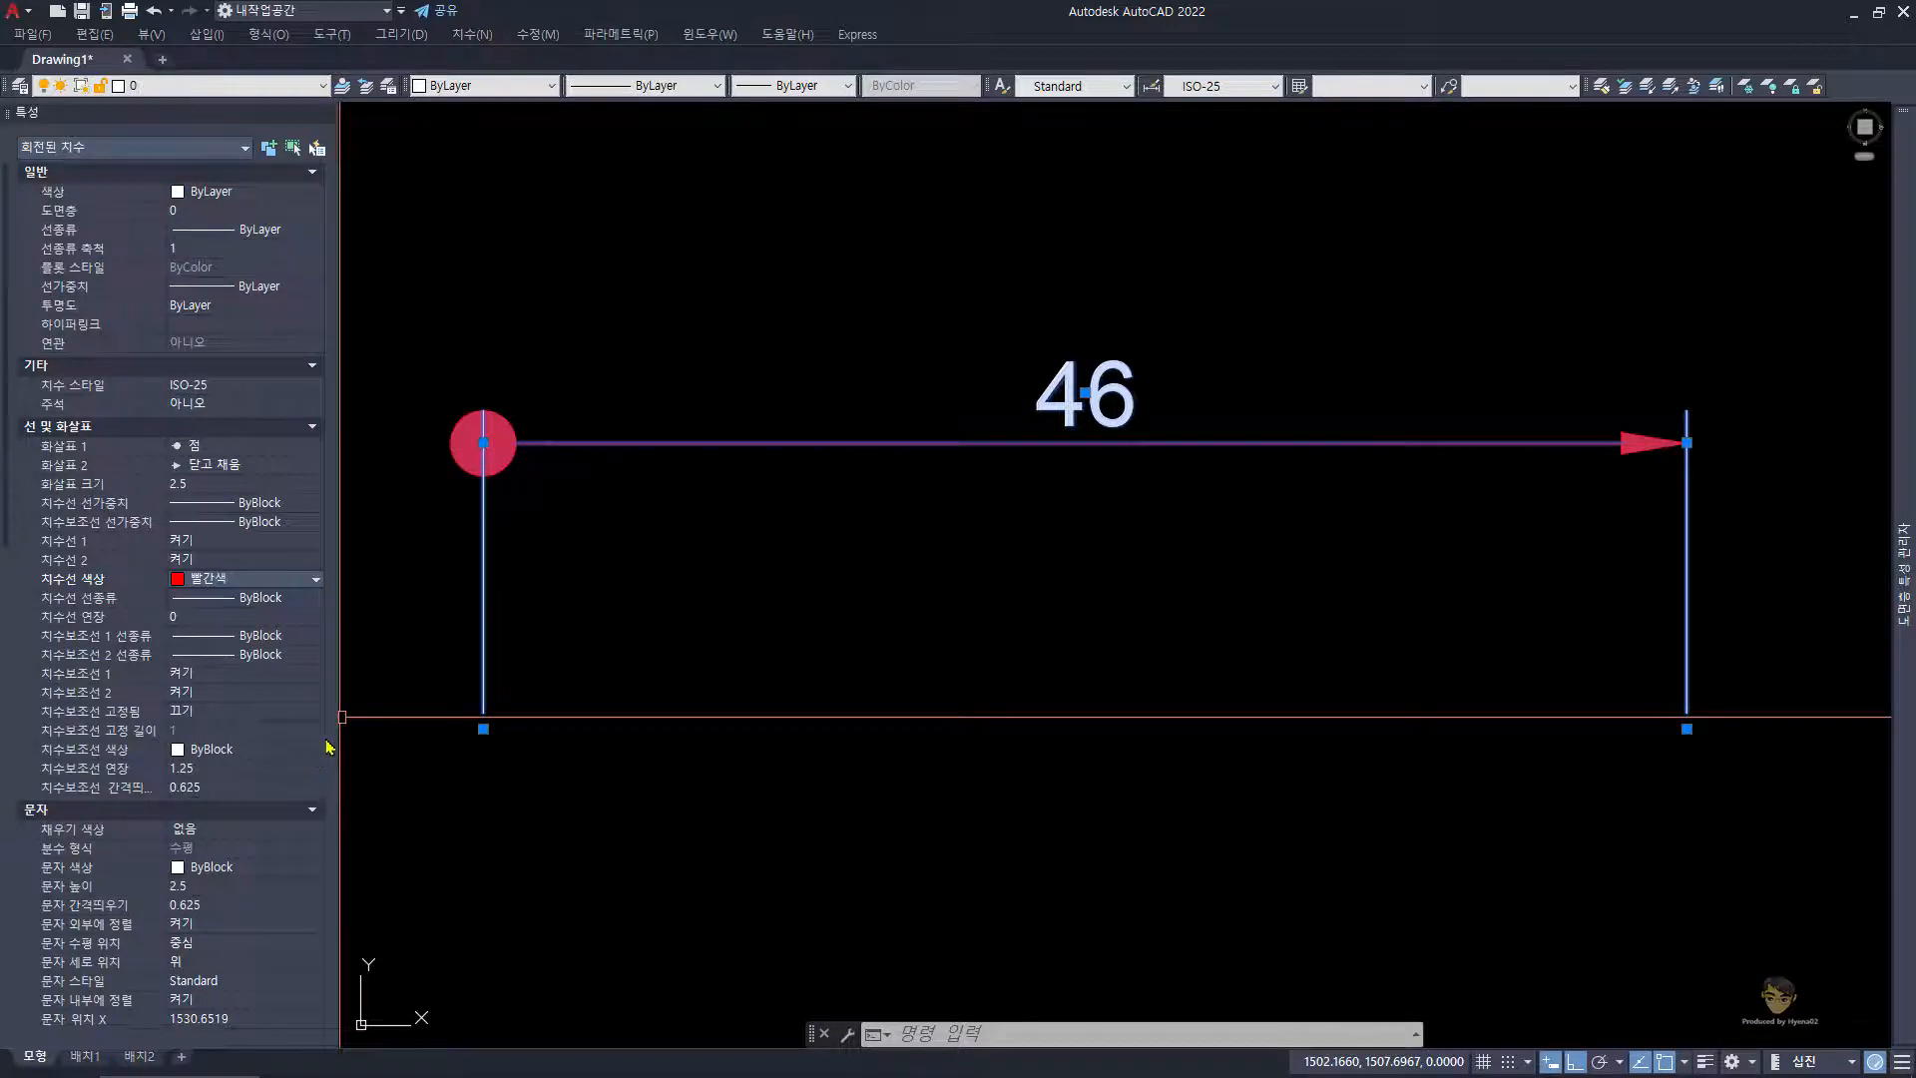
pyautogui.press('Escape')
pyautogui.press('Escape')
pyautogui.press('Escape')
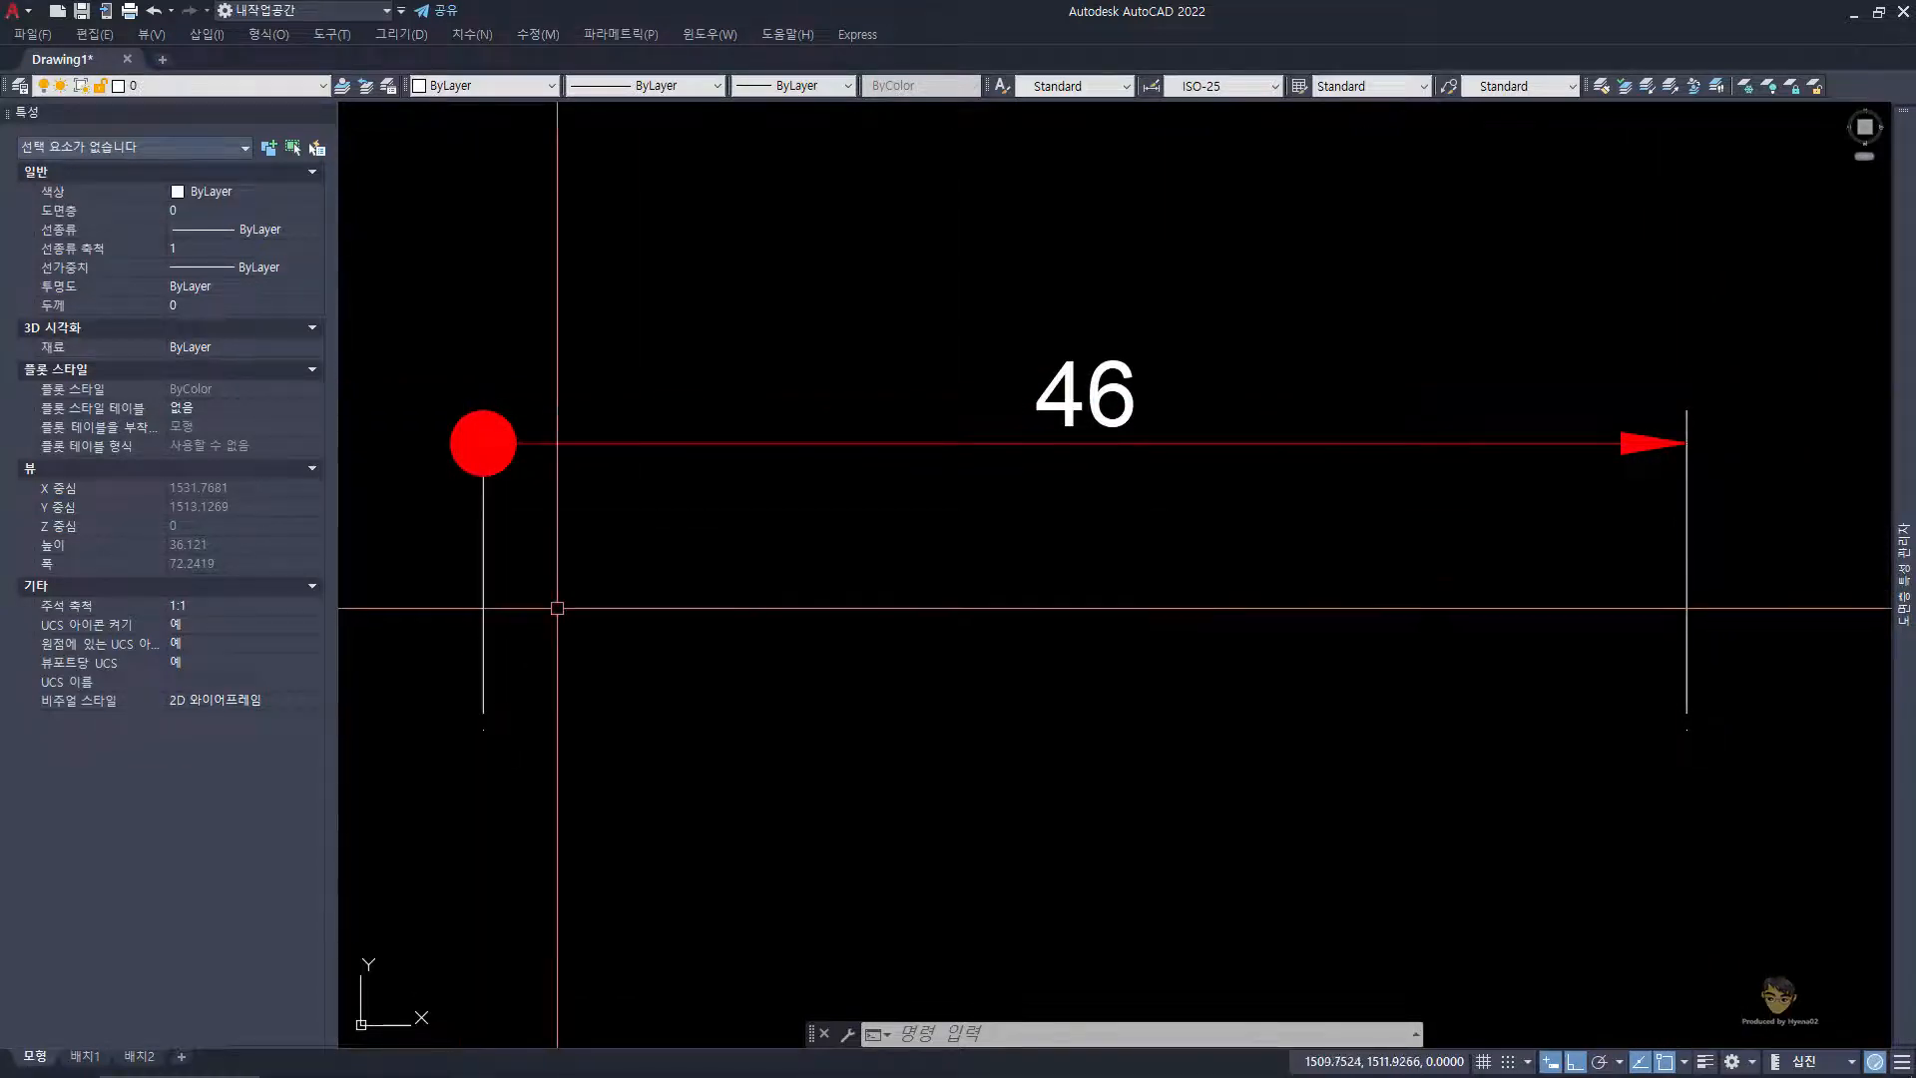
# - Set the 46 dimension's extension line color to green (초록색)
pyautogui.click(549, 723)
pyautogui.click(425, 595)
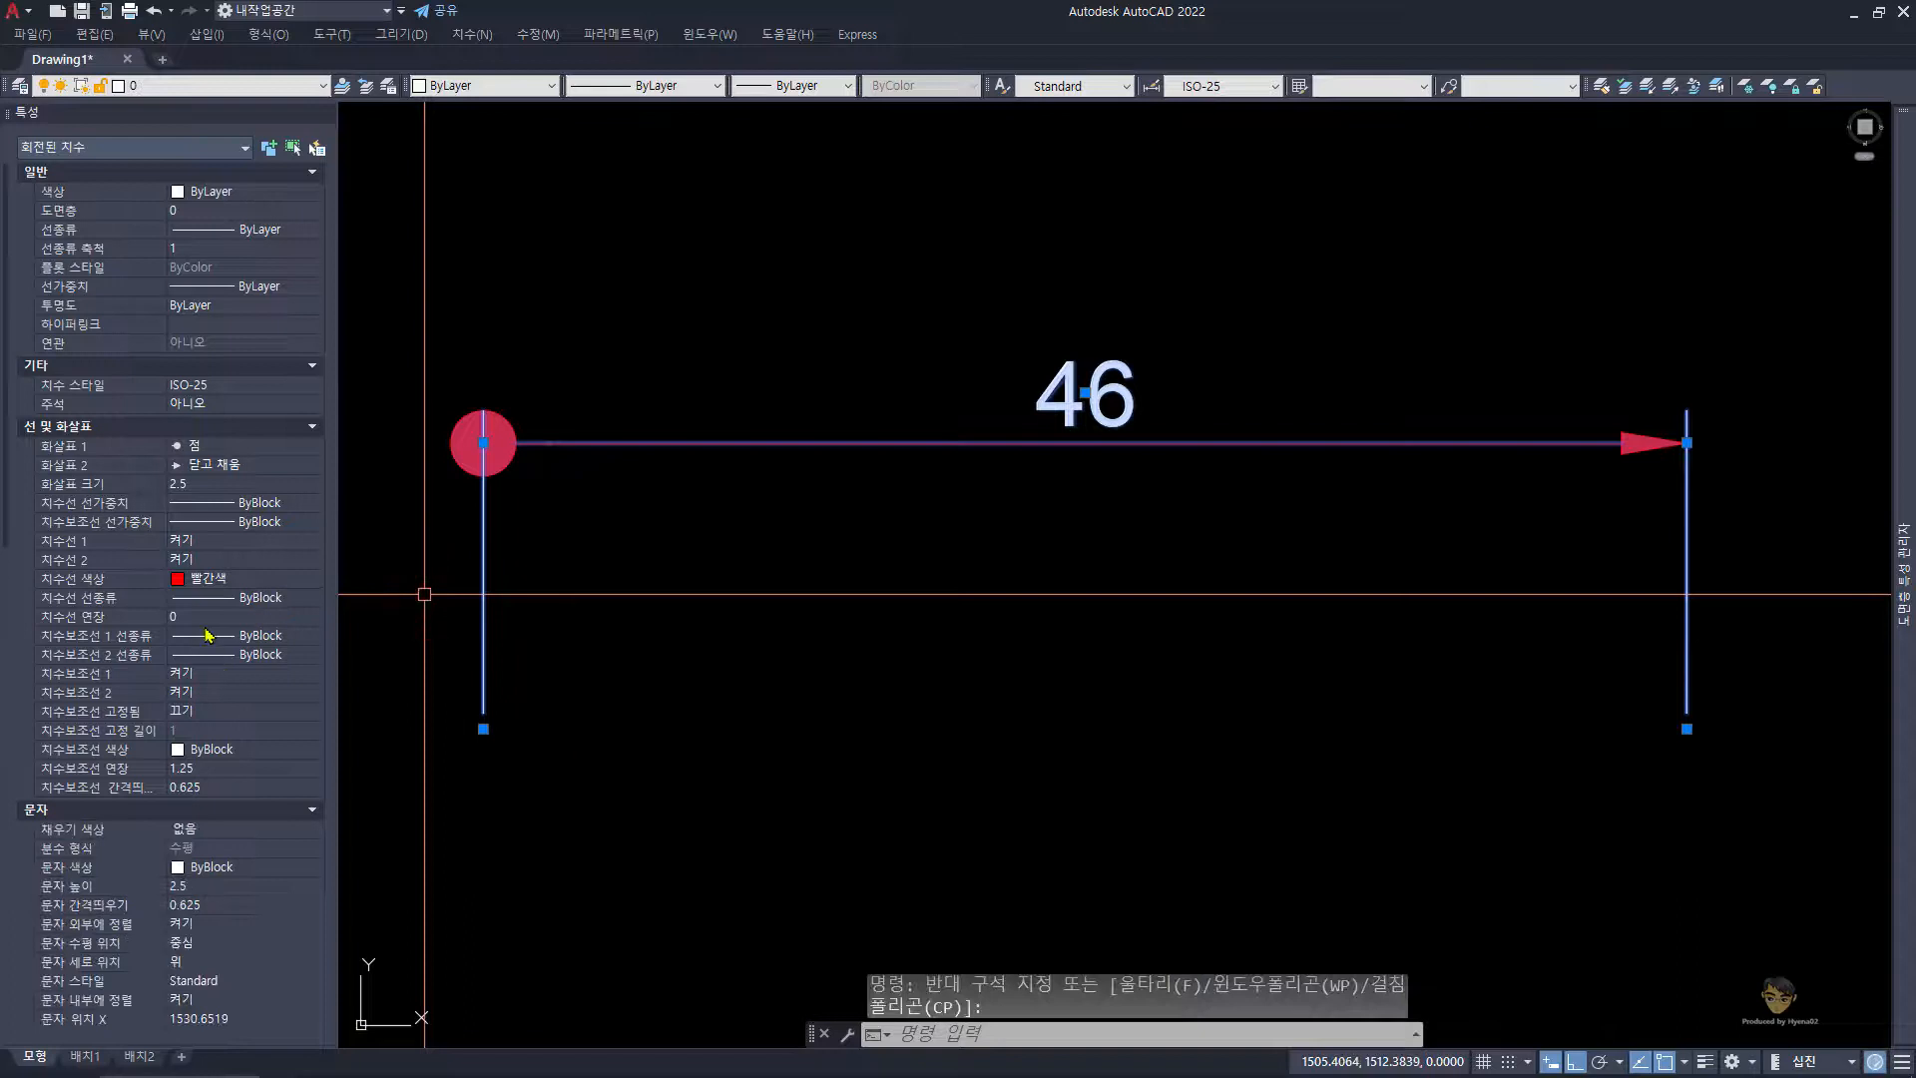
pyautogui.click(205, 750)
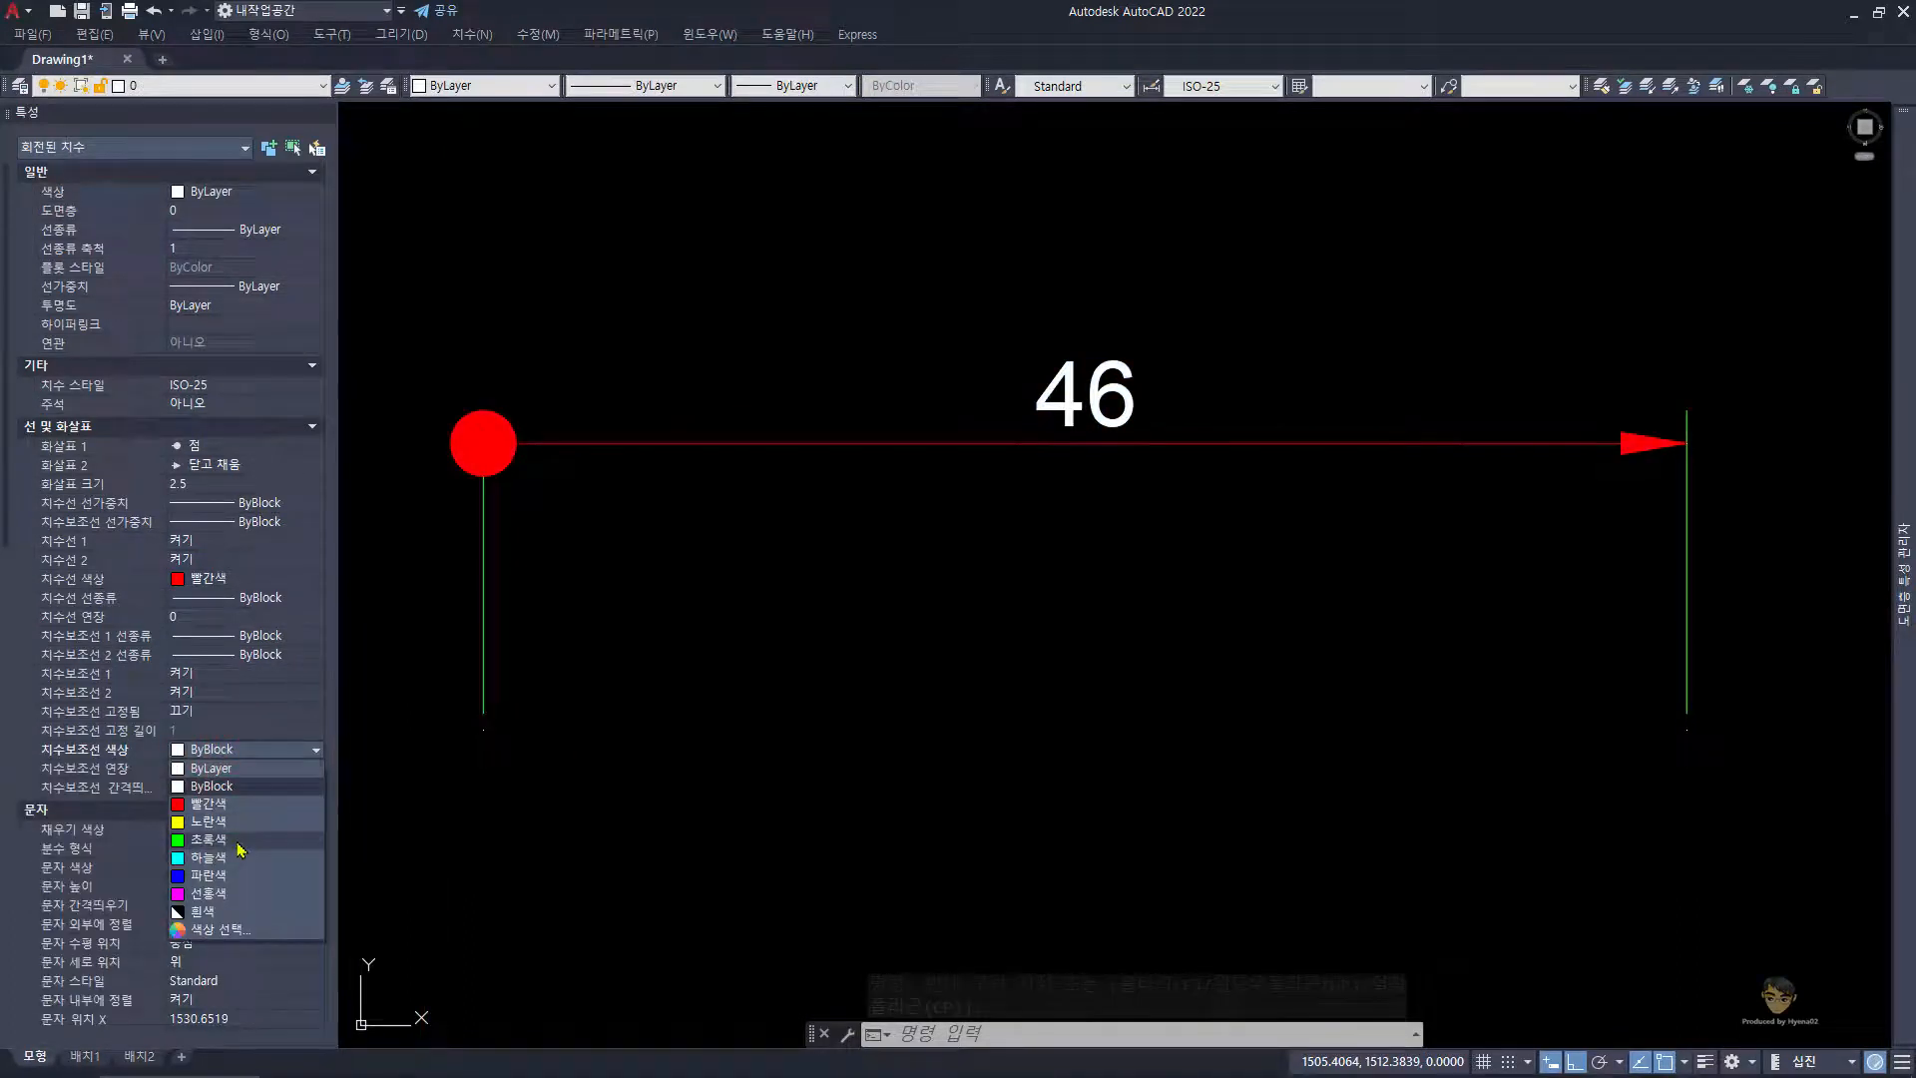
pyautogui.click(208, 839)
pyautogui.press('Escape')
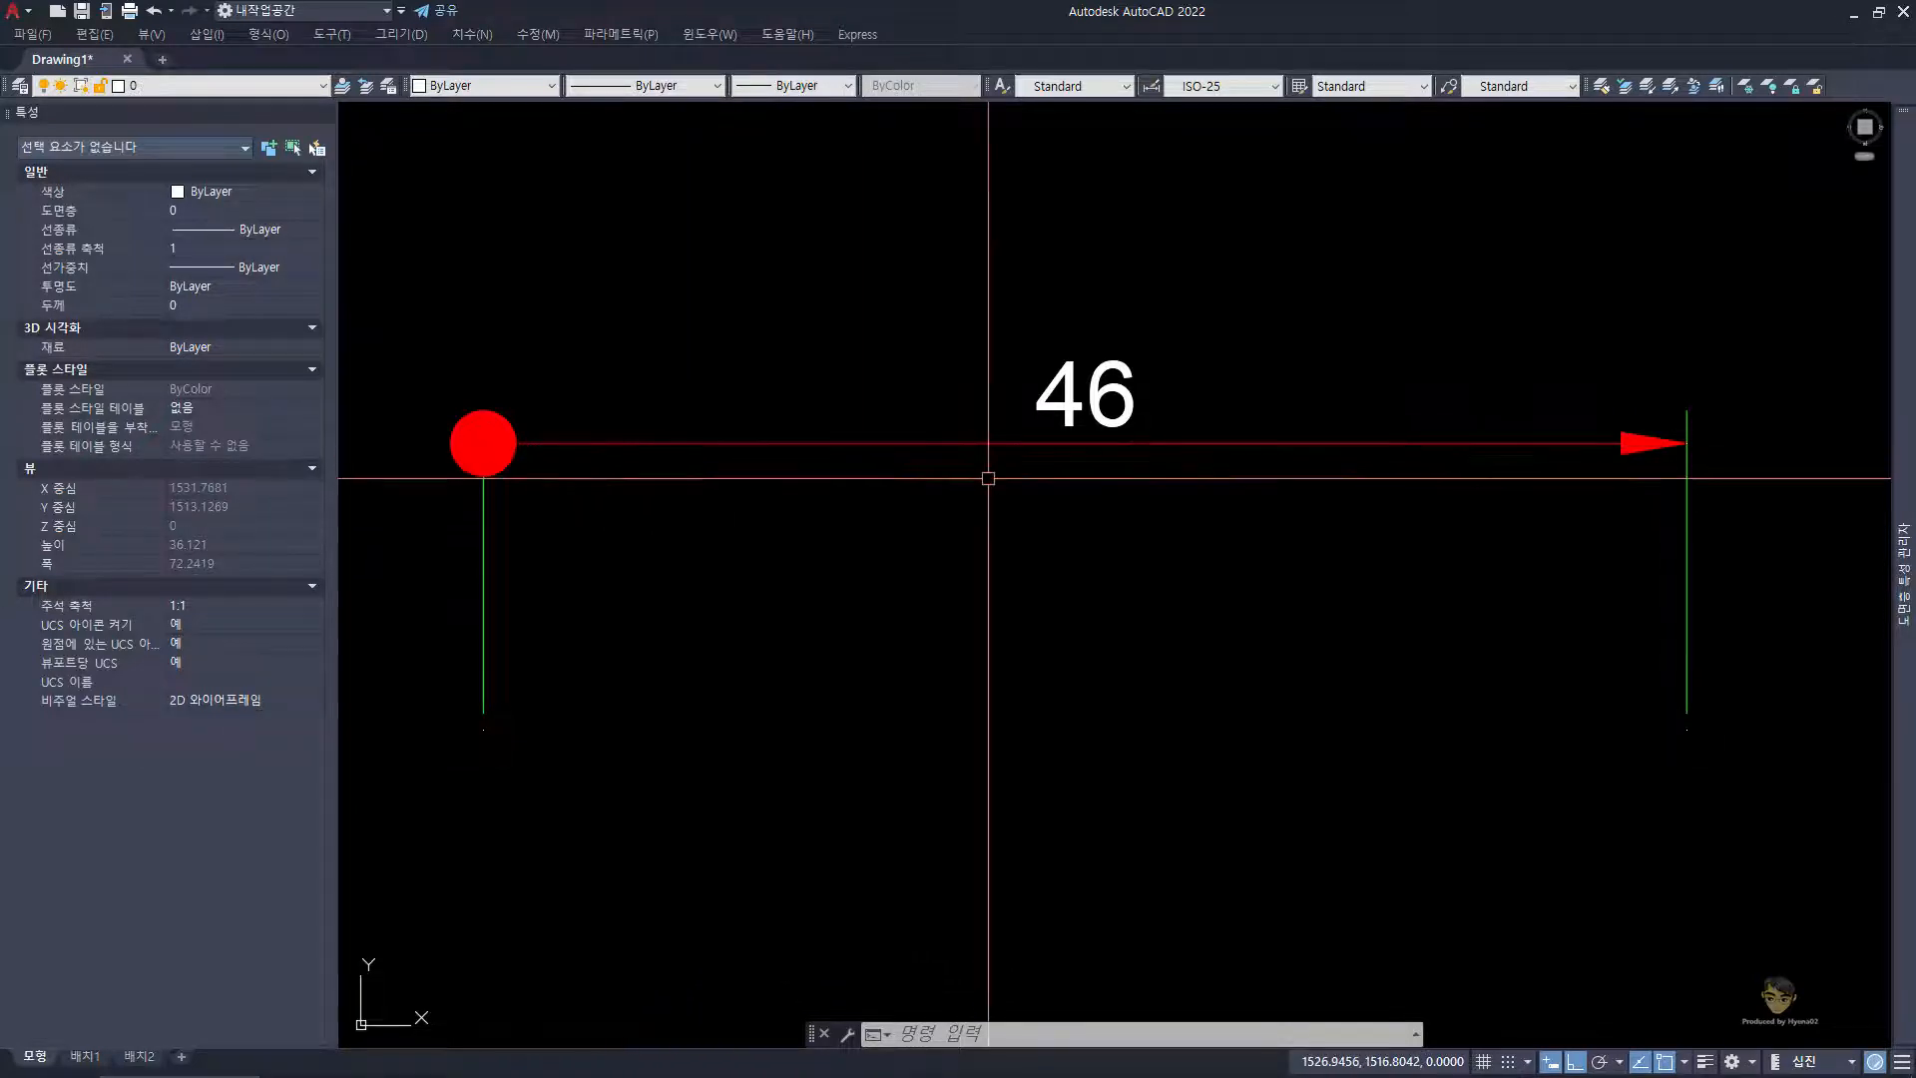
# - Set the second arrowhead of the 46 dimension to architectural tick (건축 눈금)
pyautogui.click(1334, 422)
pyautogui.click(821, 458)
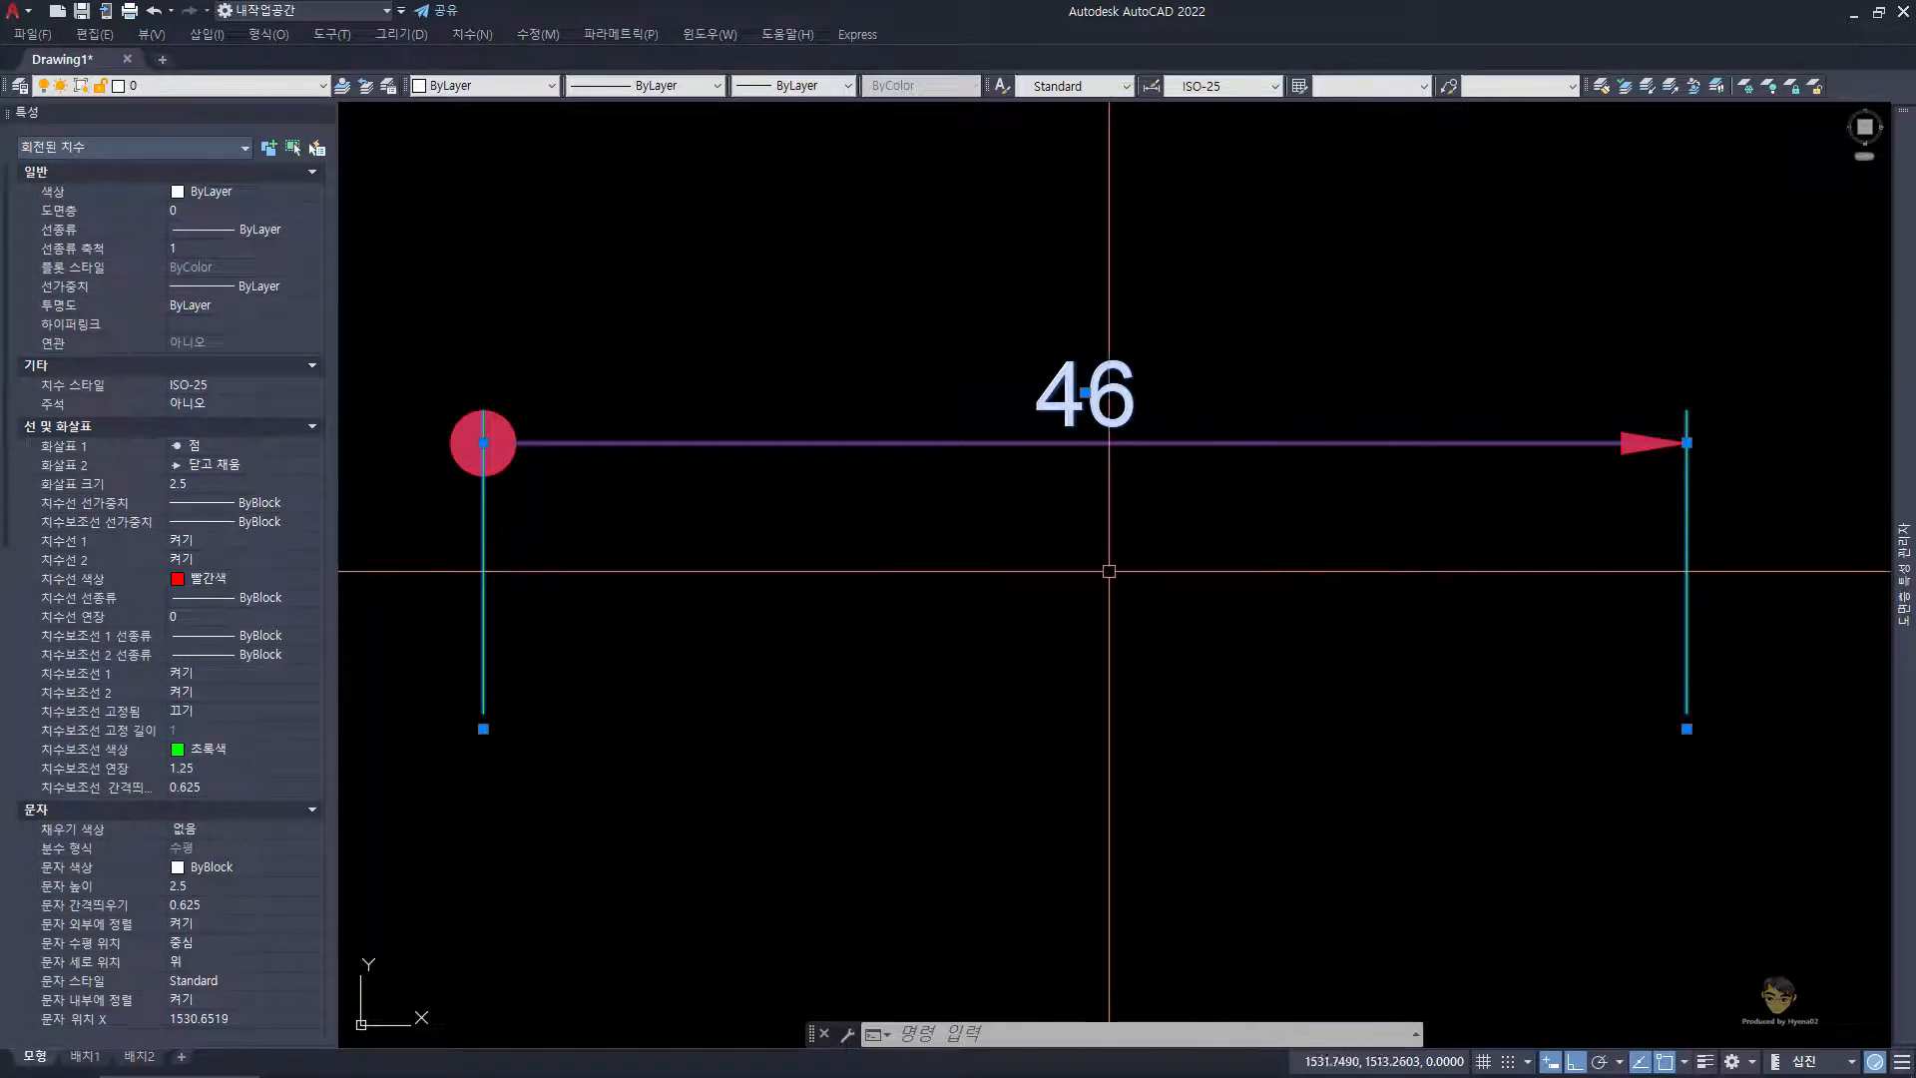
pyautogui.click(742, 502)
pyautogui.press('Escape')
pyautogui.click(692, 393)
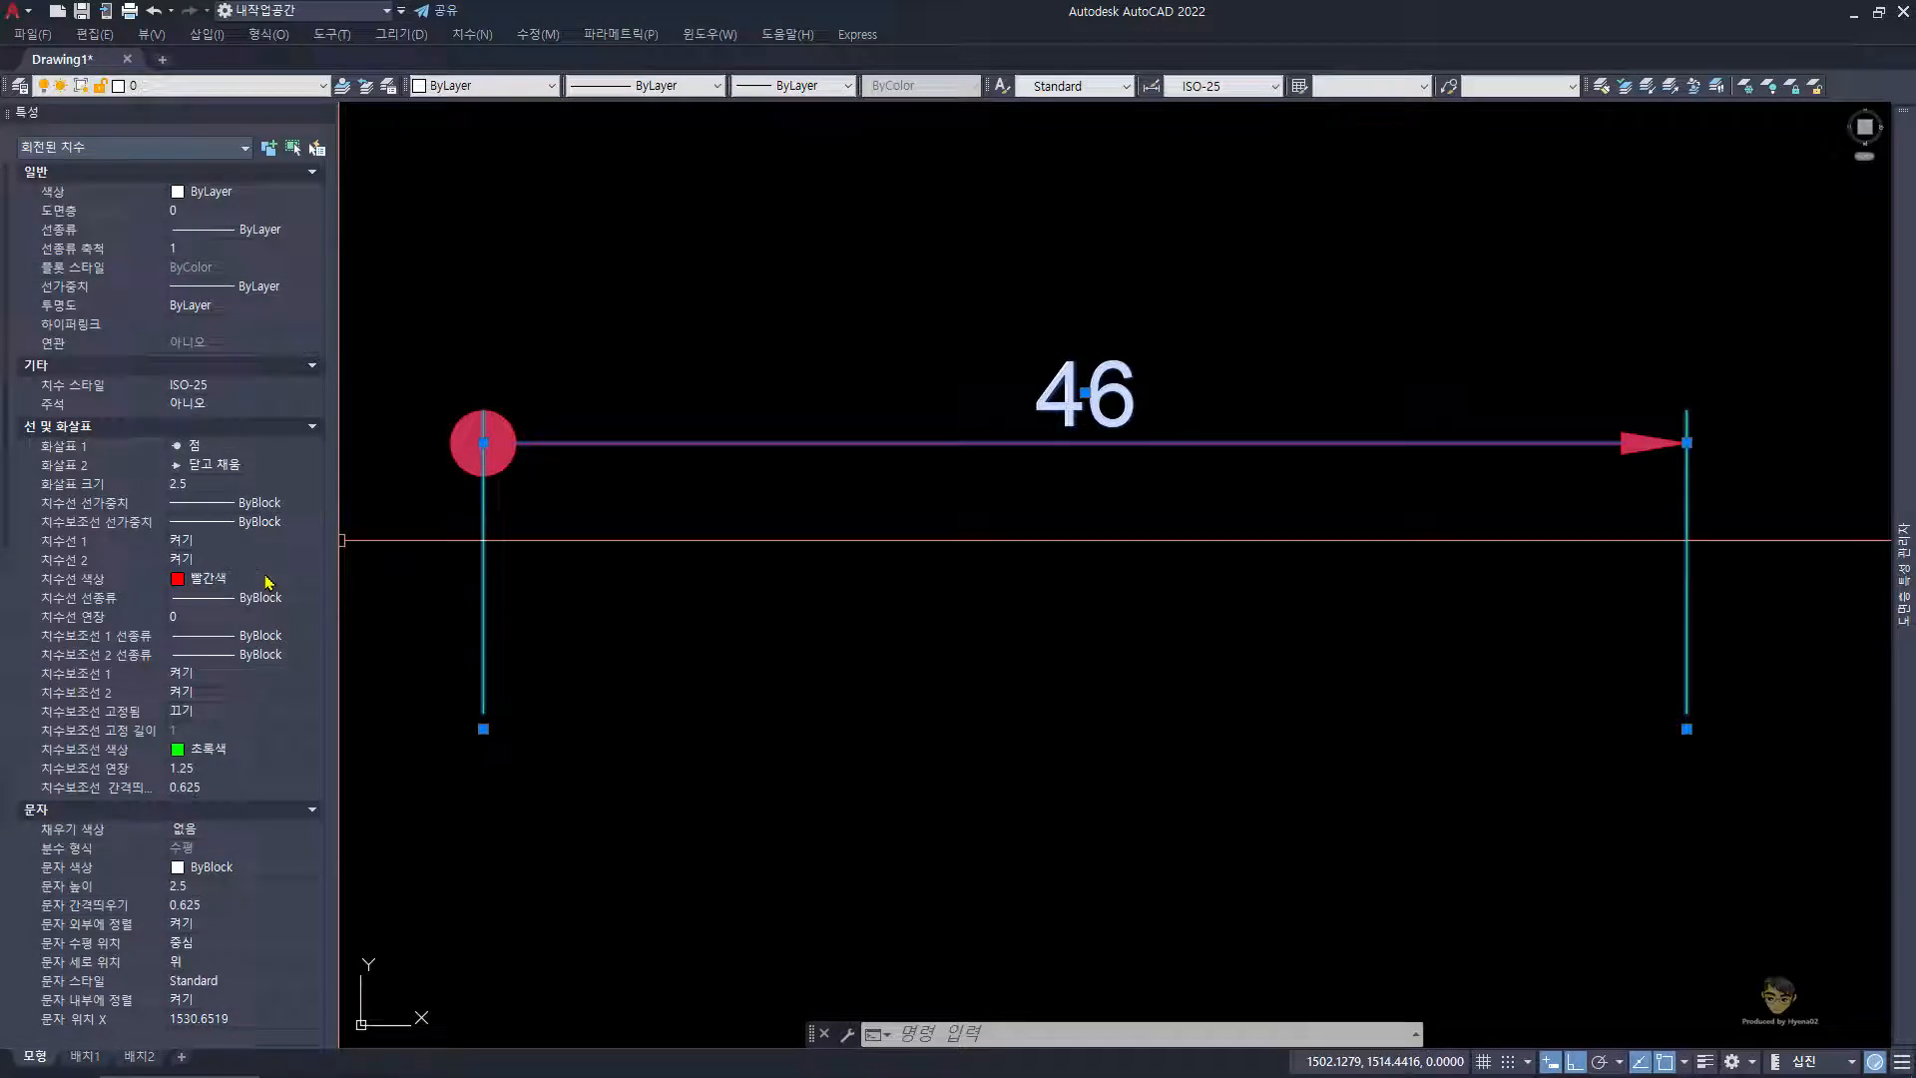
pyautogui.click(293, 471)
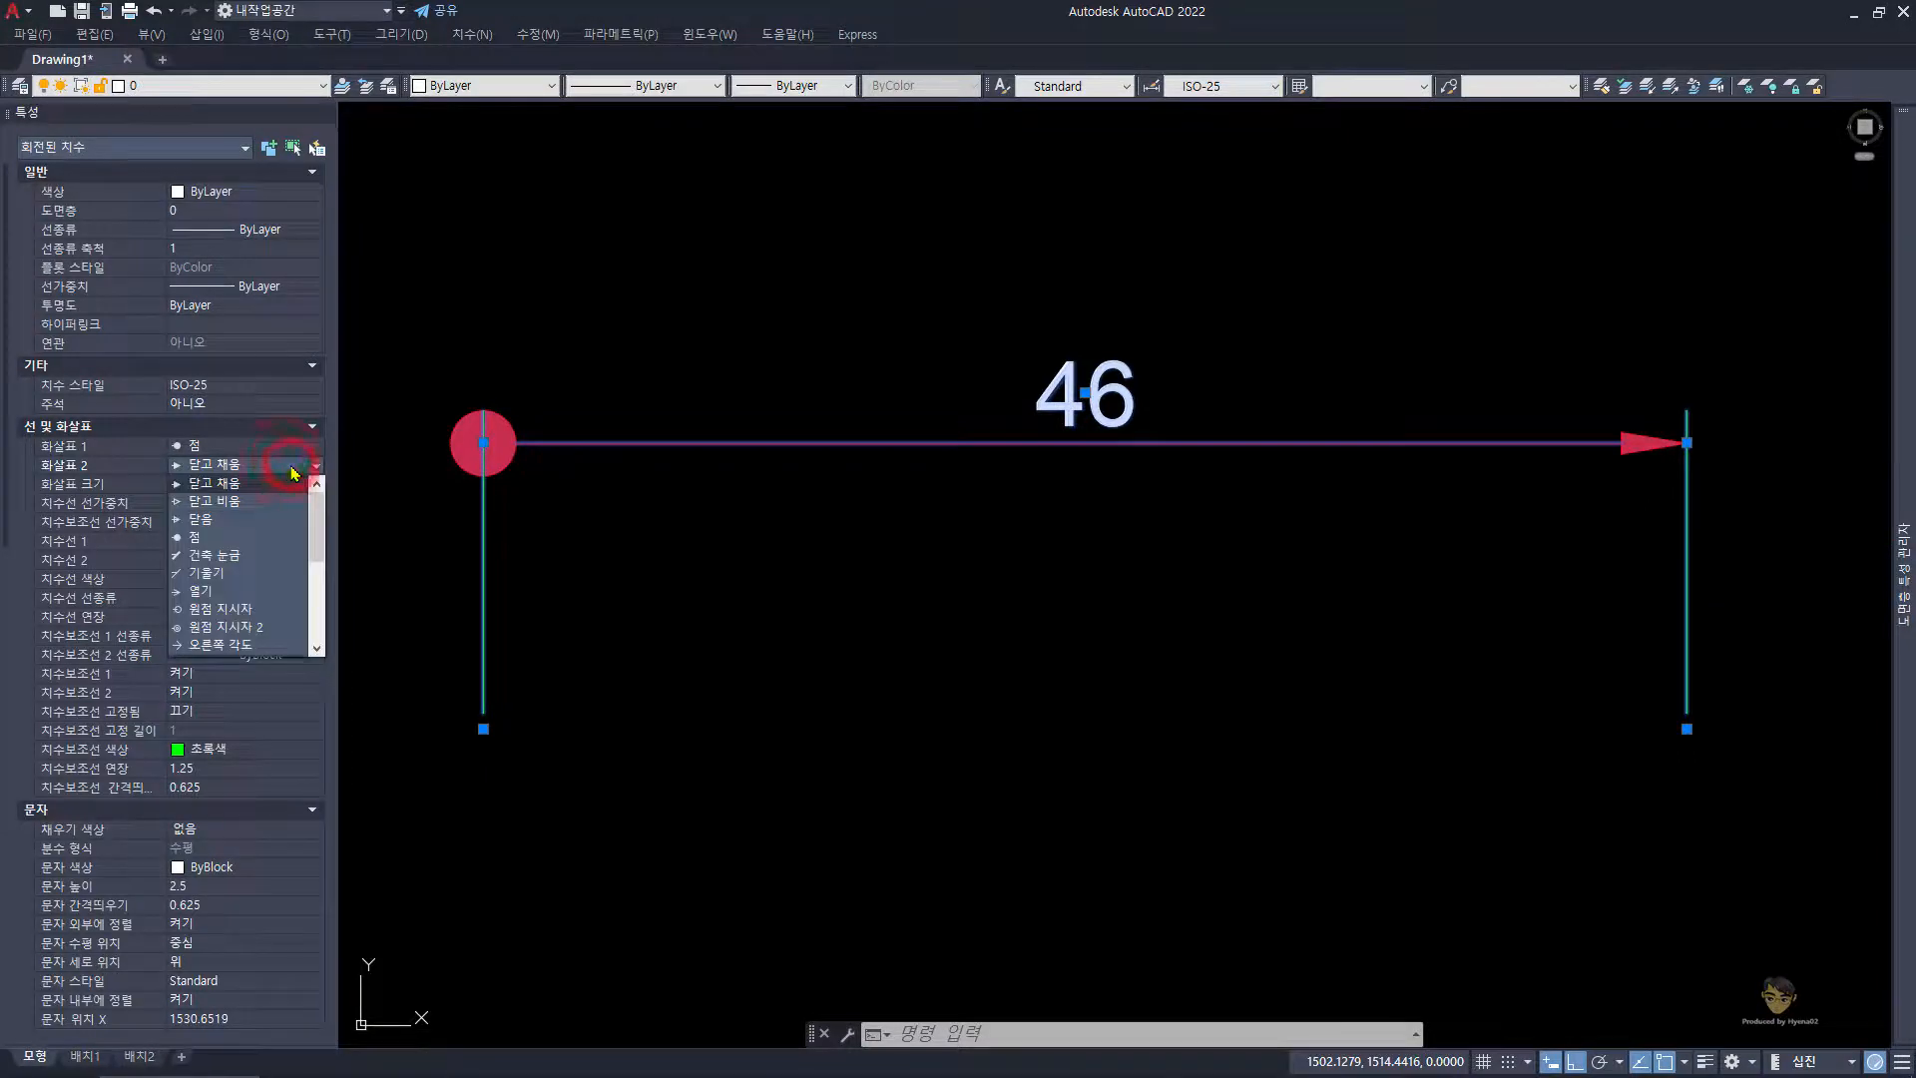
pyautogui.click(230, 558)
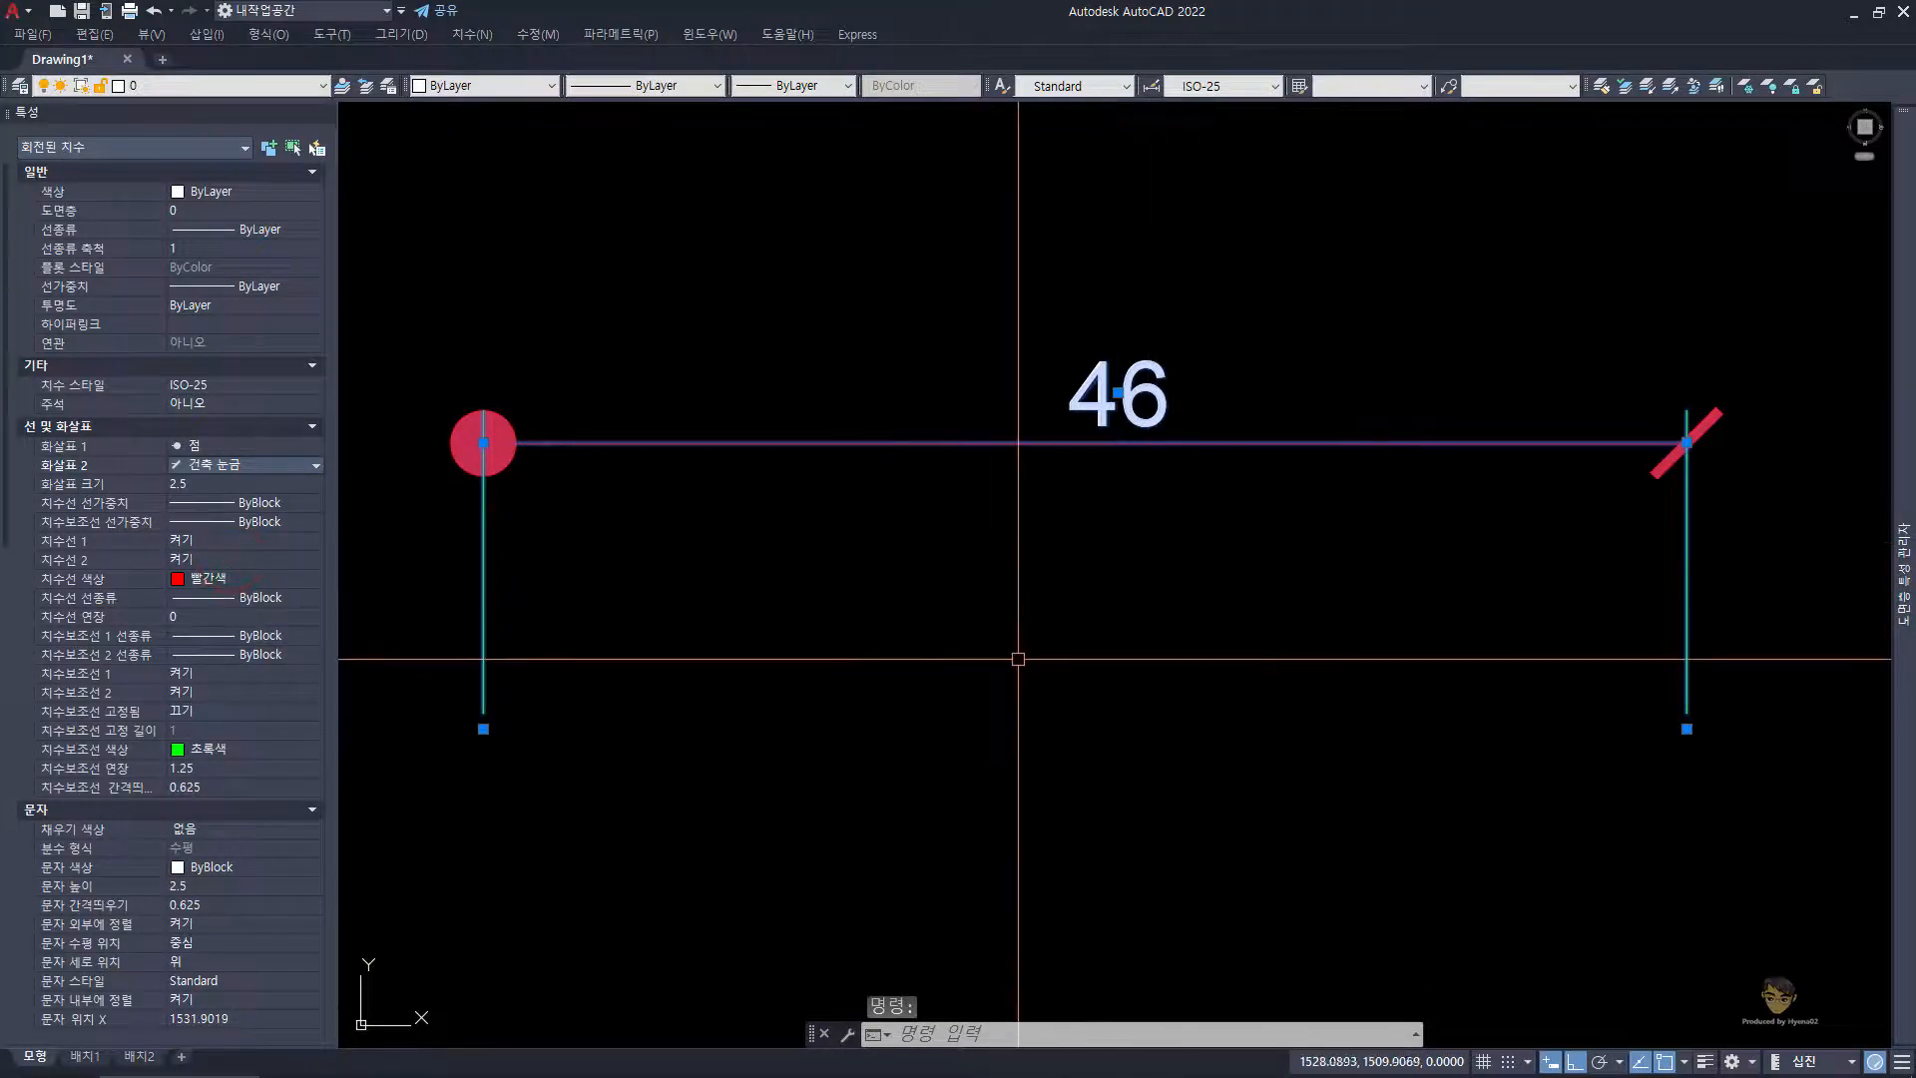
pyautogui.click(911, 588)
pyautogui.press('Escape')
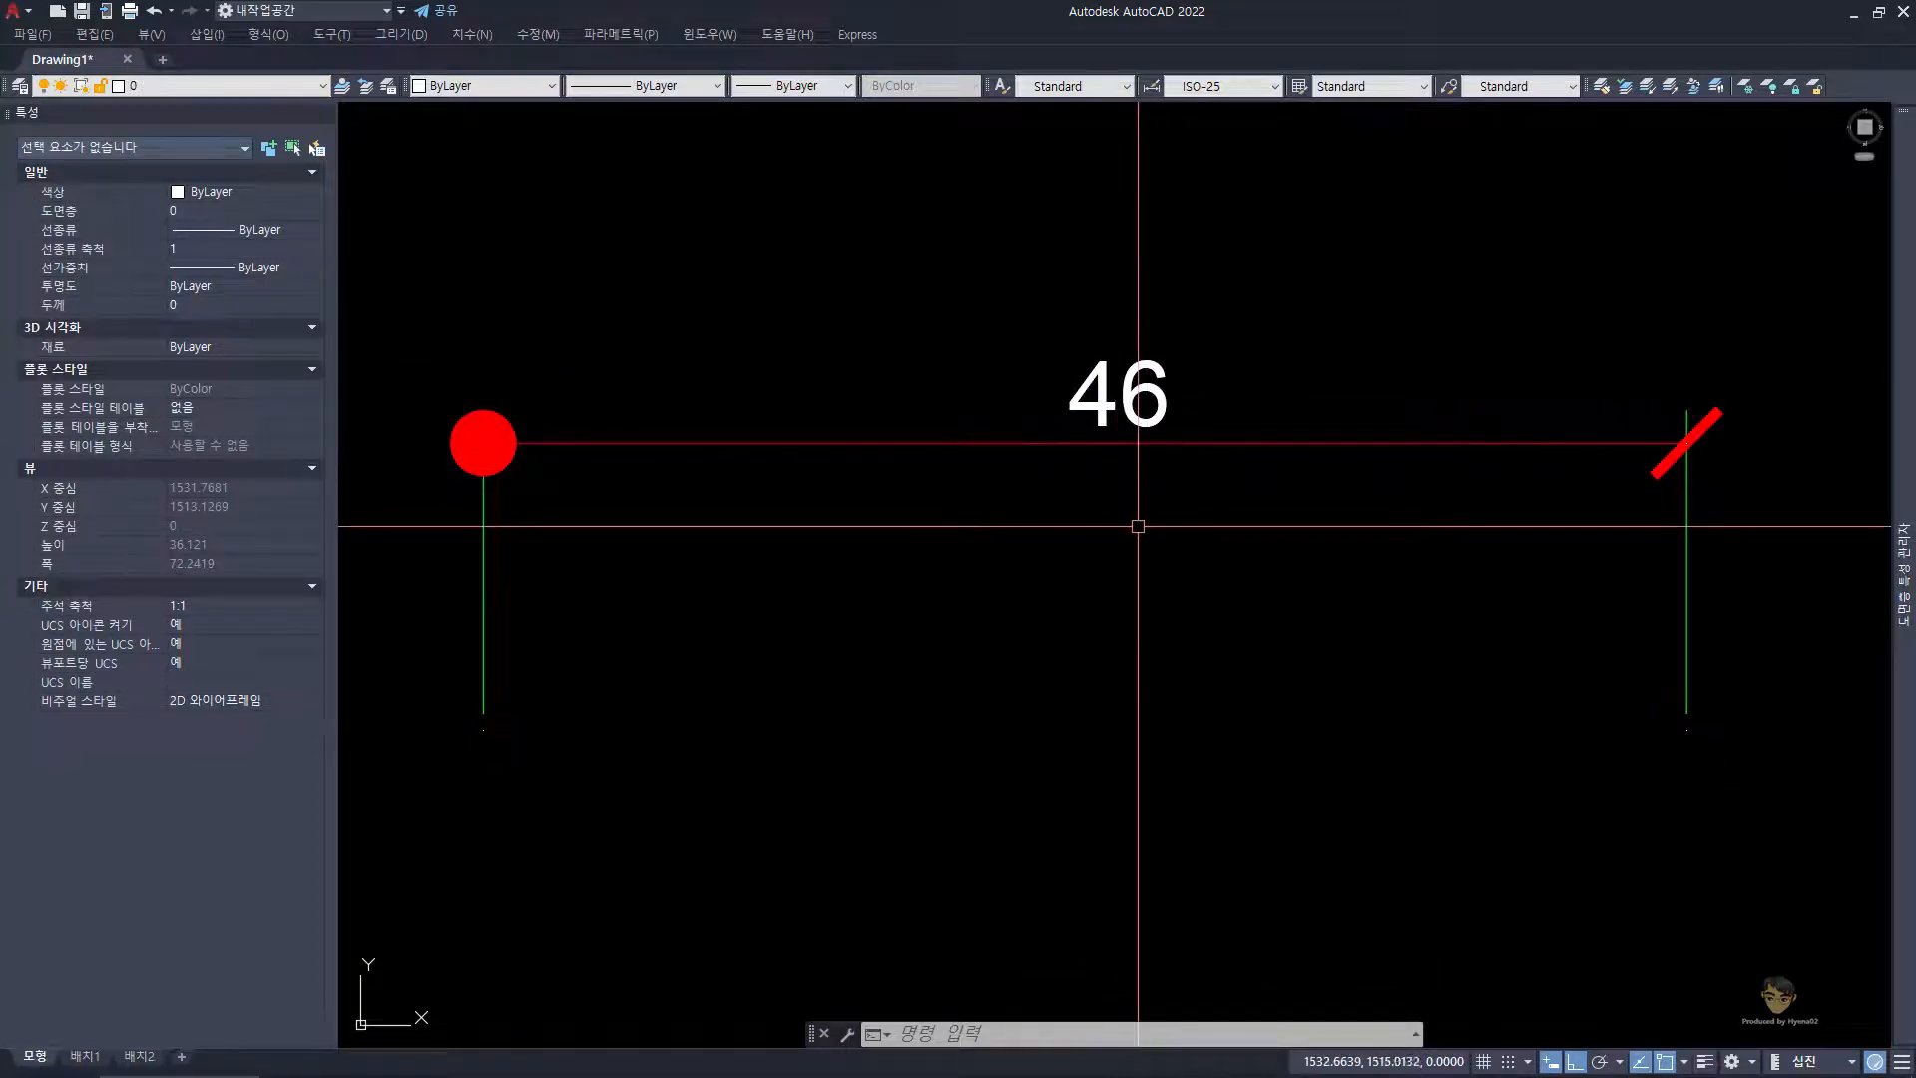
pyautogui.click(1240, 558)
pyautogui.click(1006, 277)
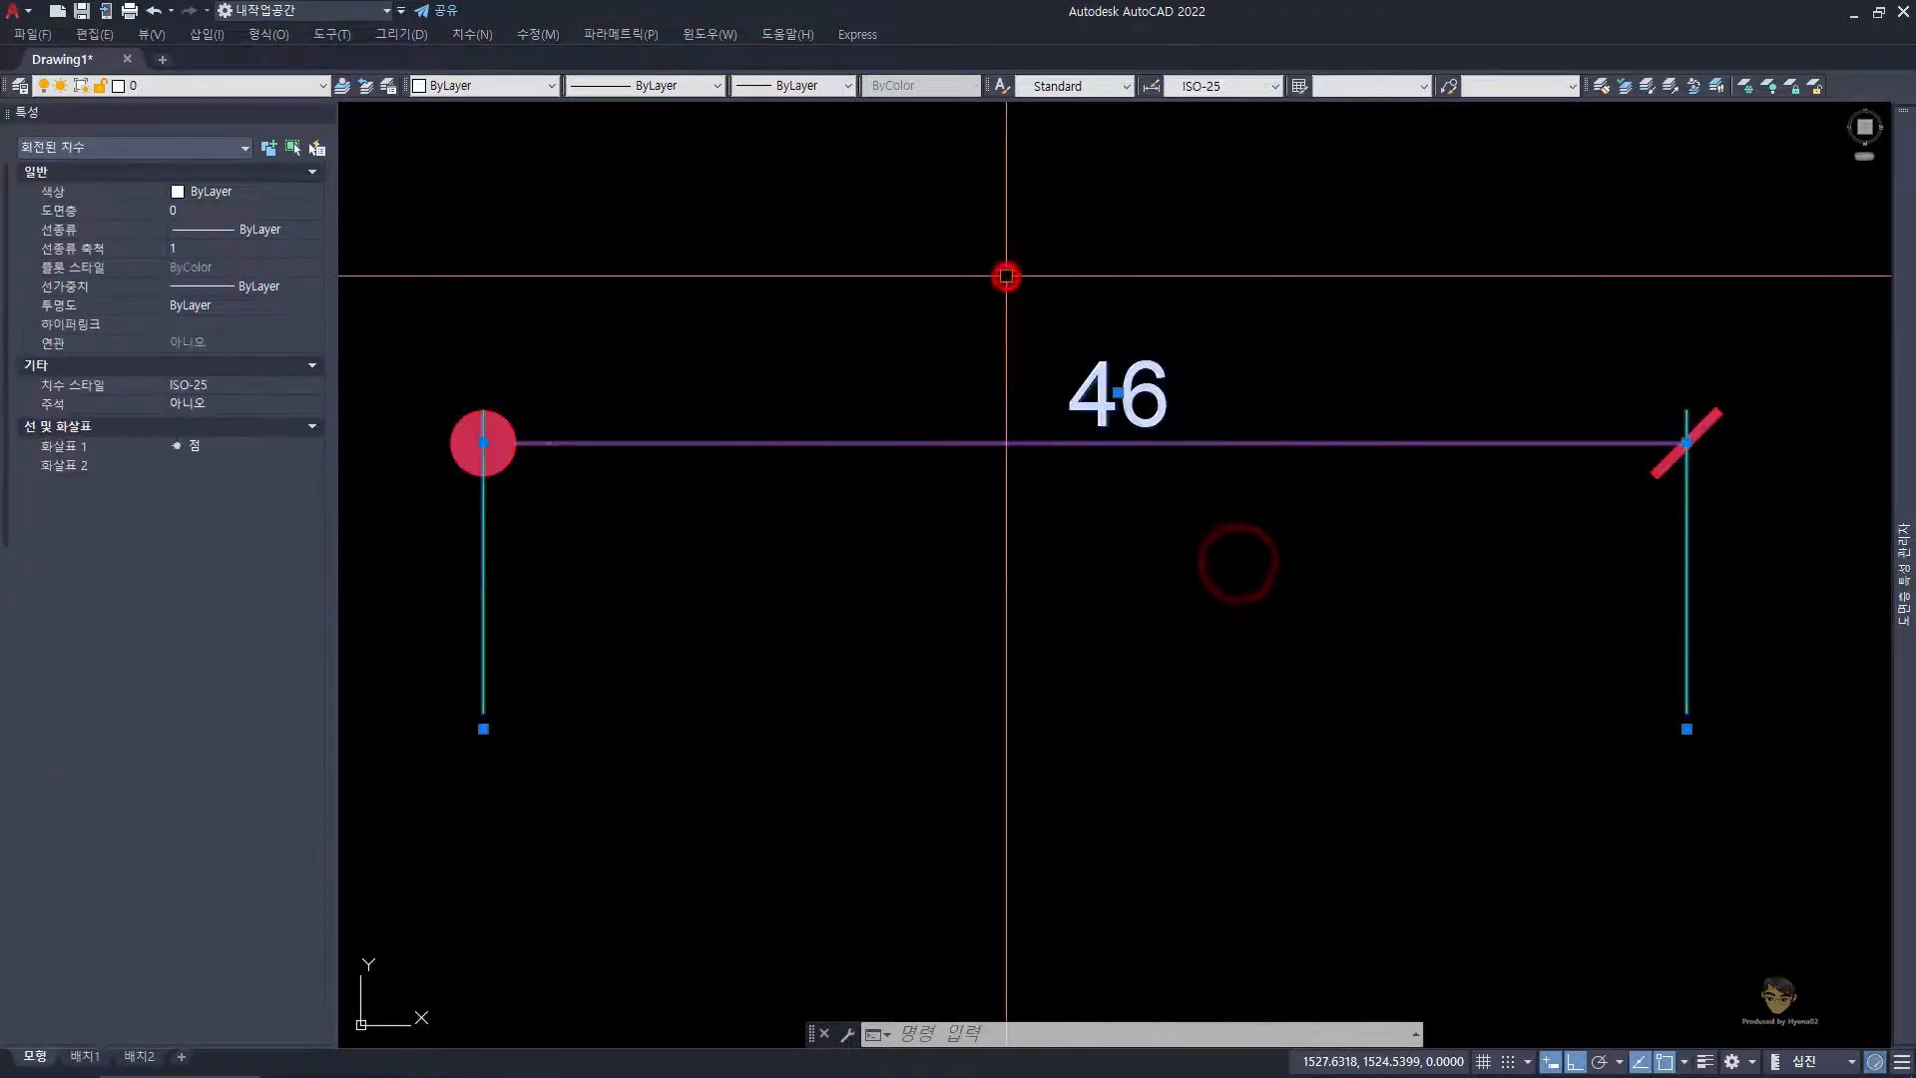
pyautogui.click(1040, 276)
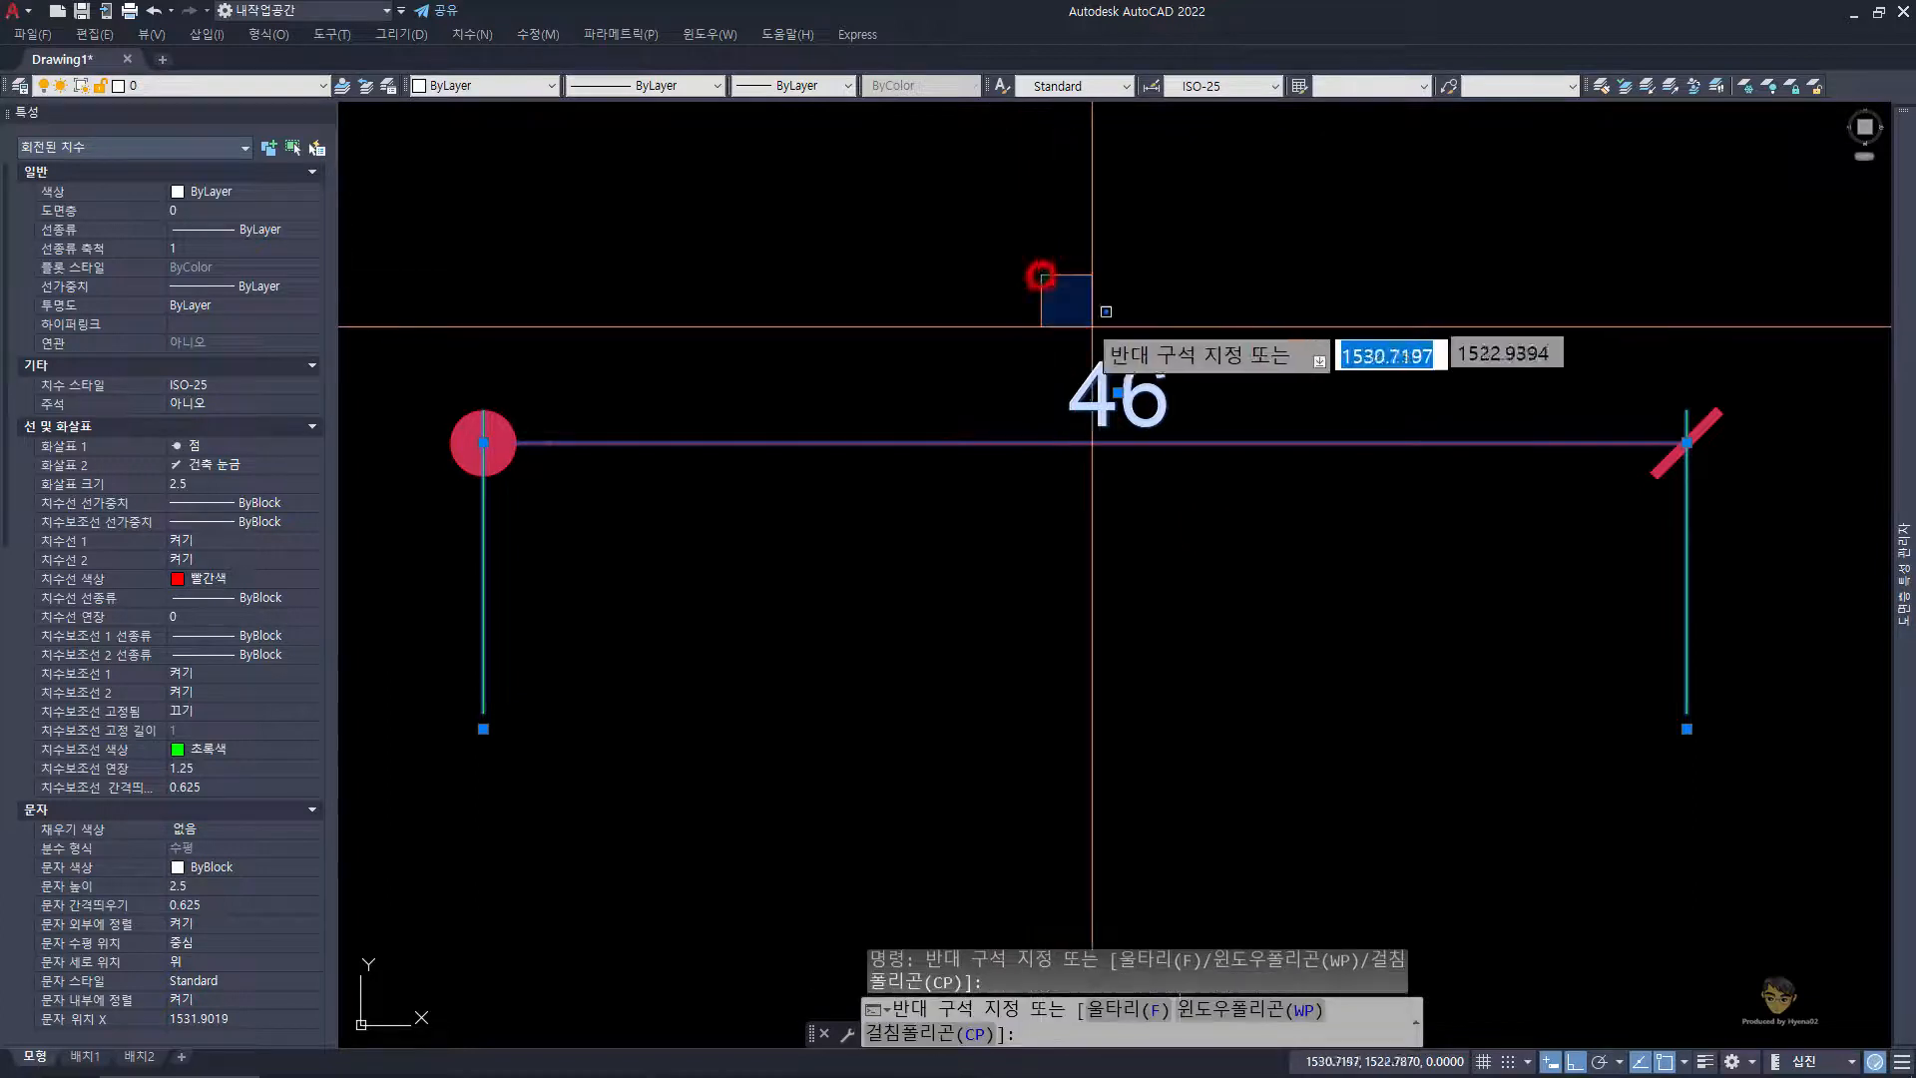
pyautogui.click(1184, 523)
pyautogui.press('Escape')
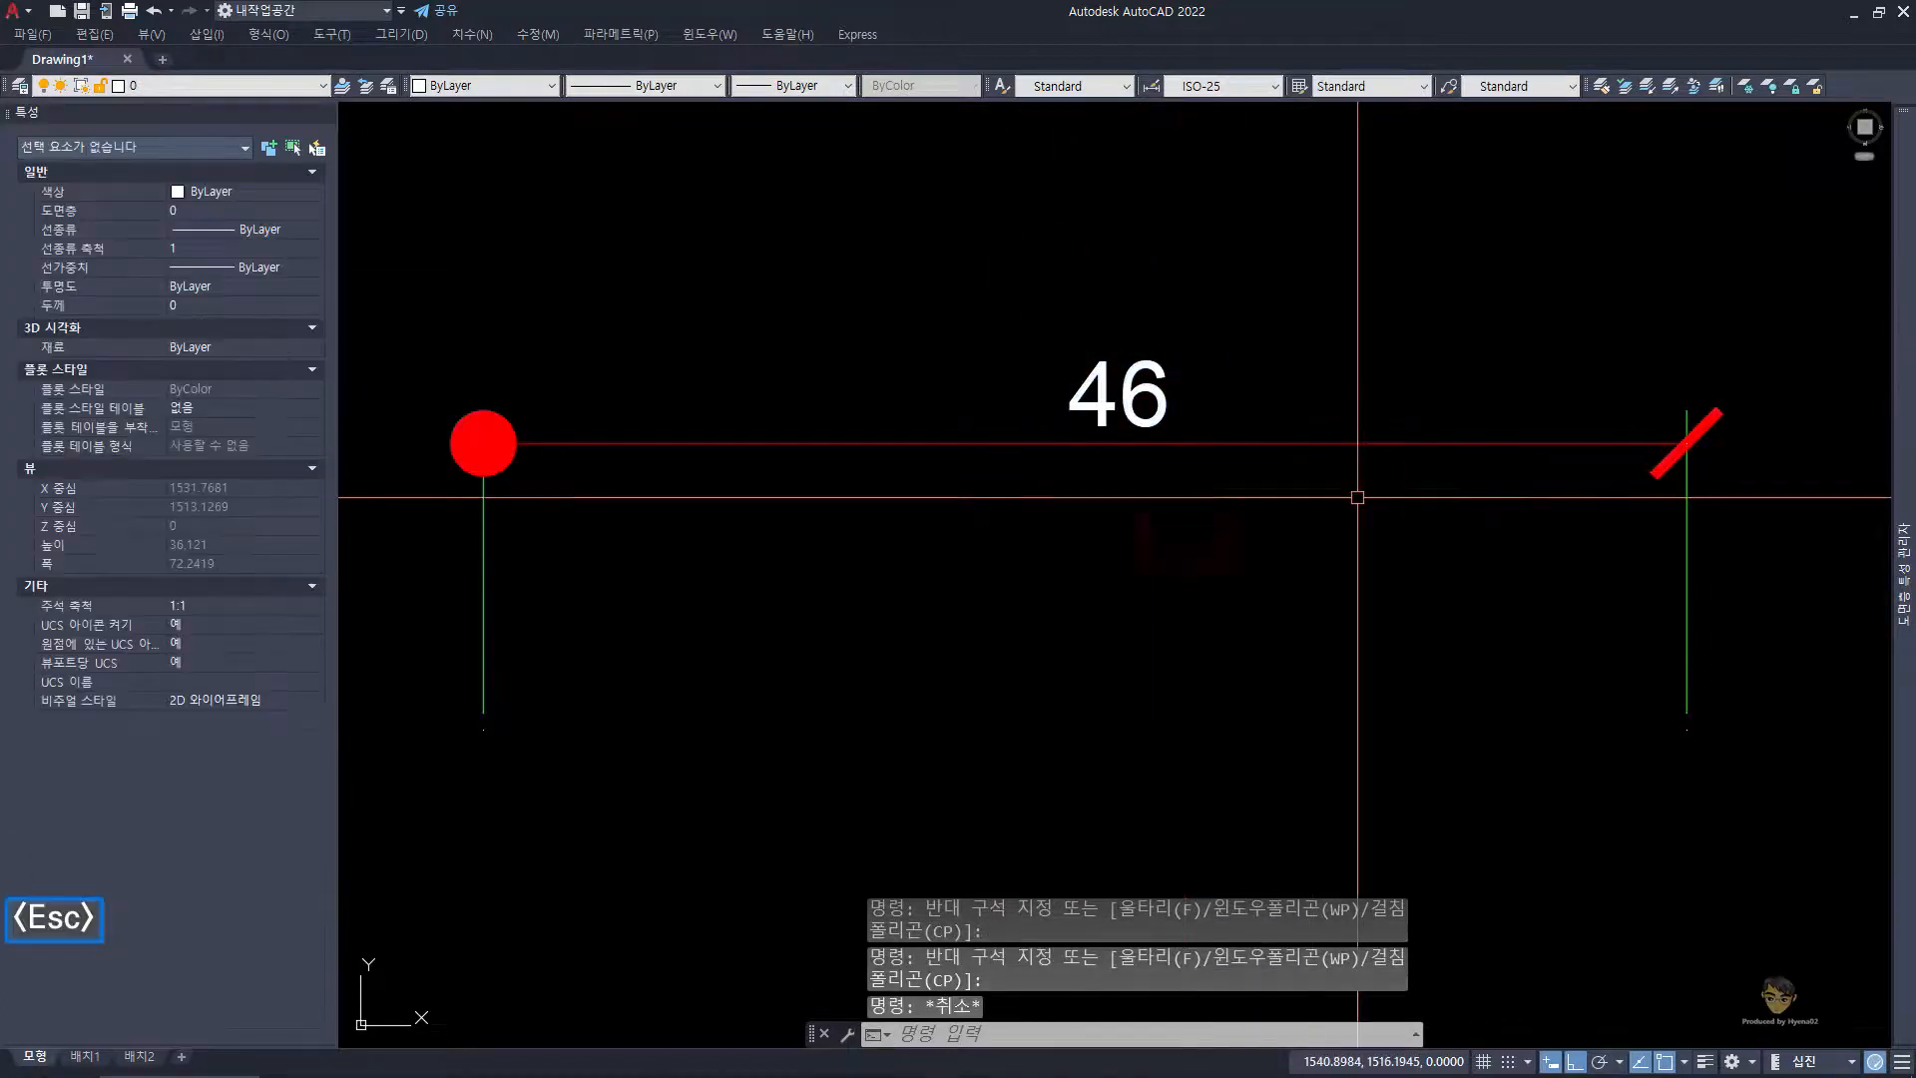
pyautogui.click(1392, 514)
pyautogui.press('Escape')
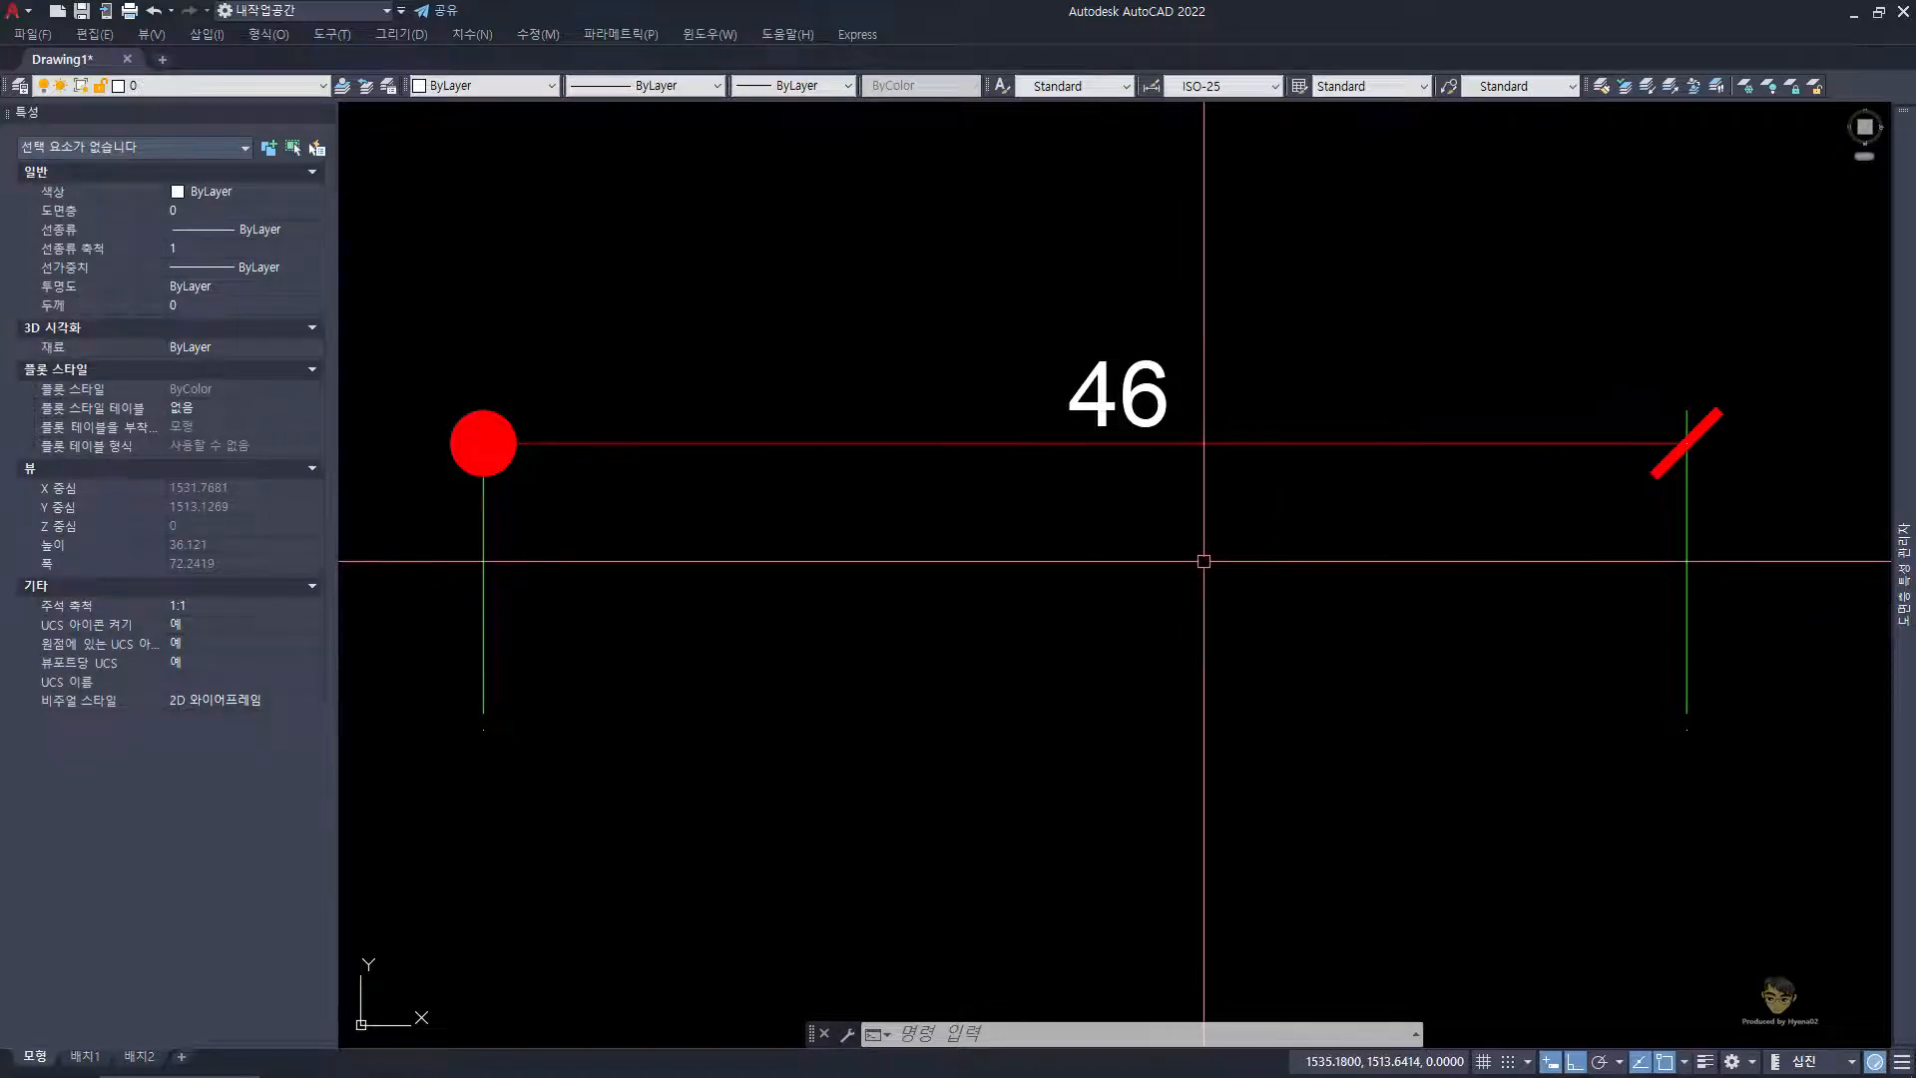
# - Explode the 46 dimension into separate objects and close the object properties
pyautogui.click(1325, 662)
pyautogui.click(962, 305)
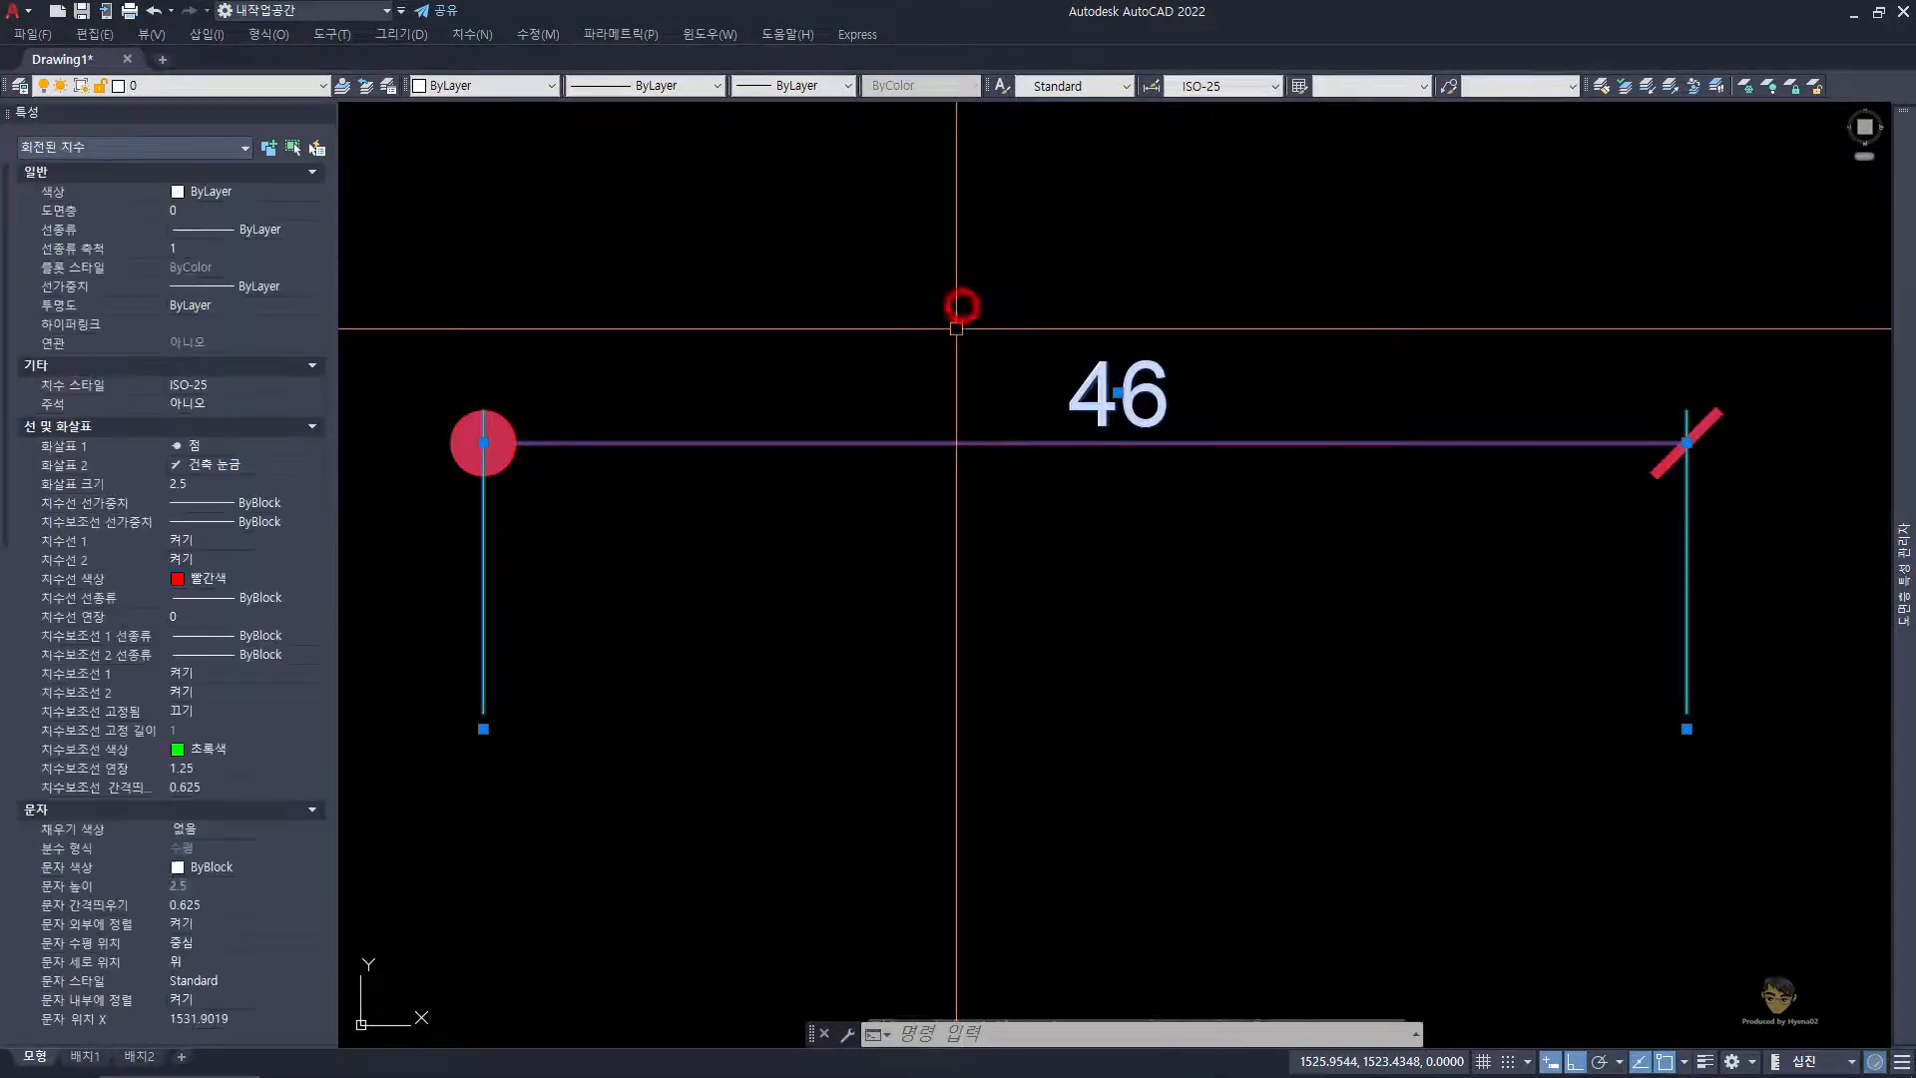
pyautogui.write('x')
pyautogui.press('space')
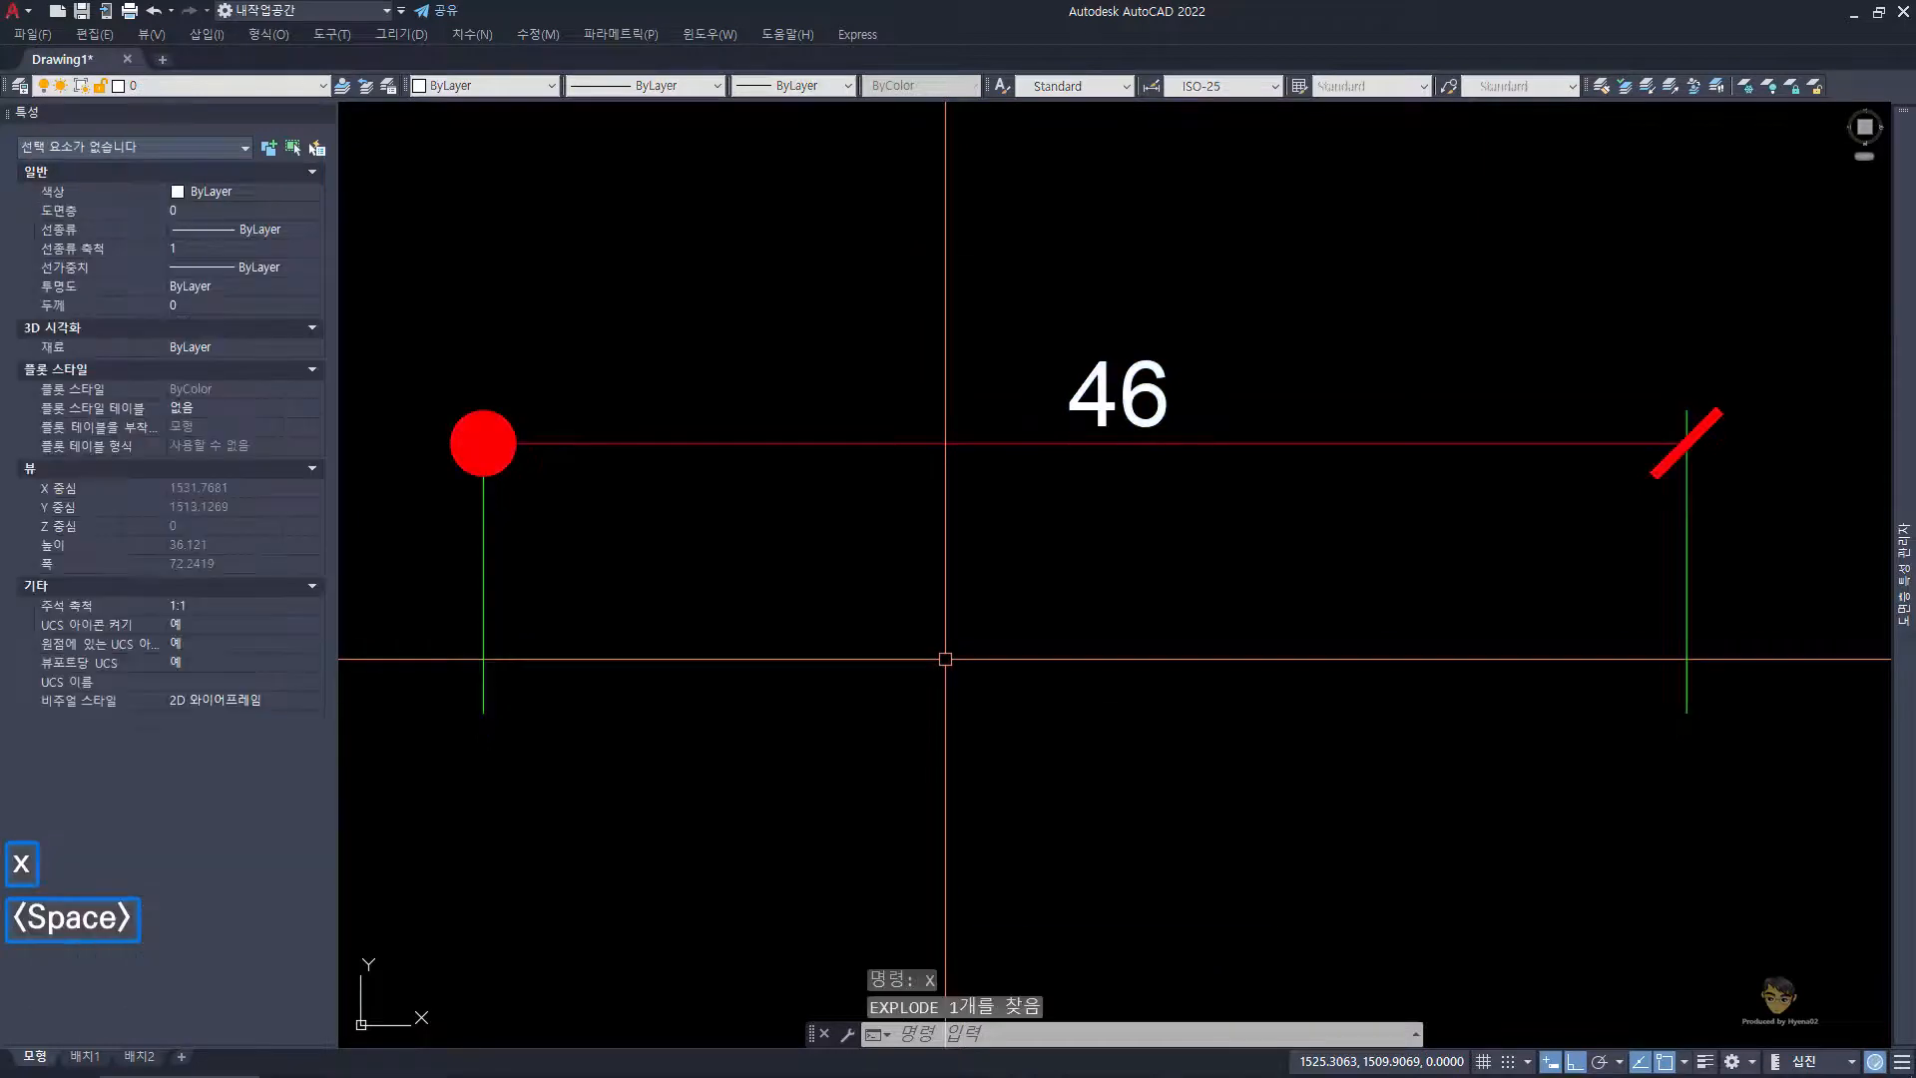
pyautogui.press('Escape')
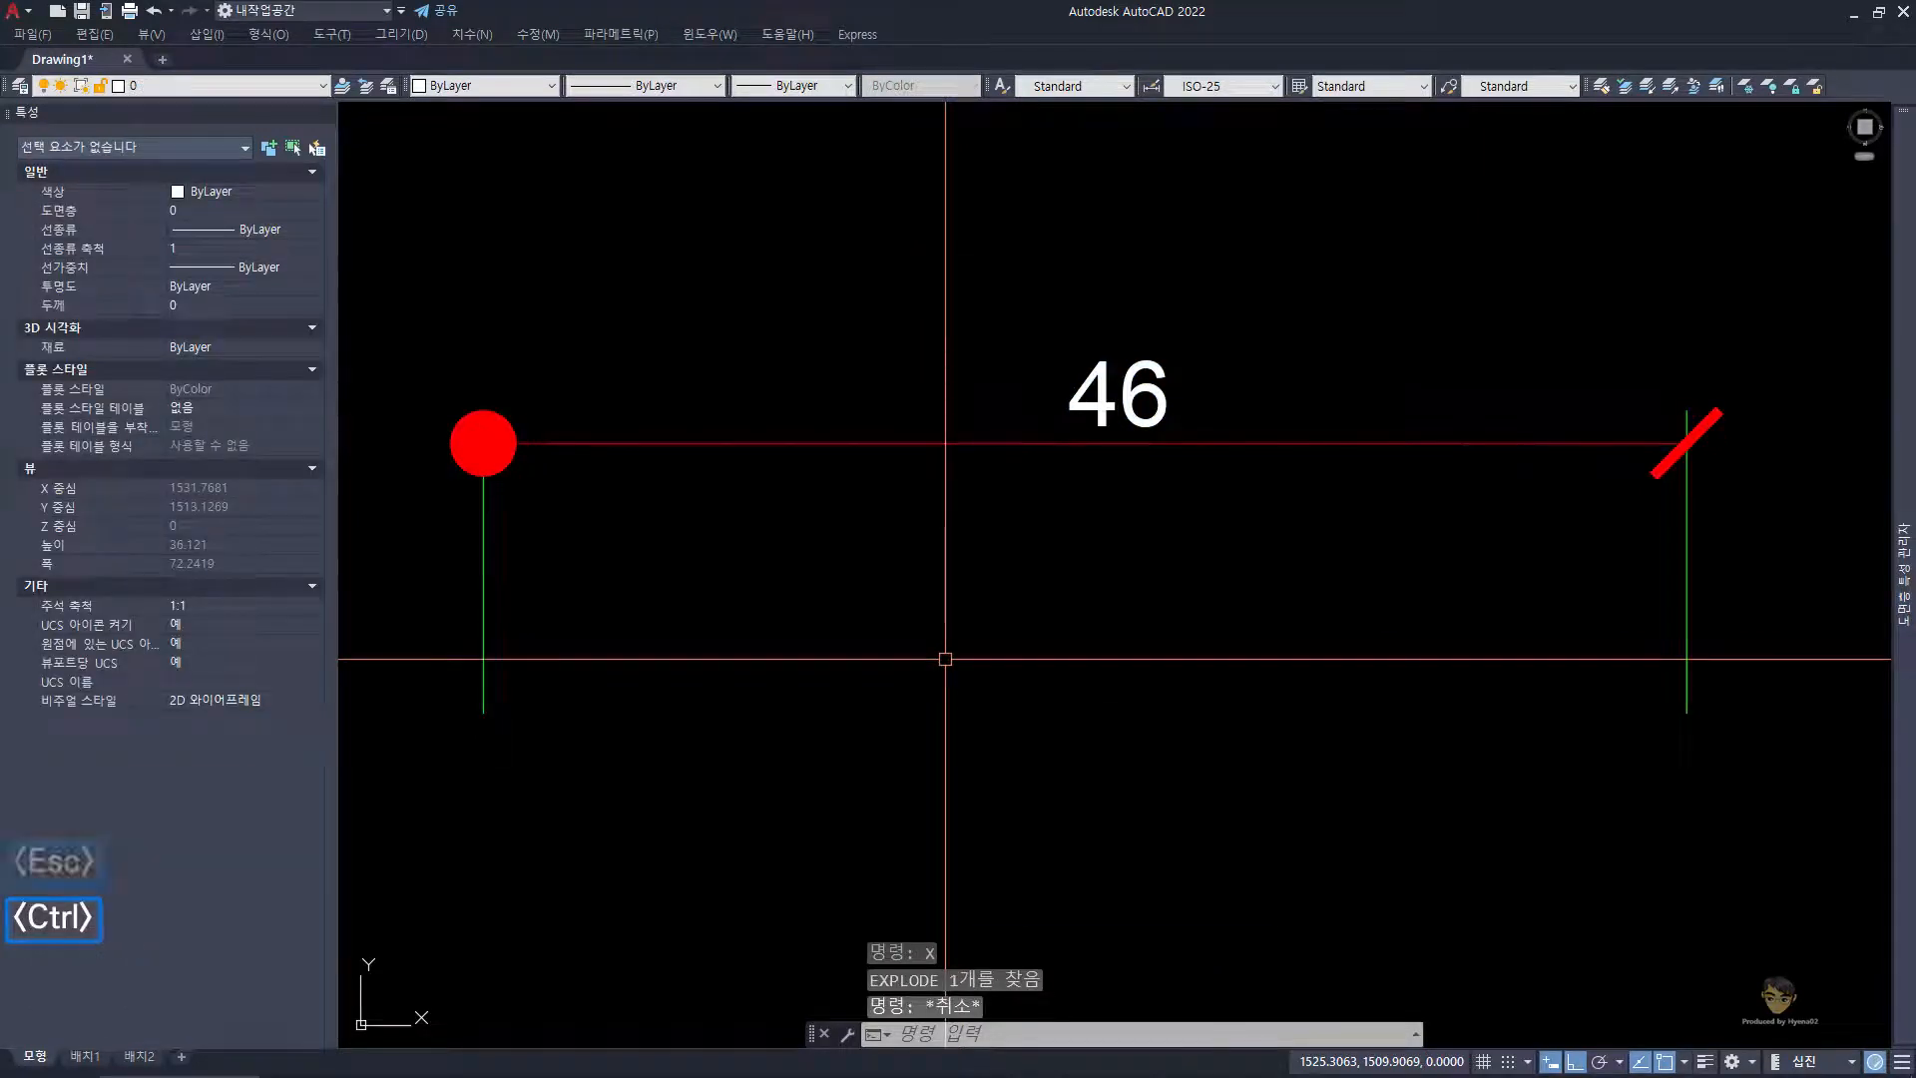
pyautogui.press('Escape')
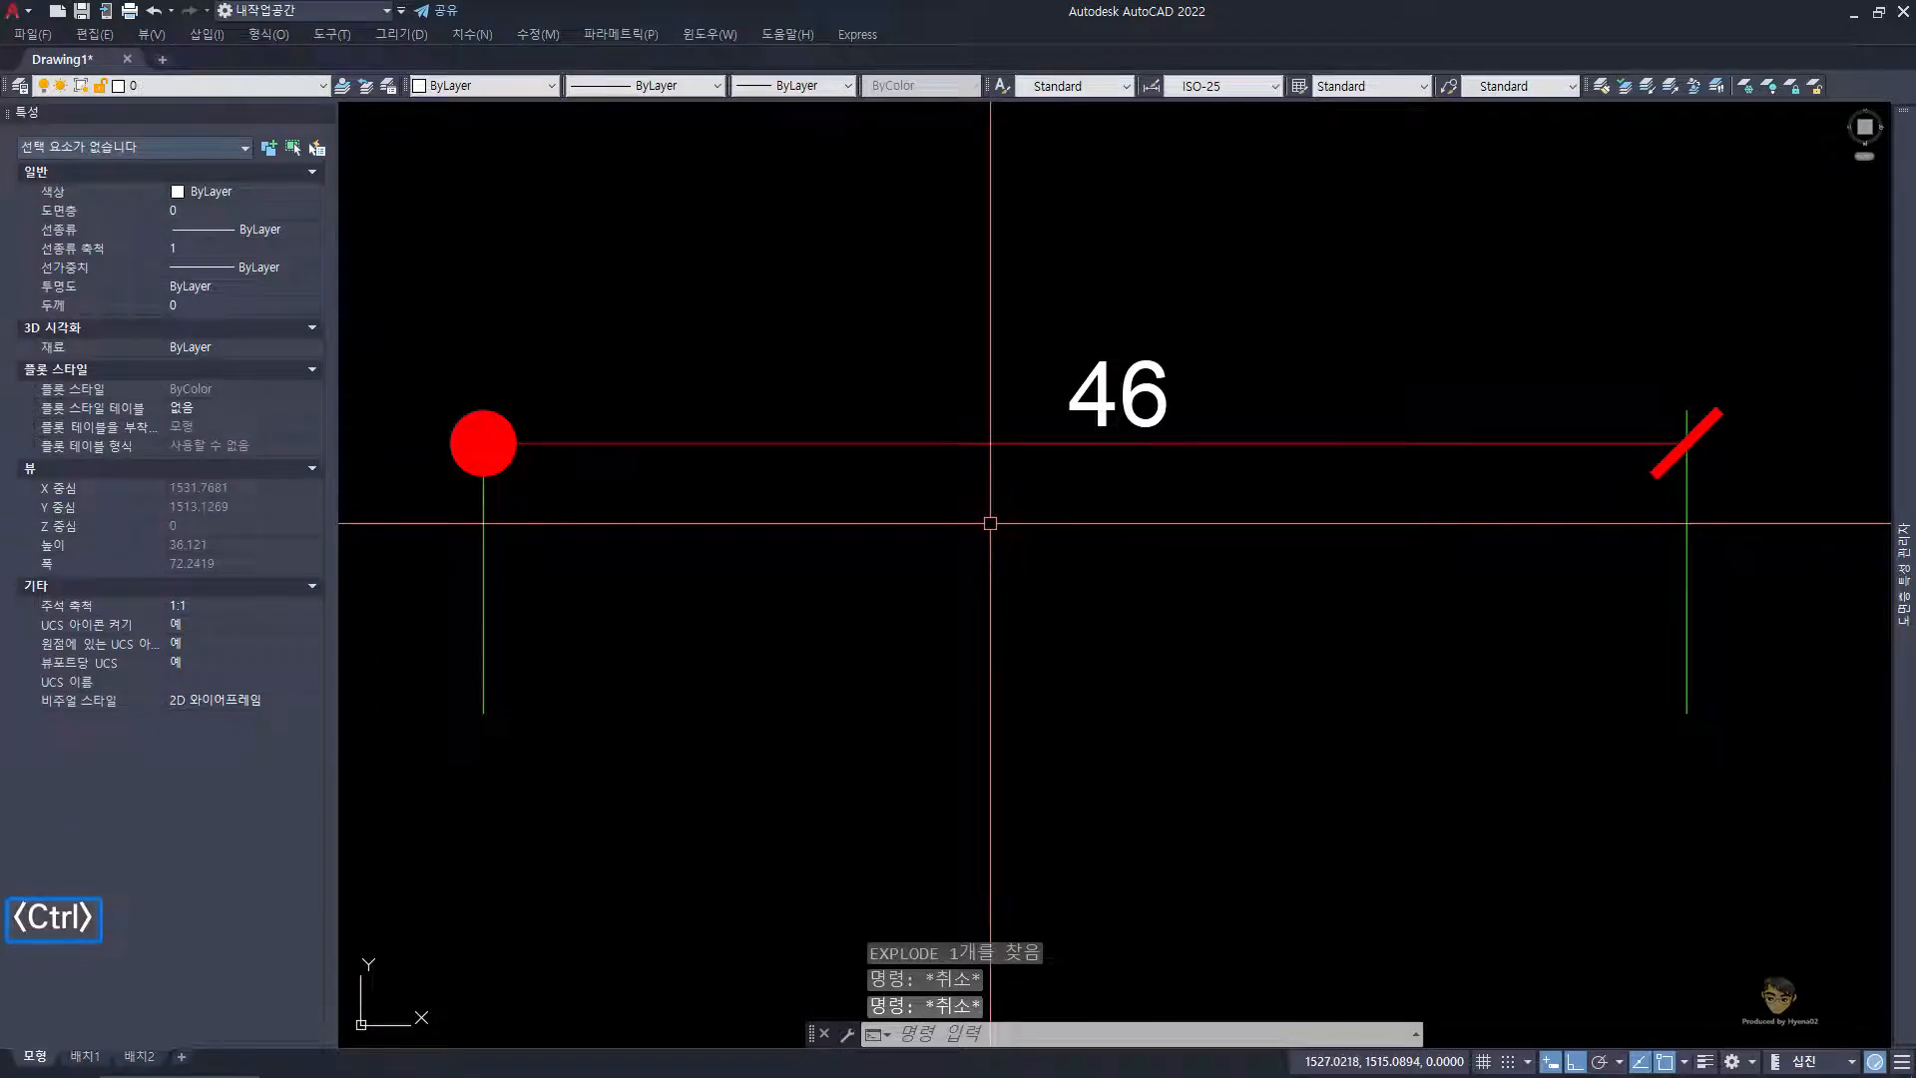
pyautogui.hotkey('ctrl', '1')
pyautogui.press('Escape')
pyautogui.press('Escape')
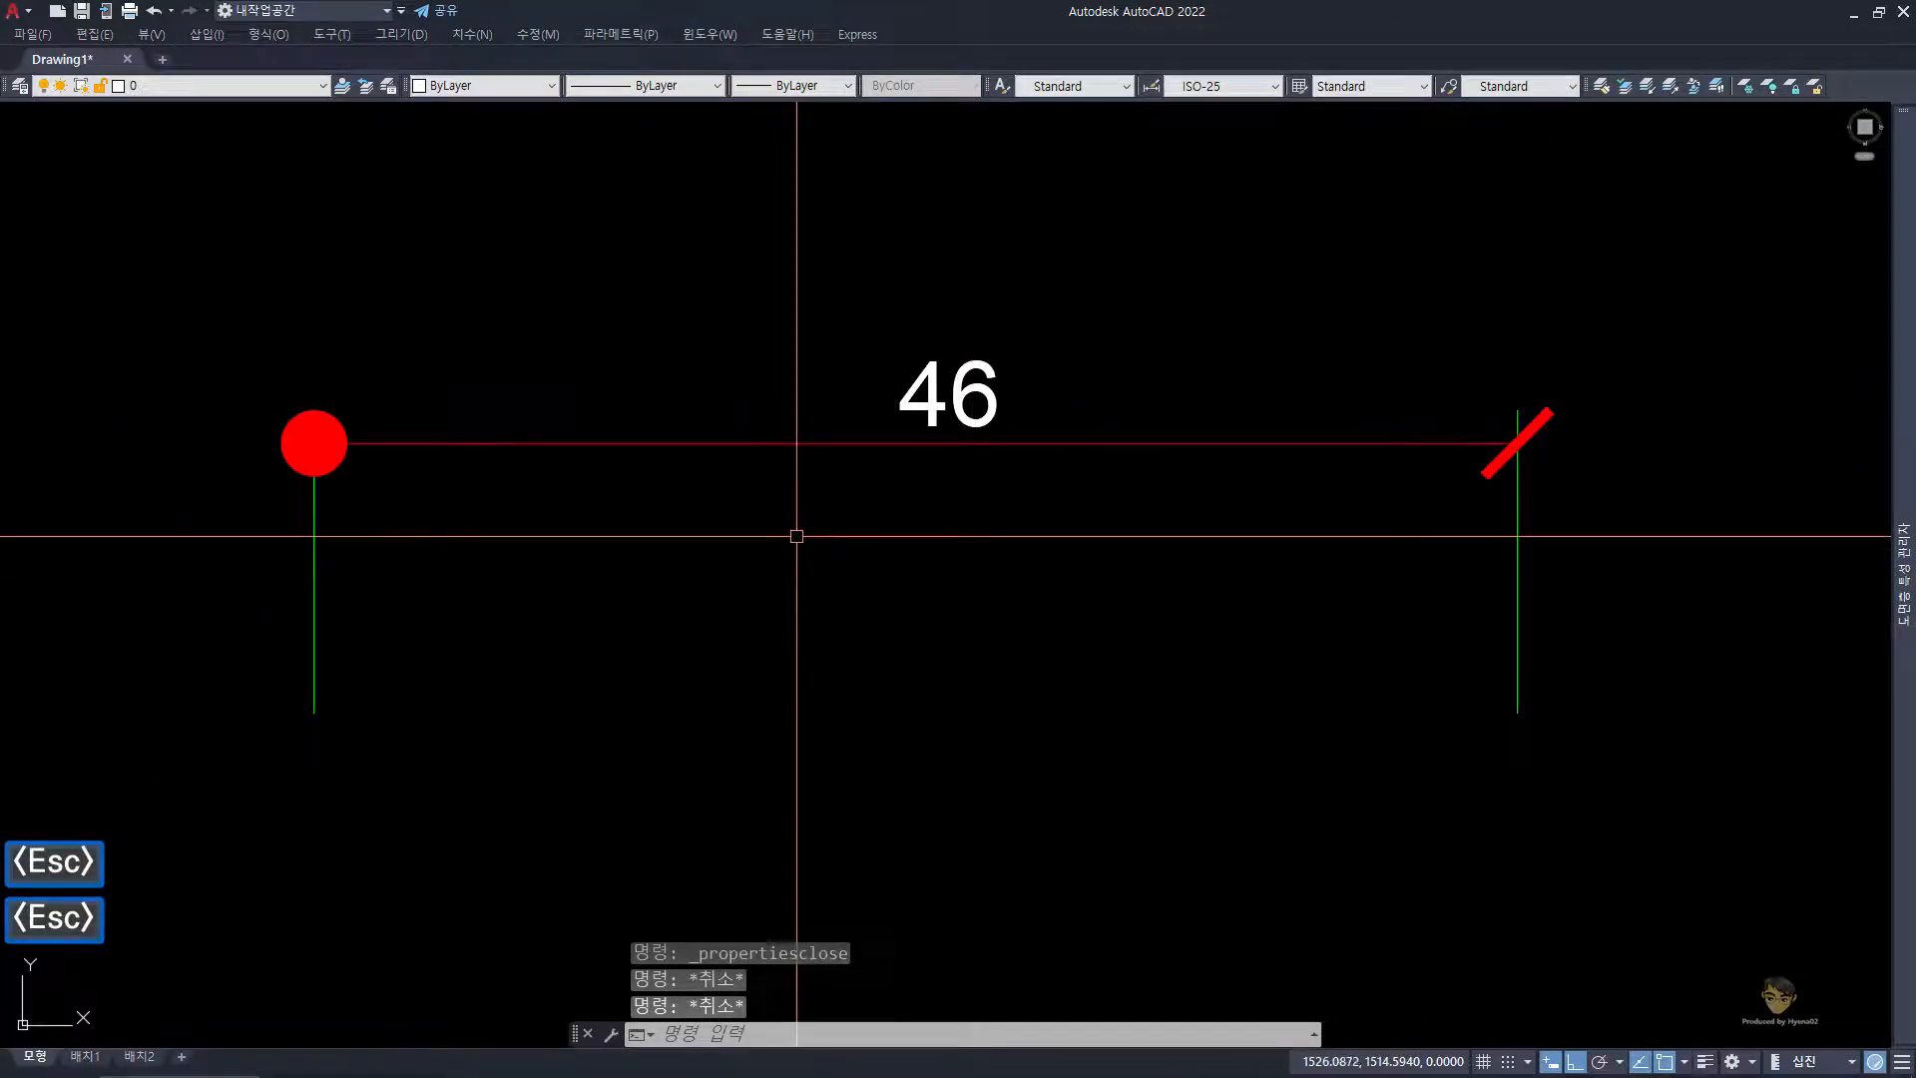
# - Erase the exploded dimension's 46 text and its red dimension line
pyautogui.click(1090, 406)
pyautogui.click(877, 335)
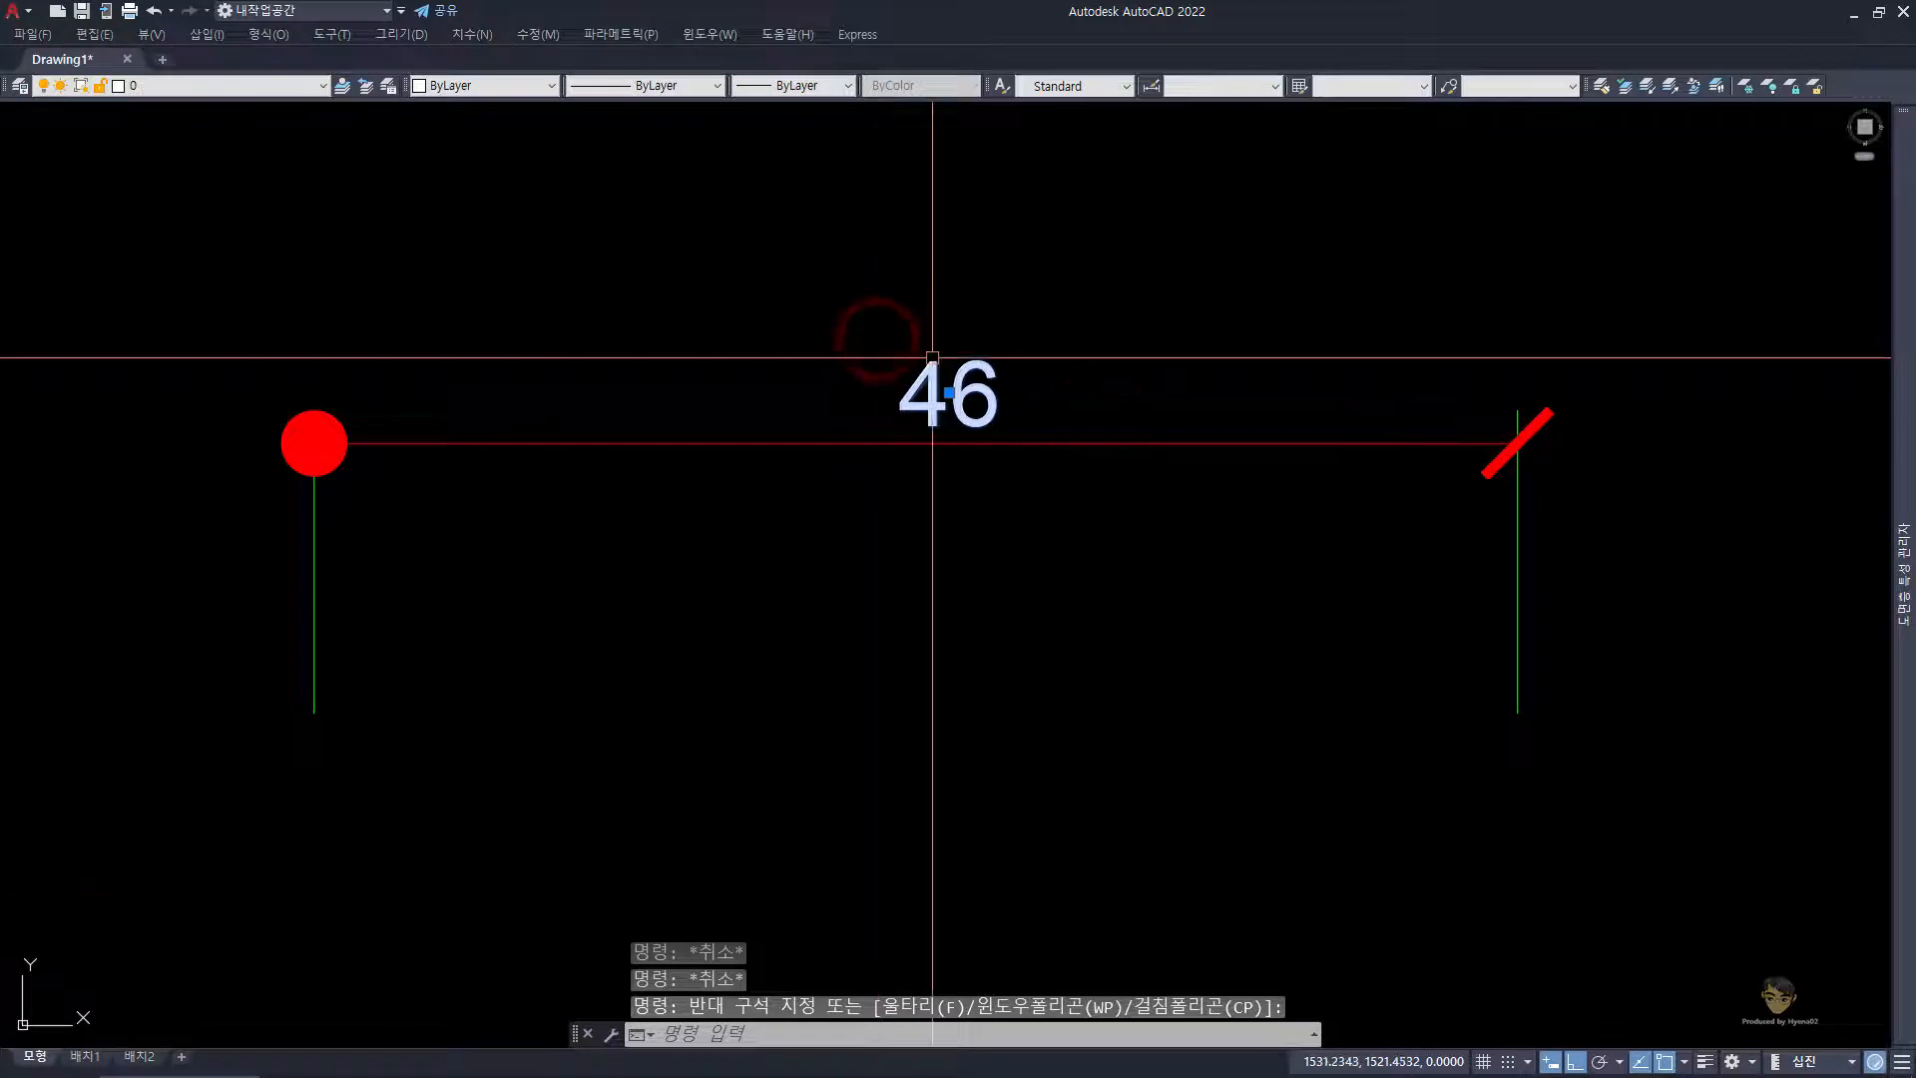
pyautogui.write('e')
pyautogui.press('space')
pyautogui.click(979, 499)
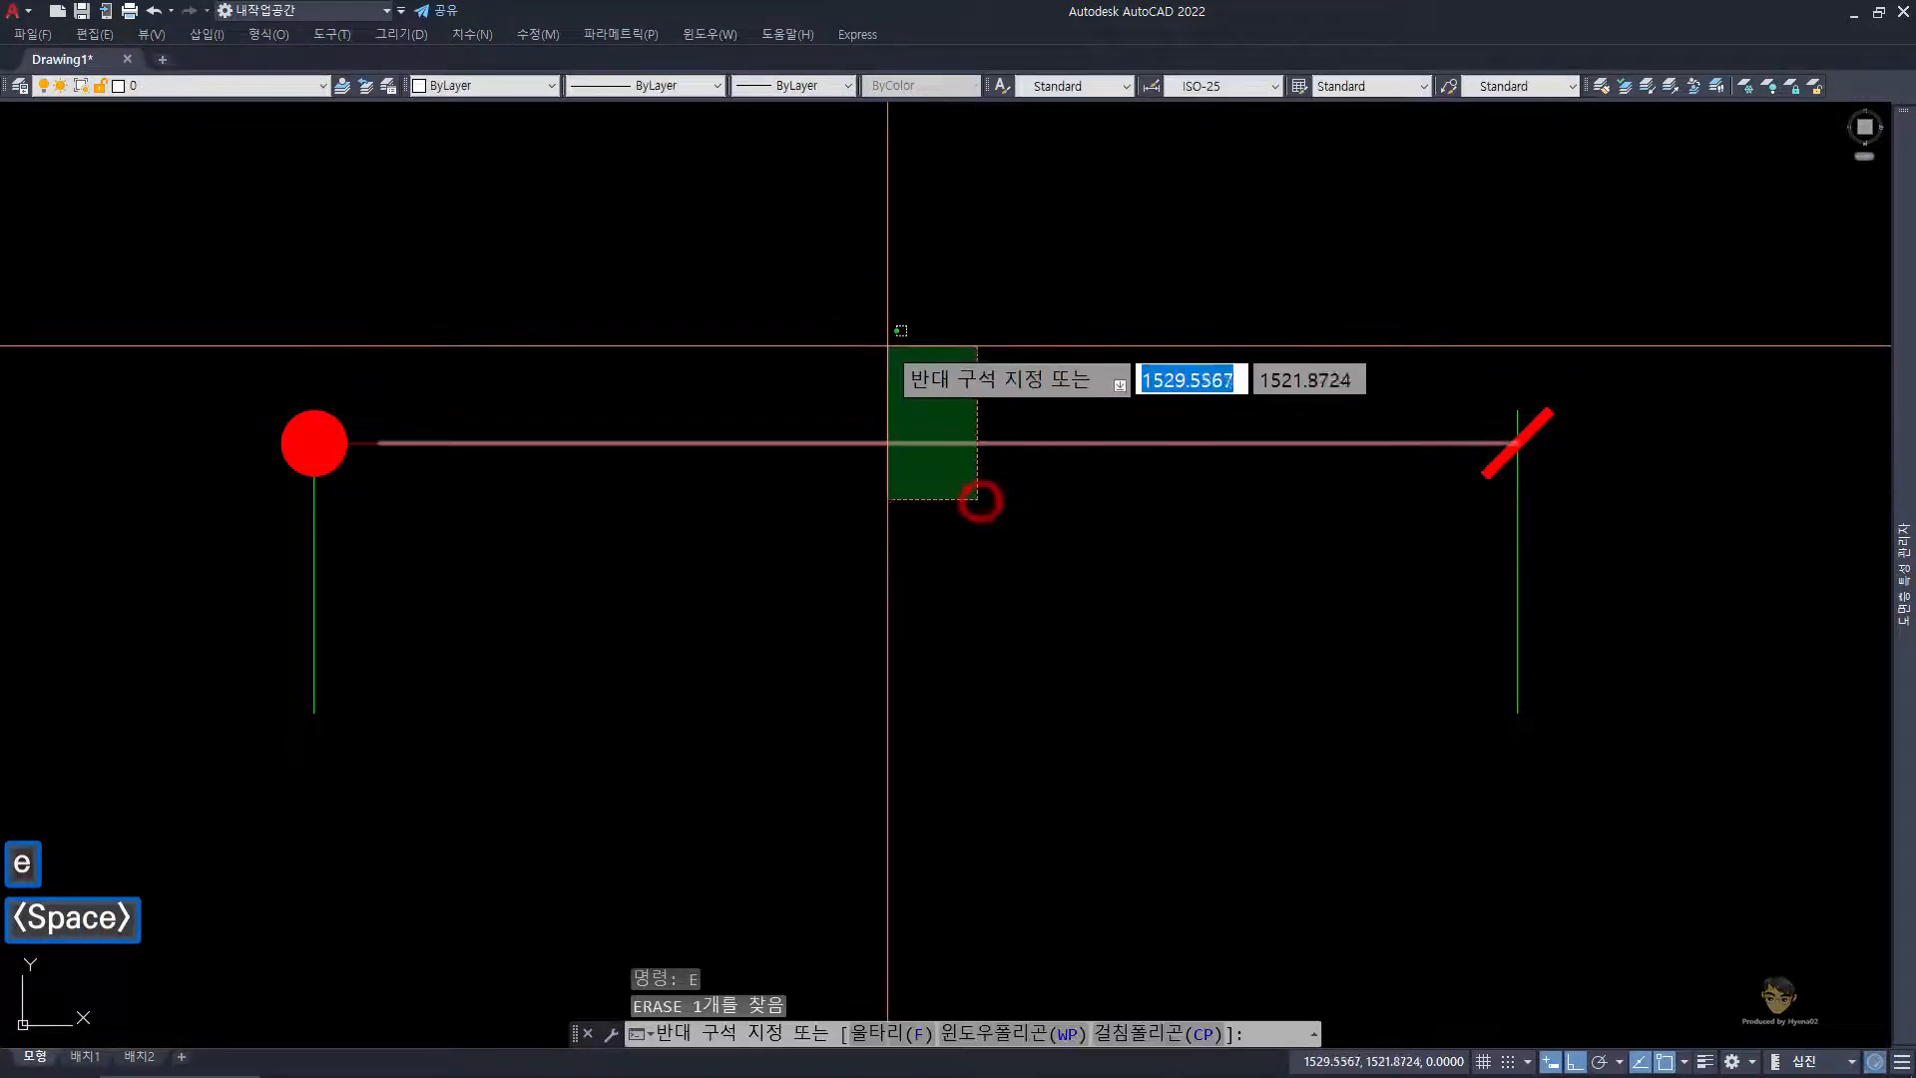
pyautogui.click(883, 343)
pyautogui.write('e')
pyautogui.press('space')
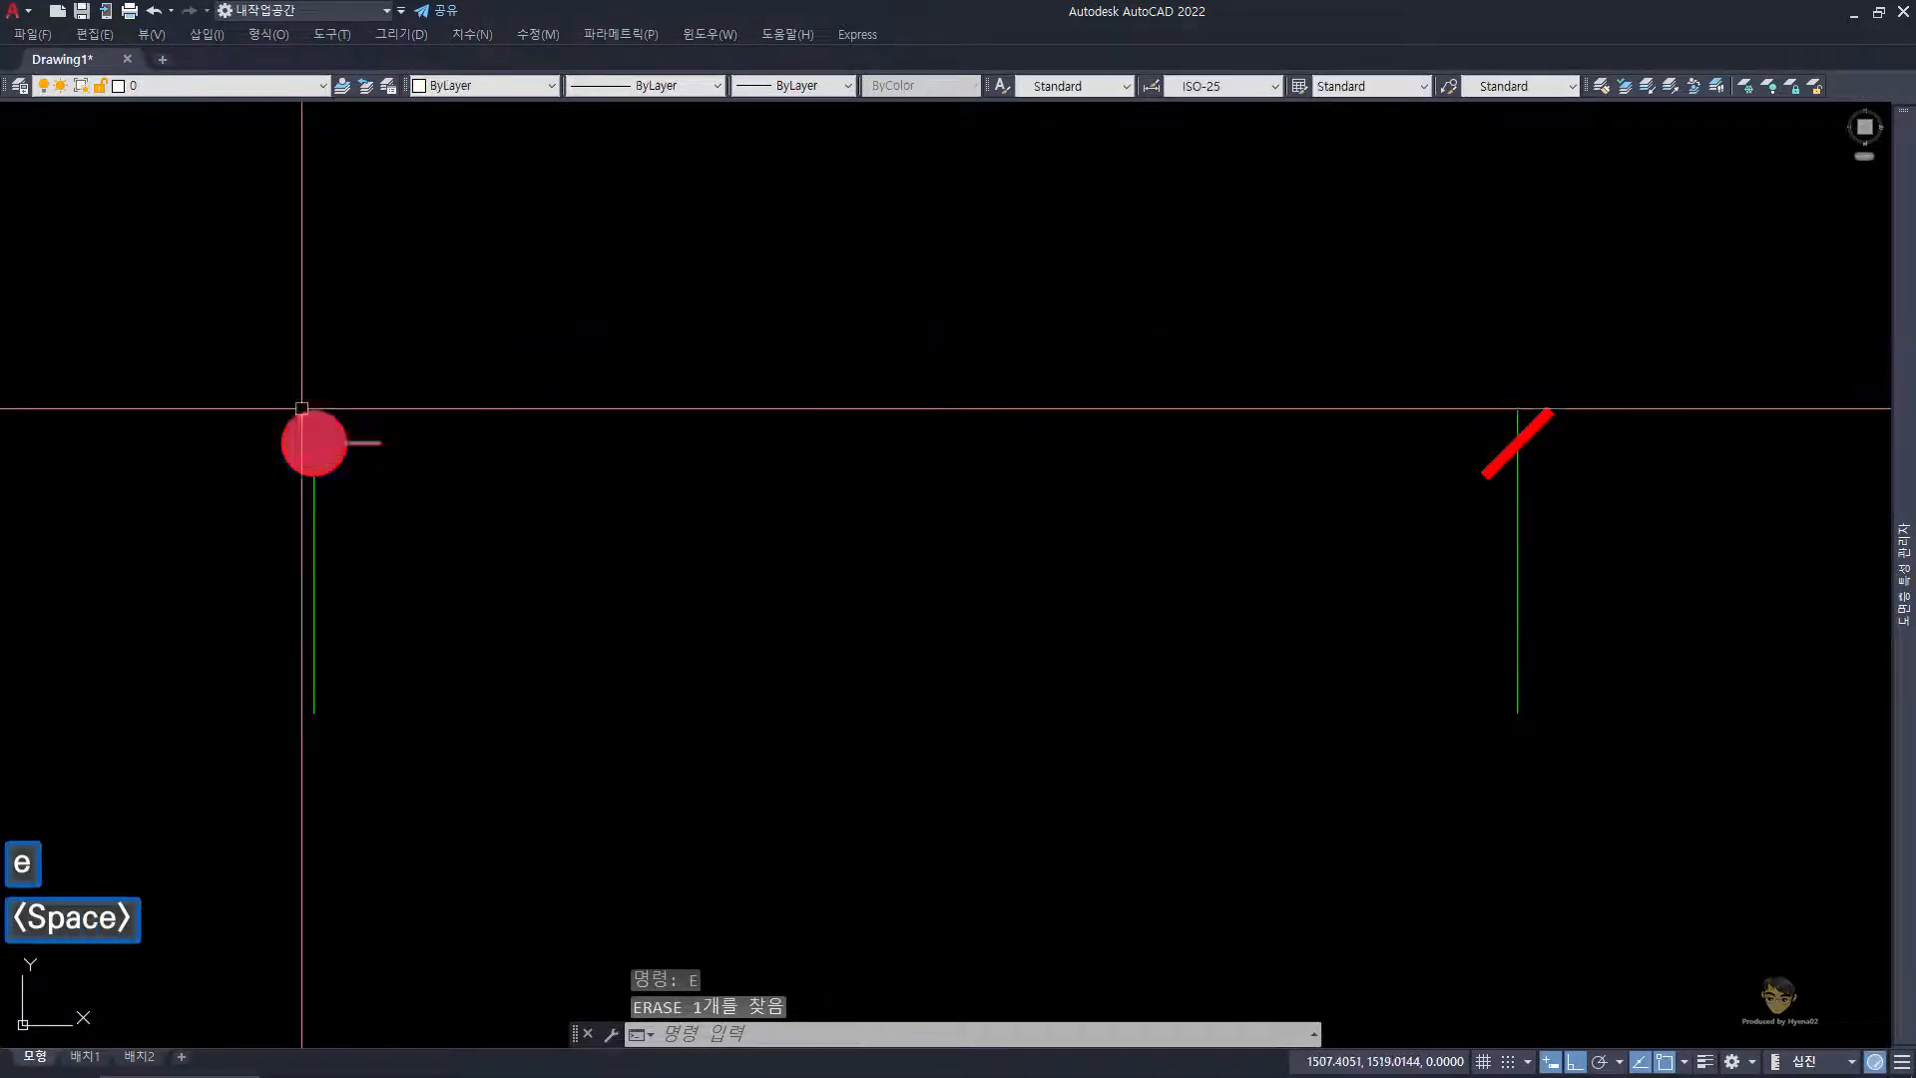
# - Erase the red dot arrowhead with its short line stub and the green extension line below it
pyautogui.click(227, 368)
pyautogui.click(509, 572)
pyautogui.write('e')
pyautogui.press('space')
pyautogui.click(435, 815)
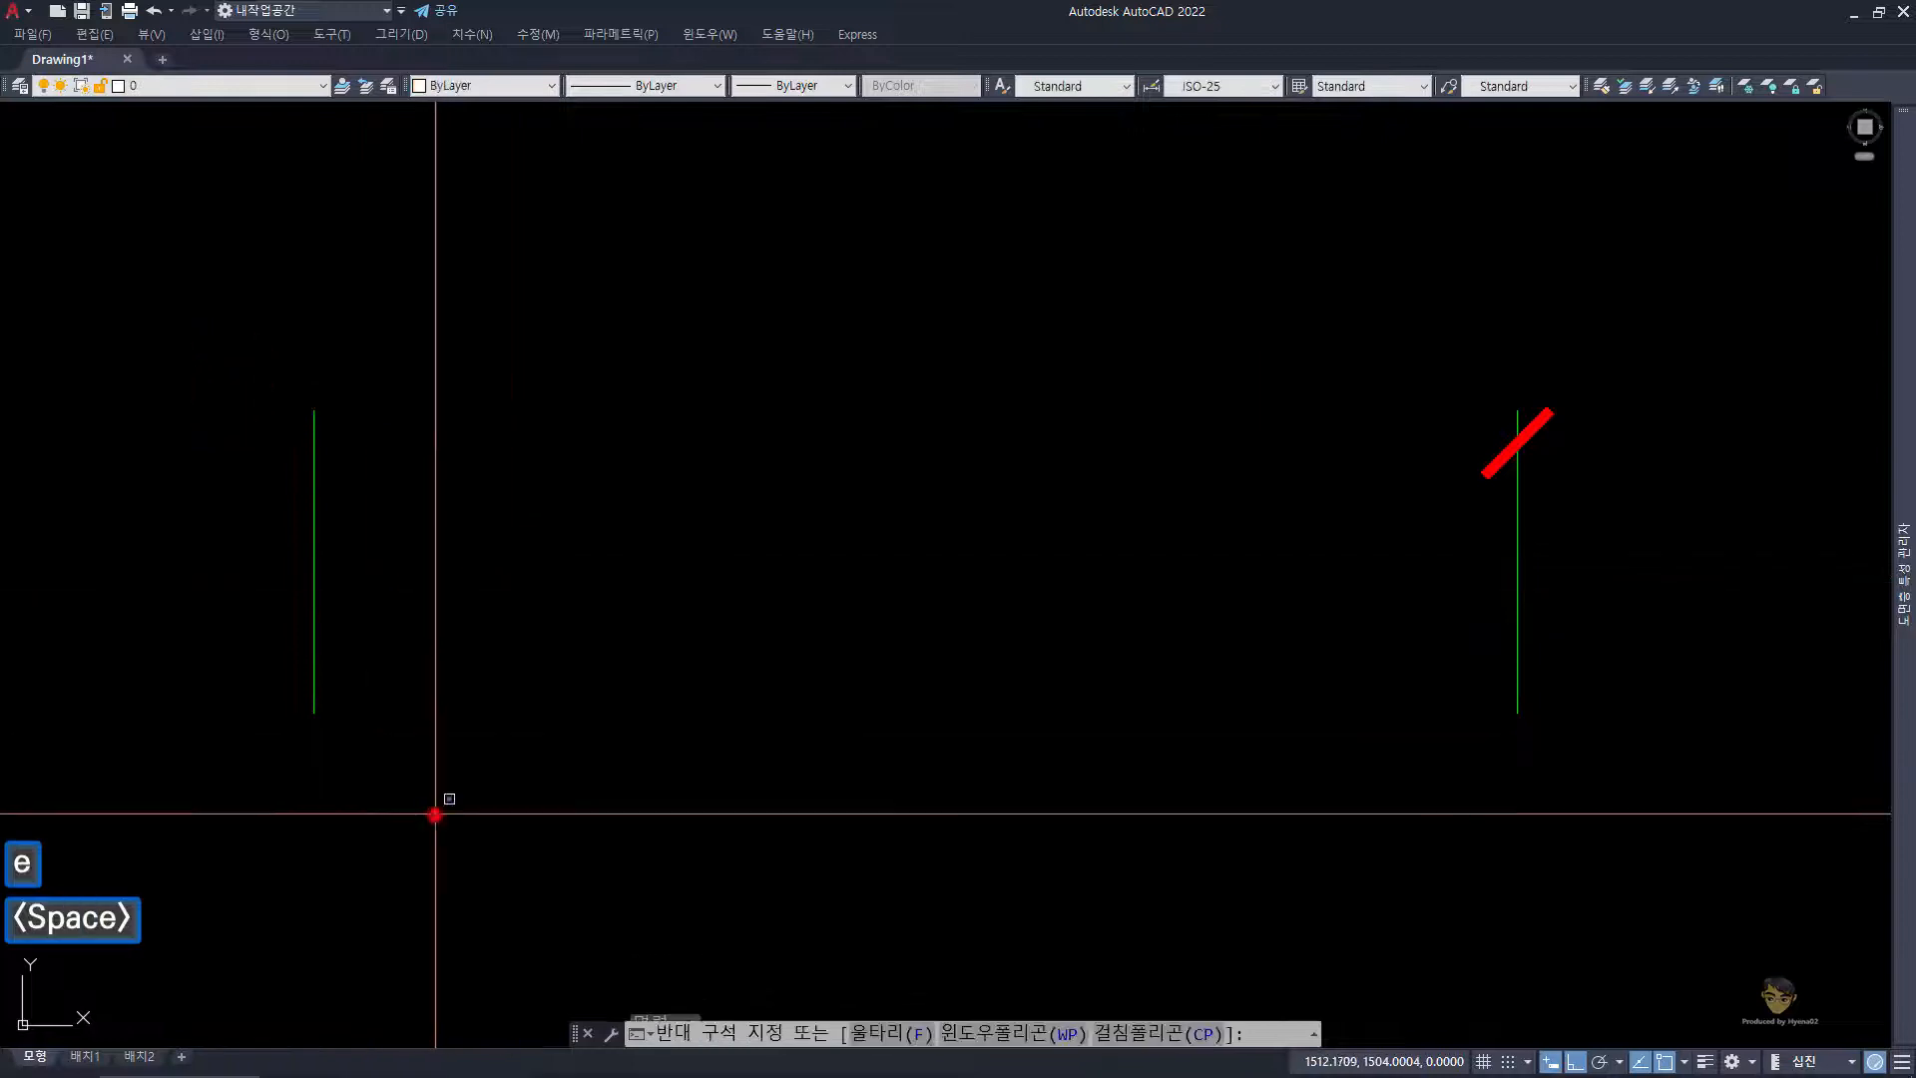
pyautogui.click(214, 458)
pyautogui.write('e')
pyautogui.press('space')
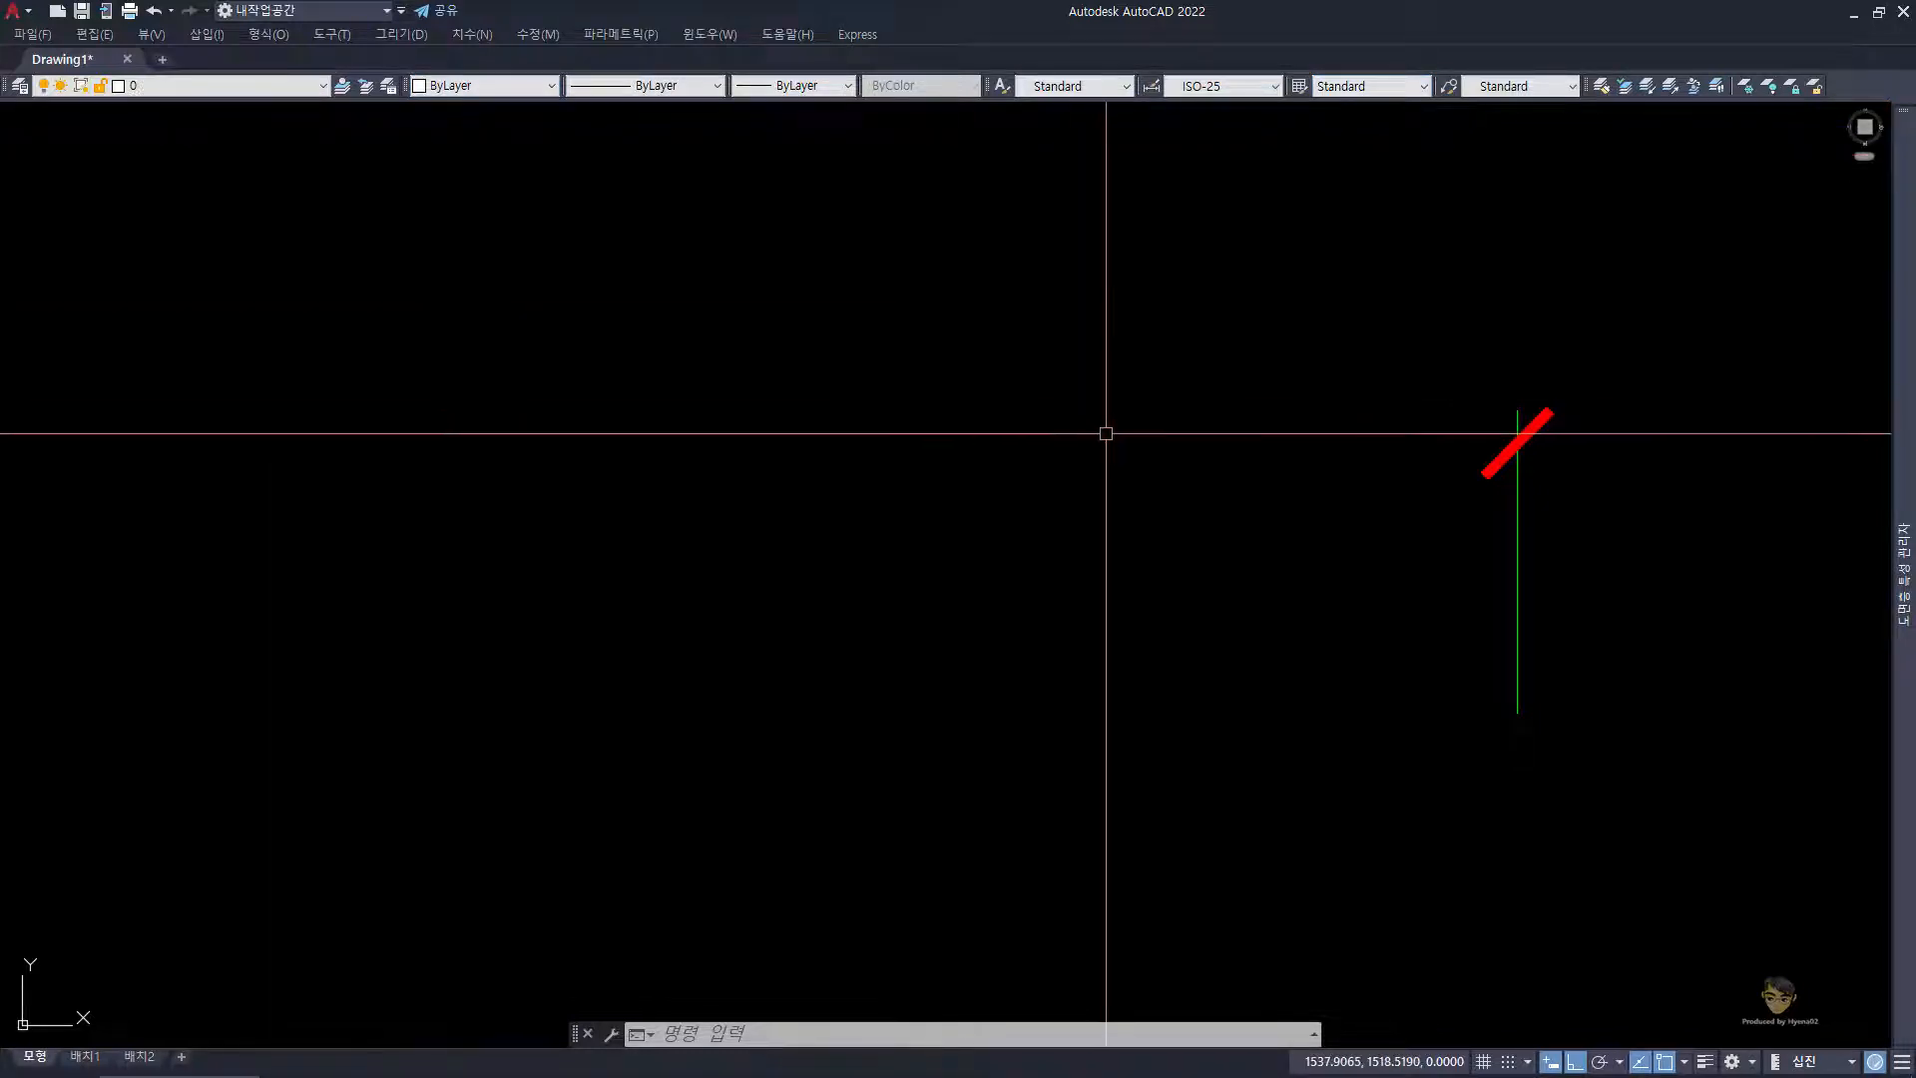
# - Erase the remaining red architectural tick and its green extension line, emptying the drawing
pyautogui.click(1317, 342)
pyautogui.click(1714, 803)
pyautogui.write('E')
pyautogui.press('space')
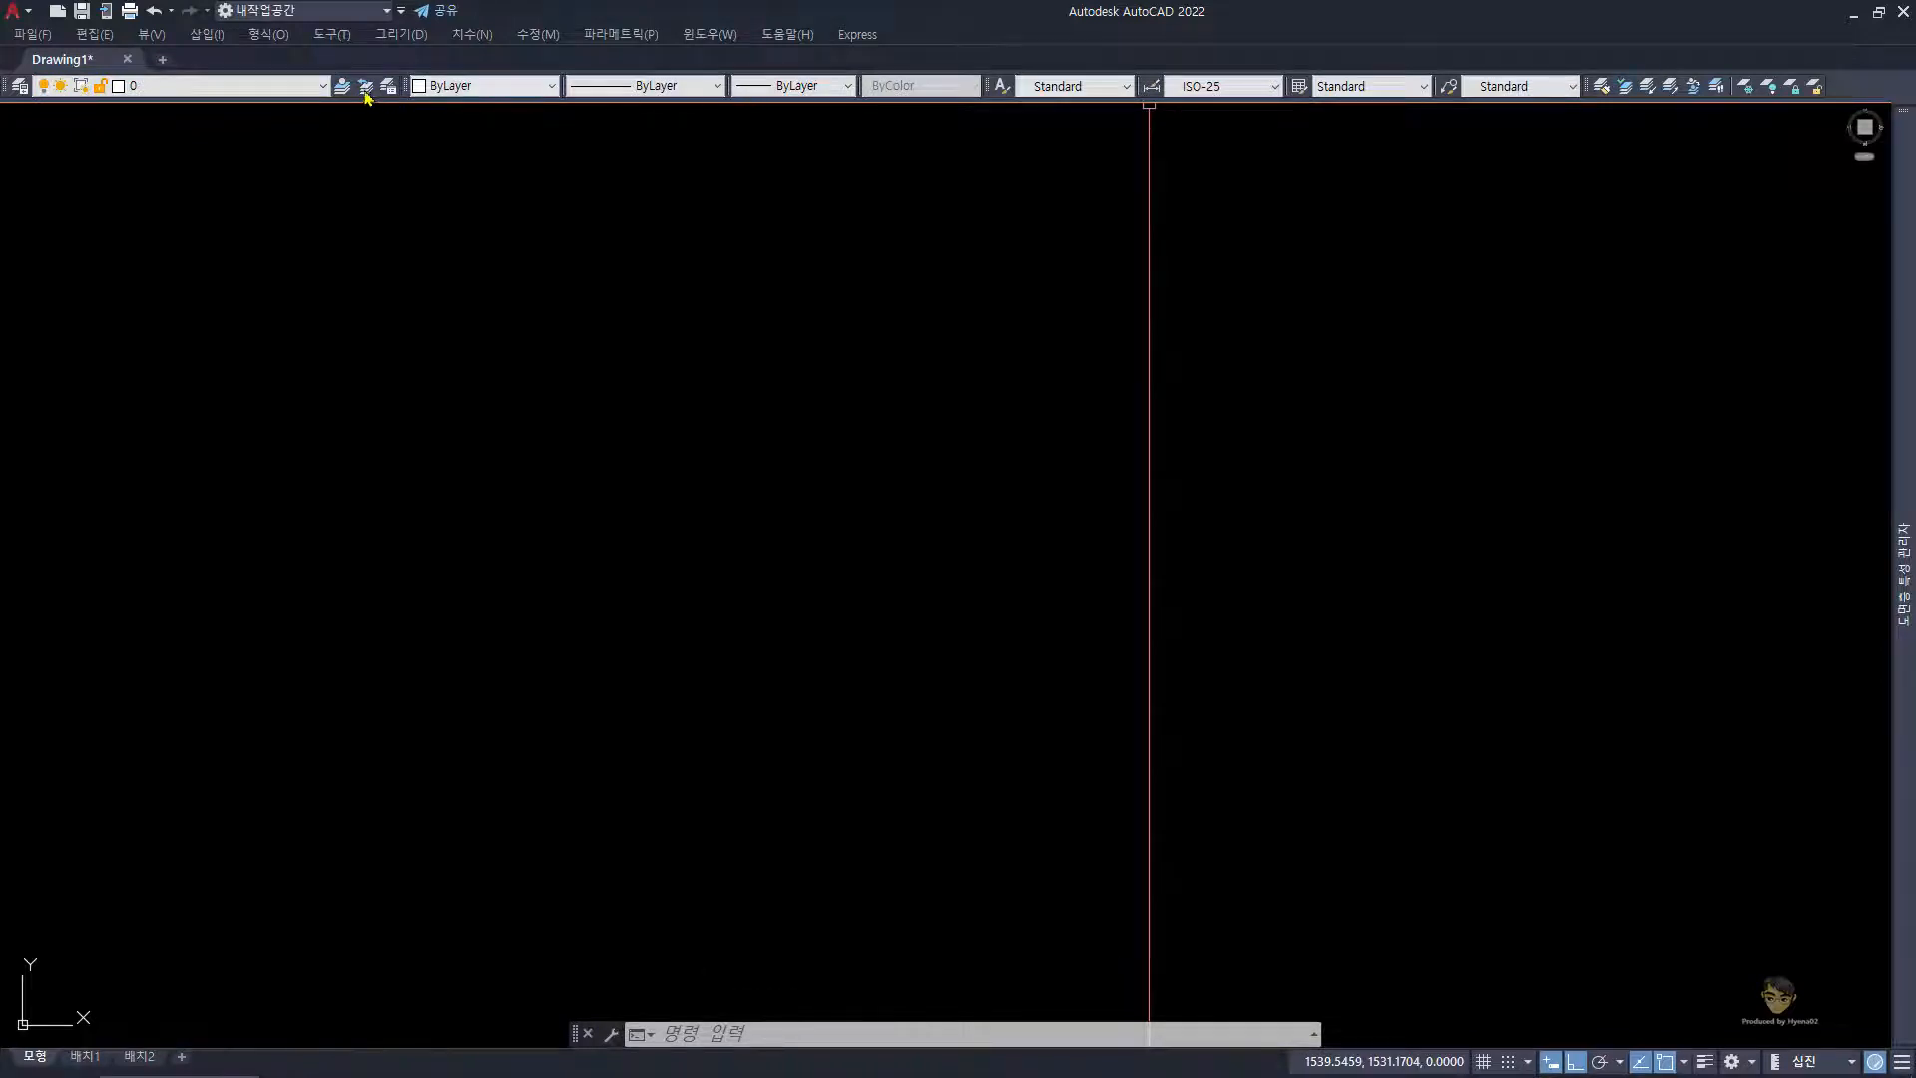
# - Display the Dimension (치수) toolbar, and consult practice drawing 실습도면5-1.png in the image viewer before returning to AutoCAD
pyautogui.rightClick(363, 90)
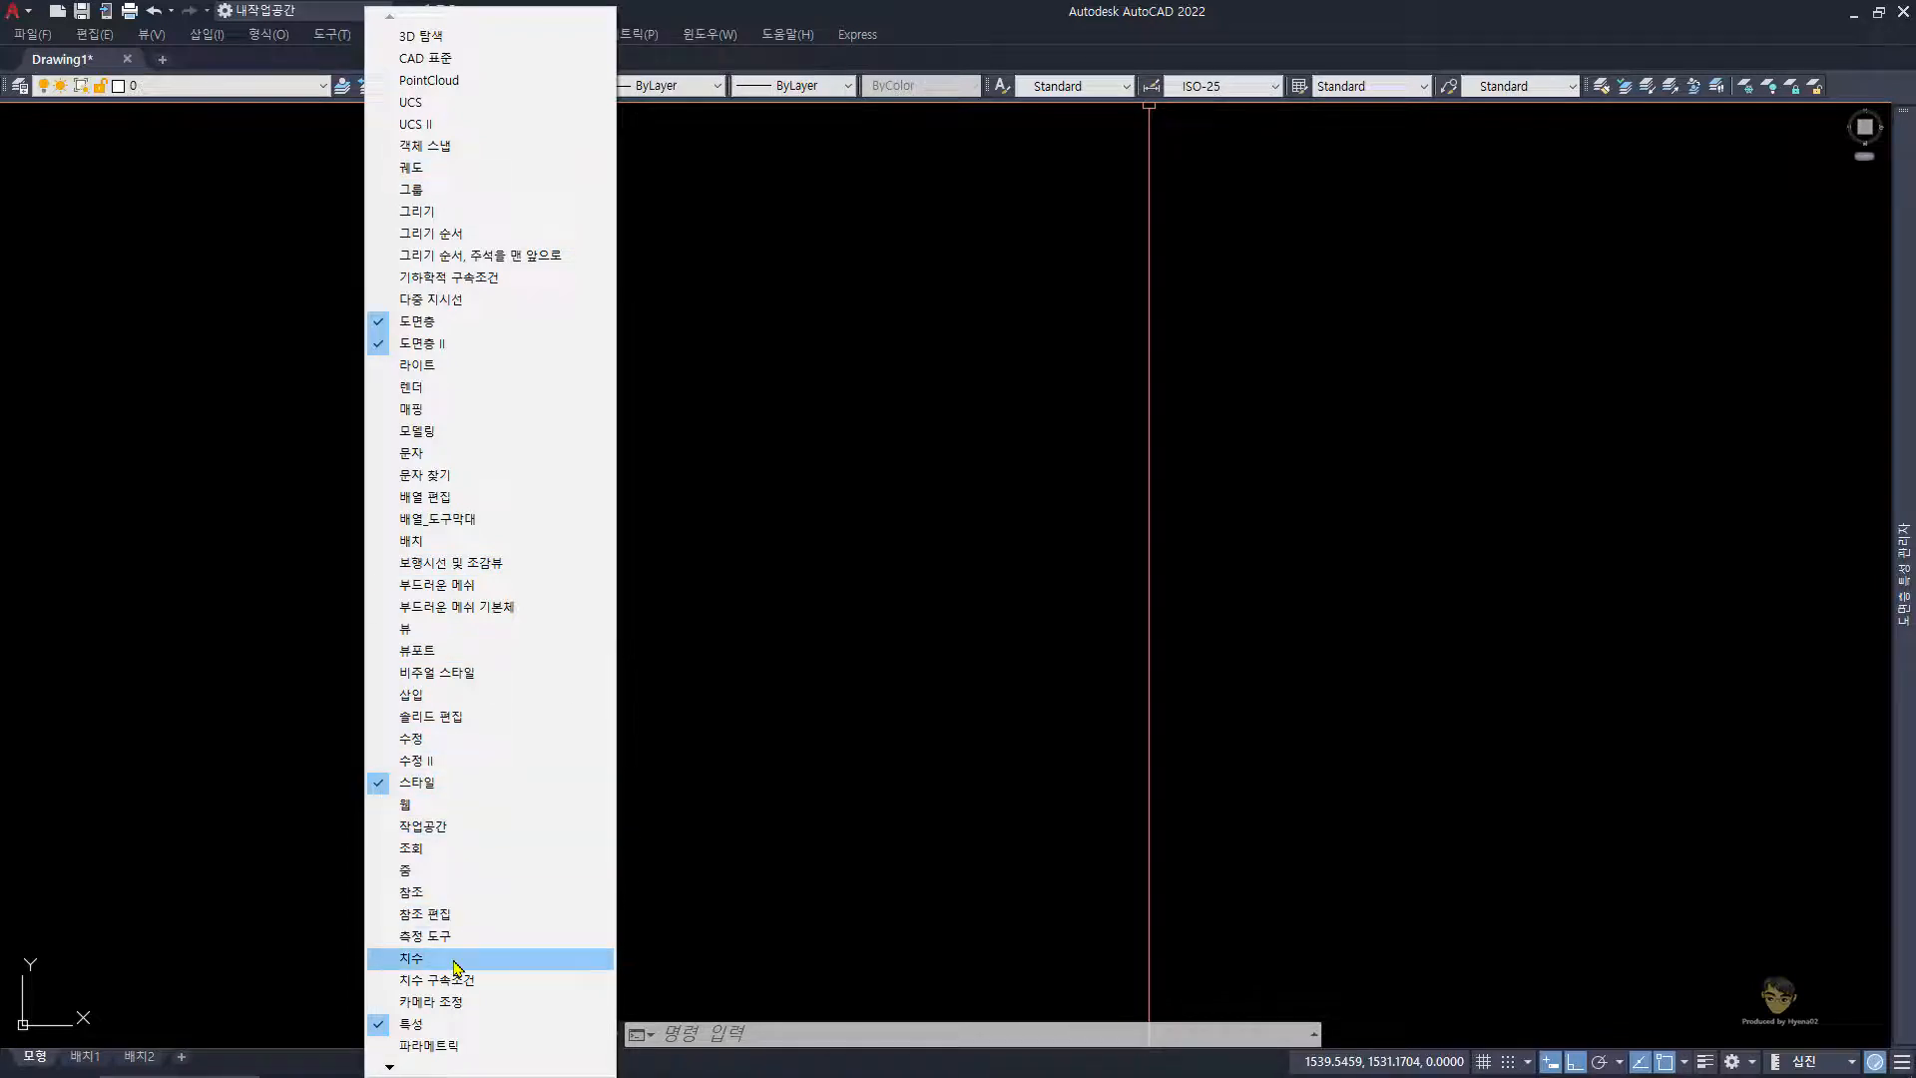
pyautogui.click(455, 960)
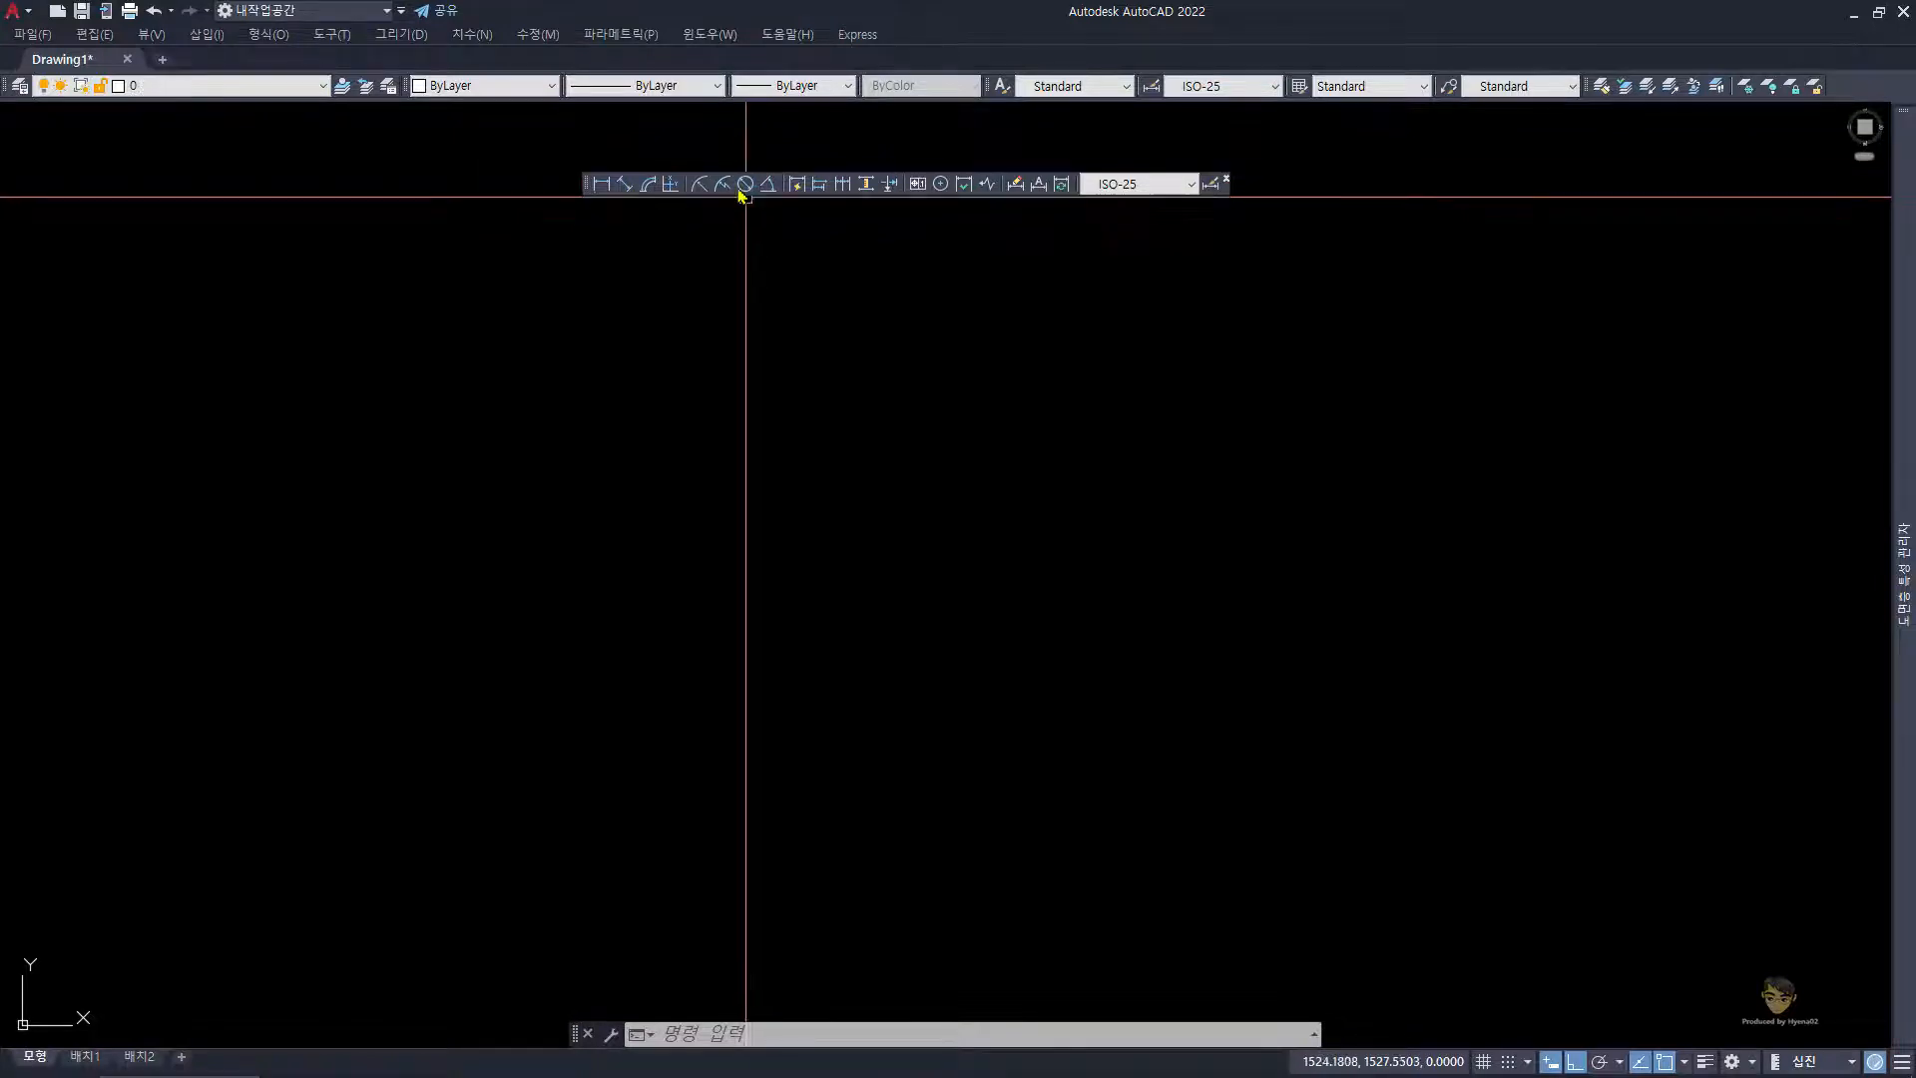
pyautogui.click(396, 1068)
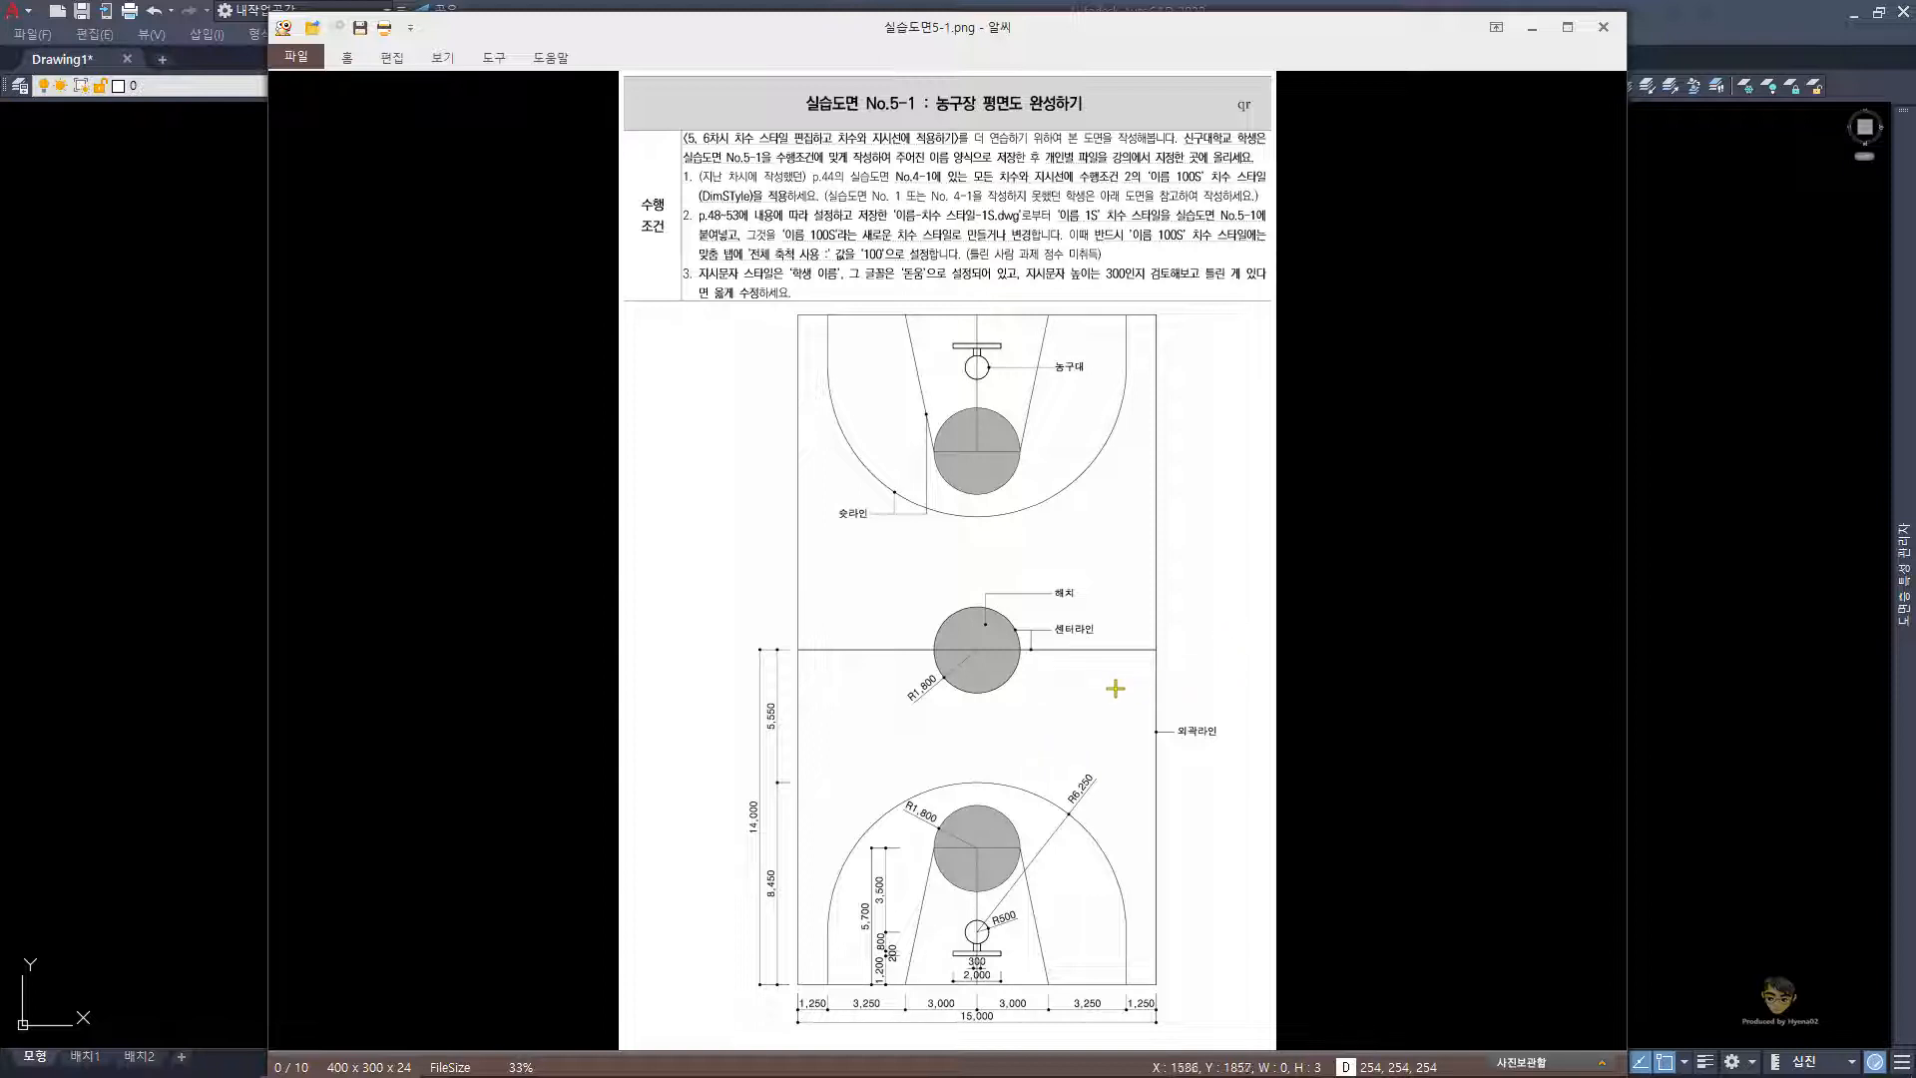
pyautogui.click(1703, 599)
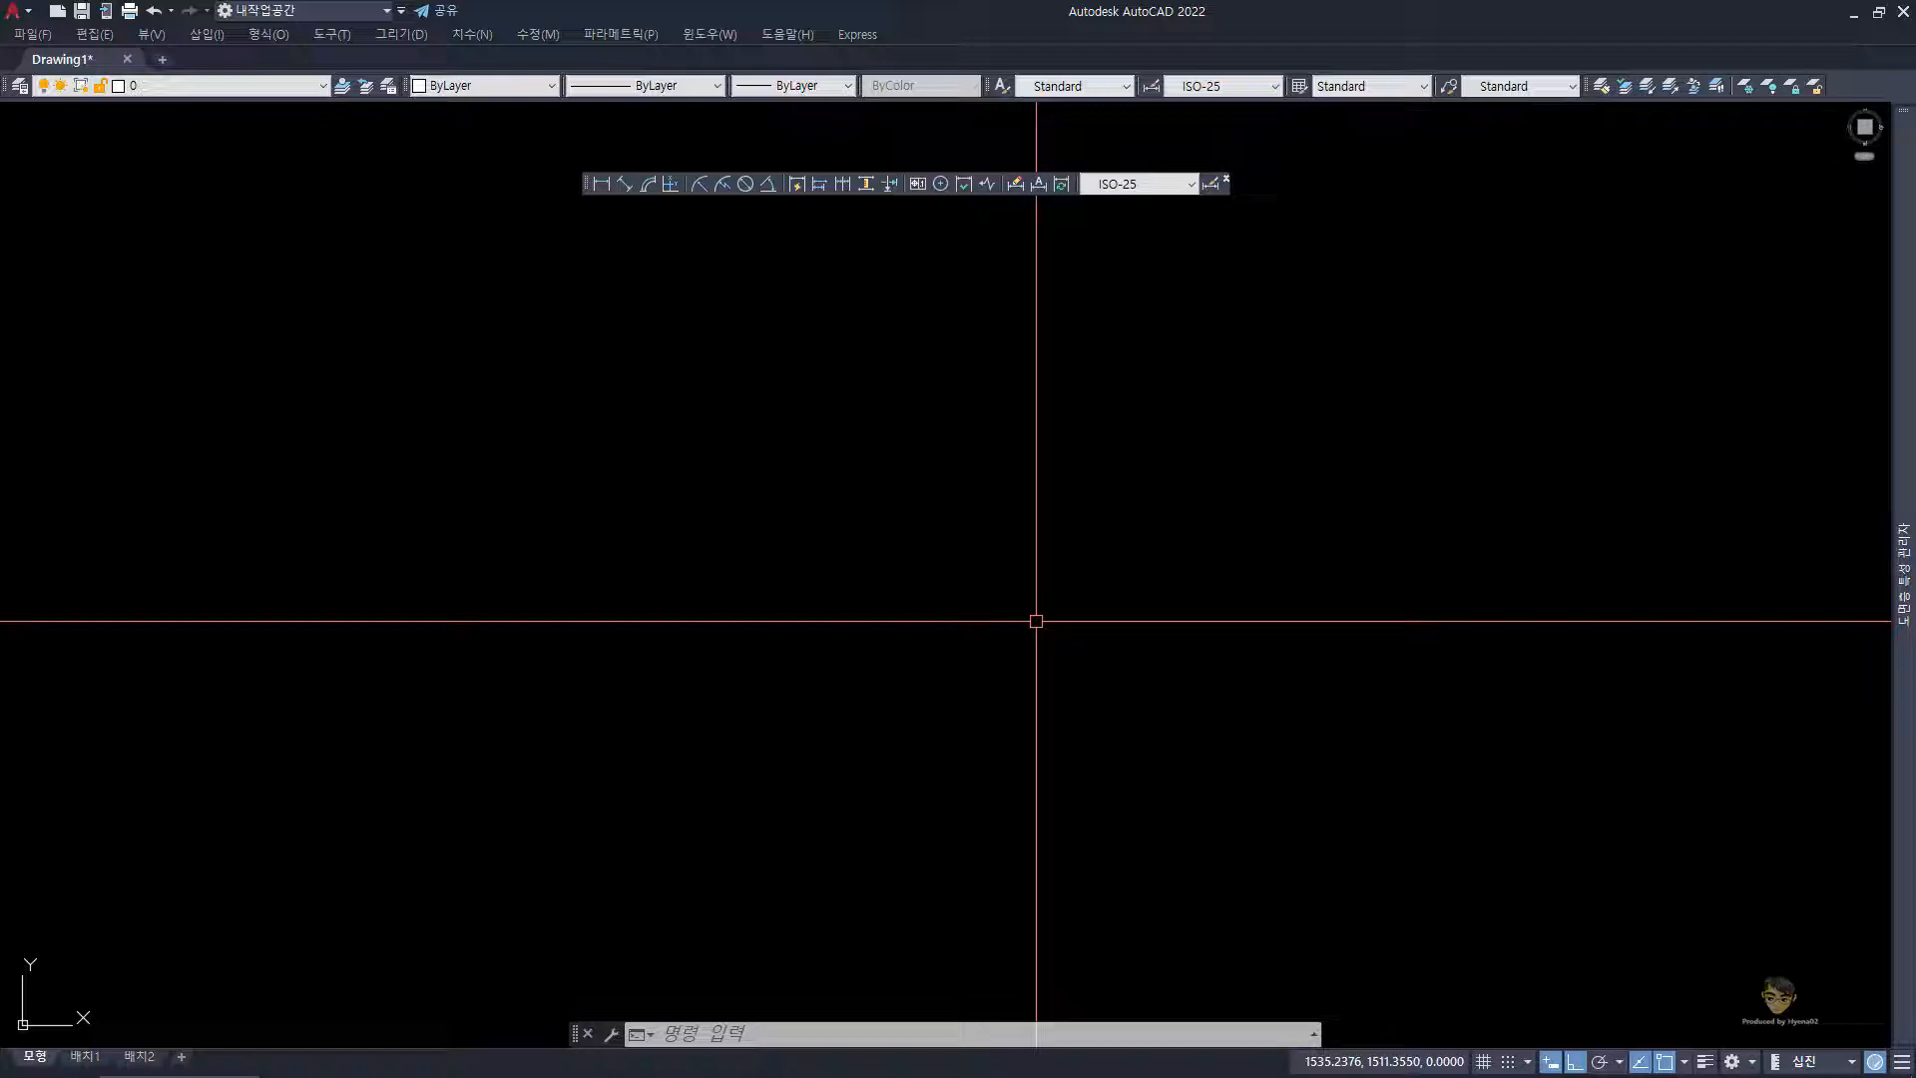
pyautogui.click(782, 565)
pyautogui.click(649, 470)
pyautogui.hotkey('ctrl', 'm')
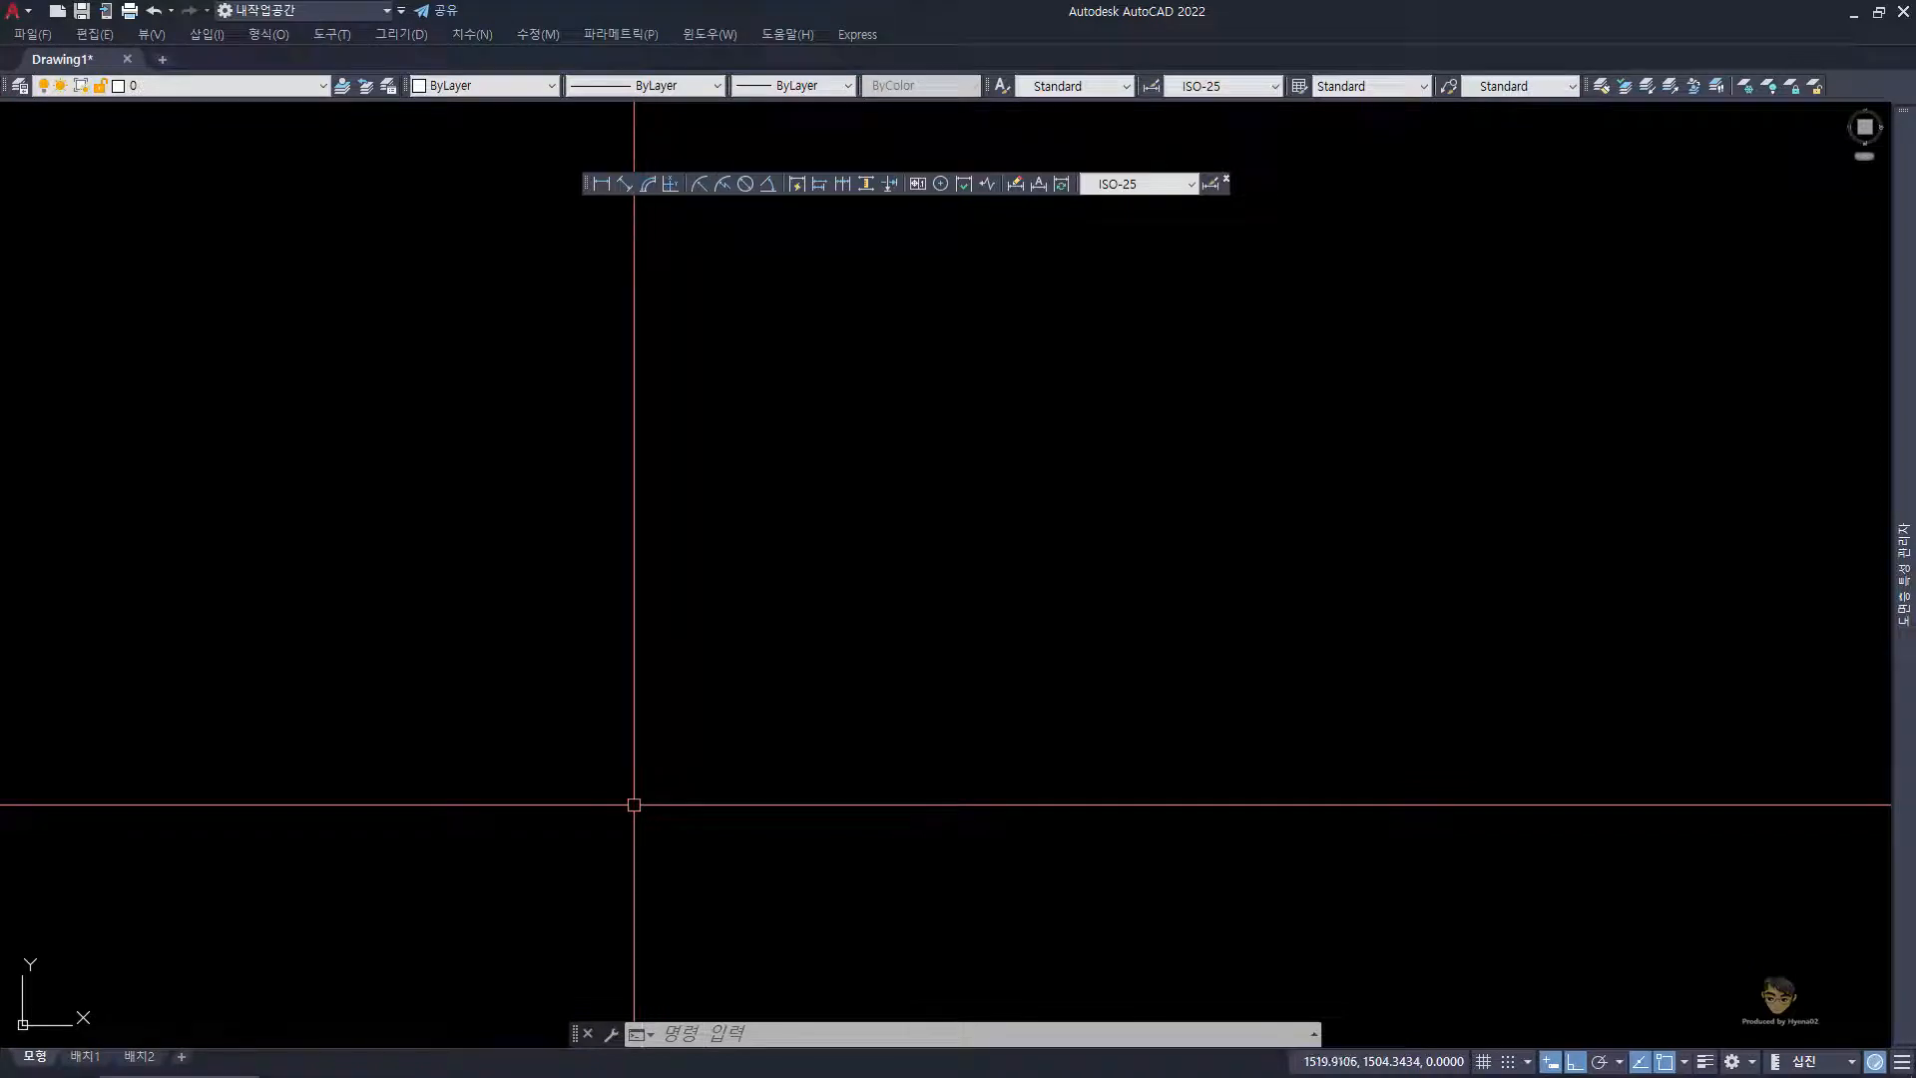
# - Move the Dimension toolbar slightly up, and draw a 25 by 25 square in the empty drawing with the Rectangle command
pyautogui.moveTo(588, 192)
pyautogui.mouseDown()
pyautogui.moveTo(569, 196)
pyautogui.moveTo(572, 158)
pyautogui.mouseUp()
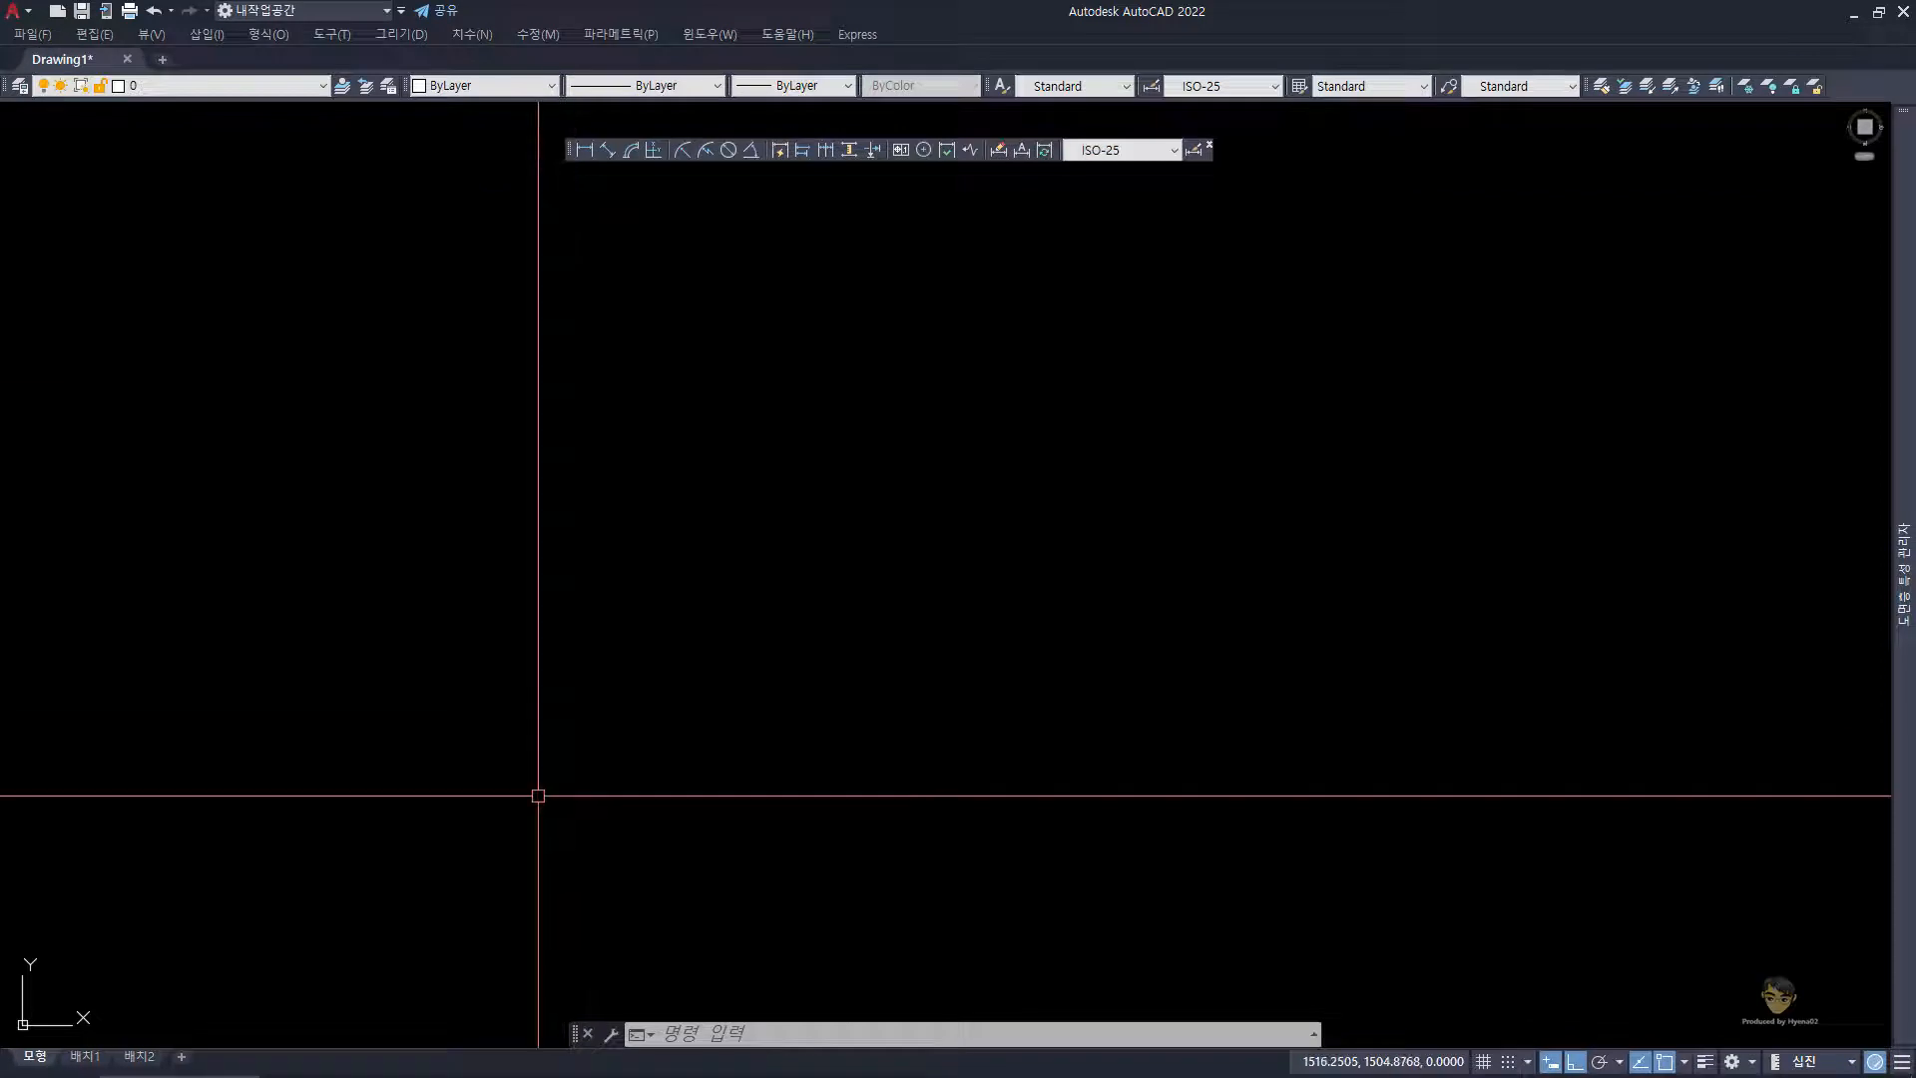
pyautogui.write('rec')
pyautogui.press('space')
pyautogui.click(405, 817)
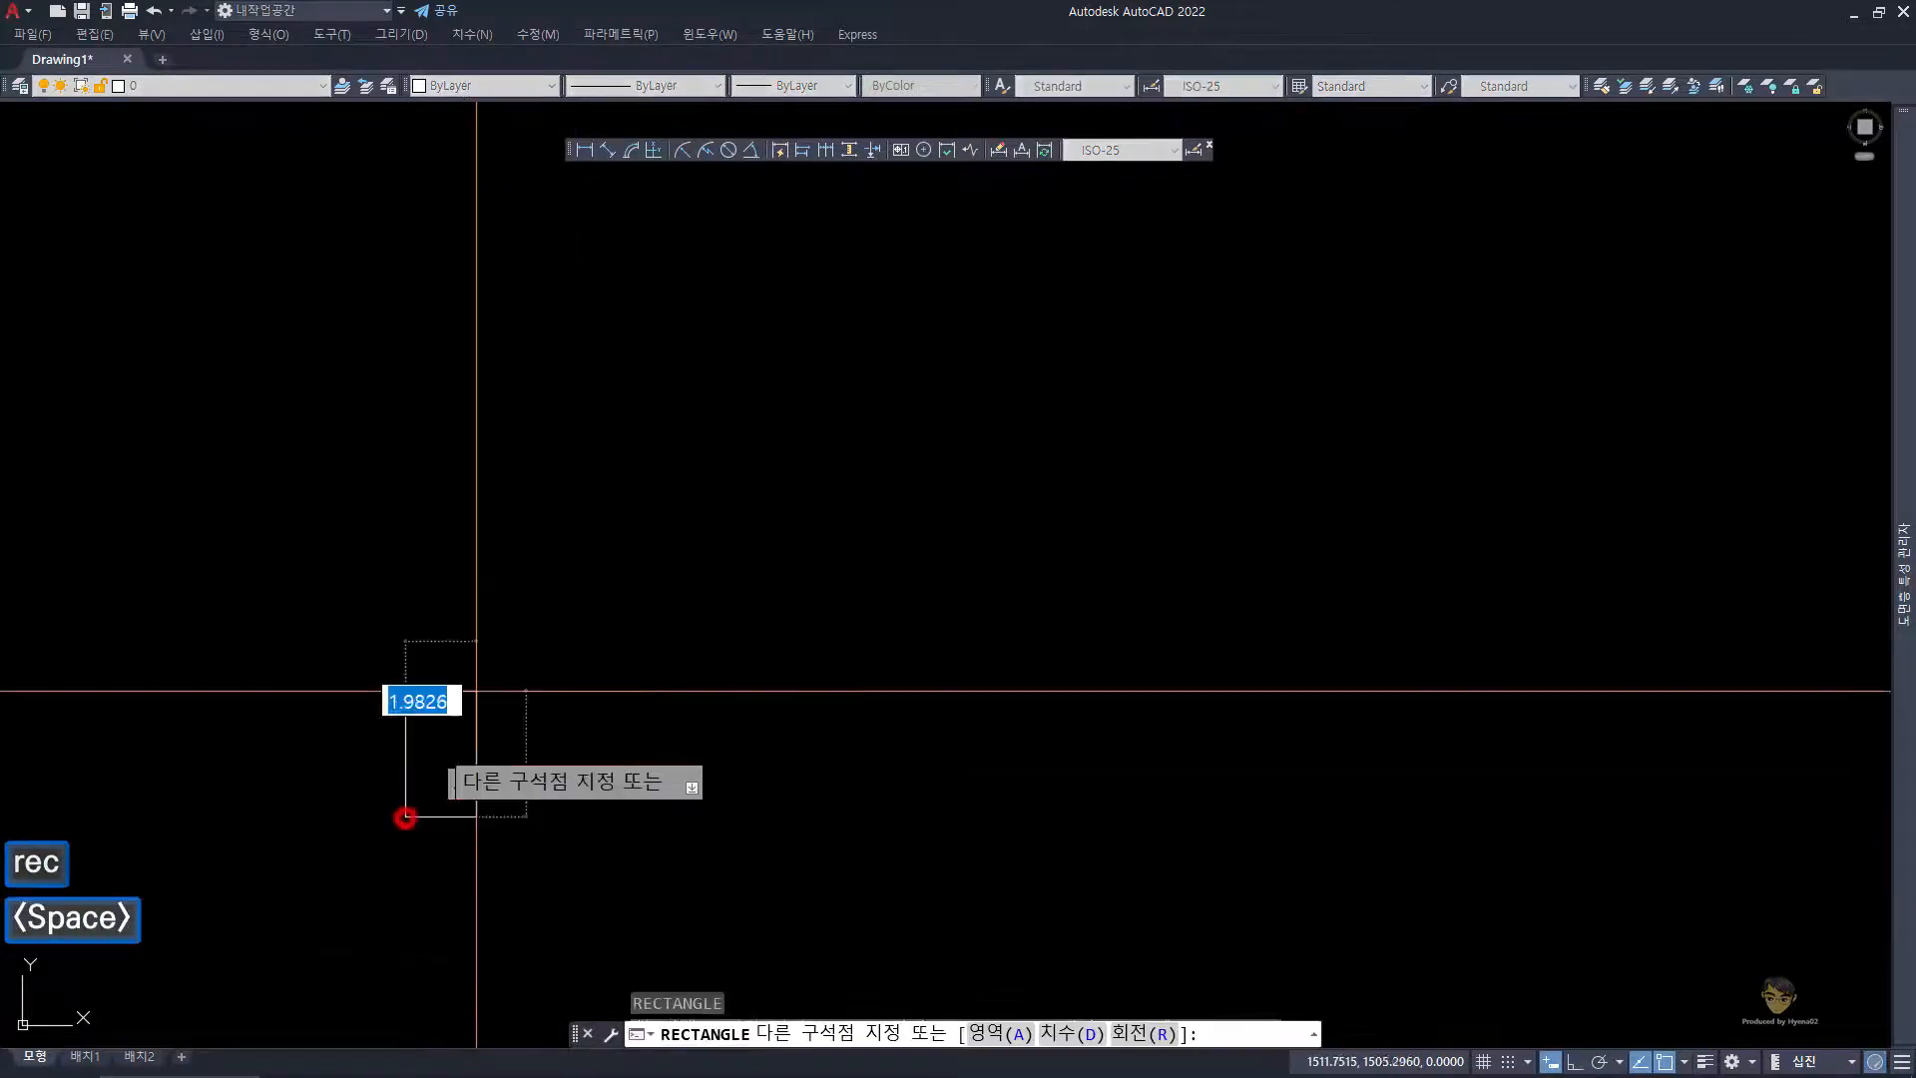
pyautogui.write('25')
pyautogui.press('Tab')
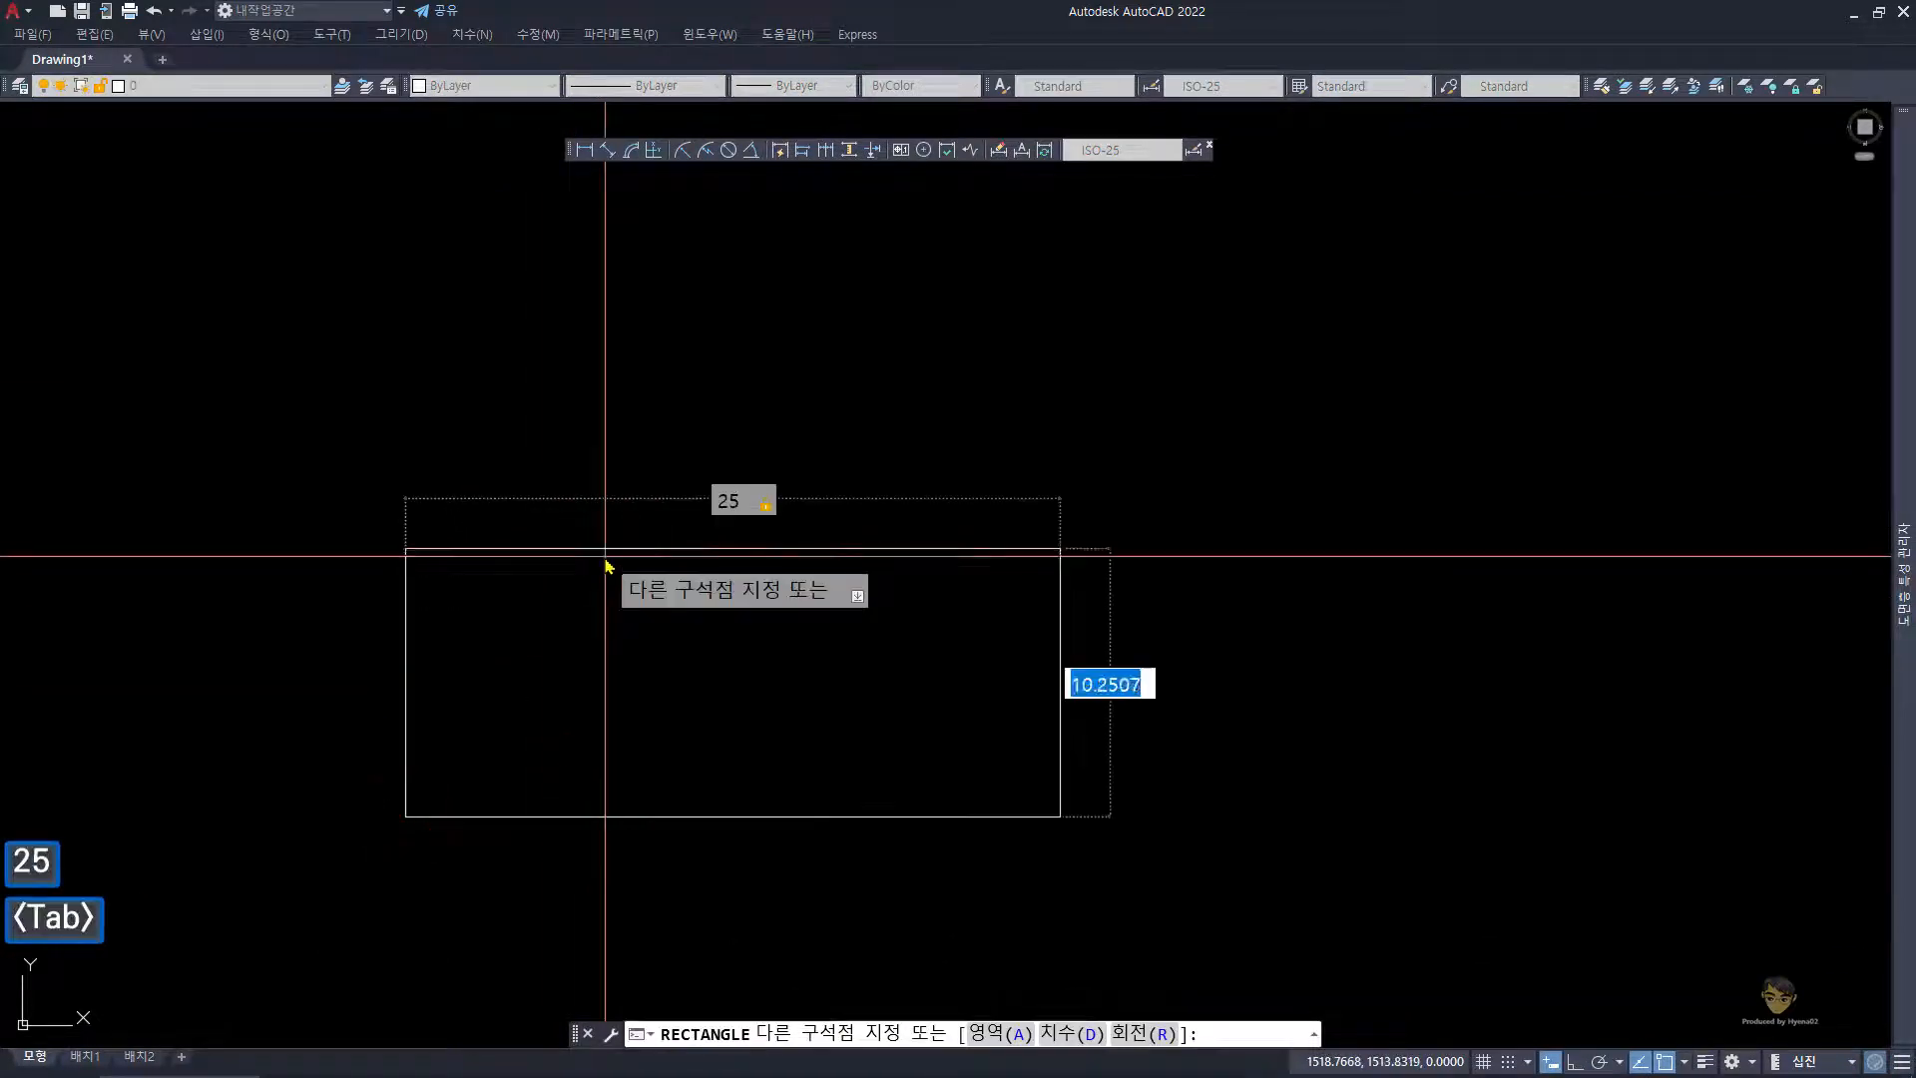
pyautogui.write('25')
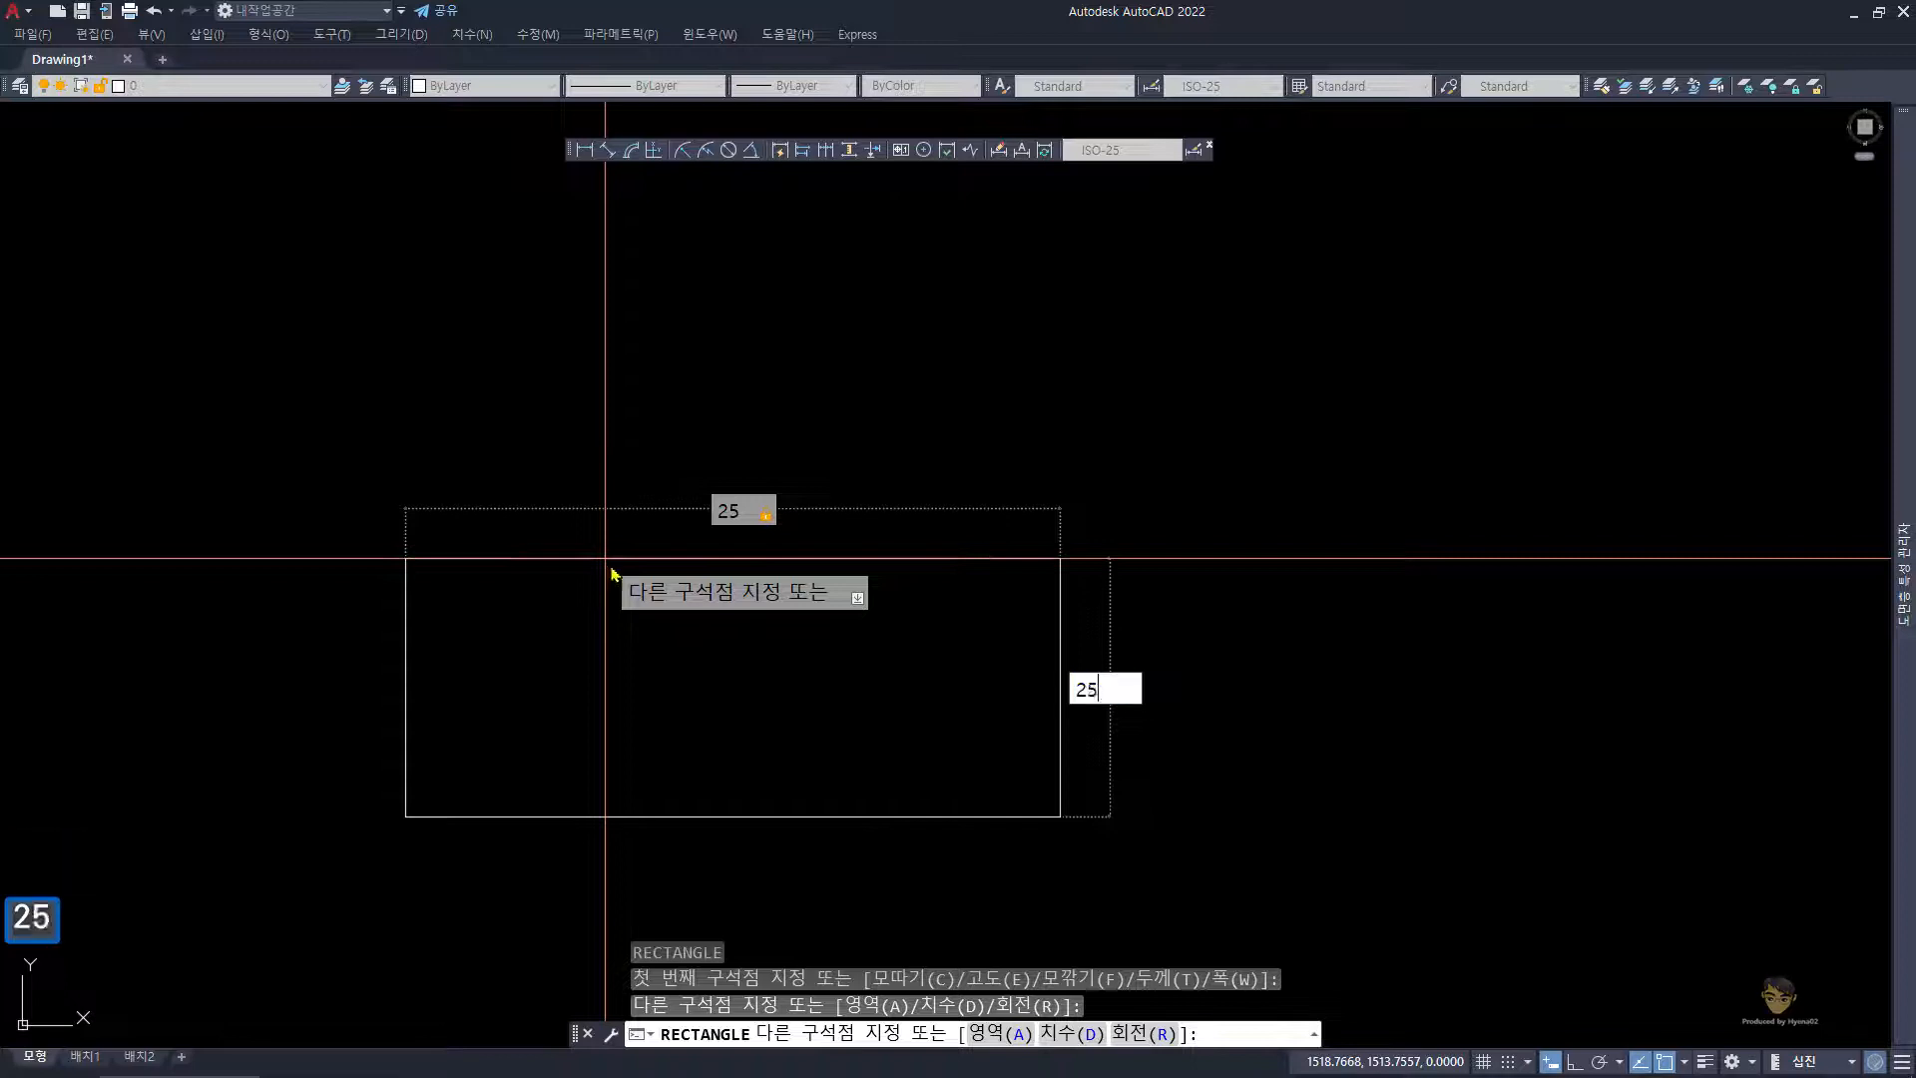
pyautogui.press('Return')
pyautogui.write('1')
pyautogui.press('Escape')
# - Copy the square horizontally about 40 units to the right of the original
pyautogui.scroll(-4, 664, 612)
pyautogui.scroll(-2, 664, 613)
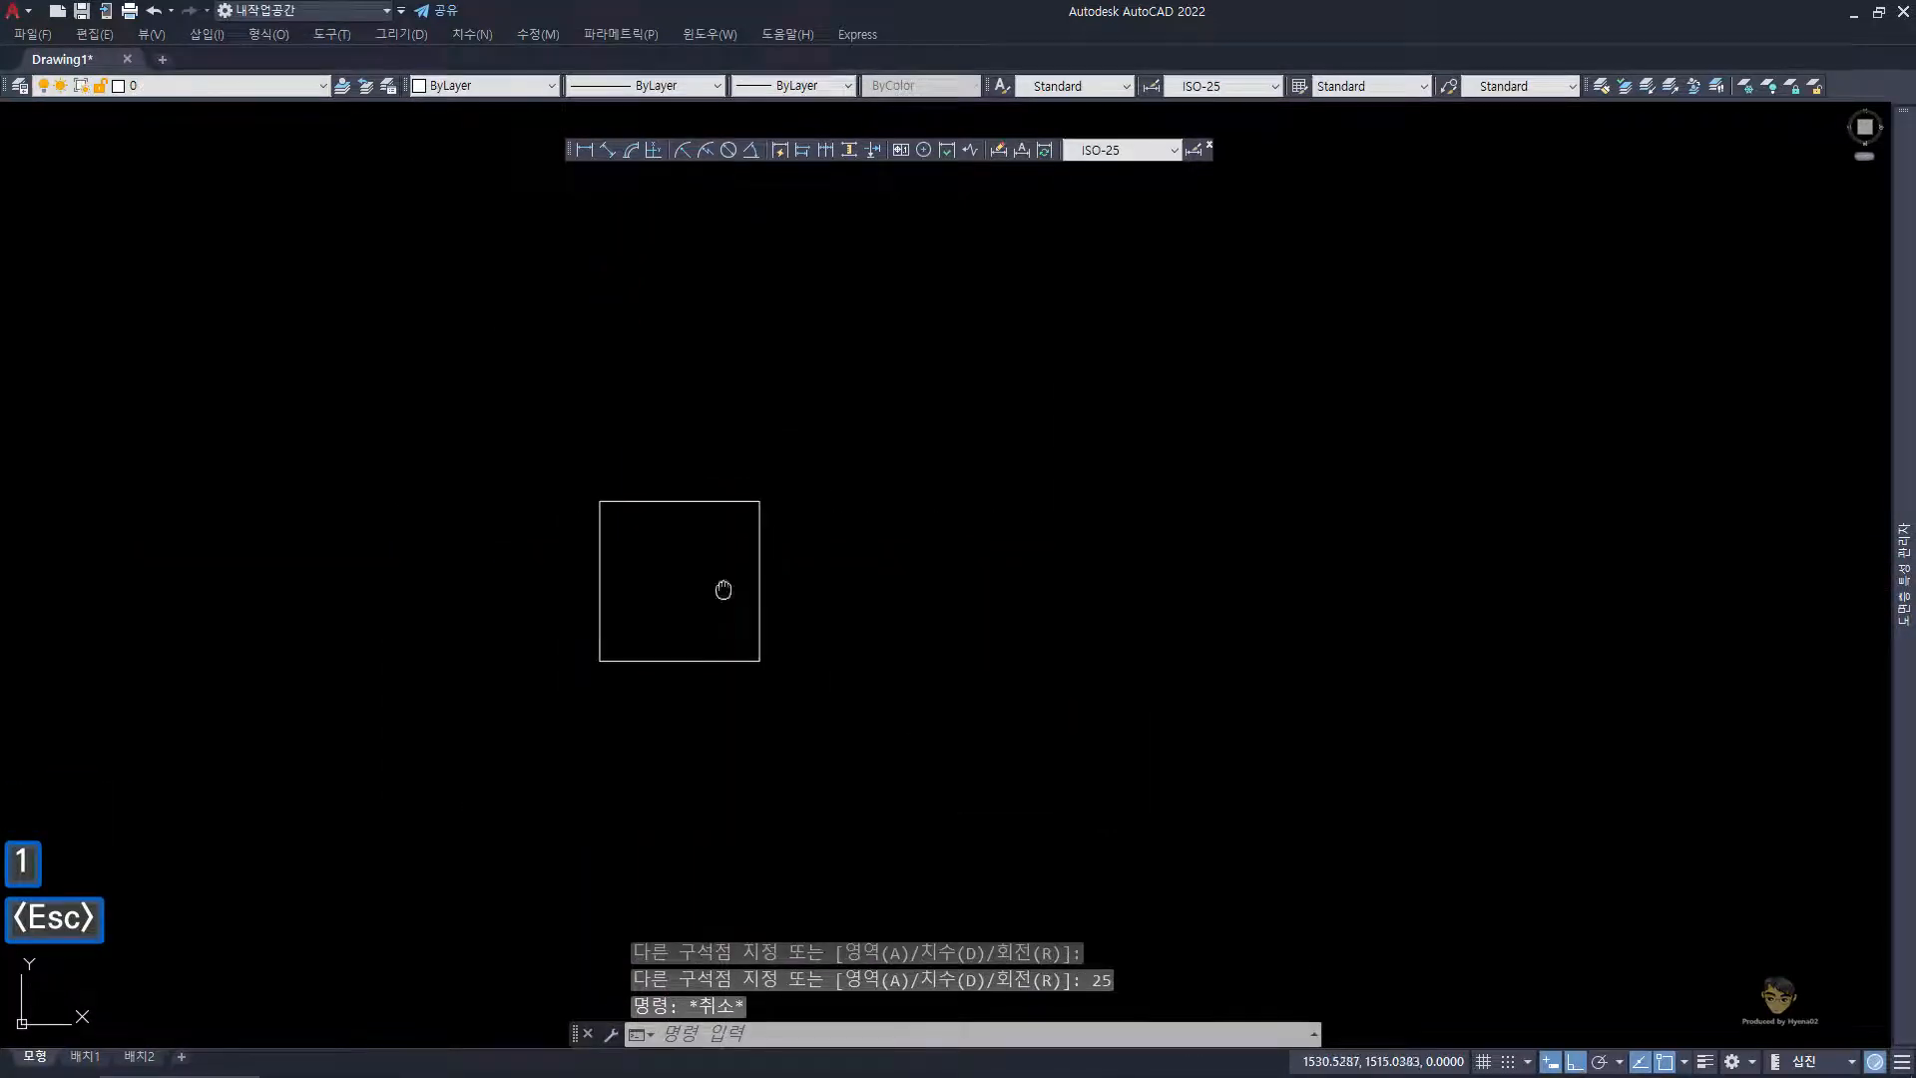
pyautogui.moveTo(722, 590); pyautogui.dragTo(500, 500, button='middle')
pyautogui.scroll(2, 500, 500)
pyautogui.press('Escape')
pyautogui.press('Escape')
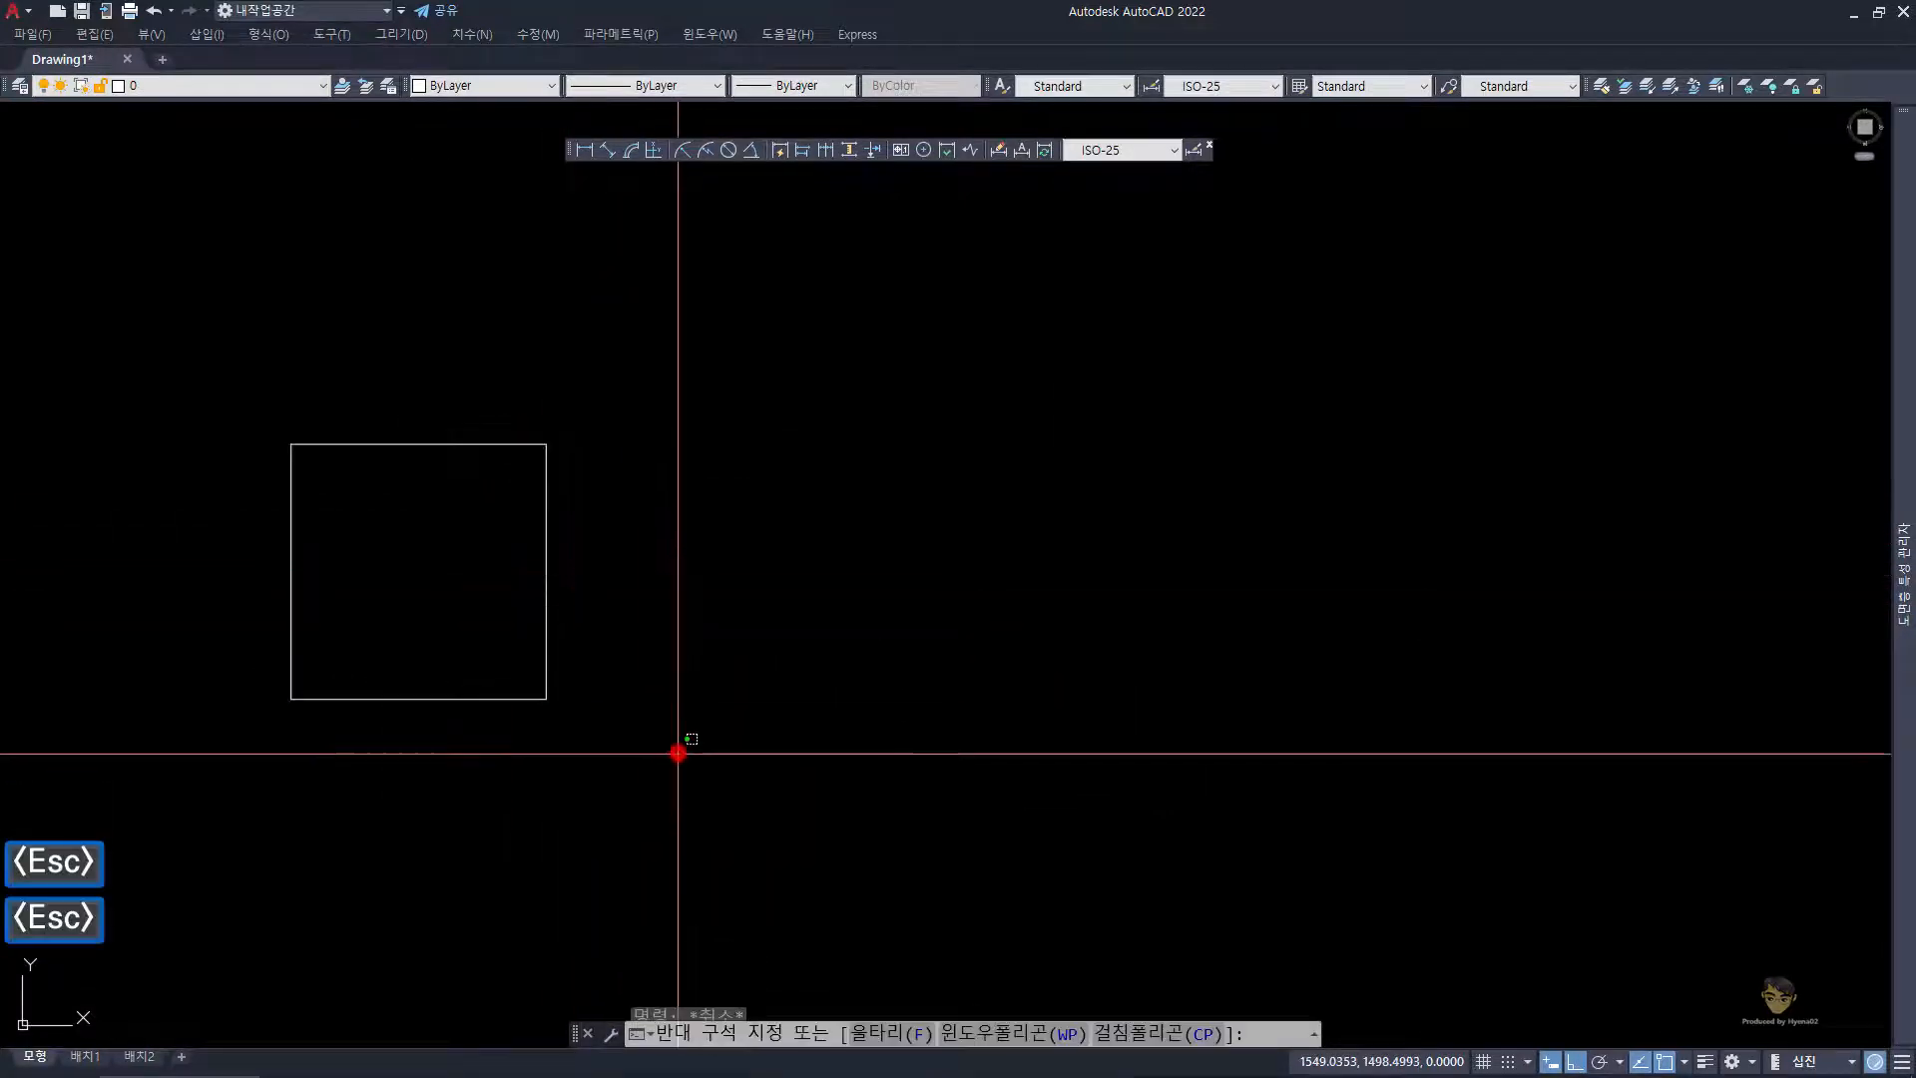
pyautogui.click(676, 754)
pyautogui.click(458, 586)
pyautogui.write('cc')
pyautogui.press('space')
pyautogui.click(322, 816)
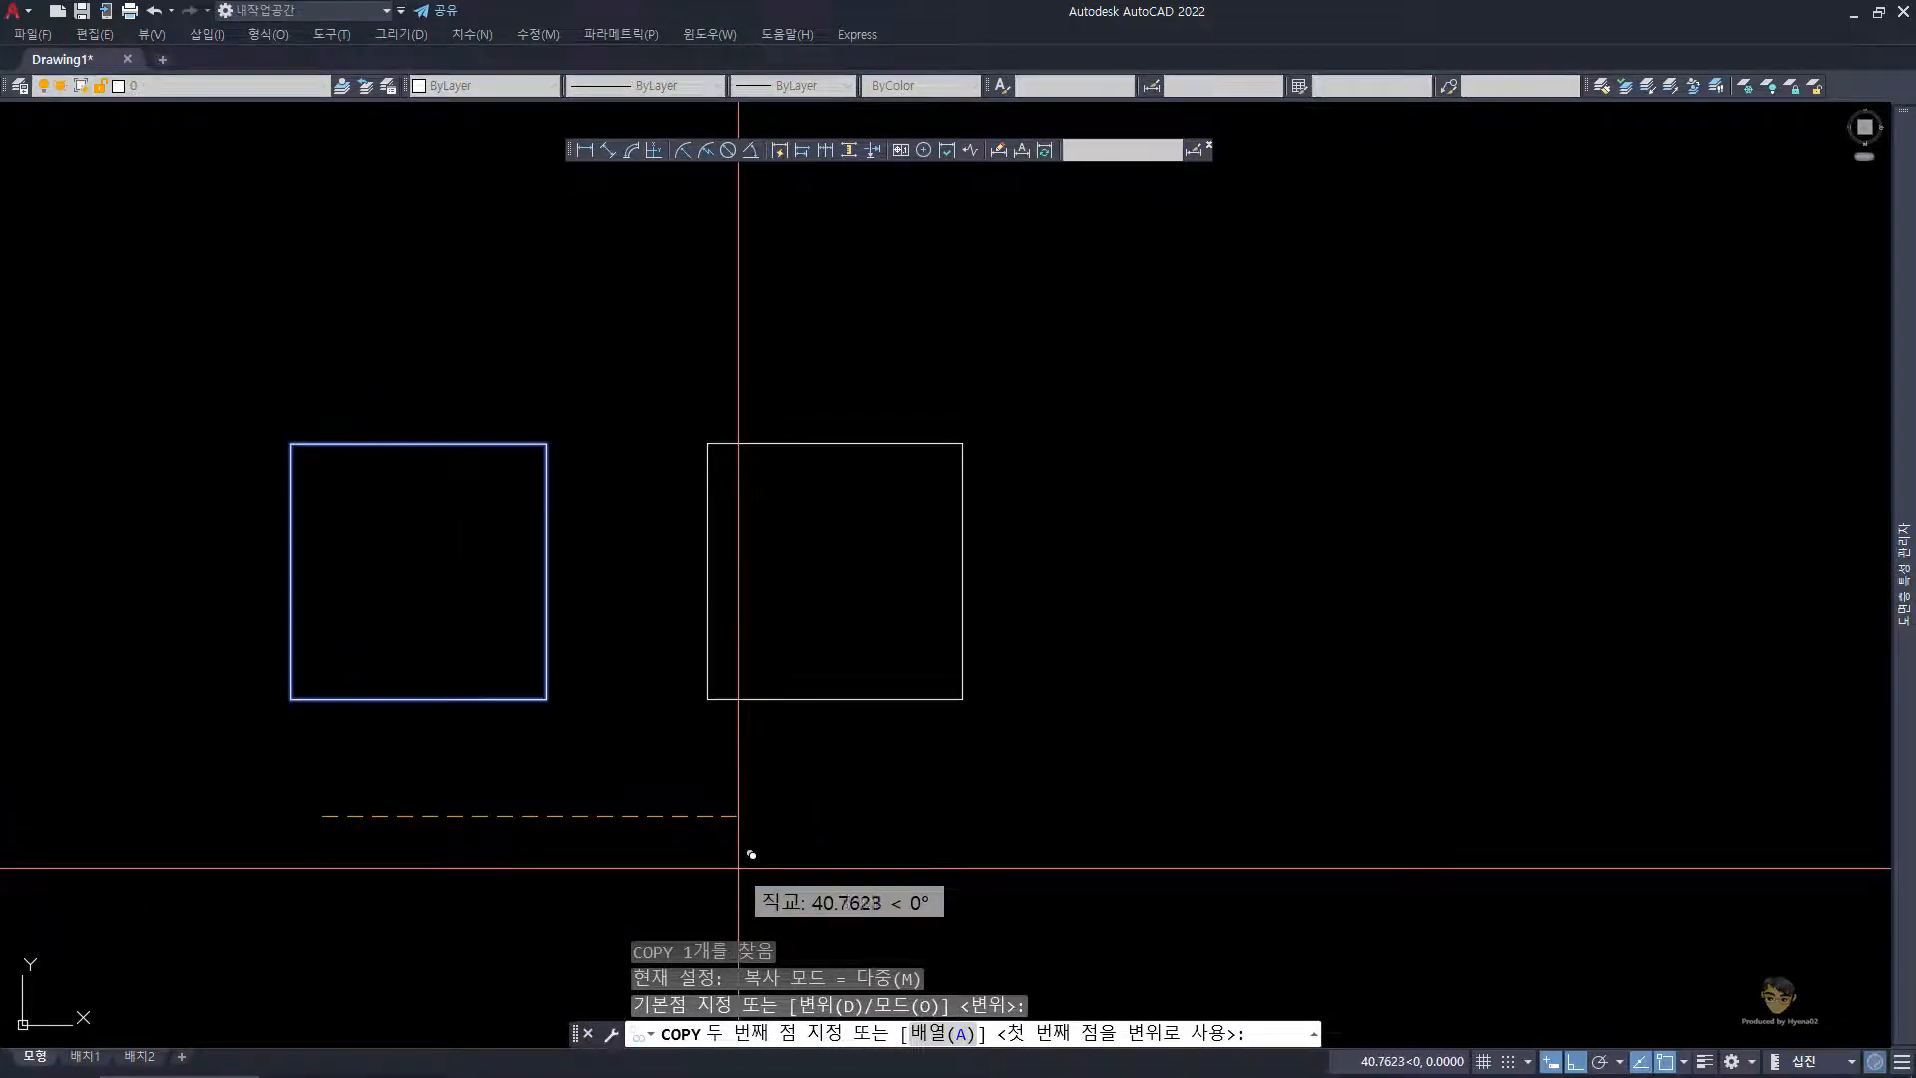
pyautogui.click(734, 868)
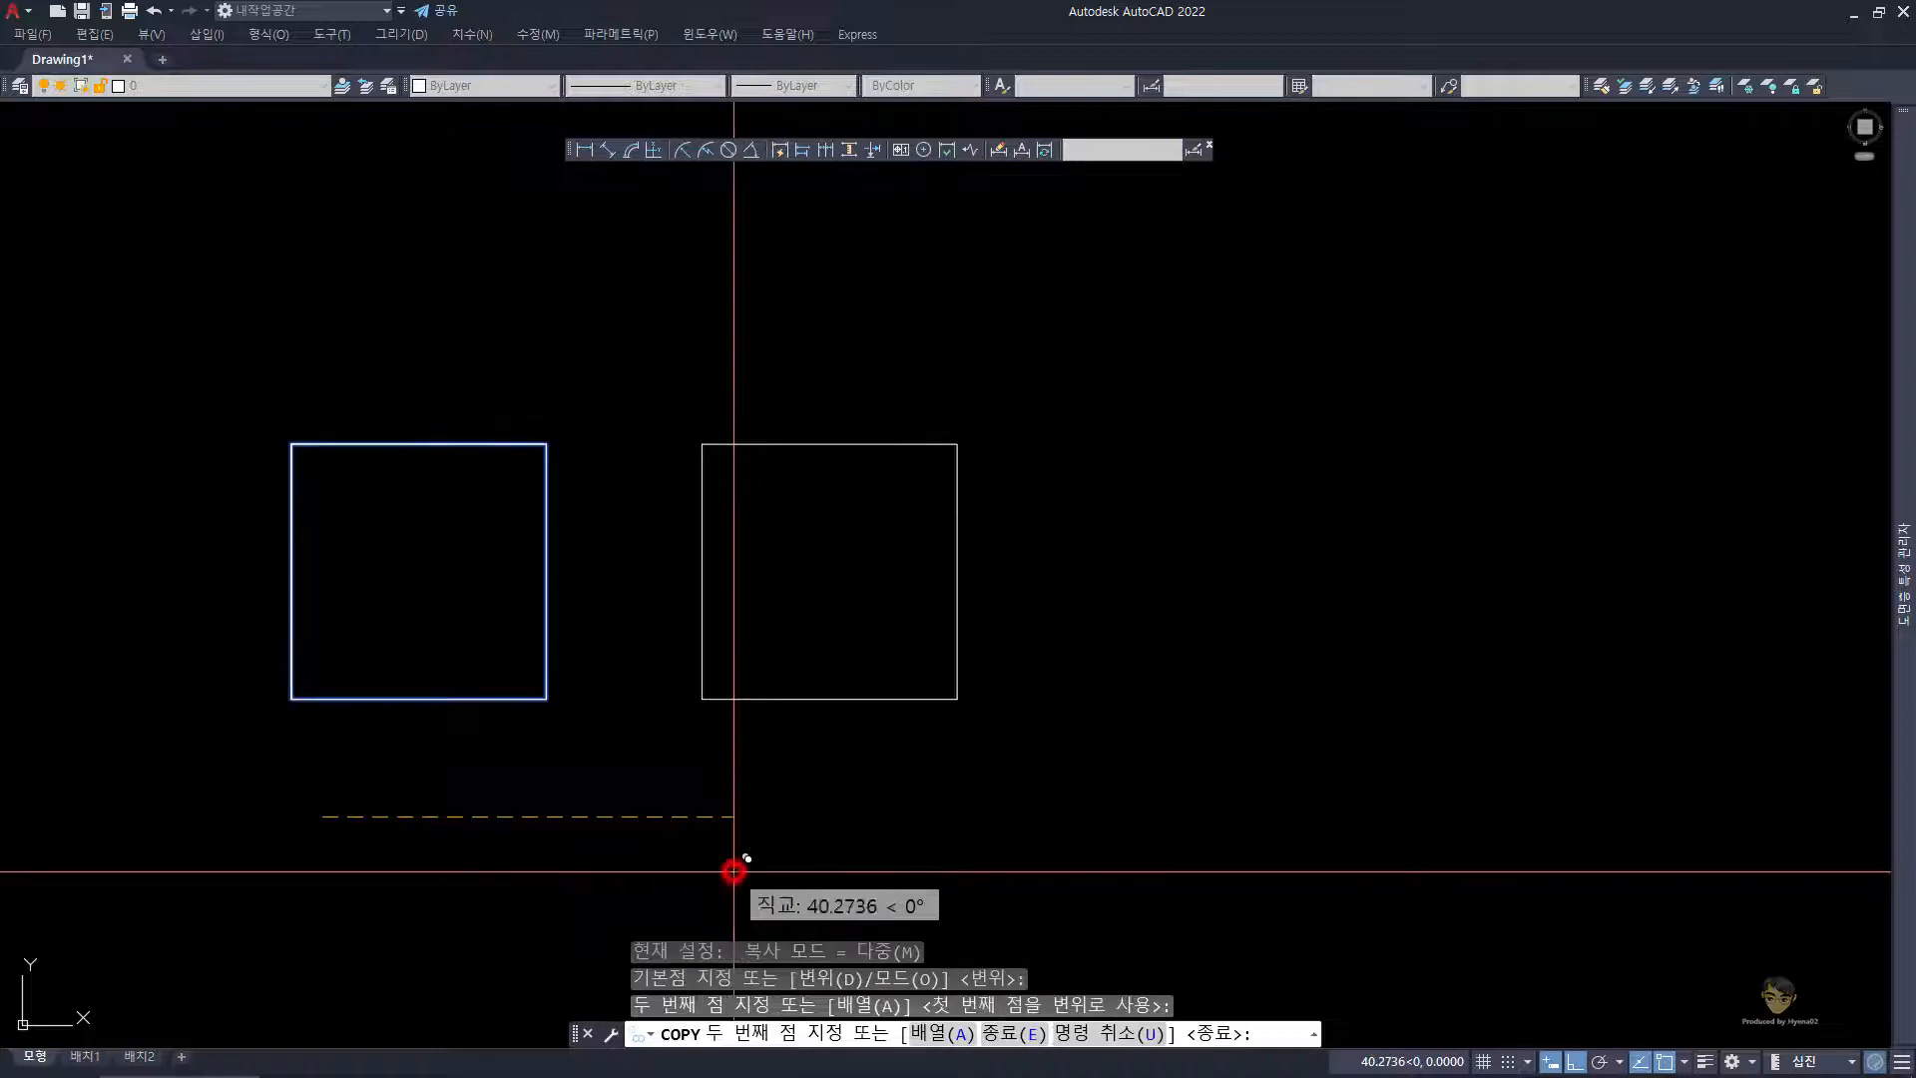
pyautogui.press('space')
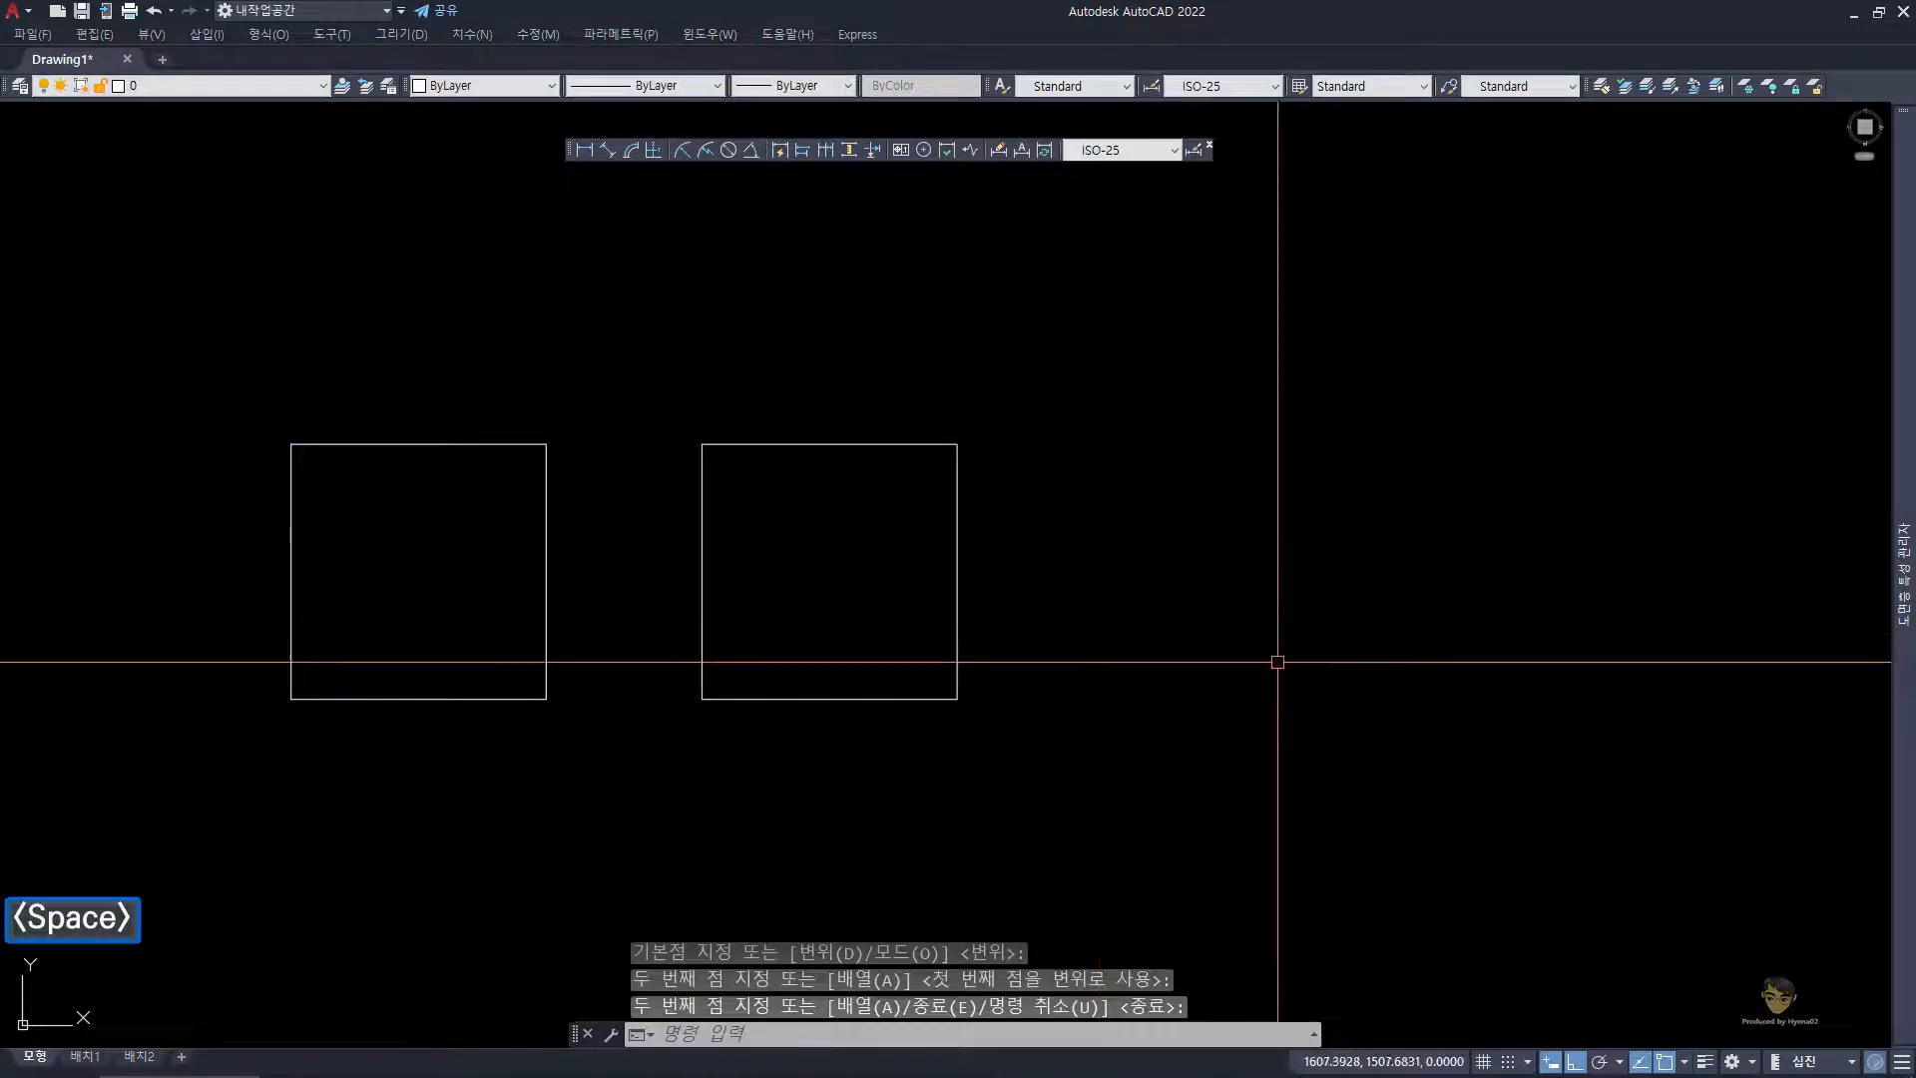
# - Draw a horizontal polyline segment 28 long to the right of the second square, level with the squares' bottom edges
pyautogui.write('pl')
pyautogui.press('Return')
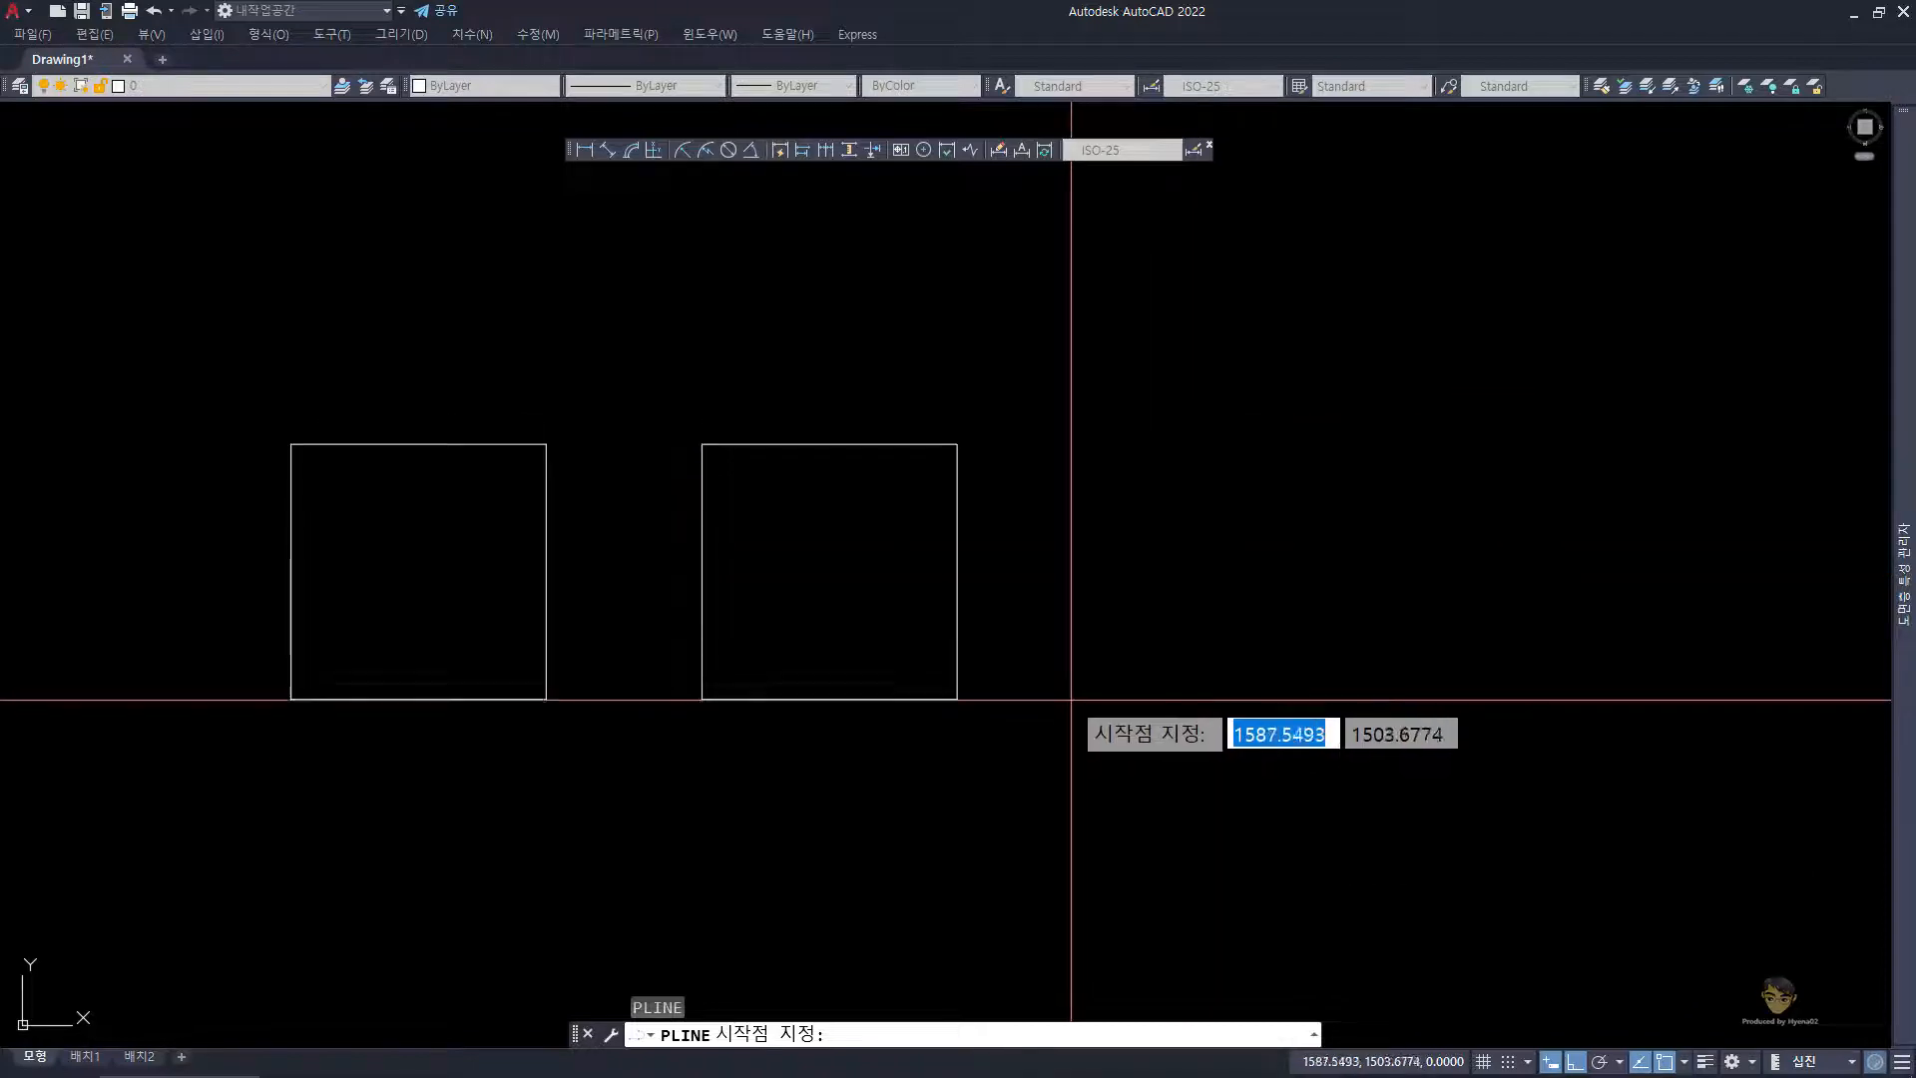
pyautogui.click(1141, 701)
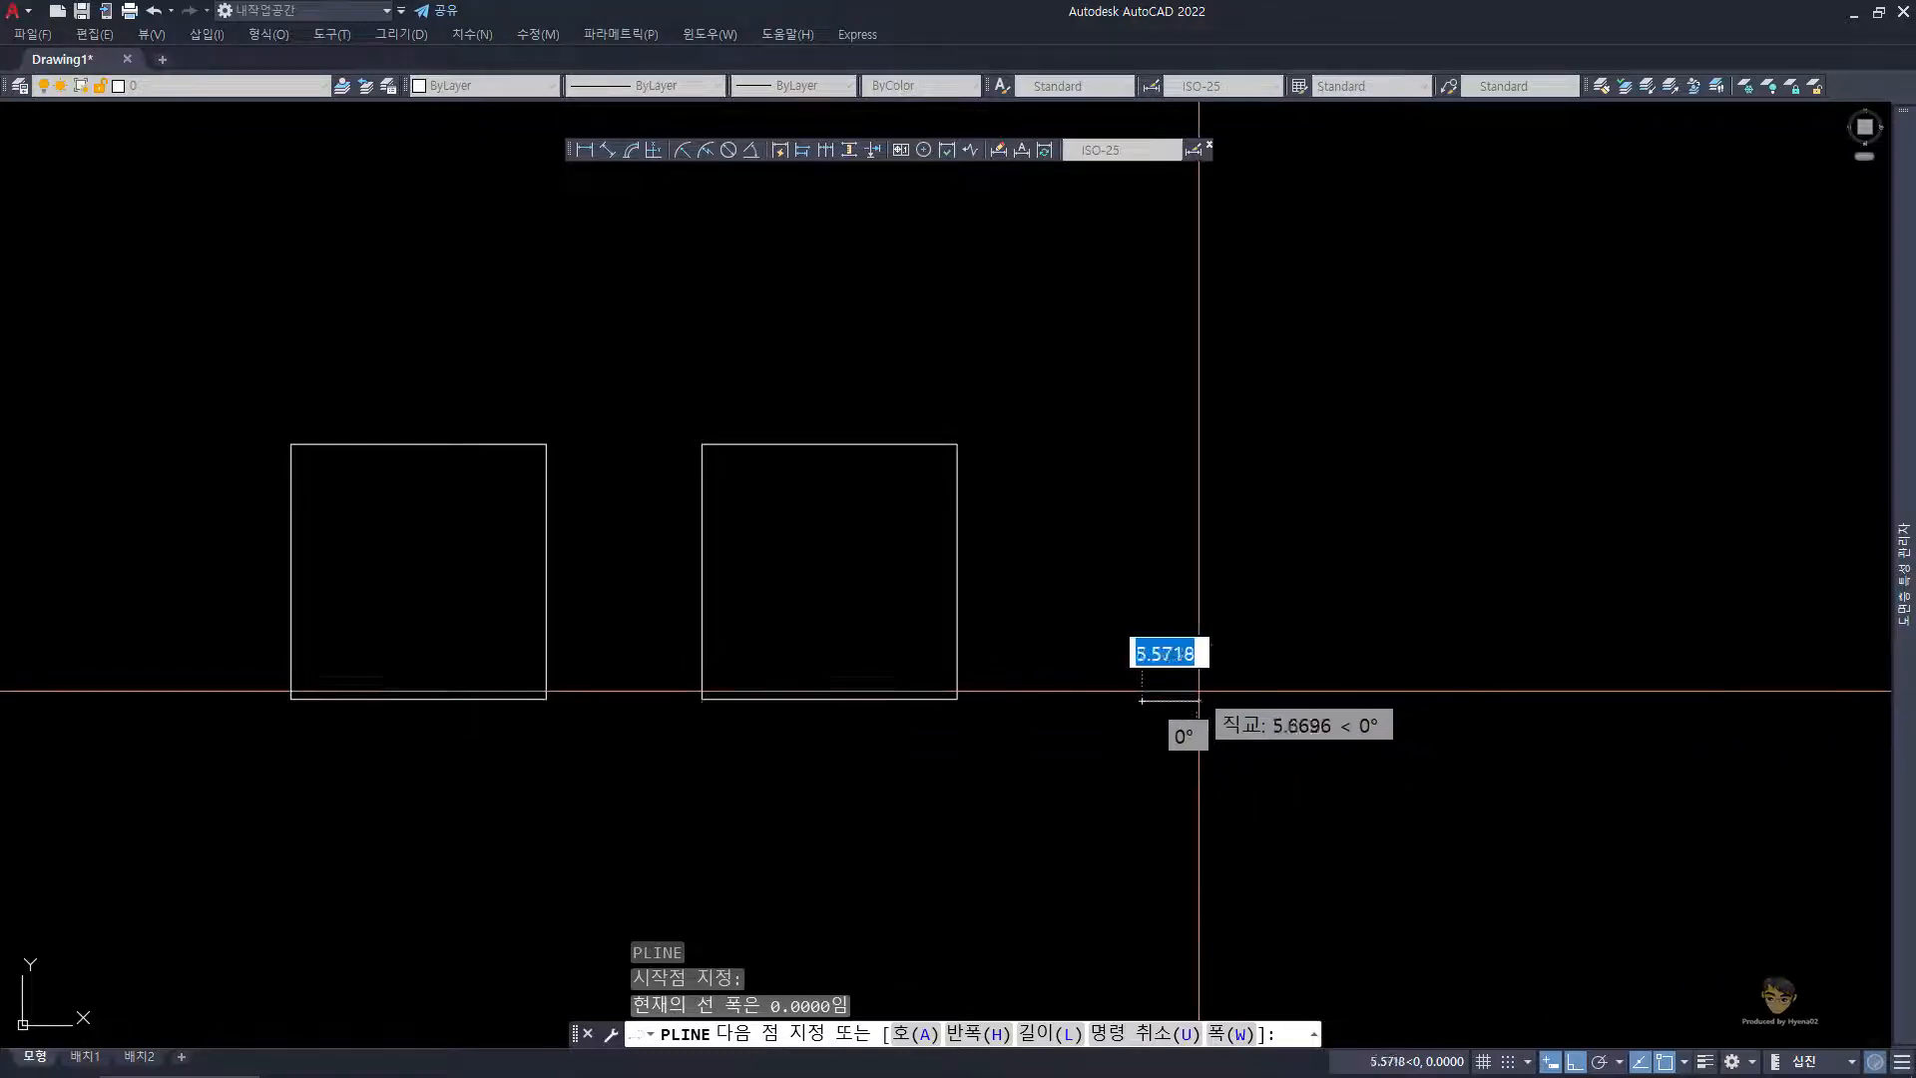
pyautogui.write('28')
pyautogui.press('Return')
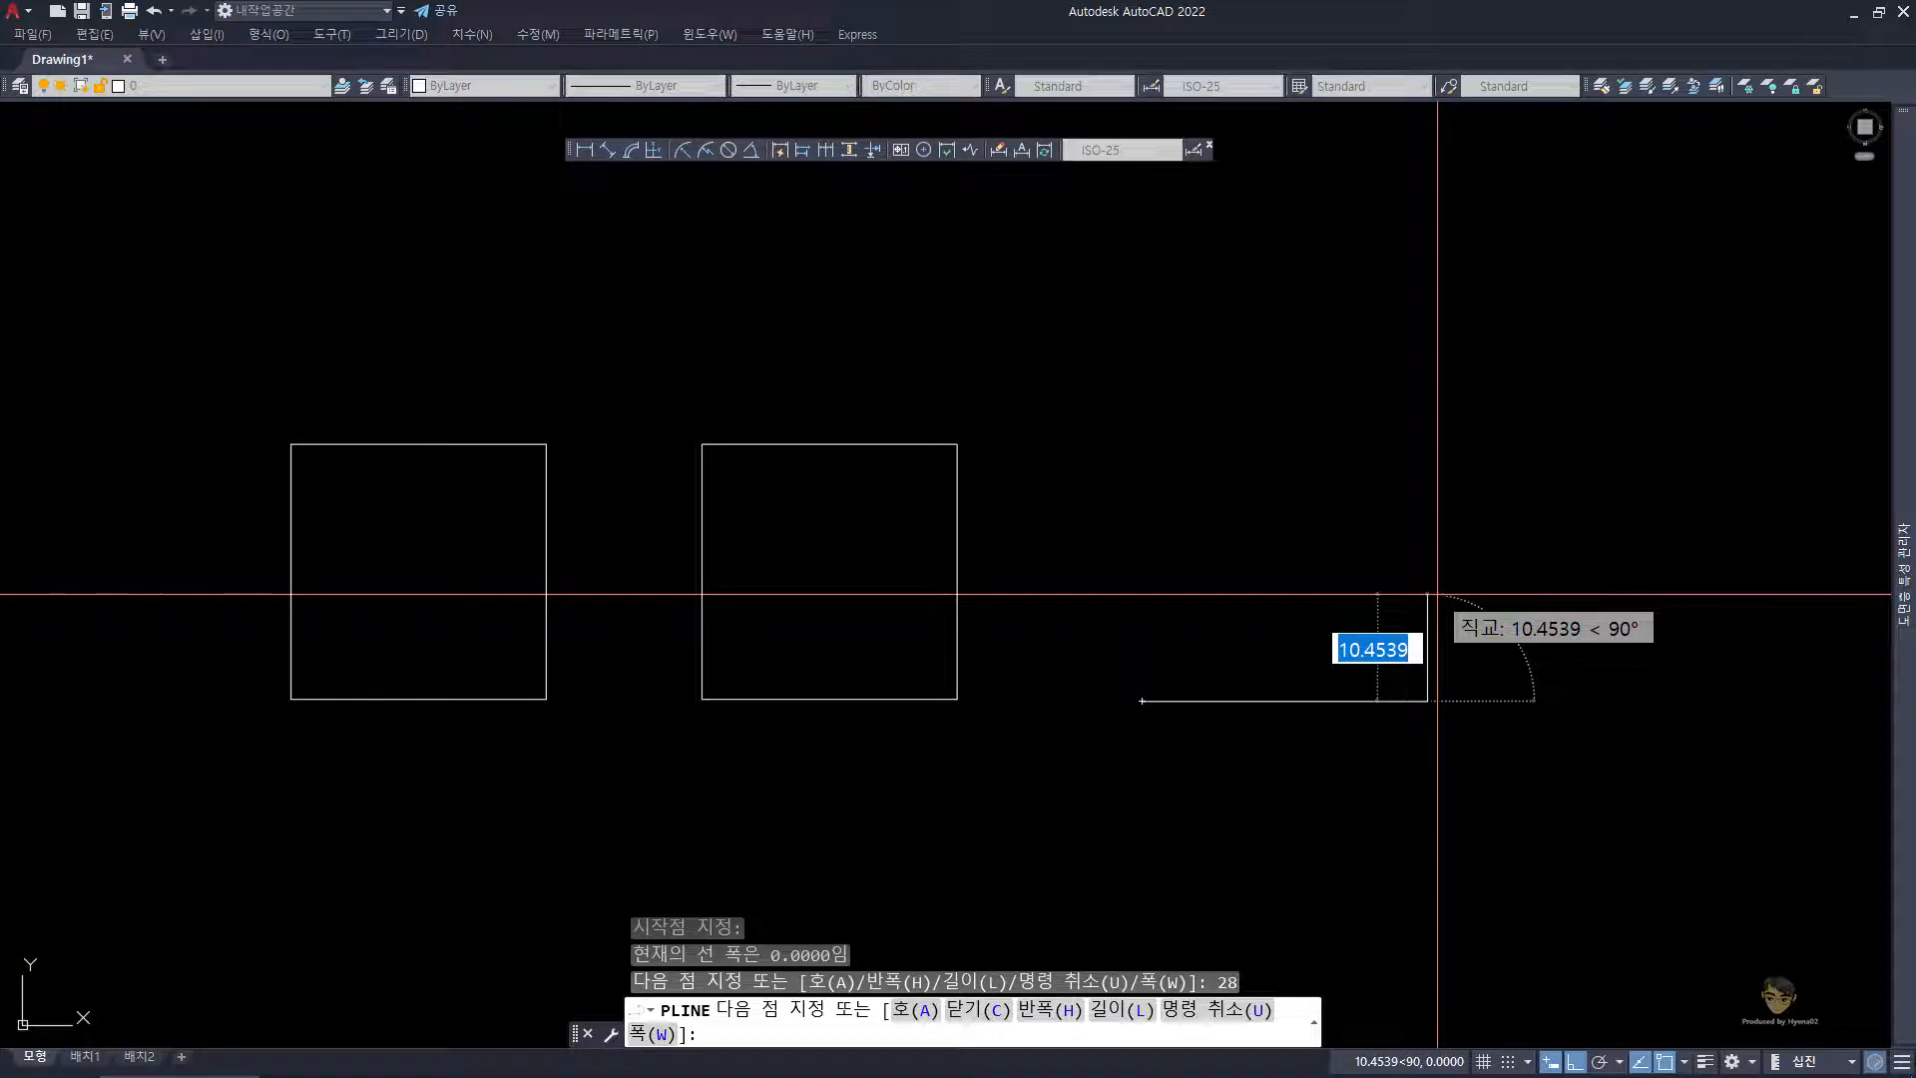
# - Turn on polar tracking, check its list of angle increments, and end the polyline after the horizontal segment
pyautogui.press('F10')
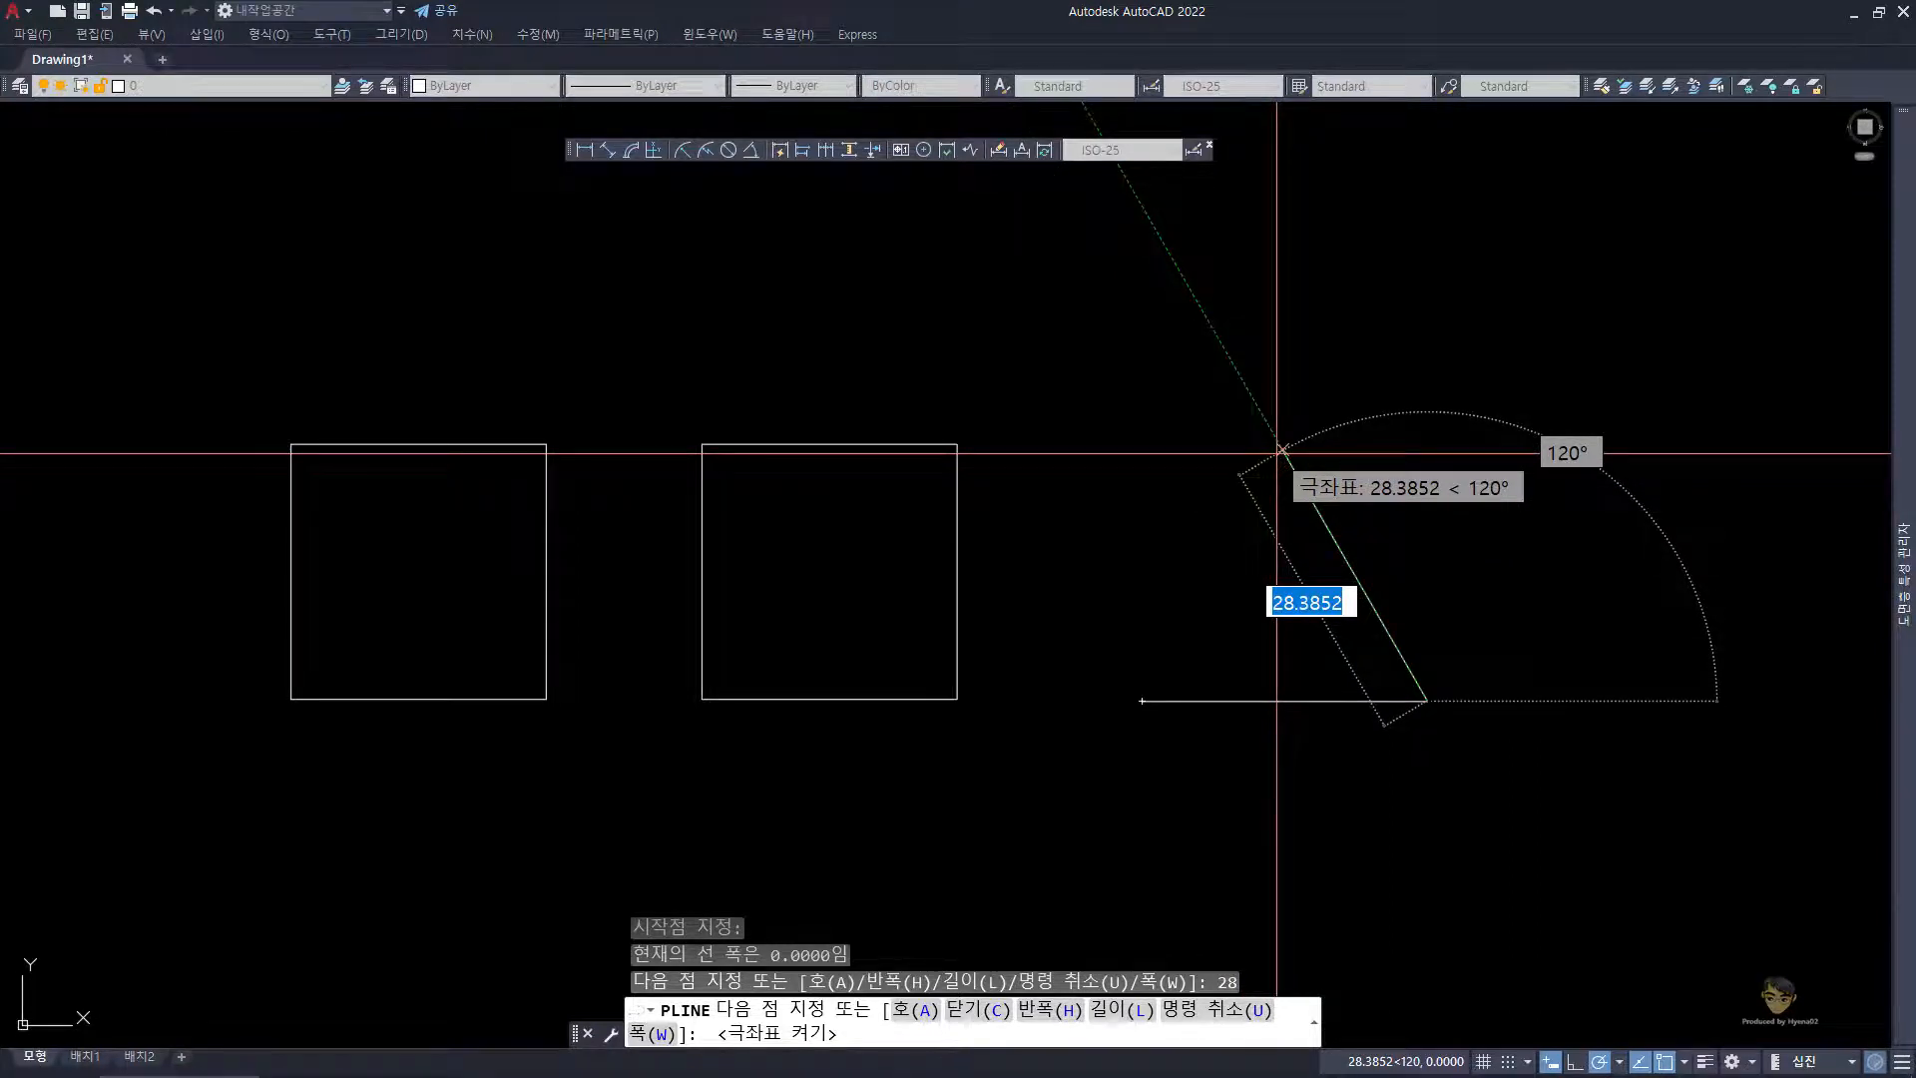
pyautogui.click(1619, 1061)
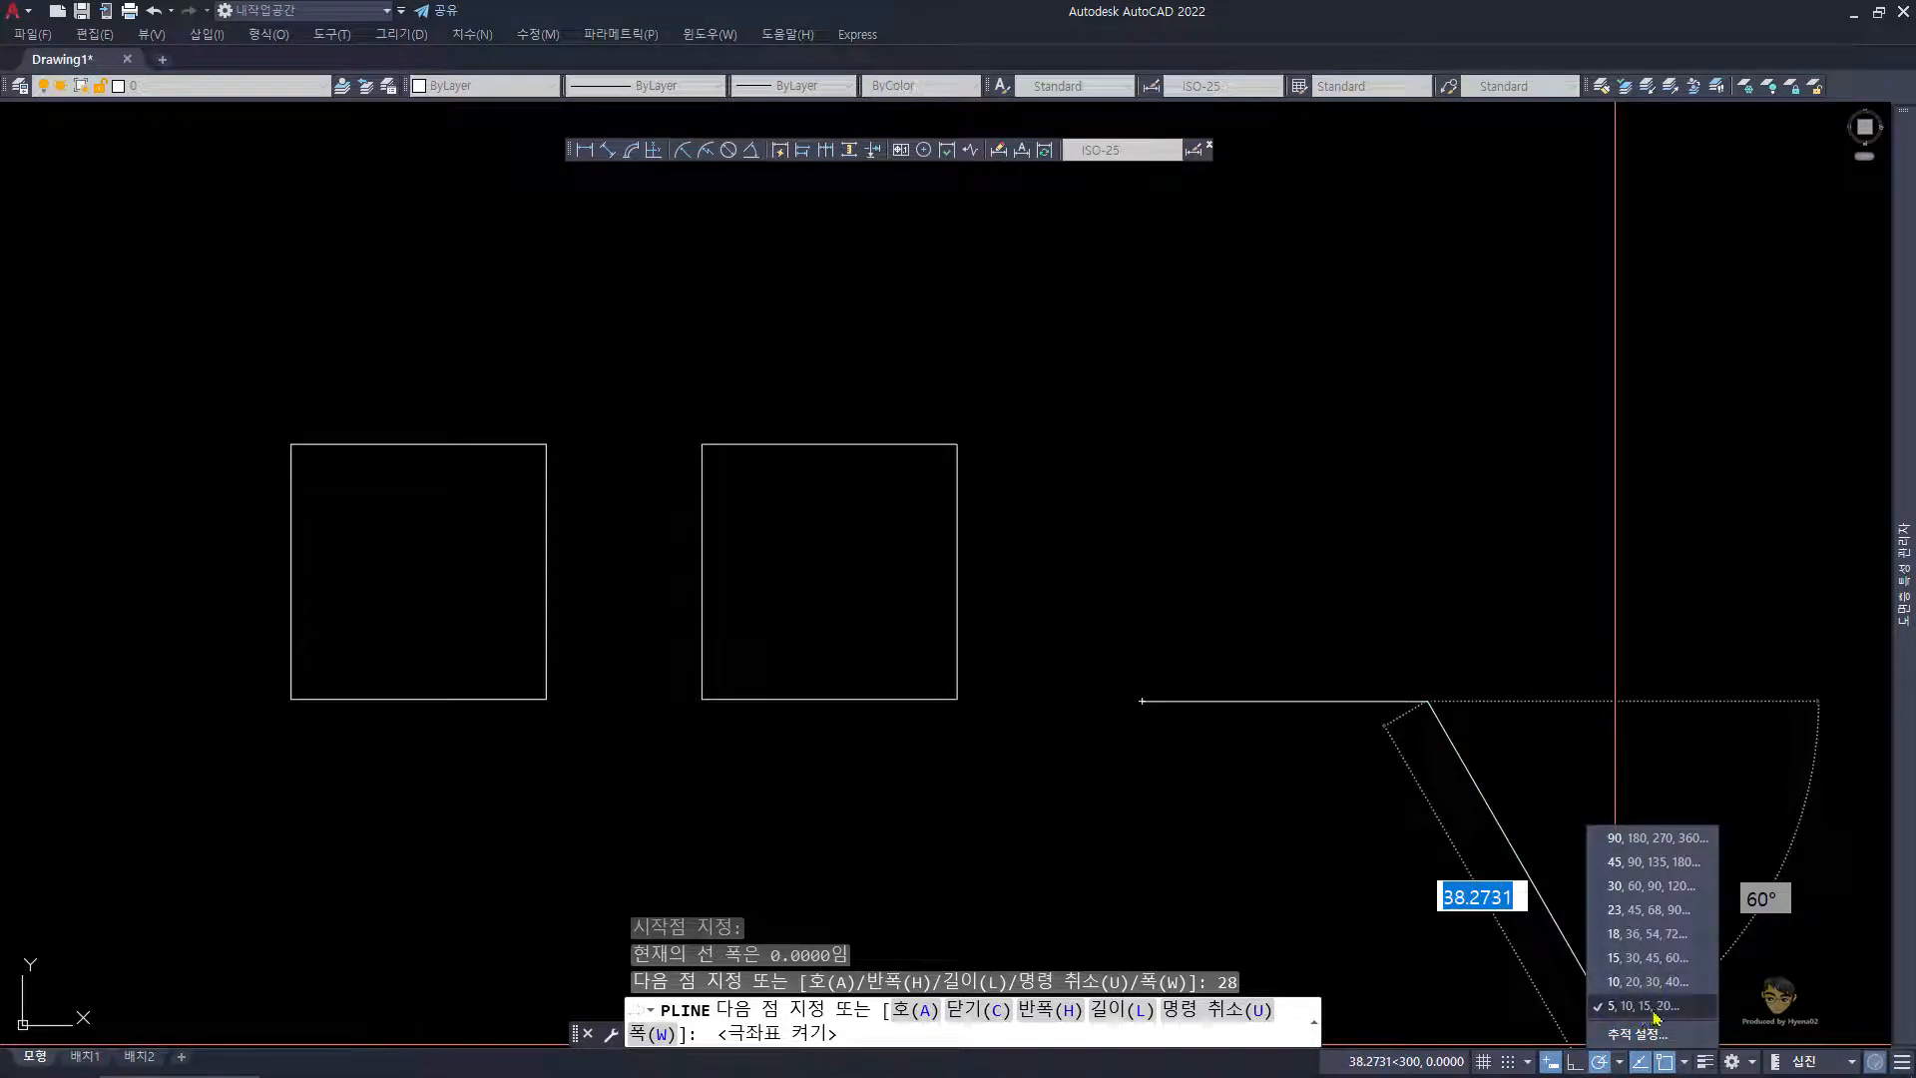
pyautogui.press('Escape')
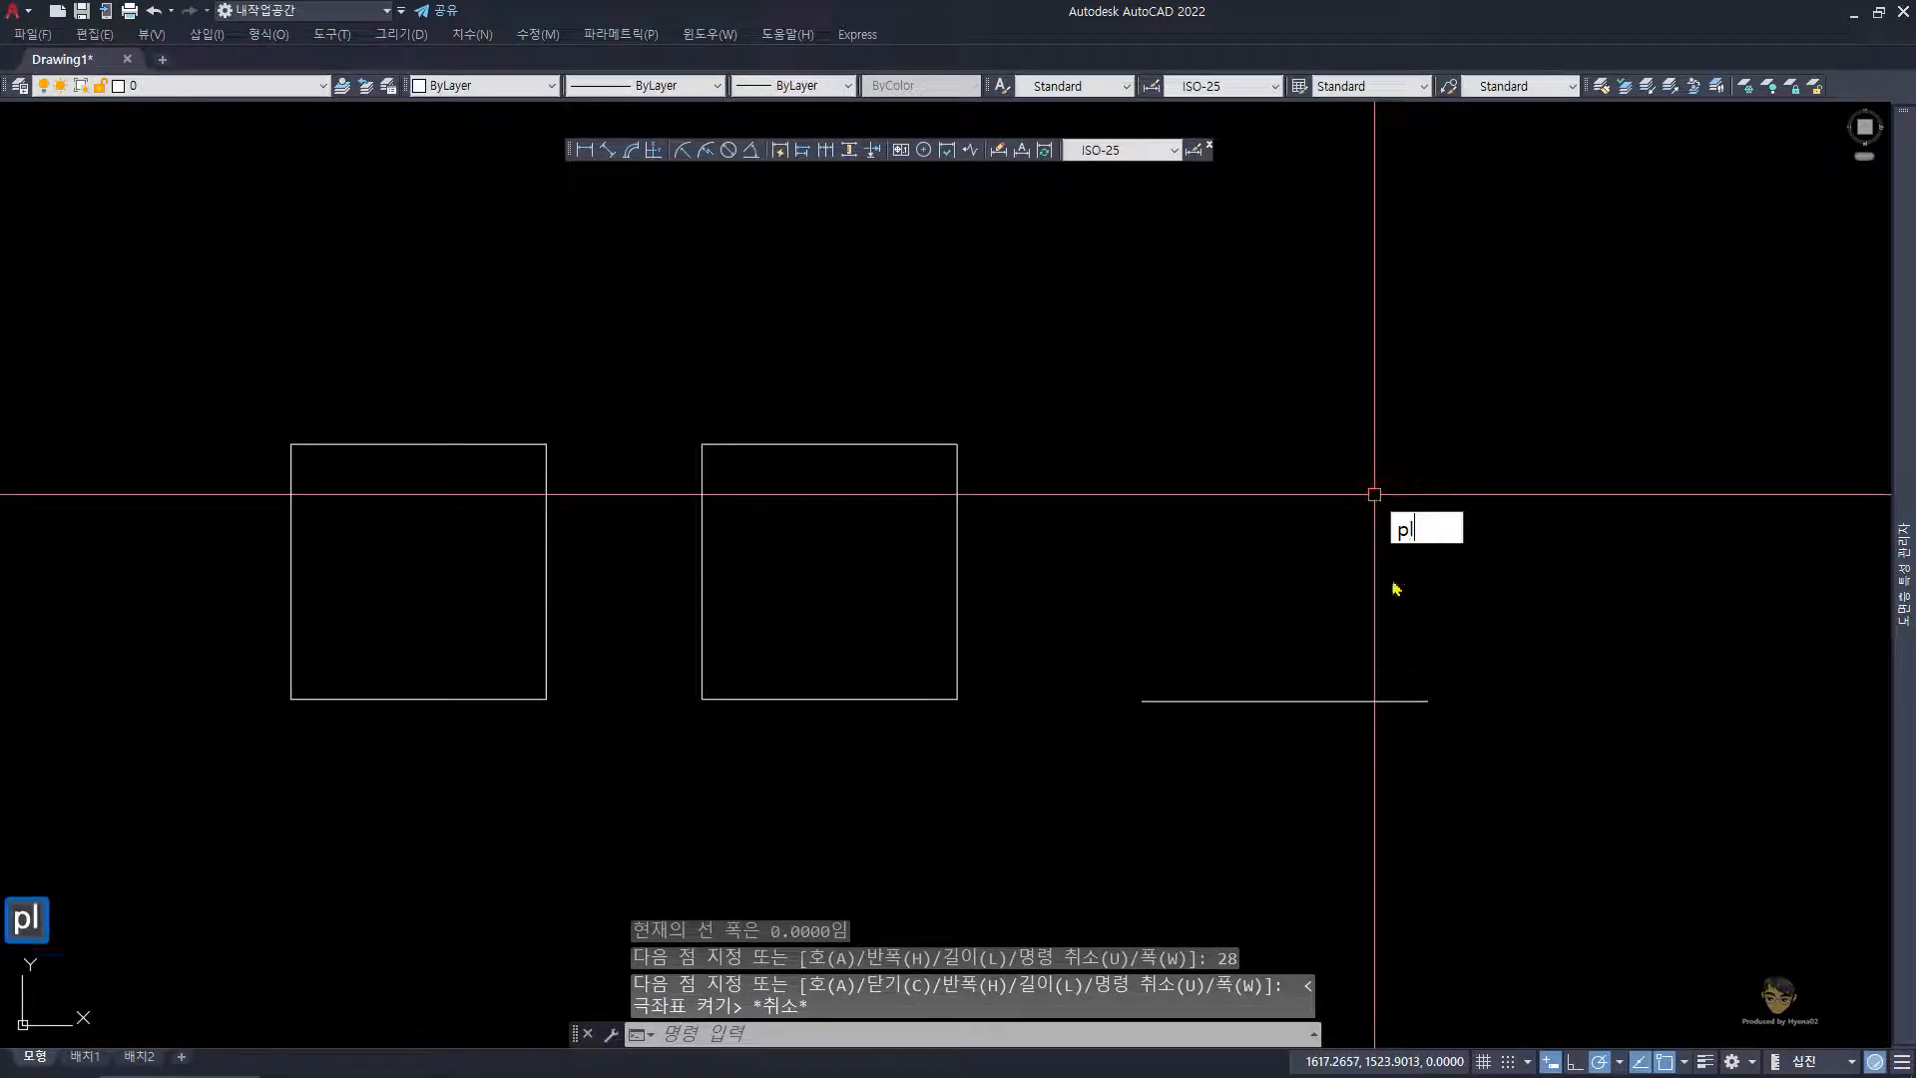
# - Draw a polyline from the base line's right end, 28 long at 120°, and on to its left end to complete the triangle
pyautogui.write('pl')
pyautogui.press('Return')
pyautogui.click(1426, 700)
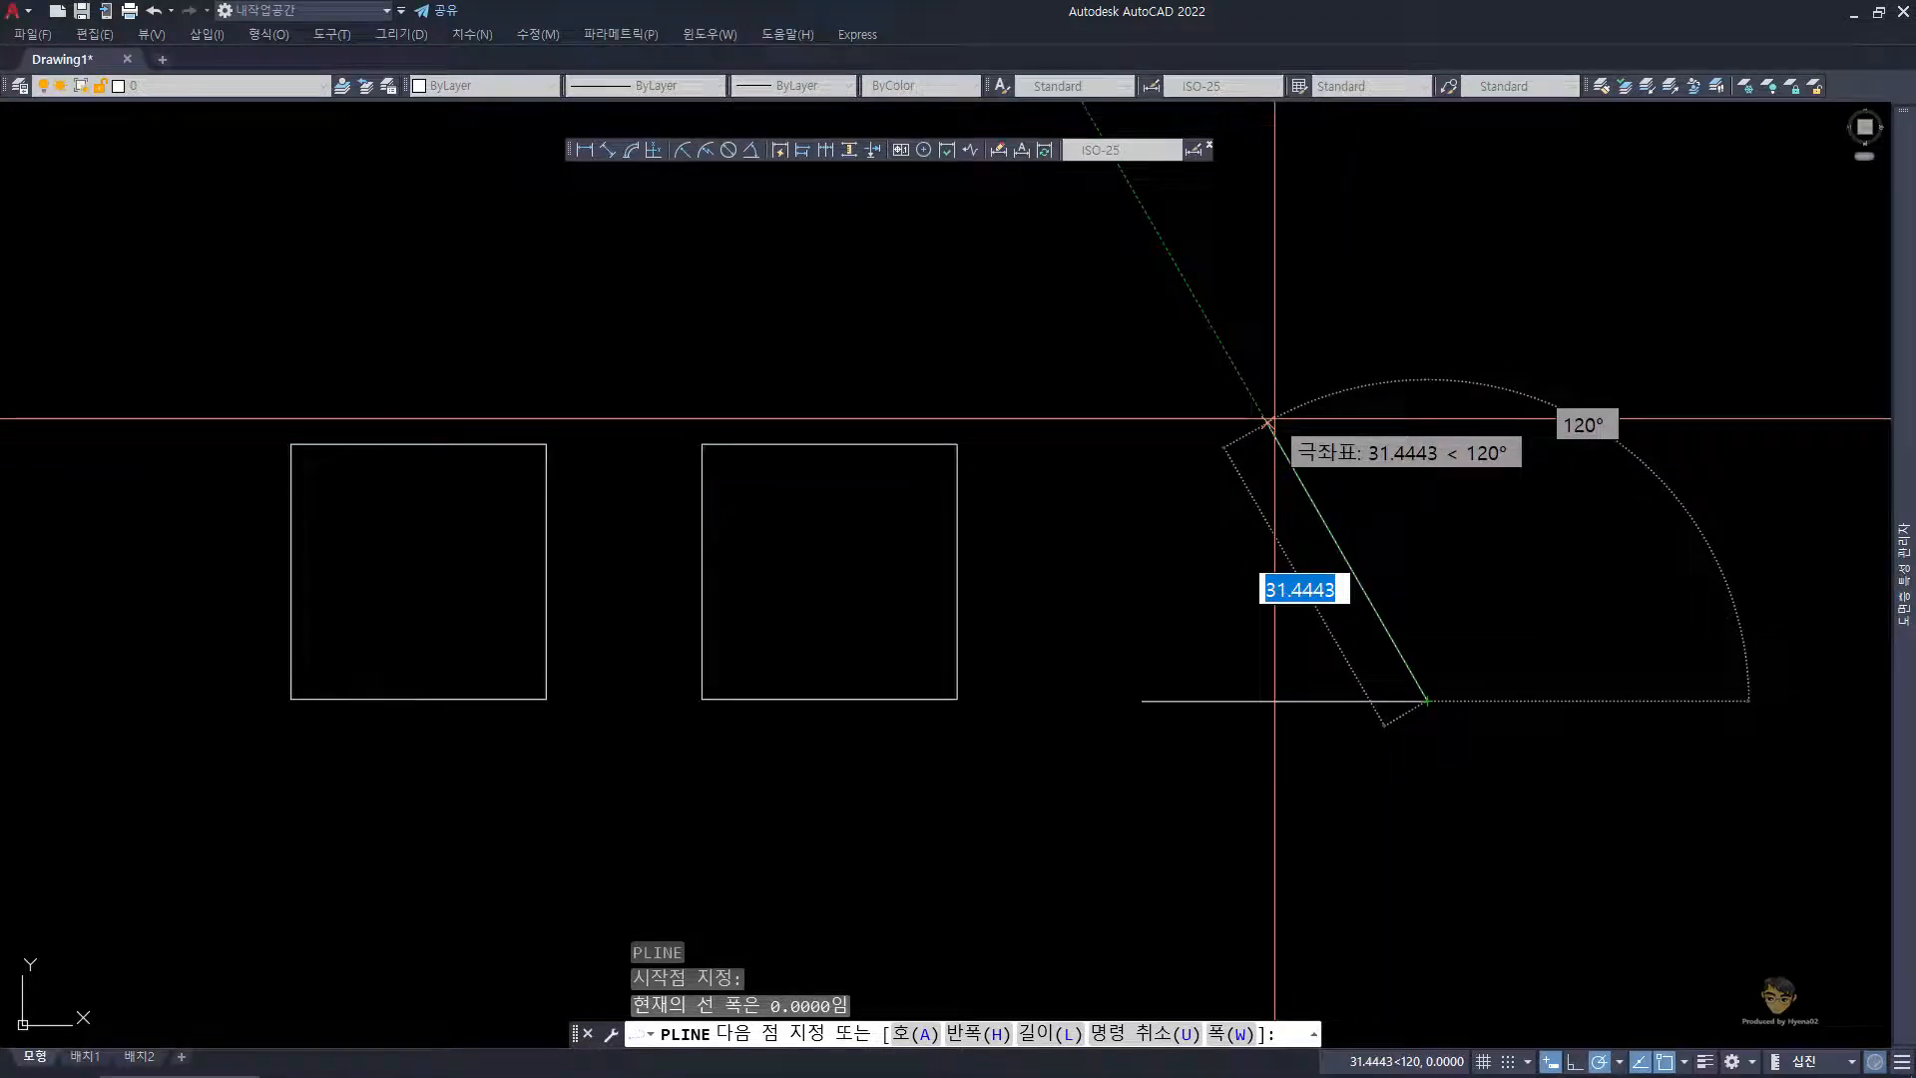
pyautogui.write('28')
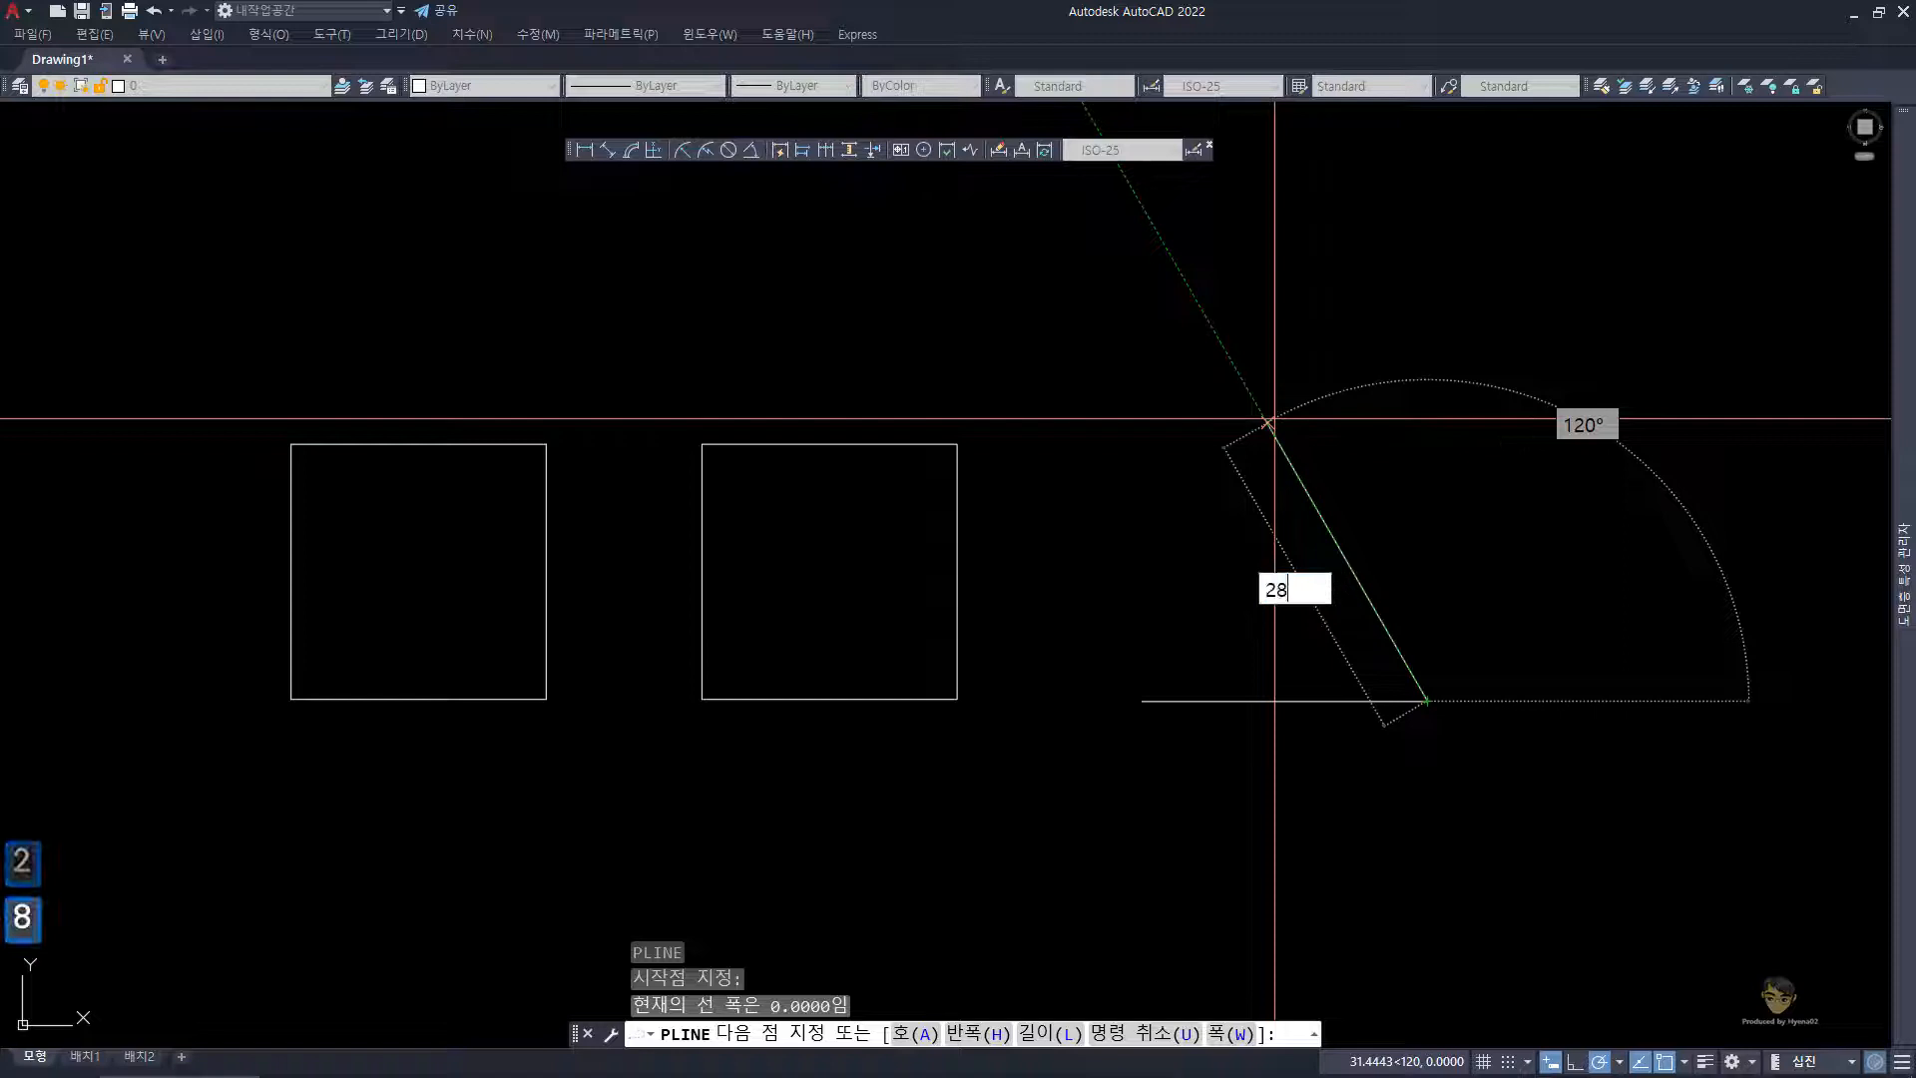
pyautogui.press('Return')
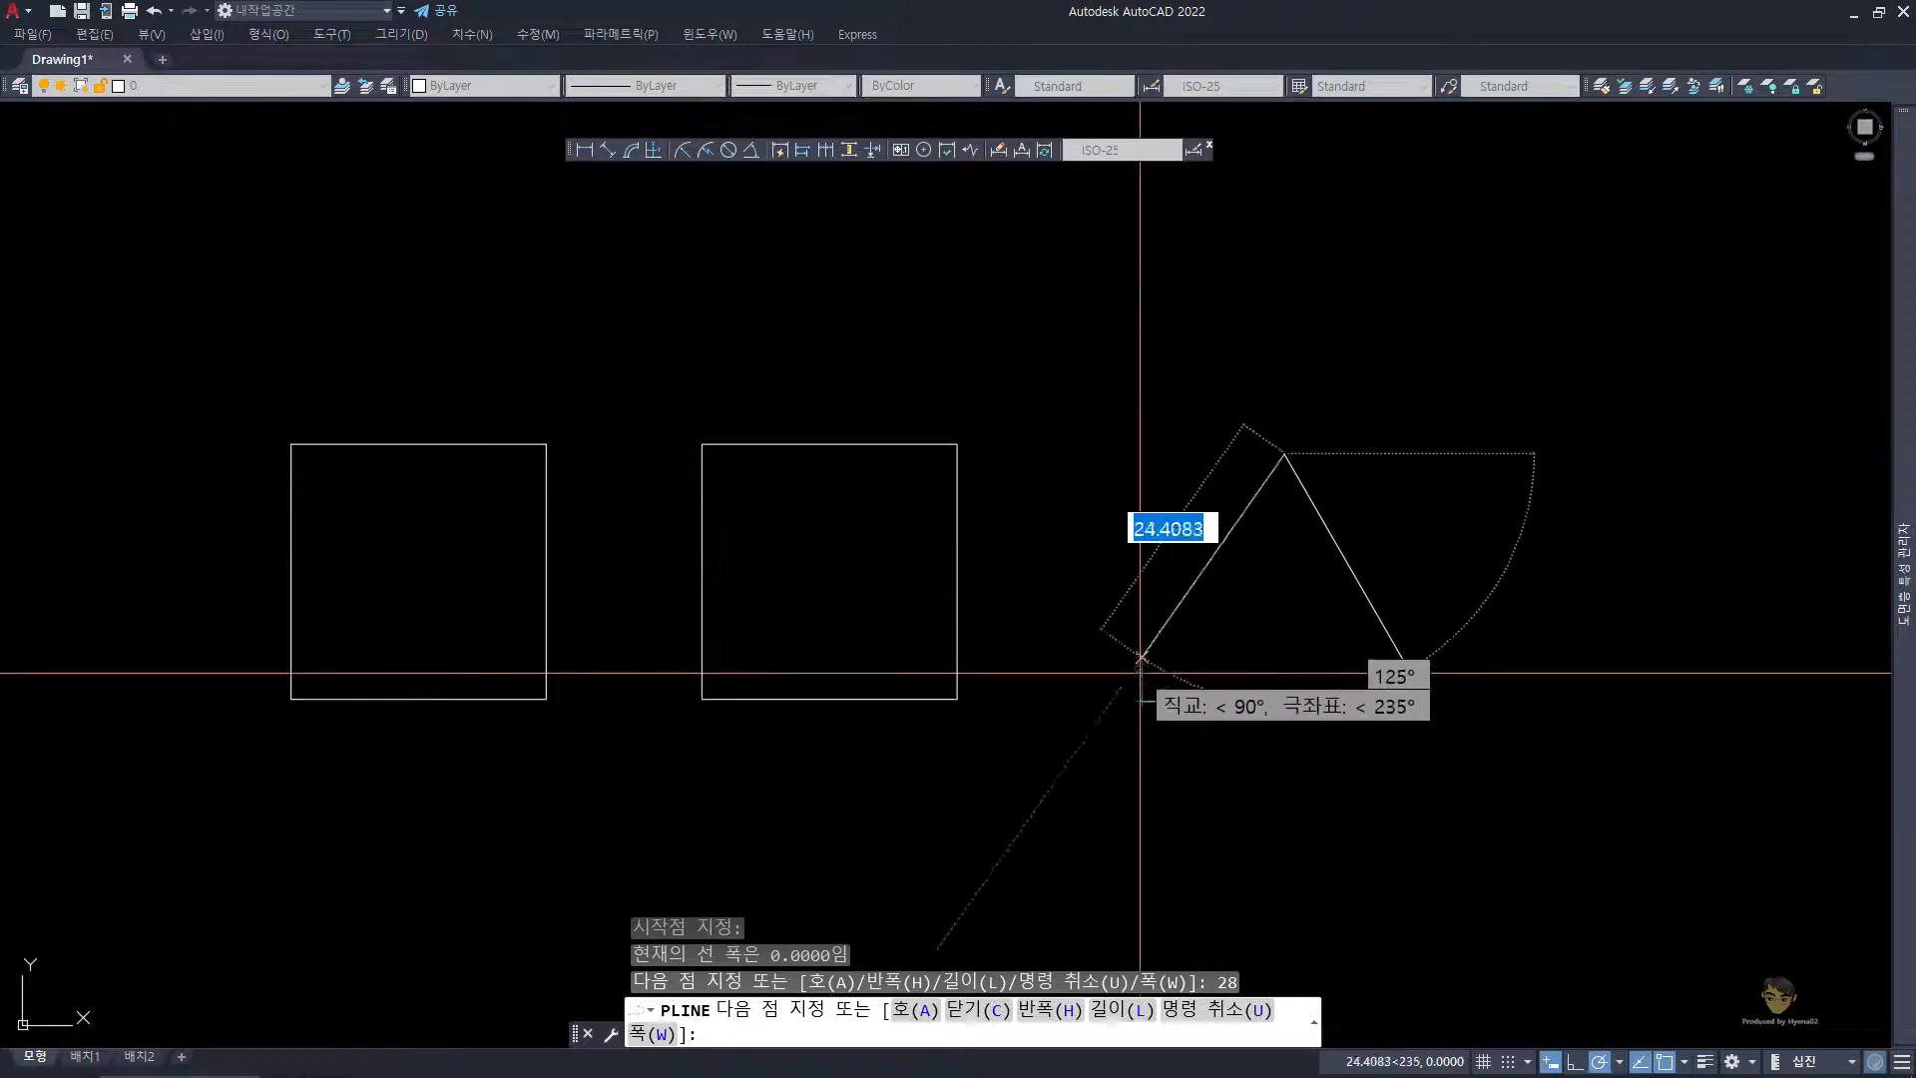
pyautogui.click(1141, 700)
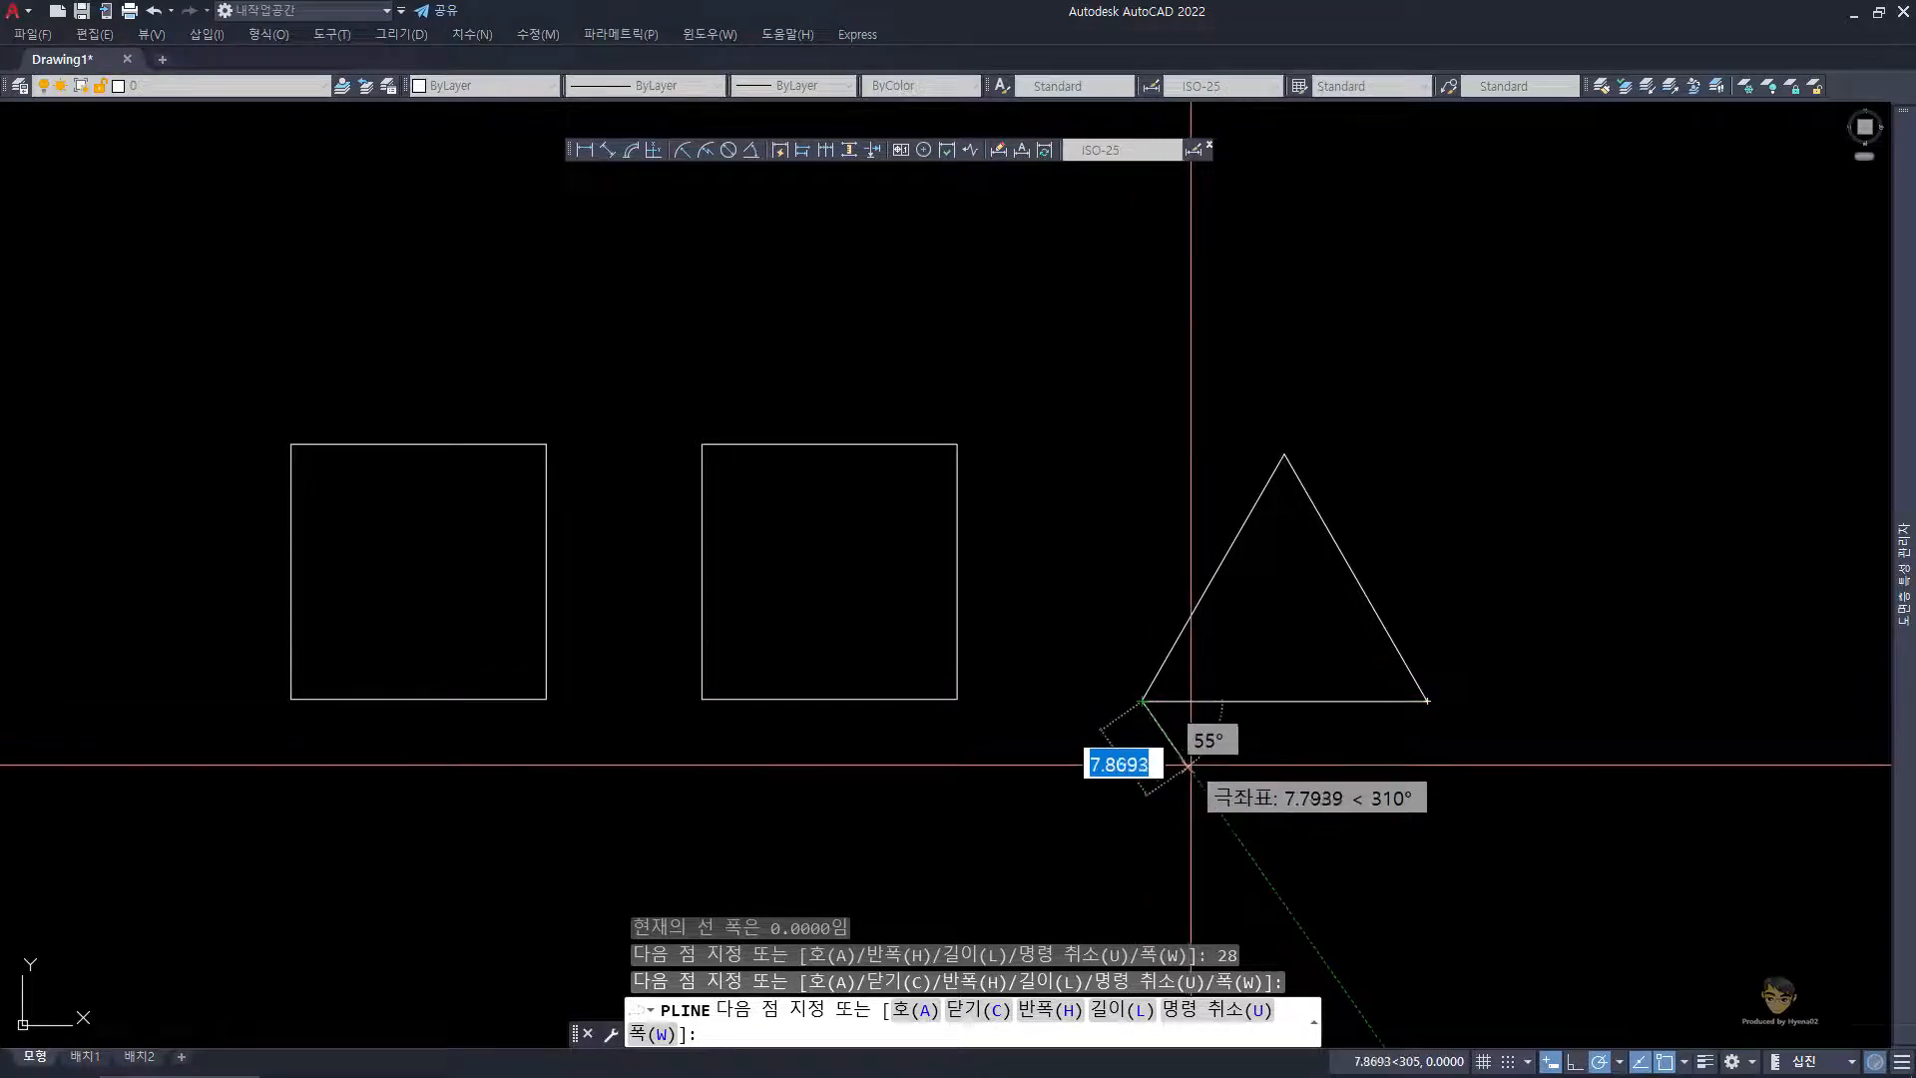
pyautogui.press('space')
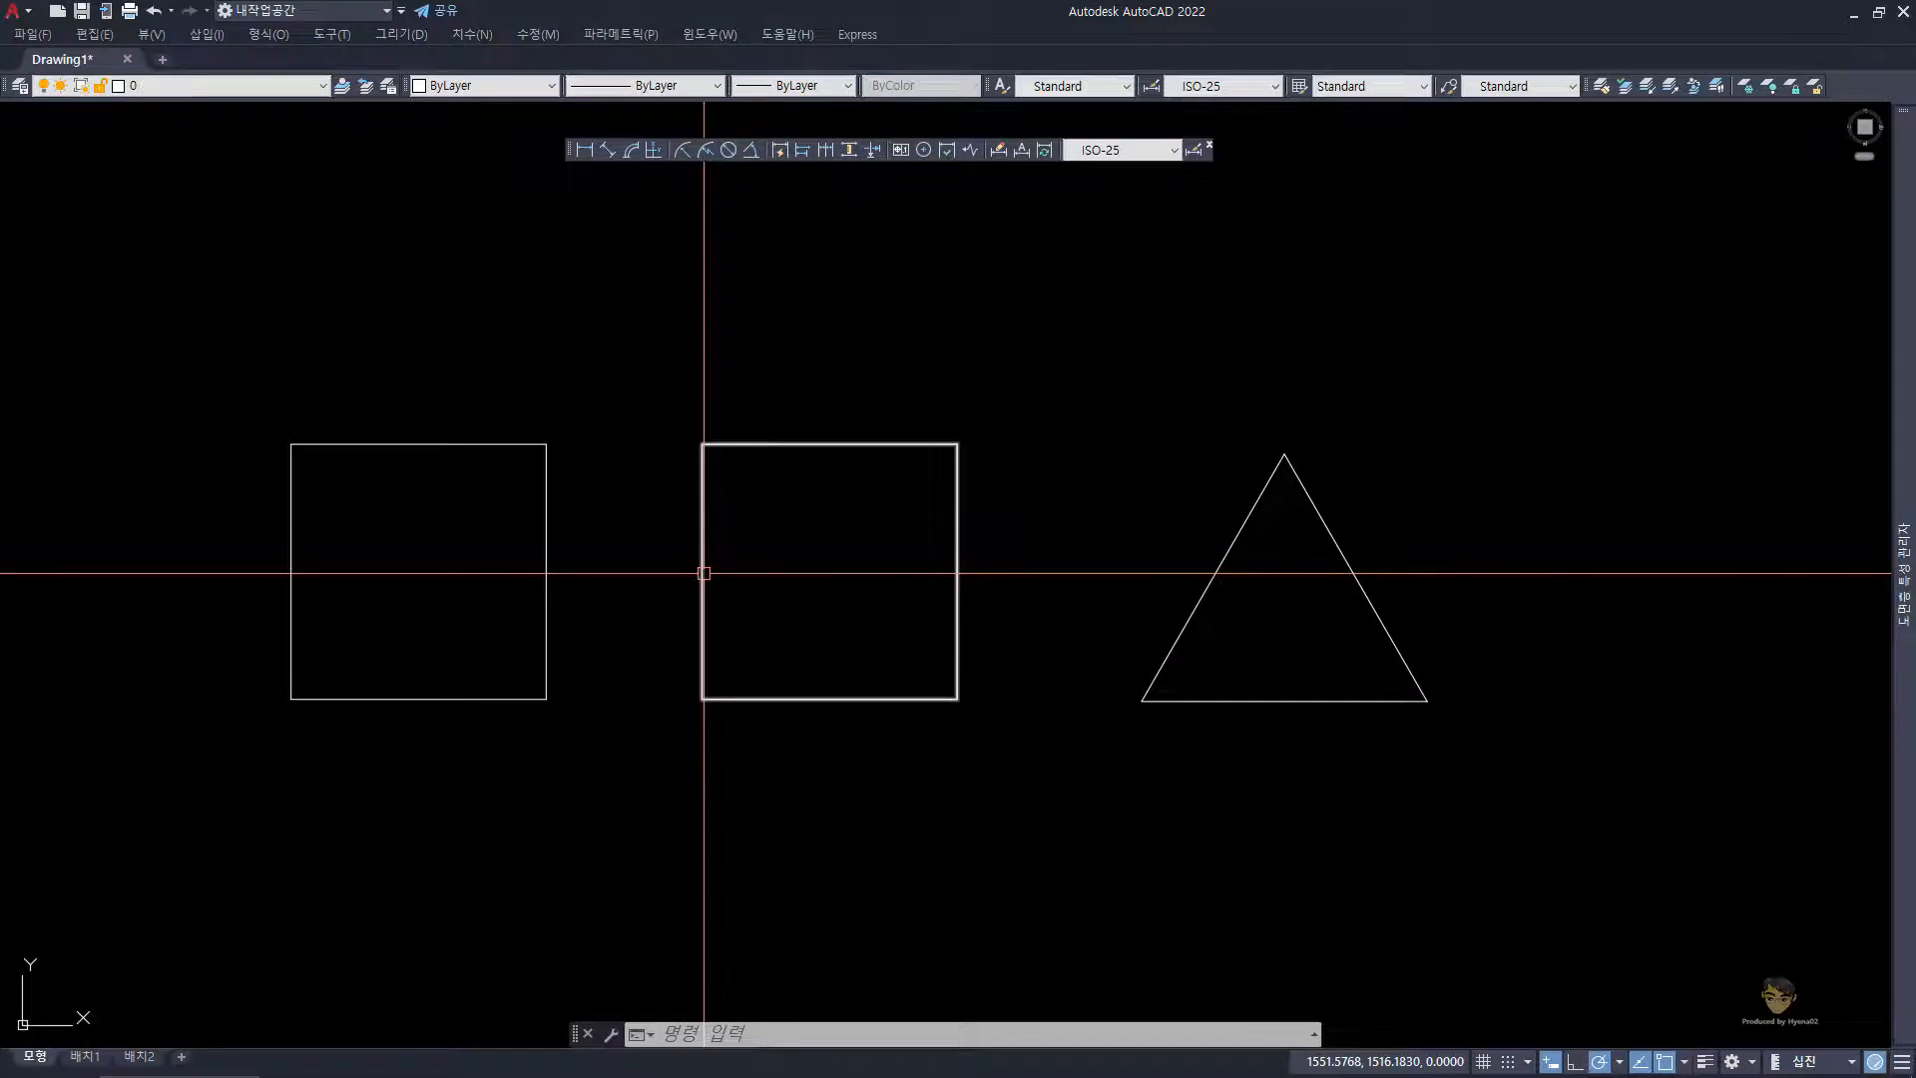
# - Add a linear dimension to the first square's top edge, placing the dimension line above the square
pyautogui.write('d')
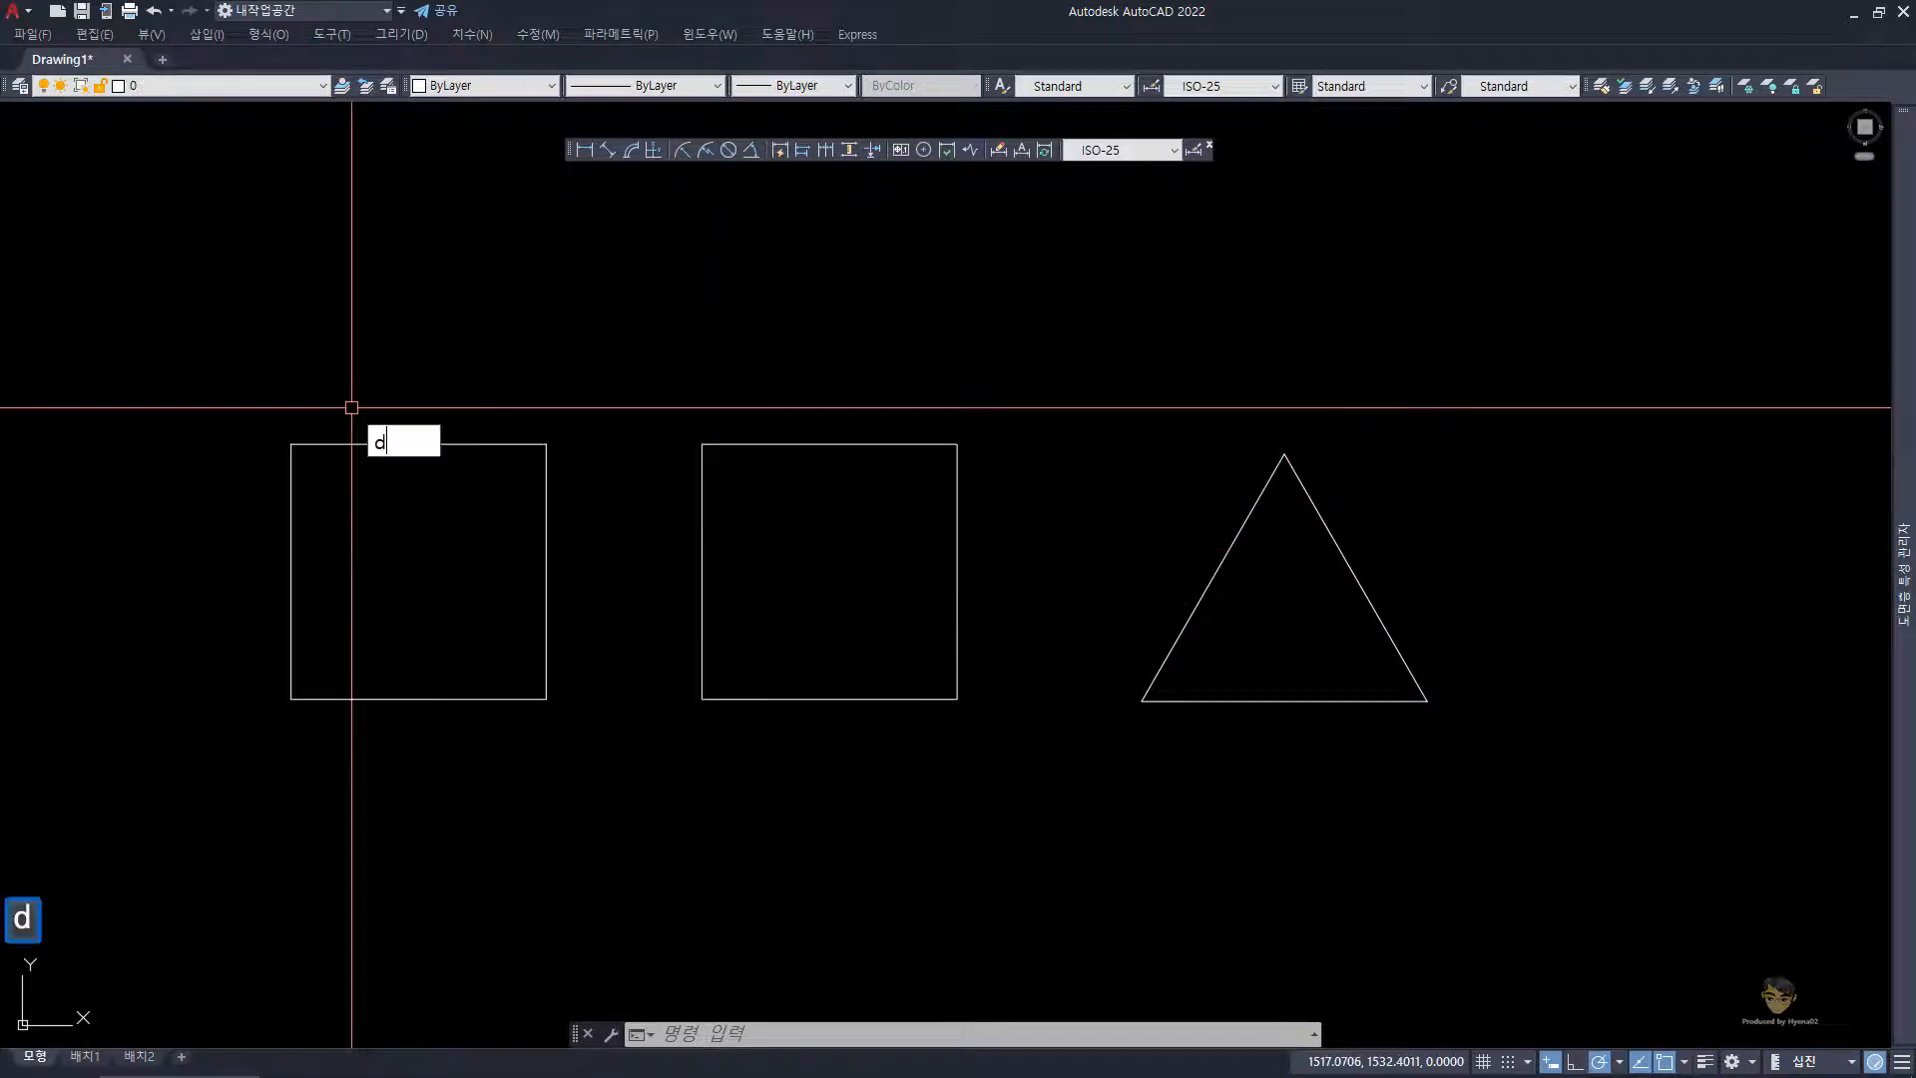
pyautogui.write('n')
pyautogui.press('space')
pyautogui.click(290, 444)
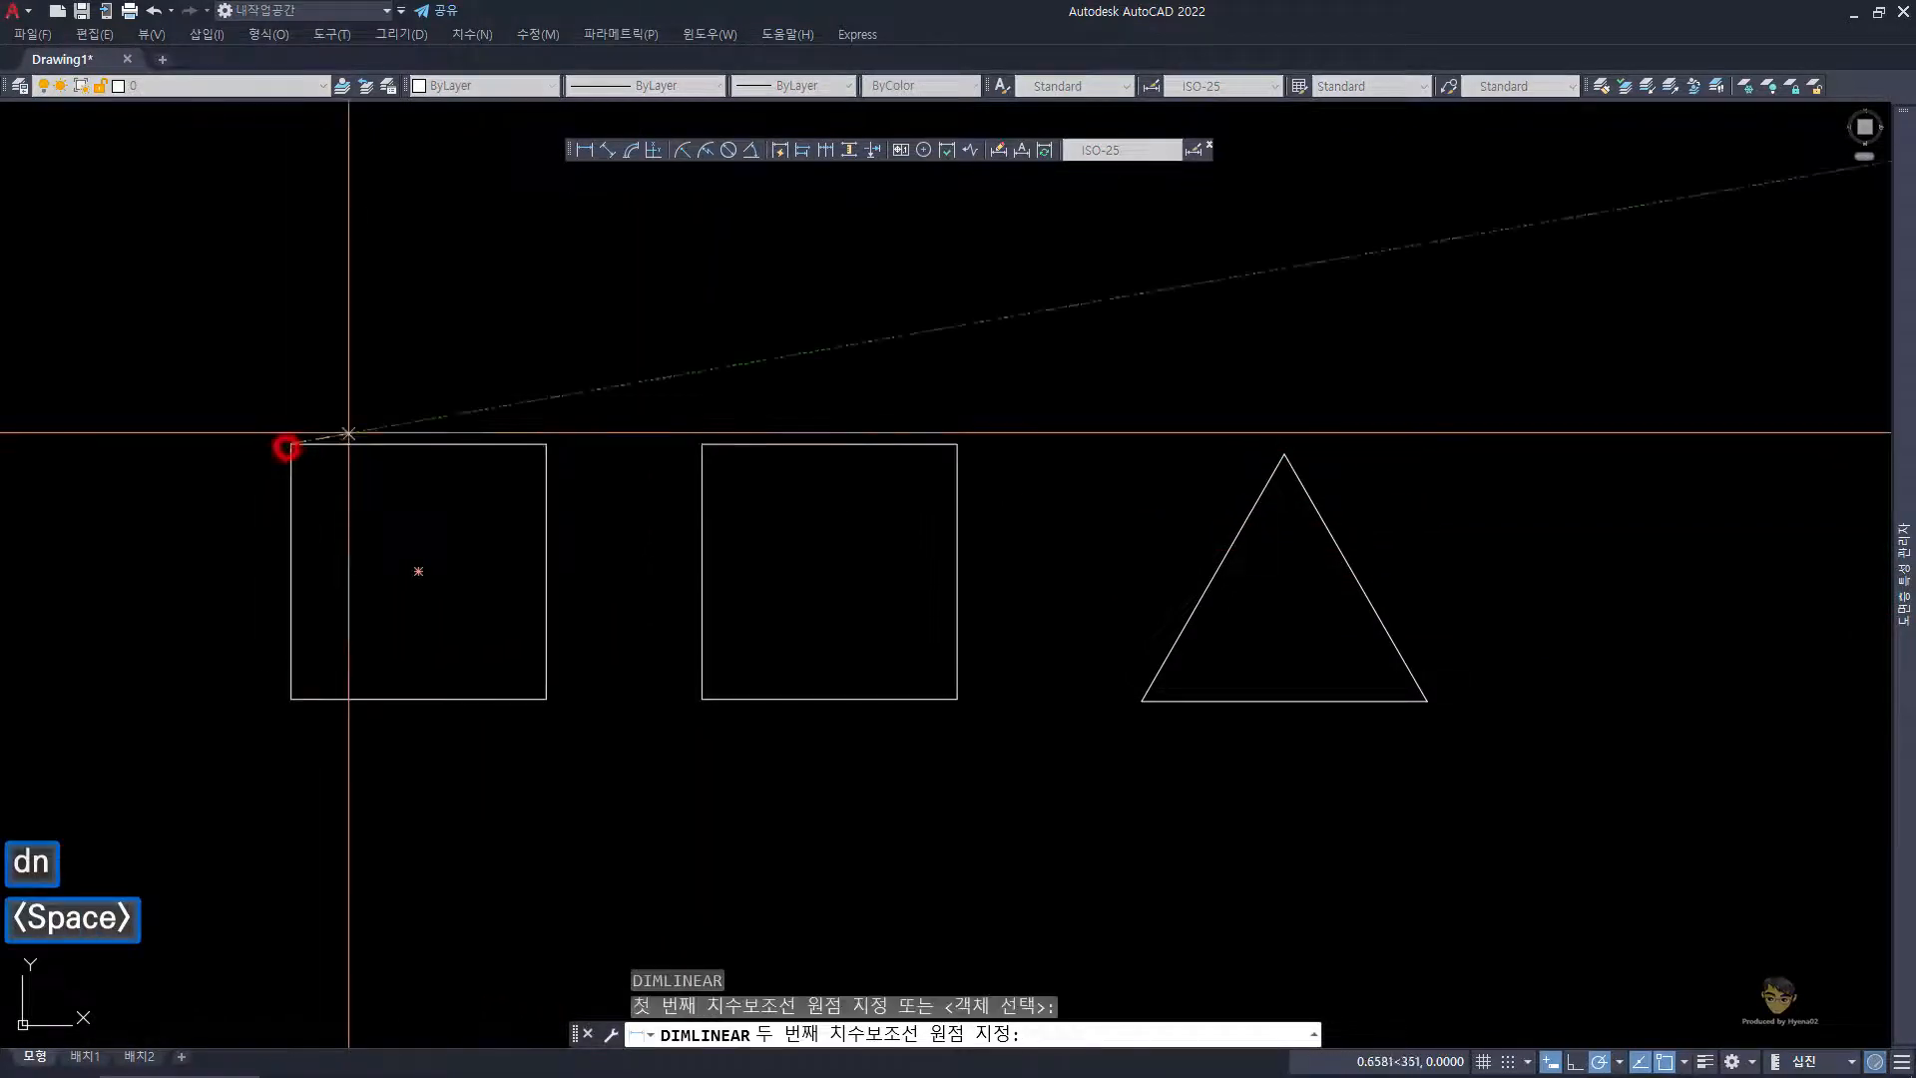
pyautogui.click(546, 444)
pyautogui.click(479, 346)
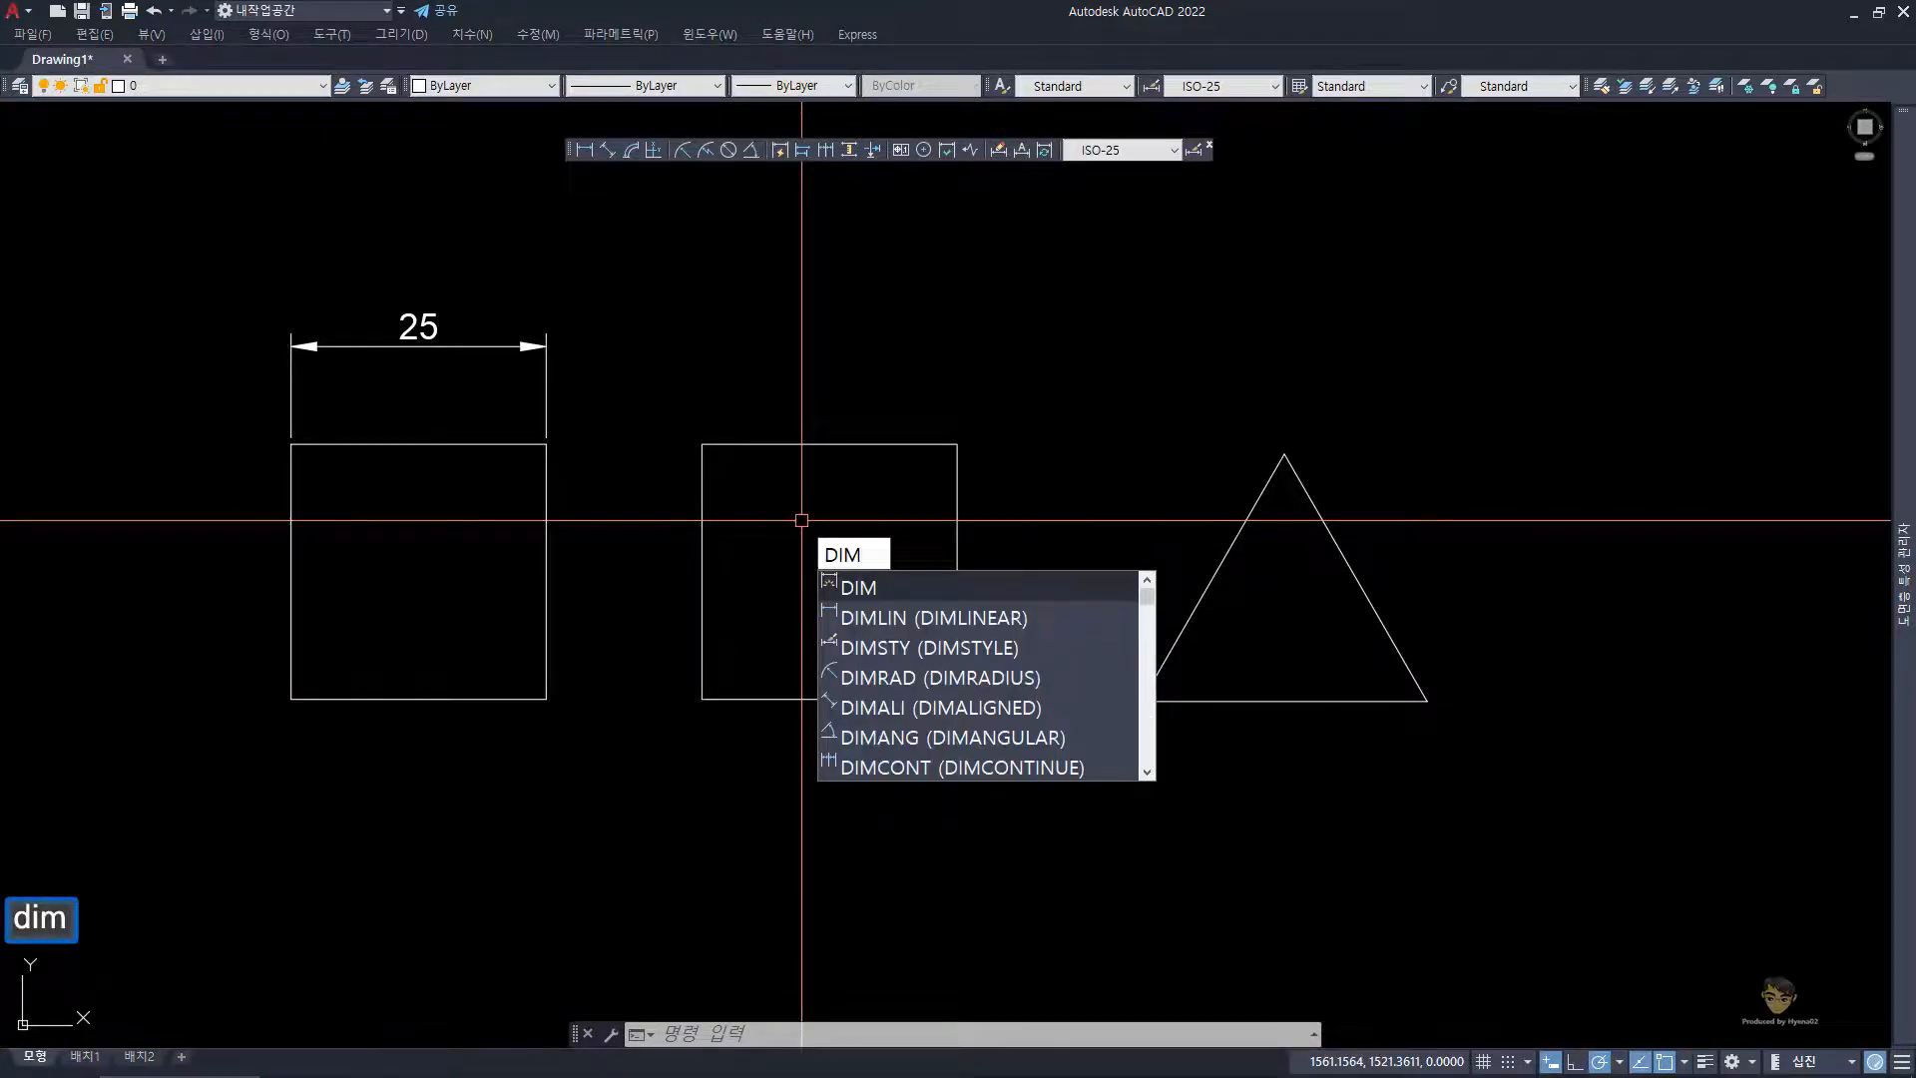
# - Dimension the second square's left edge with the DIM command, placing the vertical dimension line left of the square
pyautogui.press('space')
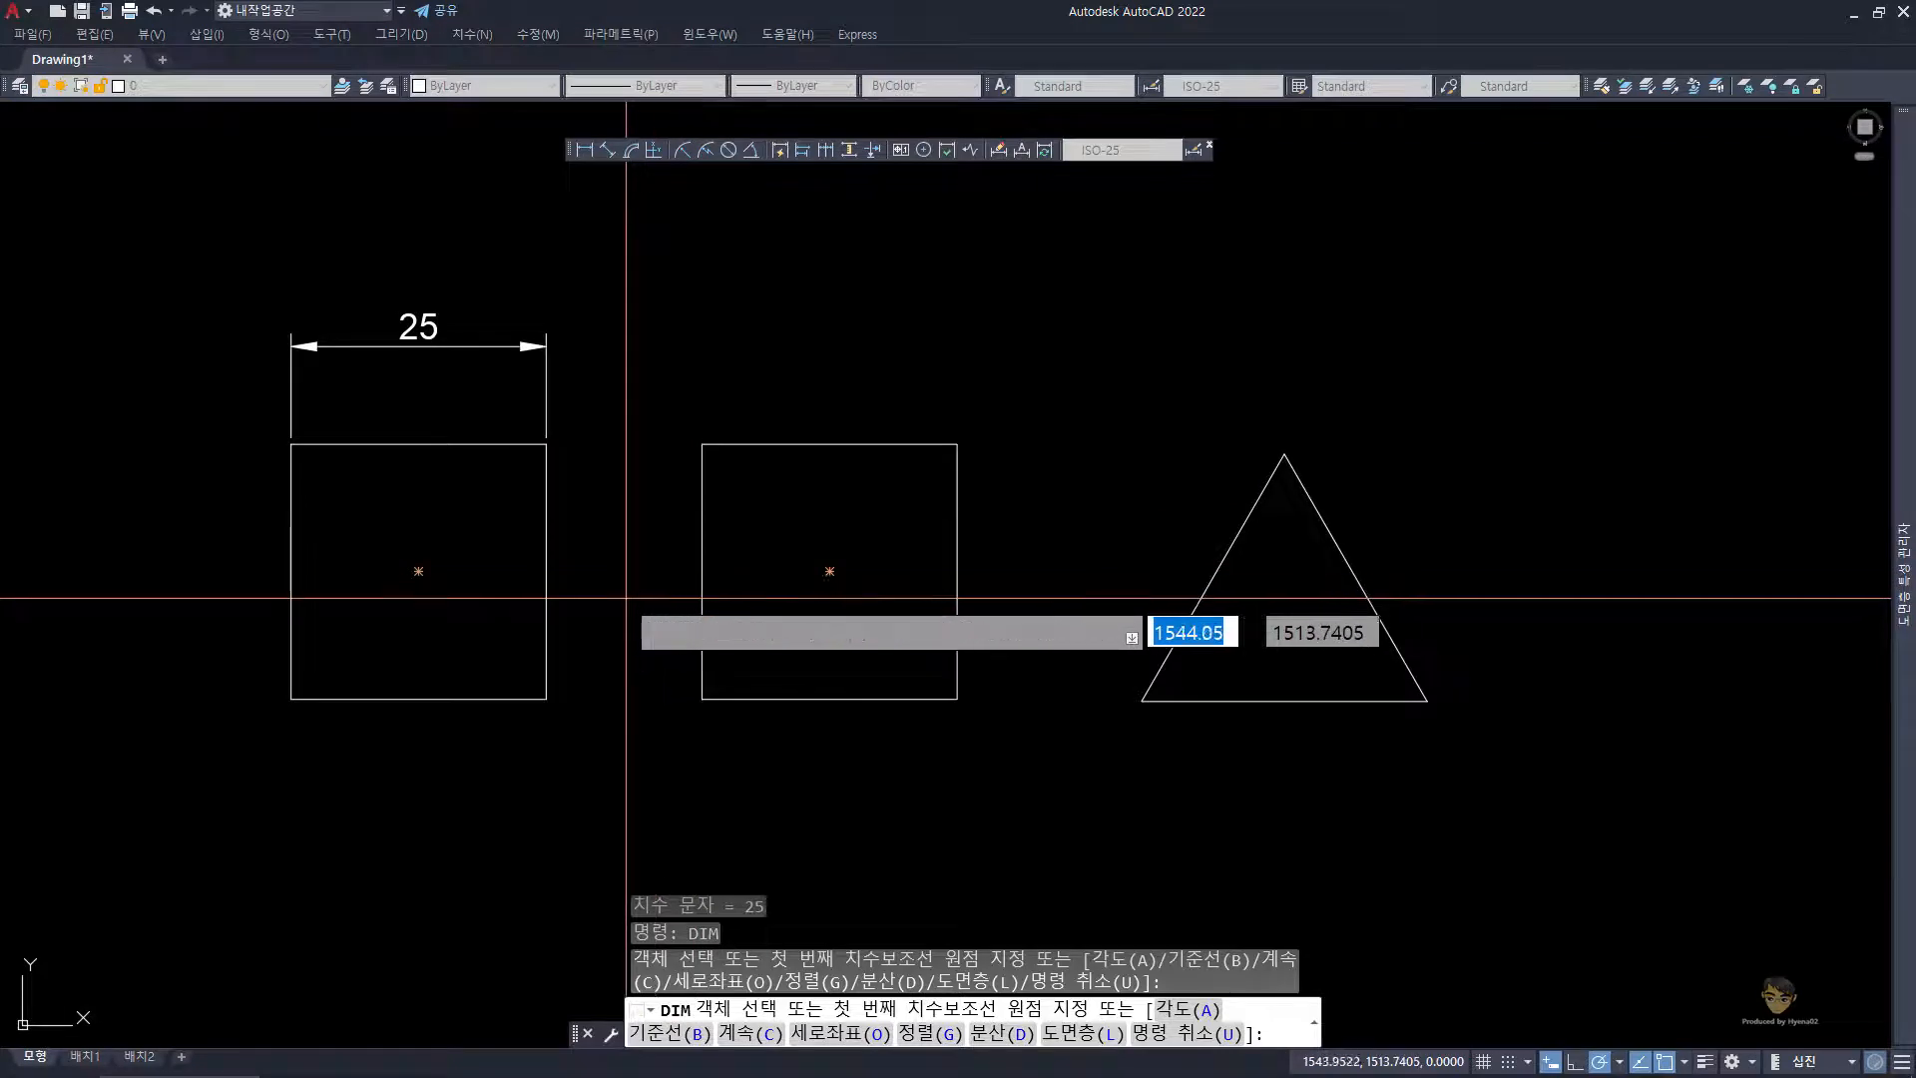
pyautogui.click(703, 698)
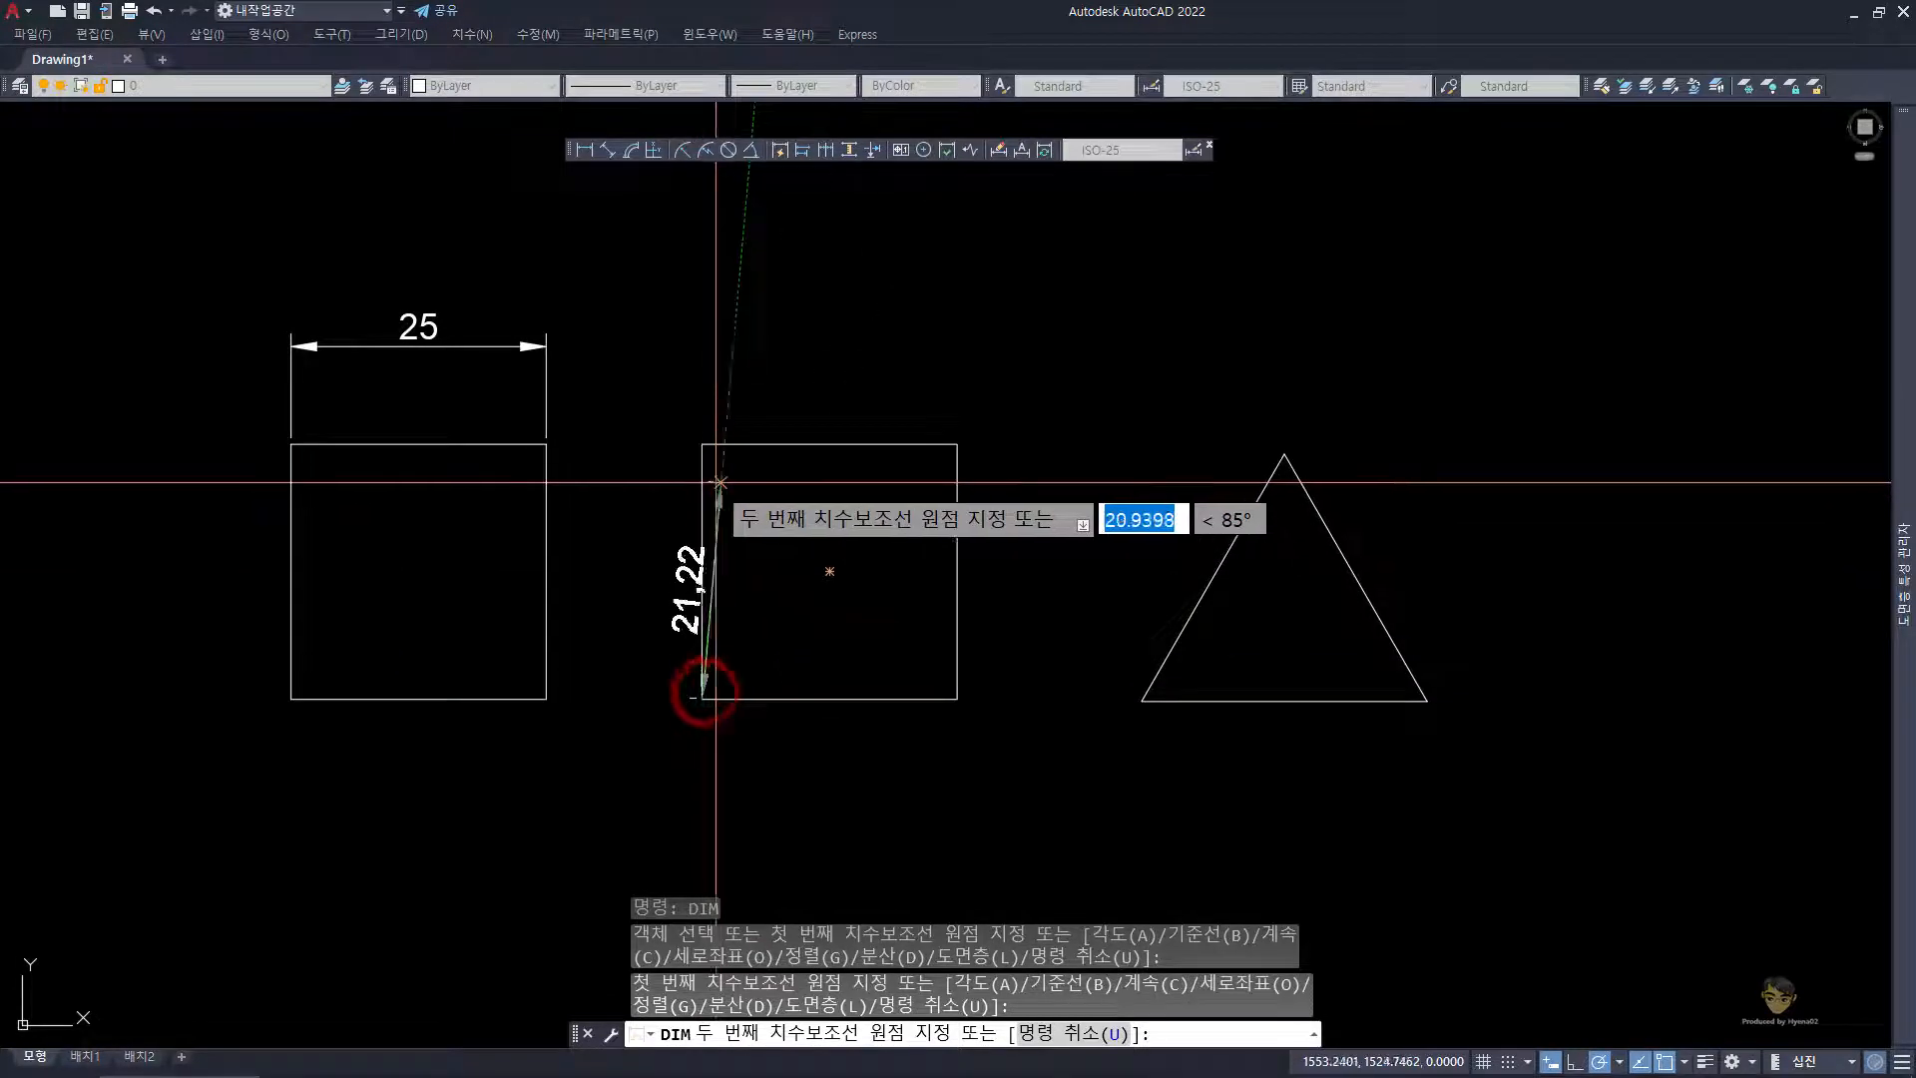
pyautogui.click(703, 443)
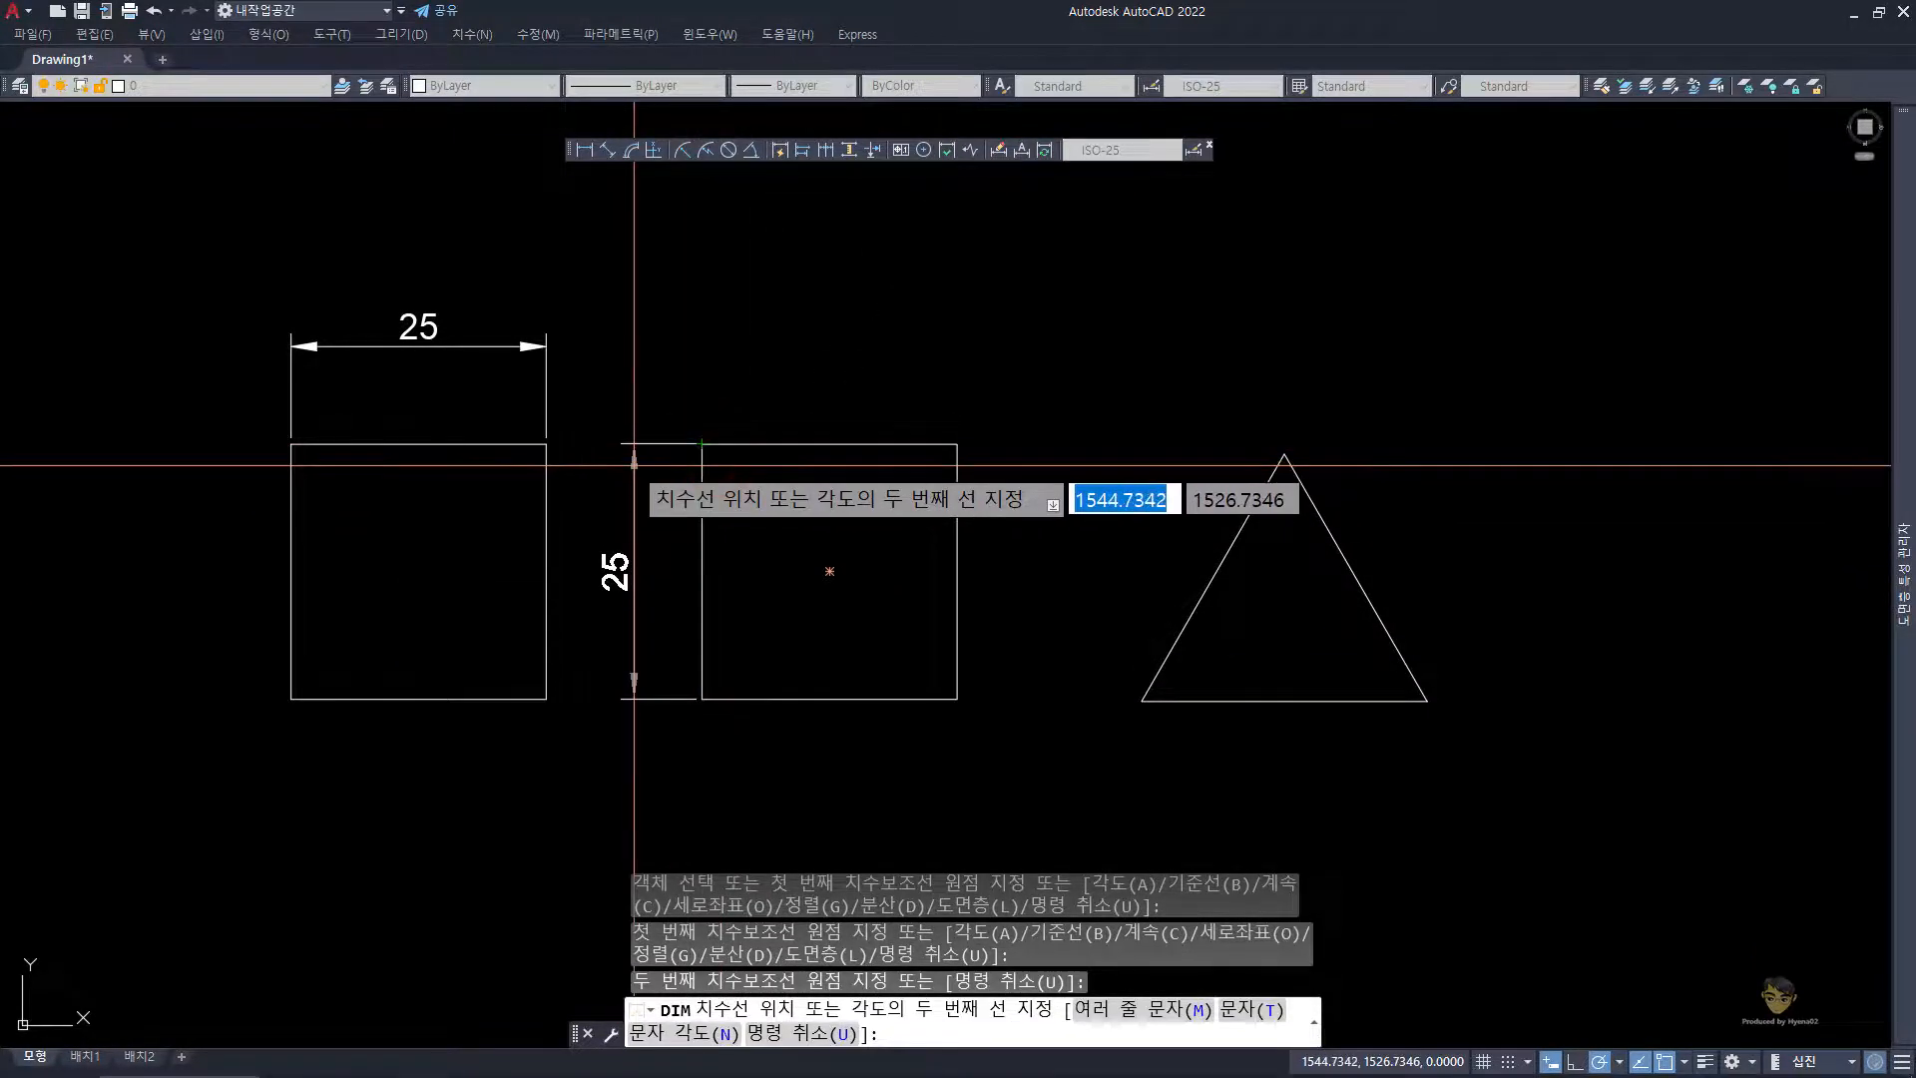
pyautogui.click(633, 465)
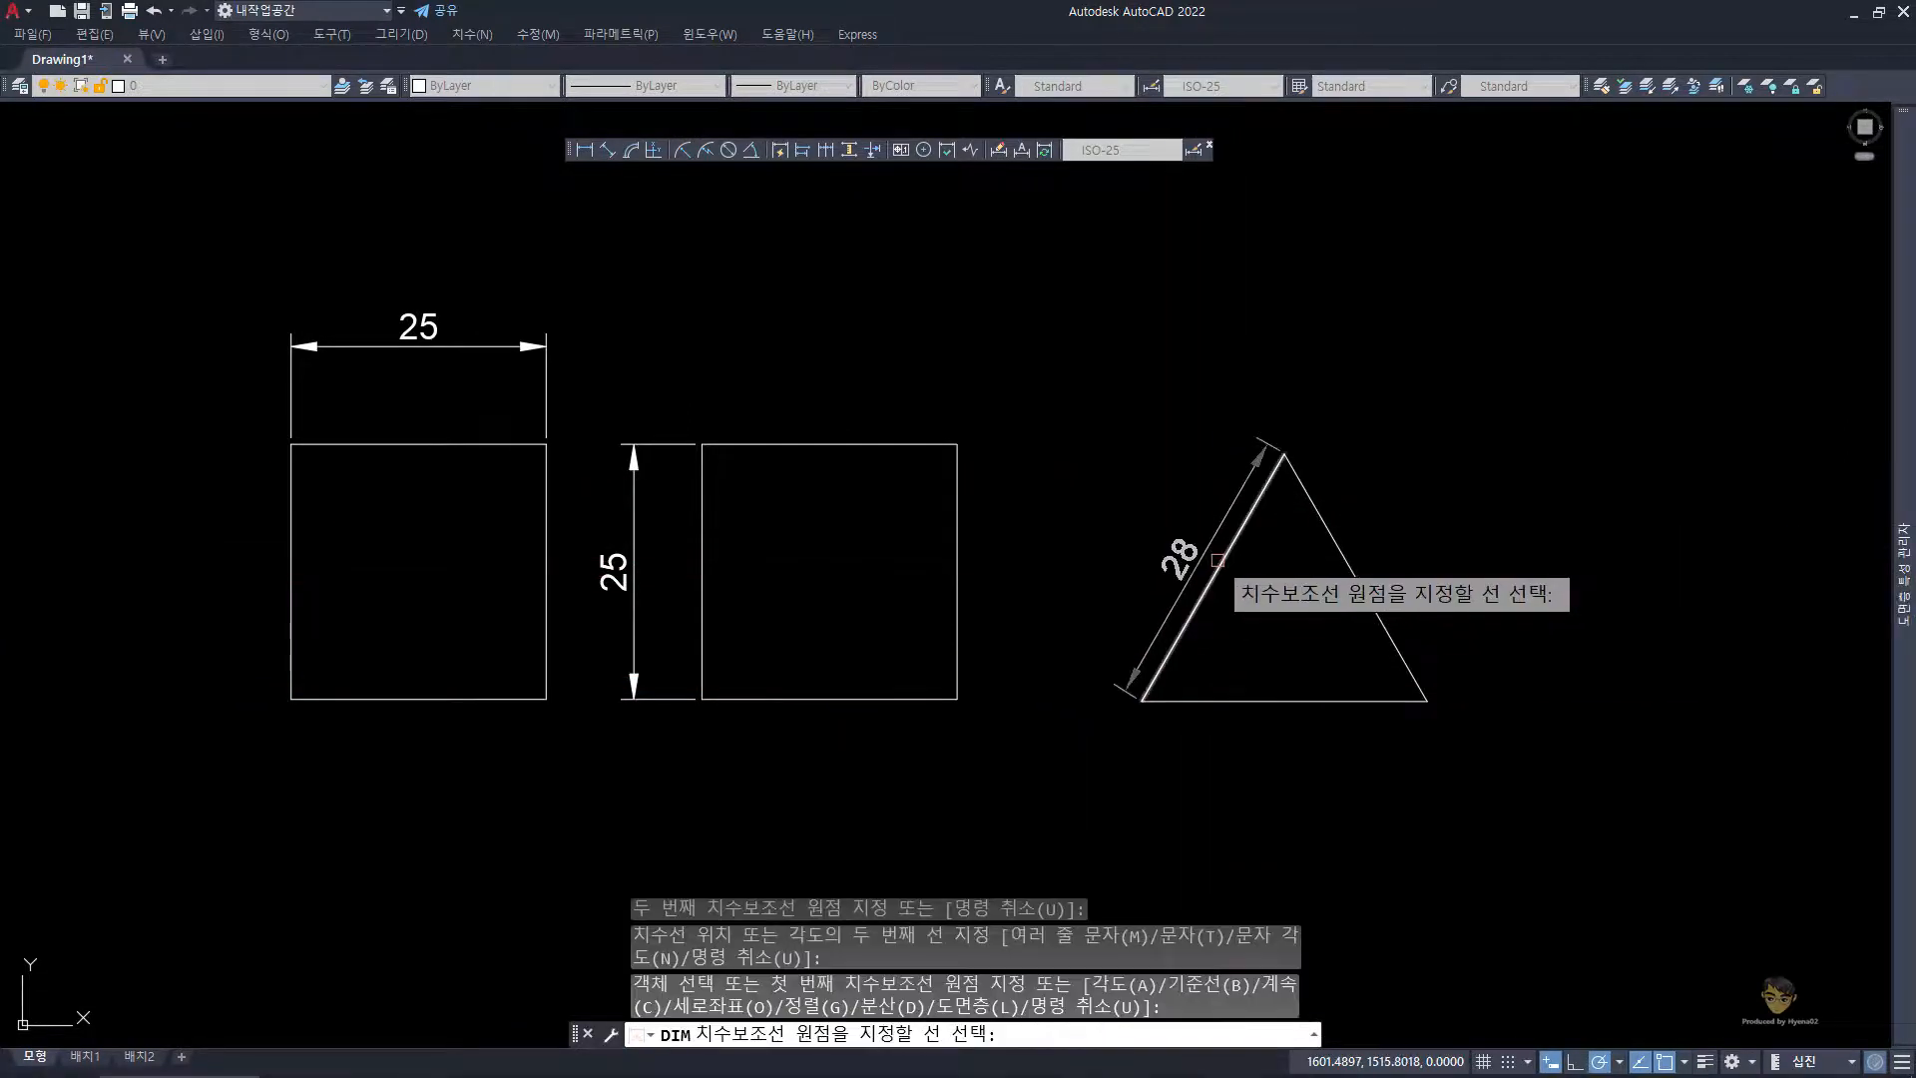
# - Add an aligned dimension to the triangle's left sloping side, placed outside the triangle, and finish the DIM command
pyautogui.click(1142, 701)
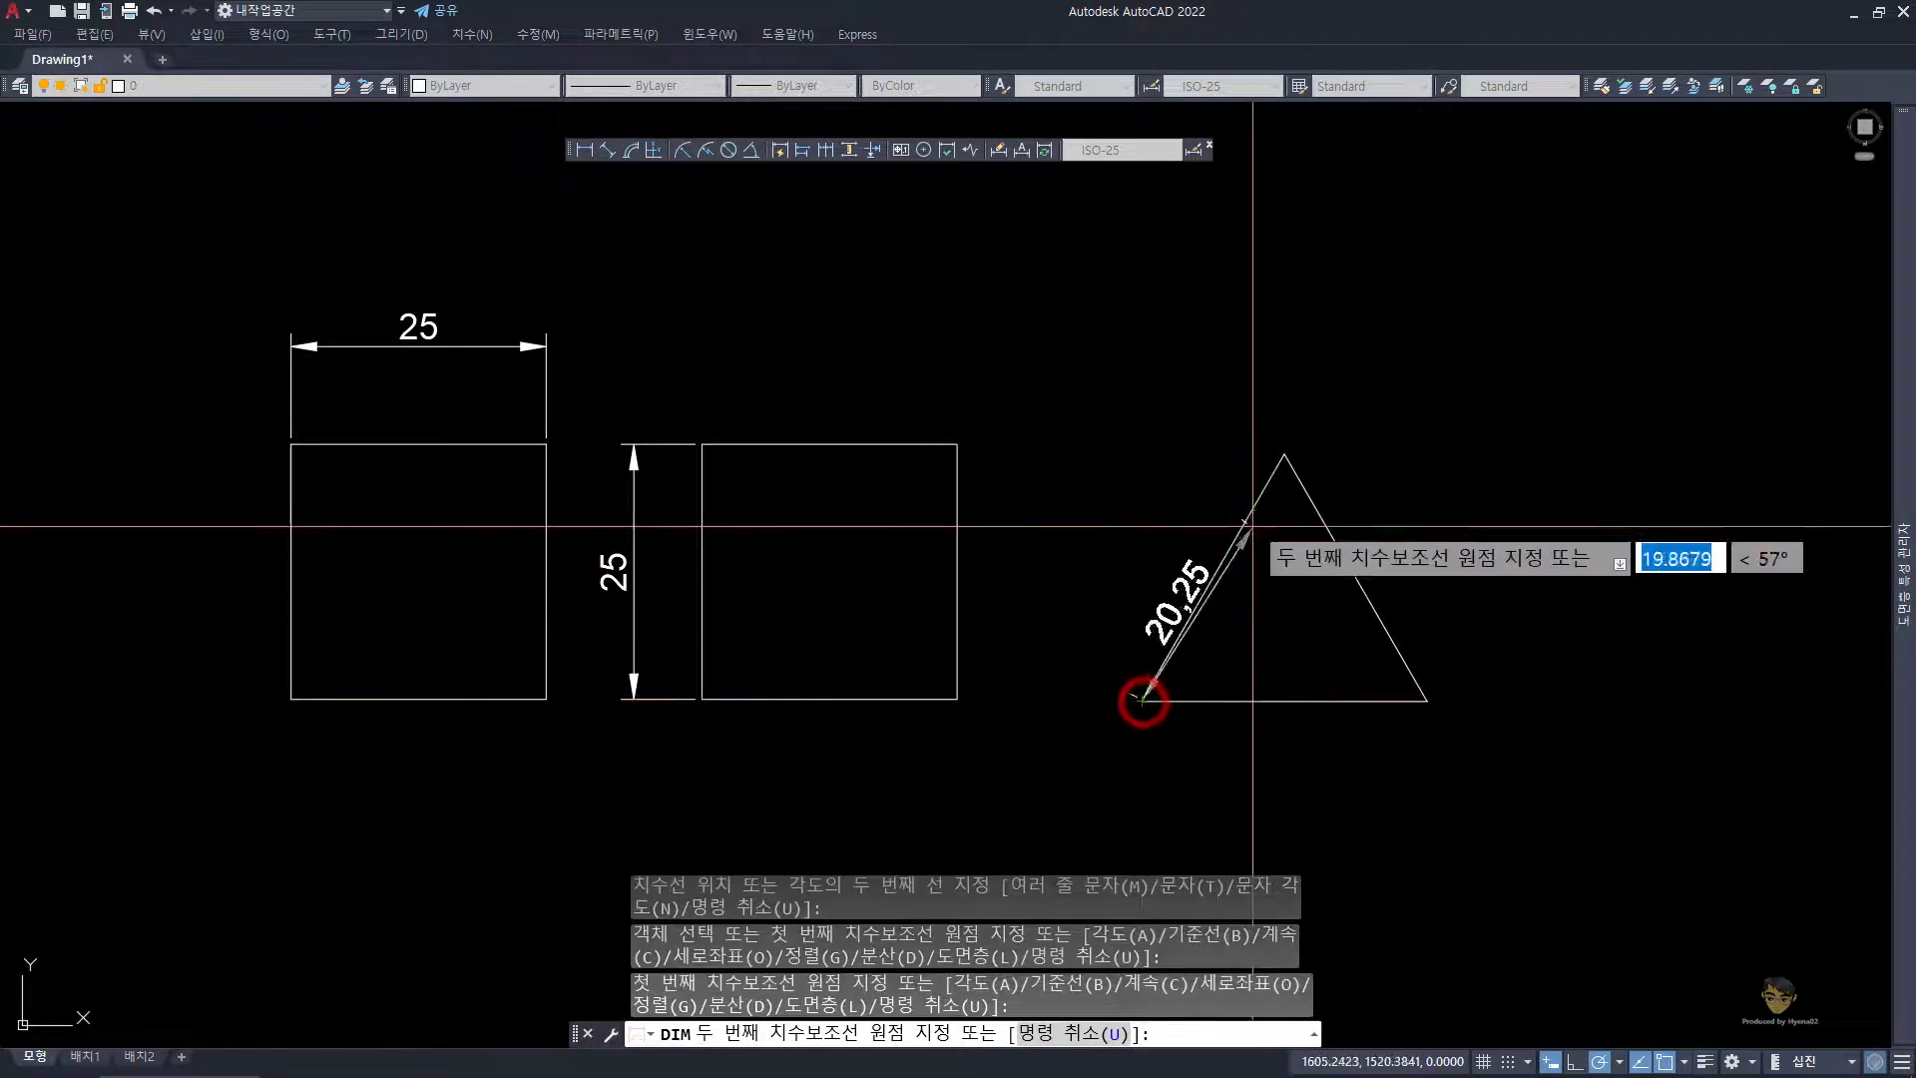
pyautogui.click(1284, 455)
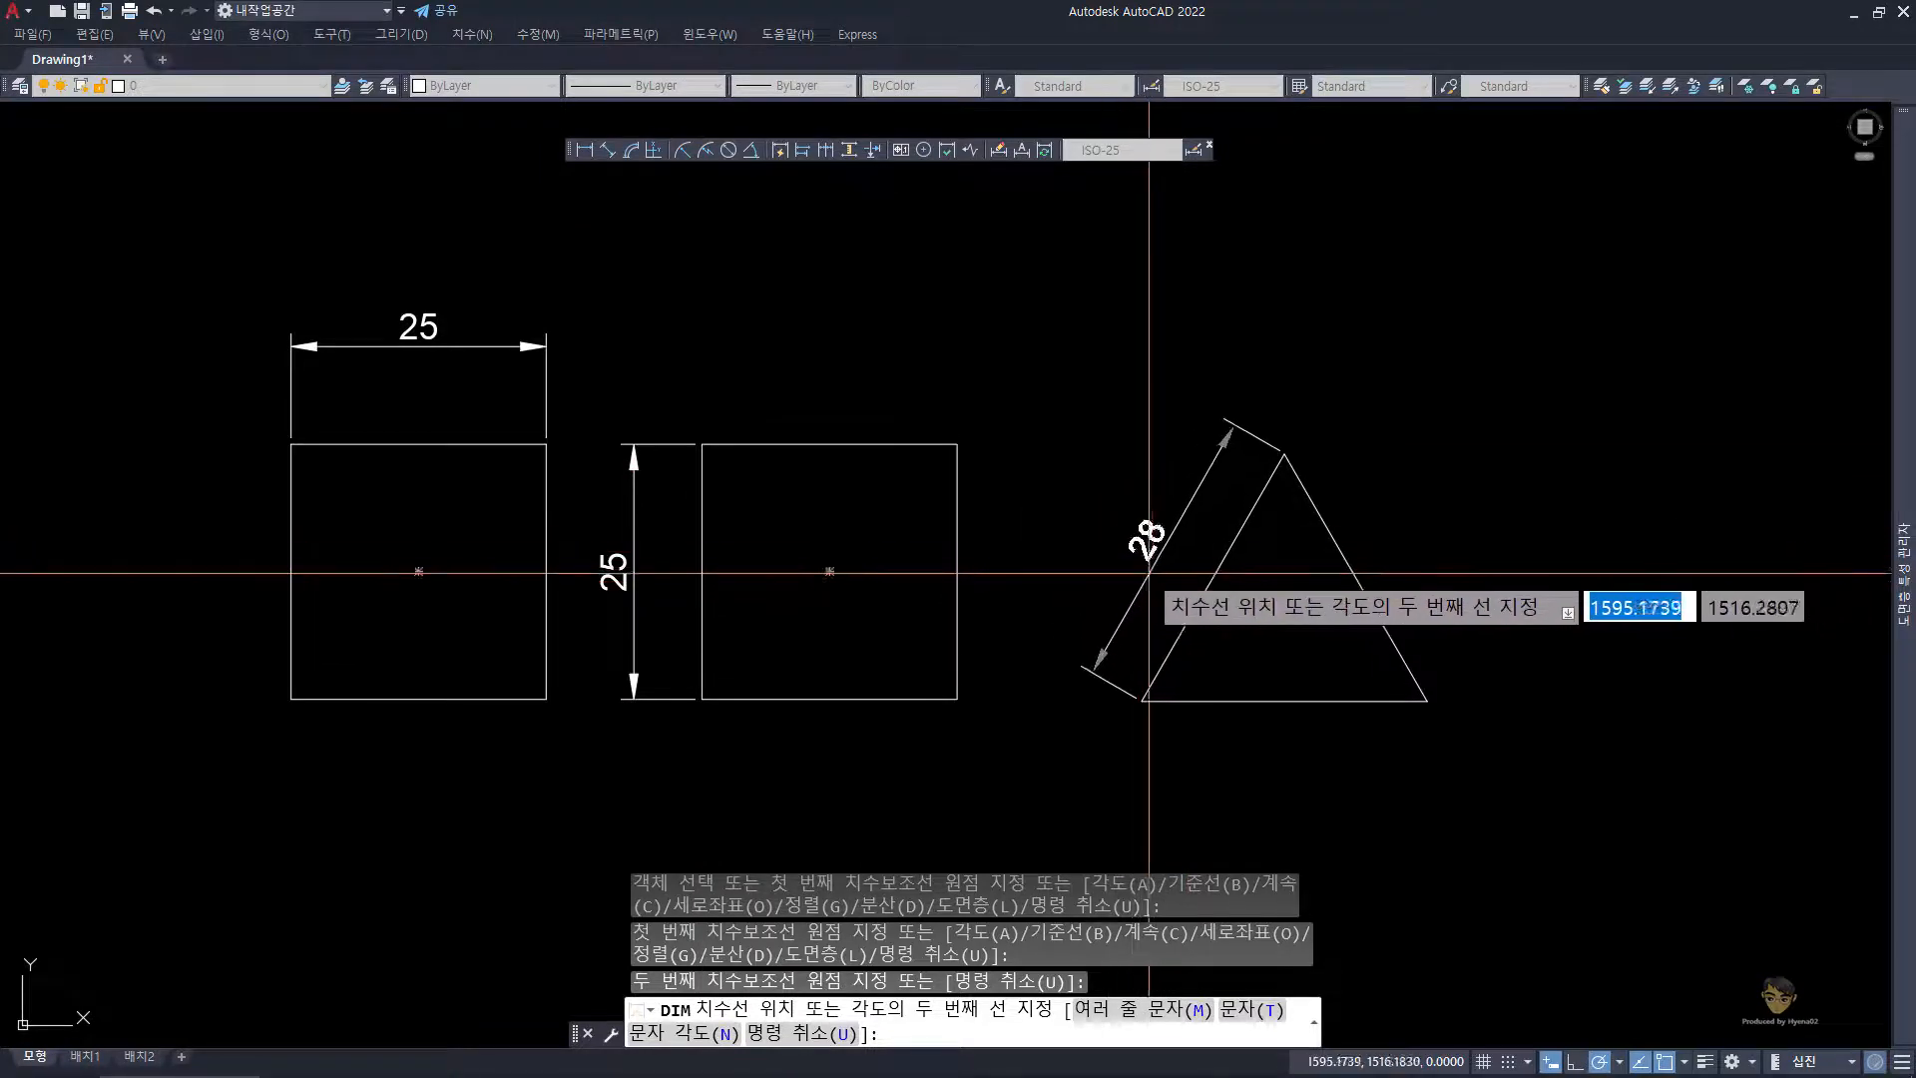
pyautogui.click(1120, 564)
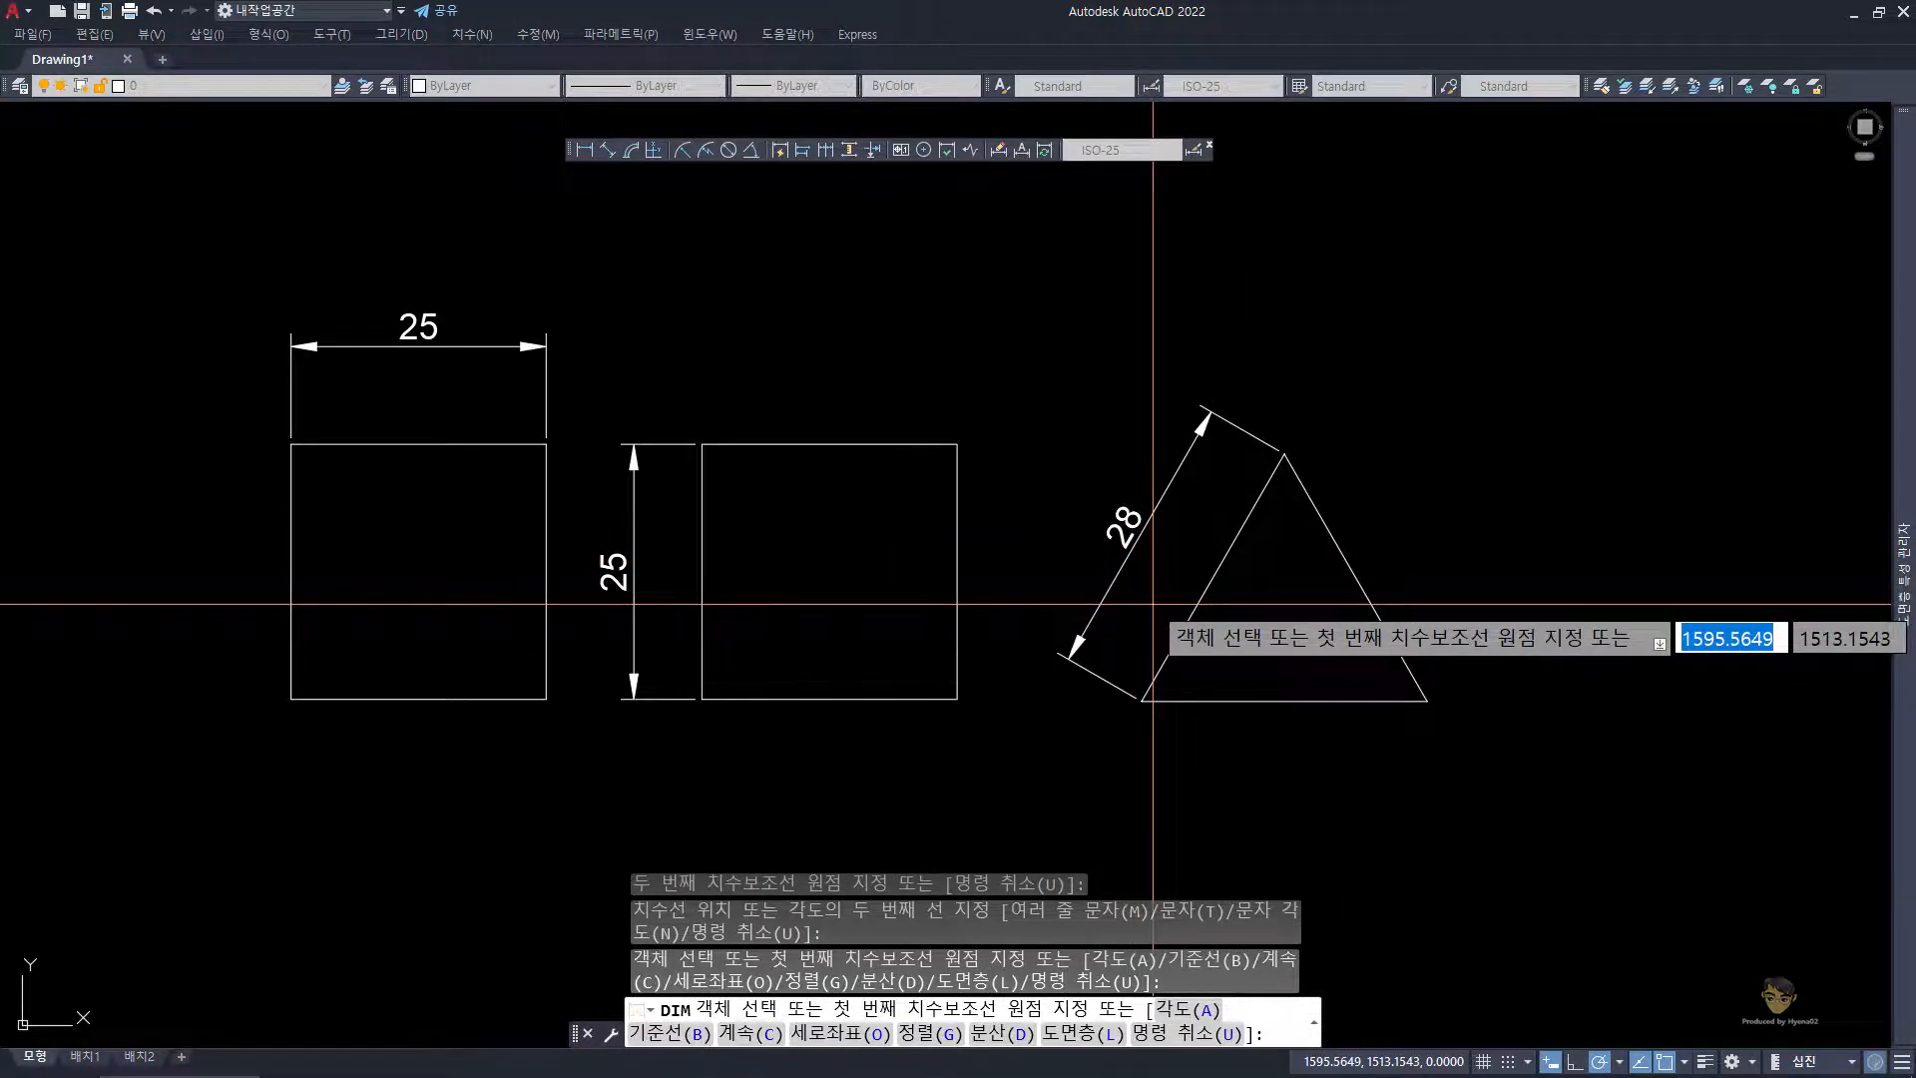
pyautogui.press('space')
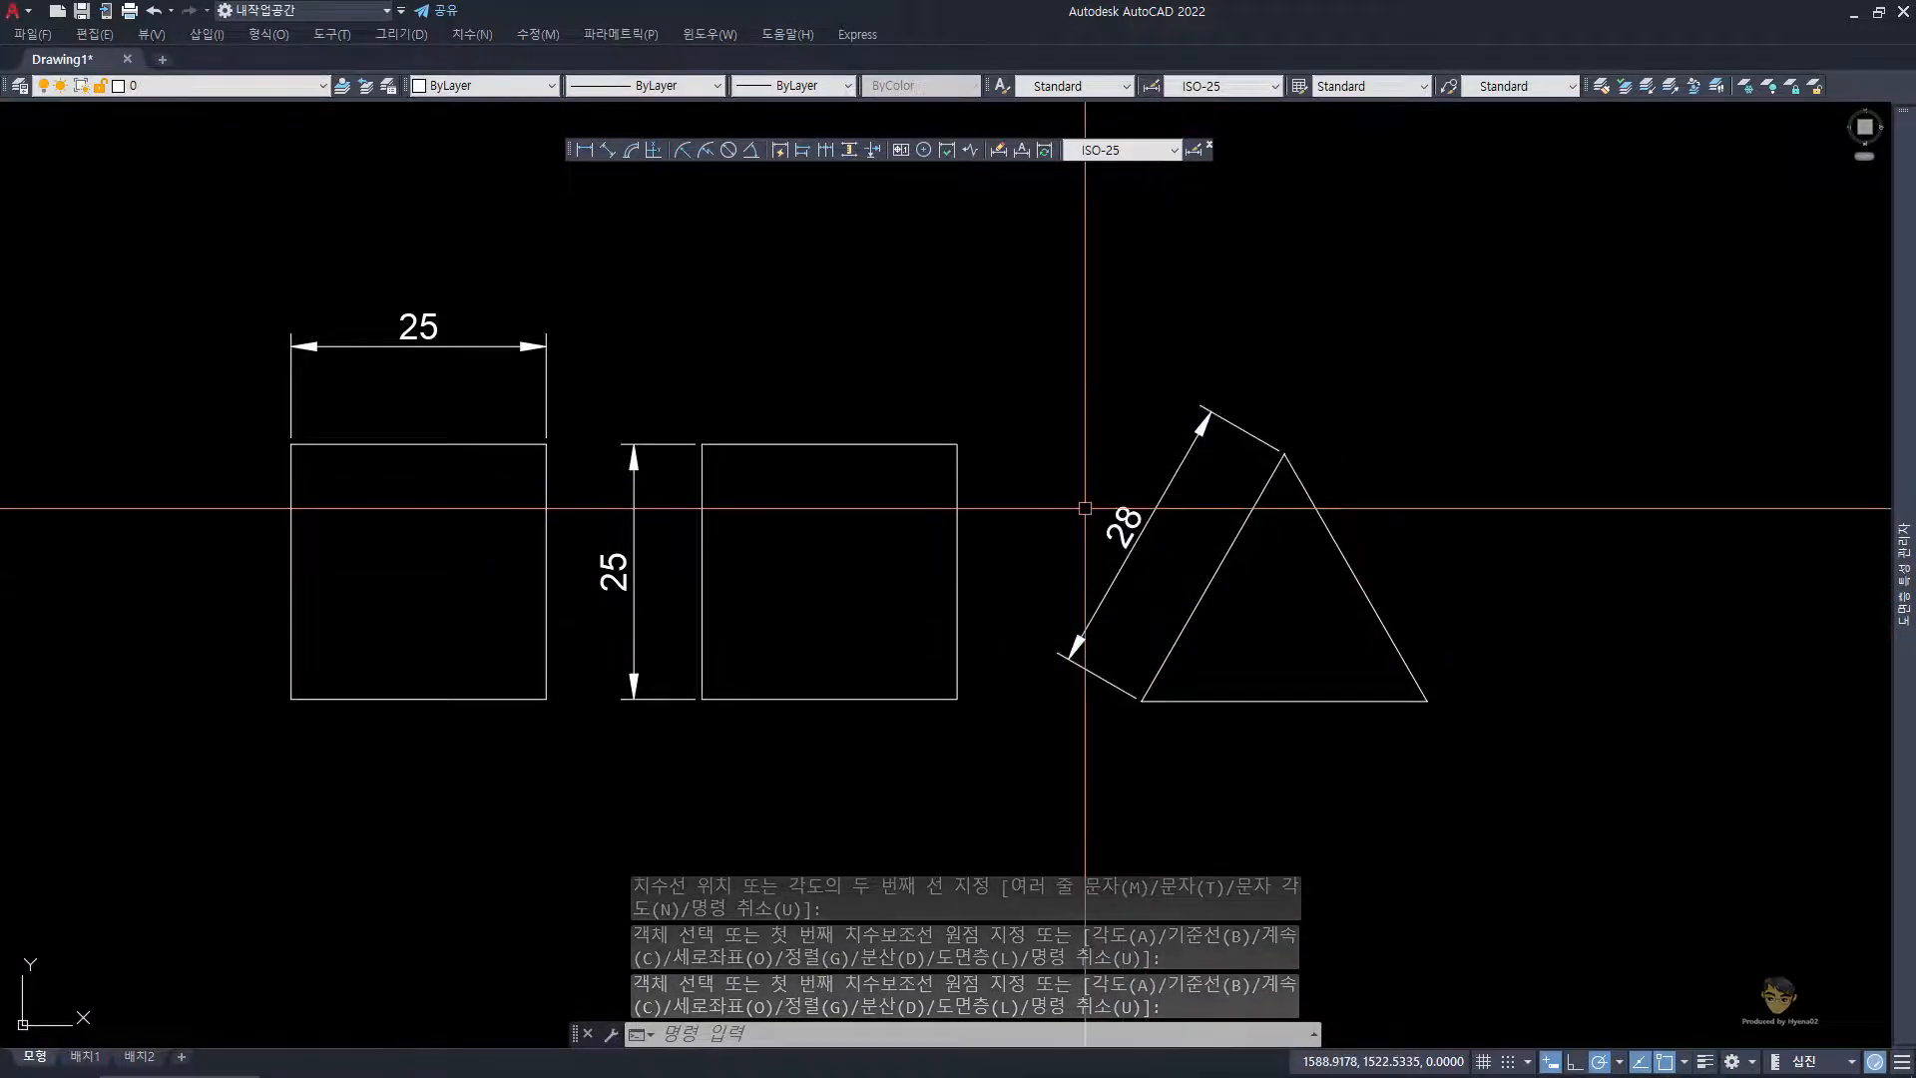
# - Open the Dimension Style Manager, review the listed dimension styles, and close it
pyautogui.moveTo(1110, 526)
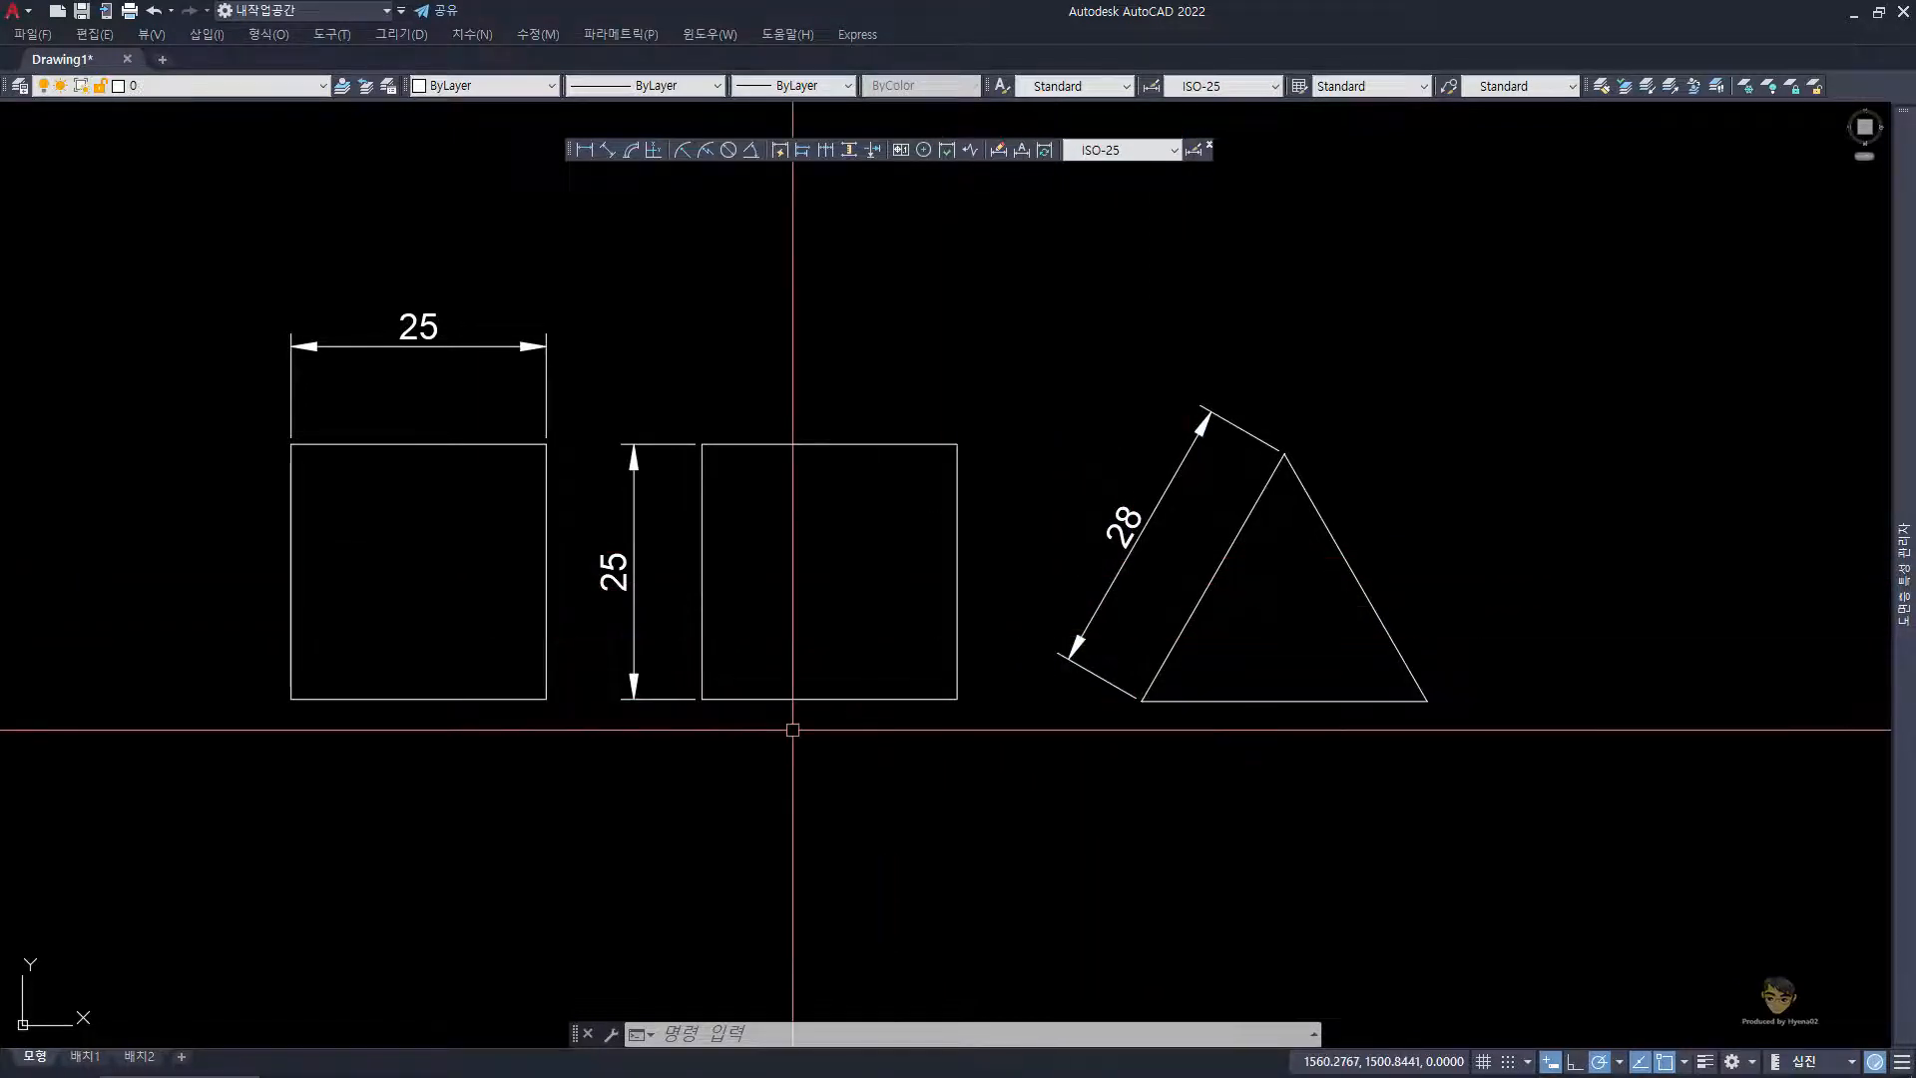
pyautogui.write('dst')
pyautogui.press('space')
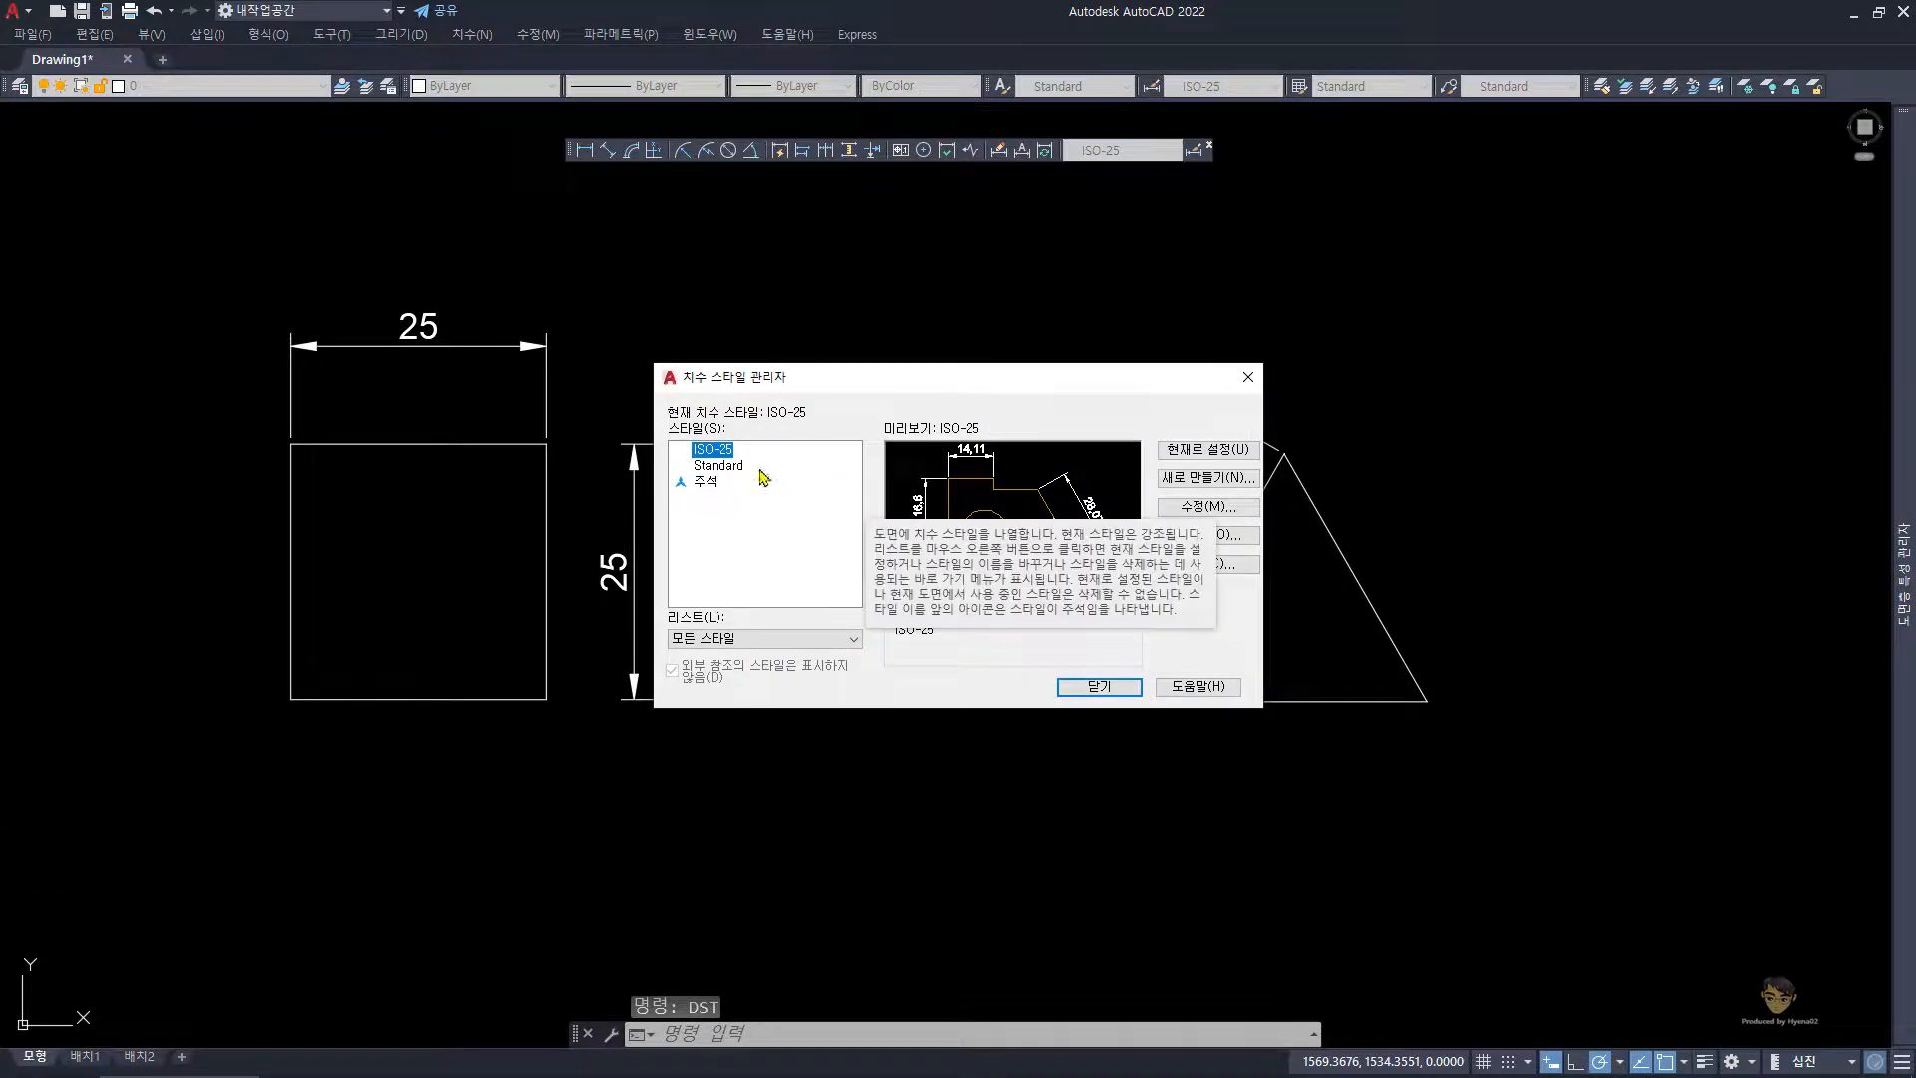
pyautogui.click(1123, 690)
pyautogui.click(792, 915)
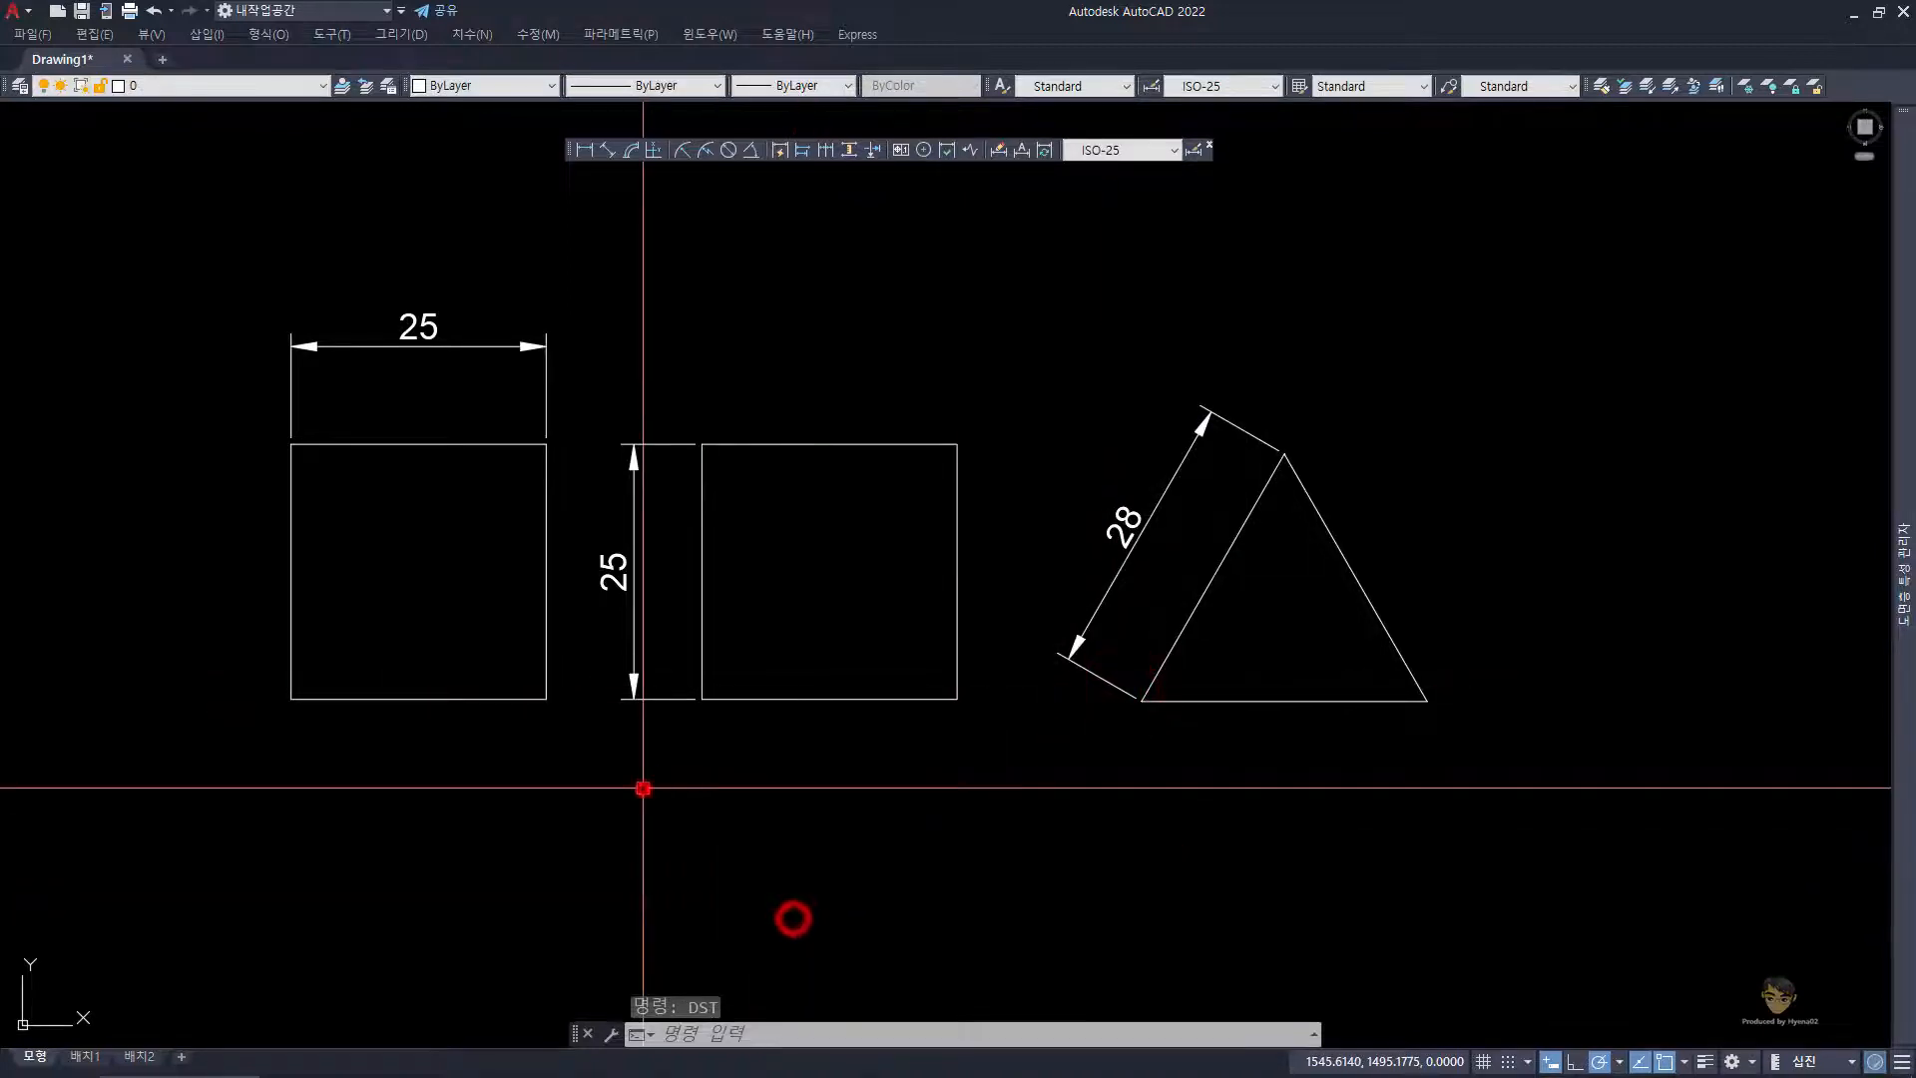
pyautogui.click(643, 787)
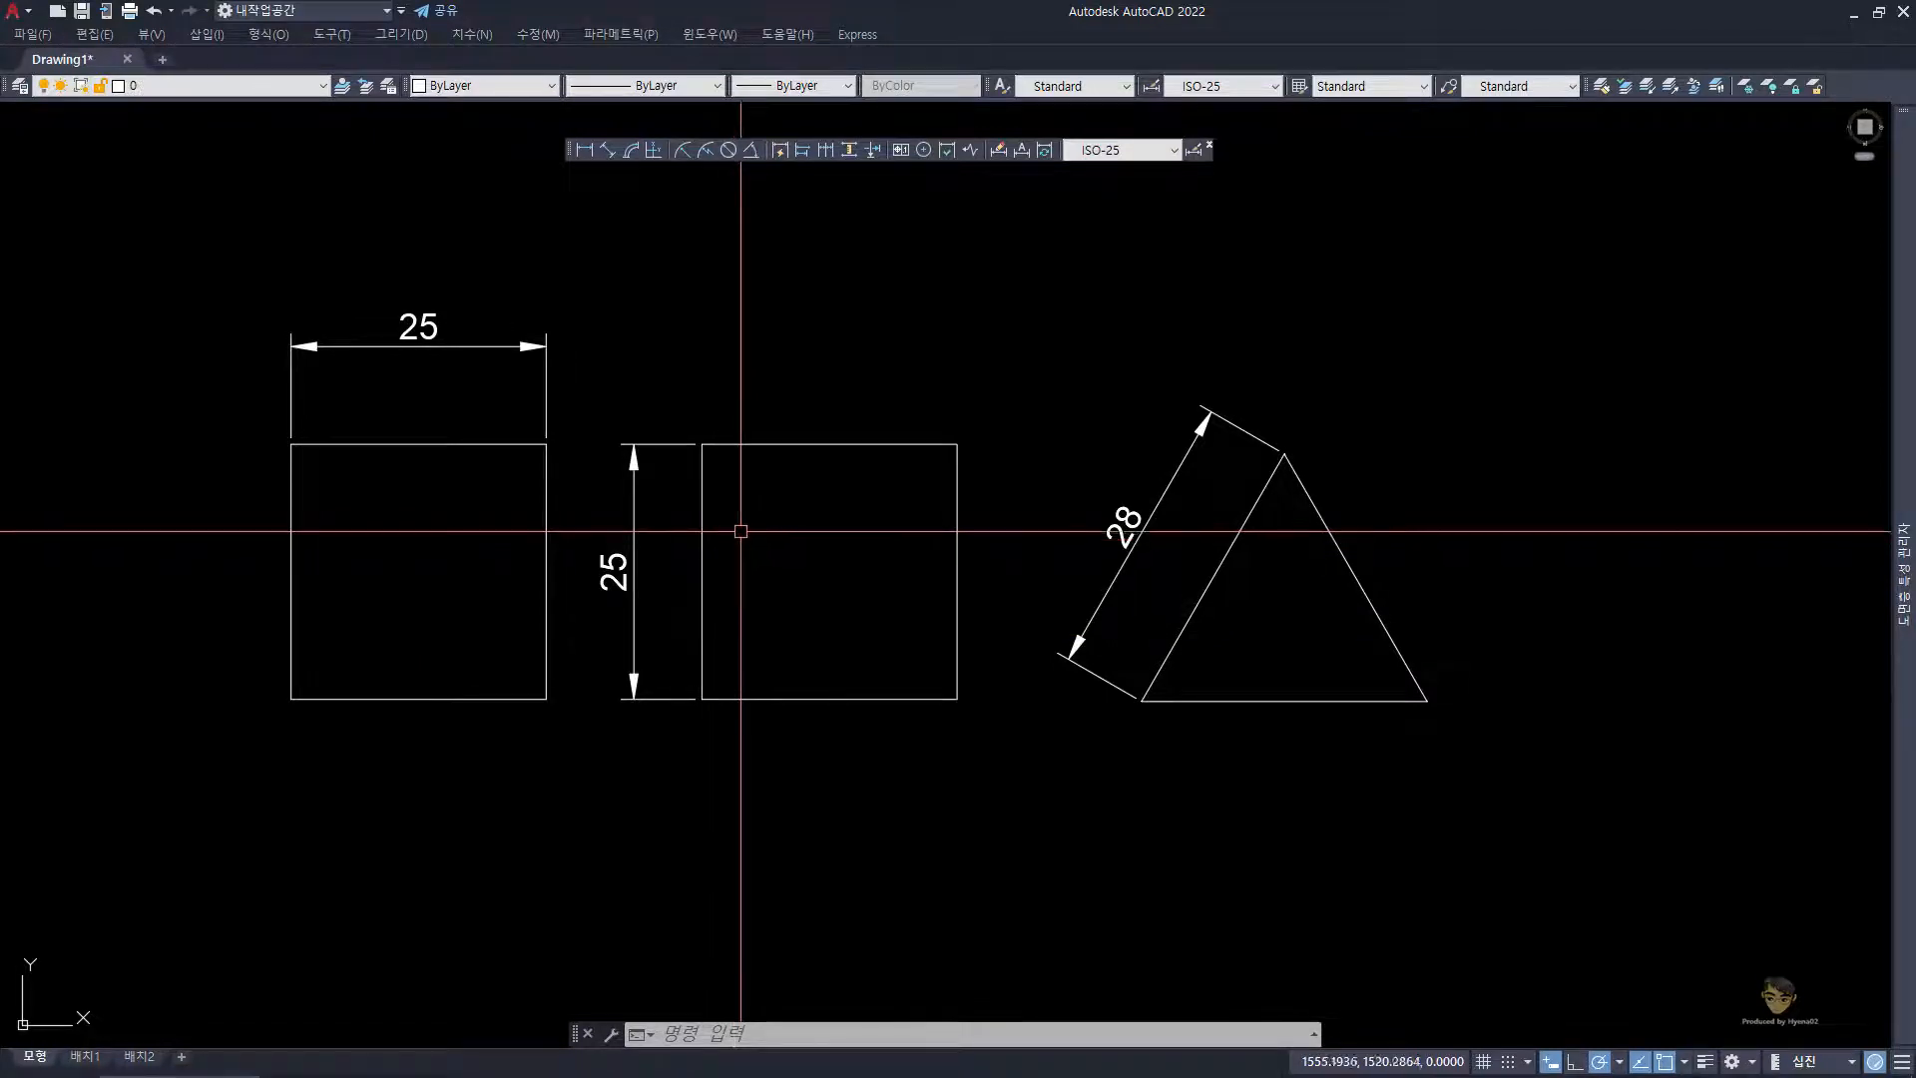
# - Add a linear dimension across the second square's top edge, placing the dimension line above the square
pyautogui.click(585, 150)
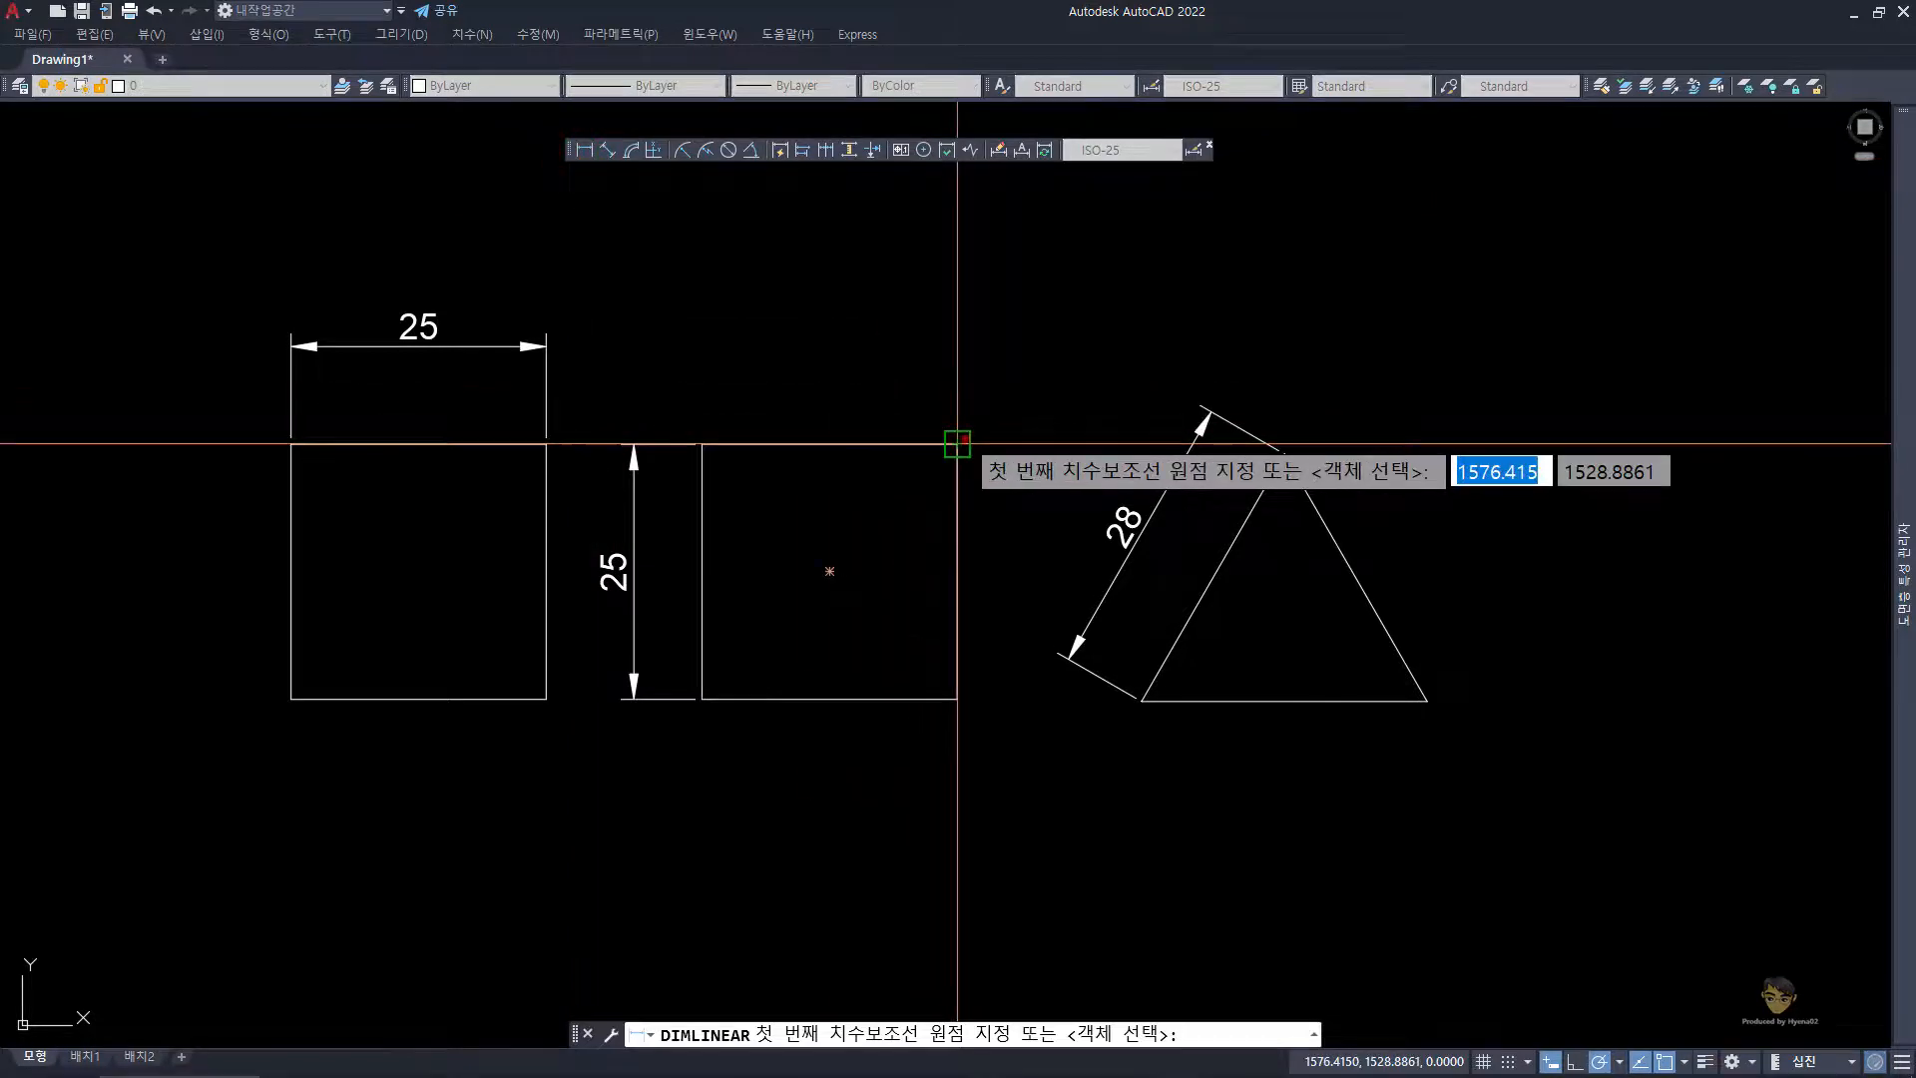
pyautogui.click(957, 443)
pyautogui.click(698, 441)
pyautogui.click(767, 306)
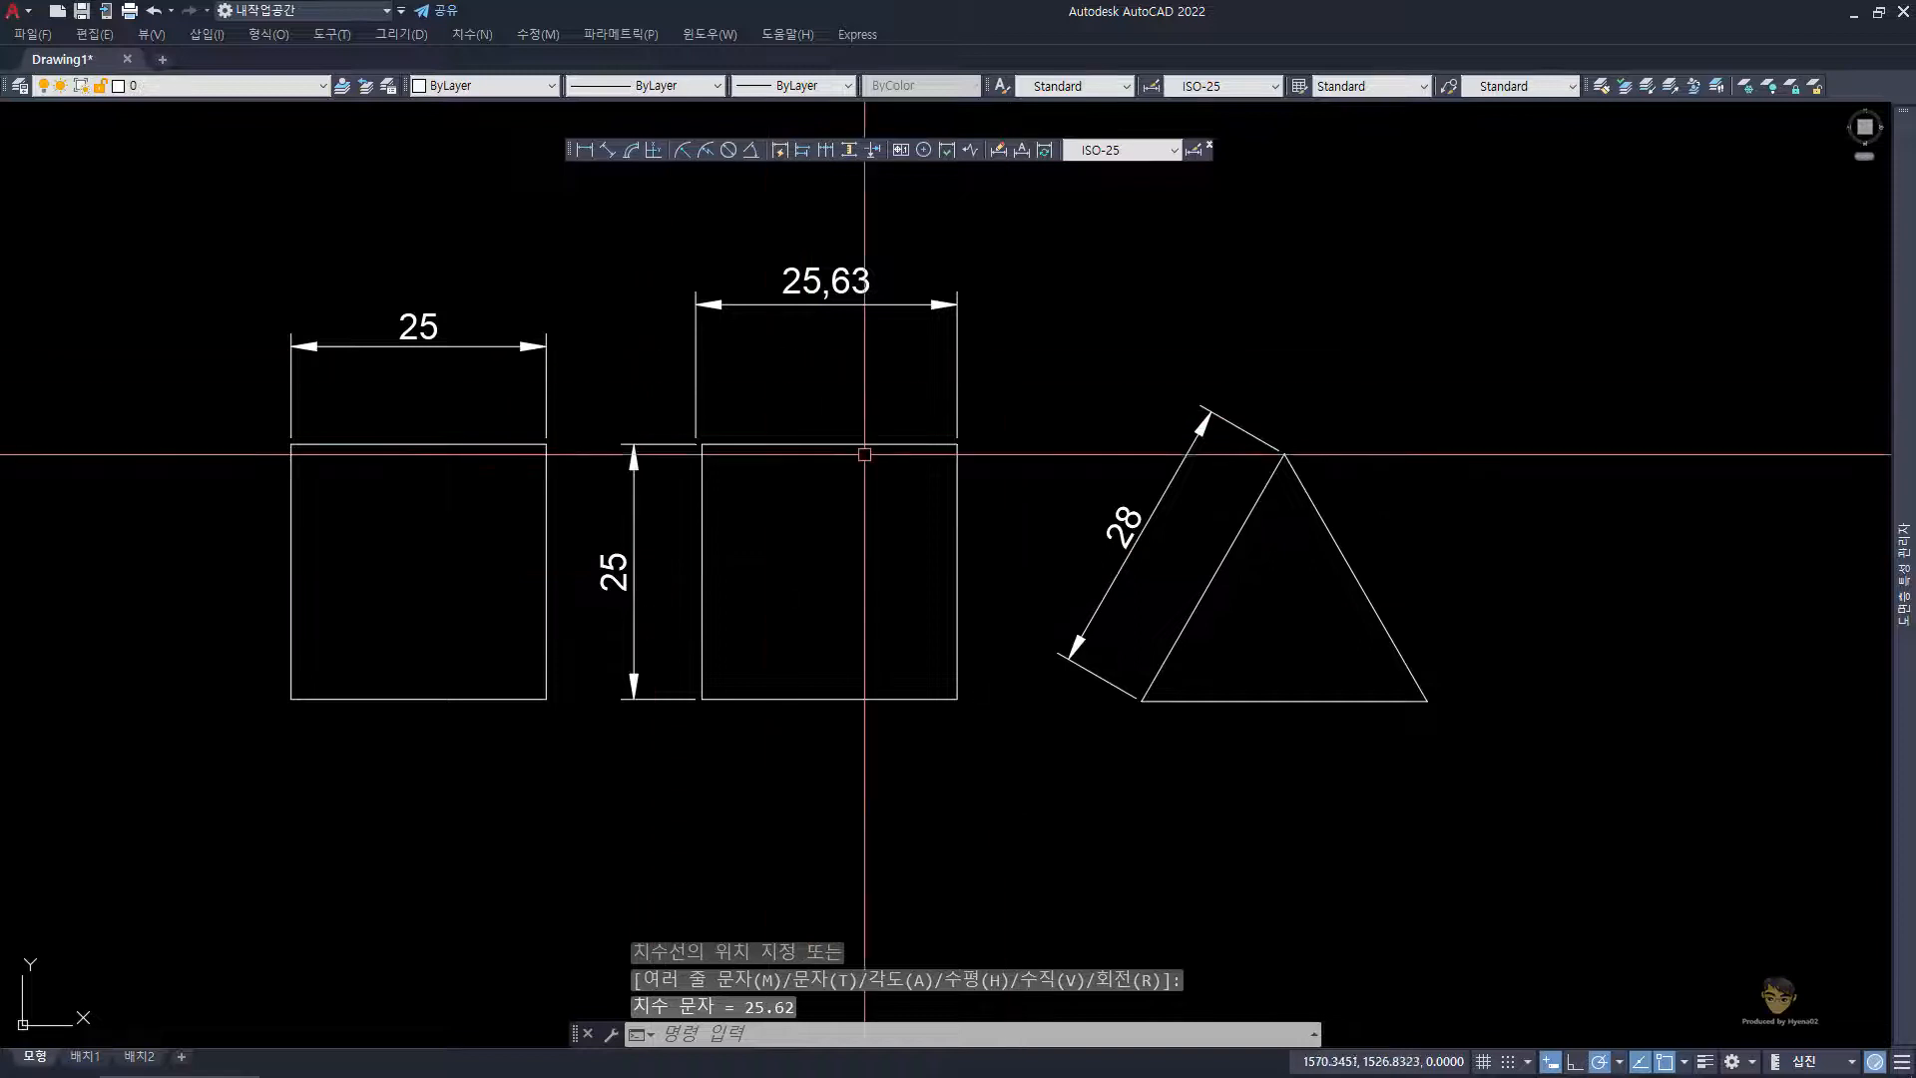
# - Erase the horizontal dimension above the second square
pyautogui.click(1039, 337)
pyautogui.click(825, 240)
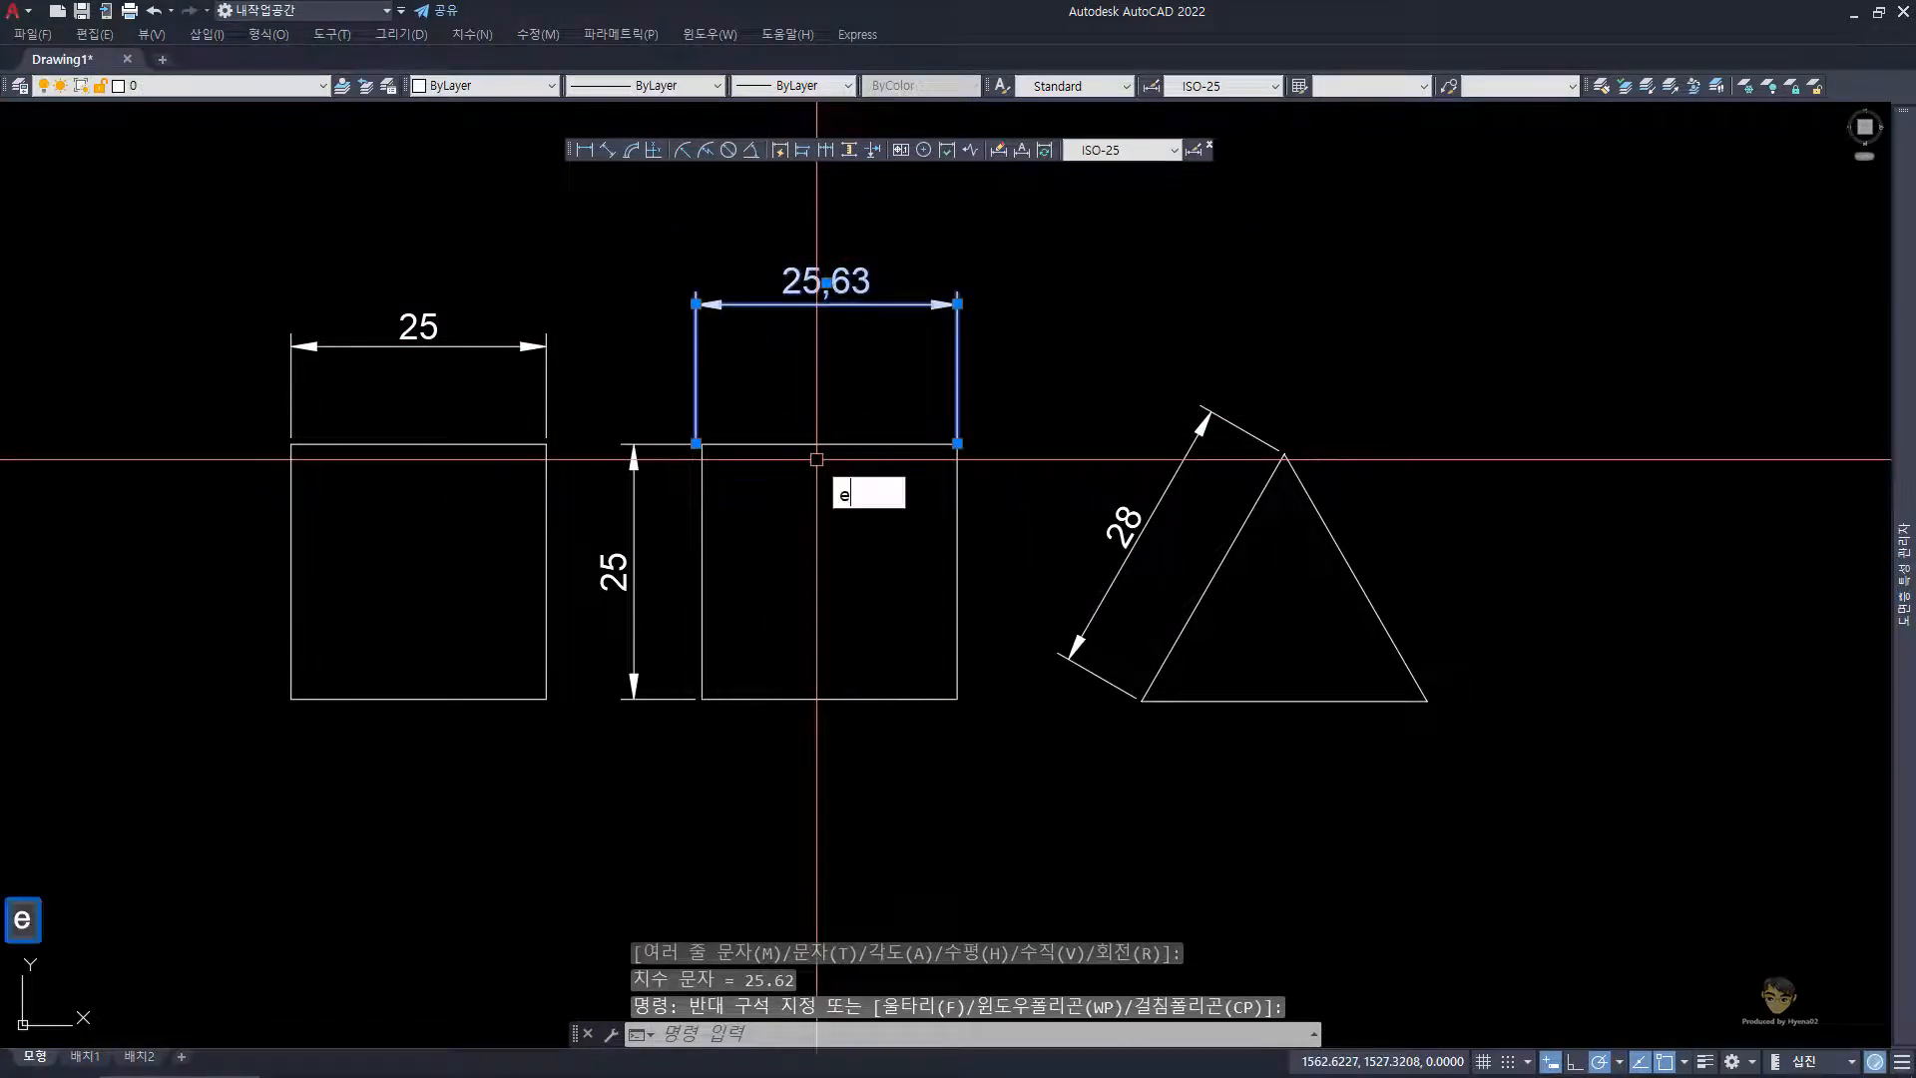
pyautogui.press('space')
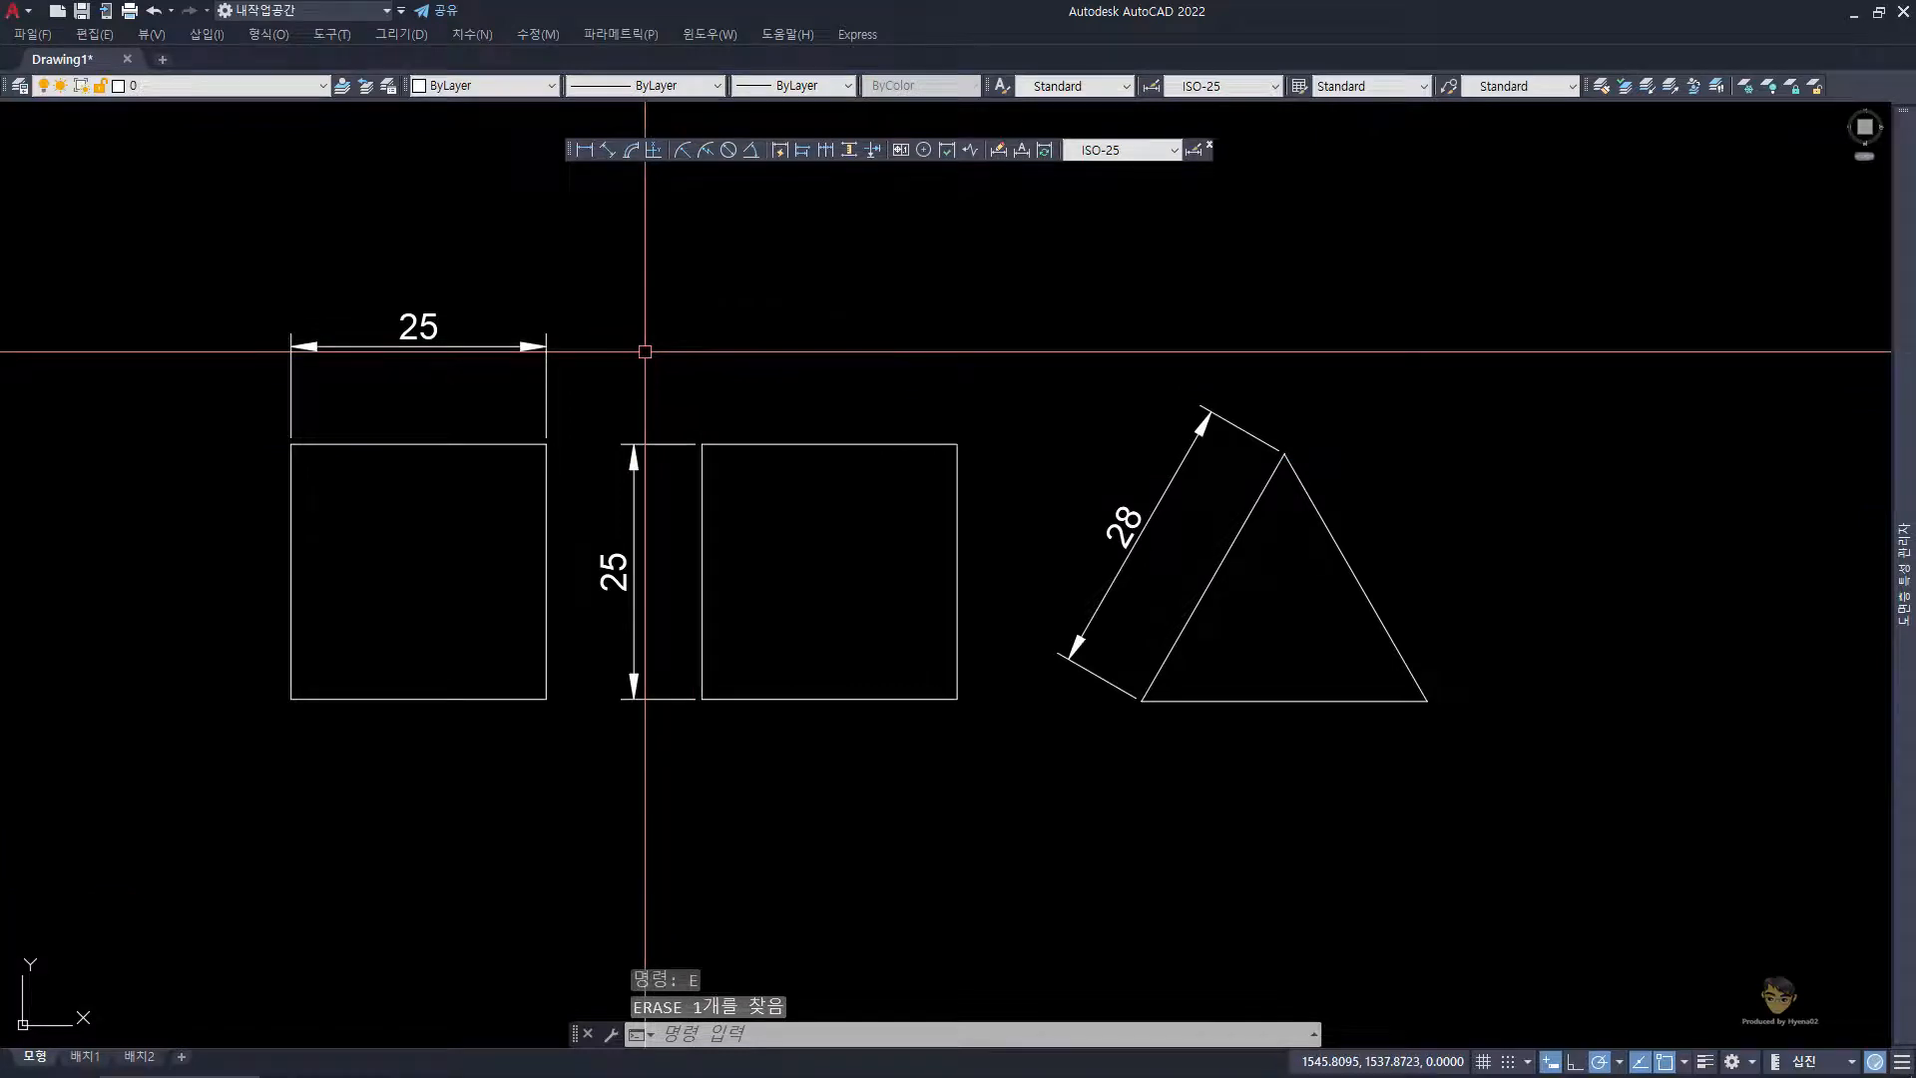
pyautogui.click(469, 36)
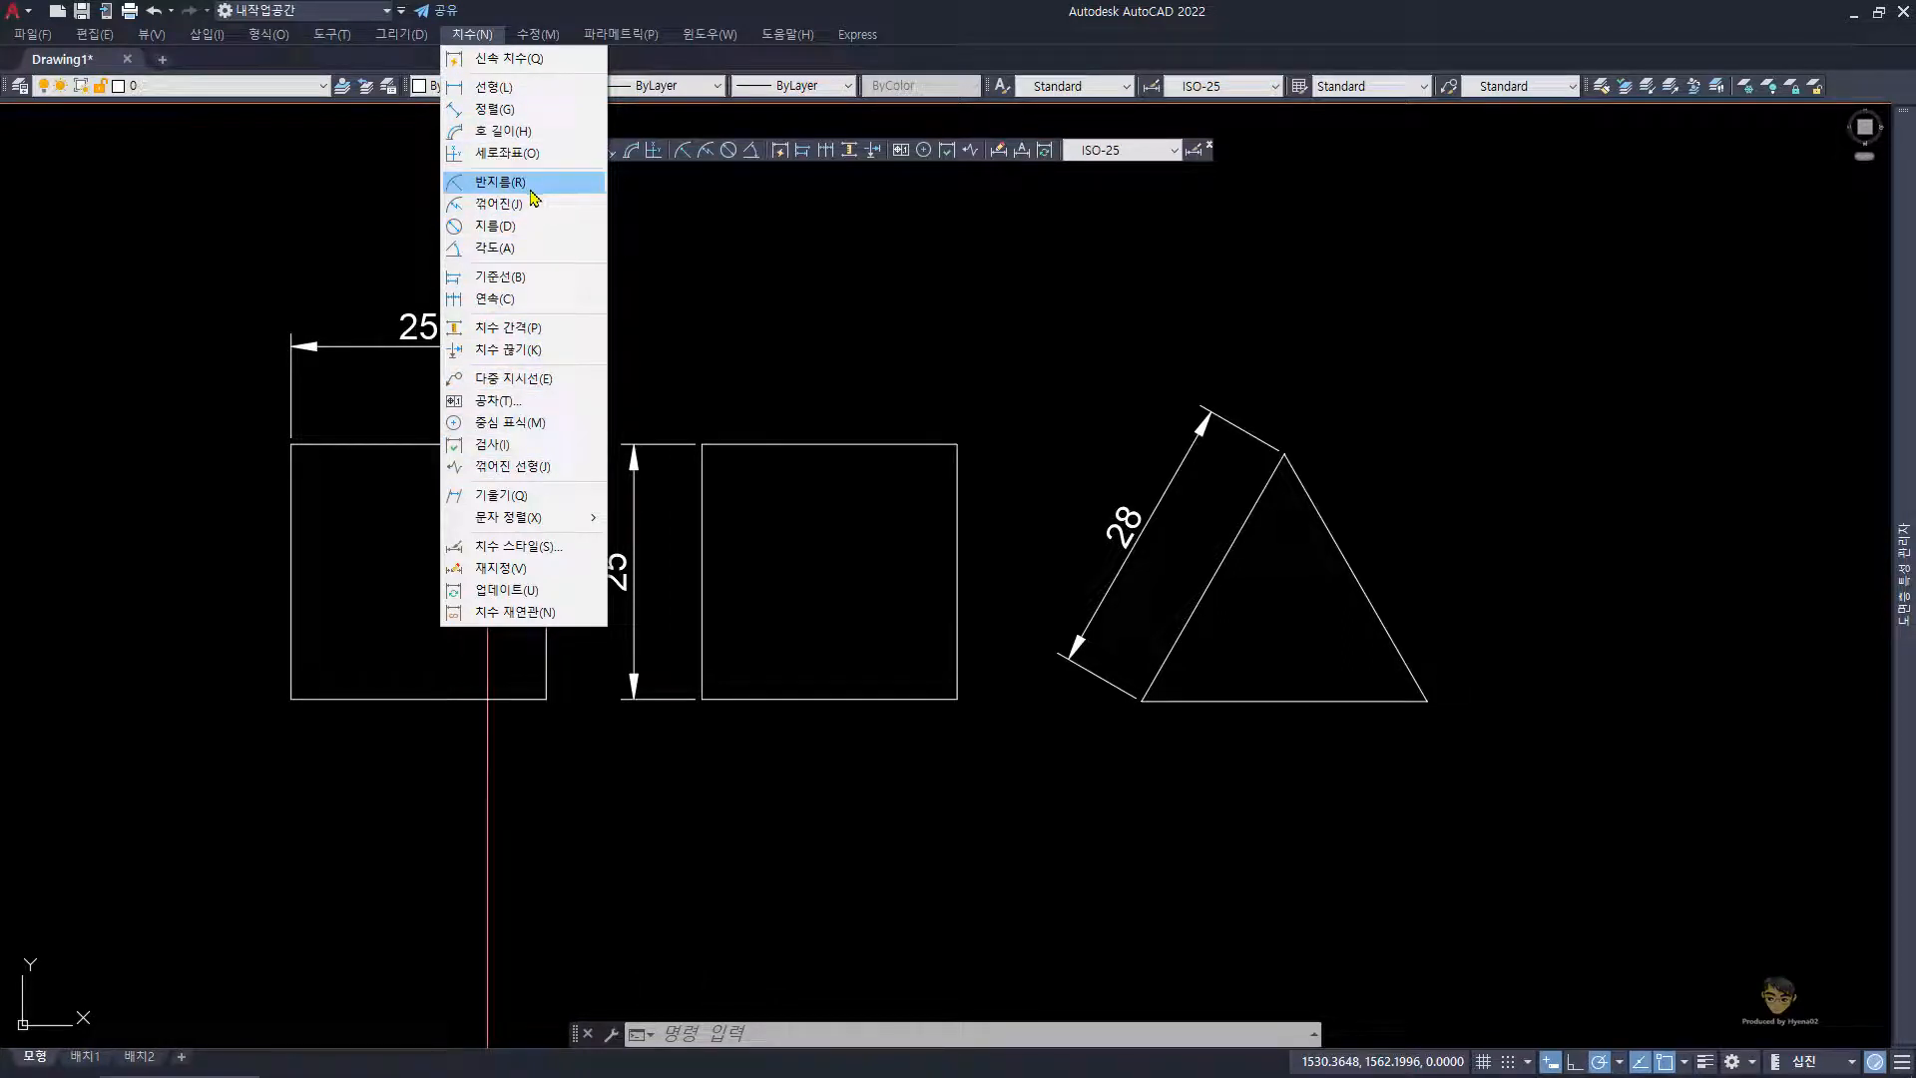
pyautogui.moveTo(630, 46)
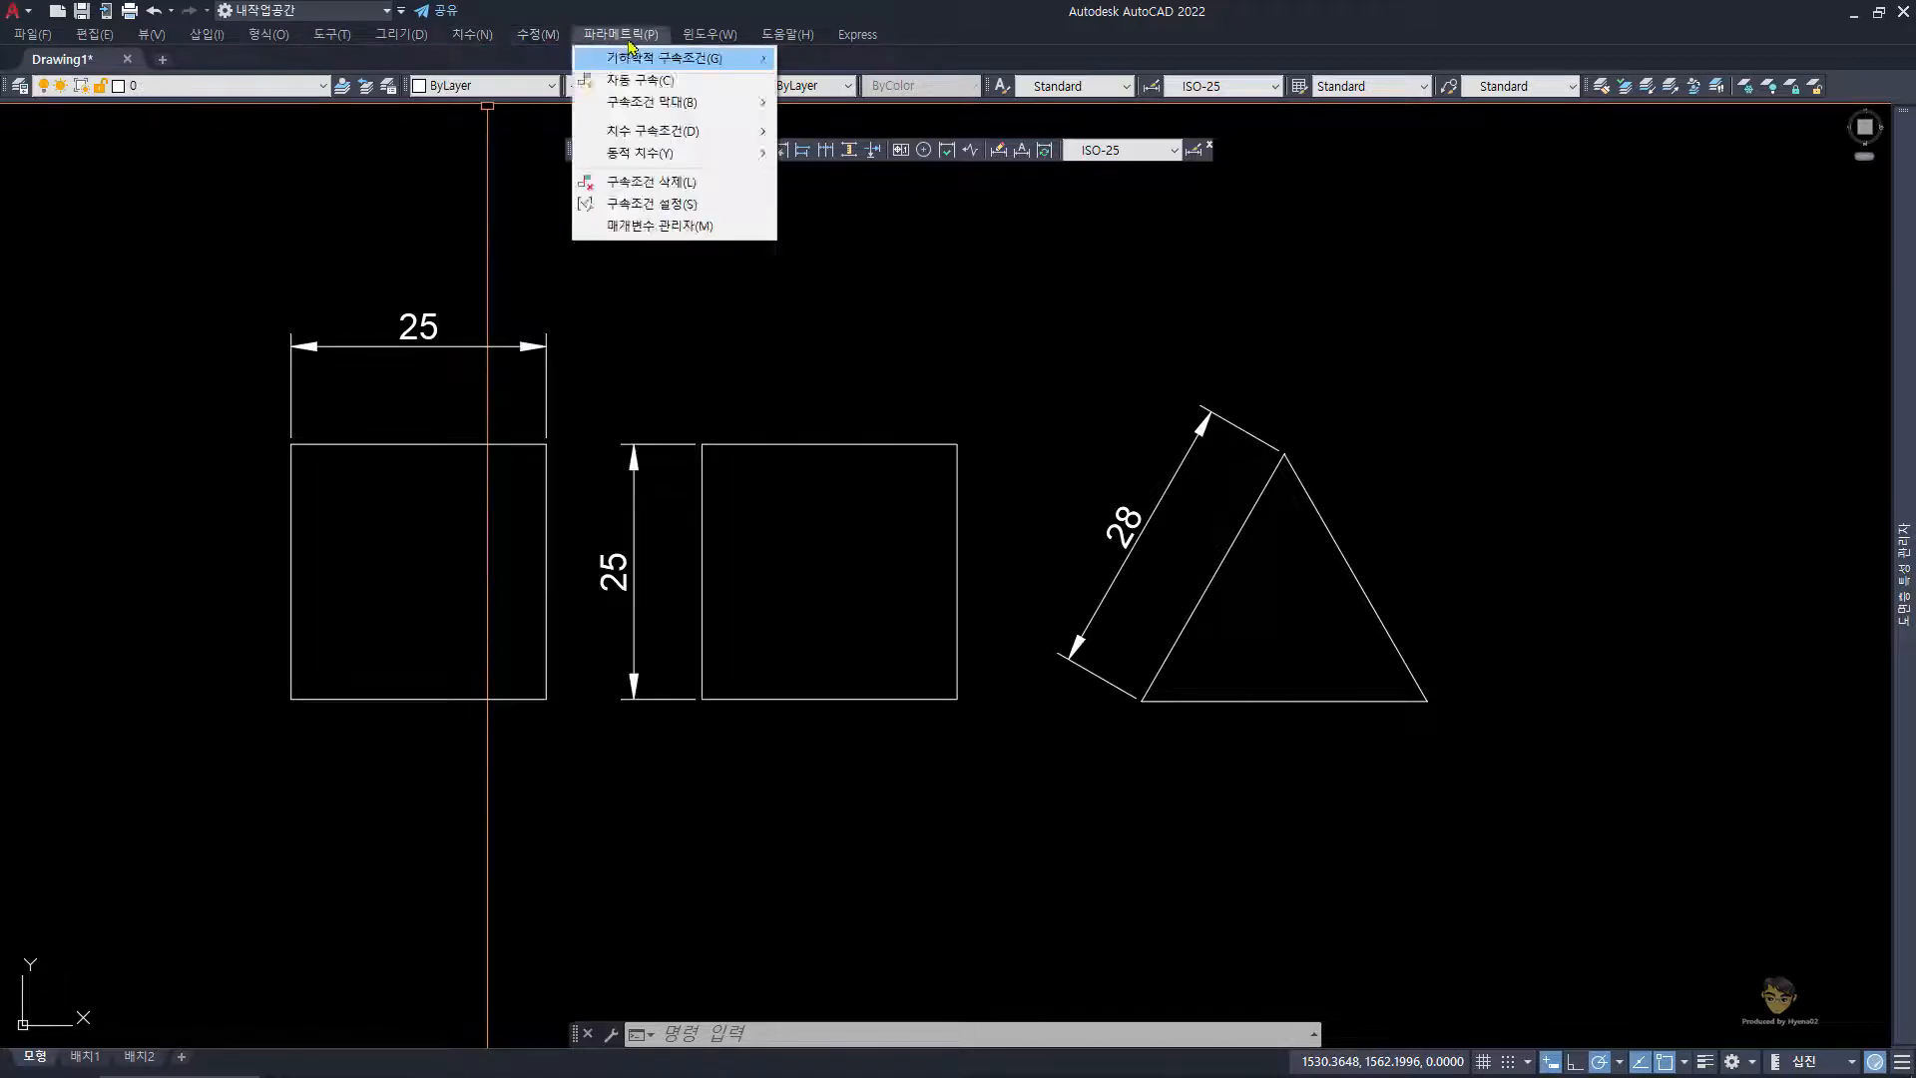
pyautogui.moveTo(472, 34)
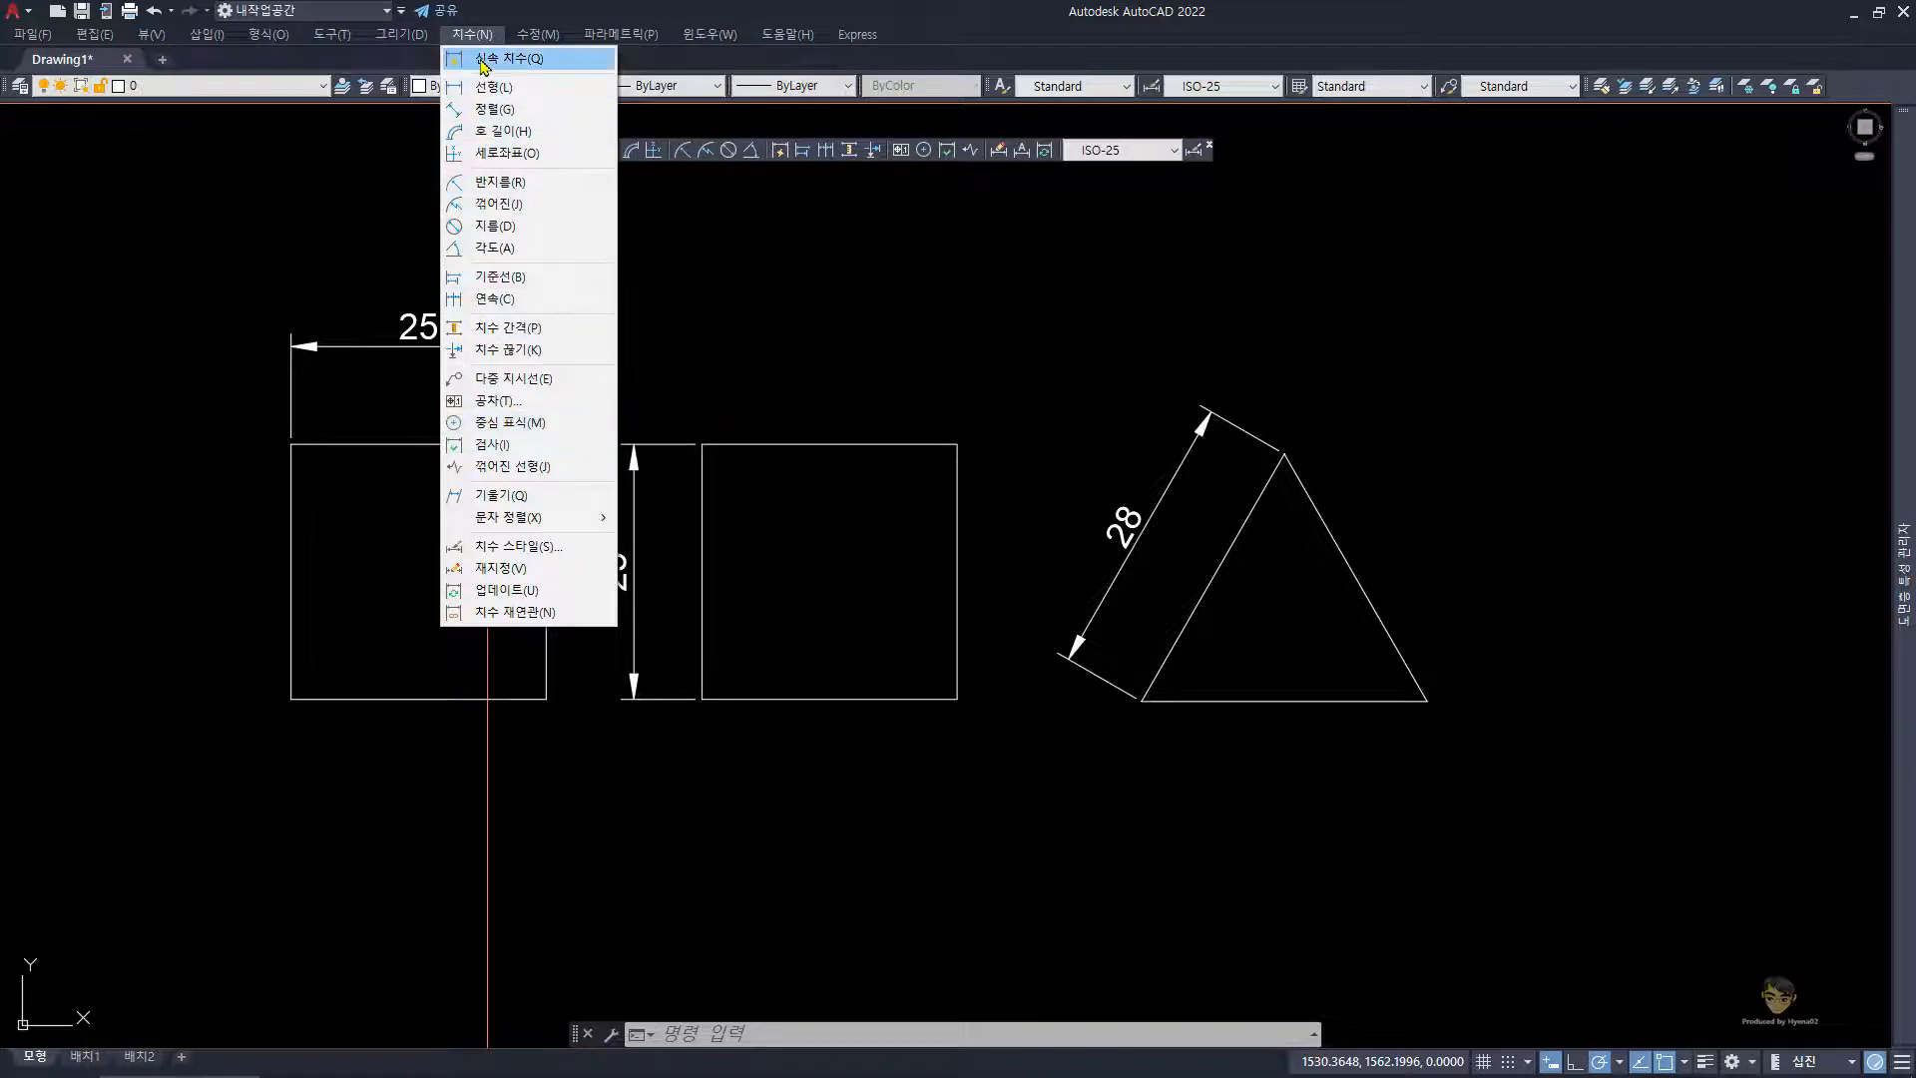
pyautogui.moveTo(522, 529)
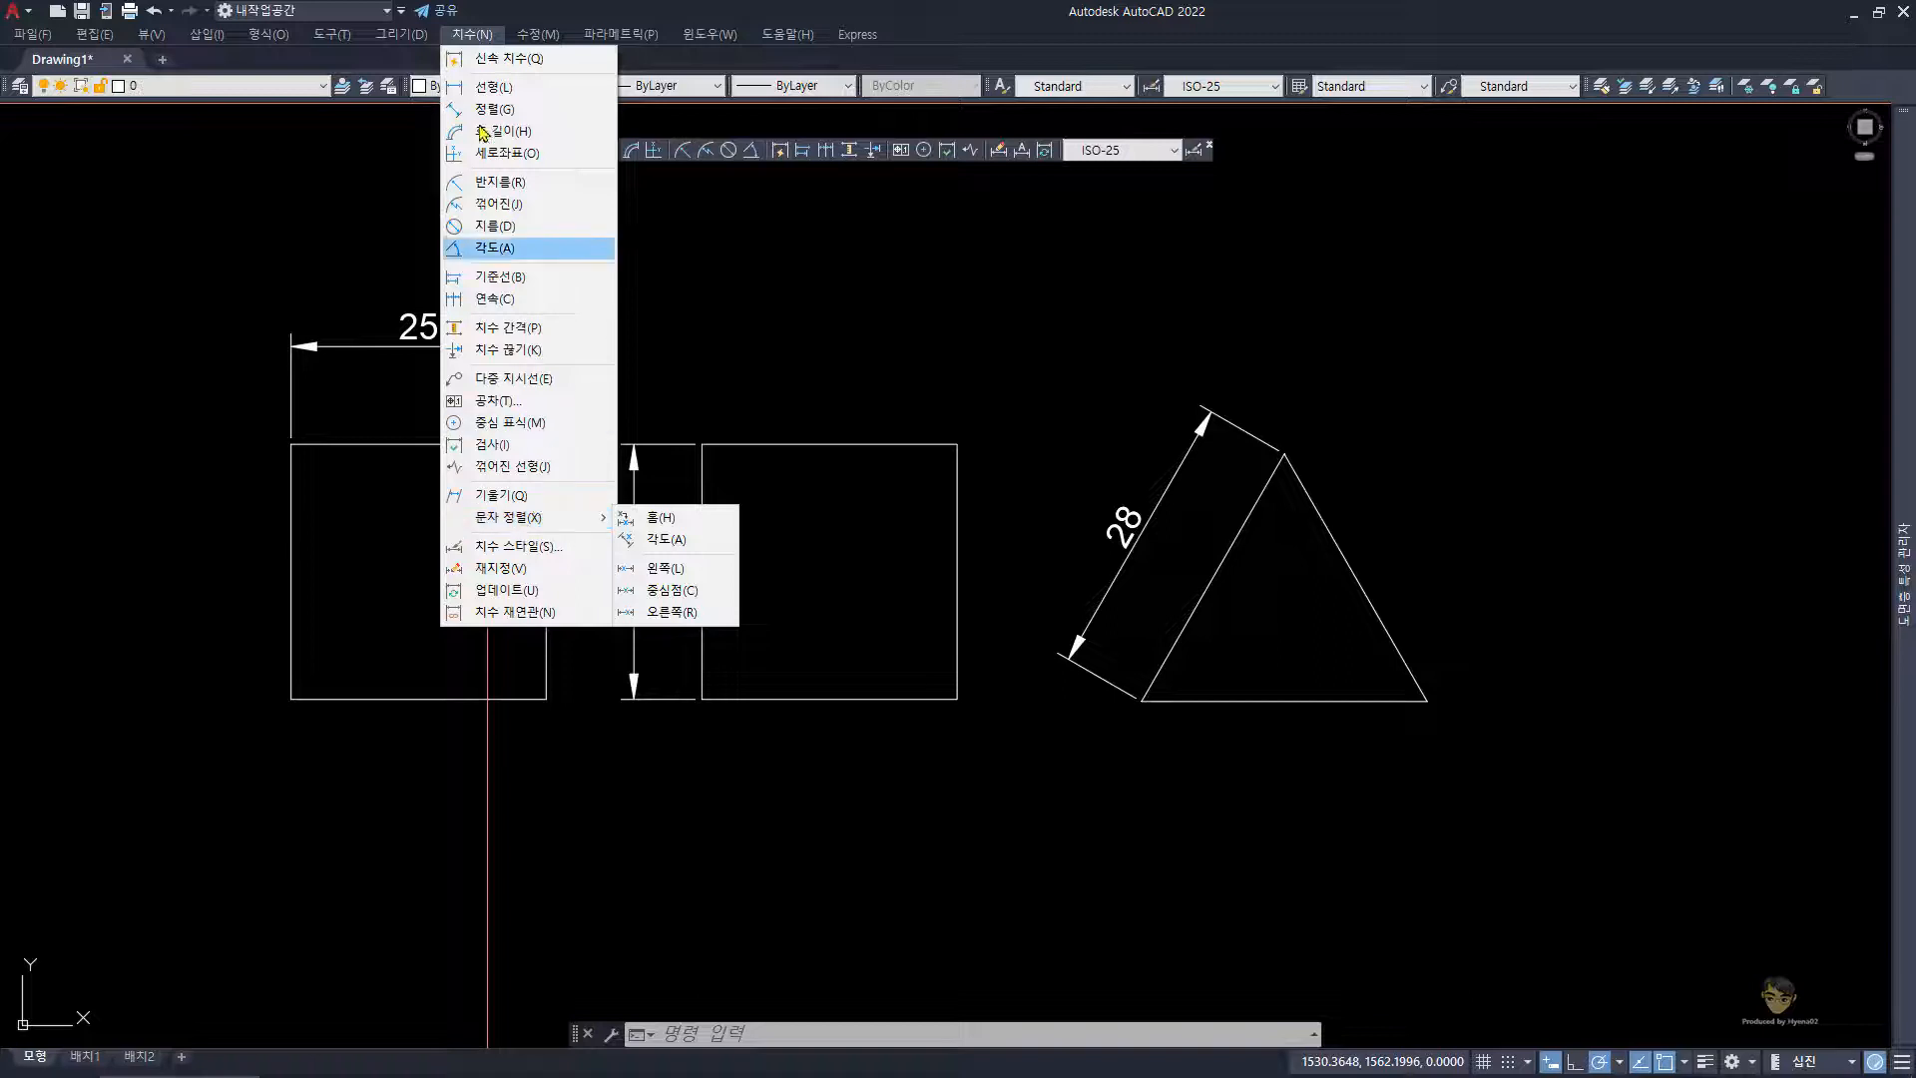
pyautogui.click(538, 379)
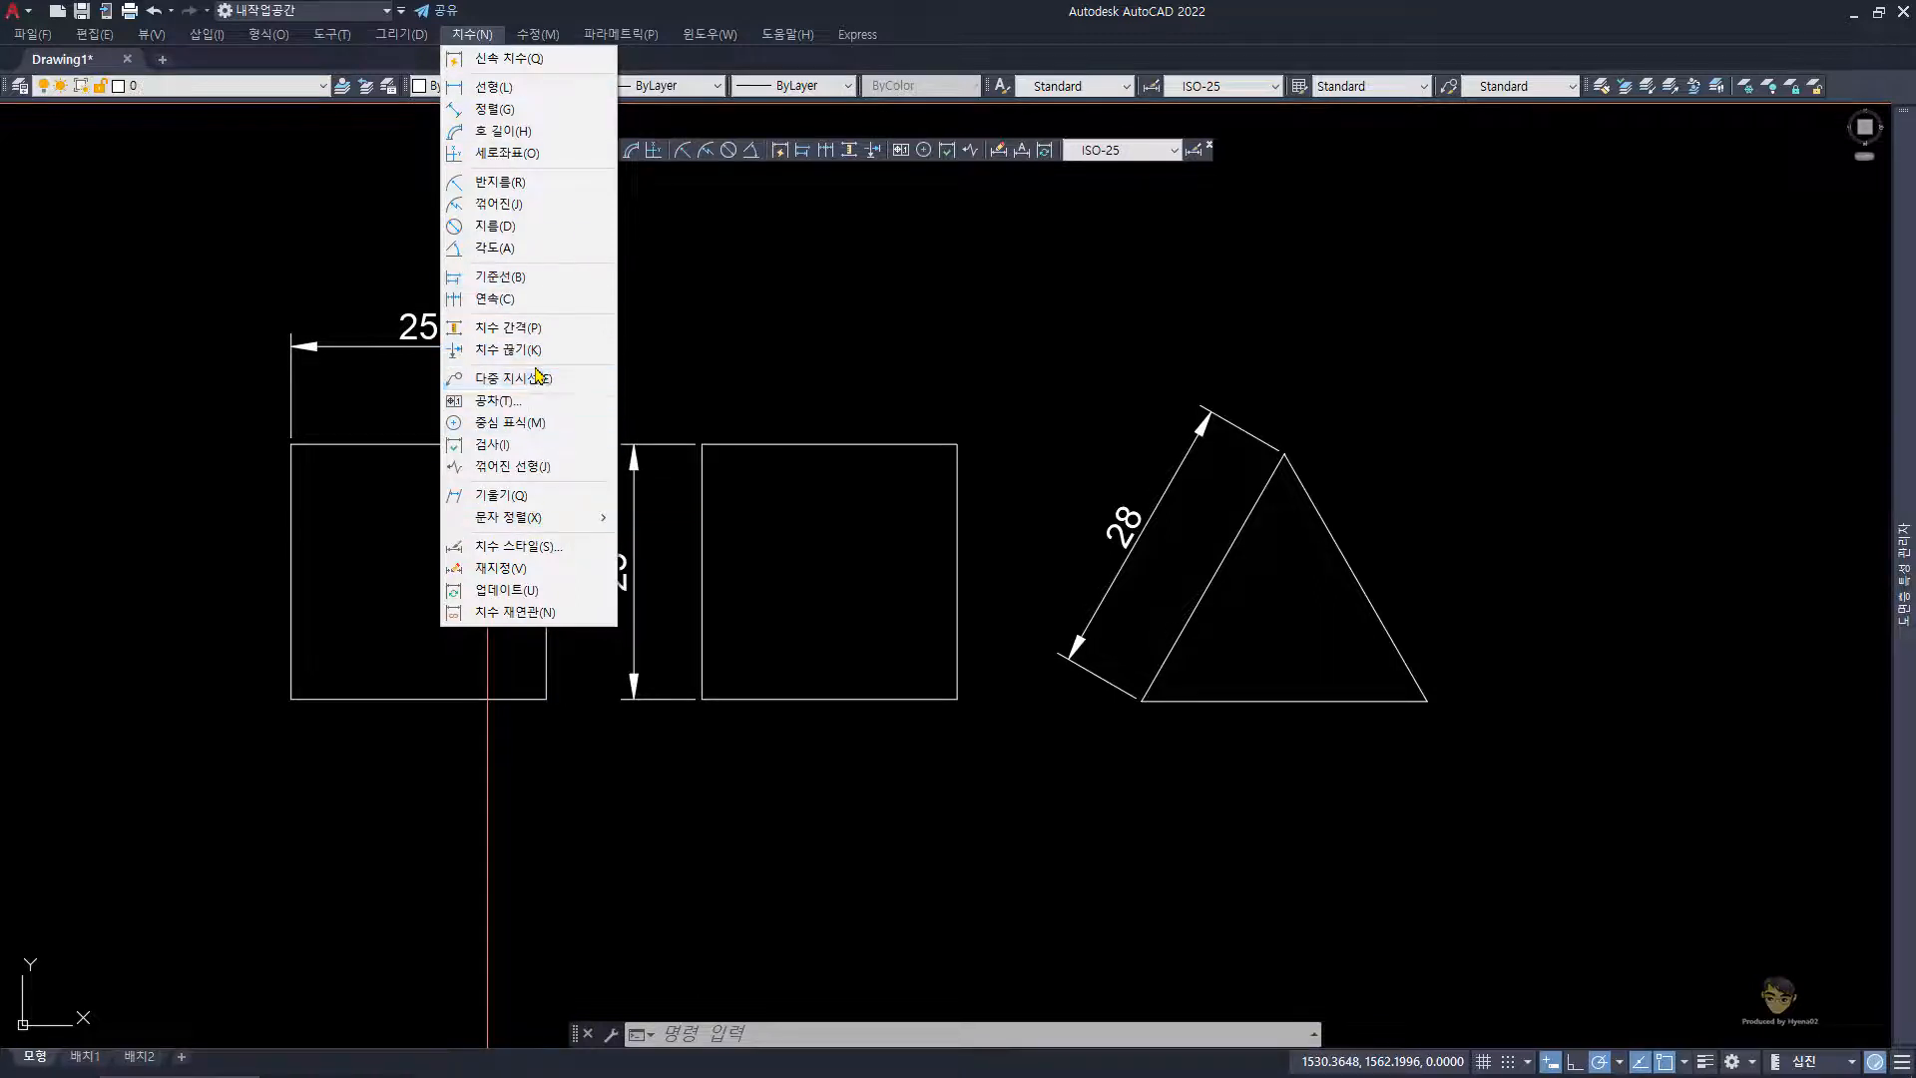
pyautogui.click(803, 293)
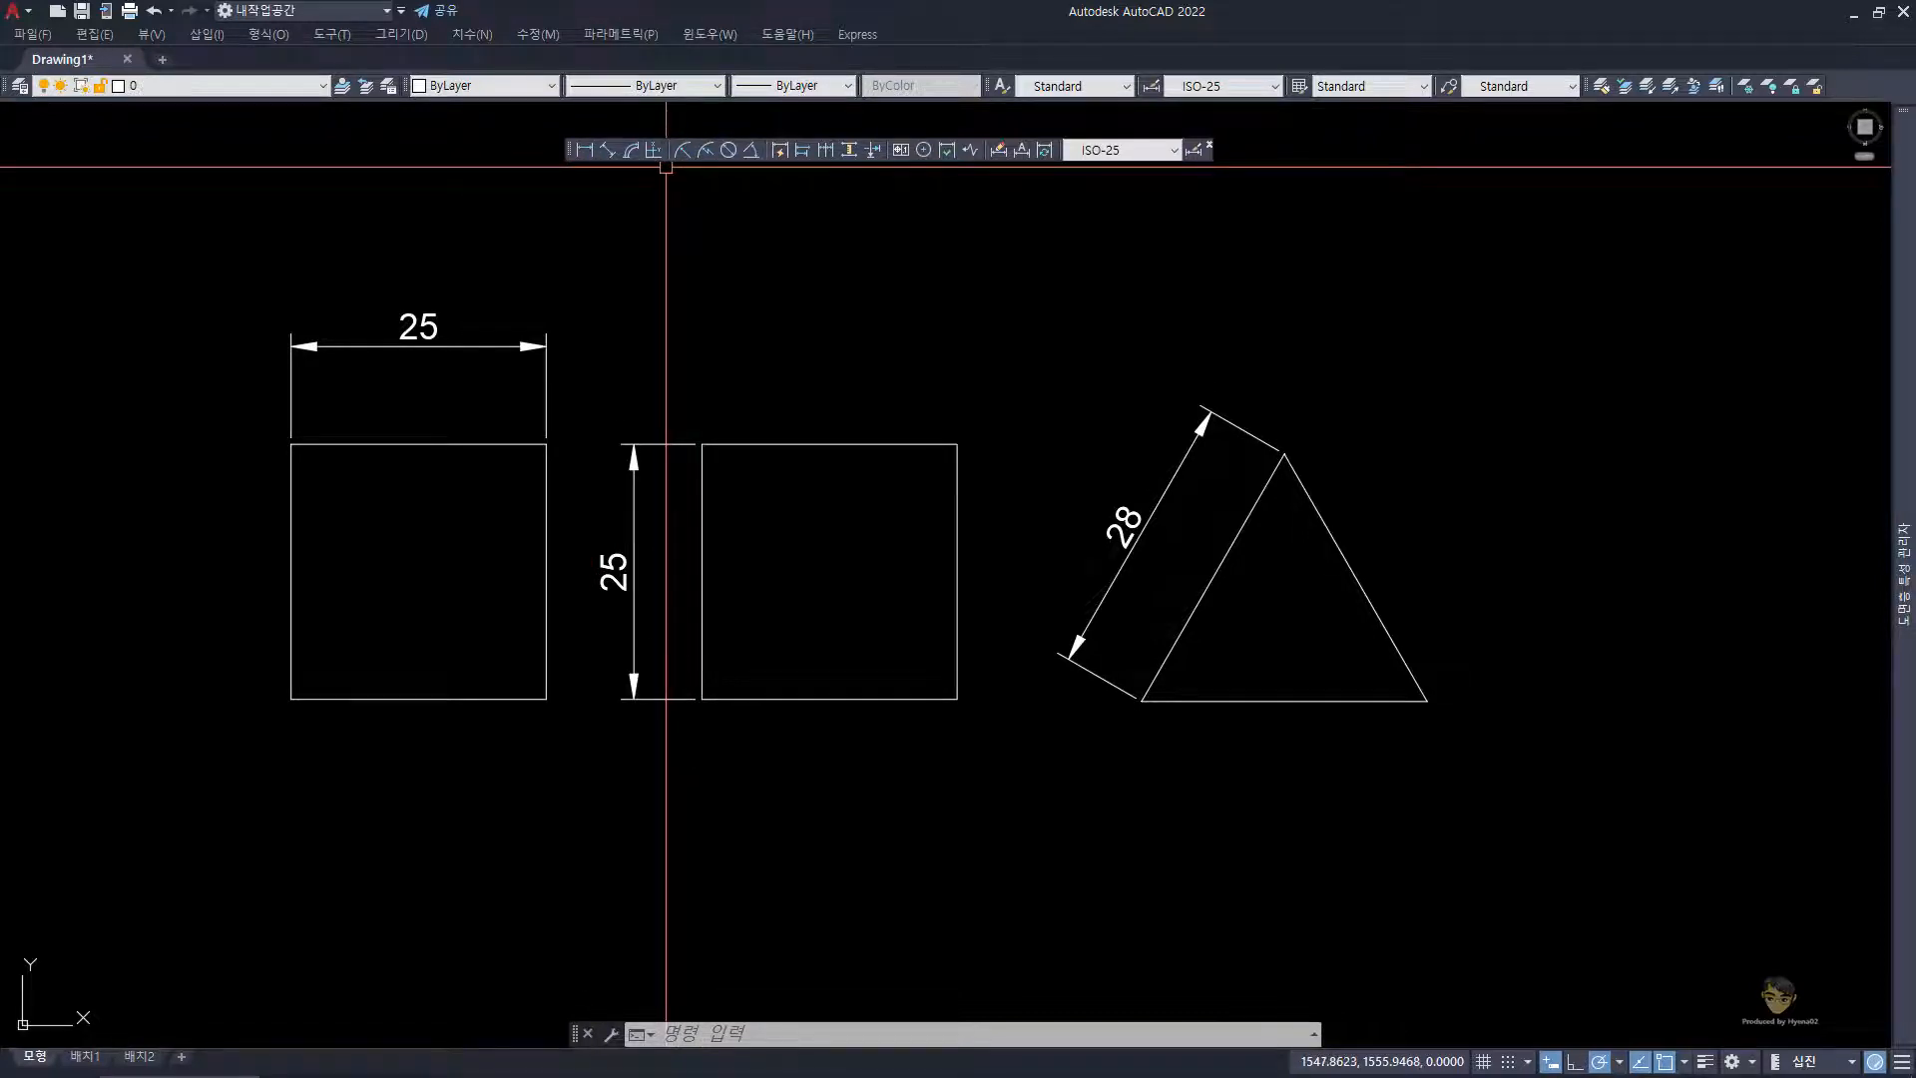
# - Erase all three remaining dimensions from the two squares and the triangle, keeping the shapes
pyautogui.click(664, 385)
pyautogui.click(449, 320)
pyautogui.click(656, 768)
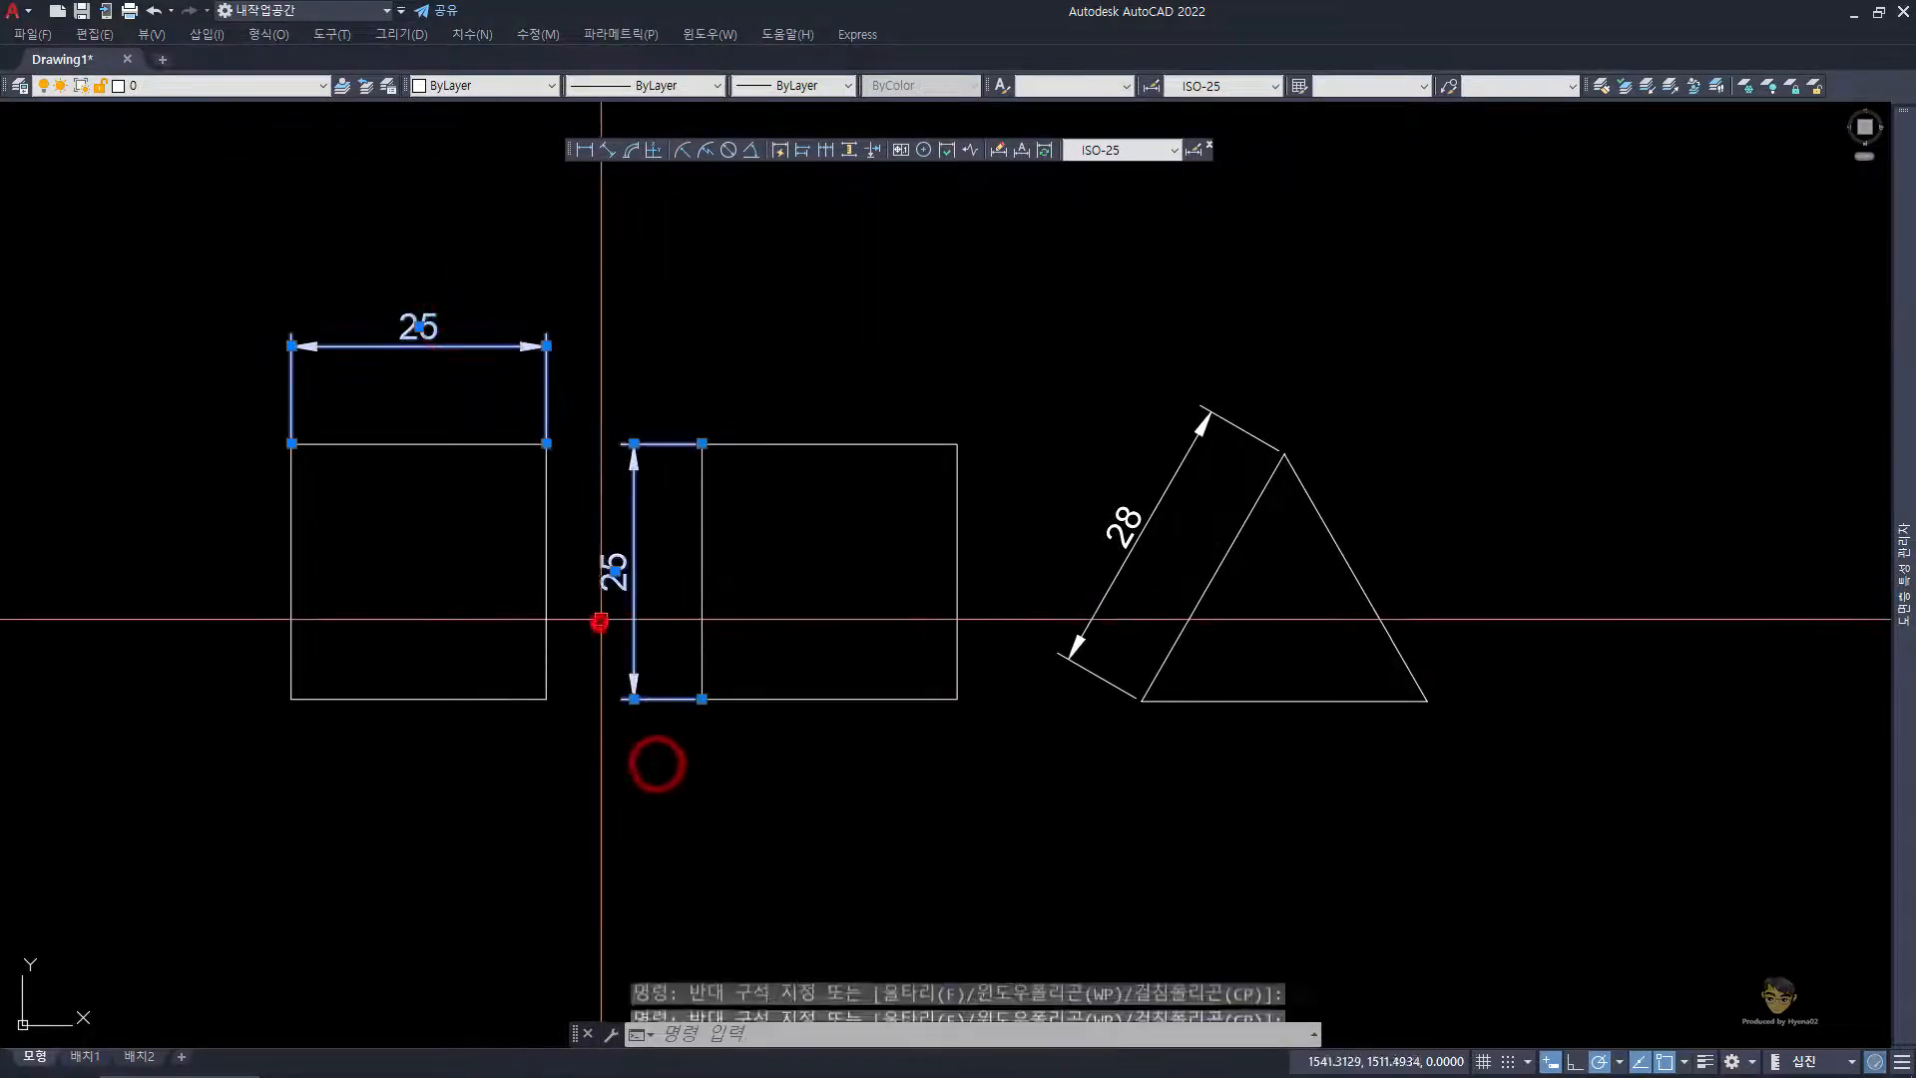
pyautogui.click(599, 623)
pyautogui.click(1147, 578)
pyautogui.click(1054, 449)
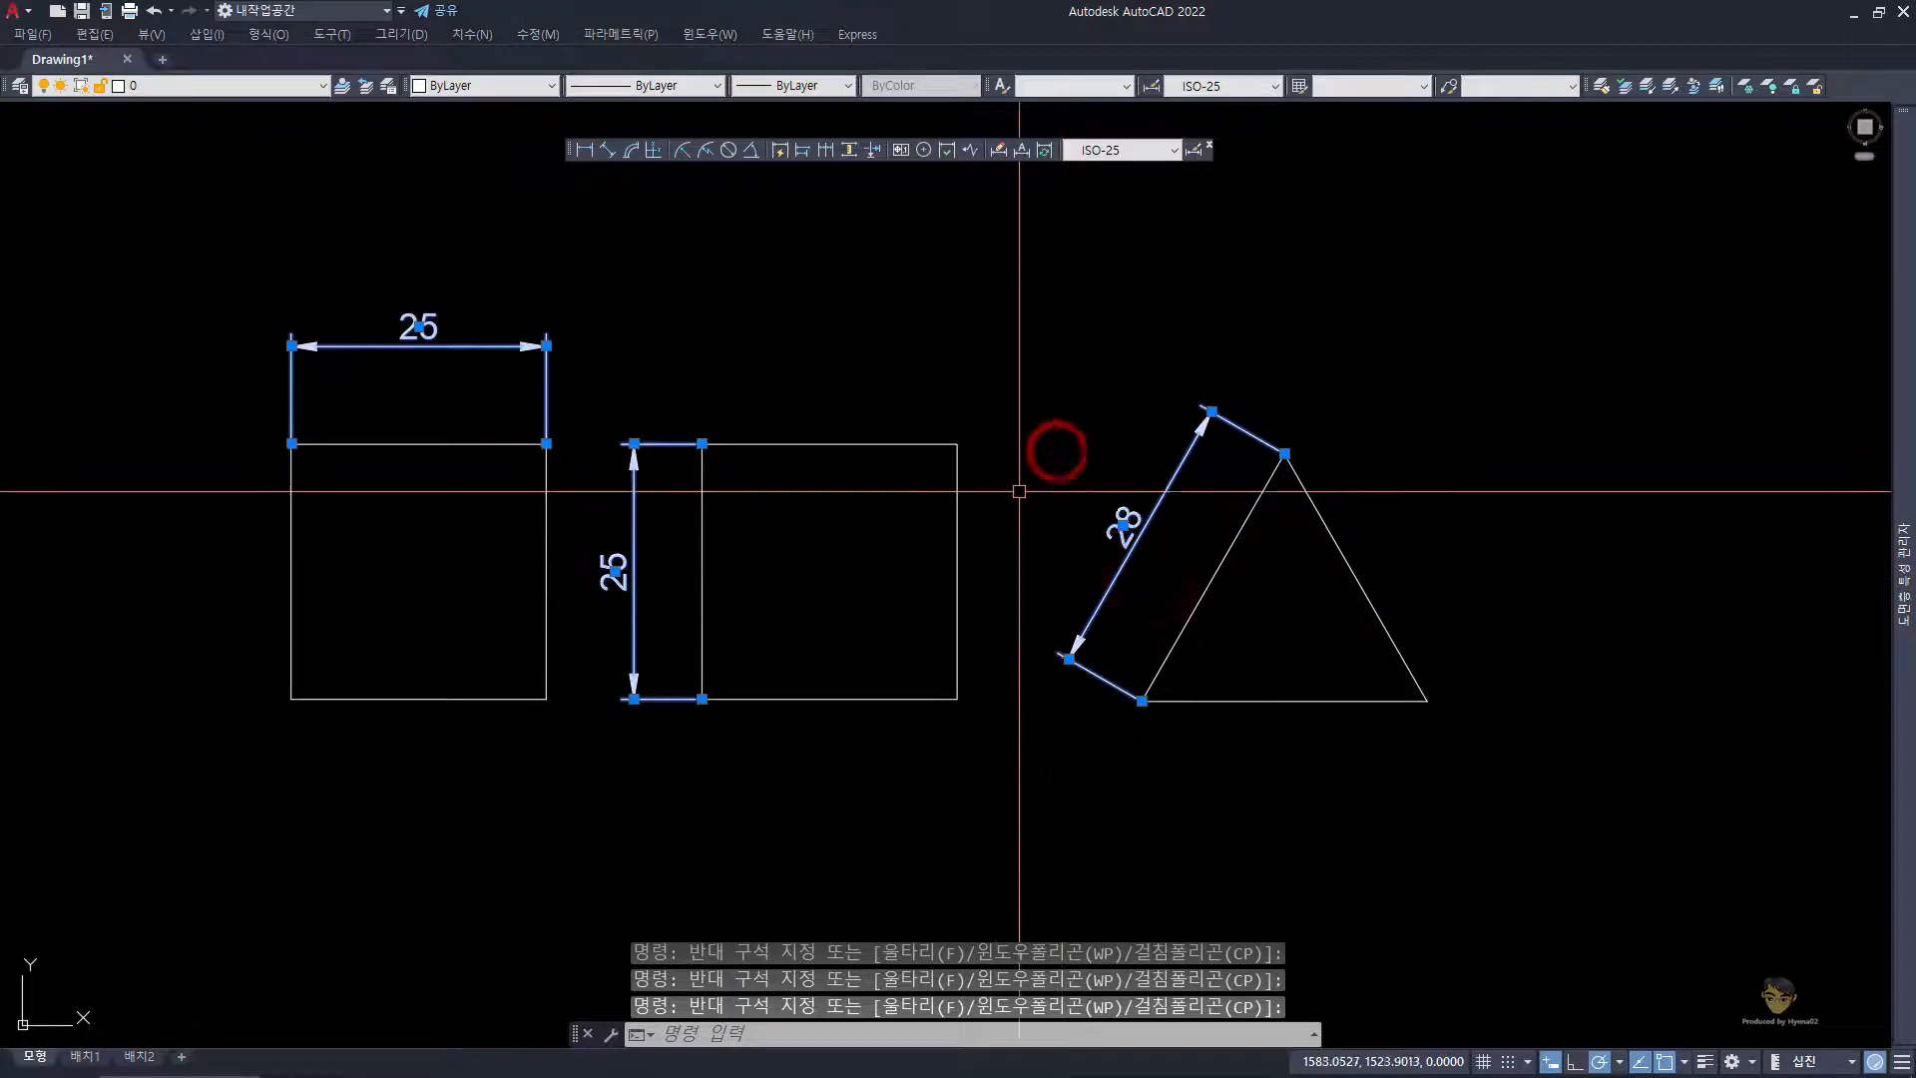
pyautogui.write('e')
pyautogui.press('space')
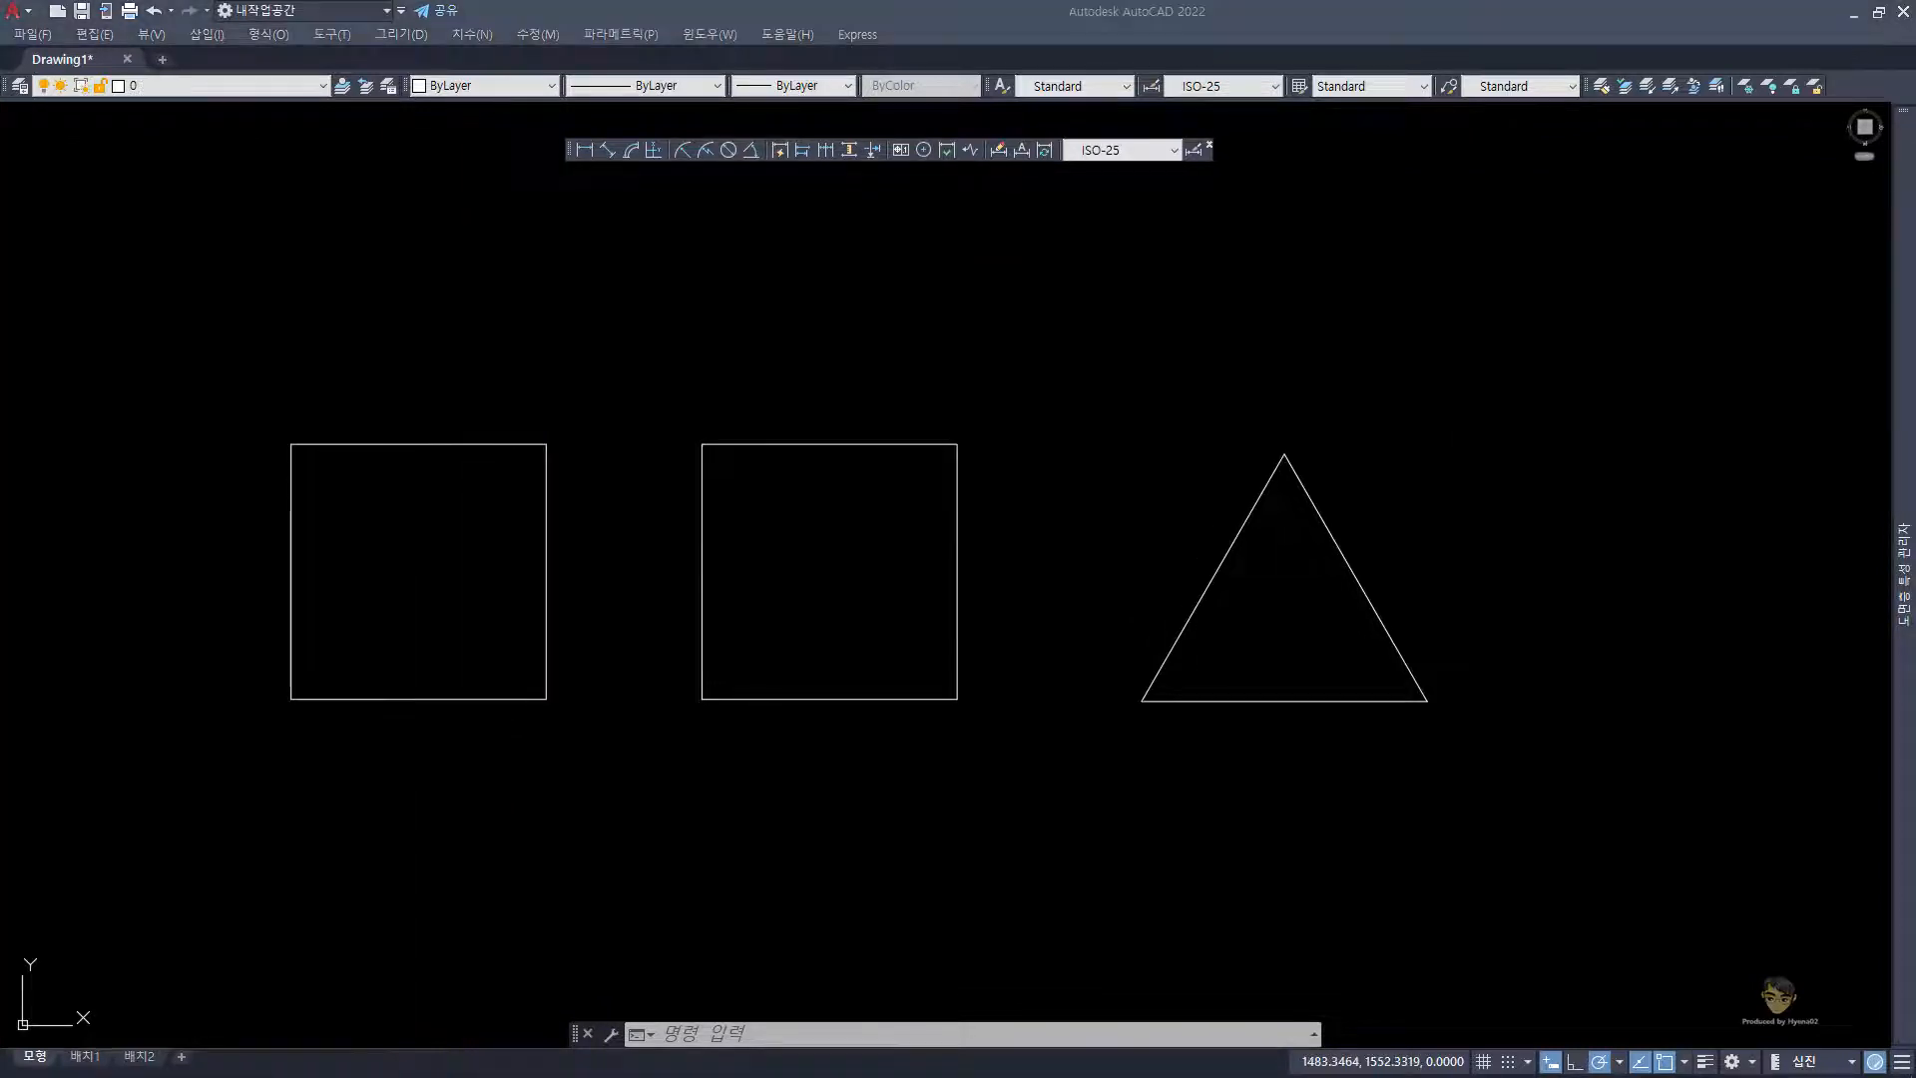
# - Open AutoCAD's program parameters file (acad.pgp) for editing in Notepad and keep it in front of the practice drawing image
pyautogui.click(324, 185)
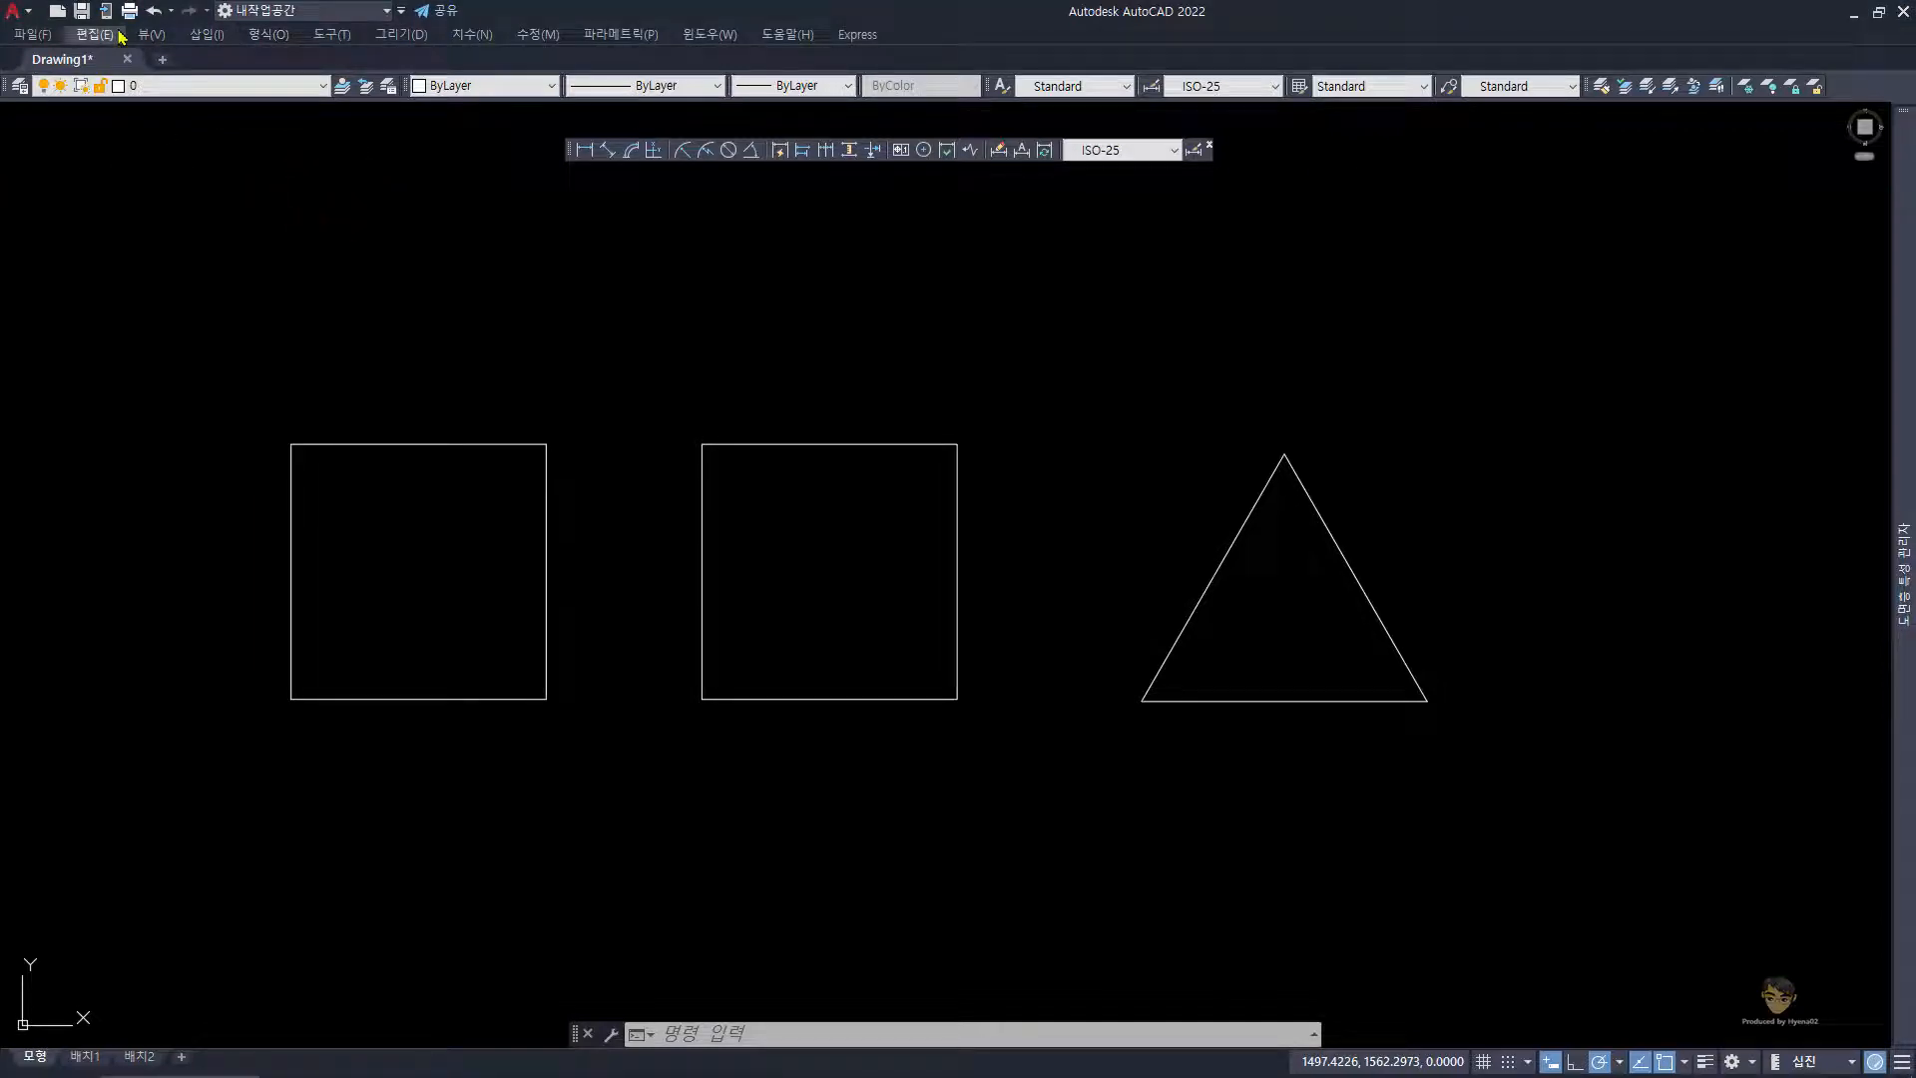
pyautogui.click(334, 38)
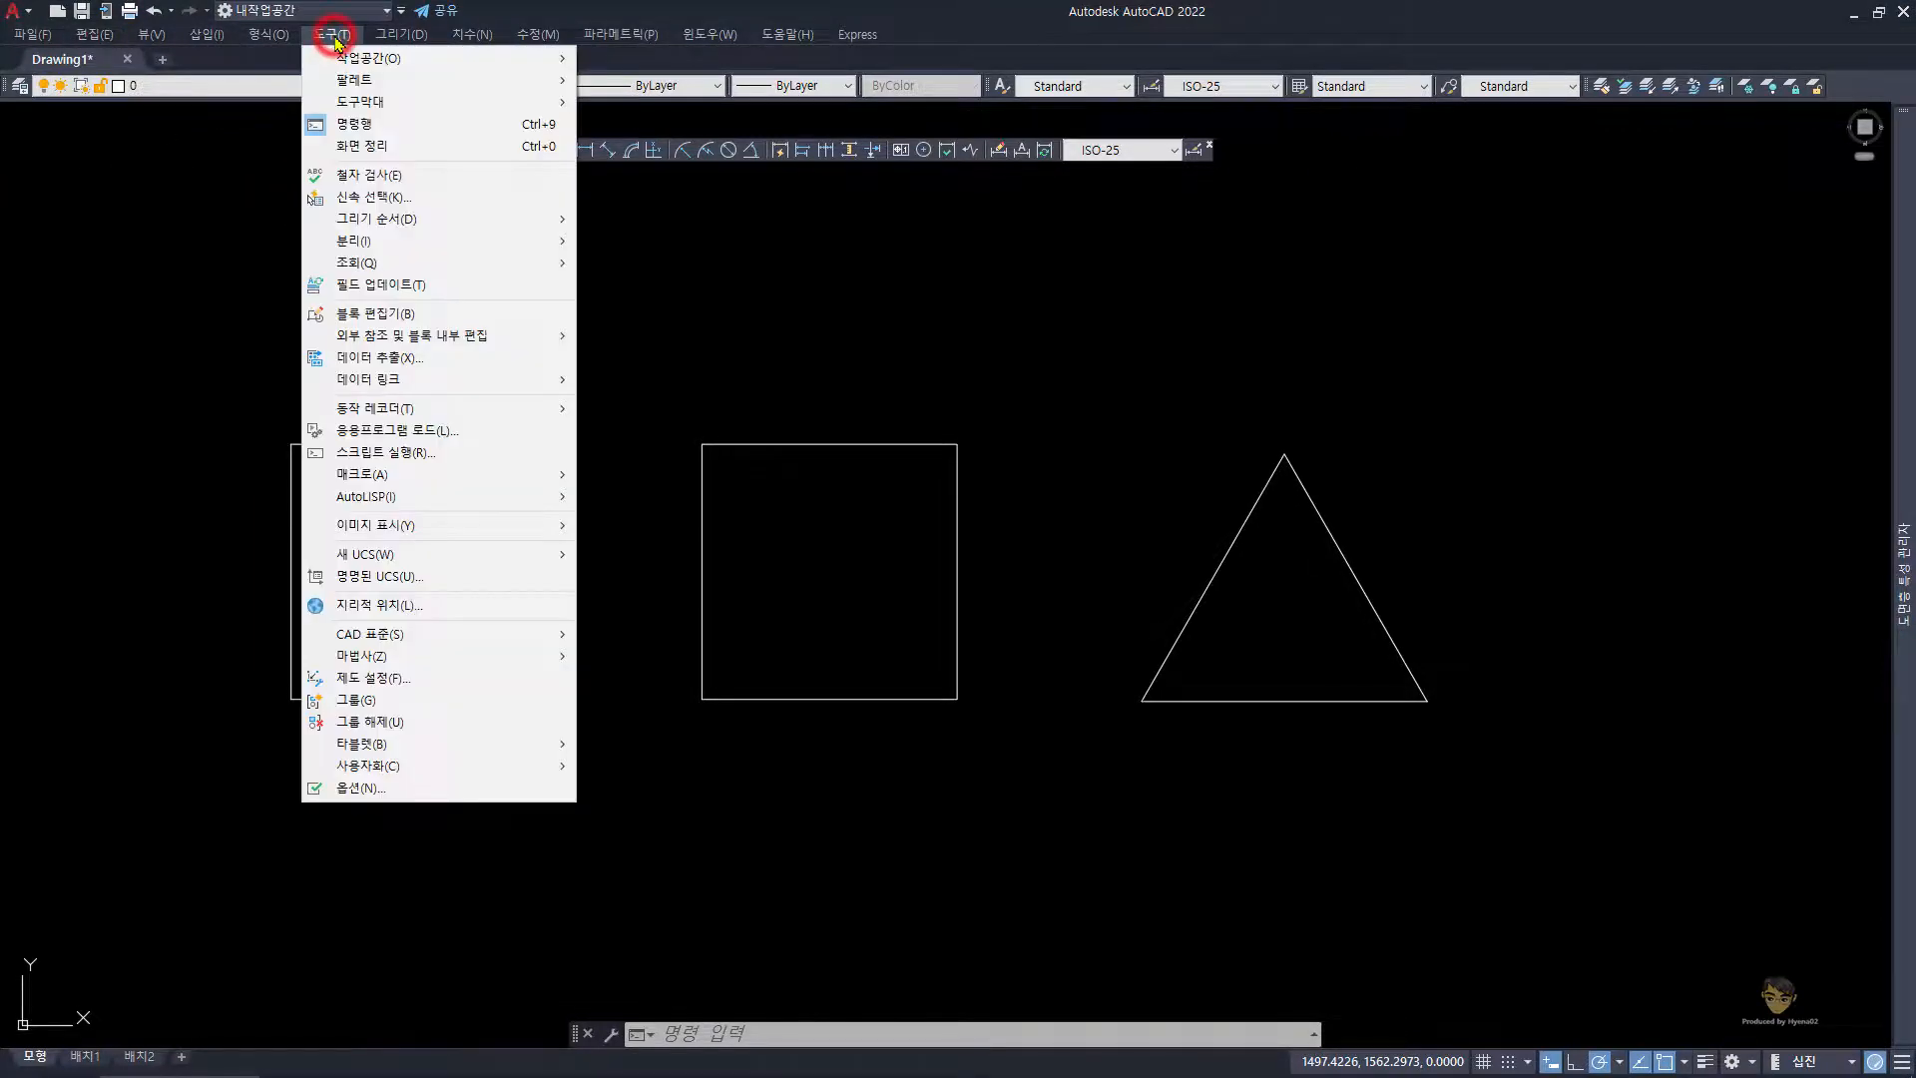
pyautogui.click(387, 770)
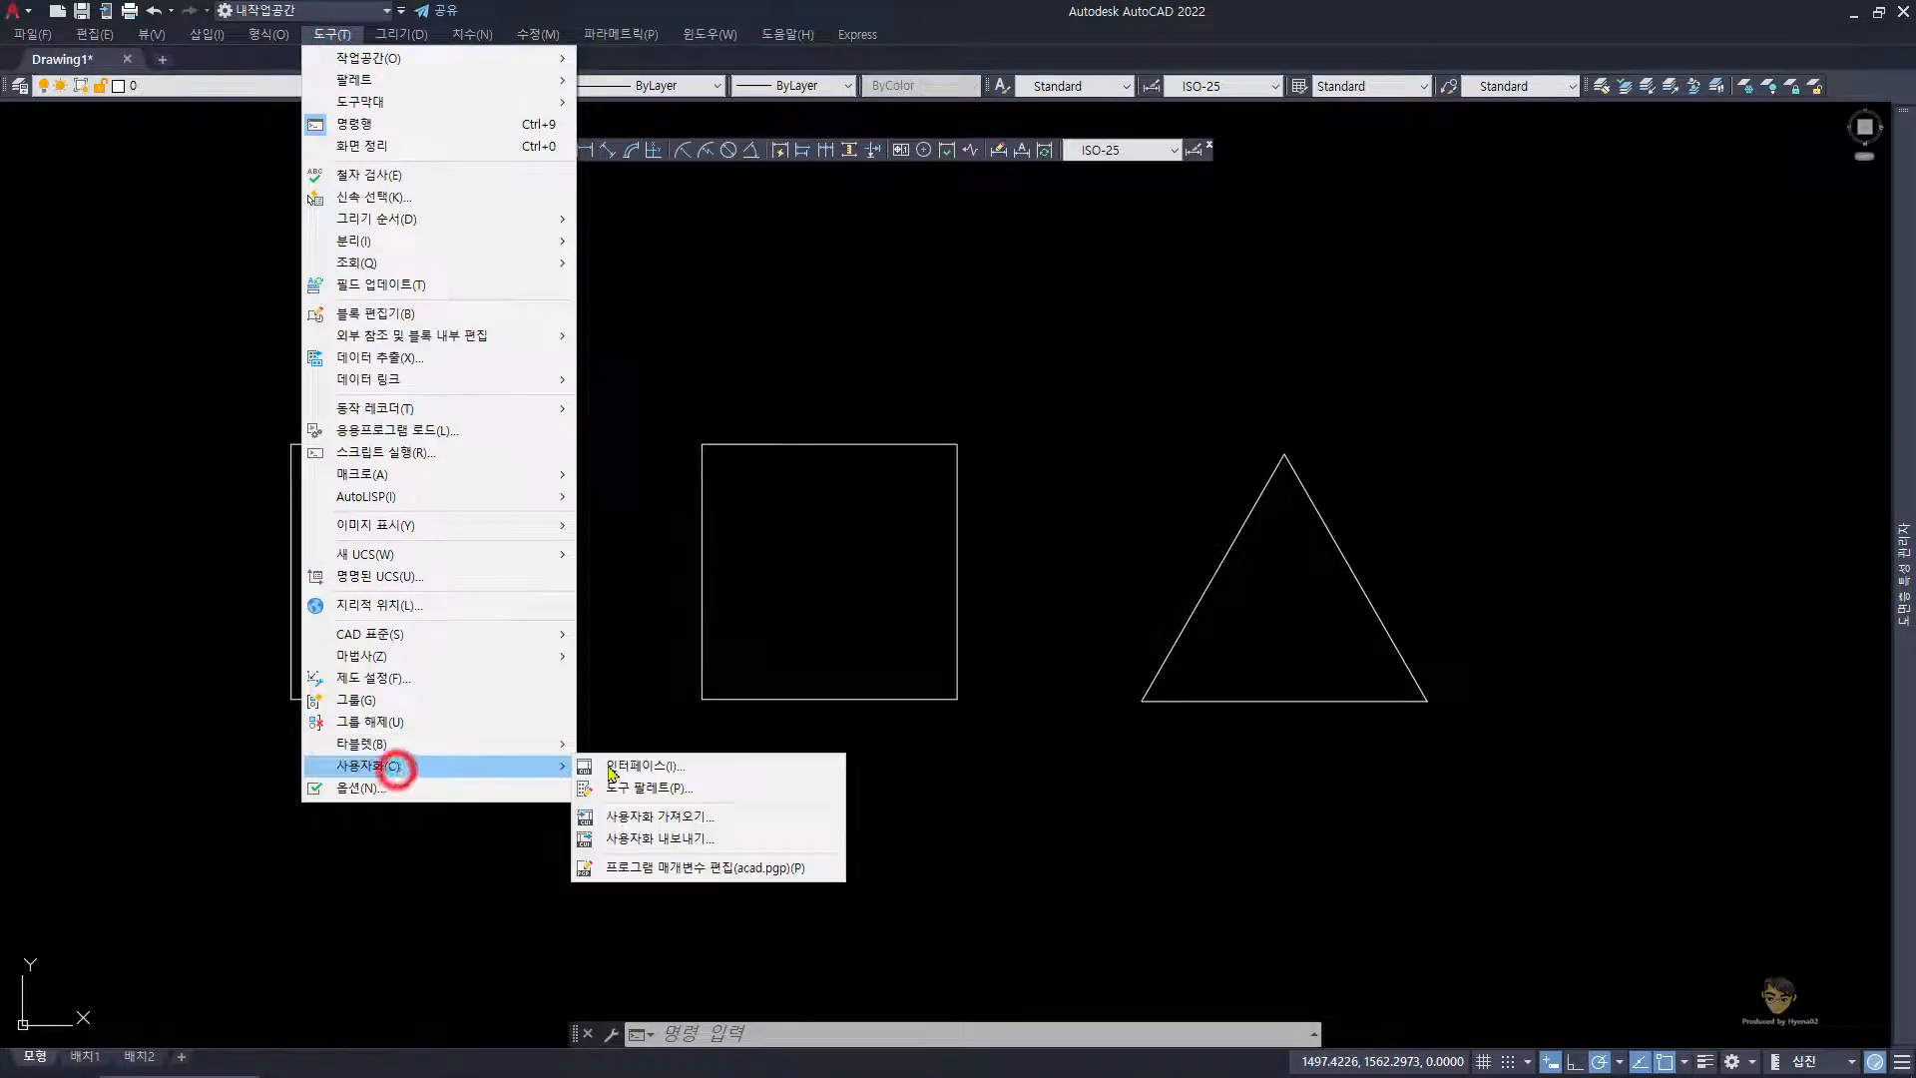
pyautogui.click(675, 871)
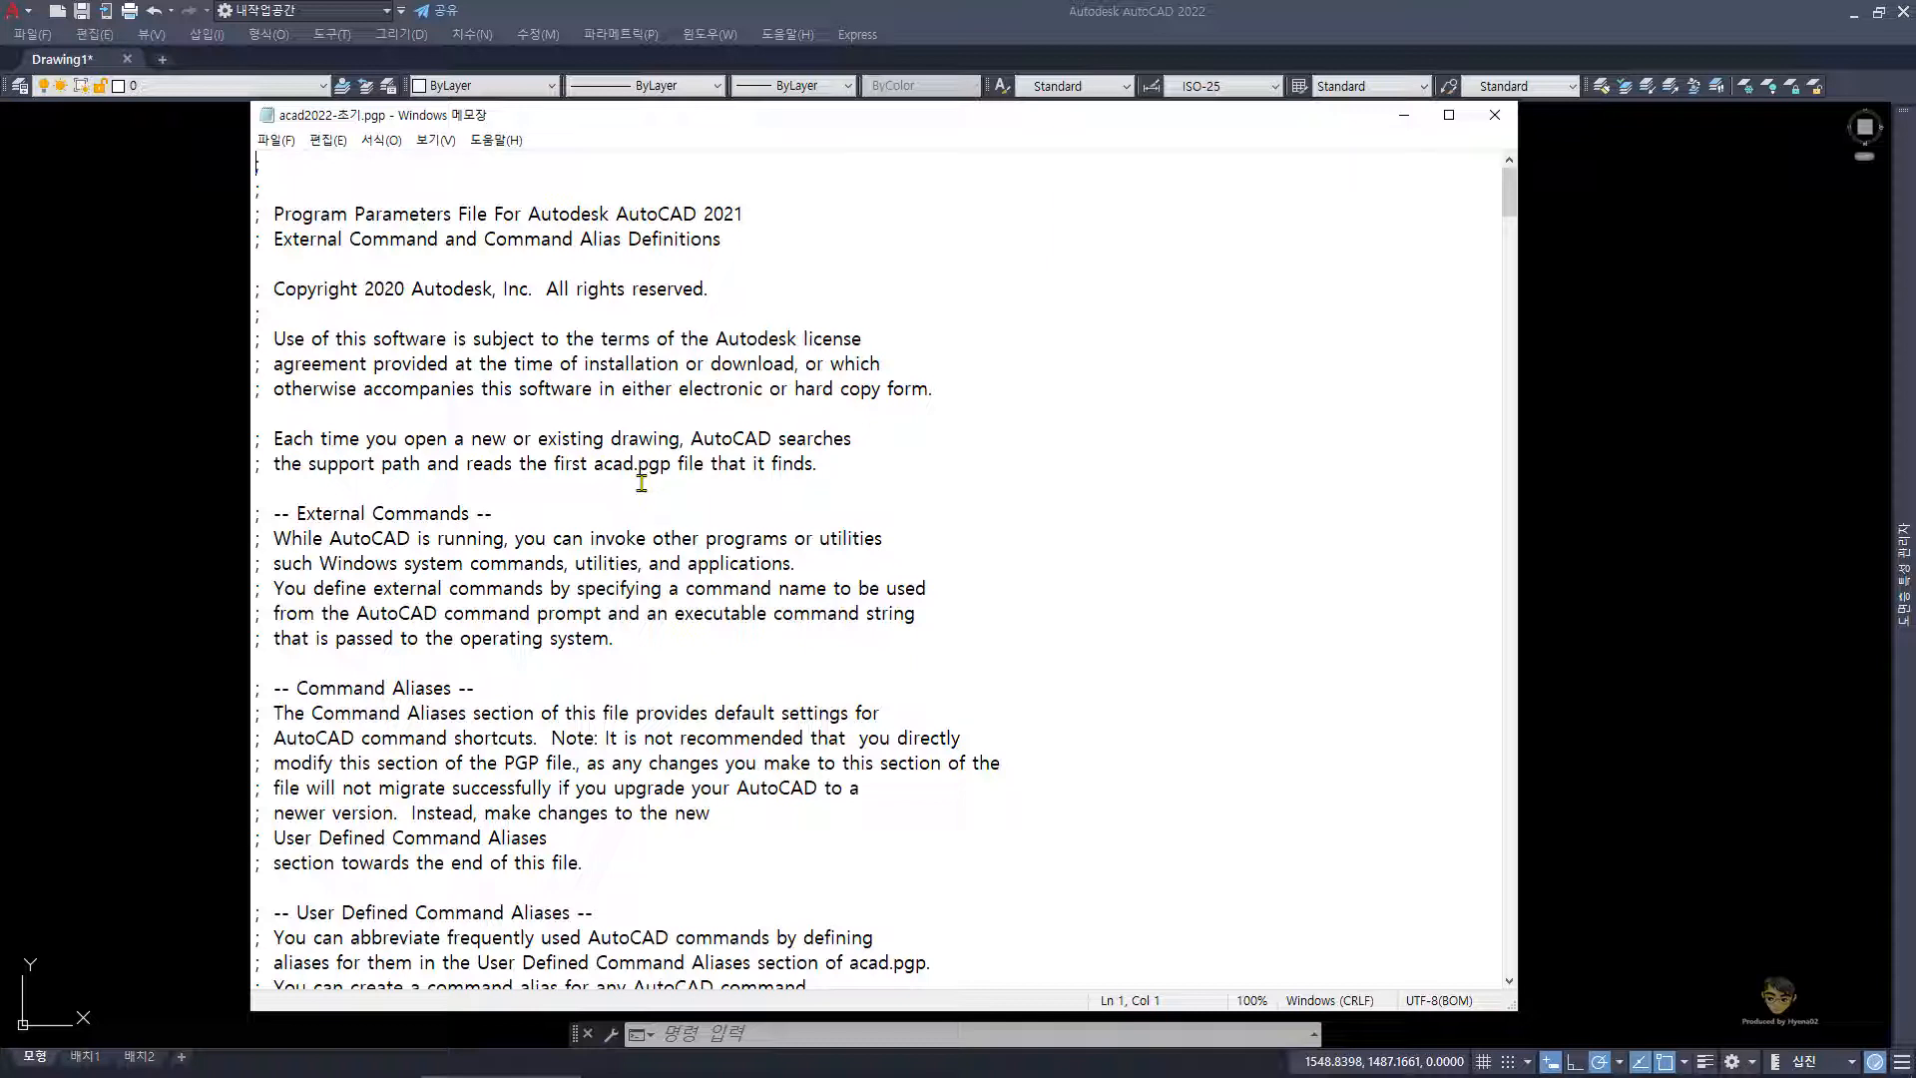
pyautogui.click(379, 1058)
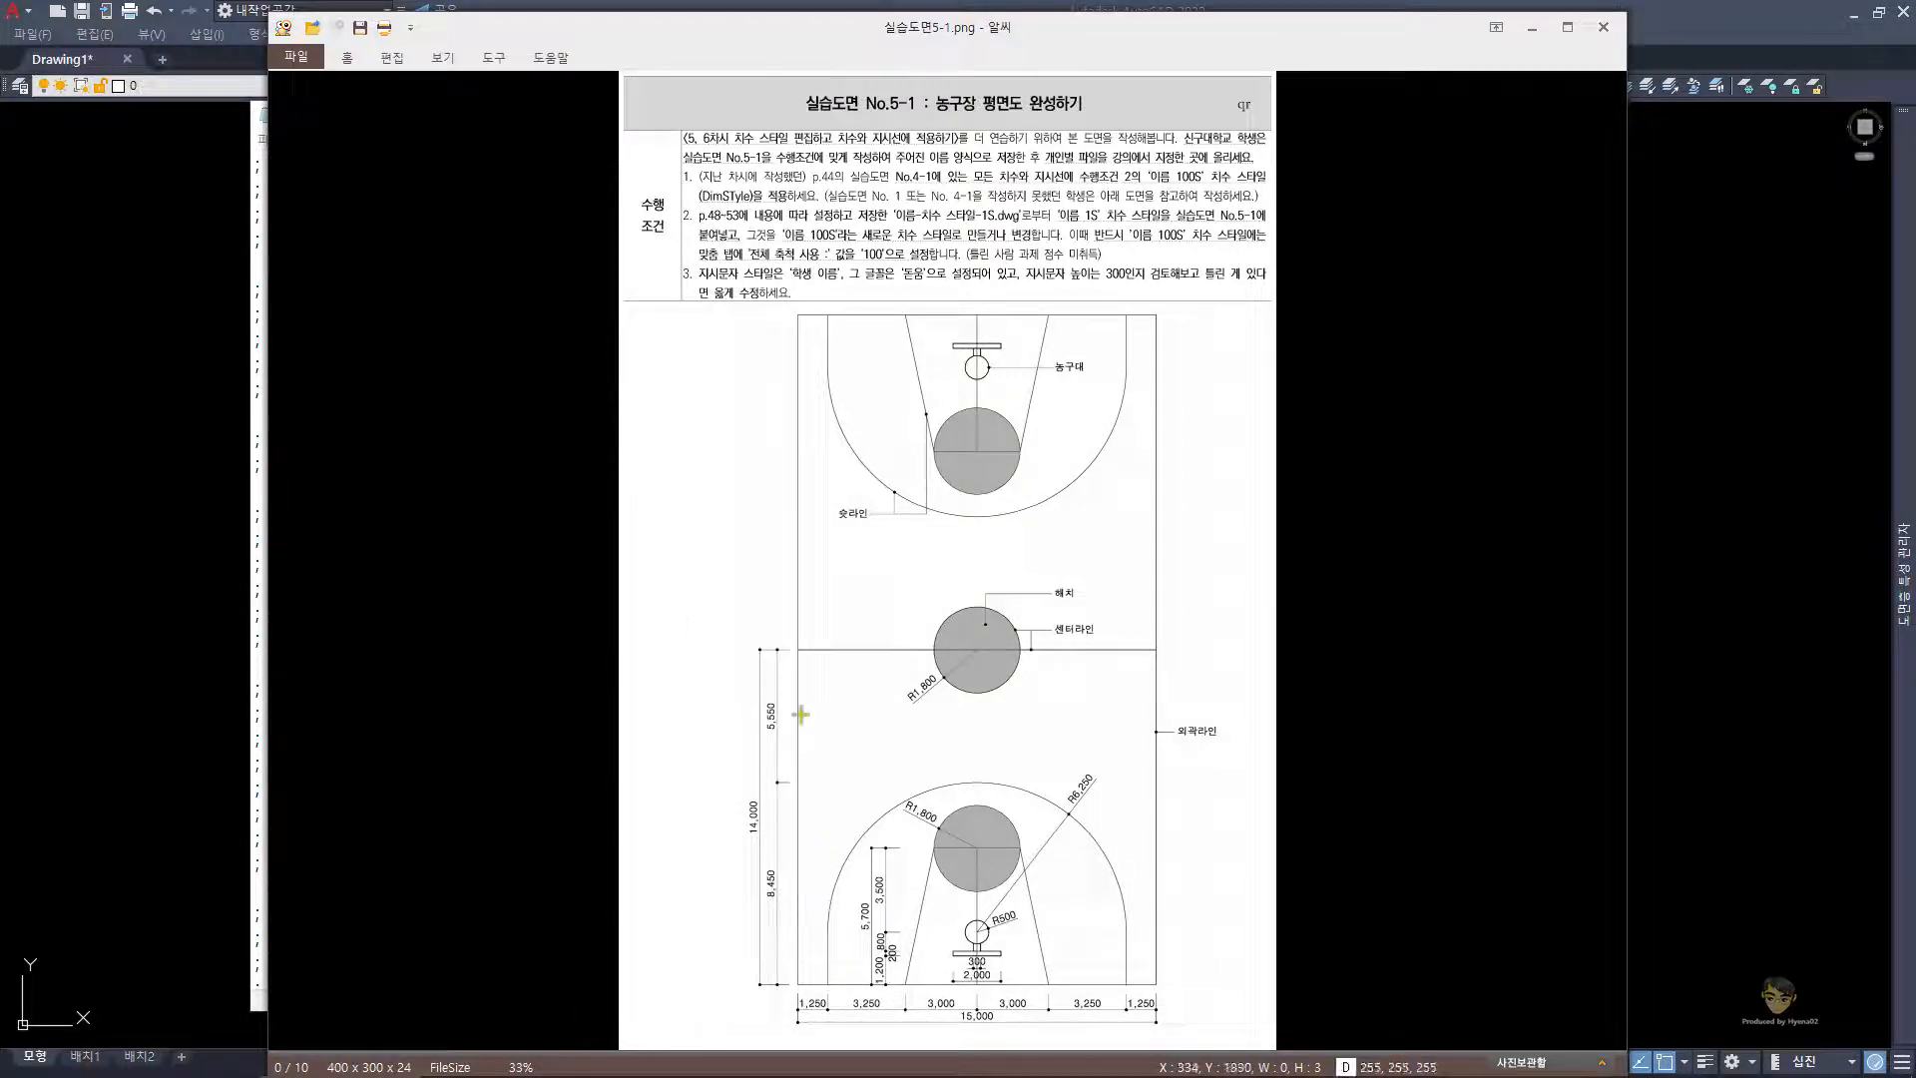
pyautogui.click(254, 460)
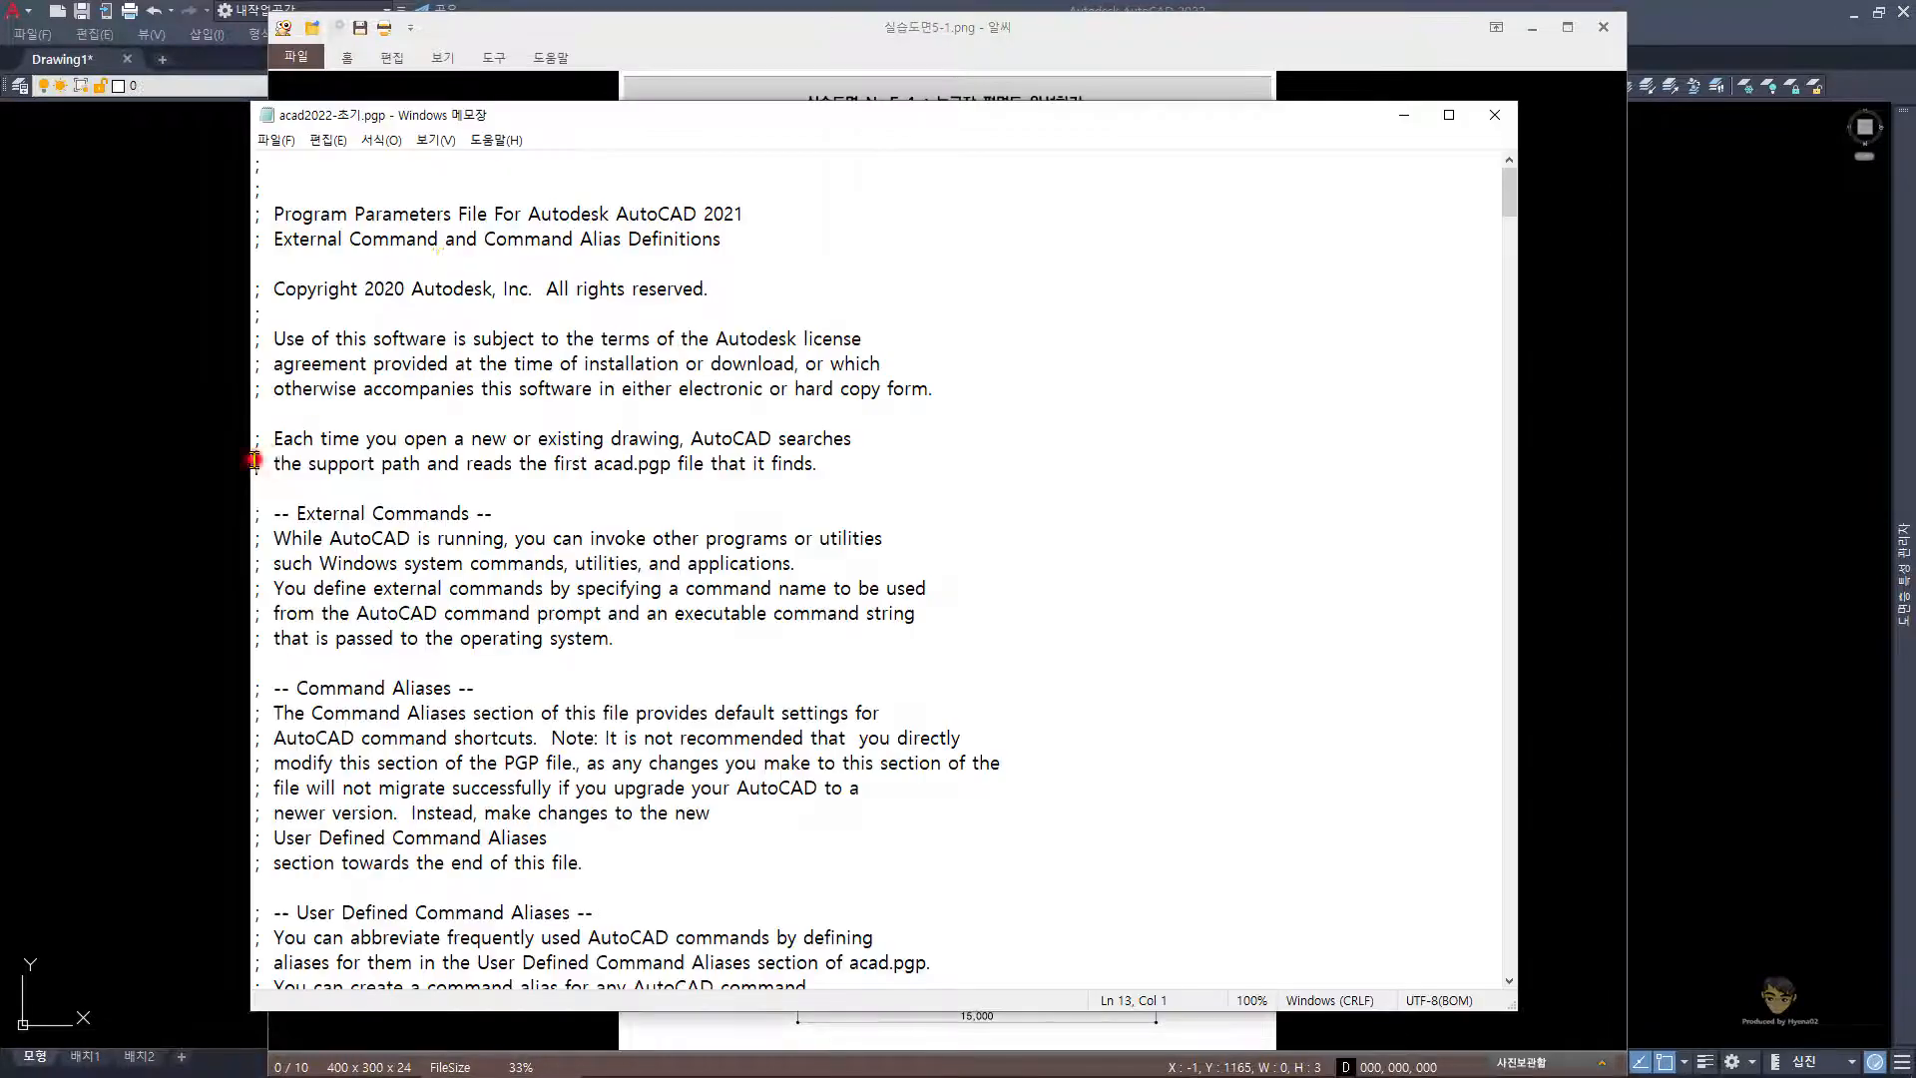
# - Search the alias file from its beginning for "dimli" and close the search dialog
pyautogui.click(344, 170)
pyautogui.press('ctrl')
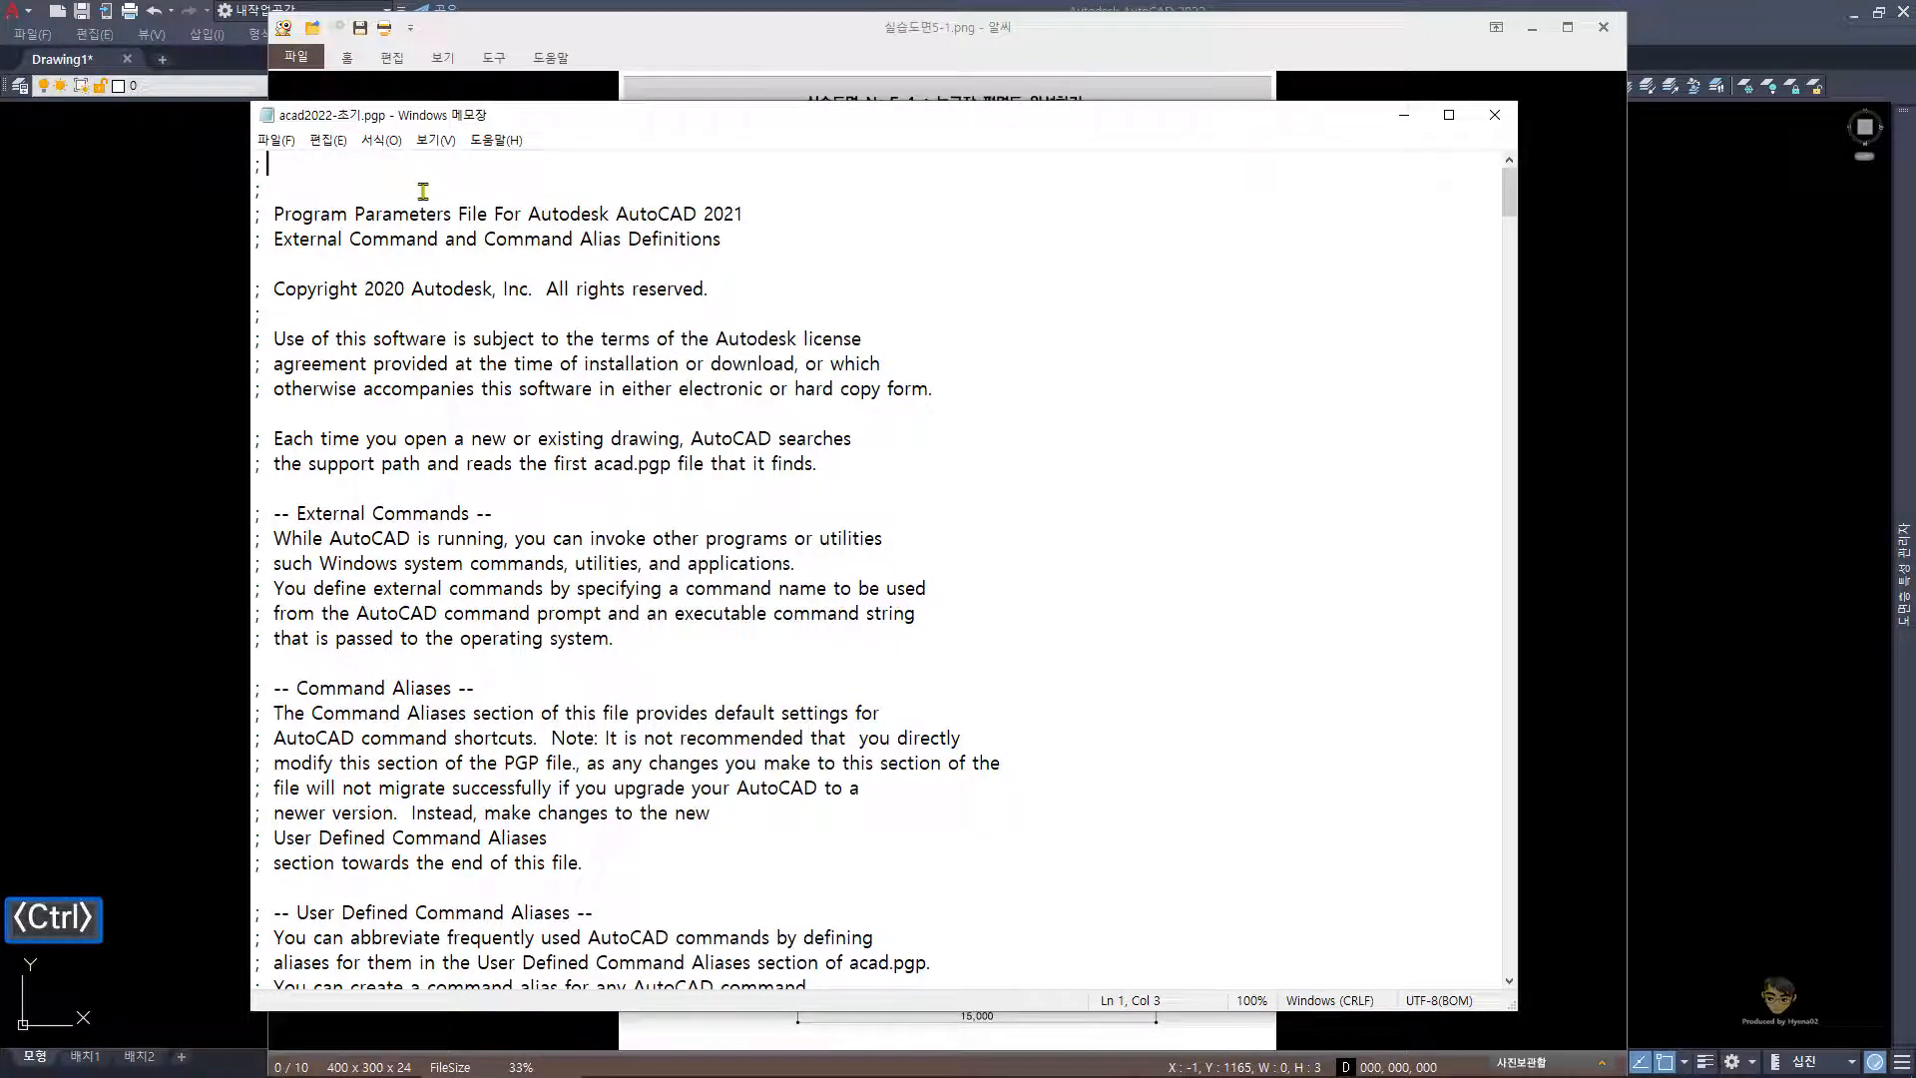
pyautogui.hotkey('ctrl', 'f')
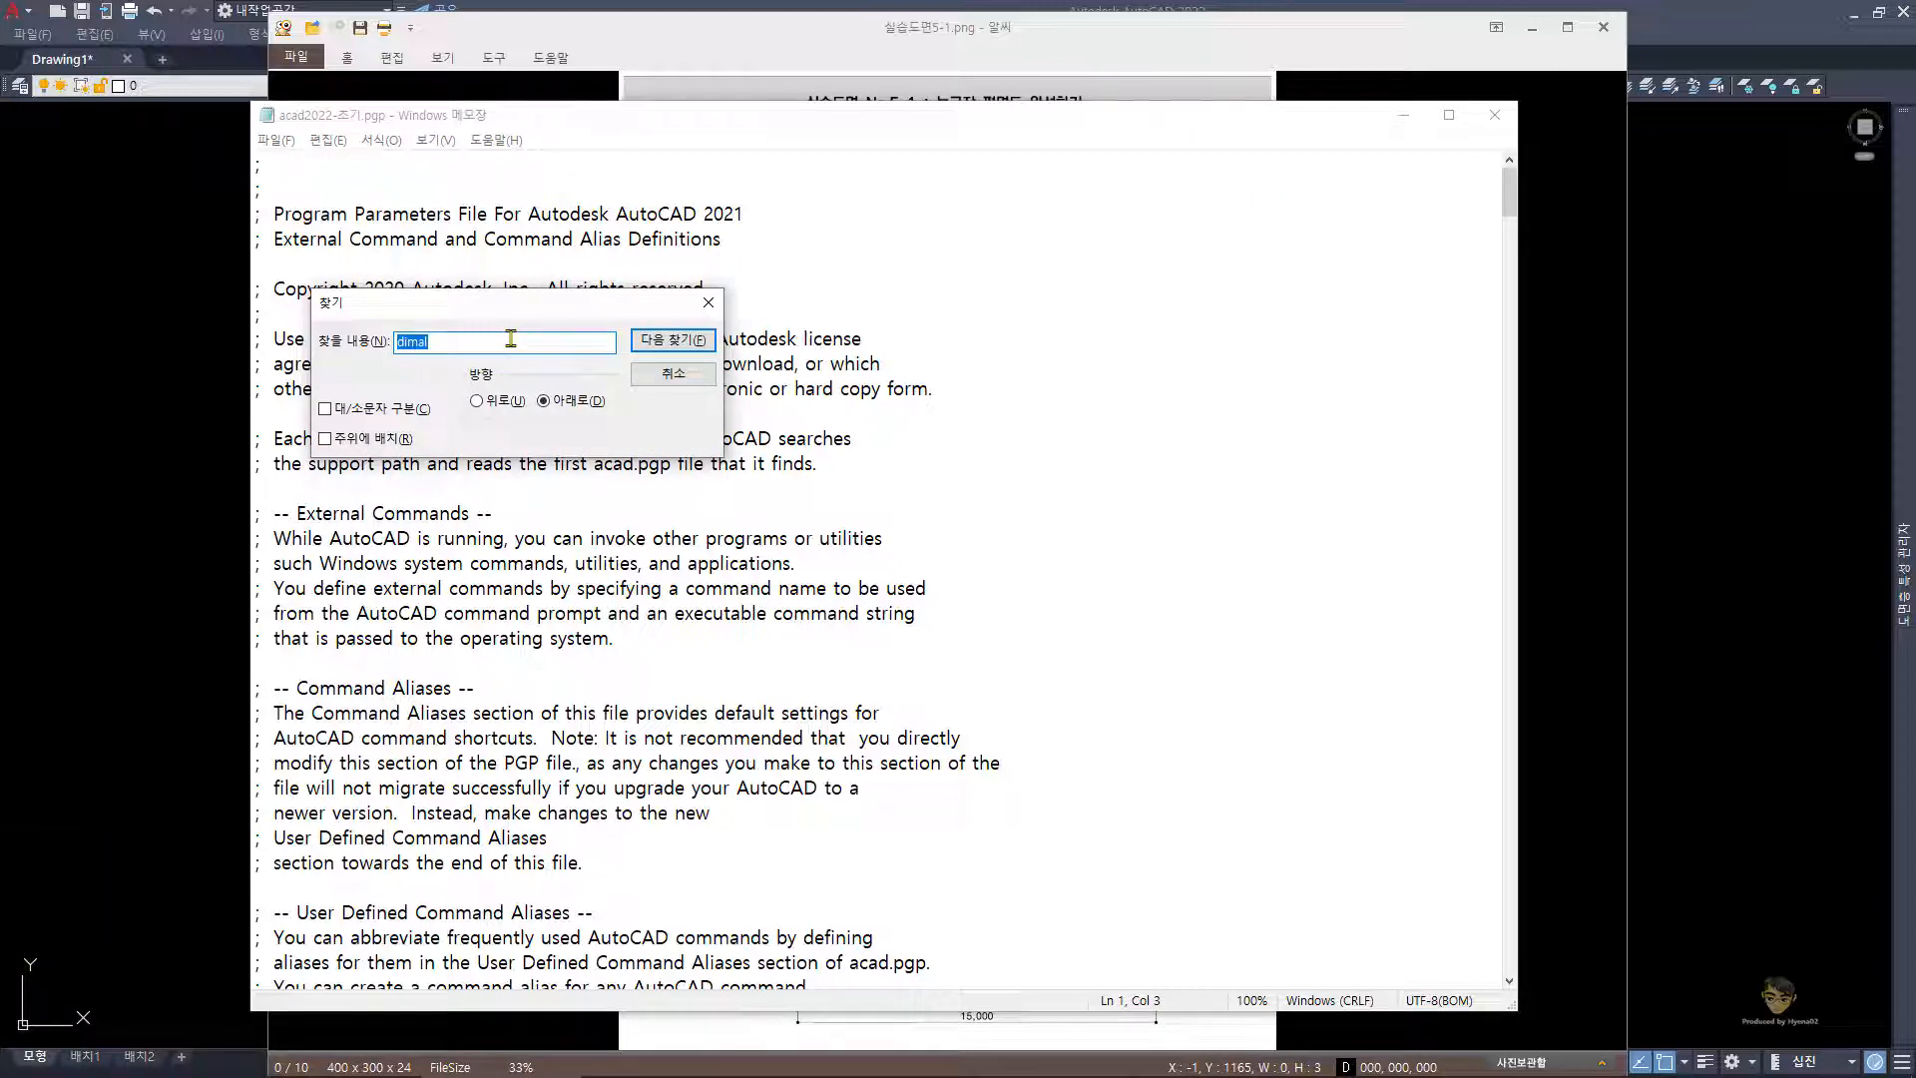
pyautogui.write('dim')
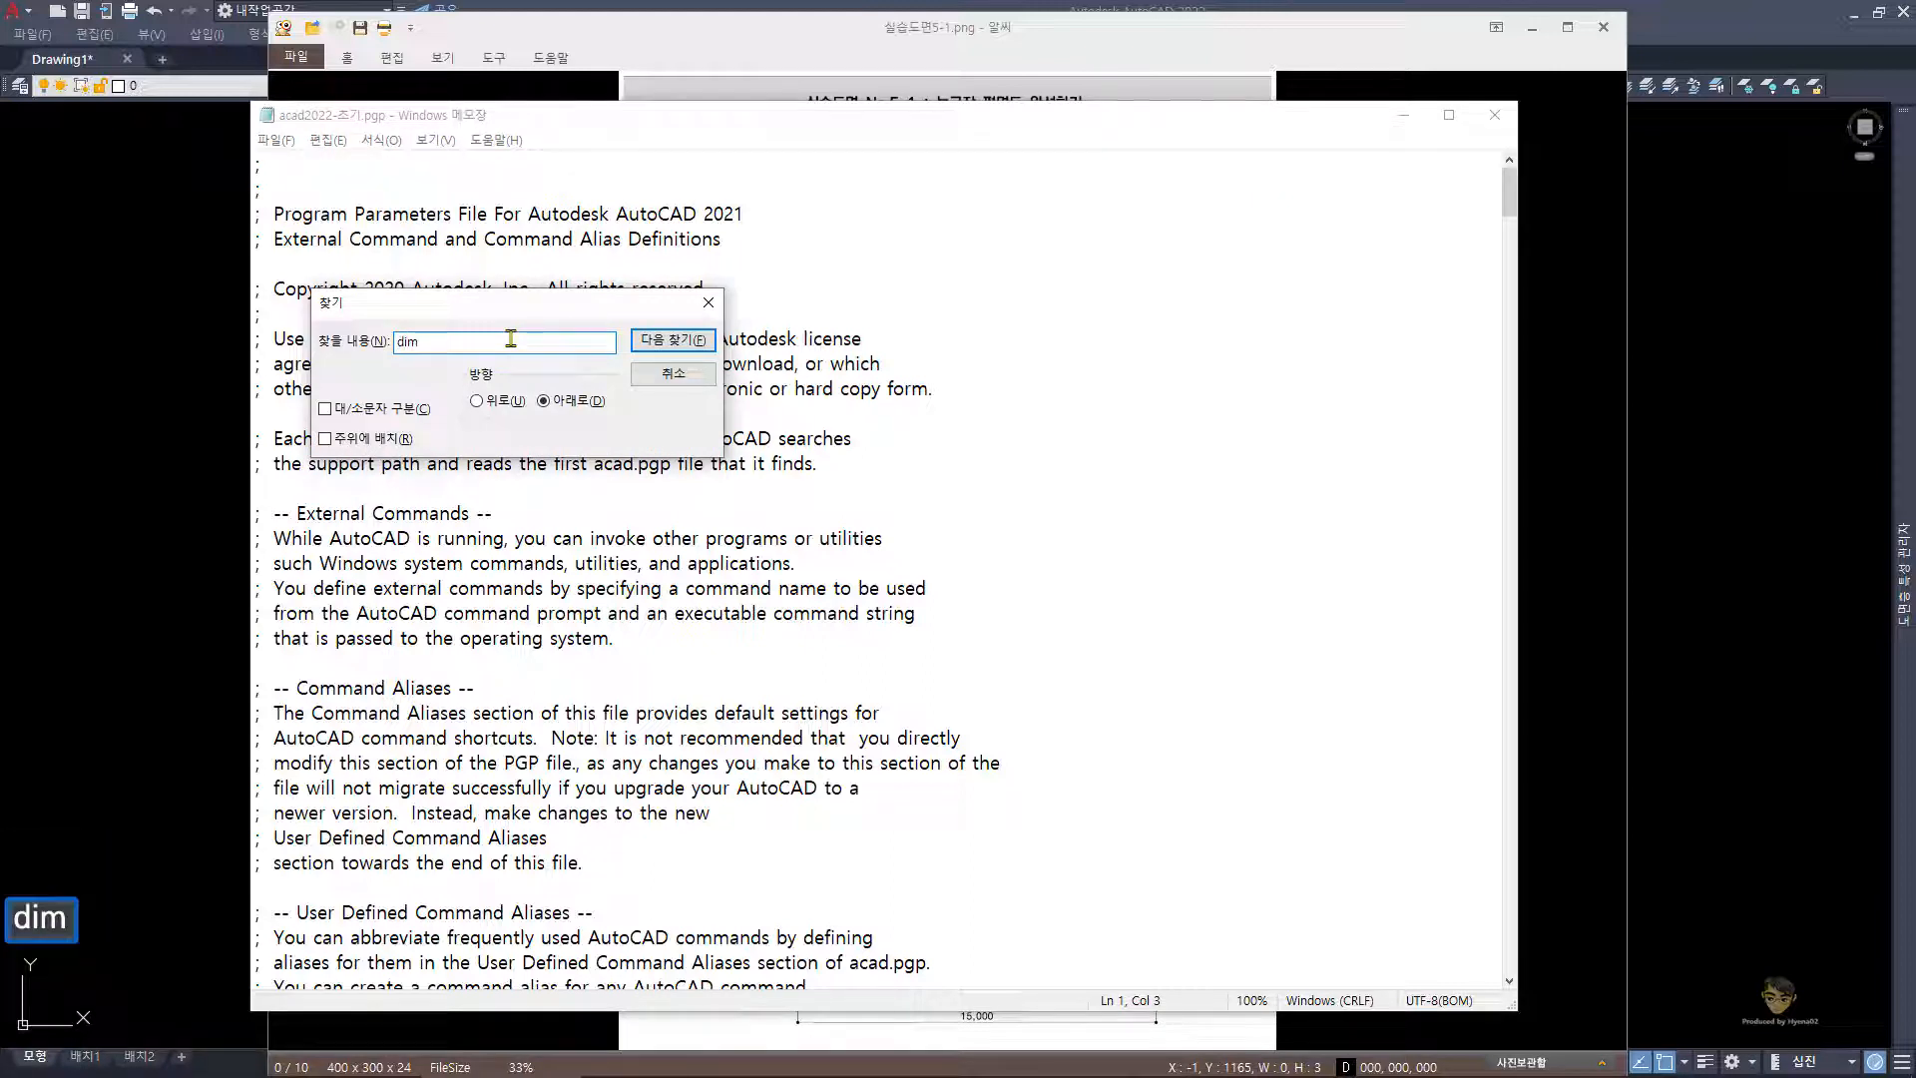
pyautogui.write('li')
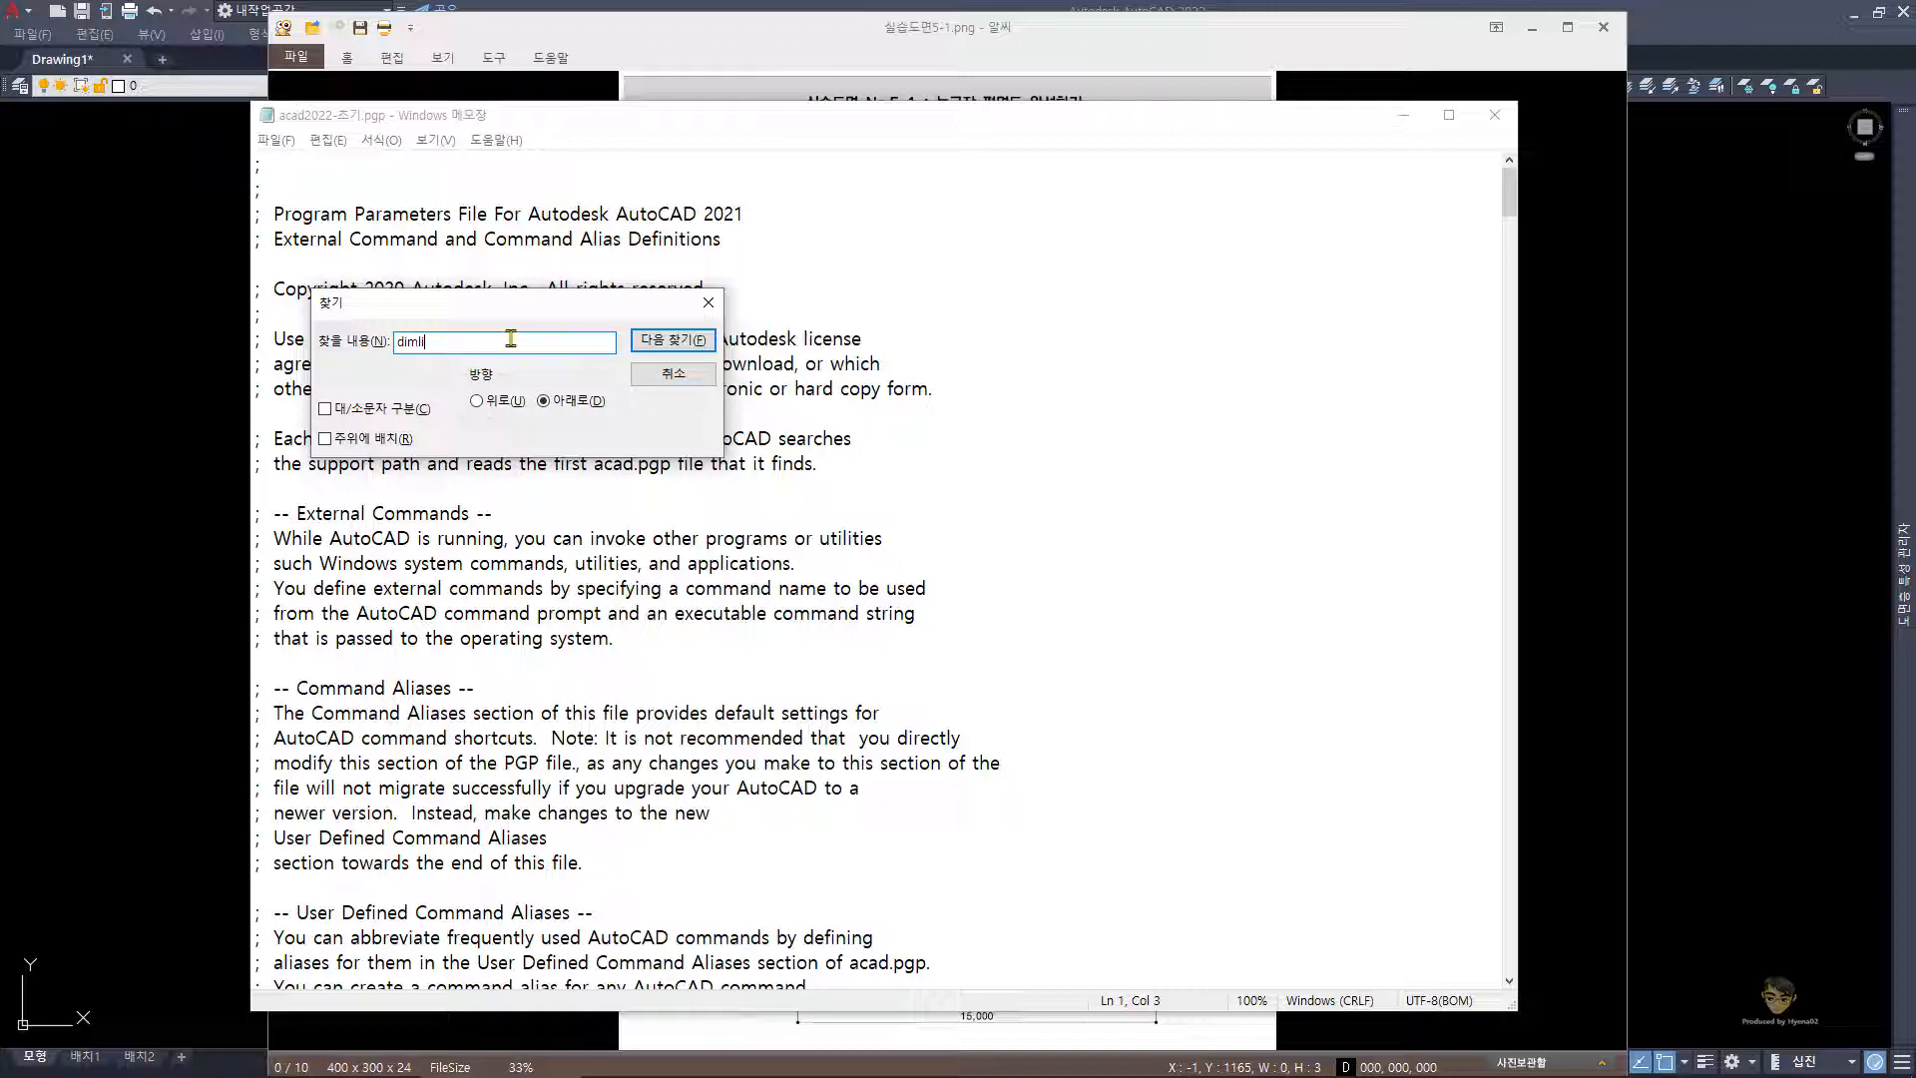
pyautogui.press('Return')
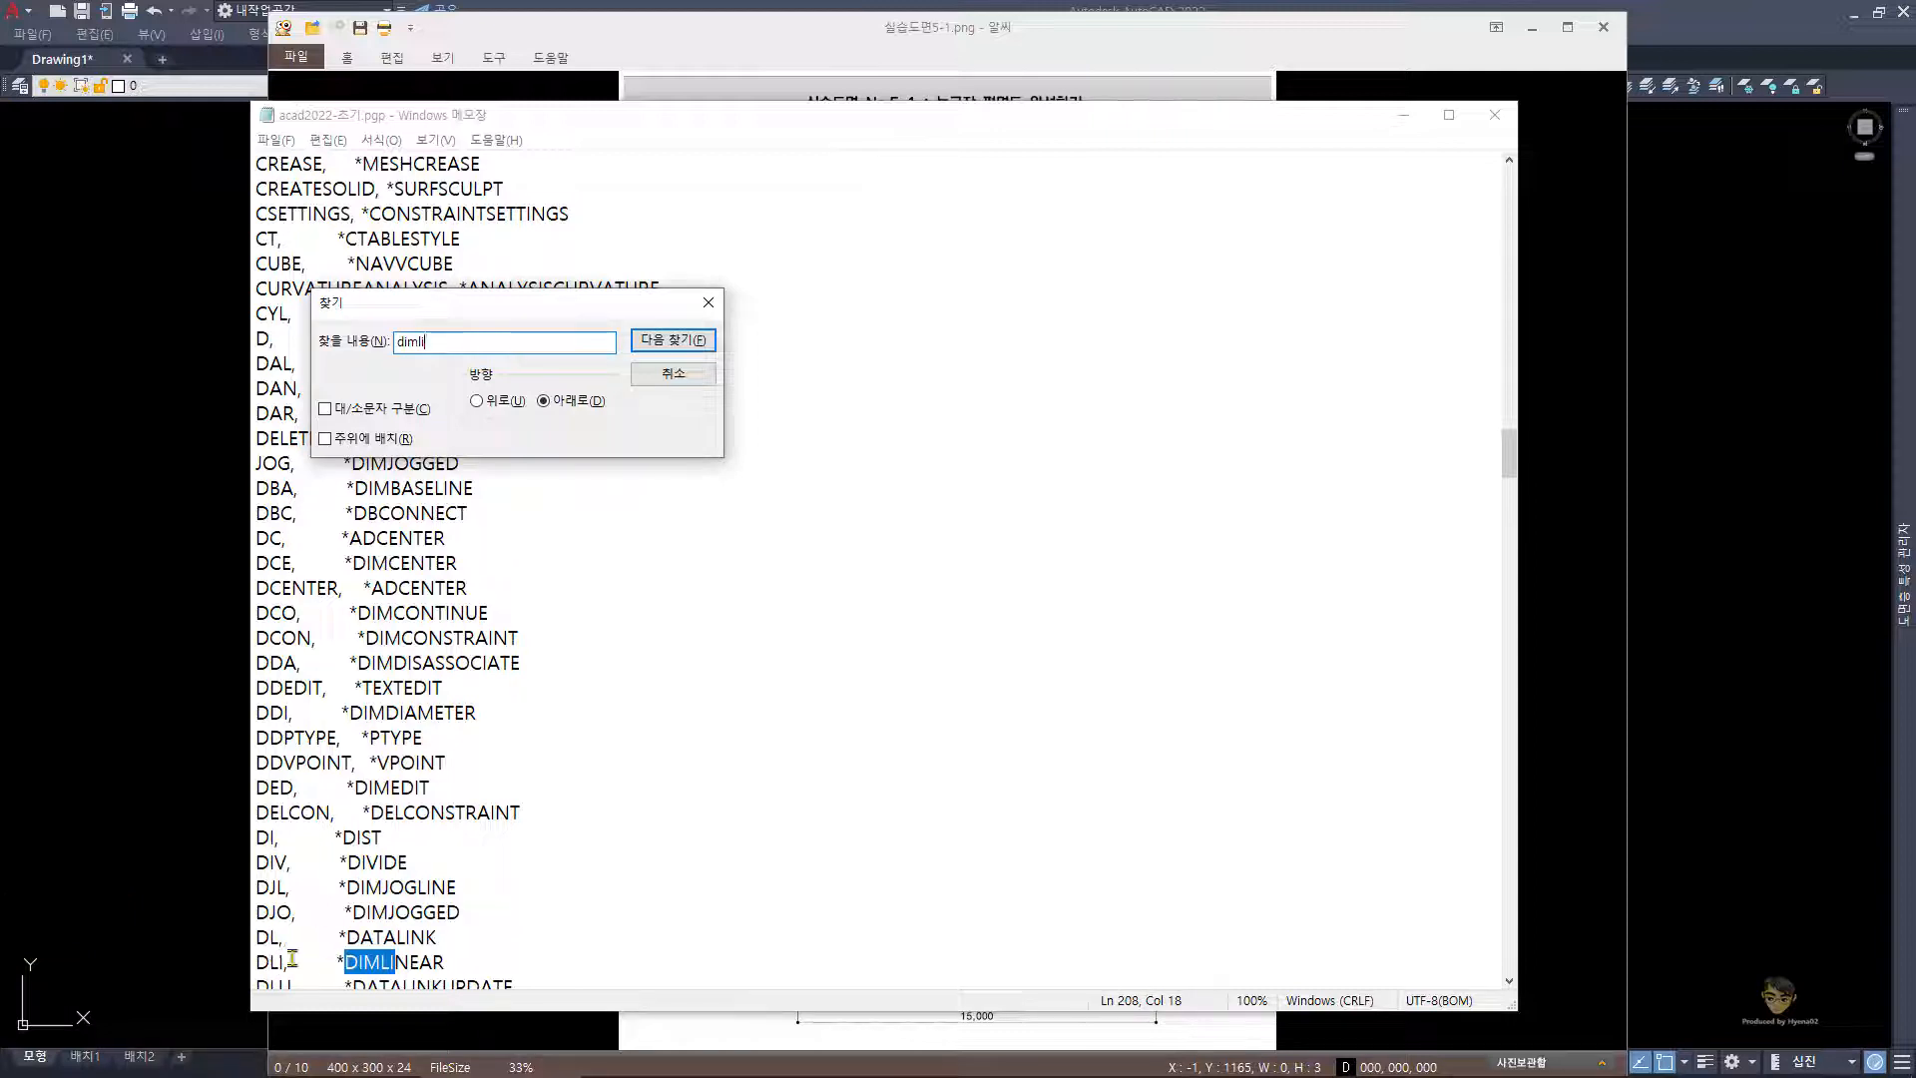
pyautogui.click(712, 300)
# - Enlarge the text of the alias file and change the alias of the DIMLINEAR command to DN
pyautogui.click(377, 961)
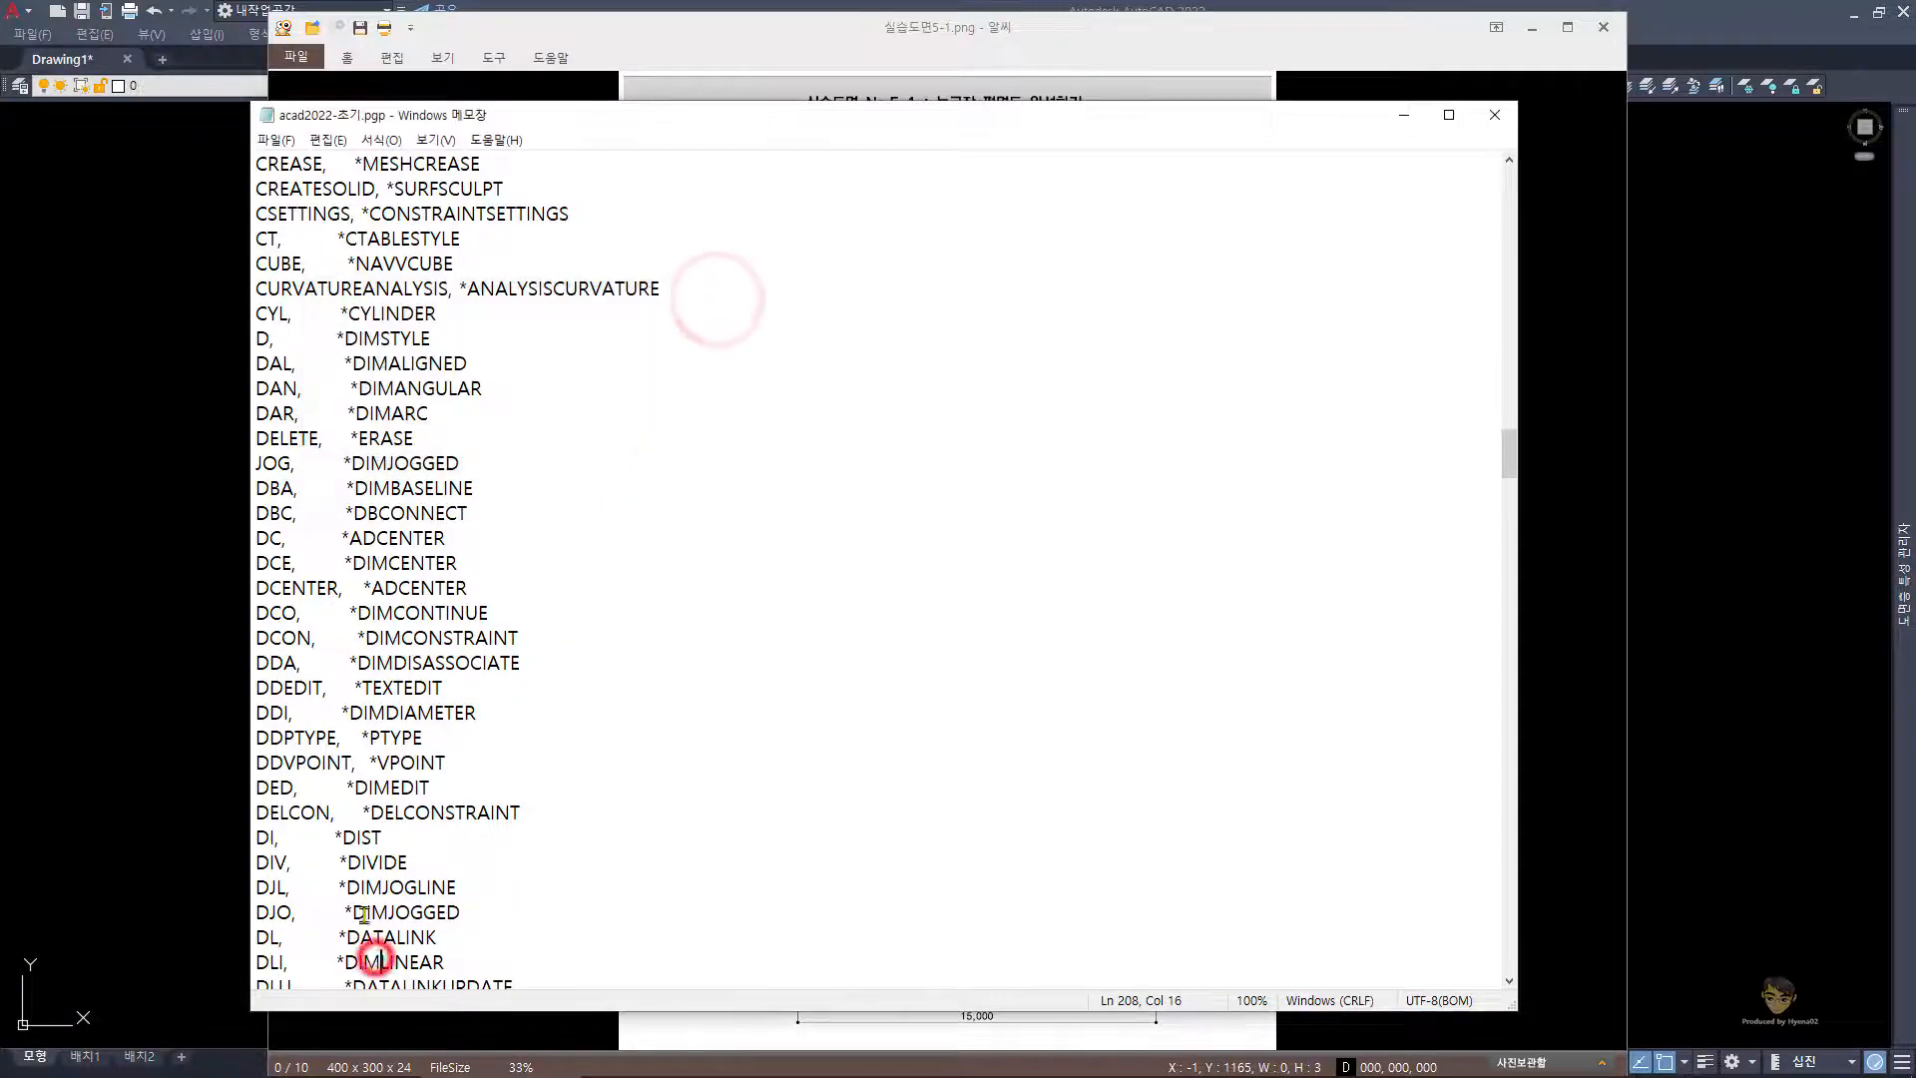
pyautogui.scroll(-1, 364, 914)
pyautogui.click(276, 887)
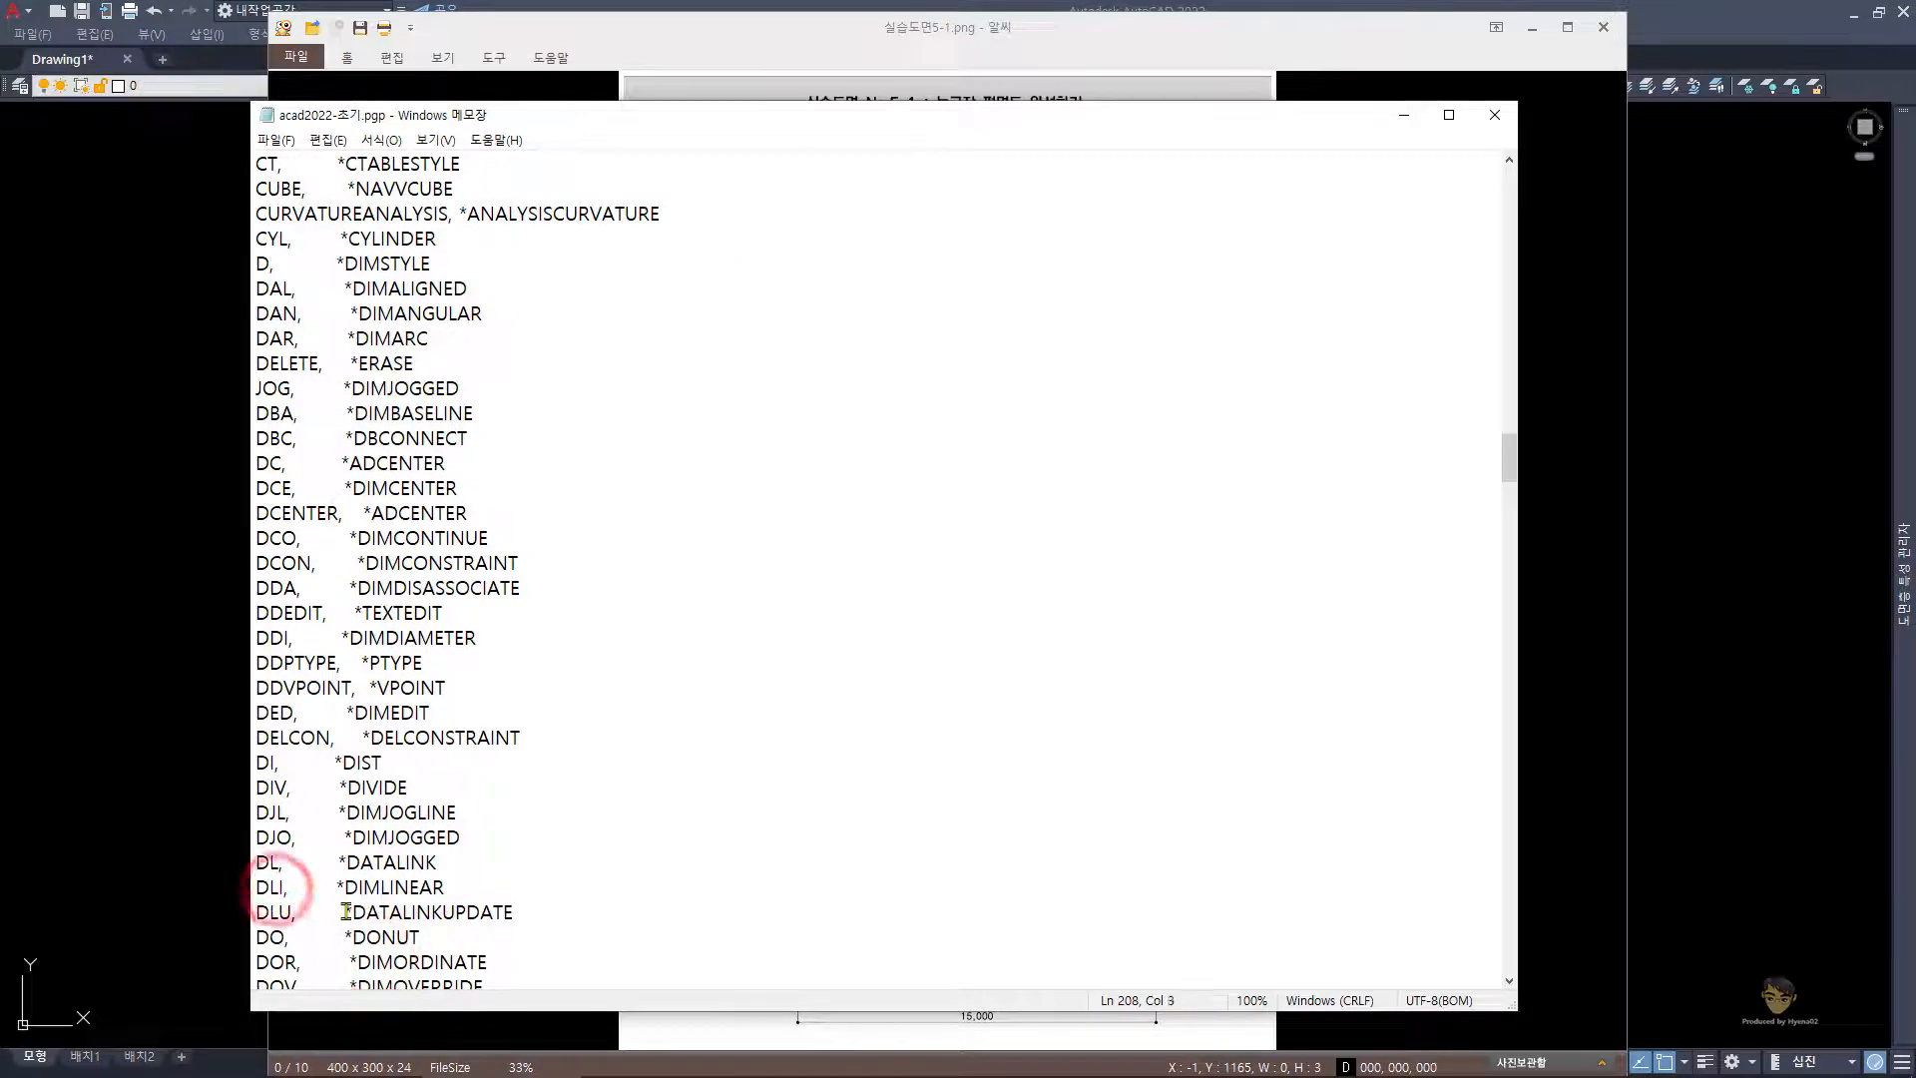
pyautogui.keyDown('ctrl'); pyautogui.scroll(2, 347, 905); pyautogui.keyUp('ctrl')
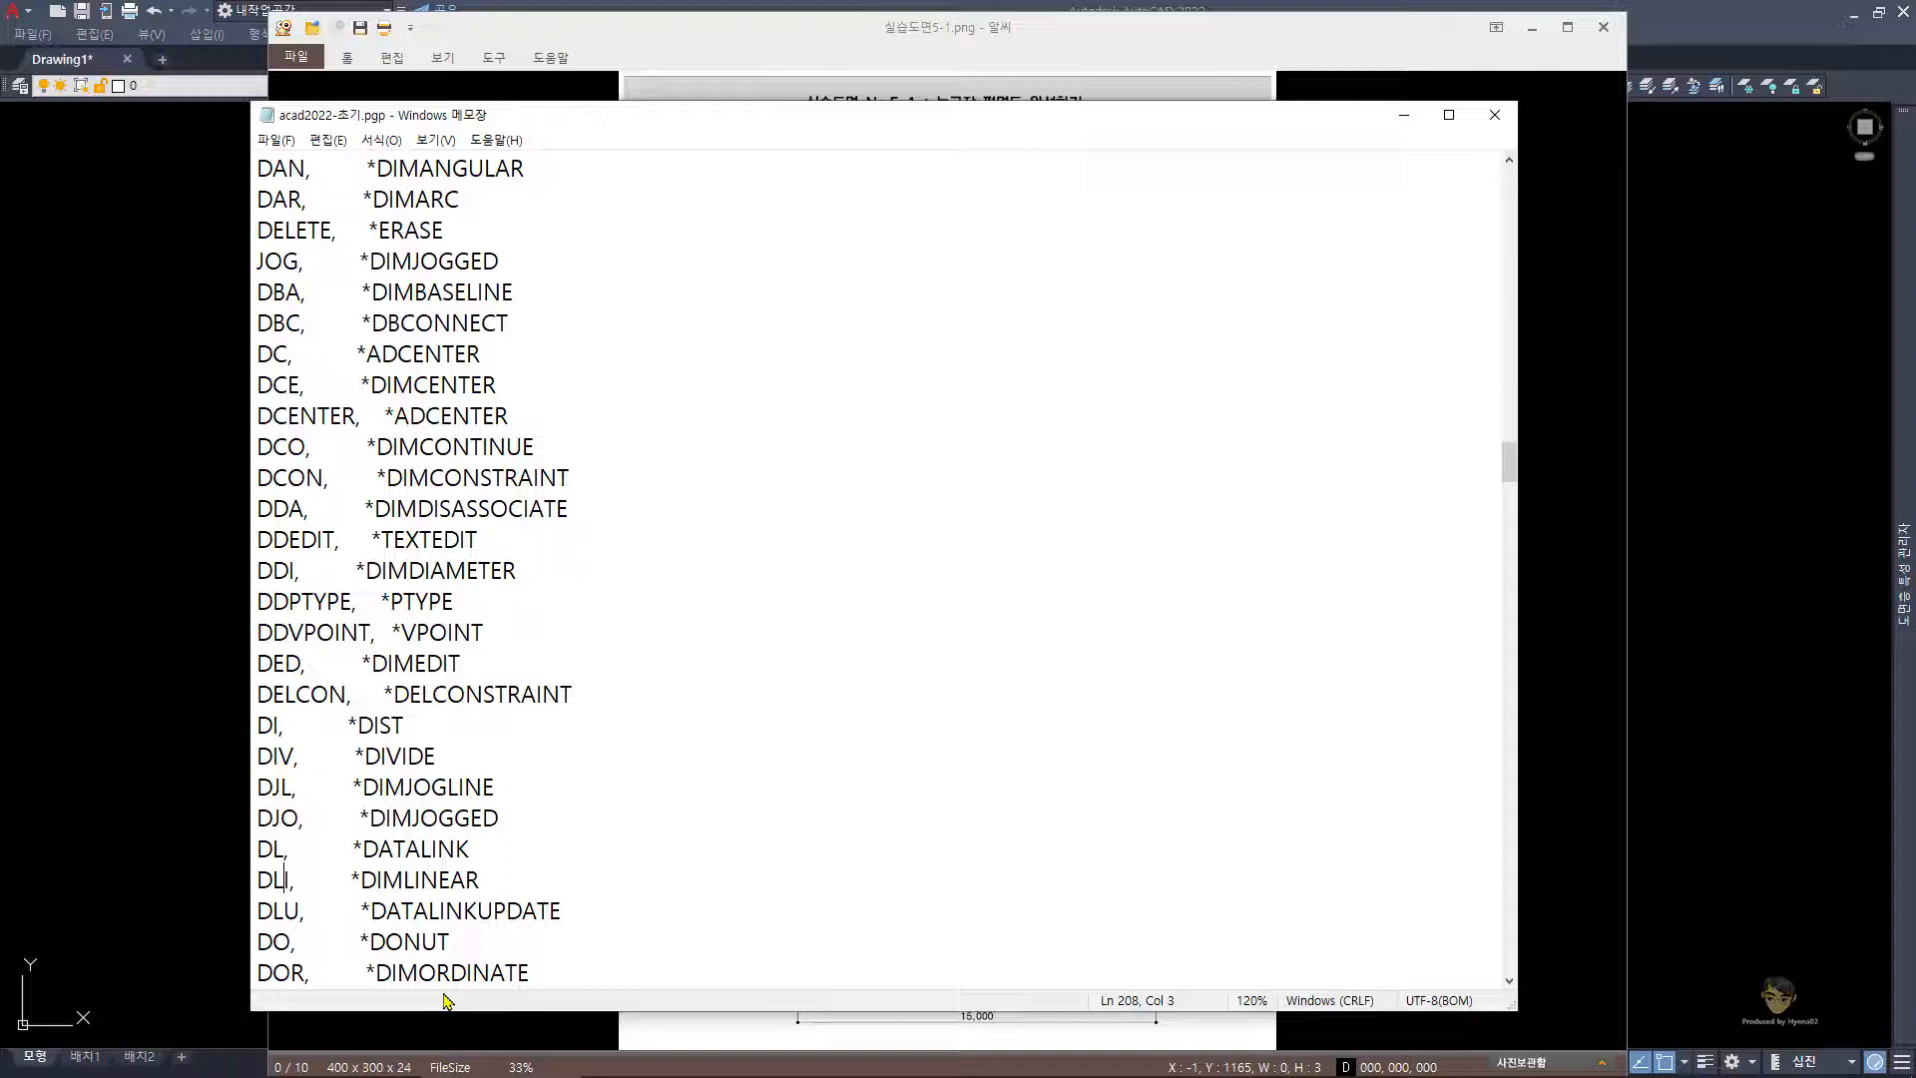
pyautogui.press('Left')
pyautogui.press('Delete')
pyautogui.press('Delete')
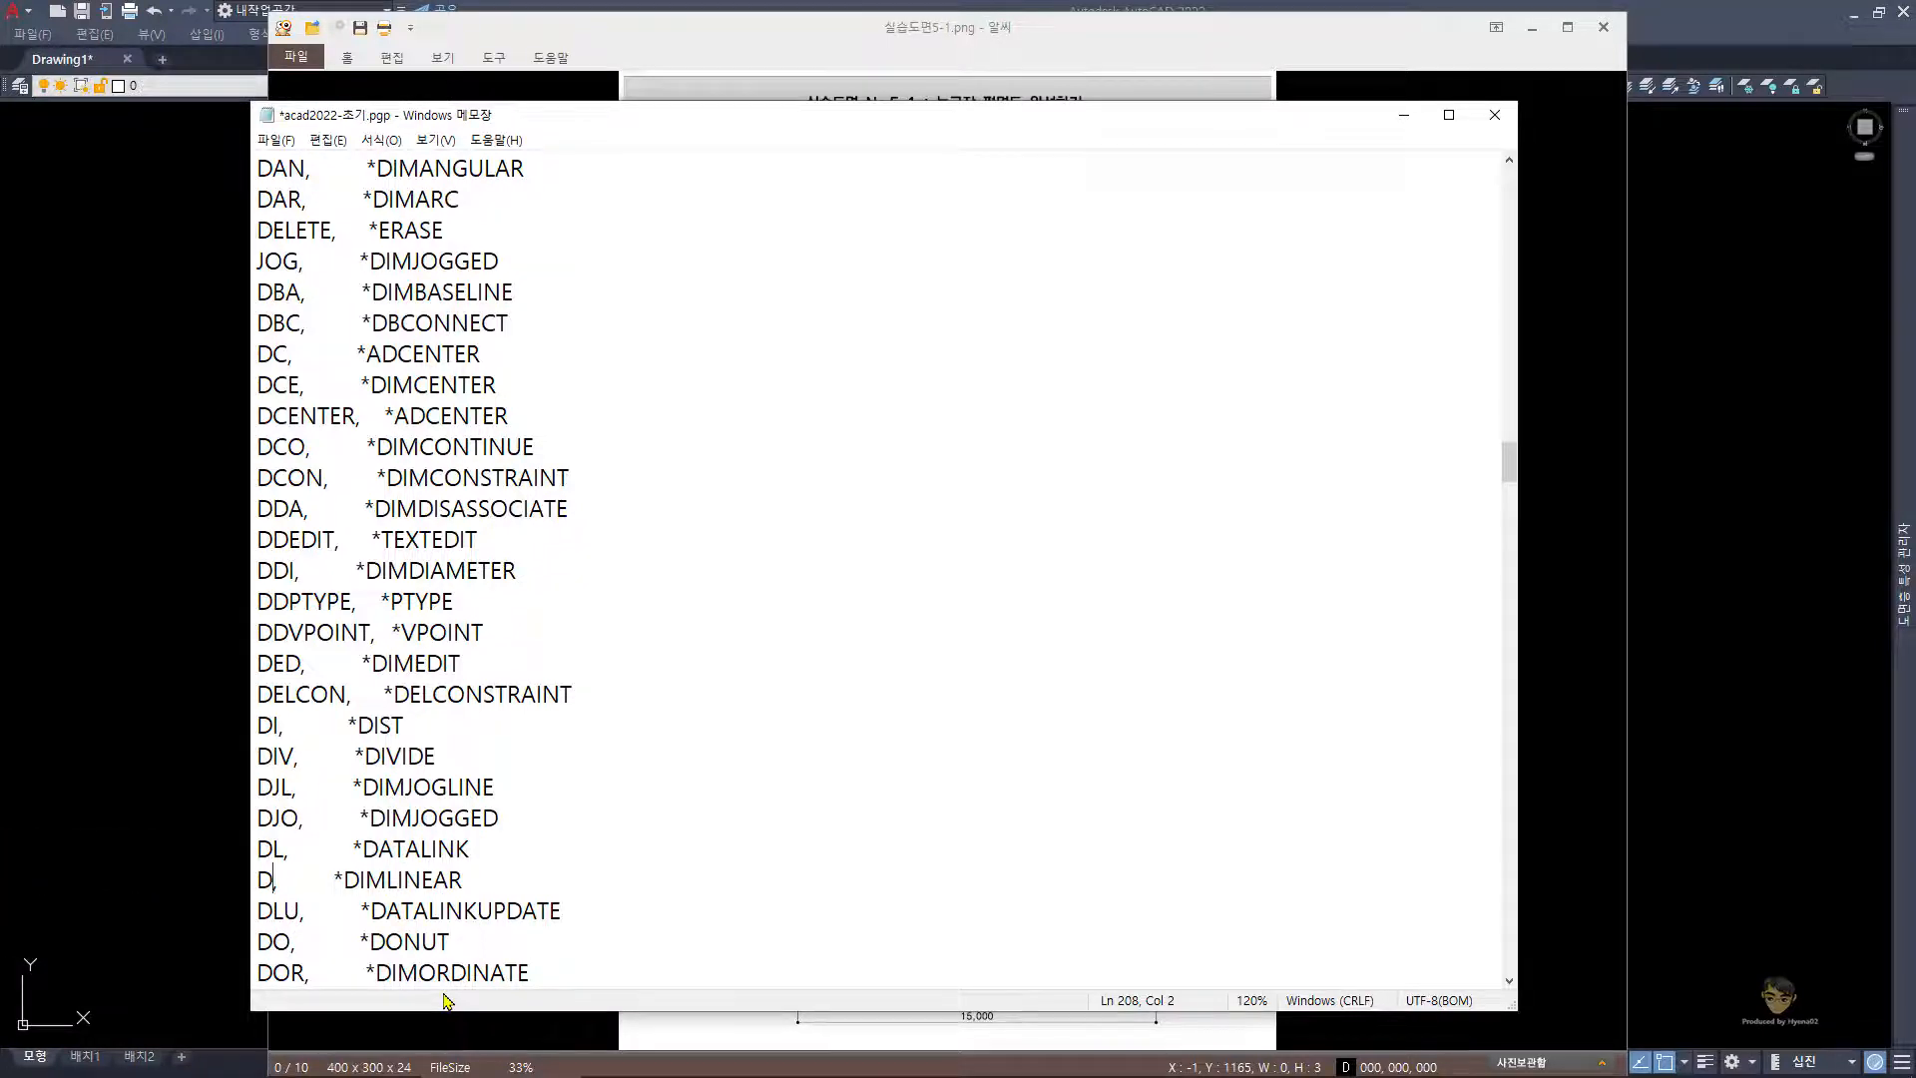
pyautogui.write('n')
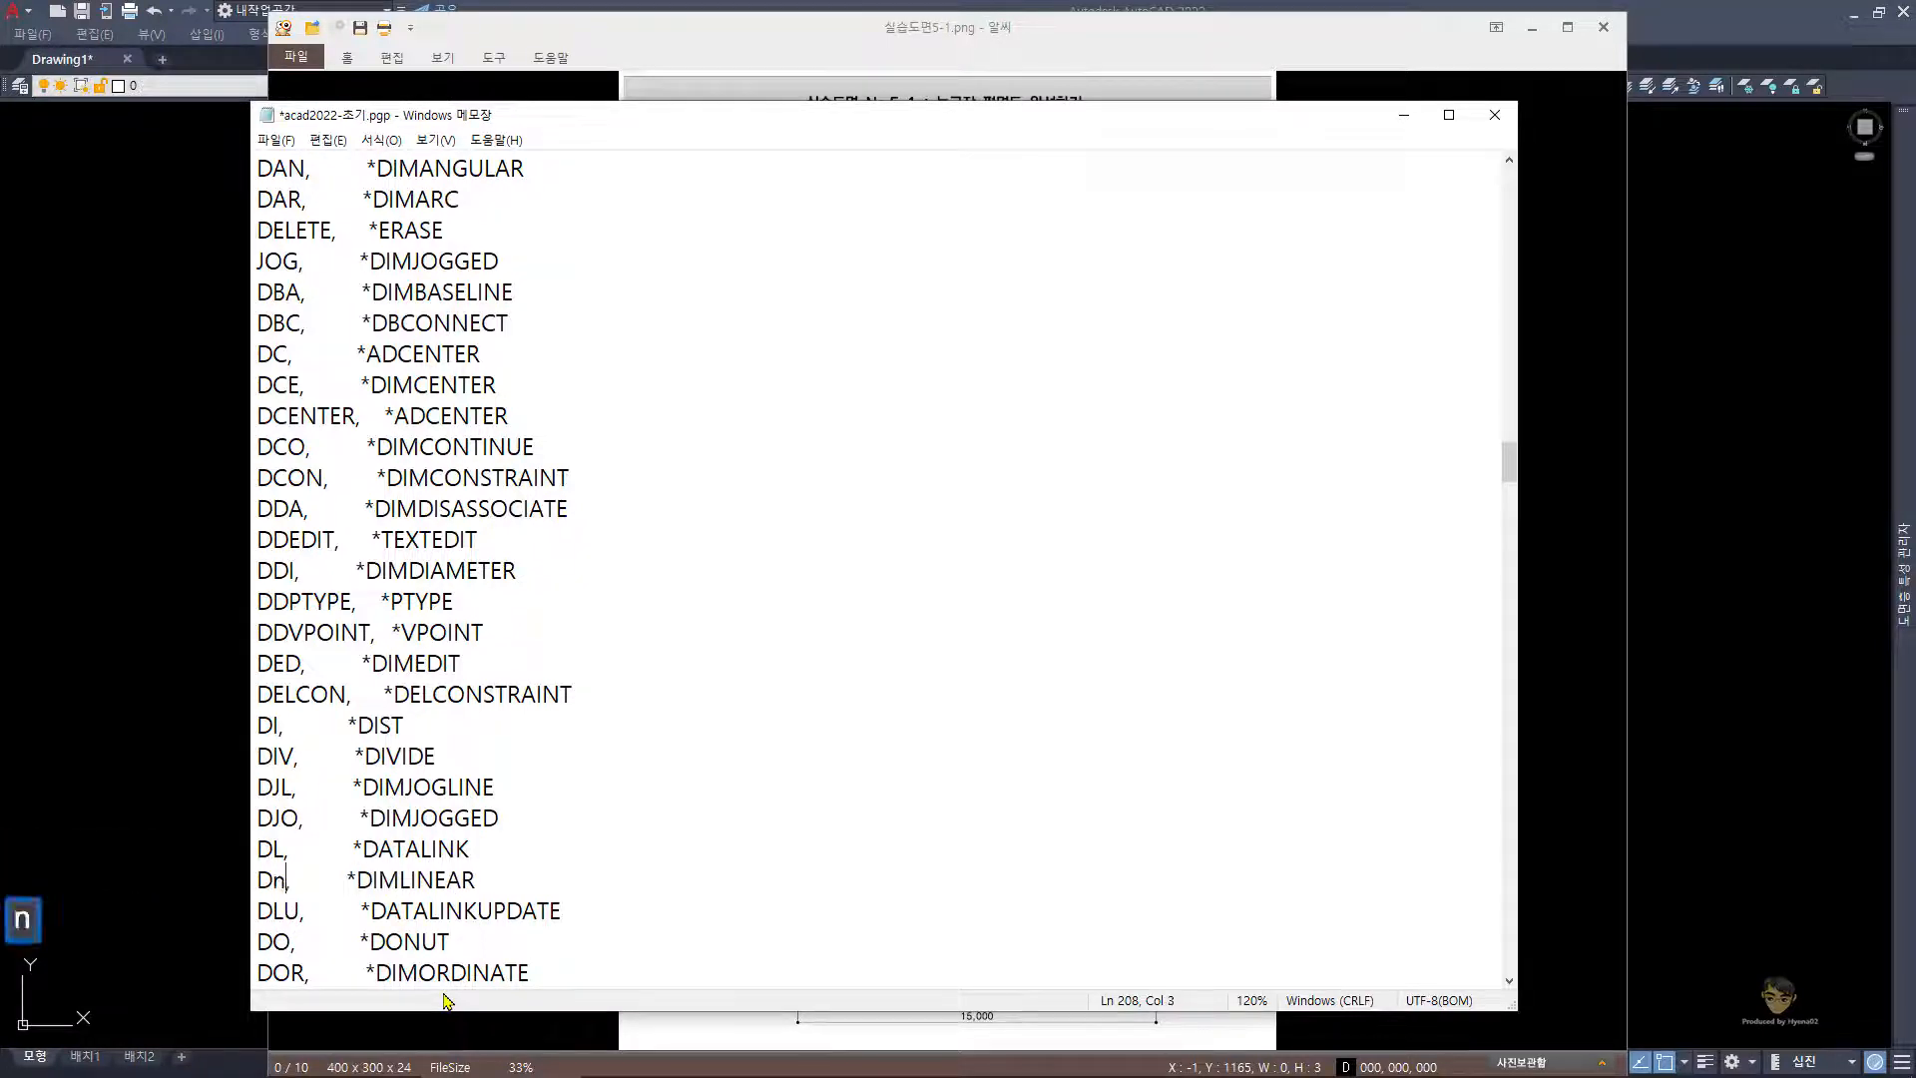
pyautogui.press('BackSpace')
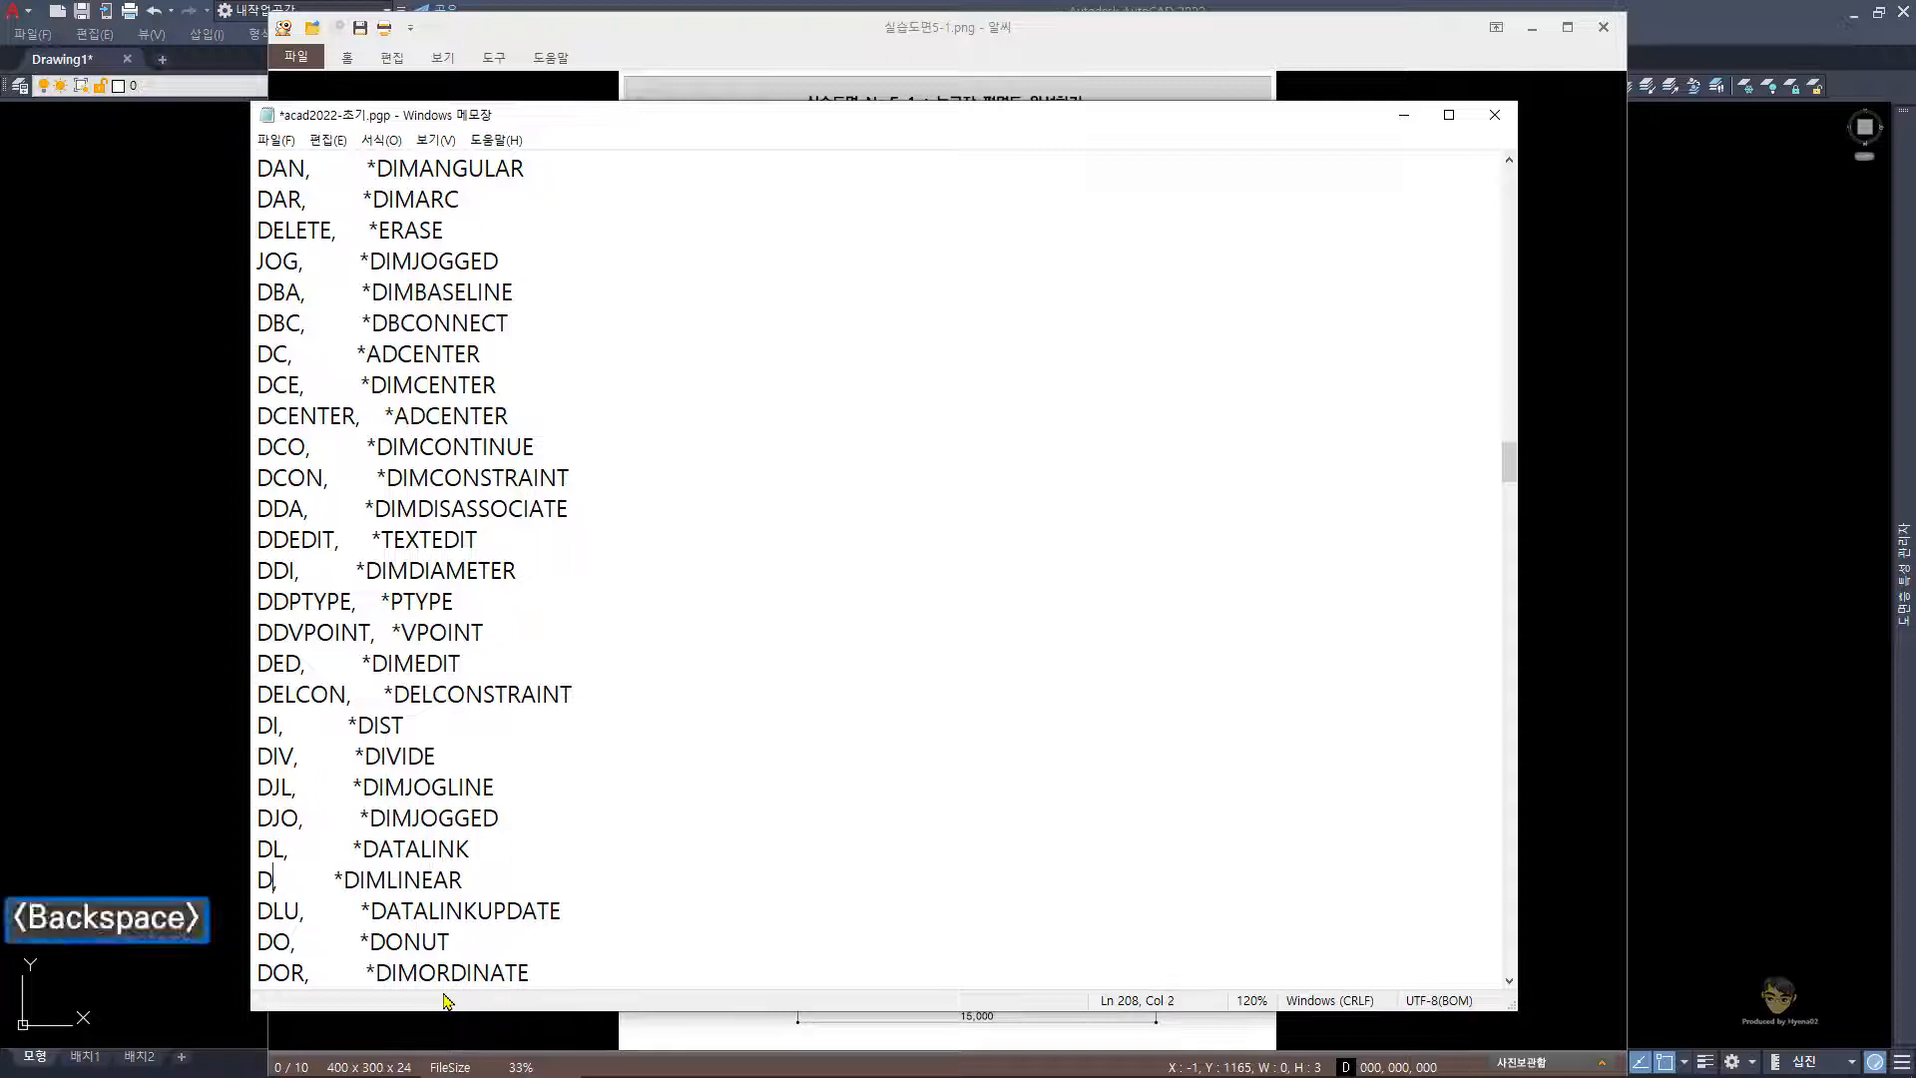
pyautogui.write('N')
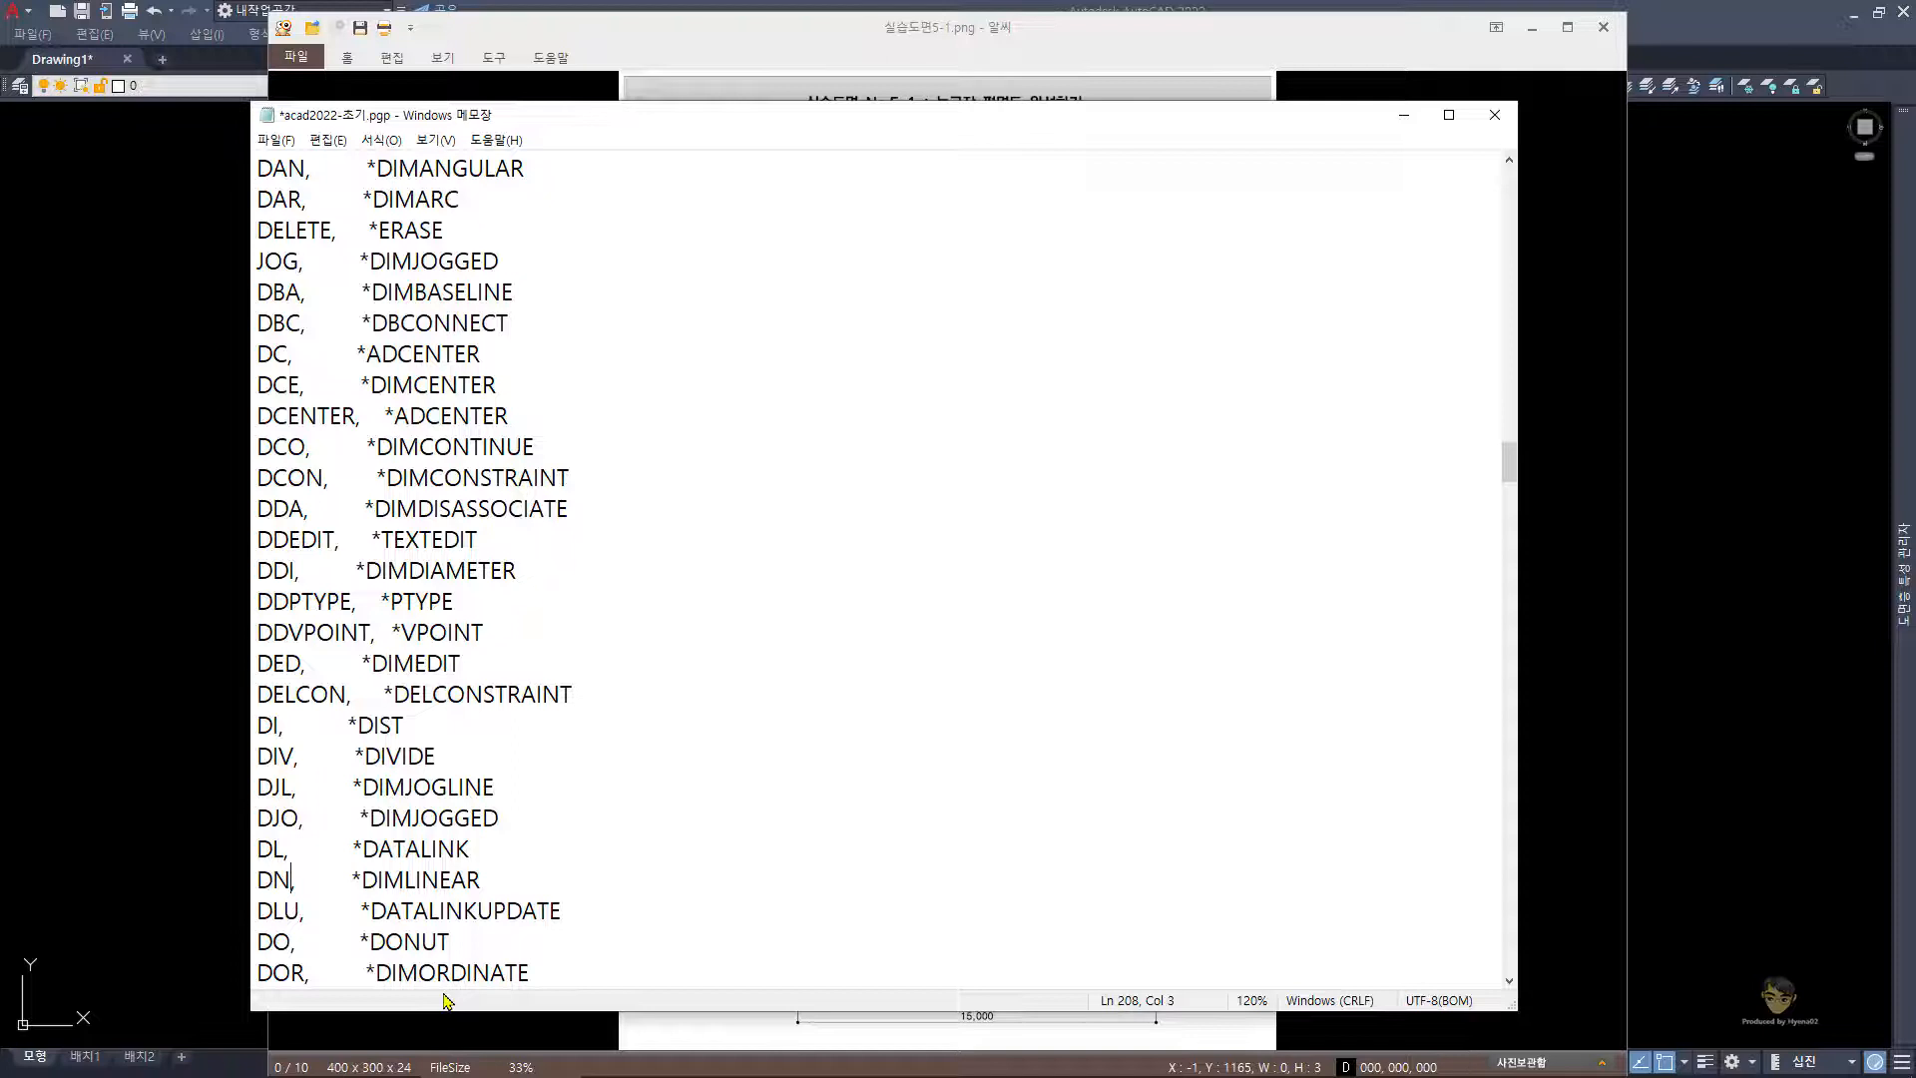
# - Replace the second letter of the DIMLINEAR alias so that it reads Dd
pyautogui.press('Left')
pyautogui.press('Delete')
pyautogui.write('d')
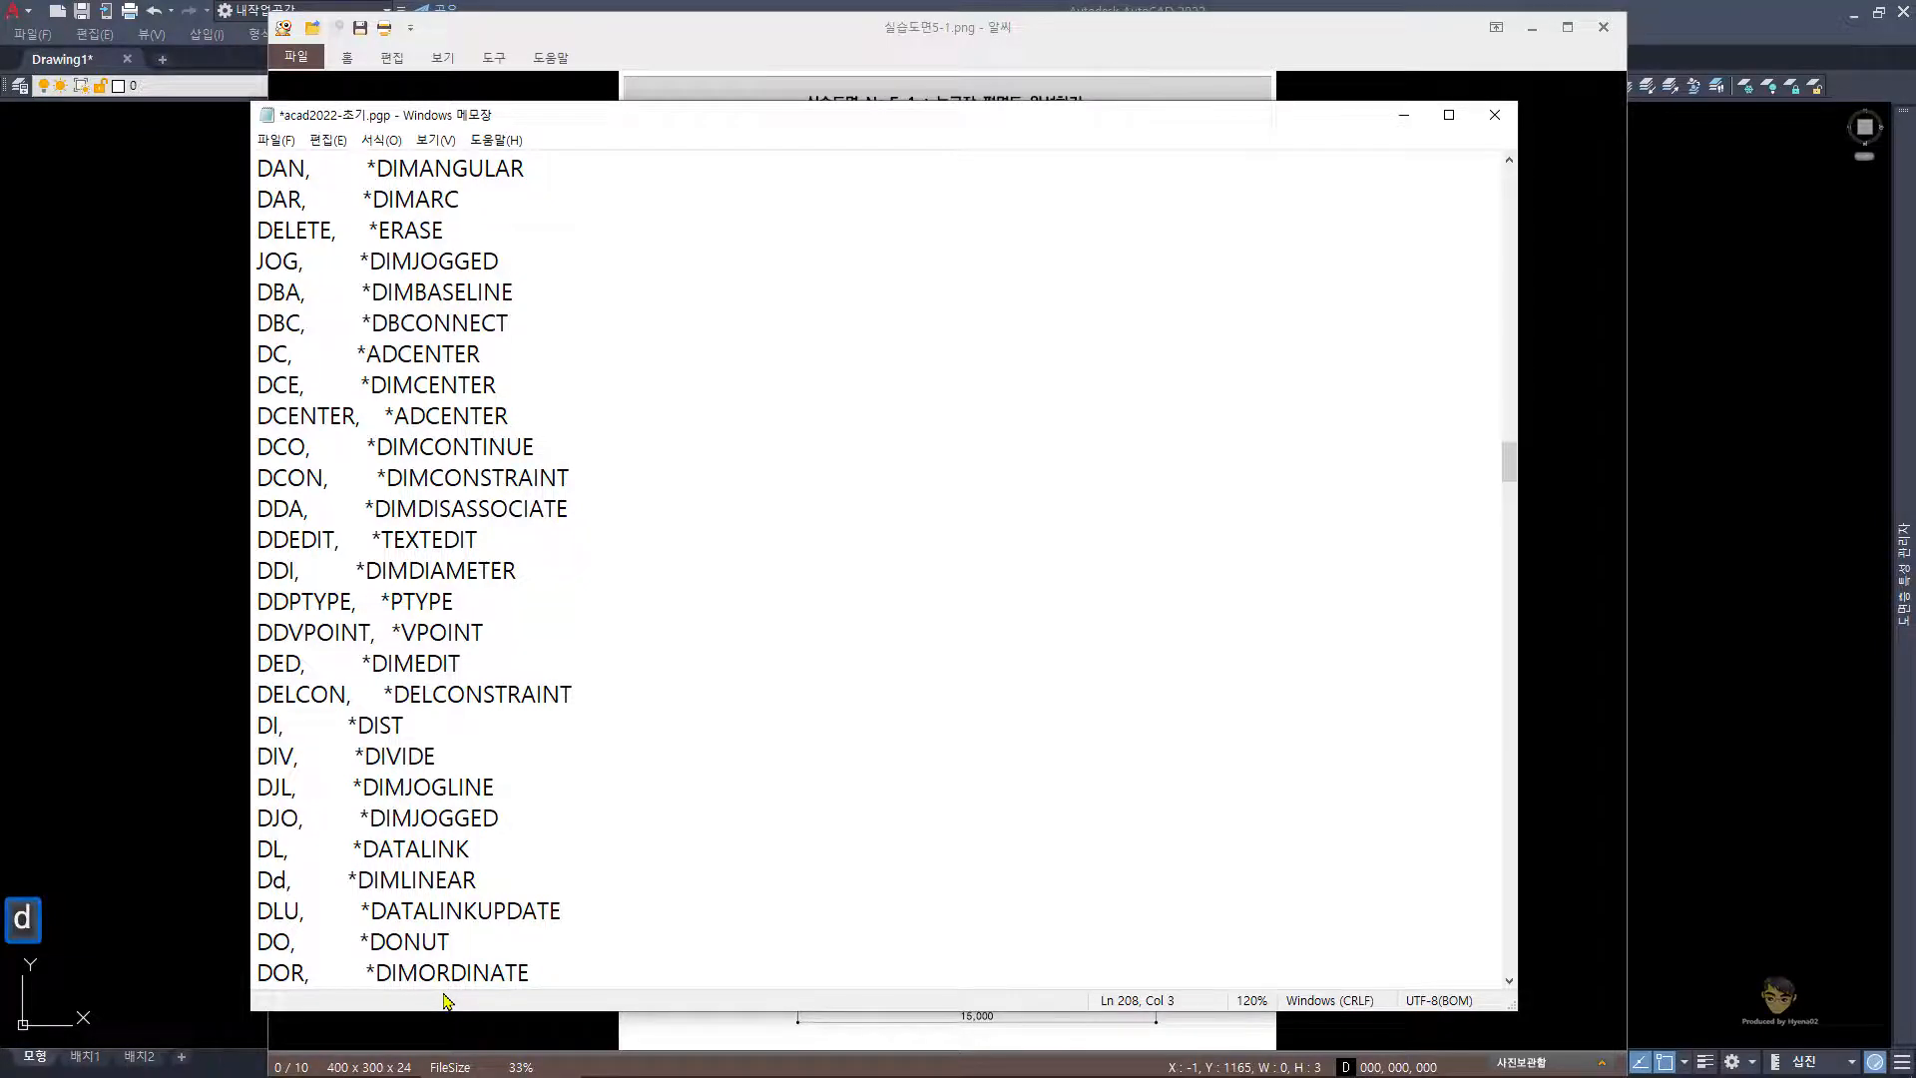
# - Set the DIMLINEAR alias to Dn by replacing its second letter with a lowercase n
pyautogui.press('Left')
pyautogui.press('Delete')
pyautogui.write('n')
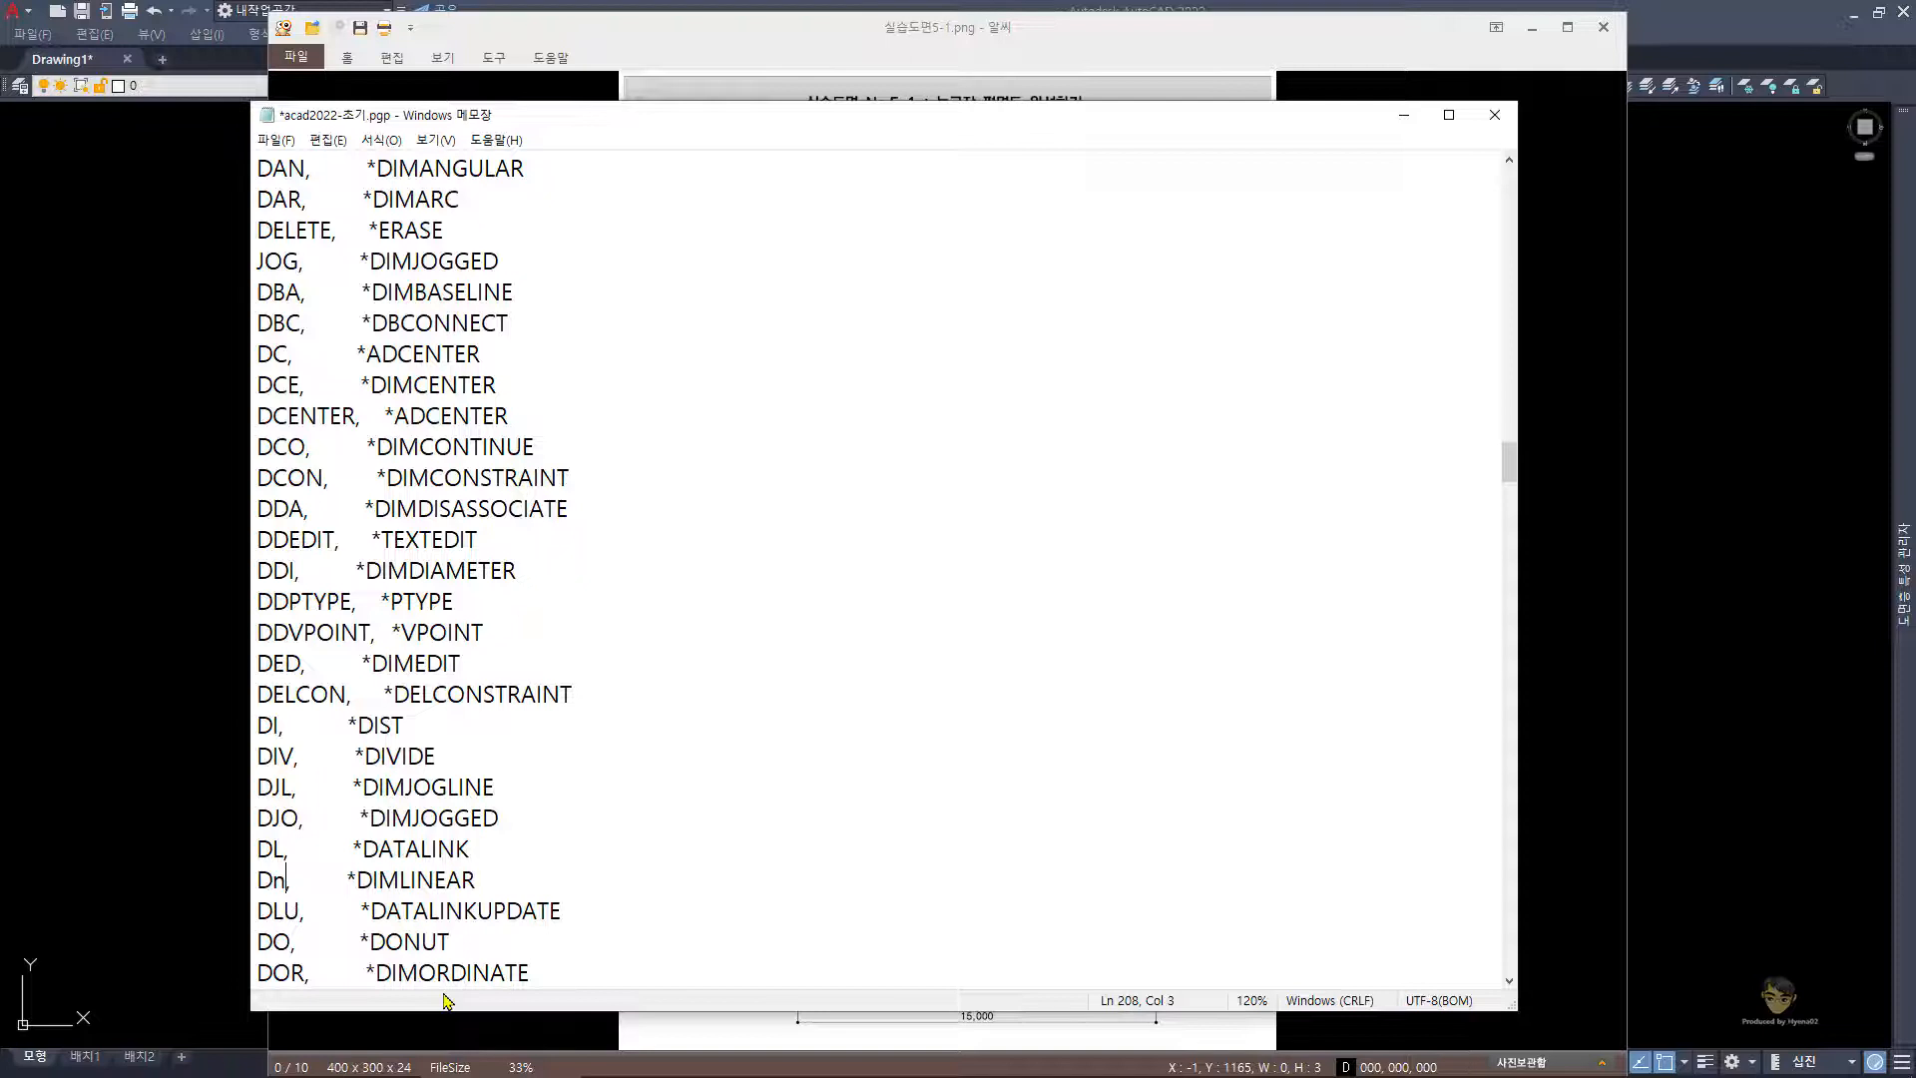
# - Examine the command aliases listed above the DIMLINEAR entry, up to the DIMSTYLE and CTABLESTYLE entries
pyautogui.press('ctrl')
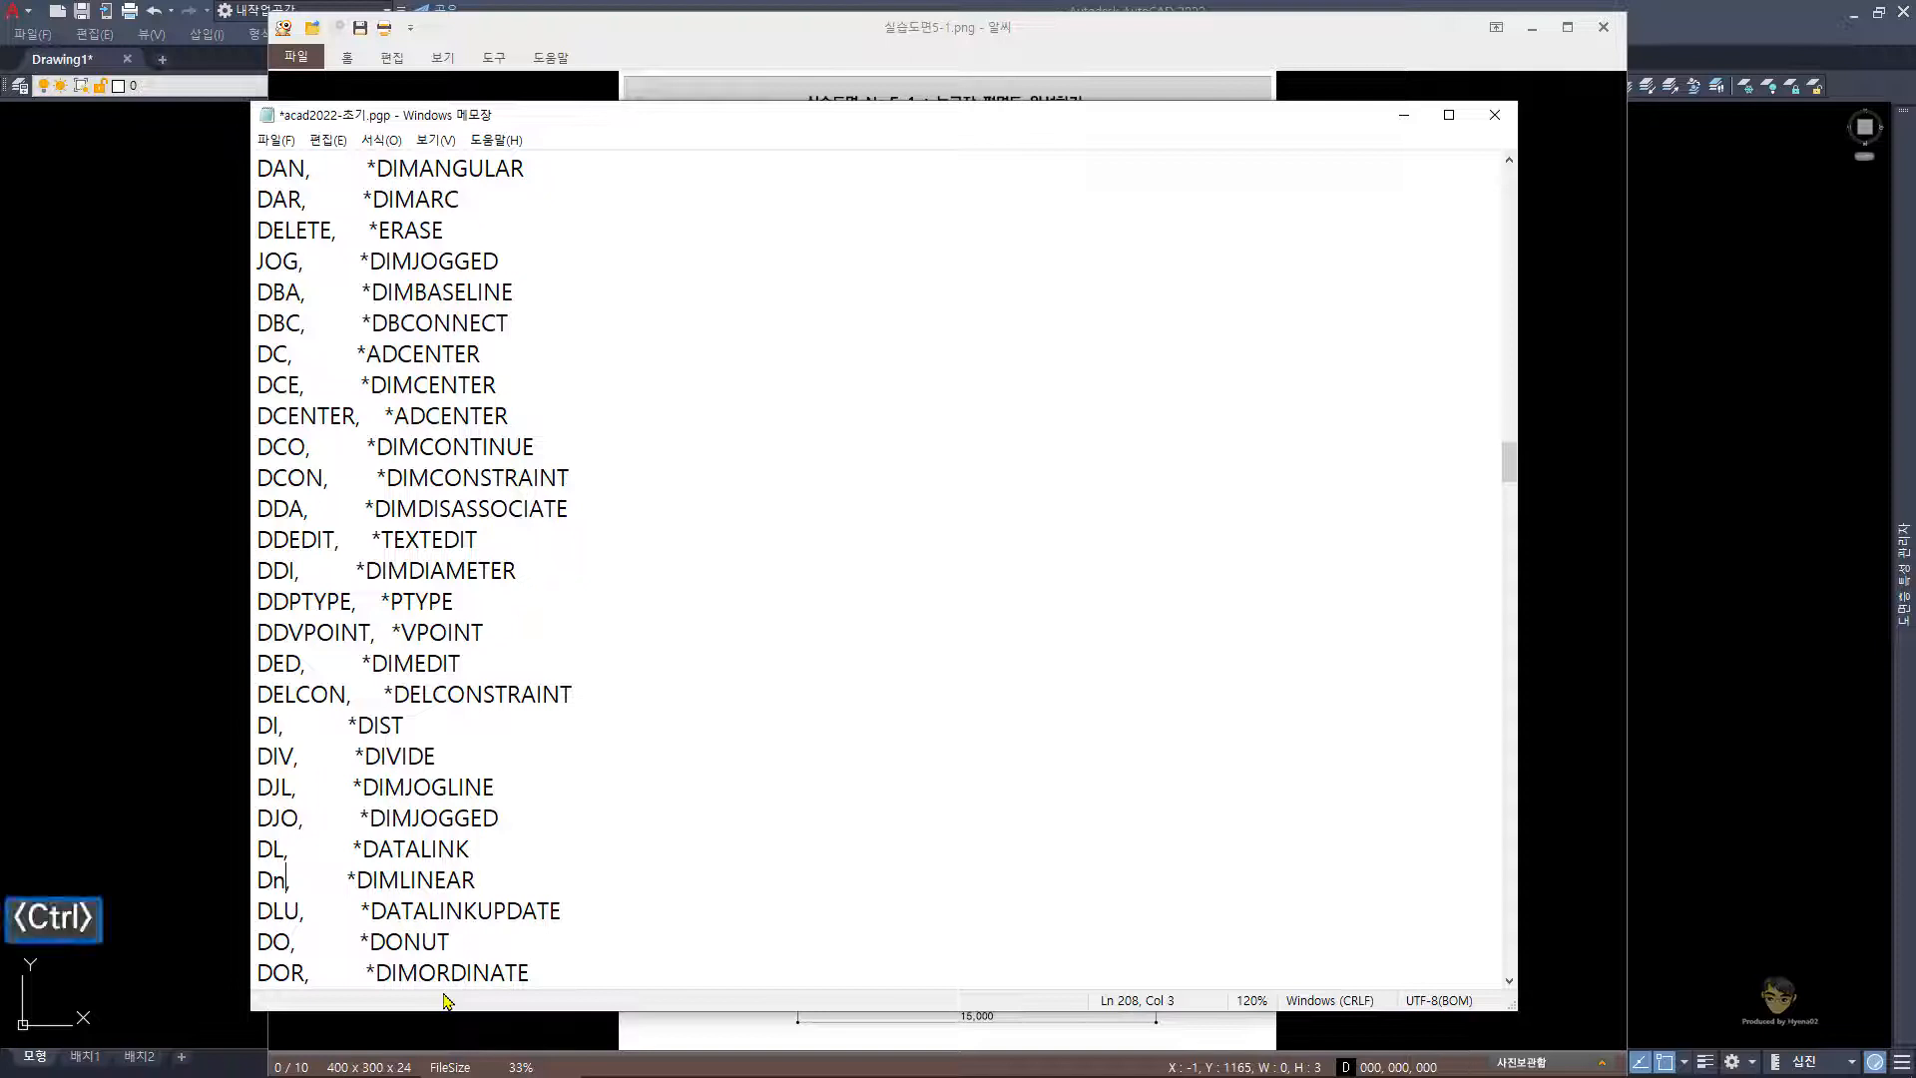
pyautogui.press('Up')
pyautogui.press('Up')
pyautogui.press('Up')
pyautogui.press('Up')
pyautogui.press('Up')
pyautogui.press('Up')
pyautogui.press('Up')
pyautogui.press('Up')
pyautogui.press('Up')
pyautogui.press('Up')
pyautogui.press('Up')
pyautogui.press('Up')
pyautogui.press('Up')
pyautogui.press('Up')
pyautogui.press('Up')
pyautogui.press('Up')
pyautogui.press('Up')
pyautogui.press('Up')
pyautogui.press('Up')
pyautogui.press('Up')
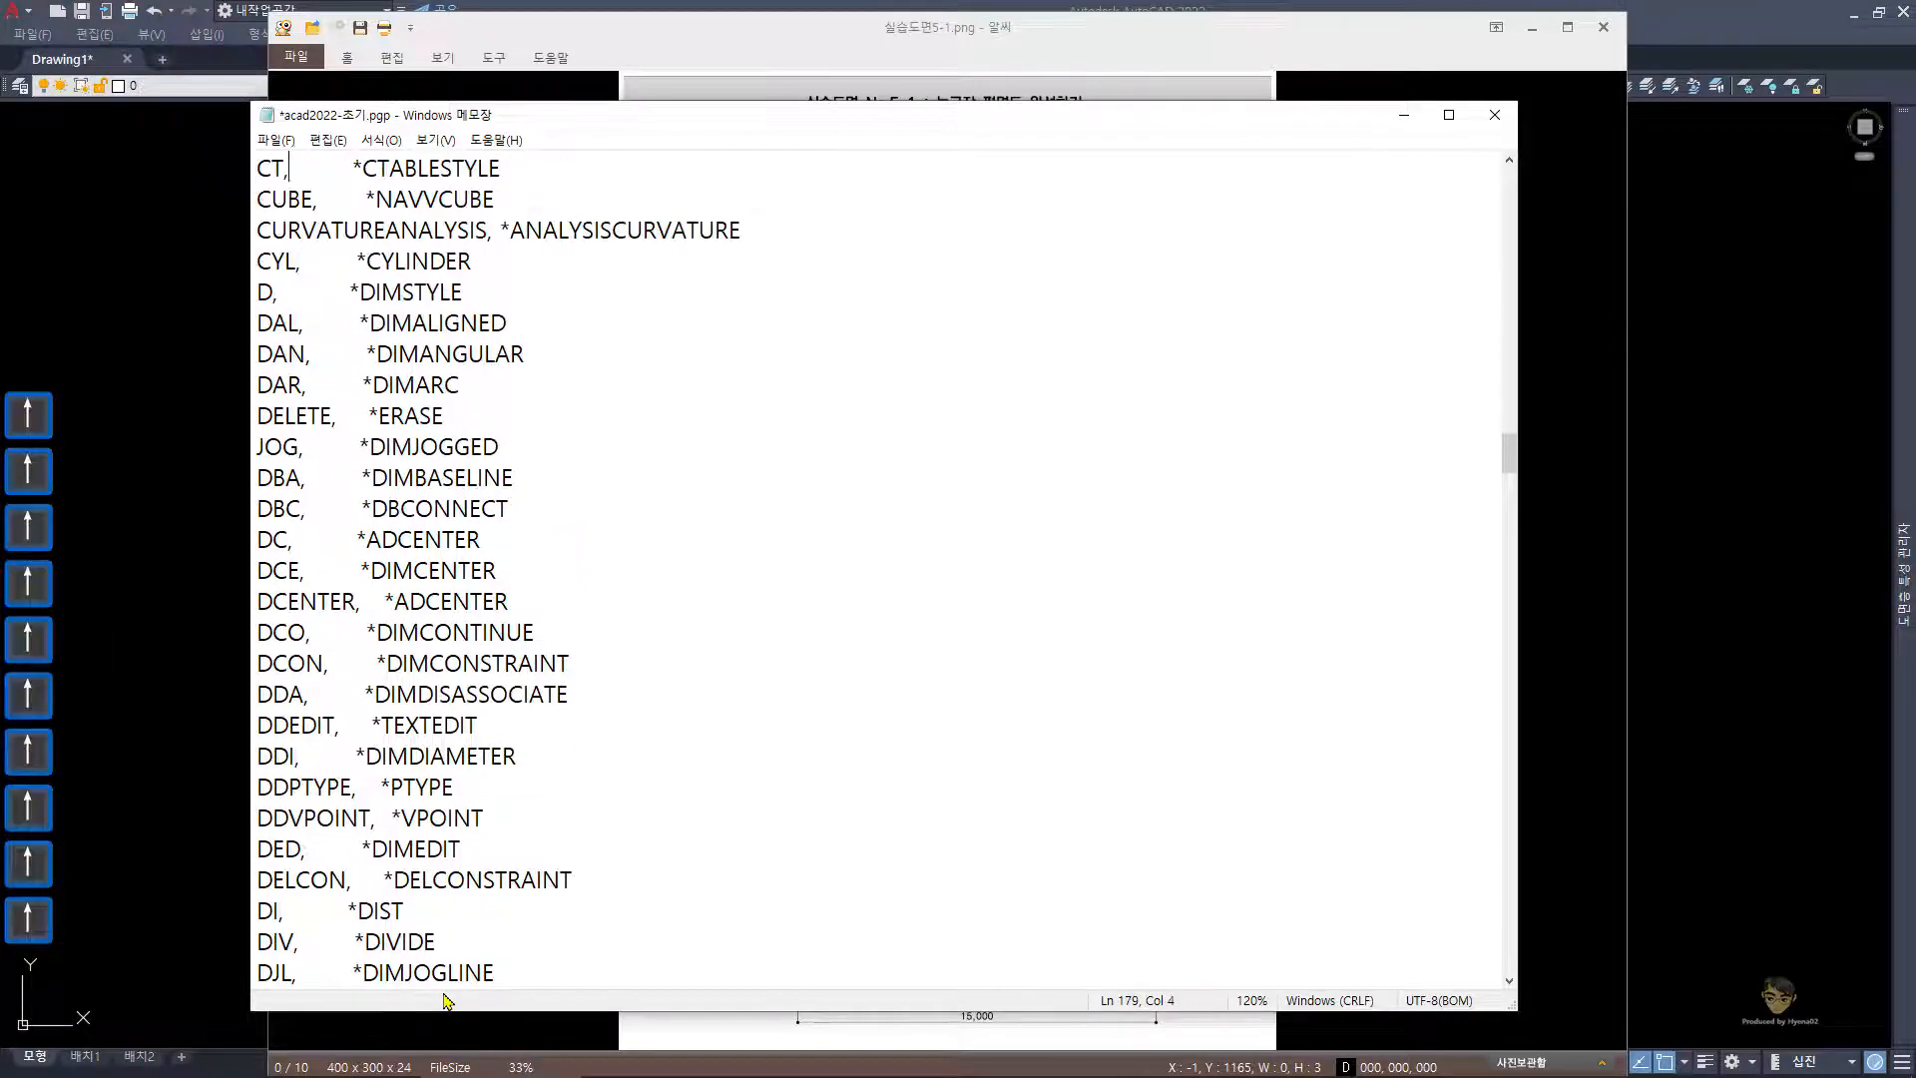
# - Examine the DIMALIGNED entry and its DAL alias below DIMSTYLE in the alias list
pyautogui.press('Down')
pyautogui.press('Down')
pyautogui.press('Down')
pyautogui.press('Down')
pyautogui.press('Down')
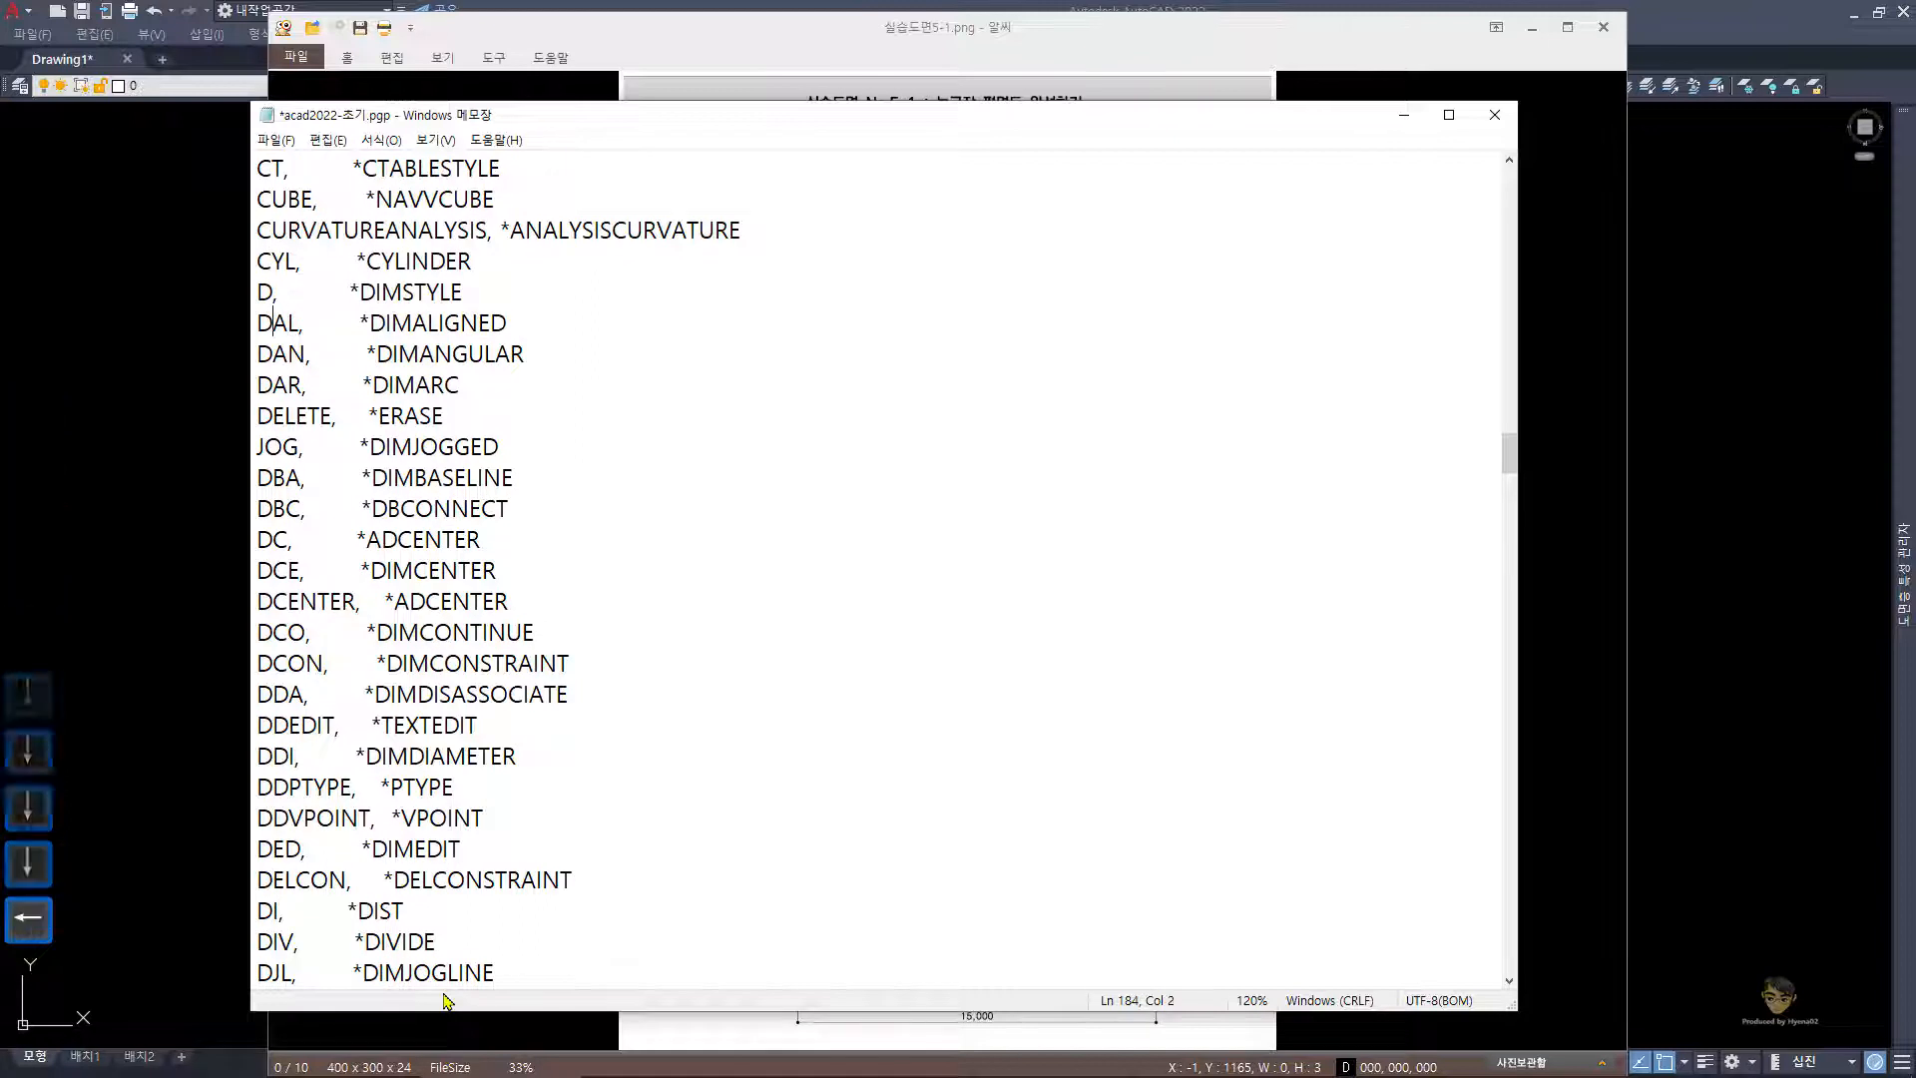
pyautogui.press('Left')
pyautogui.press('Right')
pyautogui.press('Right')
pyautogui.press('Right')
pyautogui.press('Right')
pyautogui.press('Right')
pyautogui.press('Right')
pyautogui.press('Right')
pyautogui.press('Right')
pyautogui.press('Right')
pyautogui.press('Right')
pyautogui.press('Right')
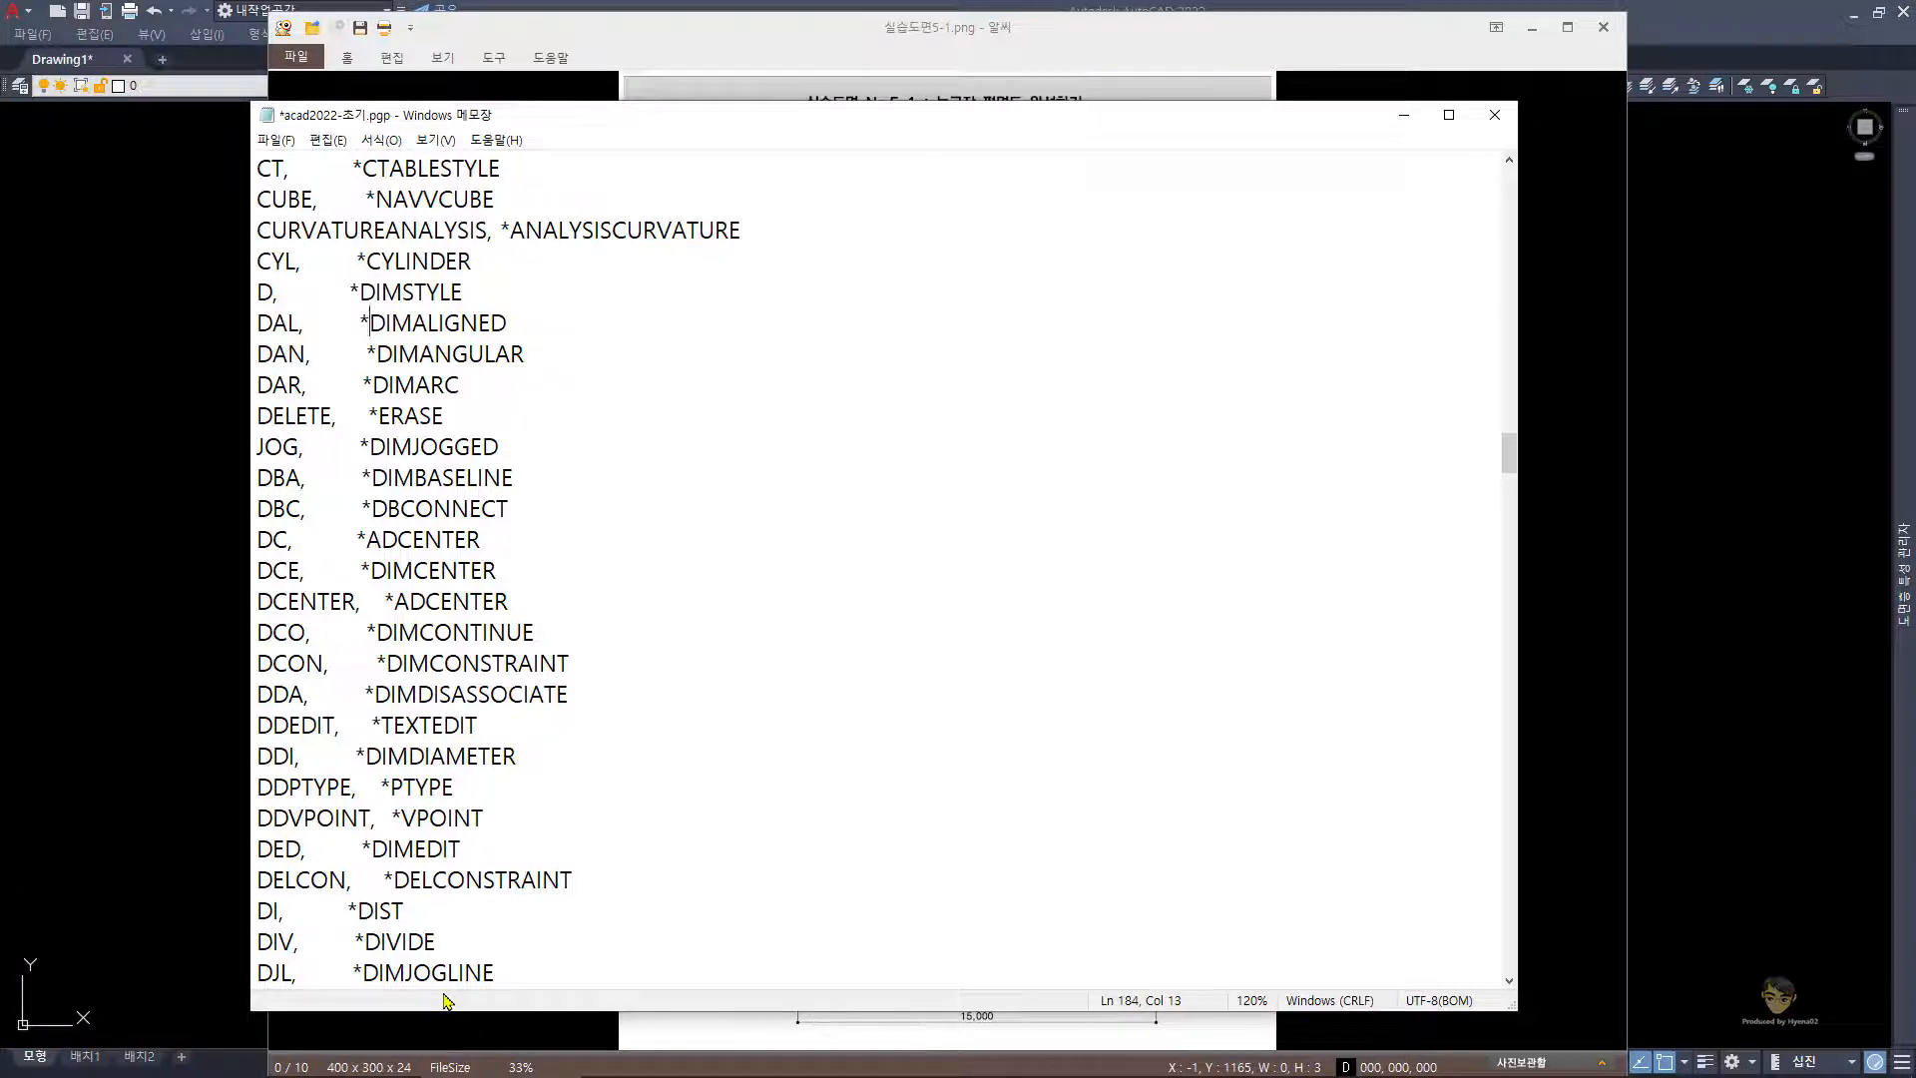
# - Search for "dimal" from the beginning of the alias file to locate the DIMALIGNED entry
pyautogui.hotkey('ctrl', 'pageup')
pyautogui.press('Home')
pyautogui.press('pageup')
pyautogui.press('pageup')
pyautogui.press('pageup')
pyautogui.press('pageup')
pyautogui.press('pageup')
pyautogui.press('pageup')
pyautogui.press('pageup')
pyautogui.press('pageup')
pyautogui.press('pageup')
pyautogui.press('pageup')
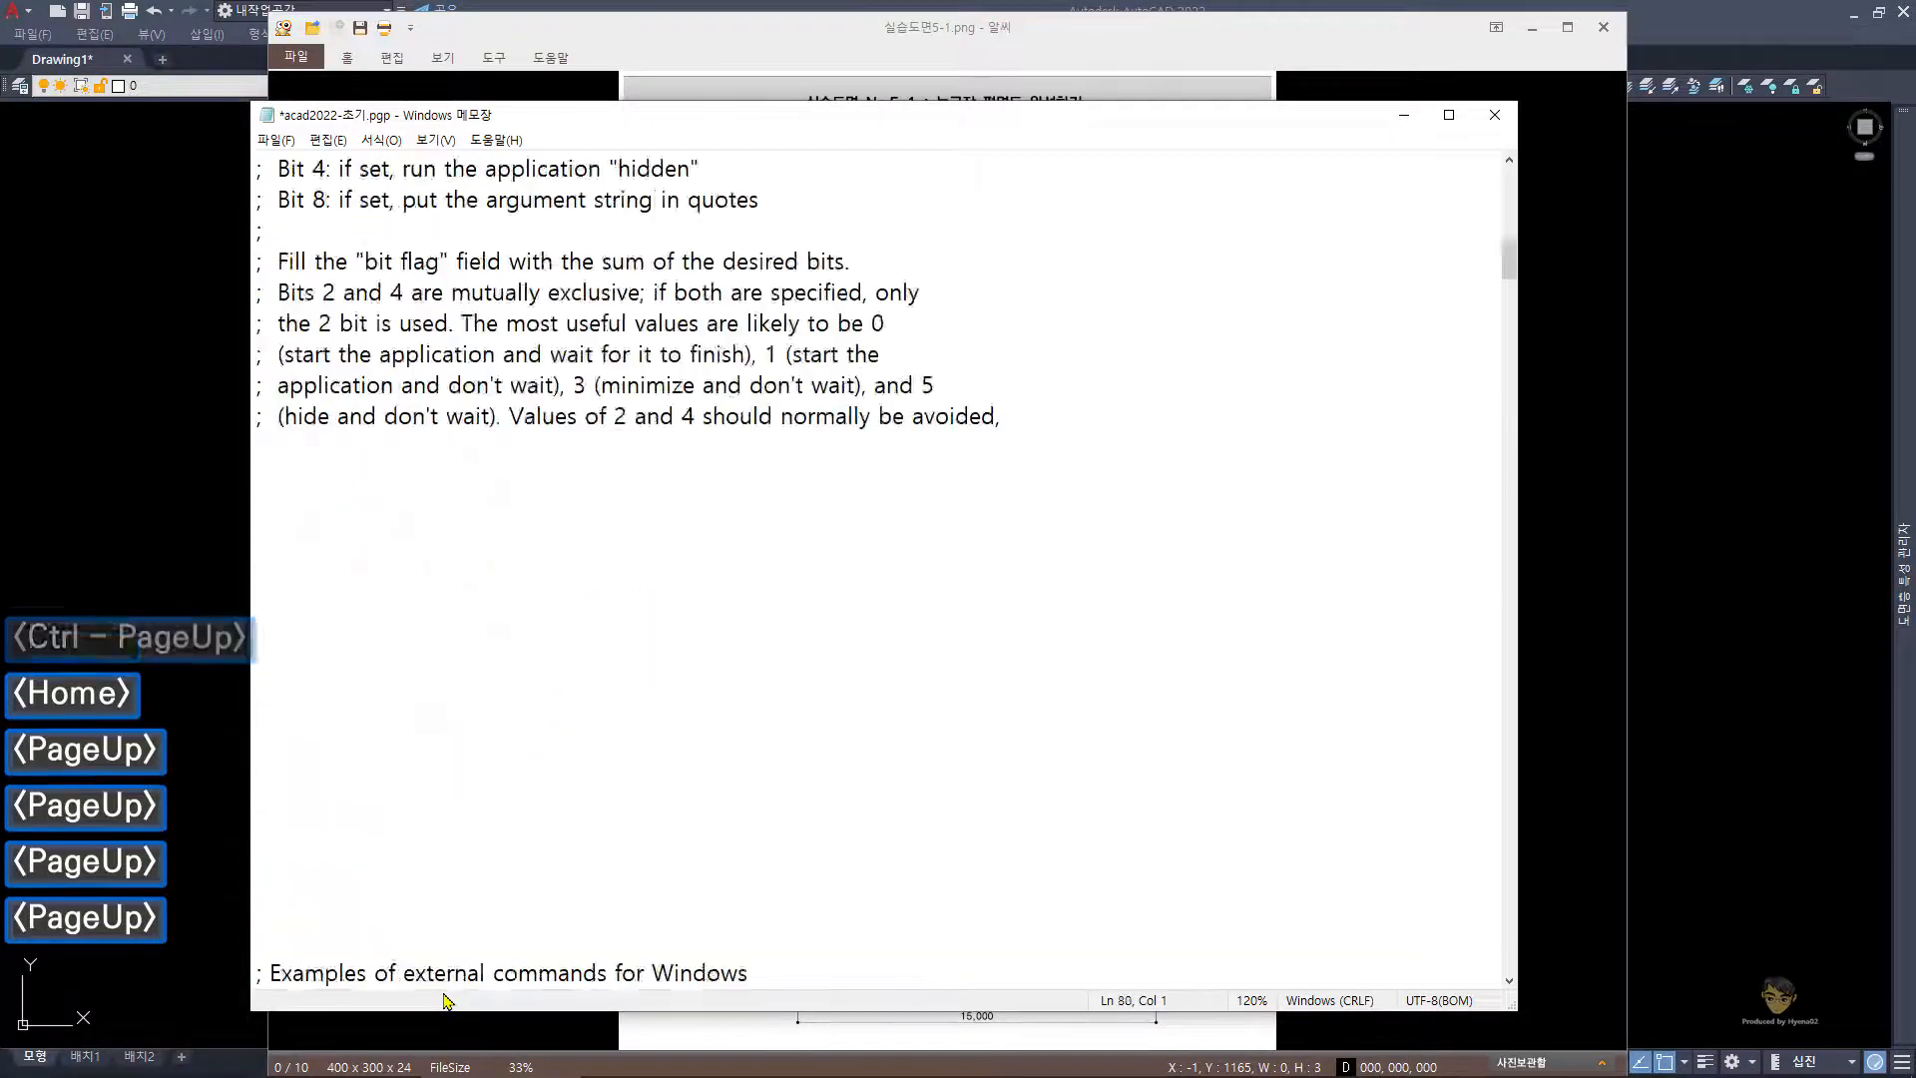
pyautogui.hotkey('ctrl', 'f')
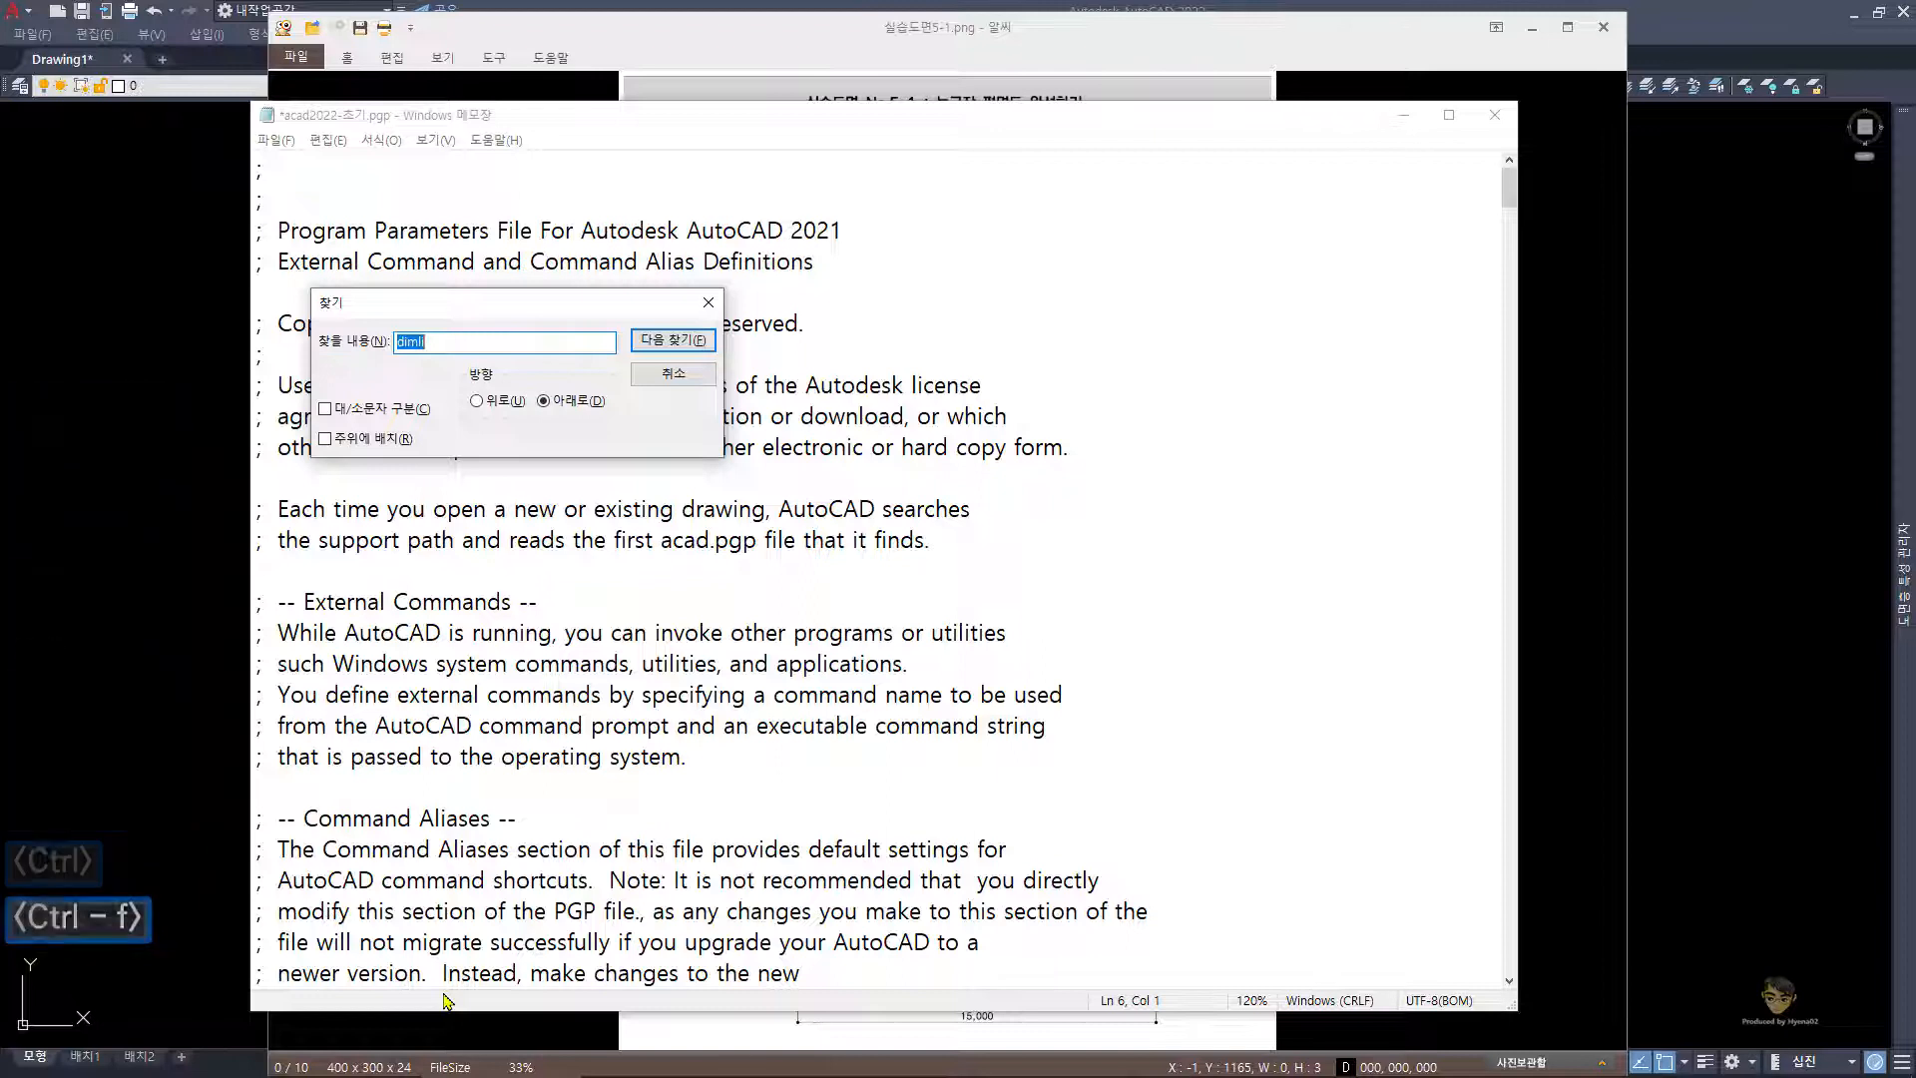
pyautogui.press('End')
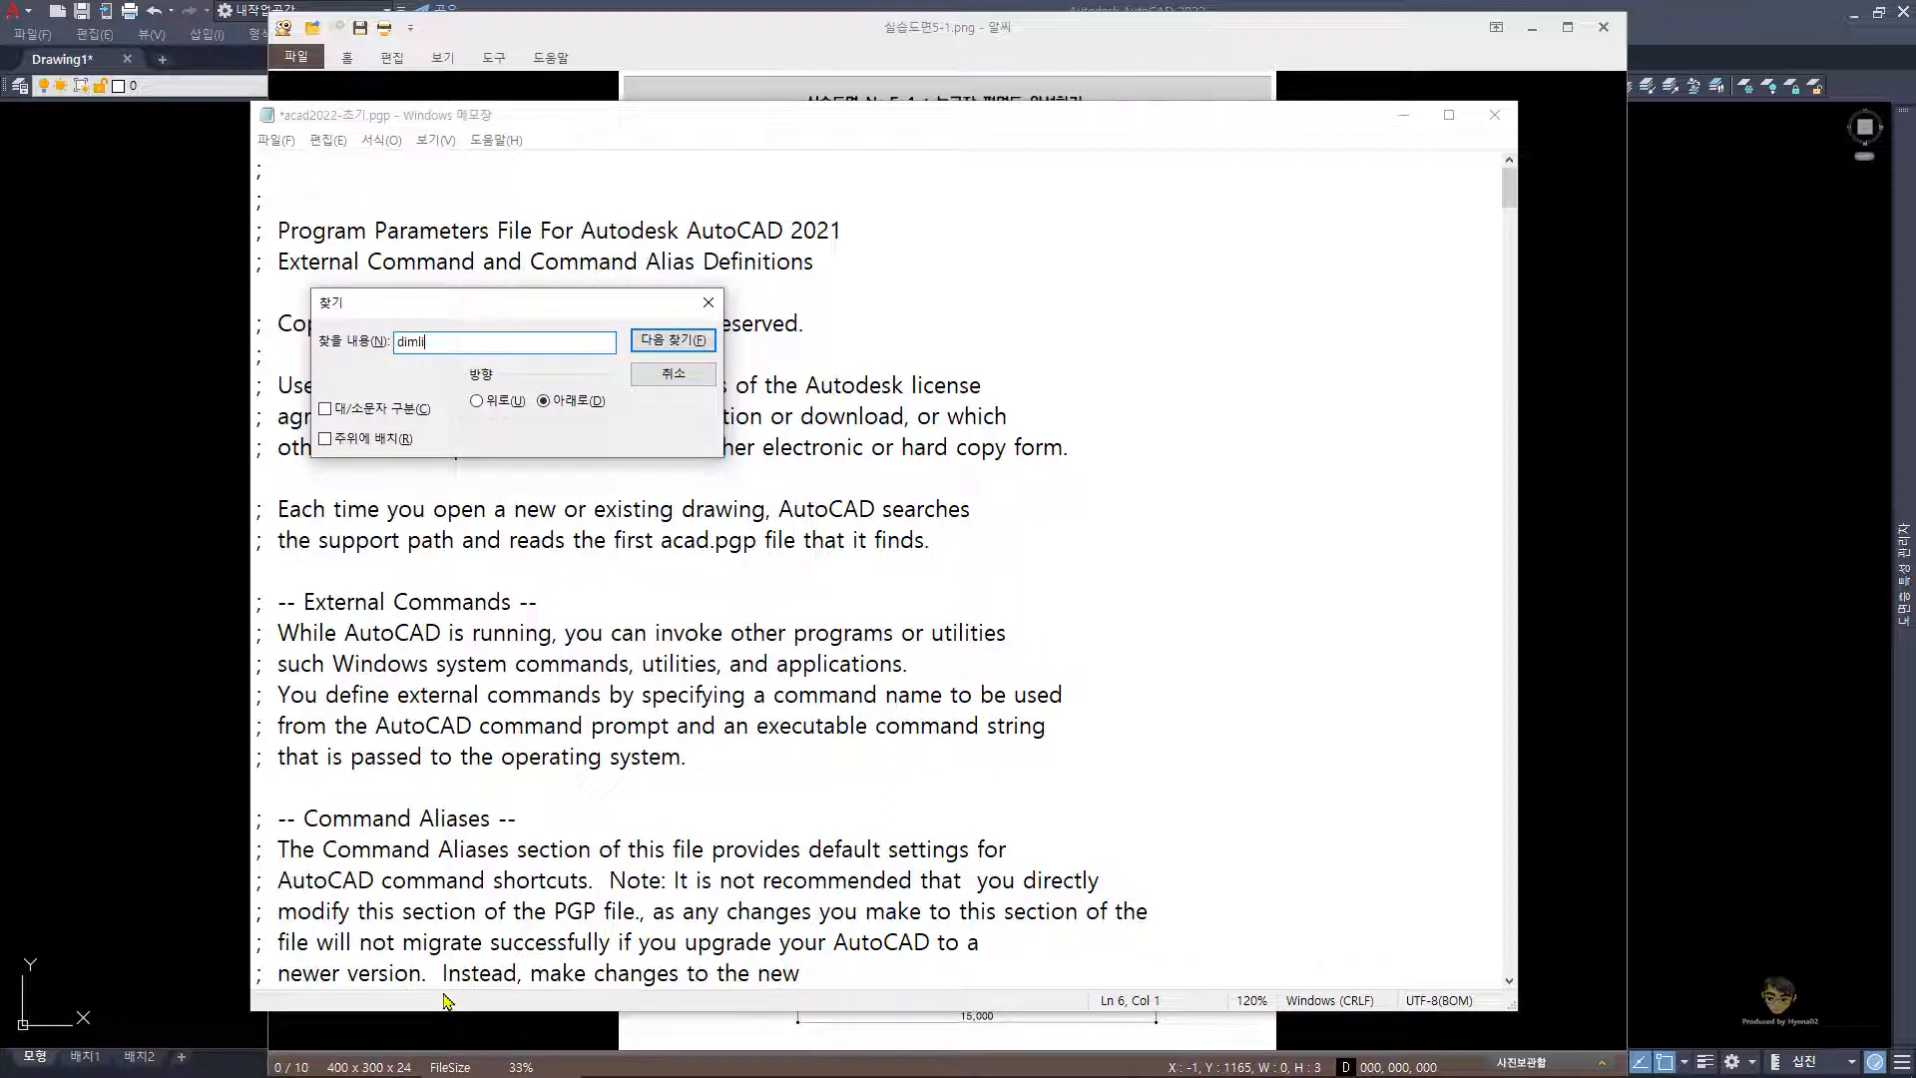
pyautogui.press('BackSpace')
pyautogui.press('BackSpace')
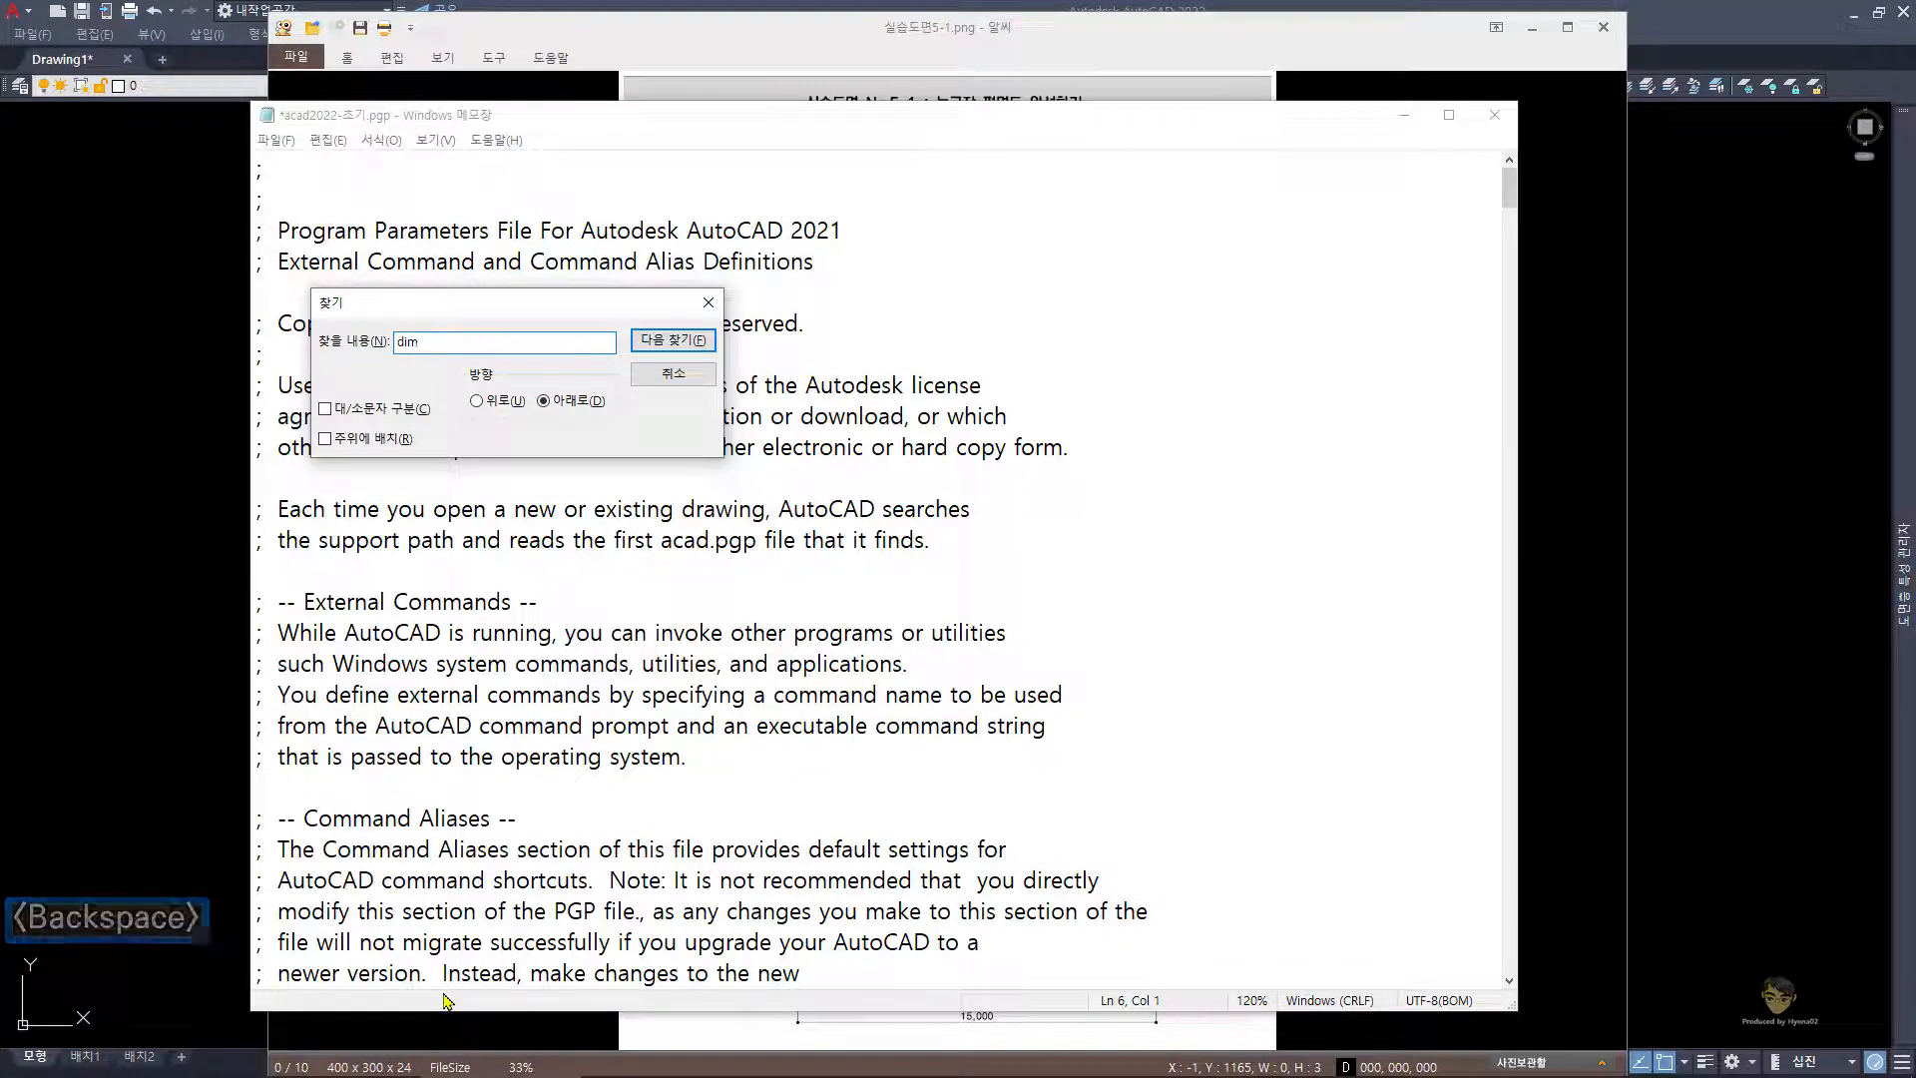
pyautogui.write('al')
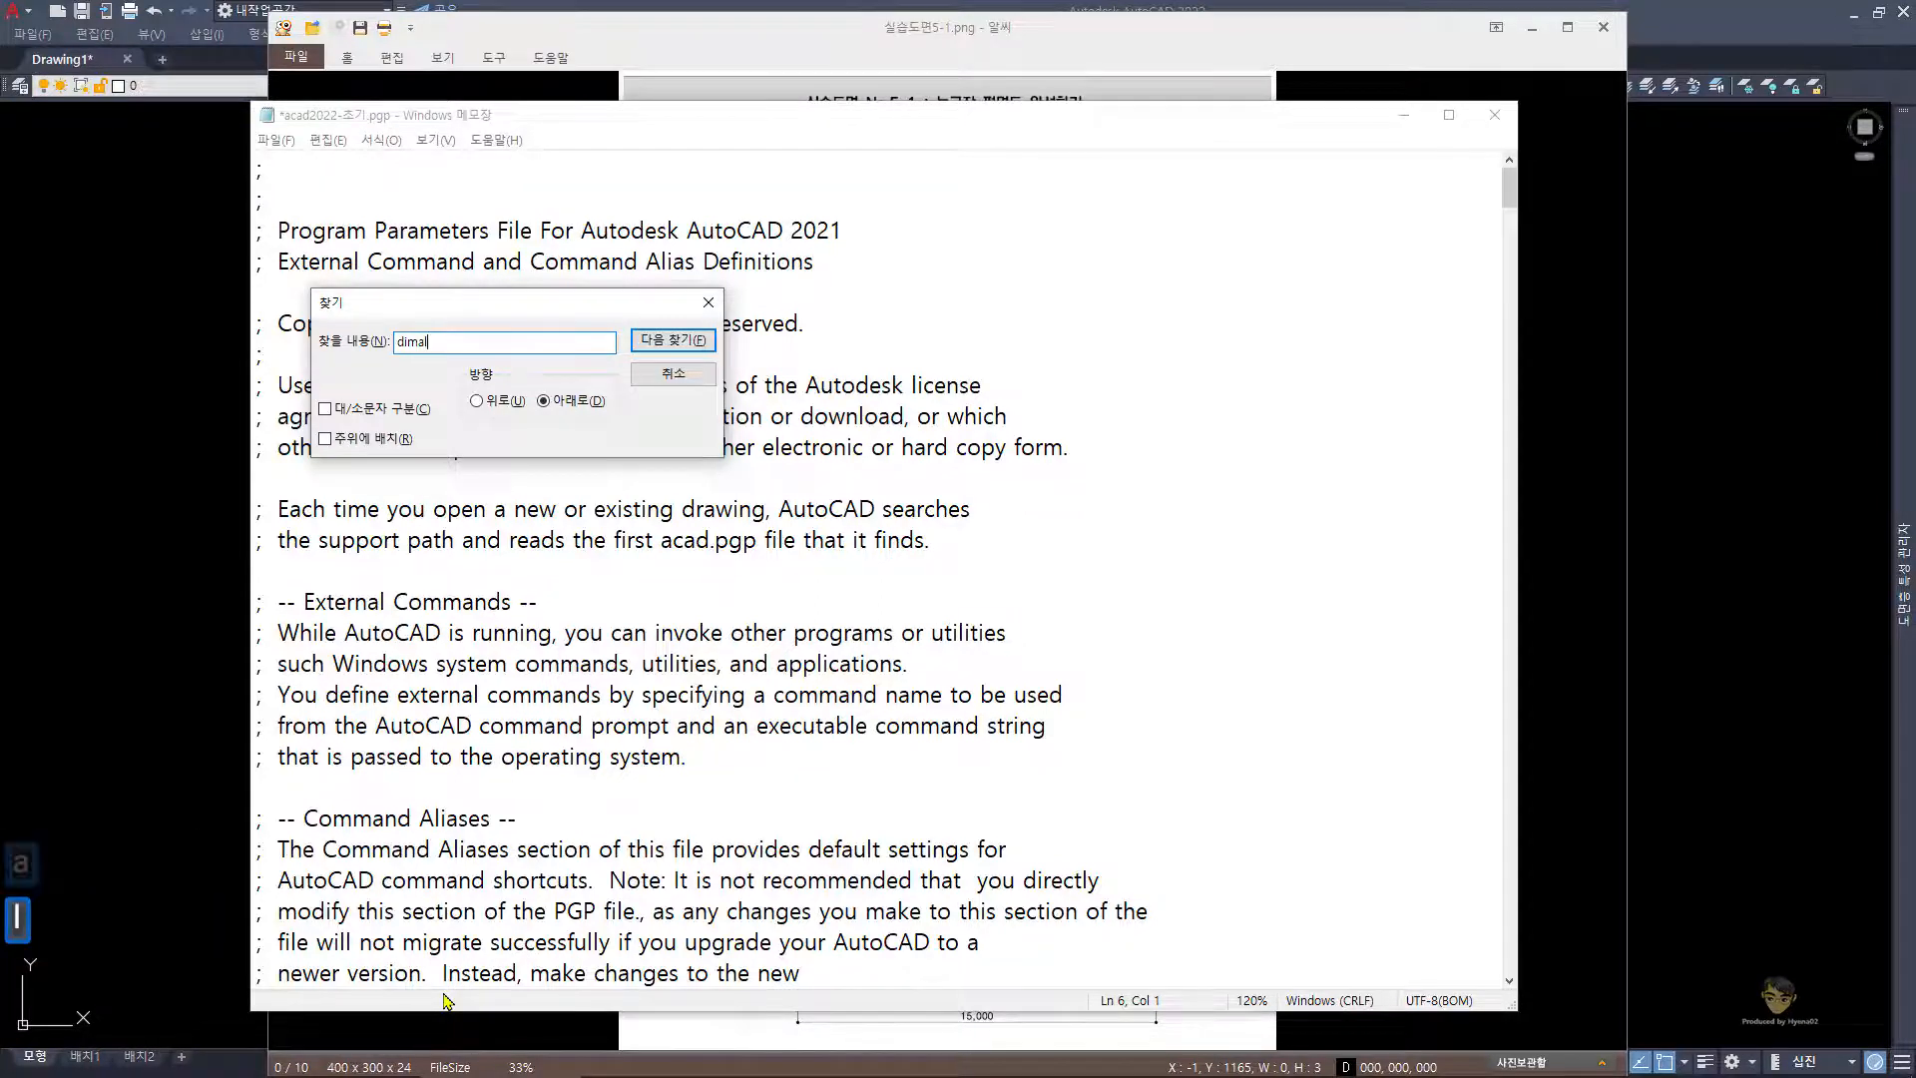
pyautogui.press('Return')
pyautogui.press('Escape')
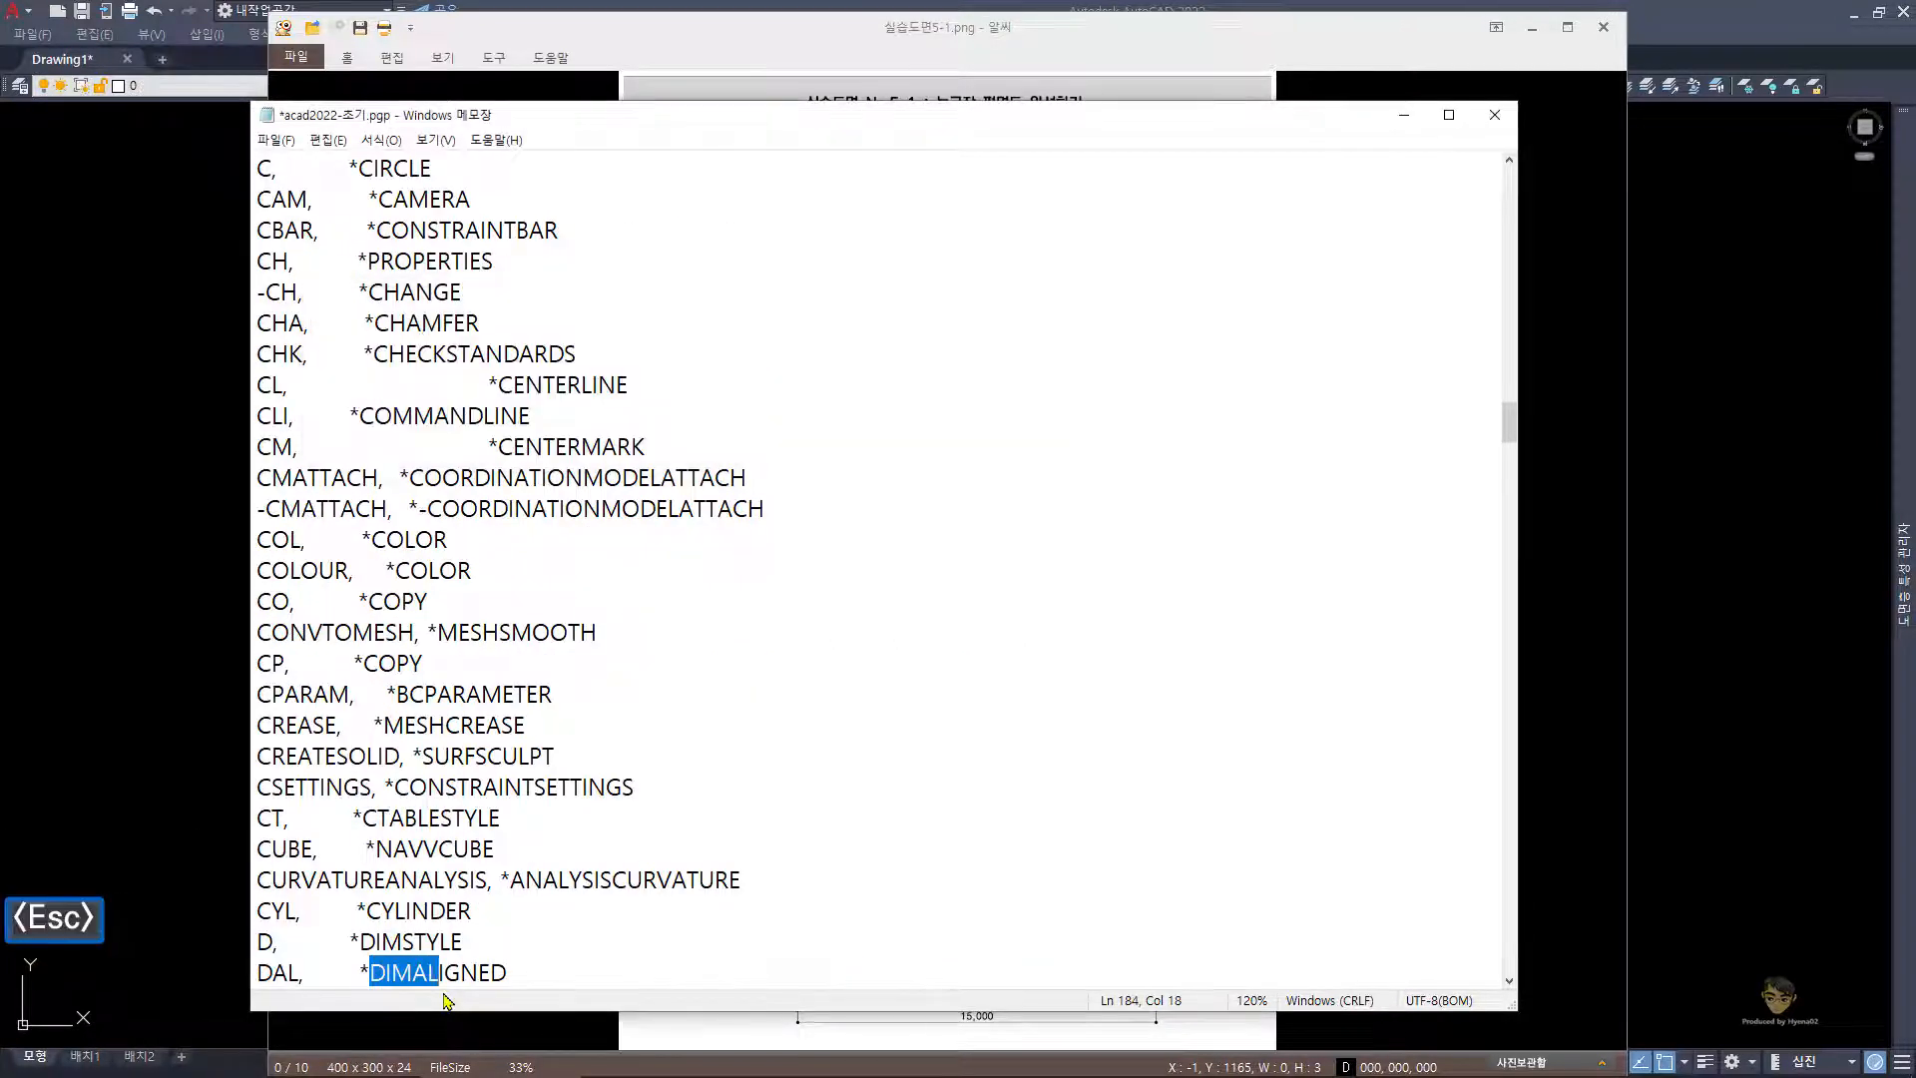
# - Shorten the alias of the DIMALIGNED command to DA by removing its last letter
pyautogui.press('Left')
pyautogui.press('Left')
pyautogui.press('Left')
pyautogui.press('Left')
pyautogui.press('Left')
pyautogui.press('Left')
pyautogui.press('Left')
pyautogui.press('Left')
pyautogui.press('Left')
pyautogui.press('Left')
pyautogui.press('Left')
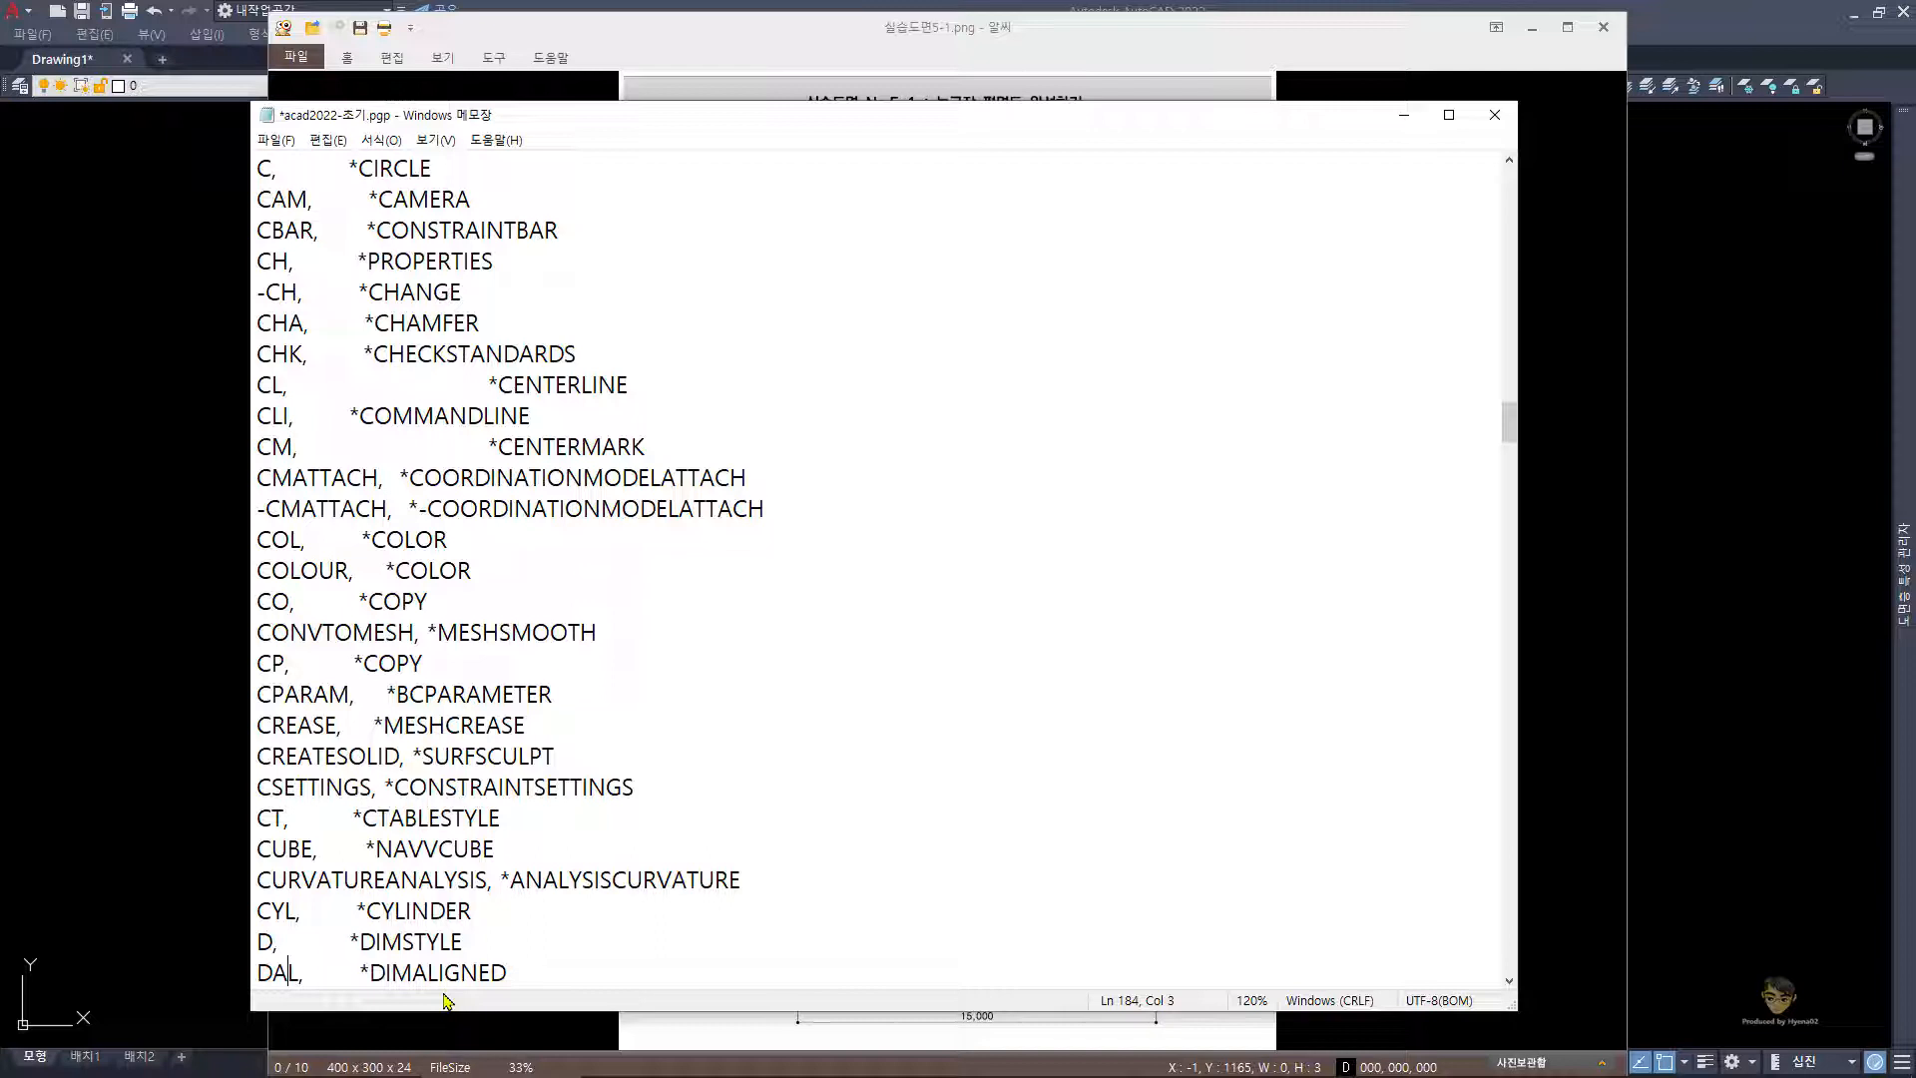
pyautogui.press('Down')
pyautogui.press('Down')
pyautogui.press('Down')
pyautogui.press('Down')
pyautogui.press('Up')
pyautogui.press('Up')
pyautogui.press('Up')
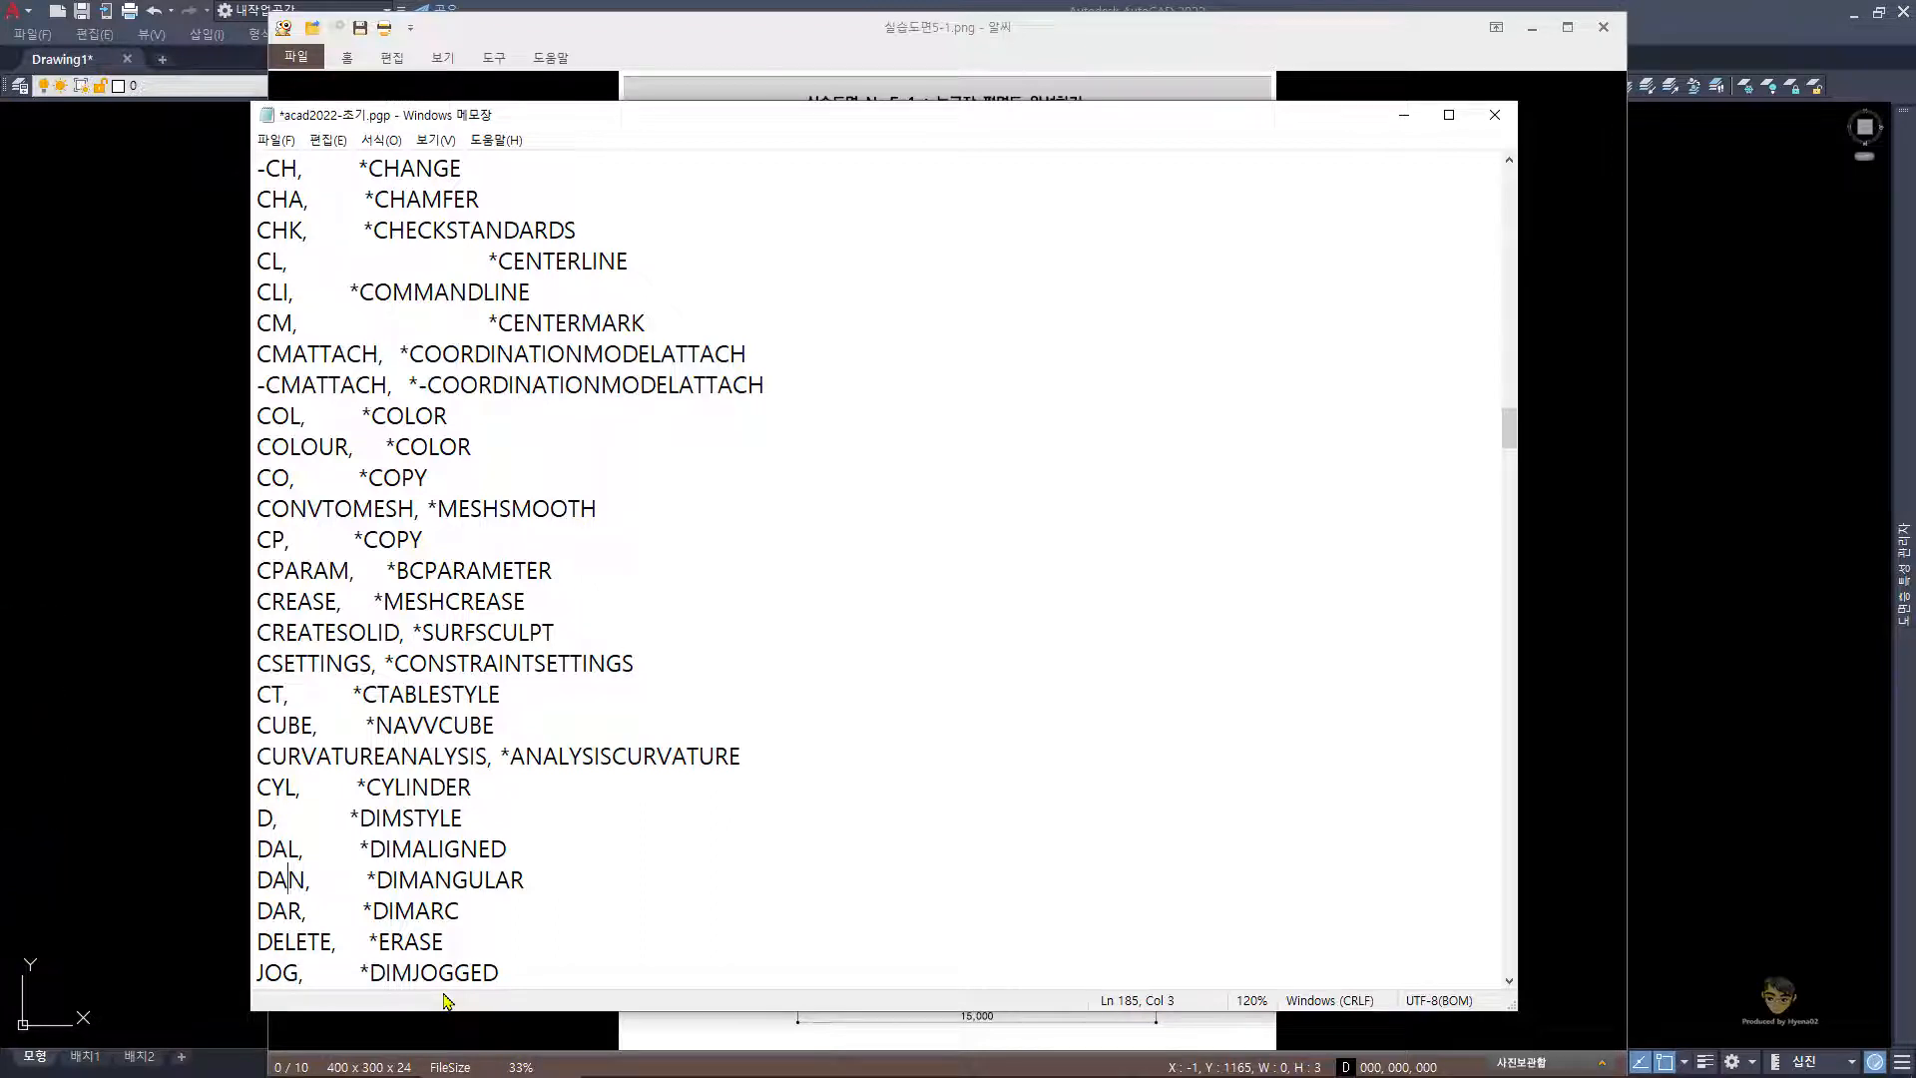
pyautogui.press('Up')
pyautogui.press('Delete')
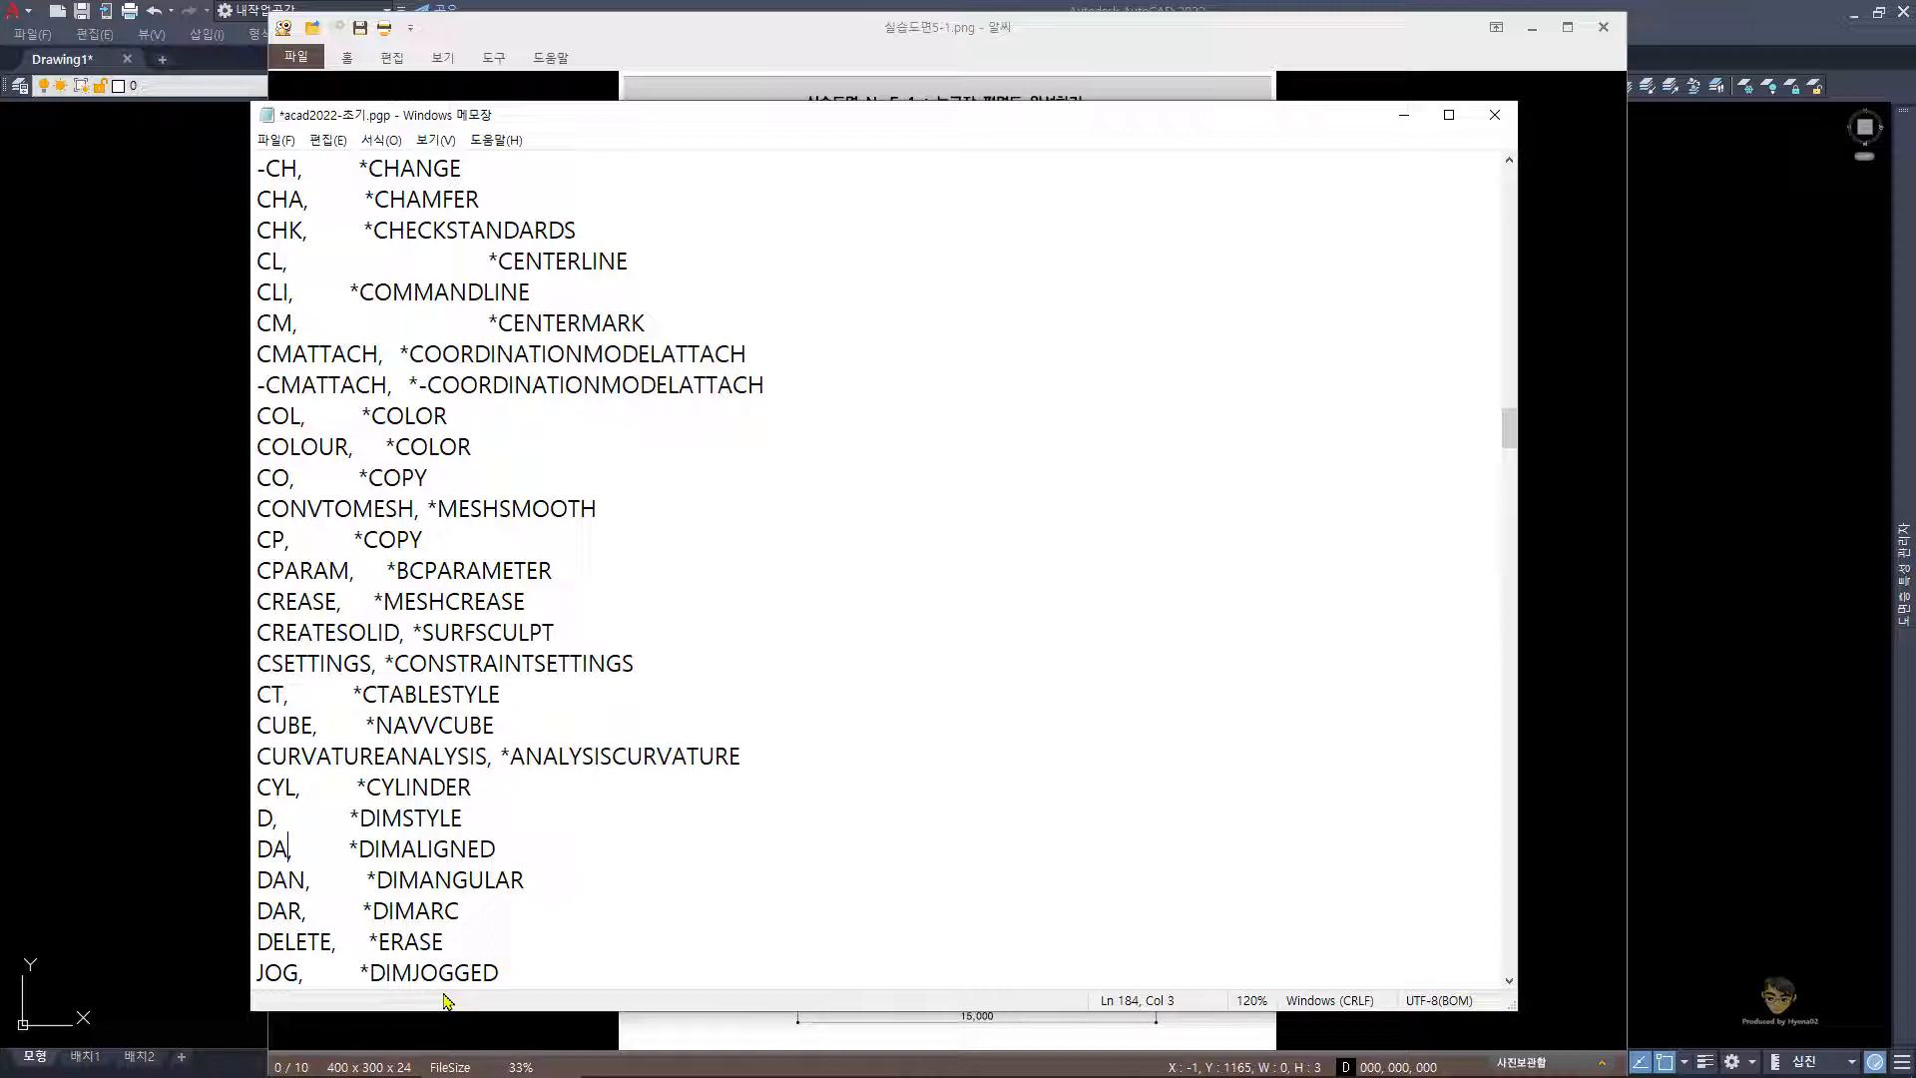
# - Close the alias file without saving the changes and return to the drawing in AutoCAD
pyautogui.click(285, 145)
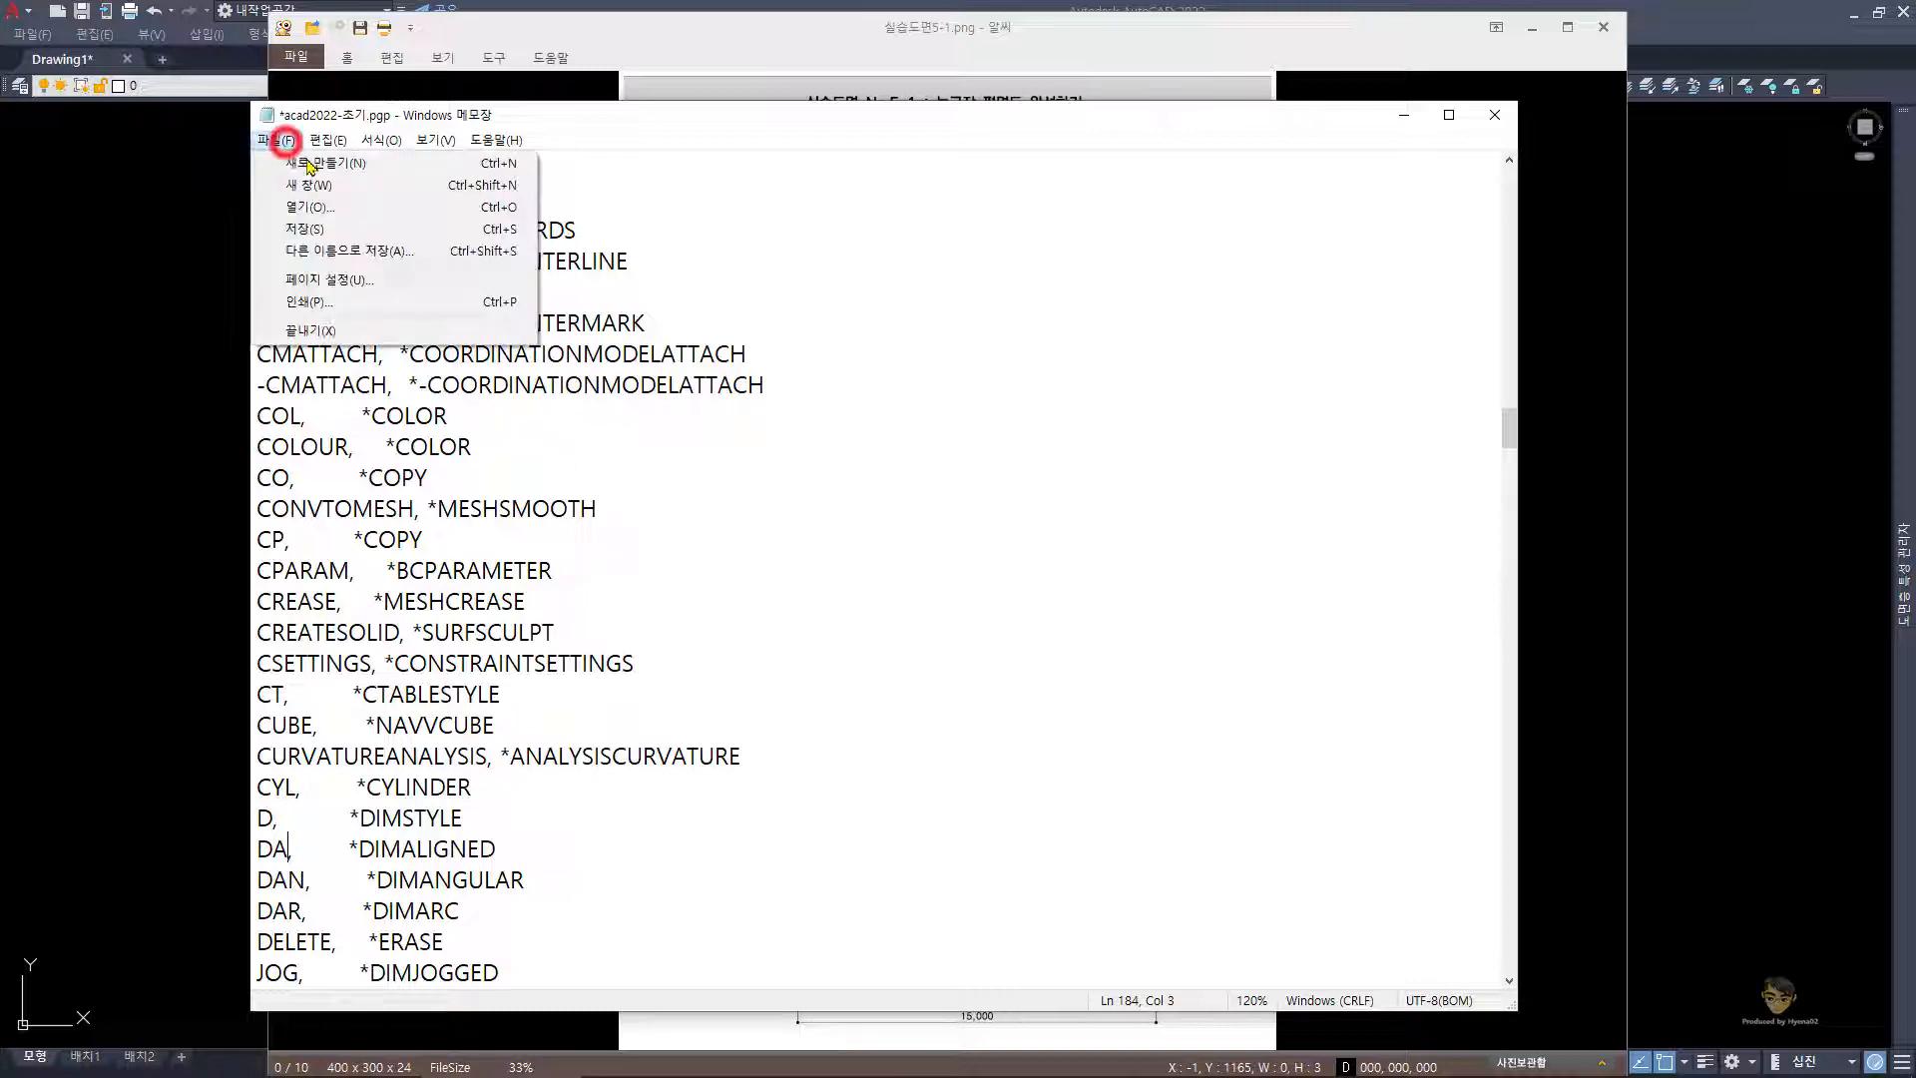
pyautogui.click(1197, 349)
pyautogui.click(1494, 113)
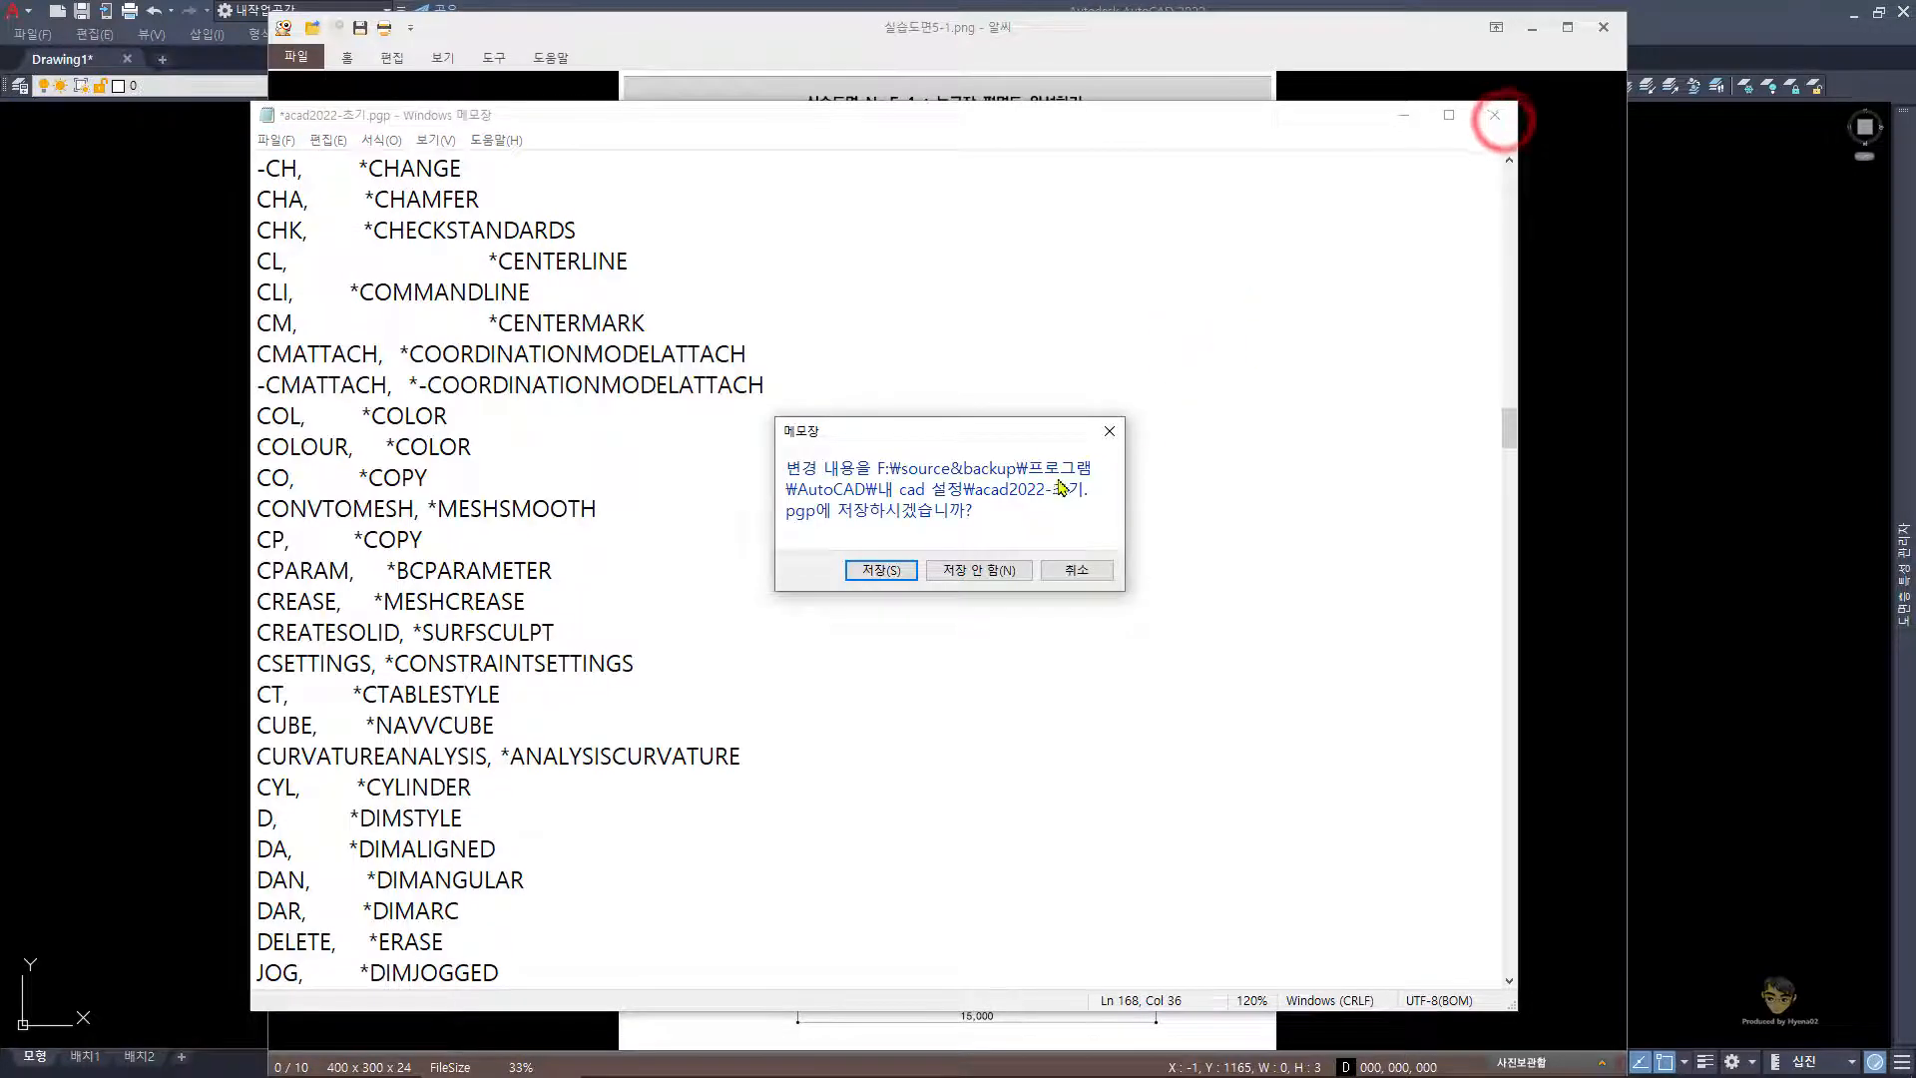
pyautogui.click(984, 573)
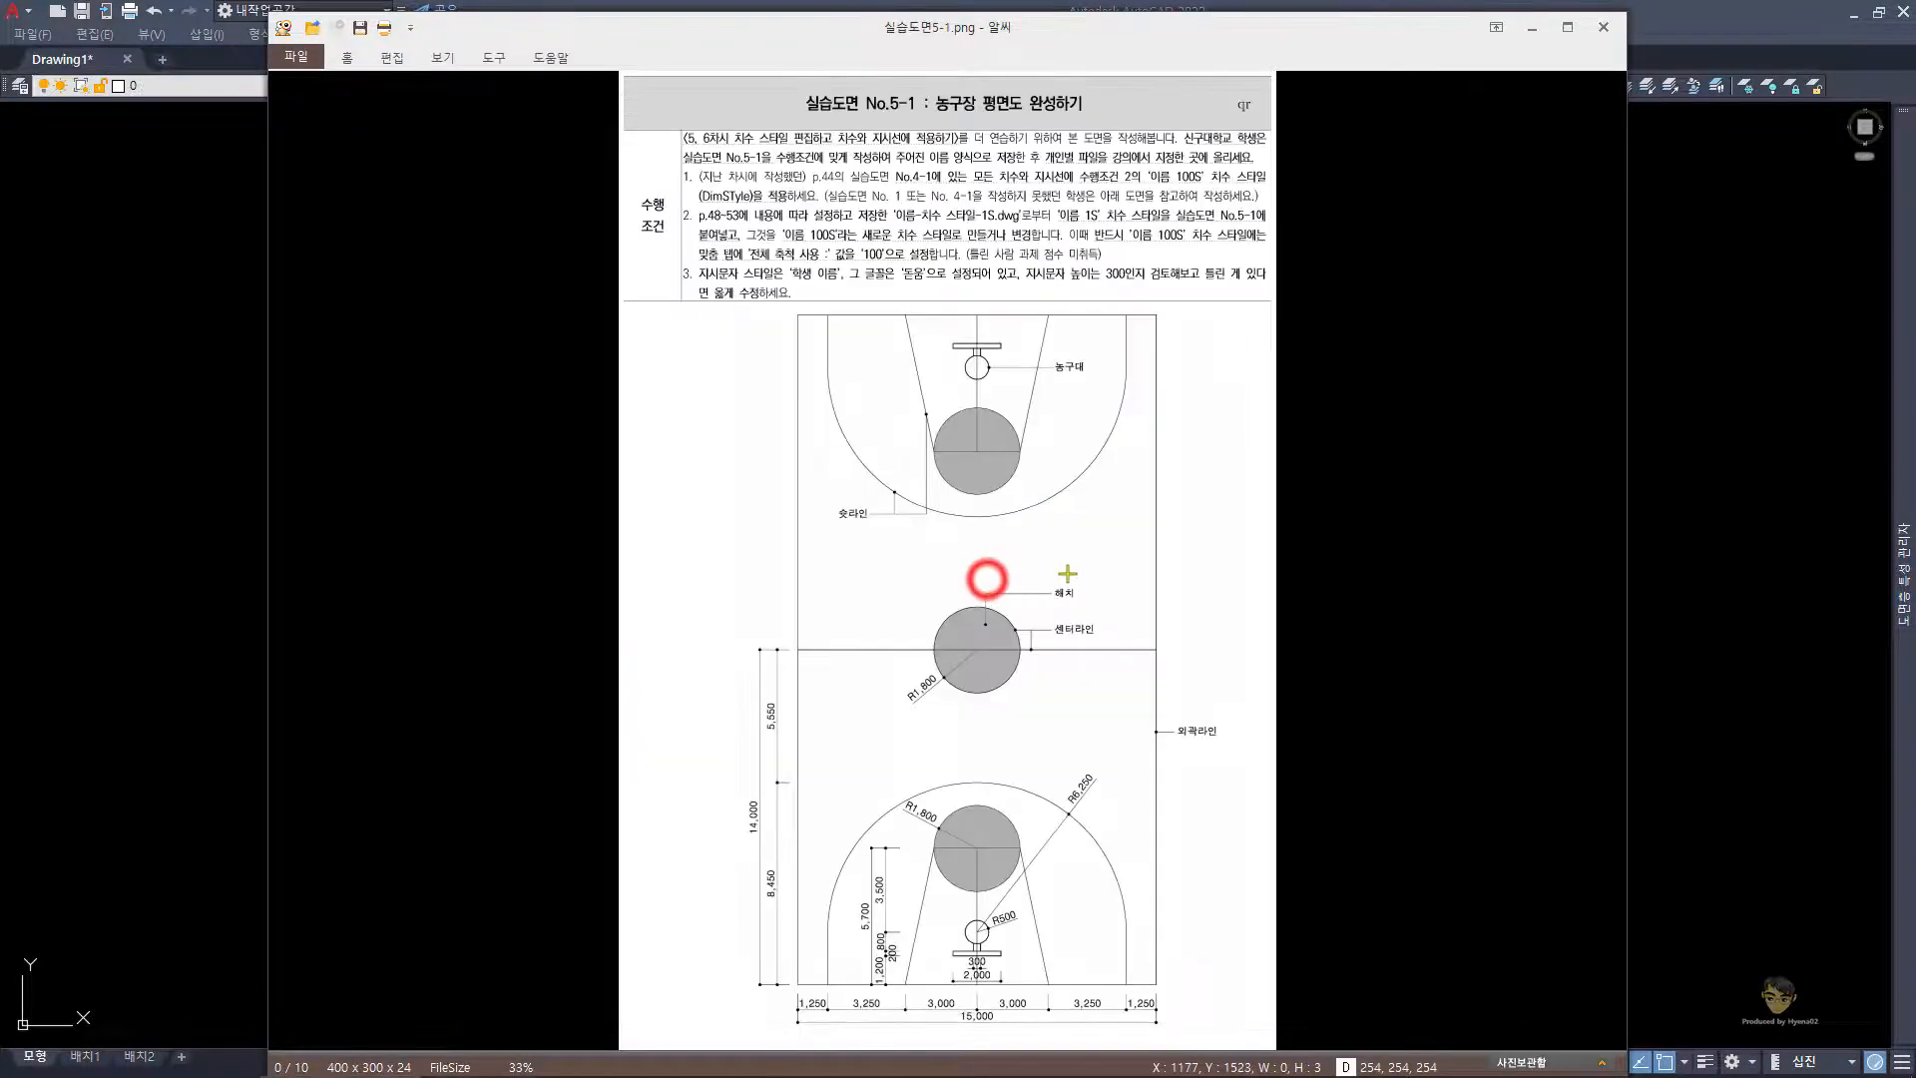
pyautogui.click(1715, 457)
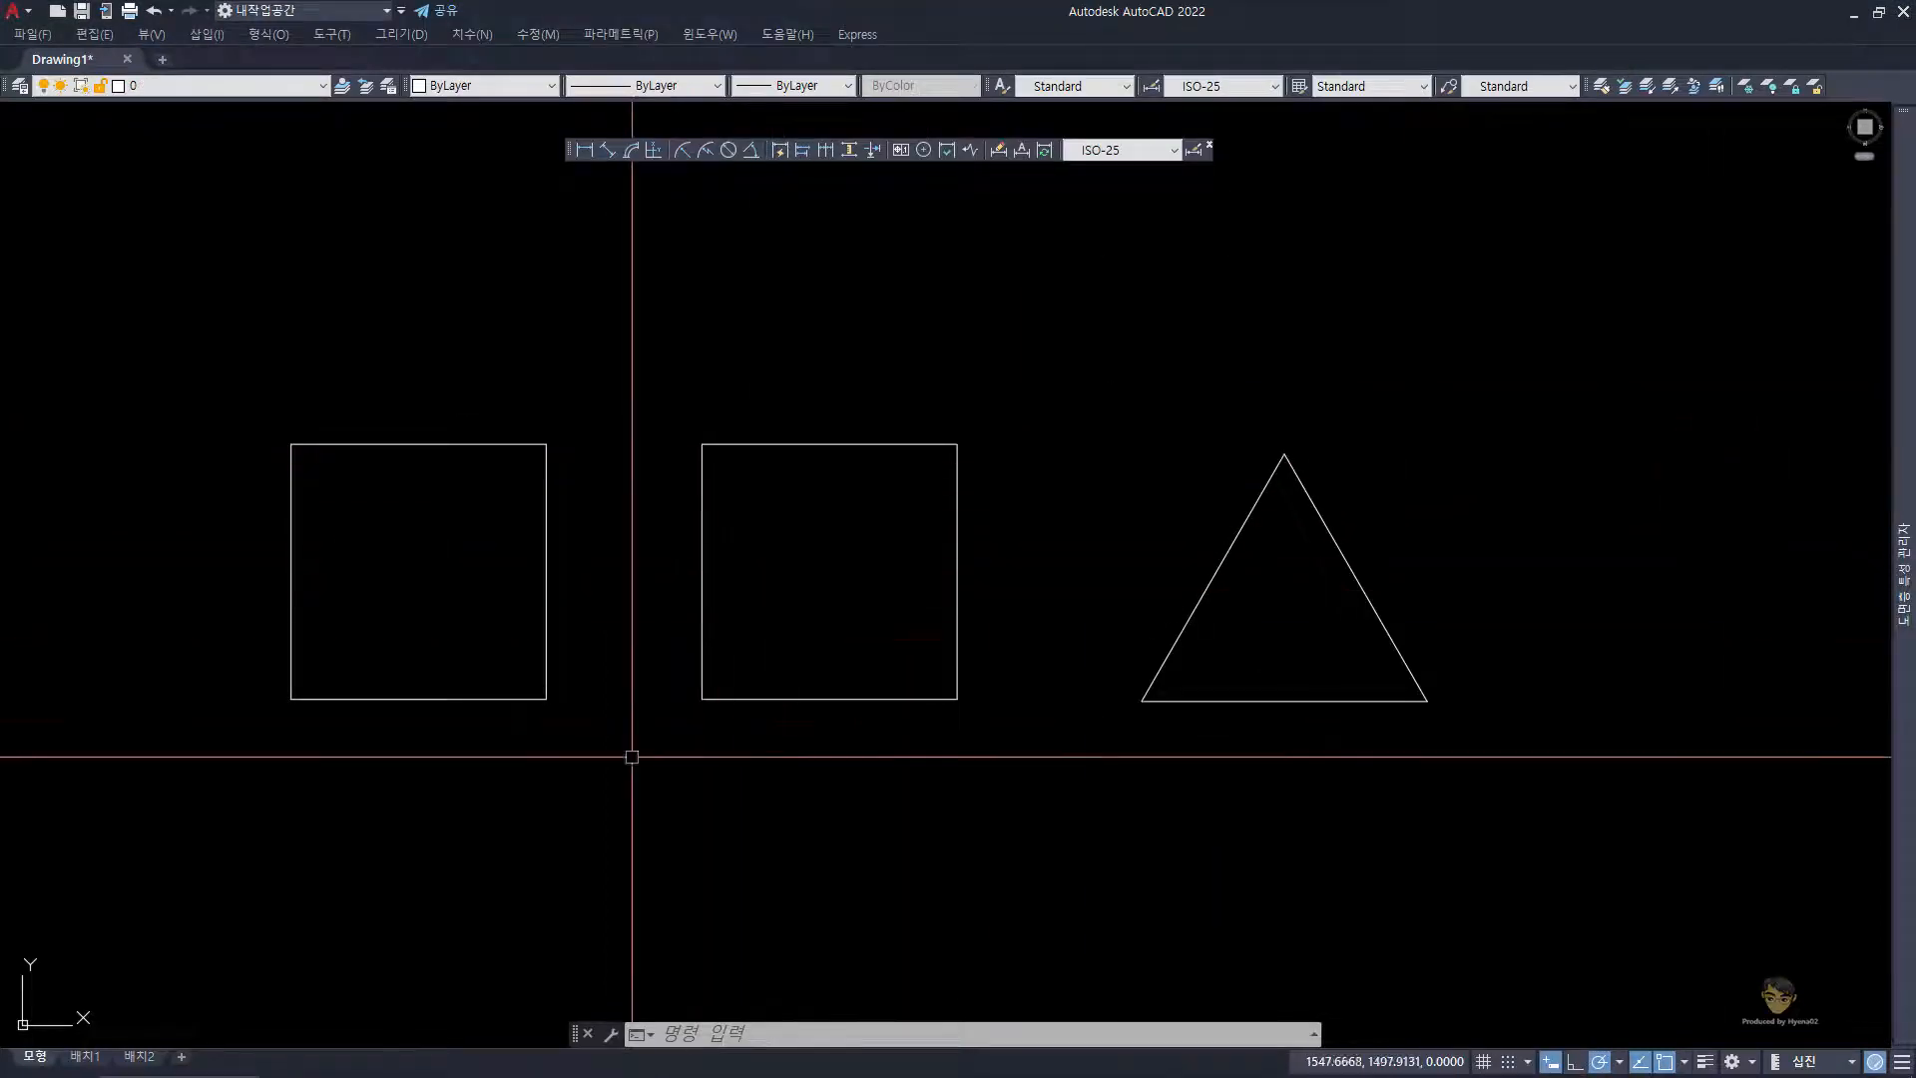
# - Try the DN alias by starting a linear dimension, and cancel the command
pyautogui.write('dn')
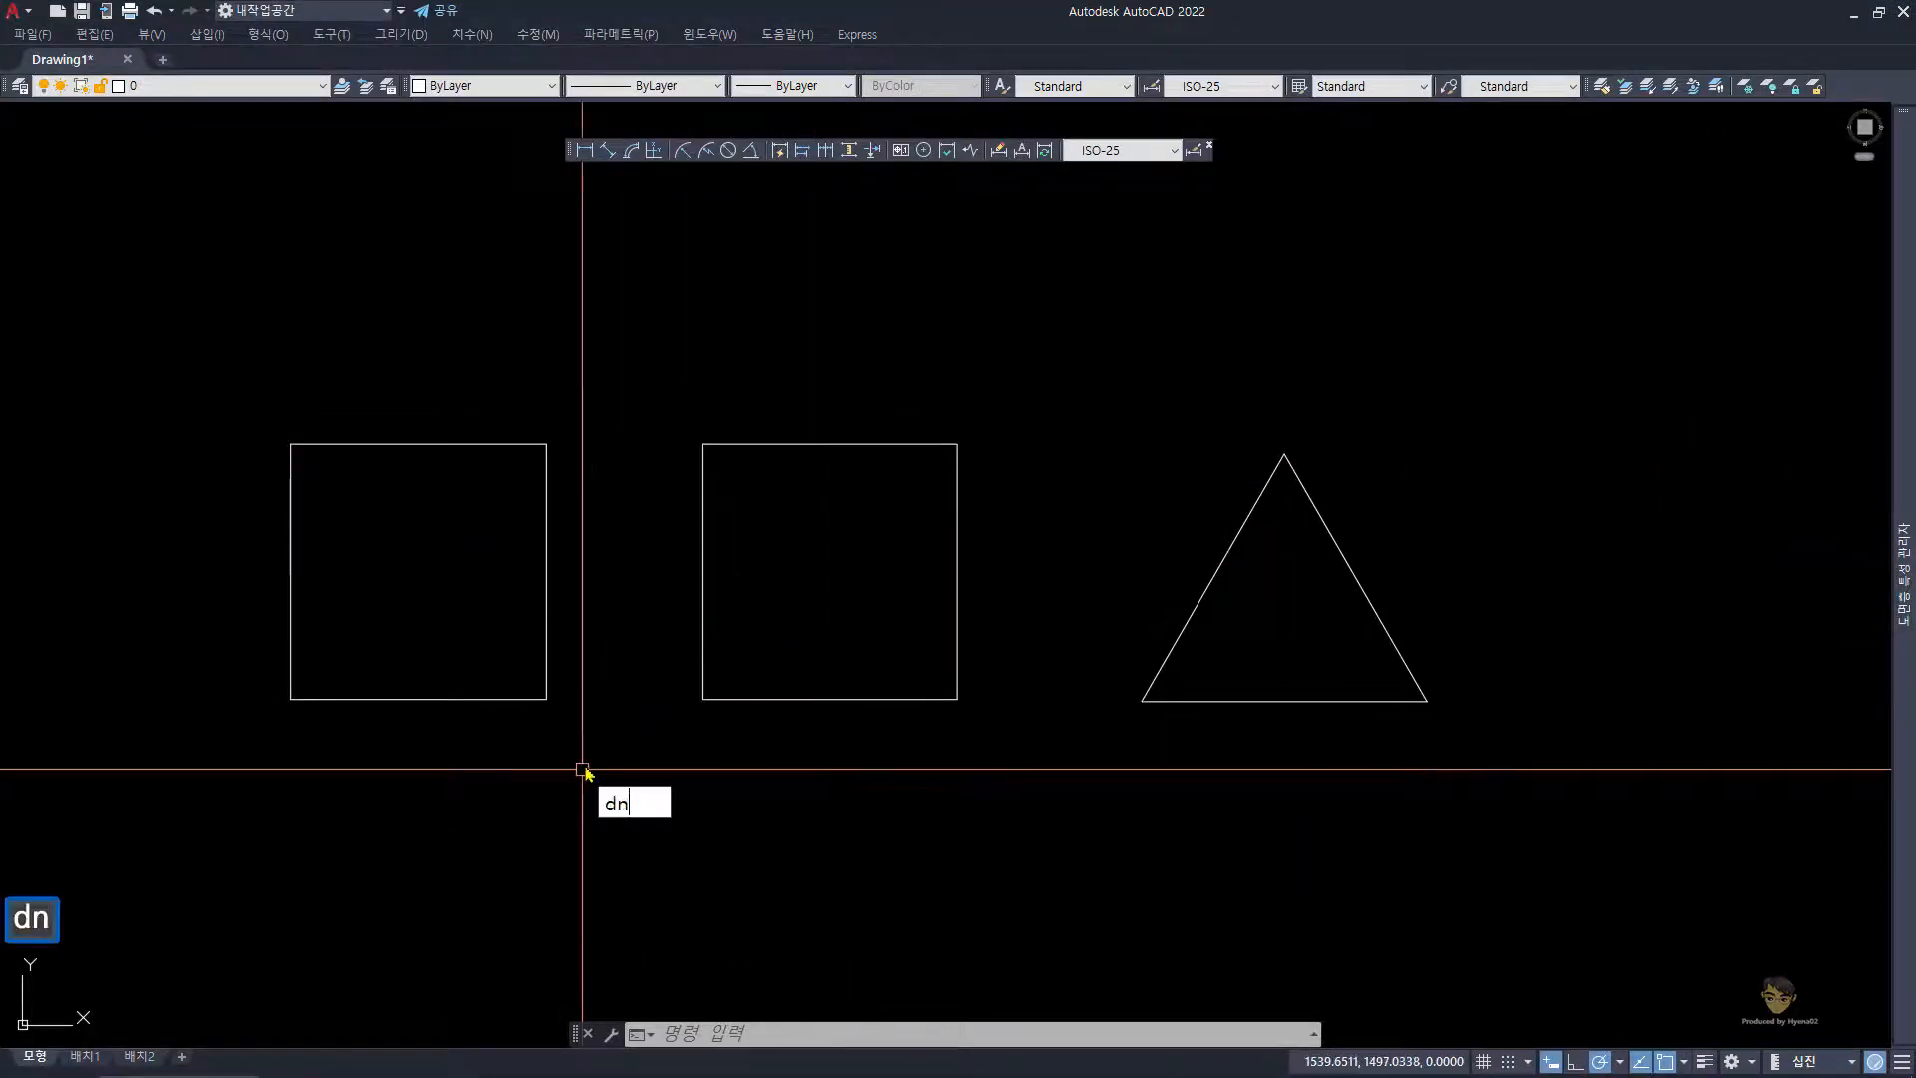
pyautogui.press('space')
pyautogui.press('Escape')
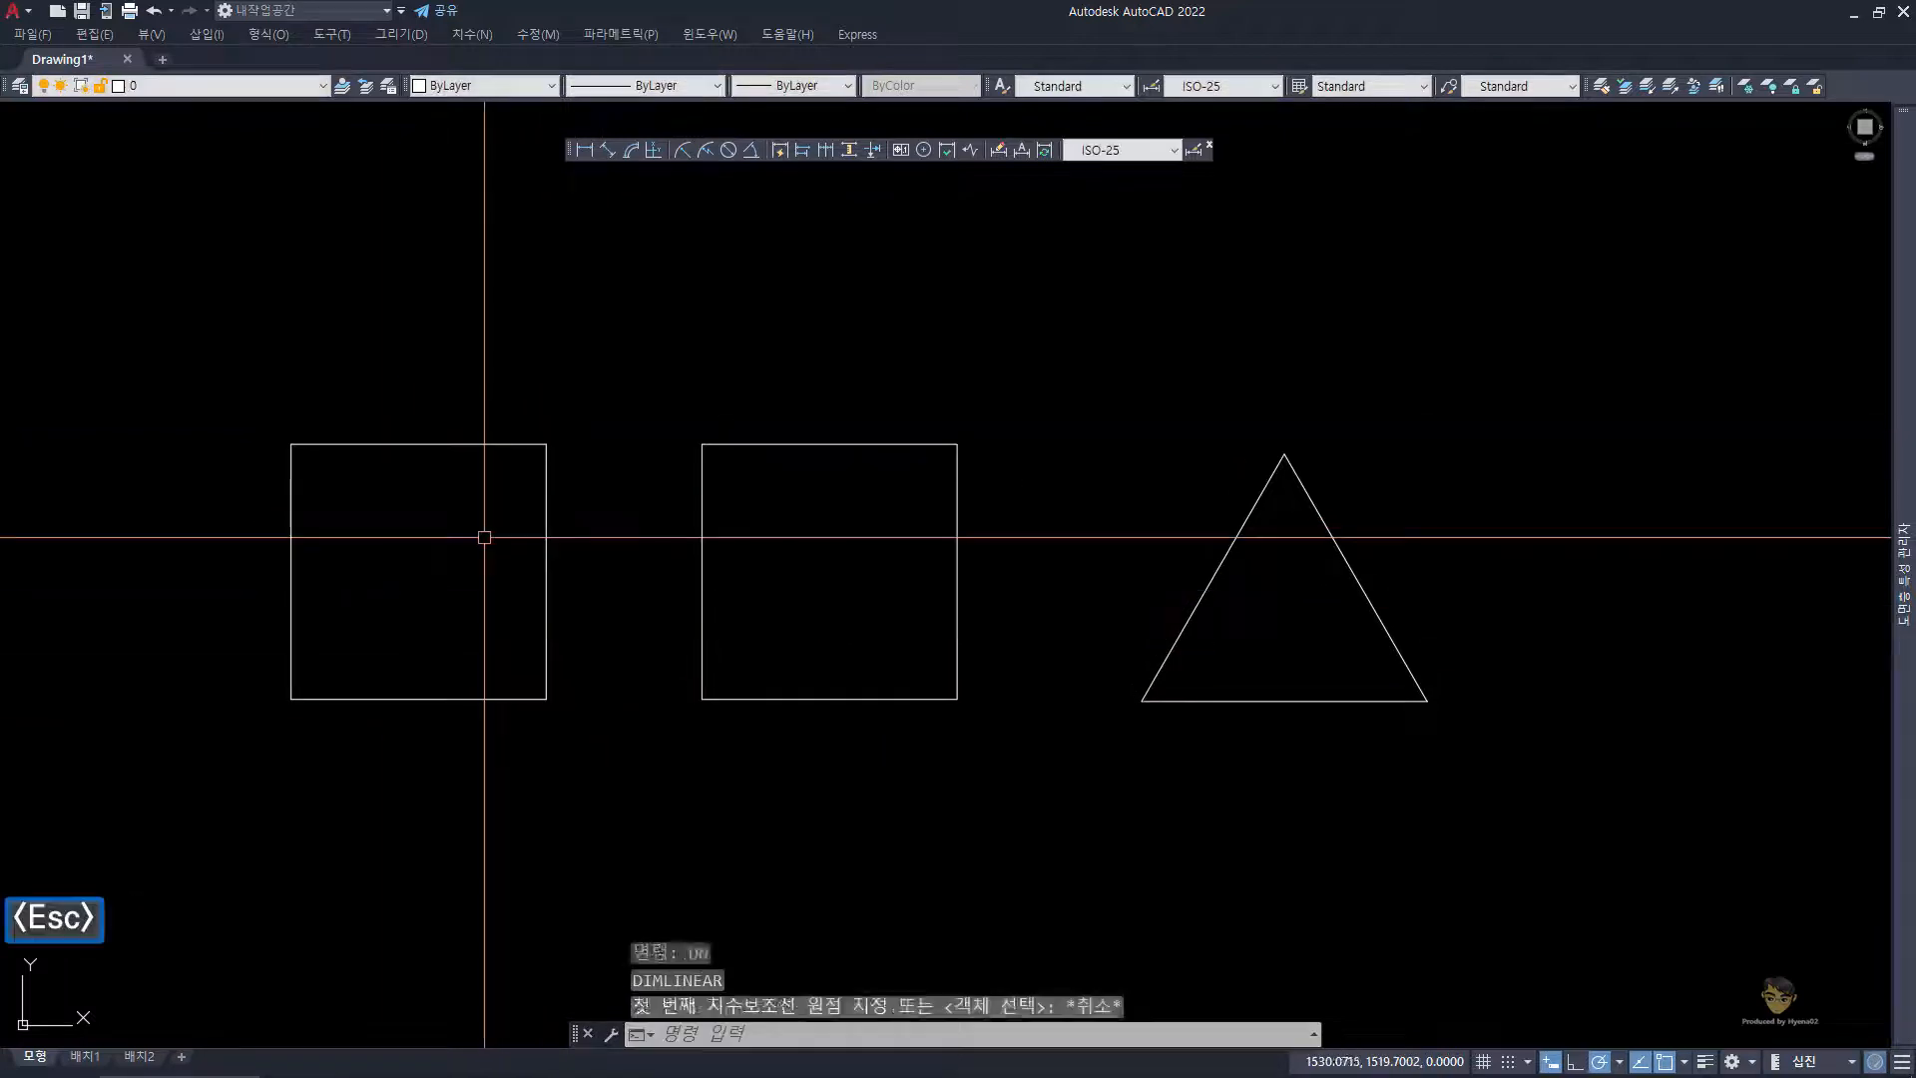
pyautogui.press('Escape')
pyautogui.press('Escape')
# - Reload the command aliases by running REINIT with the PGP file option enabled
pyautogui.write('r')
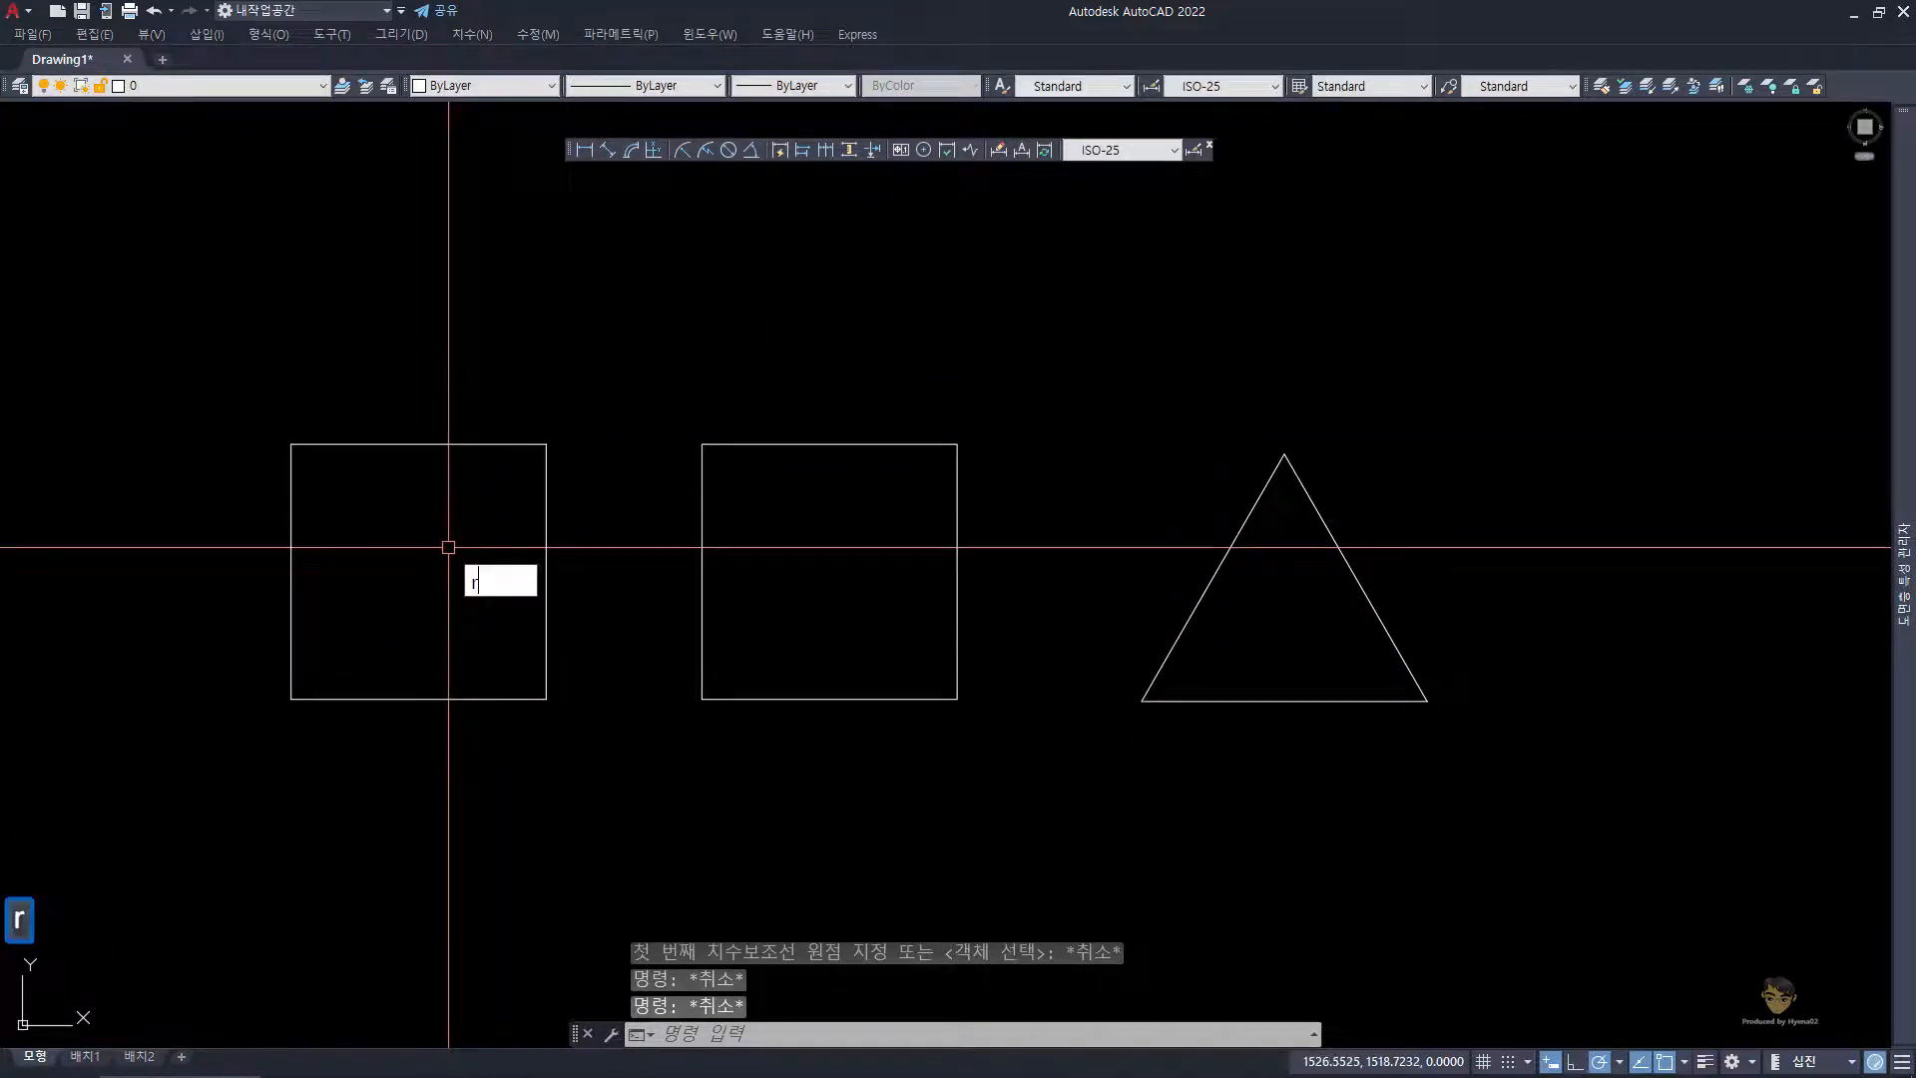
pyautogui.write('ei')
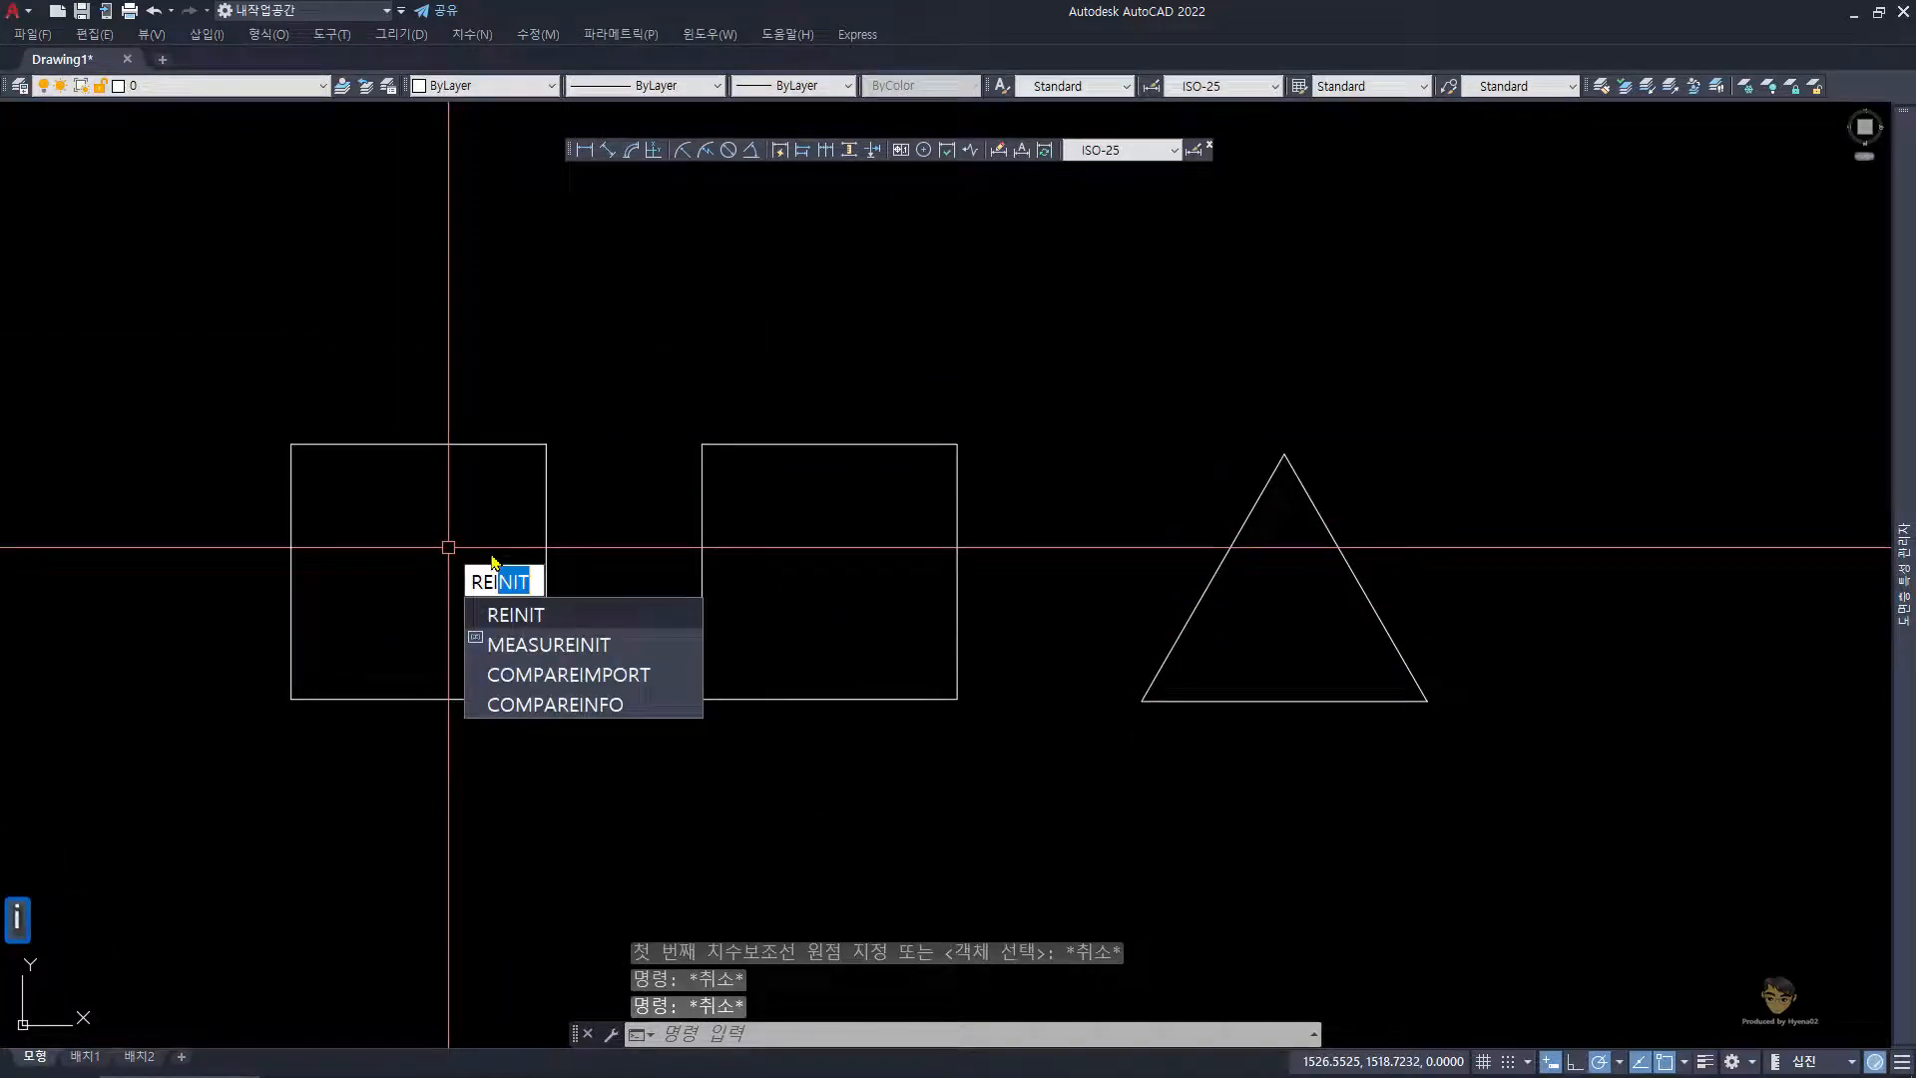
pyautogui.press('Return')
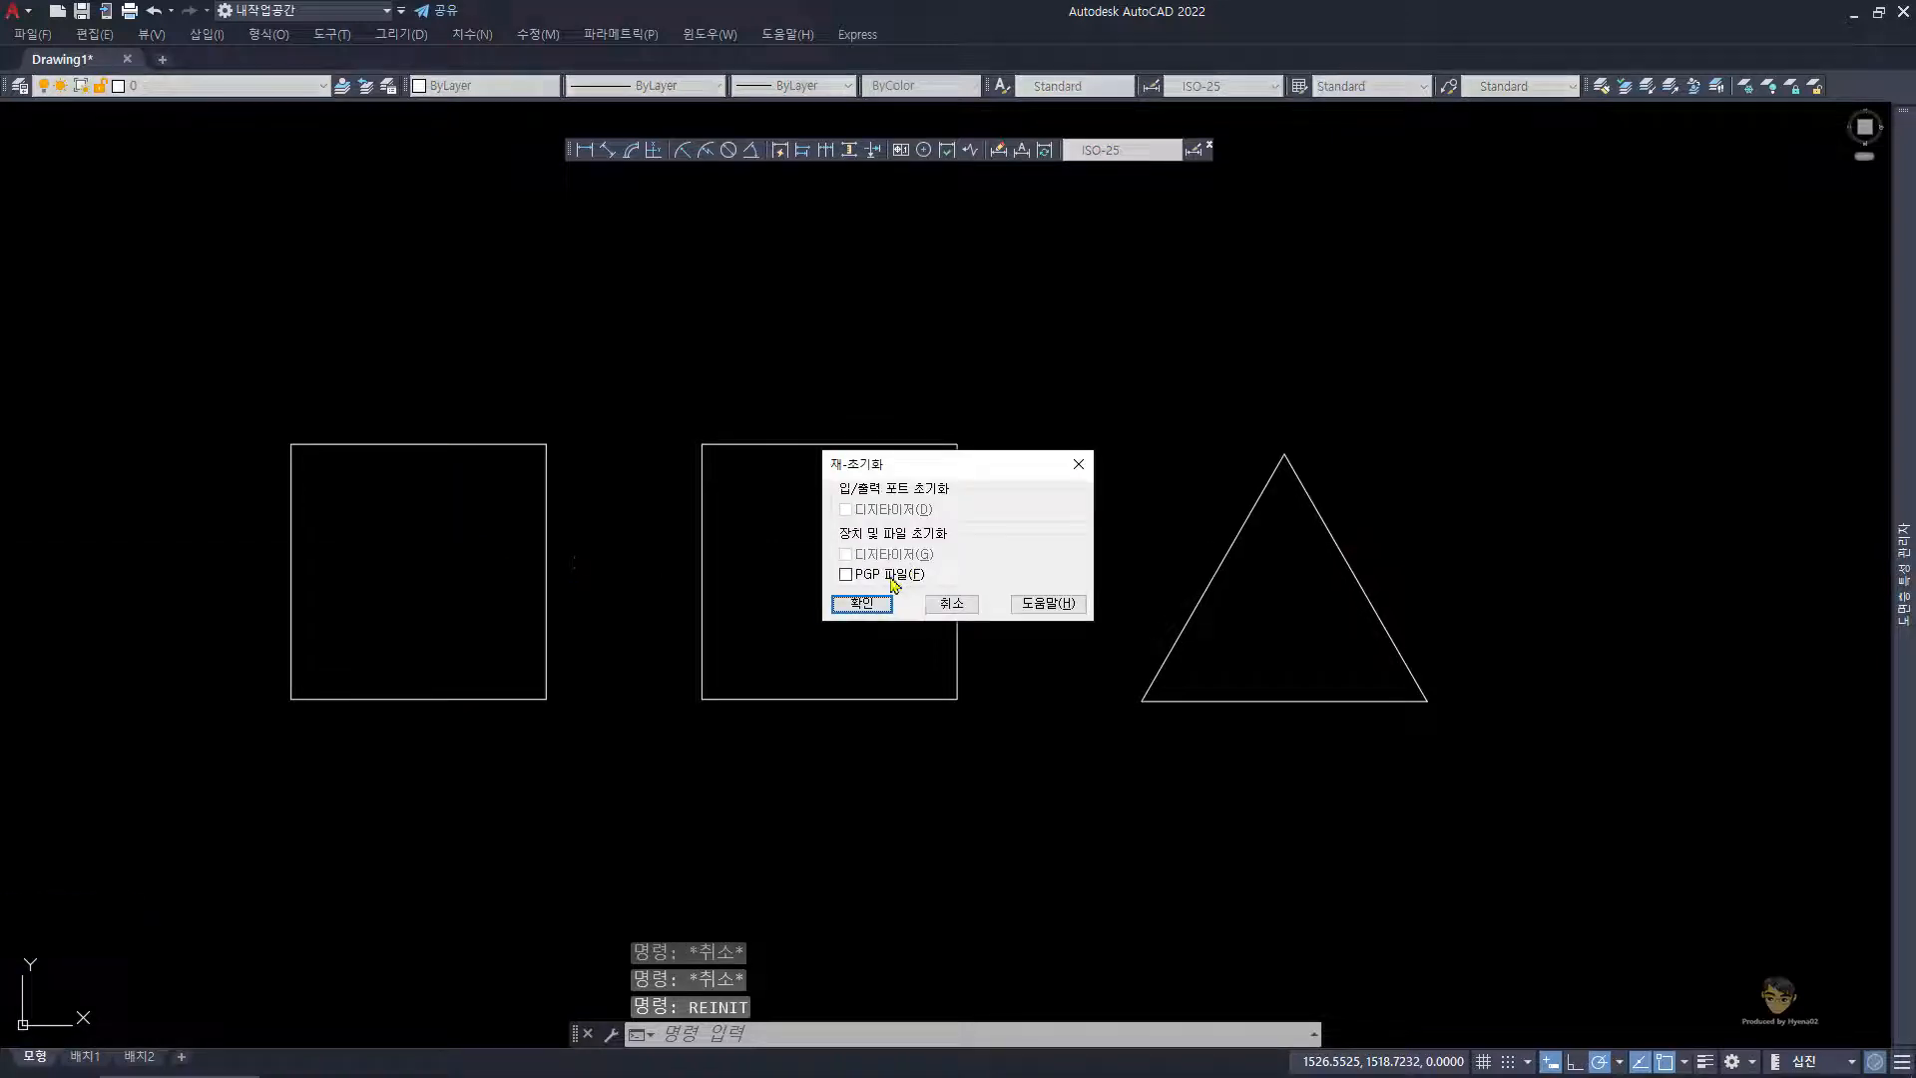
pyautogui.click(878, 573)
pyautogui.click(846, 602)
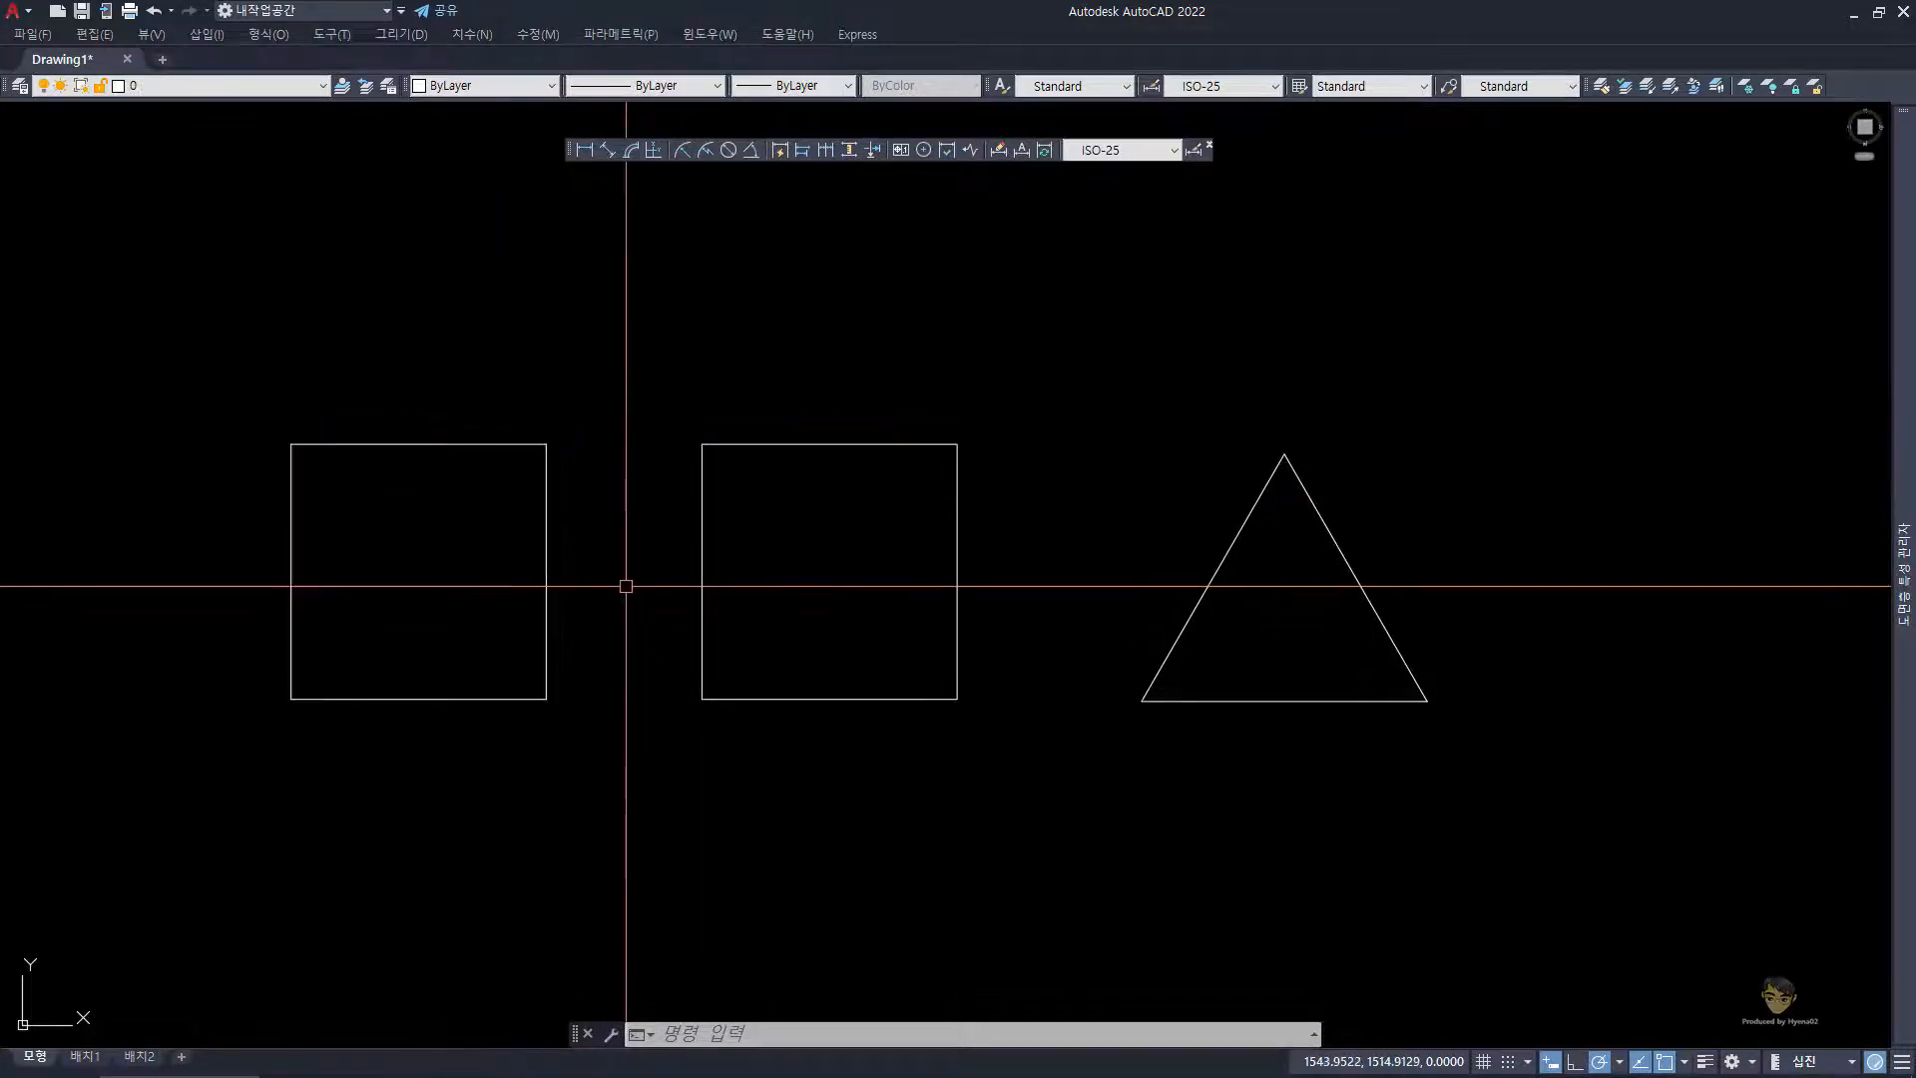
# - View the practice drawing image, return to AutoCAD, and start and cancel a linear dimension with the DN alias
pyautogui.click(375, 1056)
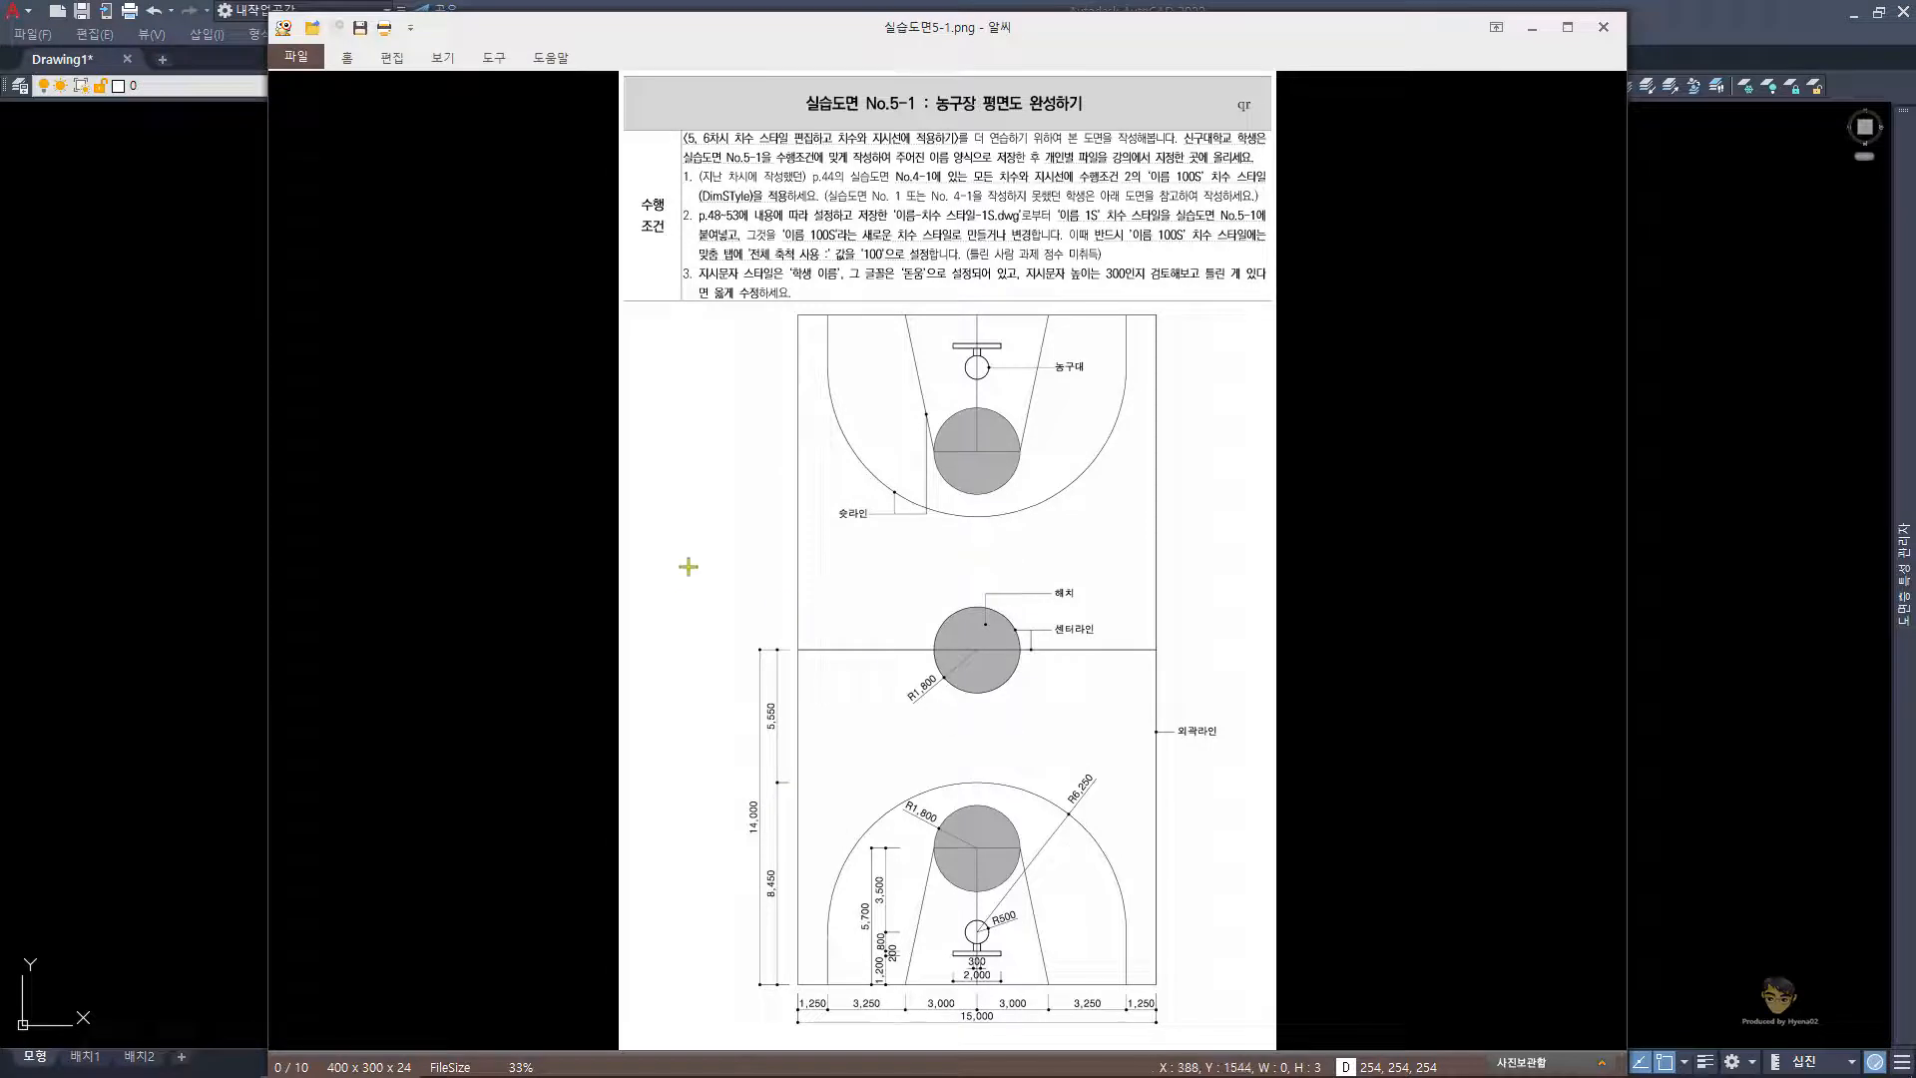
pyautogui.click(198, 465)
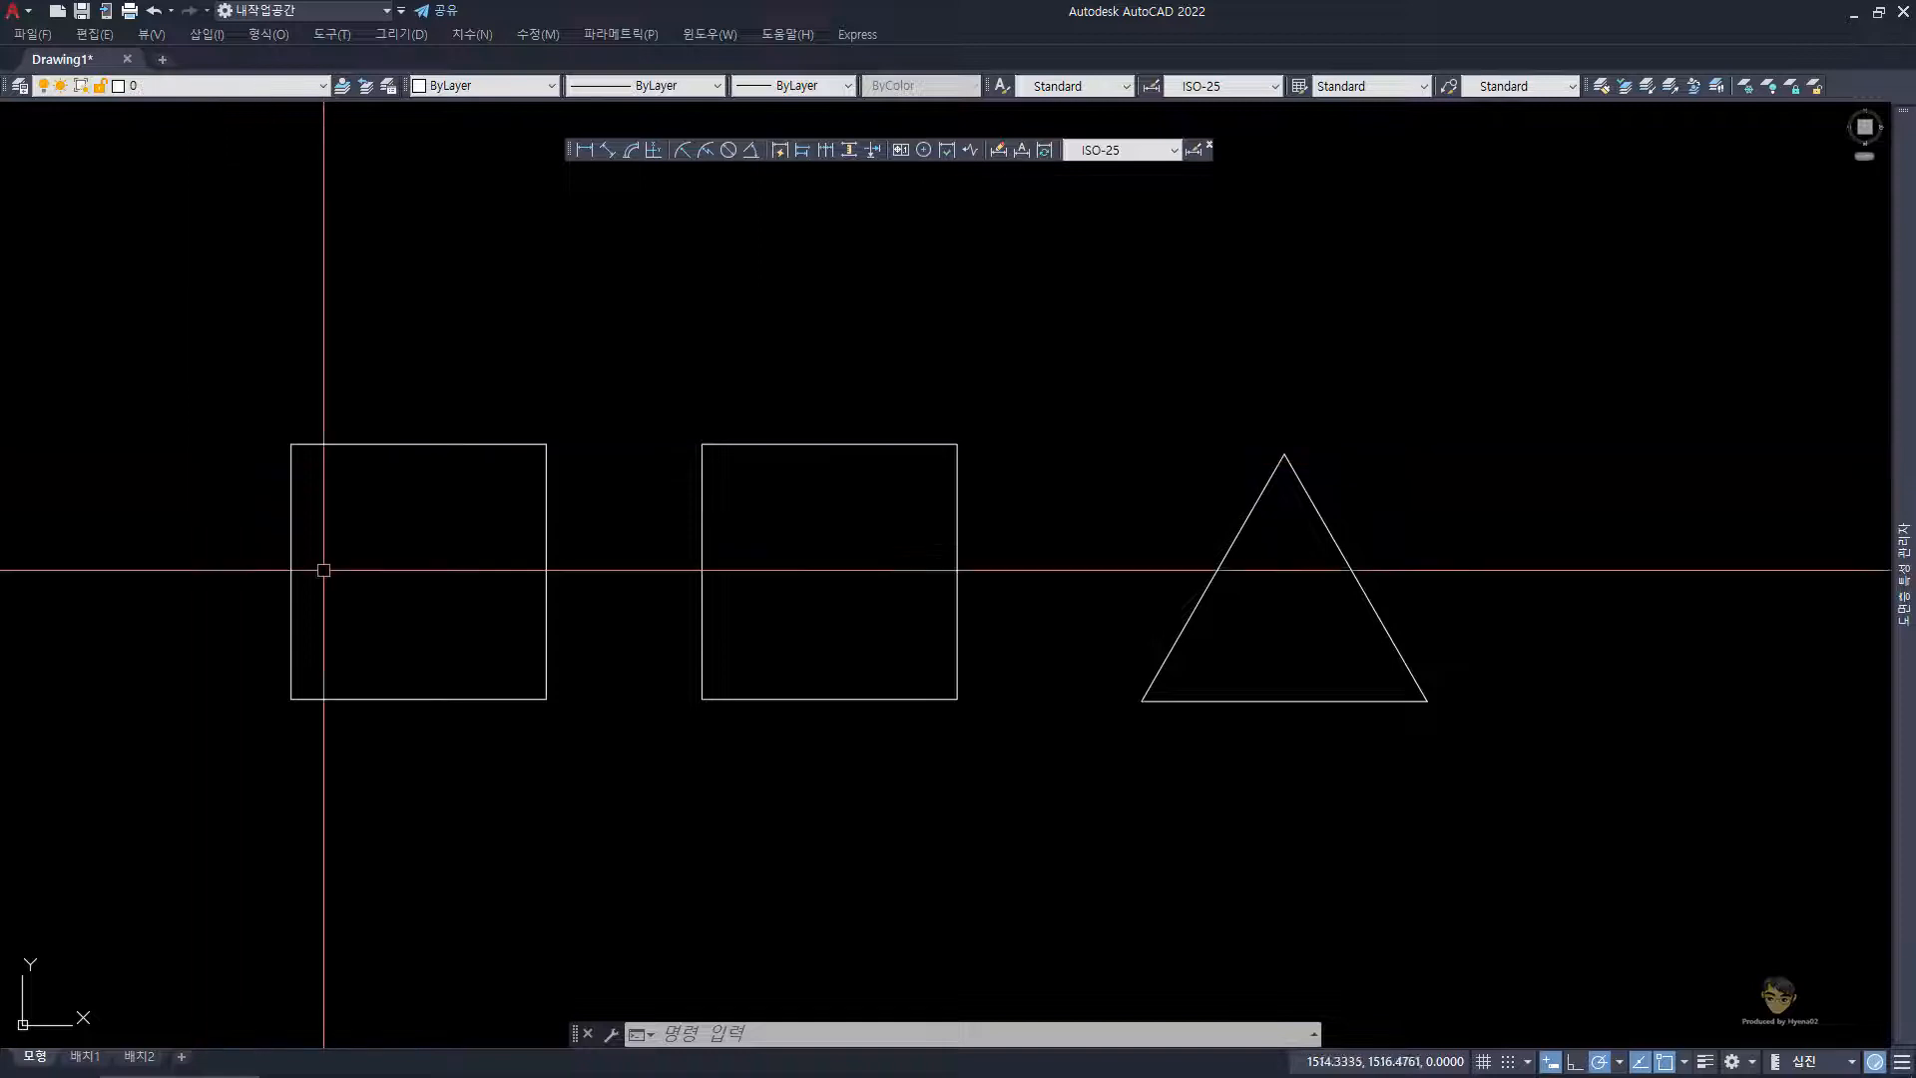
pyautogui.write('dn')
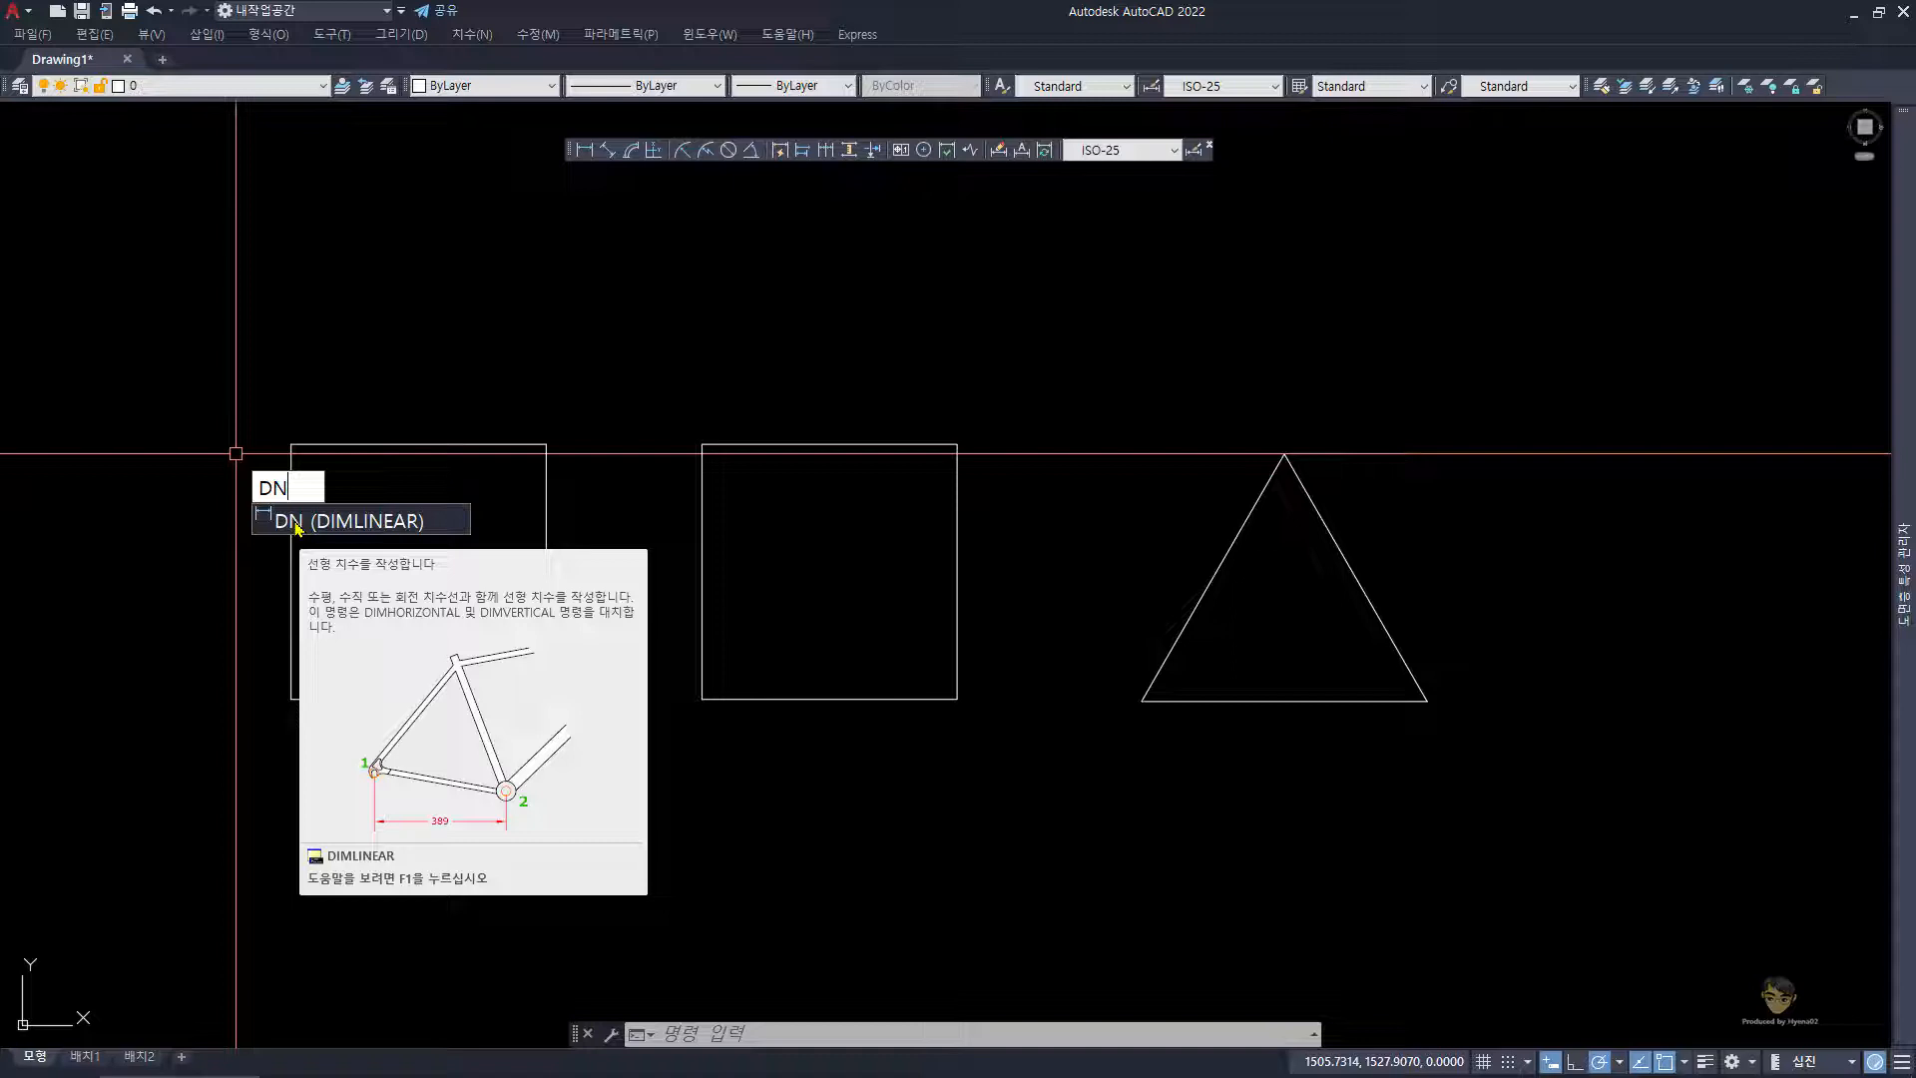
pyautogui.press('space')
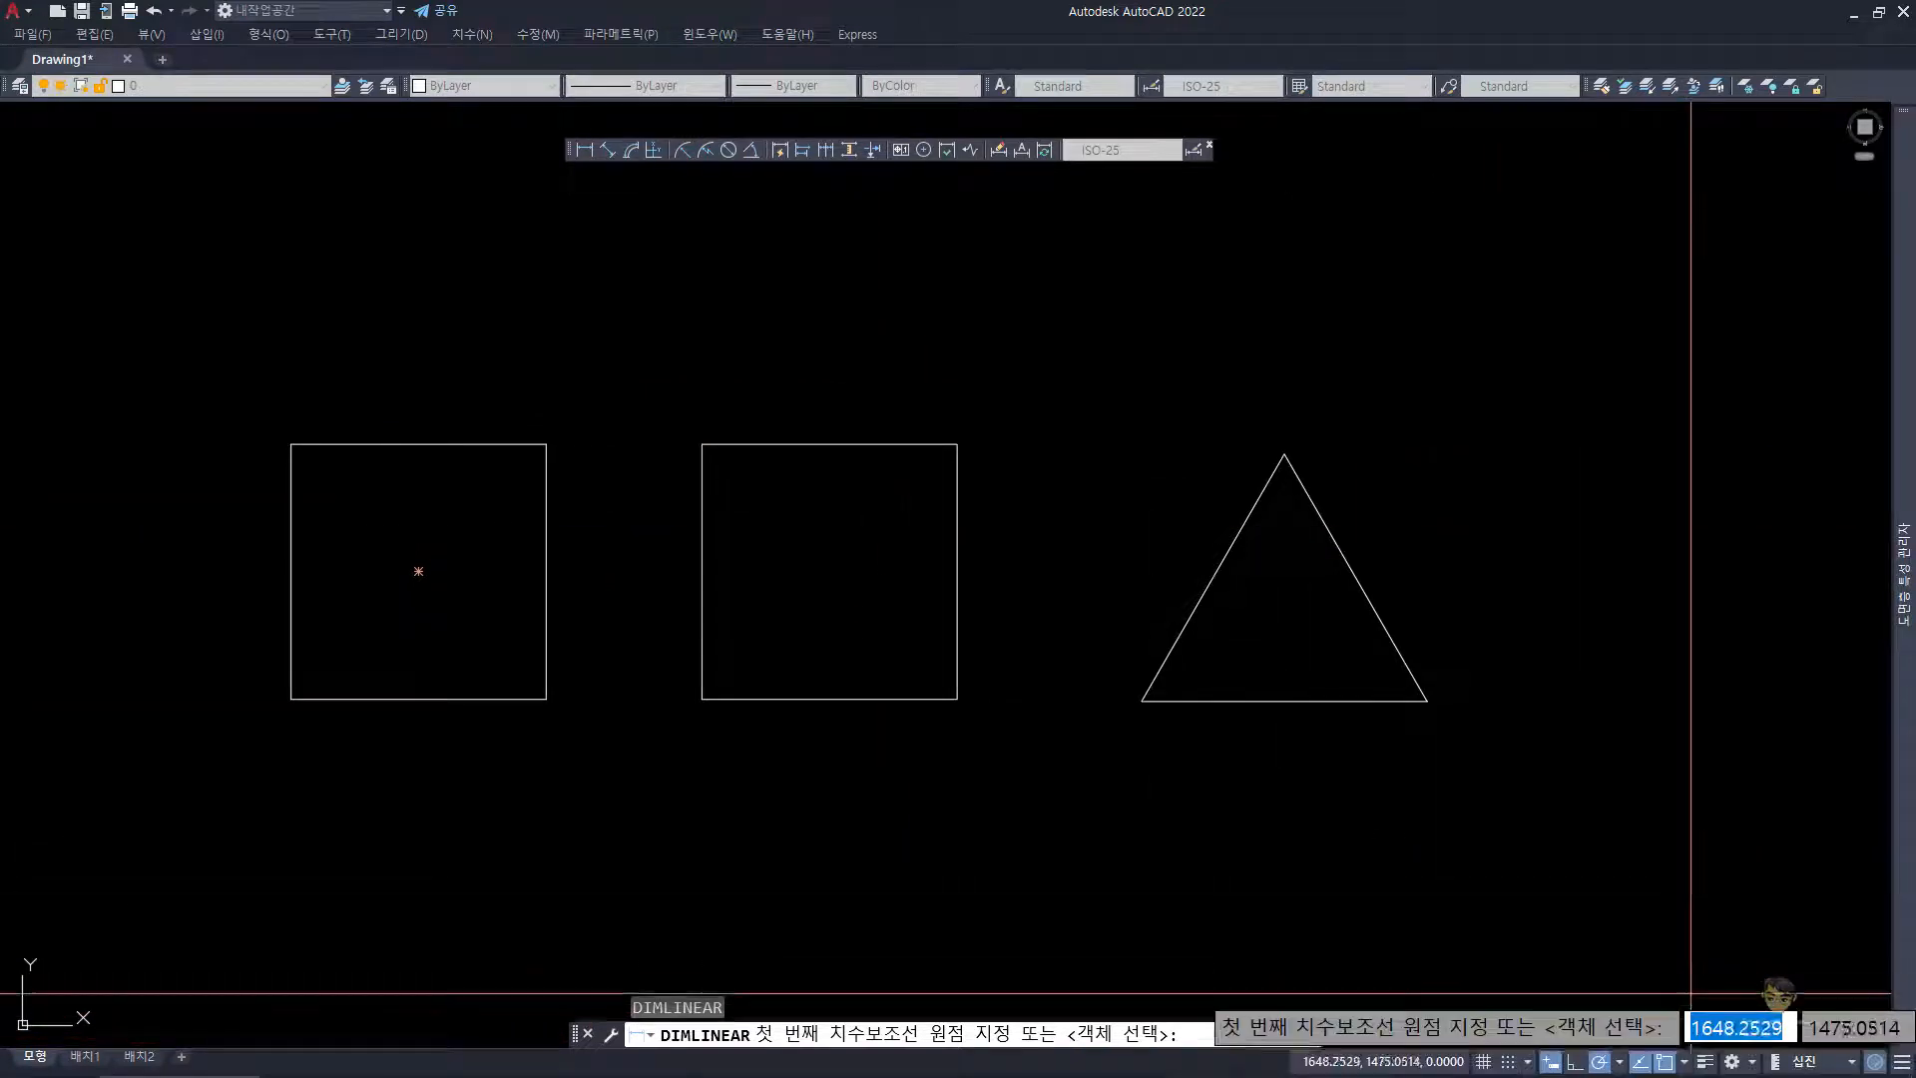
pyautogui.press('Escape')
pyautogui.press('Escape')
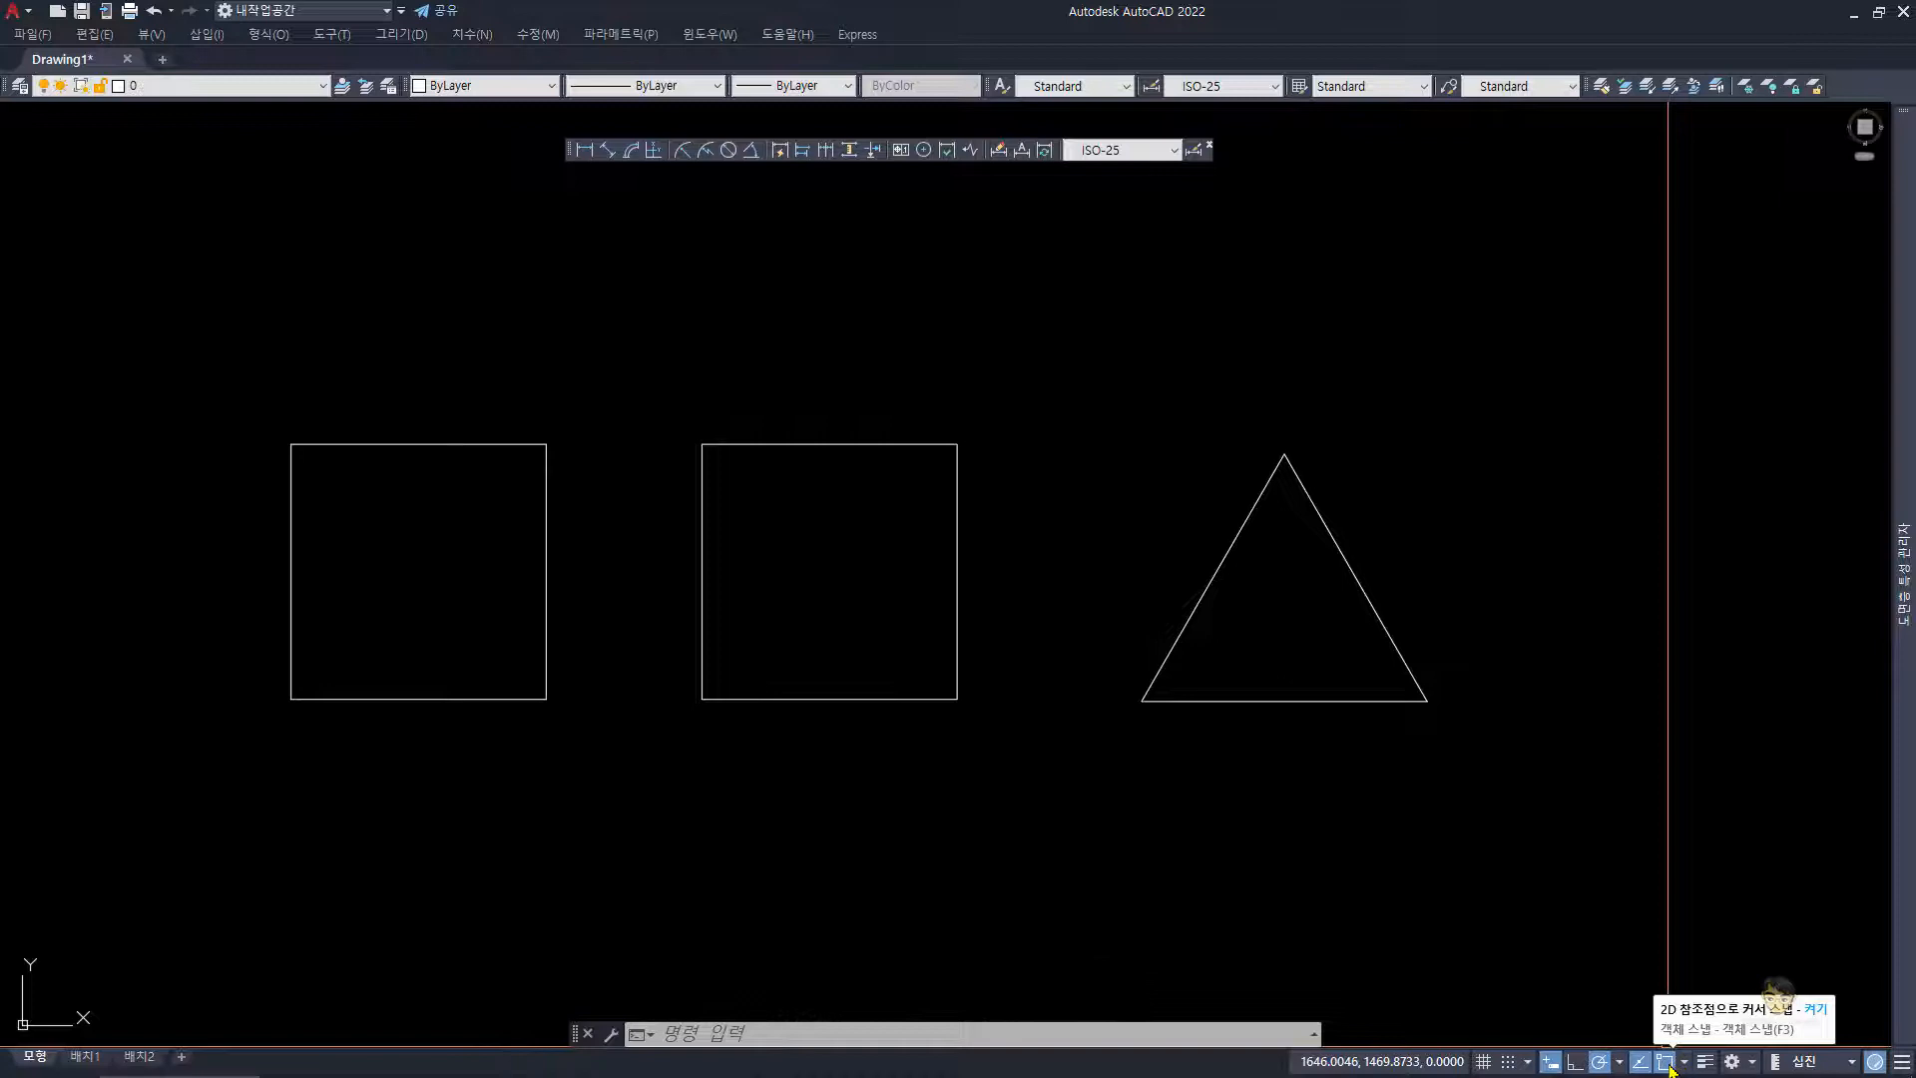
# - Review which object snap modes are enabled and leave the selection as it is
pyautogui.rightClick(1670, 1064)
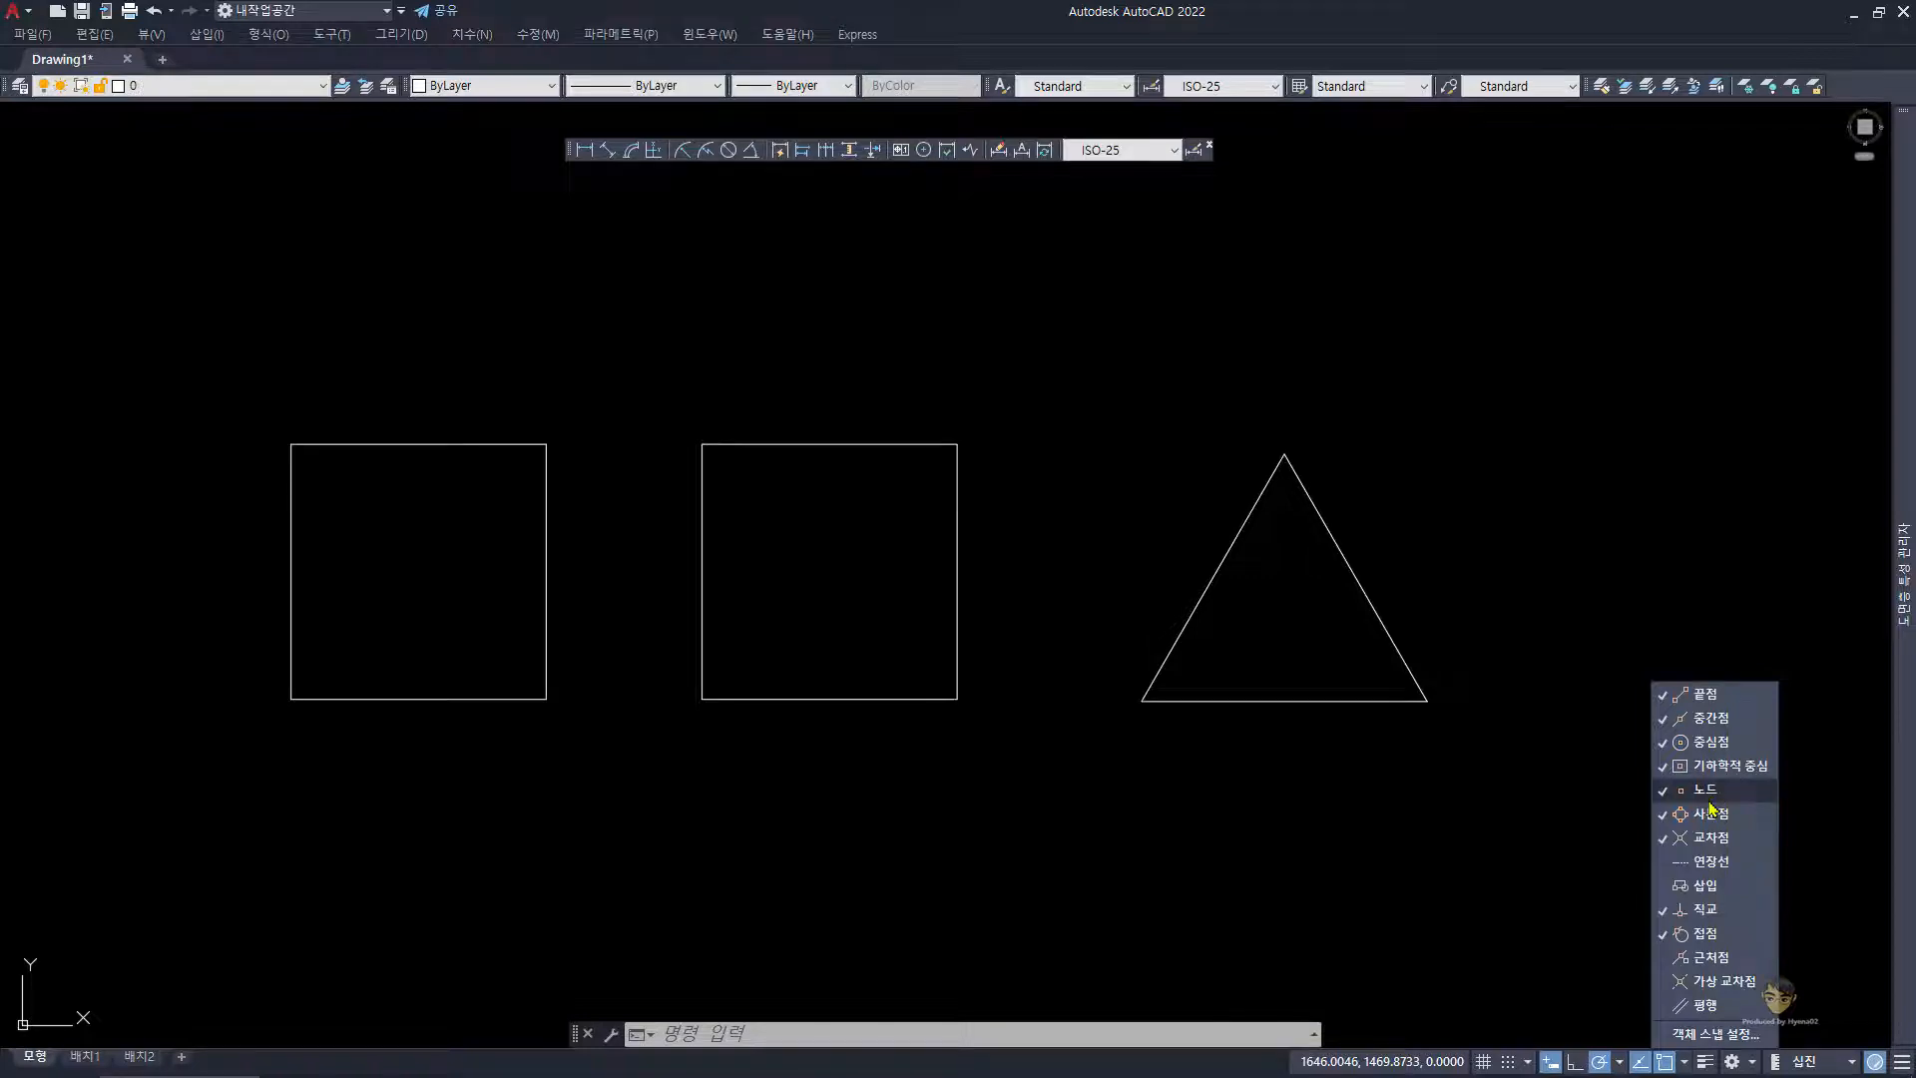
pyautogui.click(1026, 828)
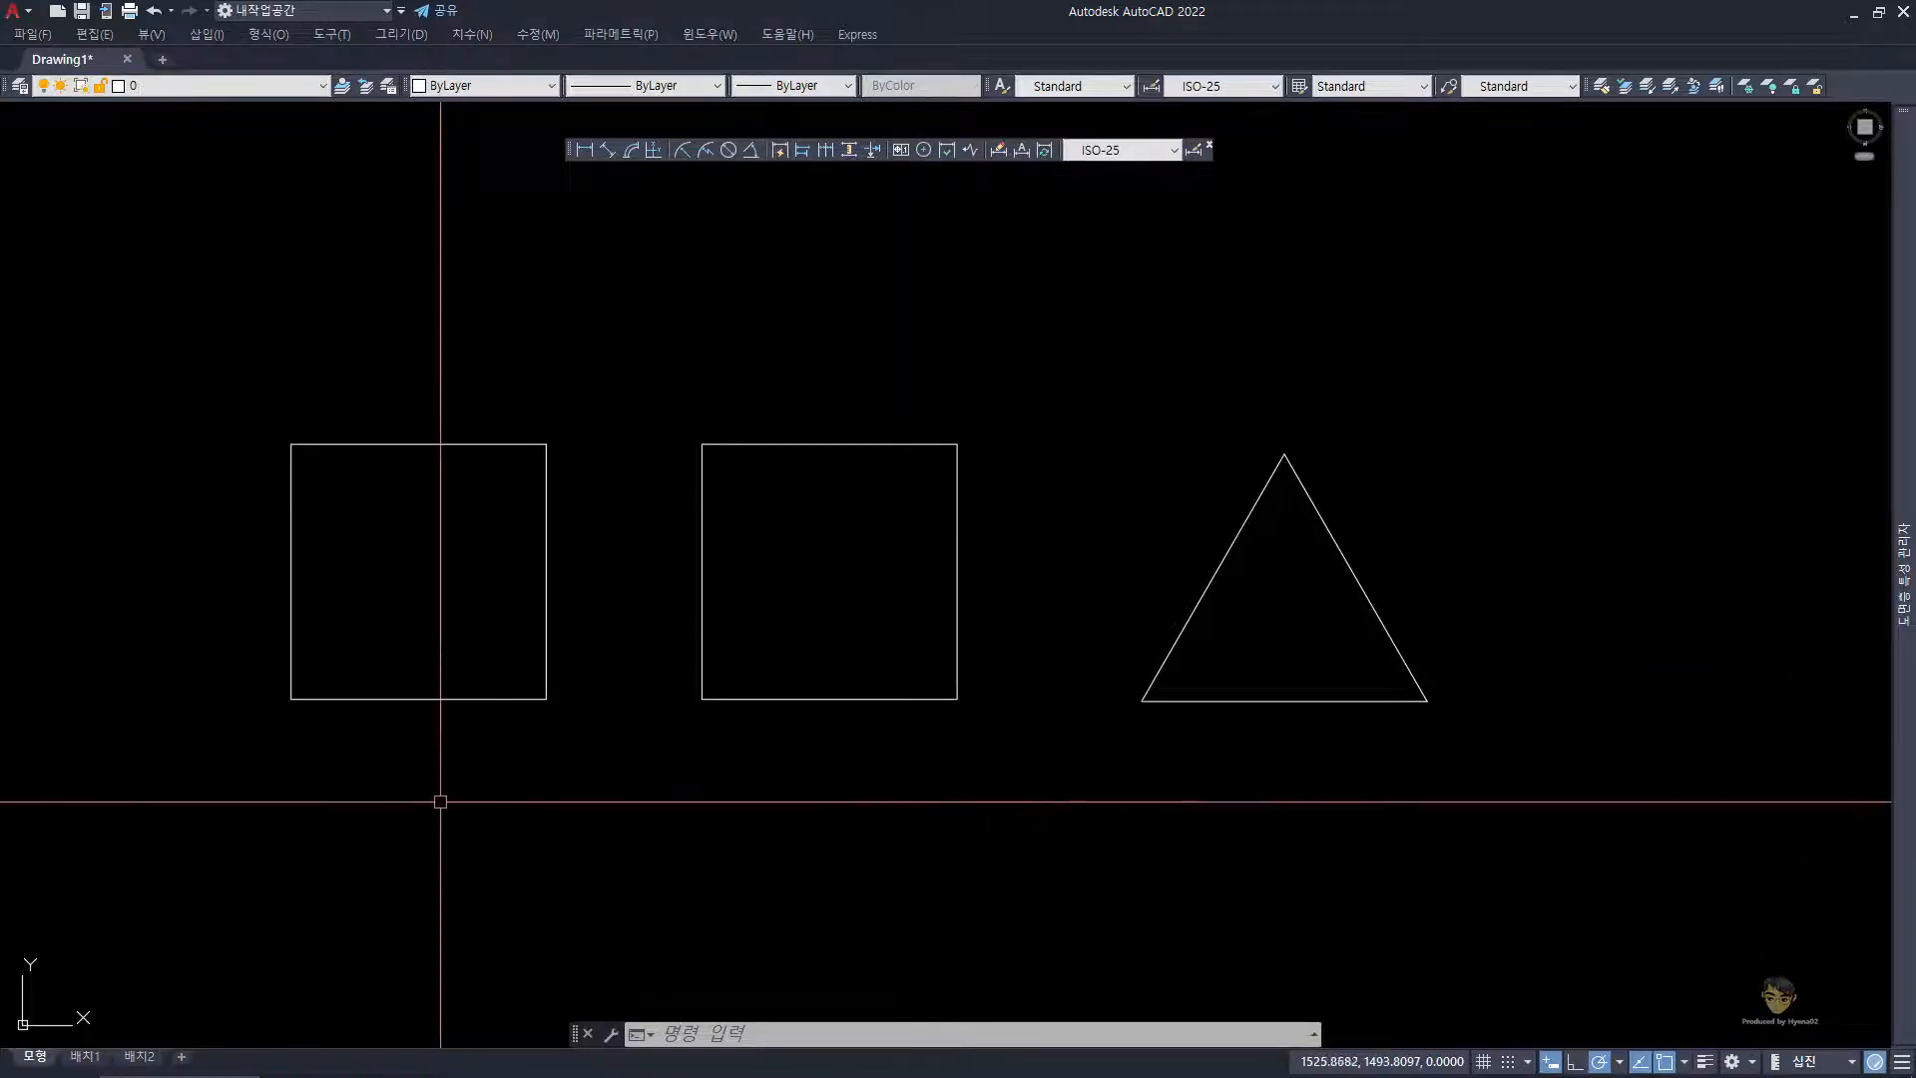
# - Add a linear dimension (DN) between the upper corners of the first square, placing the dimension line above its top edge
pyautogui.write('d')
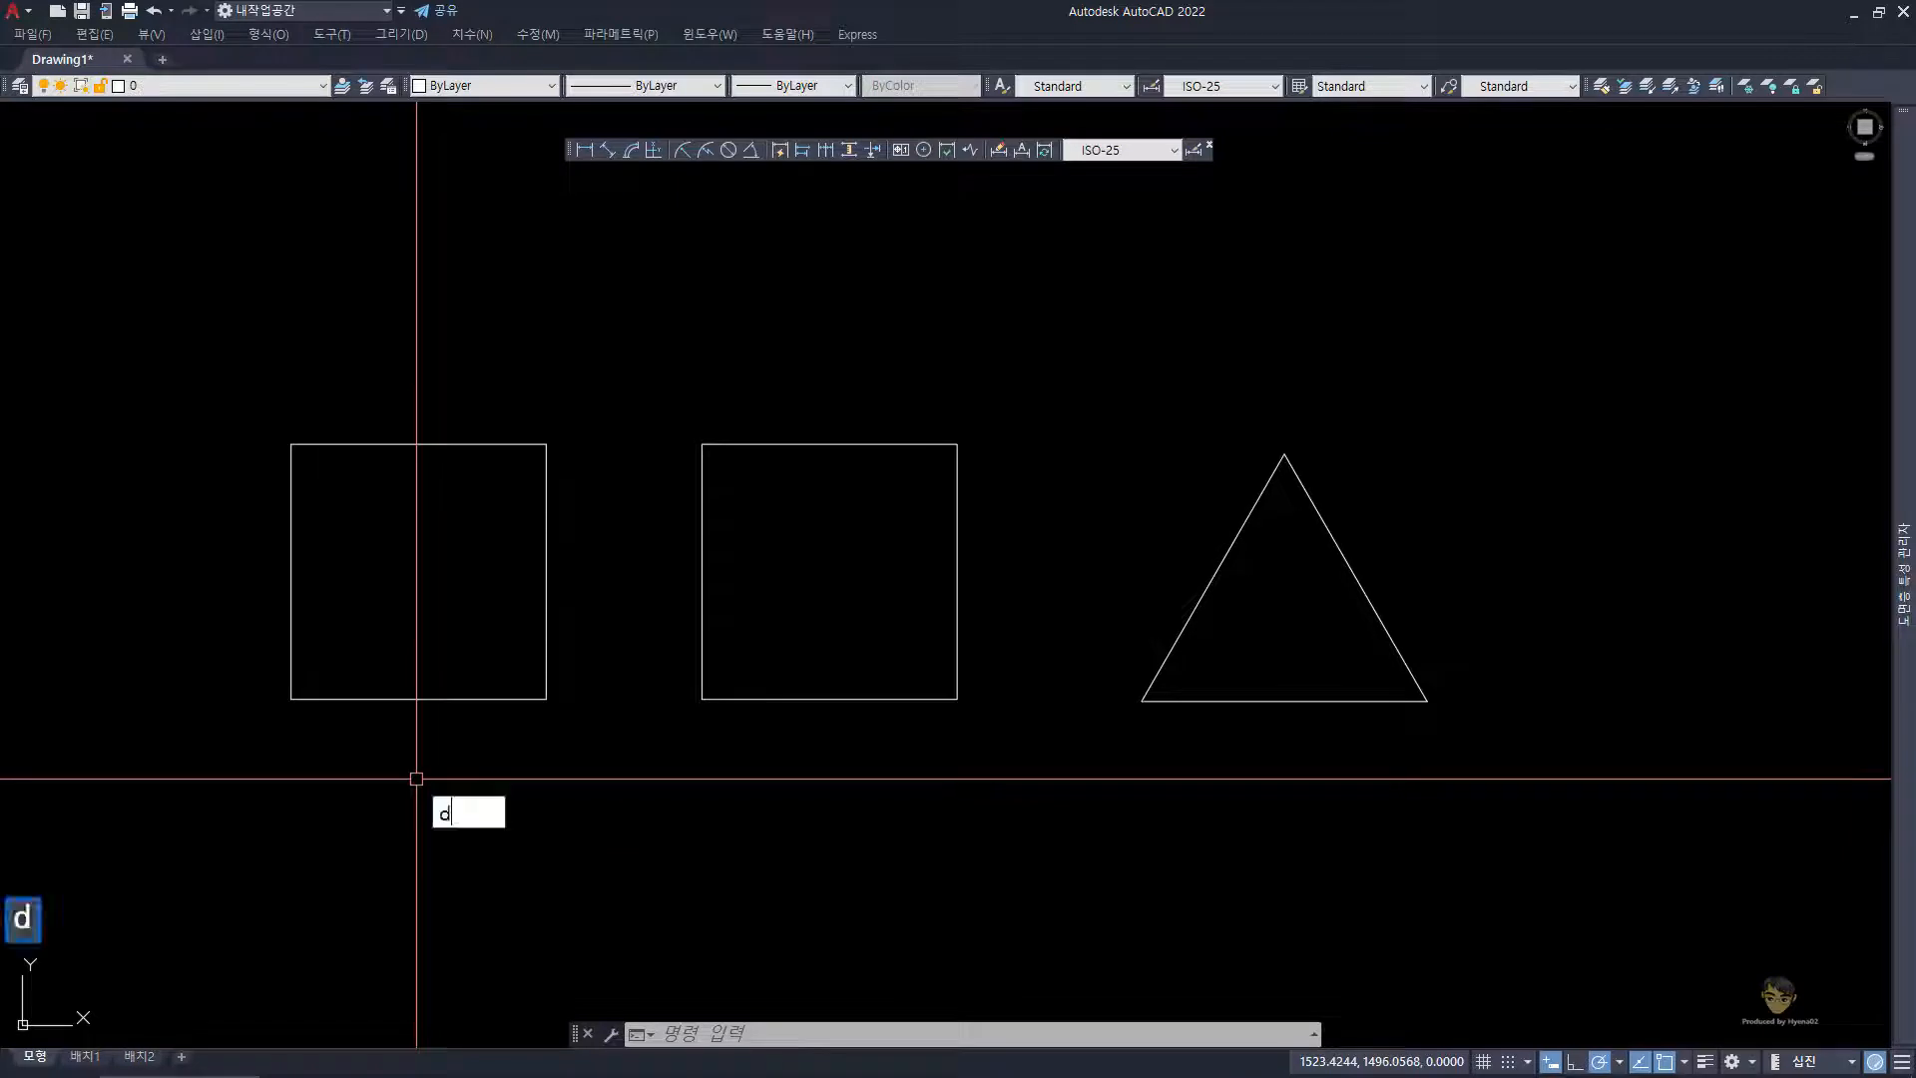
pyautogui.write('n')
pyautogui.press('space')
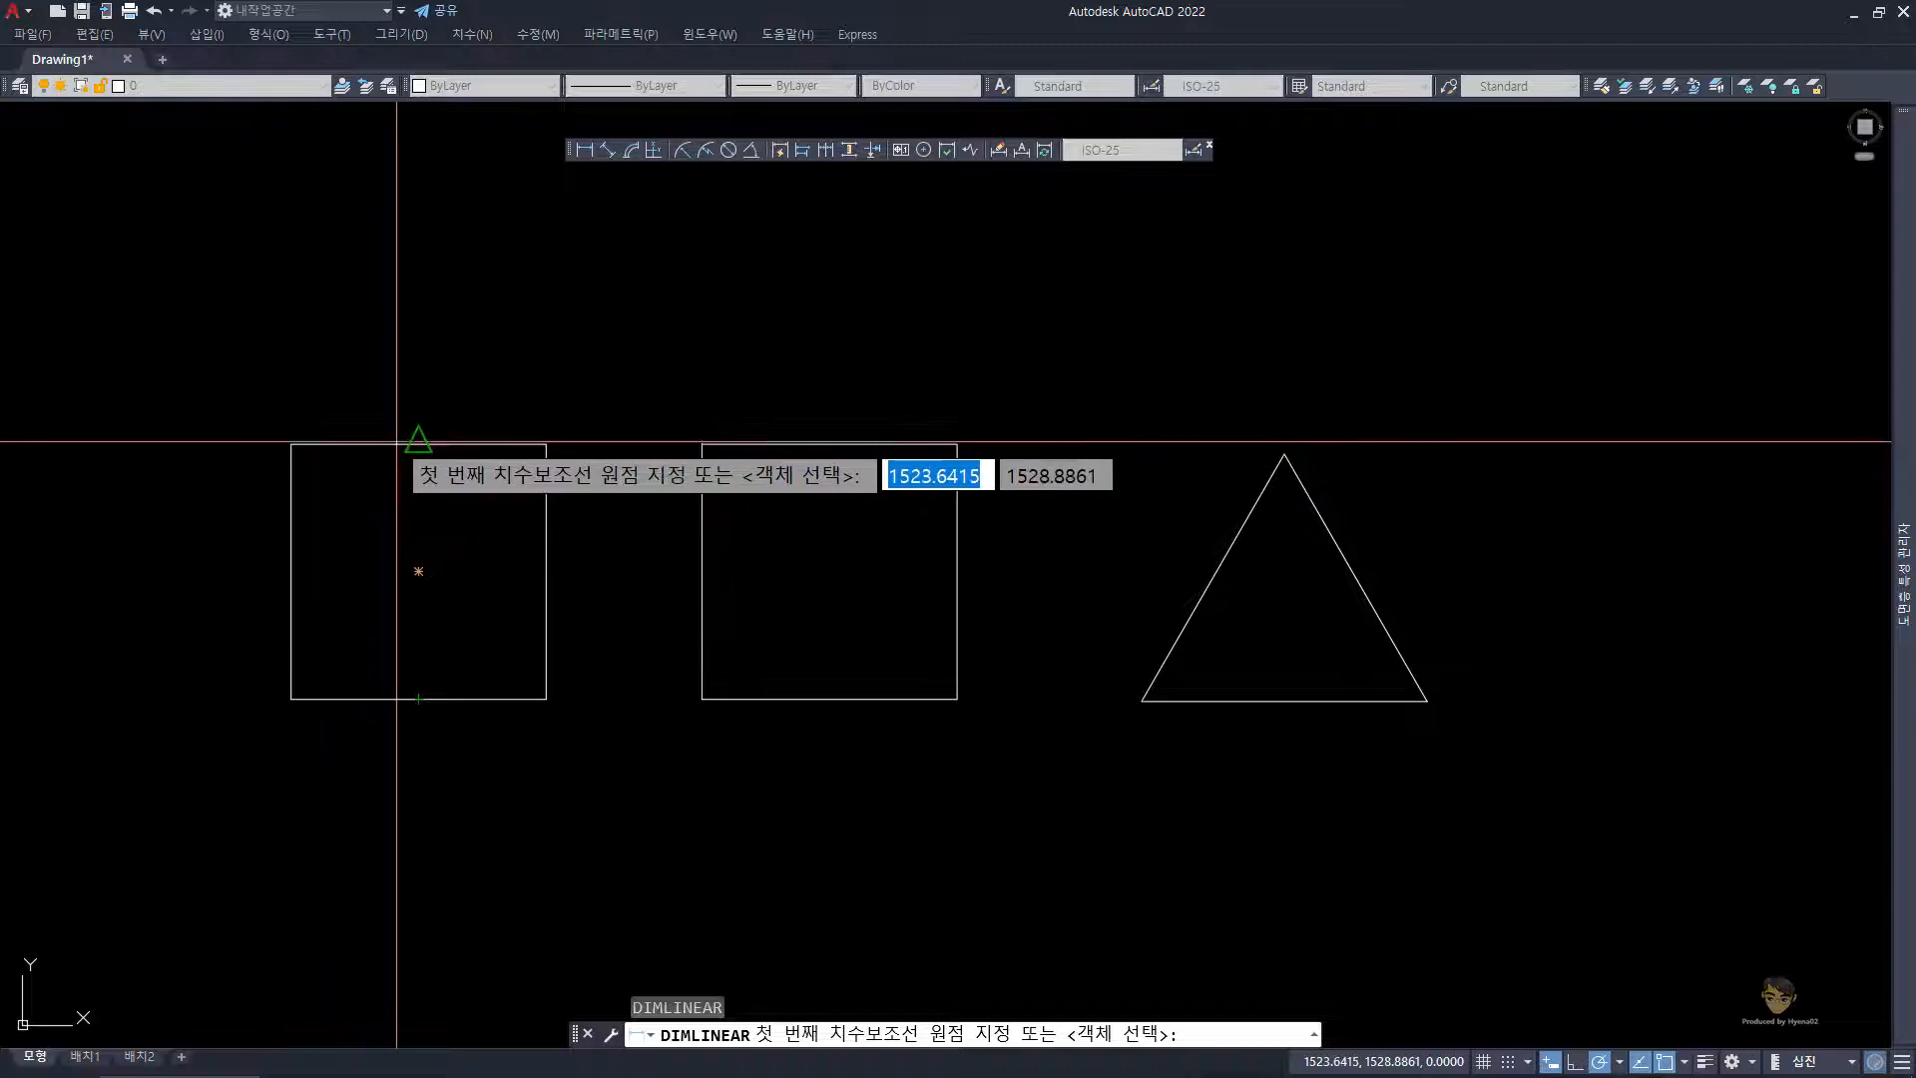
pyautogui.click(290, 443)
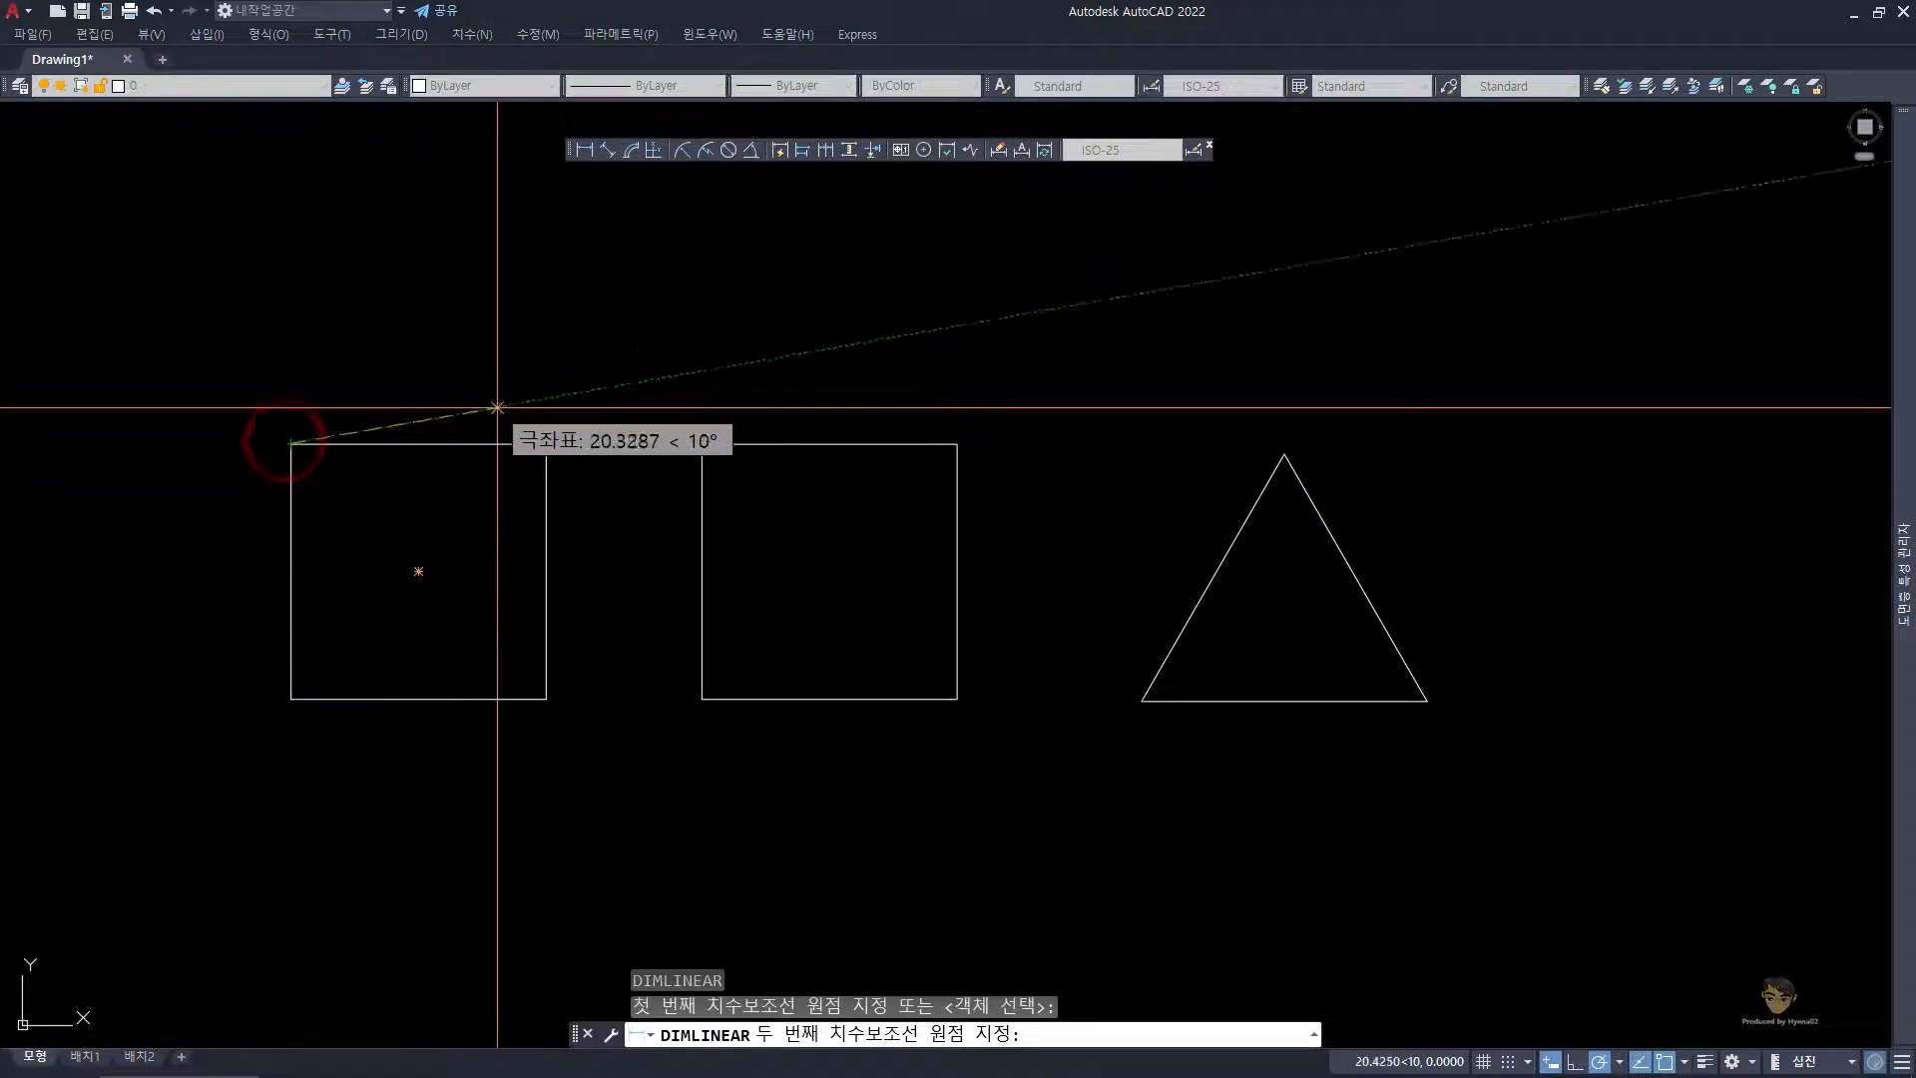
pyautogui.click(546, 443)
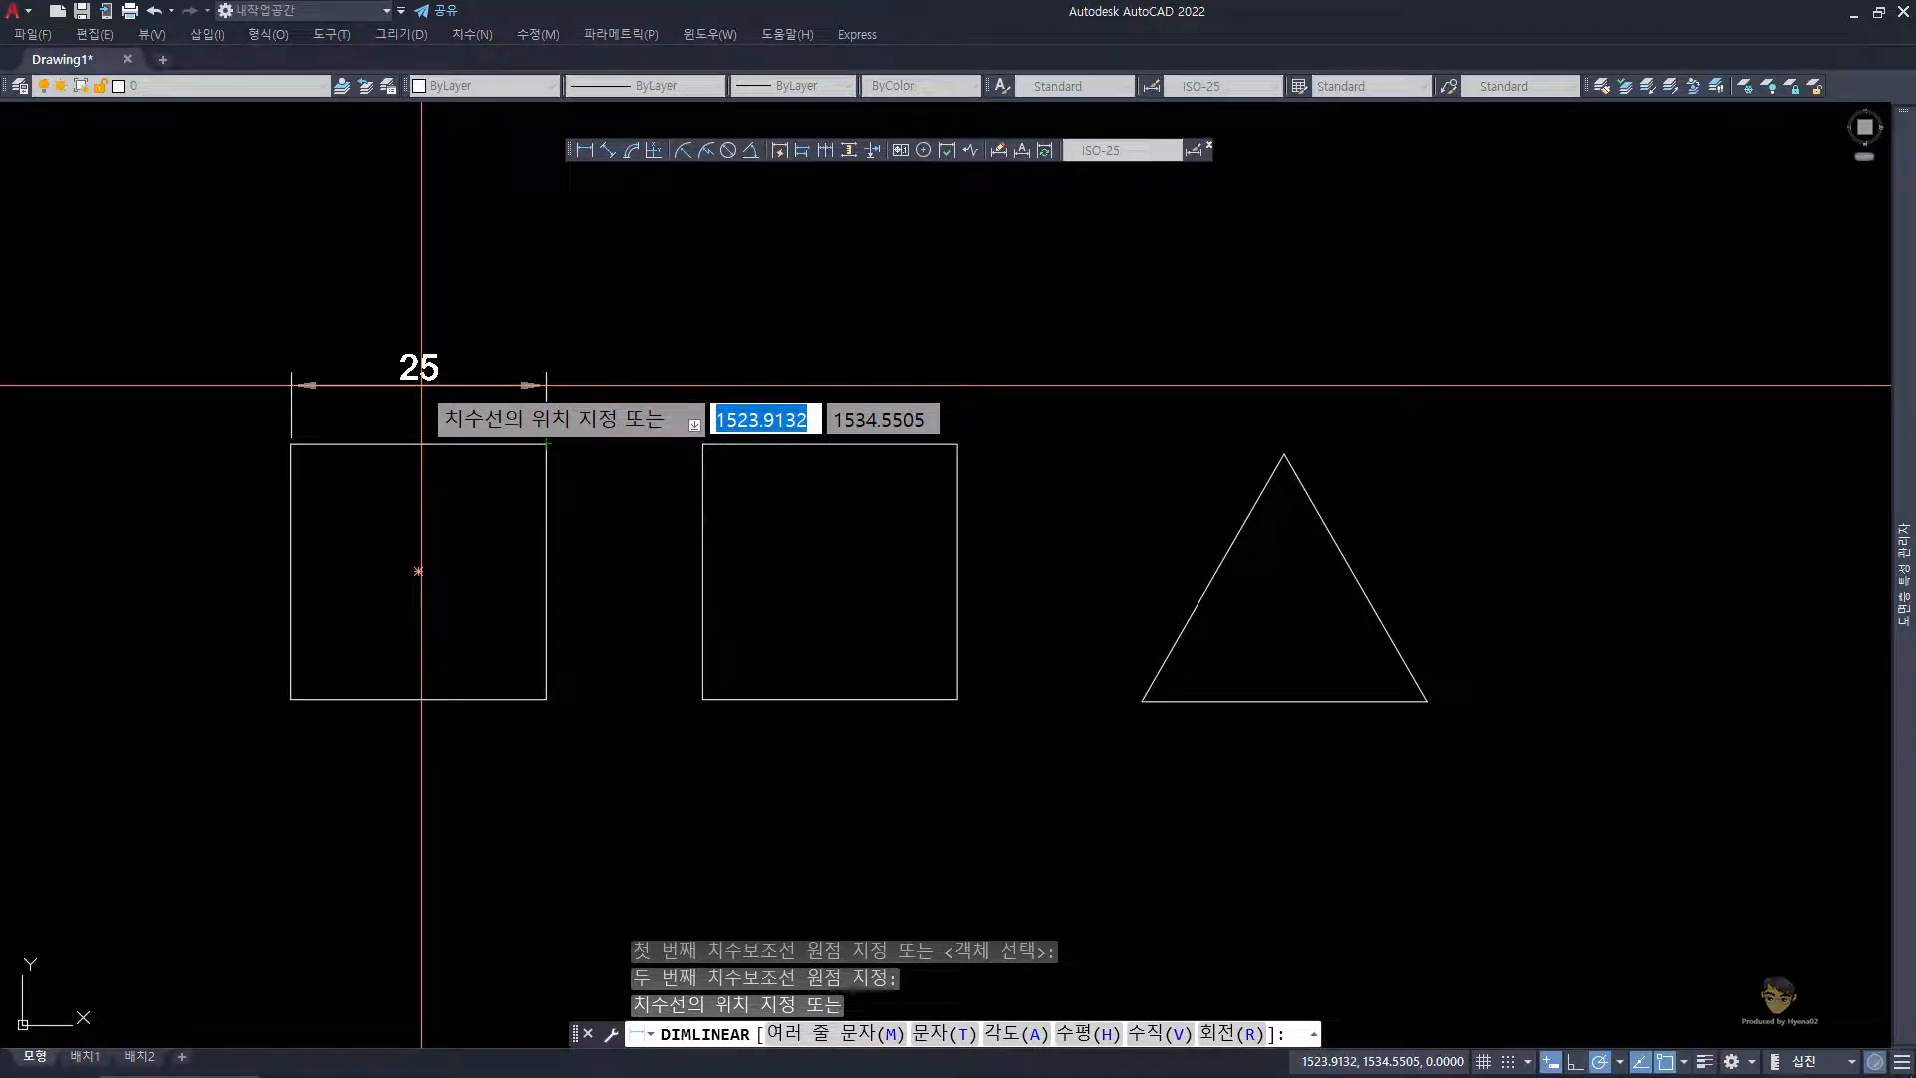
pyautogui.click(421, 385)
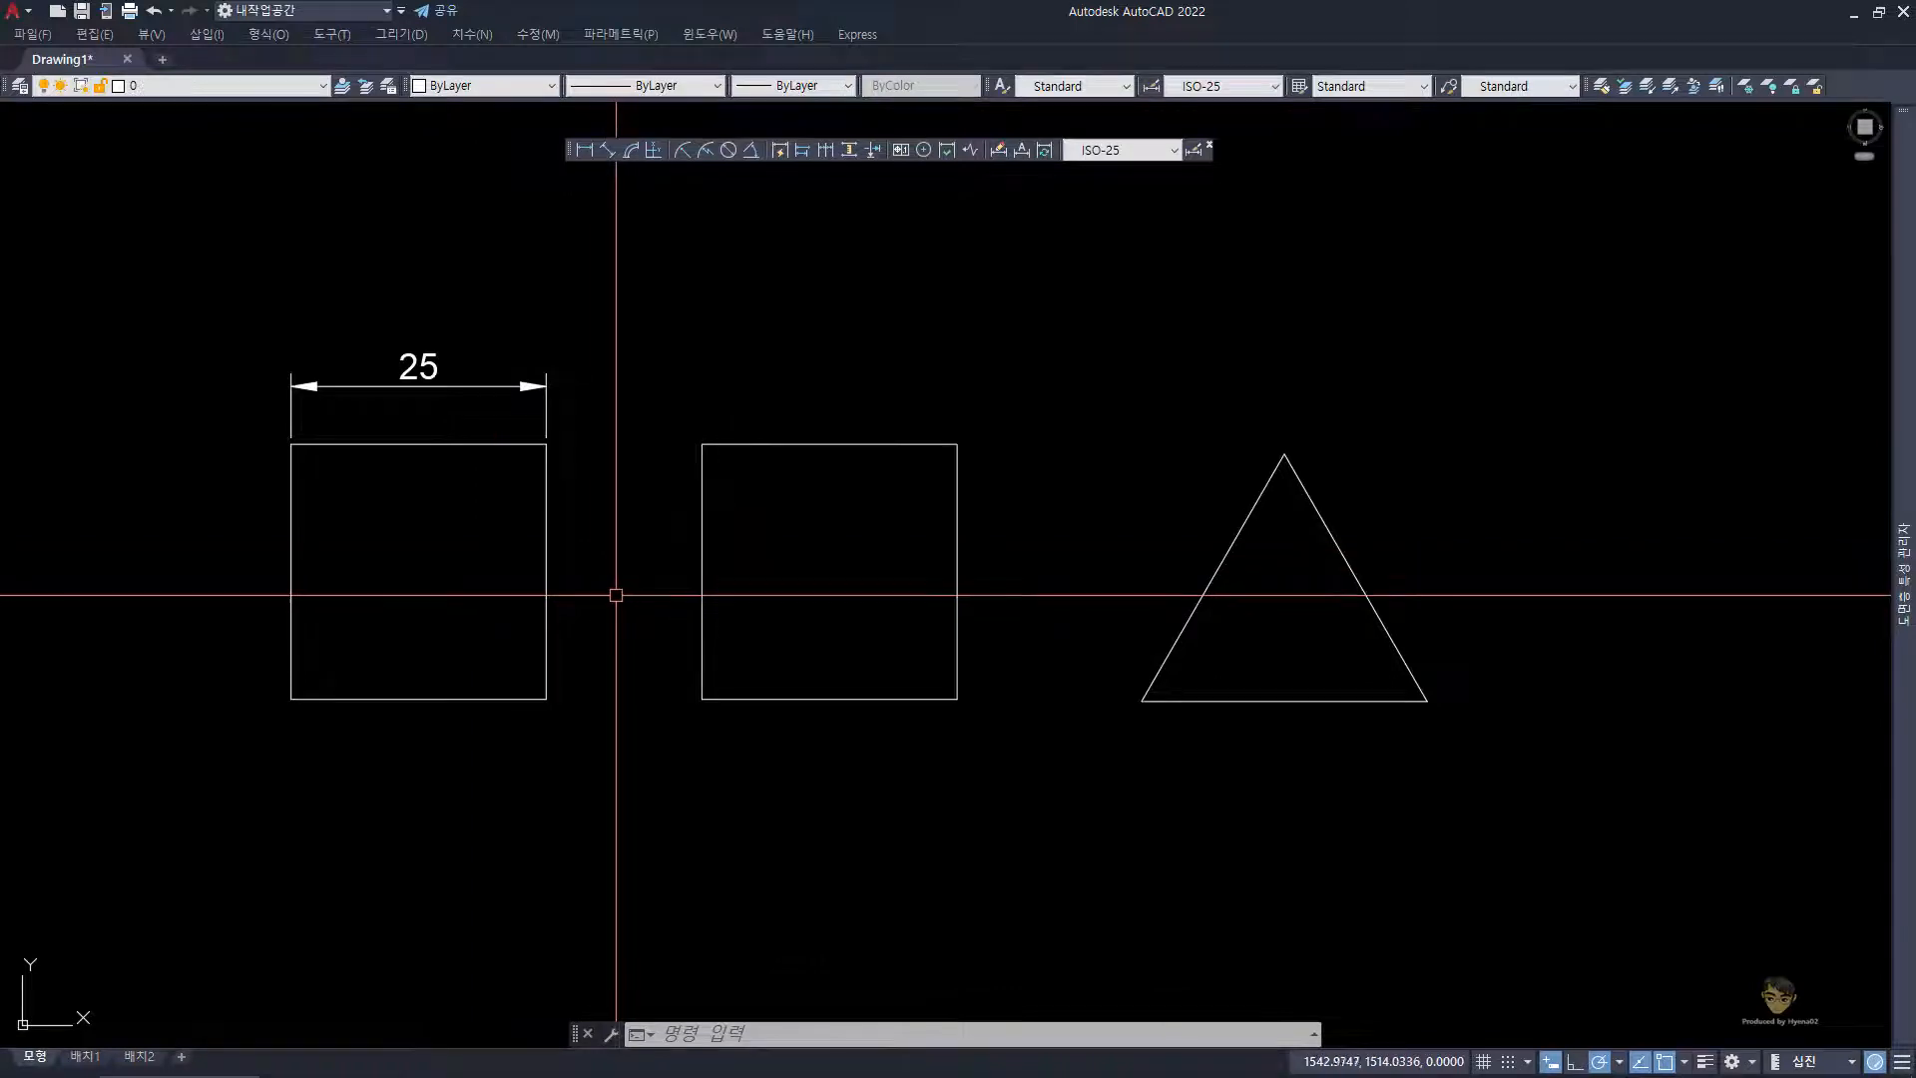
# - Try dimensioning the lower edge of the first square with the DIM command, placing the dimension line below it
pyautogui.write('dim')
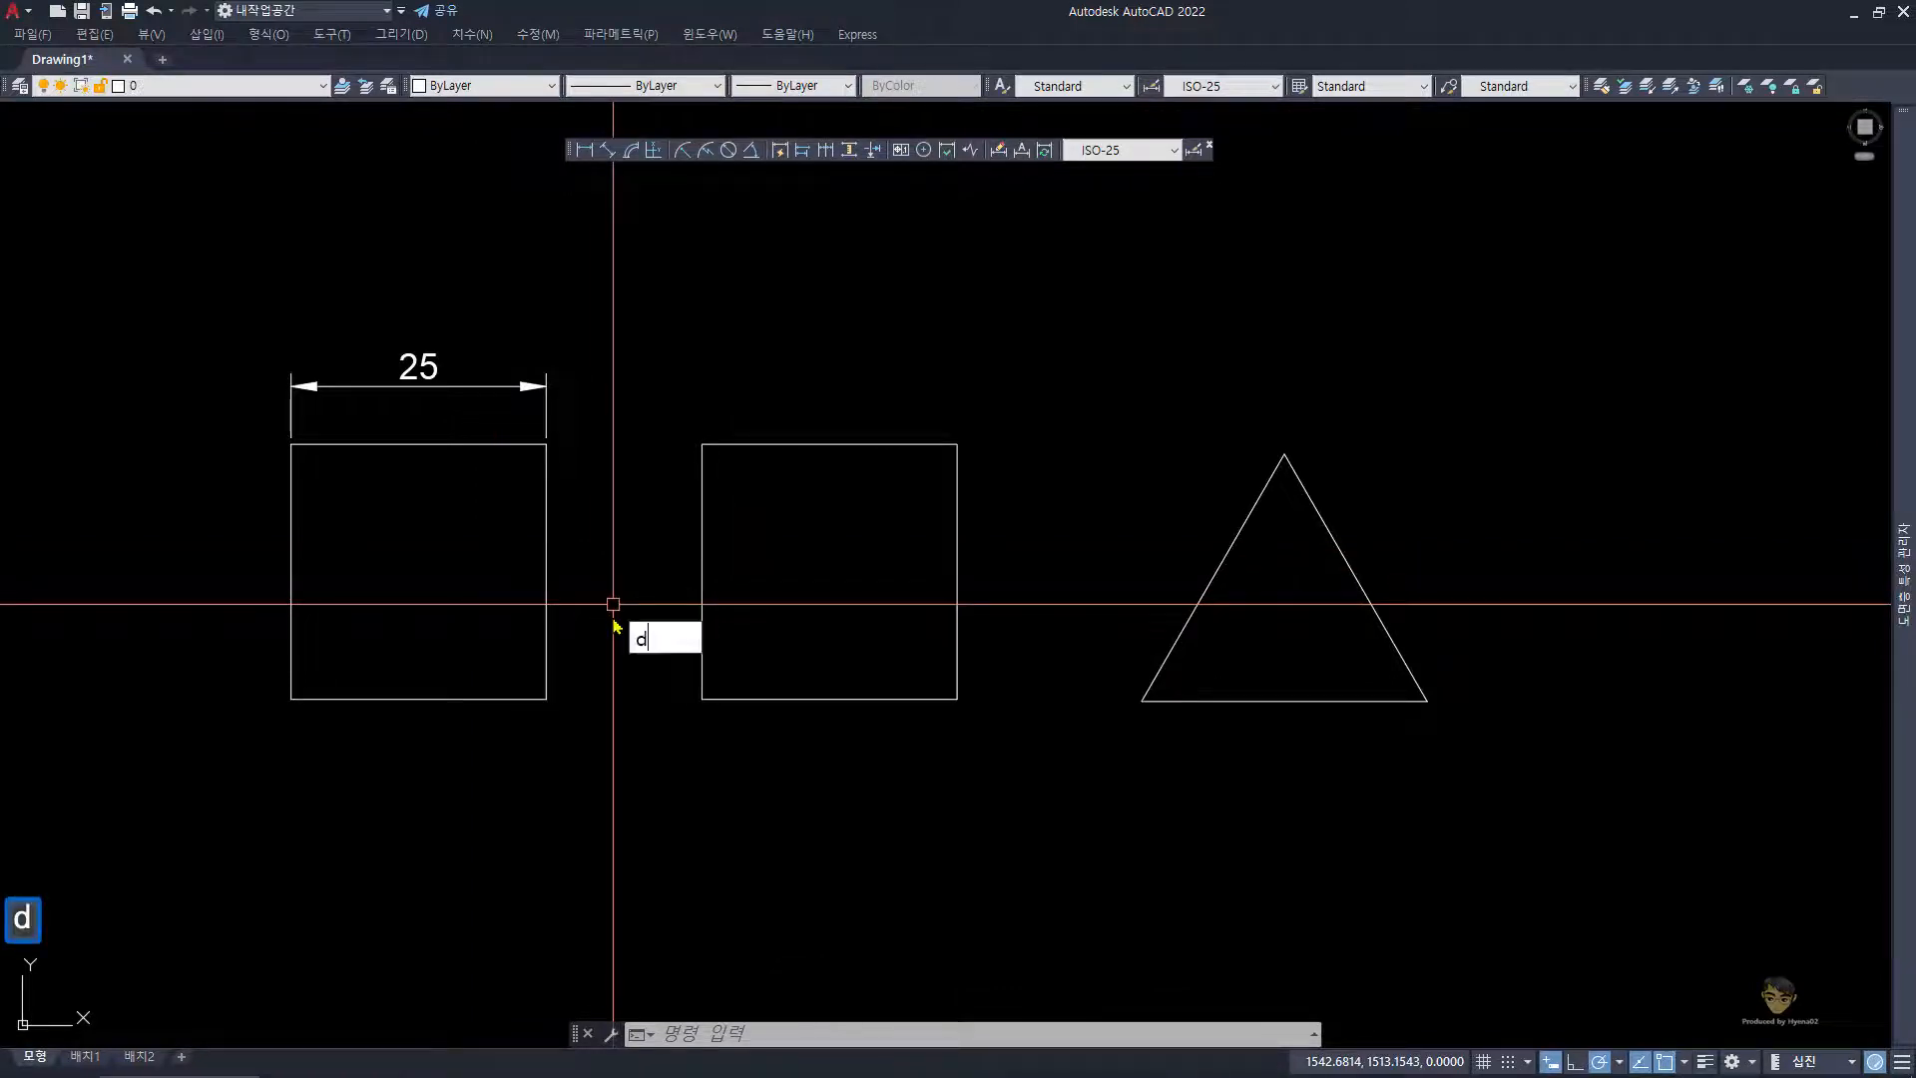
pyautogui.press('space')
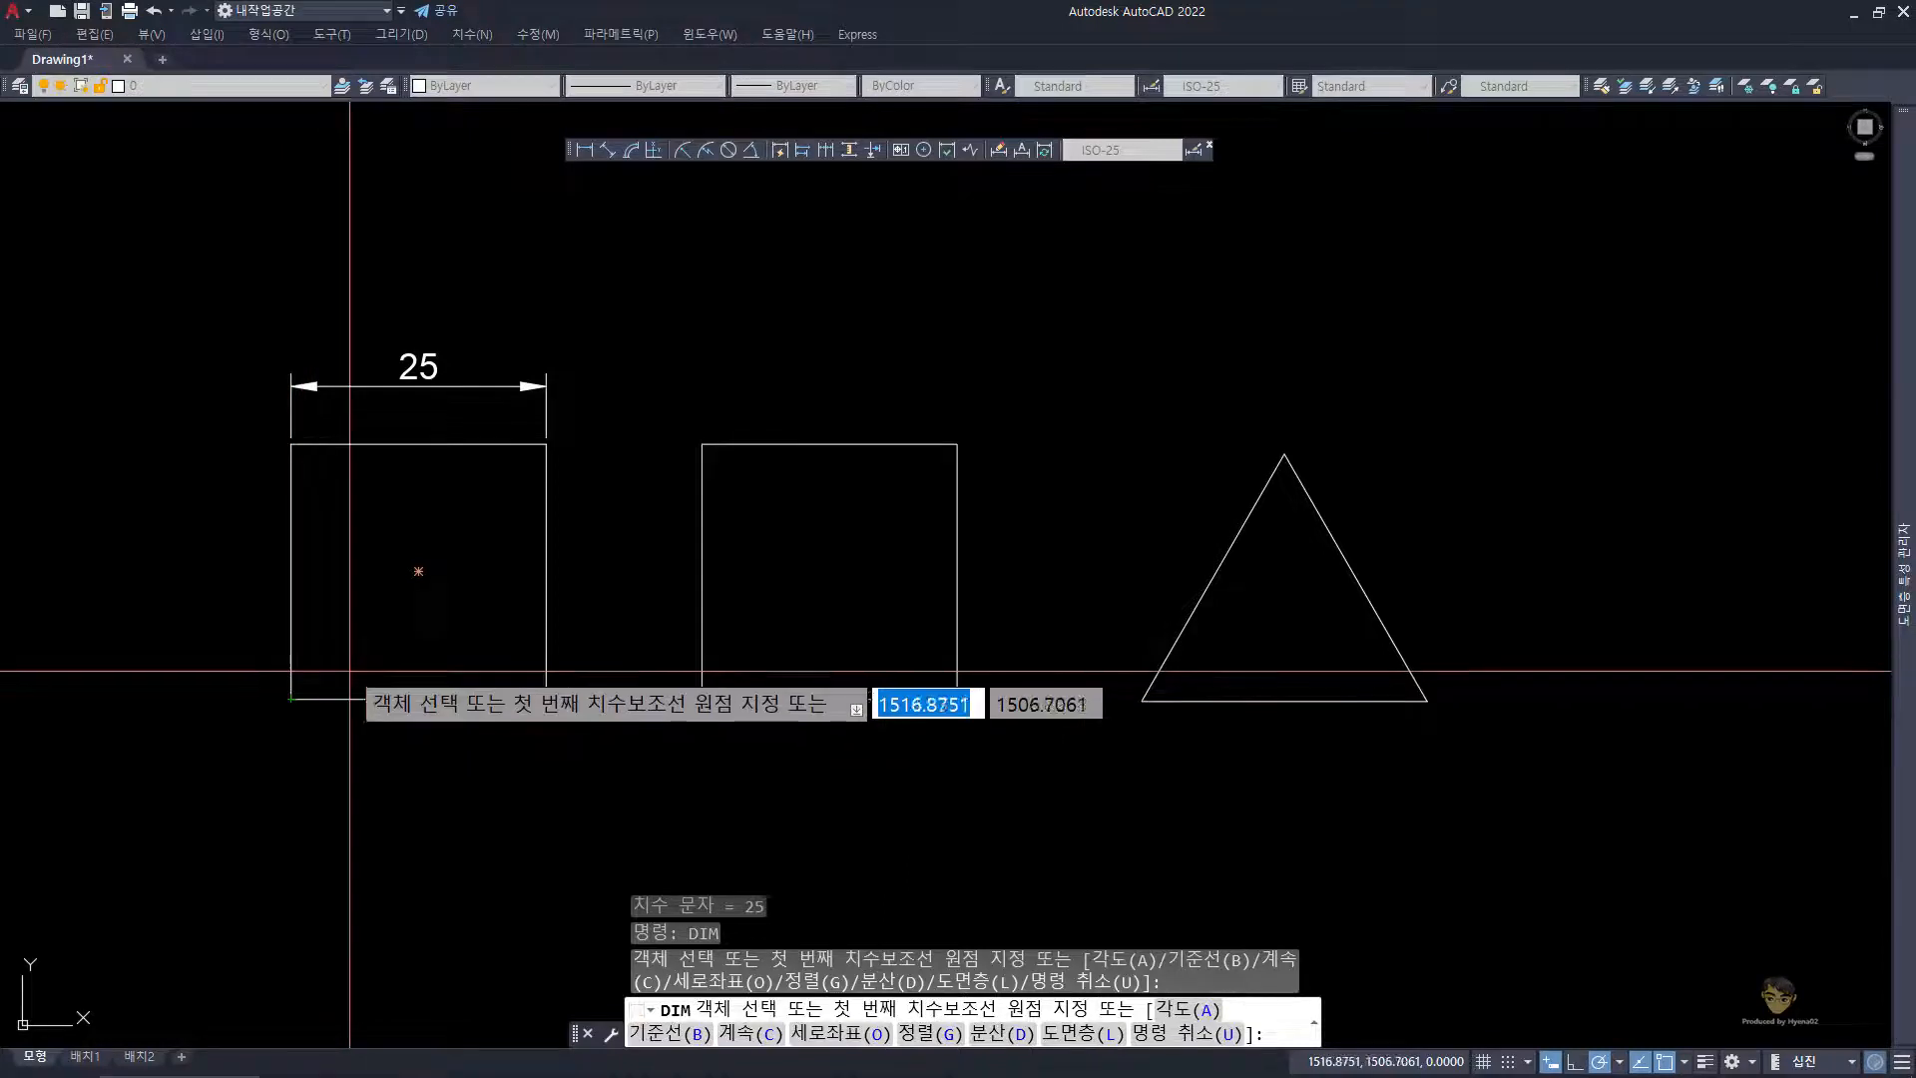
pyautogui.click(290, 693)
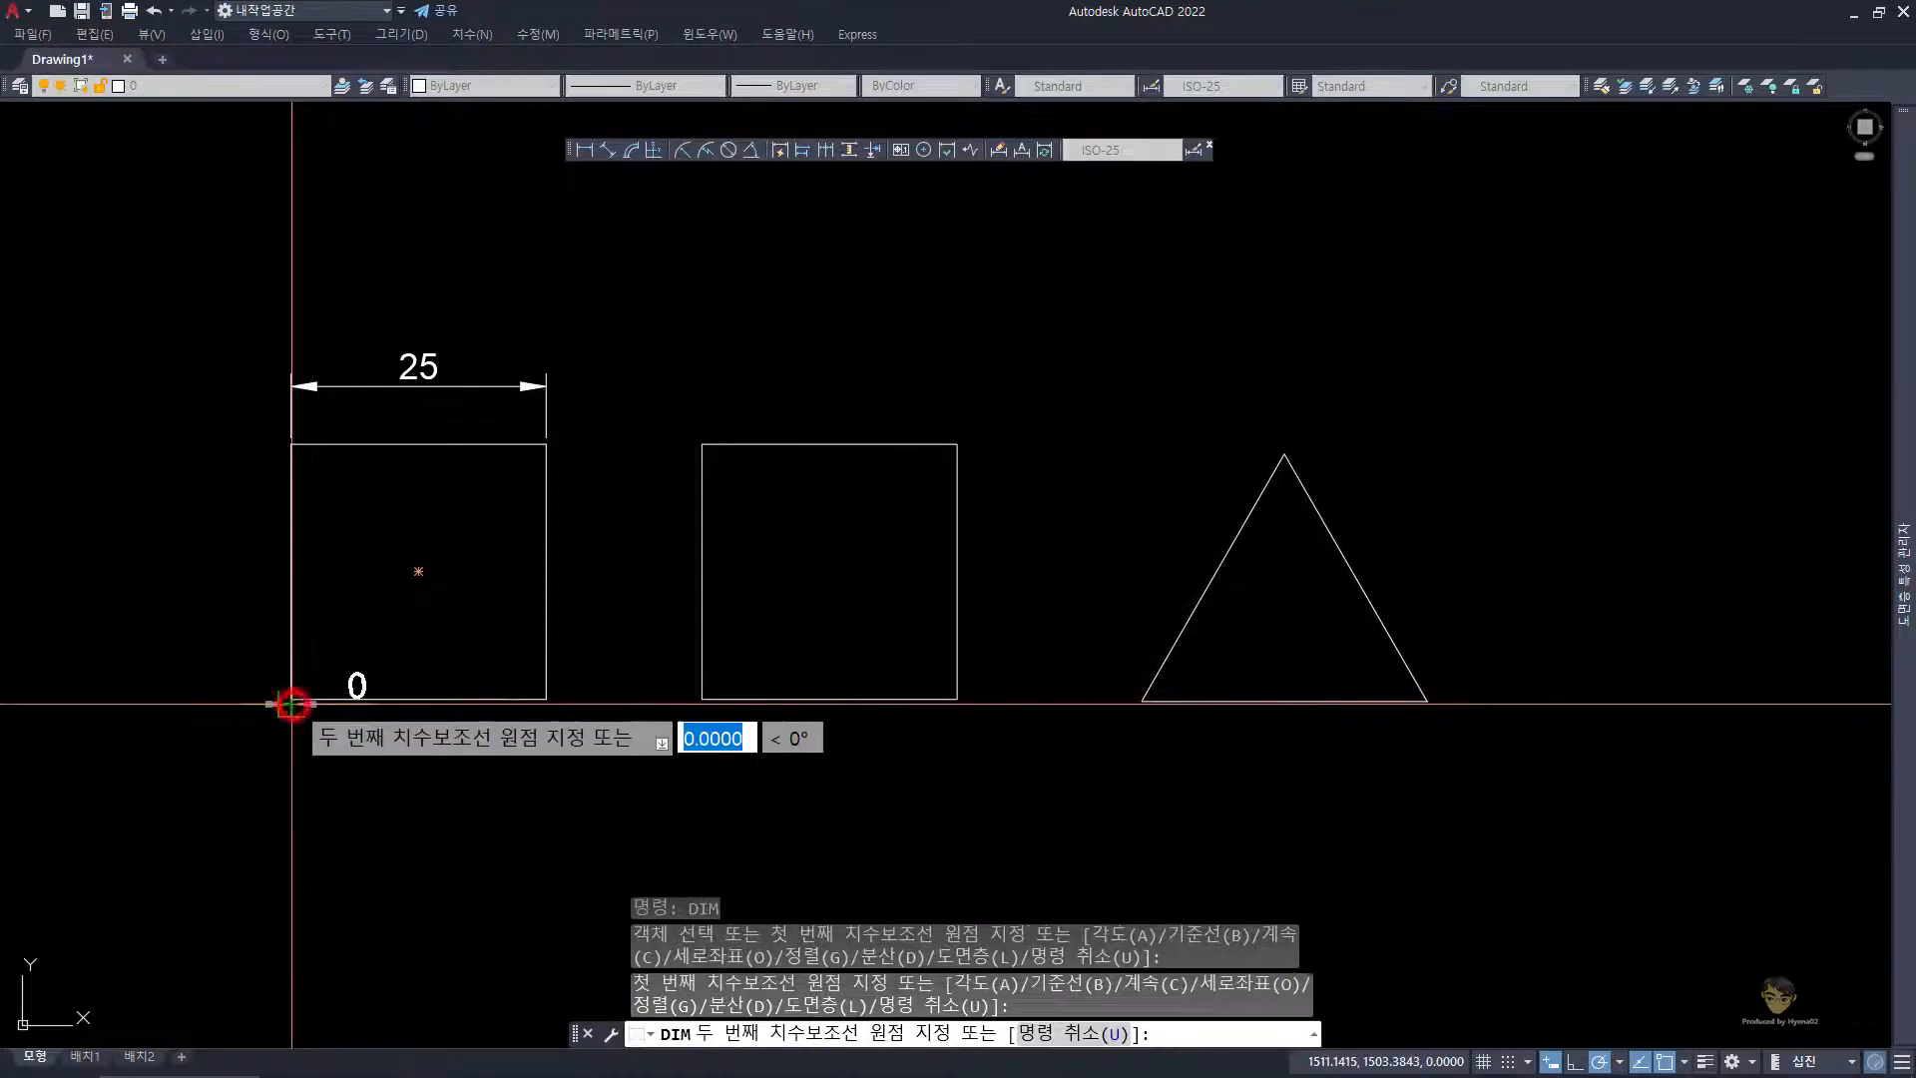
pyautogui.click(546, 699)
pyautogui.click(482, 828)
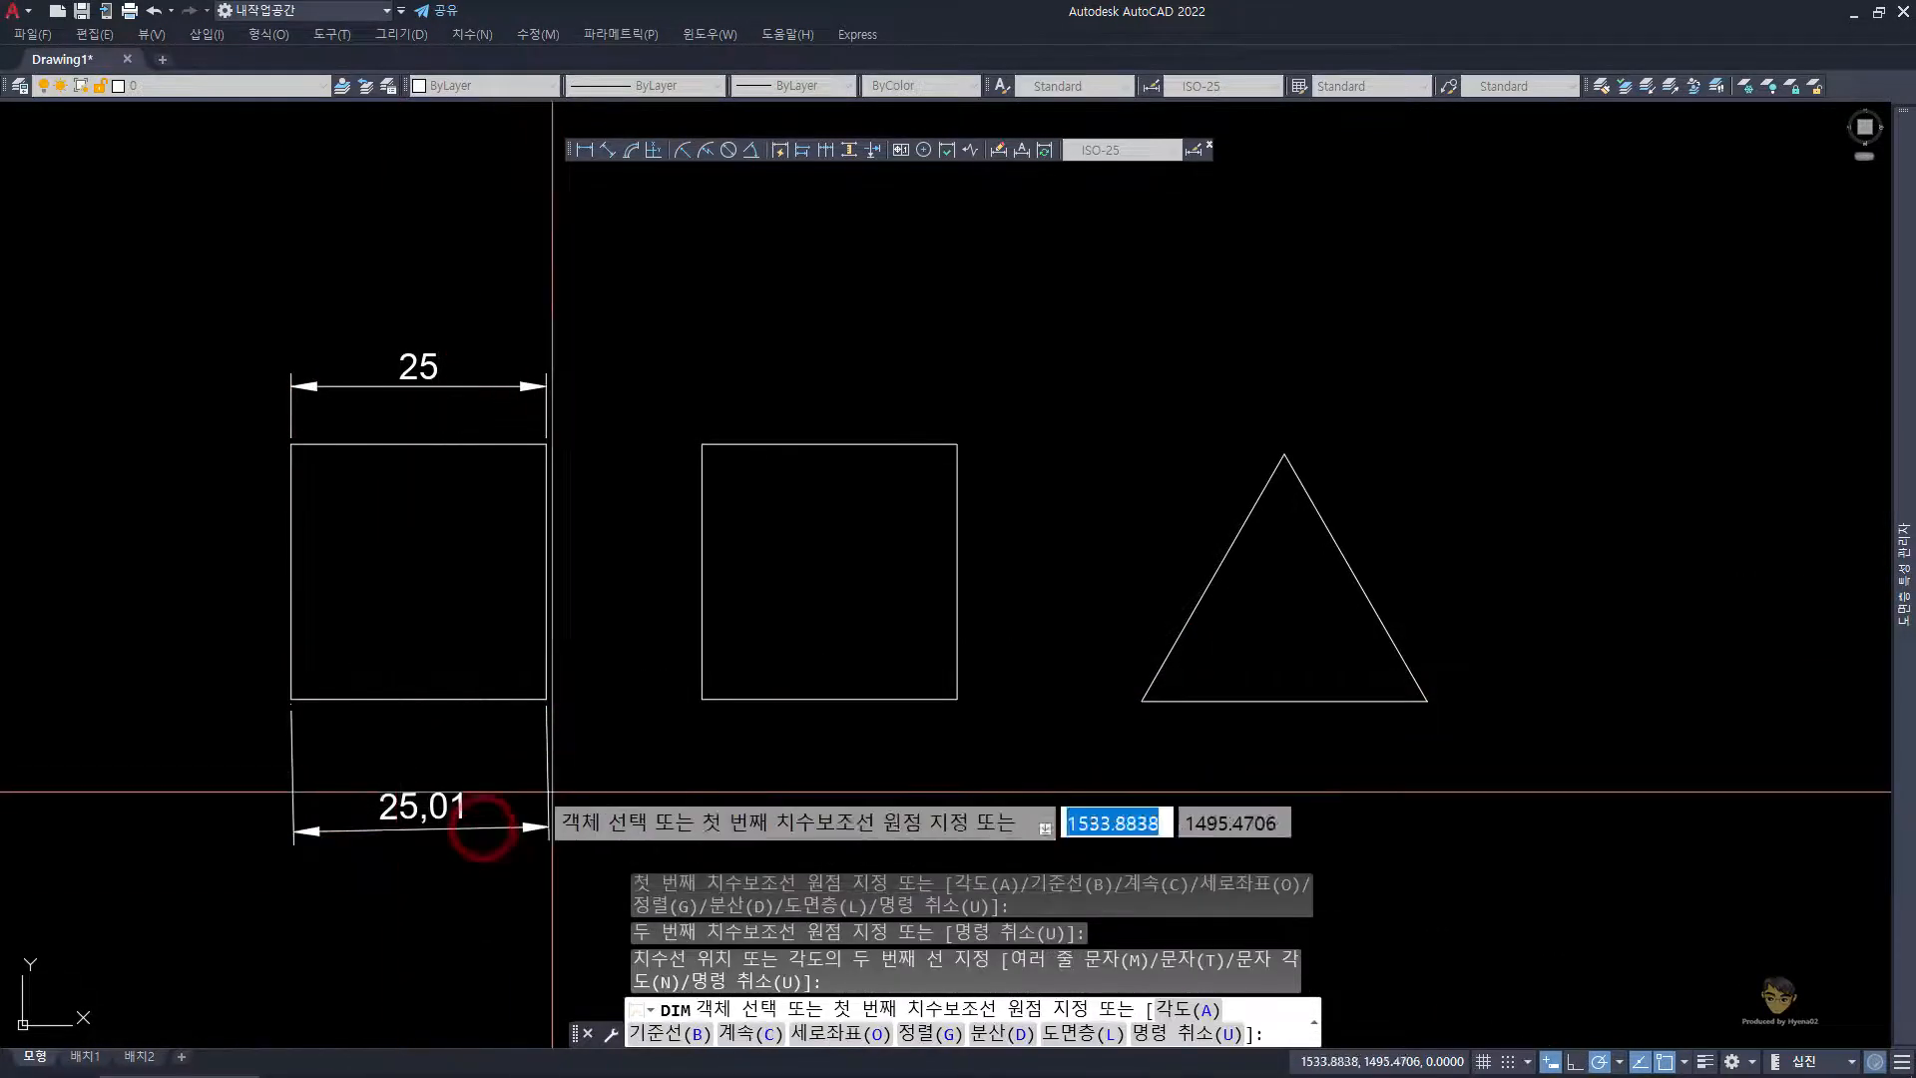
pyautogui.press('space')
pyautogui.press('Escape')
pyautogui.press('Escape')
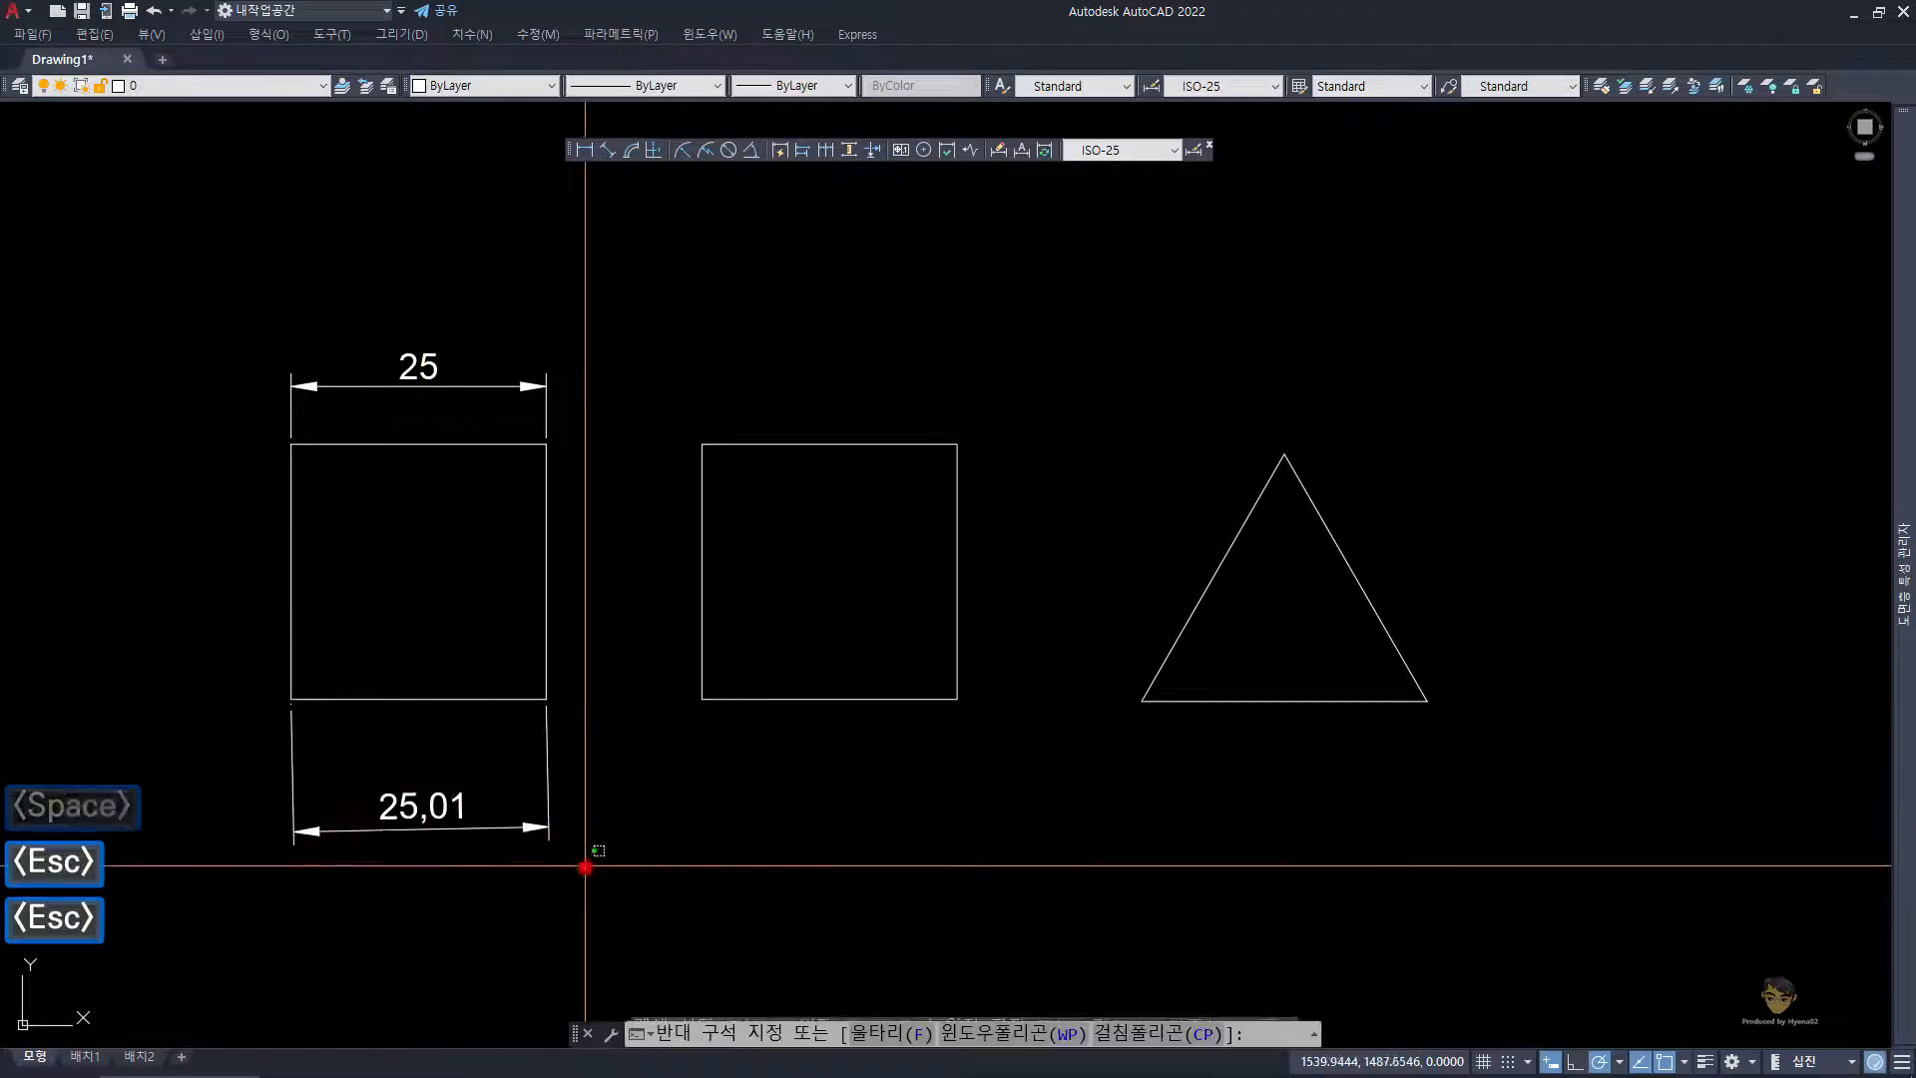
# - Erase the dimension placed below the first square
pyautogui.click(428, 799)
pyautogui.write('e')
pyautogui.press('space')
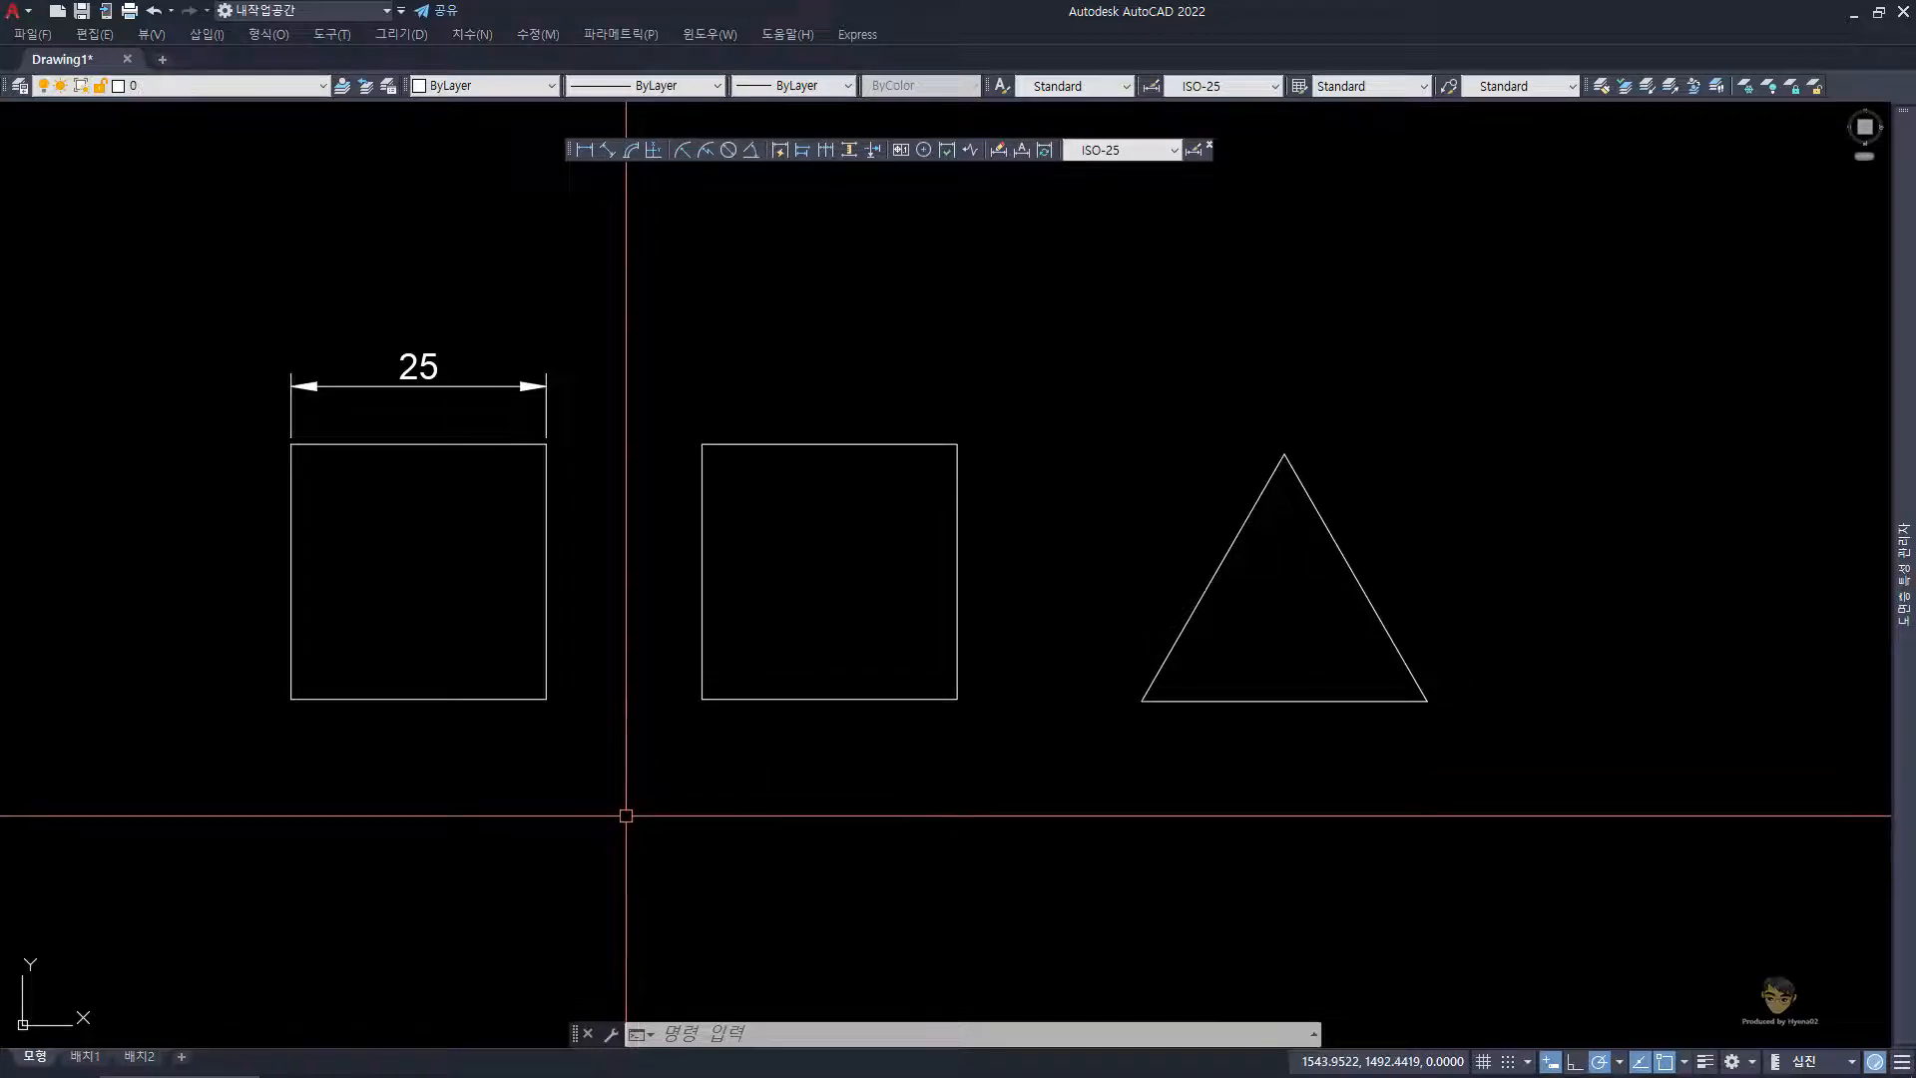
pyautogui.press('Escape')
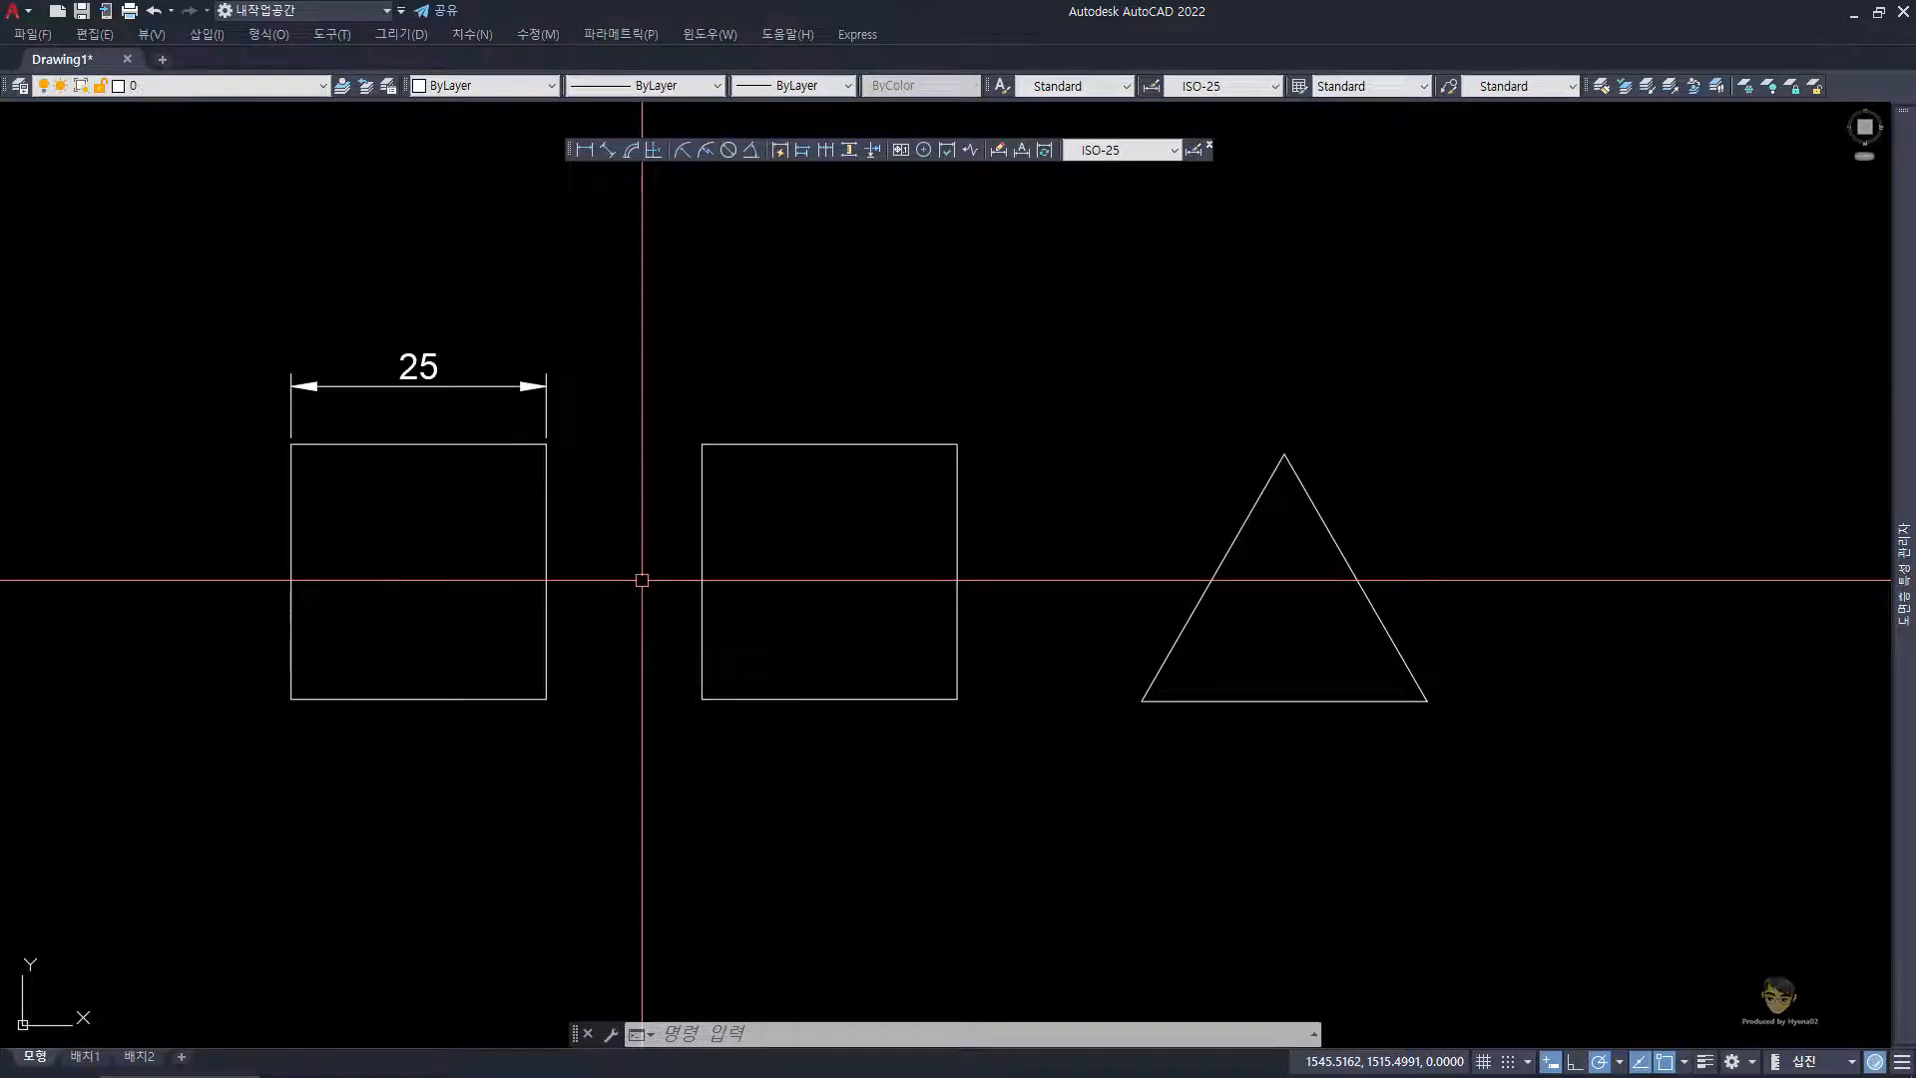
# - Add a vertical linear dimension (DN) between the left corners of the second square, placing the dimension line outside its left edge
pyautogui.write('dn')
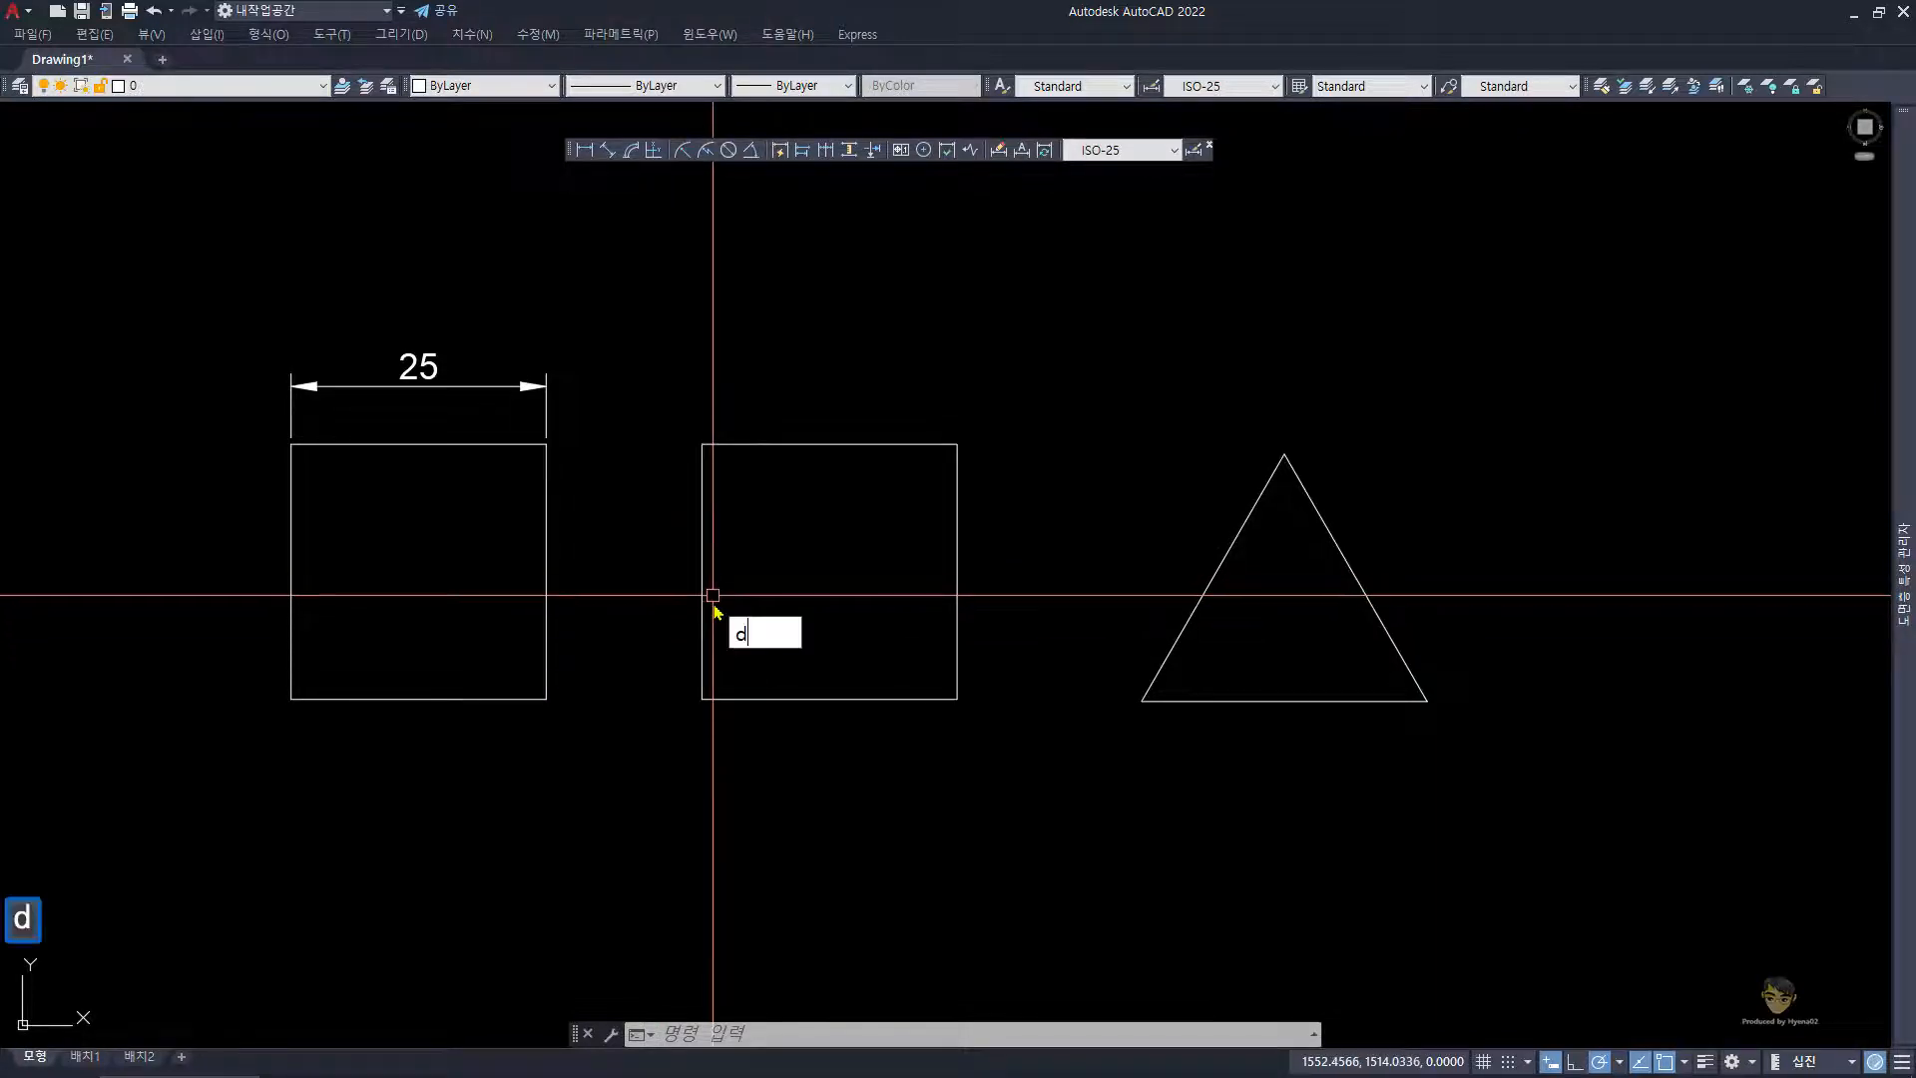
pyautogui.press('space')
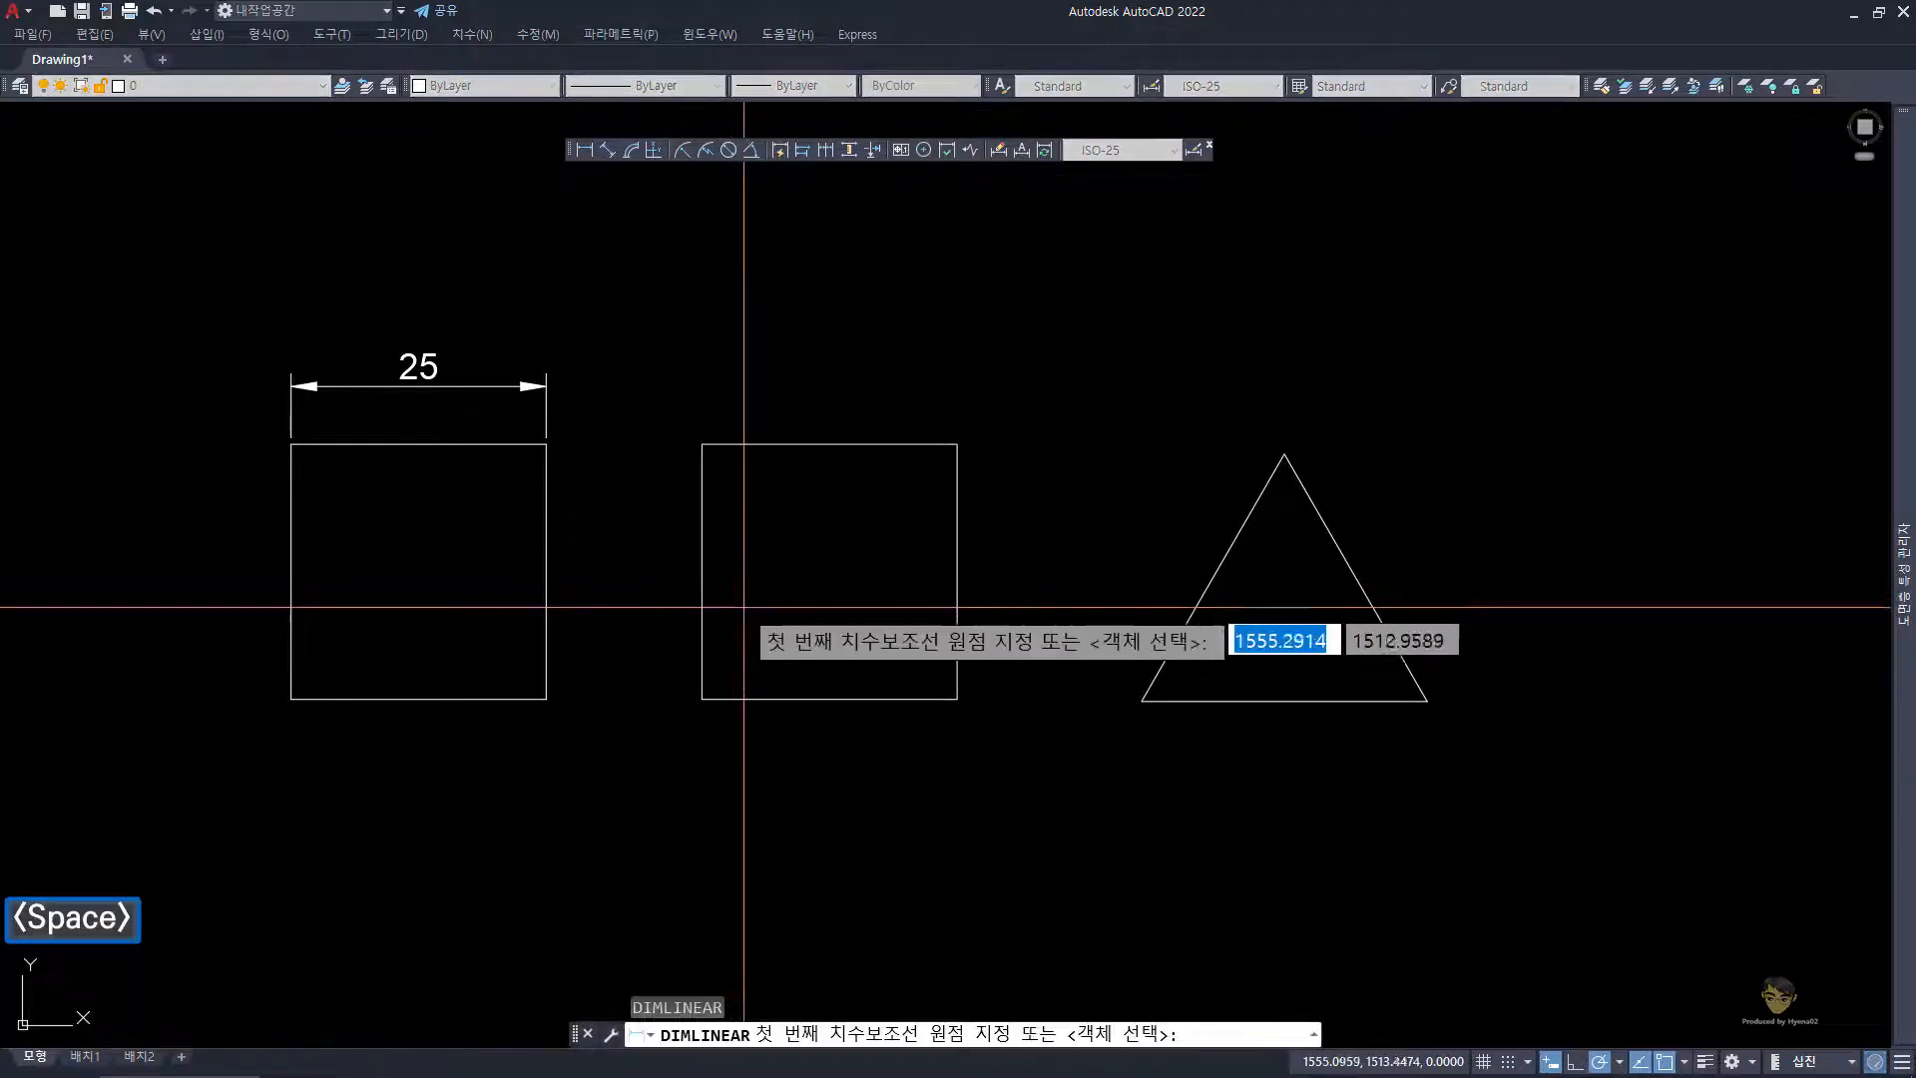
pyautogui.click(702, 699)
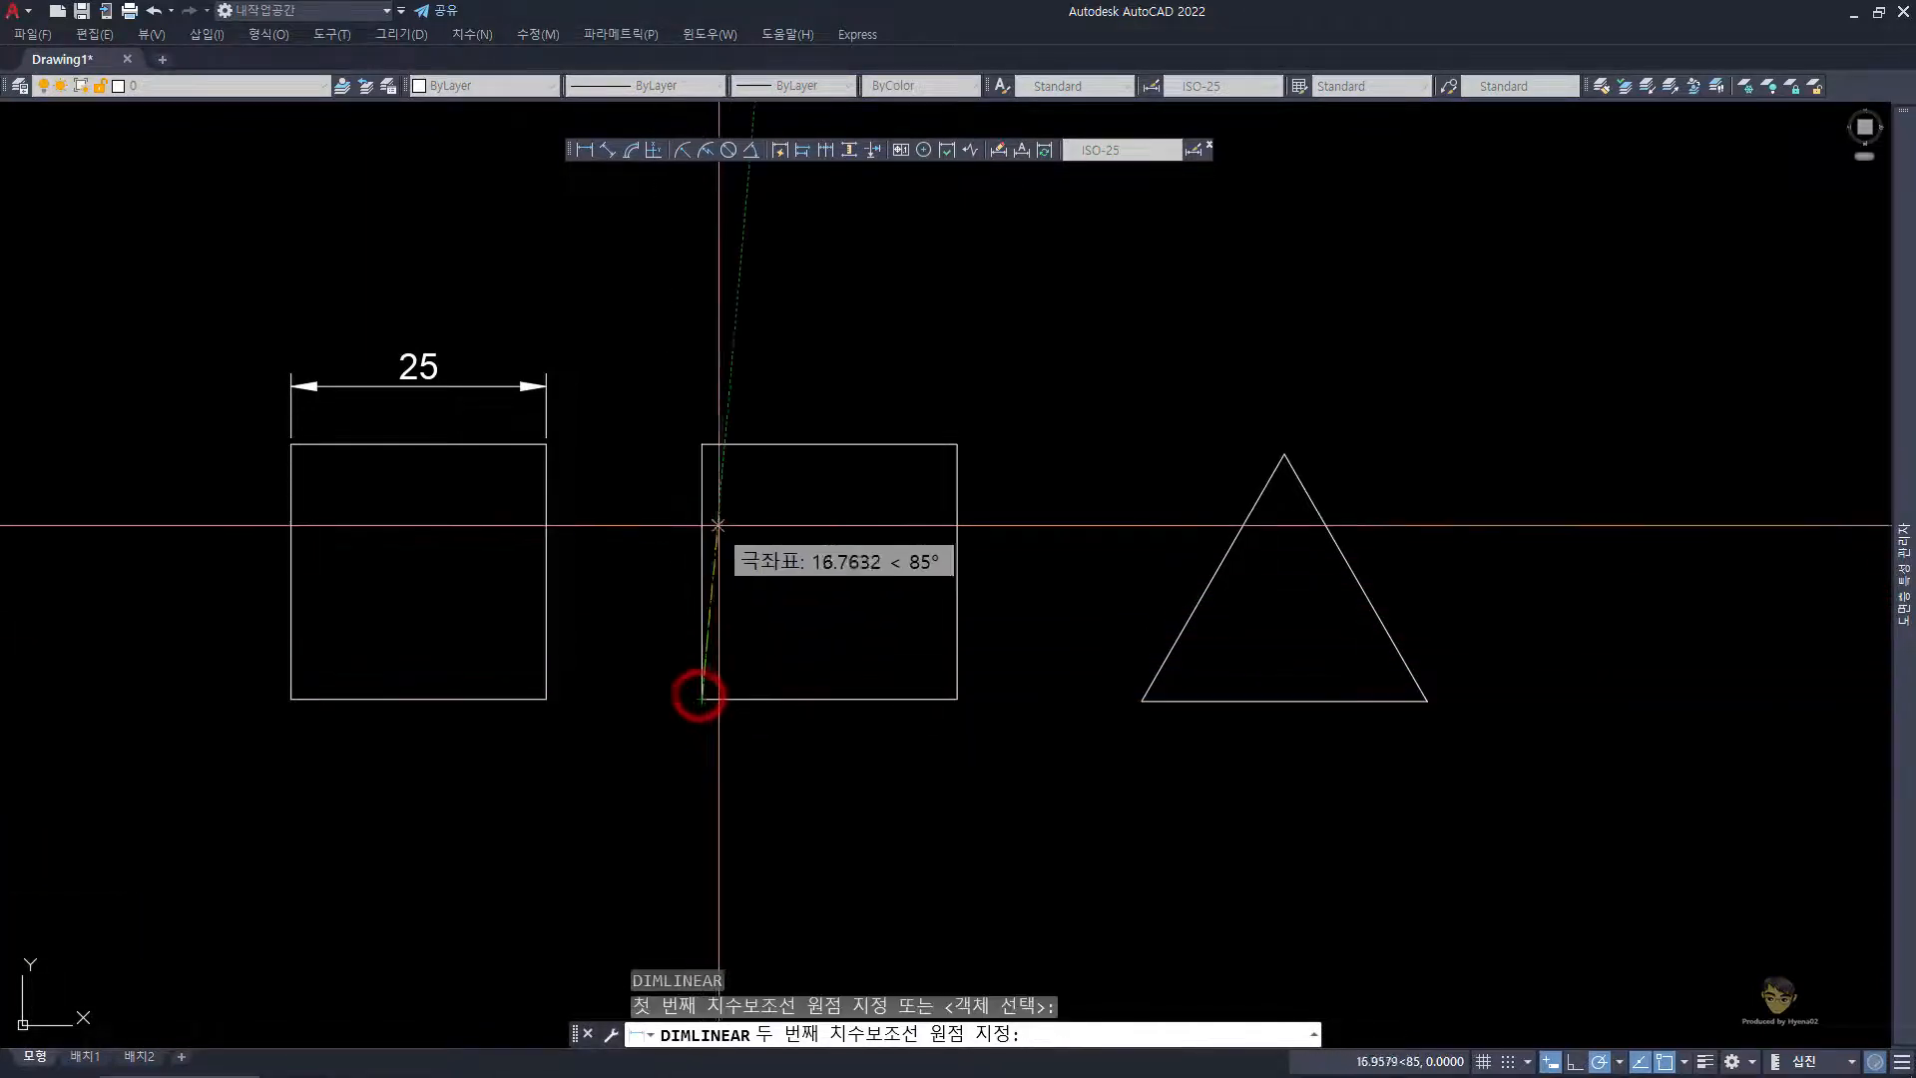
pyautogui.click(702, 443)
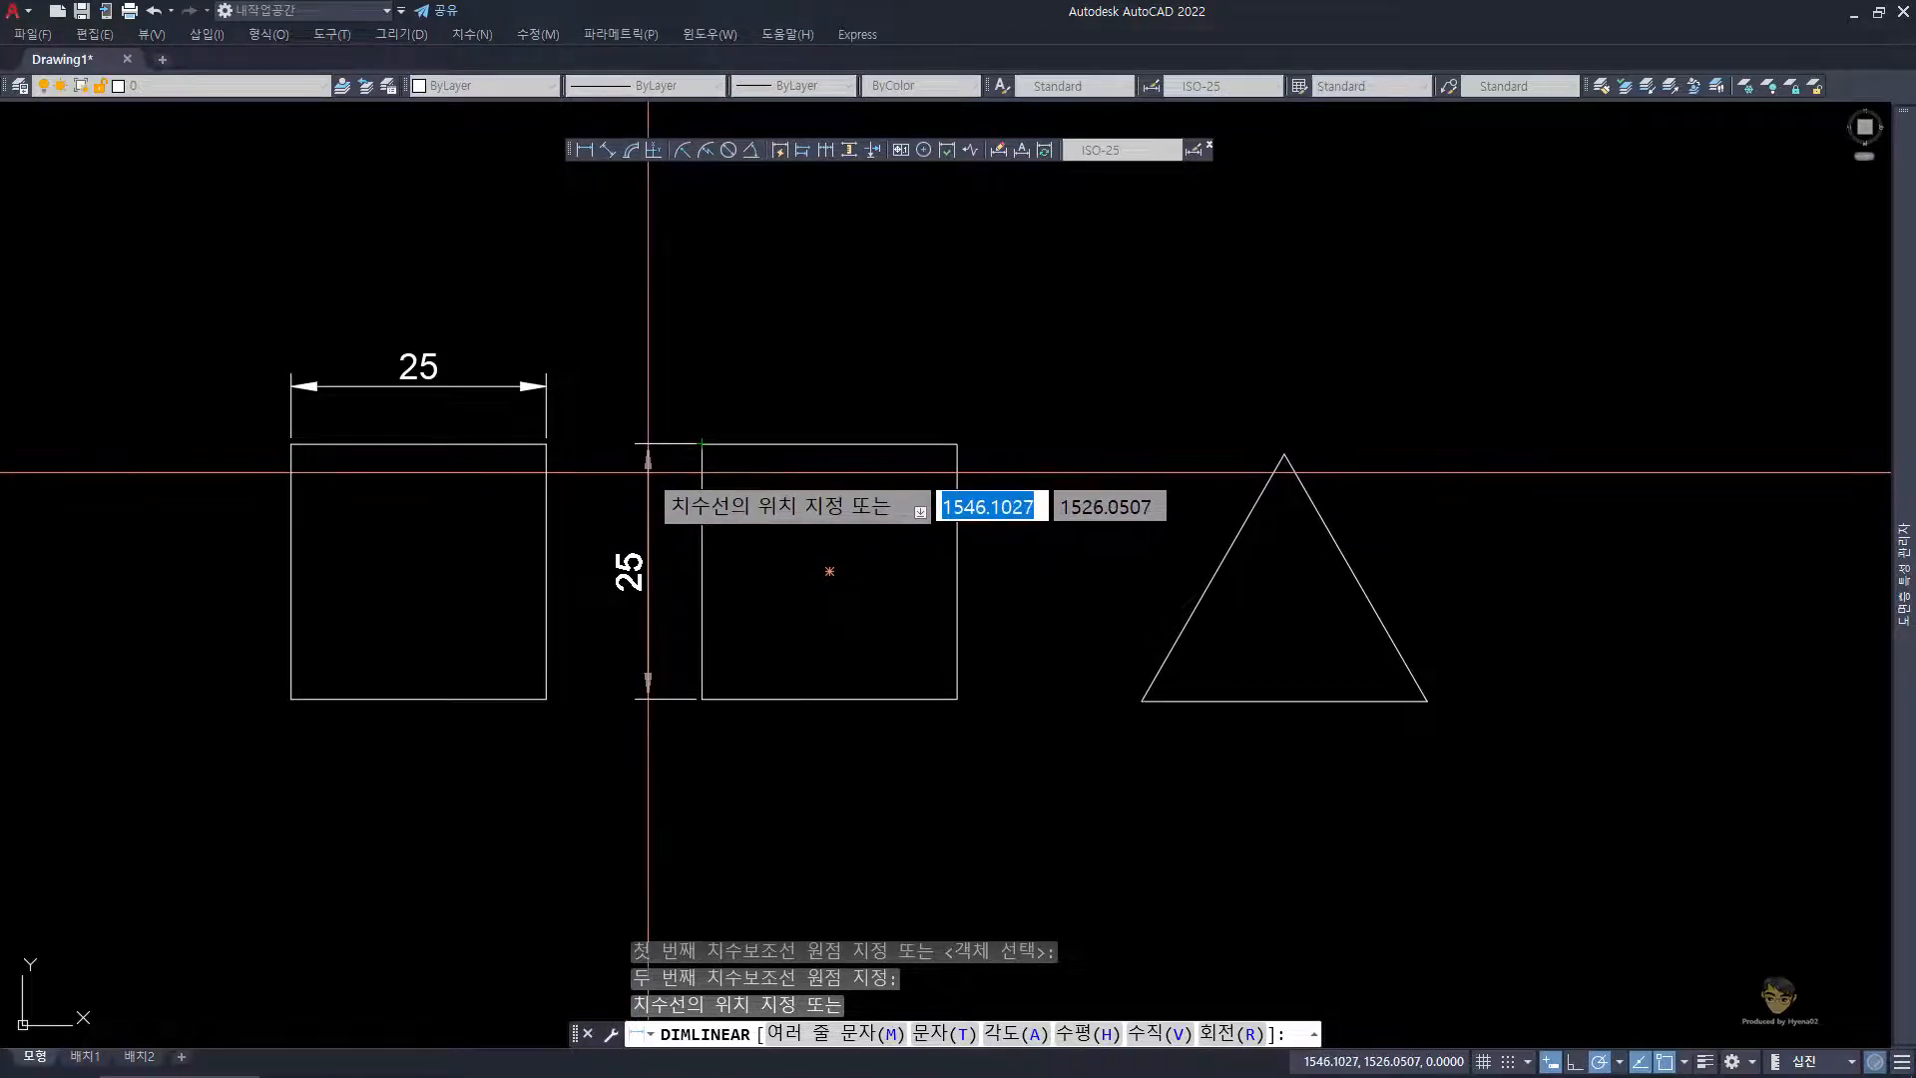
pyautogui.click(648, 473)
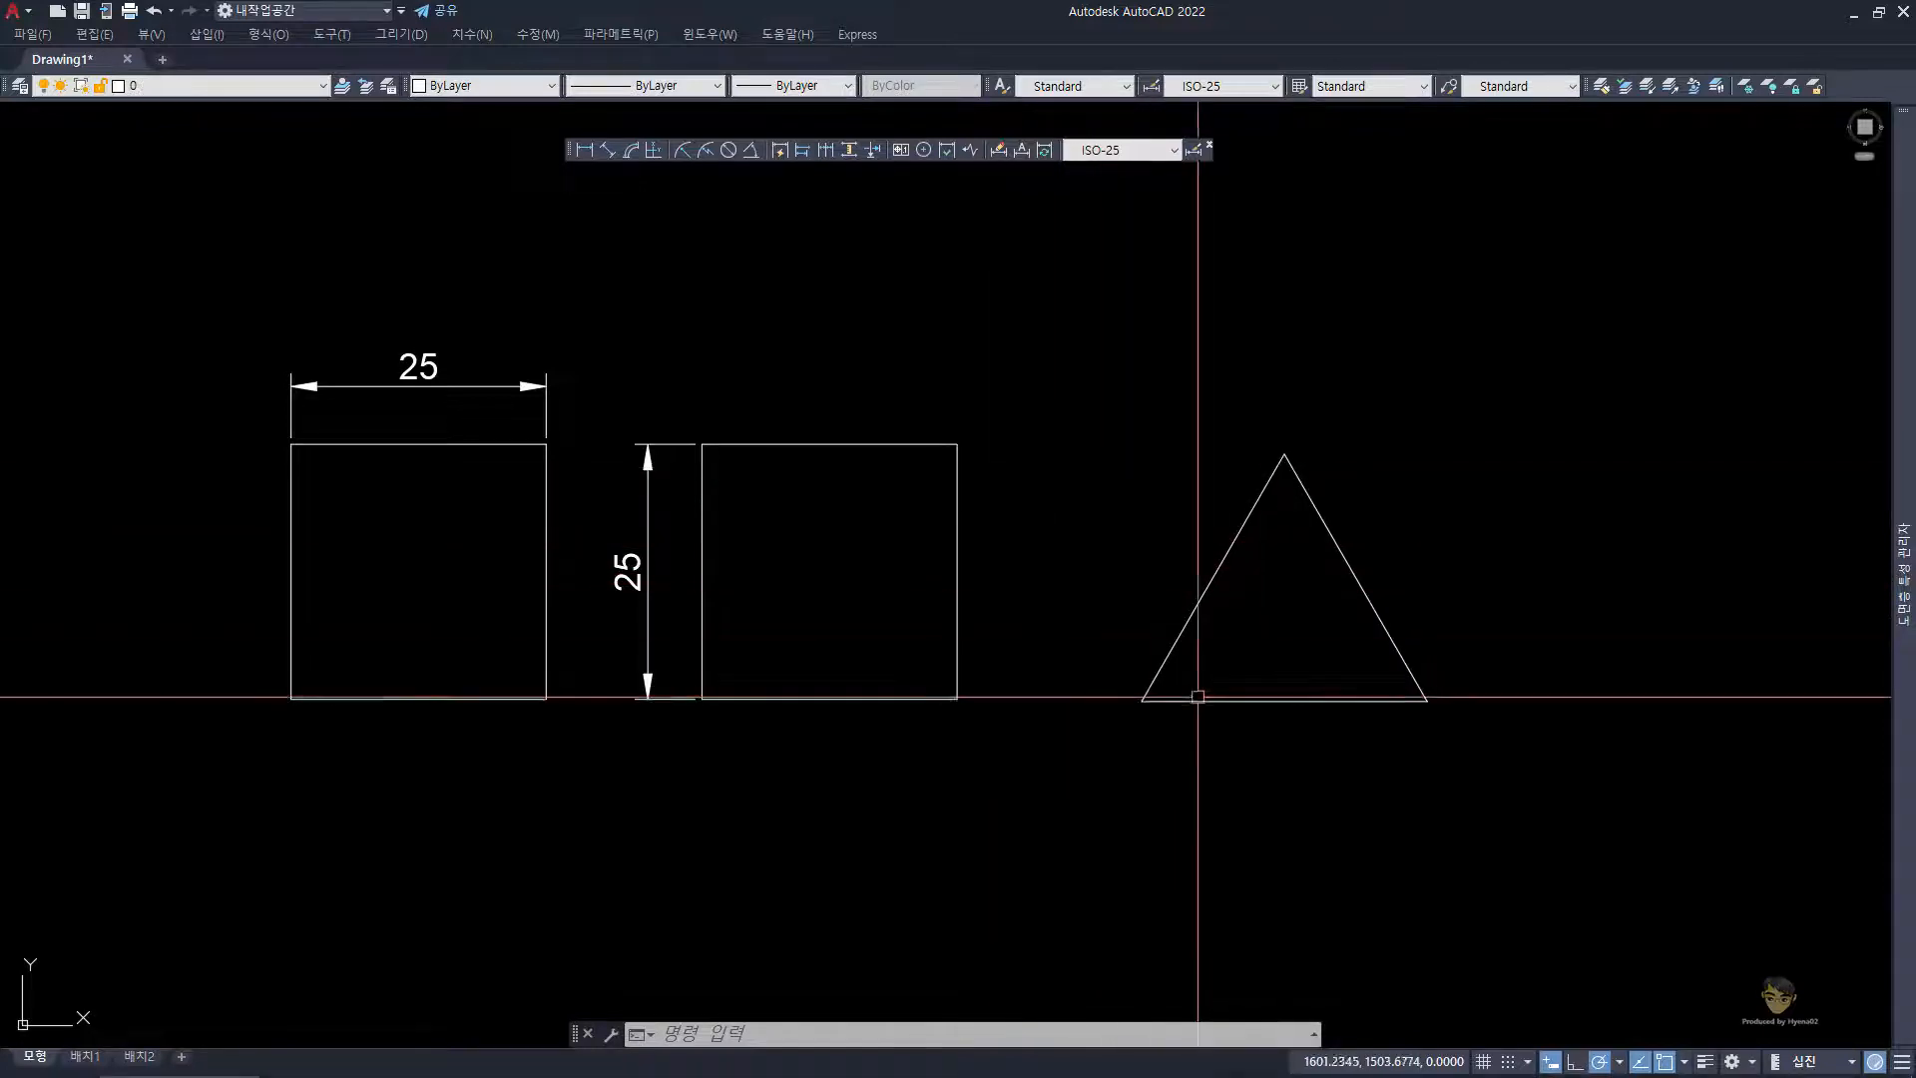
pyautogui.click(1210, 404)
pyautogui.click(1283, 477)
pyautogui.click(1106, 666)
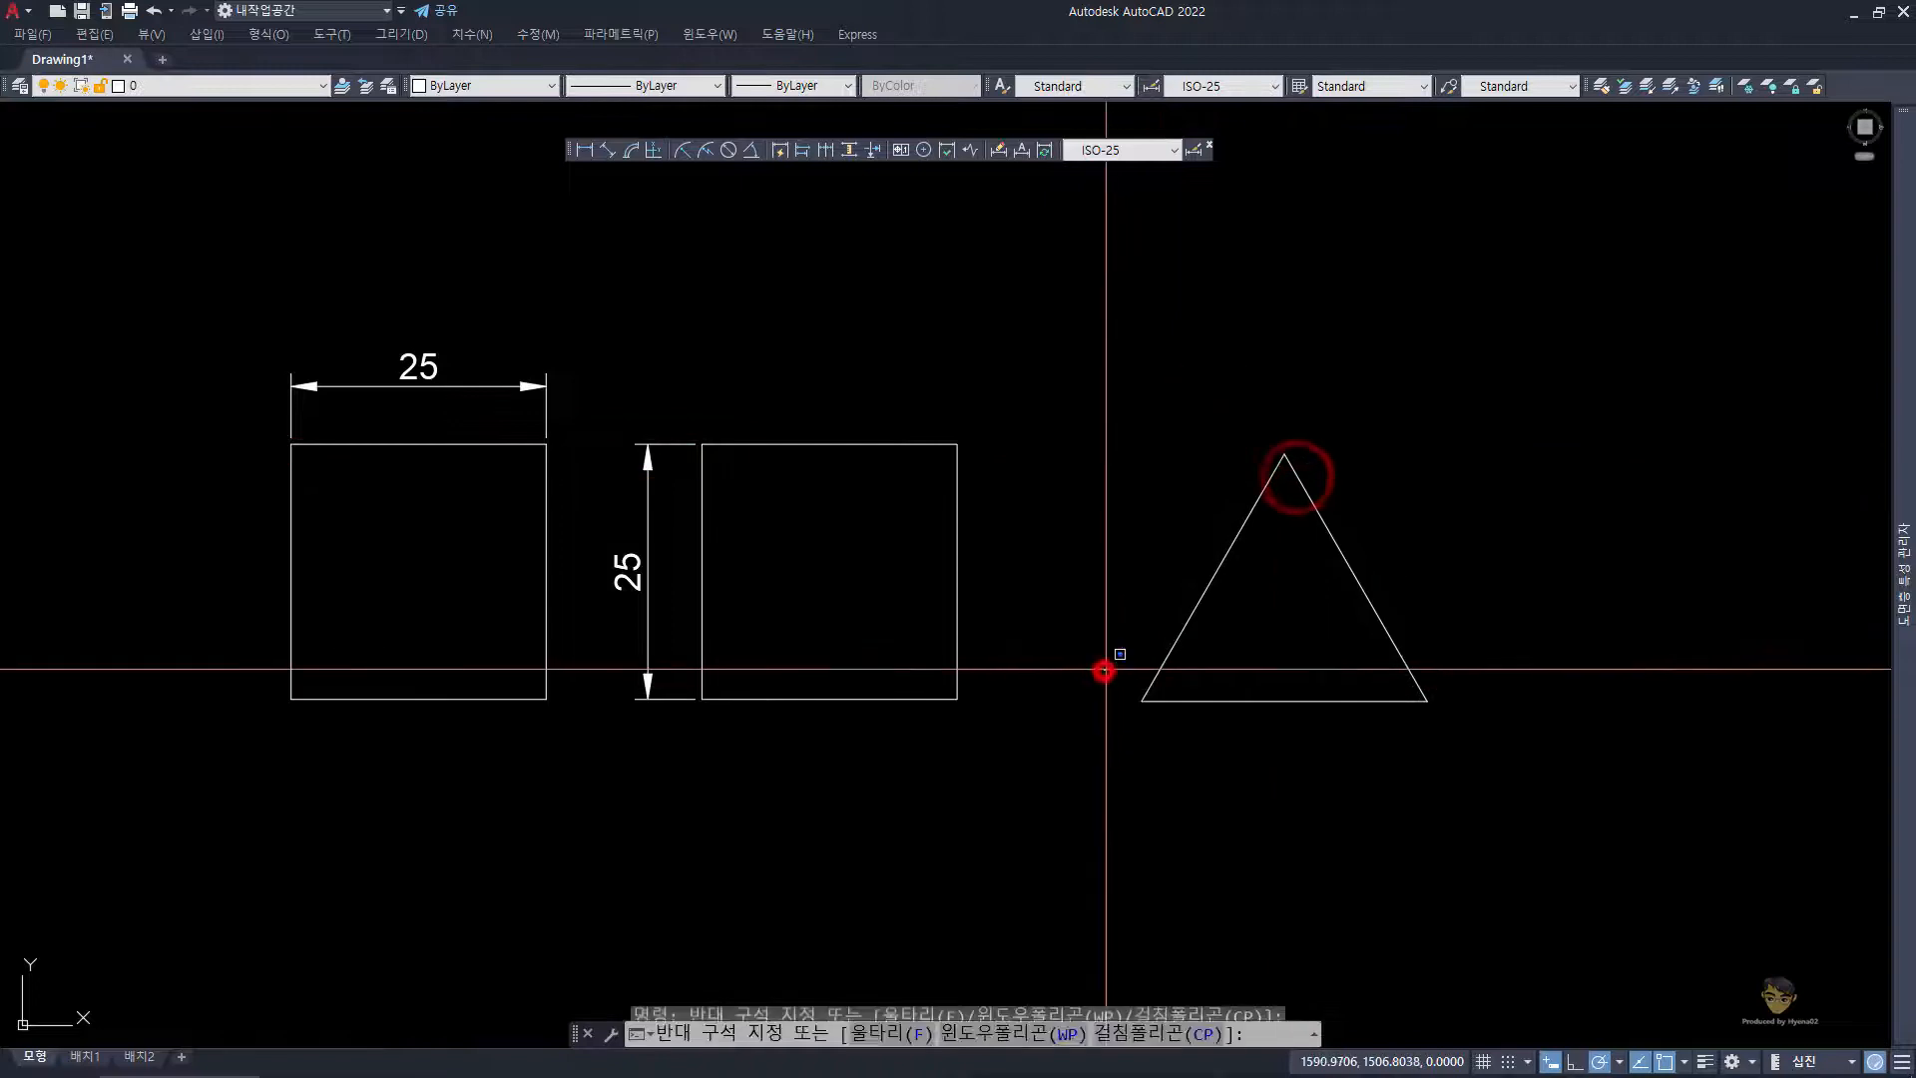
pyautogui.click(1157, 751)
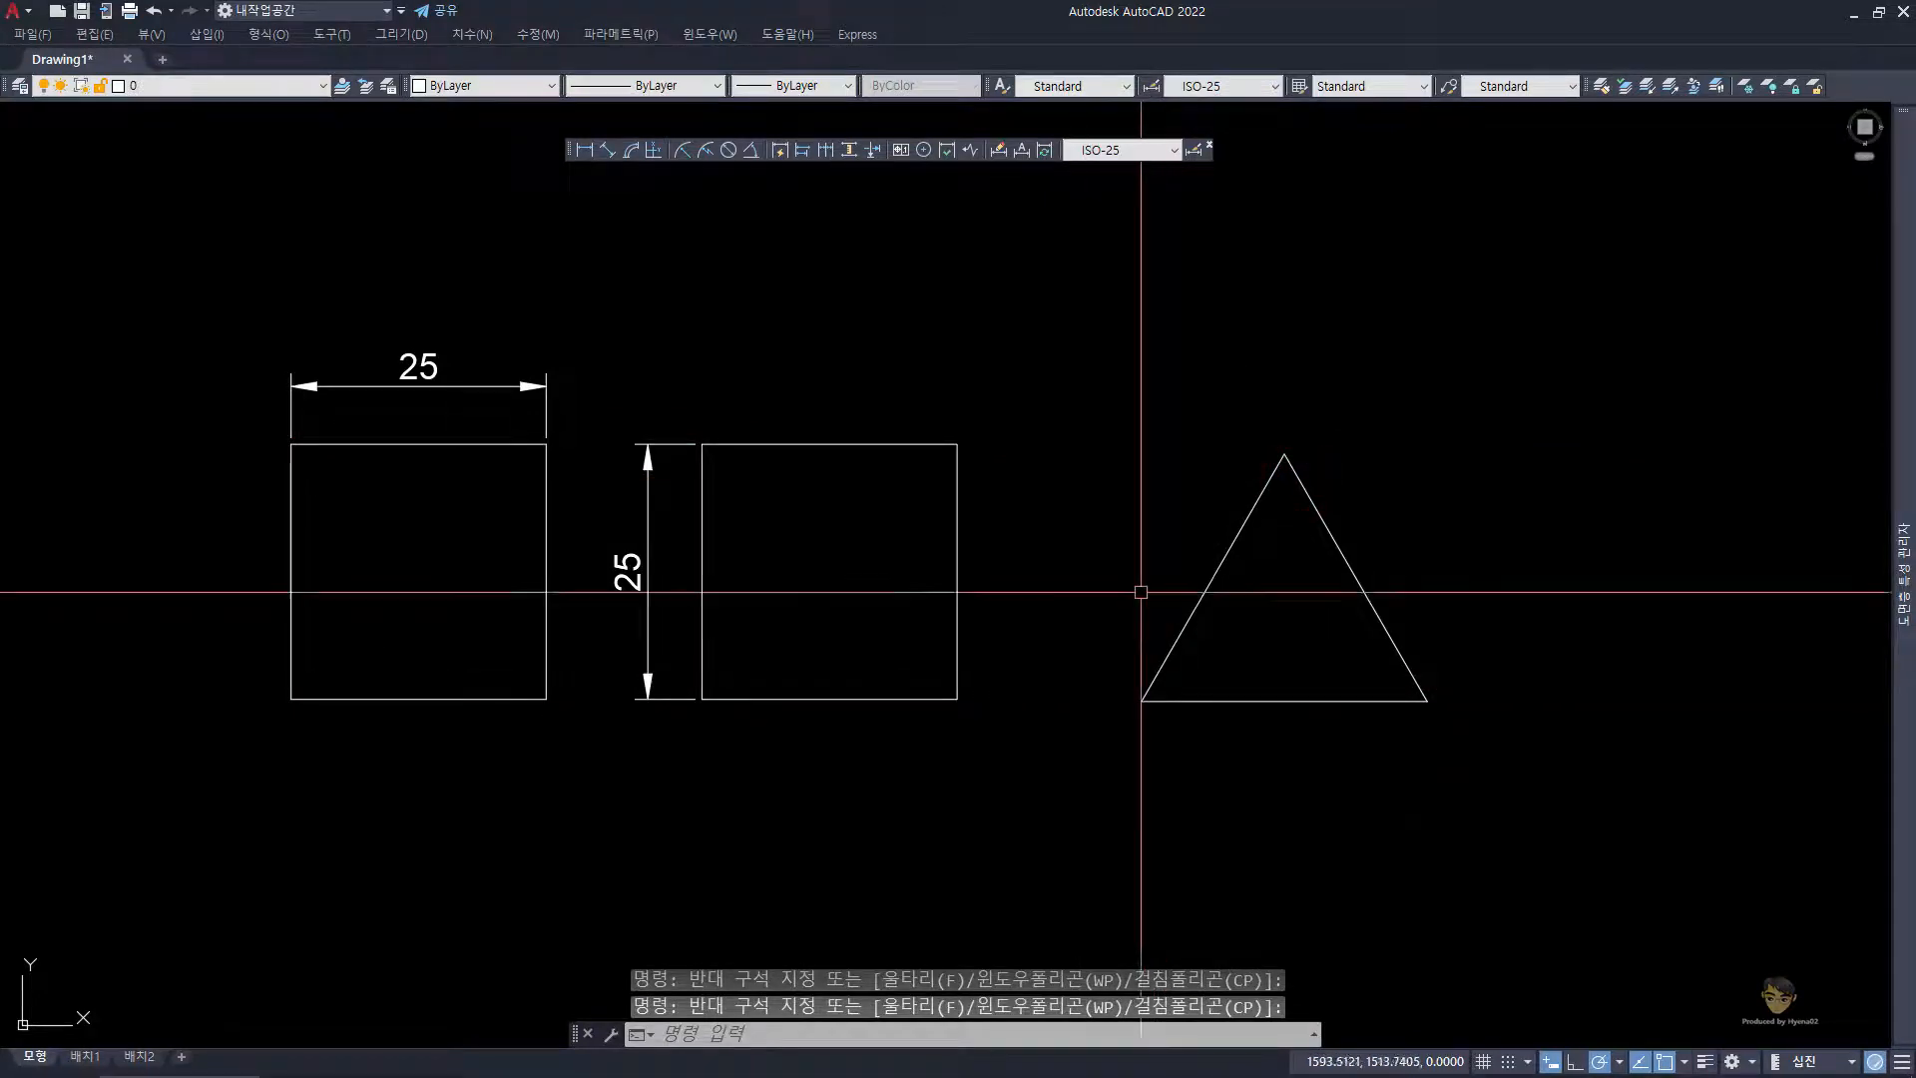
# - Add a vertical linear dimension (DN) from the triangle's lower-left corner to its apex, placing the dimension line left of the triangle
pyautogui.write('dn')
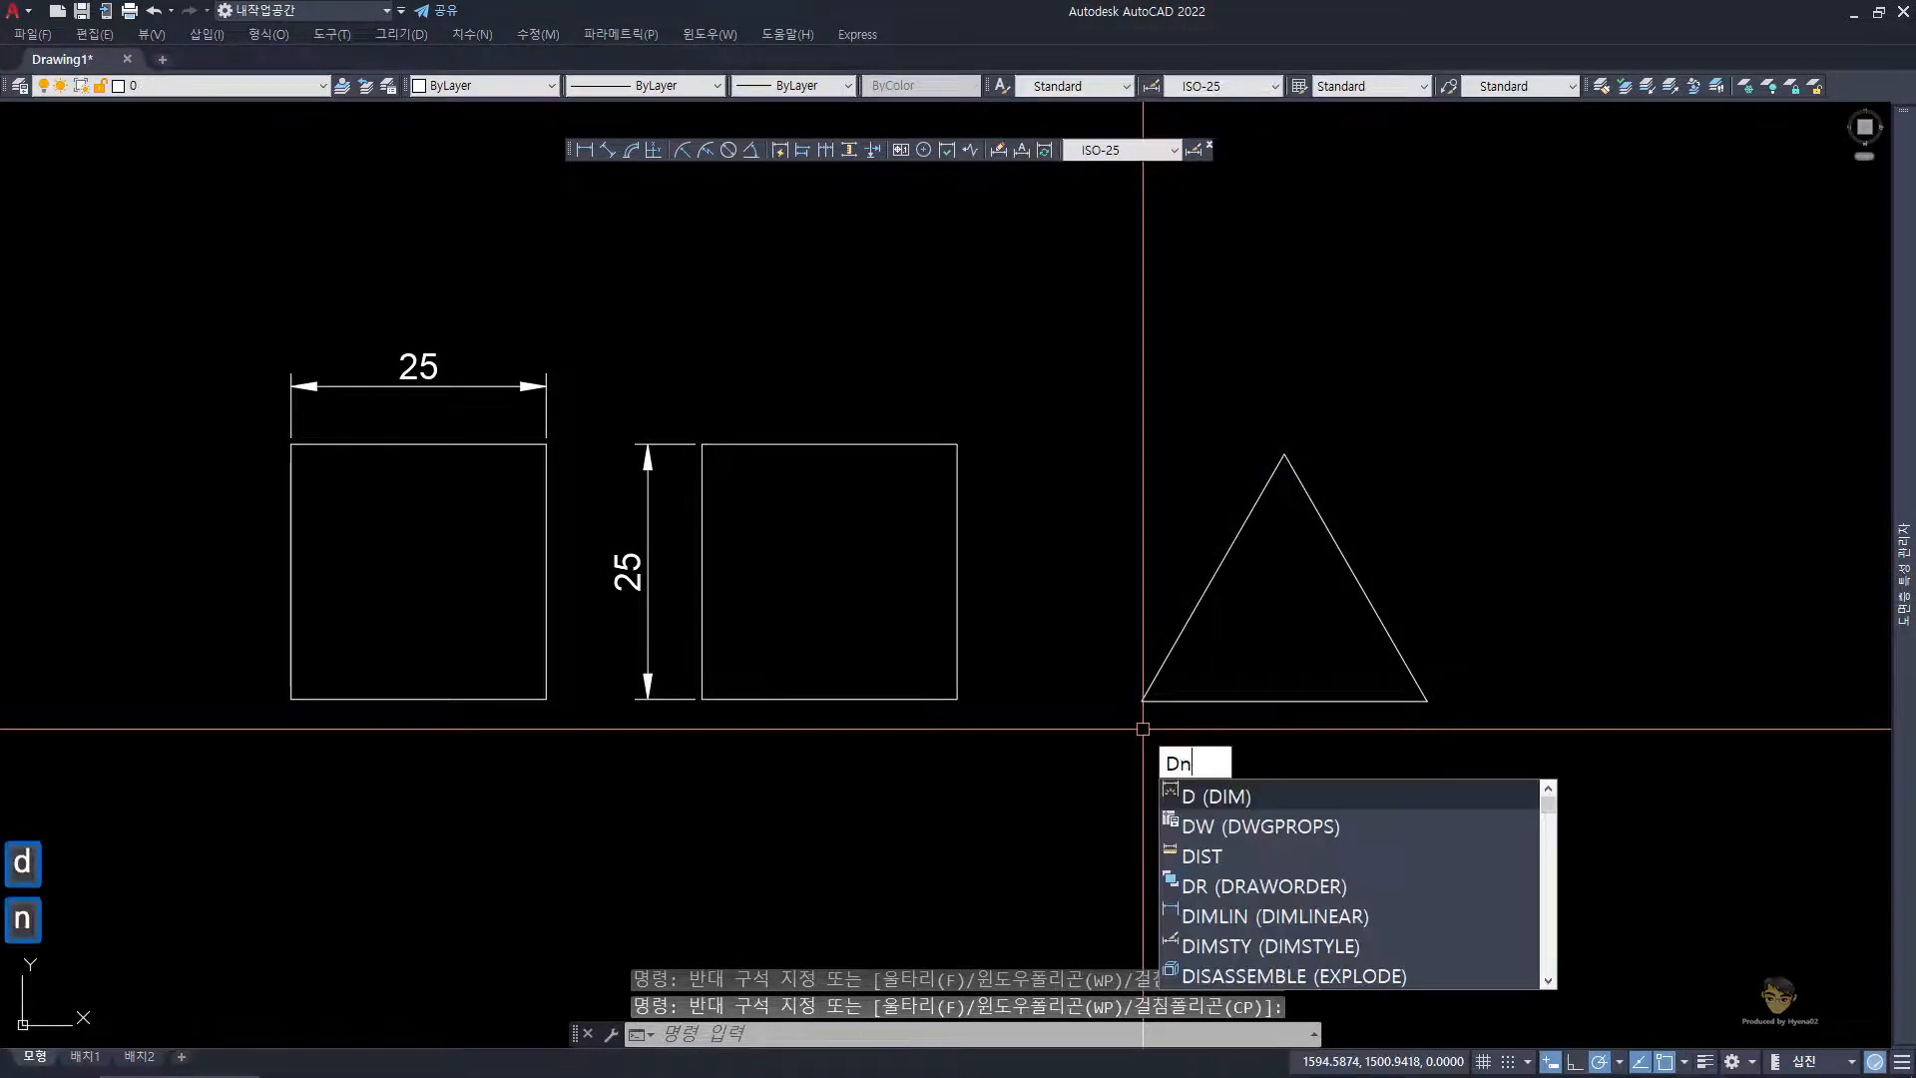
pyautogui.press('space')
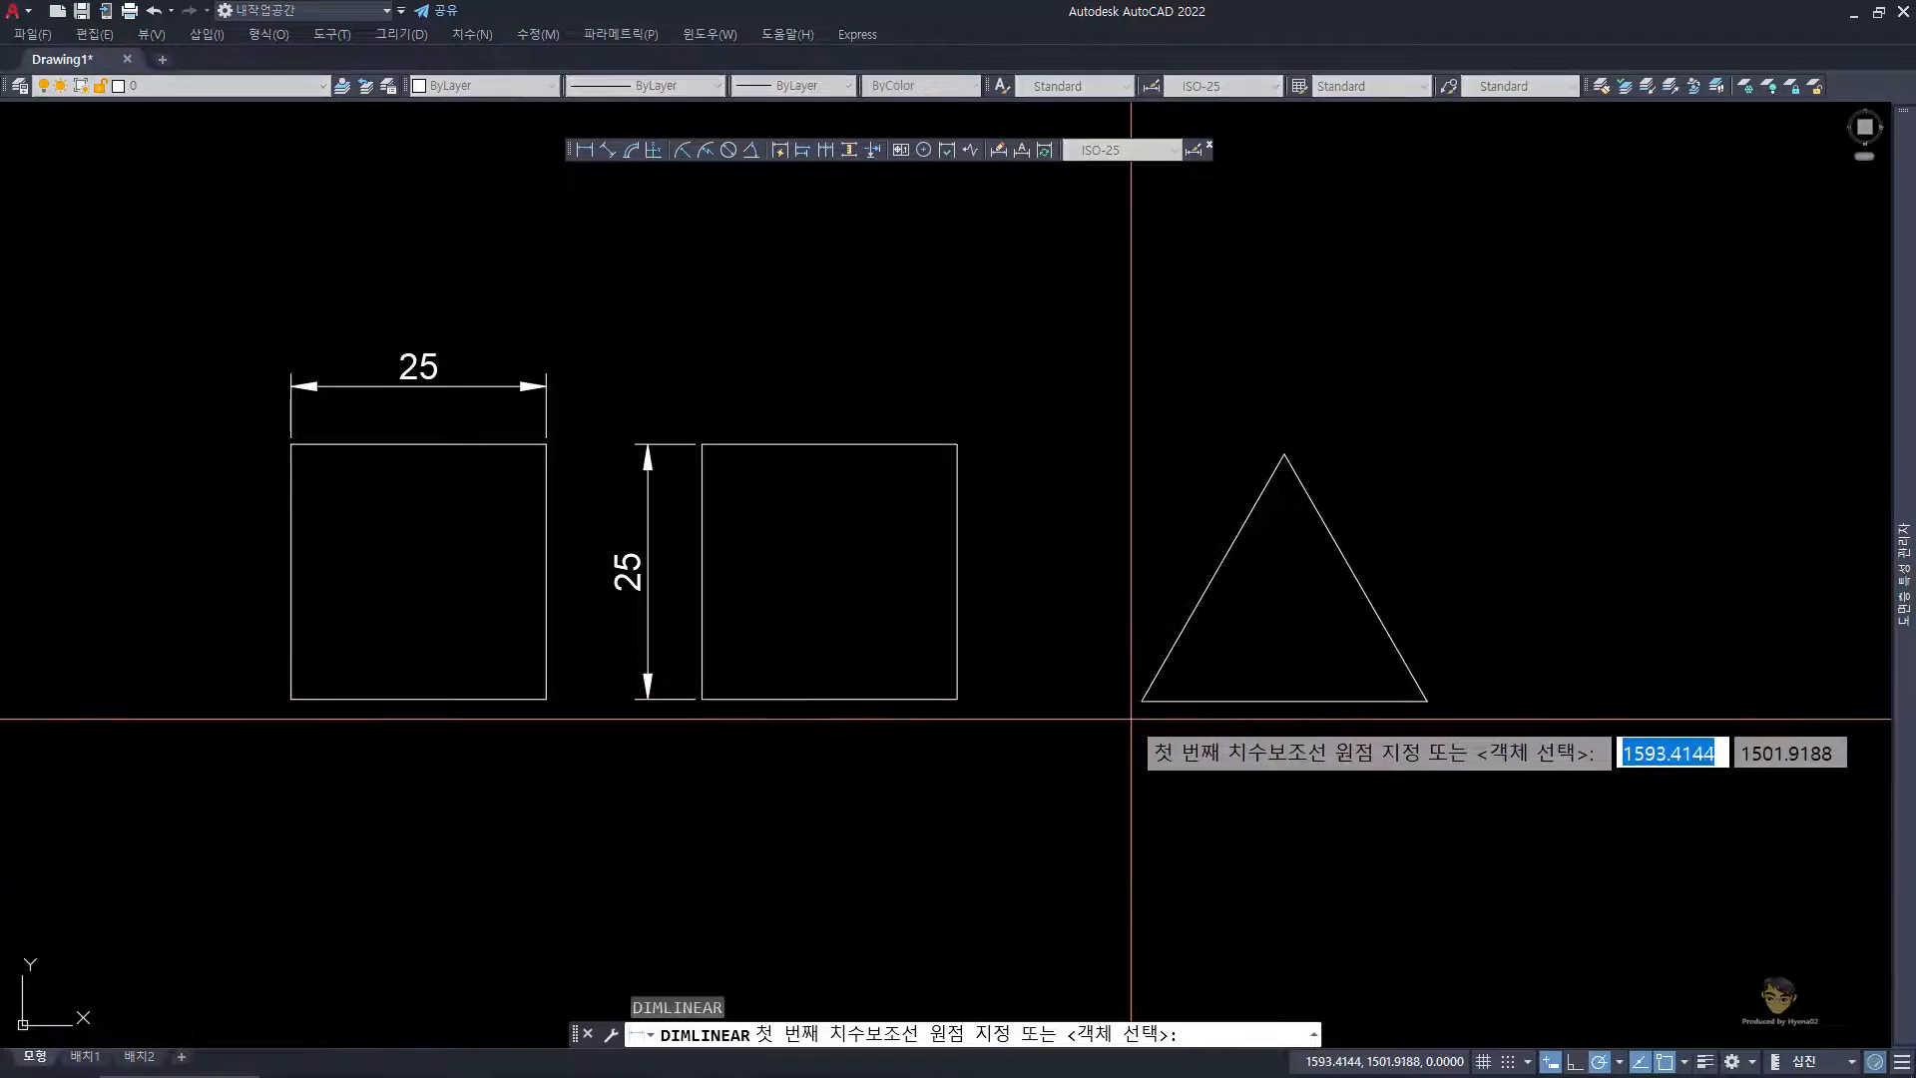
pyautogui.click(1141, 702)
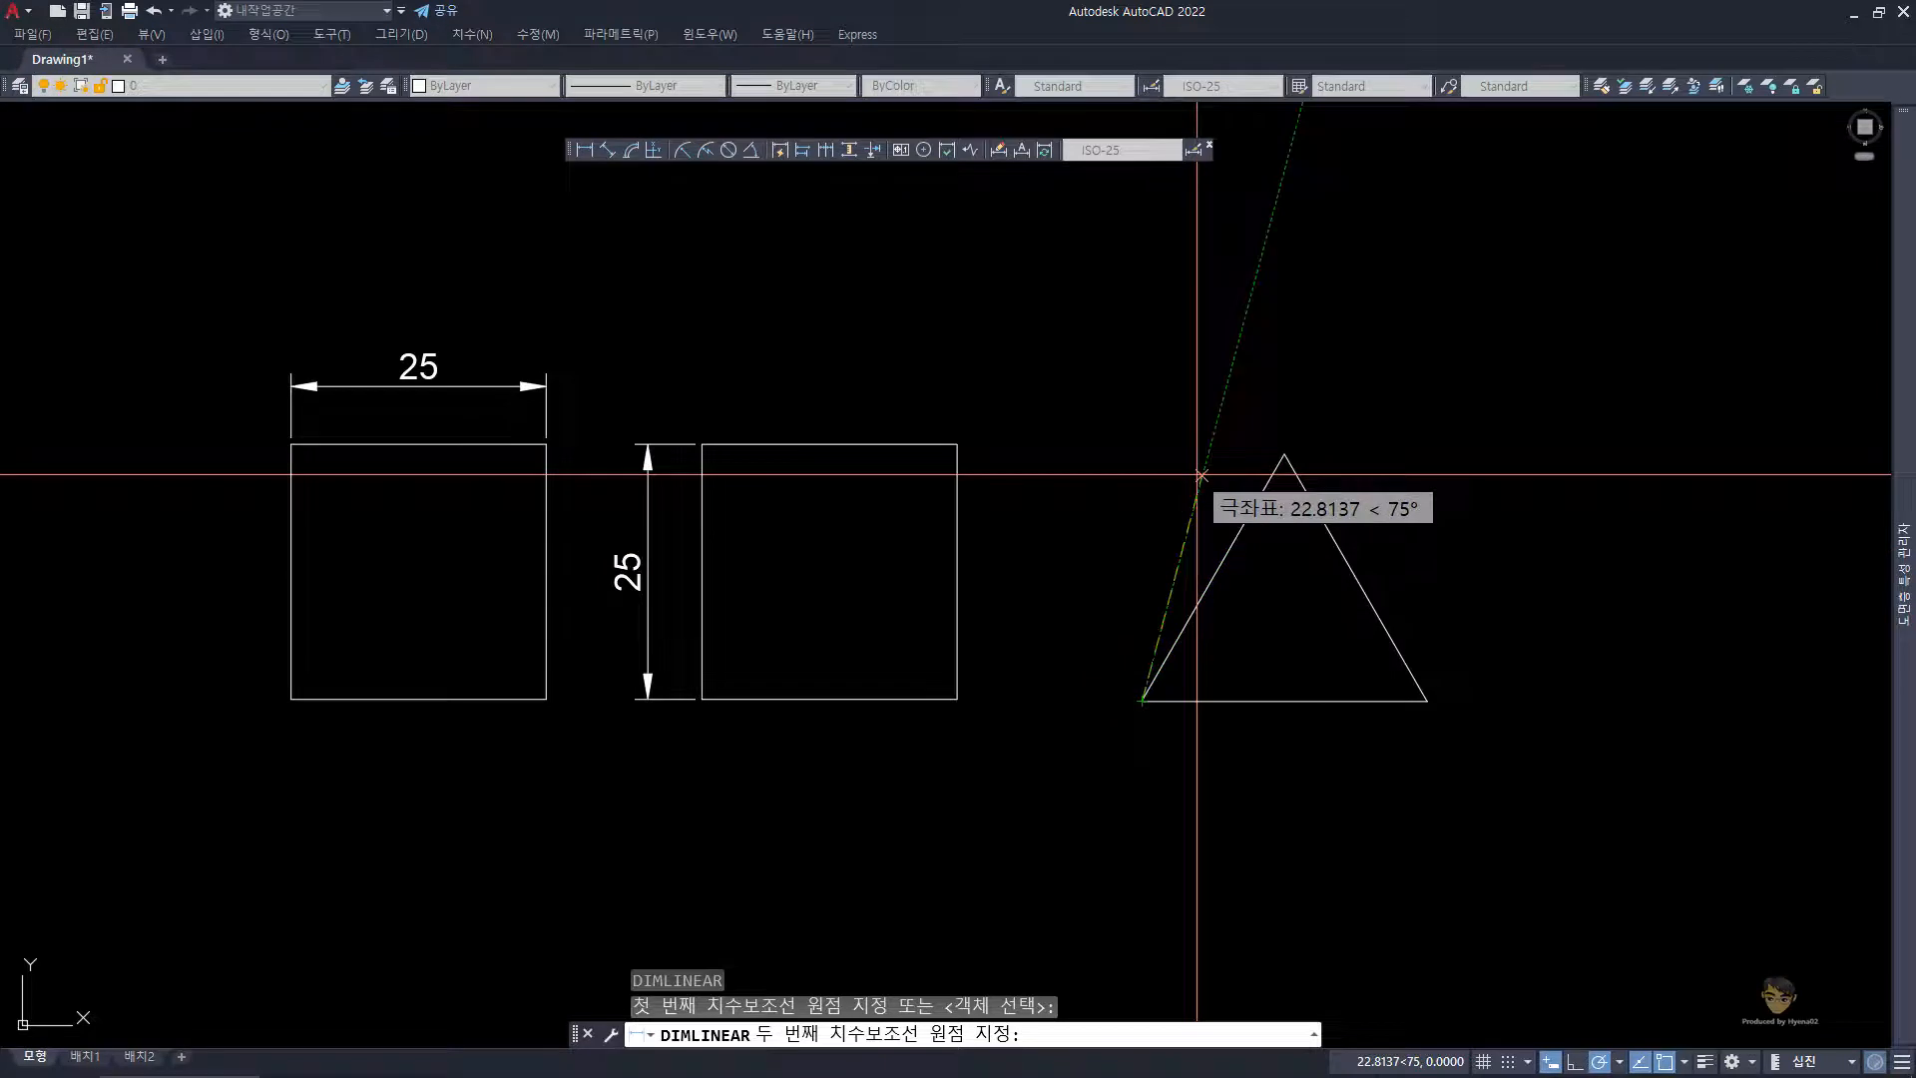
pyautogui.click(1284, 454)
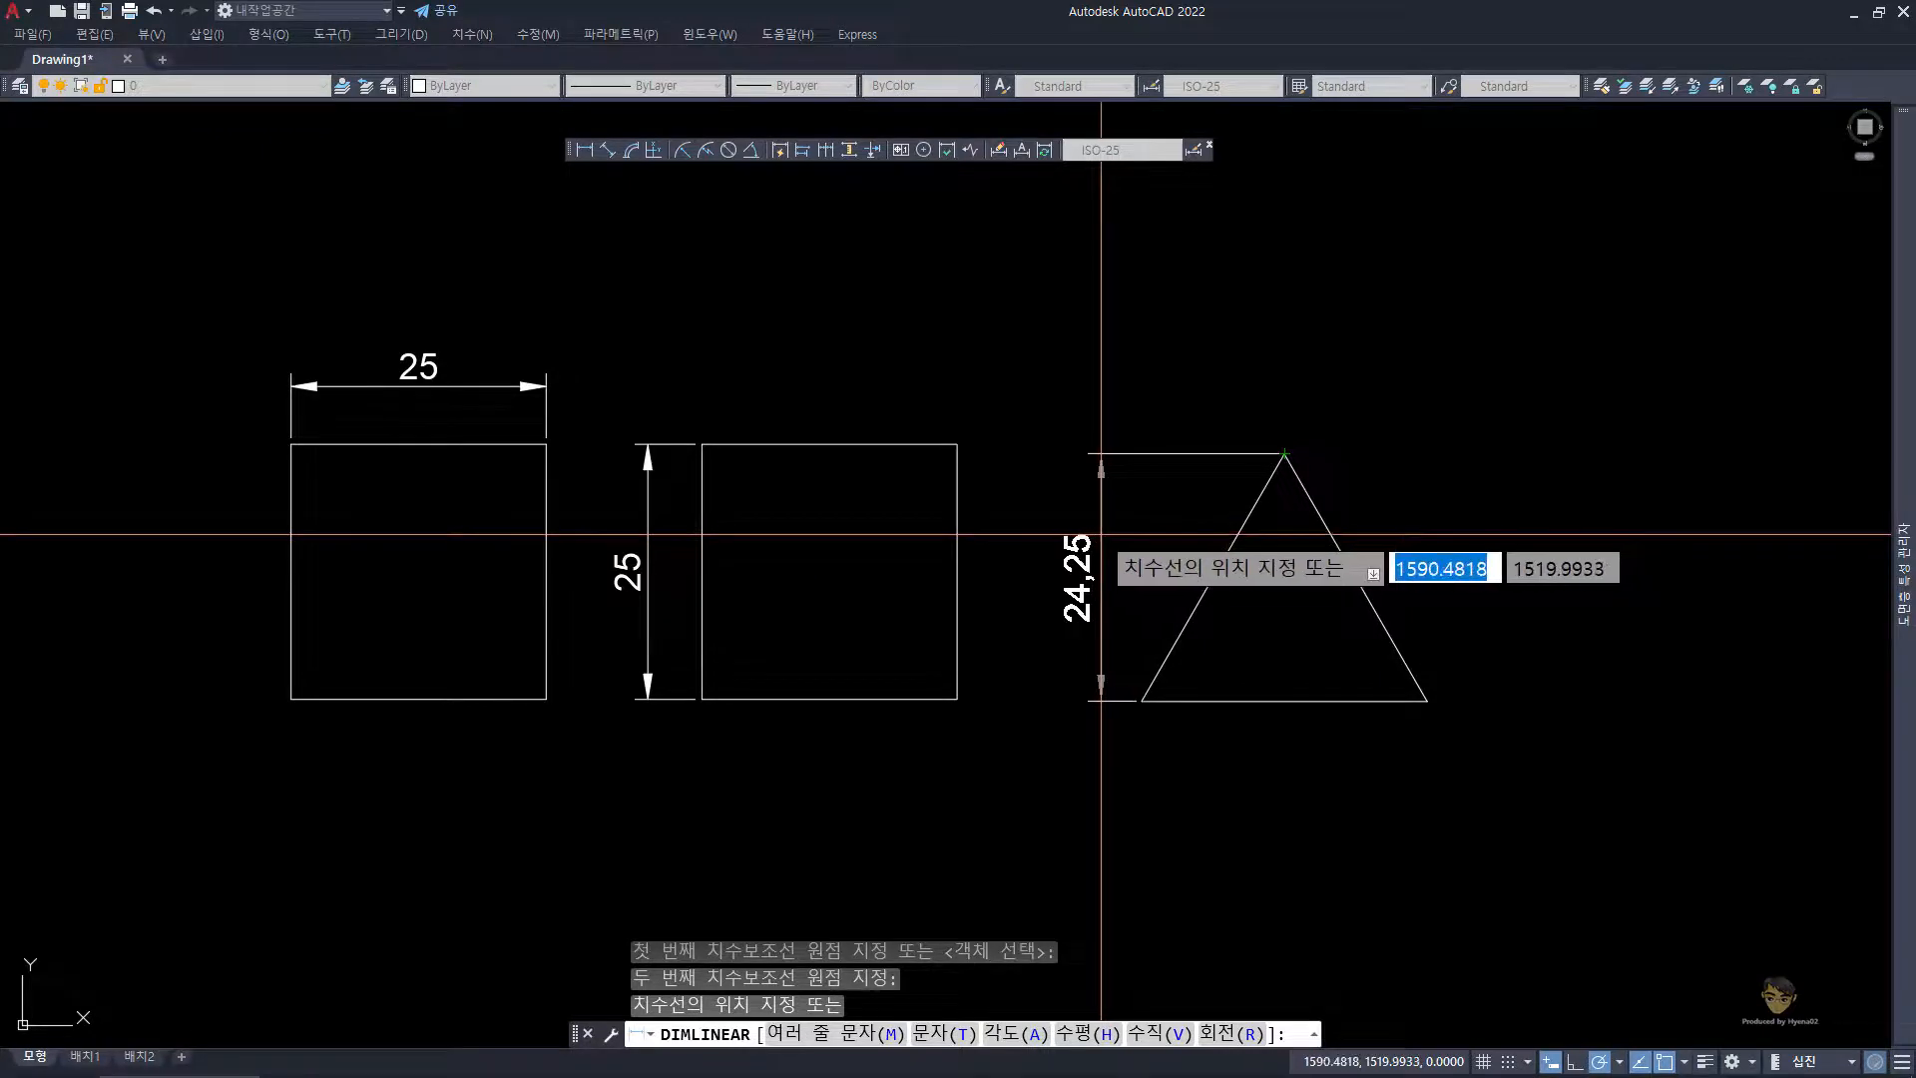
pyautogui.click(1098, 534)
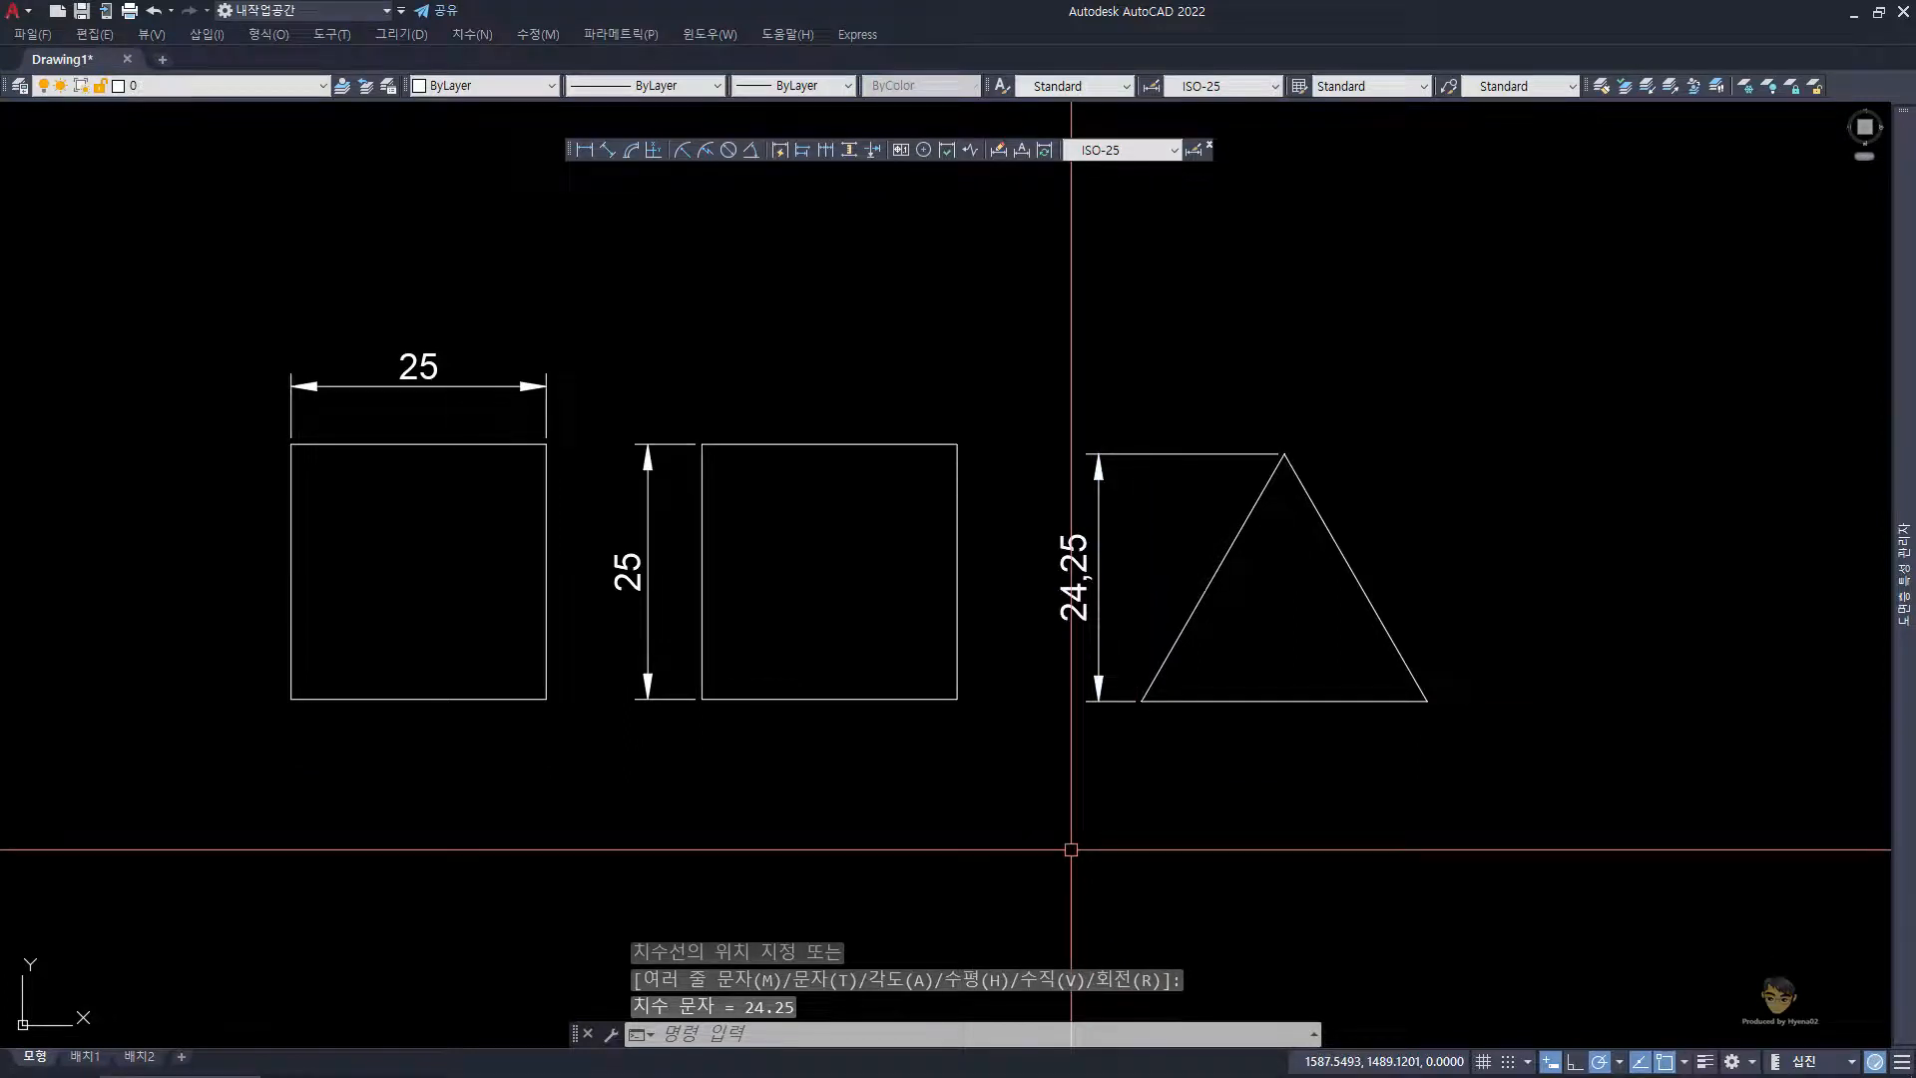
# - Add a horizontal linear dimension (DN) between the triangle's two base corners, placing the dimension line below the base
pyautogui.click(1202, 666)
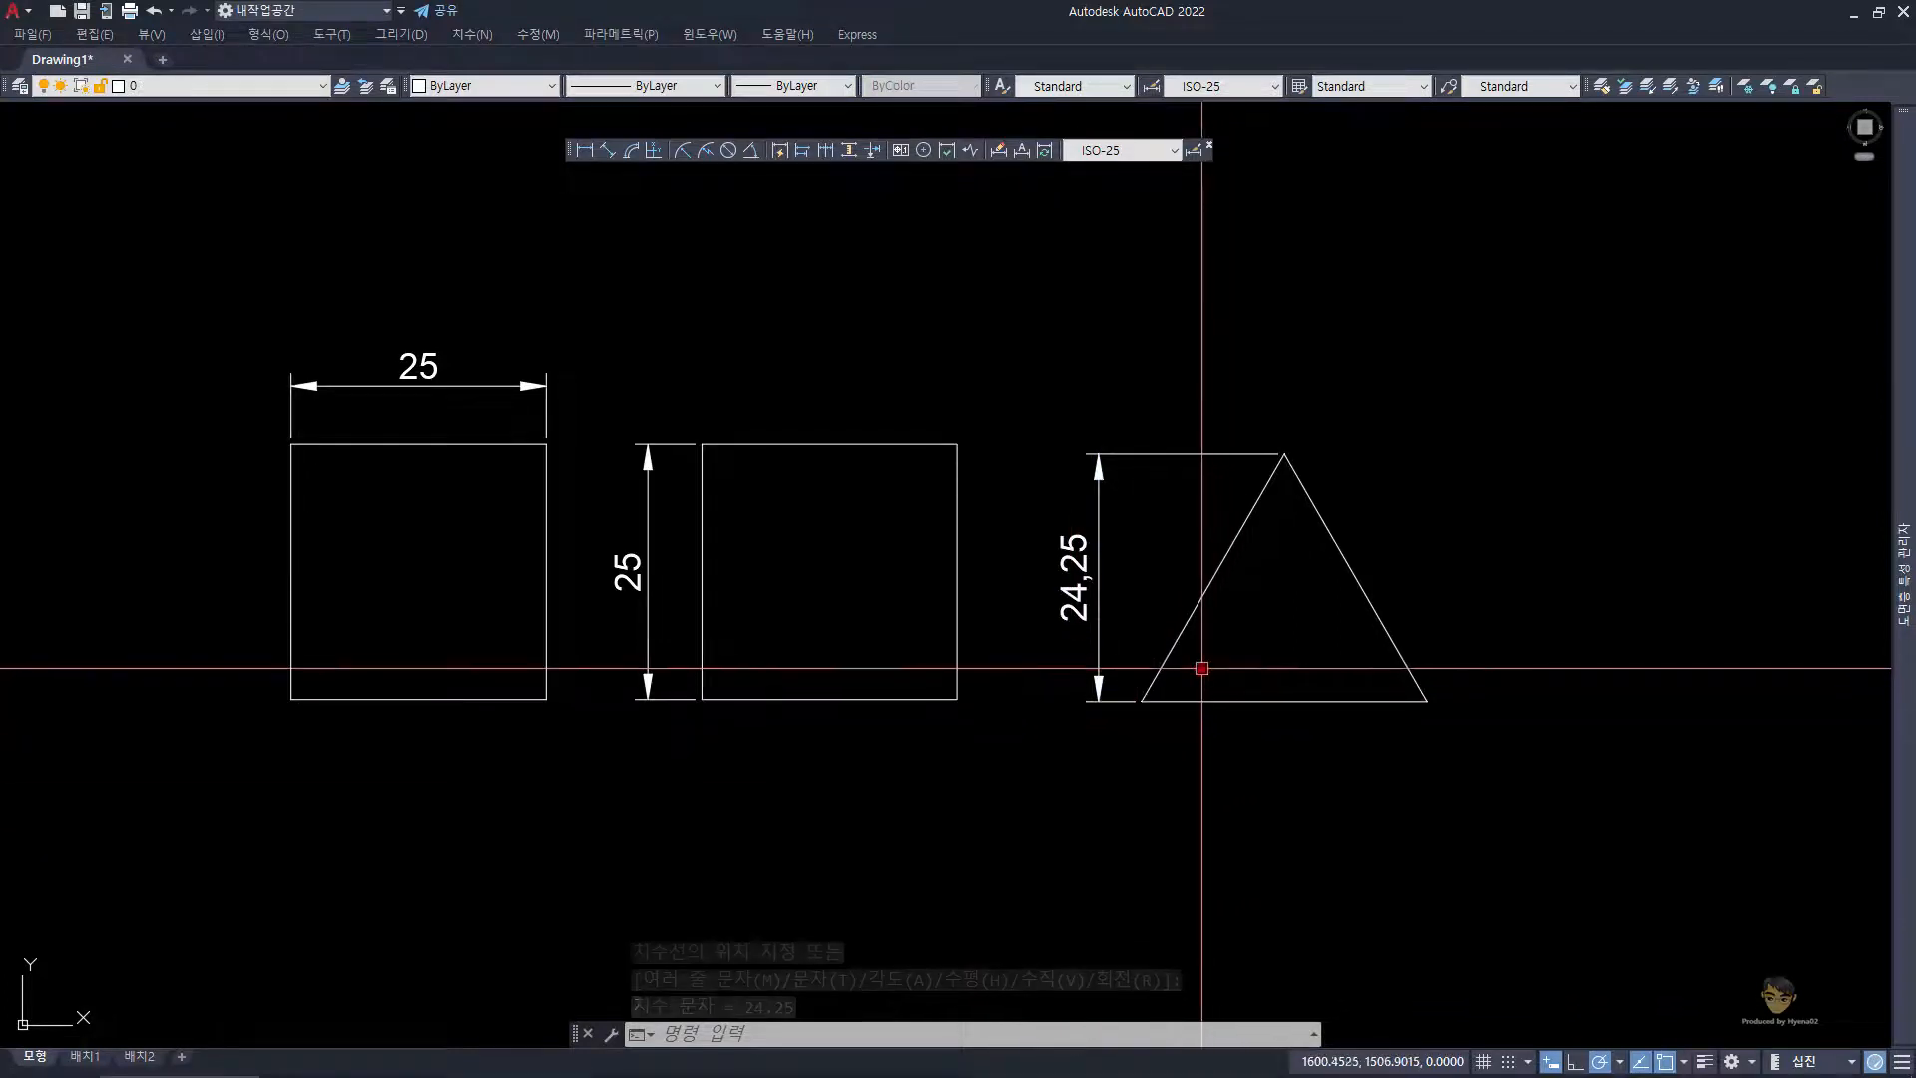
pyautogui.click(1302, 746)
pyautogui.write('dn')
pyautogui.press('space')
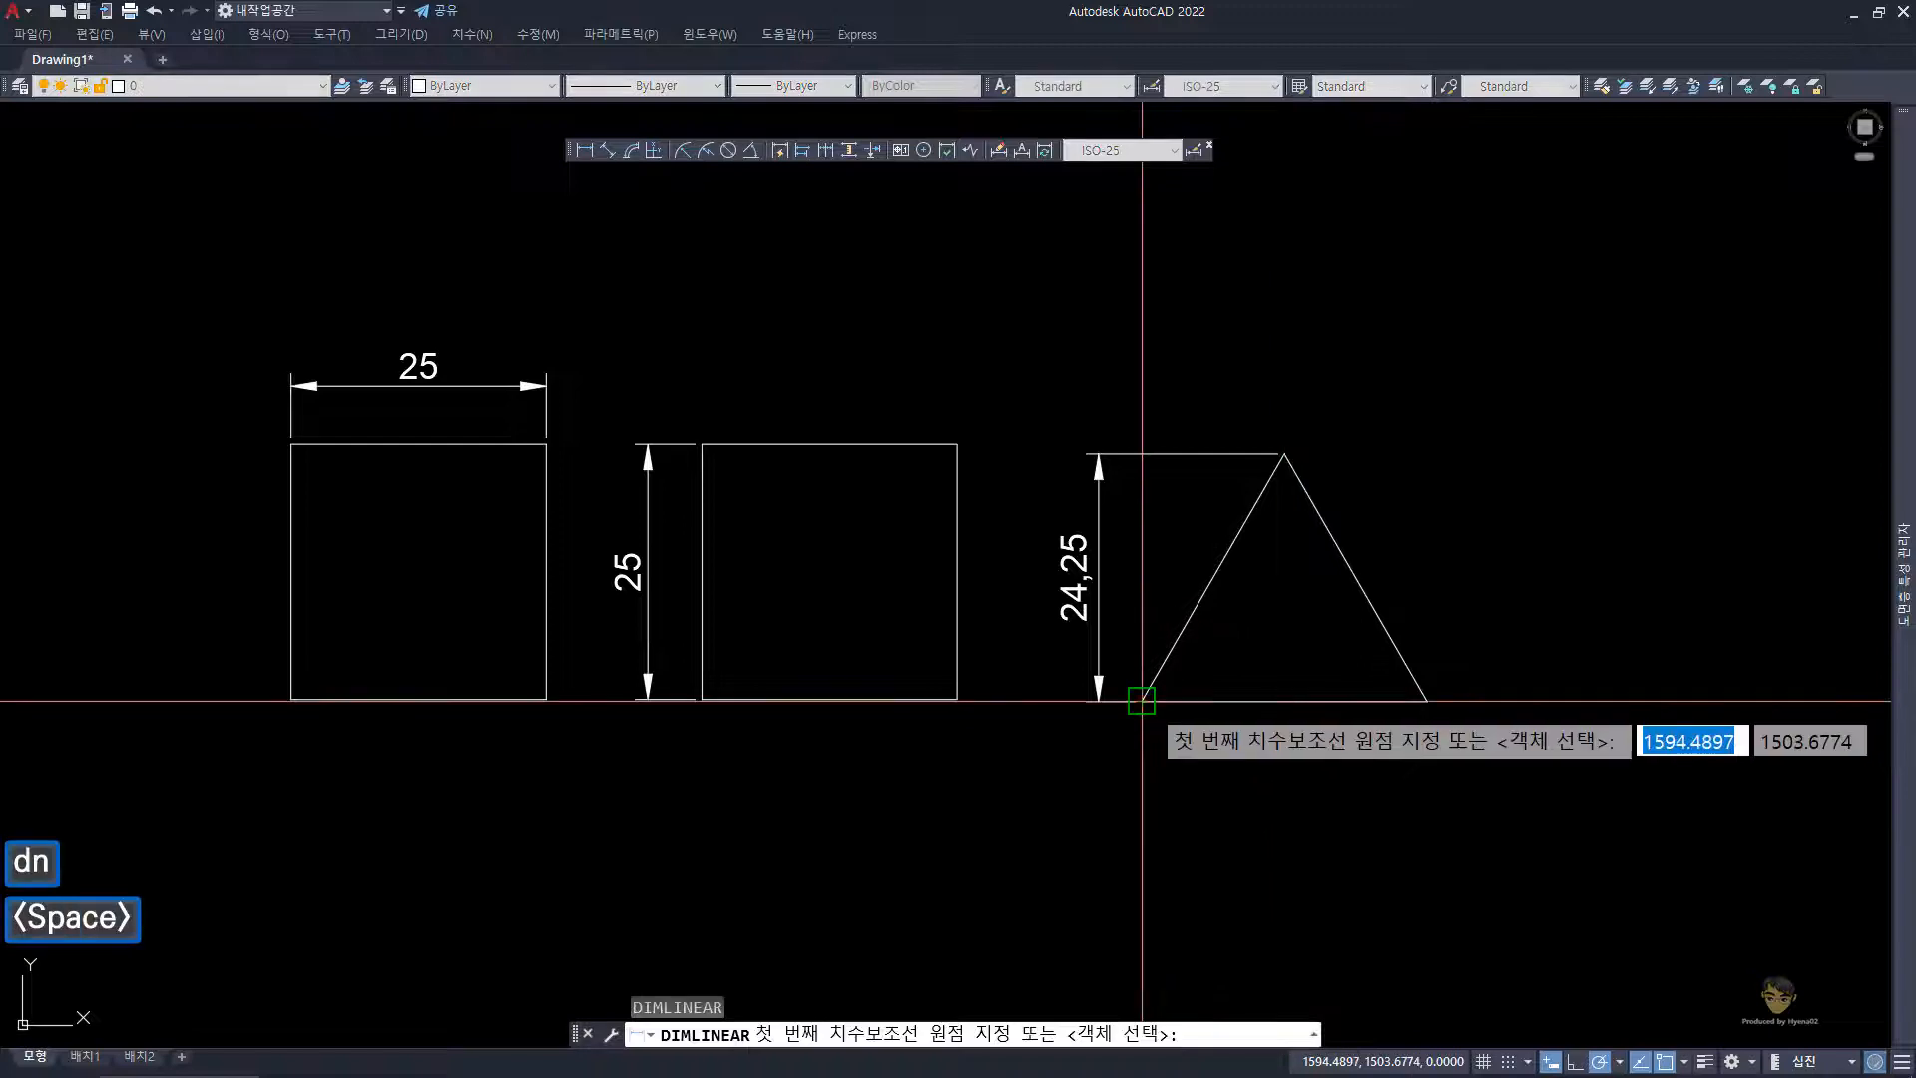
pyautogui.click(1144, 701)
pyautogui.click(1427, 701)
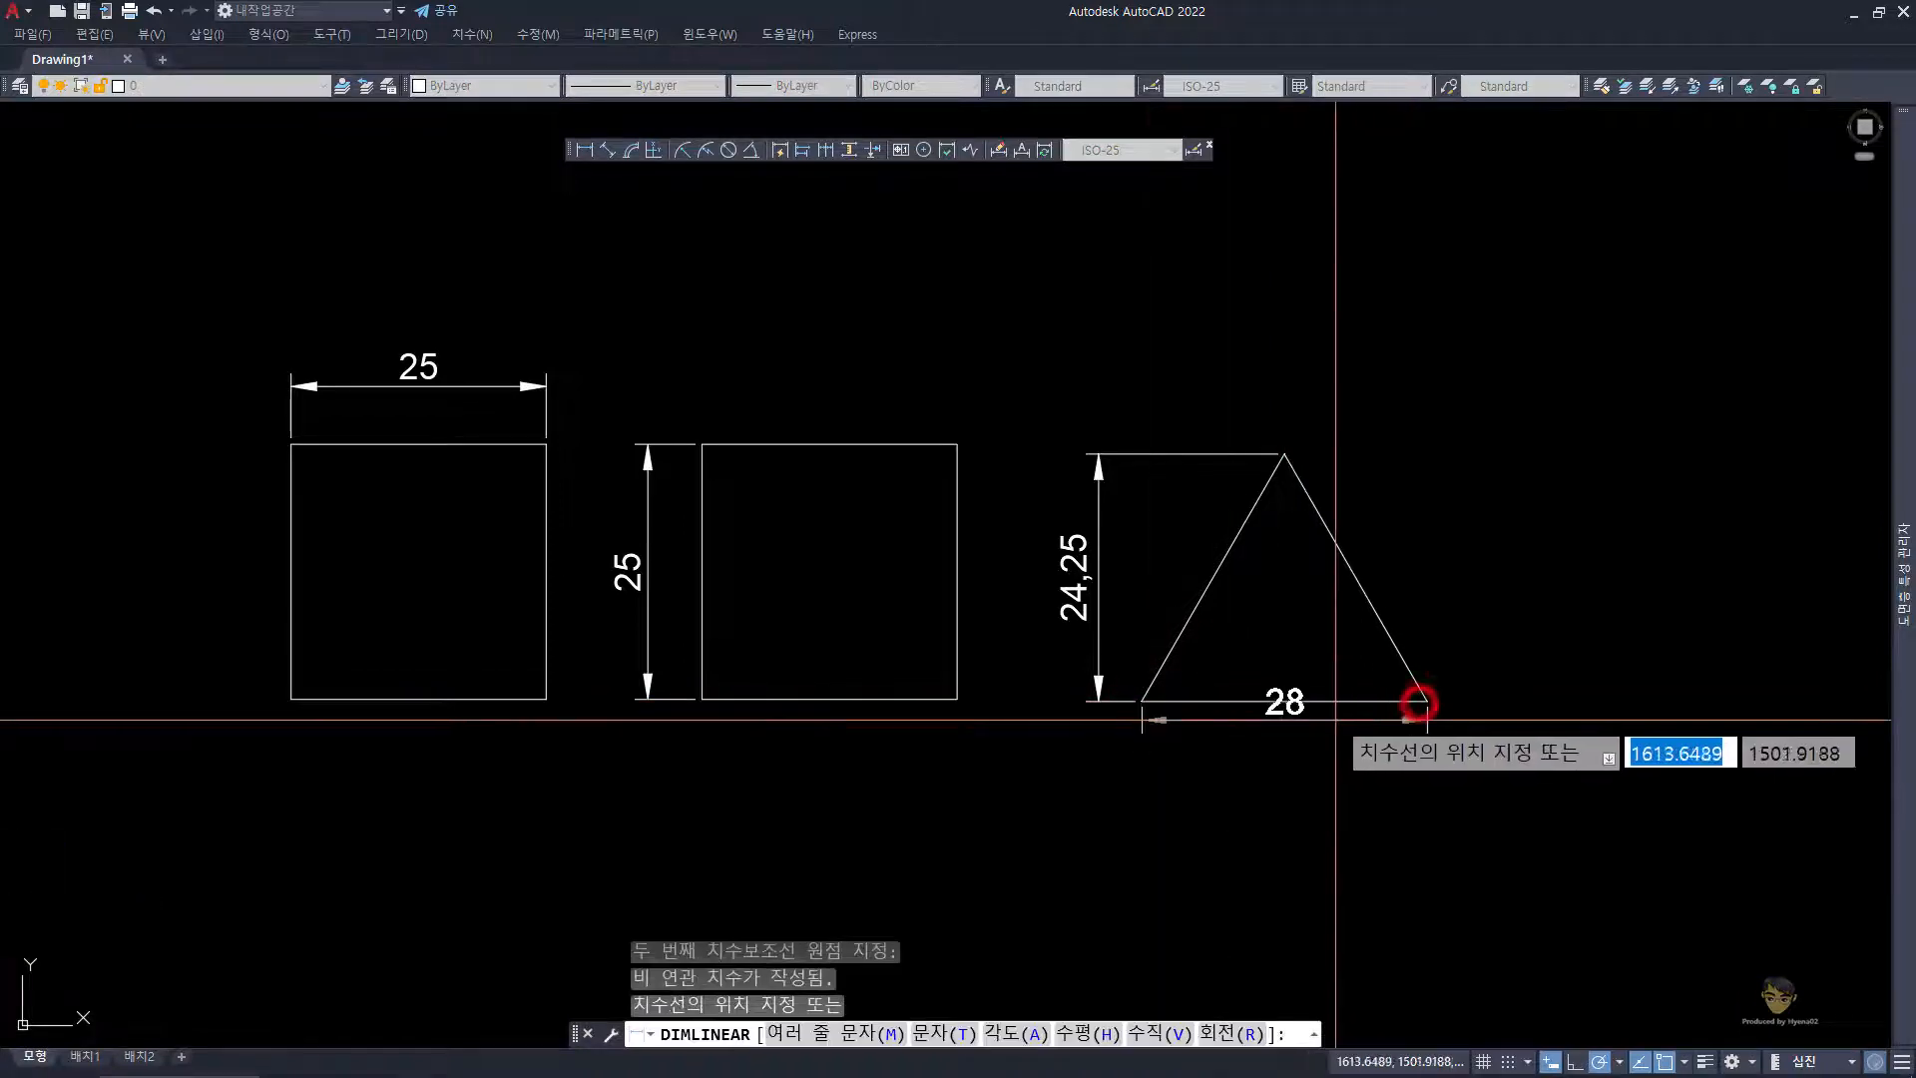
pyautogui.click(1297, 771)
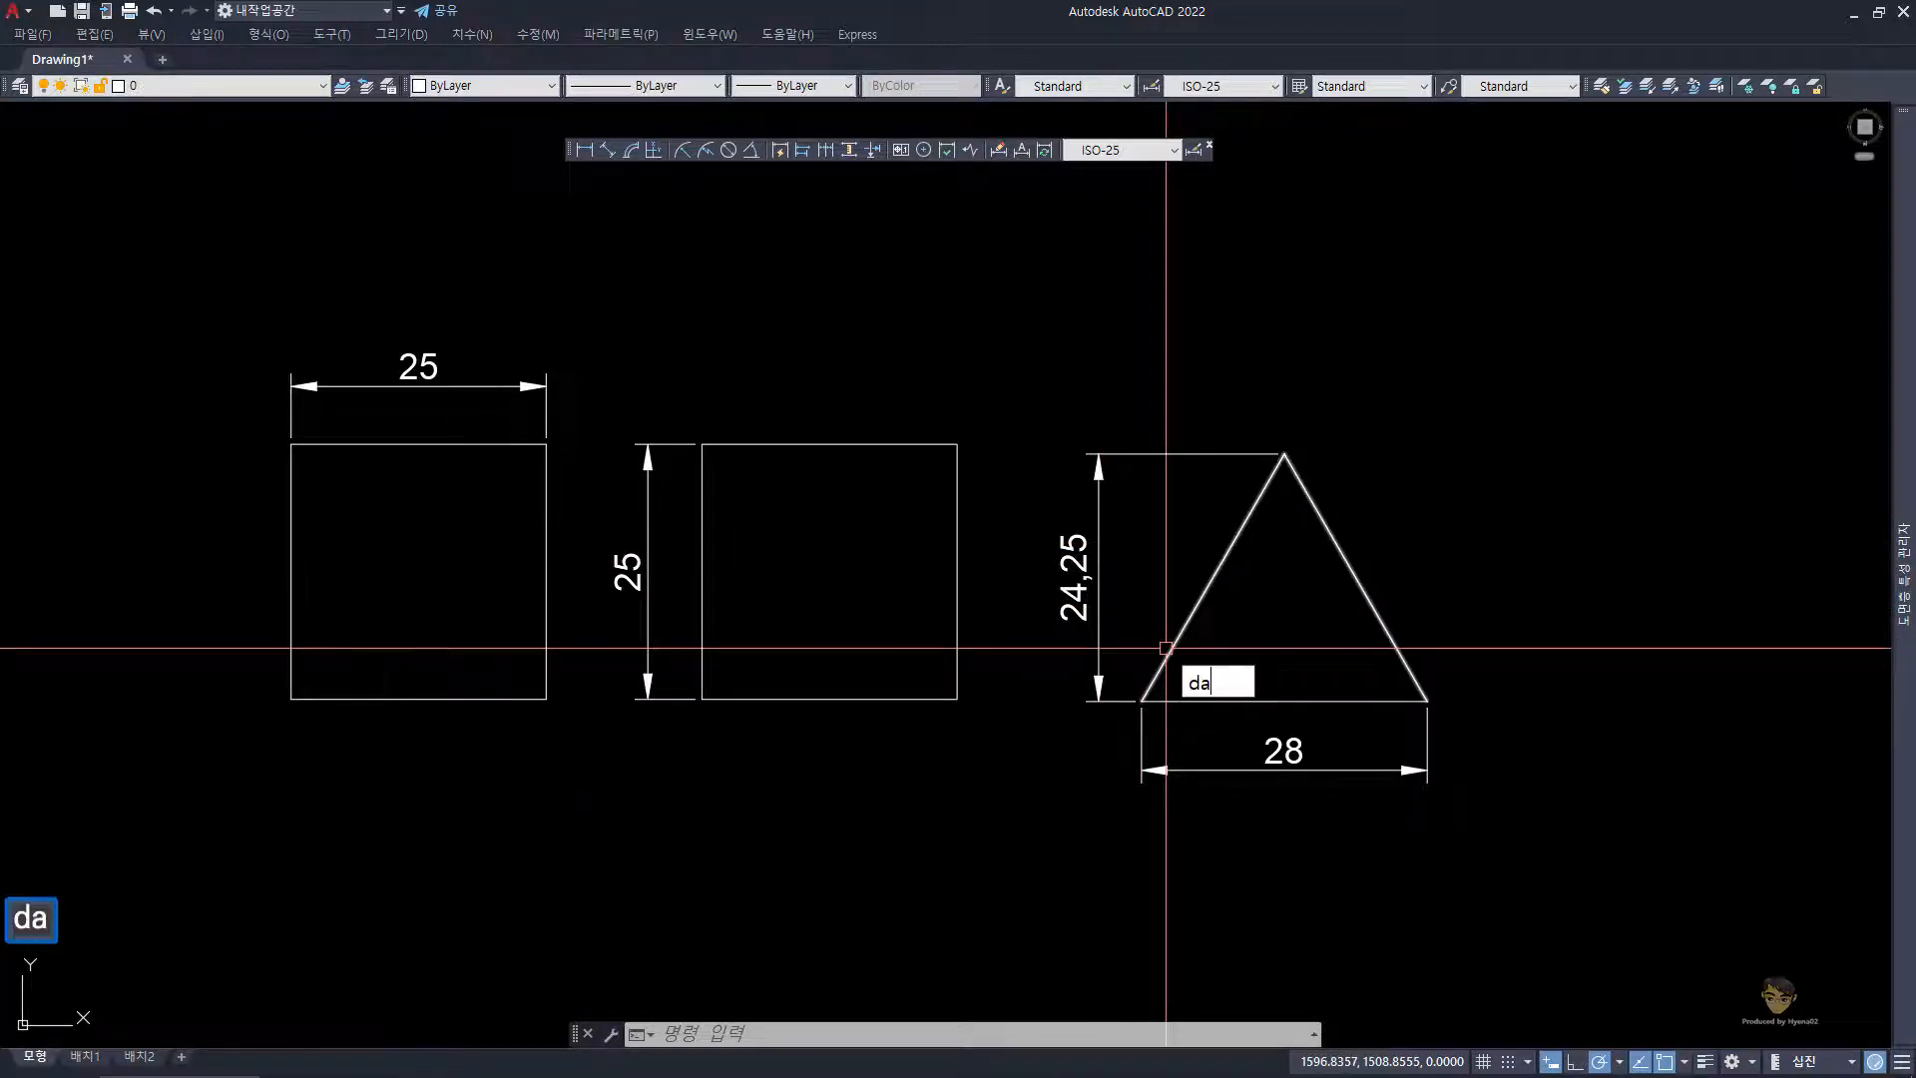
# - Add an aligned dimension (DA) along the triangle's left sloping side, from the lower-left corner to the apex, placed outside that side
pyautogui.press('space')
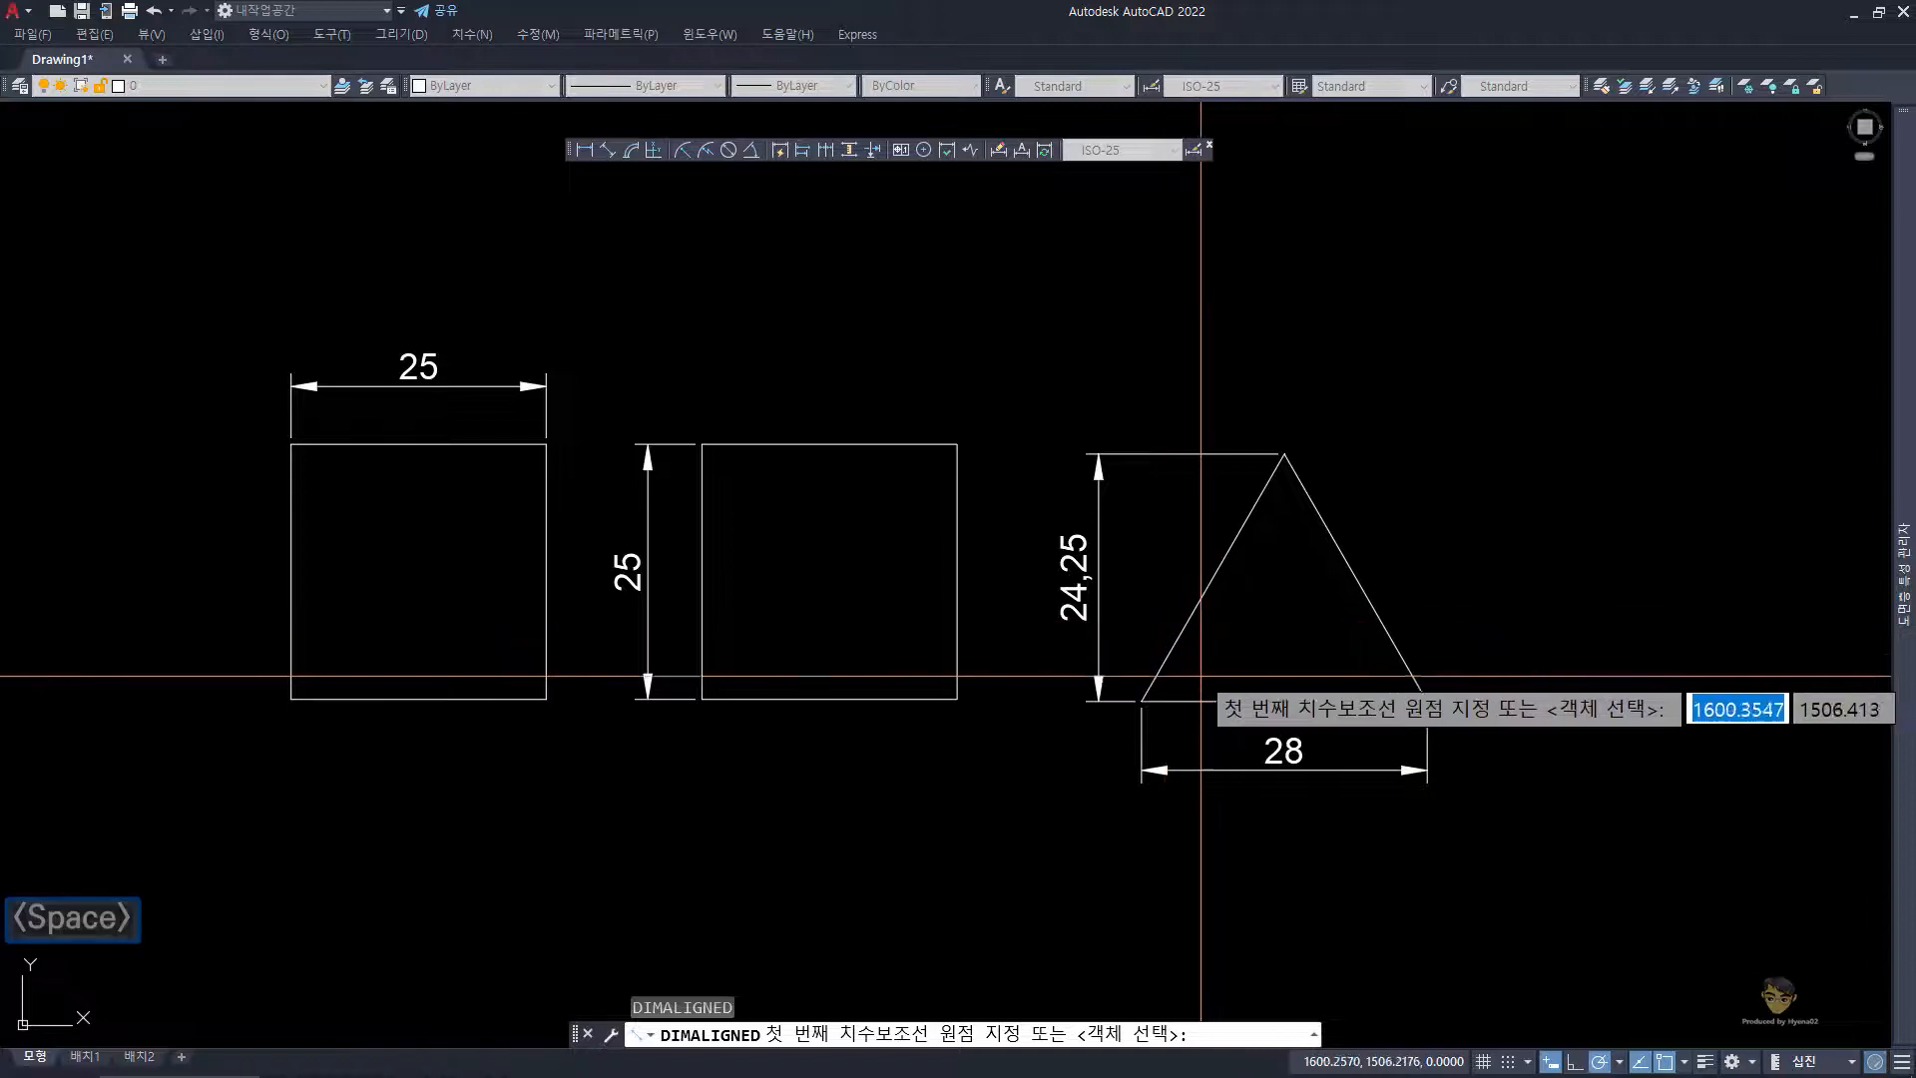
pyautogui.scroll(4, 1146, 696)
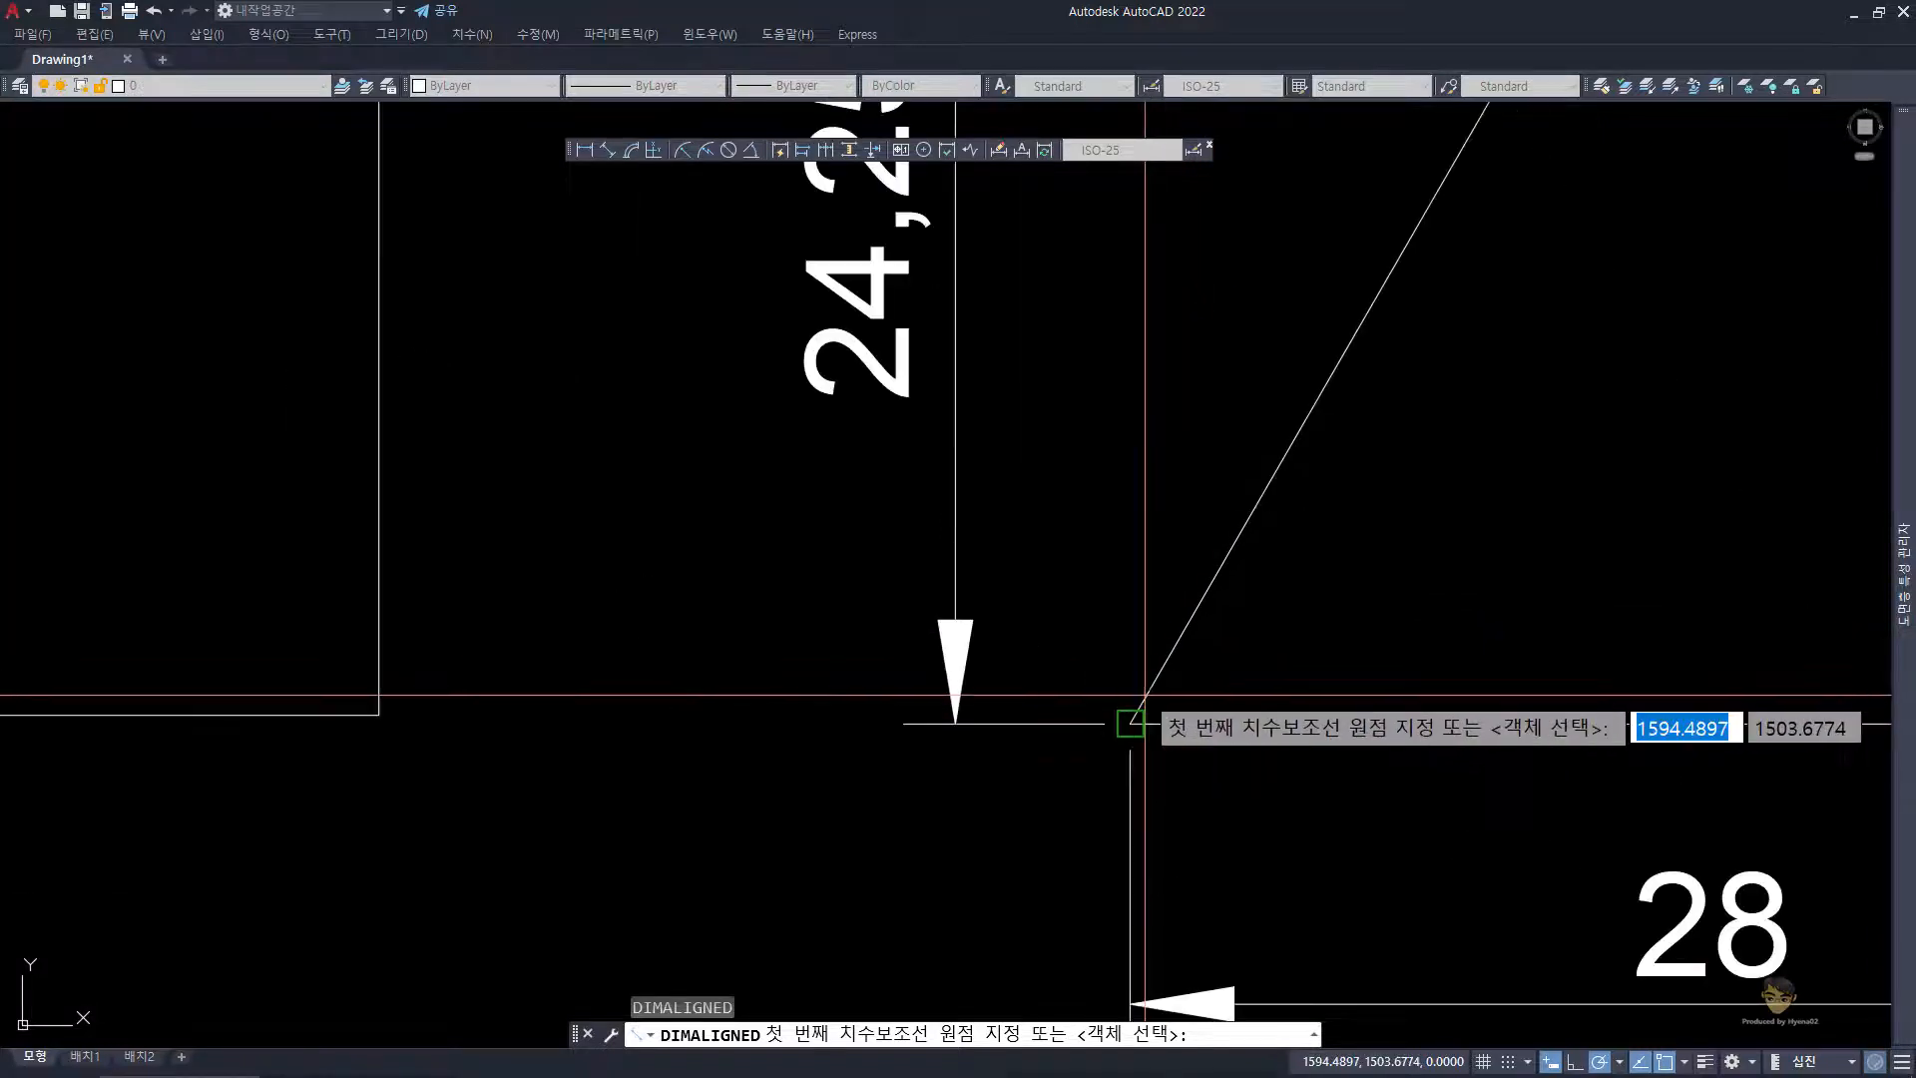
pyautogui.scroll(-4, 1145, 696)
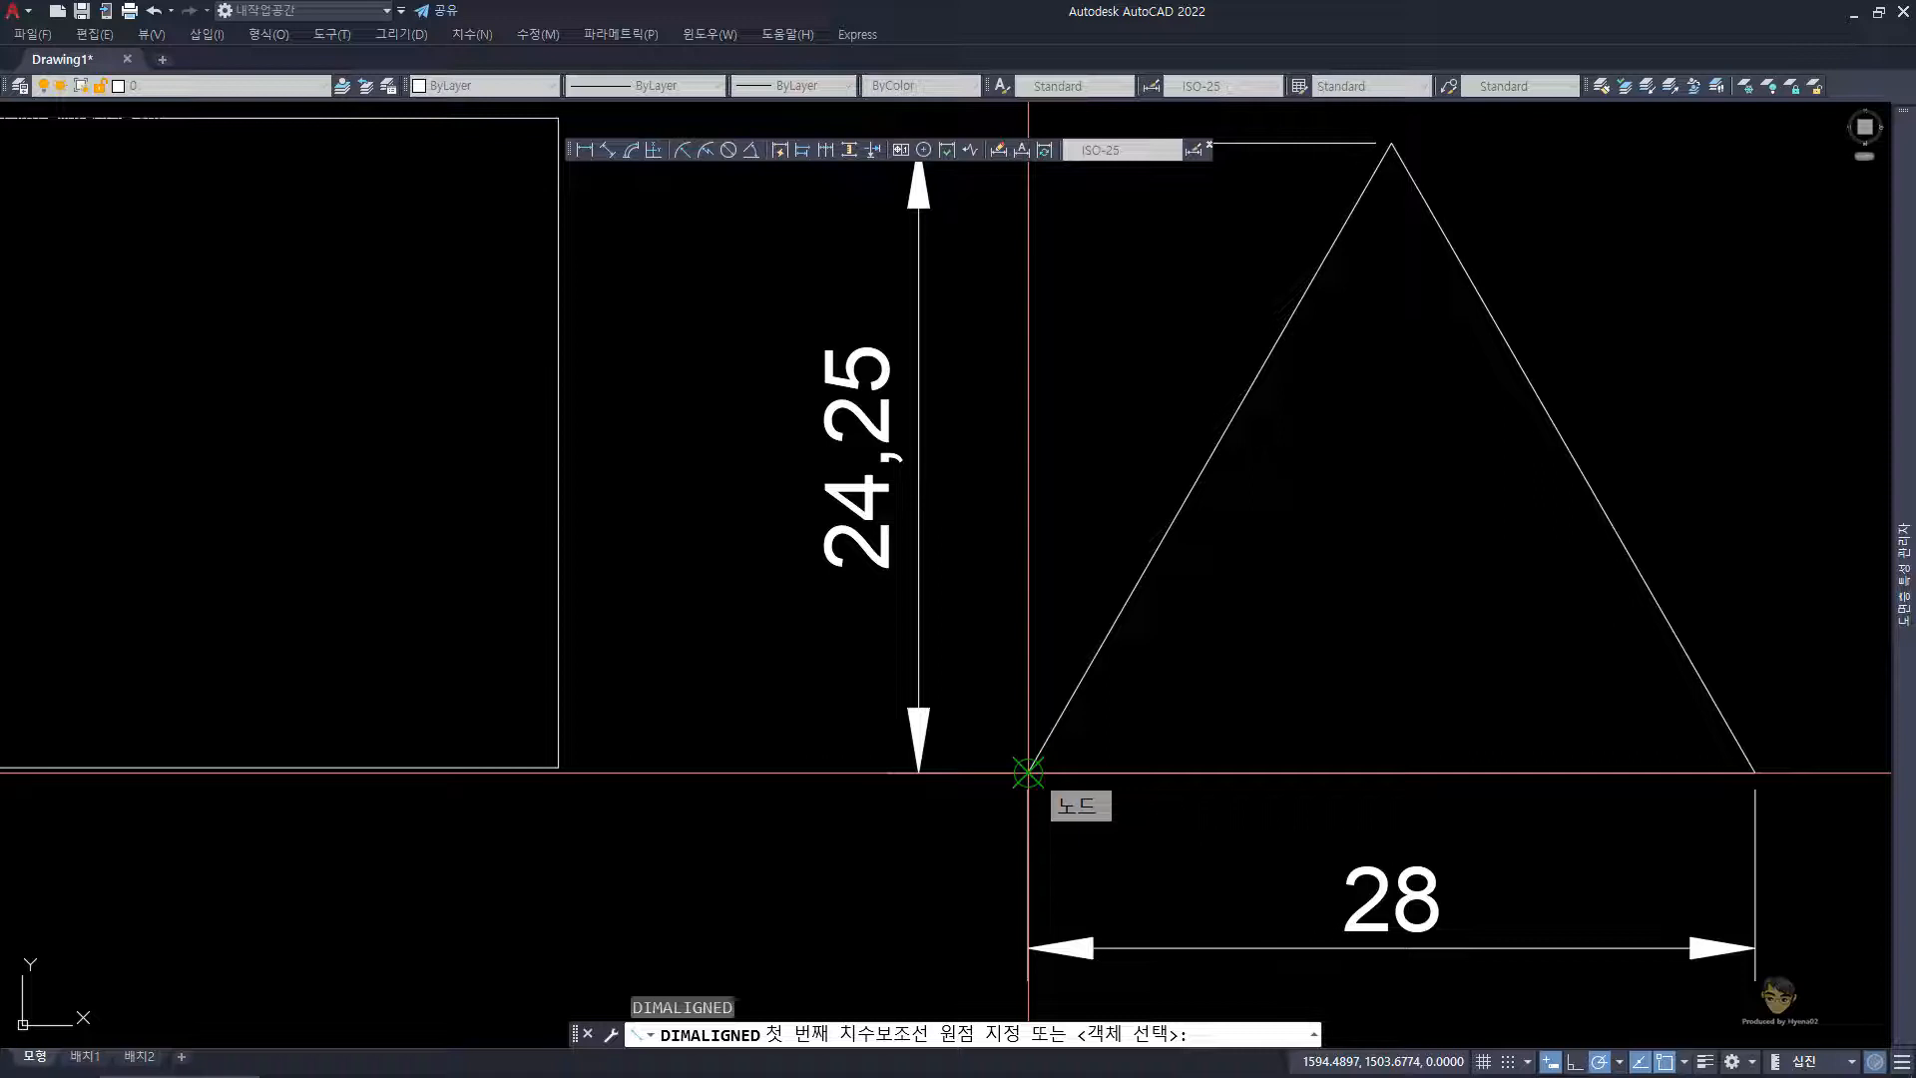
pyautogui.click(1027, 771)
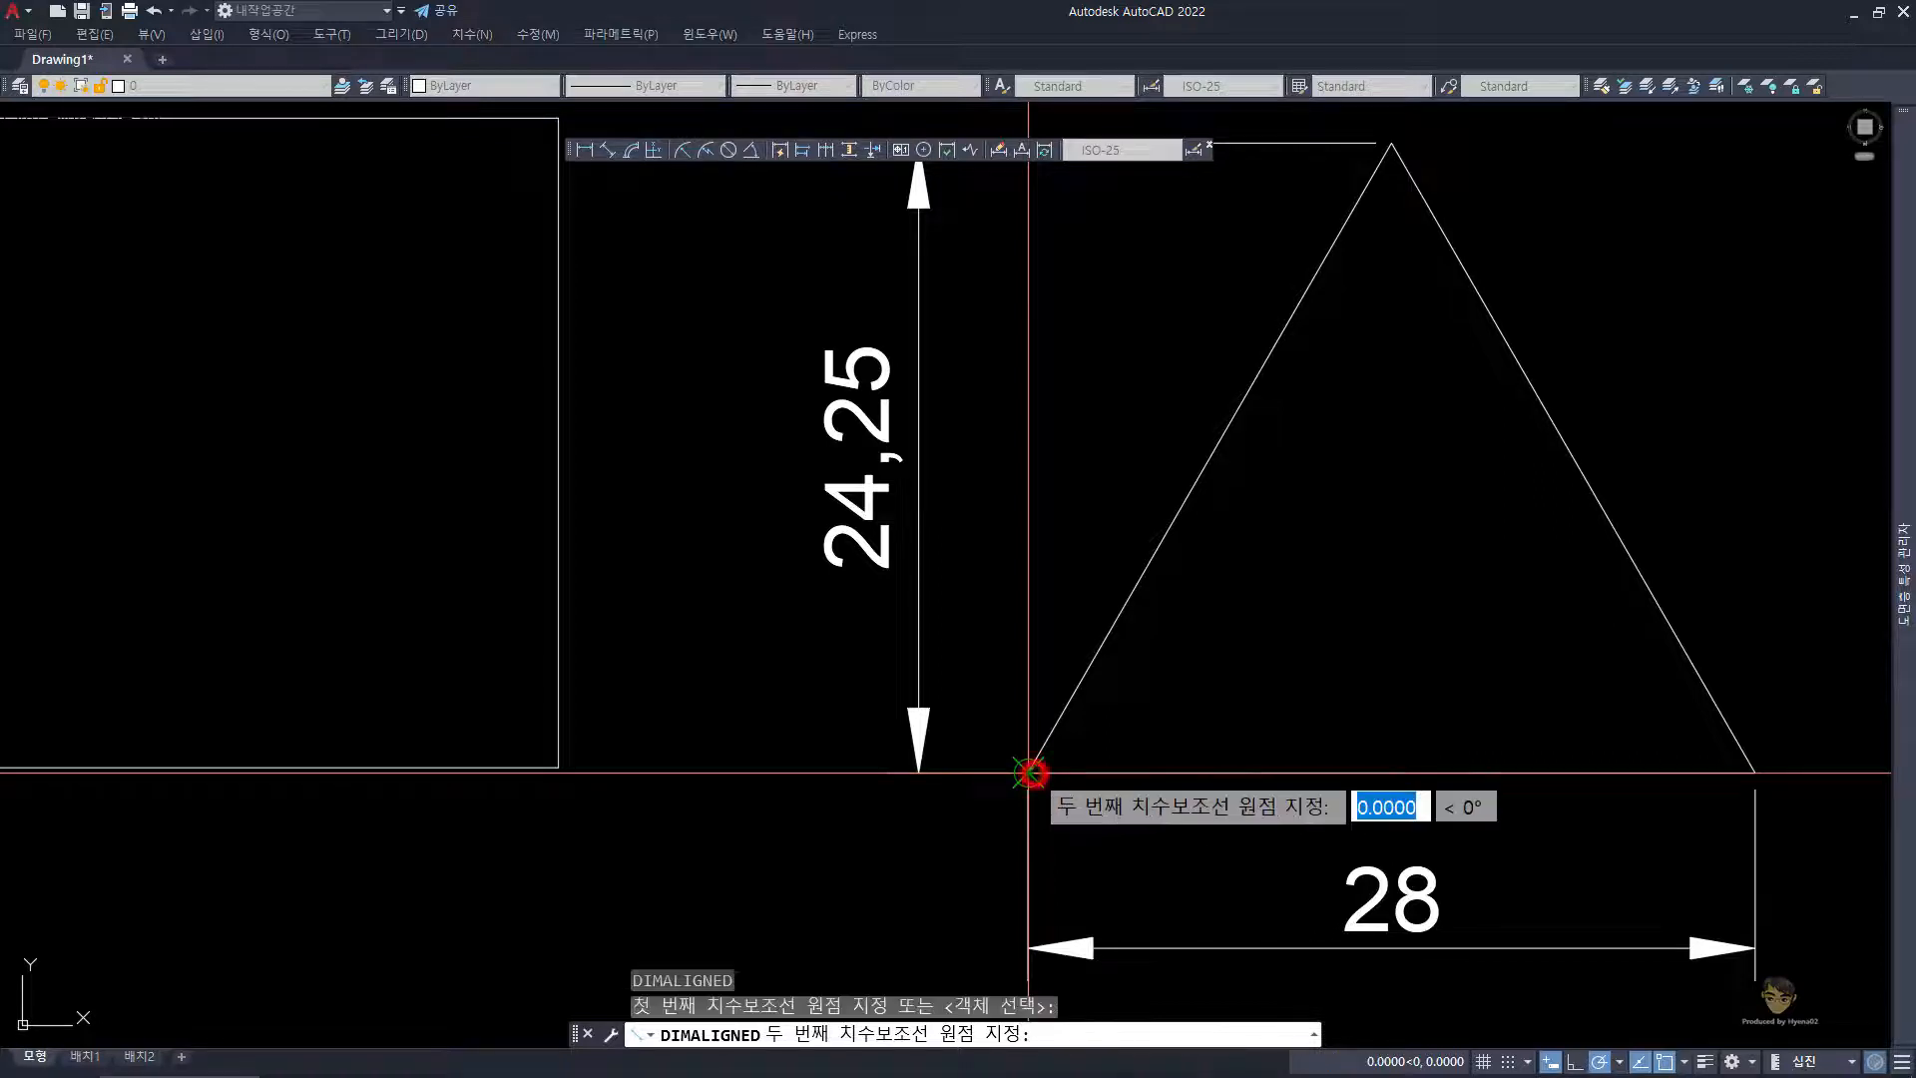
pyautogui.scroll(-4, 1032, 770)
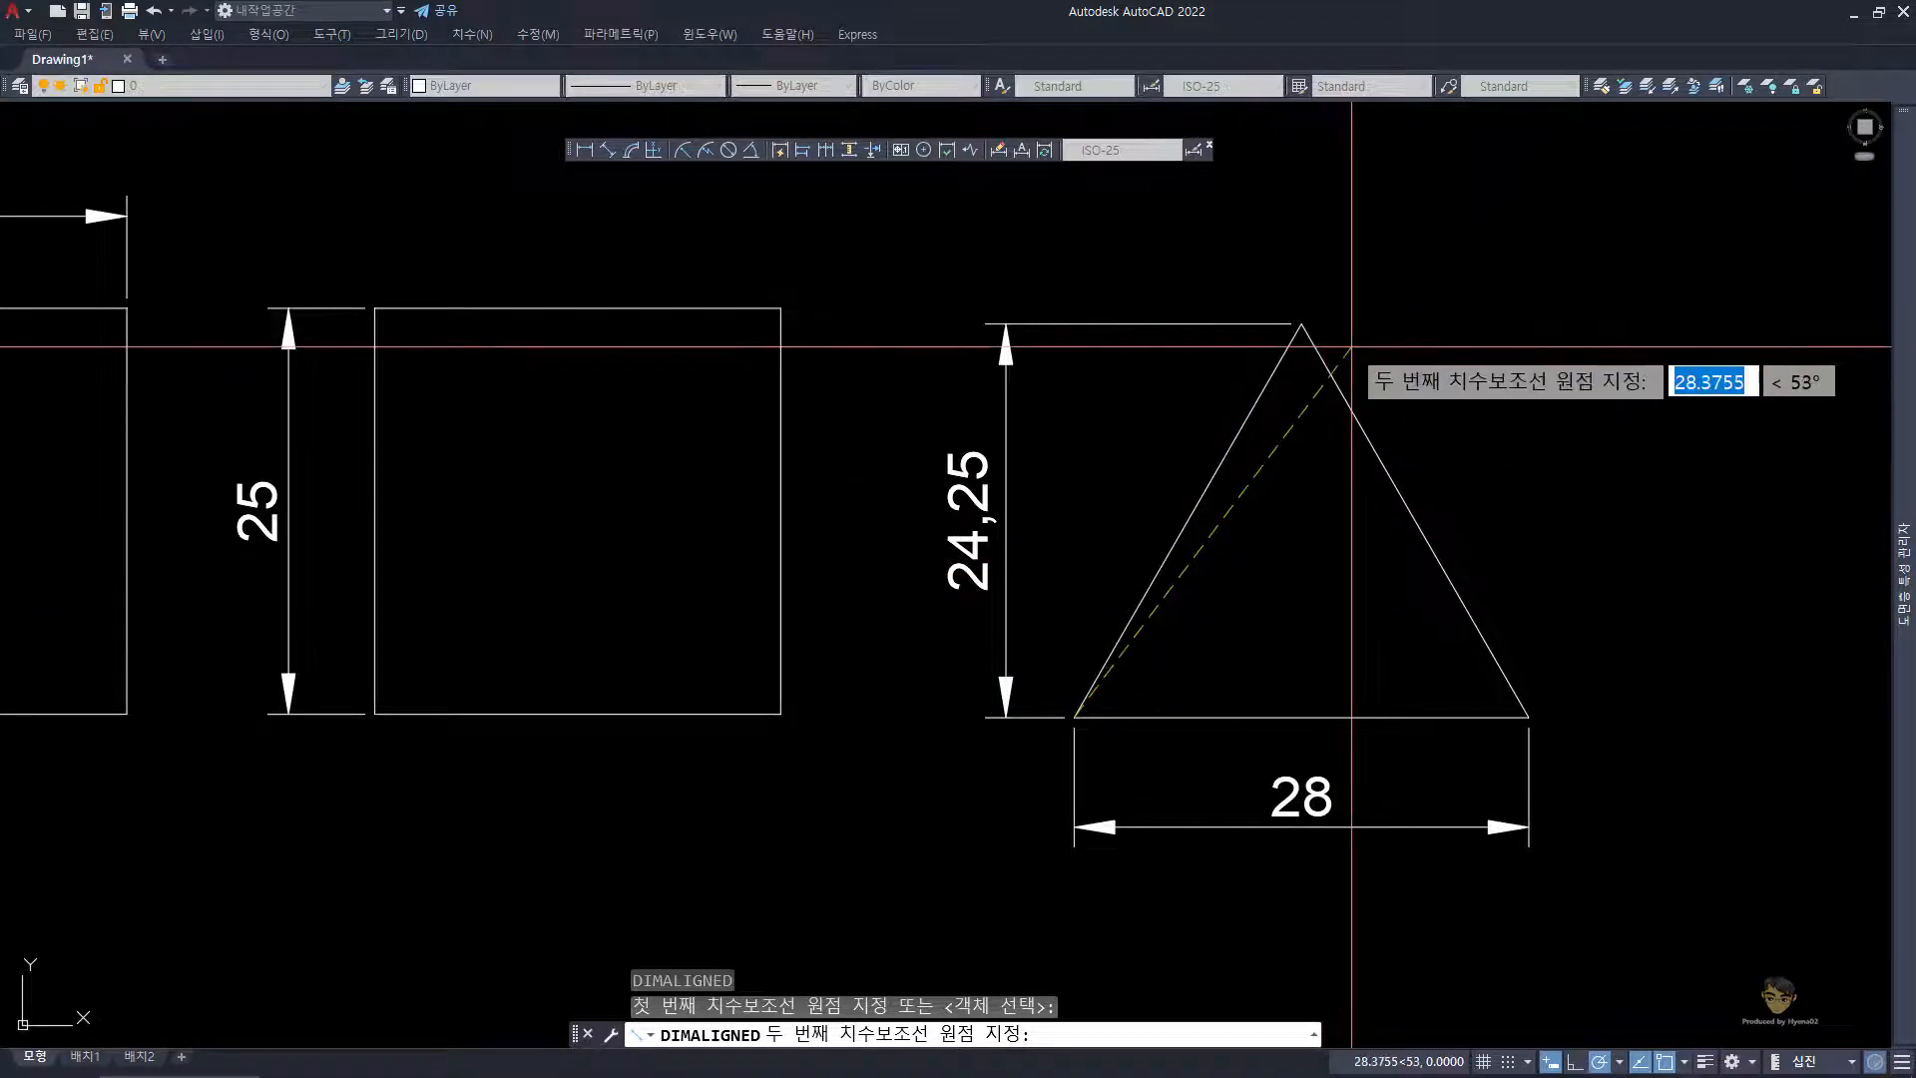
pyautogui.click(1301, 323)
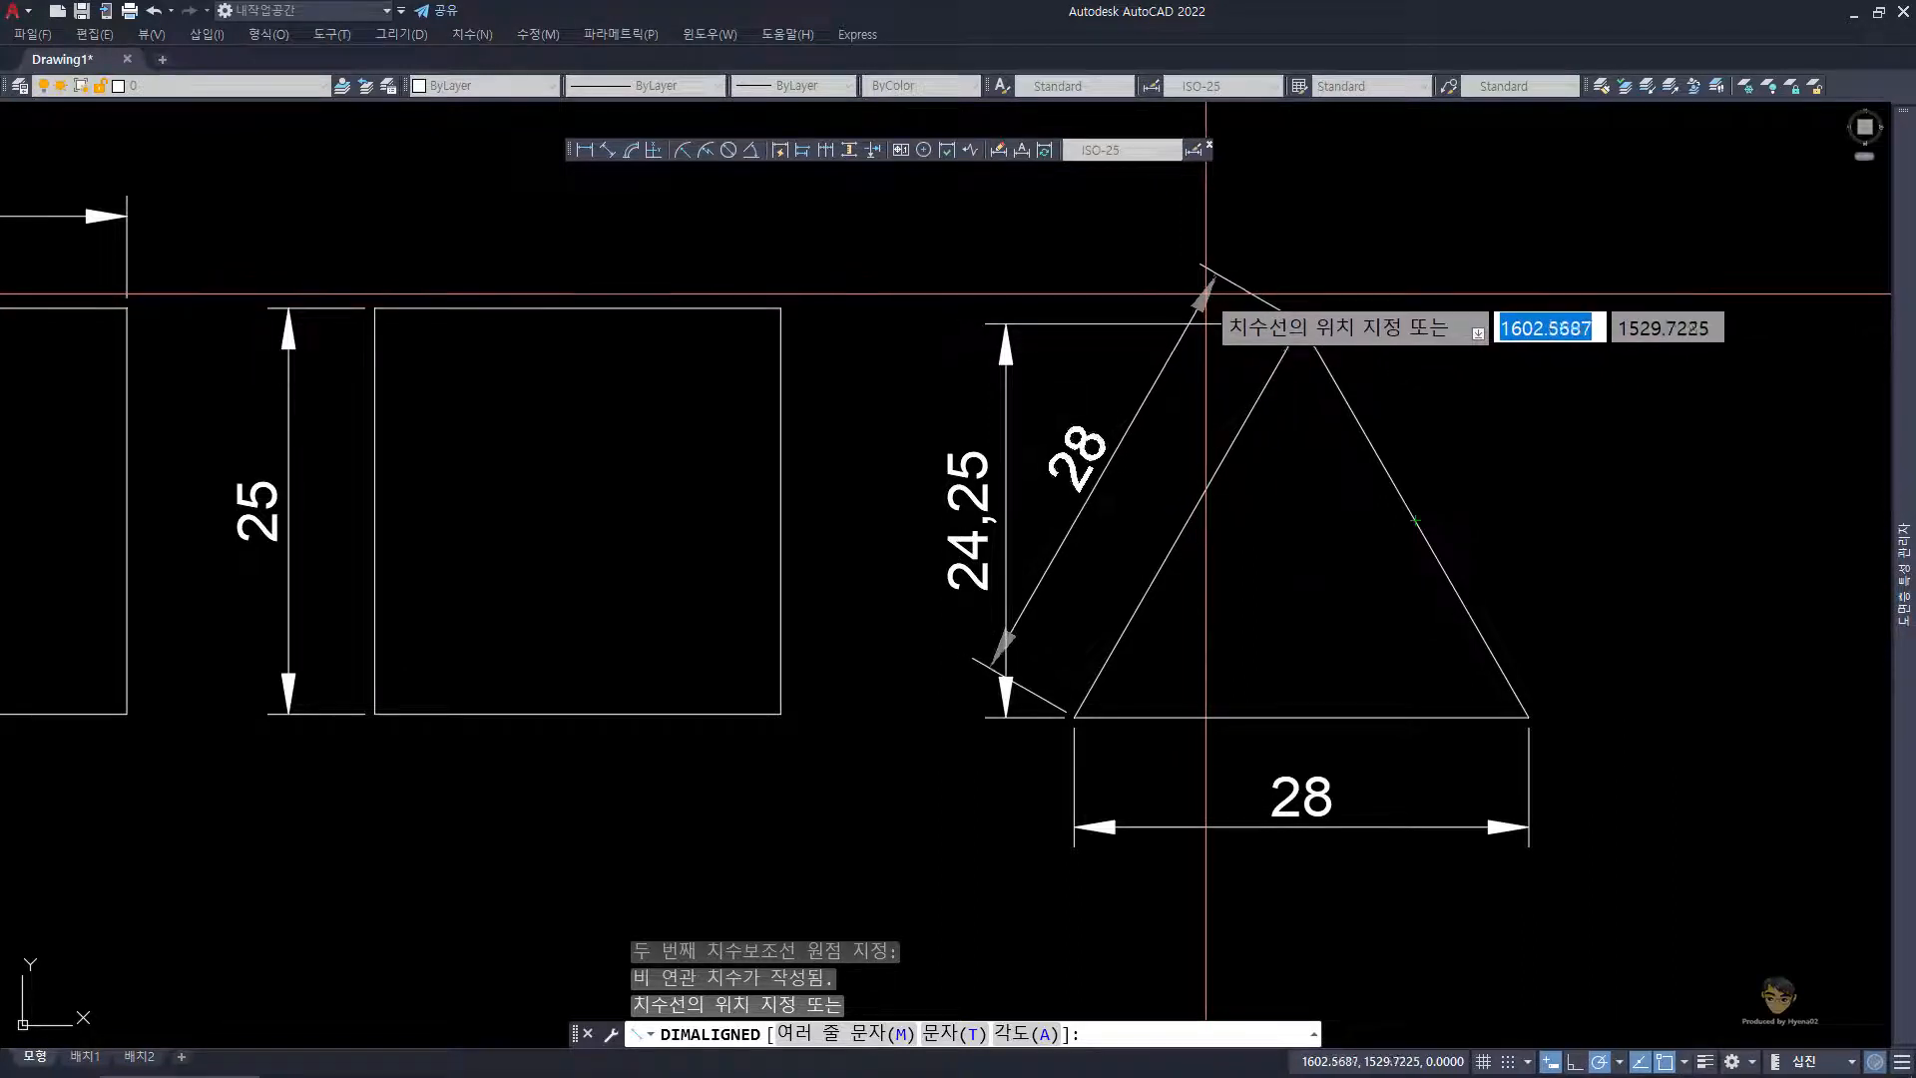
pyautogui.click(1175, 288)
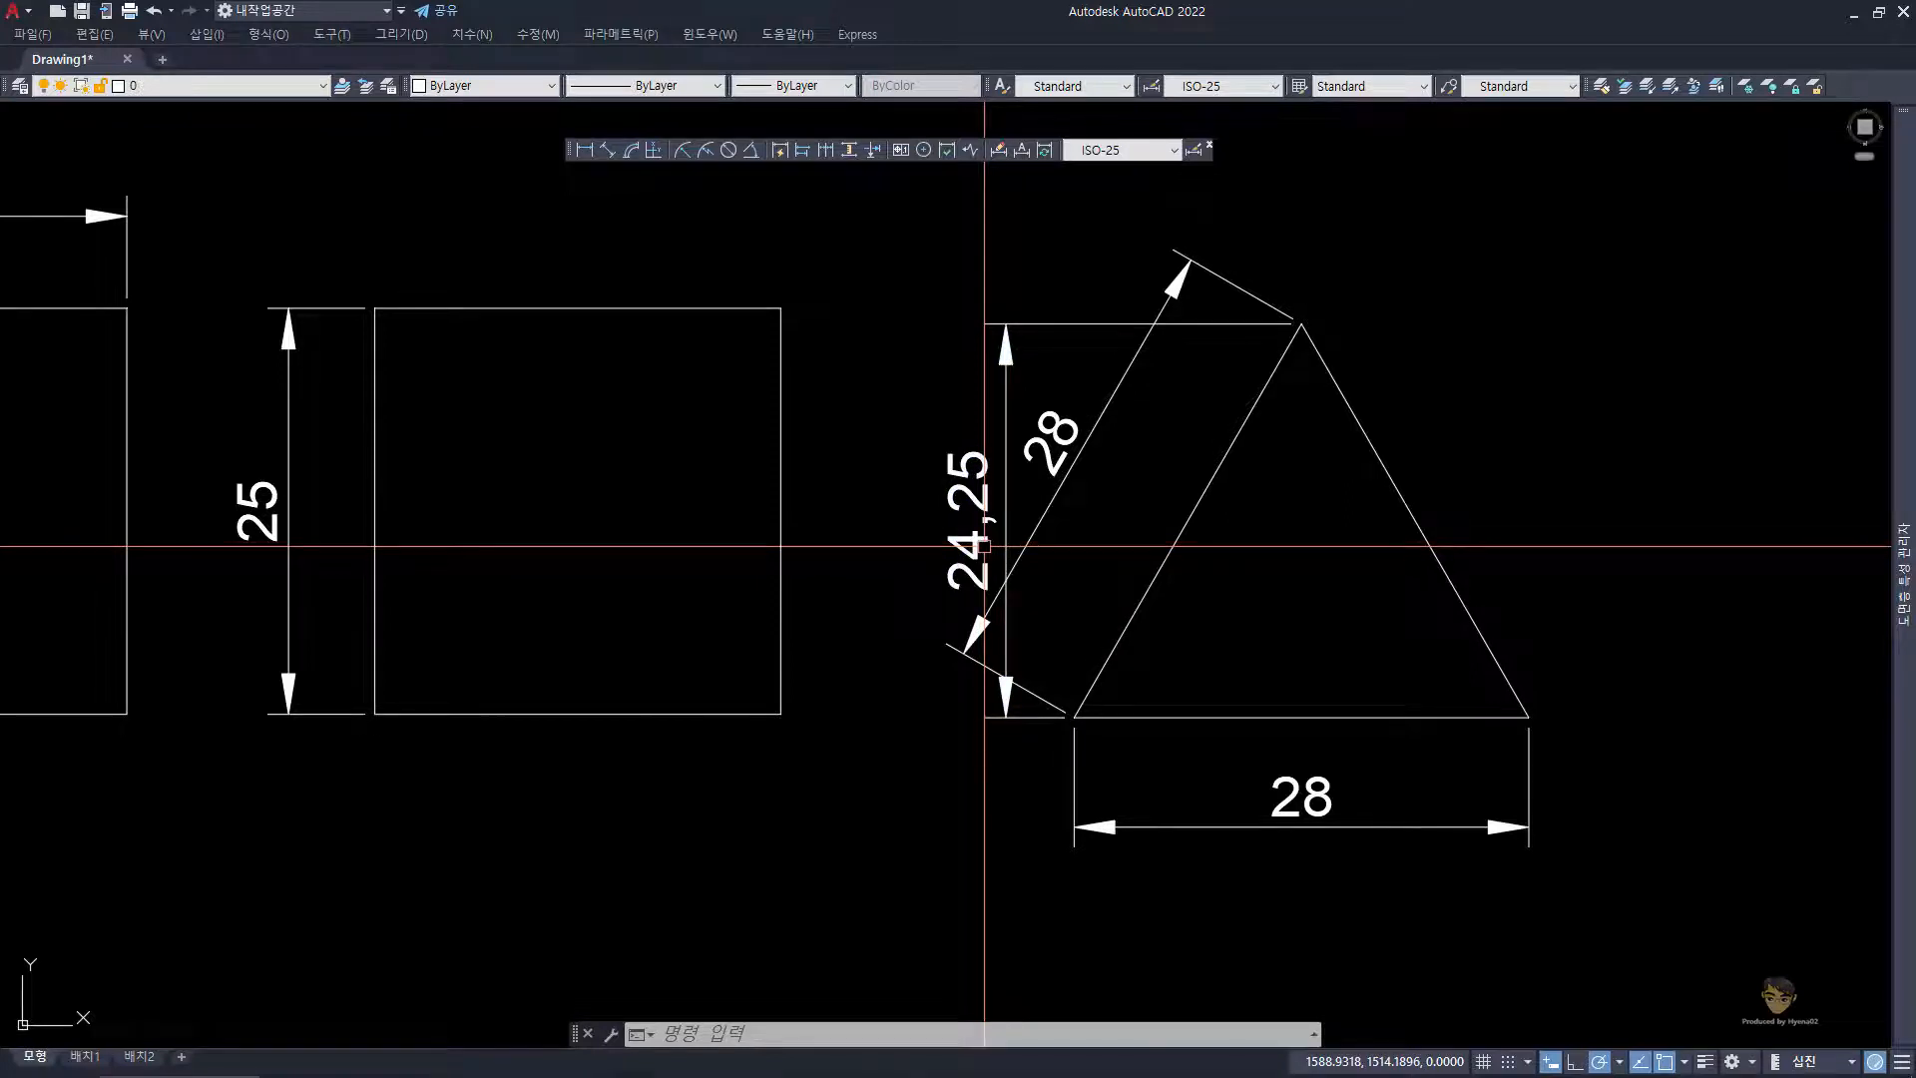
# - Erase the linear dimension below the triangle's base
pyautogui.click(1402, 906)
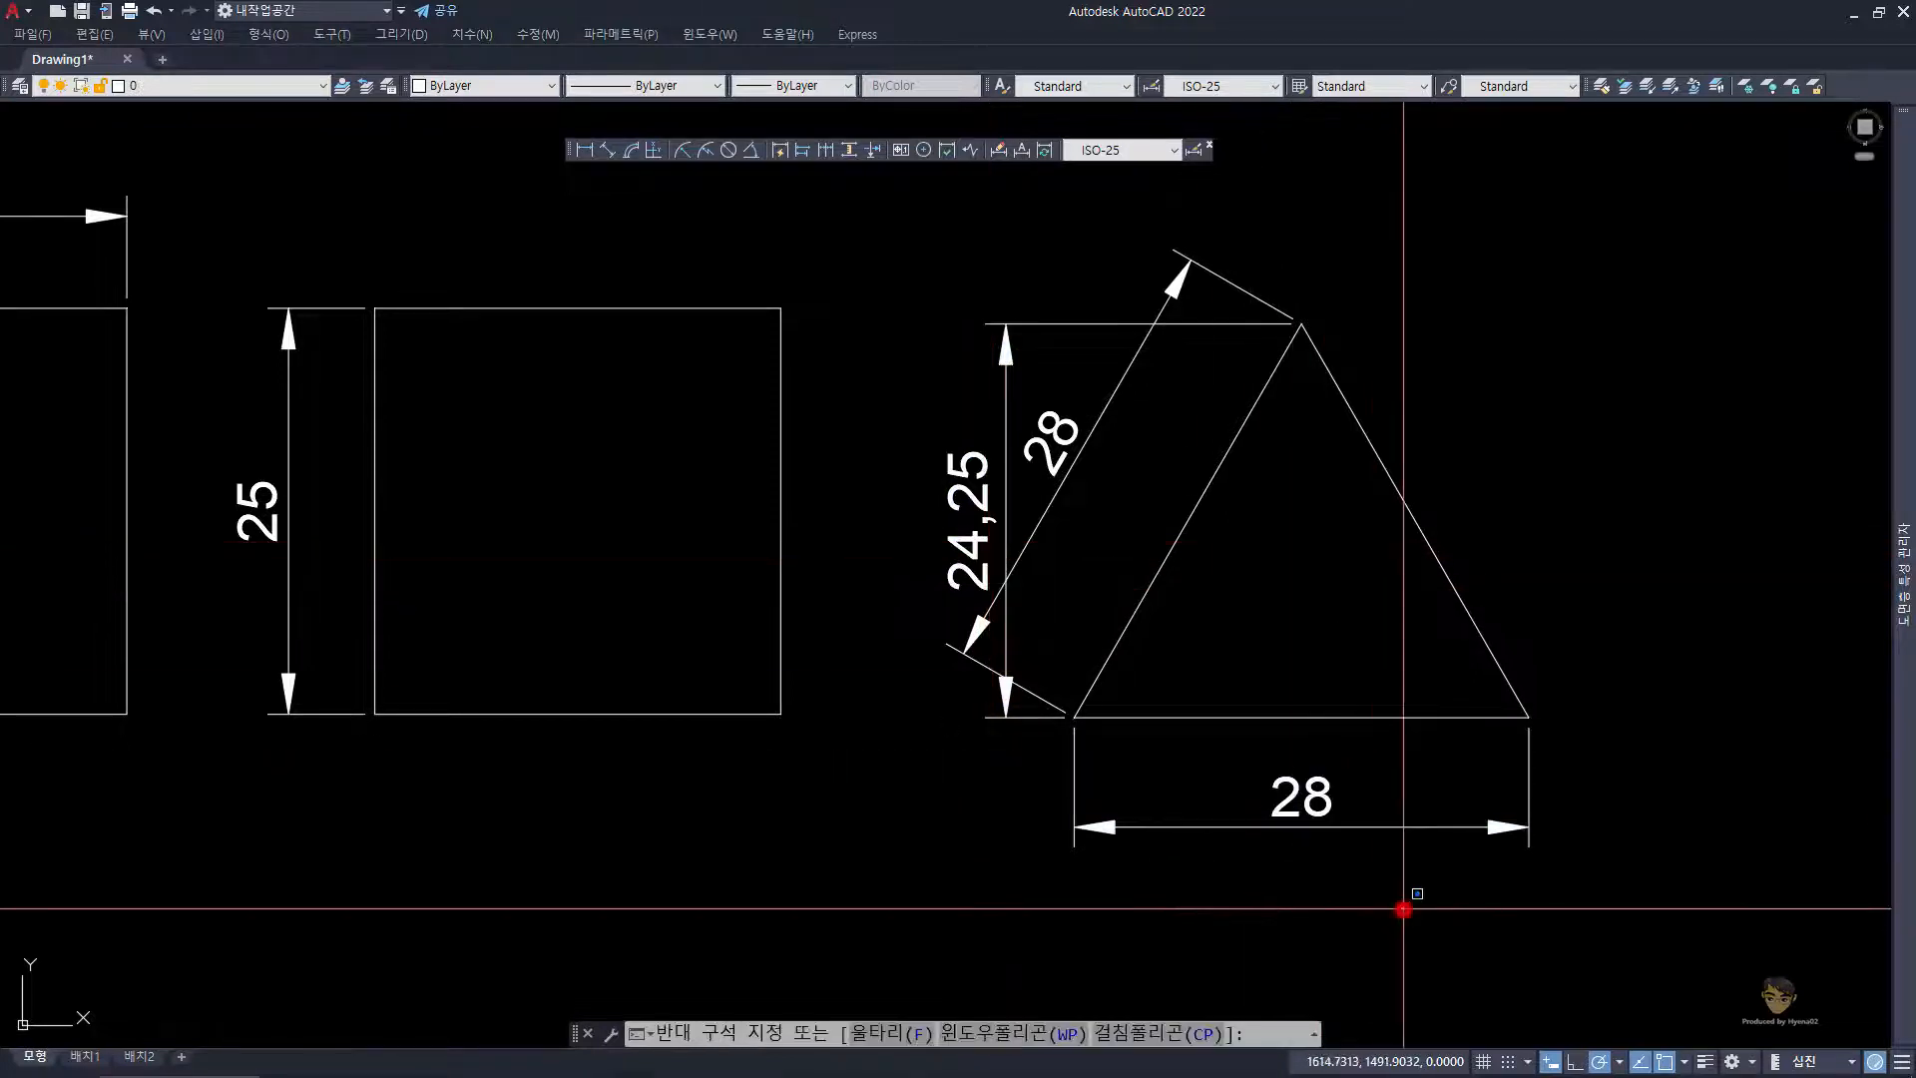
pyautogui.click(1138, 777)
pyautogui.write('e')
pyautogui.press('space')
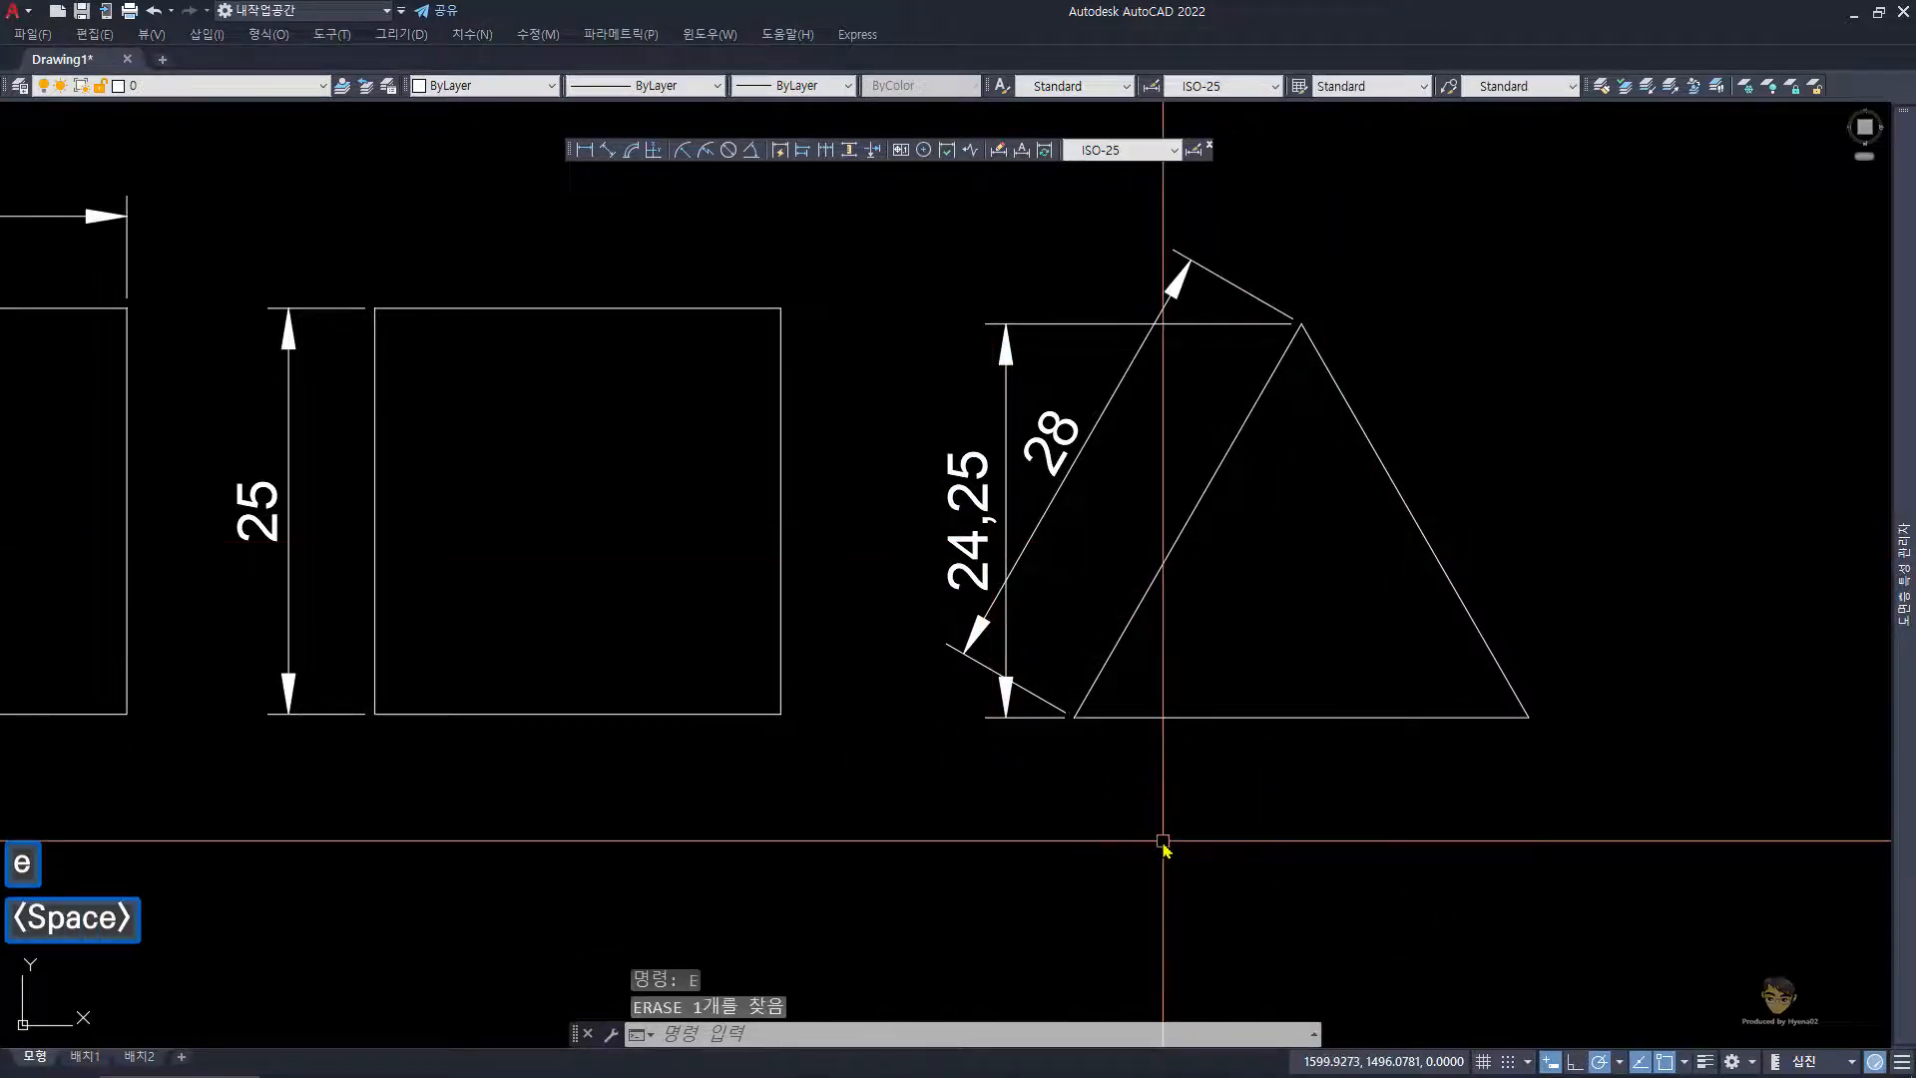
# - Add an aligned dimension (DA) between the triangle's two base corners, placing the dimension line below the base
pyautogui.write('da')
pyautogui.press('space')
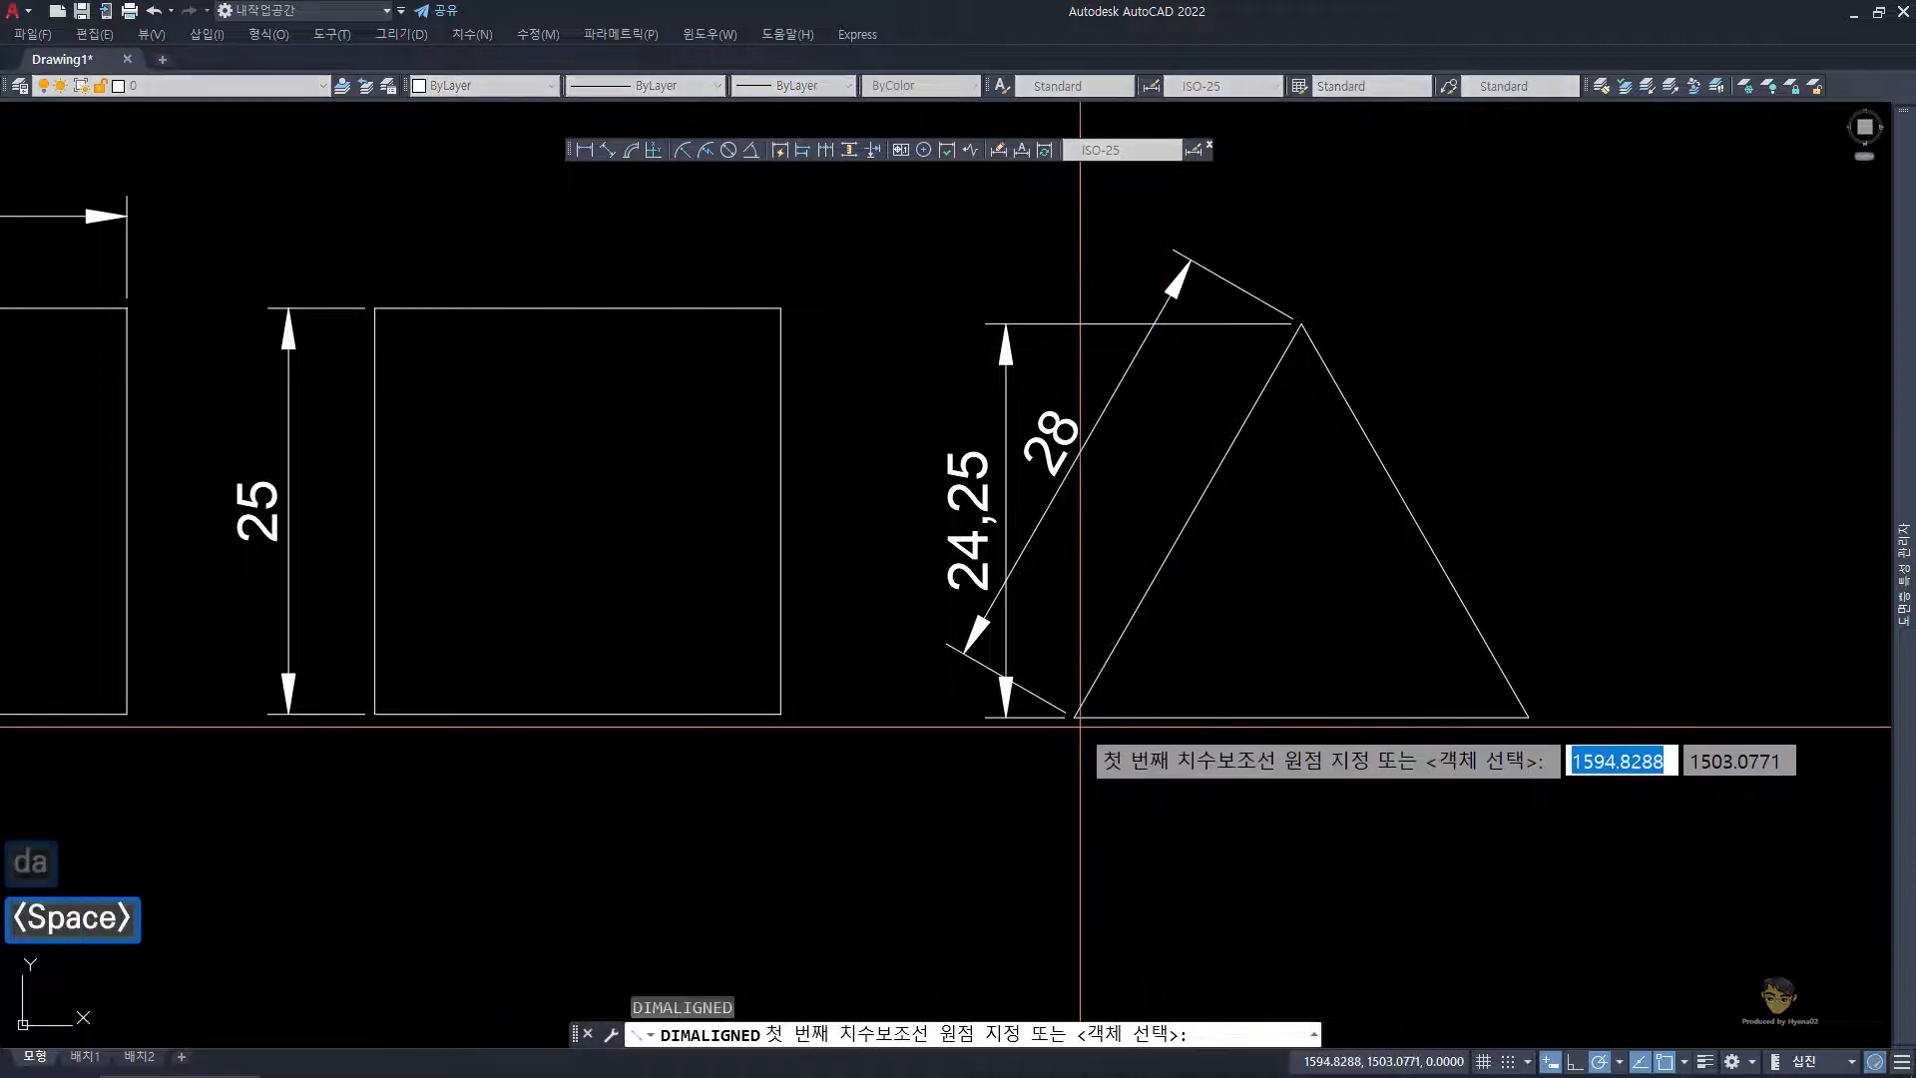
pyautogui.click(1076, 718)
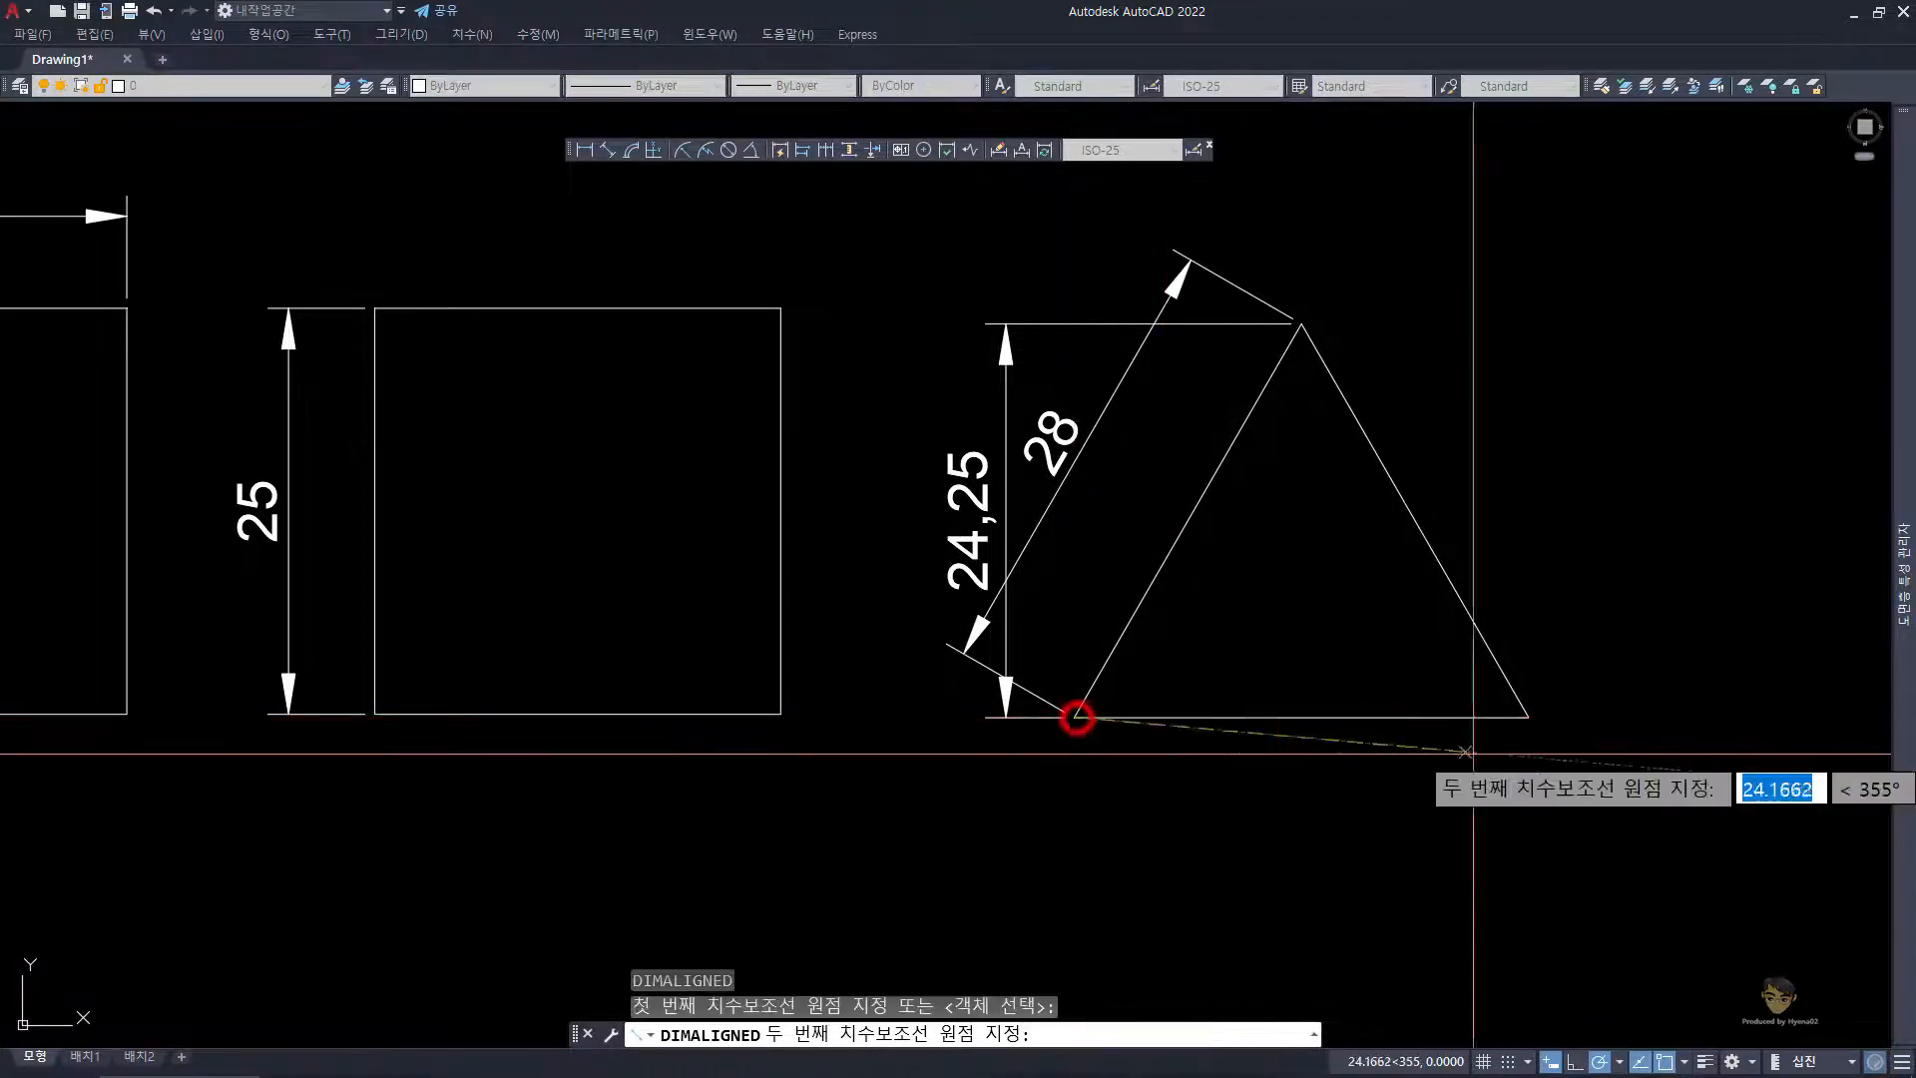
pyautogui.click(1524, 714)
pyautogui.click(1291, 848)
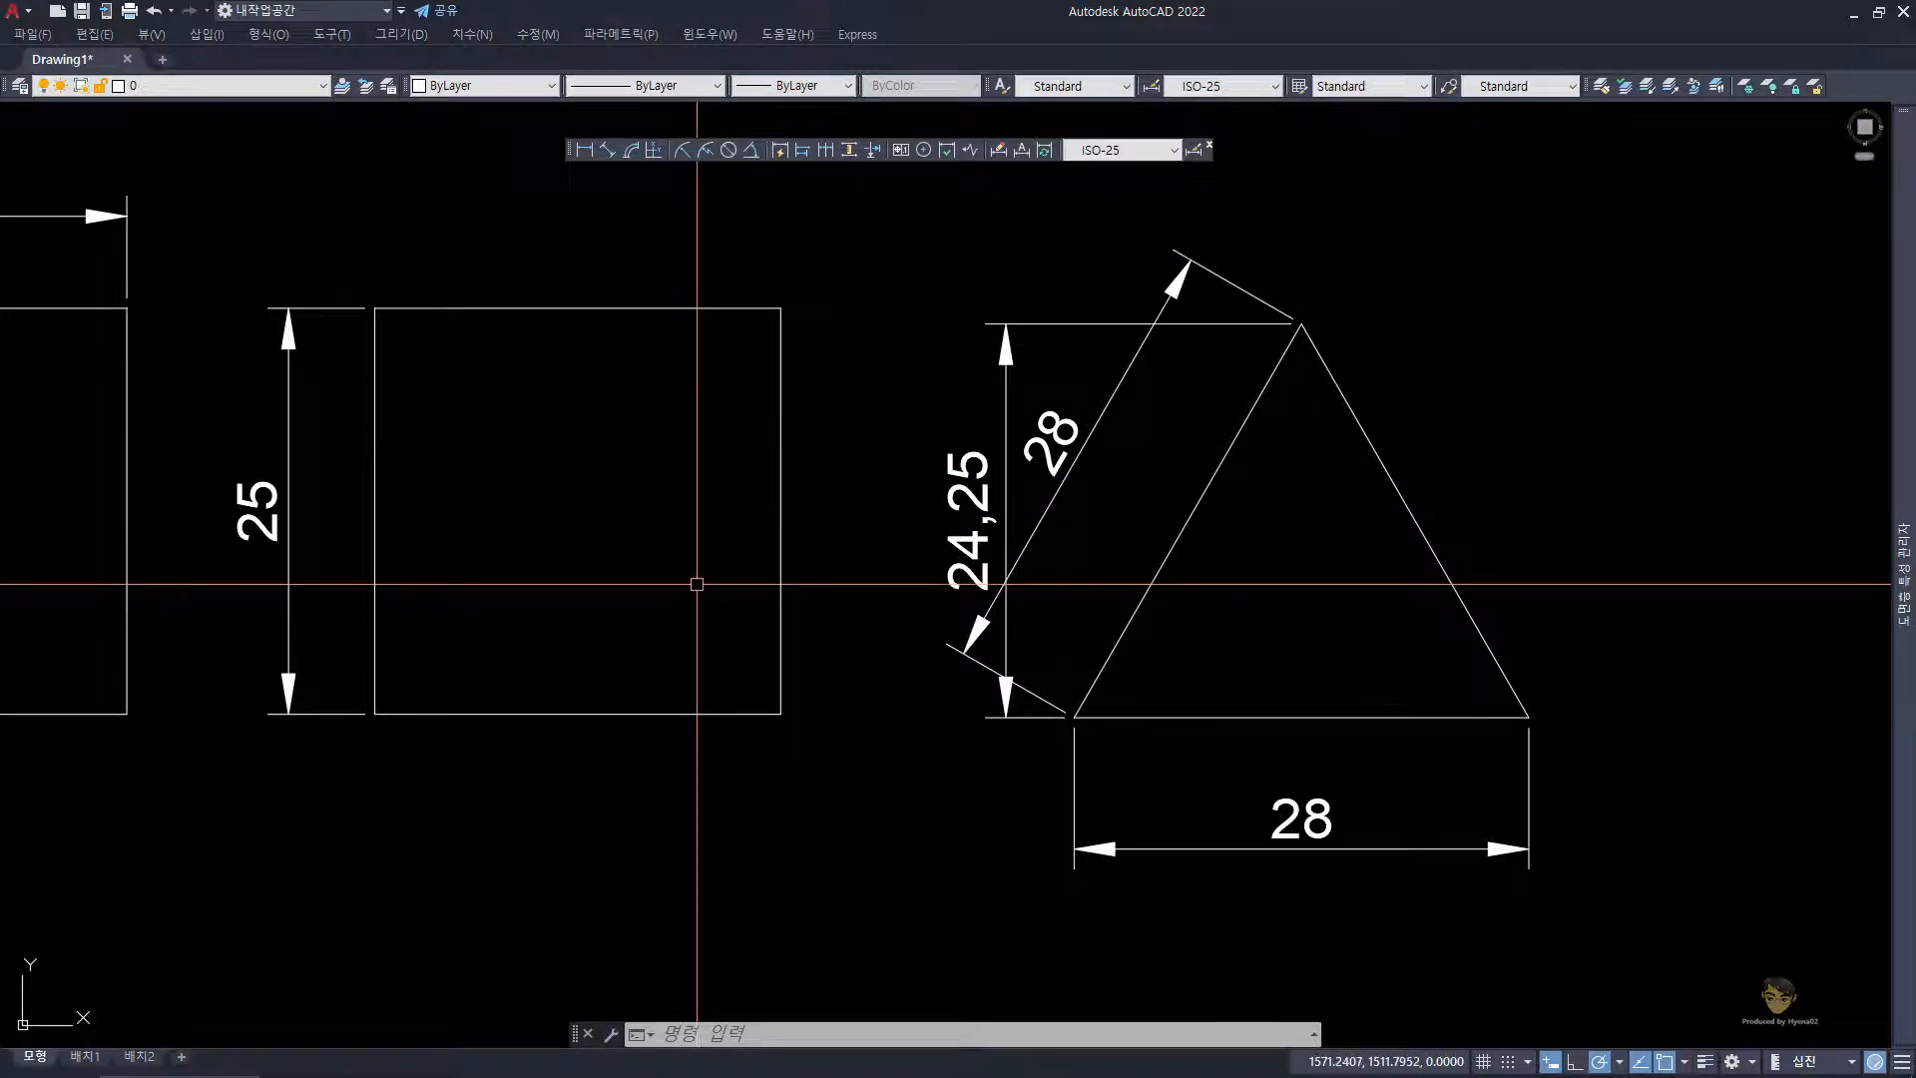
# - Add a linear dimension (DN) from the second square's lower-left corner to its upper-right corner, placing the dimension line above the square
pyautogui.write('dn')
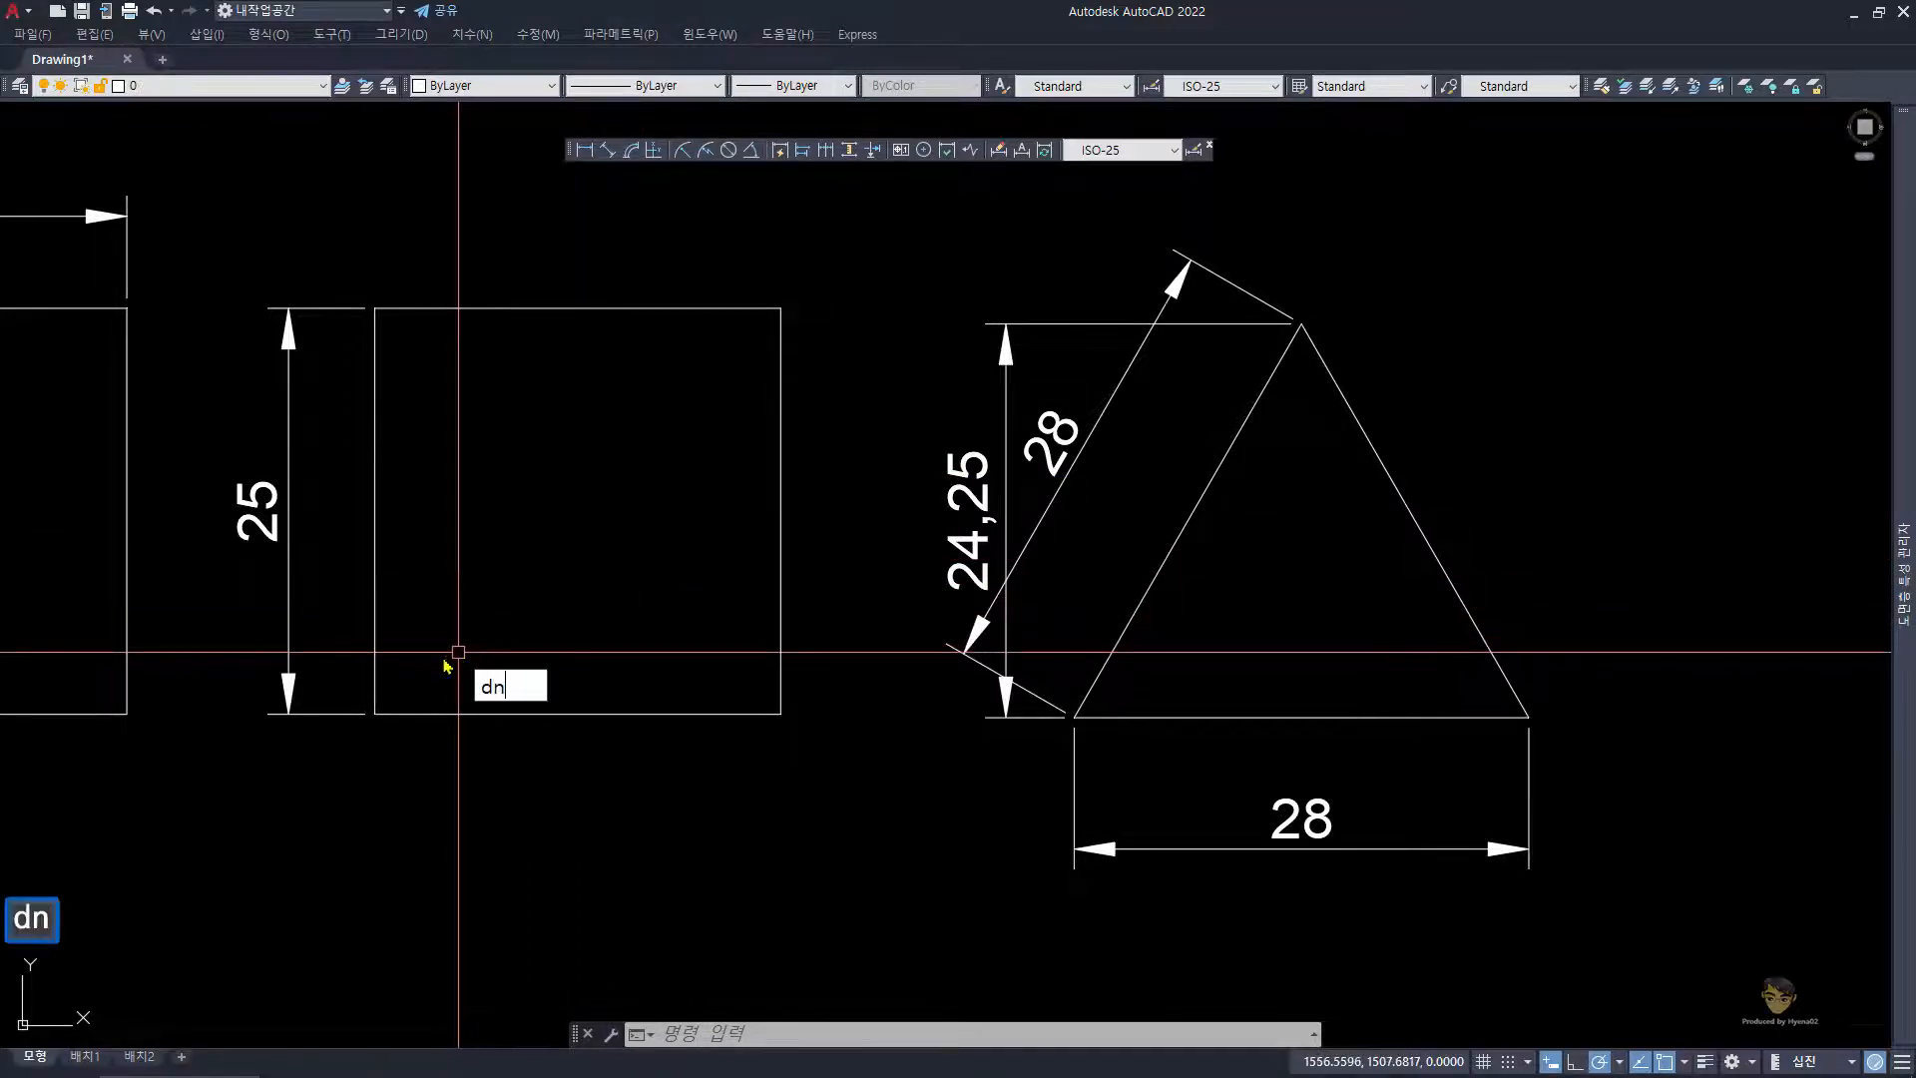
pyautogui.press('space')
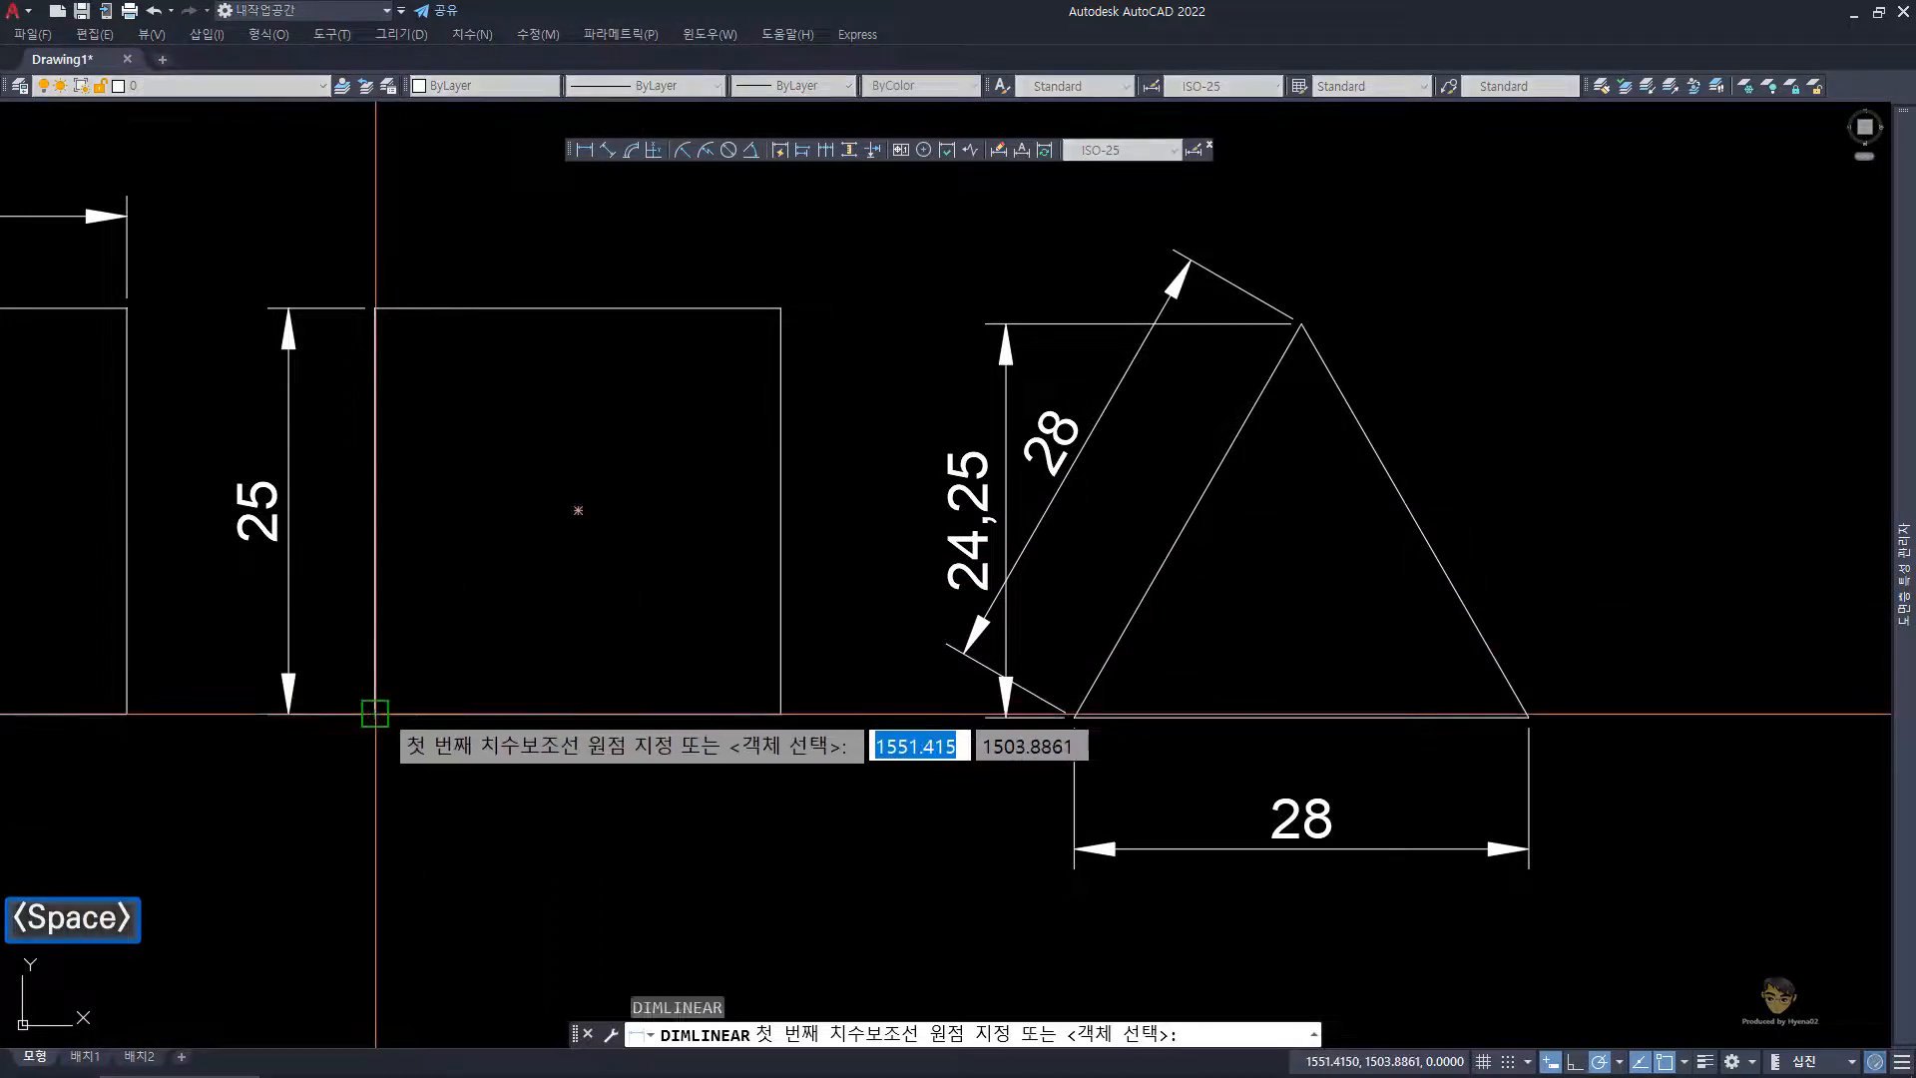
pyautogui.click(375, 713)
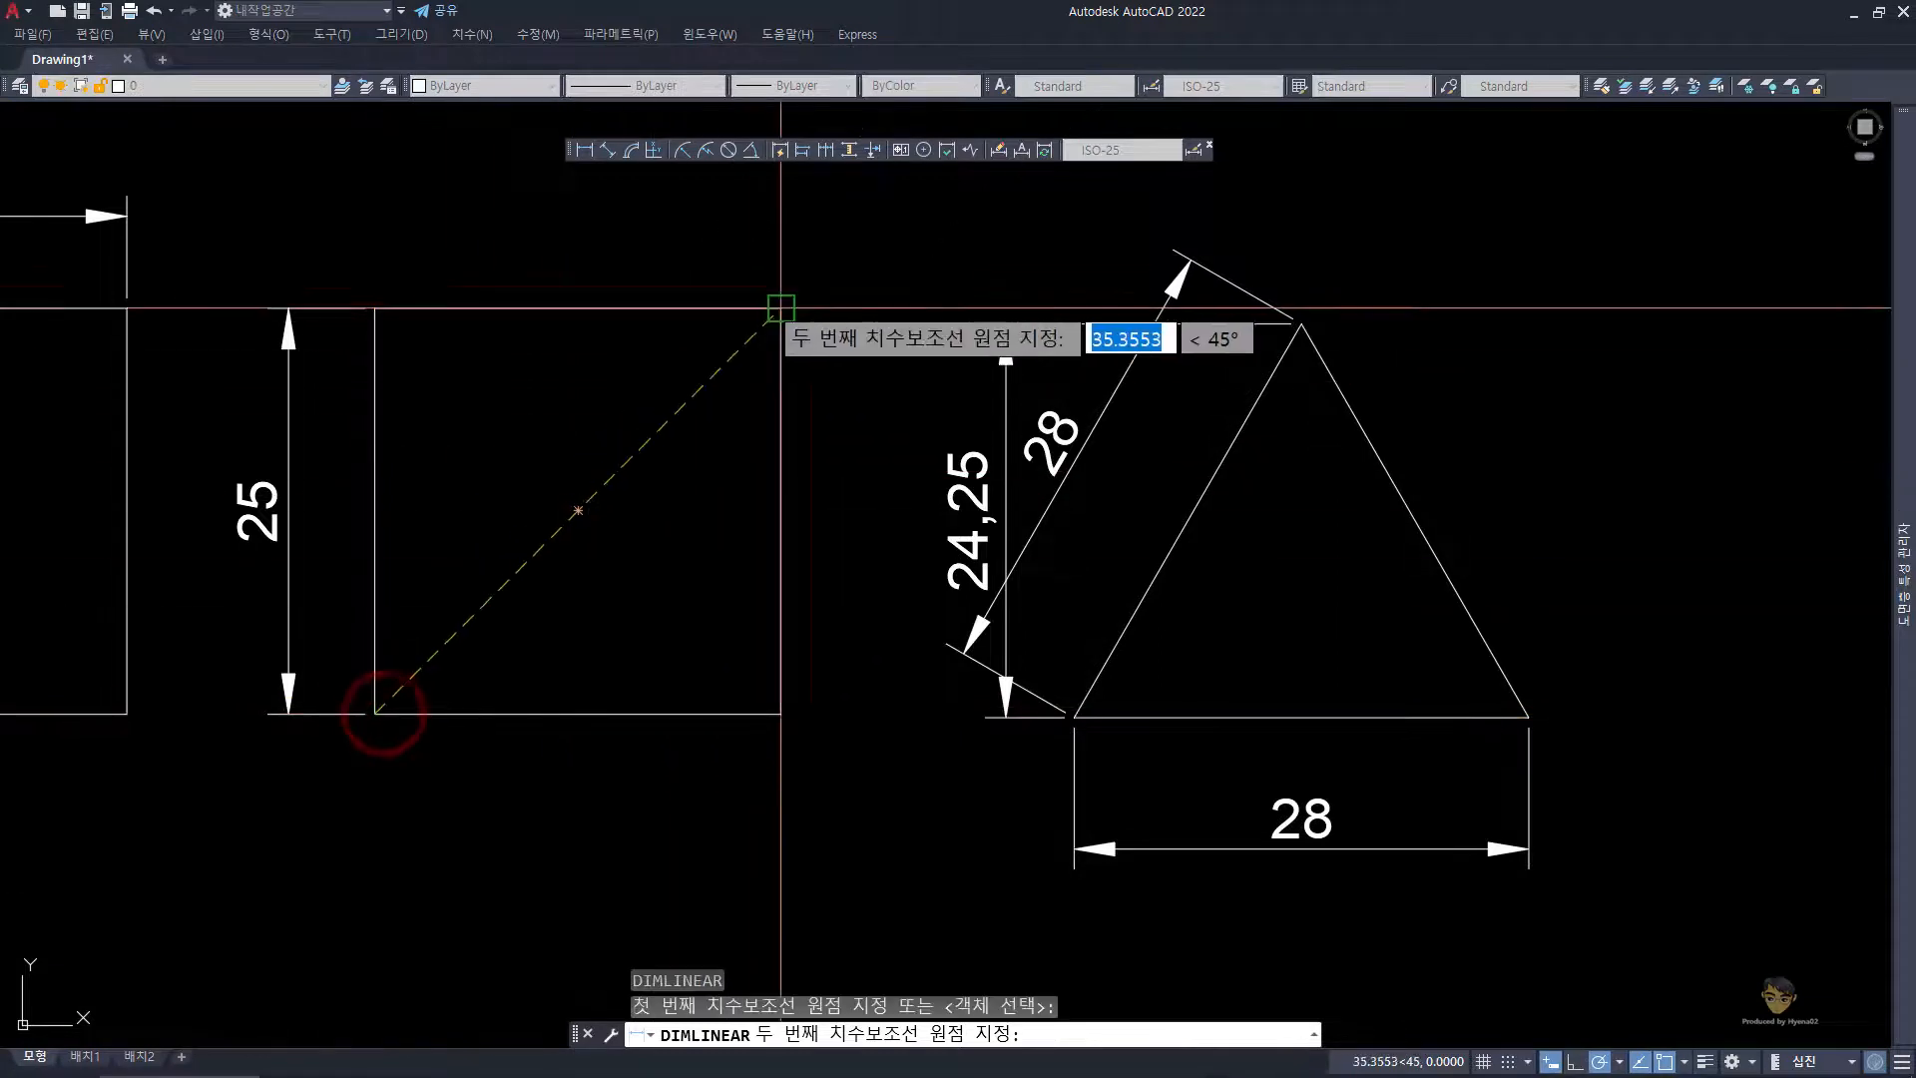
pyautogui.click(777, 305)
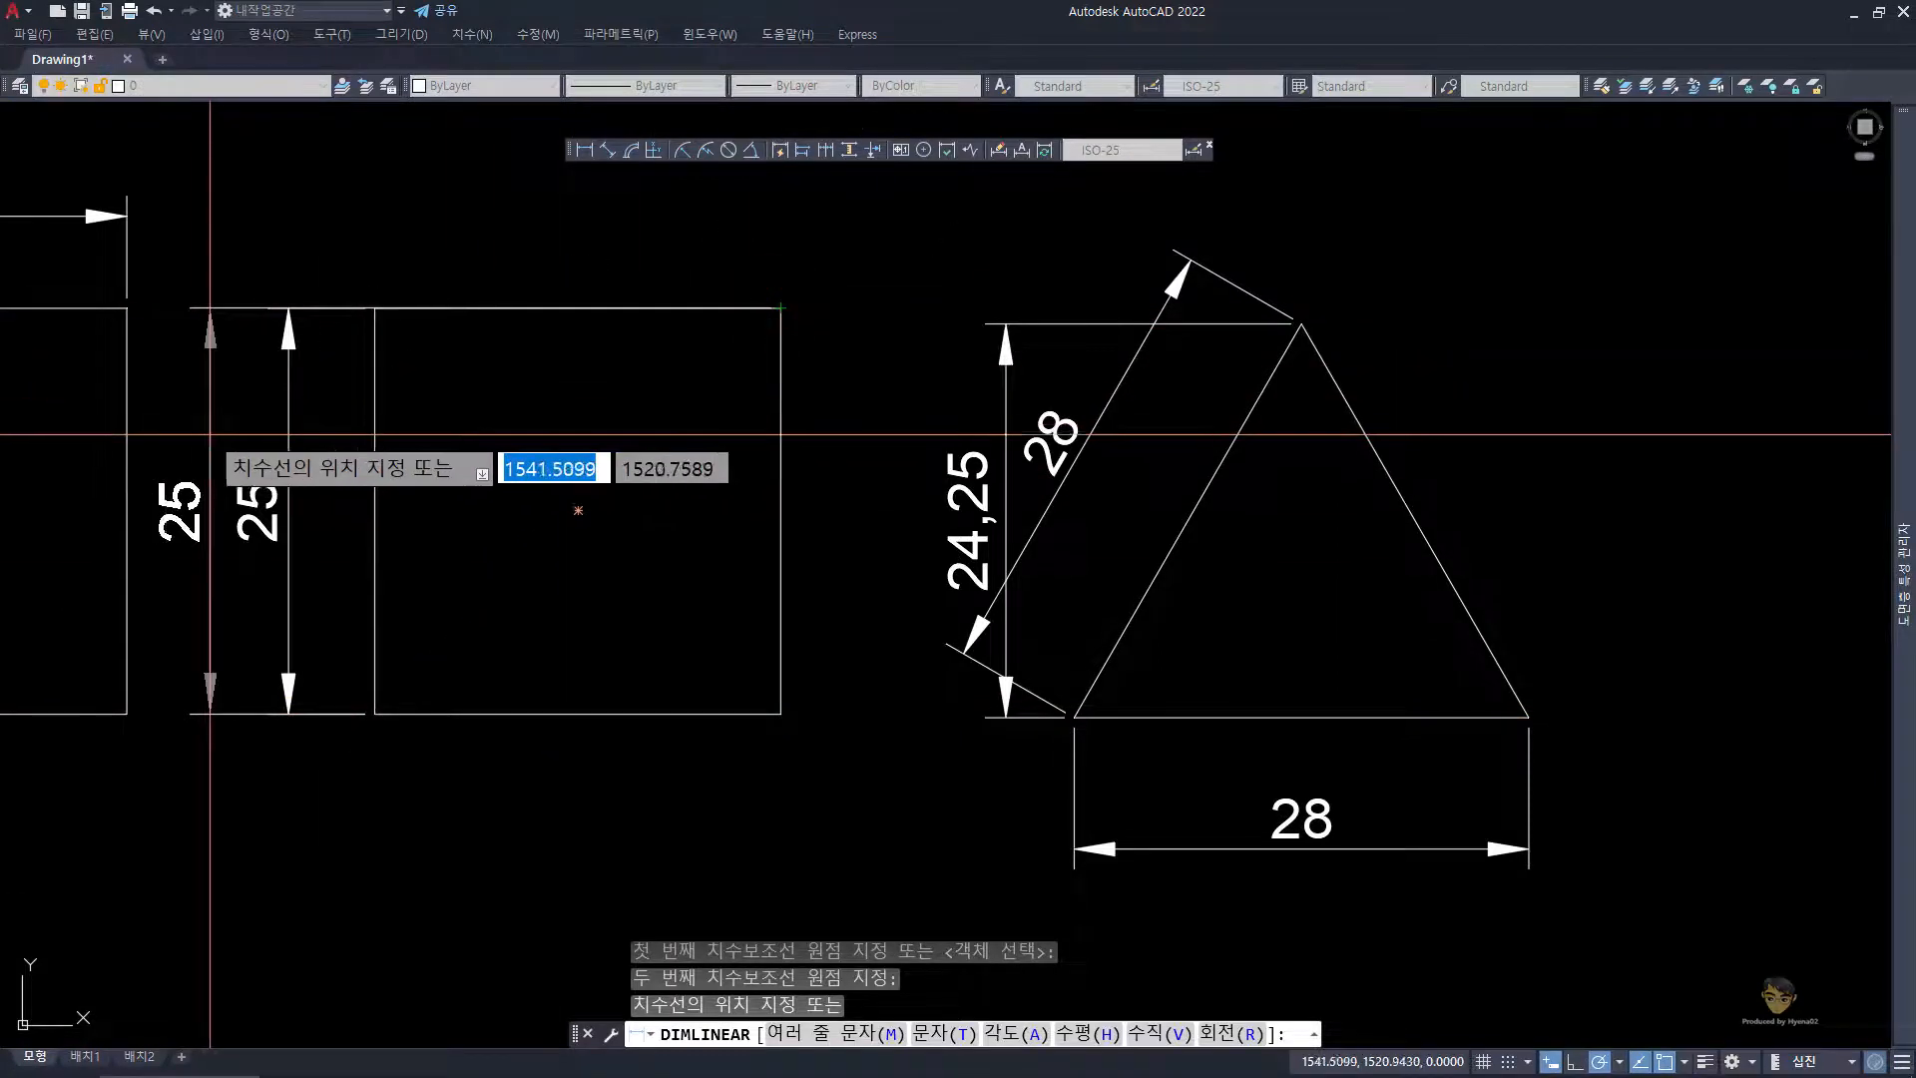
pyautogui.click(589, 196)
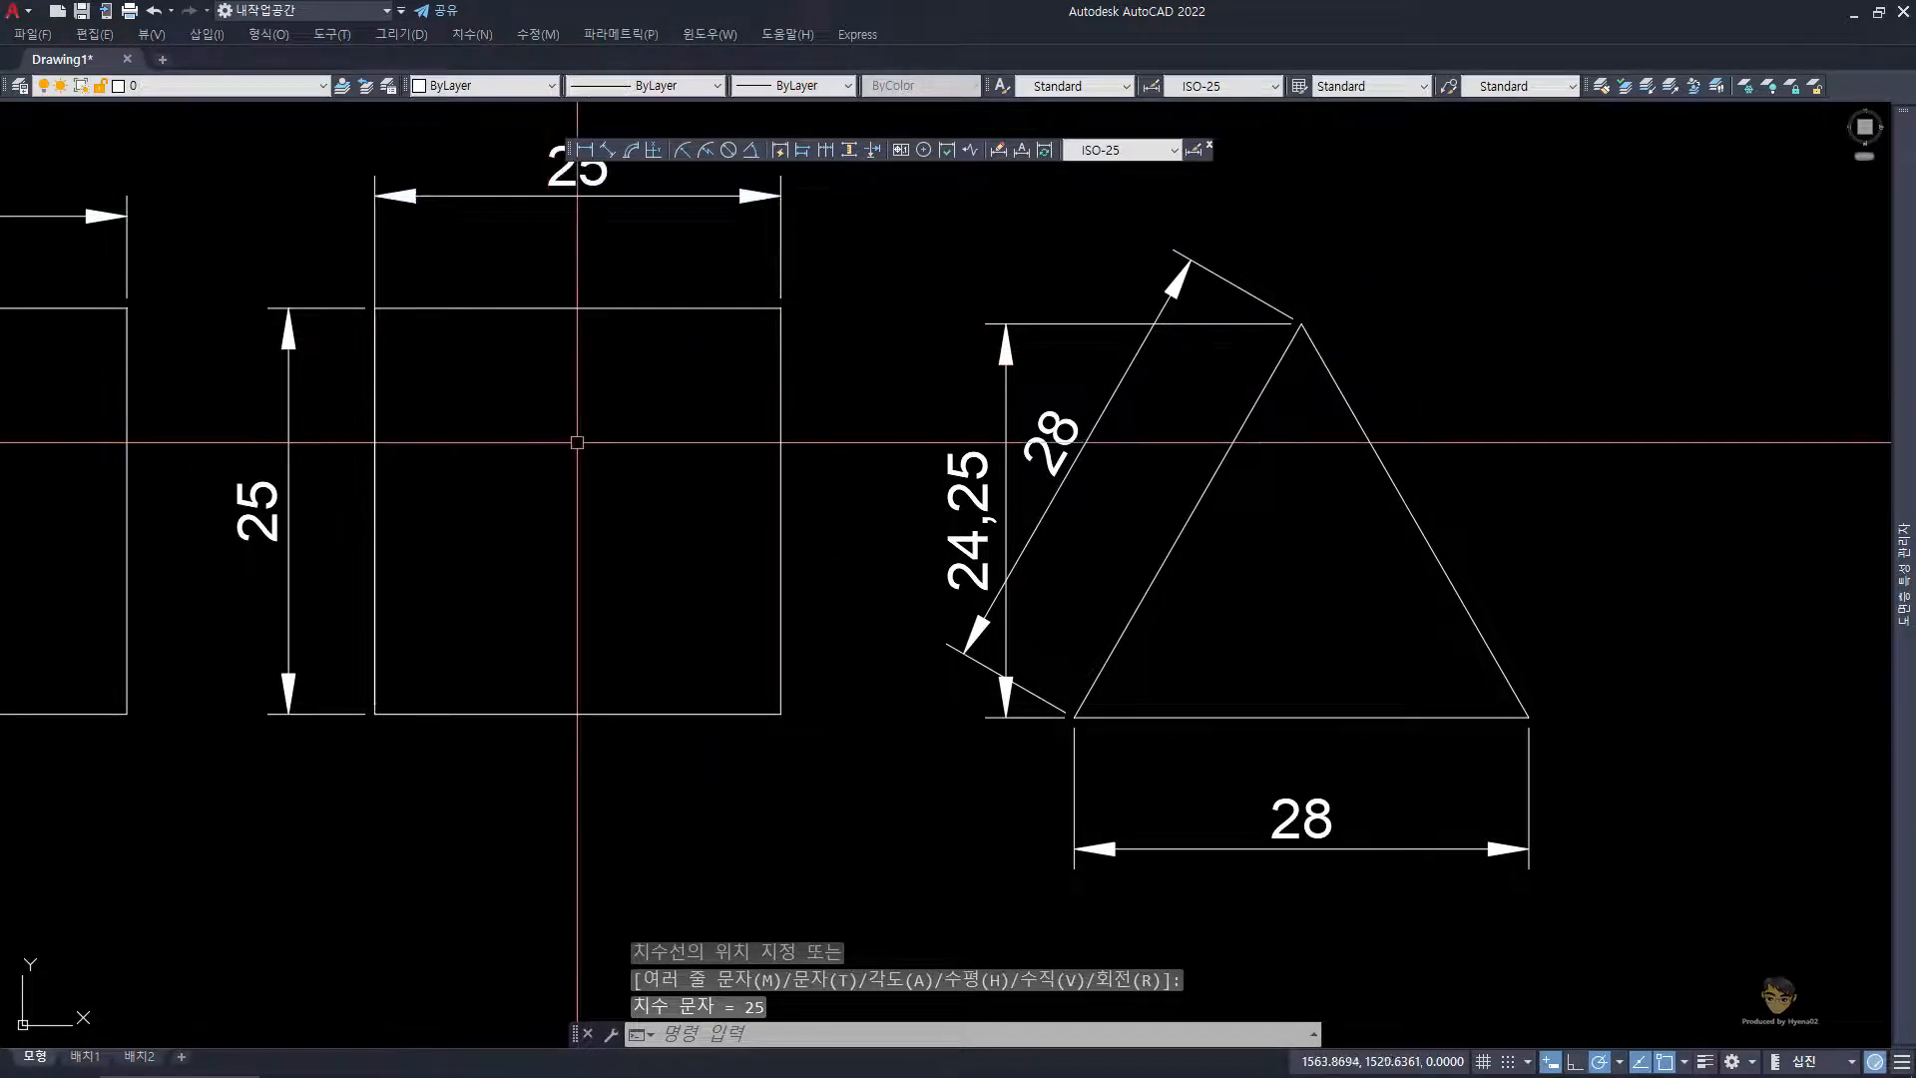
# - Add an aligned dimension (DA) across the second square's diagonal, from lower-left to upper-right corner, offset toward the upper-left corner
pyautogui.write('da')
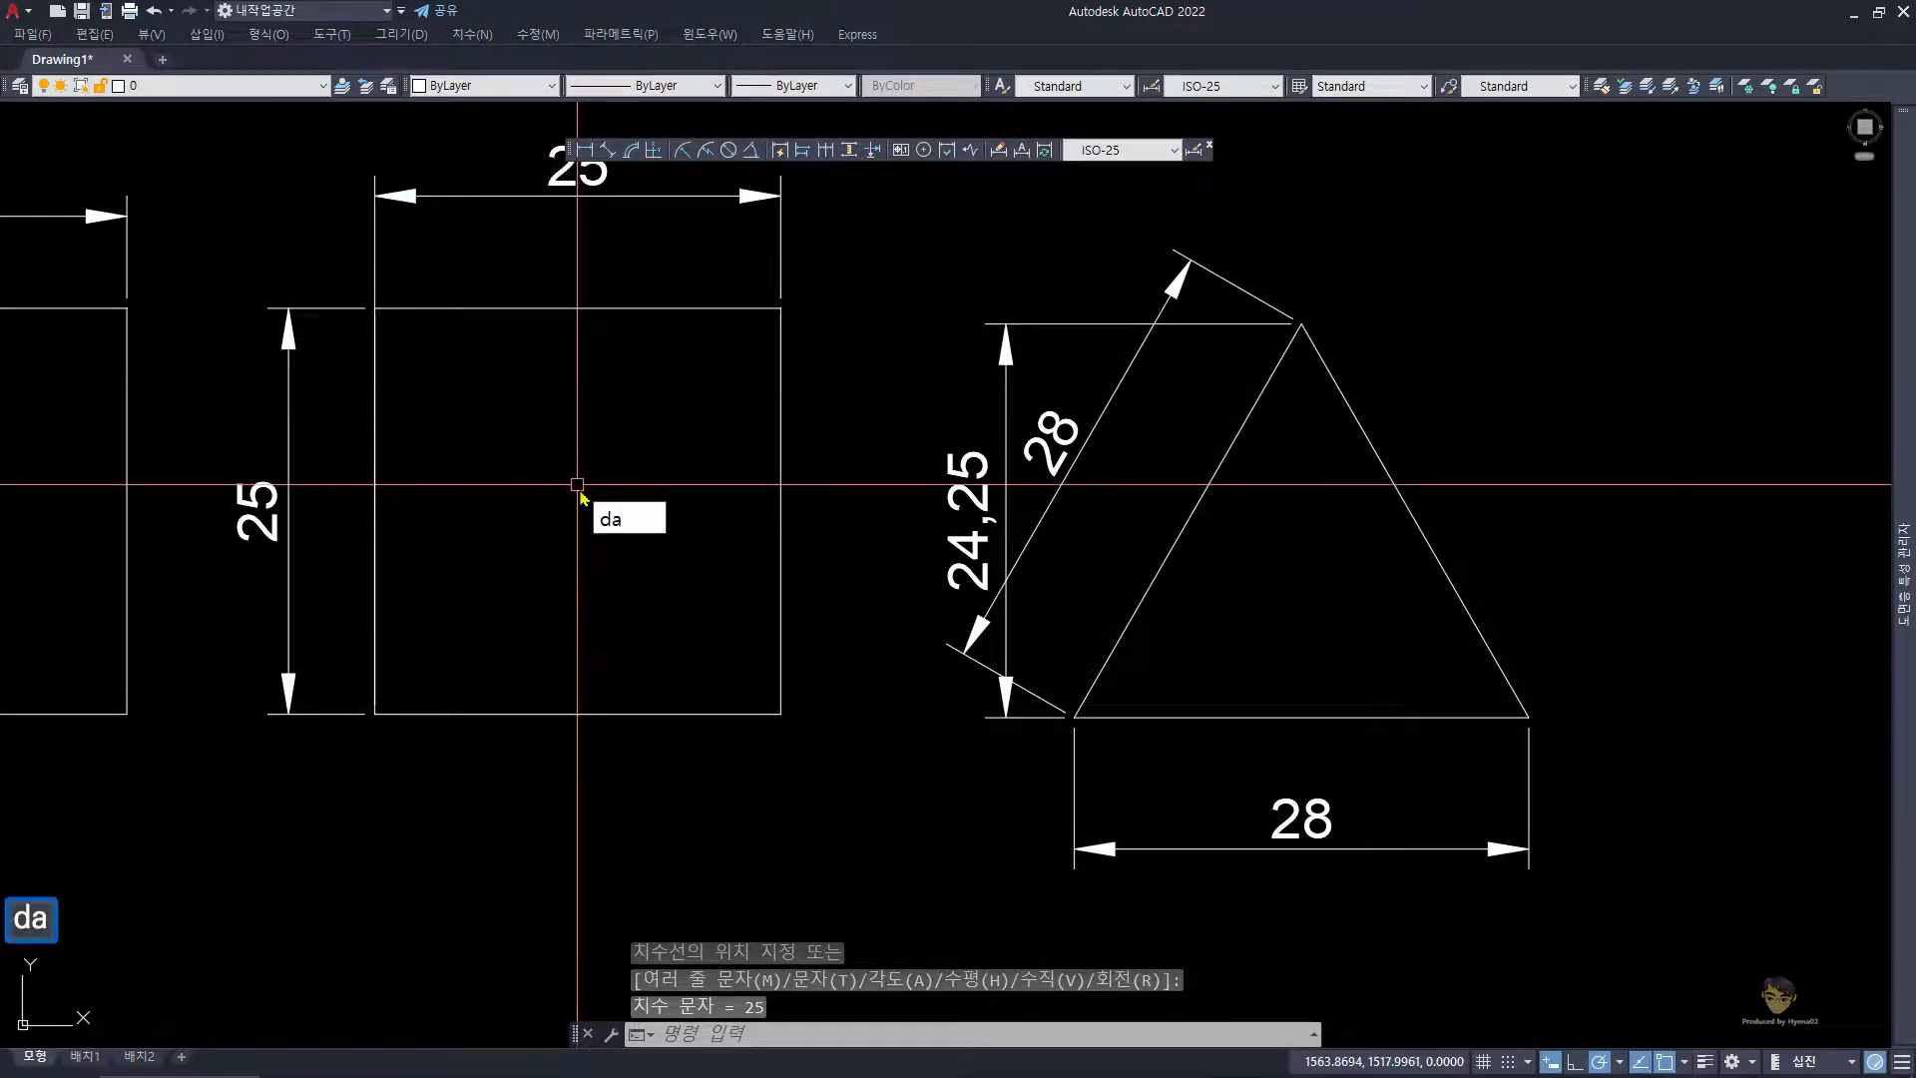
pyautogui.press('space')
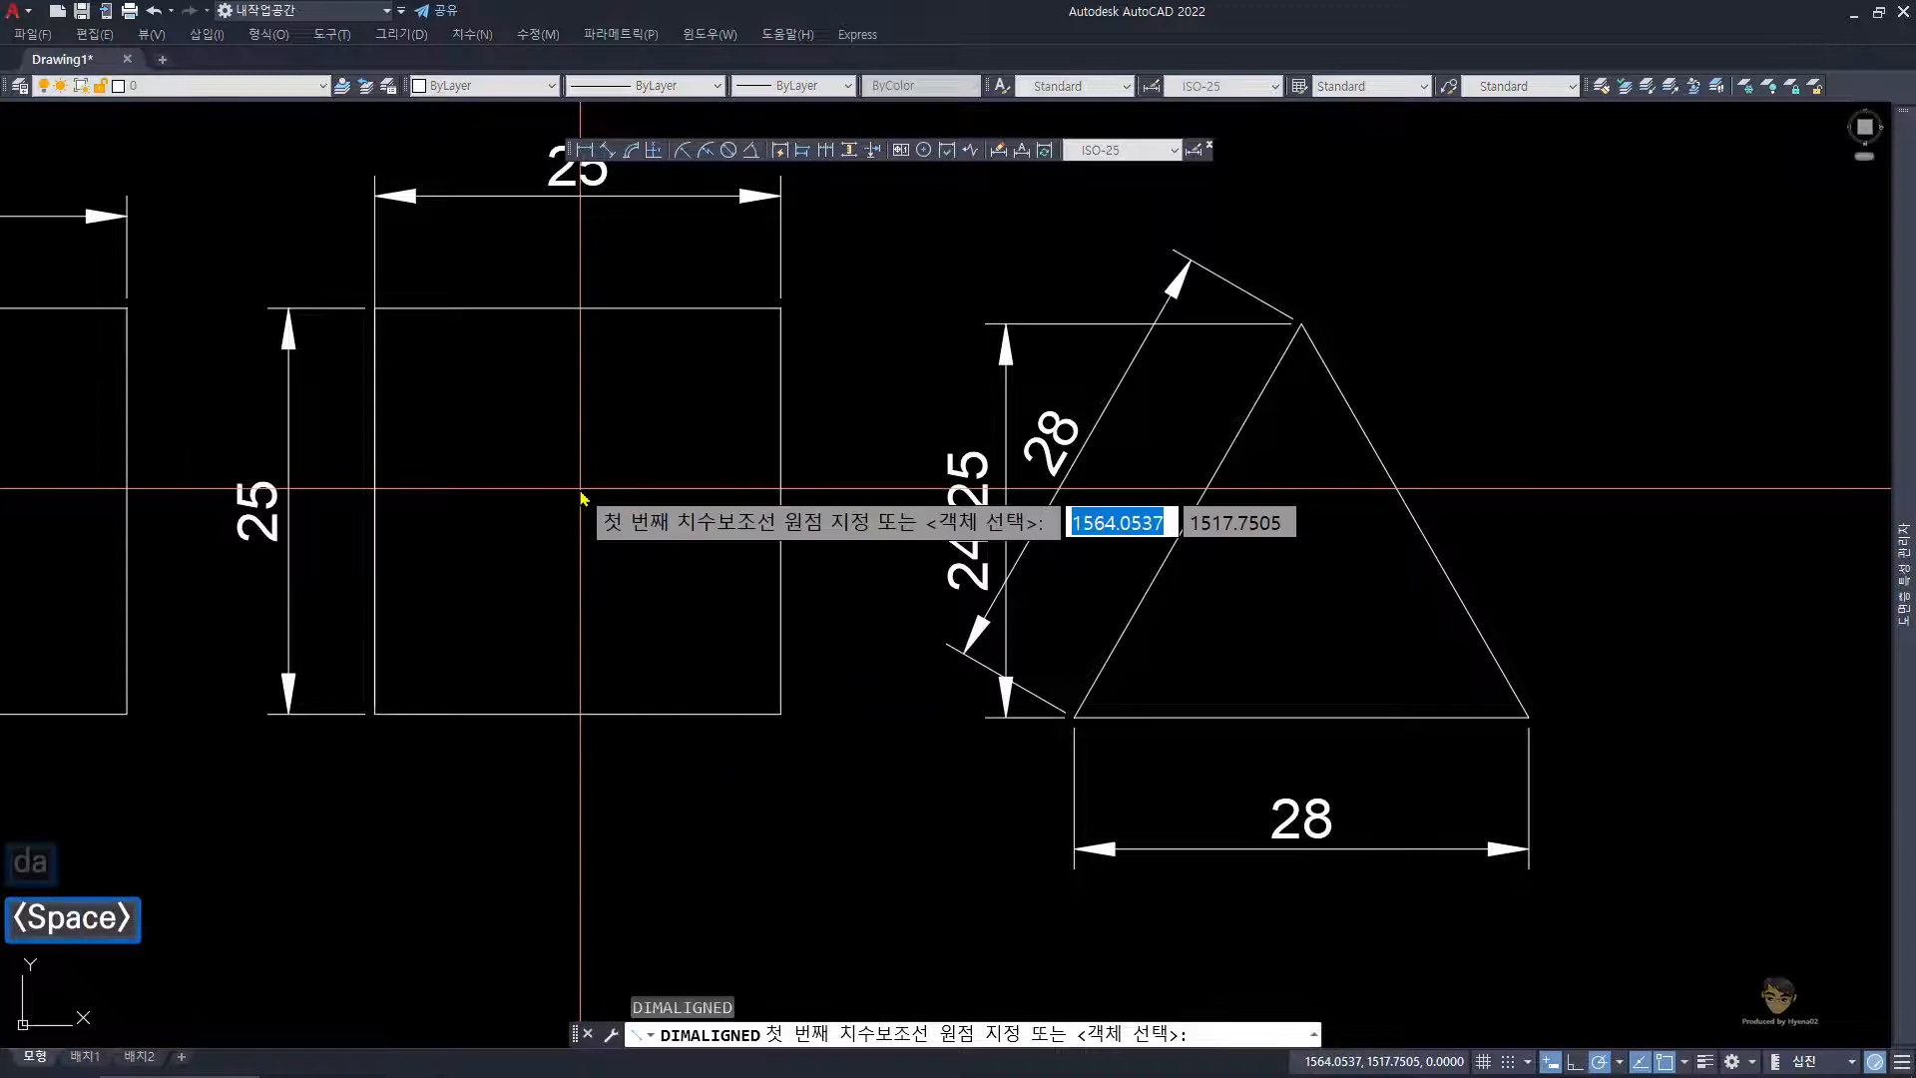
pyautogui.click(377, 713)
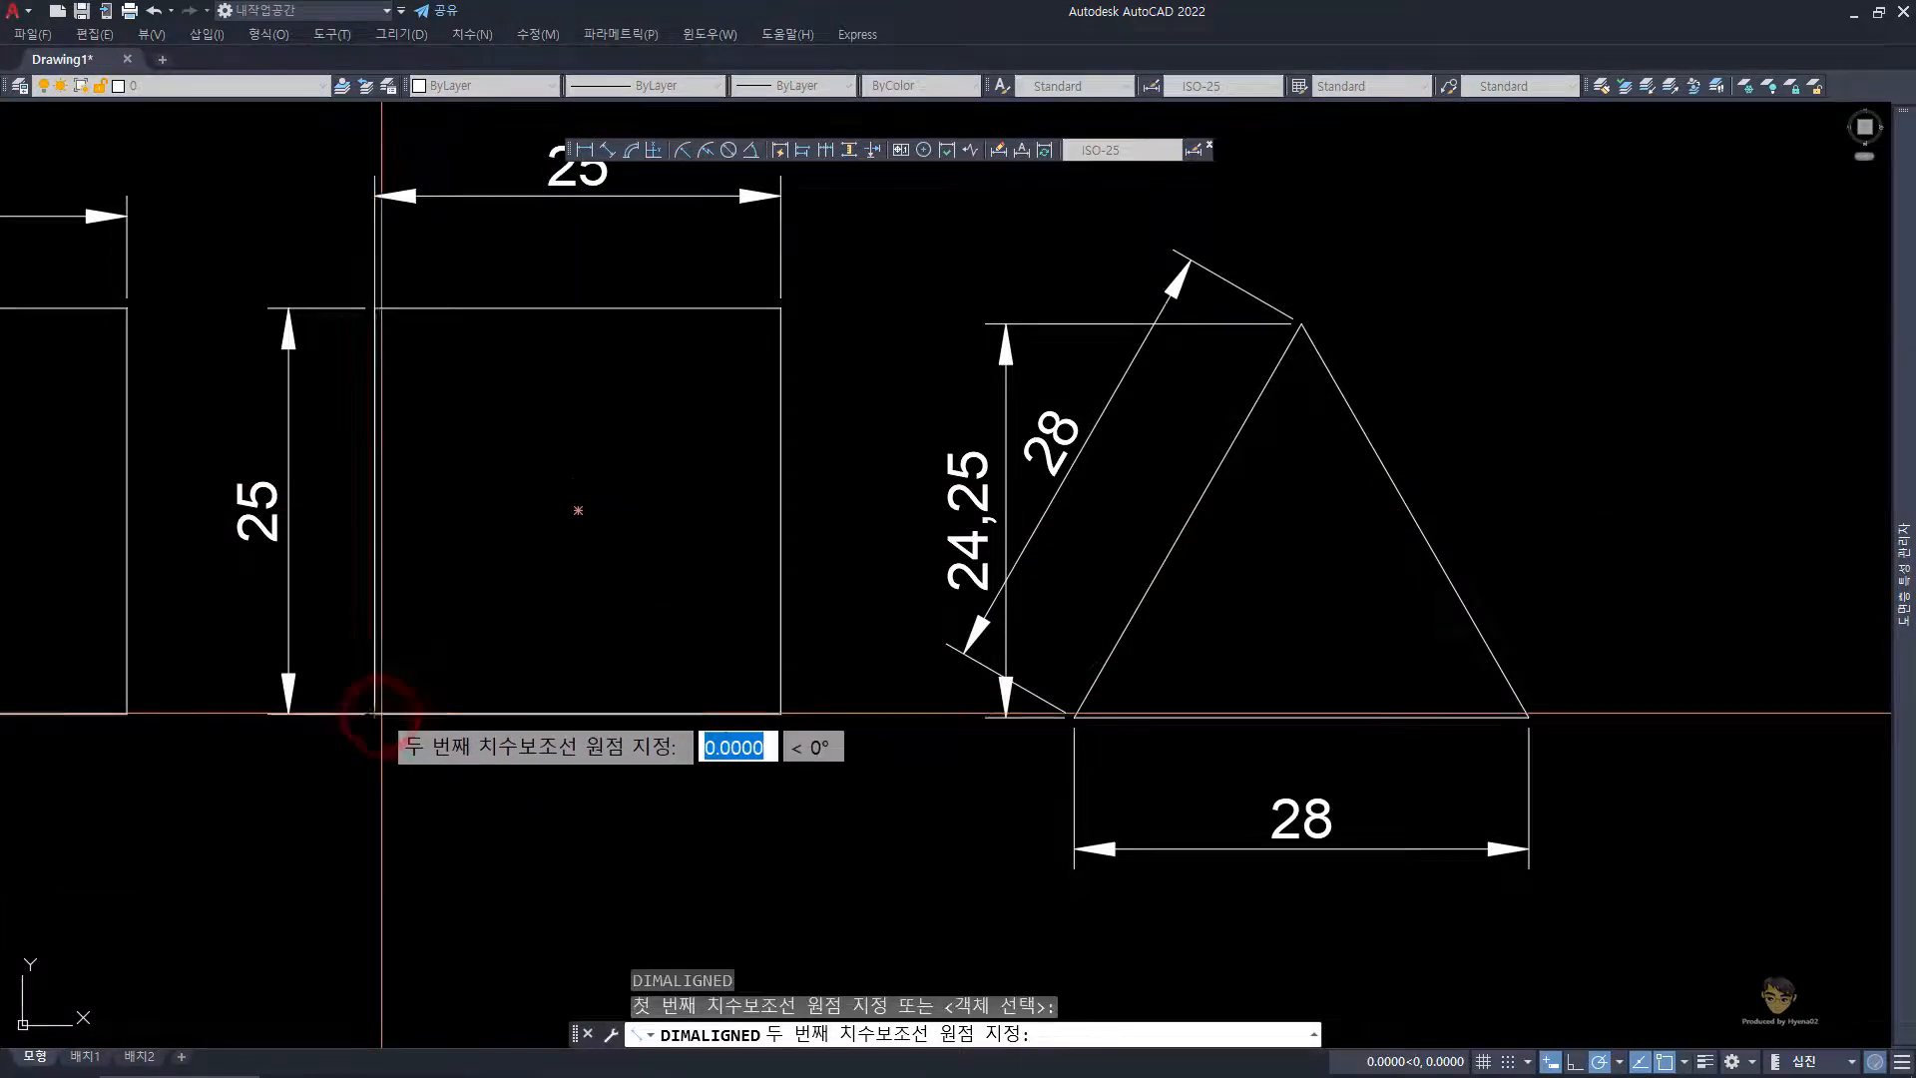
pyautogui.click(779, 310)
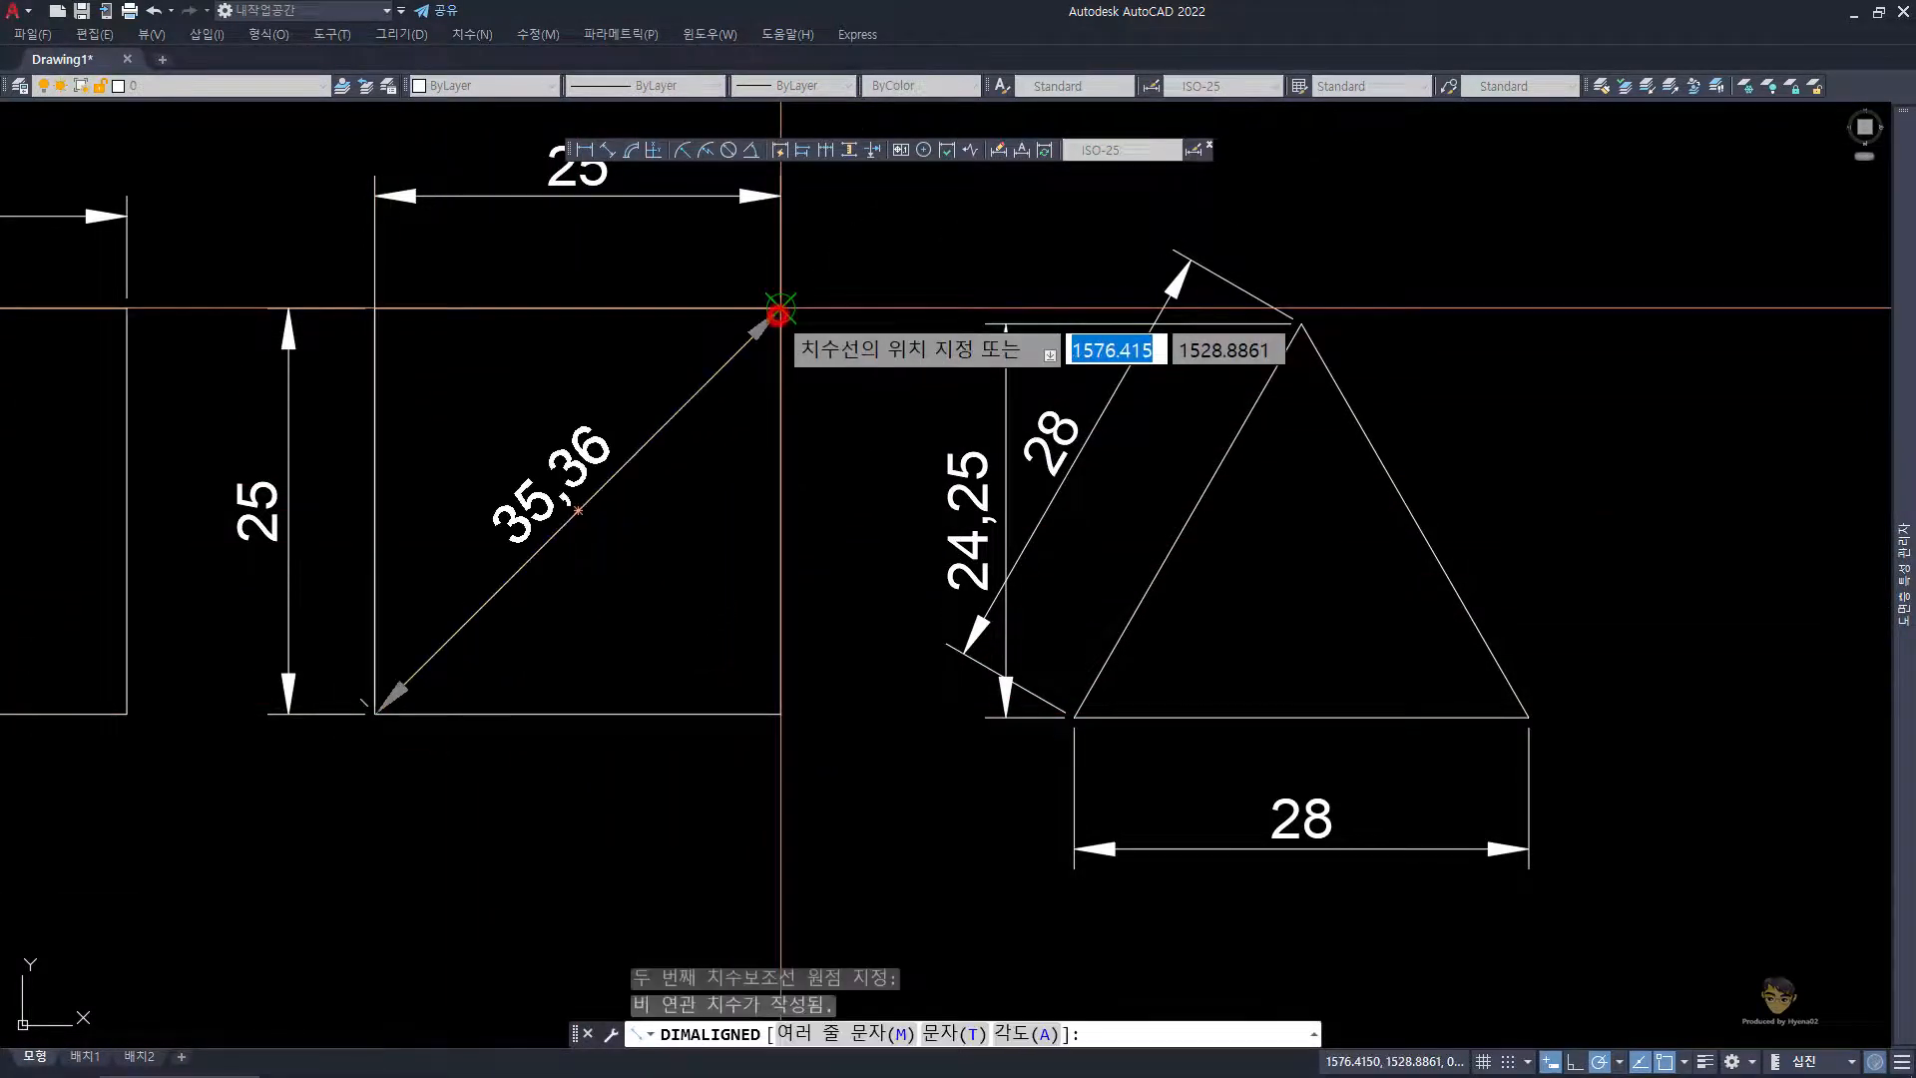
pyautogui.click(542, 376)
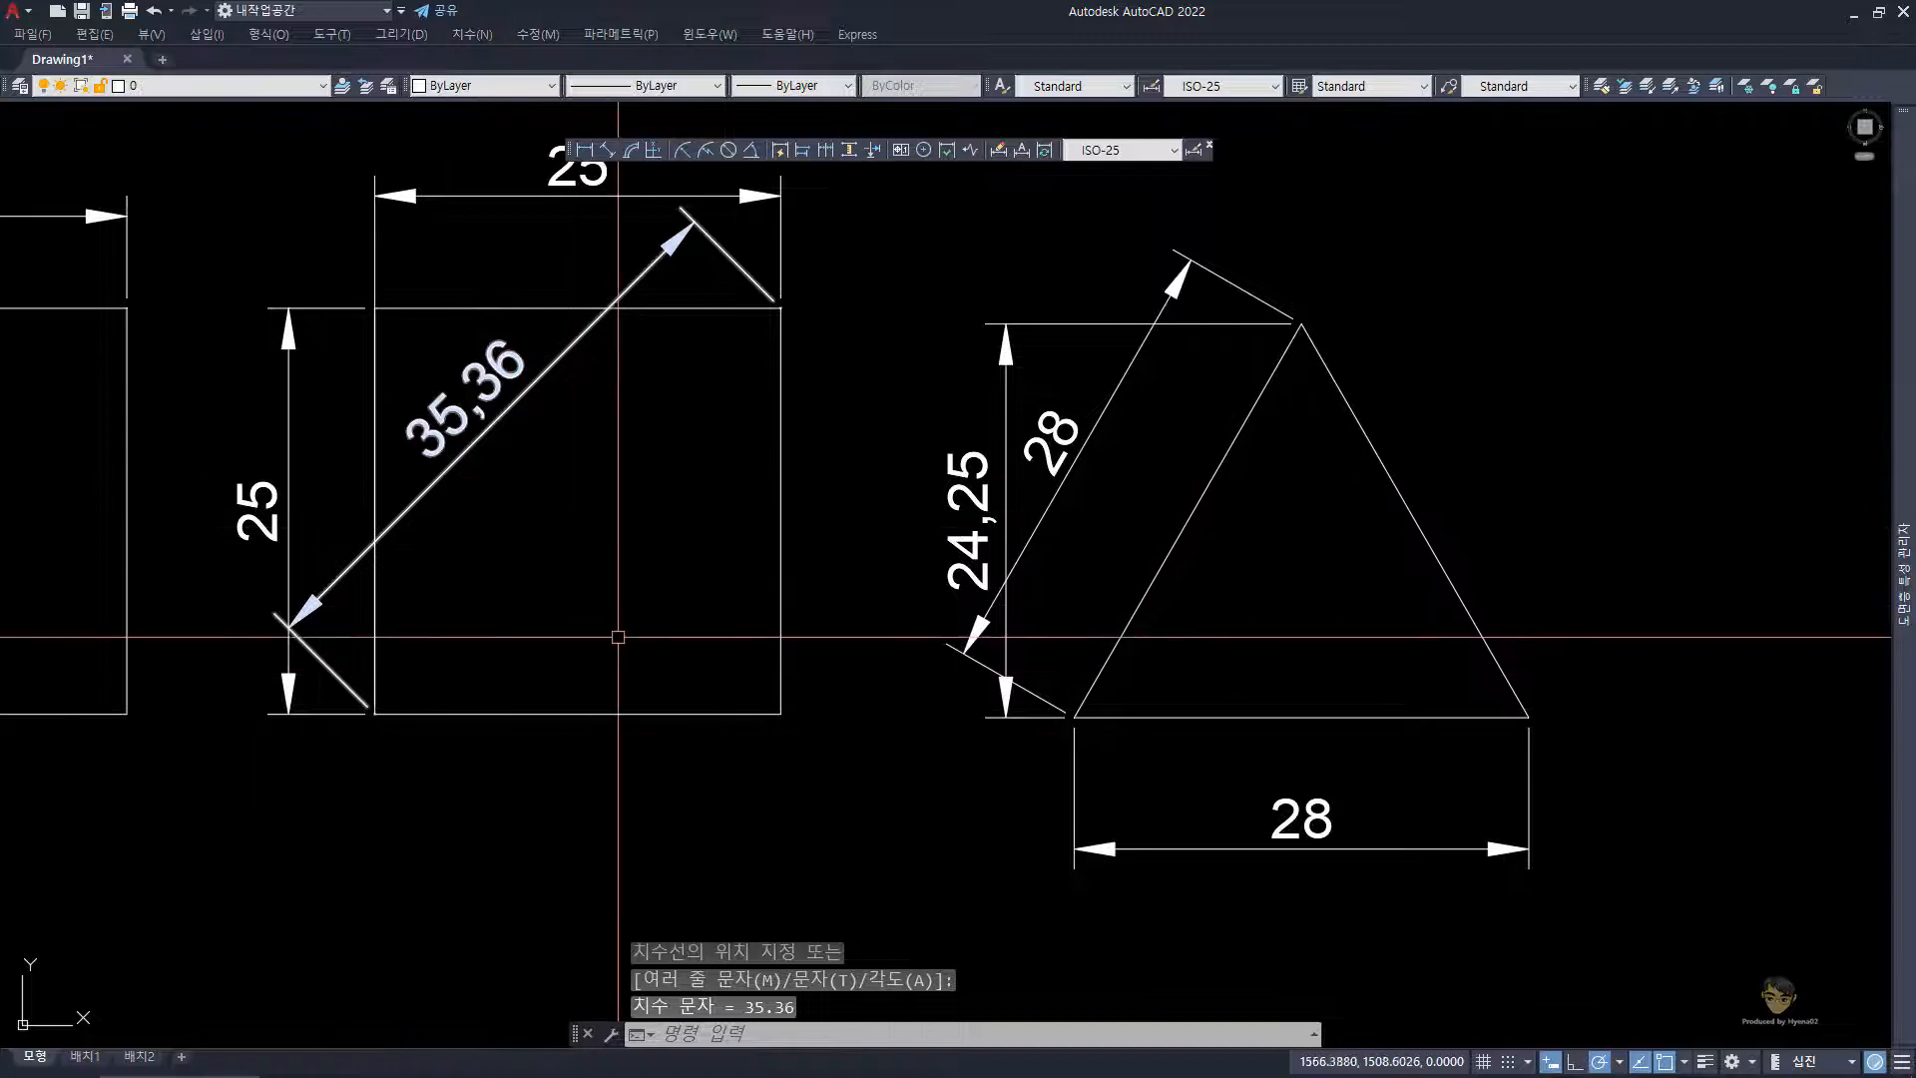
pyautogui.write('ds')
pyautogui.press('space')
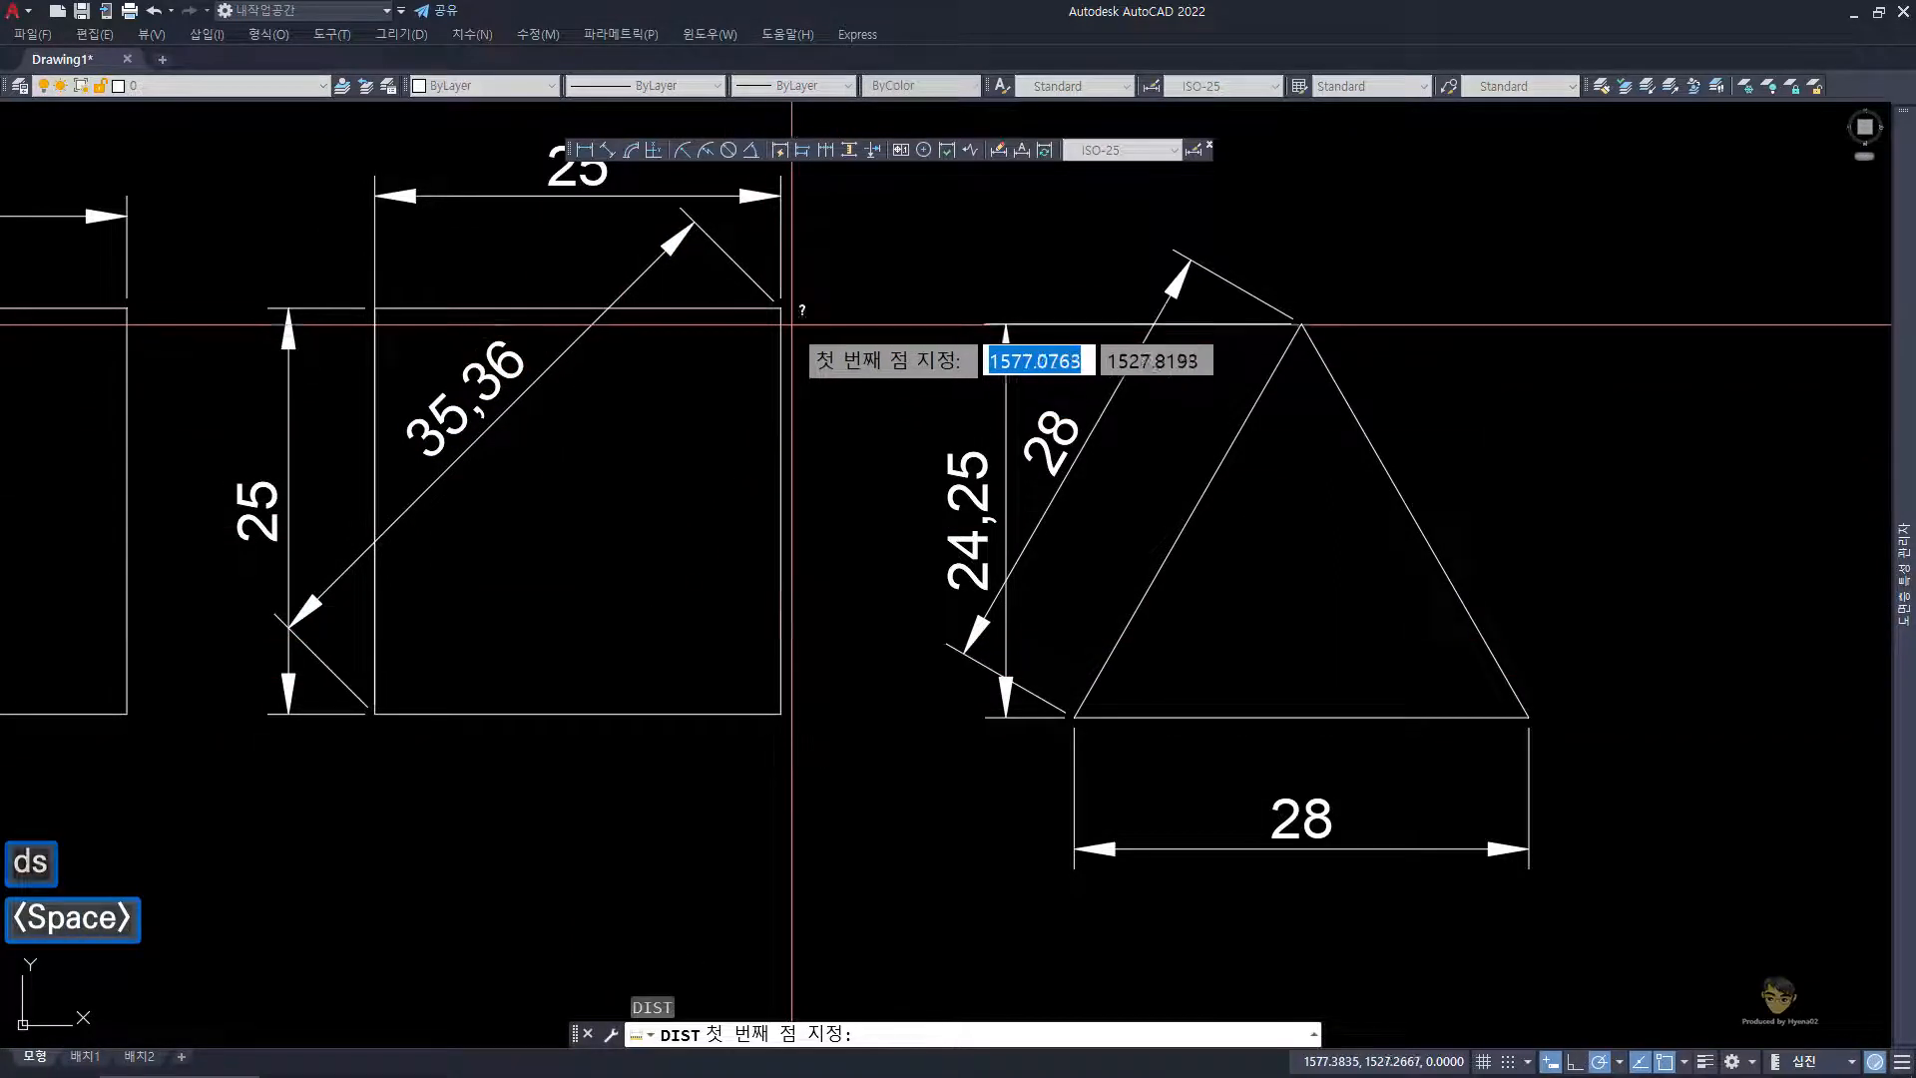
pyautogui.click(781, 310)
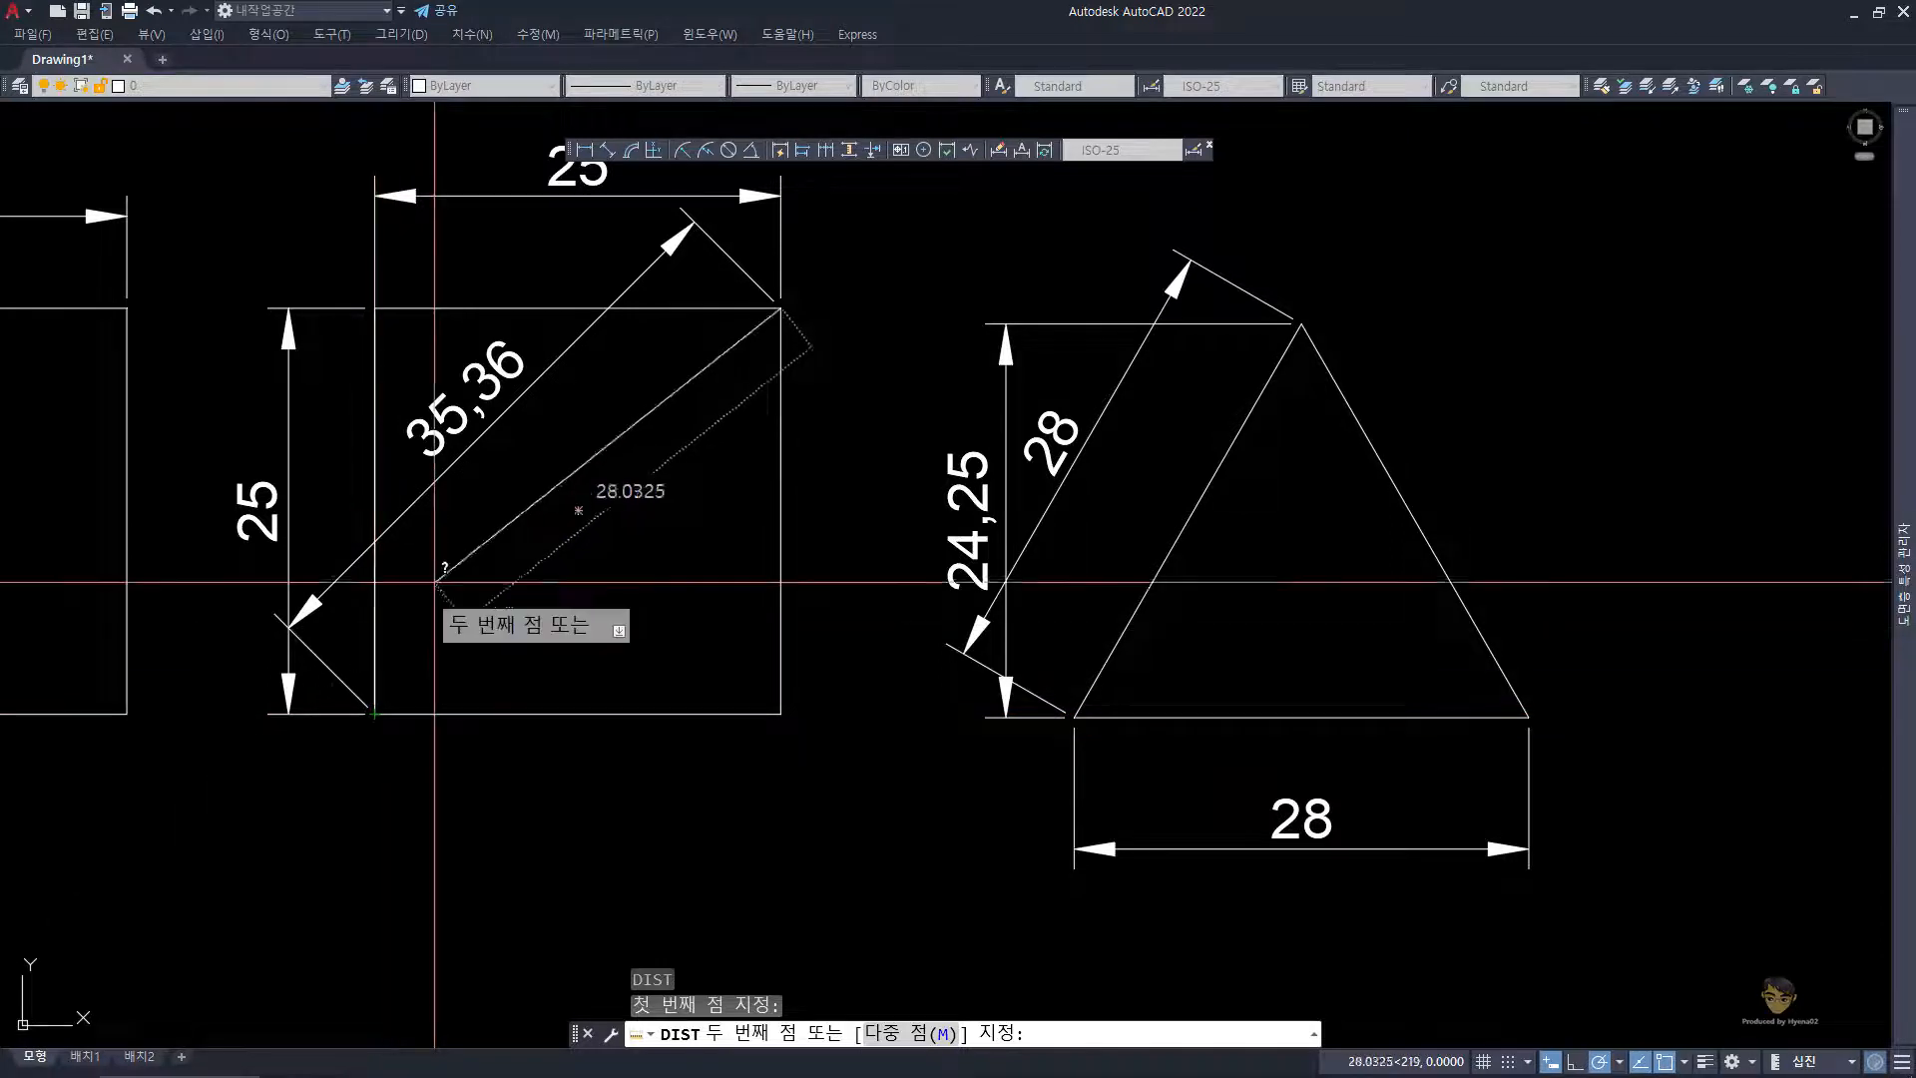
pyautogui.press('Escape')
pyautogui.press('Escape')
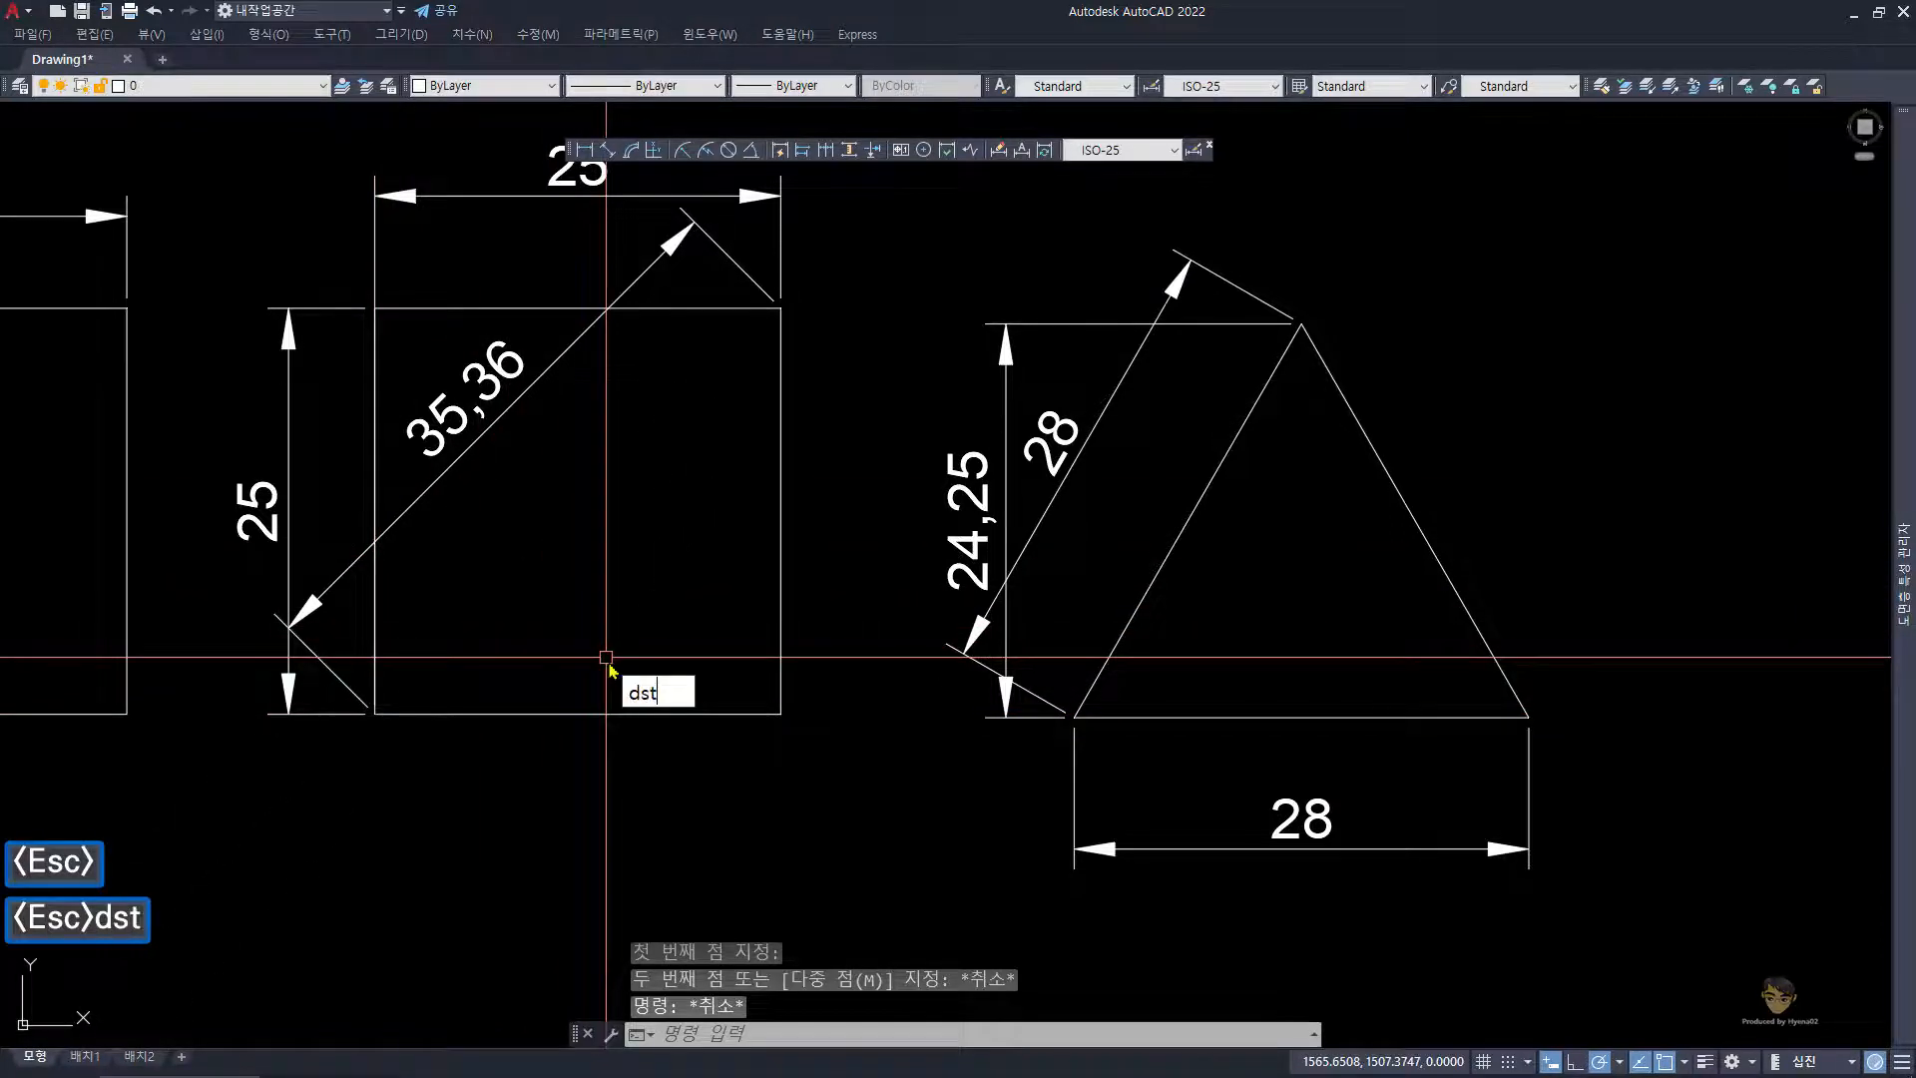
# - Inspect the primary units settings of the ISO-25 dimension style (DST), including precision and decimal separator, and leave without changing them
pyautogui.press('space')
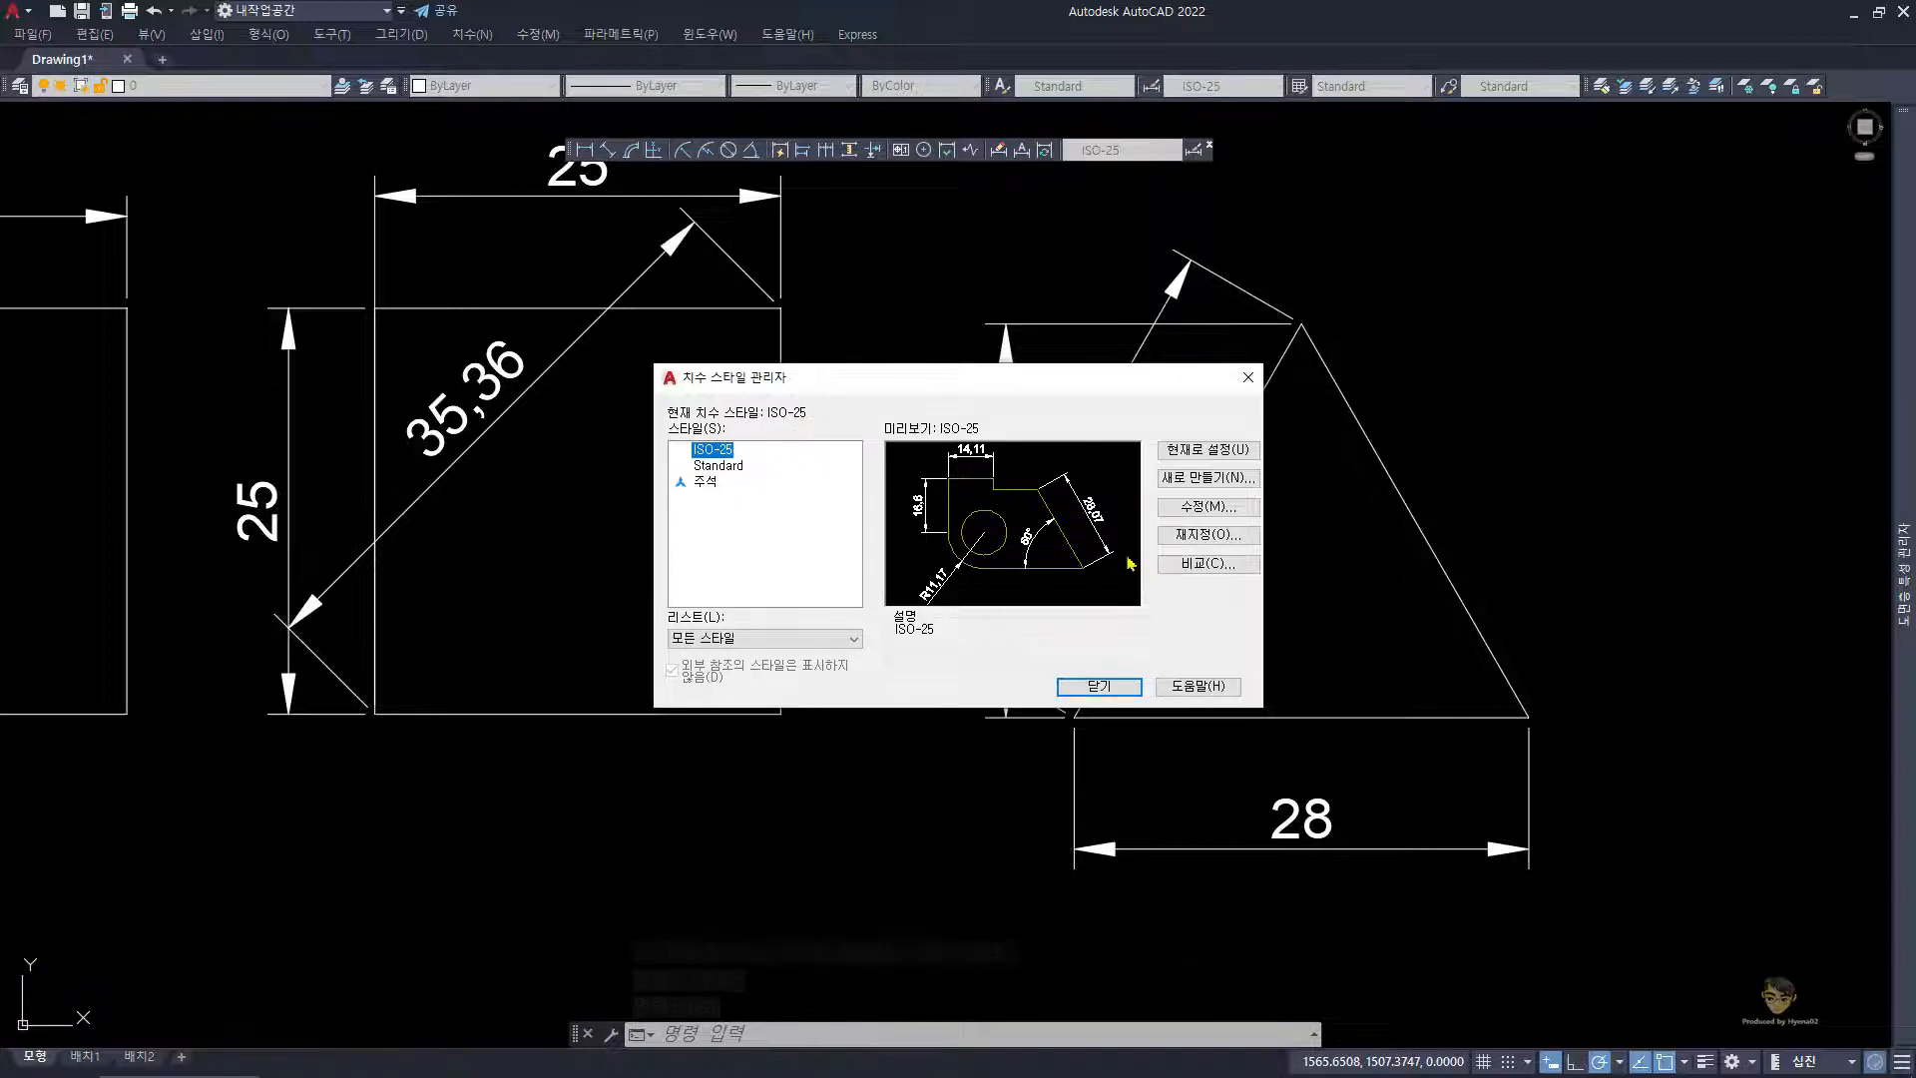
pyautogui.click(1189, 509)
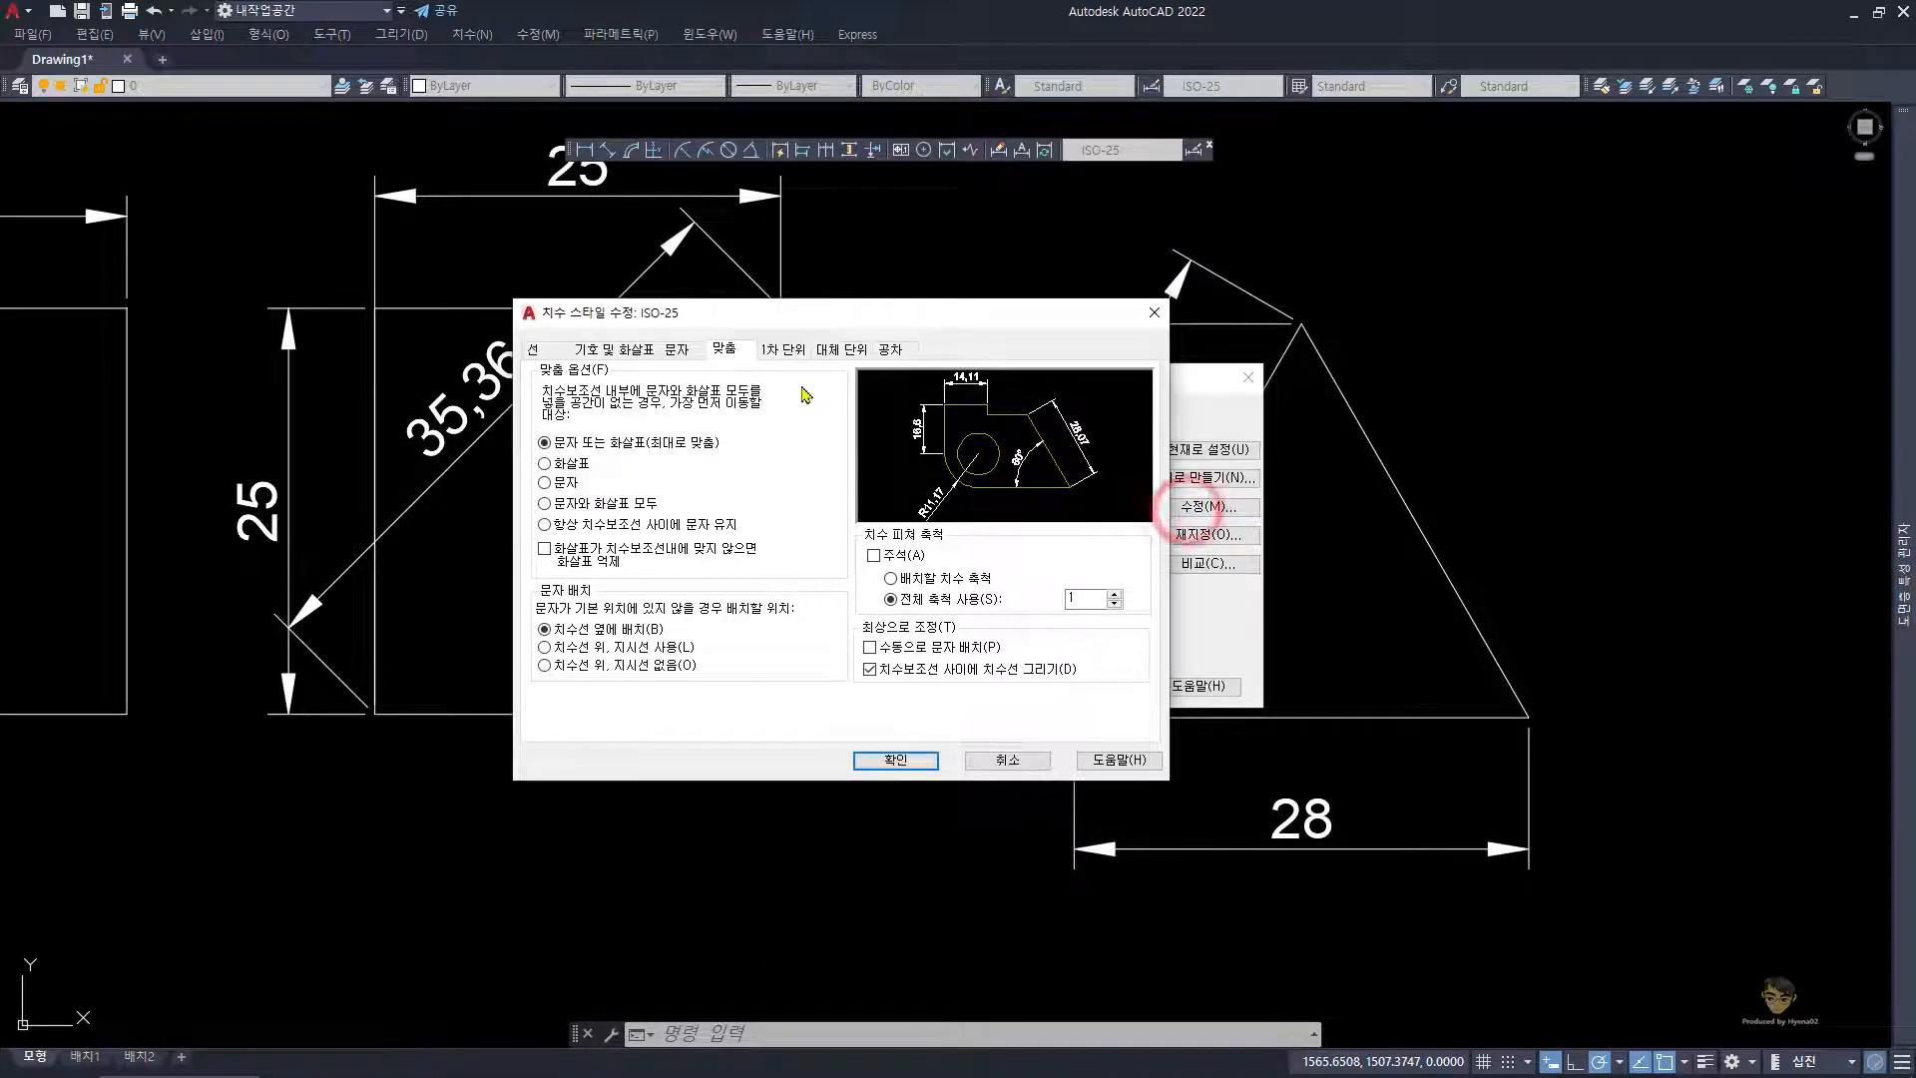
pyautogui.click(789, 357)
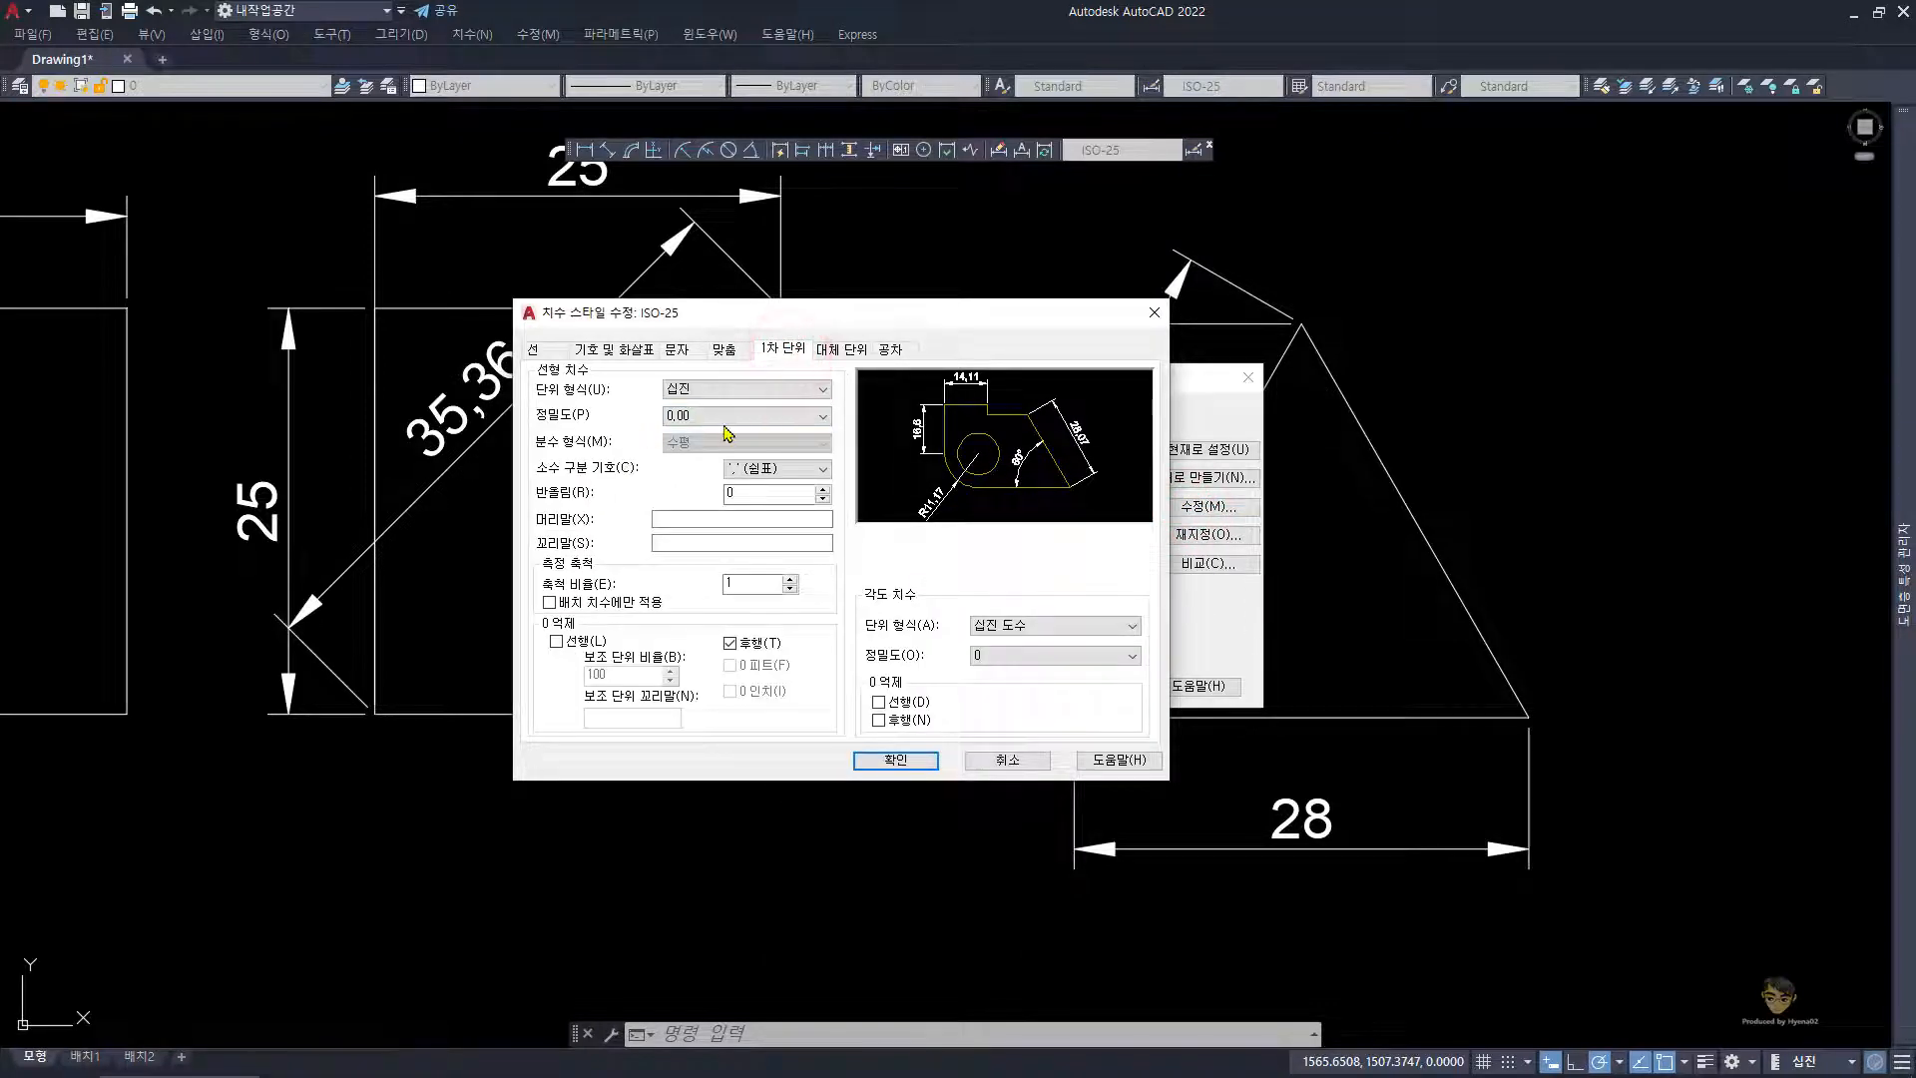
pyautogui.click(1006, 761)
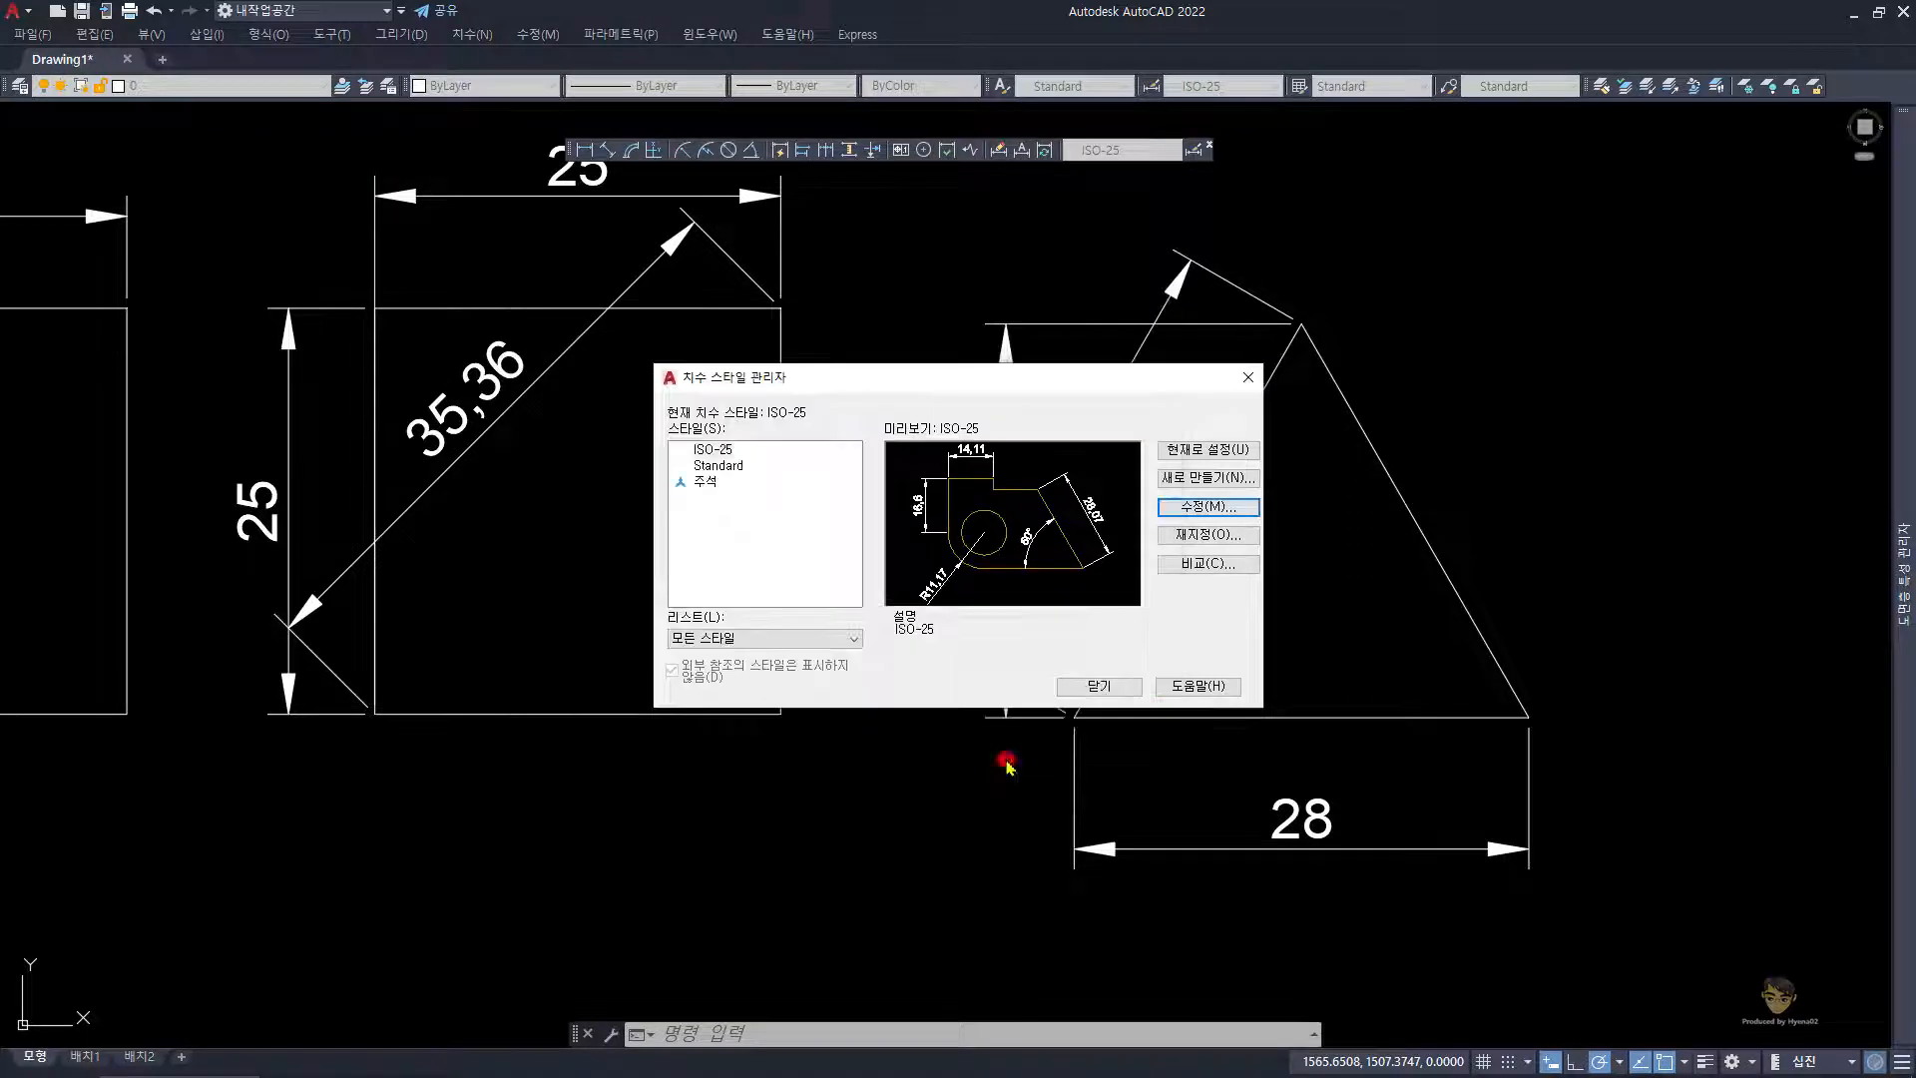
pyautogui.click(1110, 687)
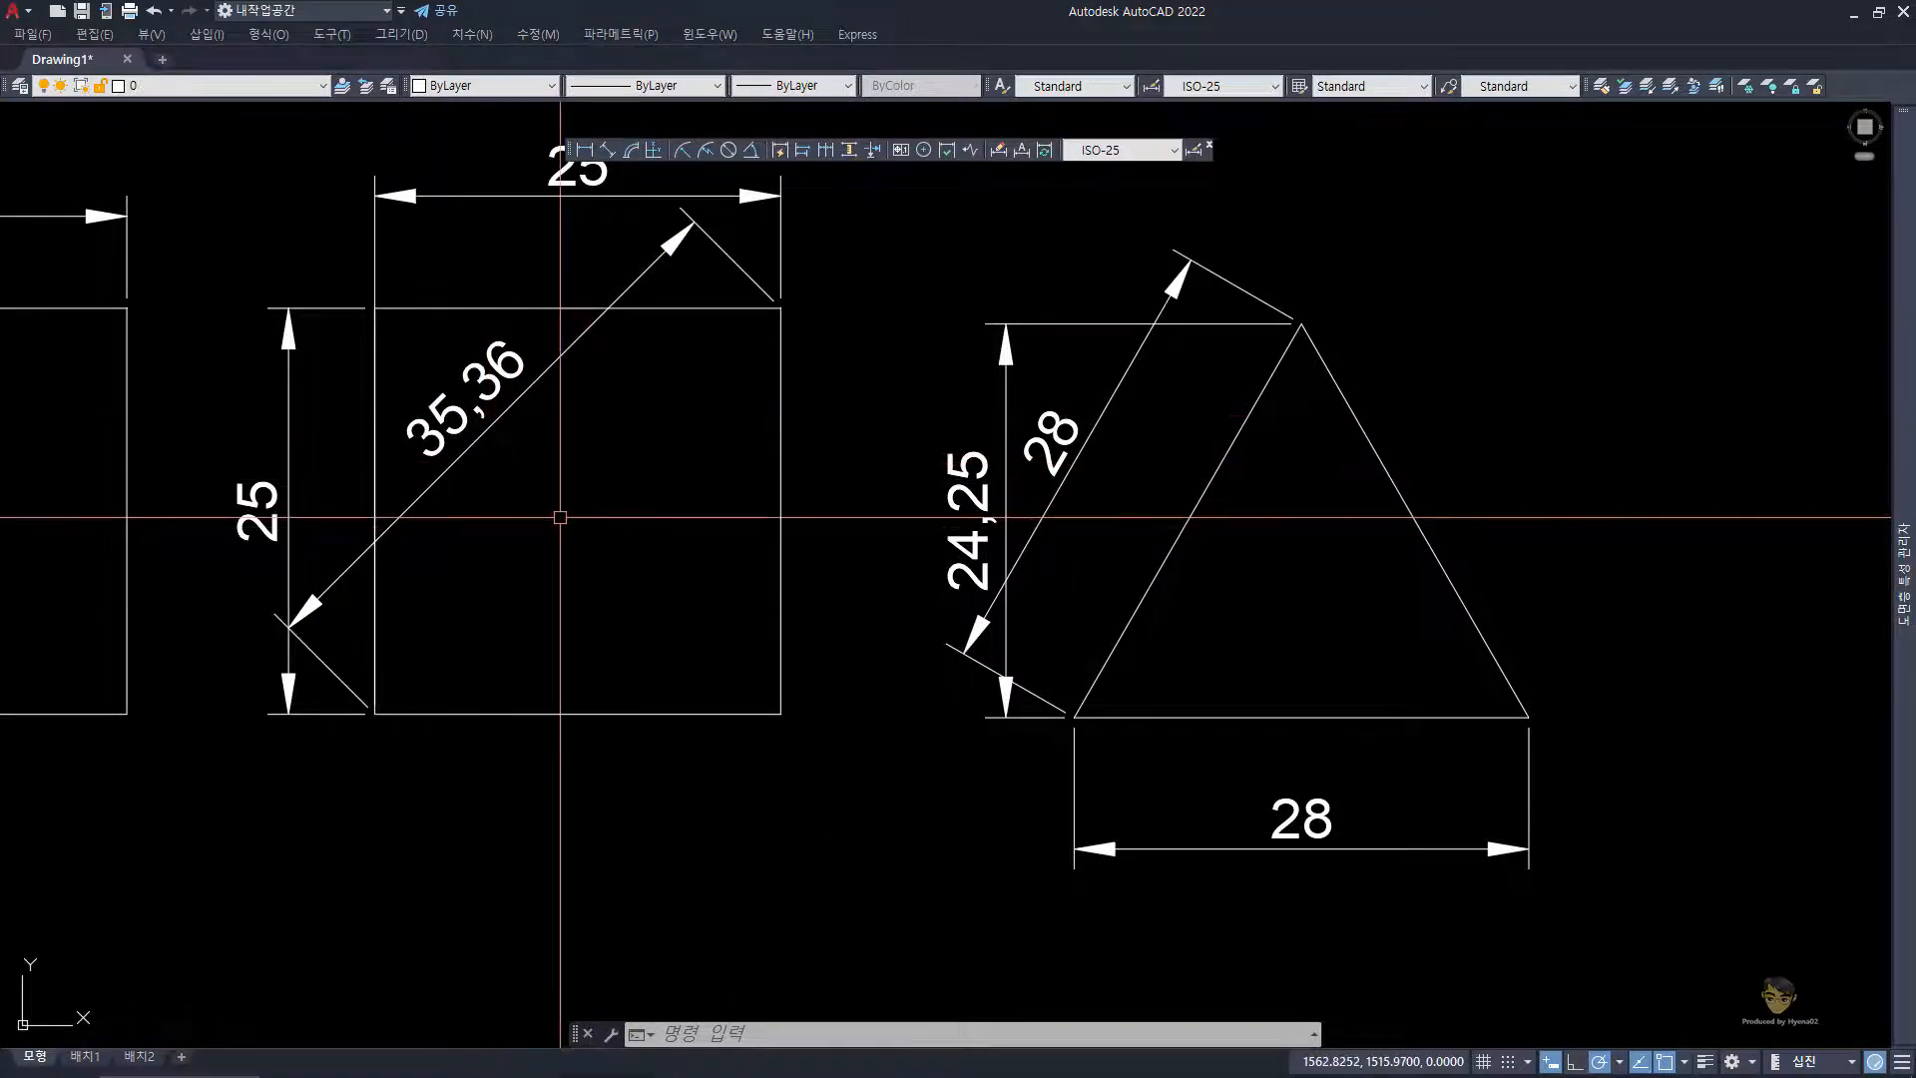
# - Add an aligned dimension (DA) outside the triangle's right side, picking the nearby extension-line ends at the apex and lower-right corner
pyautogui.moveTo(560, 517); pyautogui.dragTo(568, 565, button='middle')
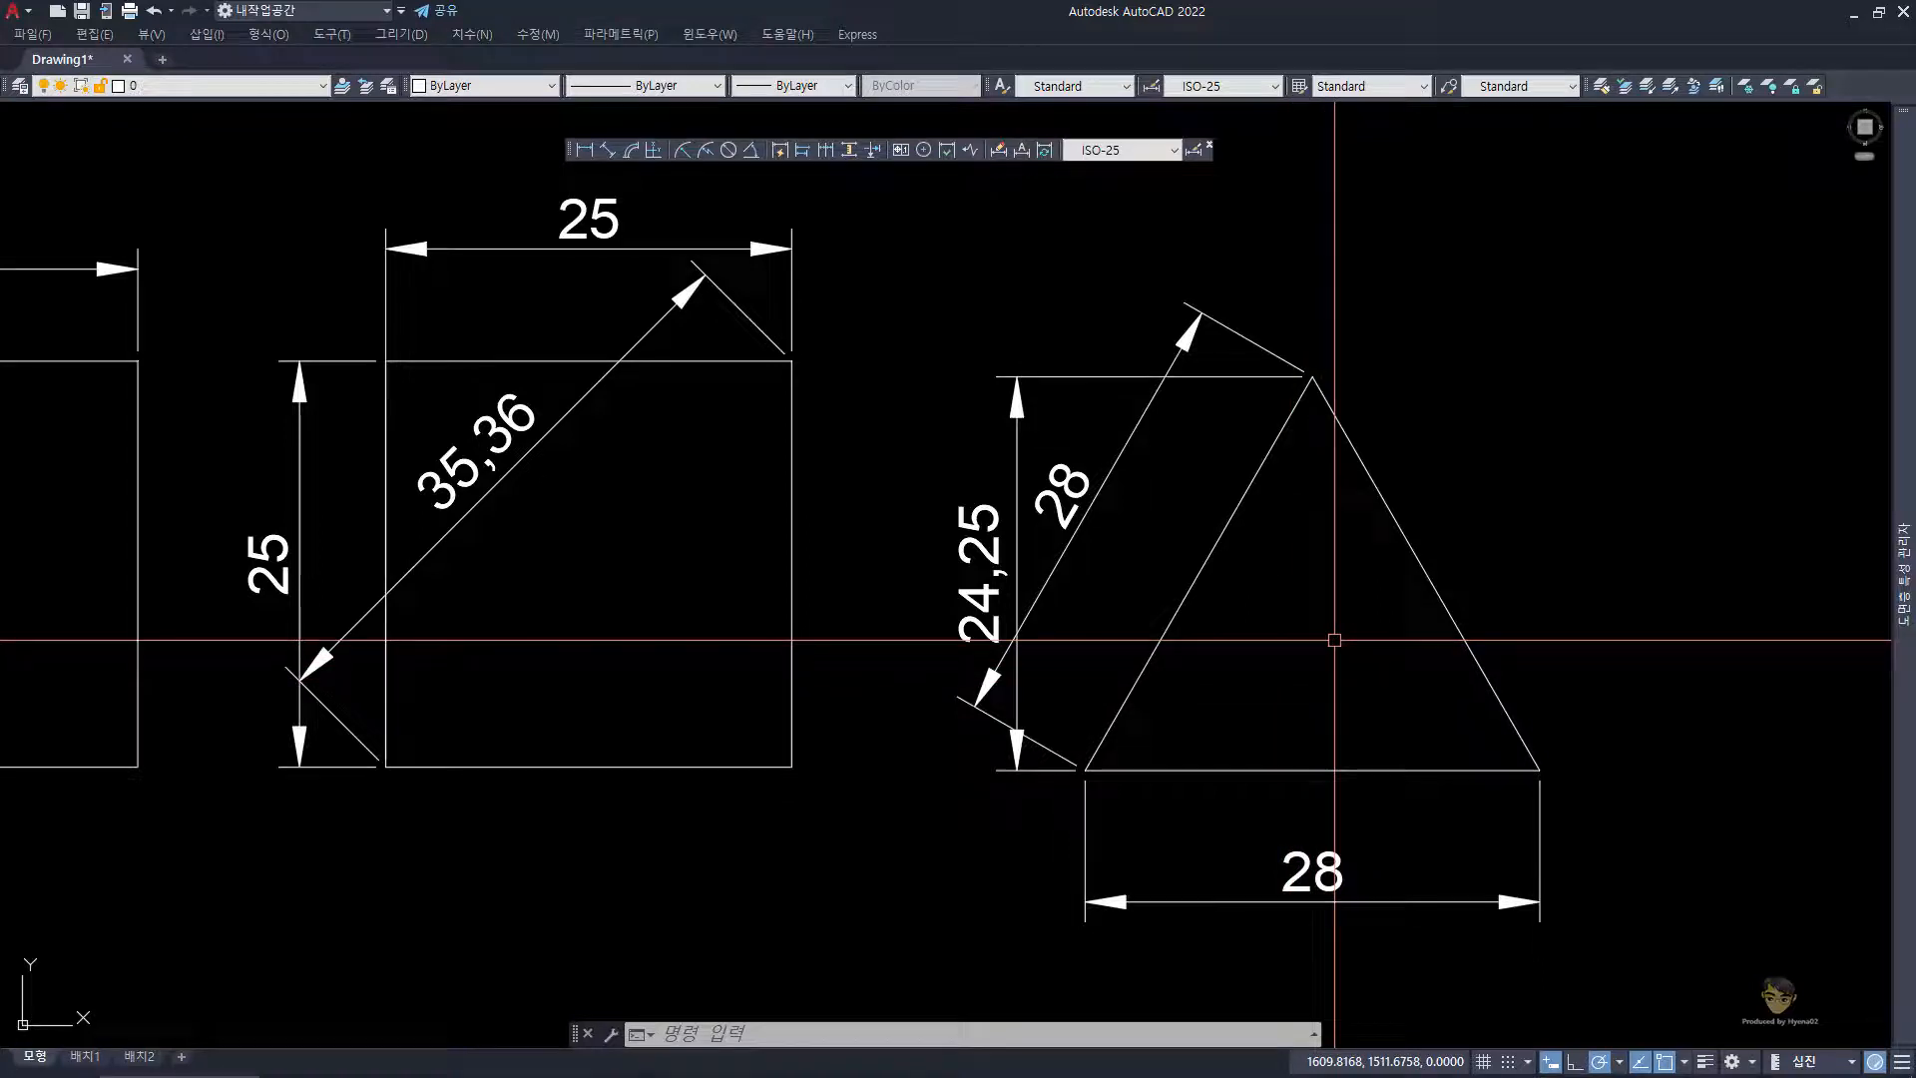
pyautogui.write('da')
pyautogui.press('space')
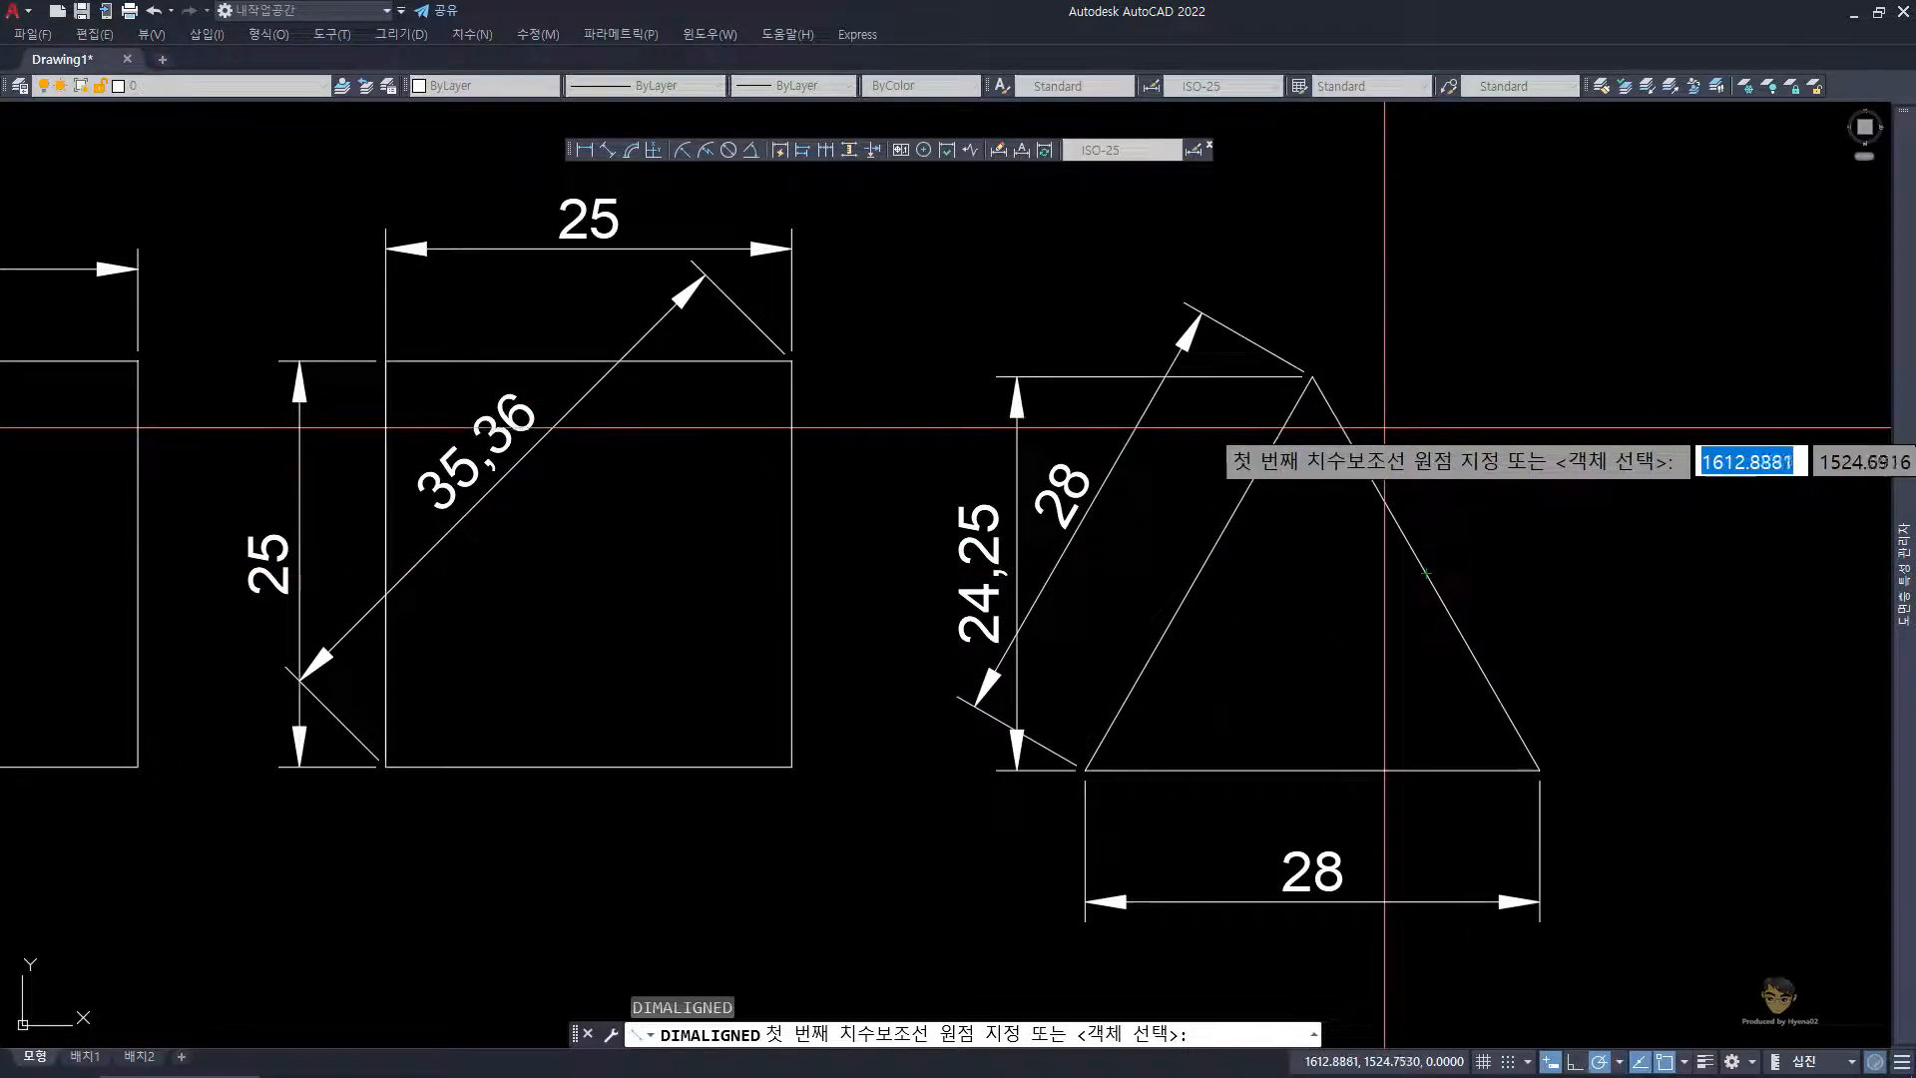
pyautogui.scroll(-2, 1427, 415)
pyautogui.moveTo(1426, 415); pyautogui.dragTo(1241, 432, button='middle')
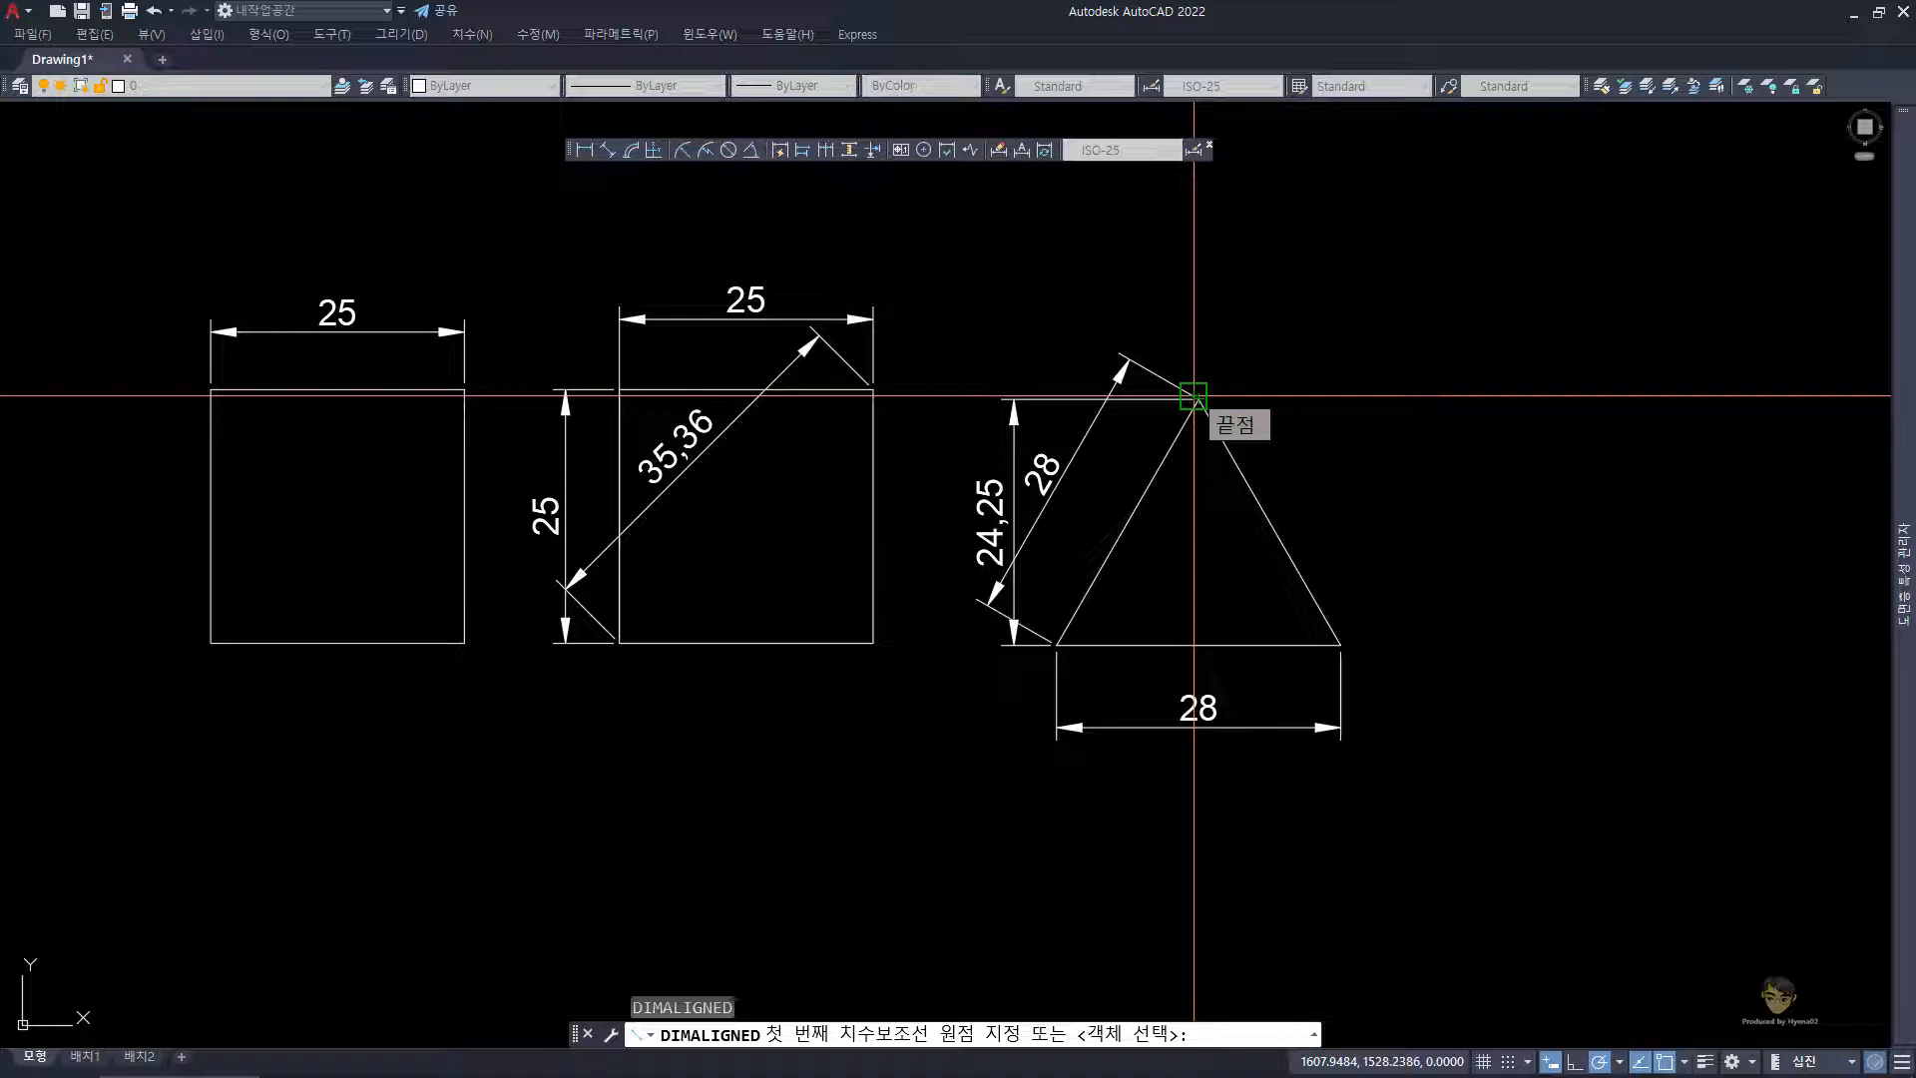
pyautogui.click(1193, 396)
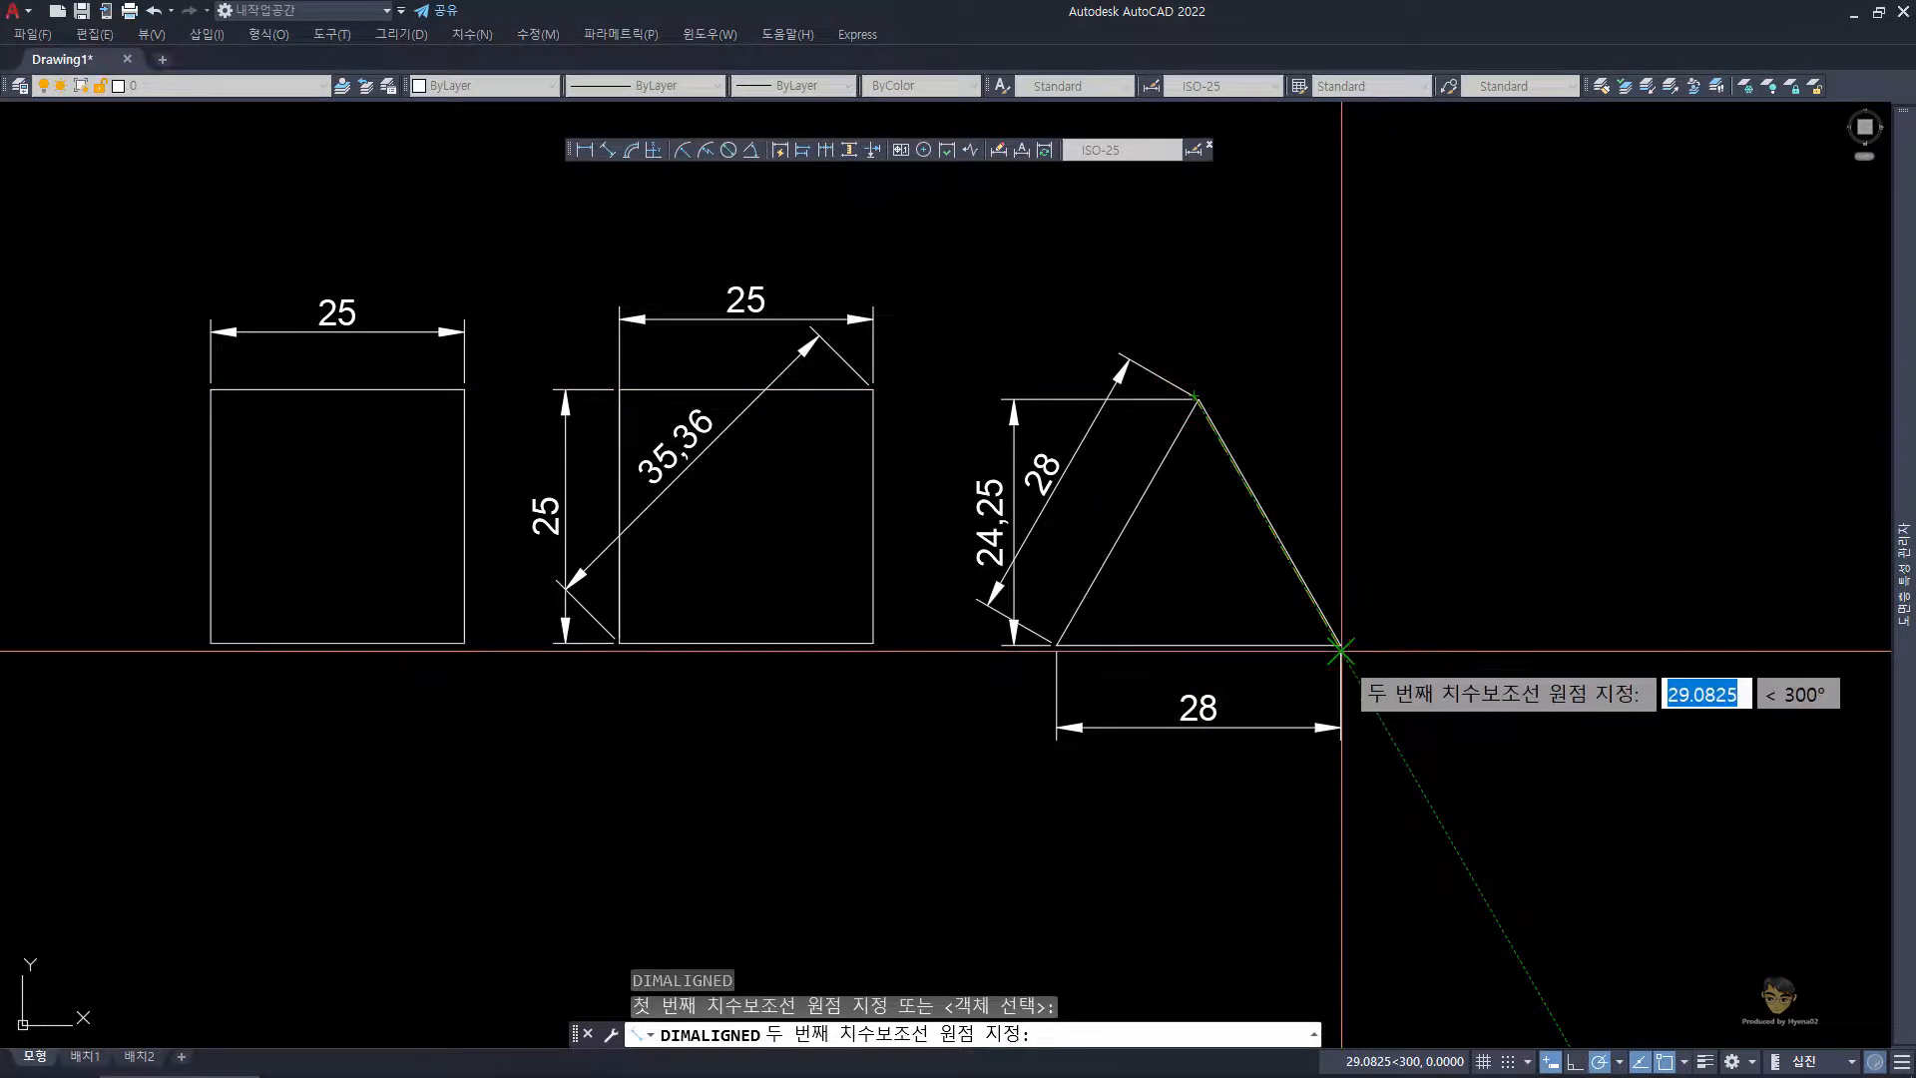
pyautogui.click(1341, 651)
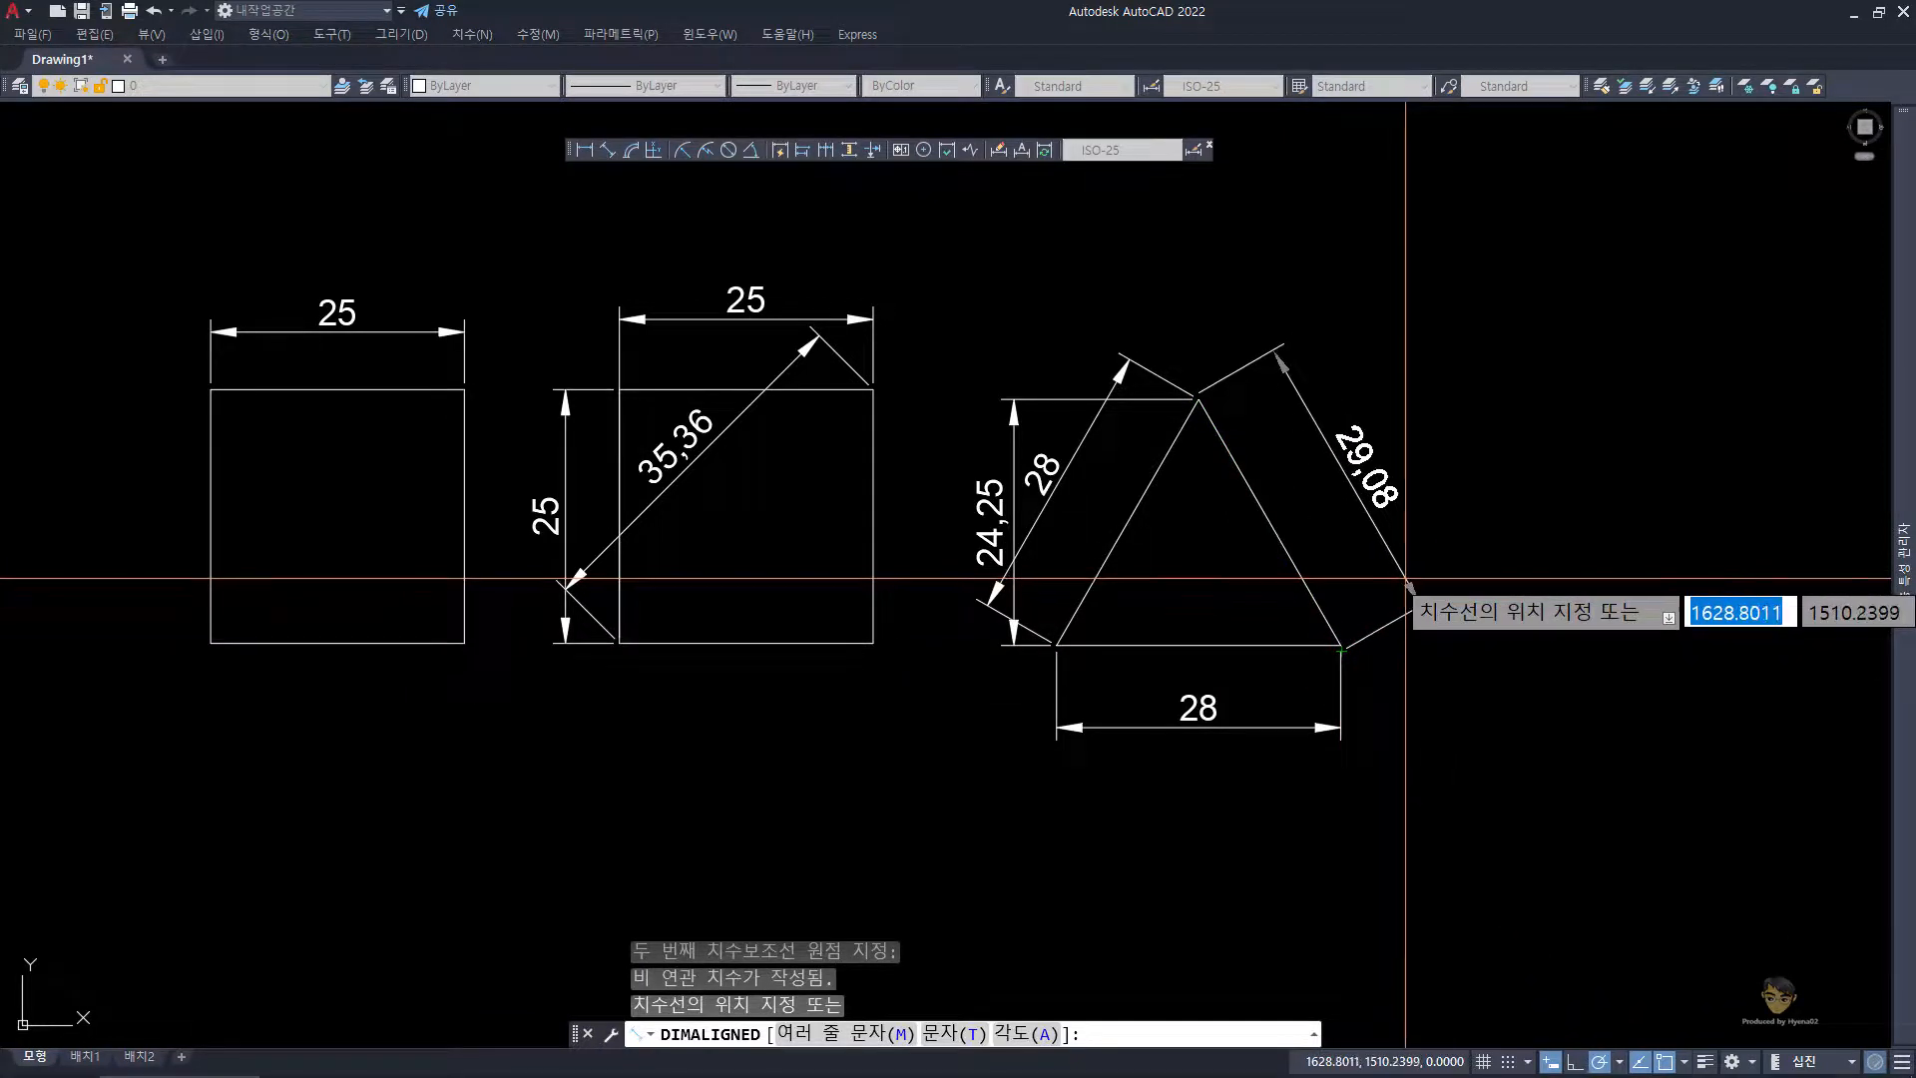
pyautogui.click(1405, 578)
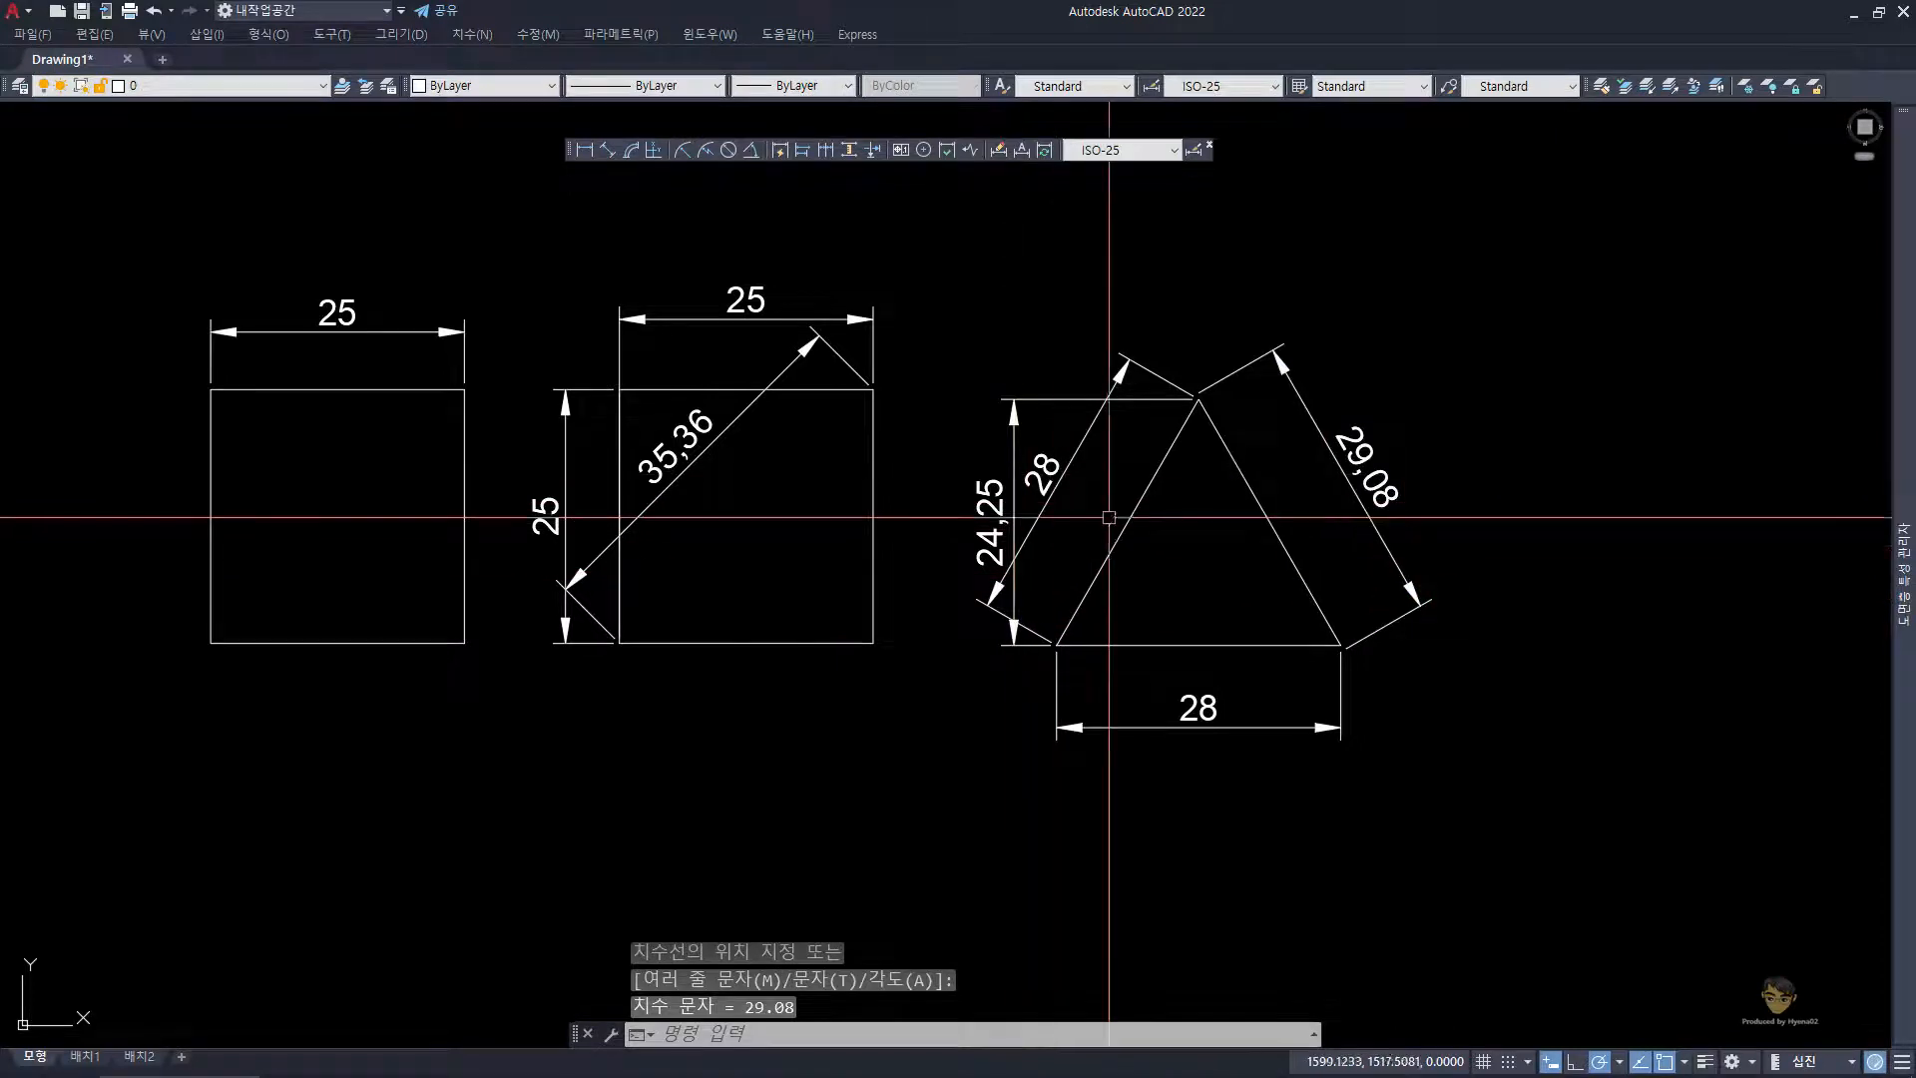
# - Select the aligned dimensions on both sloping sides of the triangle and compare where their extension lines originate
pyautogui.scroll(4, 1364, 492)
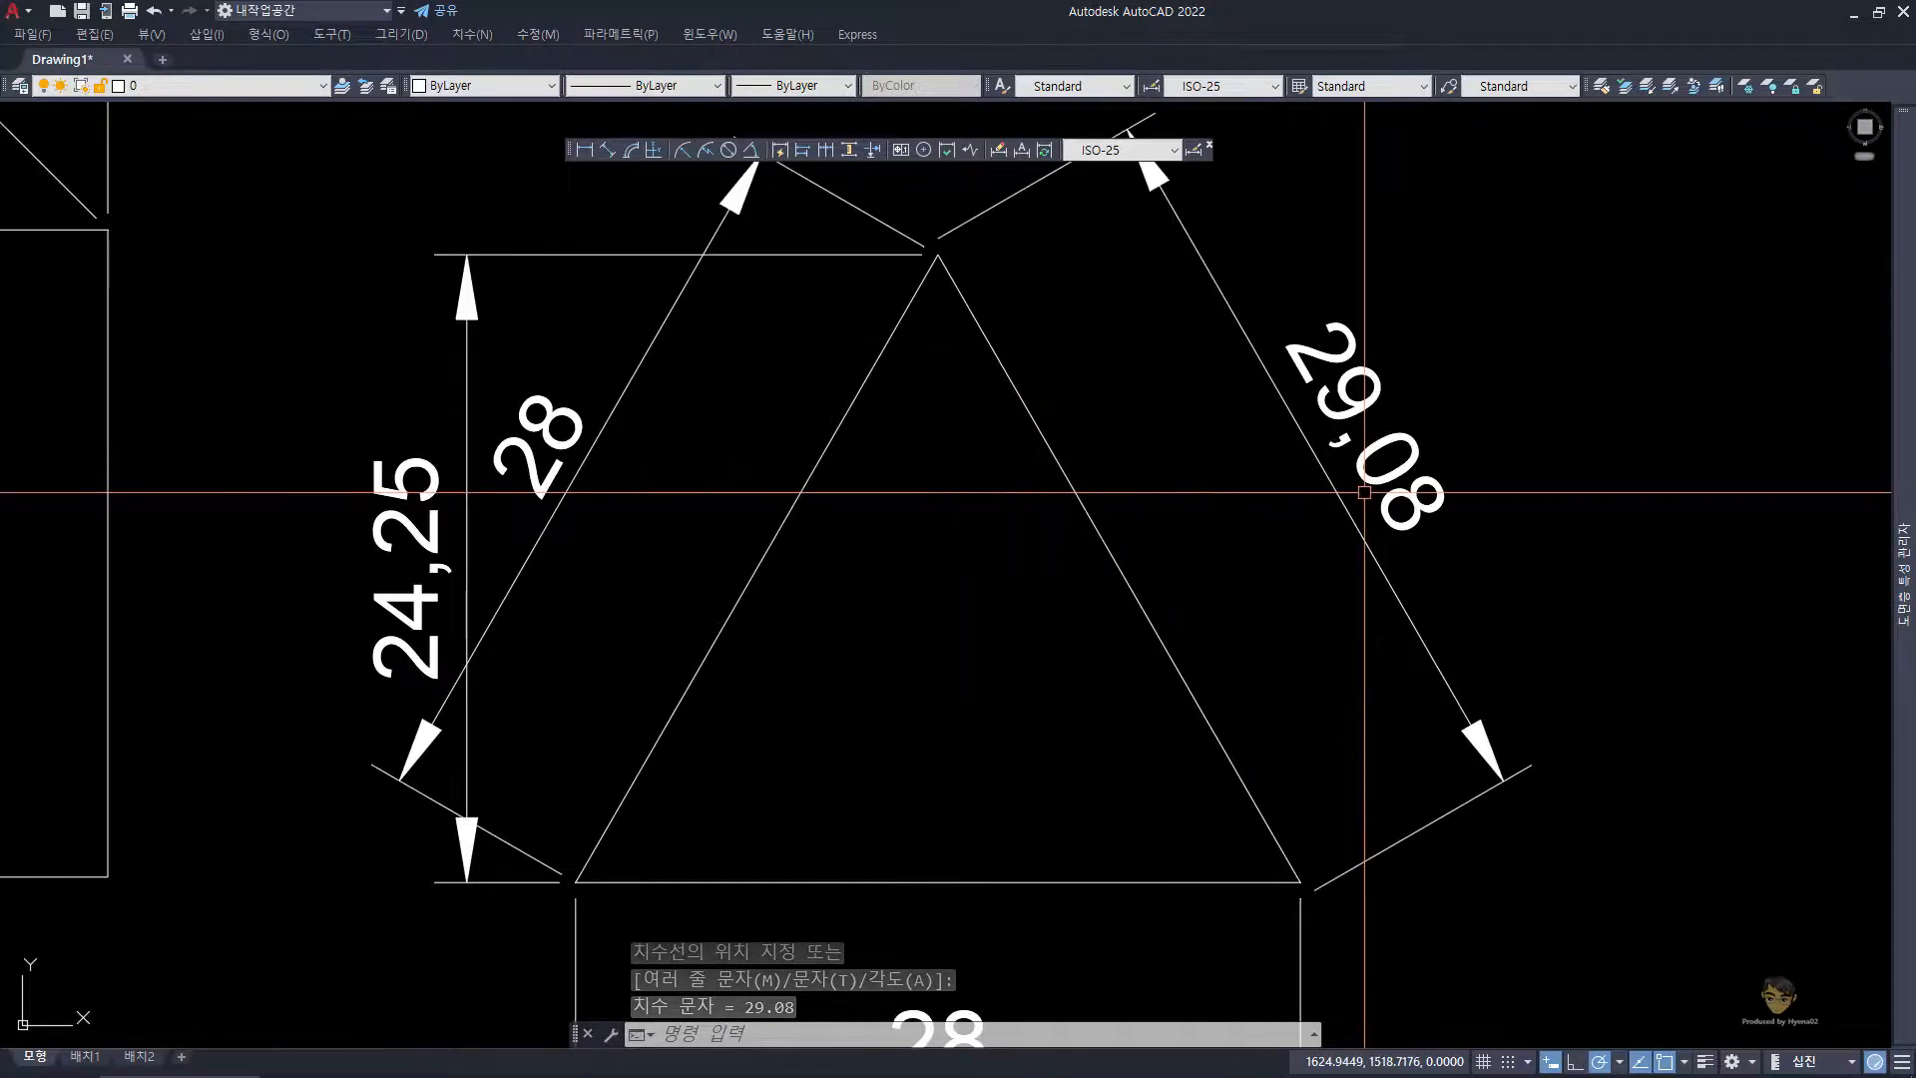
pyautogui.click(1521, 883)
pyautogui.click(1432, 743)
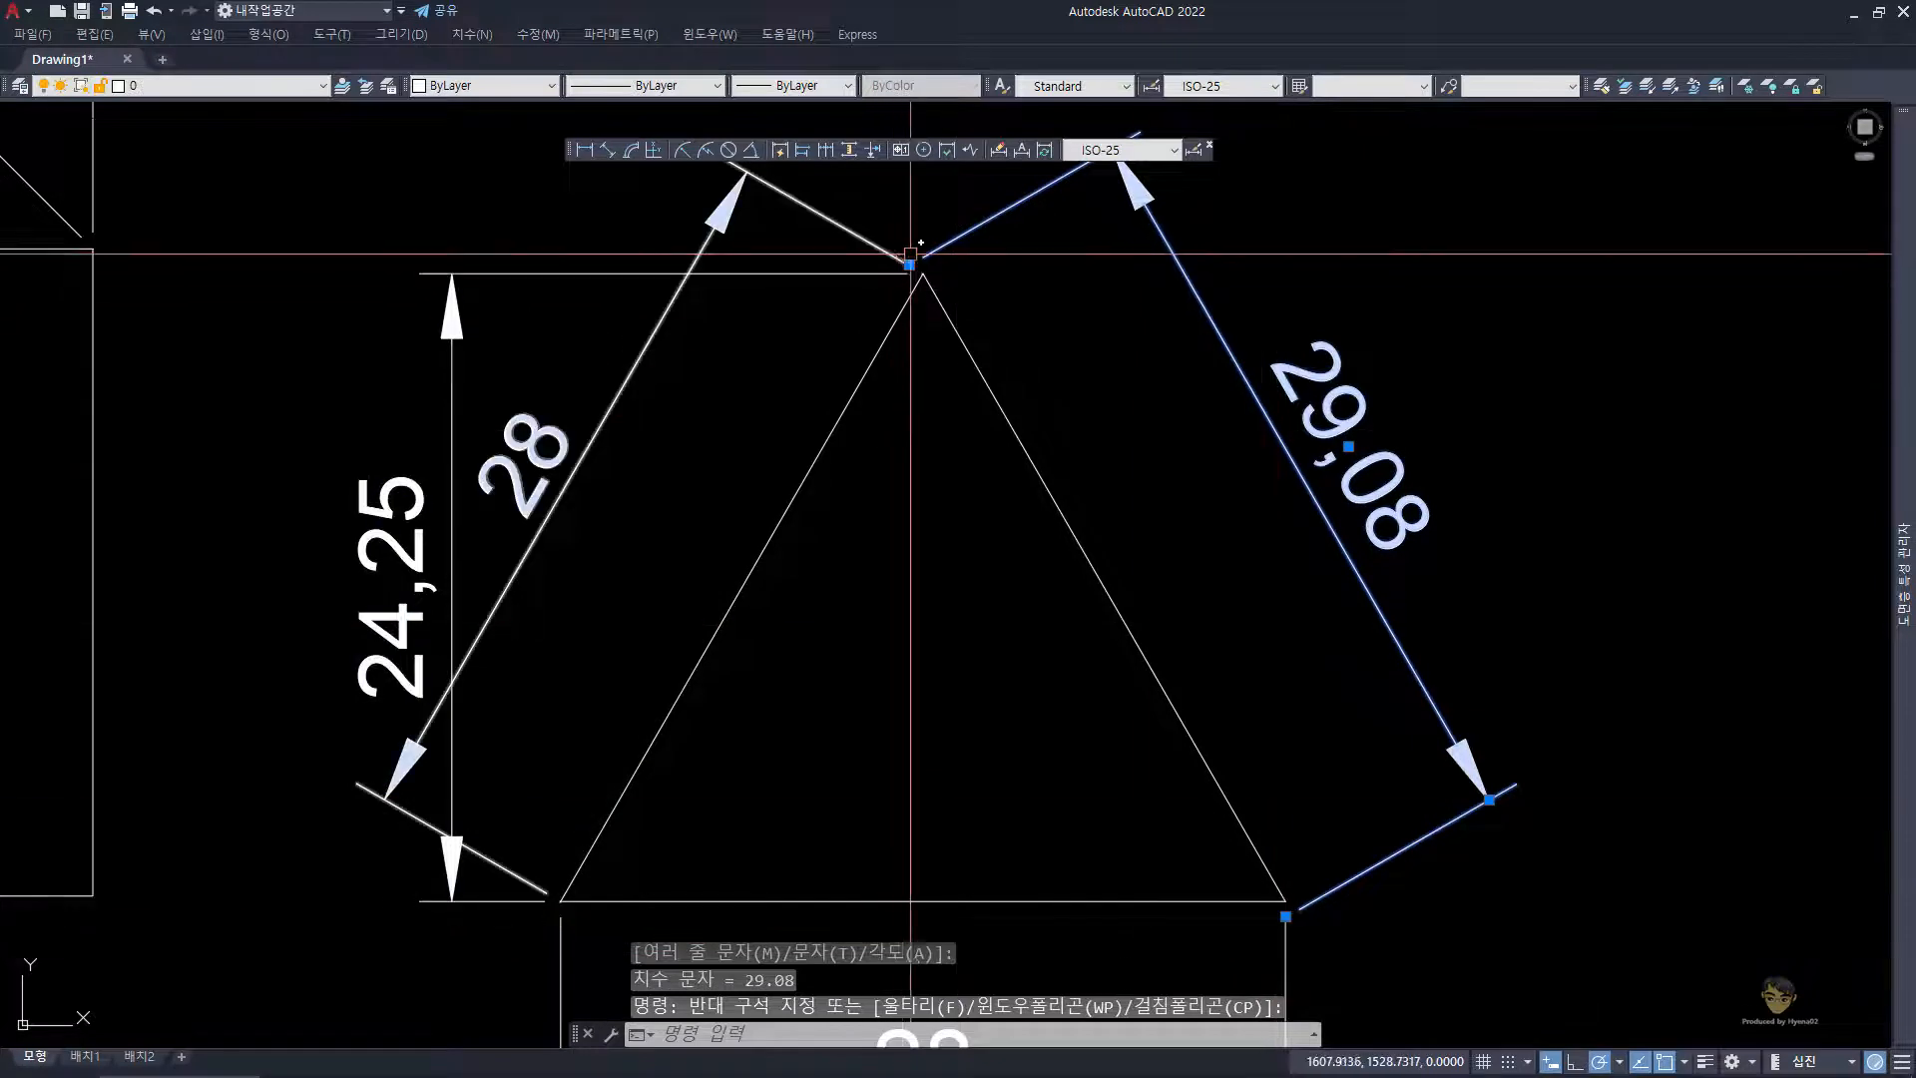
pyautogui.click(760, 227)
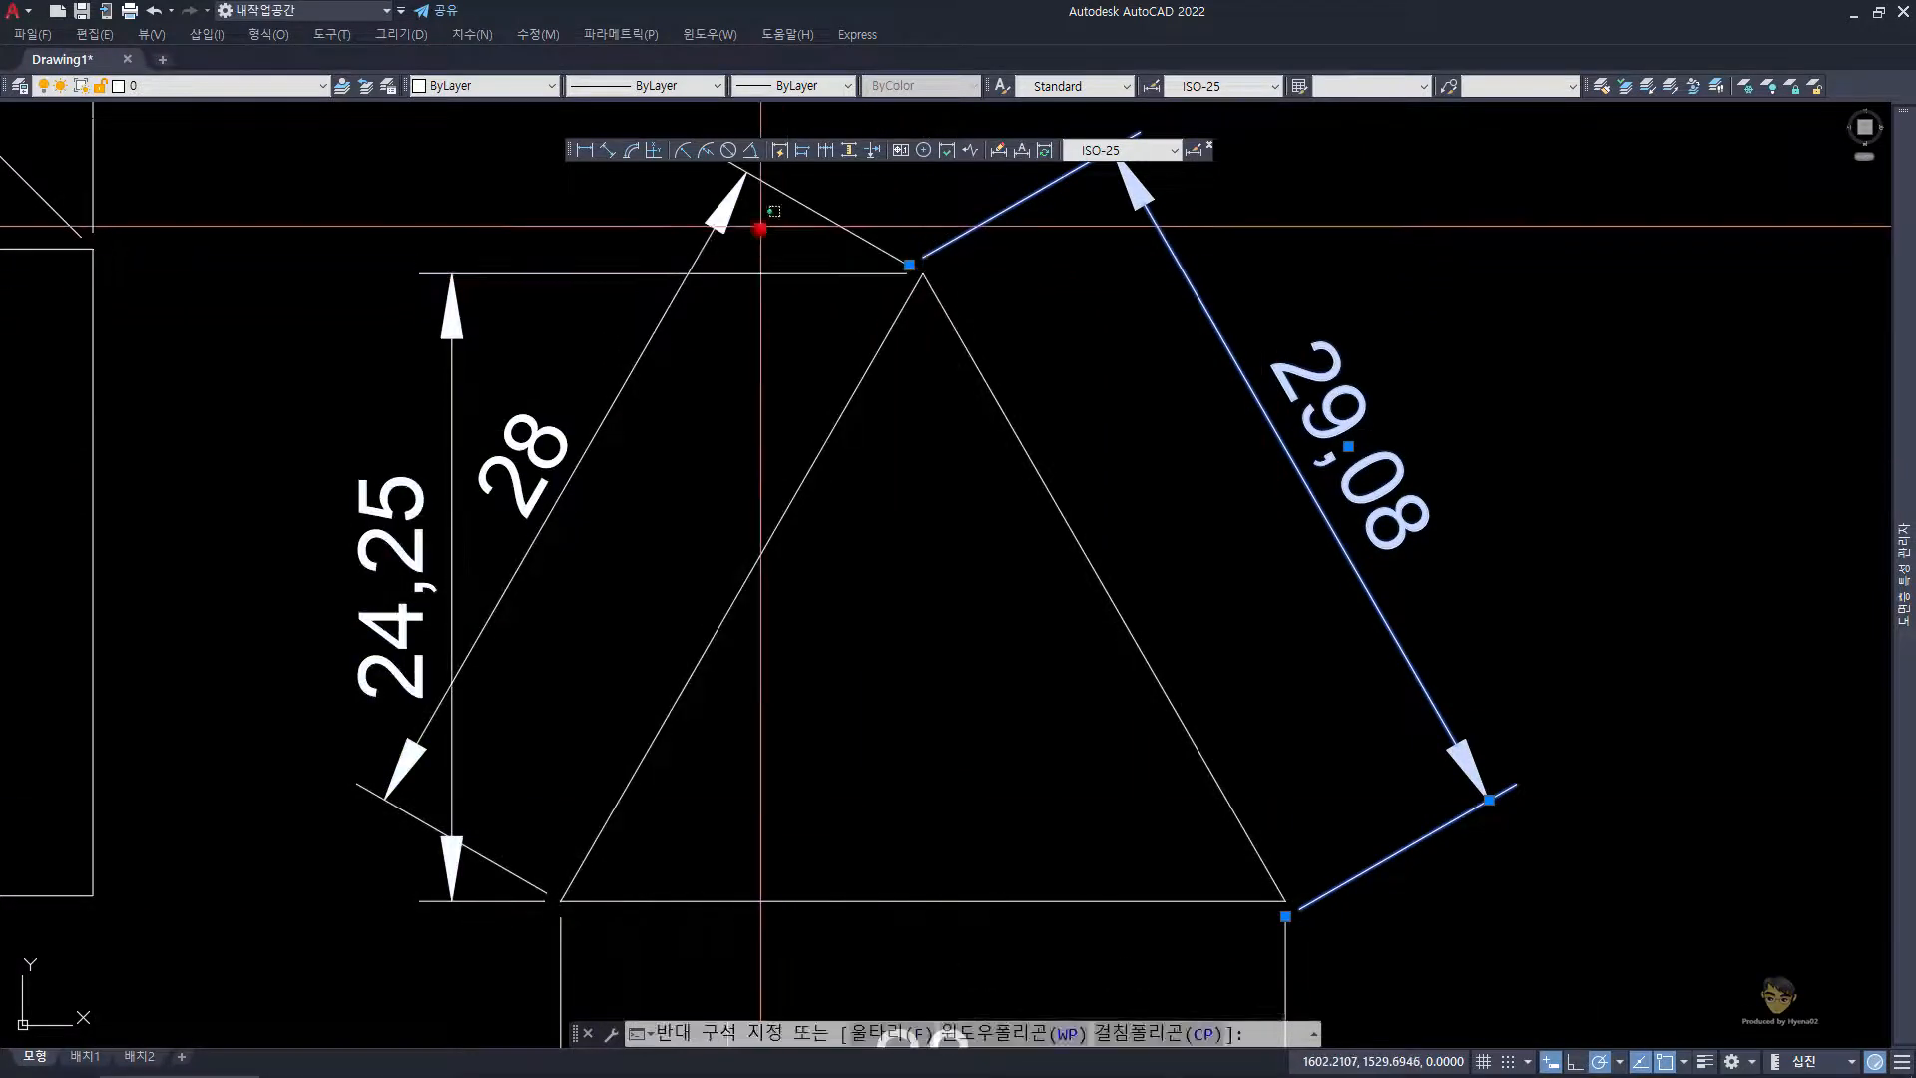
pyautogui.click(672, 202)
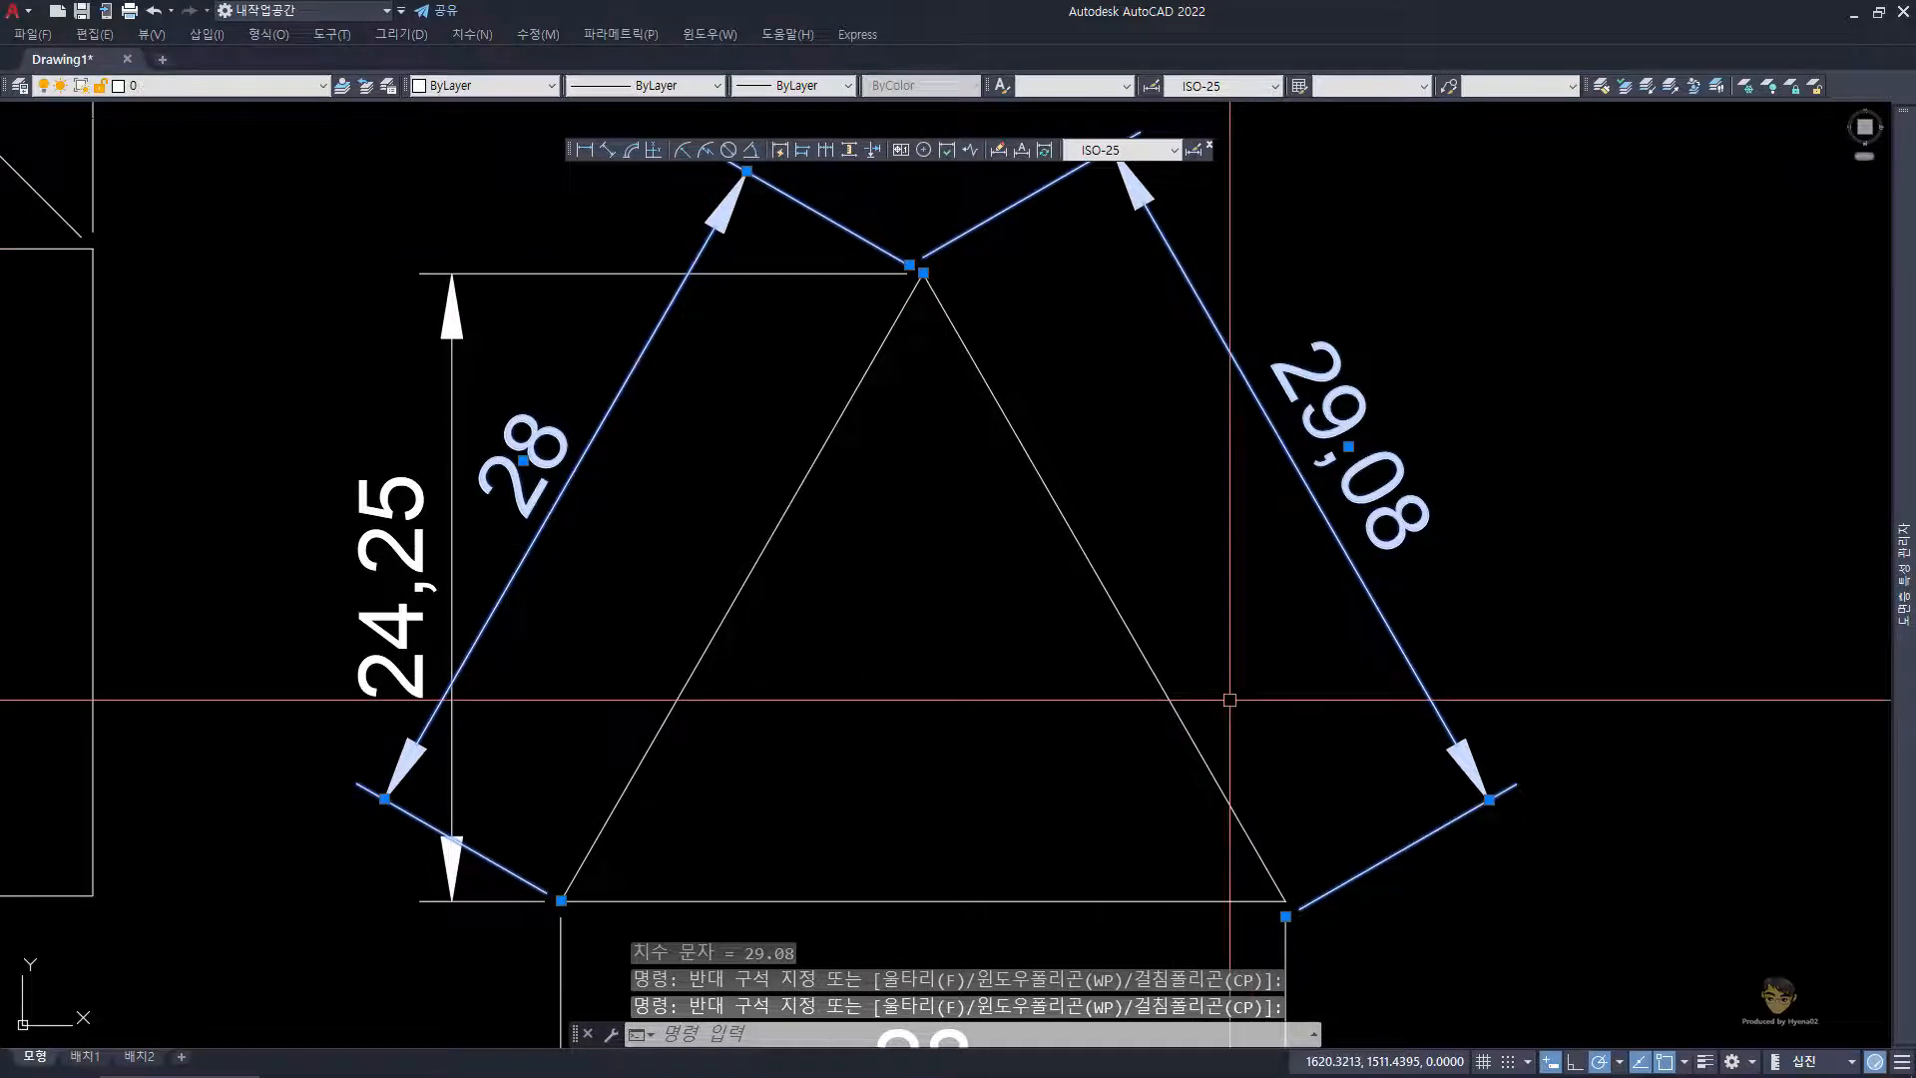
pyautogui.scroll(-4, 993, 636)
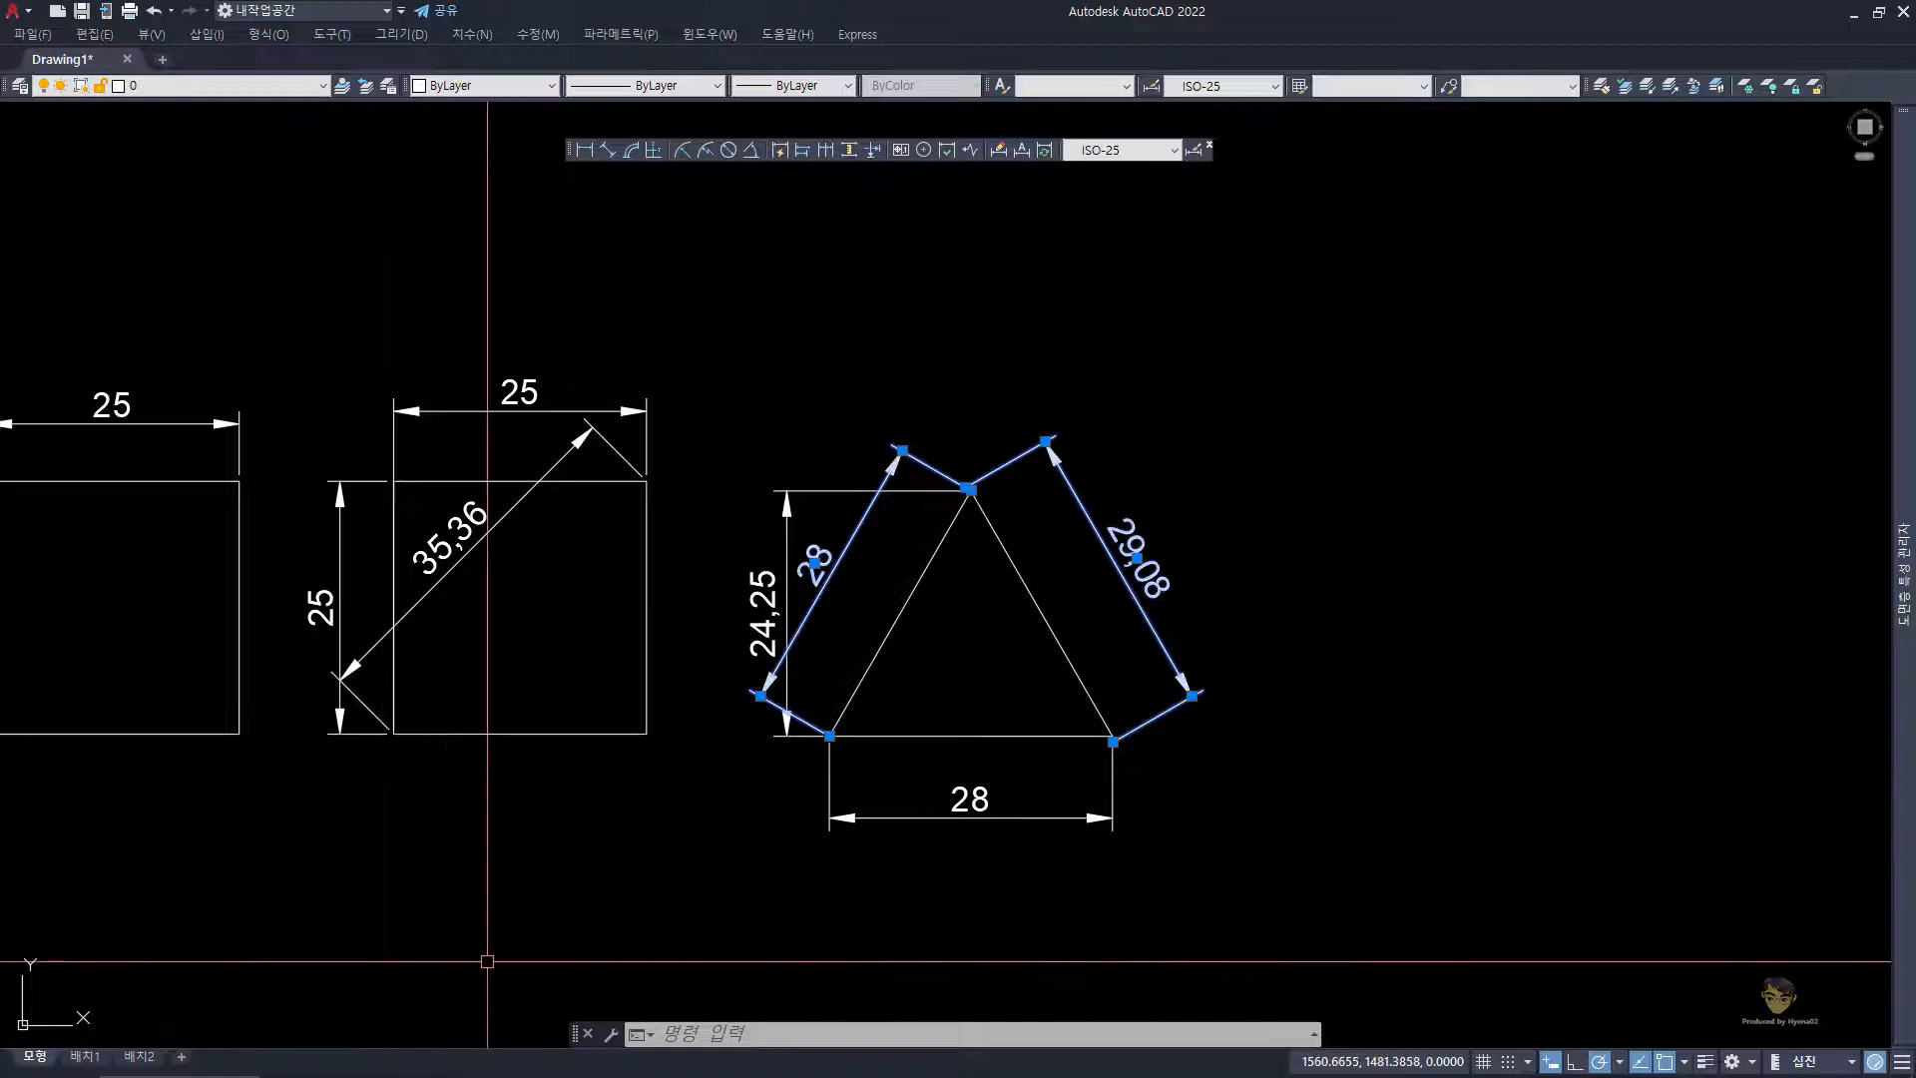
pyautogui.click(685, 919)
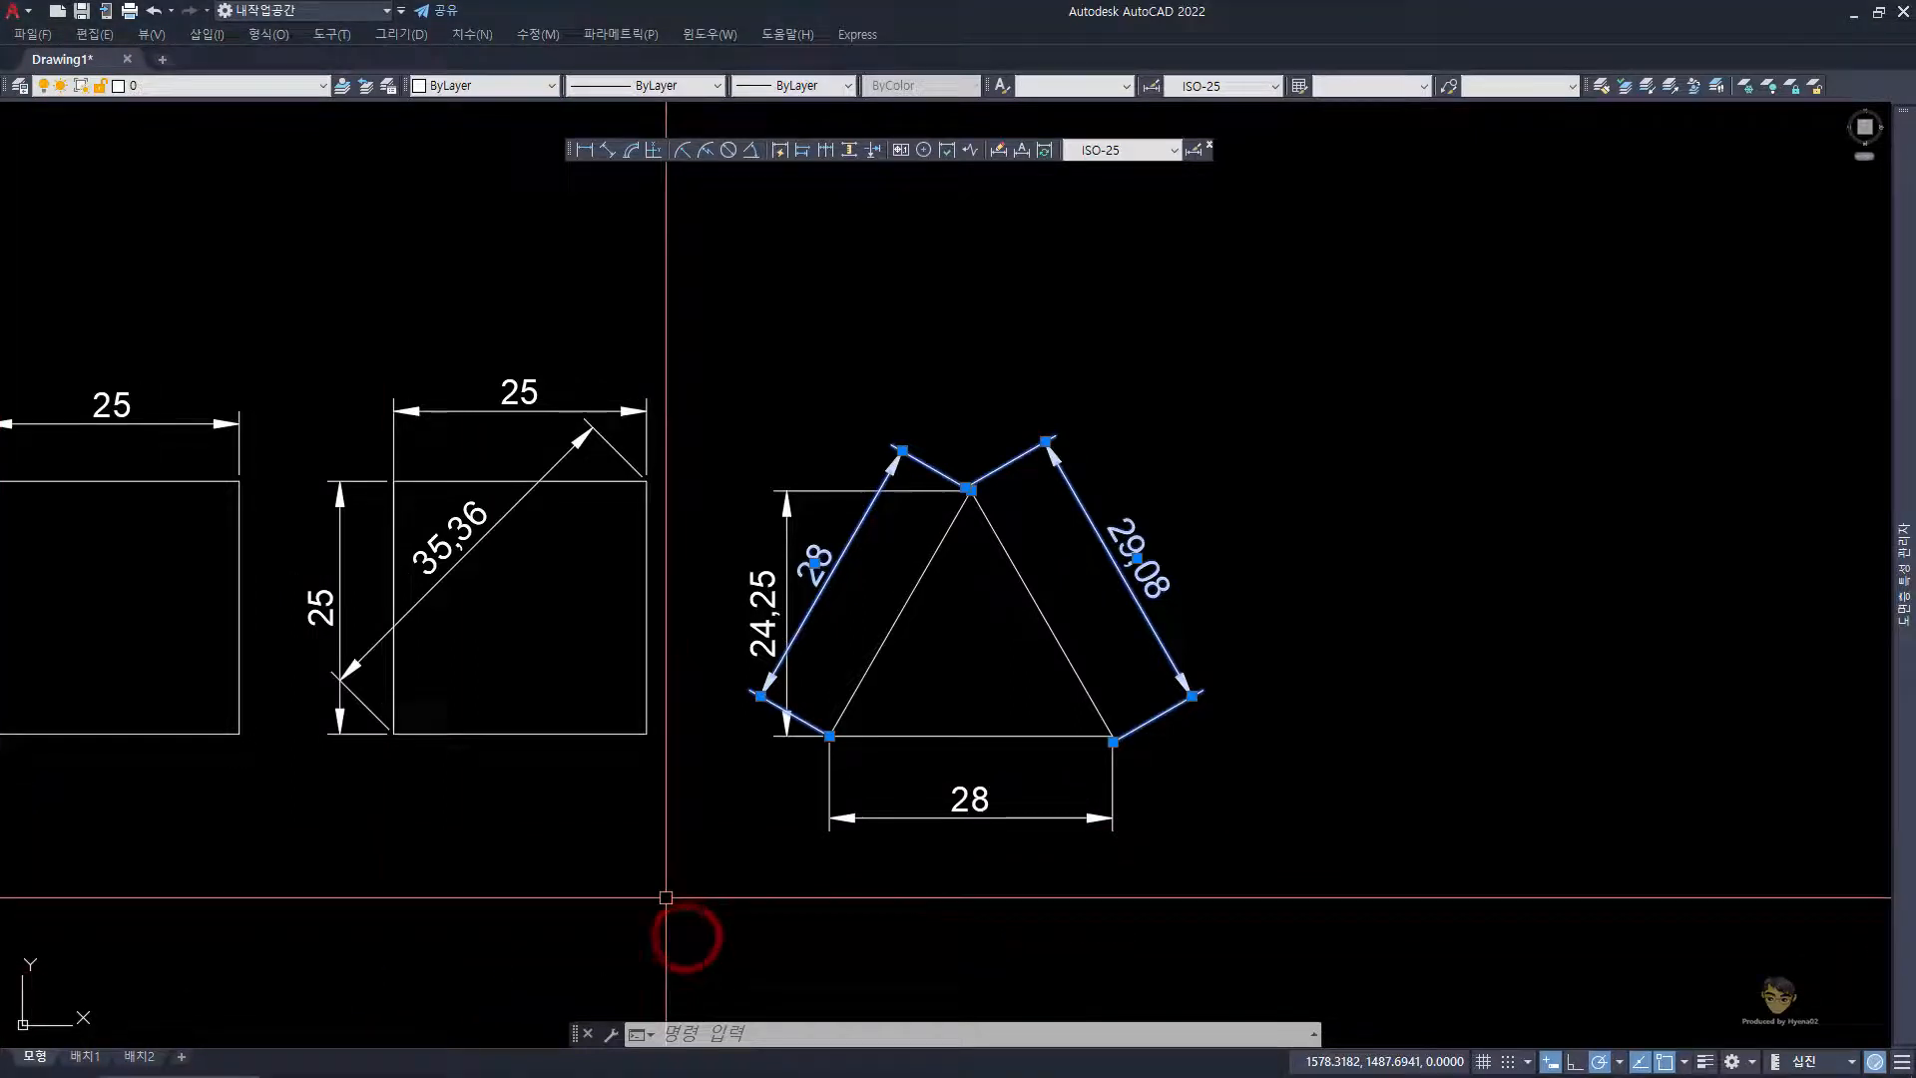
pyautogui.hotkey('ctrl', 'm')
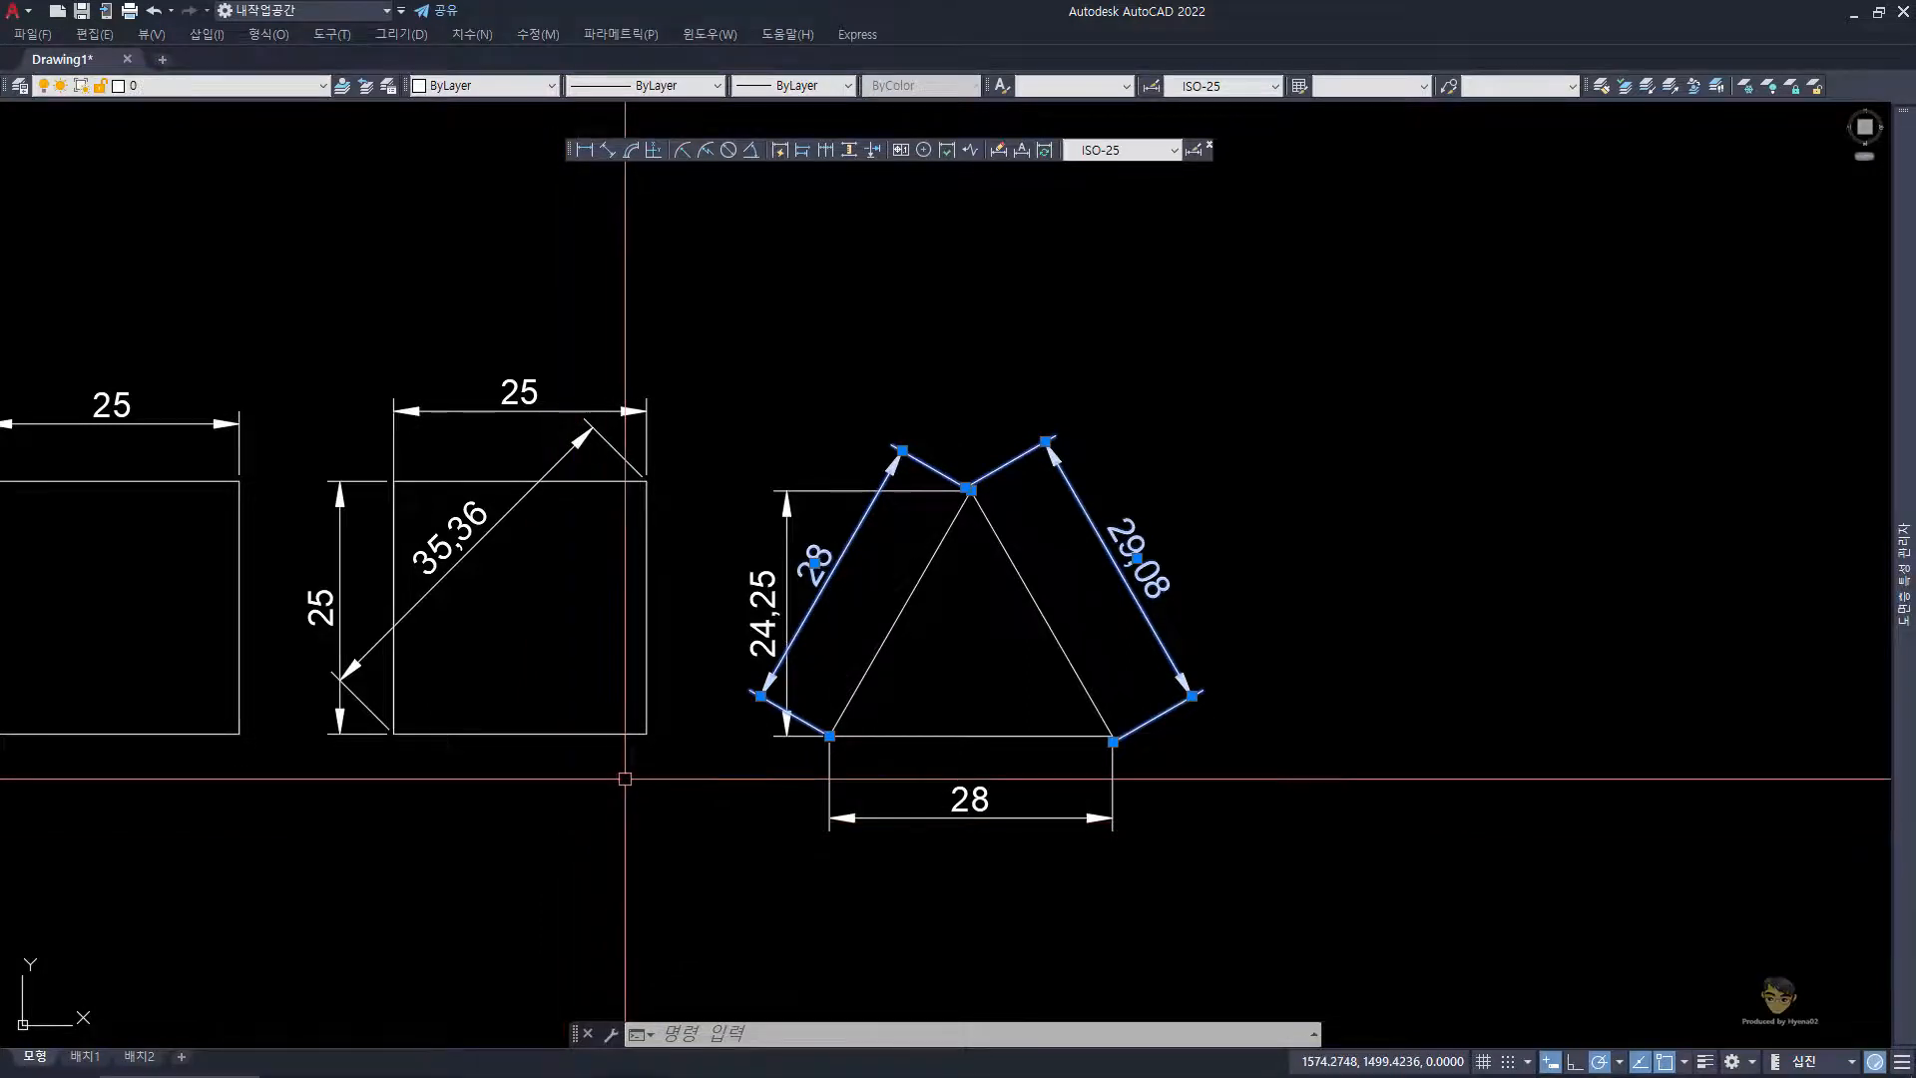
# - Zoom to the drawing extents, adjust the view with realtime zoom to show all three dimensioned shapes, and clear the selection
pyautogui.write('z')
pyautogui.press('space')
pyautogui.write('e')
pyautogui.press('space')
pyautogui.write('z')
pyautogui.press('space')
pyautogui.press('space')
pyautogui.moveTo(796, 624); pyautogui.dragTo(792, 629)
pyautogui.press('Escape')
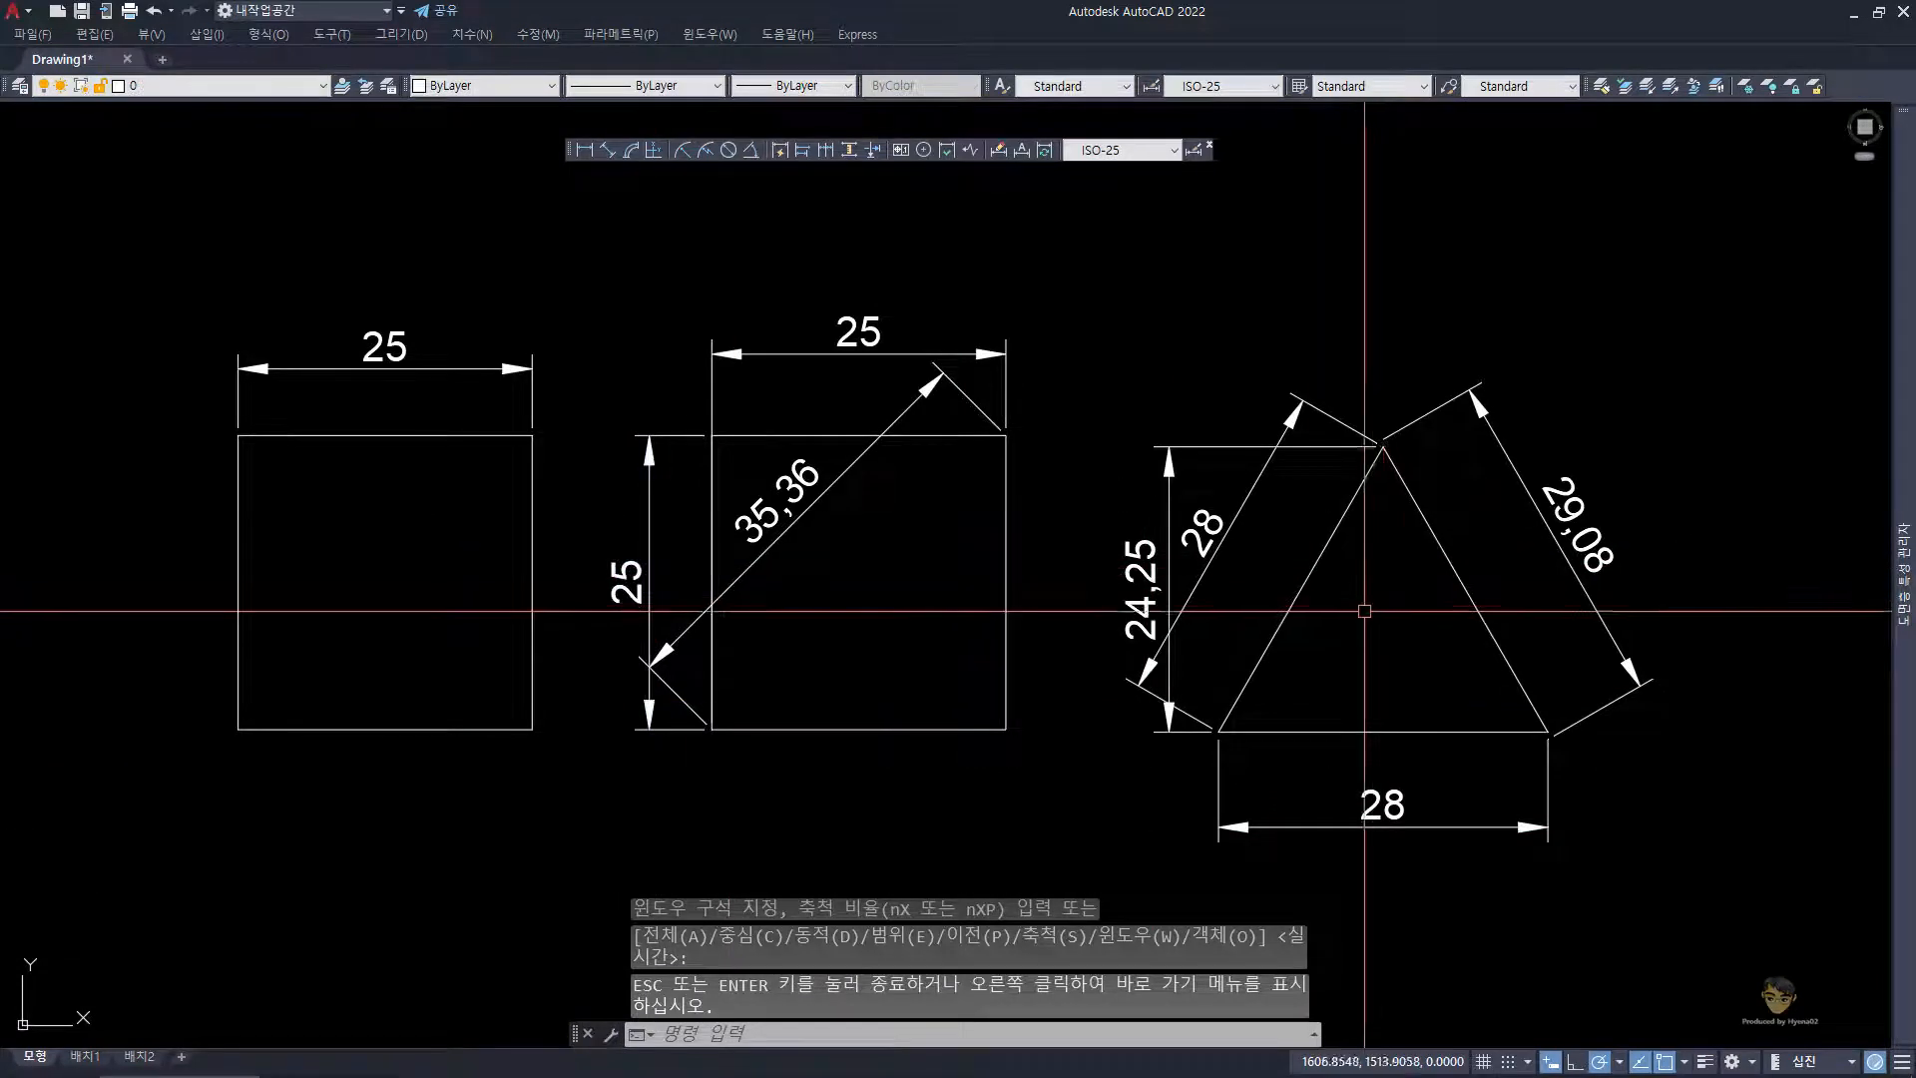
pyautogui.click(1355, 649)
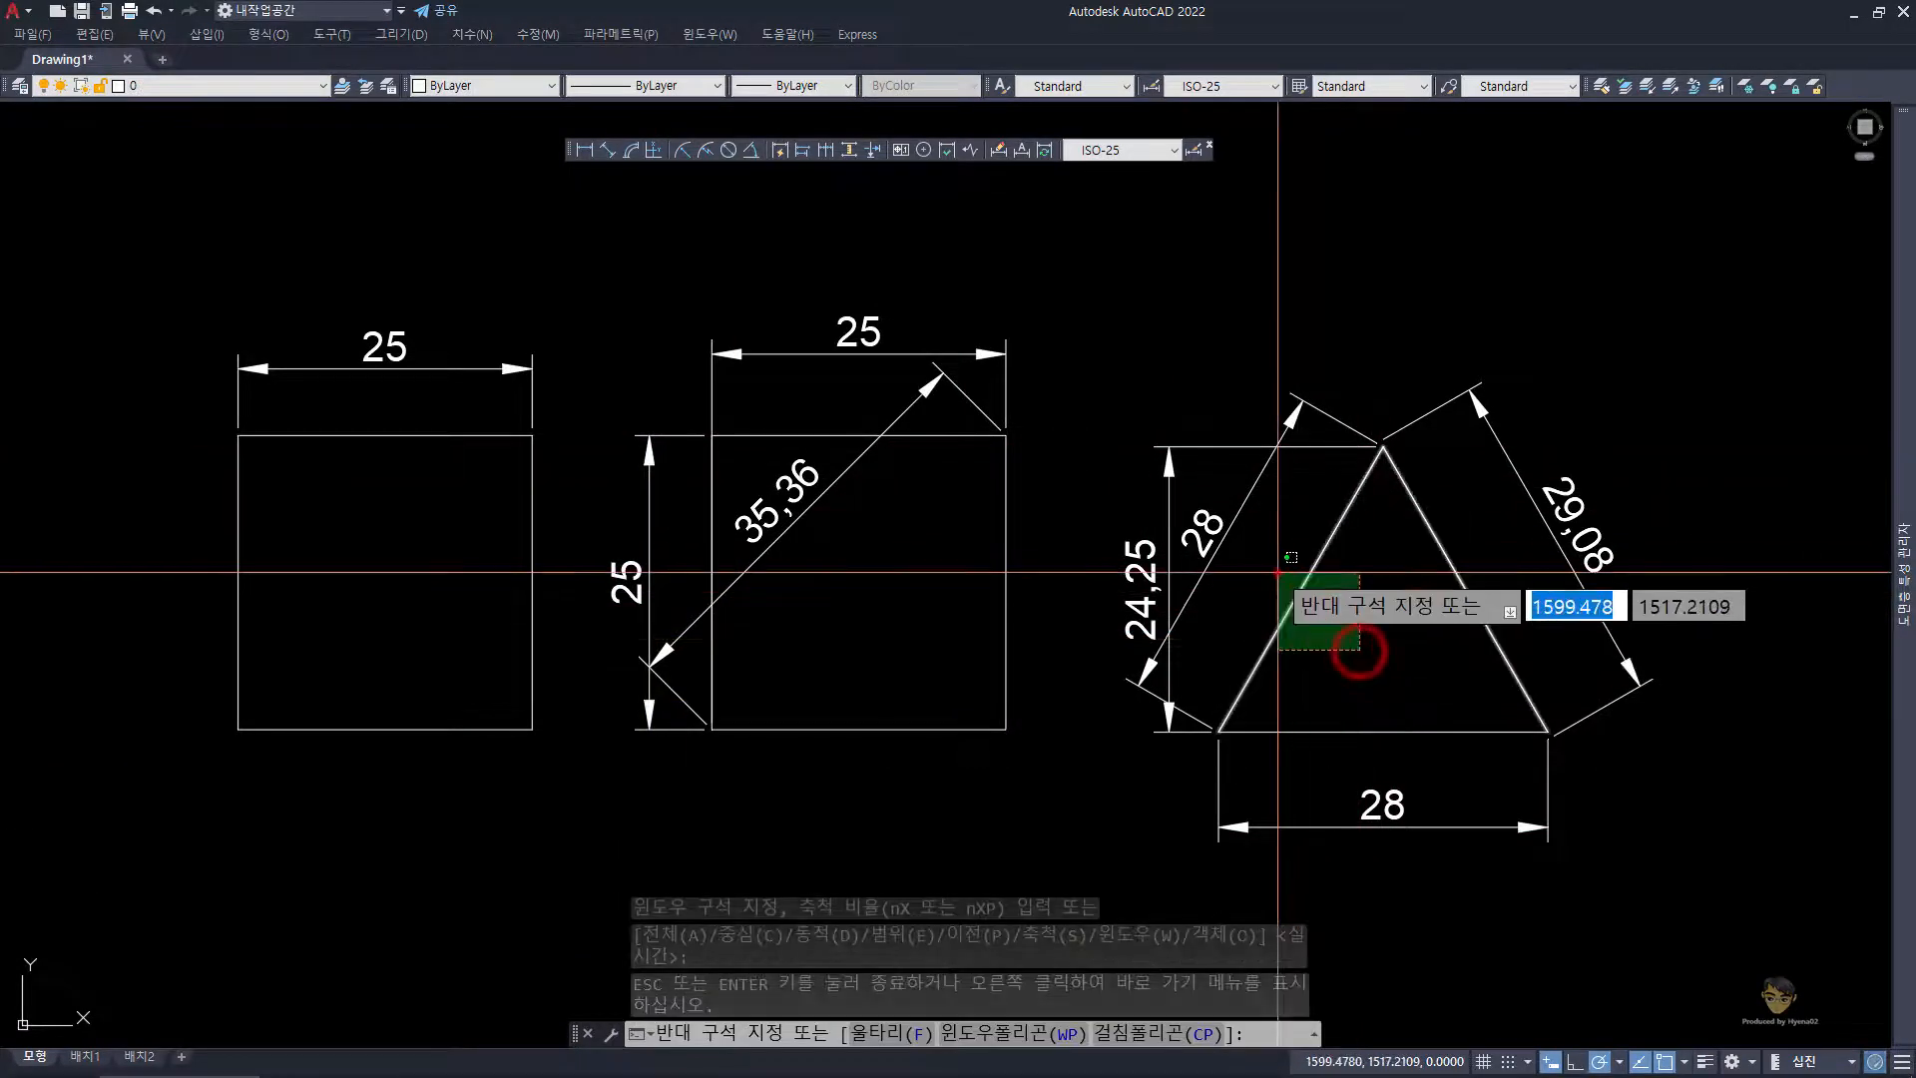
pyautogui.click(1276, 576)
pyautogui.click(1402, 767)
pyautogui.click(1338, 676)
pyautogui.scroll(-2, 1273, 683)
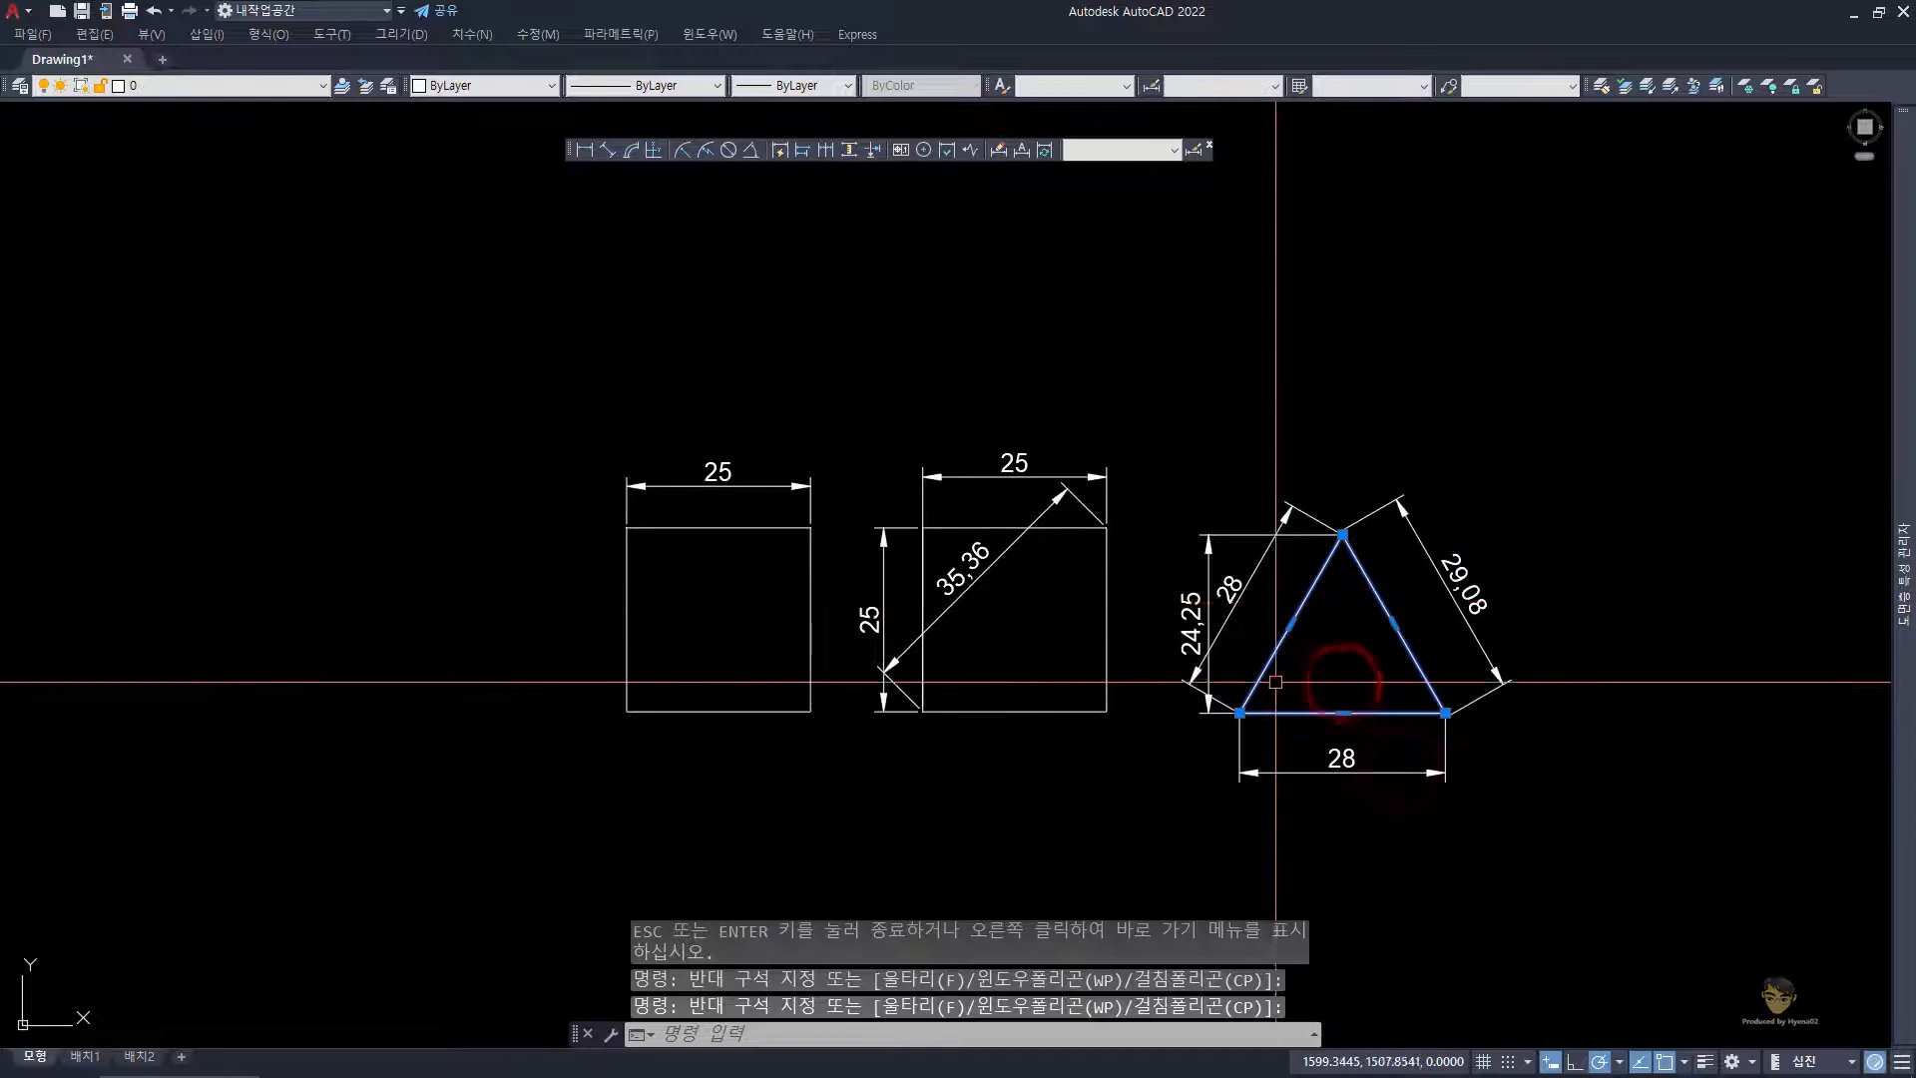
pyautogui.press('Escape')
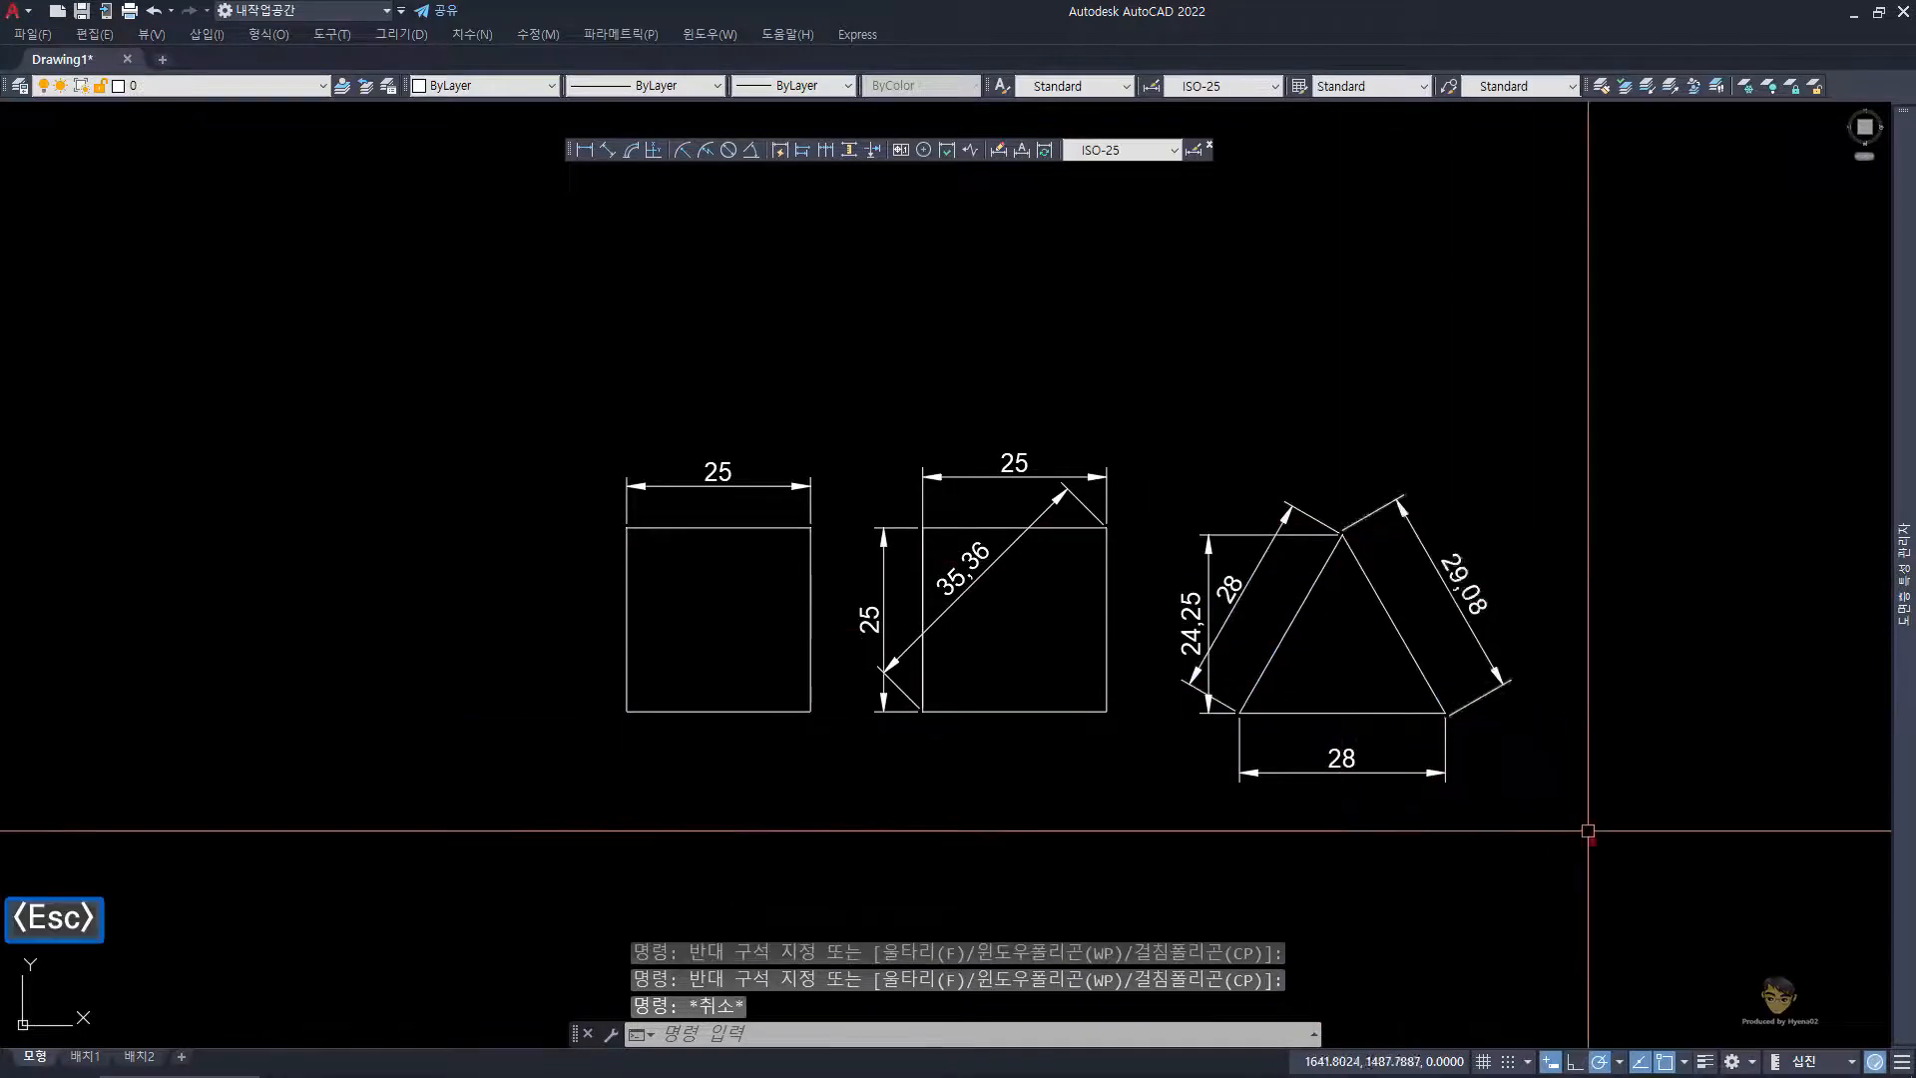
# - Erase both squares, the triangle and all their dimensions from the drawing
pyautogui.click(1593, 841)
pyautogui.click(485, 392)
pyautogui.write('e')
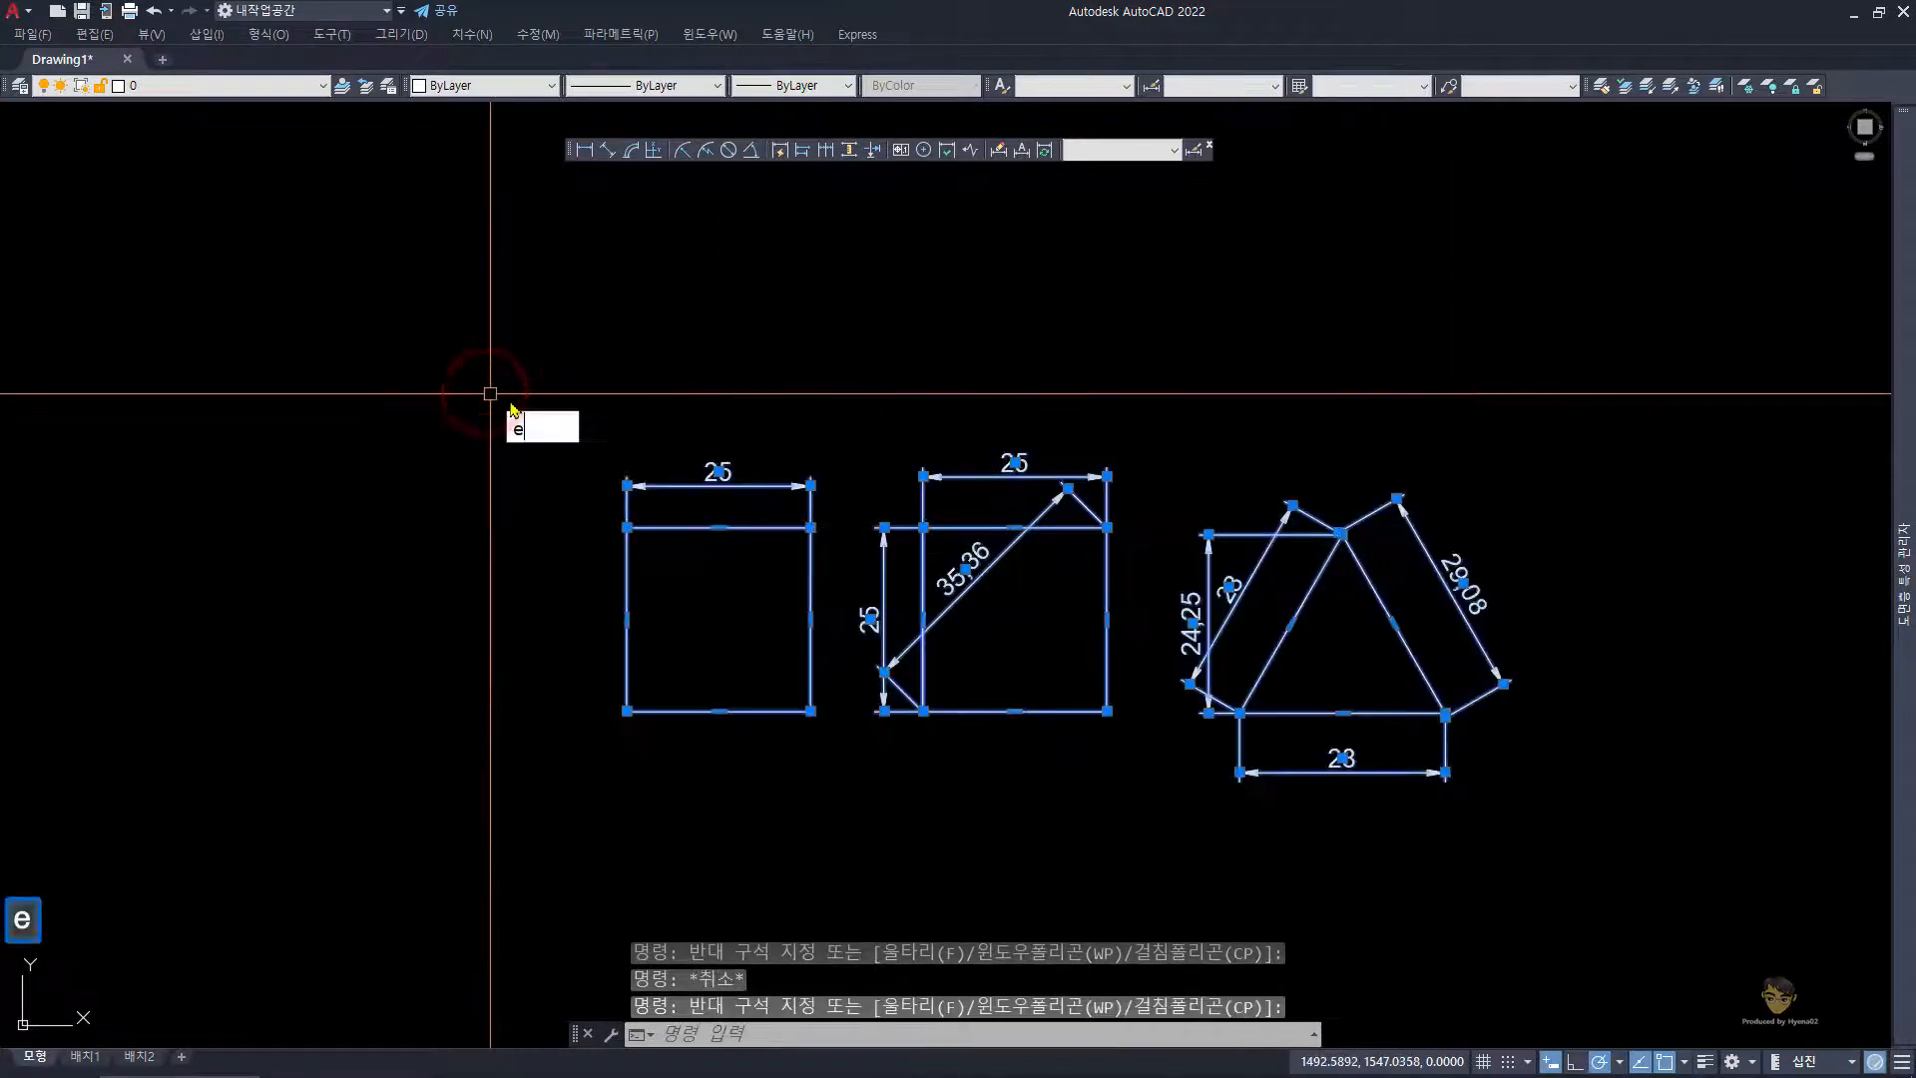
pyautogui.press('space')
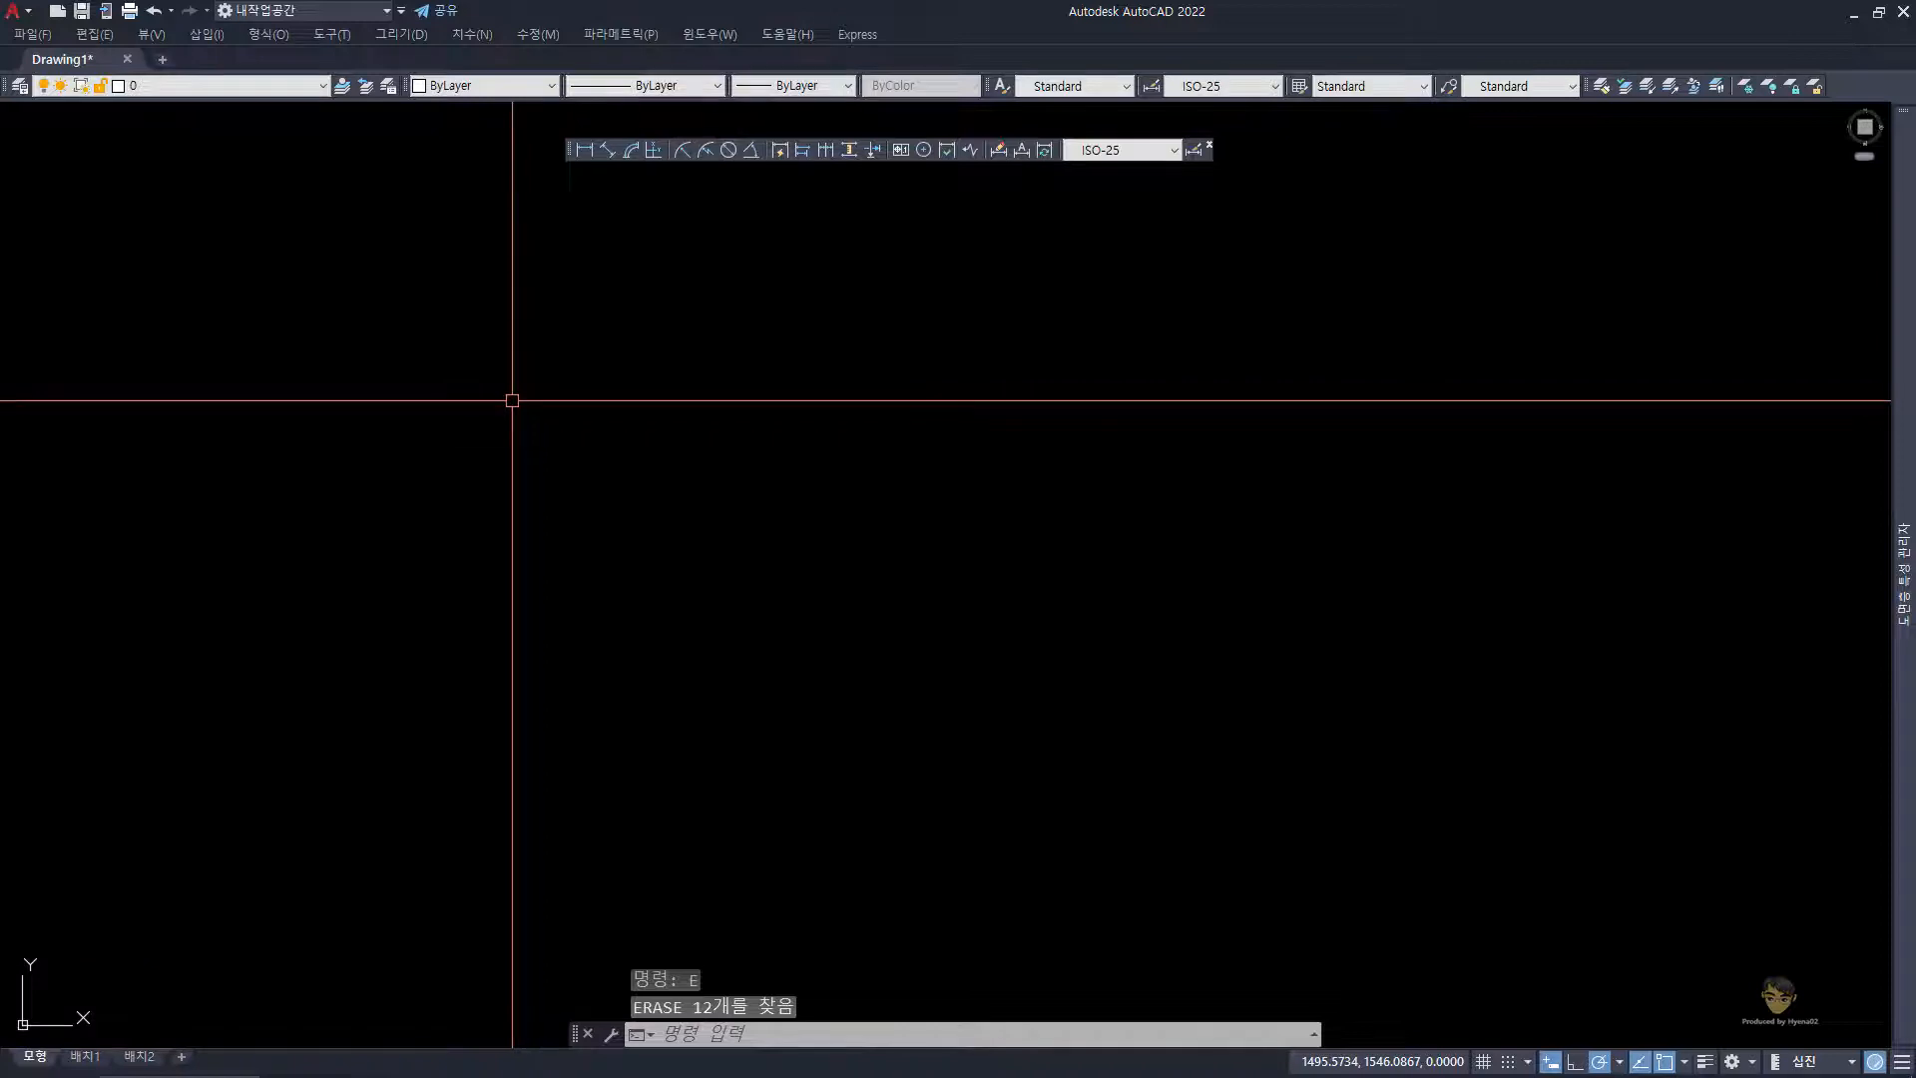
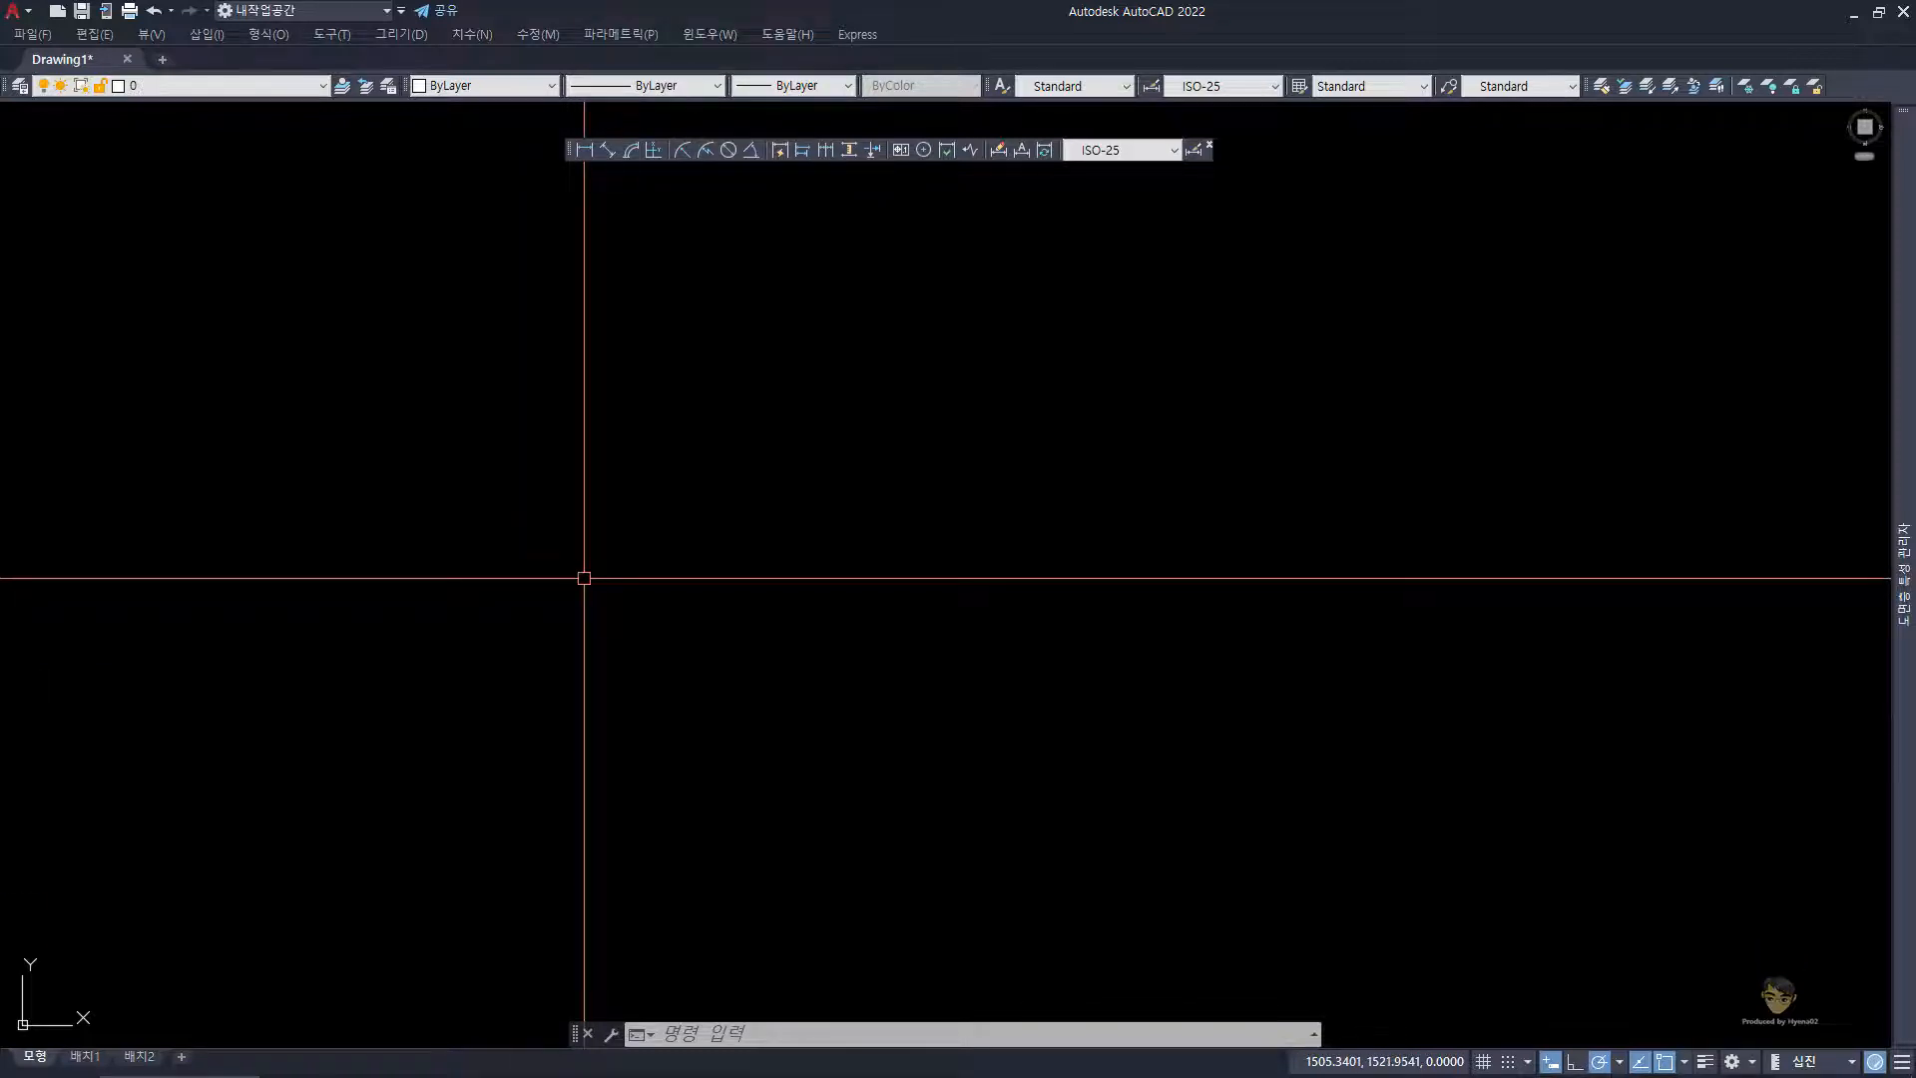
# - Draw a large three-point arc bulging upward, with a radius of about 63.6
pyautogui.write('a')
pyautogui.press('space')
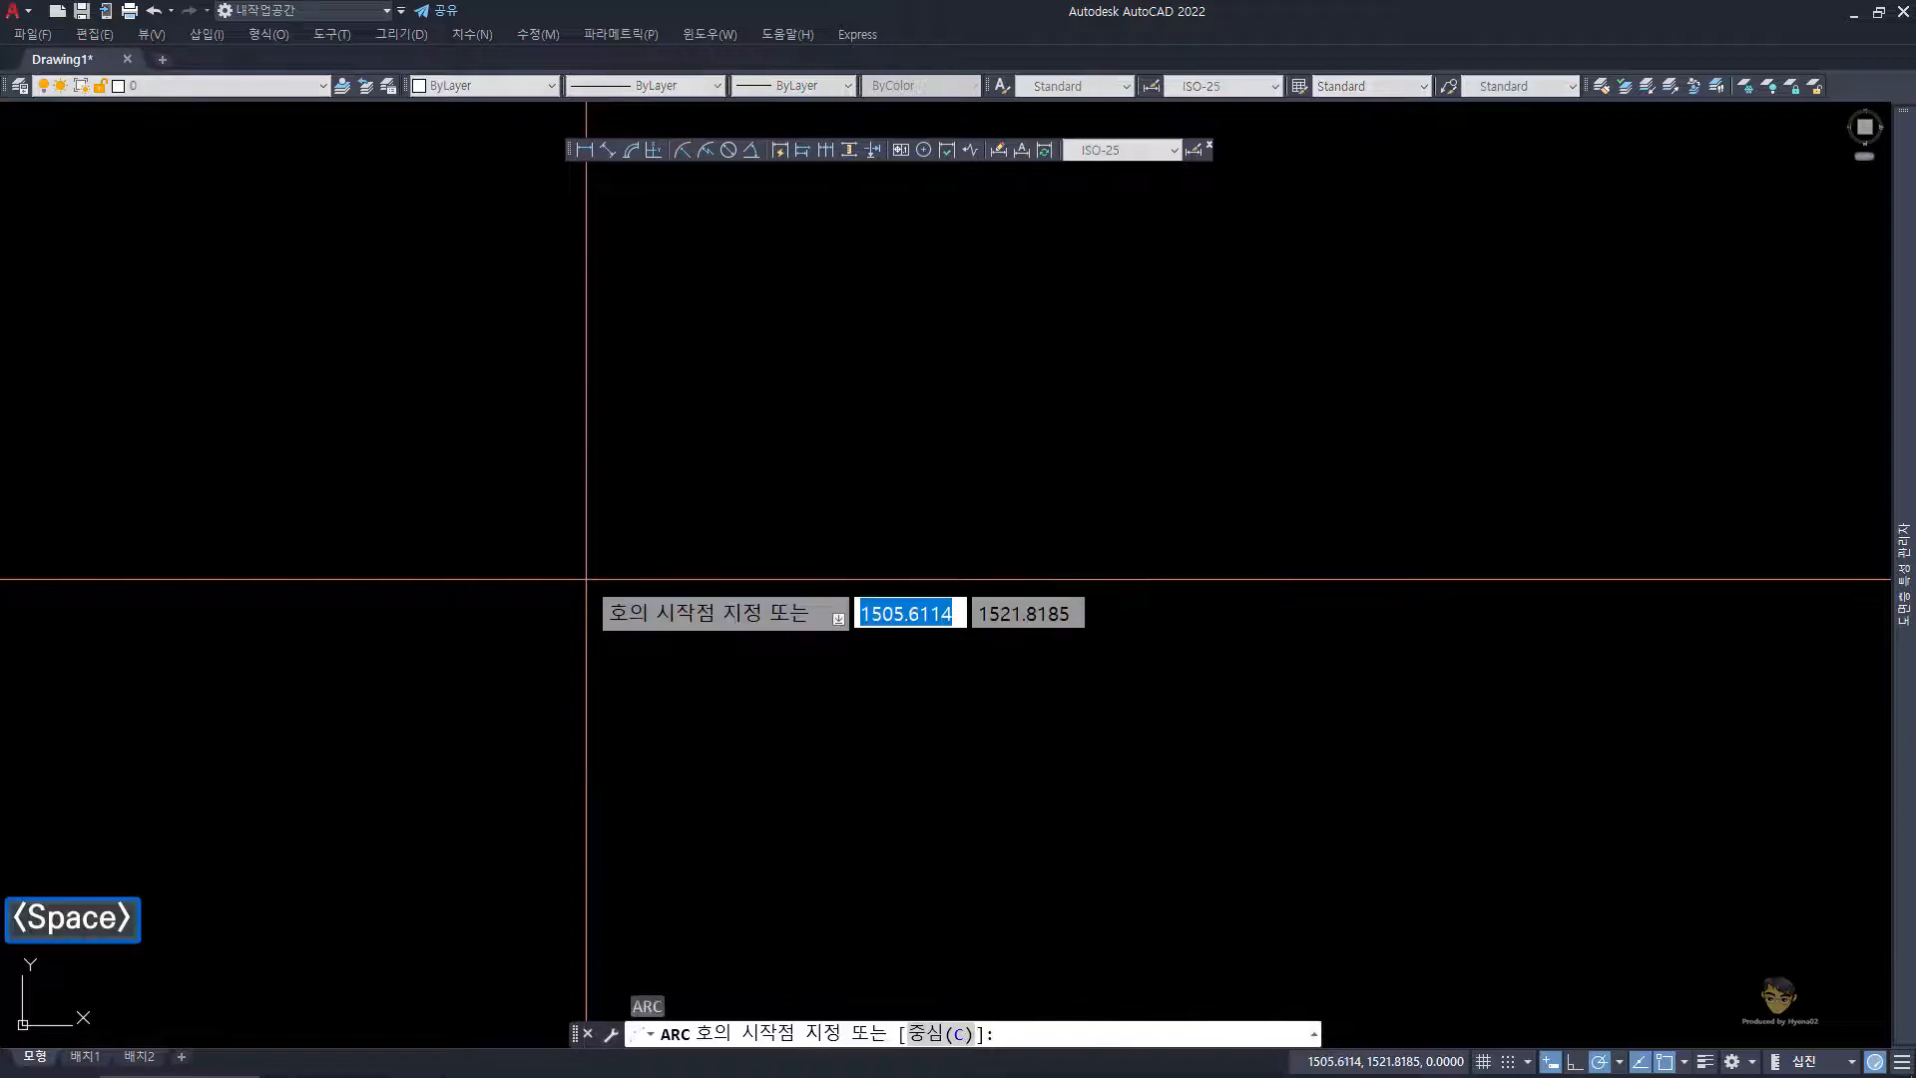
pyautogui.click(277, 634)
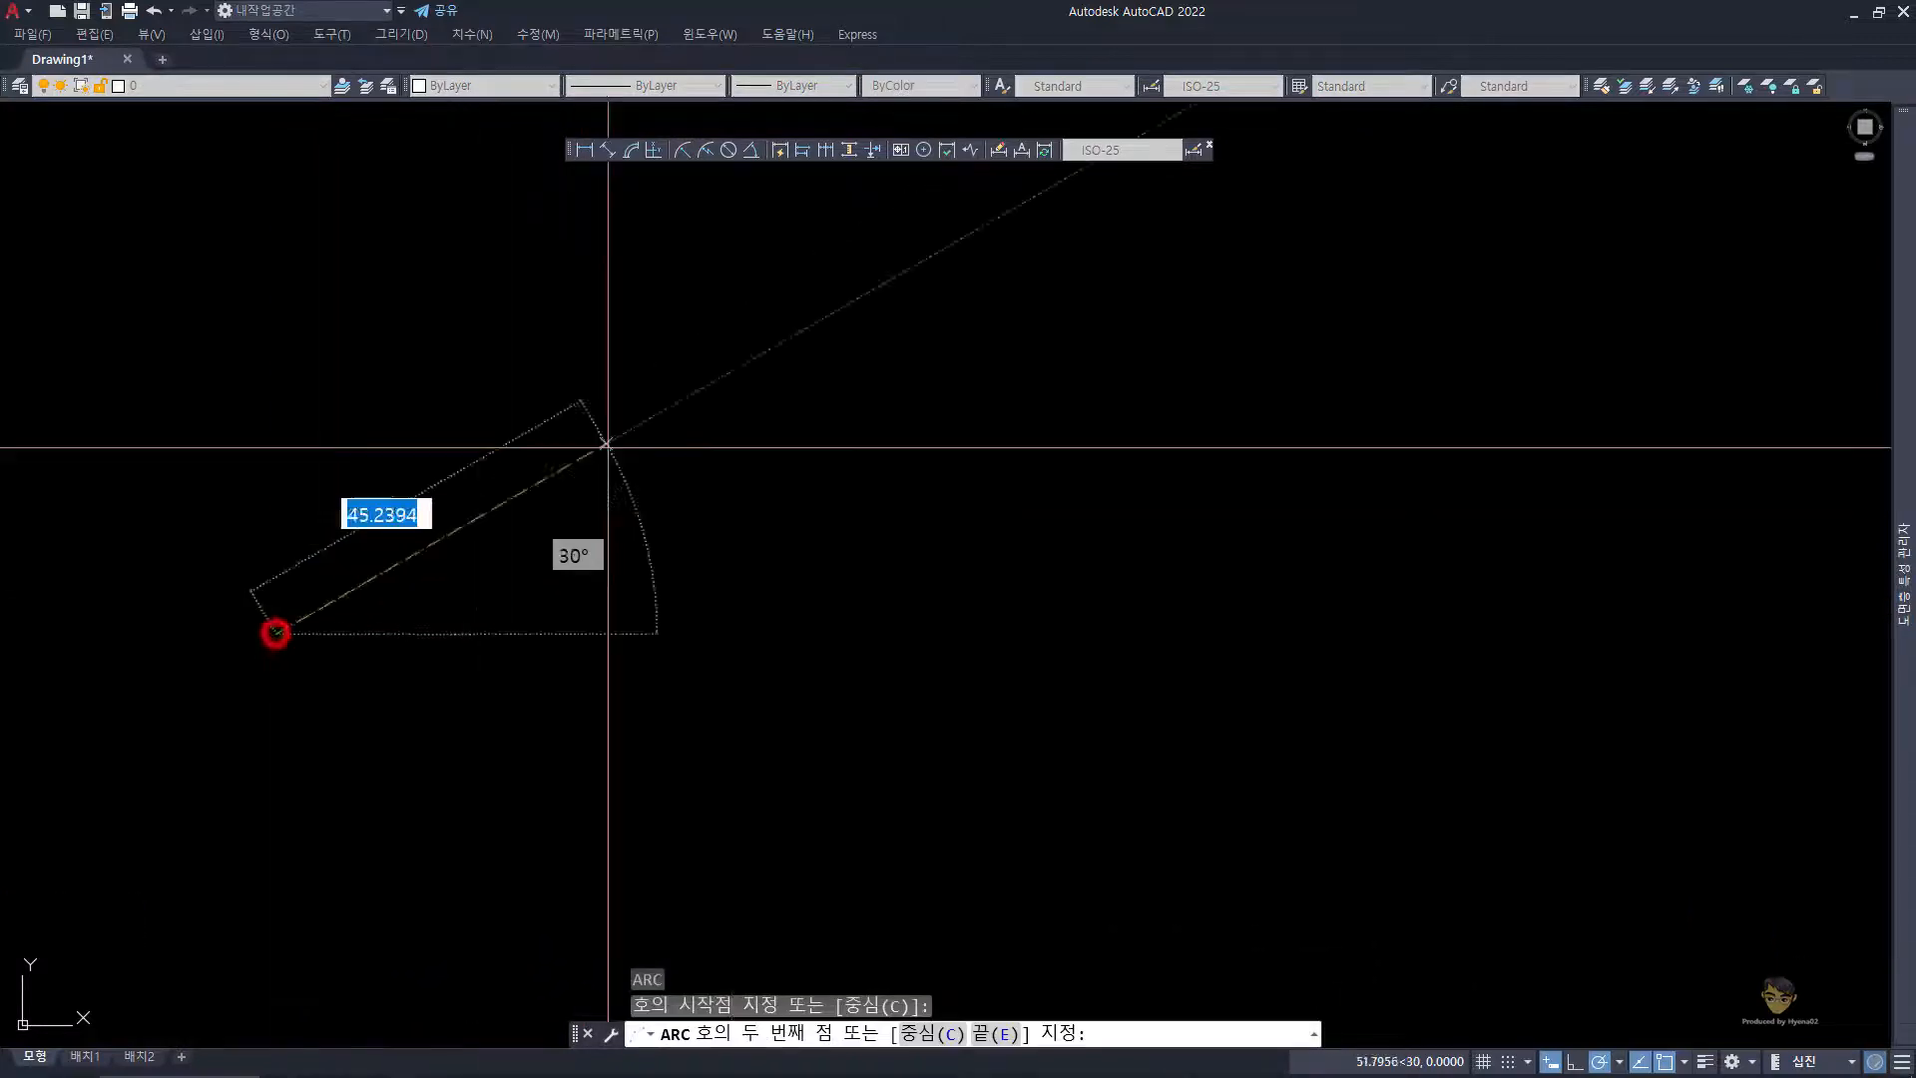
pyautogui.click(734, 371)
pyautogui.click(1157, 744)
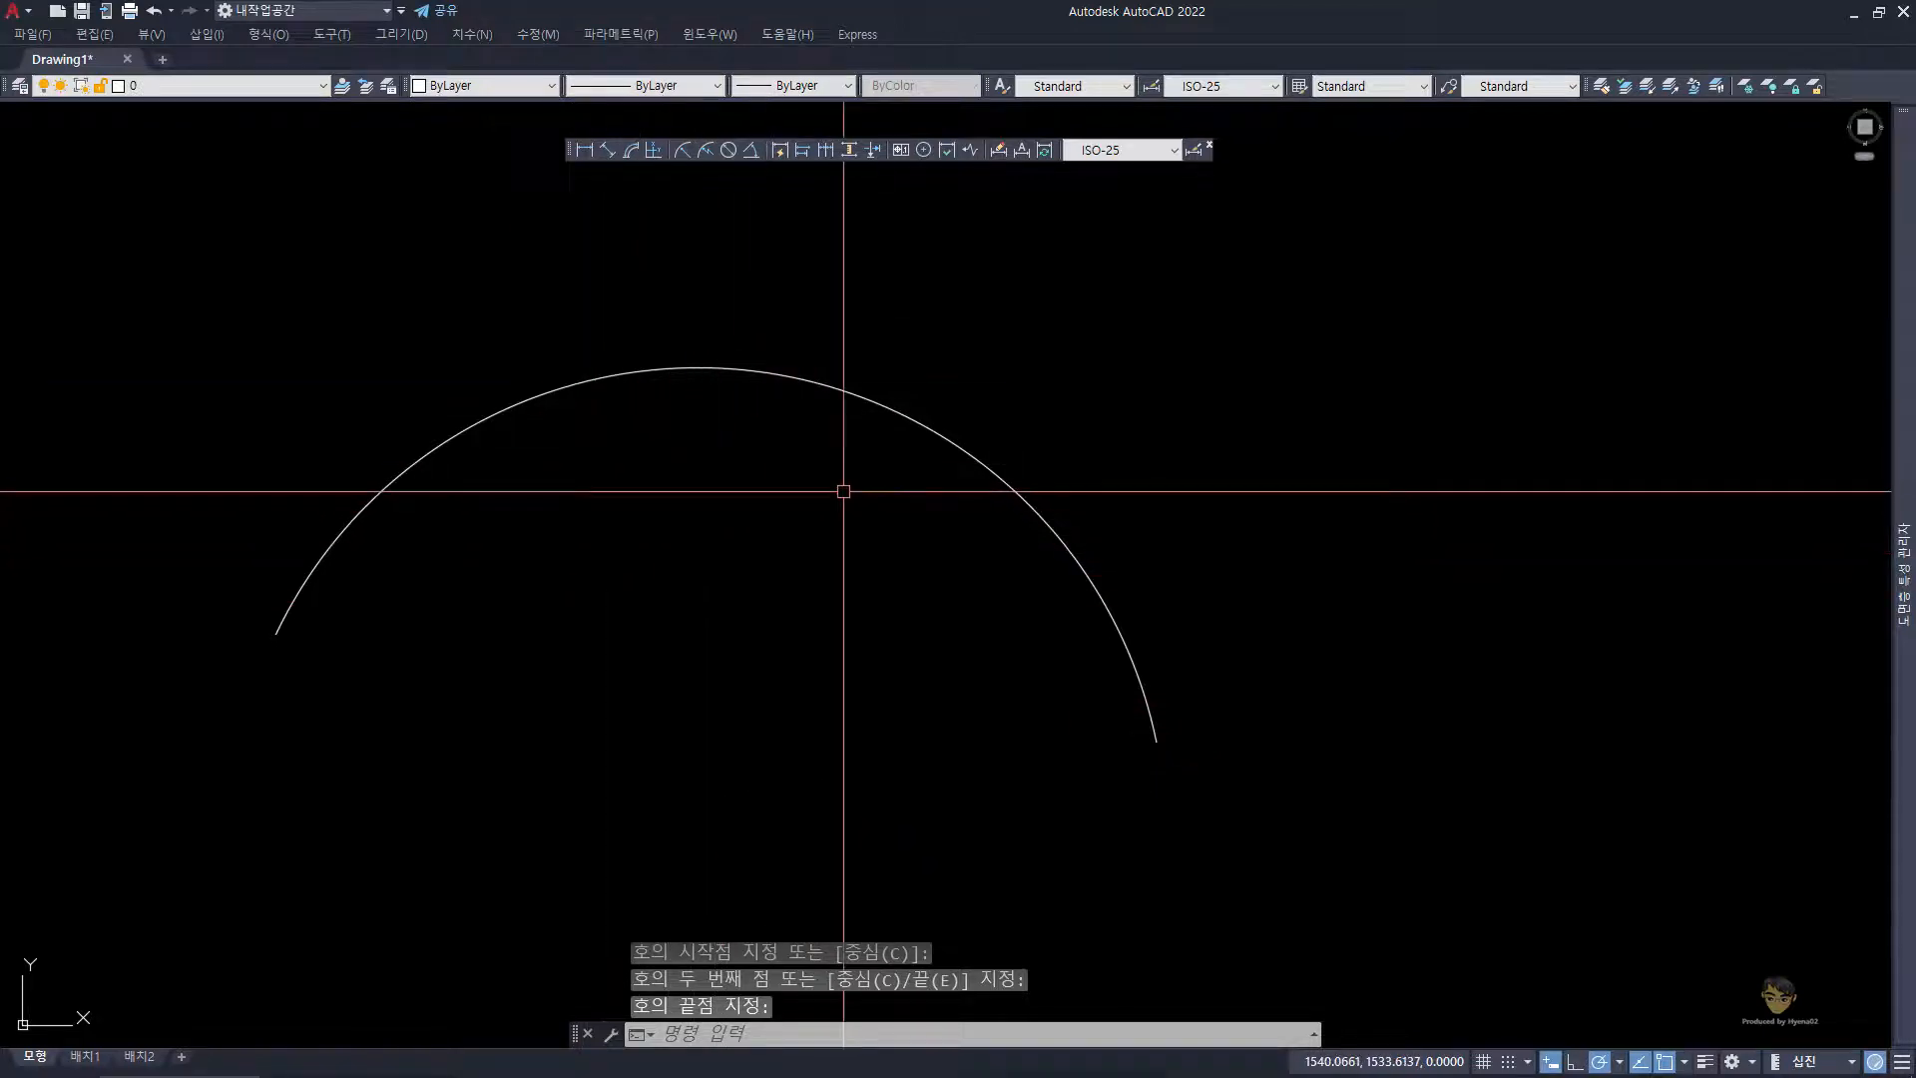
# - Examine the arc's geometry properties, including its arc length, and clear the selection
pyautogui.click(921, 581)
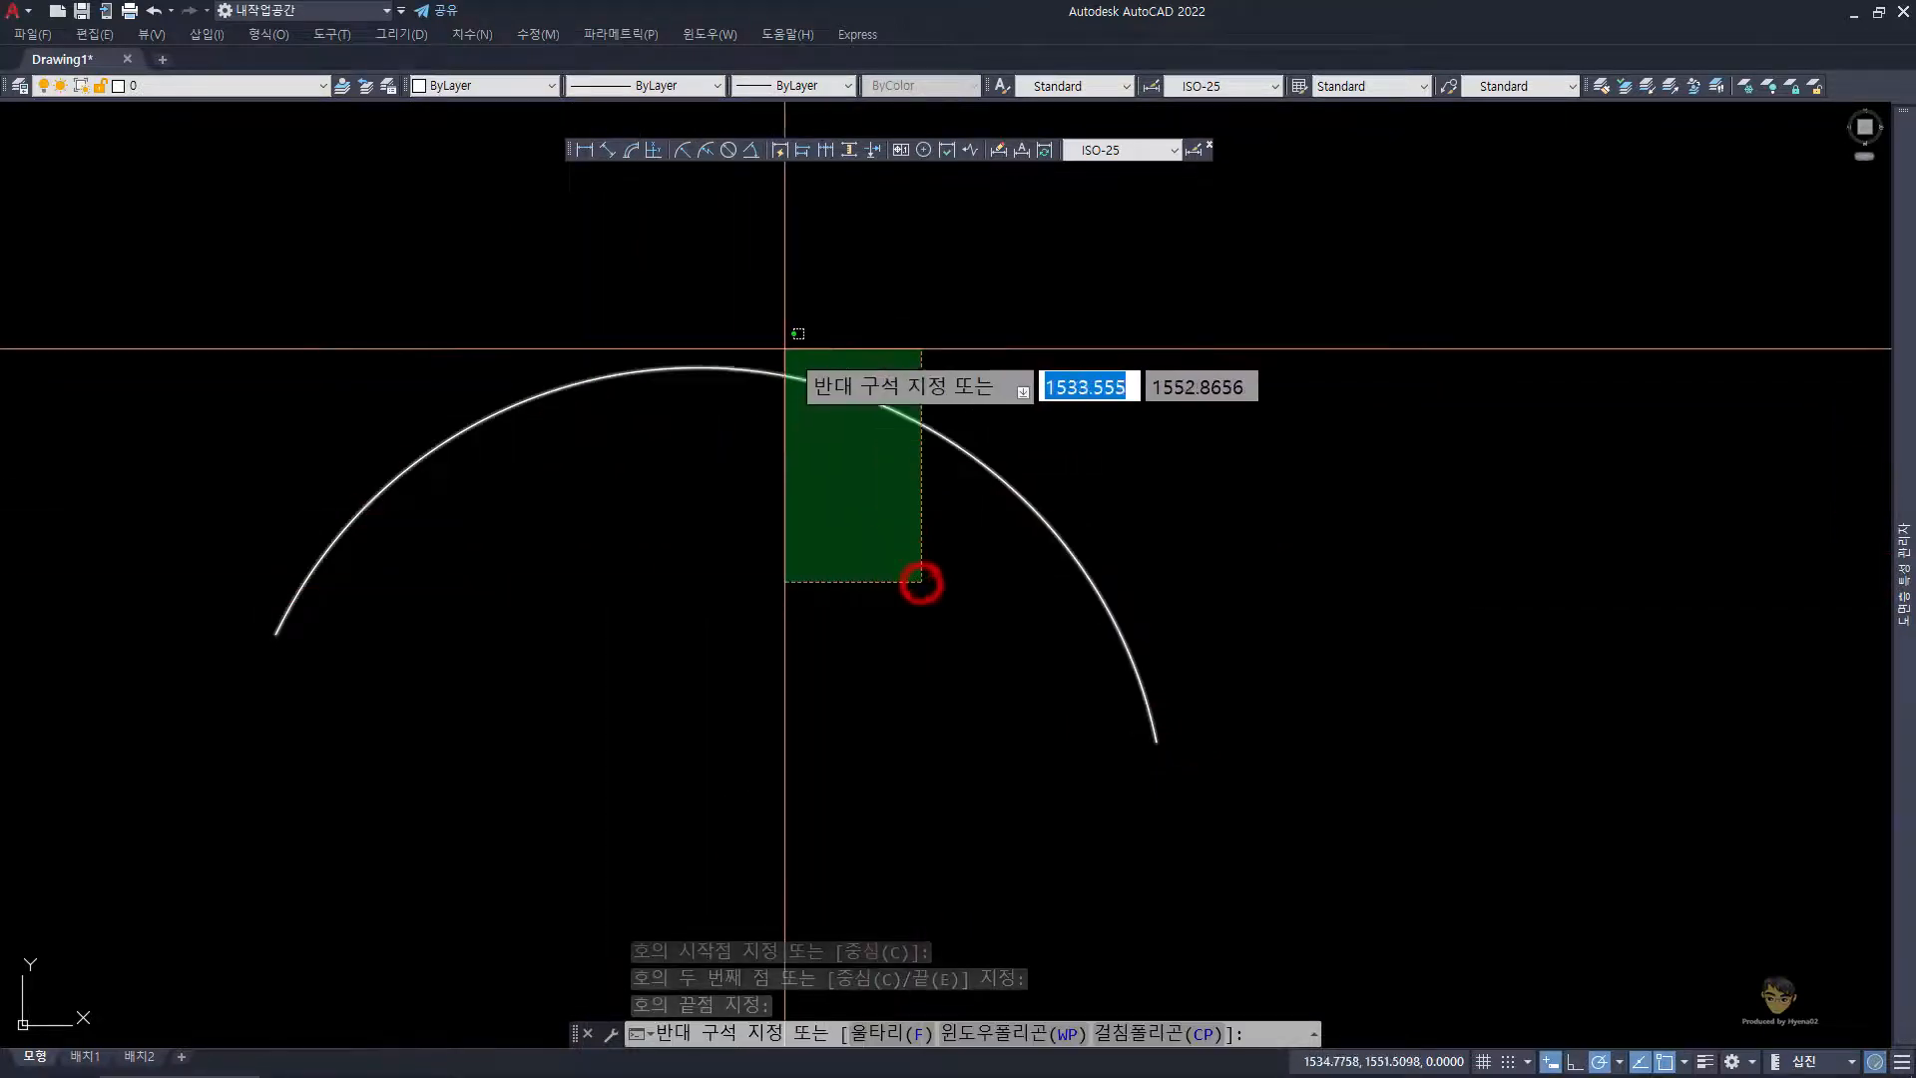
pyautogui.click(695, 310)
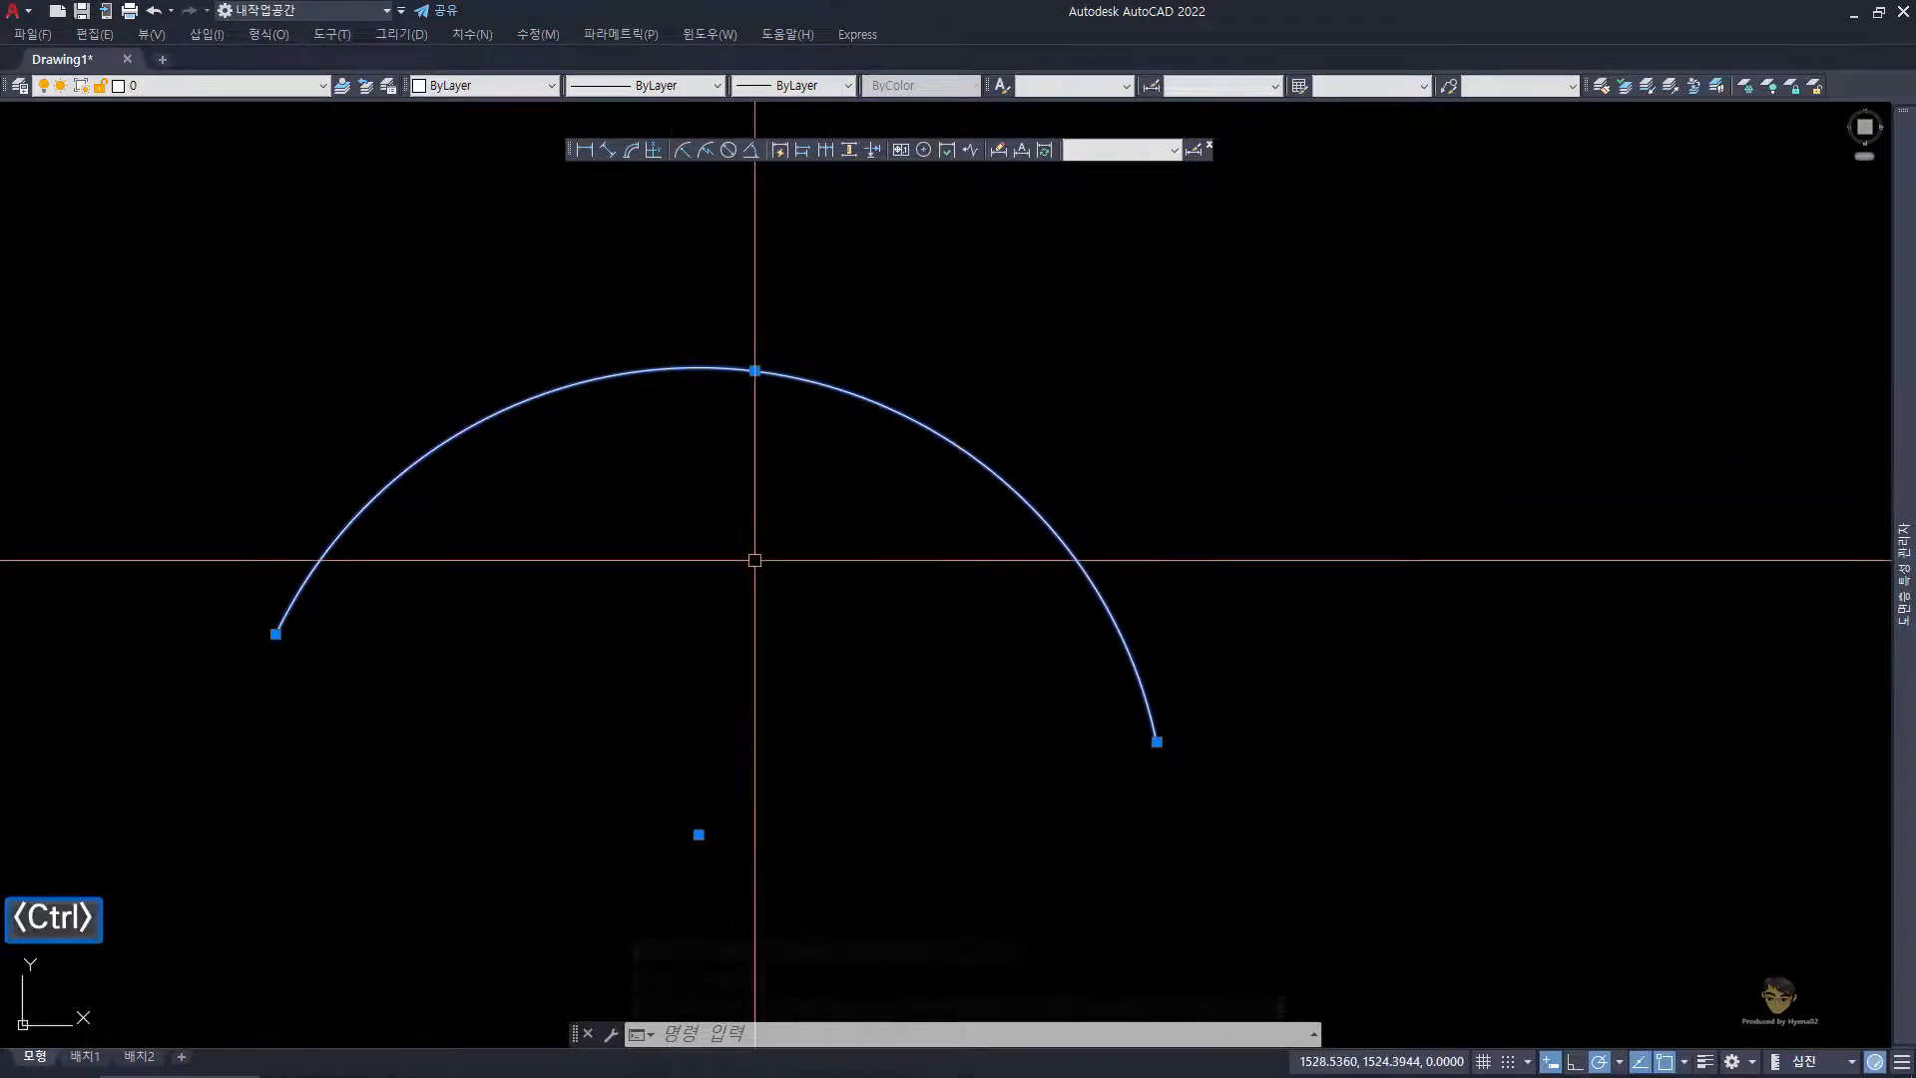
pyautogui.hotkey('ctrl', '1')
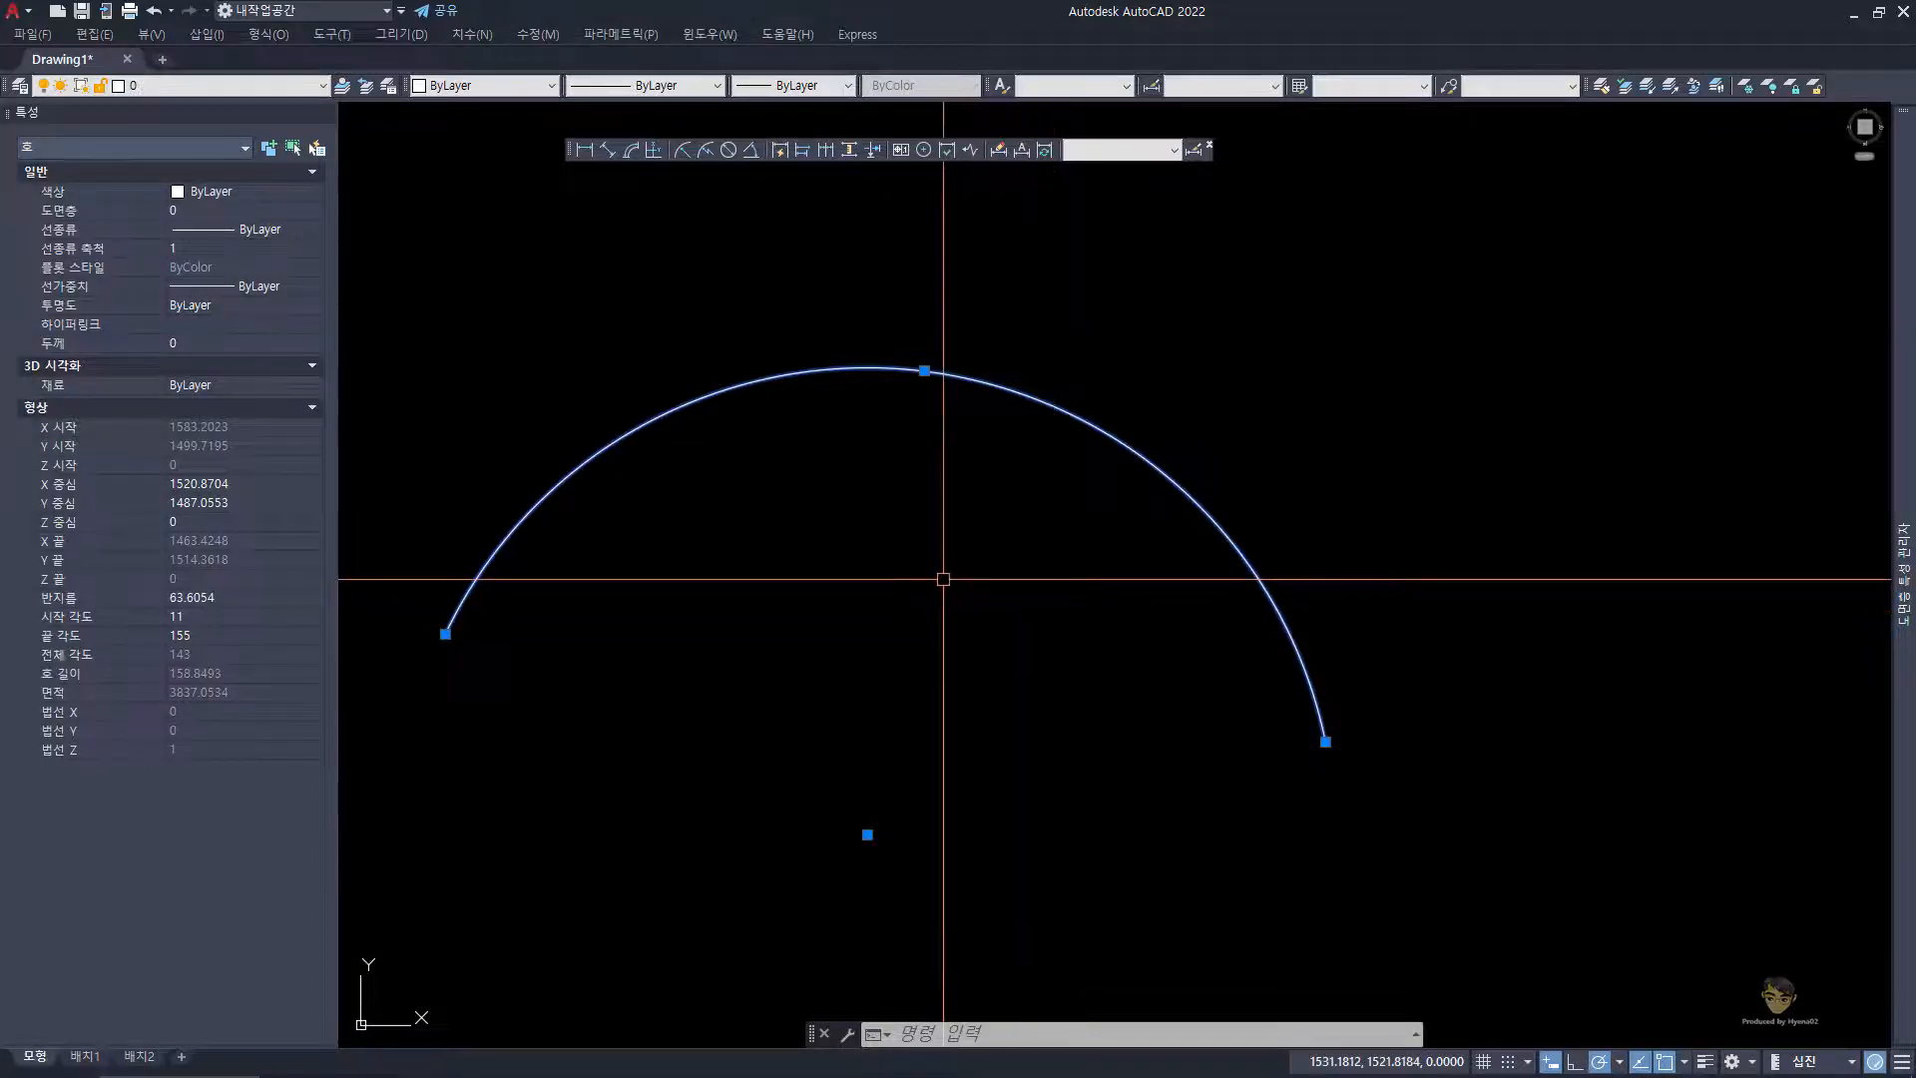
pyautogui.hotkey('ctrl', '1')
pyautogui.press('Escape')
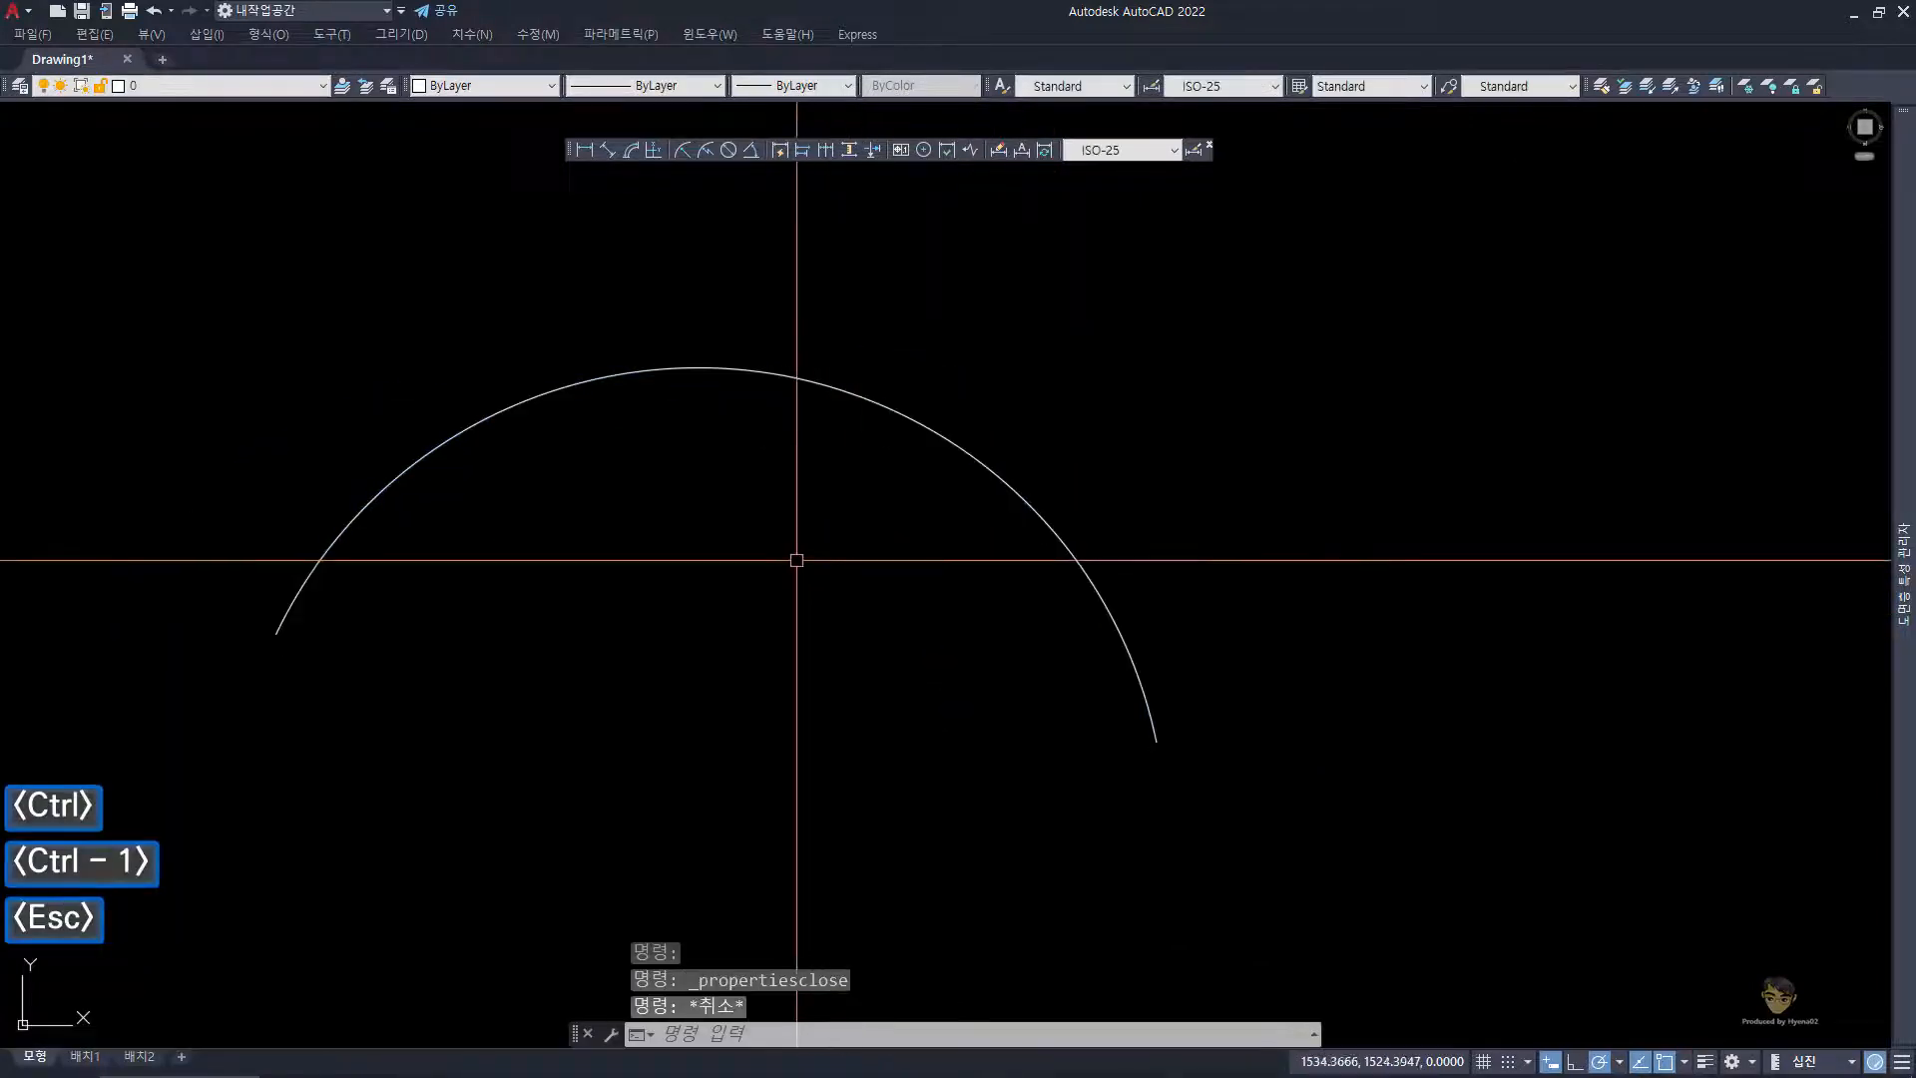
pyautogui.click(858, 504)
pyautogui.press('Escape')
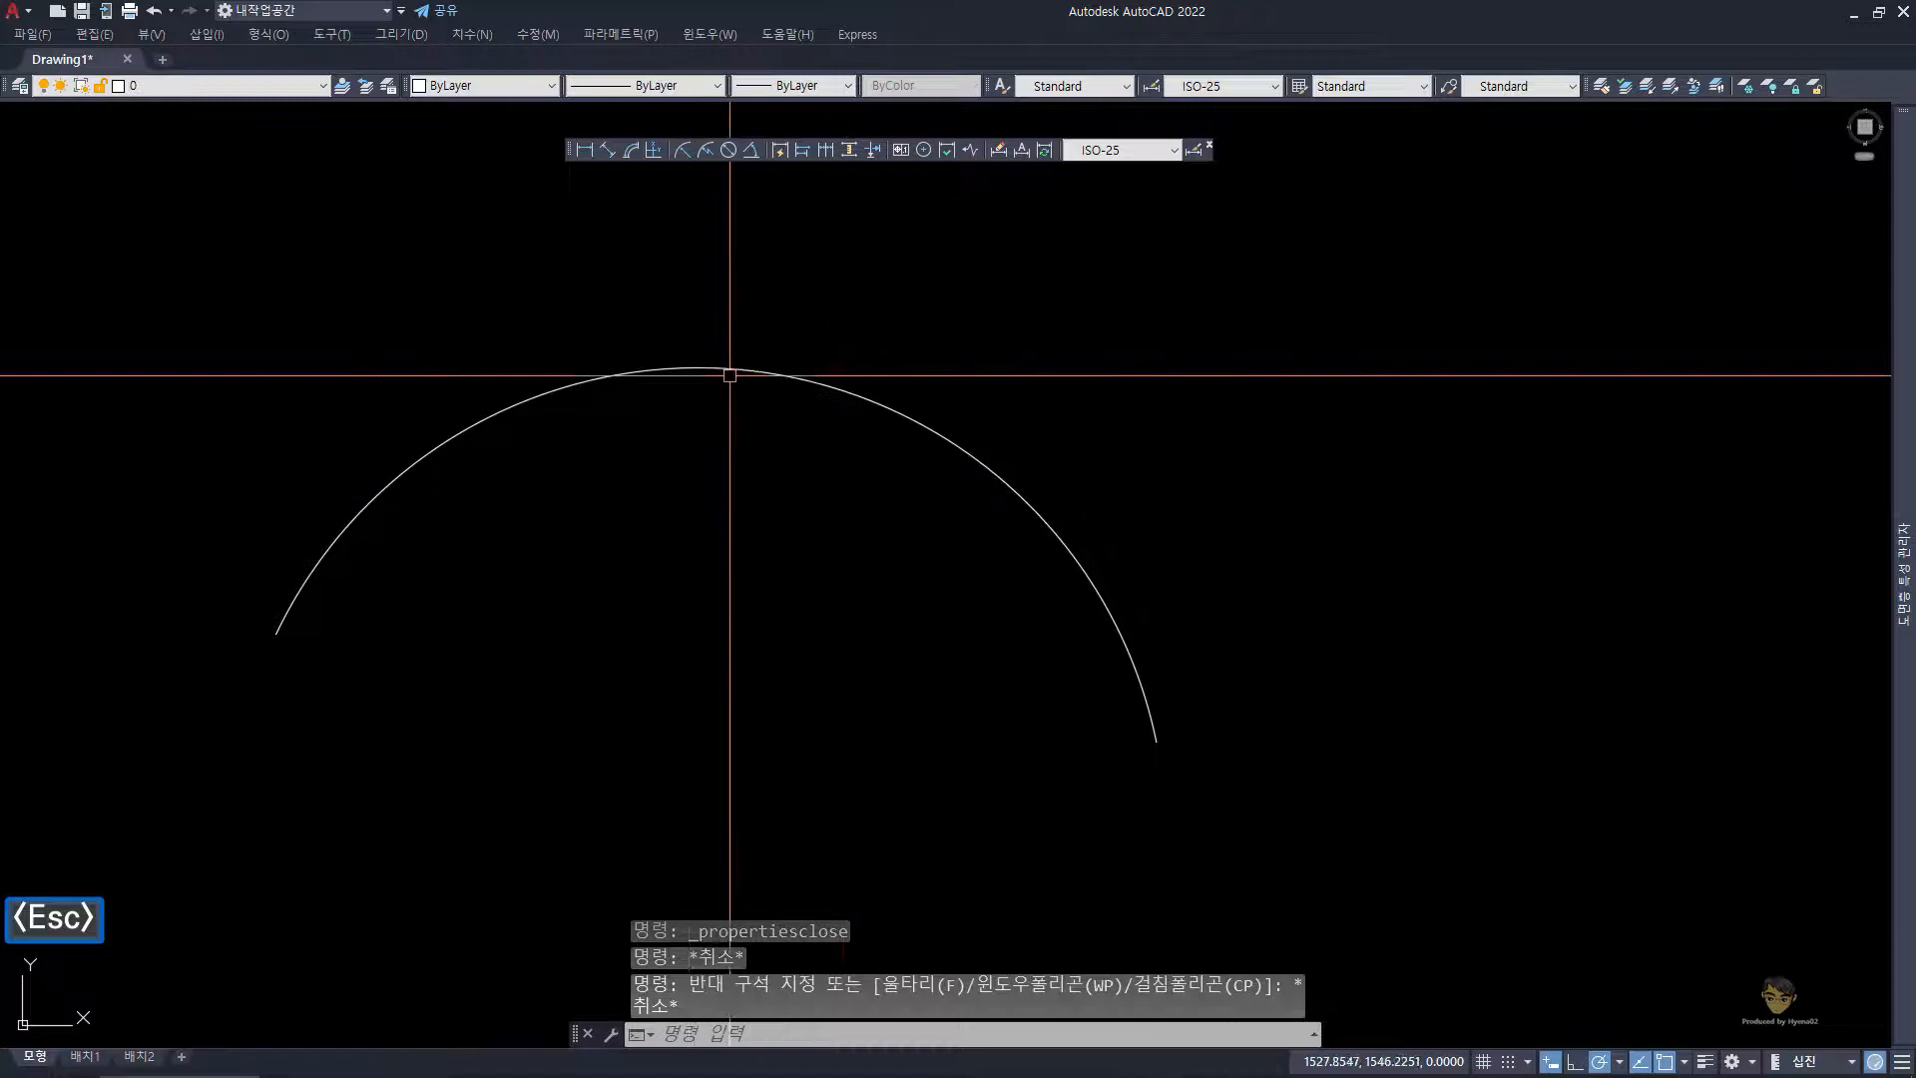
# - Add an arc length dimension (DIMARC) to the arc, placed just outside its curve
pyautogui.click(630, 150)
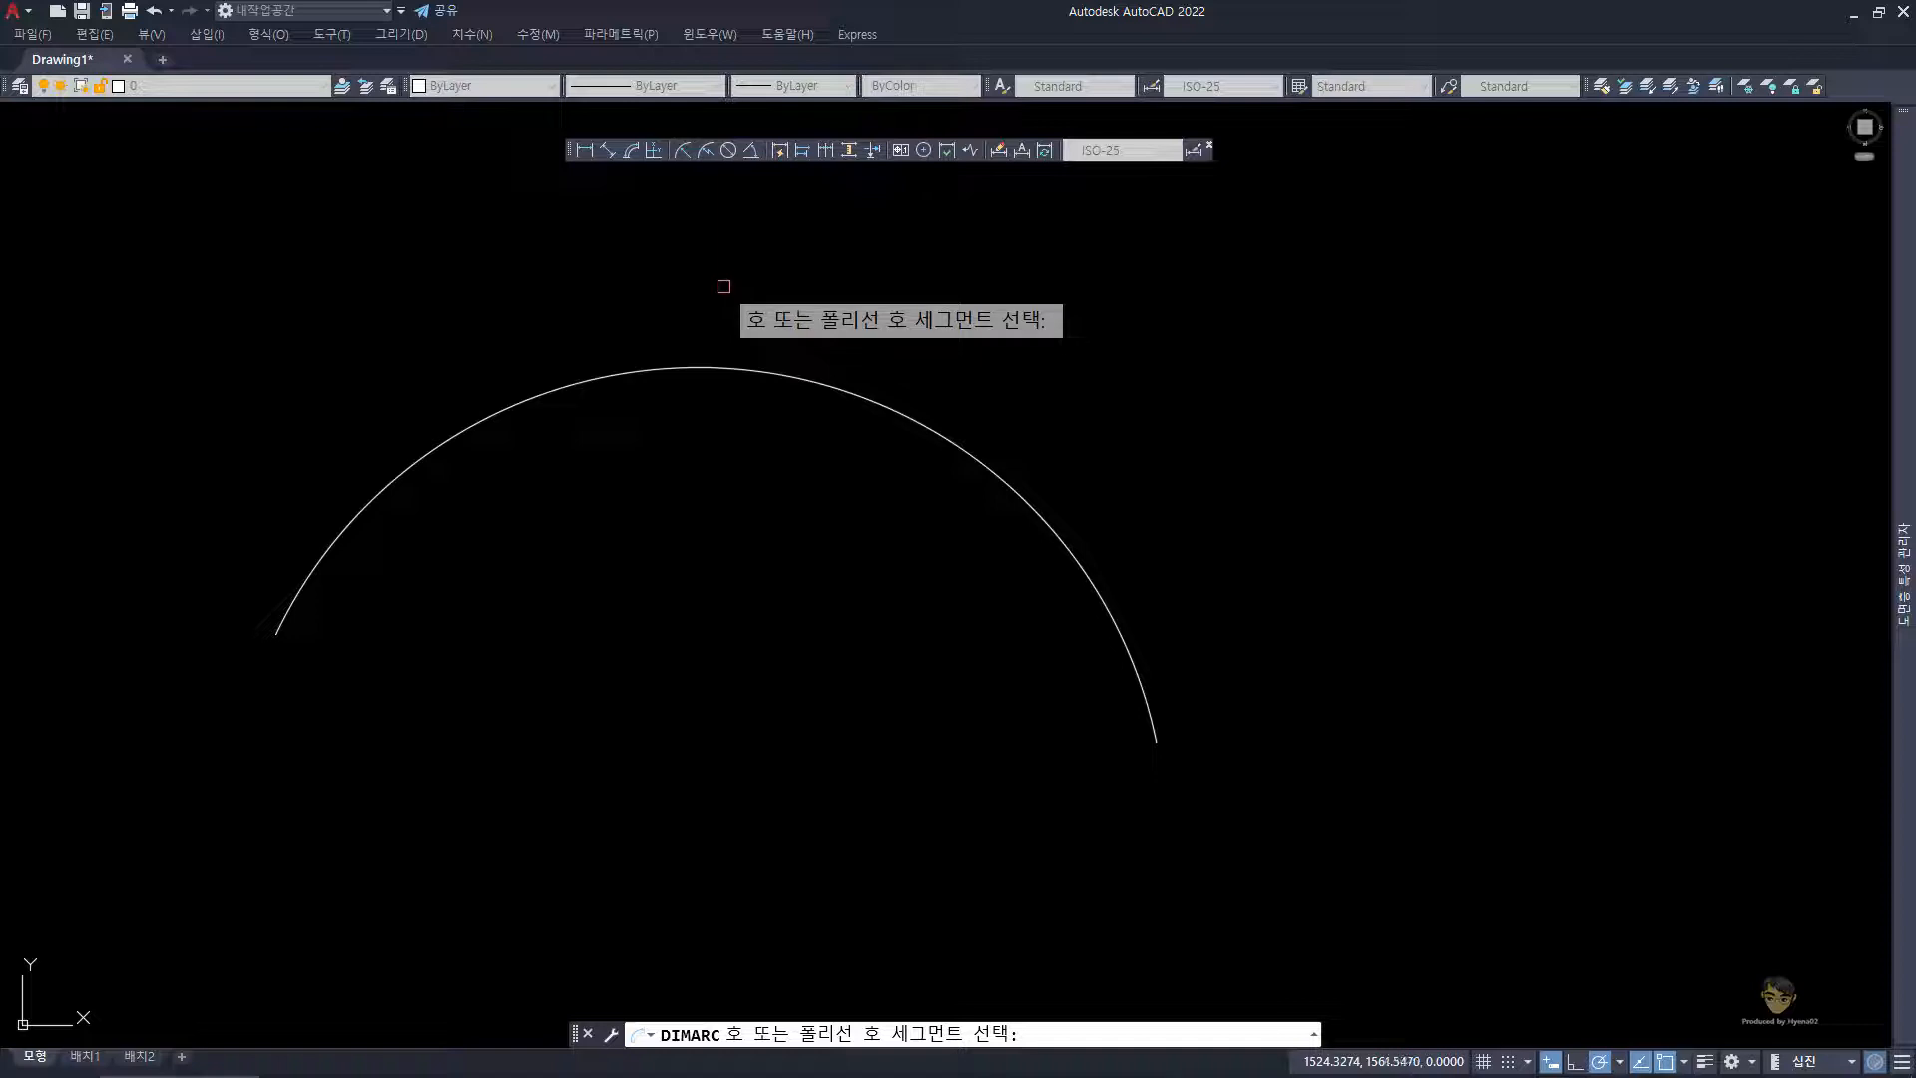
pyautogui.click(847, 390)
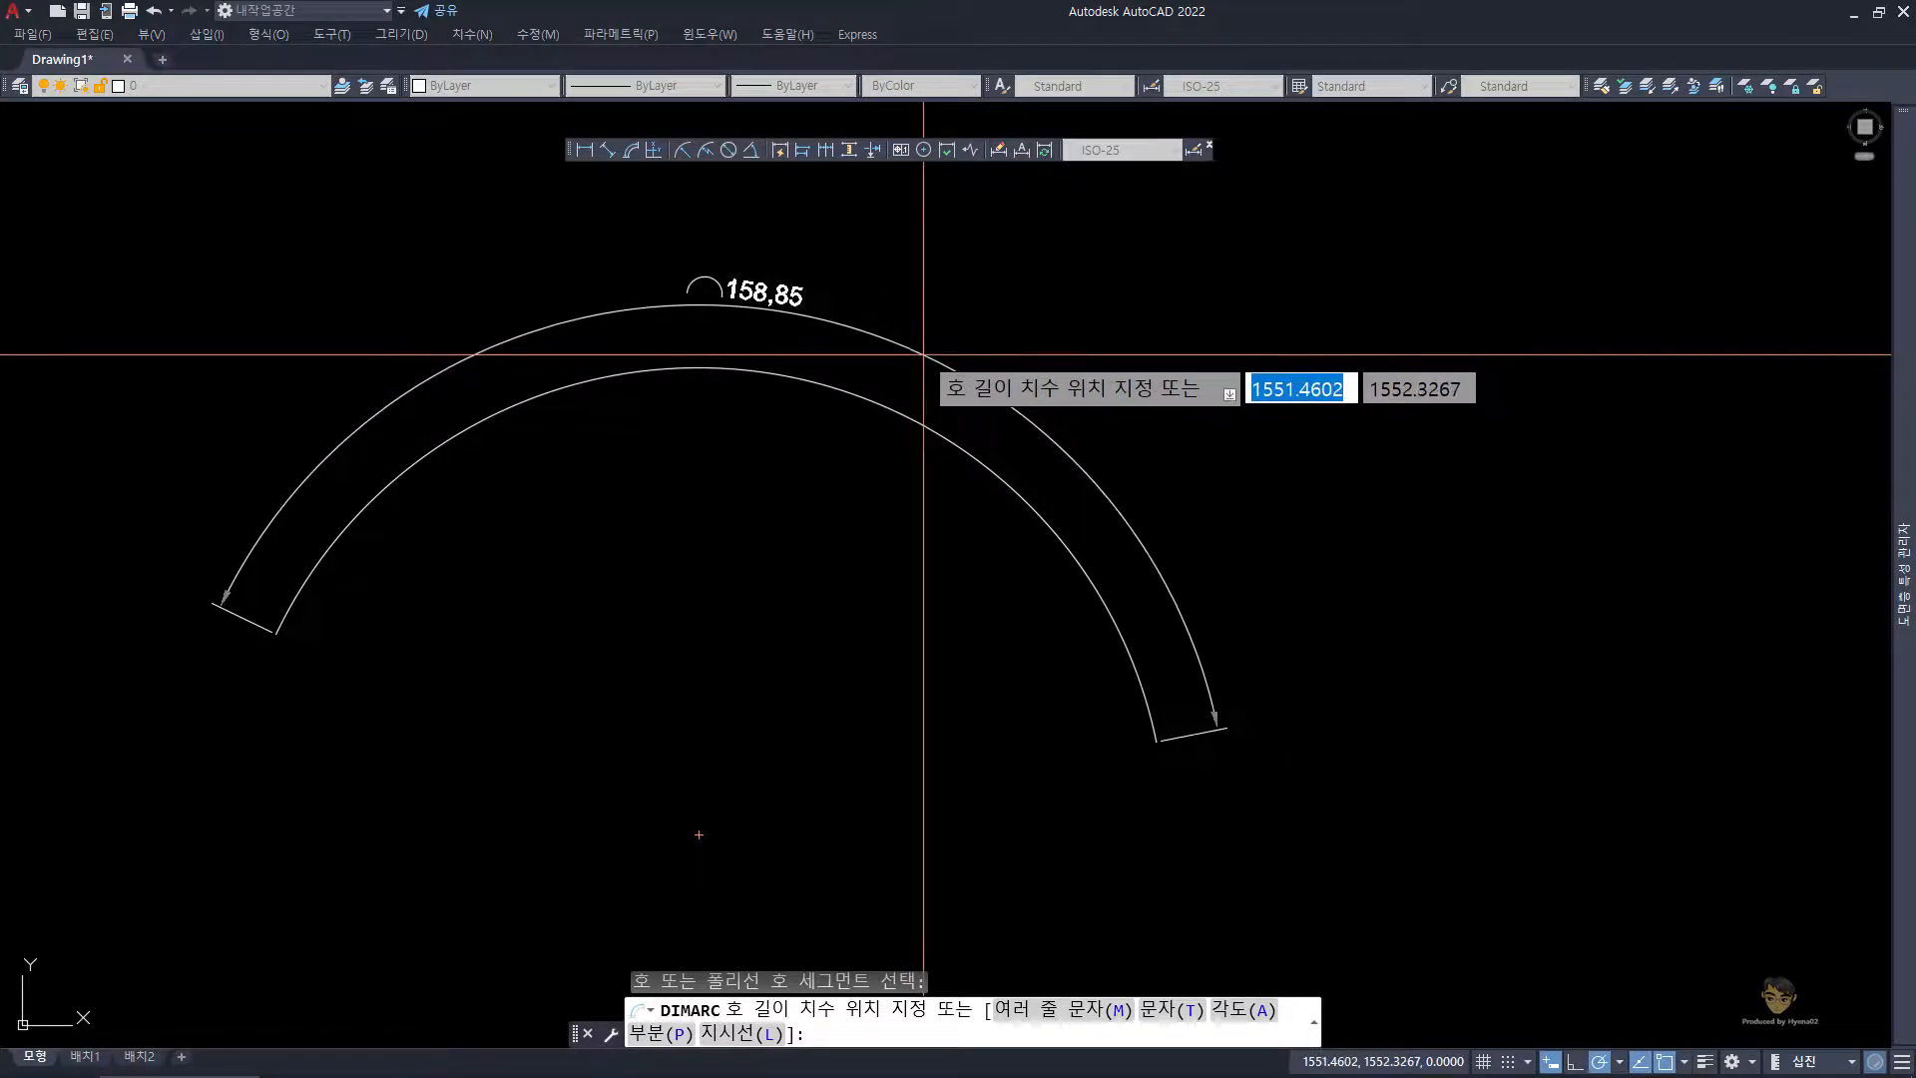
pyautogui.click(923, 355)
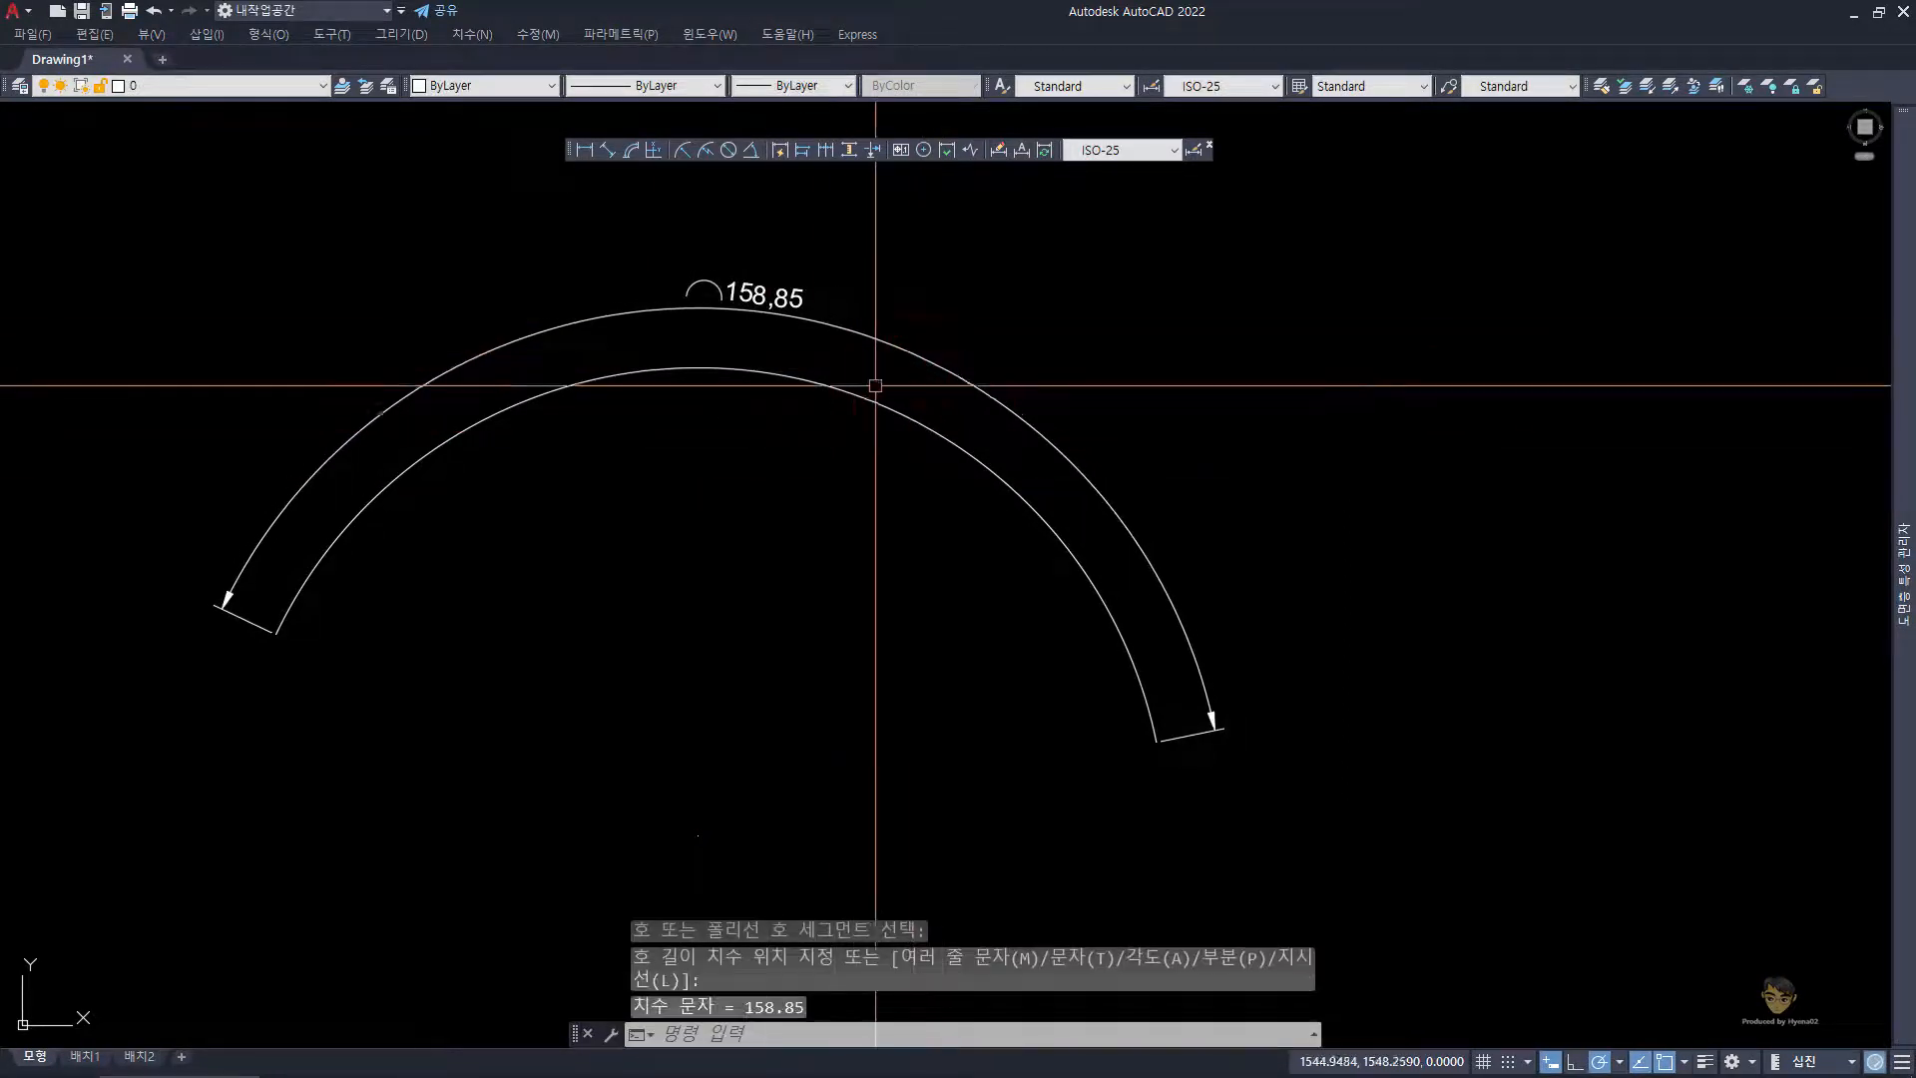
# - With the arc length dimension selected, review the available dimension commands without running any, and clear the selection
pyautogui.click(857, 361)
pyautogui.click(825, 299)
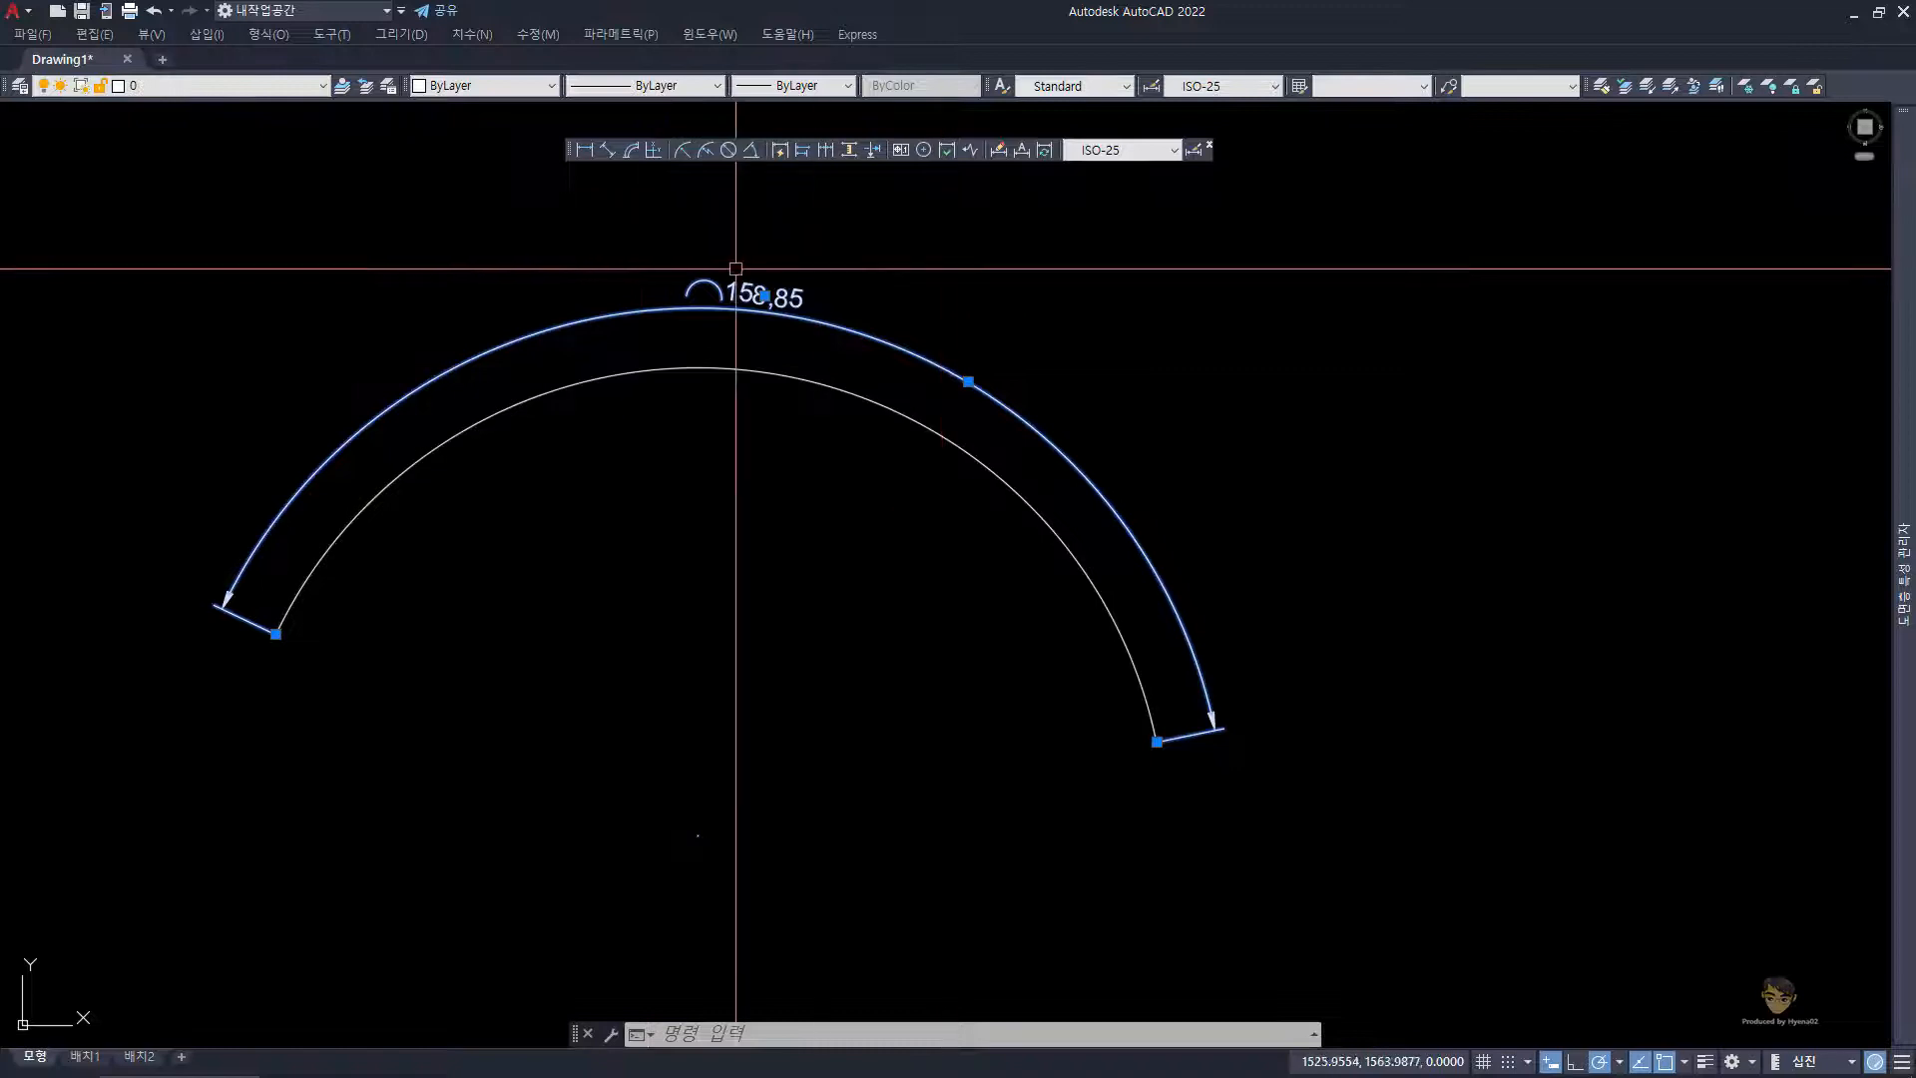
pyautogui.click(472, 35)
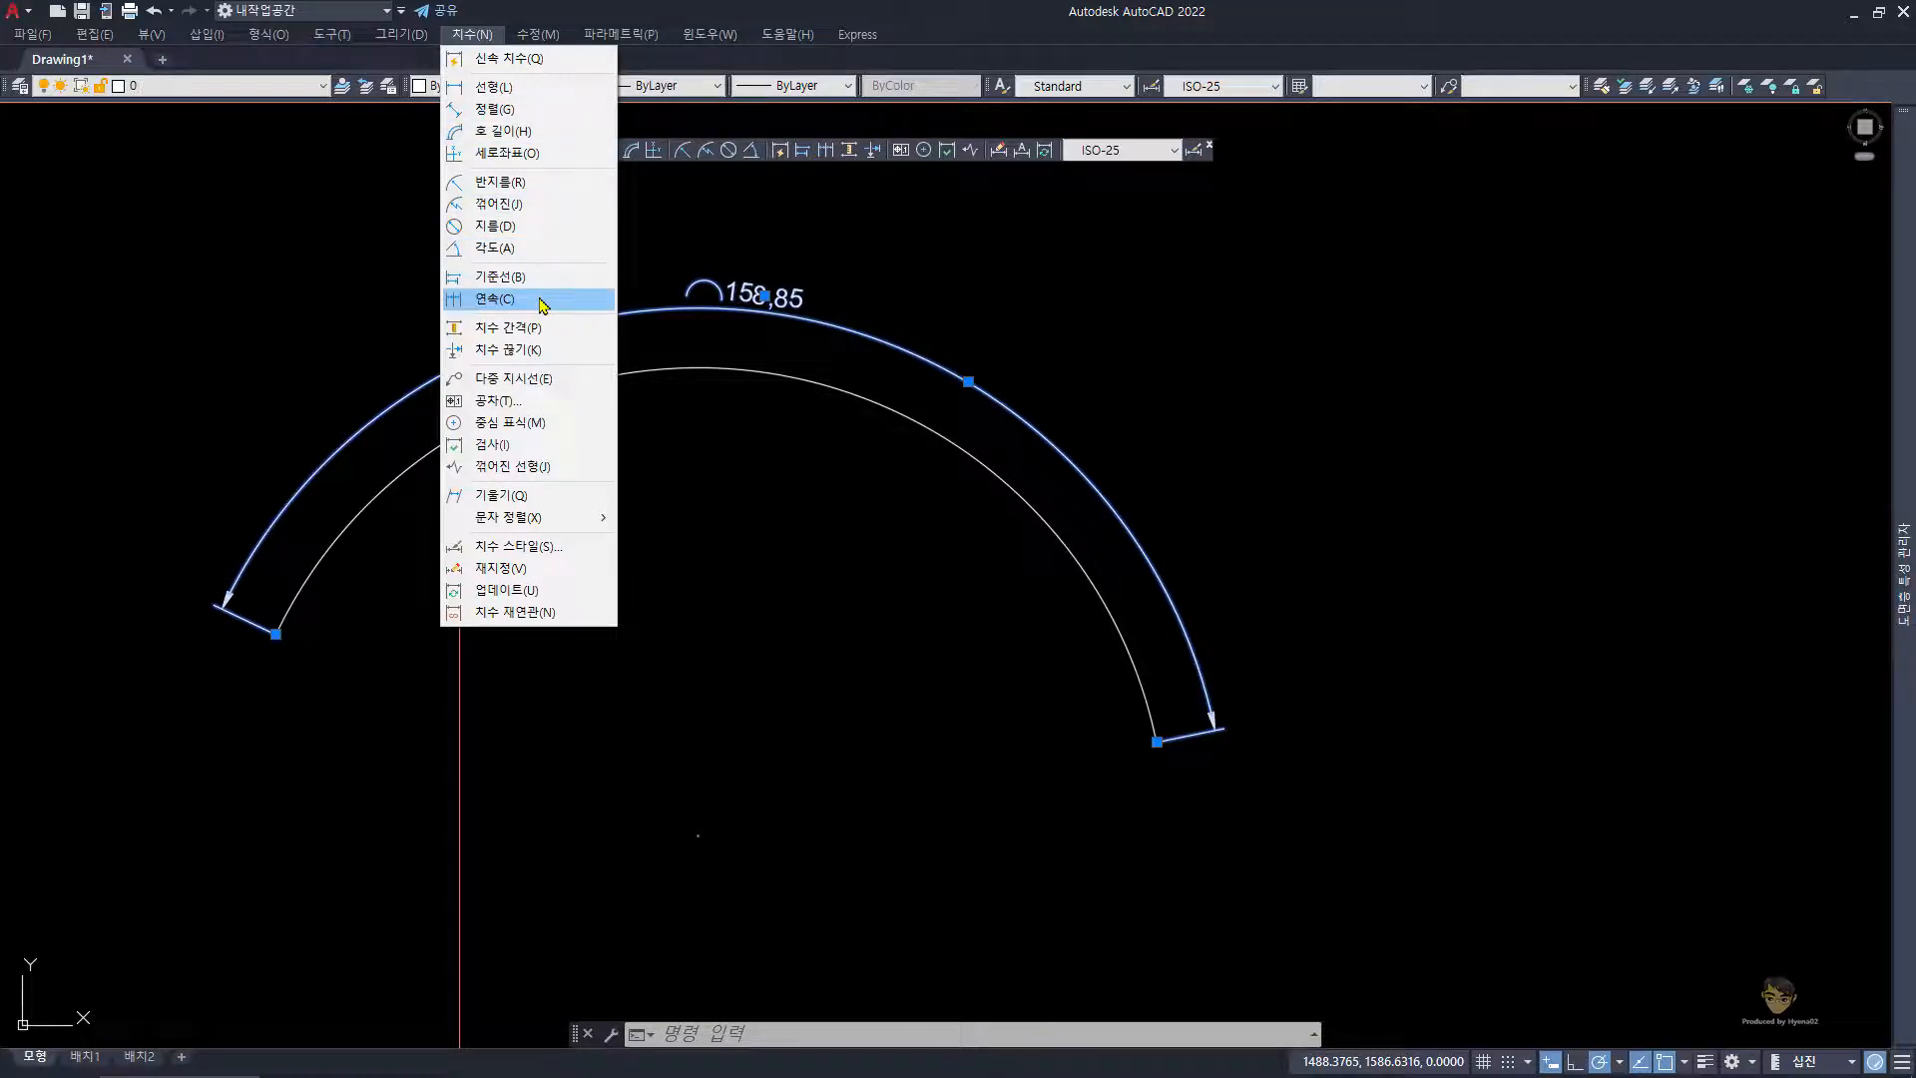
pyautogui.click(856, 235)
pyautogui.click(742, 225)
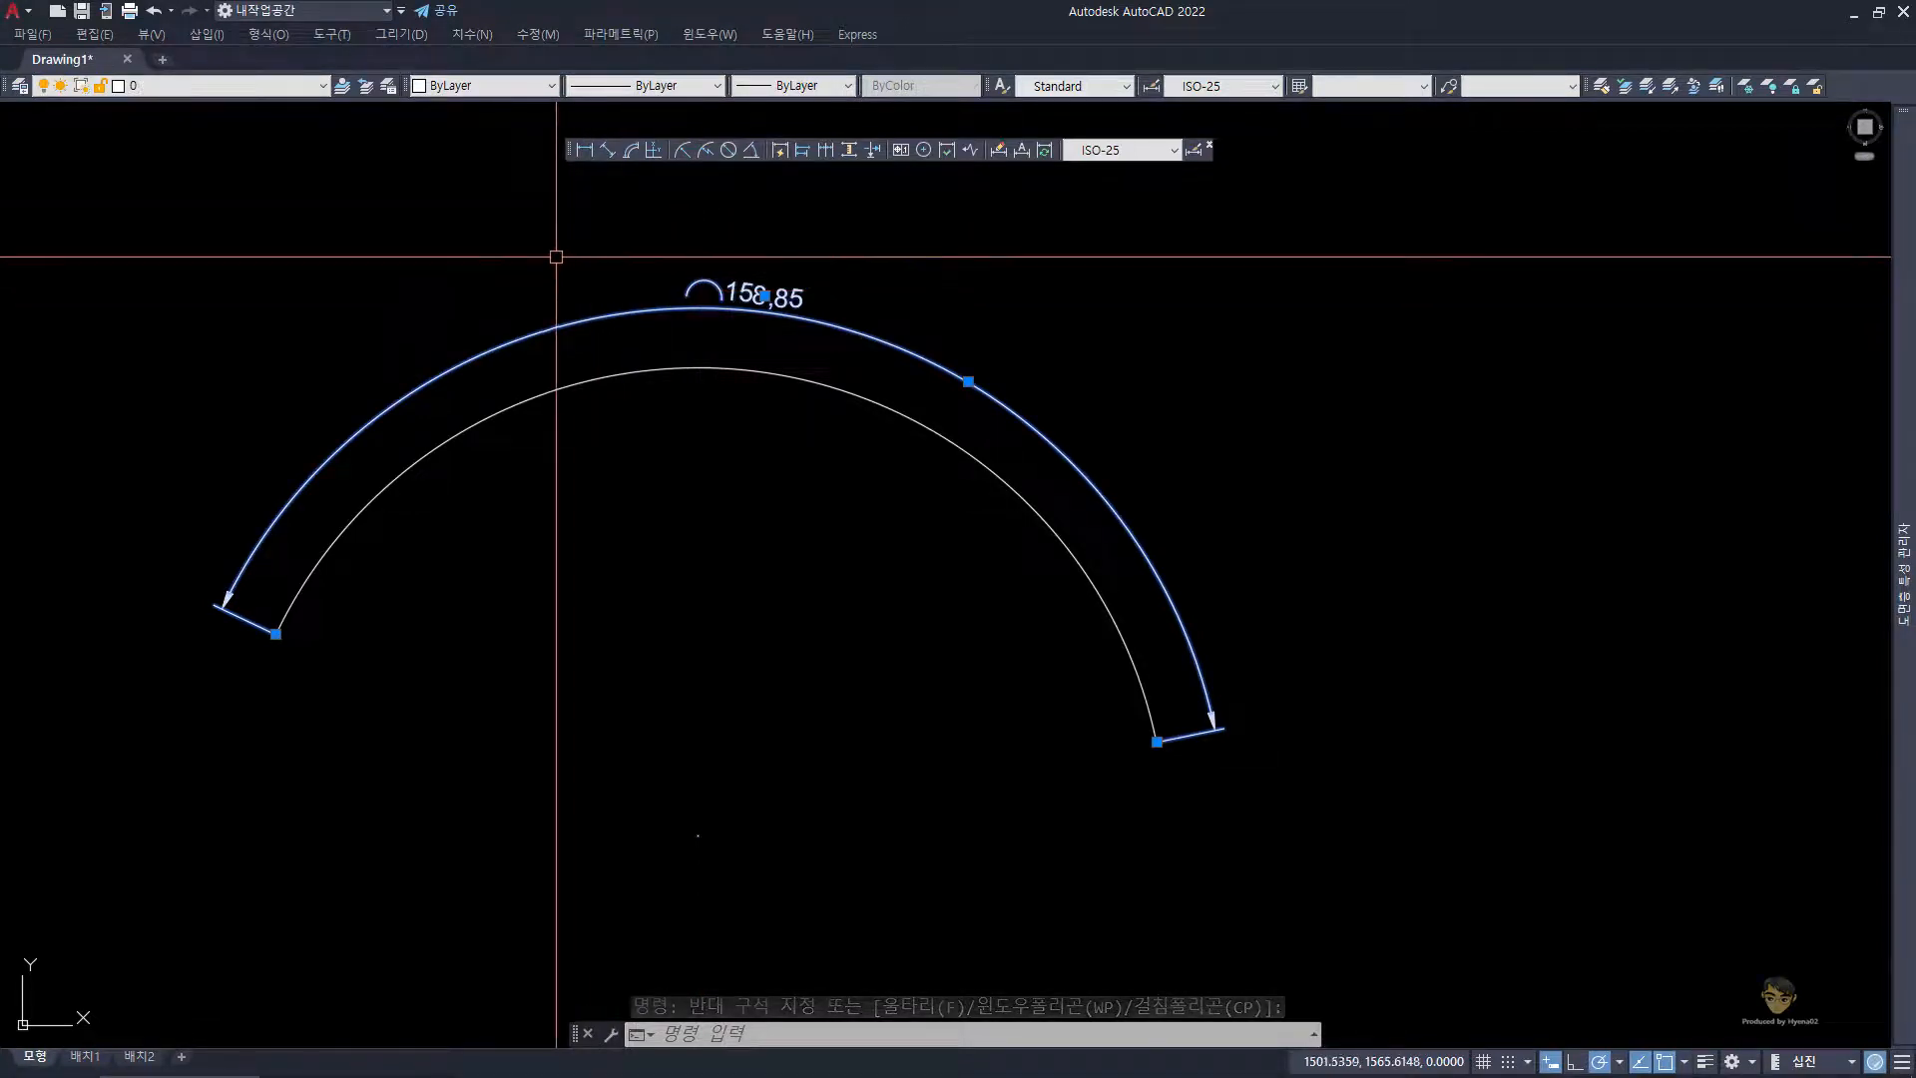
pyautogui.click(472, 34)
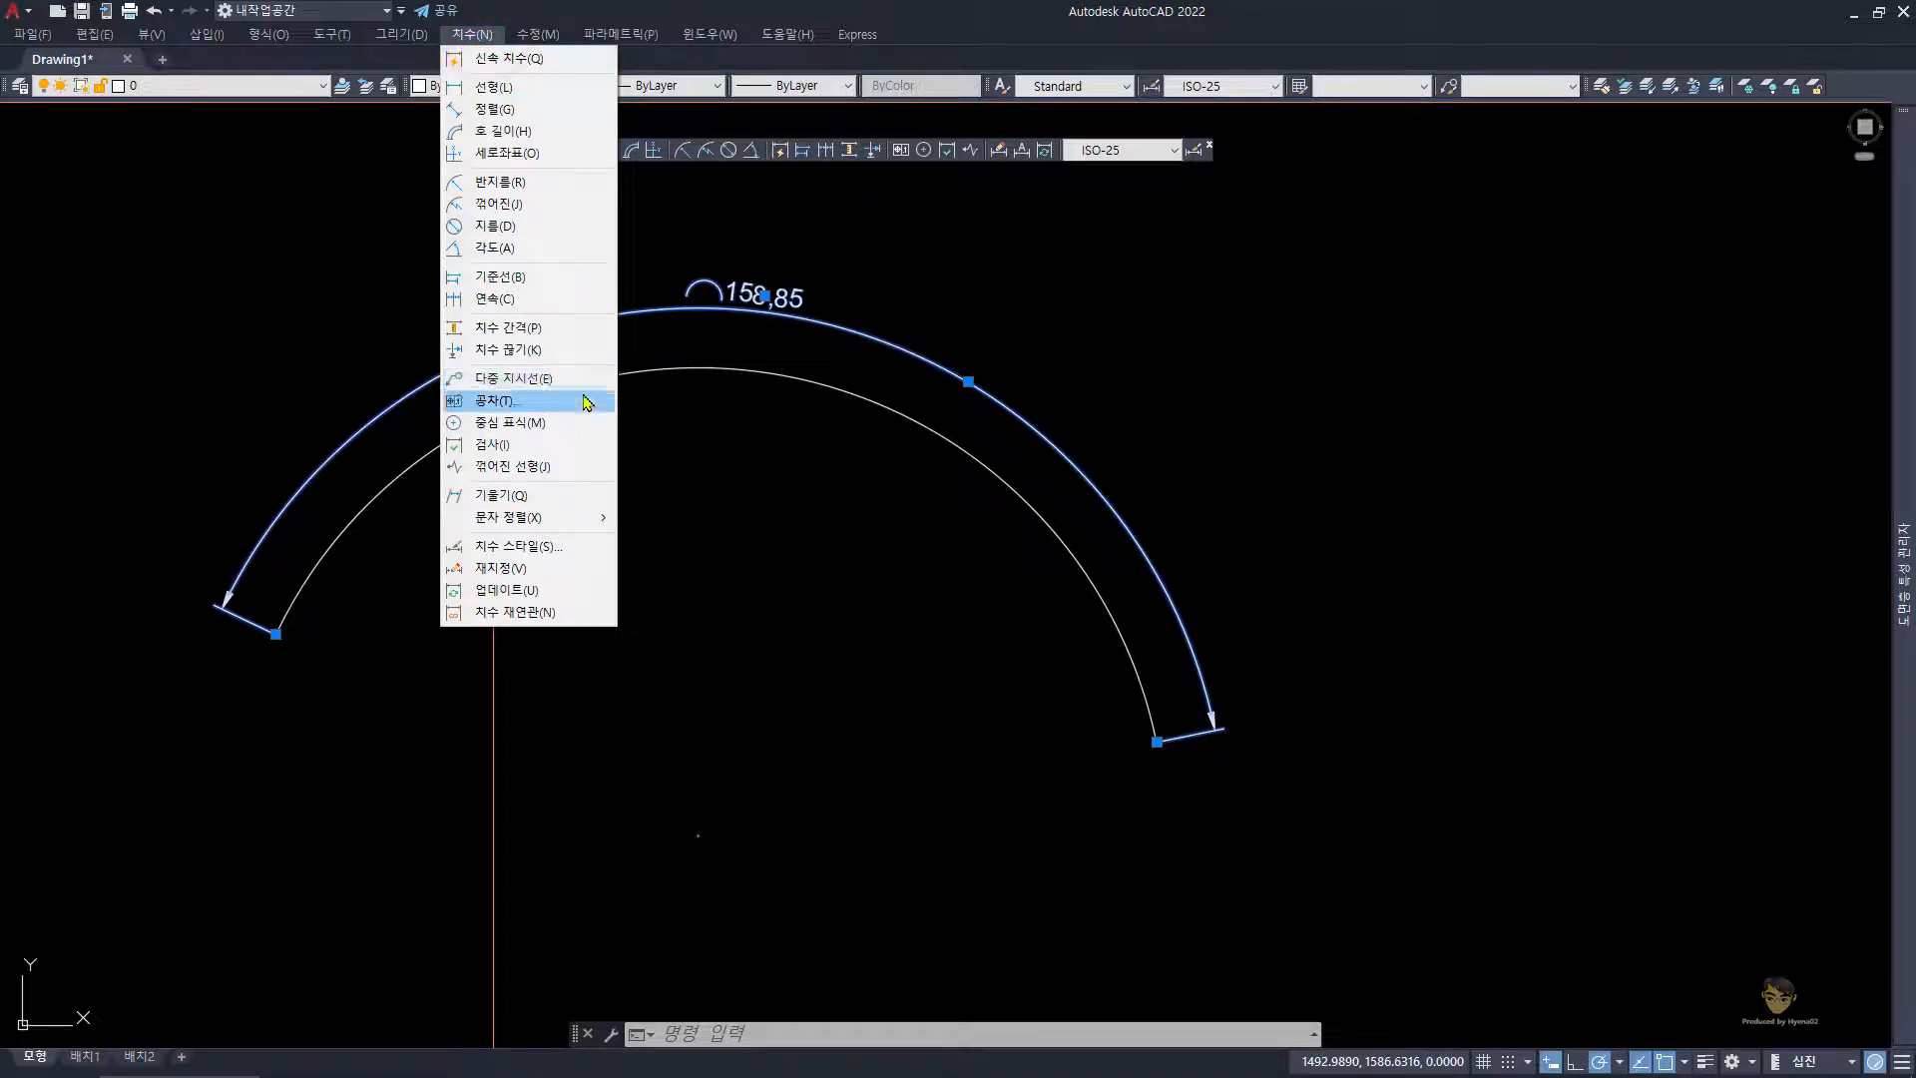
pyautogui.click(1103, 357)
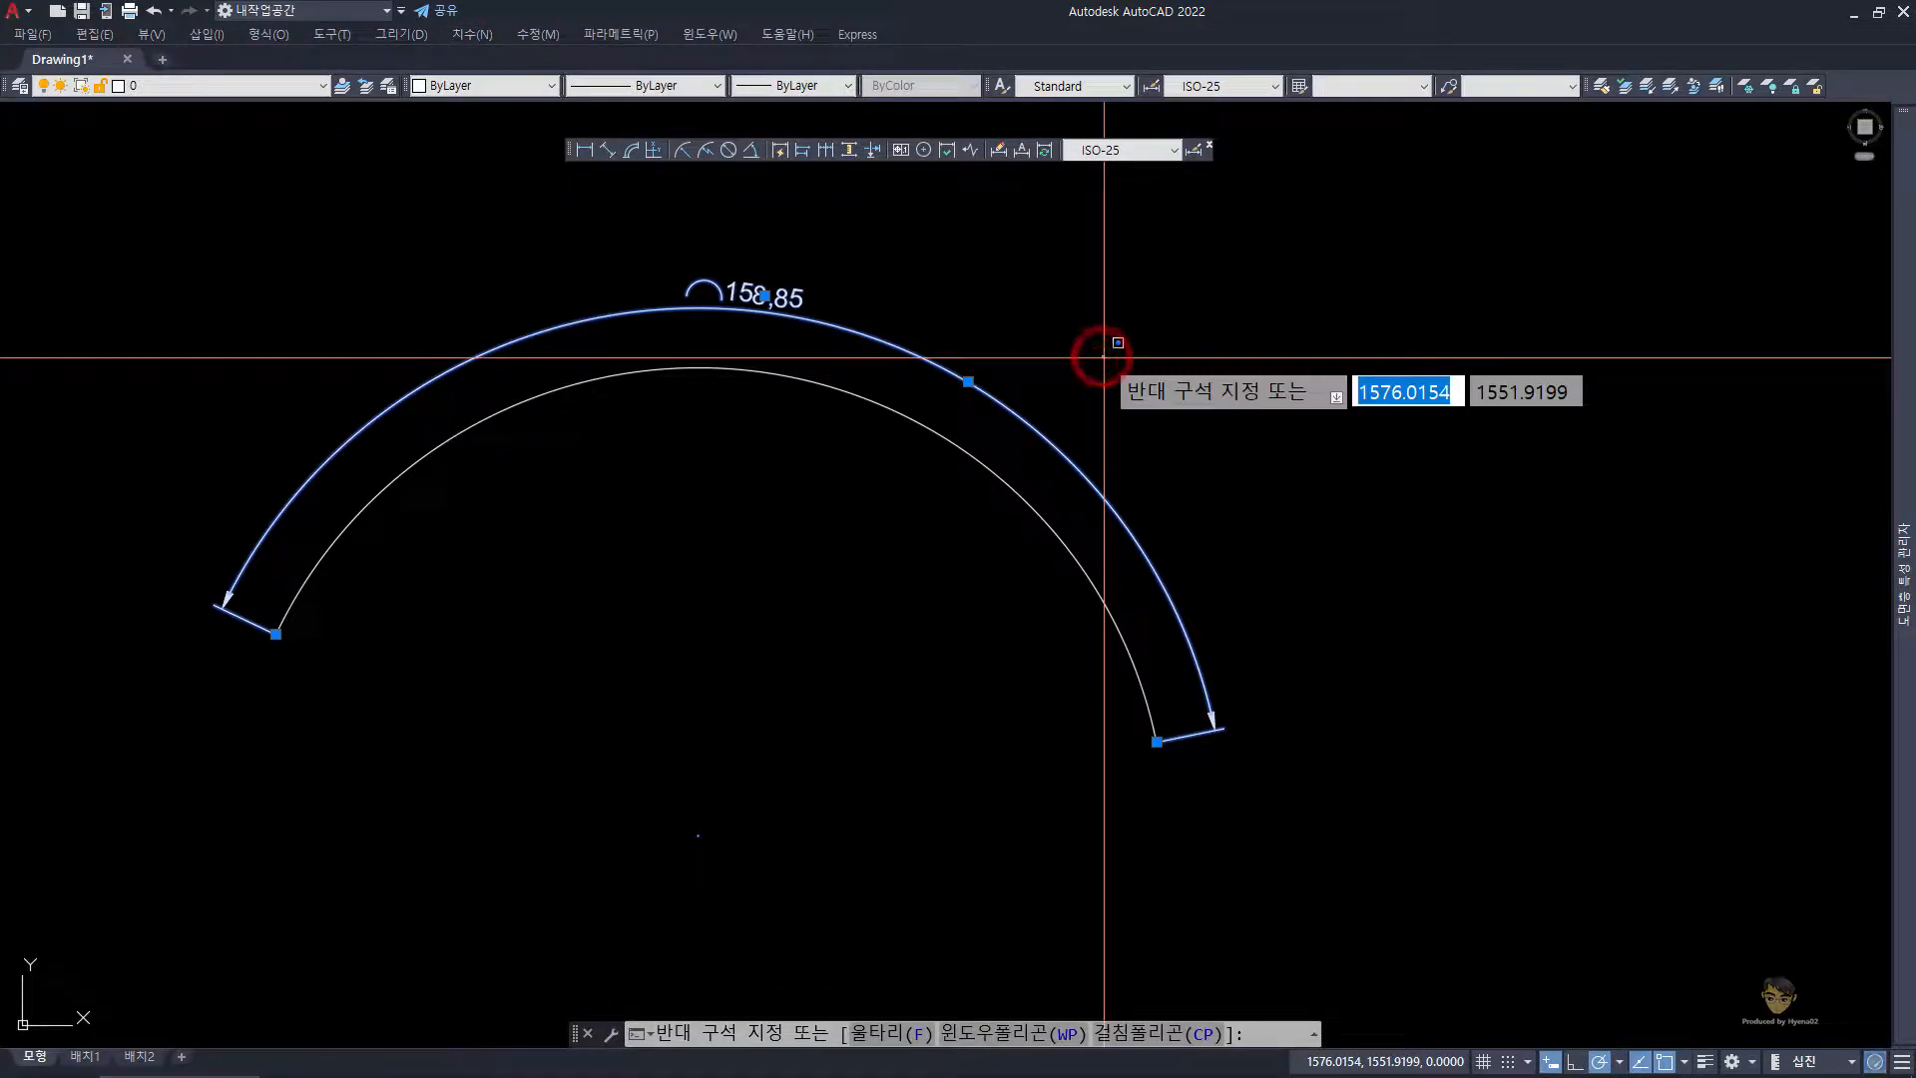
pyautogui.press('Escape')
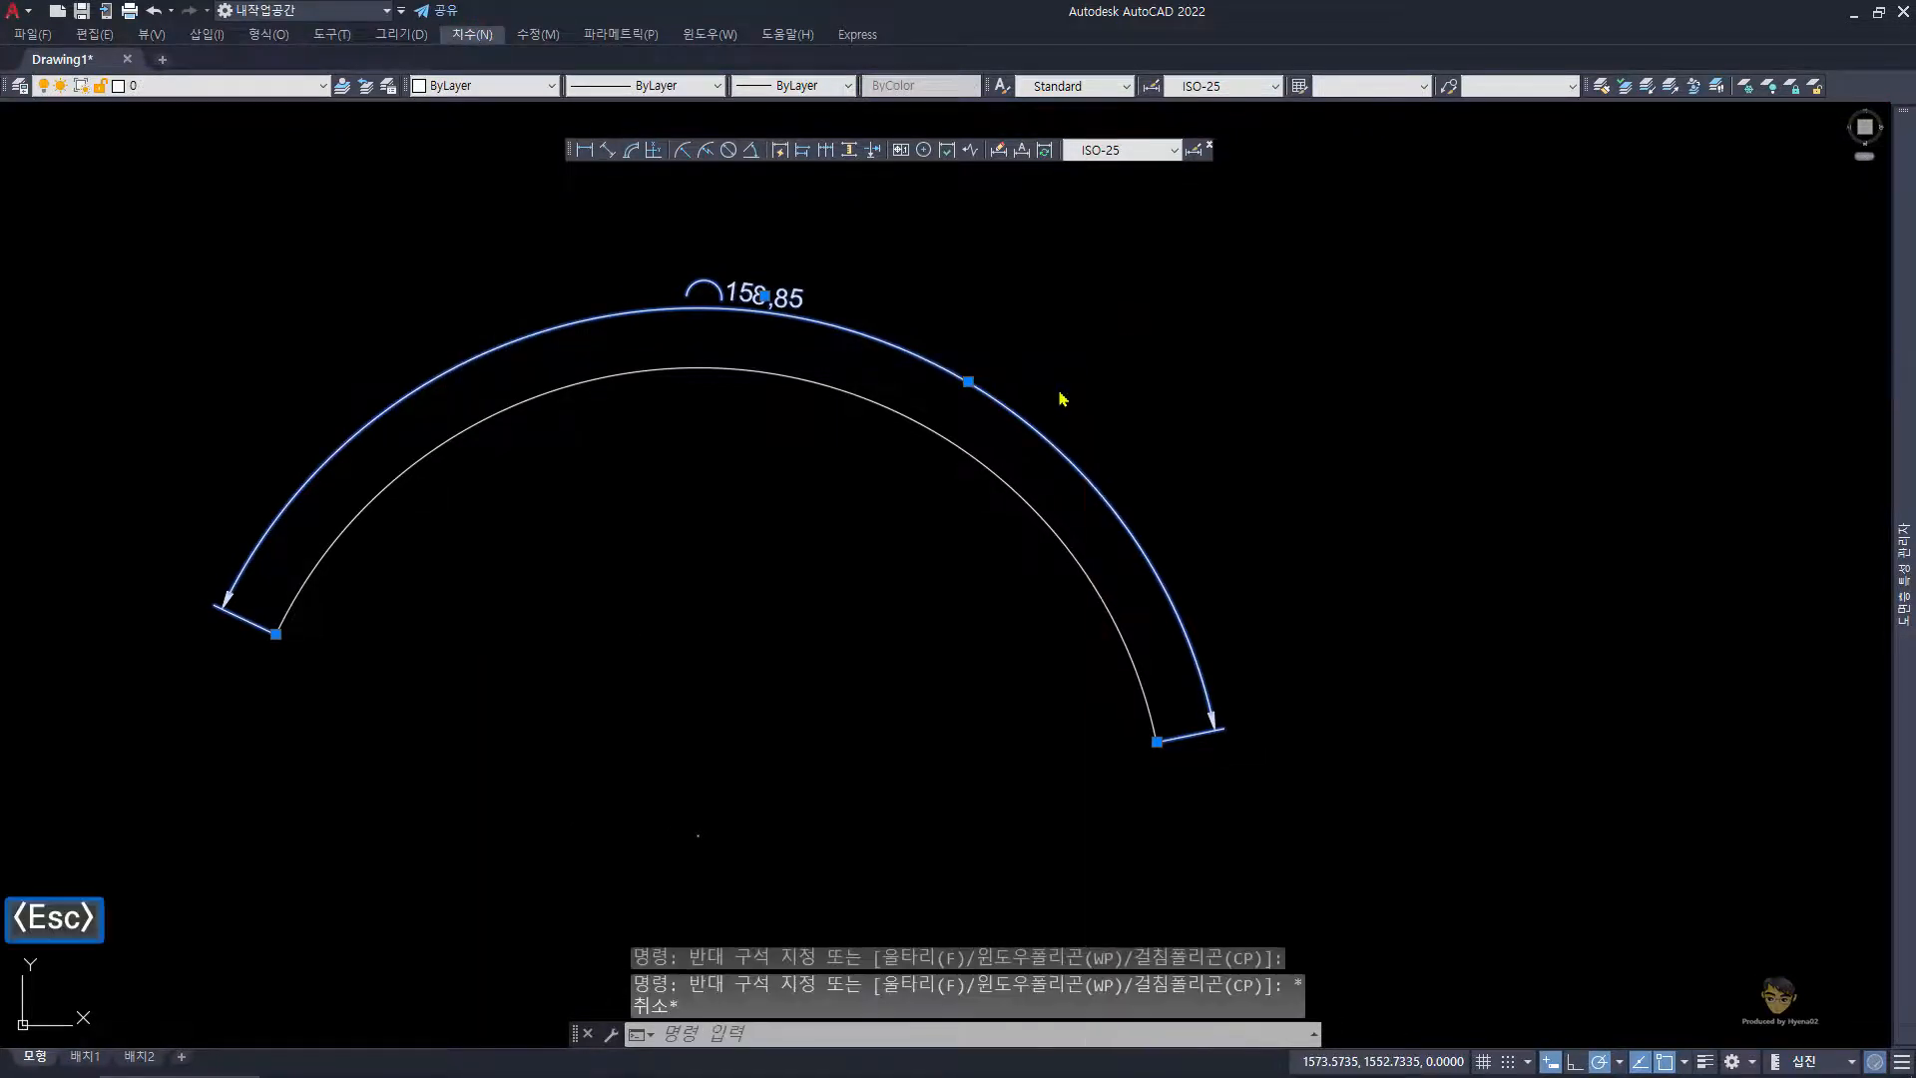
pyautogui.click(1102, 361)
pyautogui.press('Escape')
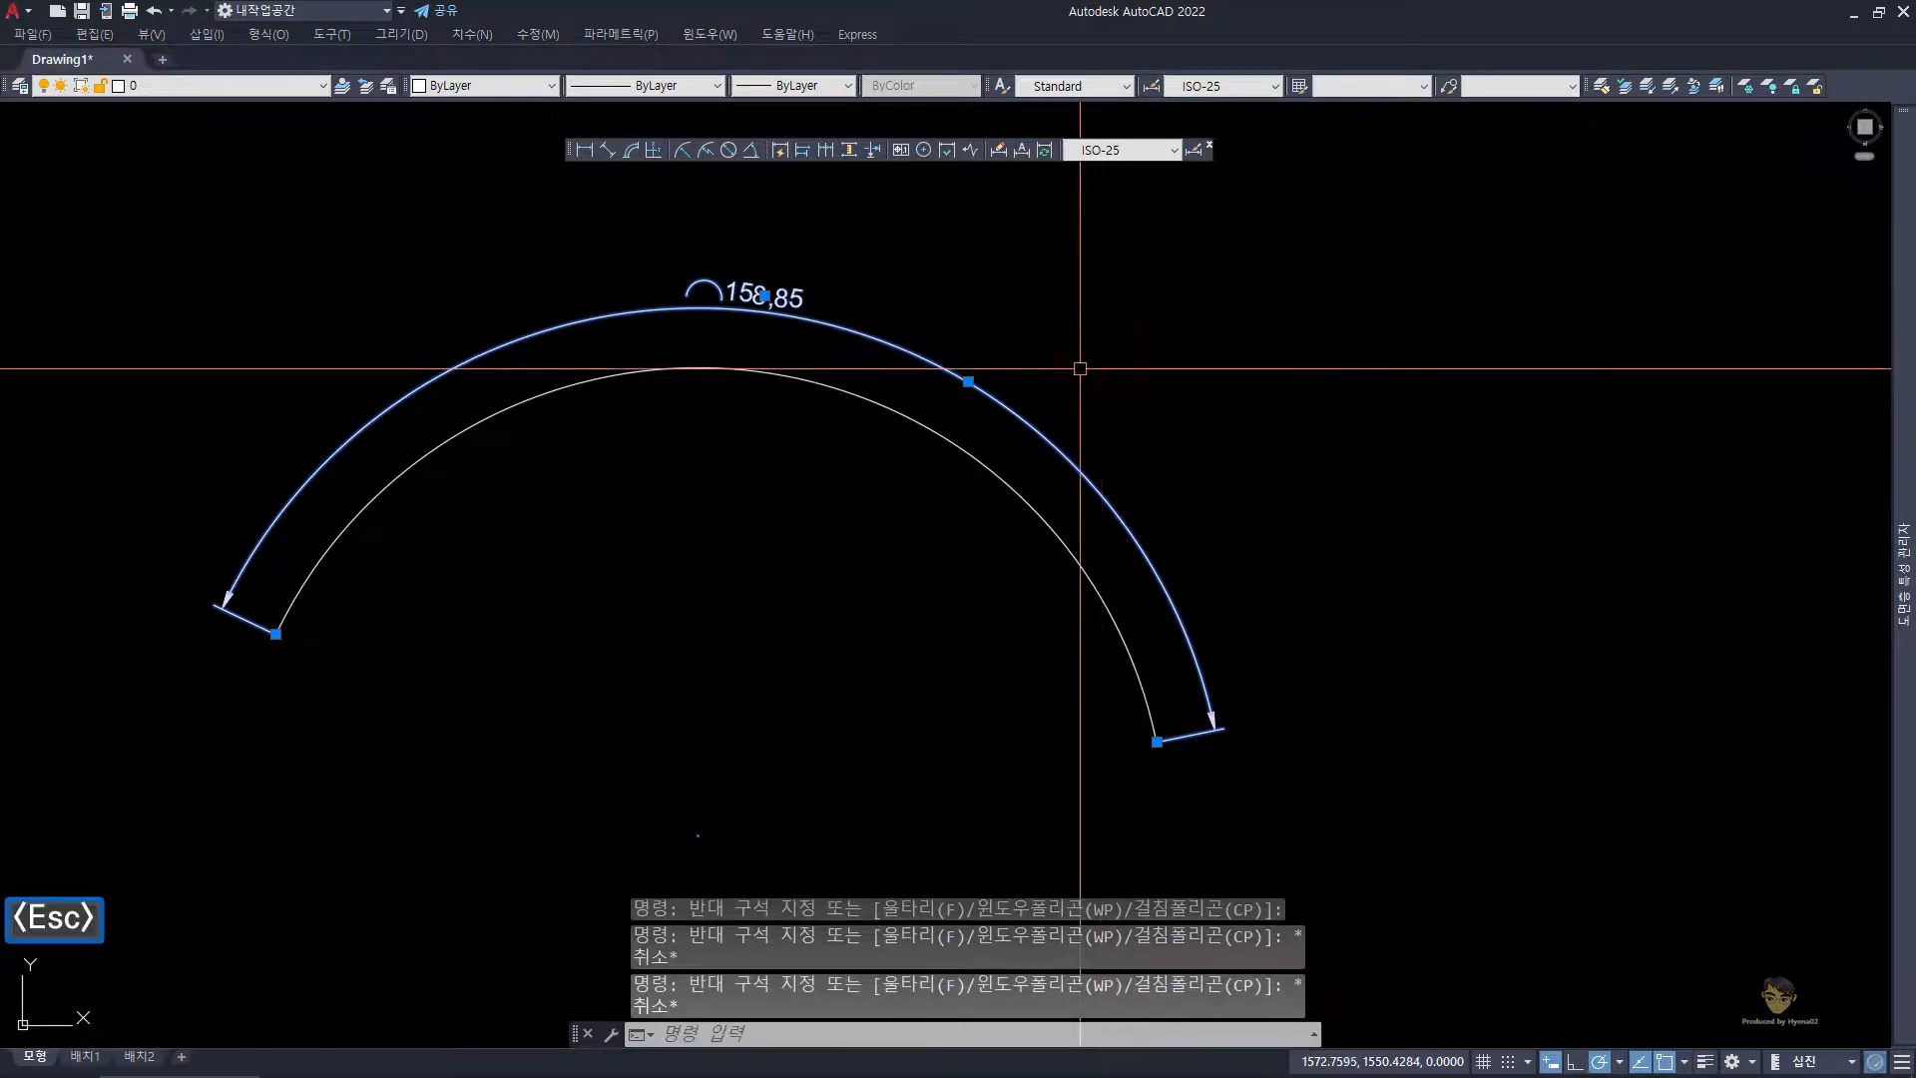
pyautogui.hotkey('ctrl', 'm')
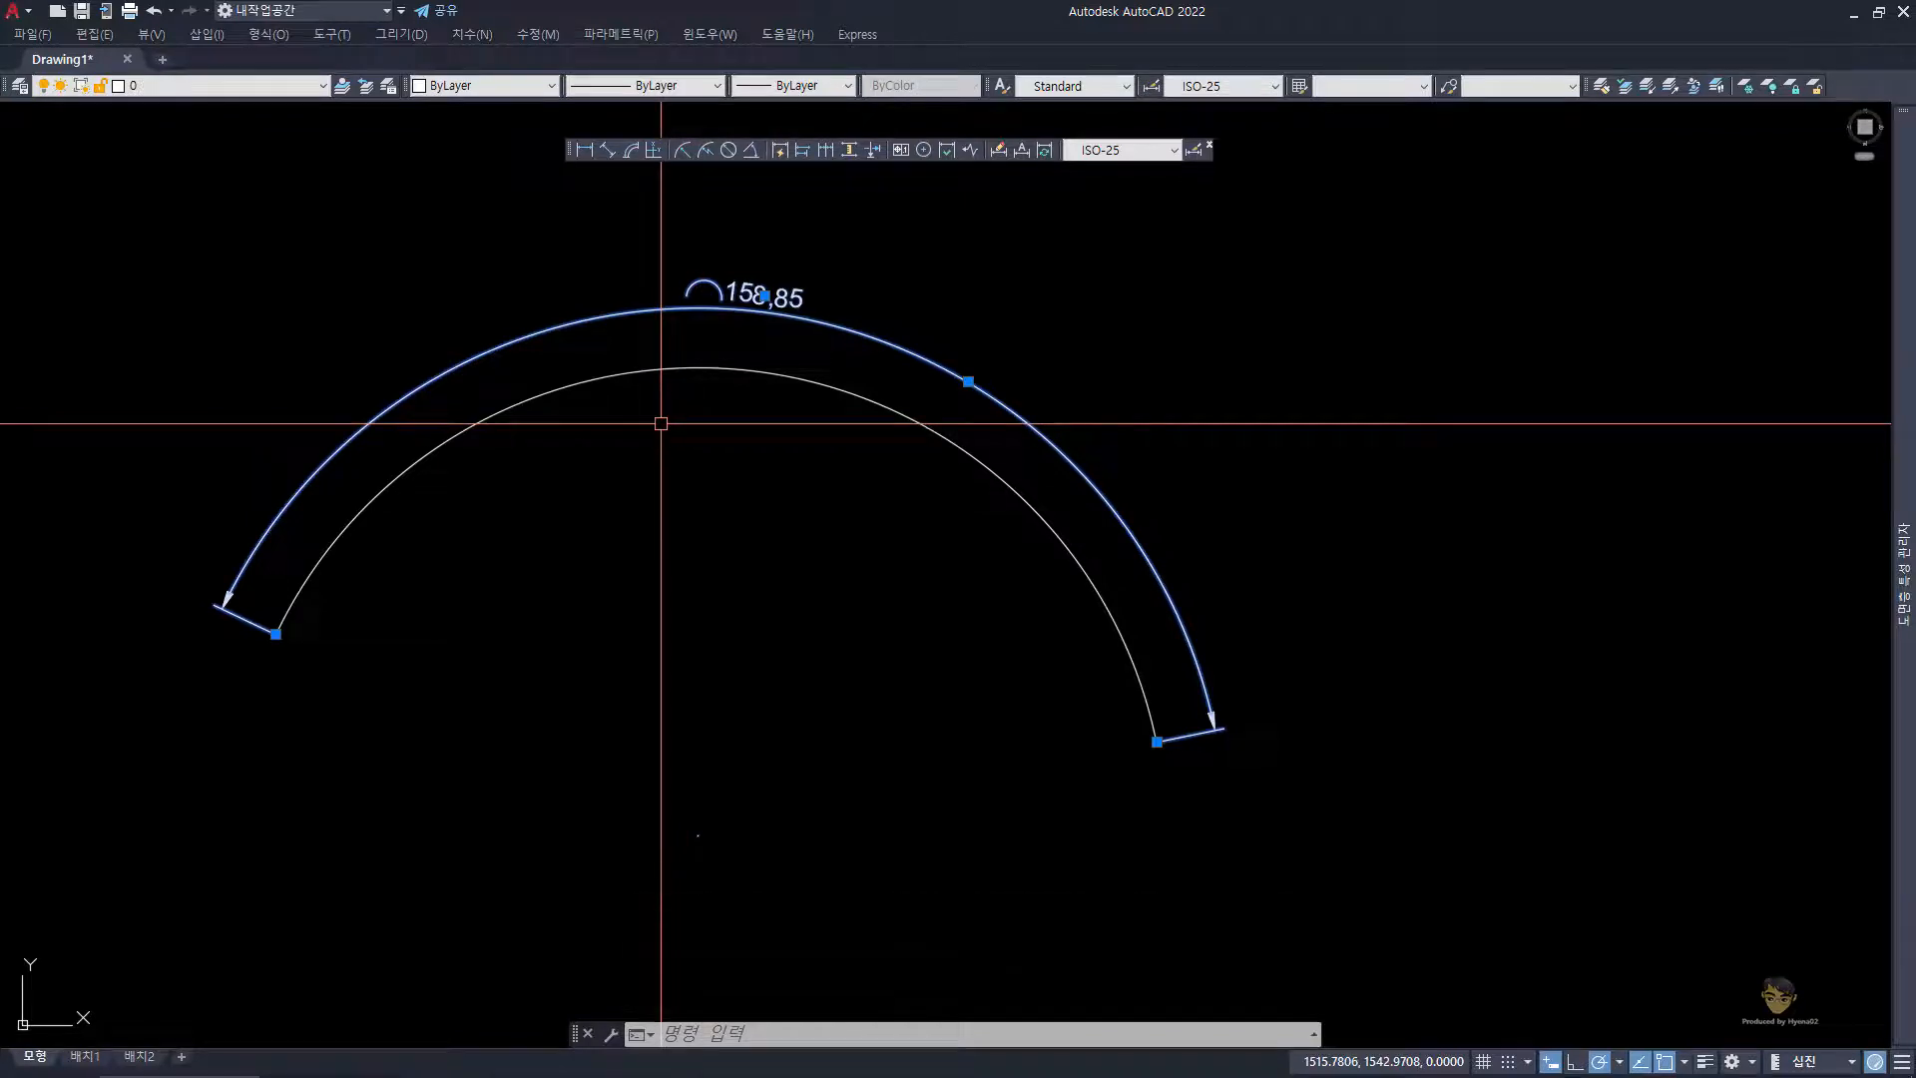
pyautogui.press('Escape')
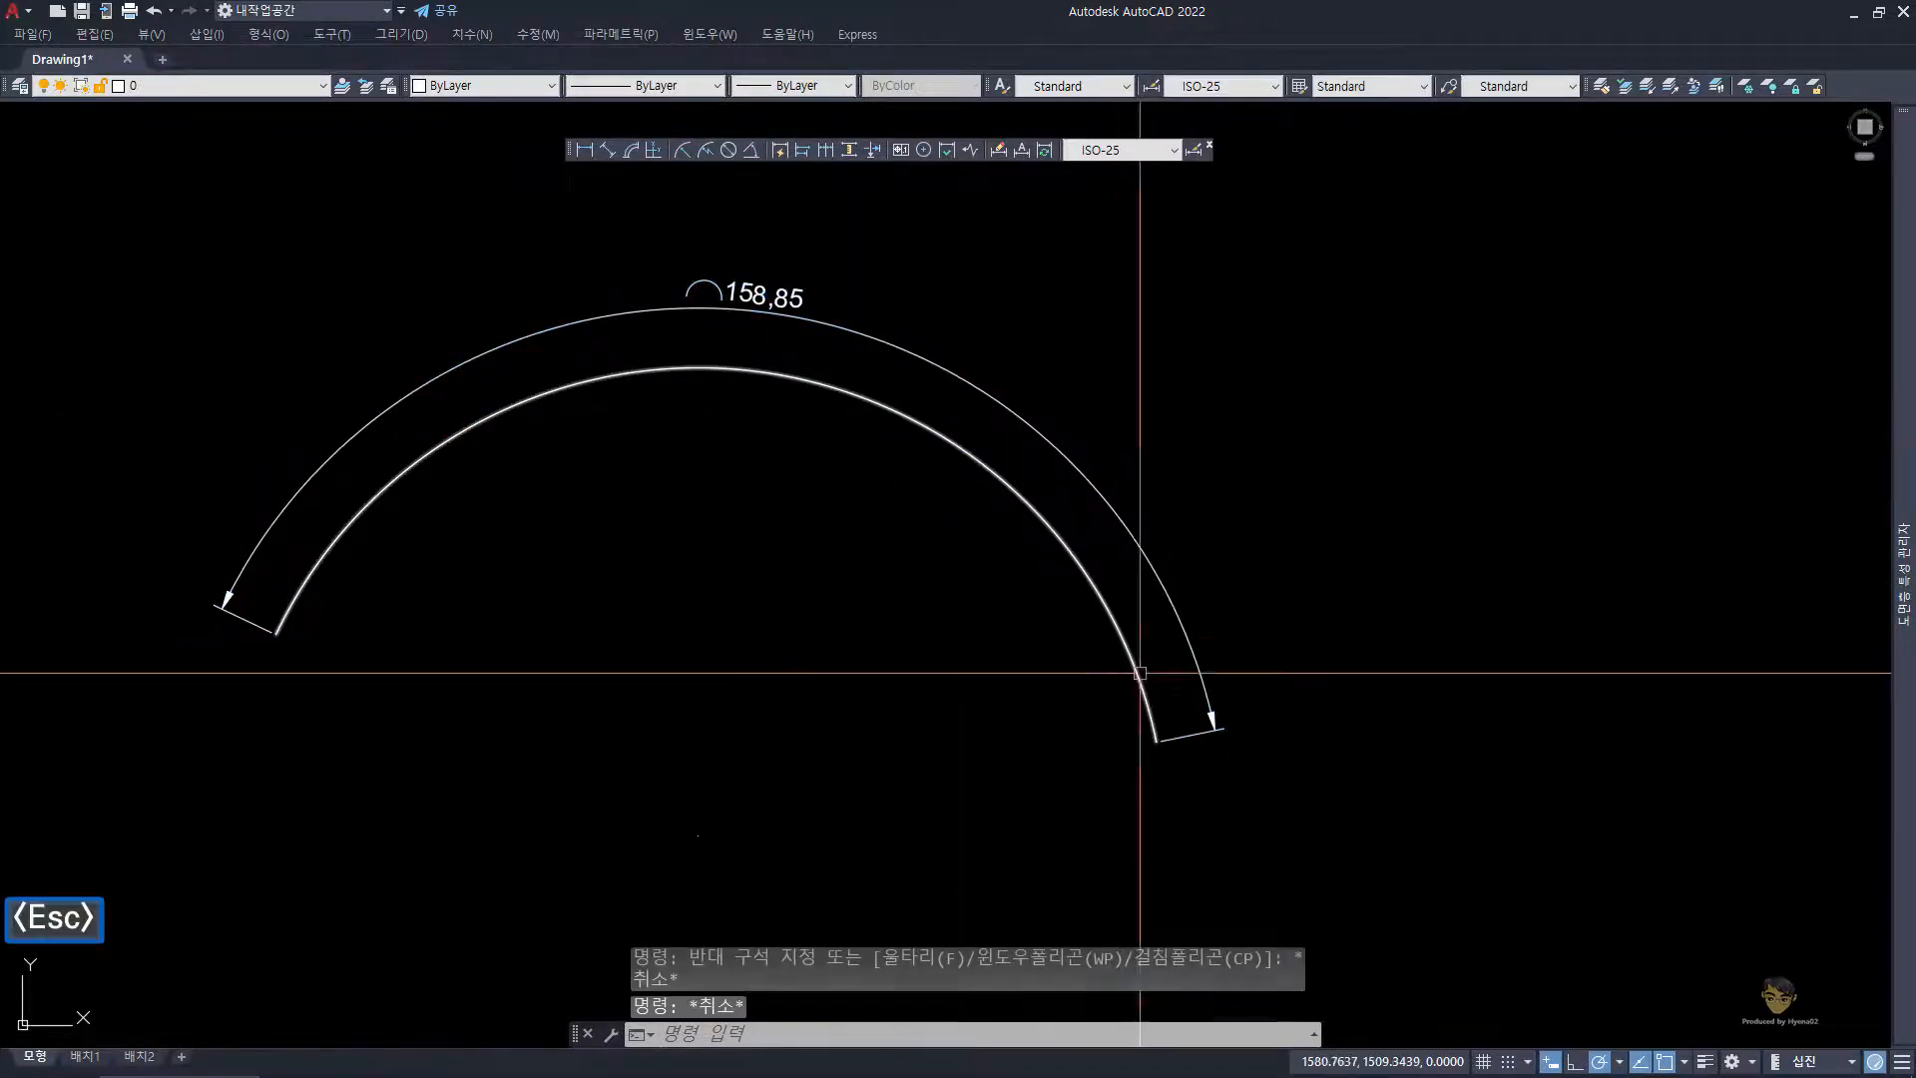
# - Erase the arc together with its arc length dimension
pyautogui.press('Escape')
pyautogui.click(1341, 811)
pyautogui.click(170, 304)
pyautogui.write('e')
pyautogui.press('space')
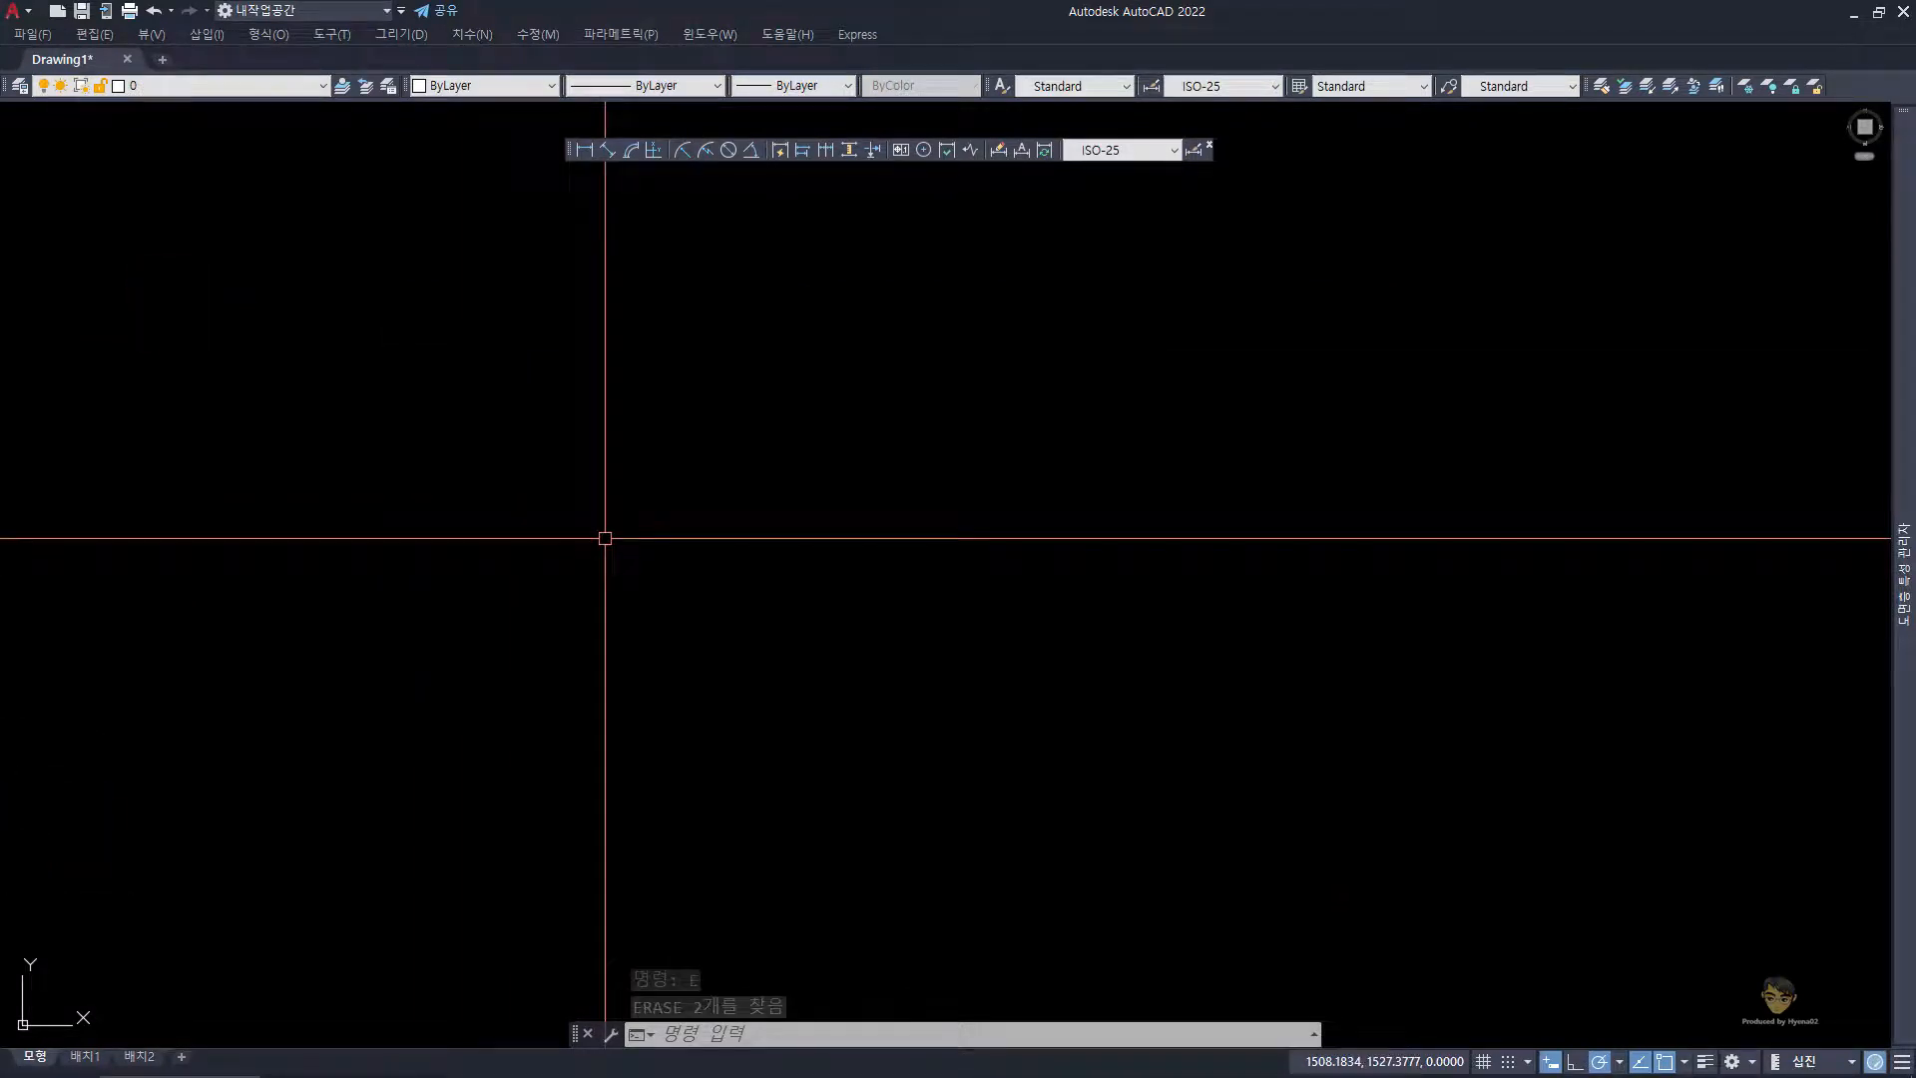
# - Draw a 50 x 50 square with the Rectangle command
pyautogui.write('rec')
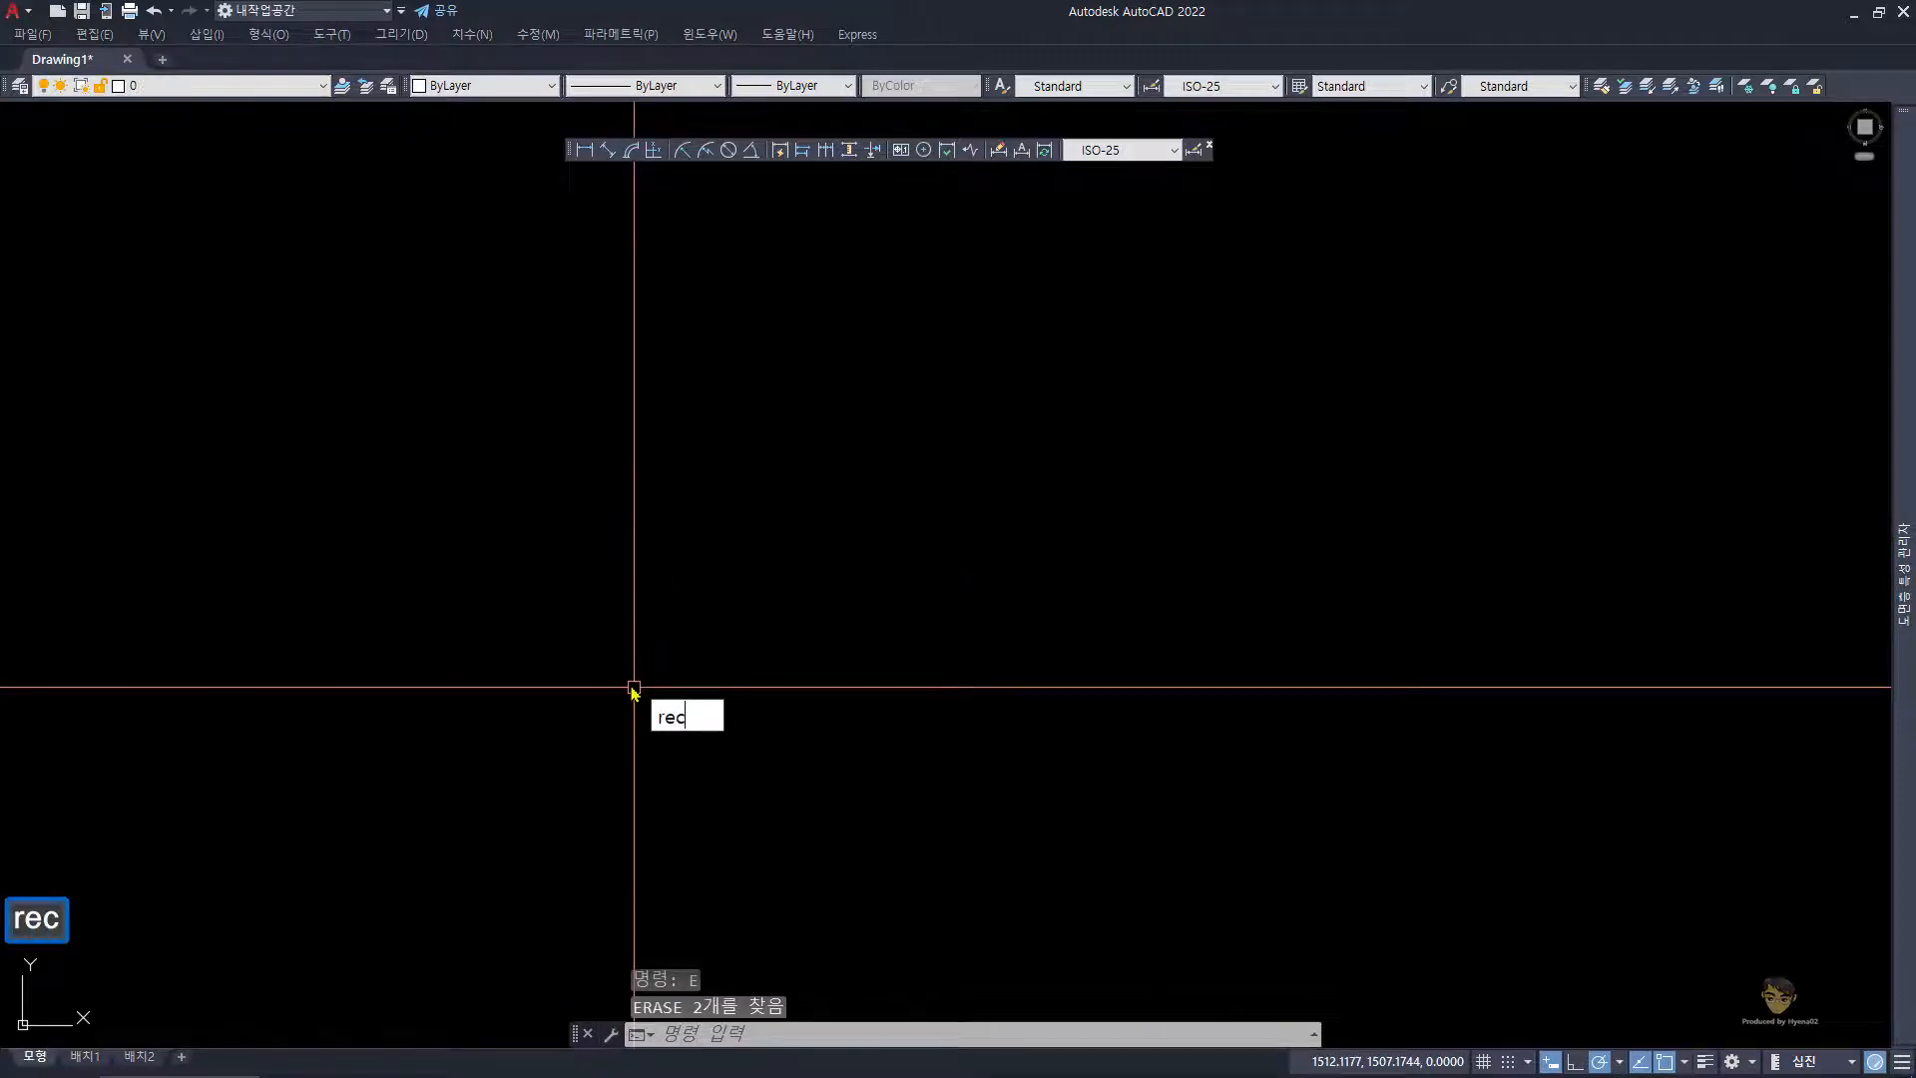
pyautogui.press('space')
pyautogui.click(404, 821)
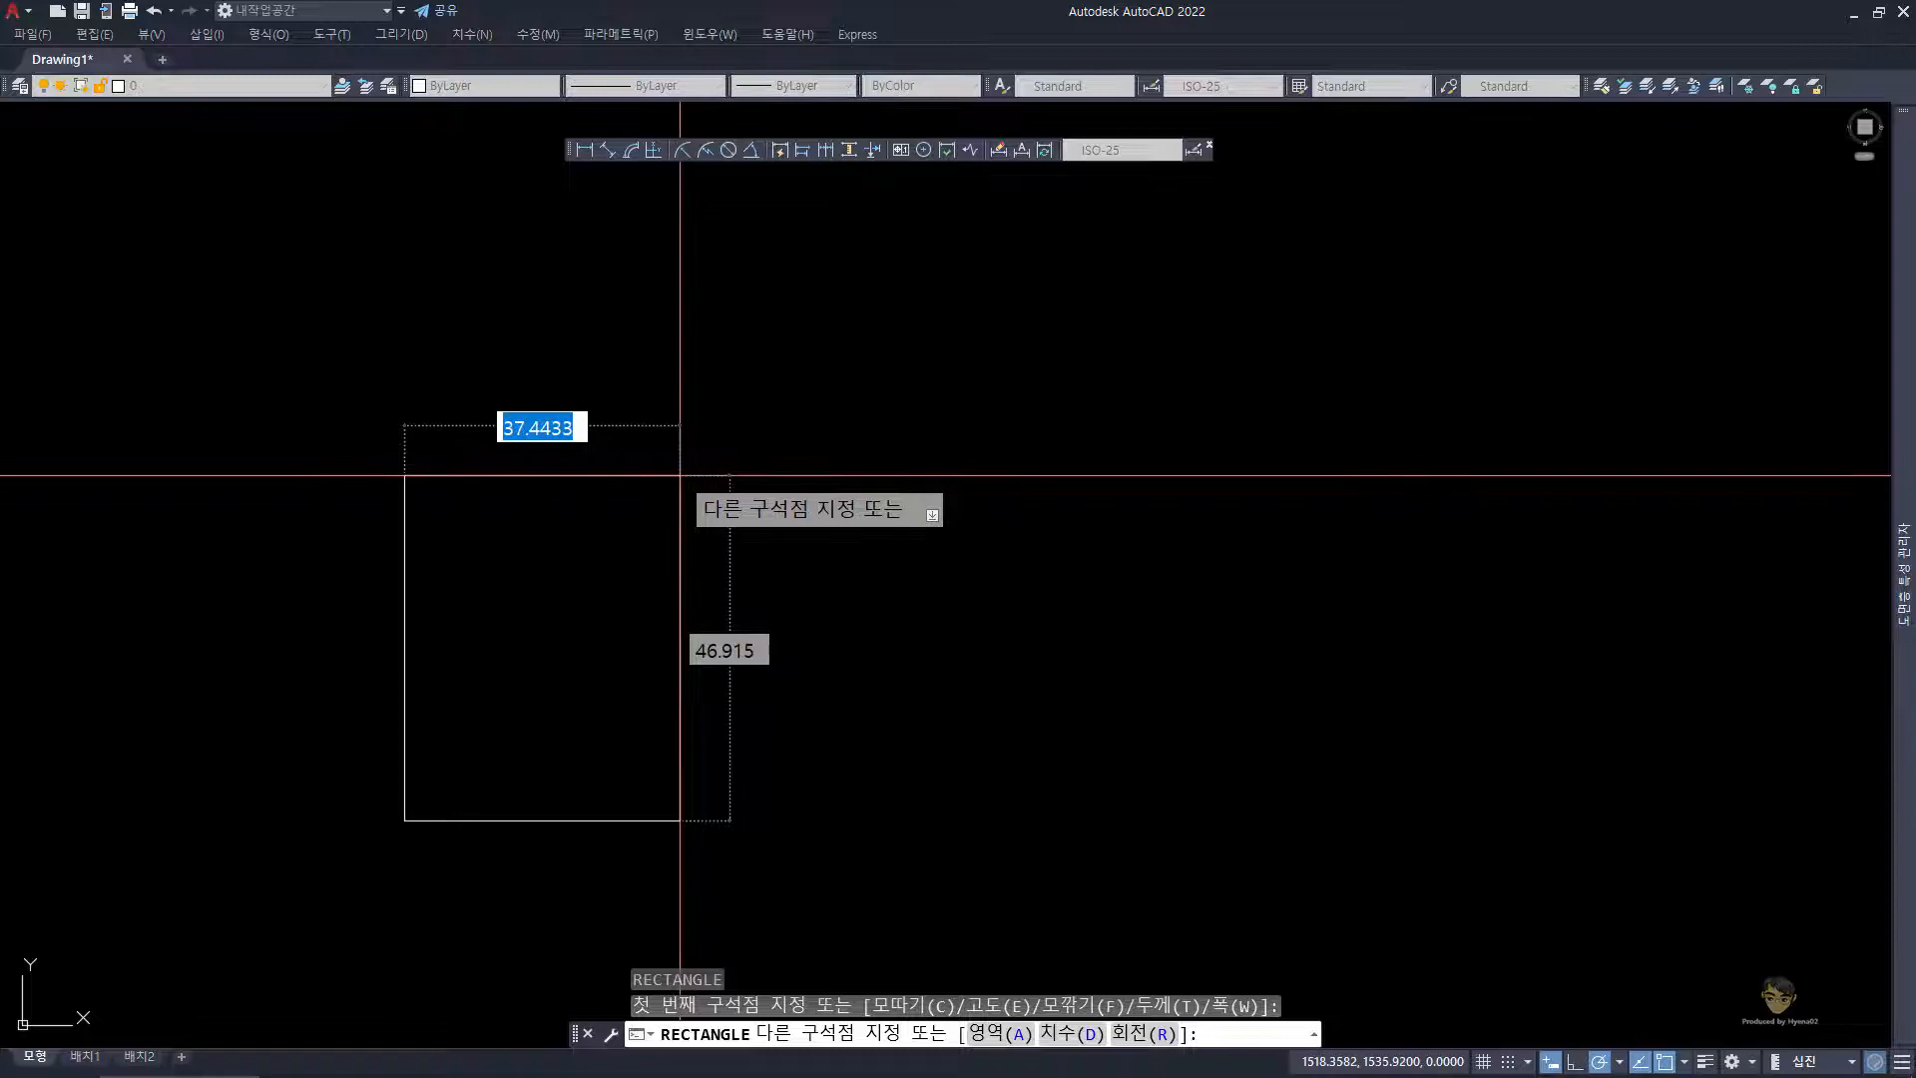
pyautogui.write('50')
pyautogui.press('Tab')
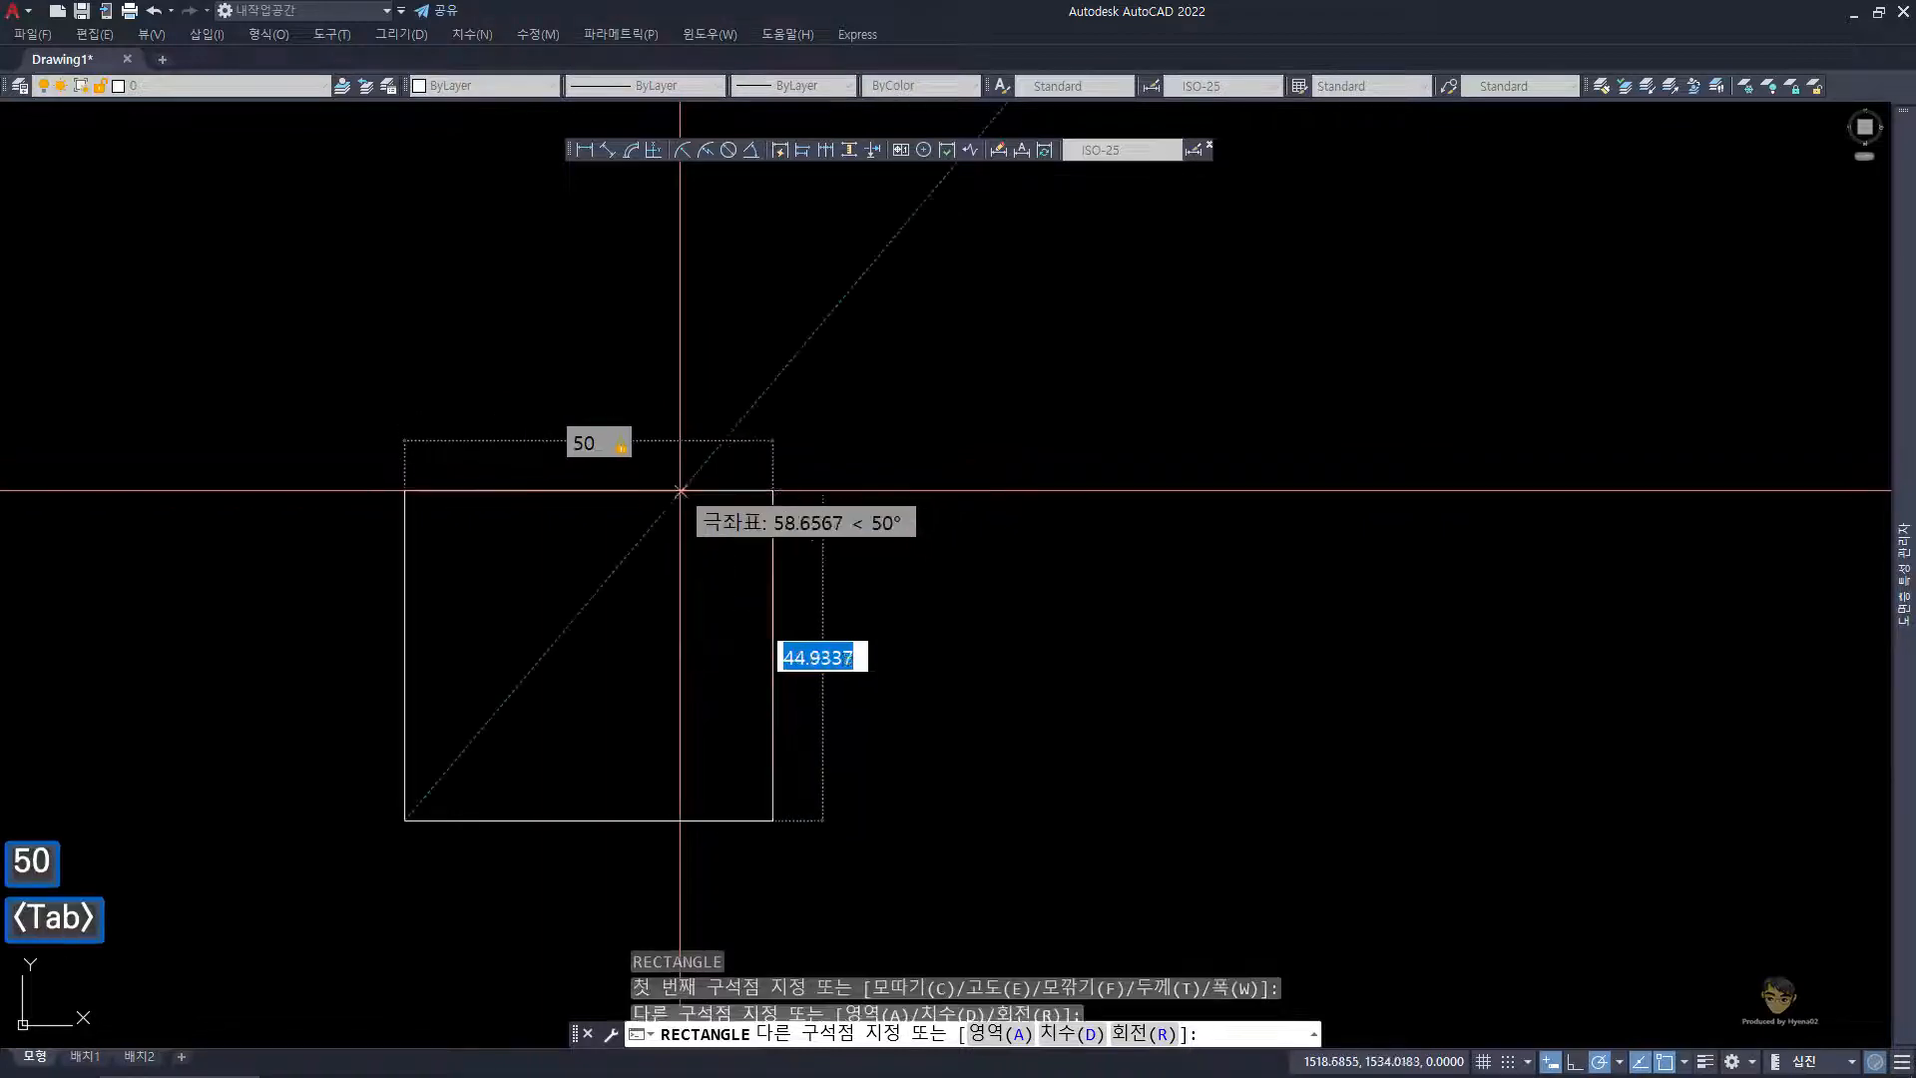
pyautogui.write('50')
pyautogui.press('Return')
pyautogui.press('Escape')
pyautogui.press('Escape')
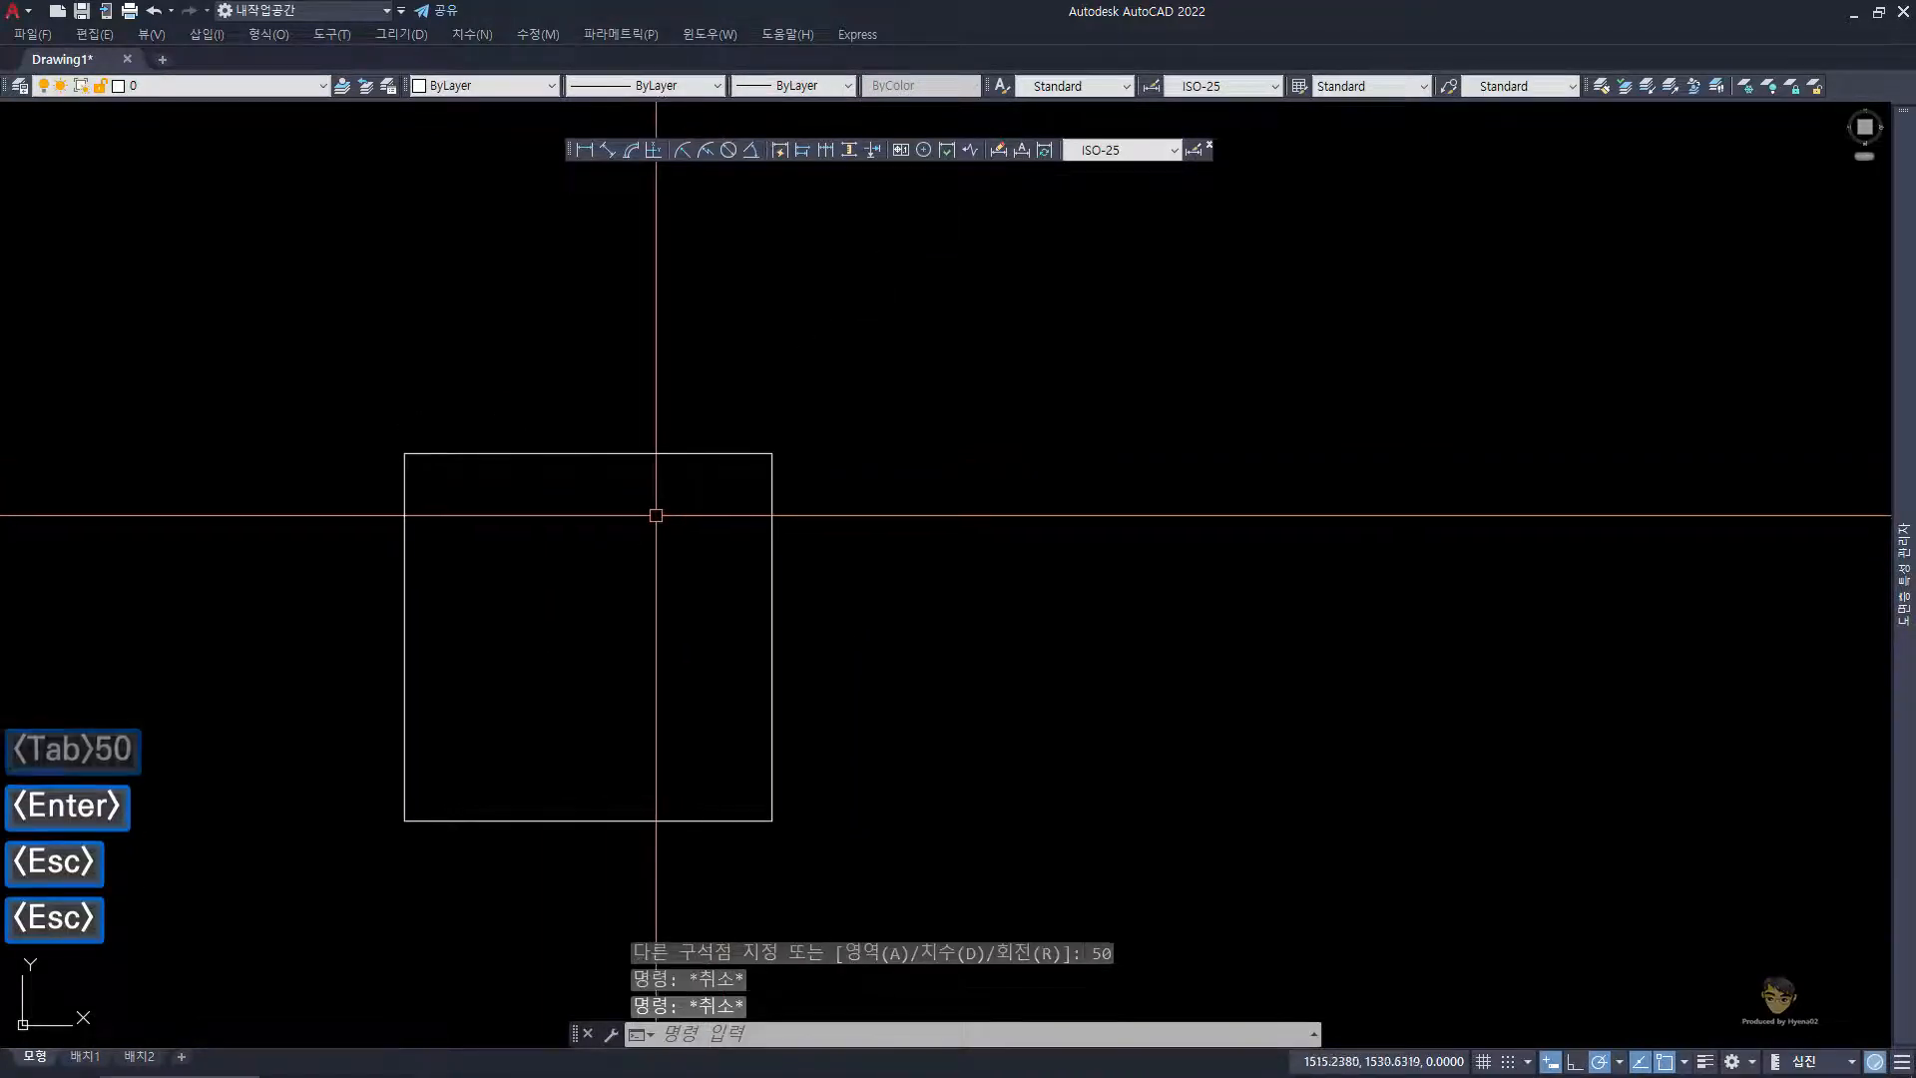
# - Add a Y ordinate dimension (DIMORDINATE) at the square's upper-left corner, with its leader running out to the left
pyautogui.moveTo(707, 536); pyautogui.dragTo(815, 432, button='middle')
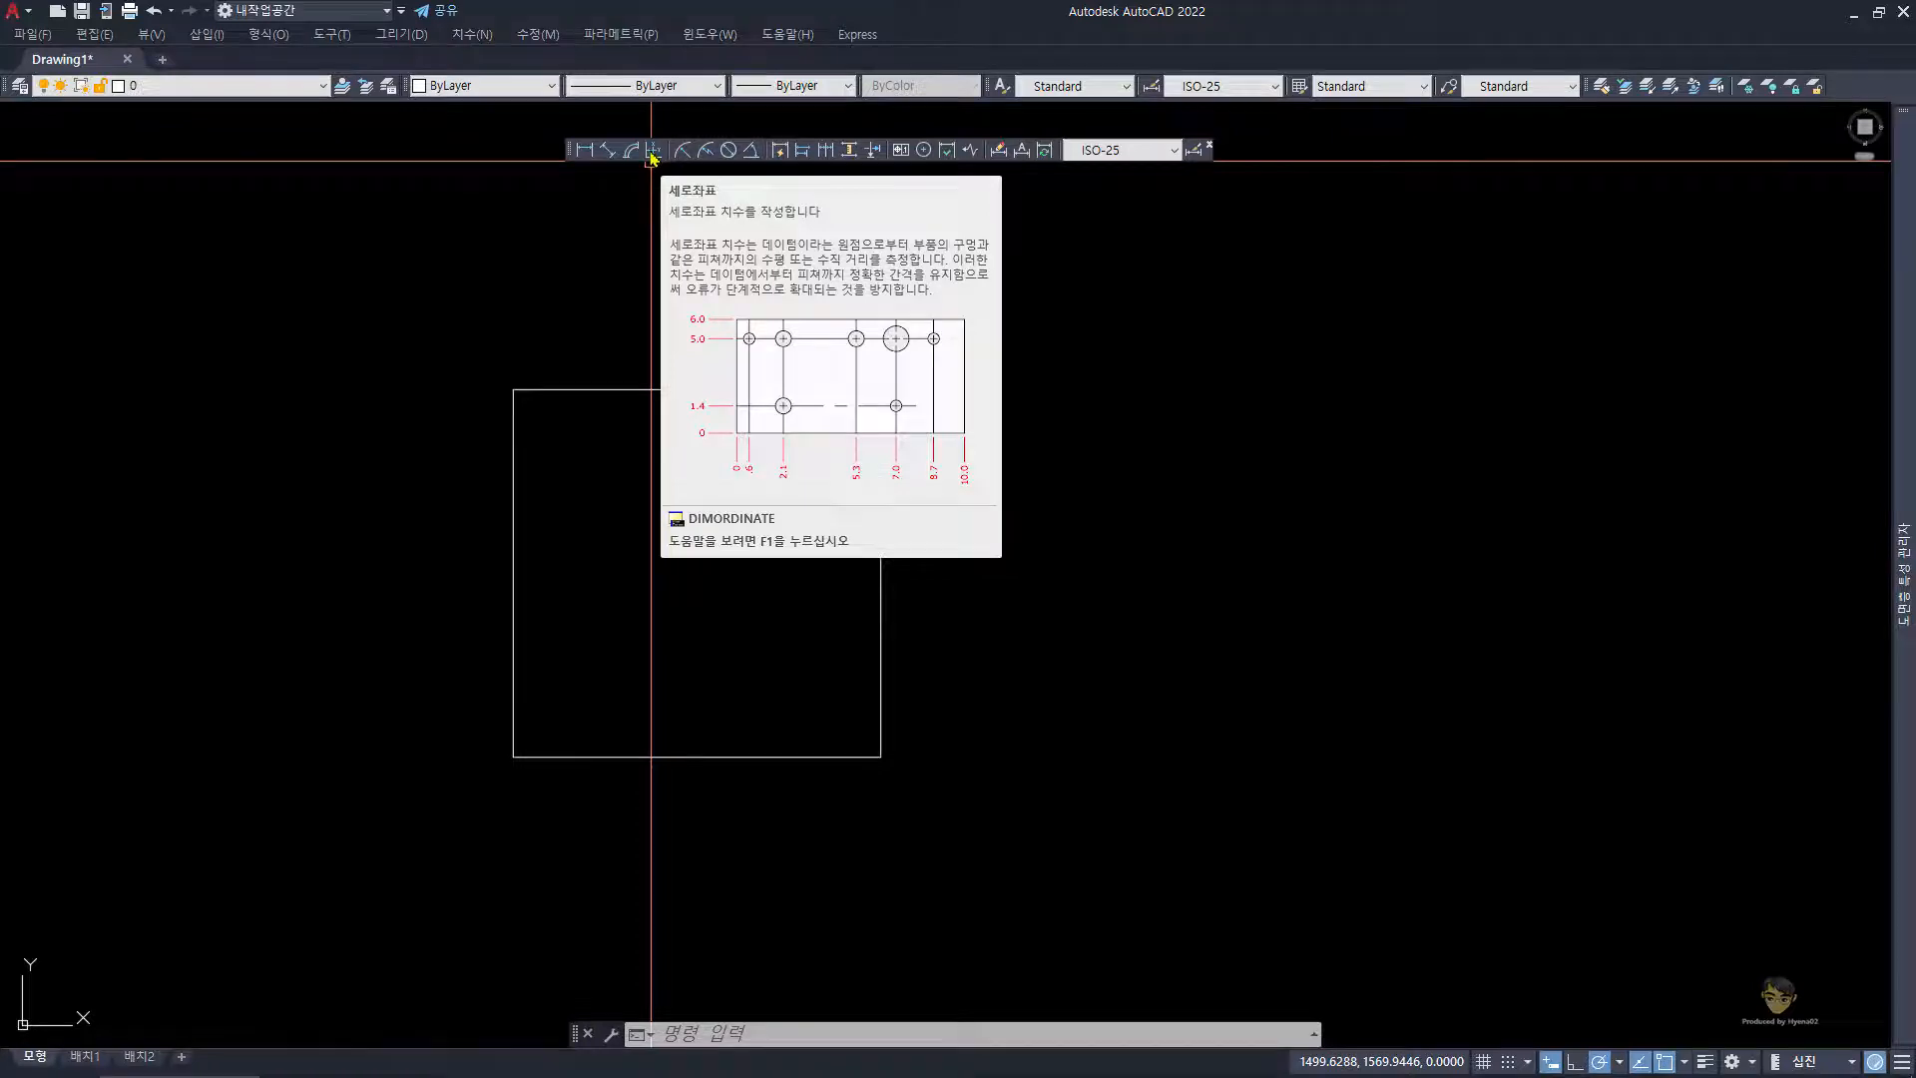
pyautogui.click(653, 152)
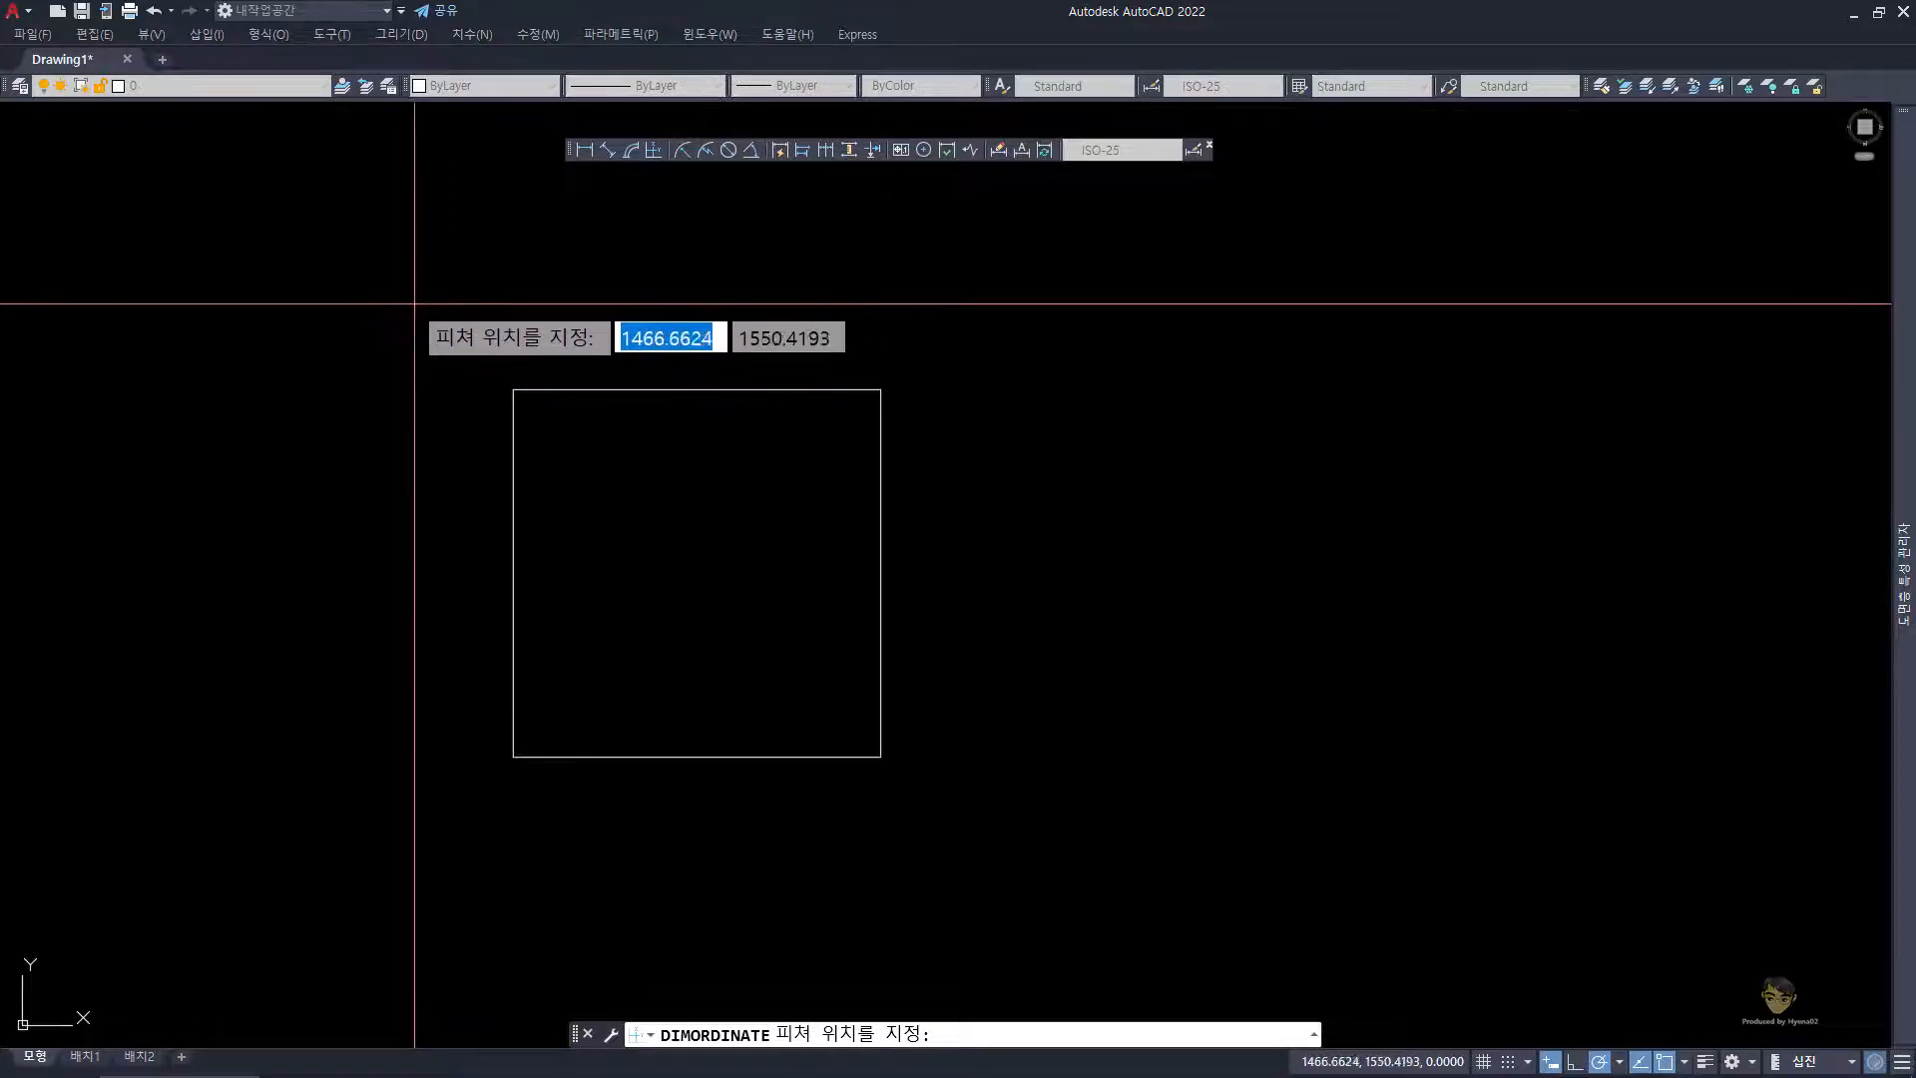
pyautogui.click(513, 388)
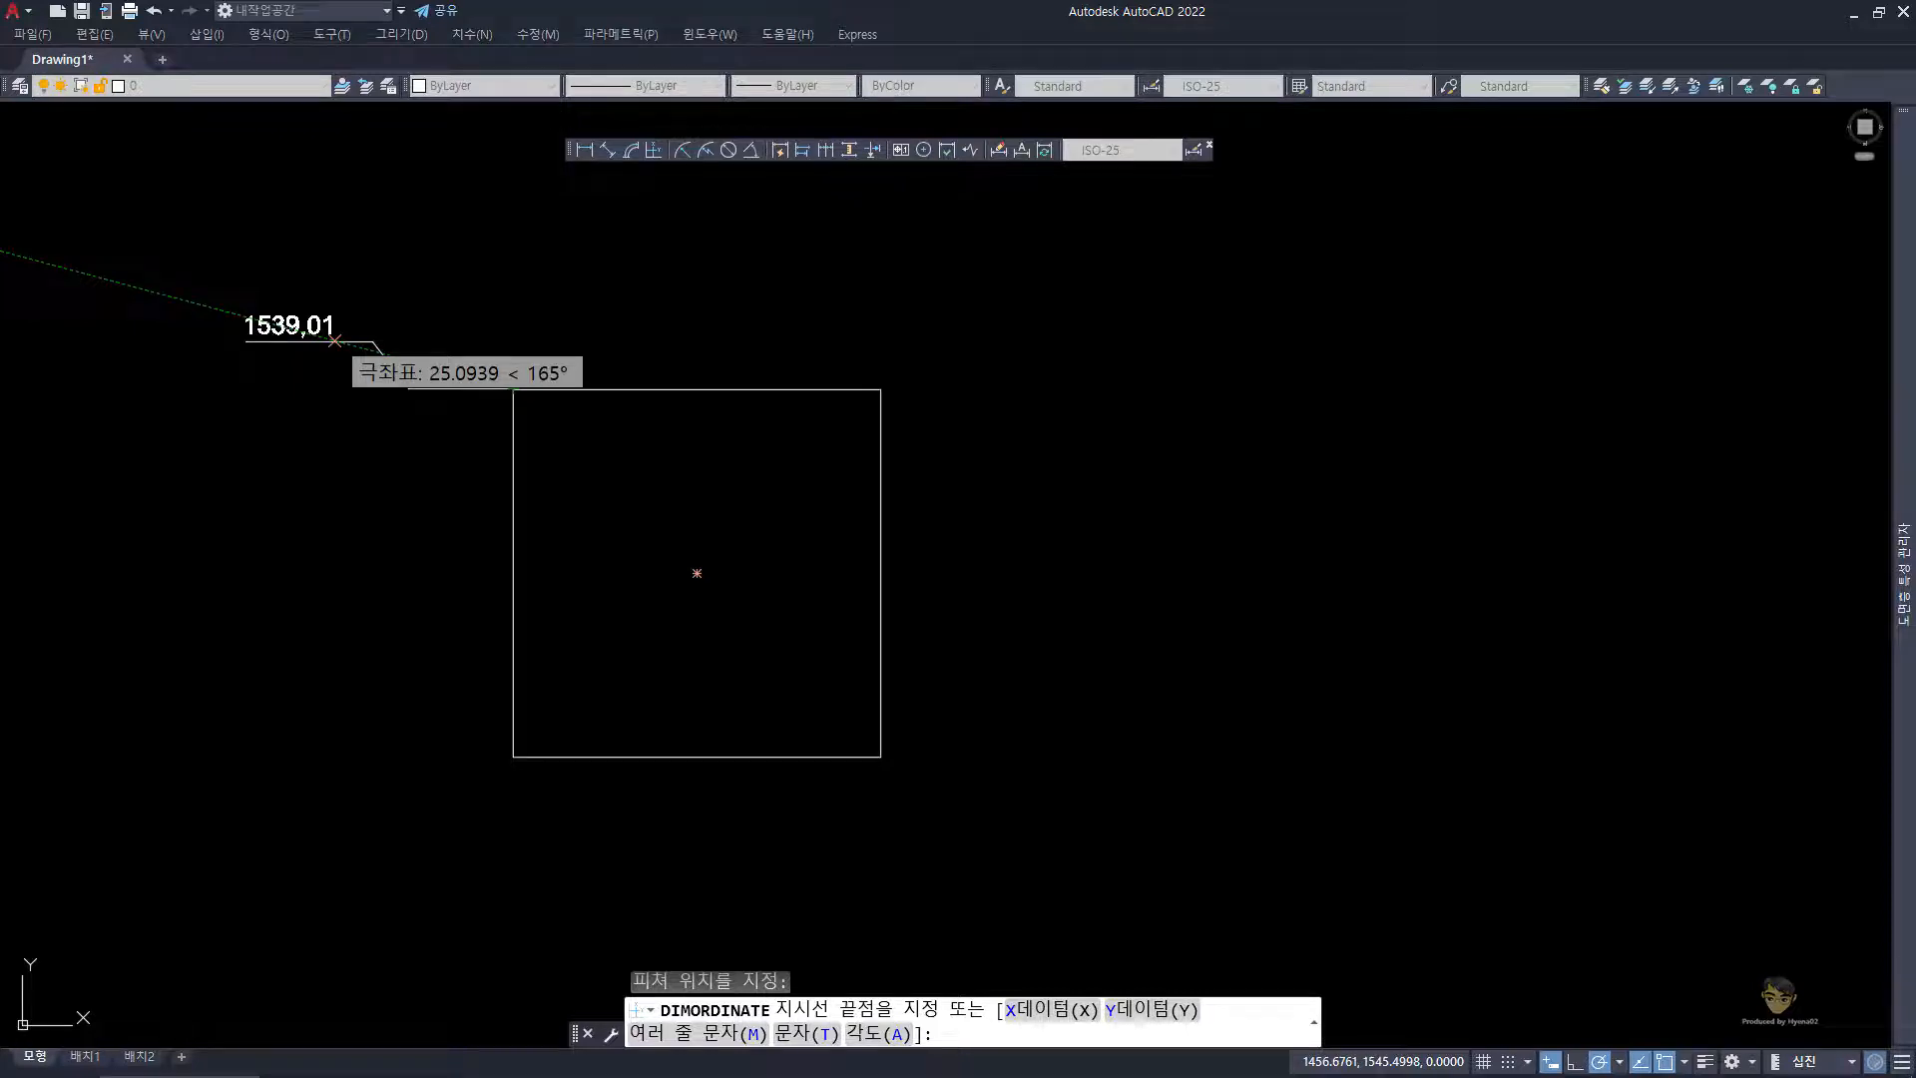
pyautogui.click(378, 340)
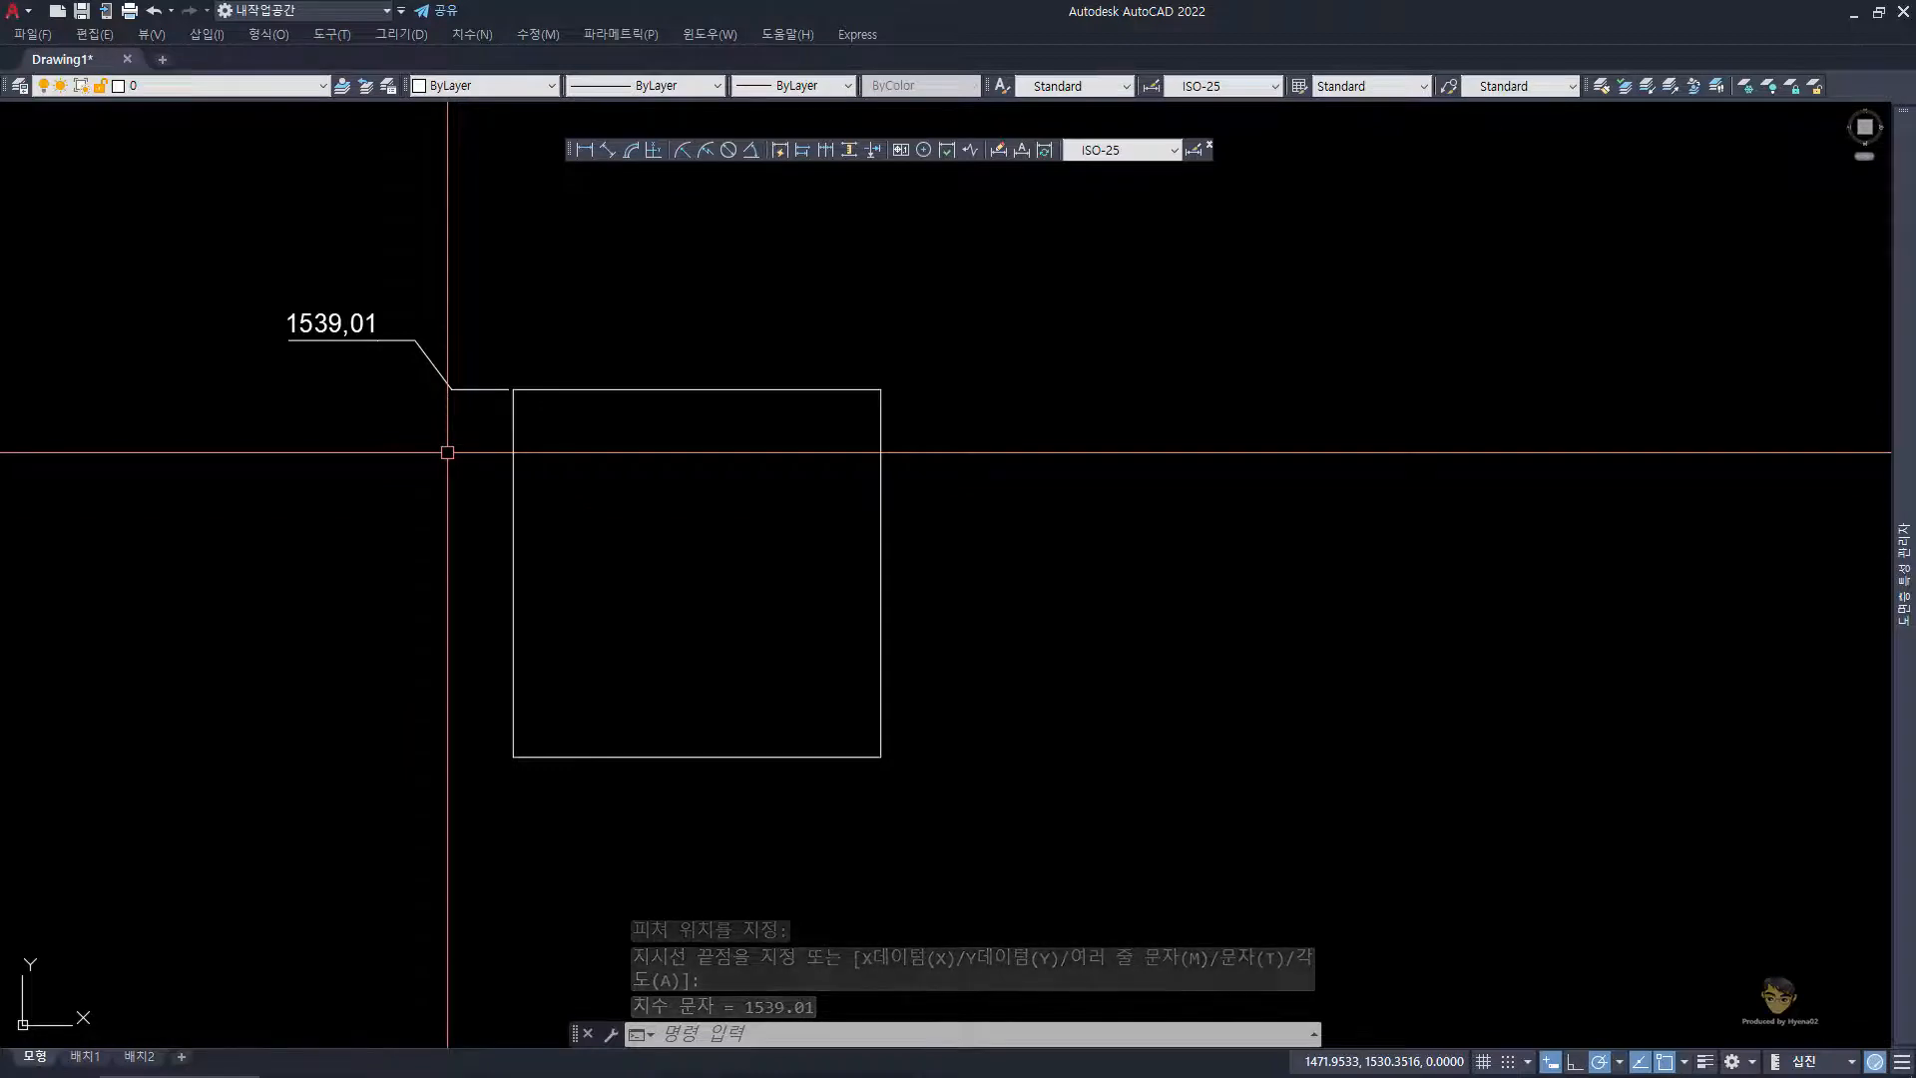
# - Add an X ordinate dimension at the square's upper-left corner, with its leader running upward
pyautogui.press('space')
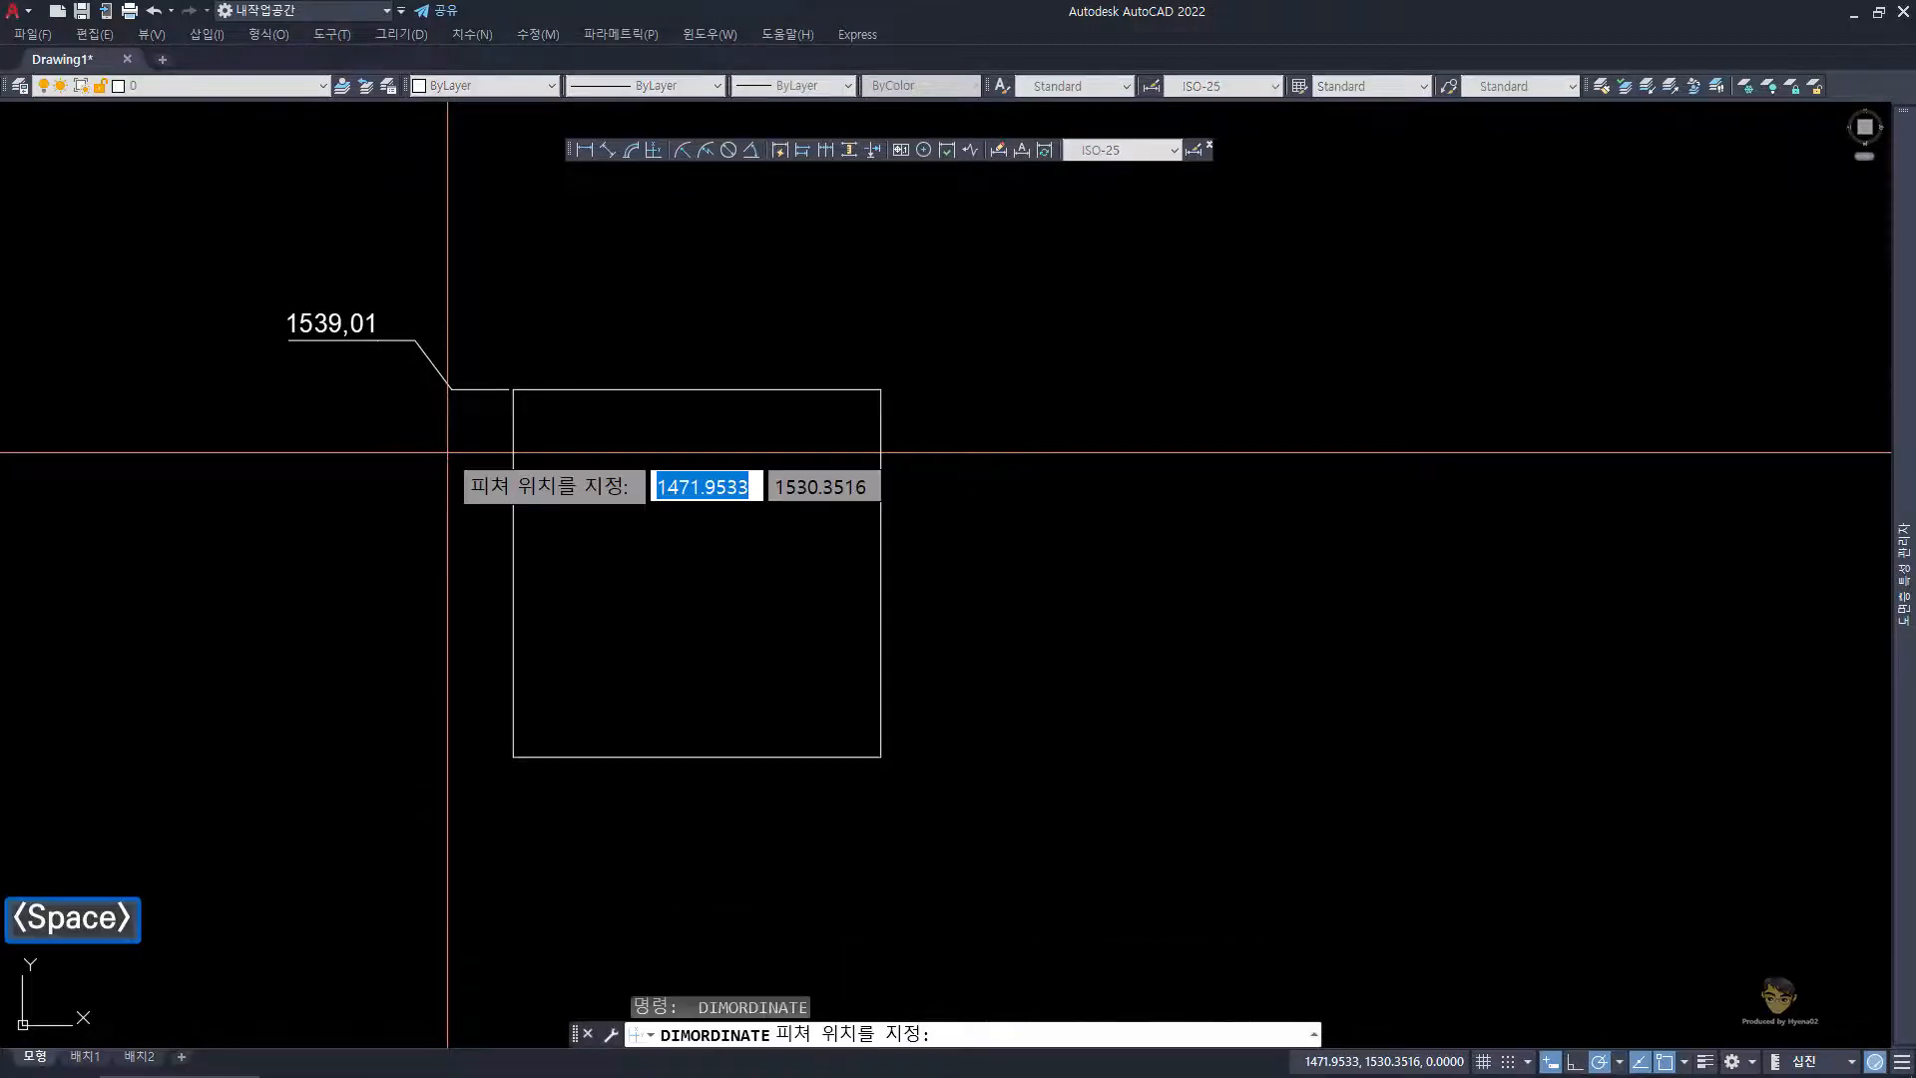
pyautogui.click(514, 389)
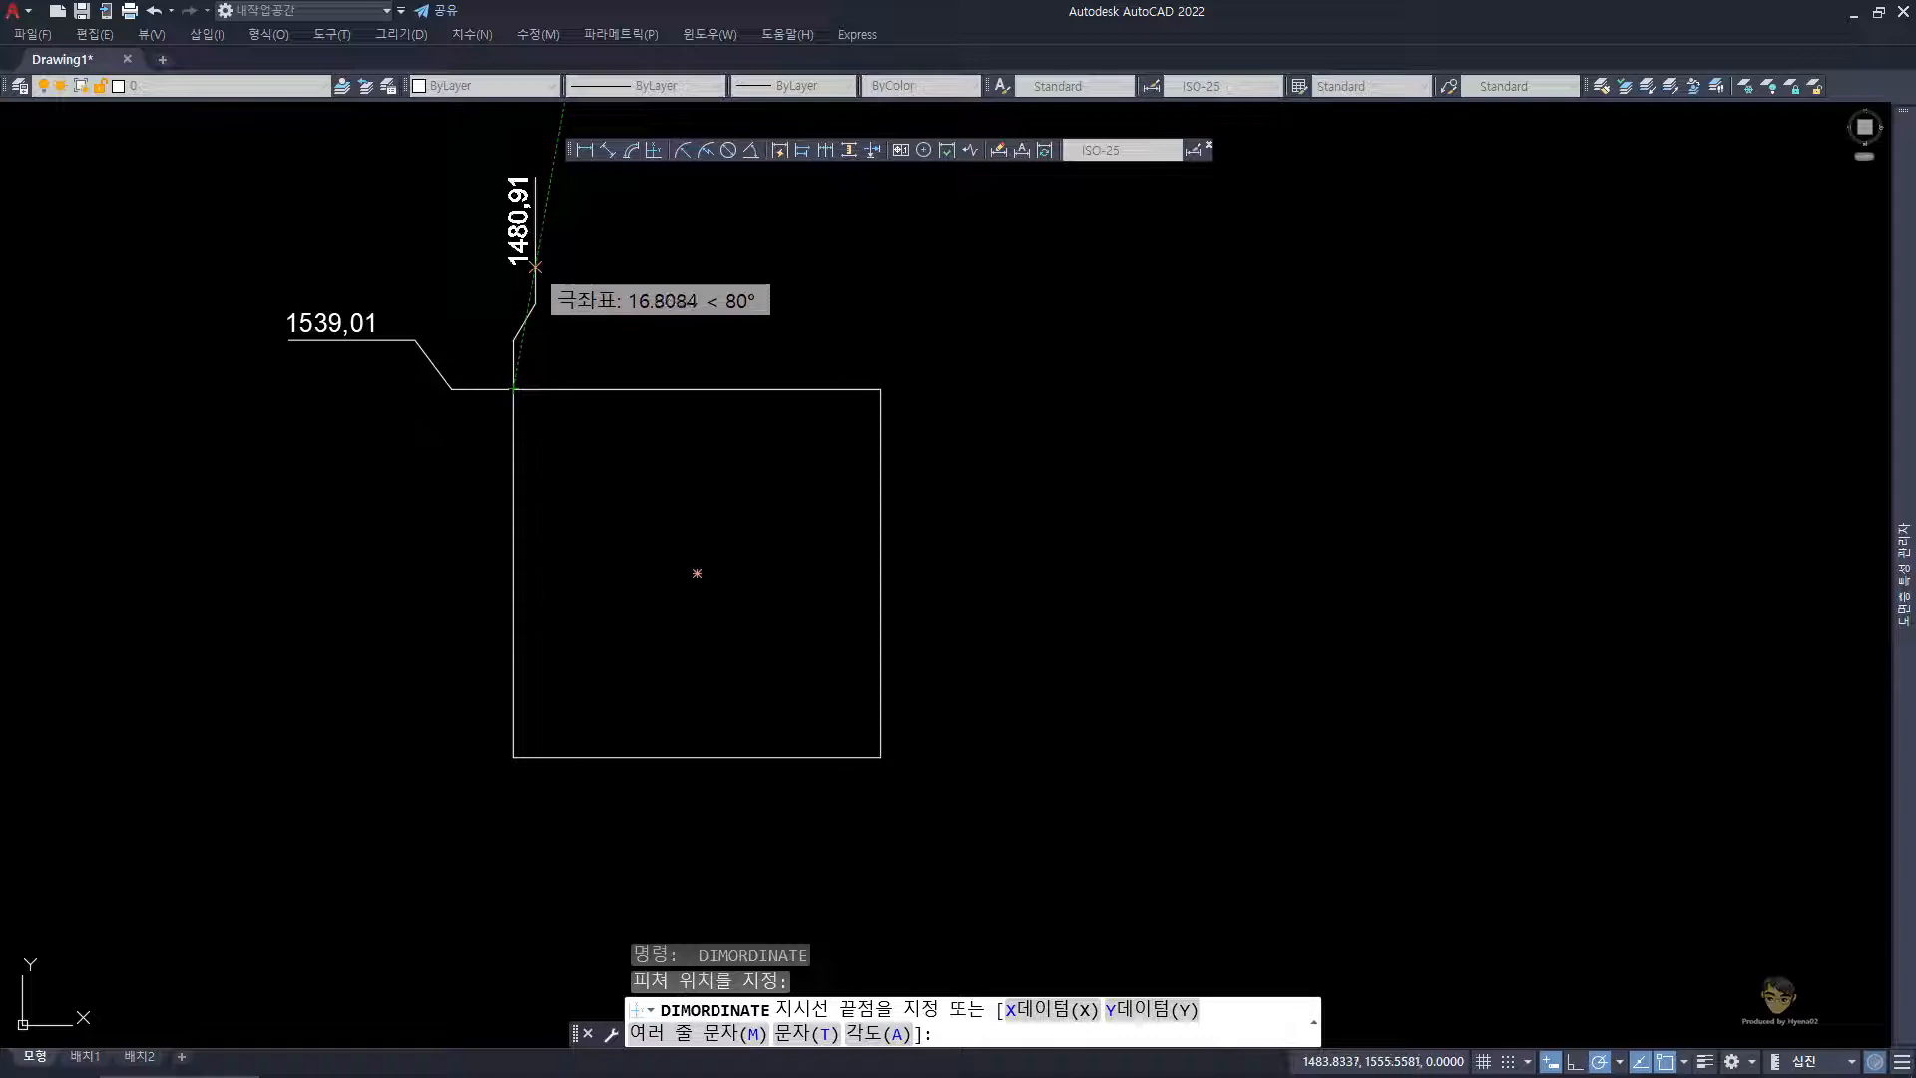
pyautogui.click(535, 265)
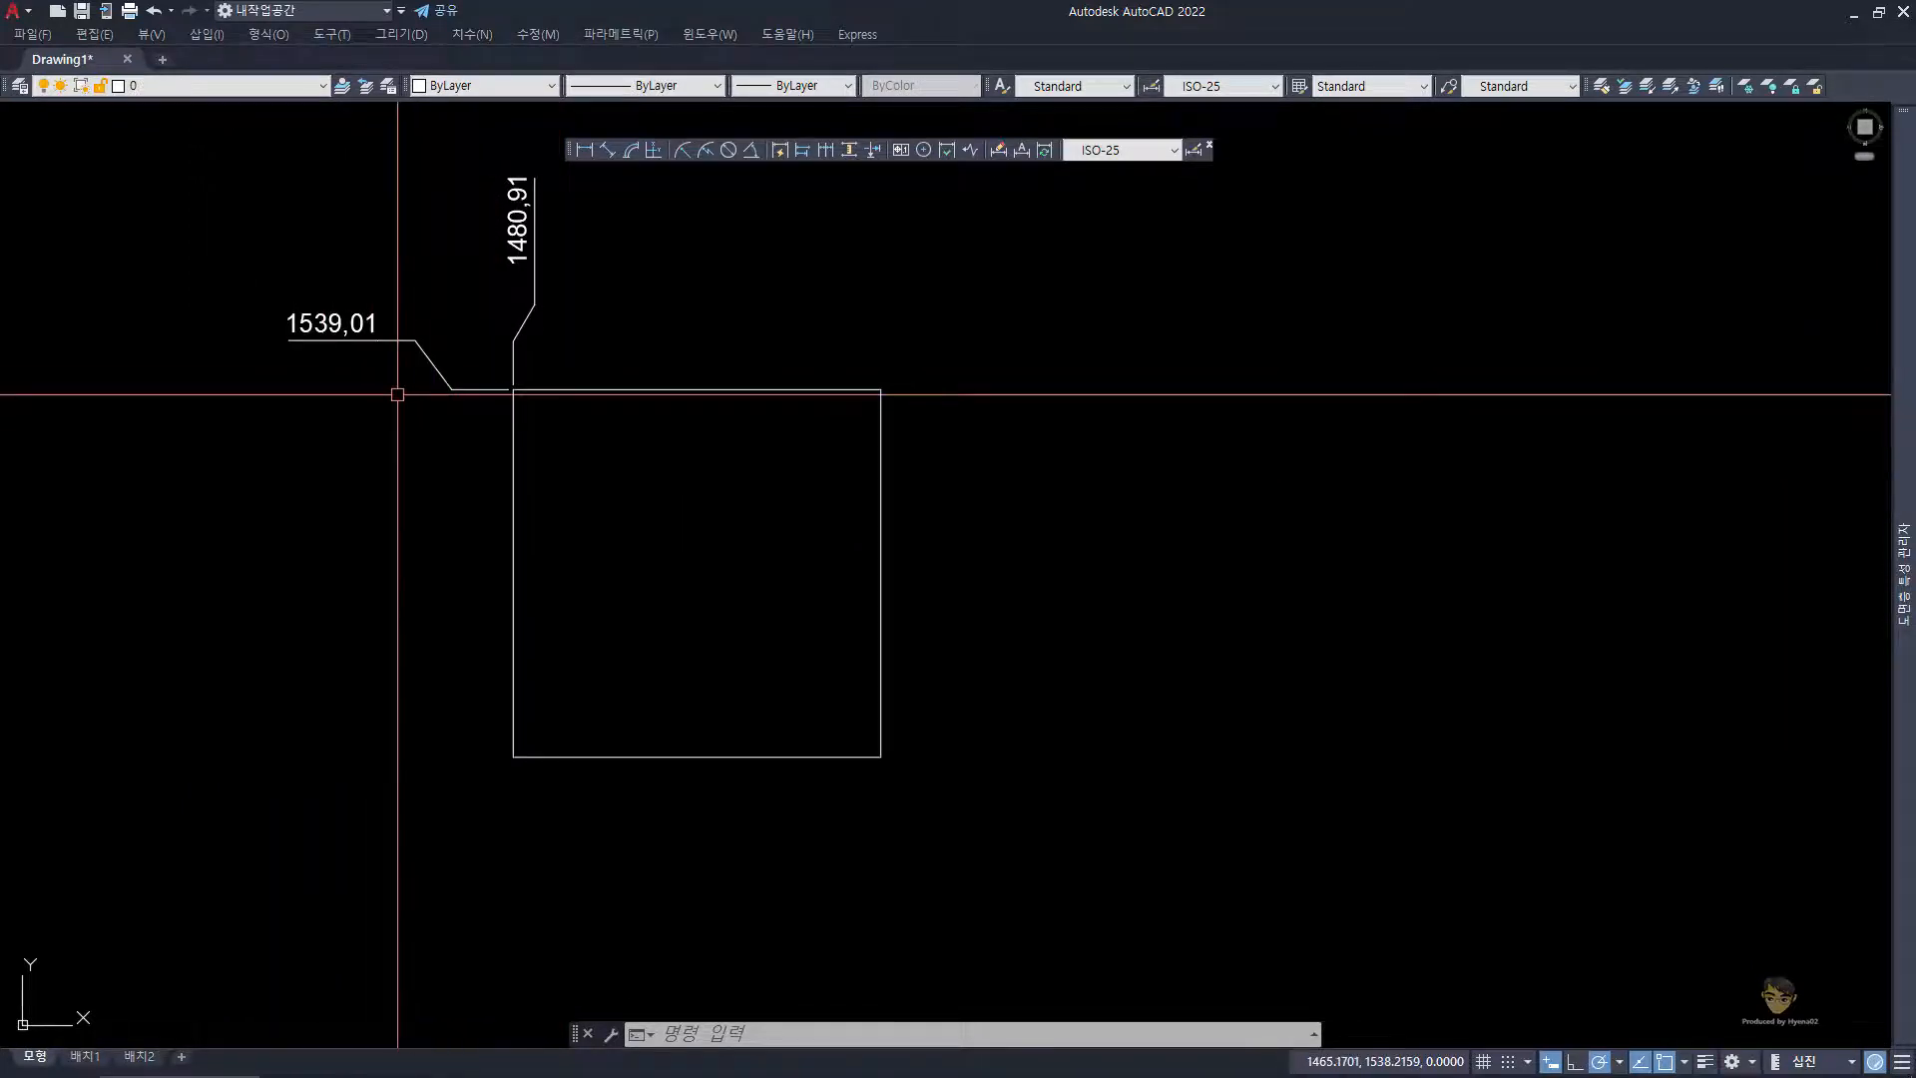
pyautogui.click(397, 398)
pyautogui.click(265, 293)
pyautogui.click(264, 296)
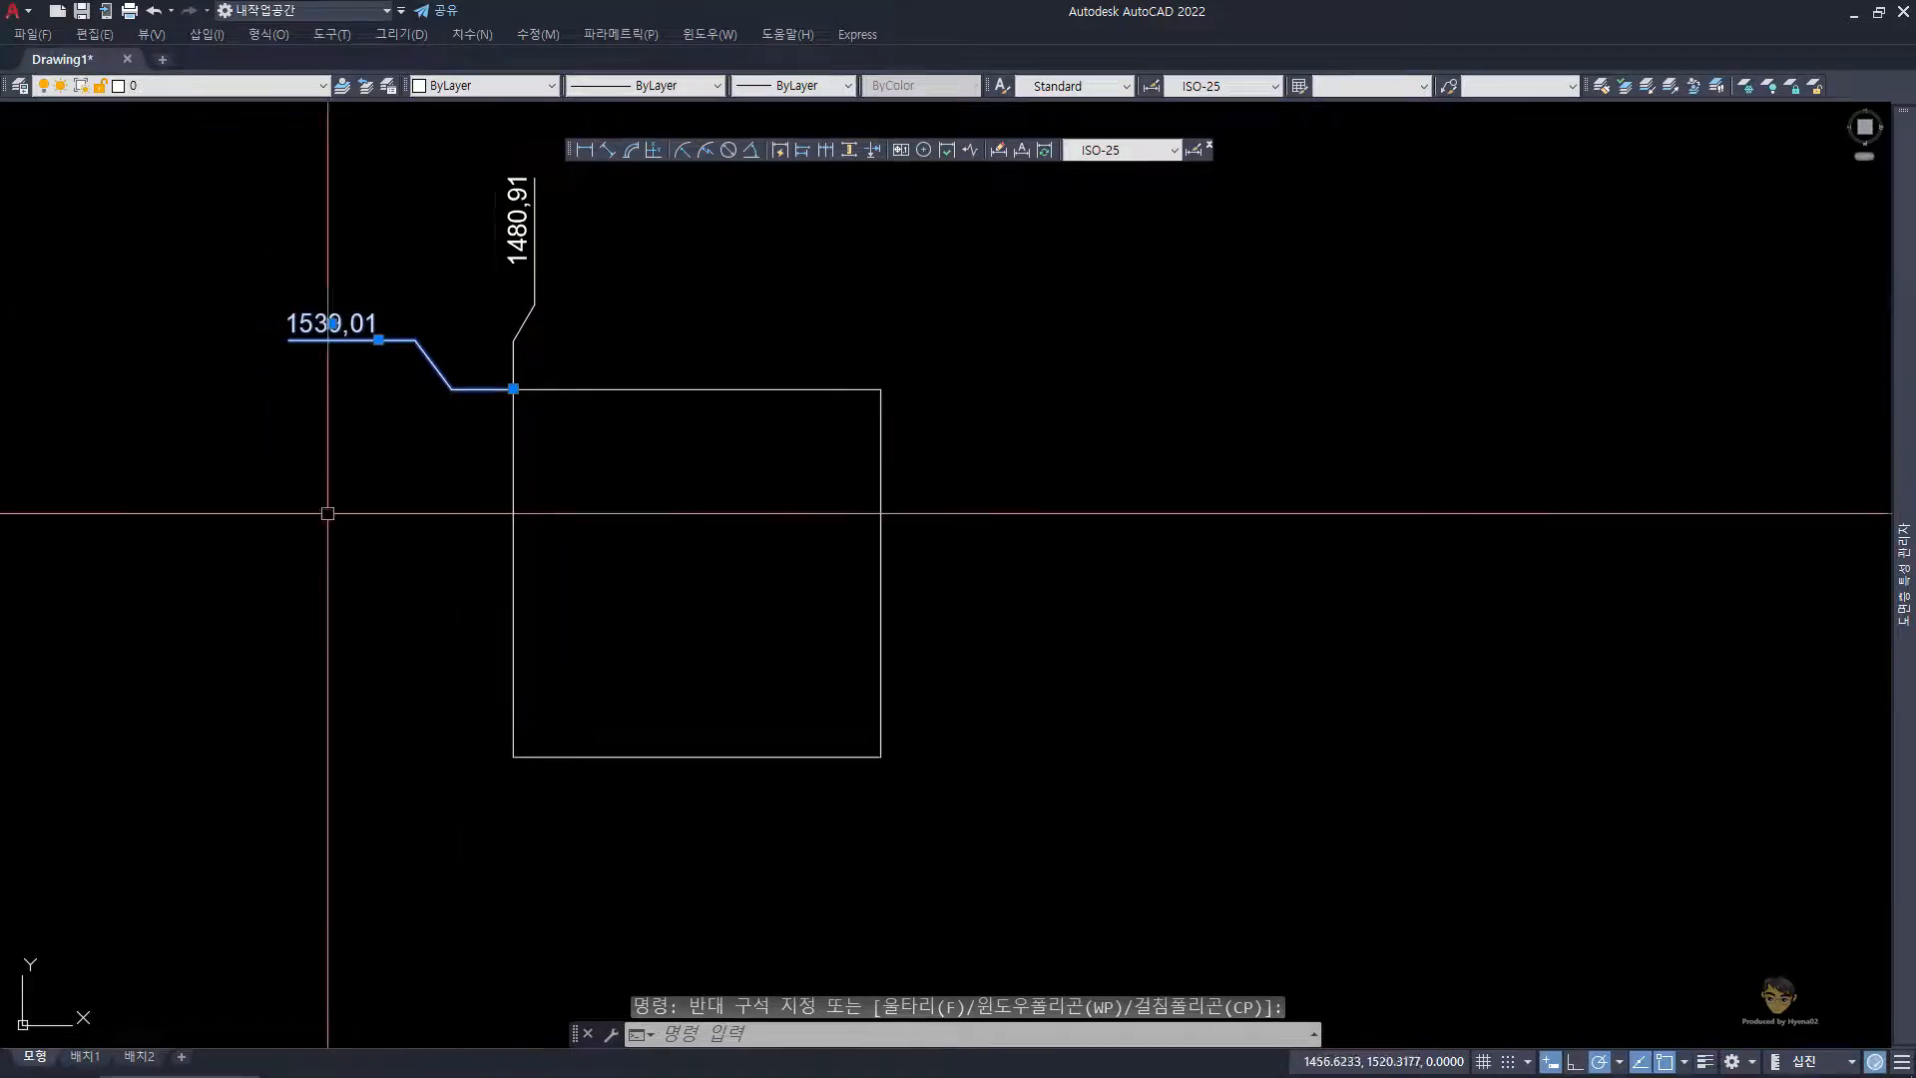
pyautogui.press('Escape')
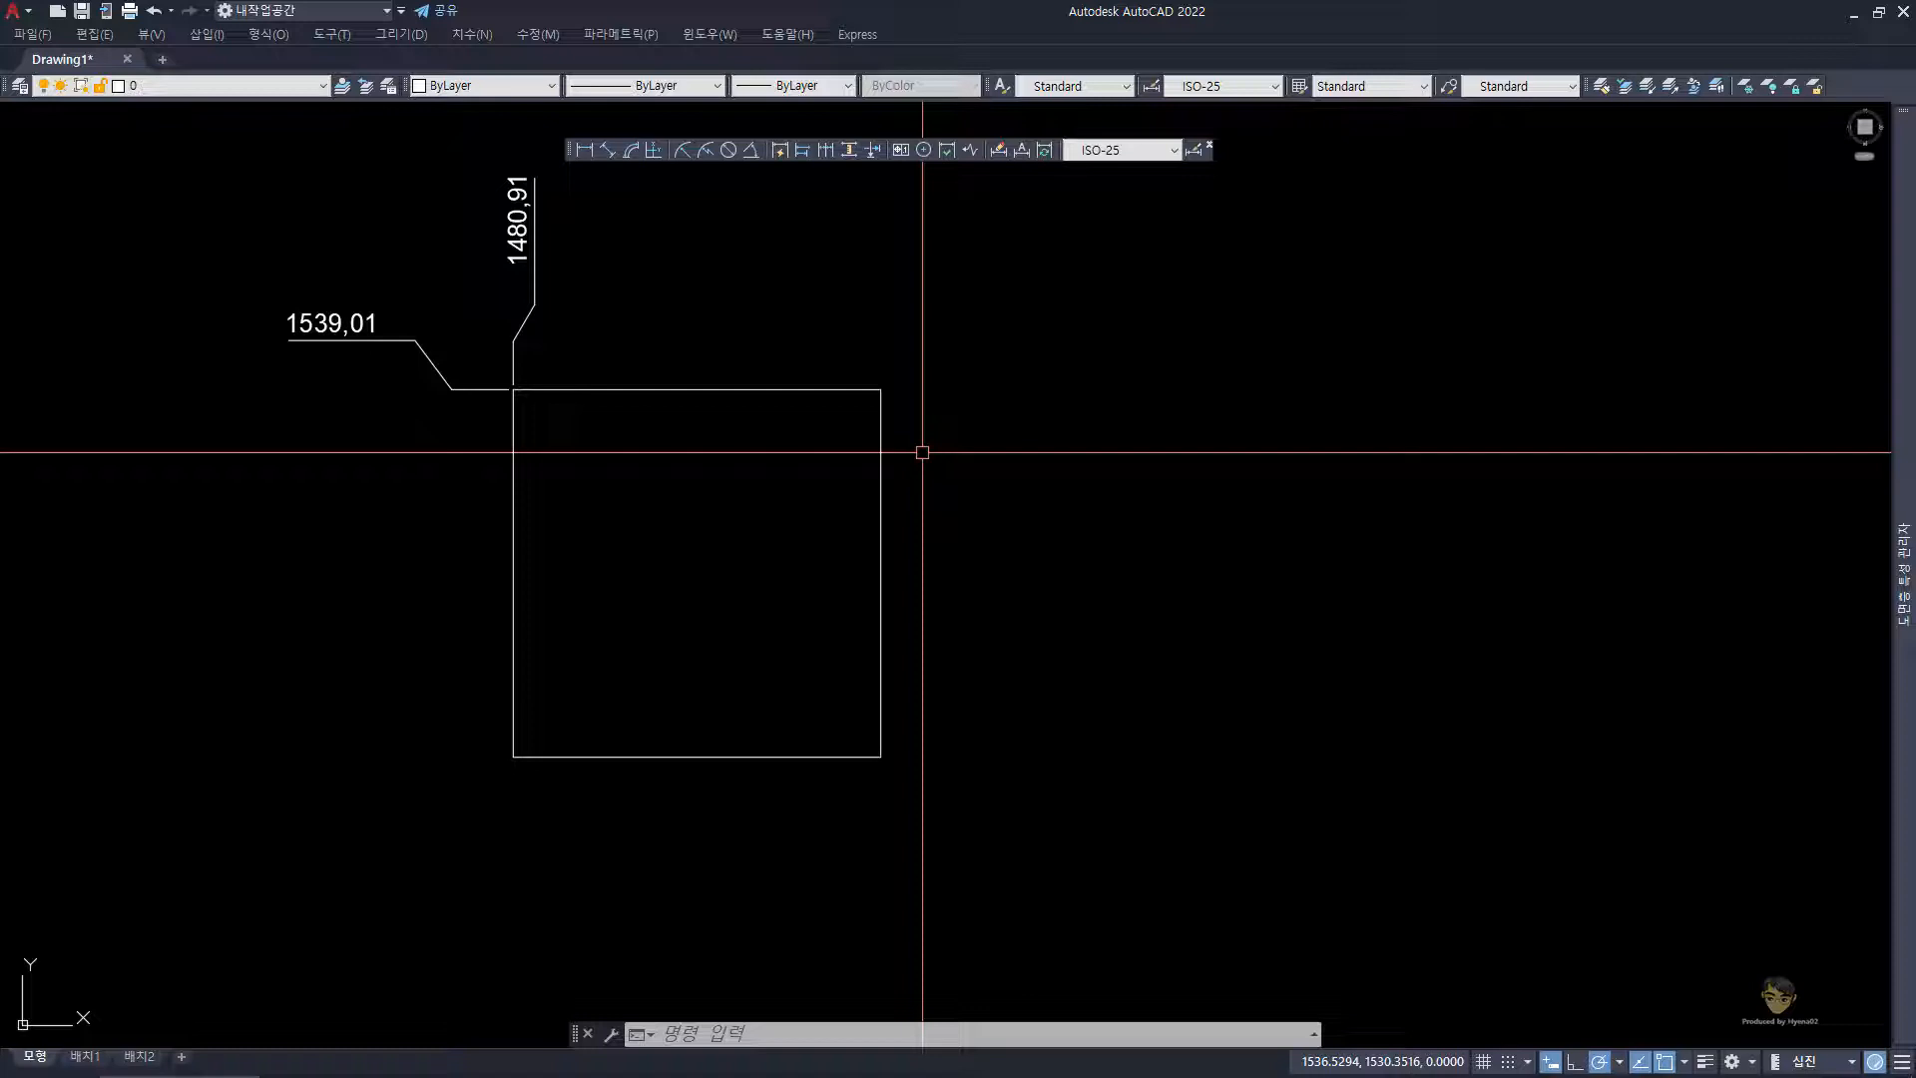
# - Switch to the practice drawing image 실습도면5-1.png, check which dimension types it uses, and return to AutoCAD
pyautogui.hotkey('ctrl', 'm')
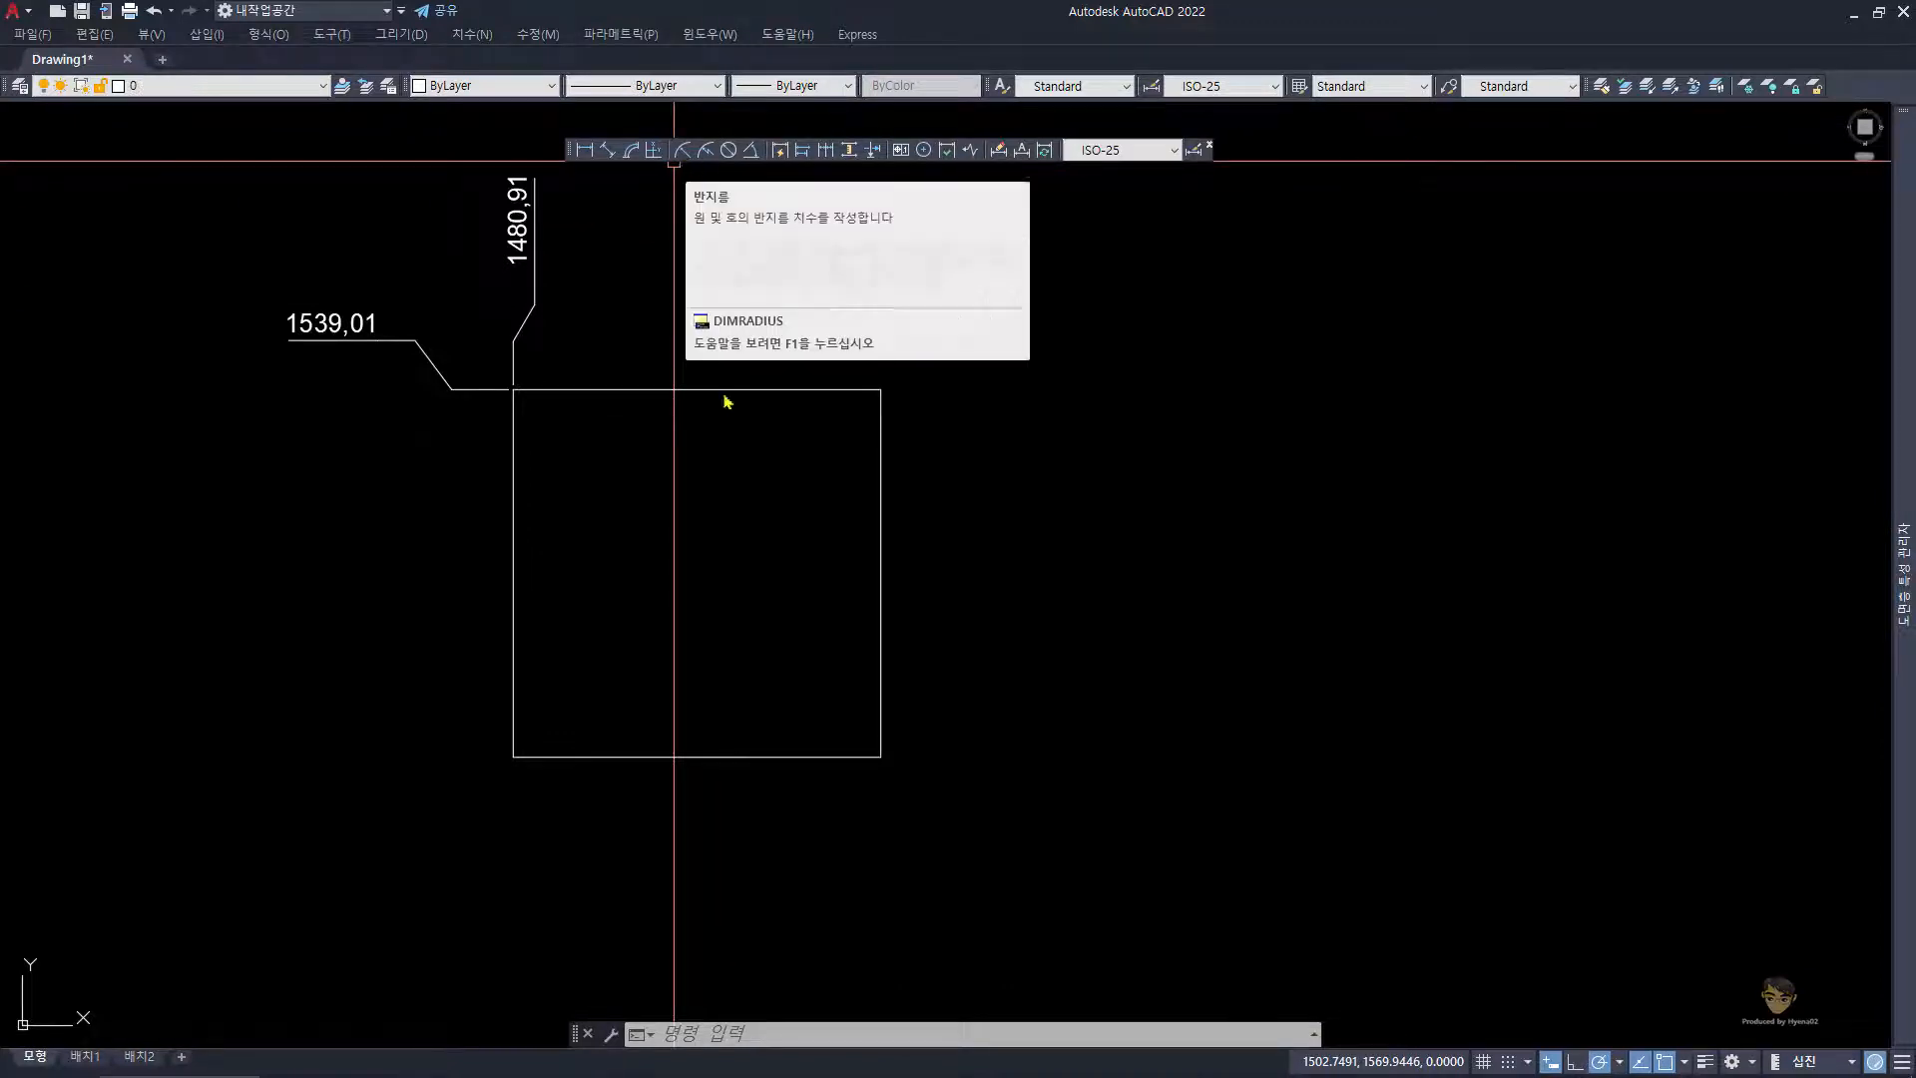
pyautogui.click(362, 1062)
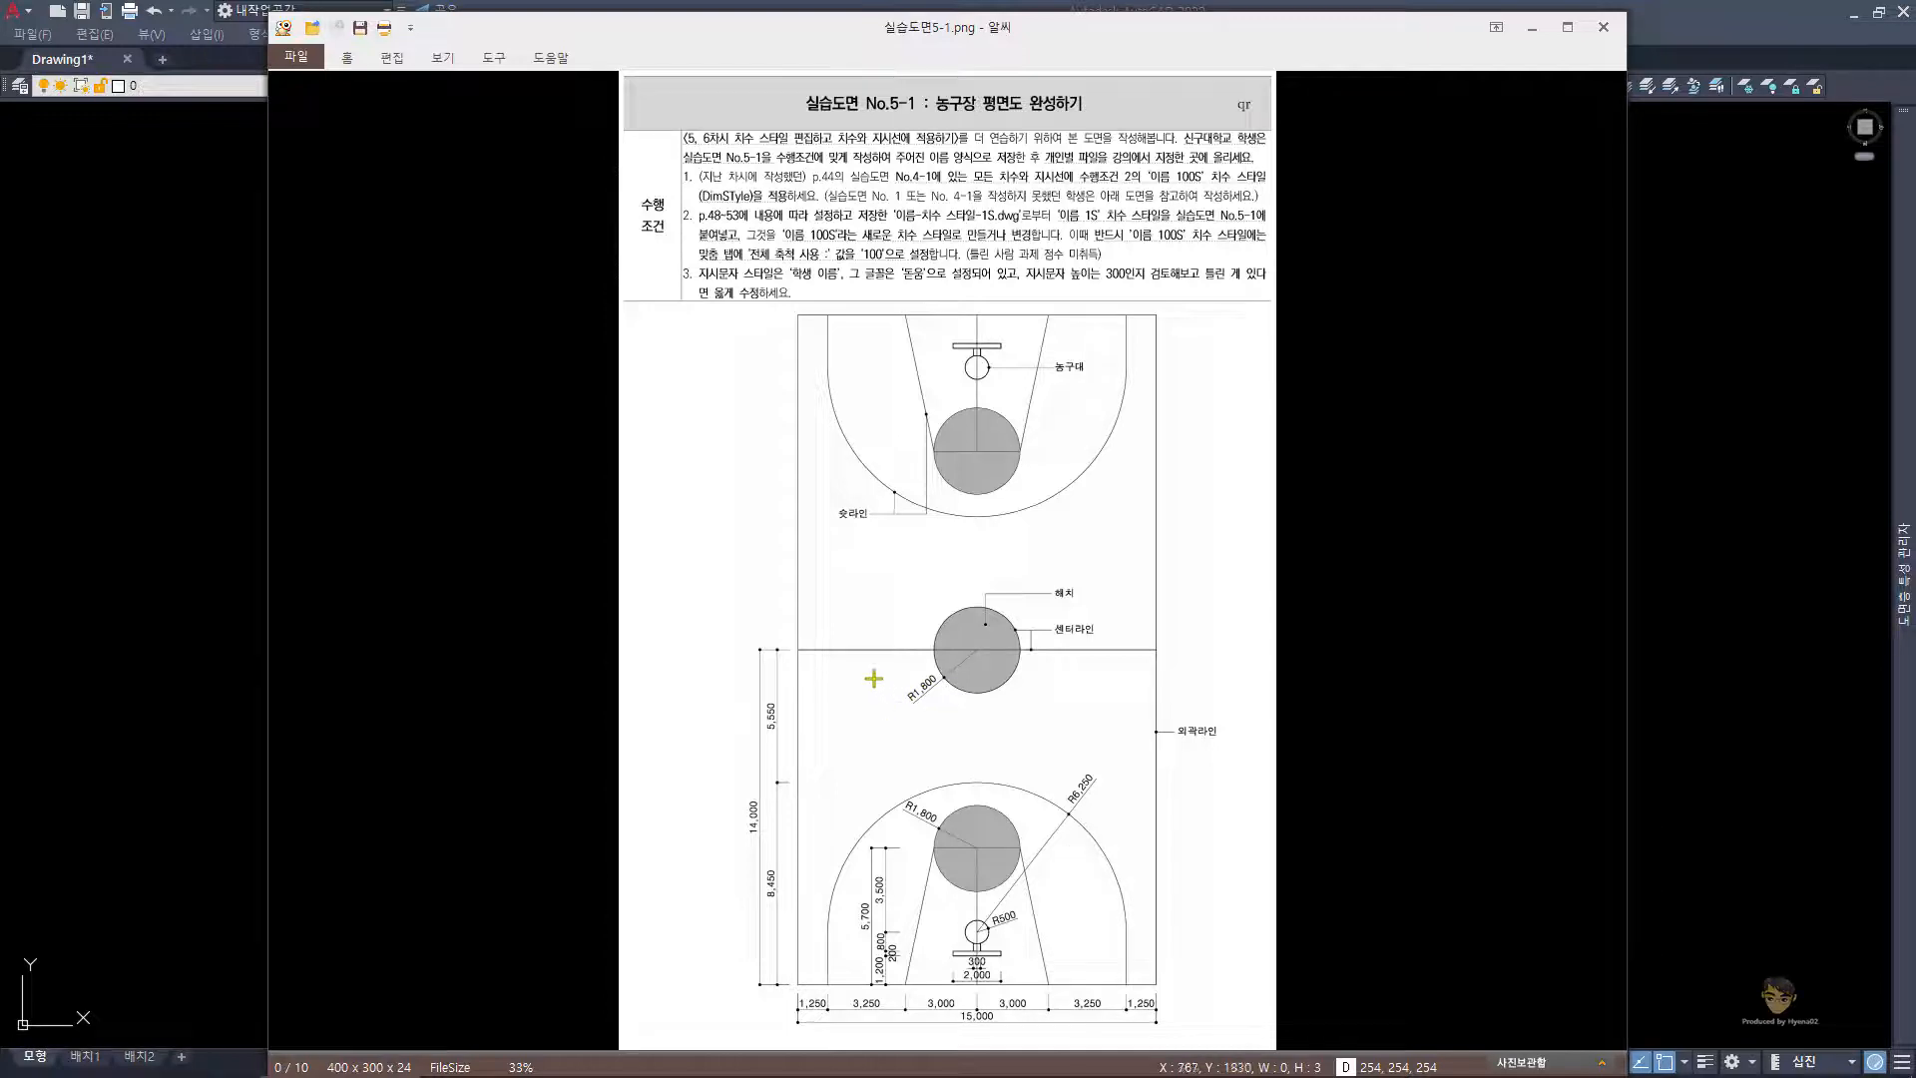
pyautogui.click(189, 376)
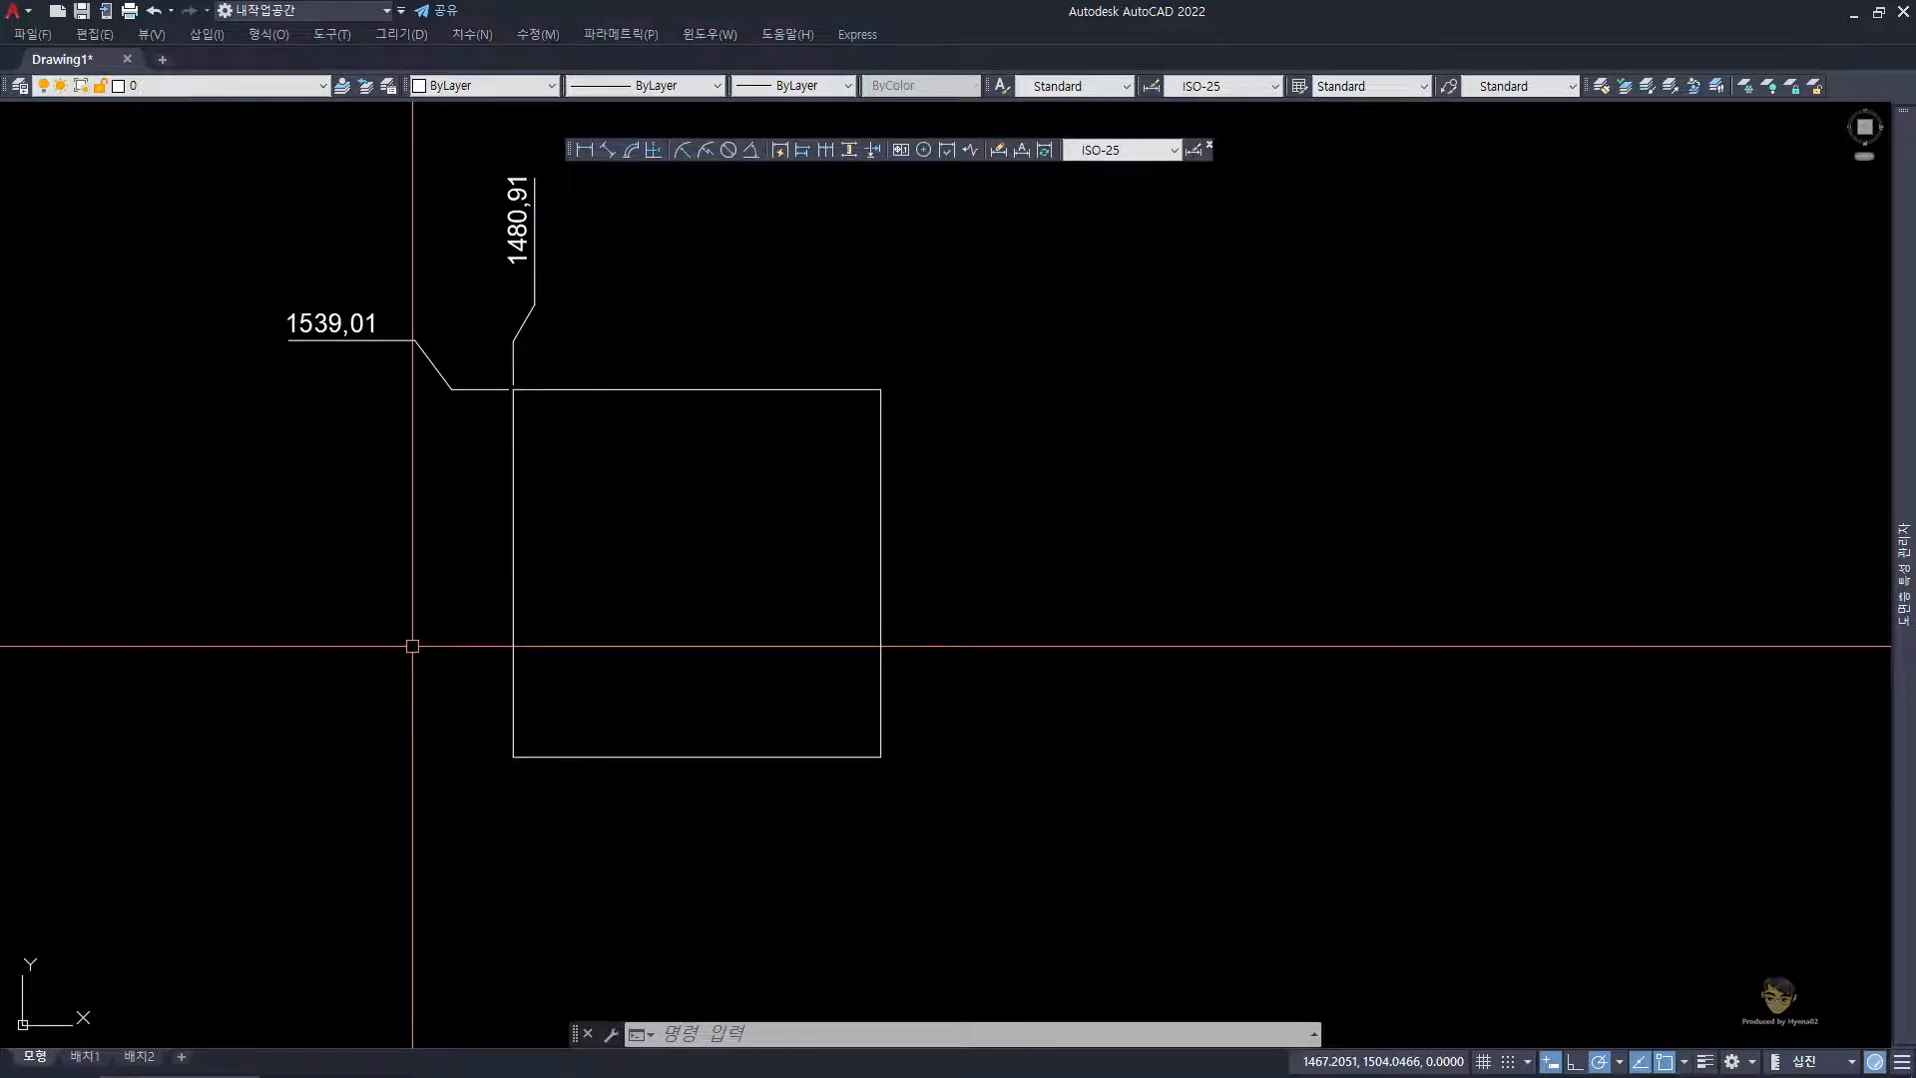
# - Erase the square together with its two ordinate dimensions
pyautogui.scroll(-2, 412, 646)
pyautogui.click(1020, 843)
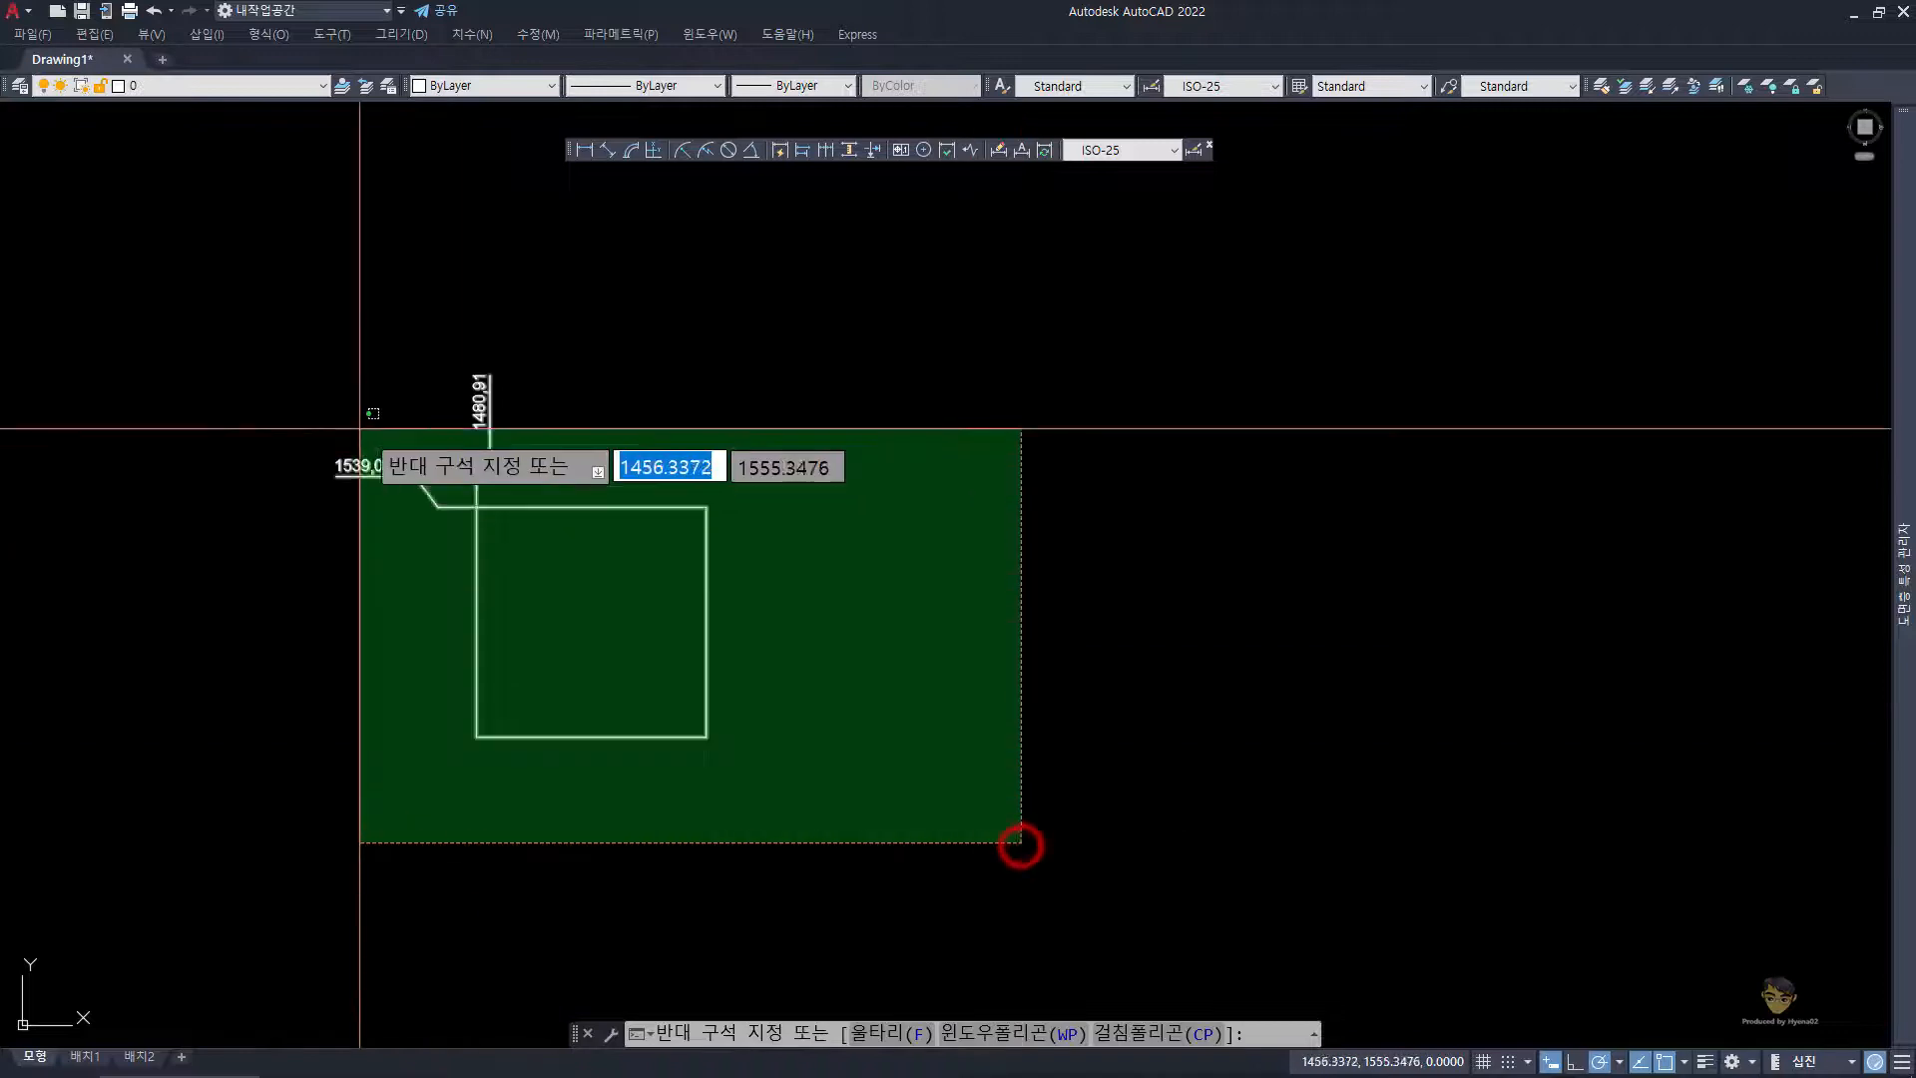
pyautogui.click(359, 429)
pyautogui.write('e')
pyautogui.press('space')
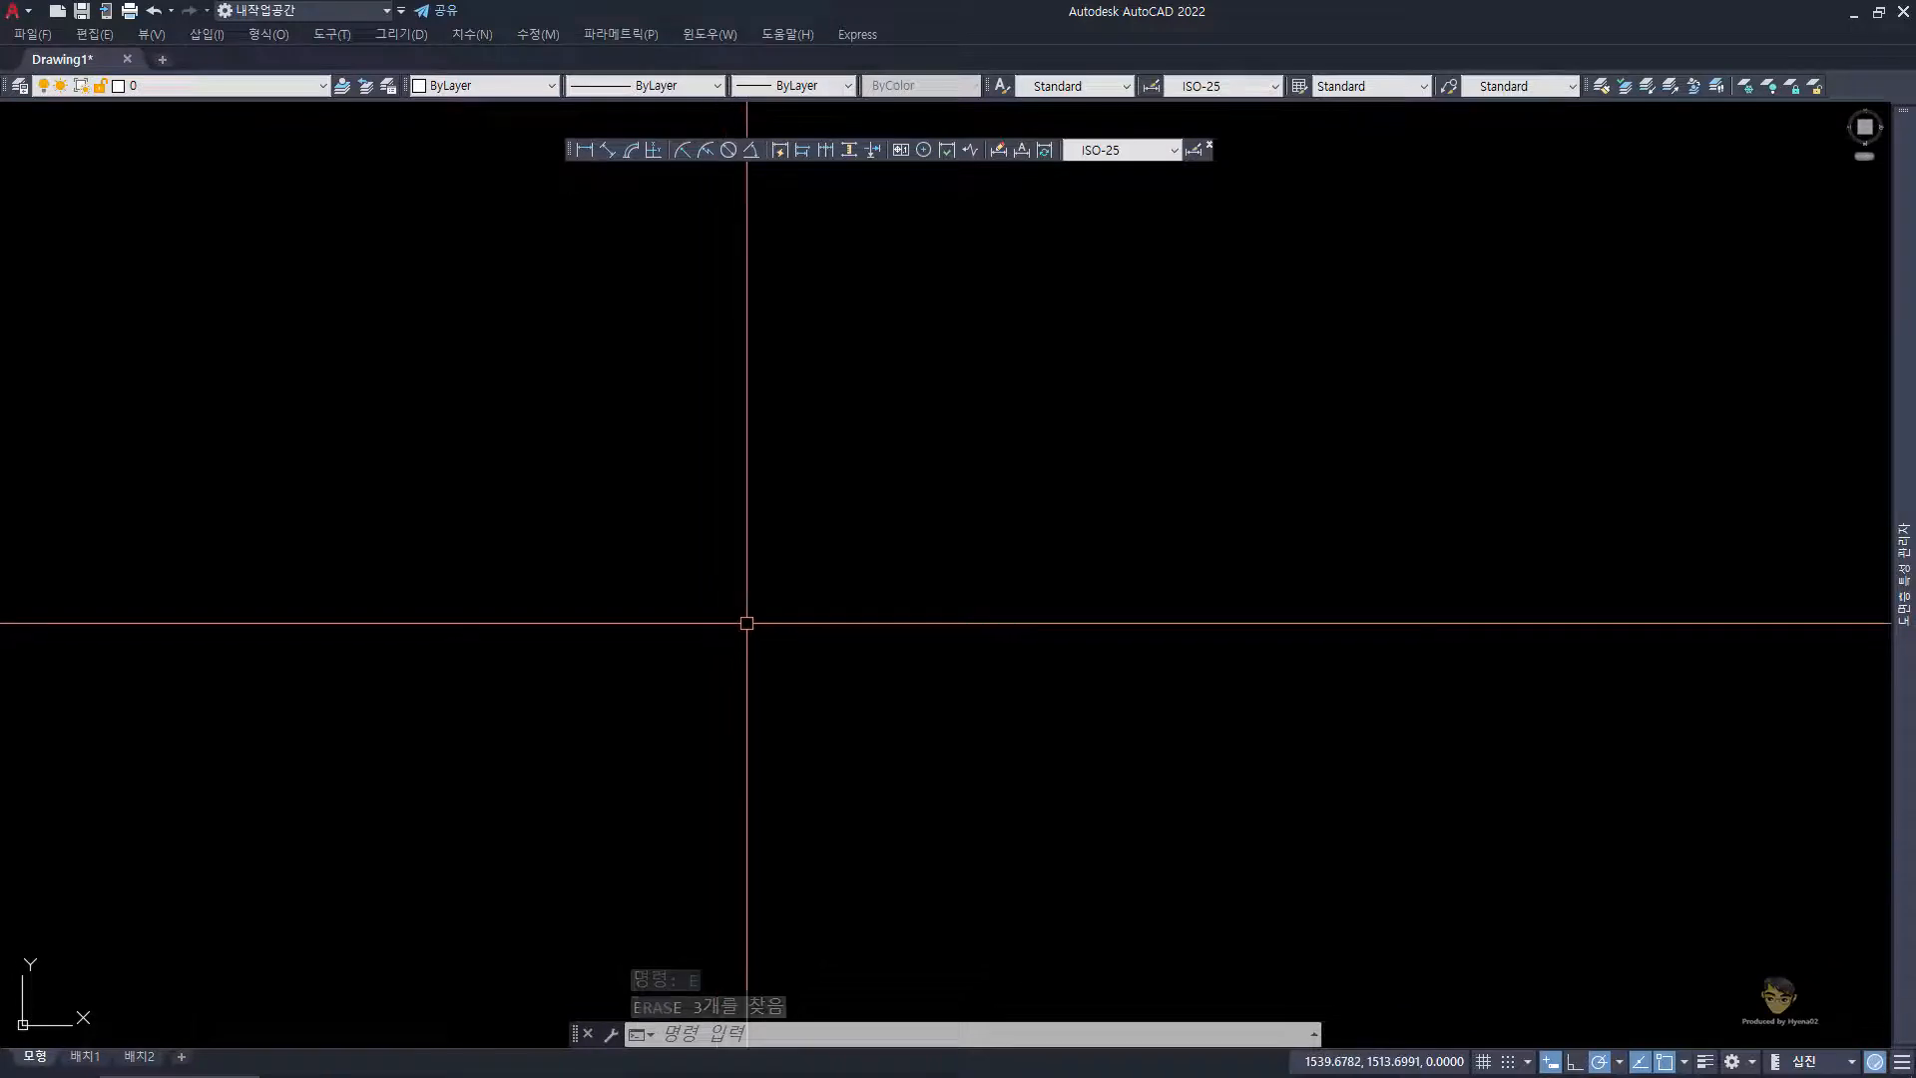
# - Draw a circle with a radius of 13 in the empty drawing area
pyautogui.write('c')
pyautogui.press('space')
pyautogui.click(589, 590)
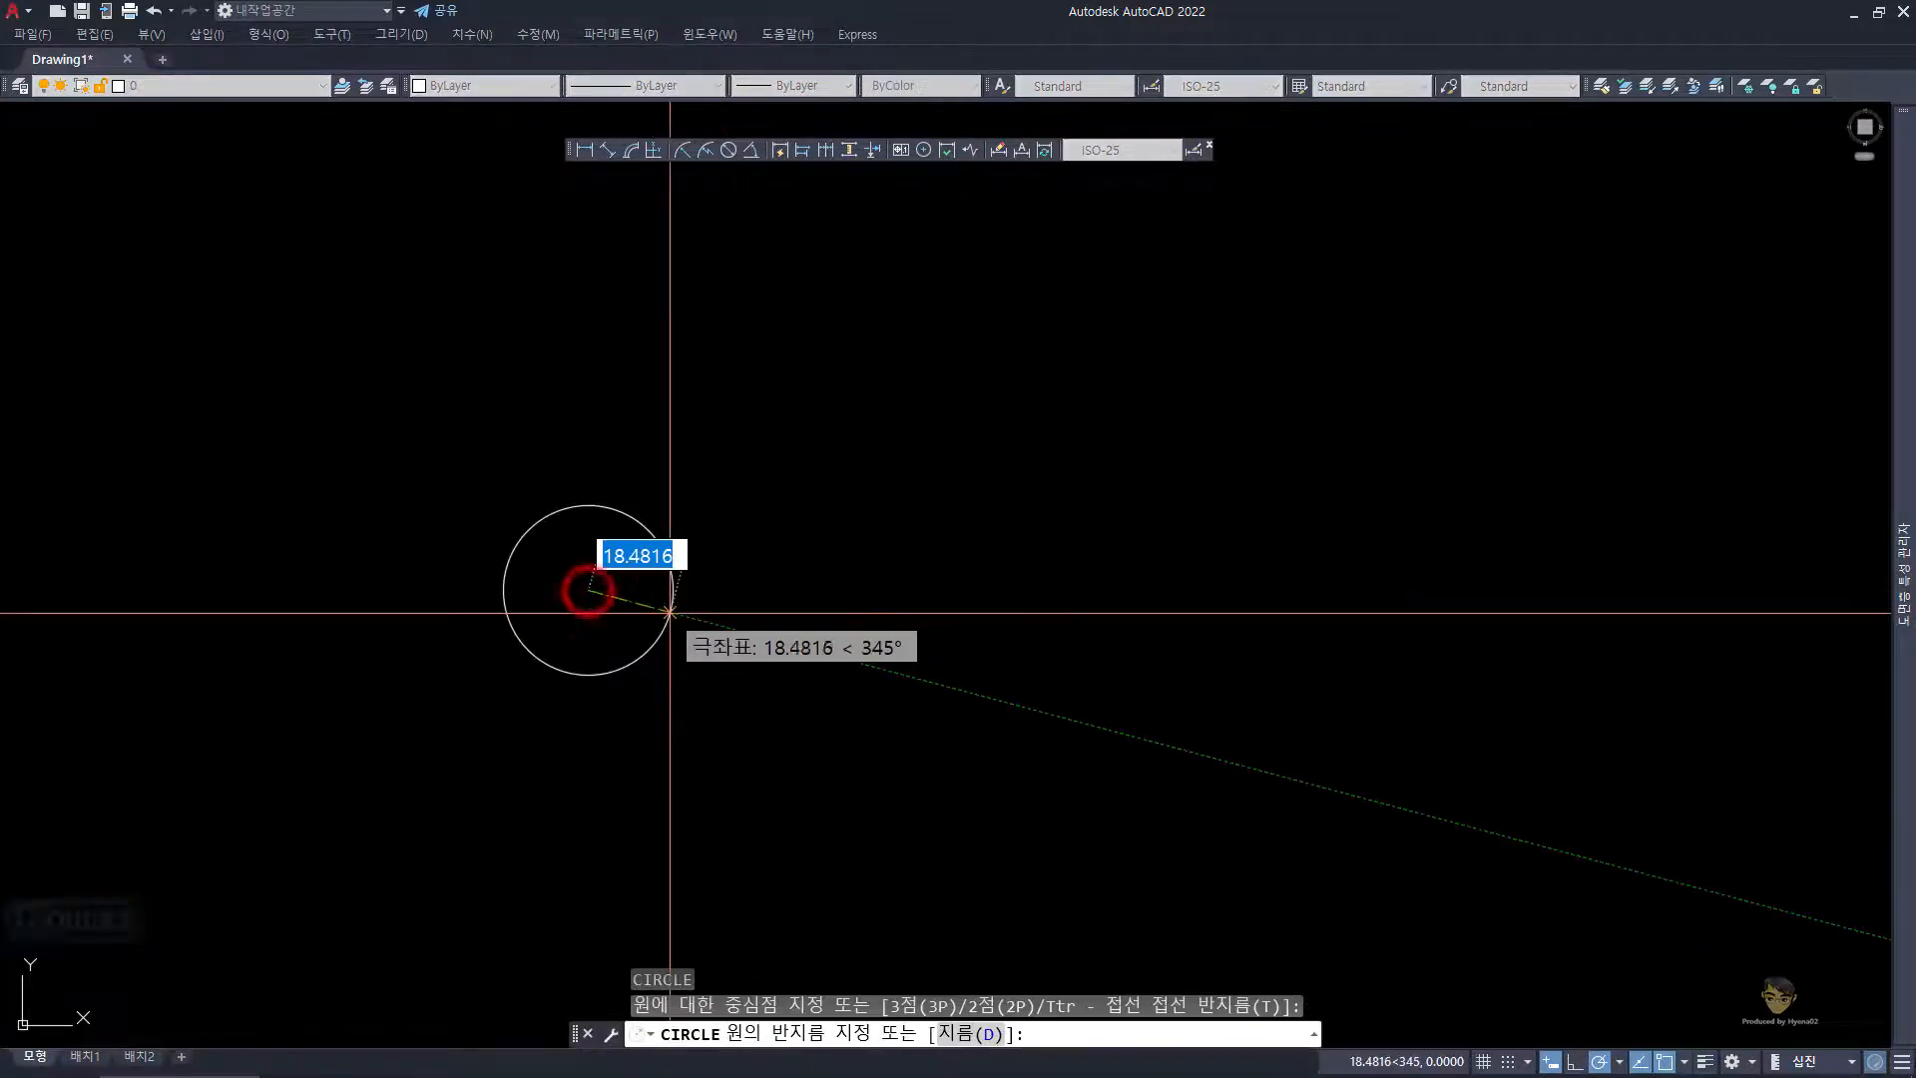
pyautogui.write('13')
pyautogui.press('space')
pyautogui.scroll(5, 604, 568)
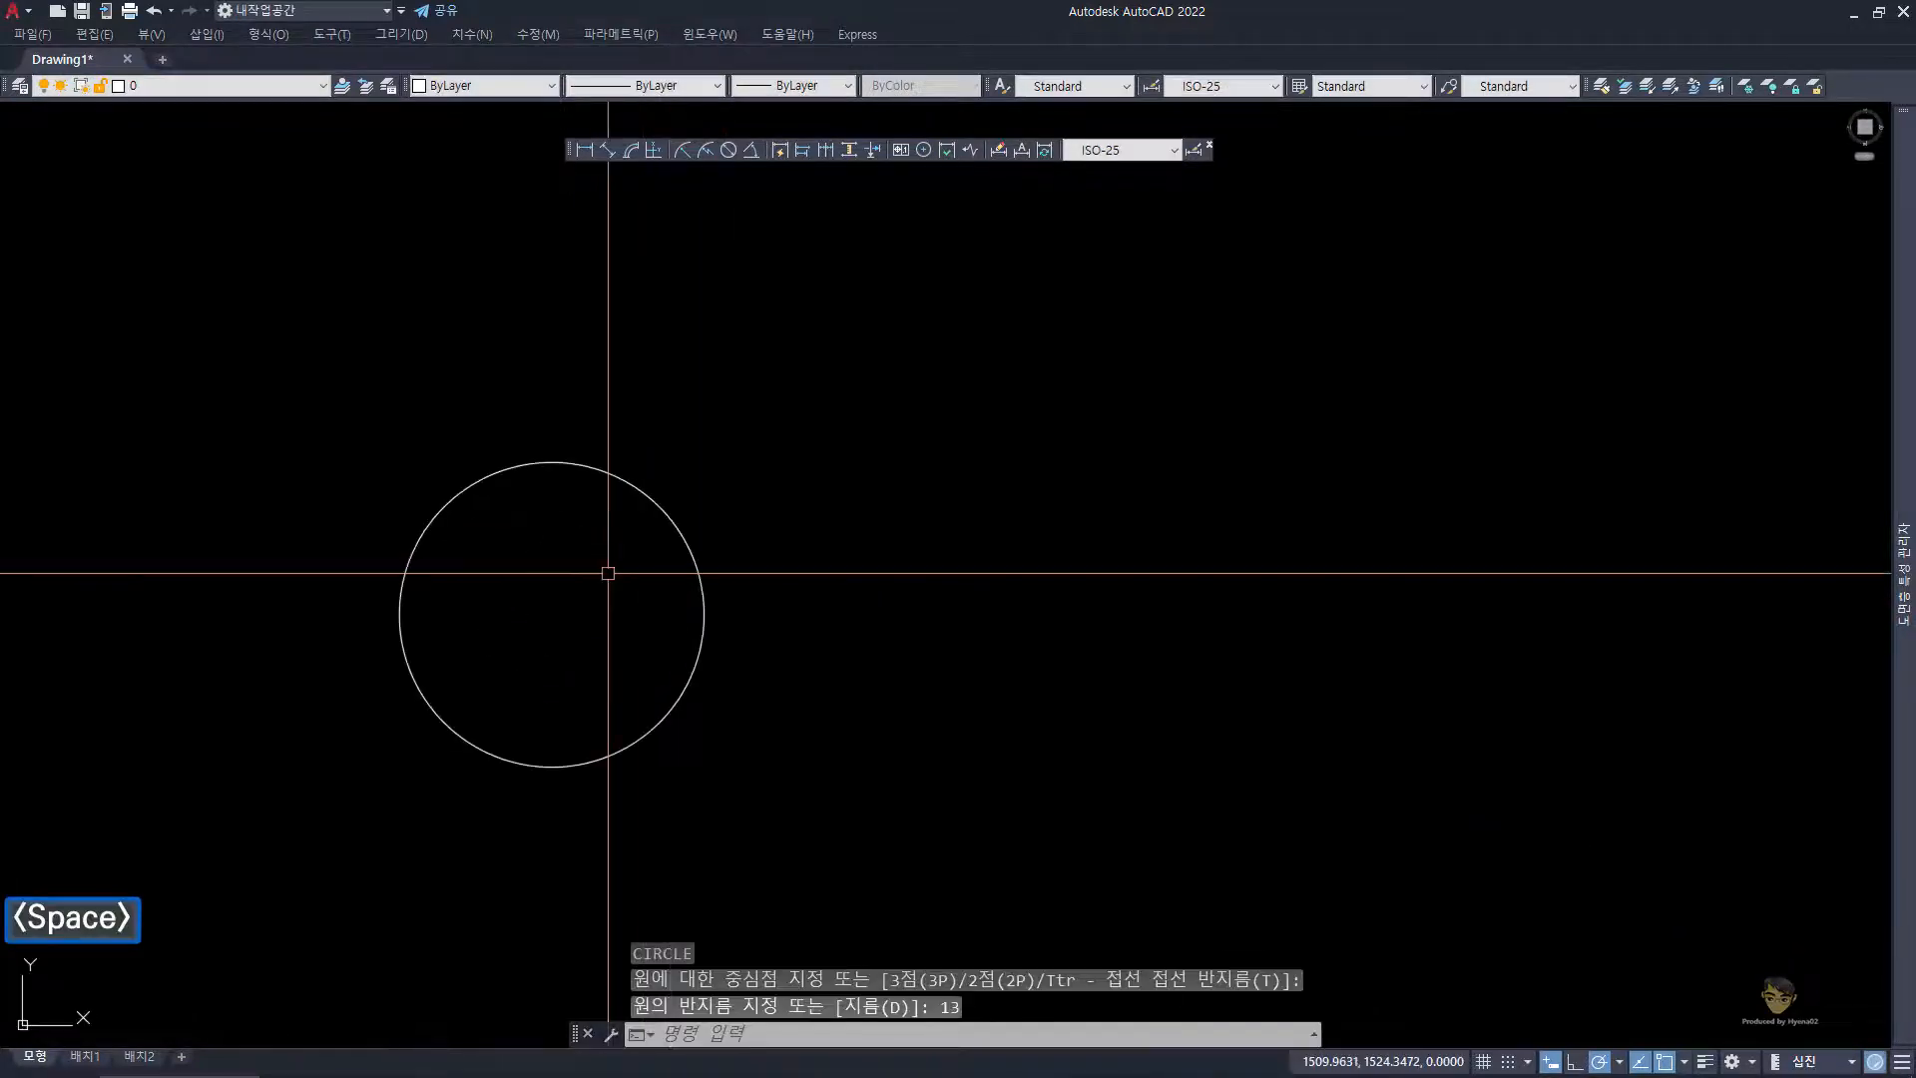
pyautogui.moveTo(608, 573); pyautogui.dragTo(689, 526, button='middle')
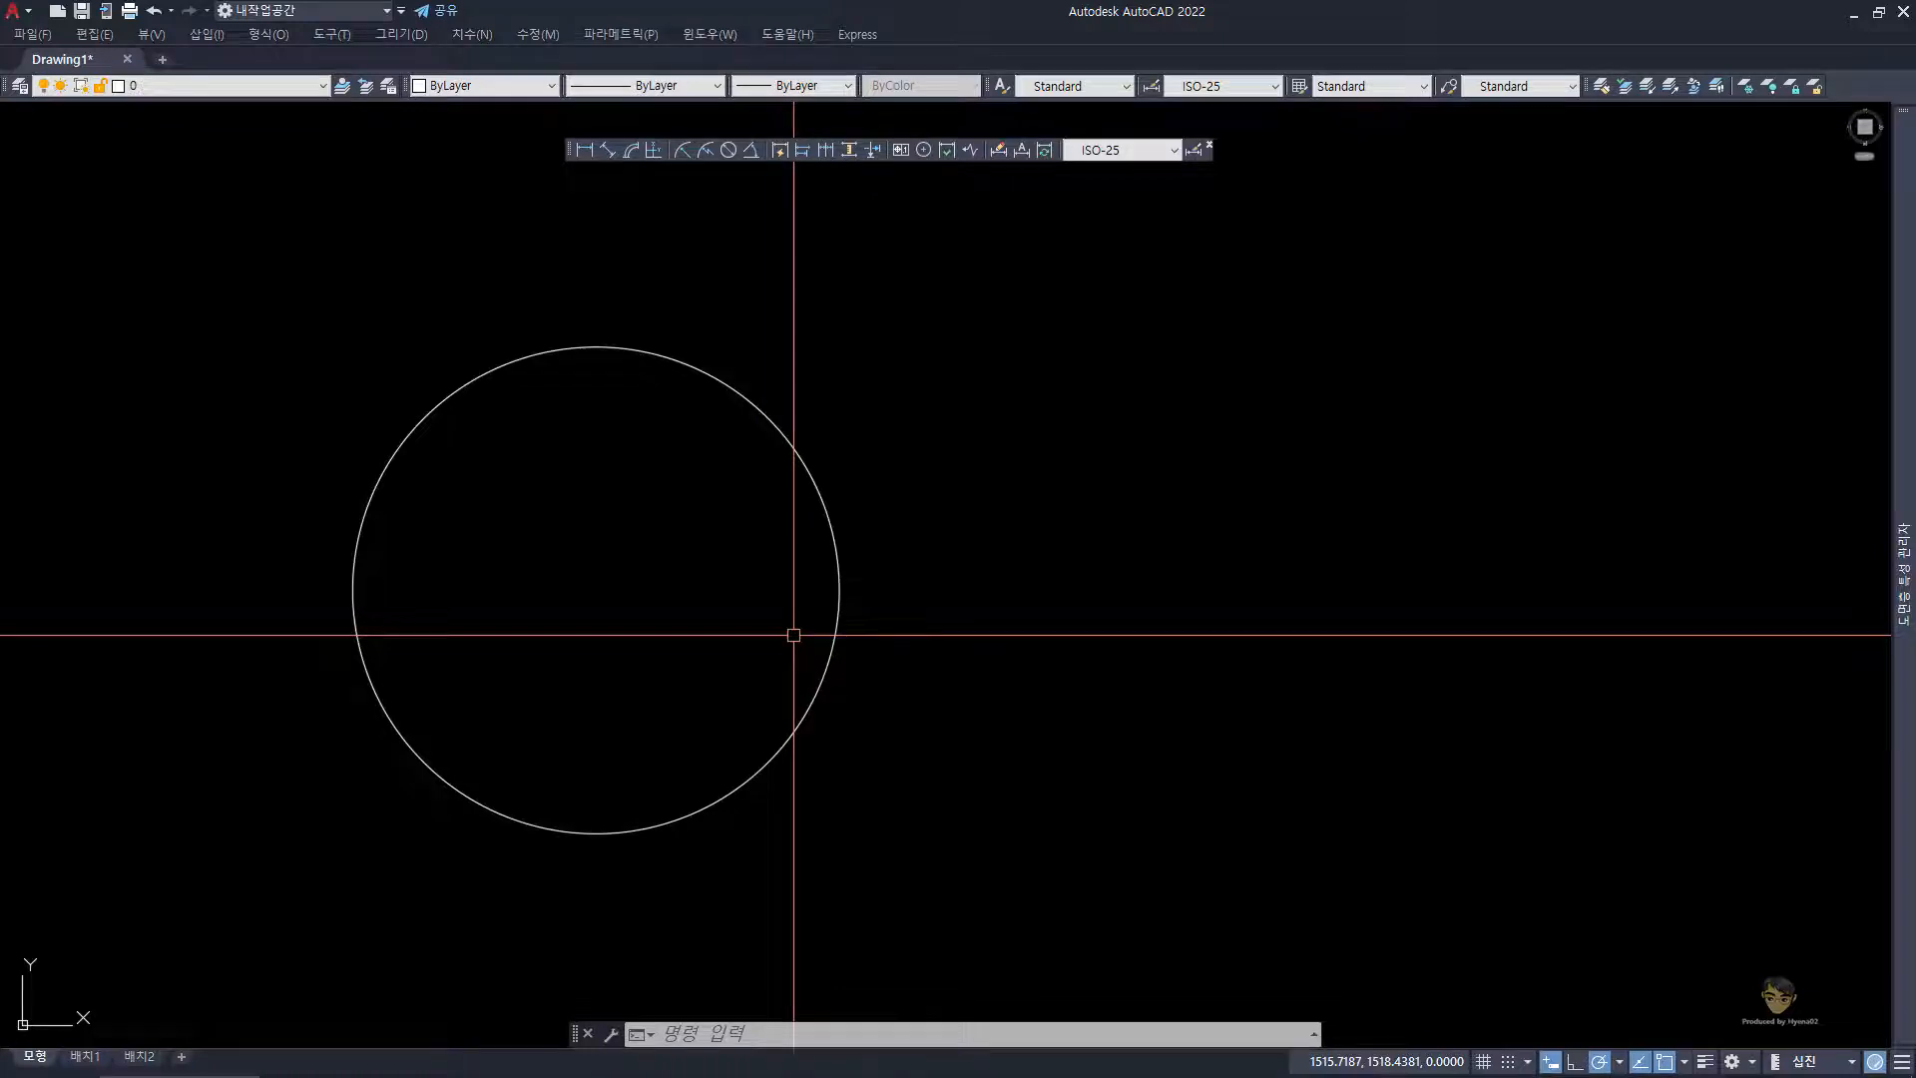
# - Examine how the circles' radius dimensions are placed in the No.5-1 practice drawing image, and return to AutoCAD
pyautogui.click(322, 1059)
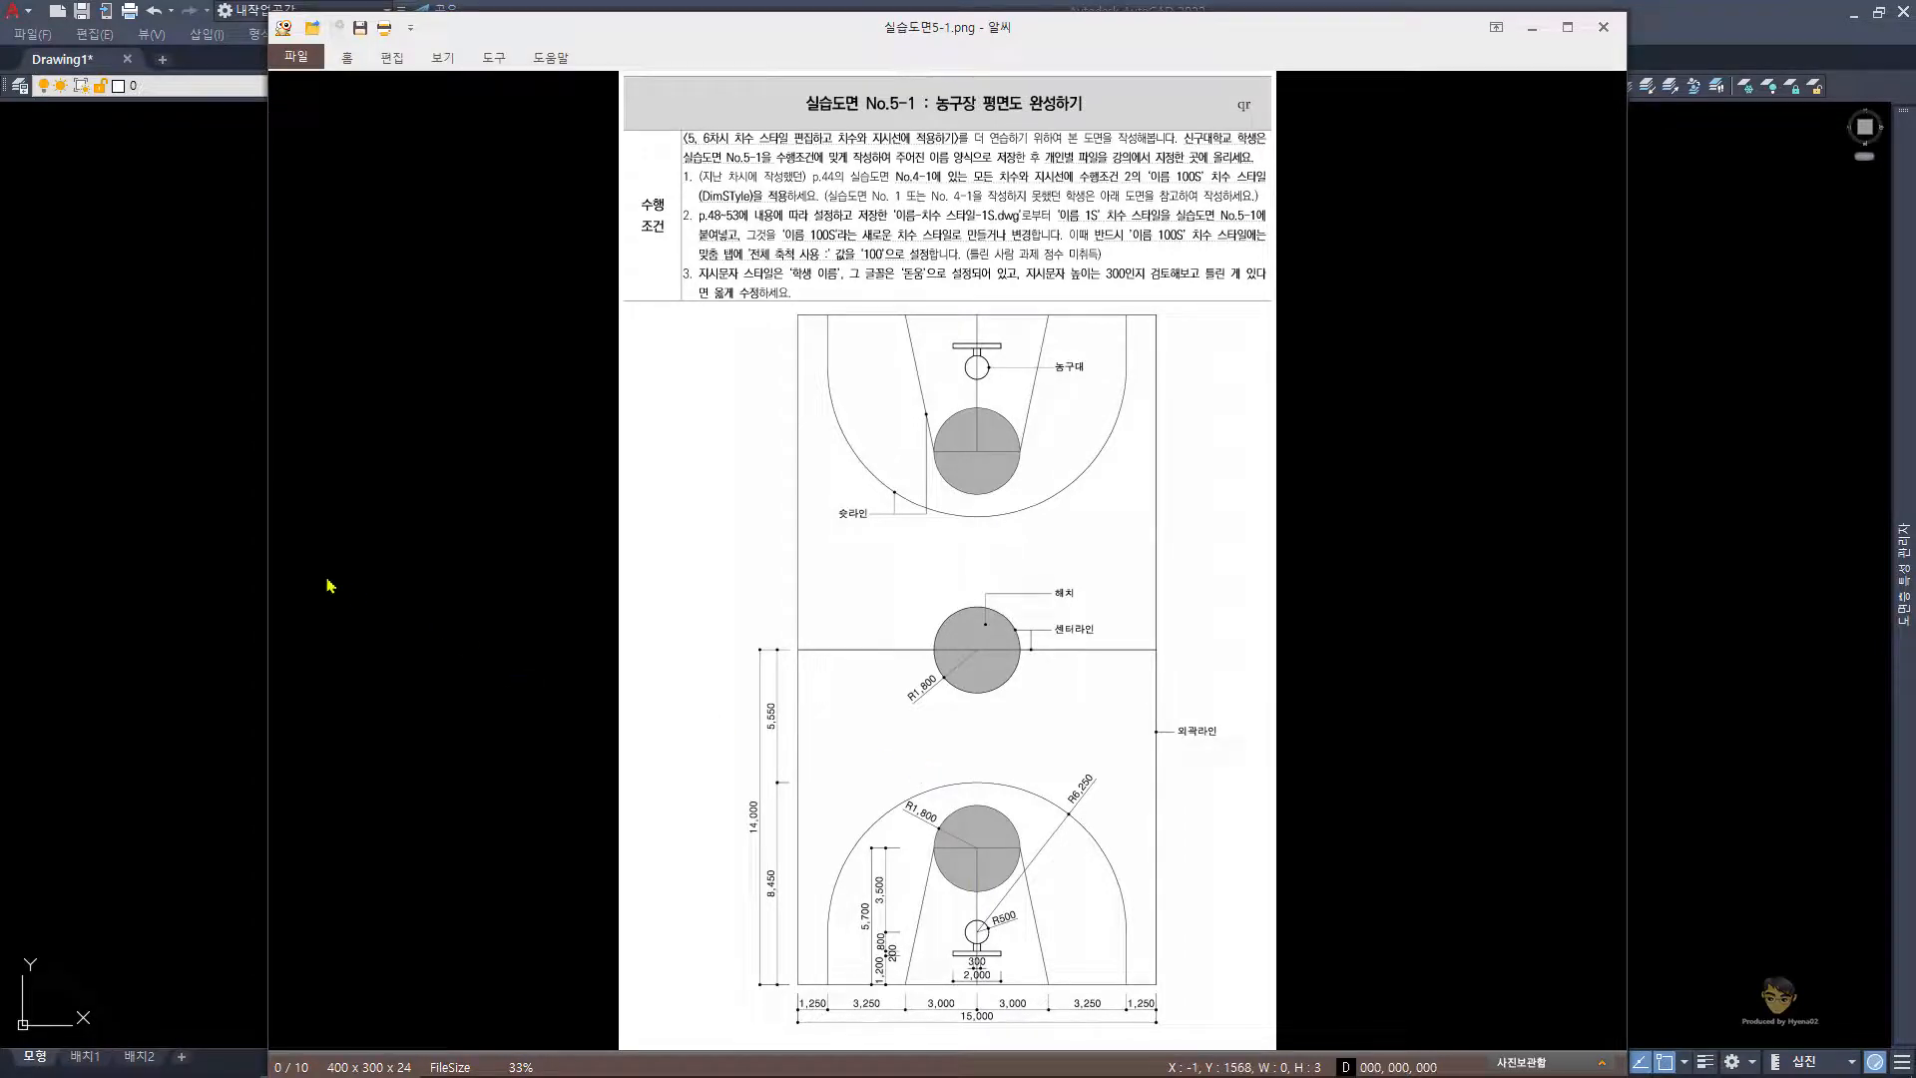
pyautogui.click(159, 554)
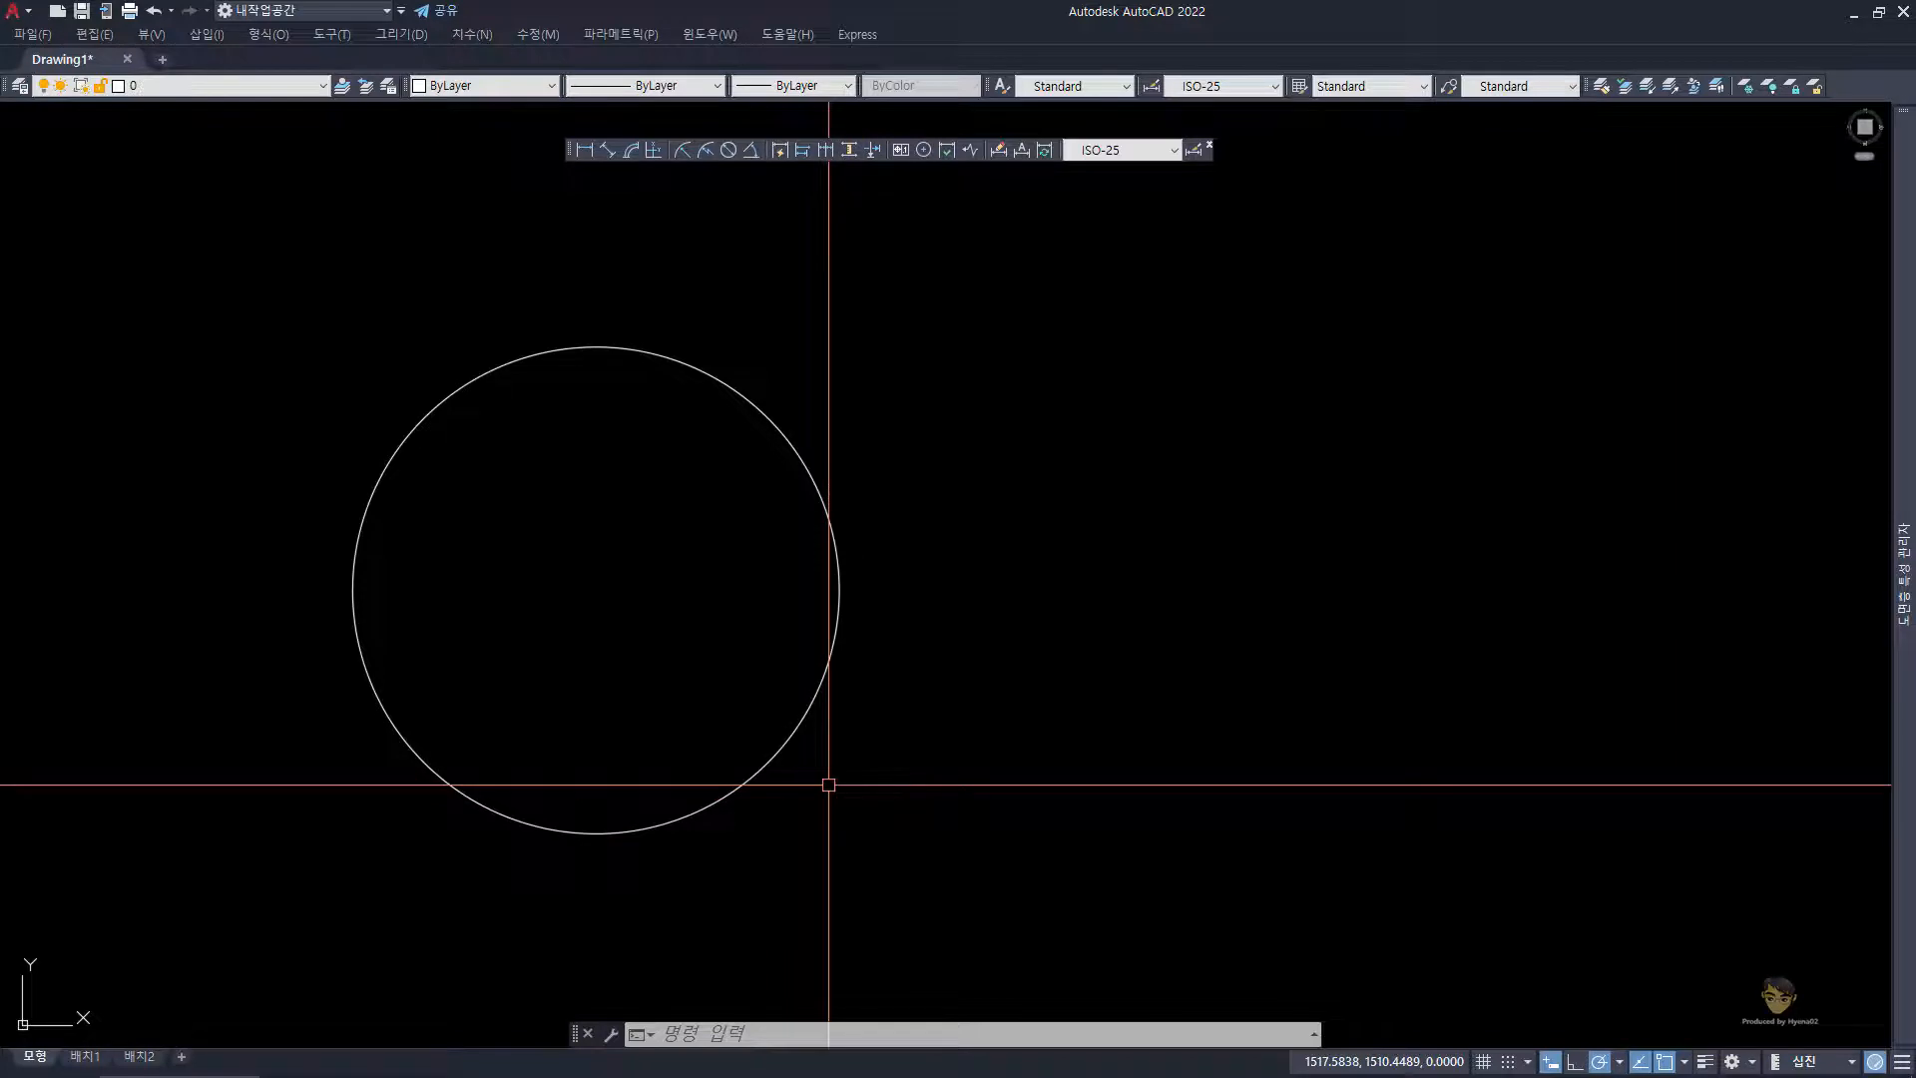
pyautogui.moveTo(847, 771); pyautogui.dragTo(989, 758, button='middle')
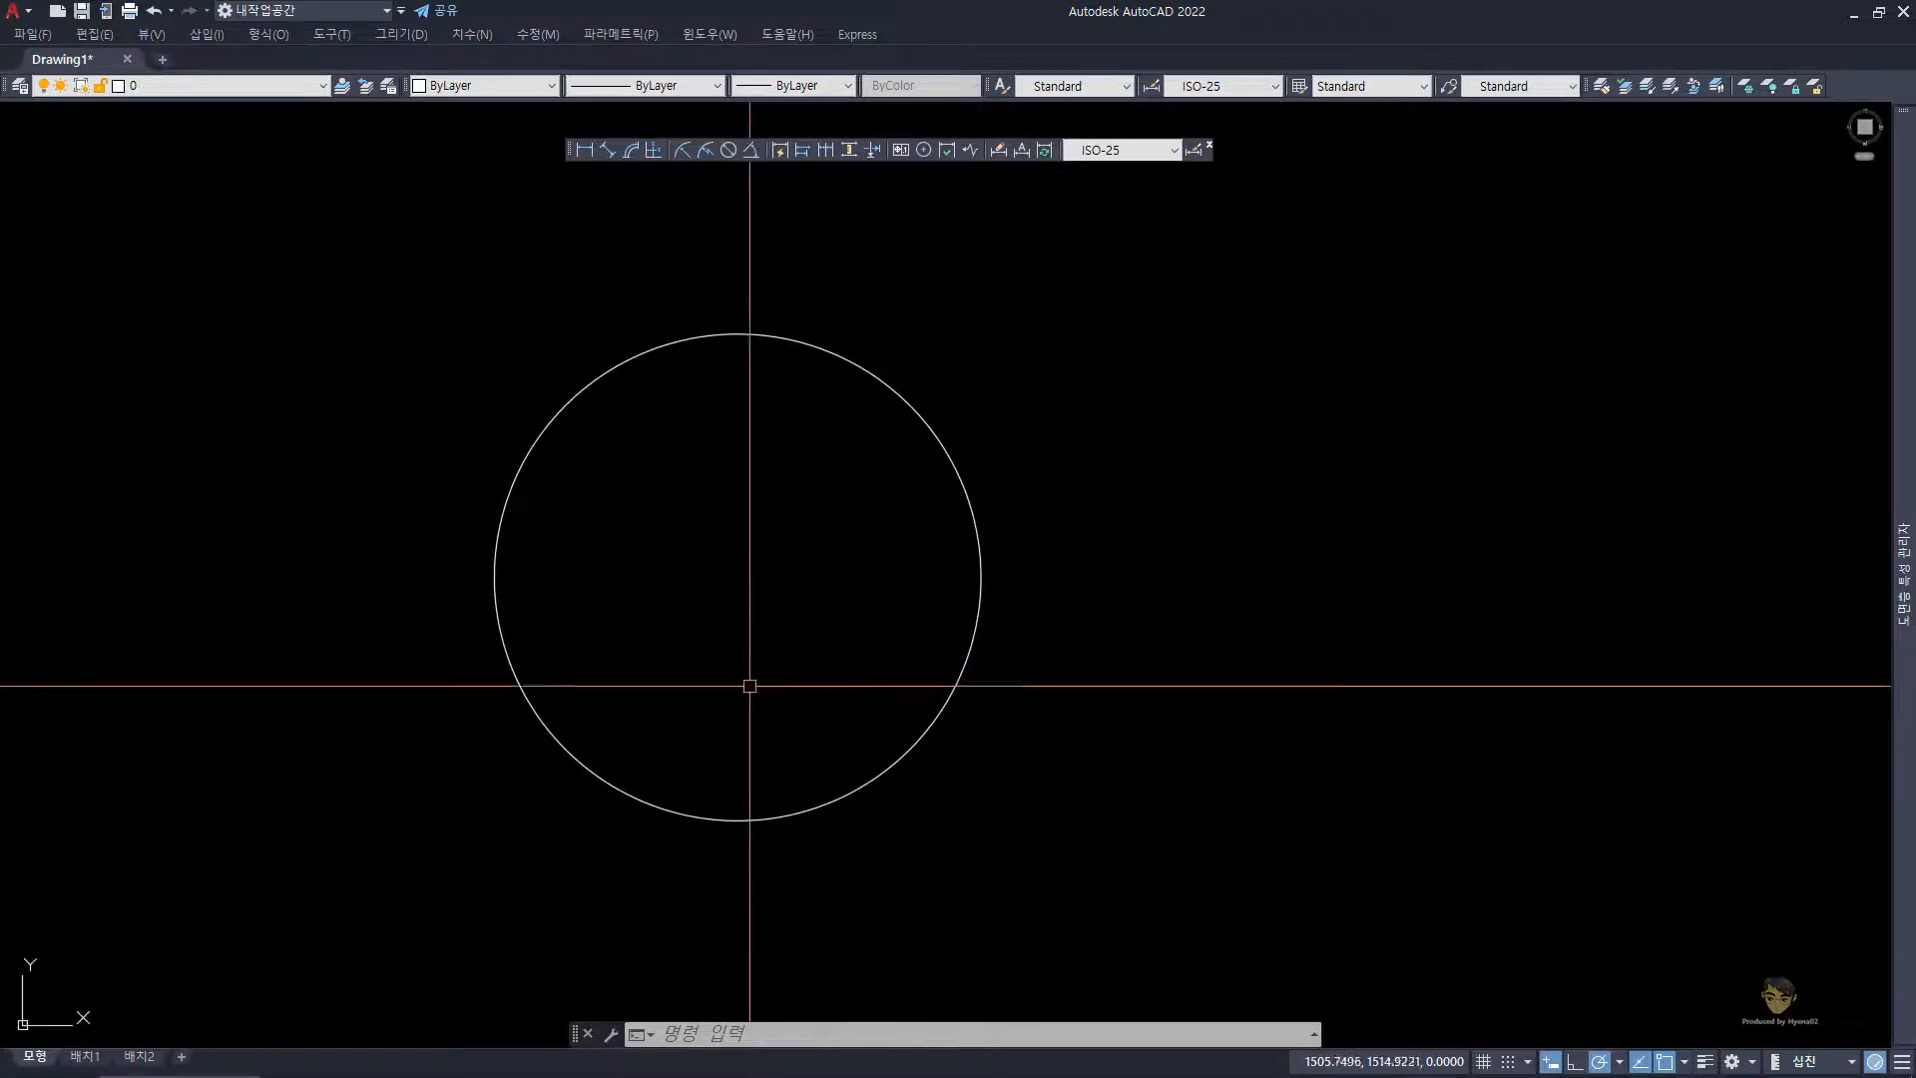
# - Add a radius dimension (DIMRADIUS) to the circle, with its text outside at the upper right
pyautogui.write('d')
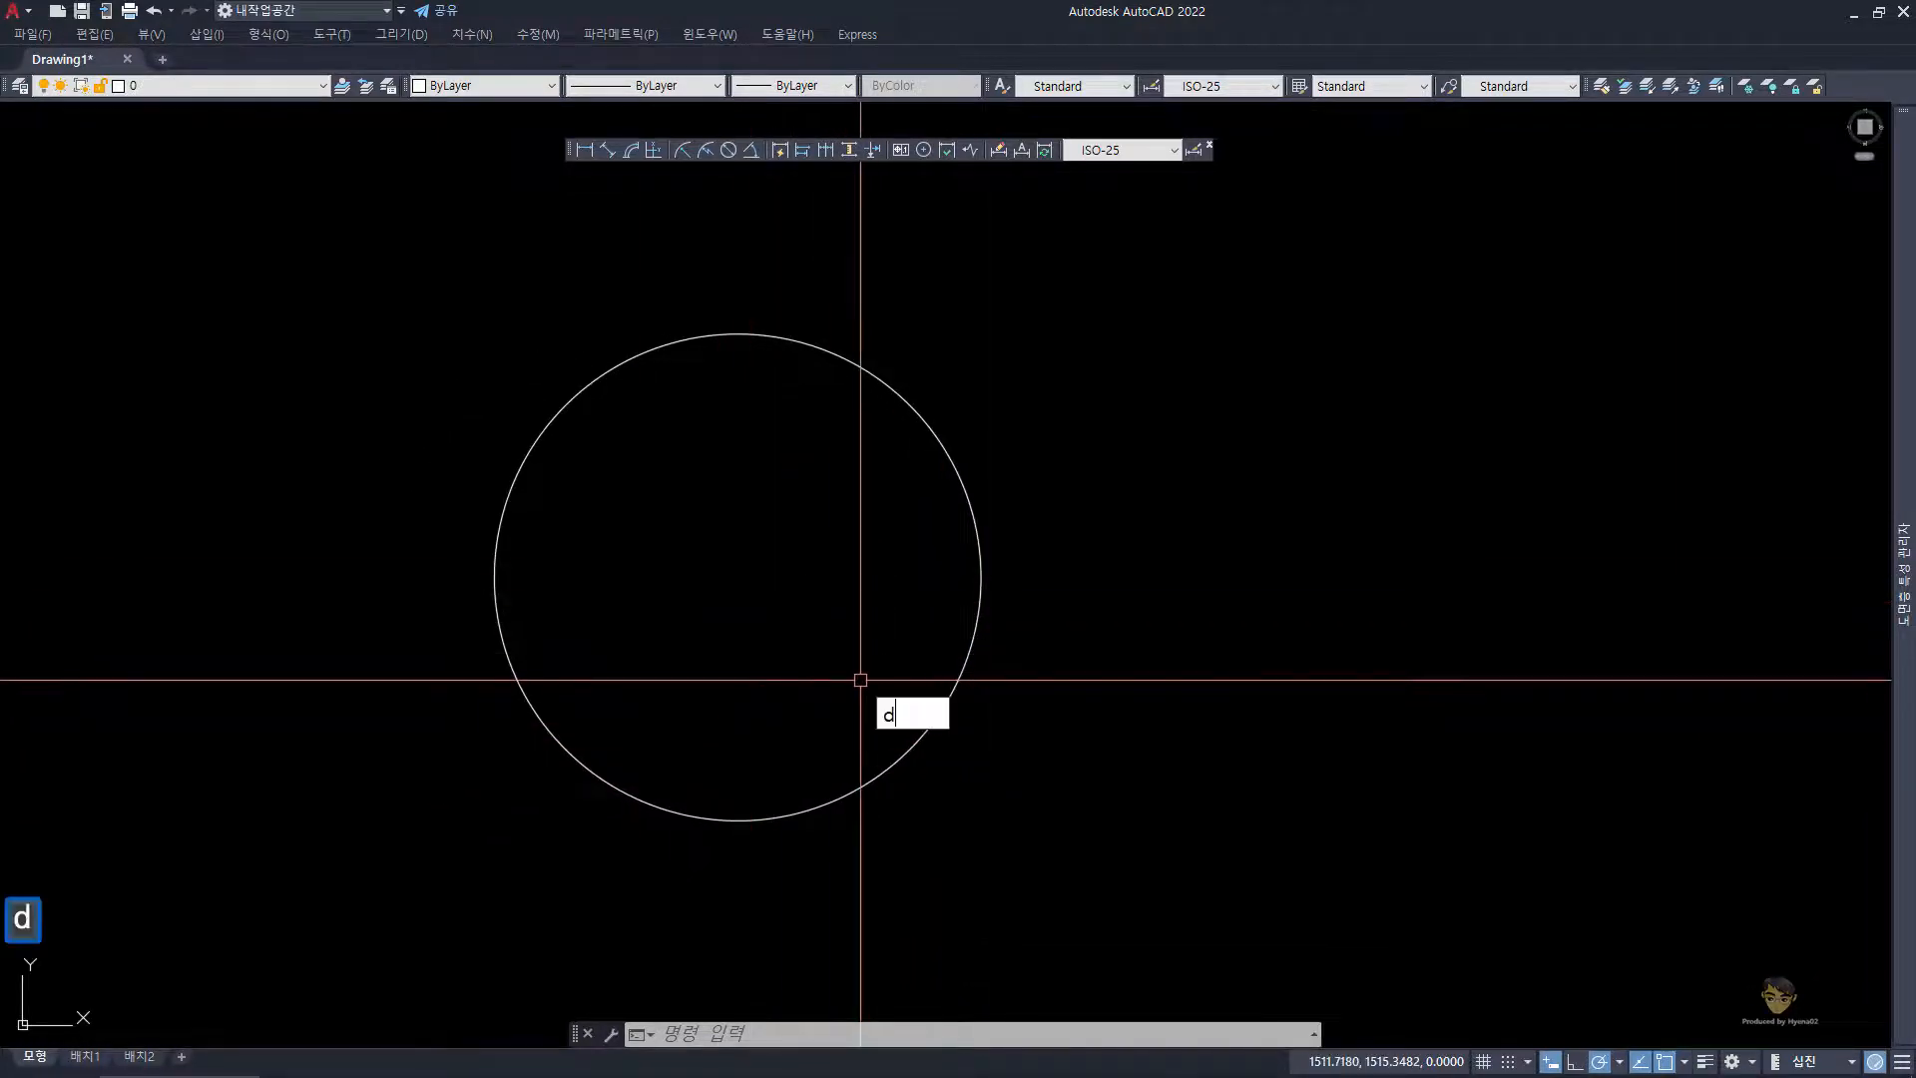
pyautogui.write('ra')
pyautogui.press('space')
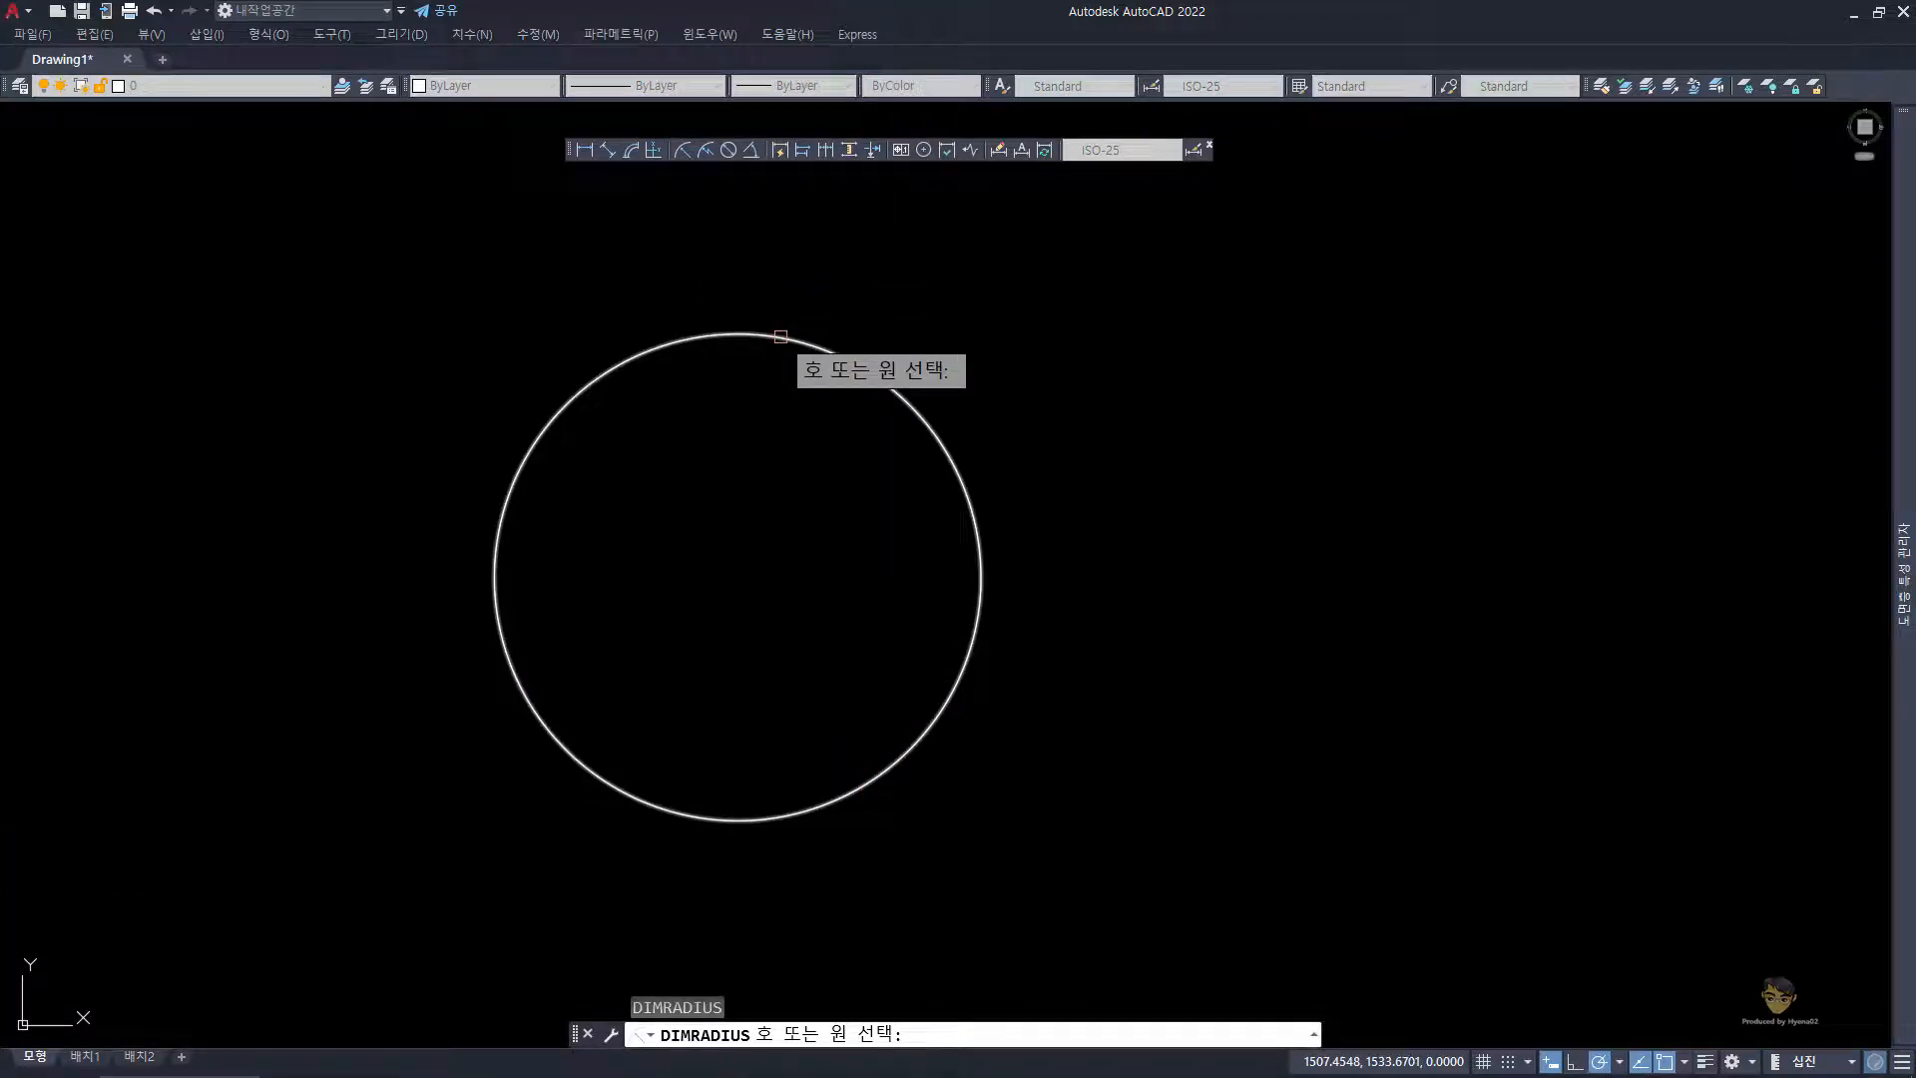
pyautogui.click(886, 379)
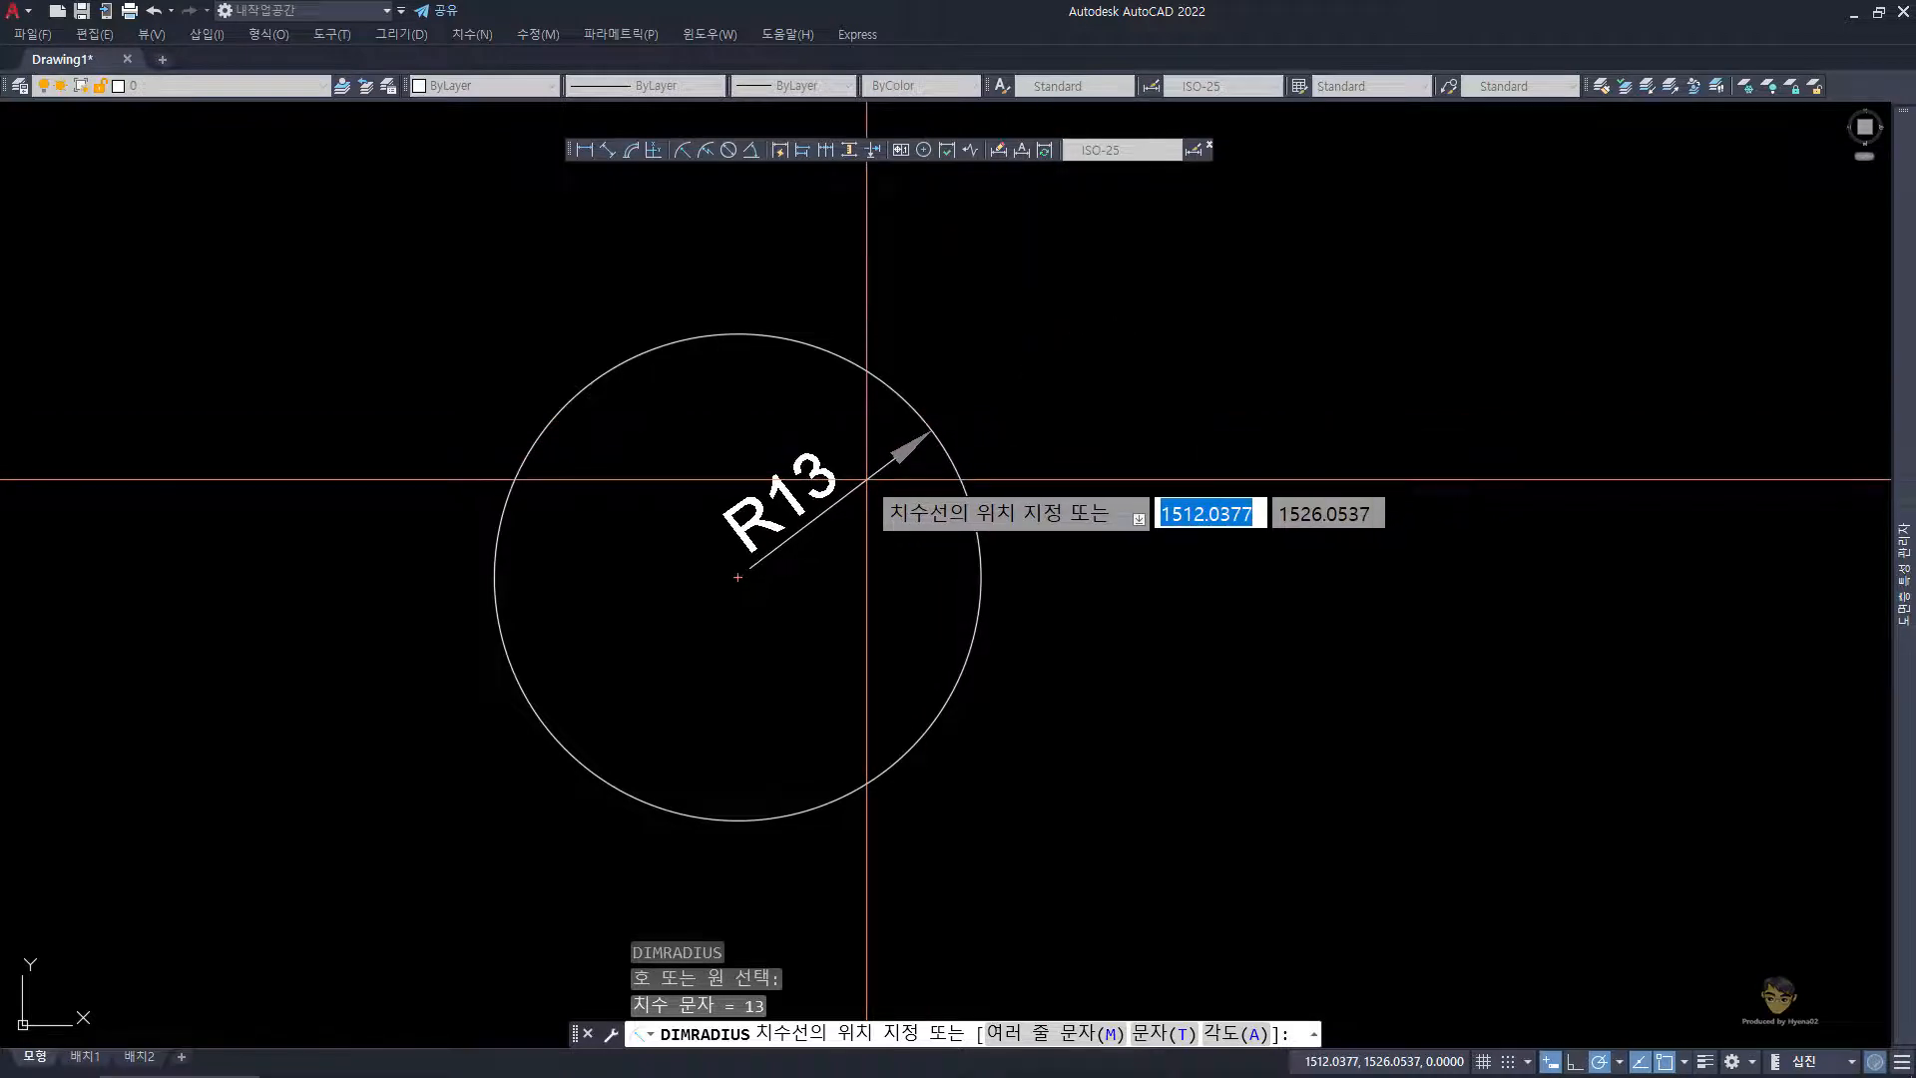
pyautogui.click(979, 370)
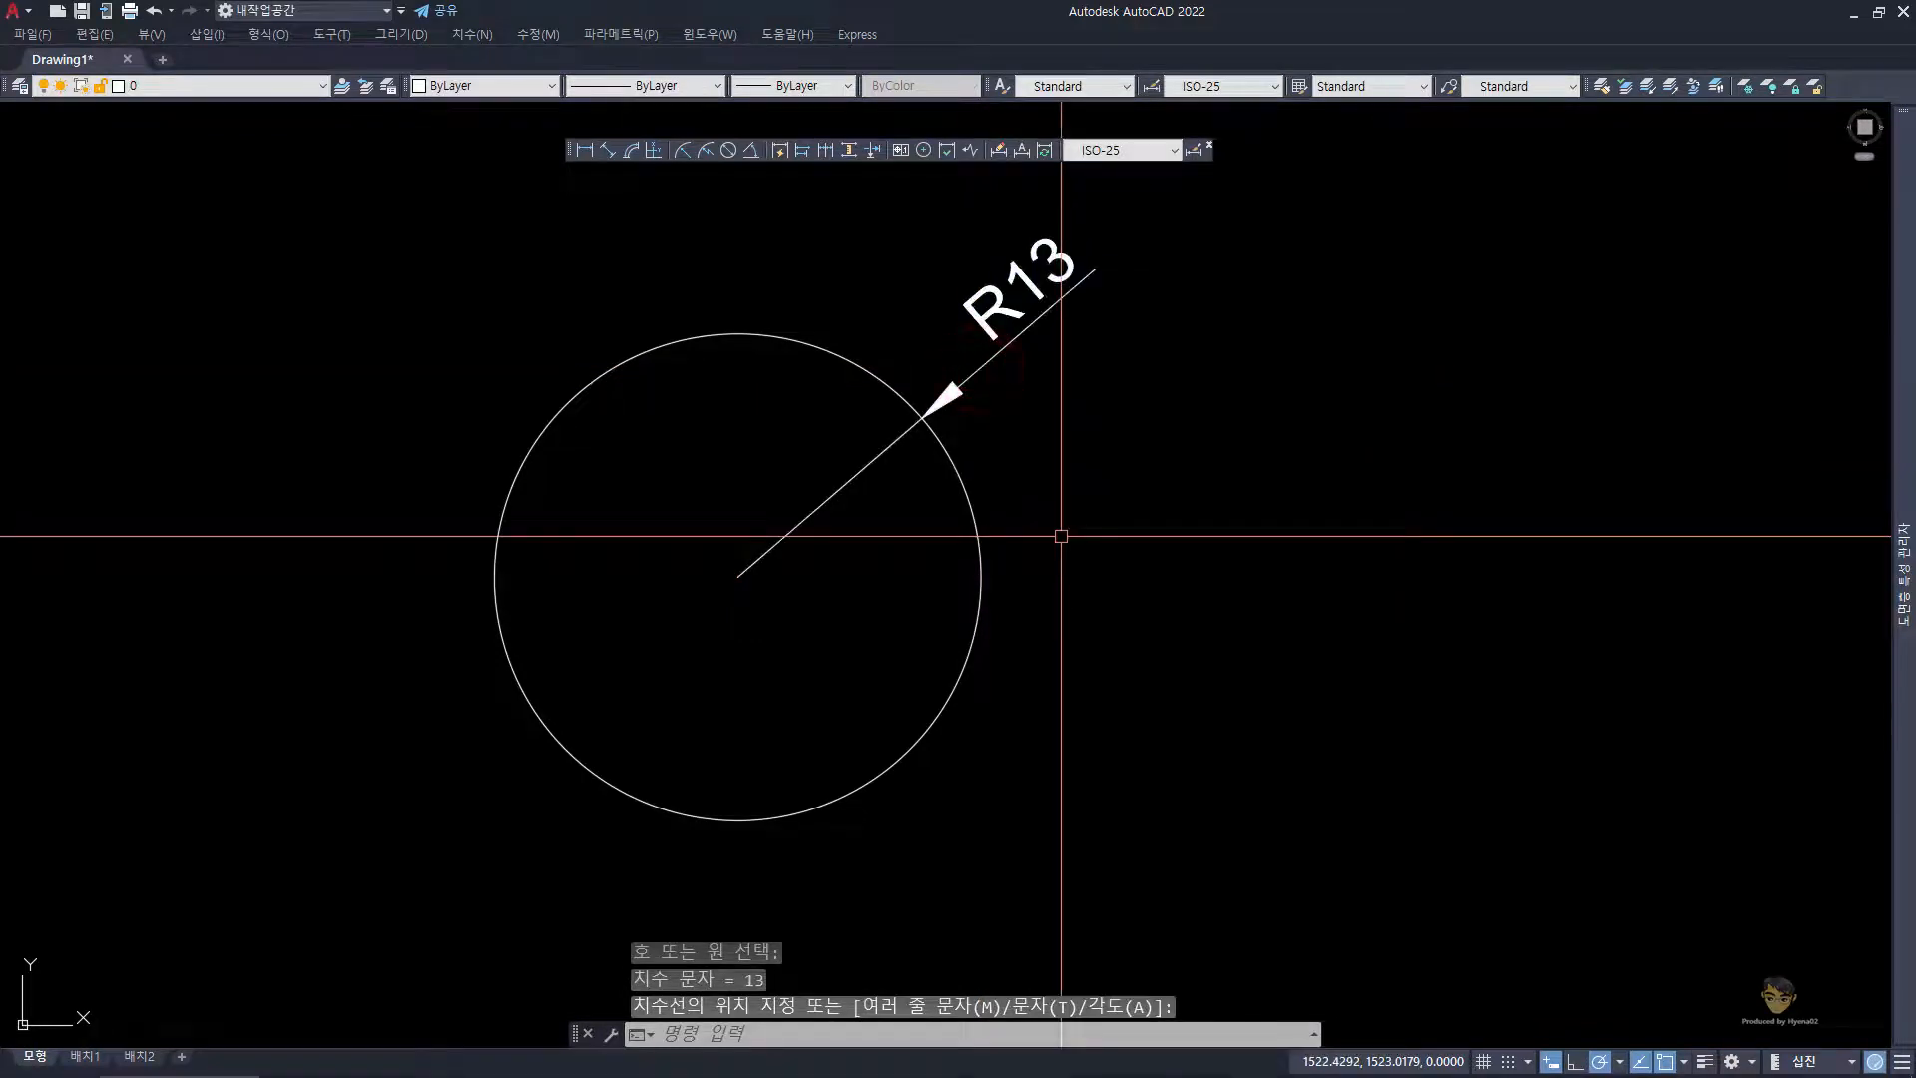
# - Add a second radius dimension to the circle, with its text and arrow placed inside
pyautogui.press('space')
pyautogui.click(977, 537)
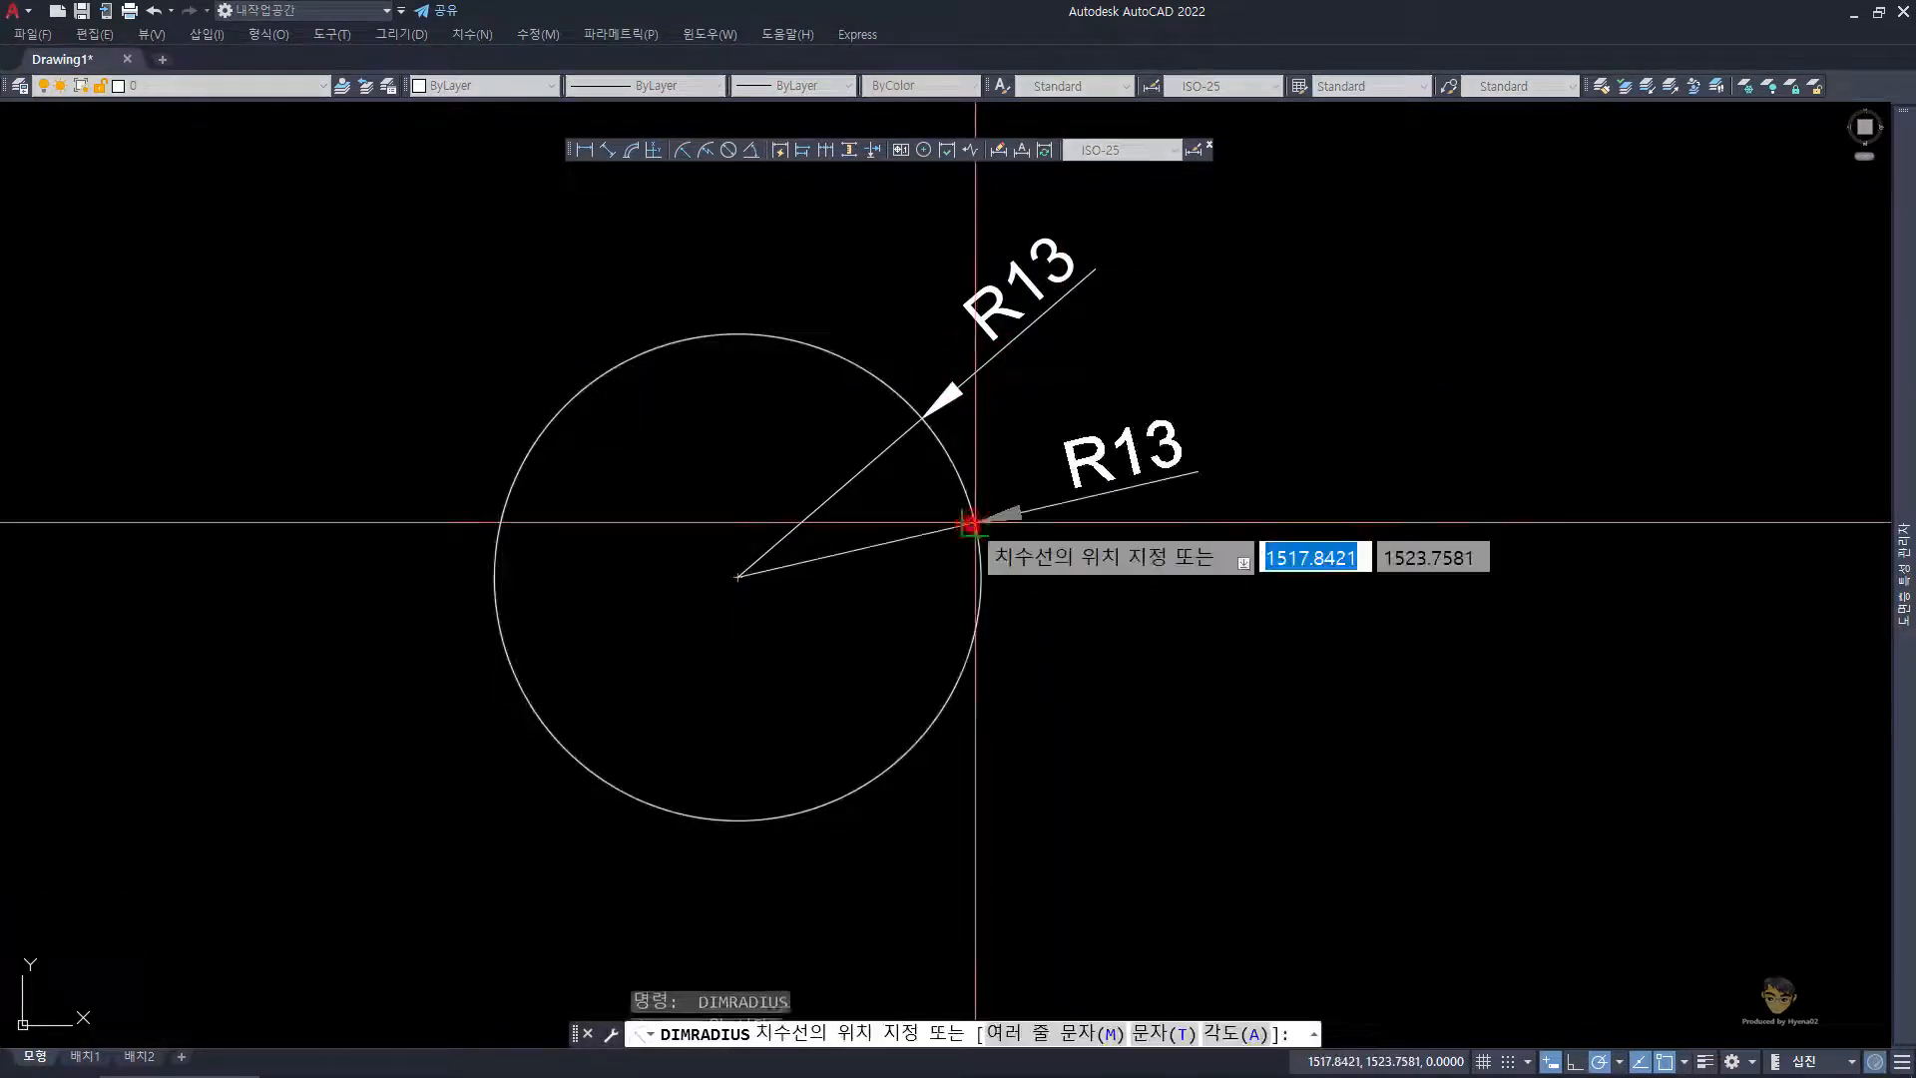
pyautogui.click(905, 537)
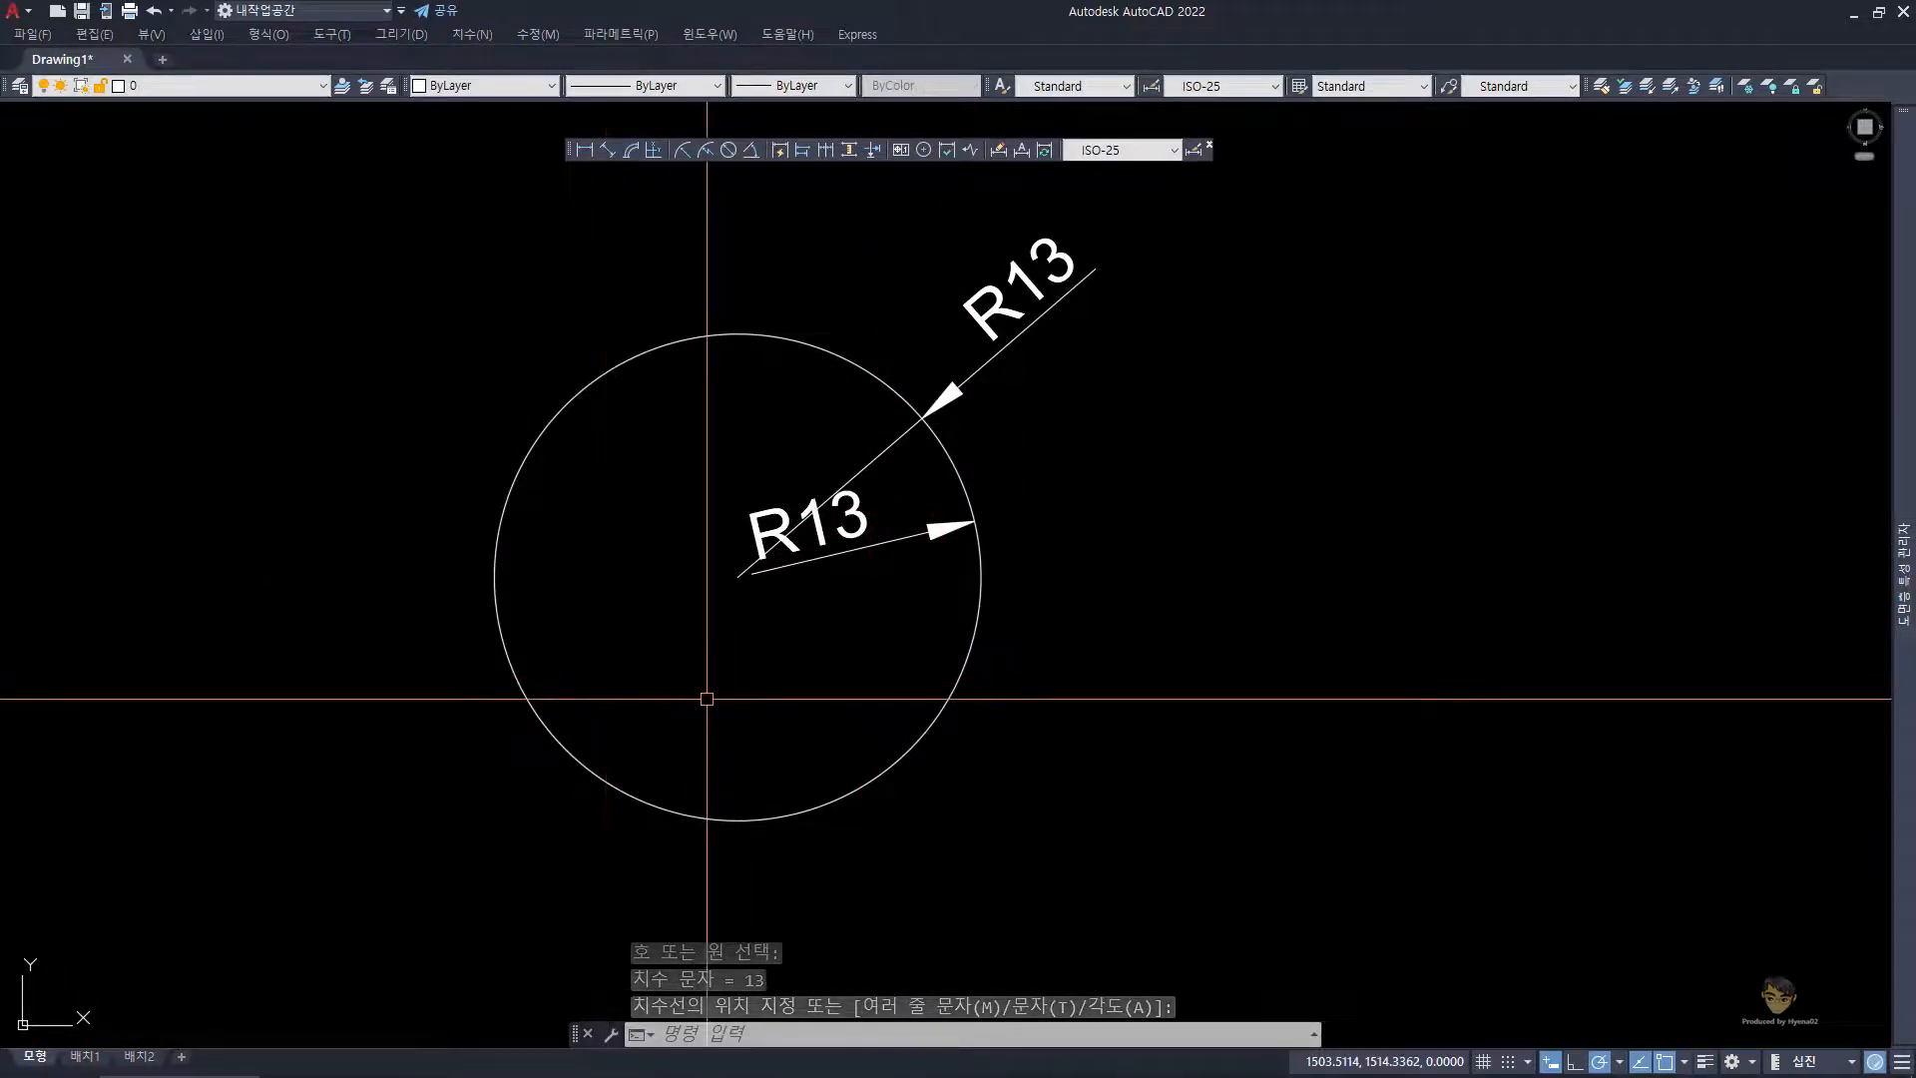
# - Check the practice drawing's radius dimensions again and add a third one to the circle, with its text outside at the lower right
pyautogui.click(312, 1074)
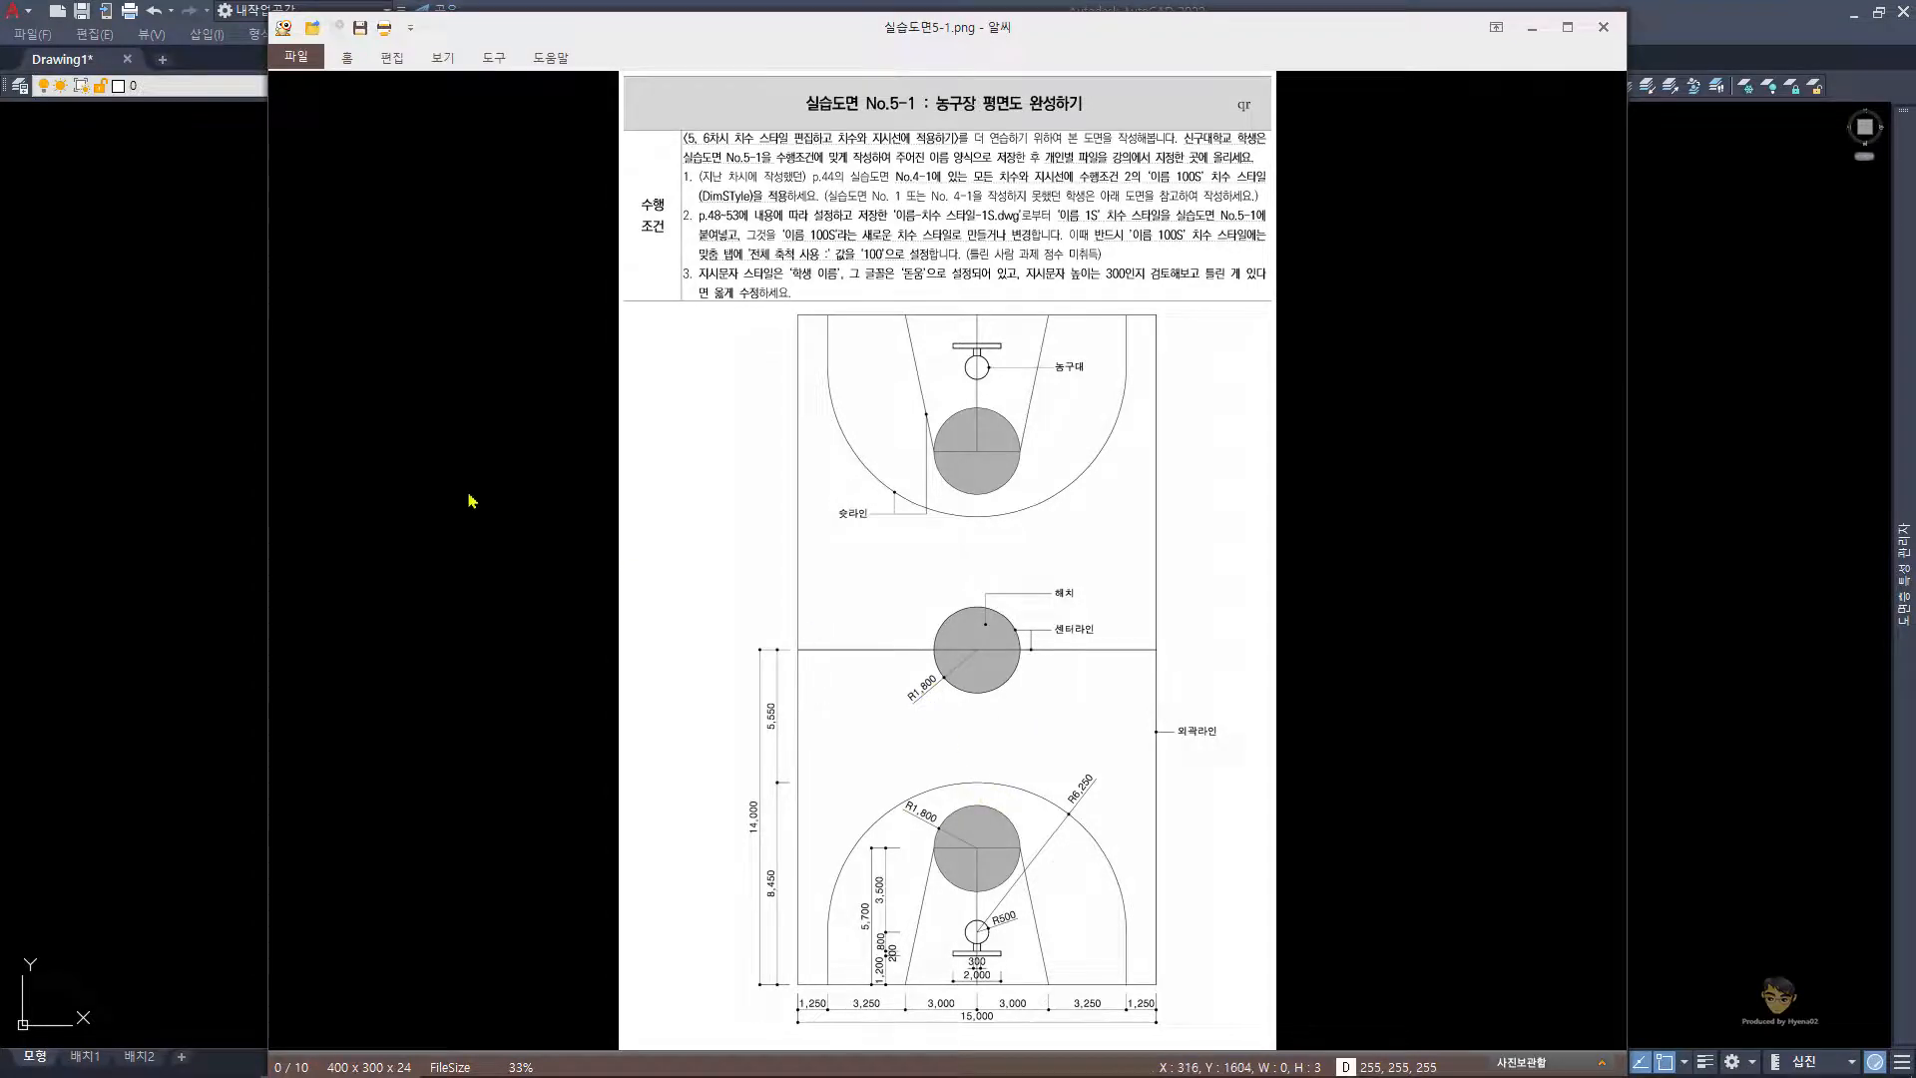
pyautogui.click(206, 404)
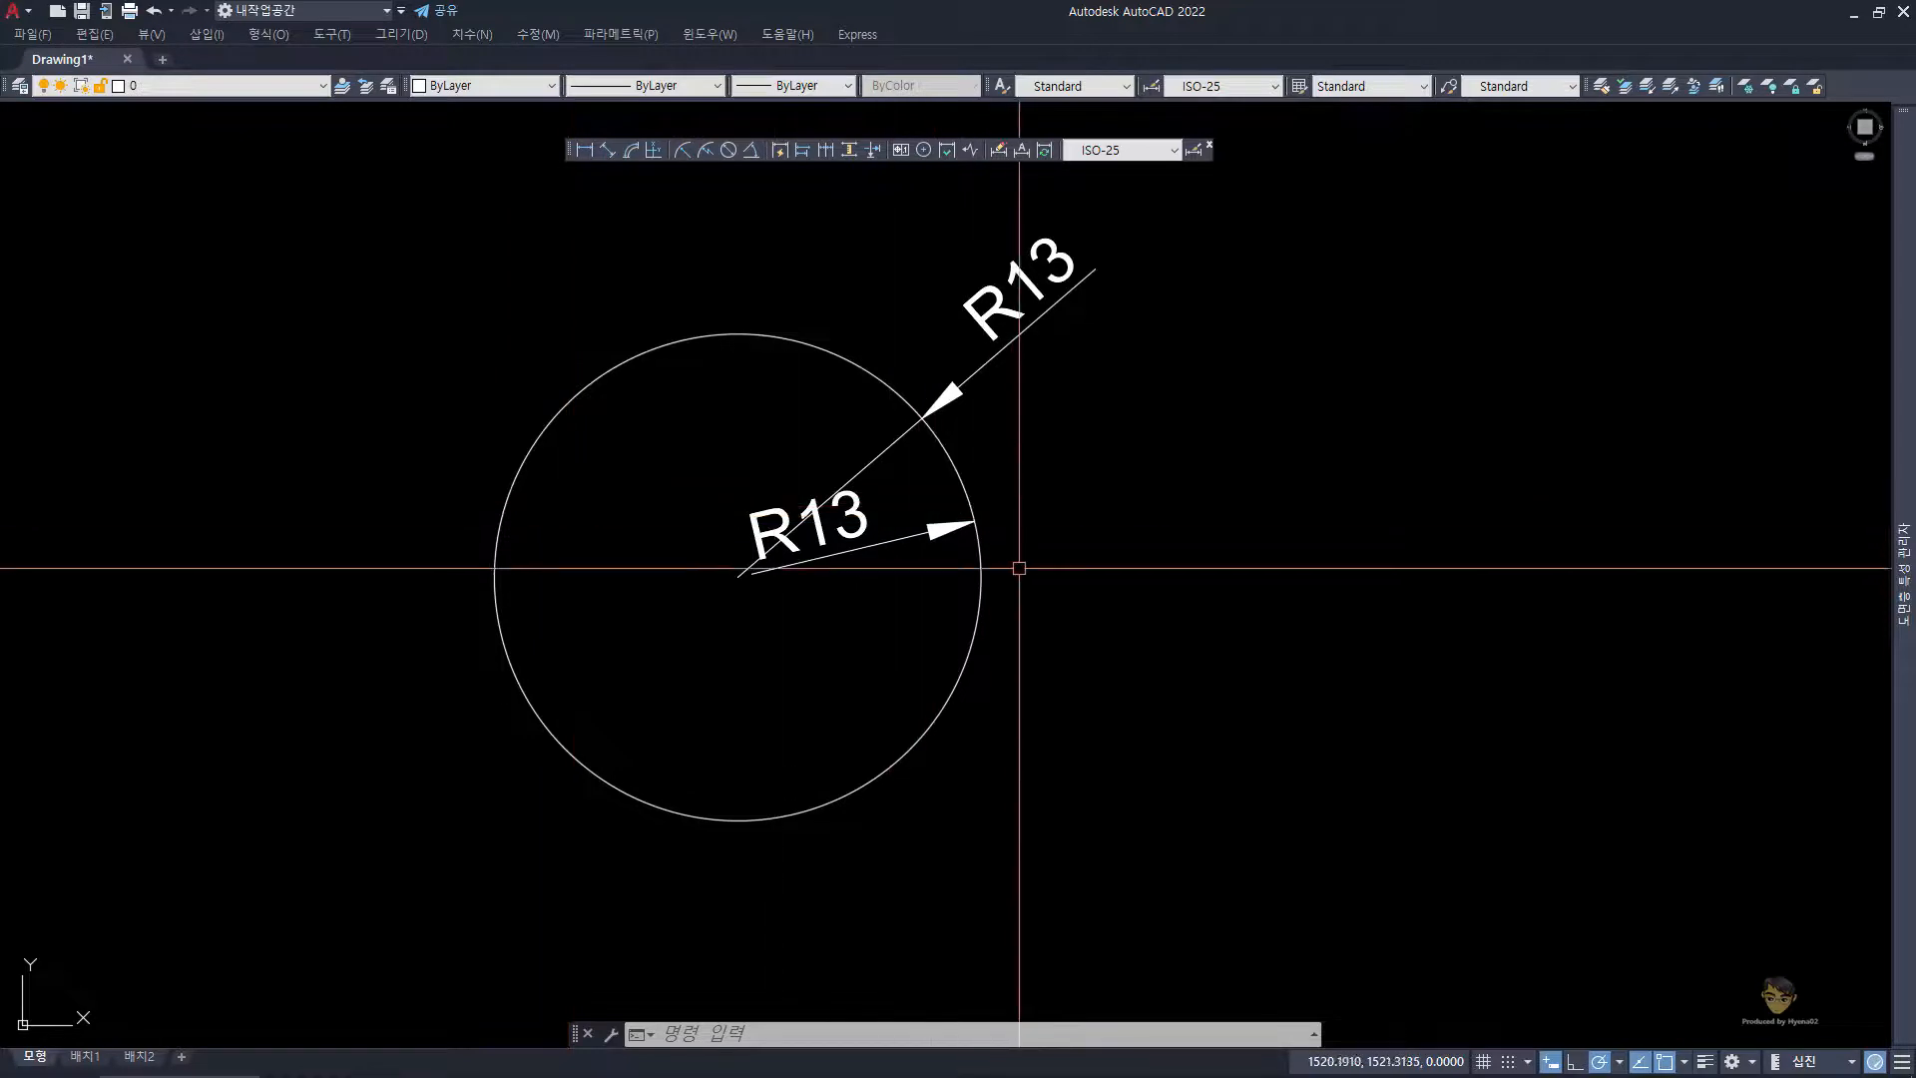
pyautogui.write('dra')
pyautogui.press('space')
pyautogui.click(950, 683)
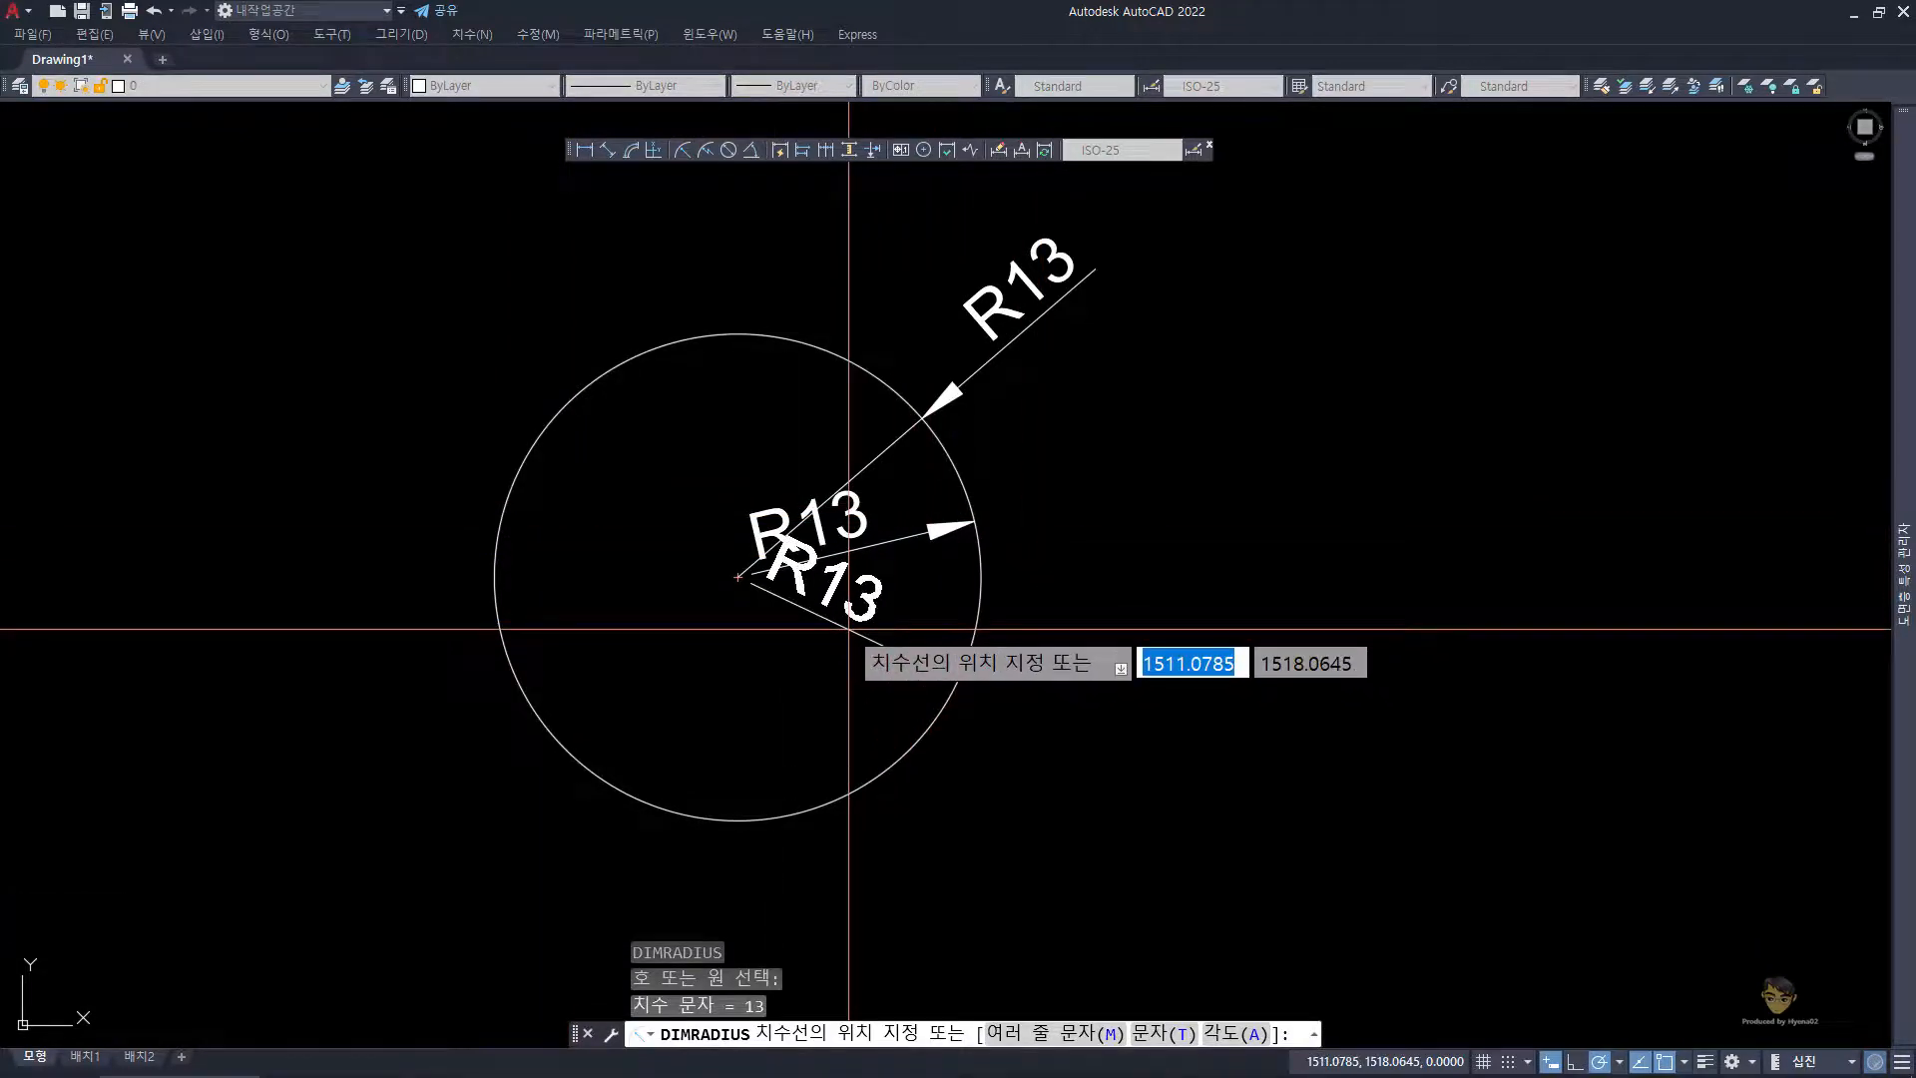
pyautogui.click(1047, 661)
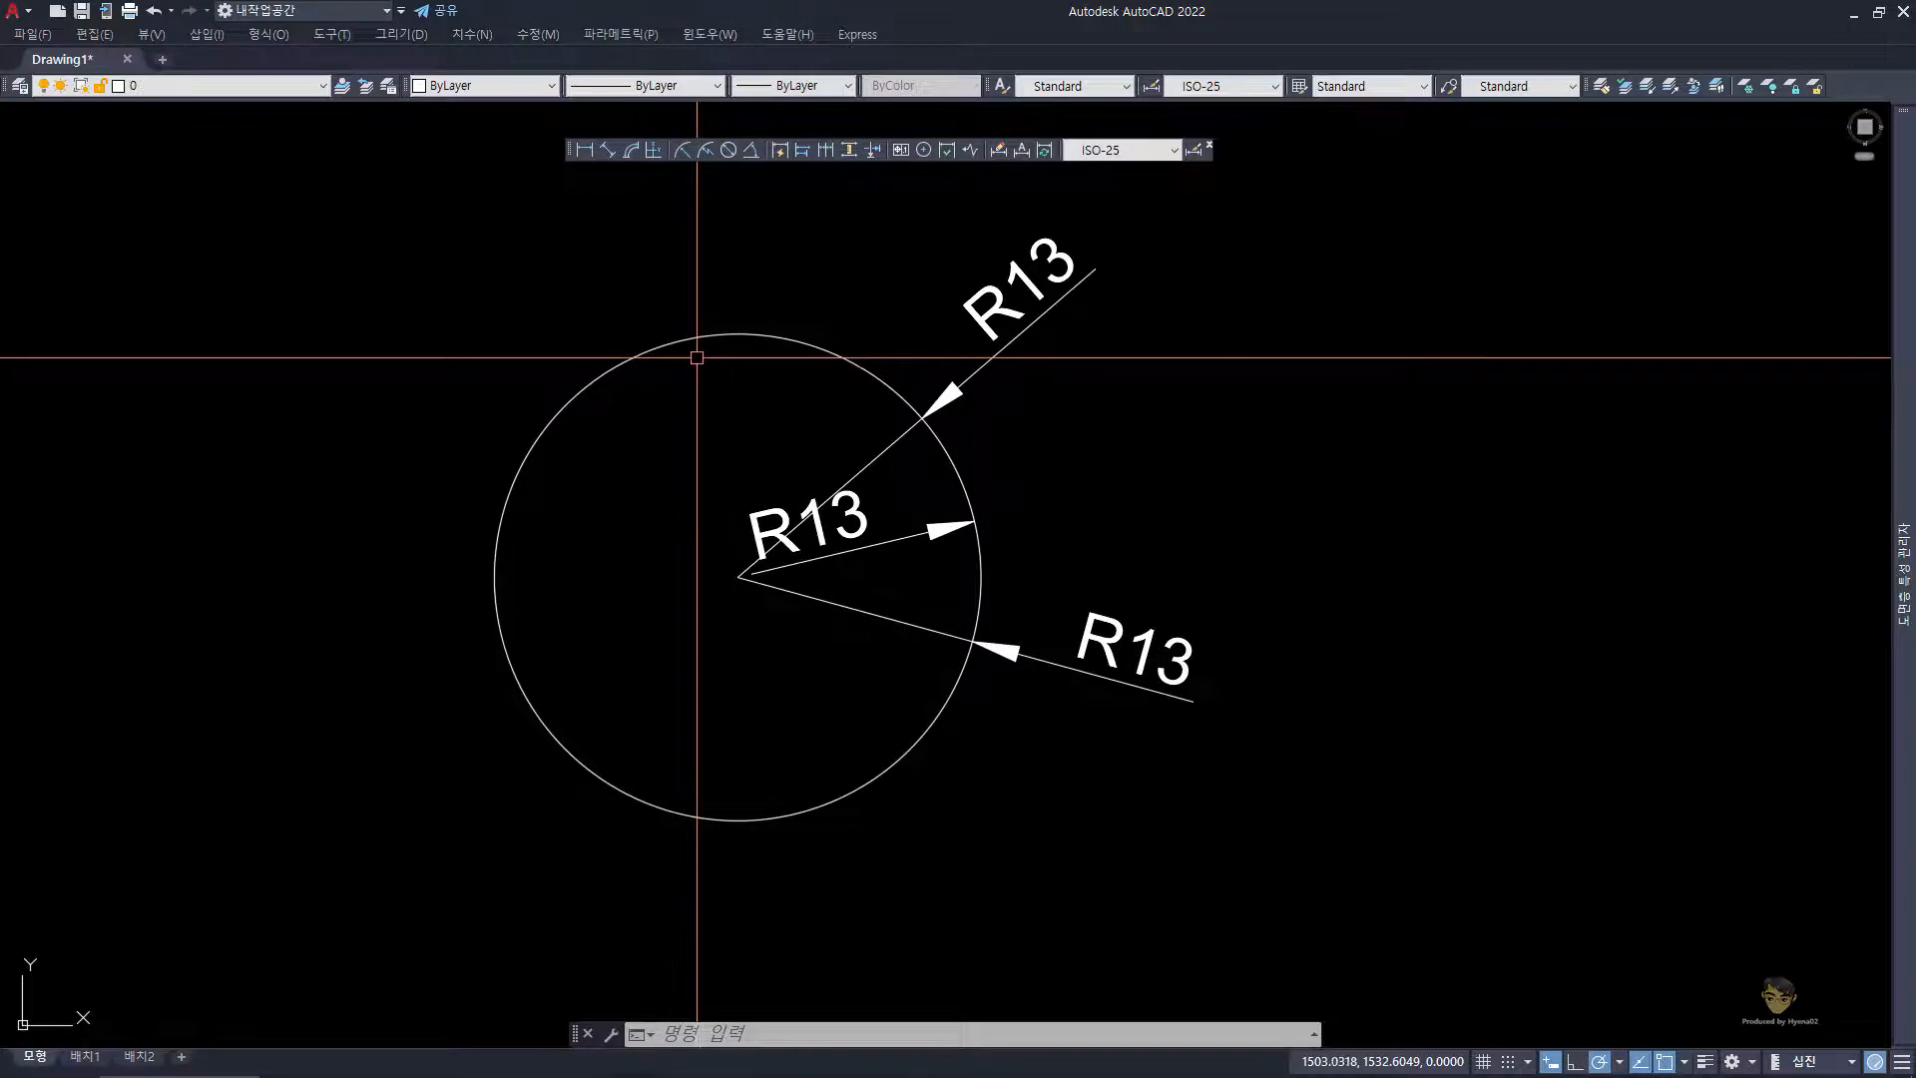
# - Copy the circle and its three radius dimensions about 47 units horizontally to the right with ortho mode on
pyautogui.scroll(-2, 692, 360)
pyautogui.moveTo(720, 390); pyautogui.dragTo(575, 489, button='middle')
pyautogui.press('Escape')
pyautogui.press('Escape')
pyautogui.press('Escape')
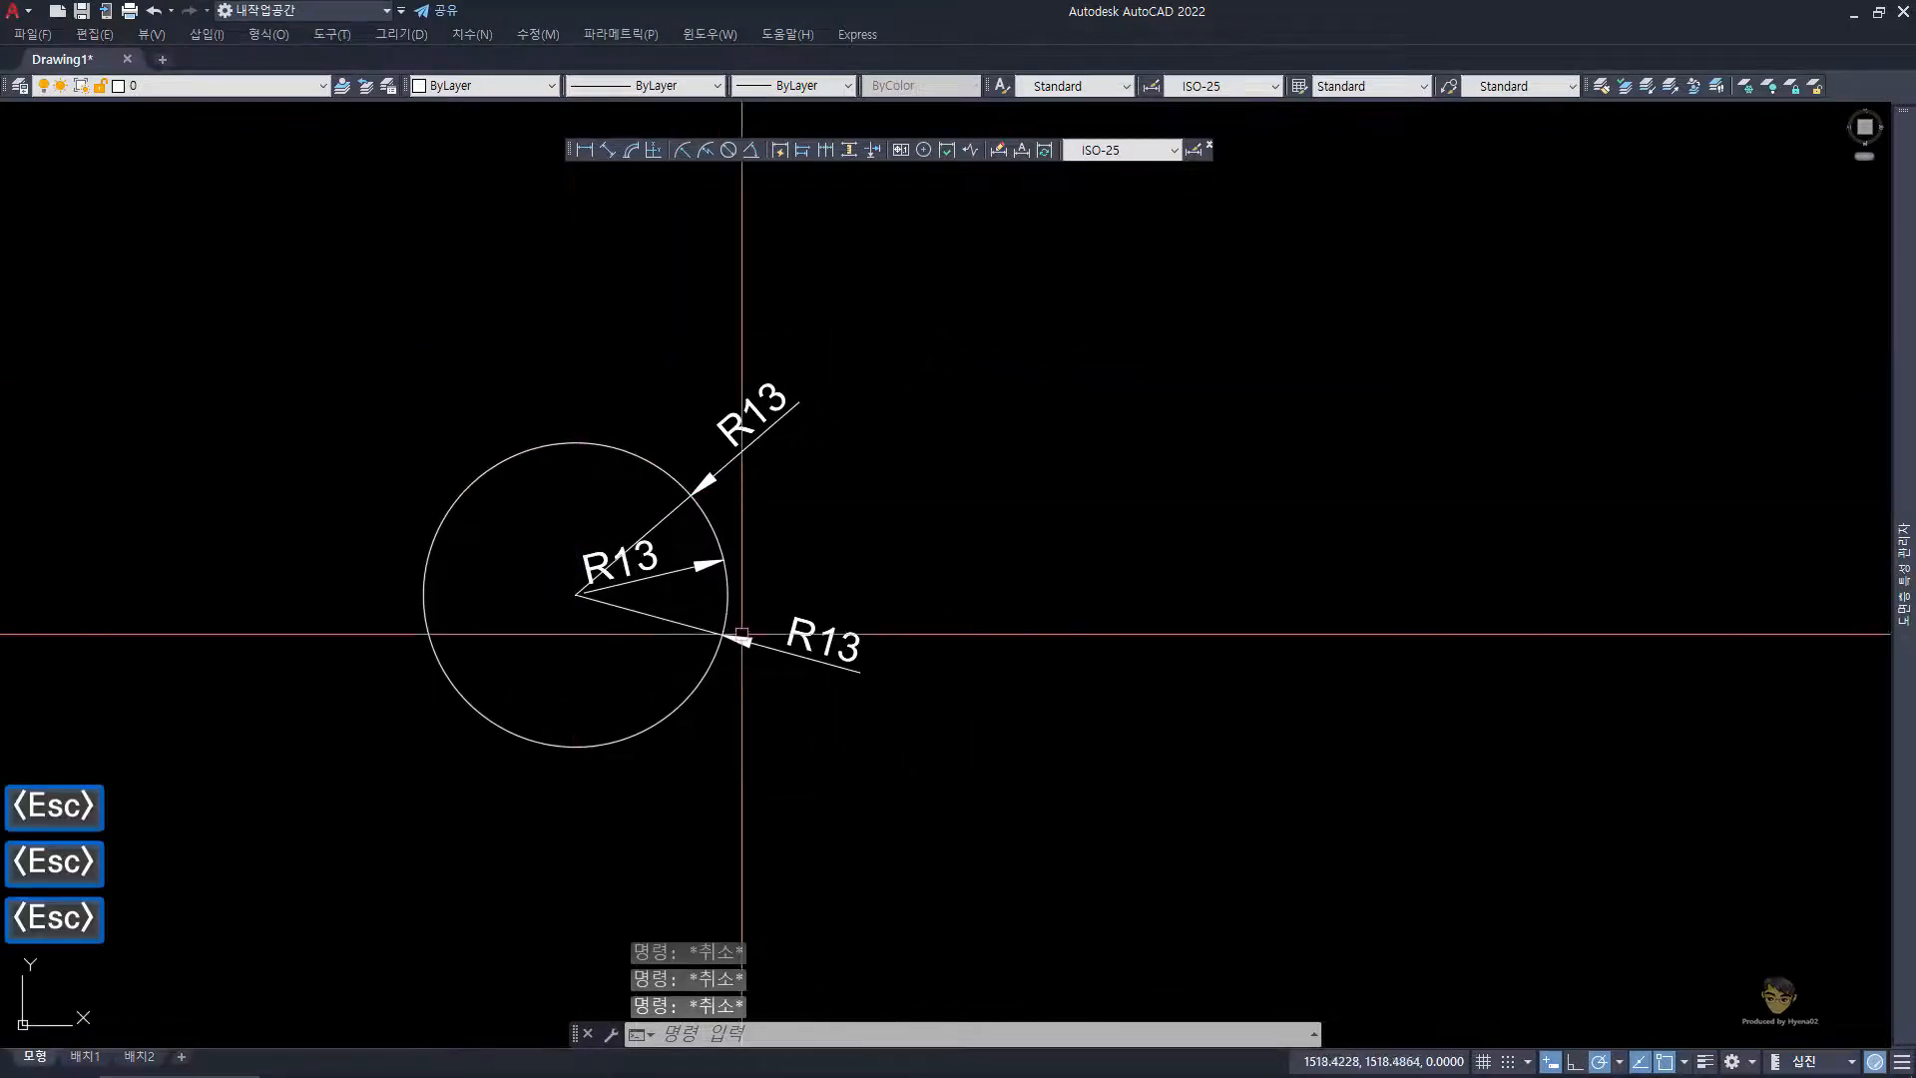
pyautogui.click(847, 709)
pyautogui.click(424, 360)
pyautogui.write('cc')
pyautogui.press('space')
pyautogui.click(501, 648)
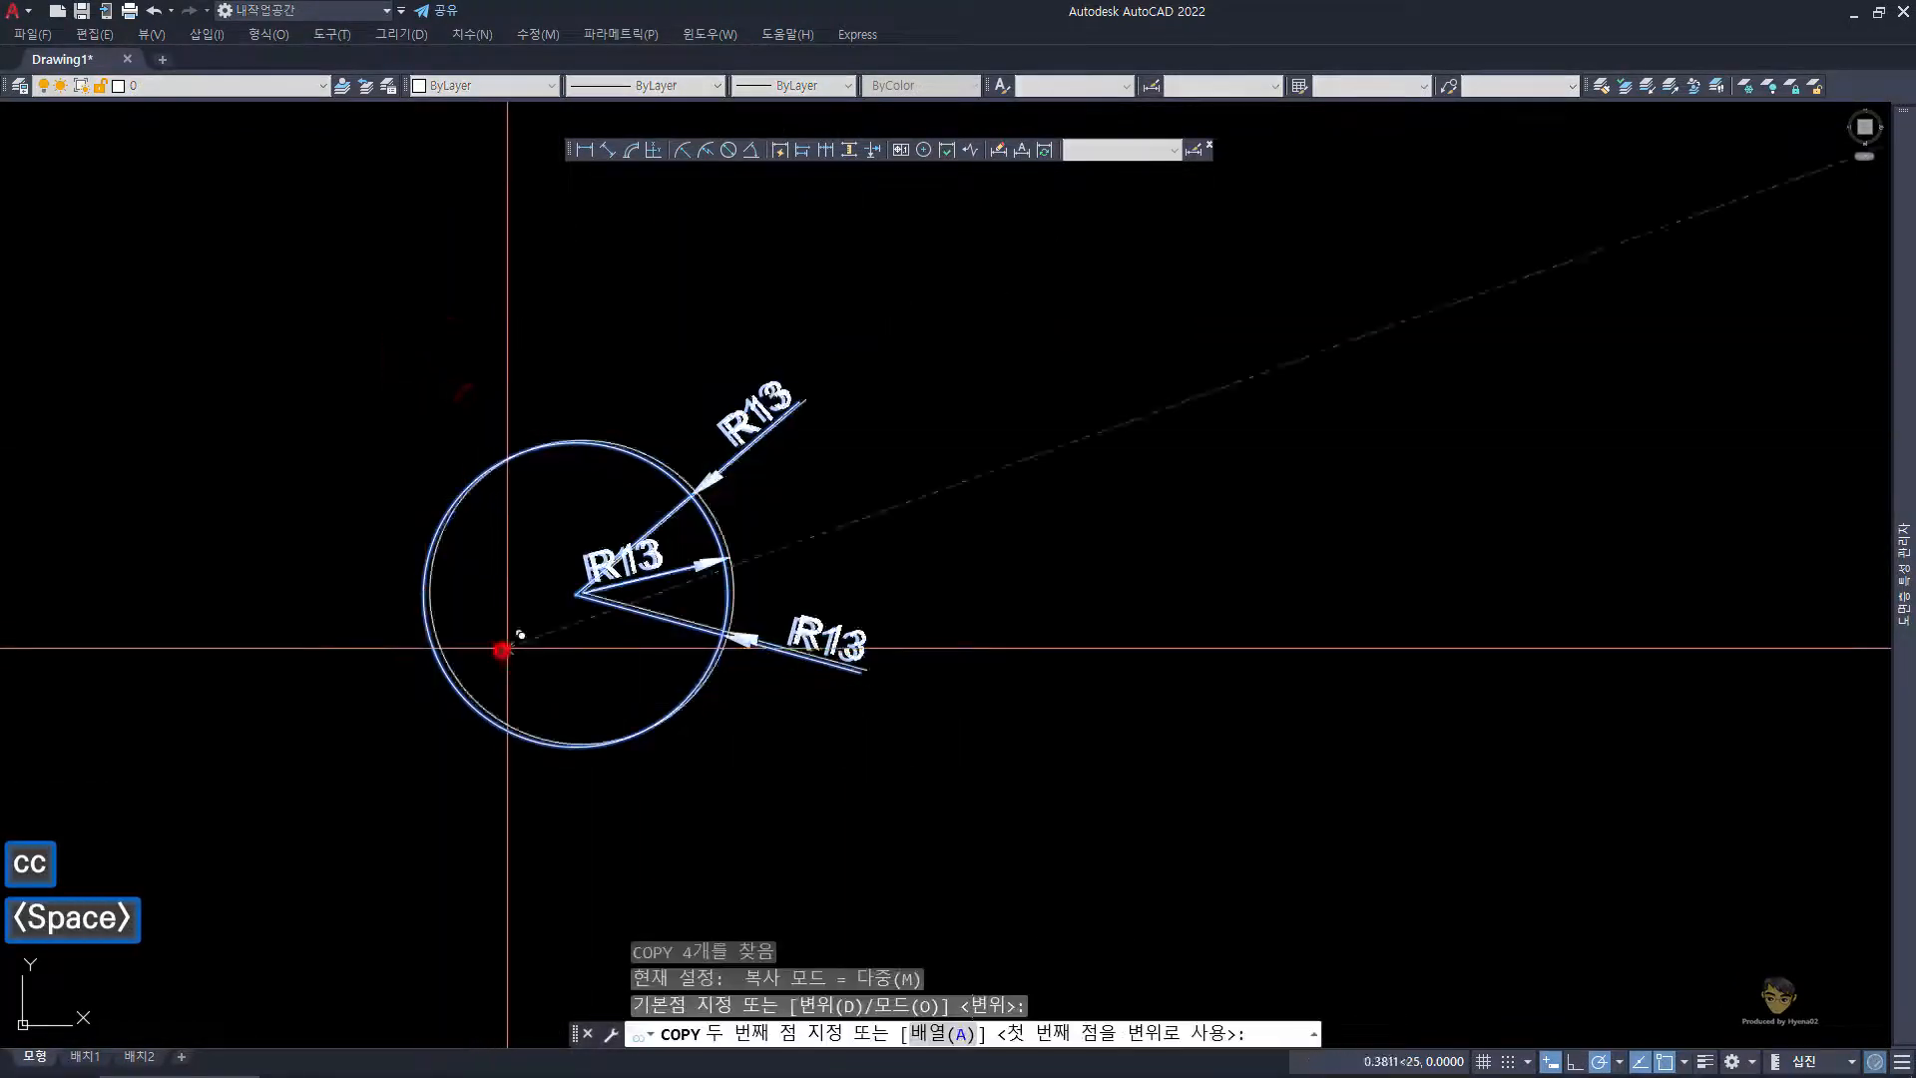
pyautogui.press('F8')
pyautogui.click(1054, 633)
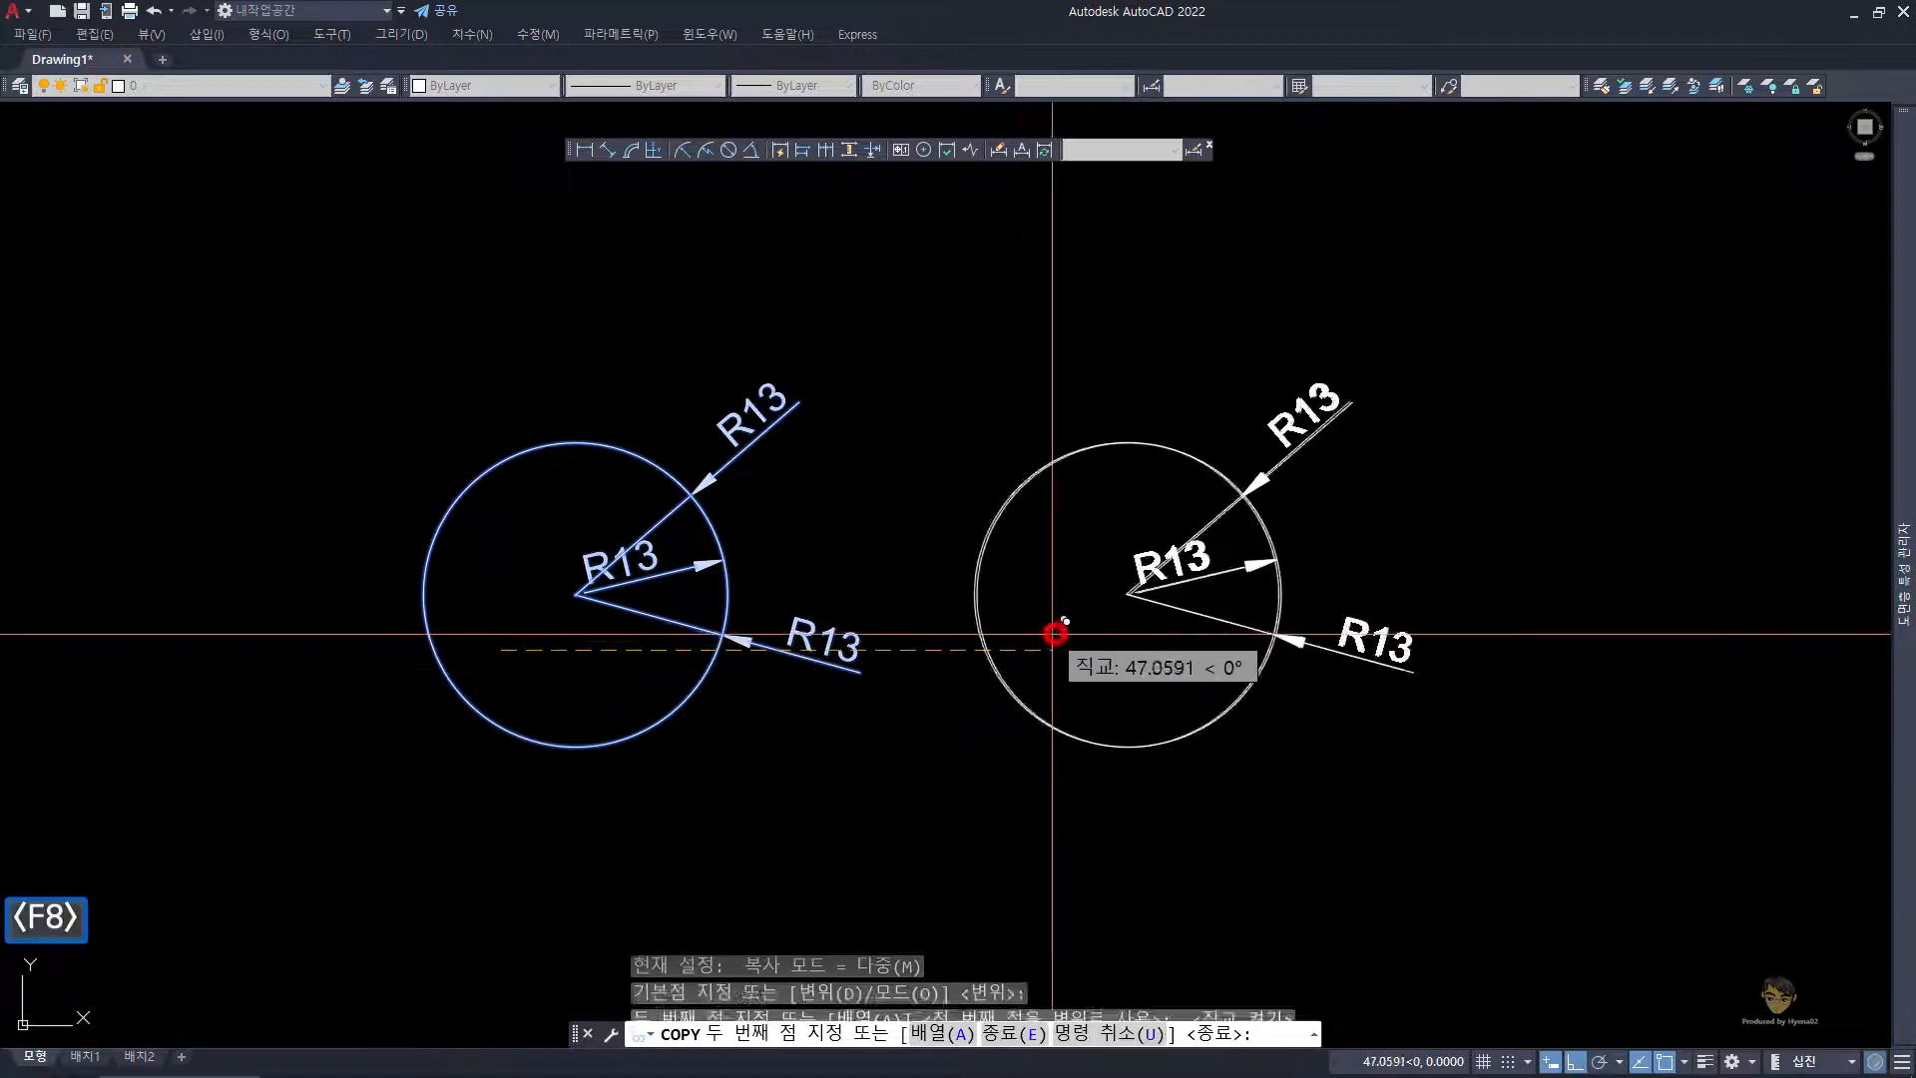
pyautogui.press('space')
pyautogui.press('Escape')
pyautogui.press('Escape')
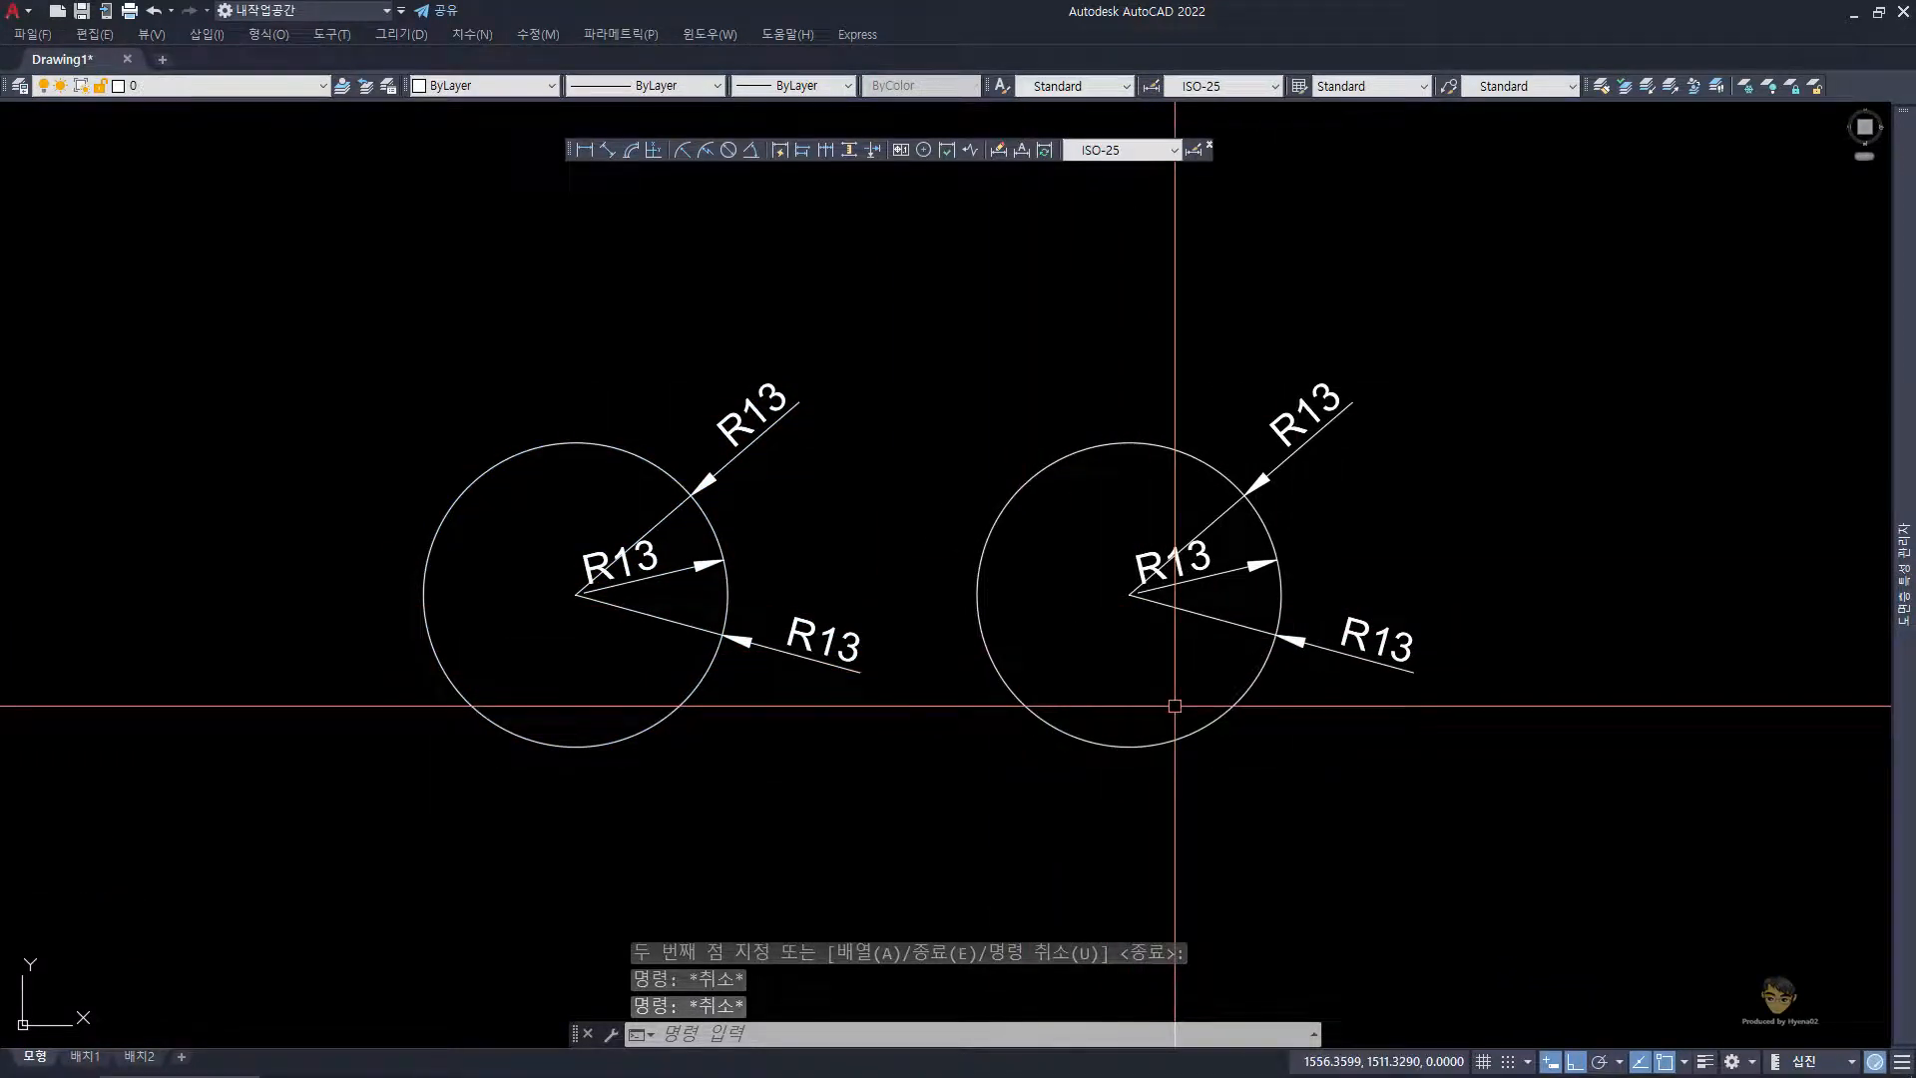
# - Scale the copied circle and its dimensions by a factor of 100 from the circle's left quadrant point
pyautogui.click(1437, 817)
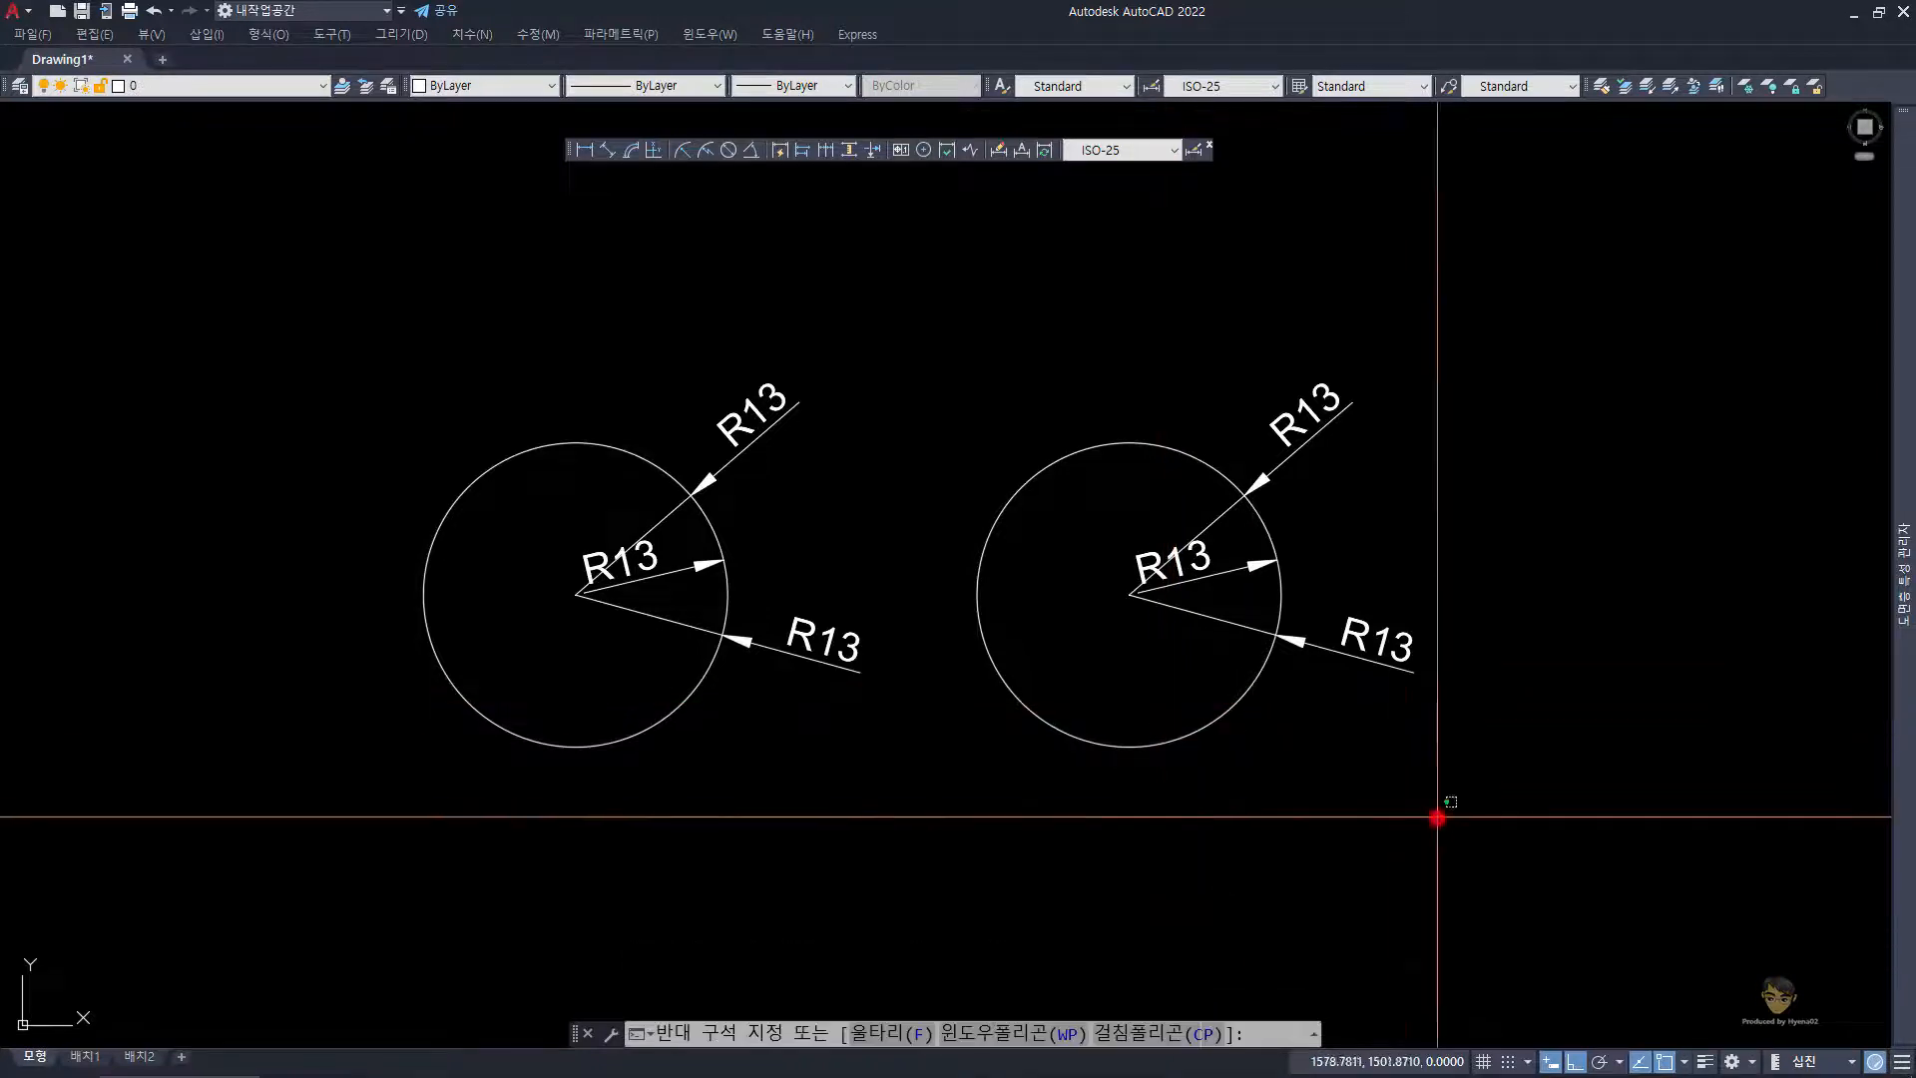
pyautogui.click(967, 348)
pyautogui.write('sc')
pyautogui.press('space')
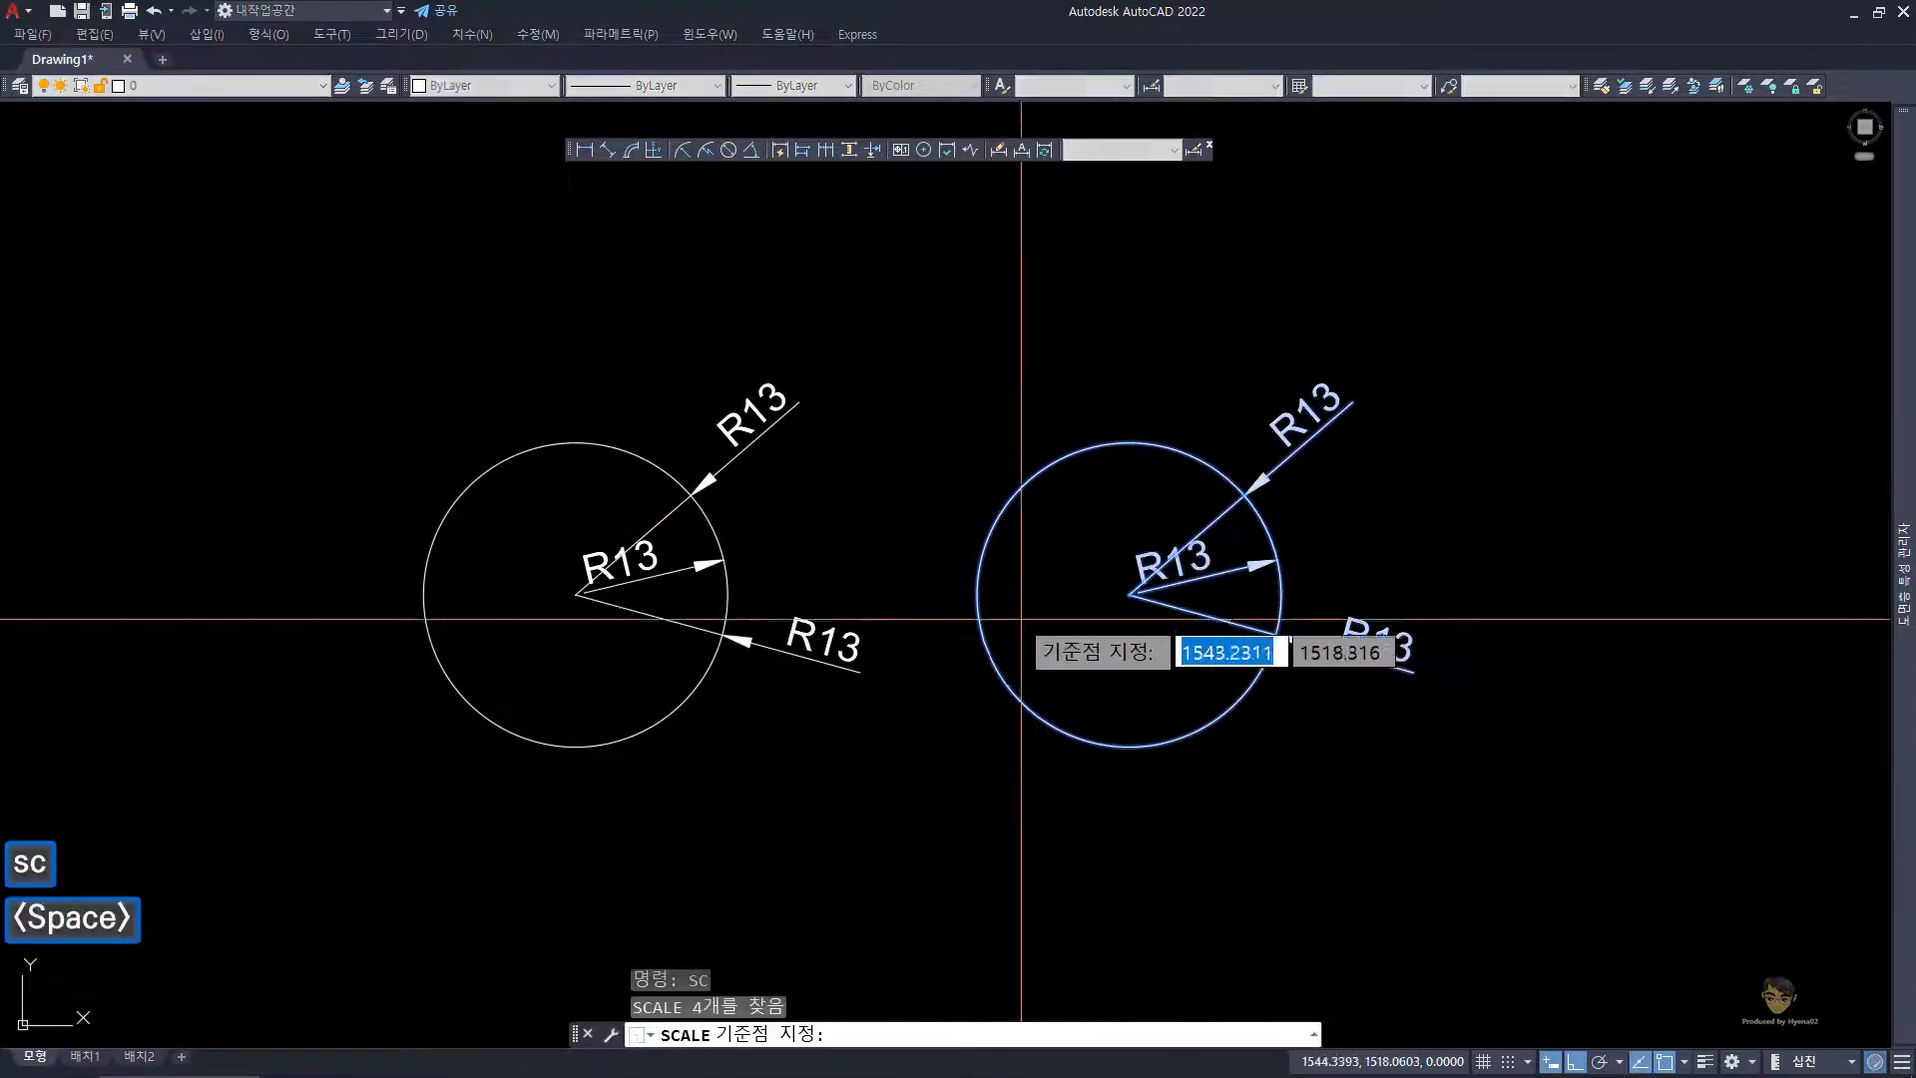
pyautogui.click(978, 596)
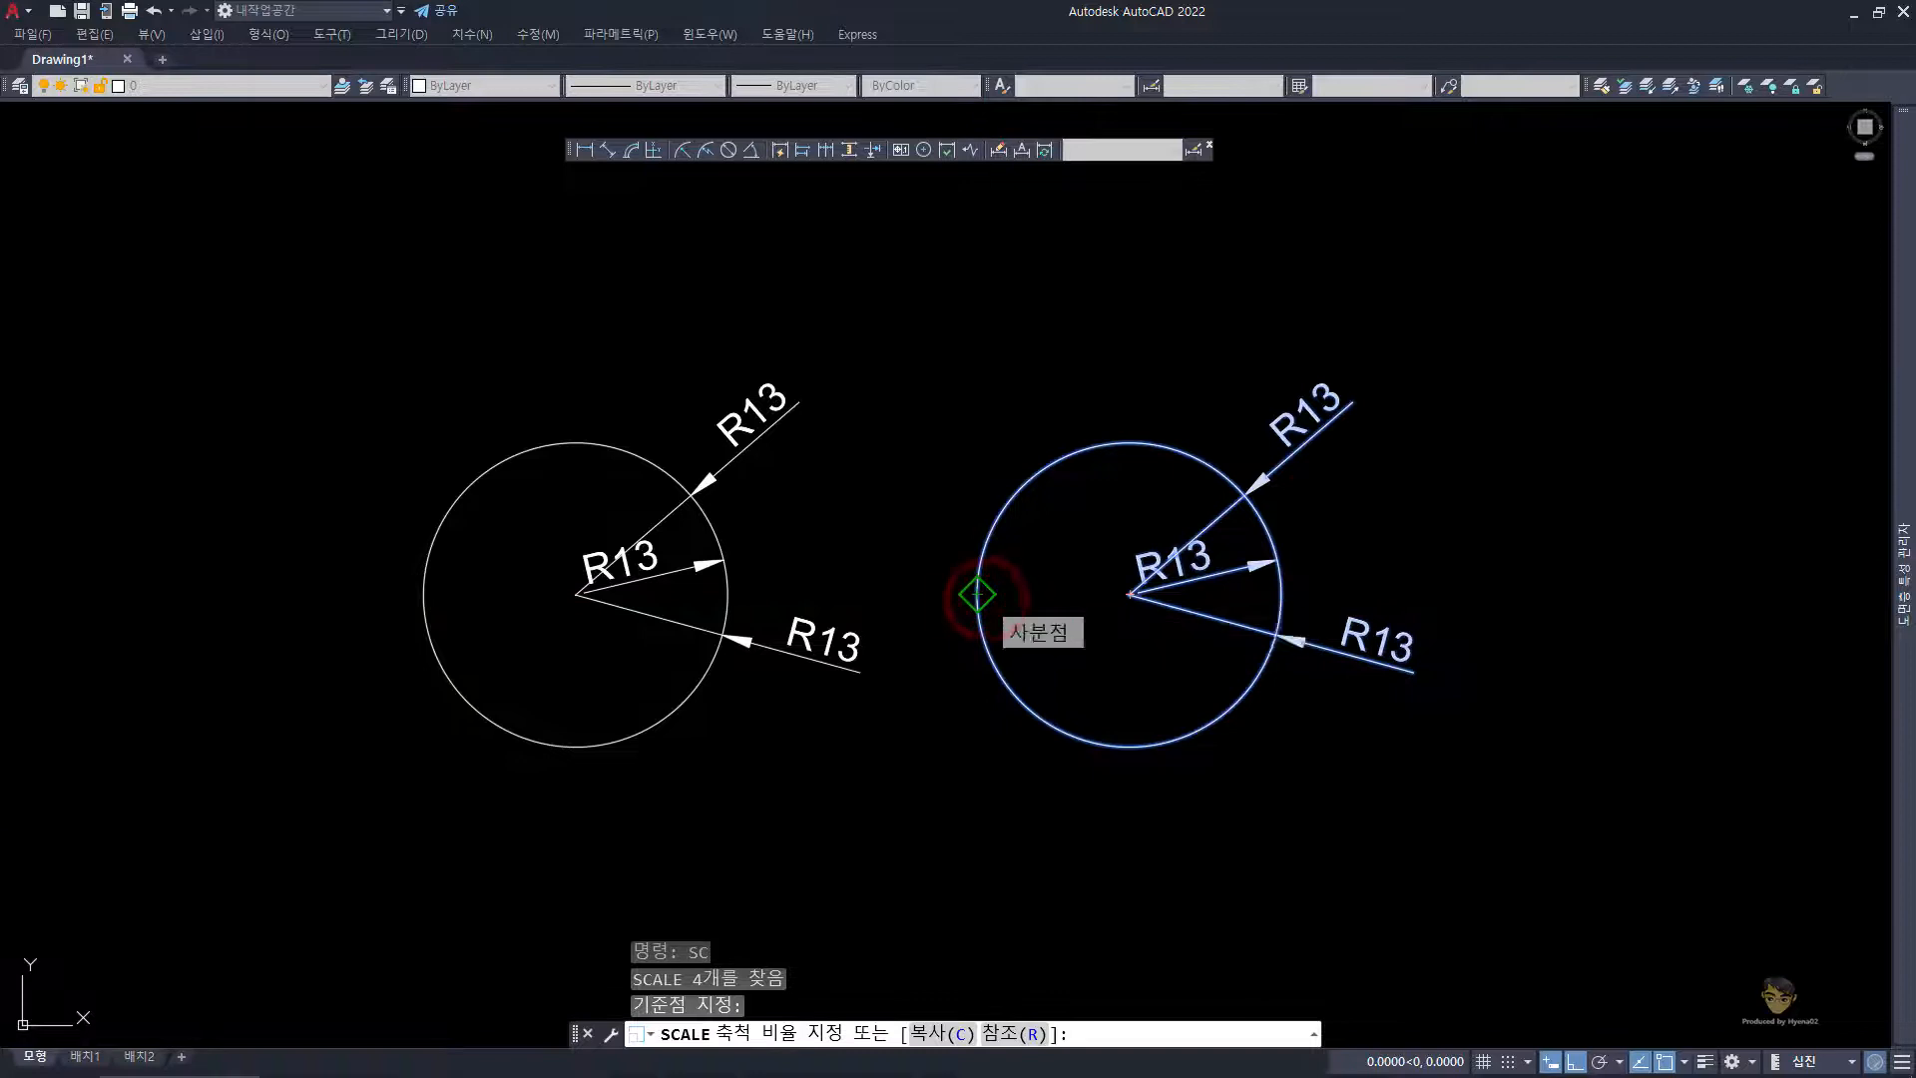
pyautogui.write('100')
pyautogui.press('Return')
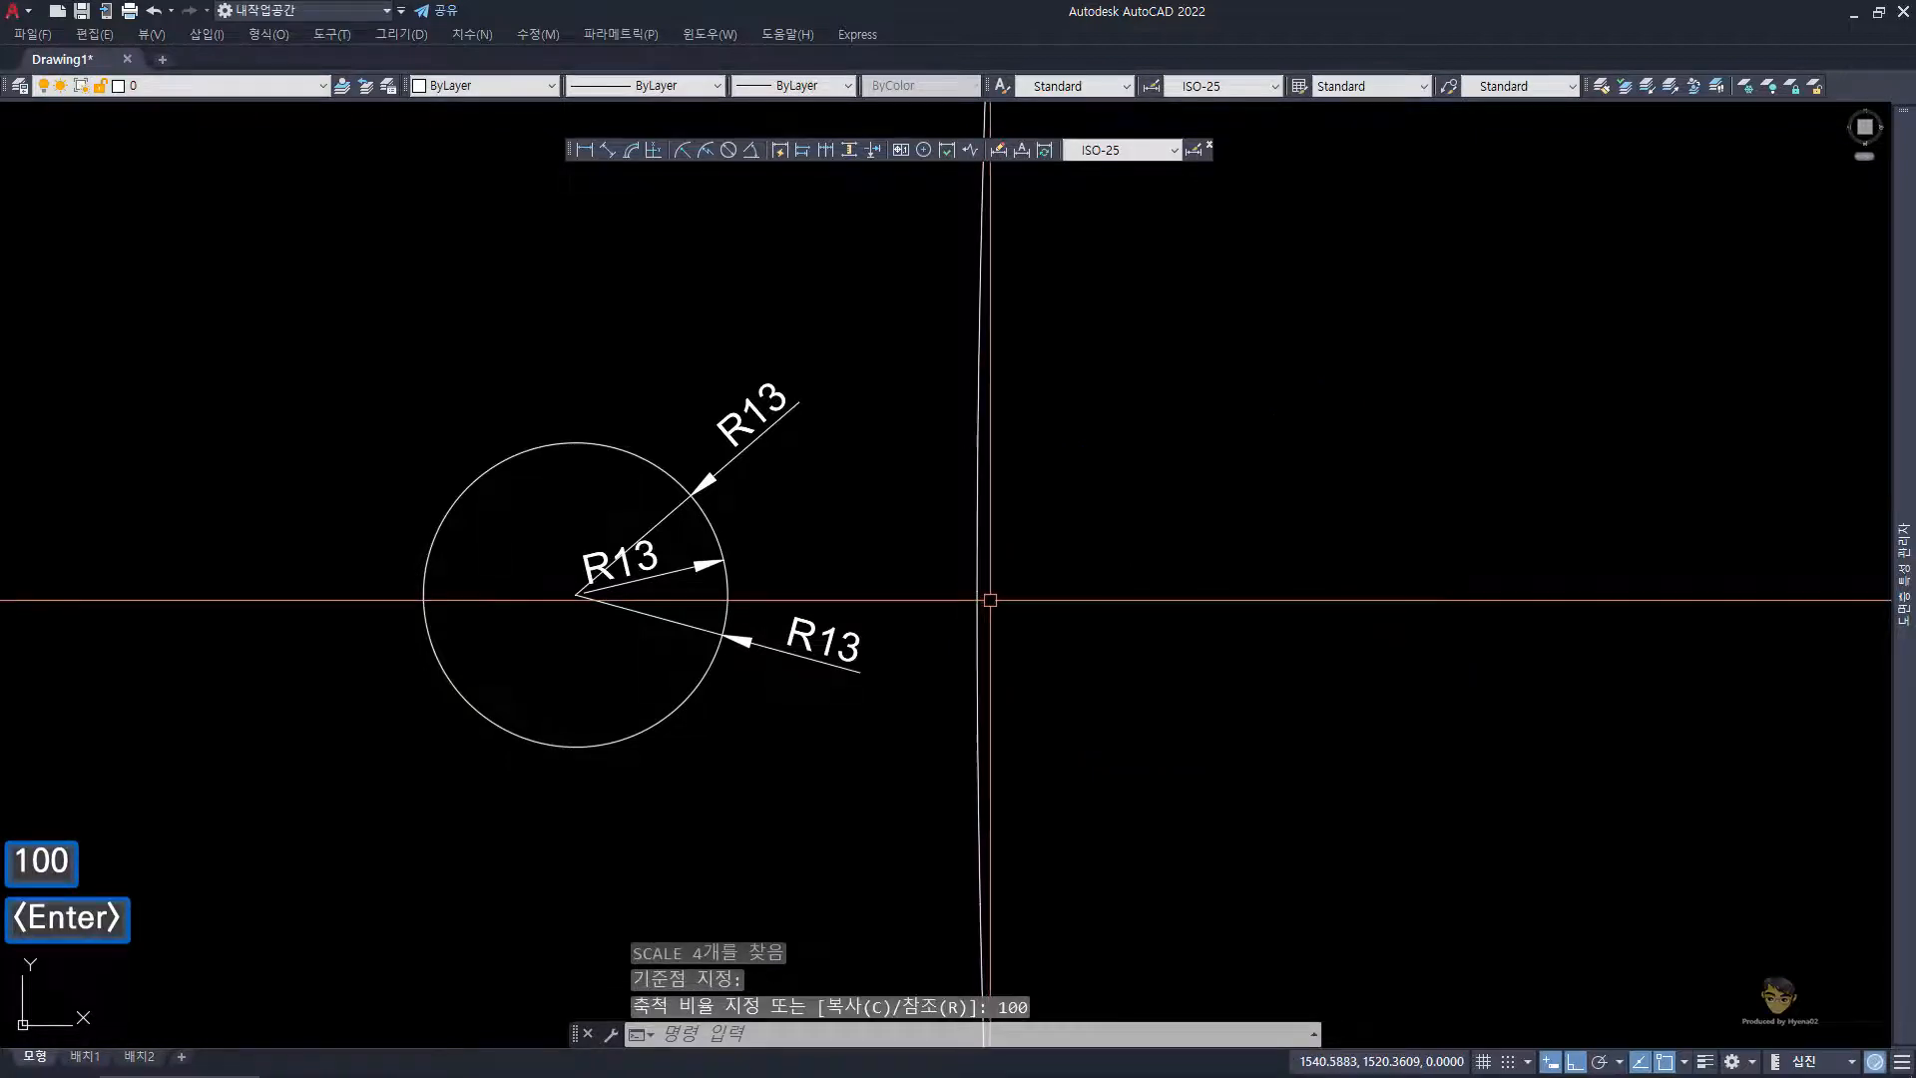
pyautogui.press('Escape')
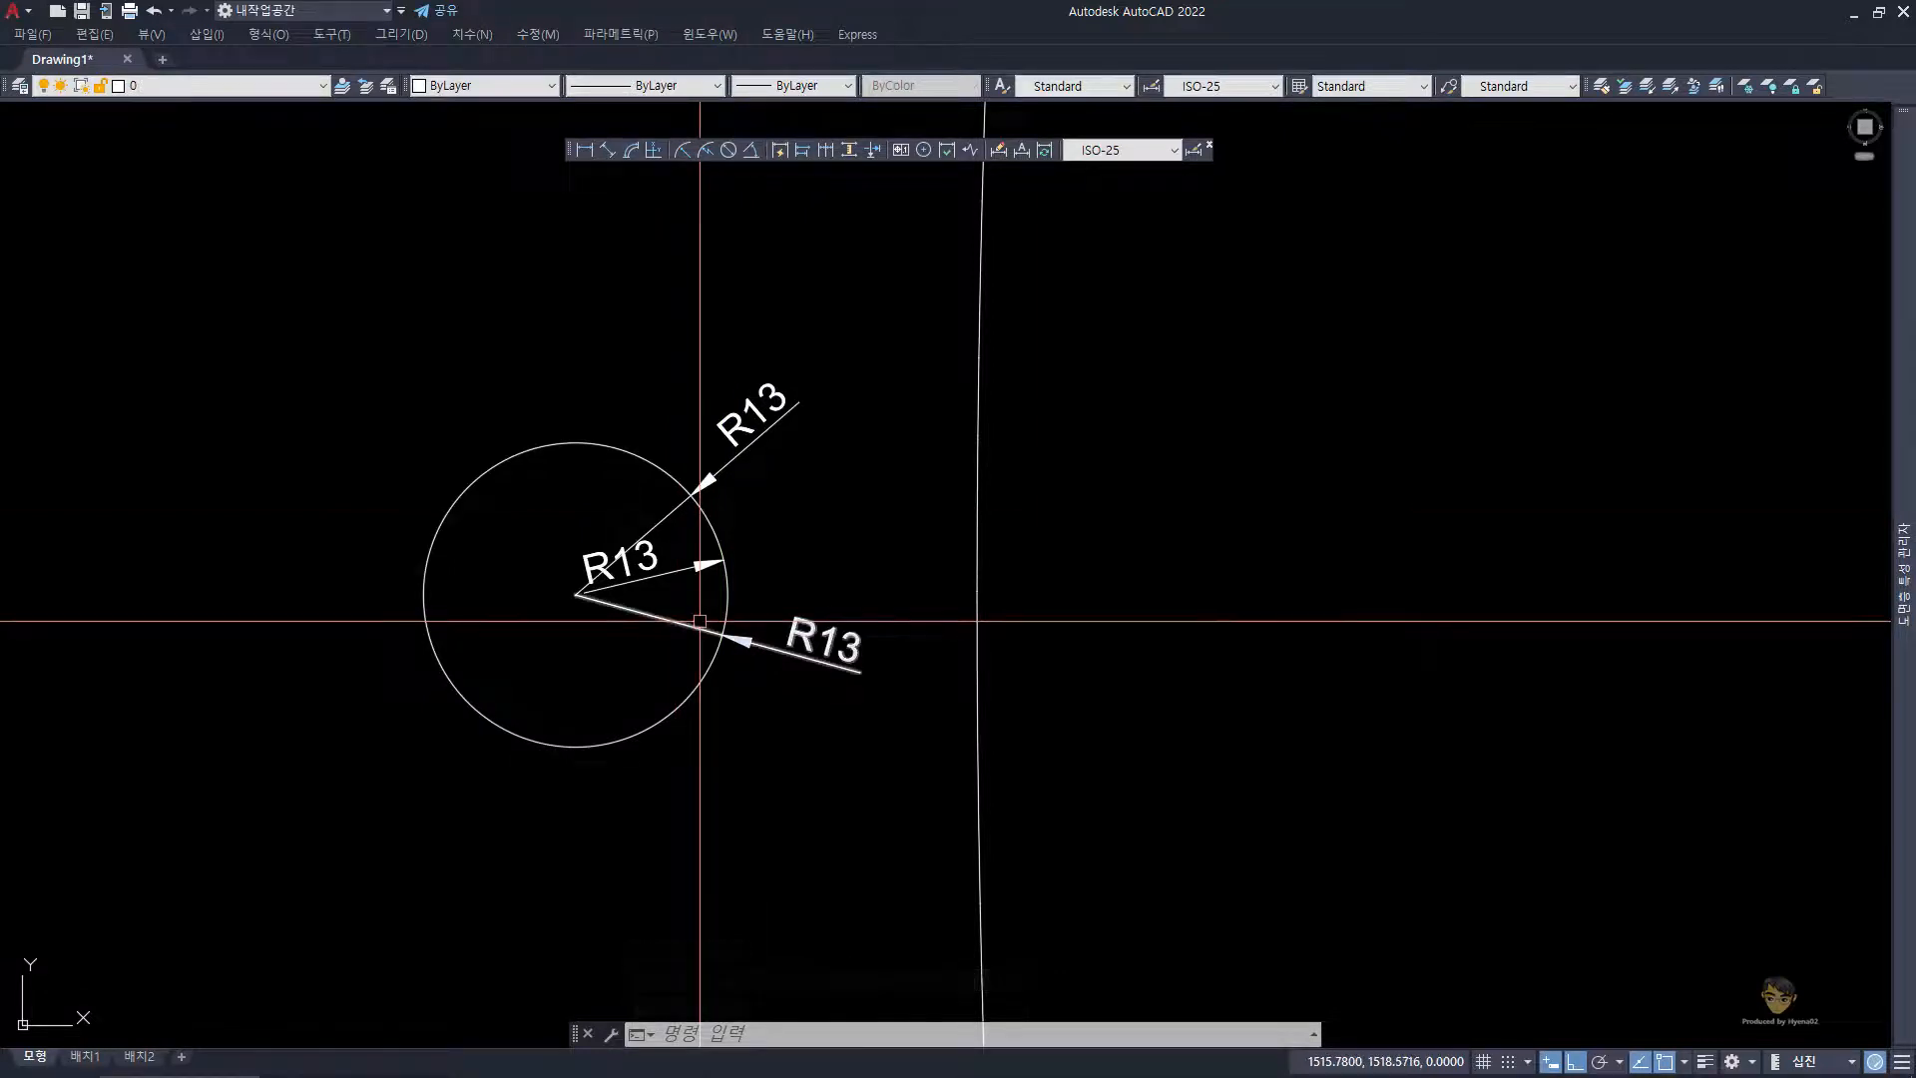
# - Add a jogged radius dimension (DIMJOGGED) to the enlarged circle, with its substitute center at the lower right inside the circle
pyautogui.moveTo(699, 620)
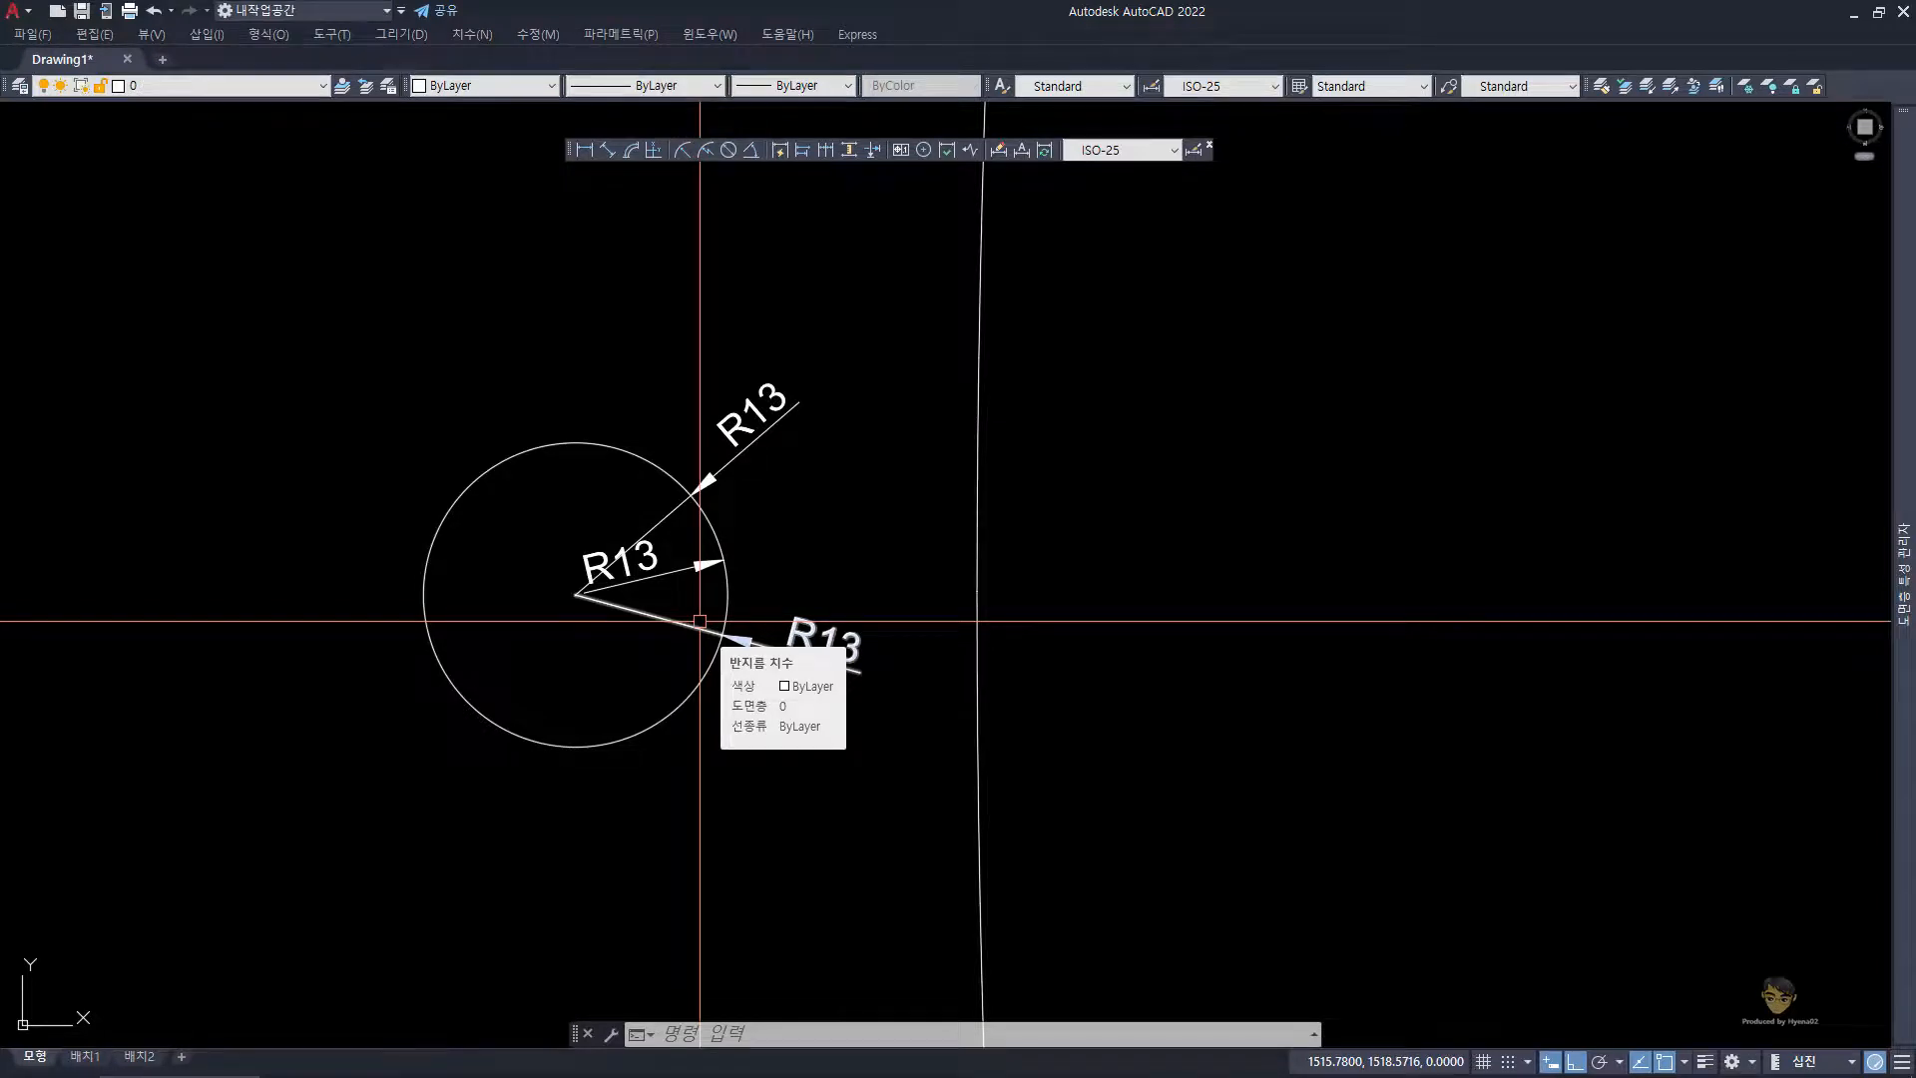
pyautogui.write('z')
pyautogui.press('space')
pyautogui.write('e')
pyautogui.press('space')
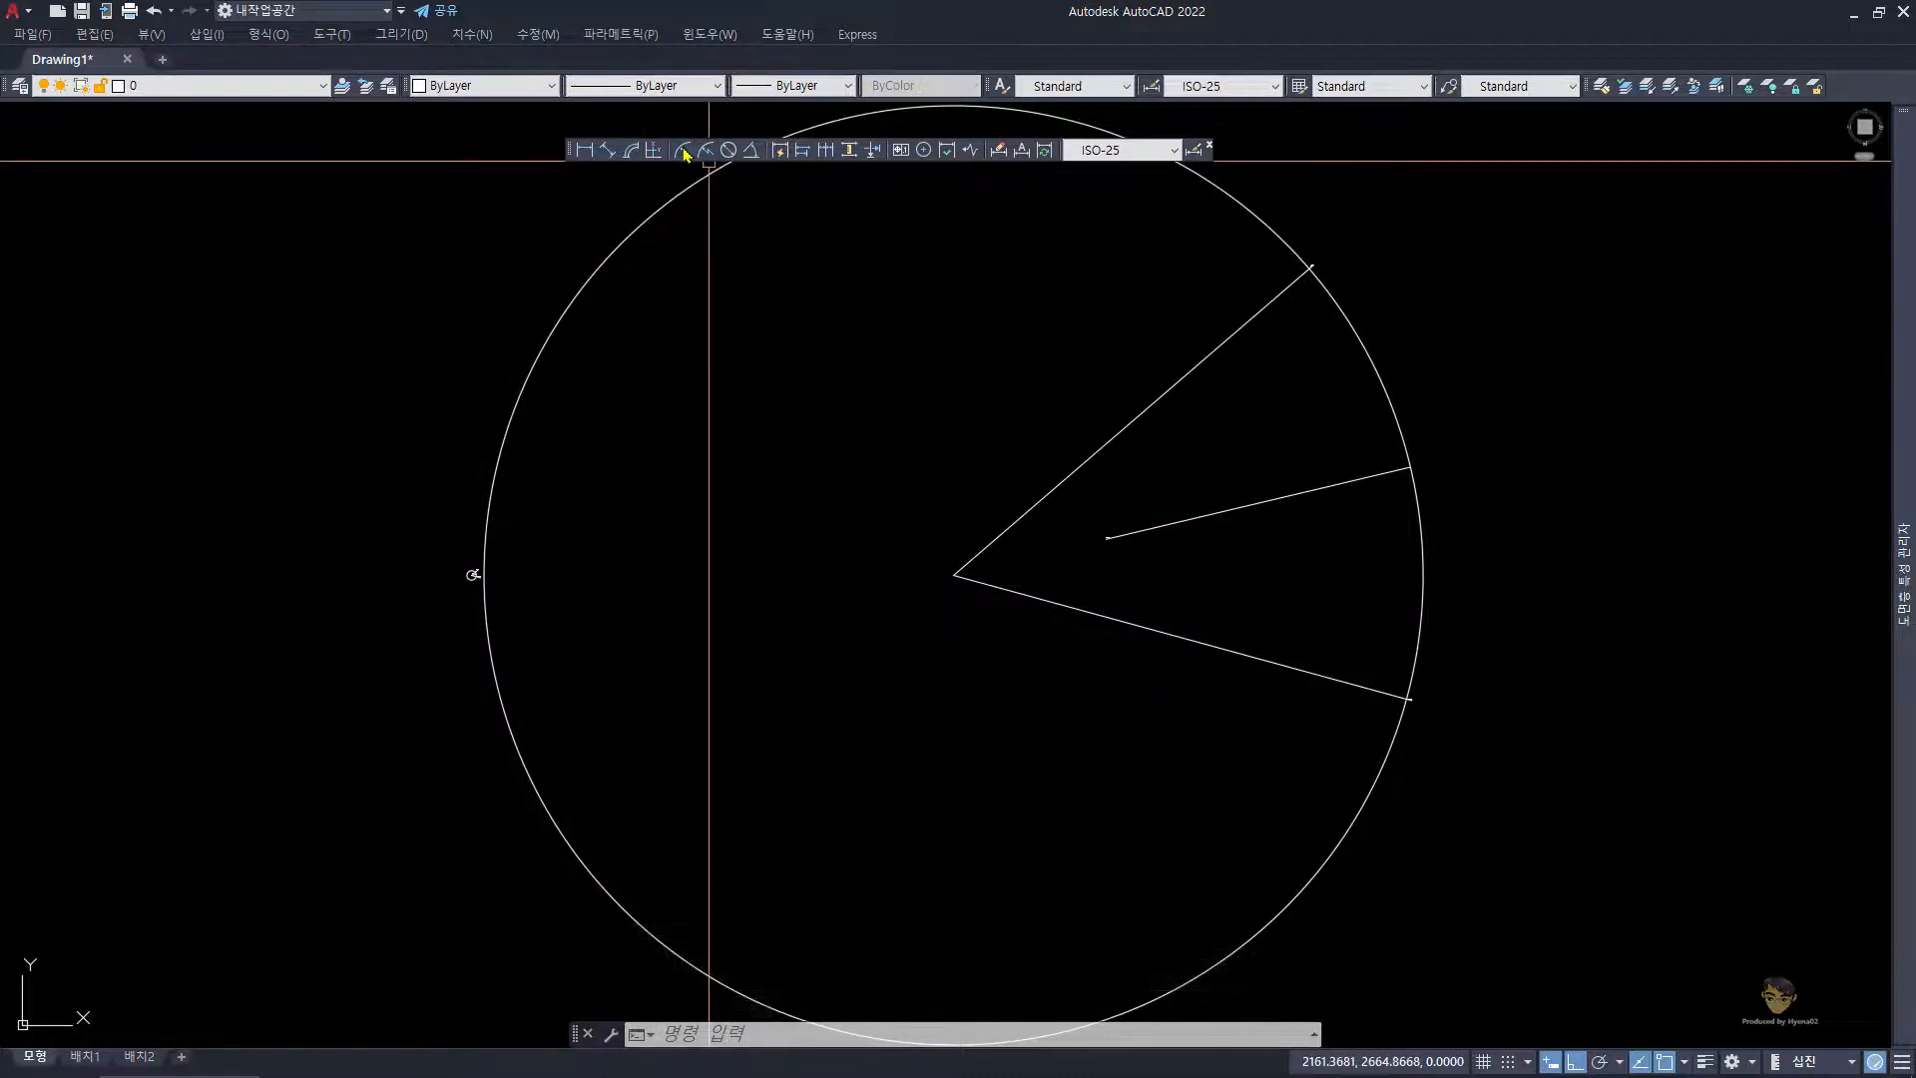
pyautogui.click(707, 151)
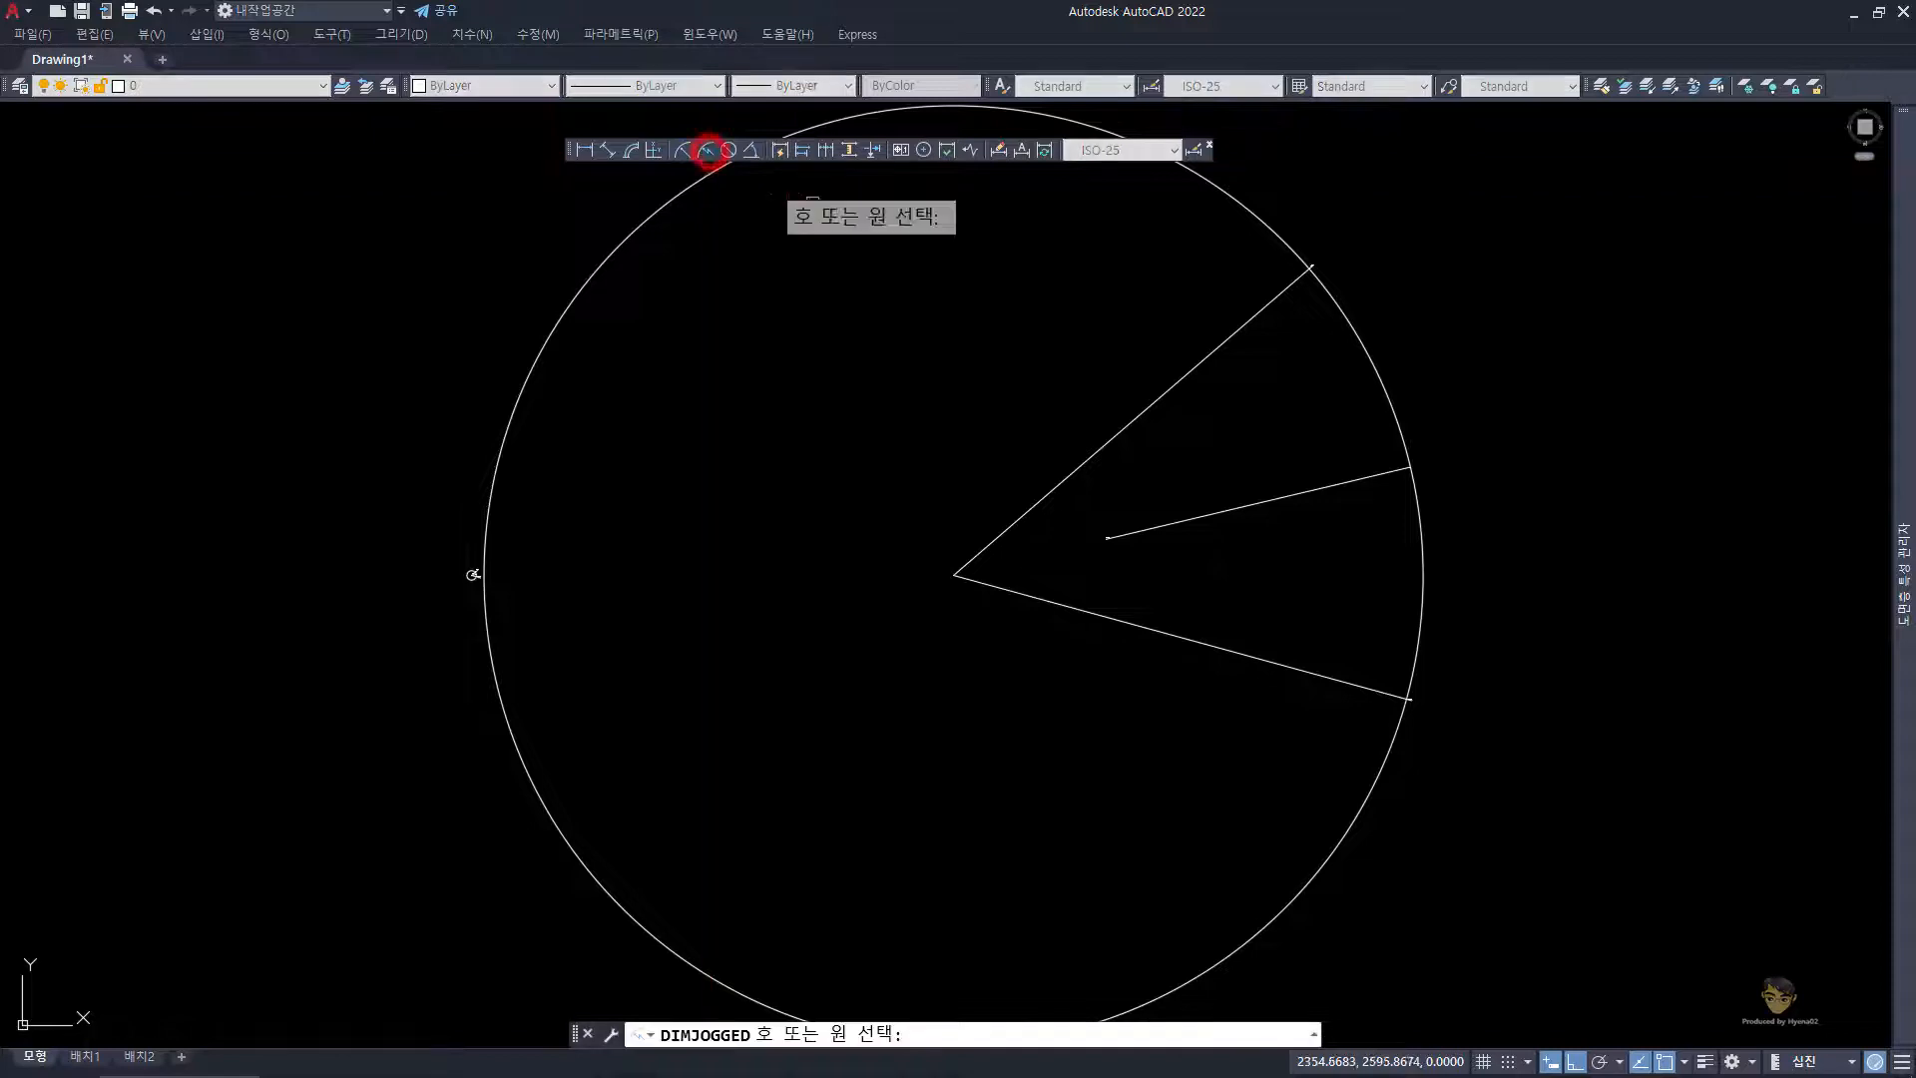
pyautogui.click(1421, 621)
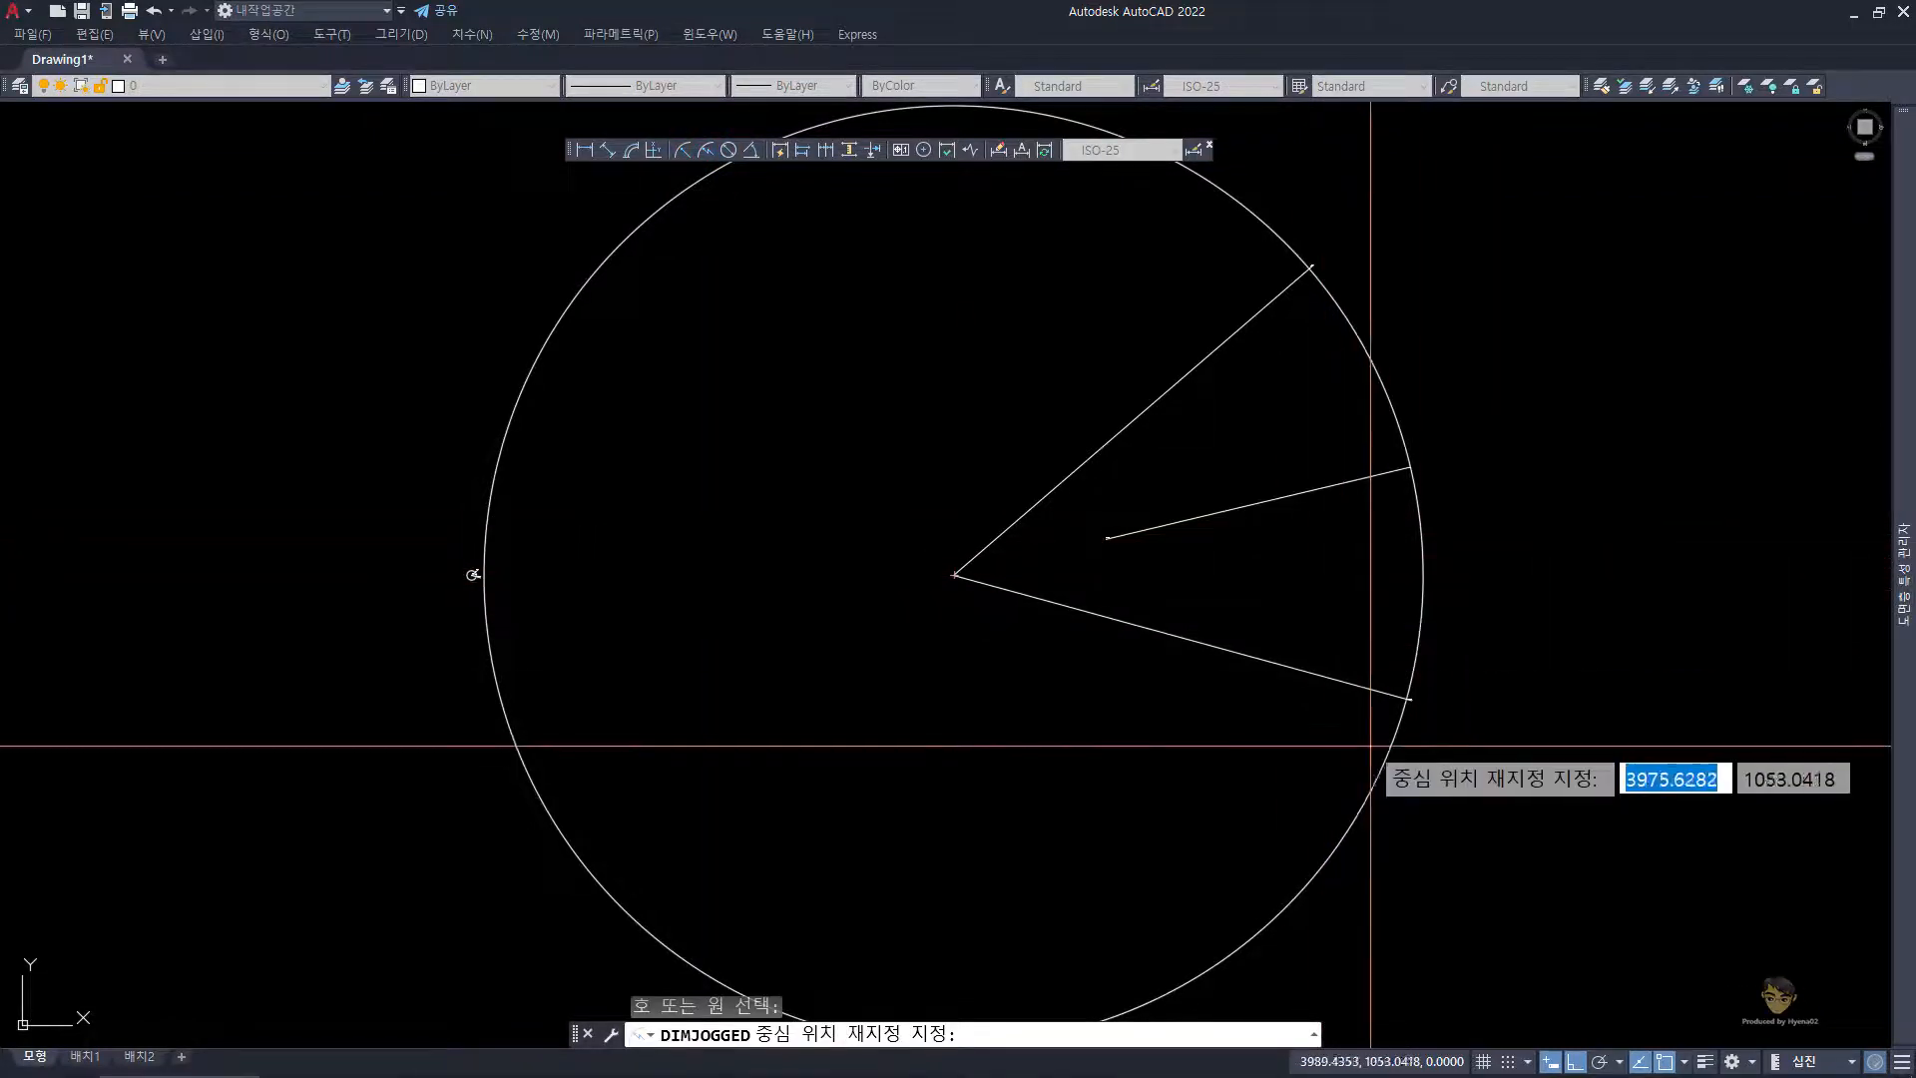
pyautogui.click(1209, 816)
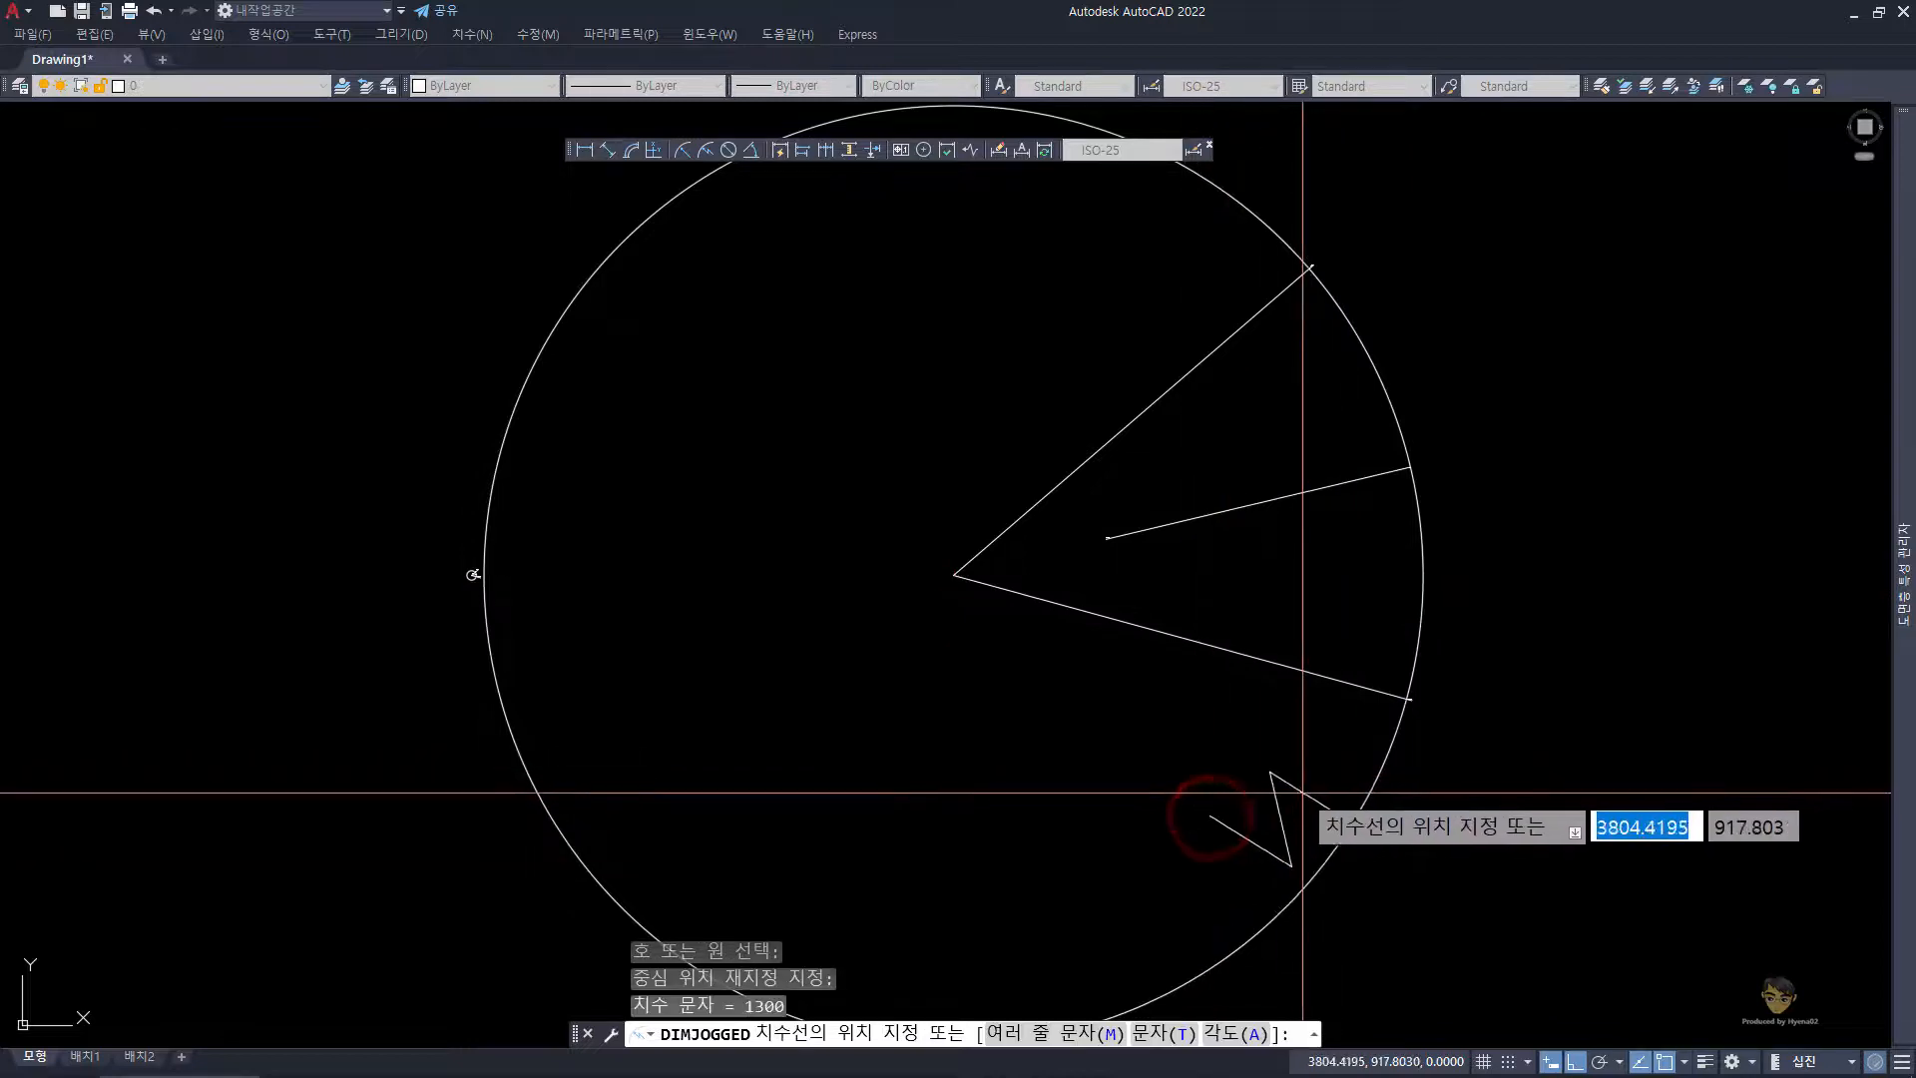
pyautogui.click(1315, 788)
pyautogui.click(1461, 848)
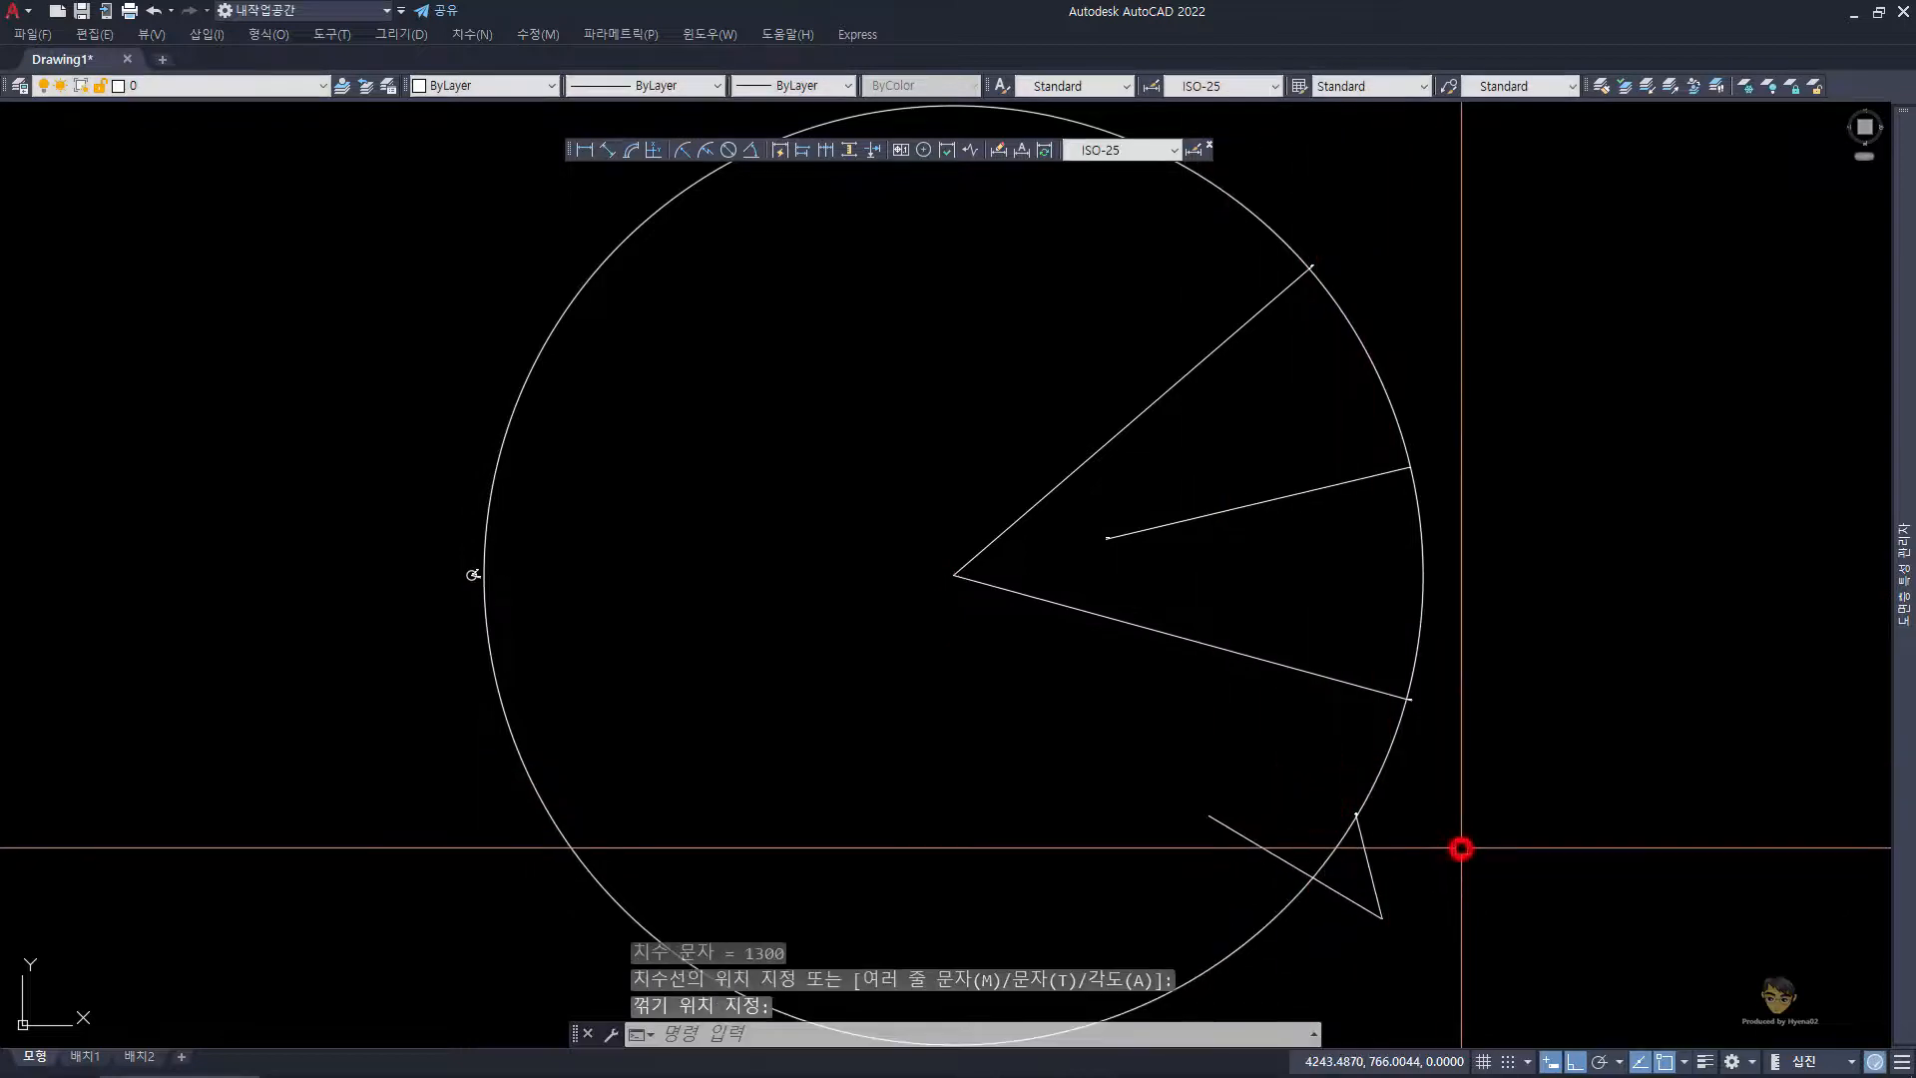
pyautogui.press('Escape')
pyautogui.press('Escape')
# - Select the enlarged circle with a crossing window over its right edge
pyautogui.click(1491, 629)
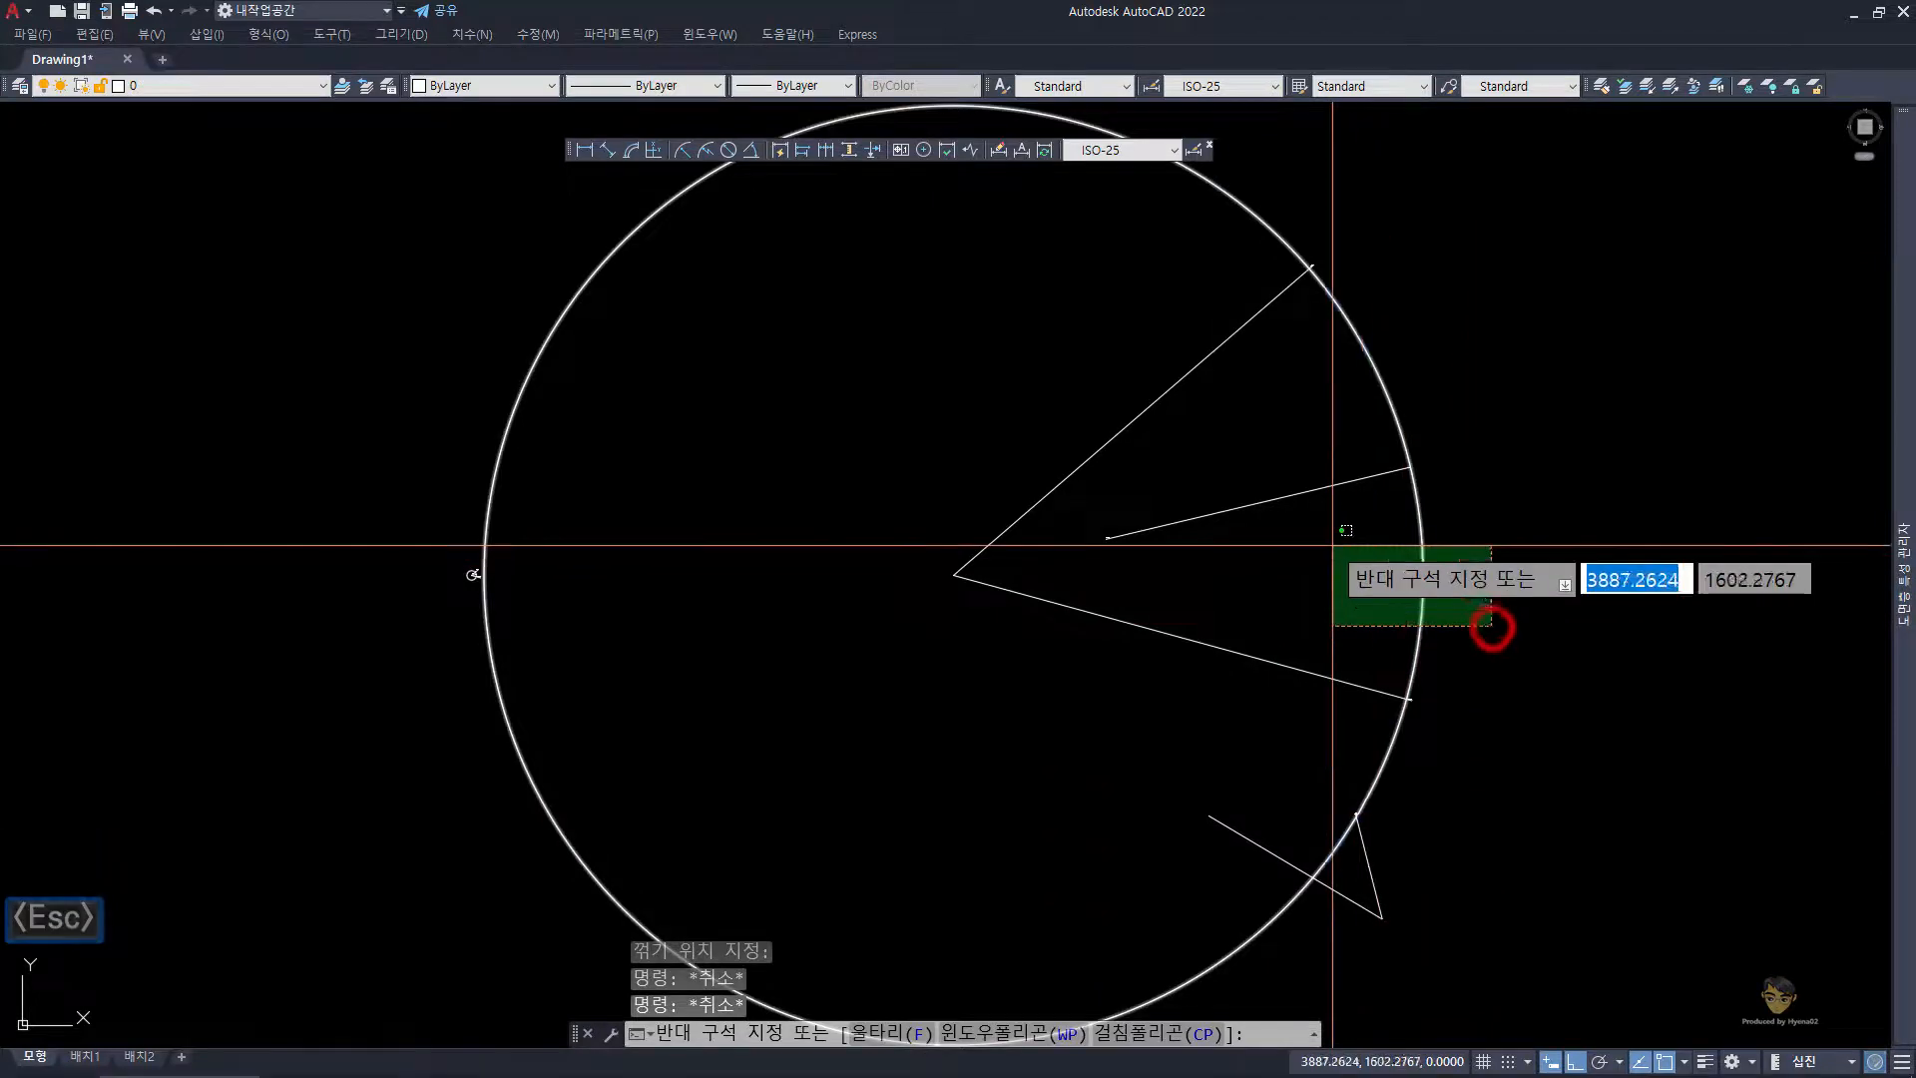
pyautogui.click(1333, 545)
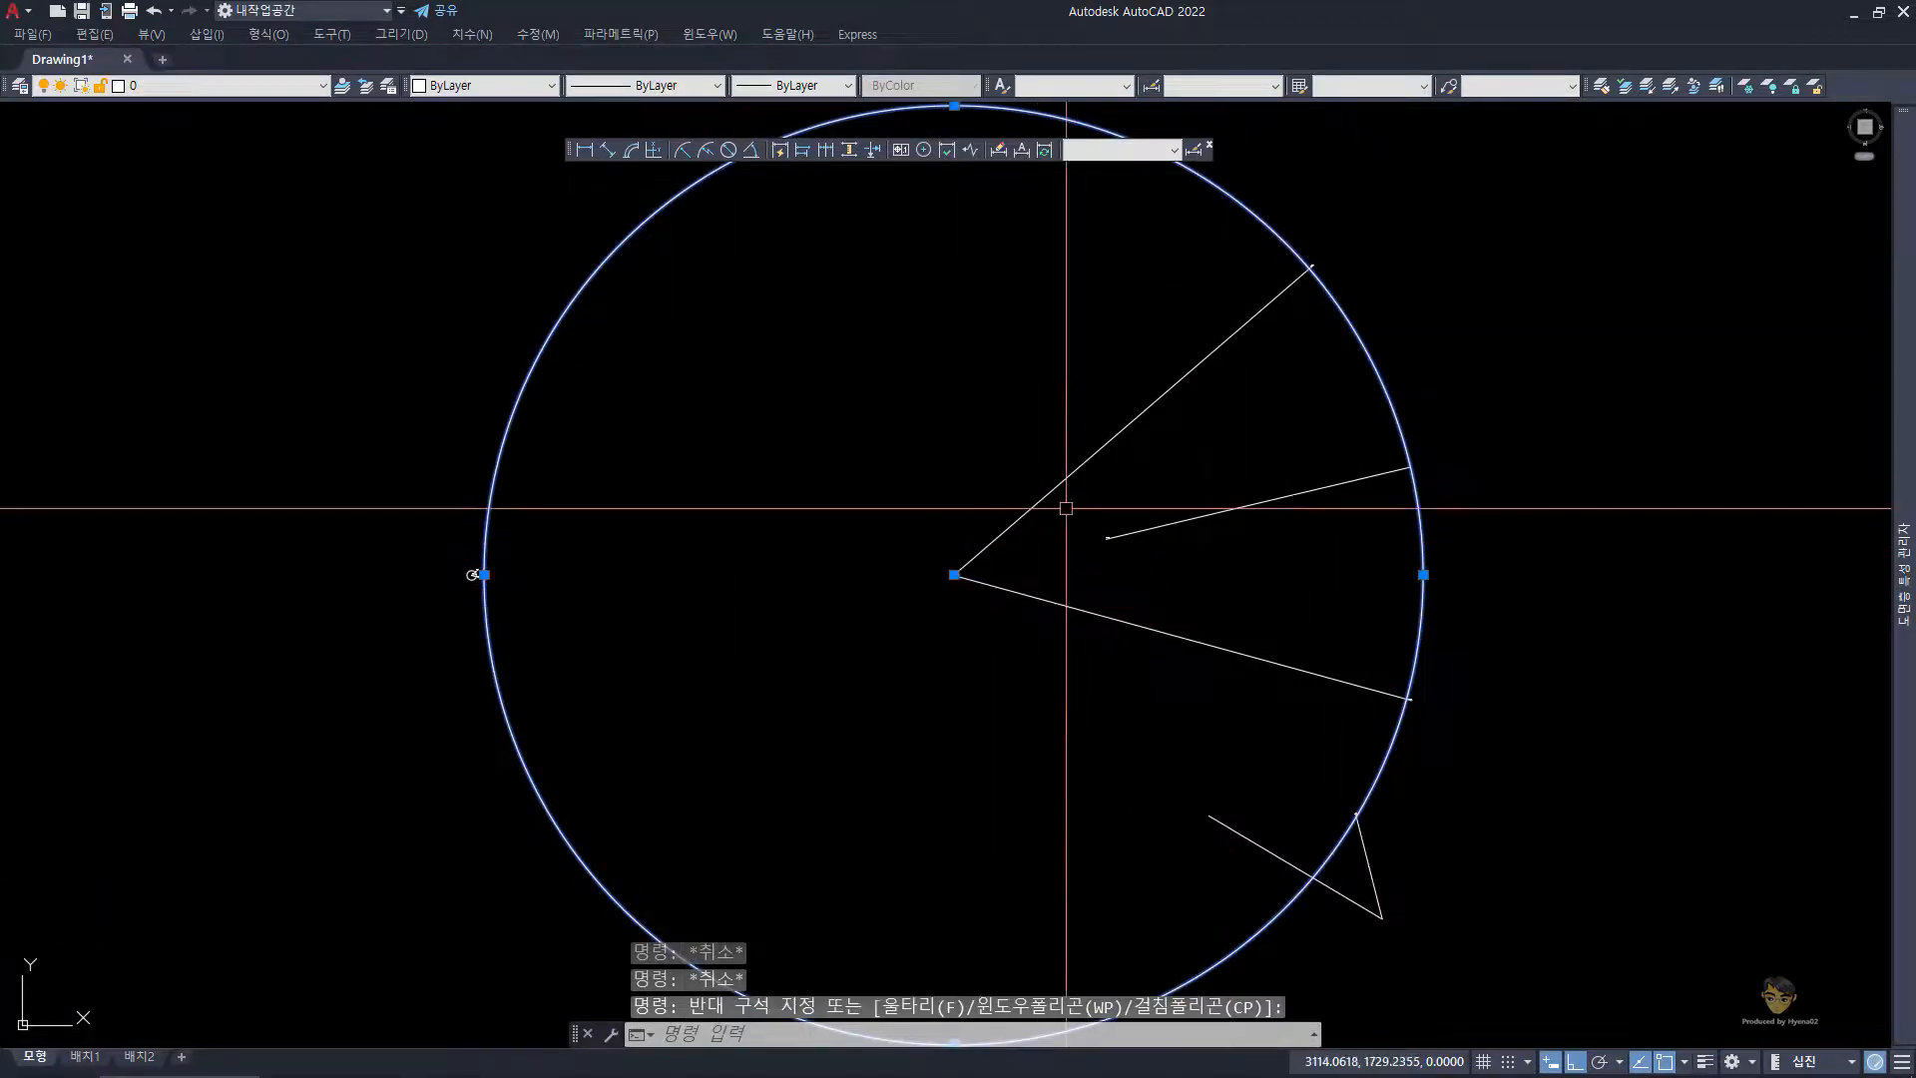
# - Set the text height of the large circle's three radius dimensions to 250 in their properties
pyautogui.press('Escape')
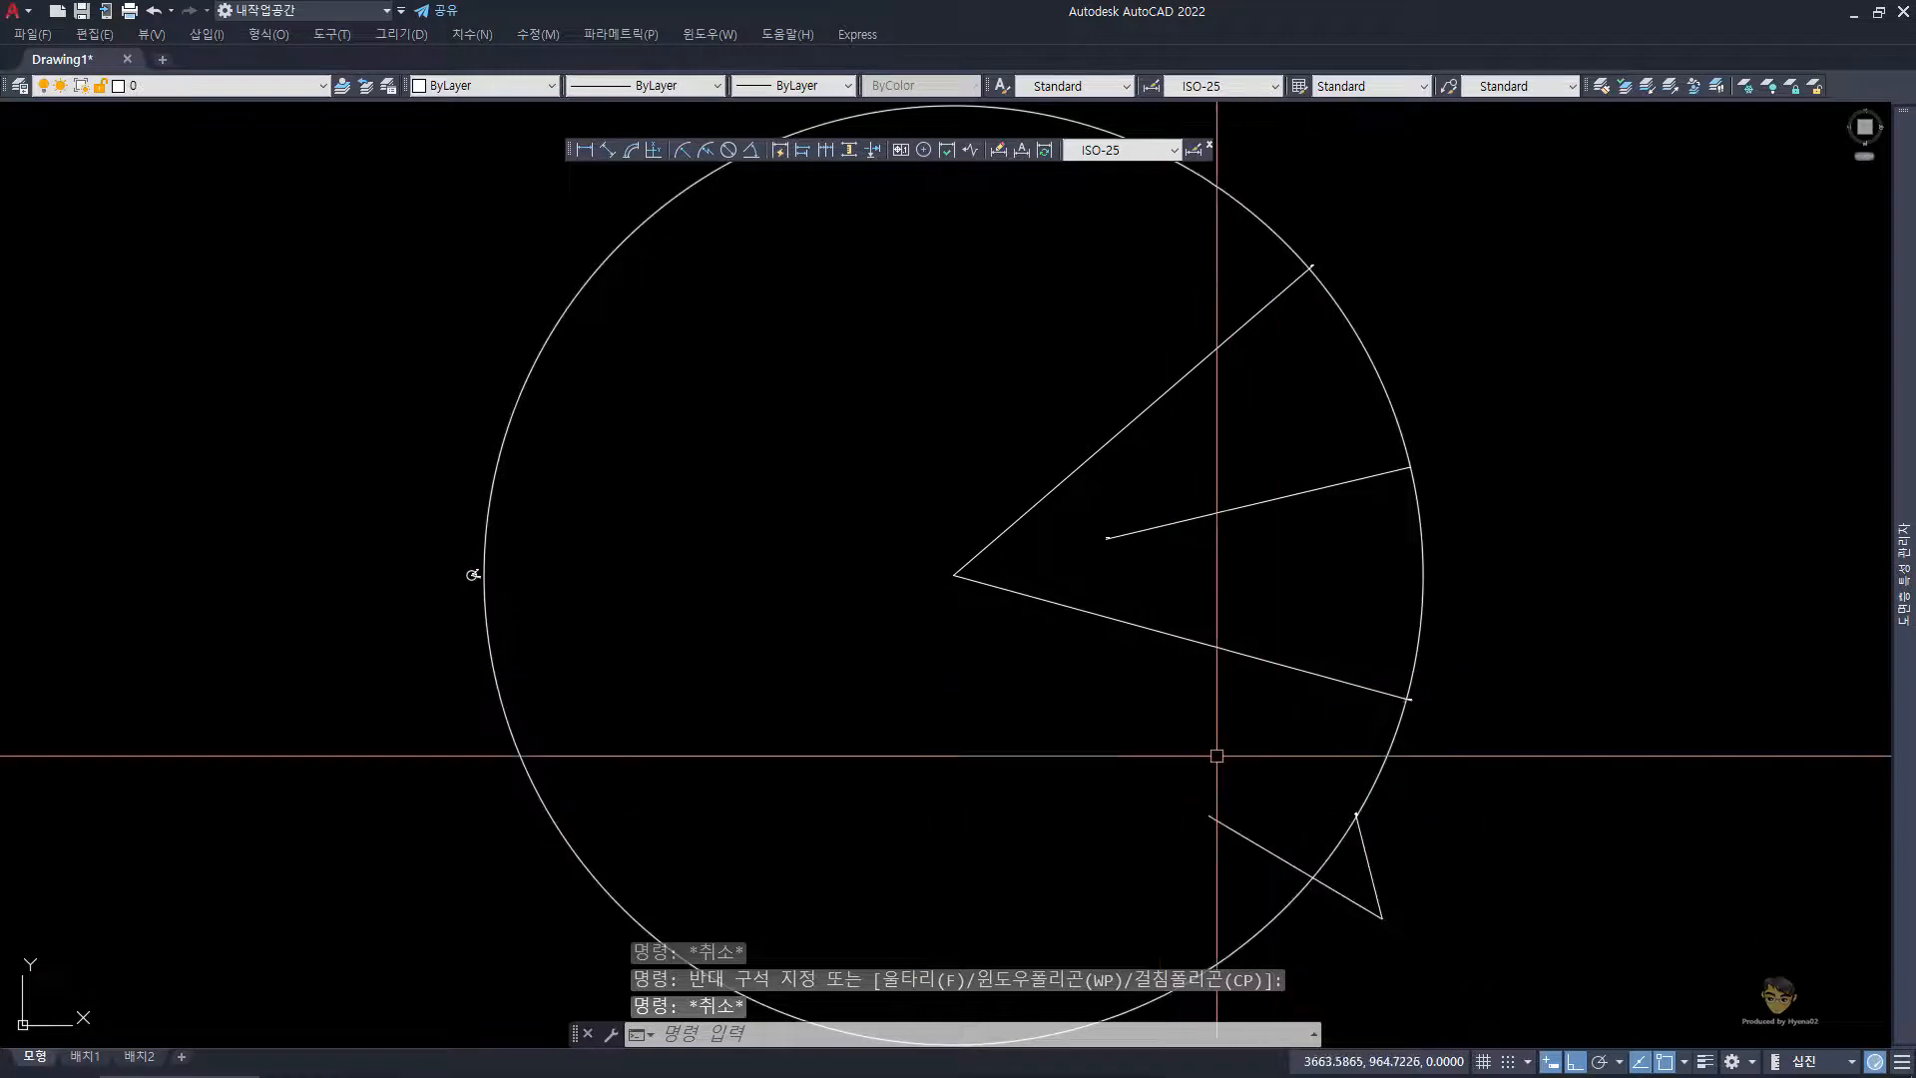
pyautogui.click(1213, 699)
pyautogui.click(1045, 345)
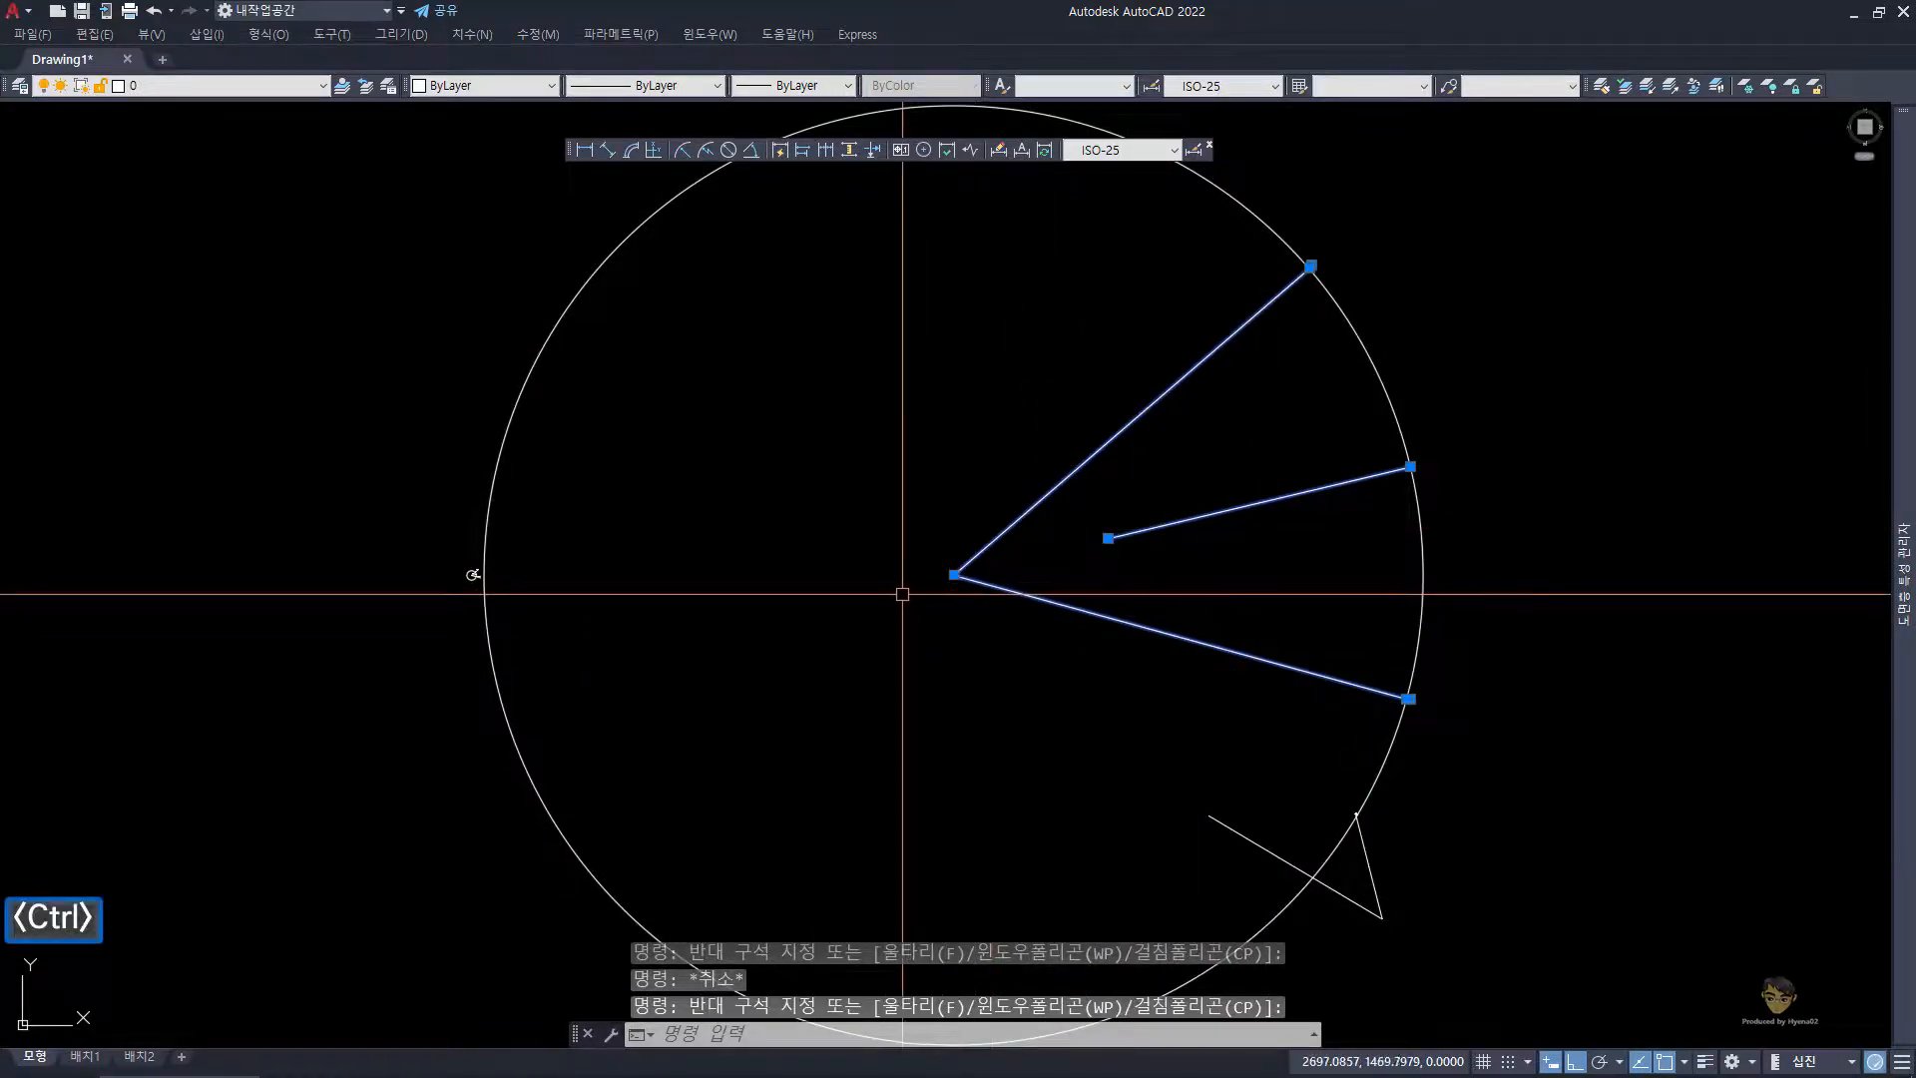
pyautogui.hotkey('ctrl', '1')
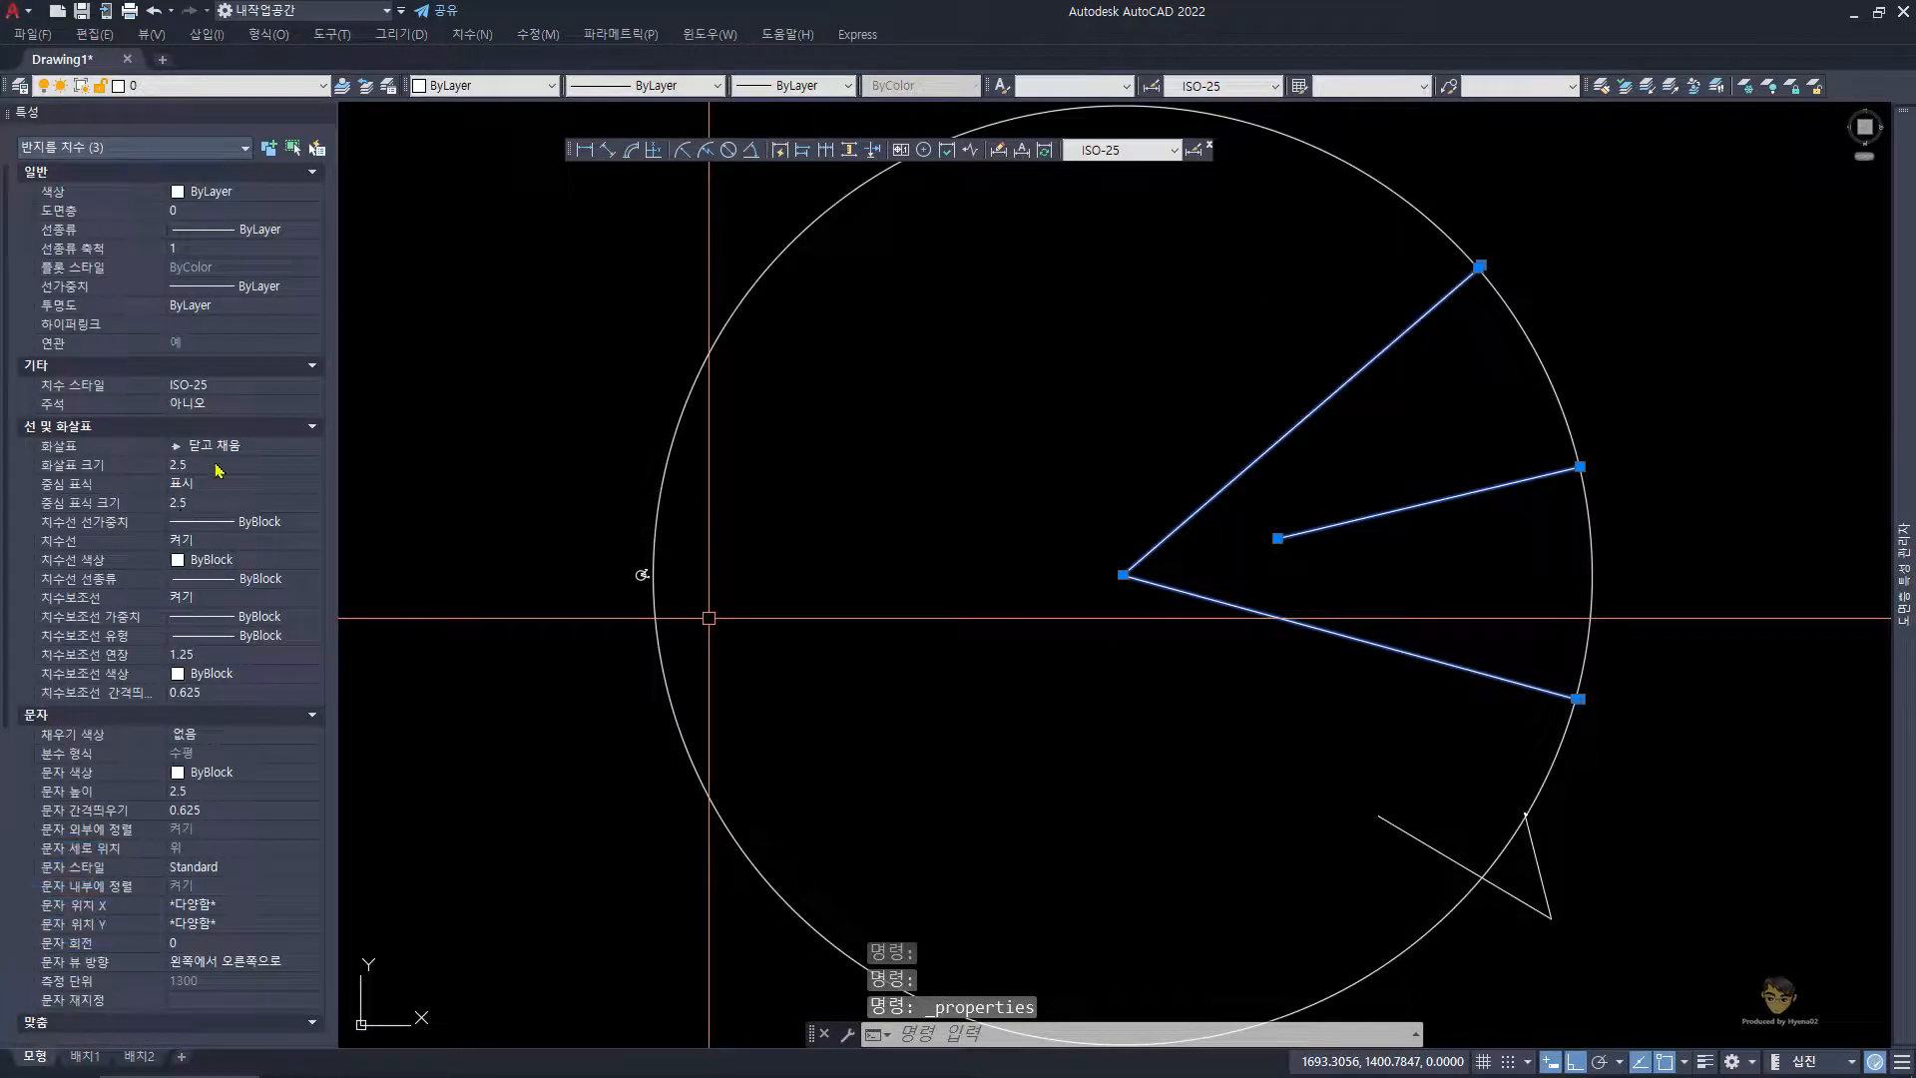
pyautogui.click(218, 792)
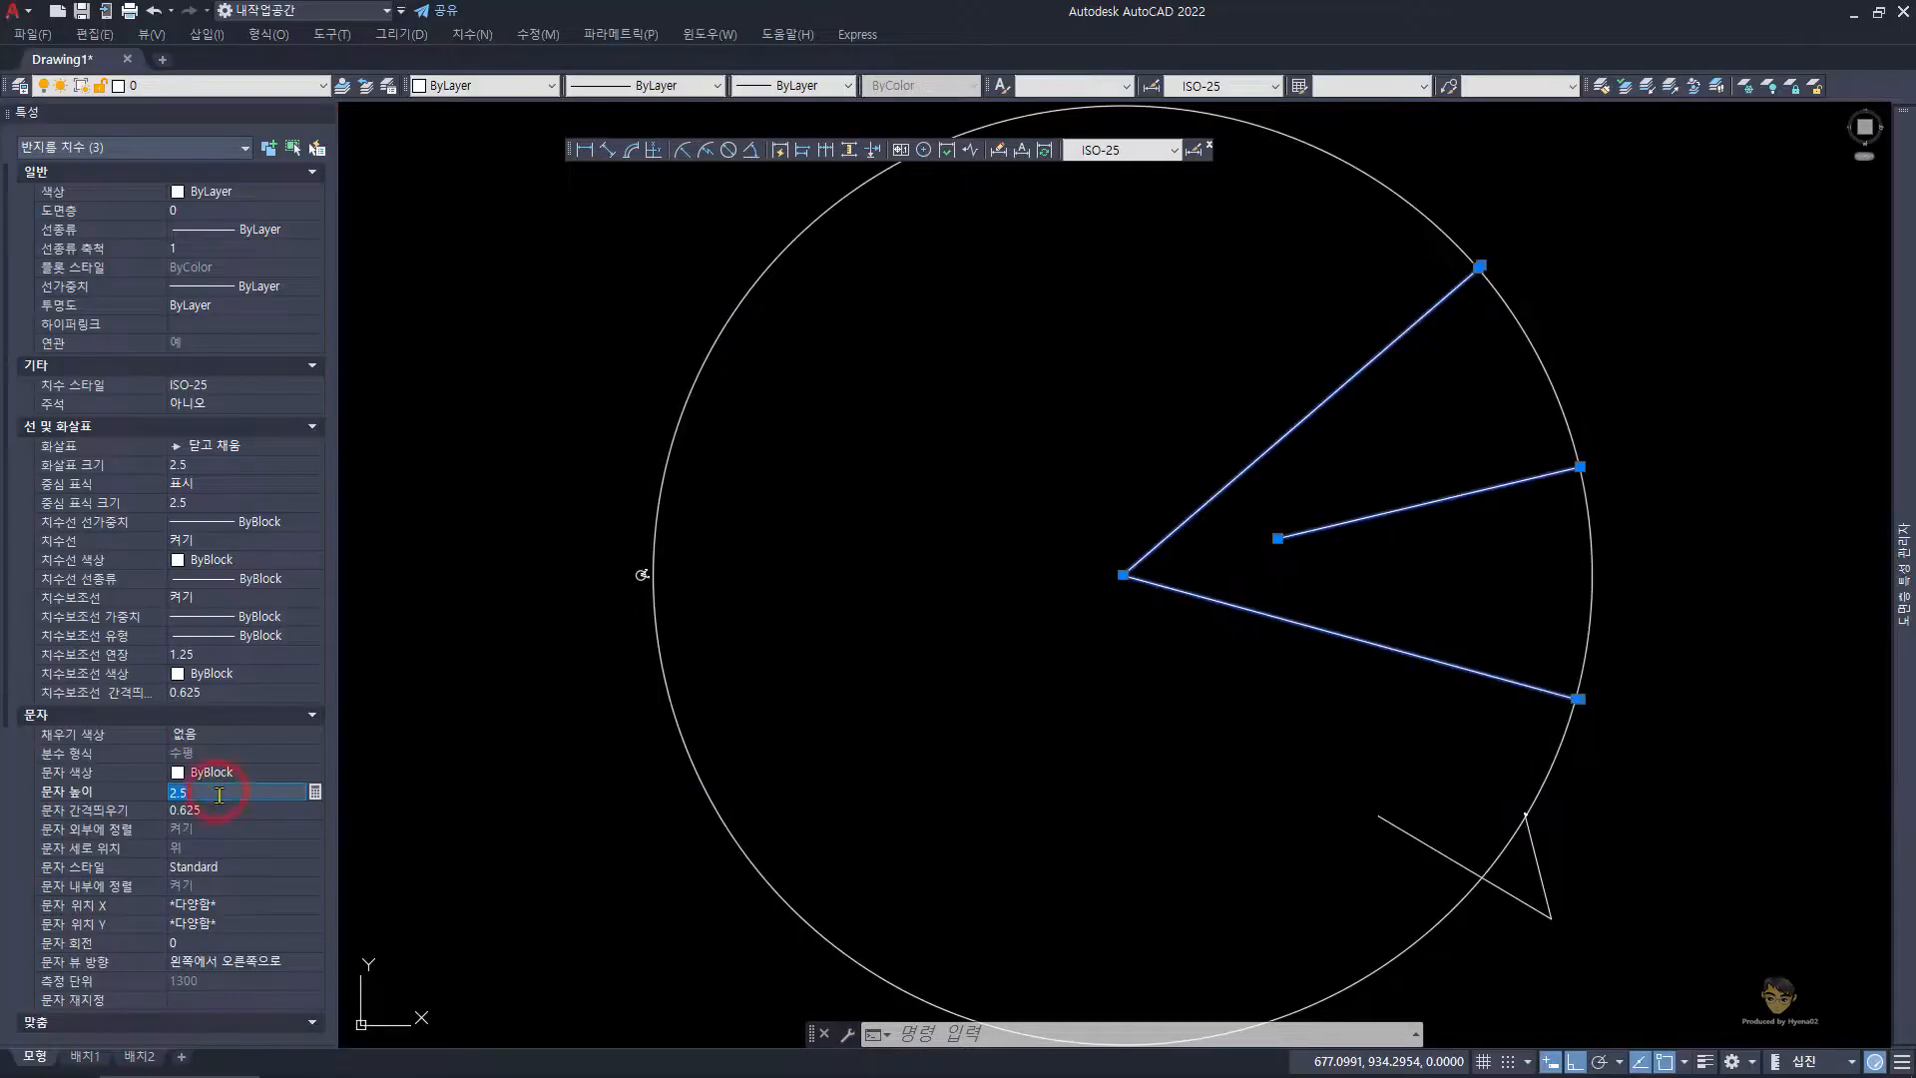
pyautogui.press('Return')
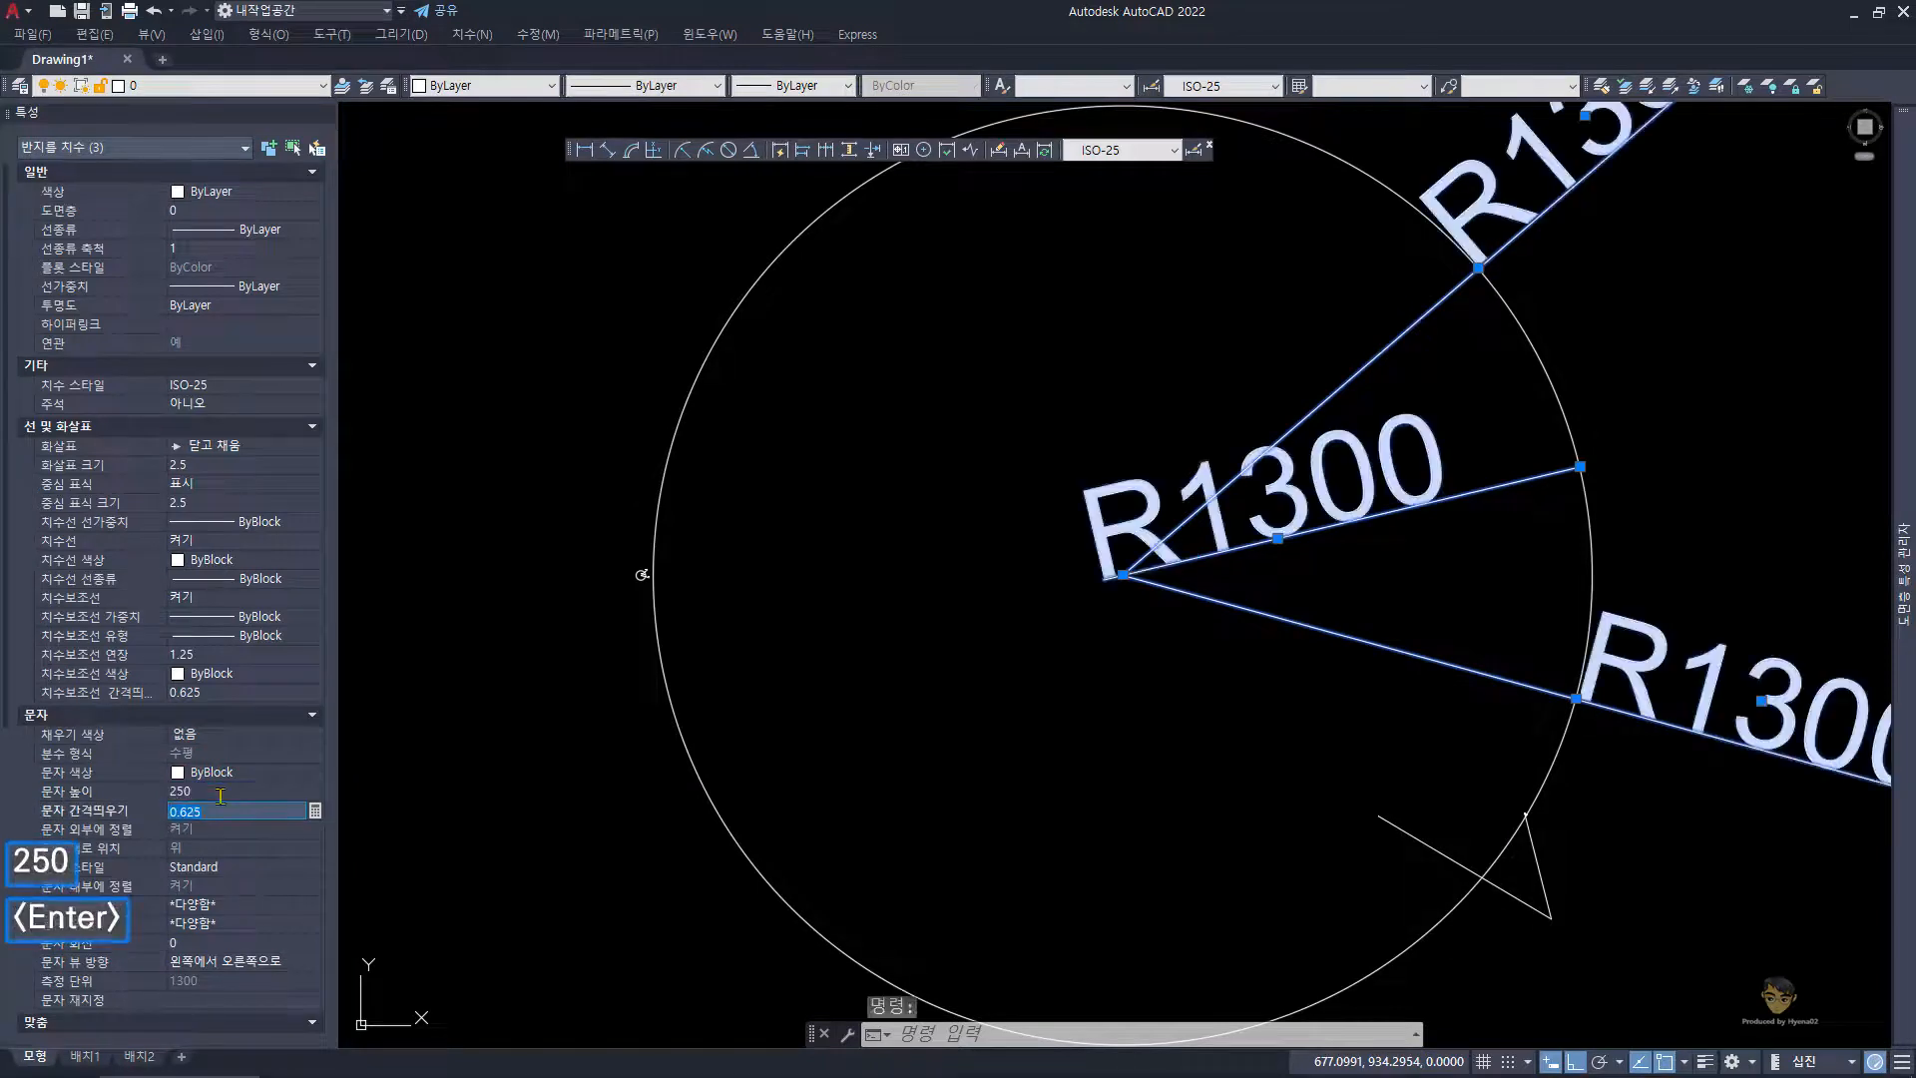
pyautogui.scroll(-2, 1056, 600)
pyautogui.moveTo(1075, 569); pyautogui.dragTo(945, 583, button='middle')
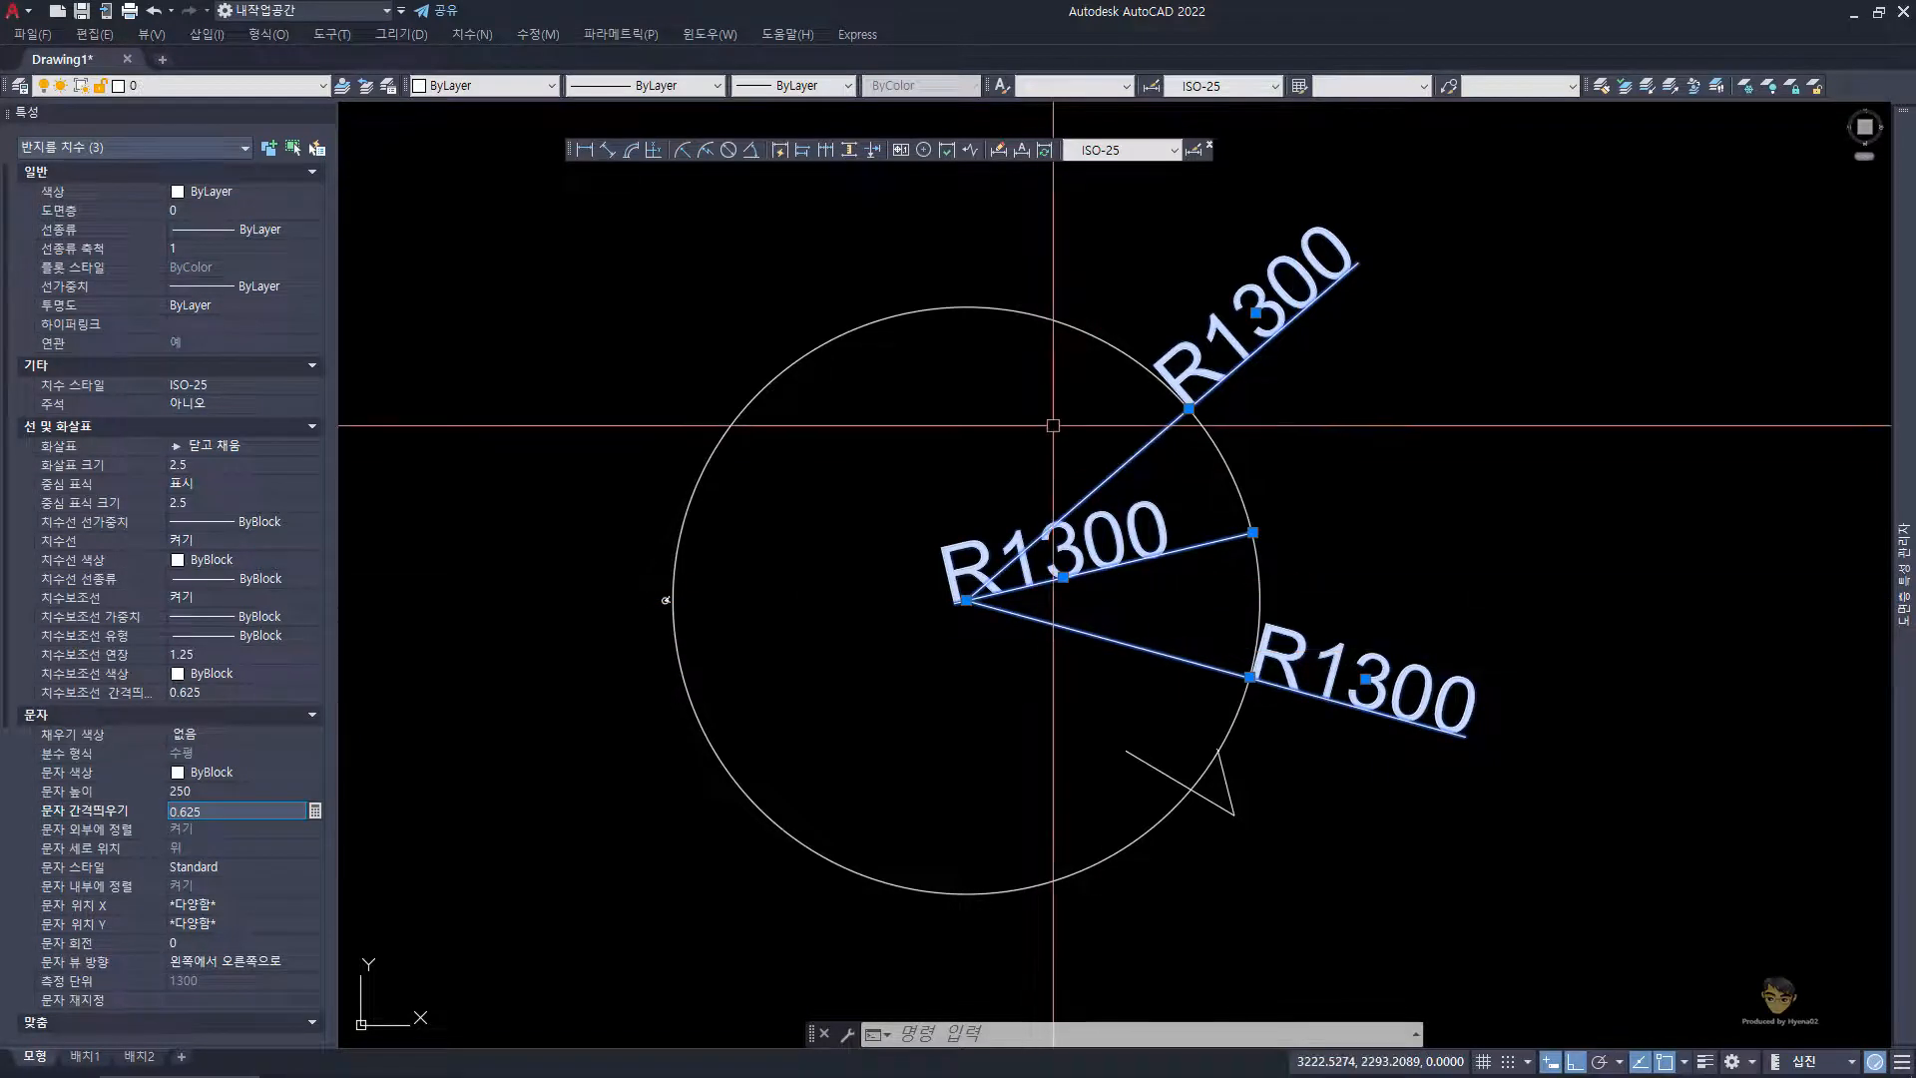
pyautogui.press('Escape')
pyautogui.press('Escape')
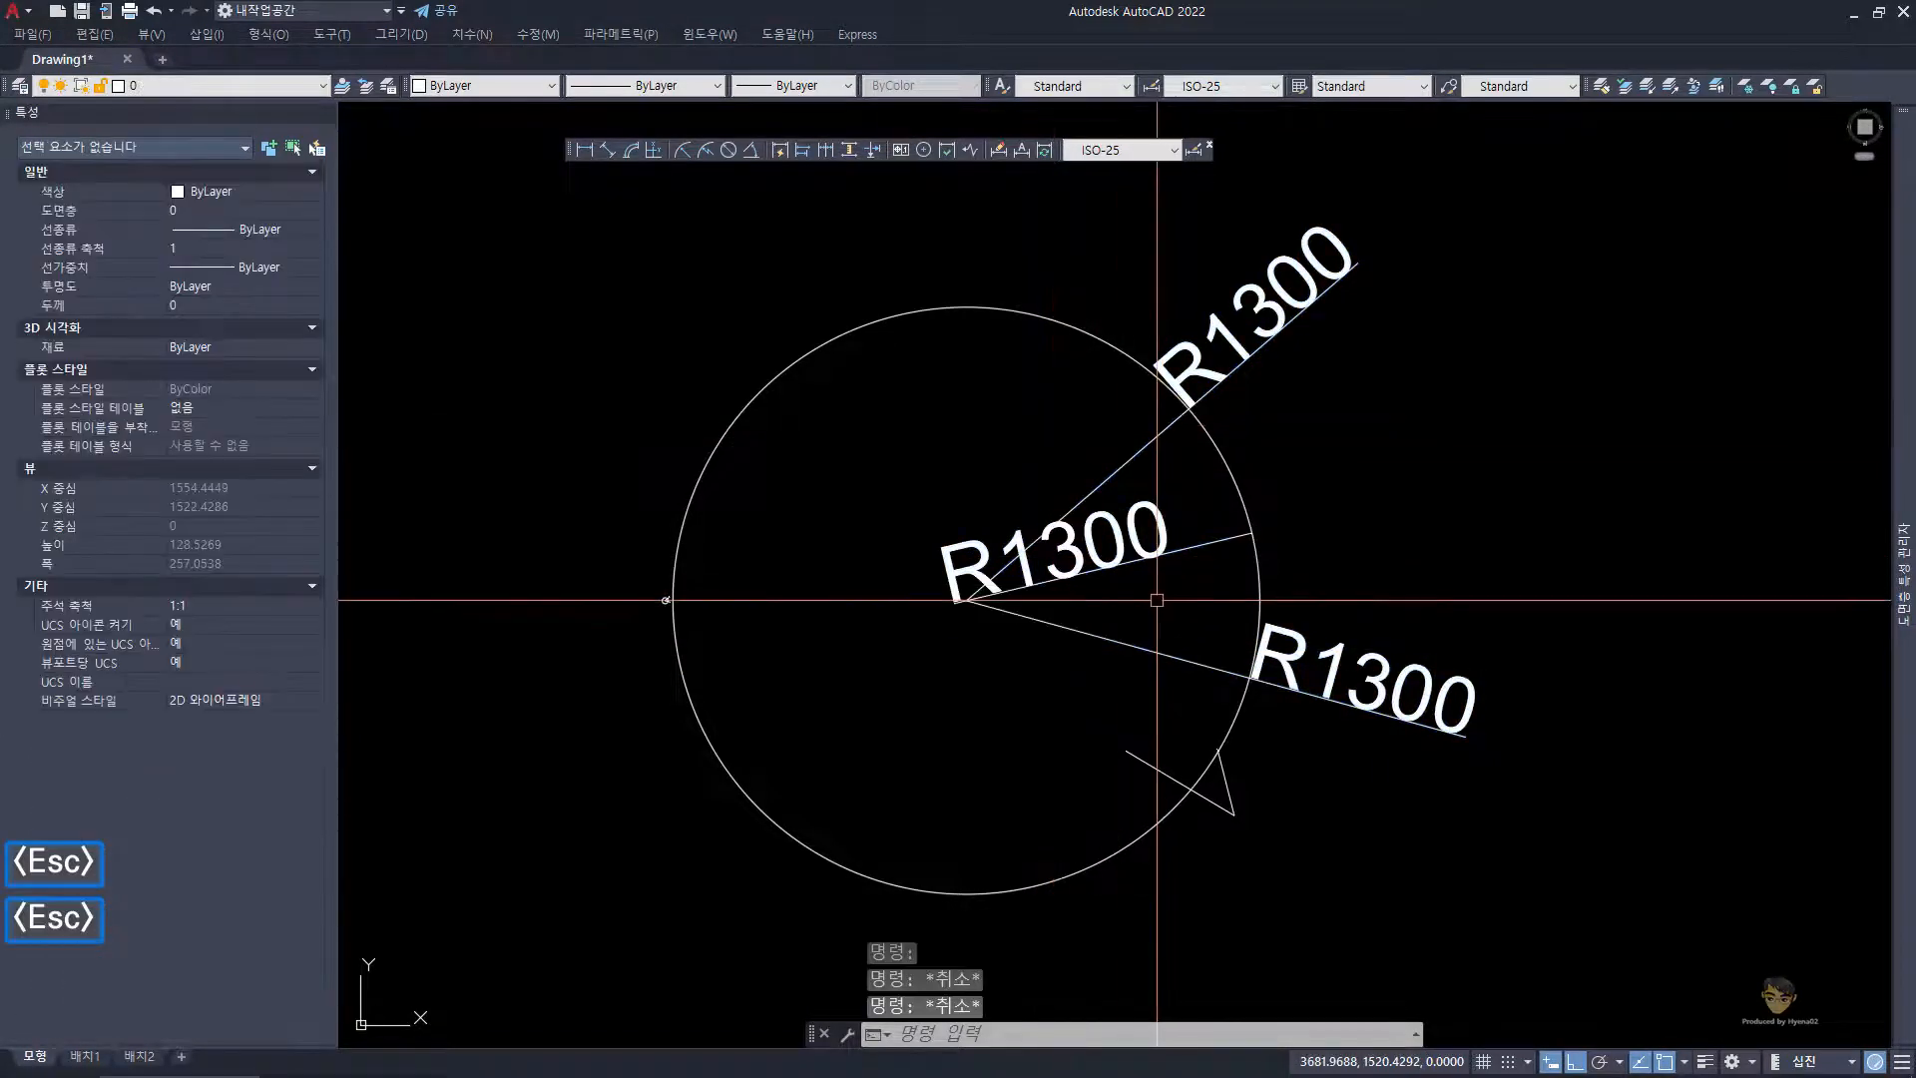
# - Examine the ISO-25 dimension style's arrow and text settings, leaving the style manager without changes
pyautogui.write('dst')
pyautogui.press('space')
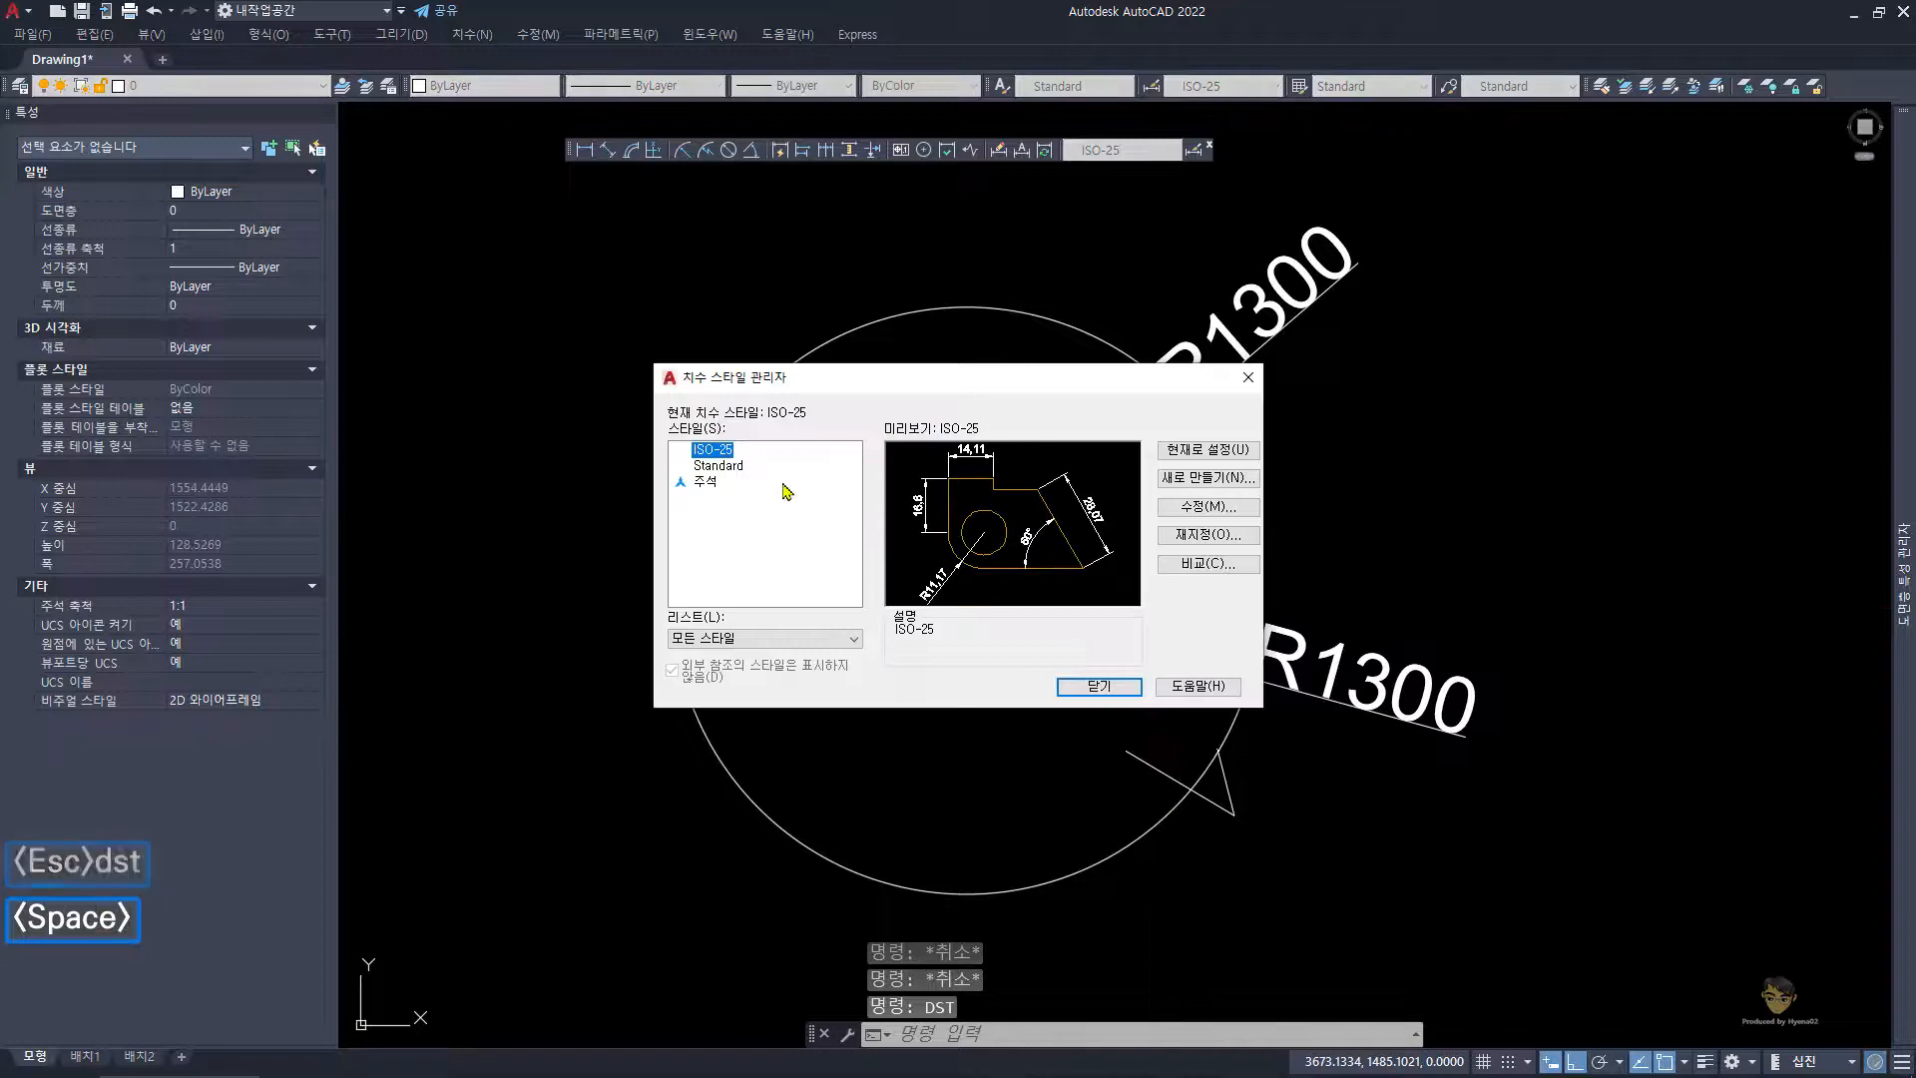
pyautogui.click(1212, 507)
pyautogui.click(621, 349)
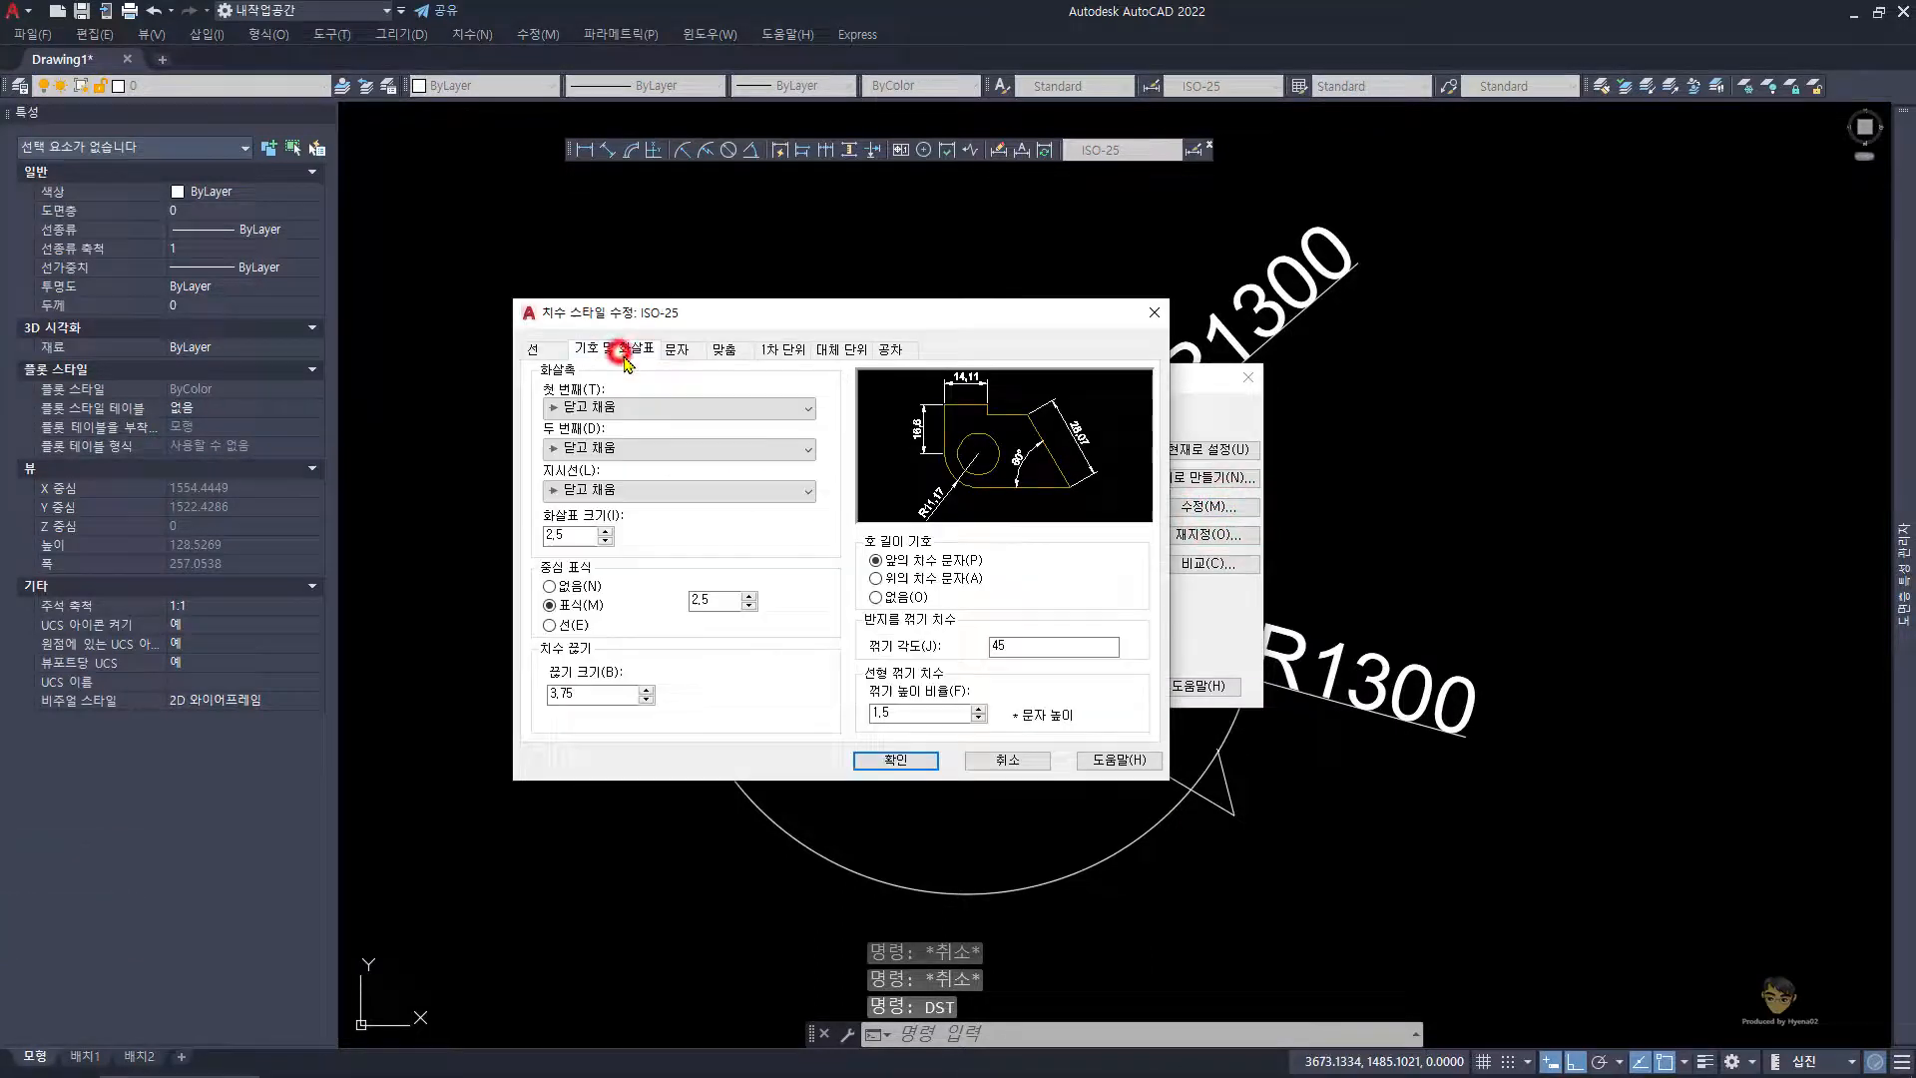
pyautogui.click(677, 349)
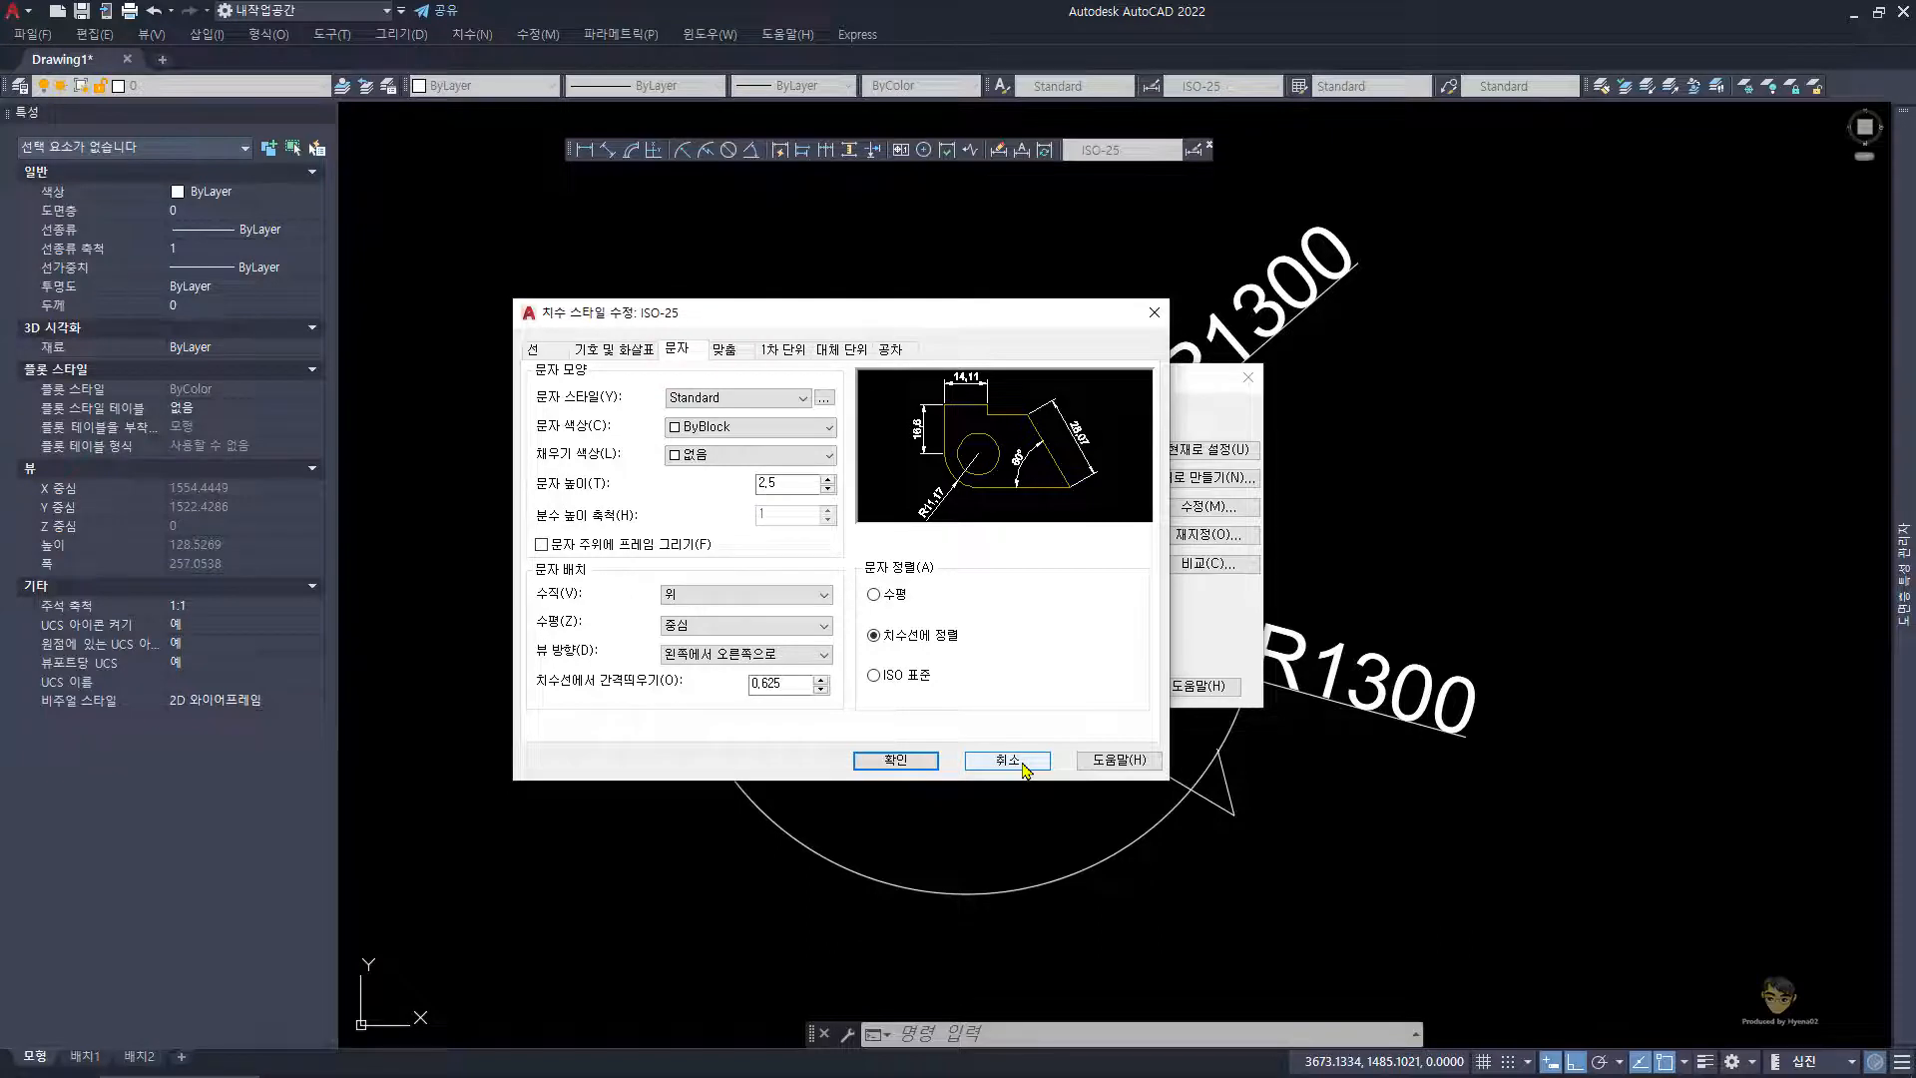
pyautogui.click(1022, 764)
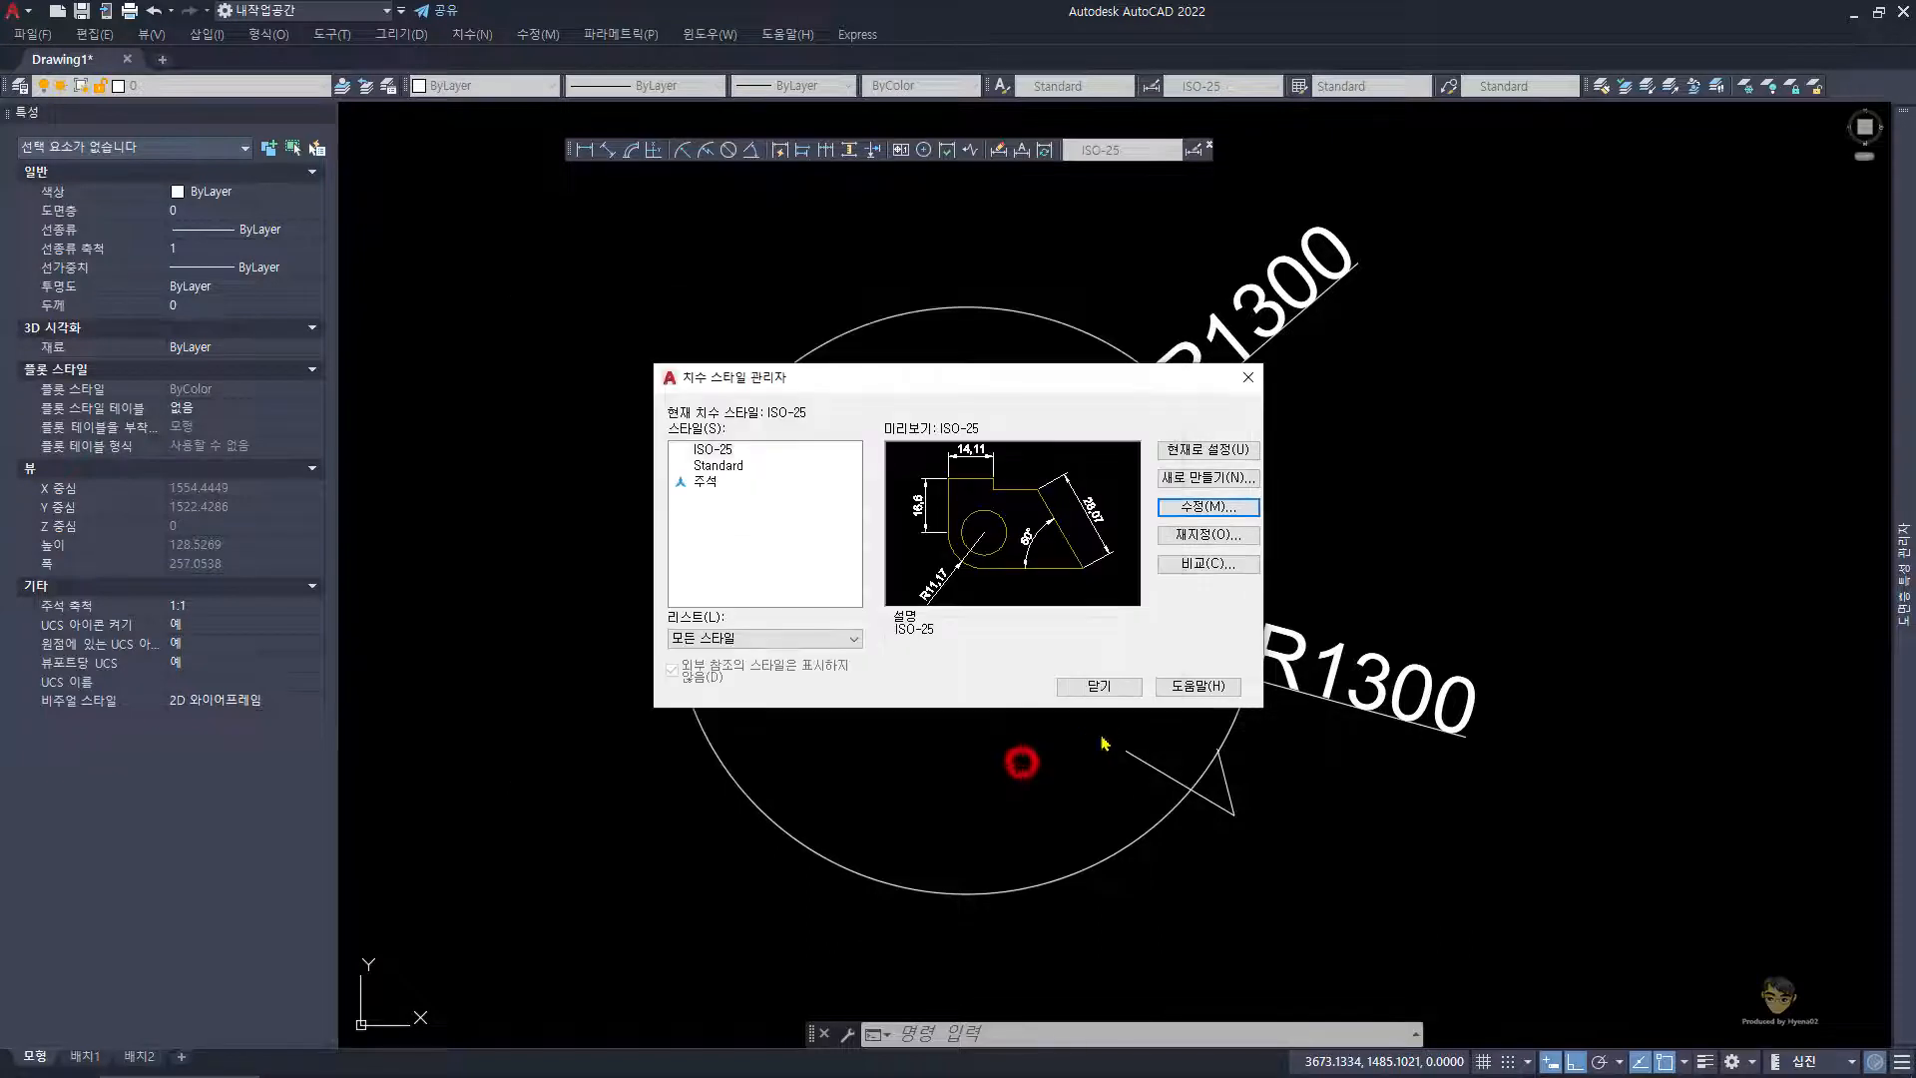
pyautogui.click(1099, 686)
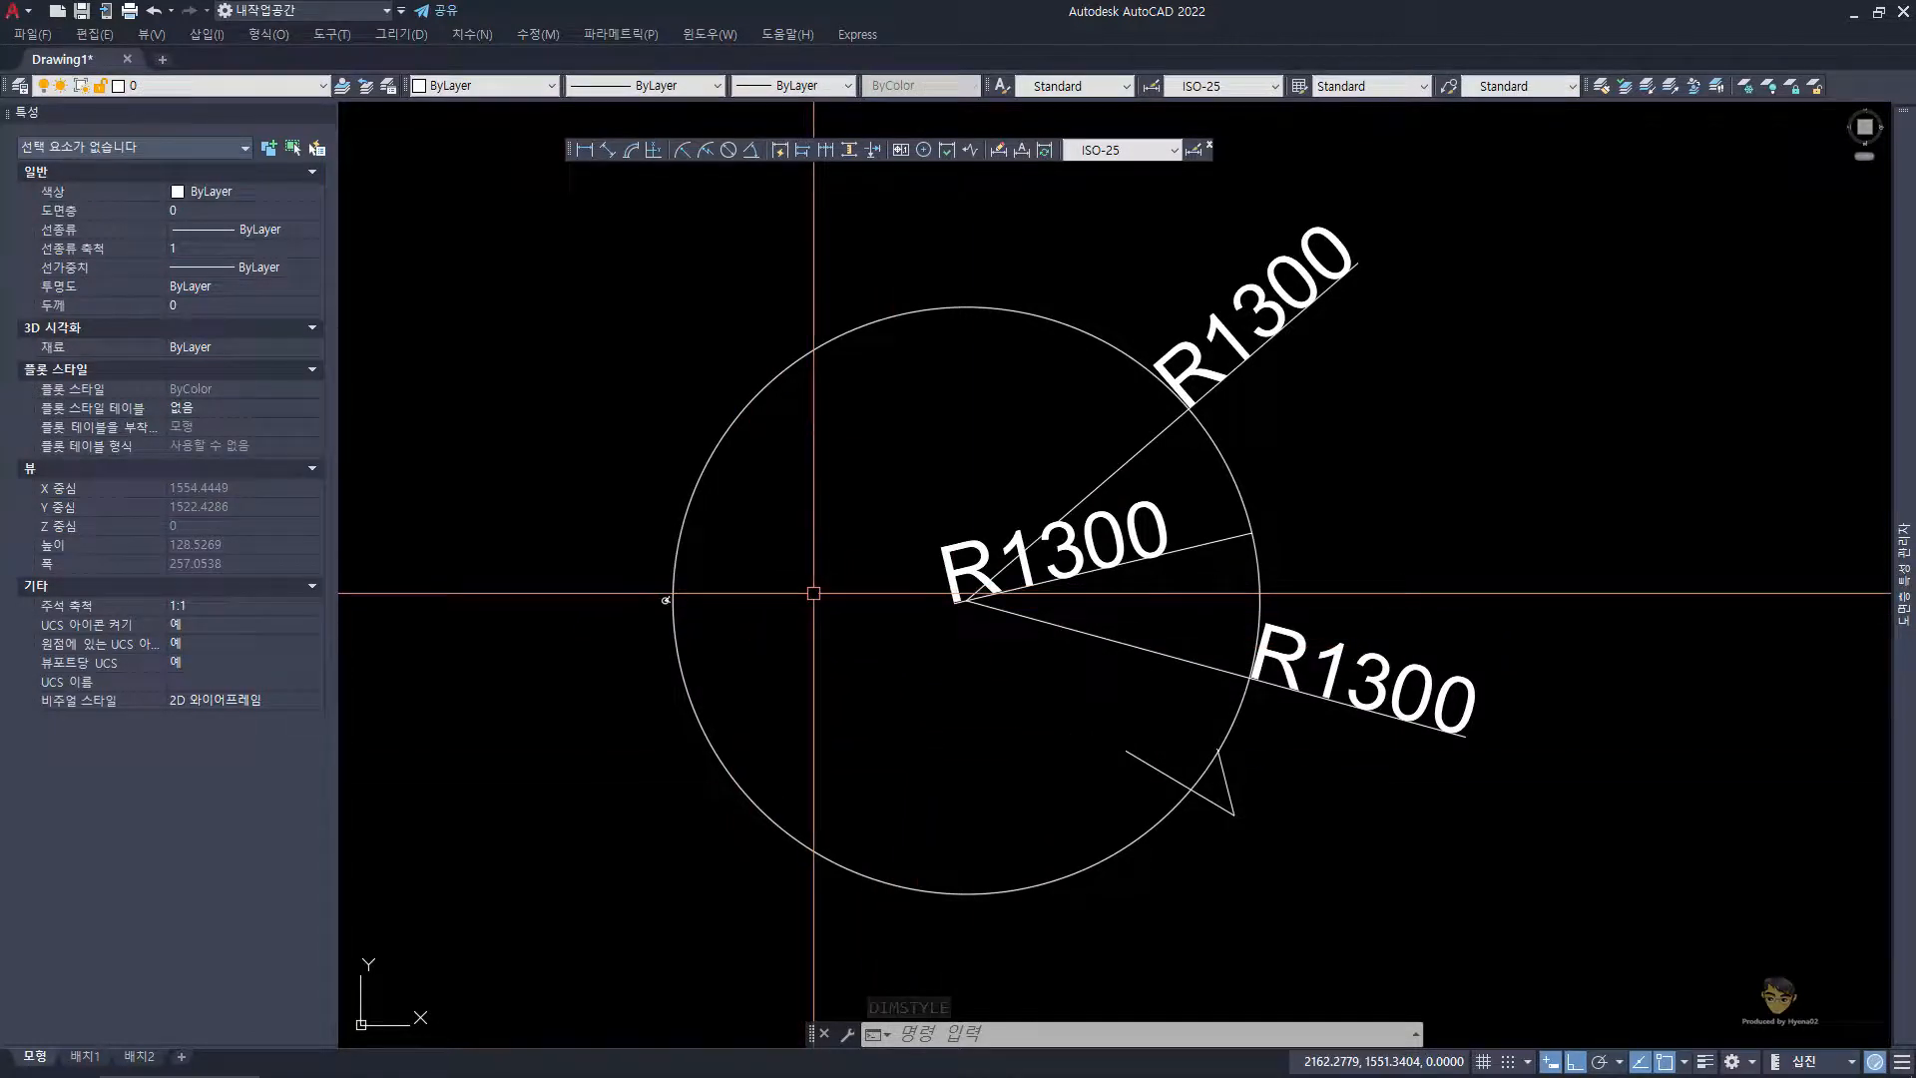
# - Erase the large circle together with its three radius dimensions and the leftover dimension beside it
pyautogui.click(1443, 333)
pyautogui.click(1255, 243)
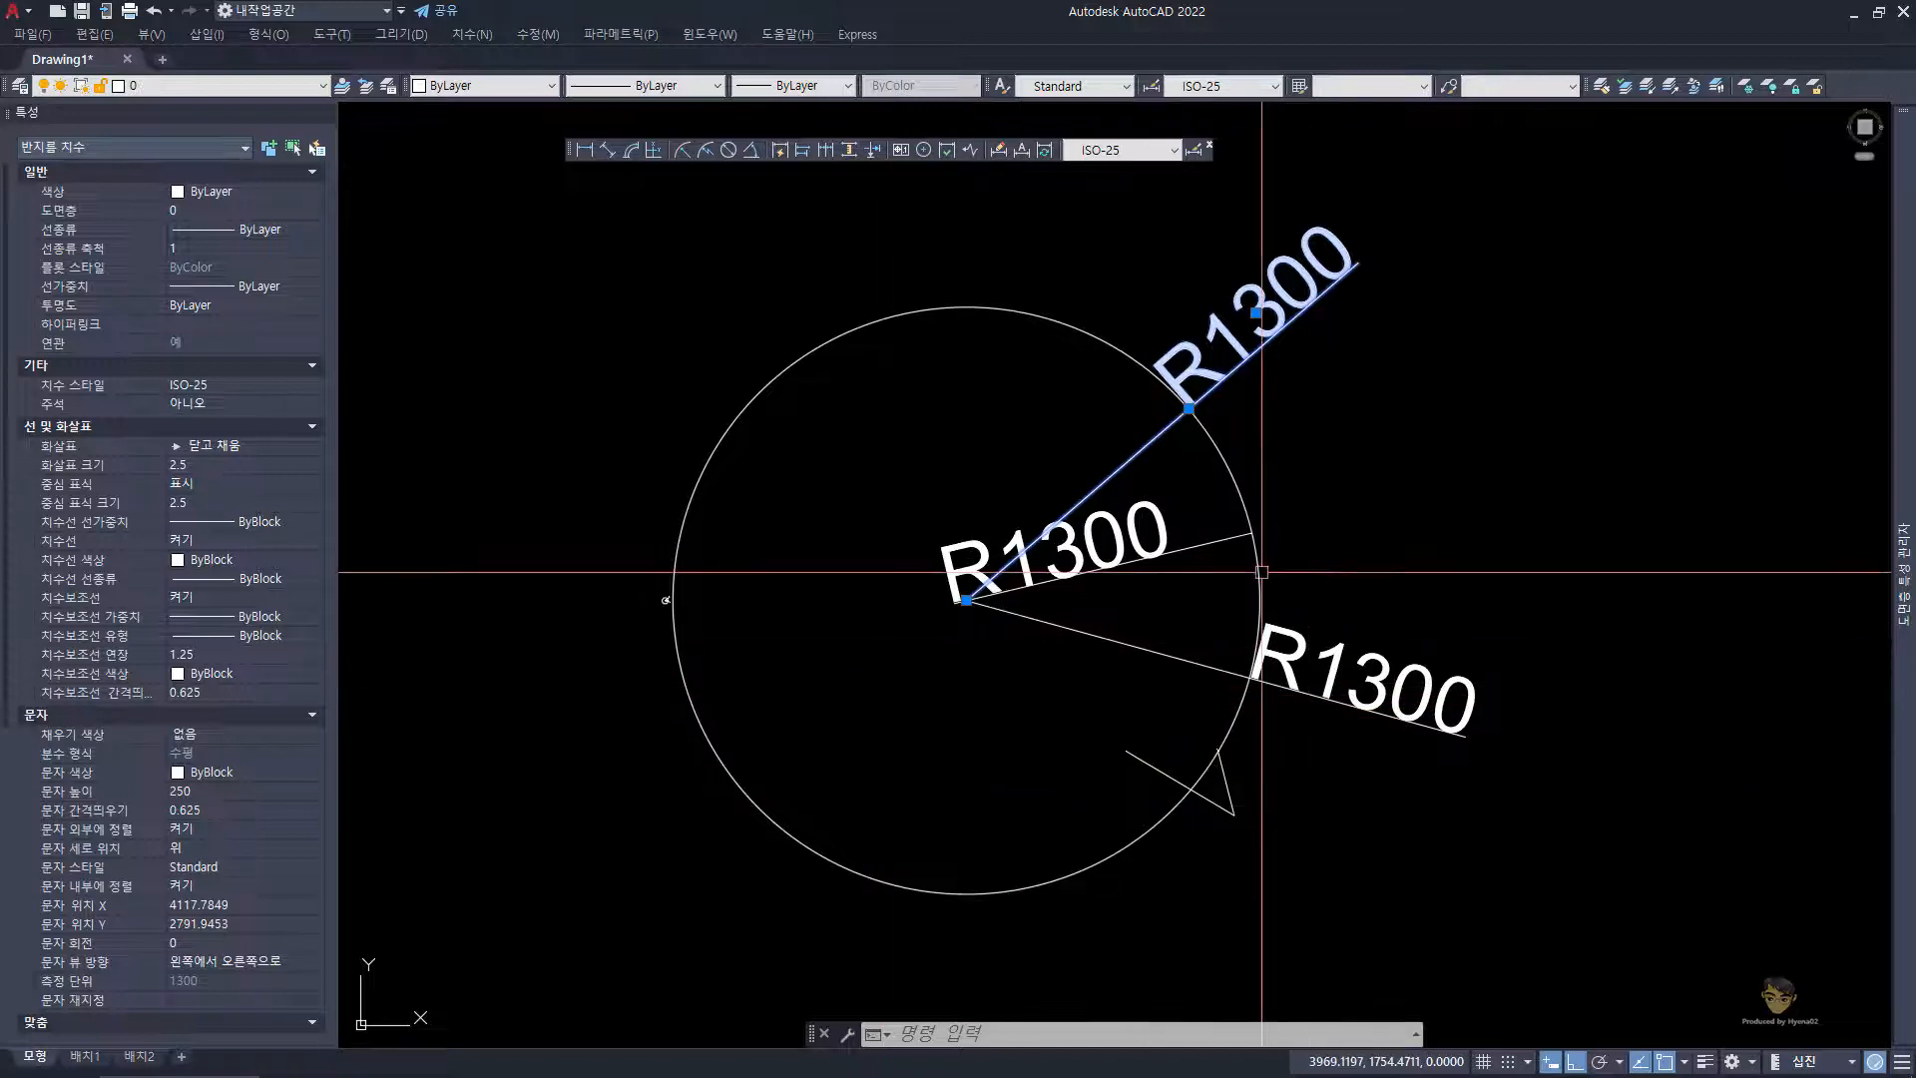
pyautogui.click(1063, 477)
pyautogui.click(1426, 881)
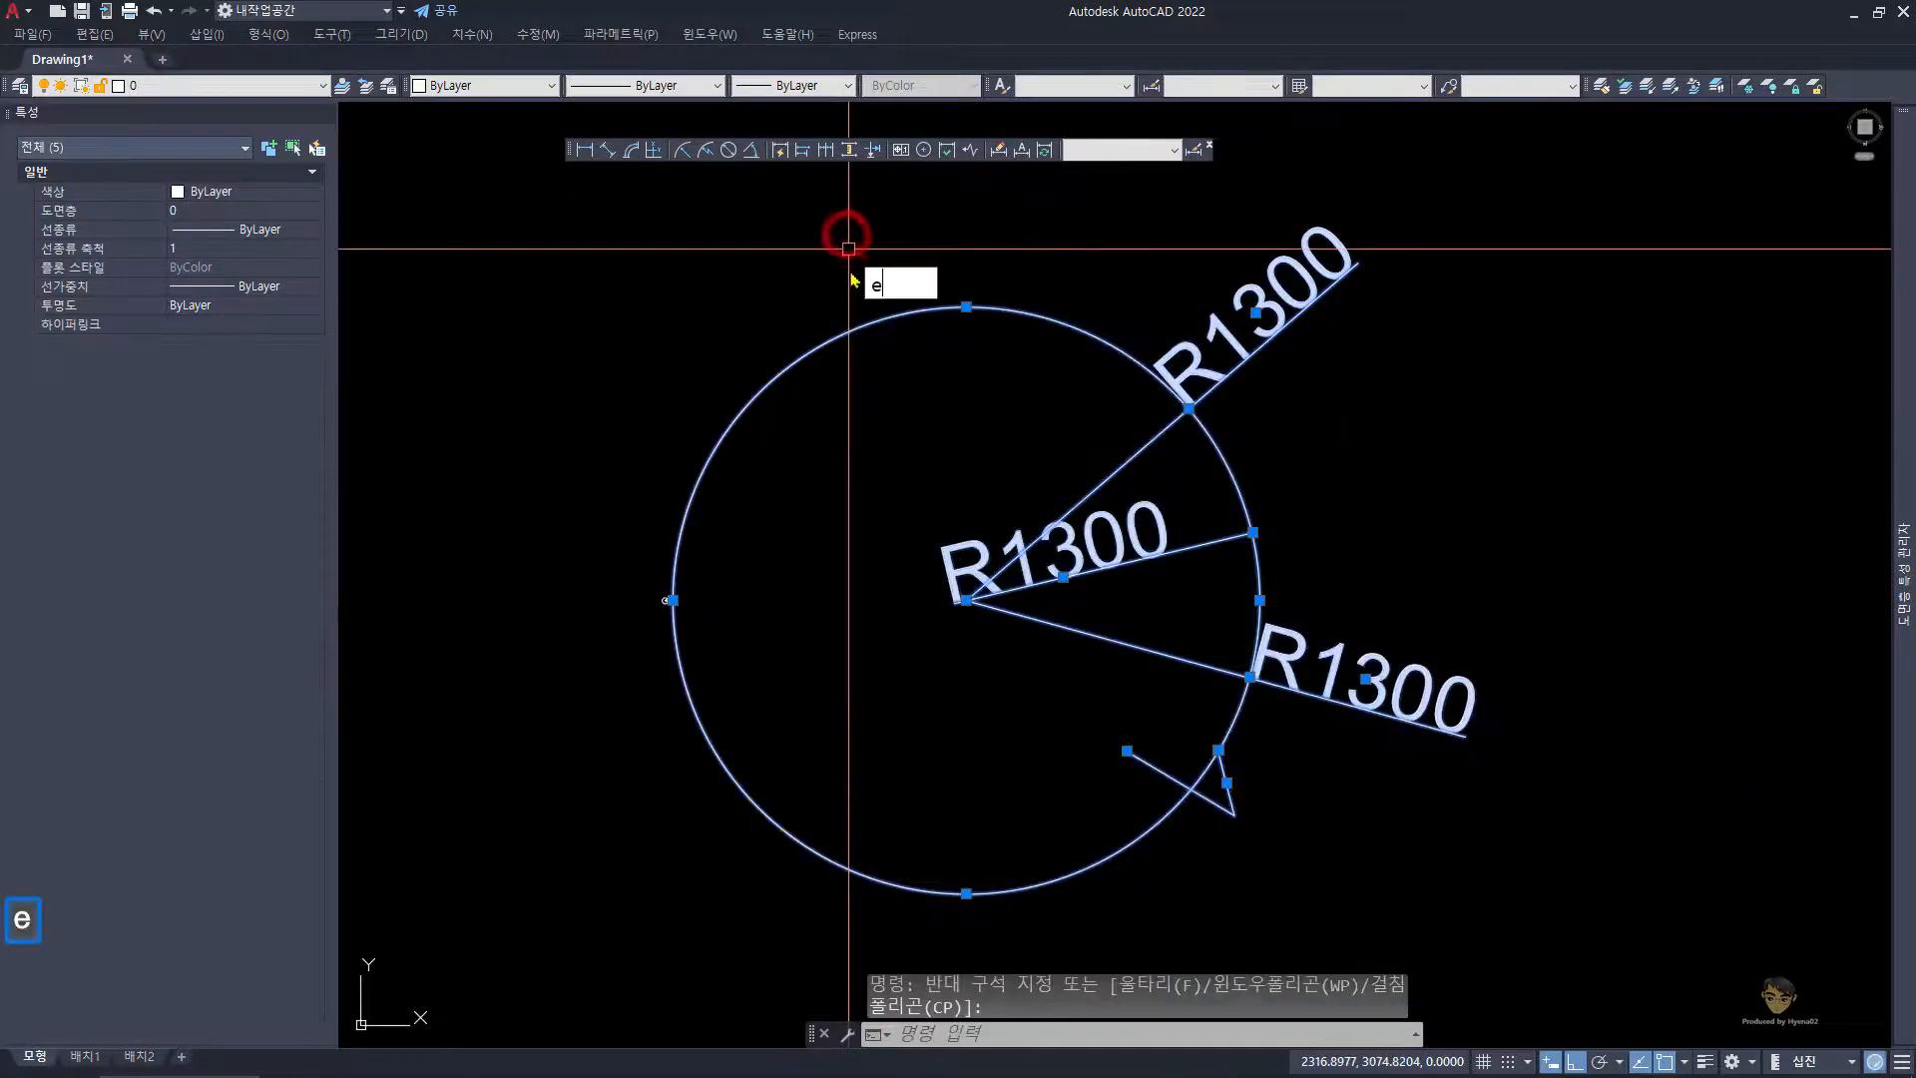
pyautogui.write('e')
pyautogui.press('space')
# - Erase the three radius dimensions of the small circle, keeping the circle itself
pyautogui.write('z')
pyautogui.press('space')
pyautogui.write('e')
pyautogui.press('space')
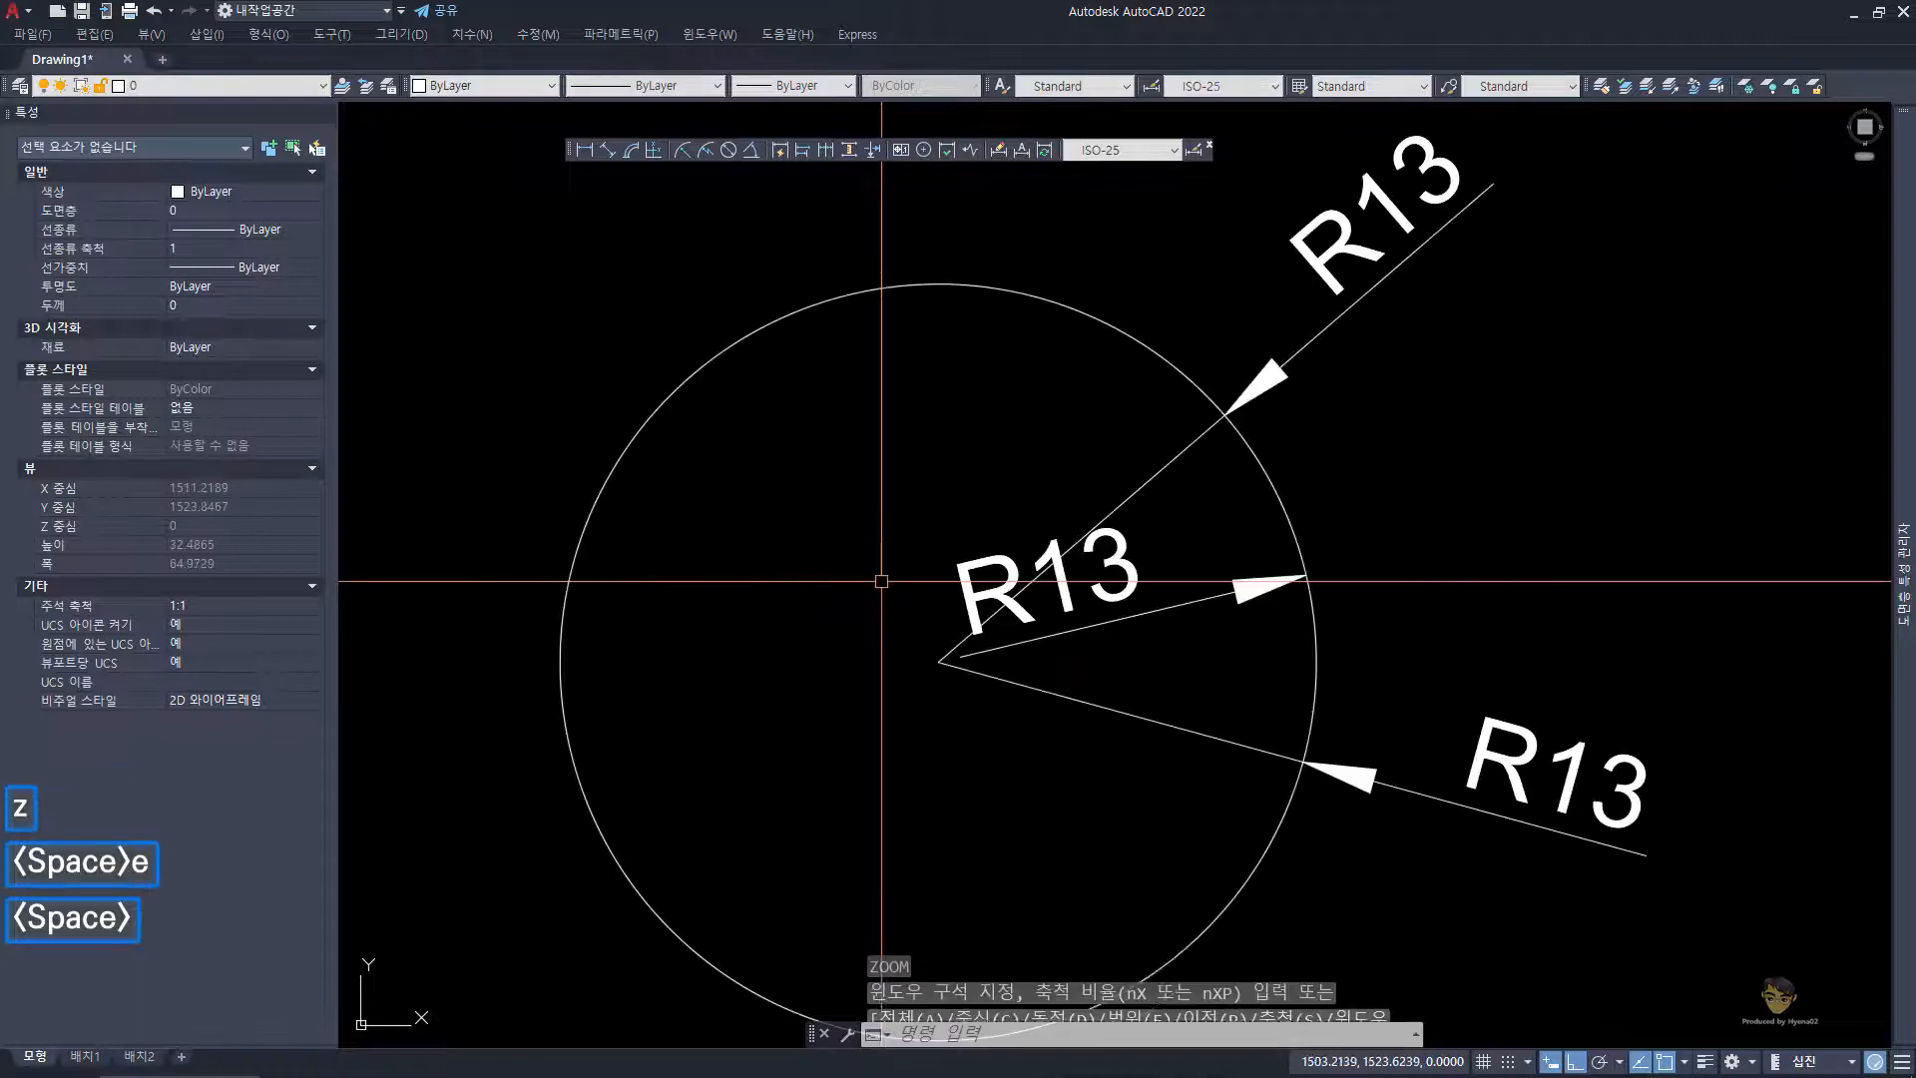
pyautogui.press('Escape')
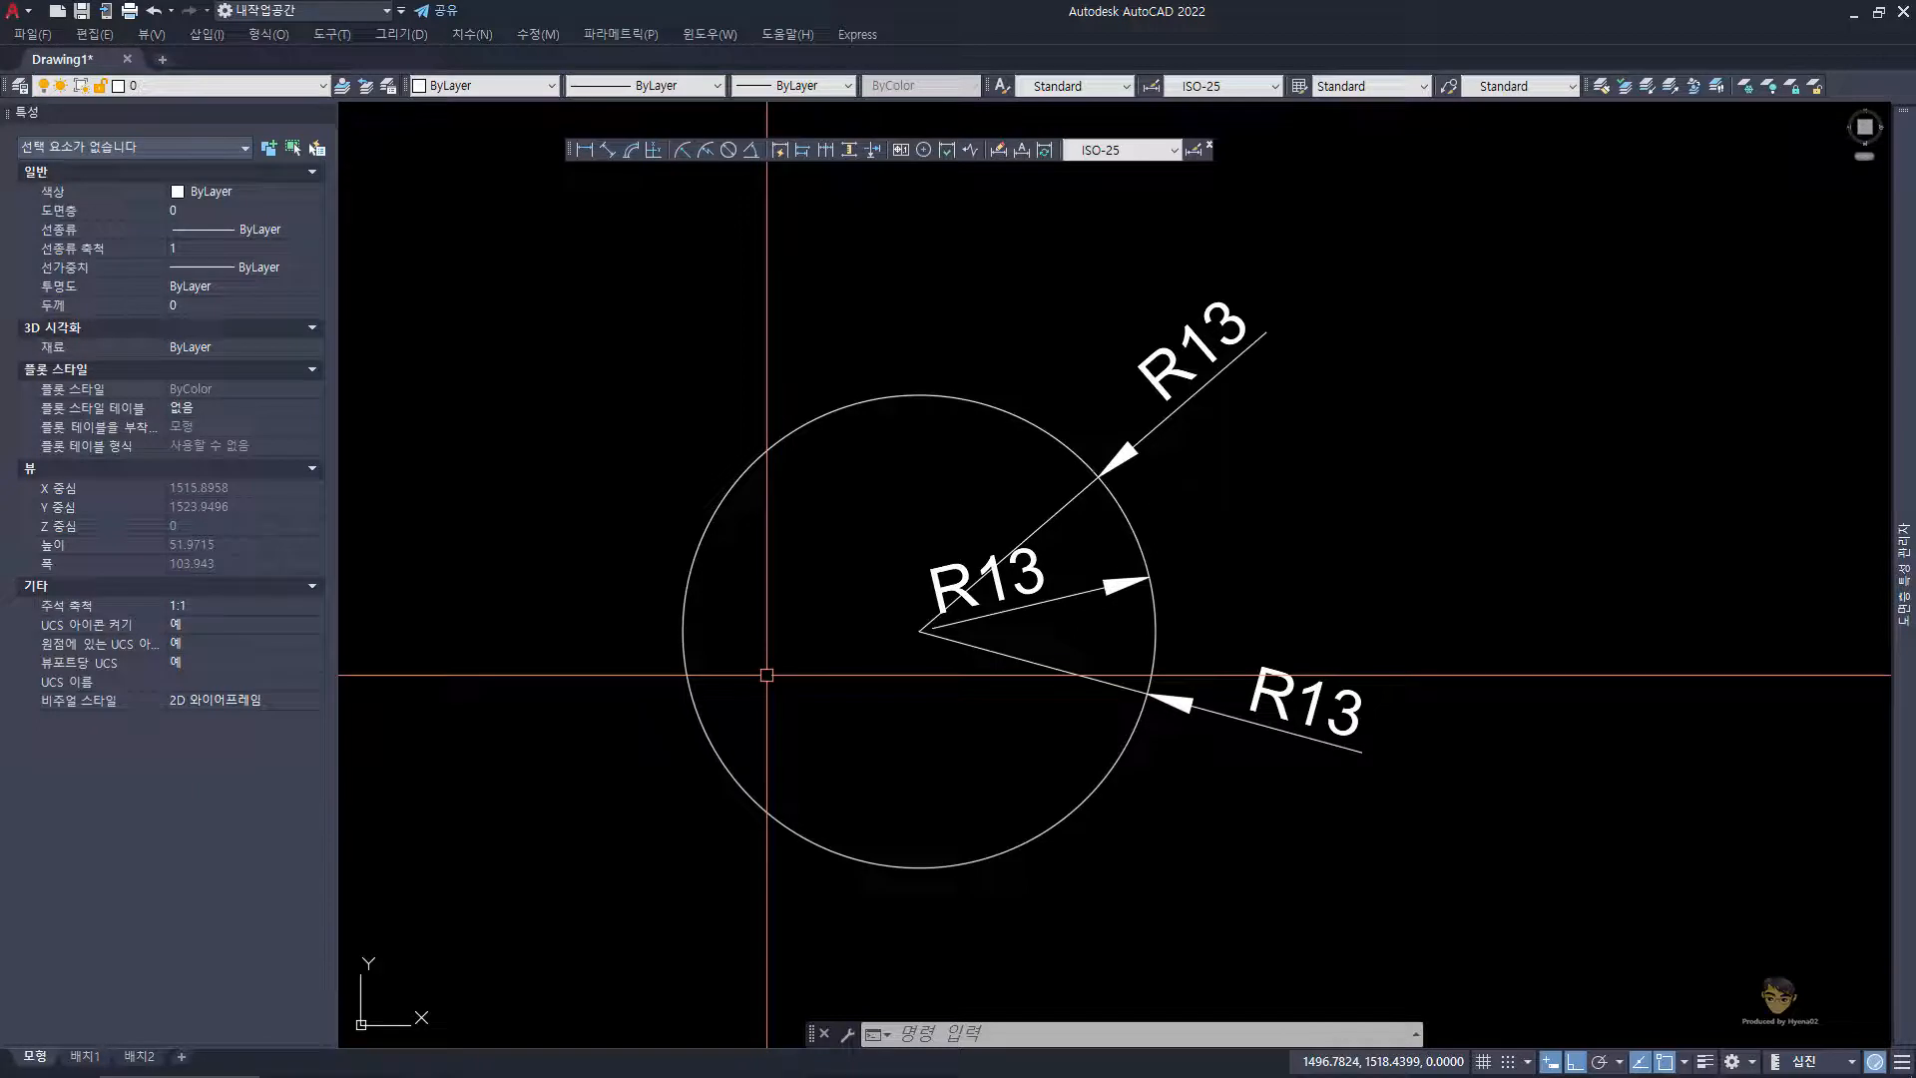
pyautogui.press('Escape')
pyautogui.press('Escape')
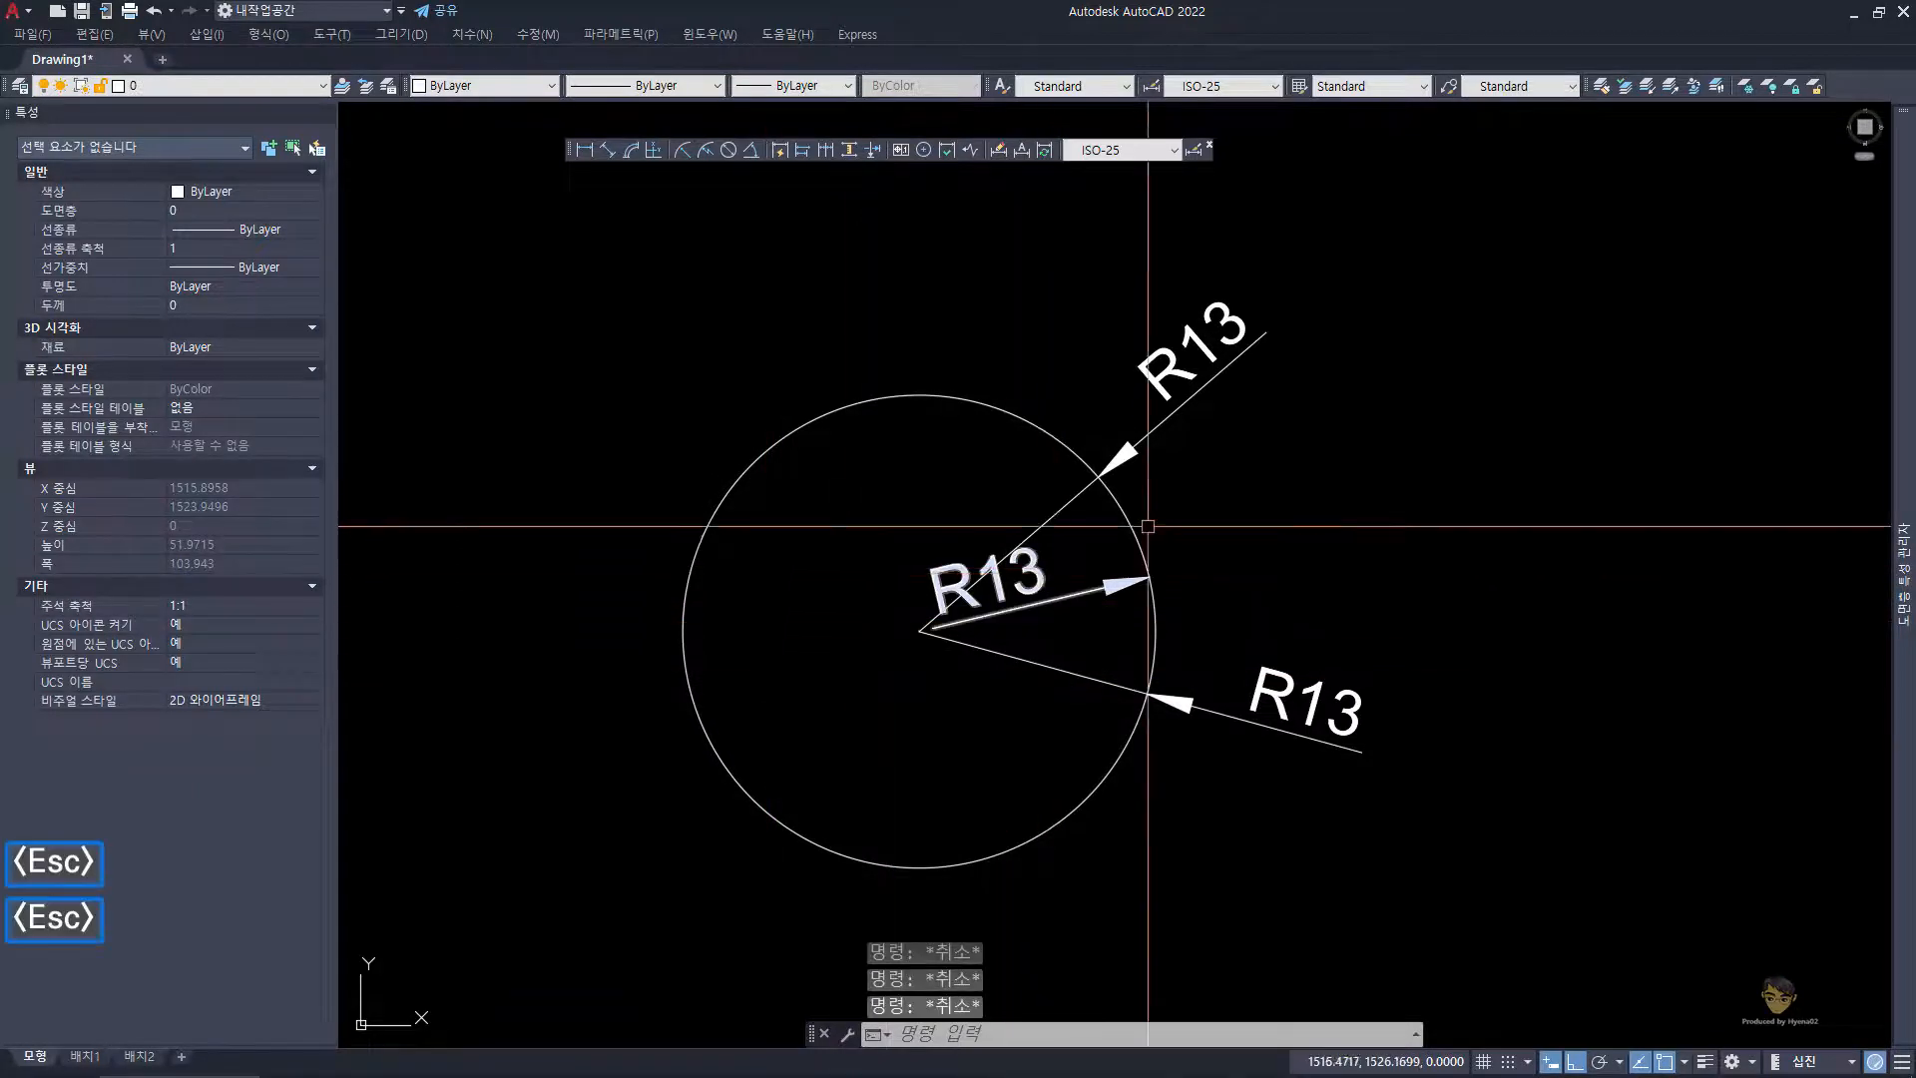
pyautogui.click(1391, 834)
pyautogui.click(1195, 300)
pyautogui.click(1075, 641)
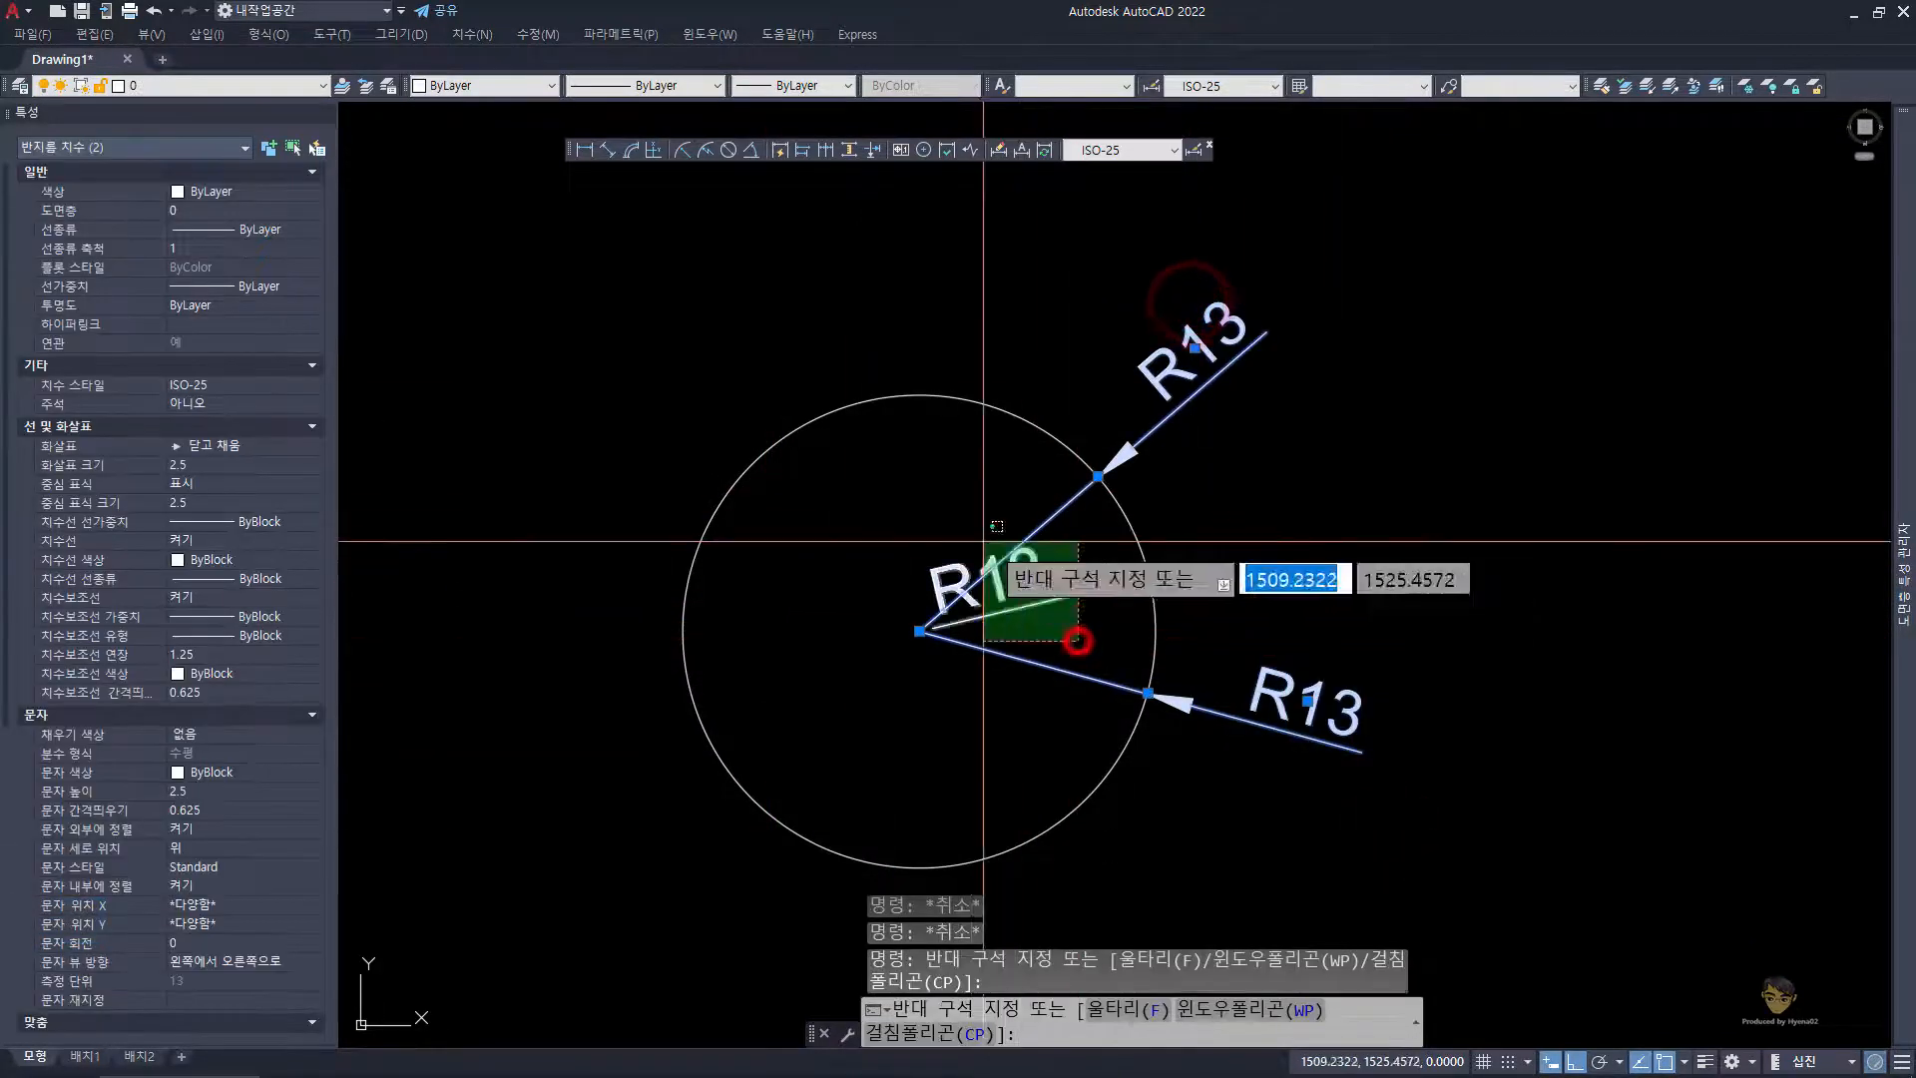
pyautogui.click(971, 536)
pyautogui.write('e')
pyautogui.press('space')
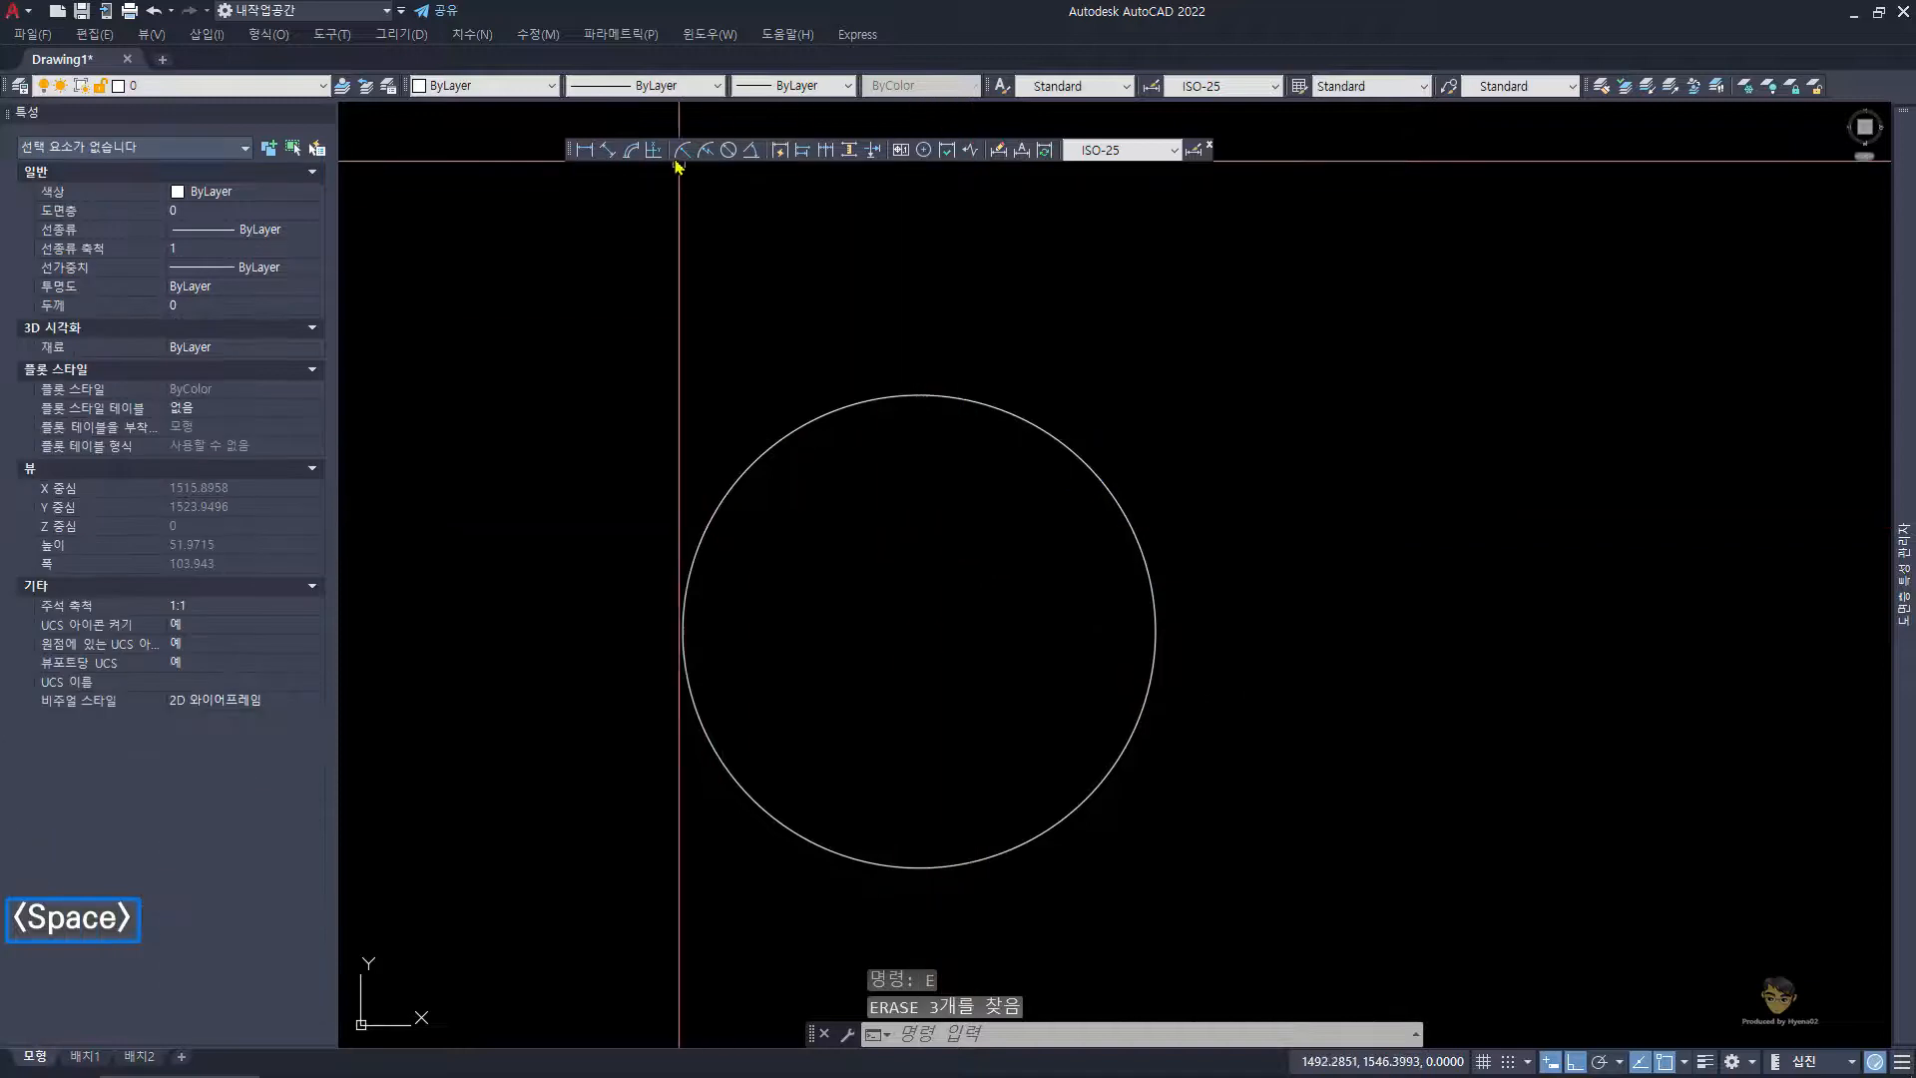
# - Add a diameter dimension to the circle, placing its text outside at the circle's upper right
pyautogui.click(729, 149)
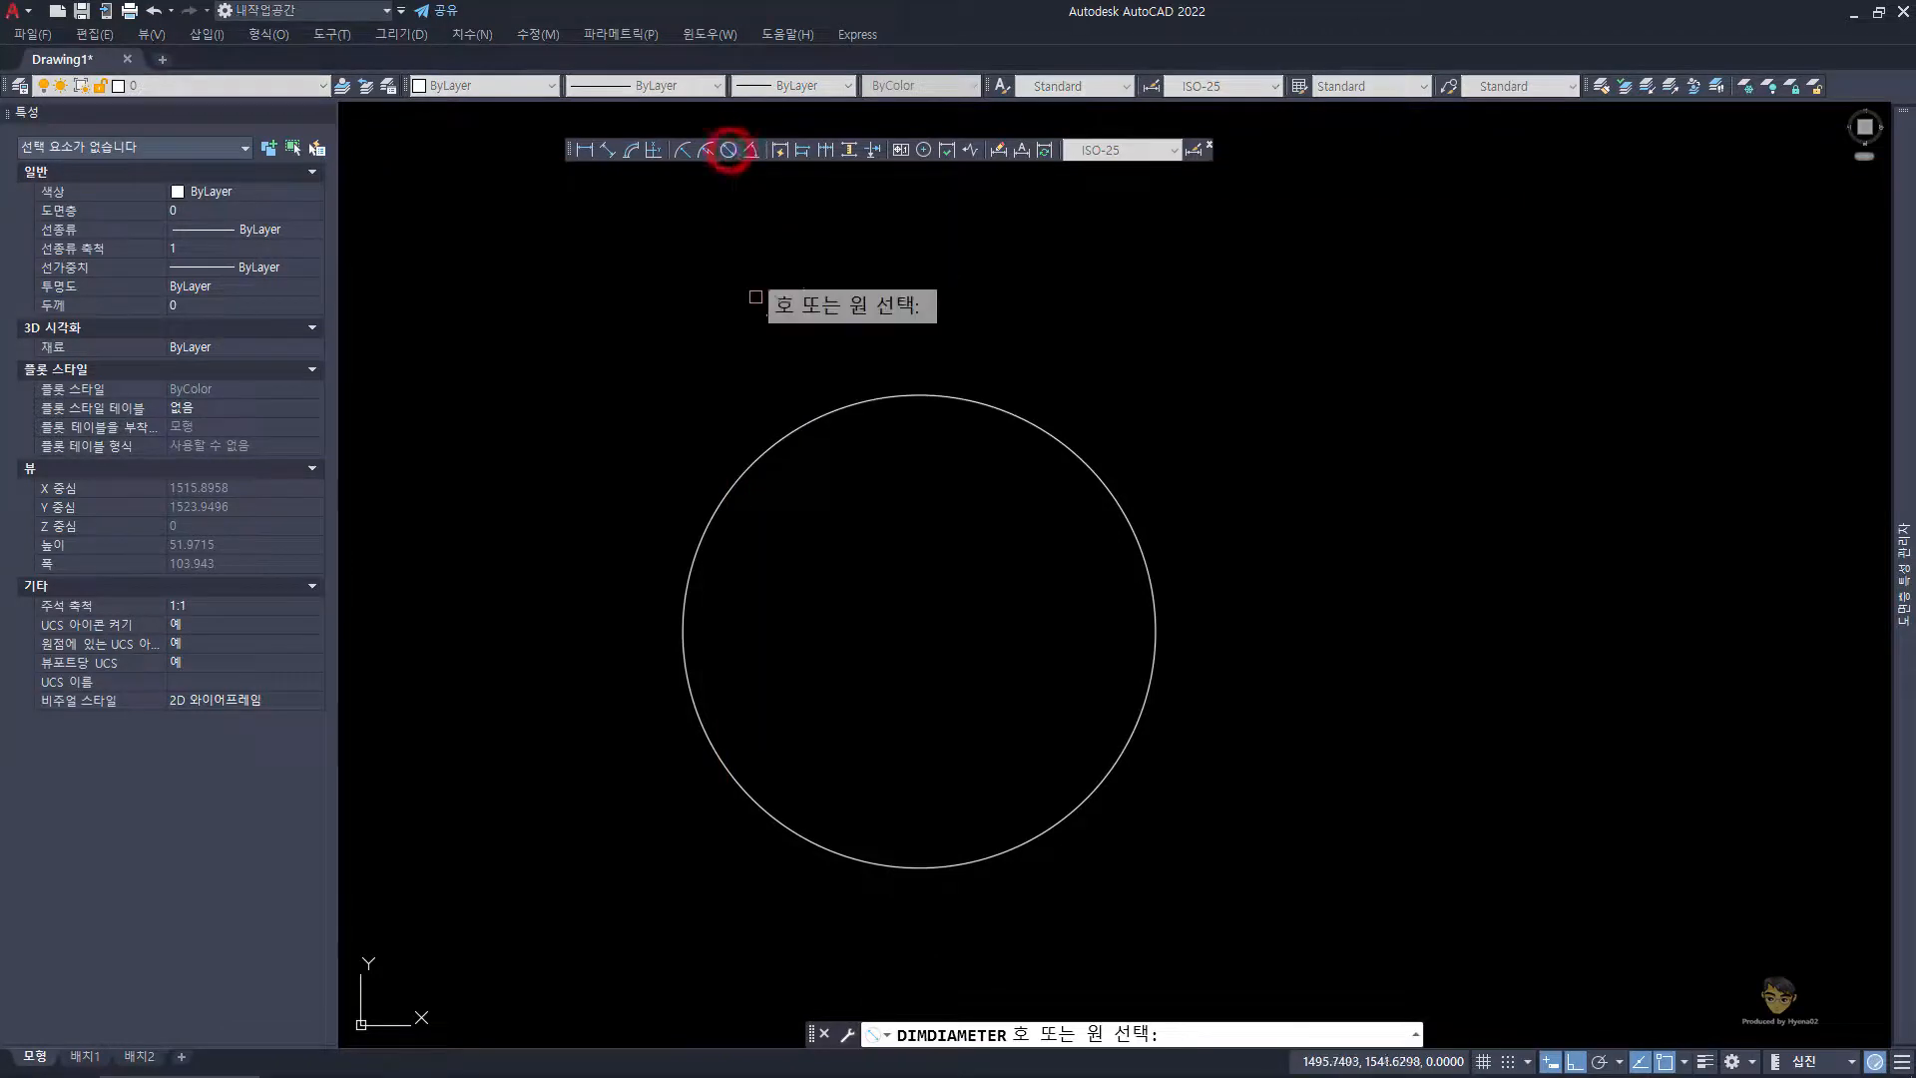
pyautogui.click(908, 395)
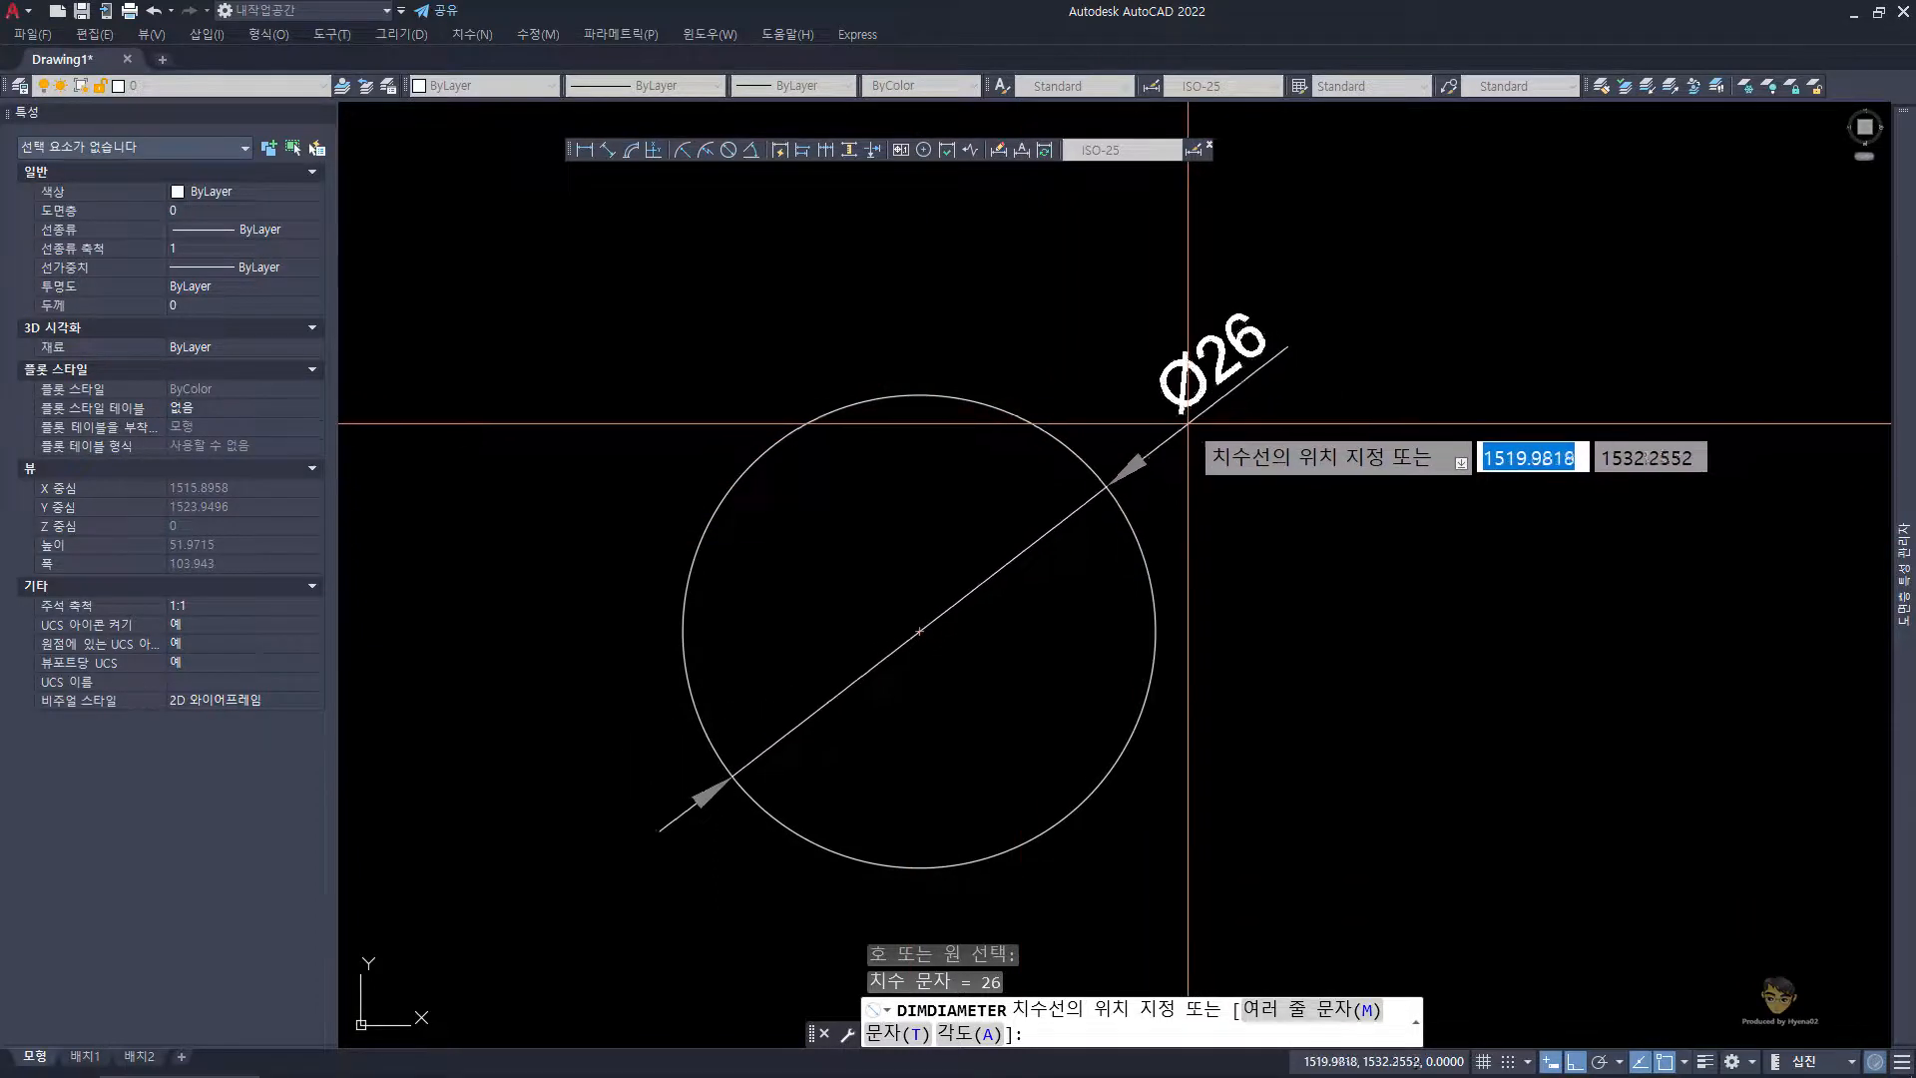
pyautogui.click(1180, 439)
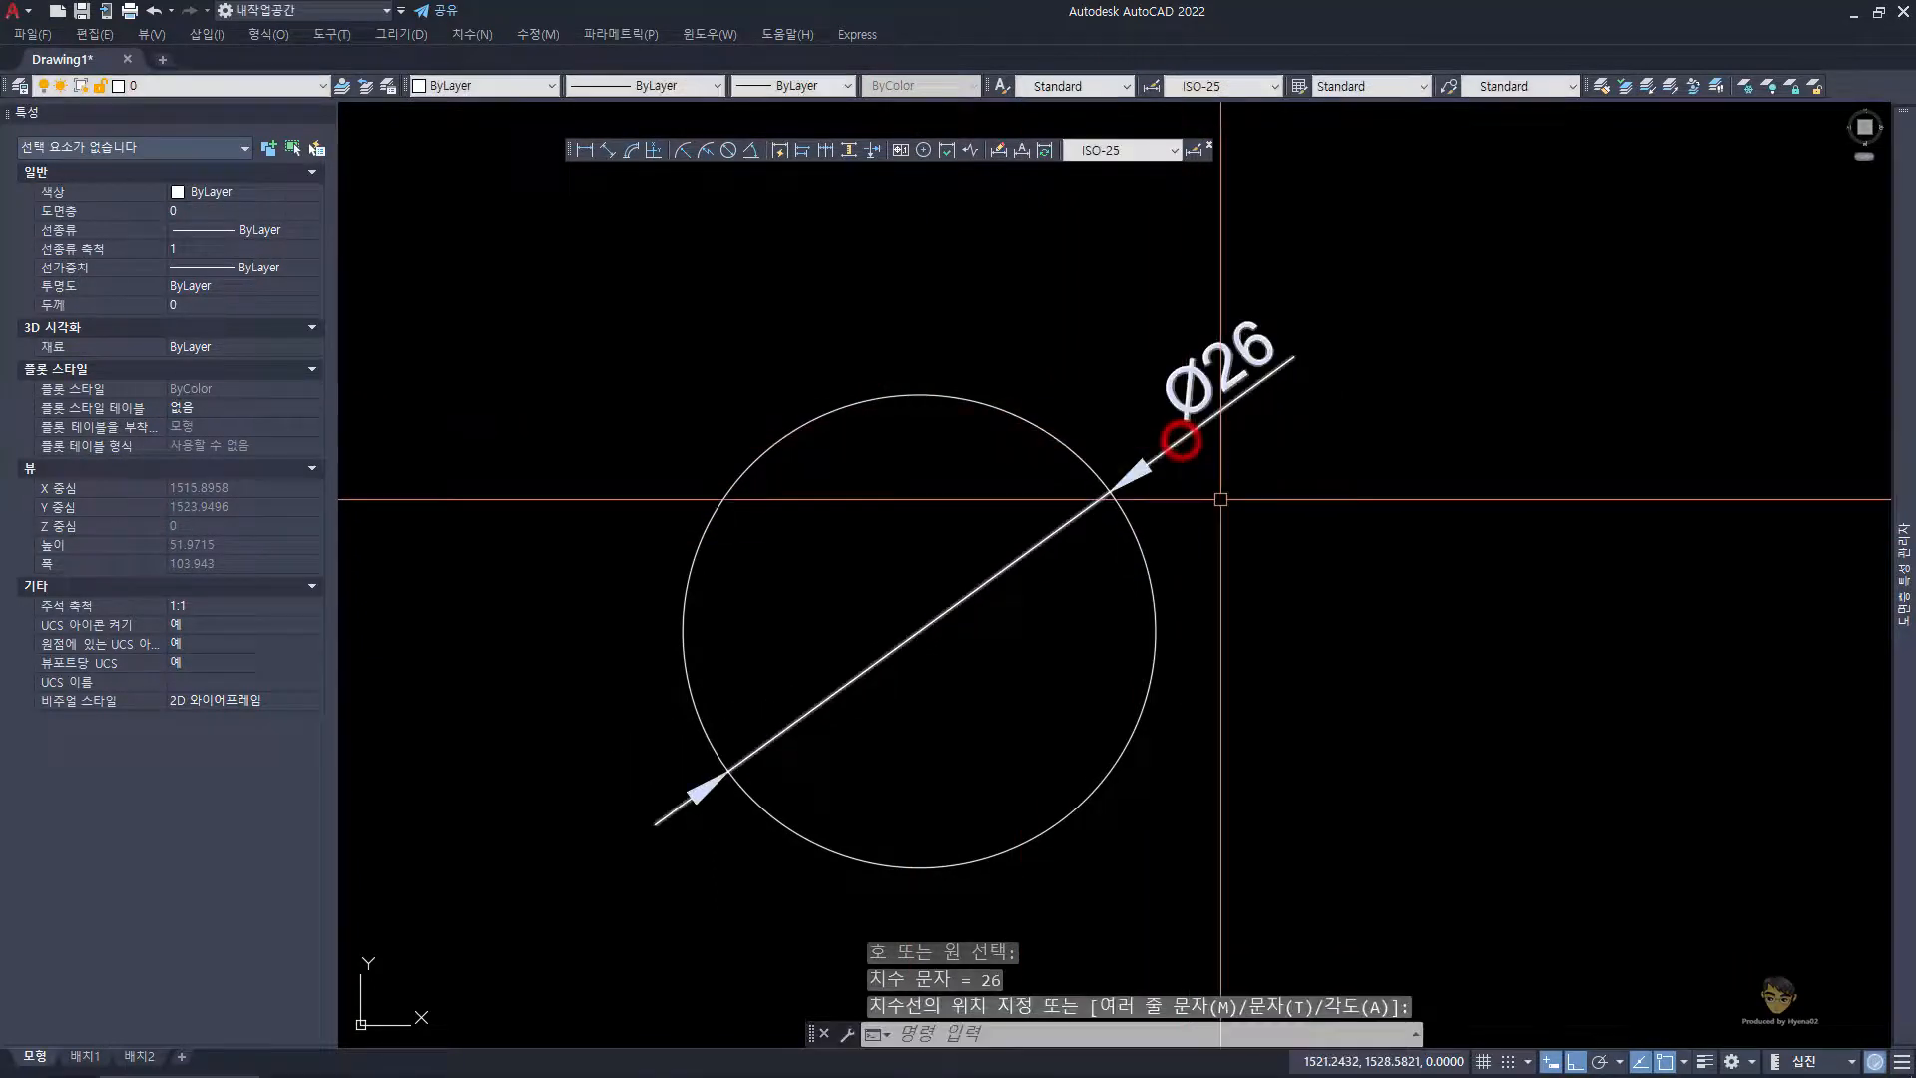
# - Inspect the editable text of the diameter dimension and the circle's radius and diameter properties without changing them
pyautogui.doubleClick(1182, 379)
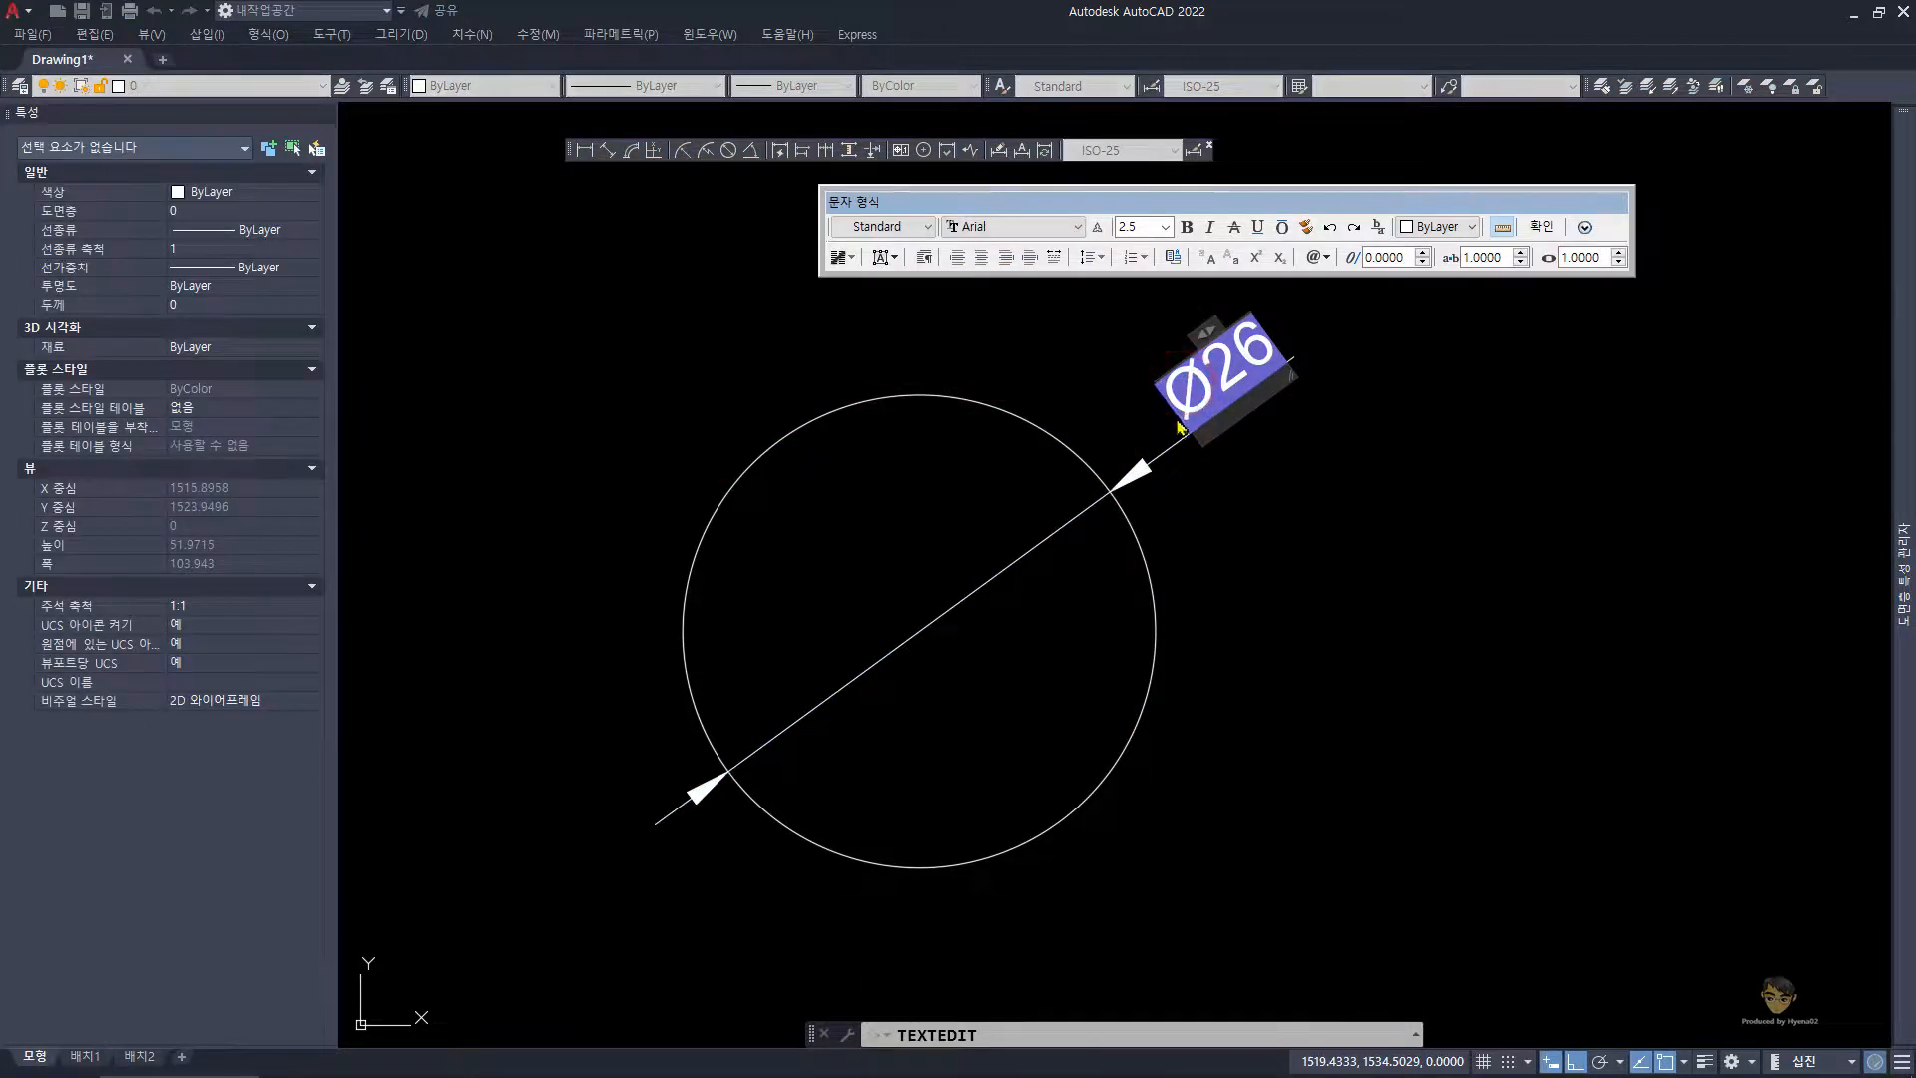
pyautogui.press('Escape')
pyautogui.press('Escape')
pyautogui.press('Escape')
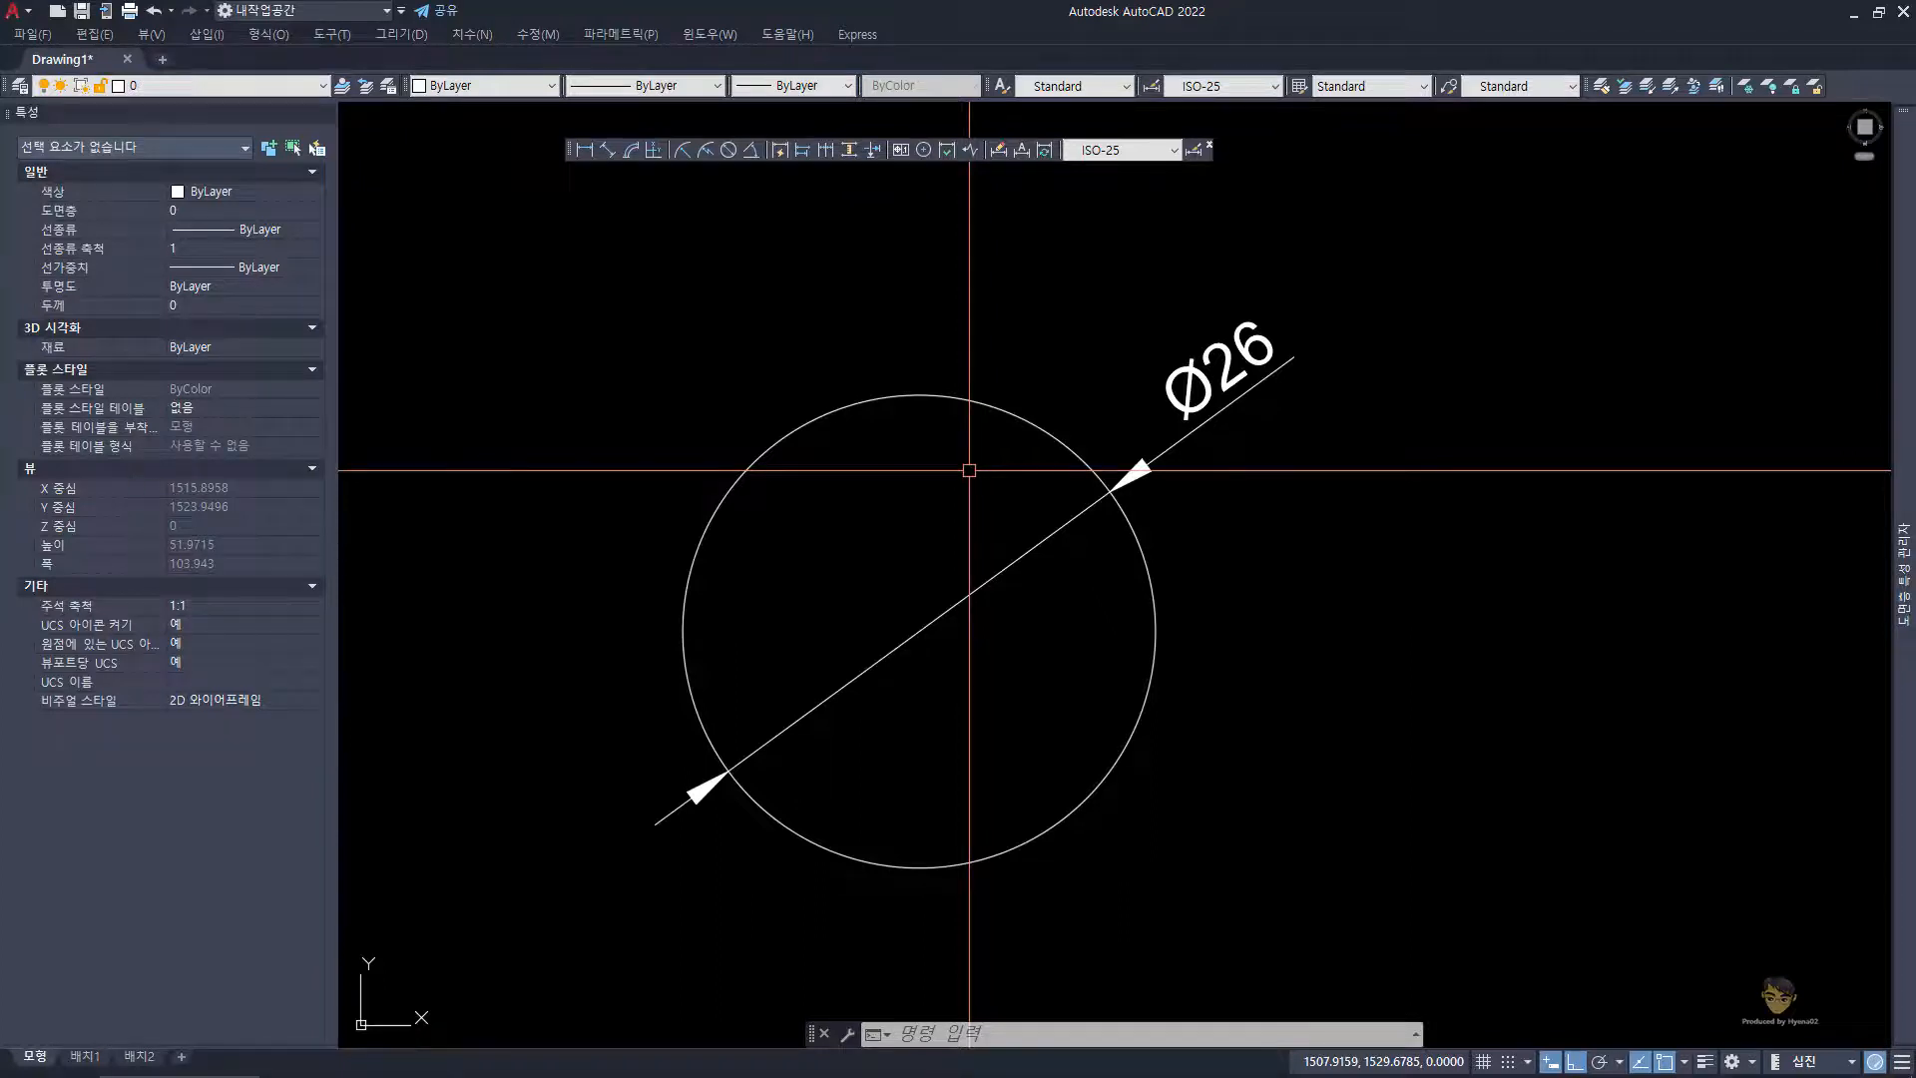
pyautogui.click(1254, 801)
pyautogui.click(1022, 644)
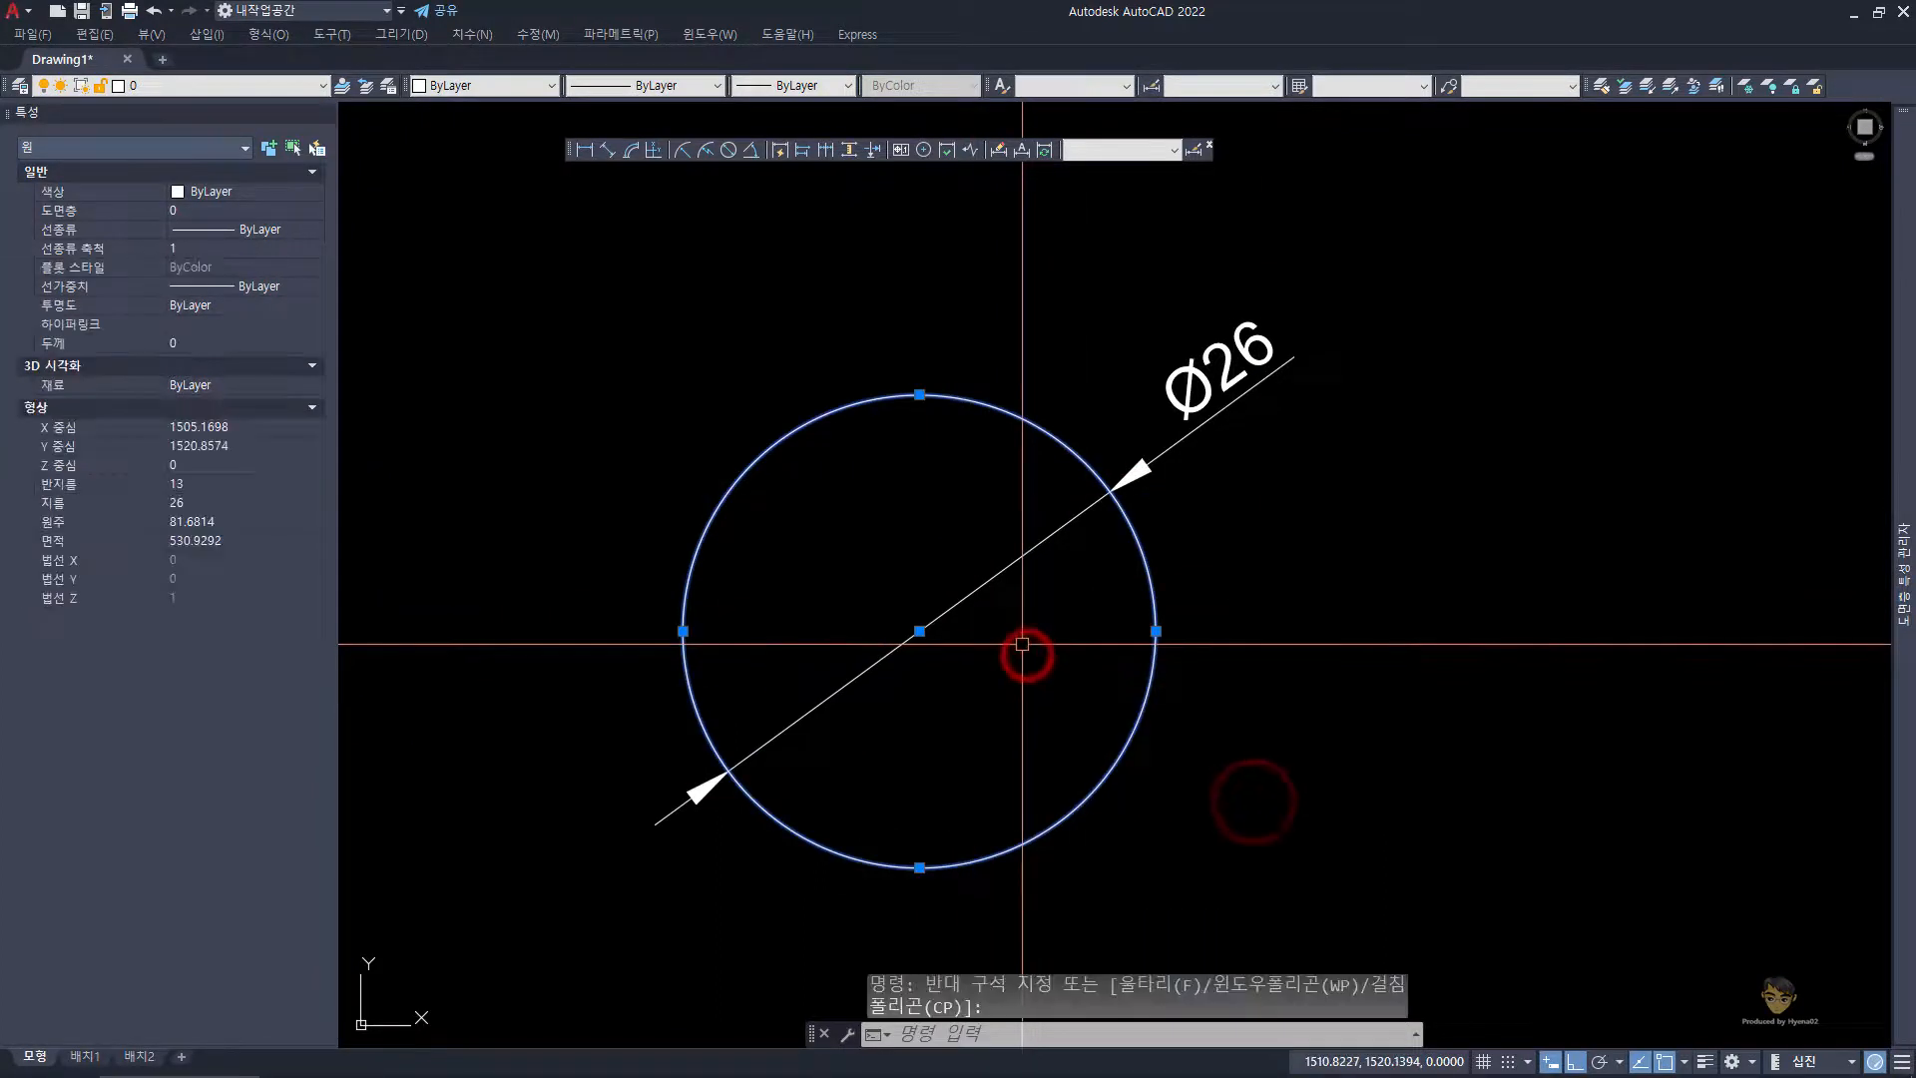
pyautogui.press('Escape')
pyautogui.press('Escape')
# - Add a radius dimension to the circle, placing its text outside the circle's right edge
pyautogui.write('dra')
pyautogui.press('space')
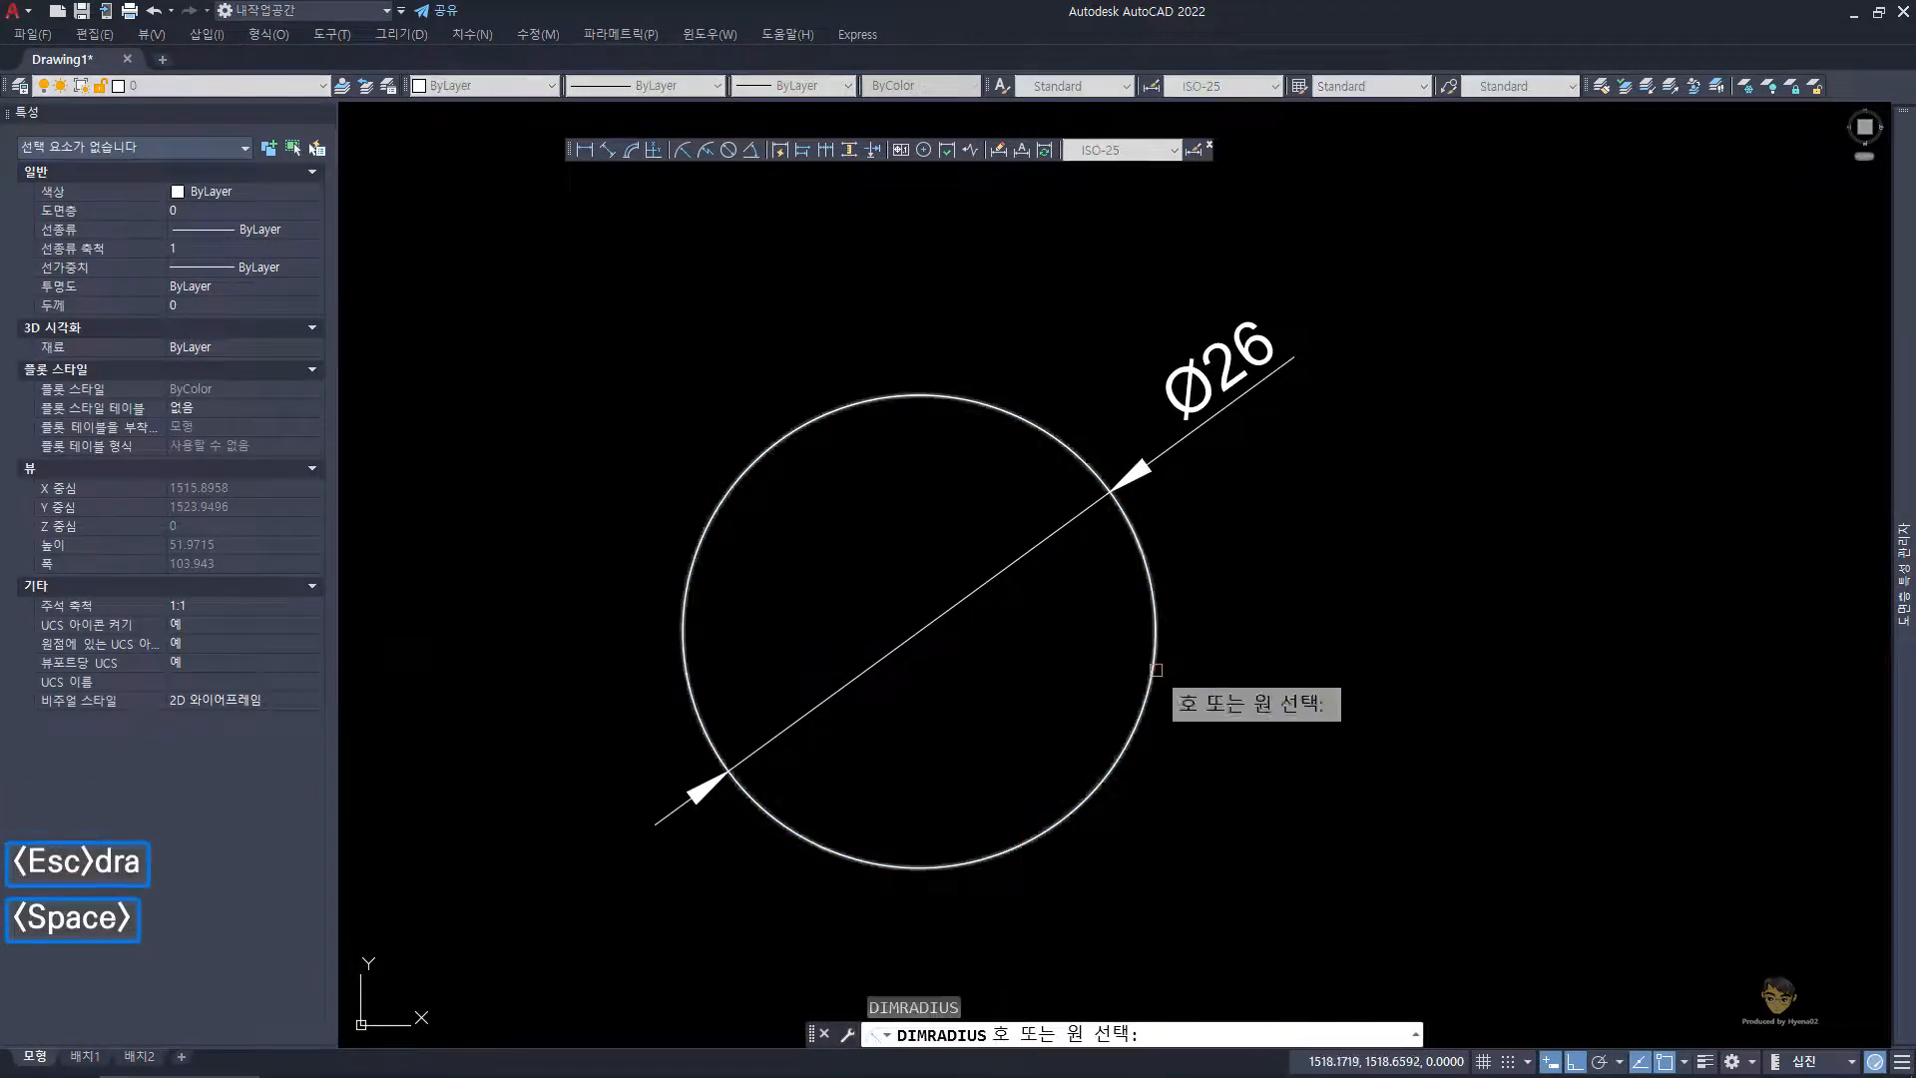
pyautogui.click(1155, 663)
pyautogui.click(1053, 663)
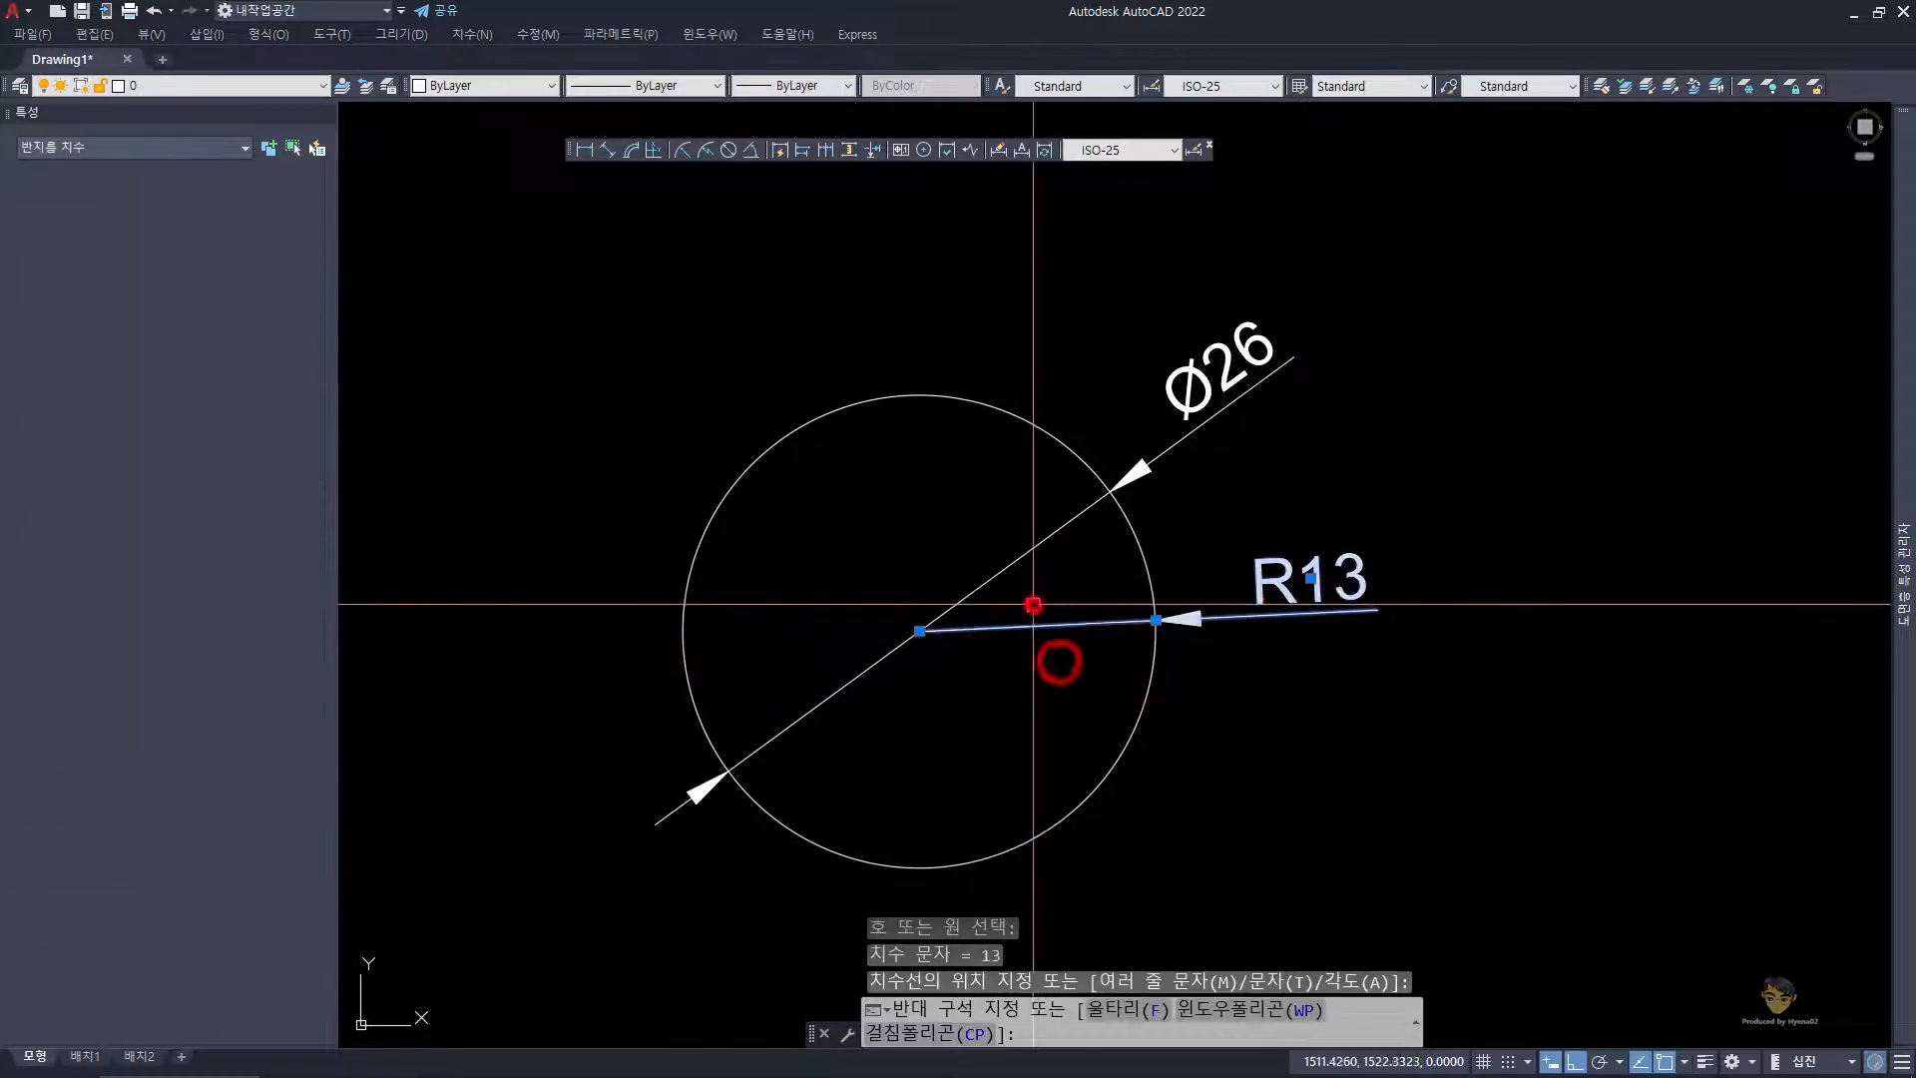
pyautogui.click(1033, 607)
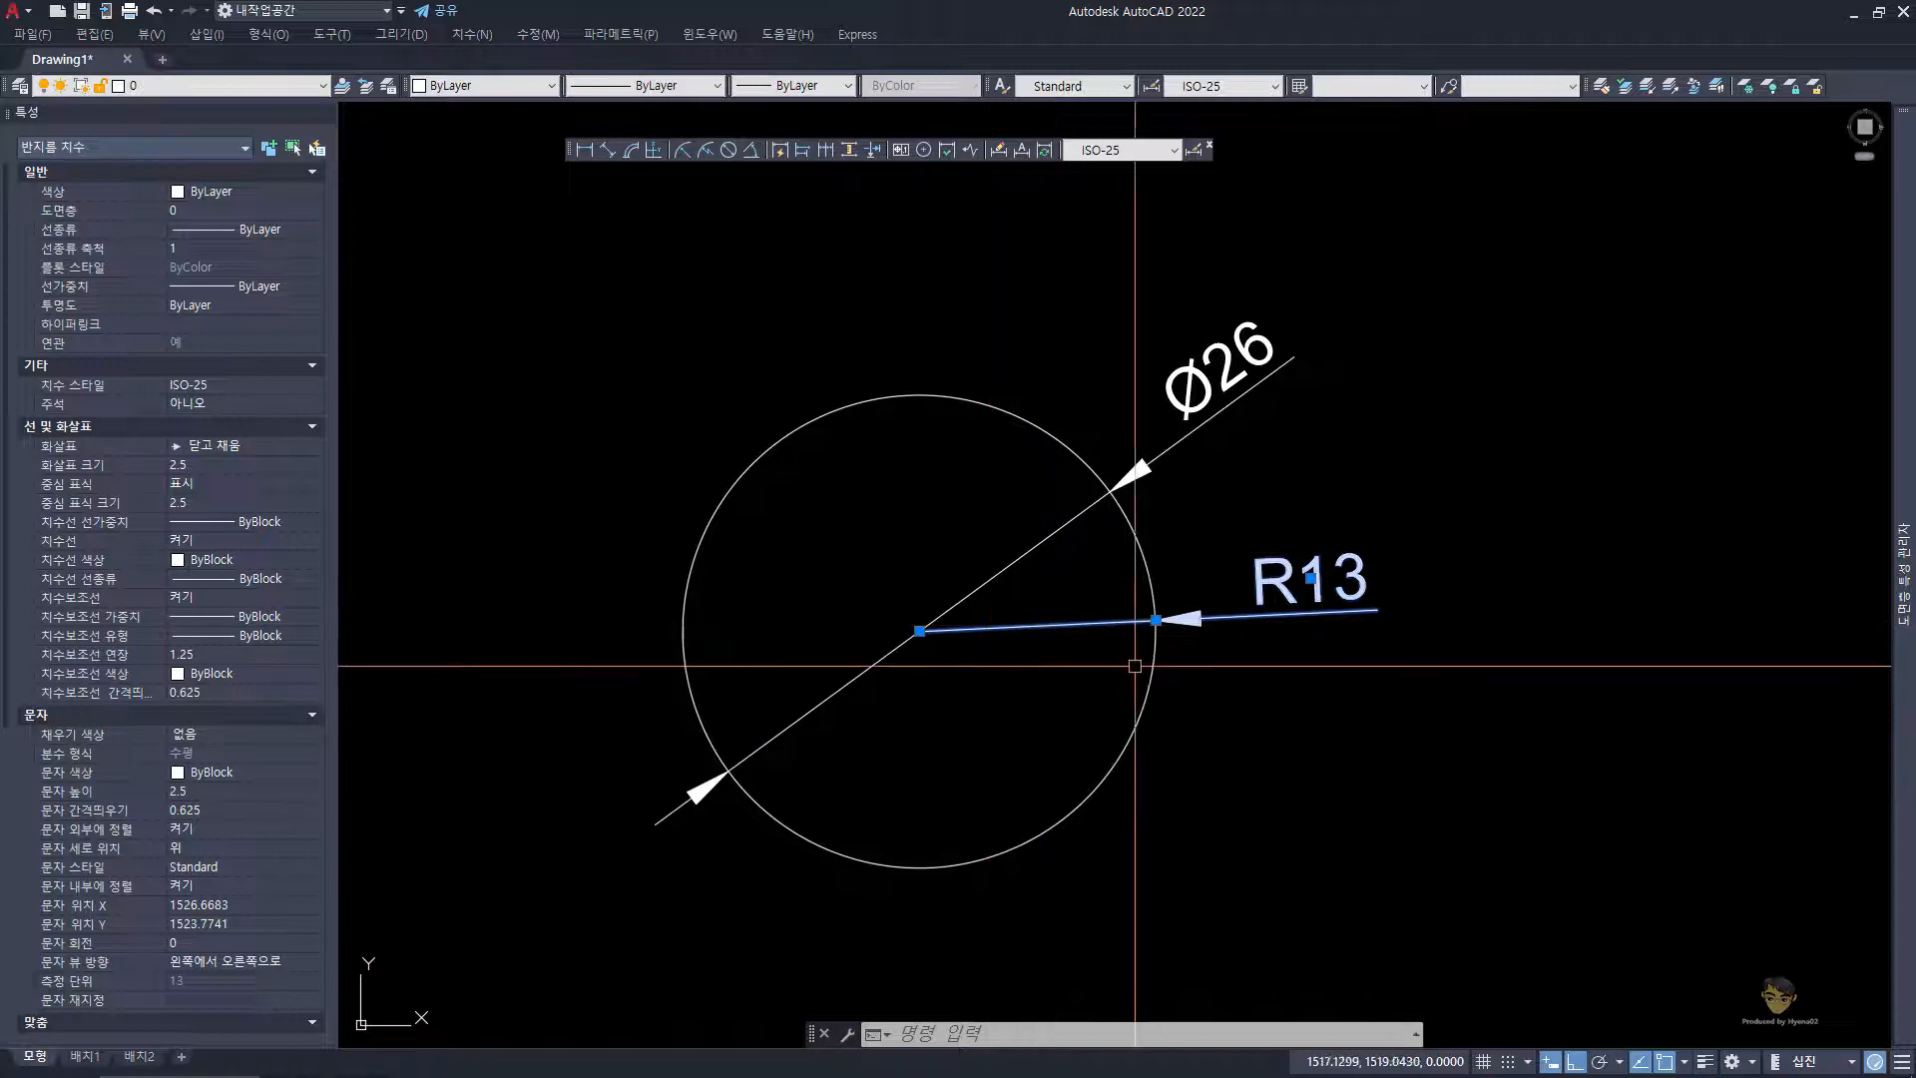
pyautogui.press('Escape')
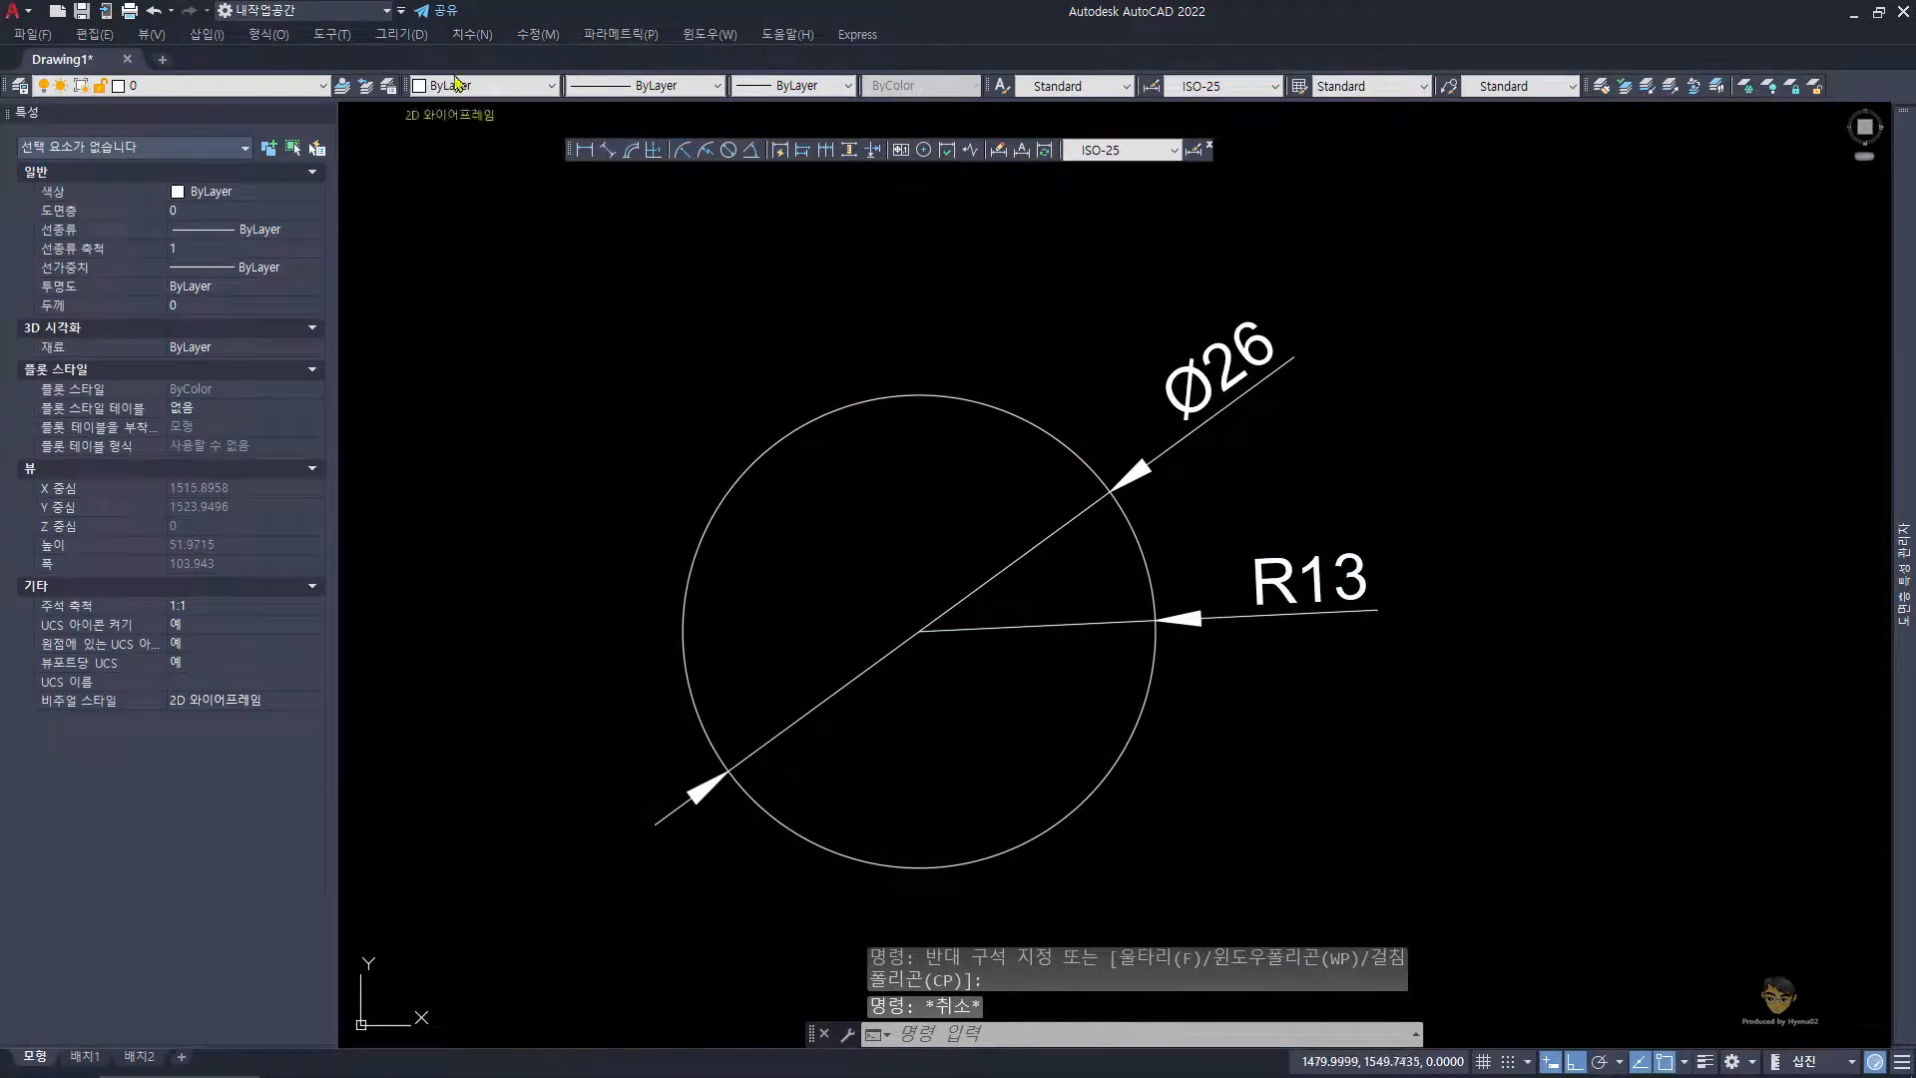
pyautogui.click(461, 38)
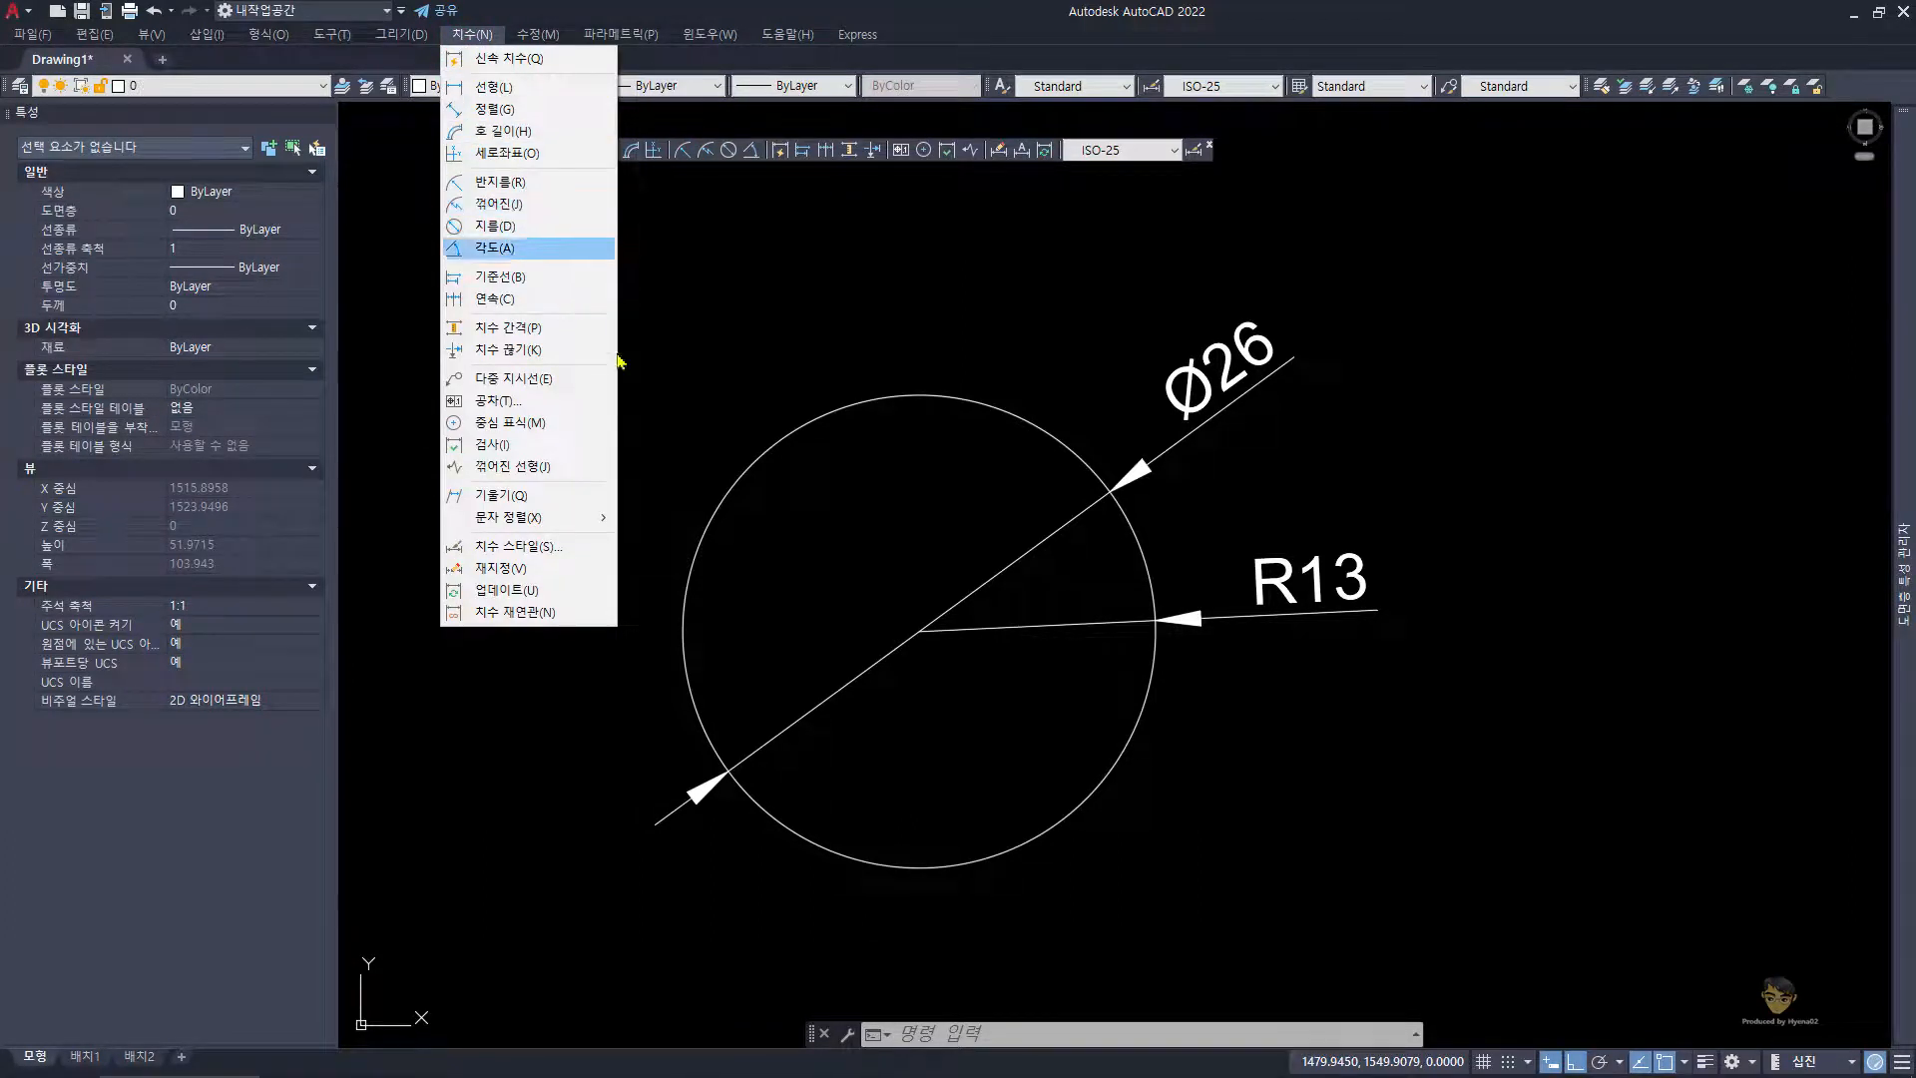
pyautogui.click(1366, 746)
pyautogui.press('Escape')
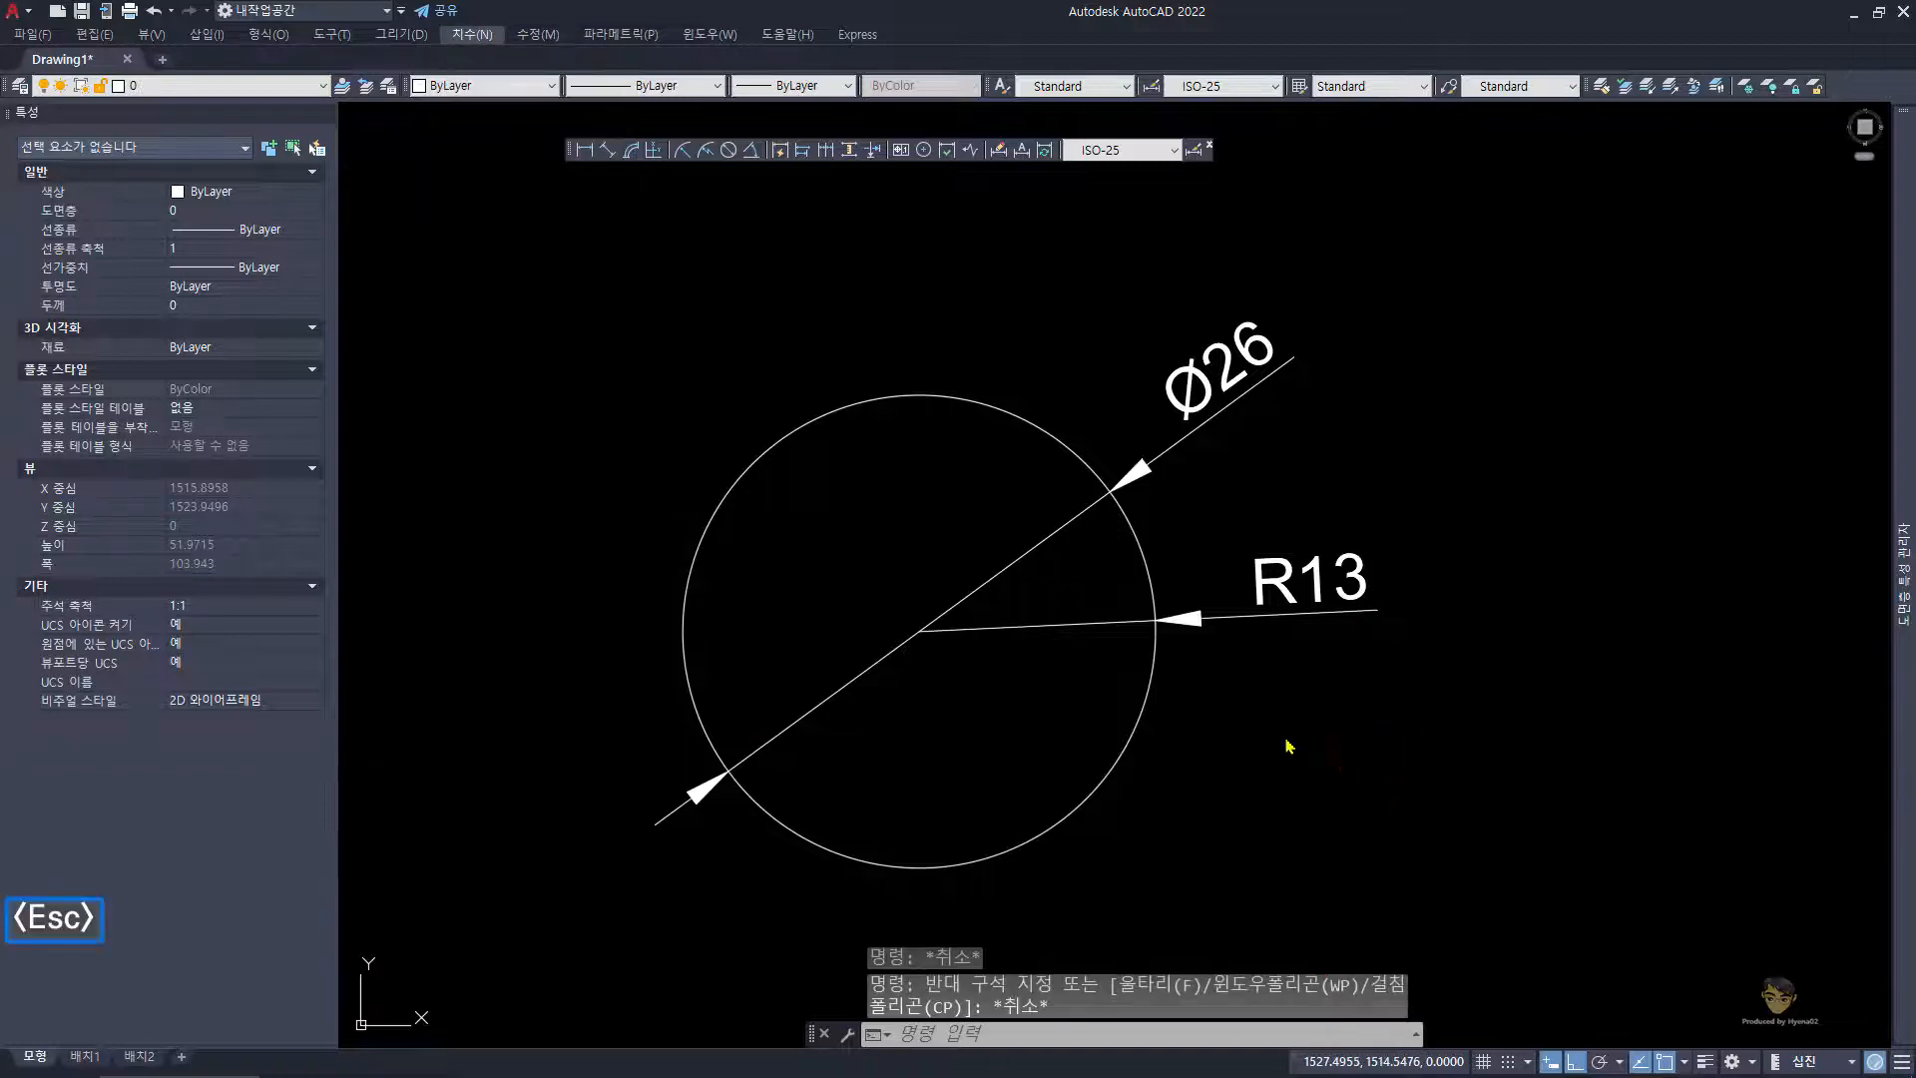
pyautogui.click(1280, 736)
pyautogui.click(1197, 674)
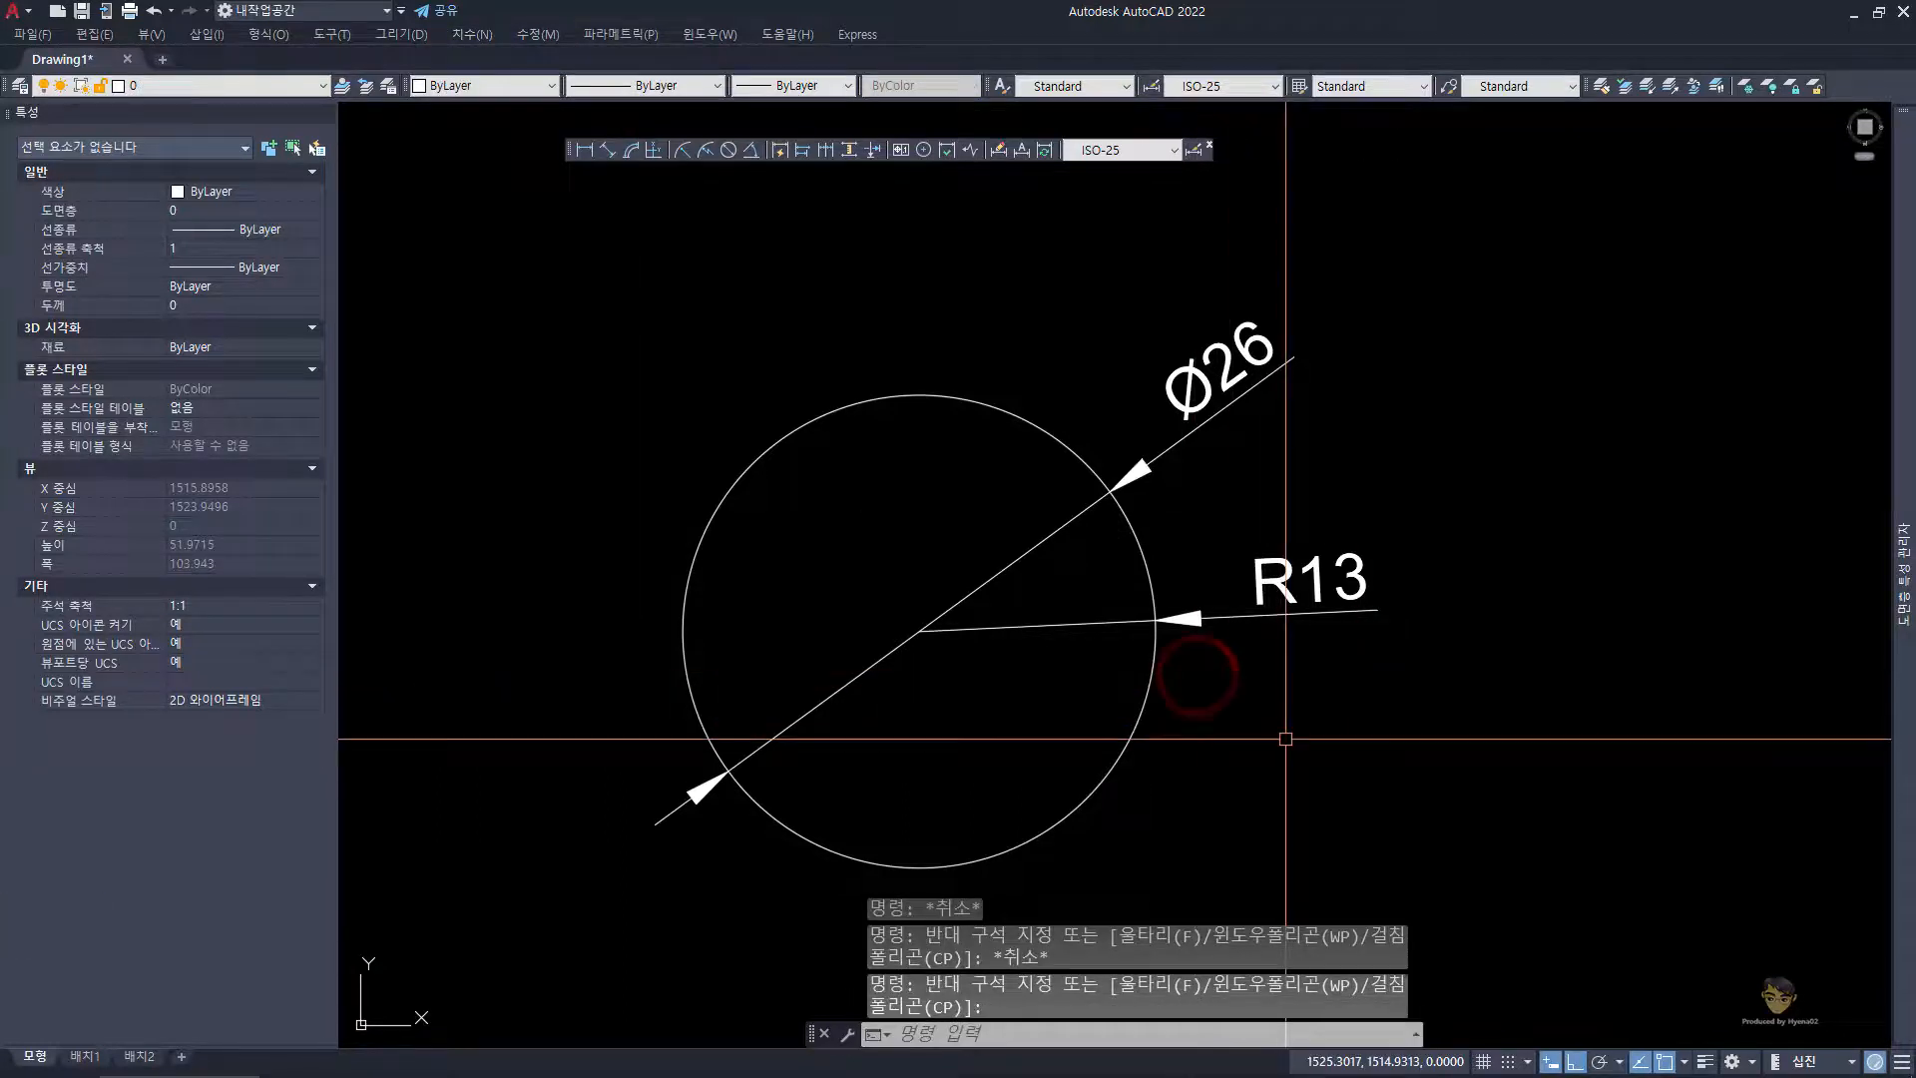
# - Erase the circle along with its diameter and radius dimensions
pyautogui.click(1338, 788)
pyautogui.click(727, 329)
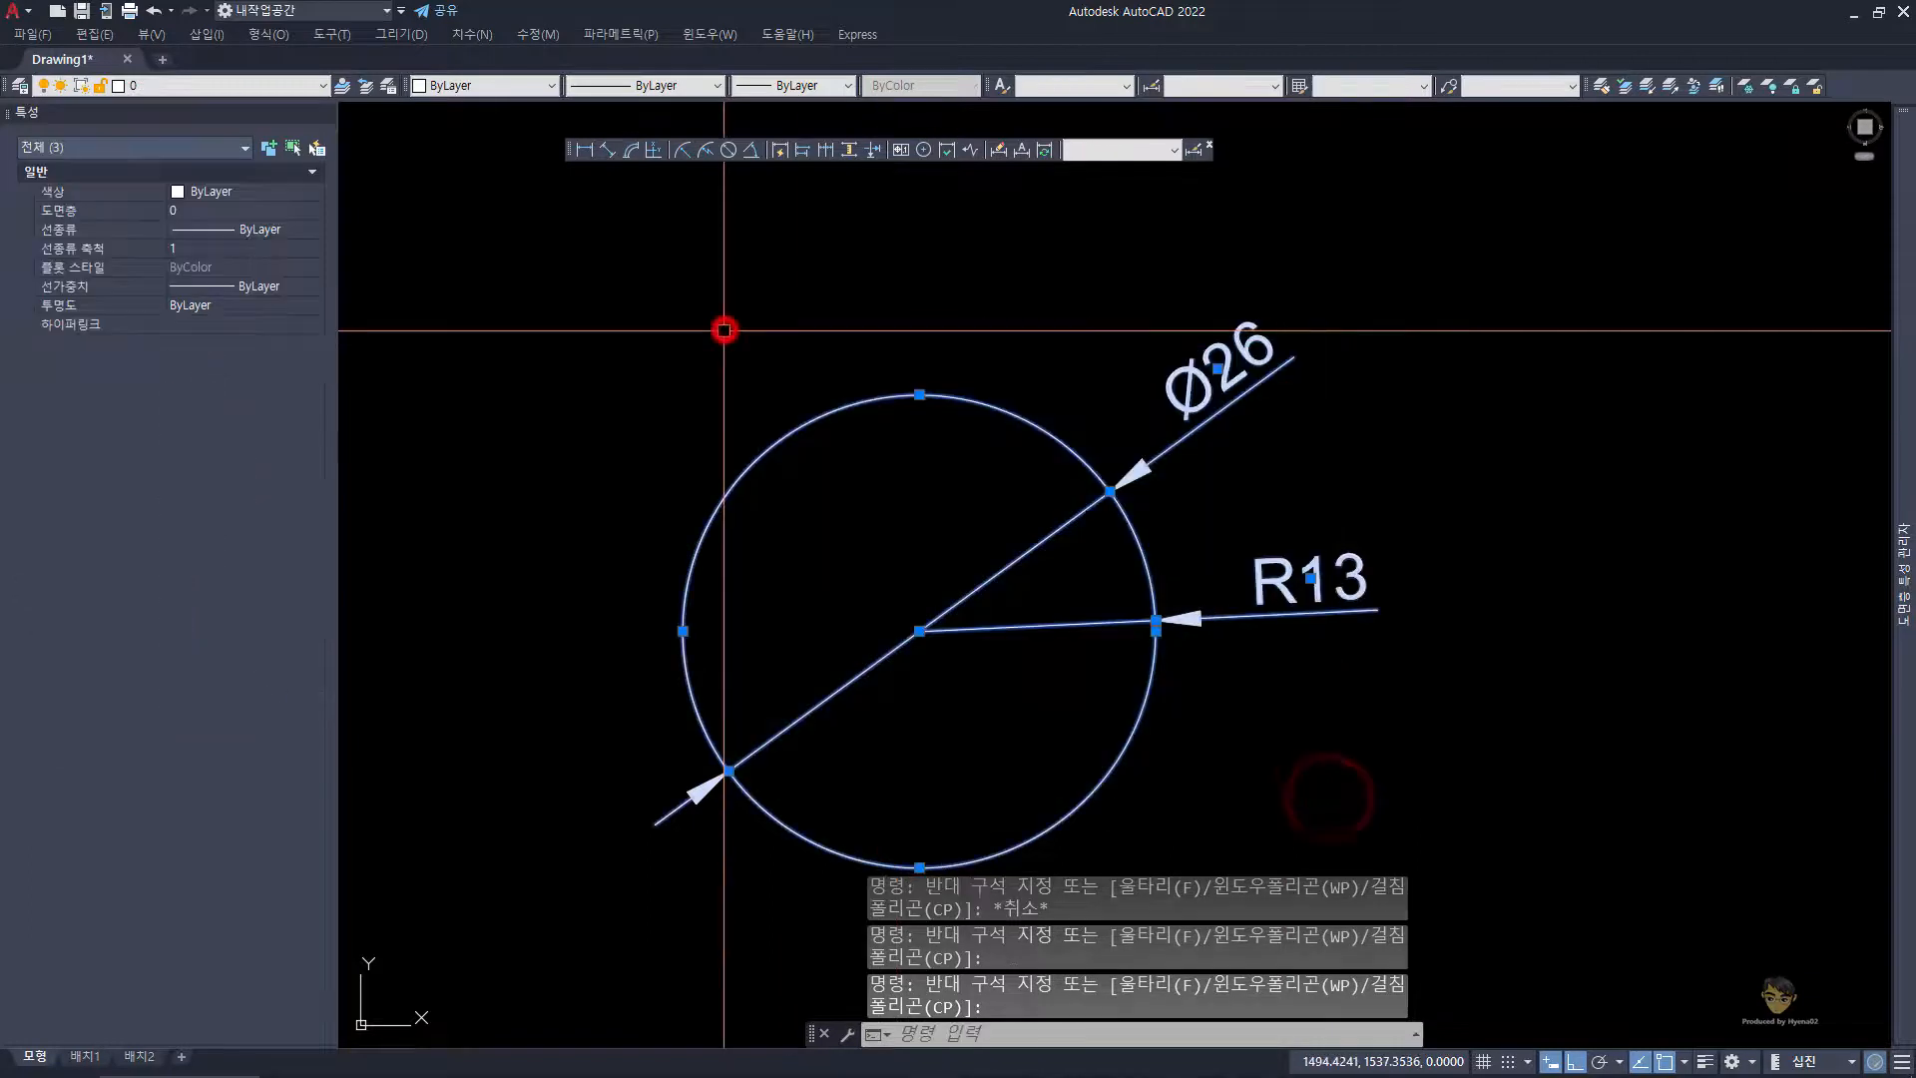
pyautogui.write('e')
pyautogui.press('space')
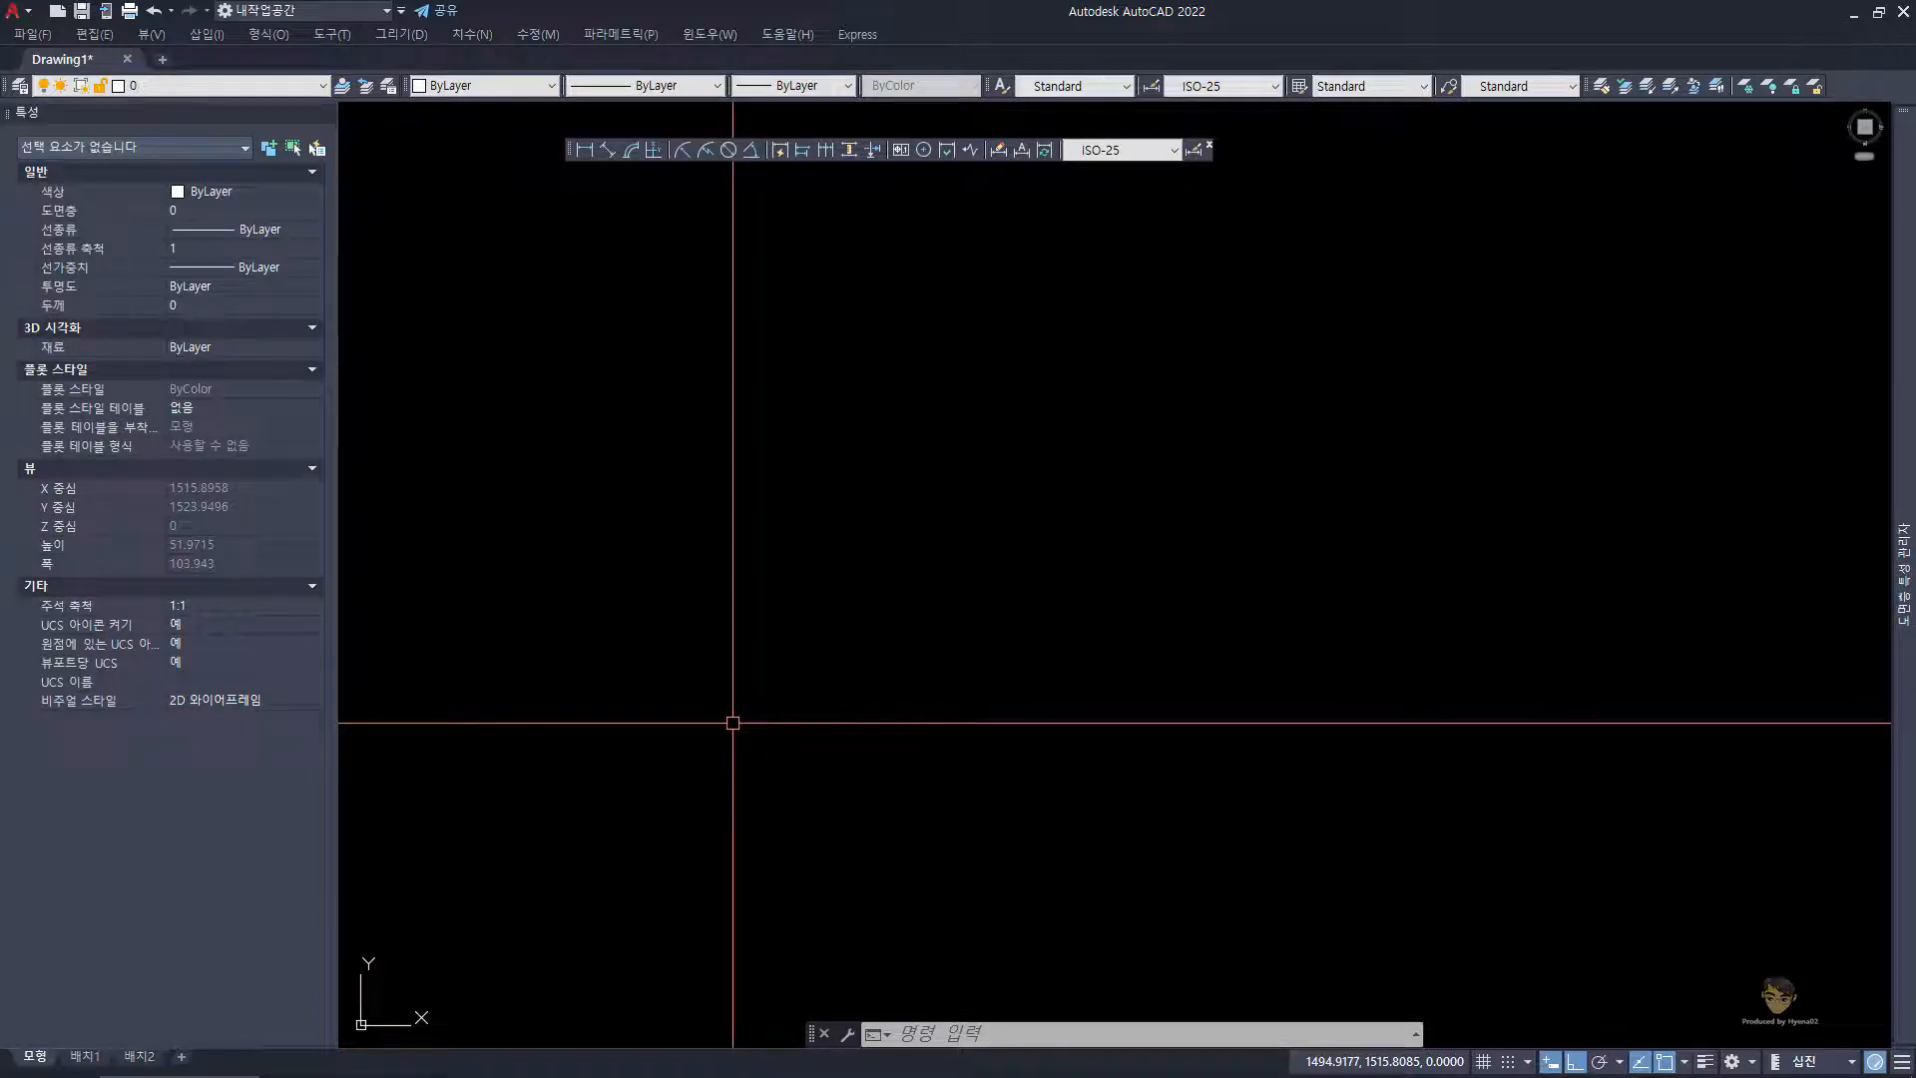
# - Draw a closed triangular polyline with a 28-unit horizontal base, a 28-unit side at 120° using polar tracking, and a closing third side
pyautogui.write('pl')
pyautogui.press('Return')
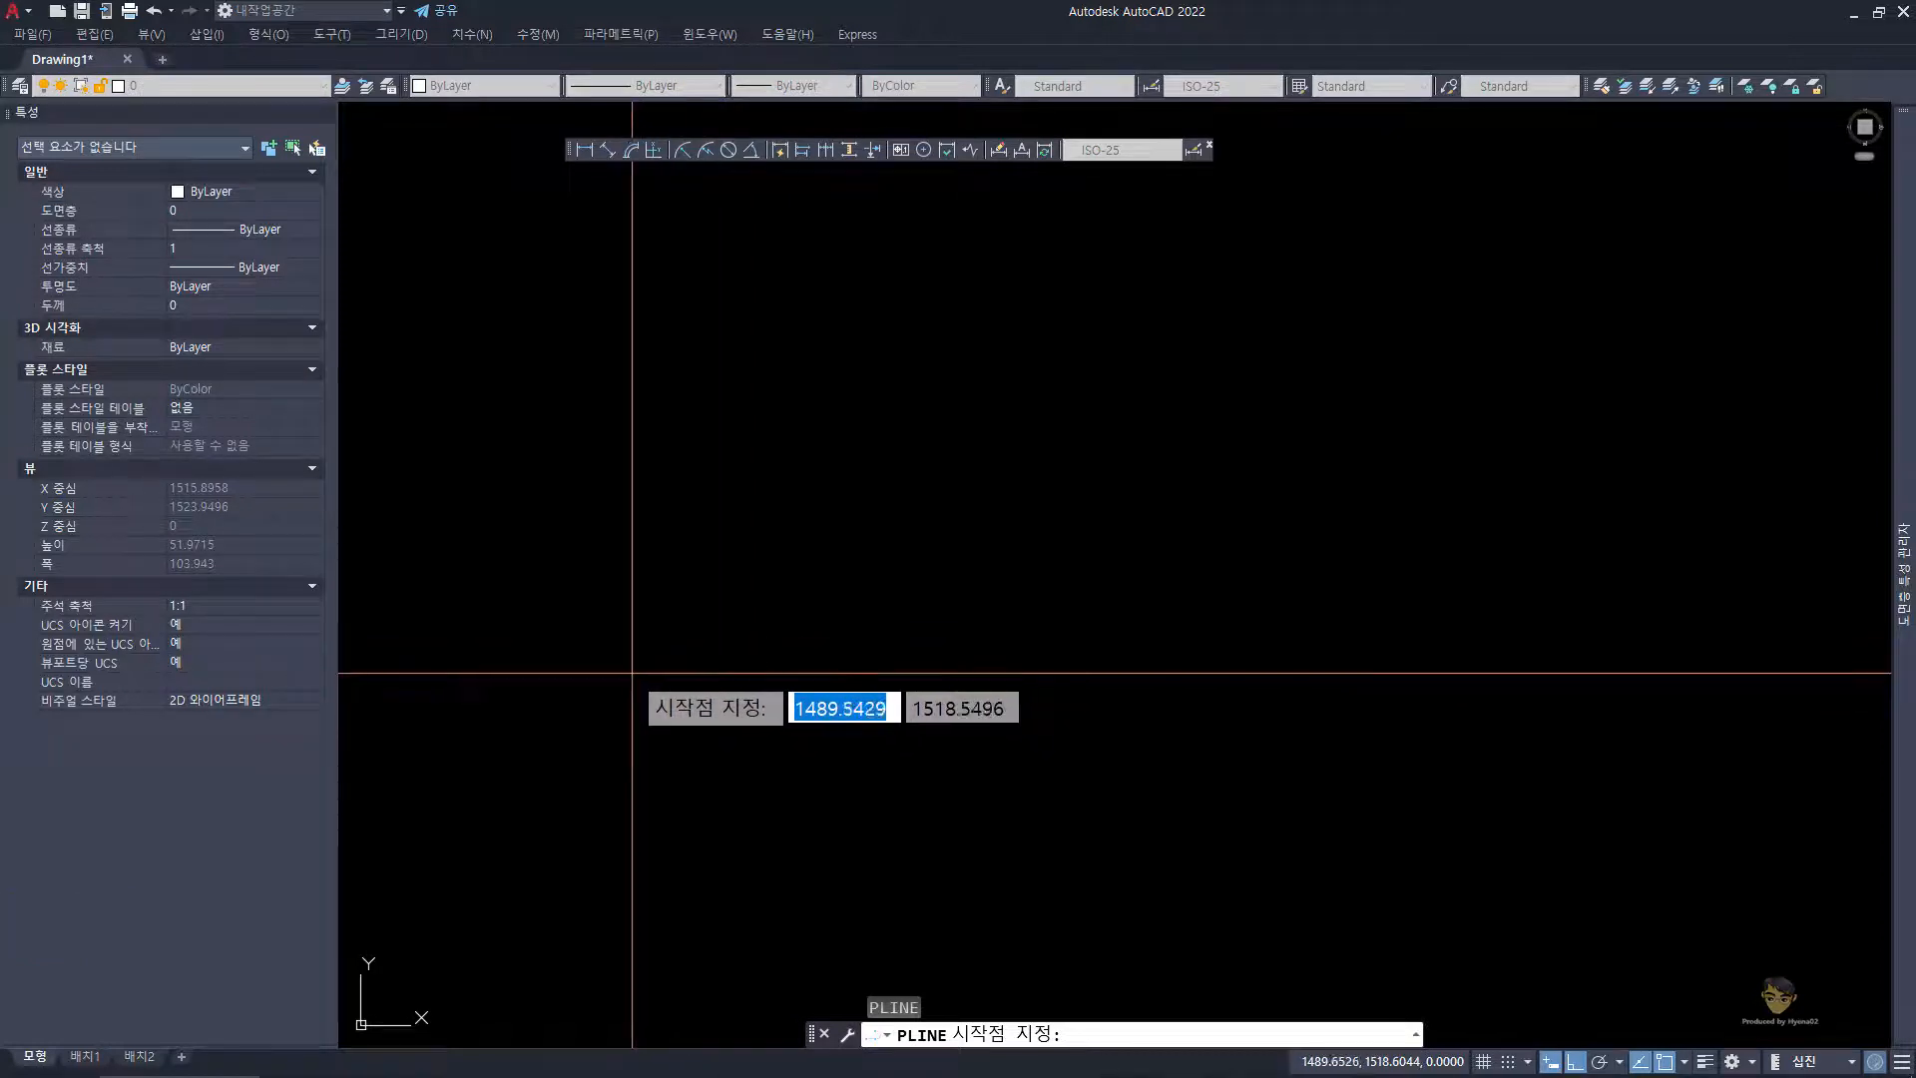
pyautogui.click(544, 687)
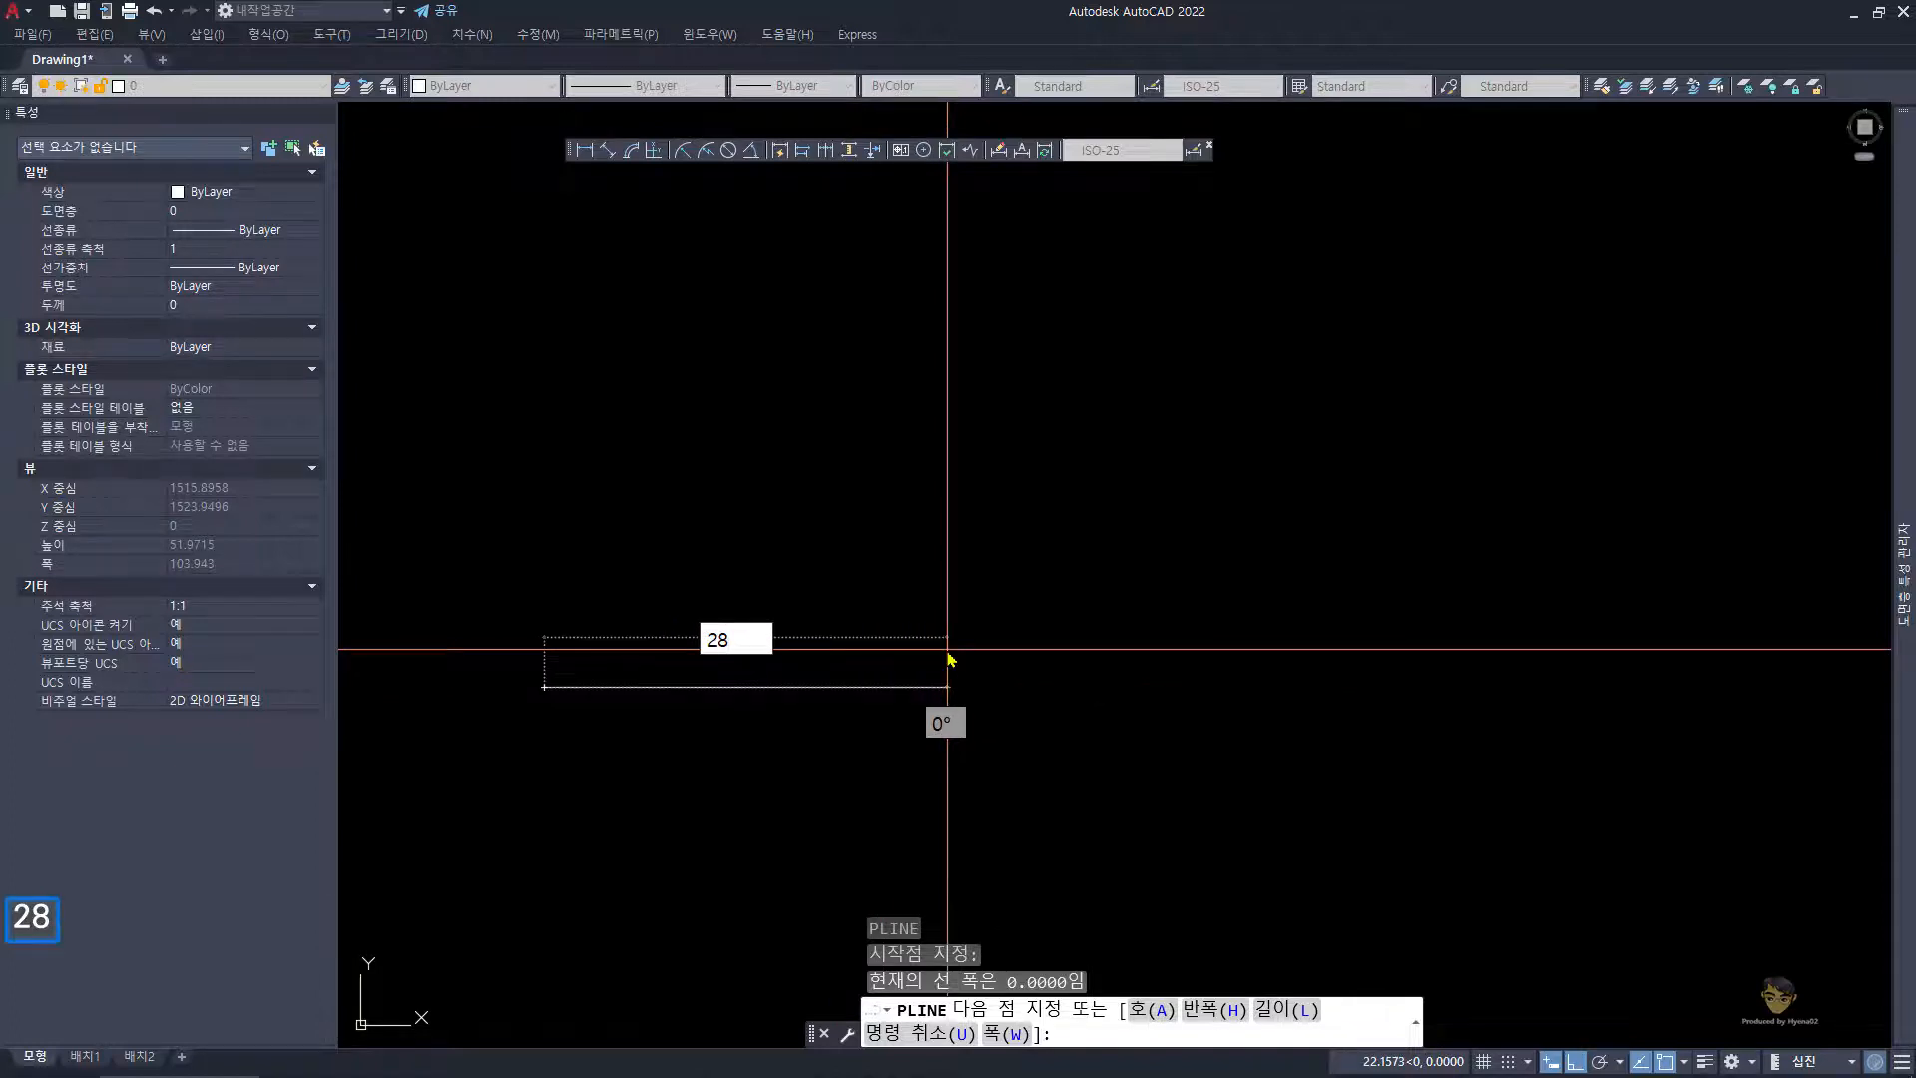
pyautogui.press('Return')
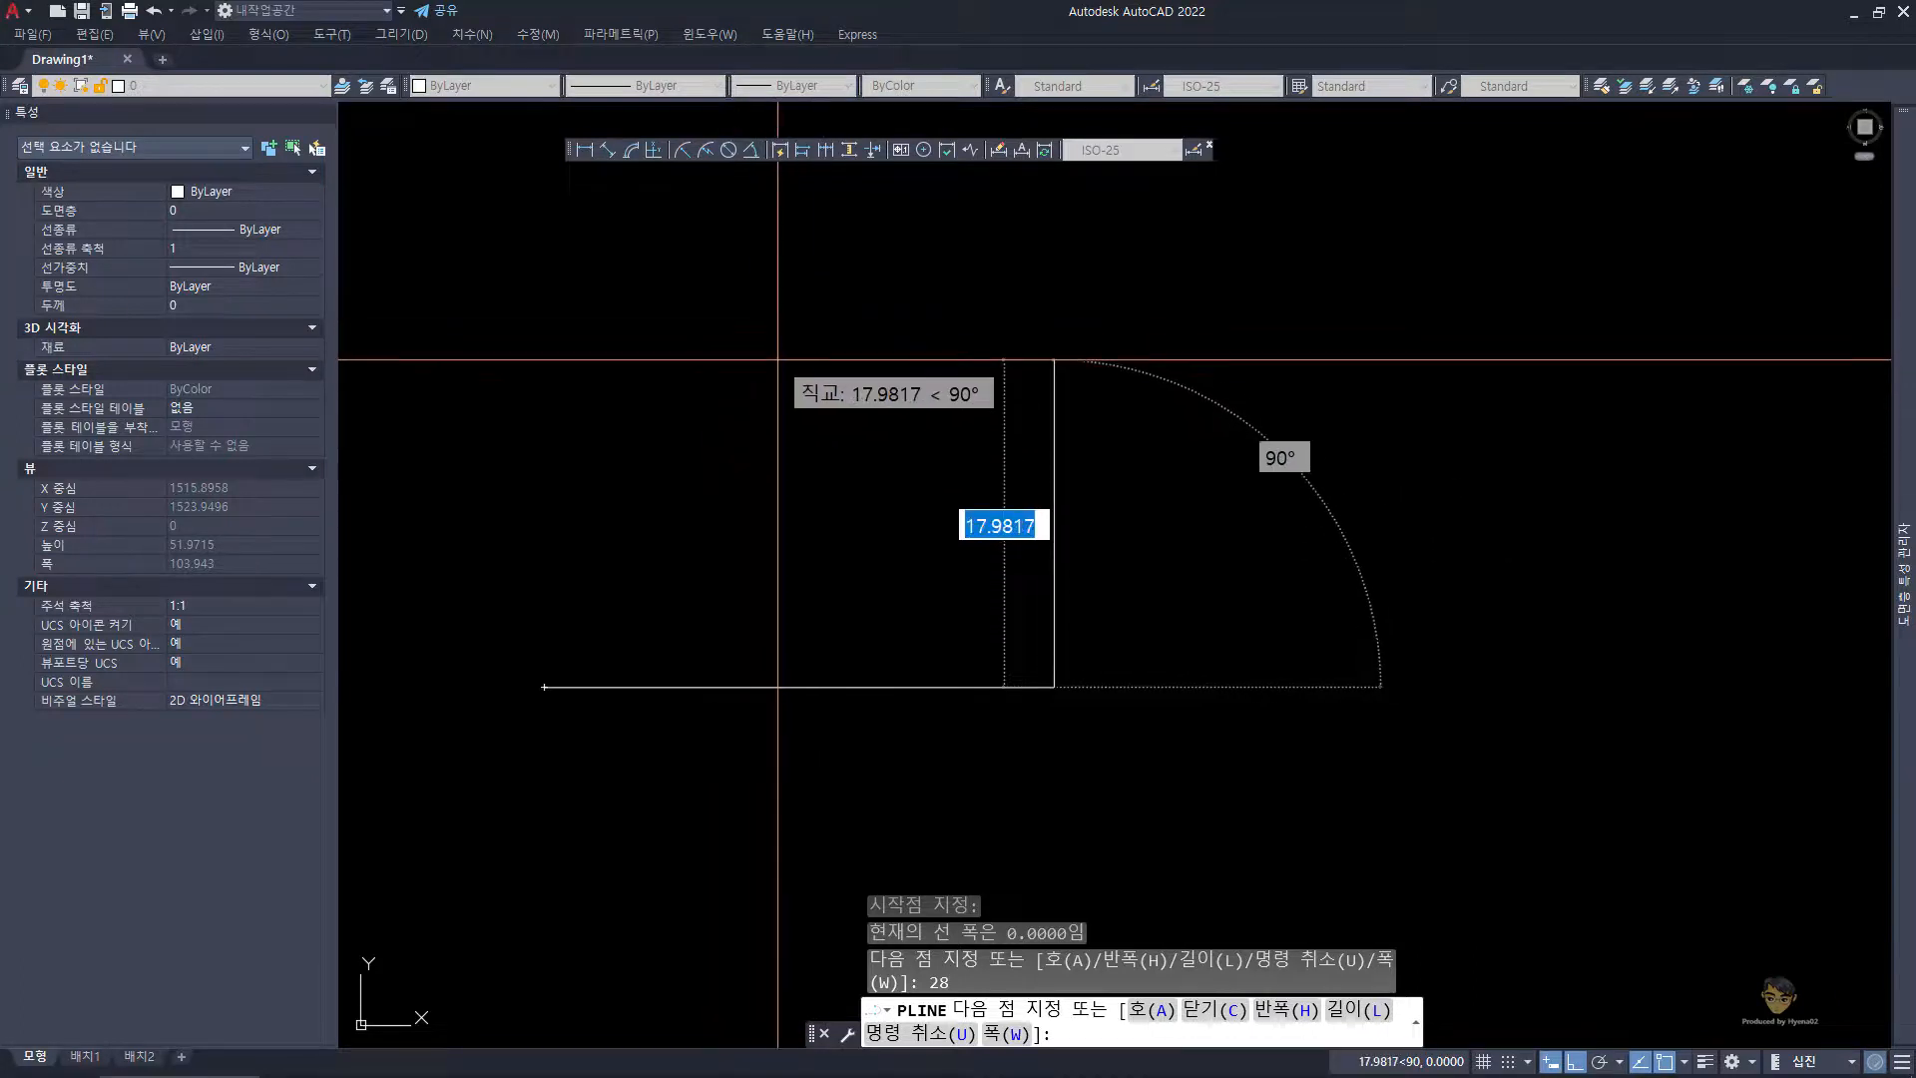
pyautogui.press('F10')
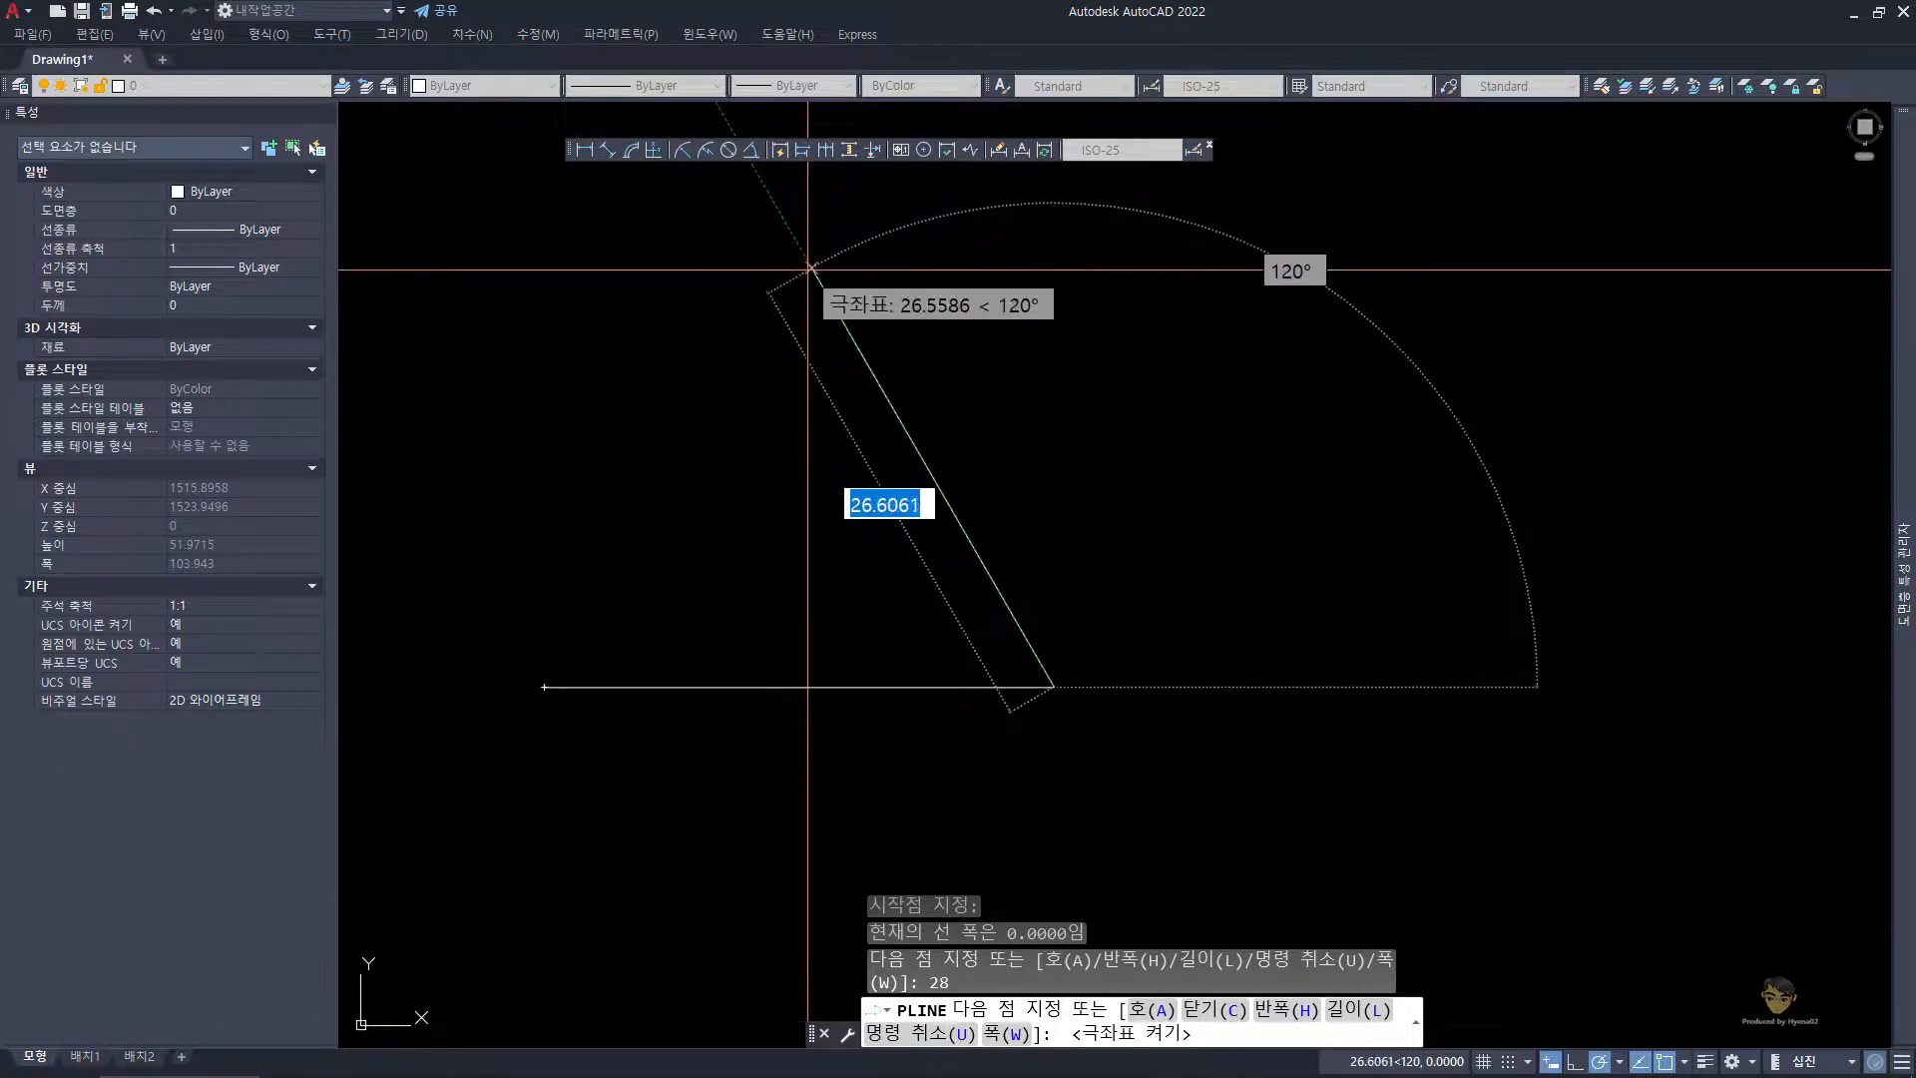
pyautogui.write('2')
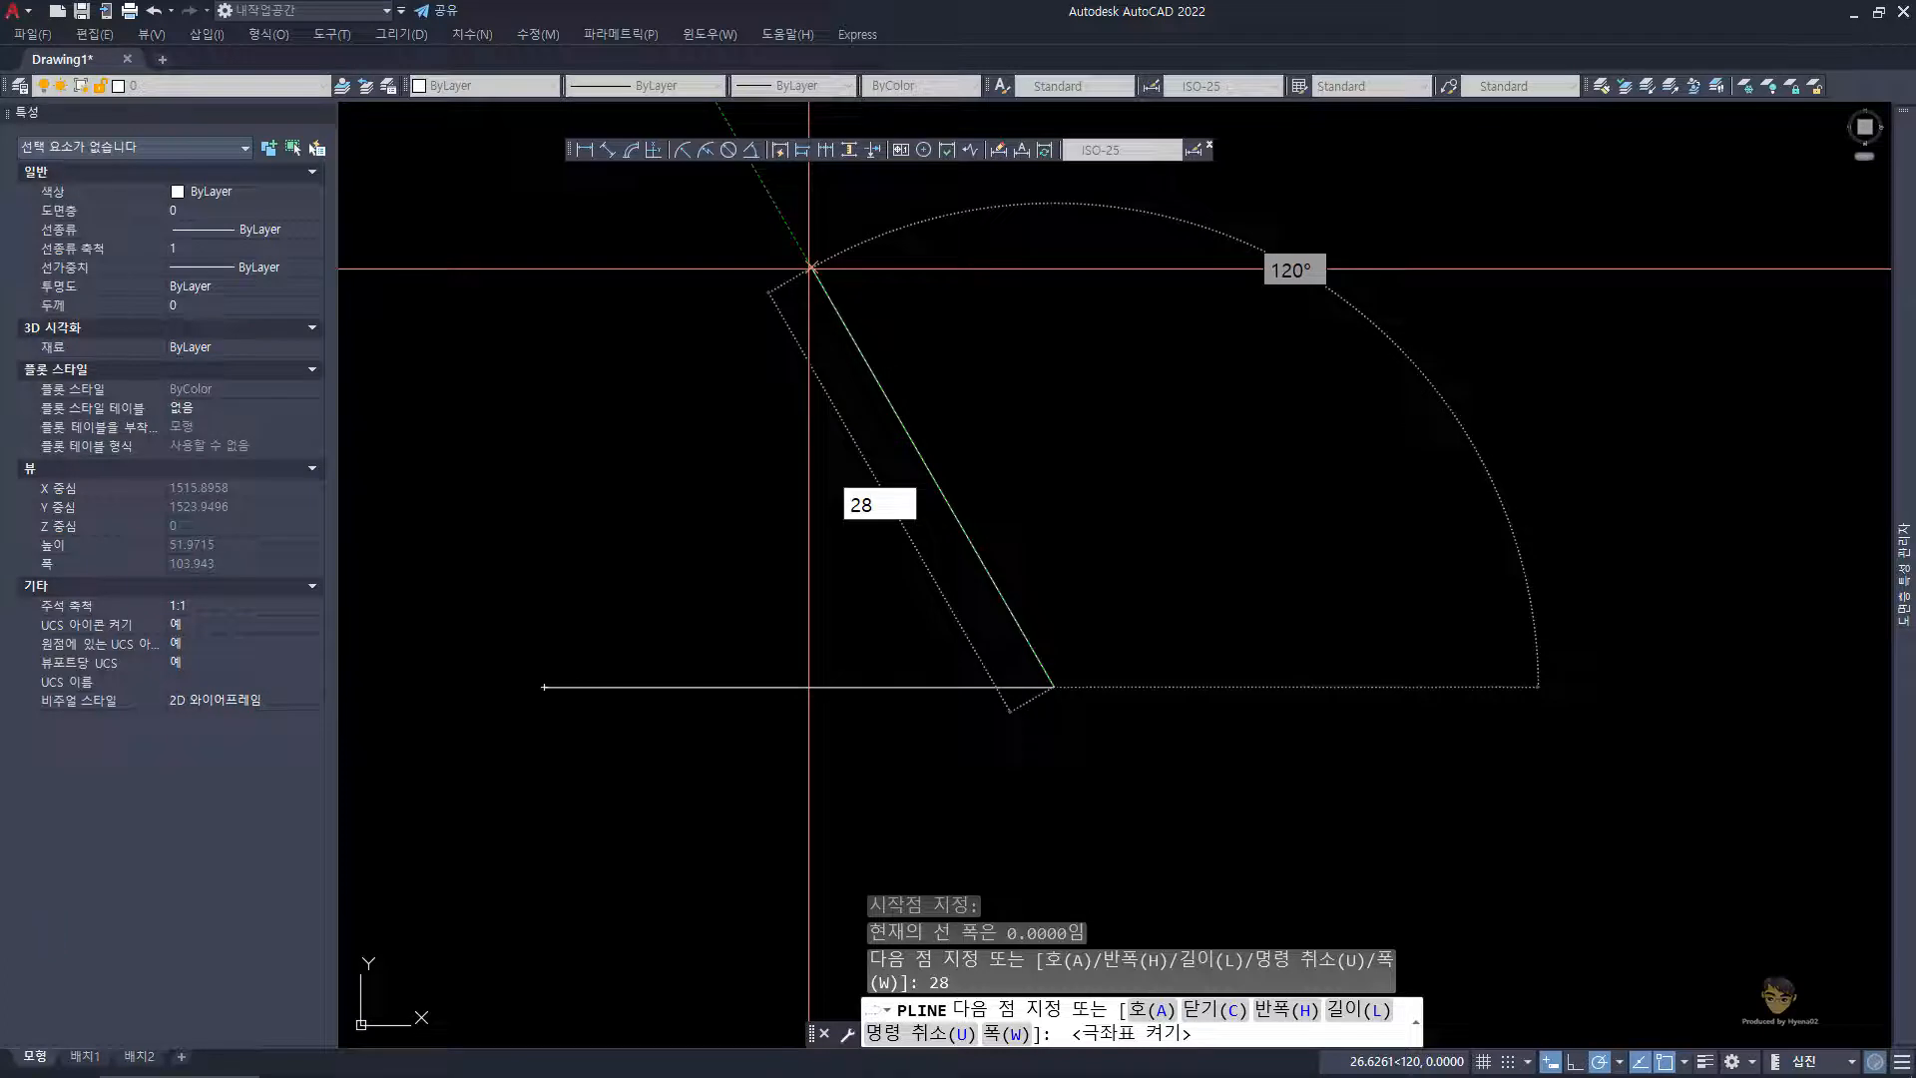
pyautogui.write('8')
pyautogui.press('Return')
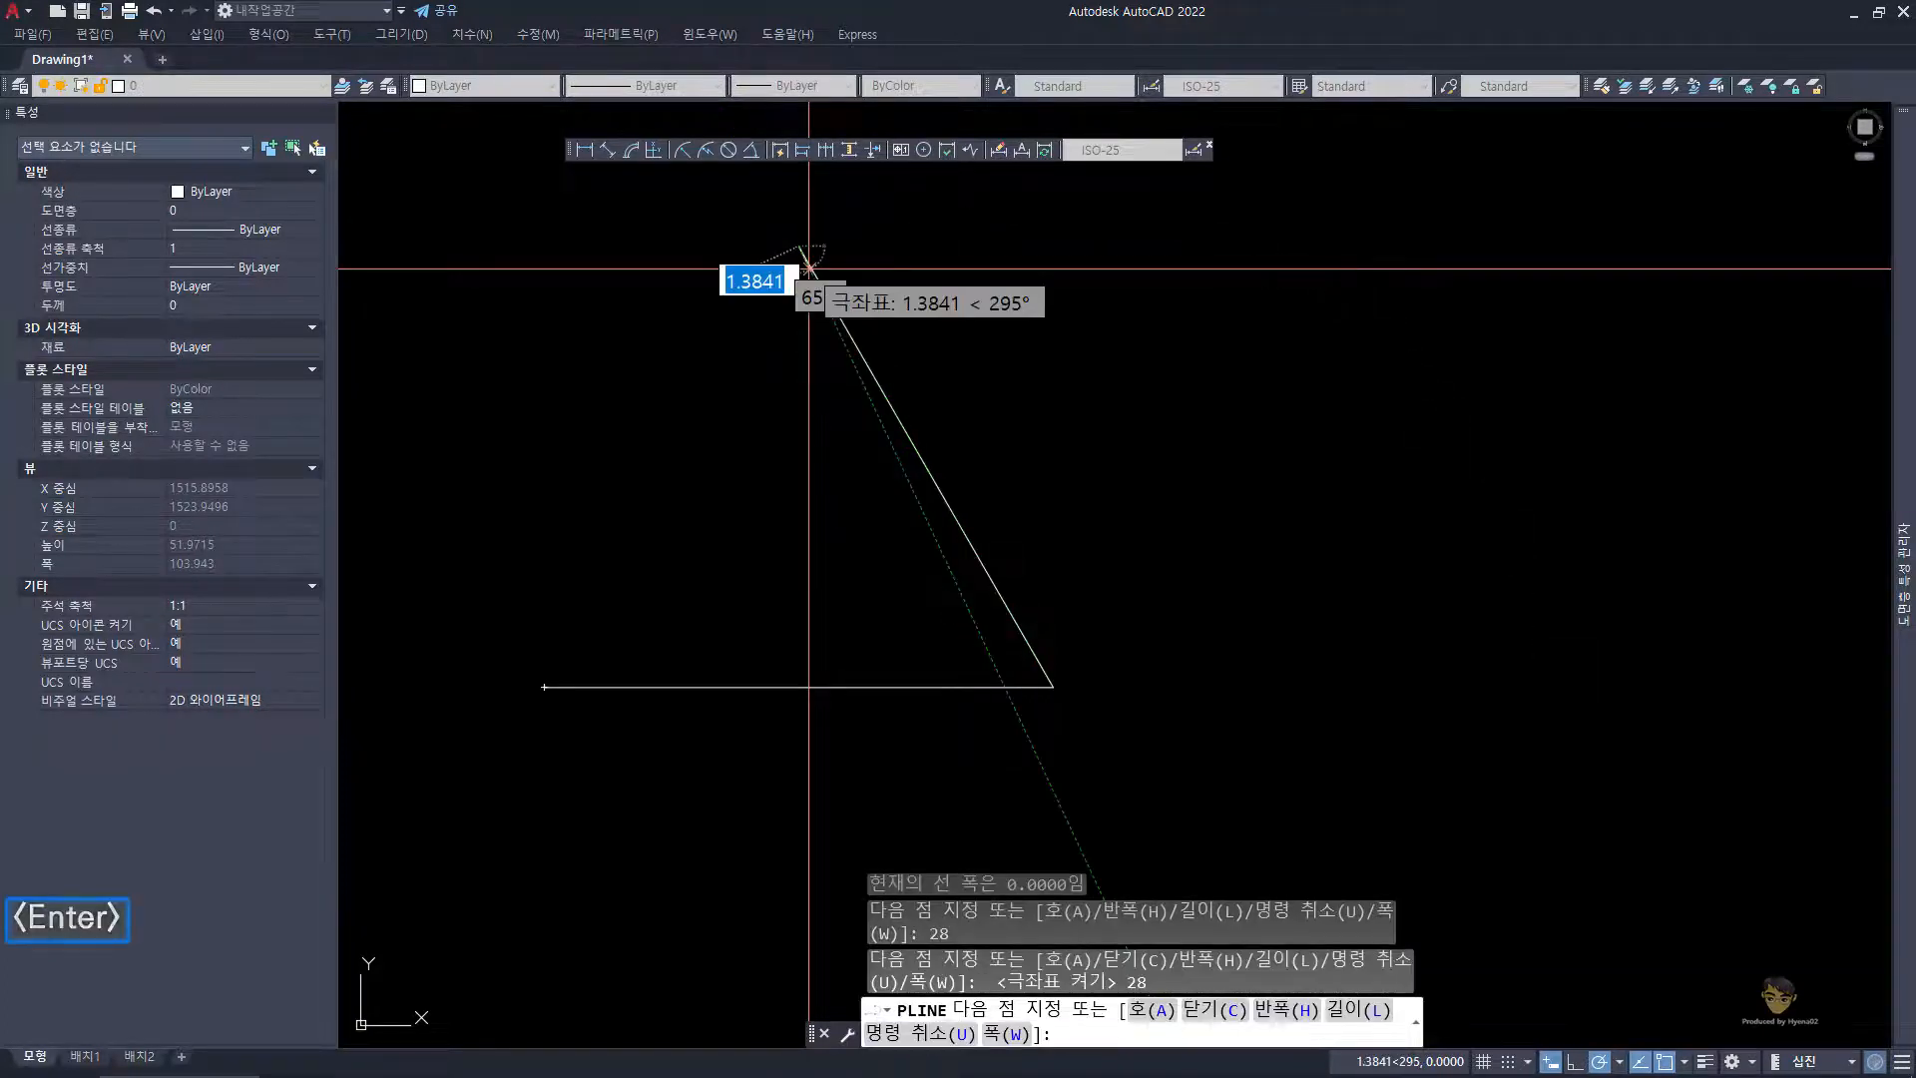
pyautogui.write('c')
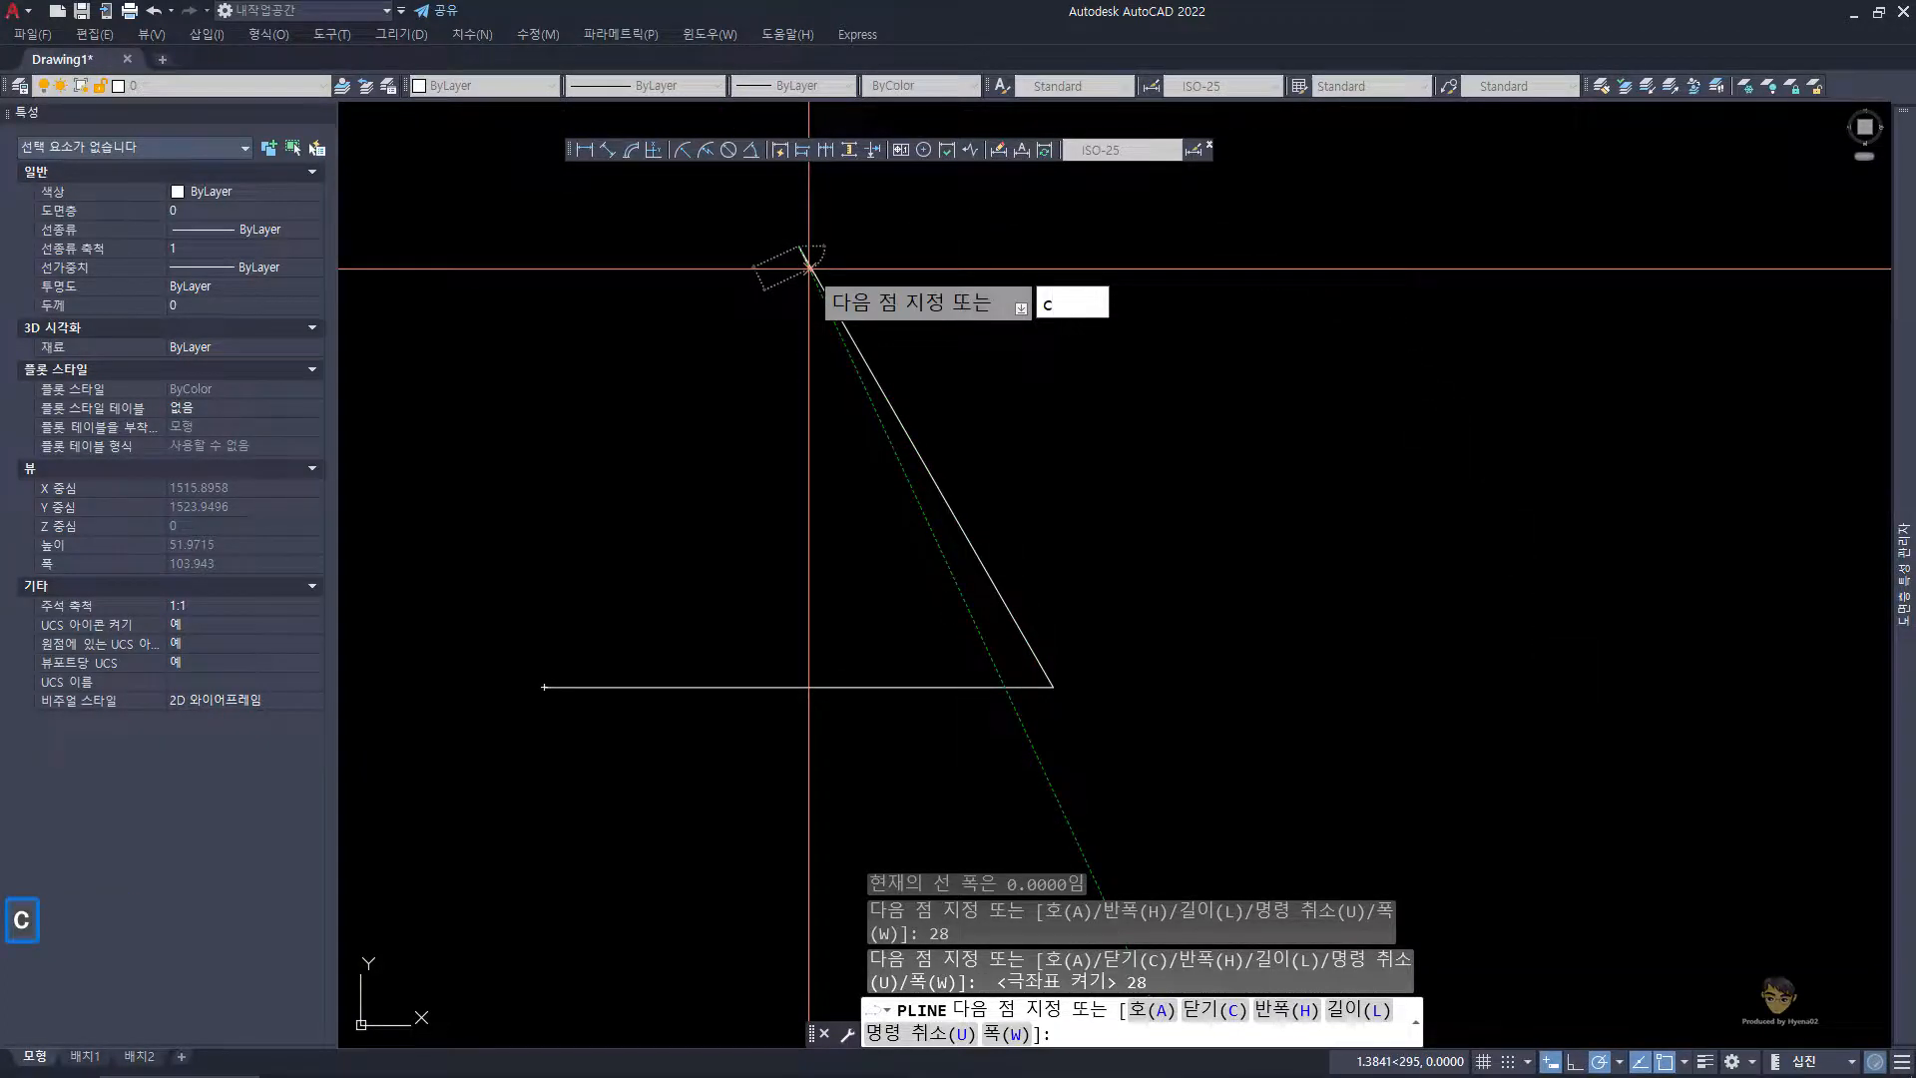
pyautogui.press('space')
pyautogui.moveTo(795, 423)
pyautogui.mouseDown(button='middle')
pyautogui.moveTo(894, 496)
pyautogui.moveTo(873, 468)
pyautogui.mouseUp(button='middle')
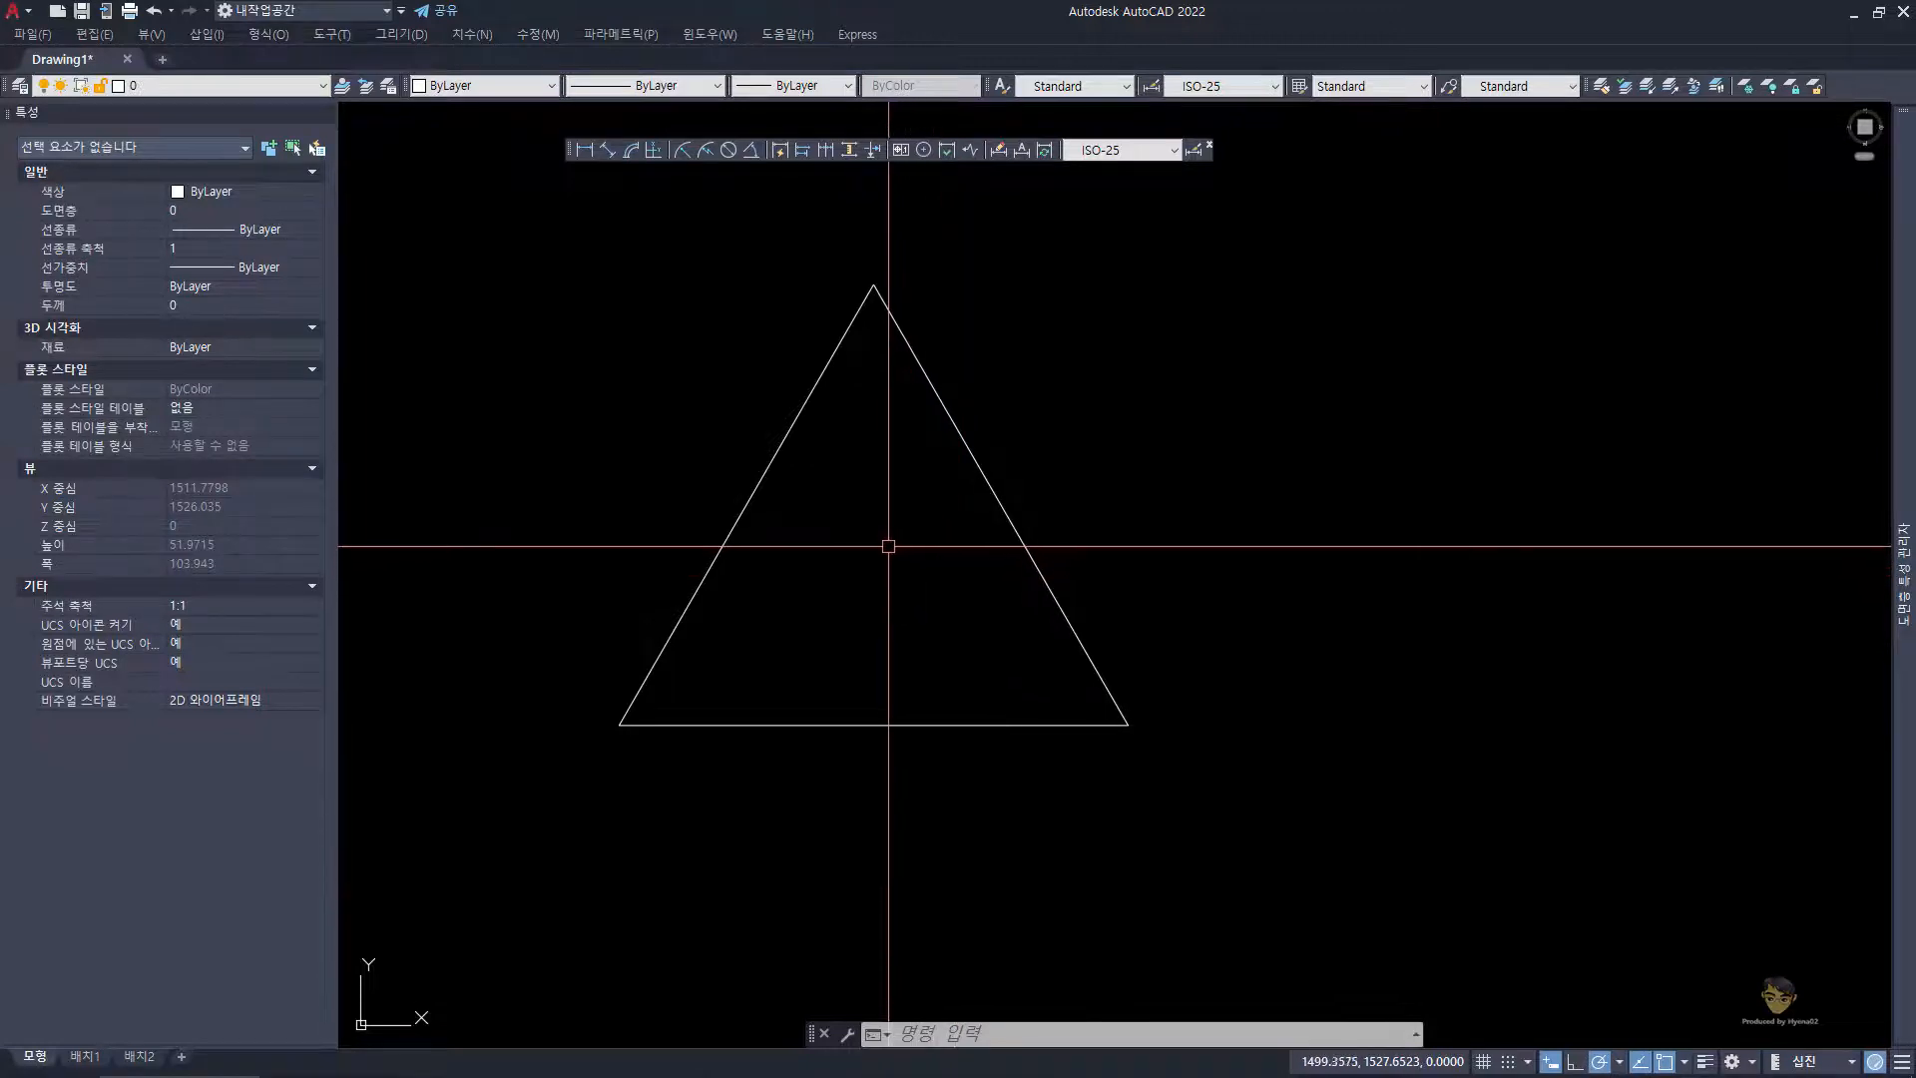
# - Add an angular dimension between the triangle's right side and base, placing its arc inside the lower-right corner
pyautogui.click(751, 152)
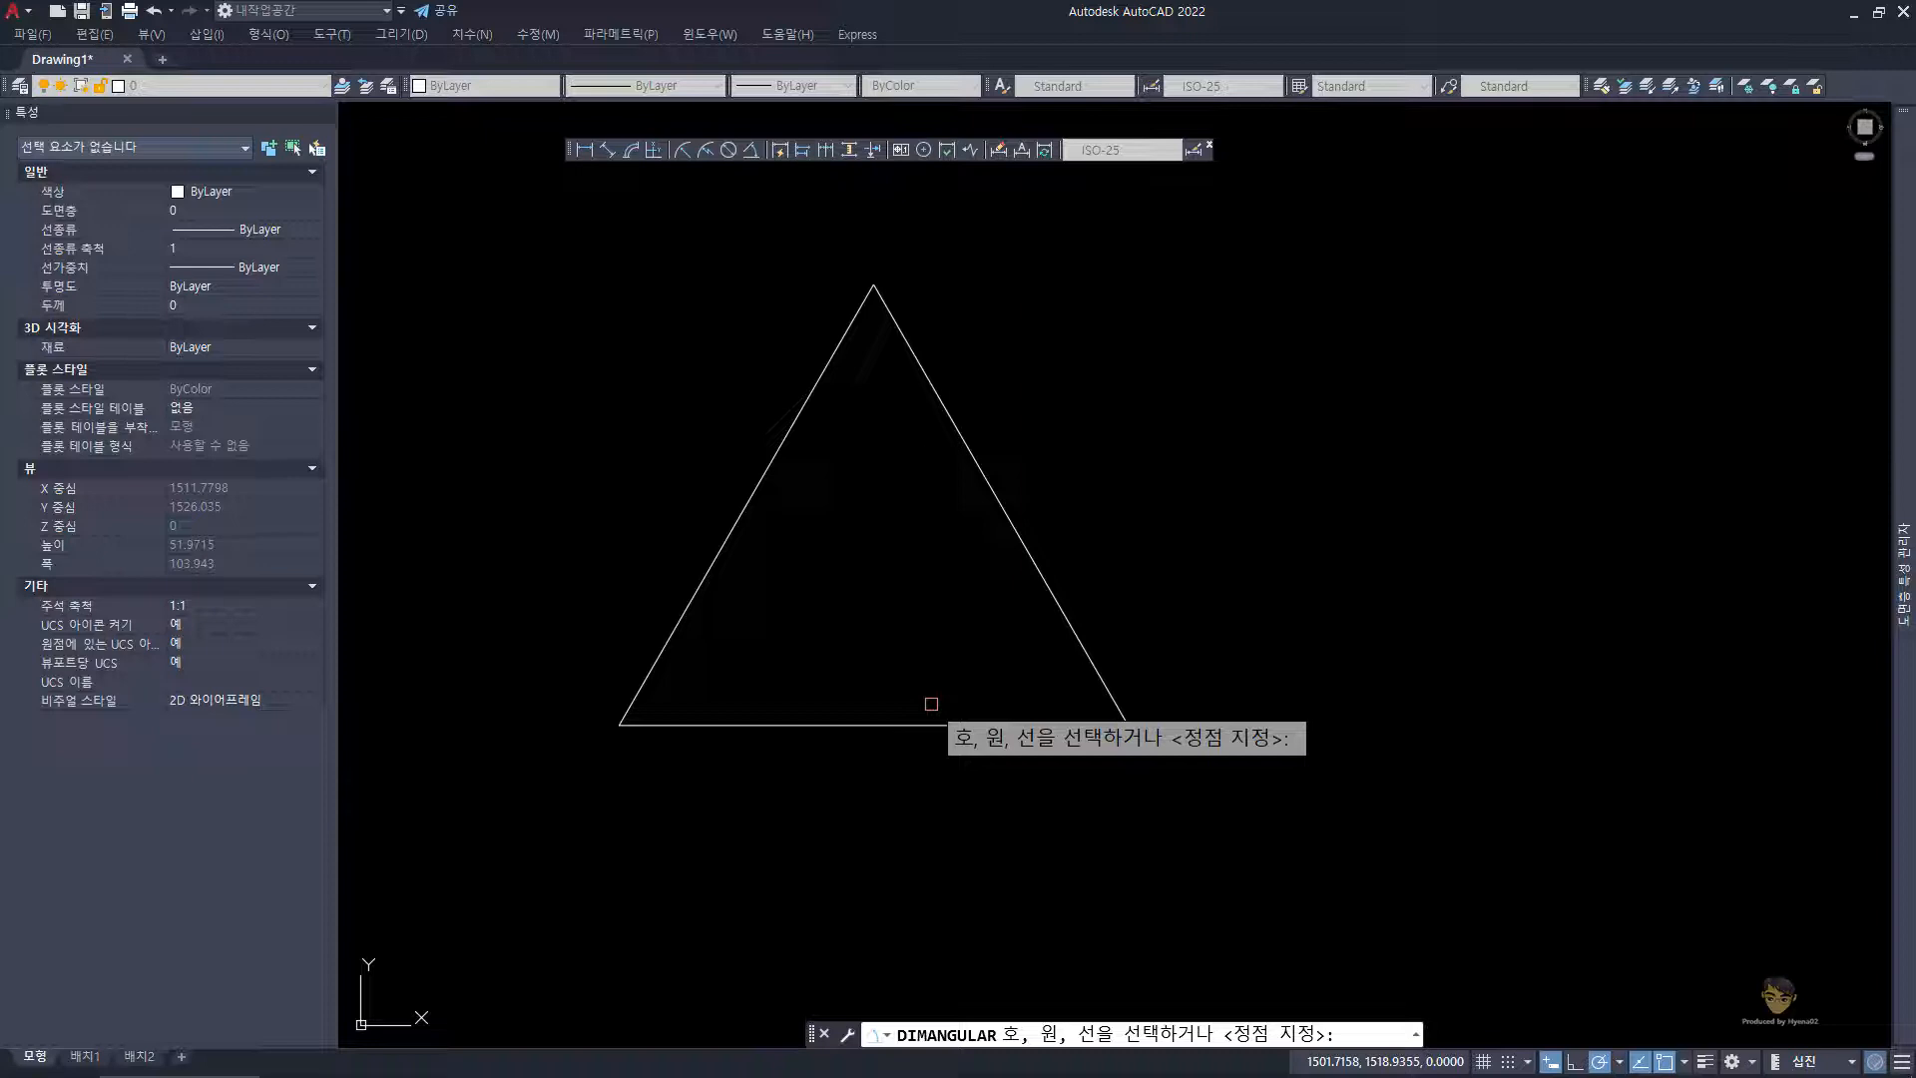
pyautogui.click(1028, 548)
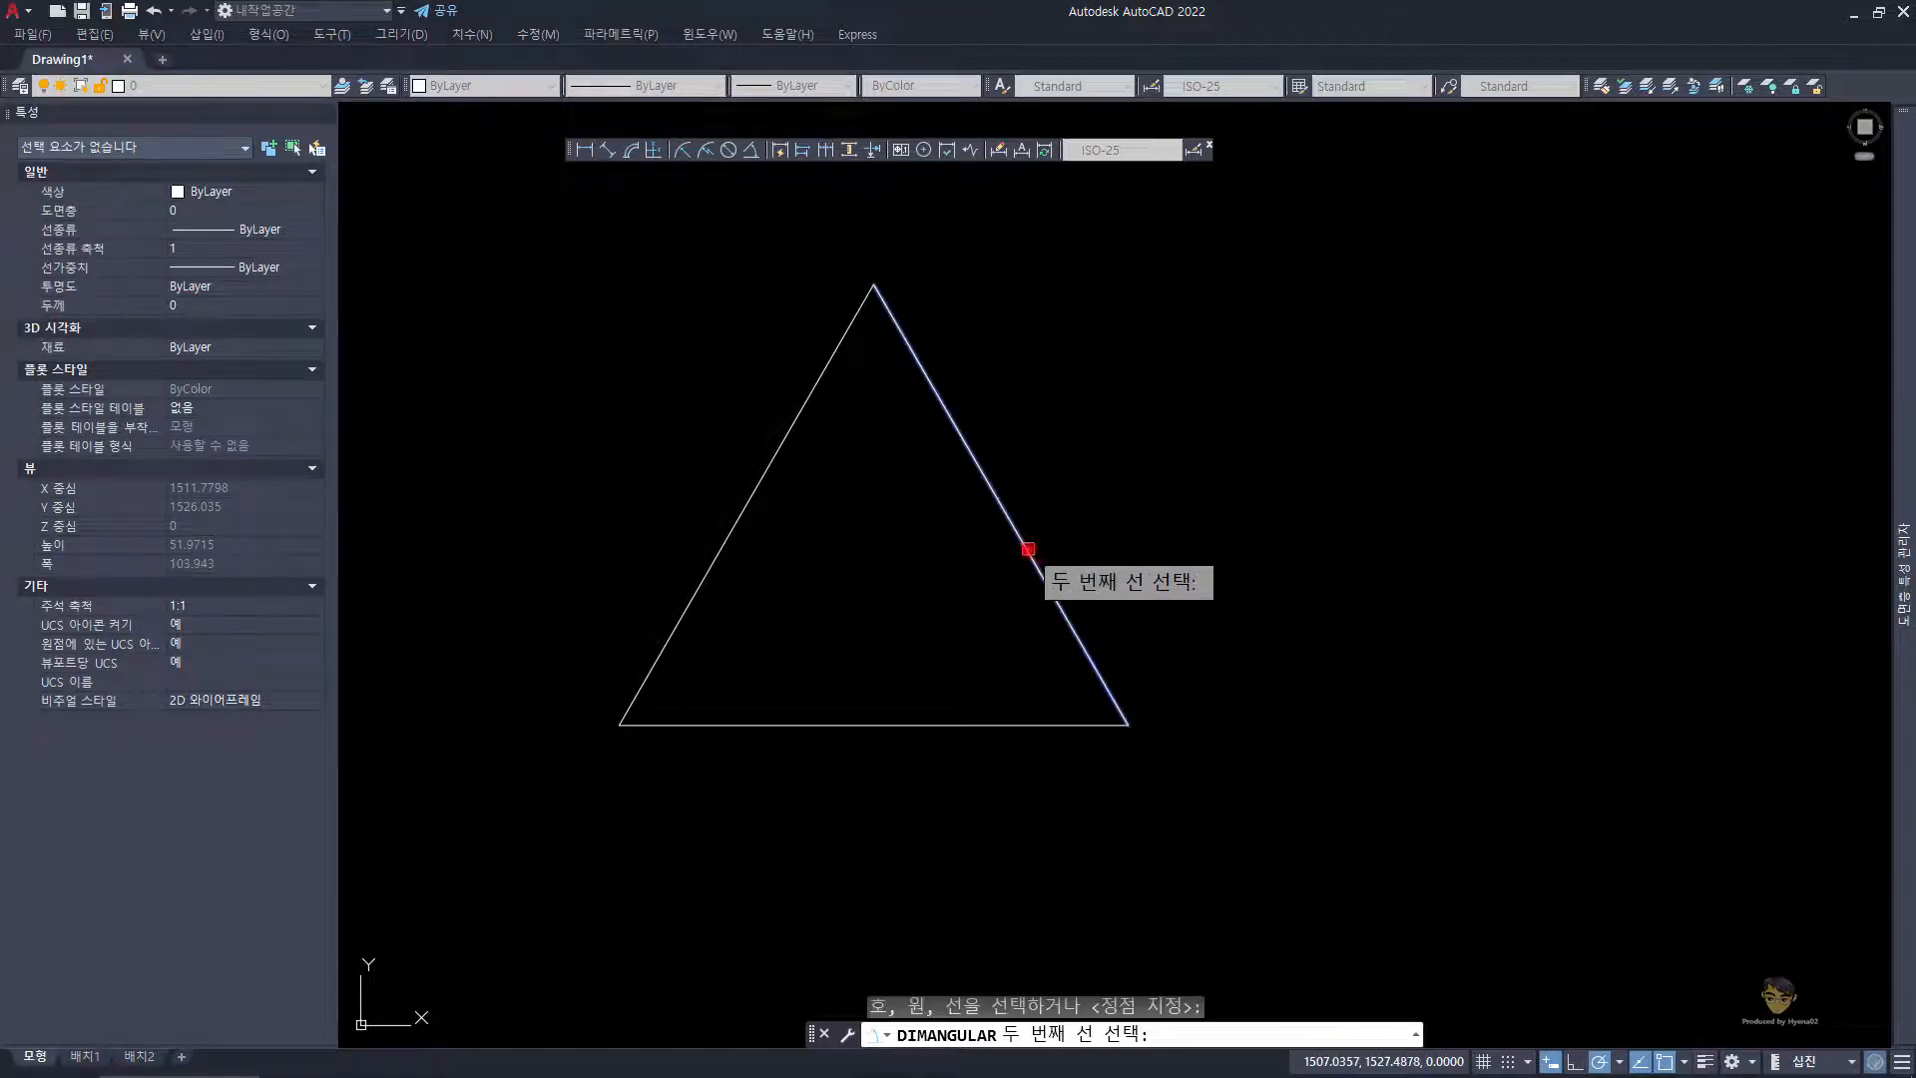
pyautogui.click(973, 724)
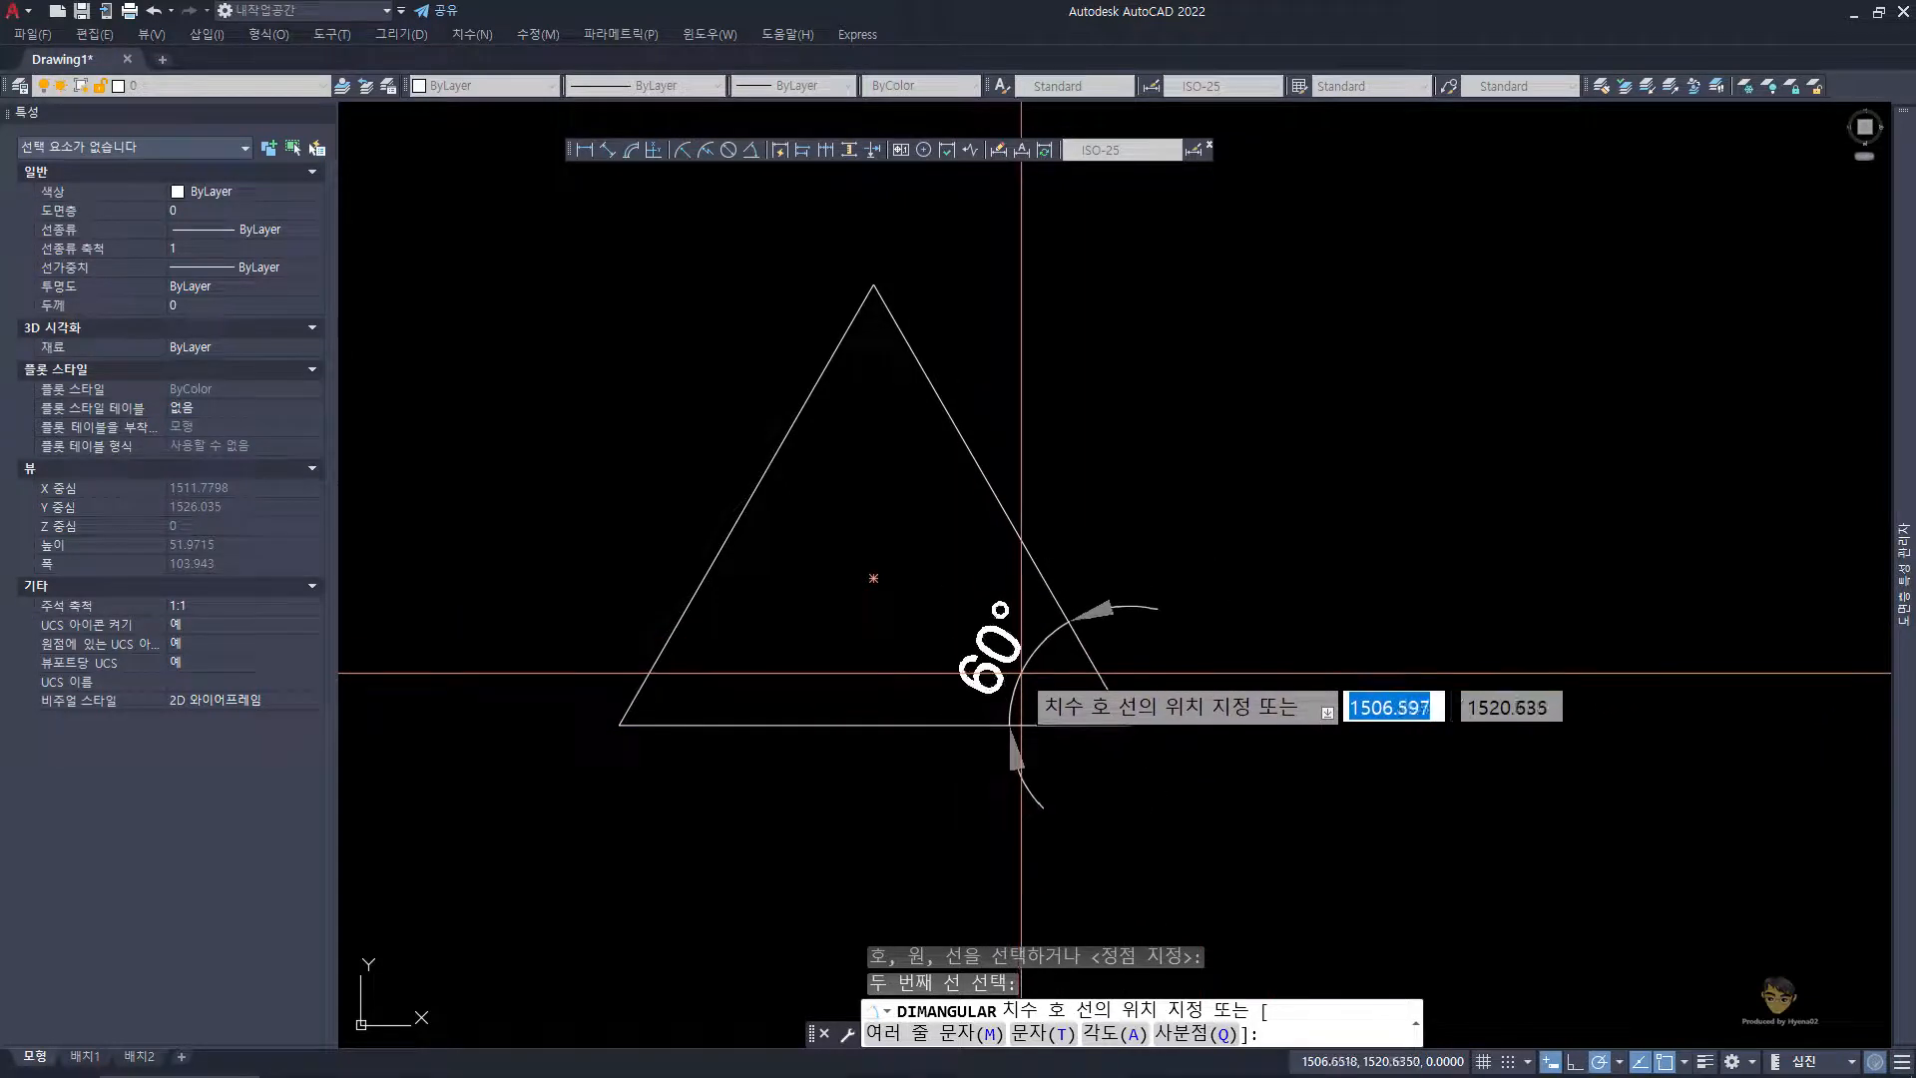
pyautogui.click(1011, 653)
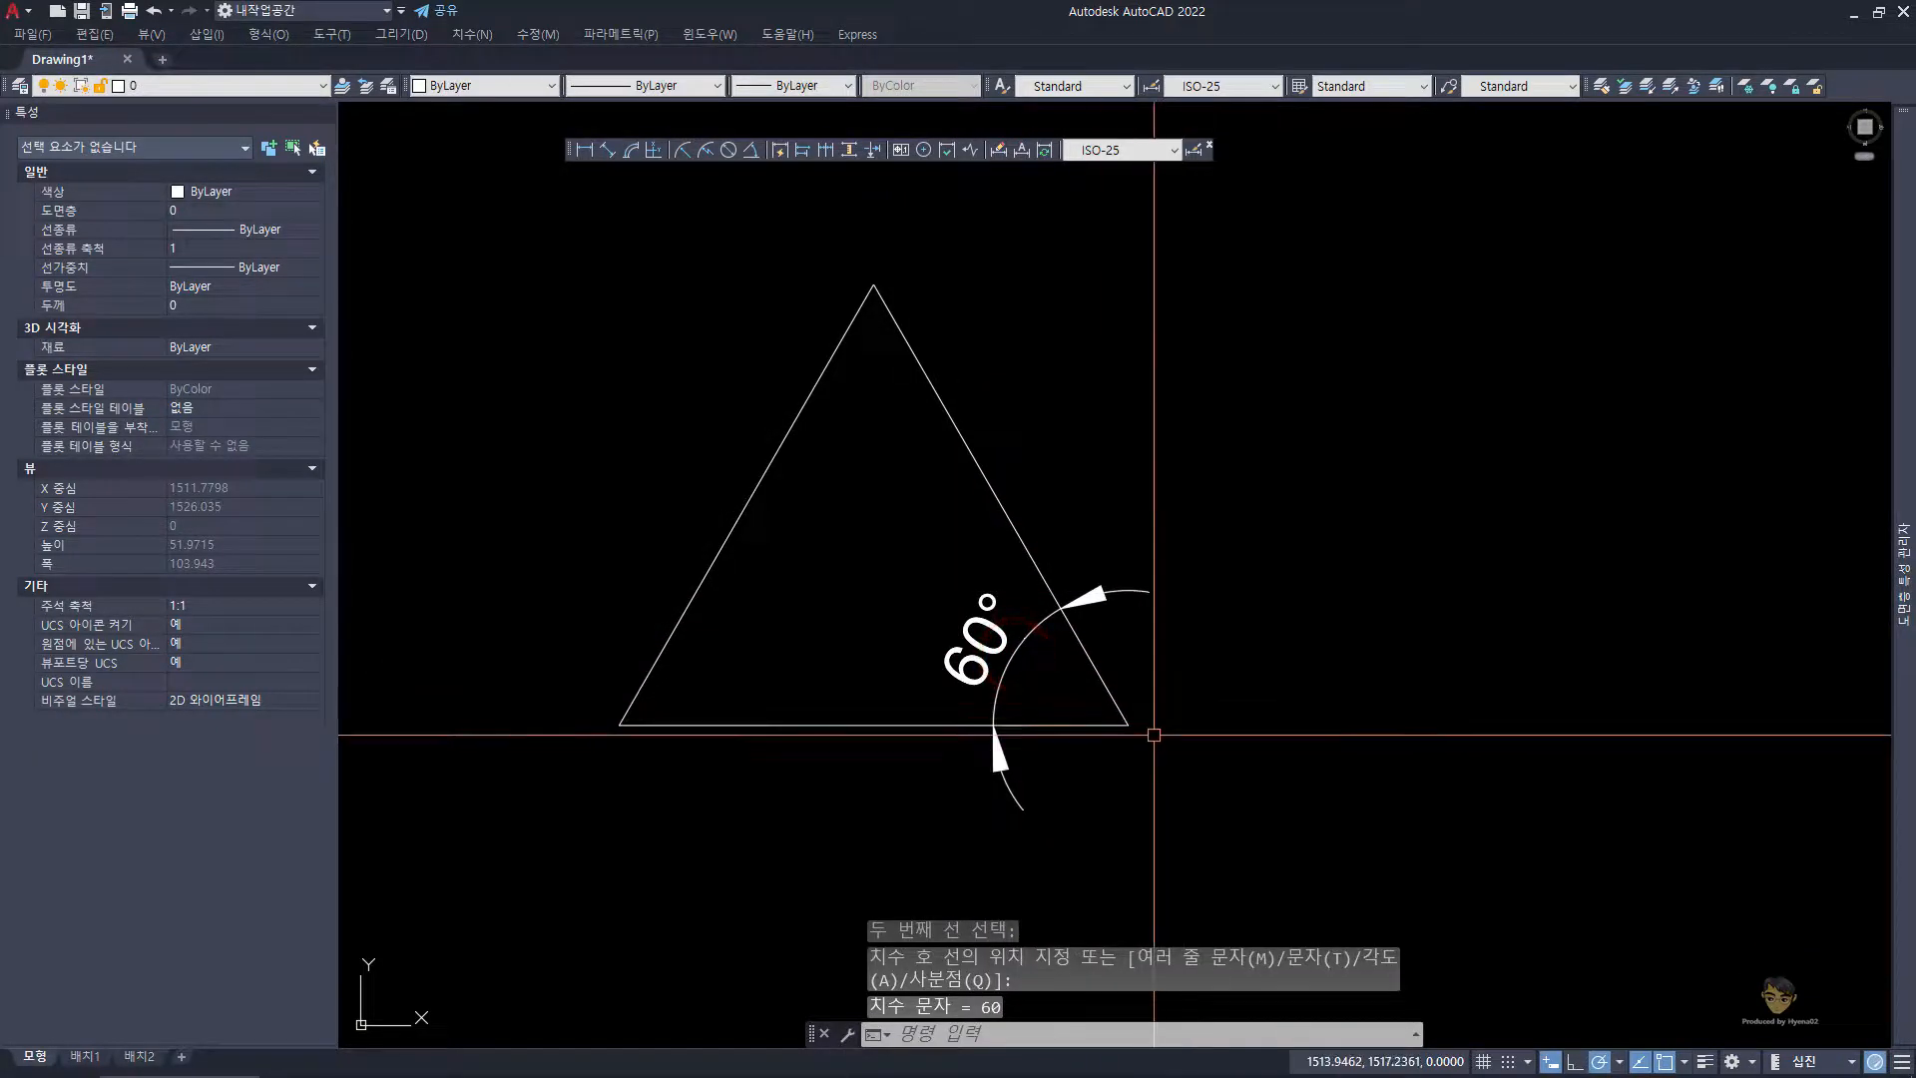
# - Add an angular dimension for the exterior angle between the right side and the base, placing its arc outside the triangle's lower-right corner
pyautogui.press('space')
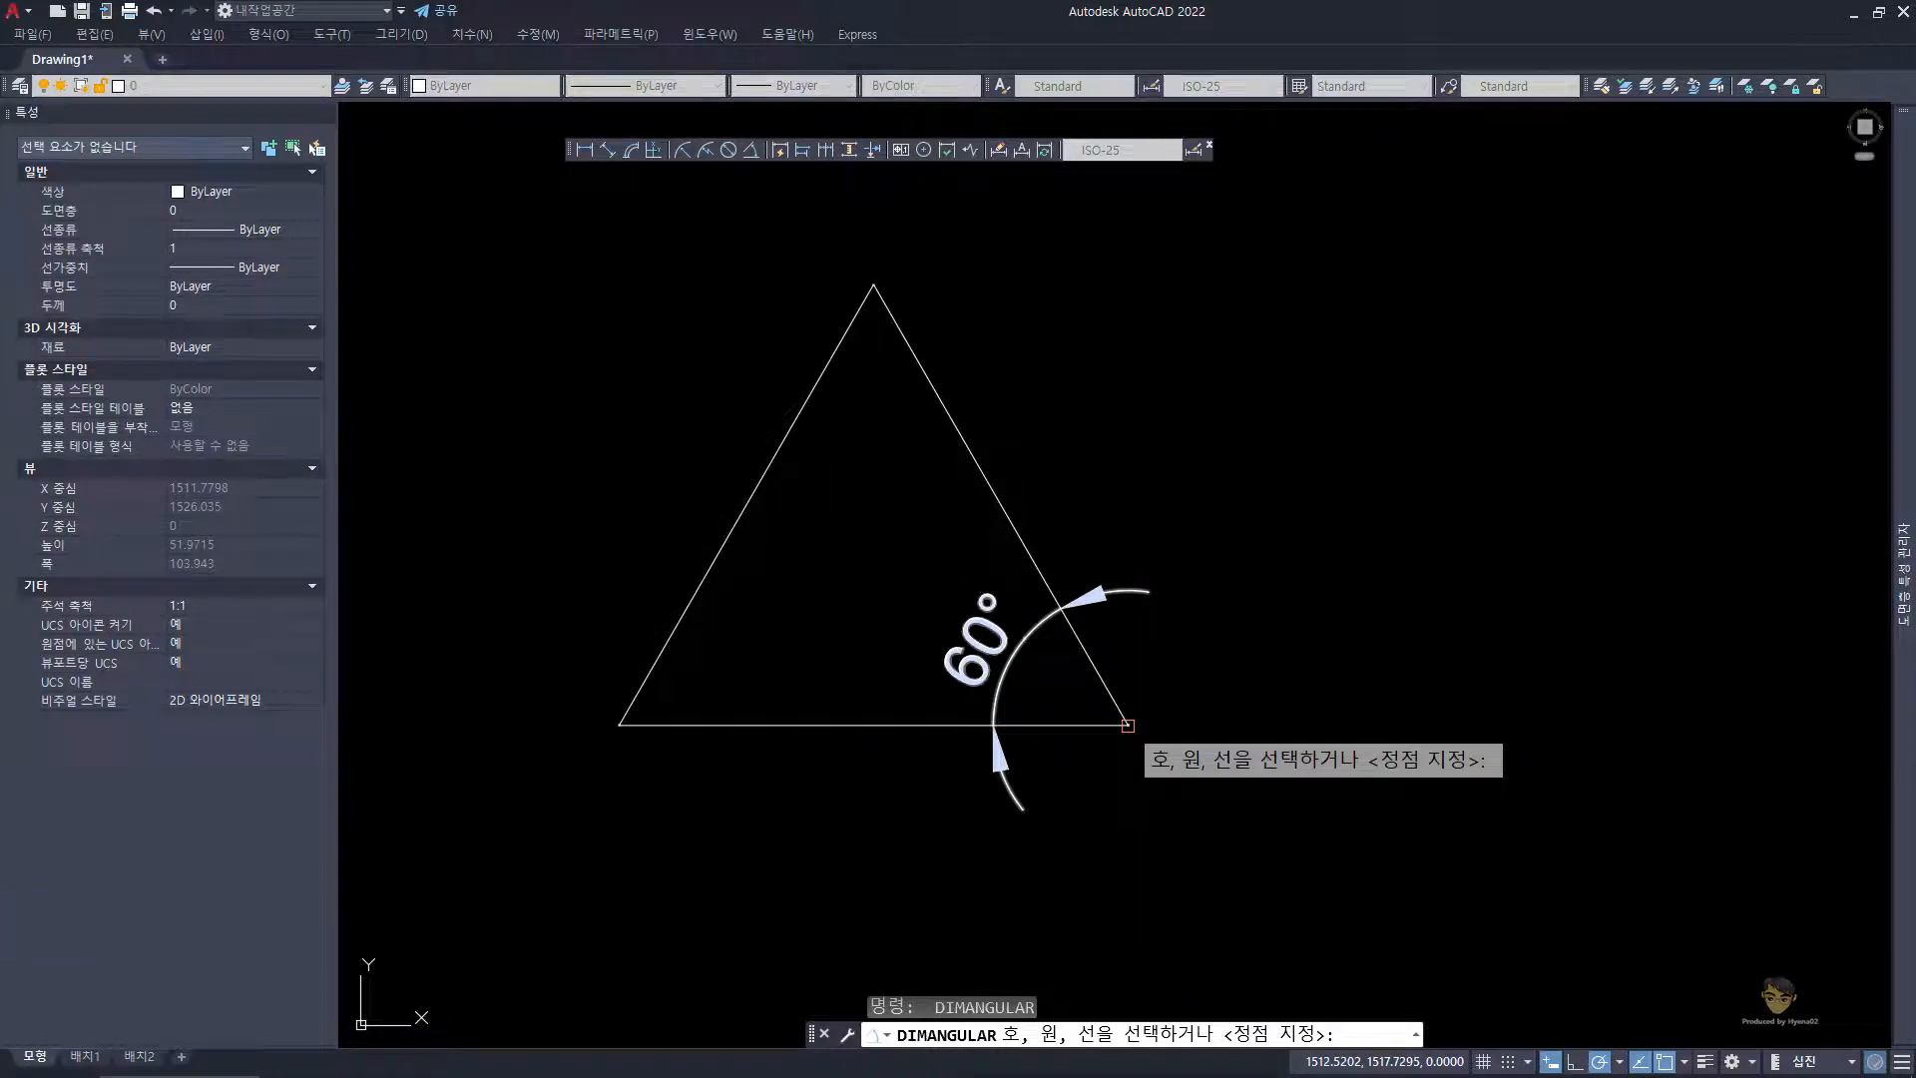
pyautogui.click(1083, 651)
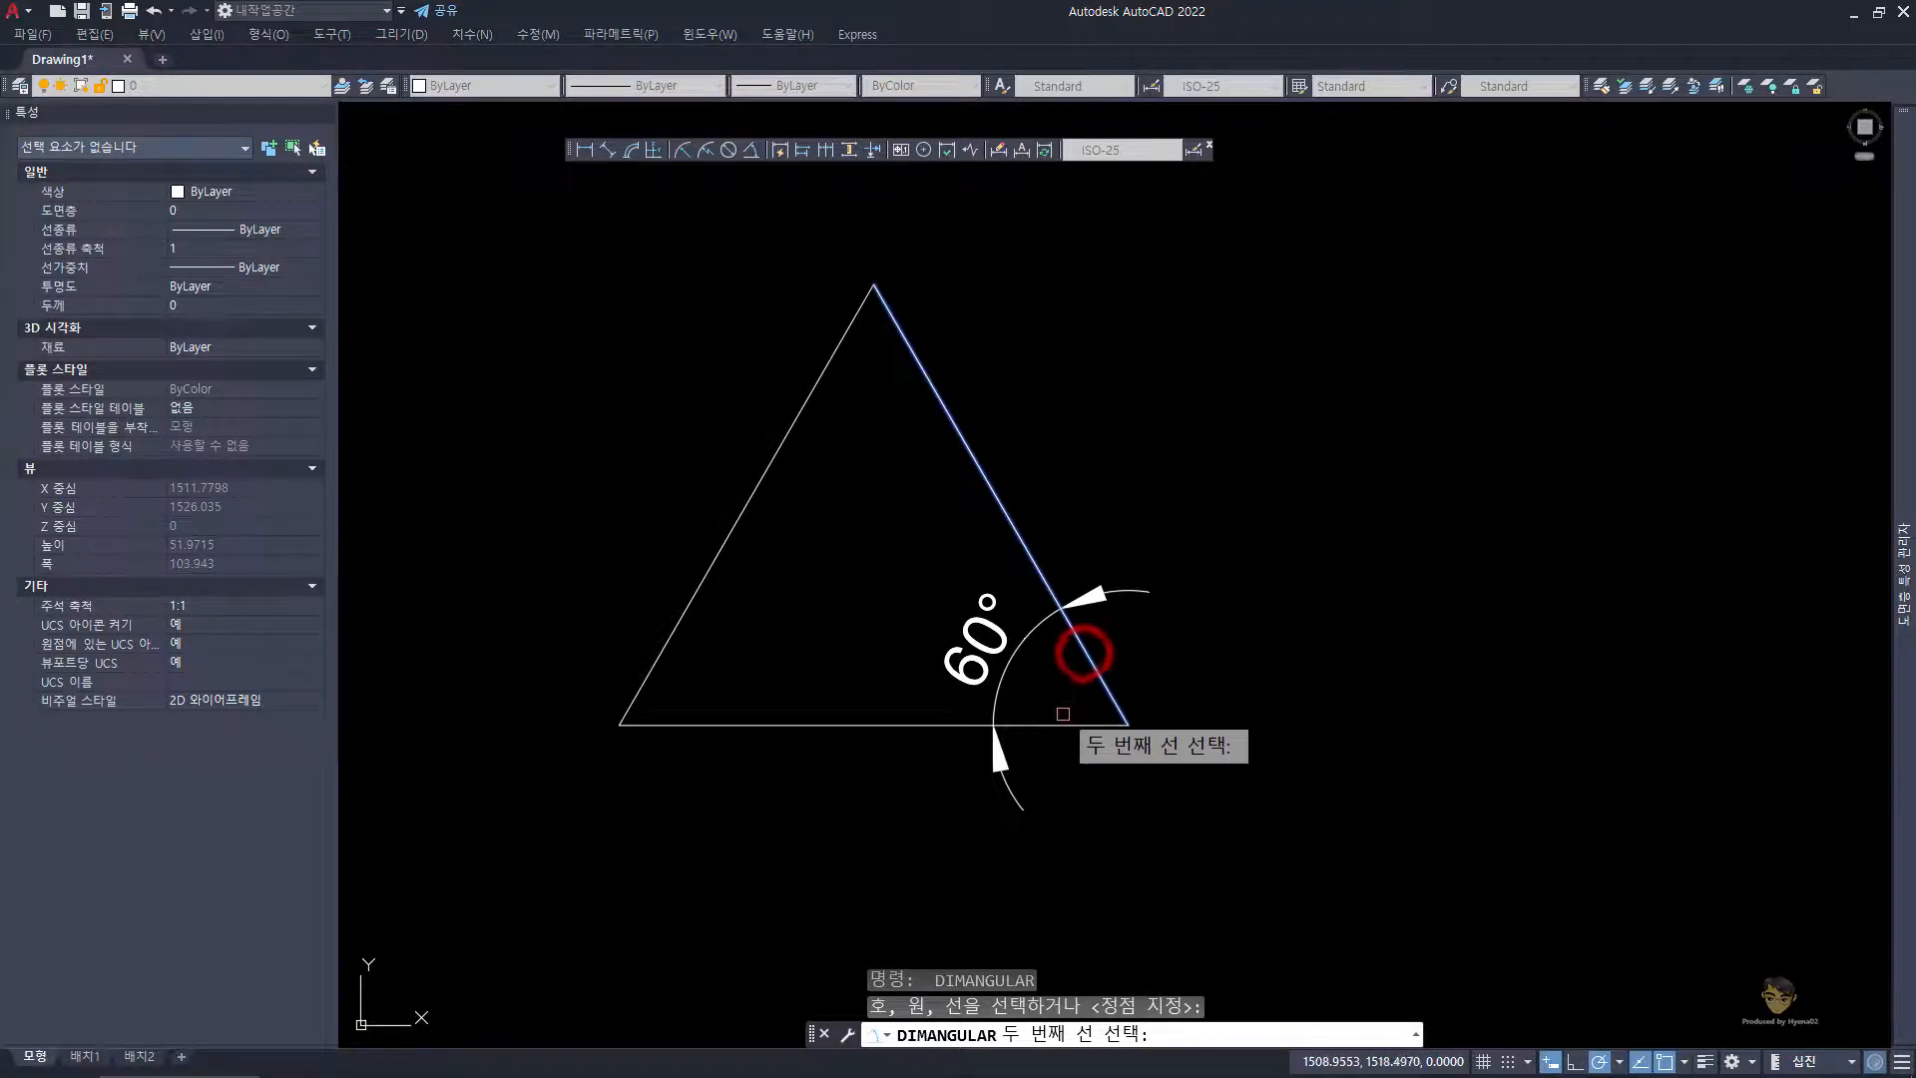
pyautogui.click(1068, 726)
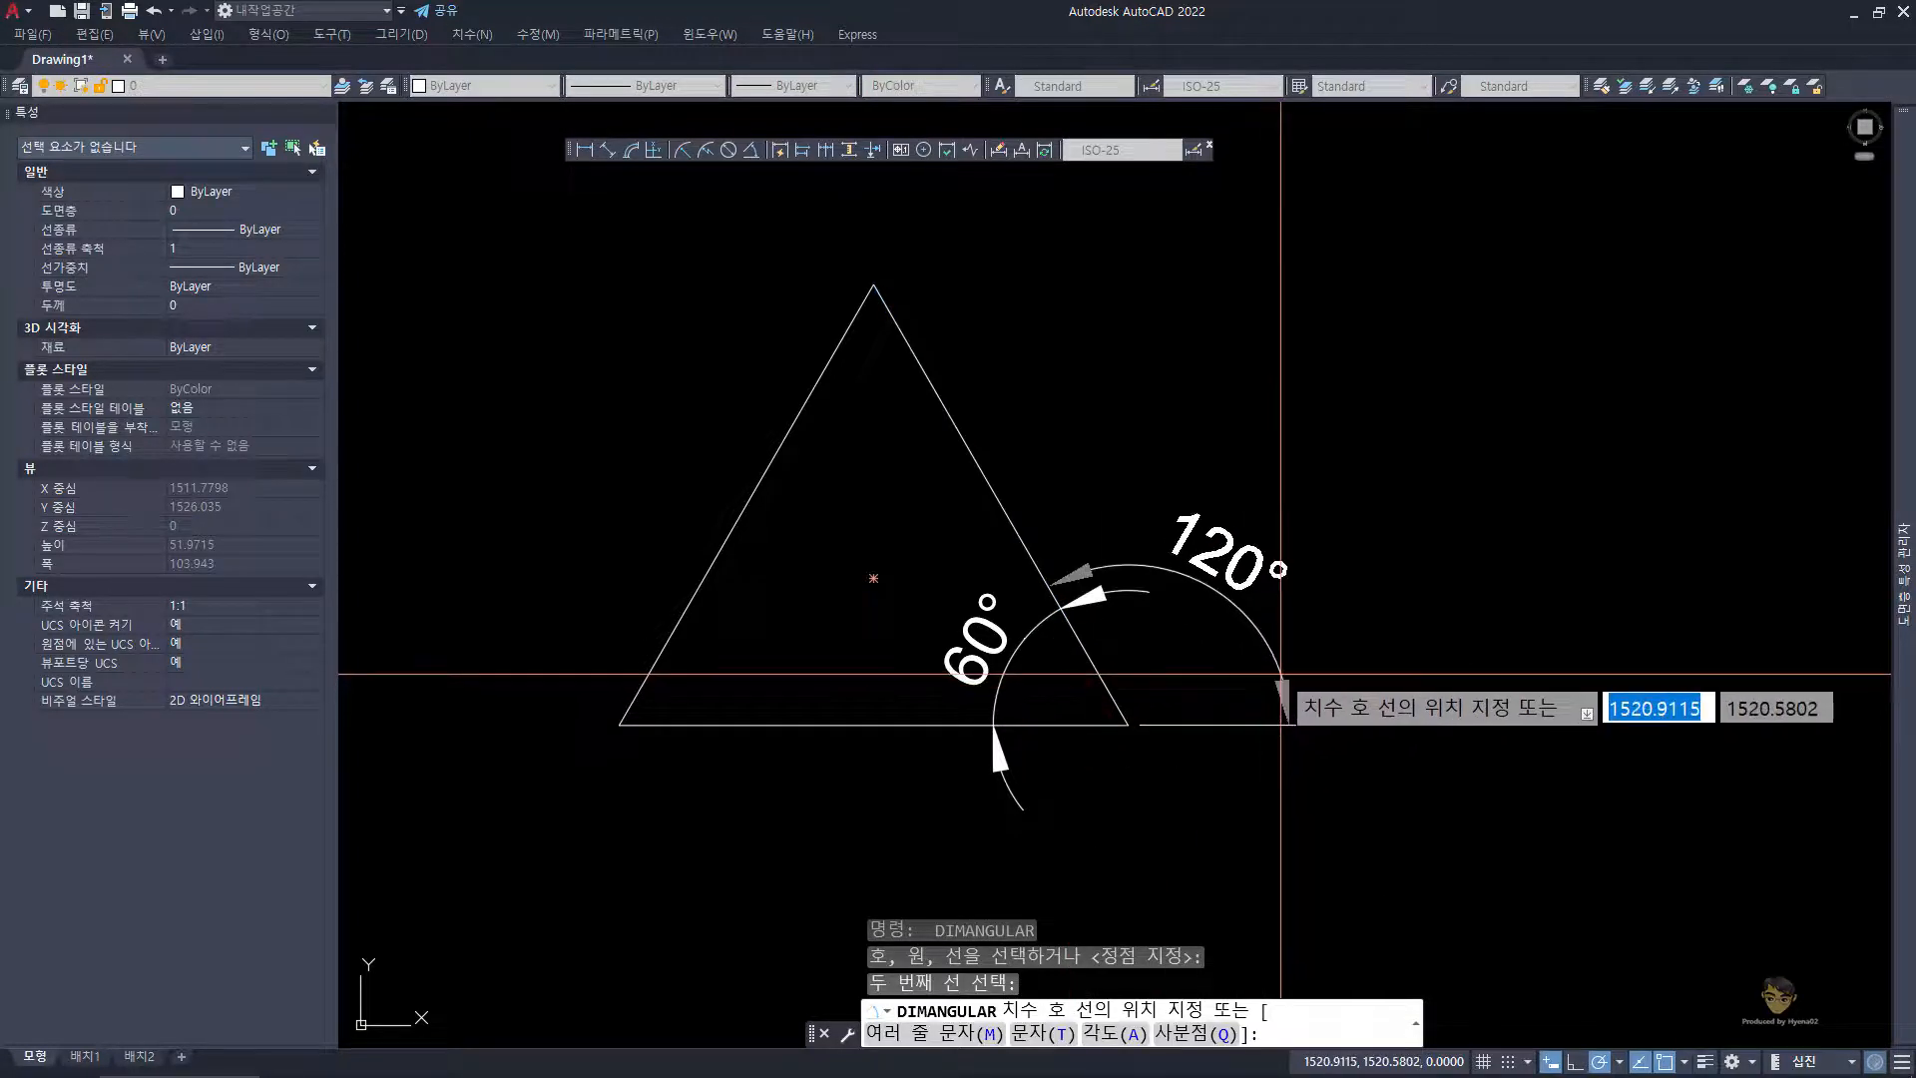
pyautogui.click(1322, 657)
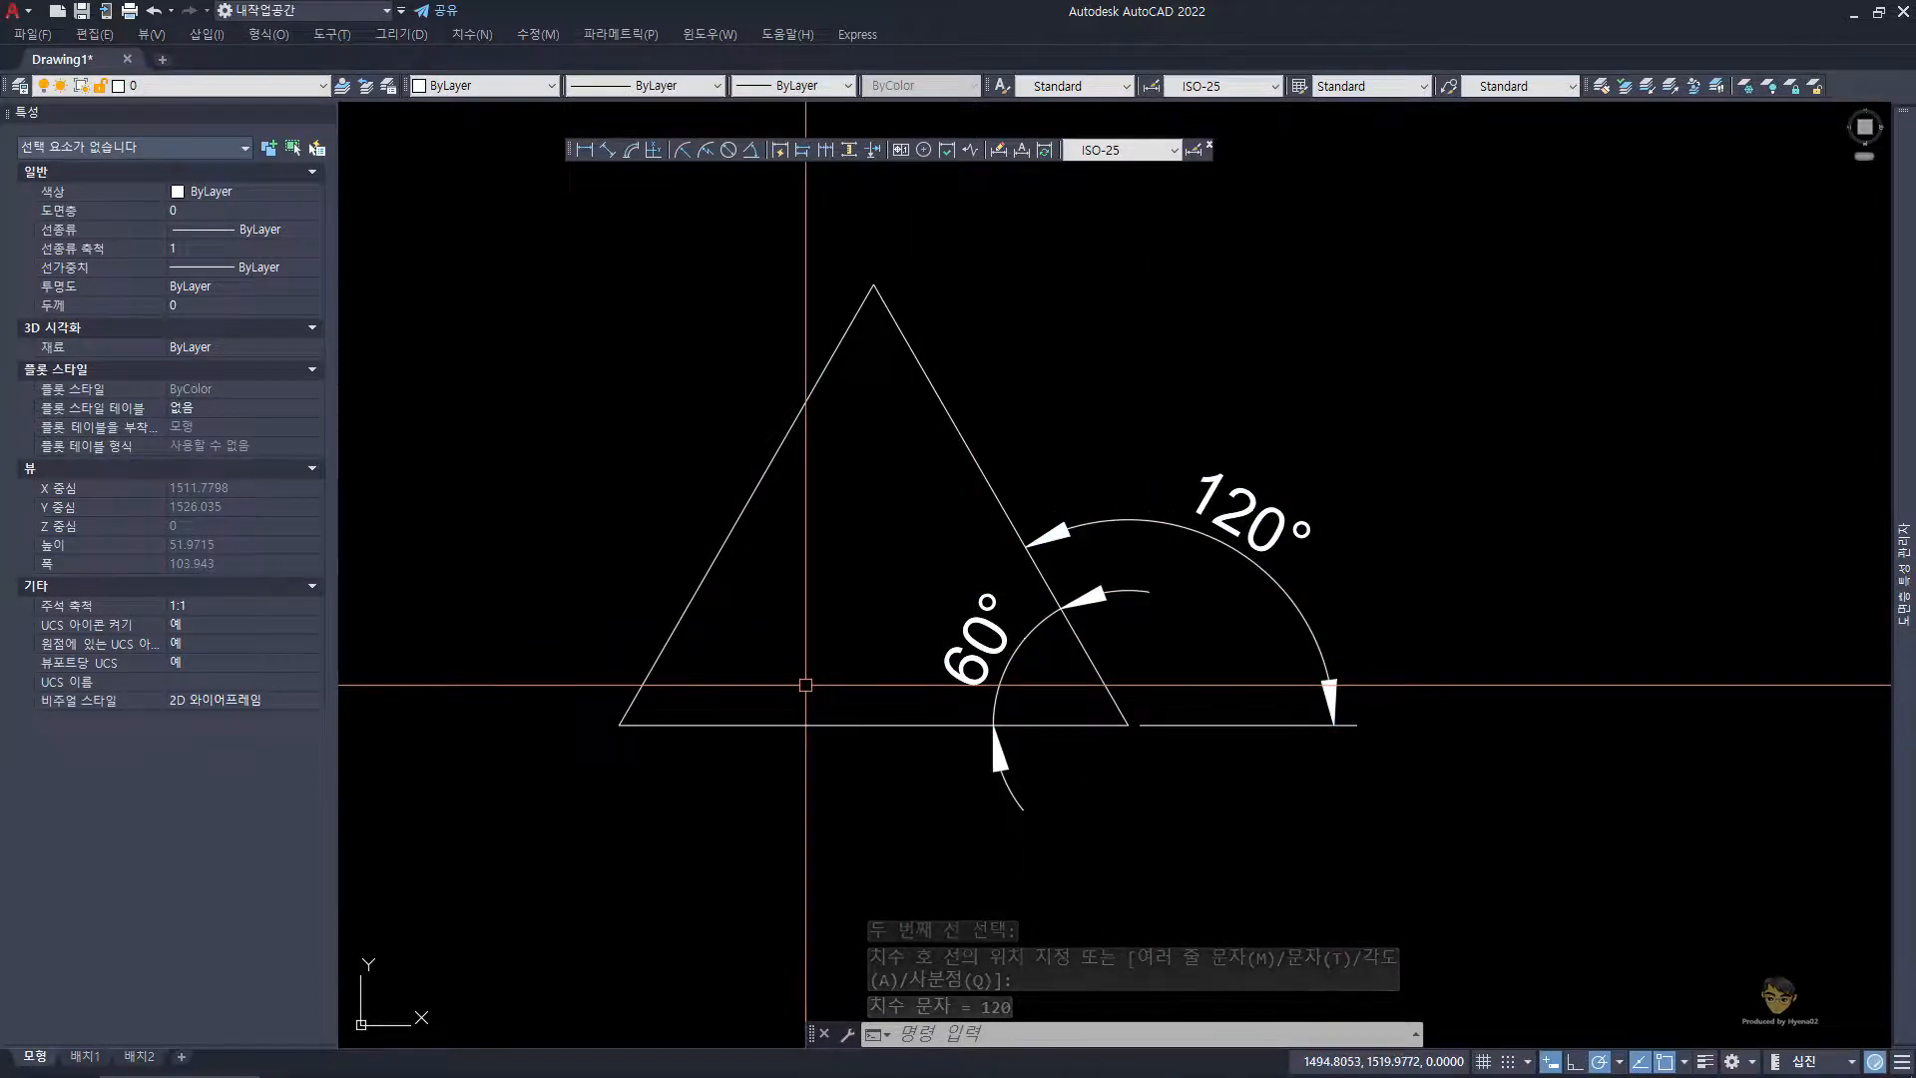
# - Add an angular dimension between the triangle's left side and base, placing its arc close inside the lower-left corner
pyautogui.press('space')
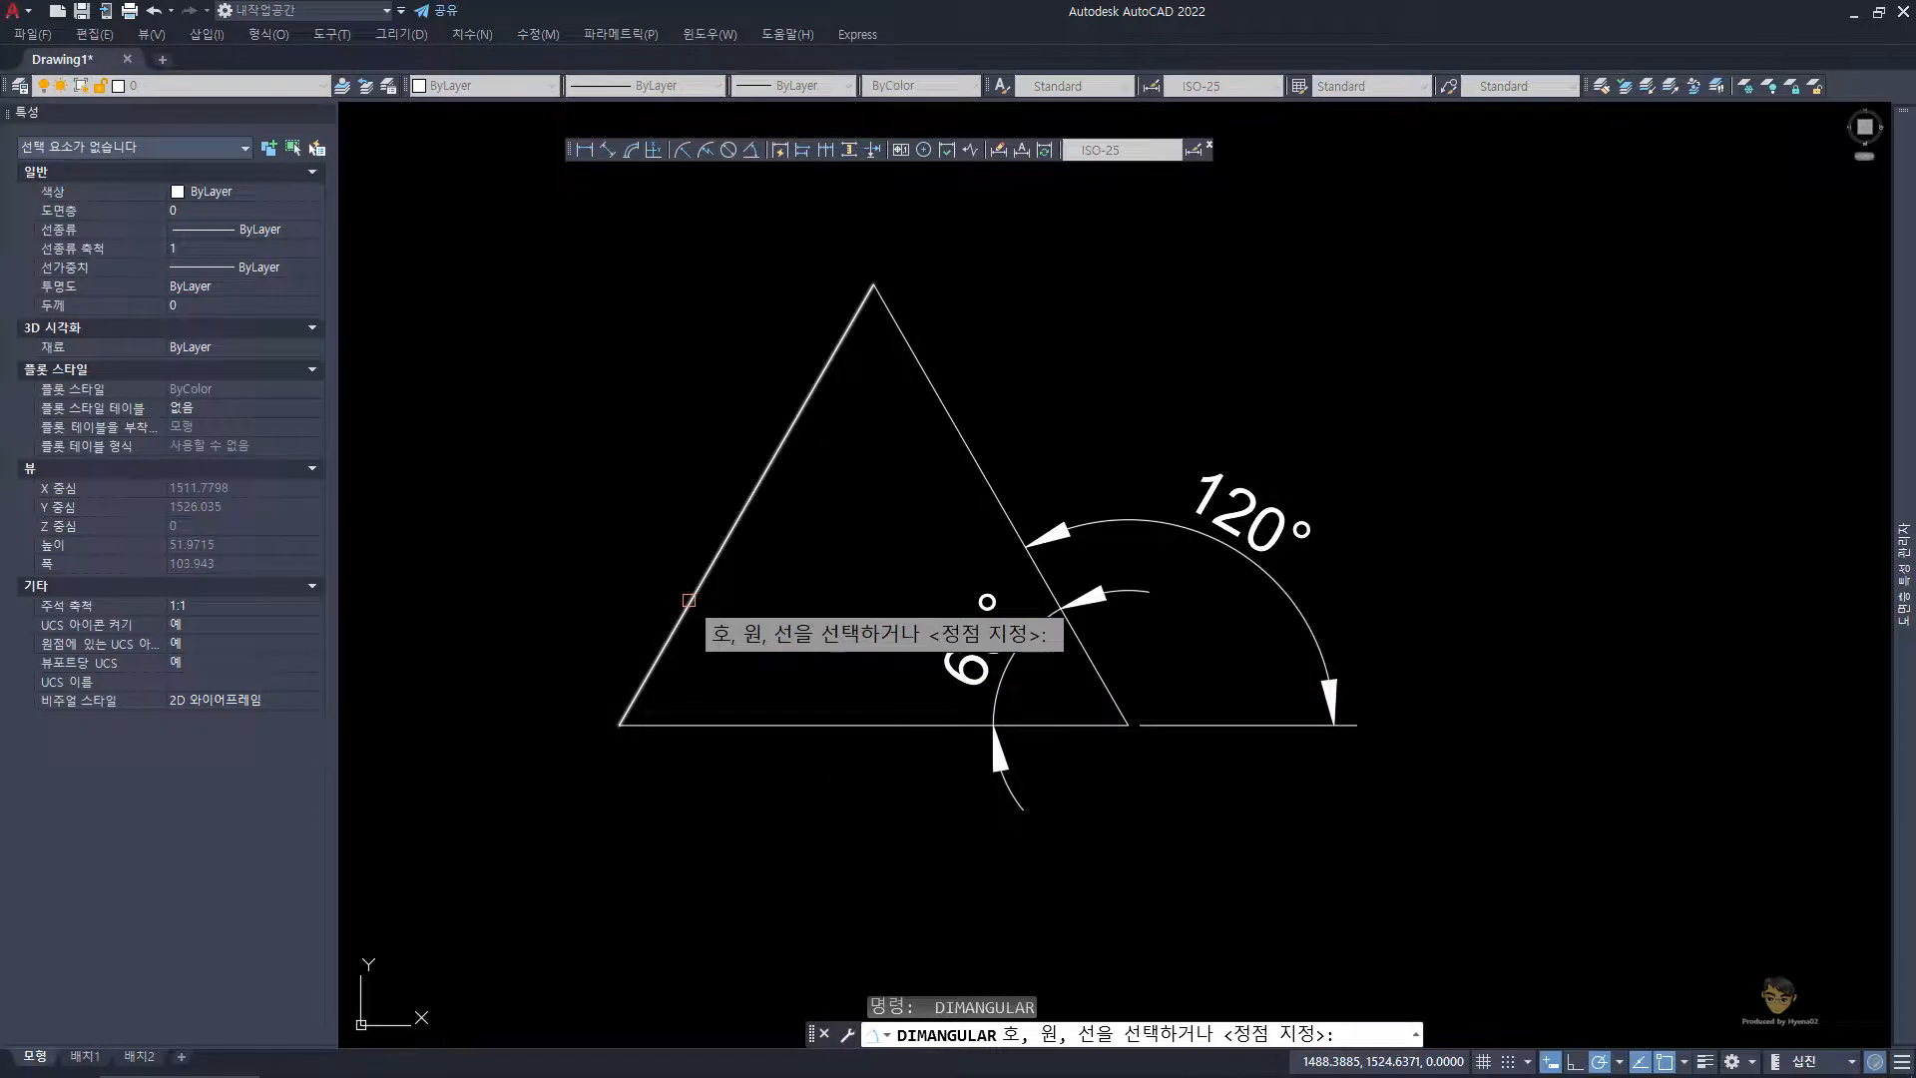
pyautogui.click(684, 610)
pyautogui.click(722, 724)
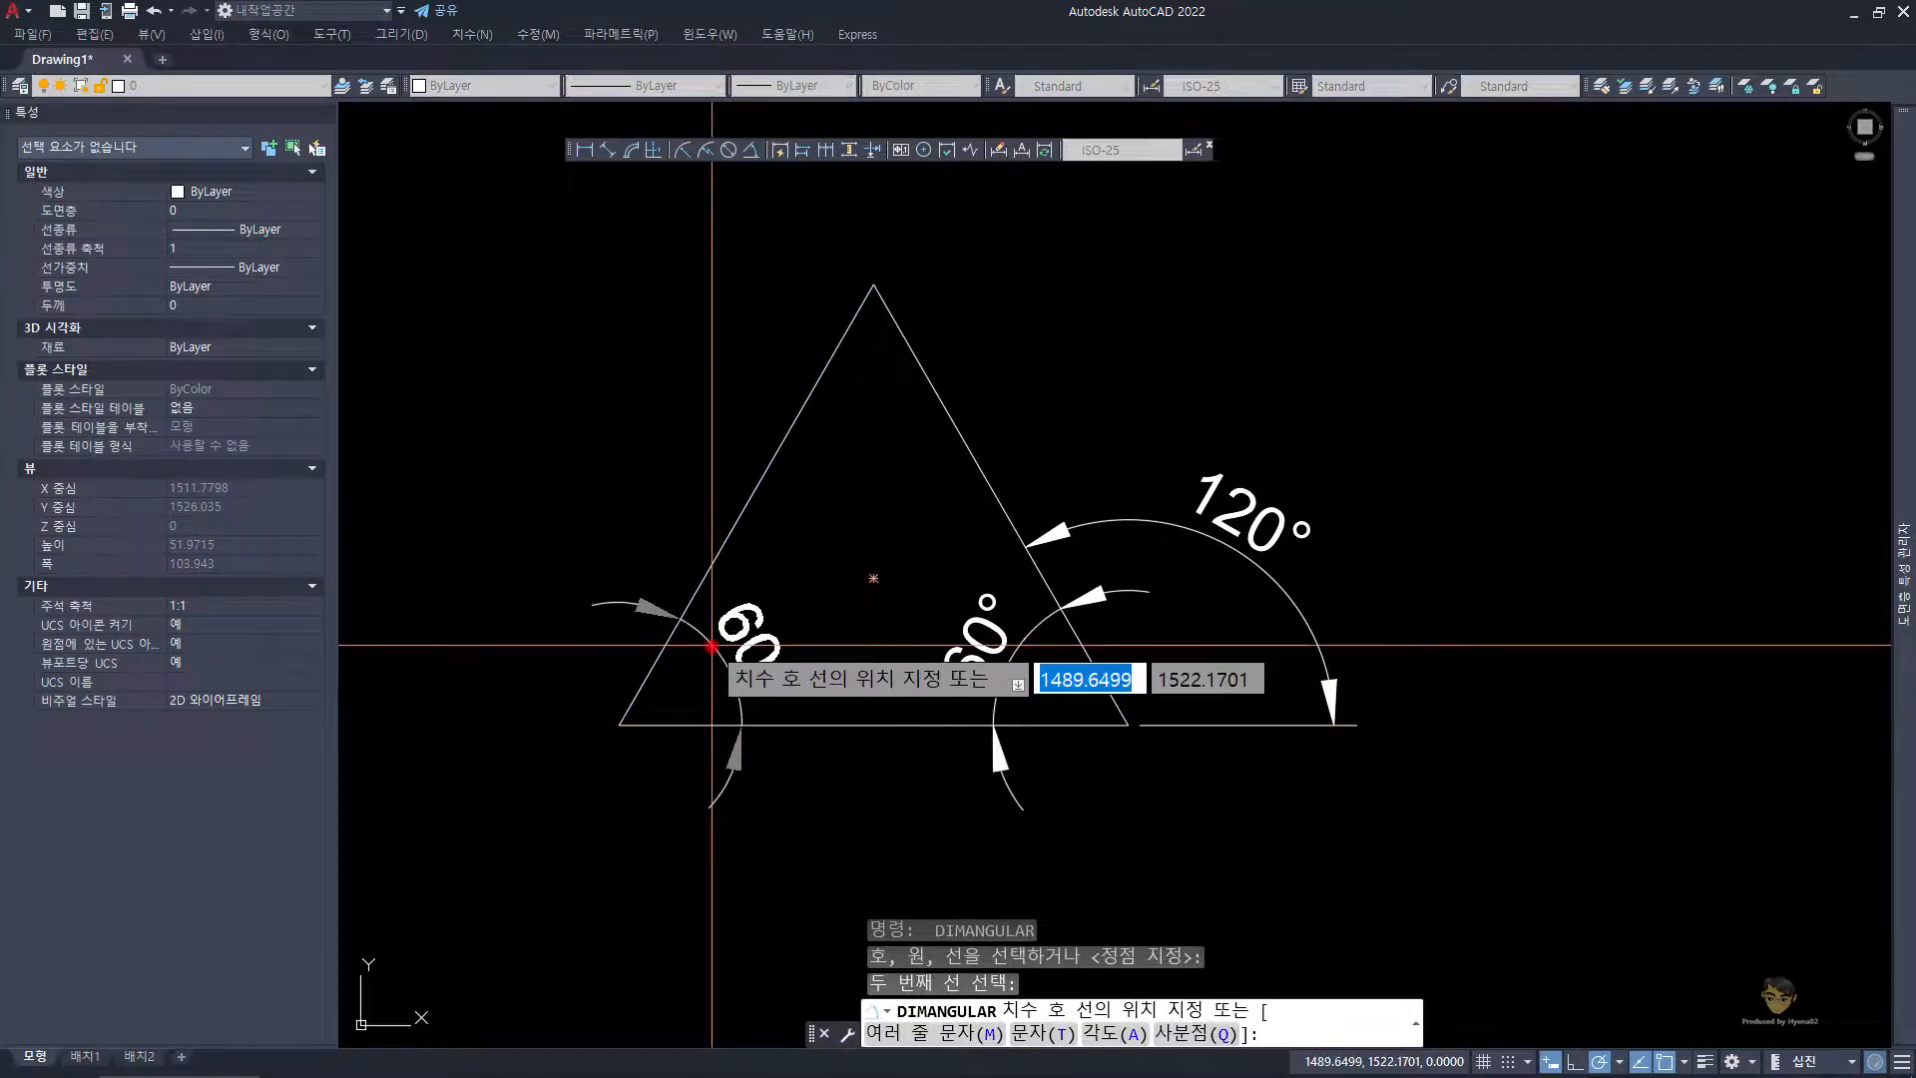
pyautogui.click(710, 641)
# - Add a second angular dimension to the lower-left corner with a larger arc that reaches up to the middle of the triangle
pyautogui.press('space')
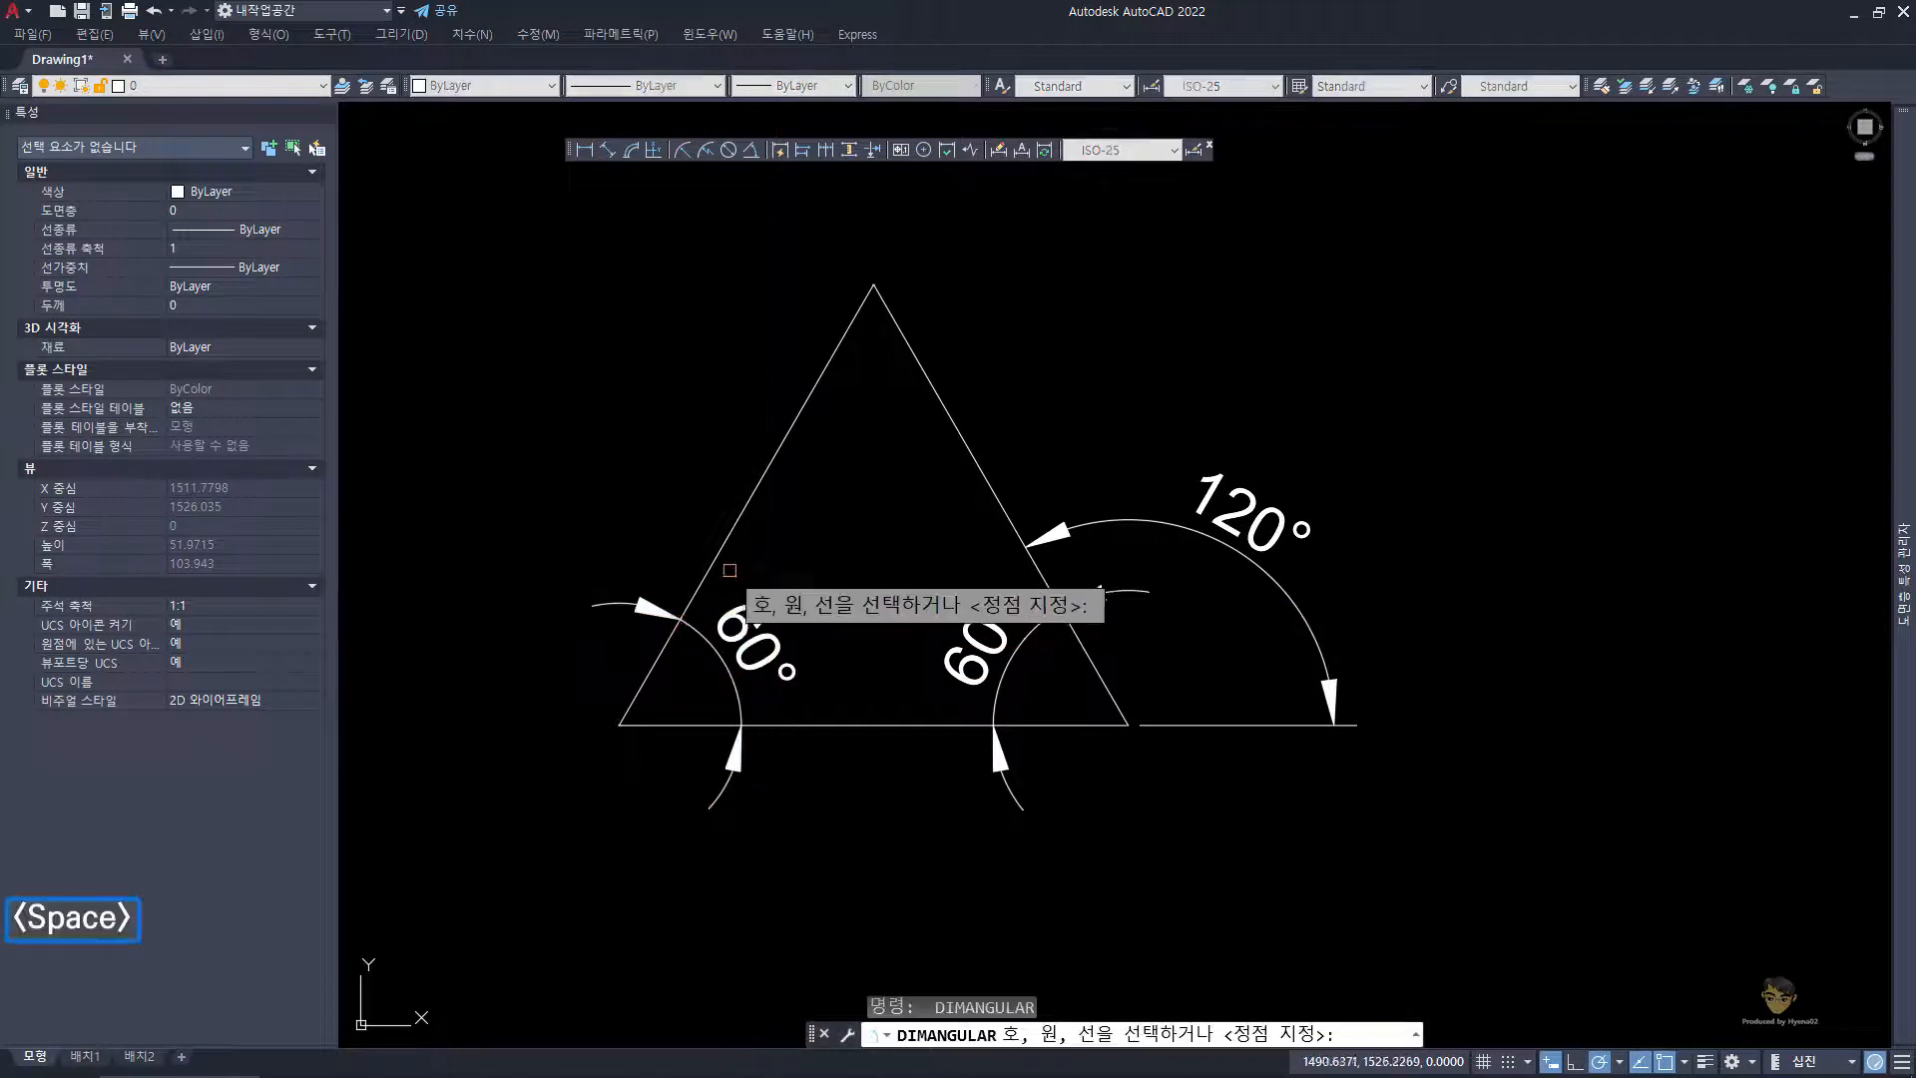
pyautogui.click(719, 549)
pyautogui.click(814, 729)
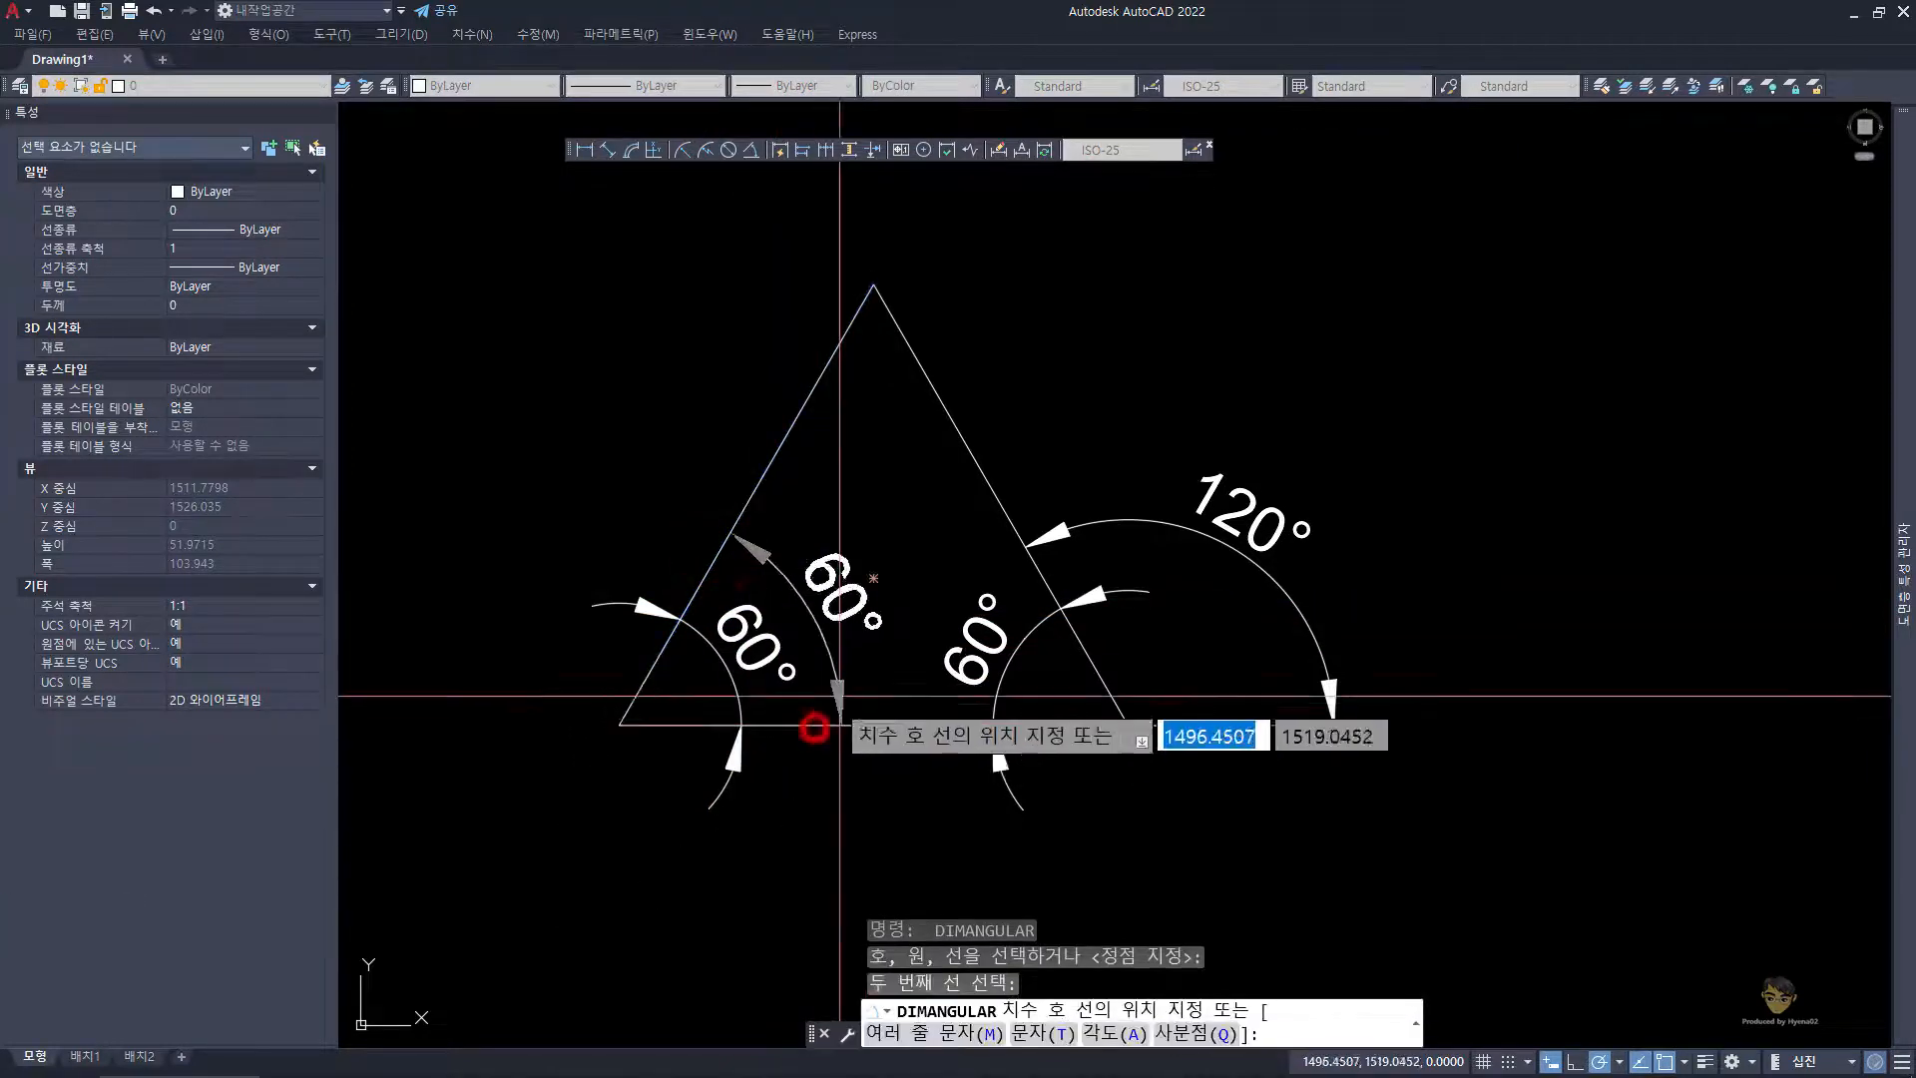
pyautogui.click(805, 427)
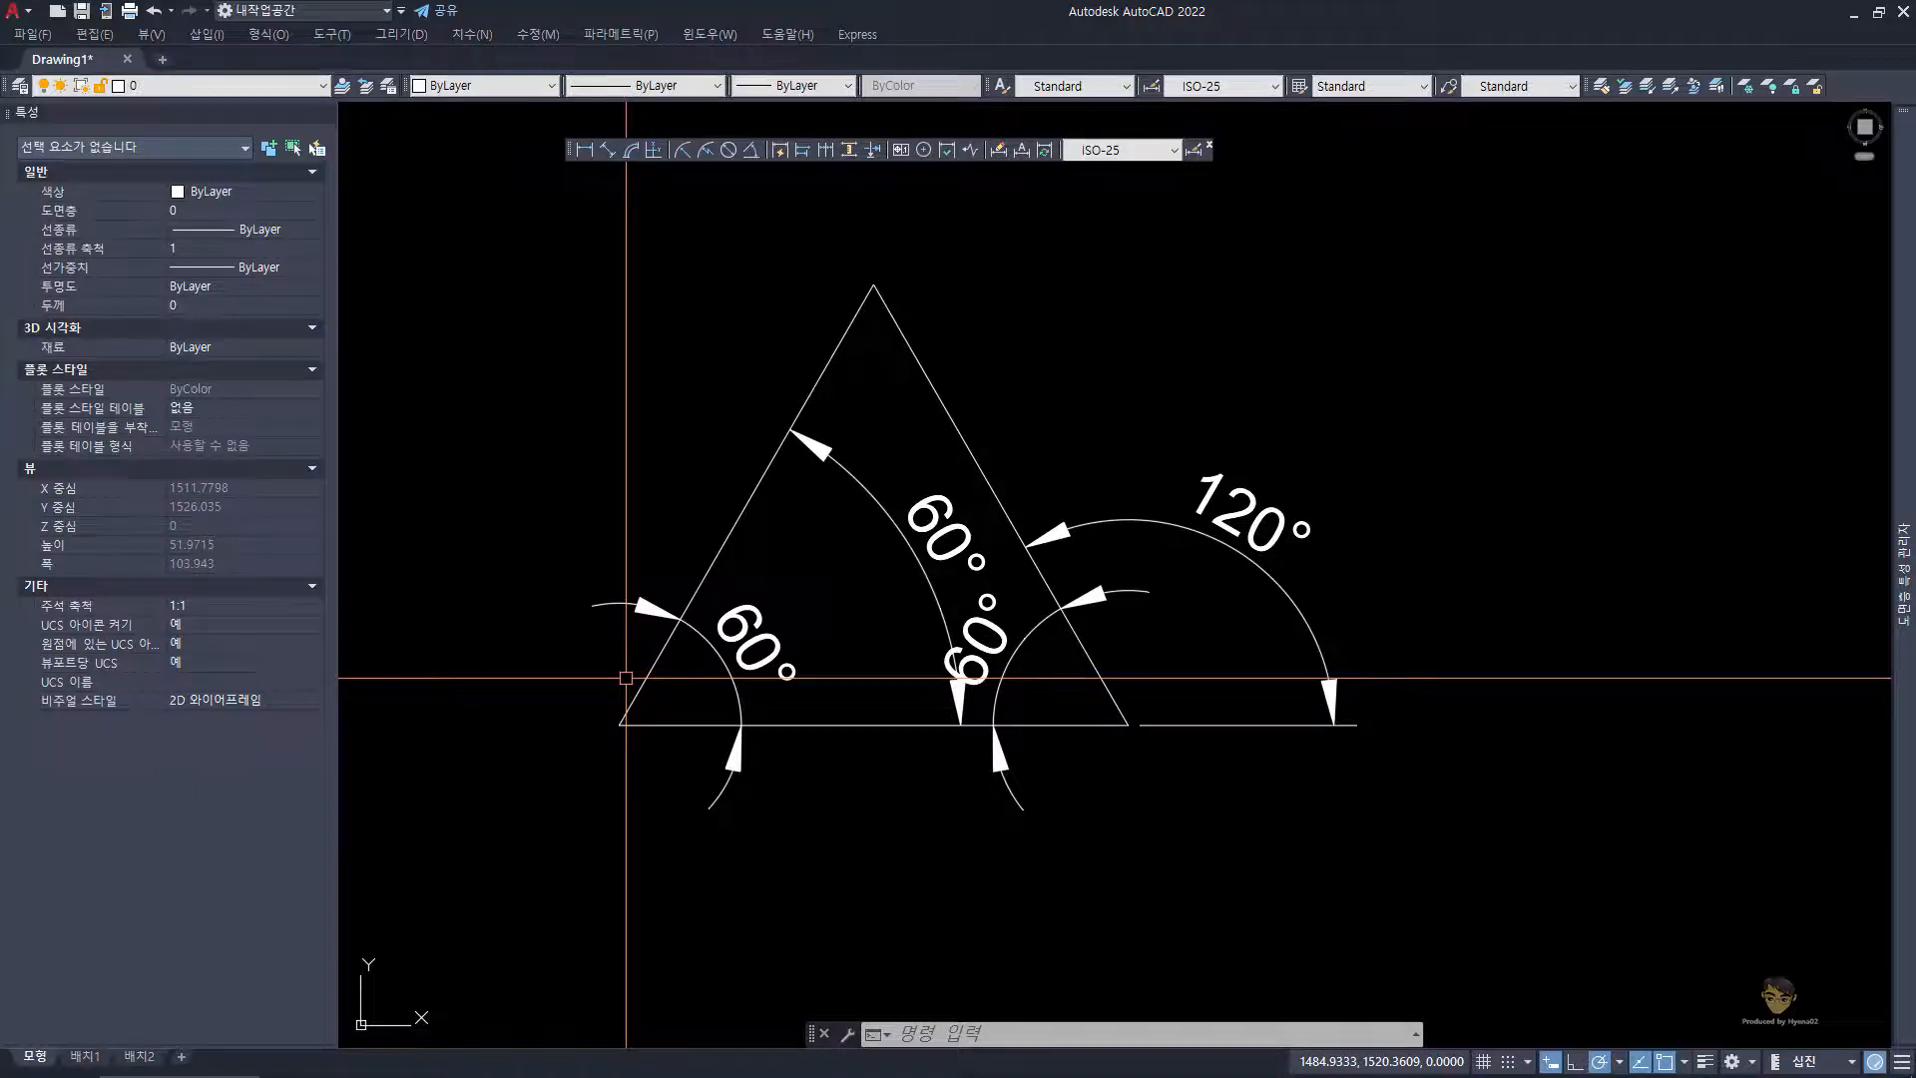
pyautogui.click(454, 38)
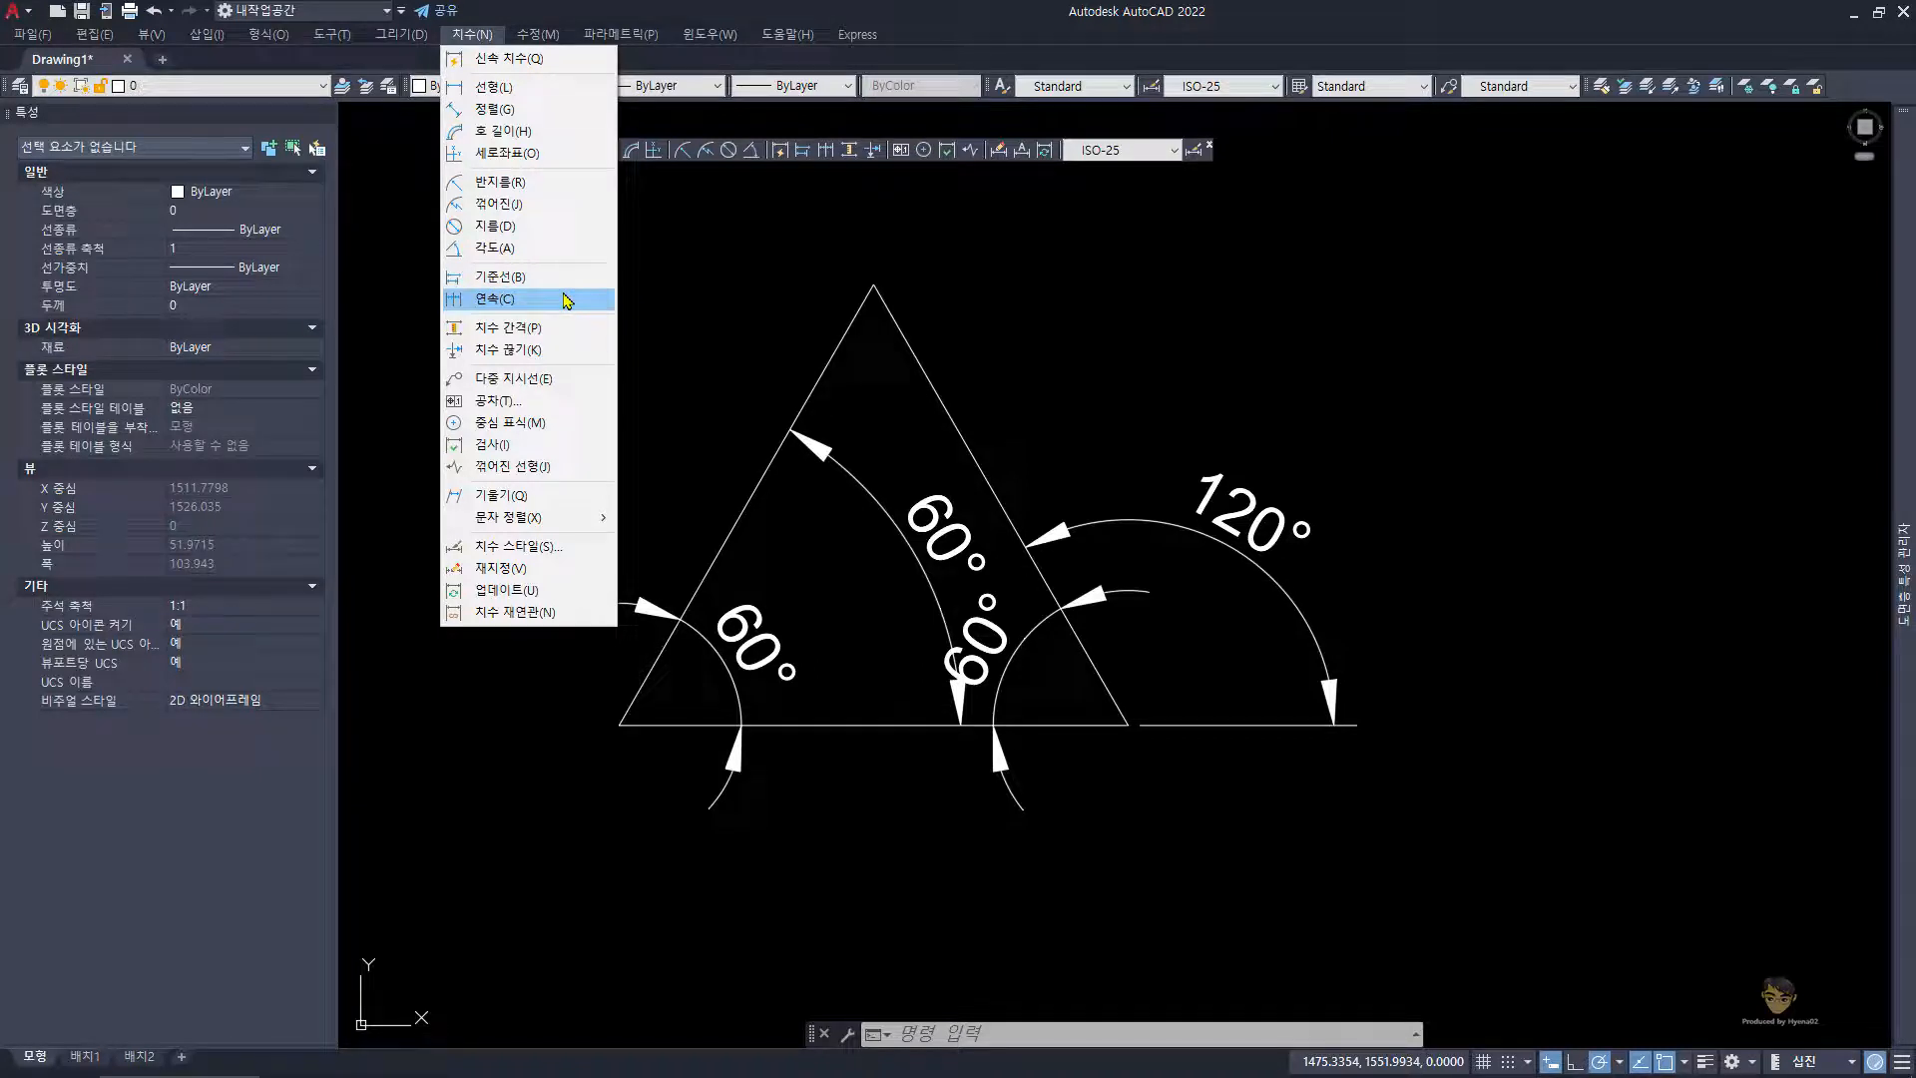
pyautogui.click(686, 340)
pyautogui.click(950, 890)
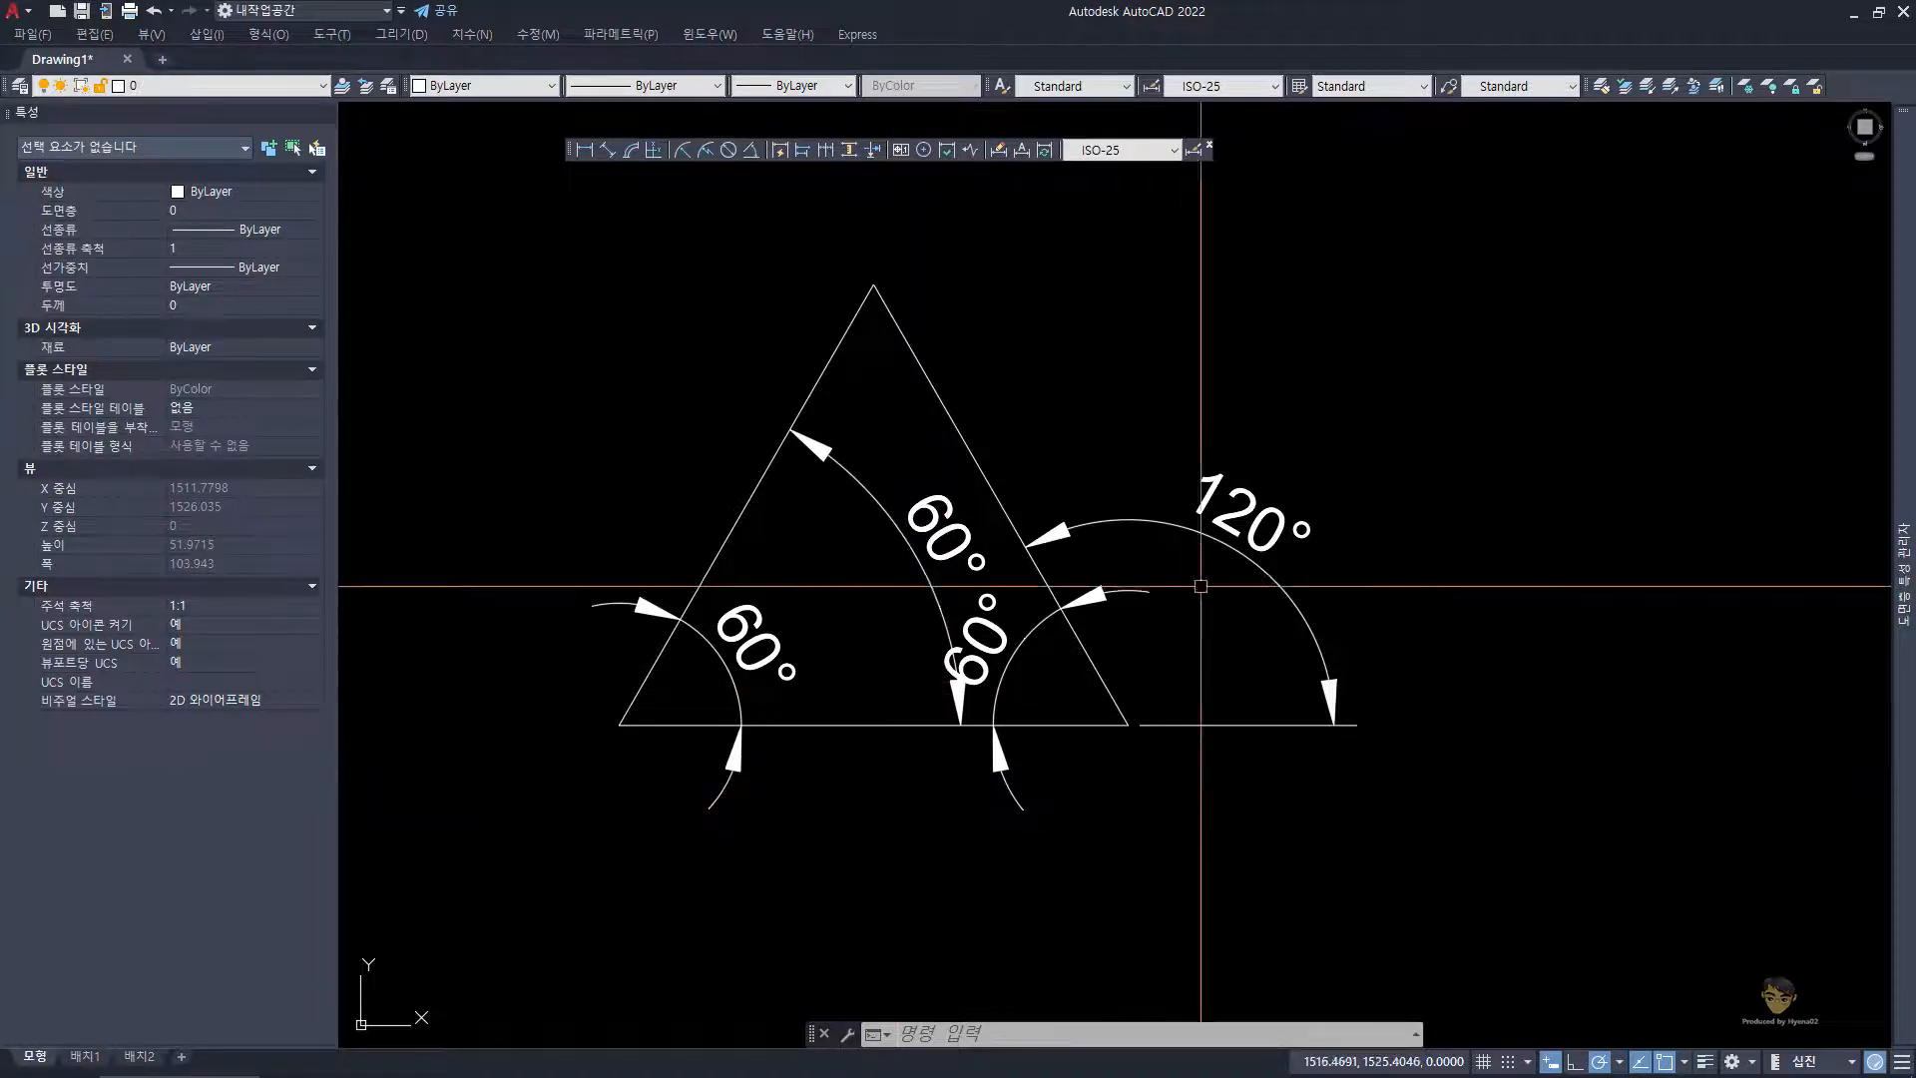
# - Erase the triangle together with all of its angular dimensions
pyautogui.click(1330, 821)
pyautogui.click(599, 375)
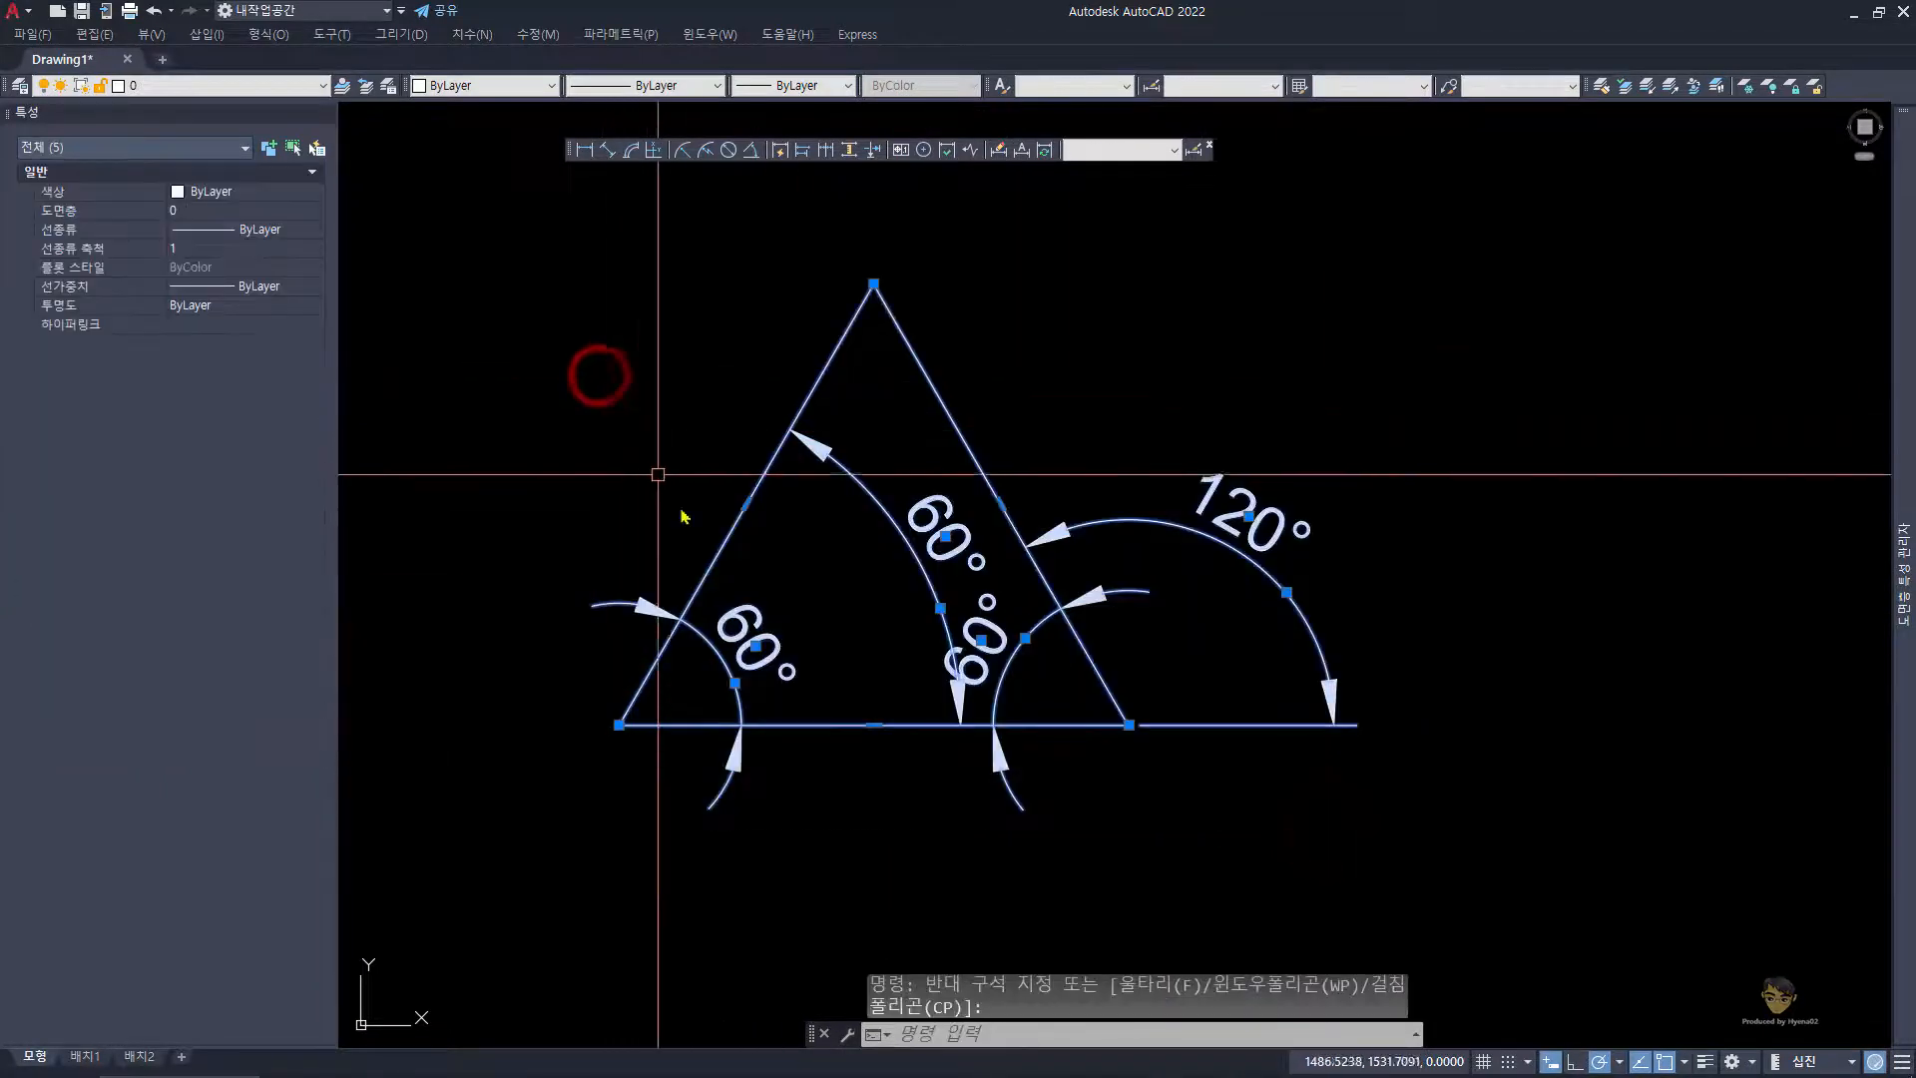
pyautogui.write('e')
pyautogui.press('space')
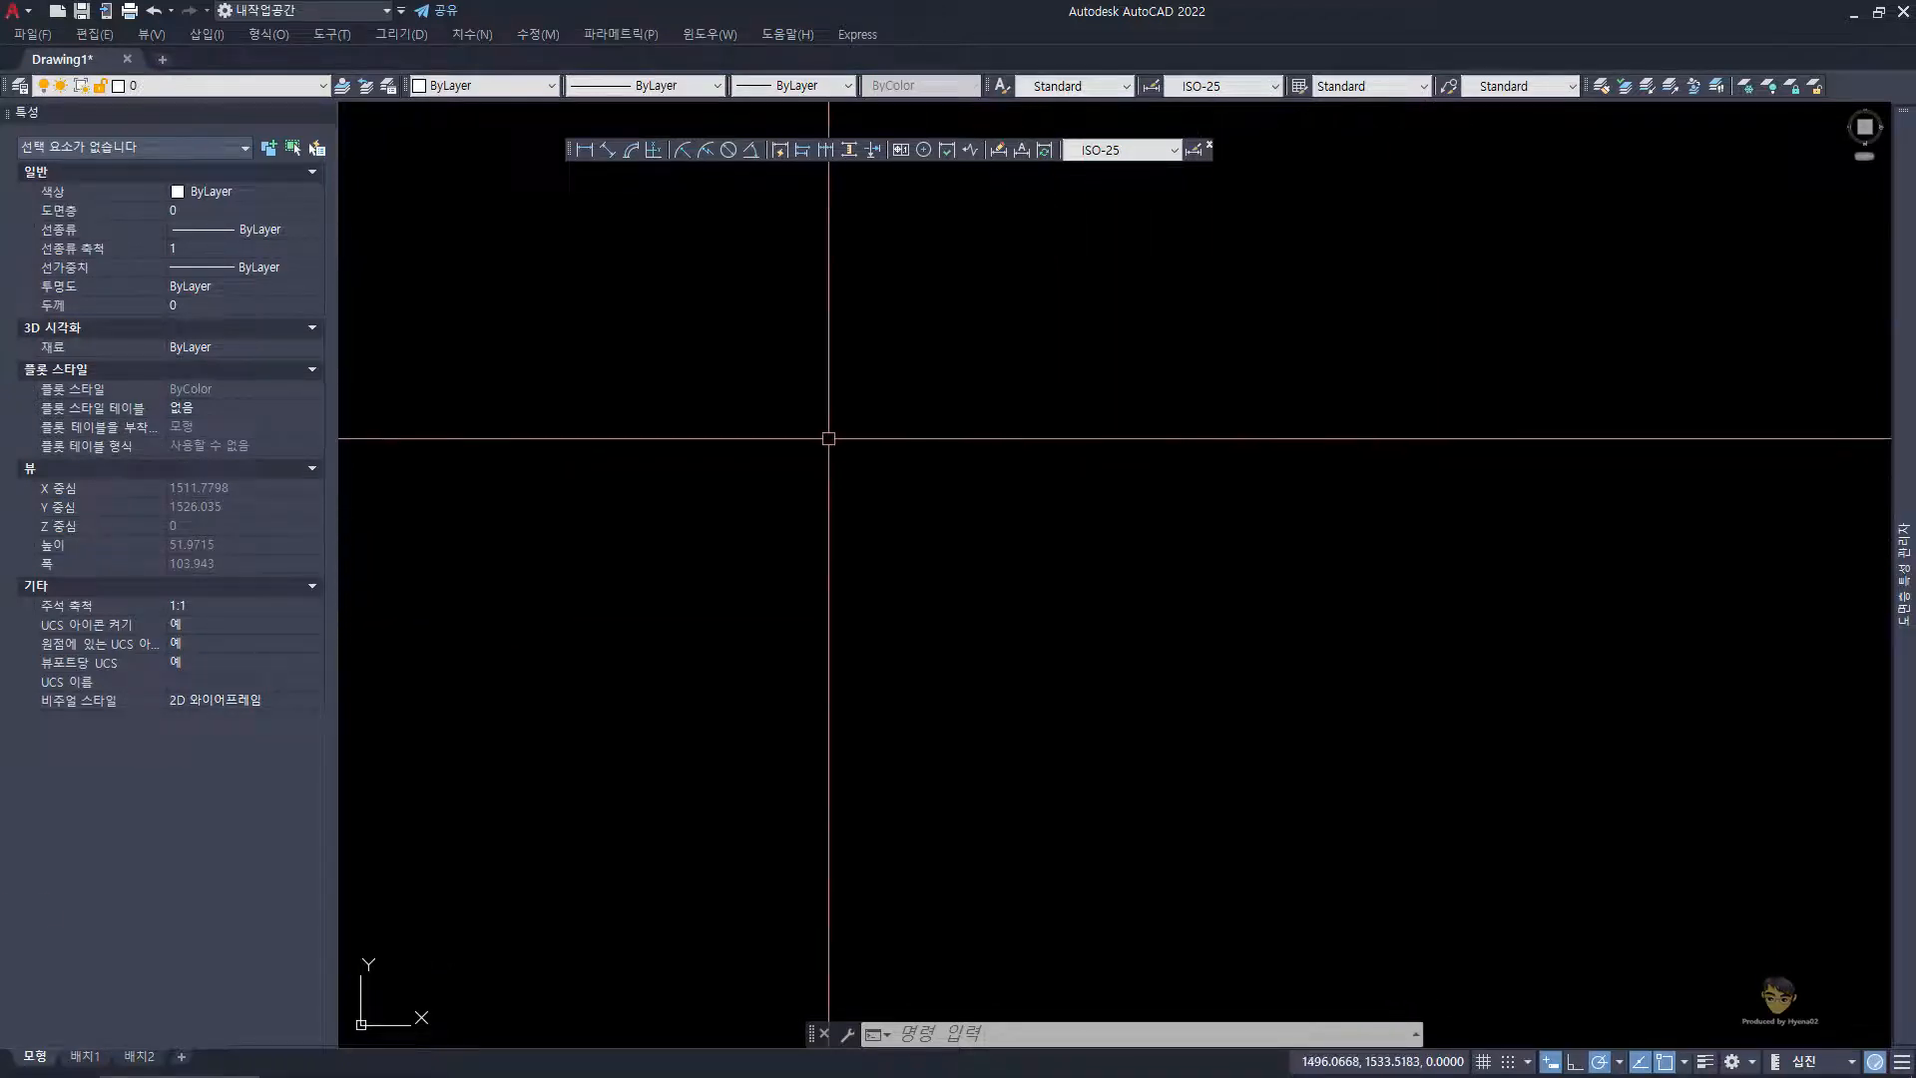
# - Begin a stepped polyline in the upper-left area with ortho mode on, going 20 units right and 10 units down
pyautogui.write('pl')
pyautogui.press('Return')
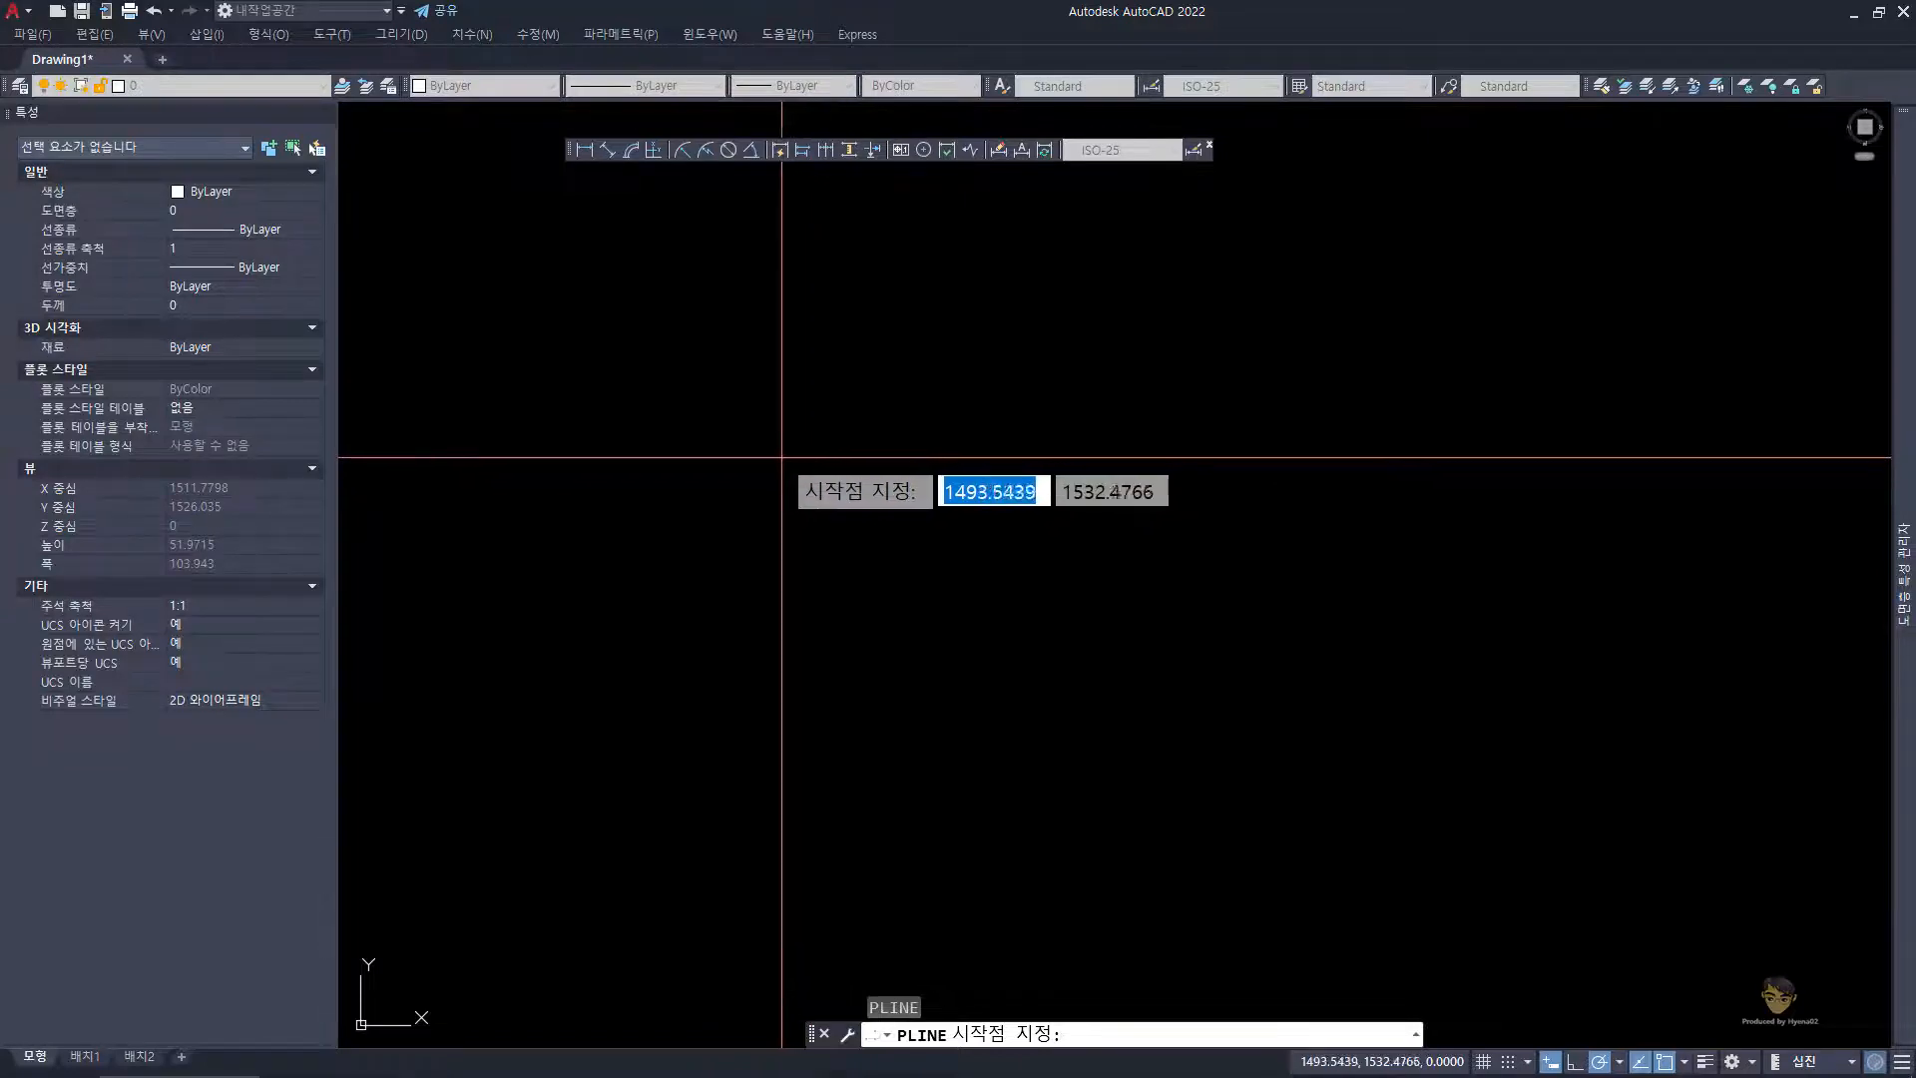
pyautogui.click(612, 400)
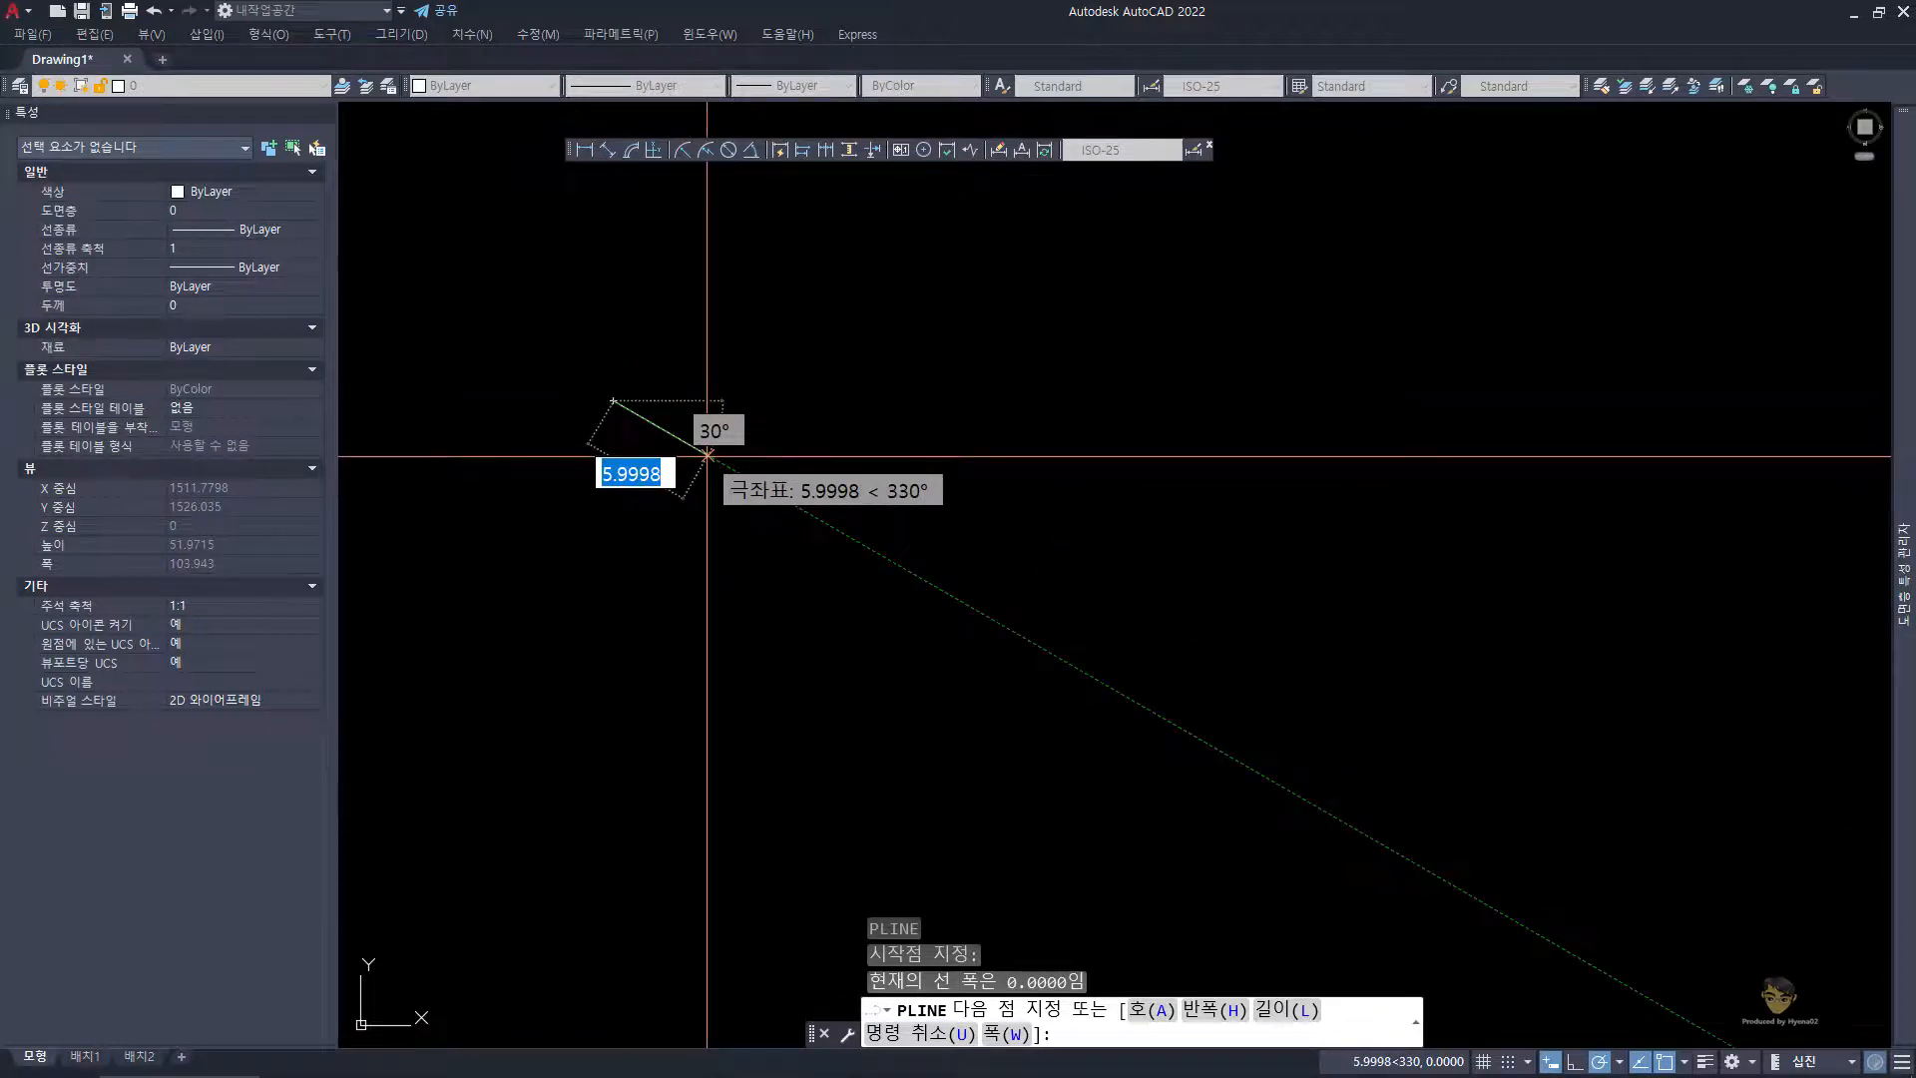
pyautogui.press('F8')
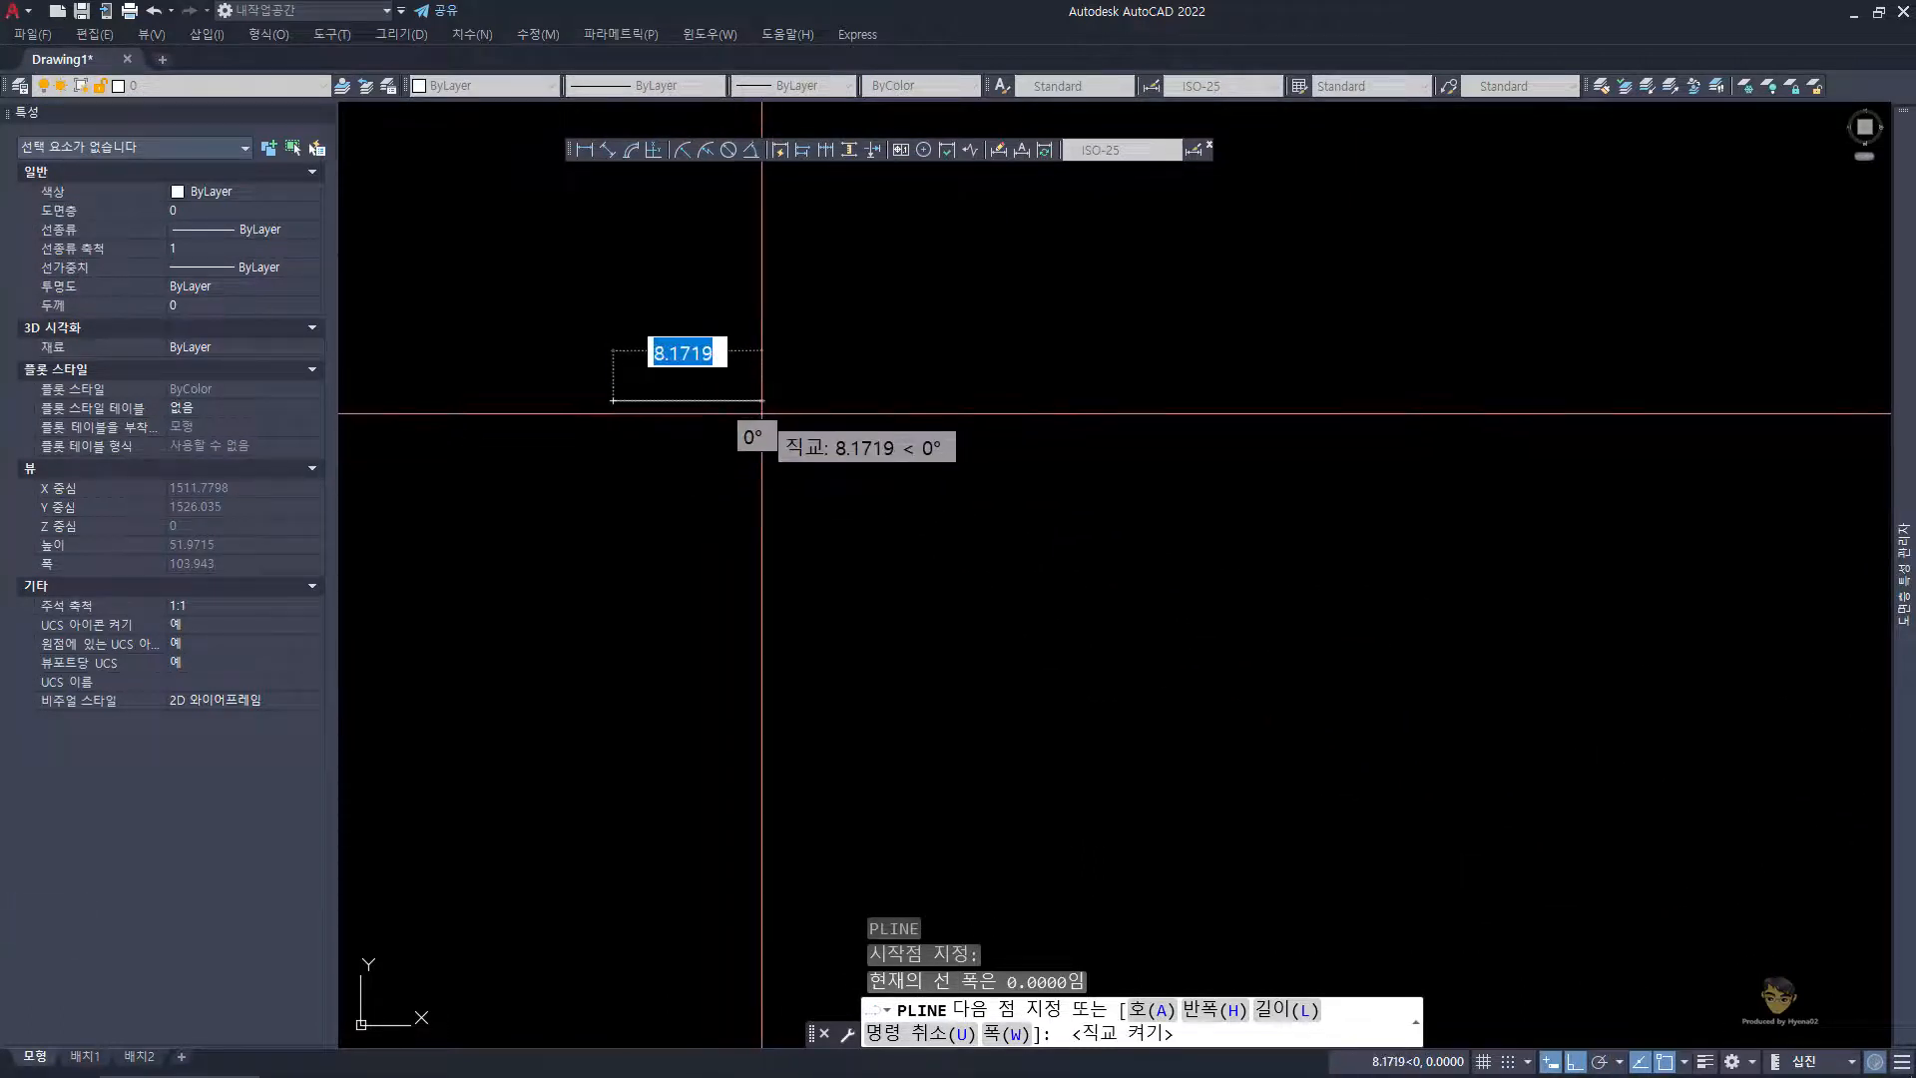
pyautogui.write('20')
pyautogui.press('Return')
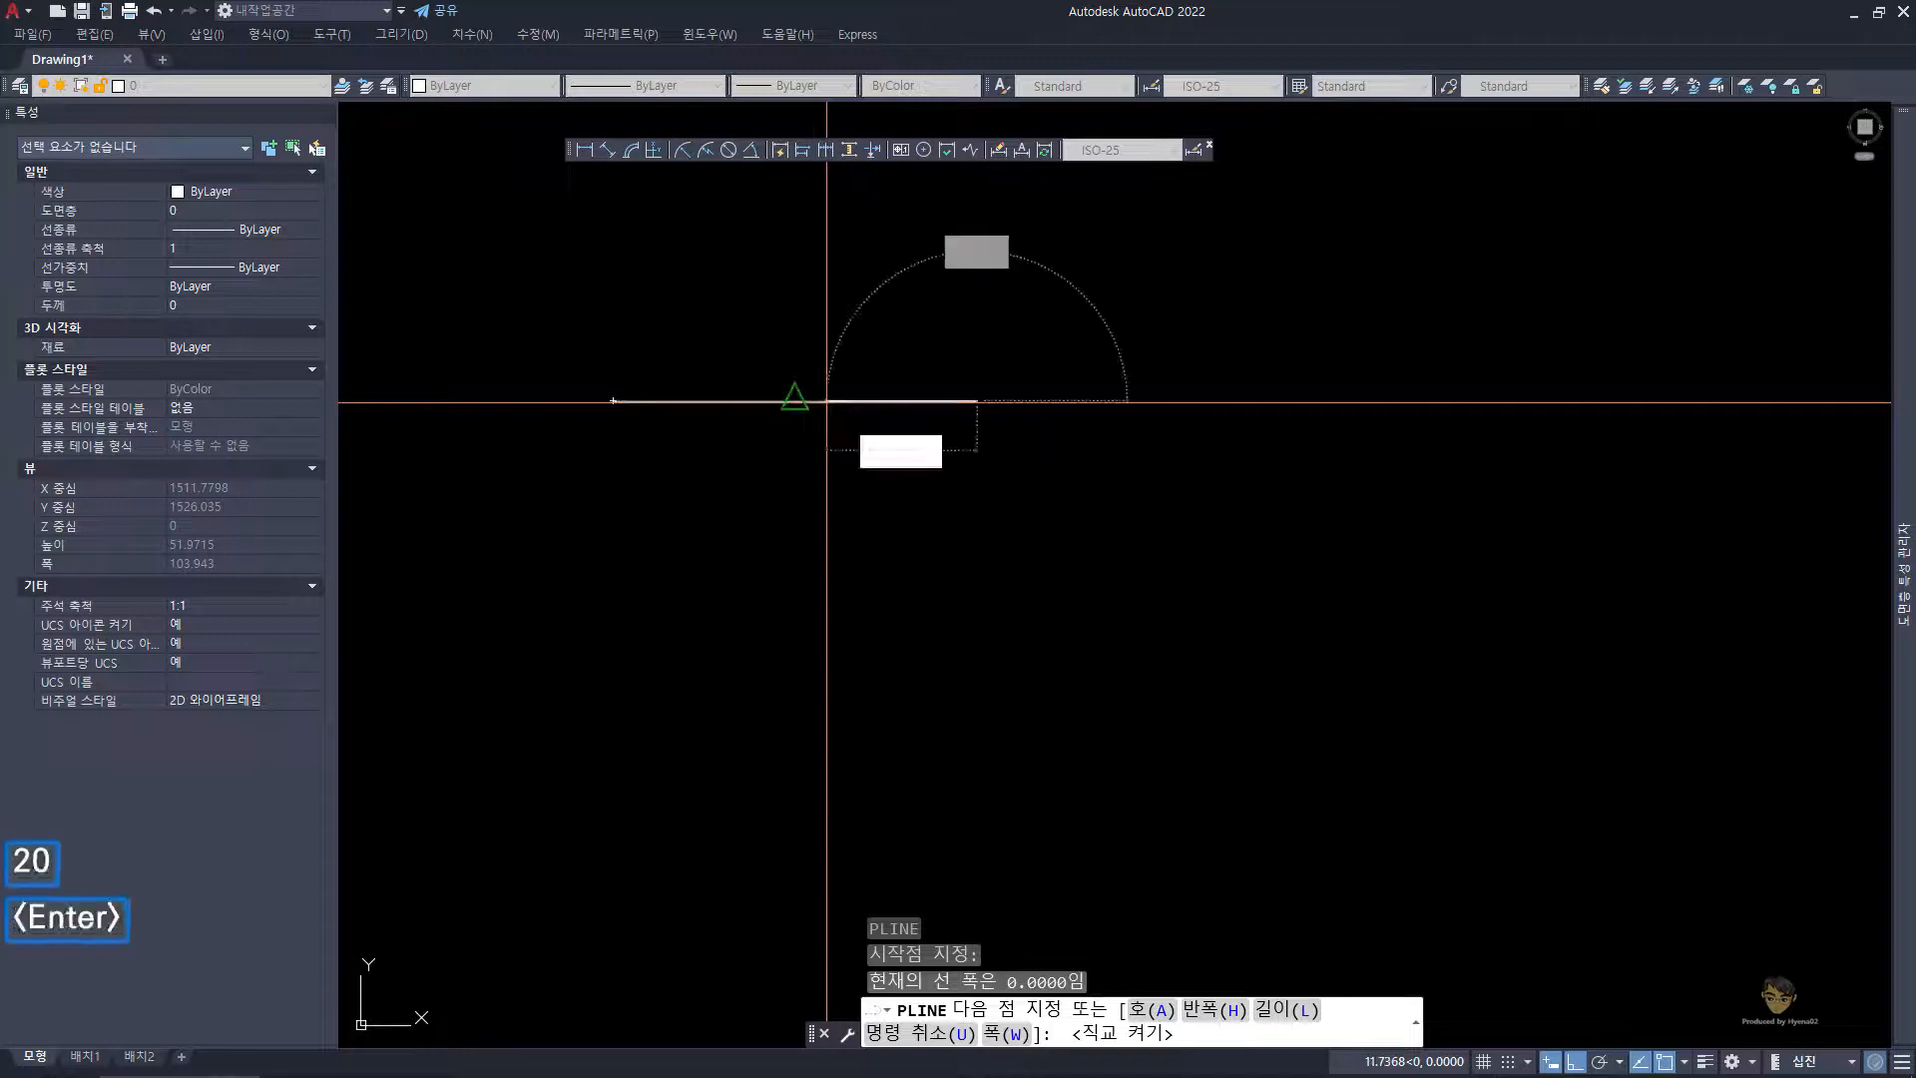
pyautogui.scroll(-2, 981, 572)
pyautogui.moveTo(971, 564); pyautogui.dragTo(725, 456, button='middle')
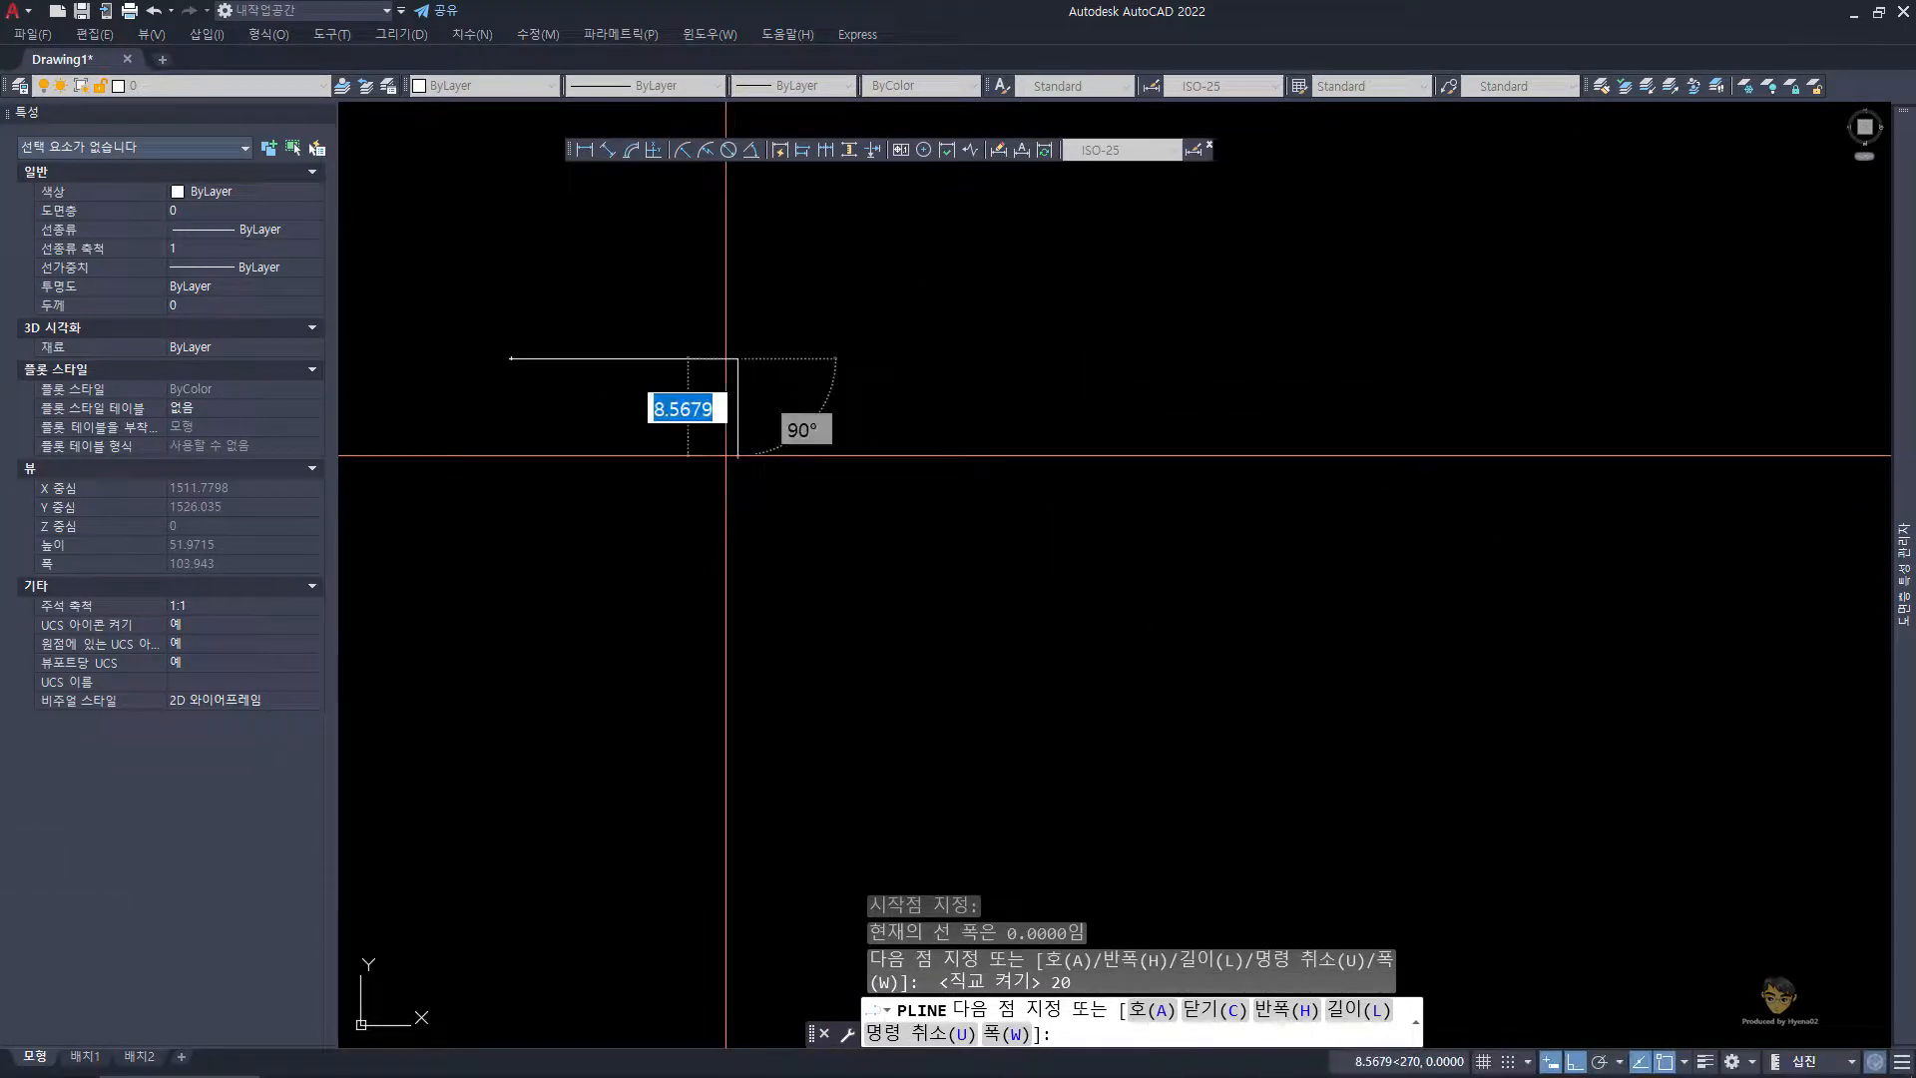
pyautogui.write('10')
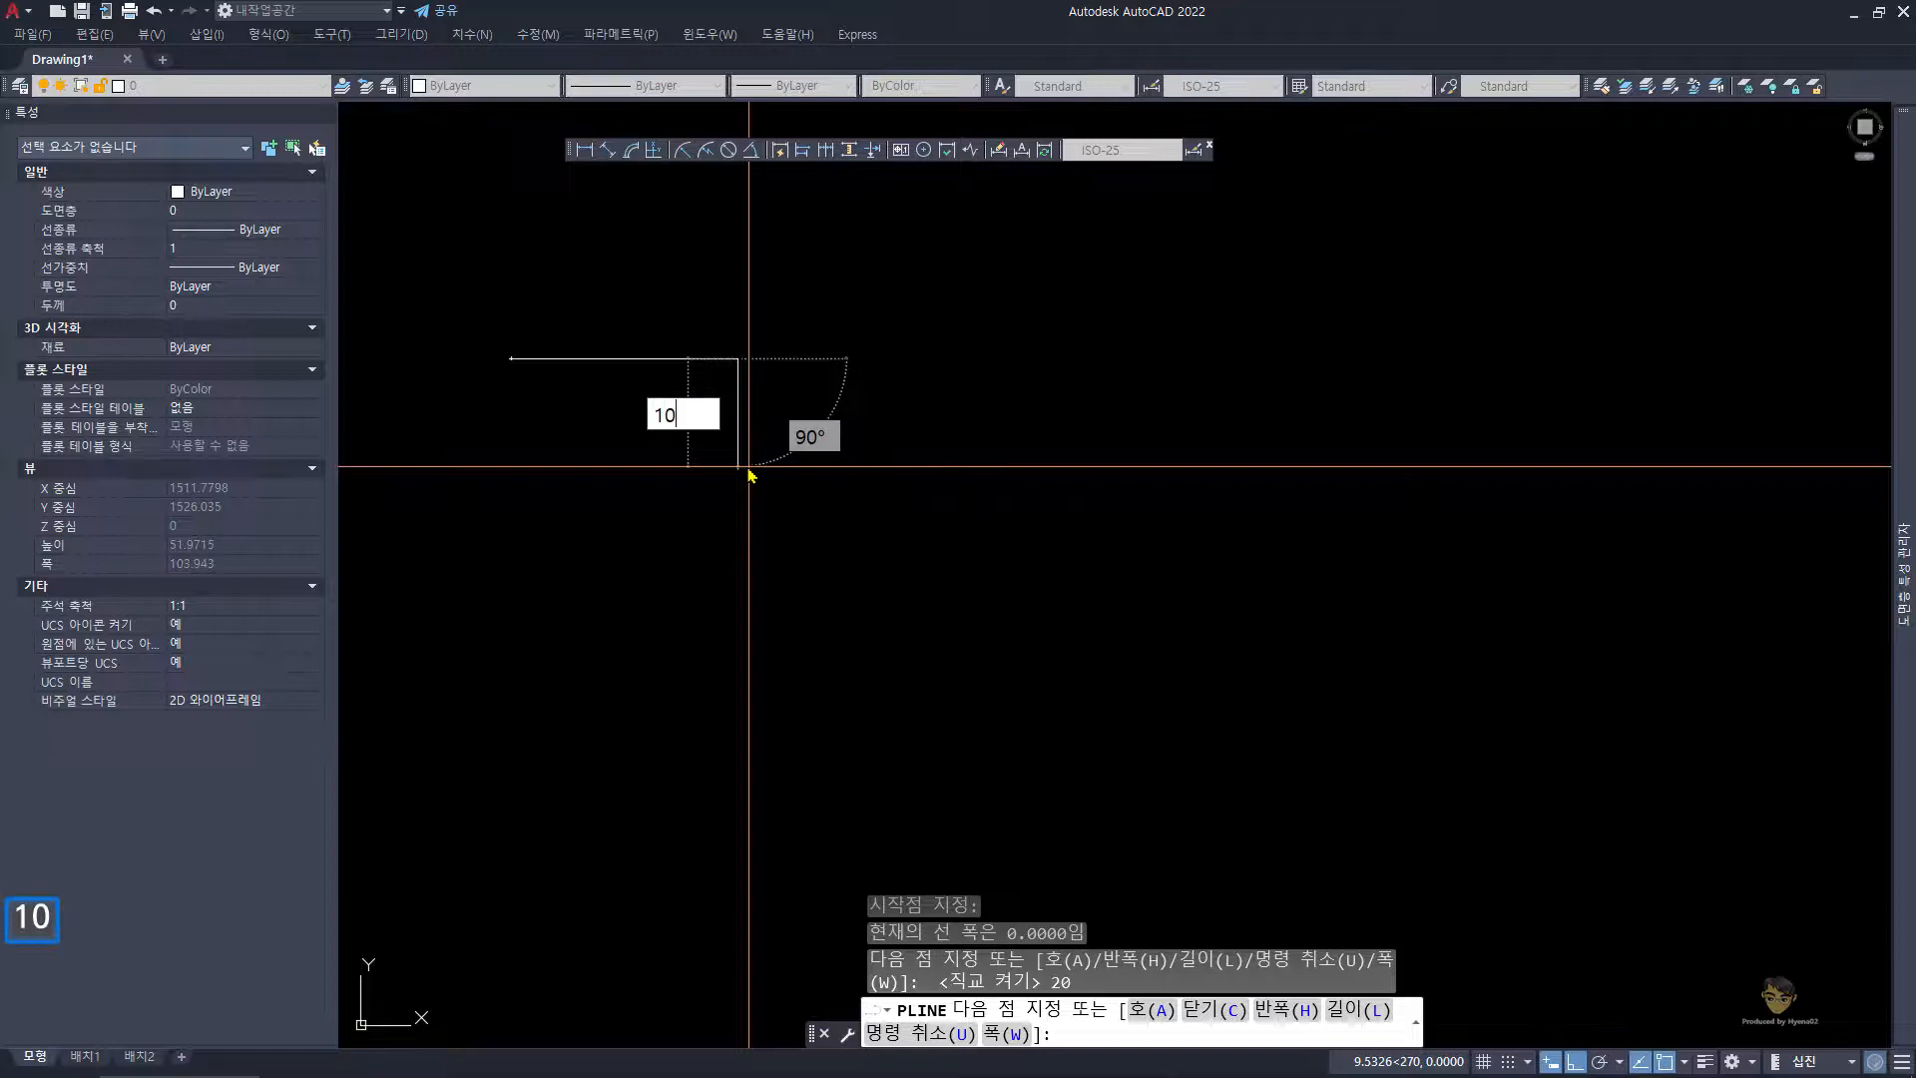
pyautogui.press('Return')
# - Continue the stepped polyline 30 units right, 10 down, 20 right and 10 down
pyautogui.write('30')
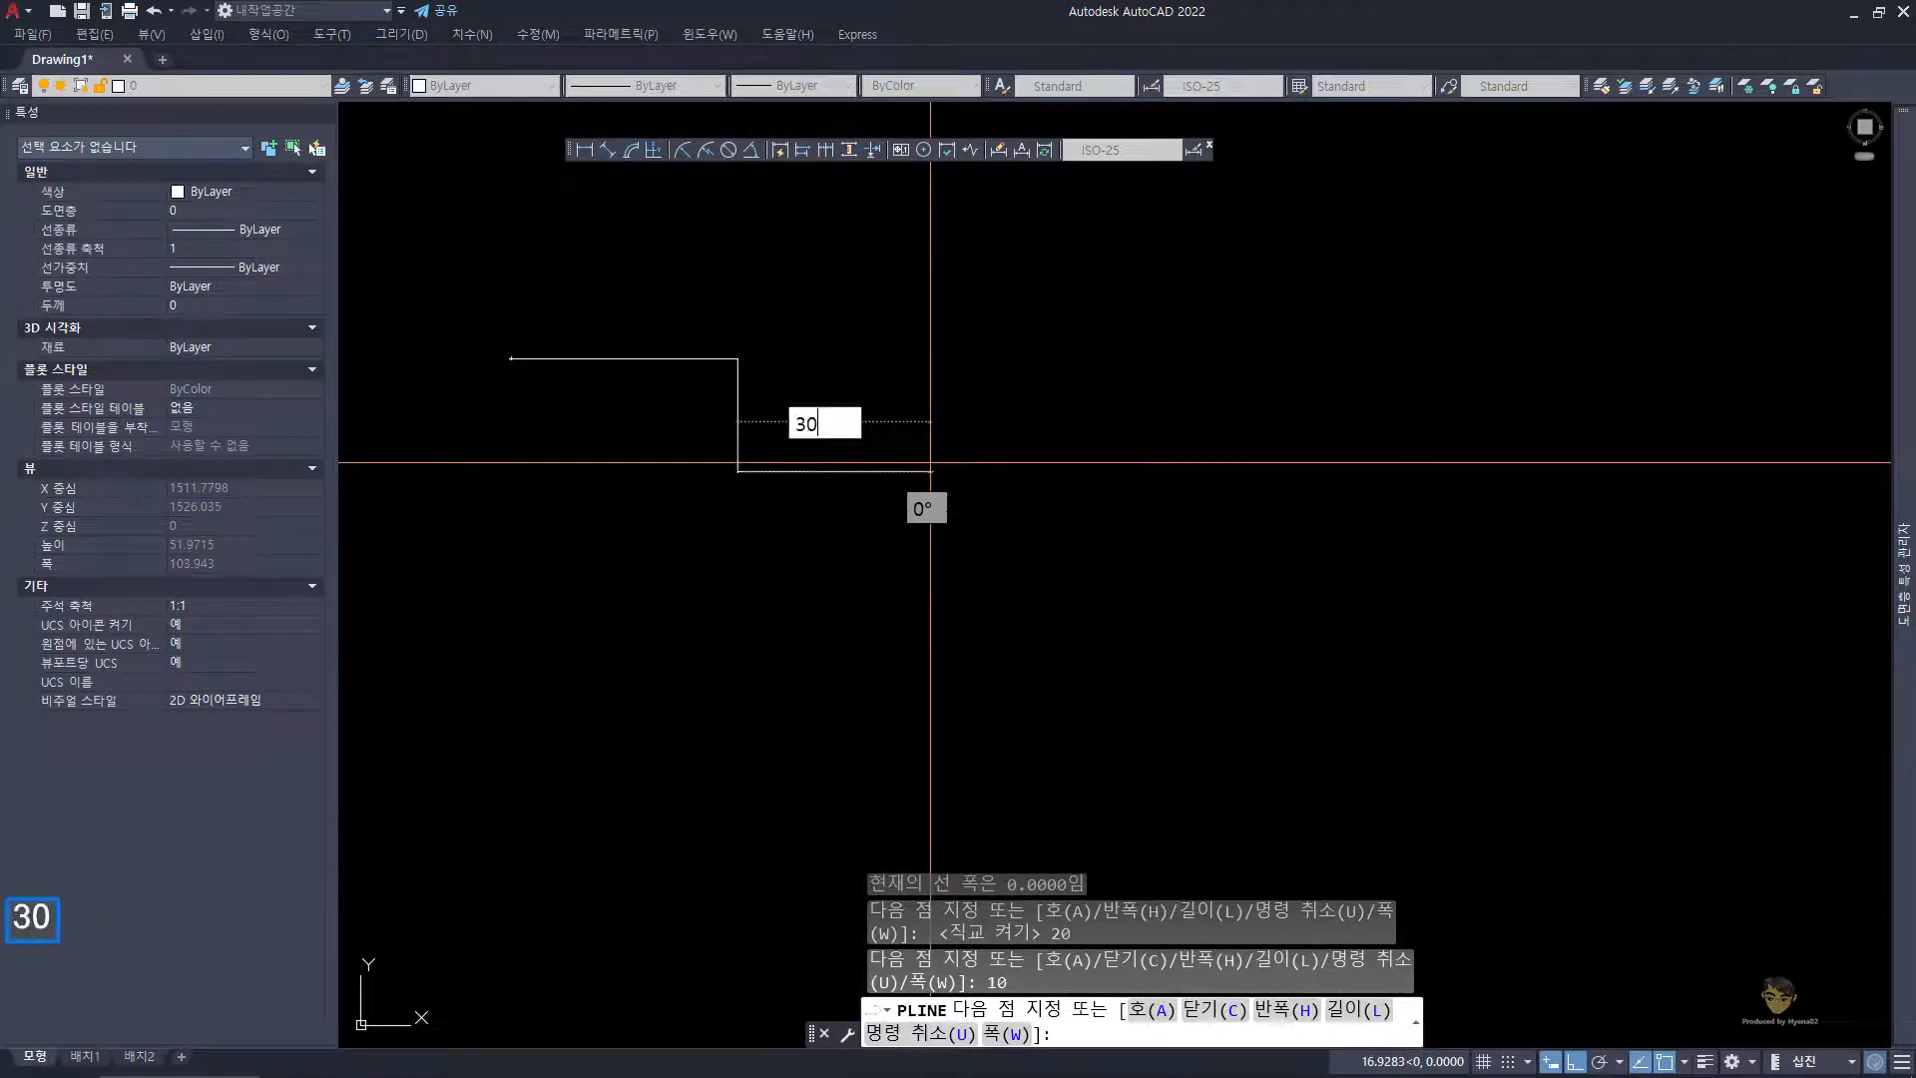
pyautogui.press('Return')
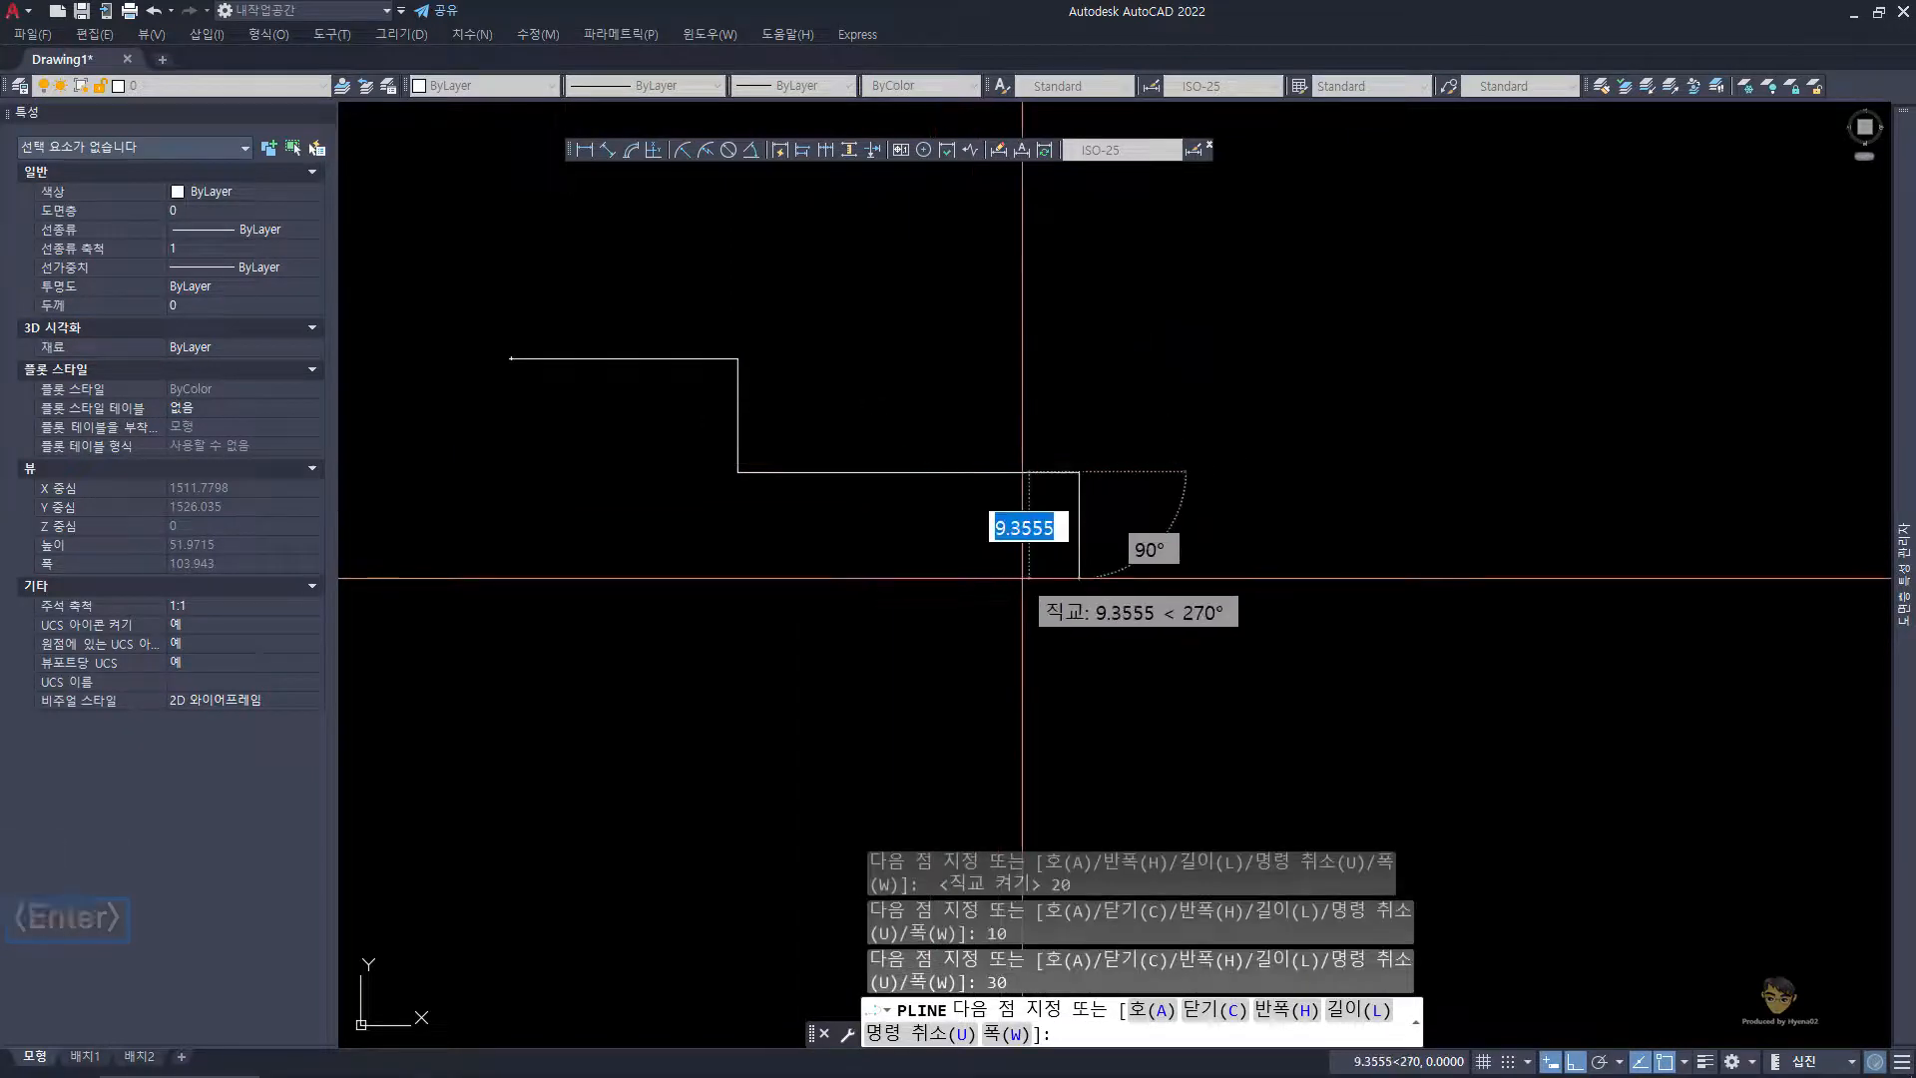
pyautogui.write('10')
pyautogui.press('Return')
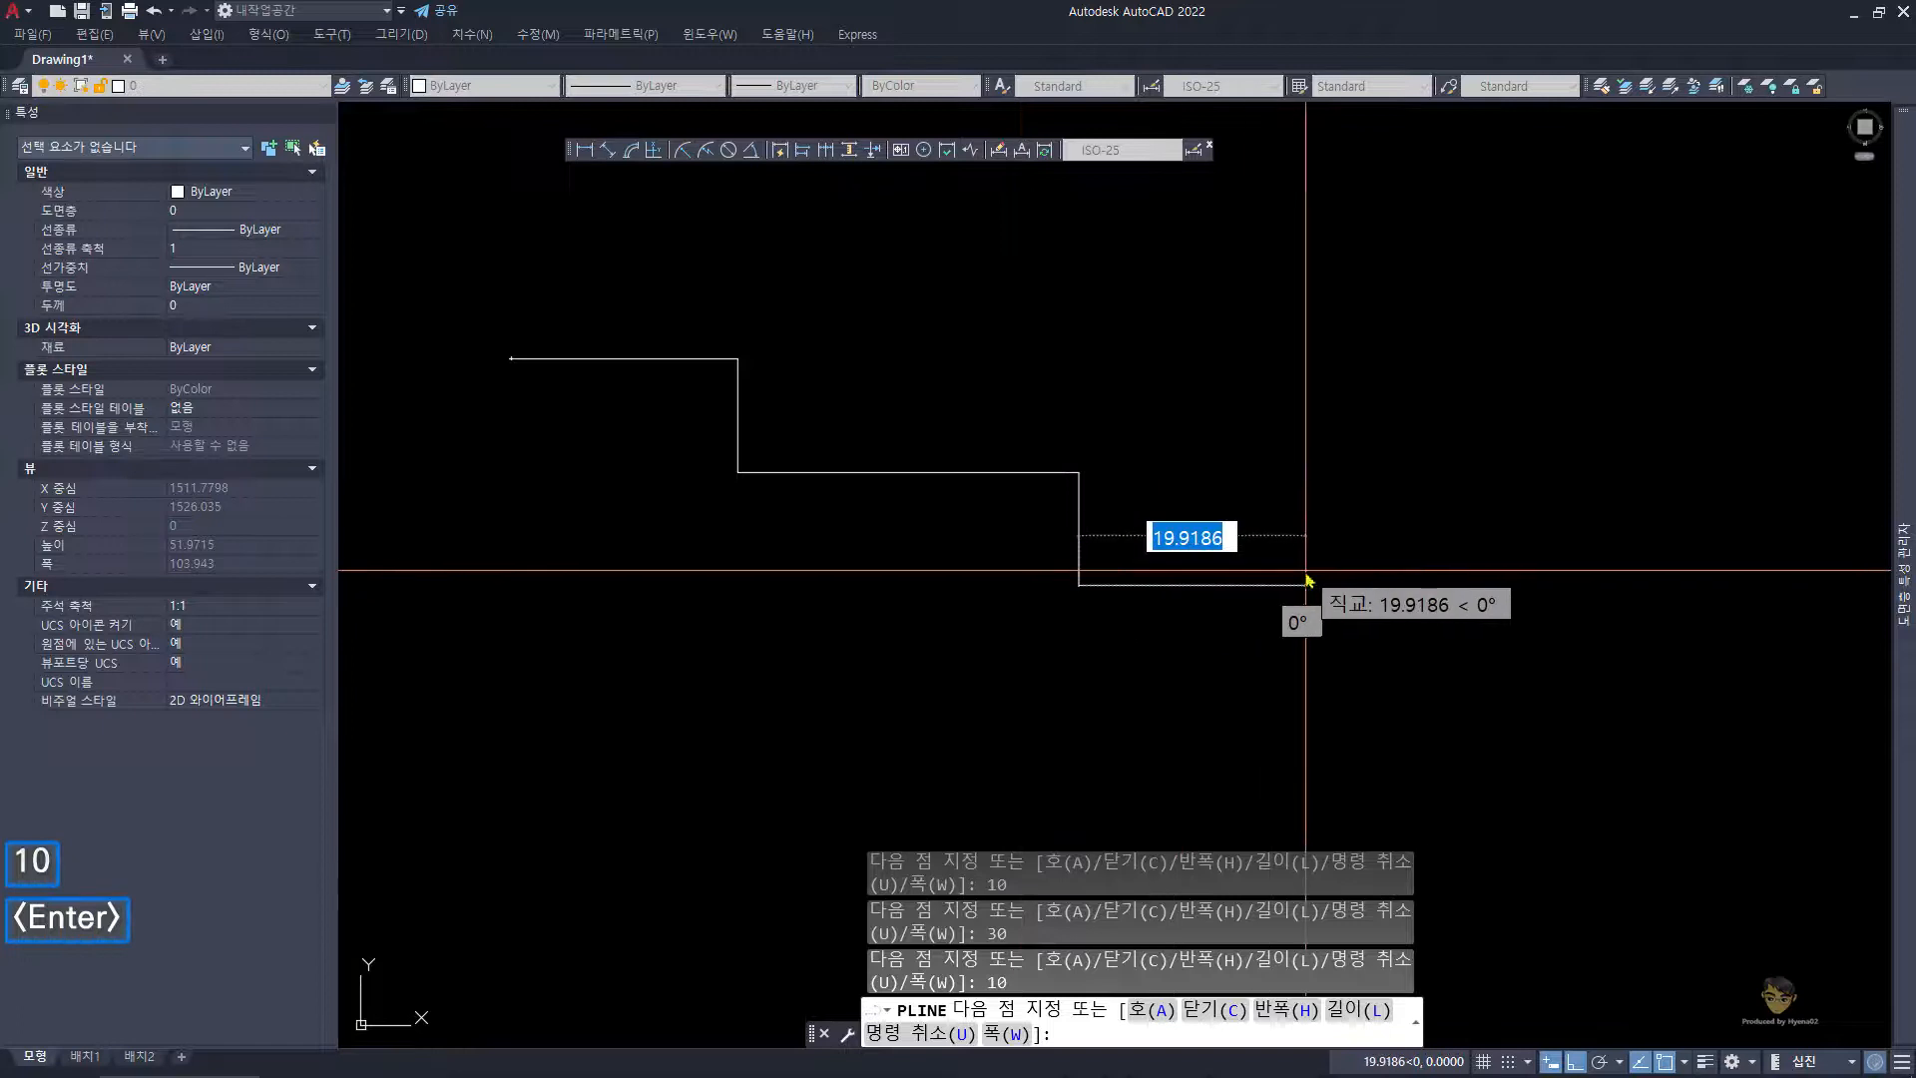
pyautogui.write('20')
pyautogui.press('Return')
pyautogui.write('10')
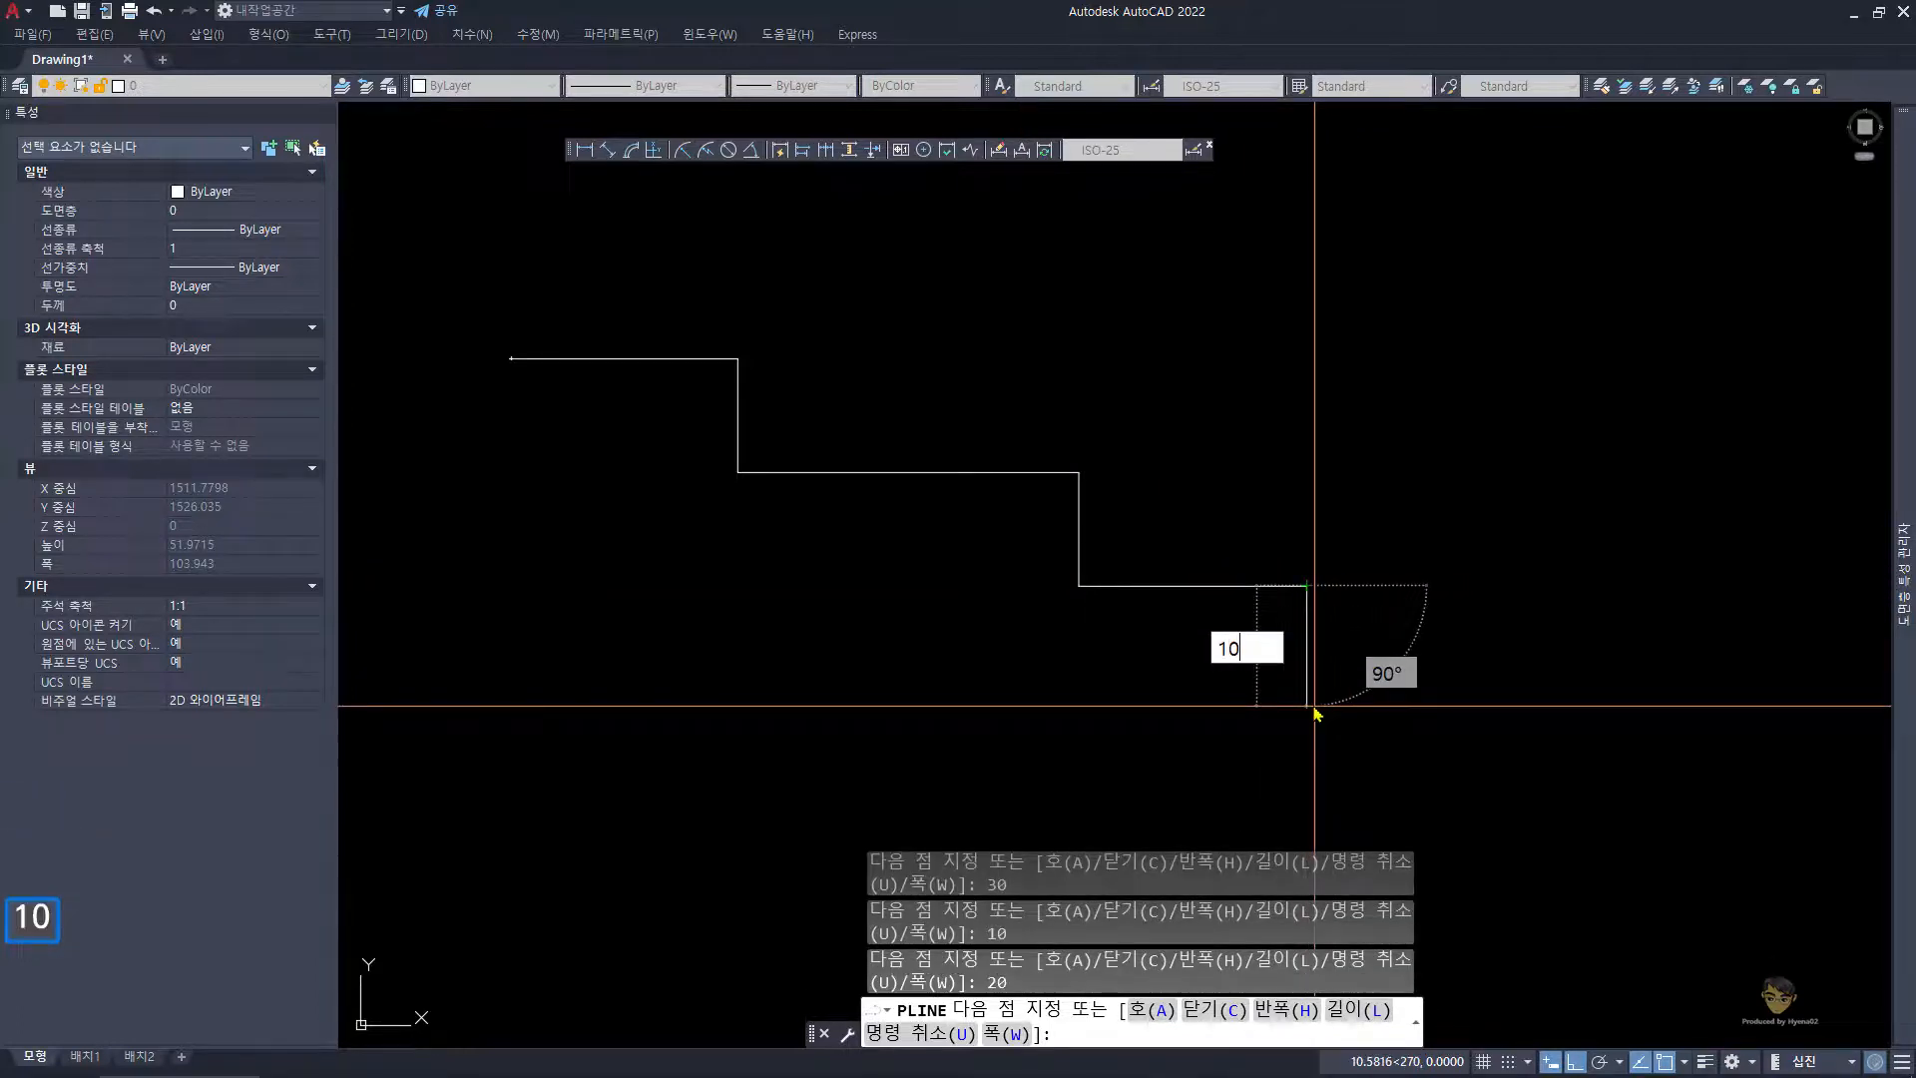
pyautogui.press('Return')
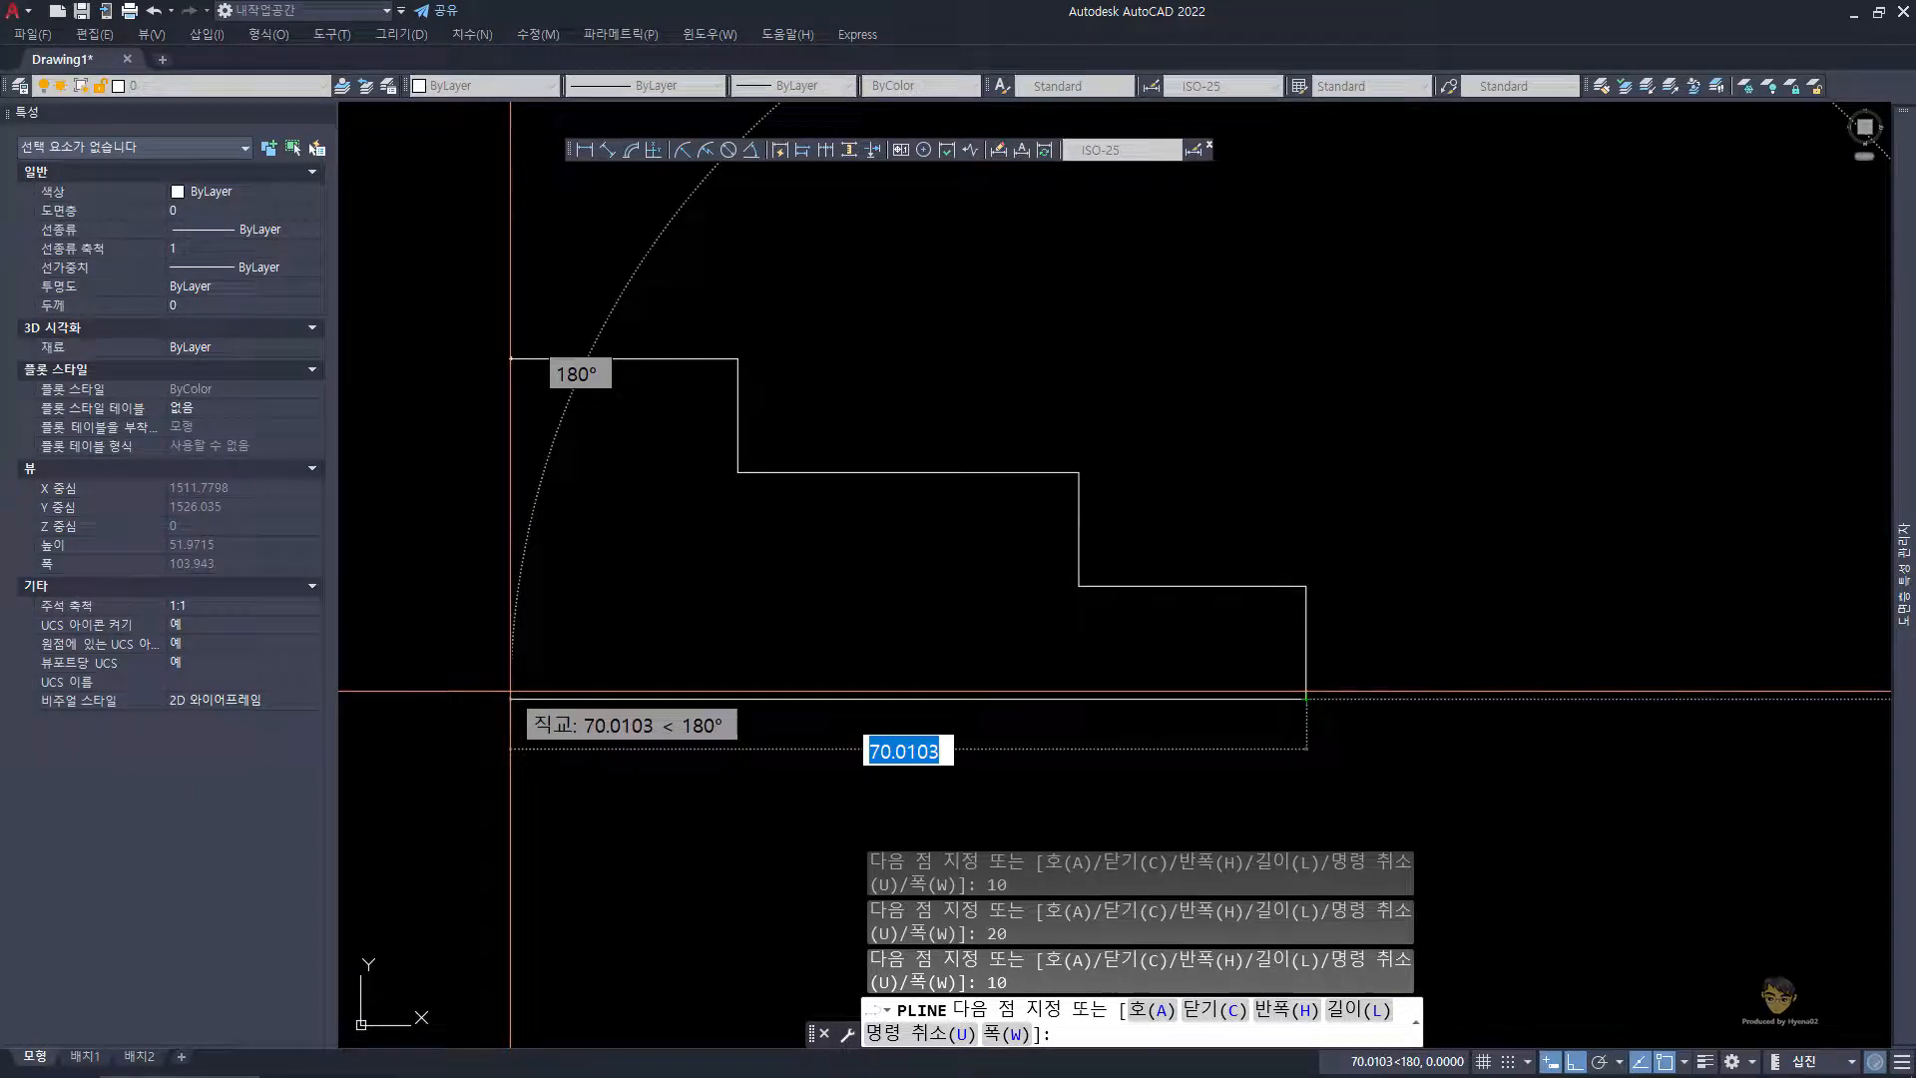
# - Finish the outline with a 70-unit base running left, closed back to its start point, and hide the properties palette
pyautogui.write('70')
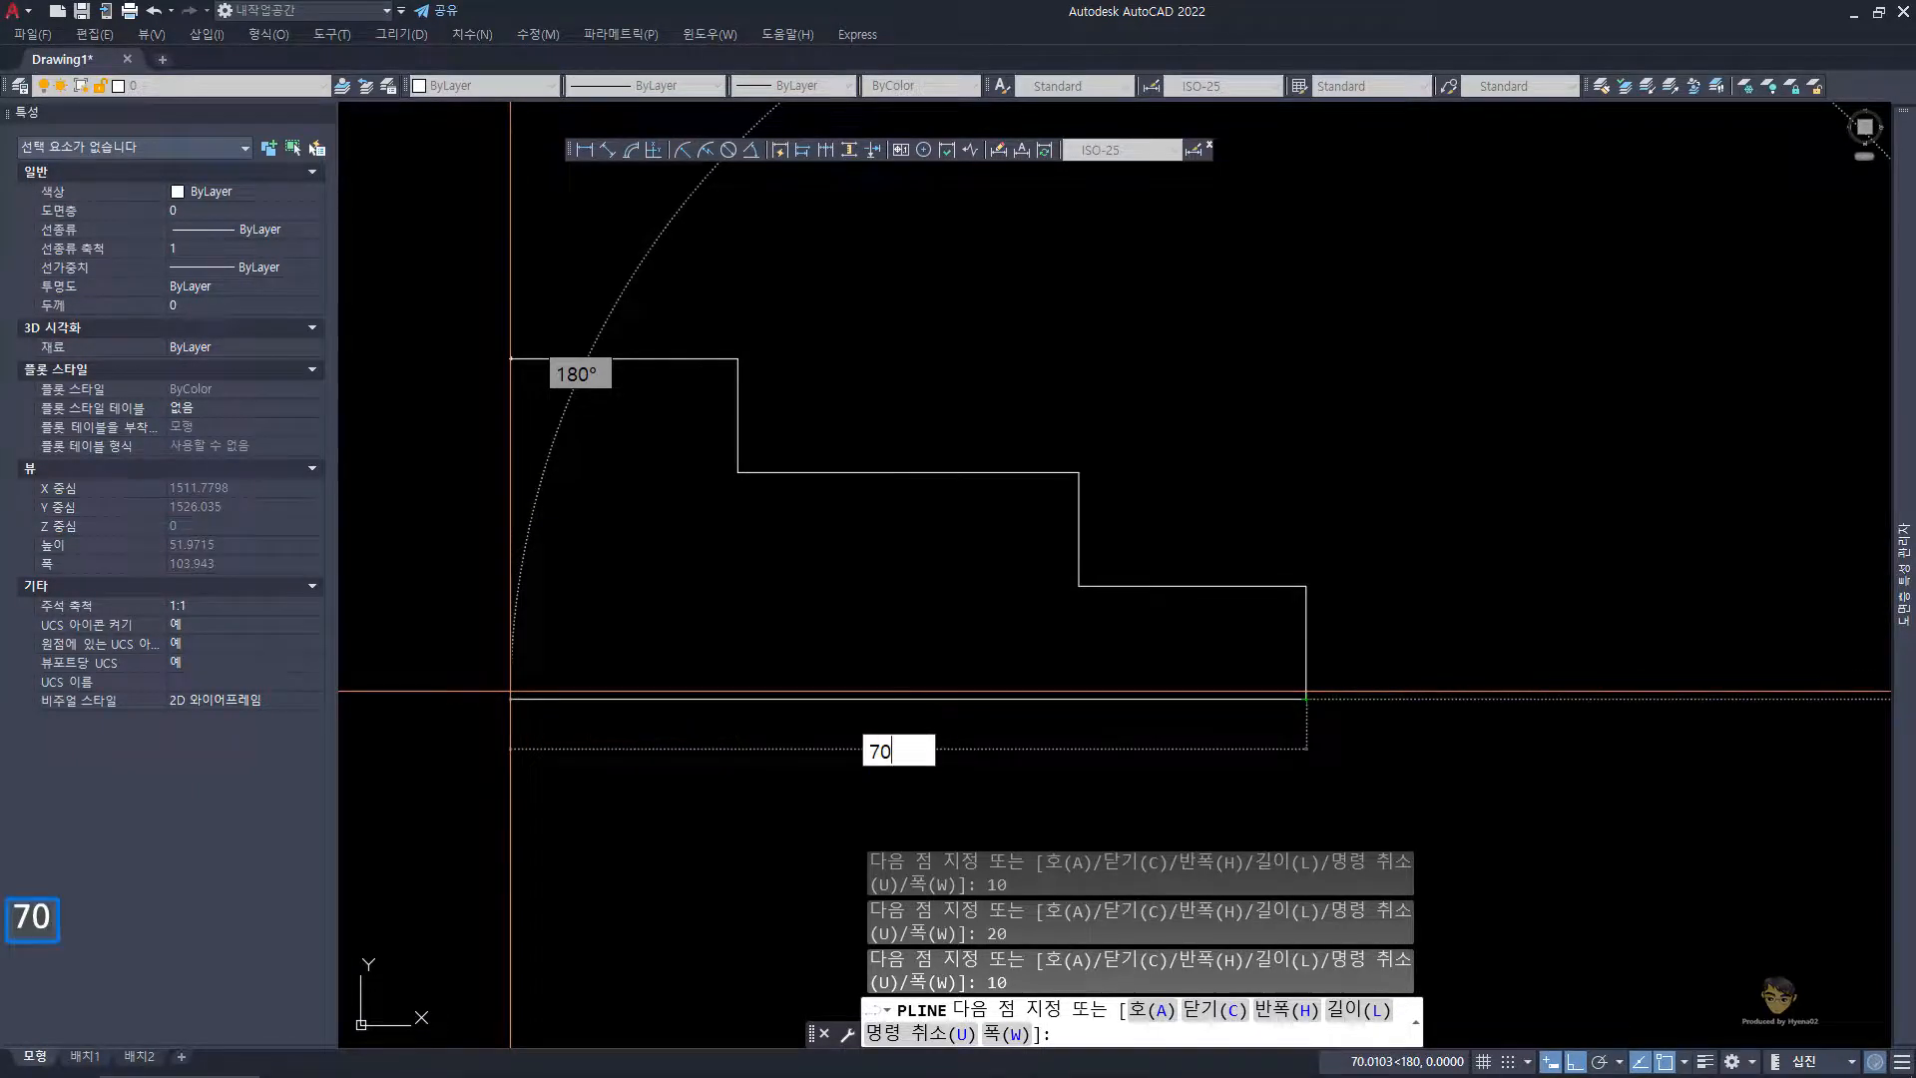
pyautogui.press('Return')
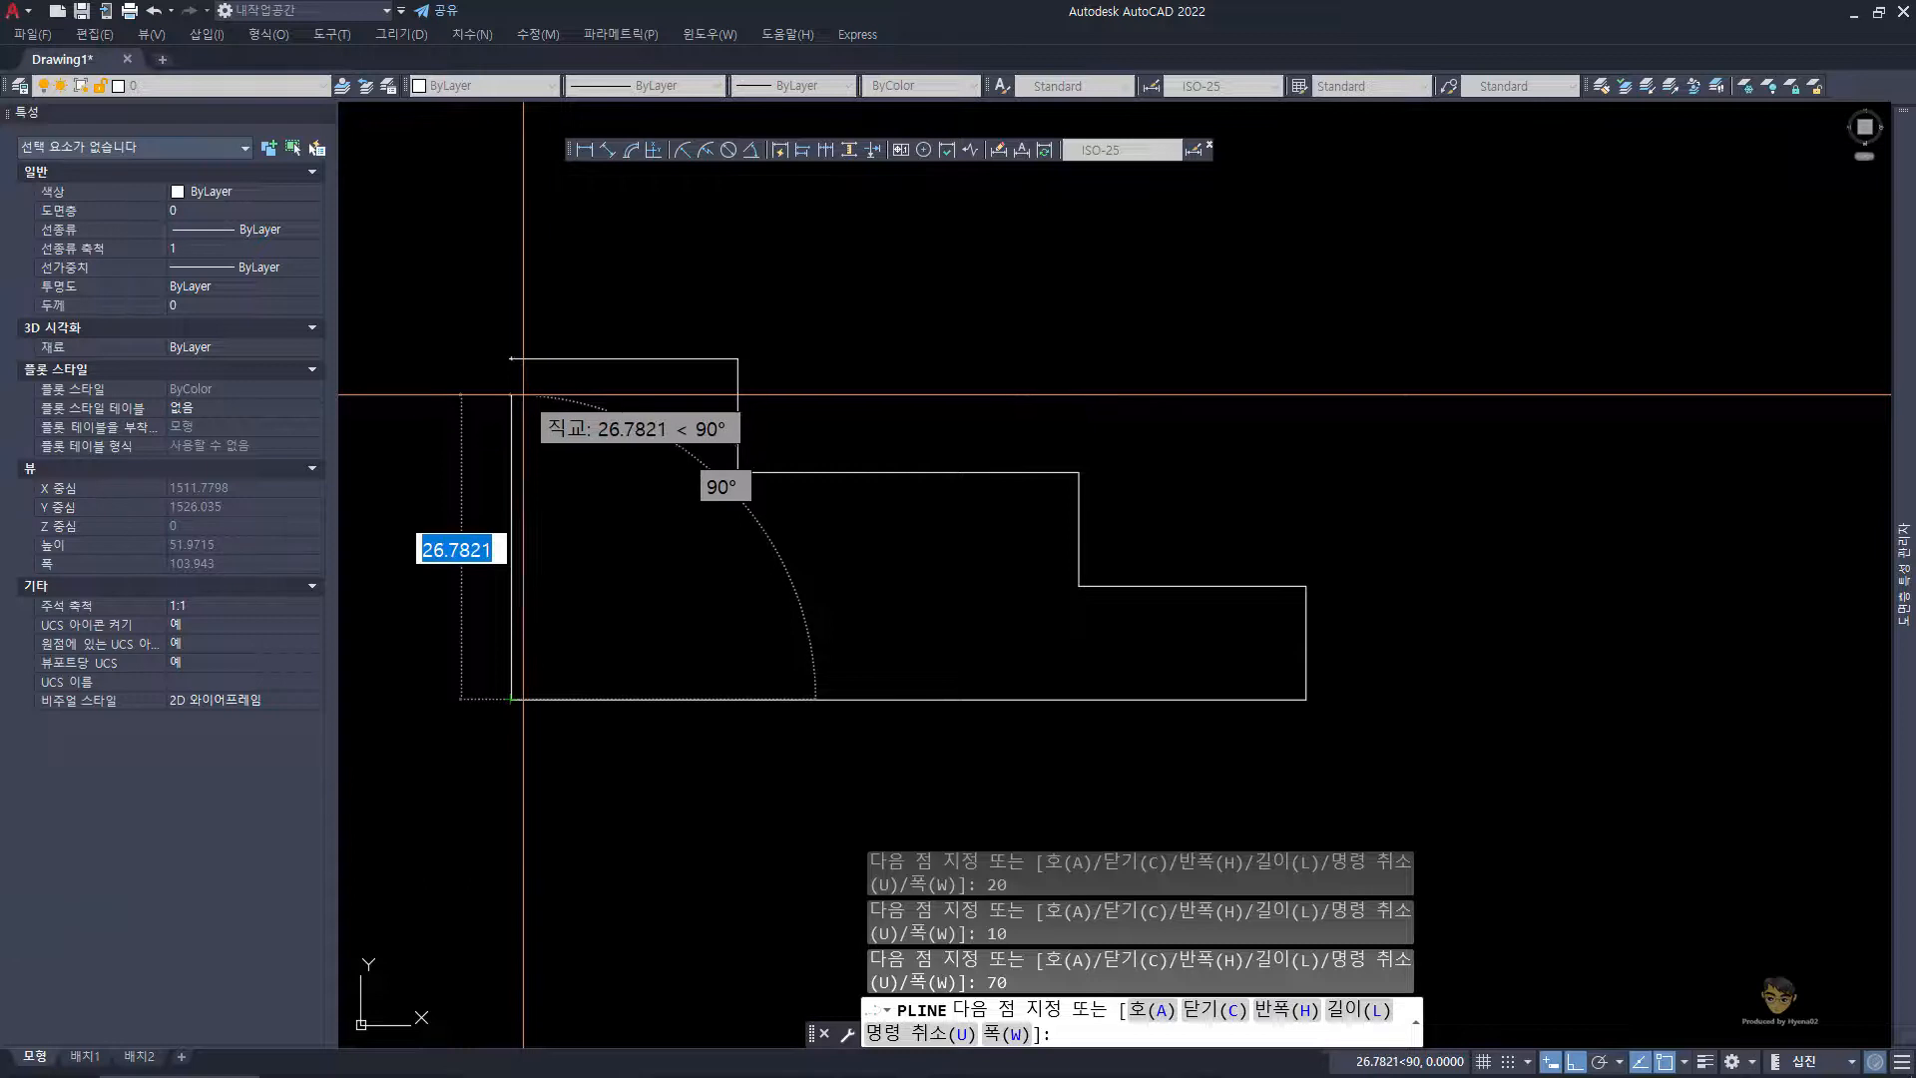
pyautogui.write('c')
pyautogui.press('space')
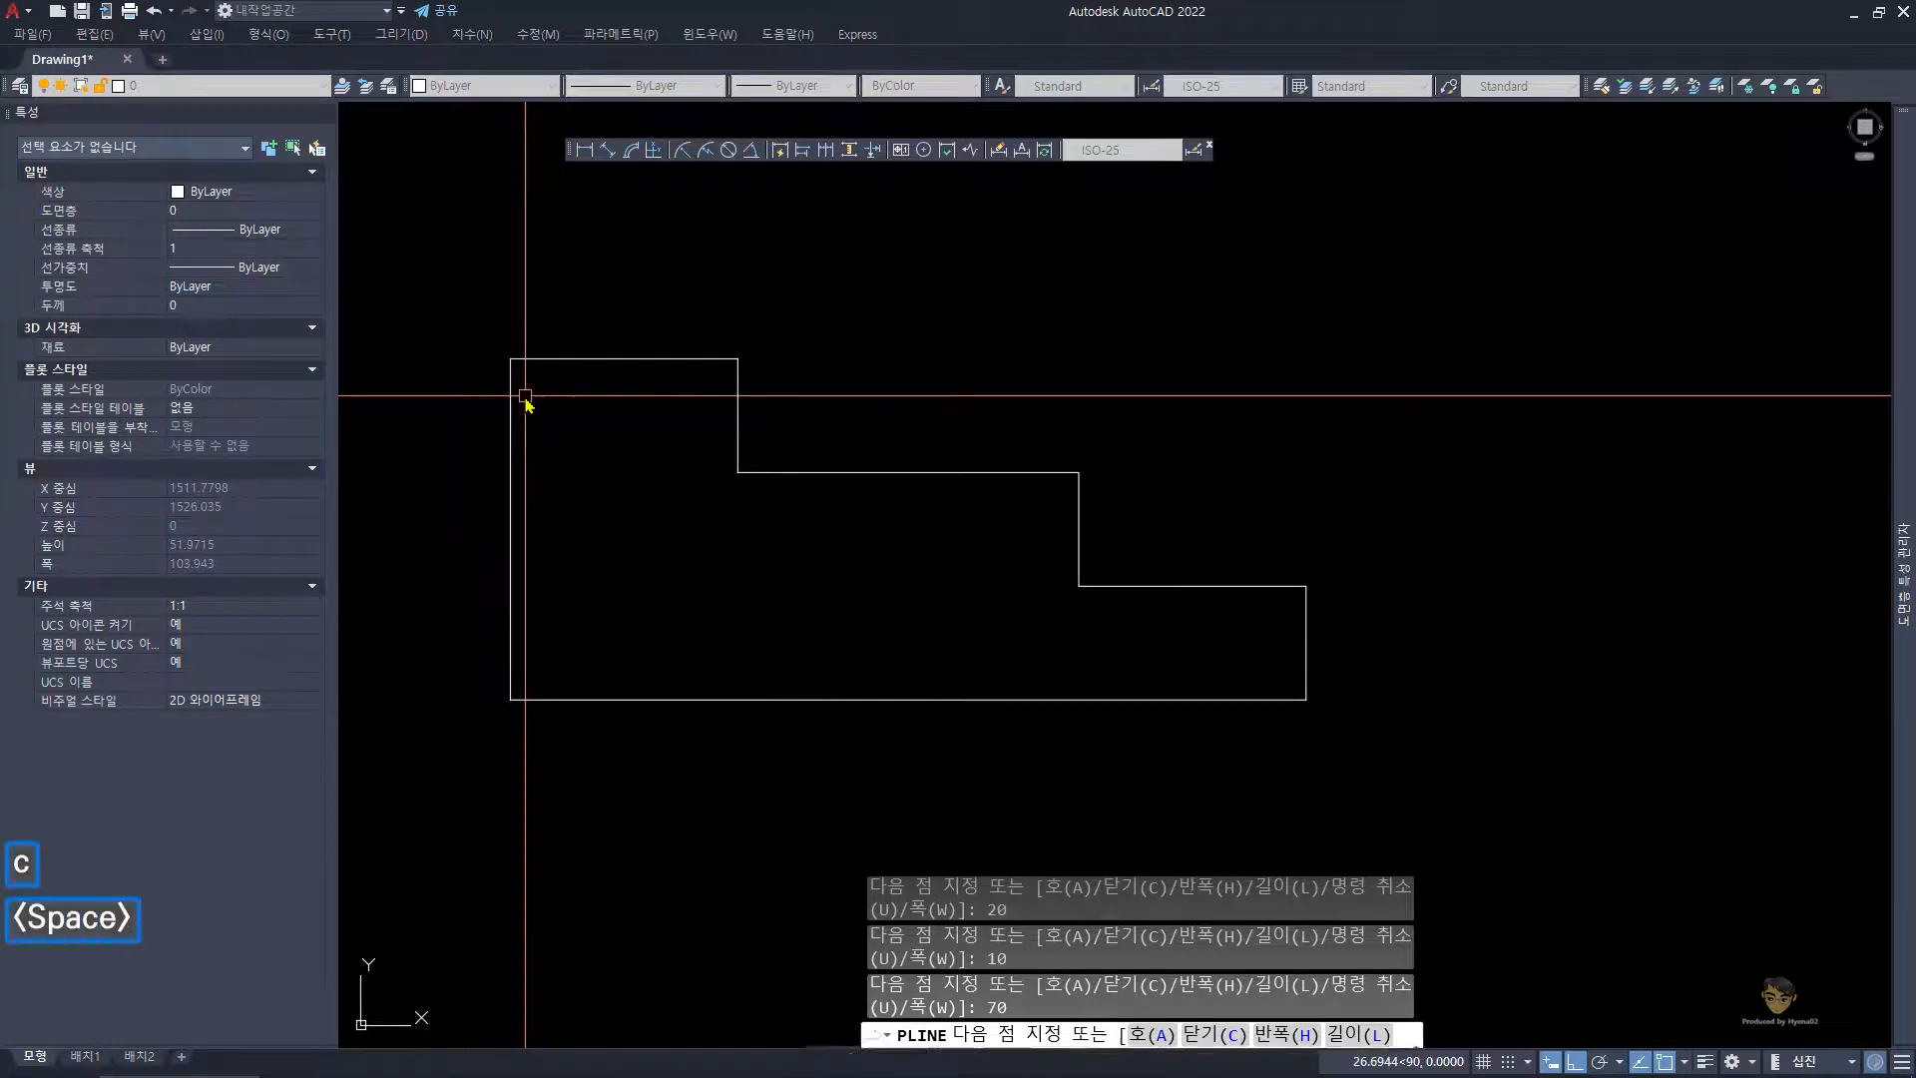
pyautogui.moveTo(782, 689); pyautogui.dragTo(833, 706, button='middle')
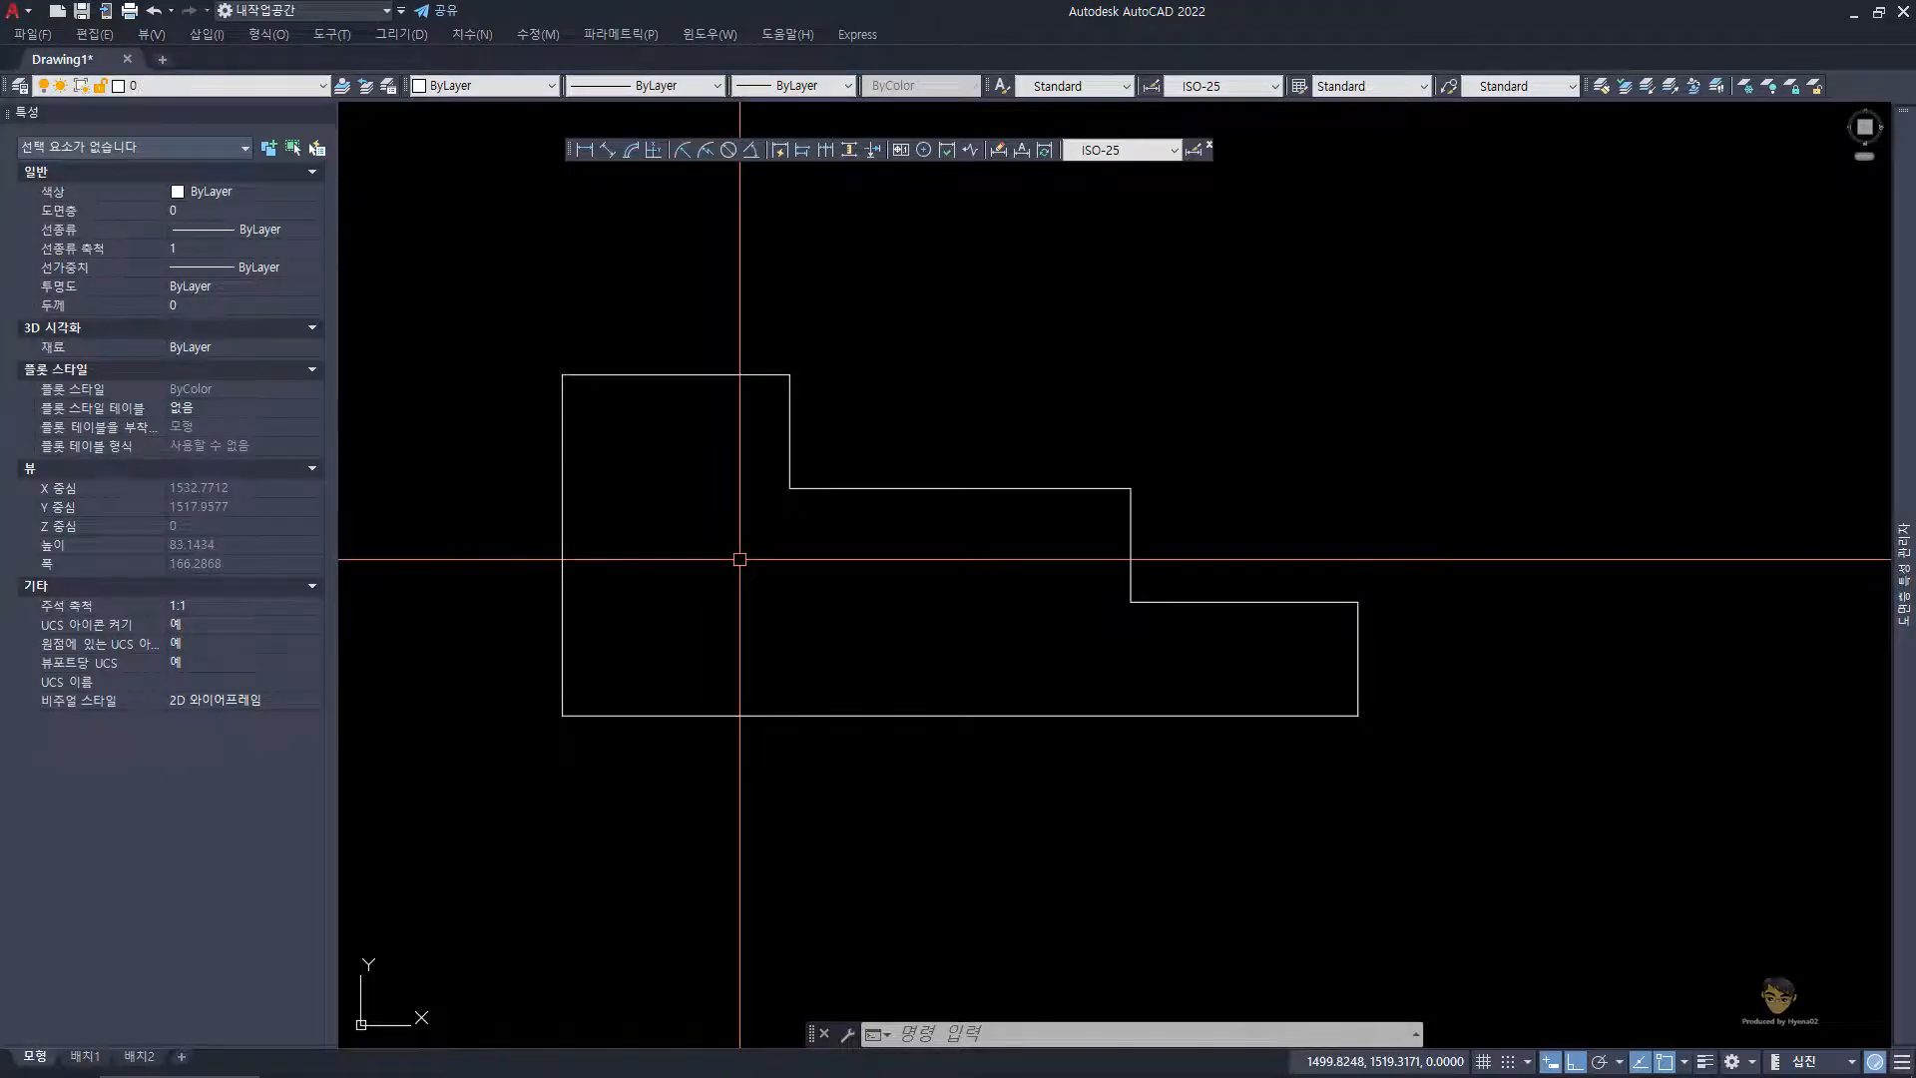
pyautogui.hotkey('ctrl', '1')
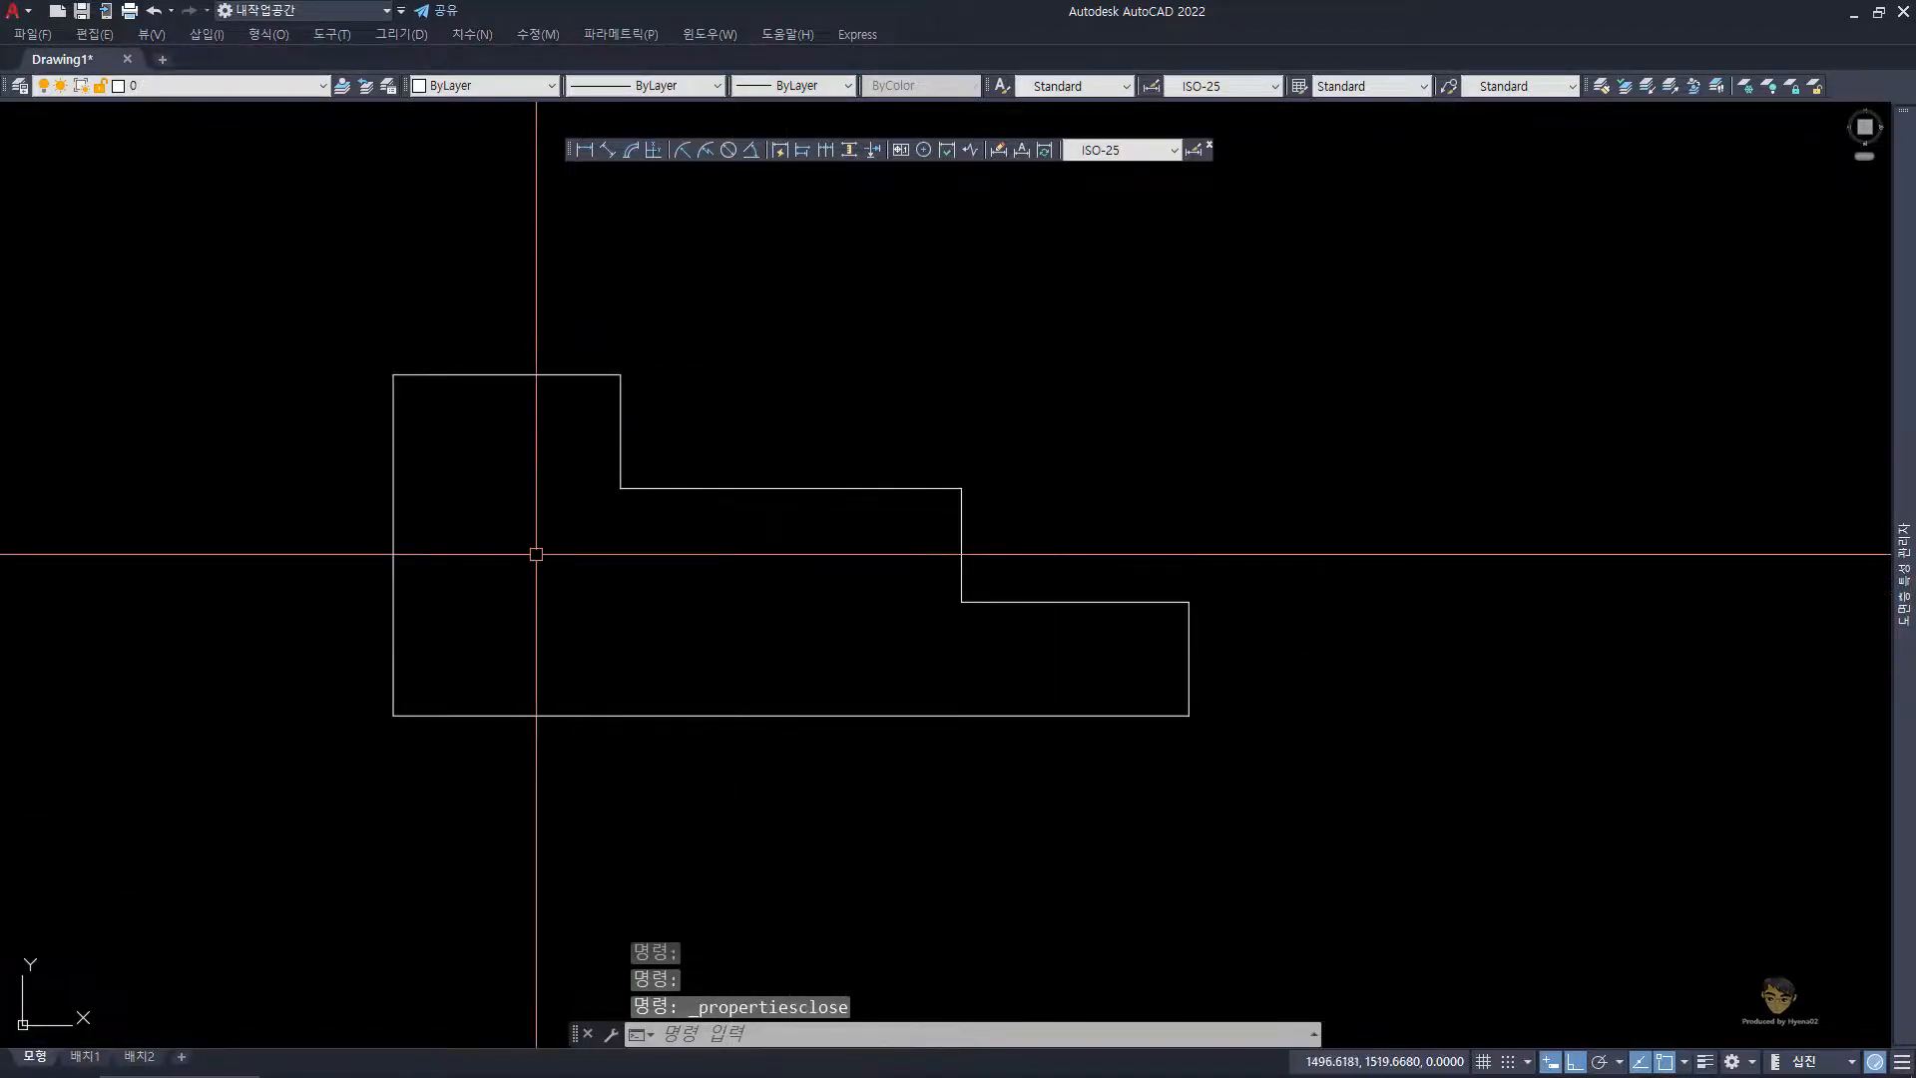
# - Add a linear dimension between the endpoints of the outline's top edge, placing the dimension line above it
pyautogui.write('dn')
pyautogui.press('space')
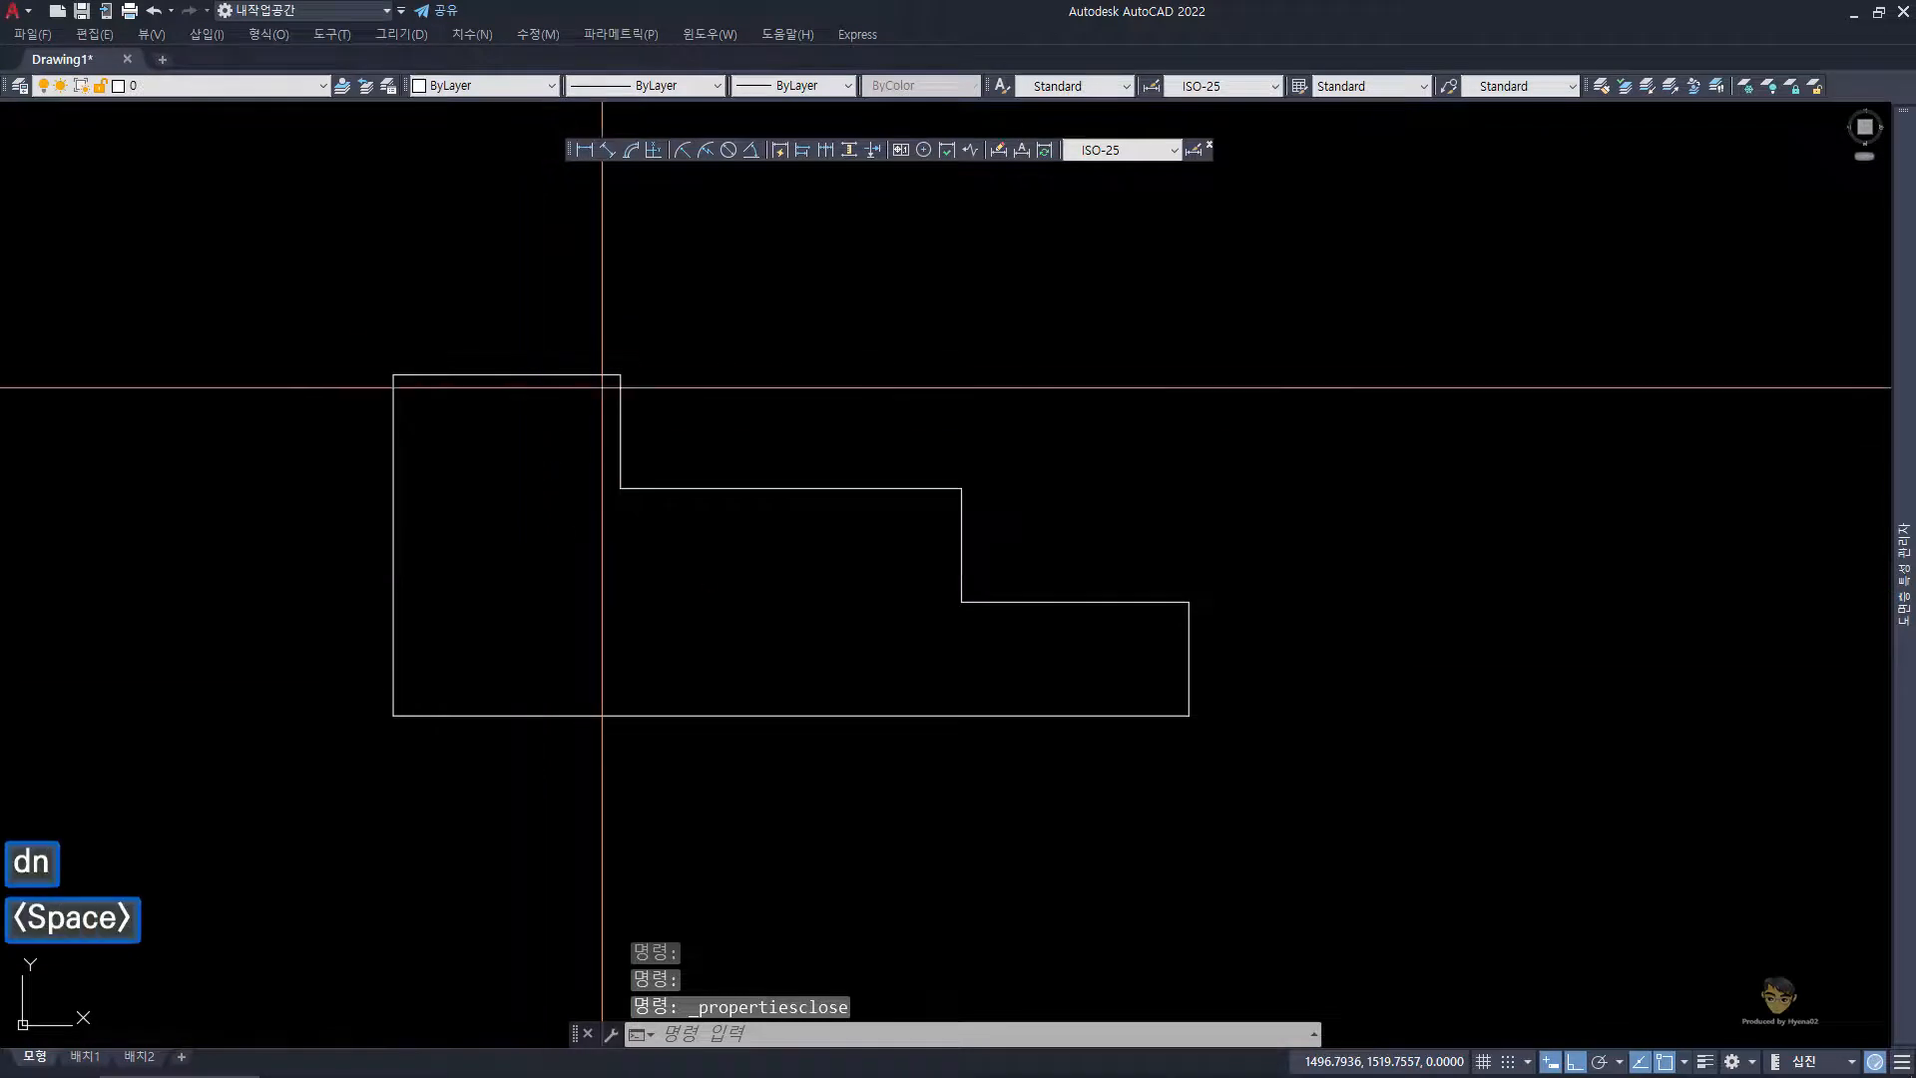
pyautogui.click(617, 375)
pyautogui.click(393, 376)
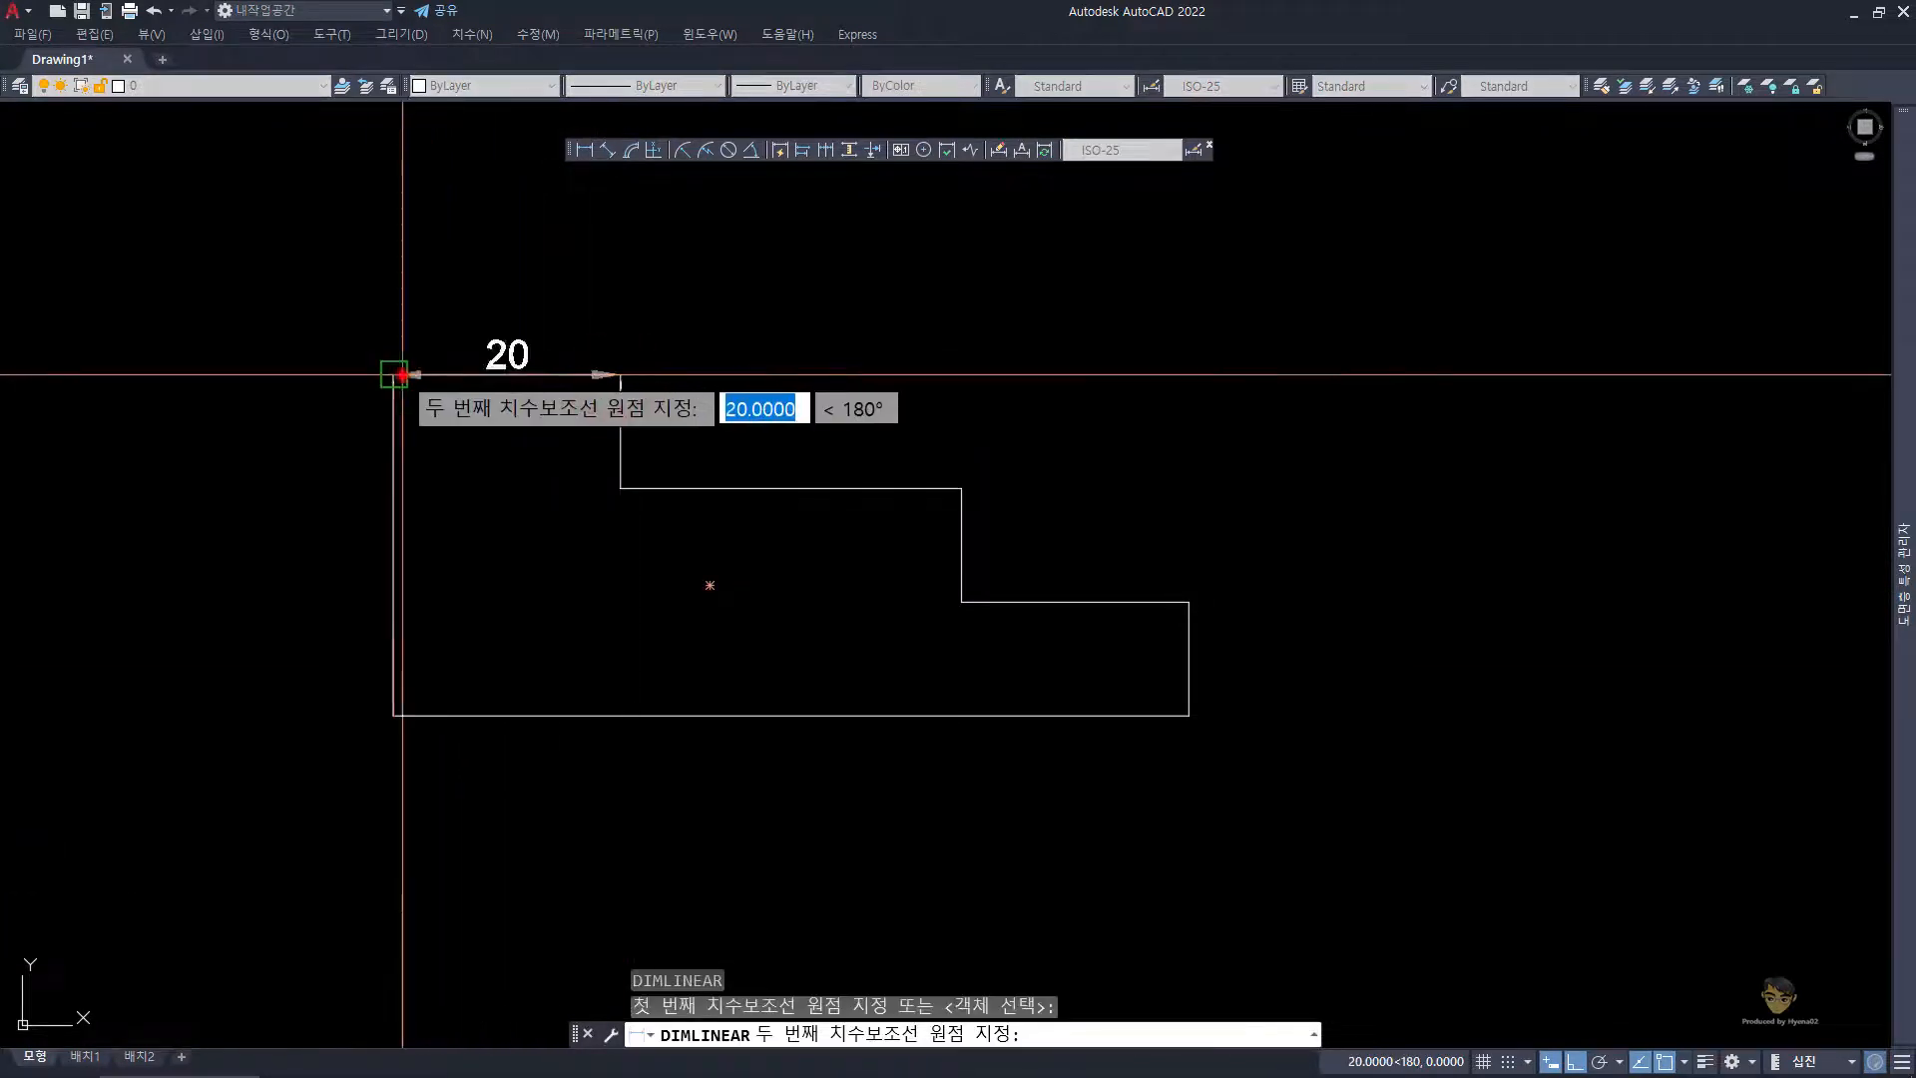
pyautogui.click(418, 272)
# - Erase the linear dimension above the outline's top edge
pyautogui.click(685, 307)
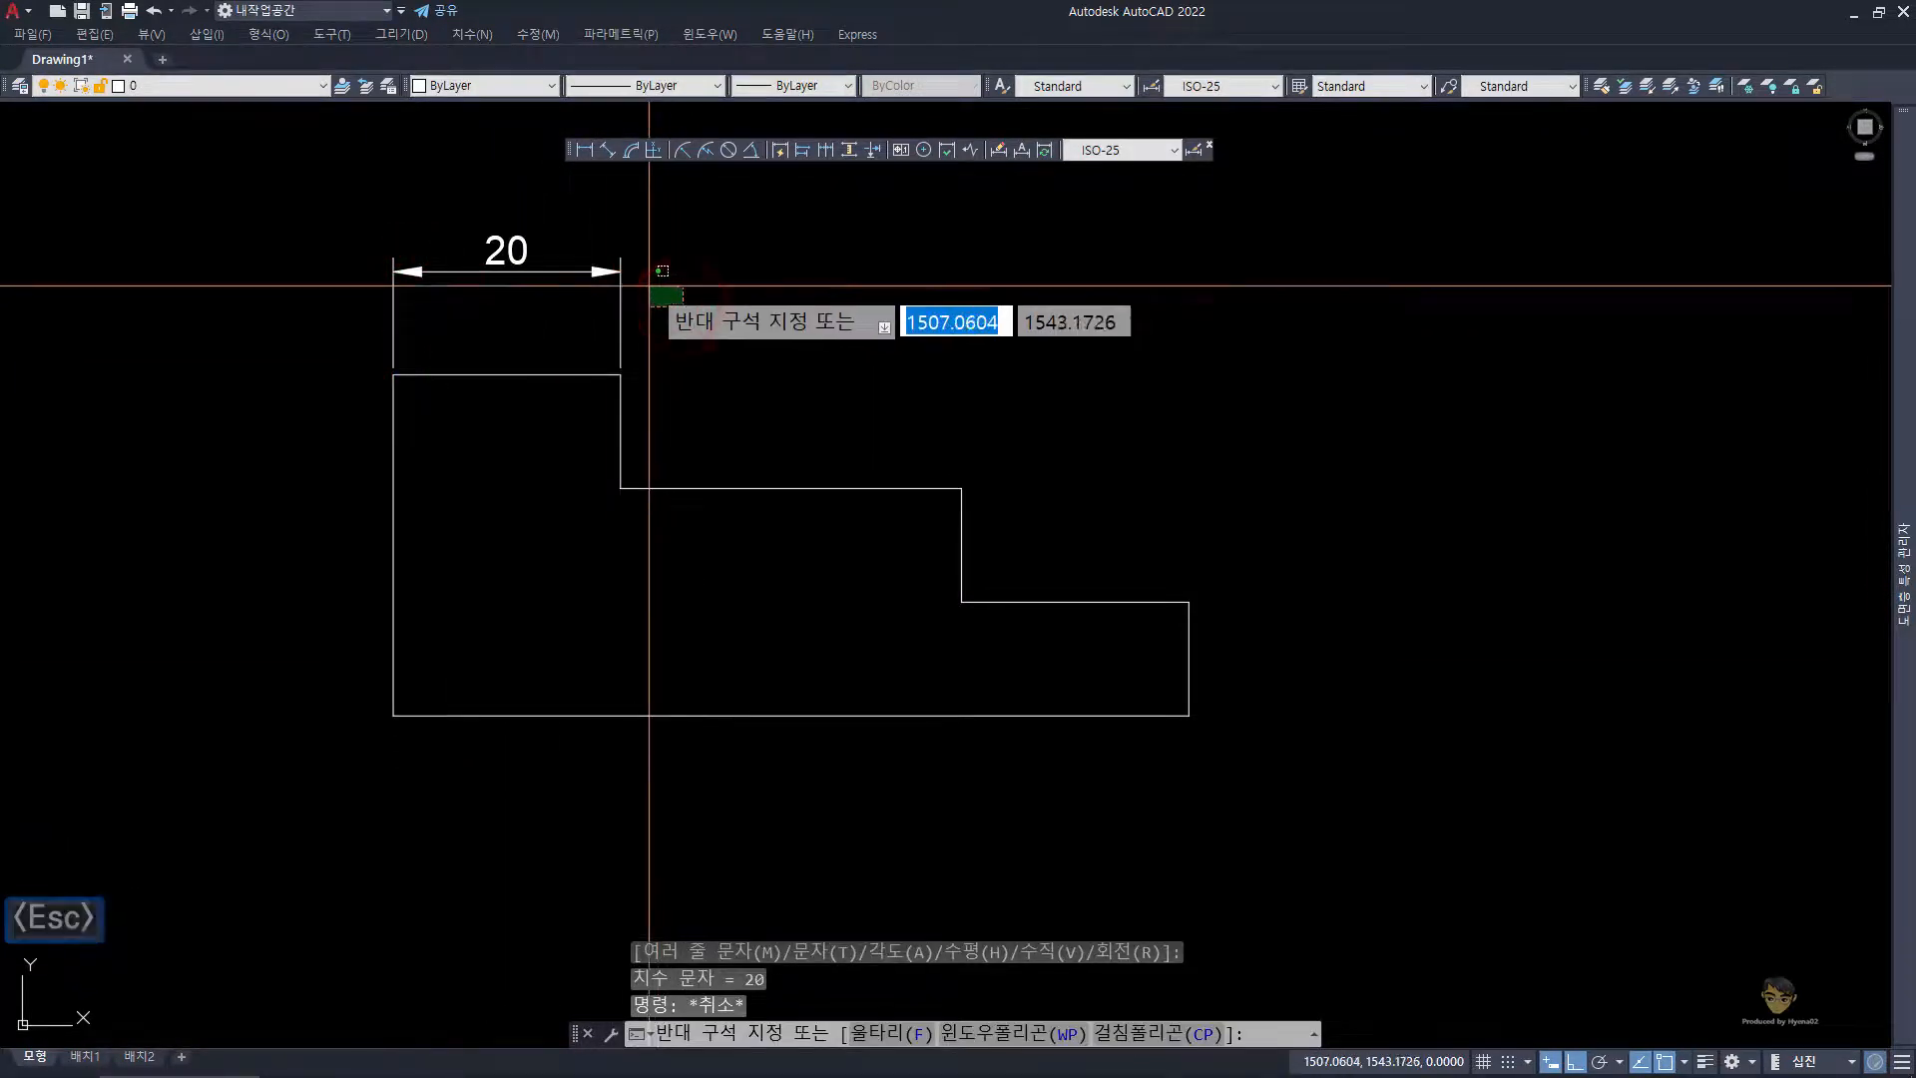
pyautogui.click(412, 223)
pyautogui.write('e')
pyautogui.press('space')
pyautogui.click(791, 559)
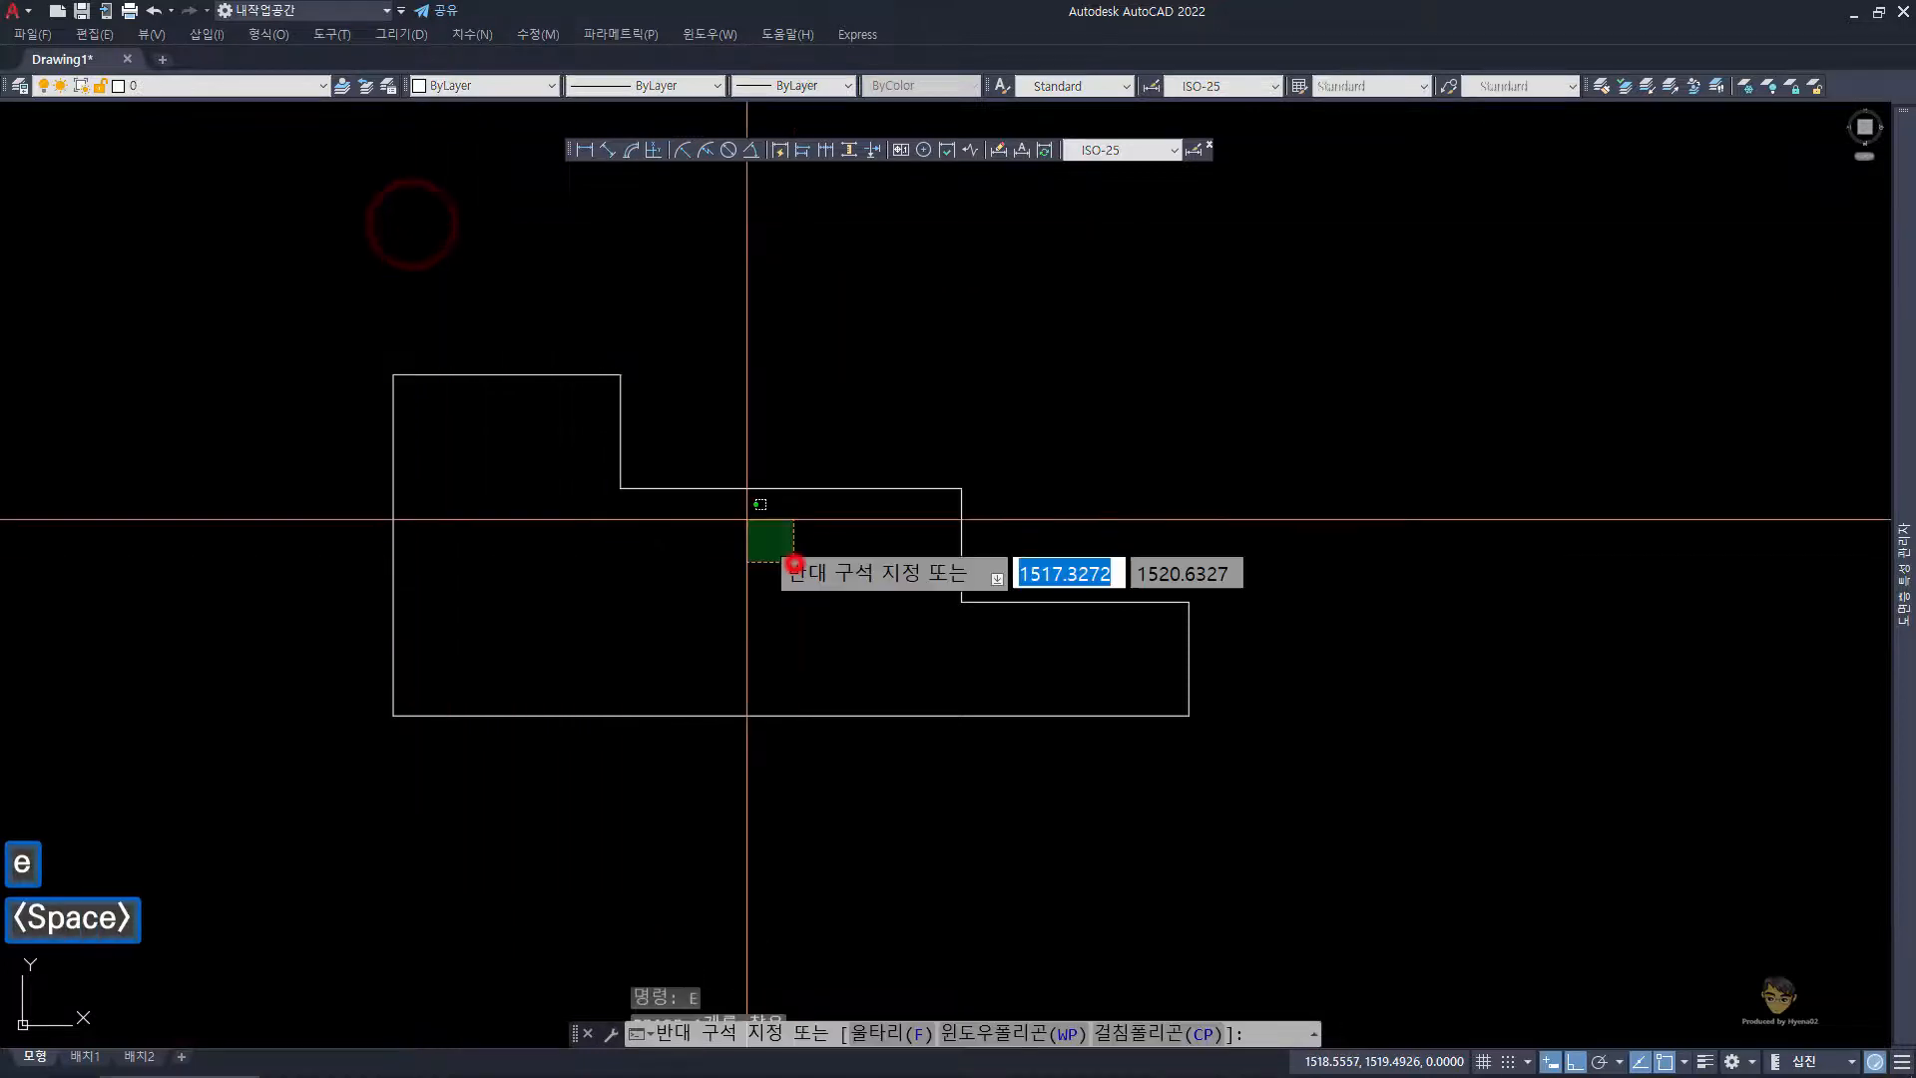
pyautogui.click(664, 391)
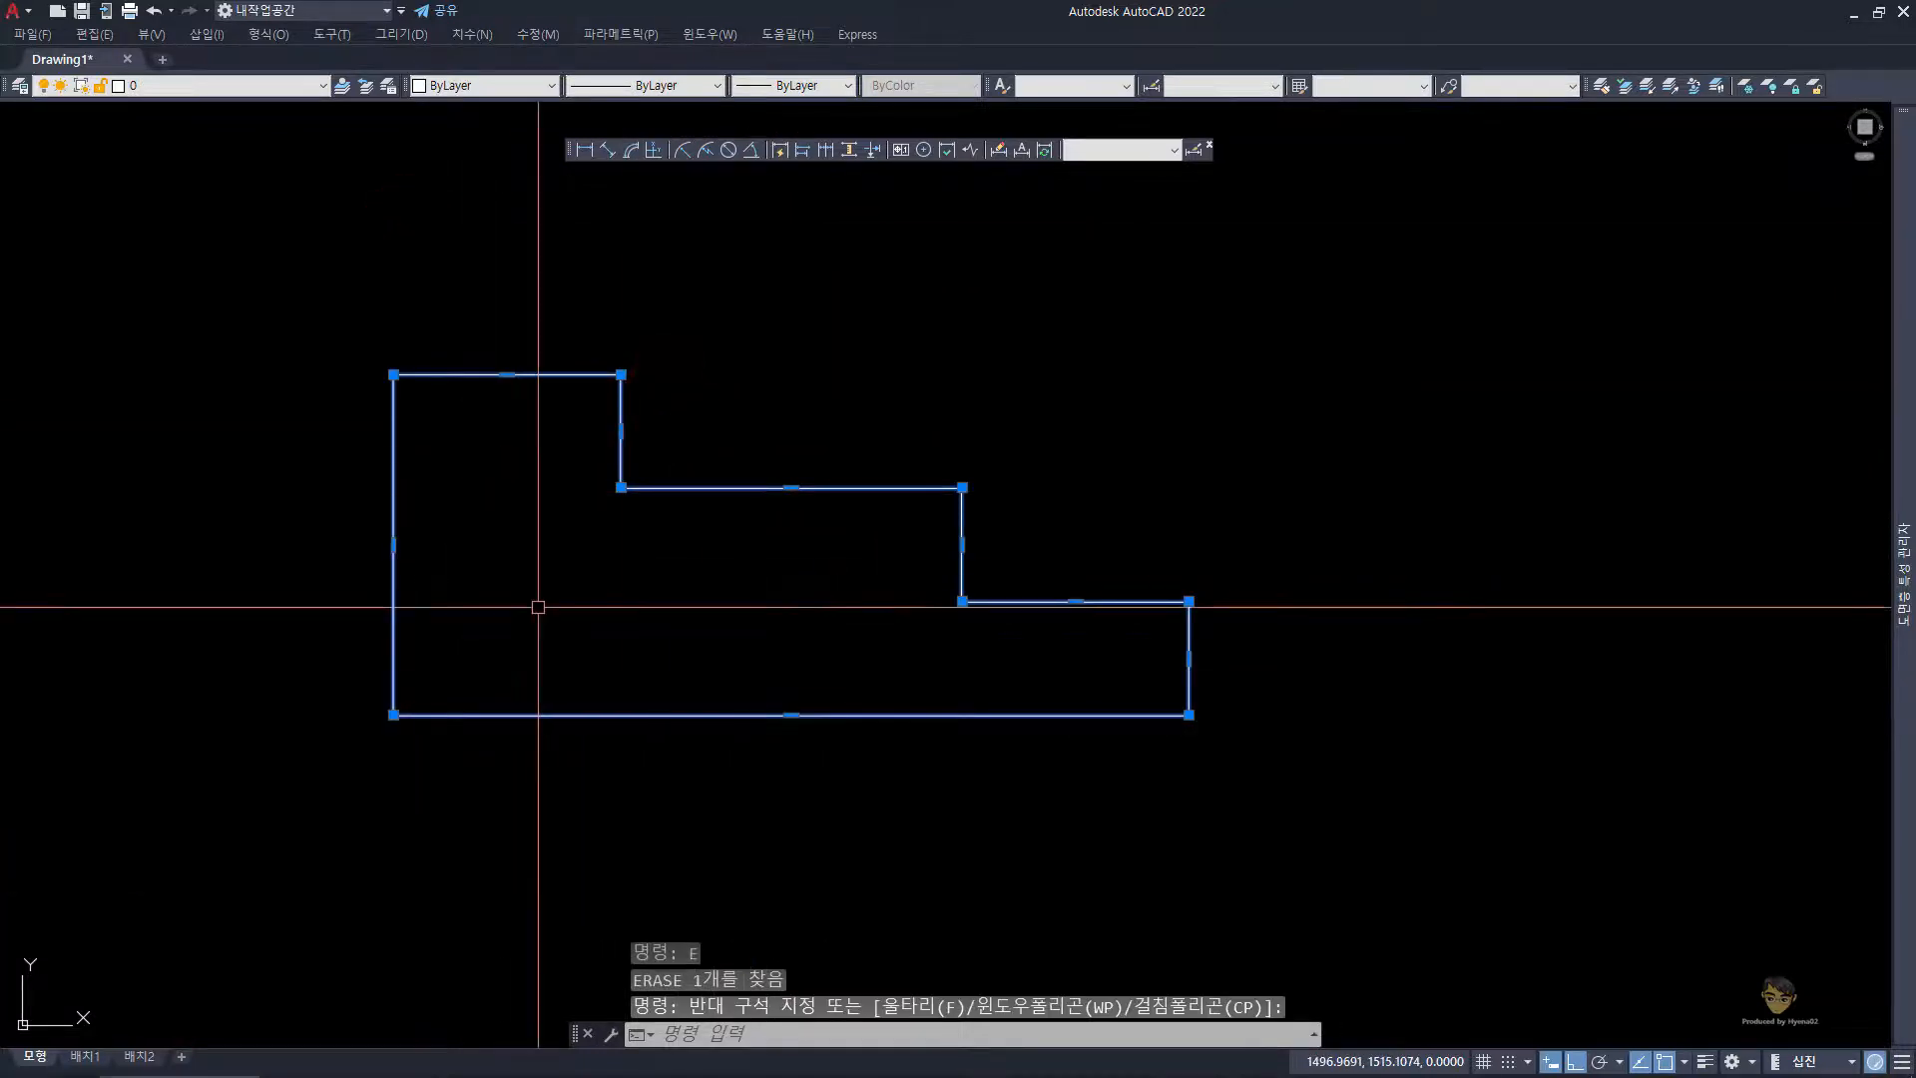
pyautogui.press('Escape')
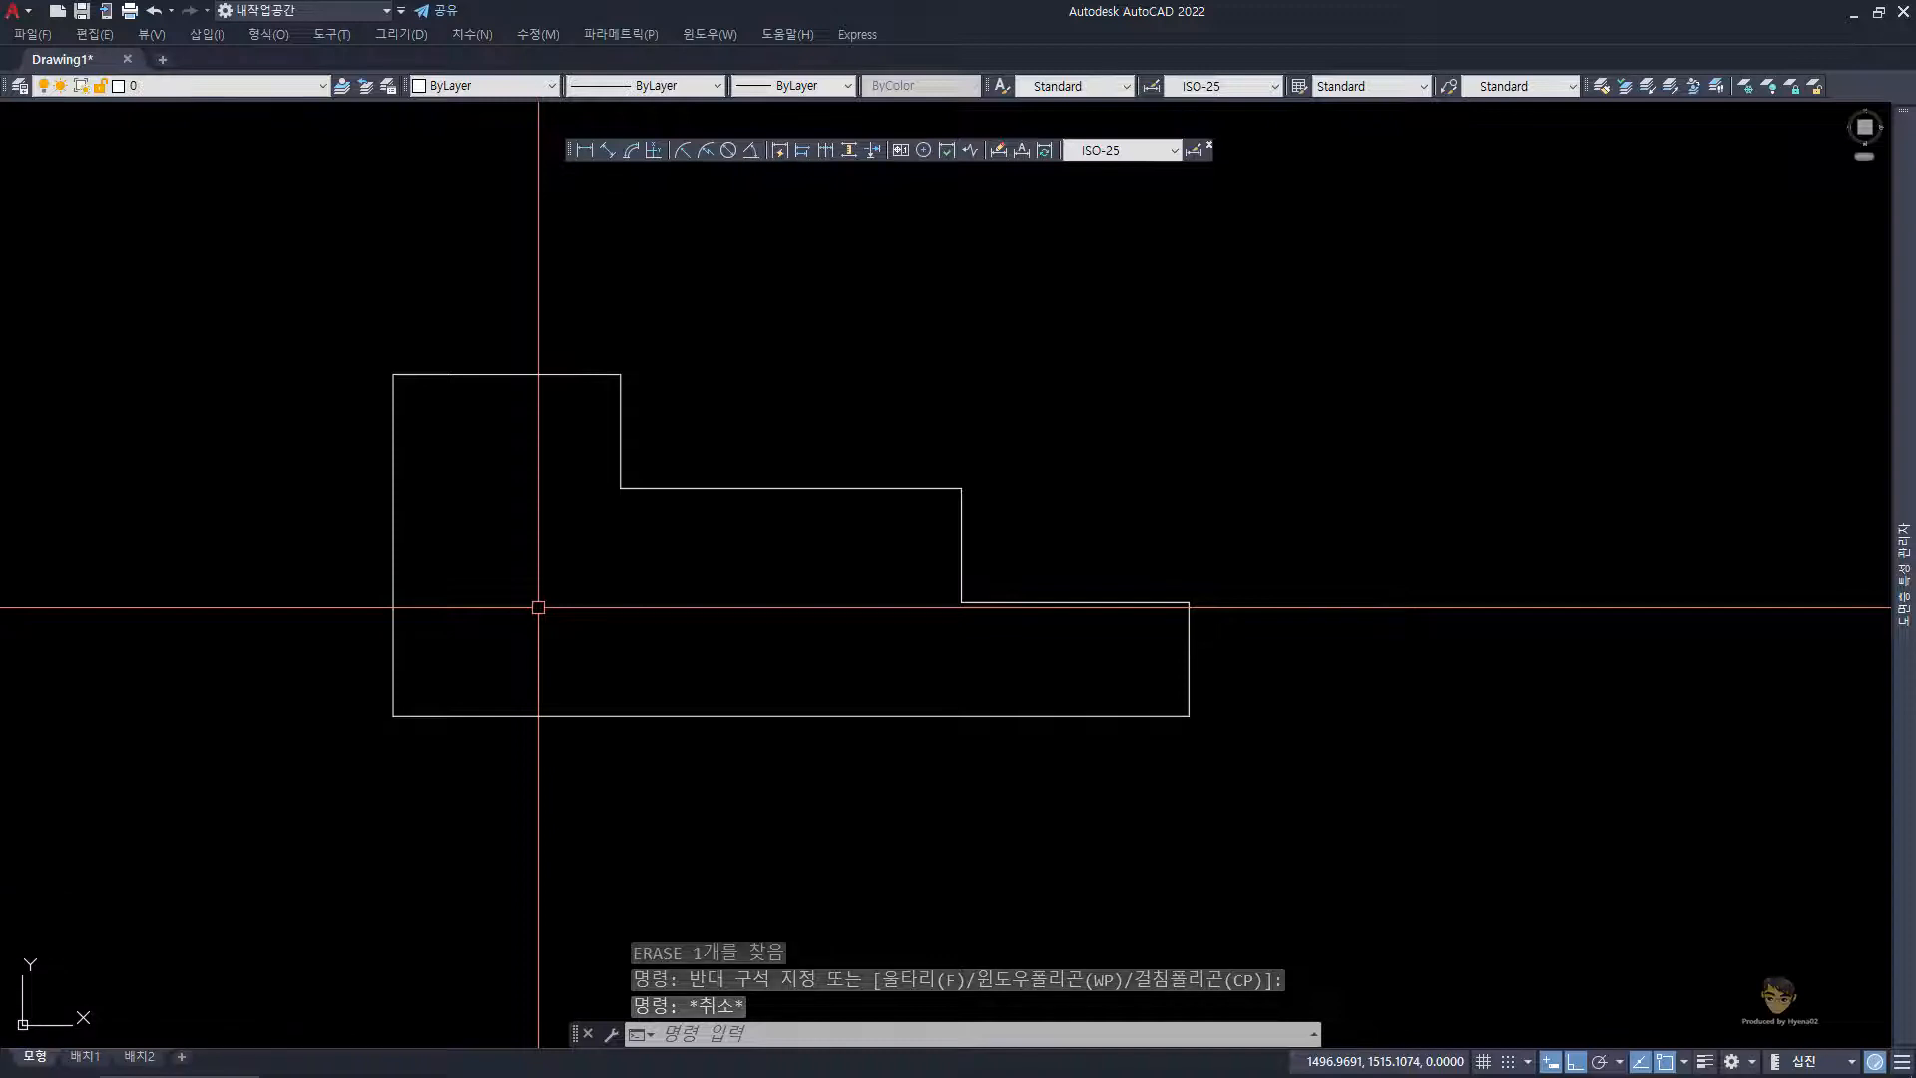
# - Use Quick Dimension on the stepped outline to place a continuous row of horizontal dimensions above it
pyautogui.click(784, 152)
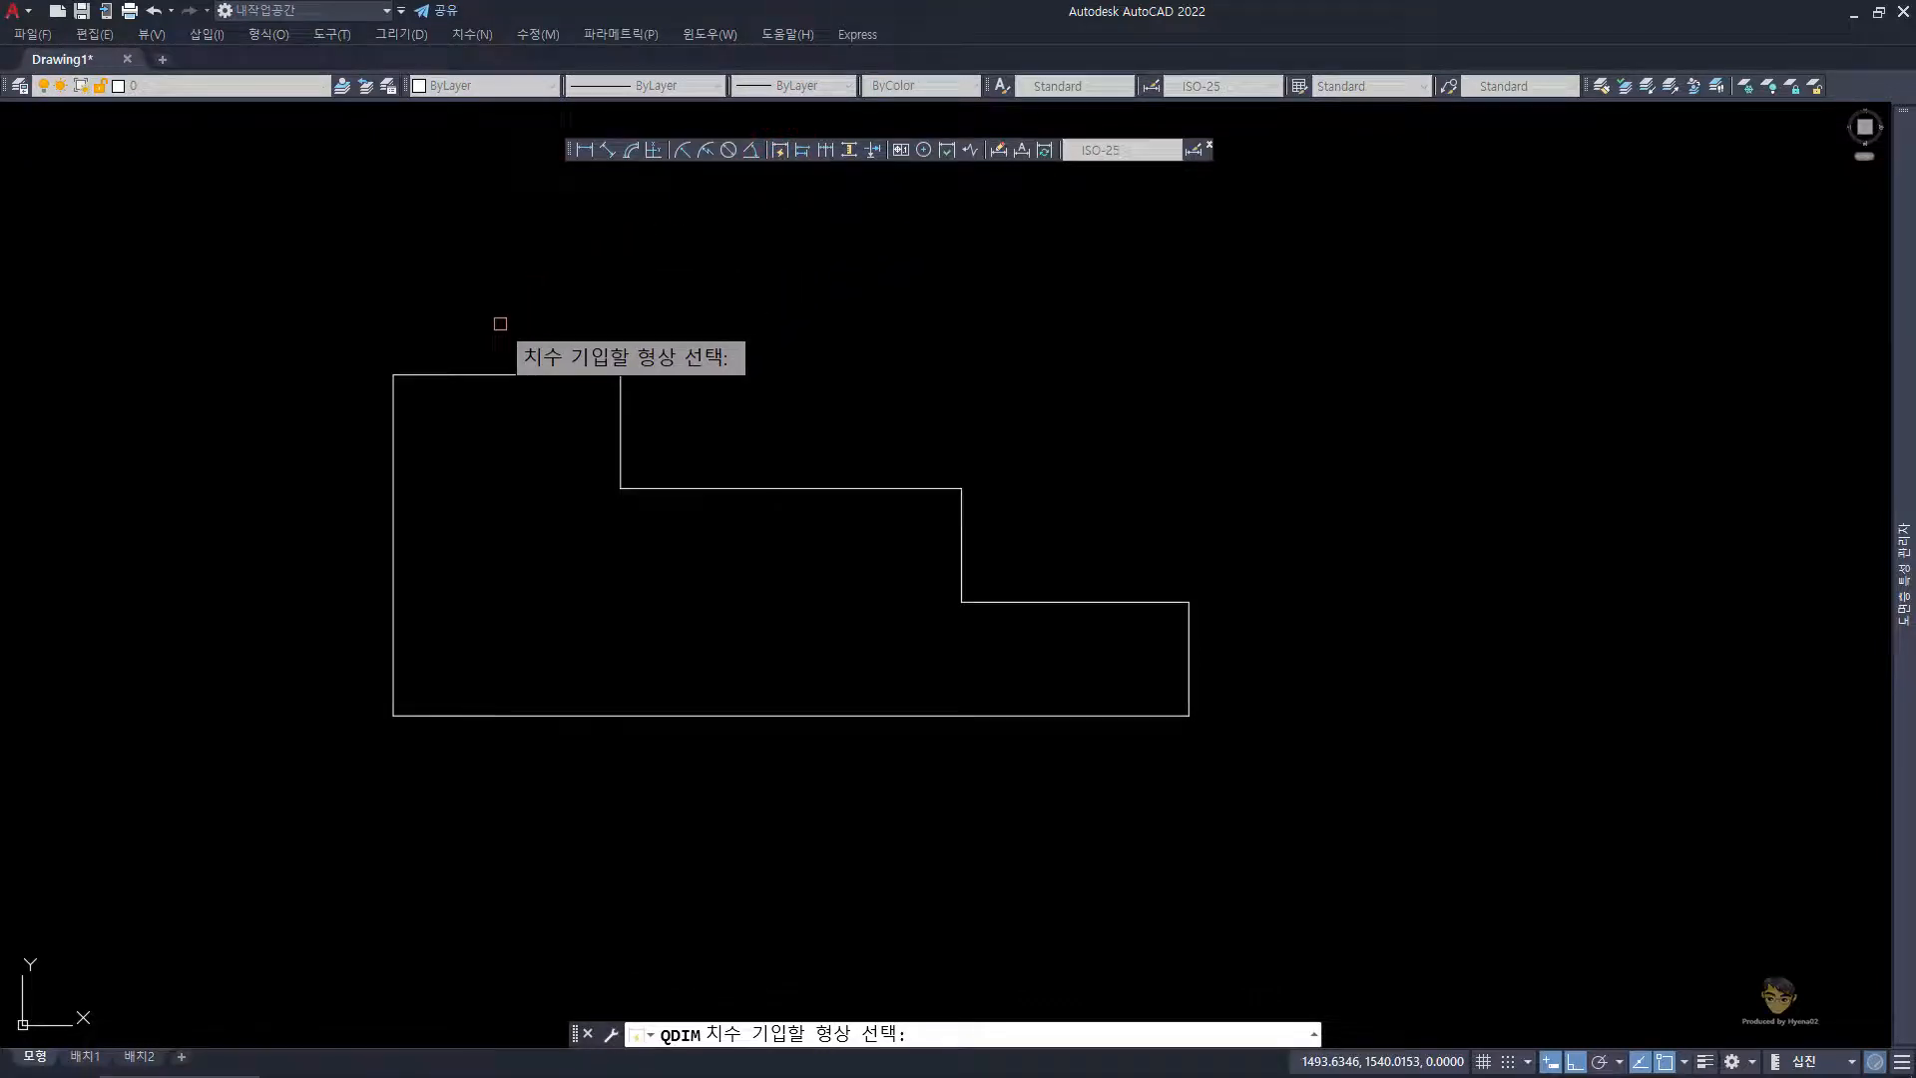
pyautogui.click(503, 375)
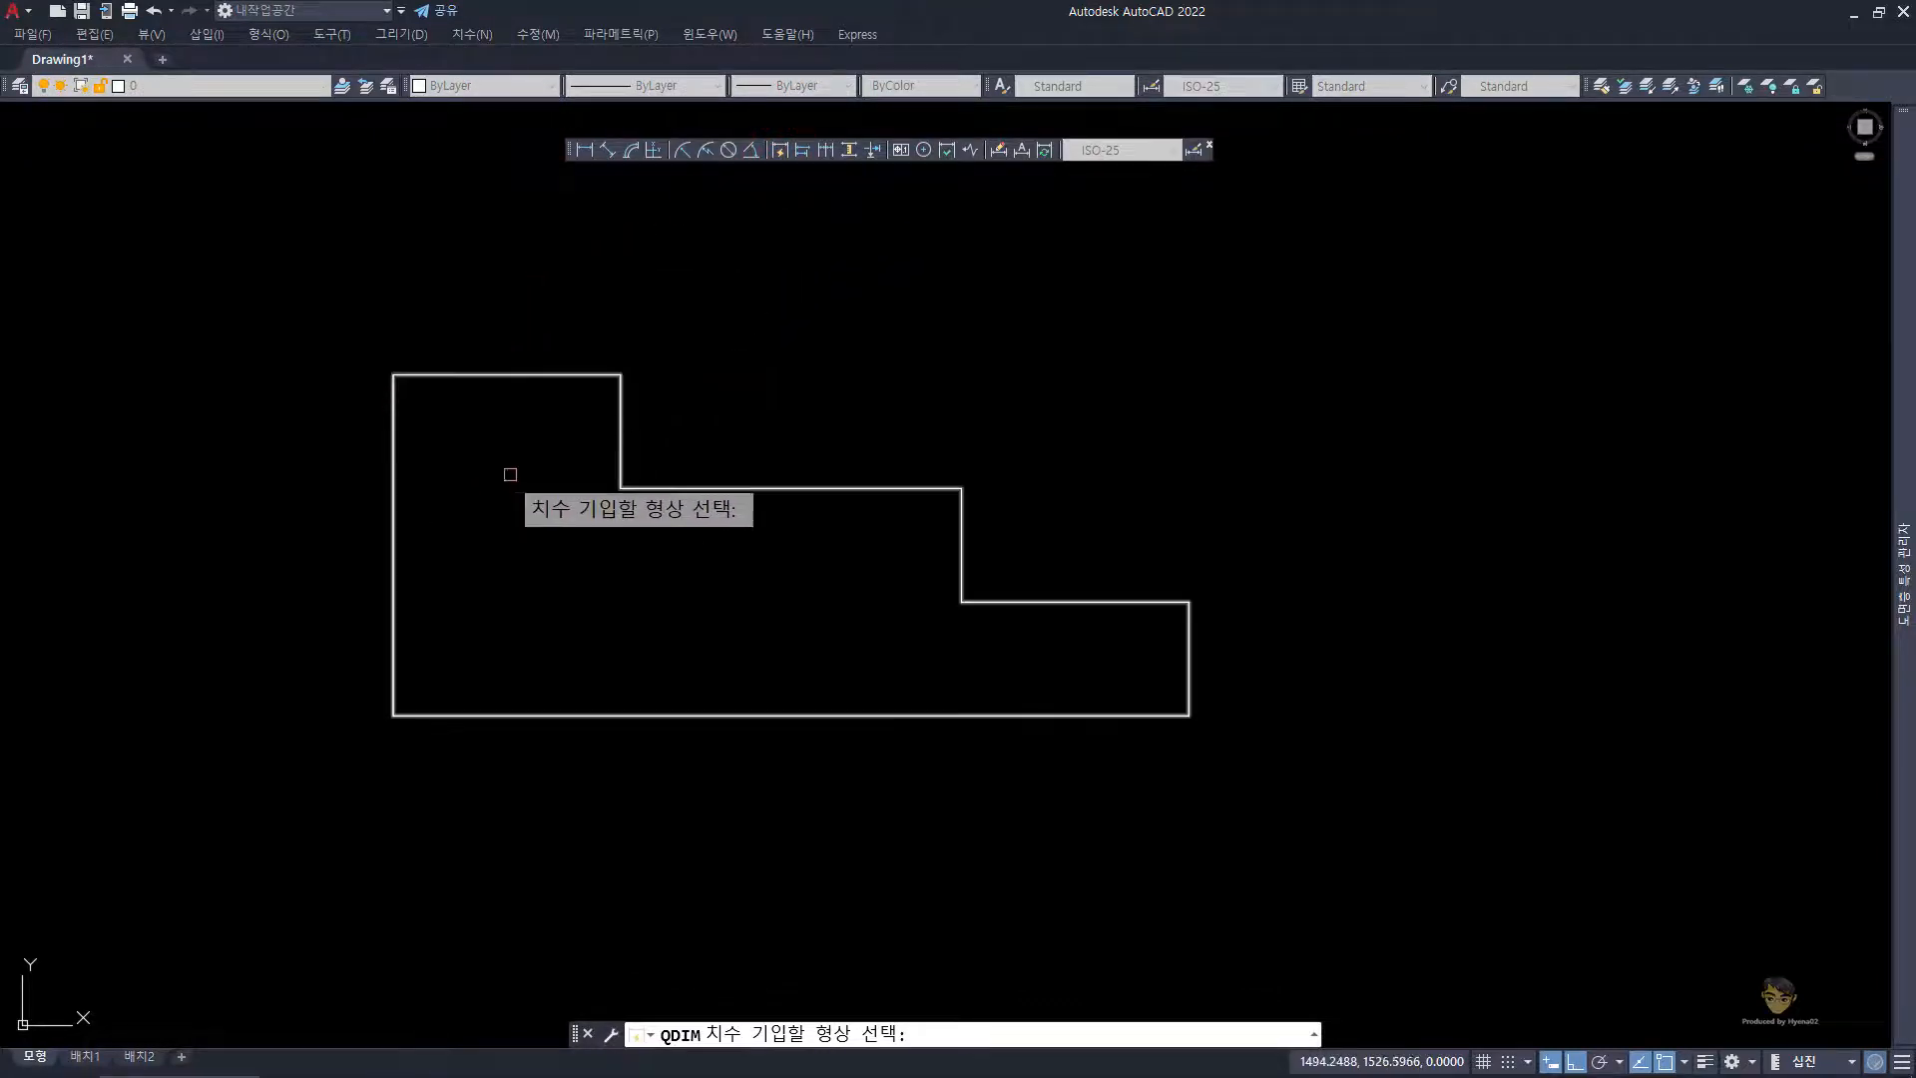
pyautogui.click(553, 373)
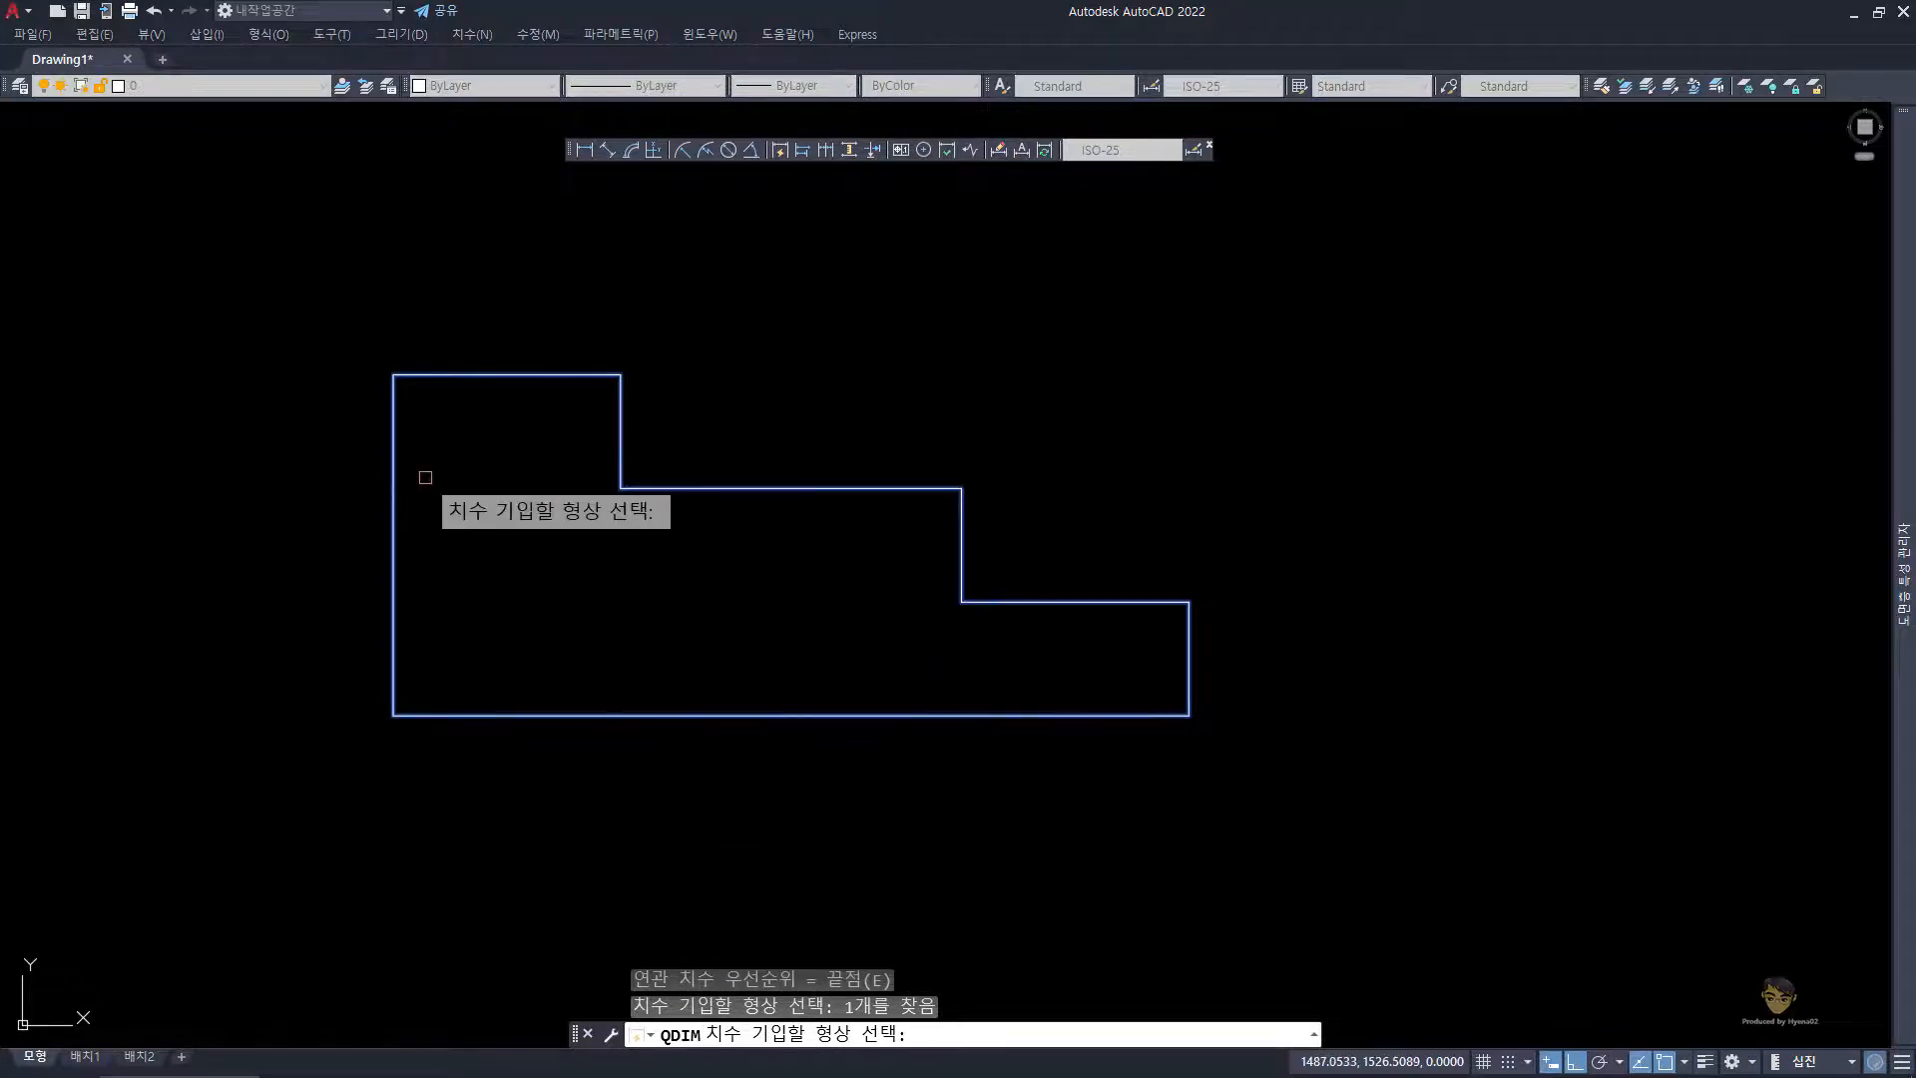
pyautogui.press('space')
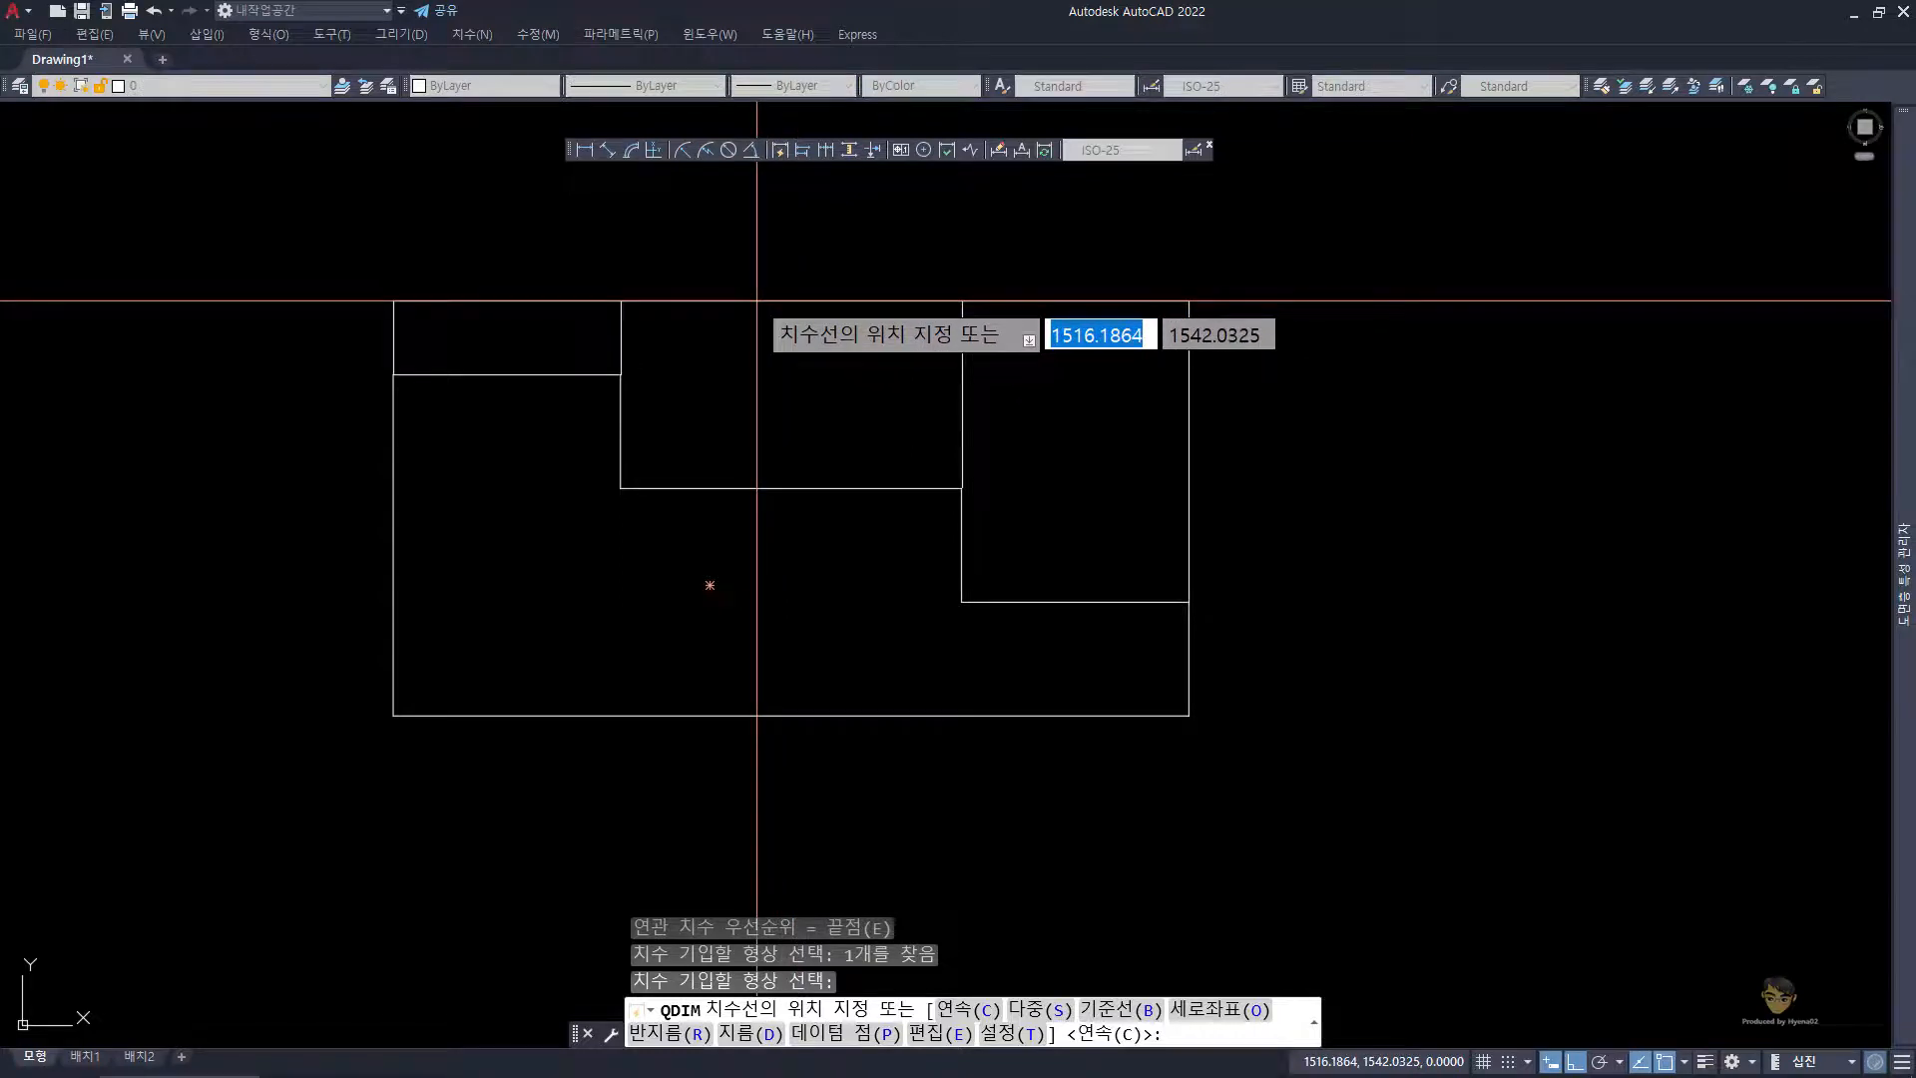
pyautogui.click(756, 300)
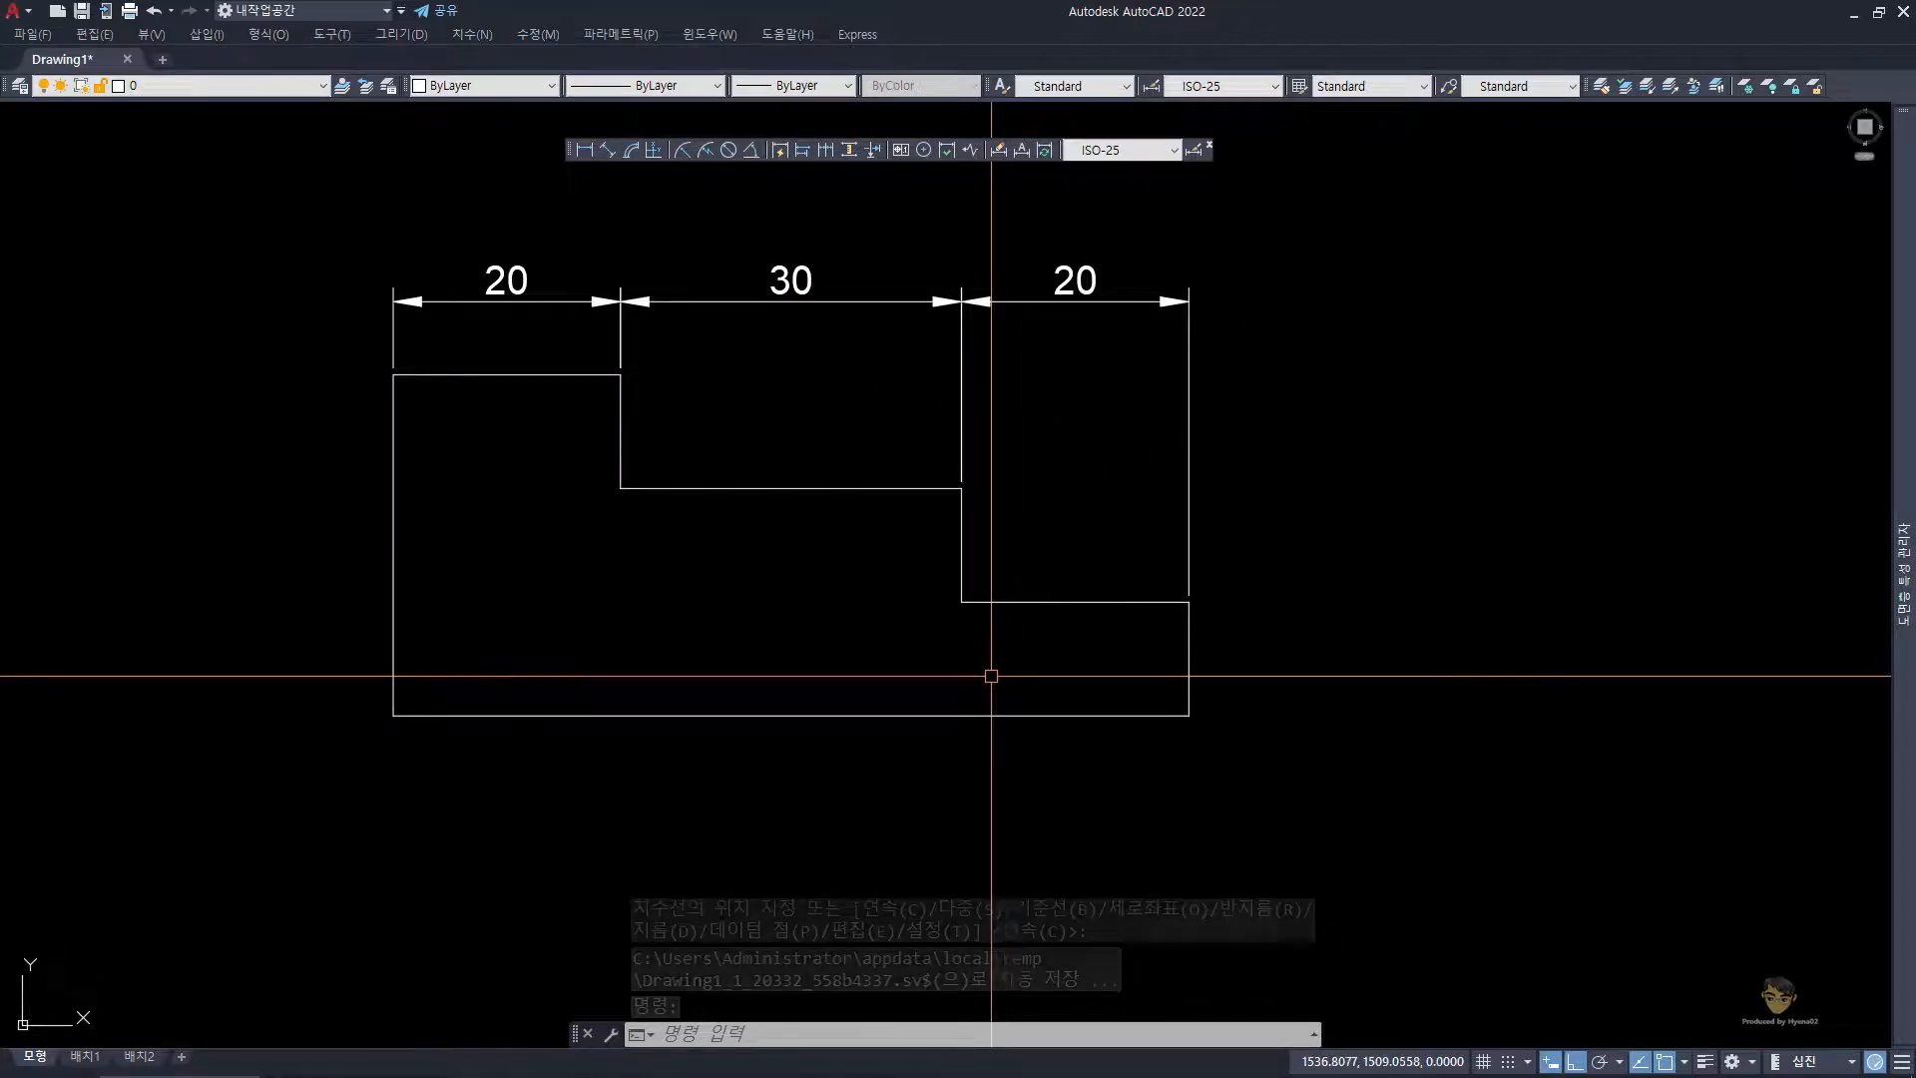
# - Repeat Quick Dimension on the stepped outline to place a continuous column of vertical dimensions to its right
pyautogui.press('space')
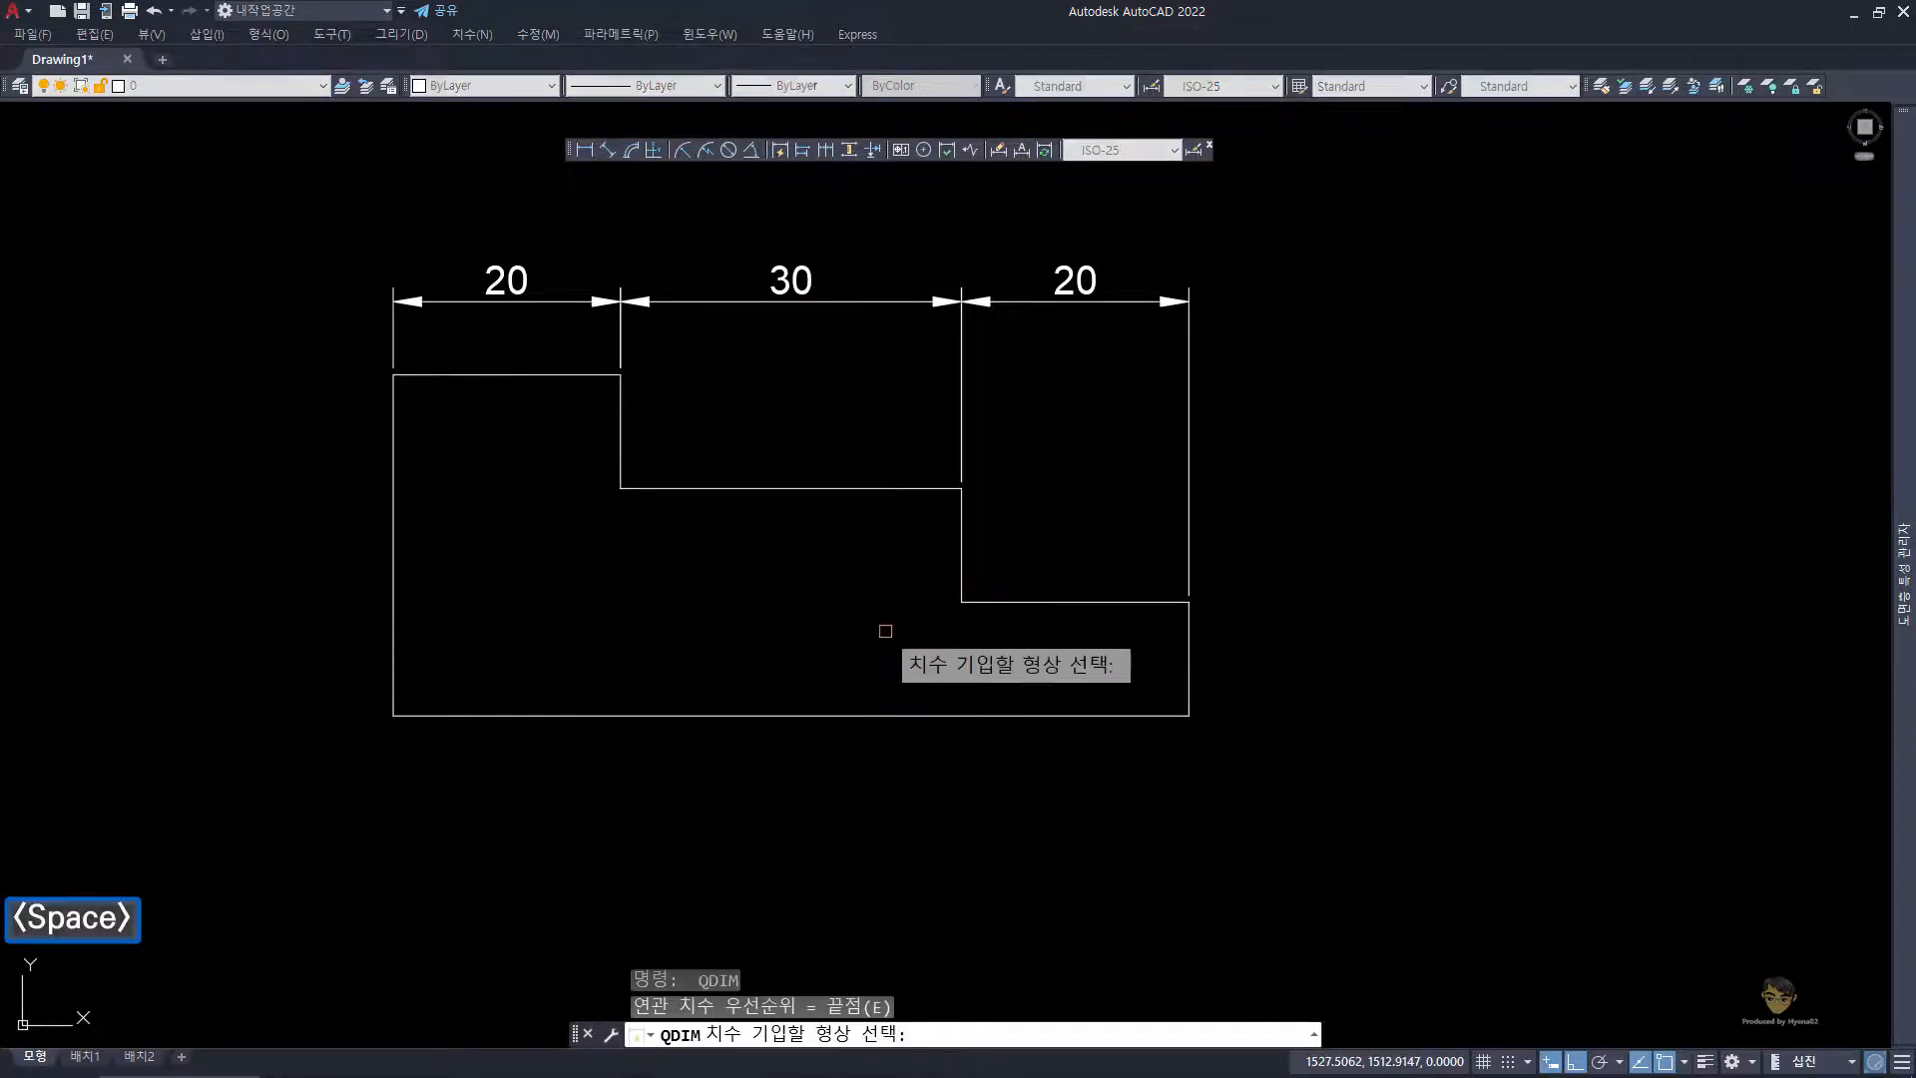
pyautogui.click(914, 487)
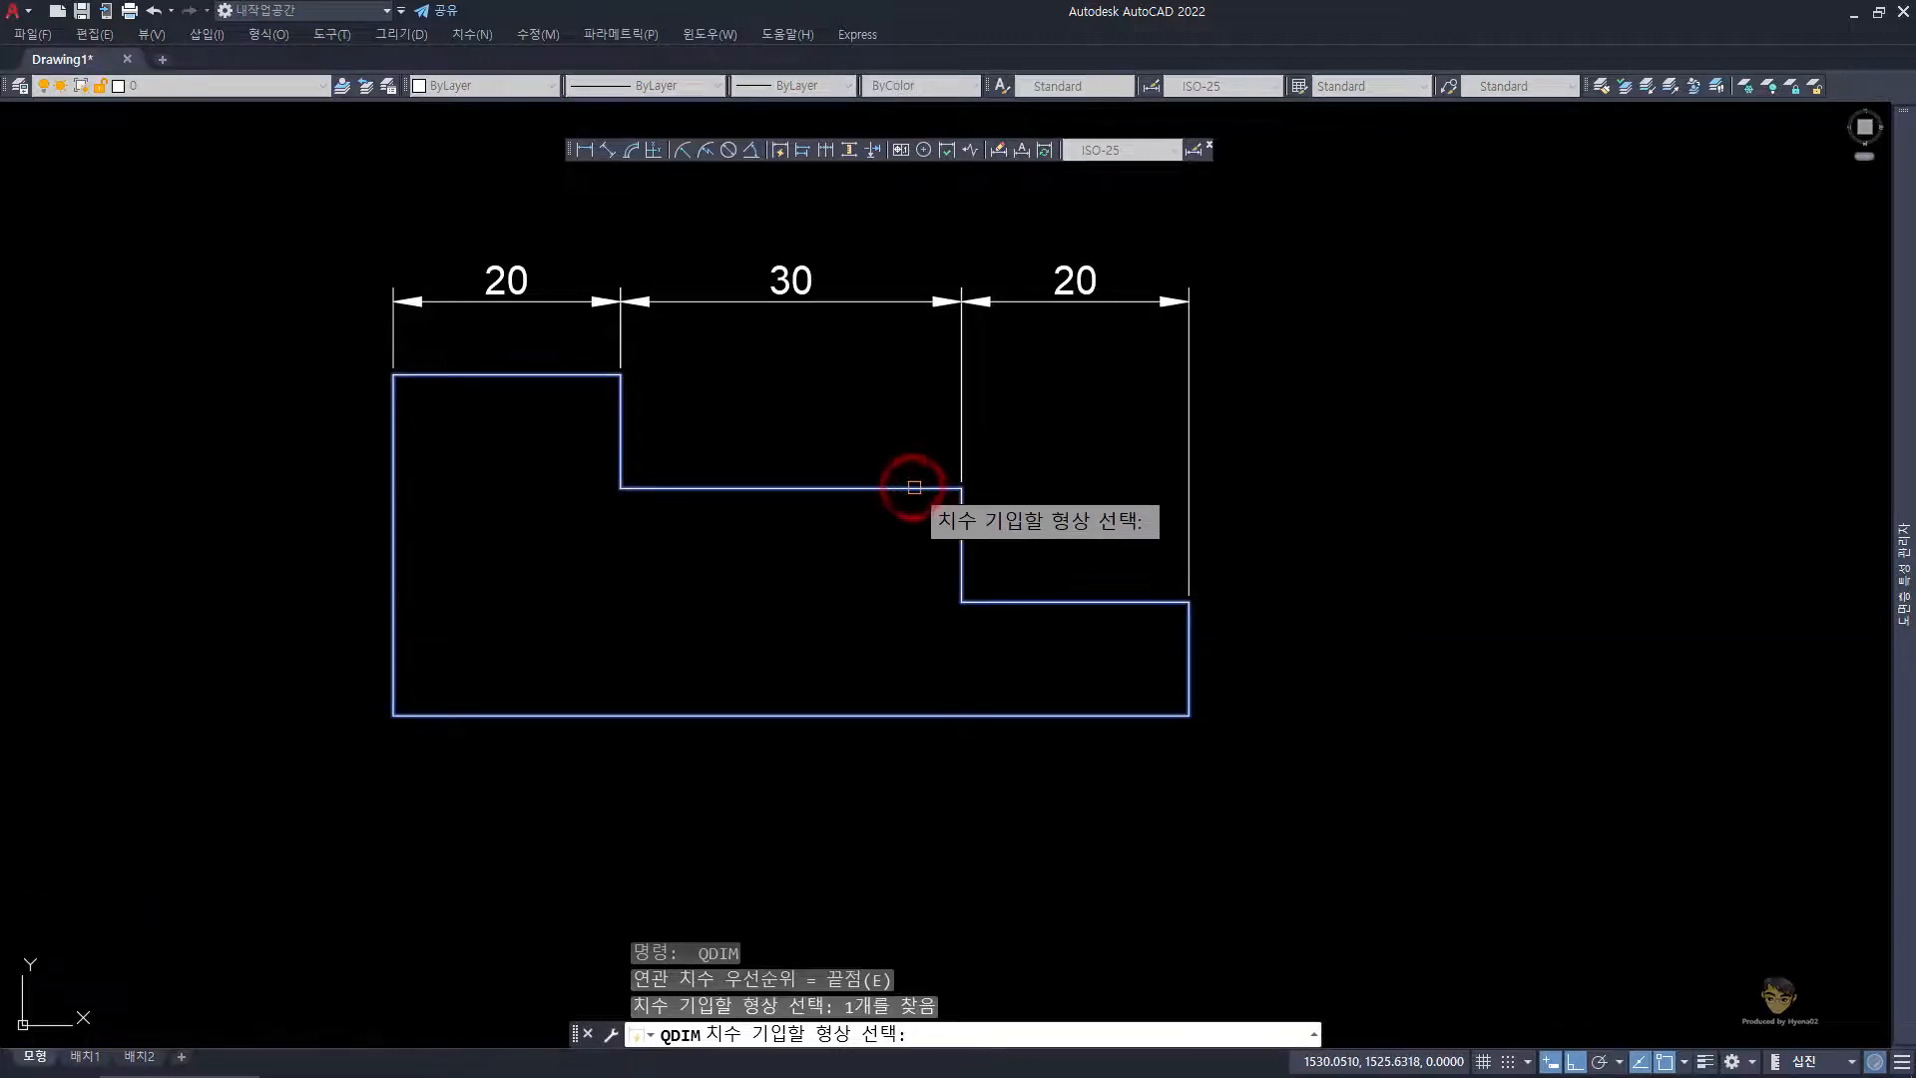
pyautogui.press('space')
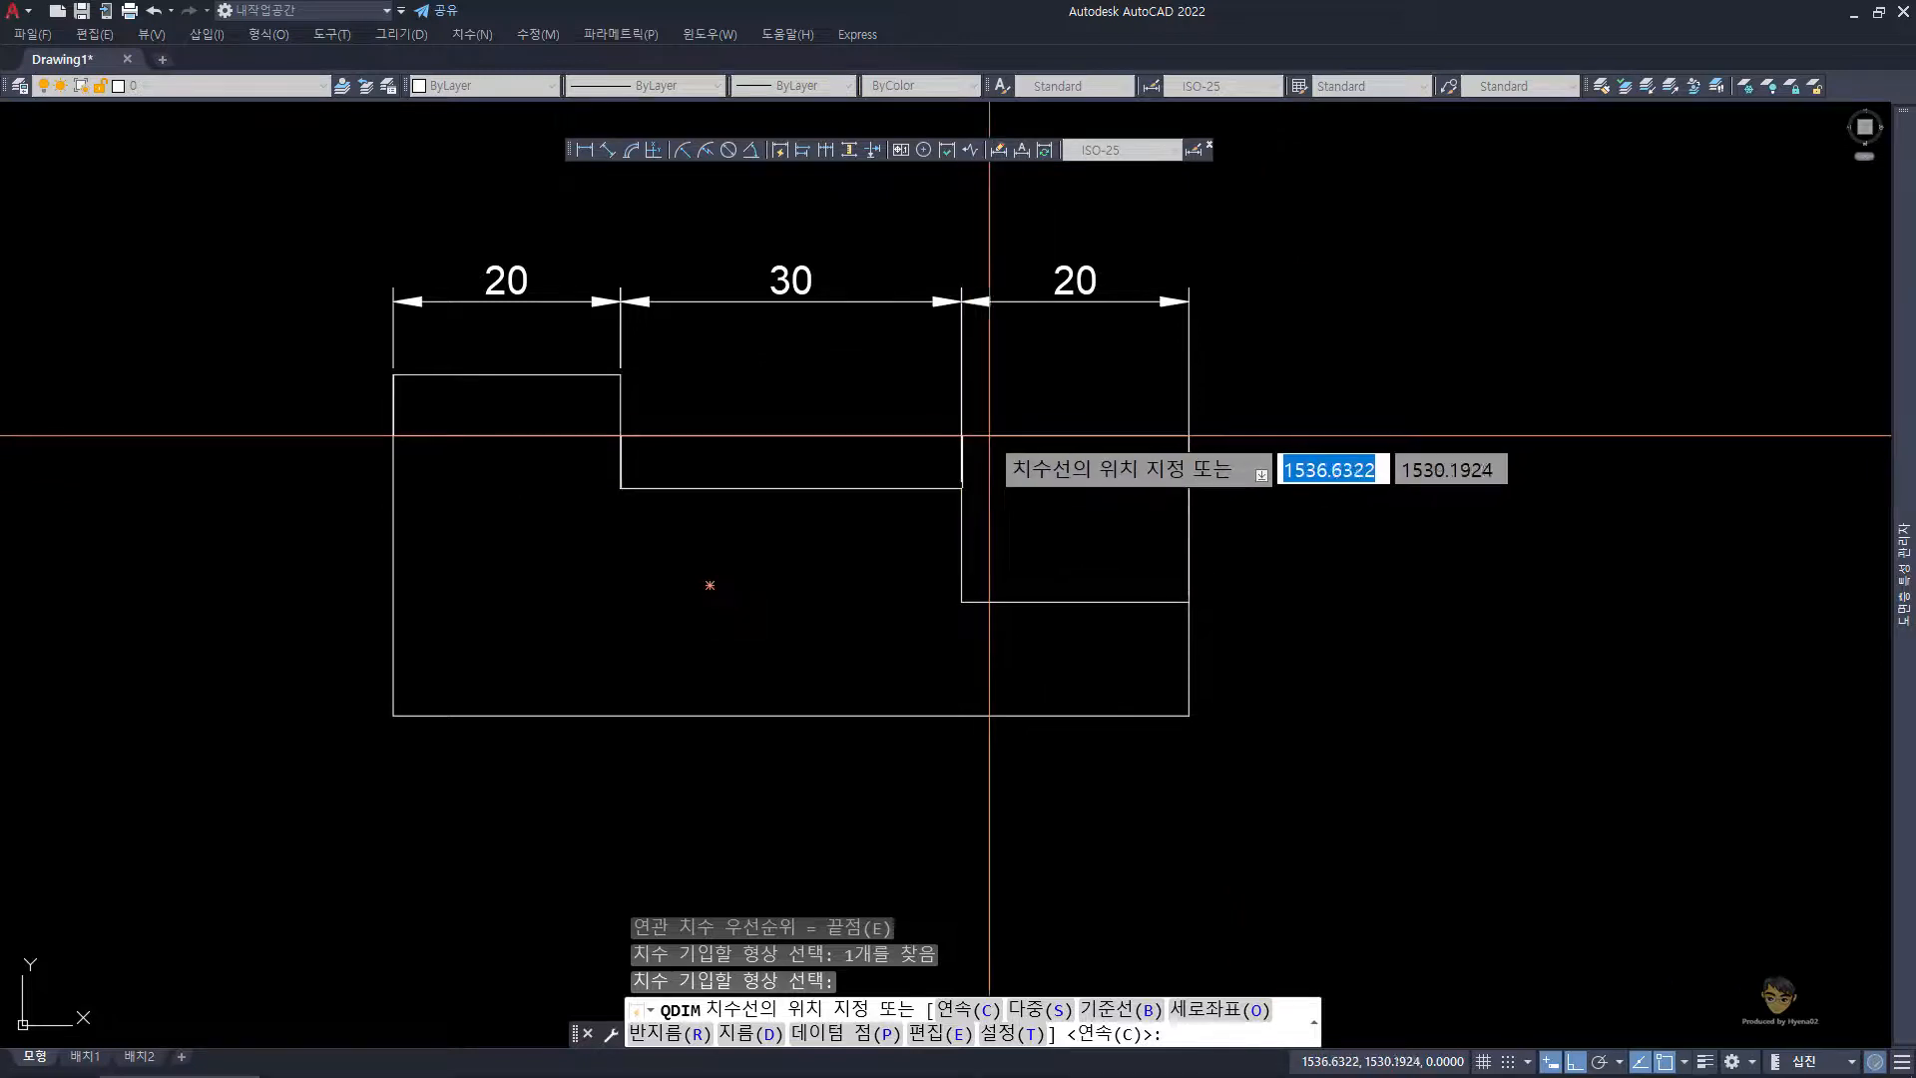
pyautogui.click(1321, 423)
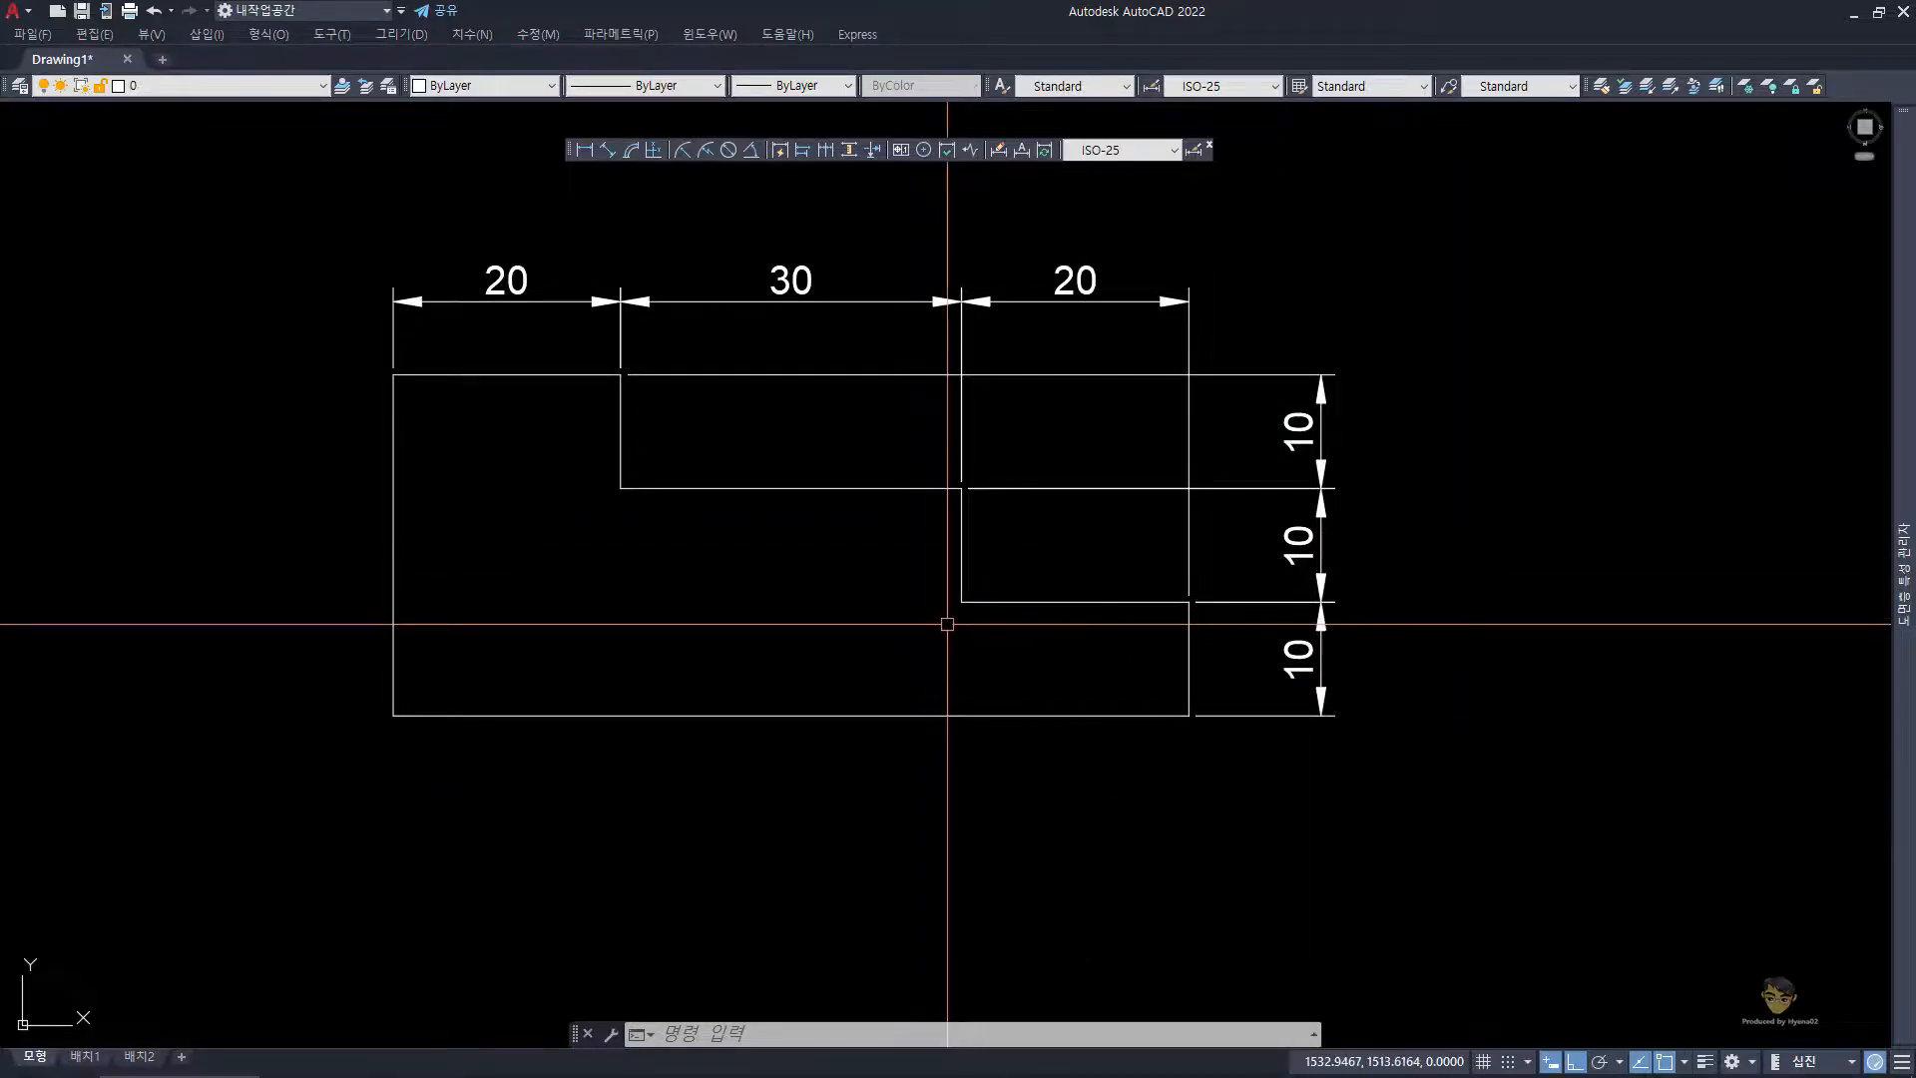
# - Change the color of all horizontal and vertical dimensions around the stepped outline to red in their properties
pyautogui.click(1432, 825)
pyautogui.click(1261, 295)
pyautogui.click(1273, 309)
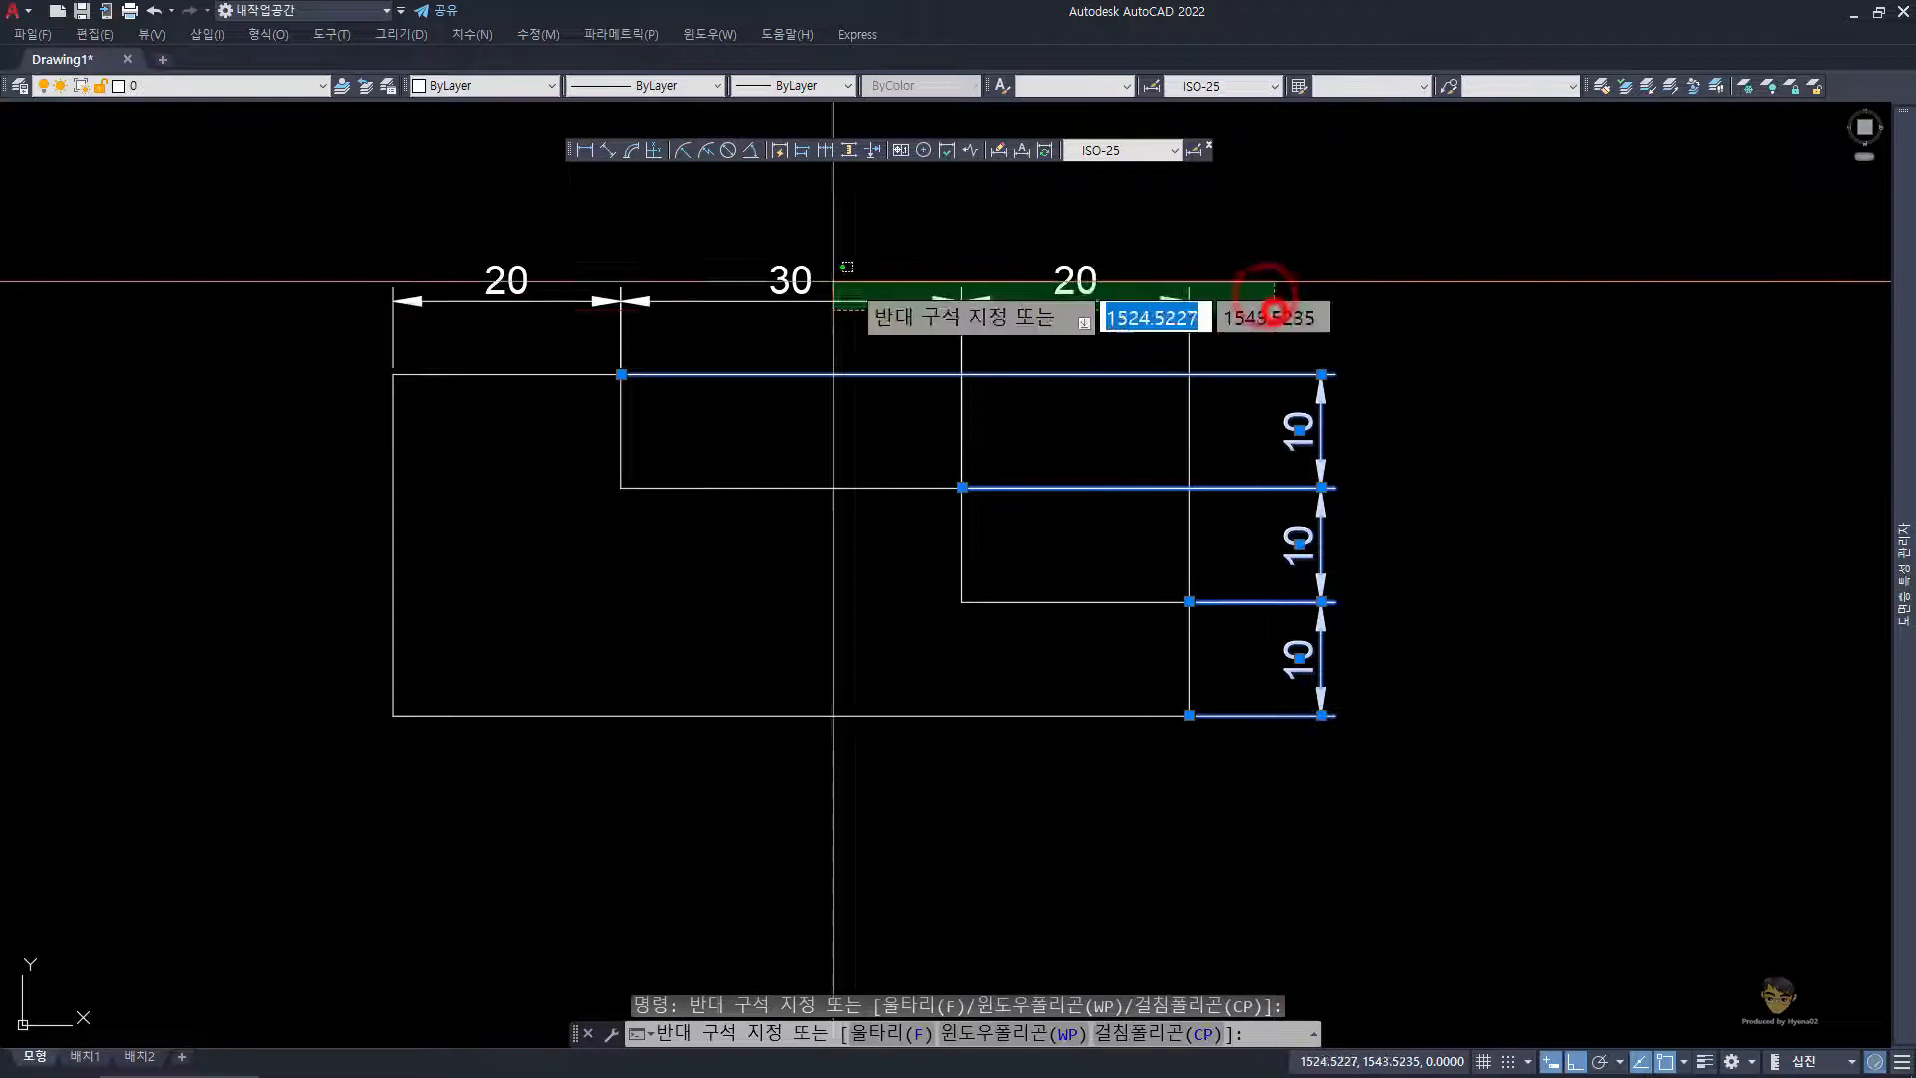
pyautogui.click(471, 265)
pyautogui.hotkey('ctrl', '1')
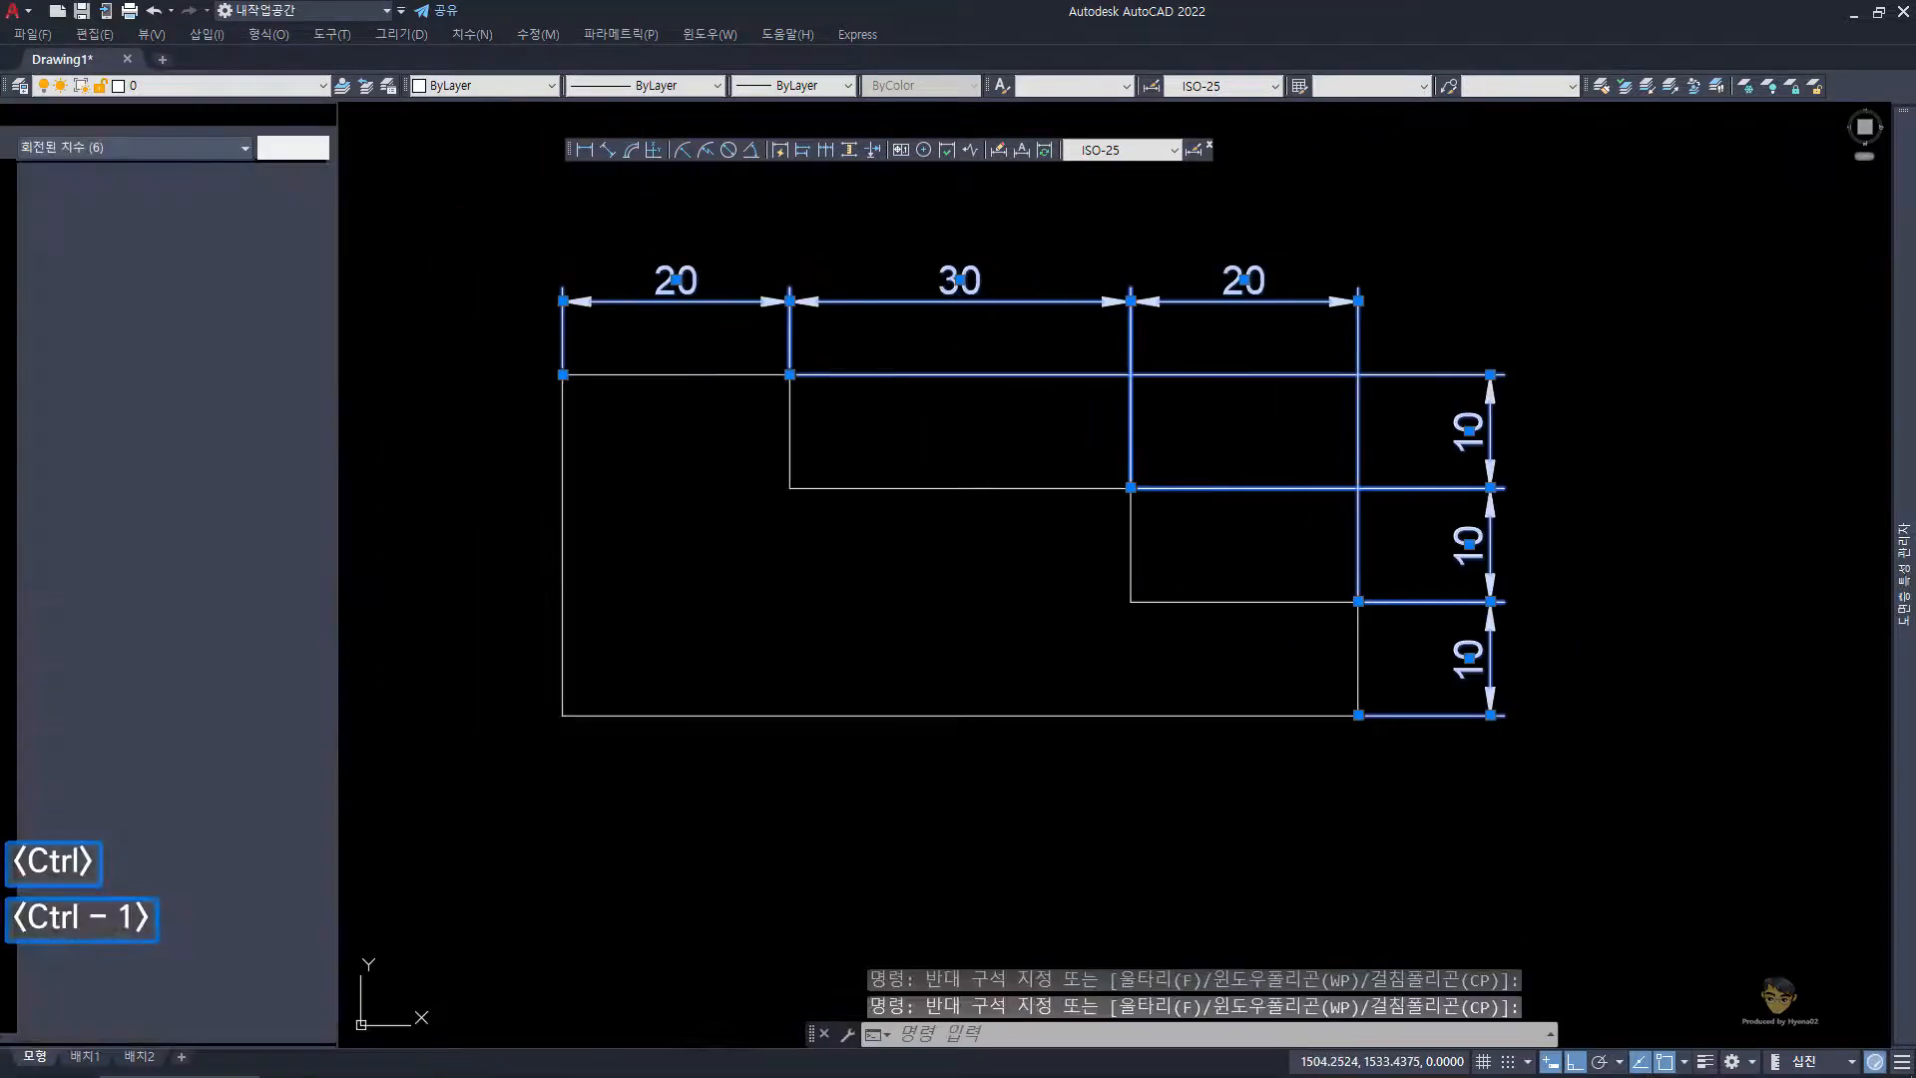
pyautogui.click(285, 193)
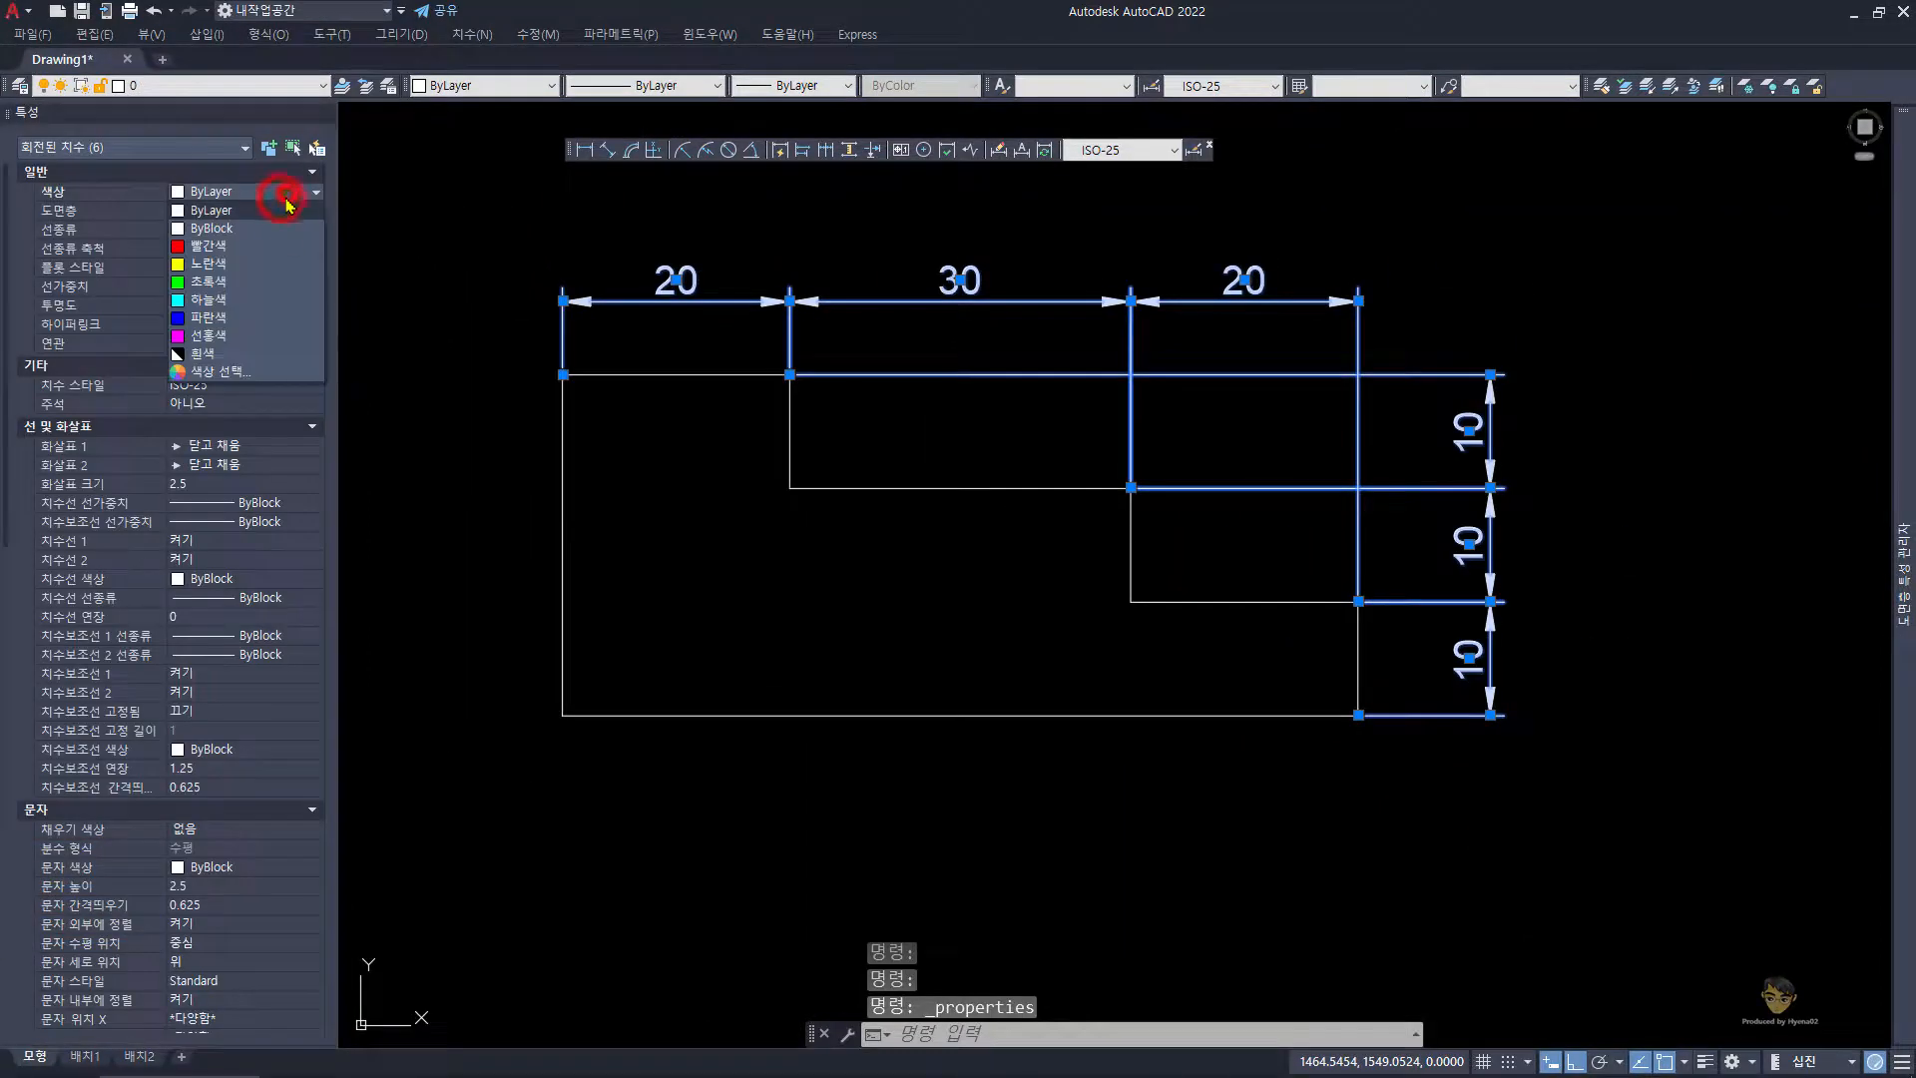
pyautogui.click(207, 245)
pyautogui.hotkey('ctrl', '1')
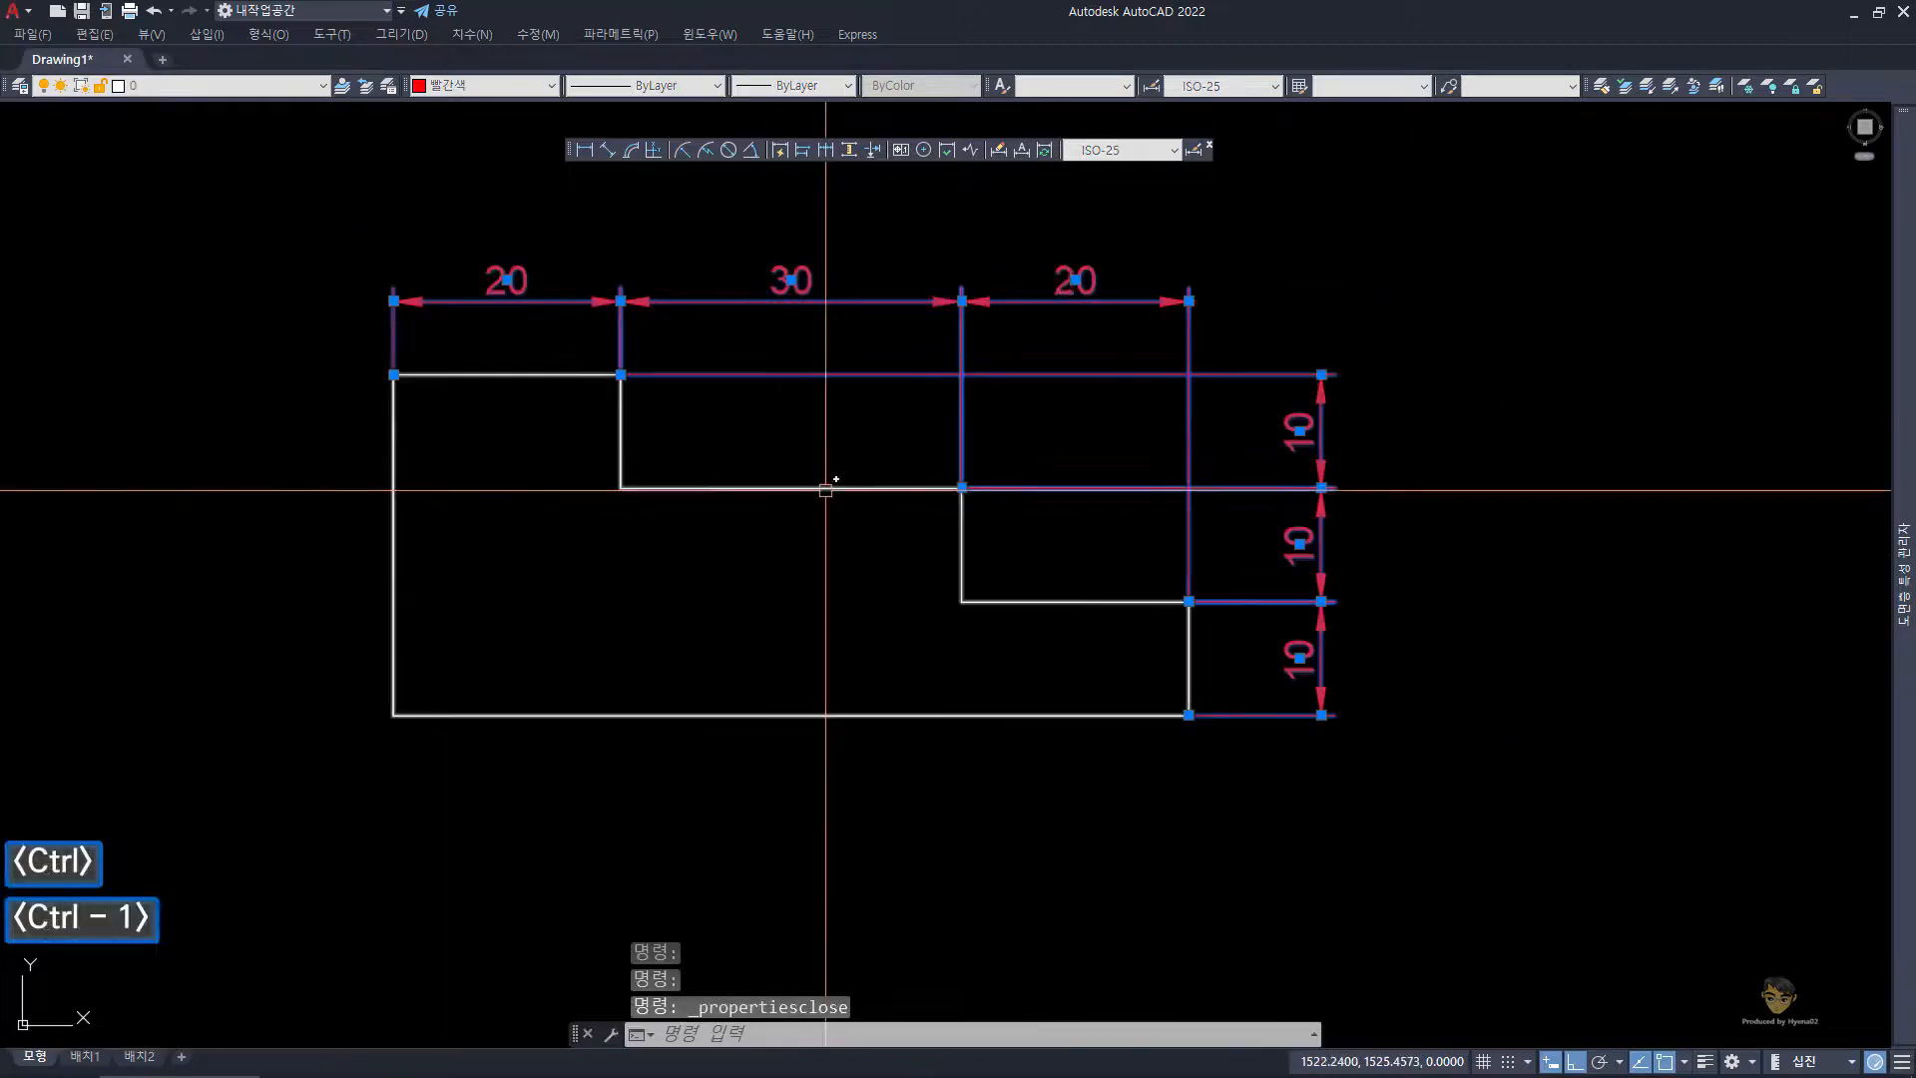
pyautogui.press('Escape')
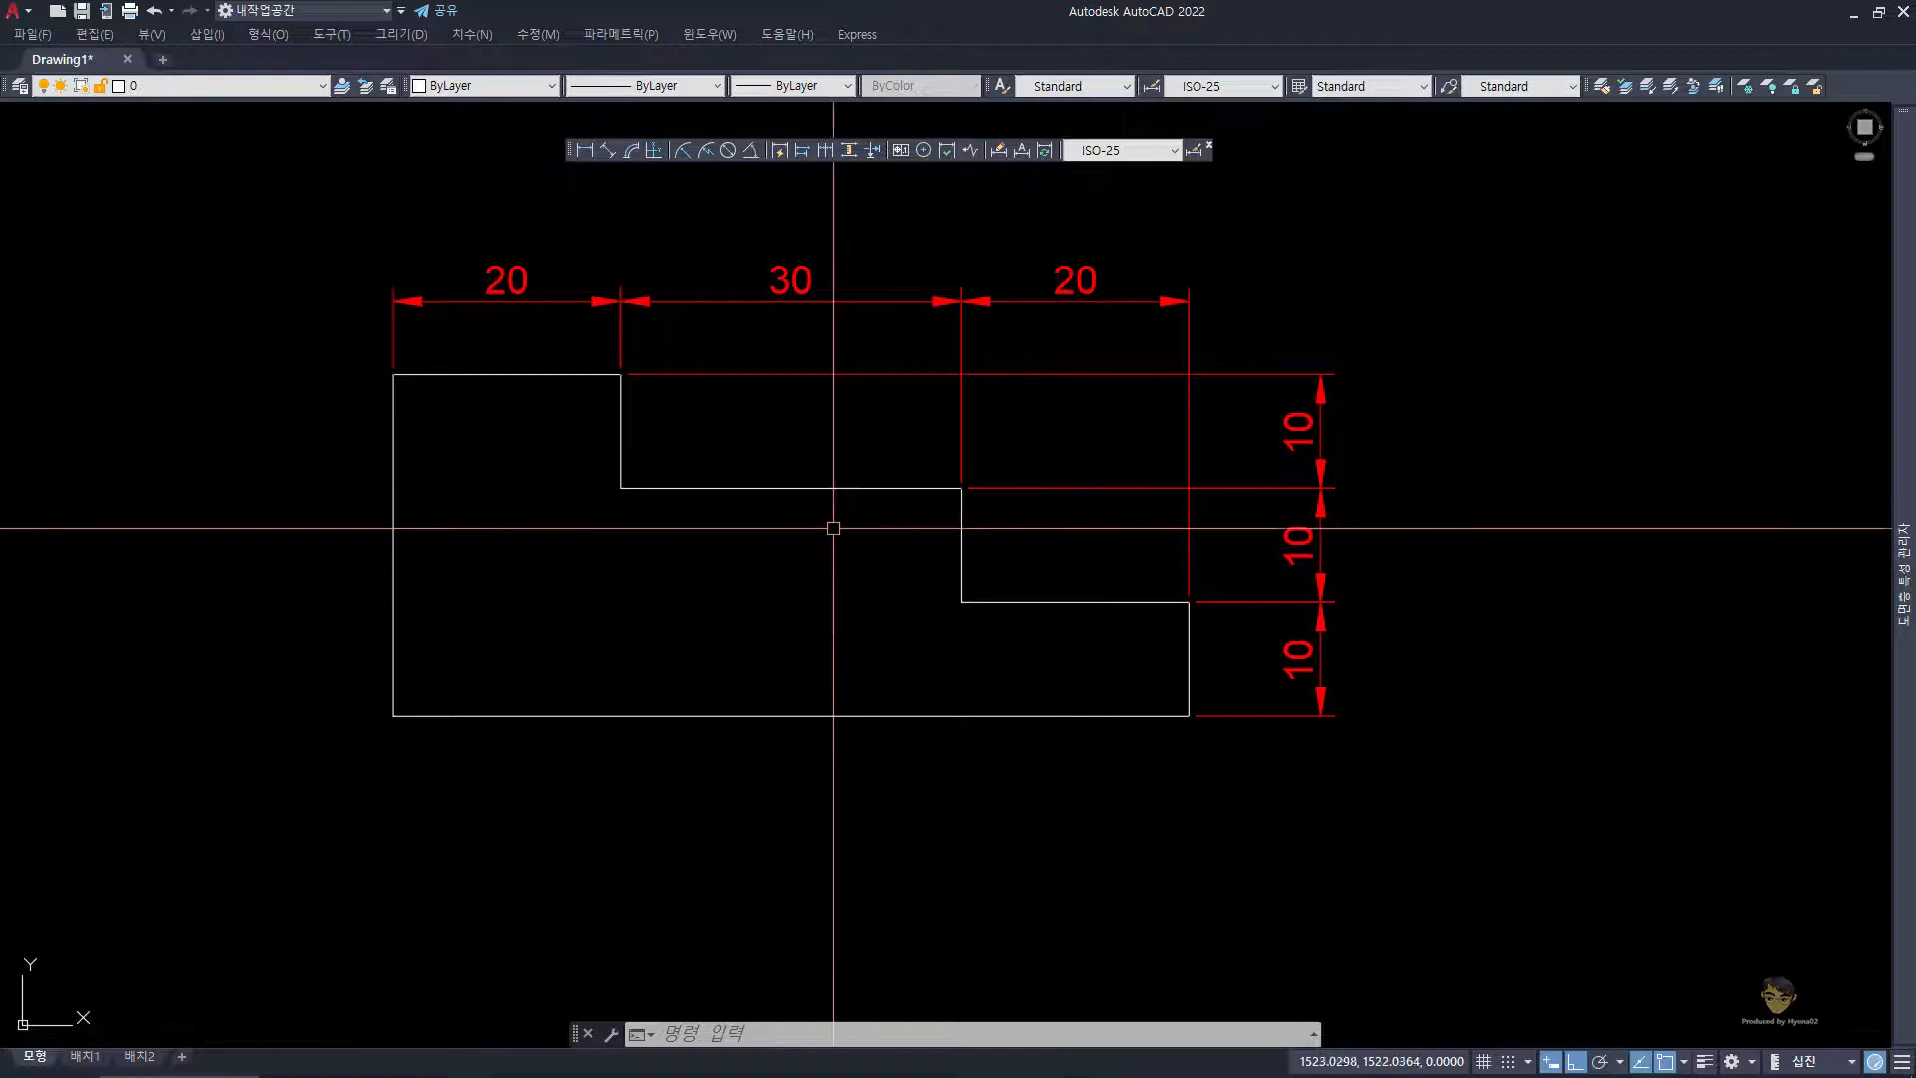
# - Switch to 실습도면5-1.png in the ALSee image viewer and examine the chained dimensions around the lower-left part of the basketball court
pyautogui.click(314, 1057)
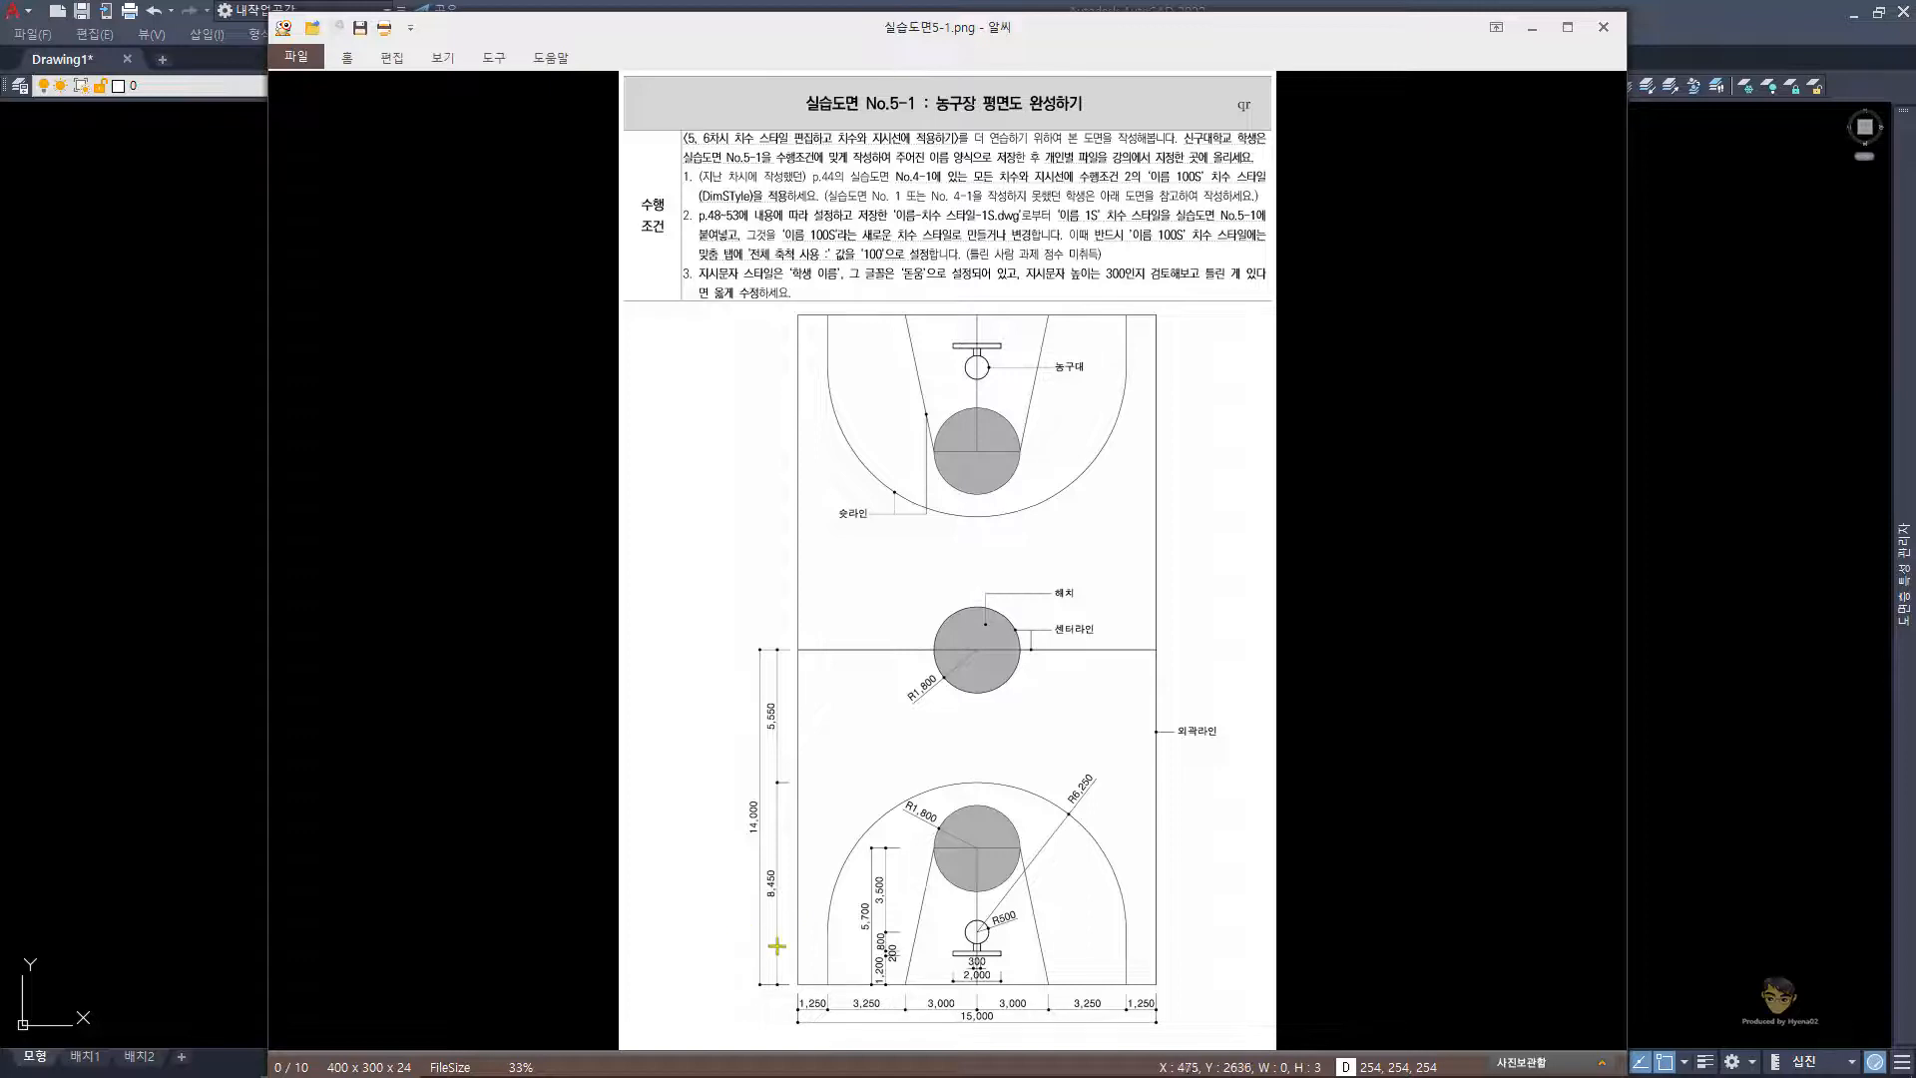
pyautogui.moveTo(740, 933); pyautogui.dragTo(882, 1039)
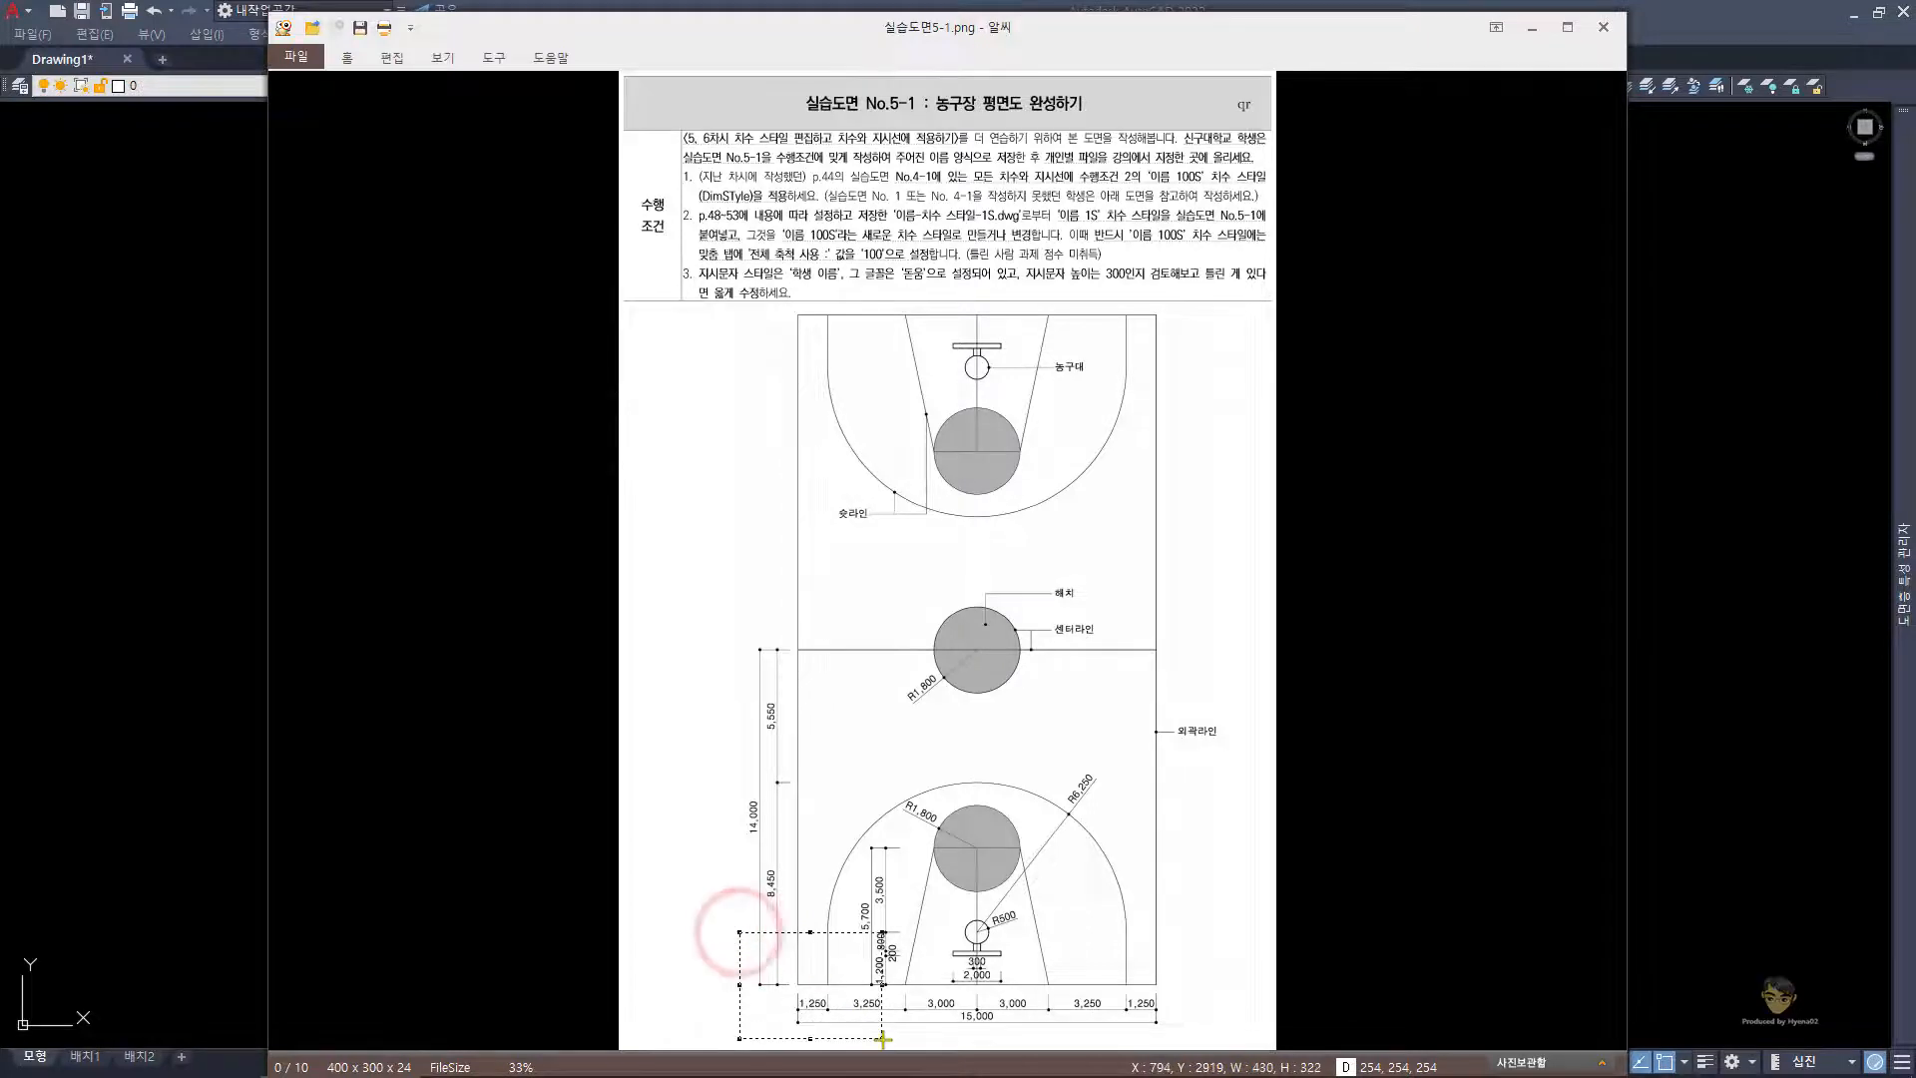
pyautogui.click(835, 971)
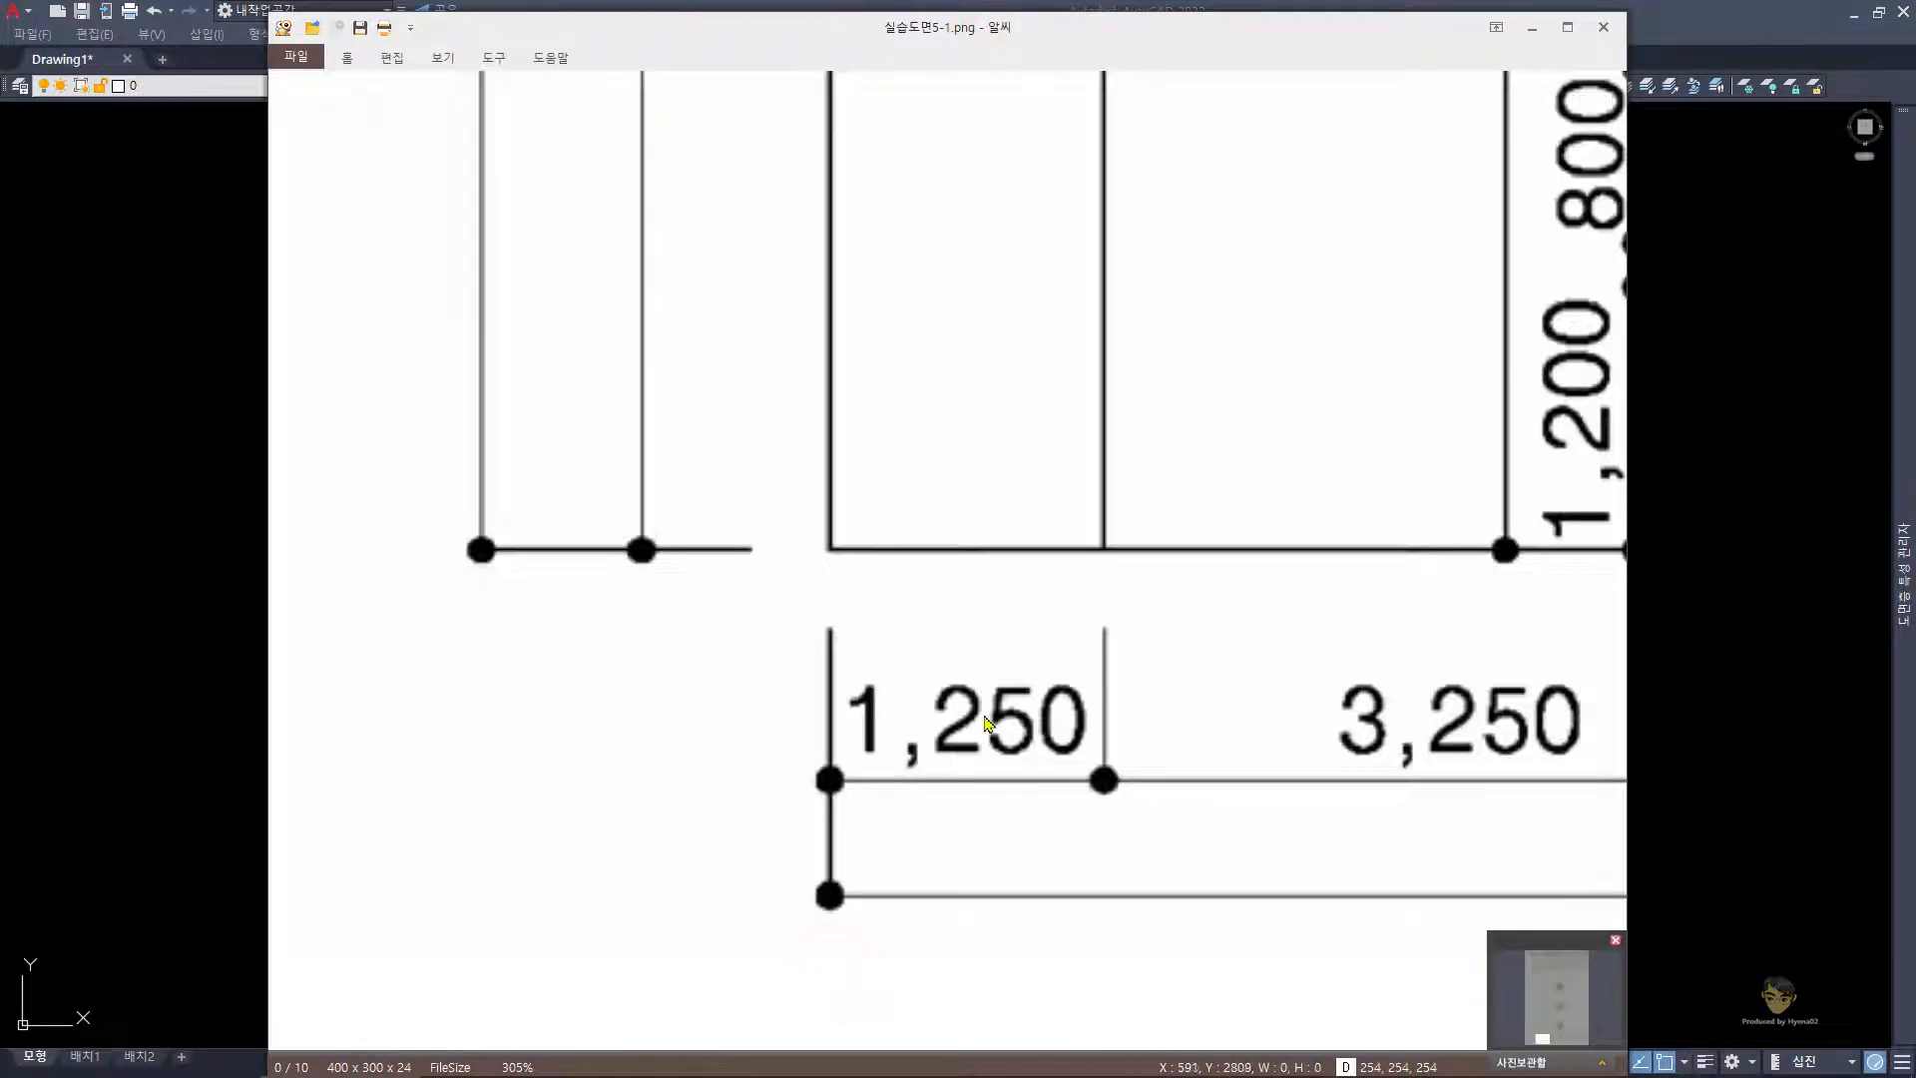
pyautogui.moveTo(1226, 764); pyautogui.dragTo(873, 727)
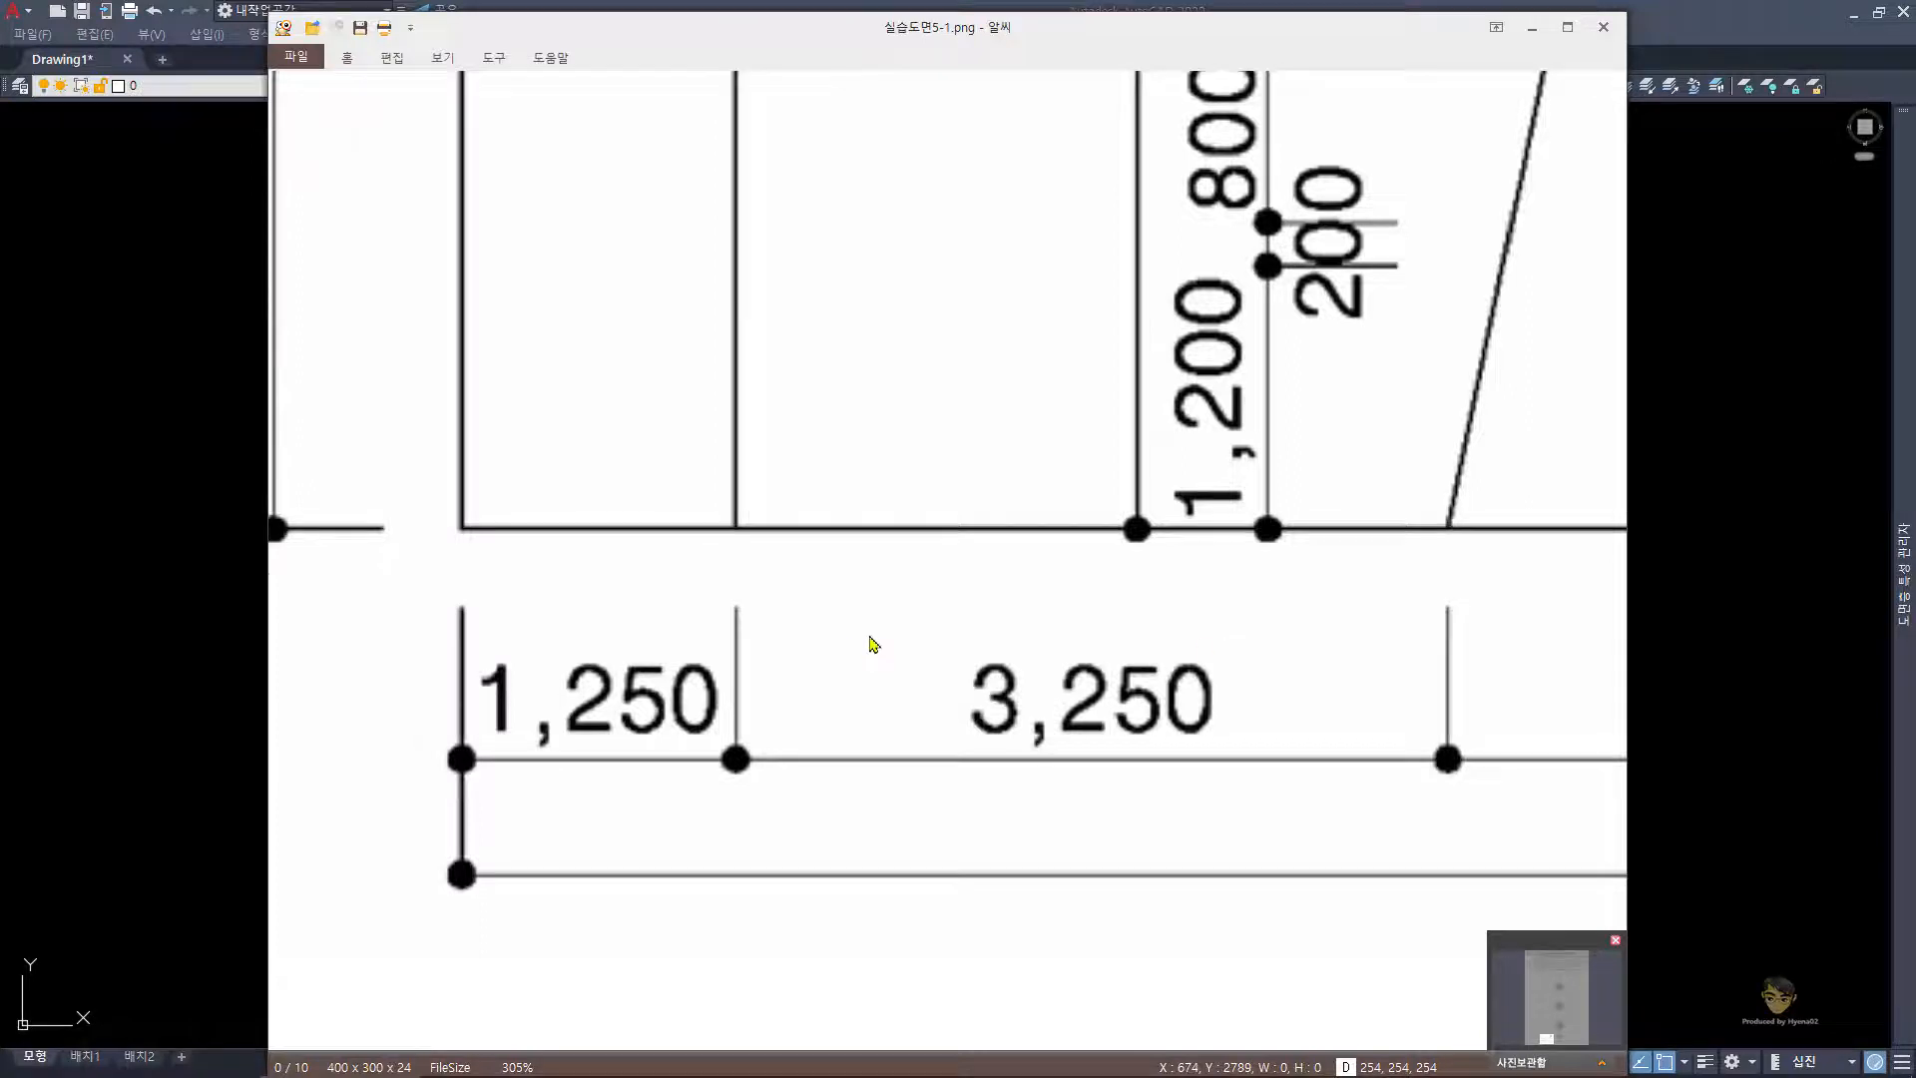
pyautogui.moveTo(1327, 436); pyautogui.dragTo(835, 1013)
pyautogui.scroll(-1, 859, 954)
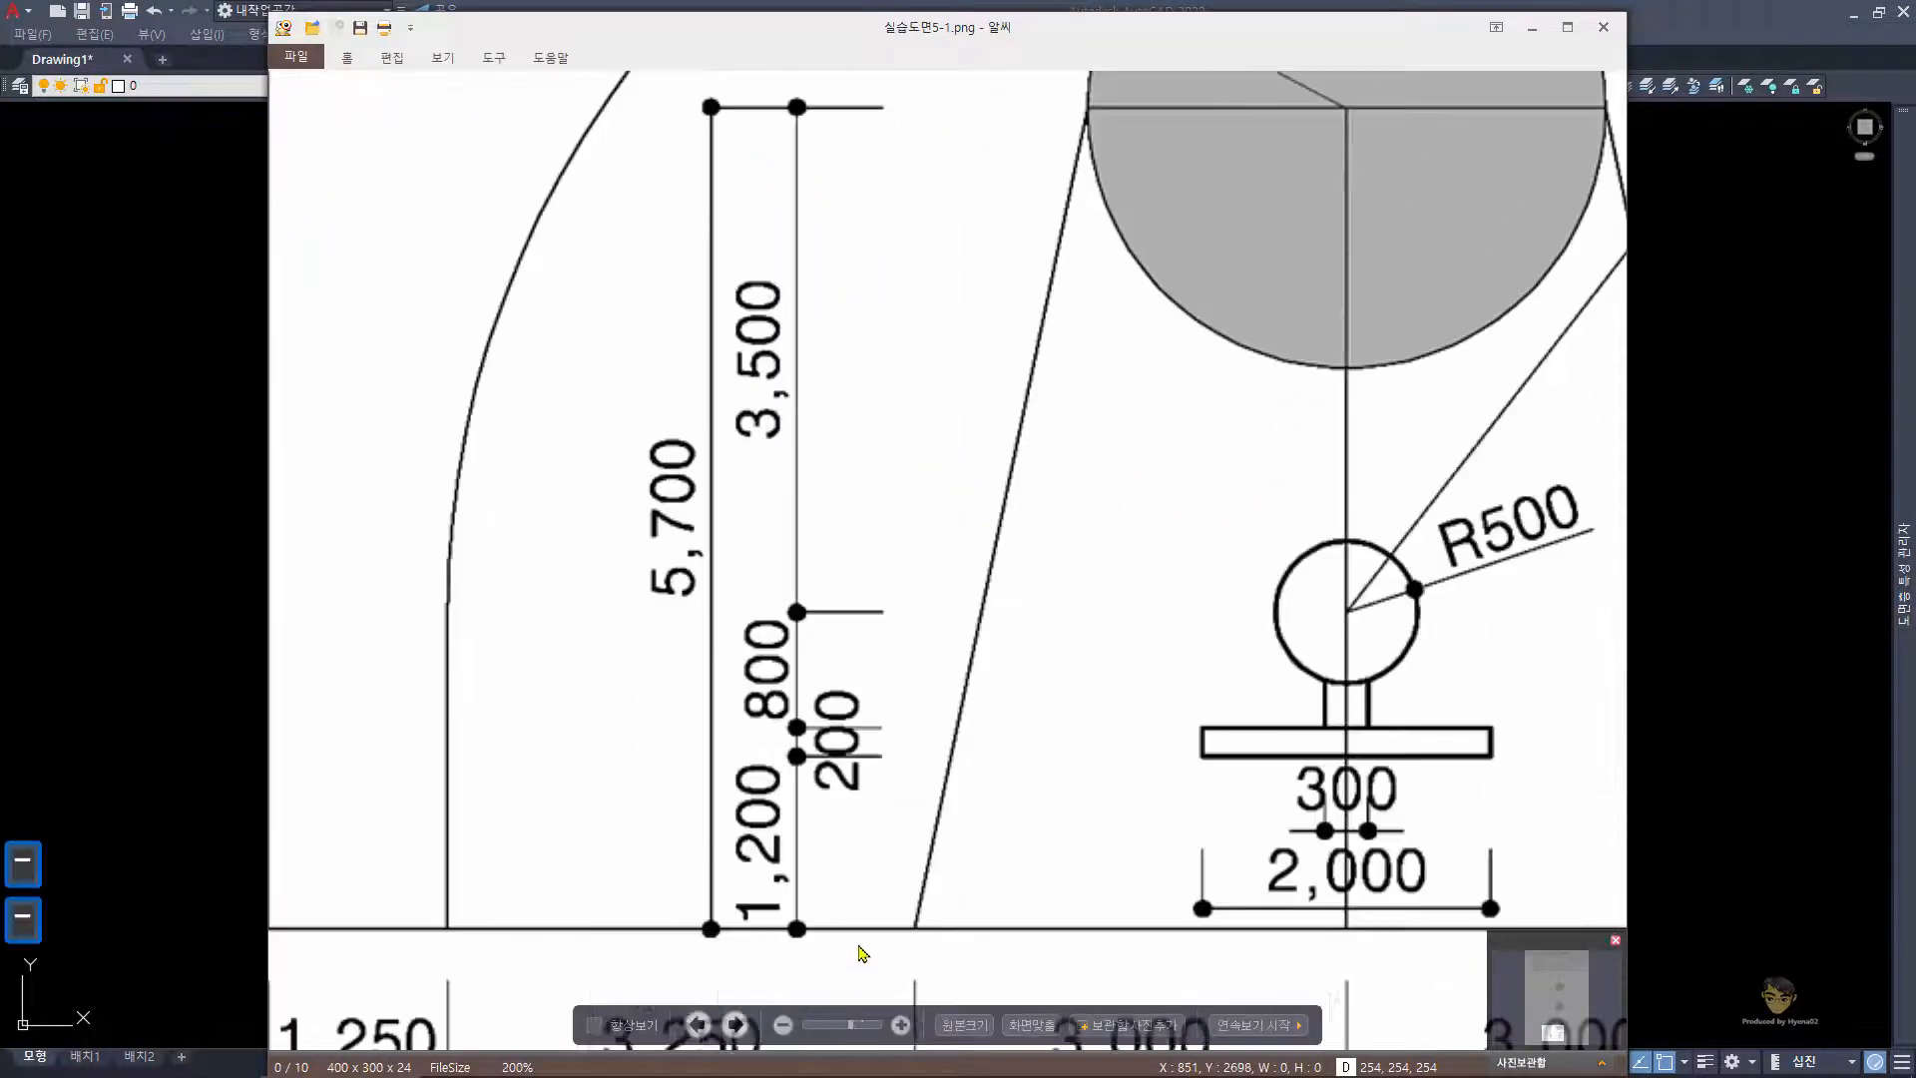
# - Examine the stacked vertical dimensions and the bottom row of horizontal dimensions around the lower half of the basketball court
pyautogui.moveTo(983, 728); pyautogui.dragTo(901, 767)
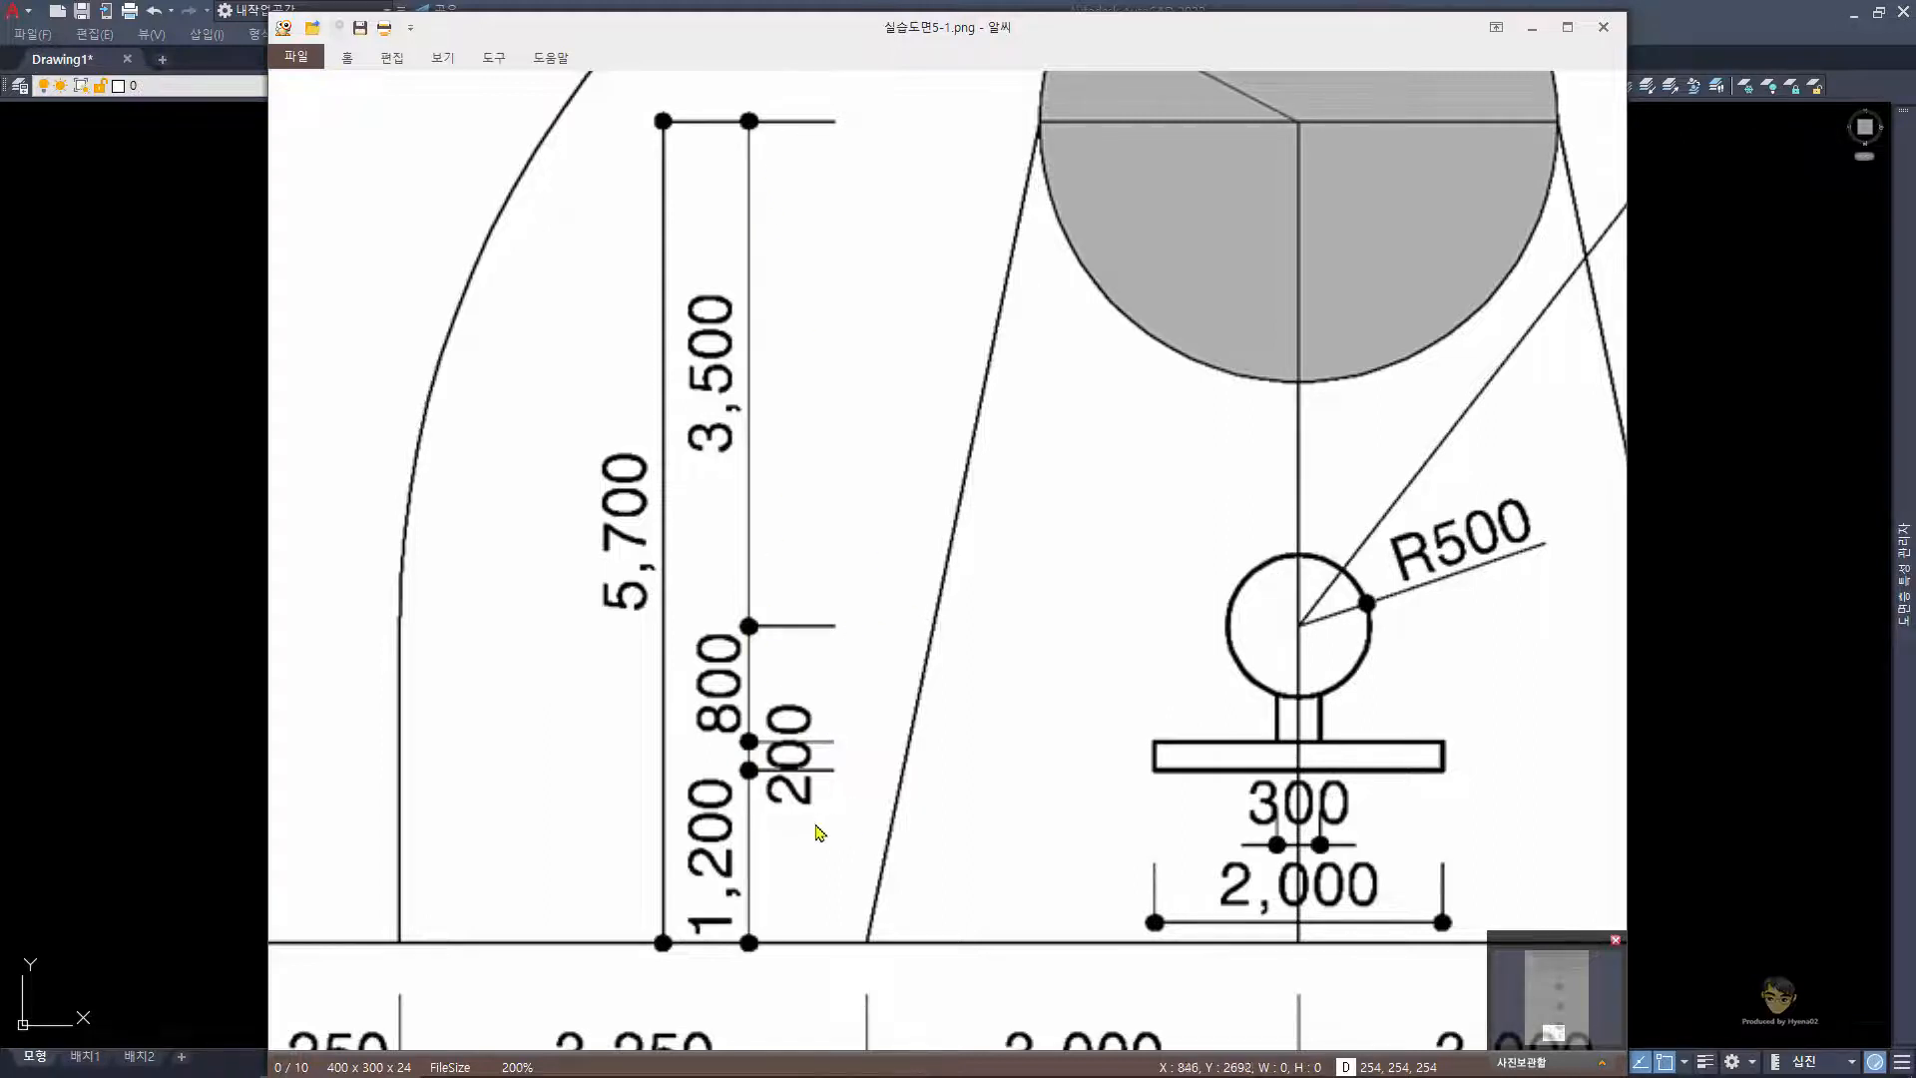
pyautogui.scroll(-1, 816, 834)
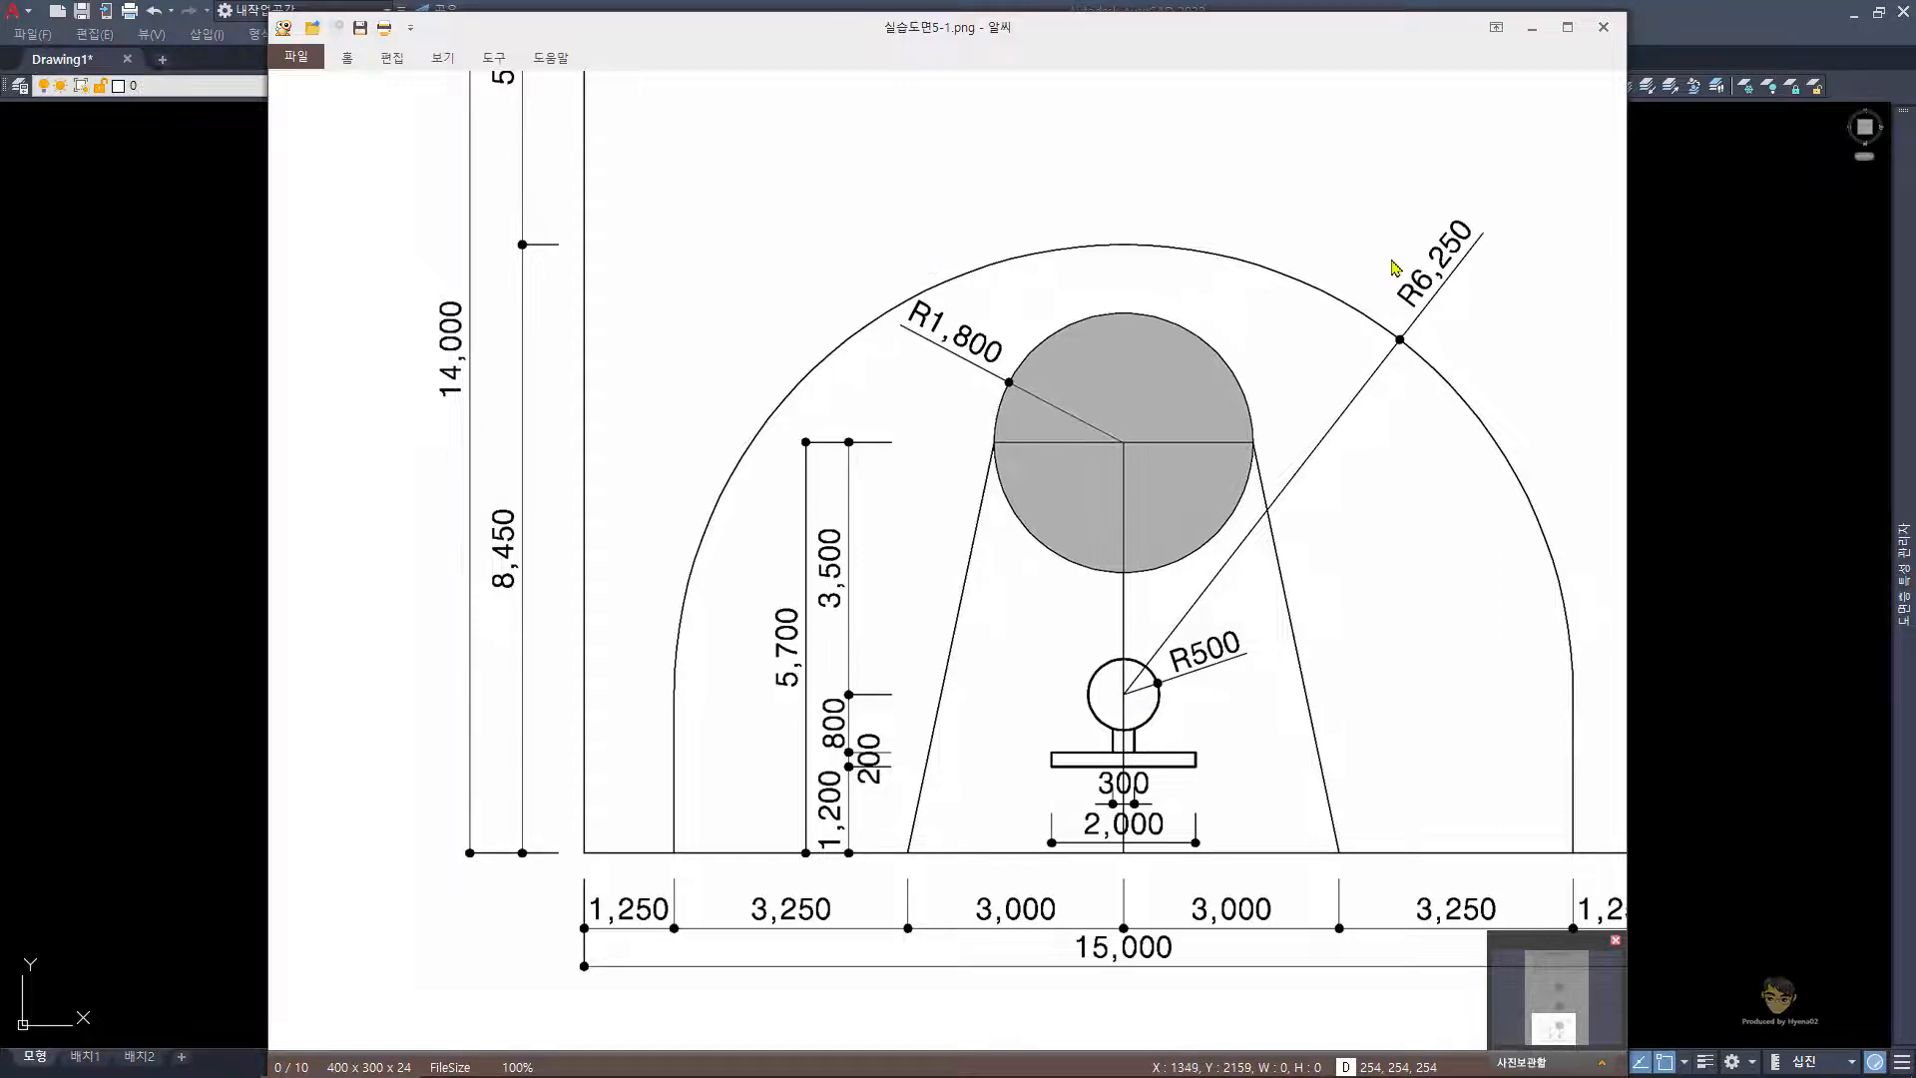
pyautogui.moveTo(677, 374); pyautogui.dragTo(674, 681)
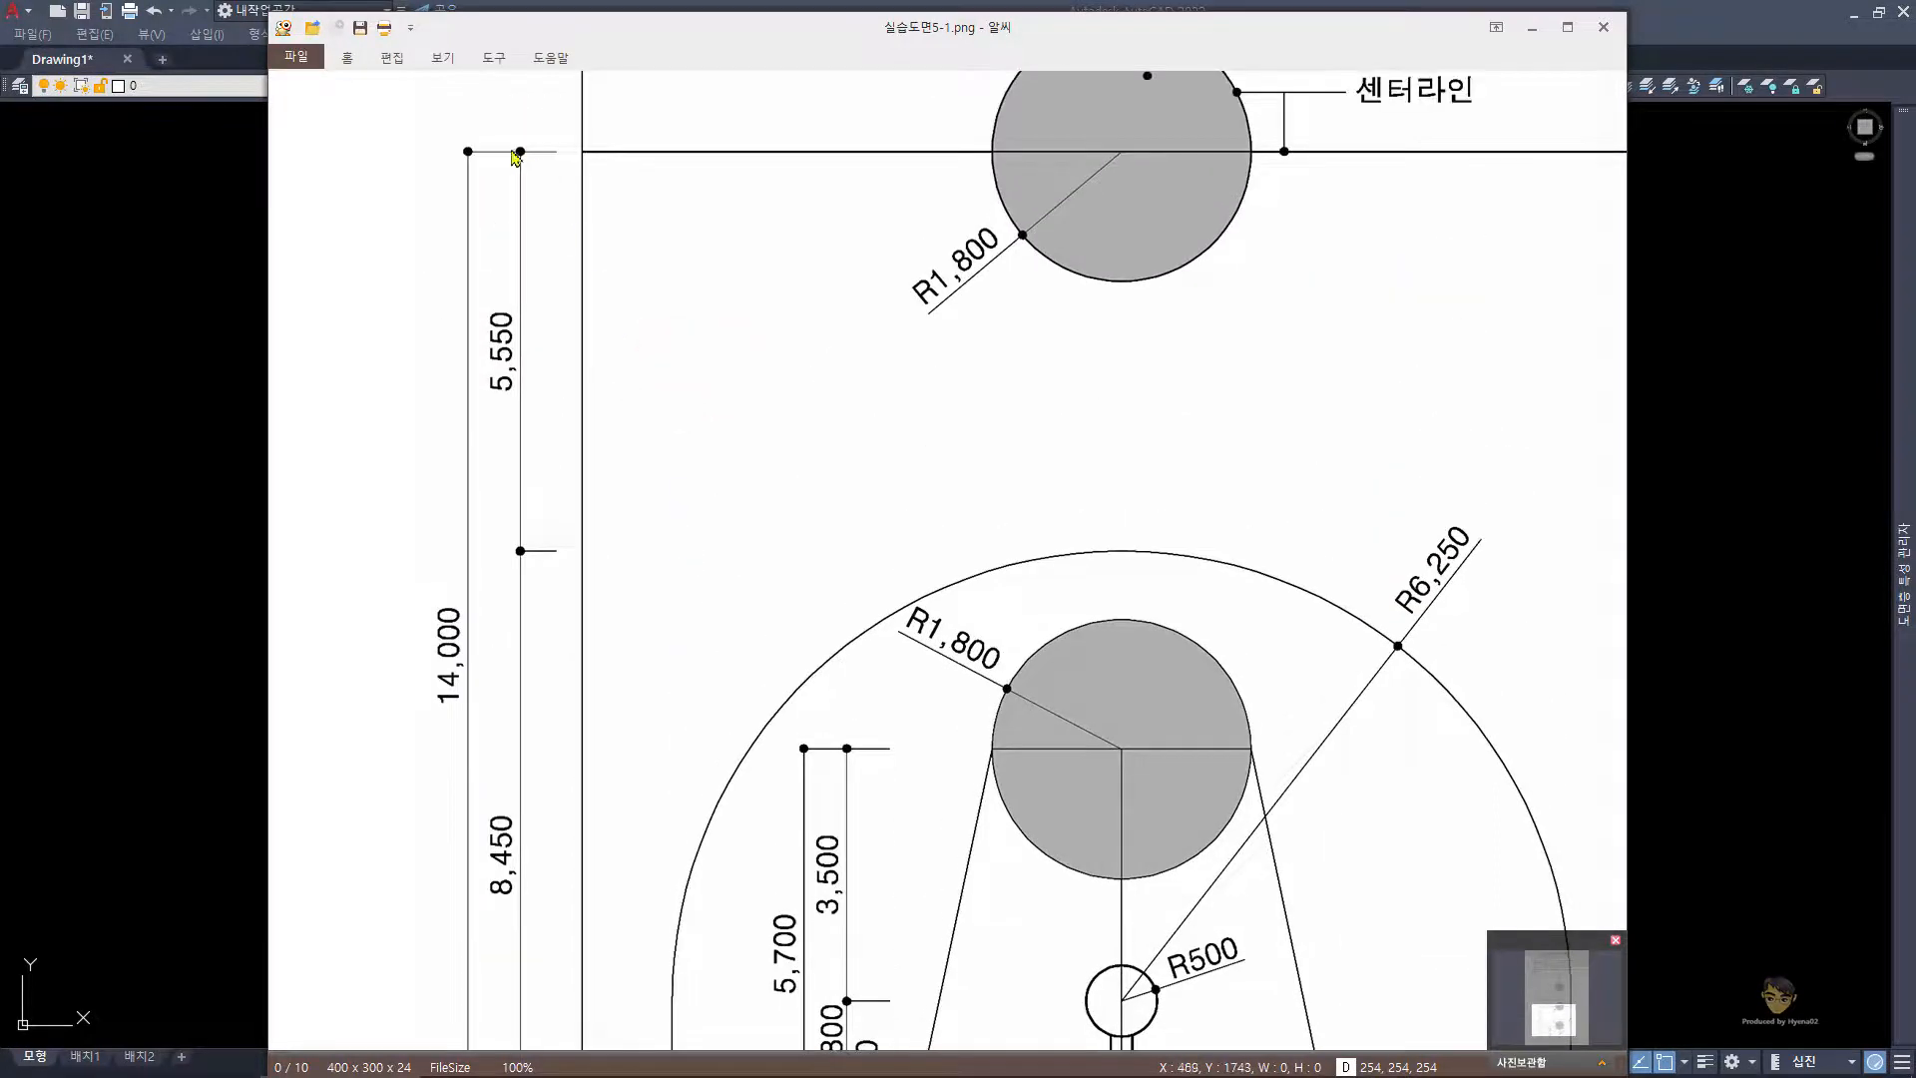
pyautogui.moveTo(660, 817); pyautogui.dragTo(539, 584)
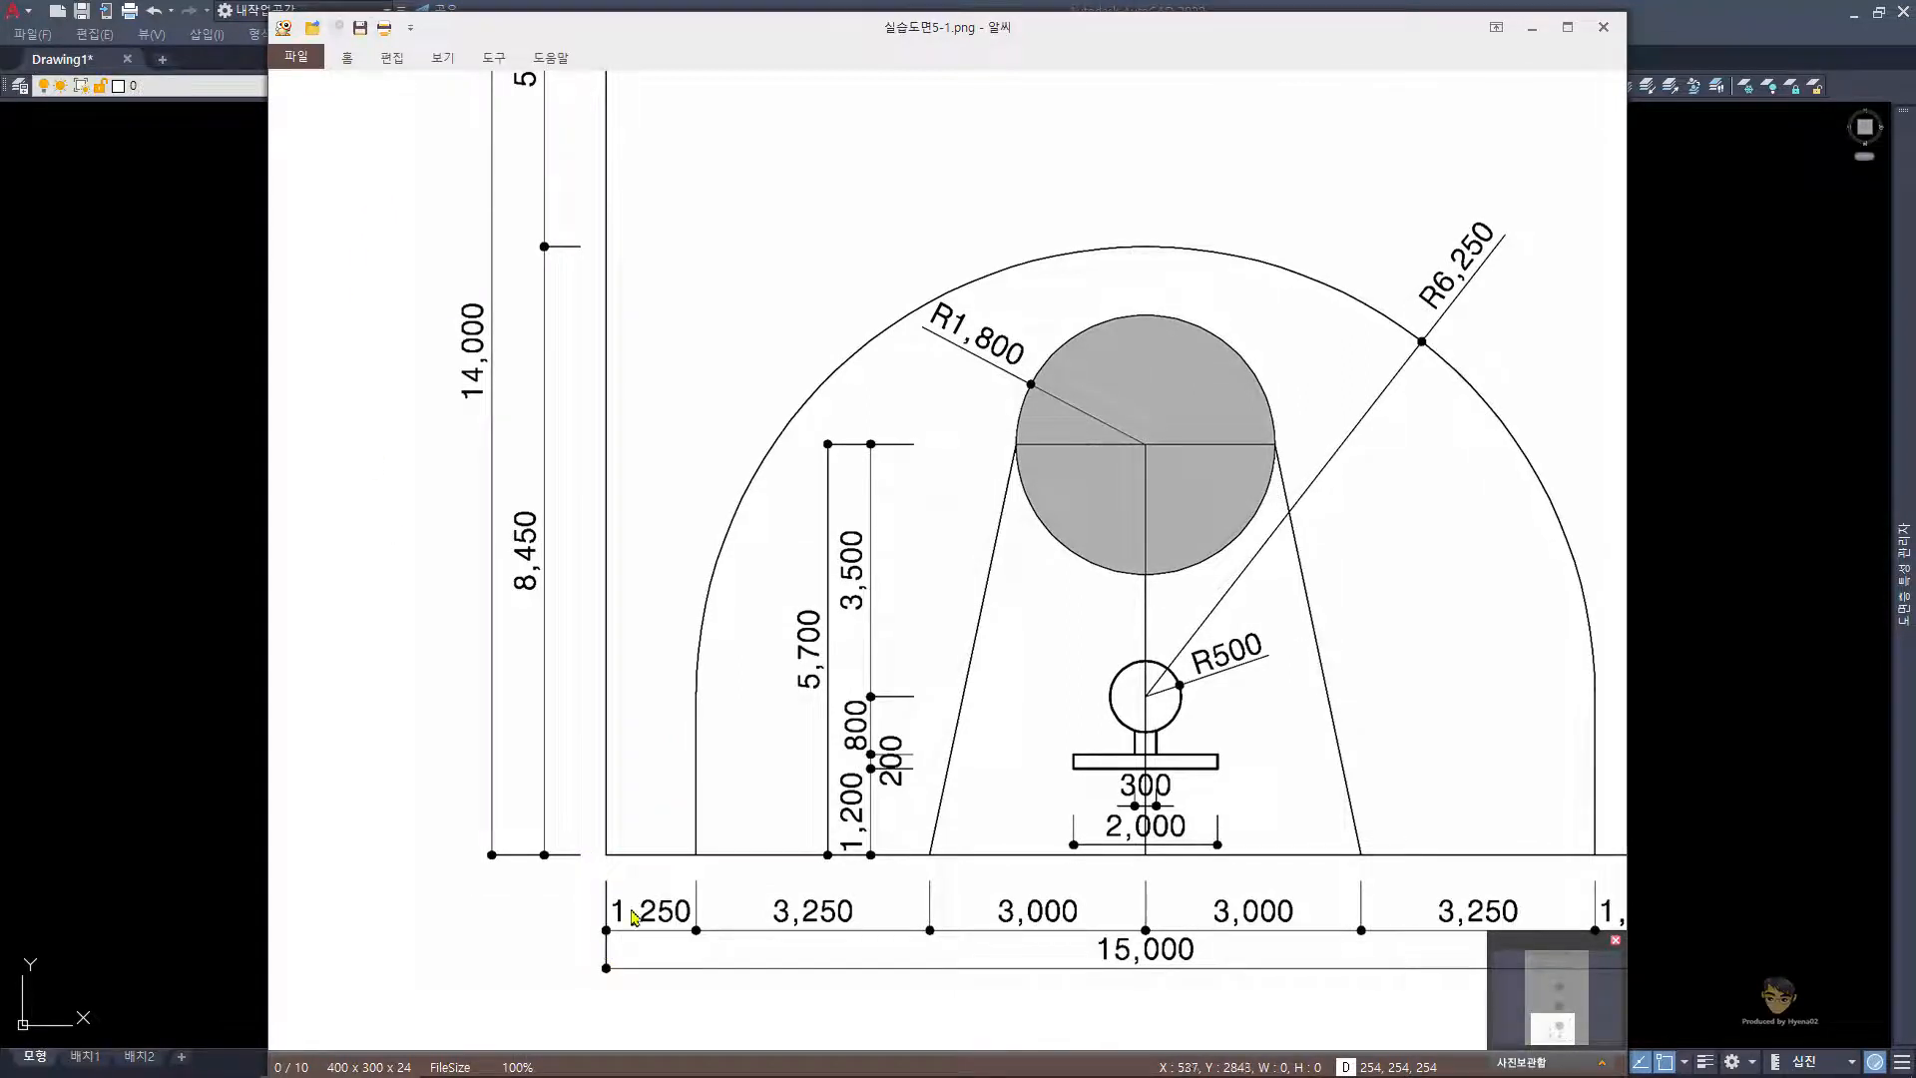
pyautogui.moveTo(964, 932); pyautogui.dragTo(747, 858)
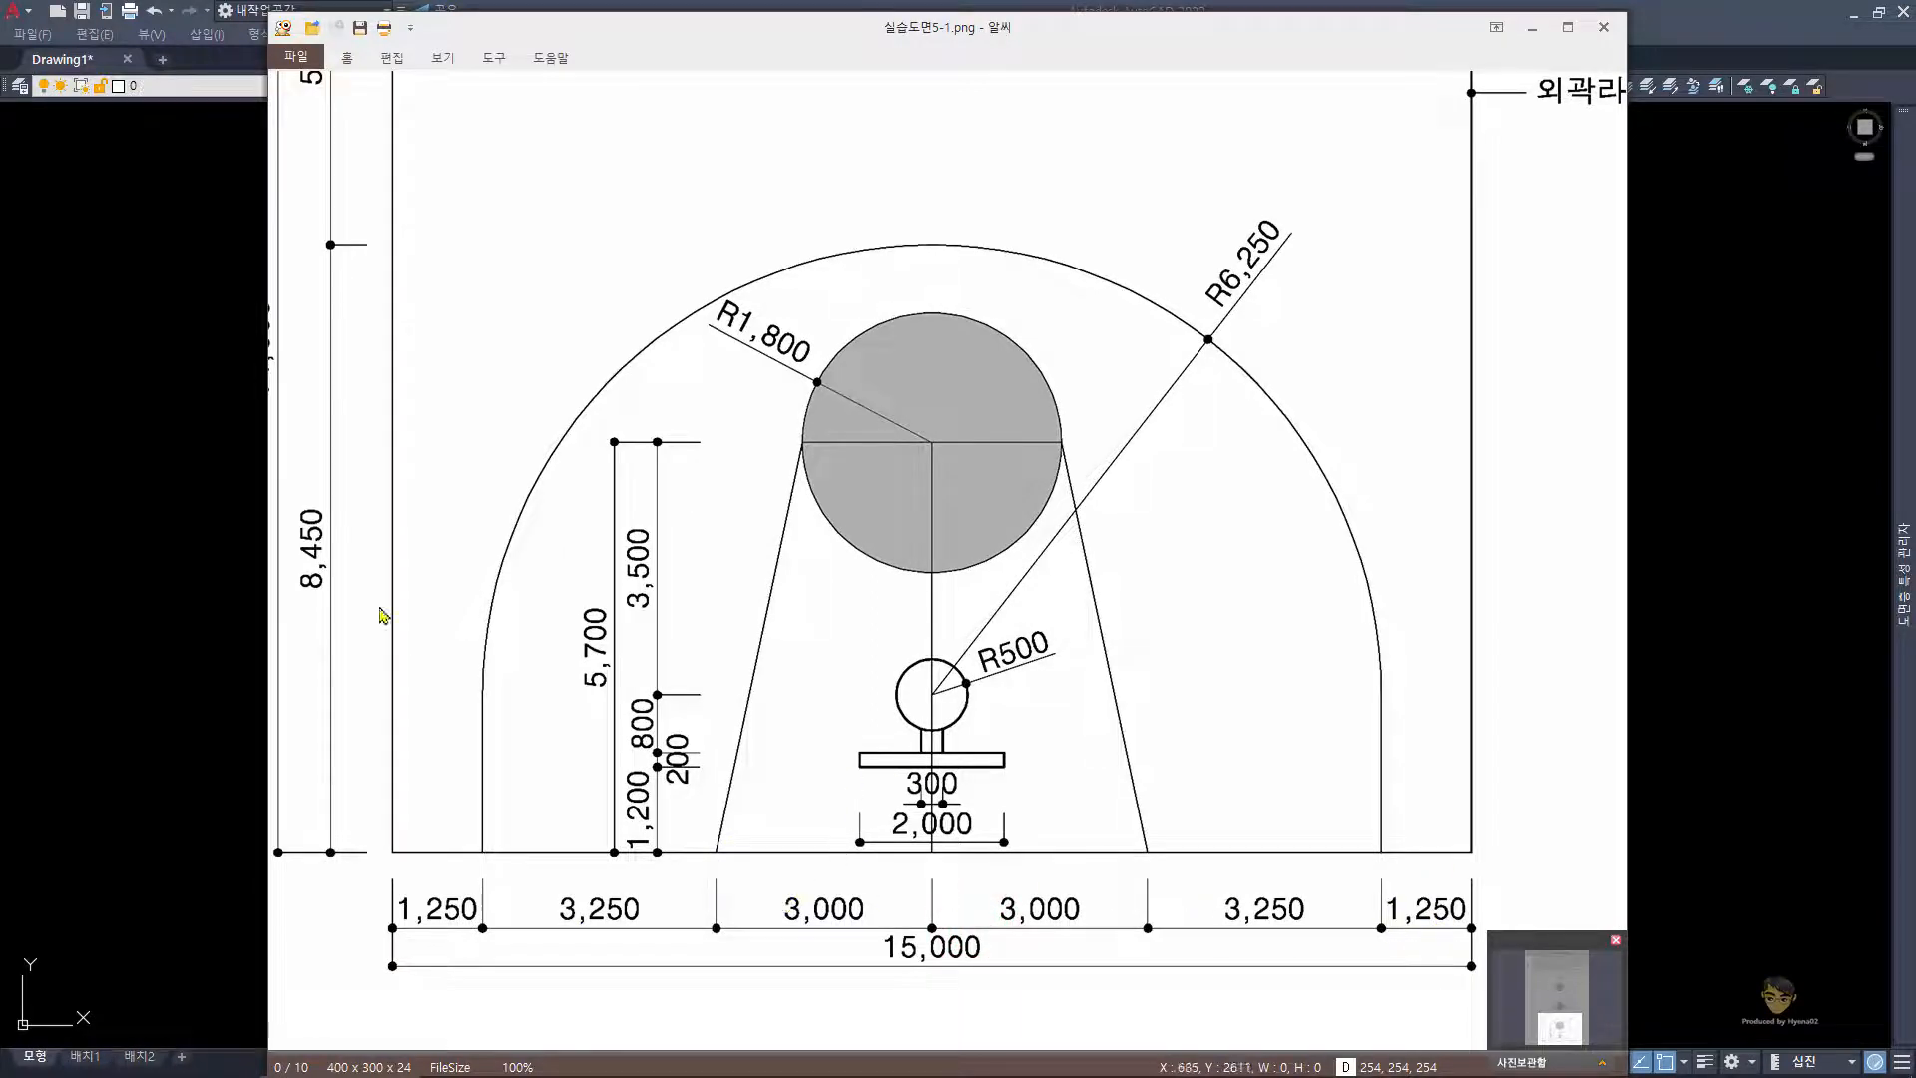
# - Switch back to AutoCAD and erase all horizontal and vertical dimensions around the stepped outline
pyautogui.click(183, 397)
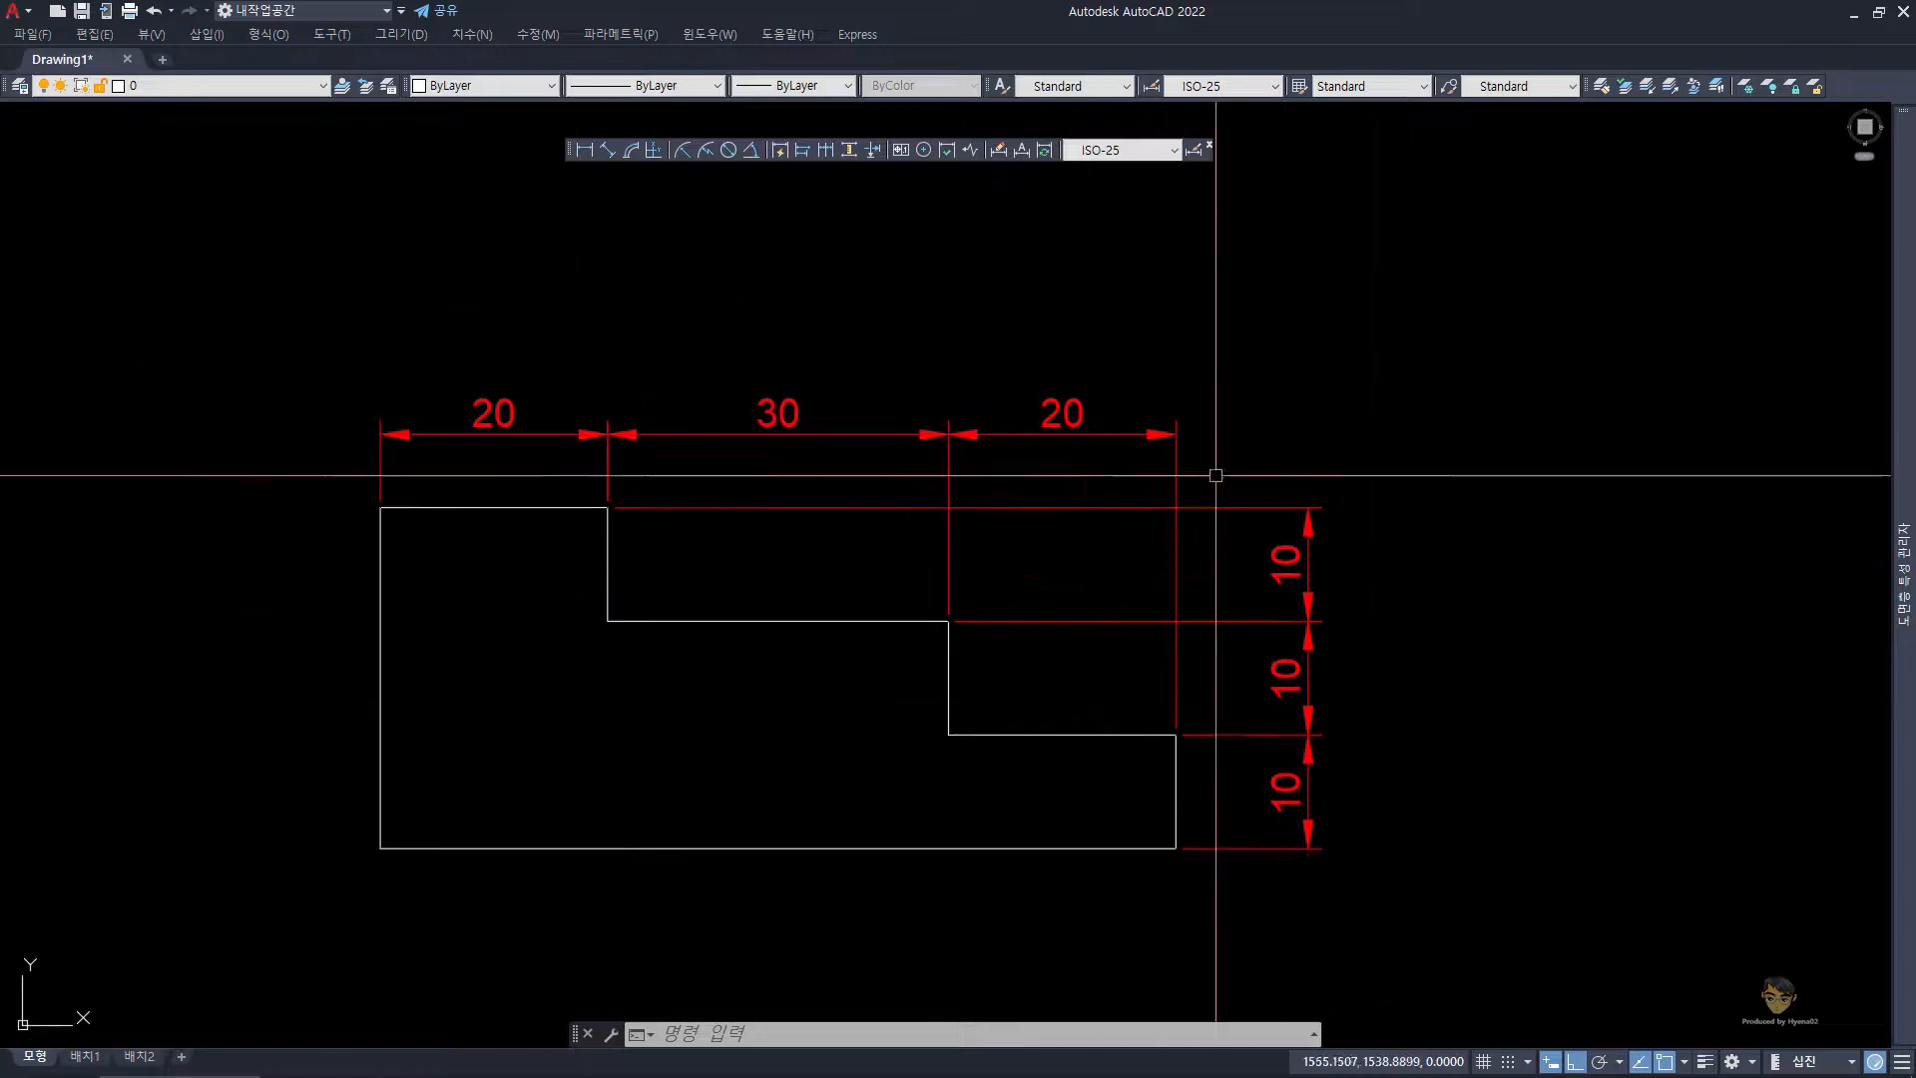
pyautogui.click(1433, 907)
pyautogui.click(1214, 398)
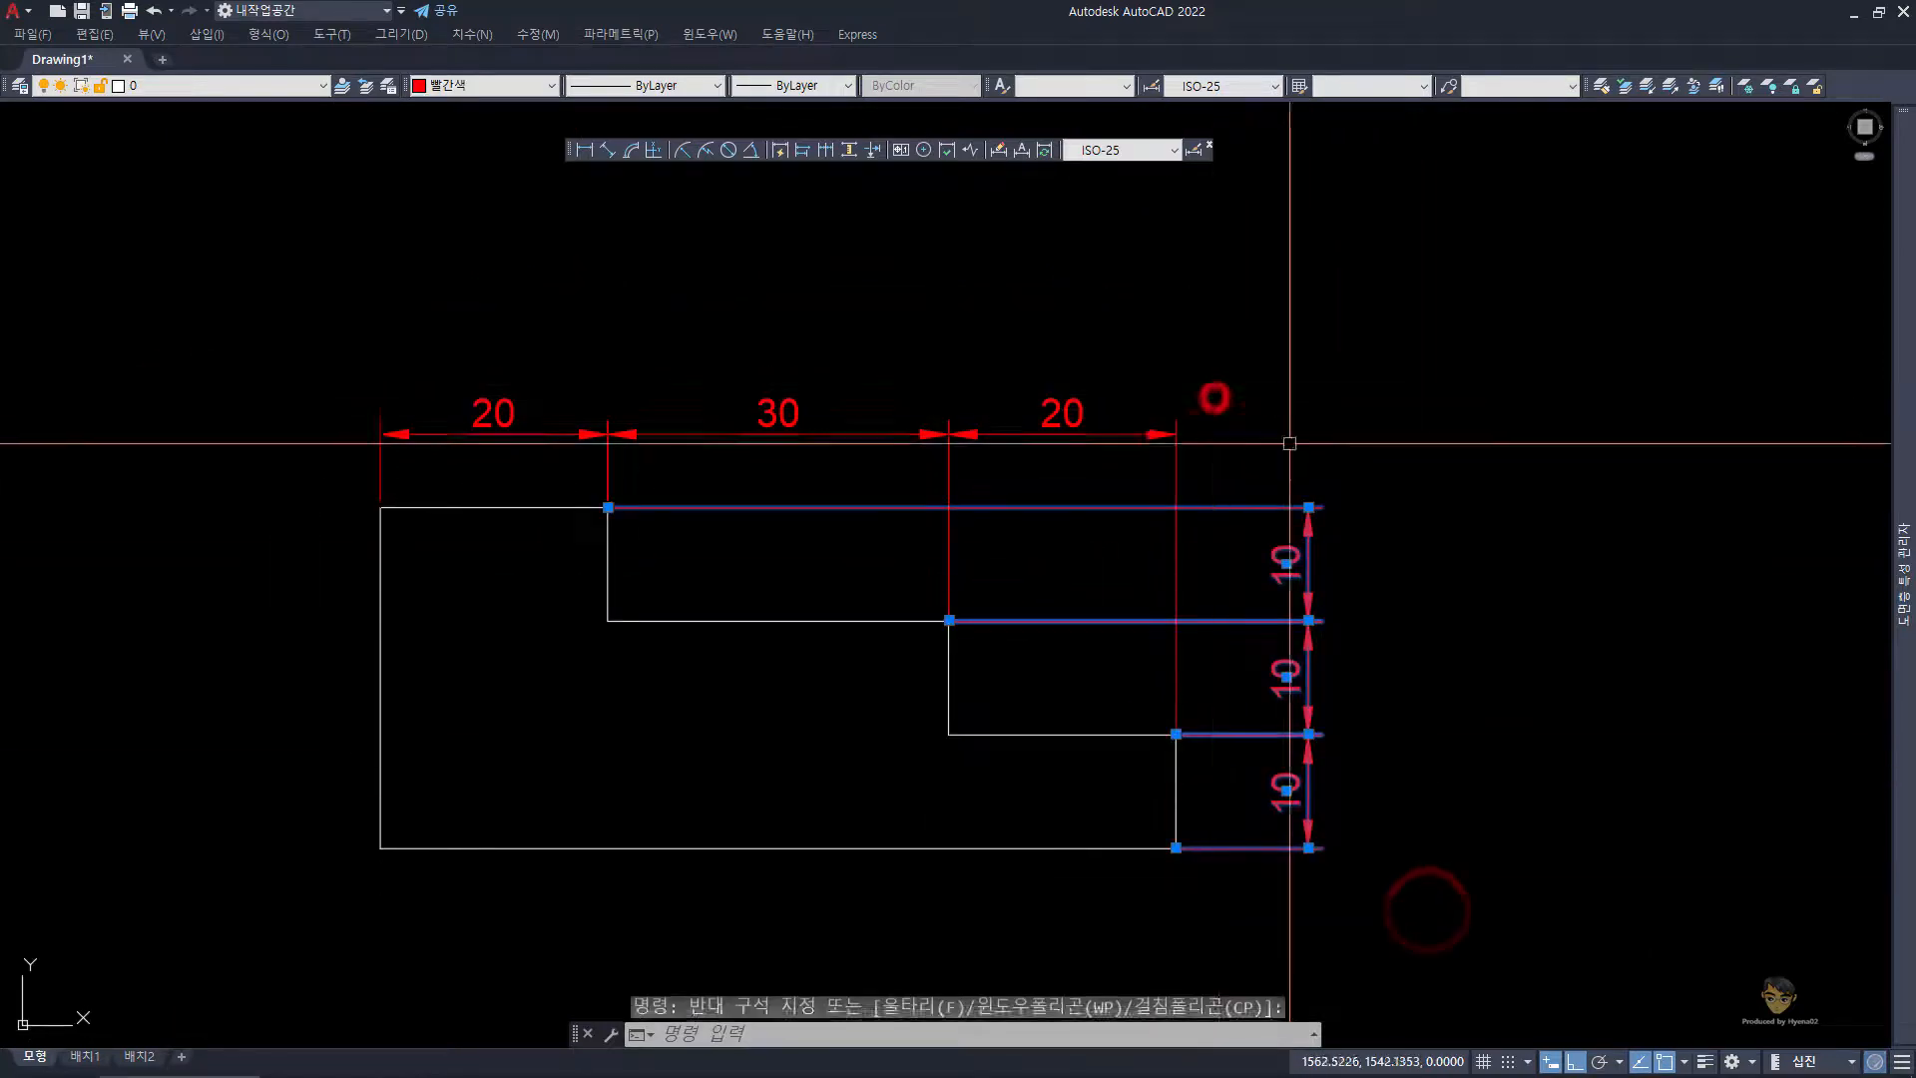
pyautogui.click(1317, 451)
pyautogui.click(937, 383)
pyautogui.write('e')
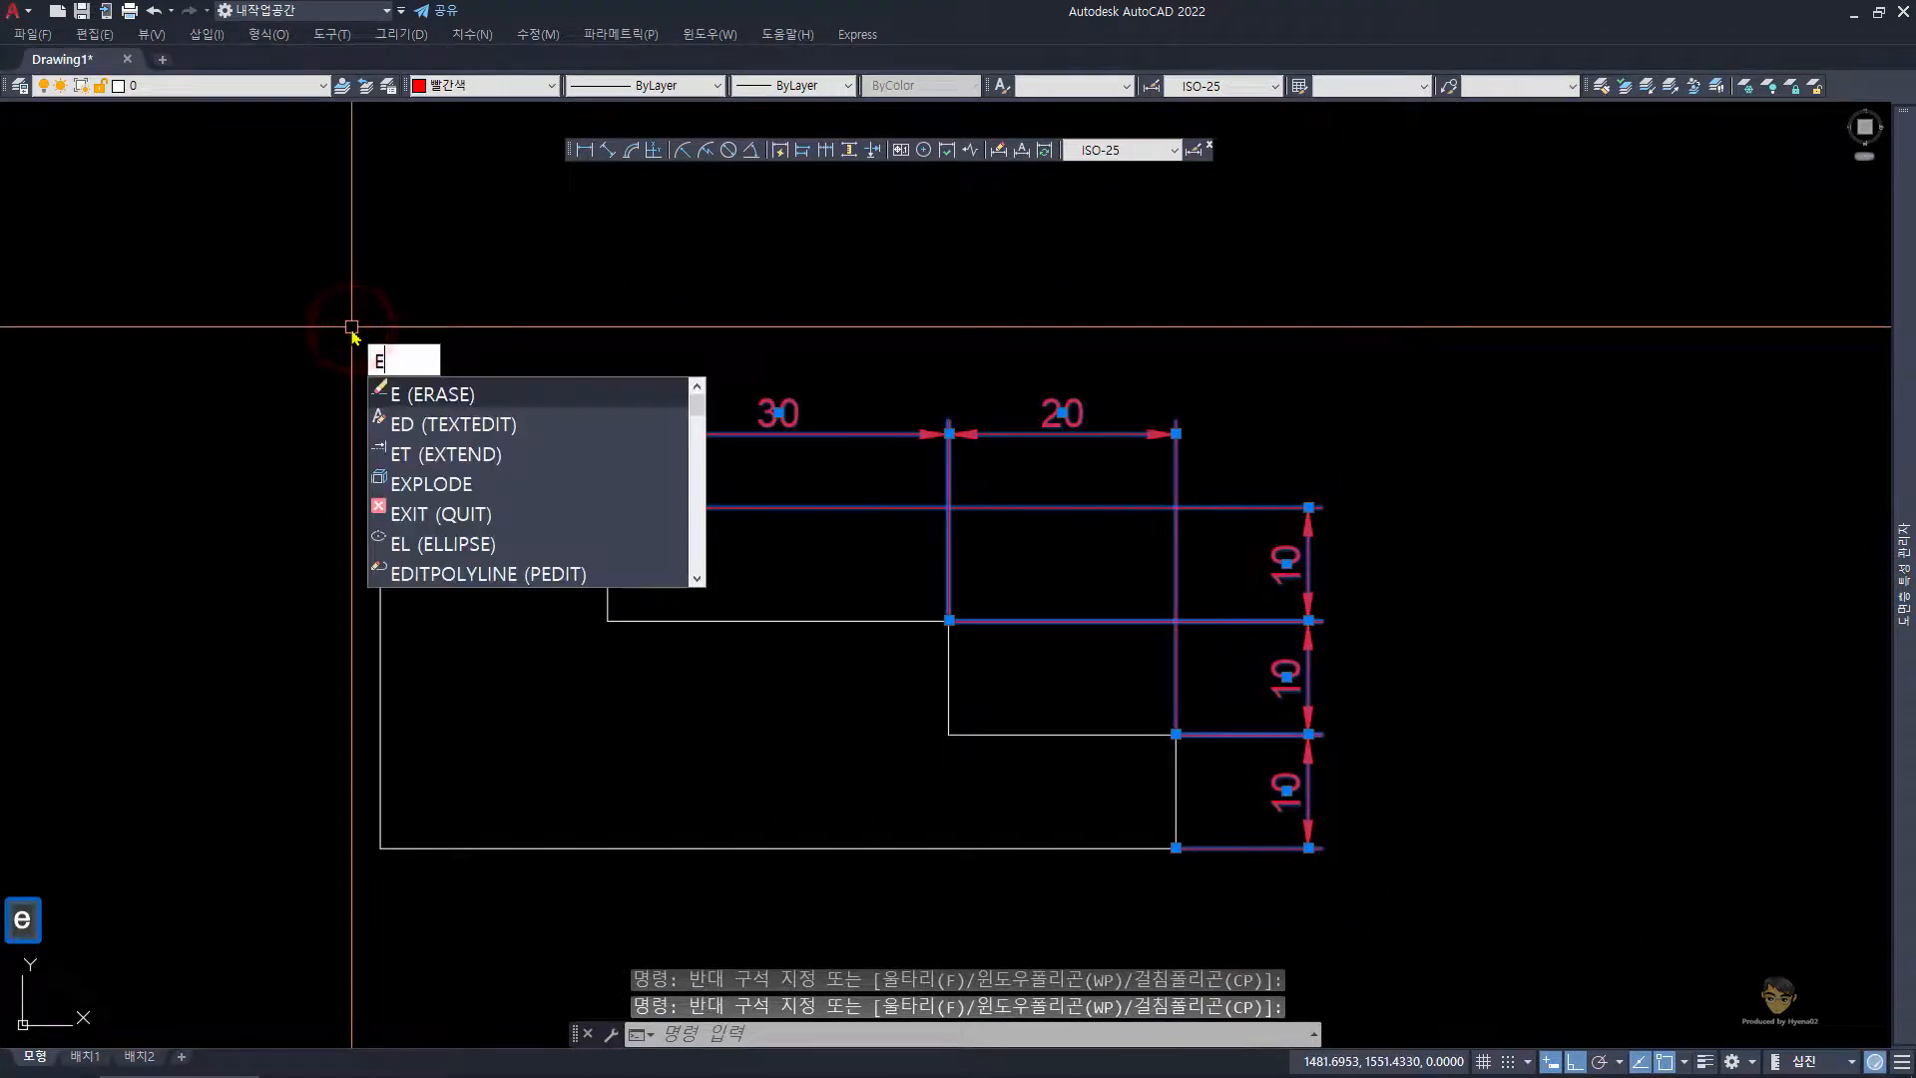
pyautogui.press('space')
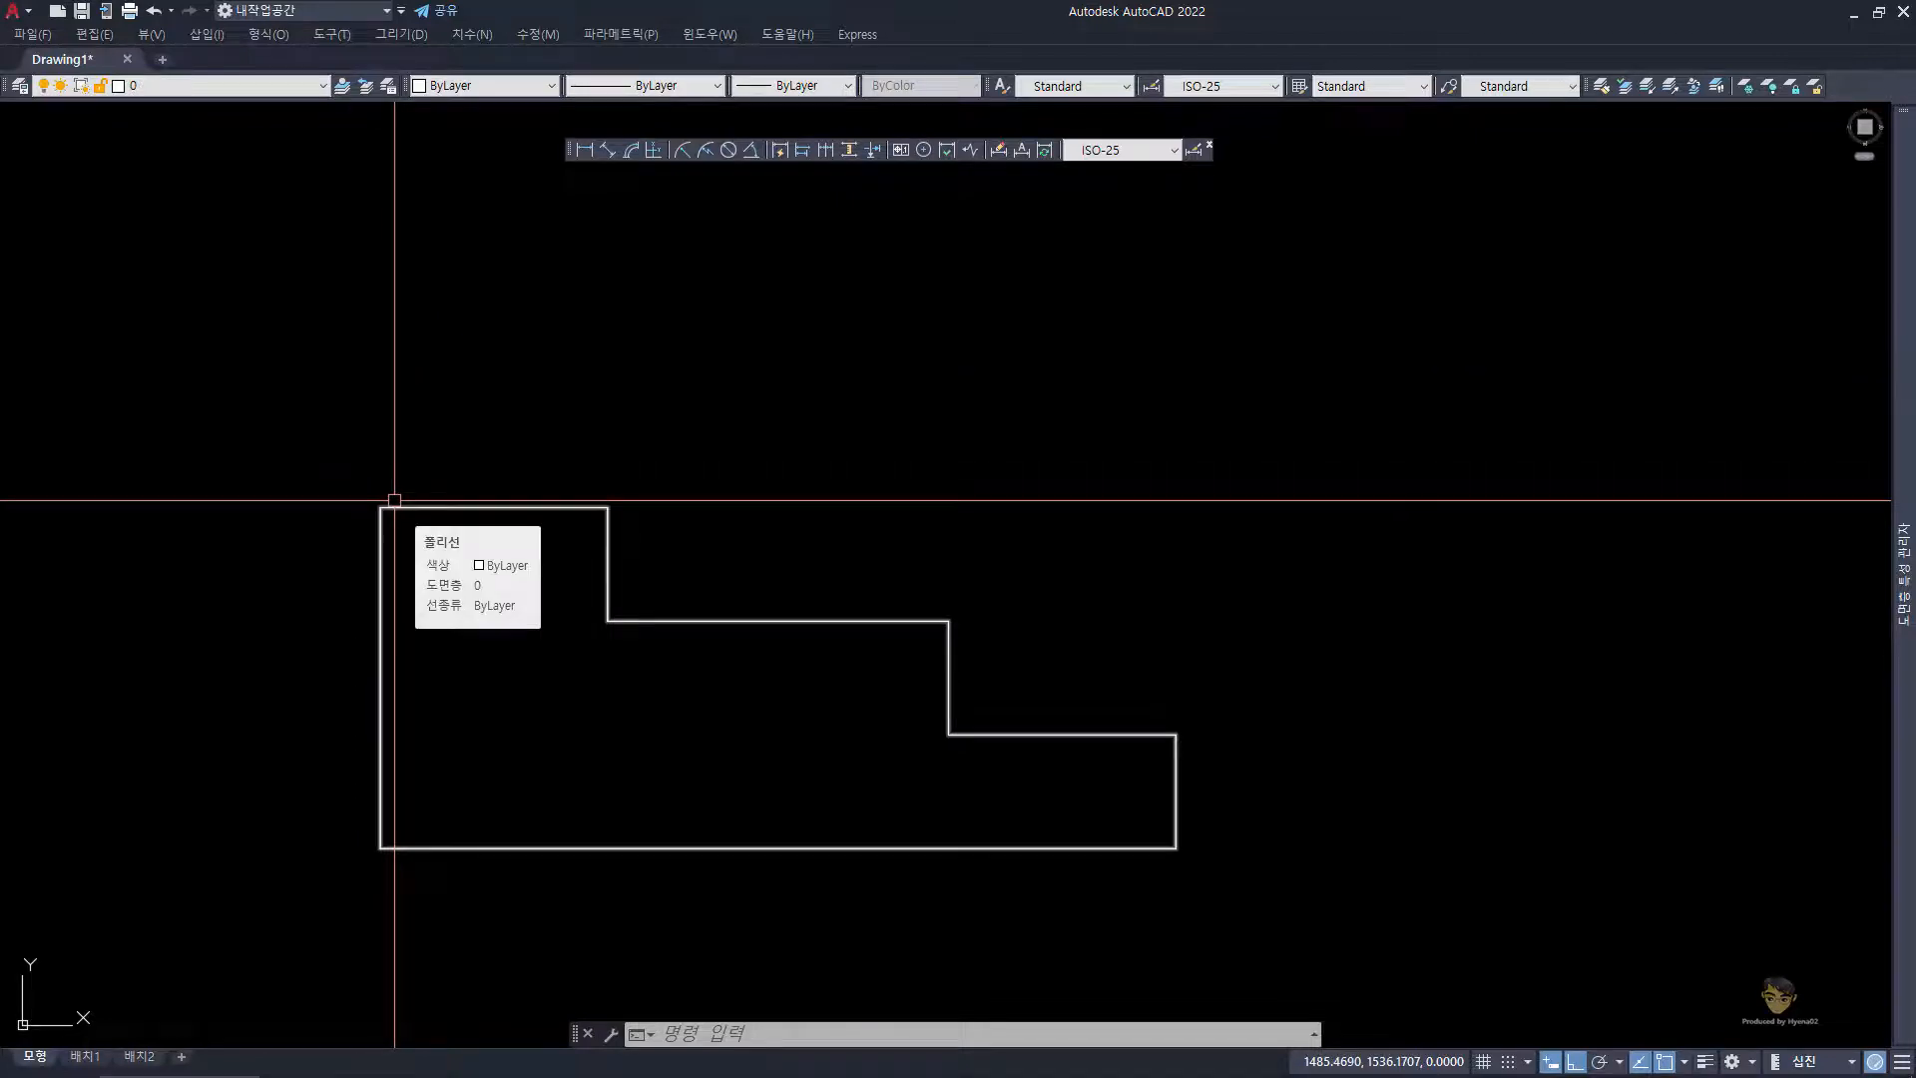
# - Draw vertical construction lines through the upper-left corner and the three outer step corners of the stepped outline
pyautogui.write('x')
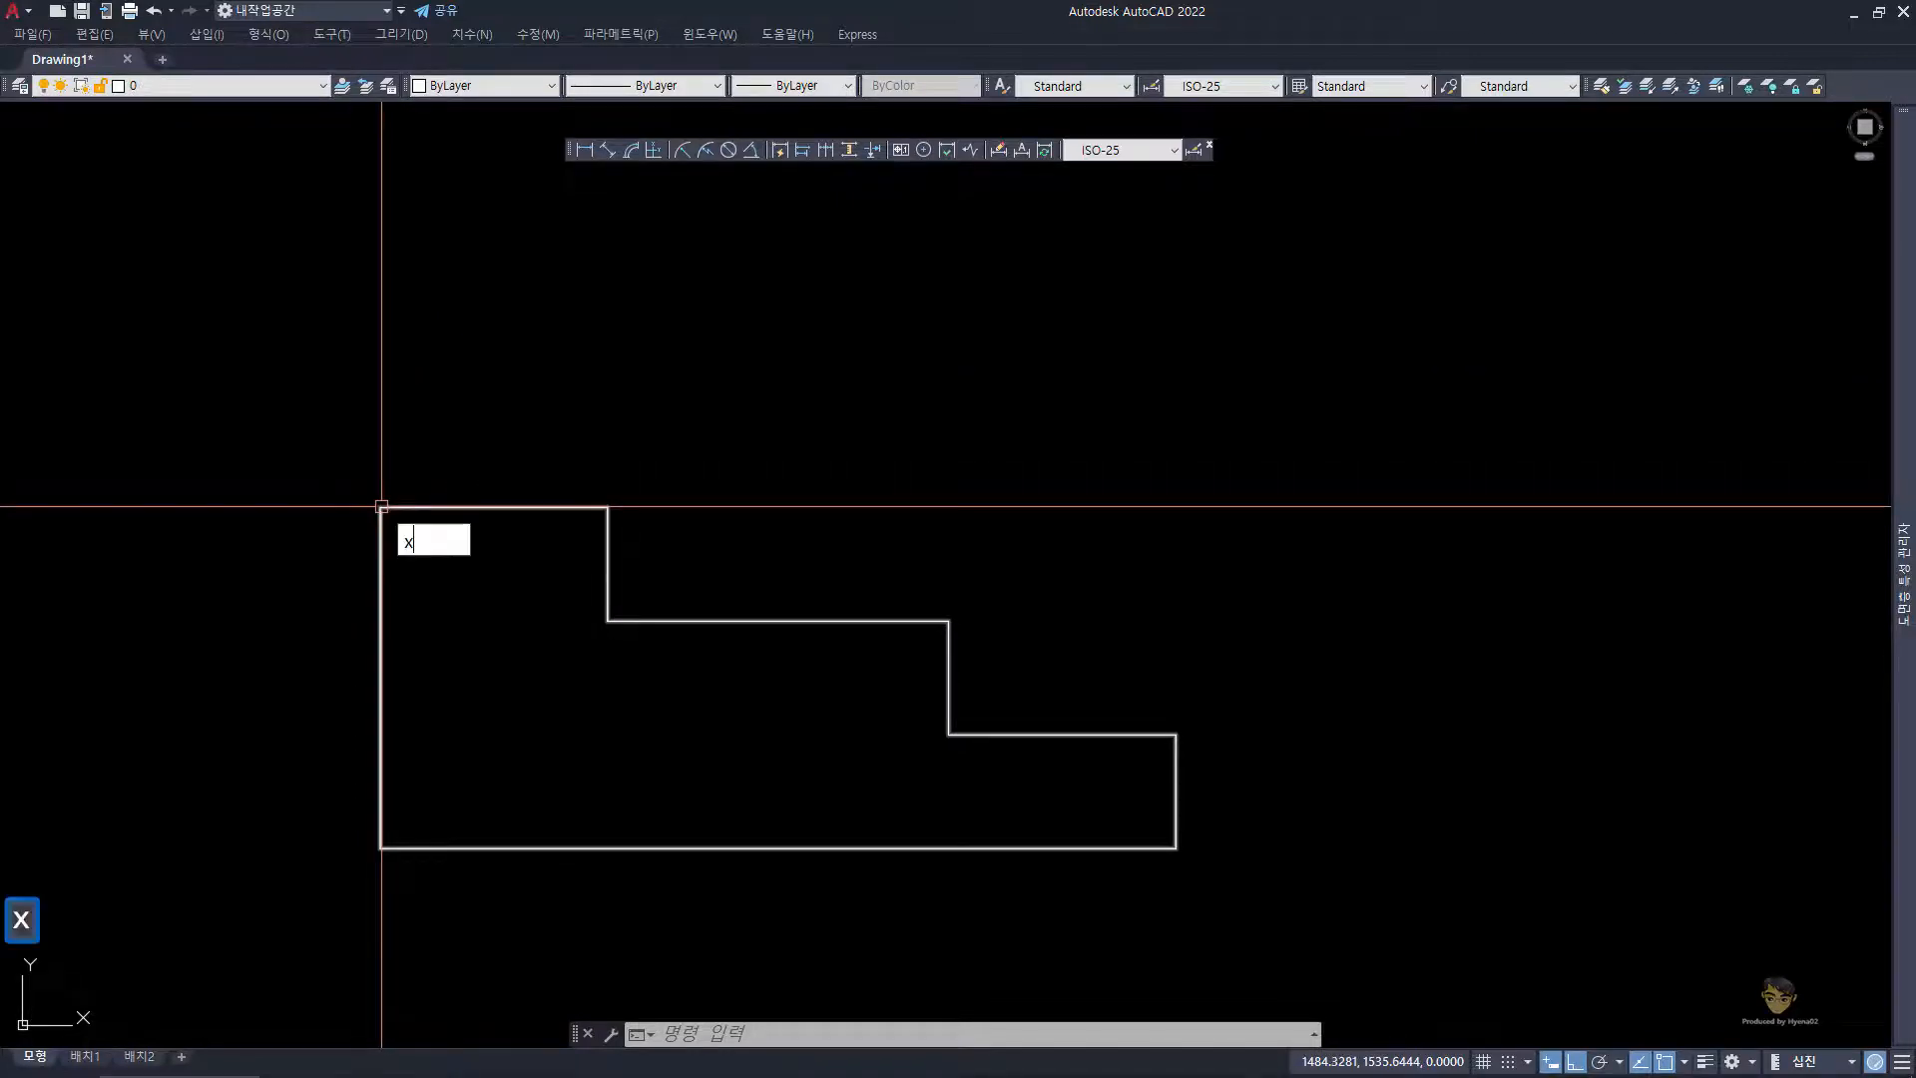
pyautogui.write('x')
pyautogui.press('space')
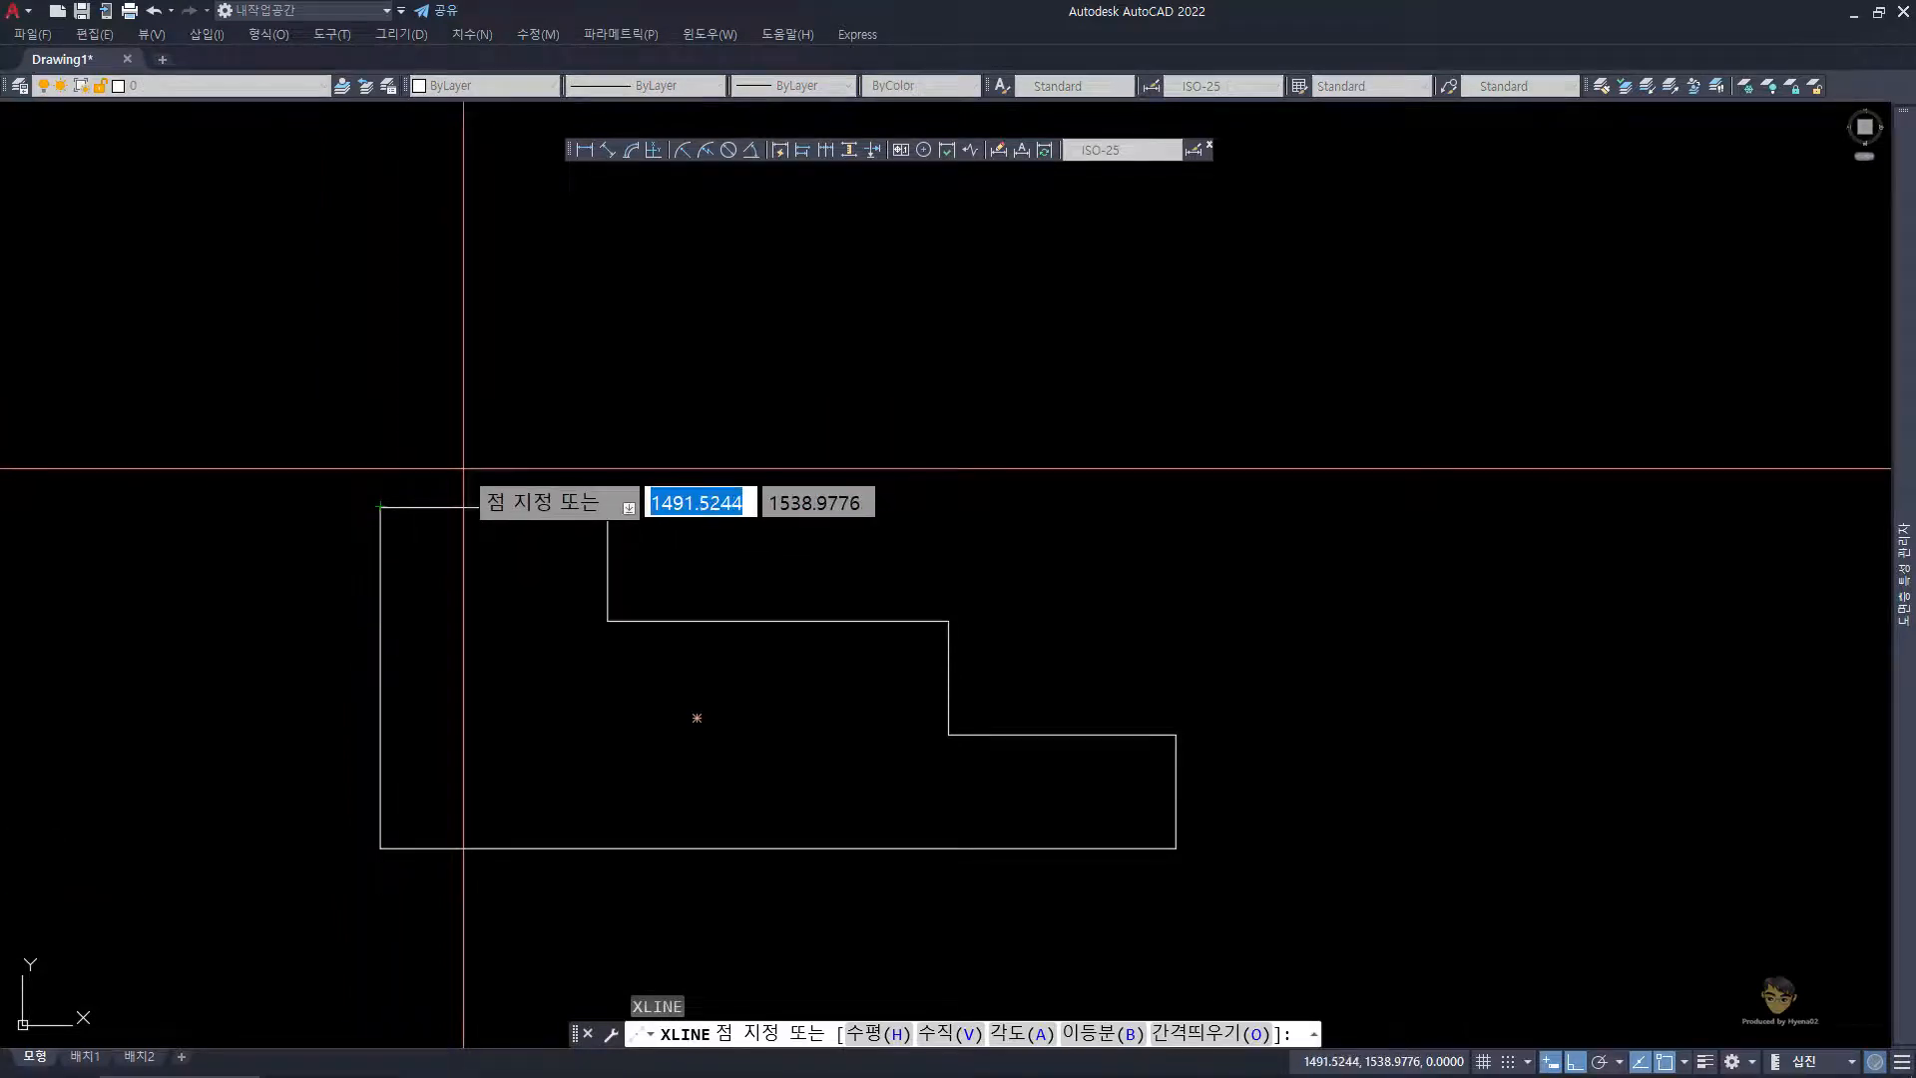
pyautogui.write('v')
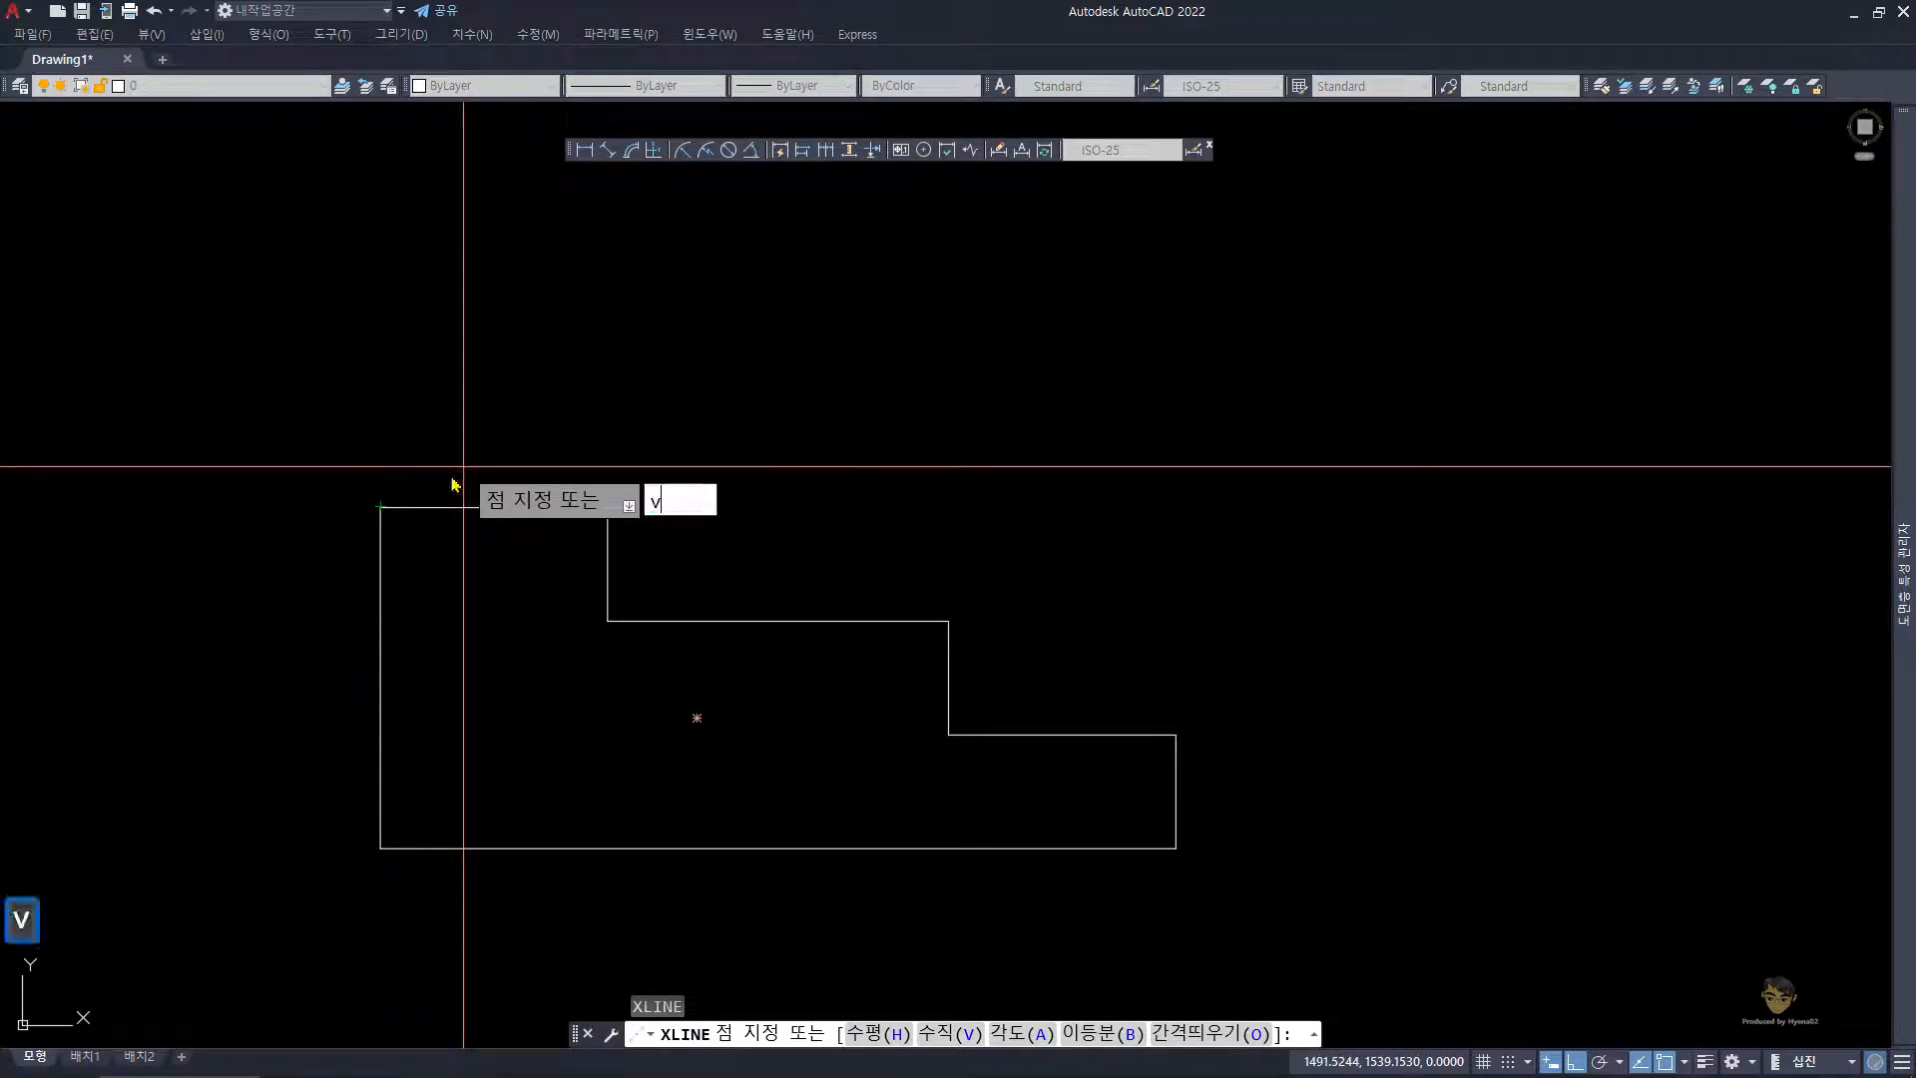
pyautogui.press('space')
pyautogui.click(379, 507)
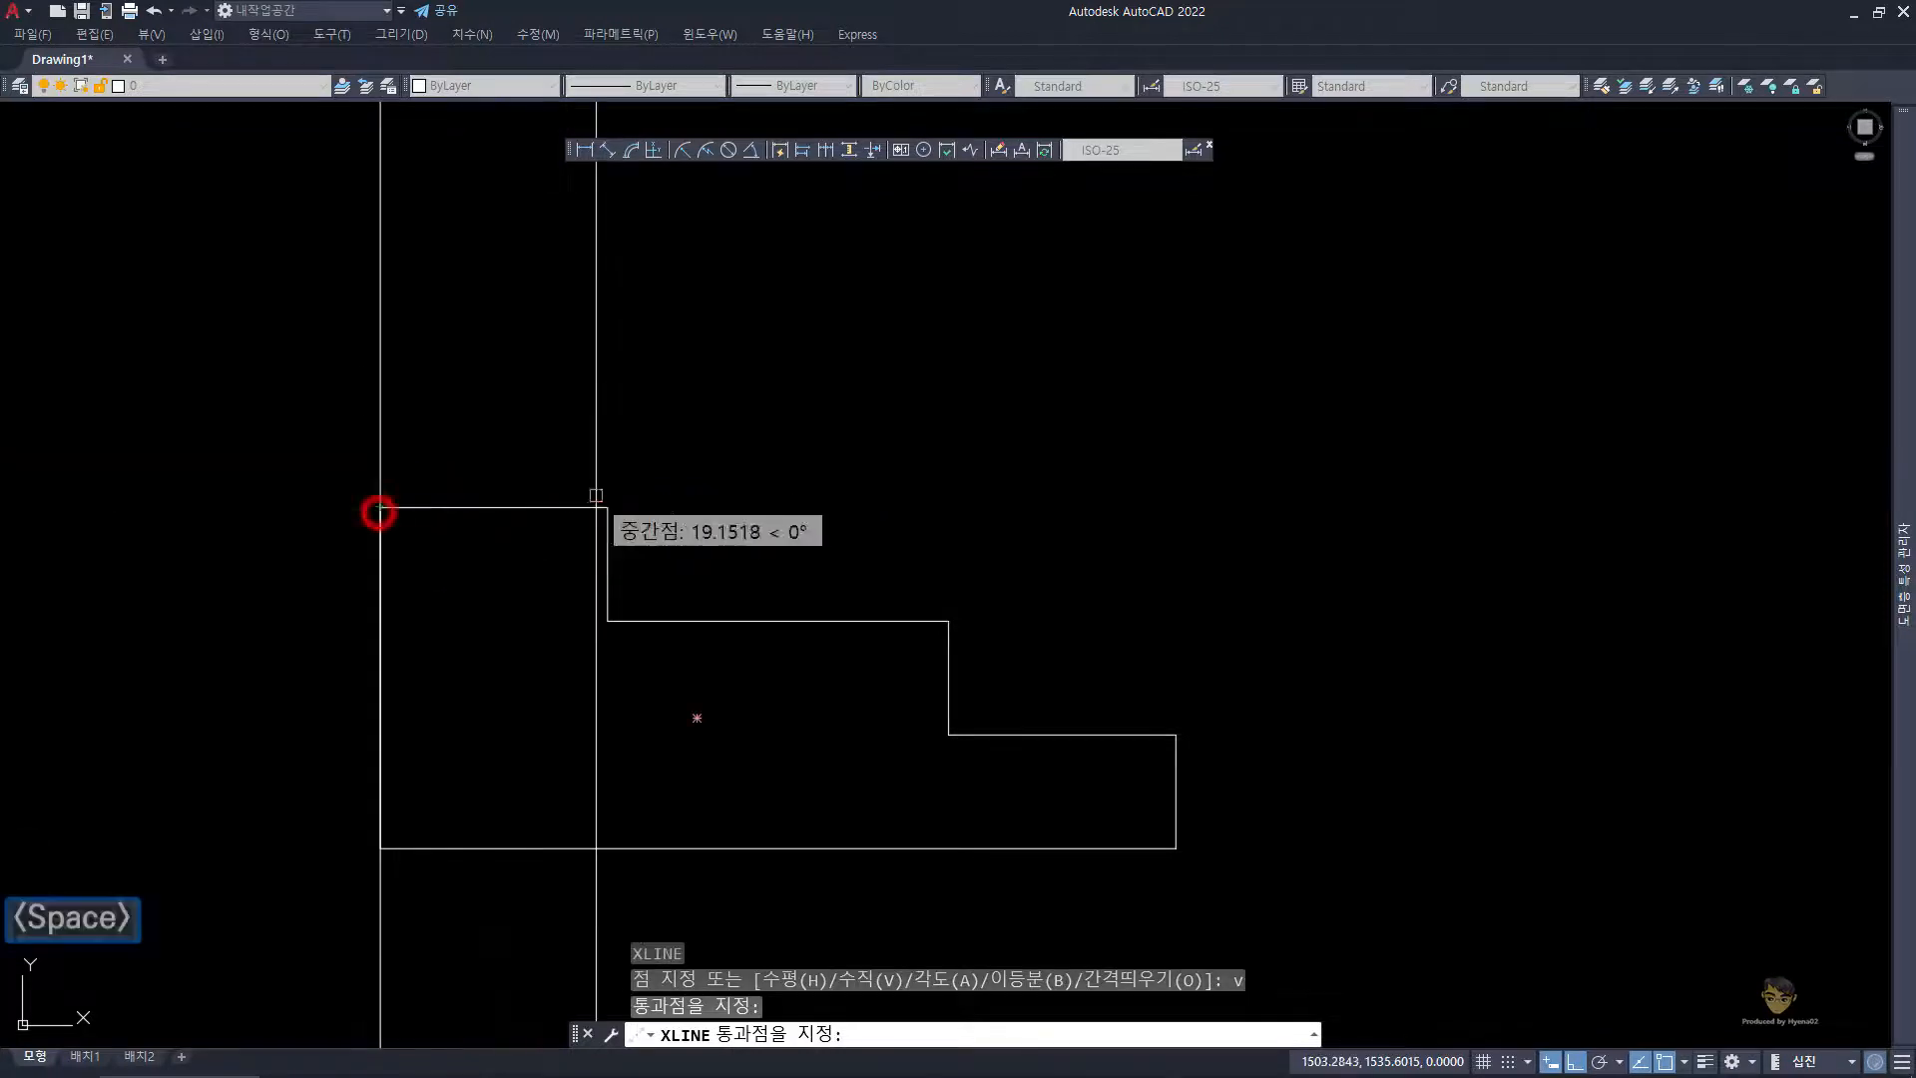
pyautogui.click(608, 507)
pyautogui.click(948, 621)
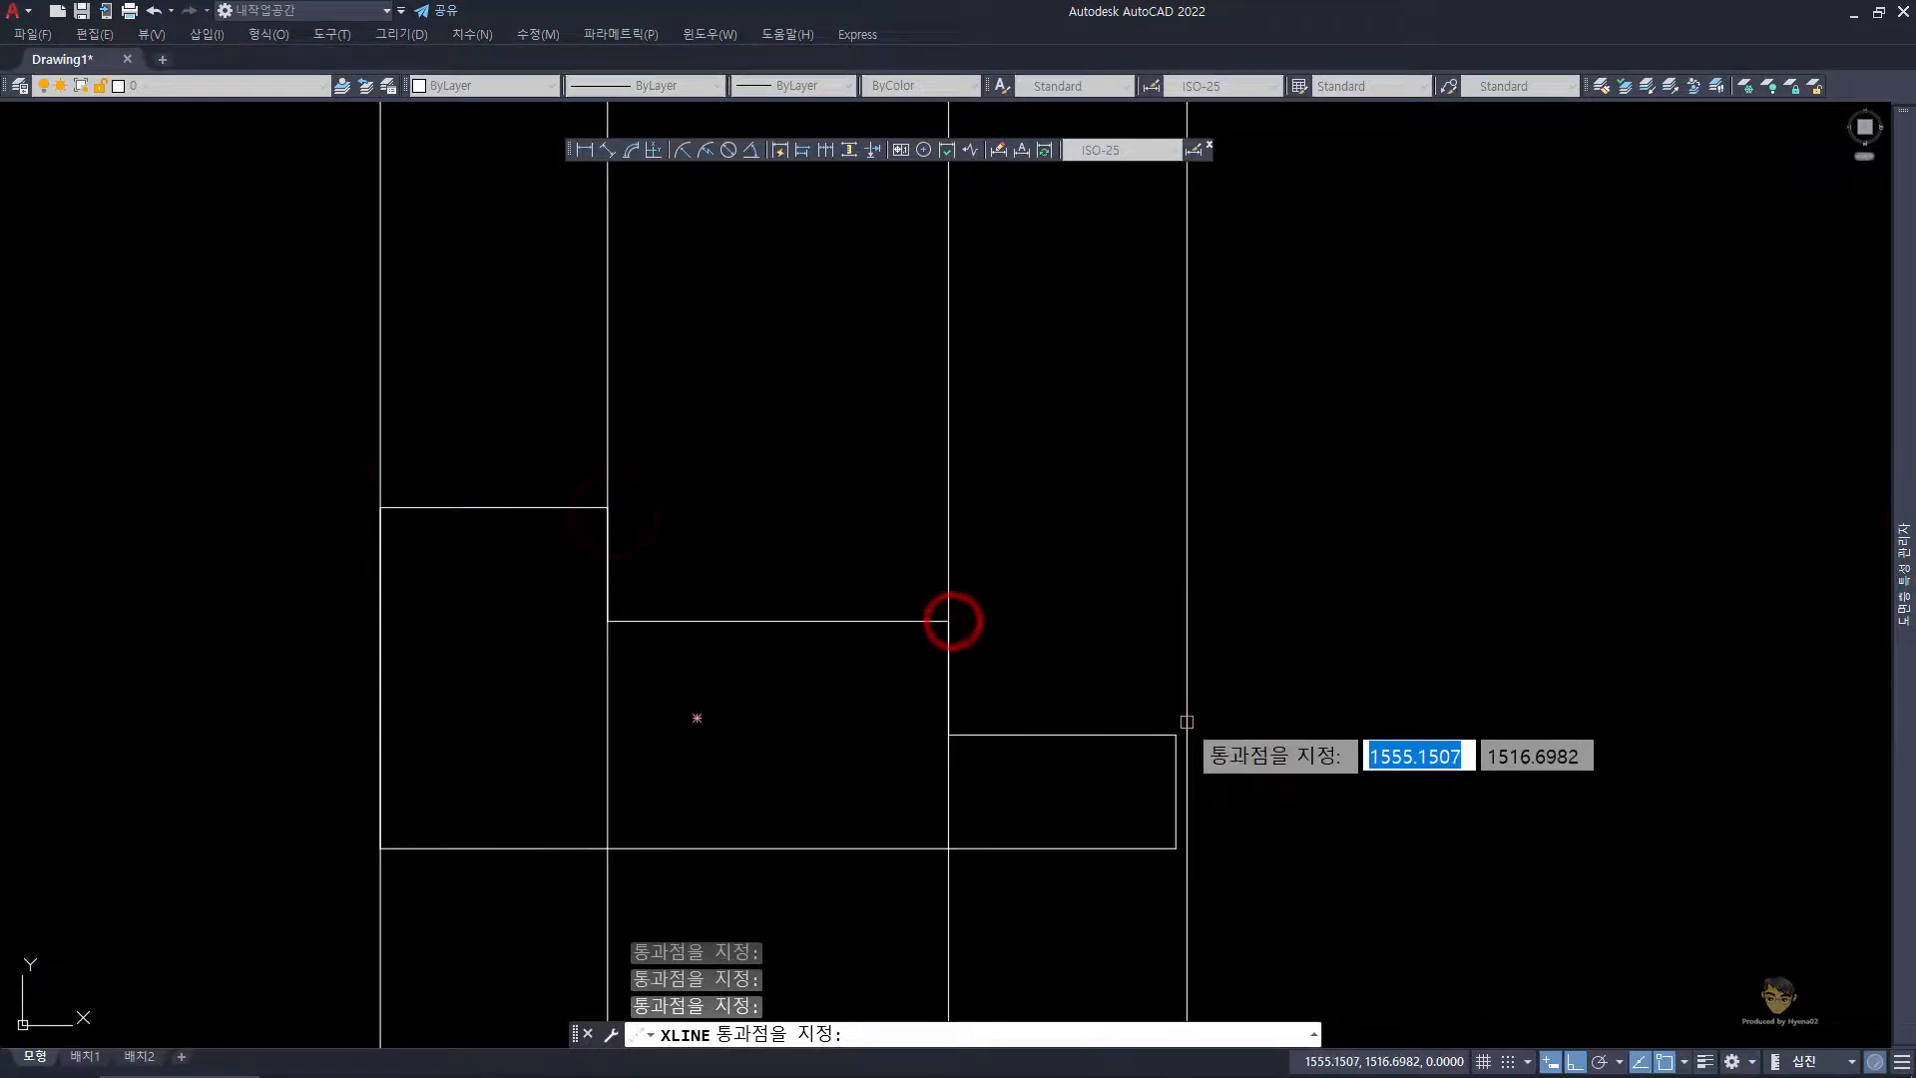
pyautogui.click(1175, 733)
pyautogui.press('space')
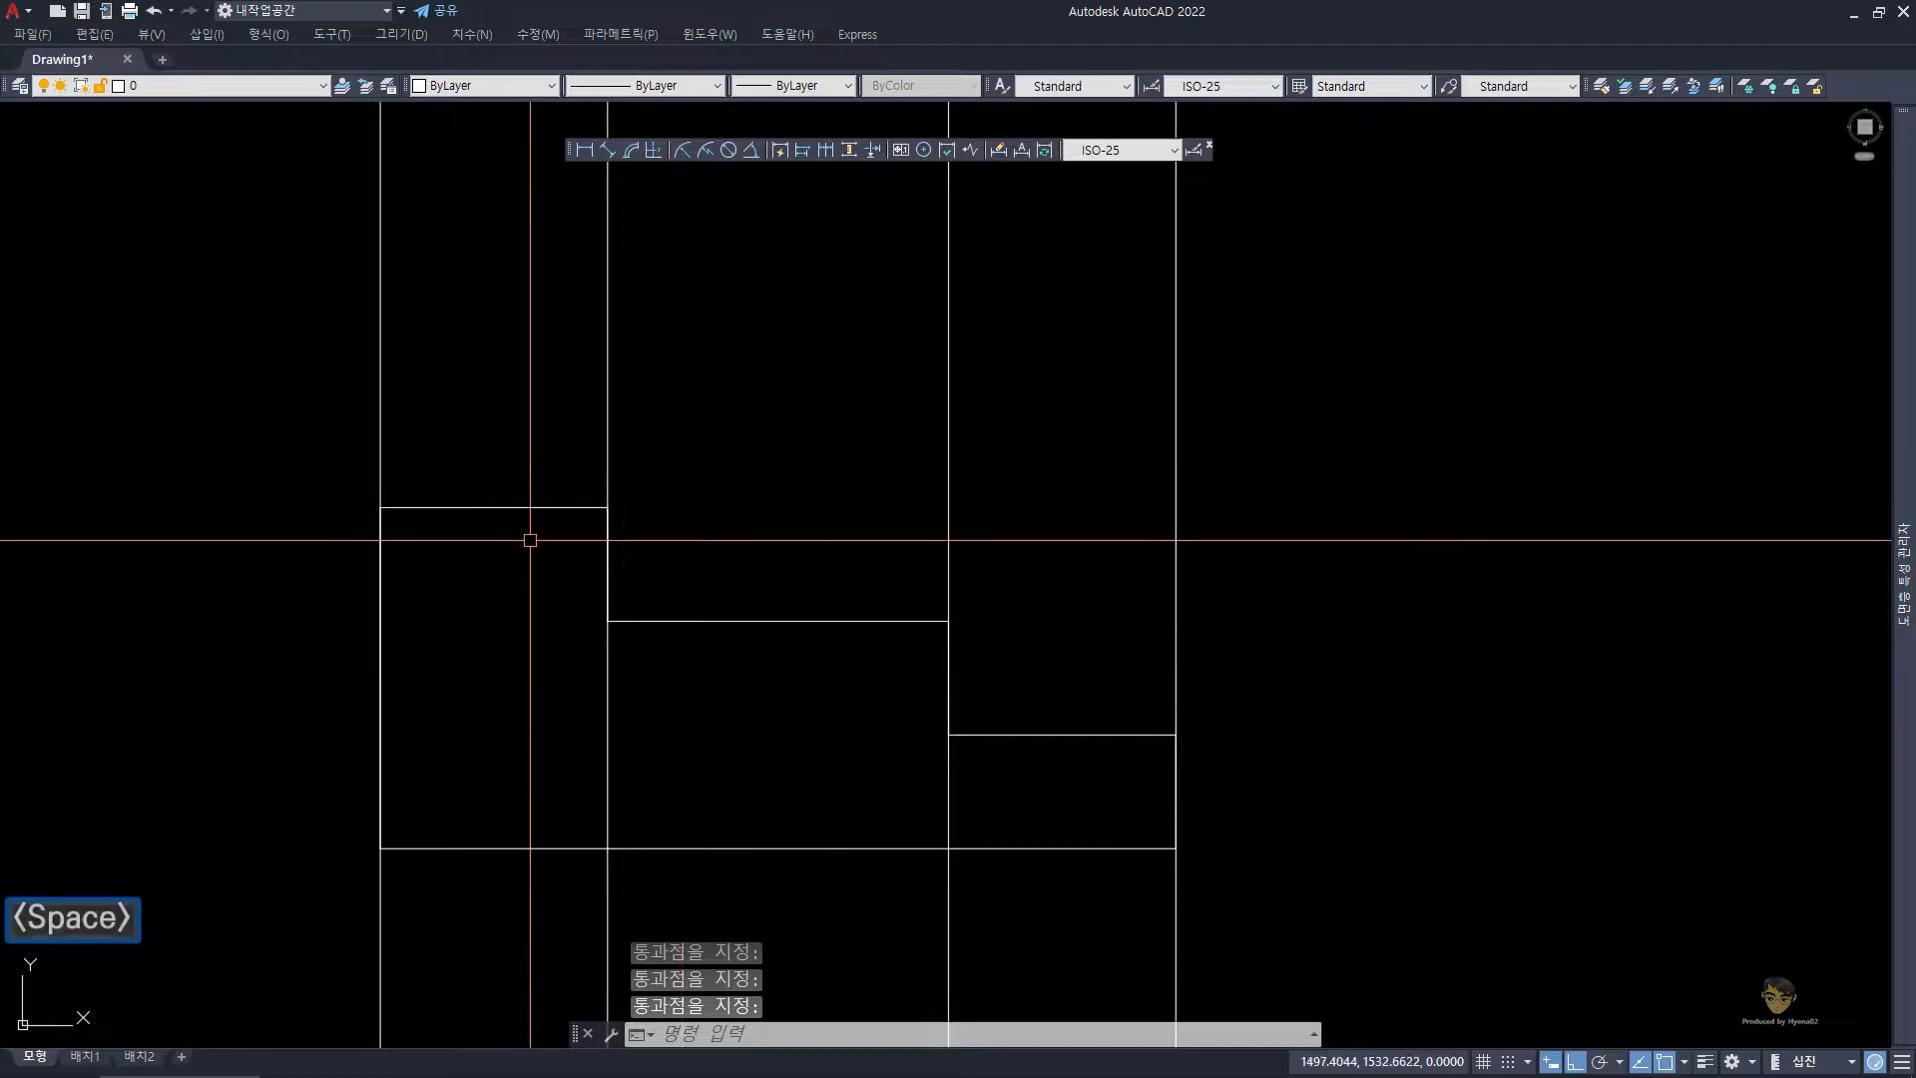
# - Place a horizontal linear dimension above the outline's top edge, between the first and second construction lines
pyautogui.write('dn')
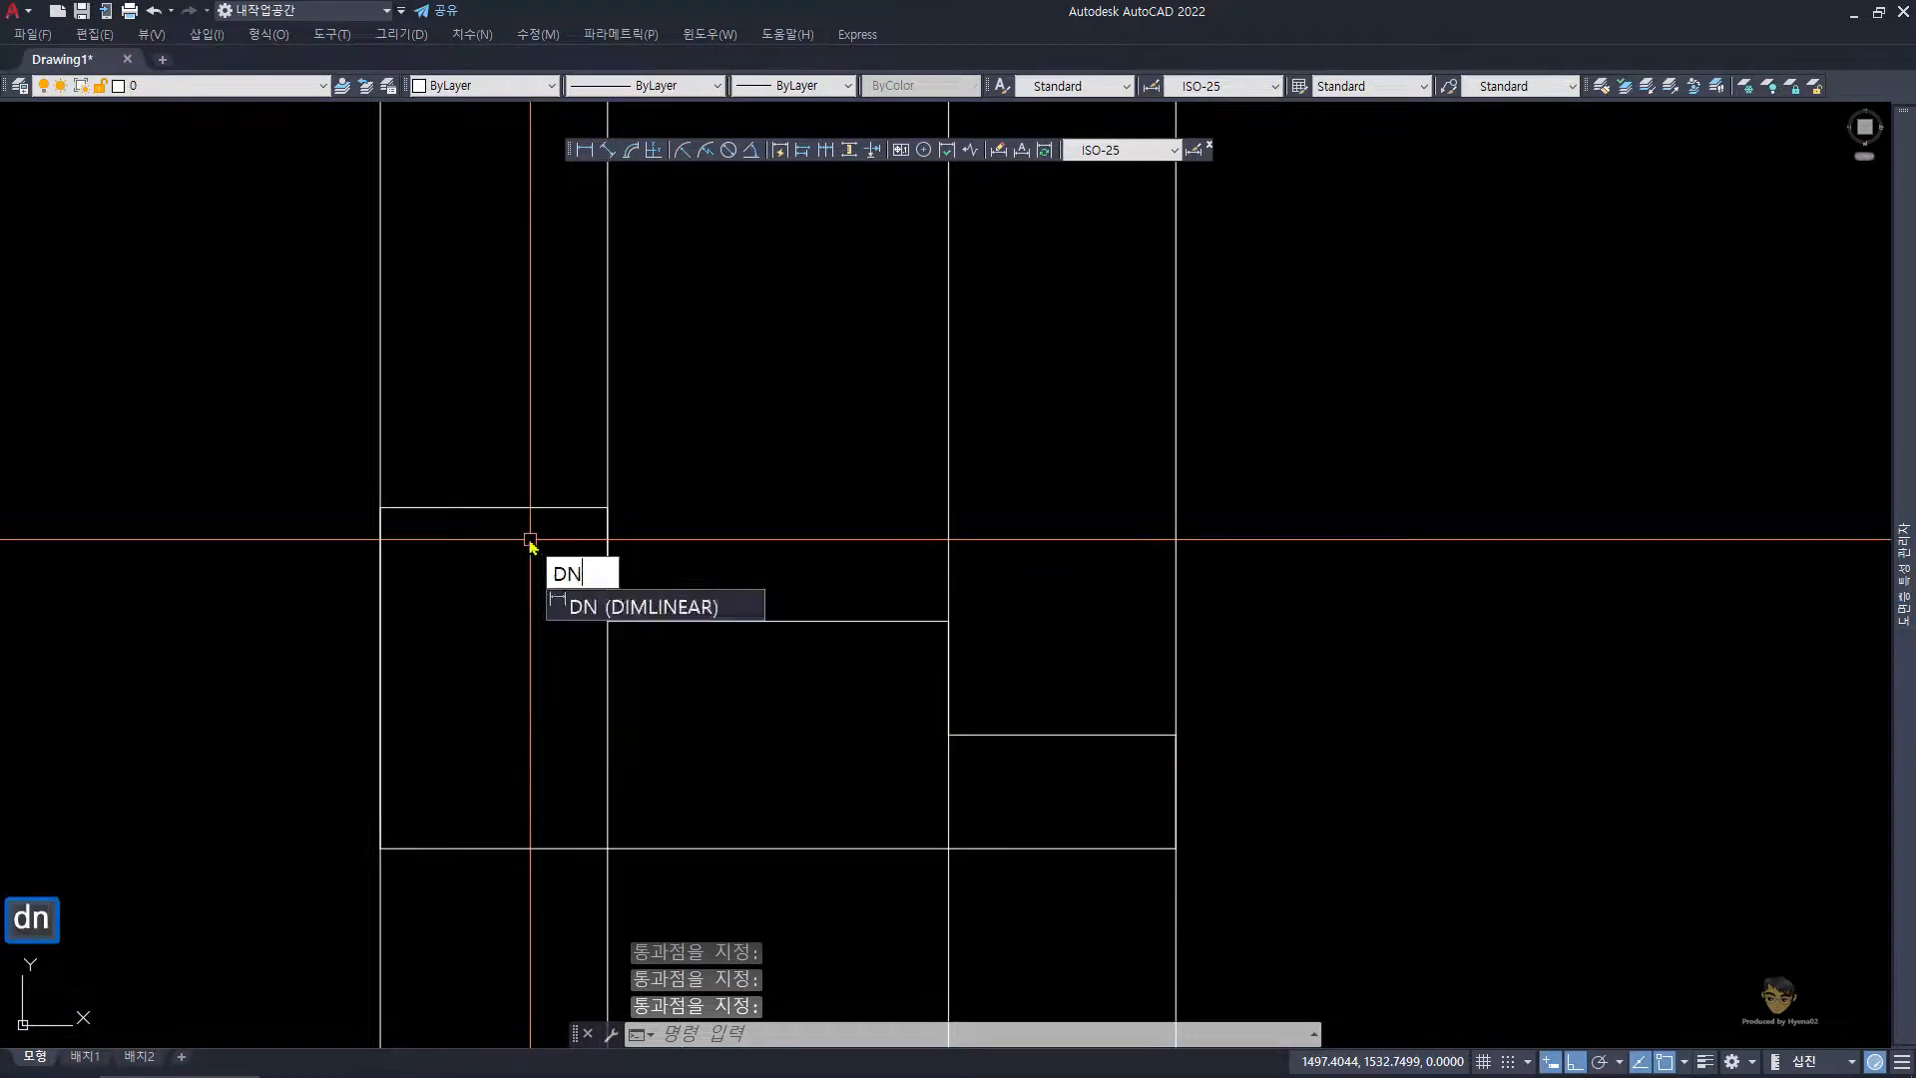
pyautogui.press('space')
pyautogui.click(380, 507)
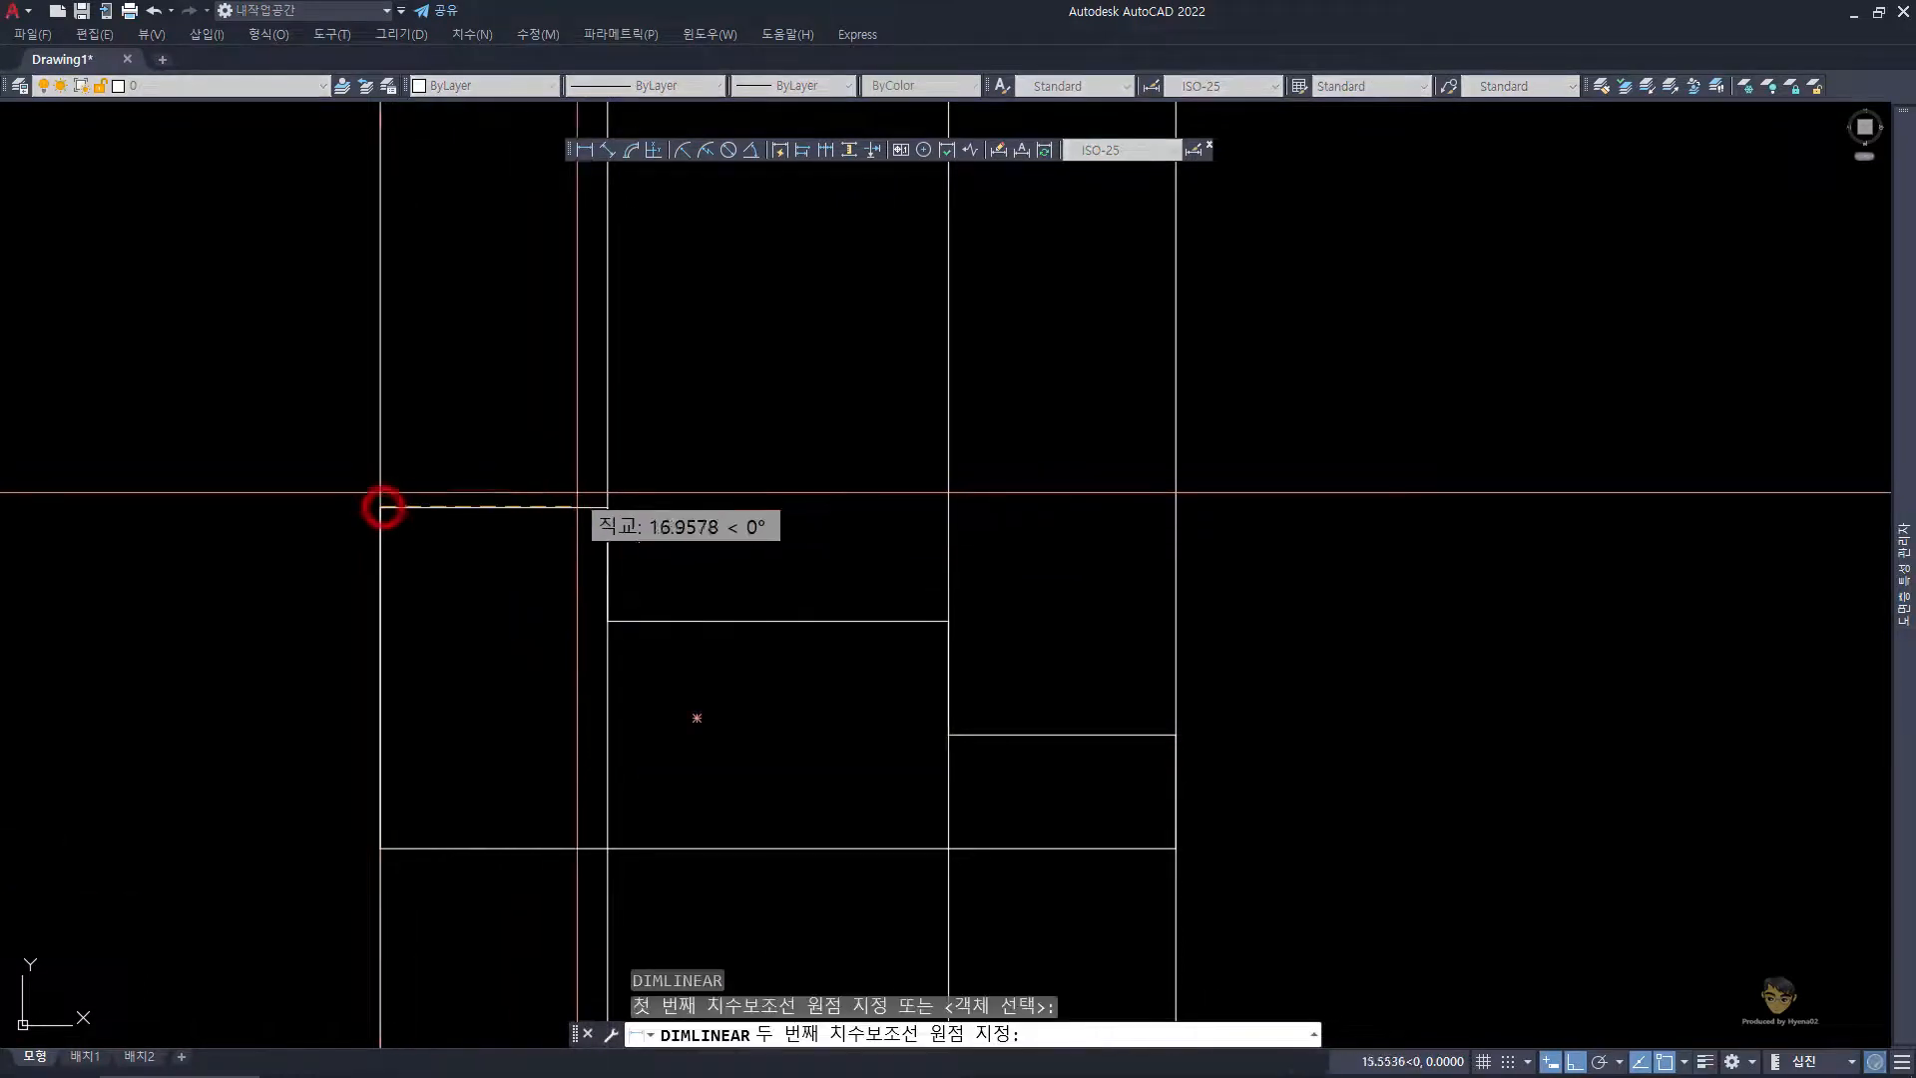
pyautogui.click(608, 506)
pyautogui.click(539, 436)
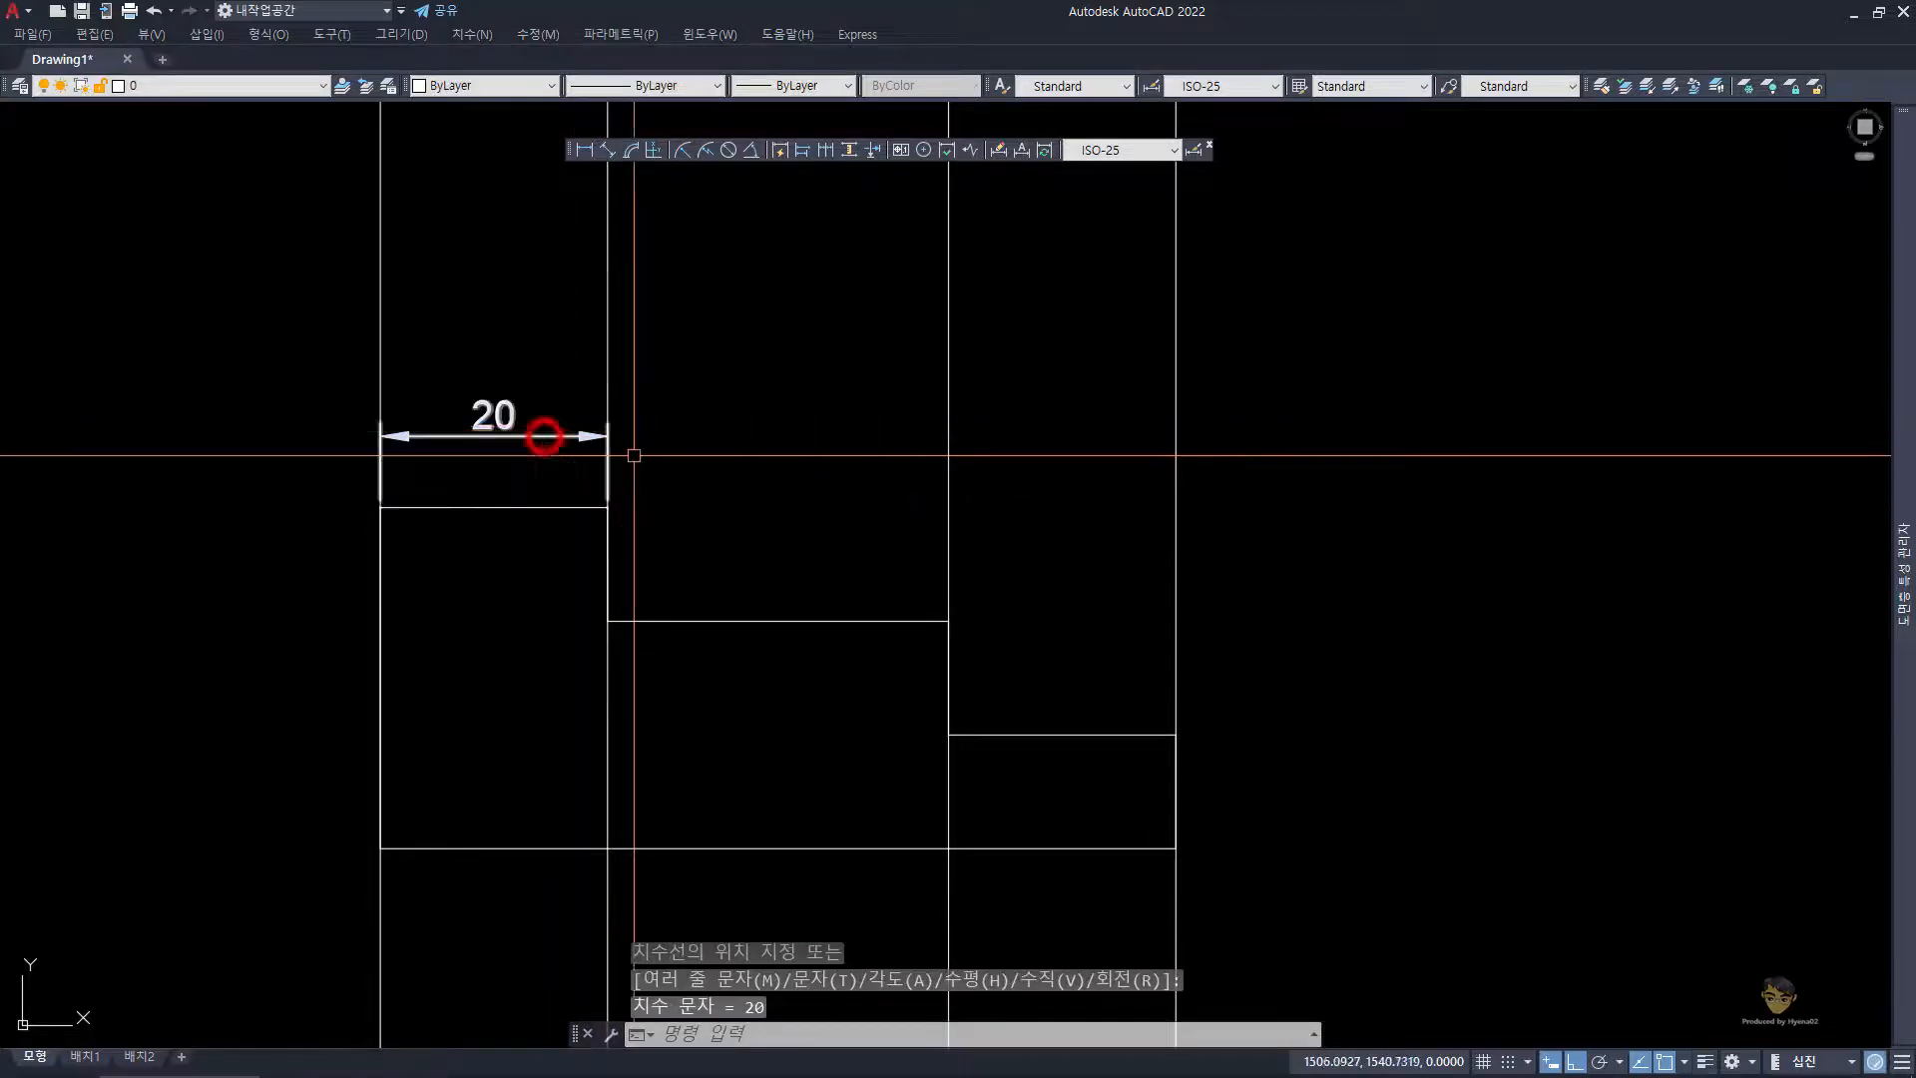
# - Change the color of the four vertical construction lines to cyan (하늘색)
pyautogui.click(1307, 277)
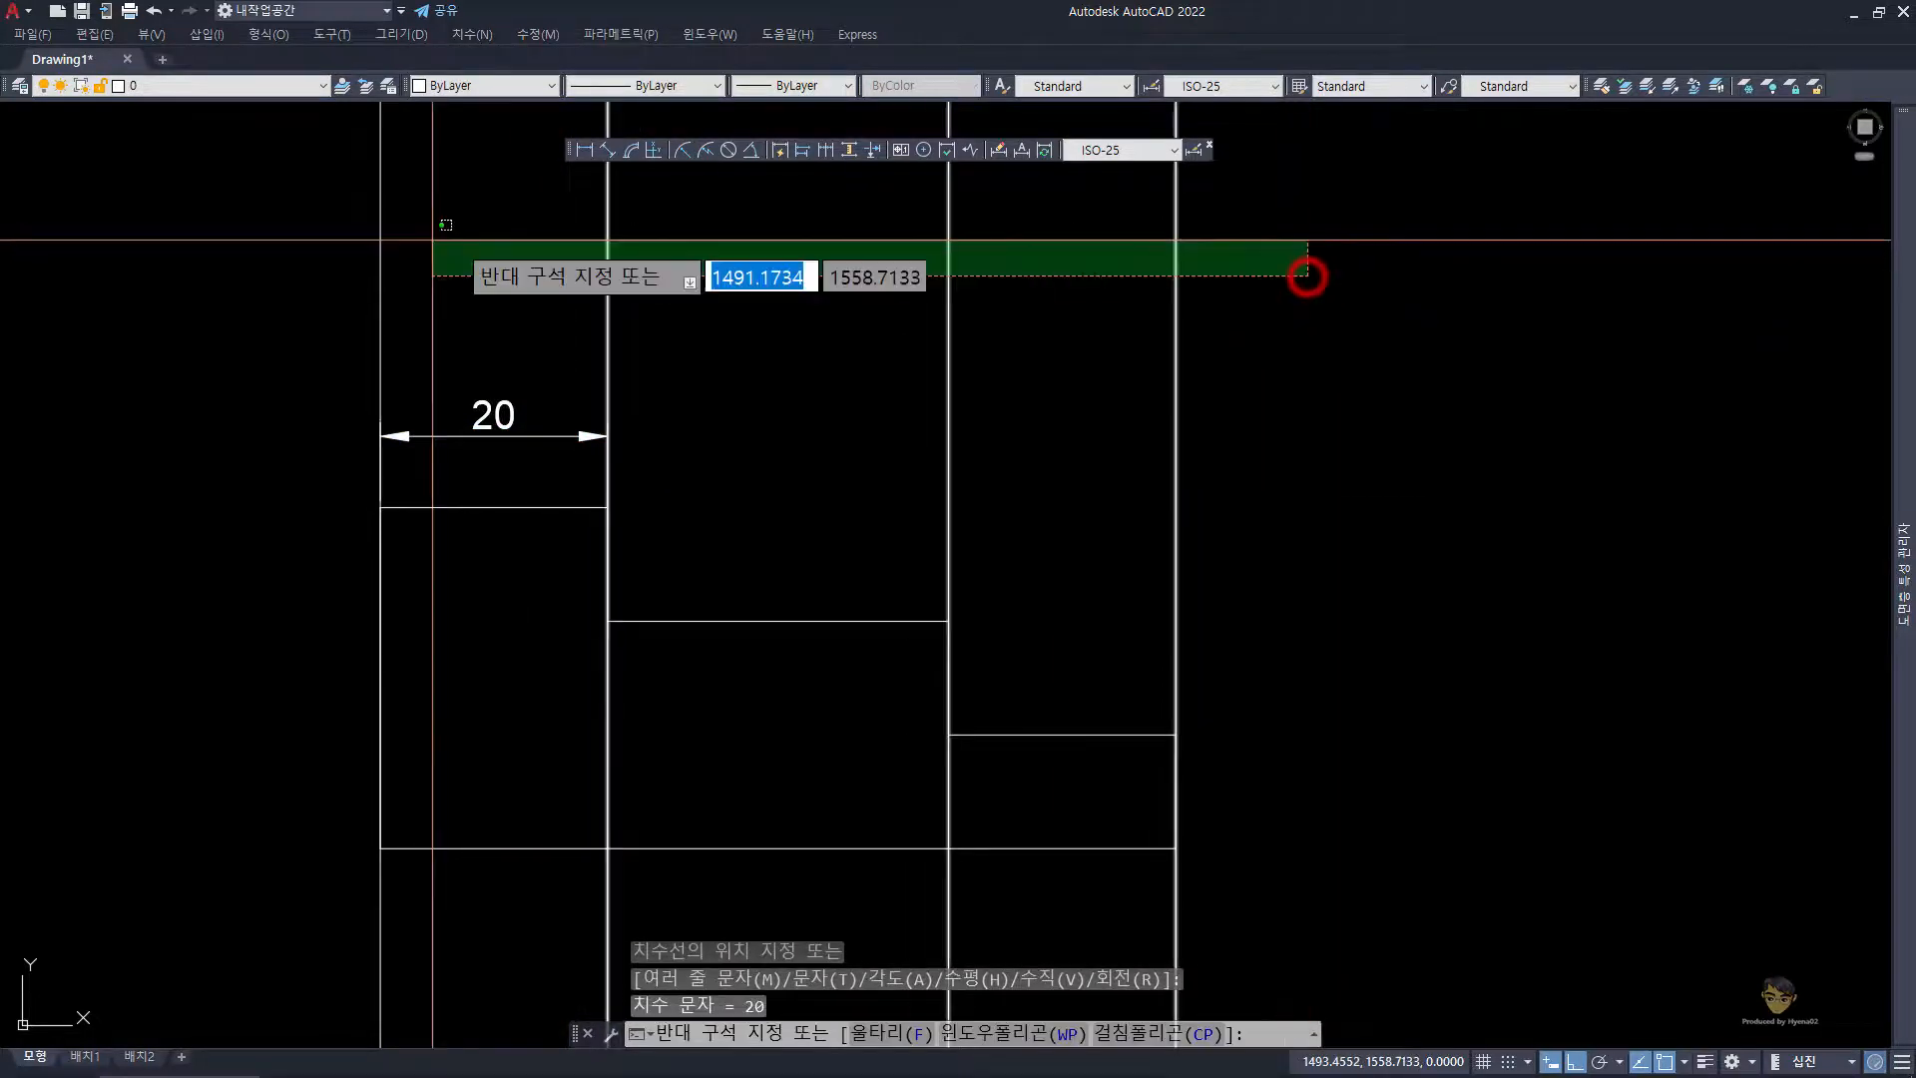
pyautogui.click(258, 236)
pyautogui.click(514, 85)
pyautogui.click(489, 188)
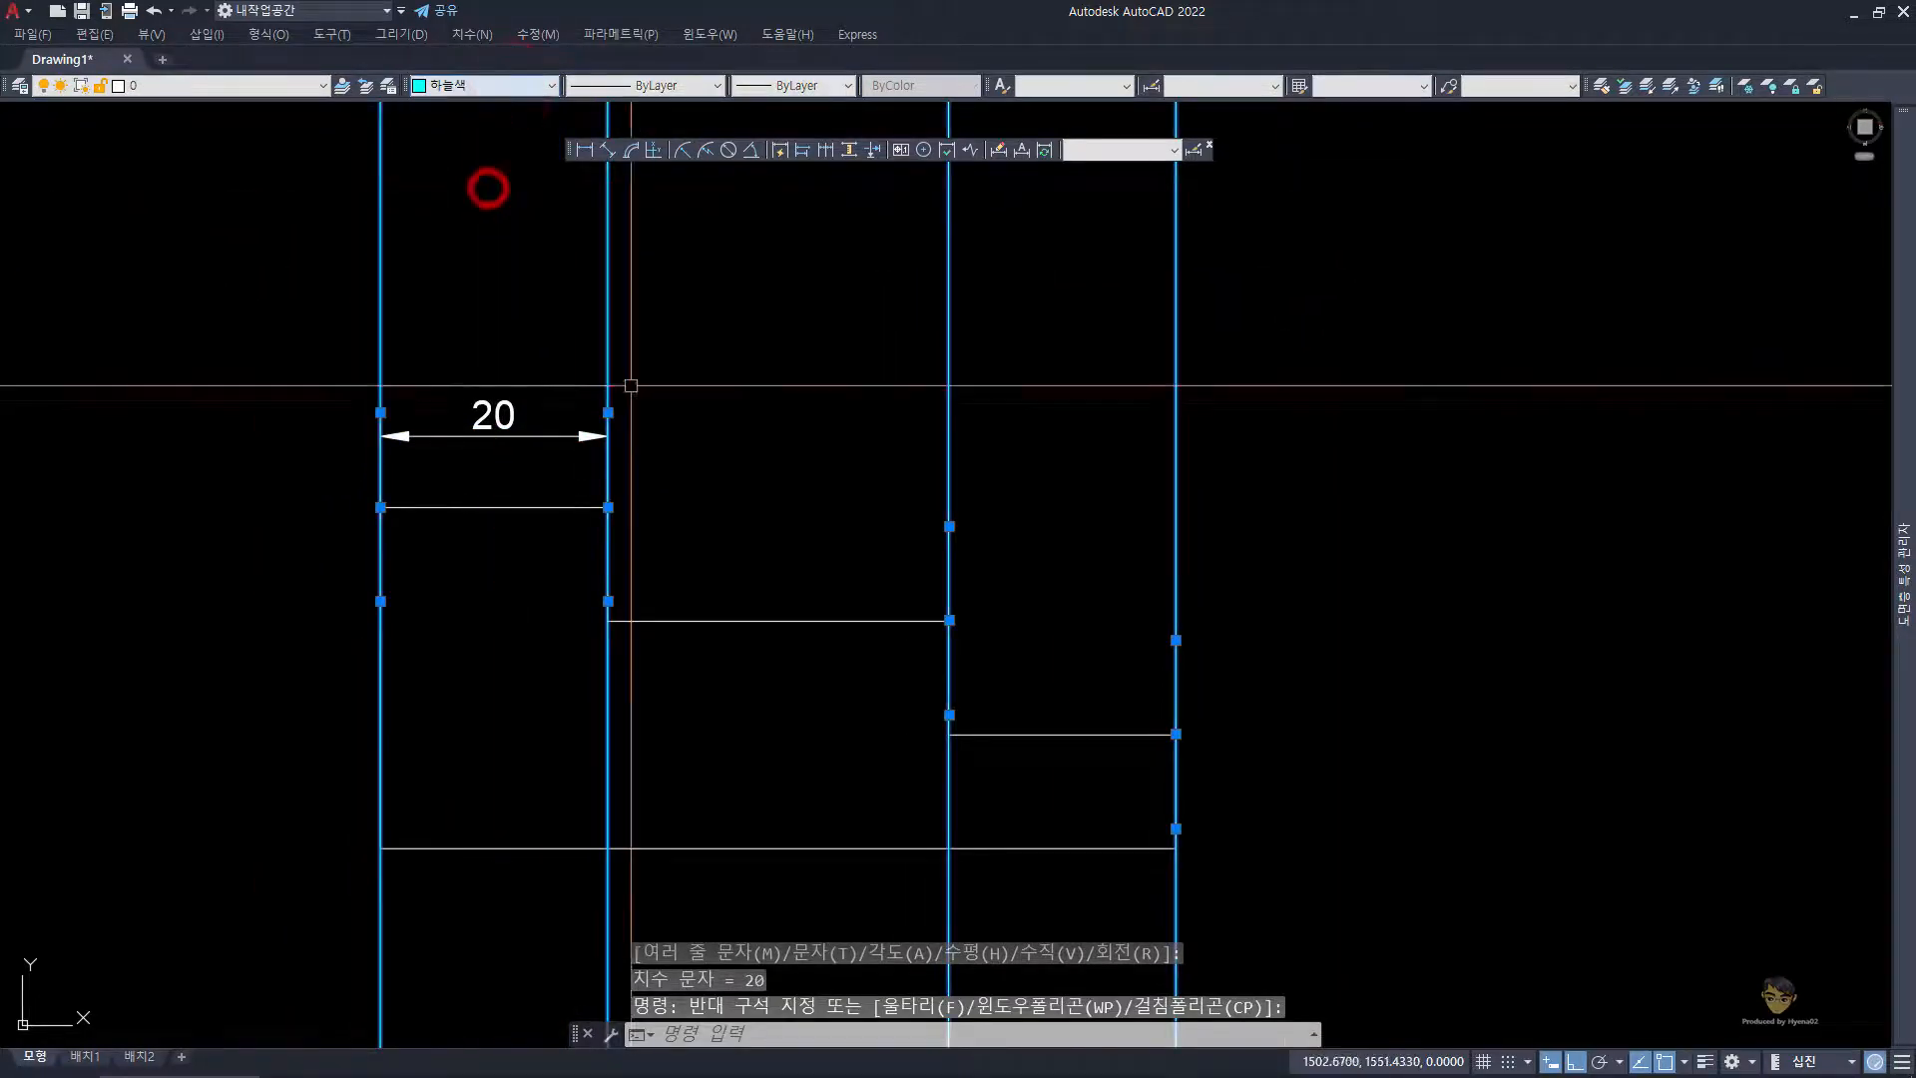
pyautogui.press('Escape')
pyautogui.press('Escape')
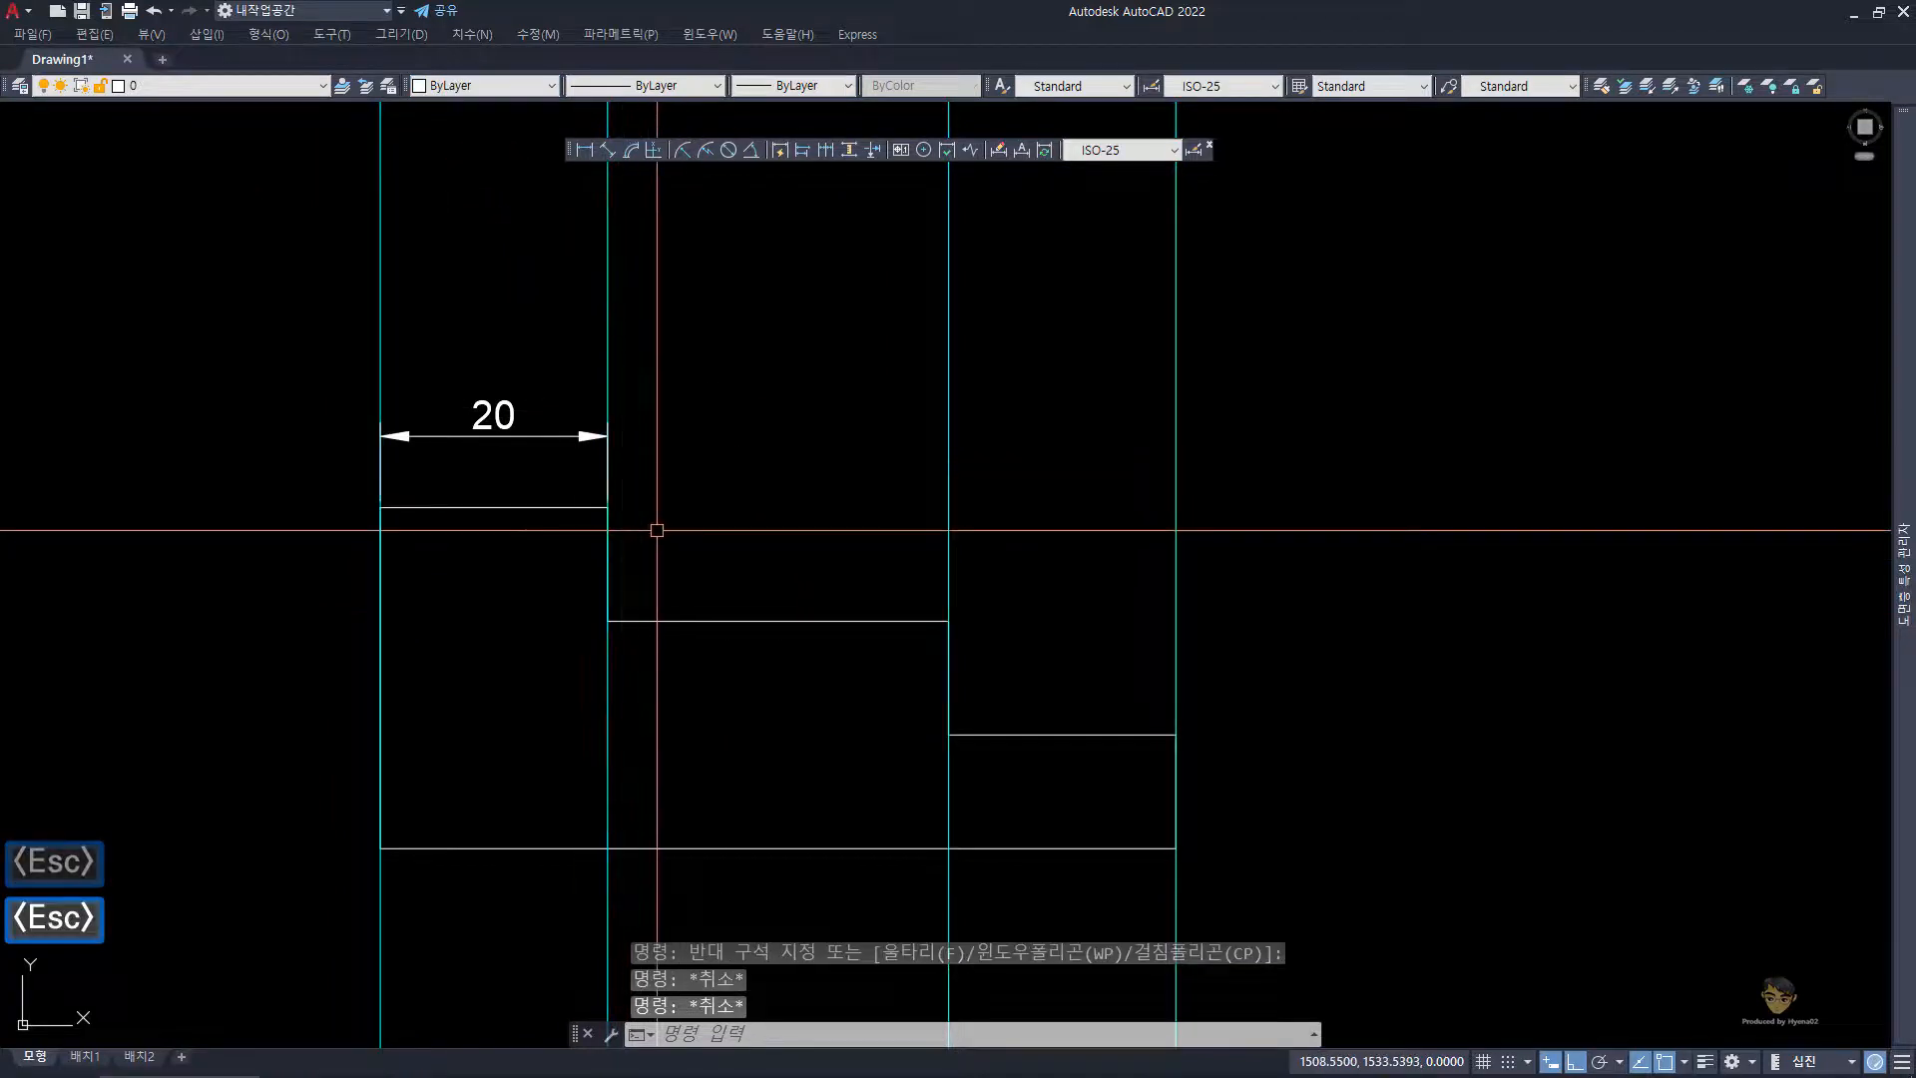
pyautogui.press('Escape')
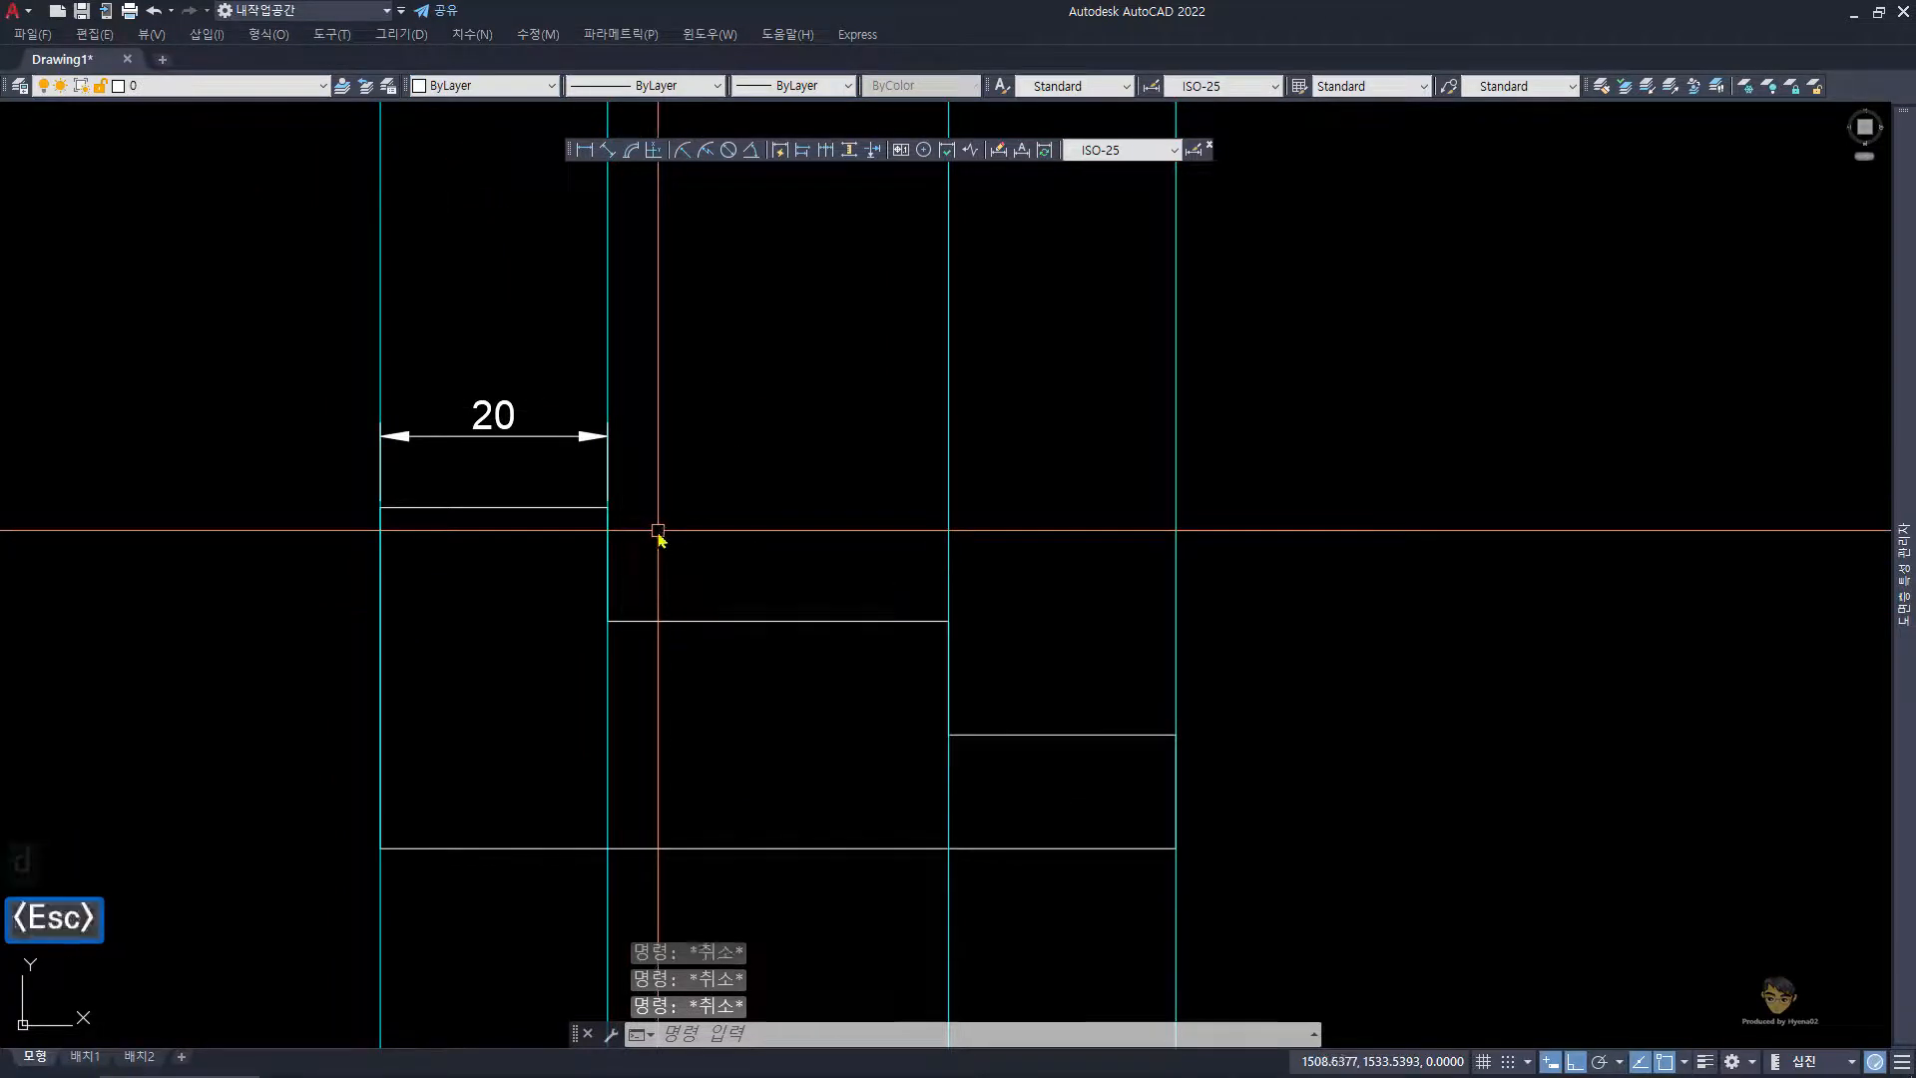
# - Add a linear dimension between the second and third construction lines, measured at top-edge height and aligned with the first dimension line
pyautogui.press('space')
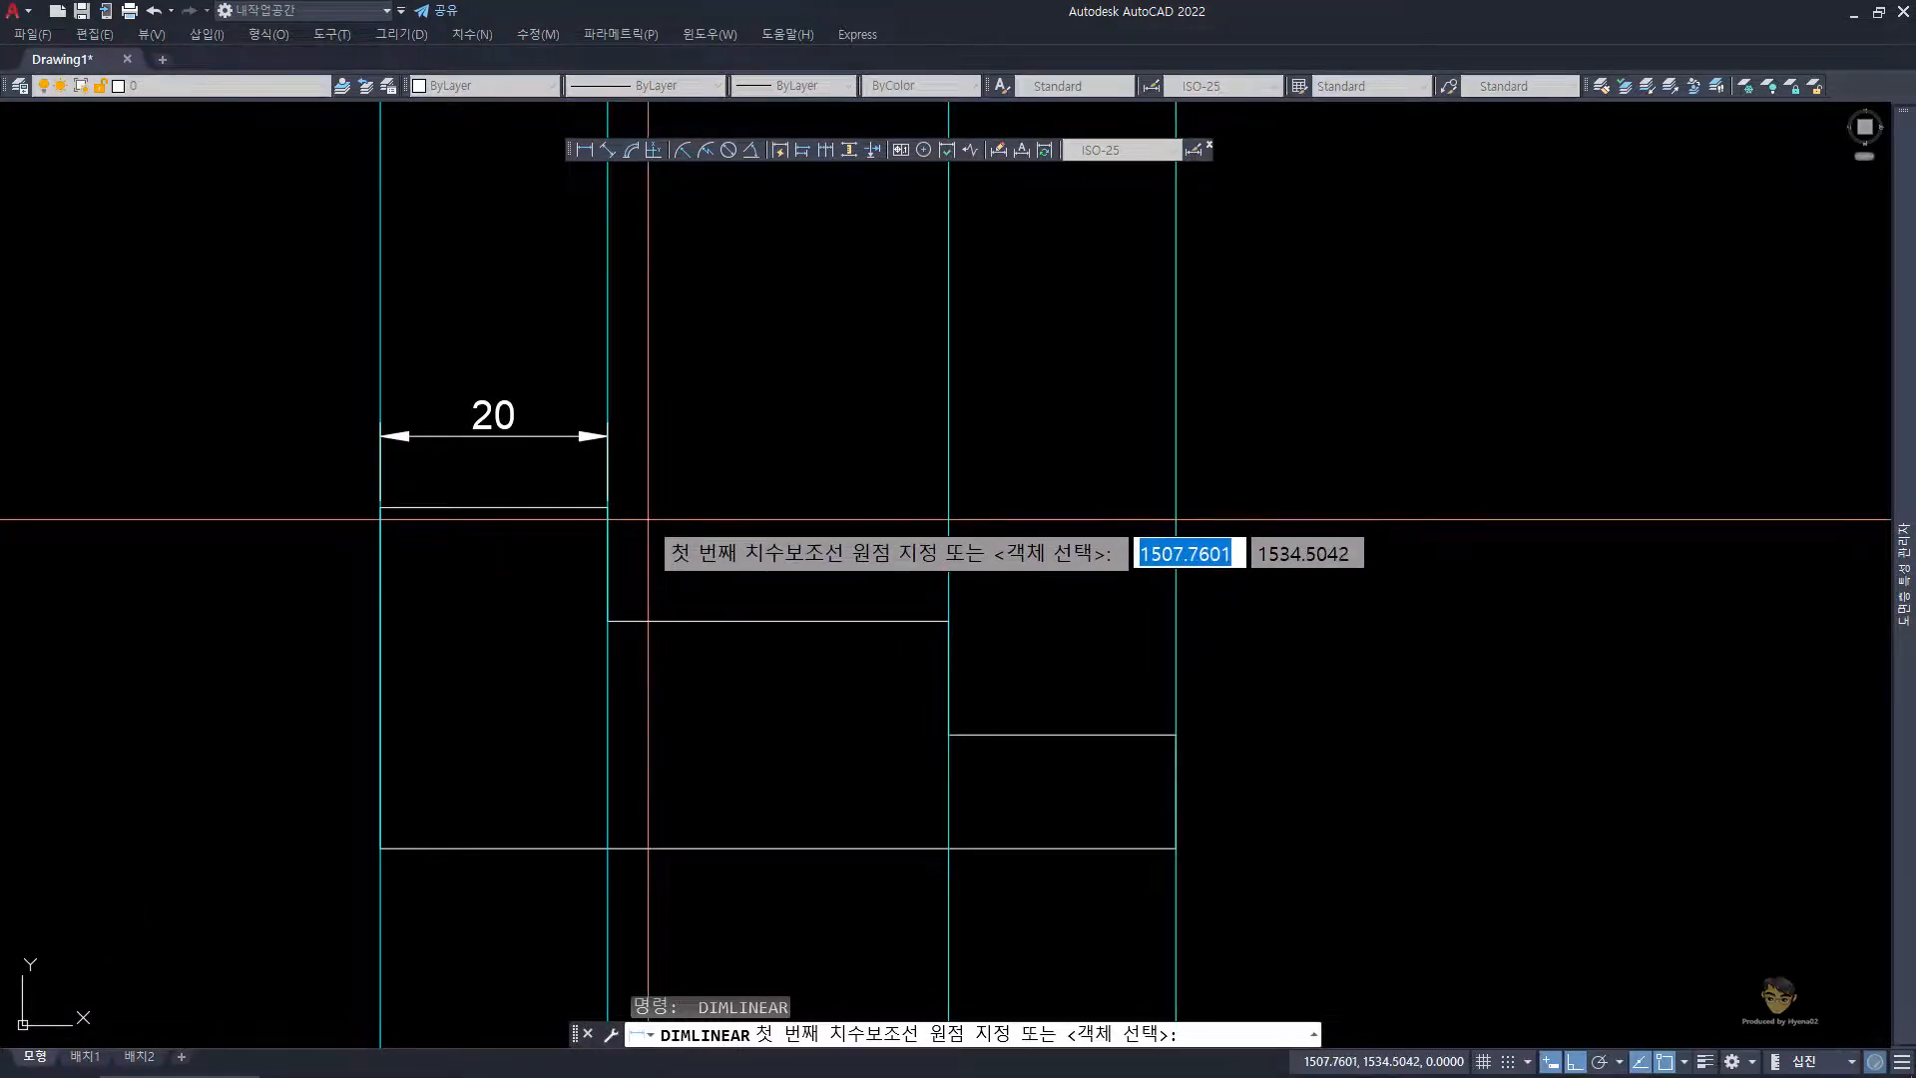
pyautogui.click(608, 508)
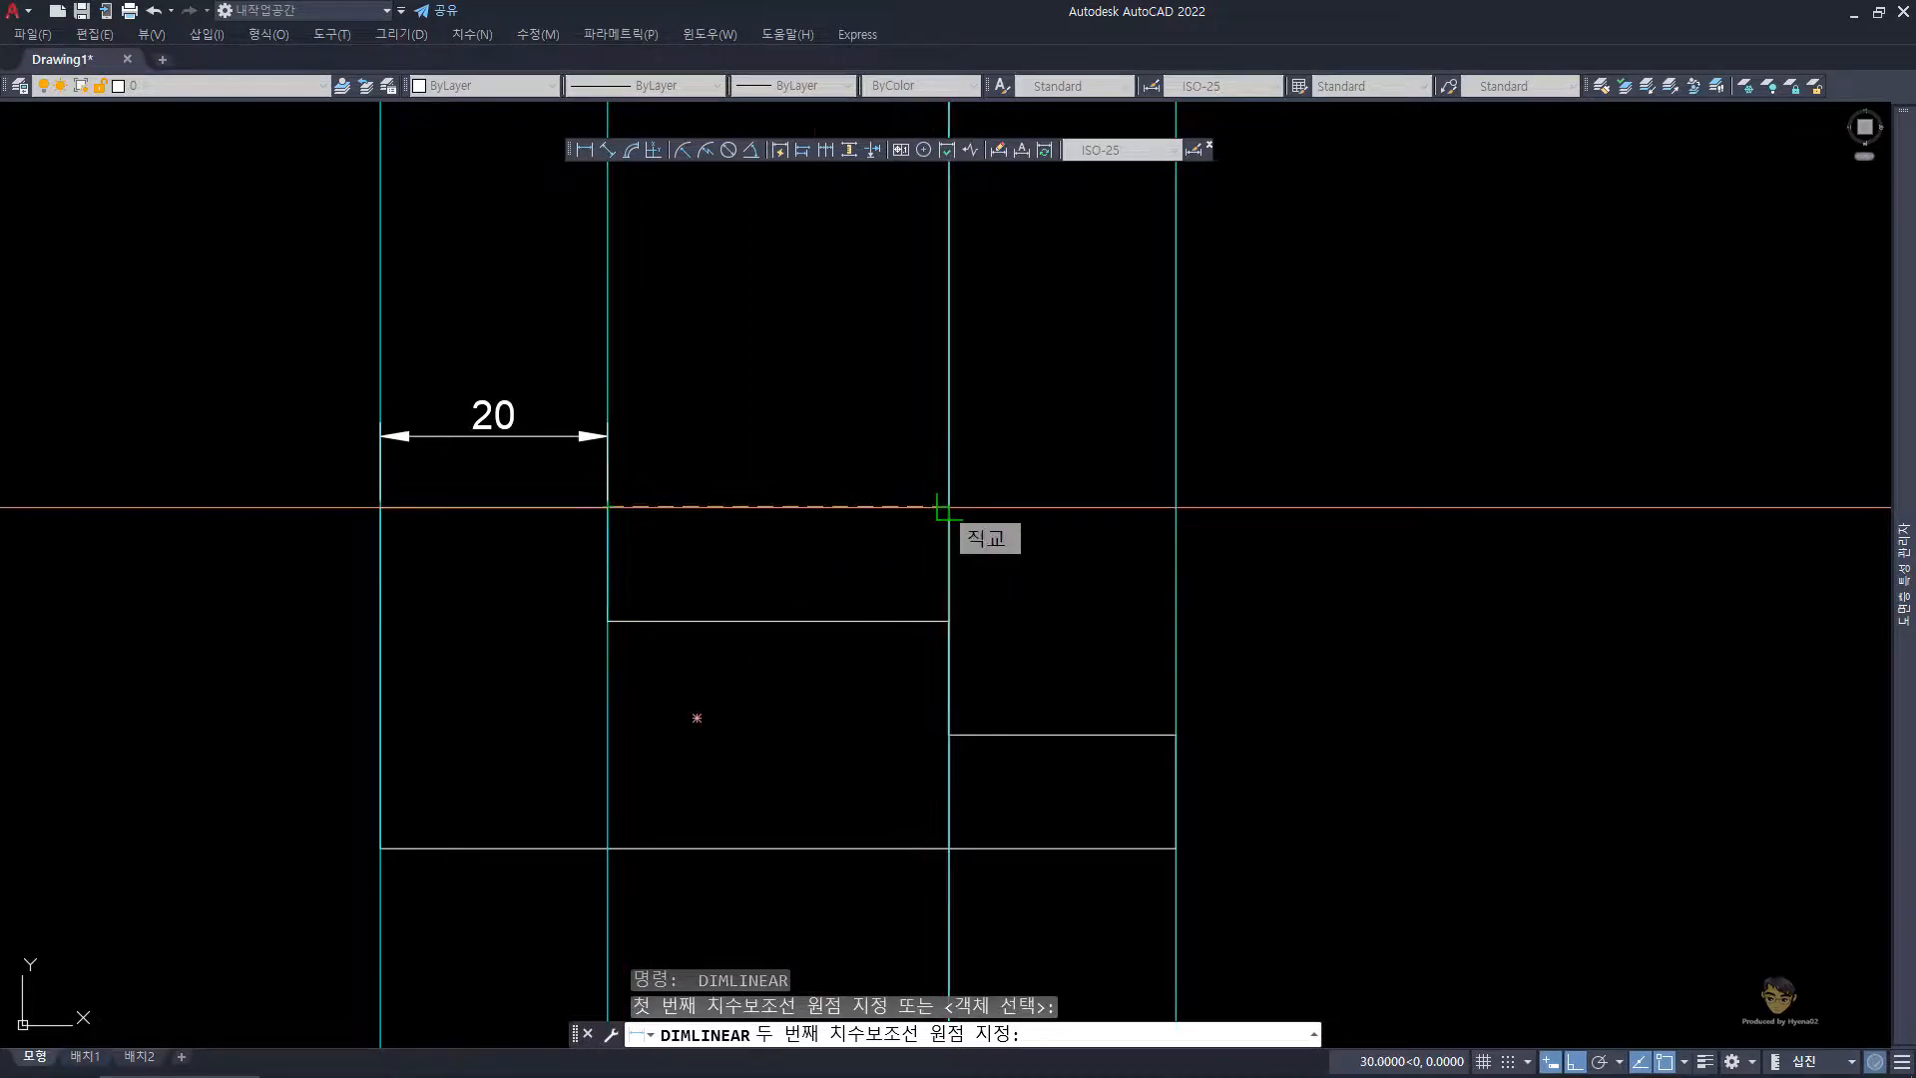
pyautogui.click(948, 508)
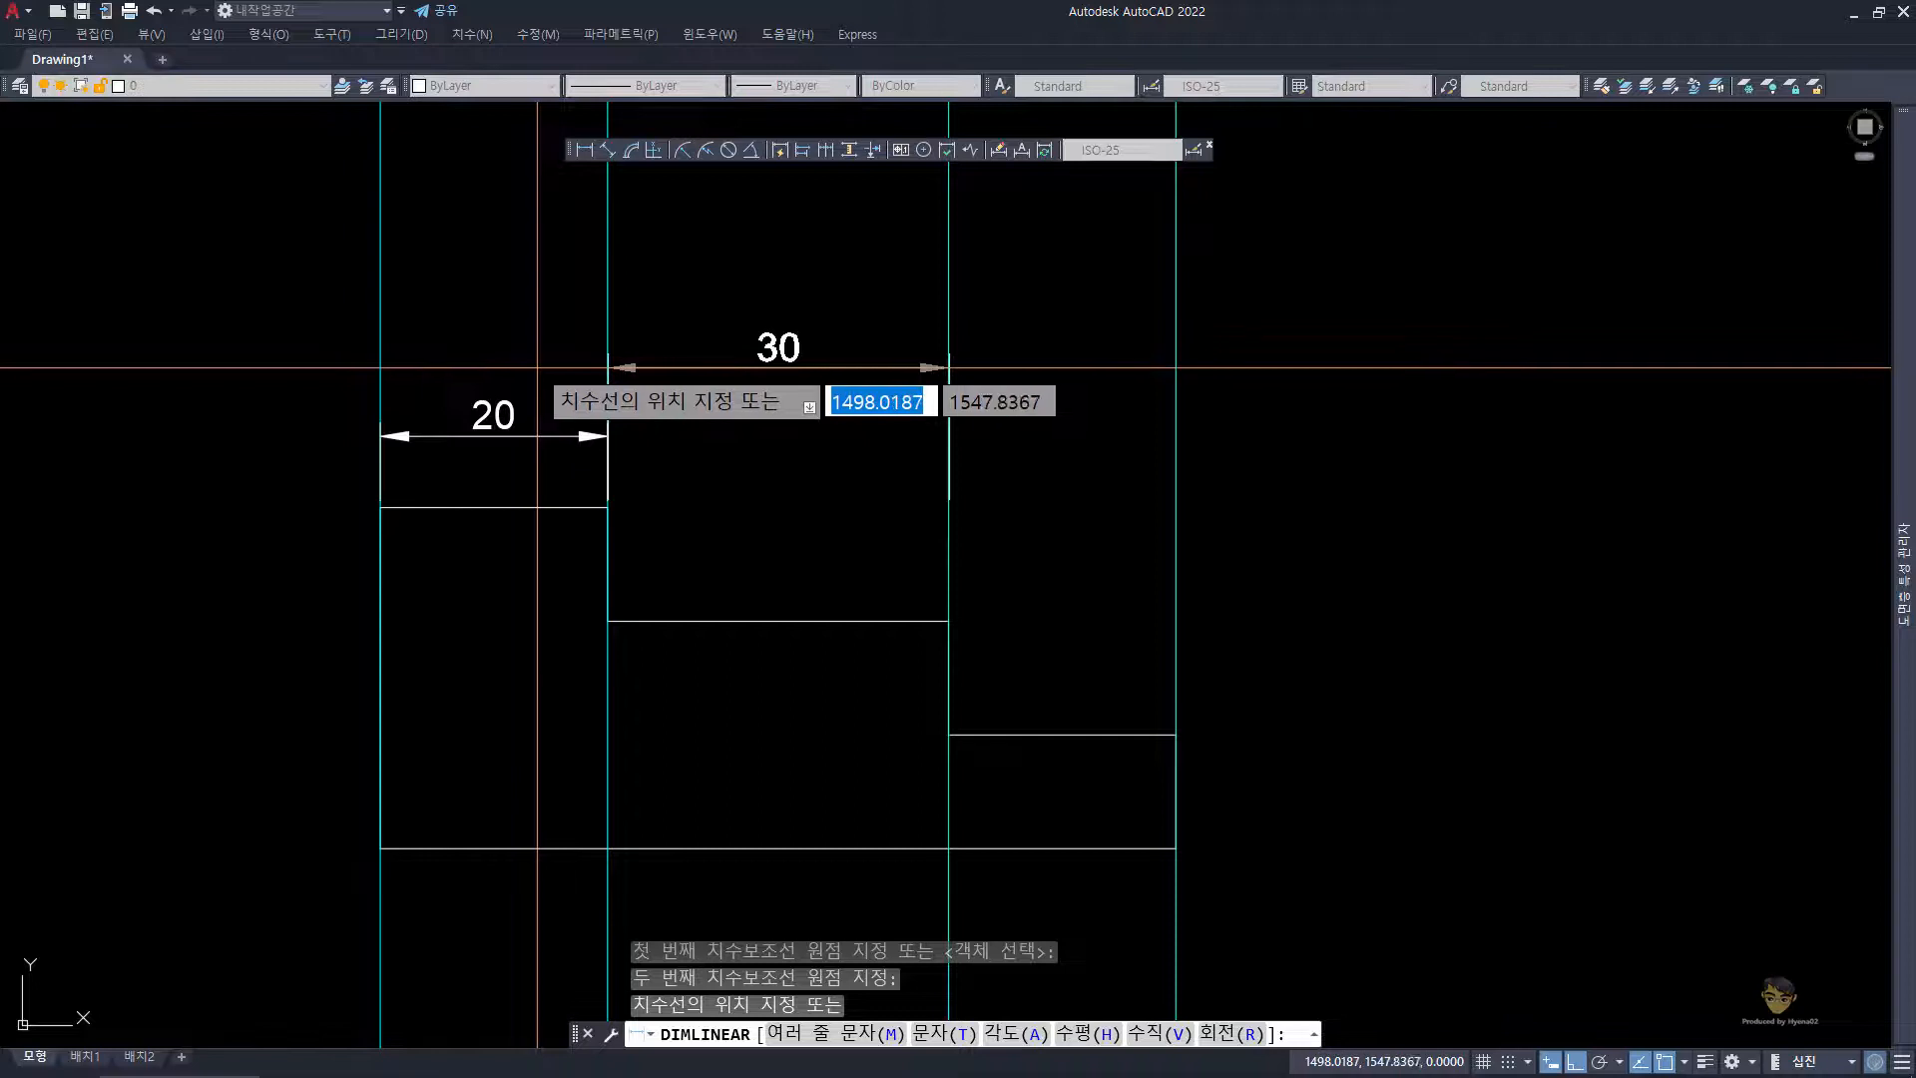
pyautogui.click(494, 436)
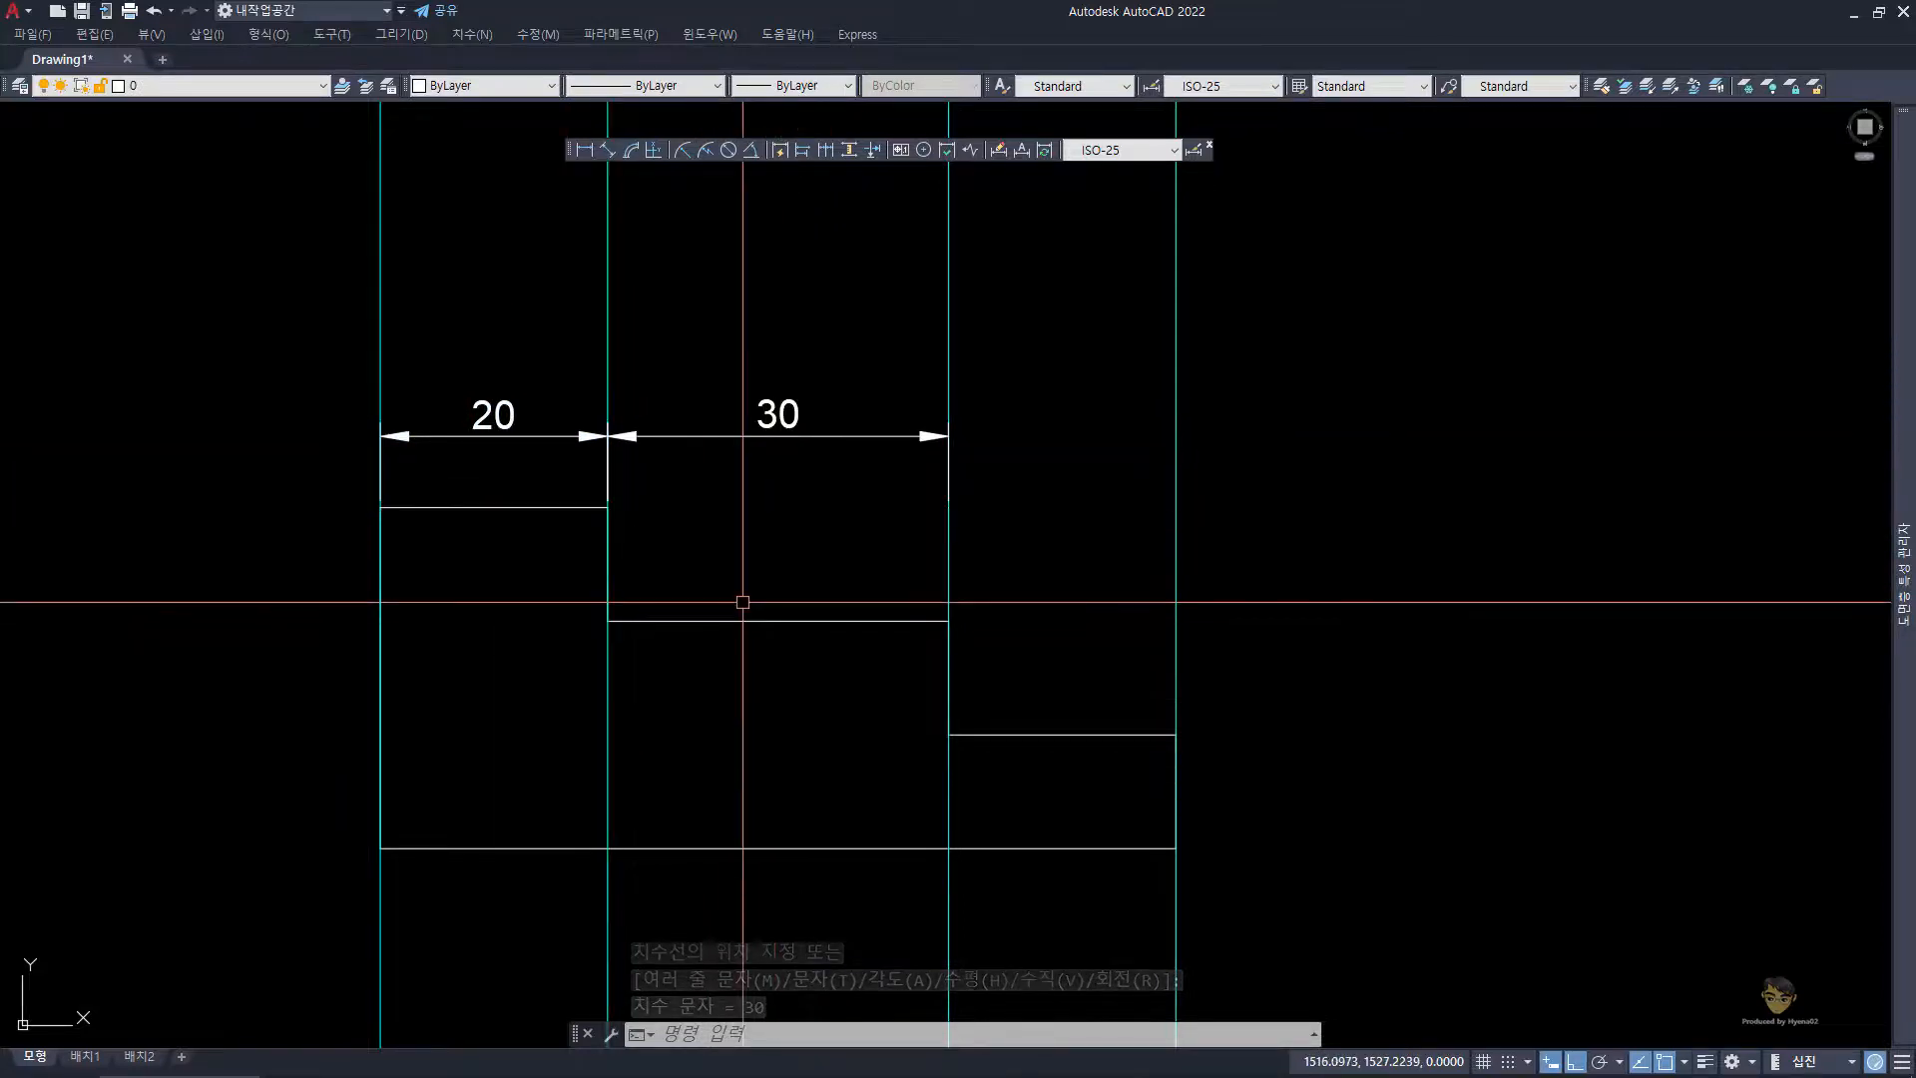
# - Add a linear dimension between the third and fourth construction lines, aligned with the existing dimension row
pyautogui.press('space')
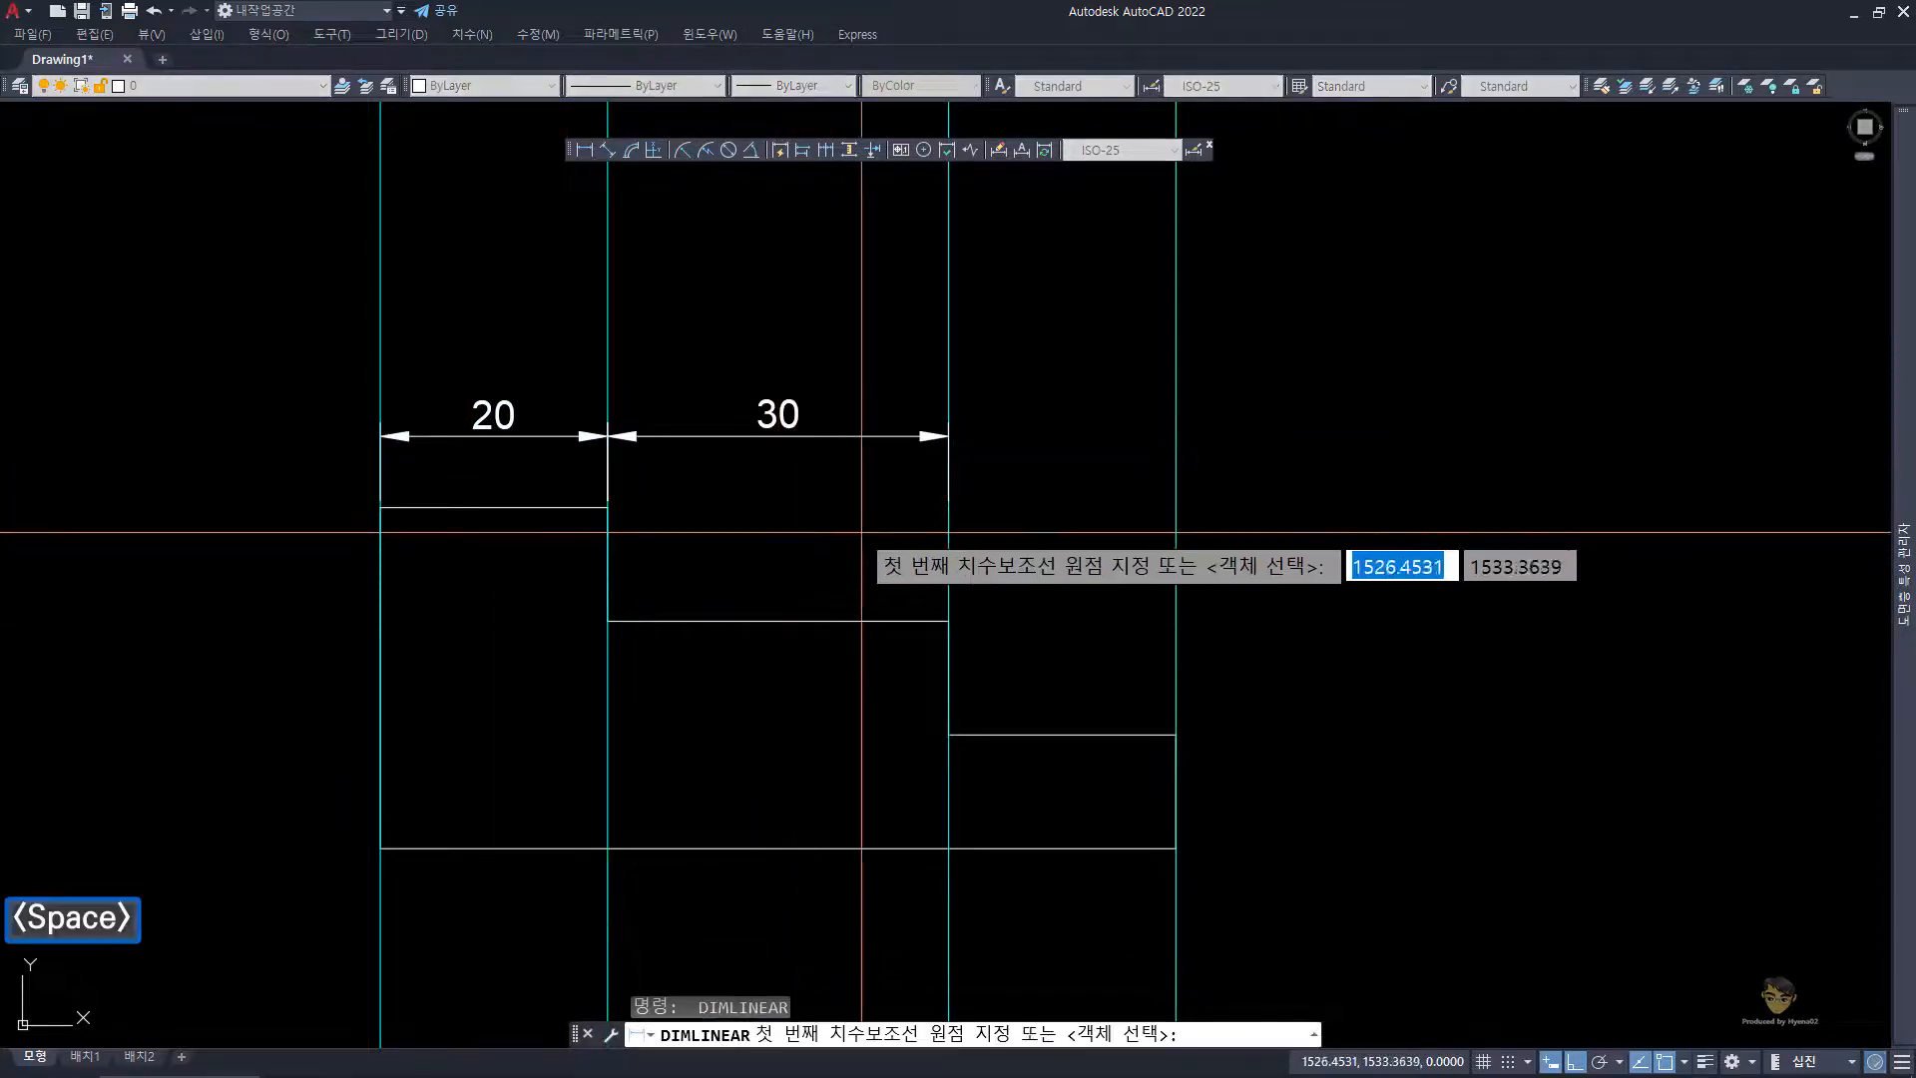
pyautogui.click(947, 507)
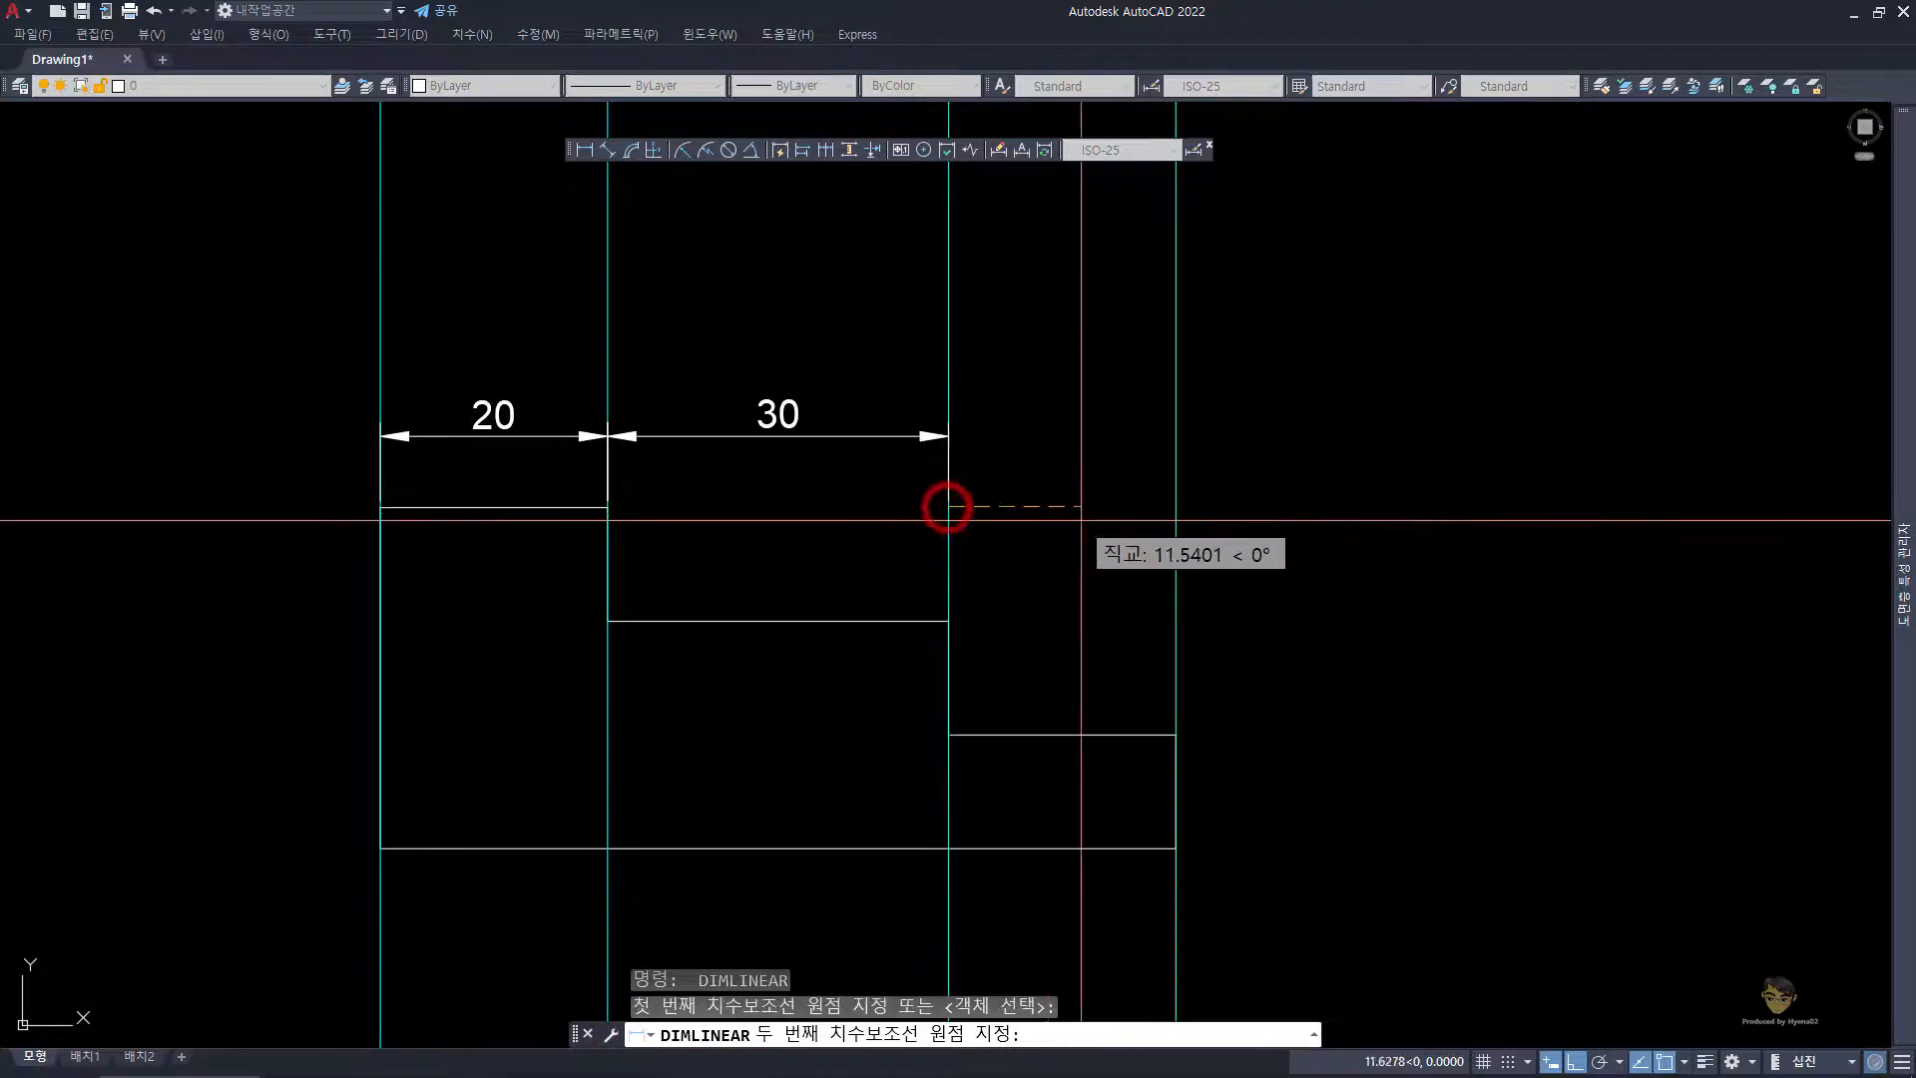
pyautogui.click(1170, 507)
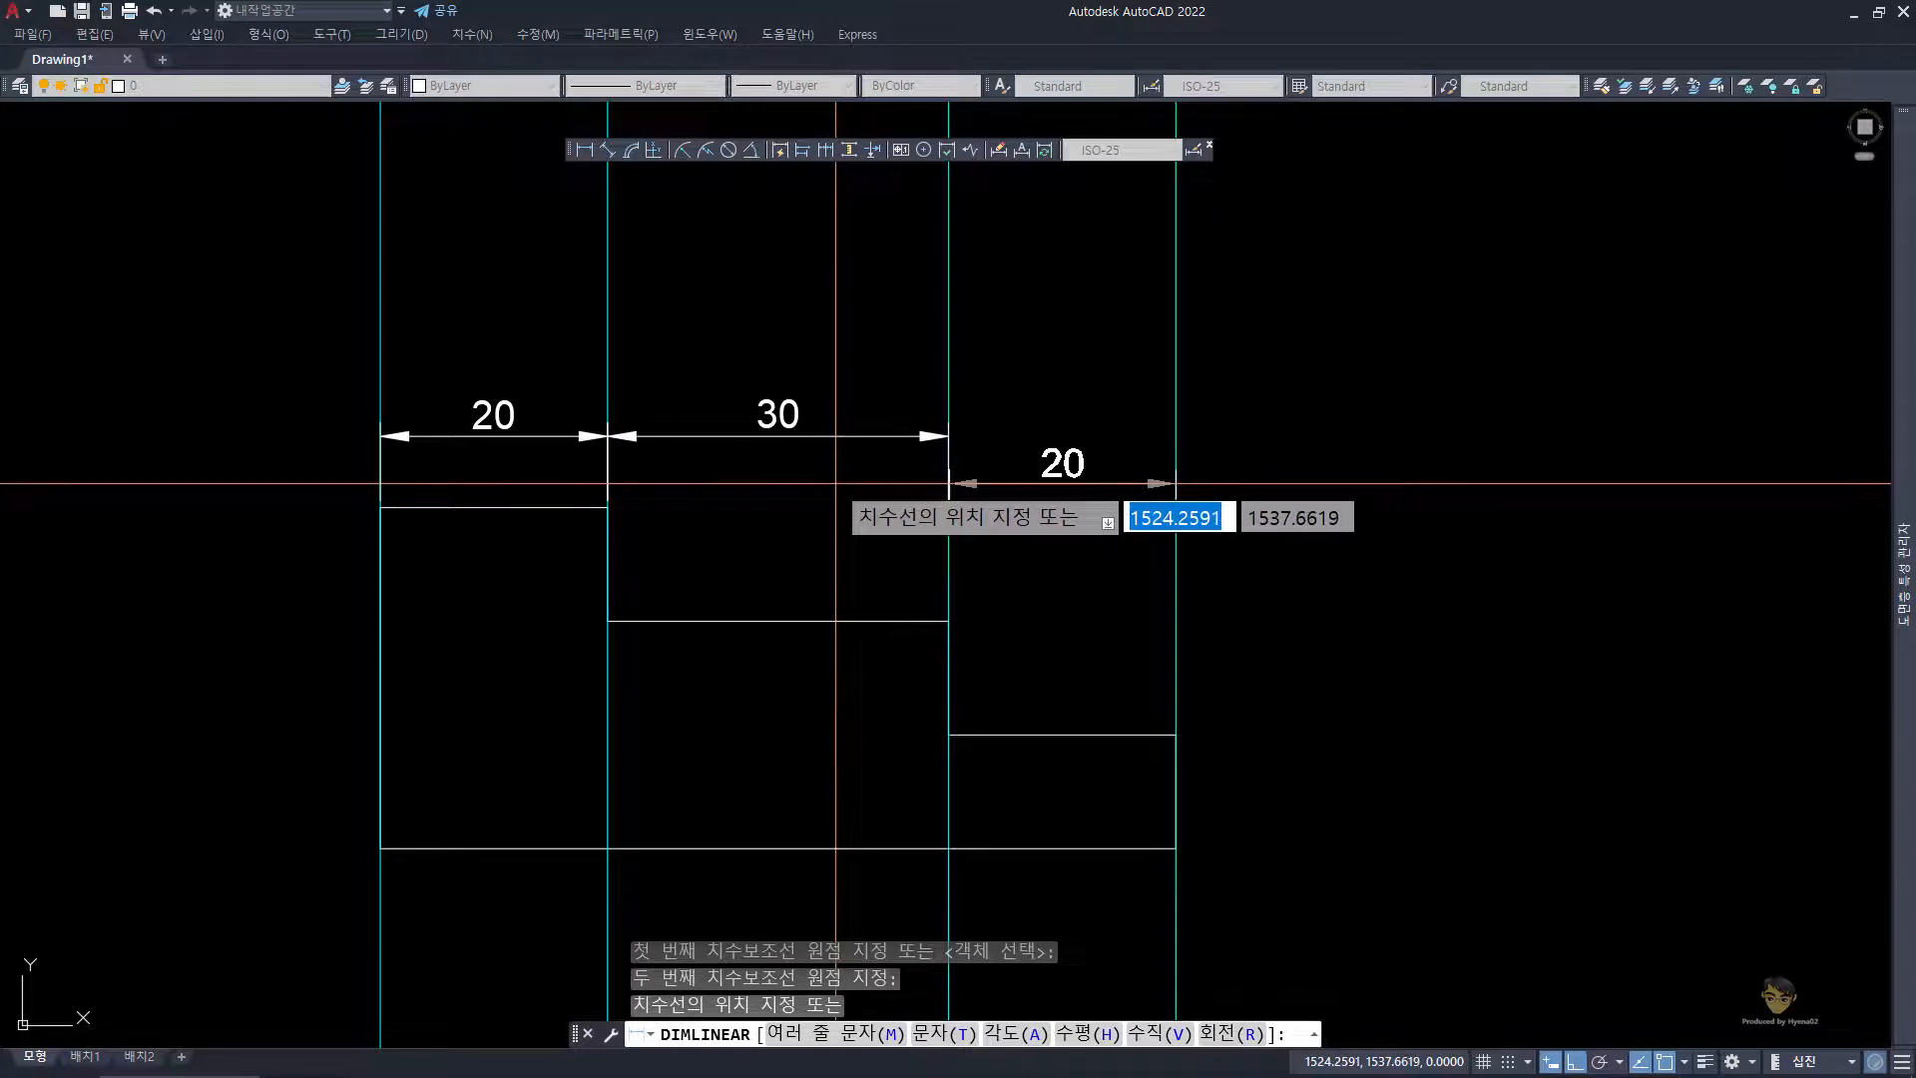
pyautogui.click(768, 436)
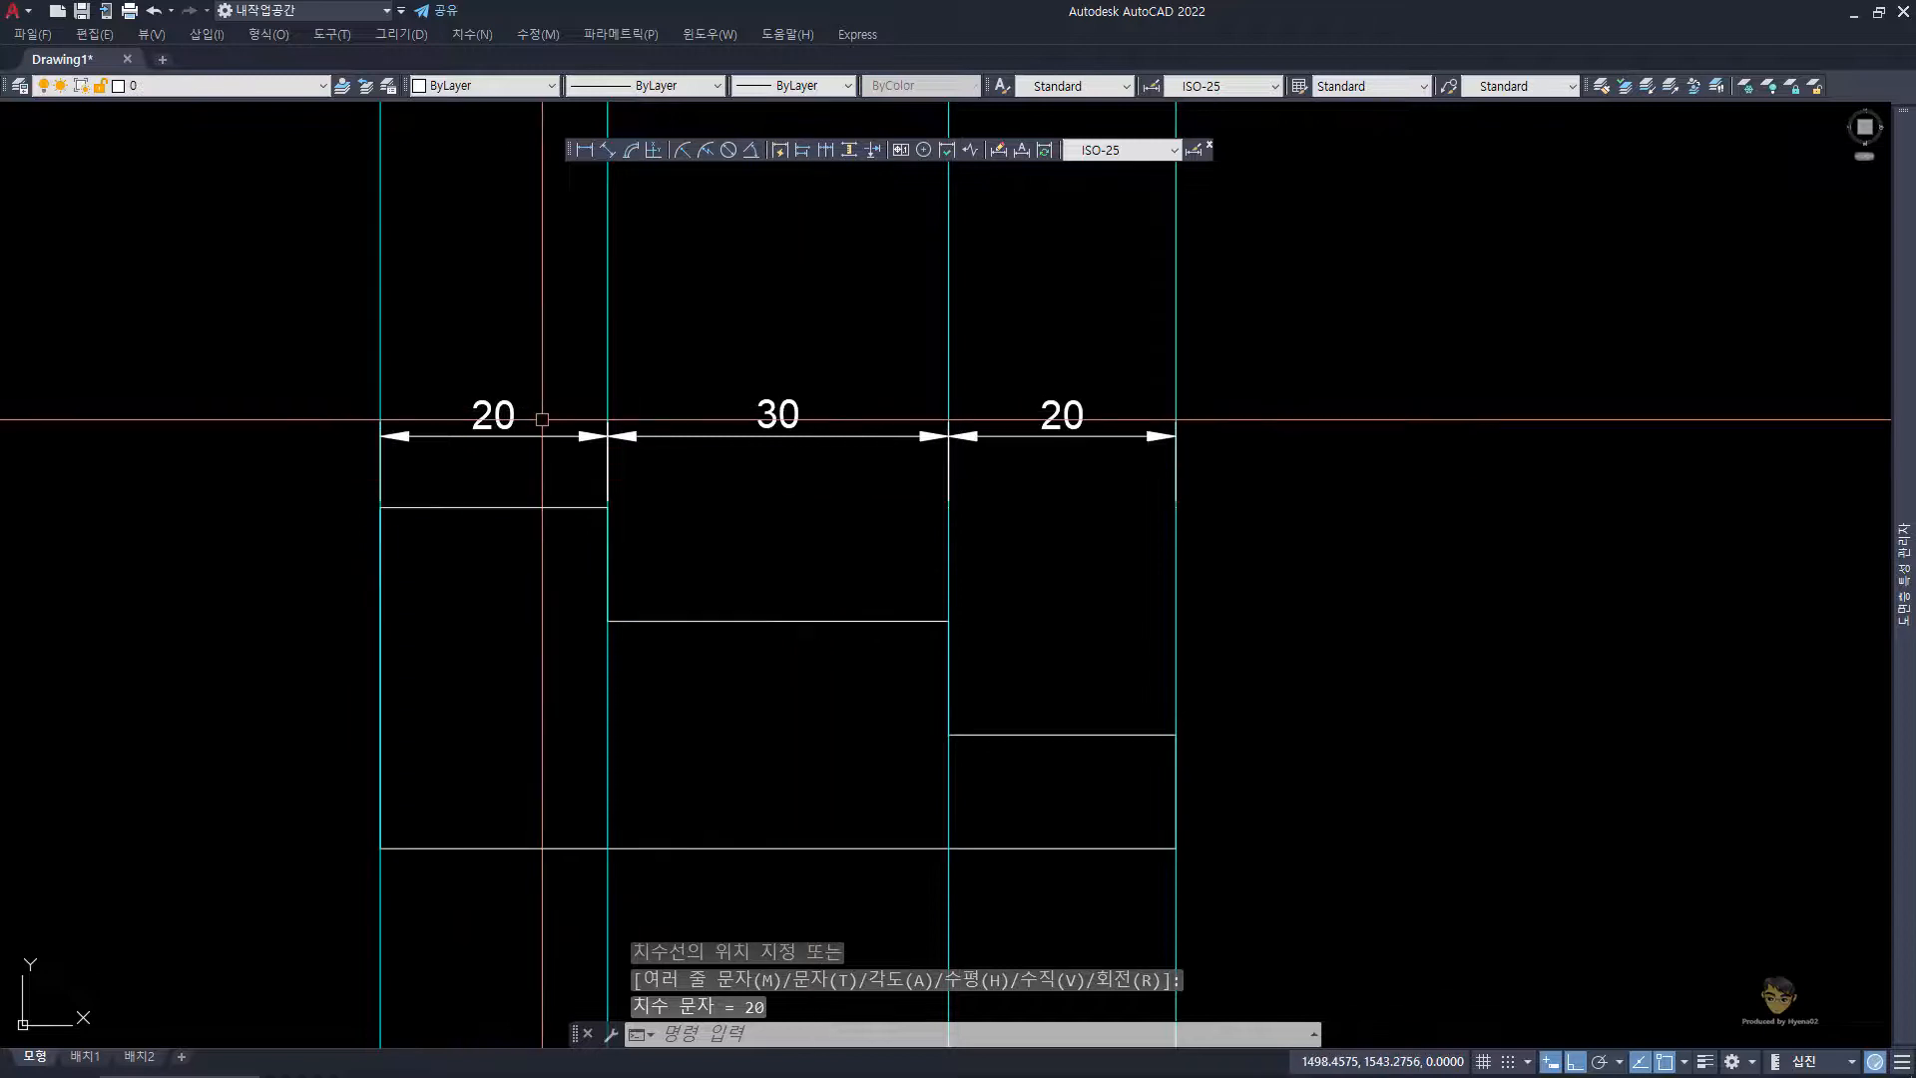
# - Erase the four vertical construction lines crossing the stepped outline
pyautogui.click(1327, 320)
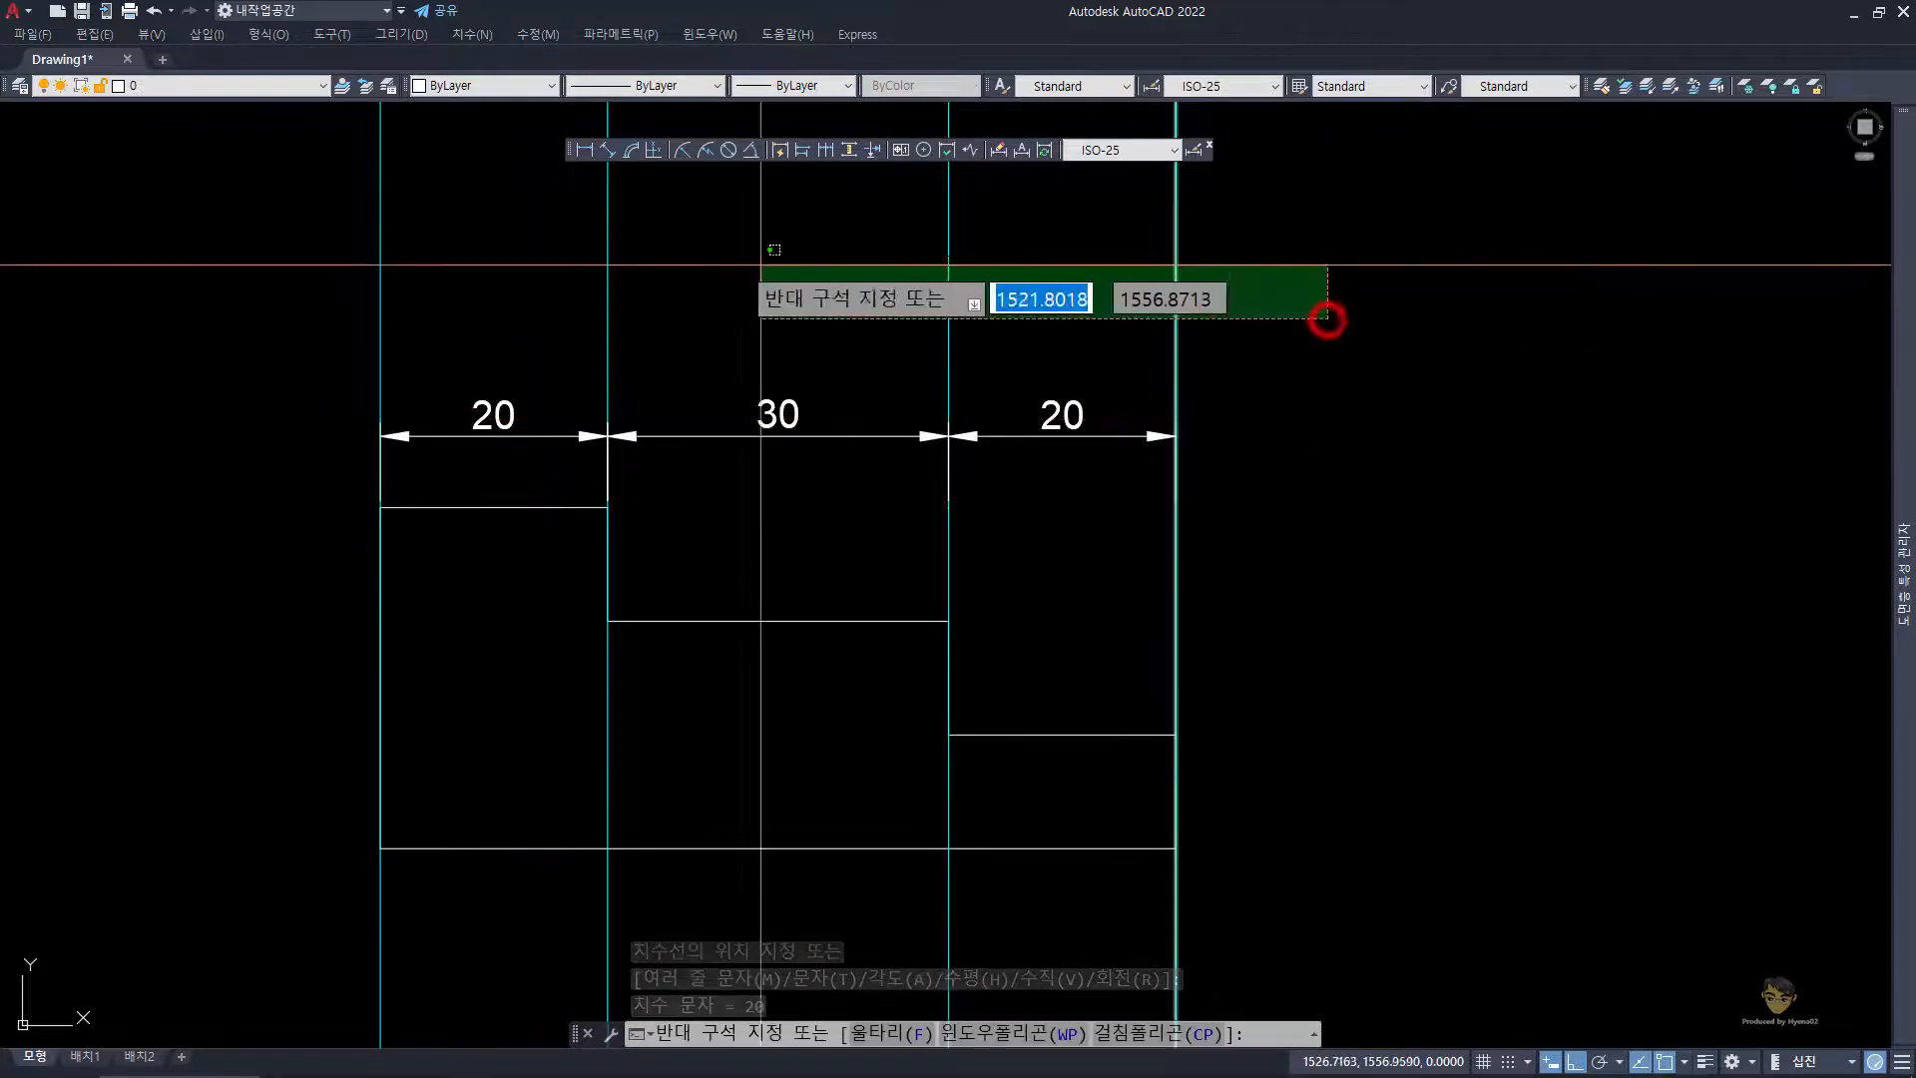
pyautogui.click(220, 258)
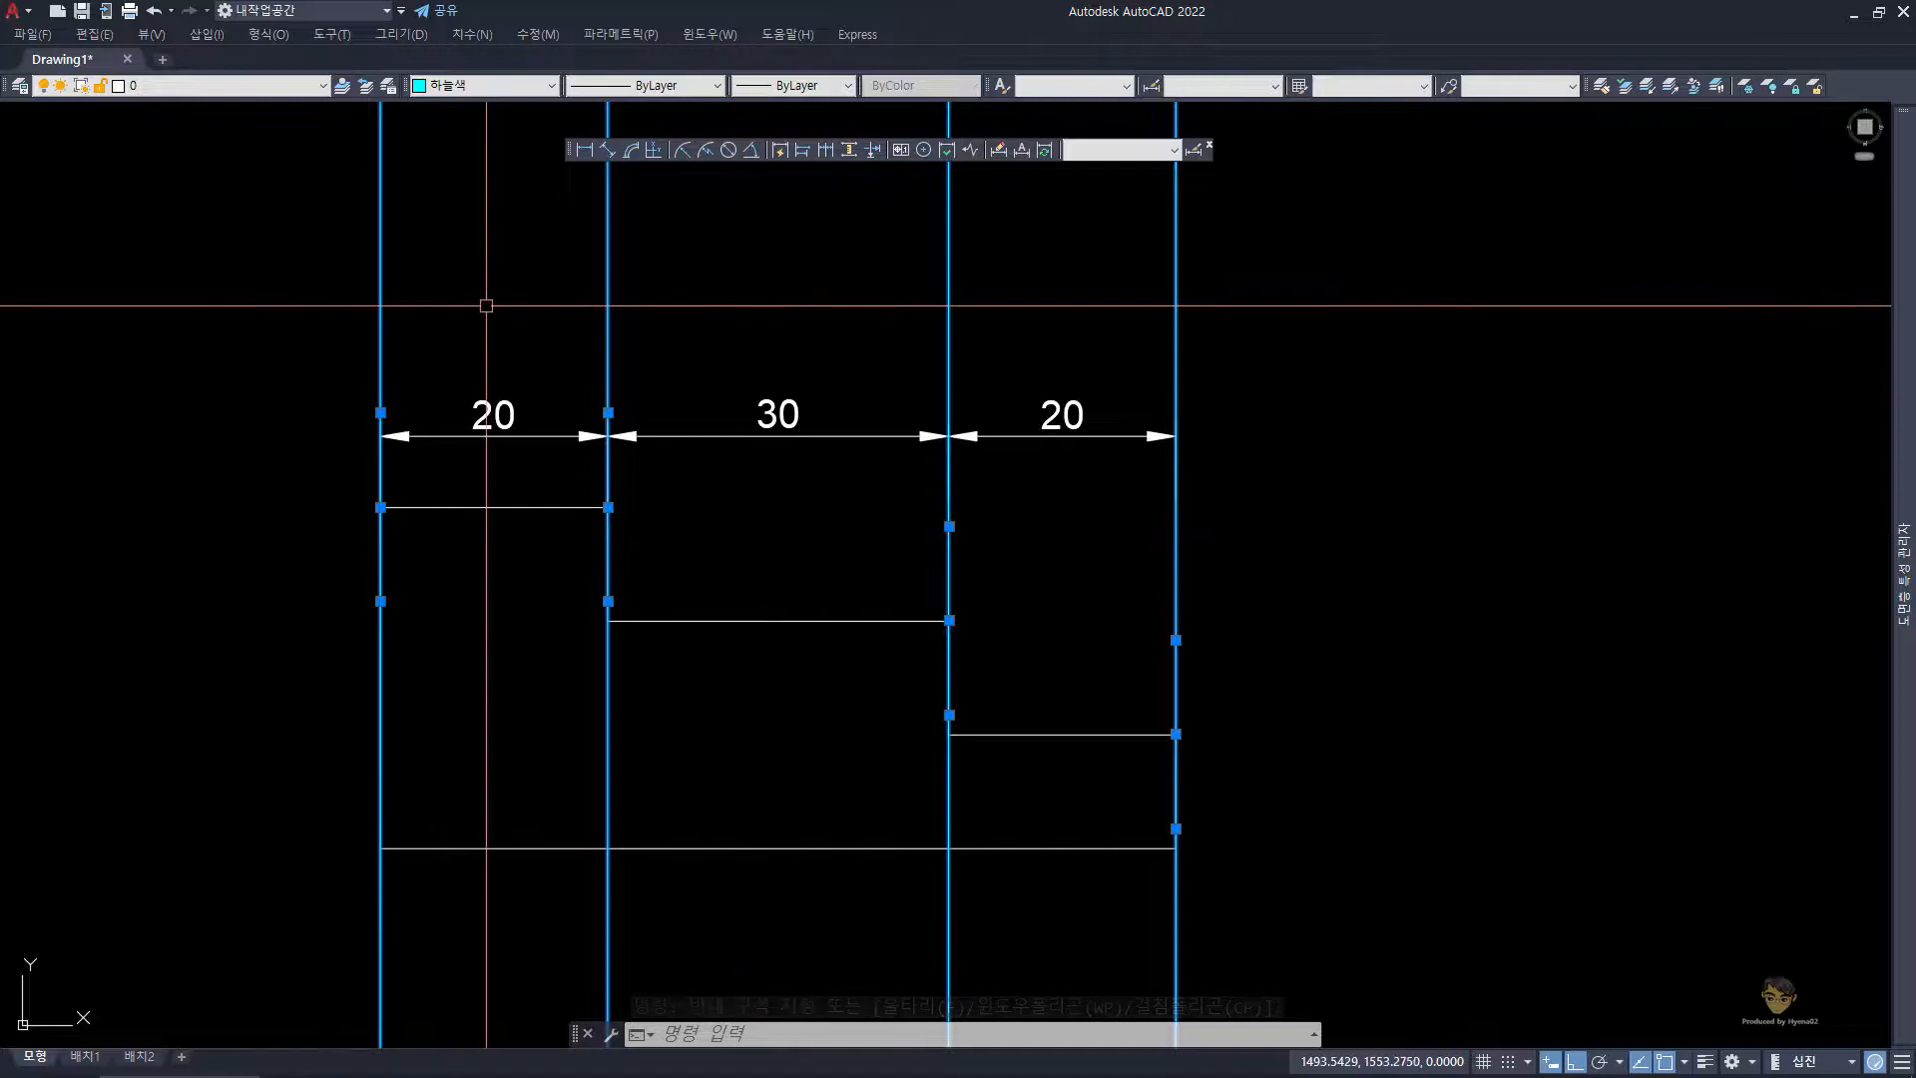
pyautogui.press('e')
pyautogui.press('space')
# - Change the color of the three horizontal dimensions above the outline to red (빨간색)
pyautogui.click(1345, 482)
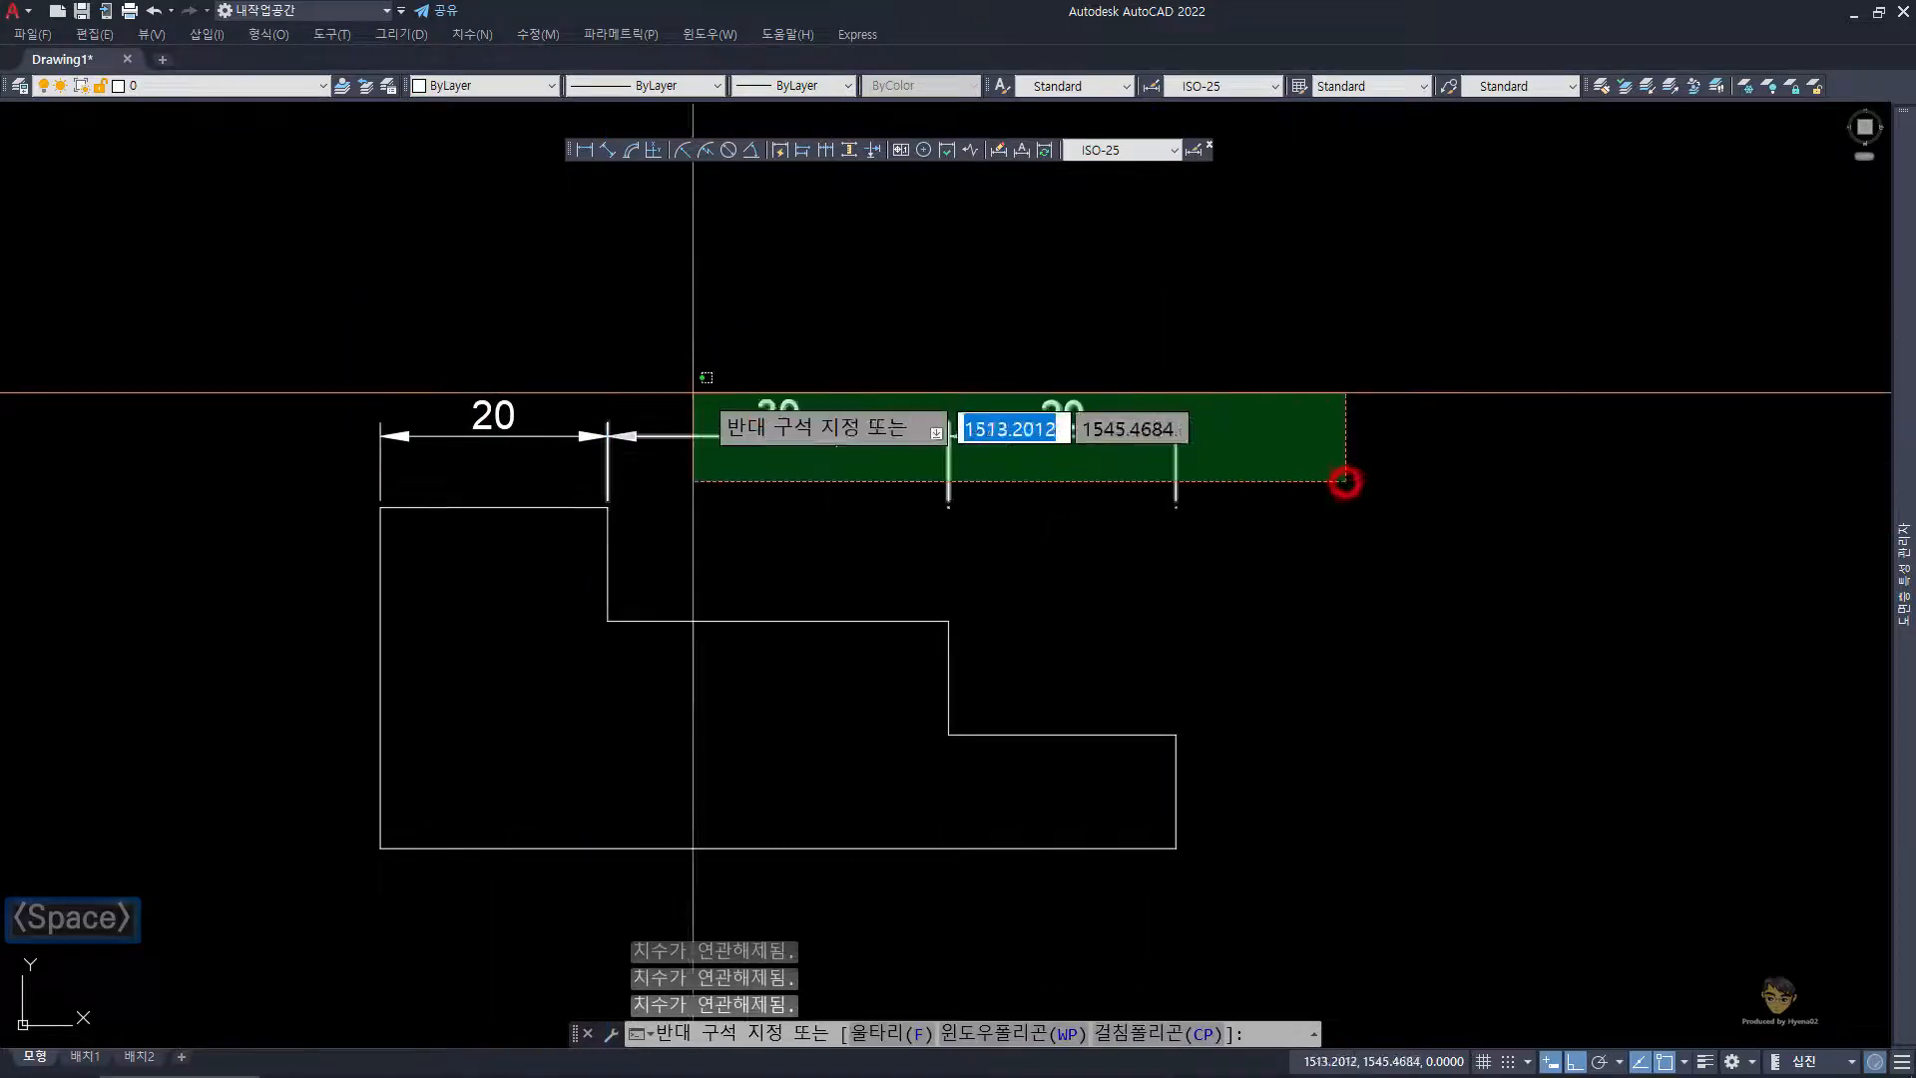
pyautogui.click(313, 370)
pyautogui.click(482, 85)
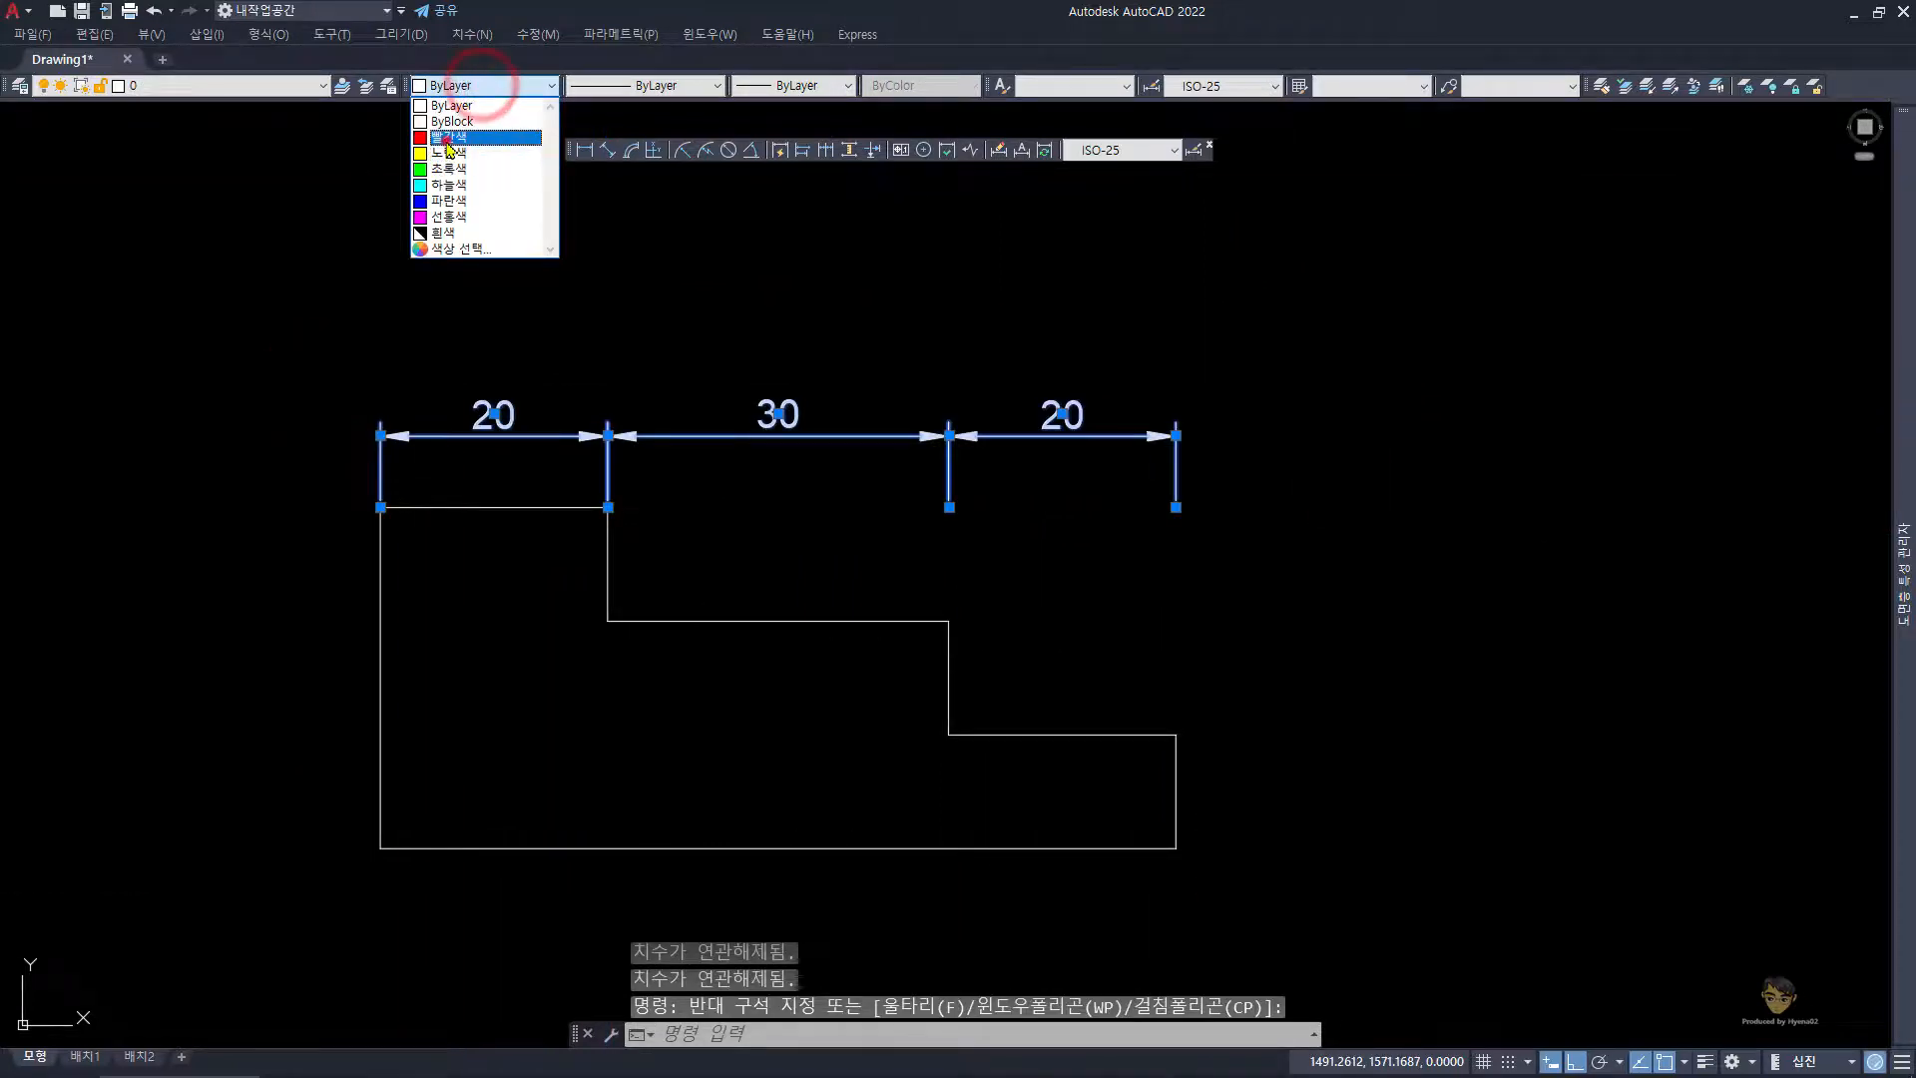
pyautogui.click(447, 139)
pyautogui.press('Escape')
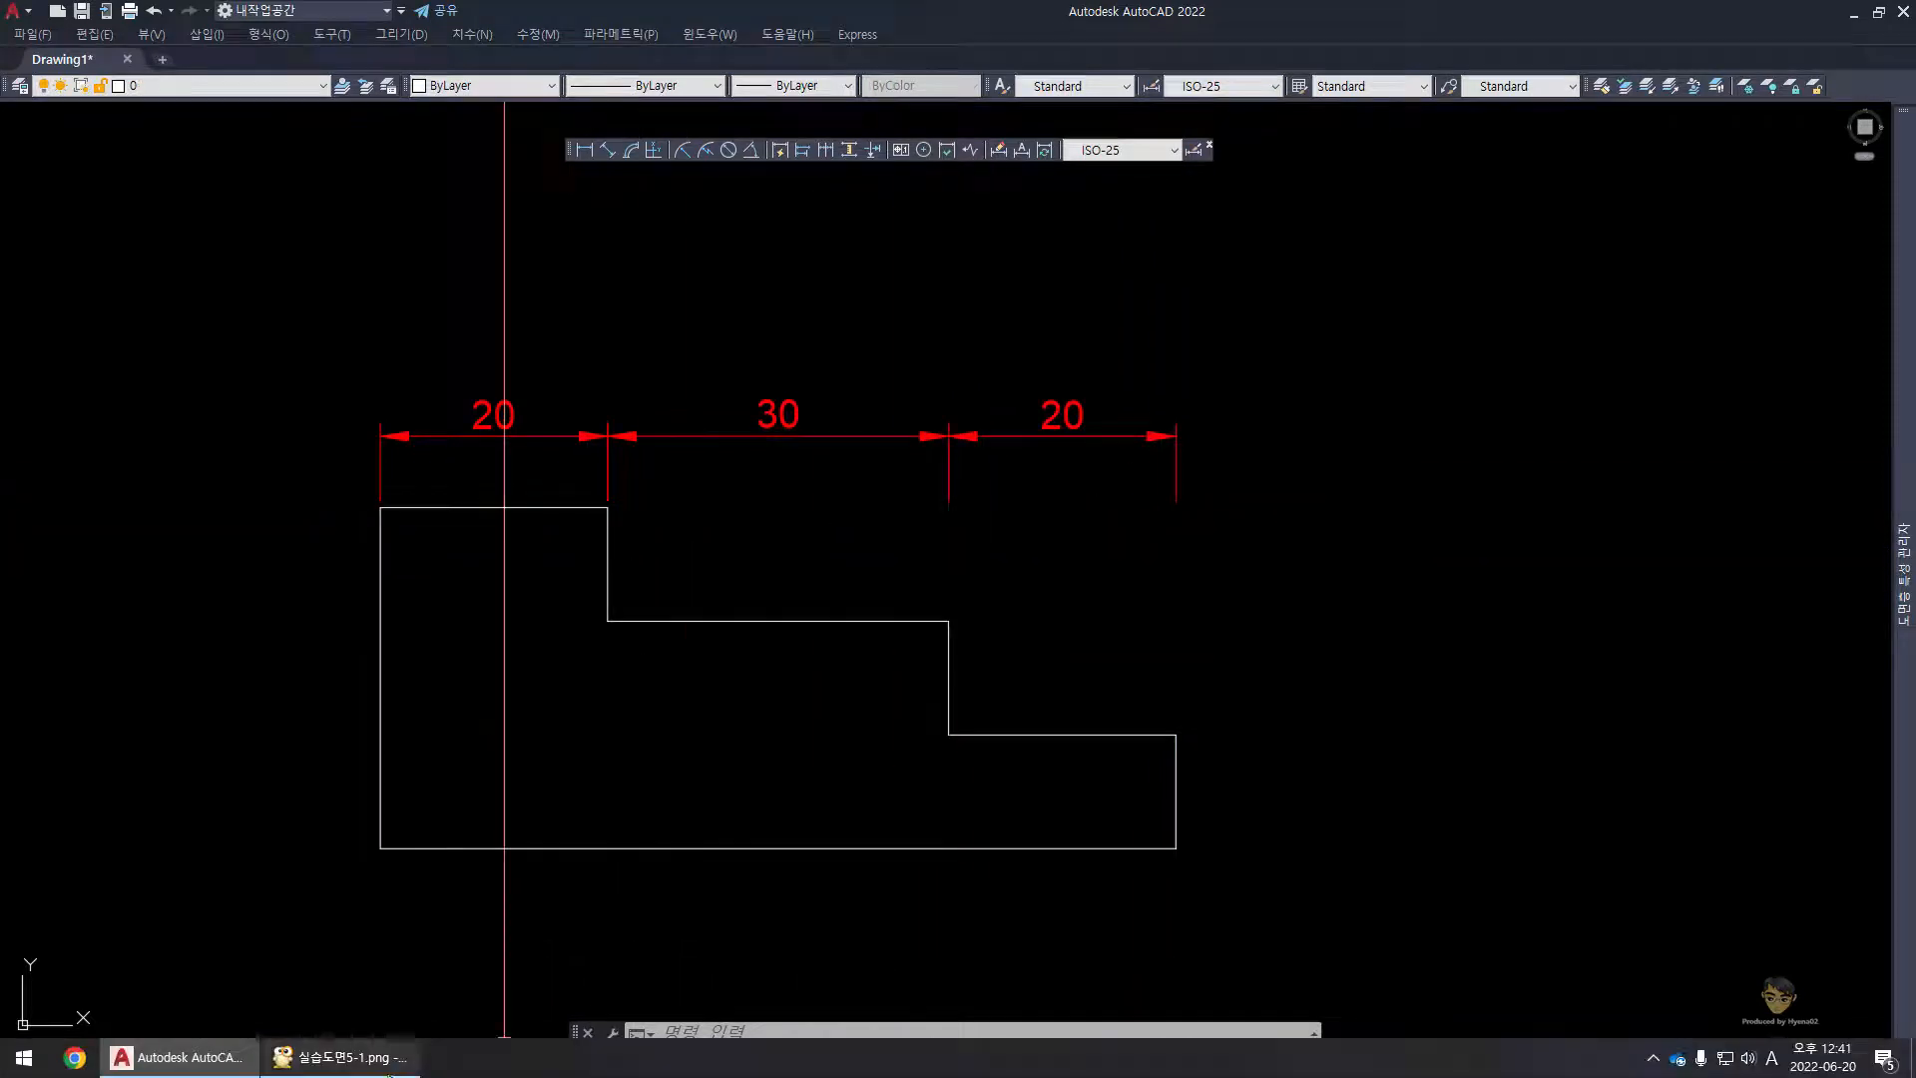
# - Switch to the court drawing image 실습도면5-1.png to examine its dimension rows, and return to the AutoCAD drawing
pyautogui.click(364, 1063)
pyautogui.moveTo(560, 873); pyautogui.dragTo(667, 875)
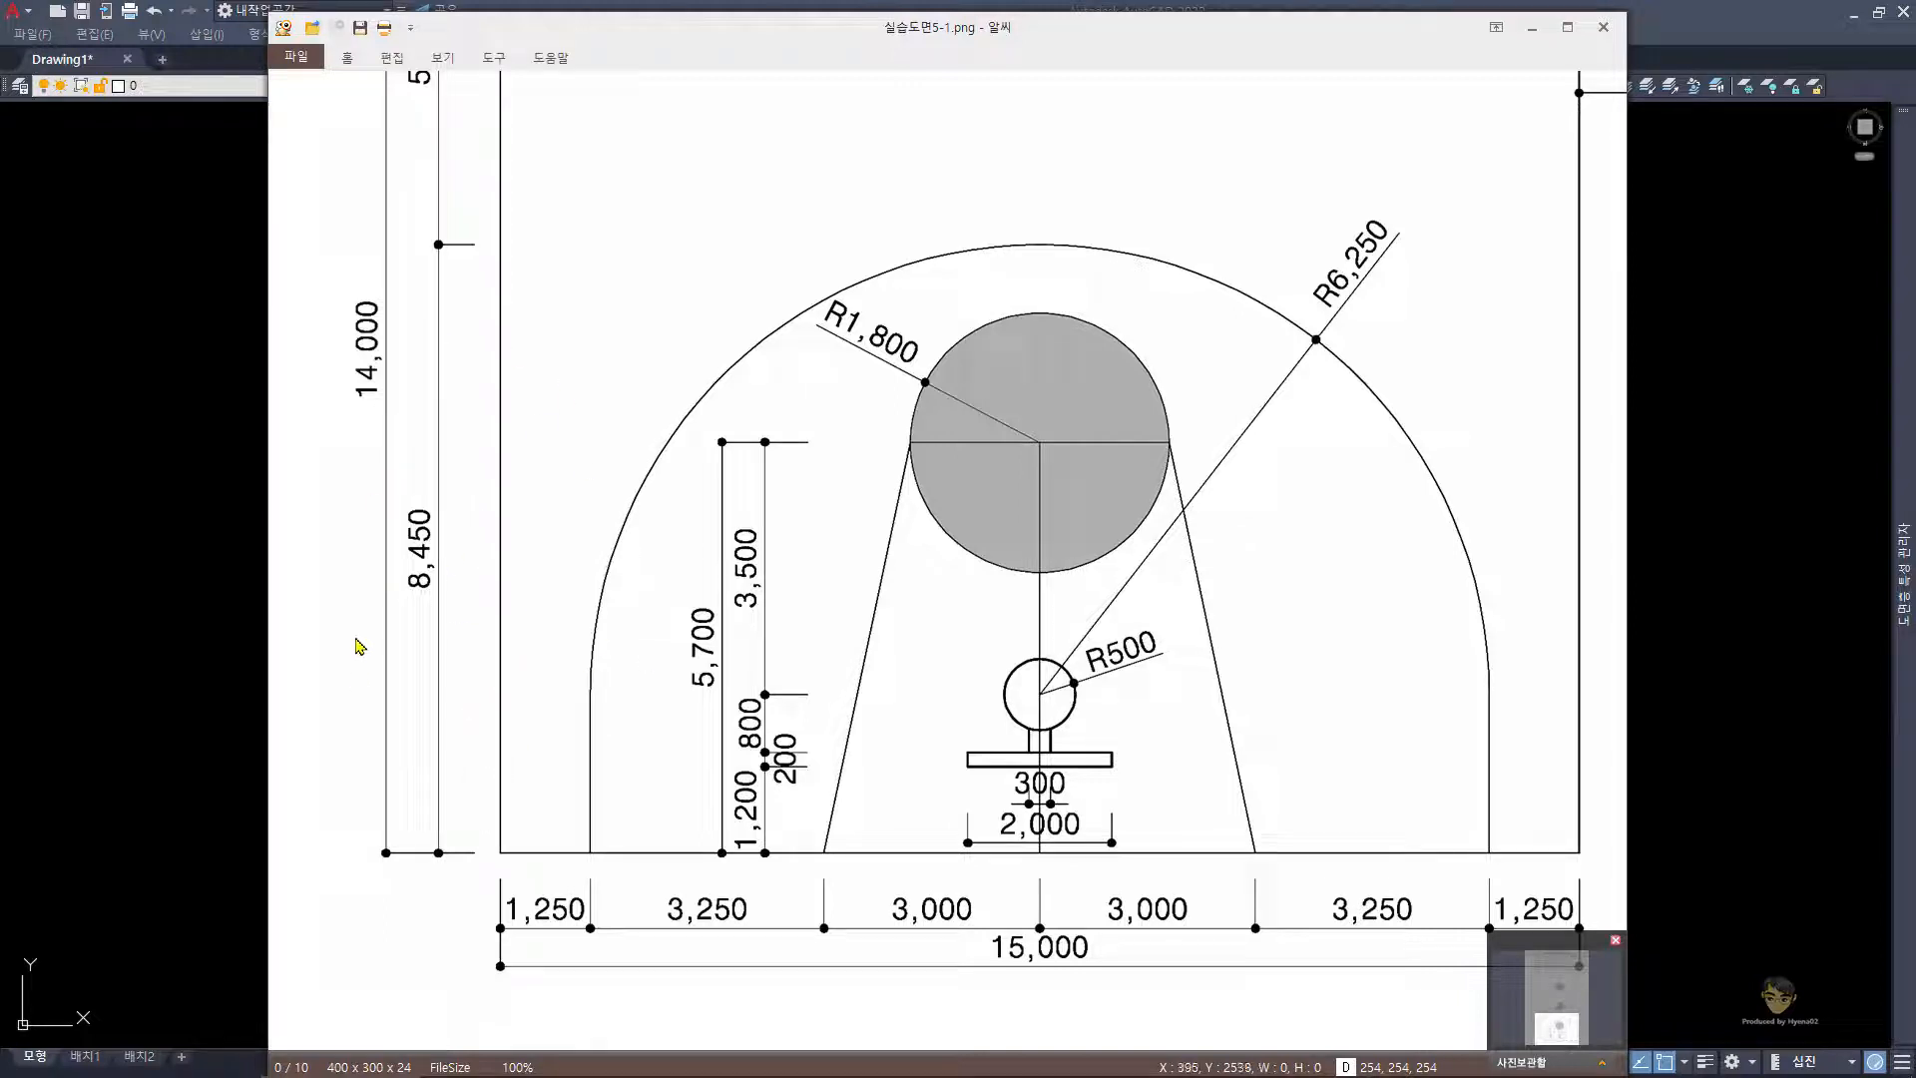
pyautogui.click(194, 616)
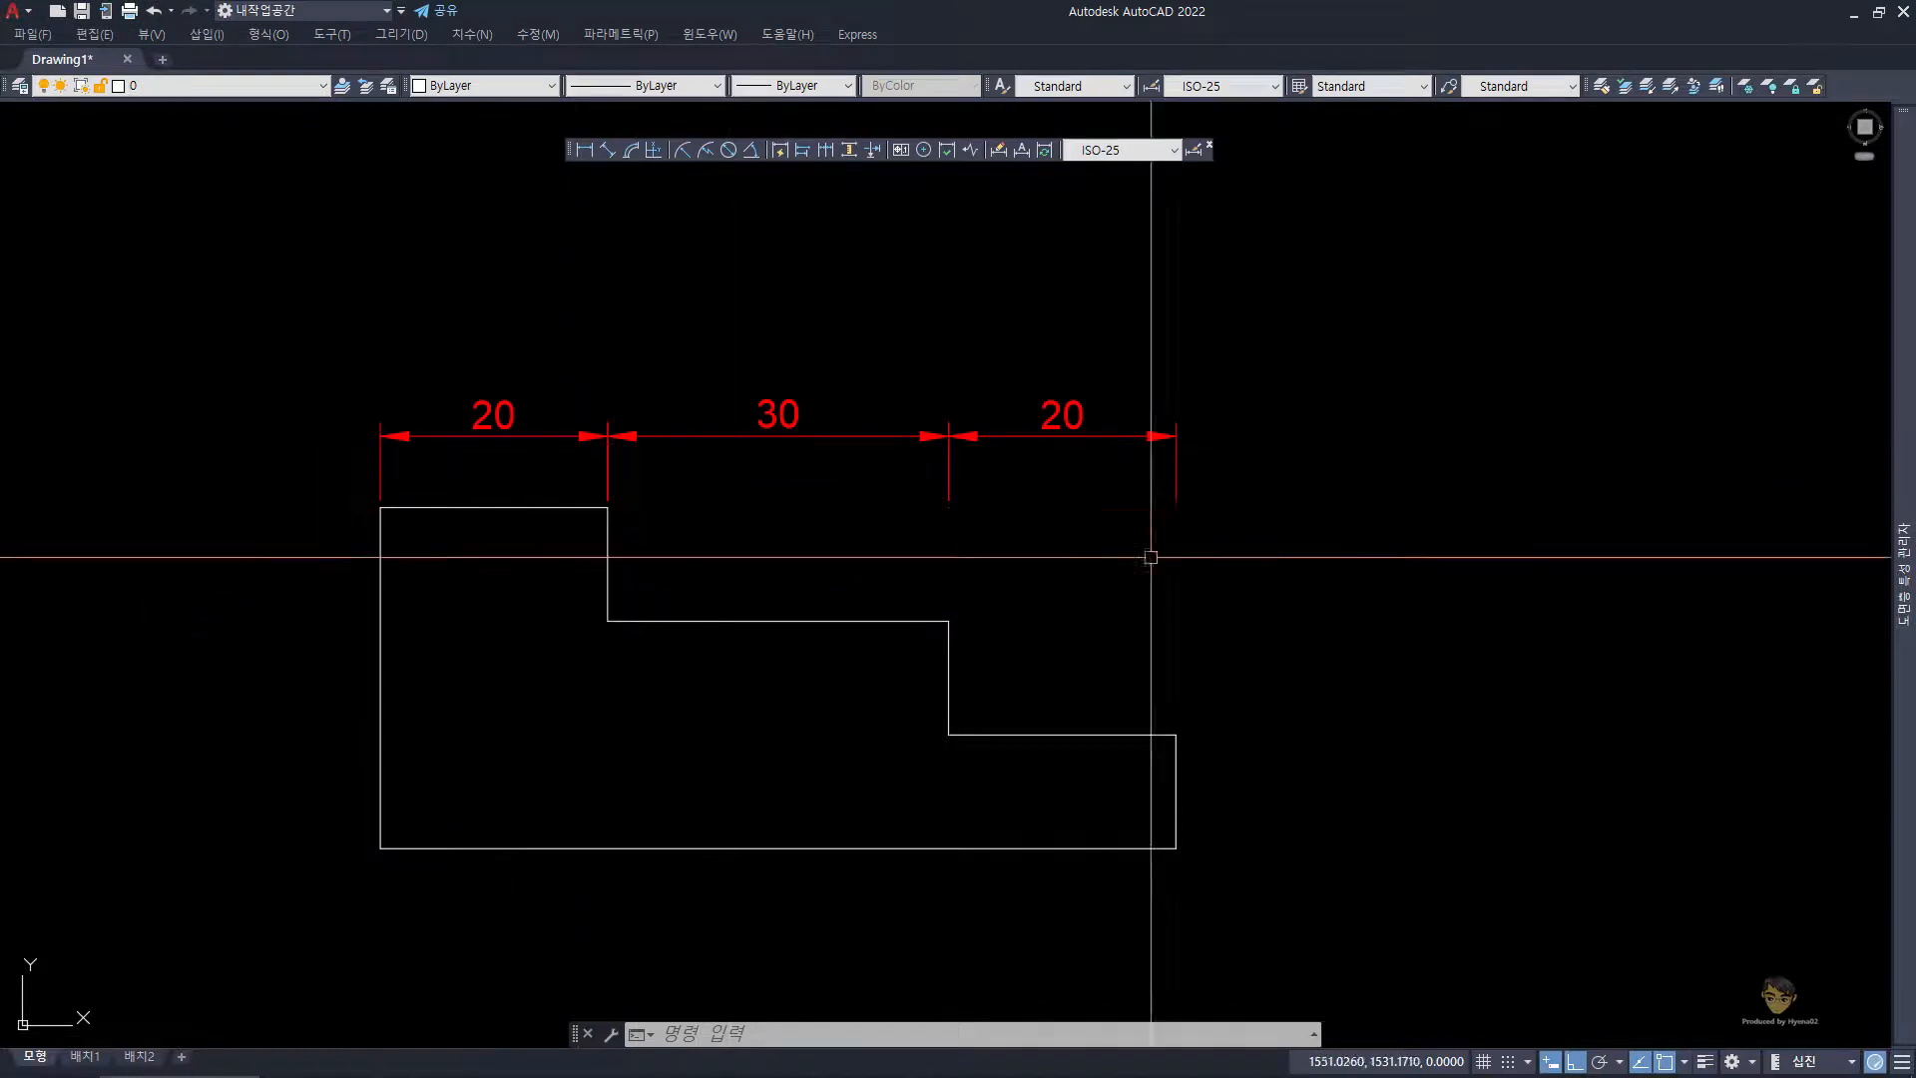
# - Move the three red horizontal dimensions together a short distance straight up from the outline's top edge
pyautogui.click(1327, 453)
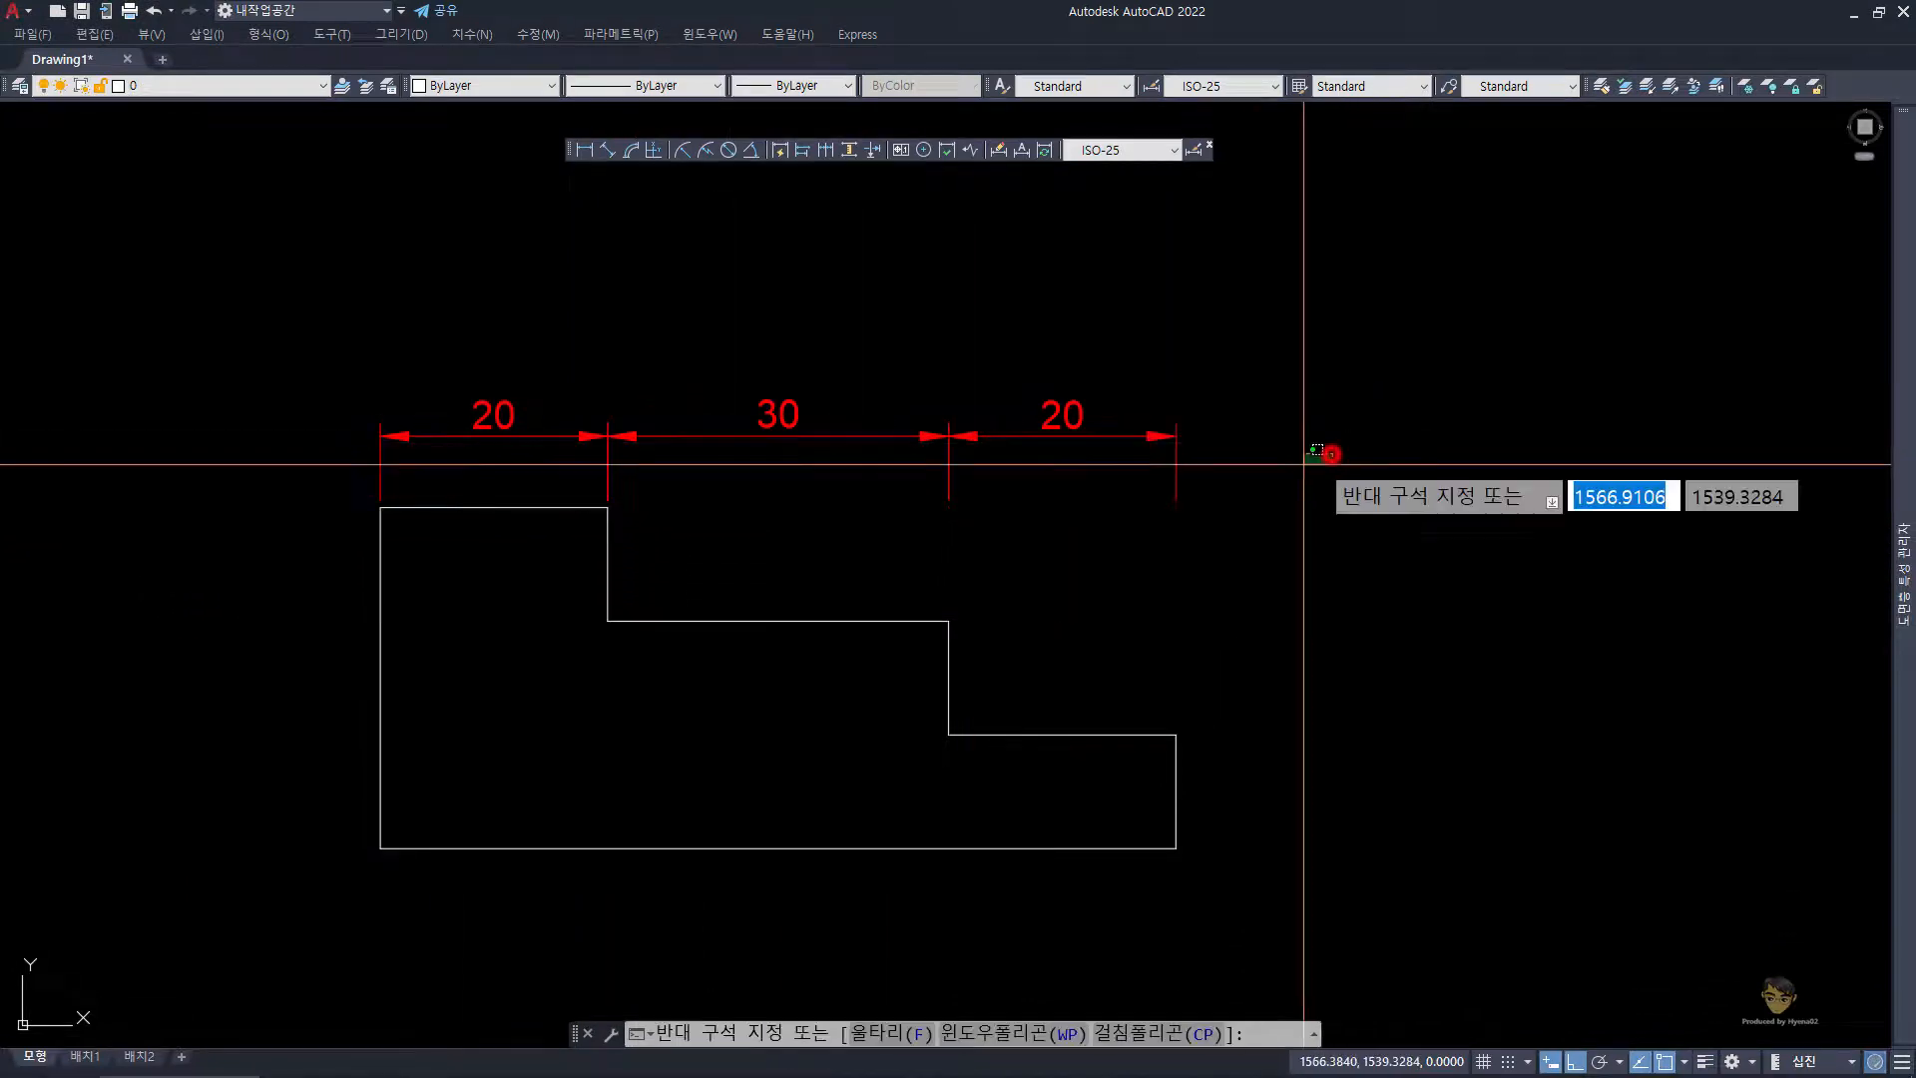
pyautogui.click(380, 359)
pyautogui.write('m')
pyautogui.press('space')
pyautogui.click(192, 649)
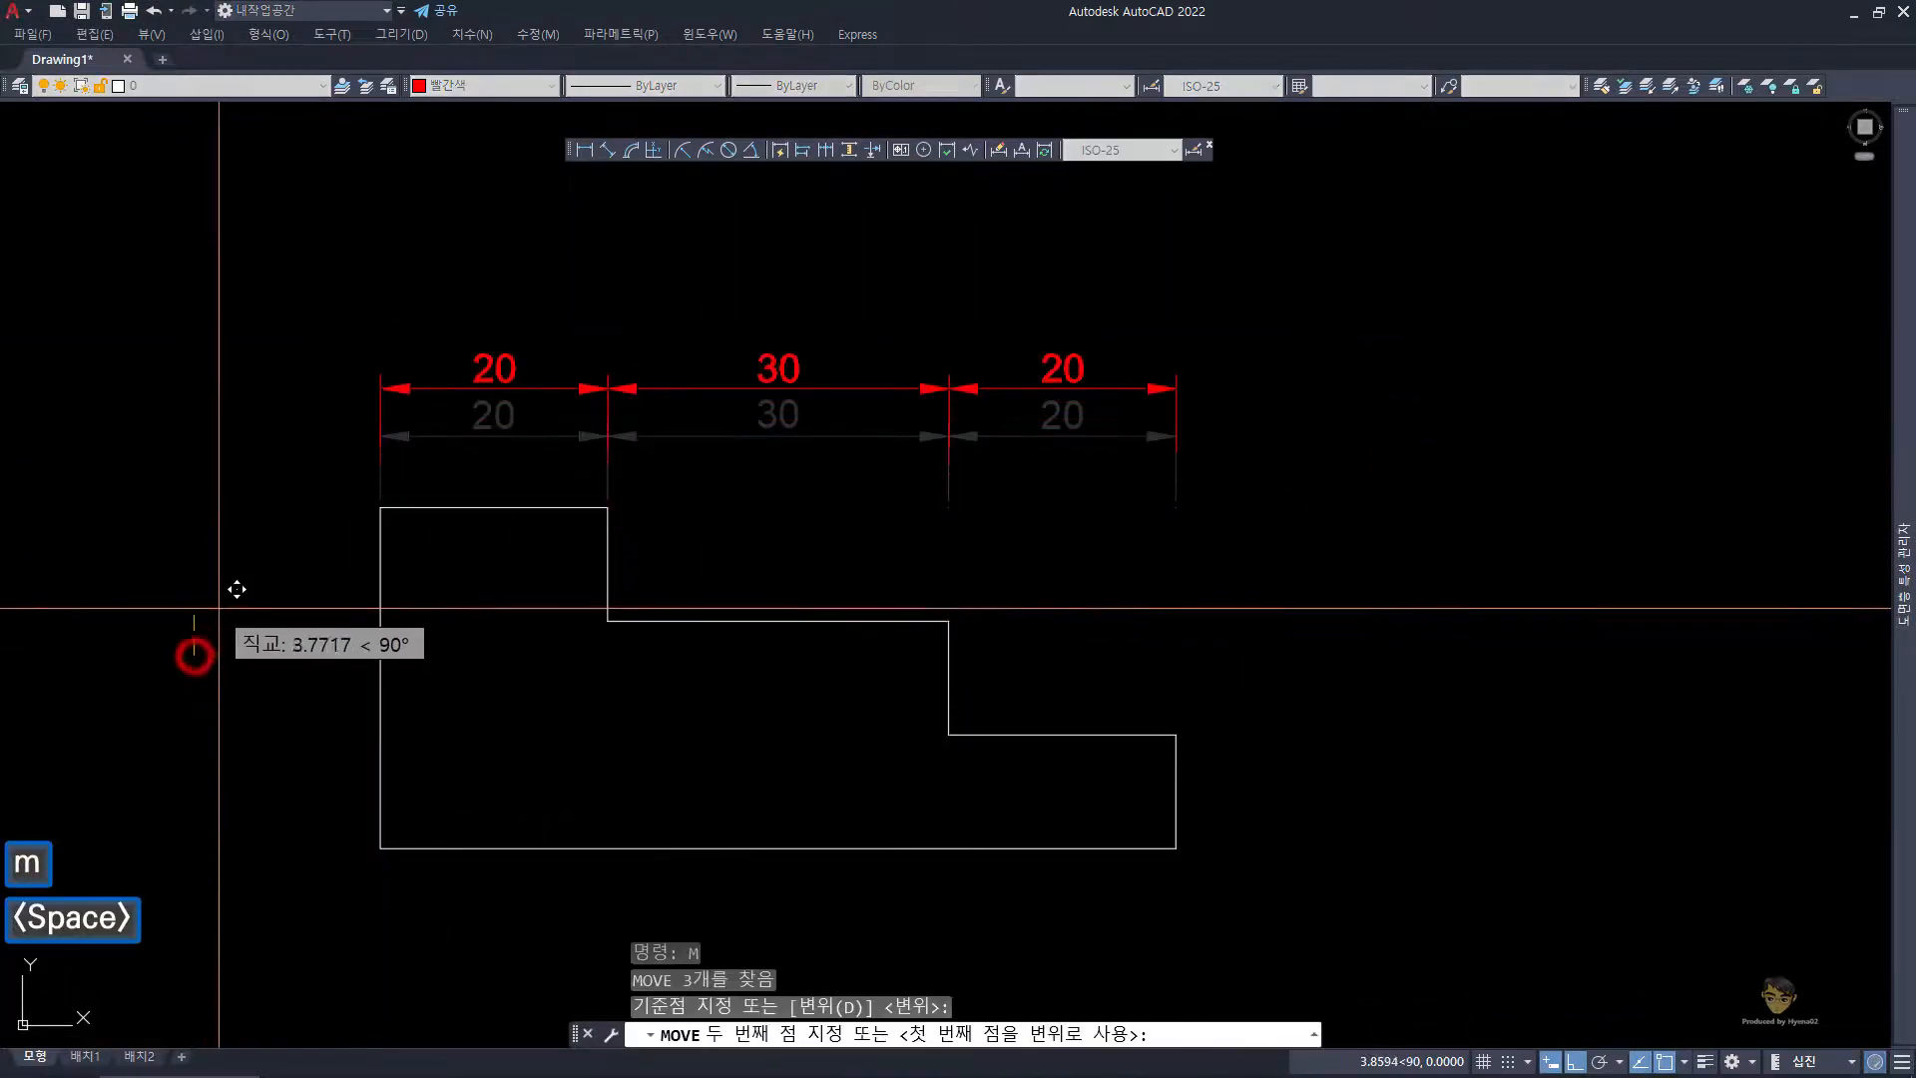
pyautogui.click(210, 623)
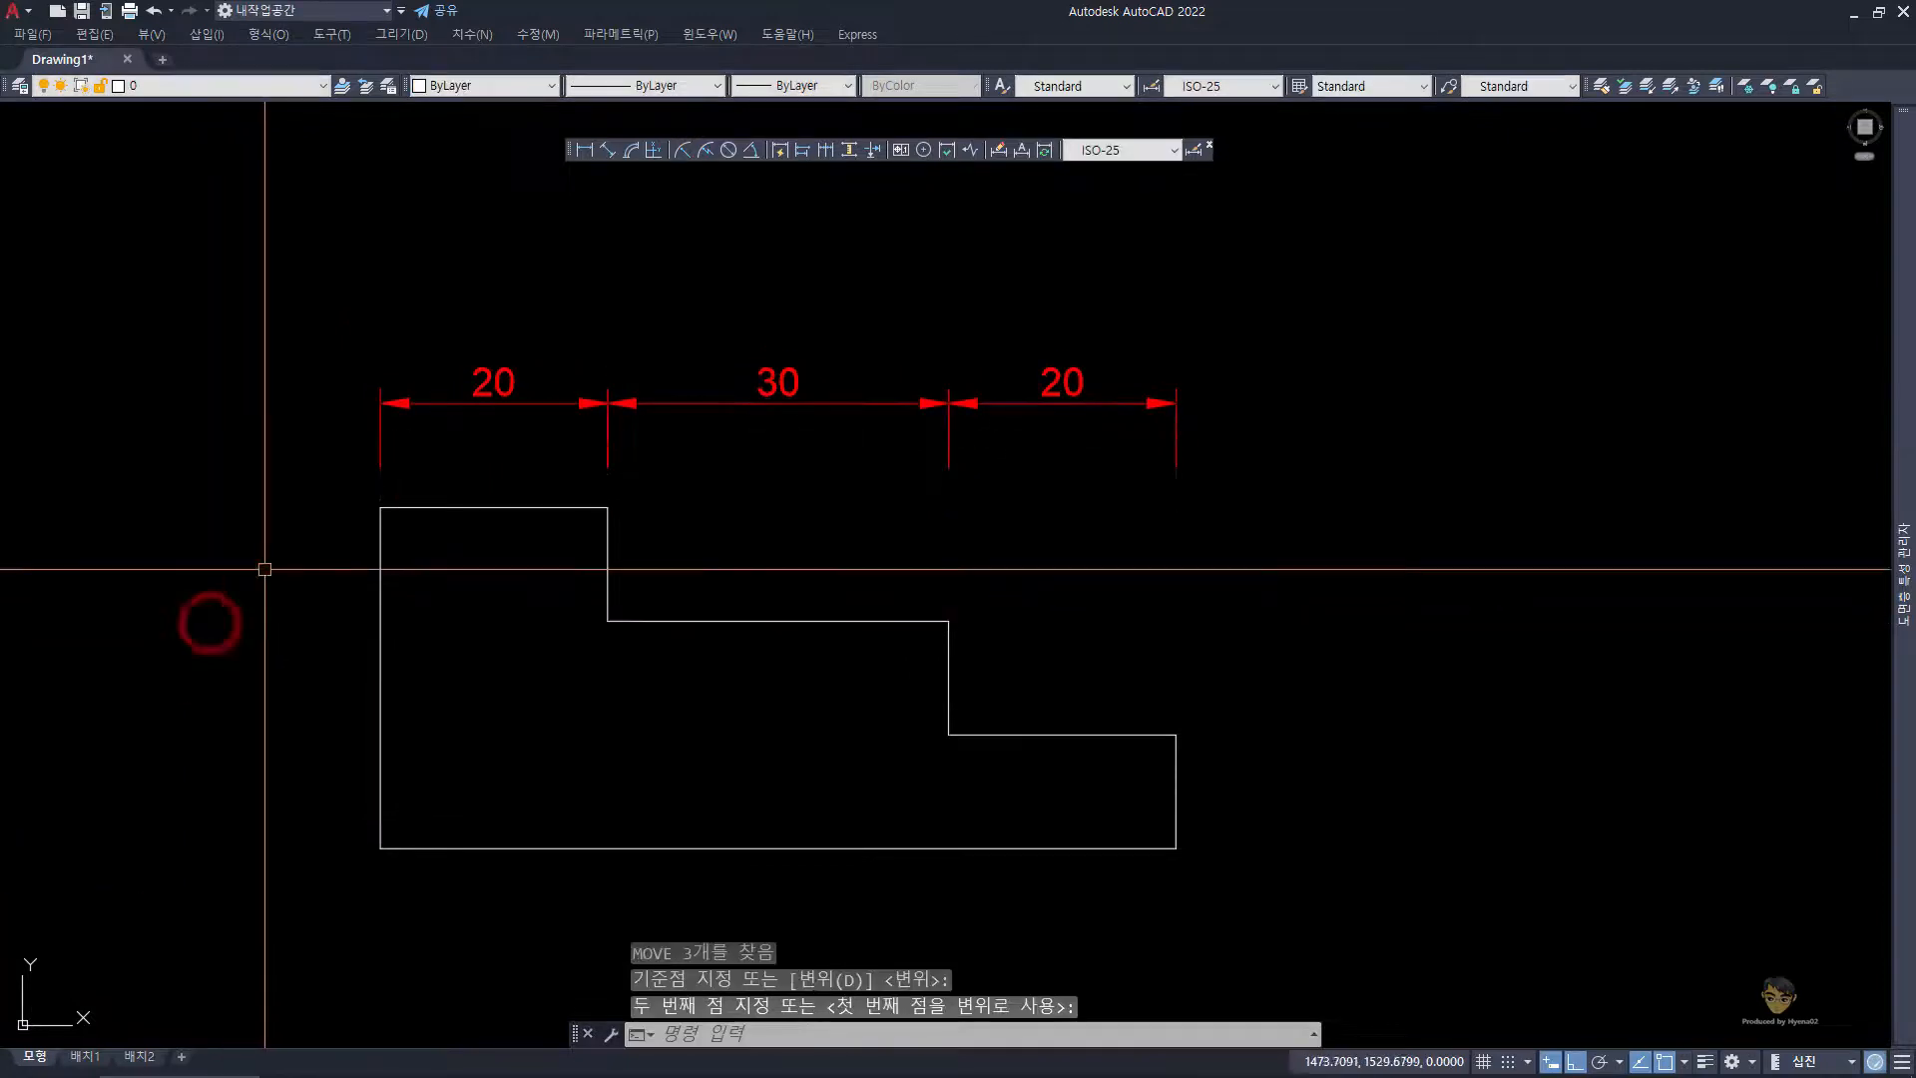
# - Move the same three red dimensions straight up again by about 1.6 units
pyautogui.click(1319, 427)
pyautogui.click(349, 347)
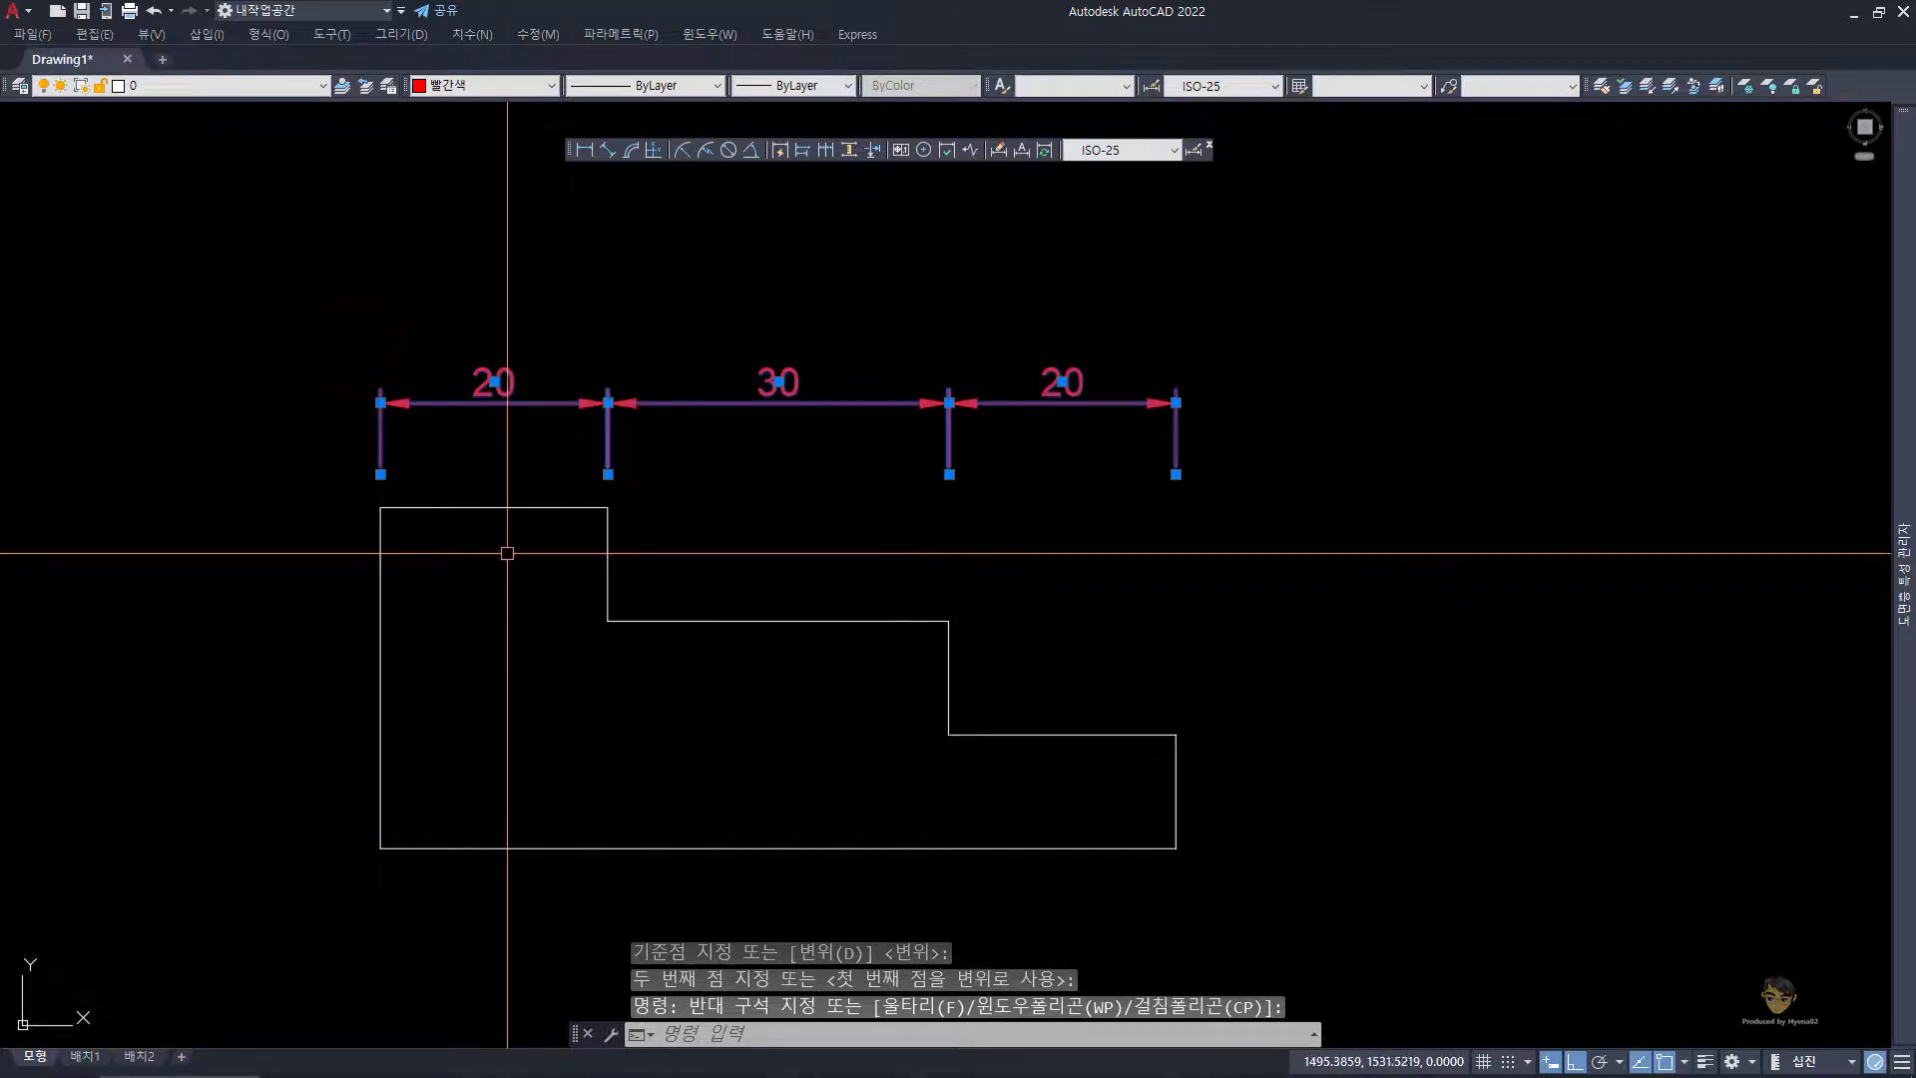
pyautogui.moveTo(373, 506); pyautogui.dragTo(436, 586, button='middle')
pyautogui.press('m')
pyautogui.press('space')
pyautogui.click(241, 654)
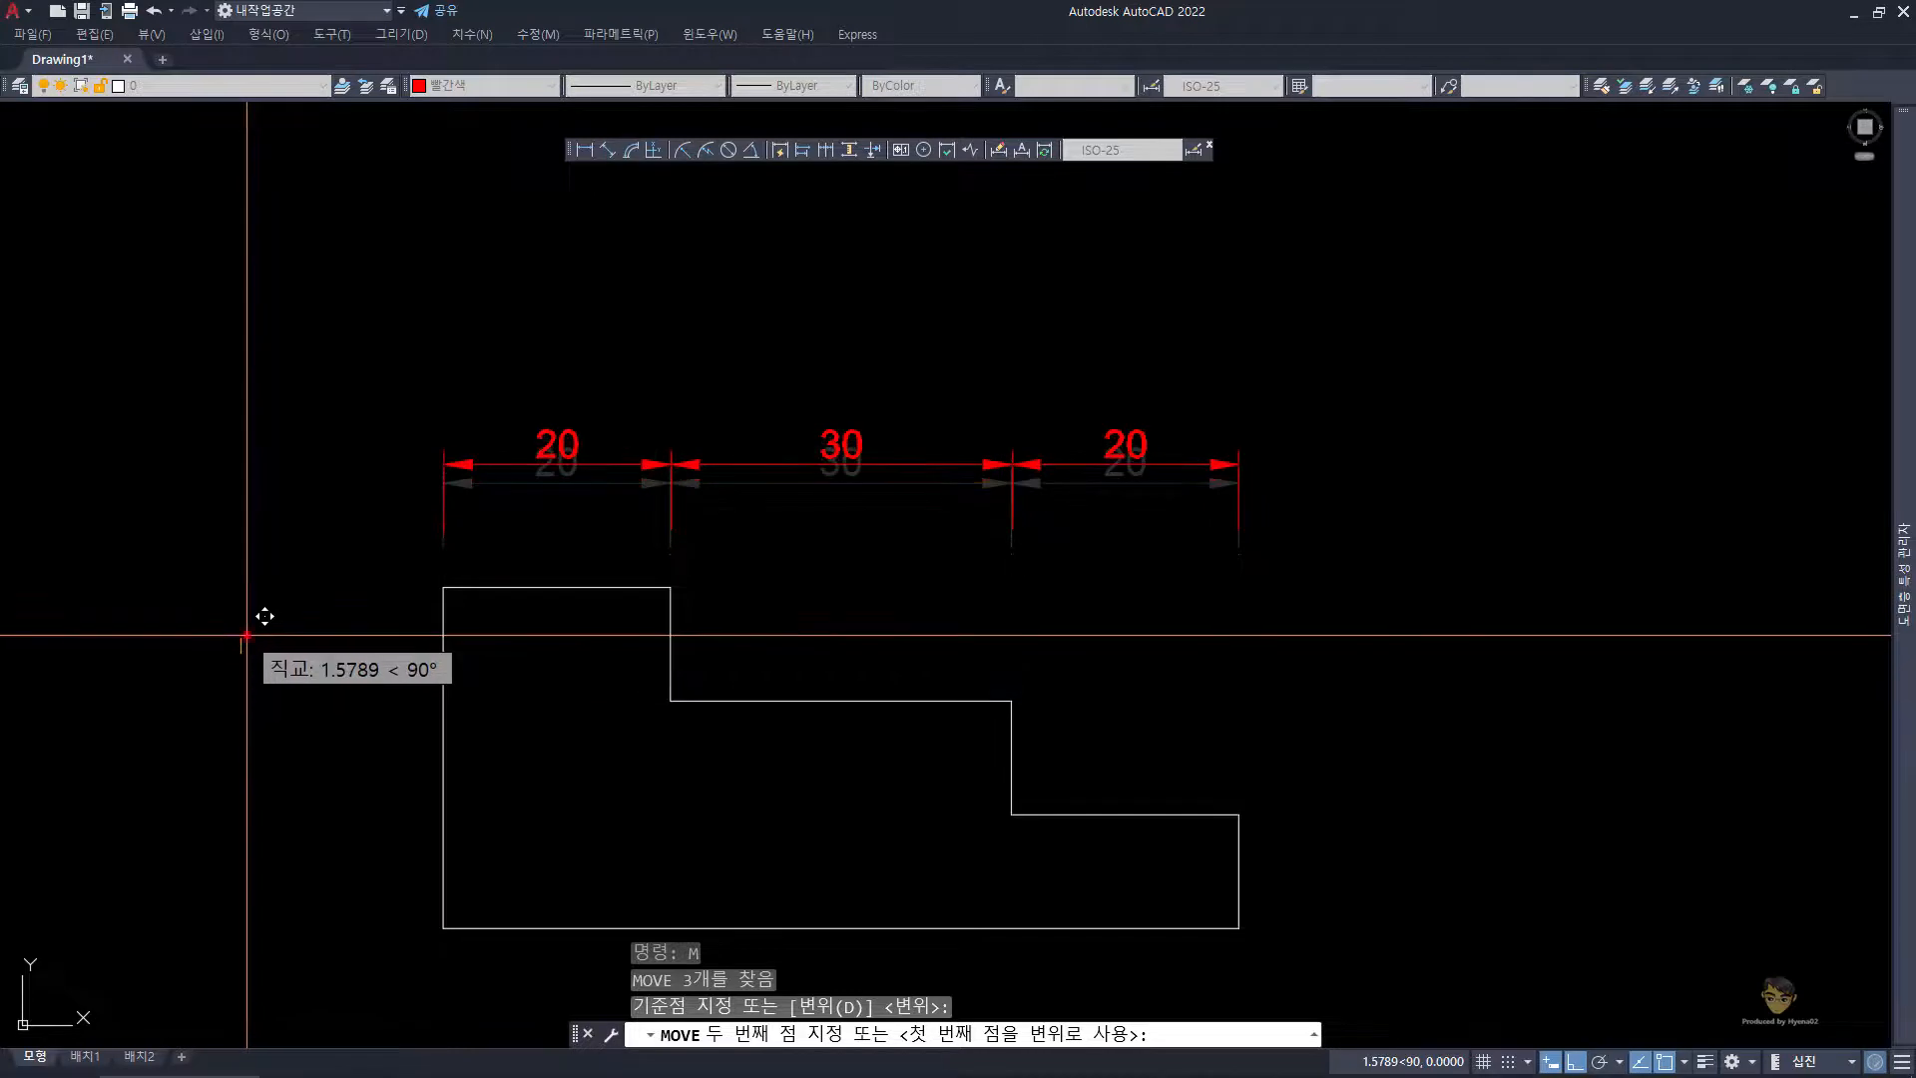
pyautogui.click(247, 635)
# - Repeat the Move on the three red dimensions, placing them far above the stepped outline
pyautogui.press('space')
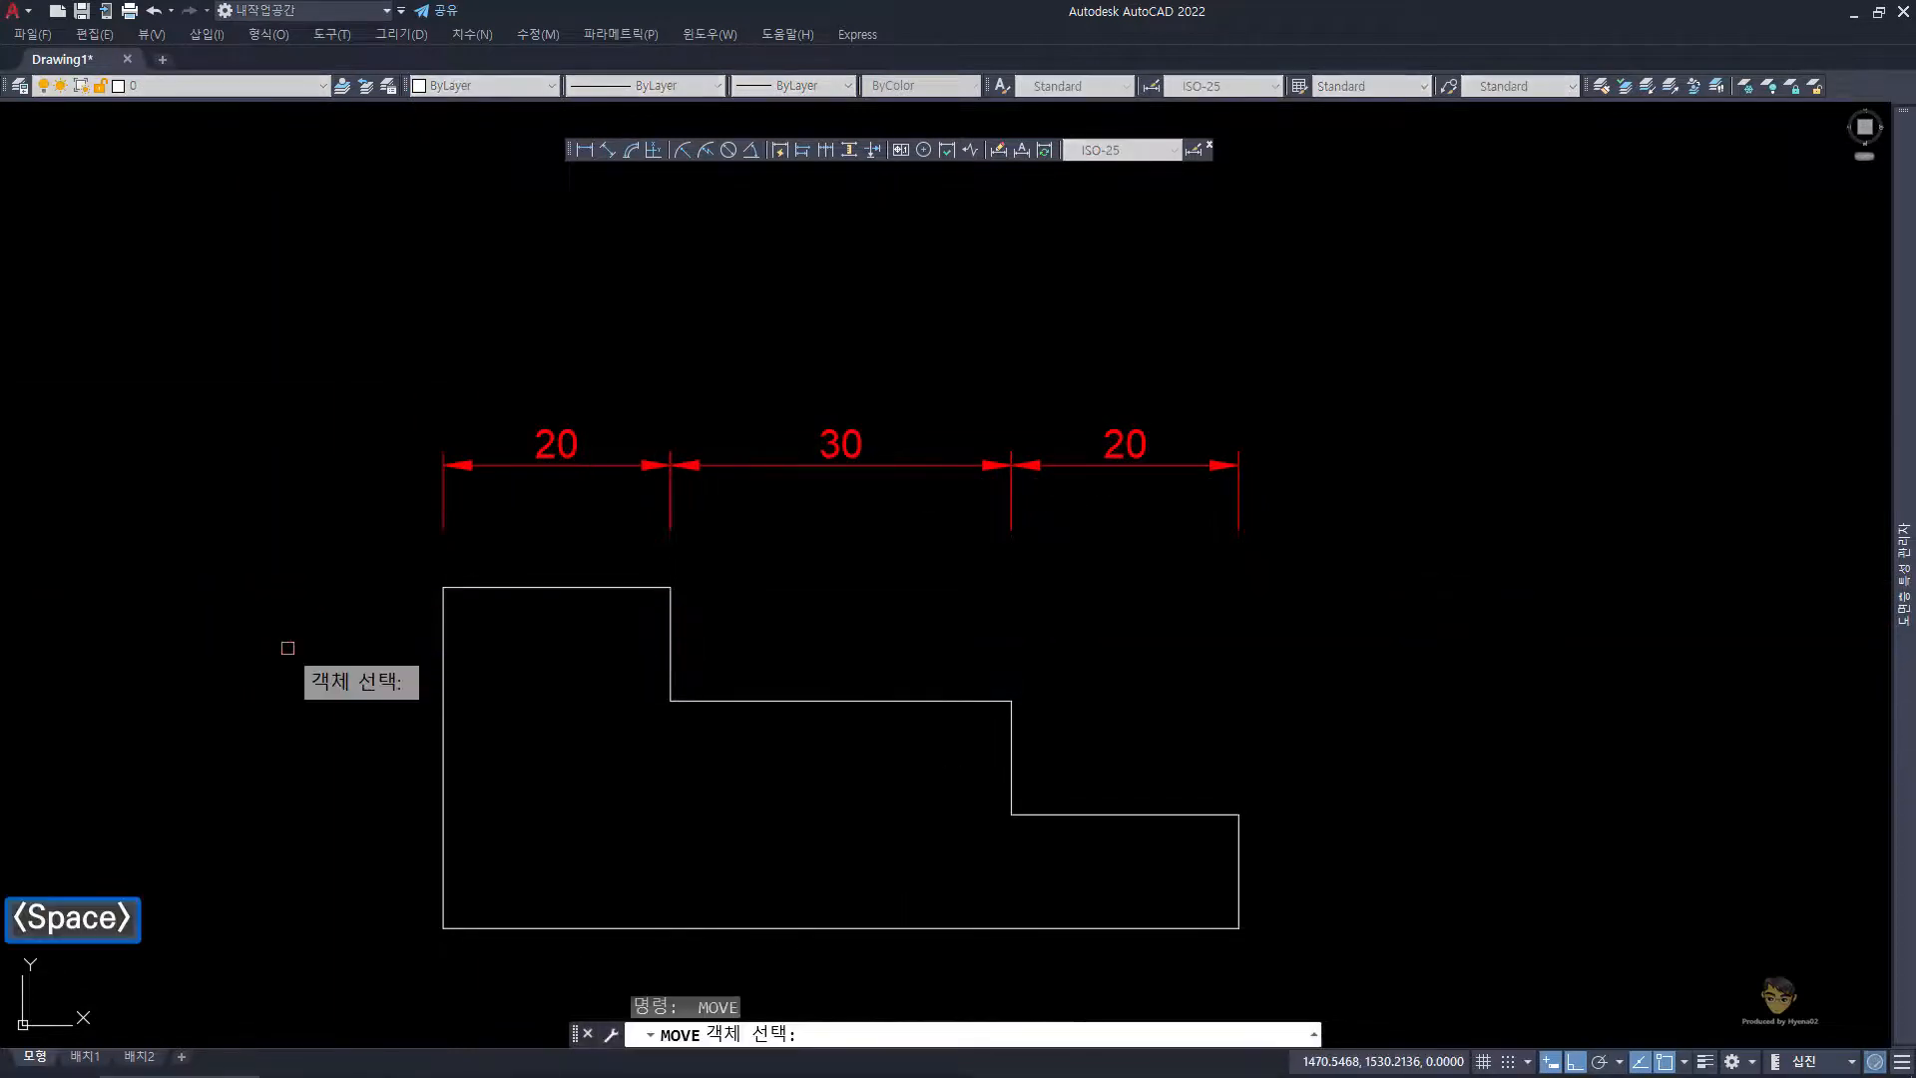
pyautogui.press('Return')
pyautogui.press('space')
pyautogui.click(235, 620)
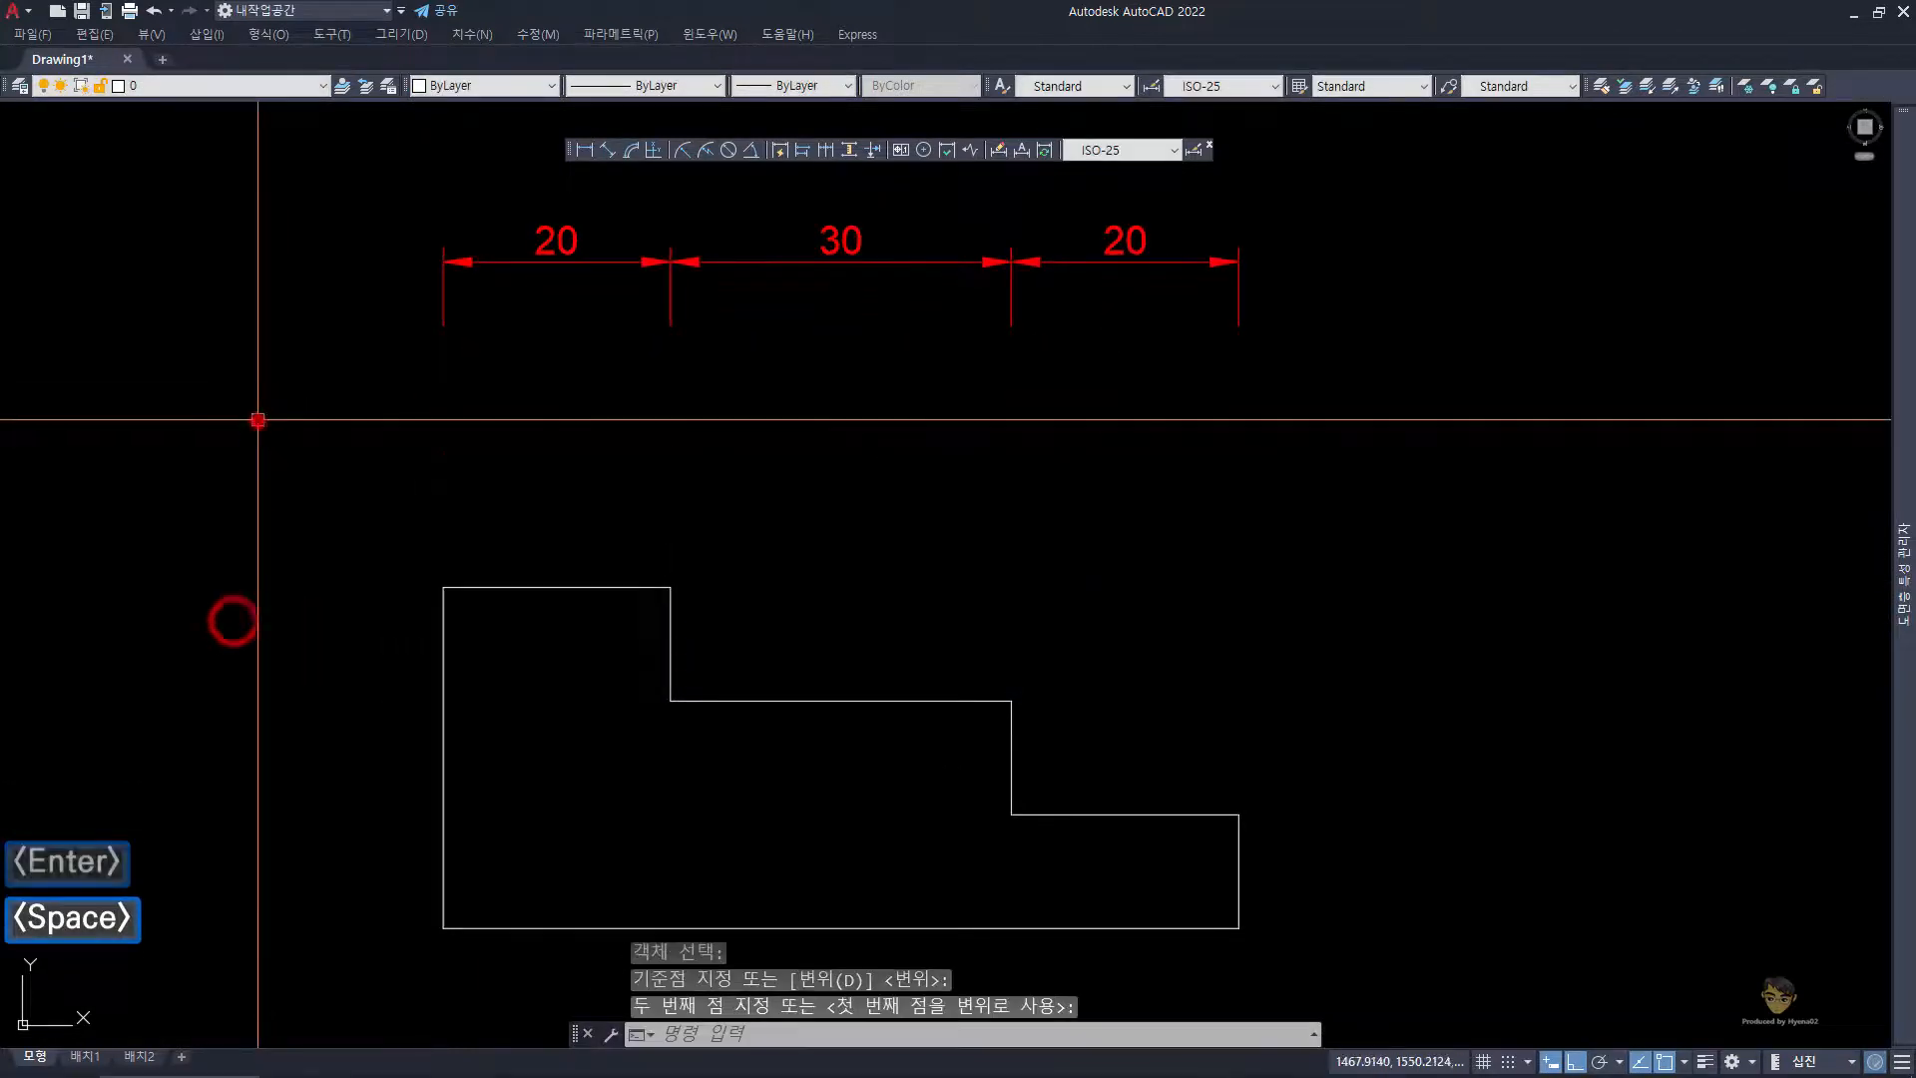
pyautogui.click(258, 421)
pyautogui.press('Escape')
pyautogui.press('Escape')
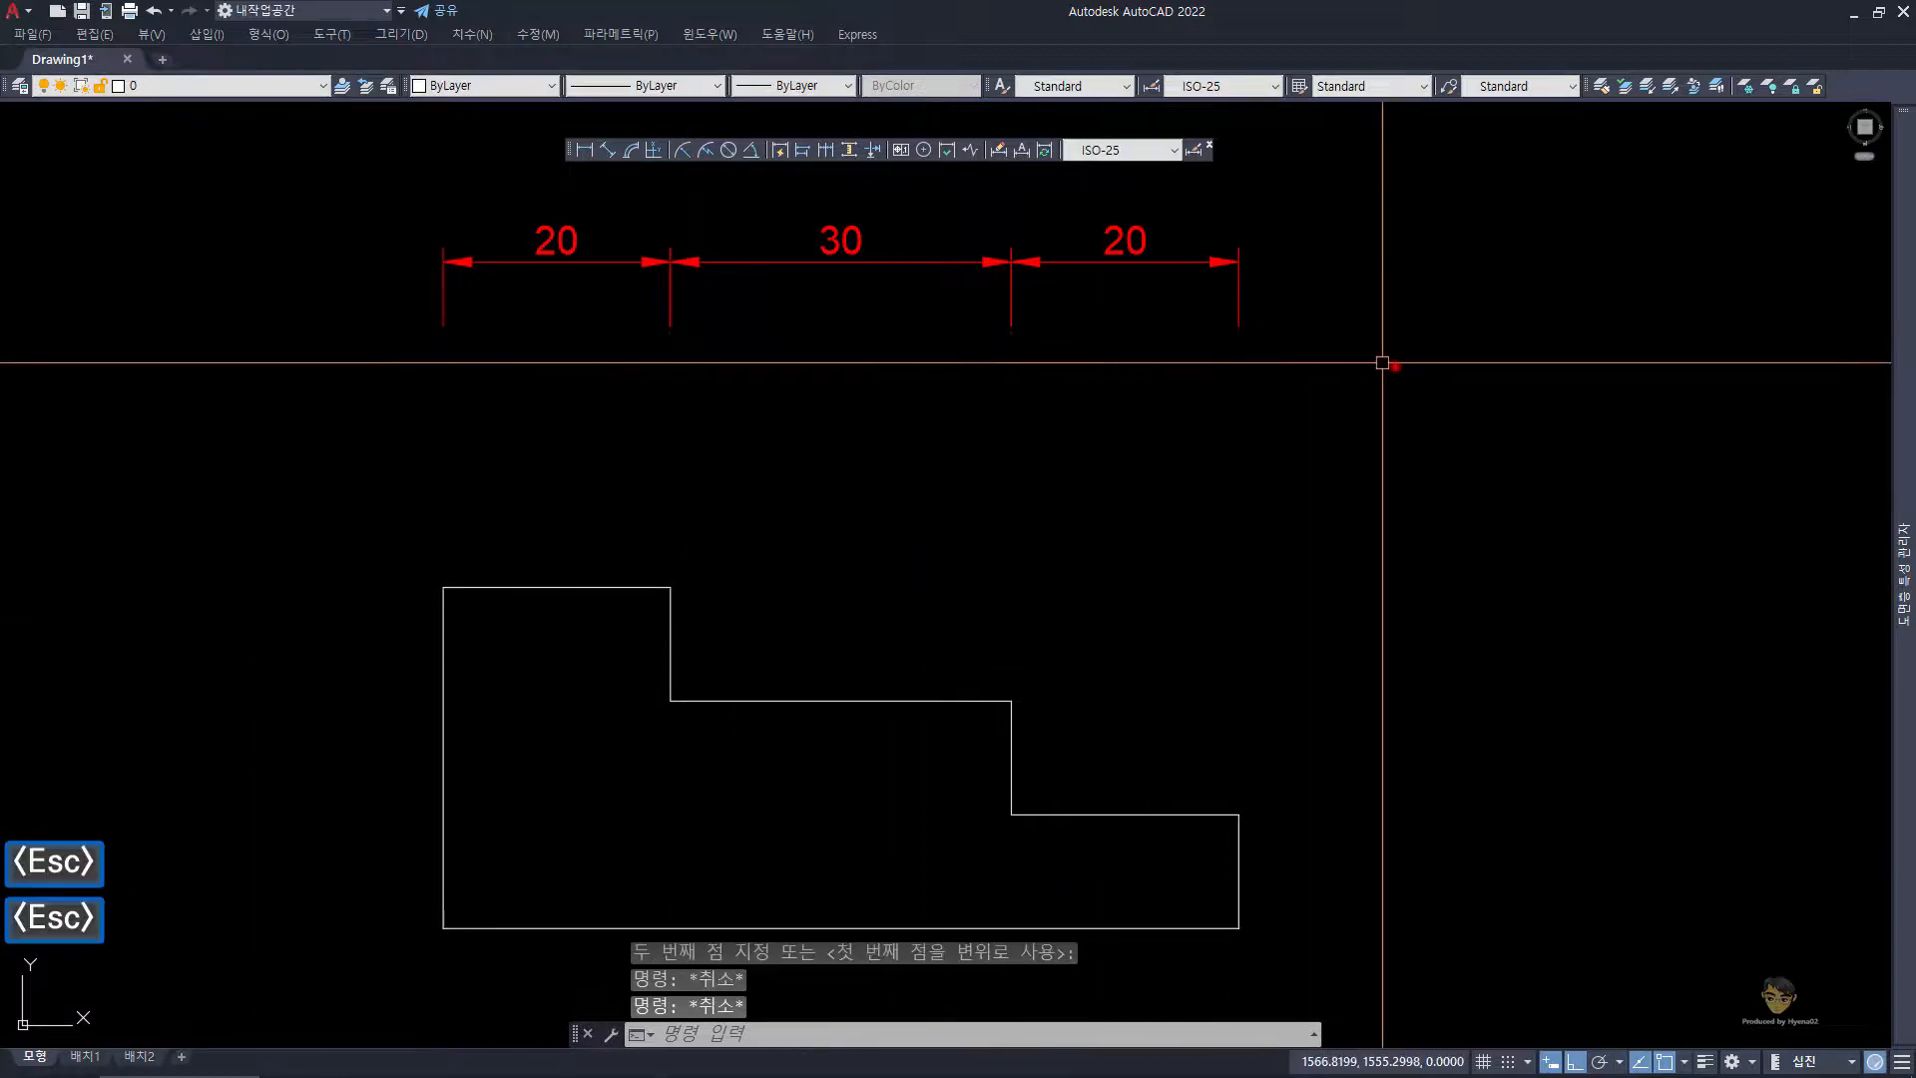
# - Move the row of three red dimensions straight down, close above the outline's top edge
pyautogui.click(1390, 363)
pyautogui.click(499, 269)
pyautogui.write('m')
pyautogui.press('space')
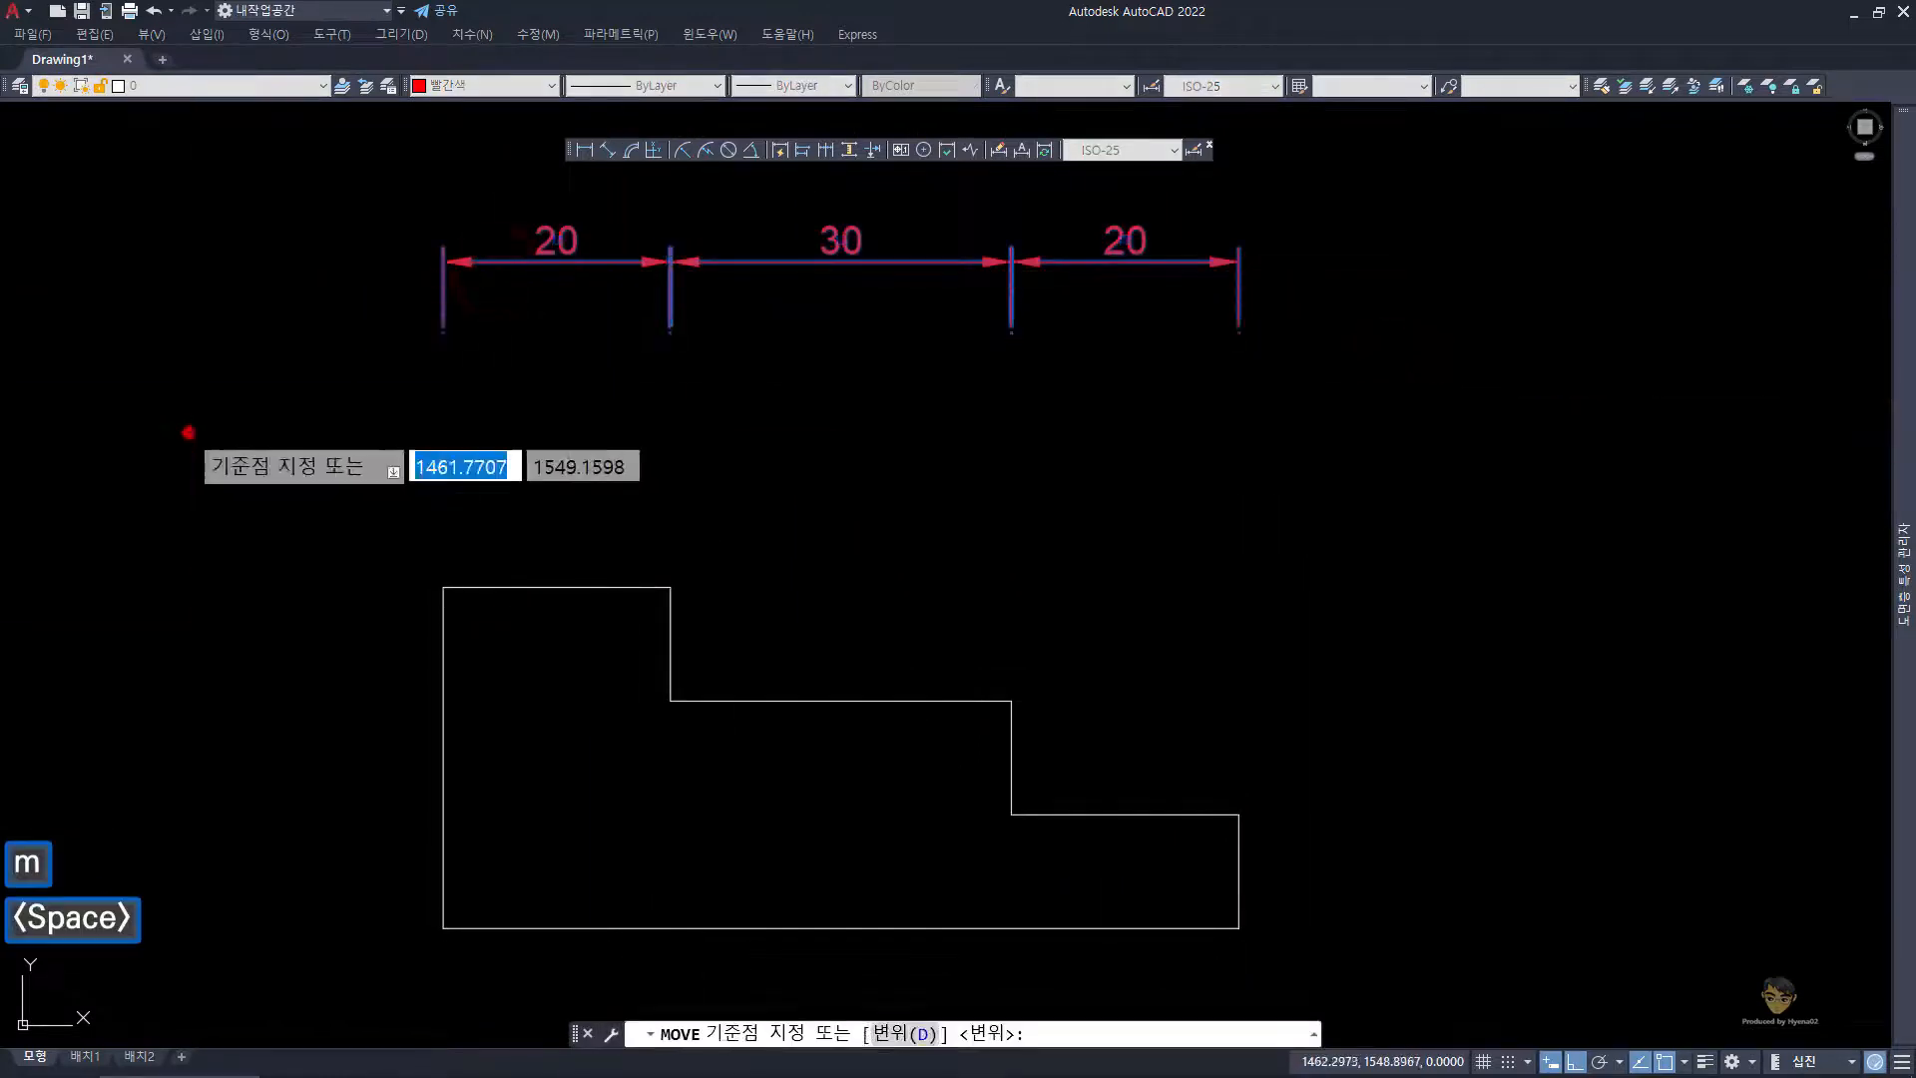
pyautogui.click(189, 427)
pyautogui.click(202, 647)
pyautogui.press('Escape')
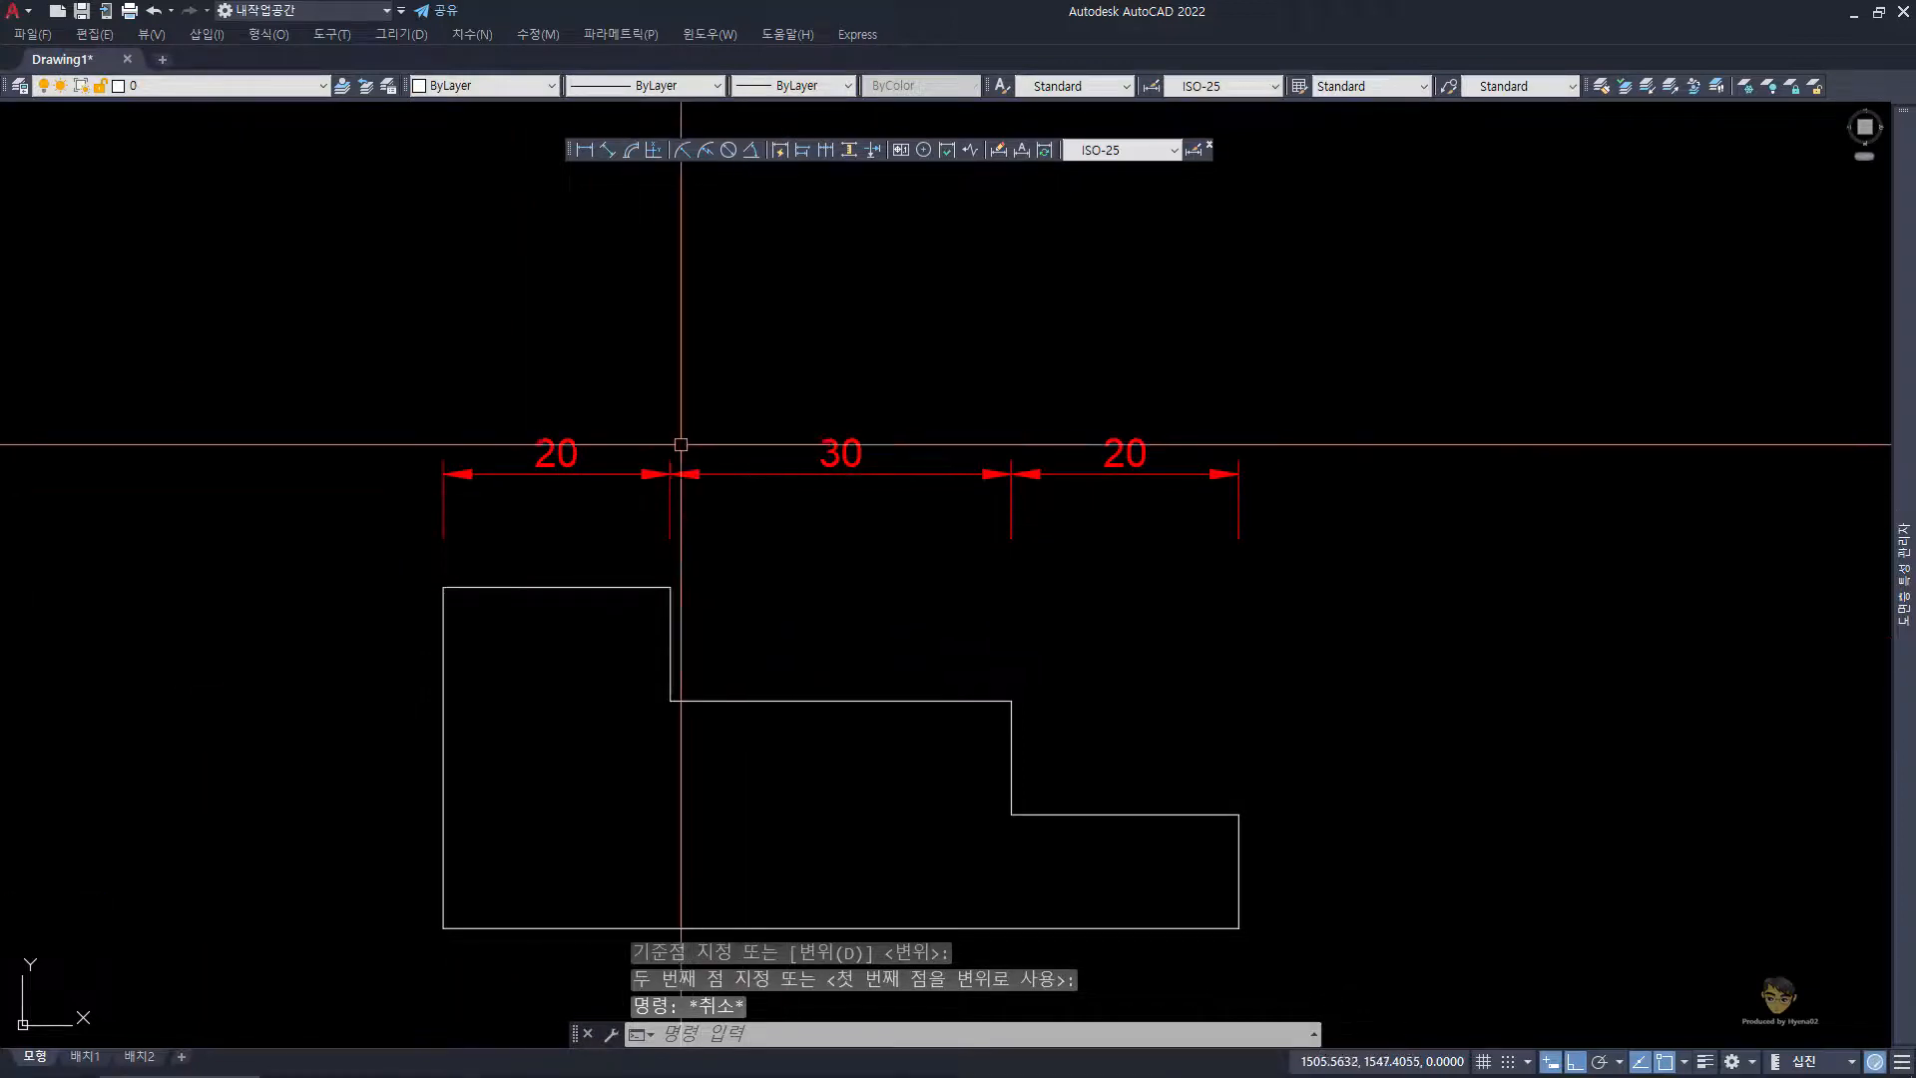
pyautogui.click(400, 409)
pyautogui.click(479, 555)
pyautogui.press('Escape')
pyautogui.click(631, 337)
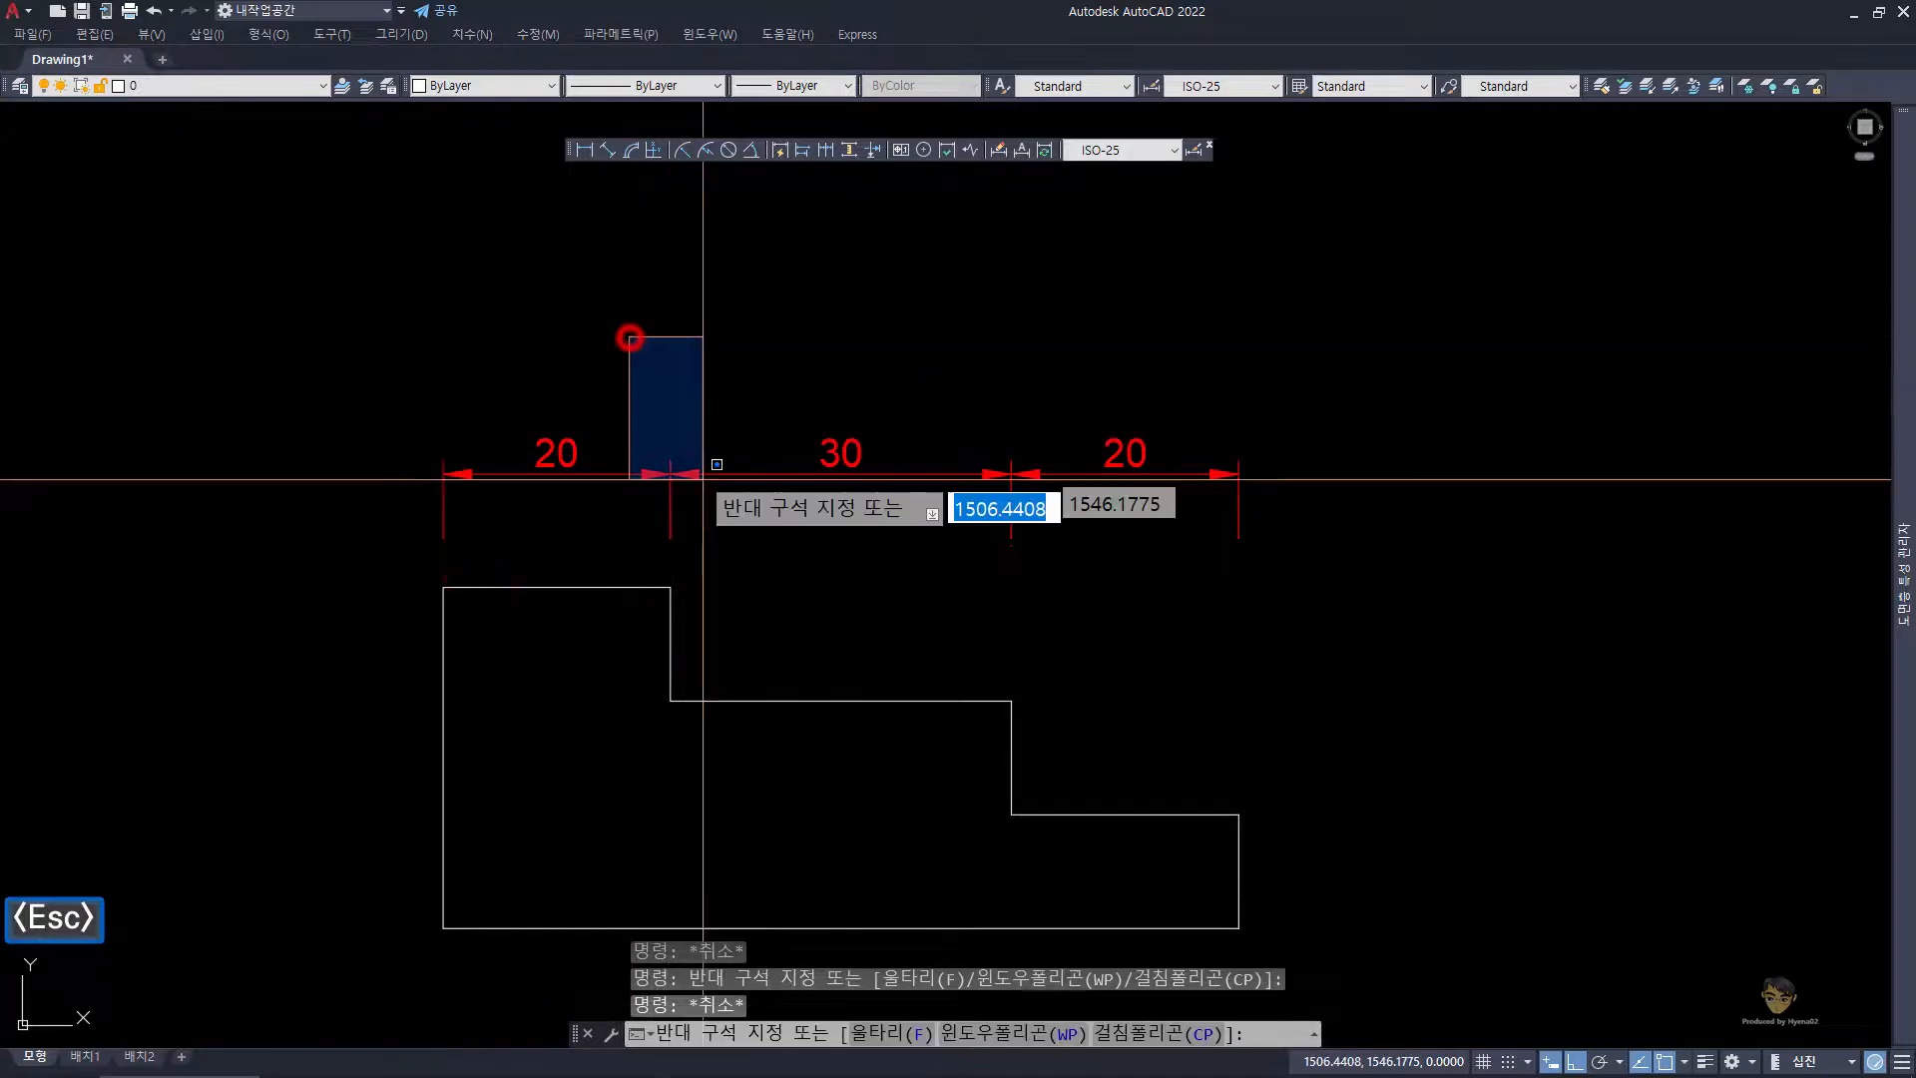
pyautogui.click(718, 546)
pyautogui.press('Escape')
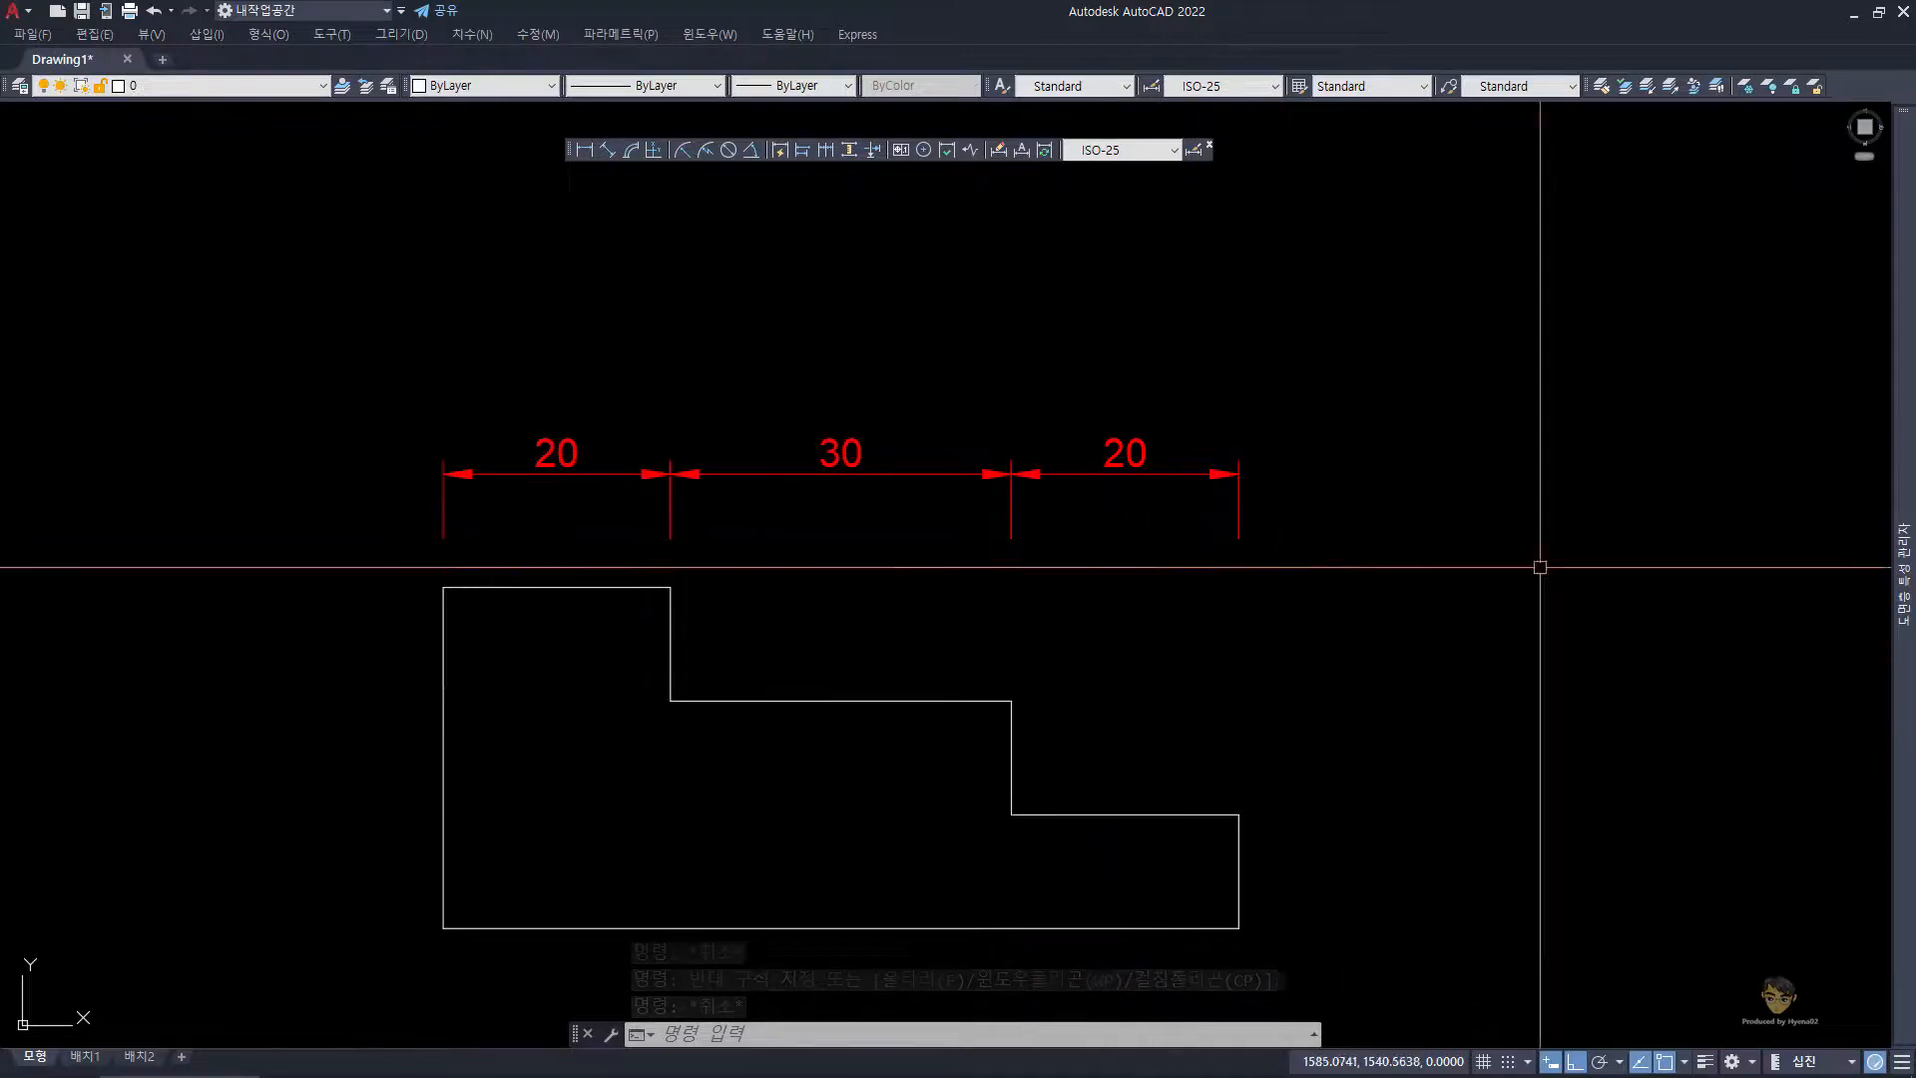
# - Draw horizontal construction lines through the outline's top edge and the corners of its two lower steps
pyautogui.write('xx')
pyautogui.press('space')
pyautogui.write('h')
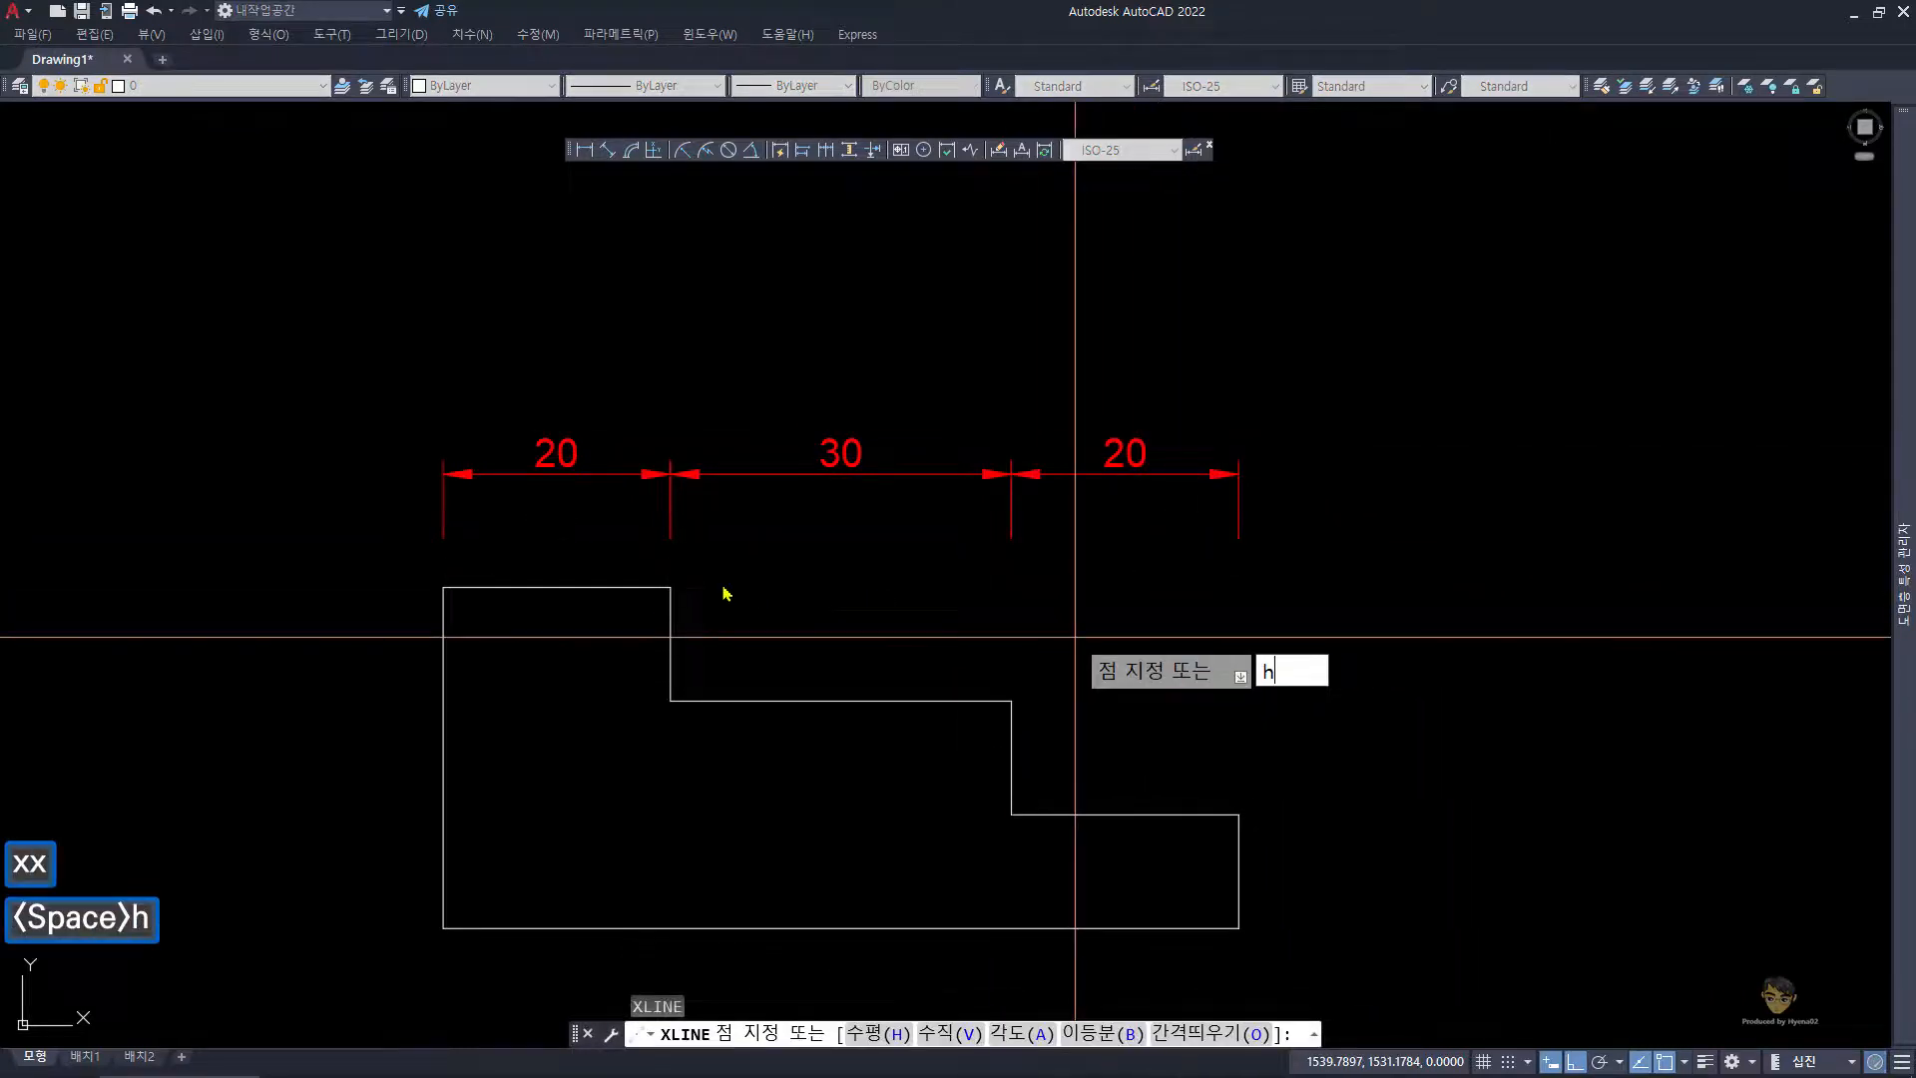
pyautogui.press('space')
pyautogui.click(662, 587)
pyautogui.click(1012, 699)
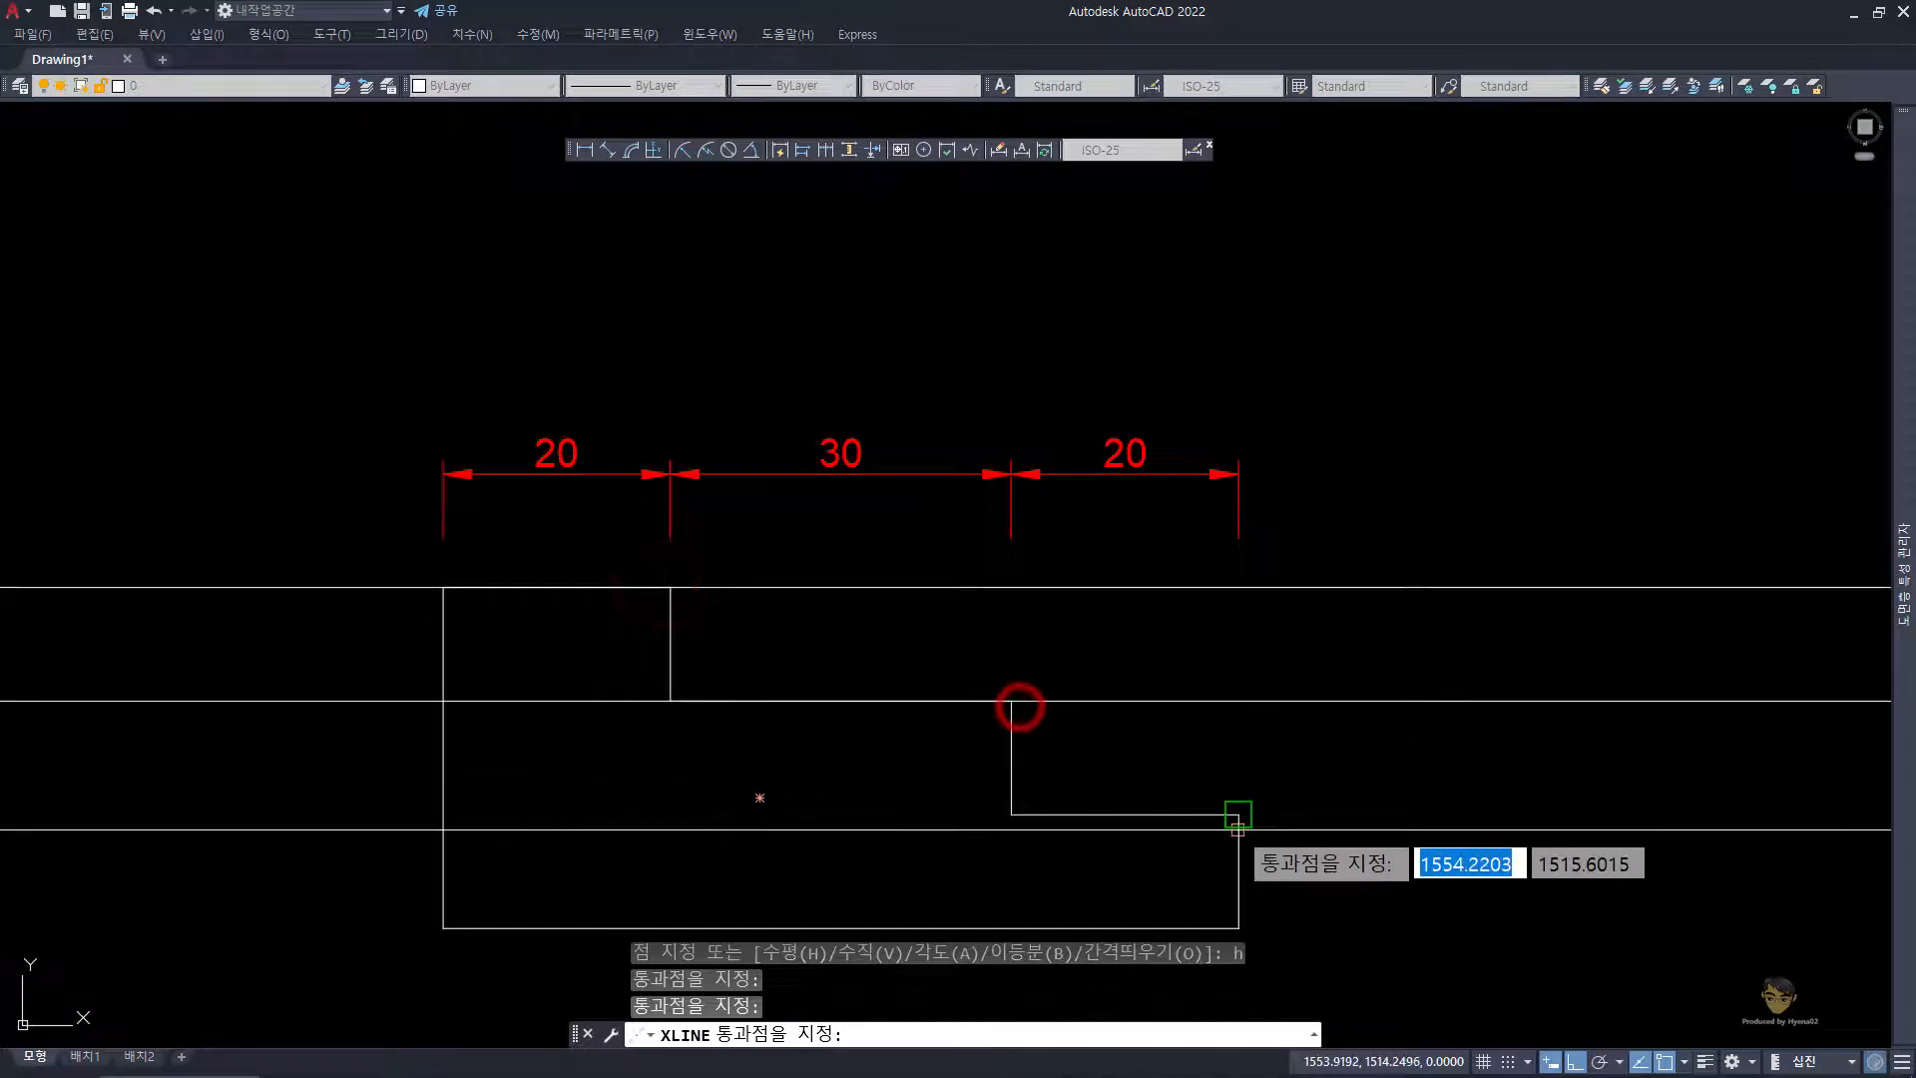
pyautogui.click(1238, 815)
pyautogui.press('Escape')
pyautogui.press('Escape')
pyautogui.press('Escape')
pyautogui.press('Escape')
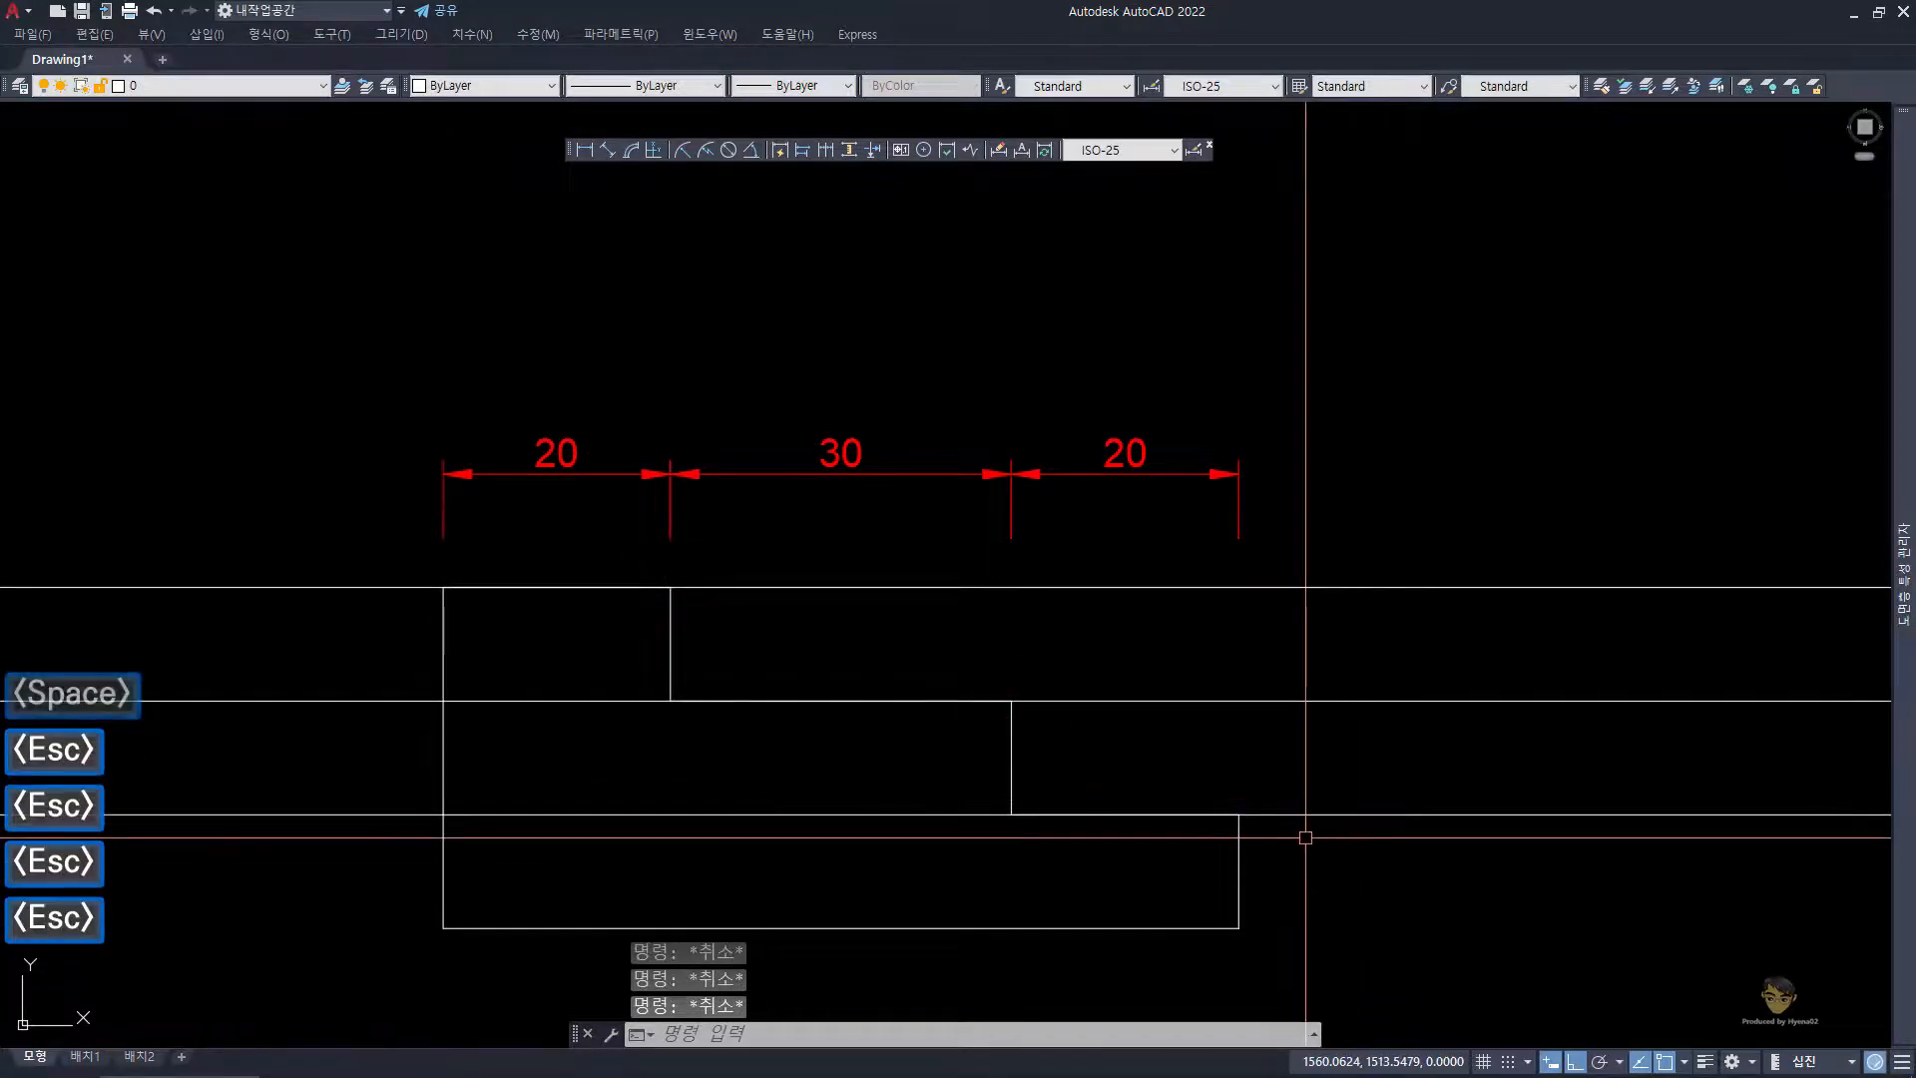
# - Add a vertical linear dimension for the lowest step's height, placed just right of the outline
pyautogui.write('dn')
pyautogui.press('space')
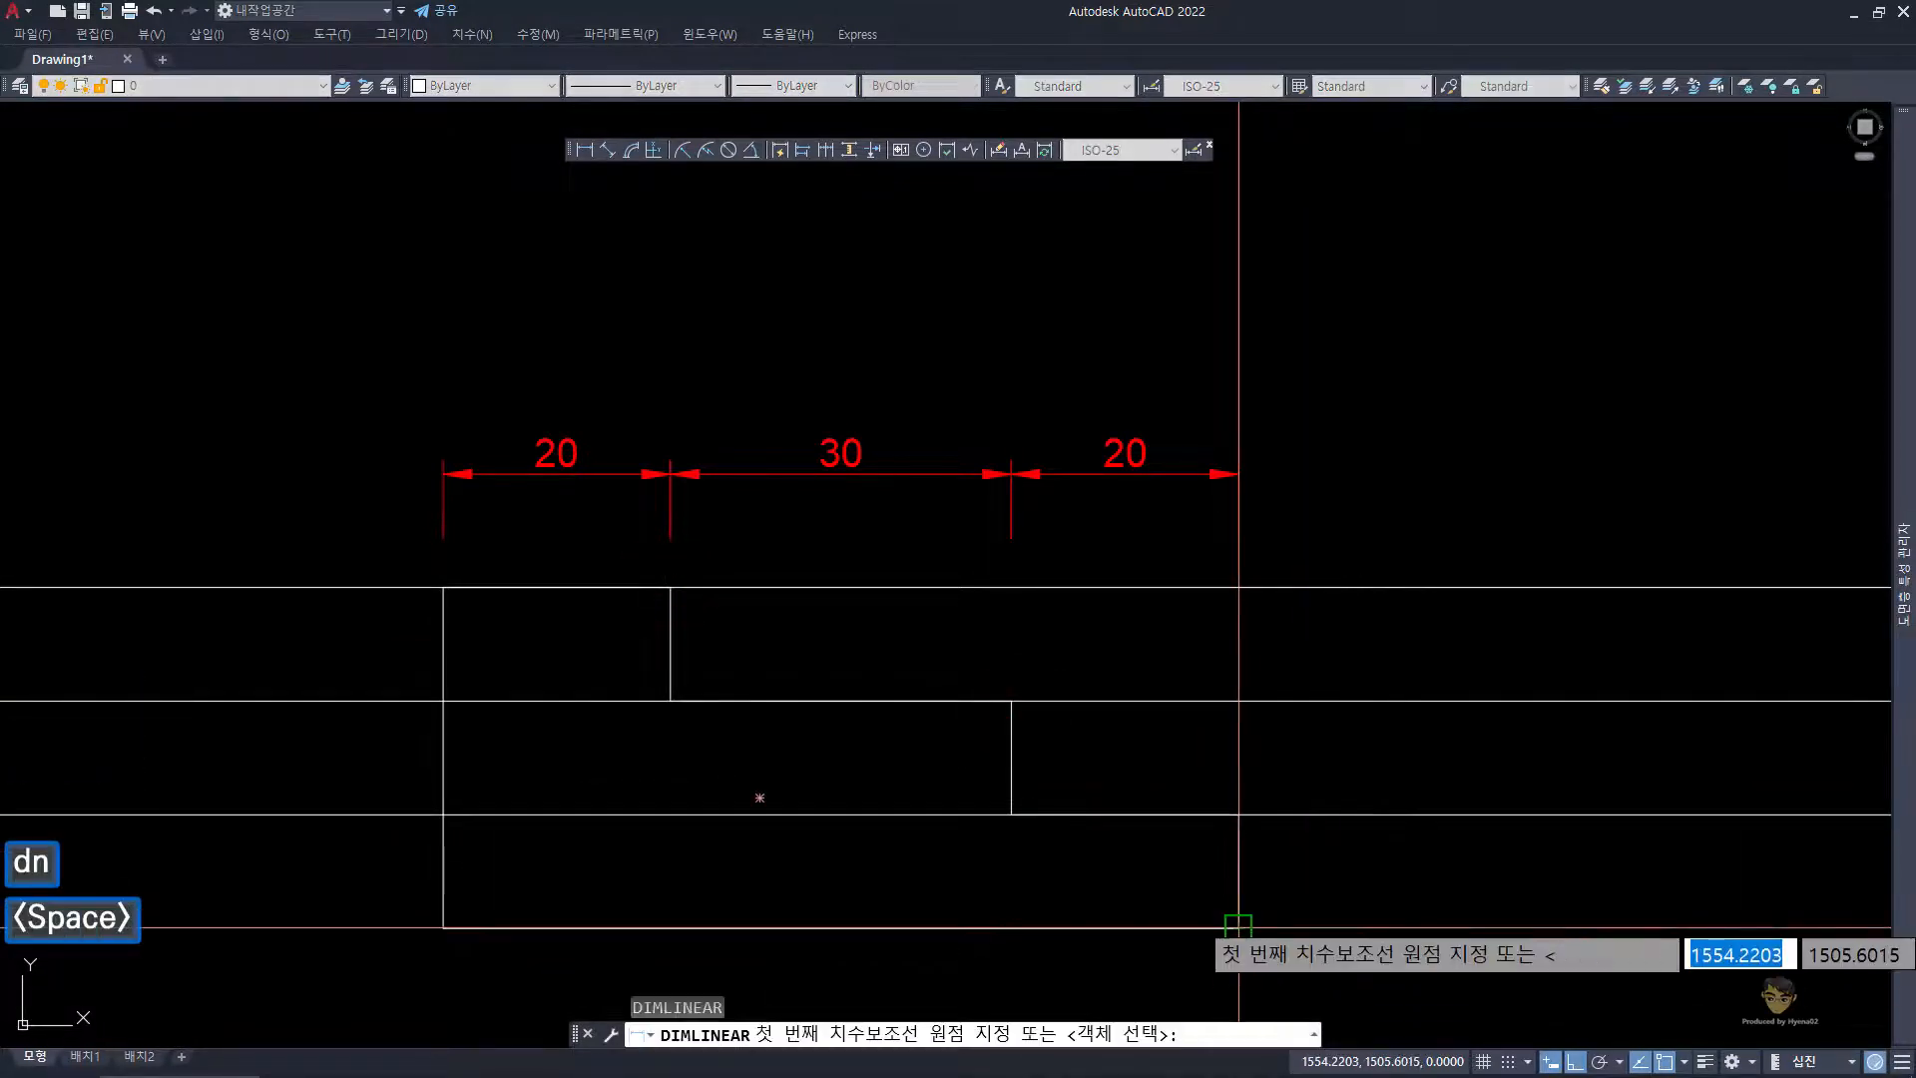
pyautogui.click(1238, 926)
pyautogui.click(1248, 814)
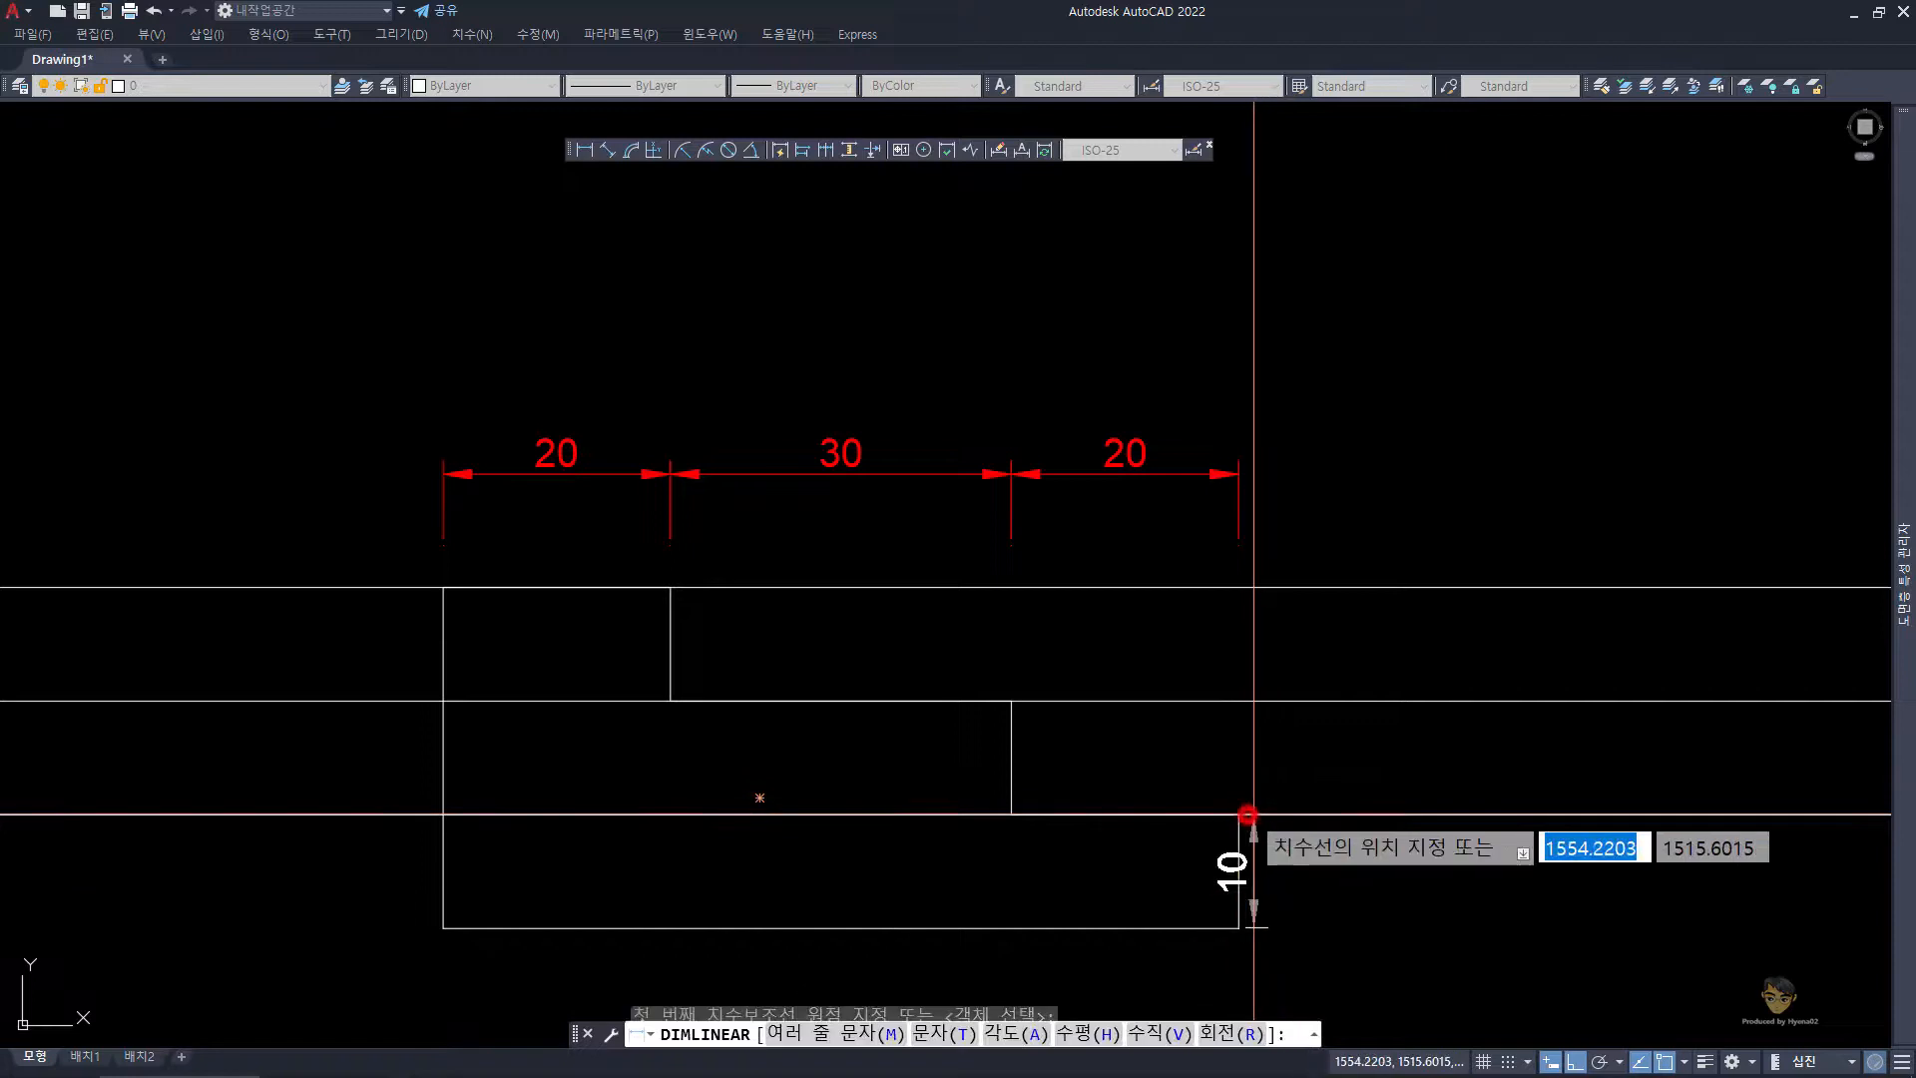
pyautogui.click(1309, 843)
# - Add a vertical linear dimension between the lower and middle construction lines, aligned with the first vertical dimension
pyautogui.press('space')
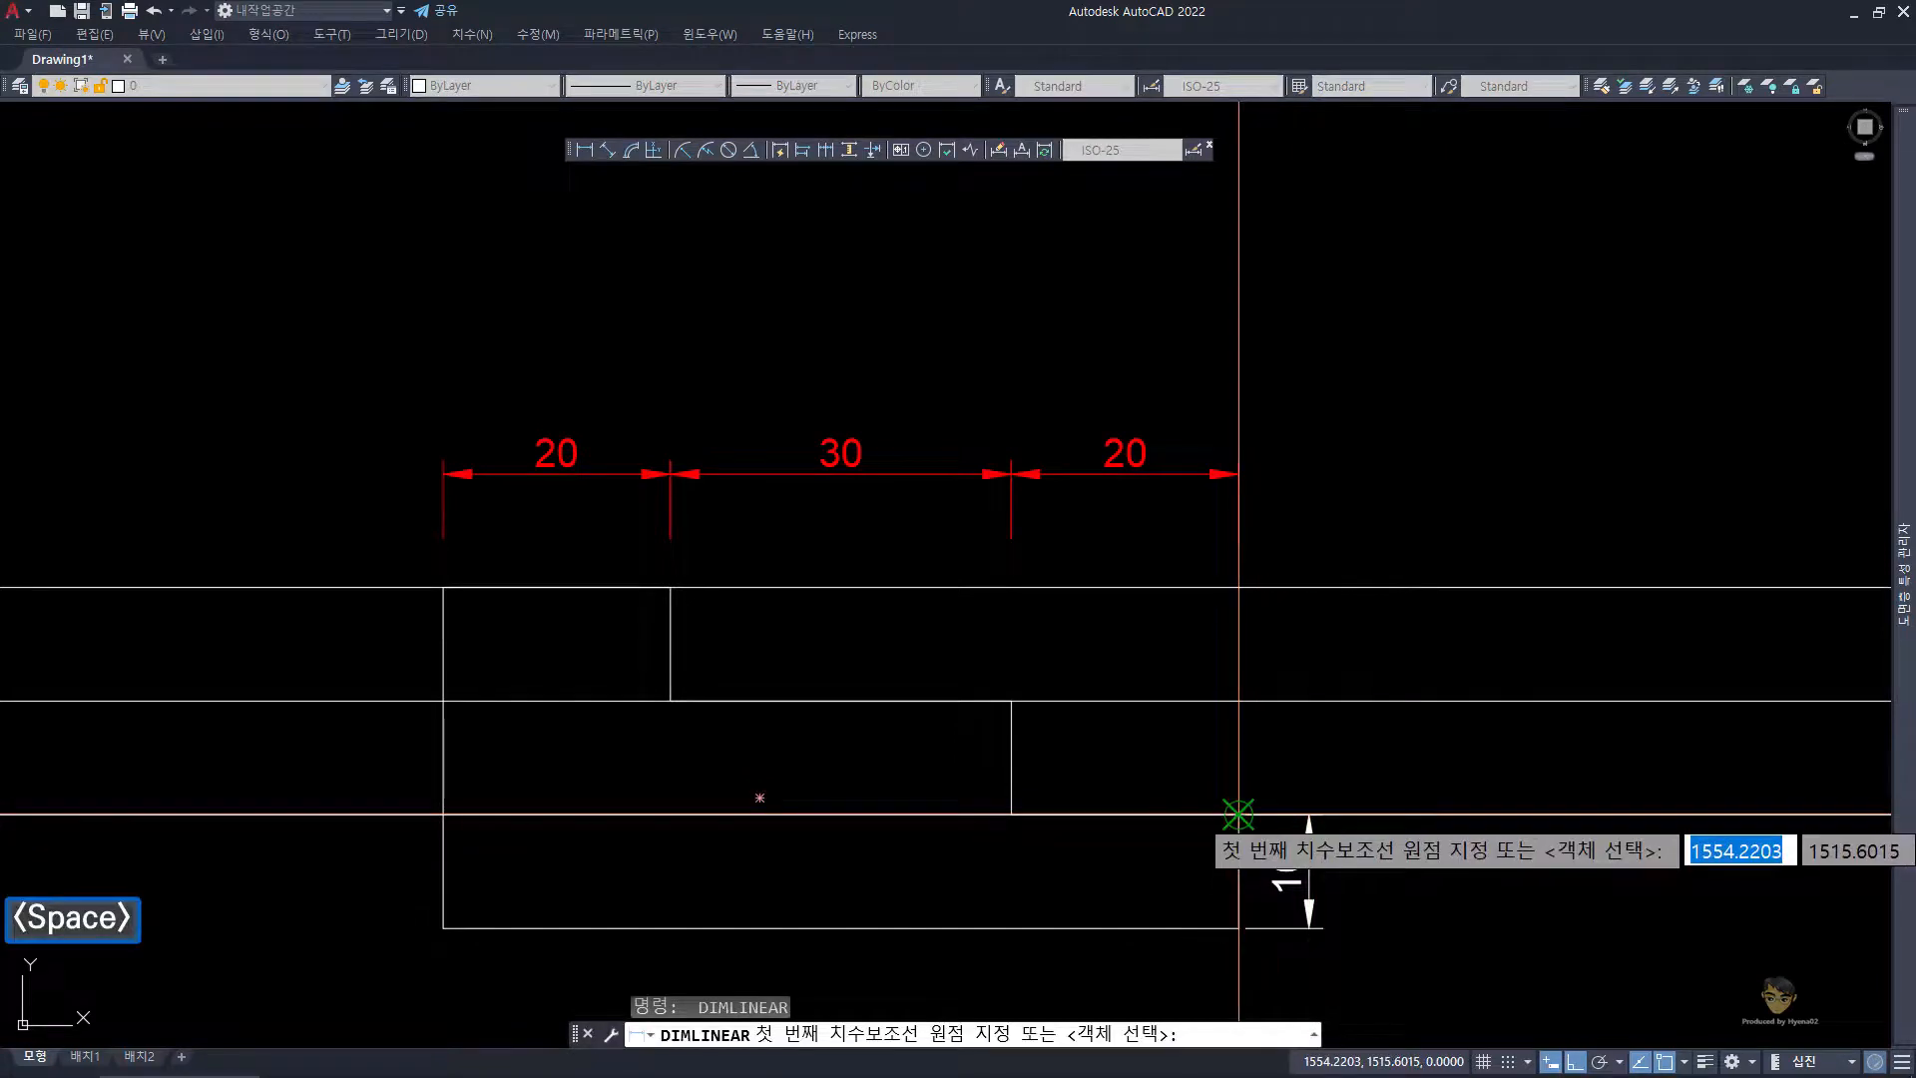
pyautogui.click(1239, 814)
pyautogui.click(1238, 701)
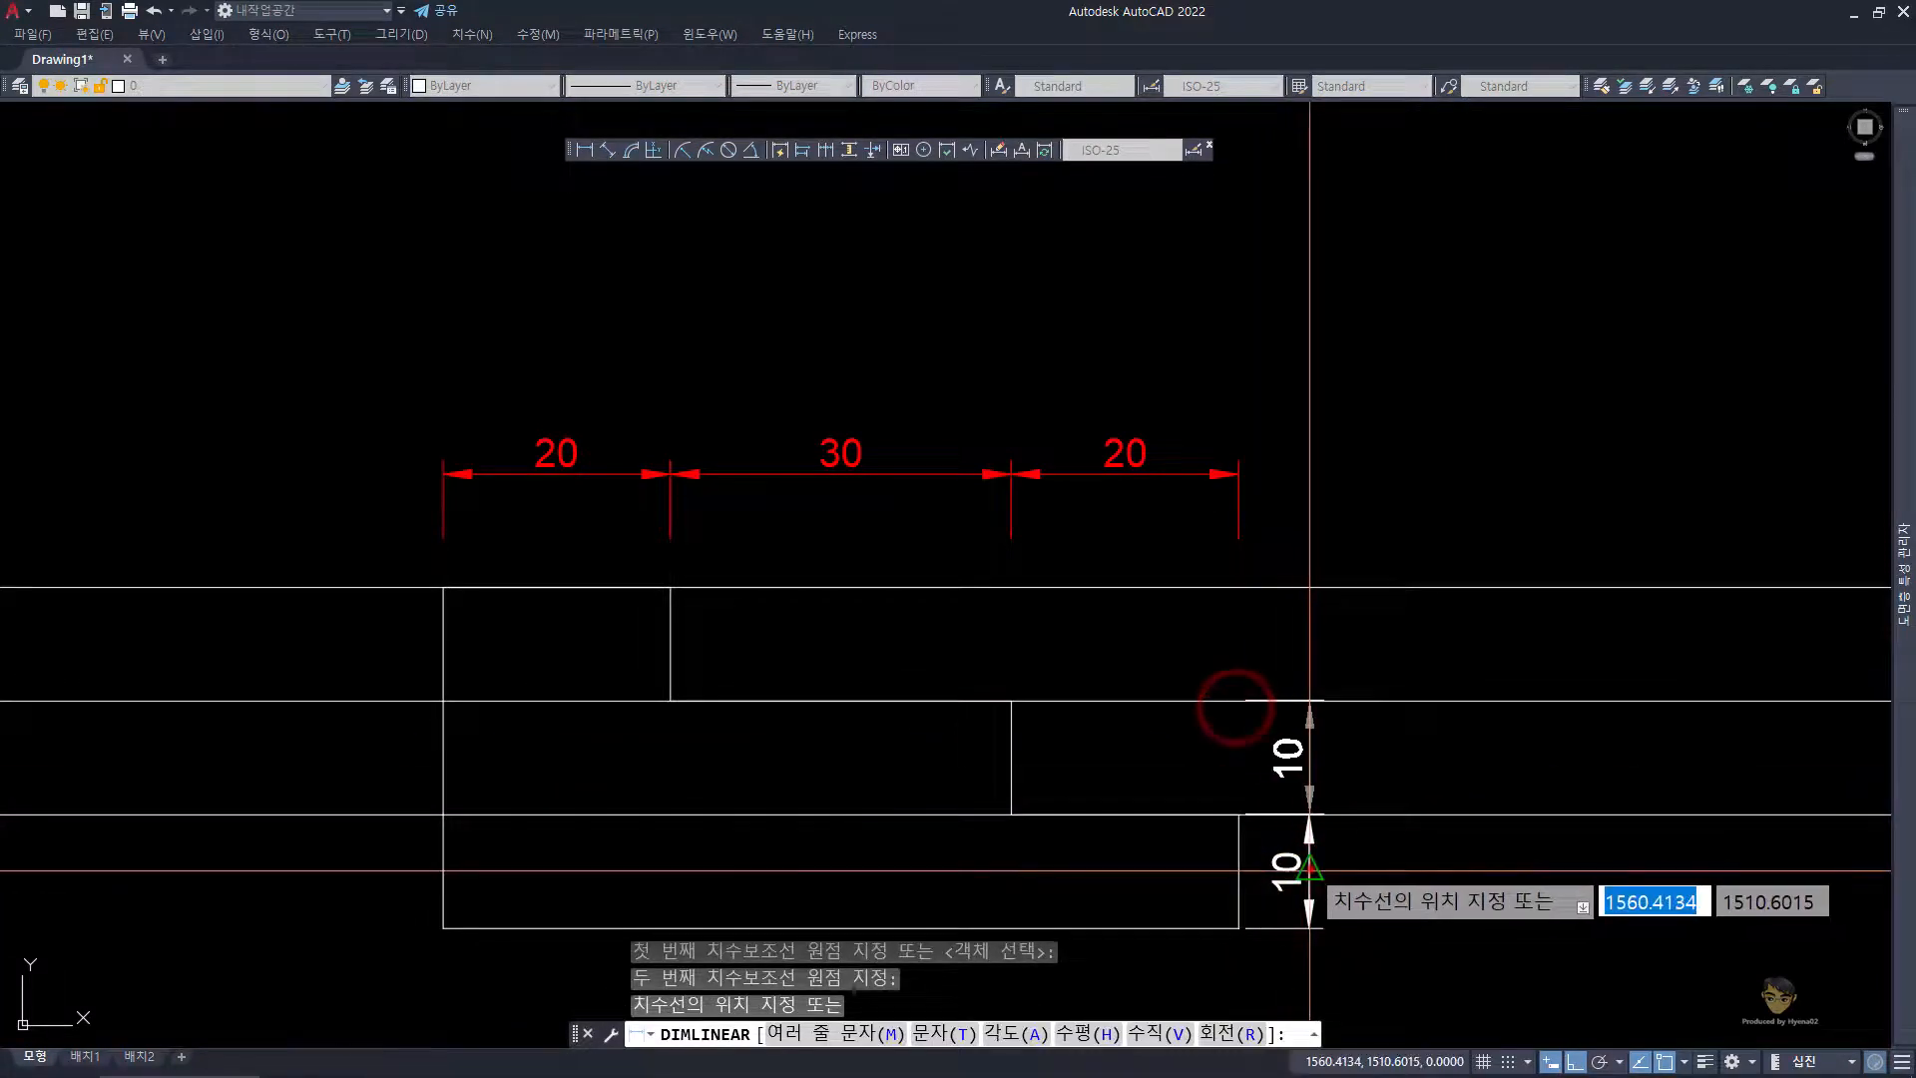
pyautogui.click(1309, 866)
# - Add a vertical linear dimension between the middle and upper construction lines, aligned with the existing vertical dimensions
pyautogui.press('space')
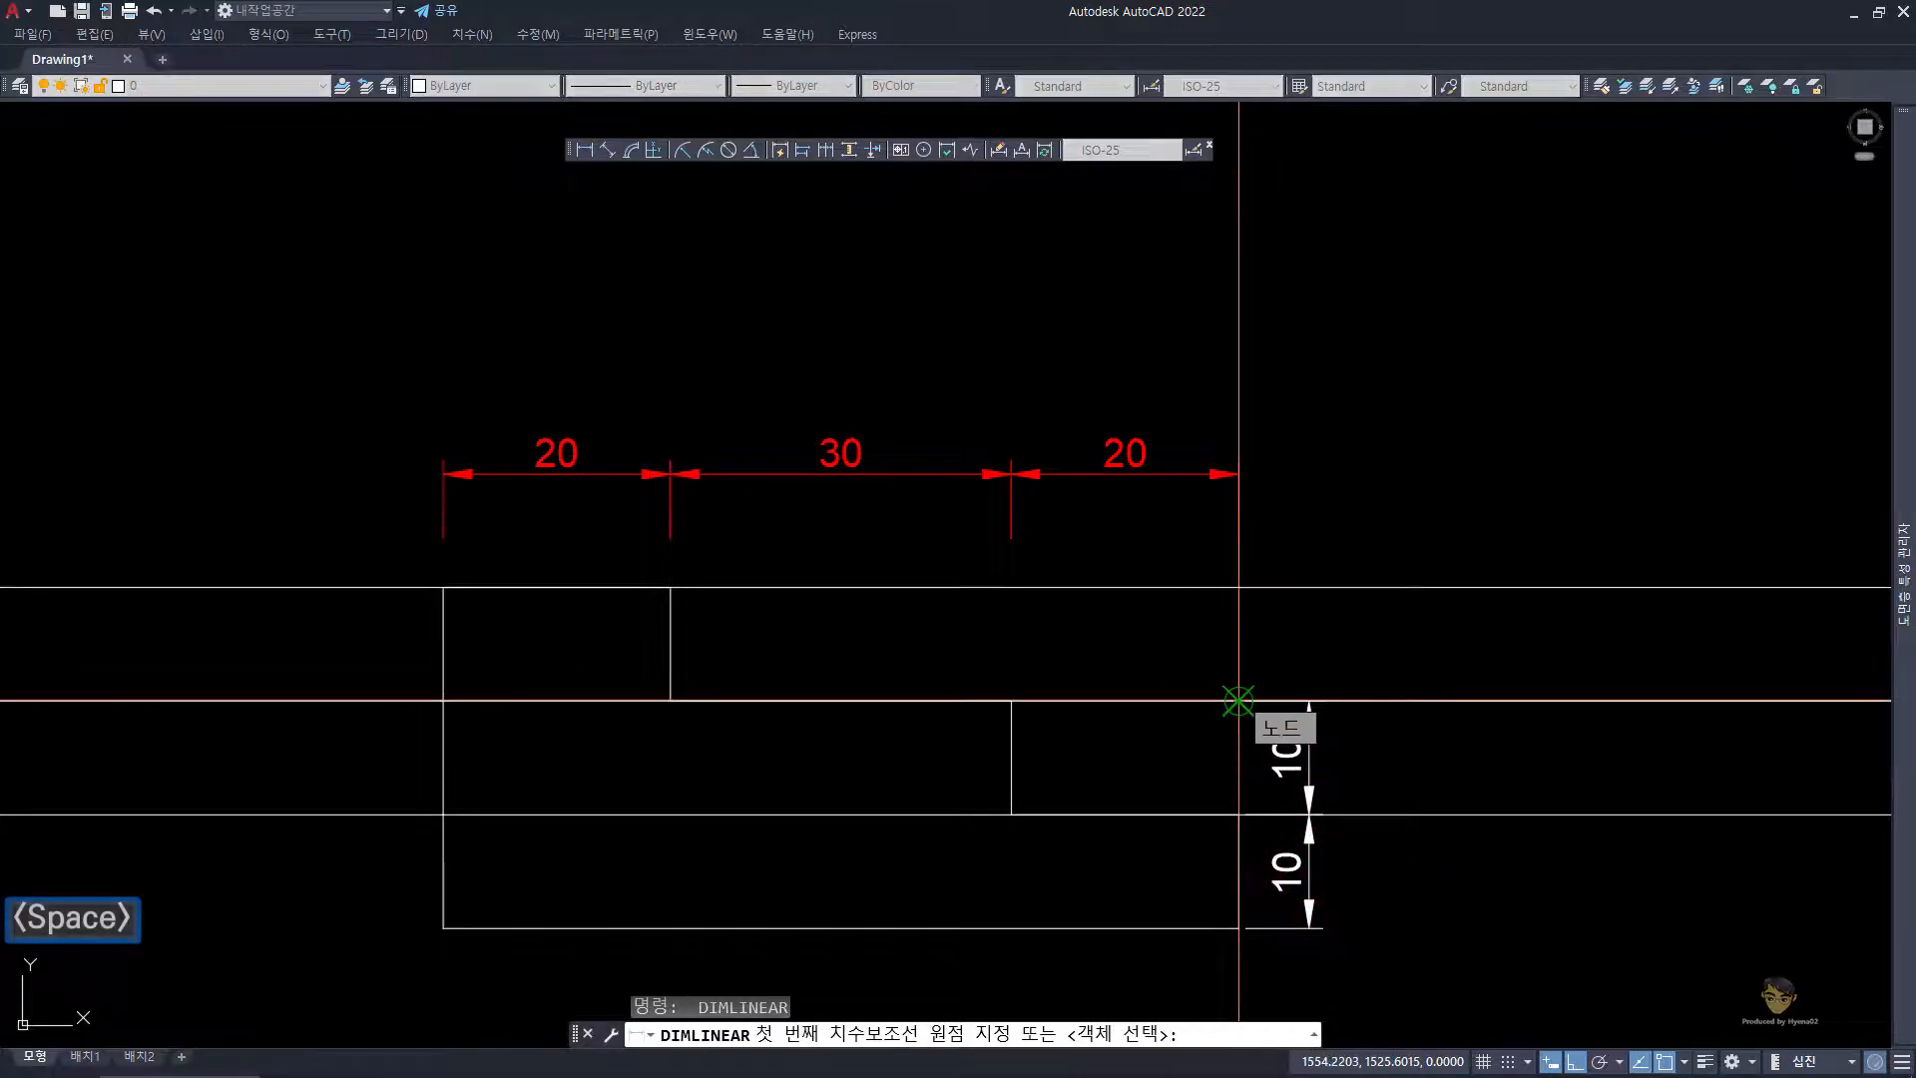
pyautogui.click(1238, 701)
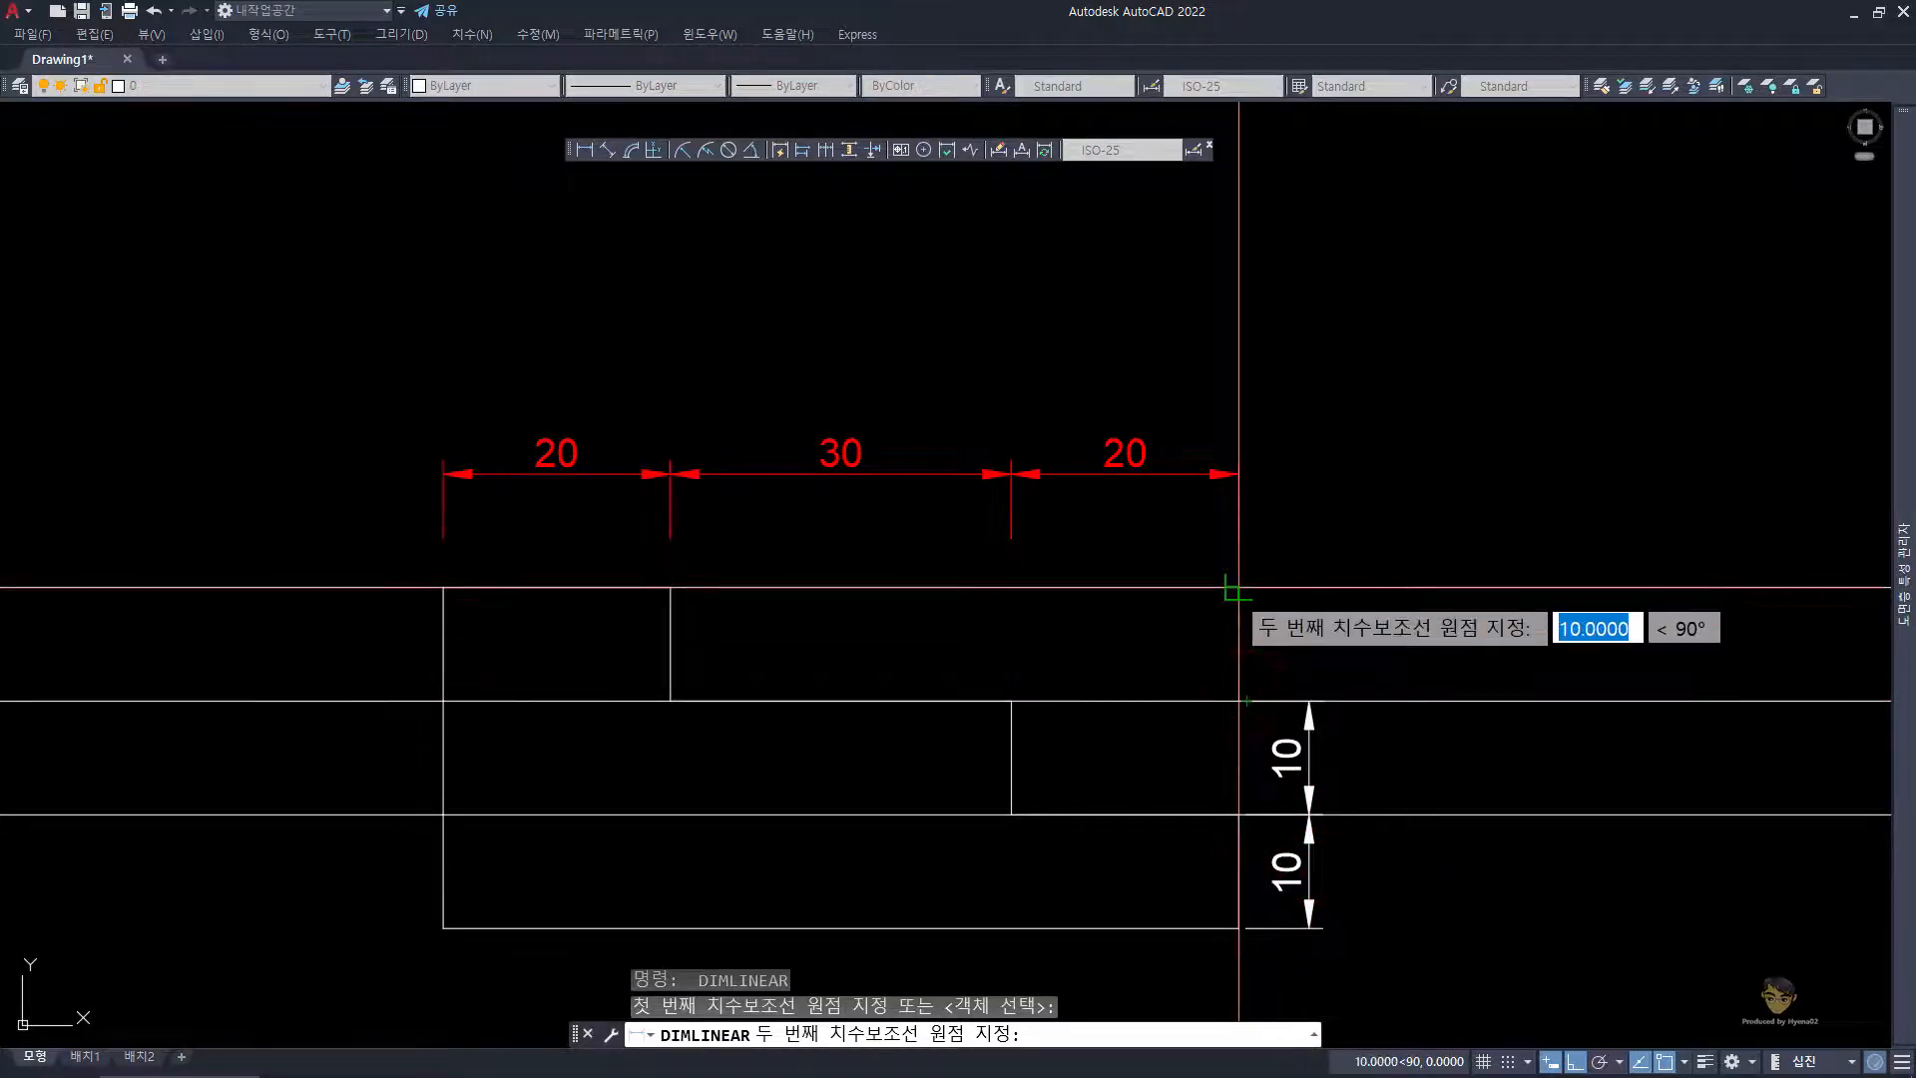
pyautogui.click(1239, 588)
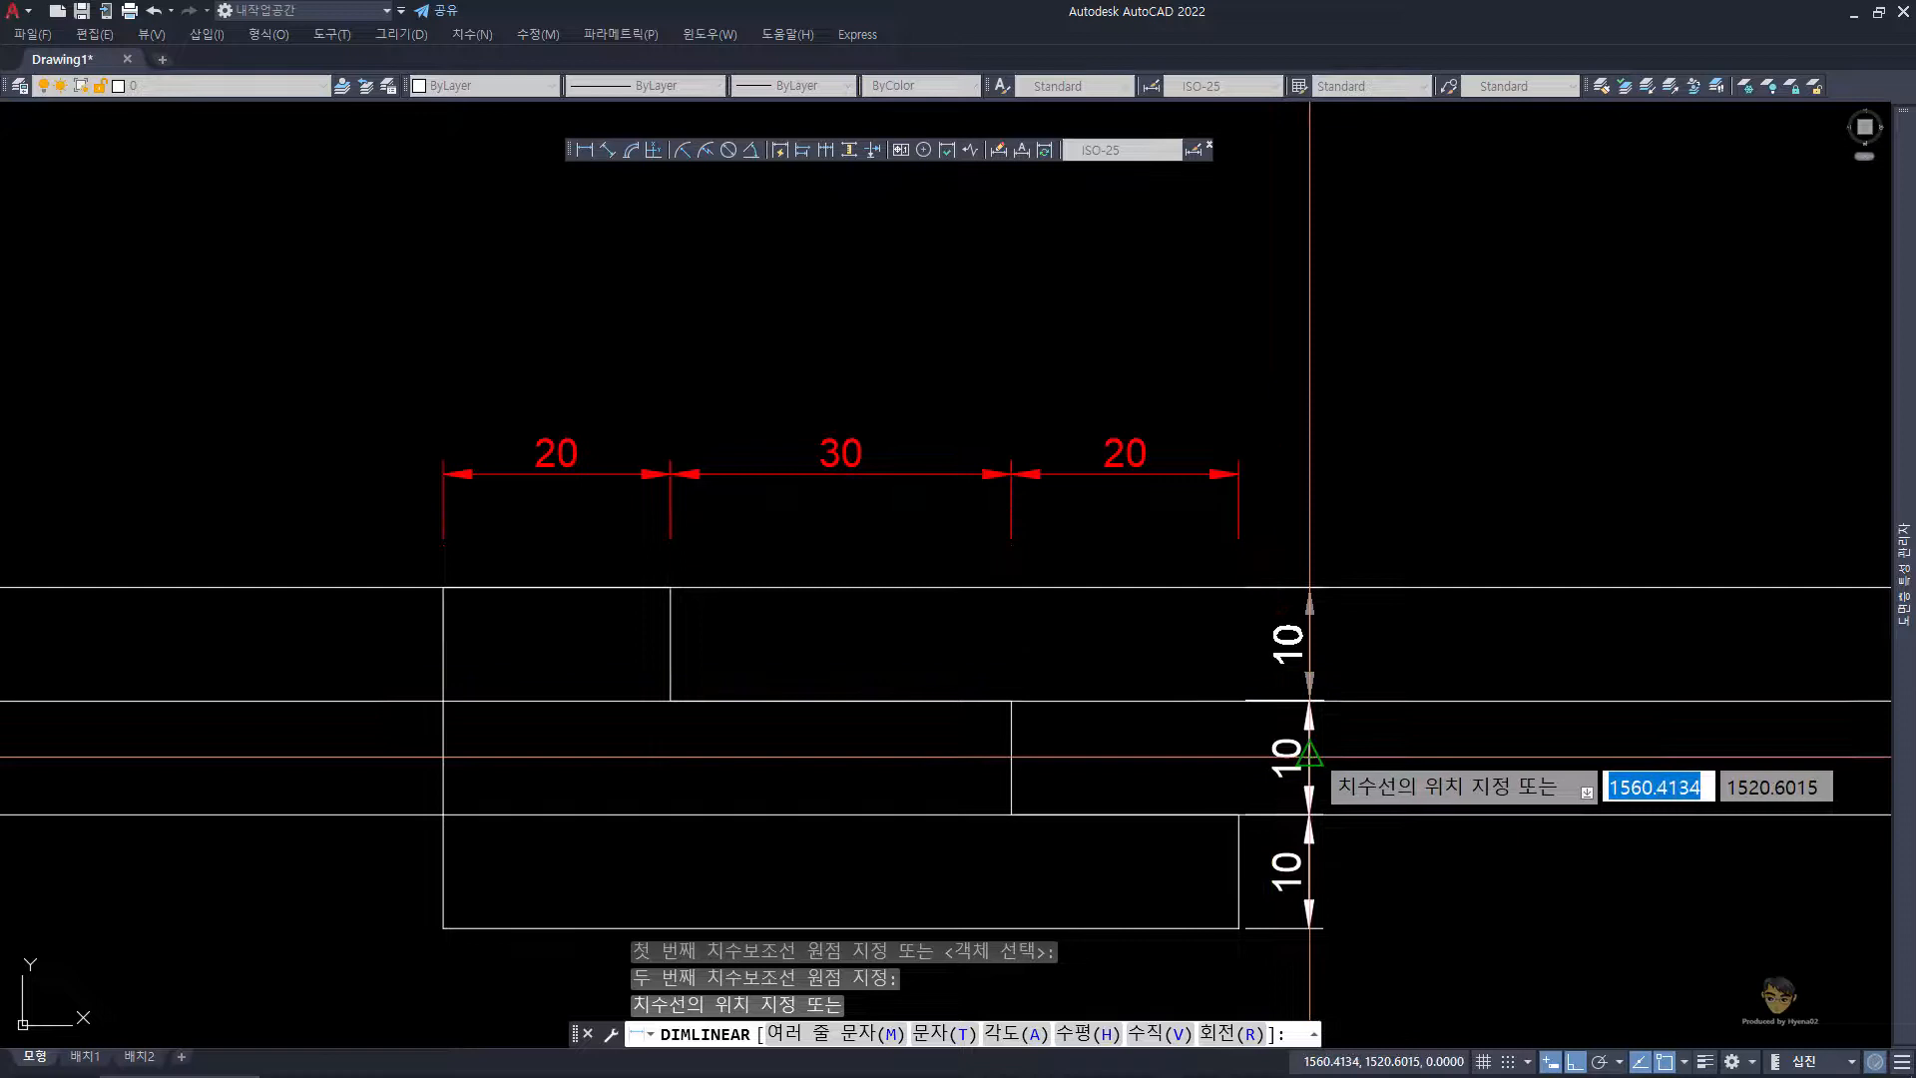
pyautogui.click(1310, 756)
pyautogui.press('Escape')
# - Erase the three horizontal construction lines crossing the stepped outline
pyautogui.click(1724, 898)
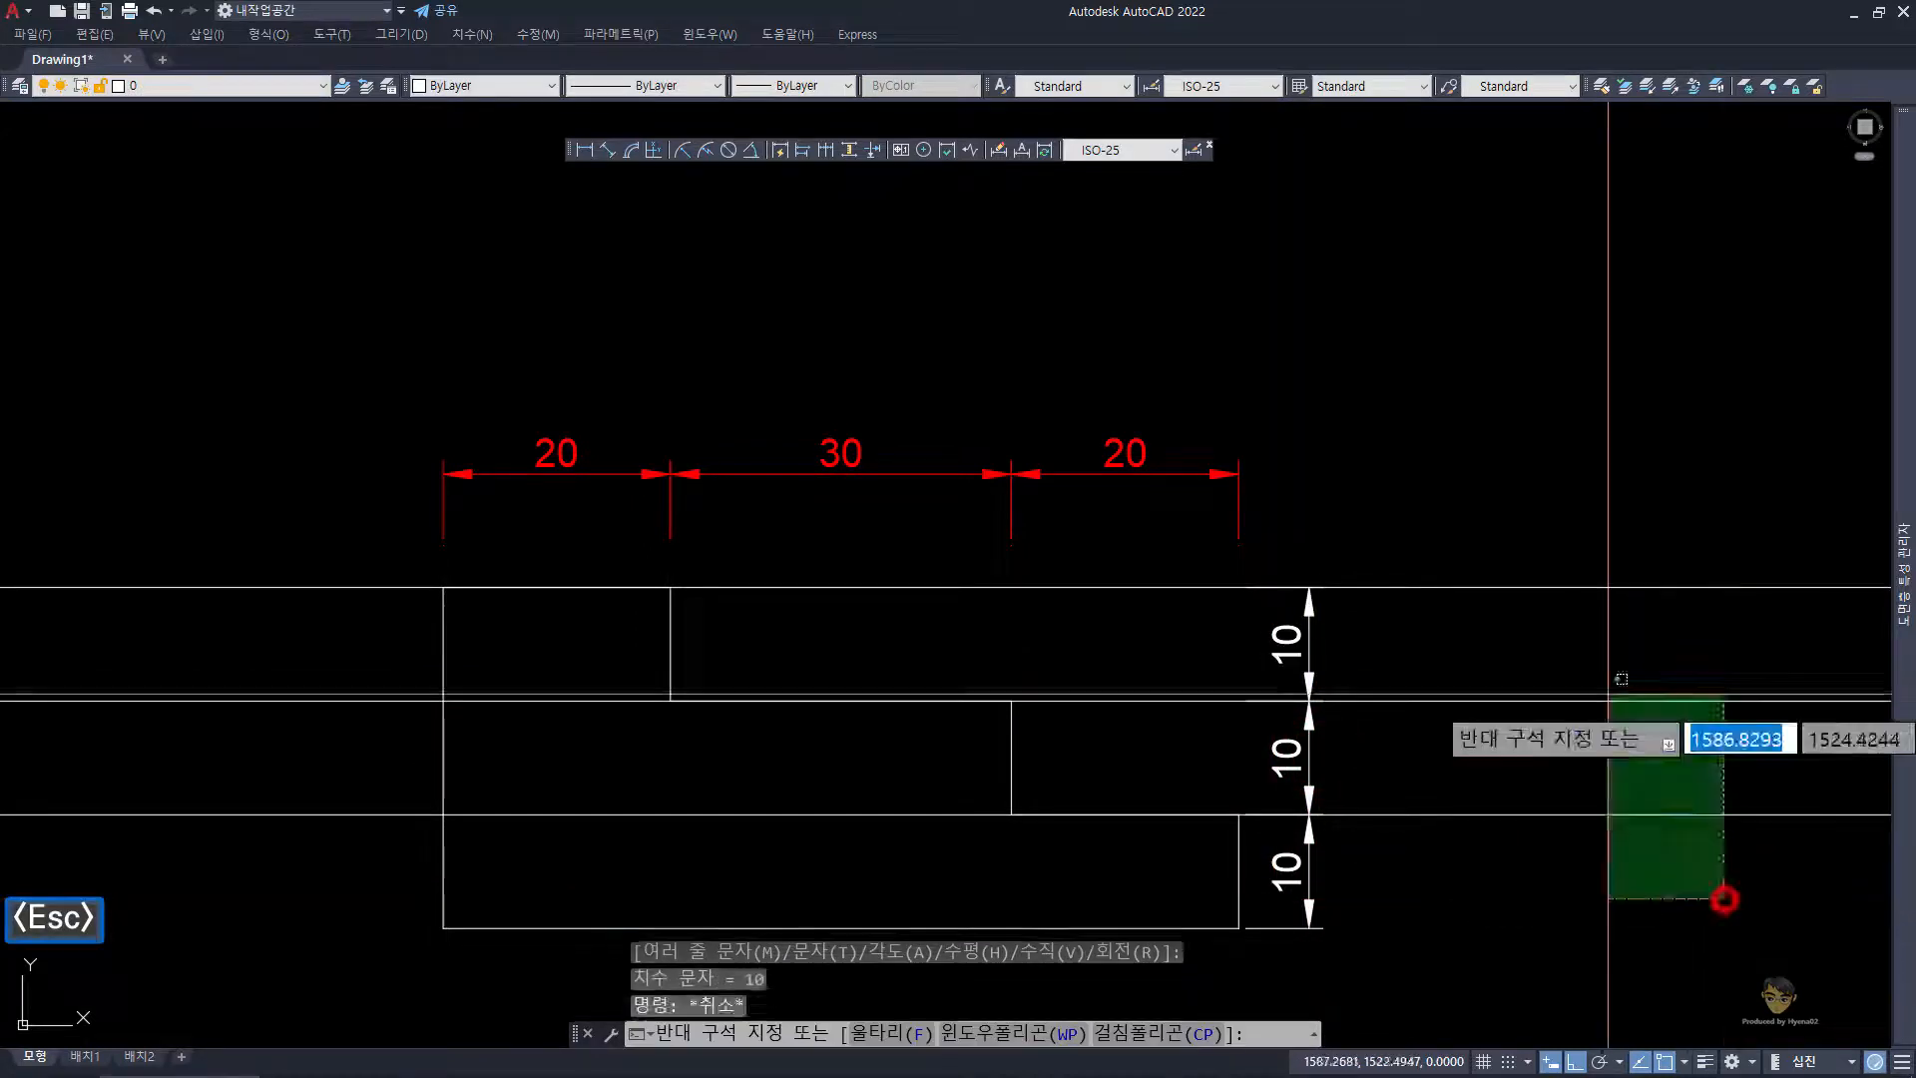
pyautogui.click(1572, 542)
pyautogui.write('e')
pyautogui.press('space')
# - Match the properties of the red dimension above the lowest step onto the three vertical dimensions
pyautogui.moveTo(1340, 792); pyautogui.dragTo(1327, 719, button='middle')
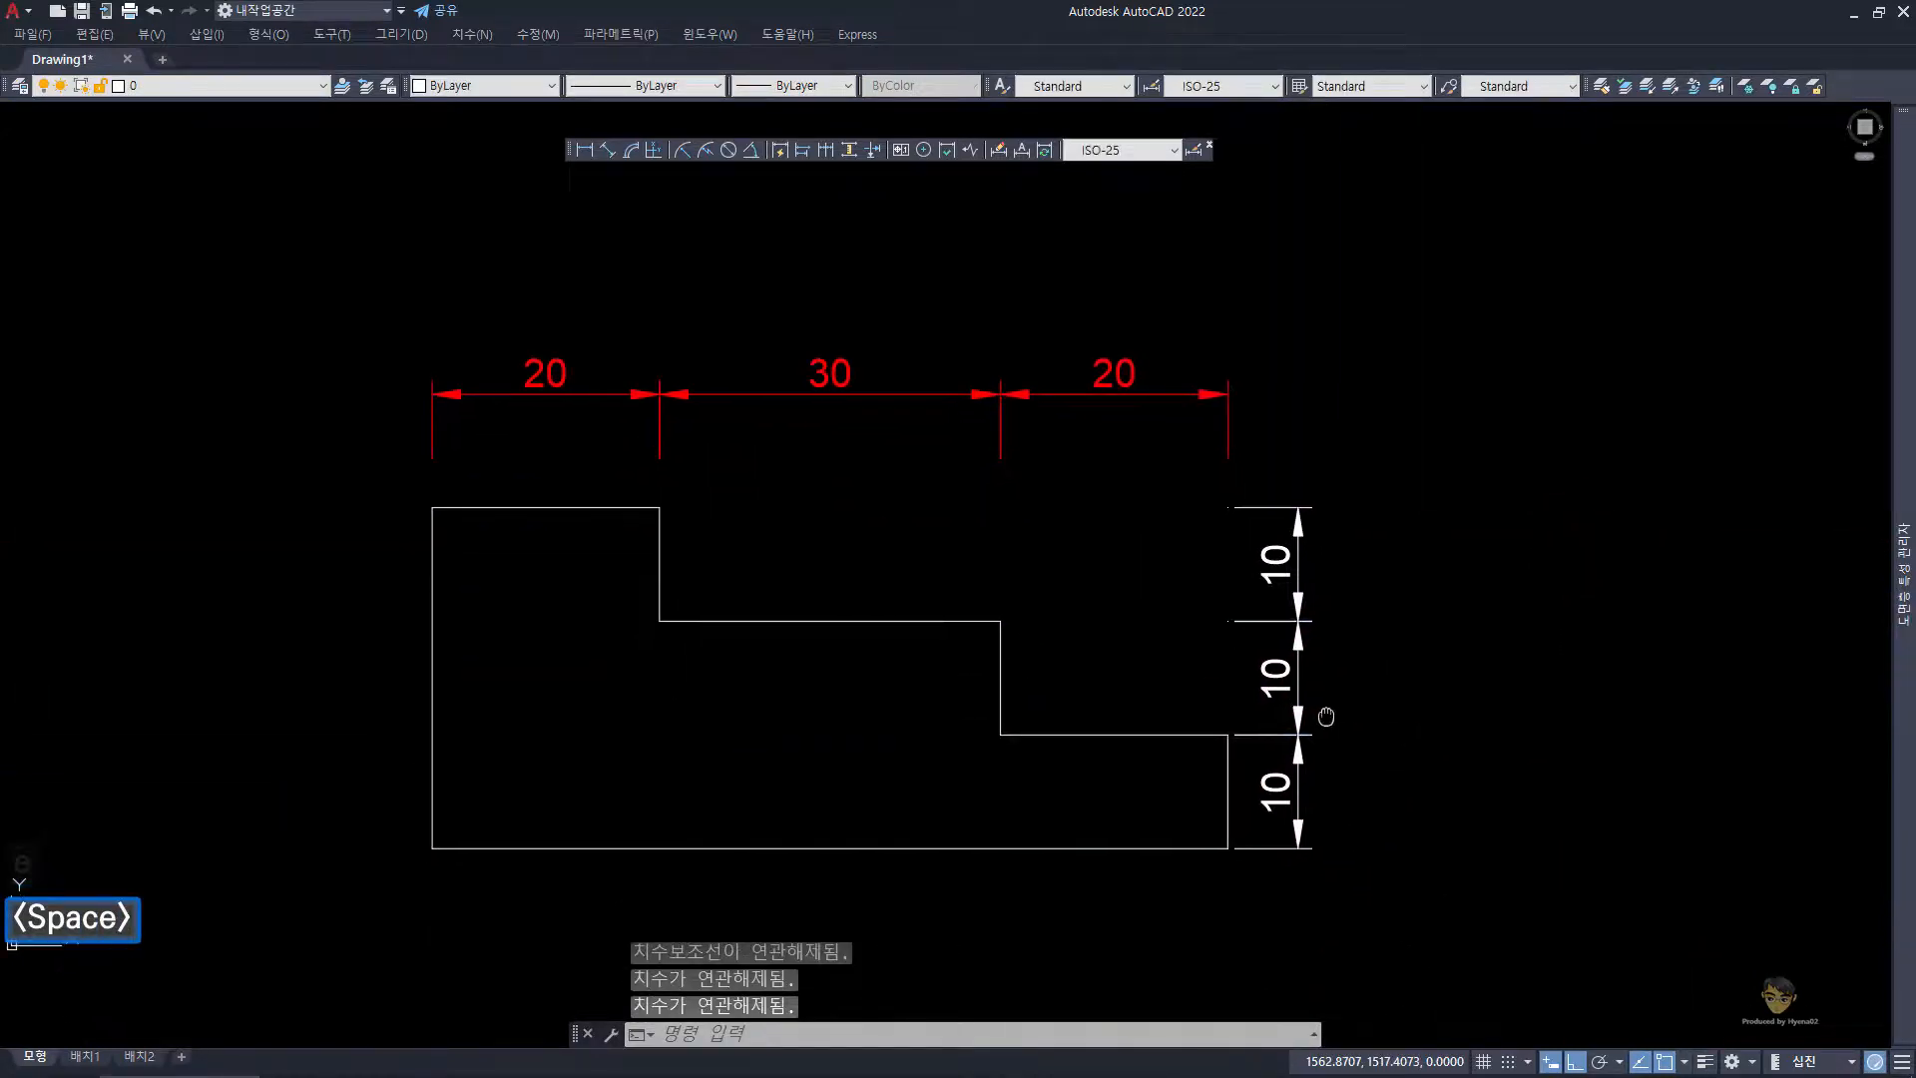
pyautogui.click(1303, 427)
pyautogui.click(1112, 359)
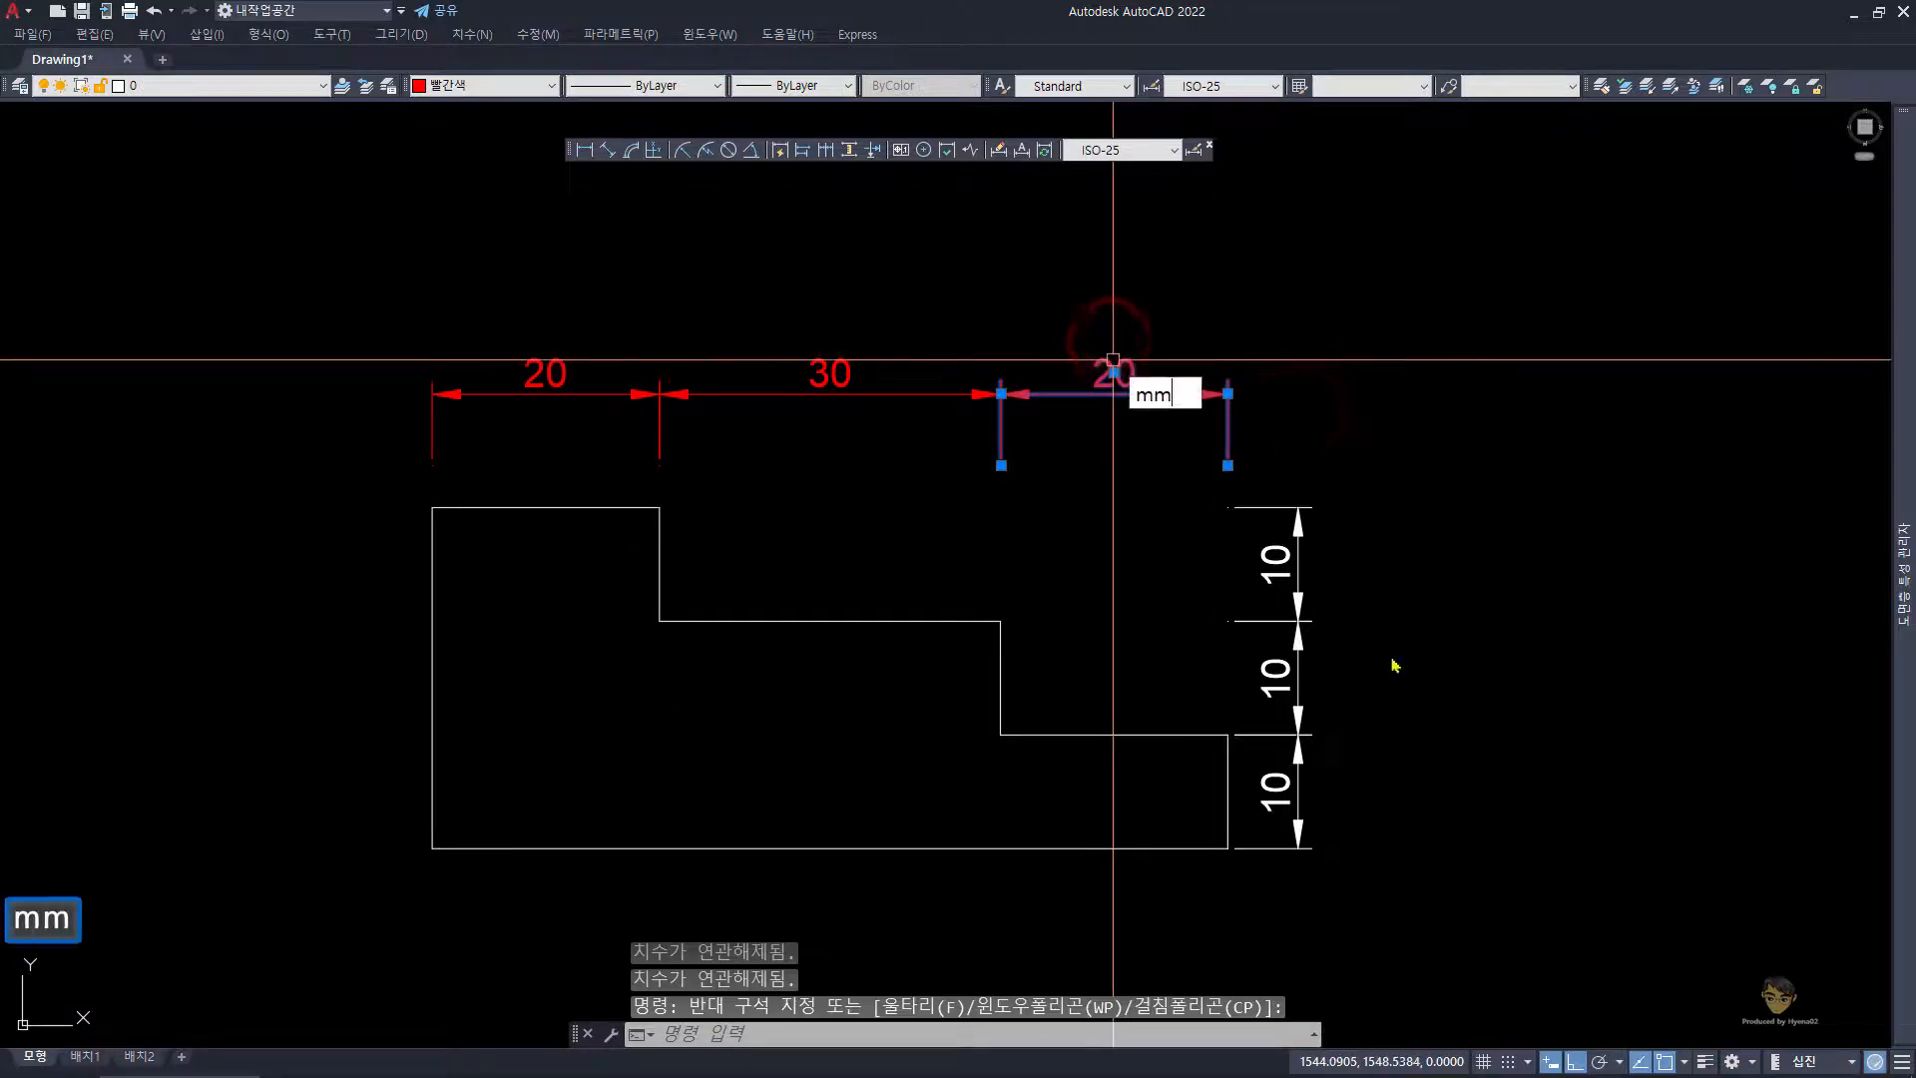
pyautogui.press('space')
pyautogui.click(1430, 932)
pyautogui.click(1280, 484)
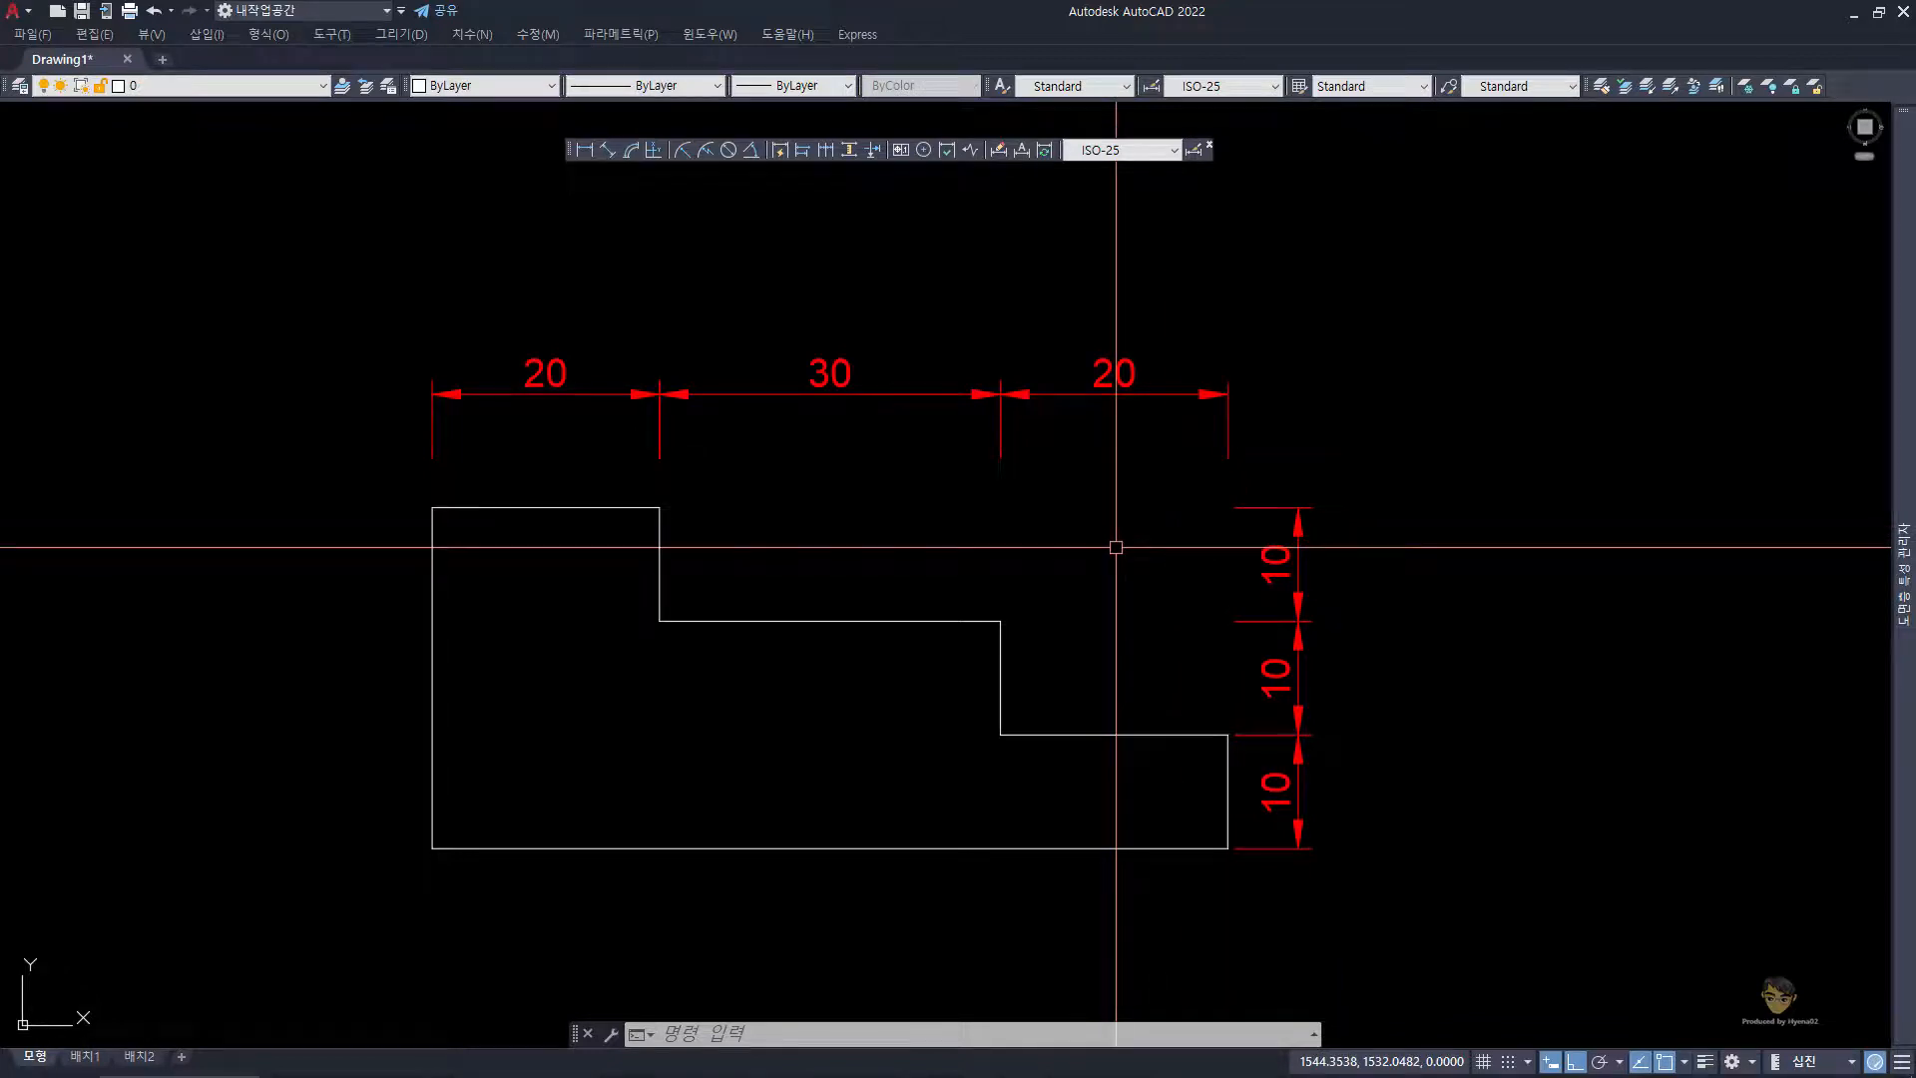
pyautogui.scroll(-2, 1109, 547)
pyautogui.moveTo(1098, 543); pyautogui.dragTo(1262, 543, button='middle')
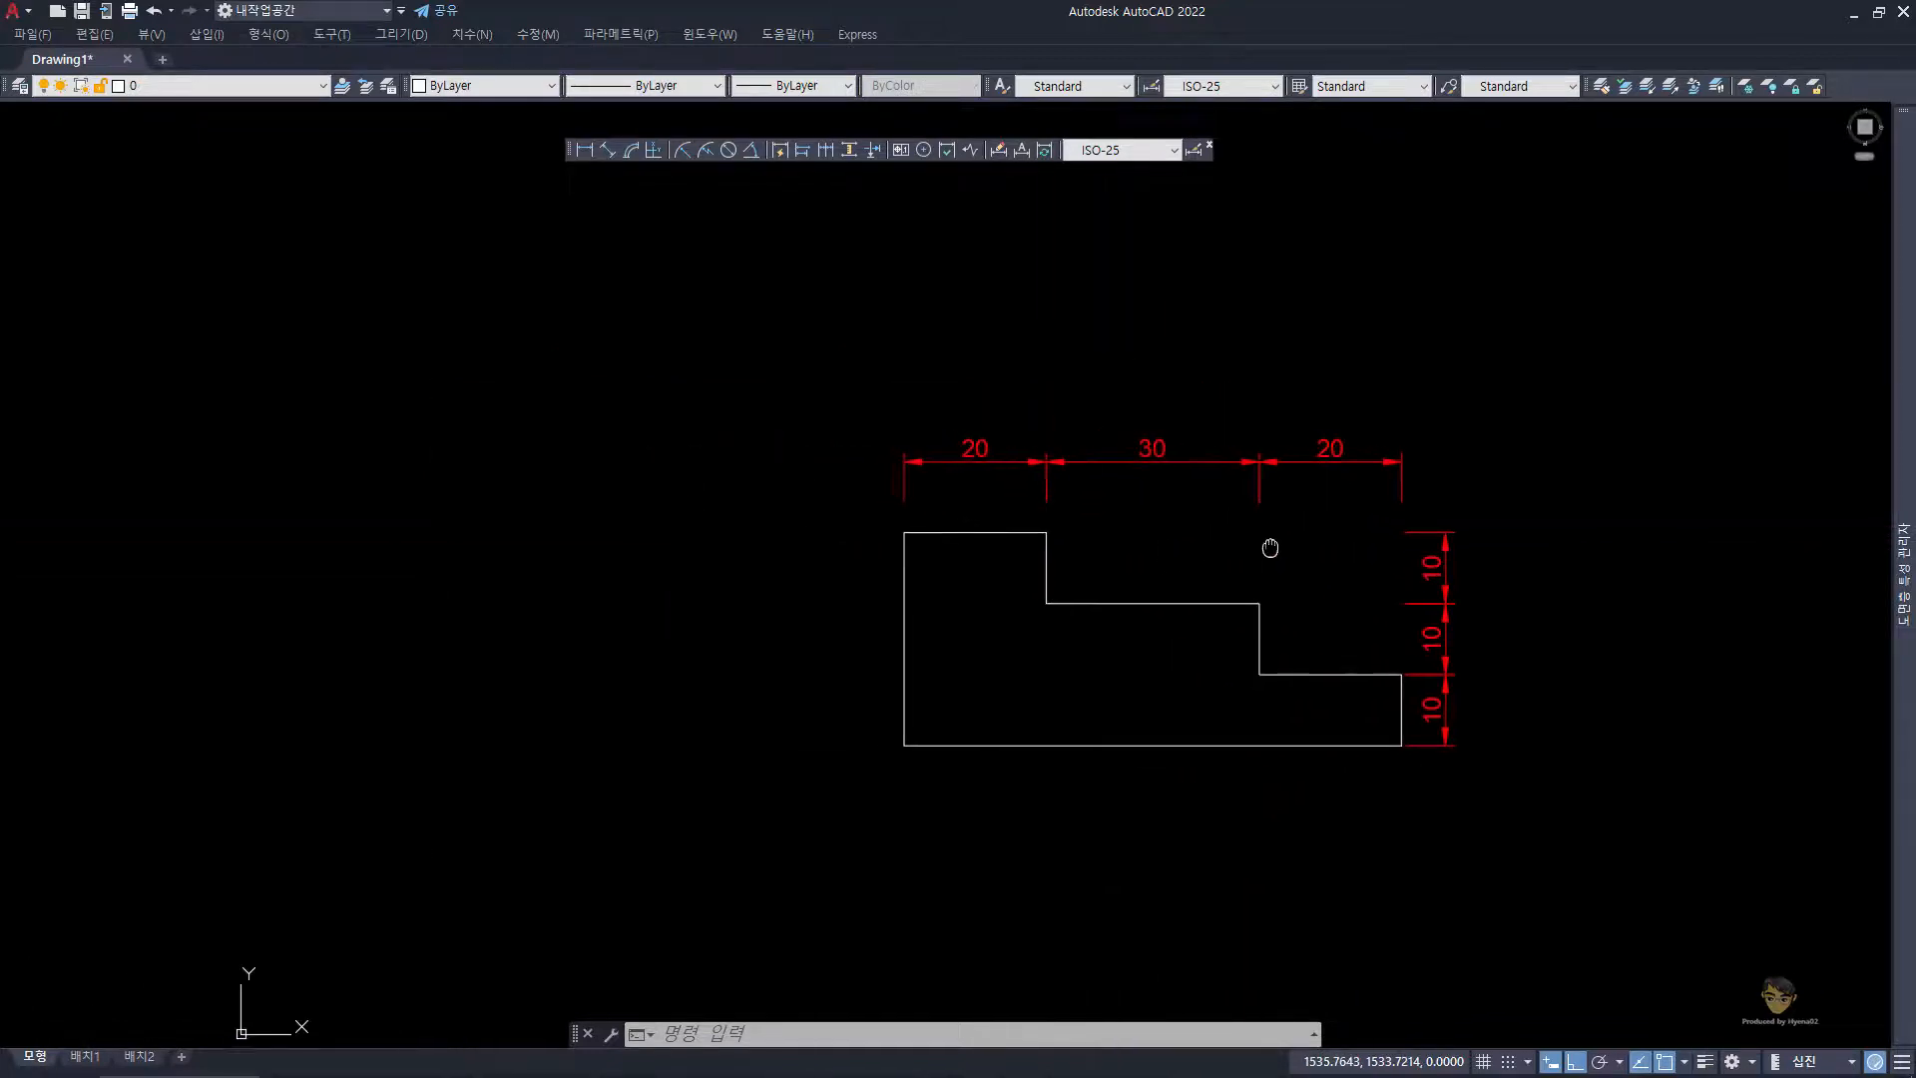
pyautogui.press('Escape')
pyautogui.click(1552, 816)
pyautogui.click(889, 496)
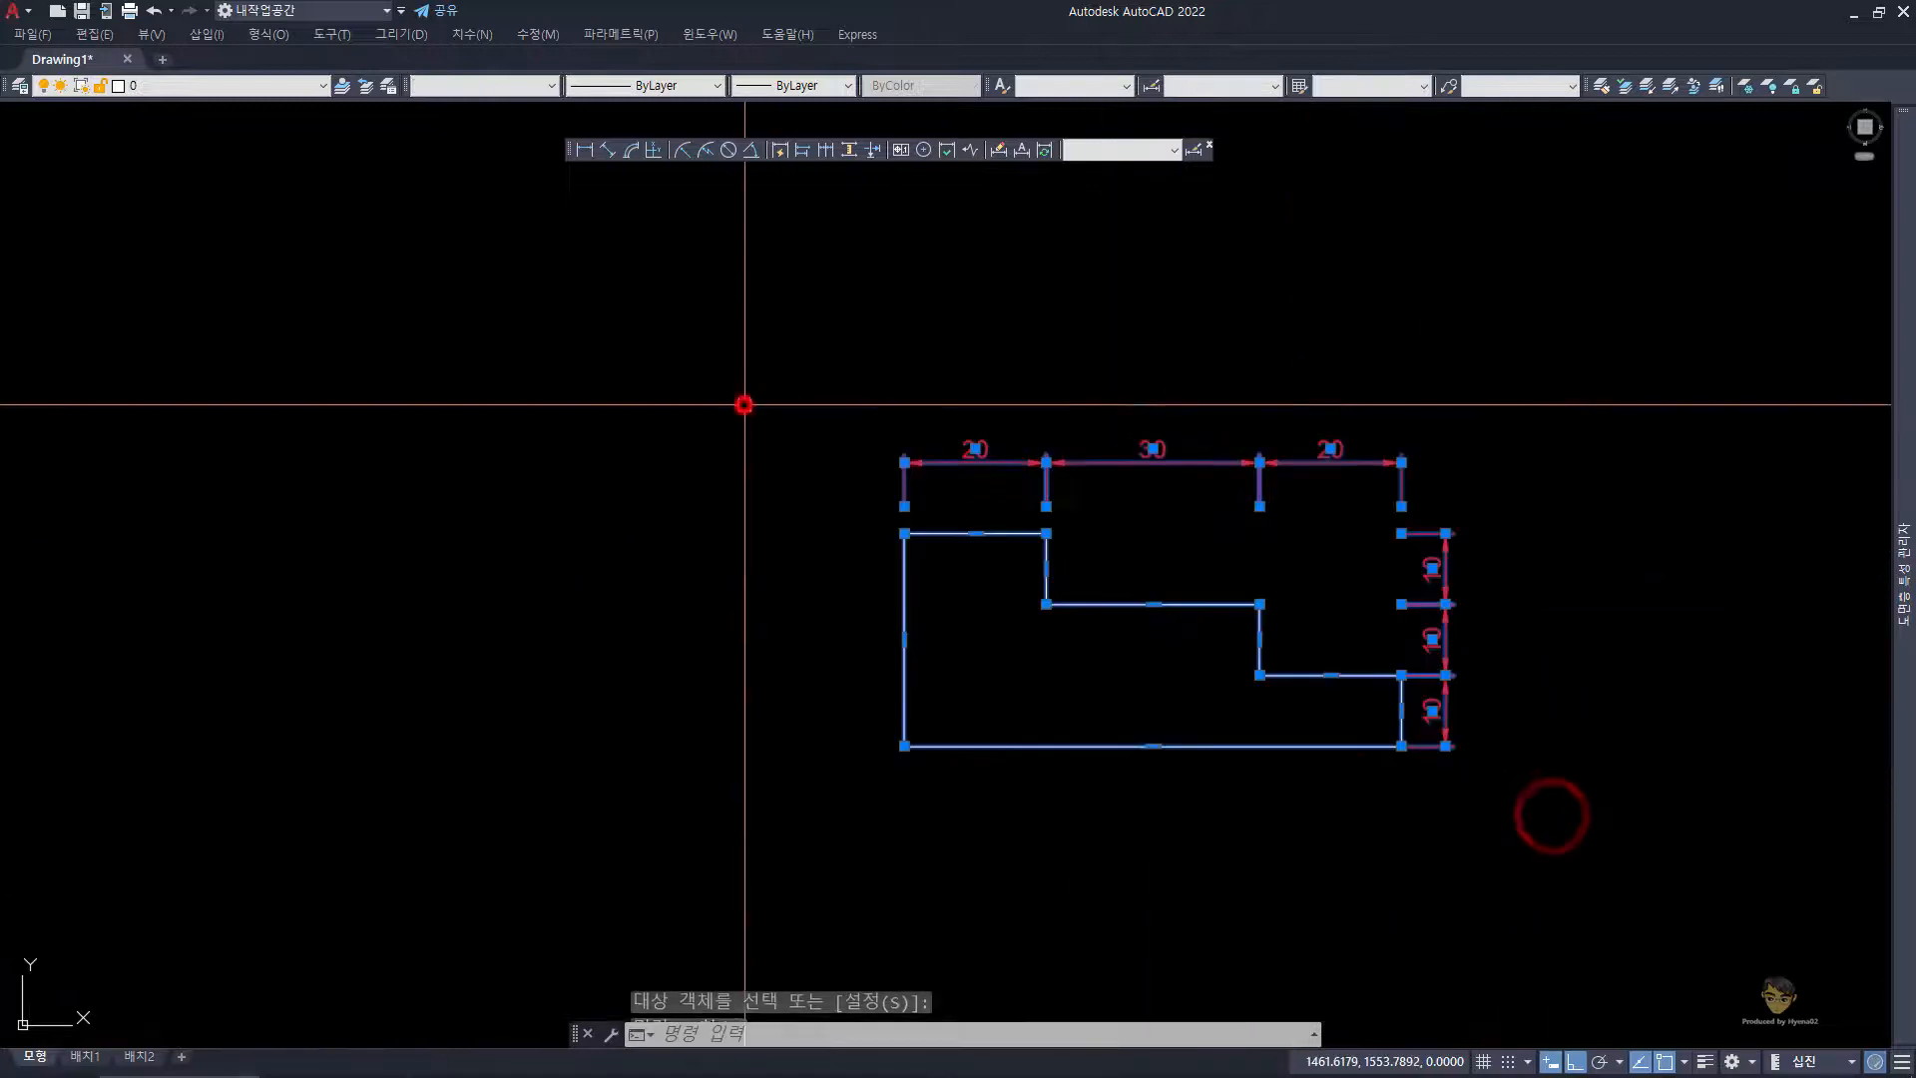
pyautogui.moveTo(739, 406); pyautogui.dragTo(983, 364, button='middle')
pyautogui.press('Escape')
pyautogui.press('Escape')
# - Copy the stepped outline without its dimensions to the empty space left of the original
pyautogui.click(1476, 774)
pyautogui.click(1291, 611)
pyautogui.write('cc')
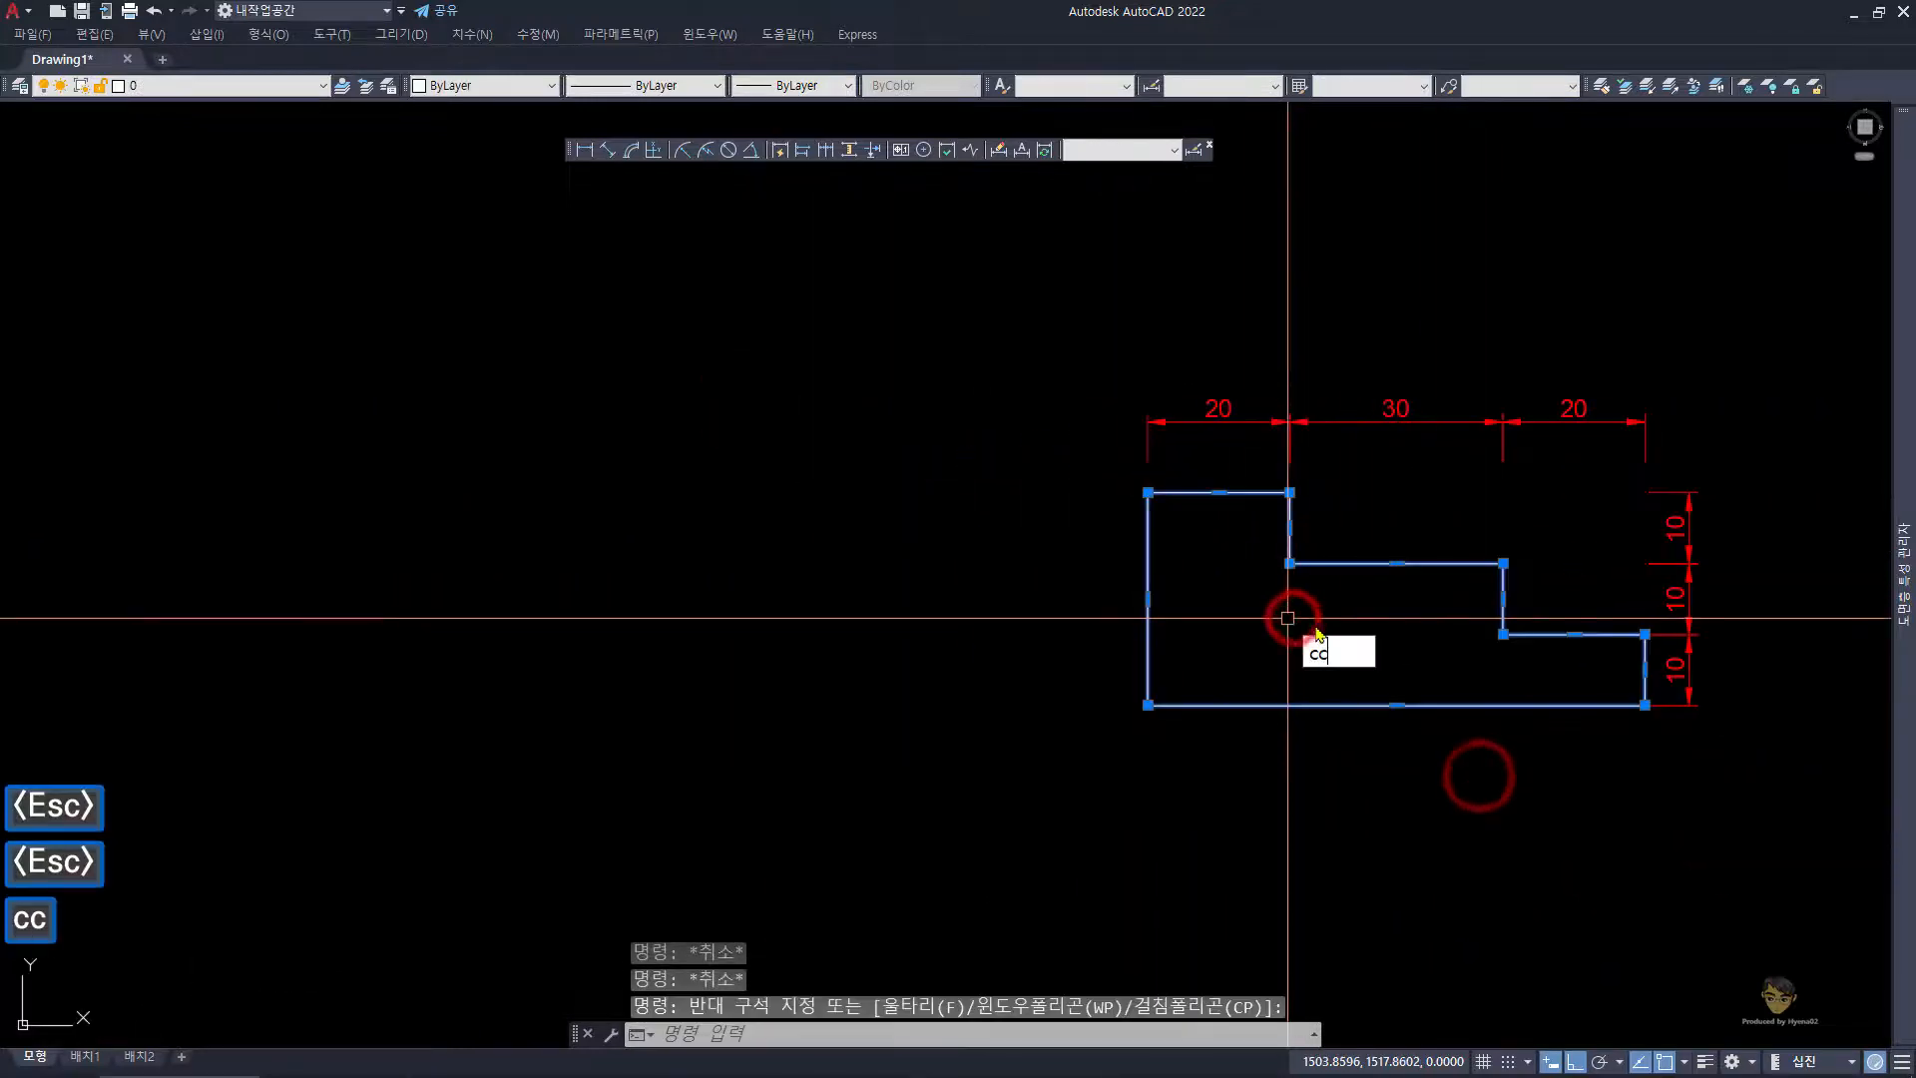
pyautogui.press('space')
pyautogui.click(1316, 623)
pyautogui.click(670, 620)
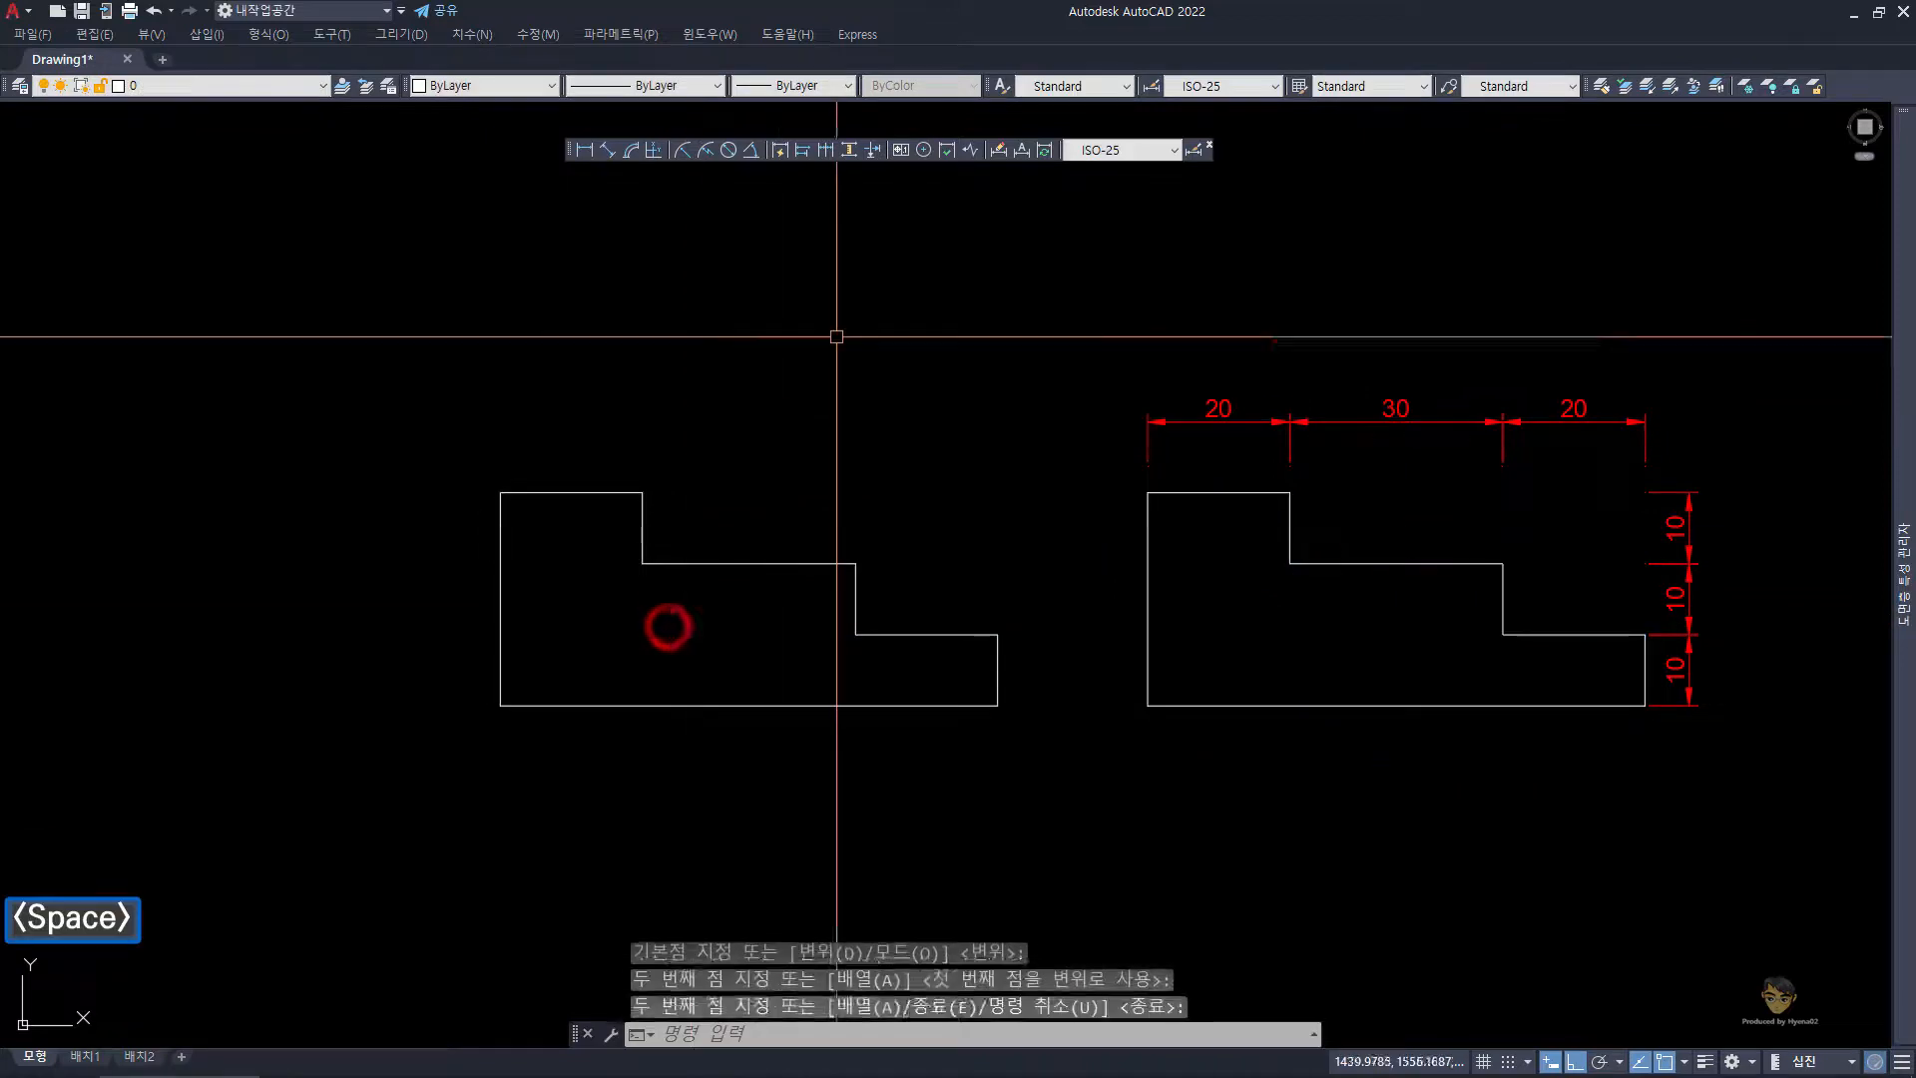
pyautogui.press('Escape')
# - Add continuous horizontal dimensions to the copied outline with Quick Dimension, placing the row above its top edge
pyautogui.click(780, 151)
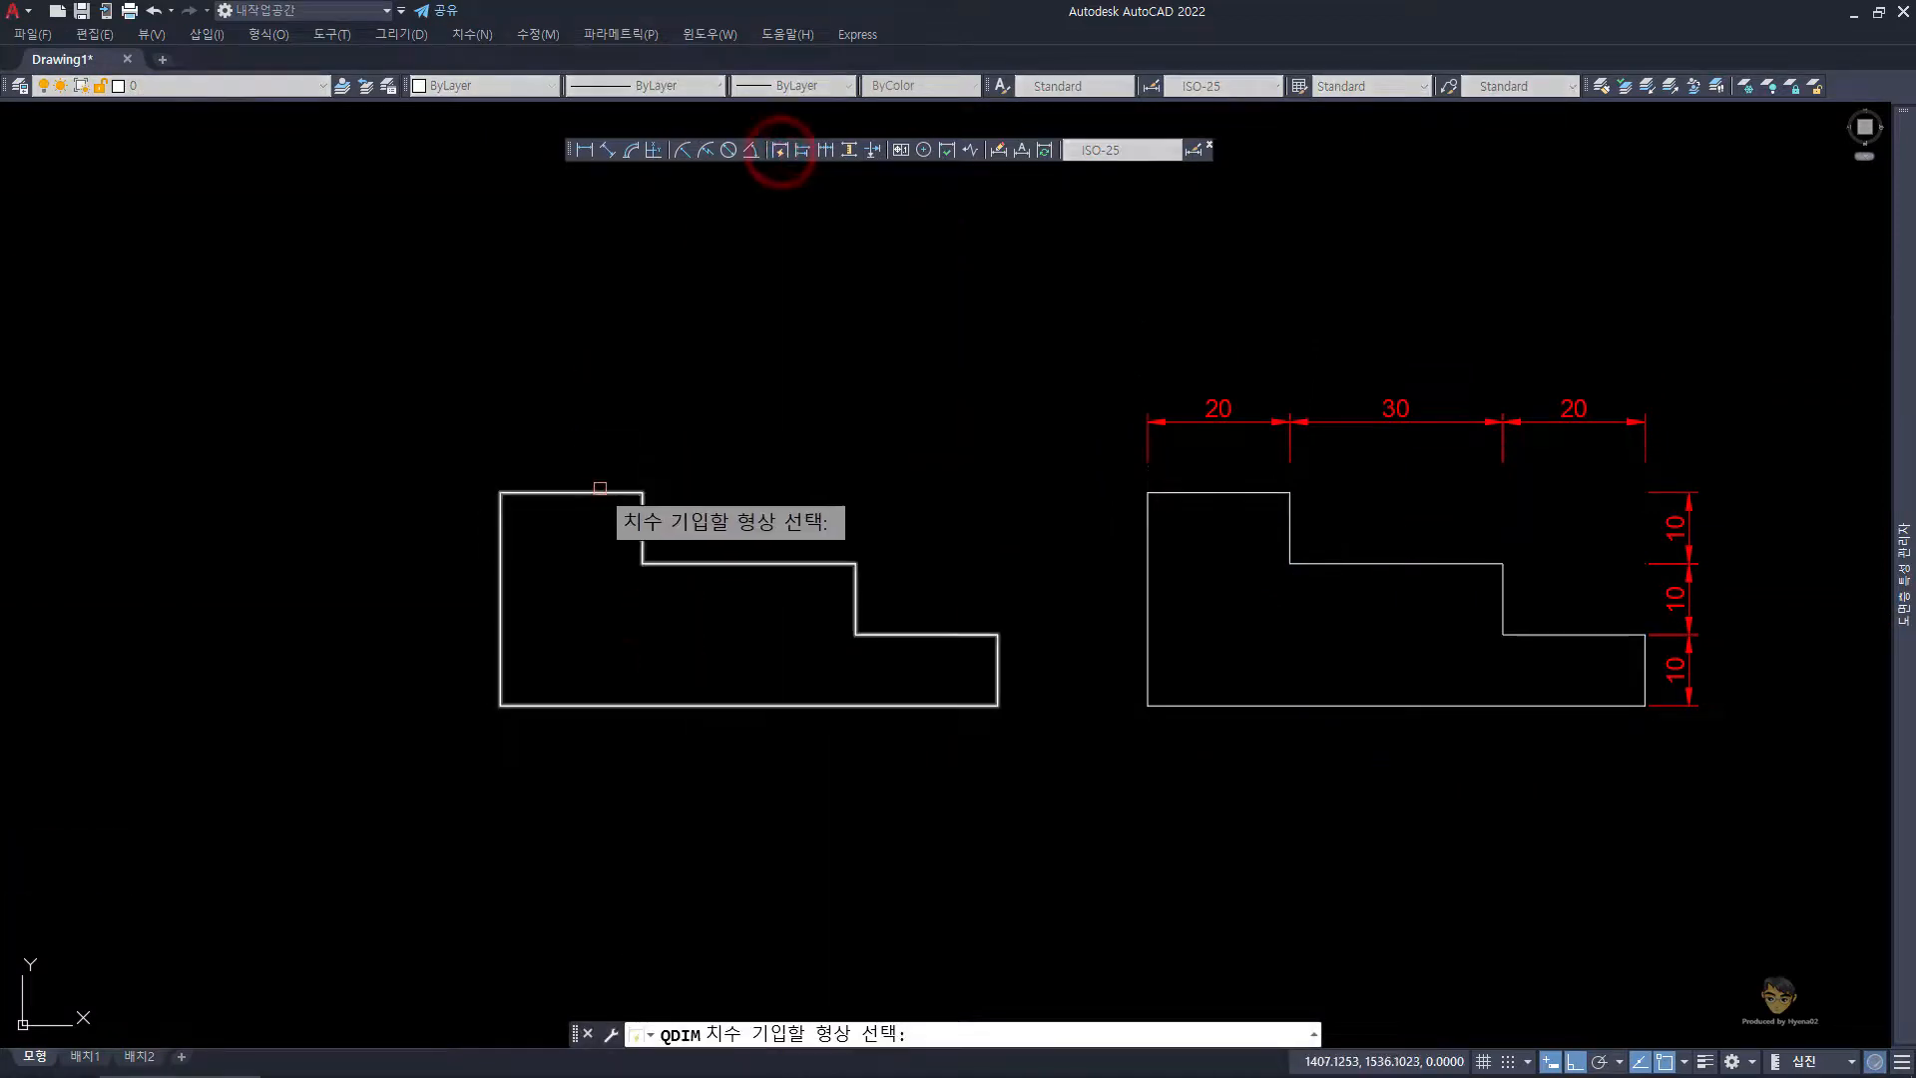
pyautogui.click(600, 485)
pyautogui.press('space')
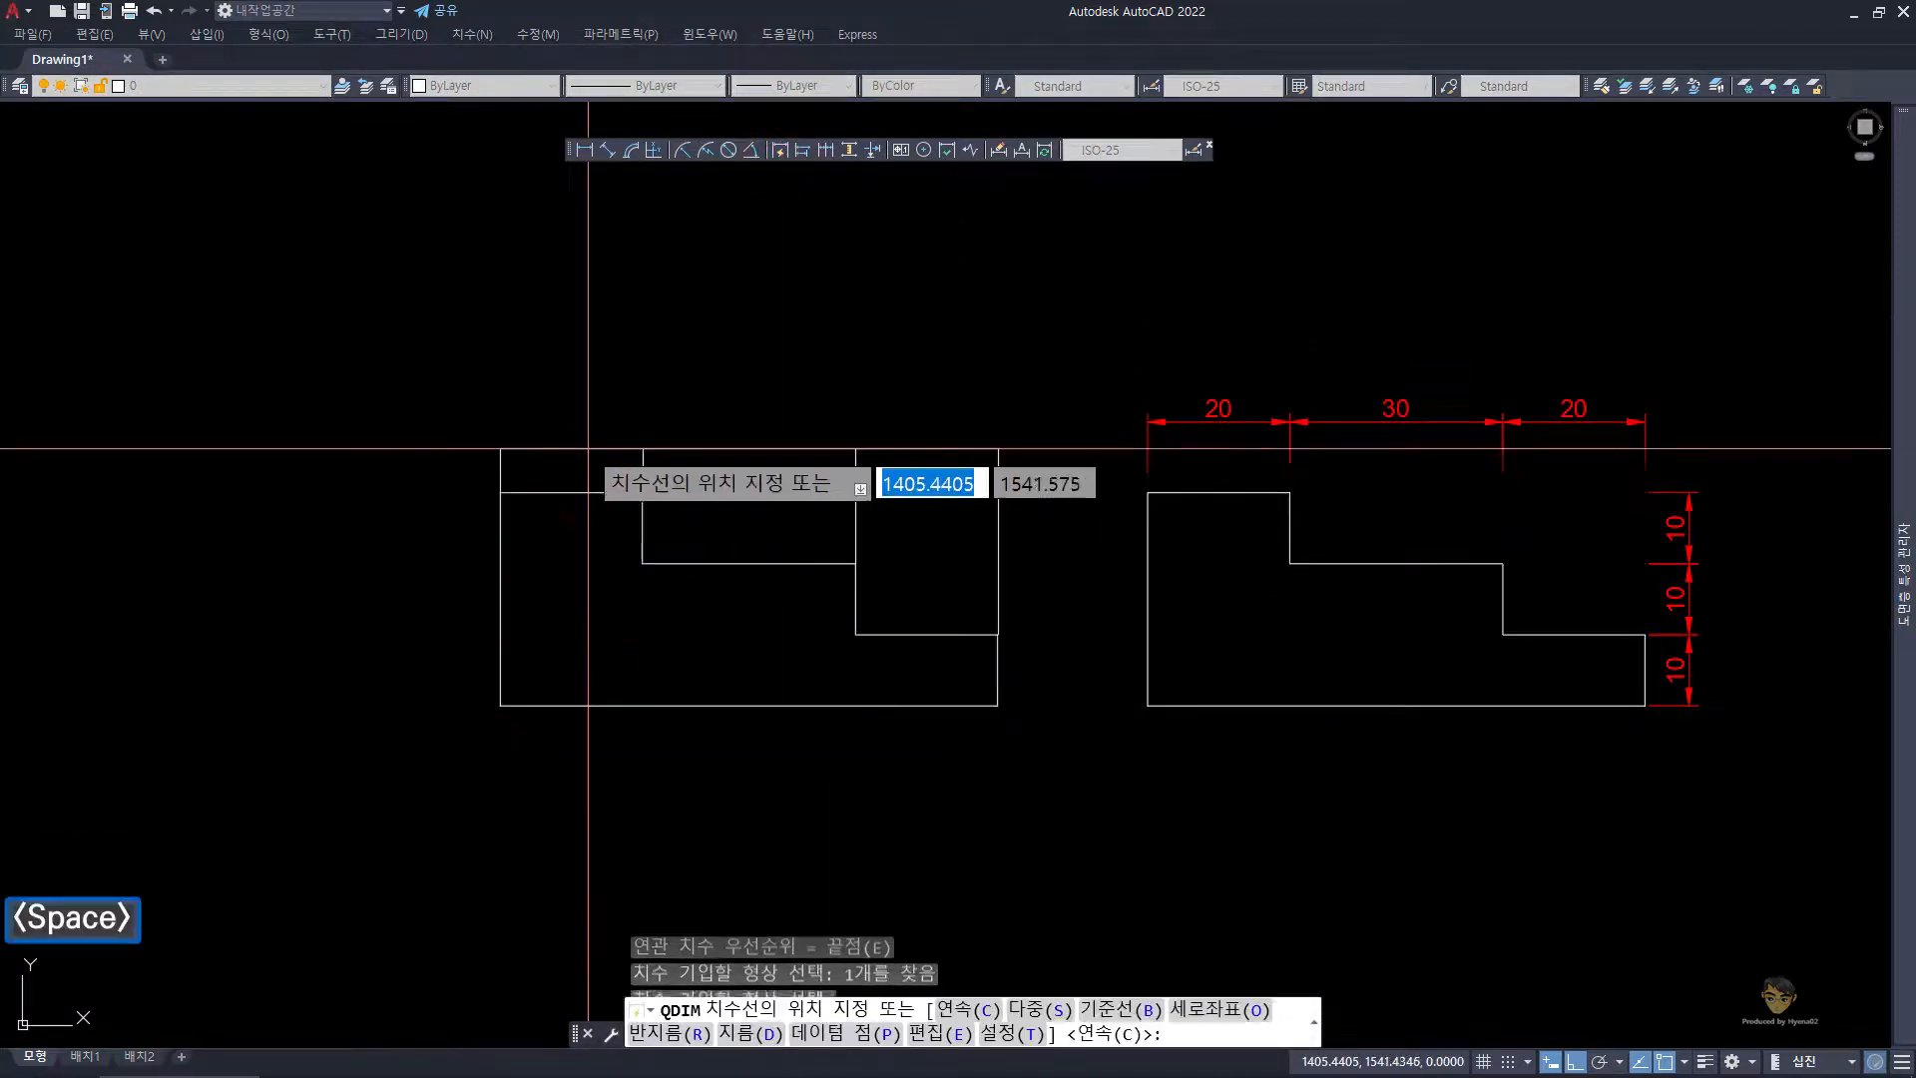
pyautogui.click(589, 439)
pyautogui.press('space')
pyautogui.click(642, 521)
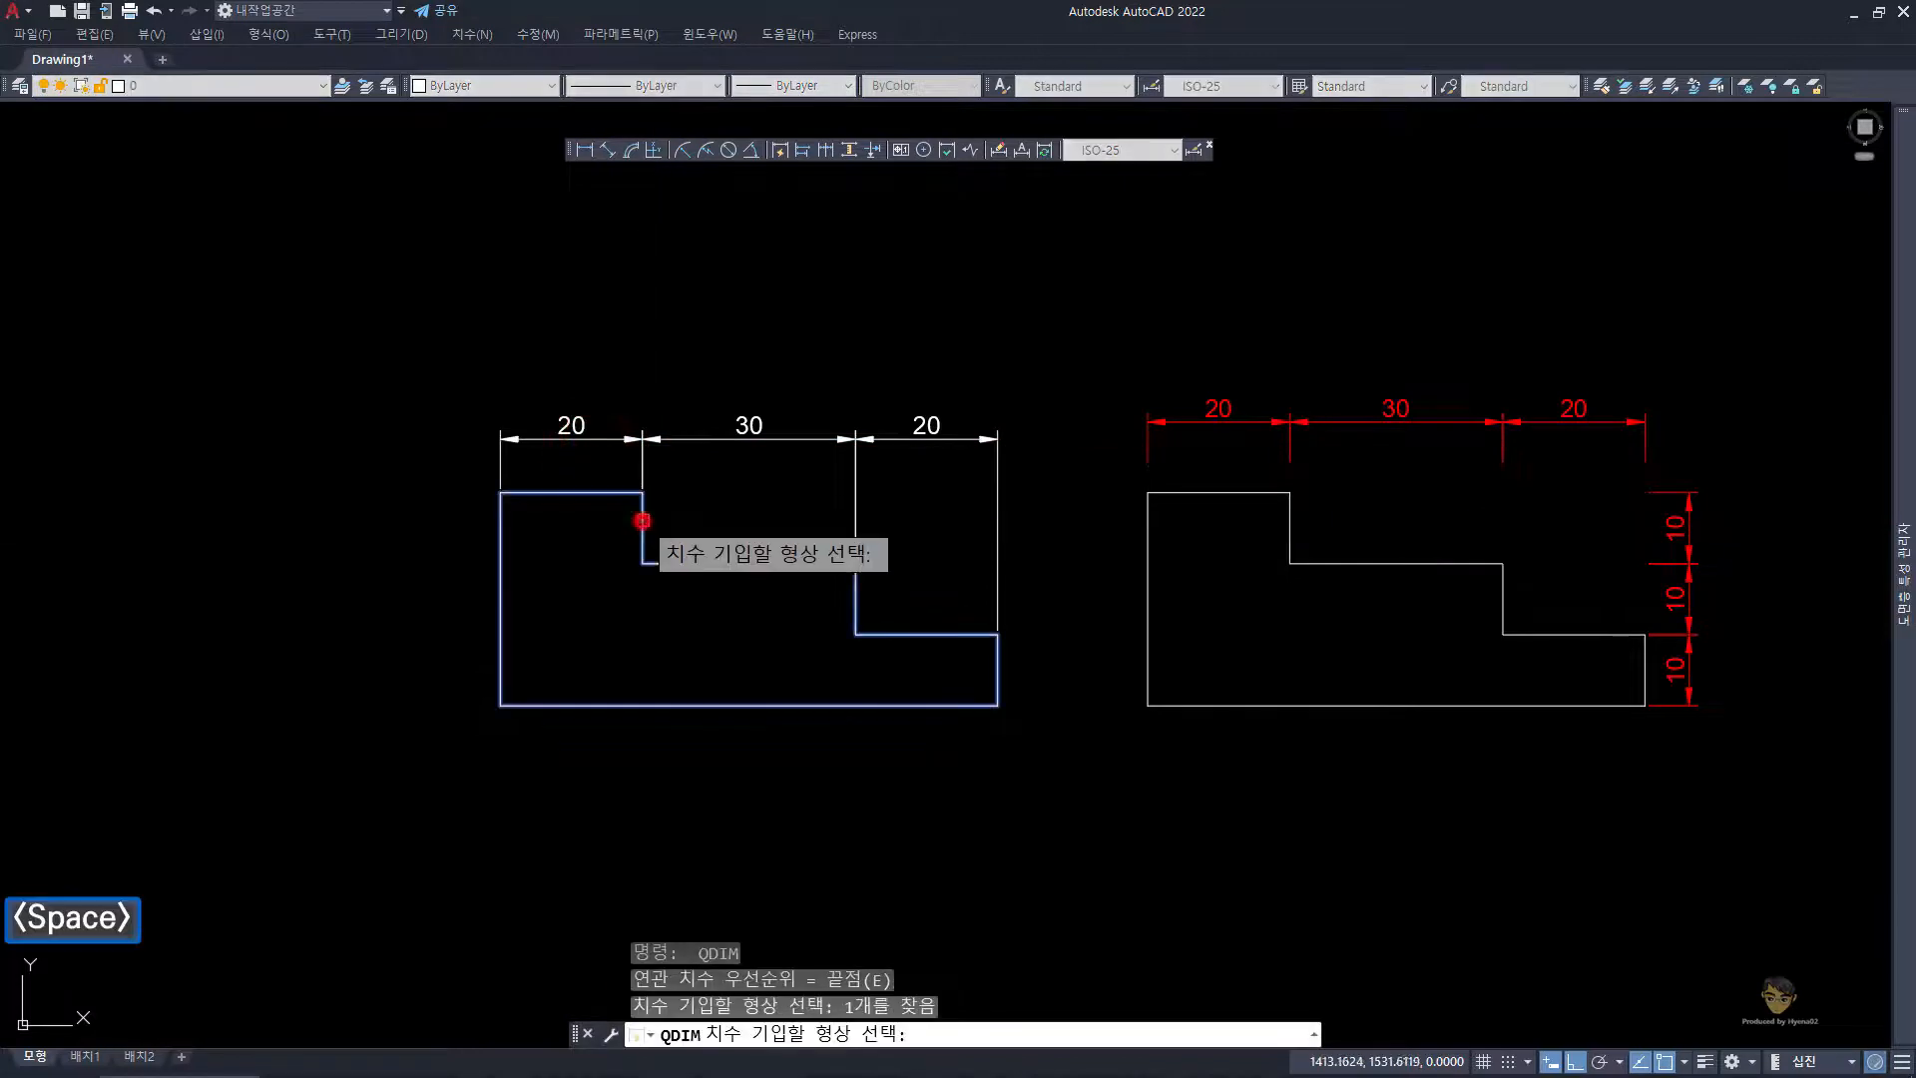
pyautogui.press('space')
pyautogui.click(701, 515)
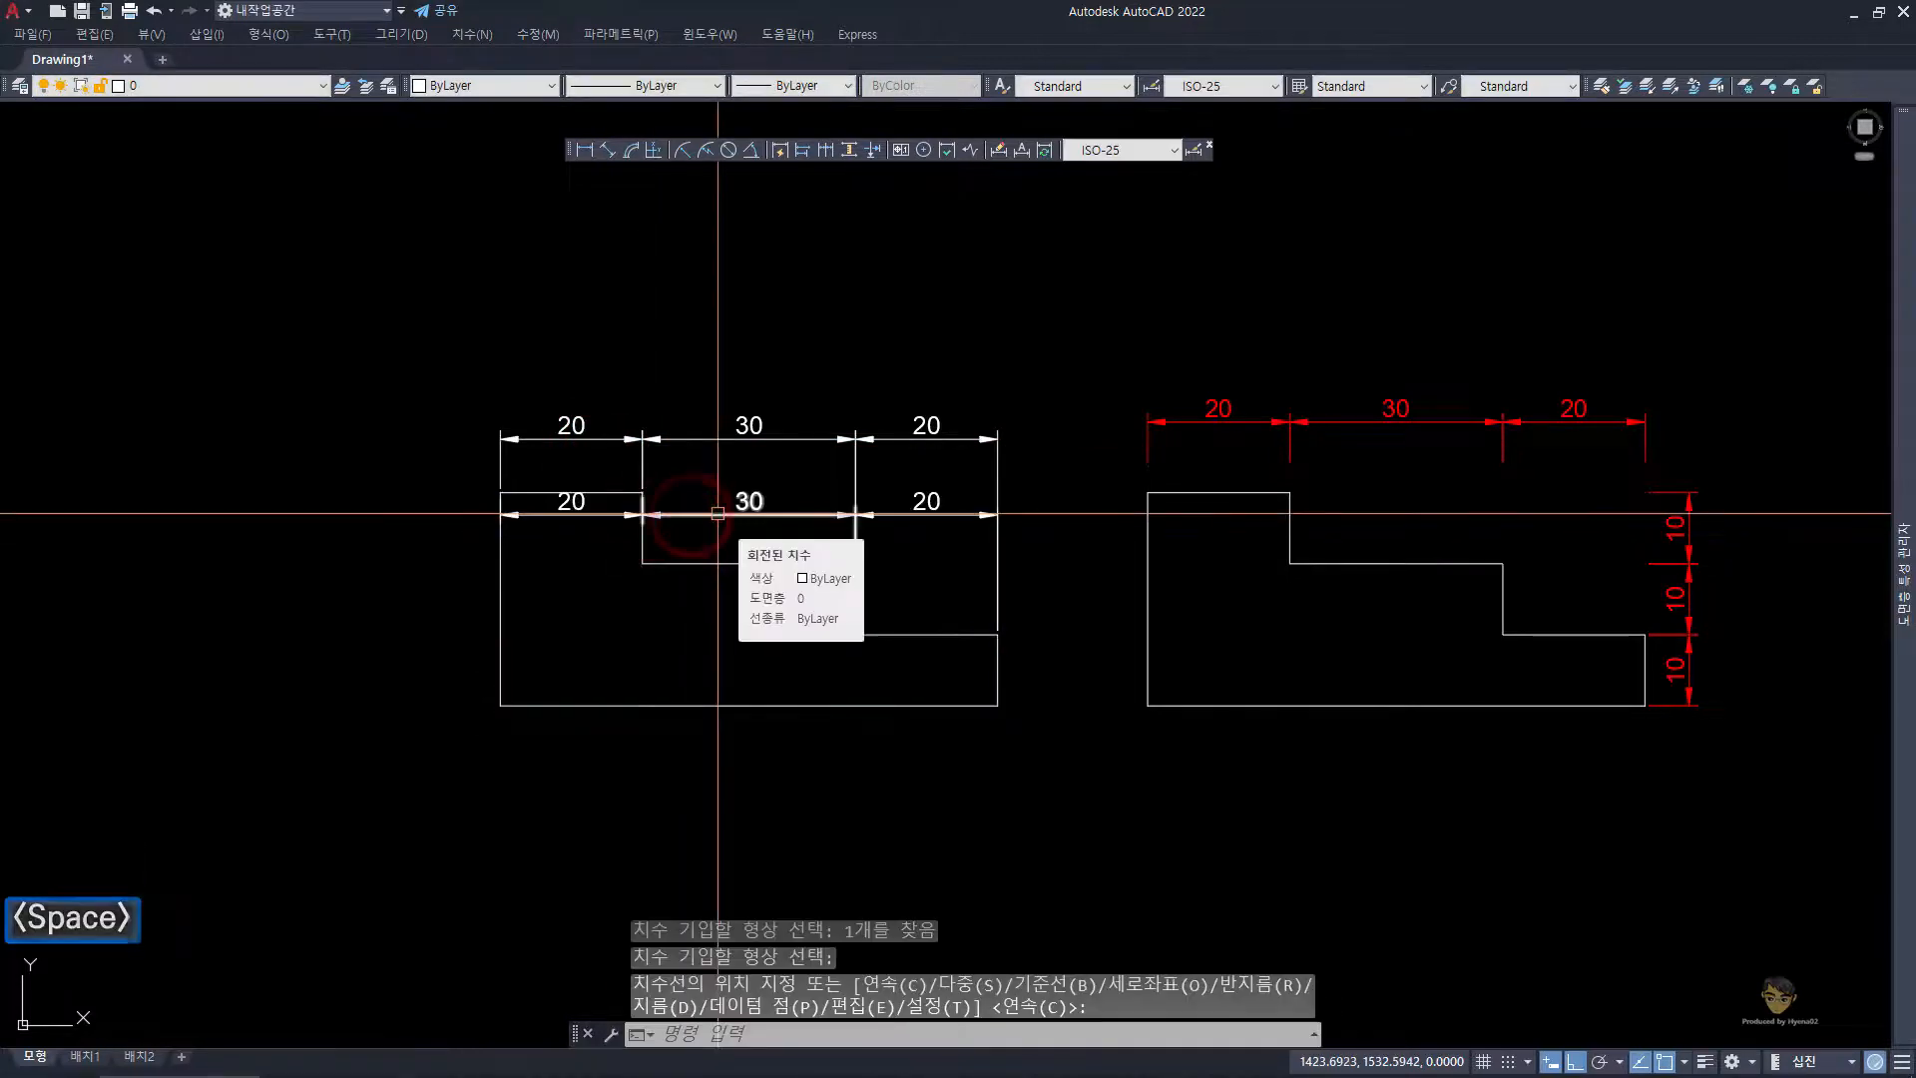
pyautogui.hotkey('ctrl', 'z')
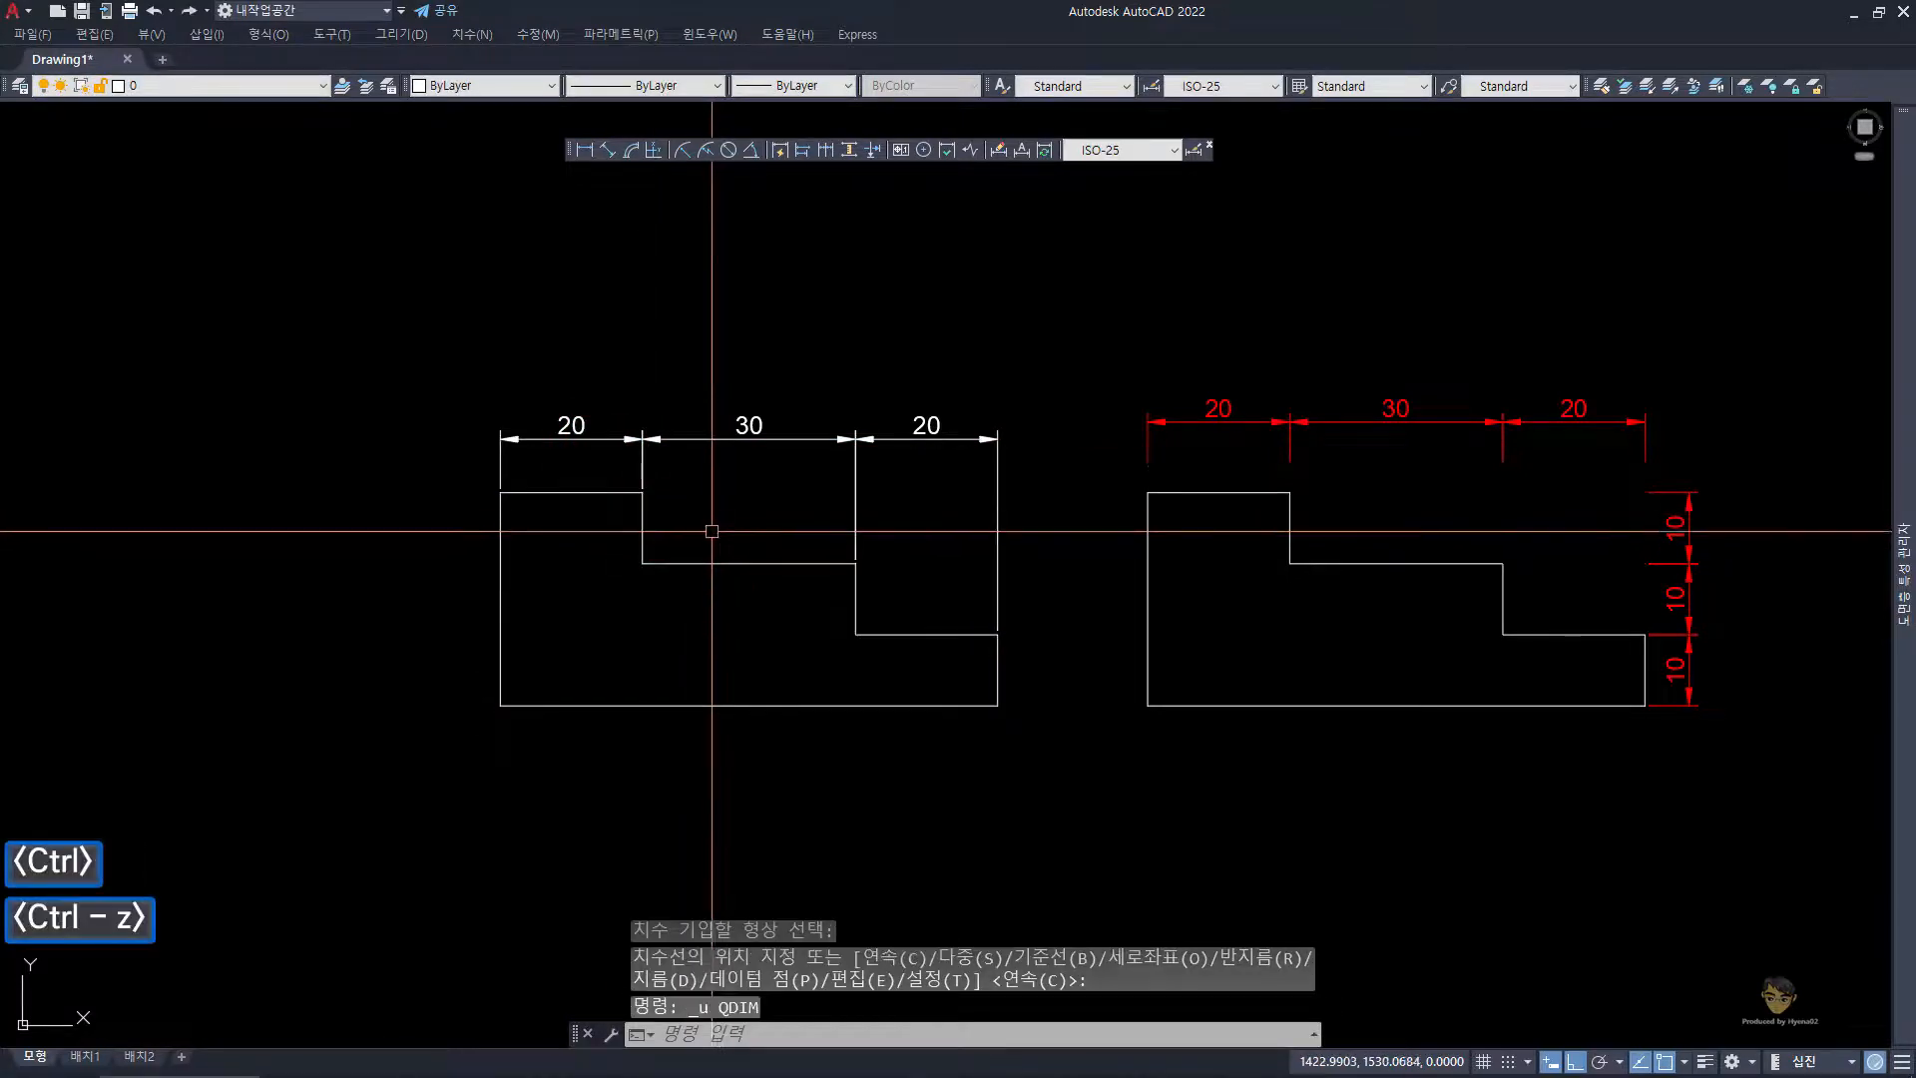
# - Add continuous vertical dimensions to the copied stepped outline with Quick Dimension, placing the column just outside its right edge
pyautogui.click(779, 150)
pyautogui.click(705, 560)
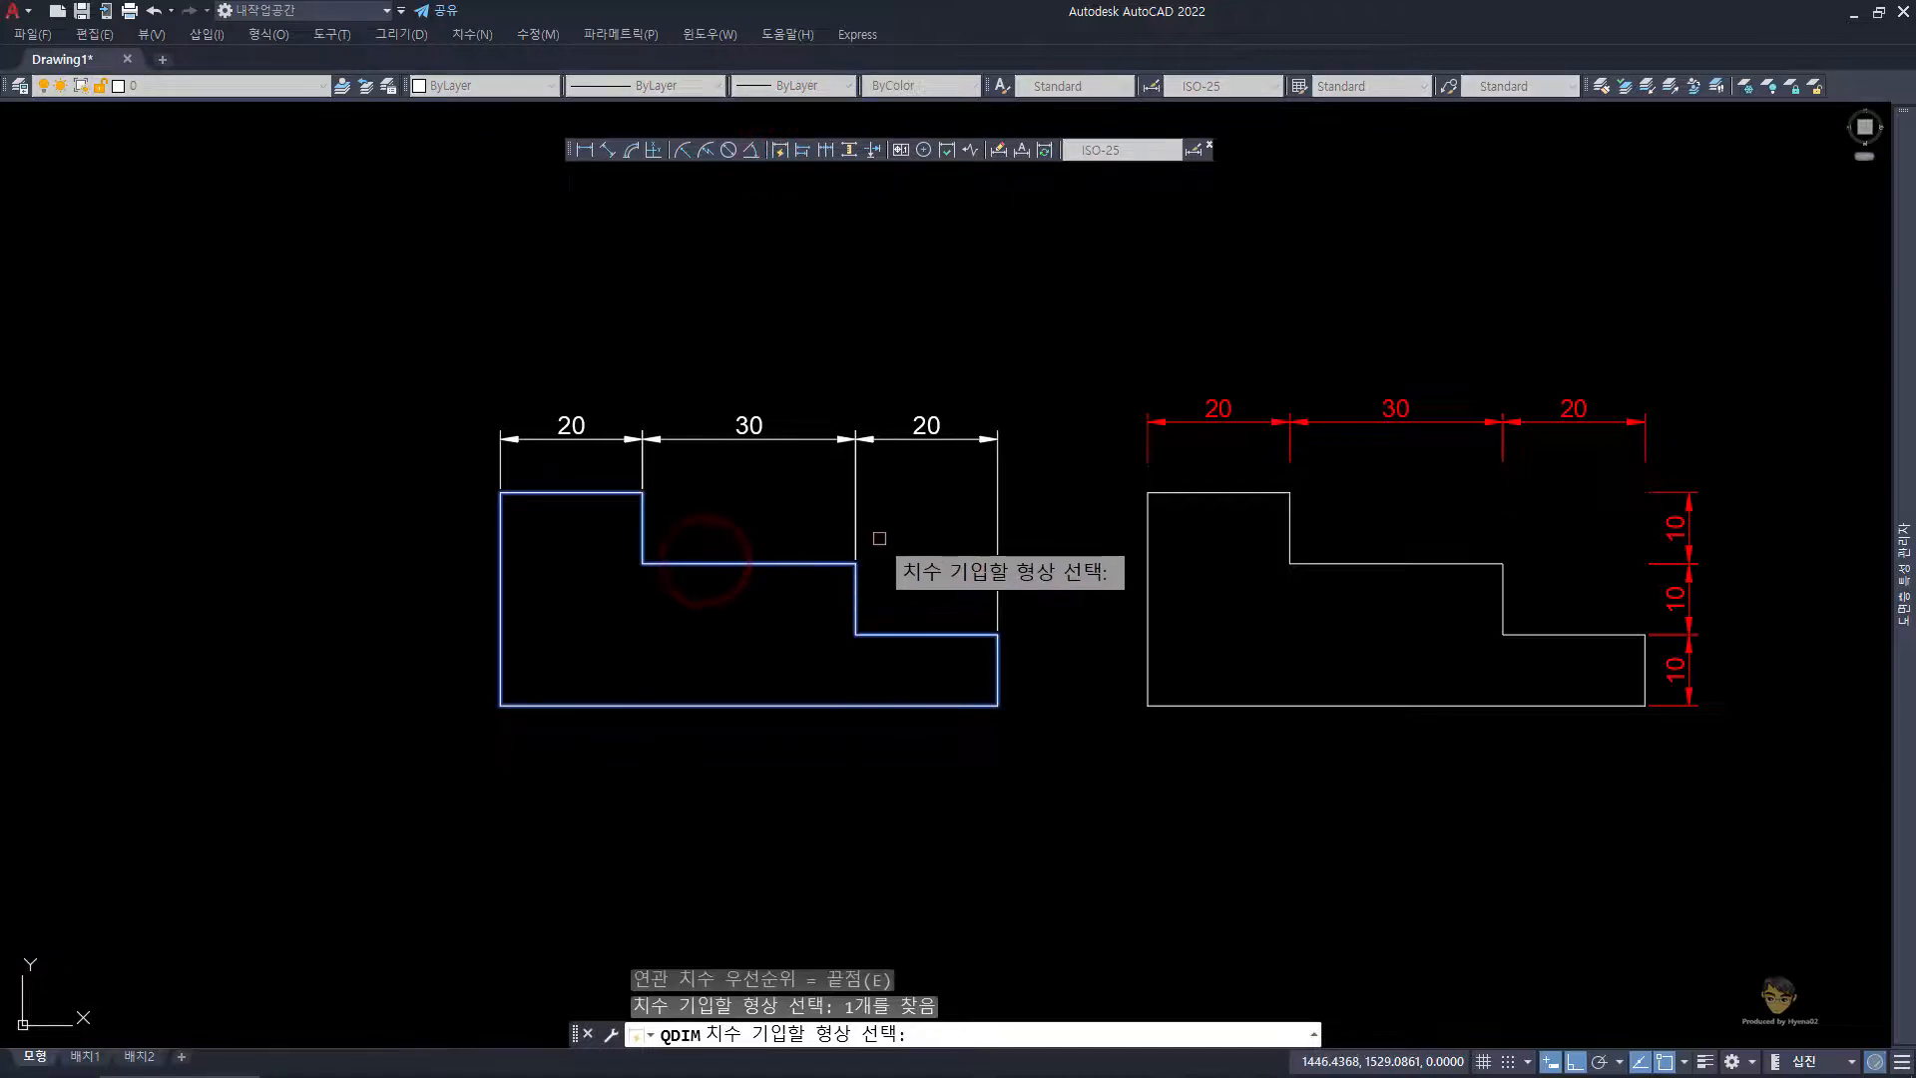
pyautogui.press('space')
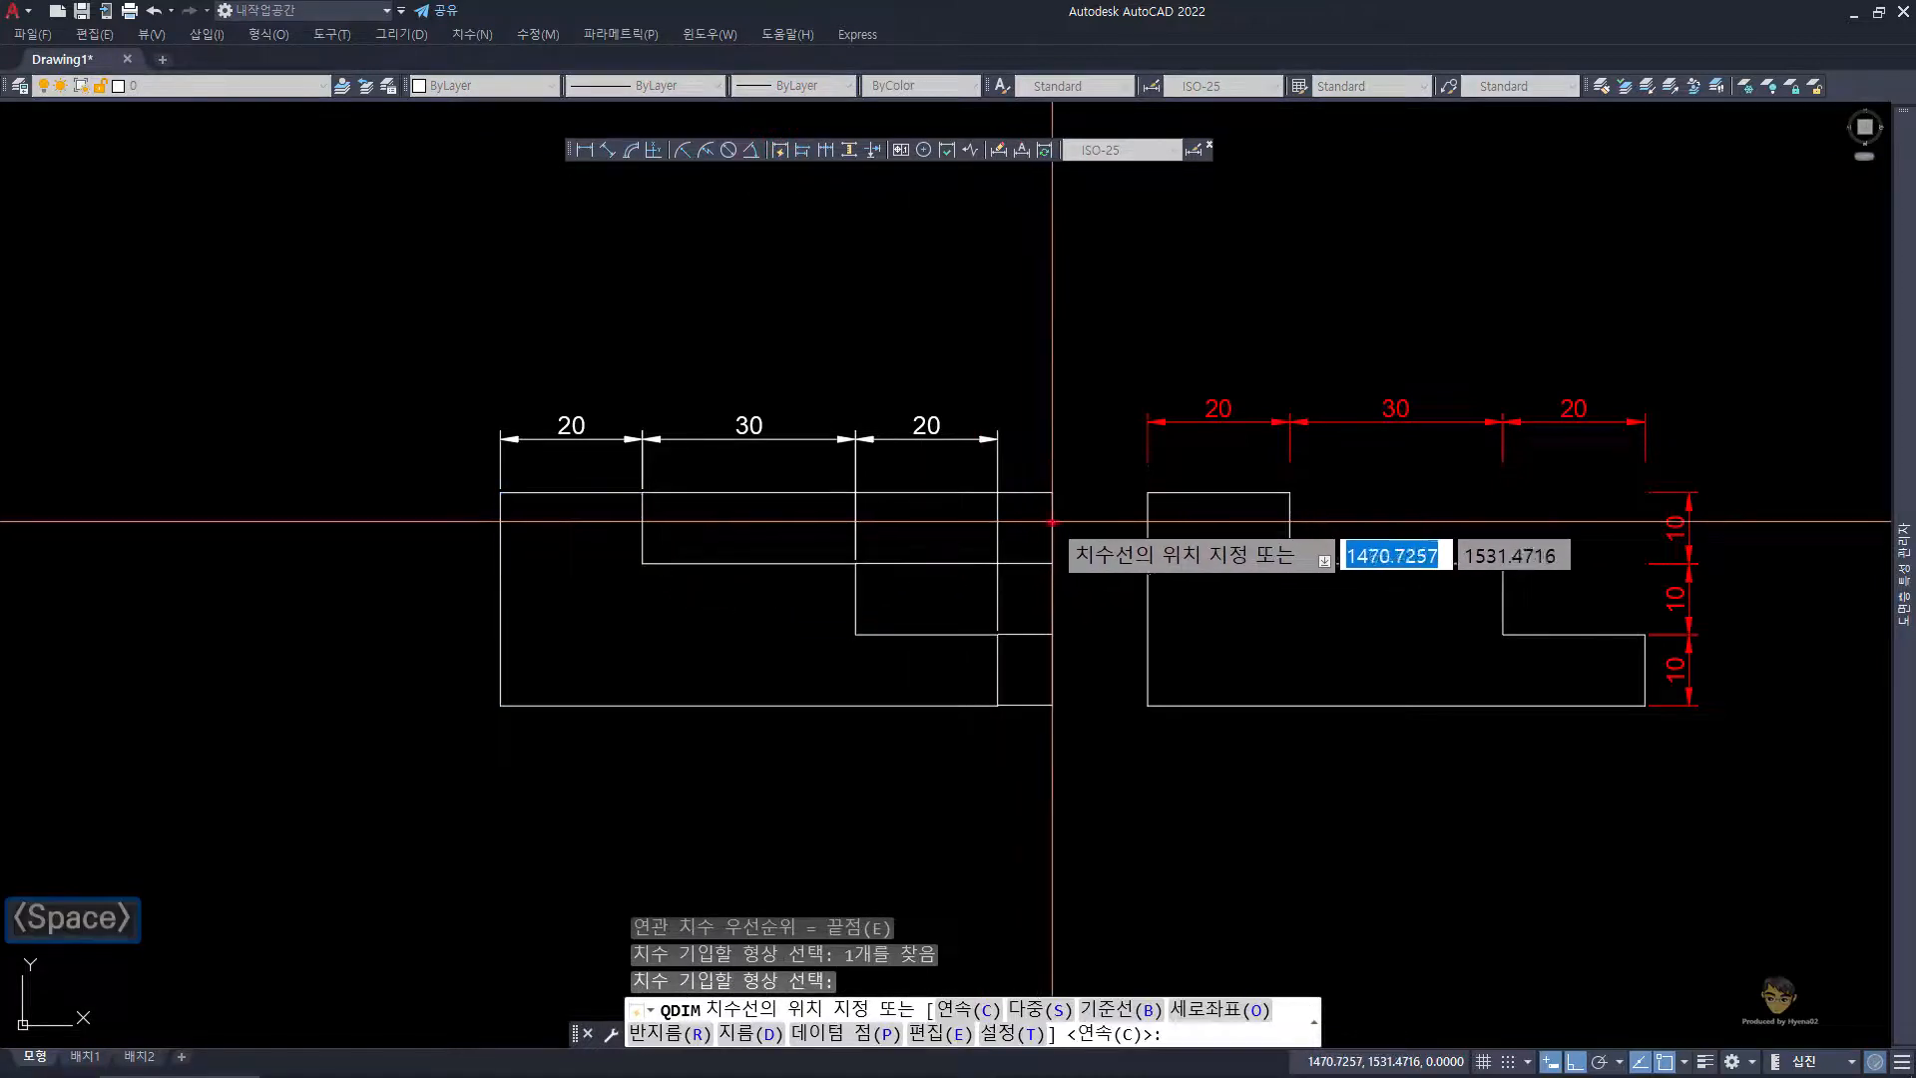
pyautogui.click(1051, 522)
pyautogui.press('Escape')
# - Start a plot with Microsoft Print to PDF as the printer and monochrome.ctb as the plot style table
pyautogui.moveTo(1214, 677); pyautogui.dragTo(883, 673, button='middle')
pyautogui.hotkey('ctrl', 'p')
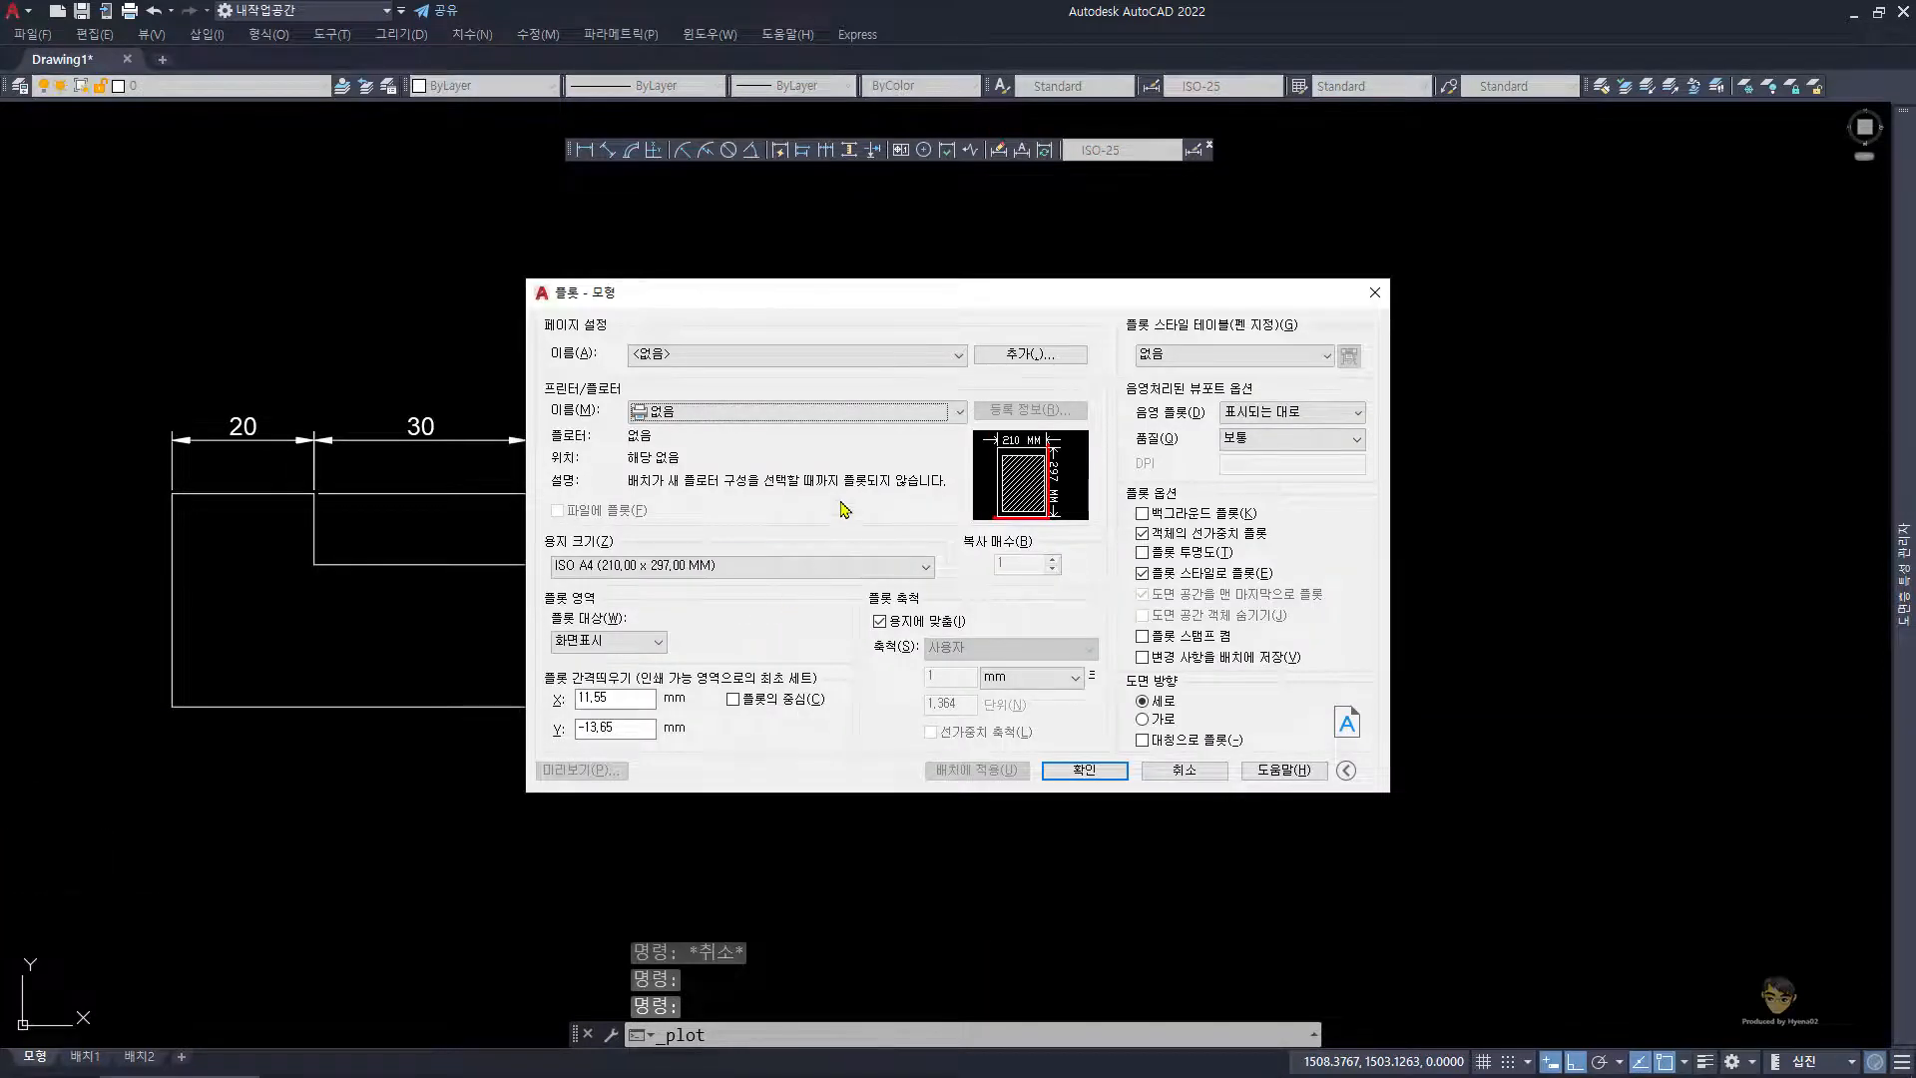
pyautogui.click(858, 414)
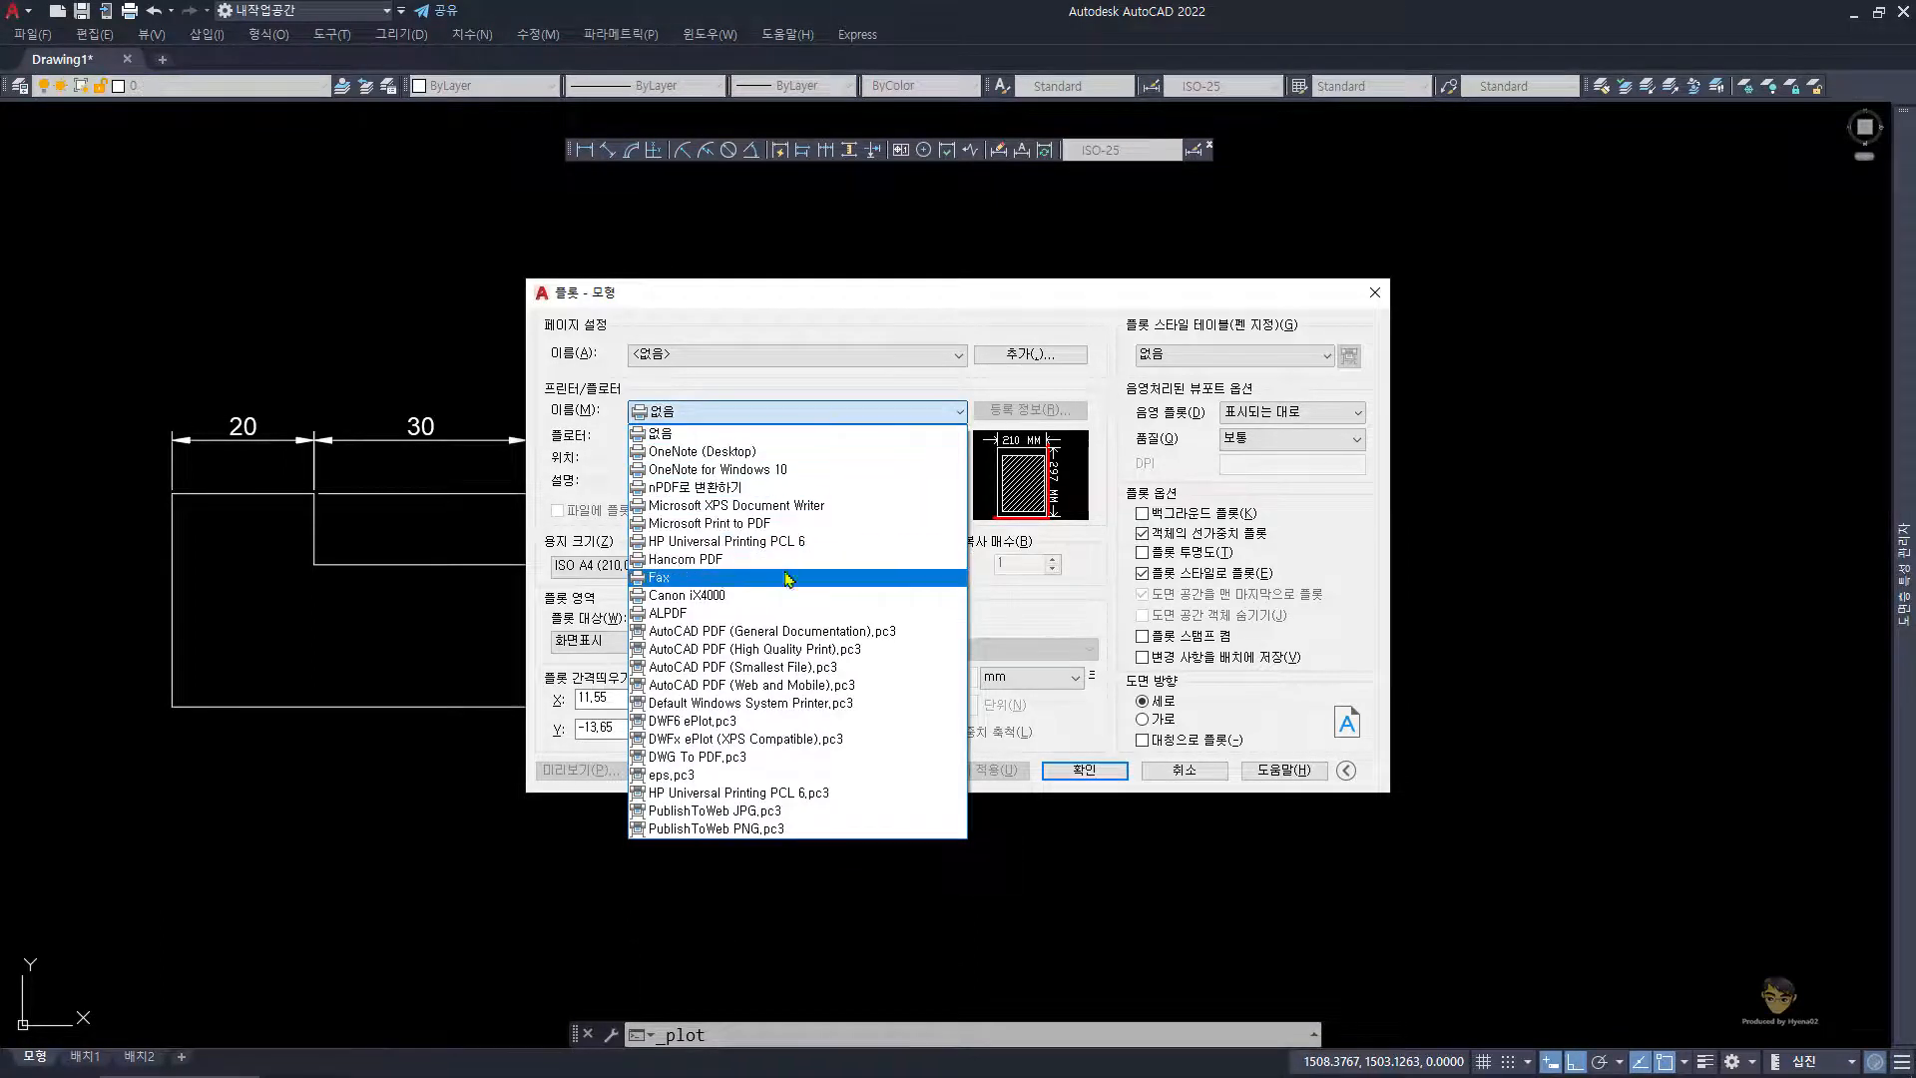
pyautogui.click(788, 524)
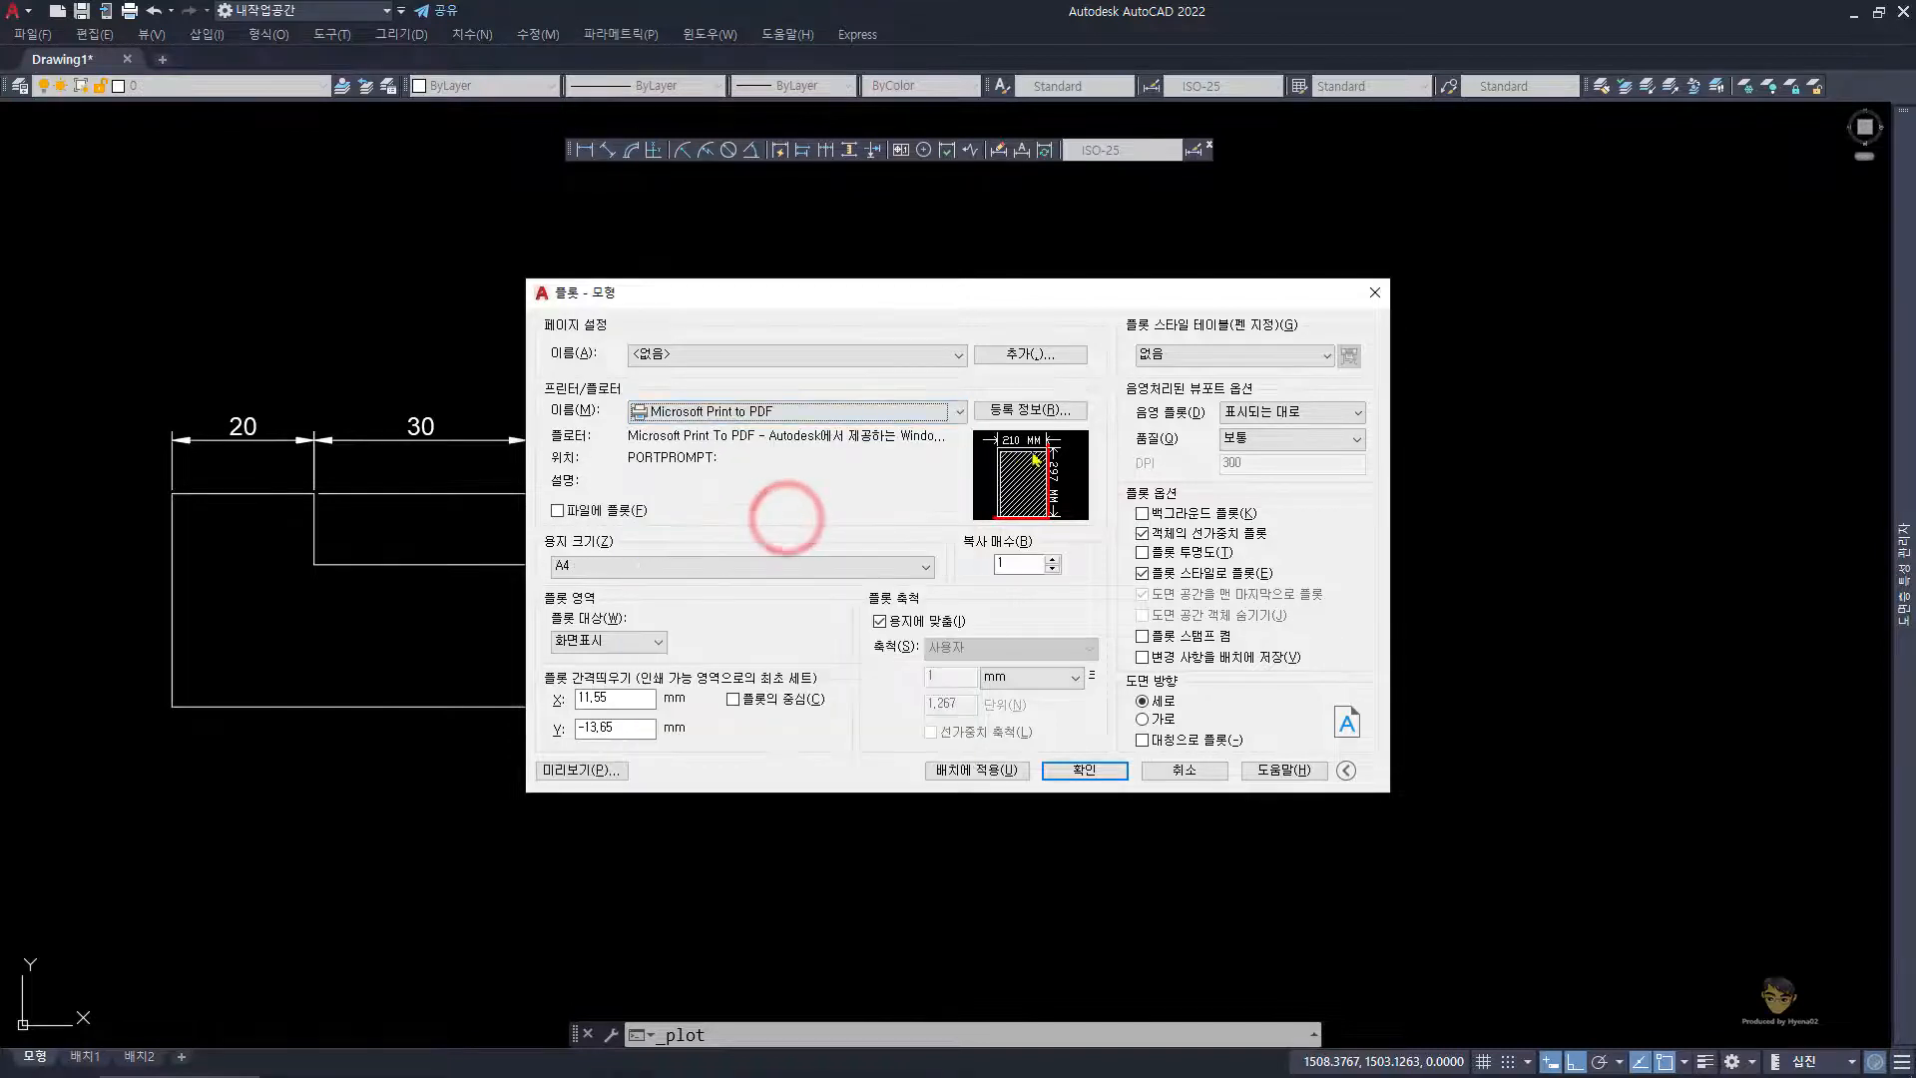
pyautogui.click(1276, 358)
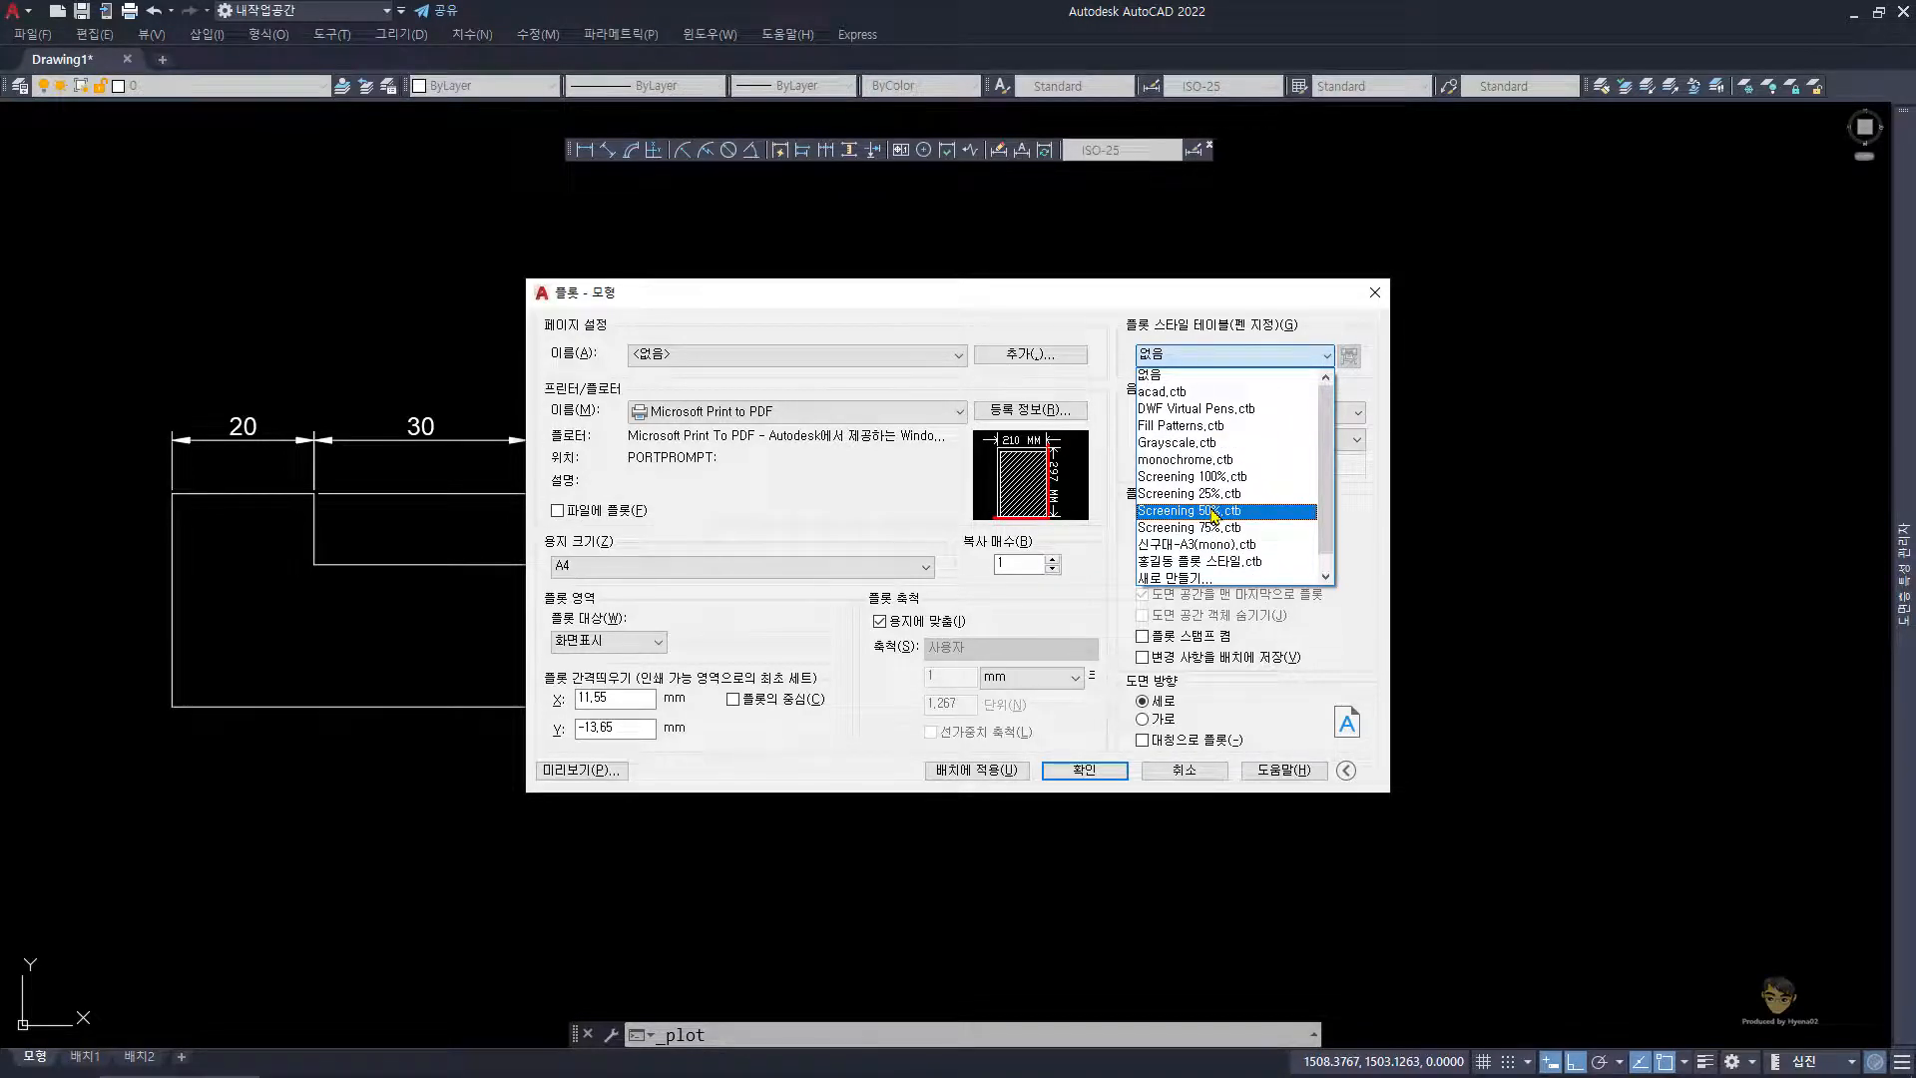
pyautogui.click(1240, 461)
pyautogui.click(988, 590)
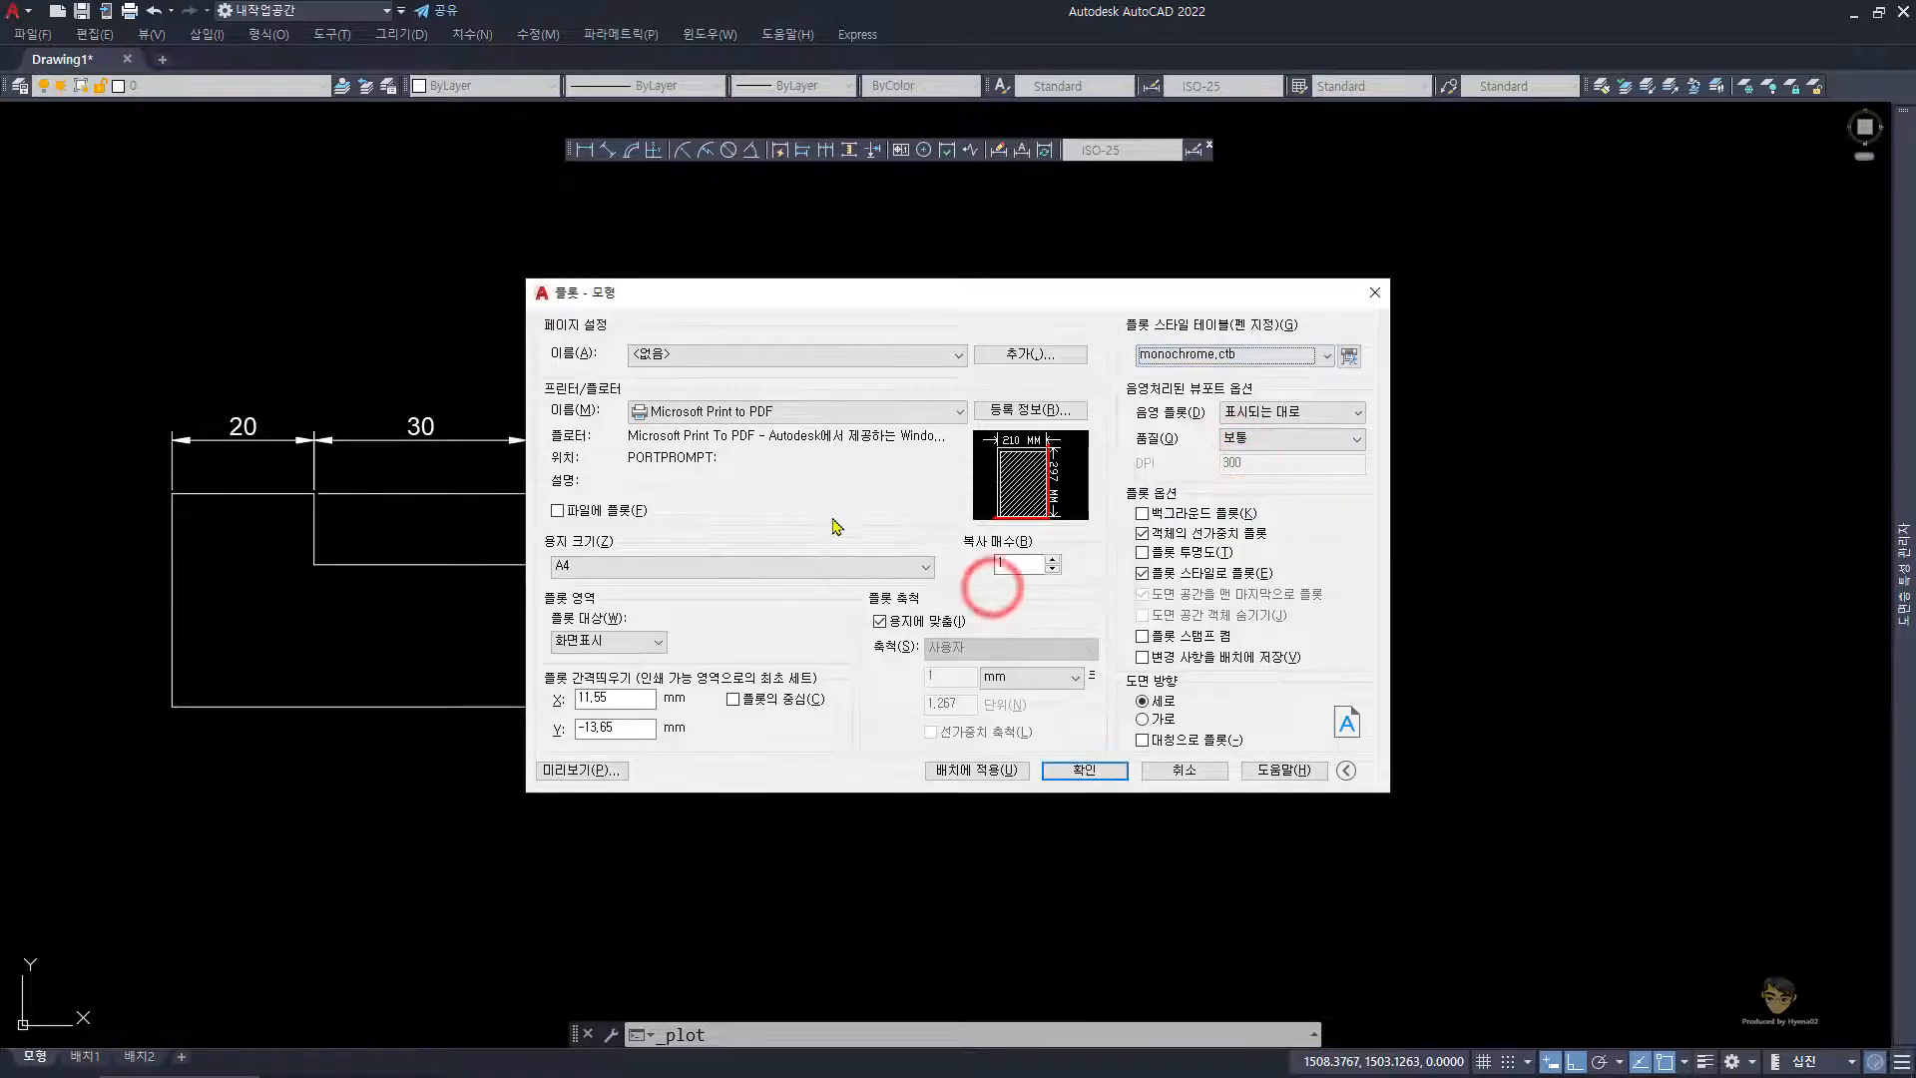
# - Centre the plot and set its area to a window enclosing both dimensioned outlines
pyautogui.click(771, 707)
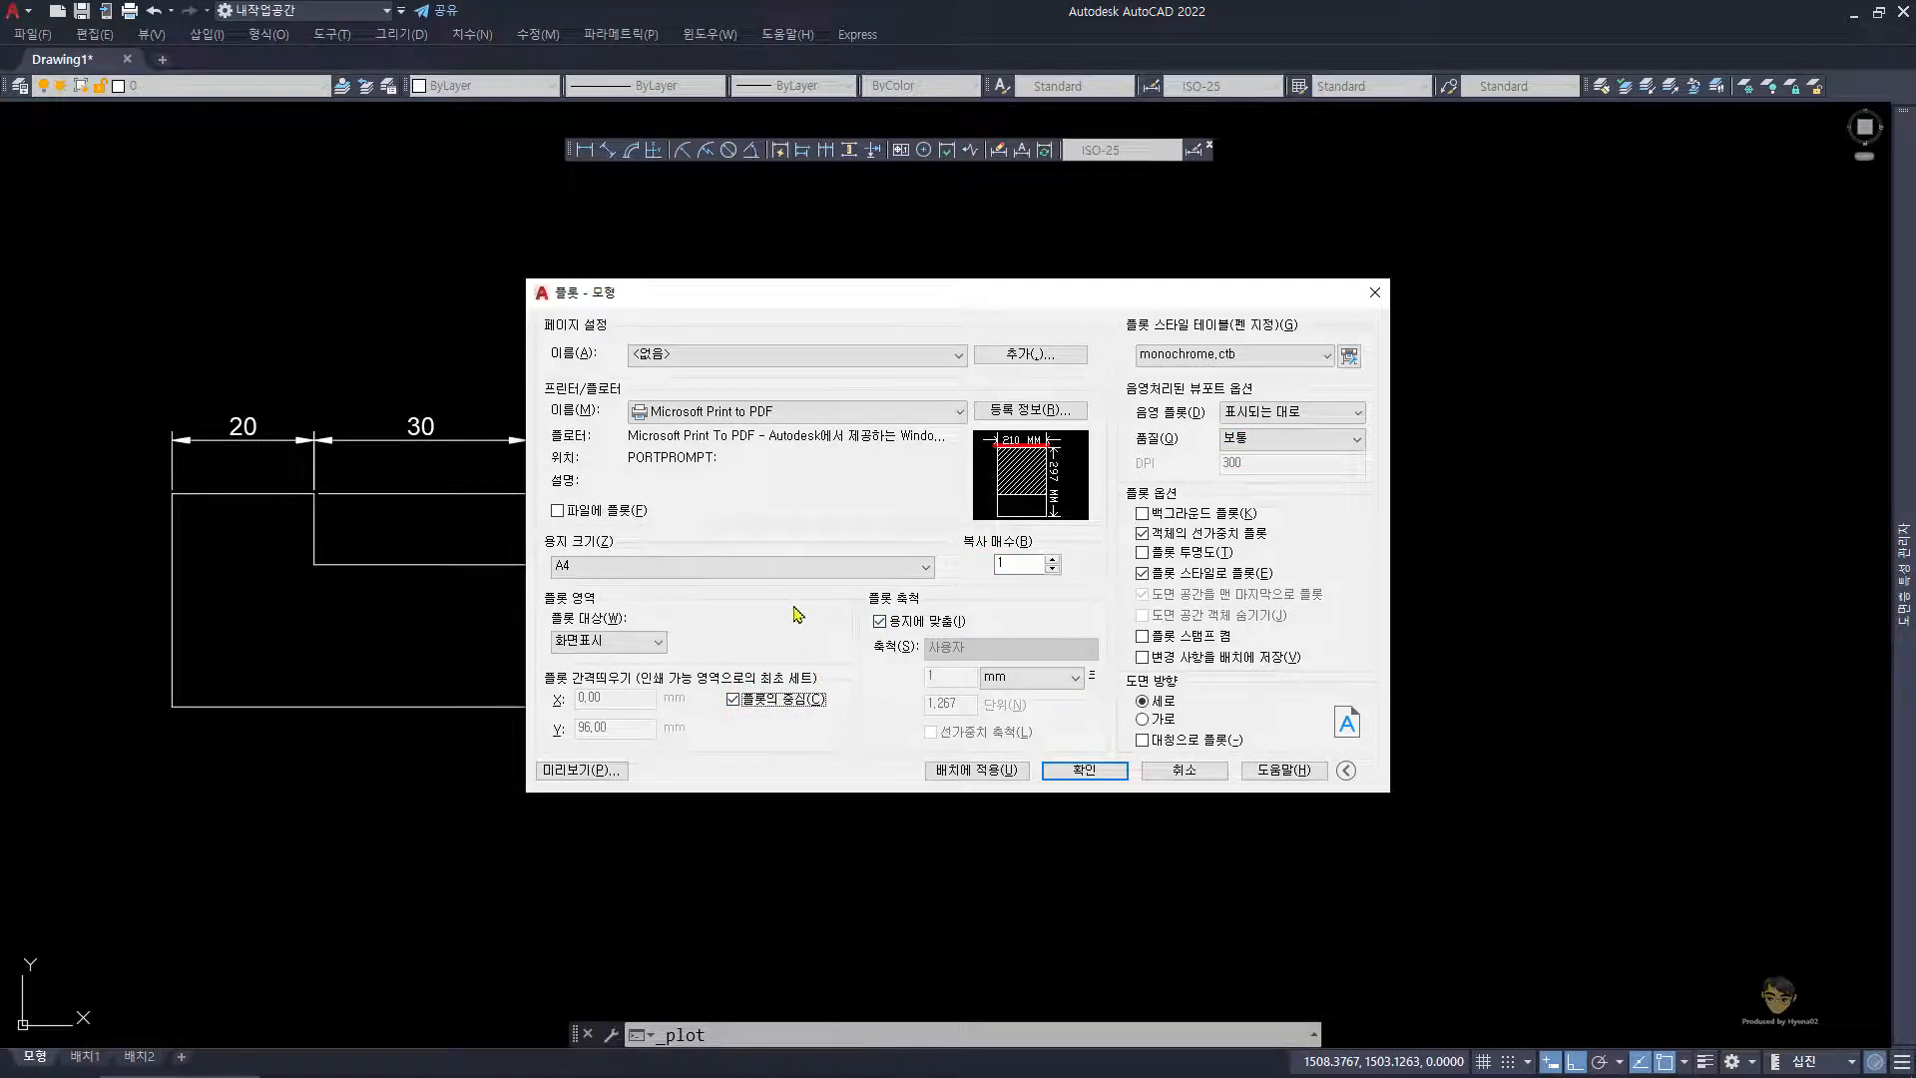
pyautogui.click(646, 647)
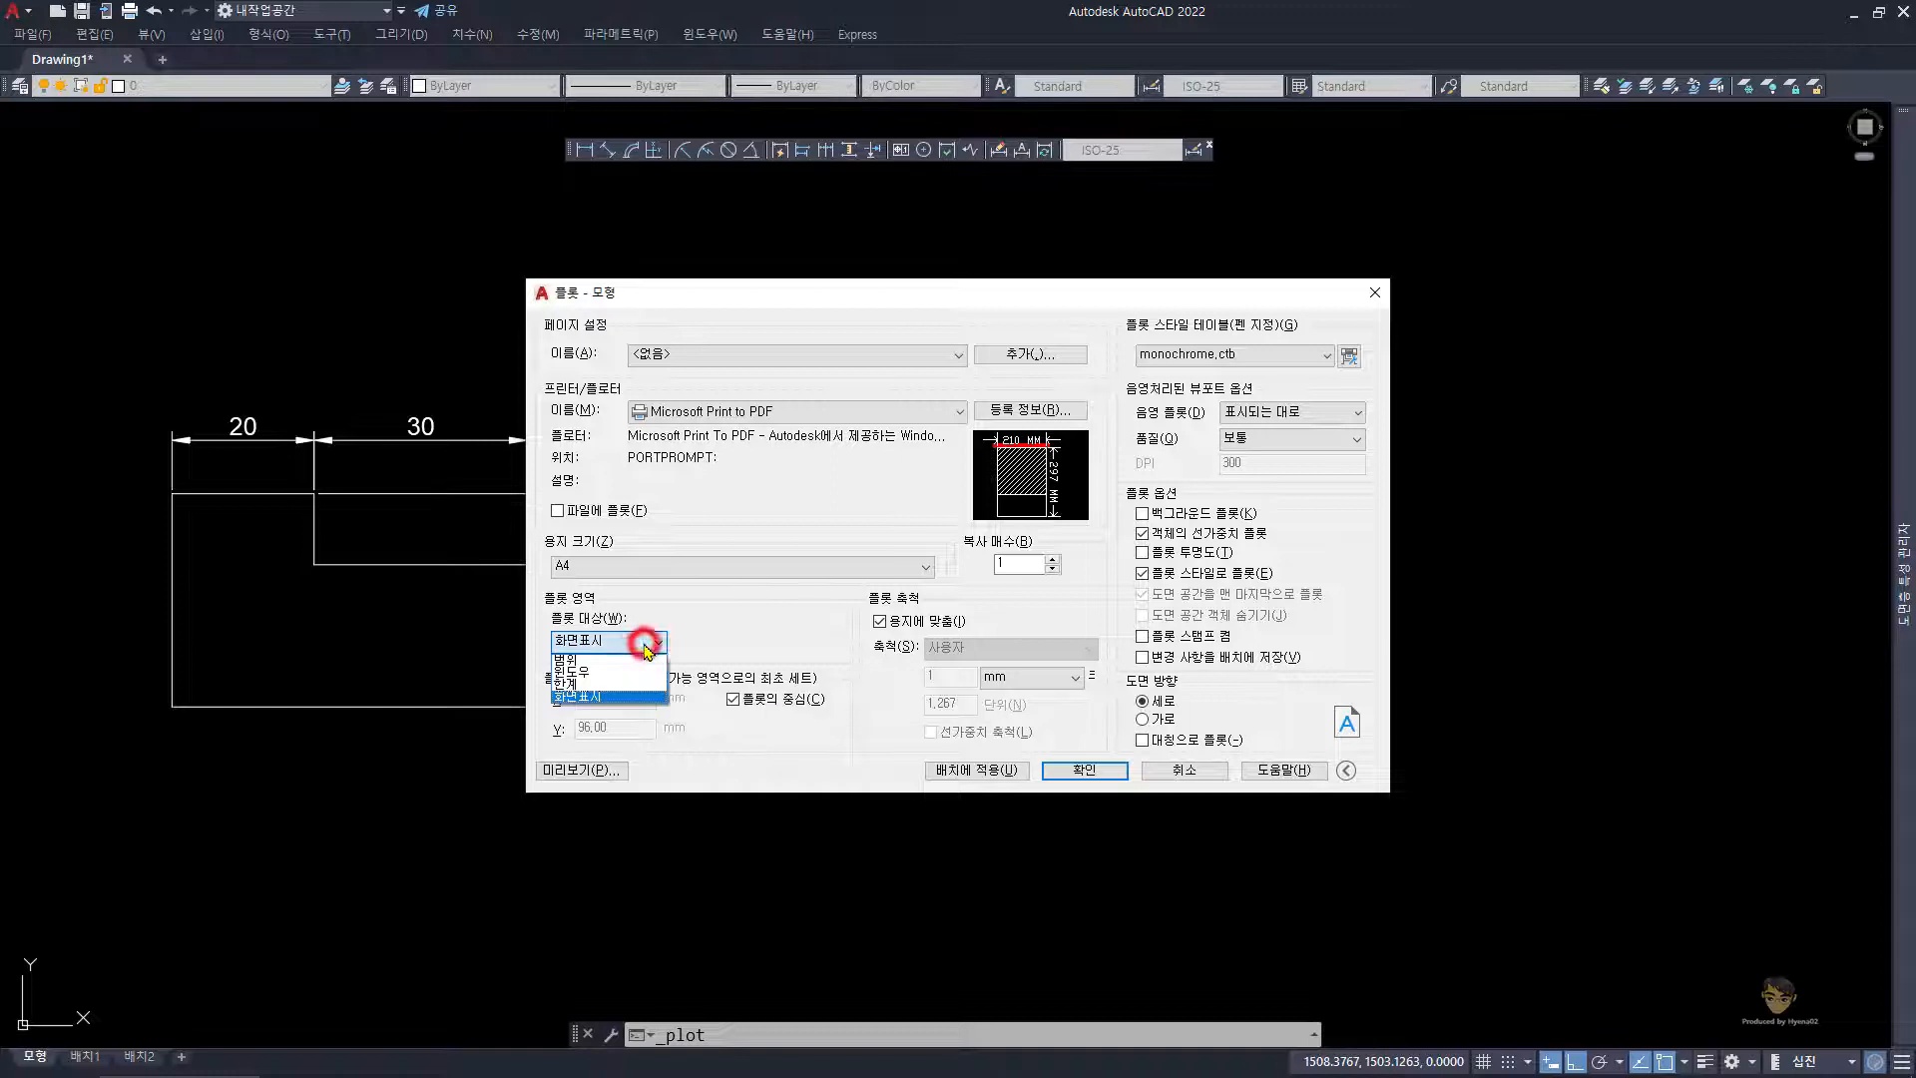
pyautogui.click(609, 674)
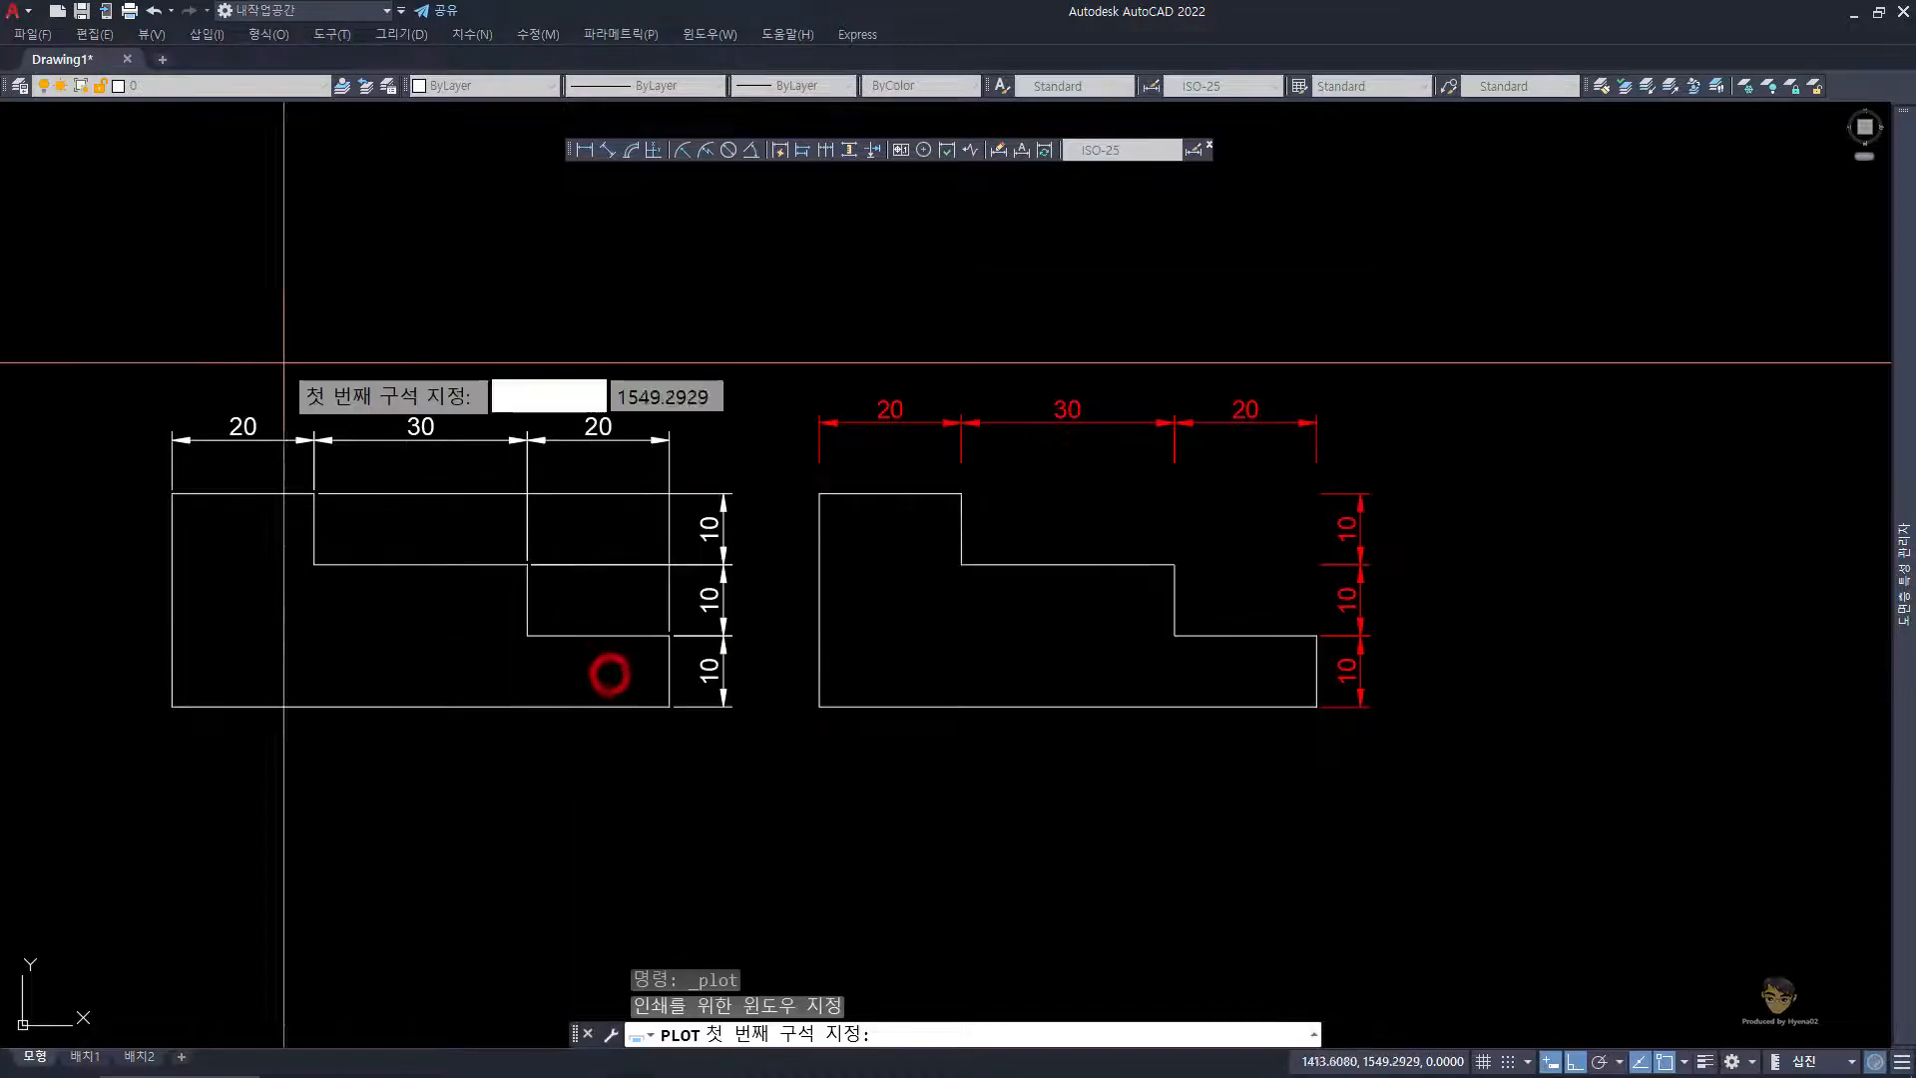
pyautogui.click(97, 264)
pyautogui.click(1430, 781)
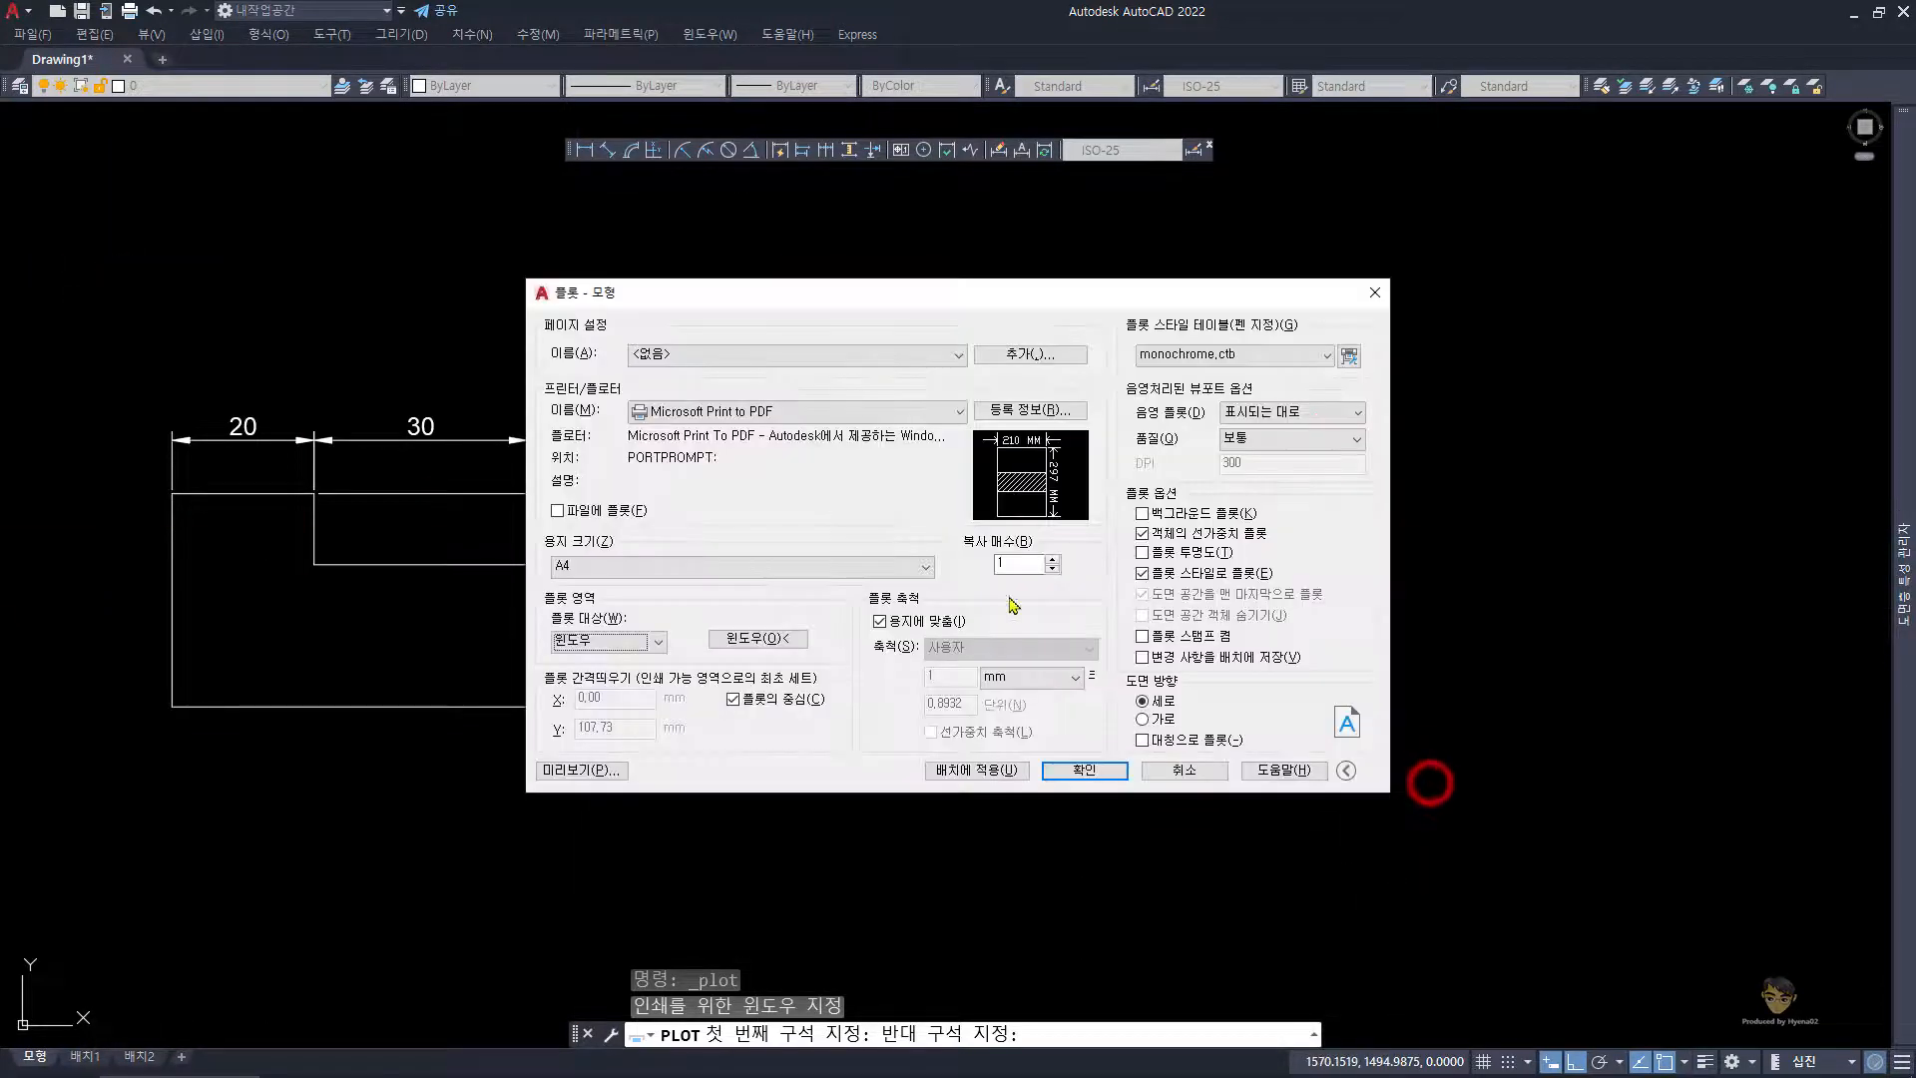
# - Set the plot to landscape orientation, turn off fit to paper and set the scale to 1 mm = 1 unit
pyautogui.click(1143, 720)
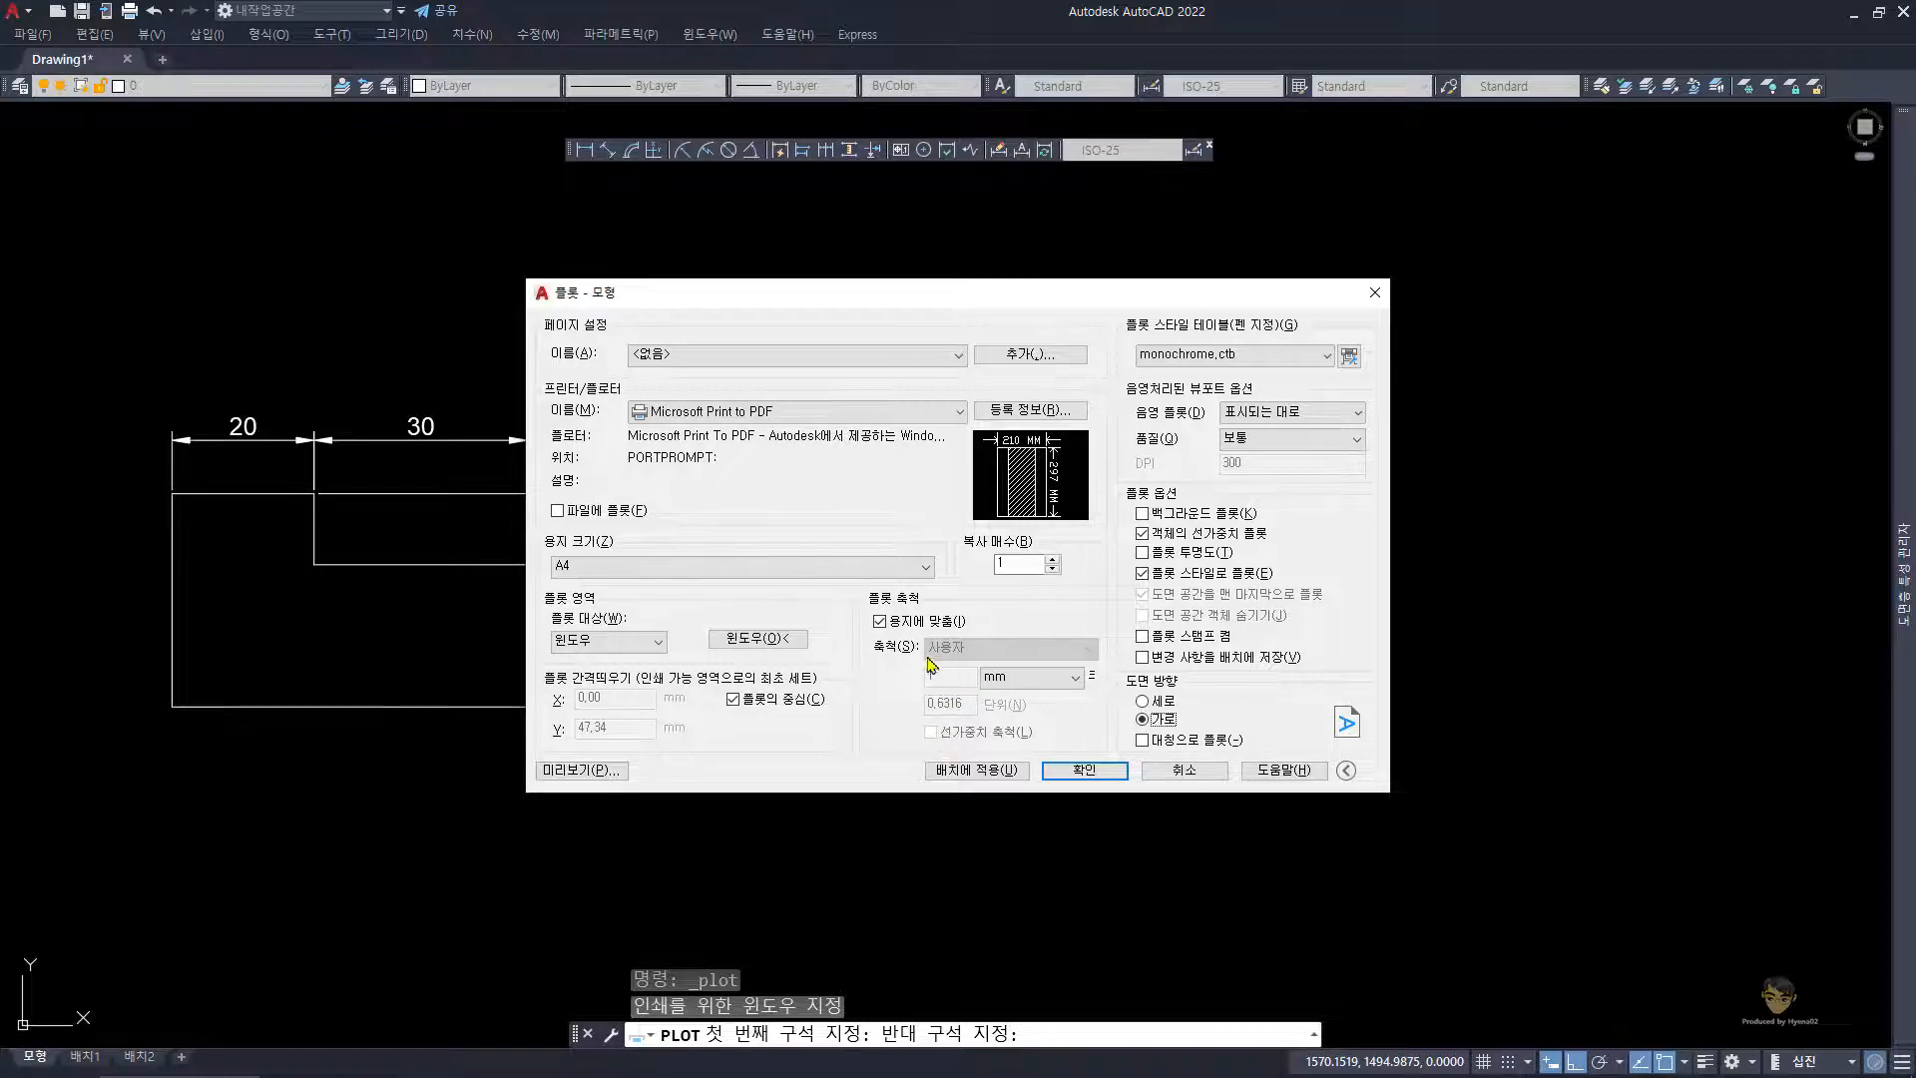
pyautogui.click(913, 620)
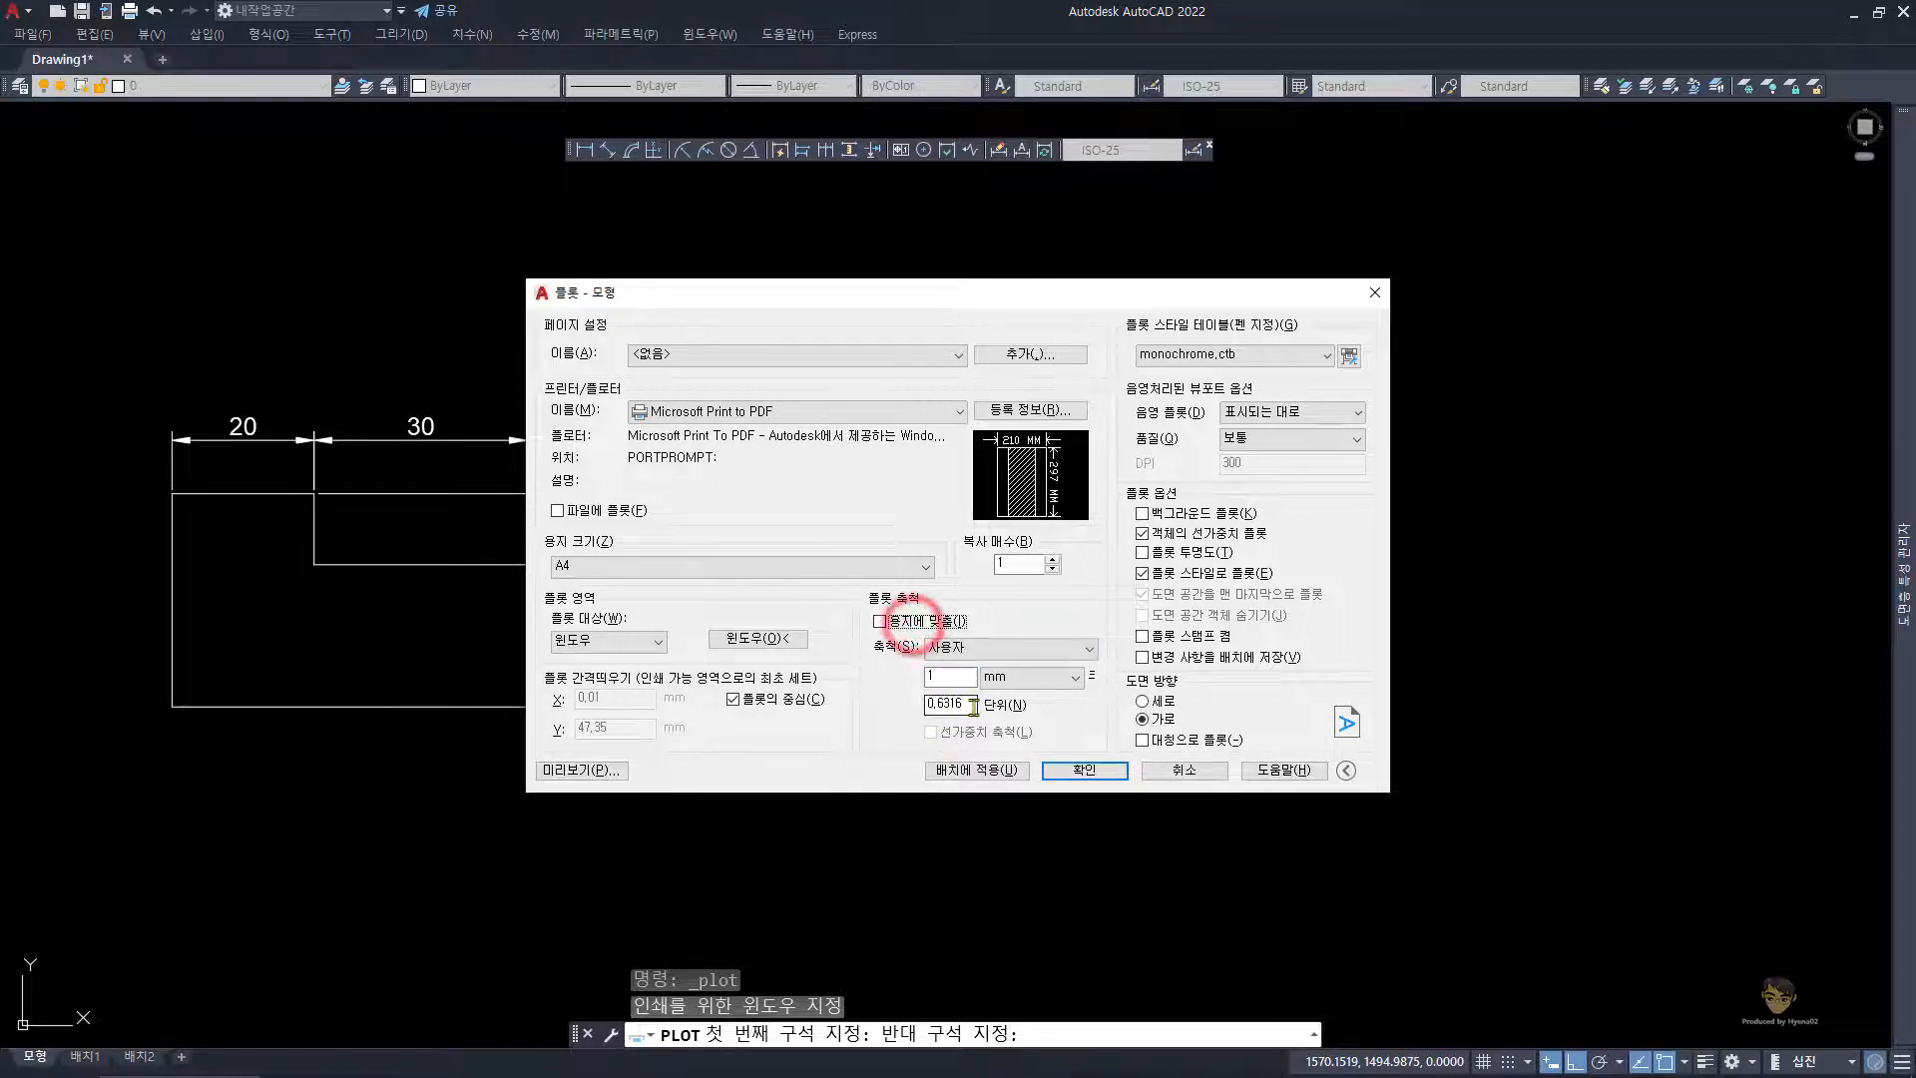
pyautogui.doubleClick(950, 704)
pyautogui.write('1')
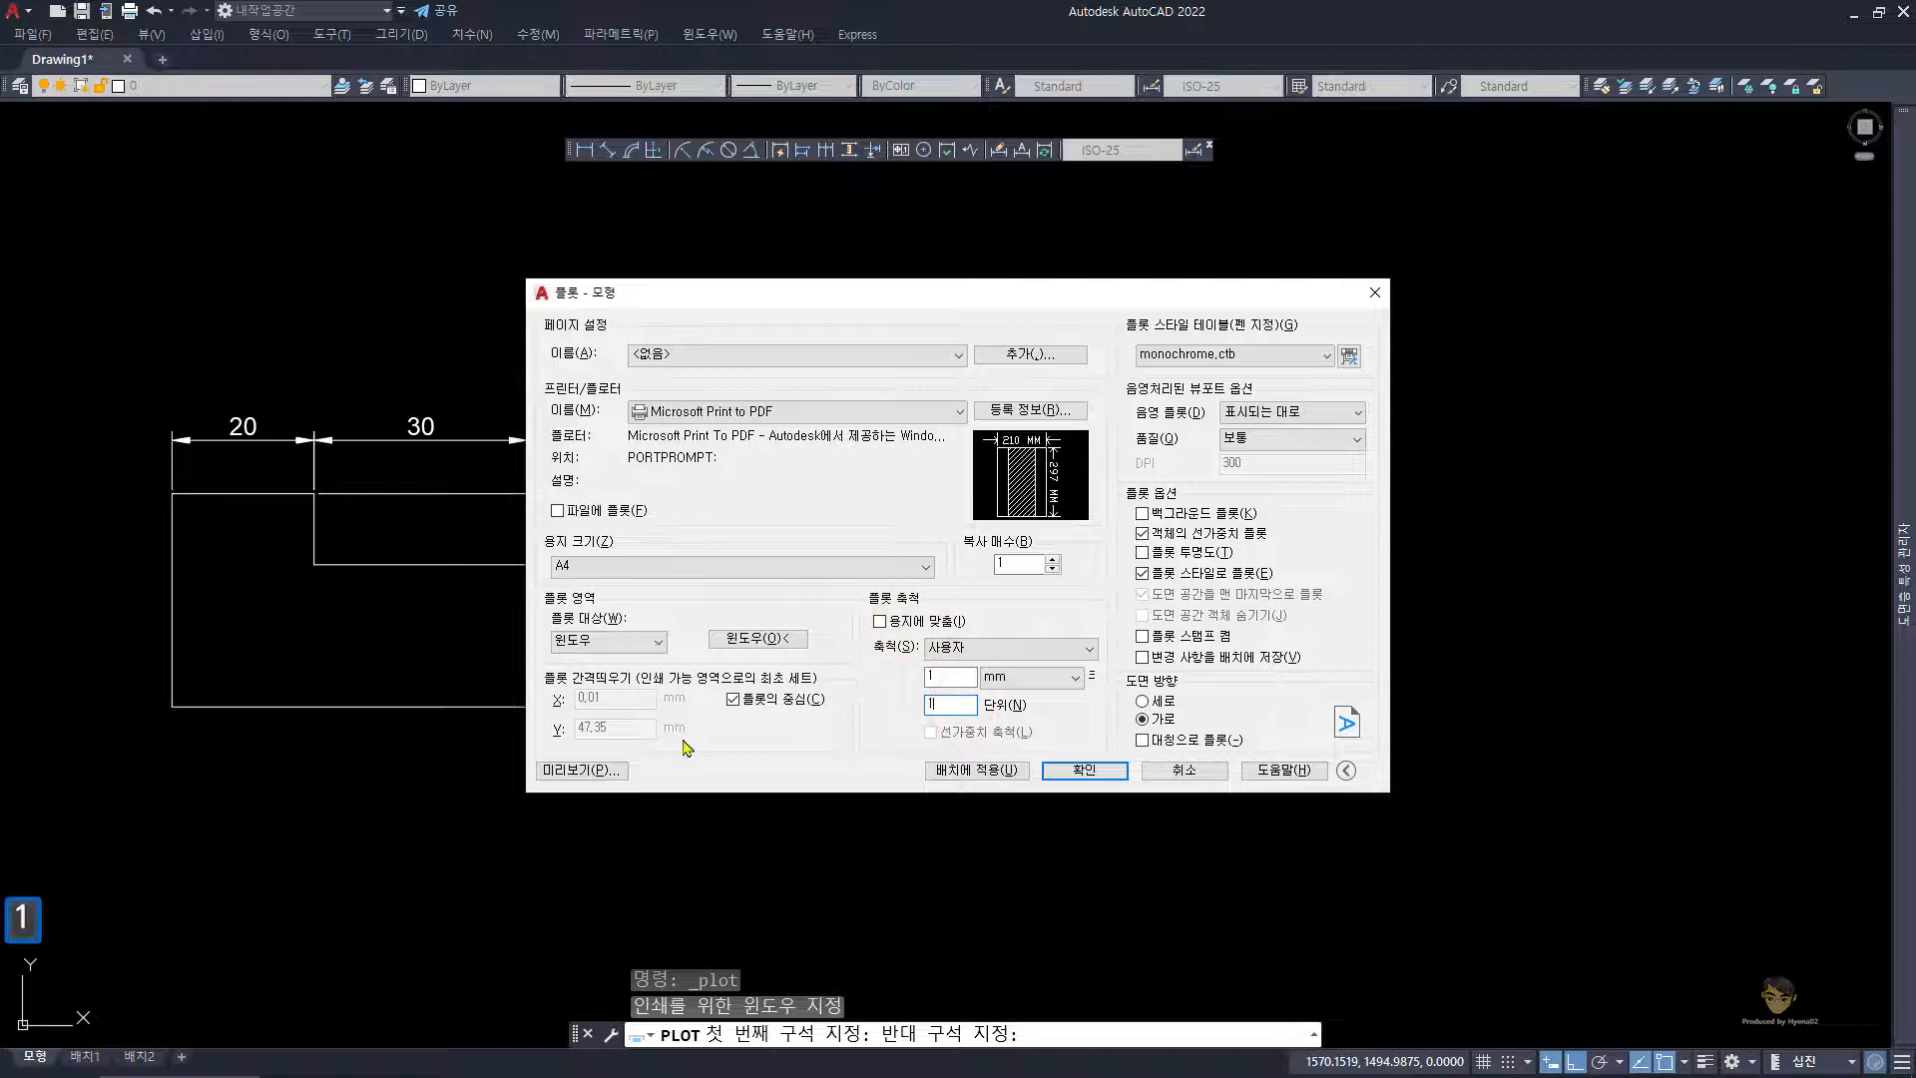
# - Preview the plot, examine both outlines' dimensions up close, and leave plotting without printing
pyautogui.click(610, 777)
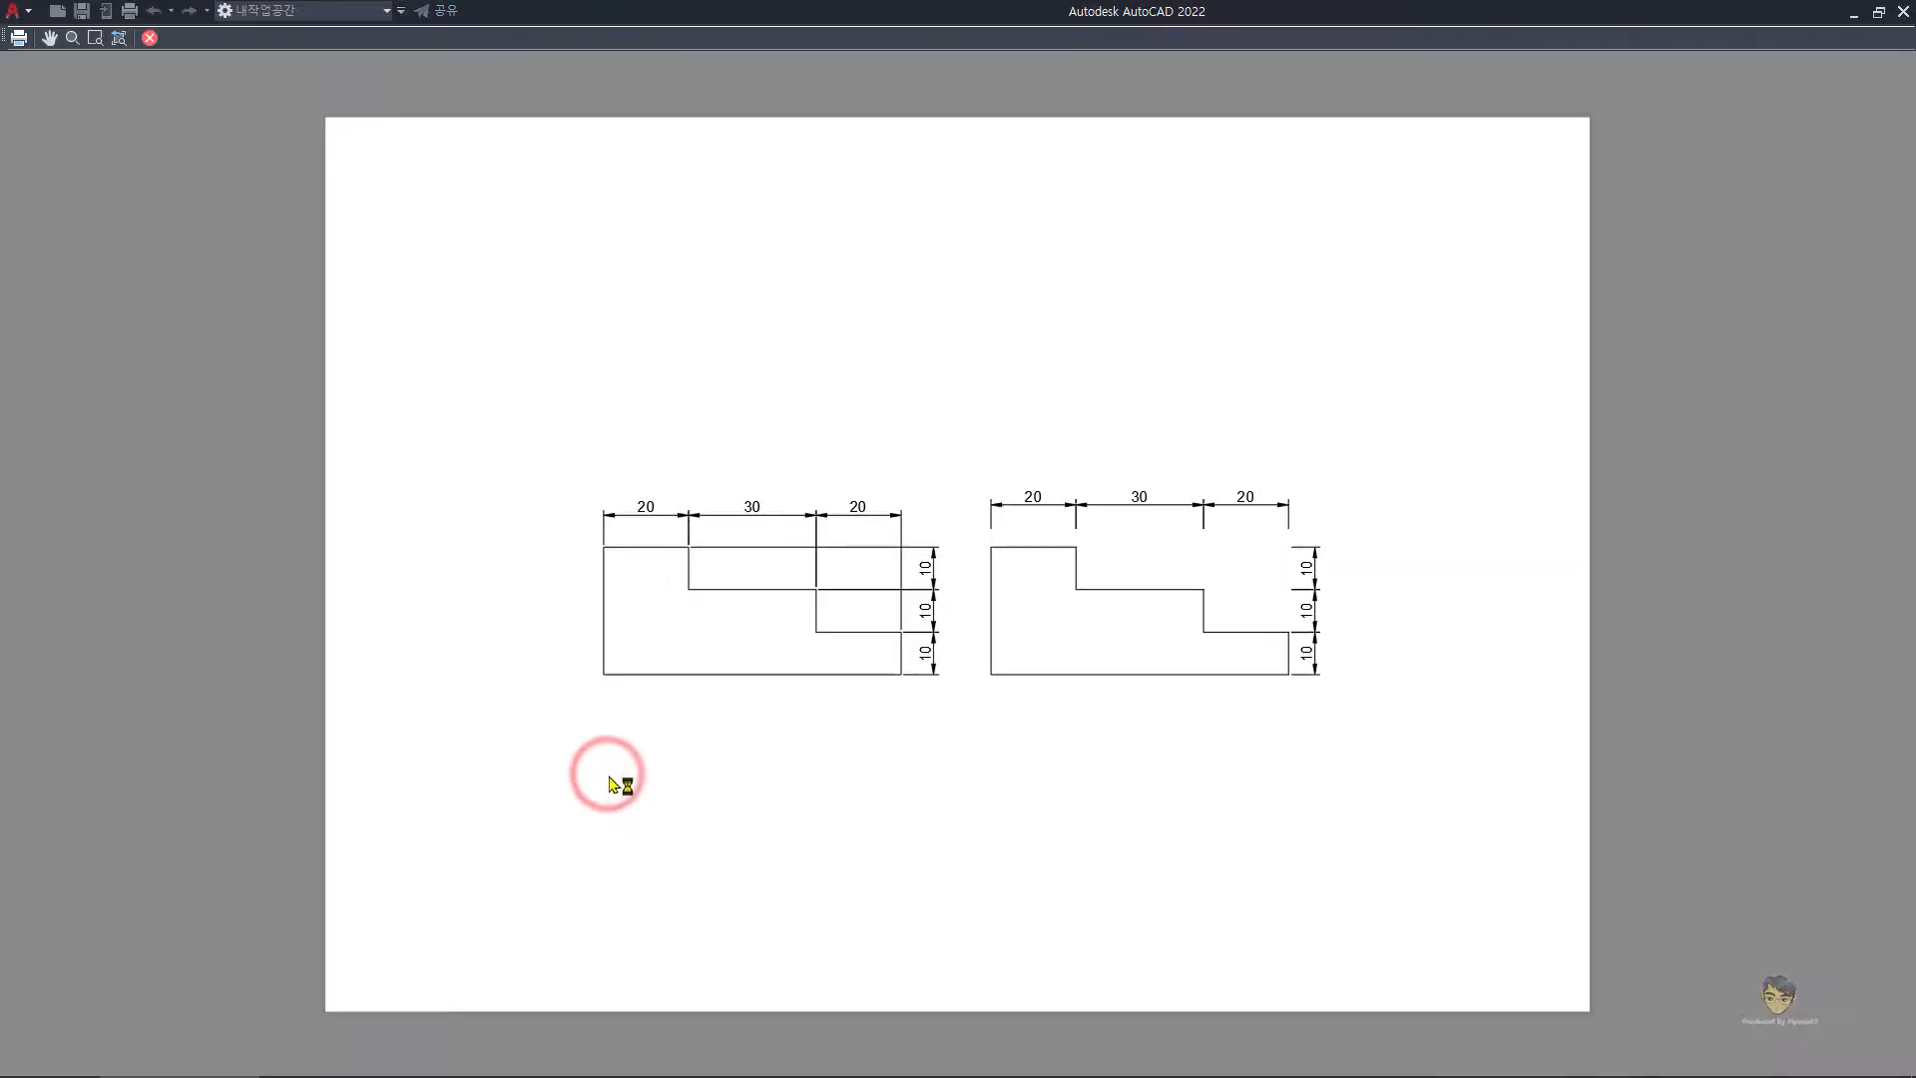
pyautogui.moveTo(791, 894); pyautogui.dragTo(762, 350)
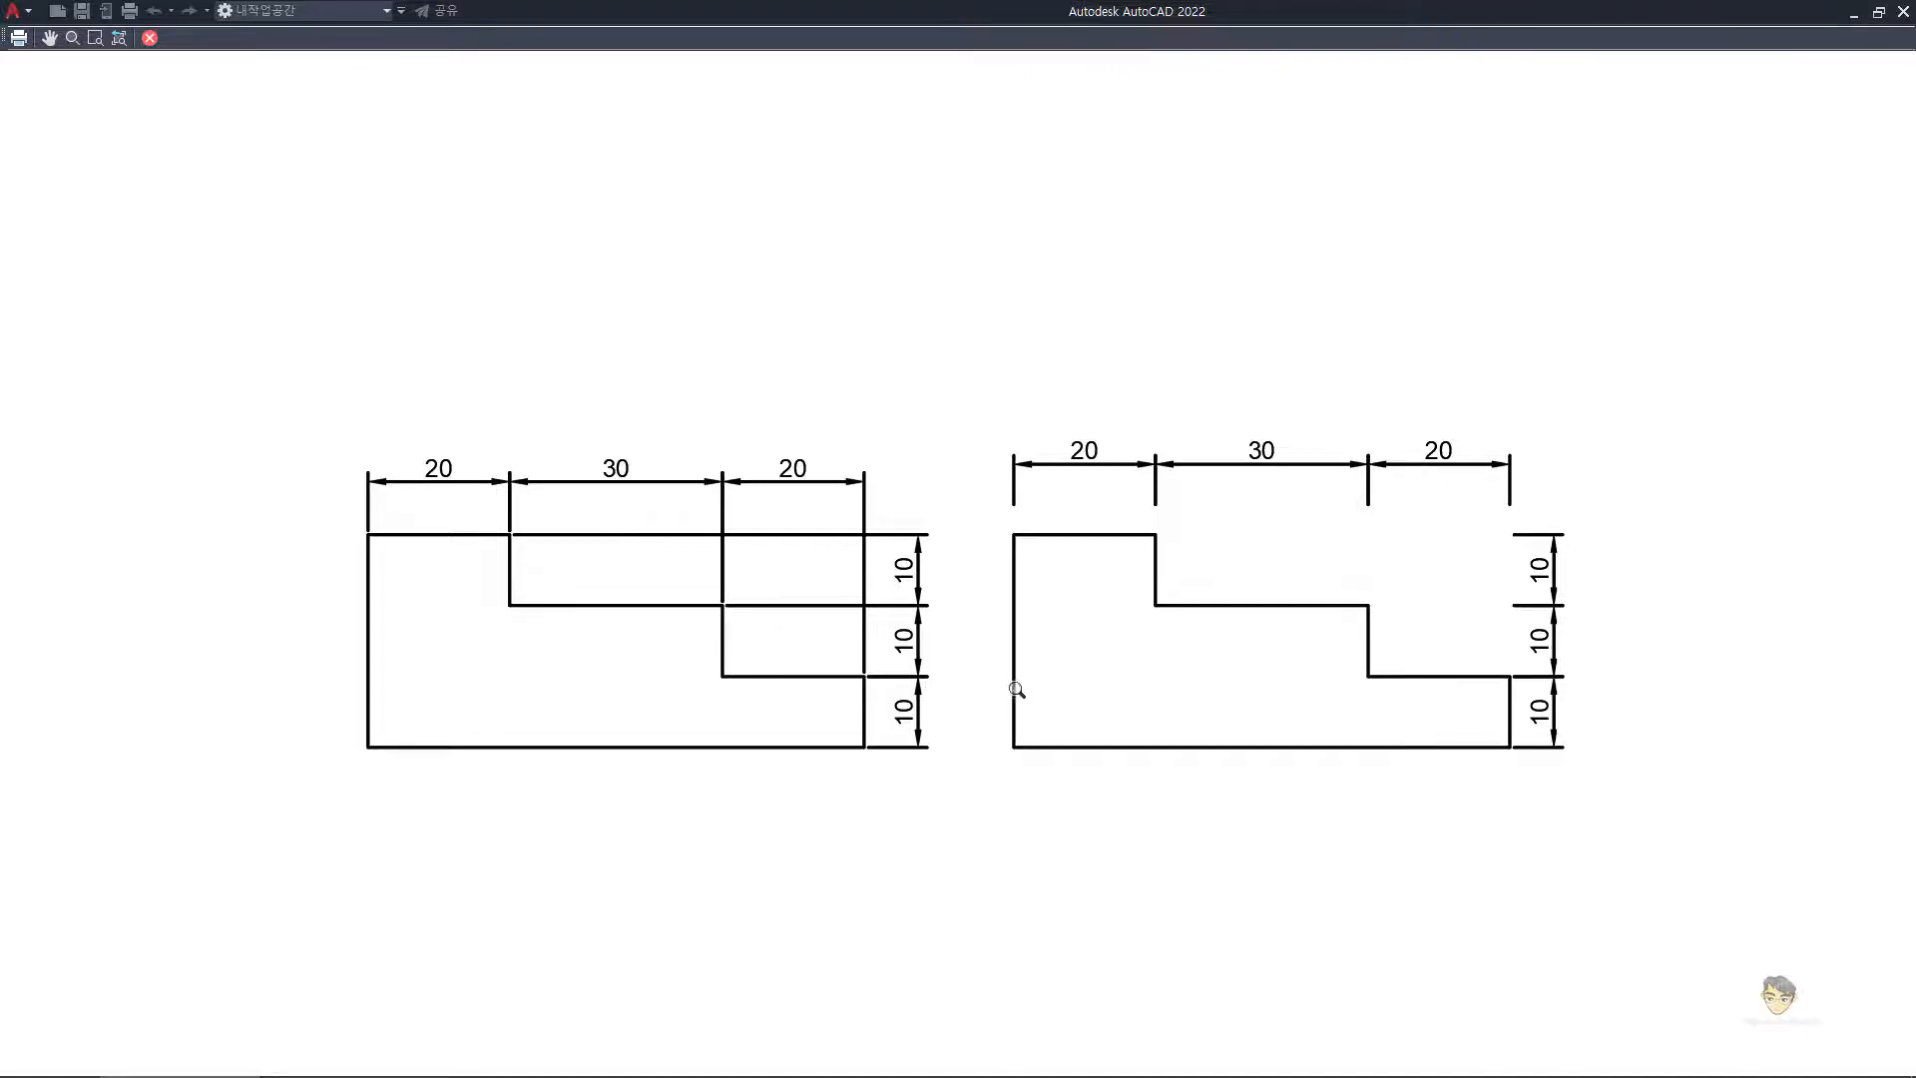
pyautogui.press('Escape')
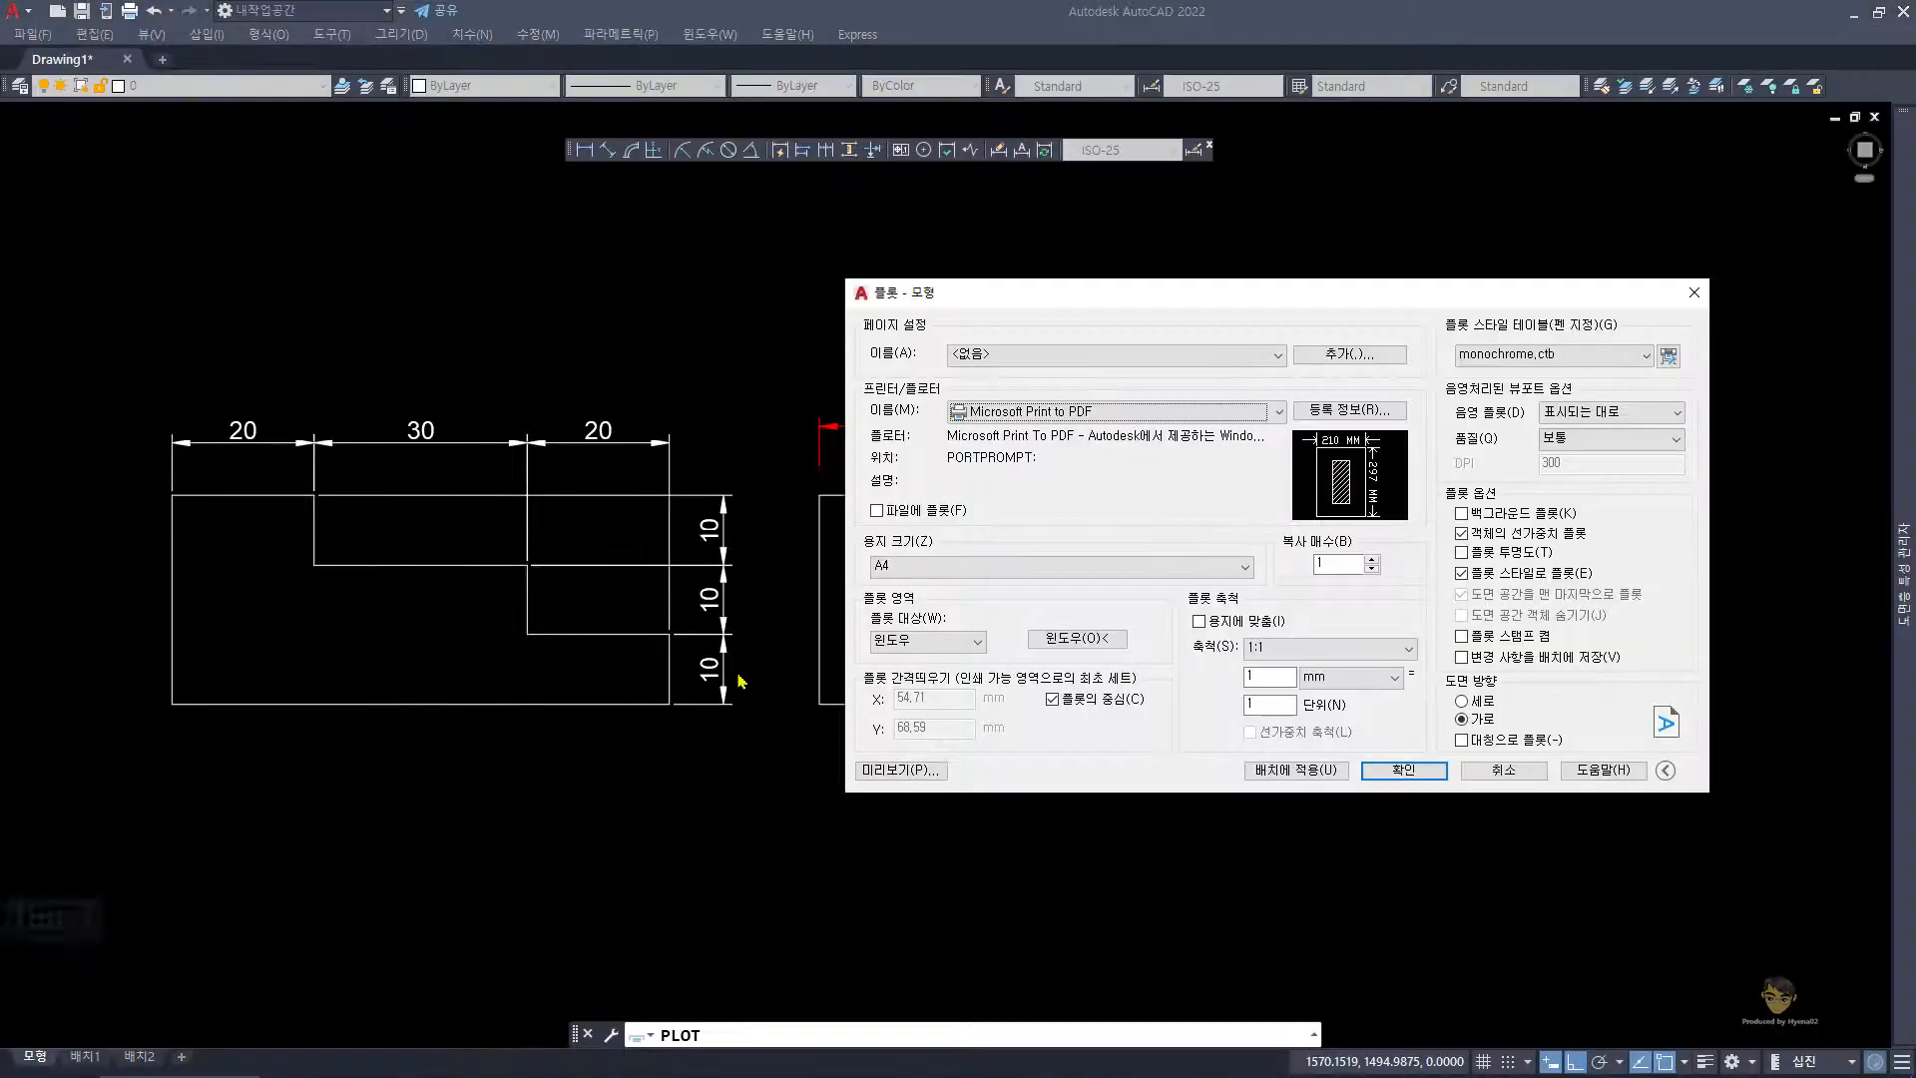
pyautogui.press('Escape')
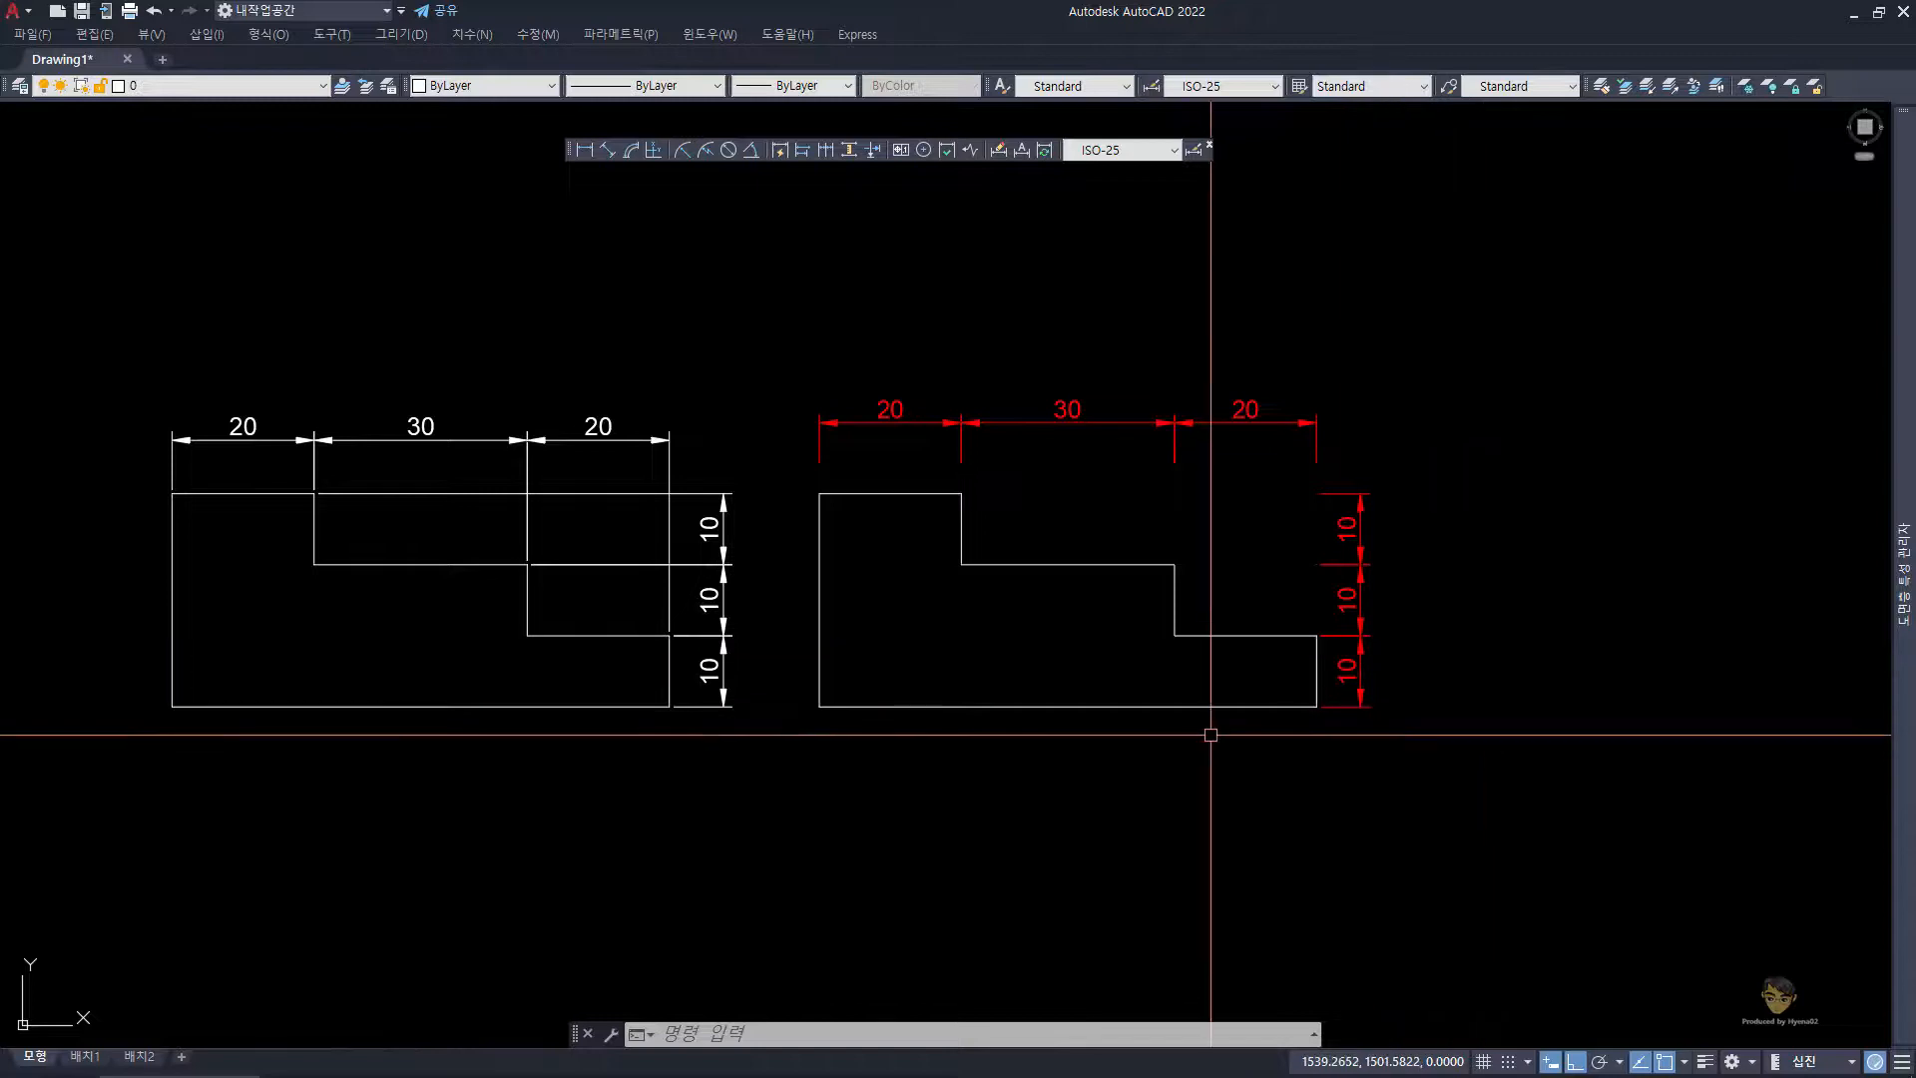
# - Erase the original stepped outline together with all its red dimensions
pyautogui.click(1537, 811)
pyautogui.click(777, 330)
pyautogui.write('e')
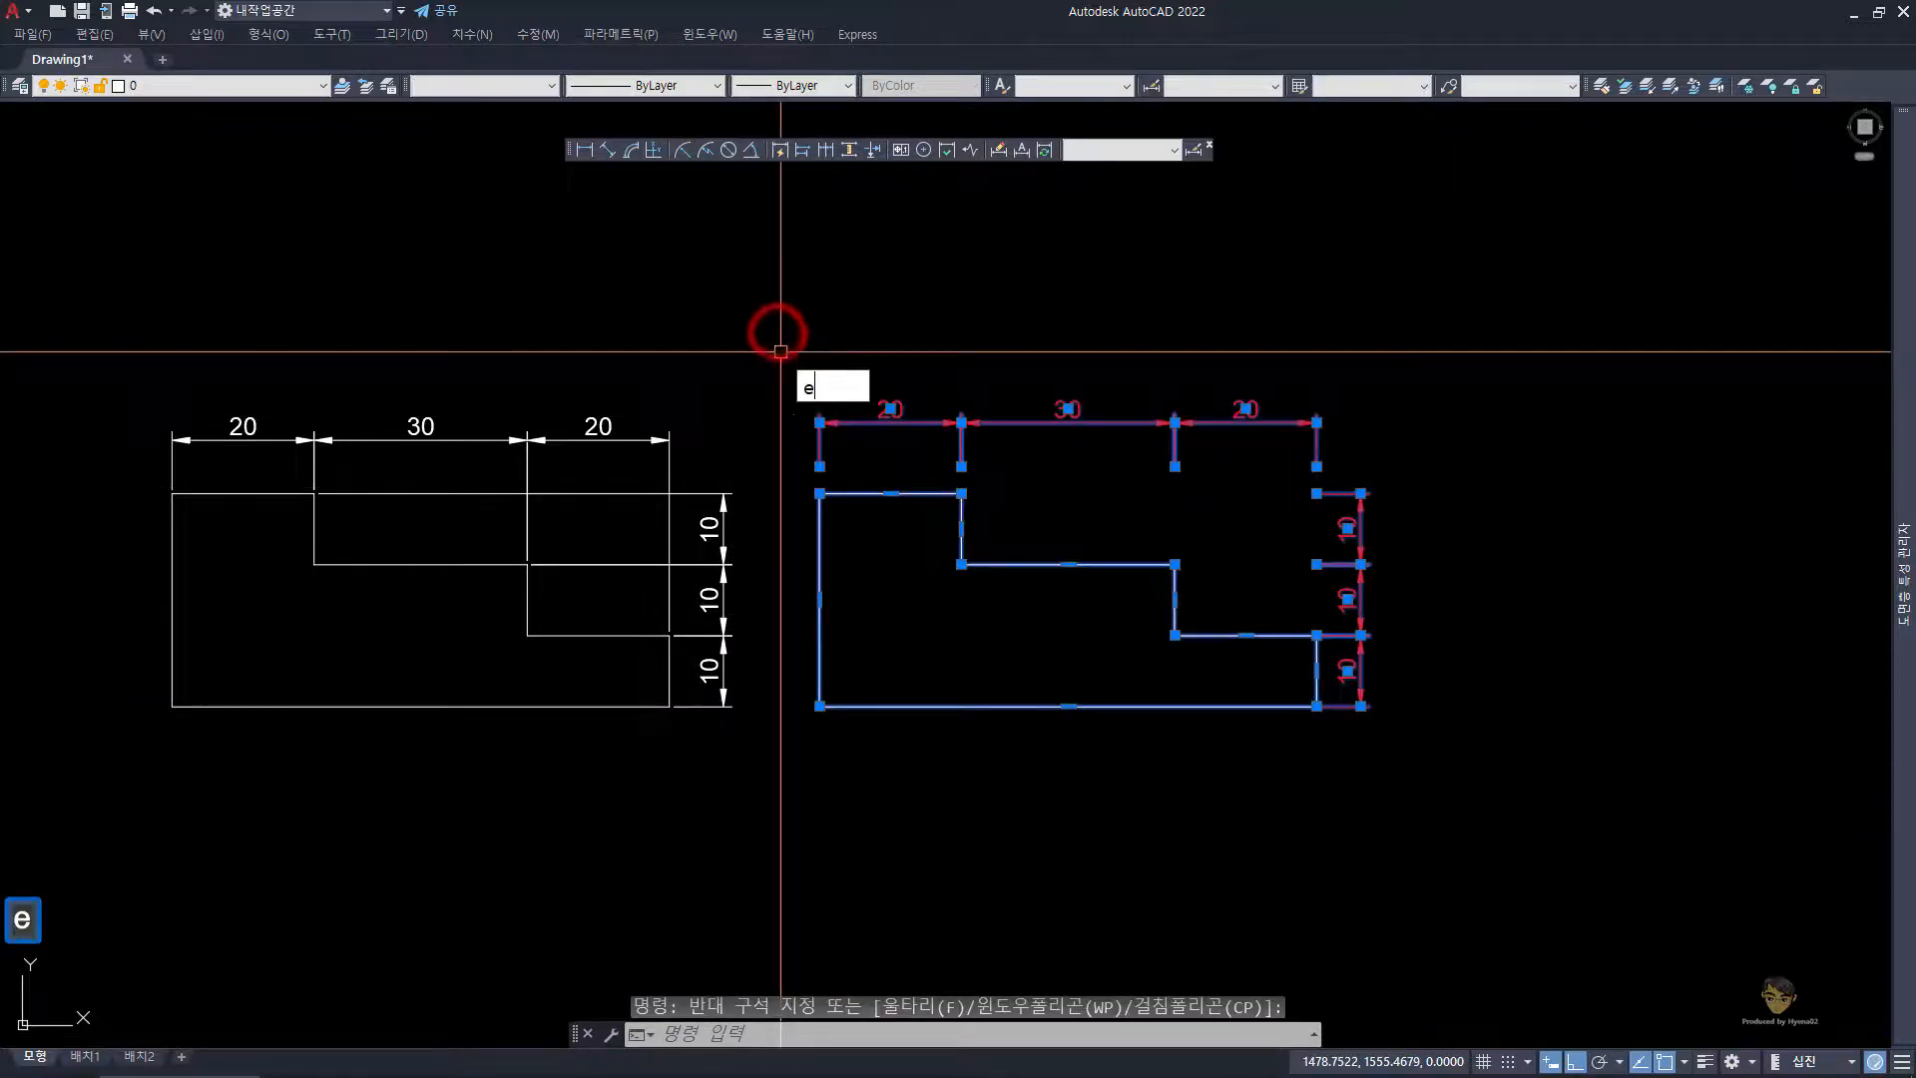
pyautogui.press('space')
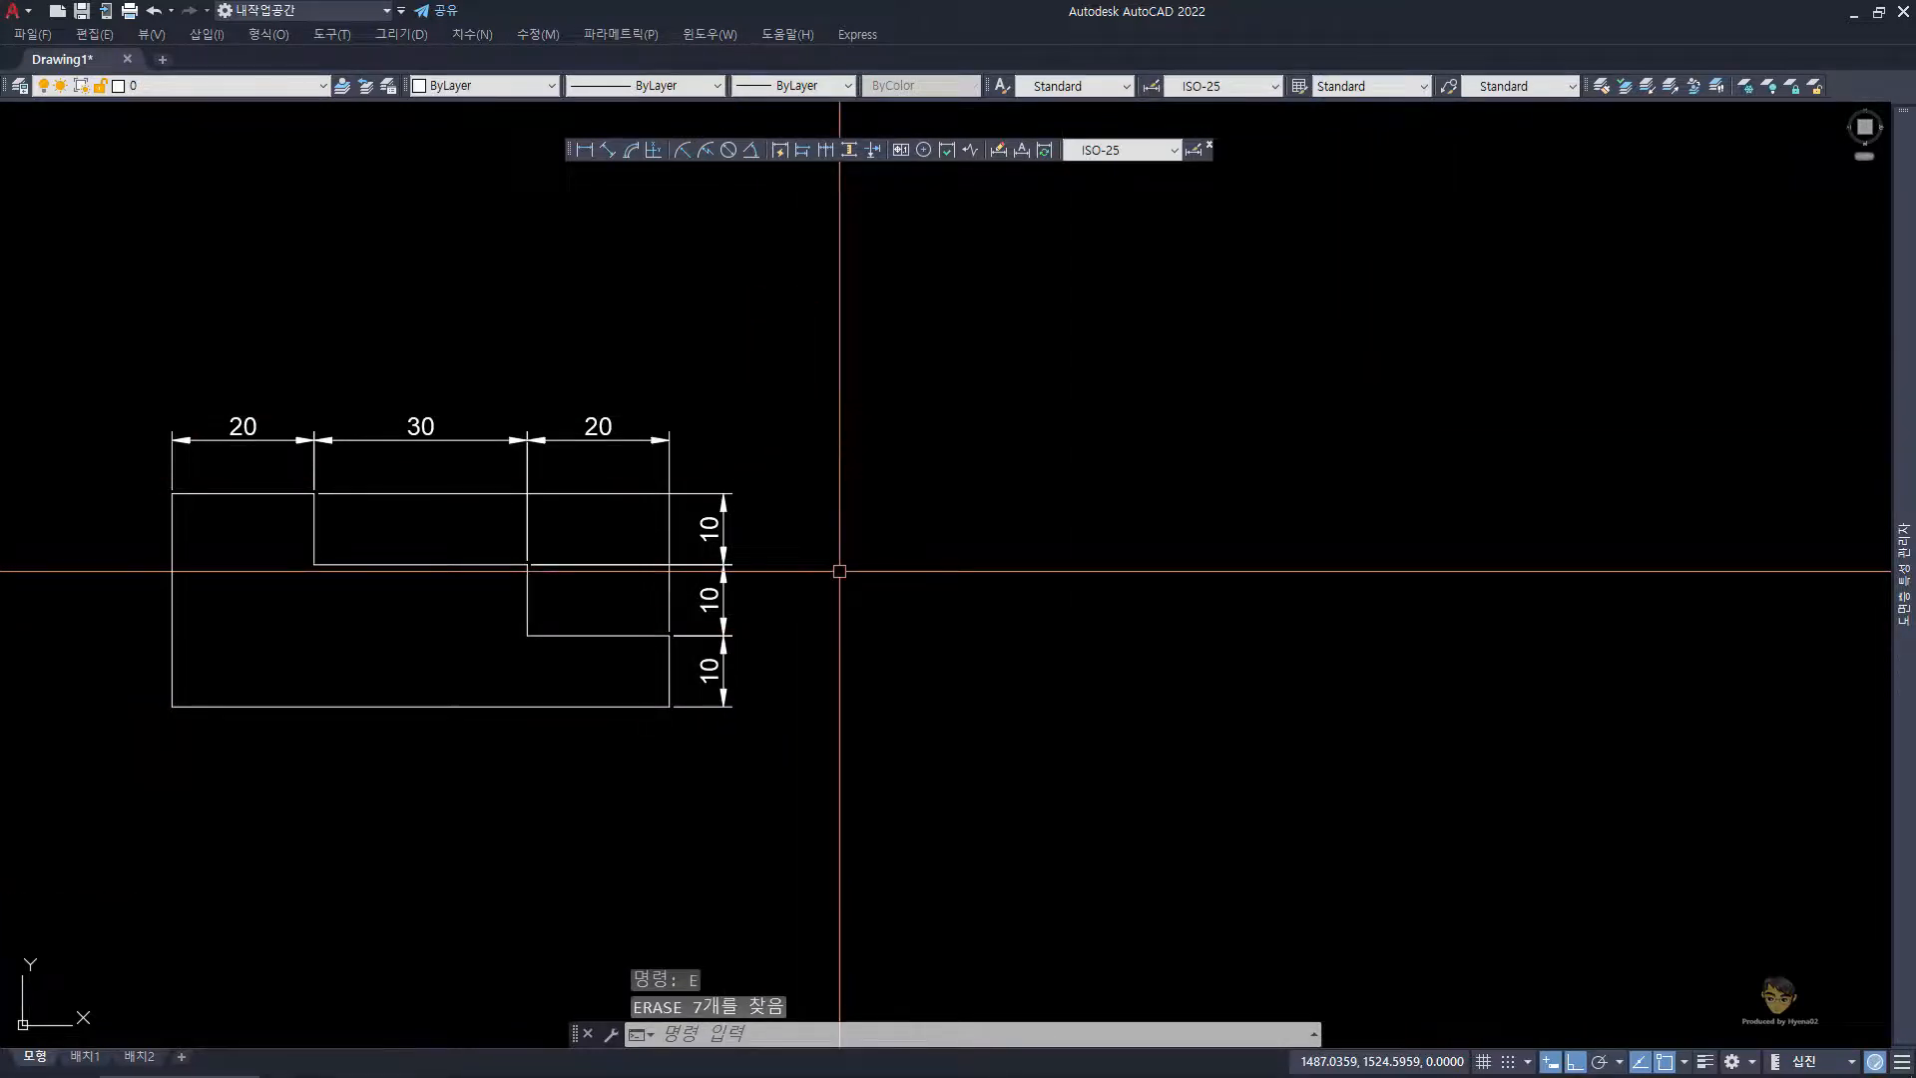
pyautogui.moveTo(839, 571); pyautogui.dragTo(1202, 596, button='middle')
pyautogui.press('Escape')
pyautogui.press('Escape')
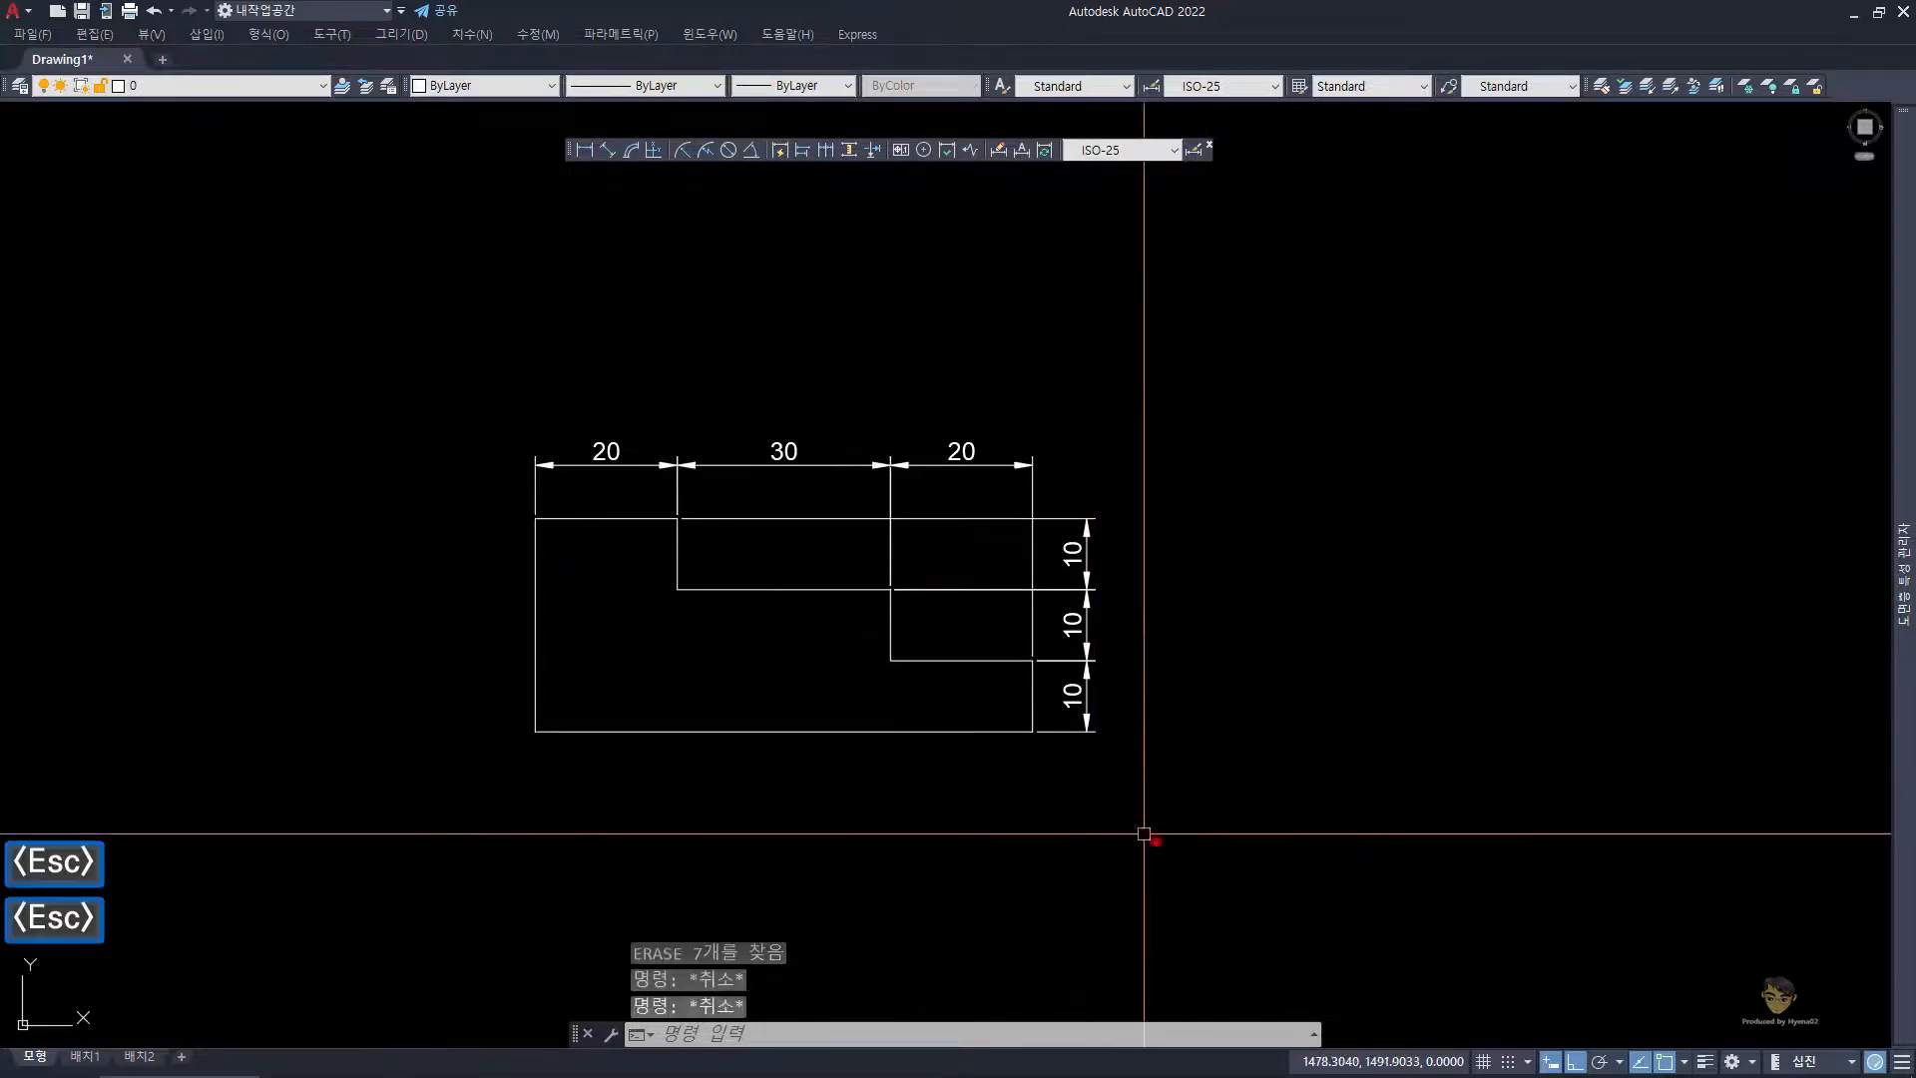
# - Erase the three horizontal and three vertical dimensions of the remaining stepped outline
pyautogui.click(1155, 841)
pyautogui.click(1056, 459)
pyautogui.click(1043, 469)
pyautogui.click(527, 427)
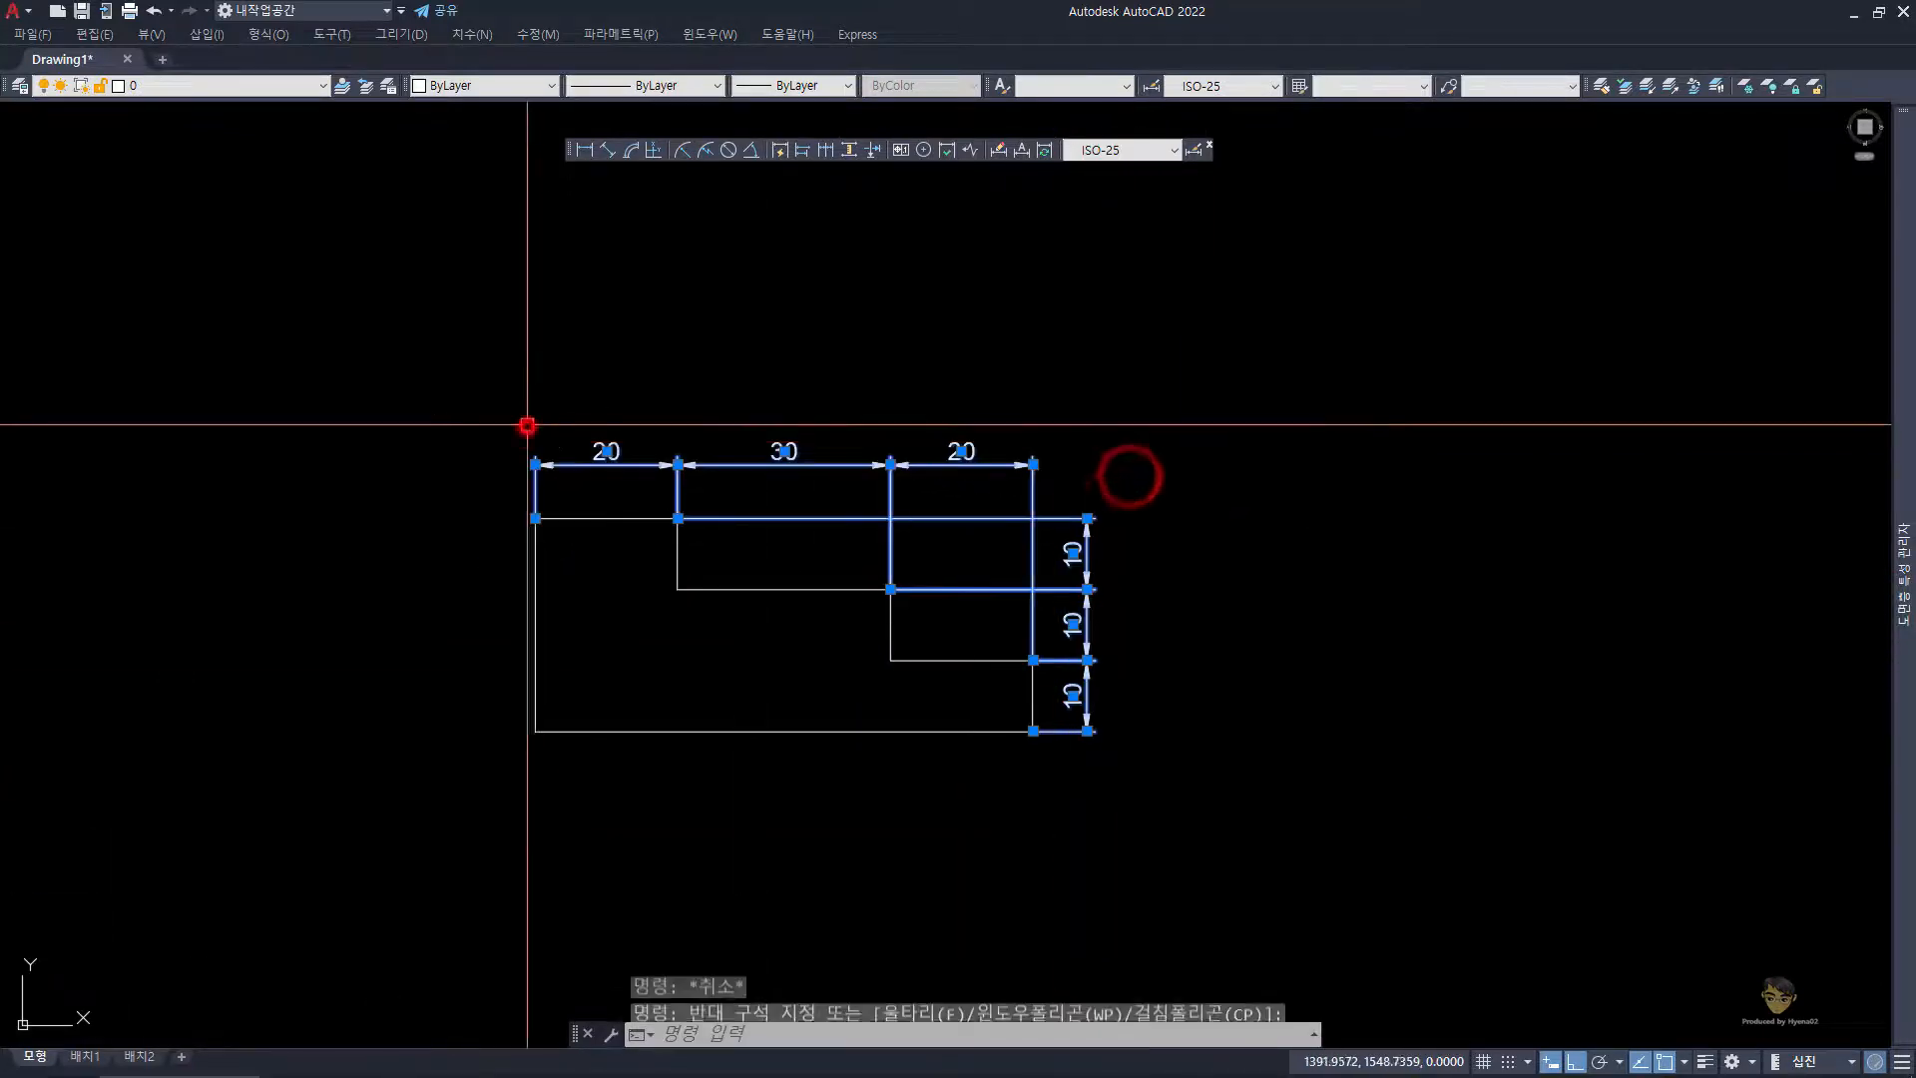
pyautogui.write('e')
pyautogui.press('space')
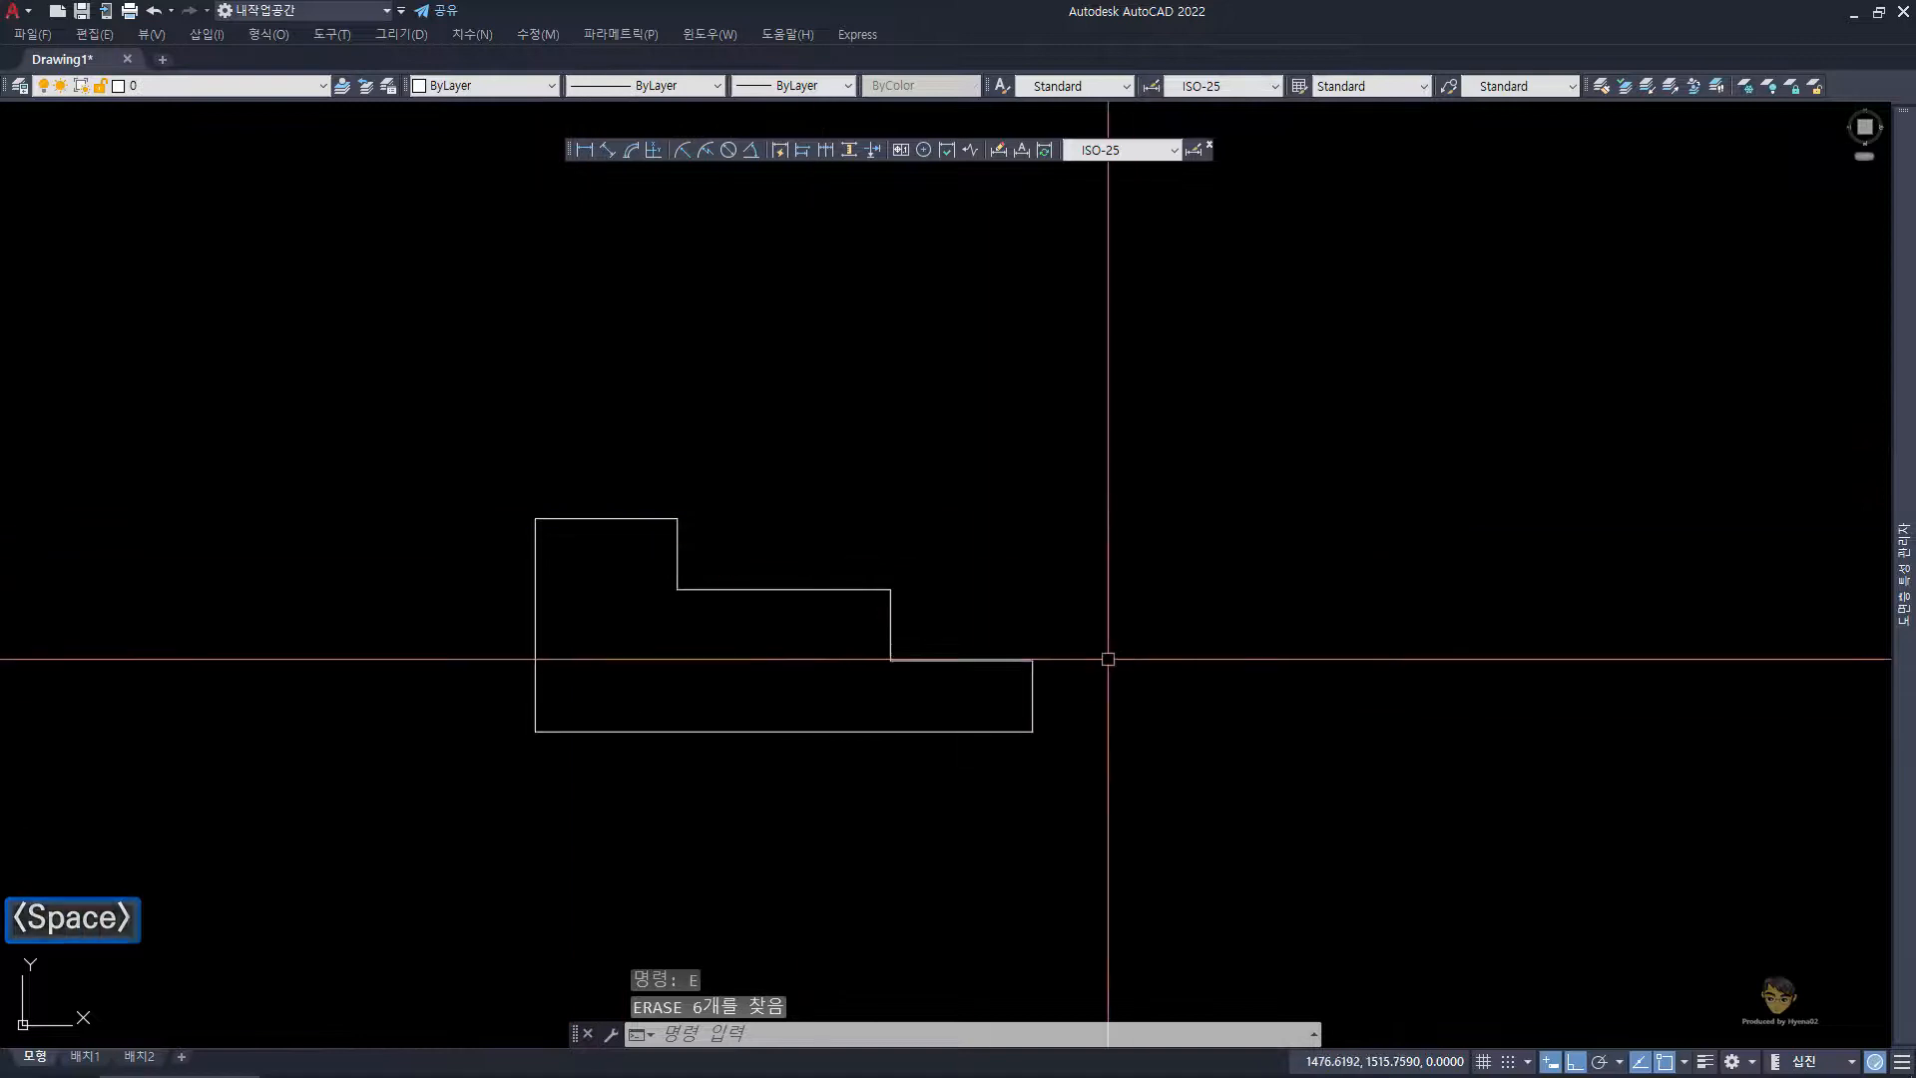
# - Add a horizontal linear dimension above the outline's topmost edge, picking its left and right corners
pyautogui.scroll(2, 708, 583)
pyautogui.moveTo(707, 583); pyautogui.dragTo(735, 539, button='middle')
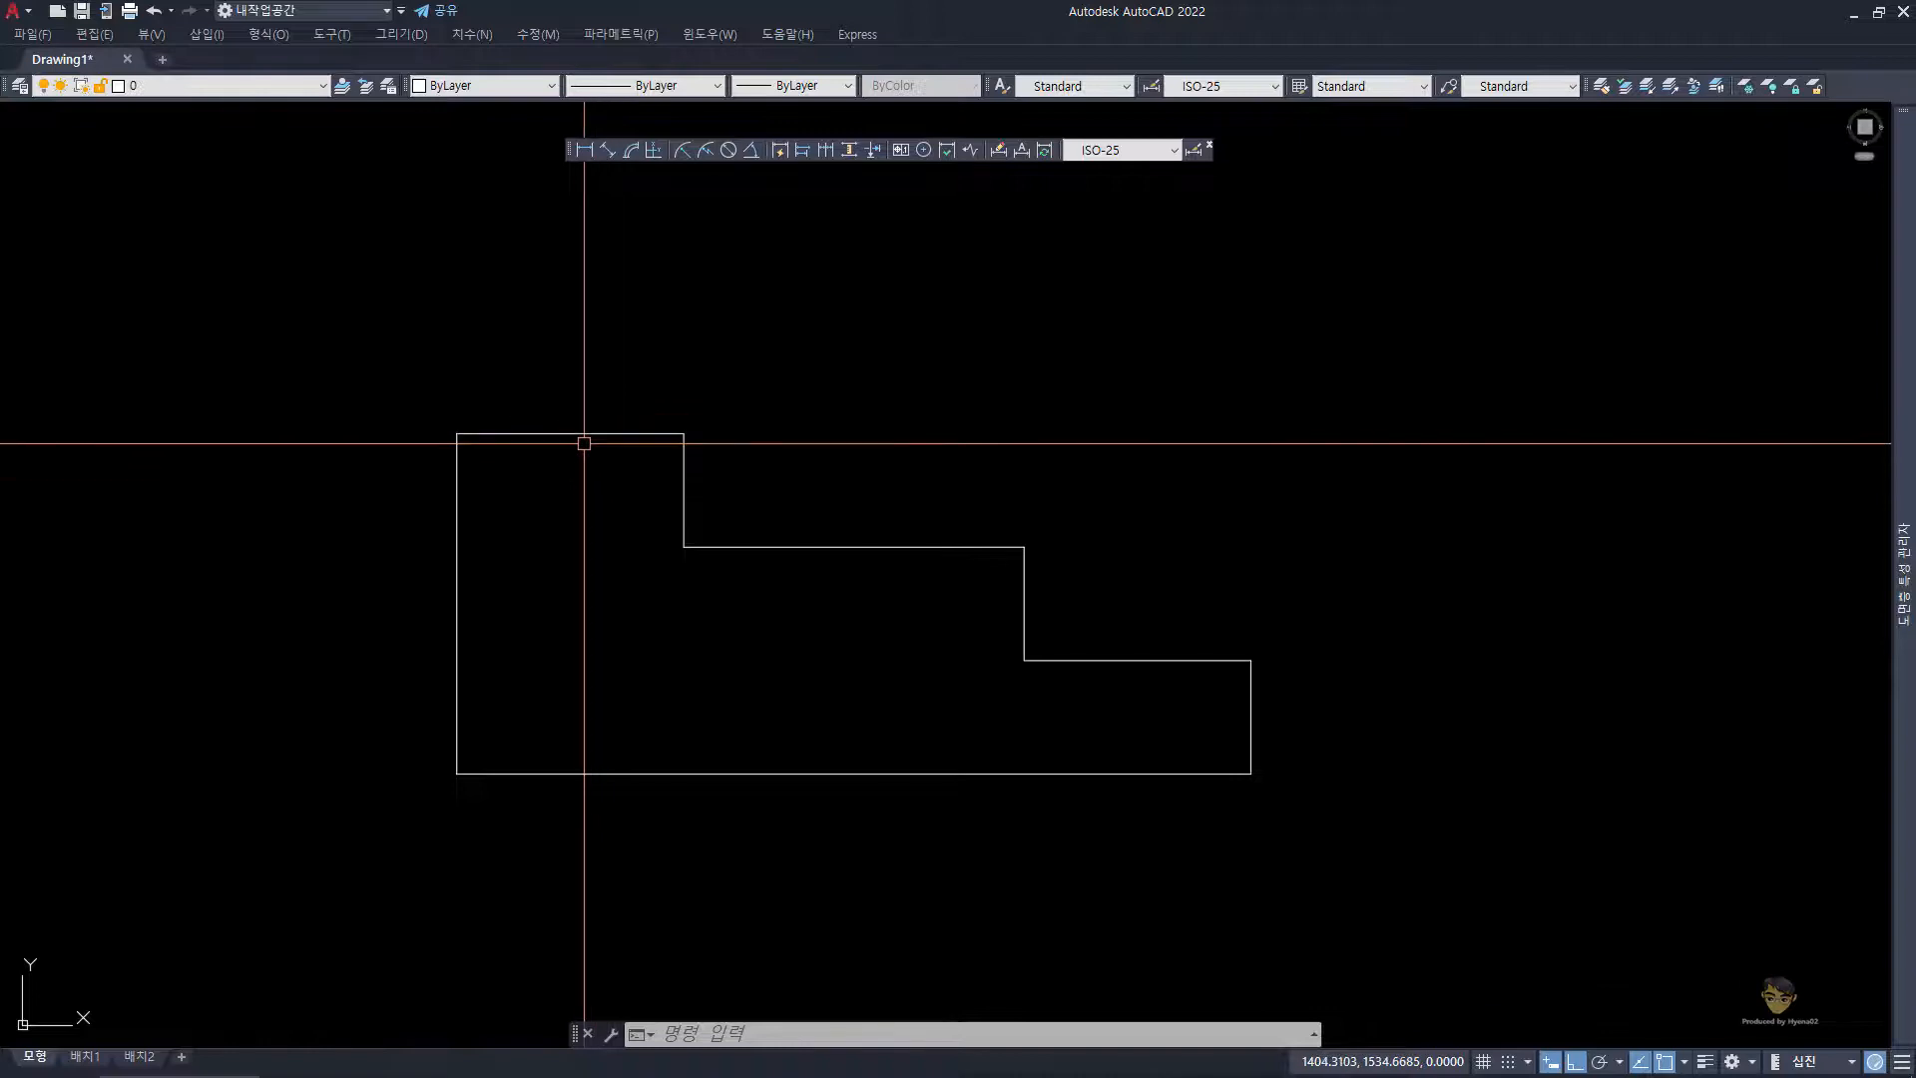
pyautogui.write('dn')
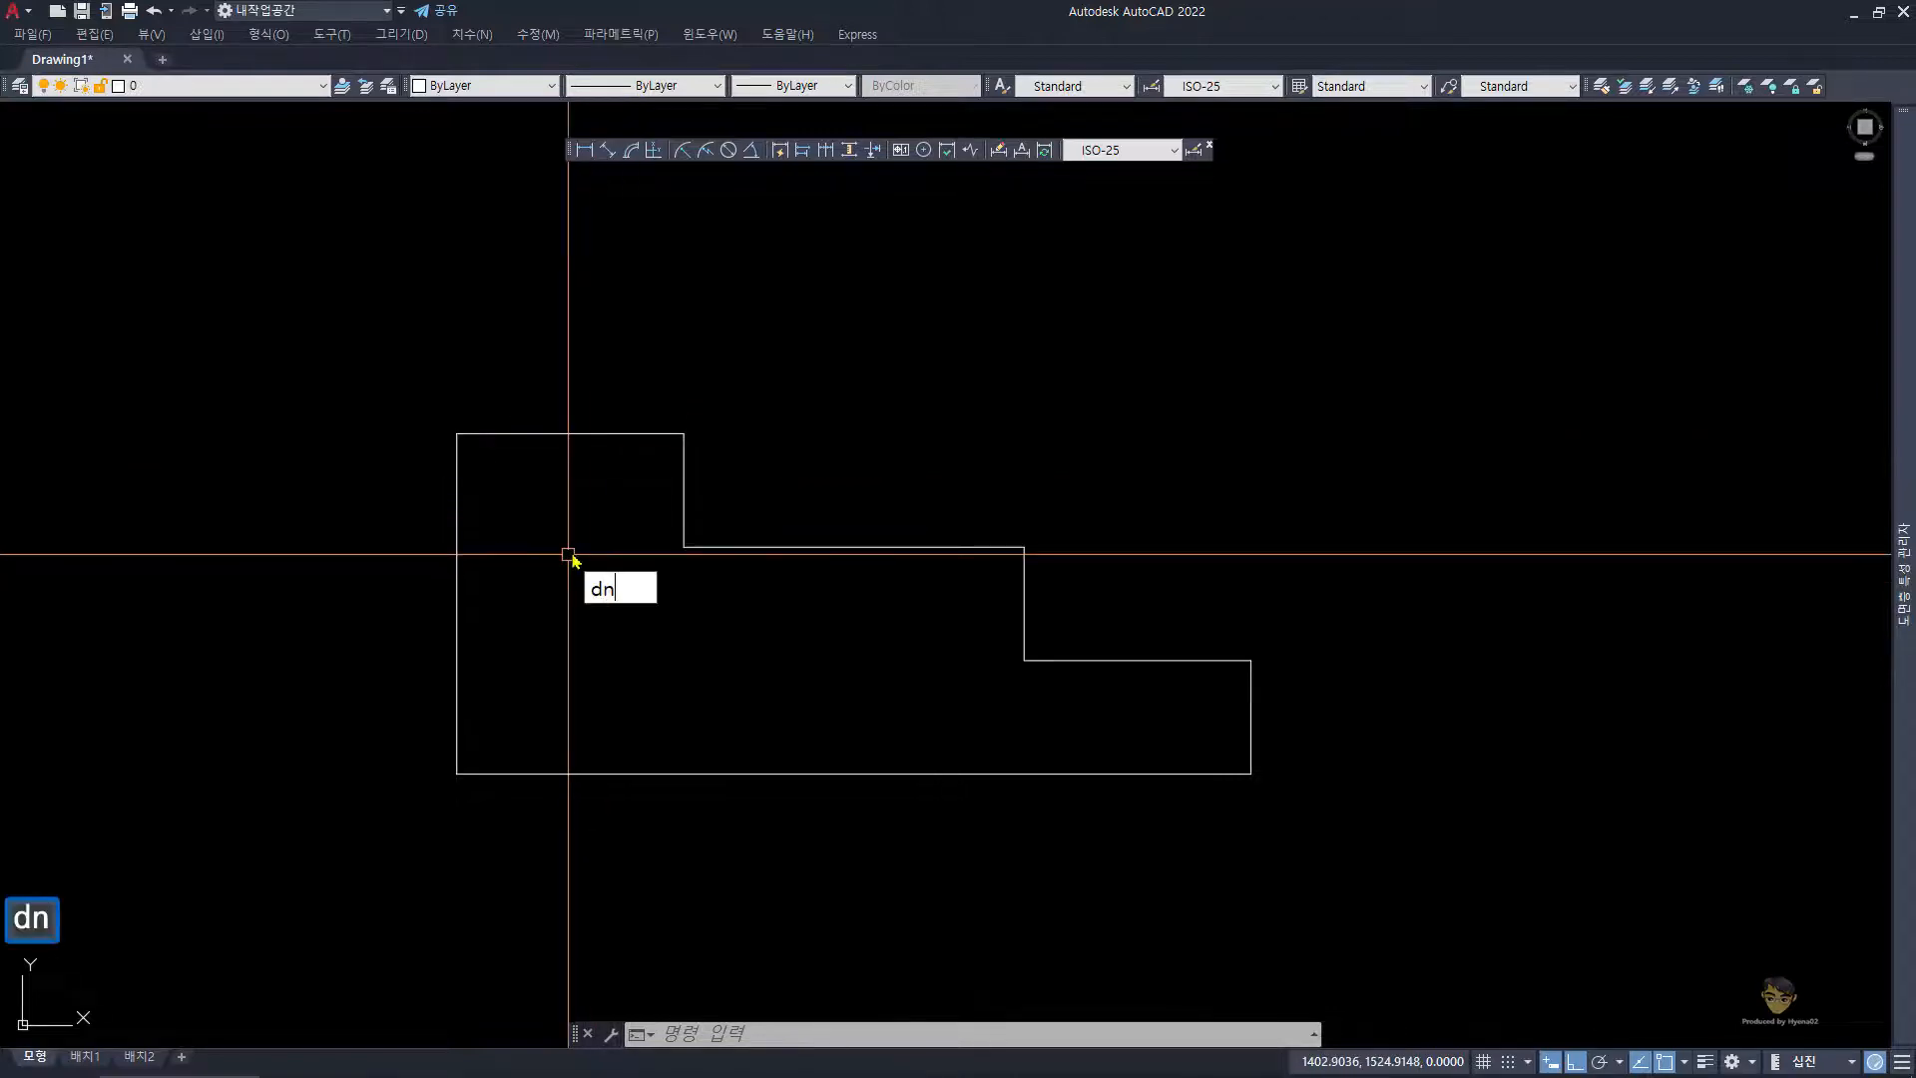
pyautogui.press('space')
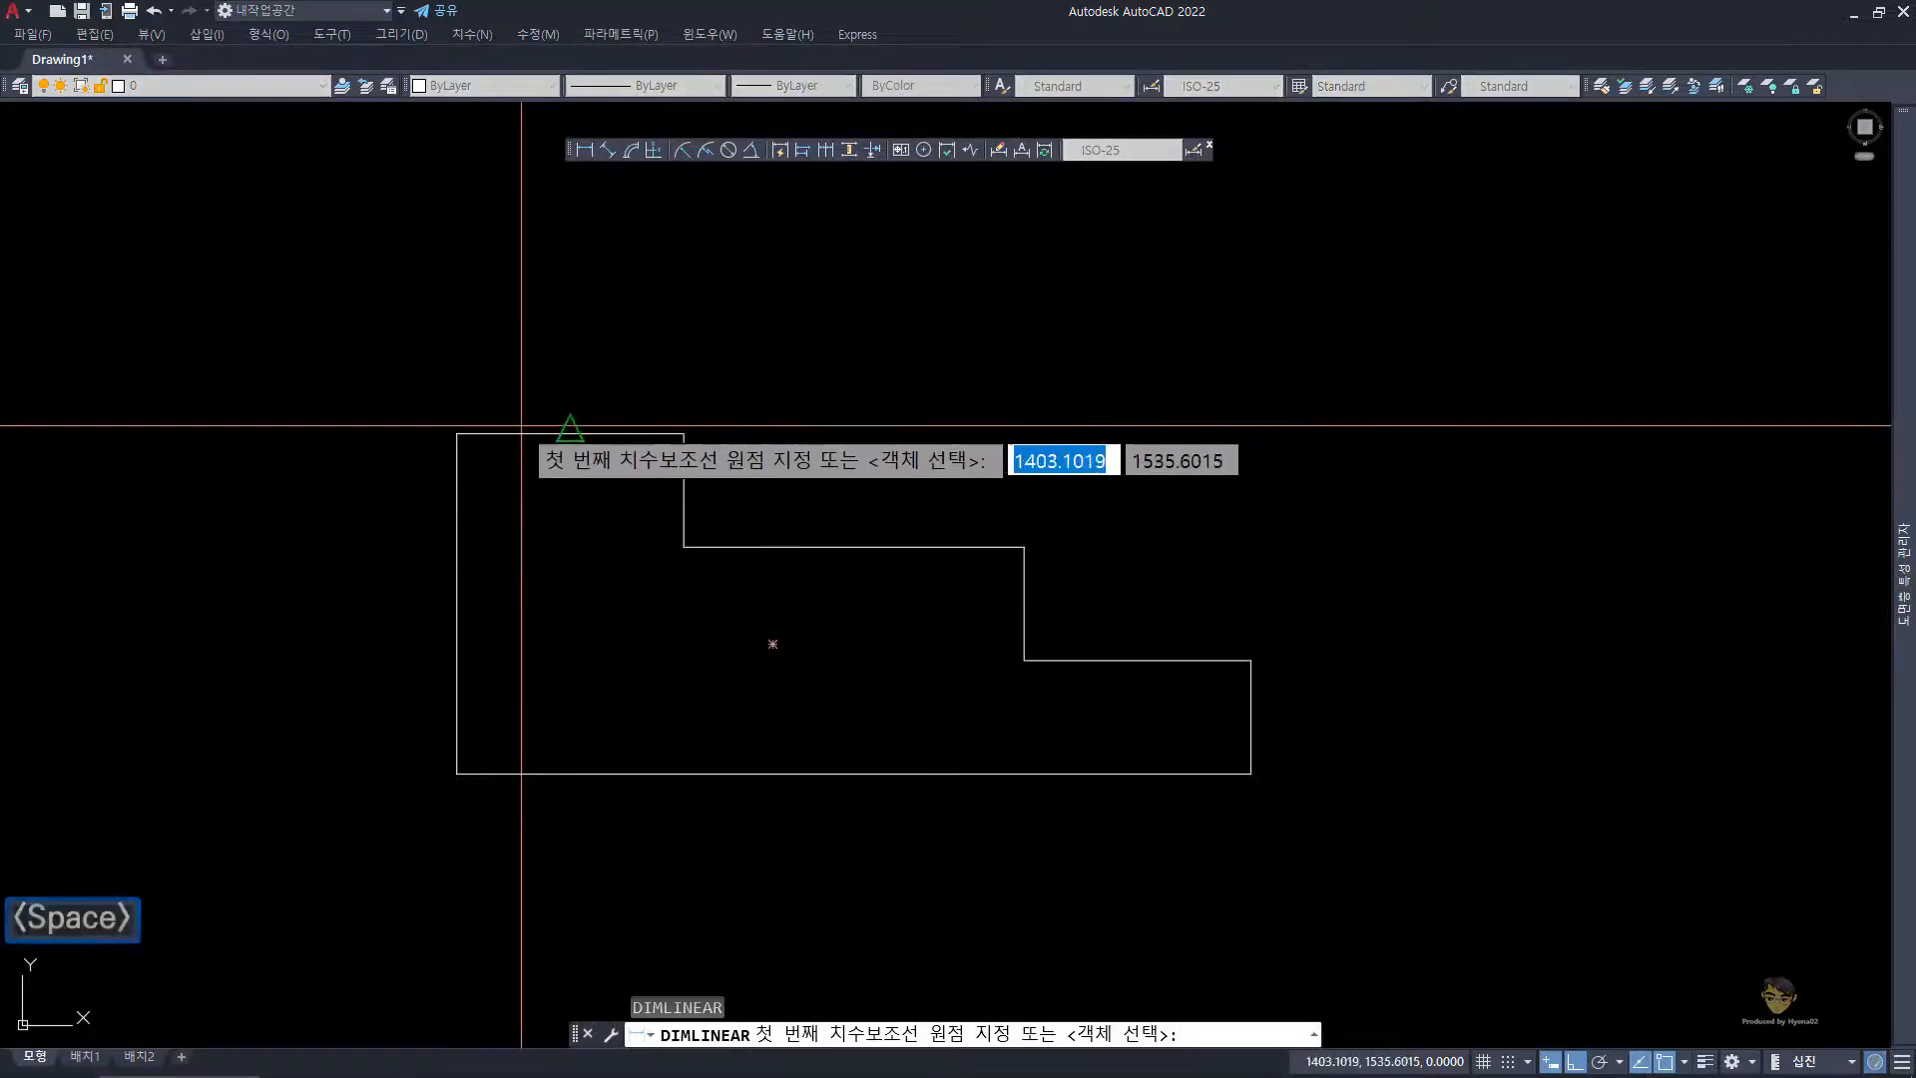
pyautogui.click(457, 433)
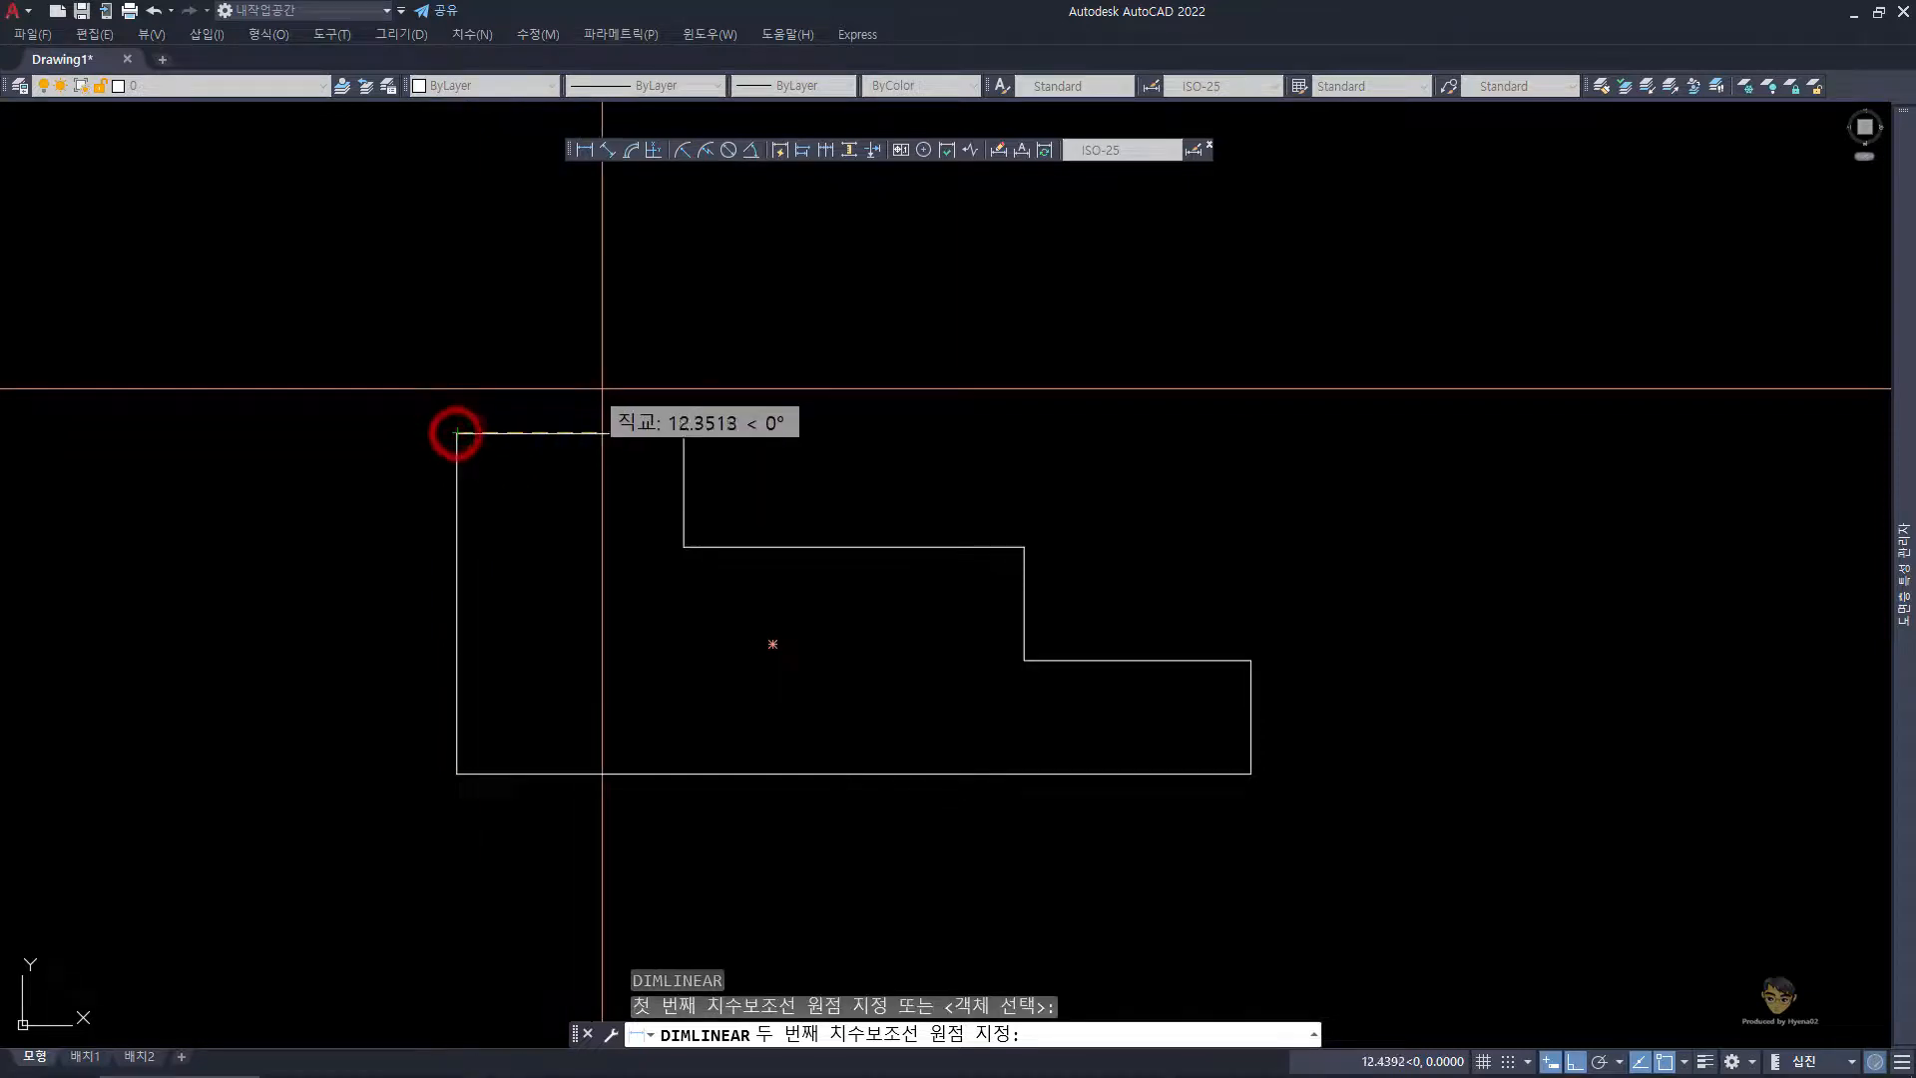
pyautogui.click(685, 433)
pyautogui.click(624, 365)
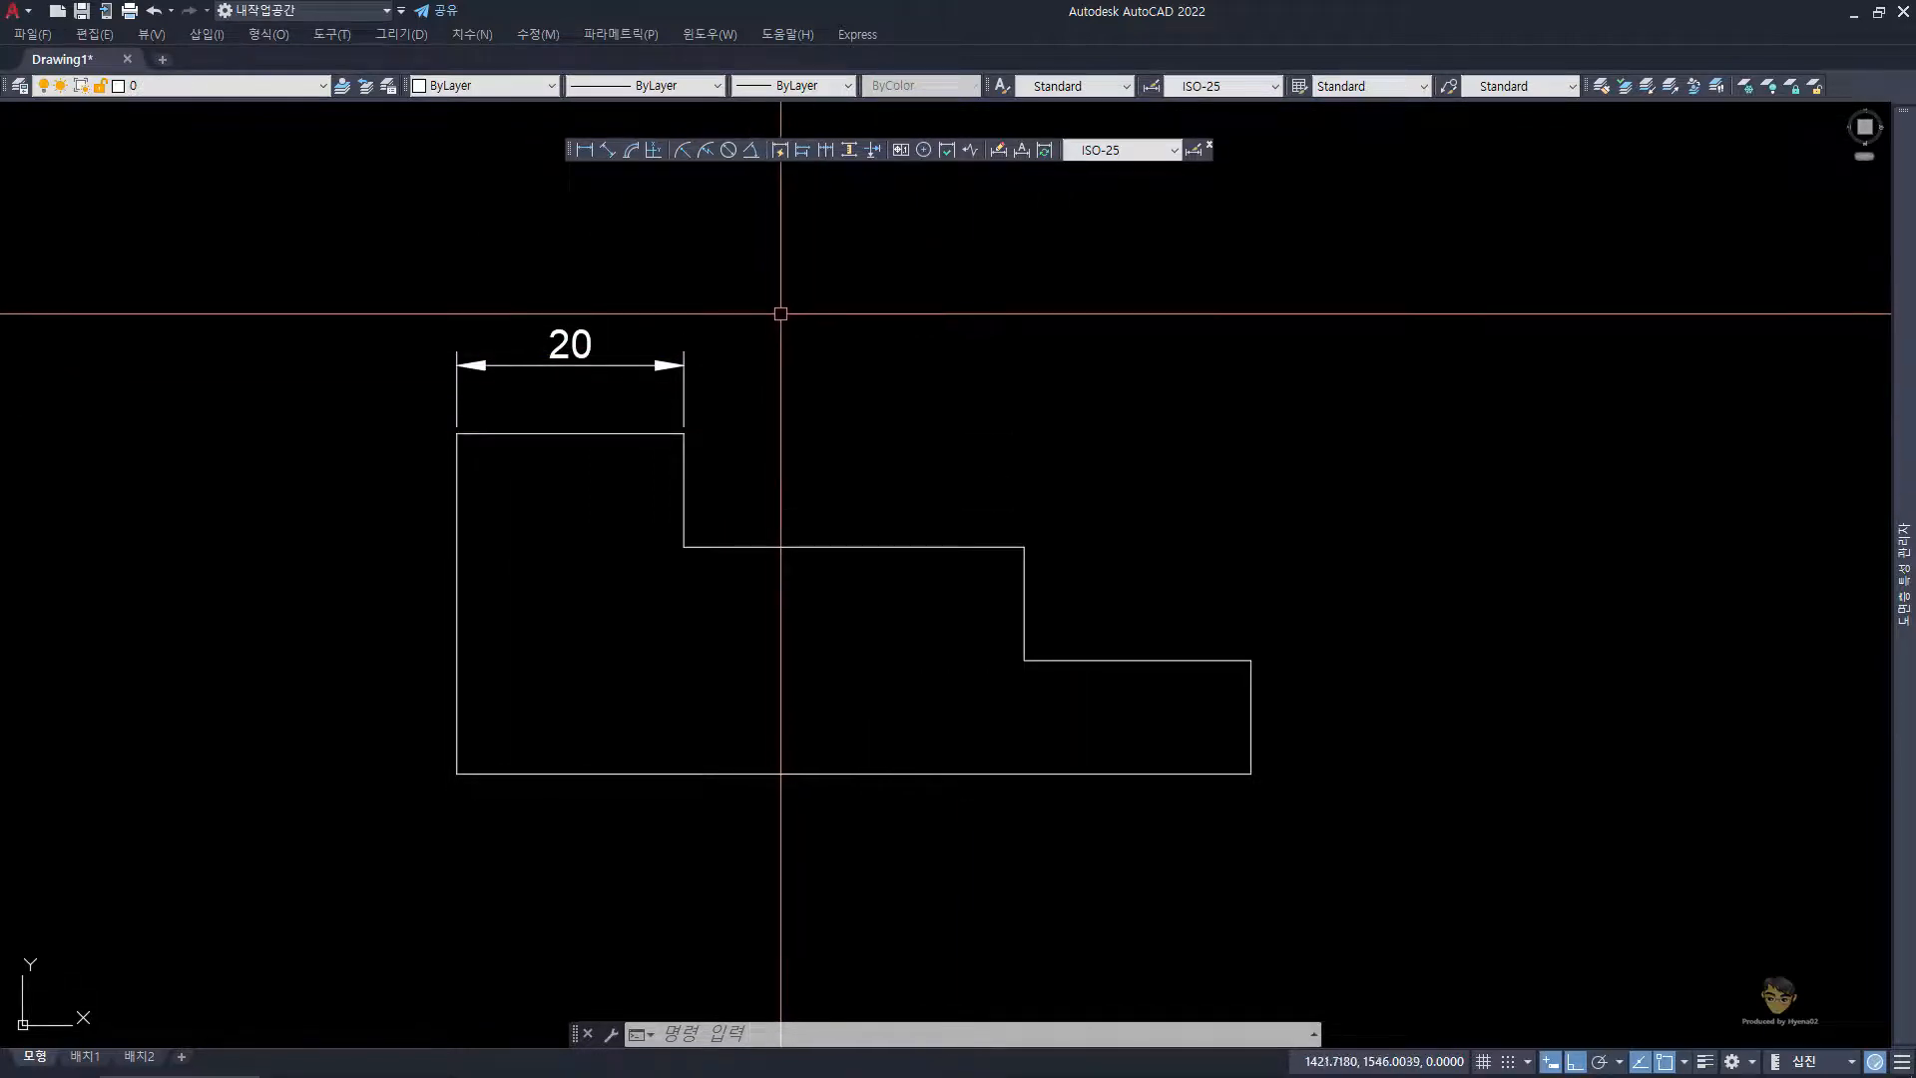
# - Add baseline dimensions from the outline's left edge to the outer corners of the middle and lowest steps
pyautogui.click(803, 151)
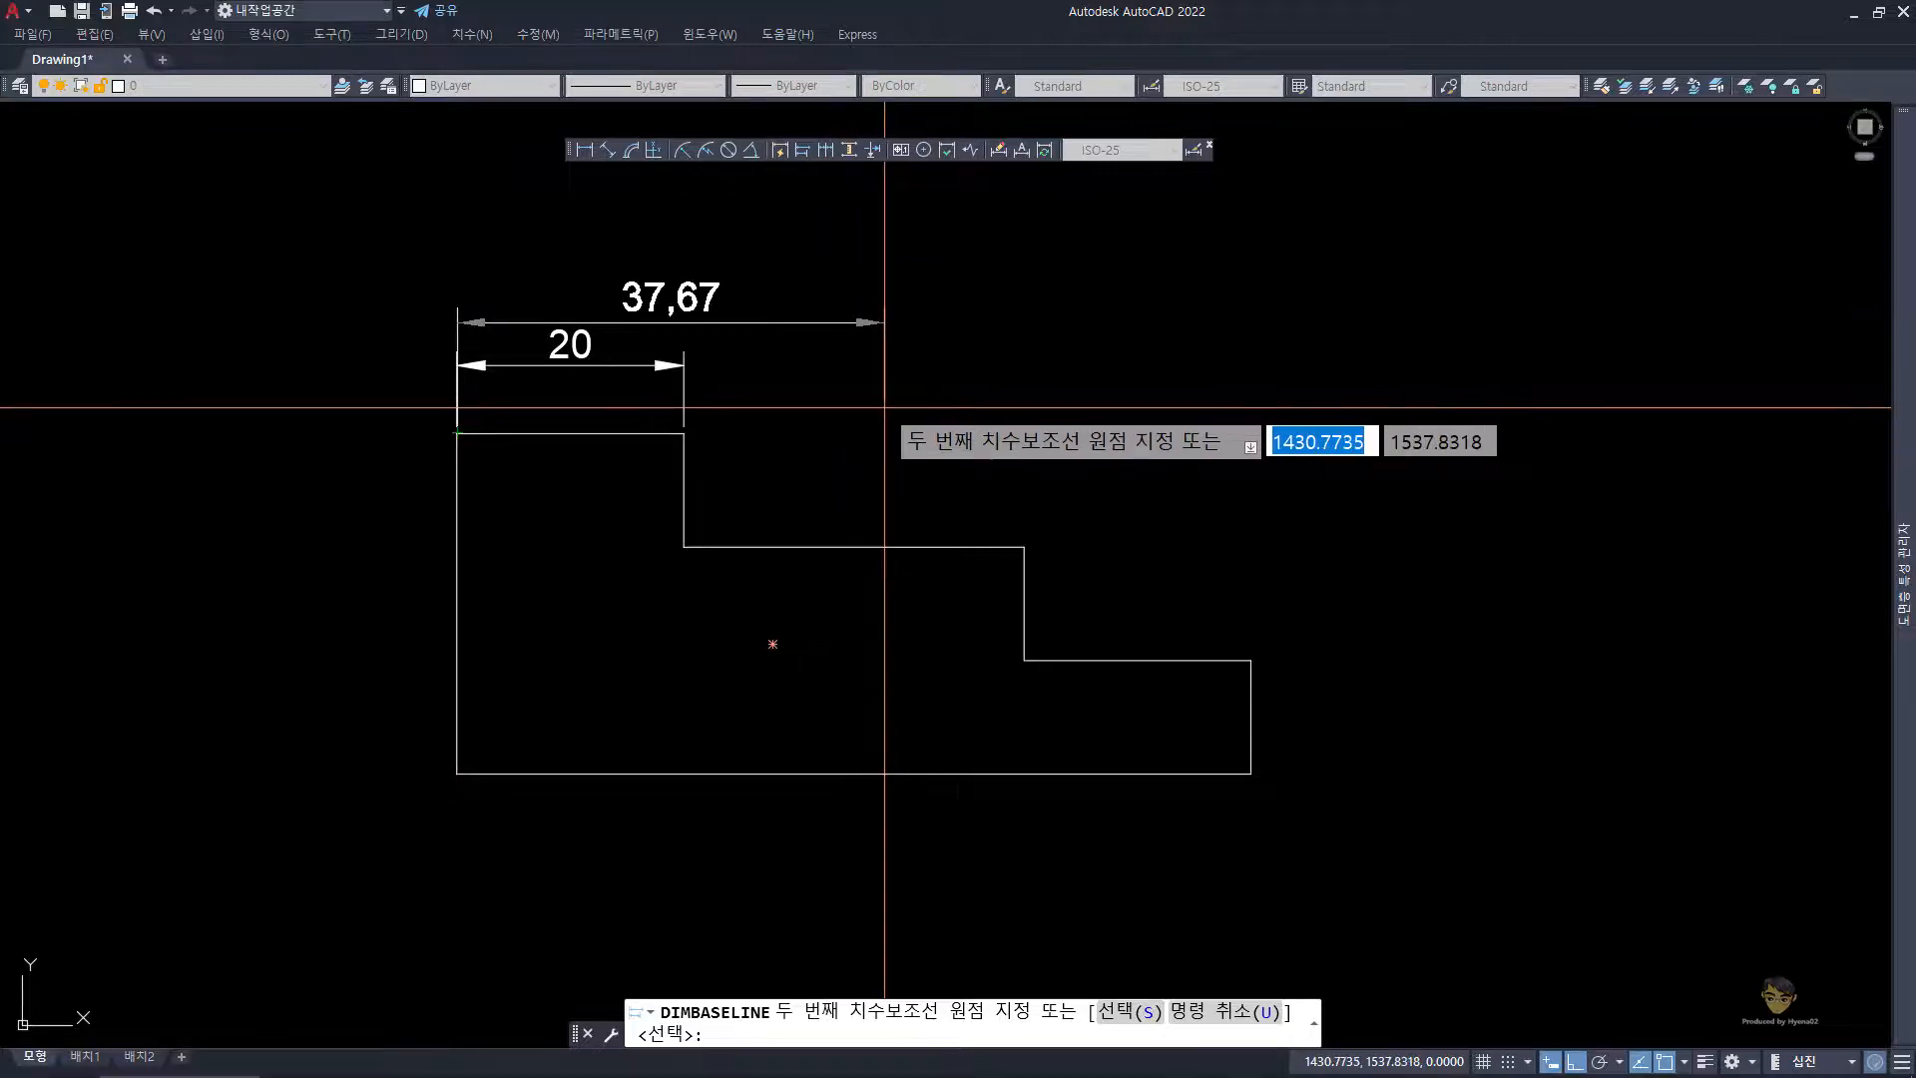
pyautogui.click(1024, 546)
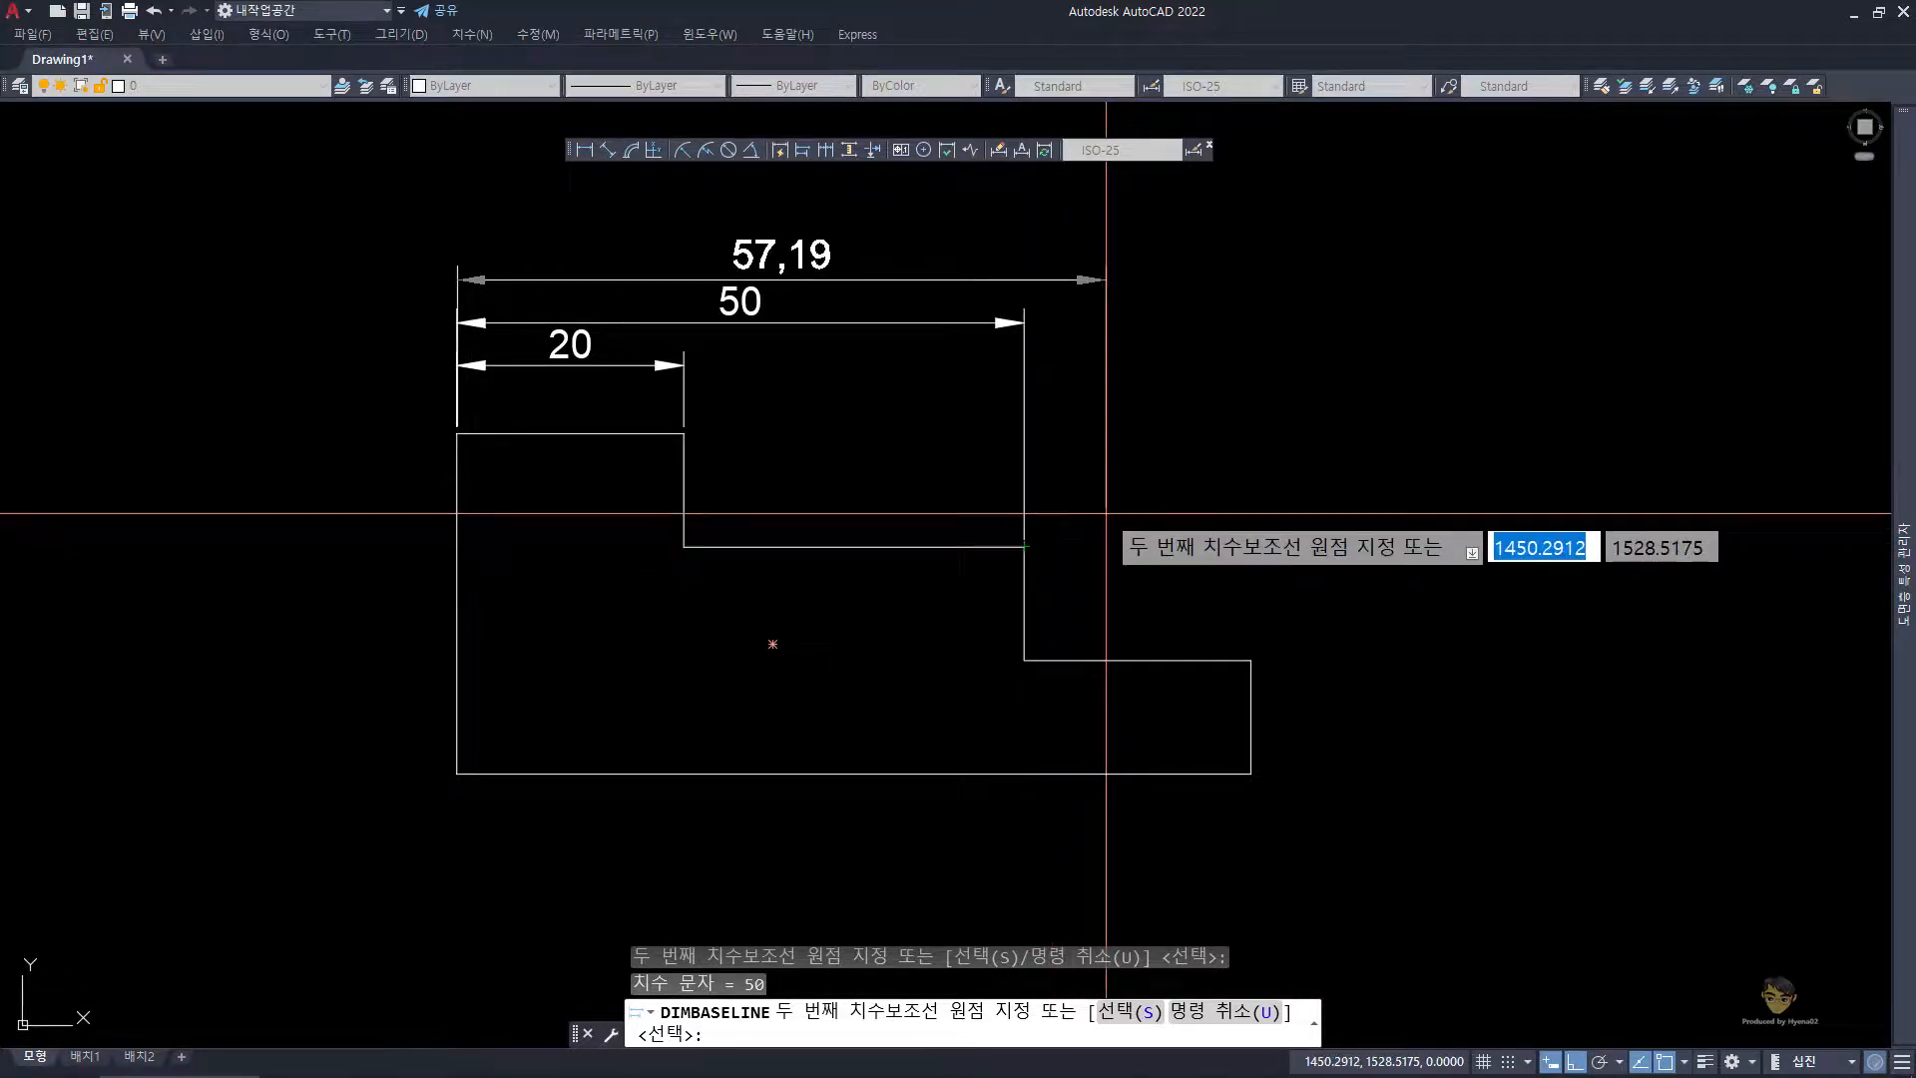
pyautogui.click(1251, 659)
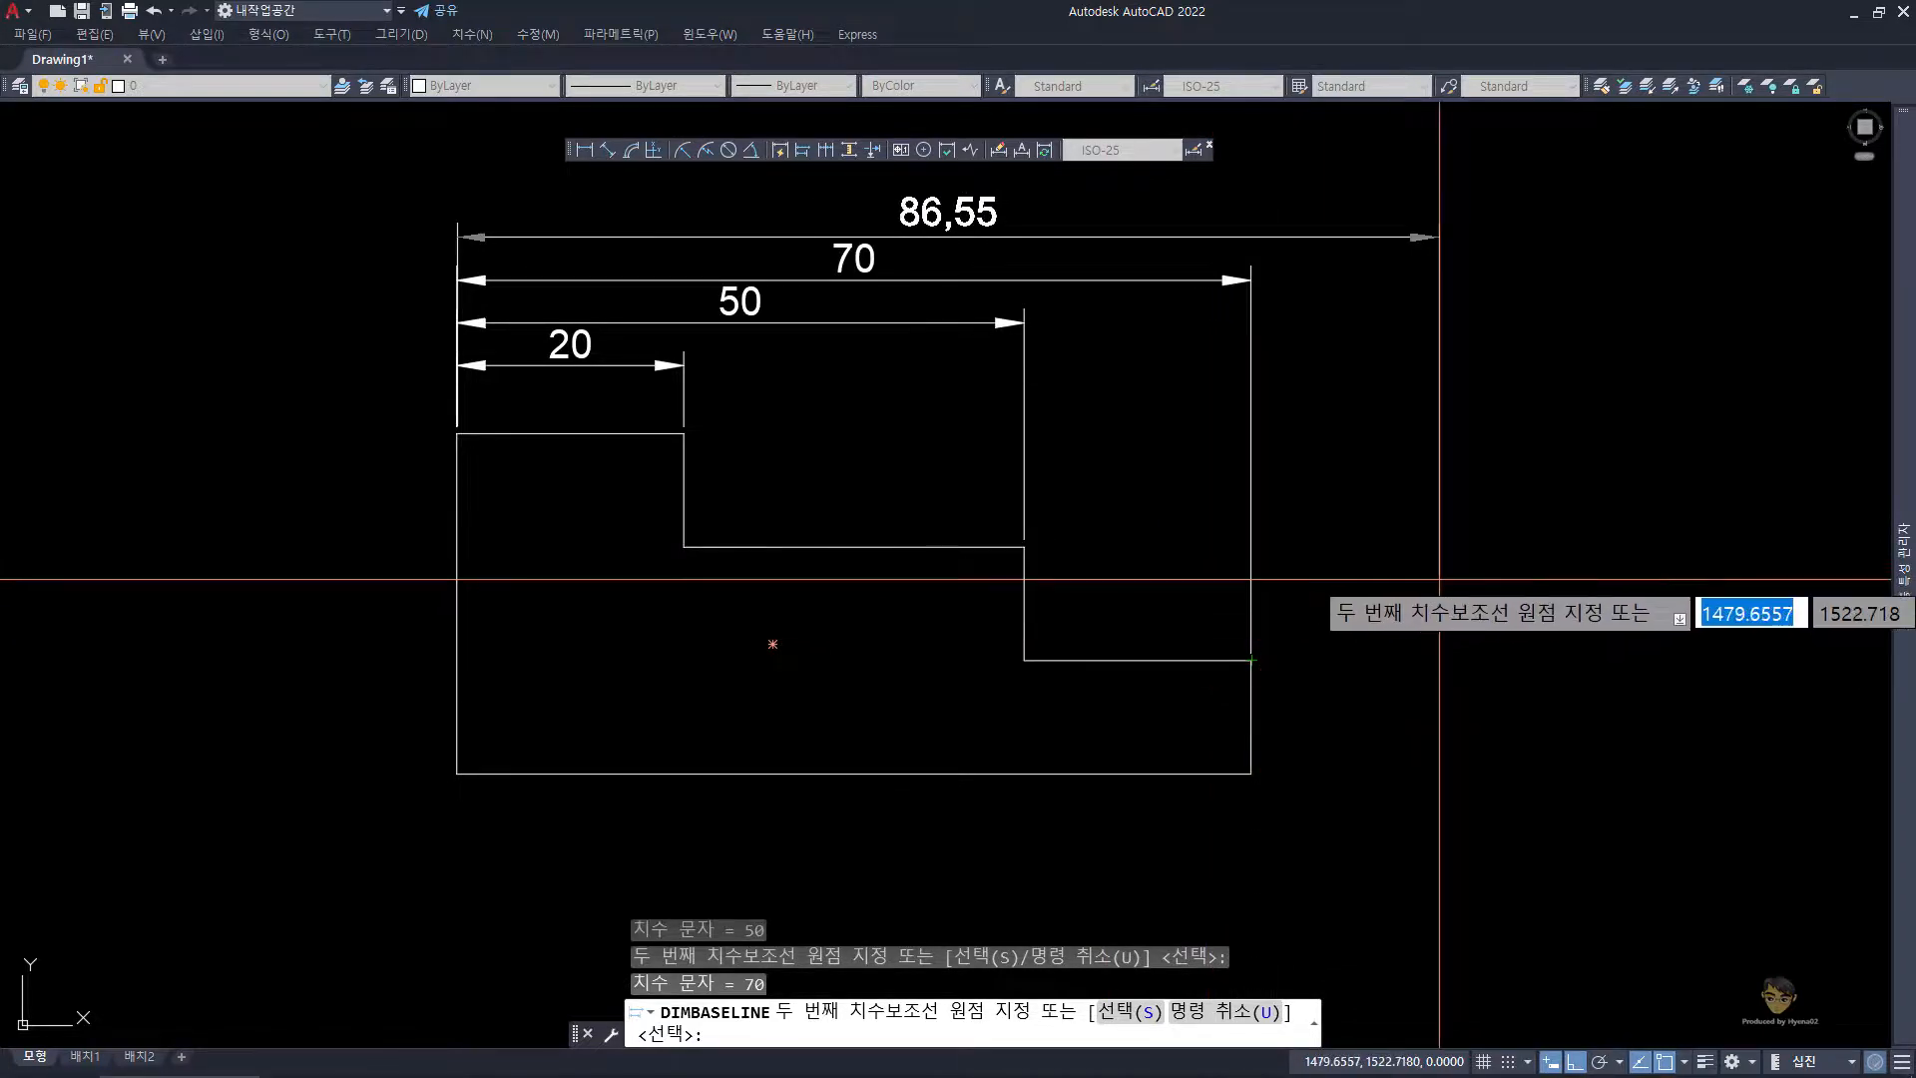
pyautogui.press('space')
pyautogui.press('space')
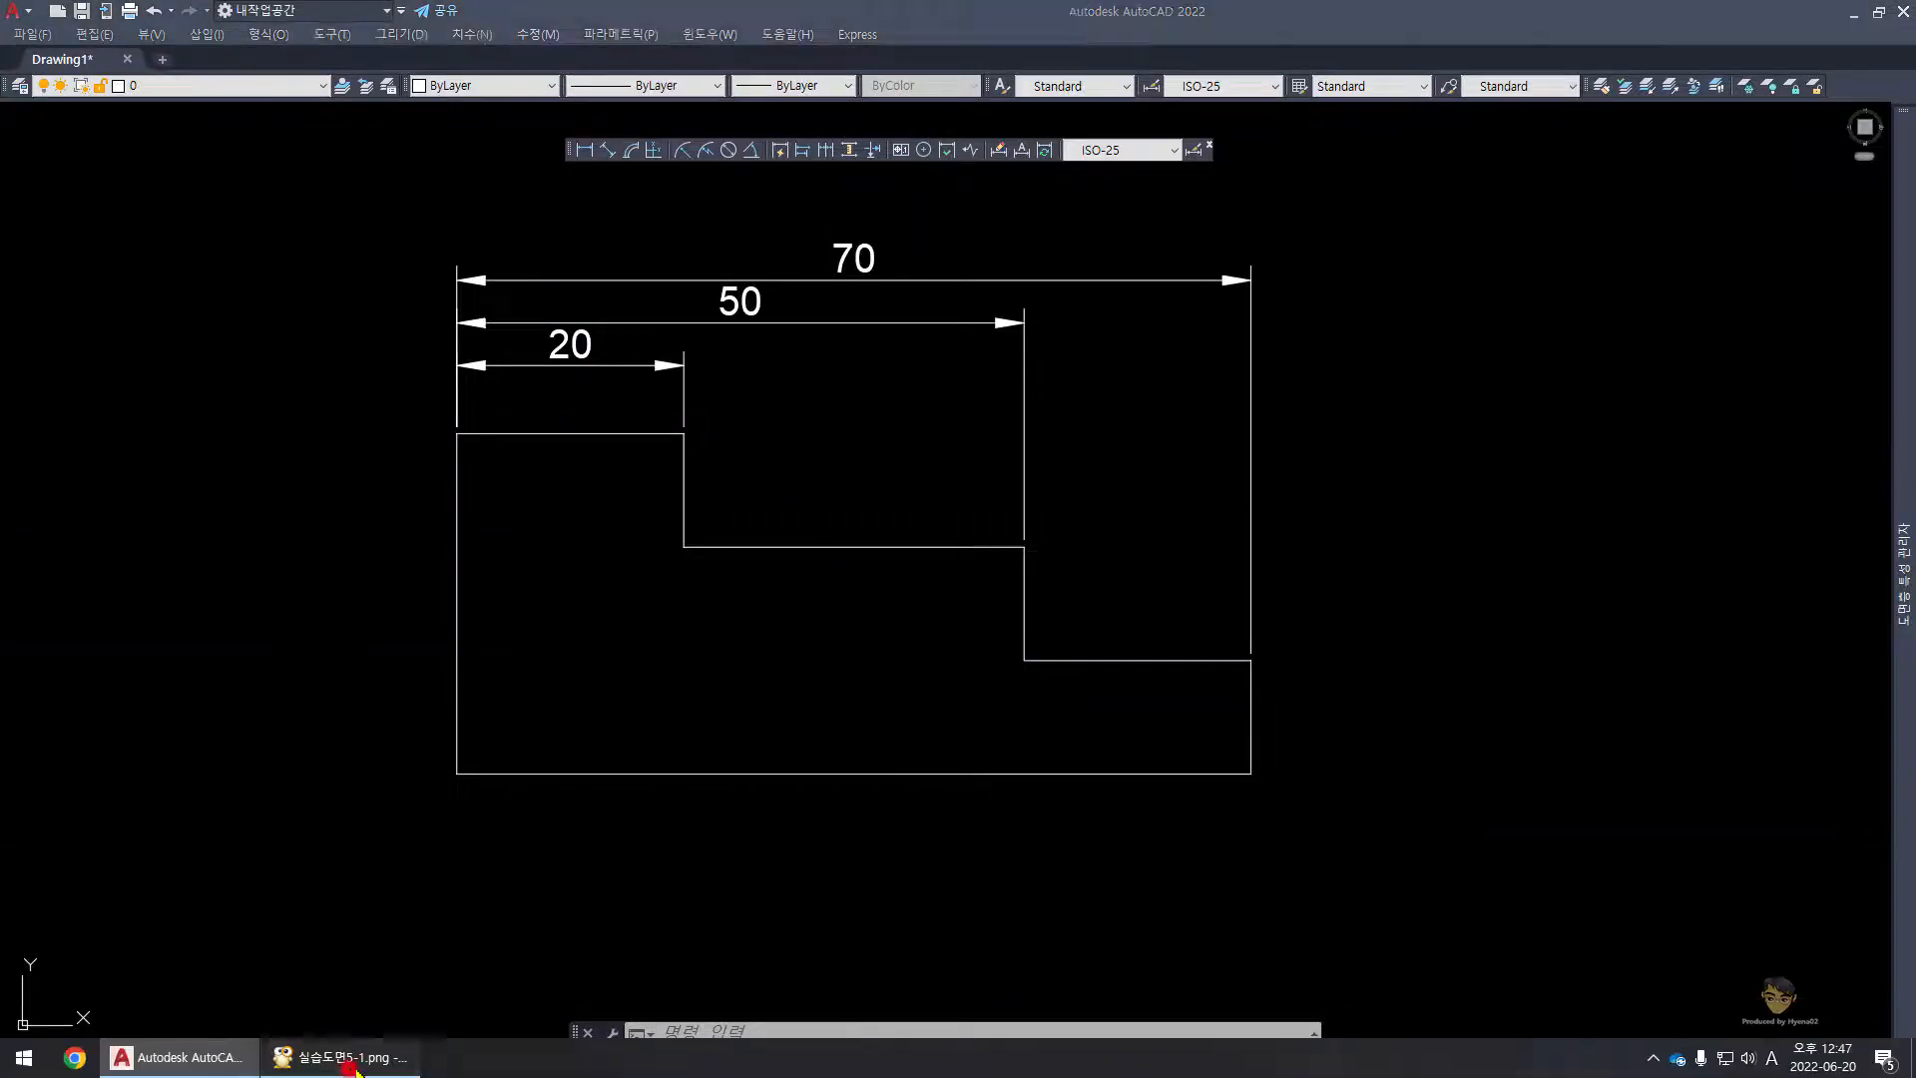
# - Switch to the practice drawing 실습도면5-1.png and examine how the court's stacked overall and partial dimensions are arranged
pyautogui.click(351, 1063)
pyautogui.moveTo(473, 442)
pyautogui.mouseDown()
pyautogui.moveTo(542, 736)
pyautogui.moveTo(536, 693)
pyautogui.mouseUp()
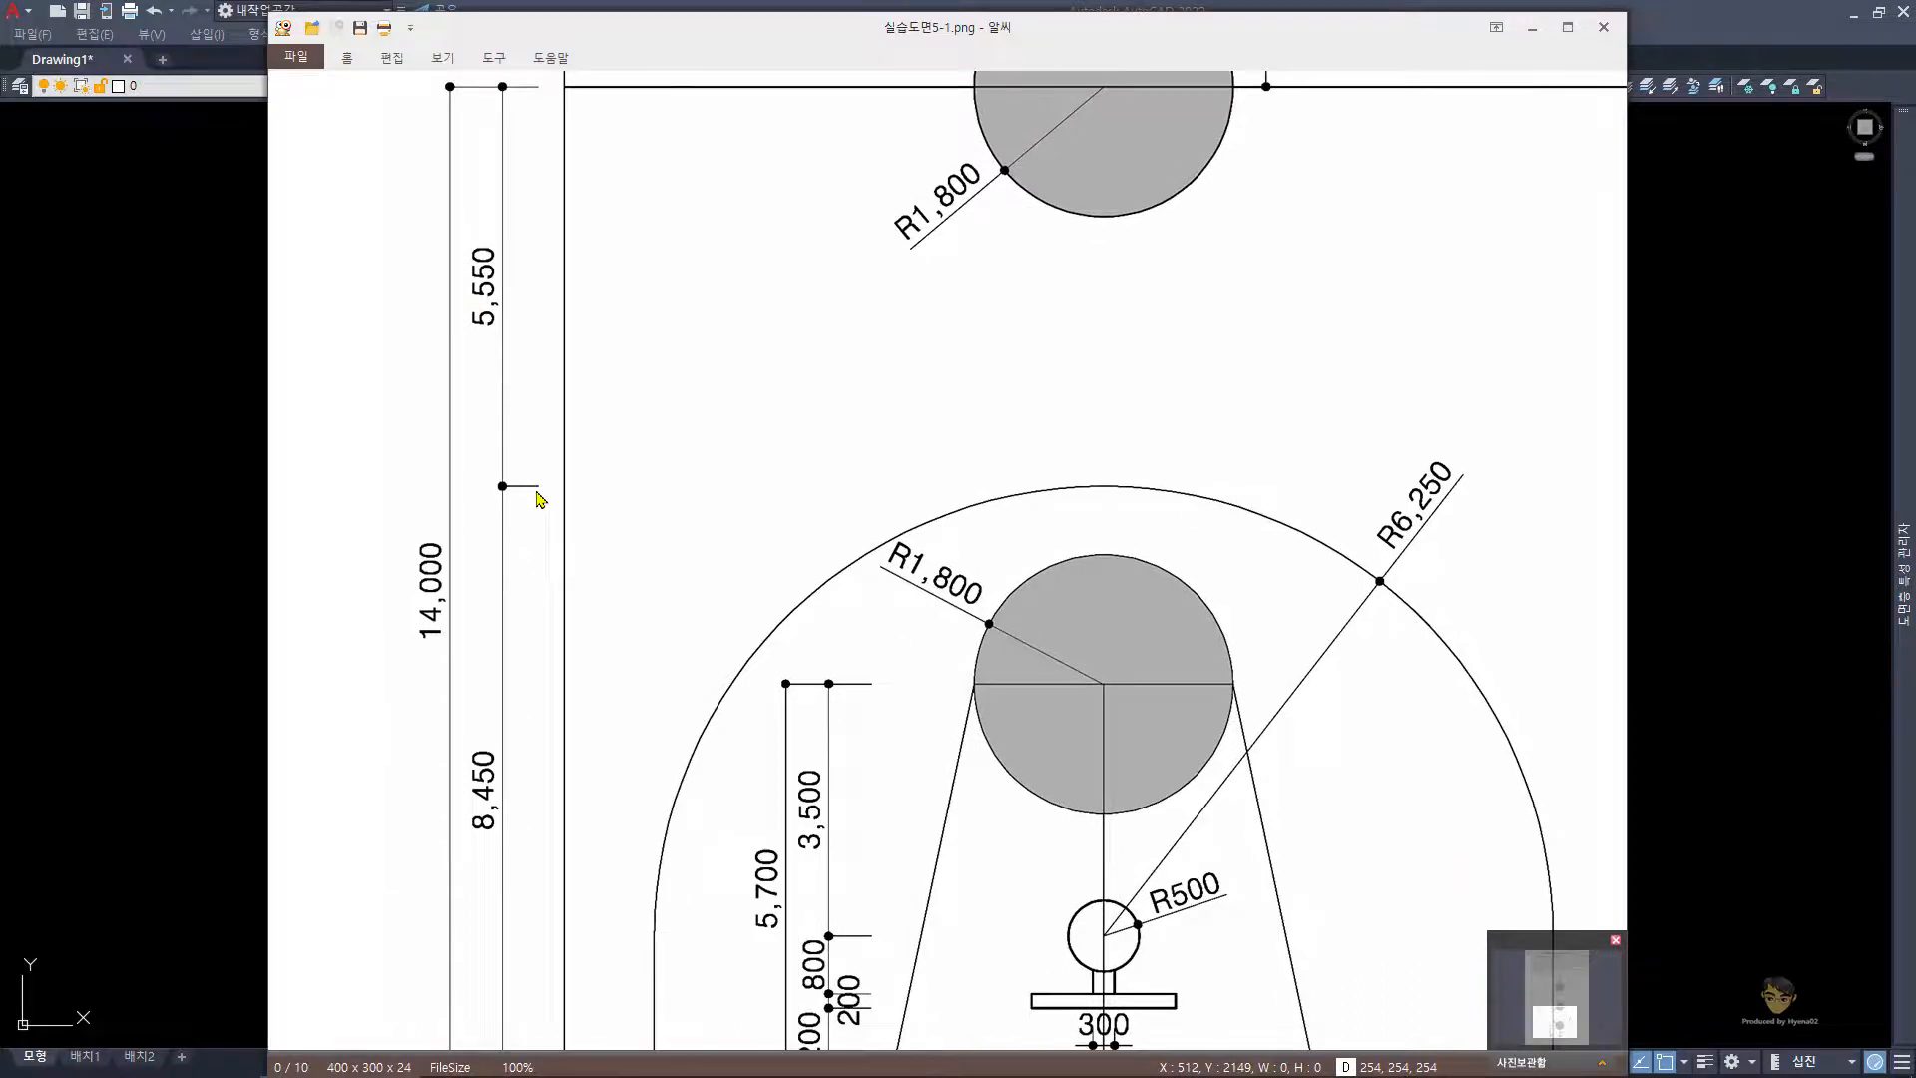
pyautogui.scroll(-1, 536, 499)
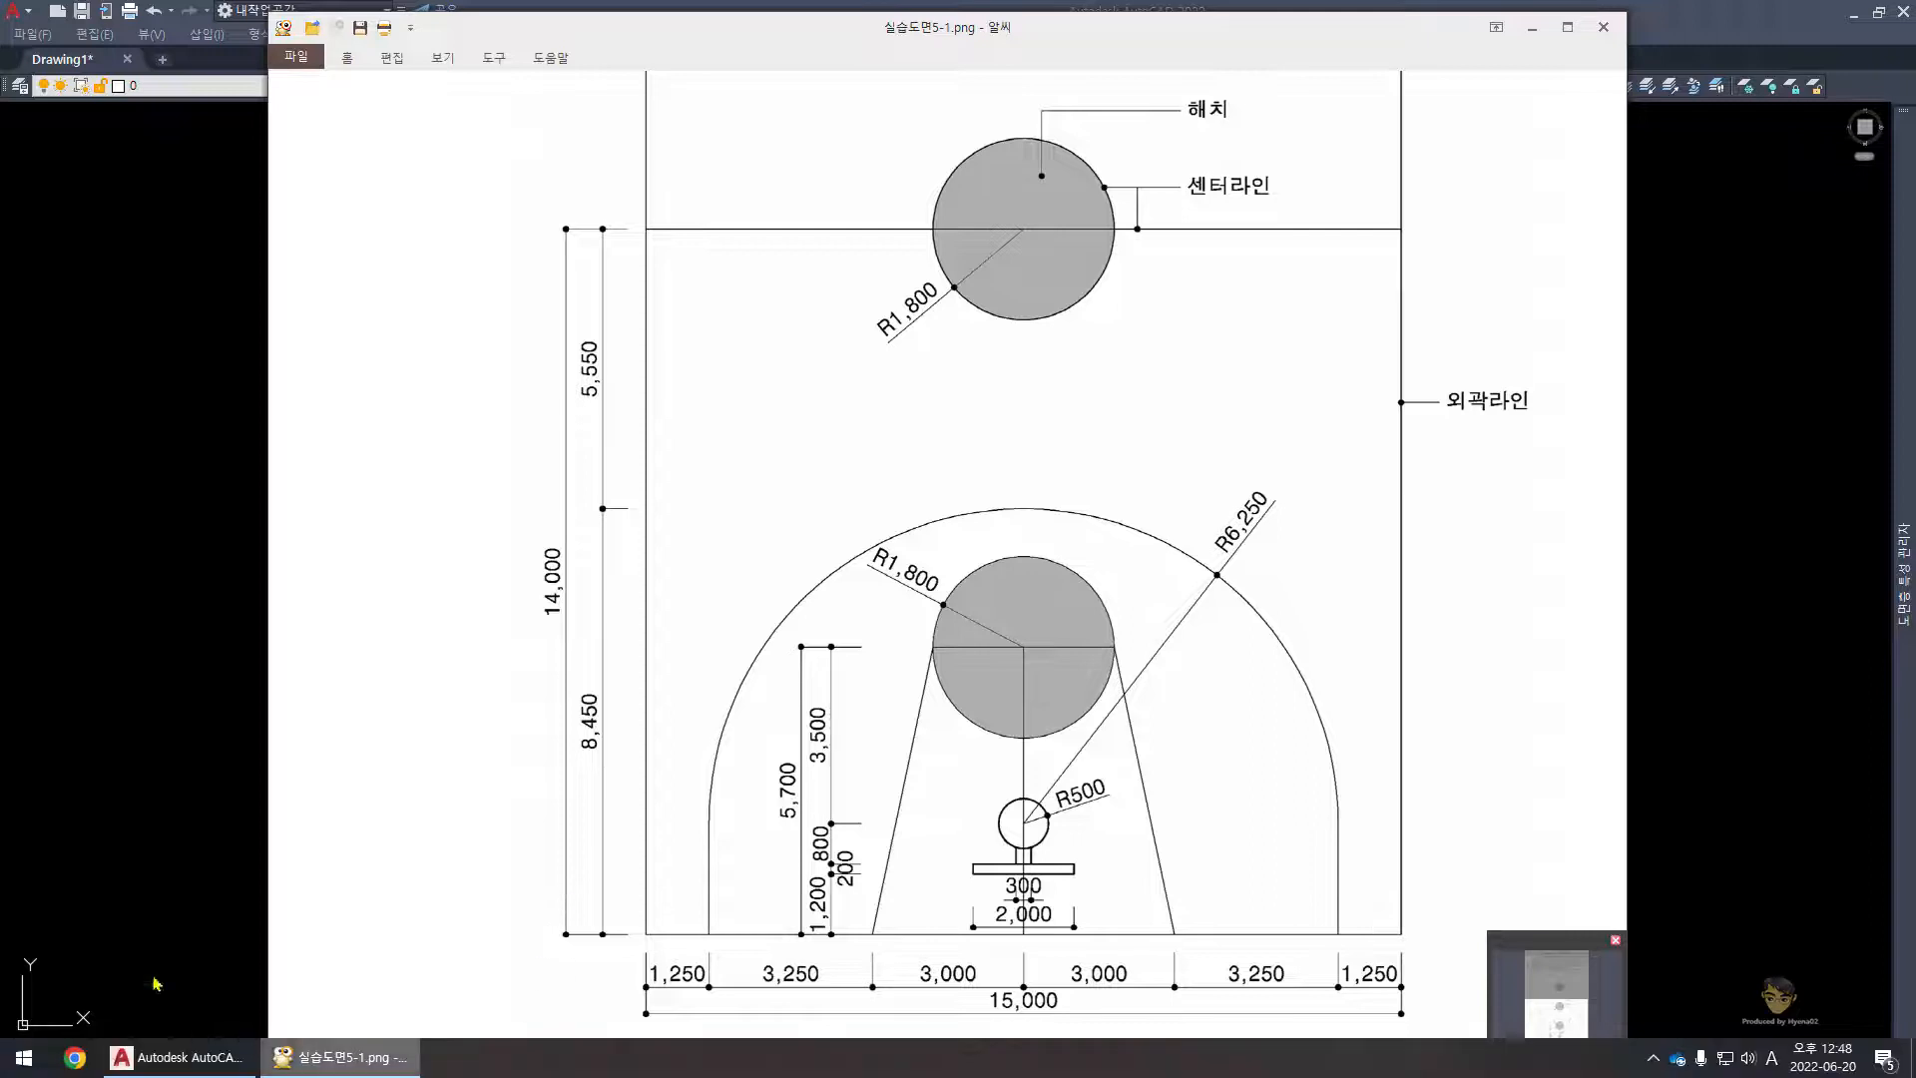
pyautogui.click(95, 787)
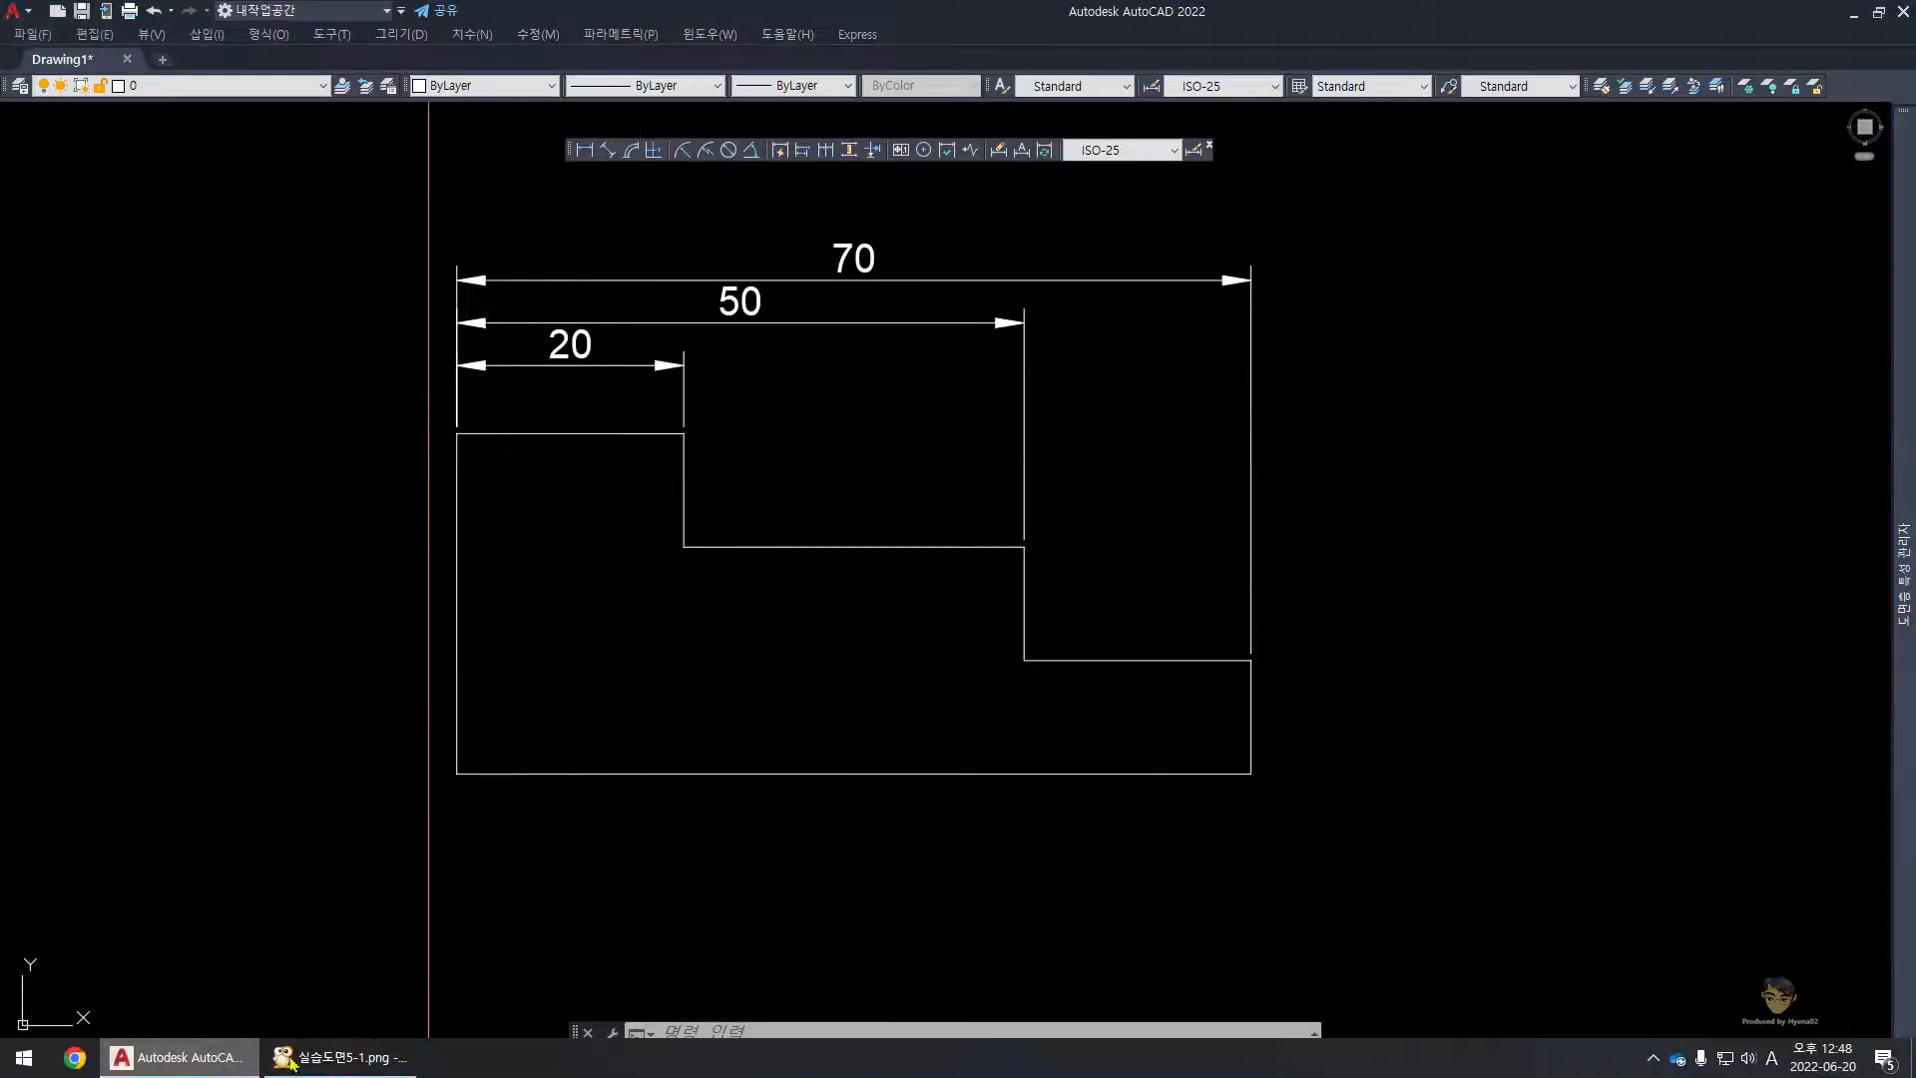
pyautogui.click(364, 1063)
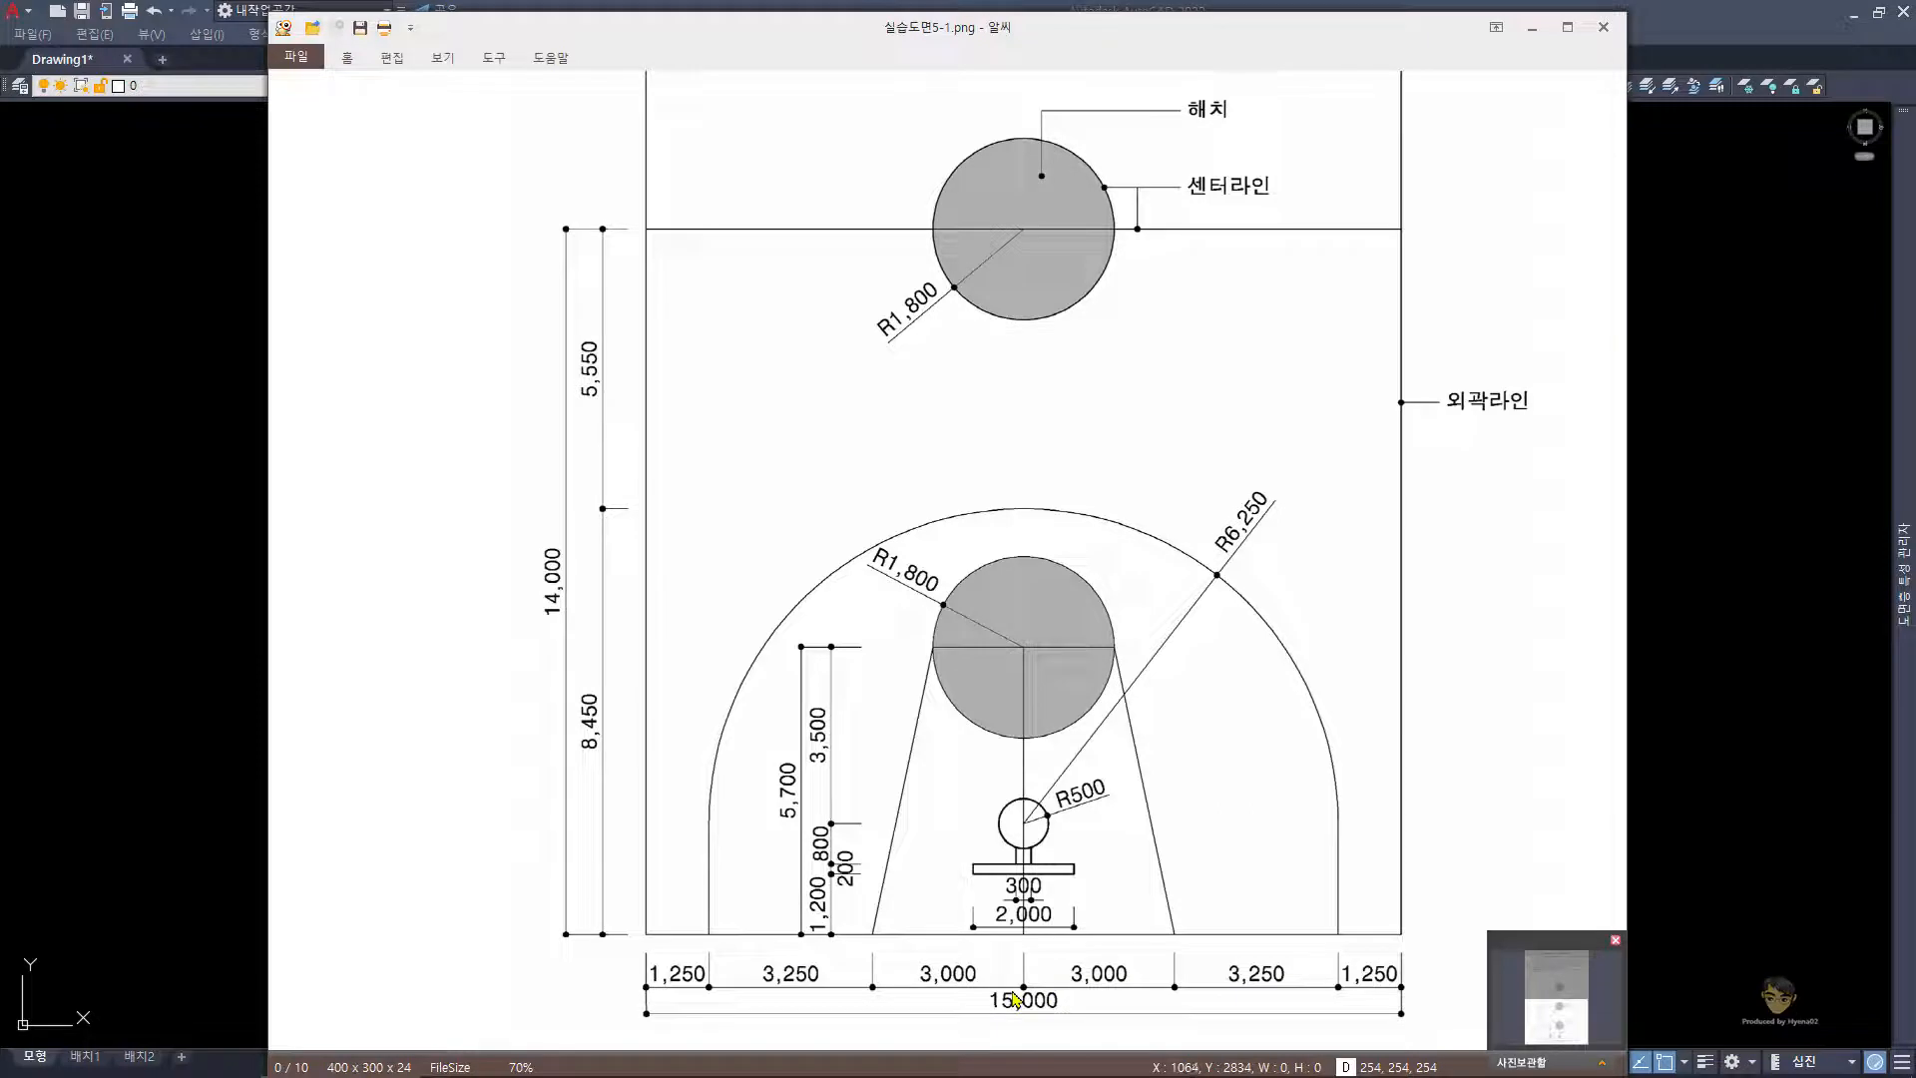
pyautogui.click(791, 795)
pyautogui.click(178, 471)
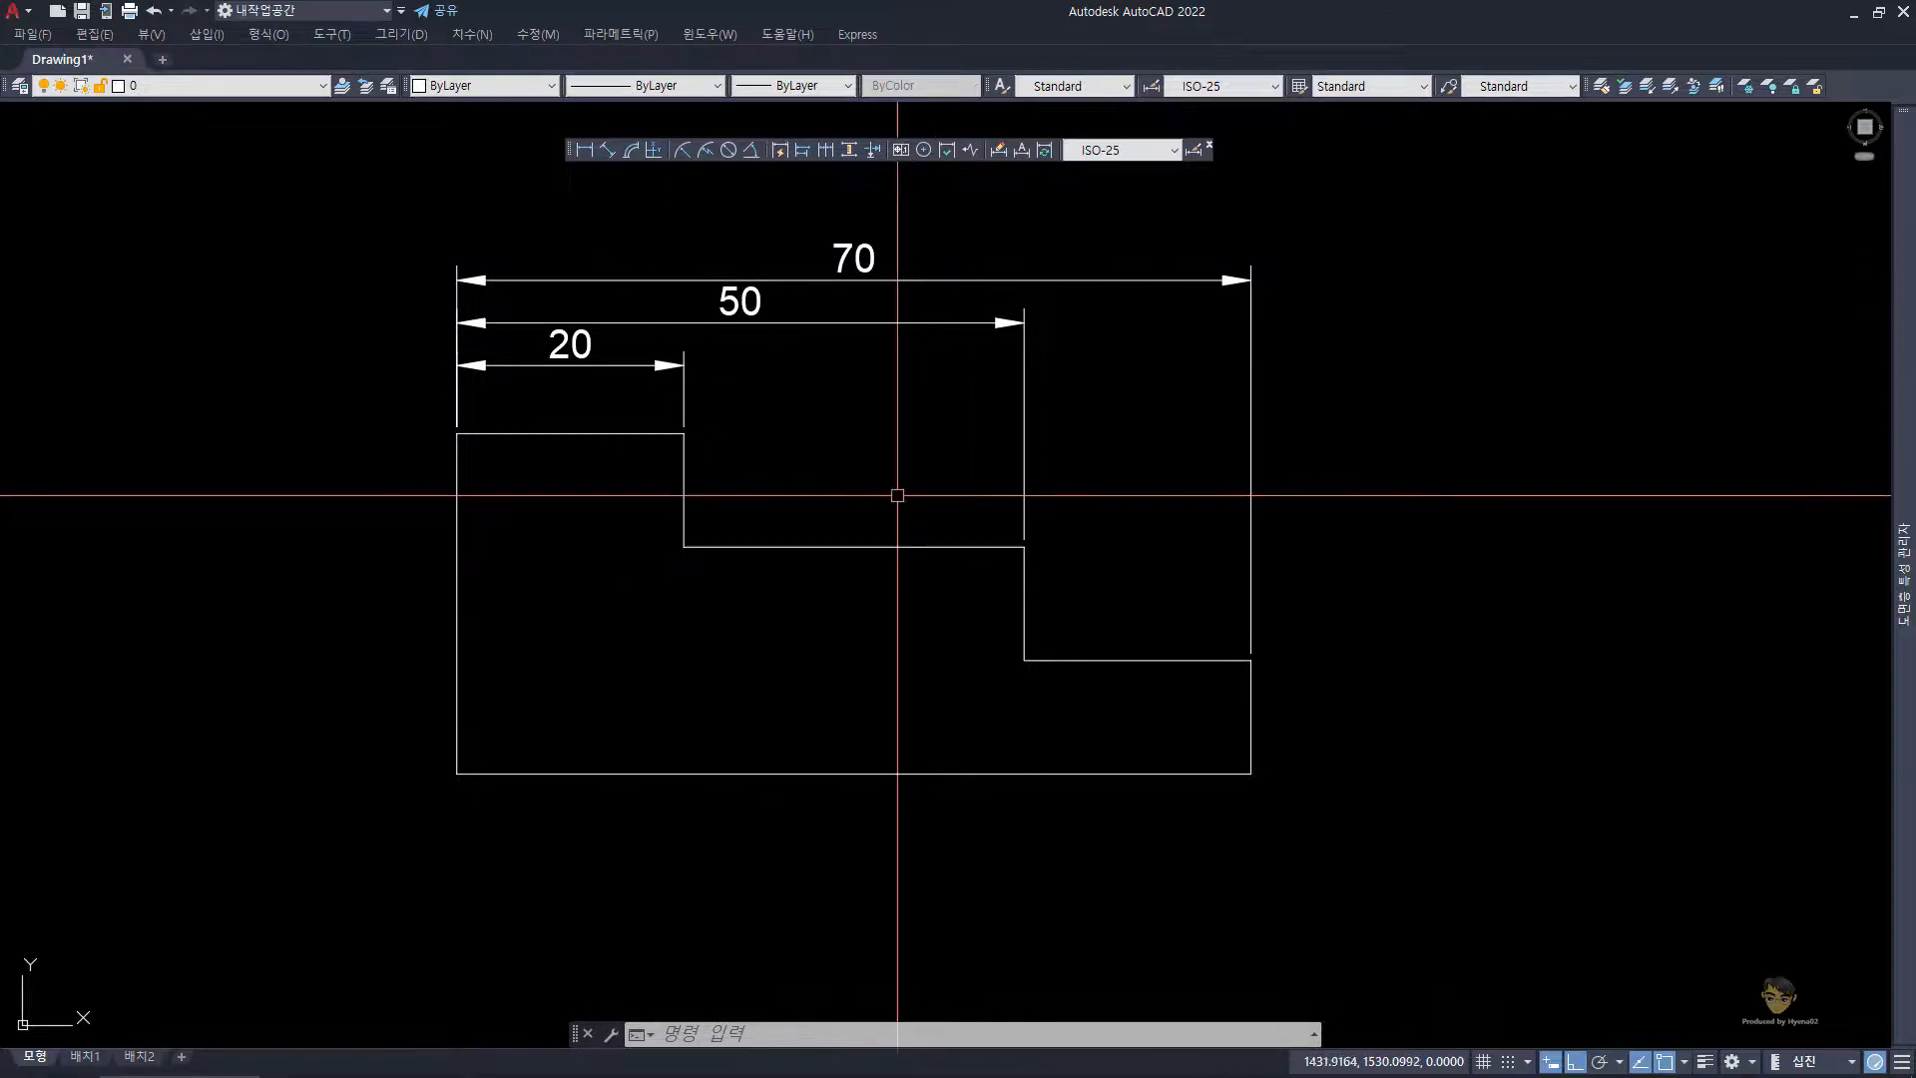
# - Erase the three stacked baseline dimensions above the stepped outline
pyautogui.click(1427, 393)
pyautogui.click(309, 228)
pyautogui.write('e')
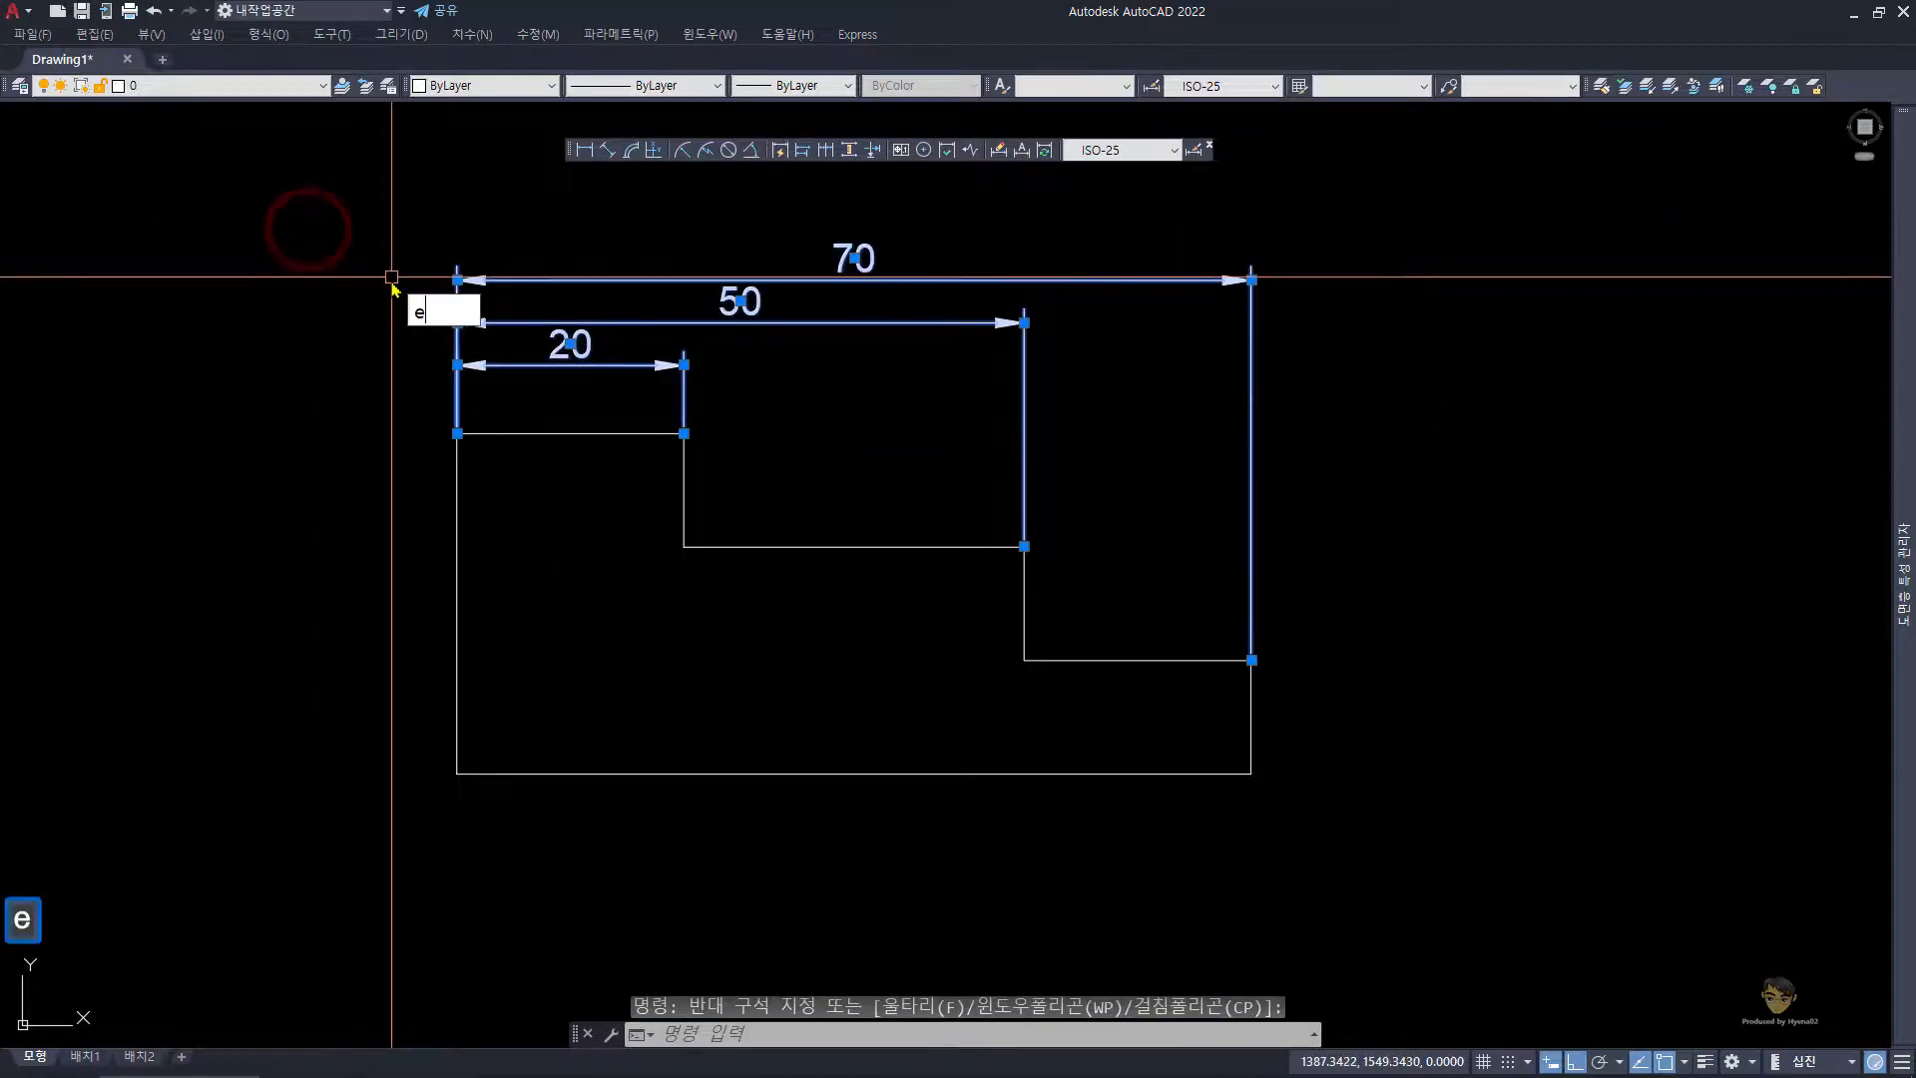
pyautogui.press('space')
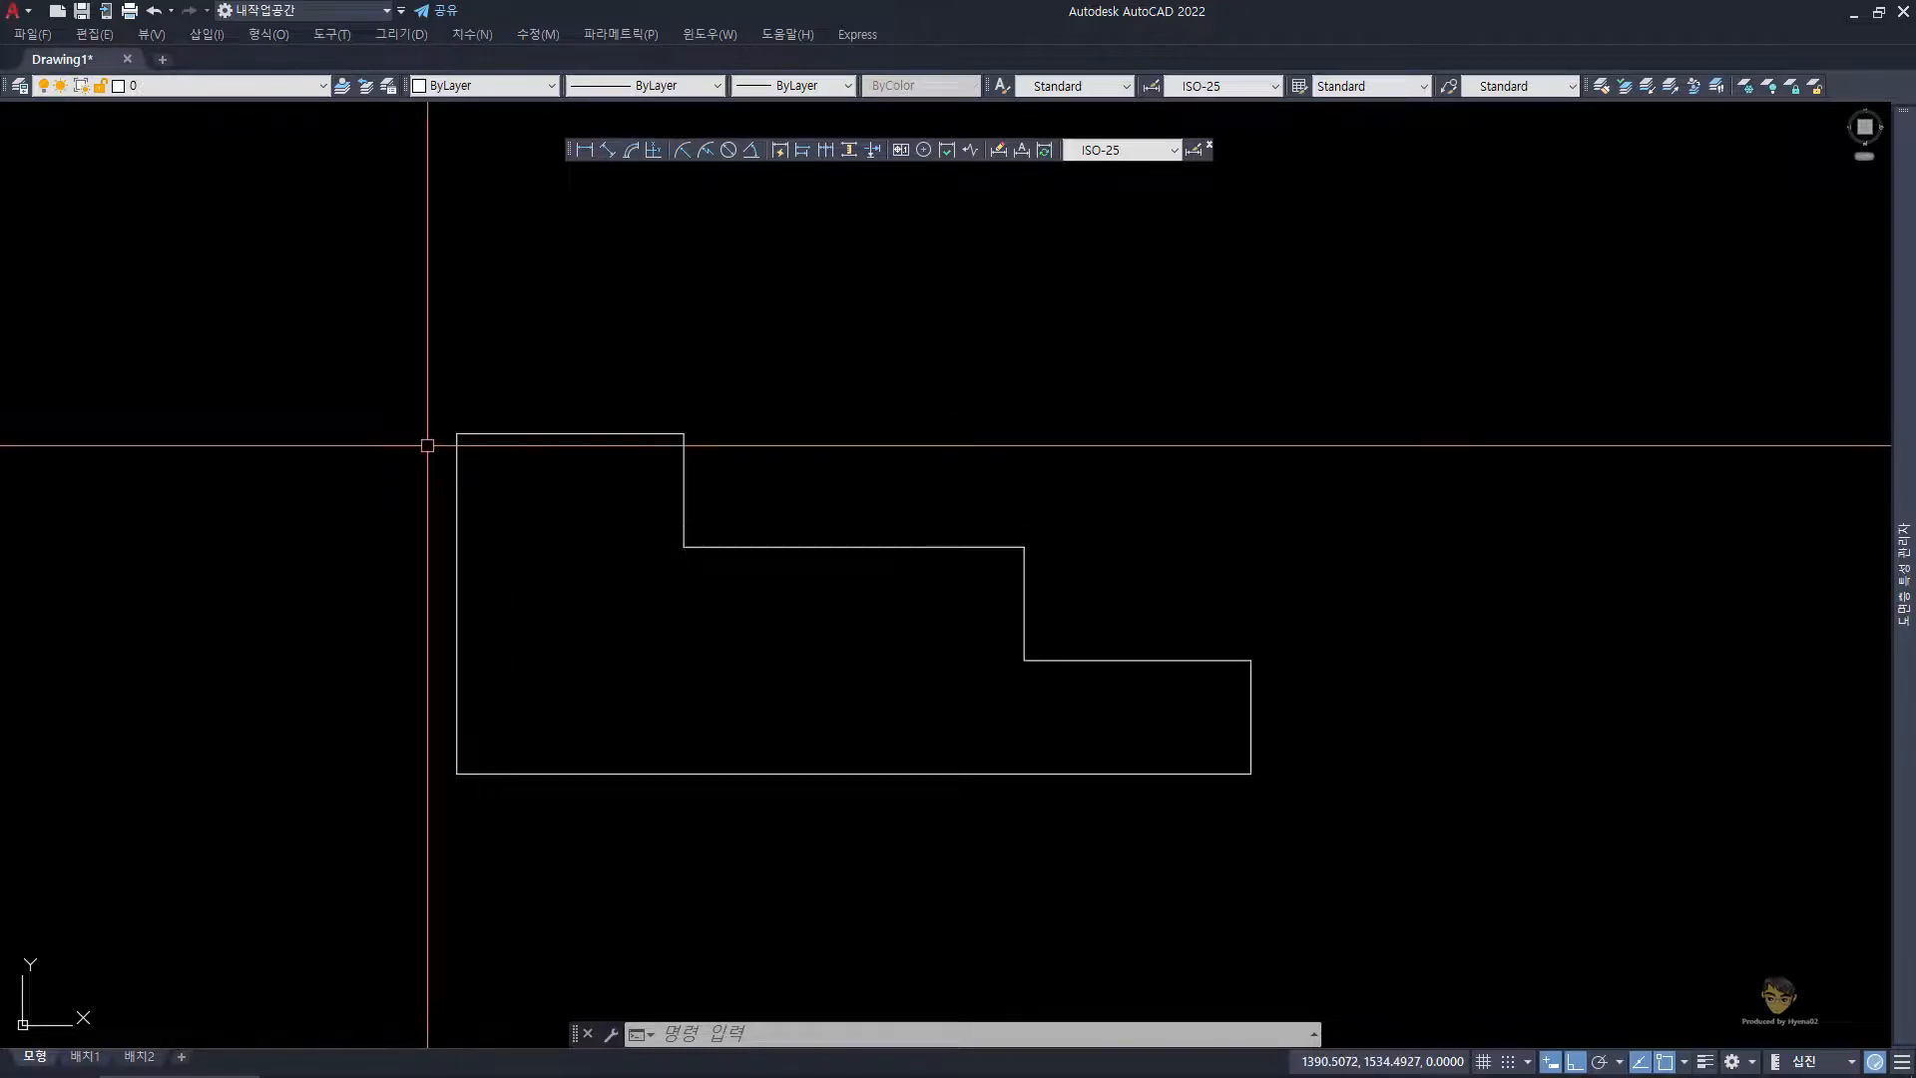
# - Add a horizontal linear dimension above the outline's topmost edge between its left and right corners
pyautogui.write('dn')
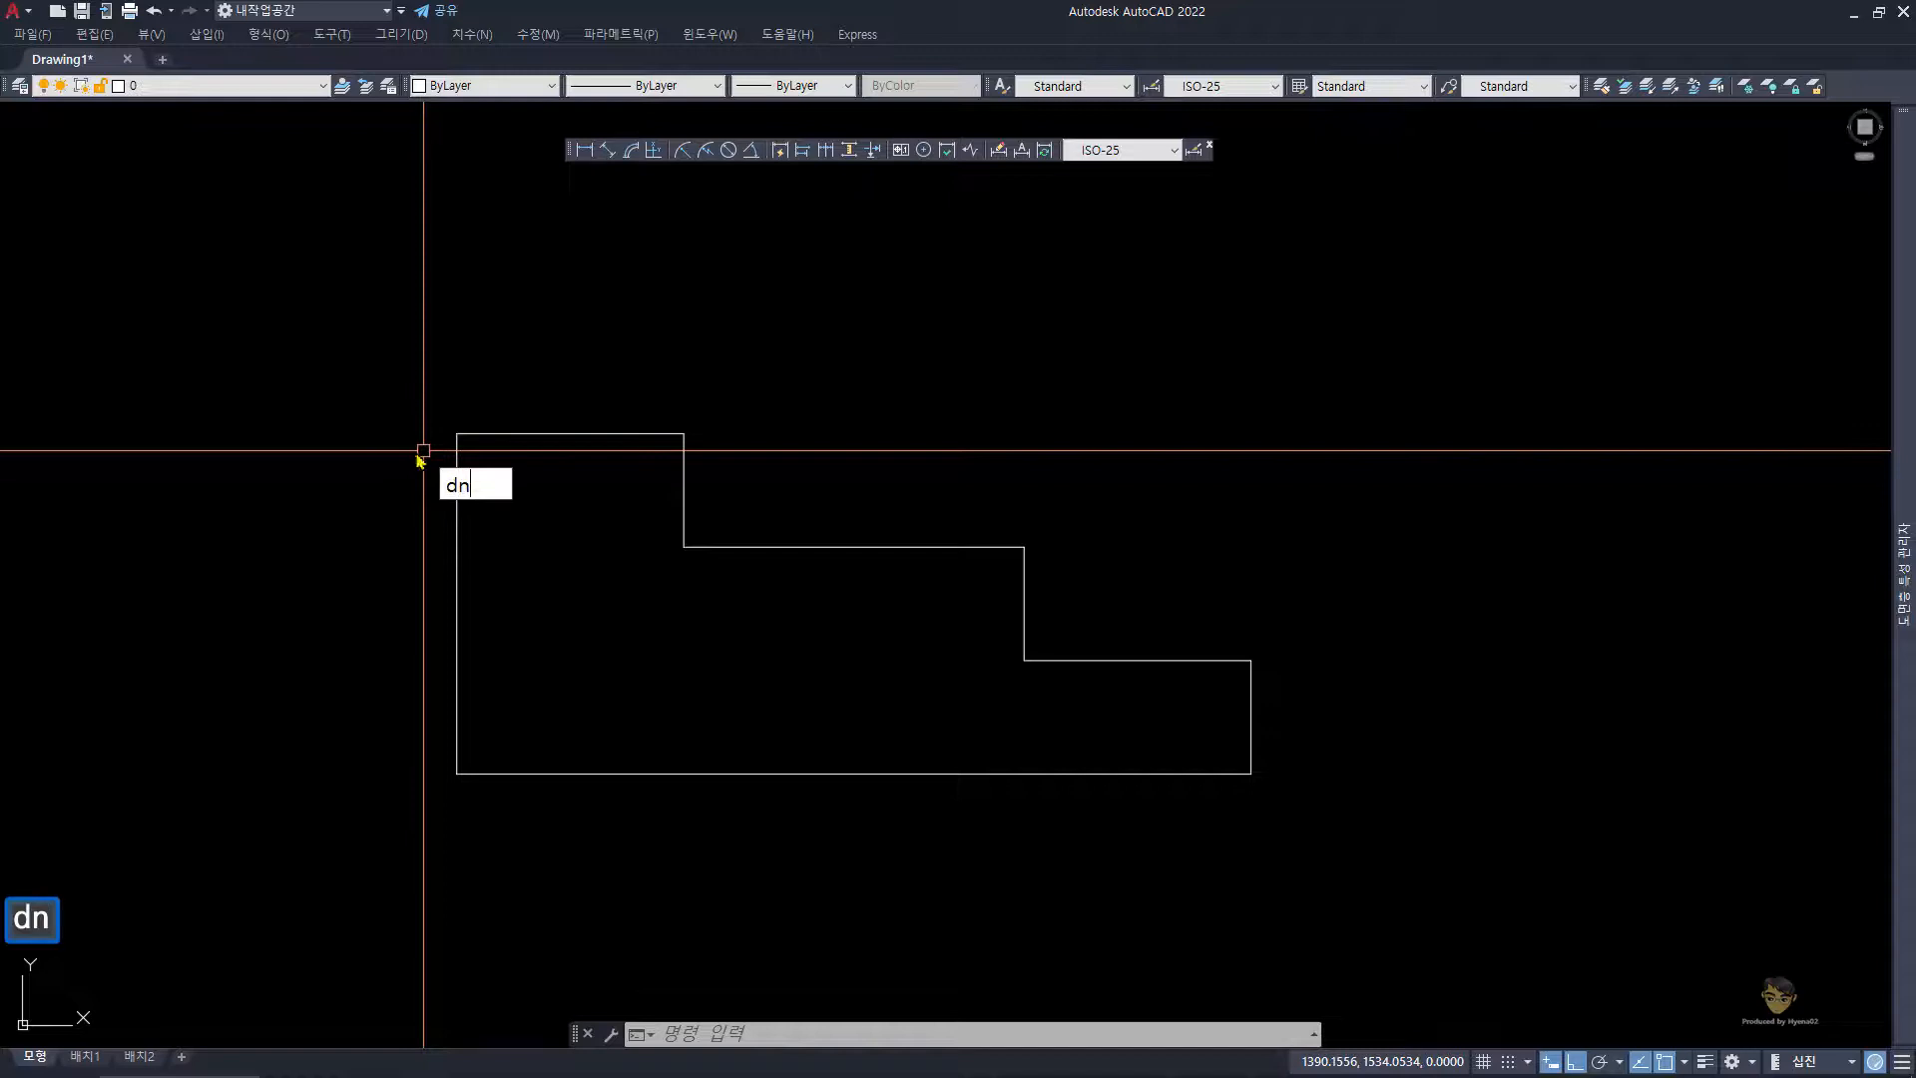
pyautogui.press('space')
pyautogui.click(457, 433)
pyautogui.click(684, 433)
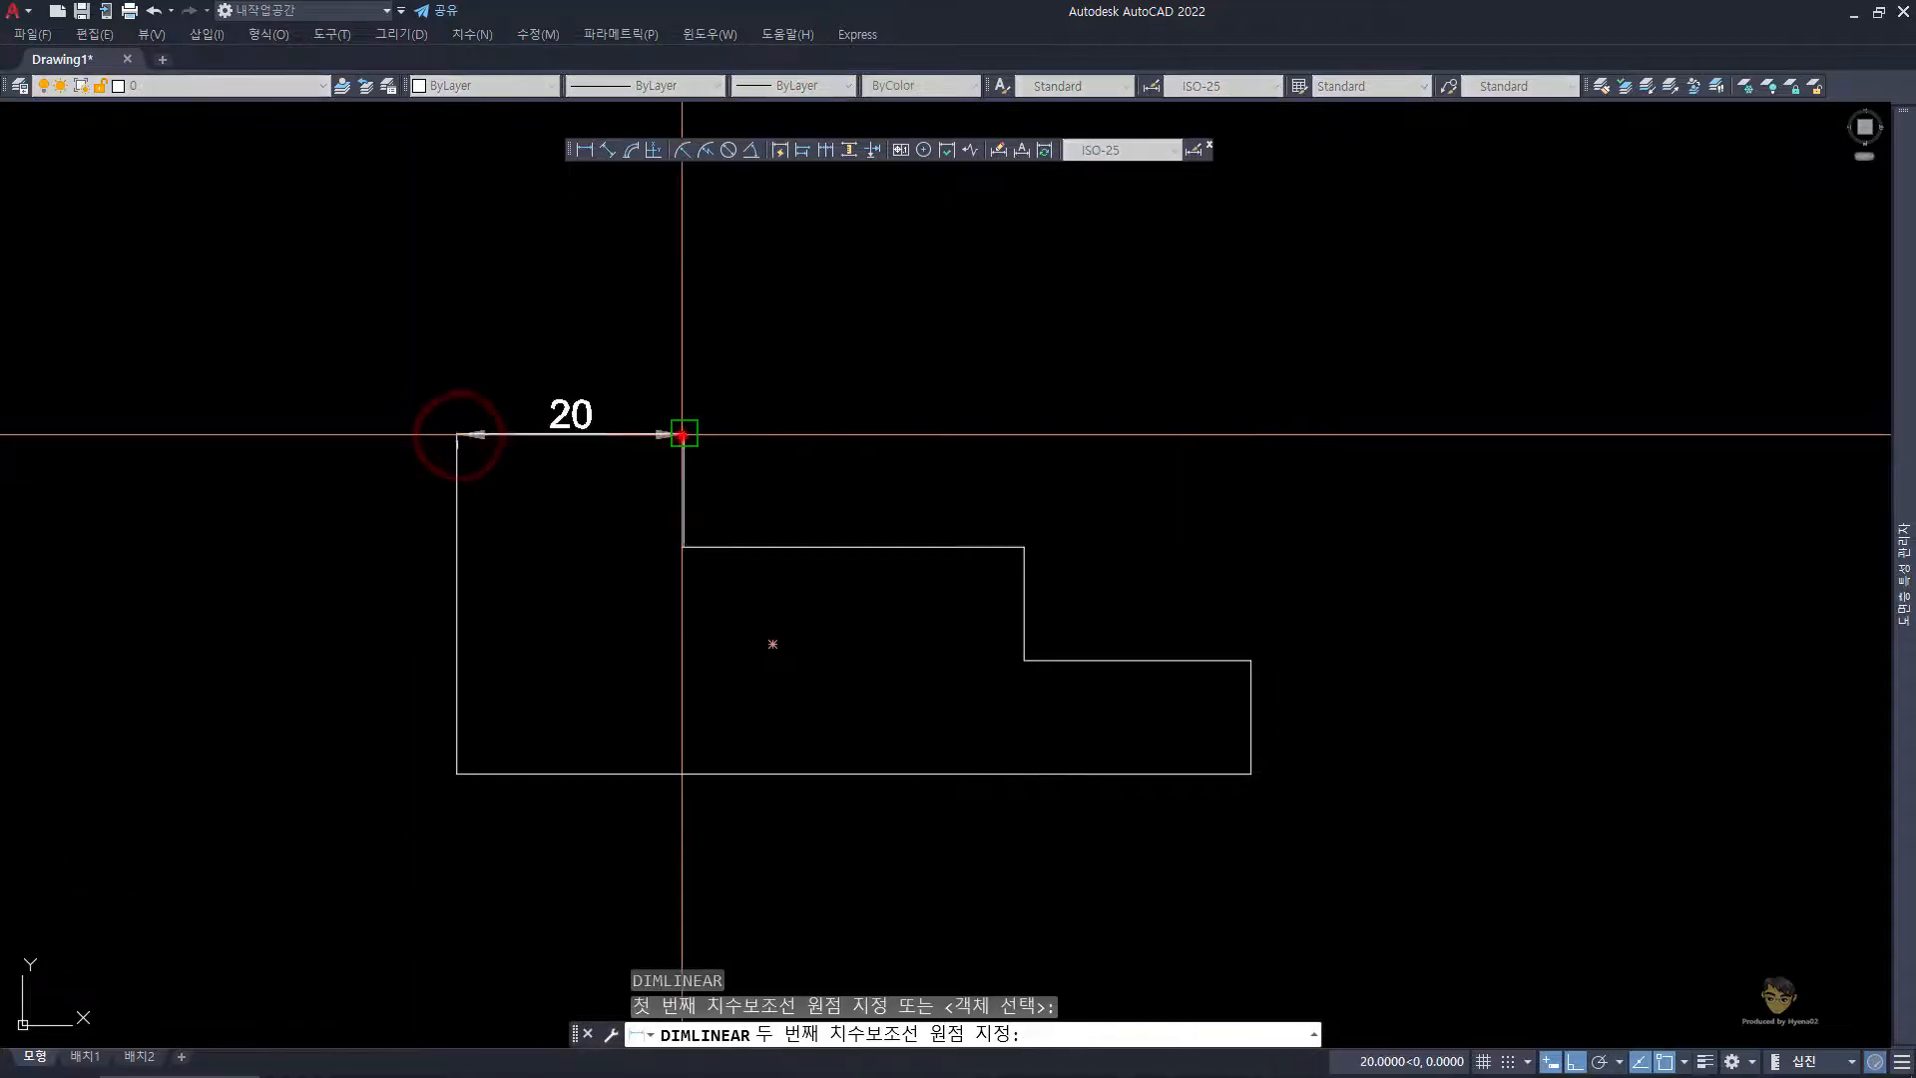
pyautogui.click(611, 354)
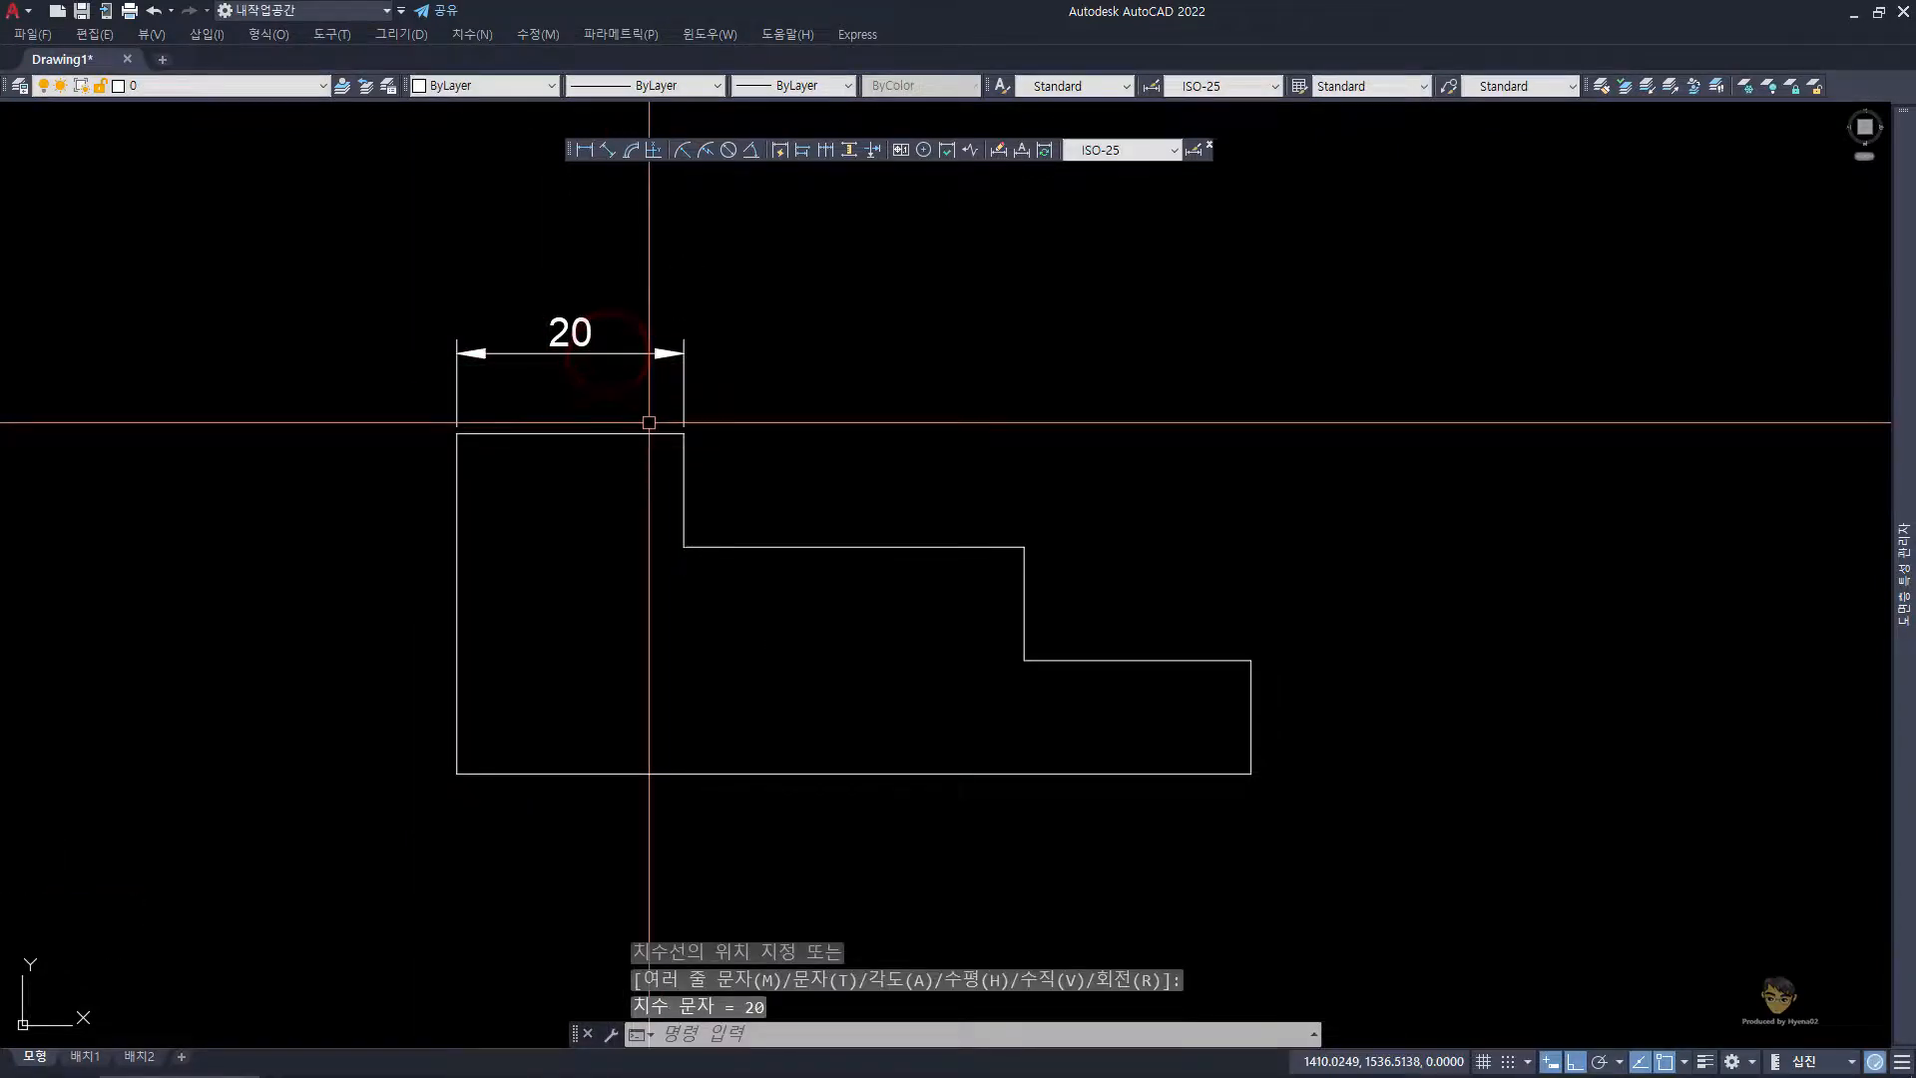
# - Continue the dimension chain to the outer corners of the middle and lowest steps
pyautogui.click(826, 153)
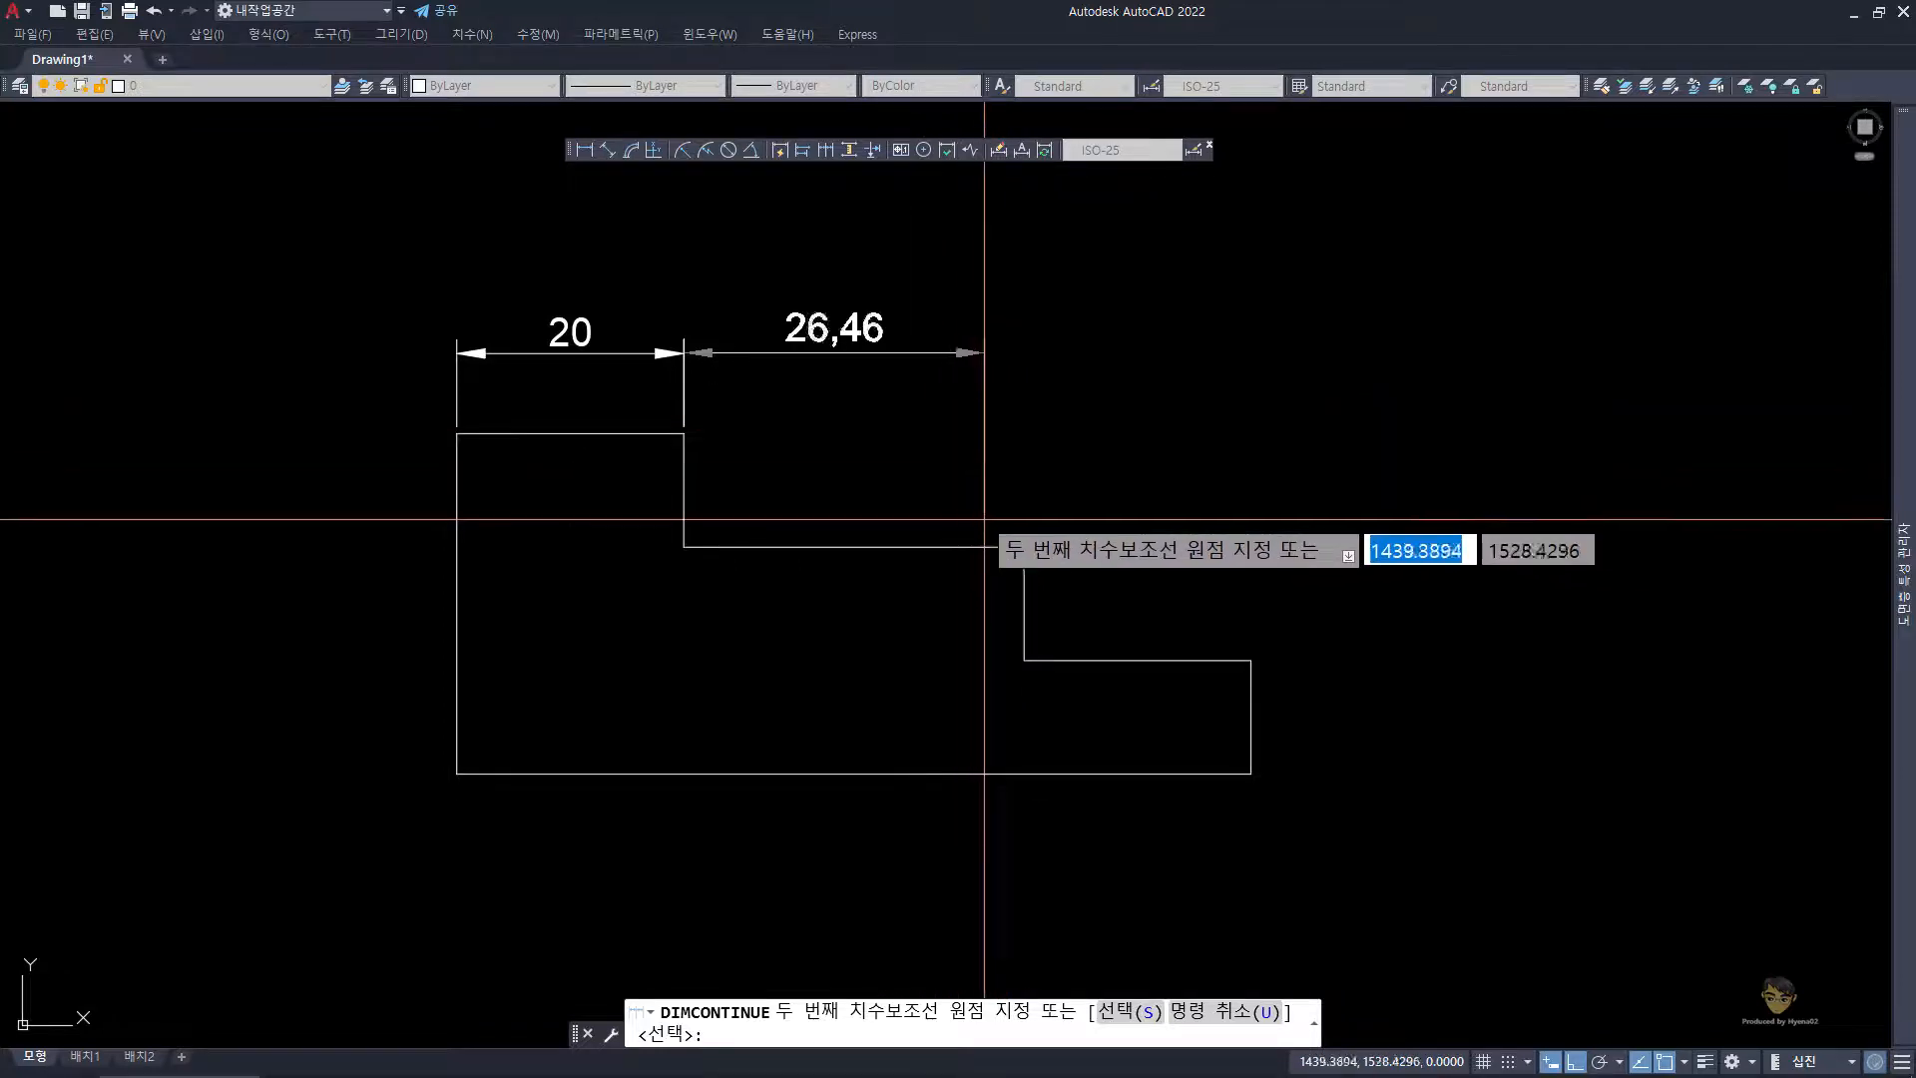
pyautogui.click(1023, 547)
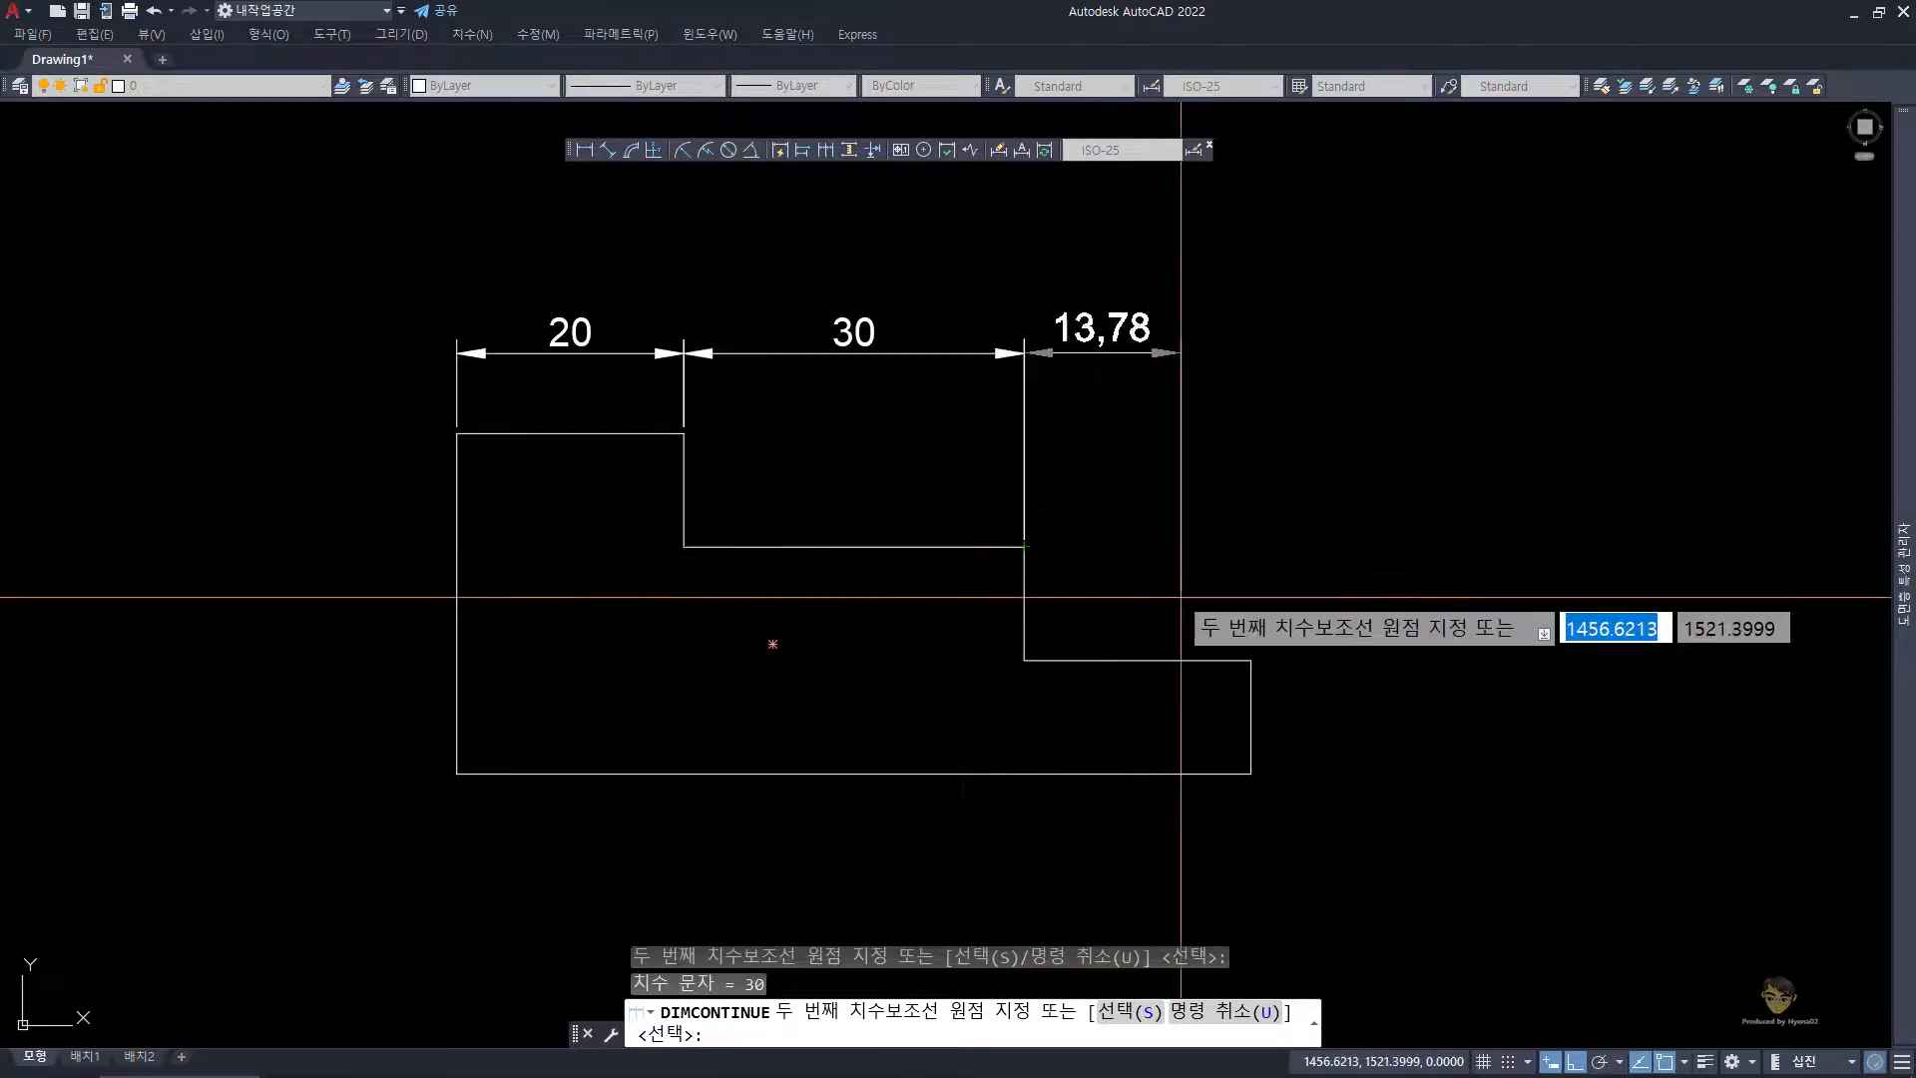
pyautogui.click(1251, 659)
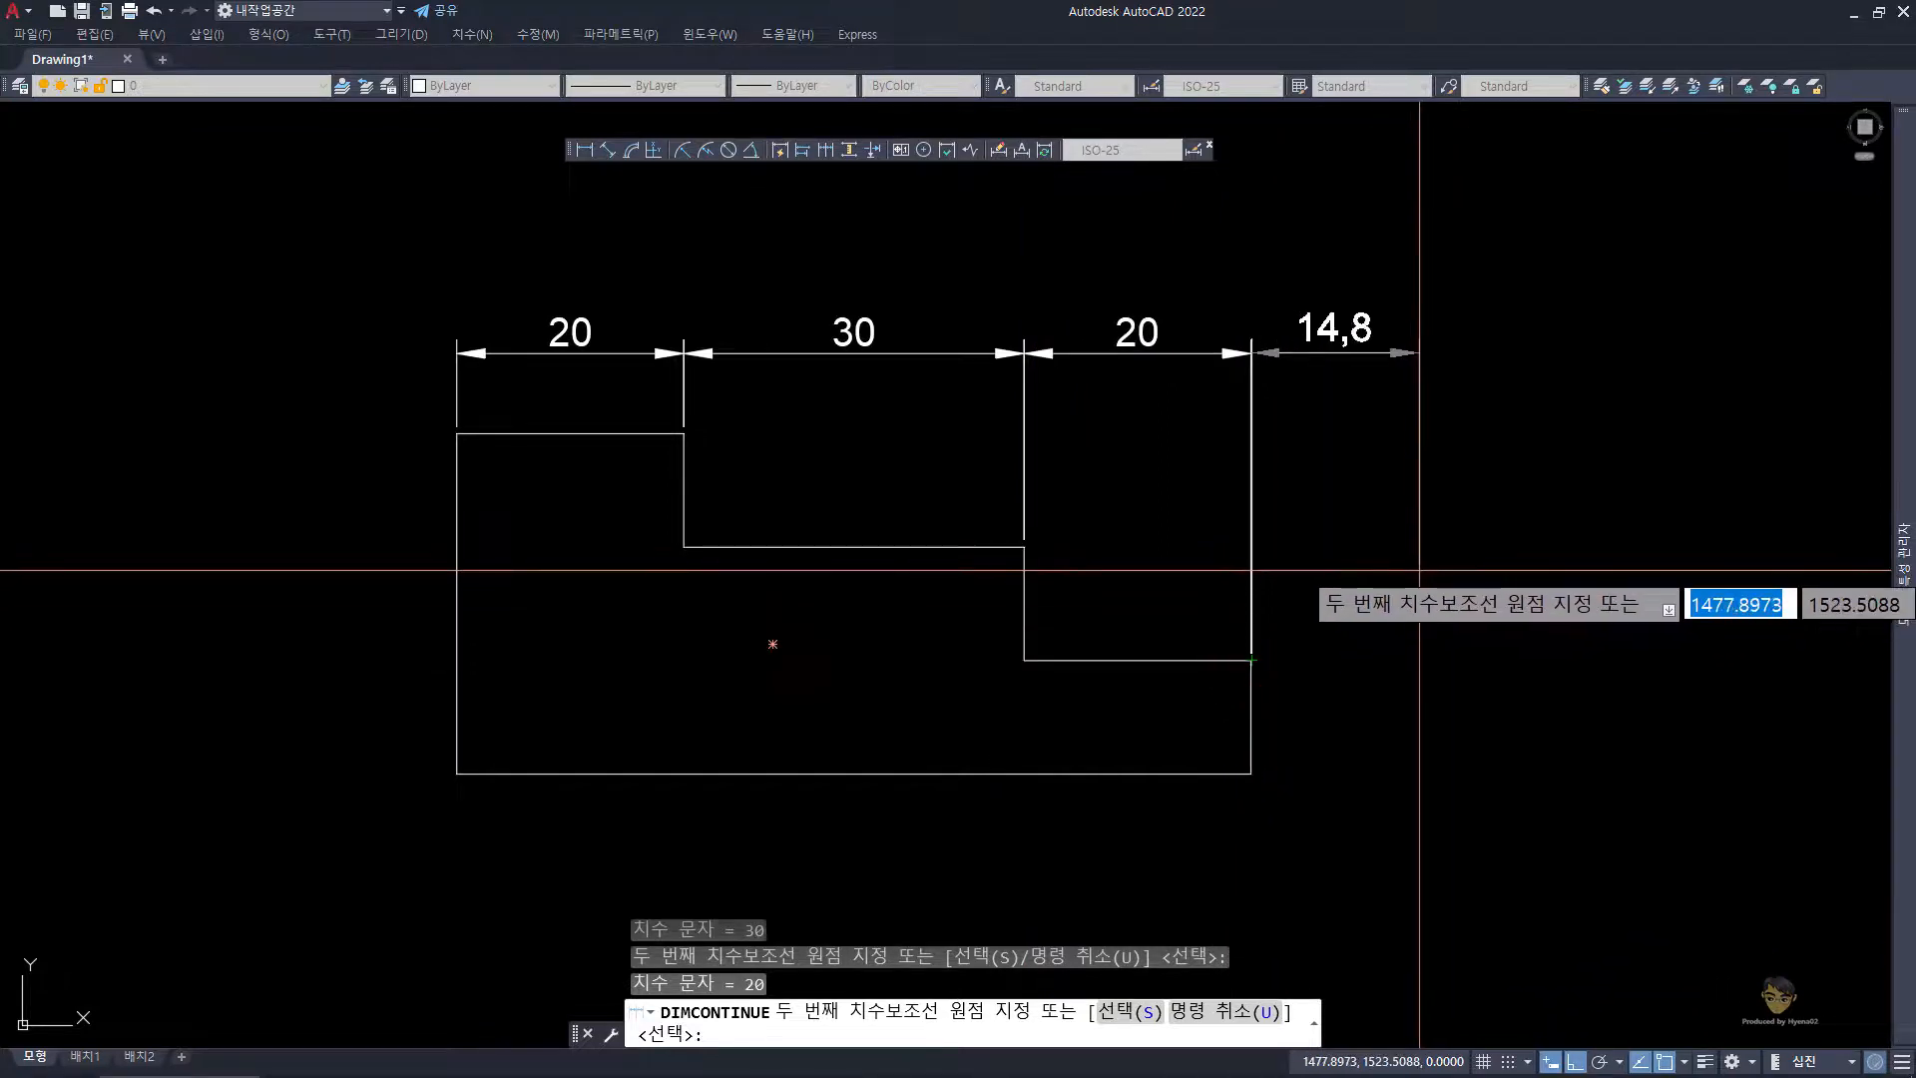
pyautogui.press('space')
pyautogui.press('space')
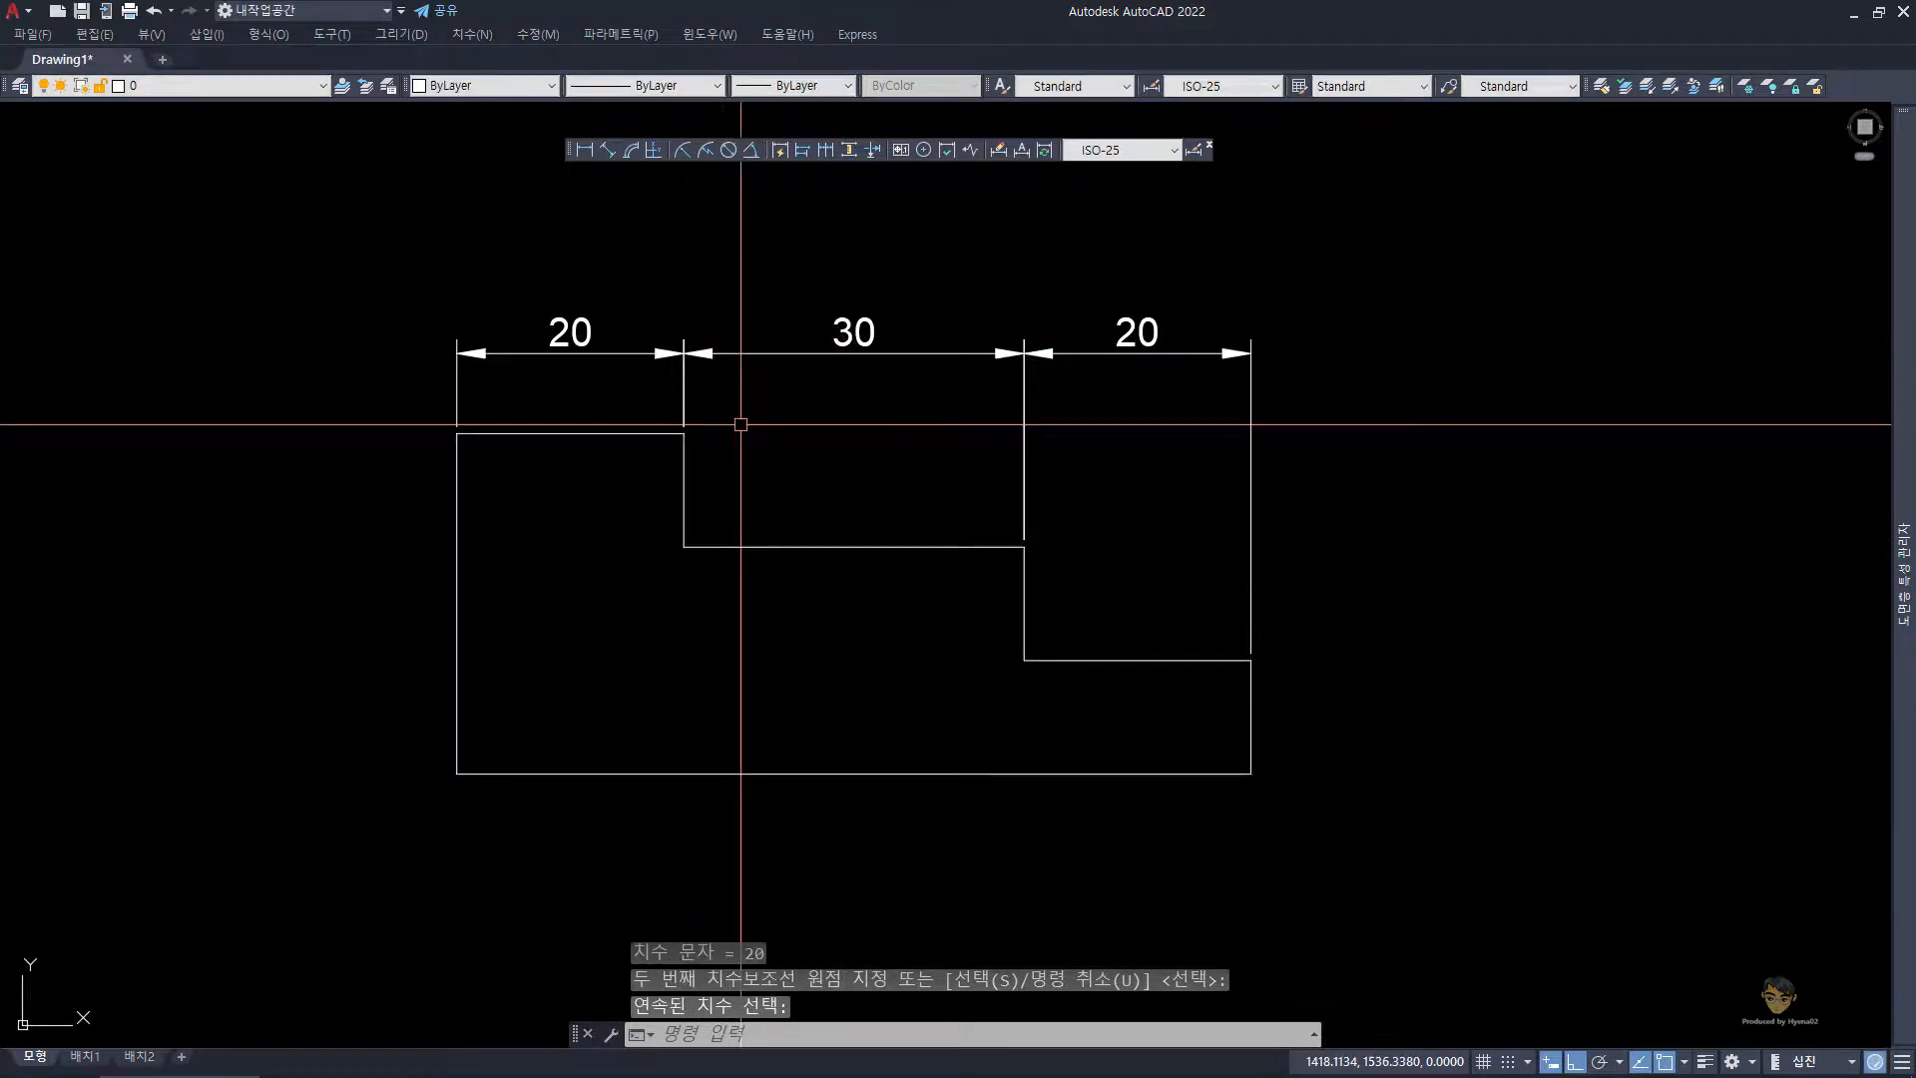
# - Compare the chained dimensions with the dimension rows in the practice drawing 실습도면5-1.png
pyautogui.click(1387, 418)
pyautogui.click(576, 285)
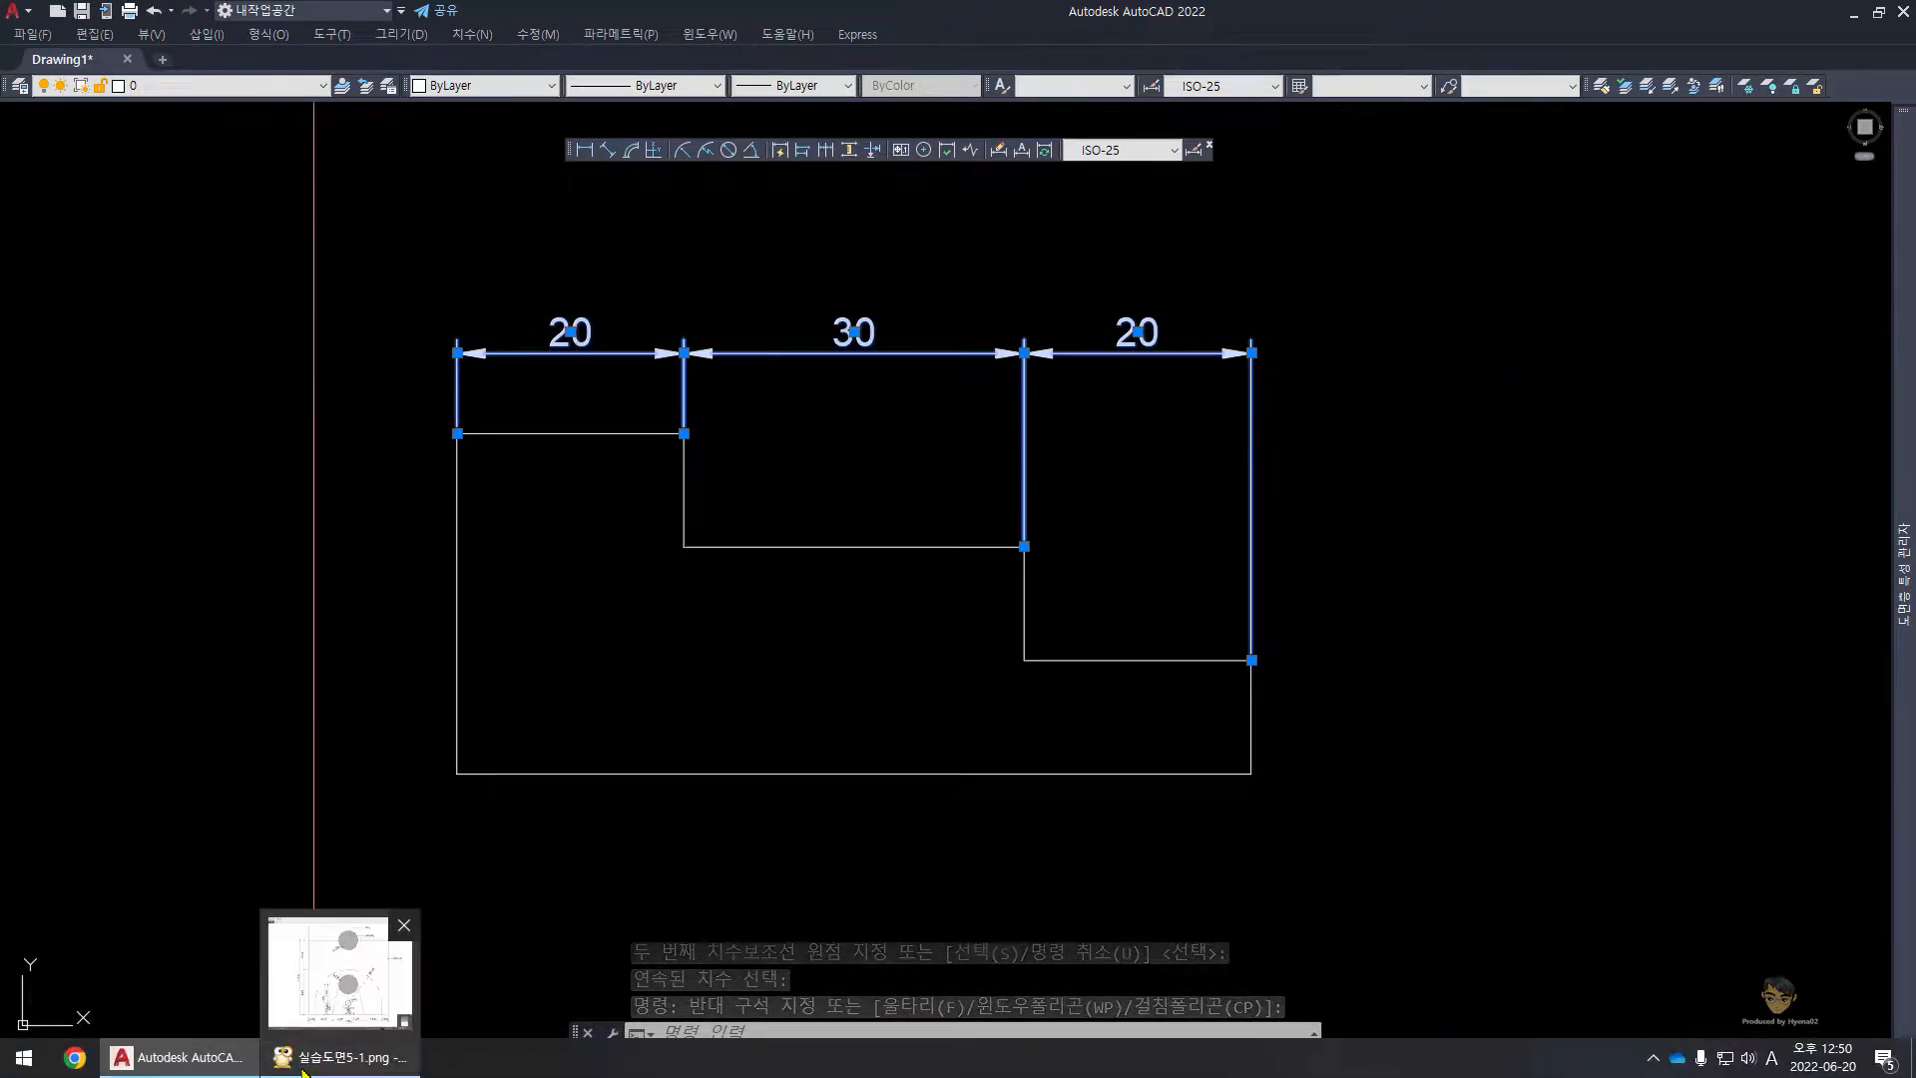
pyautogui.click(314, 1059)
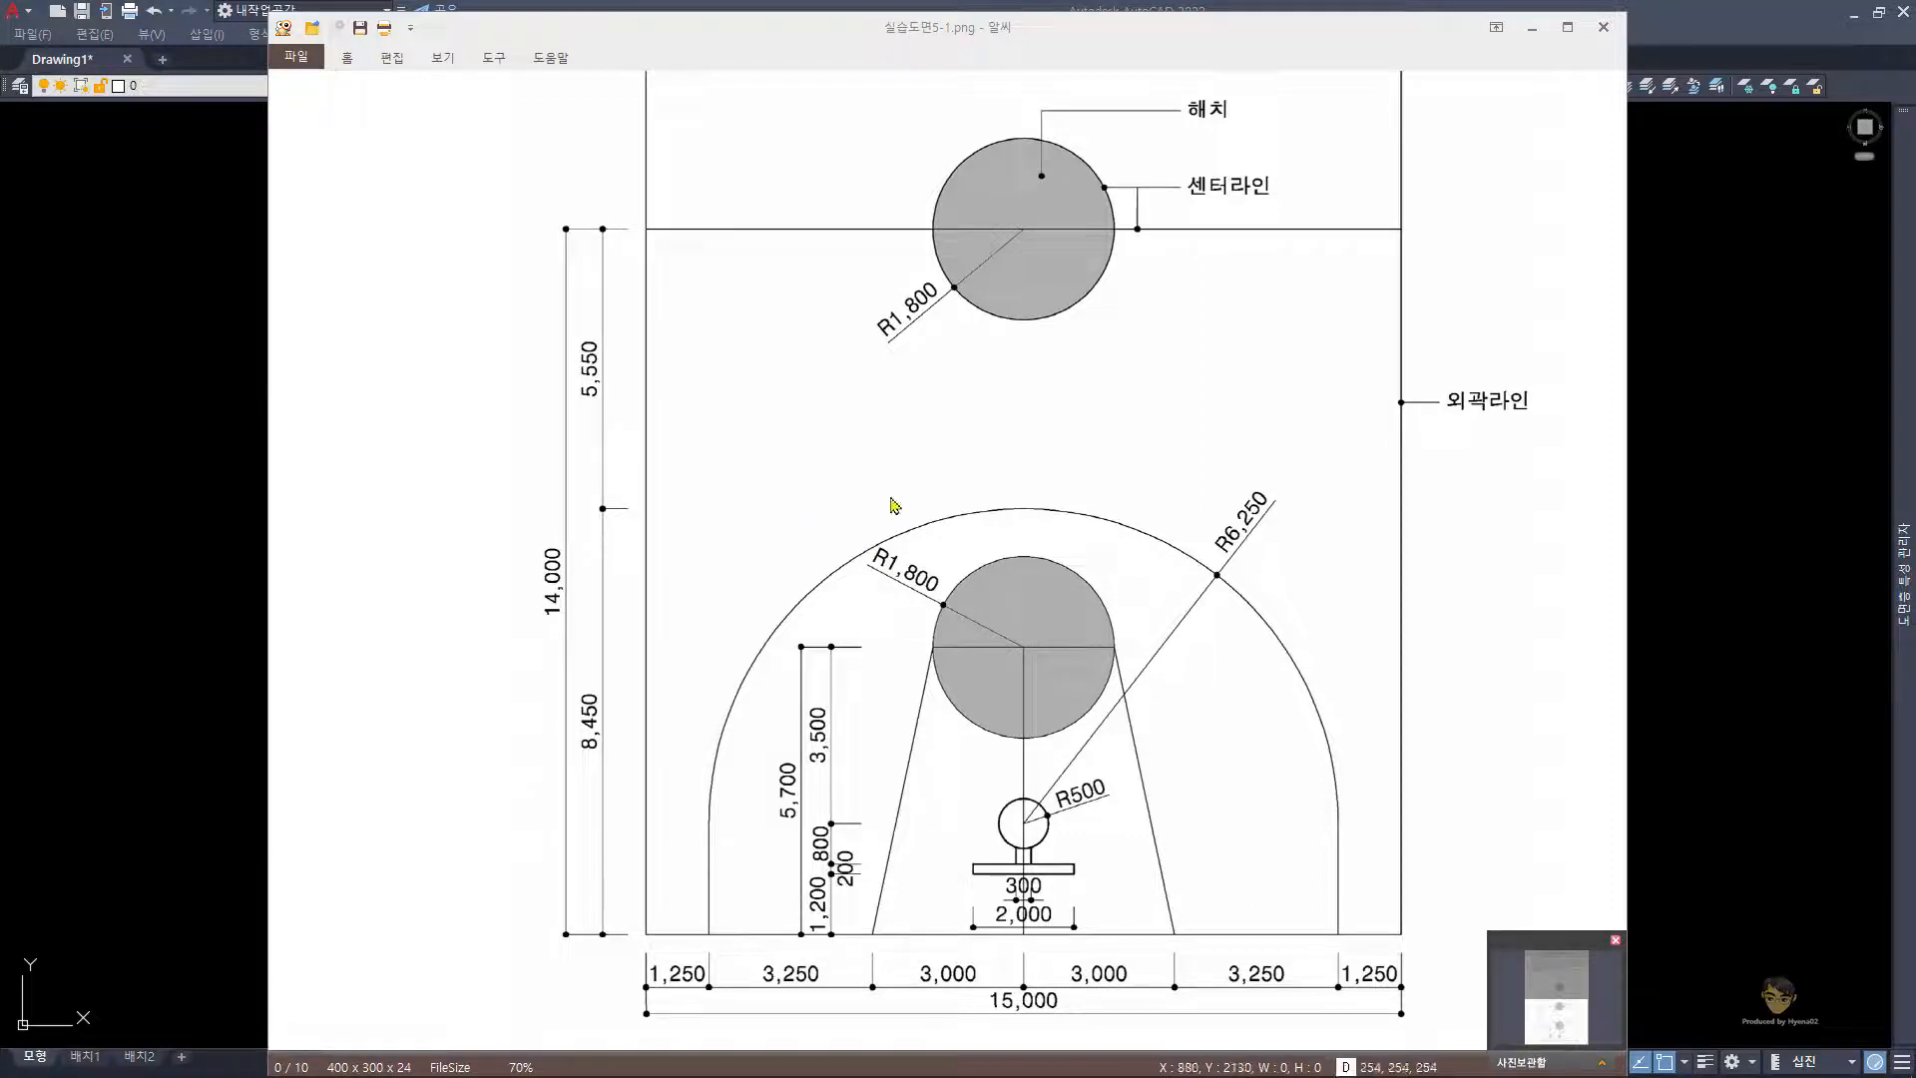
pyautogui.click(906, 462)
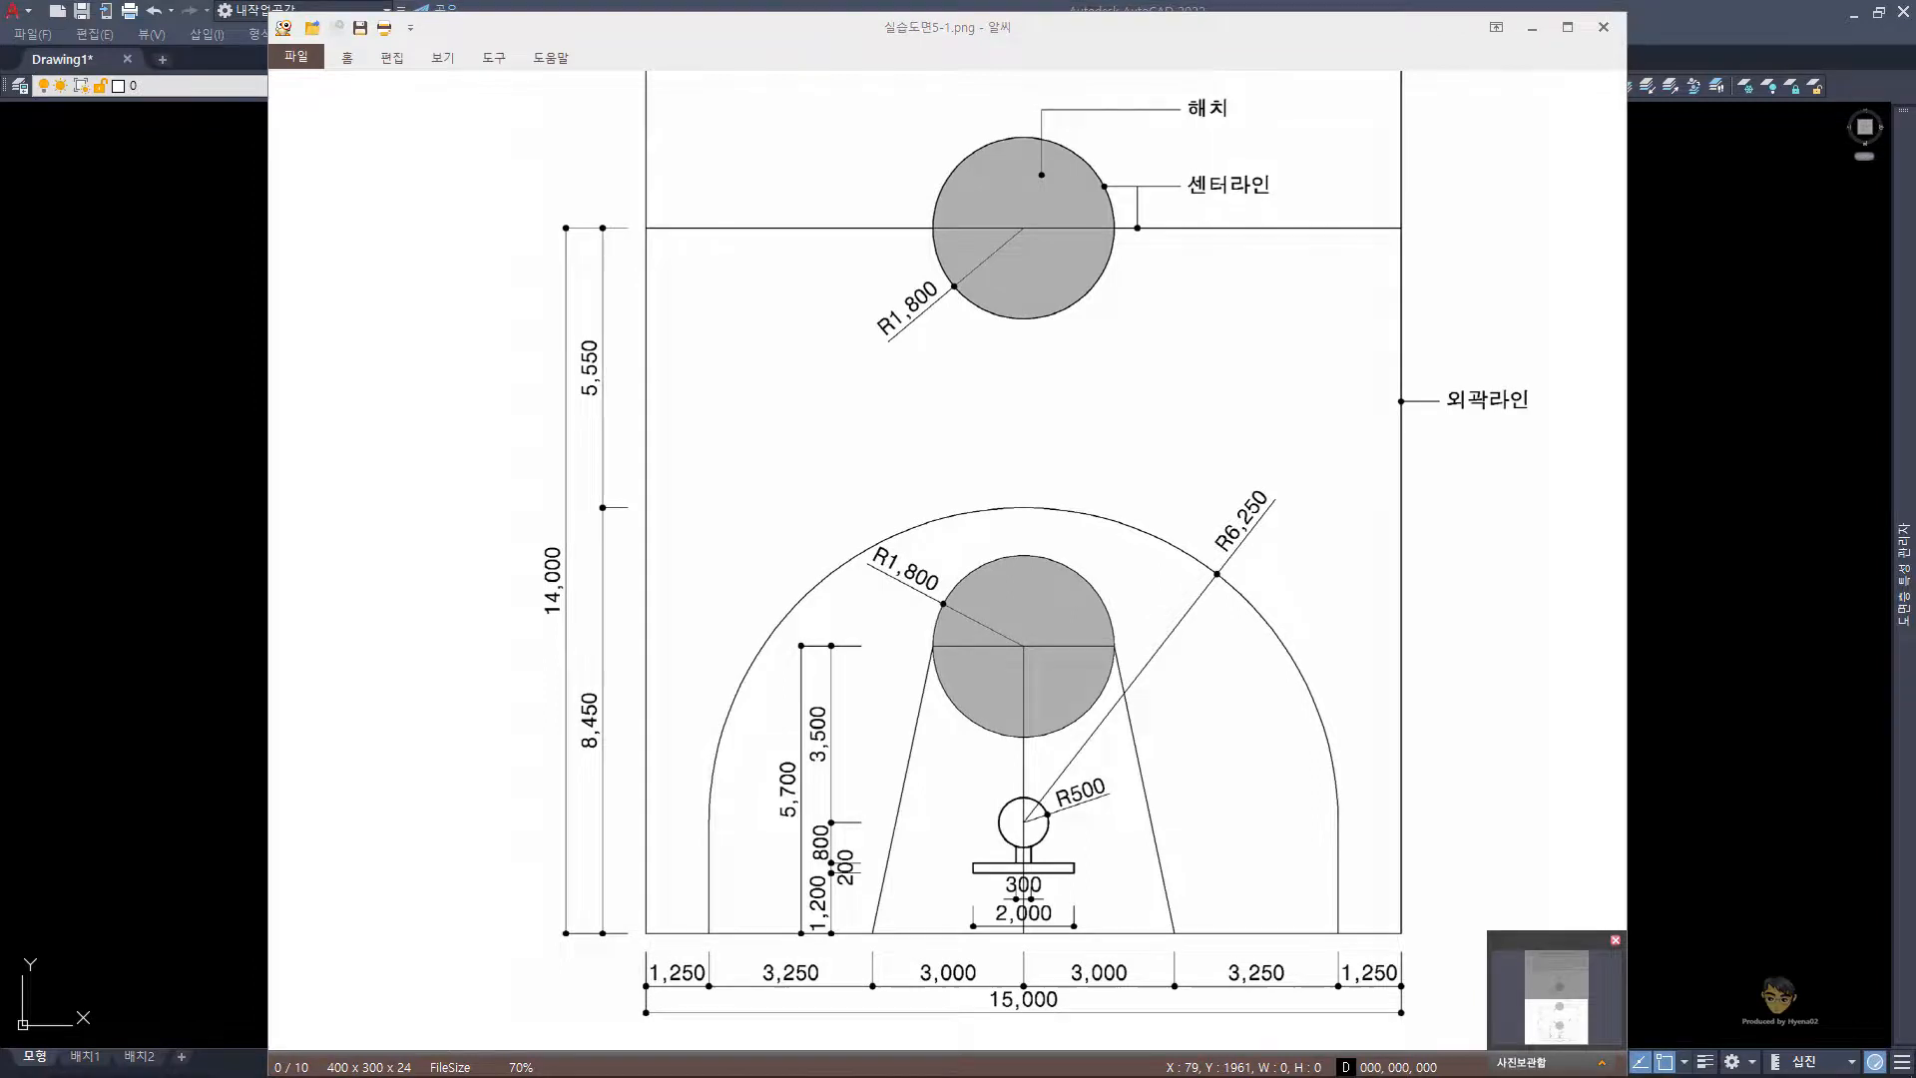
# - Open the bench drawing 실습도면5-2.png and examine the repeated dimensions in its plan, front and side views
pyautogui.moveTo(0, 130); pyautogui.dragTo(955, 40)
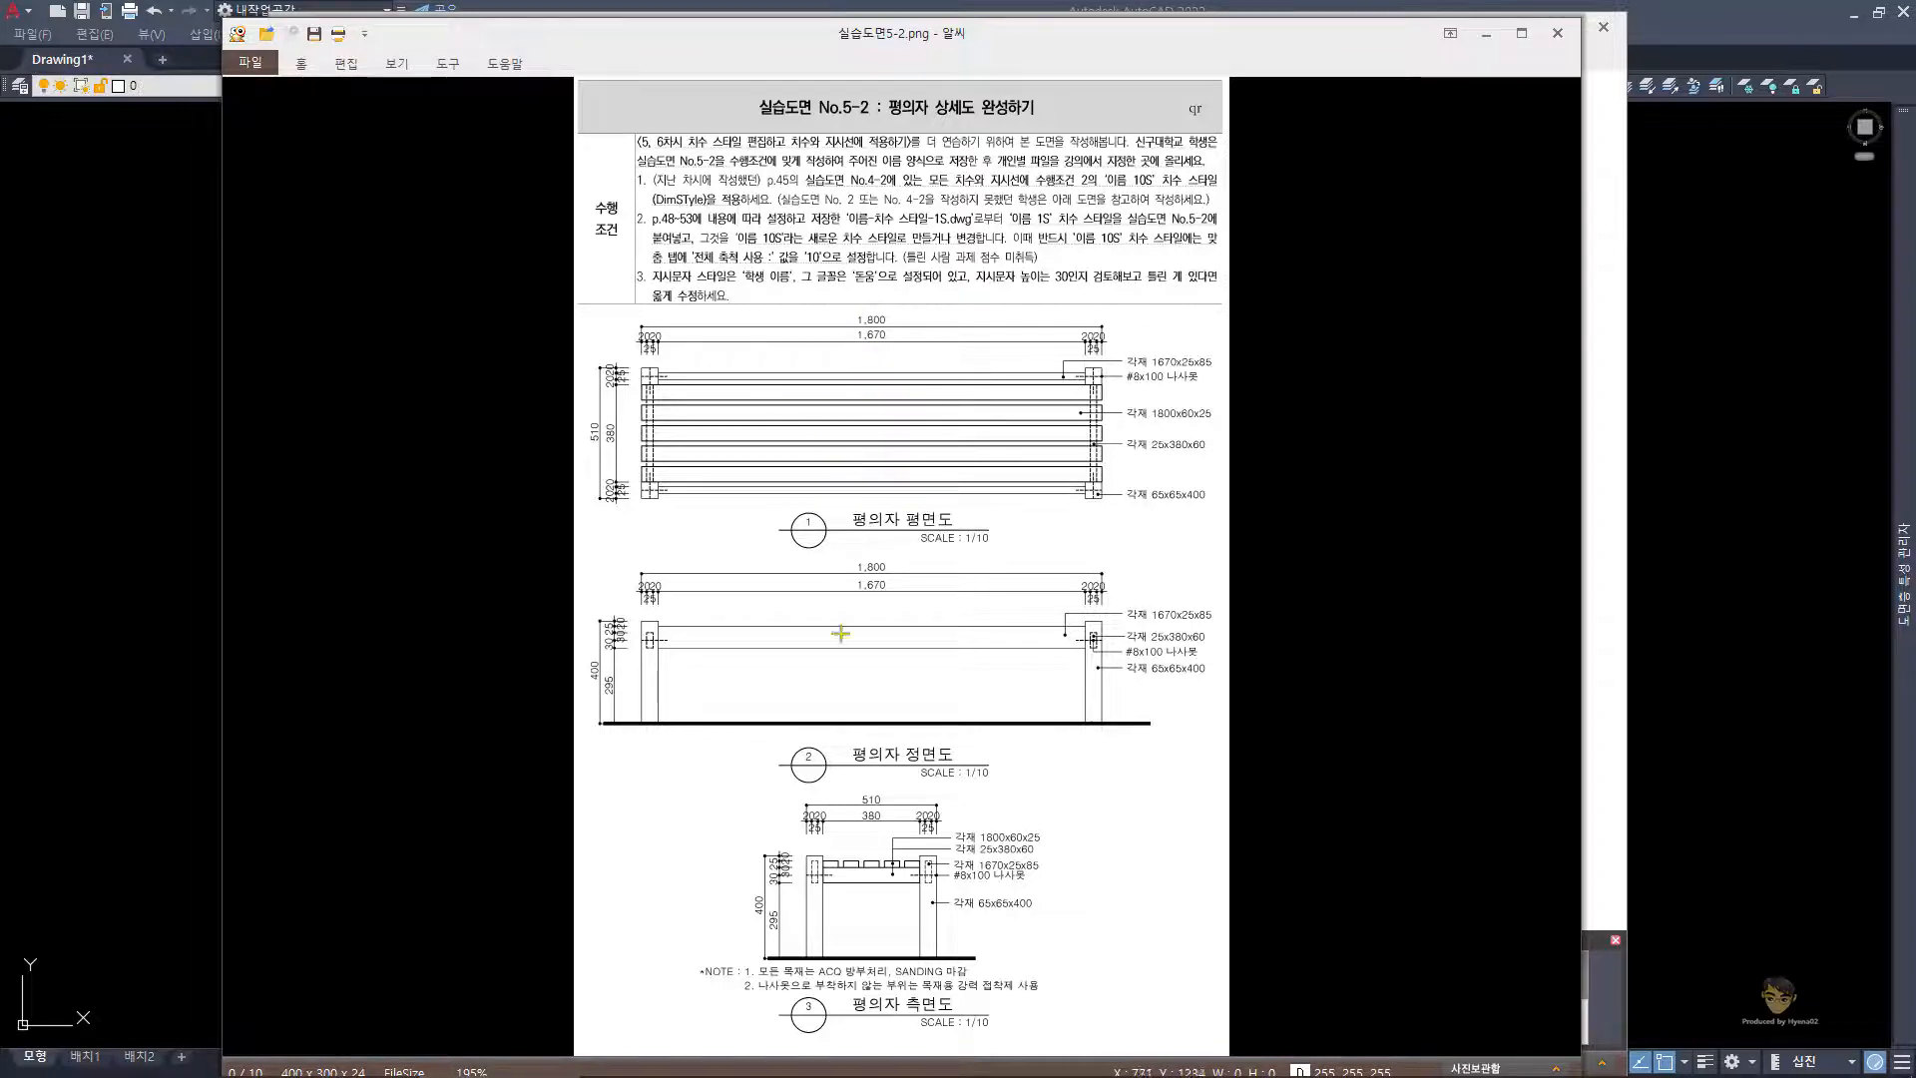
pyautogui.click(833, 884)
pyautogui.keyDown('ctrl'); pyautogui.scroll(4, 805, 897); pyautogui.keyUp('ctrl')
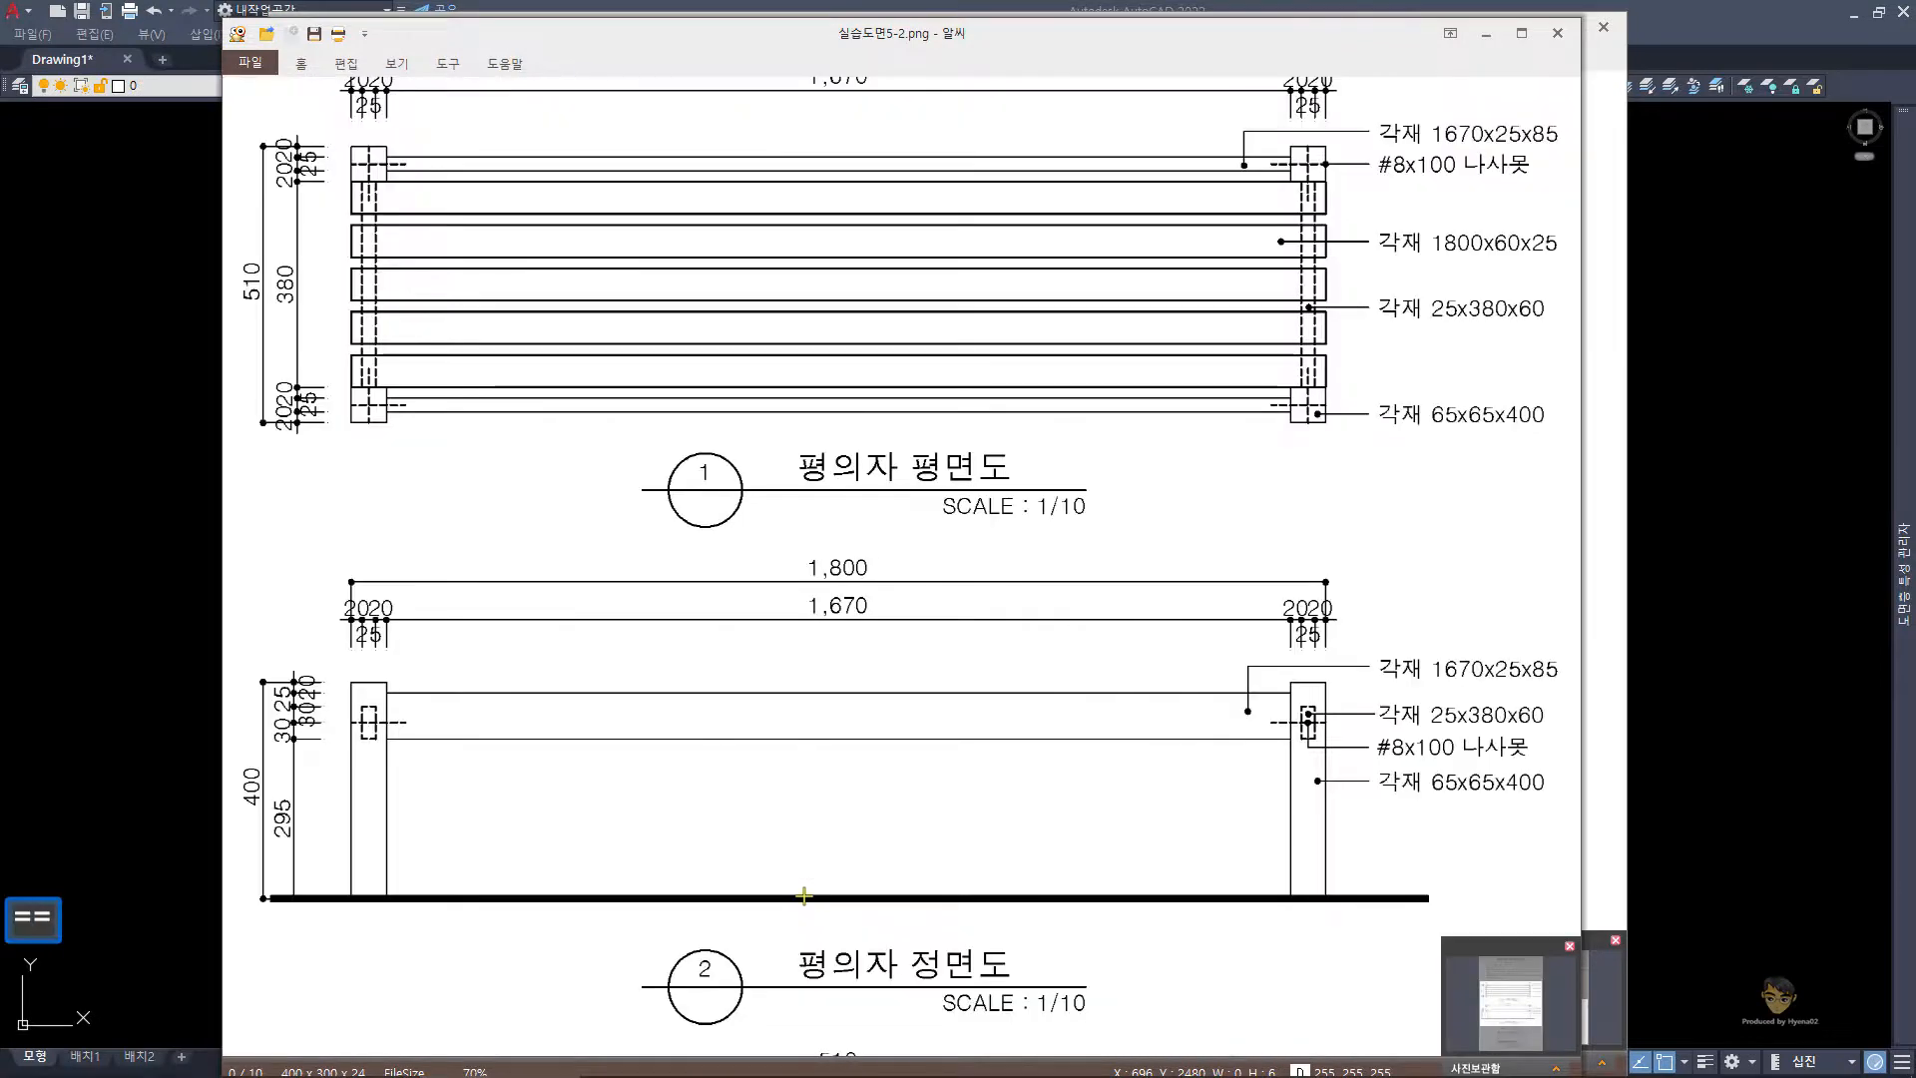
pyautogui.moveTo(809, 878); pyautogui.dragTo(753, 468)
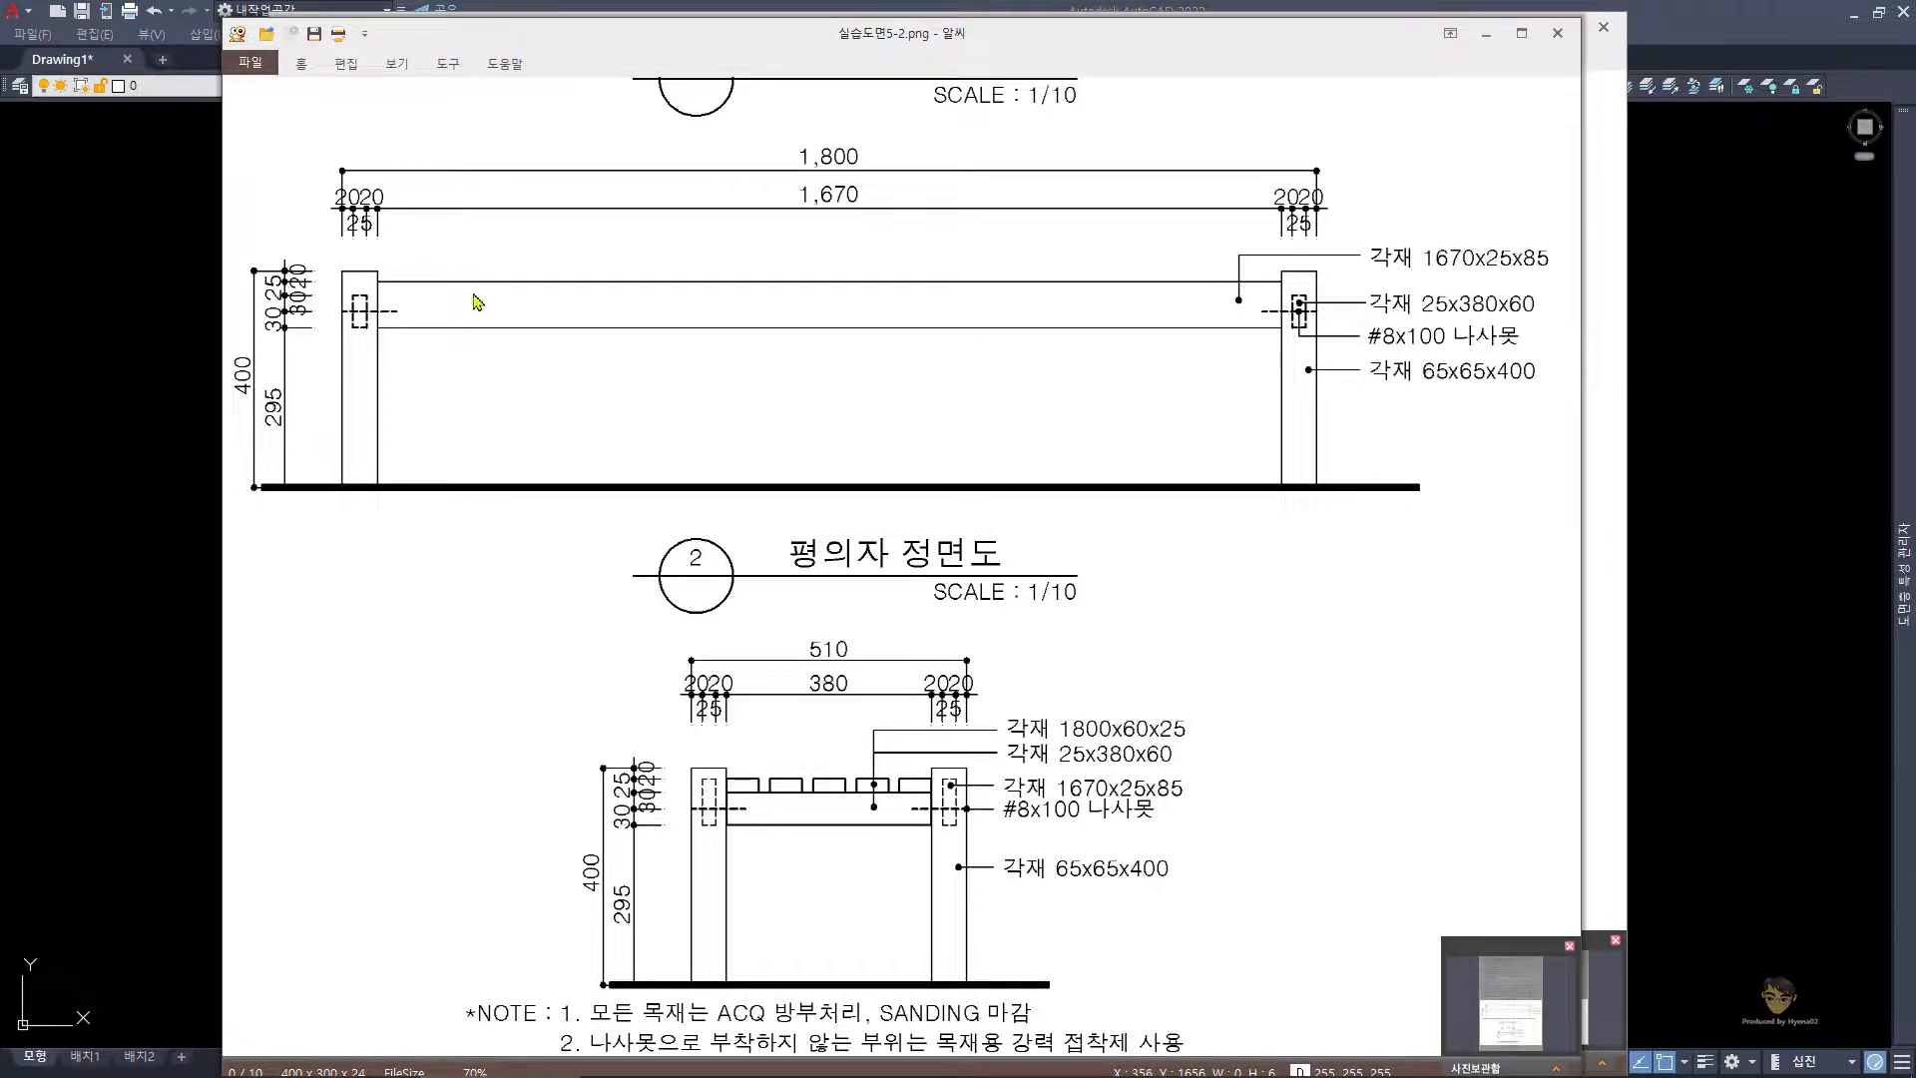
pyautogui.moveTo(621, 349); pyautogui.dragTo(738, 725)
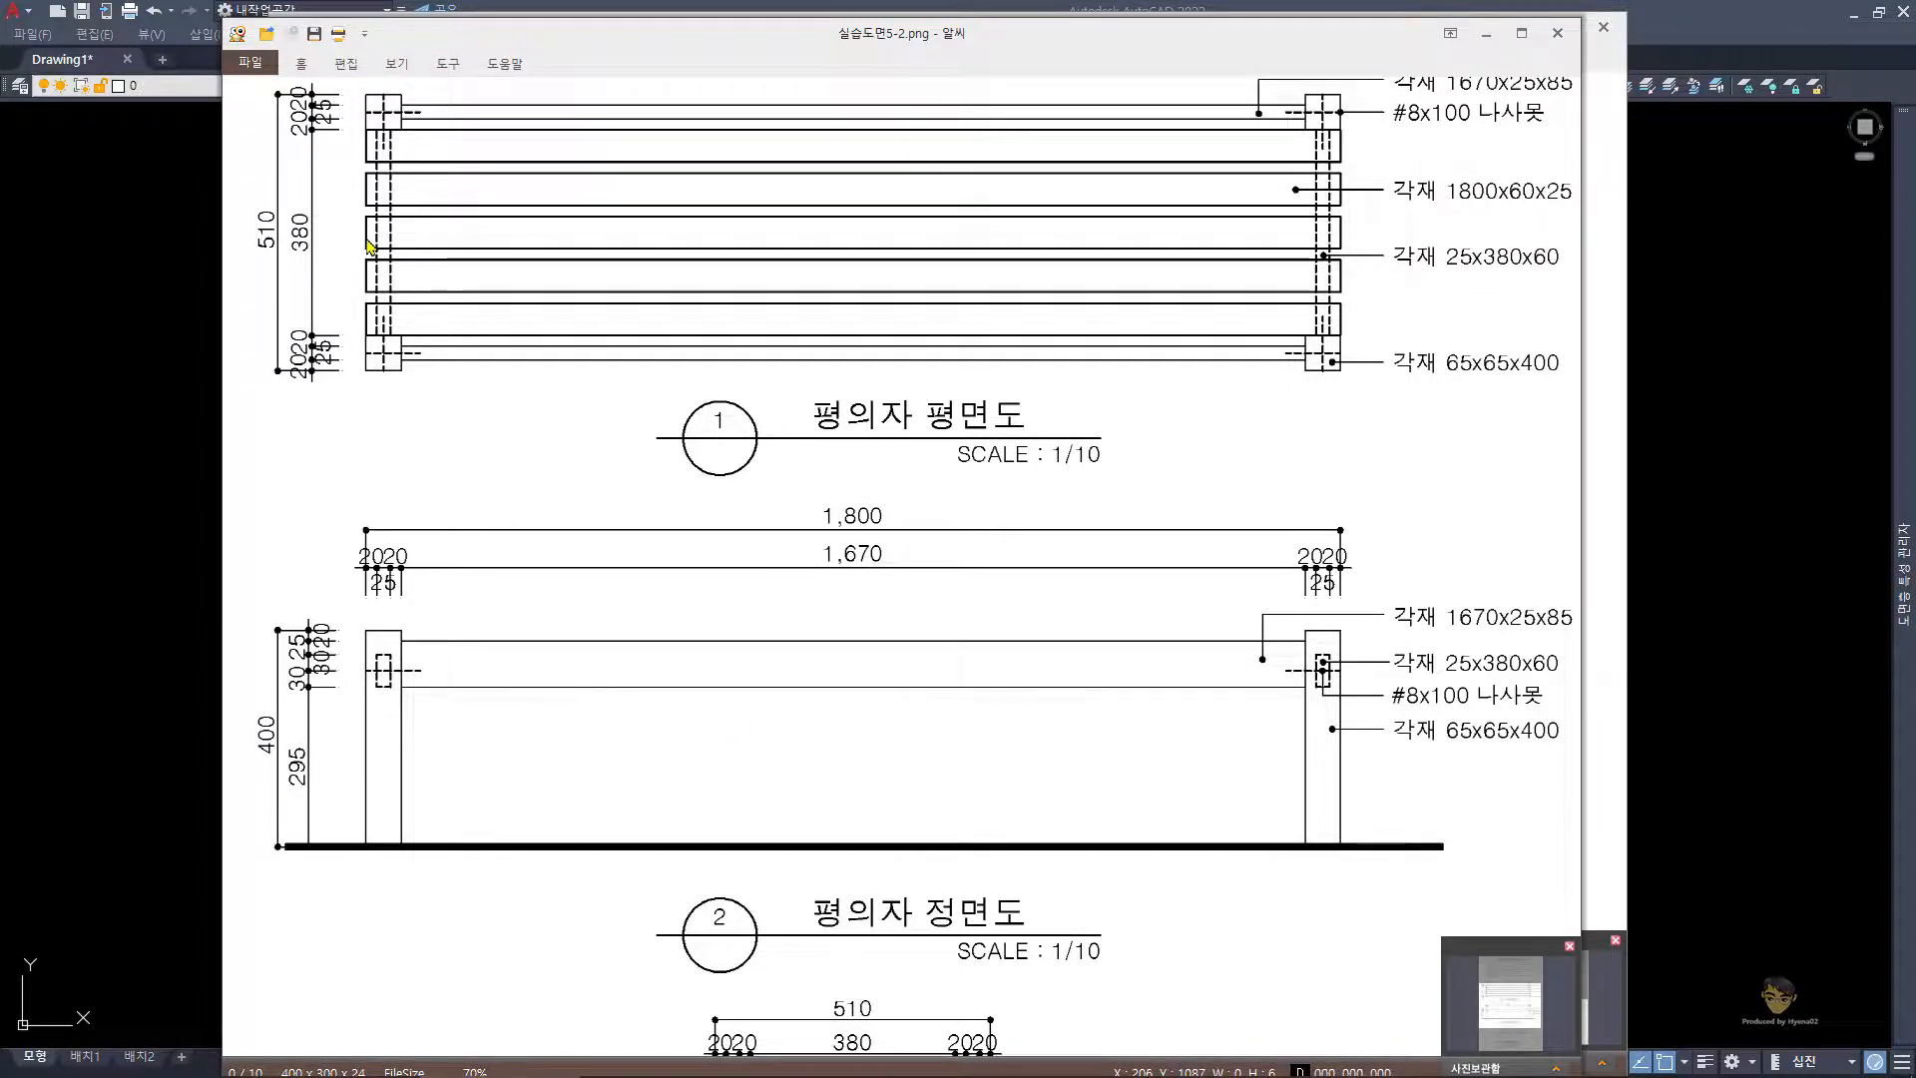
pyautogui.moveTo(721, 322); pyautogui.dragTo(762, 488)
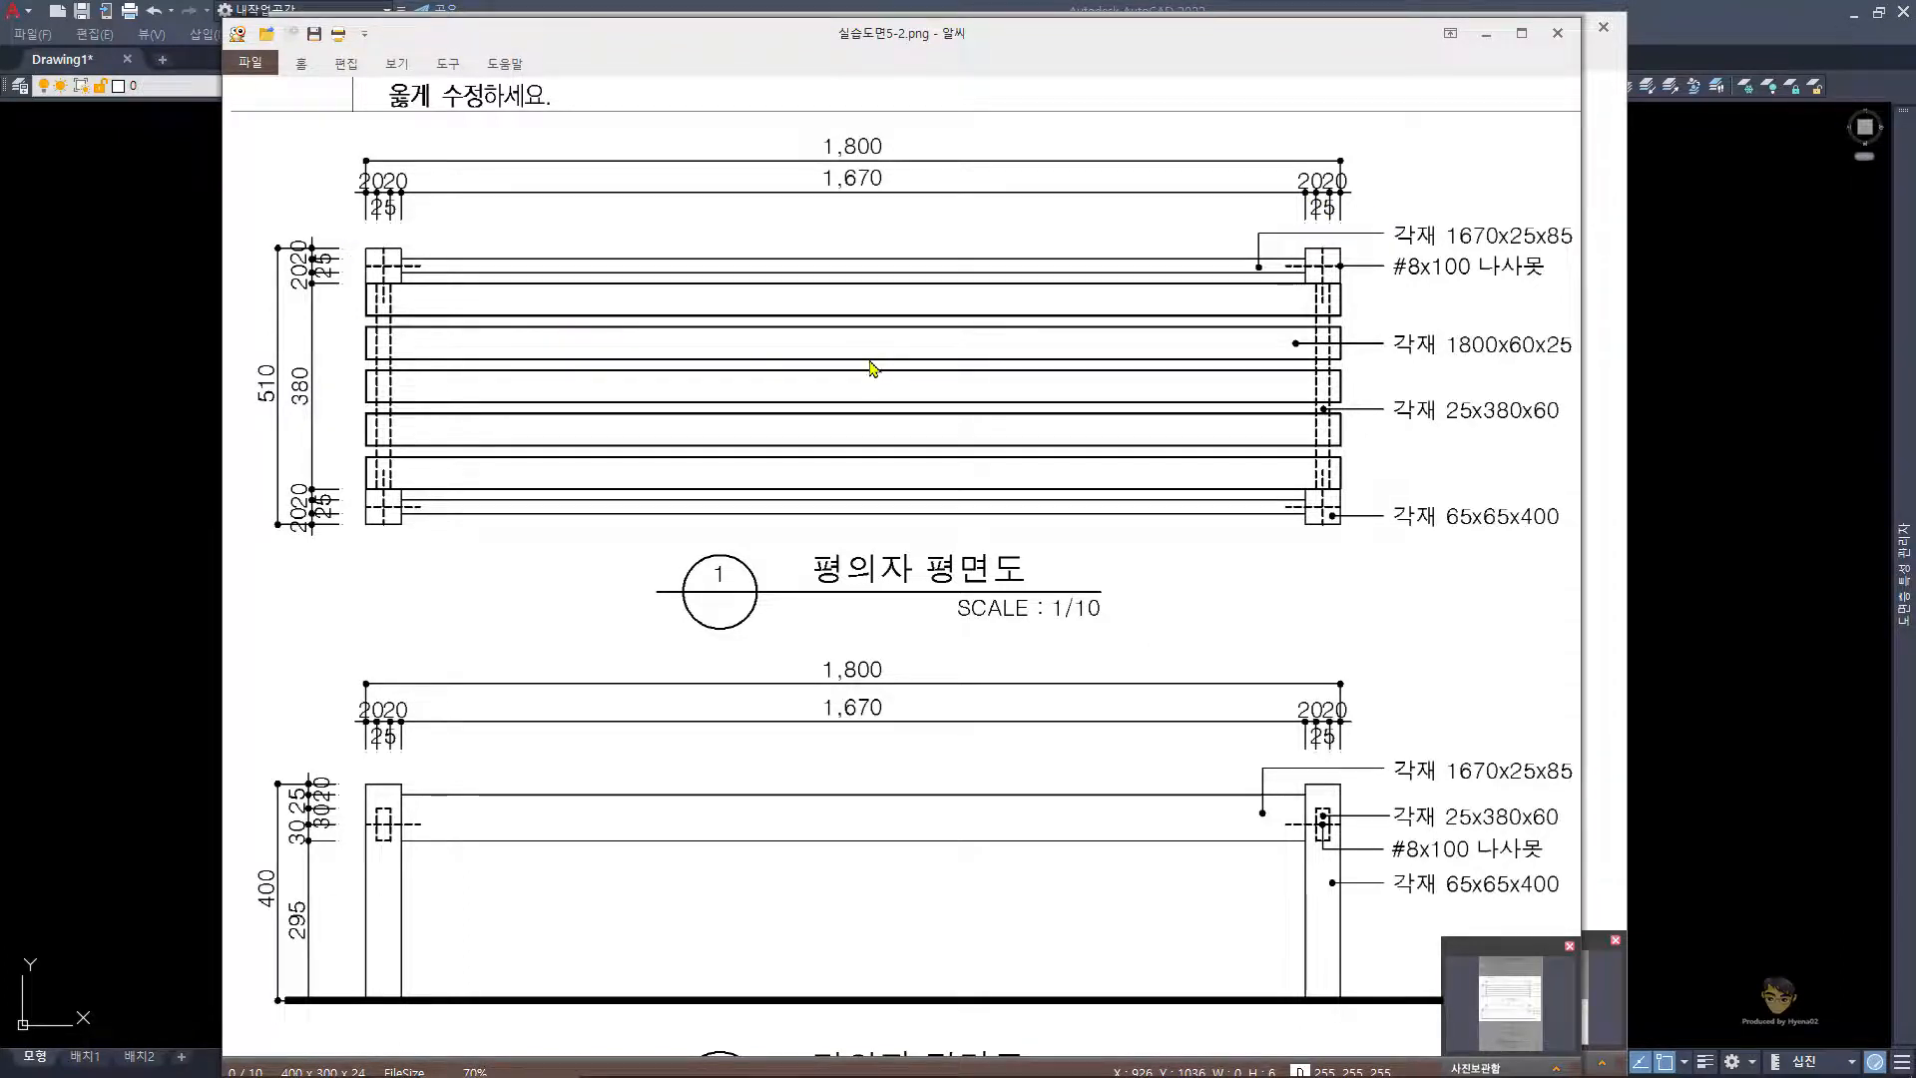
pyautogui.click(1735, 479)
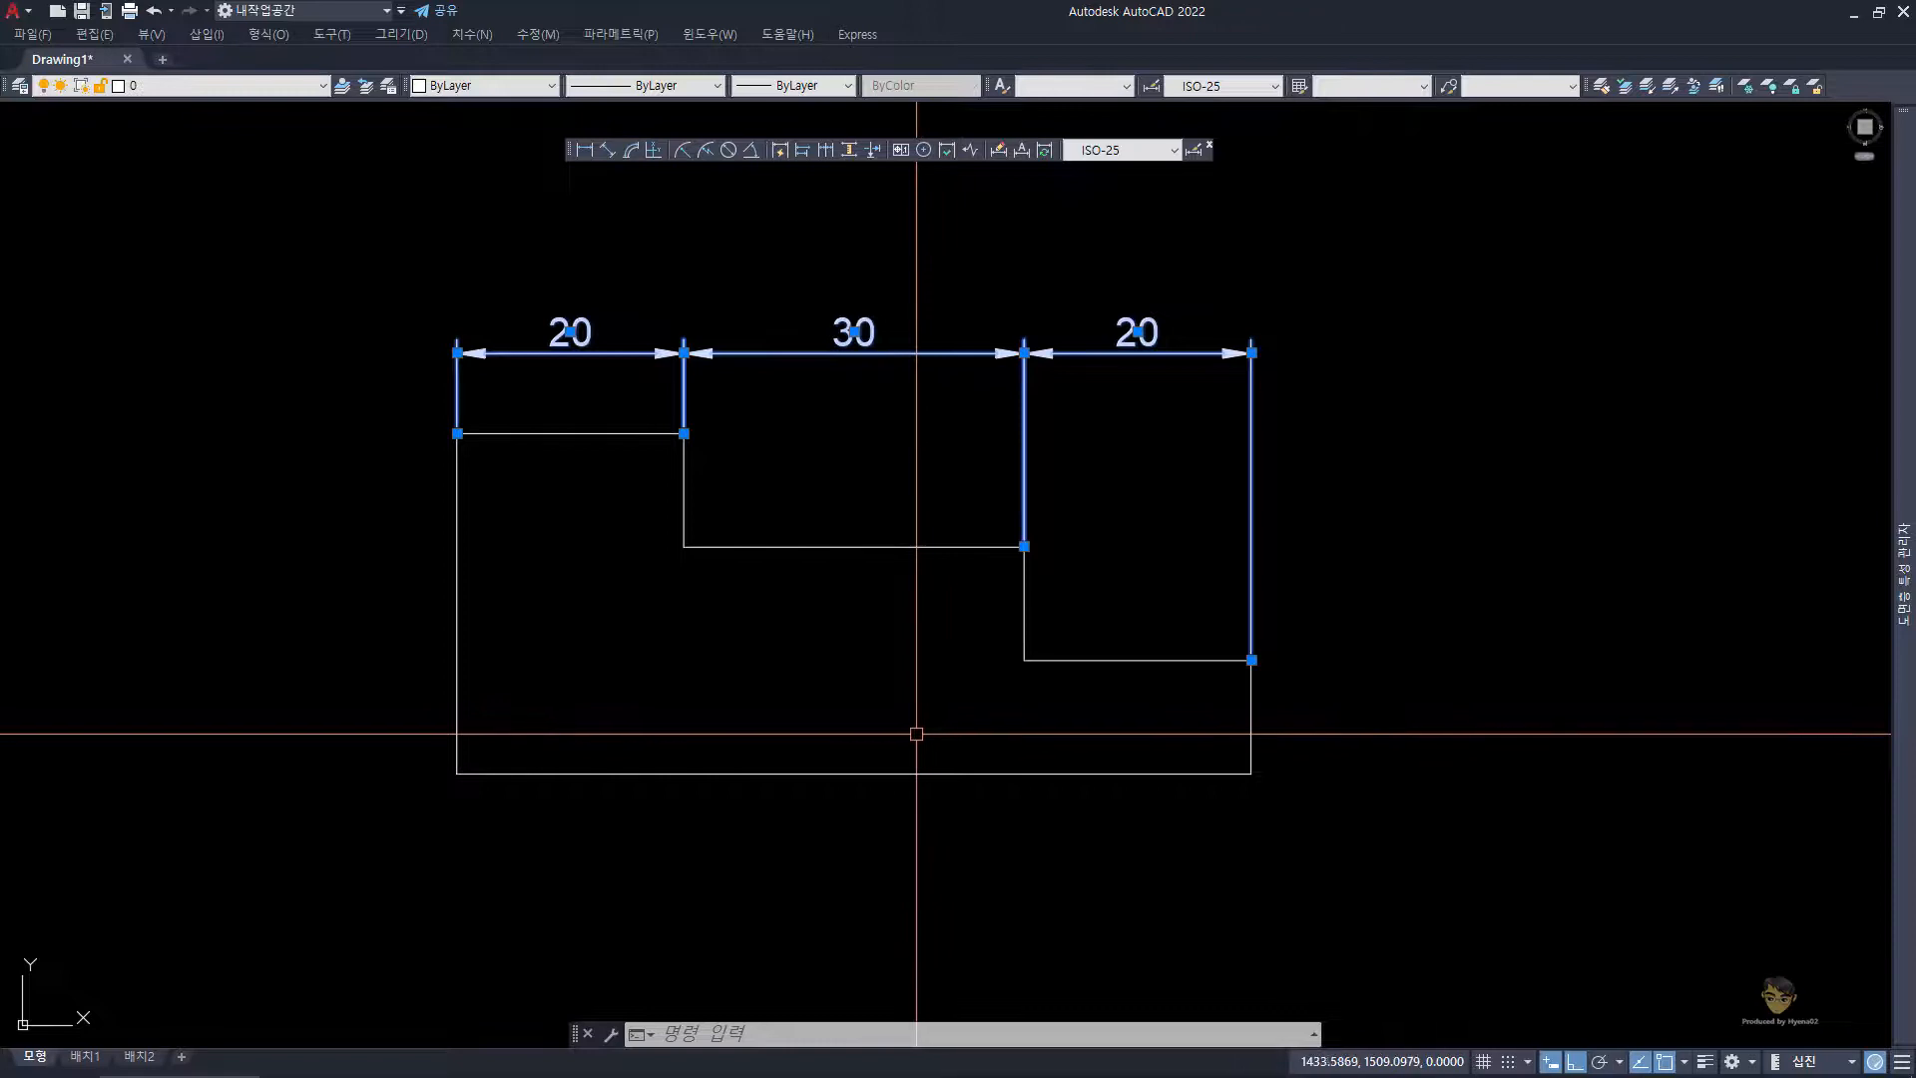
pyautogui.press('Escape')
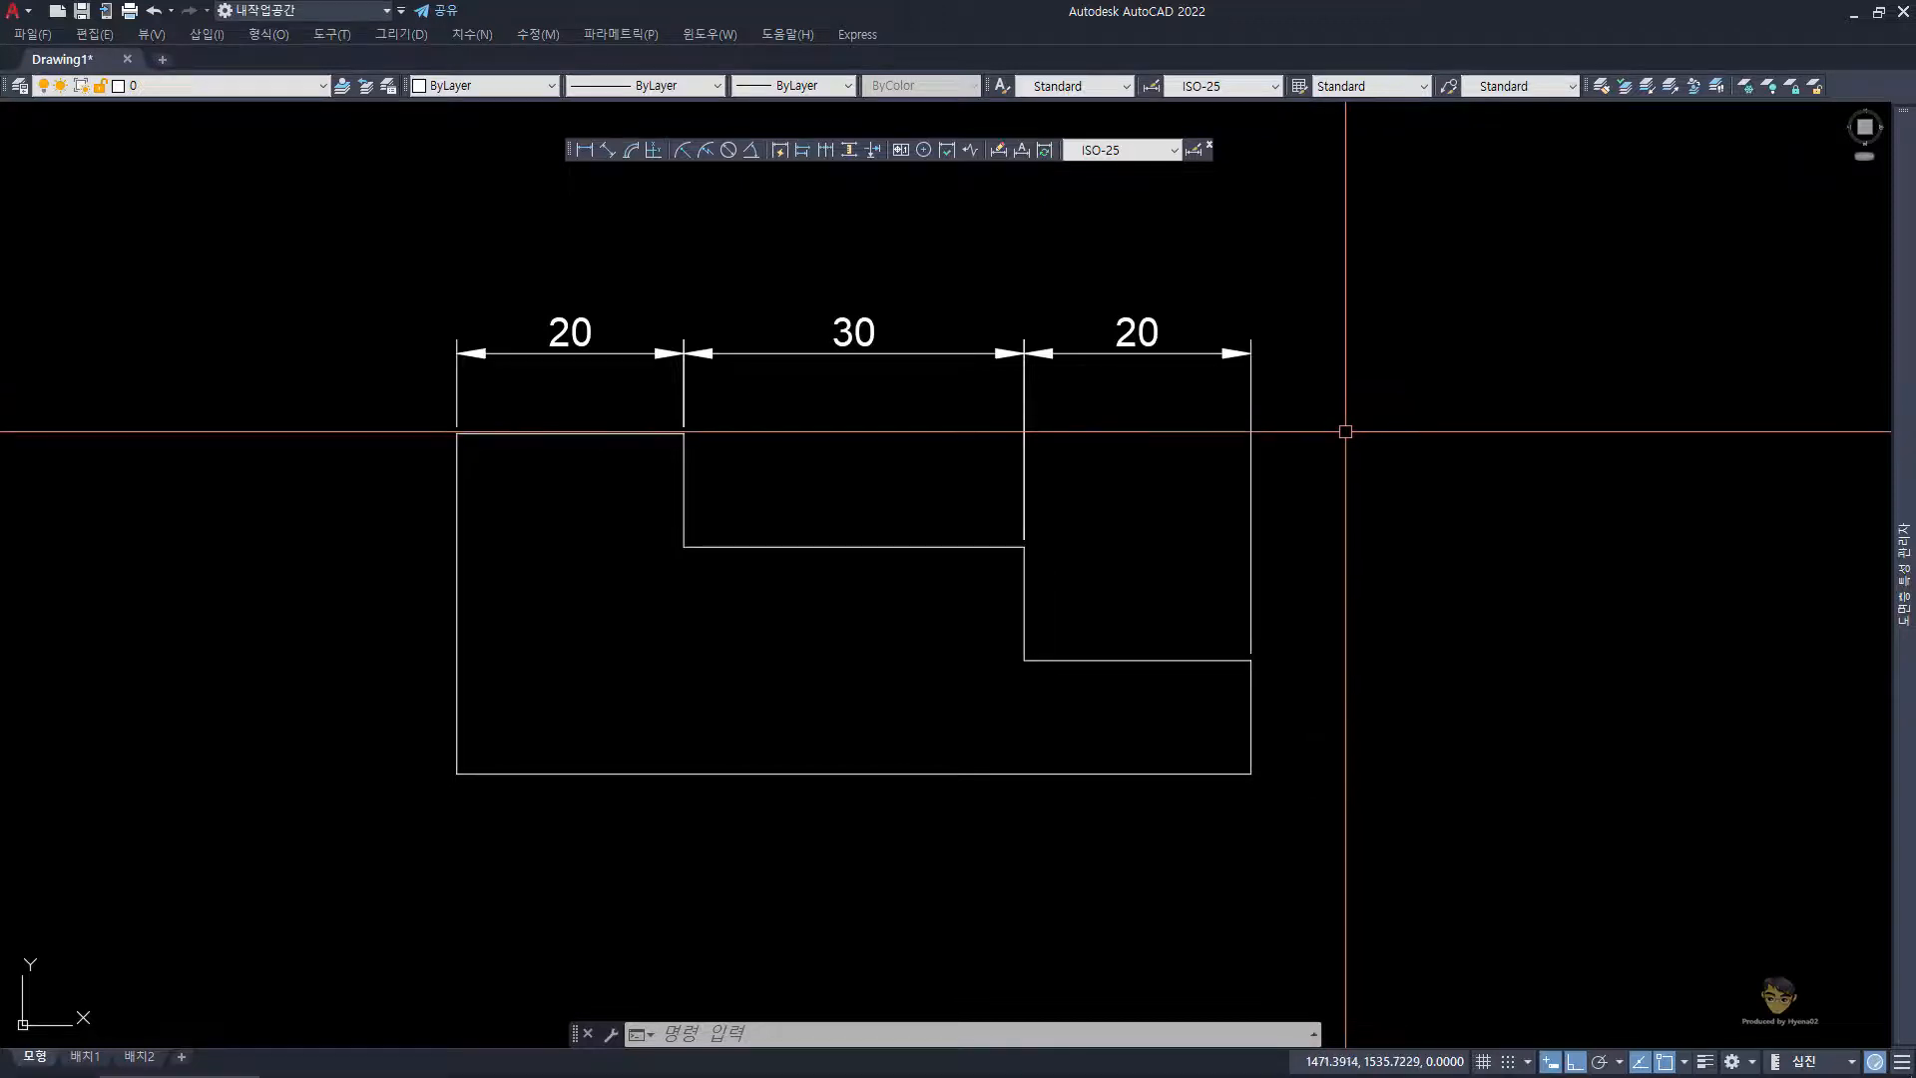
# - Copy the lowest step's dimension to the right of the outline, and again up and to the right with ortho mode off
pyautogui.click(1360, 419)
pyautogui.click(1134, 312)
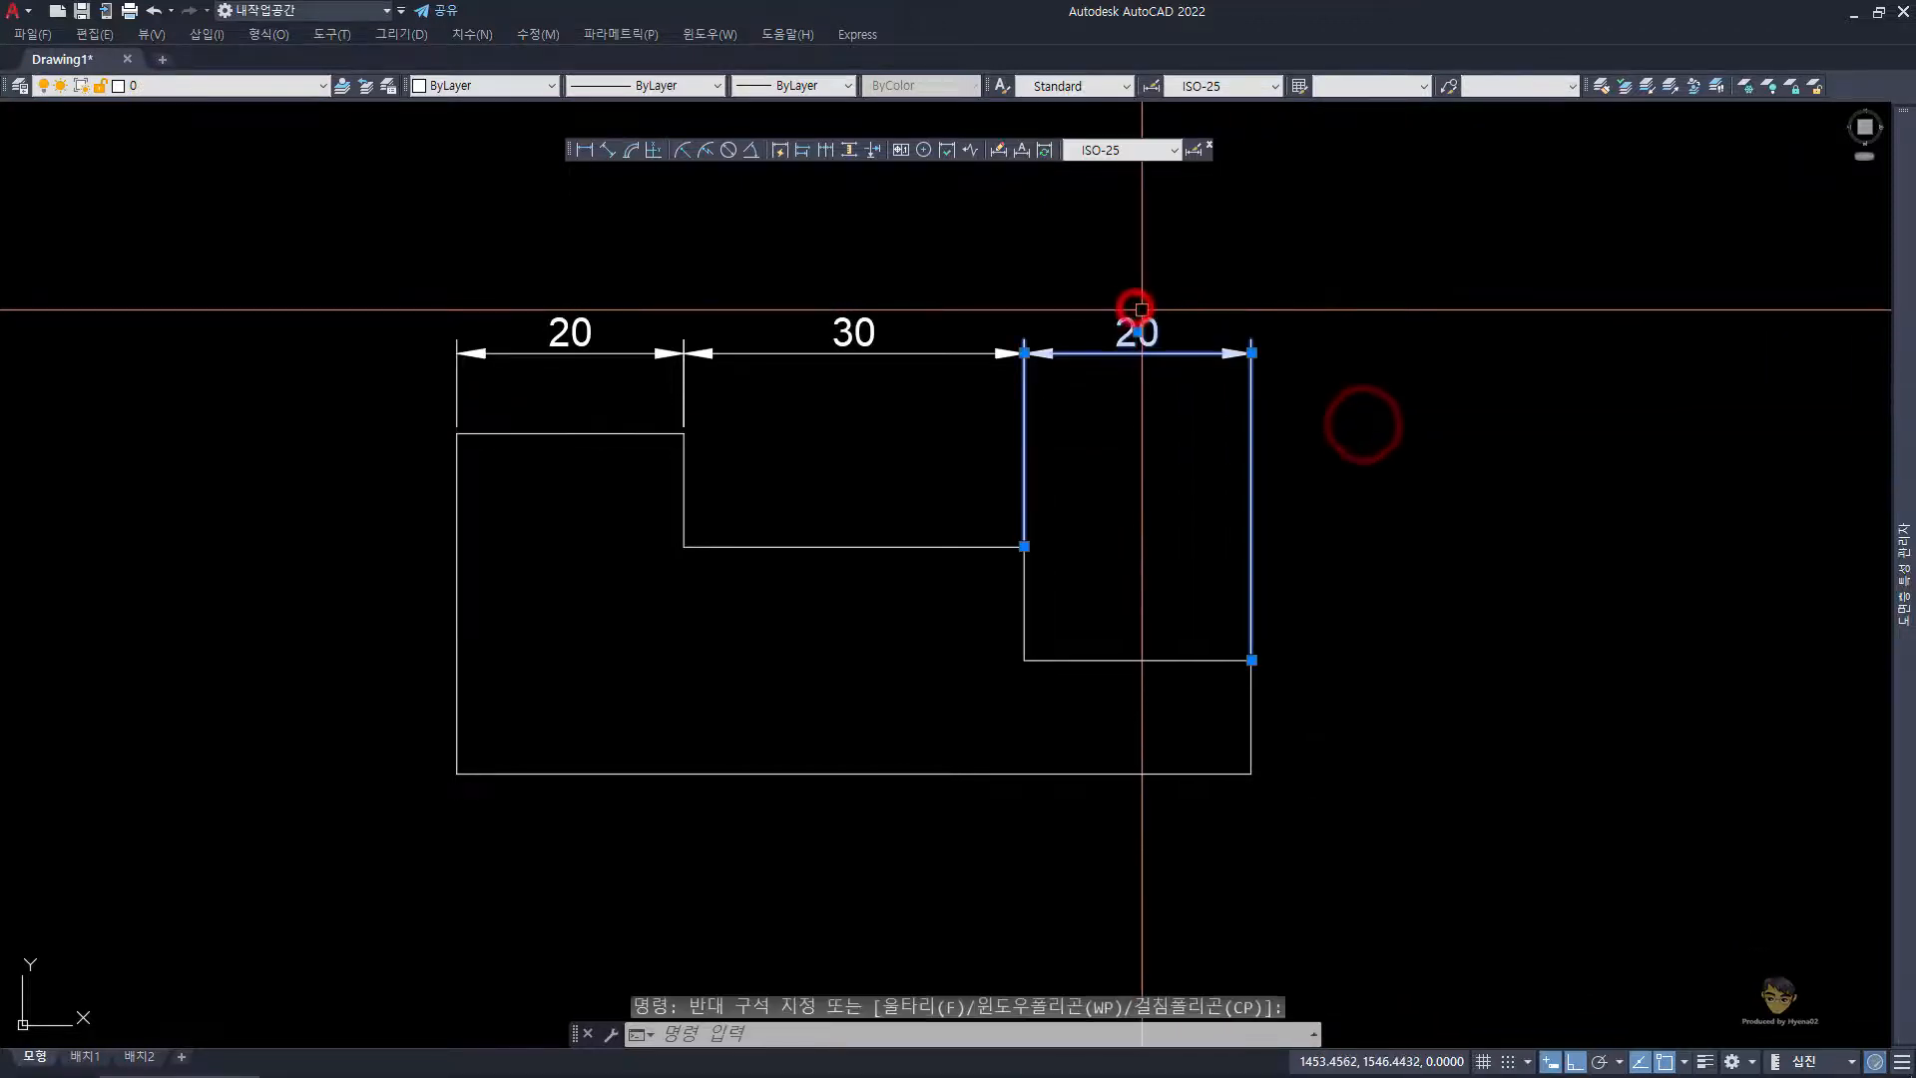
pyautogui.write('cc')
pyautogui.press('space')
pyautogui.click(1133, 535)
pyautogui.click(1464, 553)
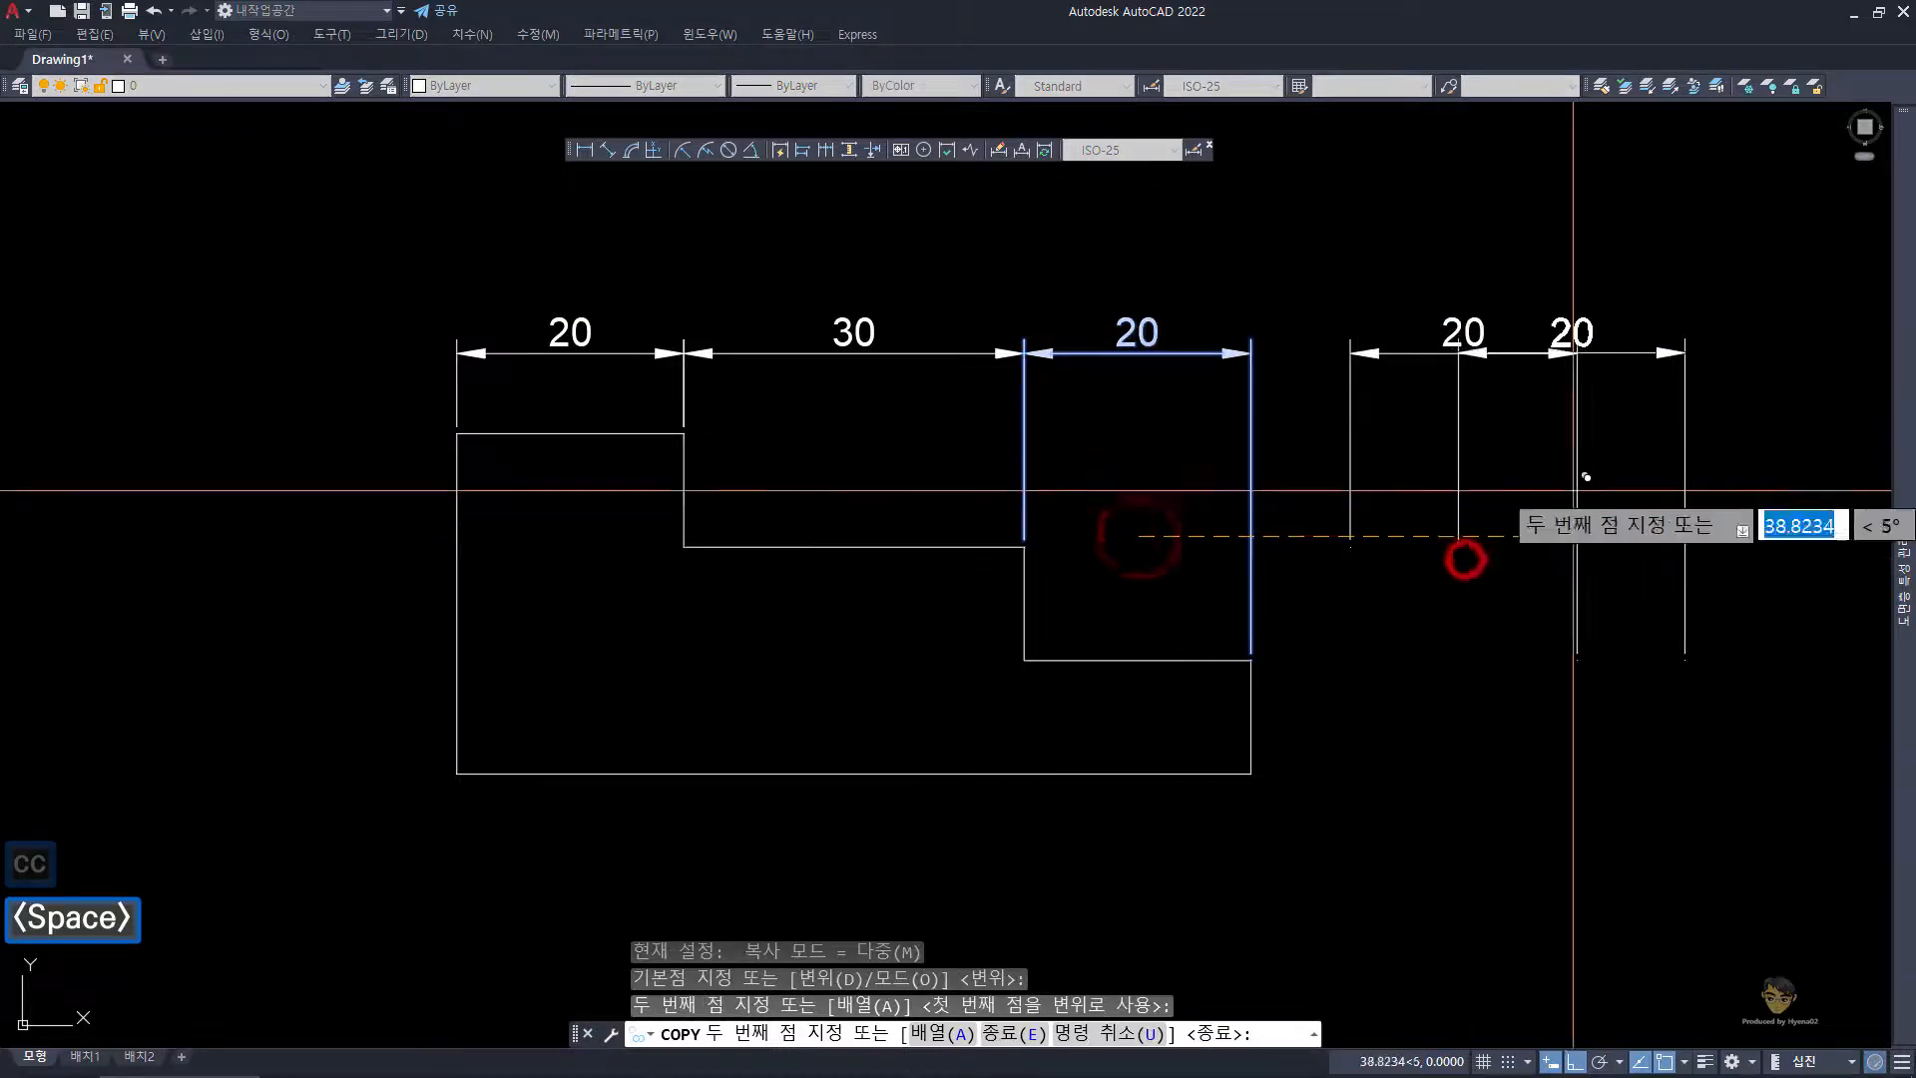
pyautogui.press('F8')
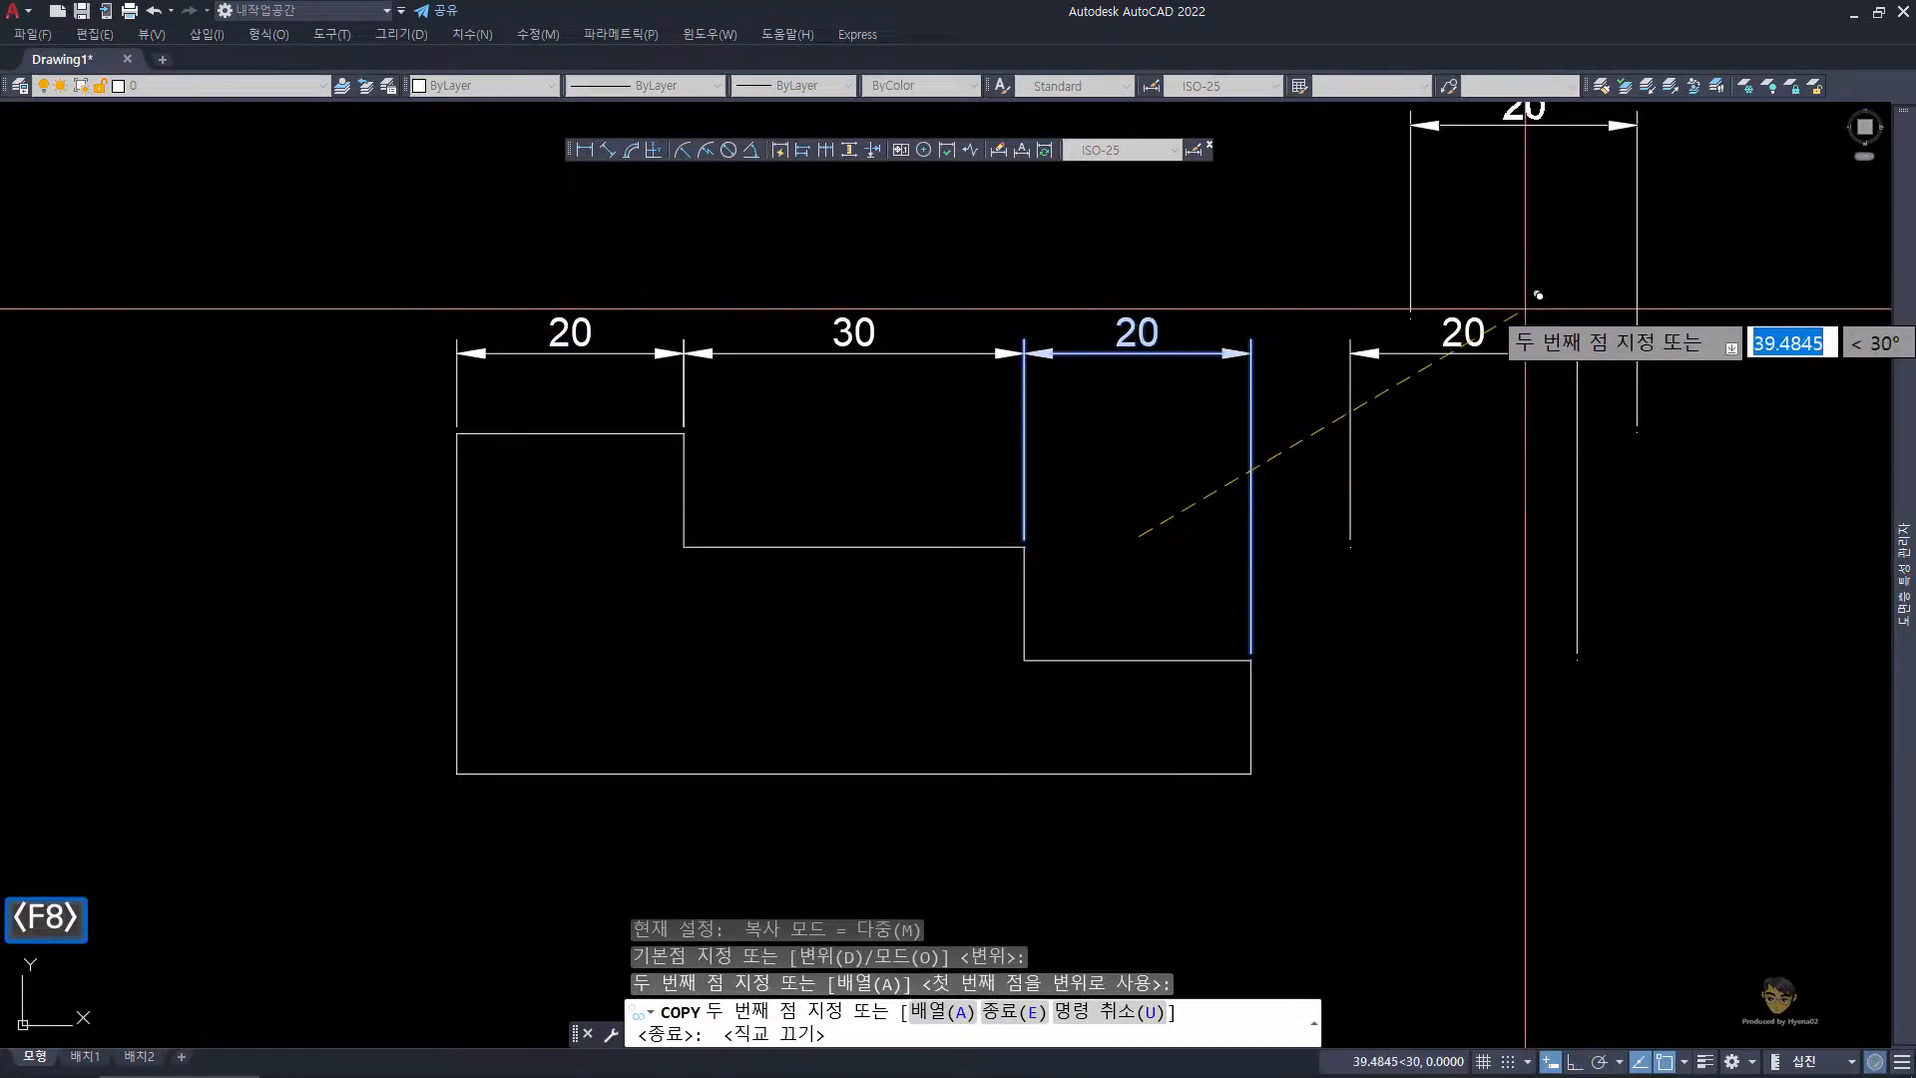
pyautogui.click(1513, 315)
pyautogui.press('space')
pyautogui.press('Escape')
pyautogui.hotkey('ctrl', 'm')
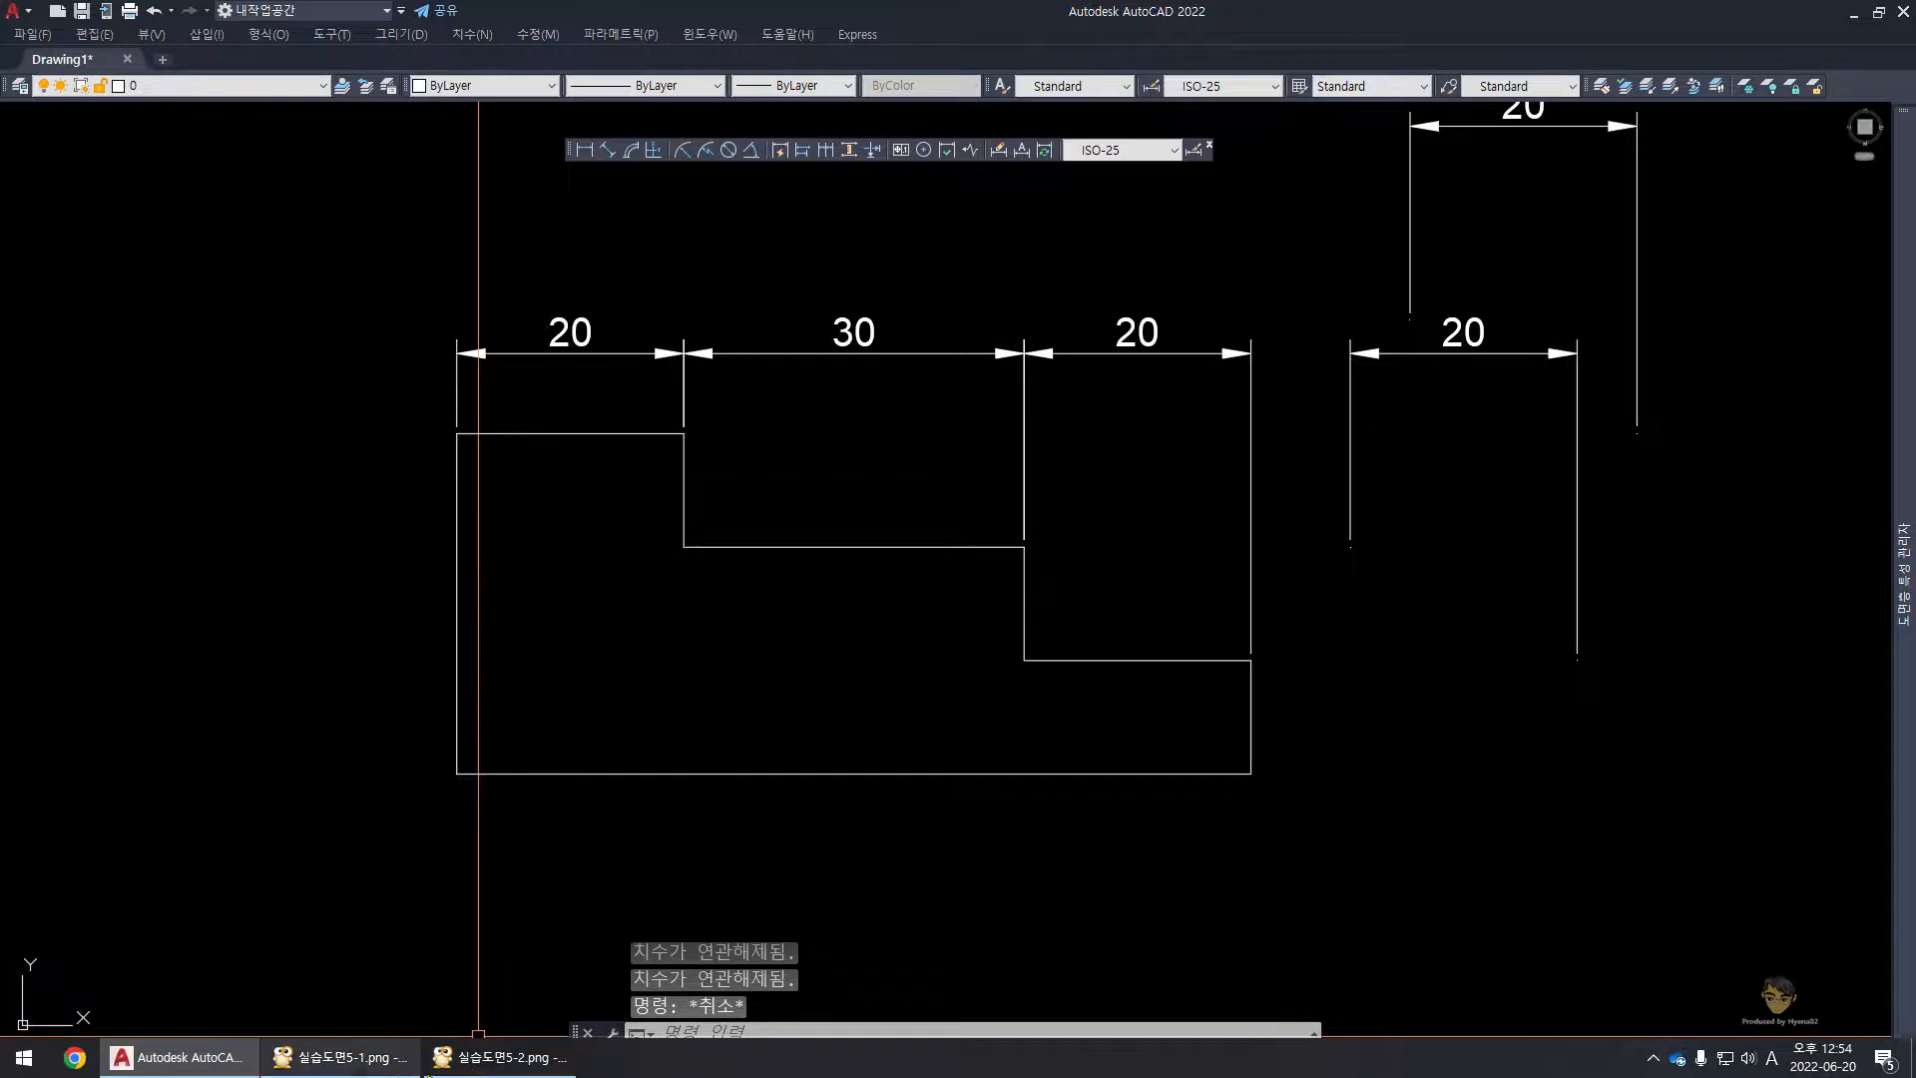
# - Switch to the bench drawing 실습도면5-2.png and check which dimensions repeat between its plan and front views
pyautogui.click(494, 1057)
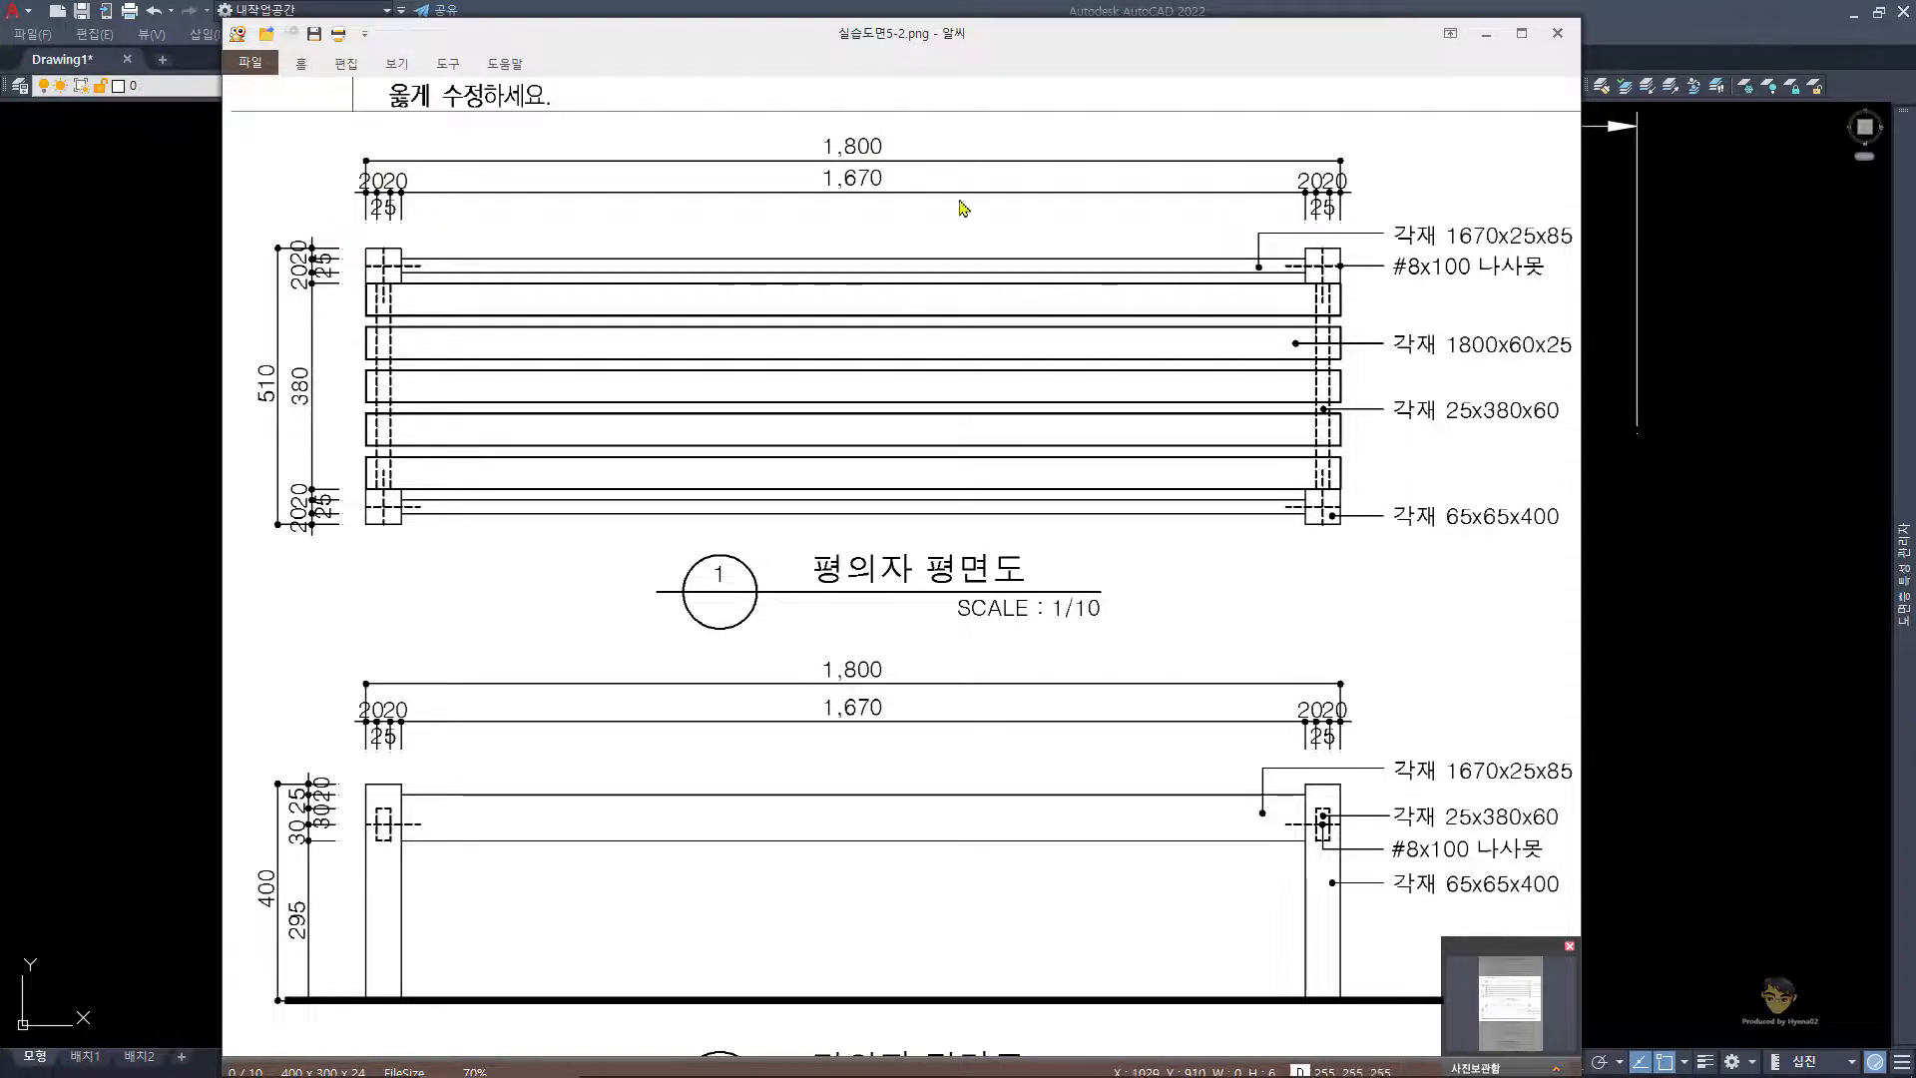
pyautogui.click(1693, 556)
pyautogui.moveTo(1245, 513); pyautogui.dragTo(1284, 602, button='middle')
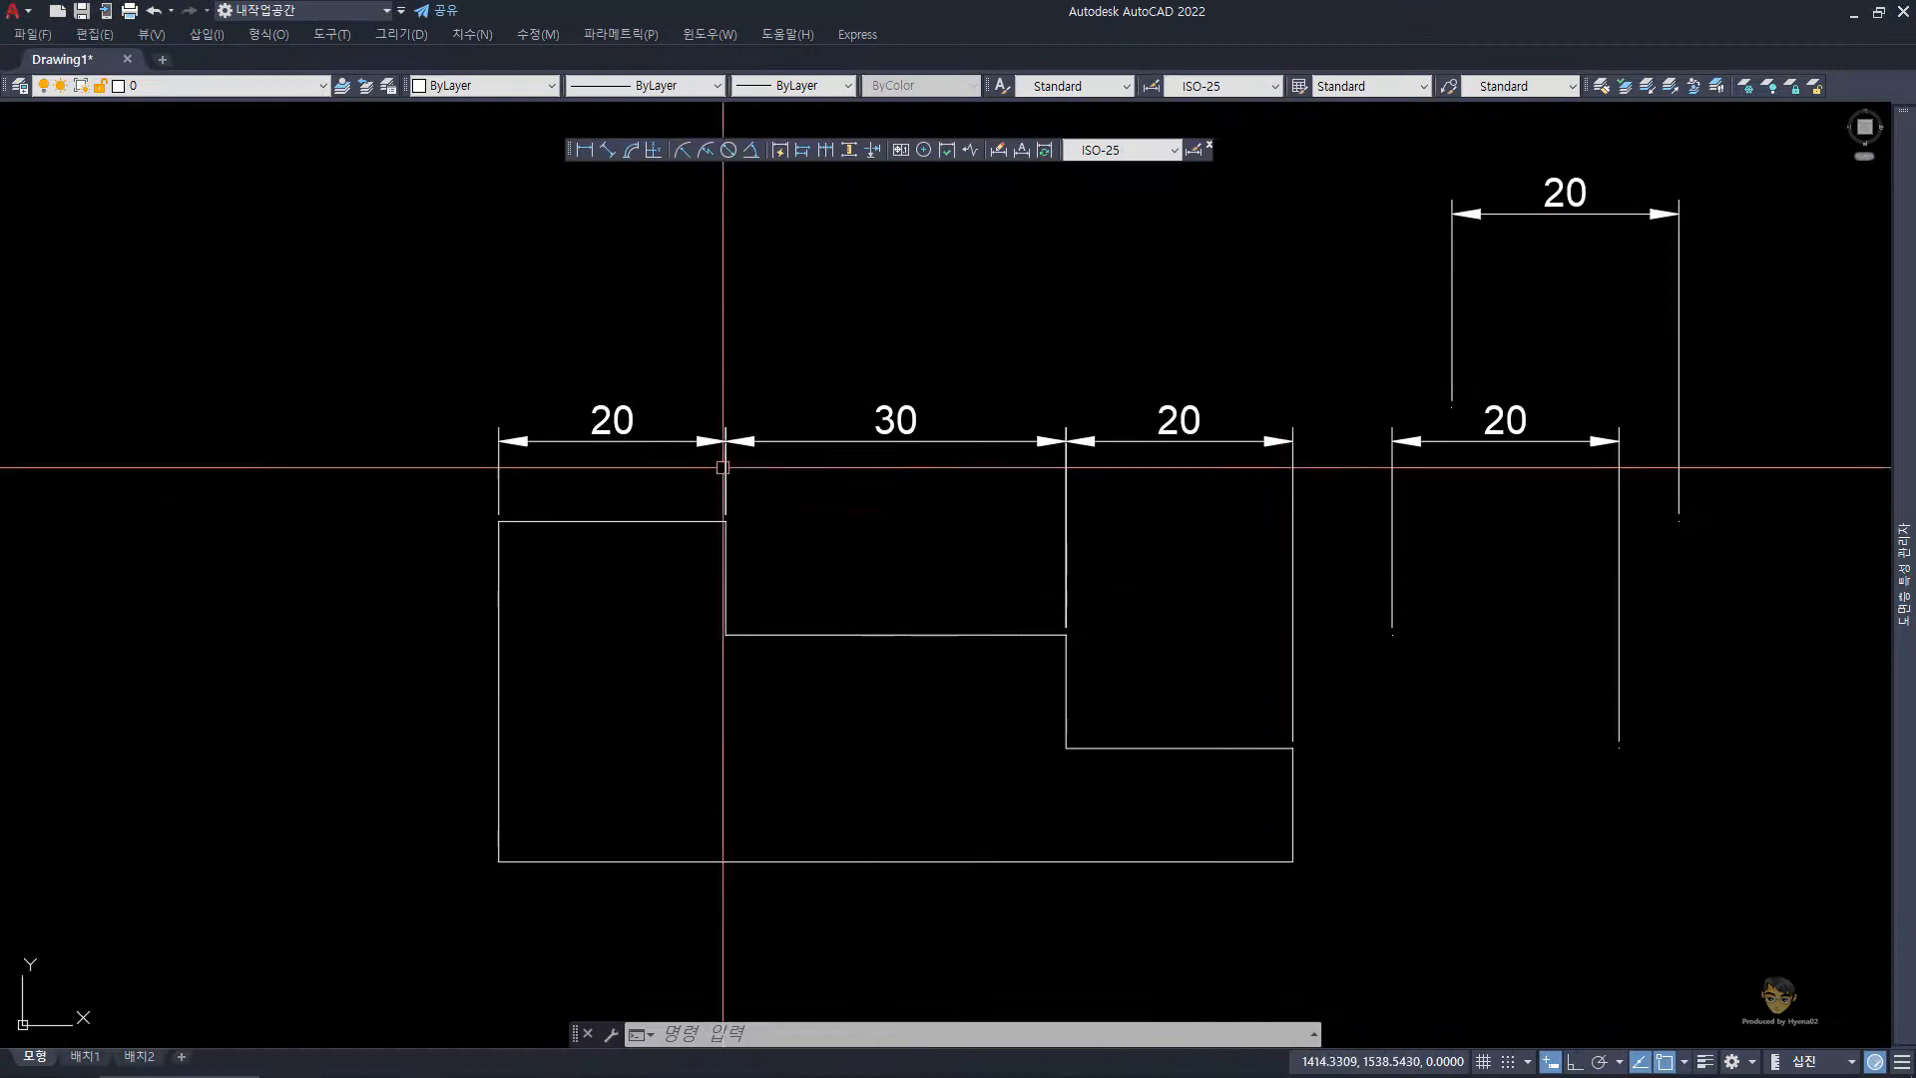
pyautogui.click(642, 477)
pyautogui.click(547, 385)
pyautogui.moveTo(548, 385); pyautogui.dragTo(656, 242, button='middle')
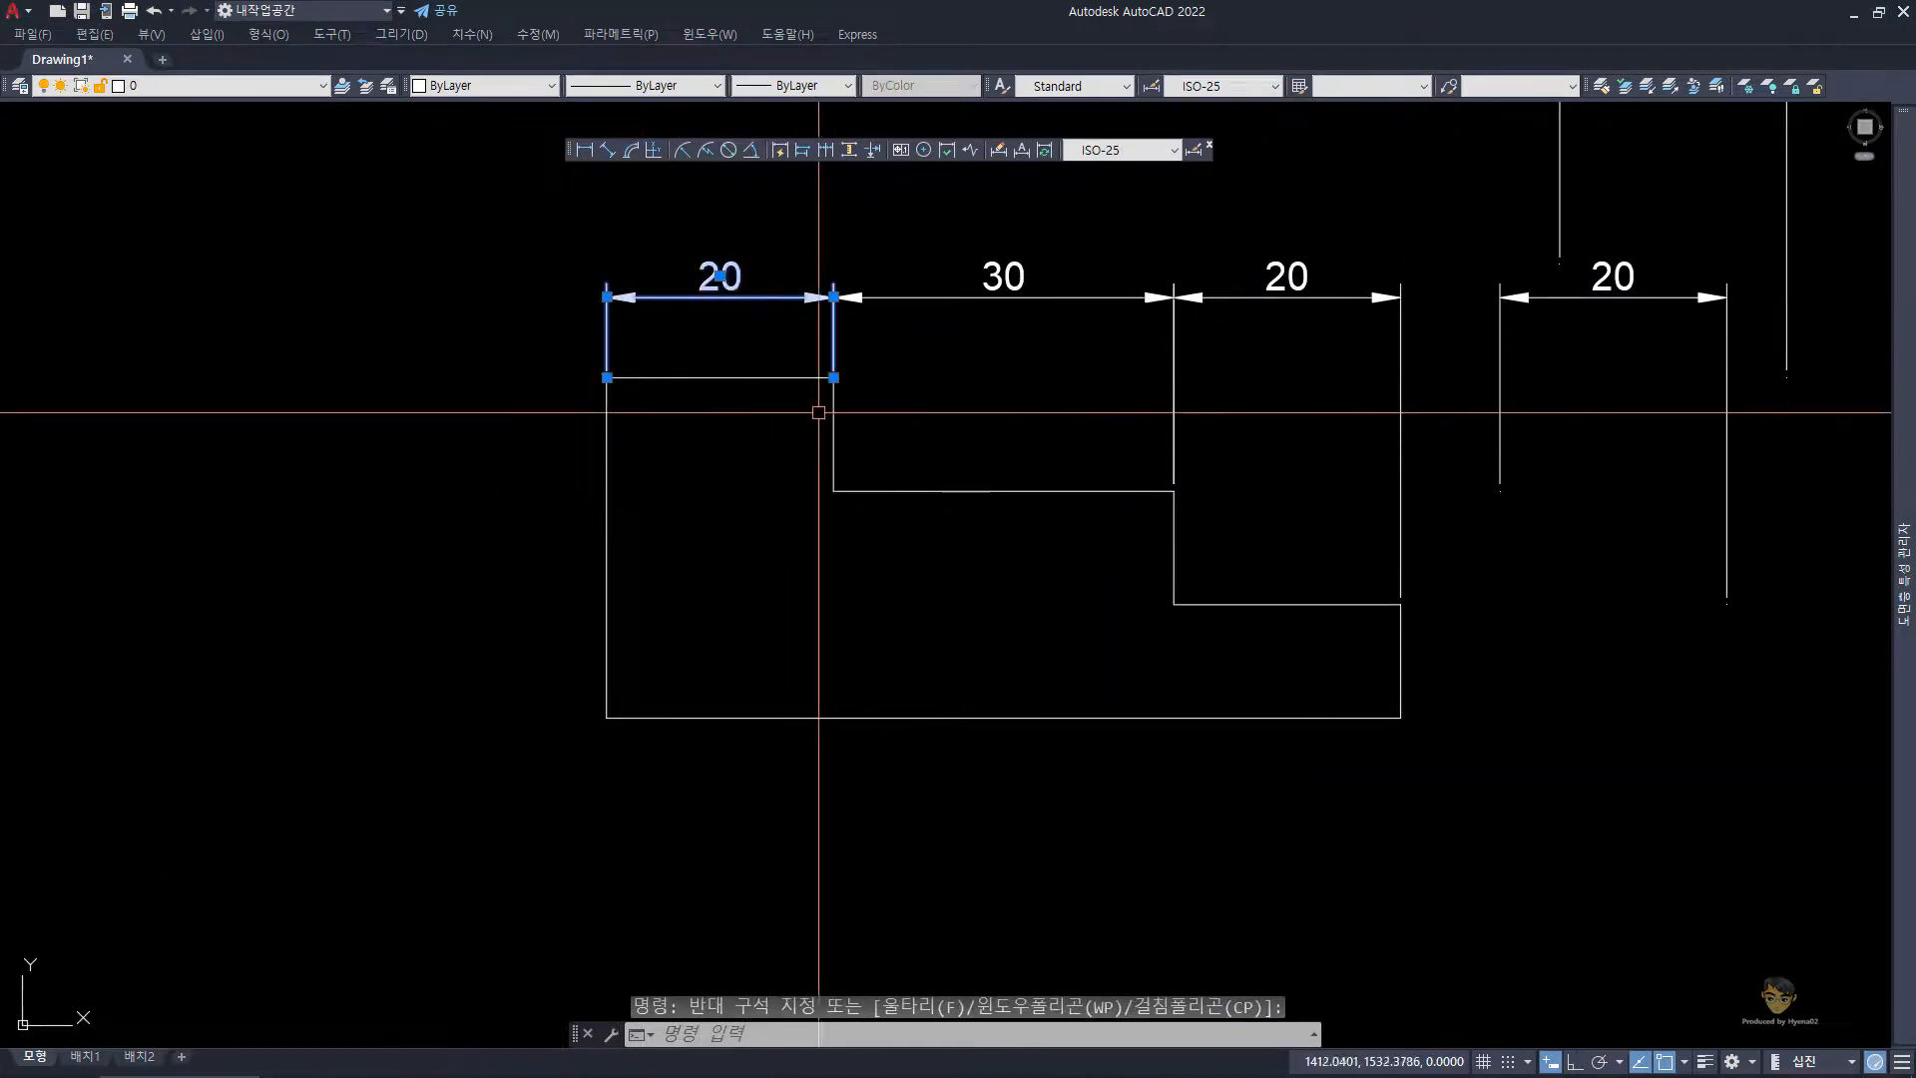
pyautogui.press('Escape')
pyautogui.press('Escape')
pyautogui.click(1326, 342)
pyautogui.moveTo(1303, 371); pyautogui.dragTo(1114, 517, button='middle')
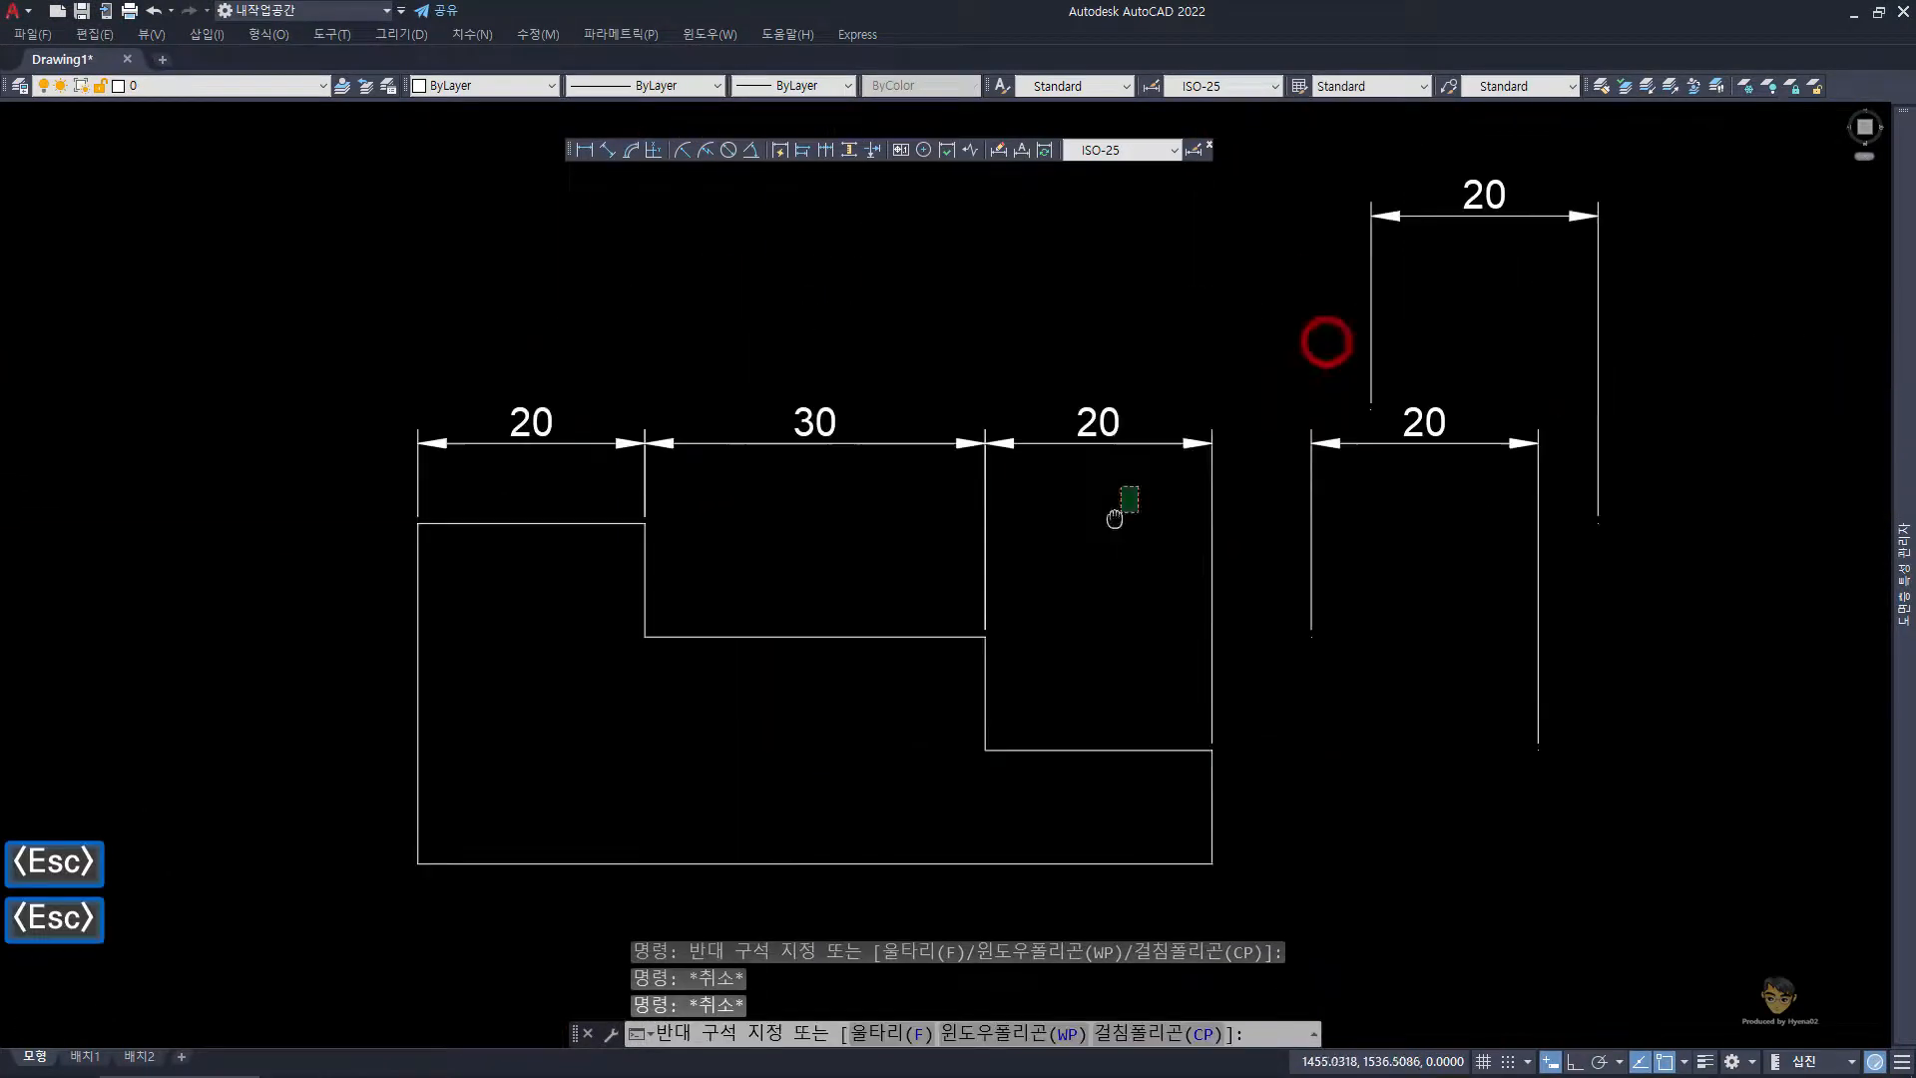
pyautogui.press('Escape')
# - Erase the lowest step's dimension together with its two copies beside the outline
pyautogui.click(1694, 608)
pyautogui.click(1094, 301)
pyautogui.write('e')
pyautogui.press('space')
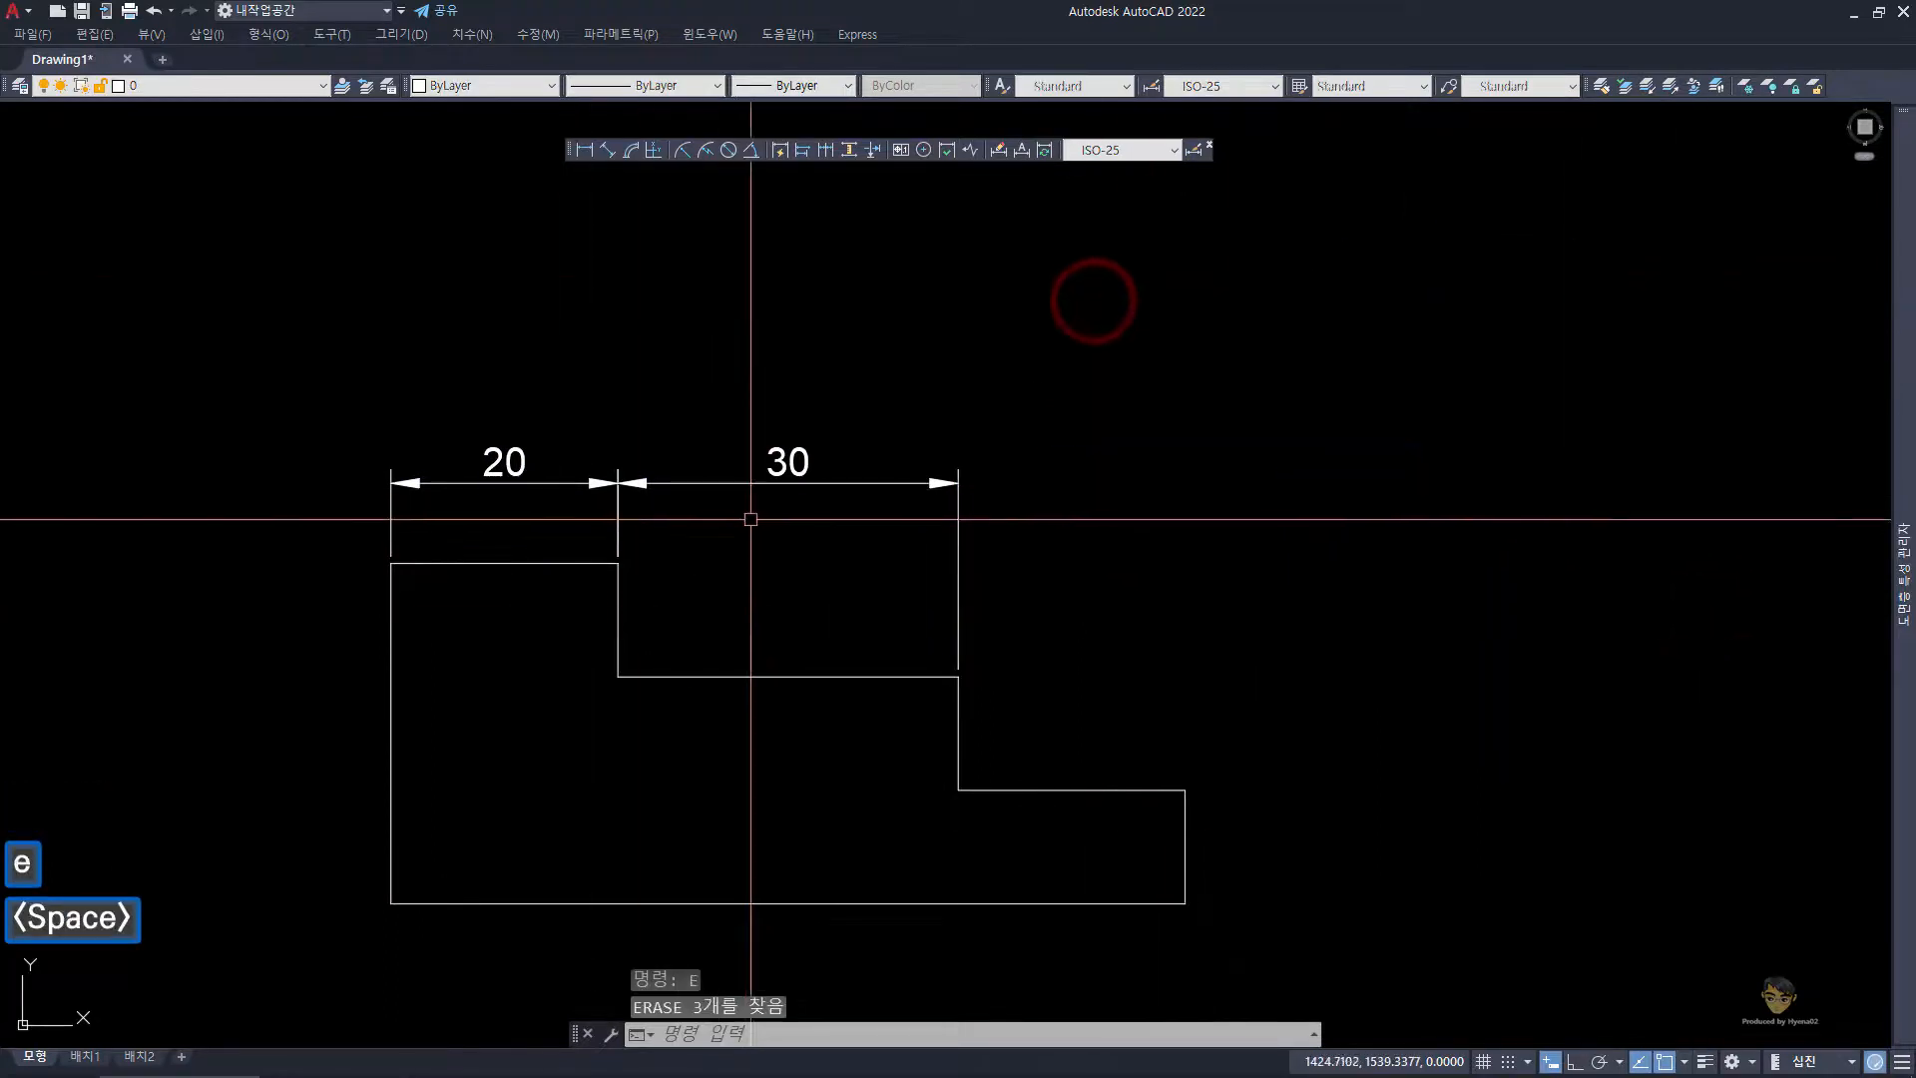
pyautogui.click(525, 520)
pyautogui.click(430, 434)
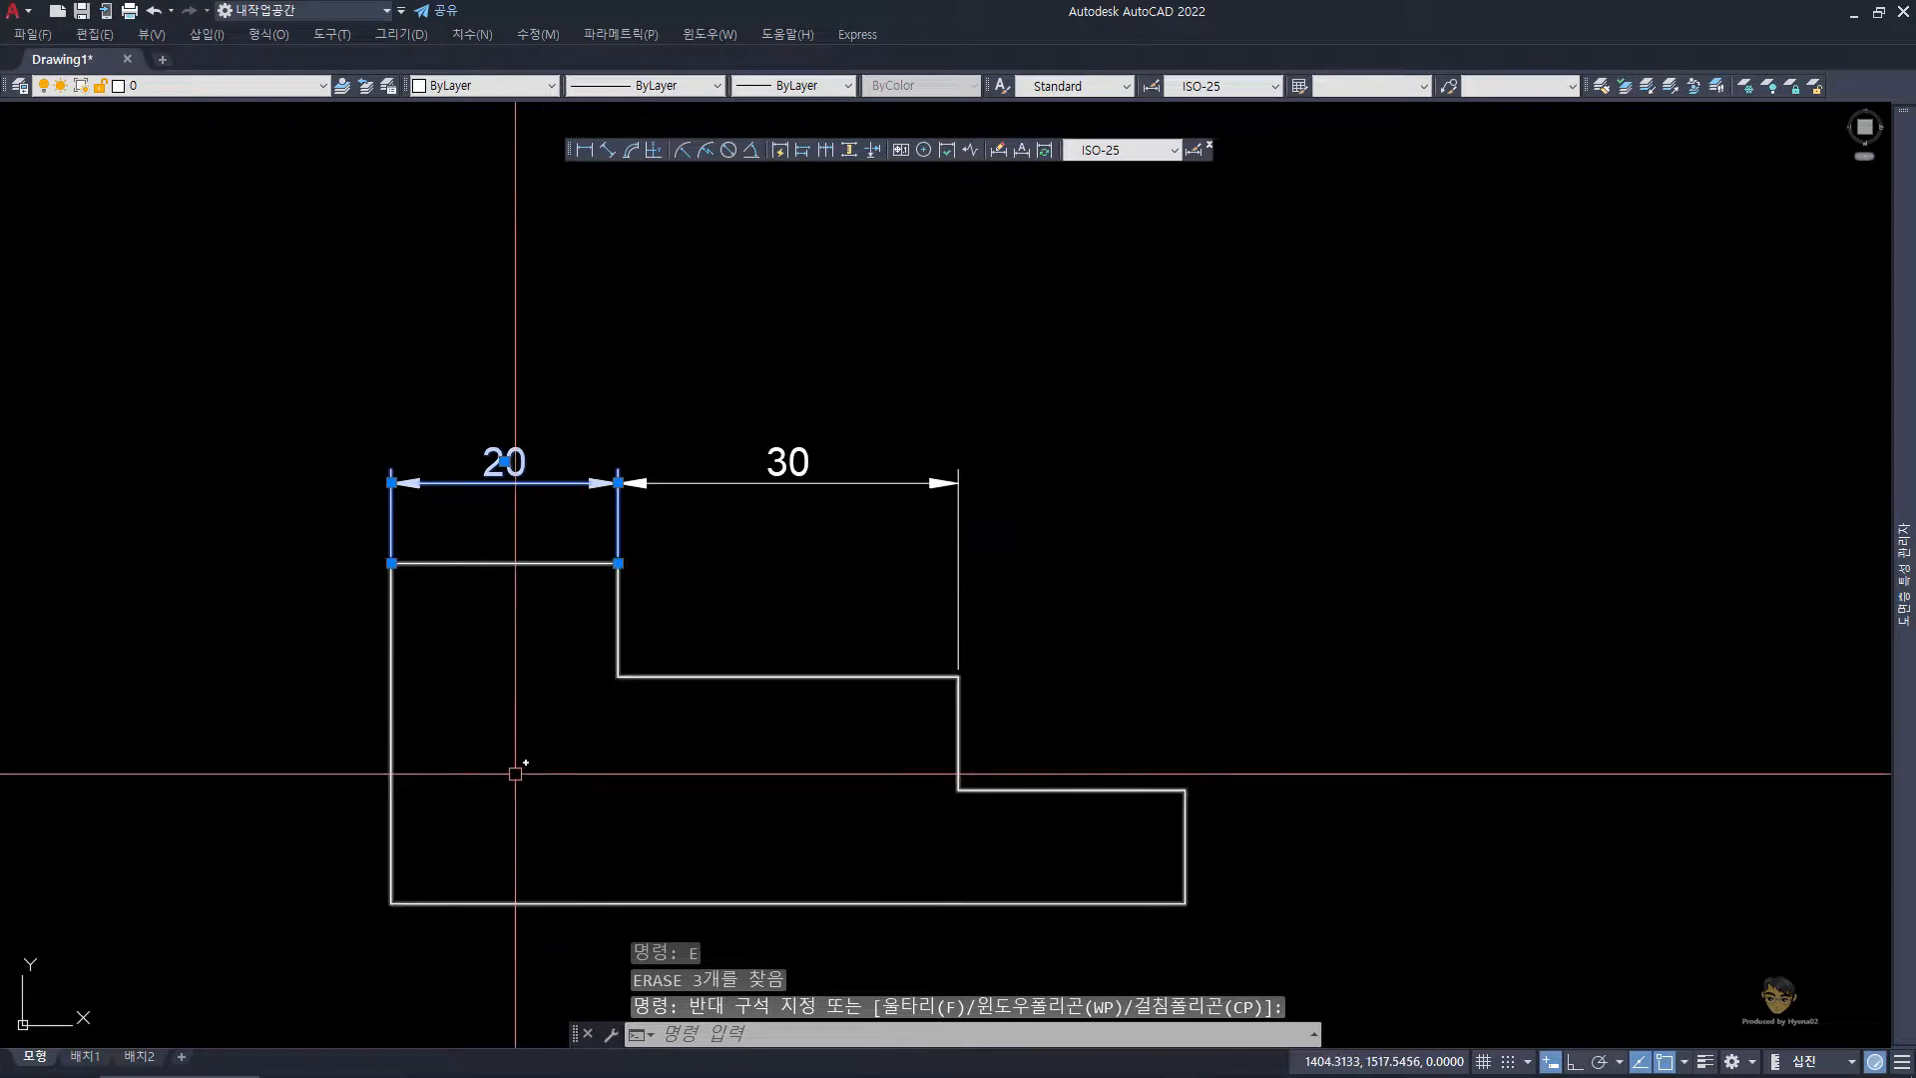
pyautogui.write('cc')
pyautogui.press('space')
pyautogui.click(391, 903)
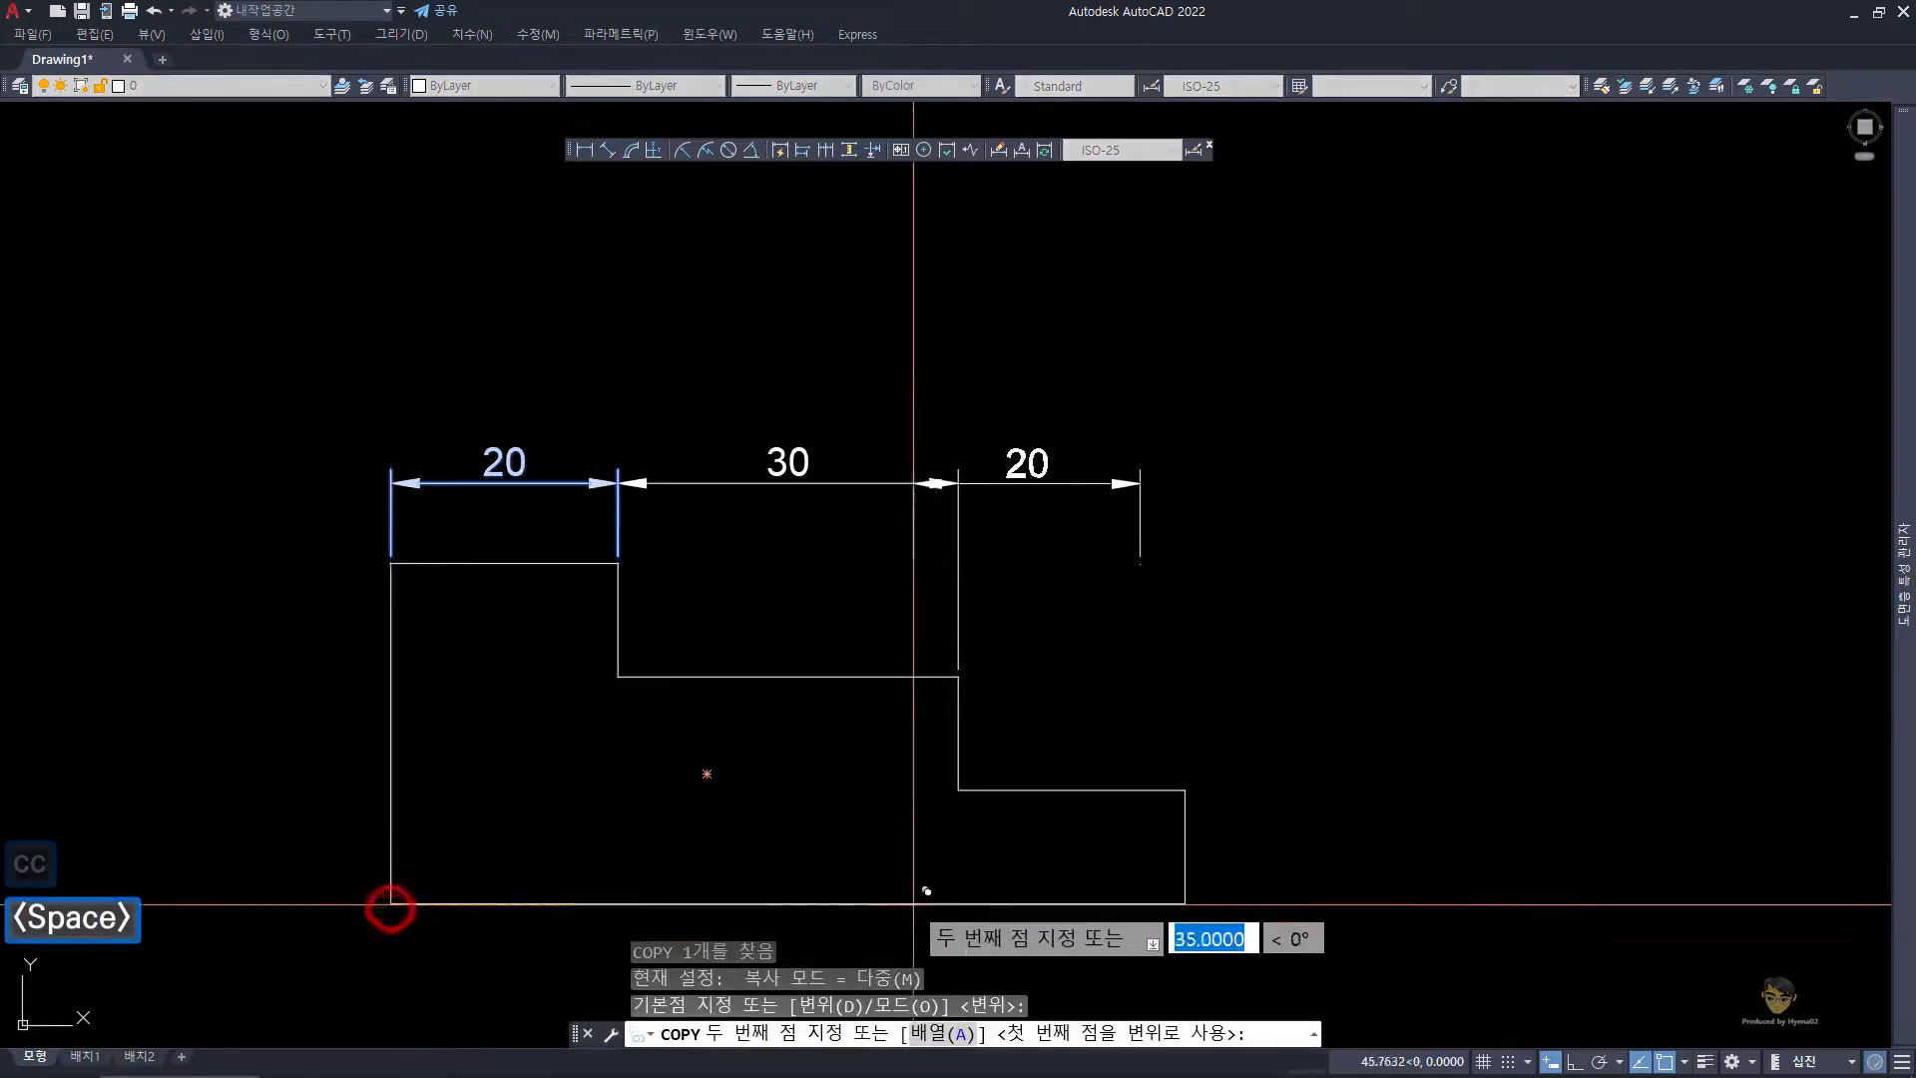
pyautogui.press('Escape')
pyautogui.press('Escape')
# - Copy the top step's dimension from its left extension line origin to the right end of the middle step's dimension
pyautogui.click(535, 517)
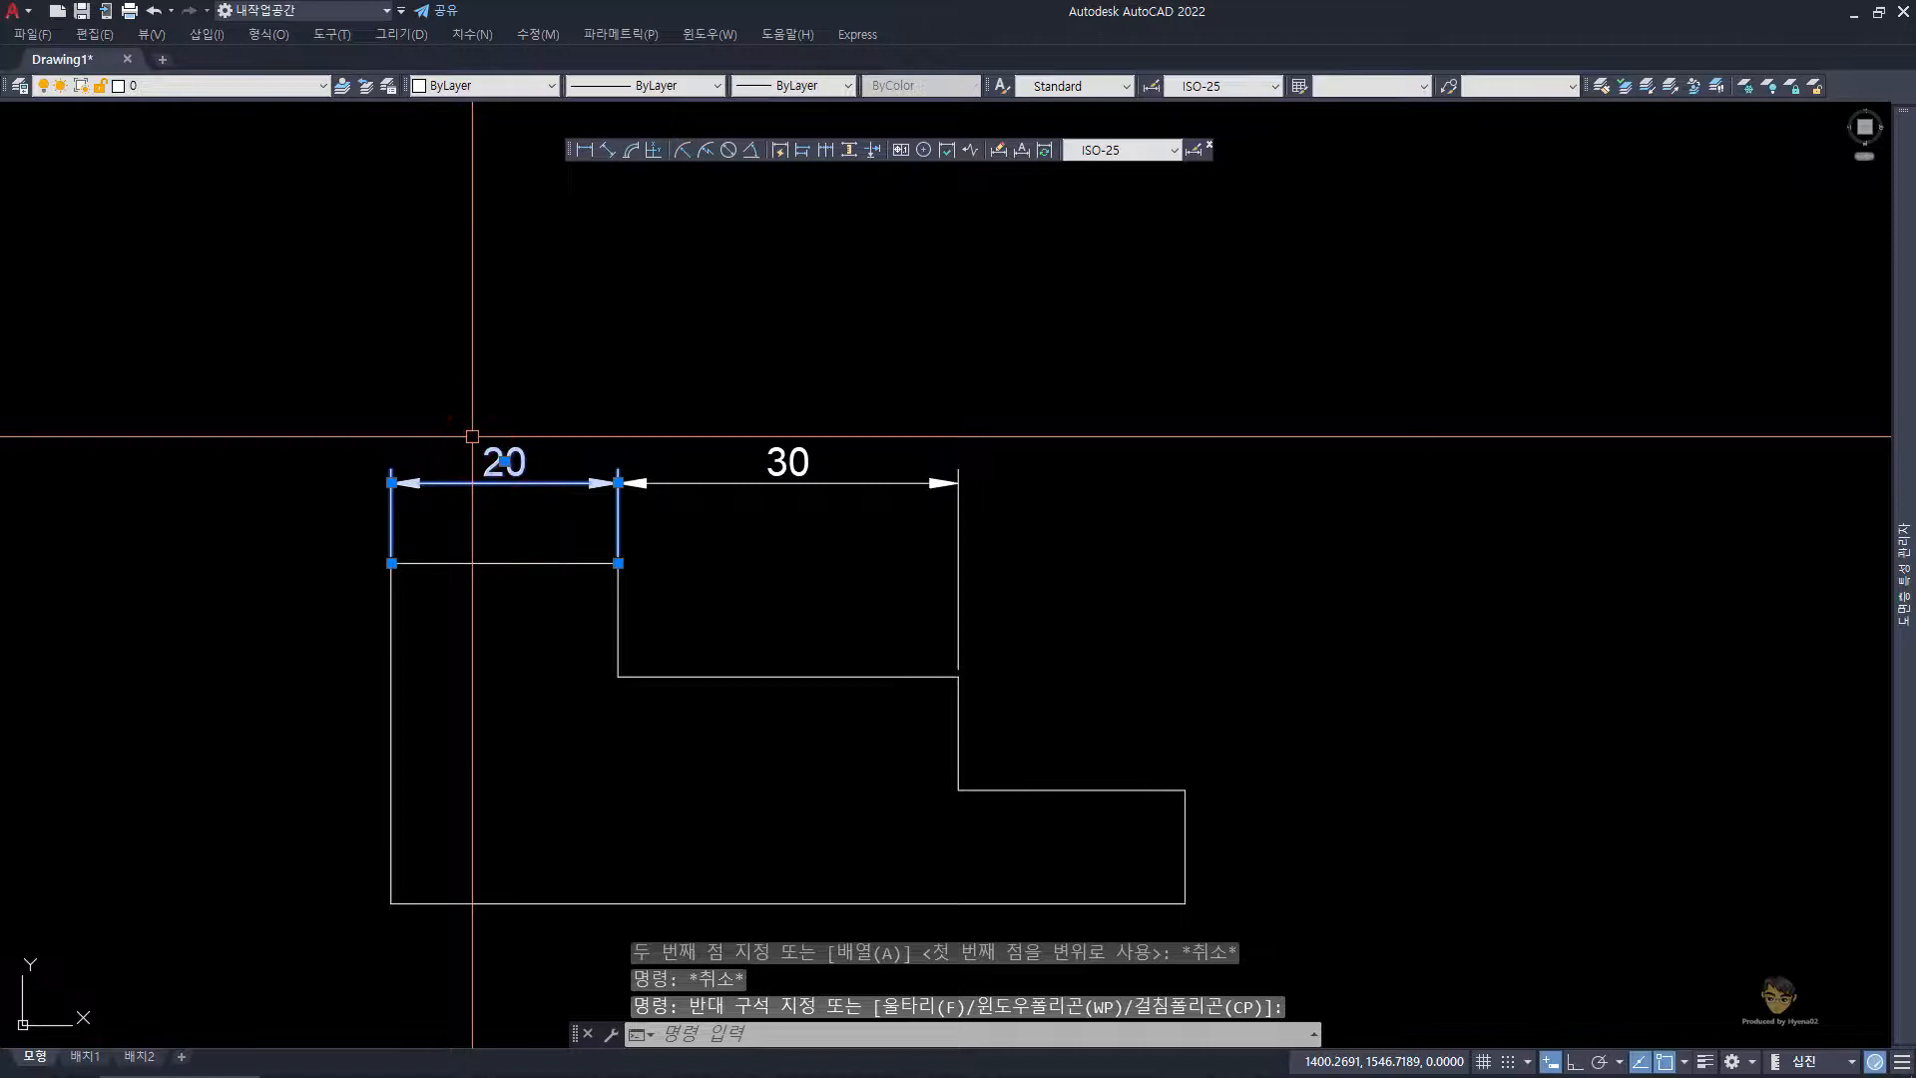
pyautogui.click(429, 582)
pyautogui.write('cc')
pyautogui.press('space')
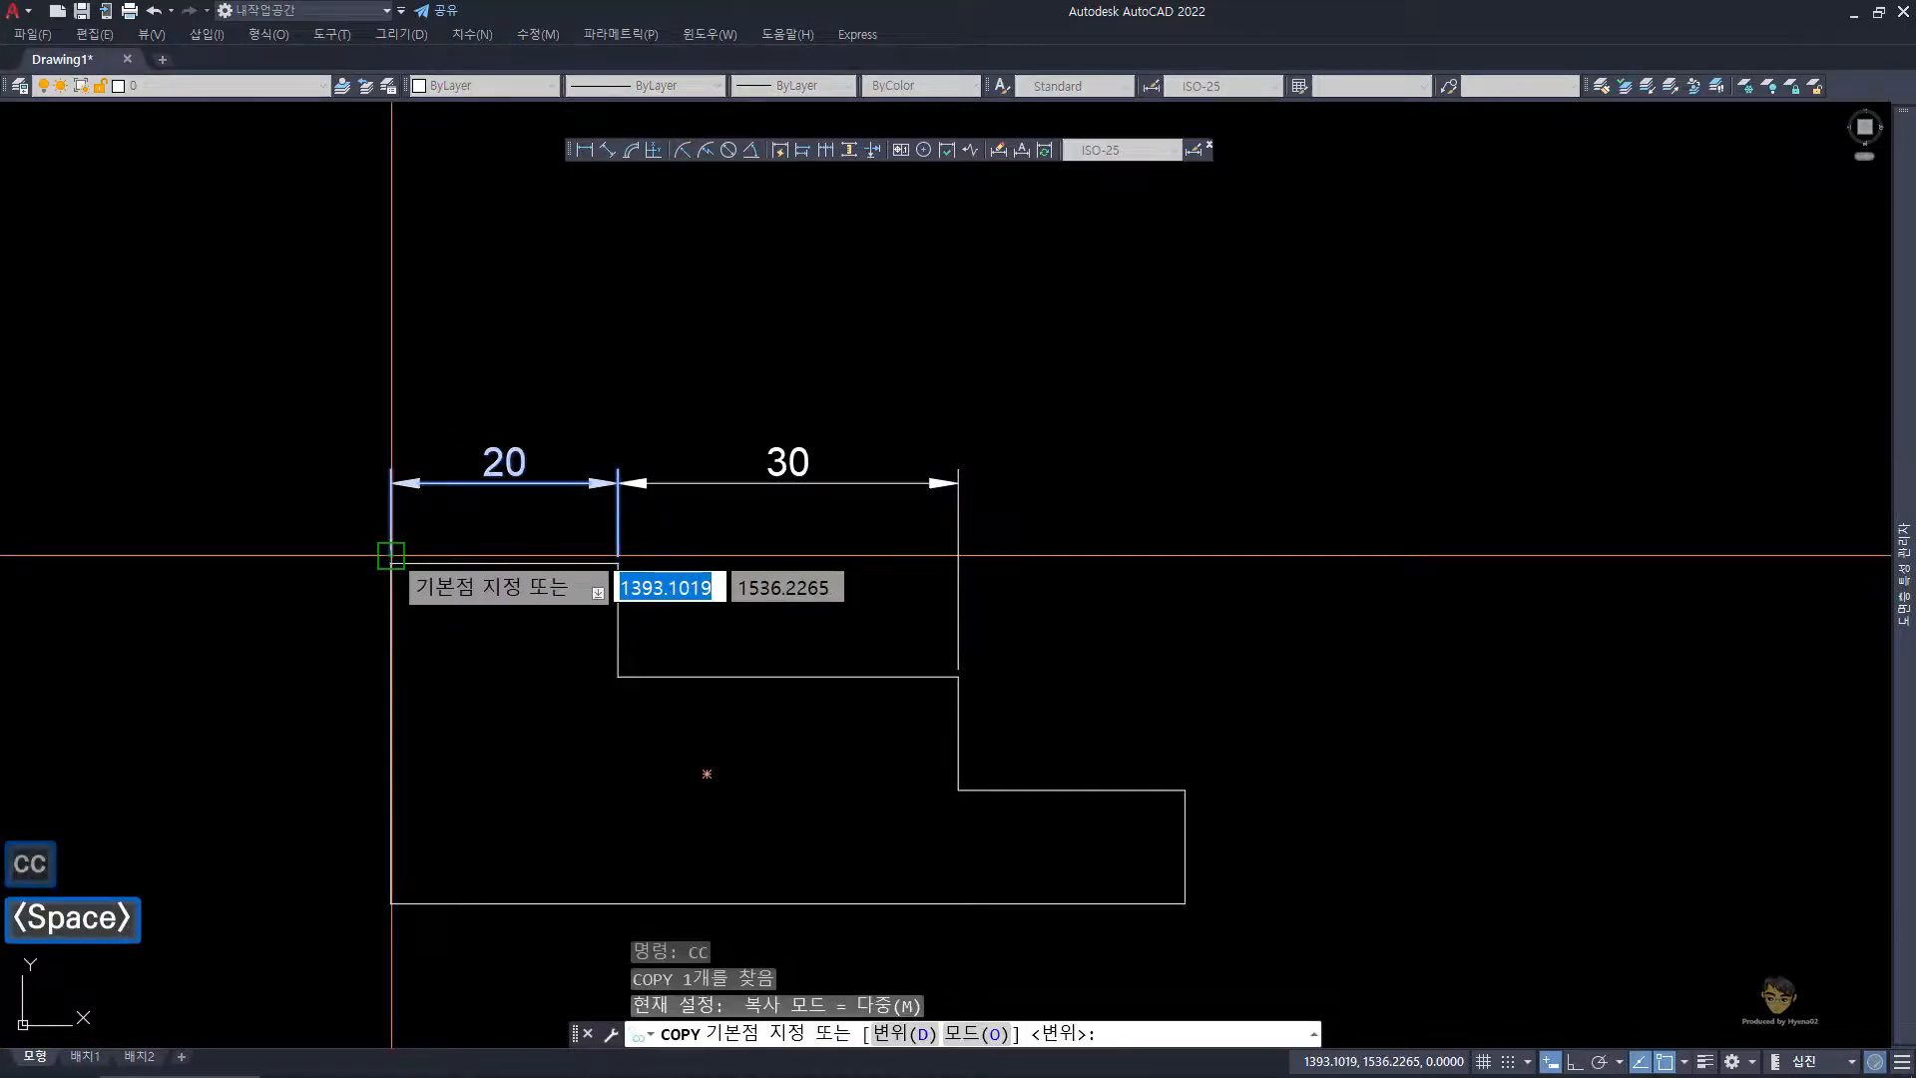
pyautogui.click(390, 555)
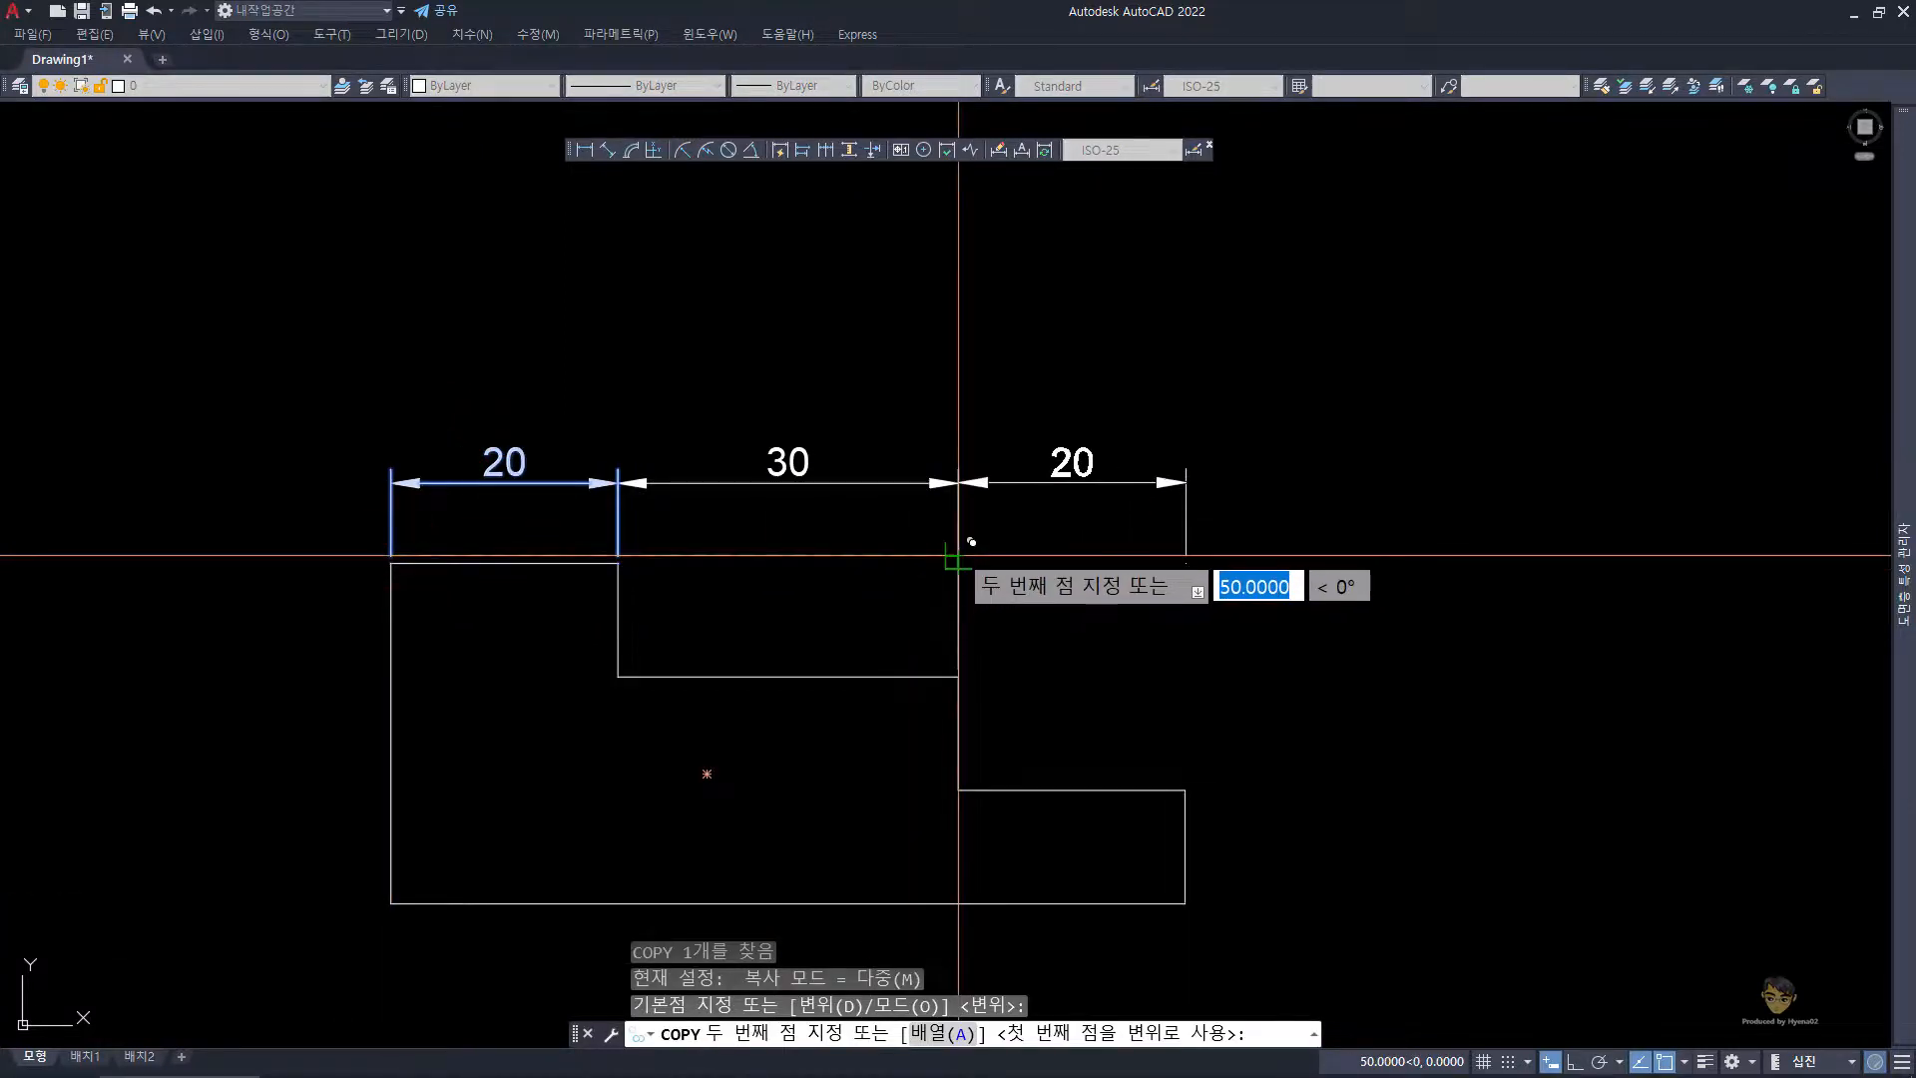
pyautogui.click(958, 564)
pyautogui.press('space')
pyautogui.press('Escape')
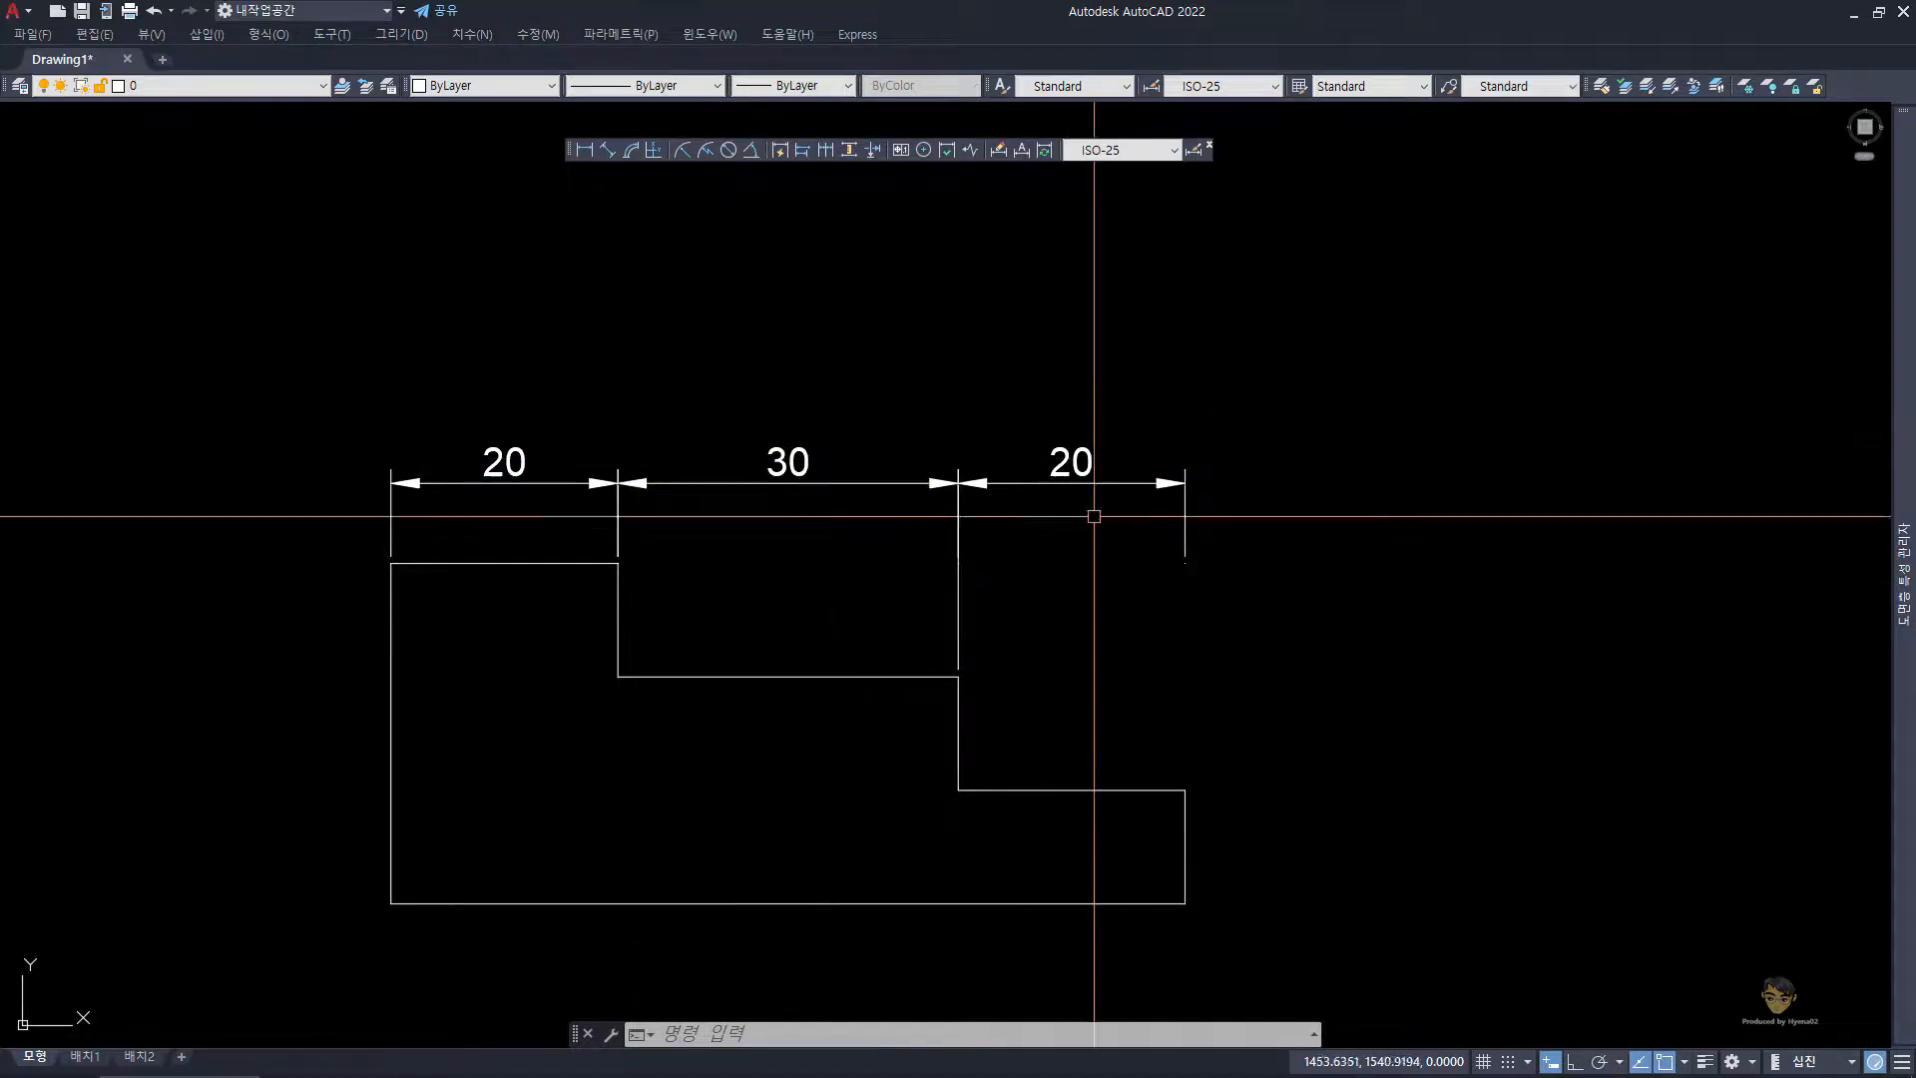
# - Erase the copied dimension above the lowest step
pyautogui.click(1283, 654)
pyautogui.click(1077, 419)
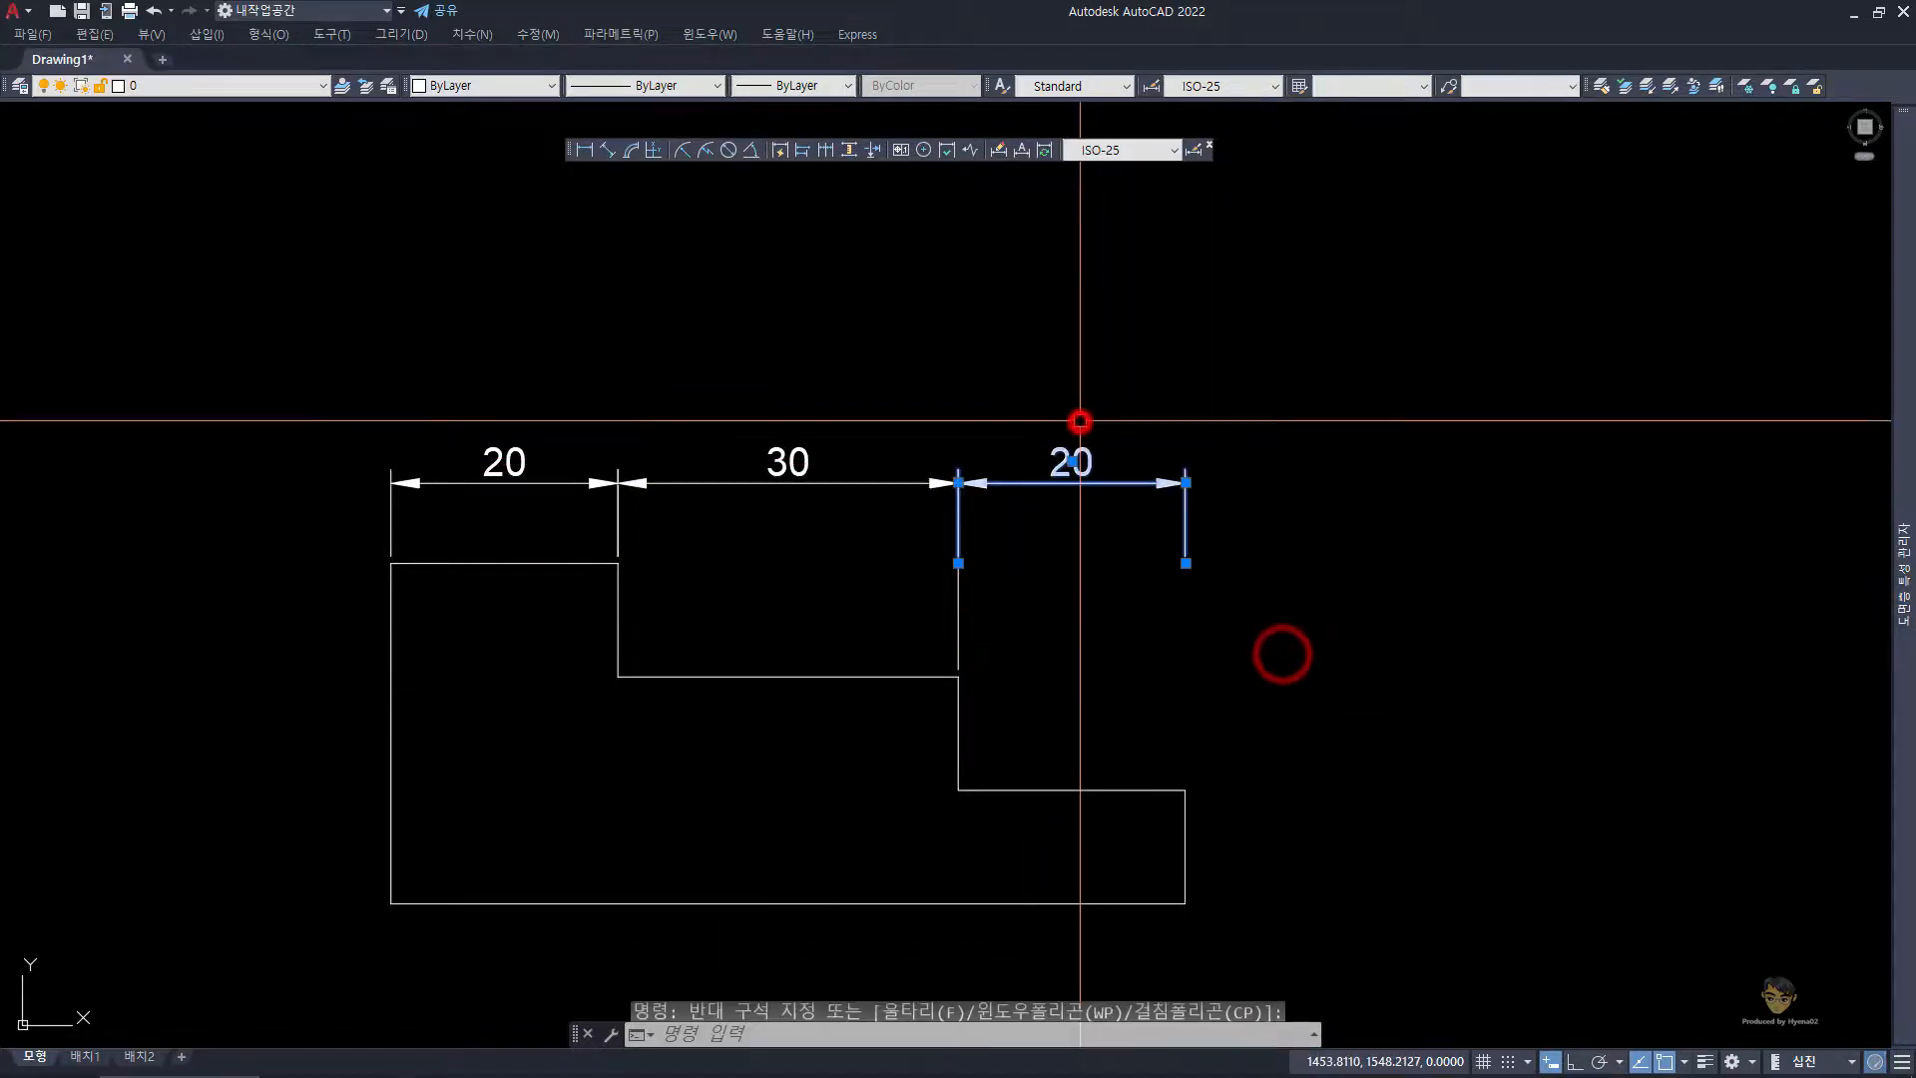
pyautogui.press('e')
pyautogui.press('space')
# - Mirror the top step's dimension about a vertical line through the middle dimension's centre with ortho mode on, keeping the original
pyautogui.click(539, 525)
pyautogui.click(438, 412)
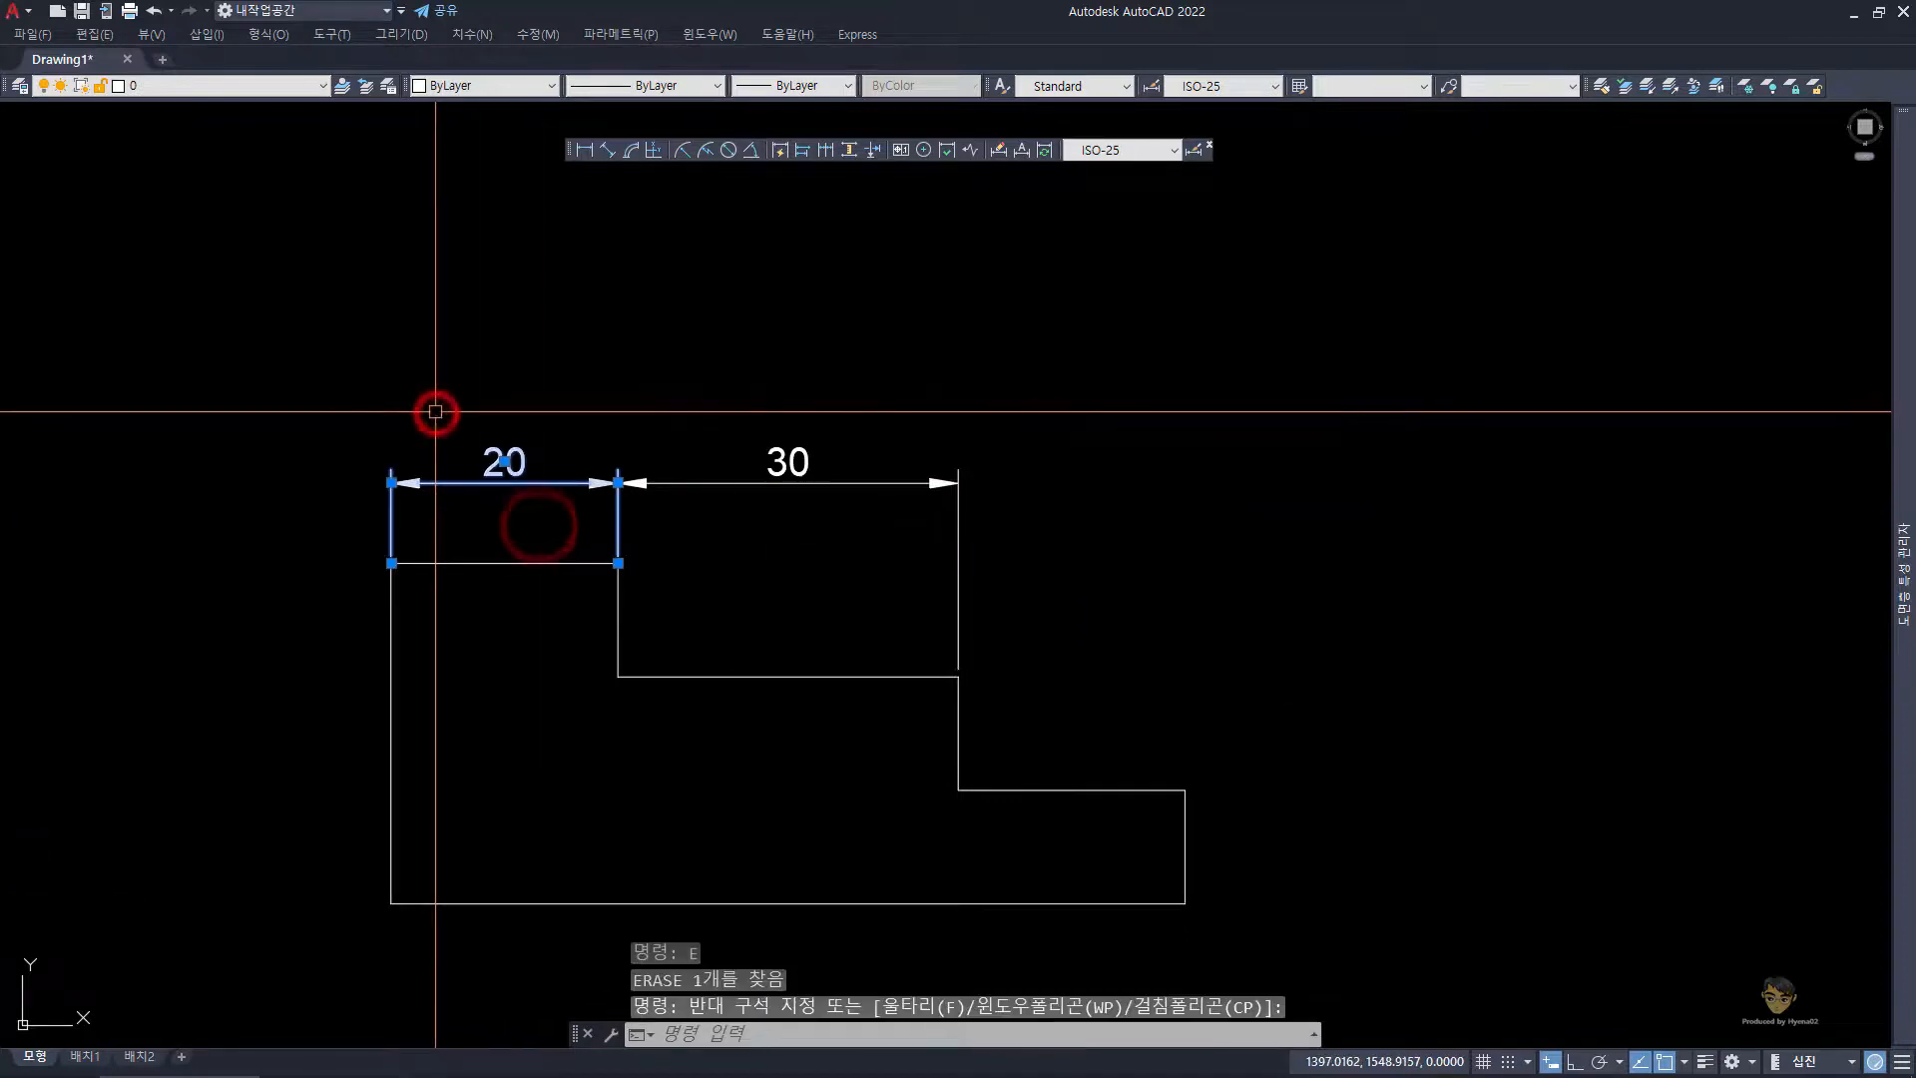
pyautogui.write('mi')
pyautogui.press('space')
pyautogui.click(788, 485)
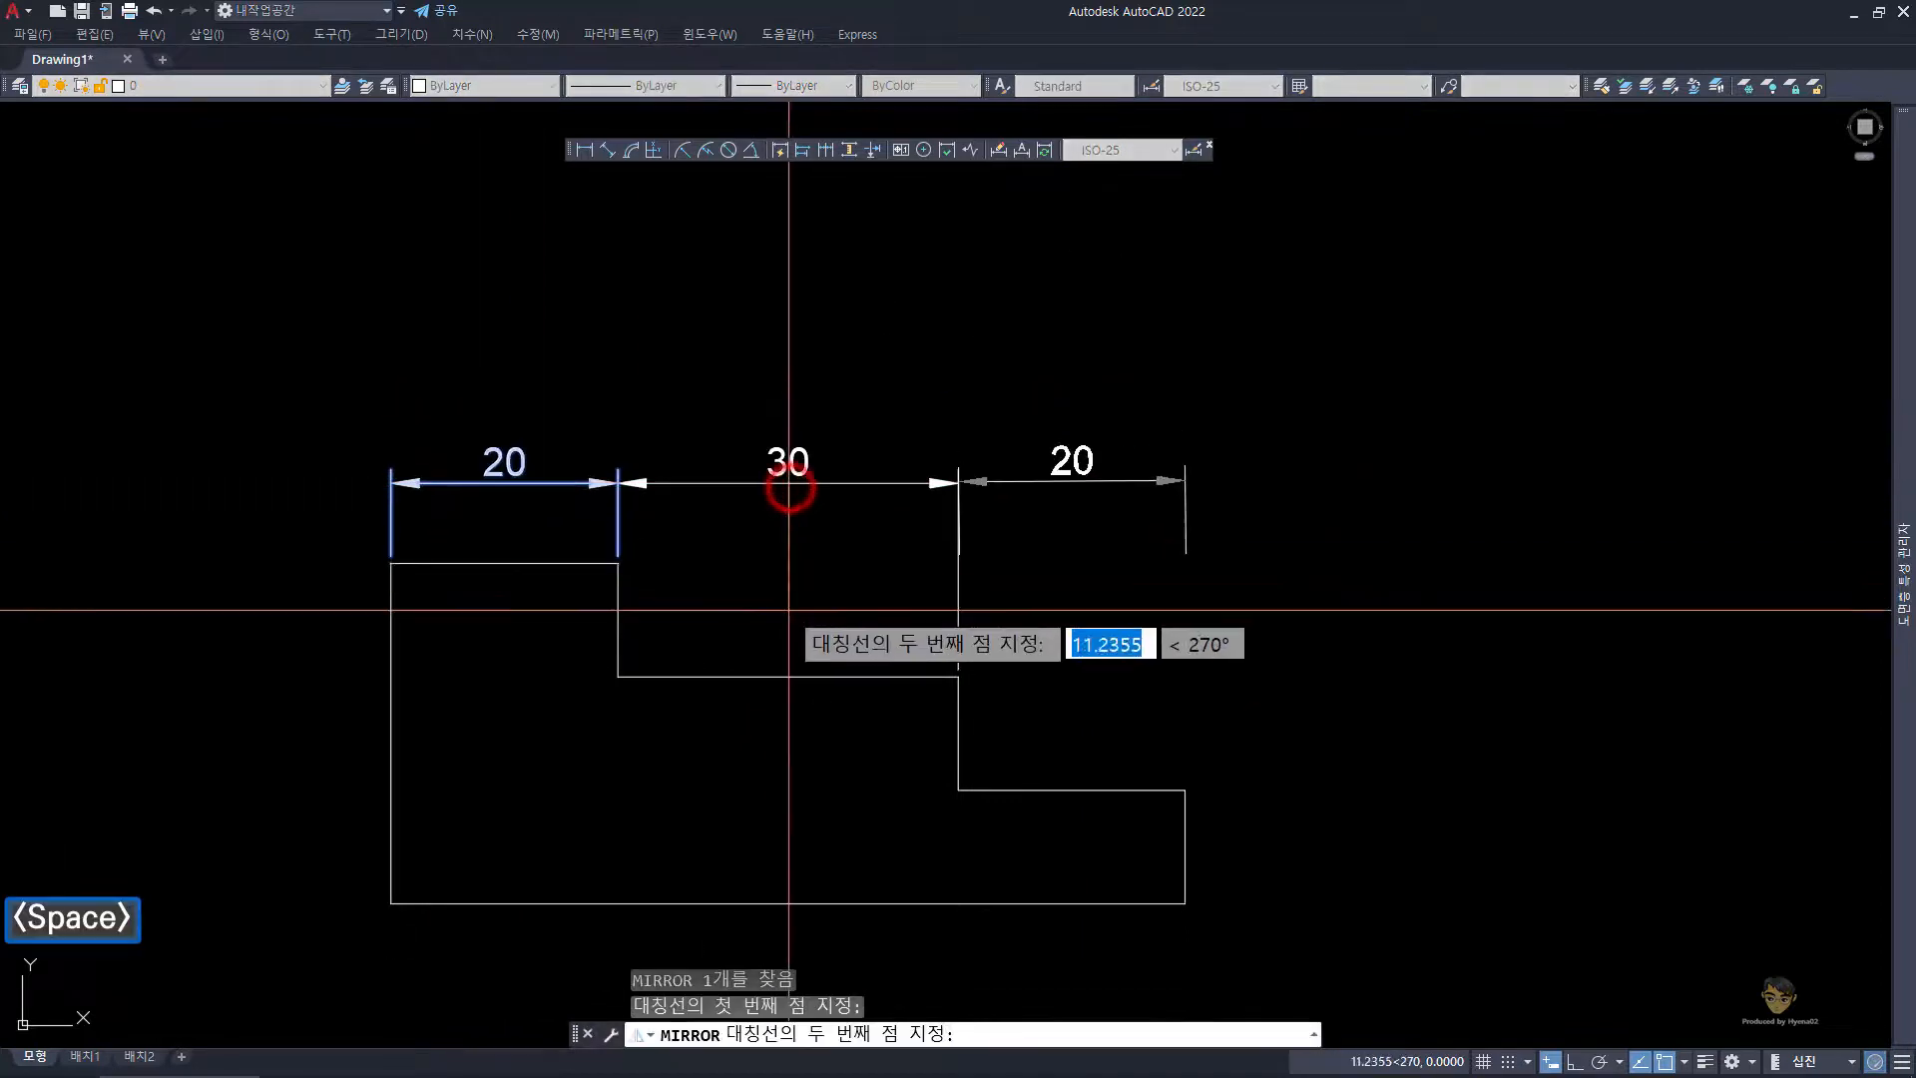
pyautogui.press('F8')
pyautogui.click(788, 620)
pyautogui.press('space')
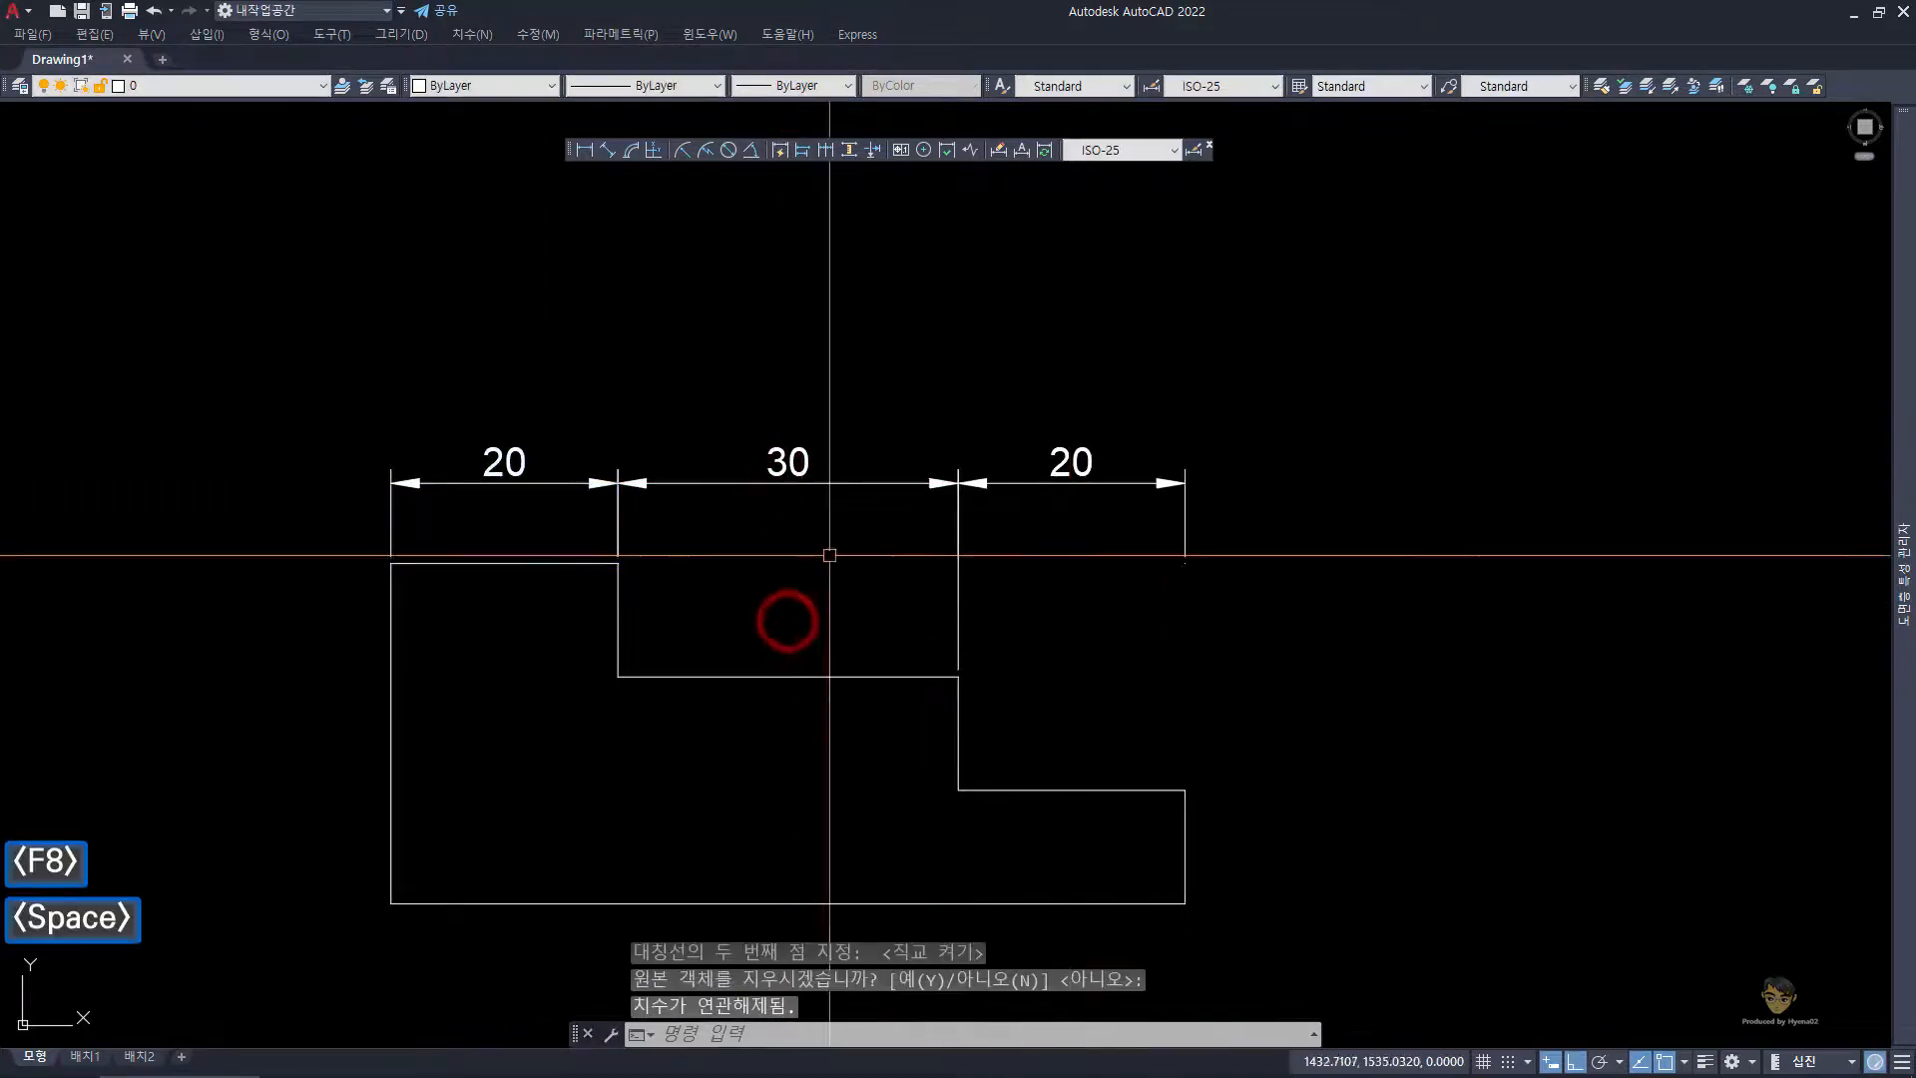
pyautogui.press('Escape')
# - Erase the middle step's dimension between the original and mirrored dimensions
pyautogui.click(847, 559)
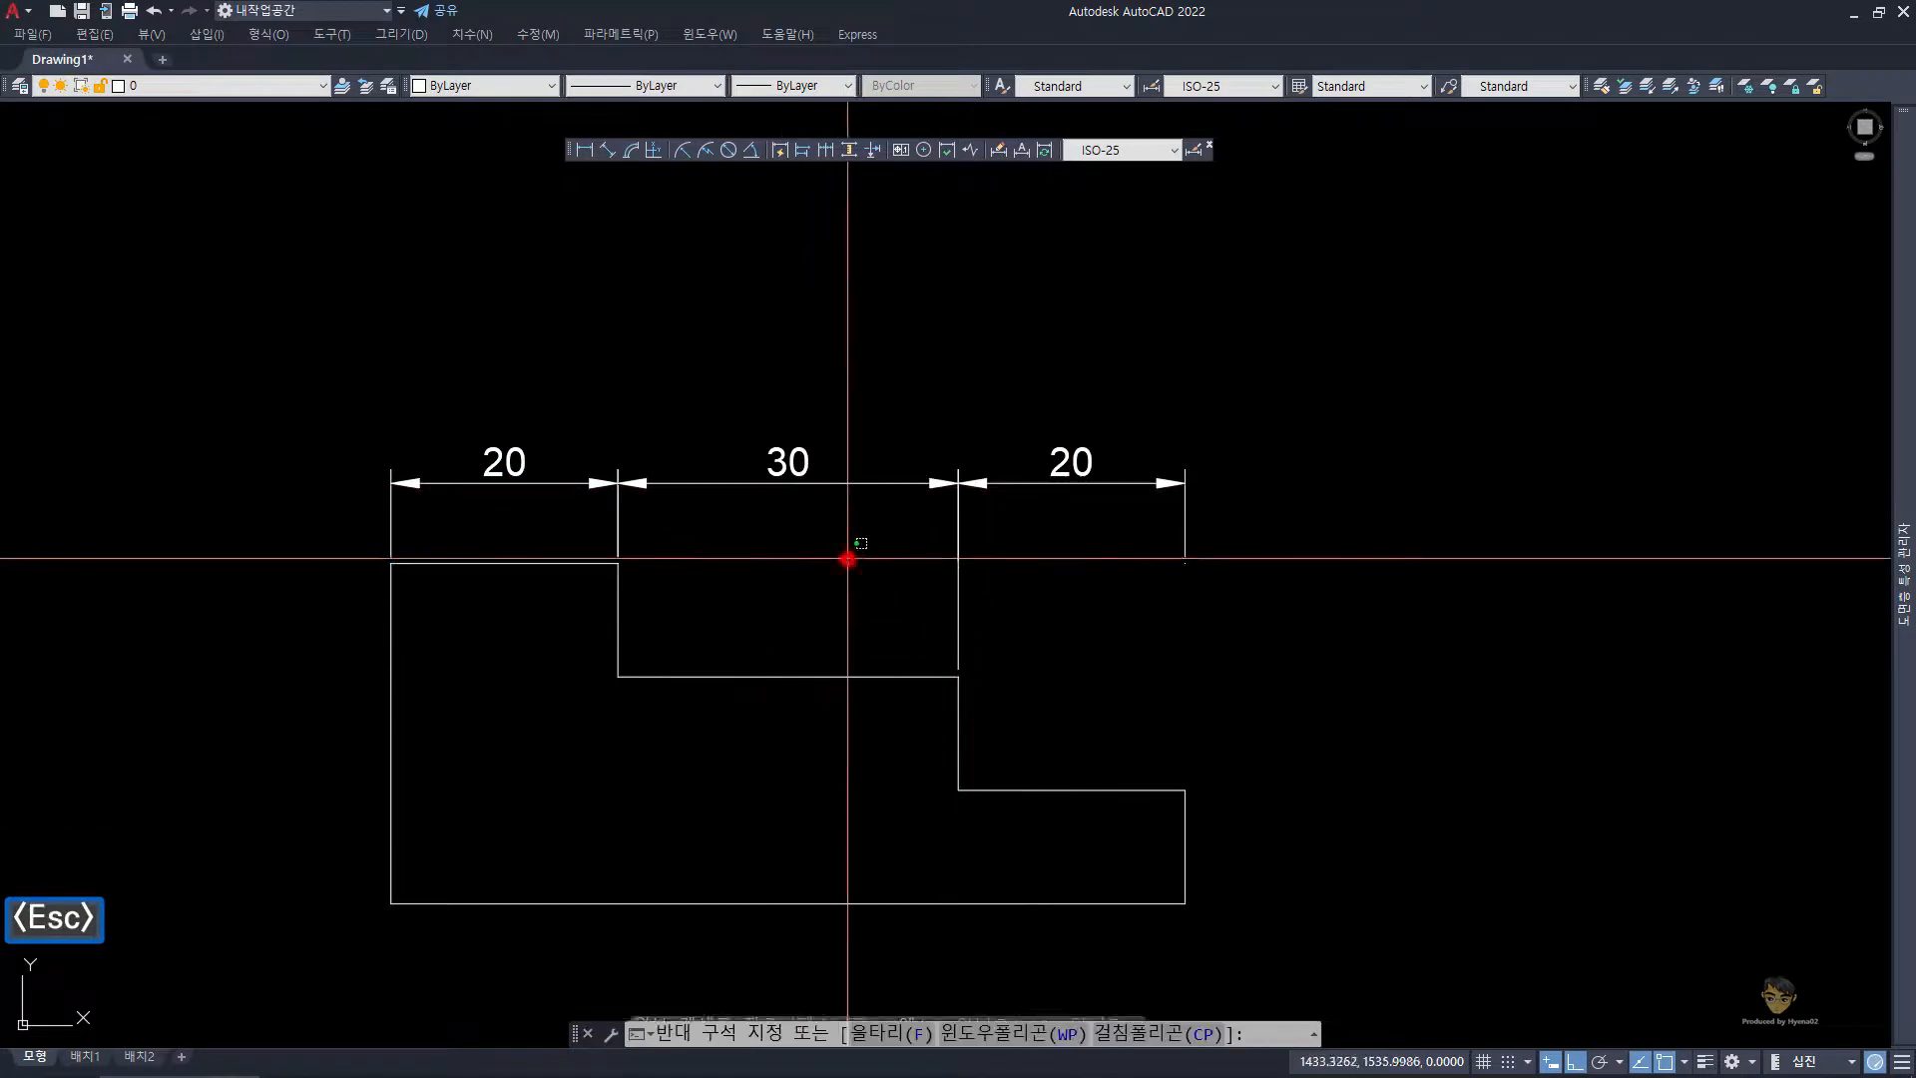
pyautogui.click(769, 406)
pyautogui.write('e')
pyautogui.press('space')
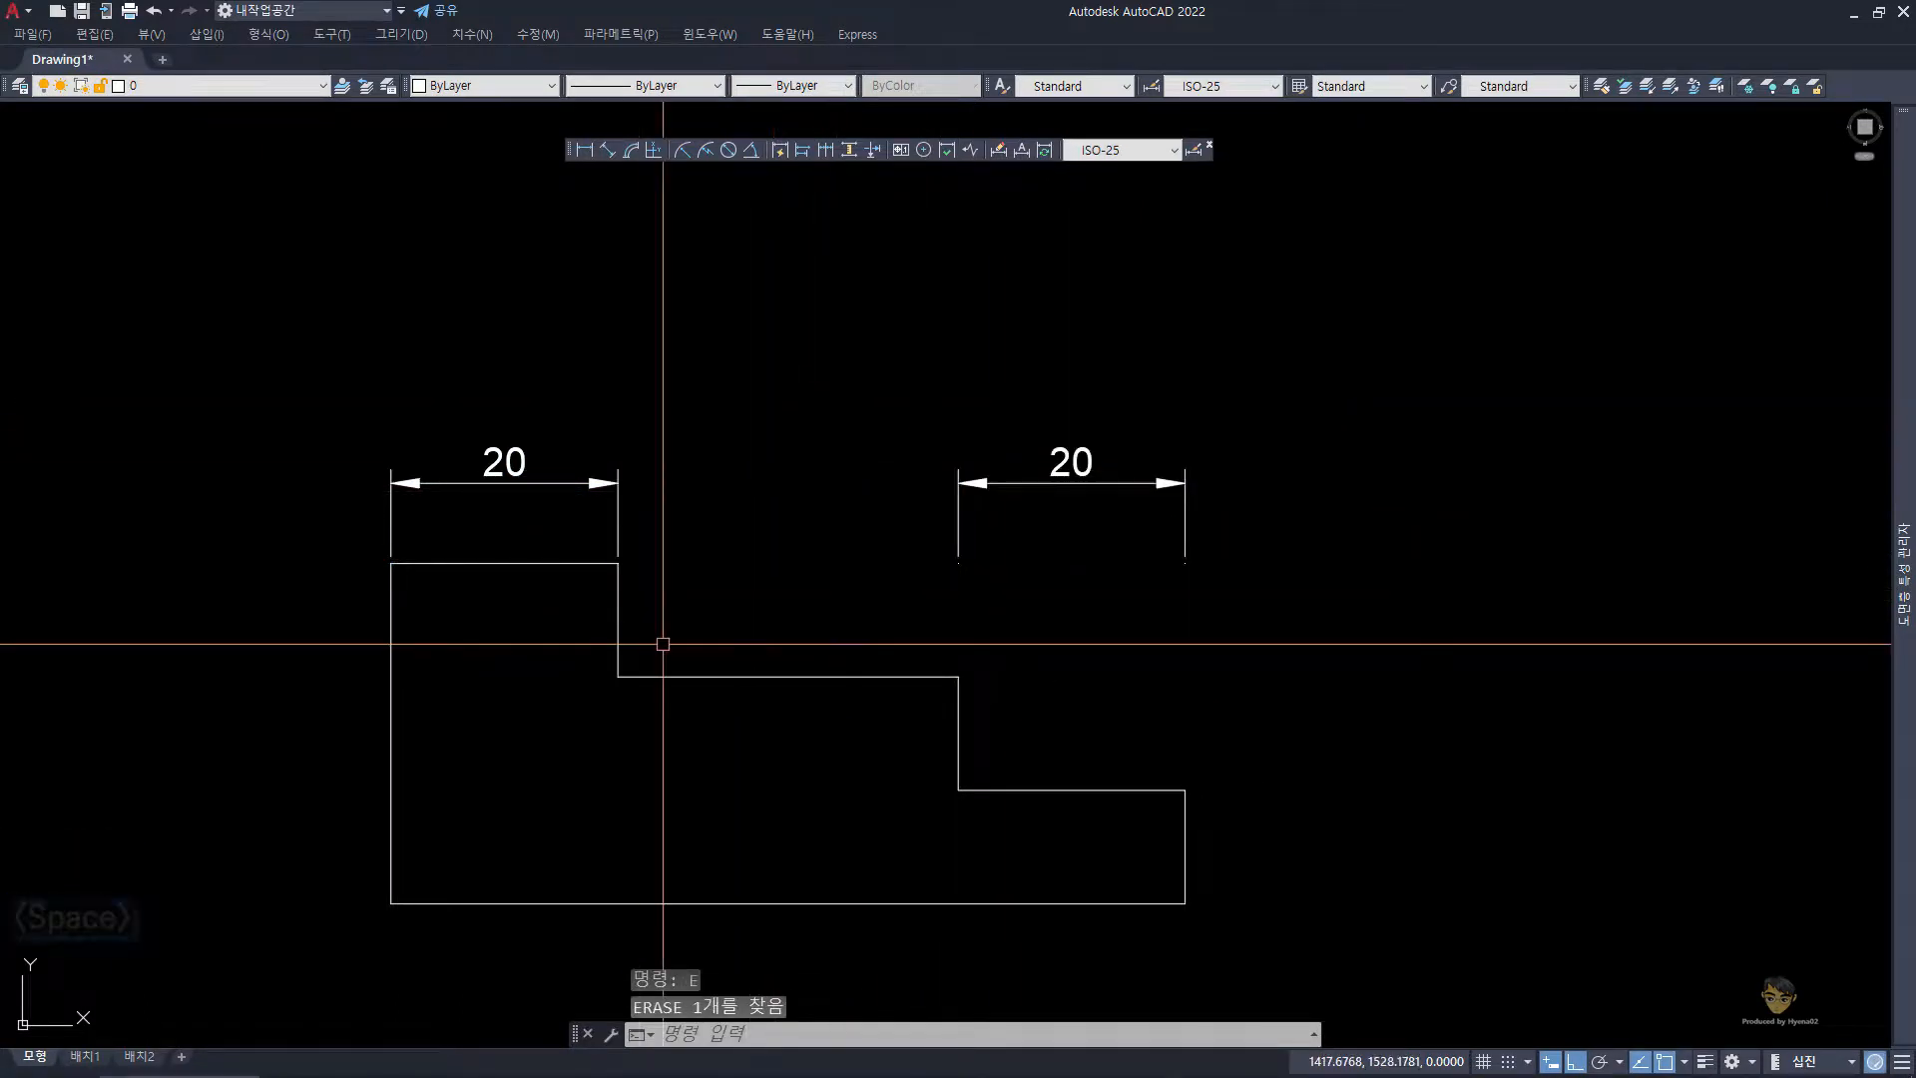
# - Add a linear dimension between the facing extension line origins of the two remaining dimensions, aligned with the top step's dimension line
pyautogui.write('dn')
pyautogui.press('space')
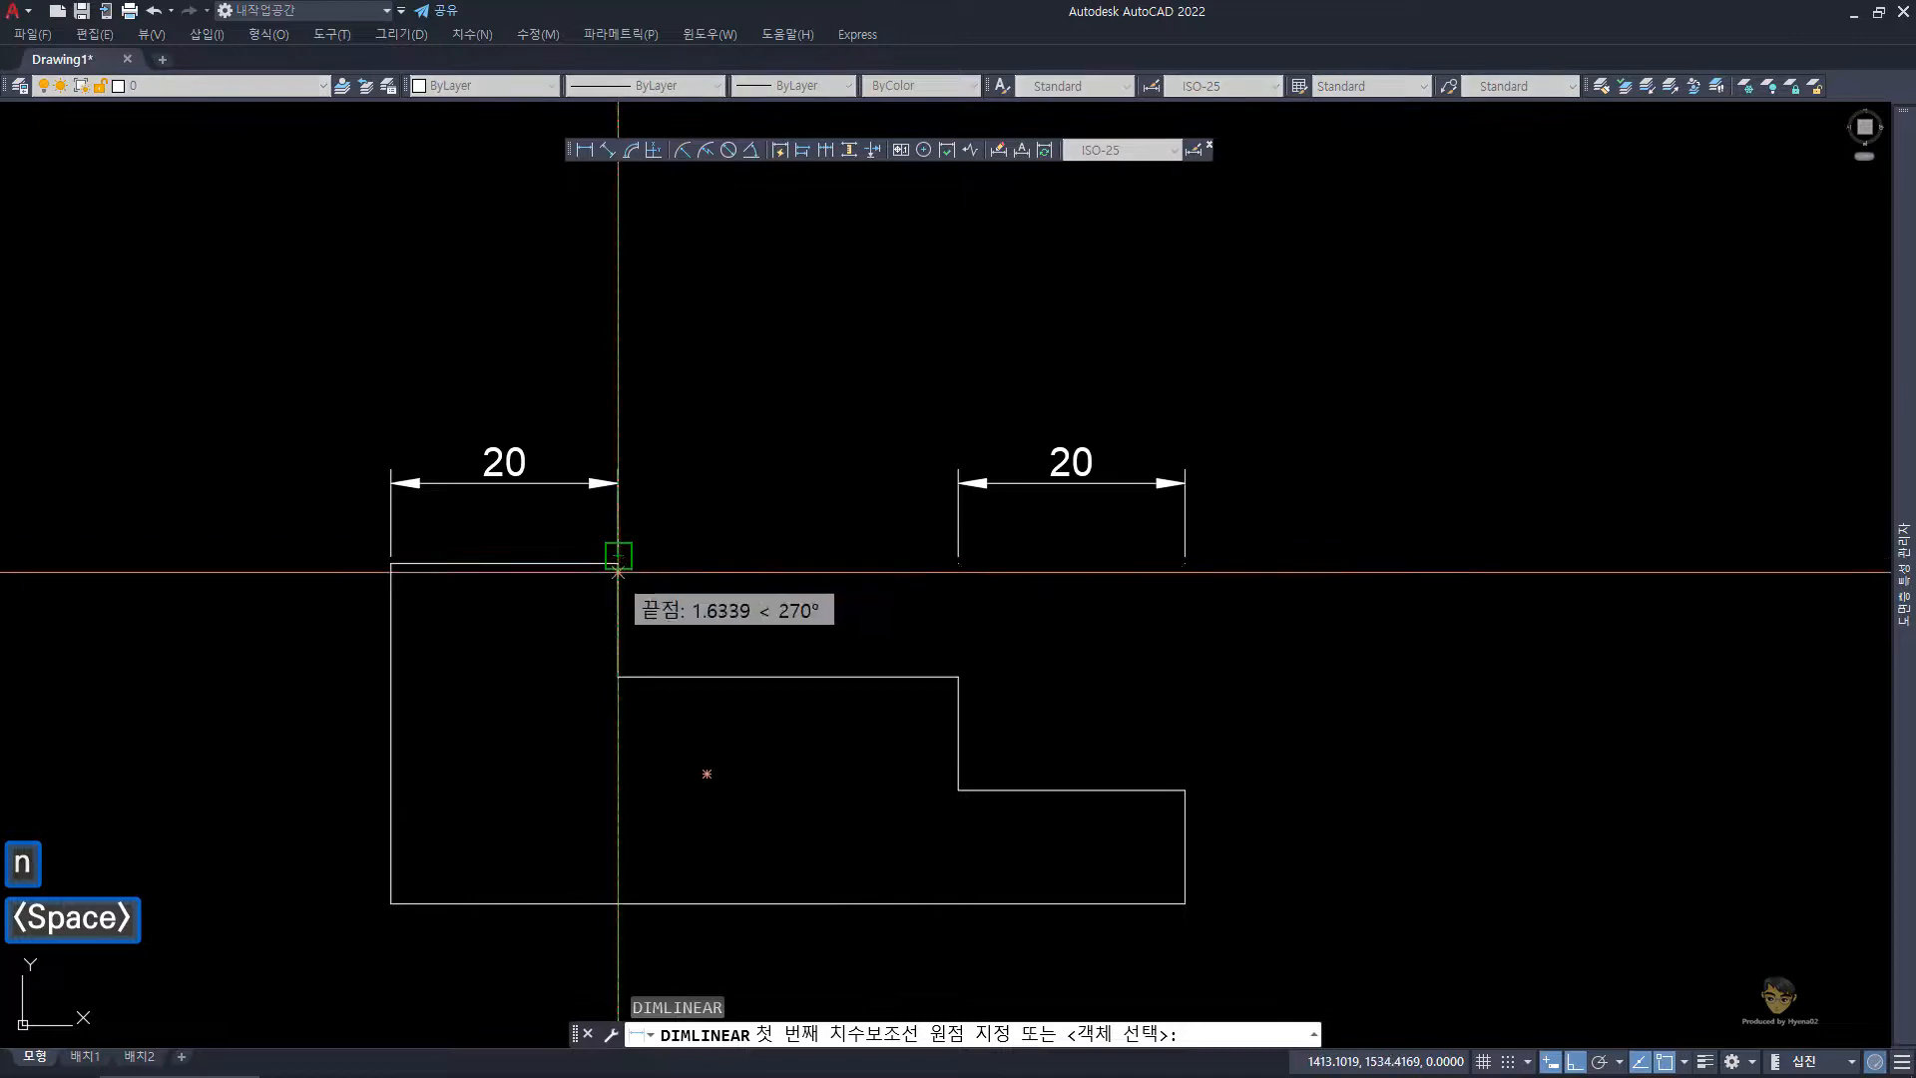
pyautogui.click(618, 562)
pyautogui.click(958, 566)
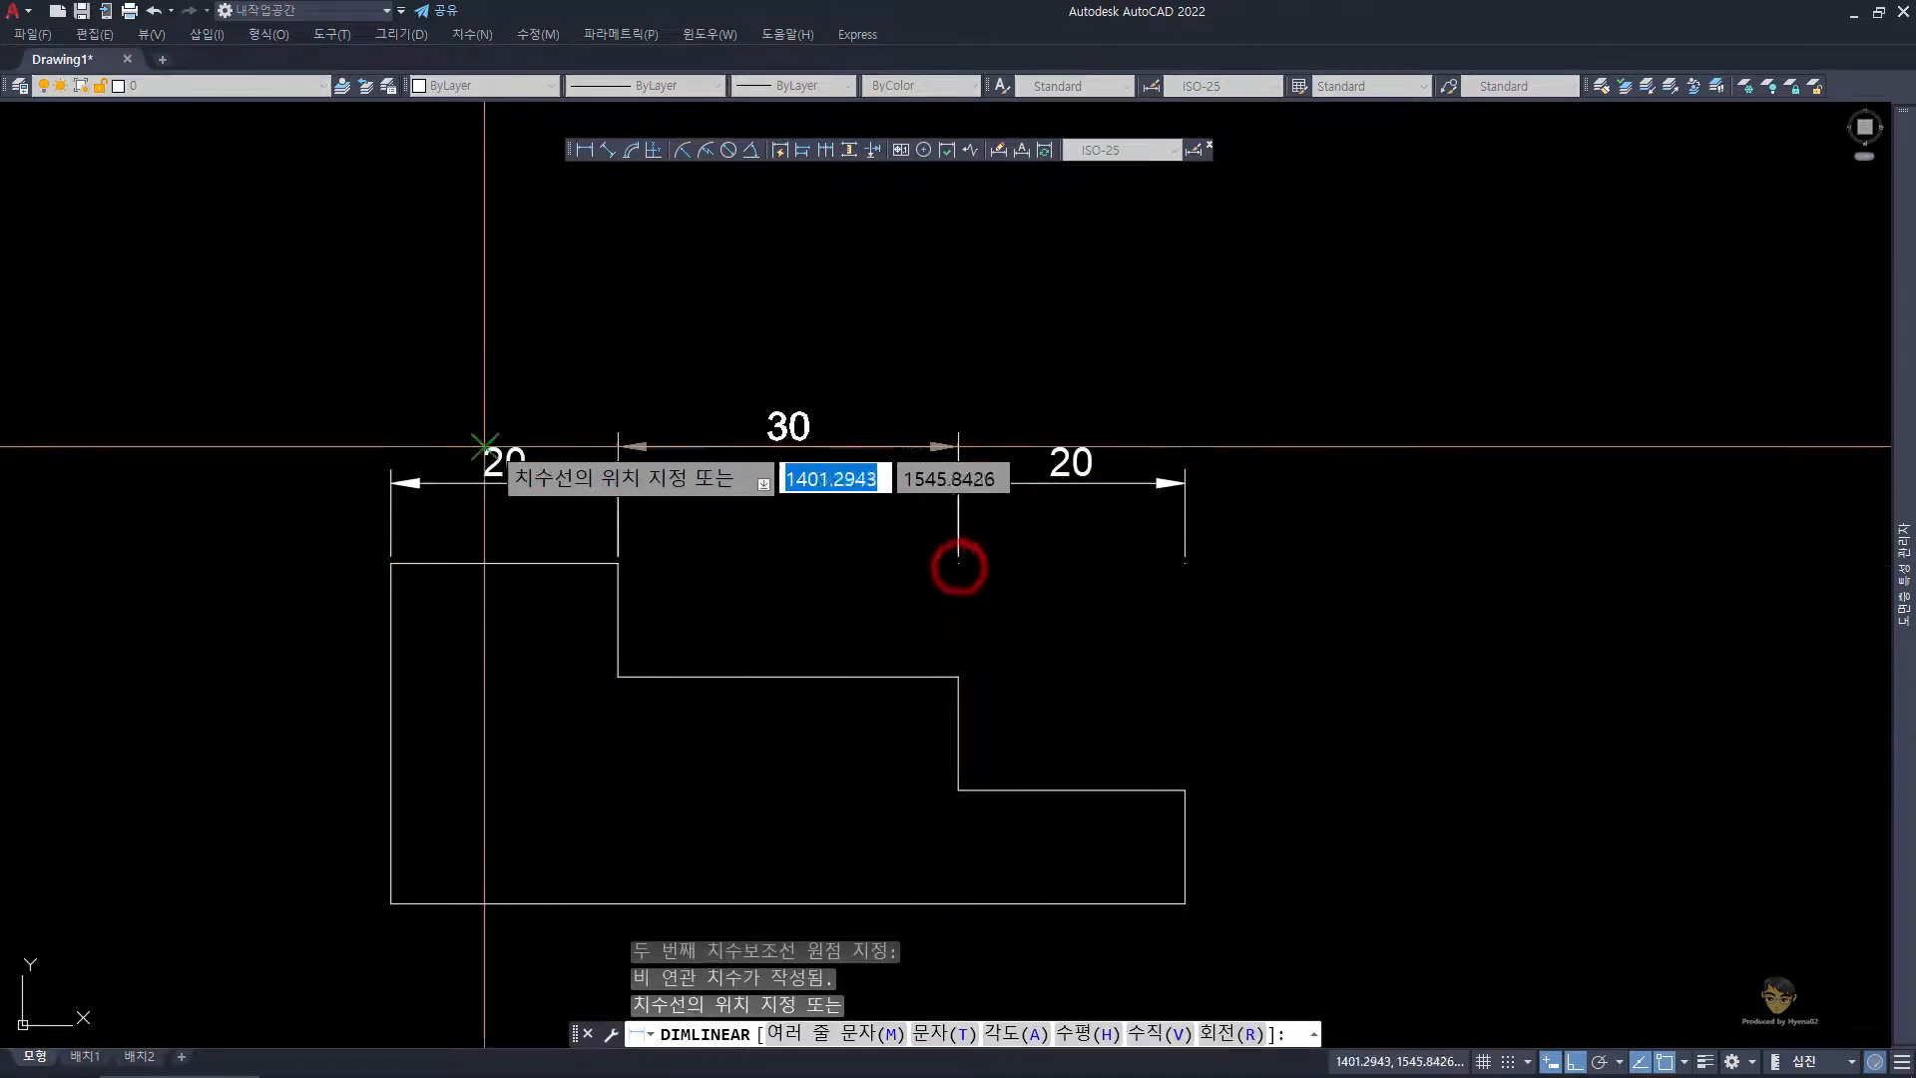
pyautogui.click(503, 481)
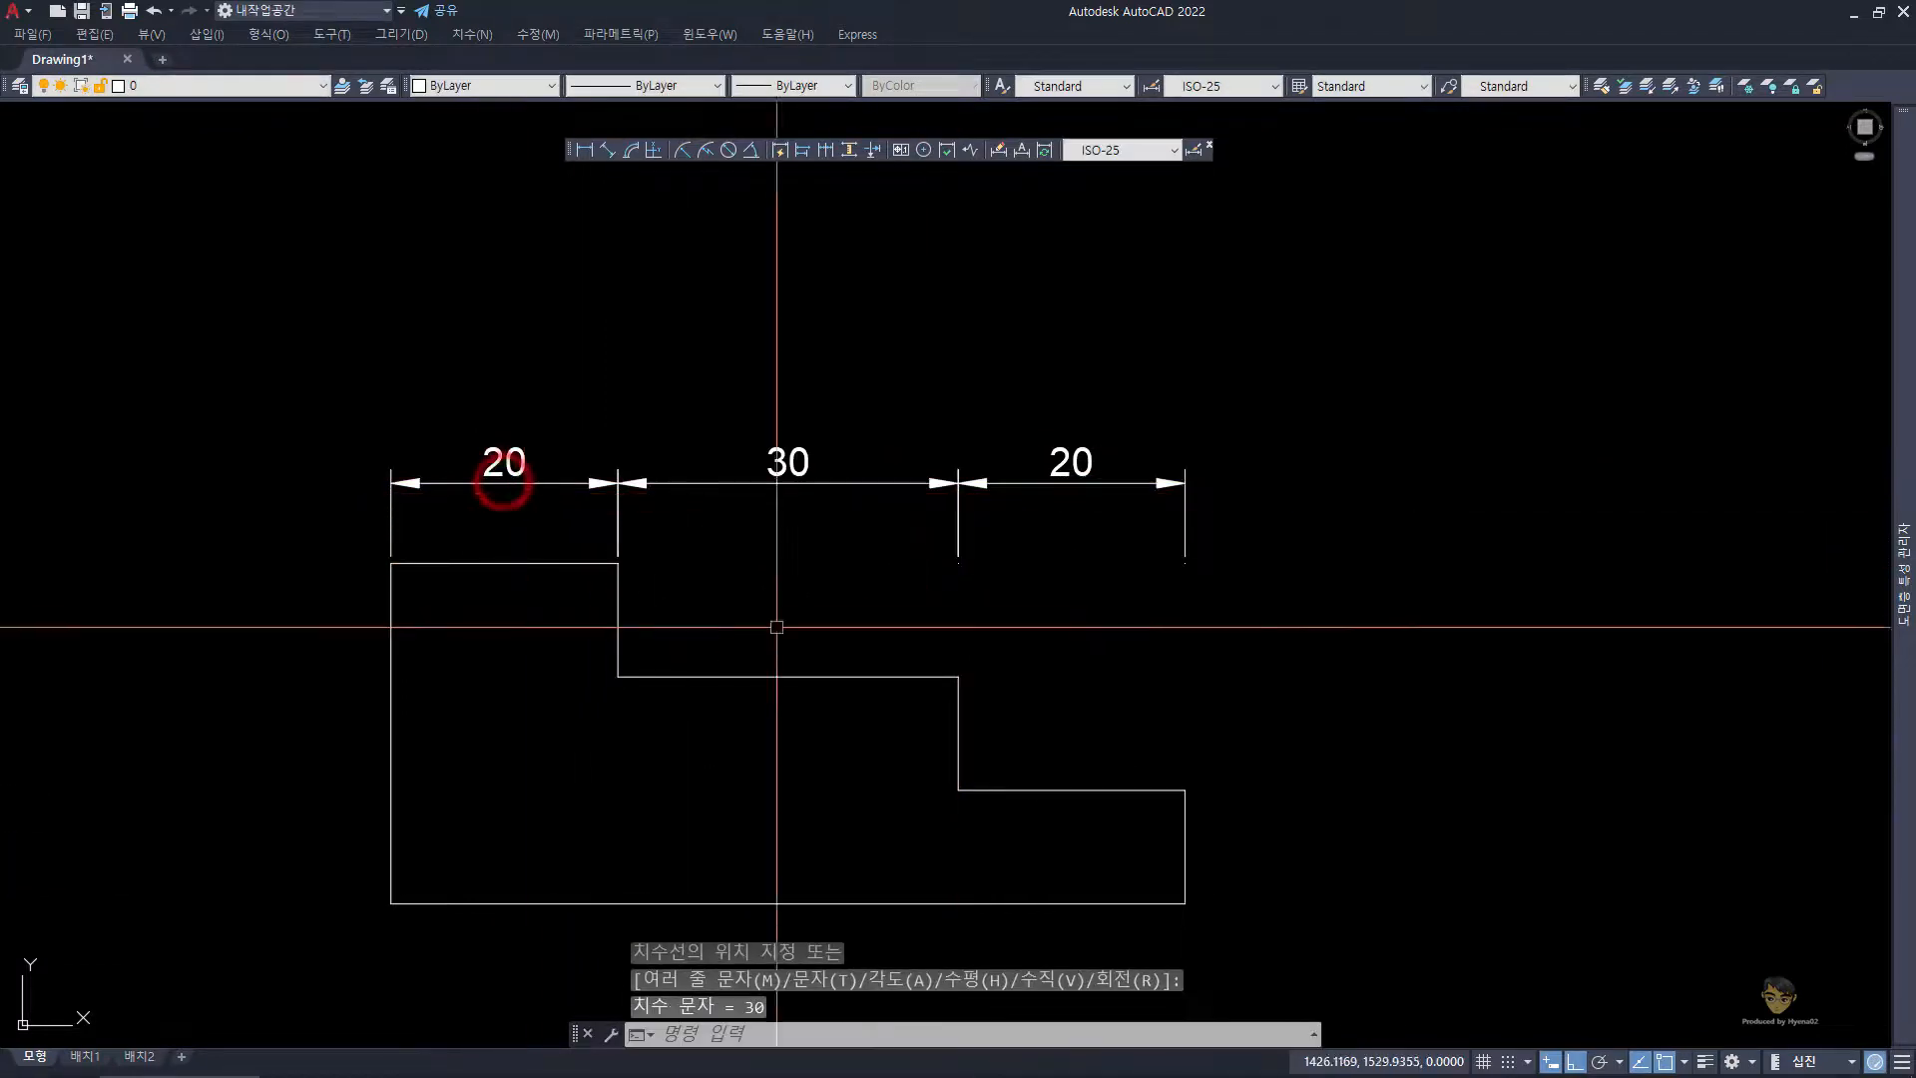
pyautogui.press('space')
pyautogui.press('Escape')
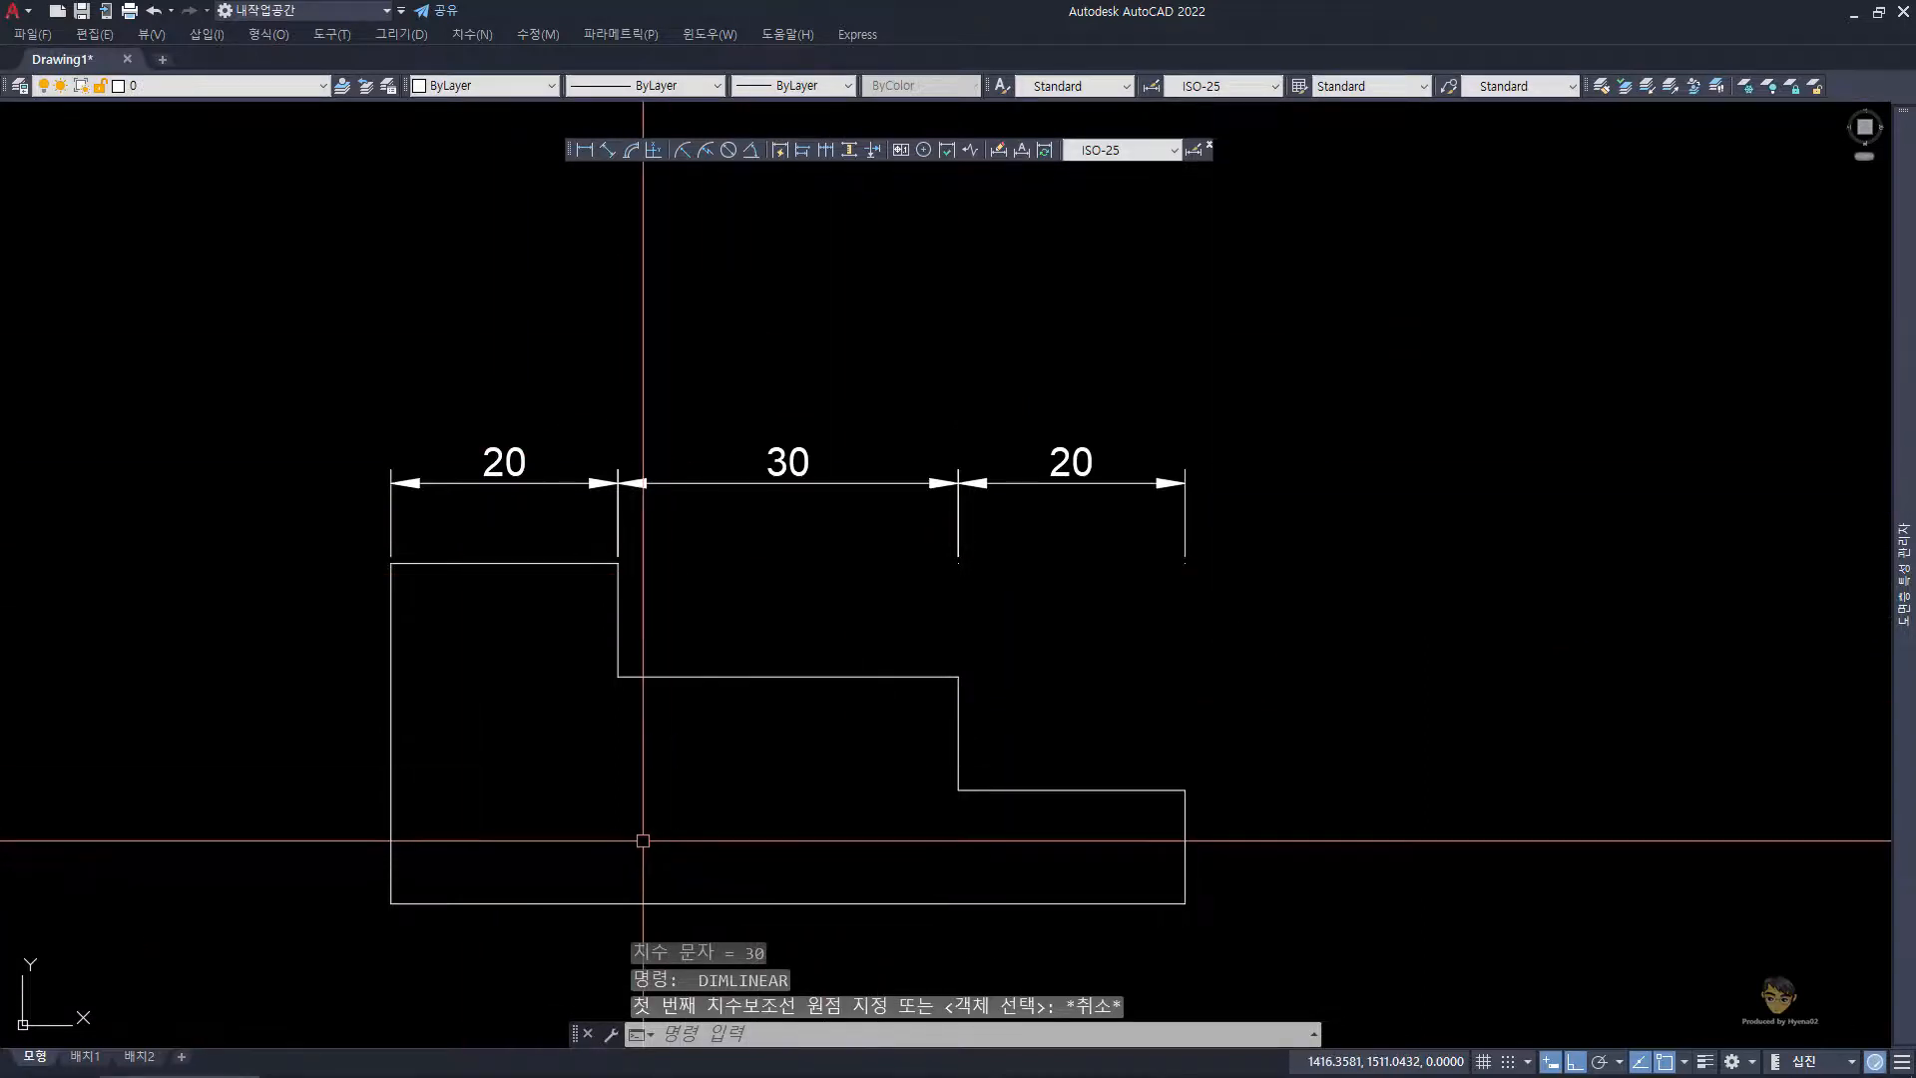
# - Switch to the bench drawing 실습도면5-2.png and compare the repeated dimensions across its plan, front and side views
pyautogui.click(484, 1054)
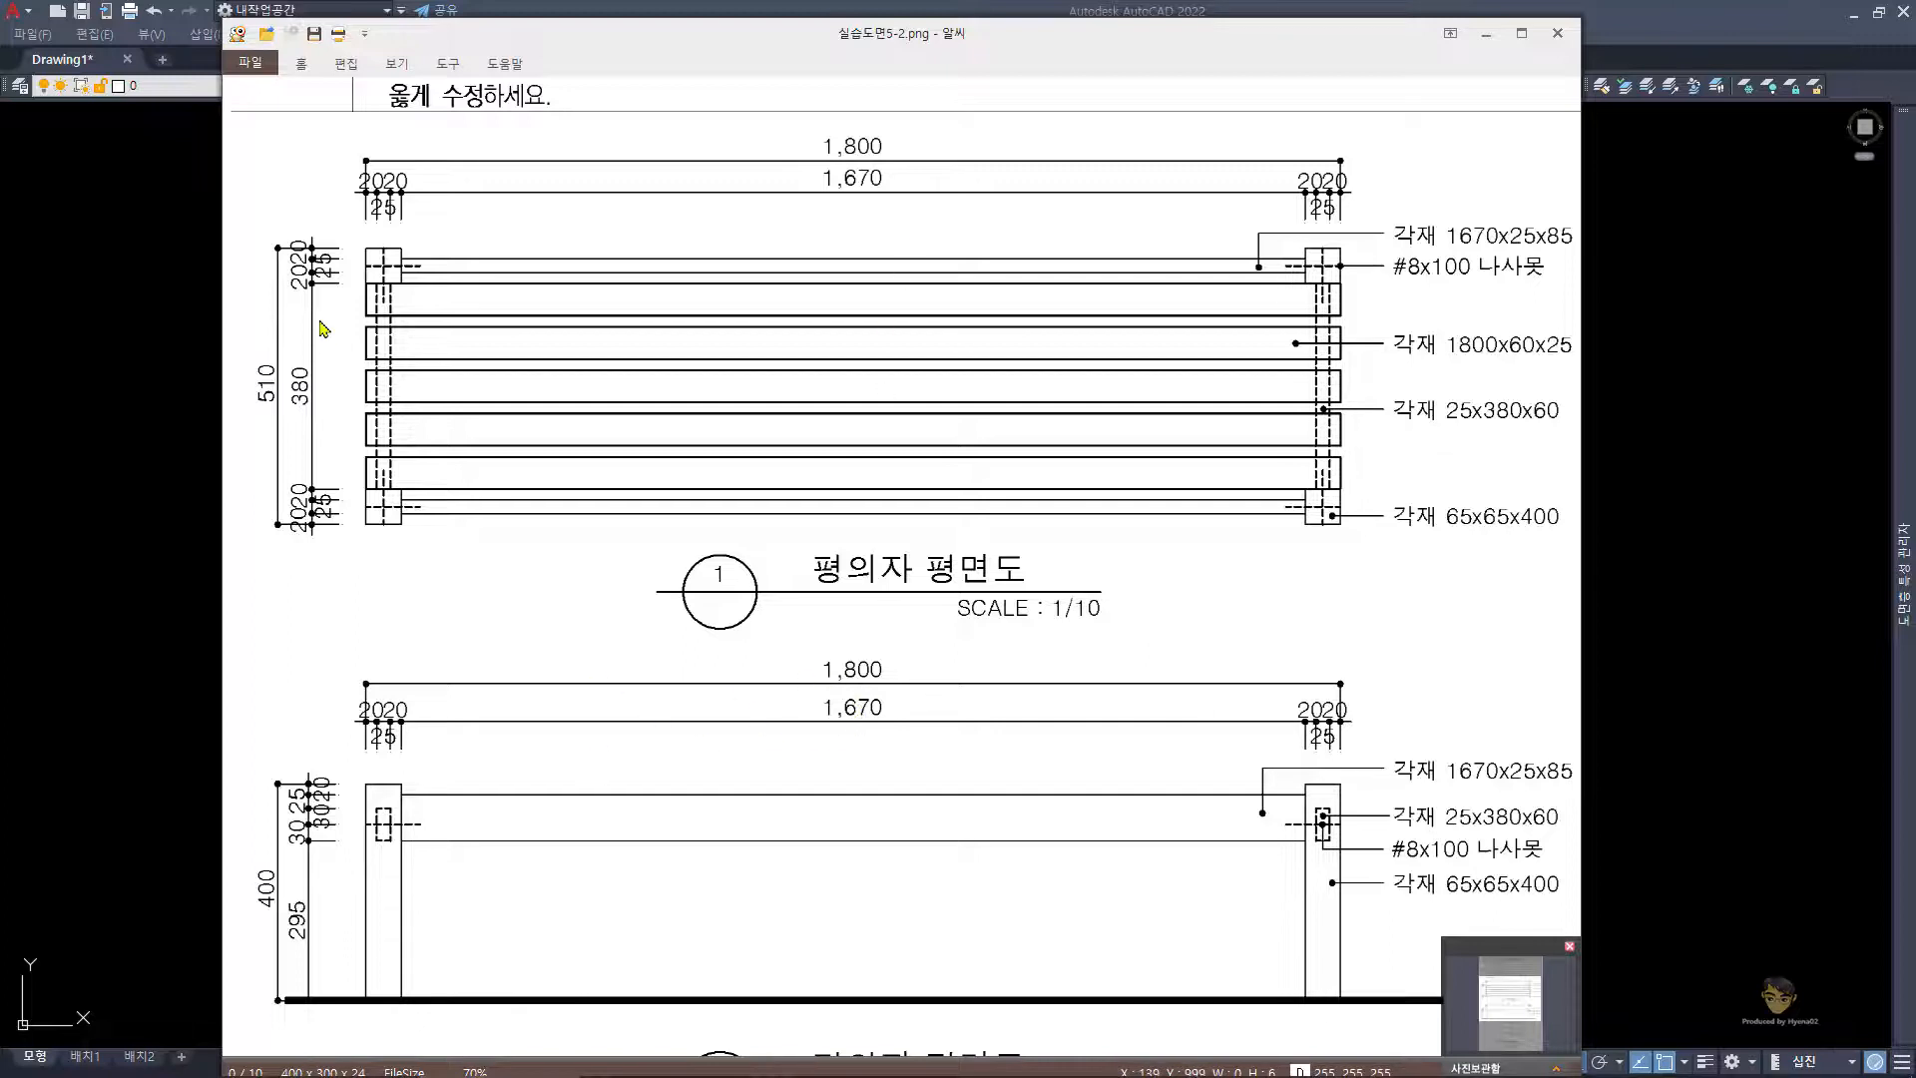
pyautogui.scroll(-5, 739, 681)
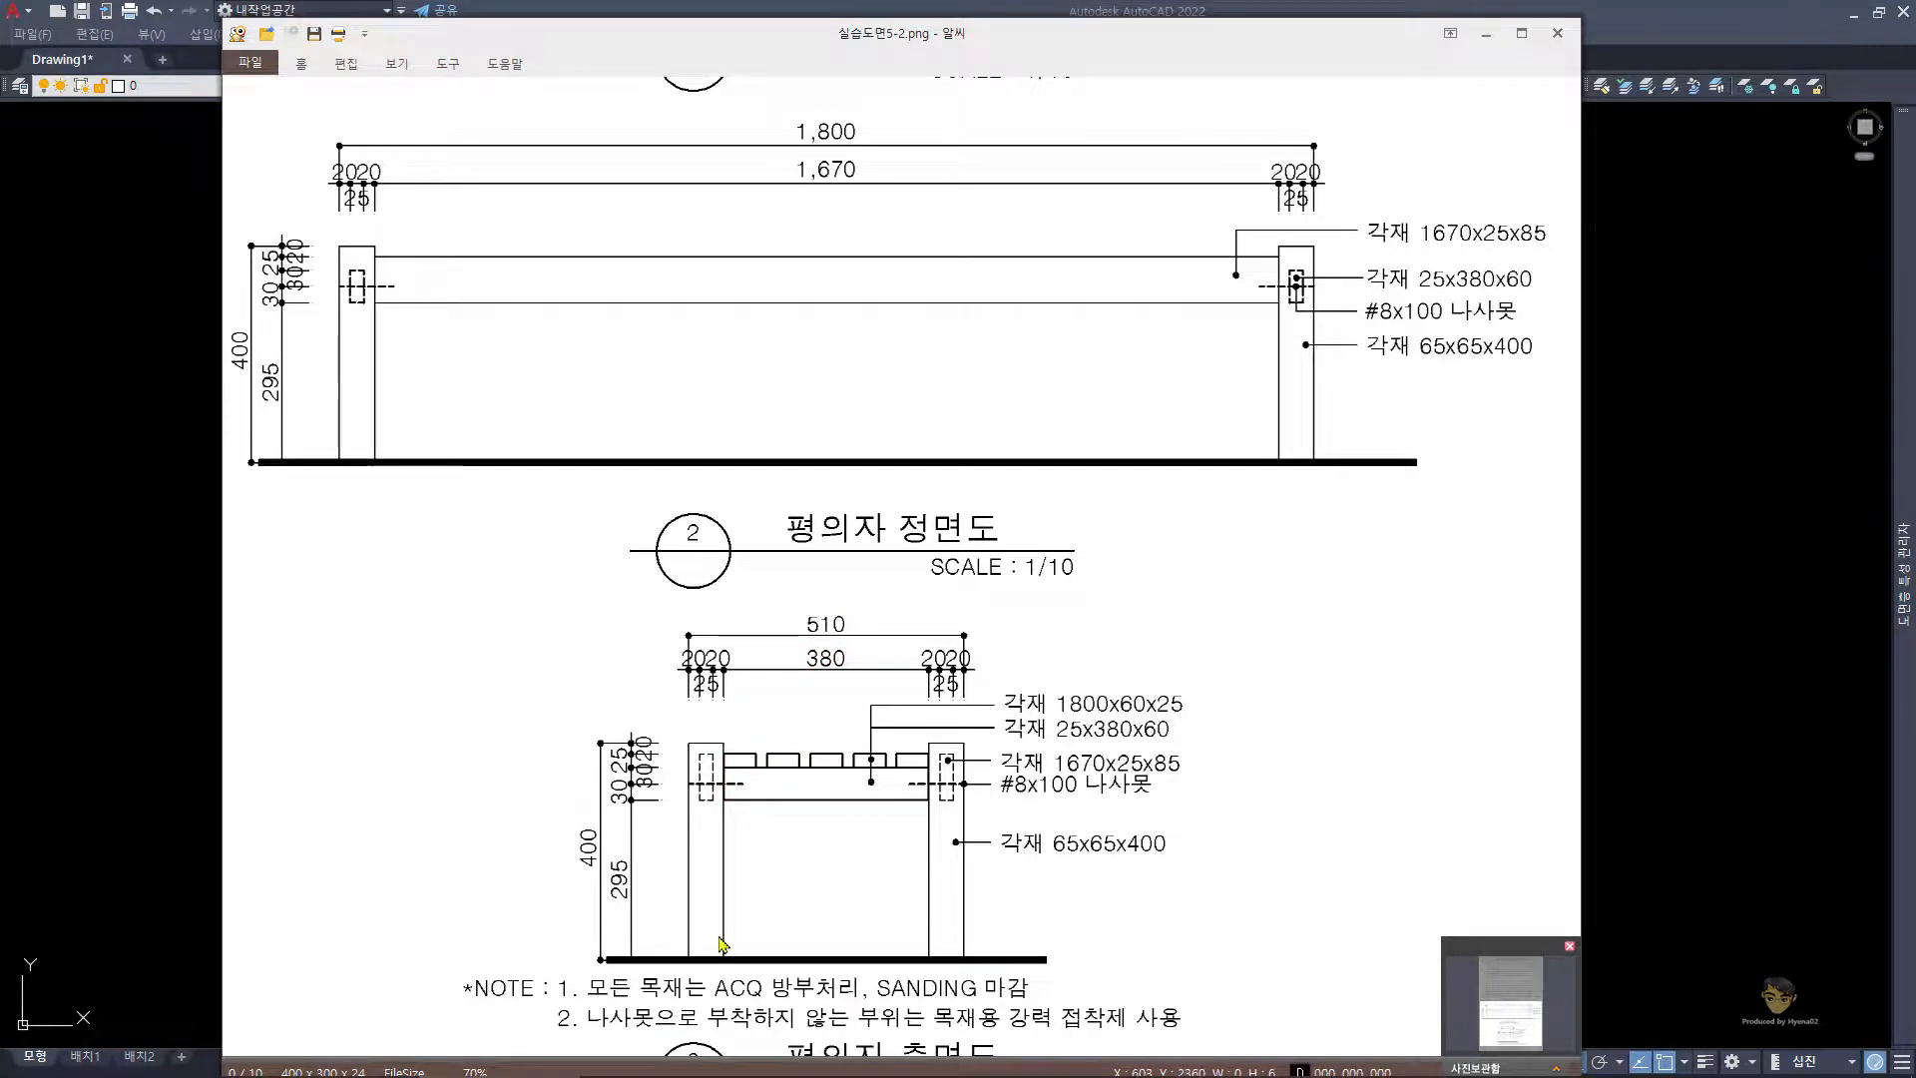
pyautogui.scroll(4, 833, 539)
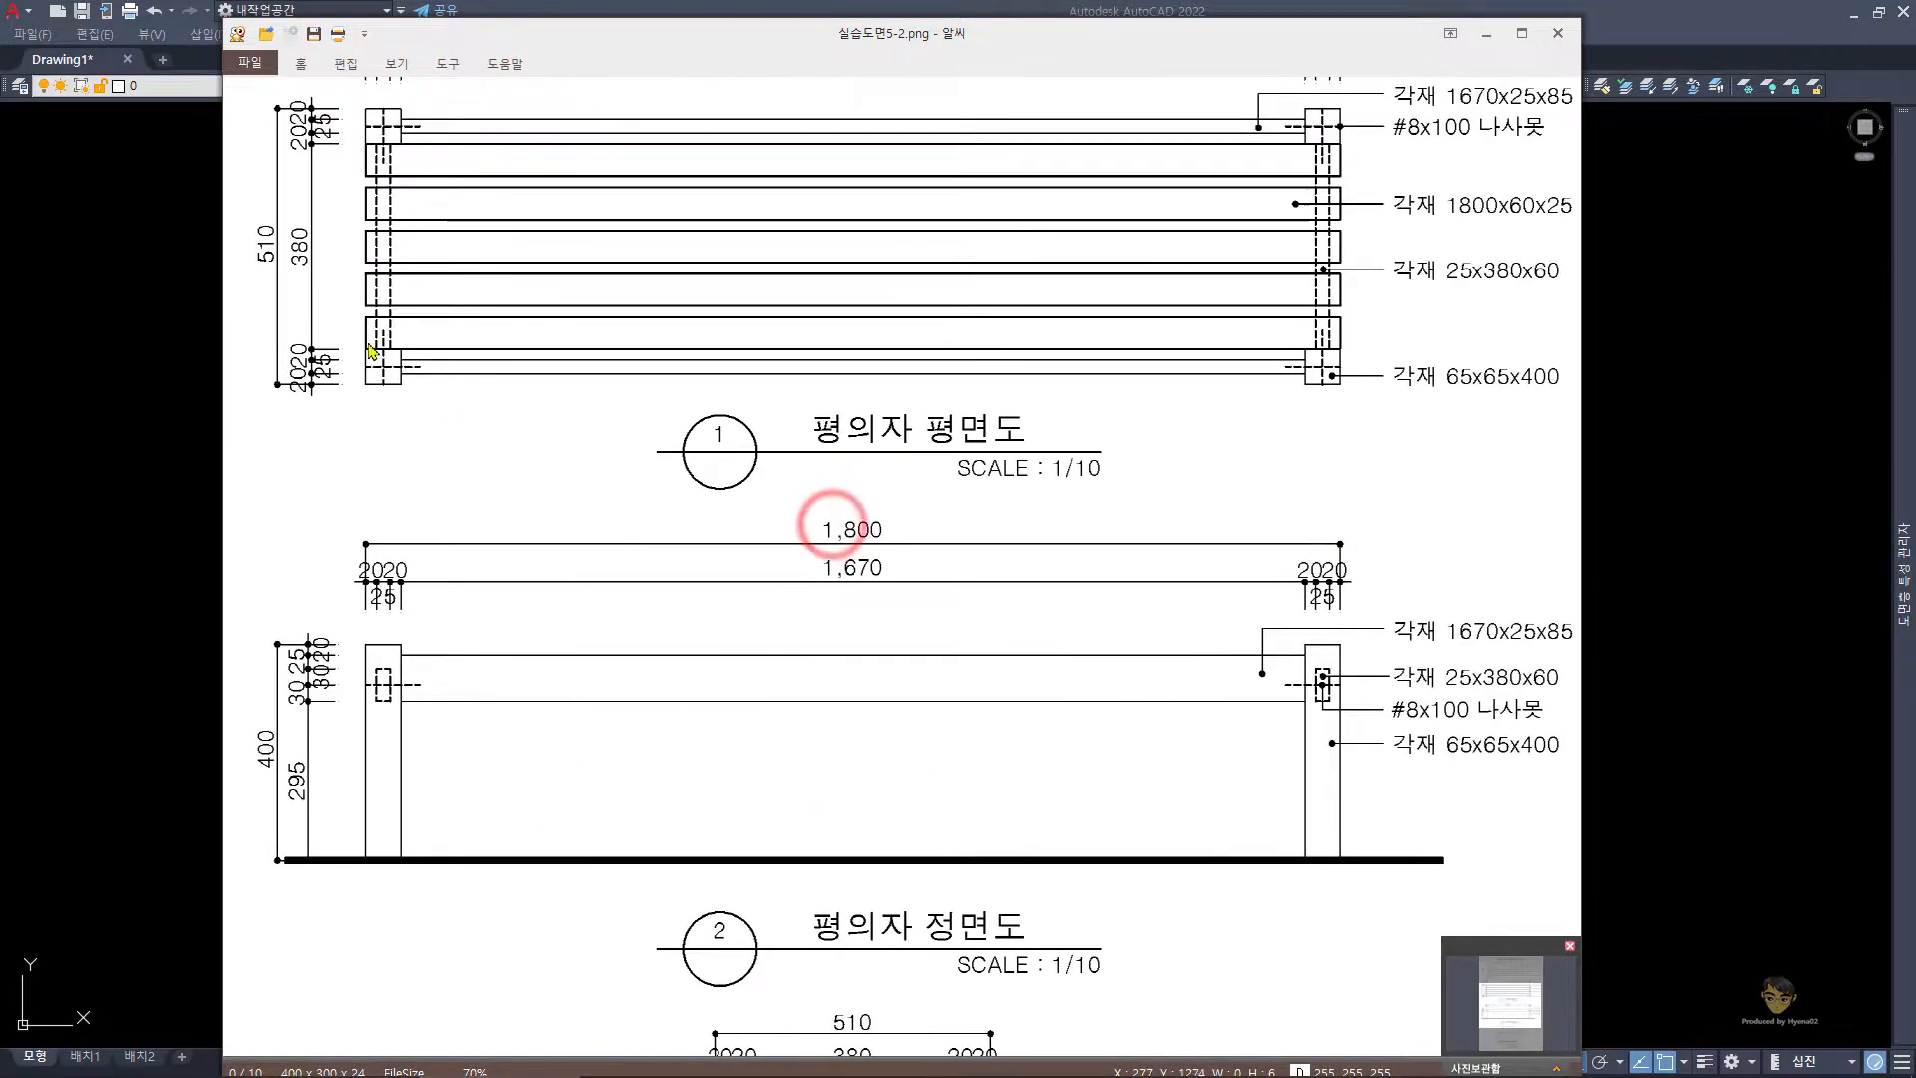
pyautogui.scroll(-3, 931, 776)
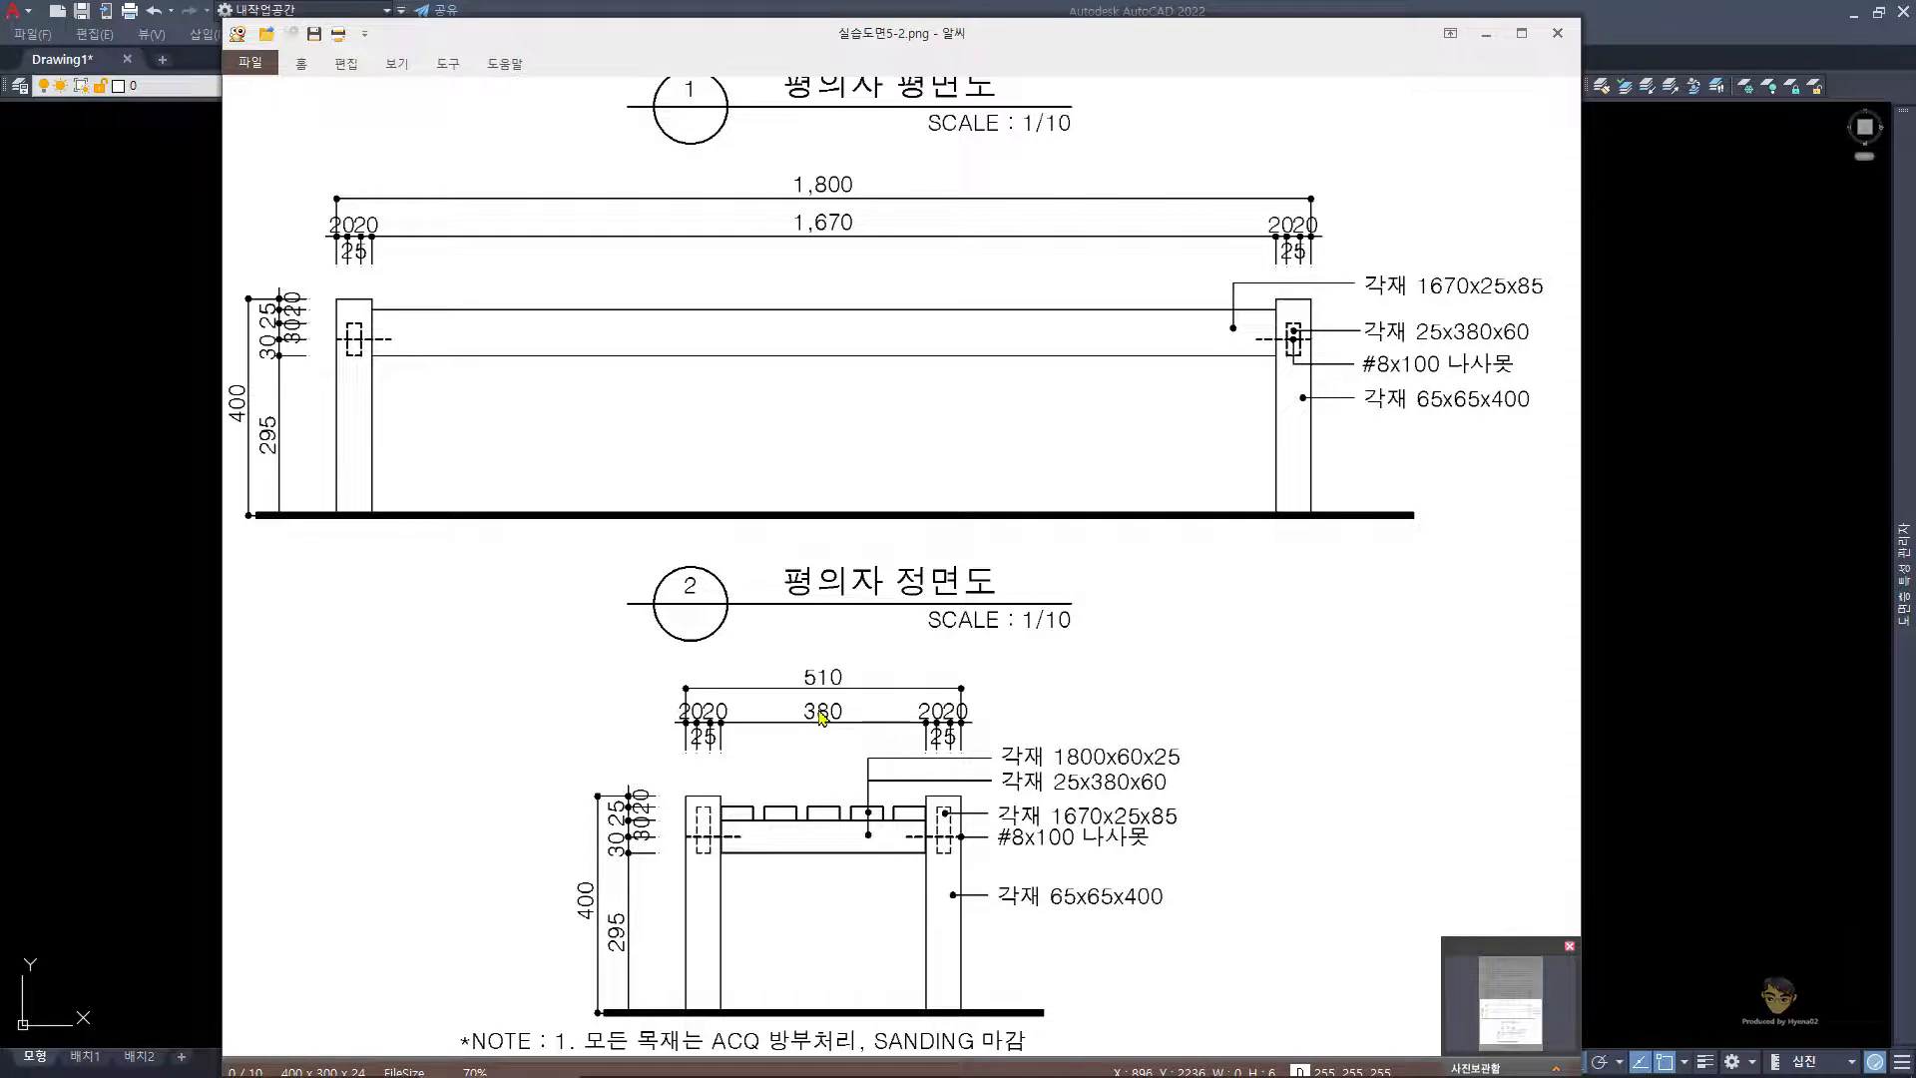
pyautogui.click(1727, 650)
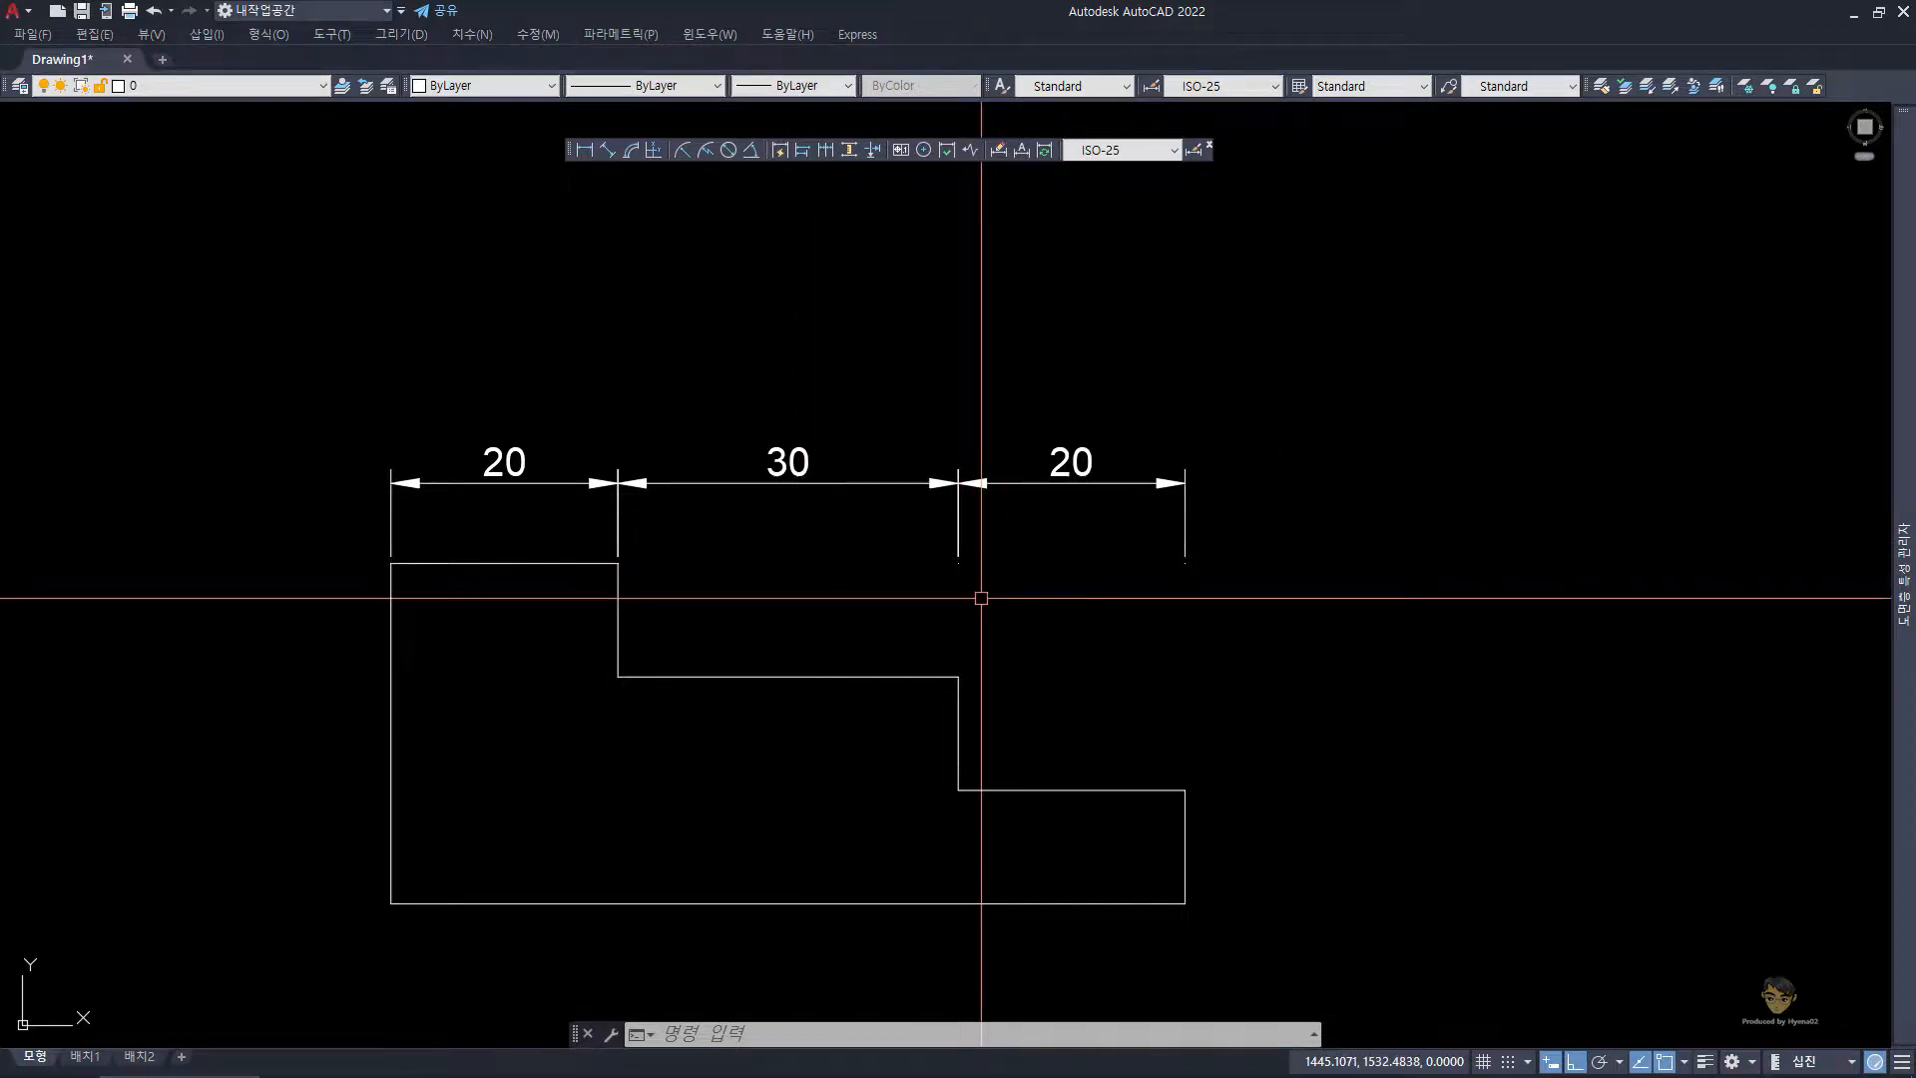
pyautogui.click(1134, 595)
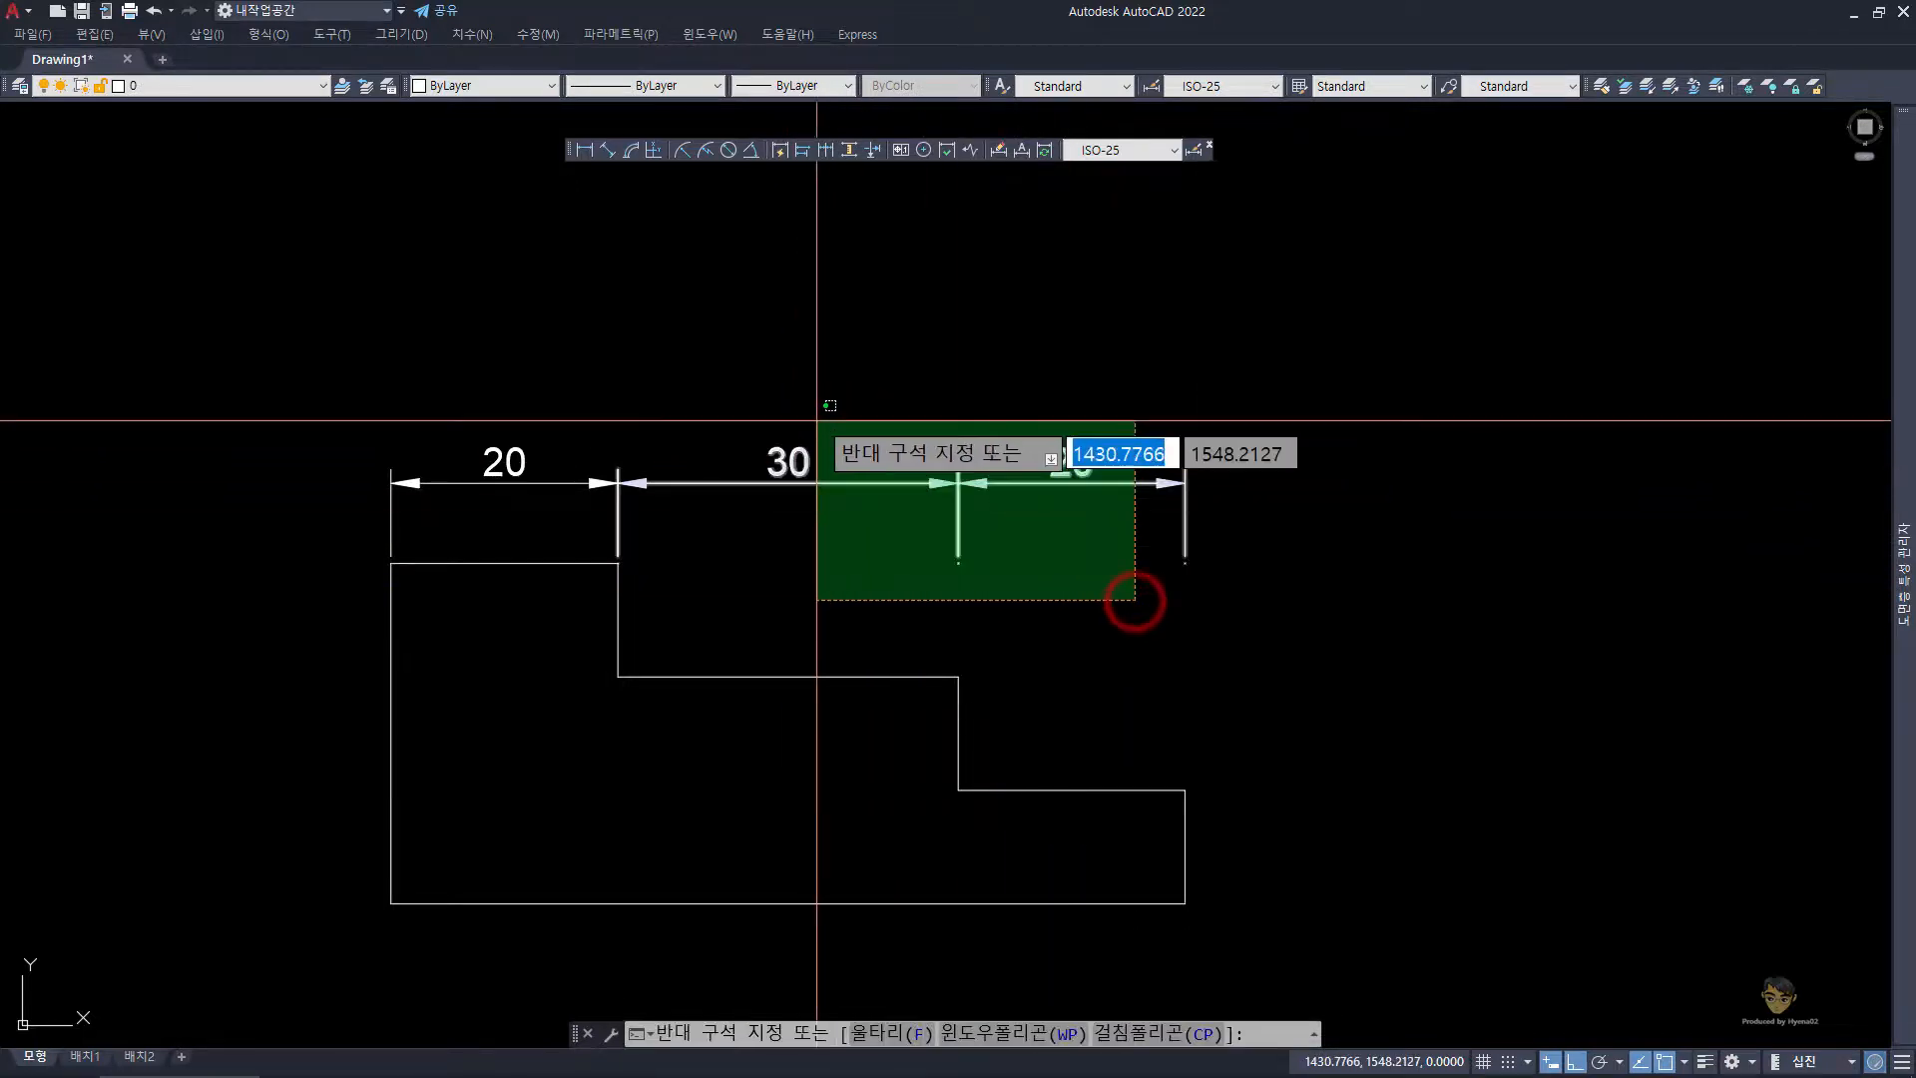
pyautogui.click(814, 419)
pyautogui.click(589, 377)
pyautogui.click(456, 505)
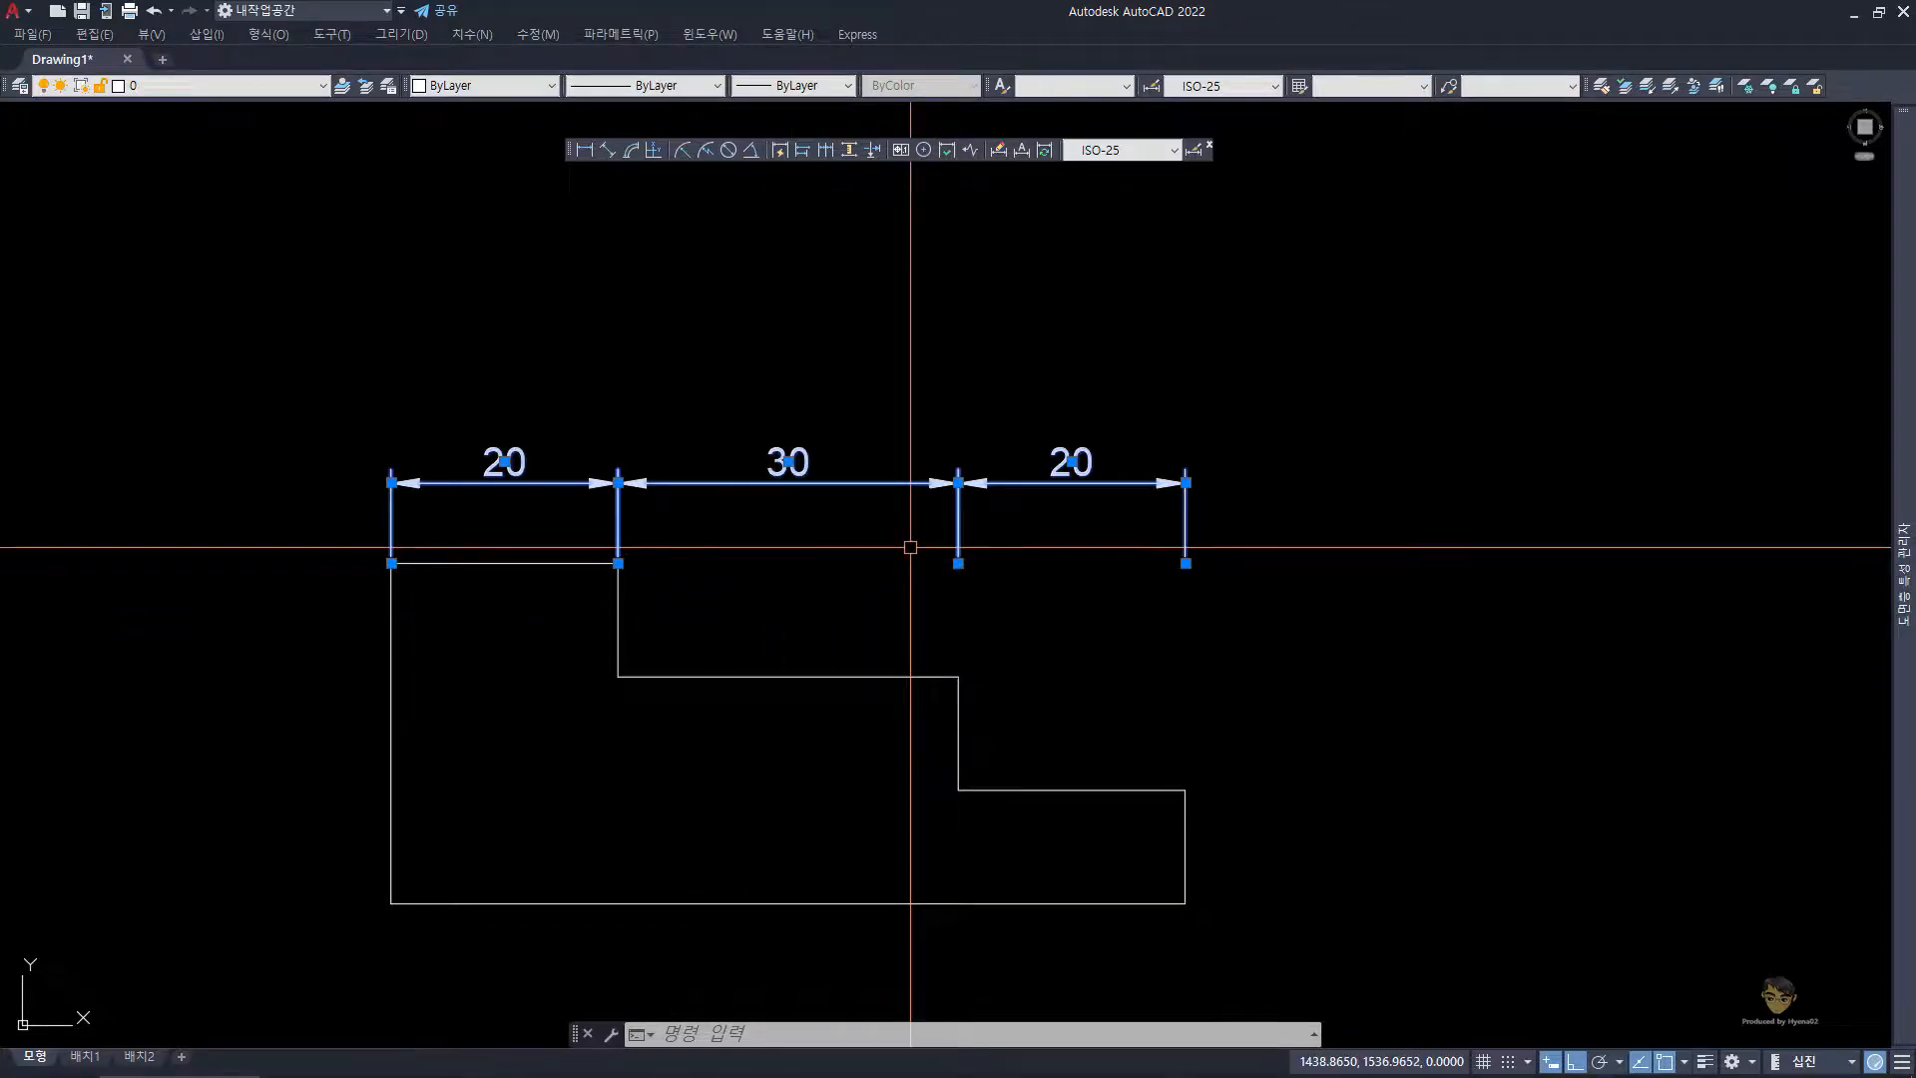
pyautogui.press('Escape')
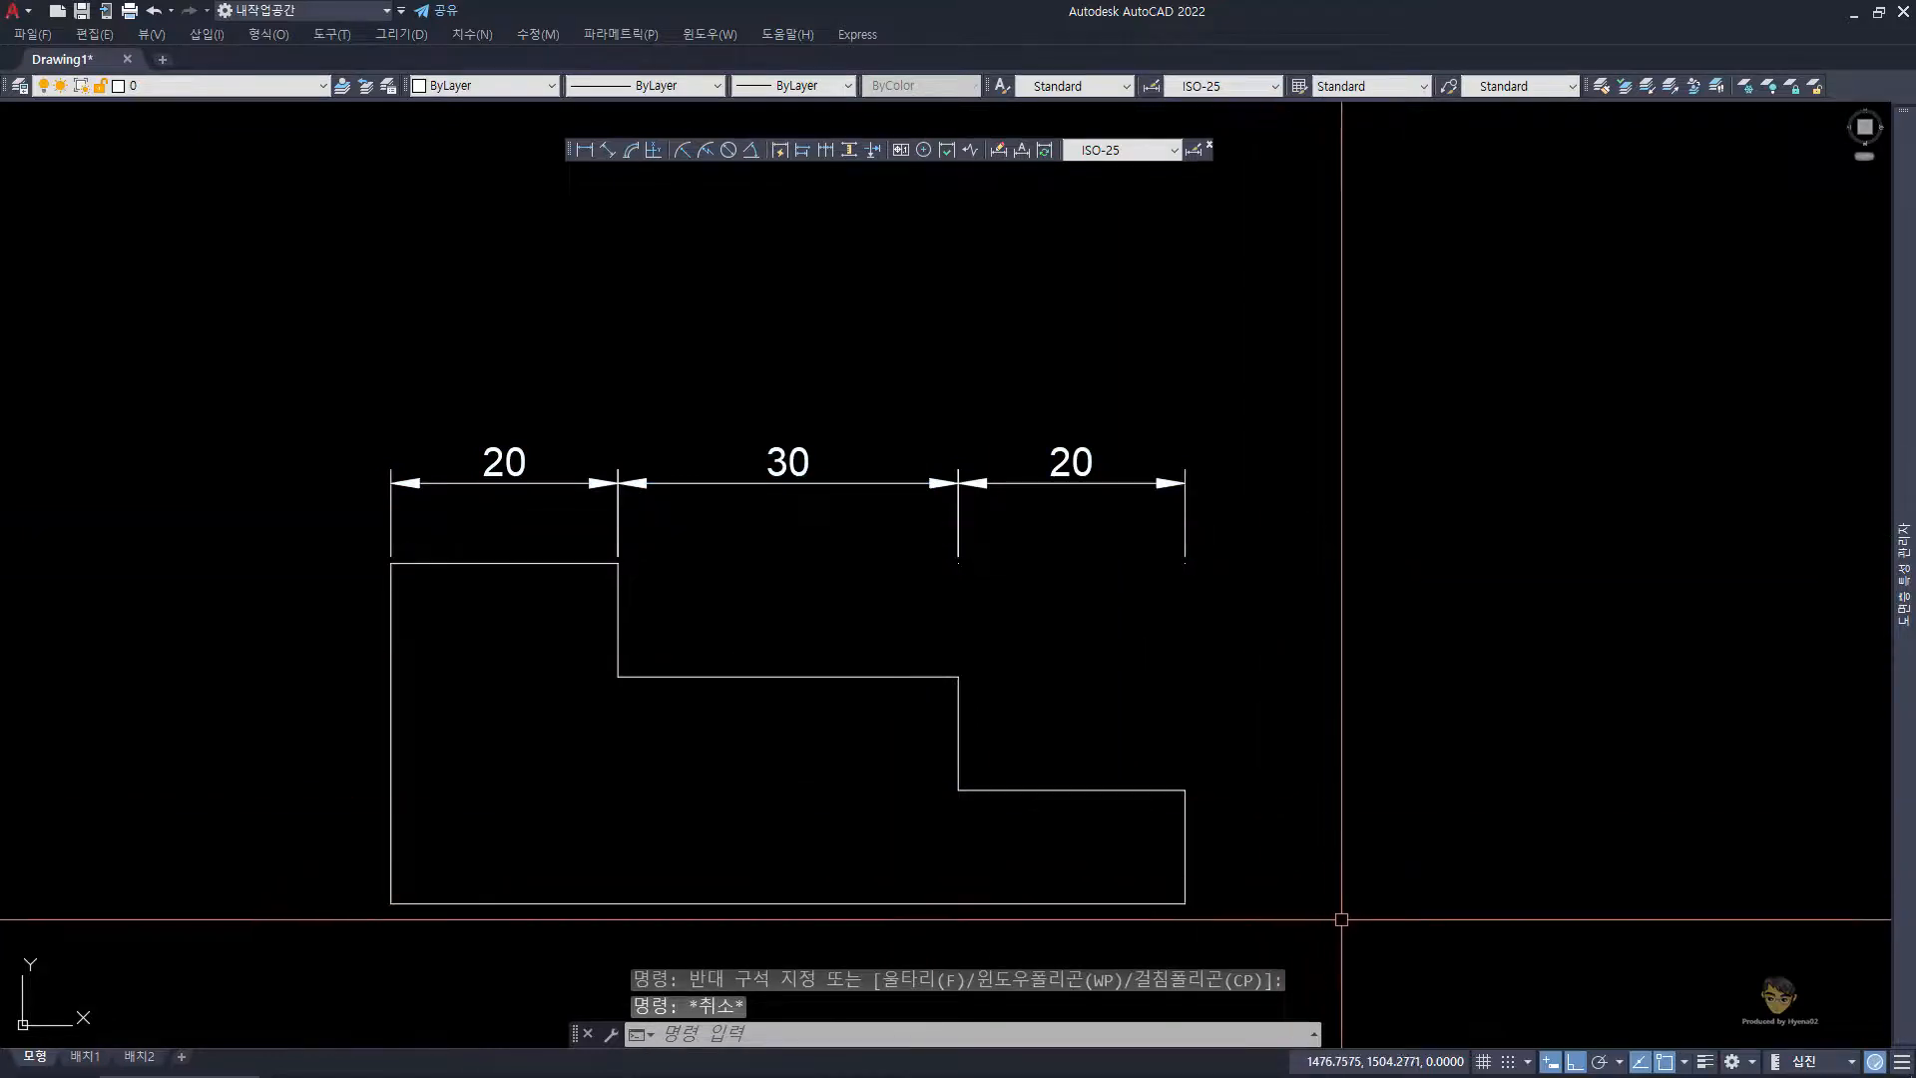
# - Erase the stepped outline together with its three dimensions
pyautogui.click(1457, 928)
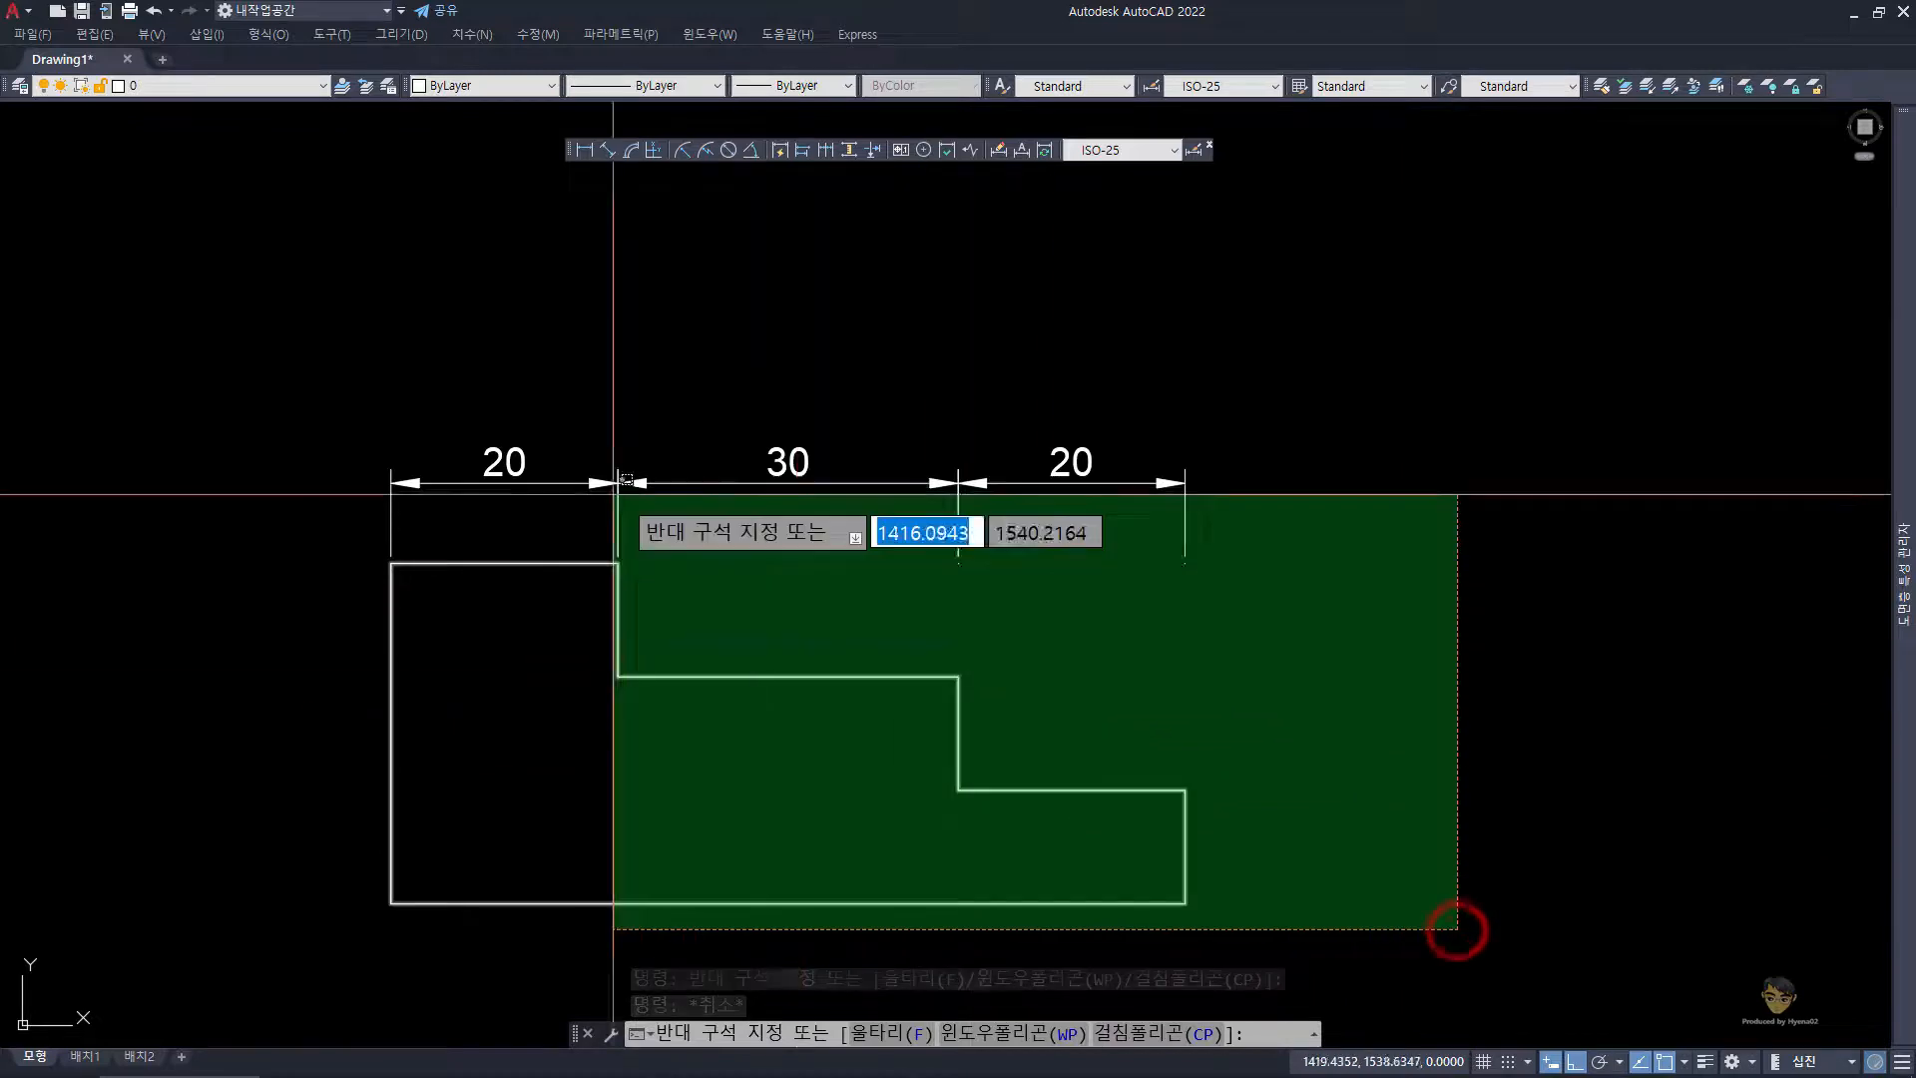
pyautogui.click(308, 370)
pyautogui.write('e')
pyautogui.press('space')
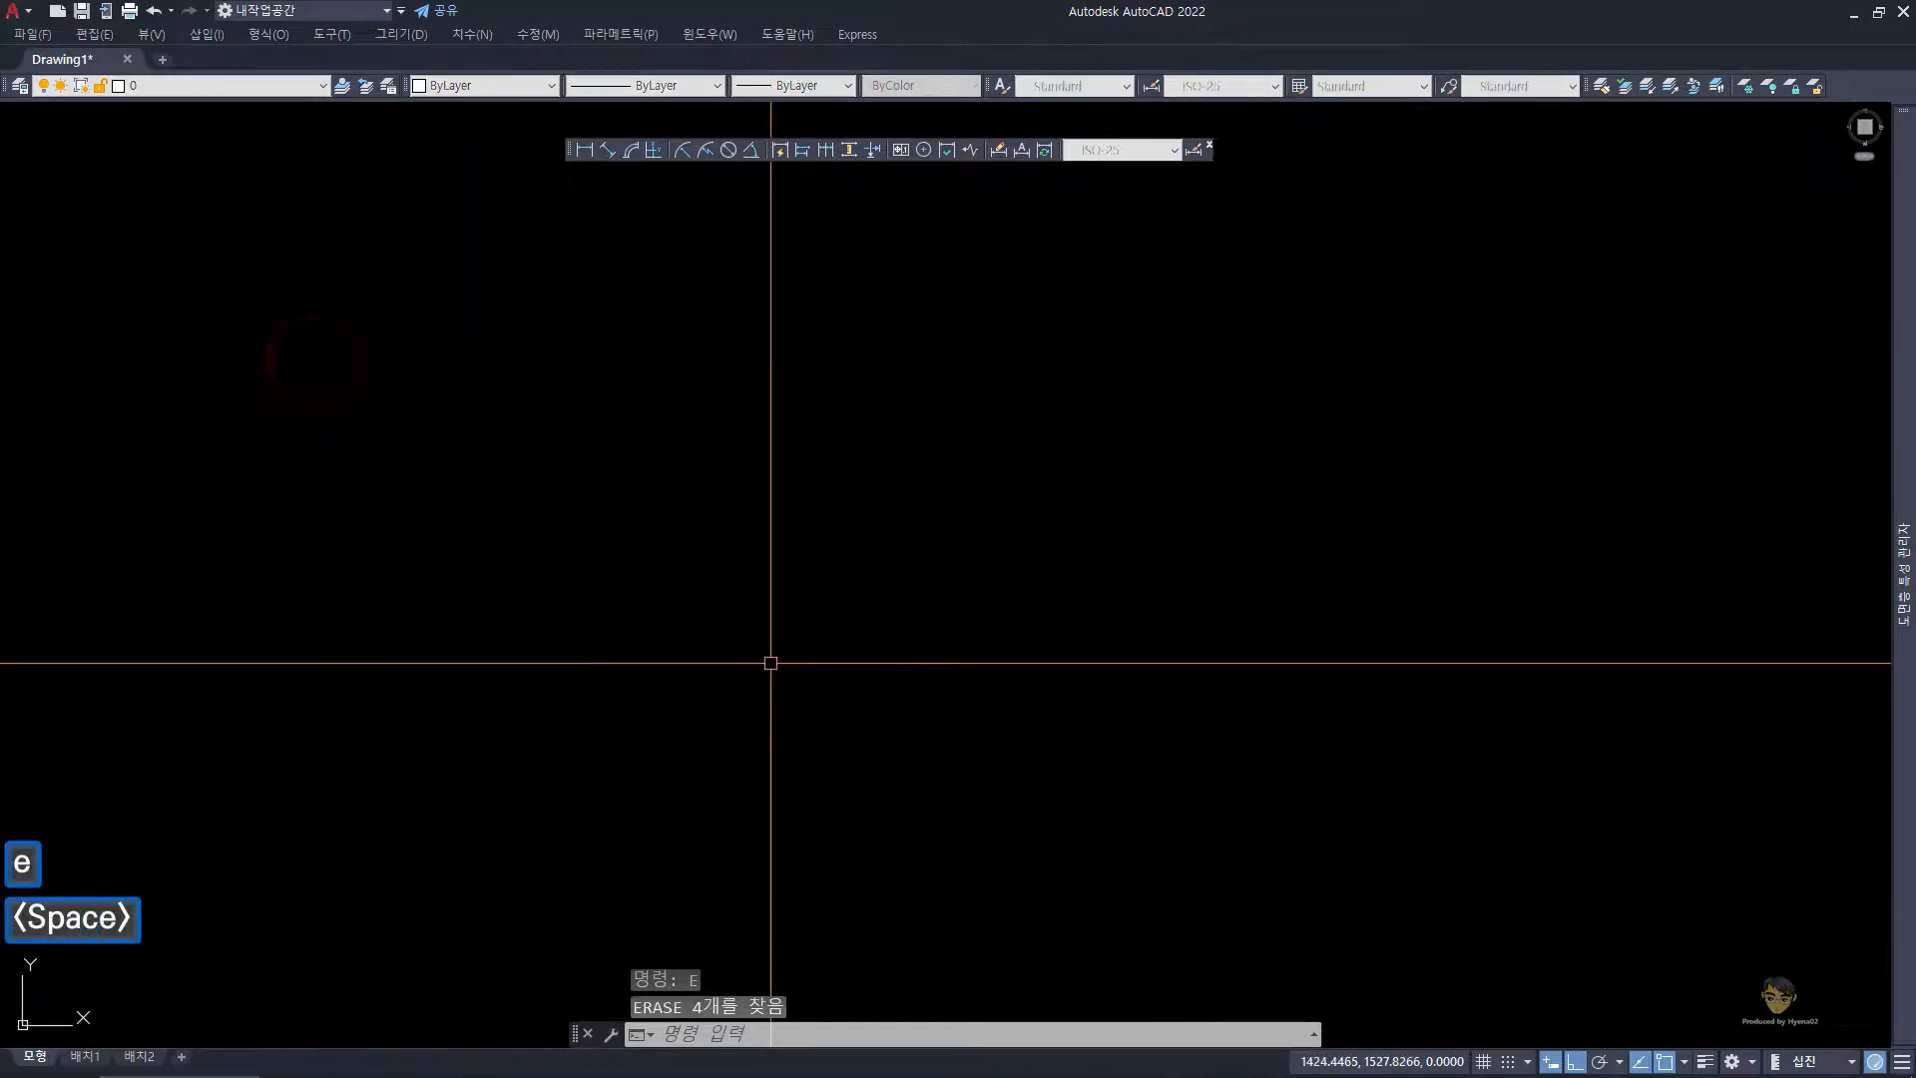
# - Draw a 25 by 25 rectangle in the empty drawing area
pyautogui.write('rec')
pyautogui.press('space')
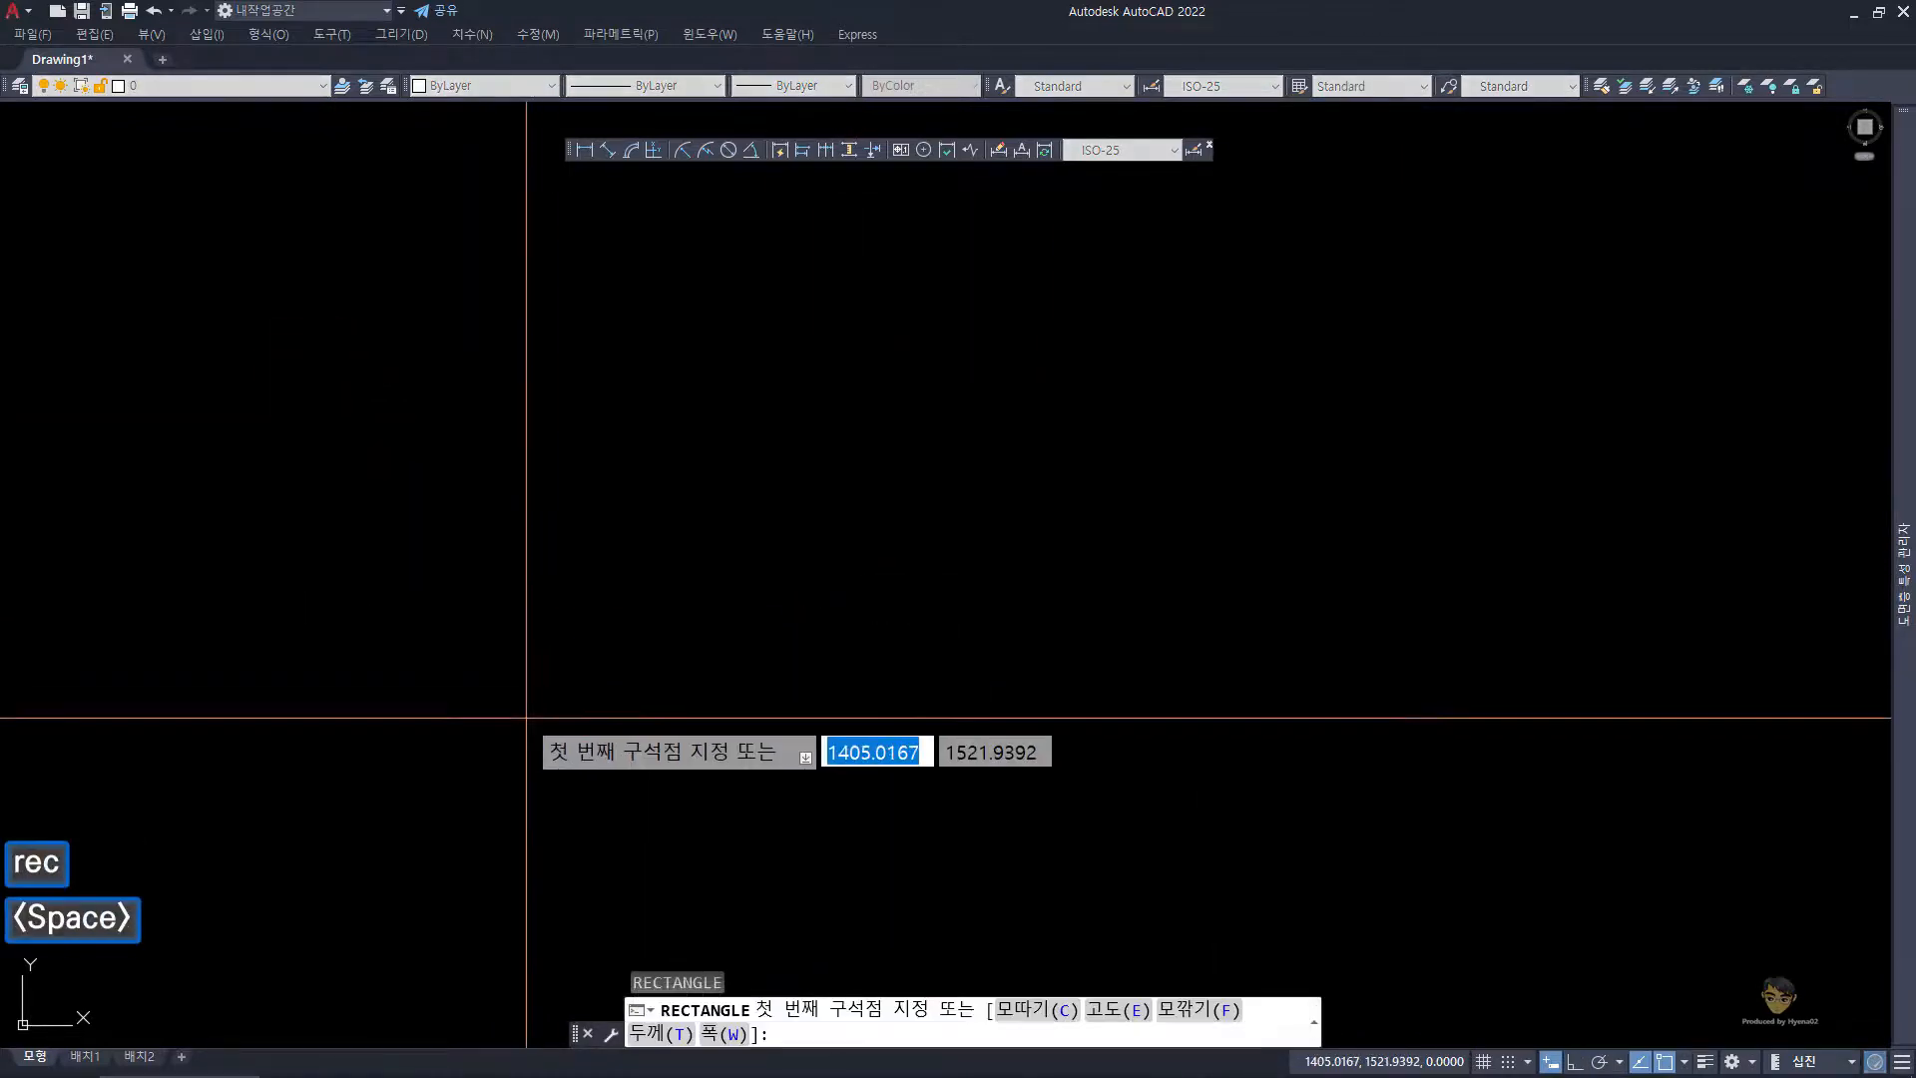
pyautogui.click(524, 717)
pyautogui.write('25')
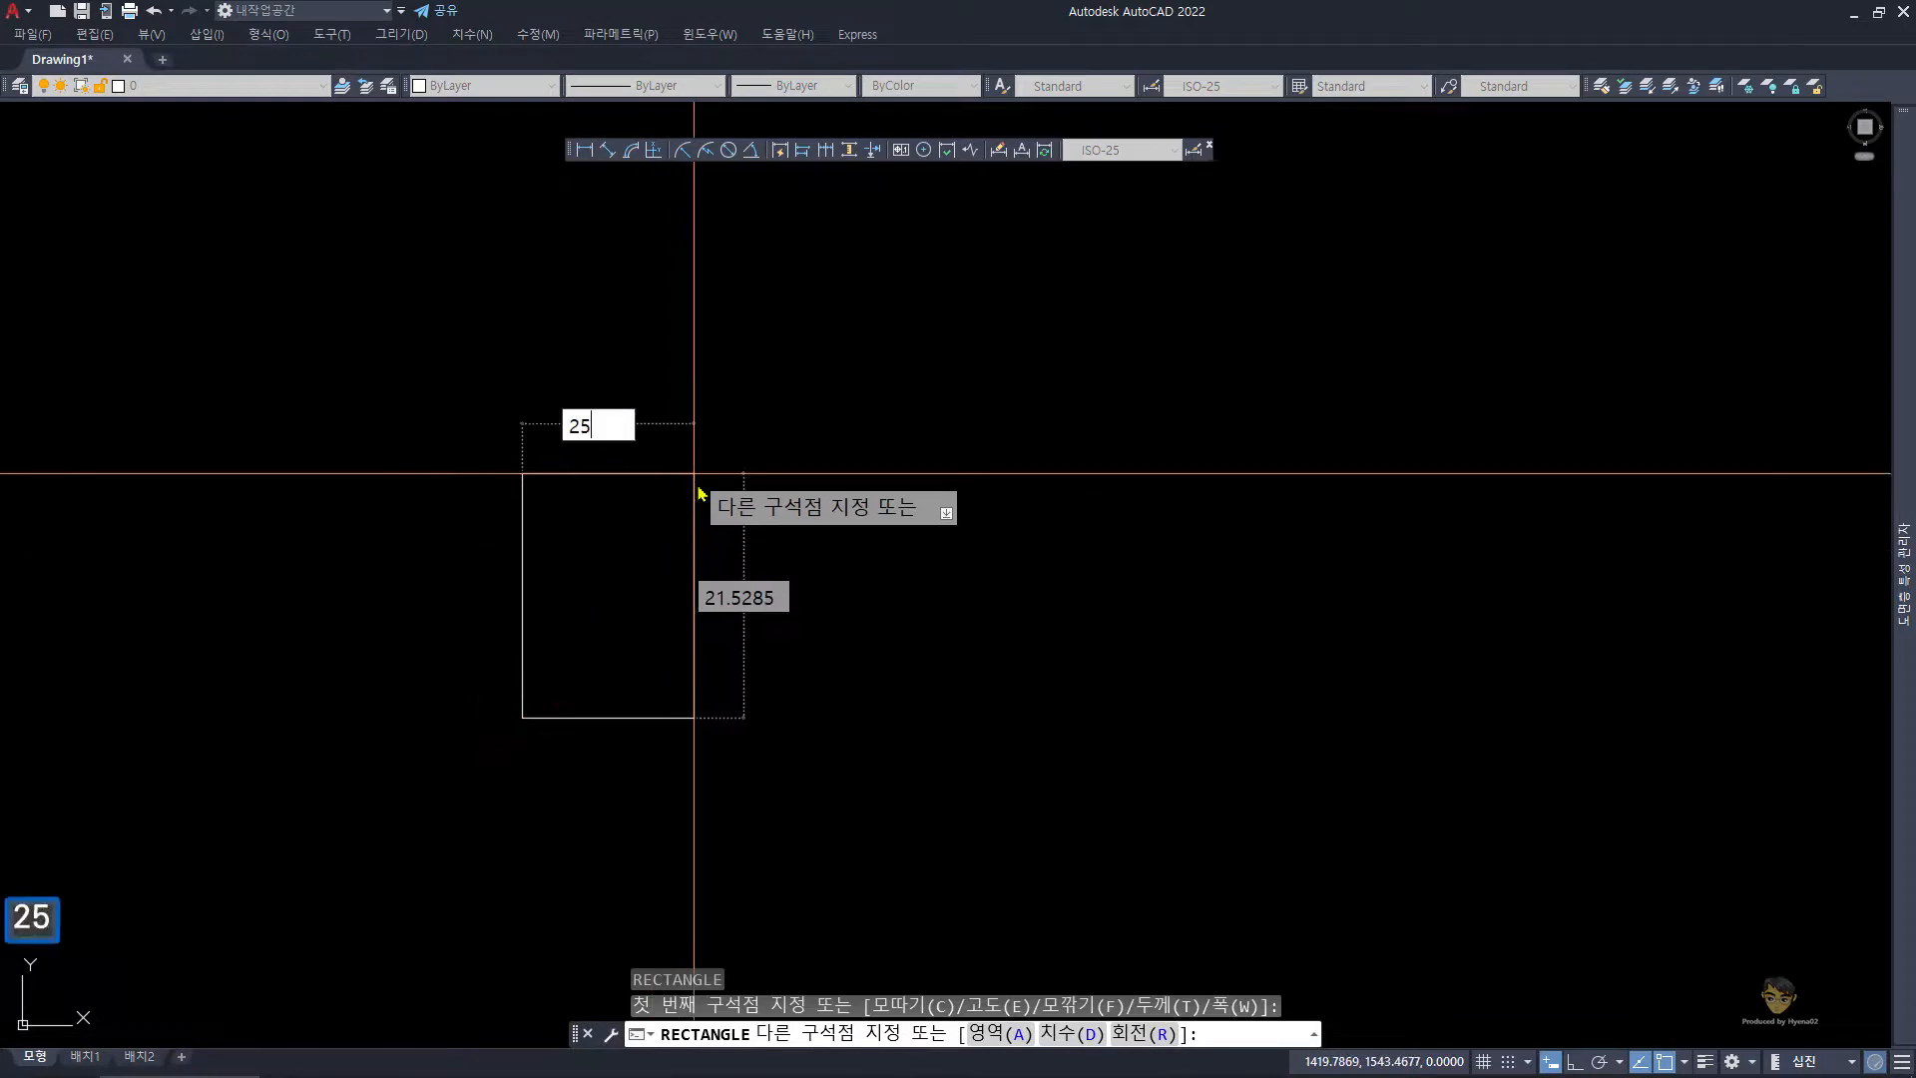
pyautogui.press('Tab')
pyautogui.write('25')
pyautogui.press('Return')
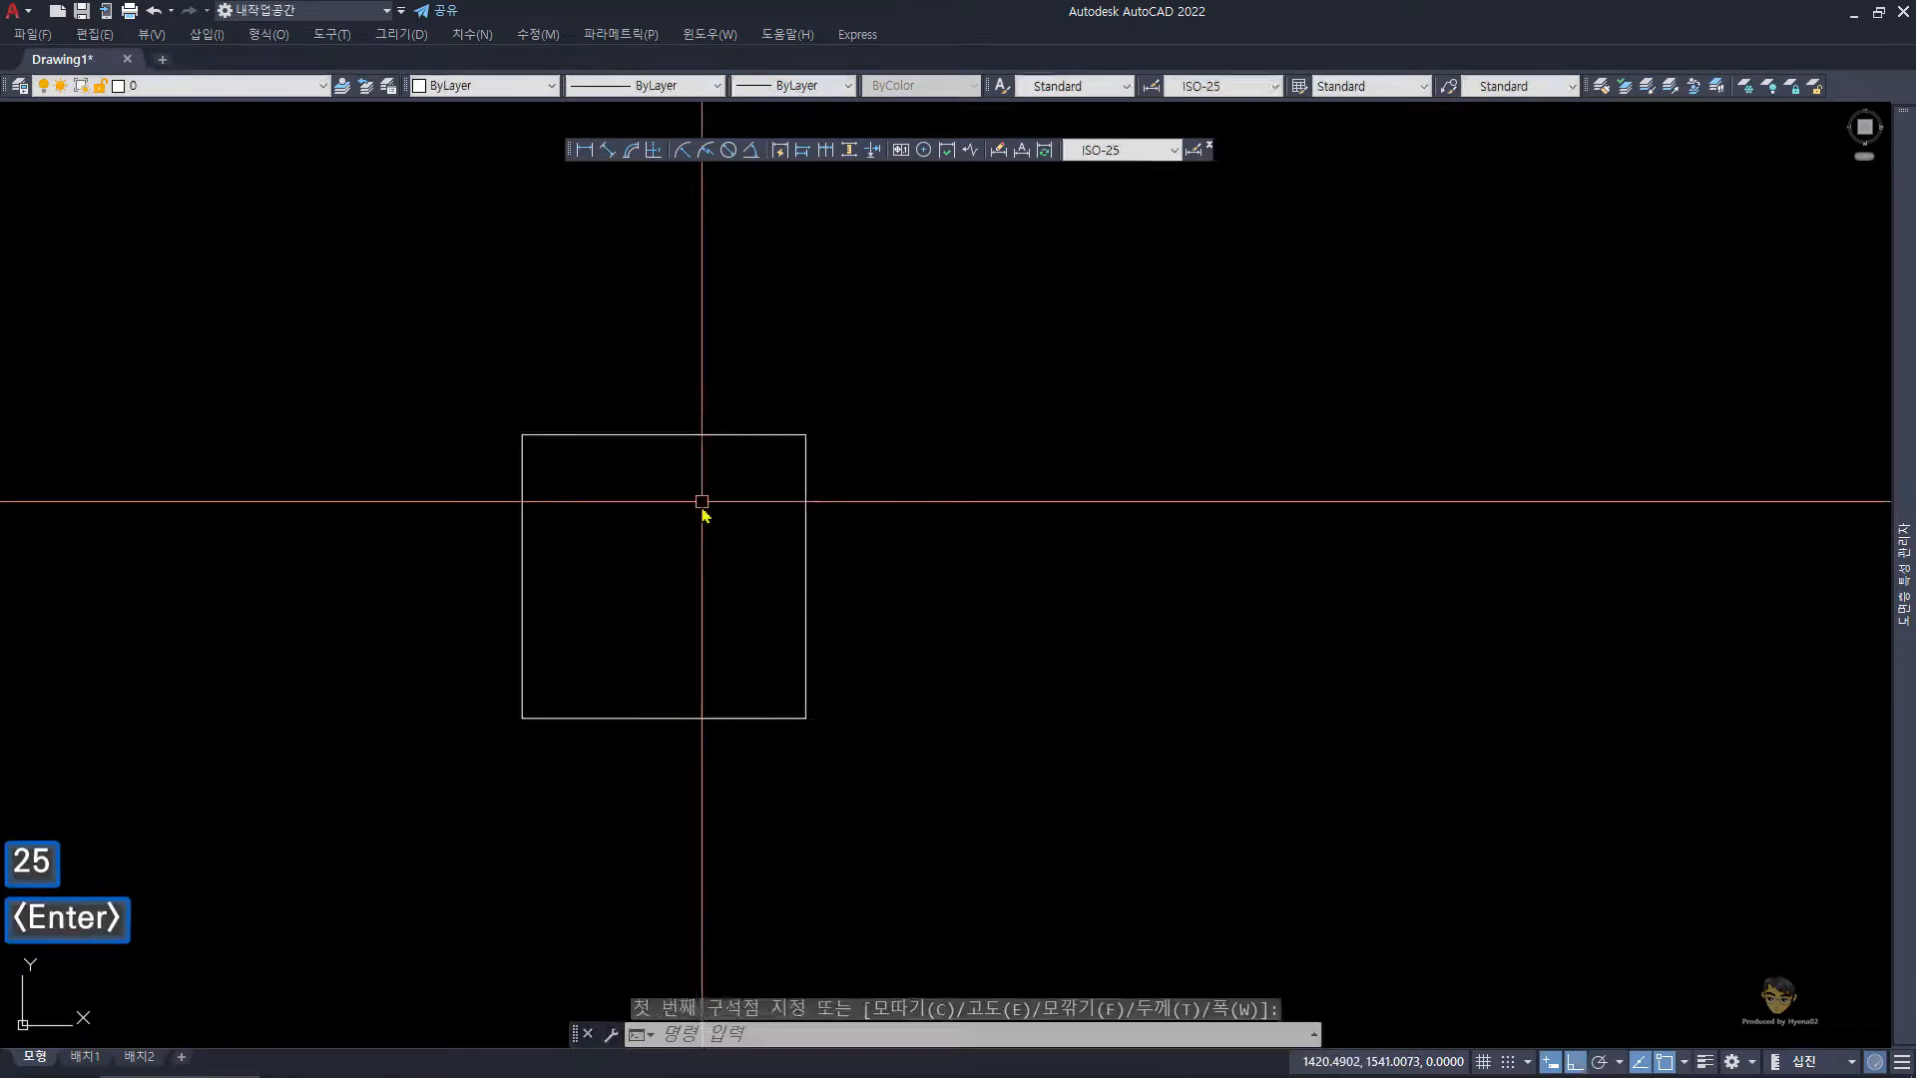
pyautogui.press('Escape')
# - Add a linear dimension across the square's full top edge, placed above it
pyautogui.scroll(2, 710, 505)
pyautogui.moveTo(709, 505); pyautogui.dragTo(877, 522, button='middle')
pyautogui.write('d')
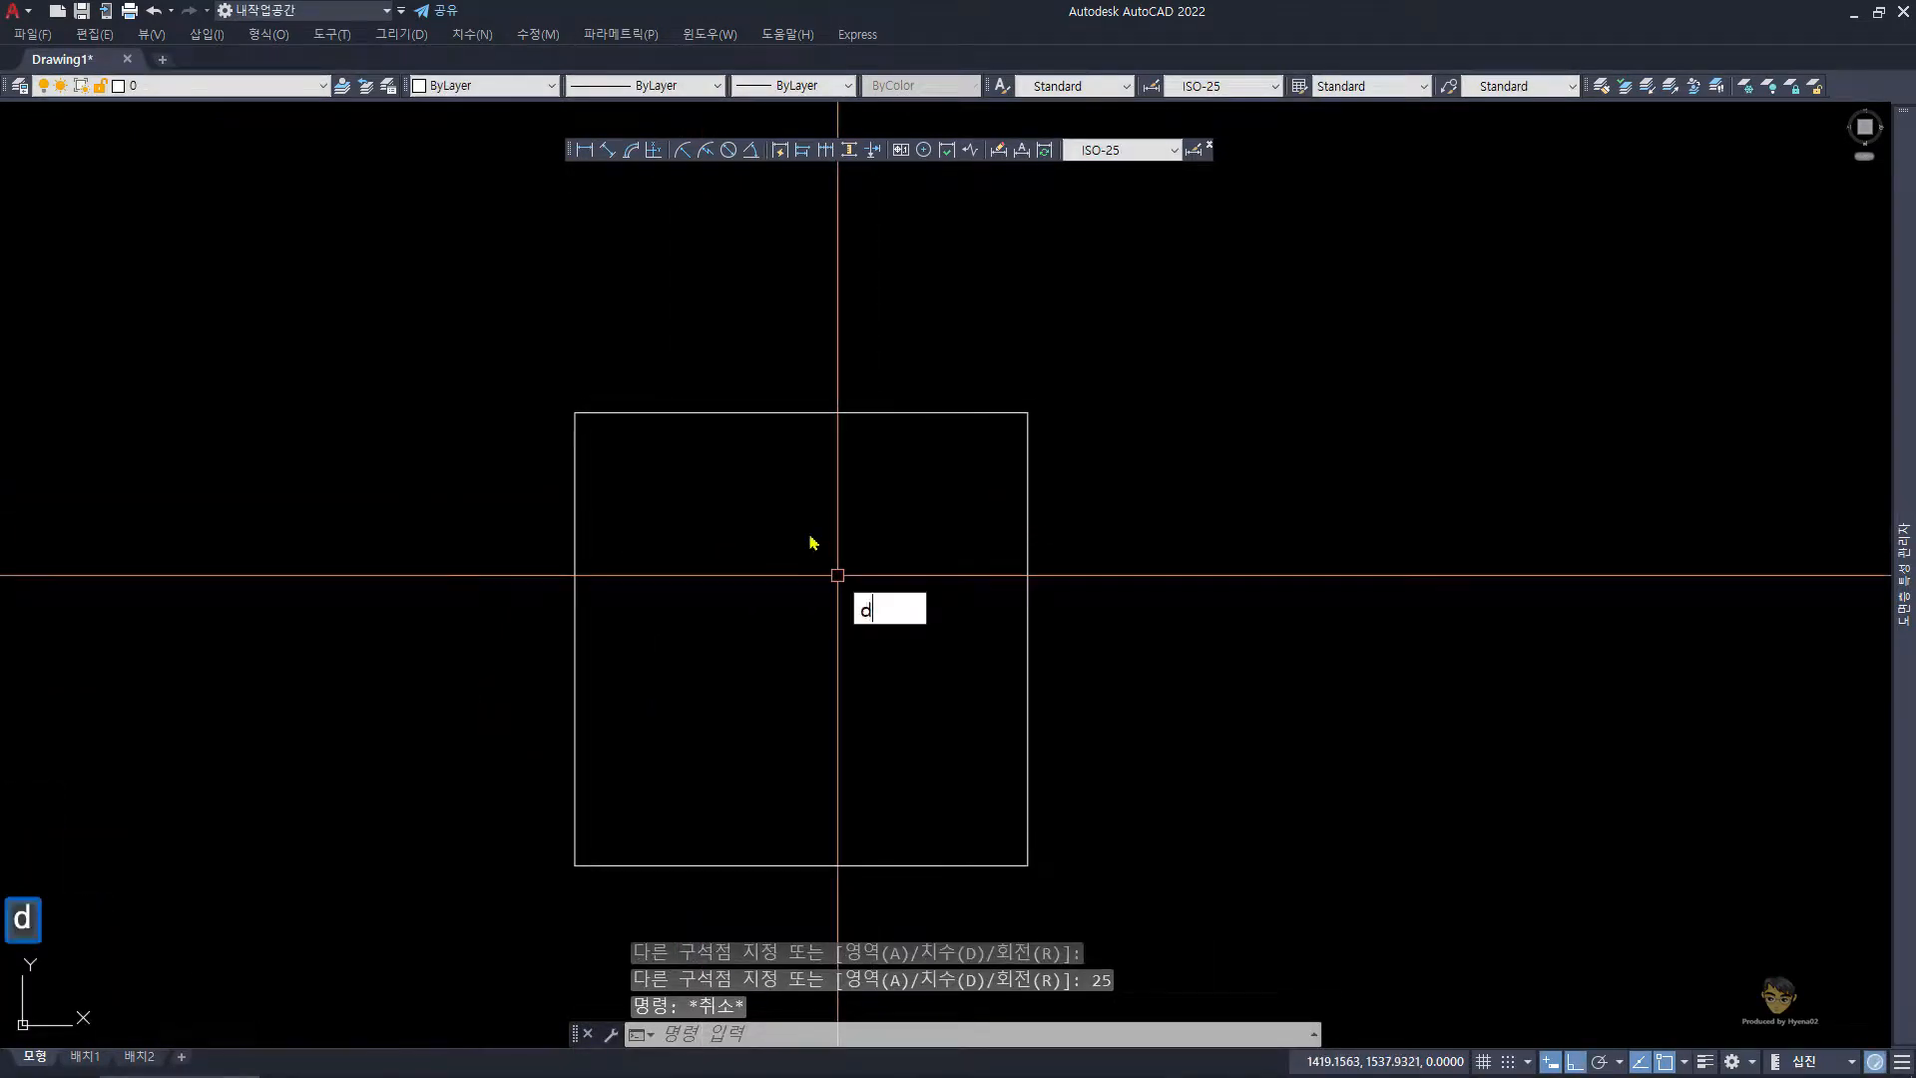
pyautogui.write('n')
pyautogui.press('space')
pyautogui.click(574, 412)
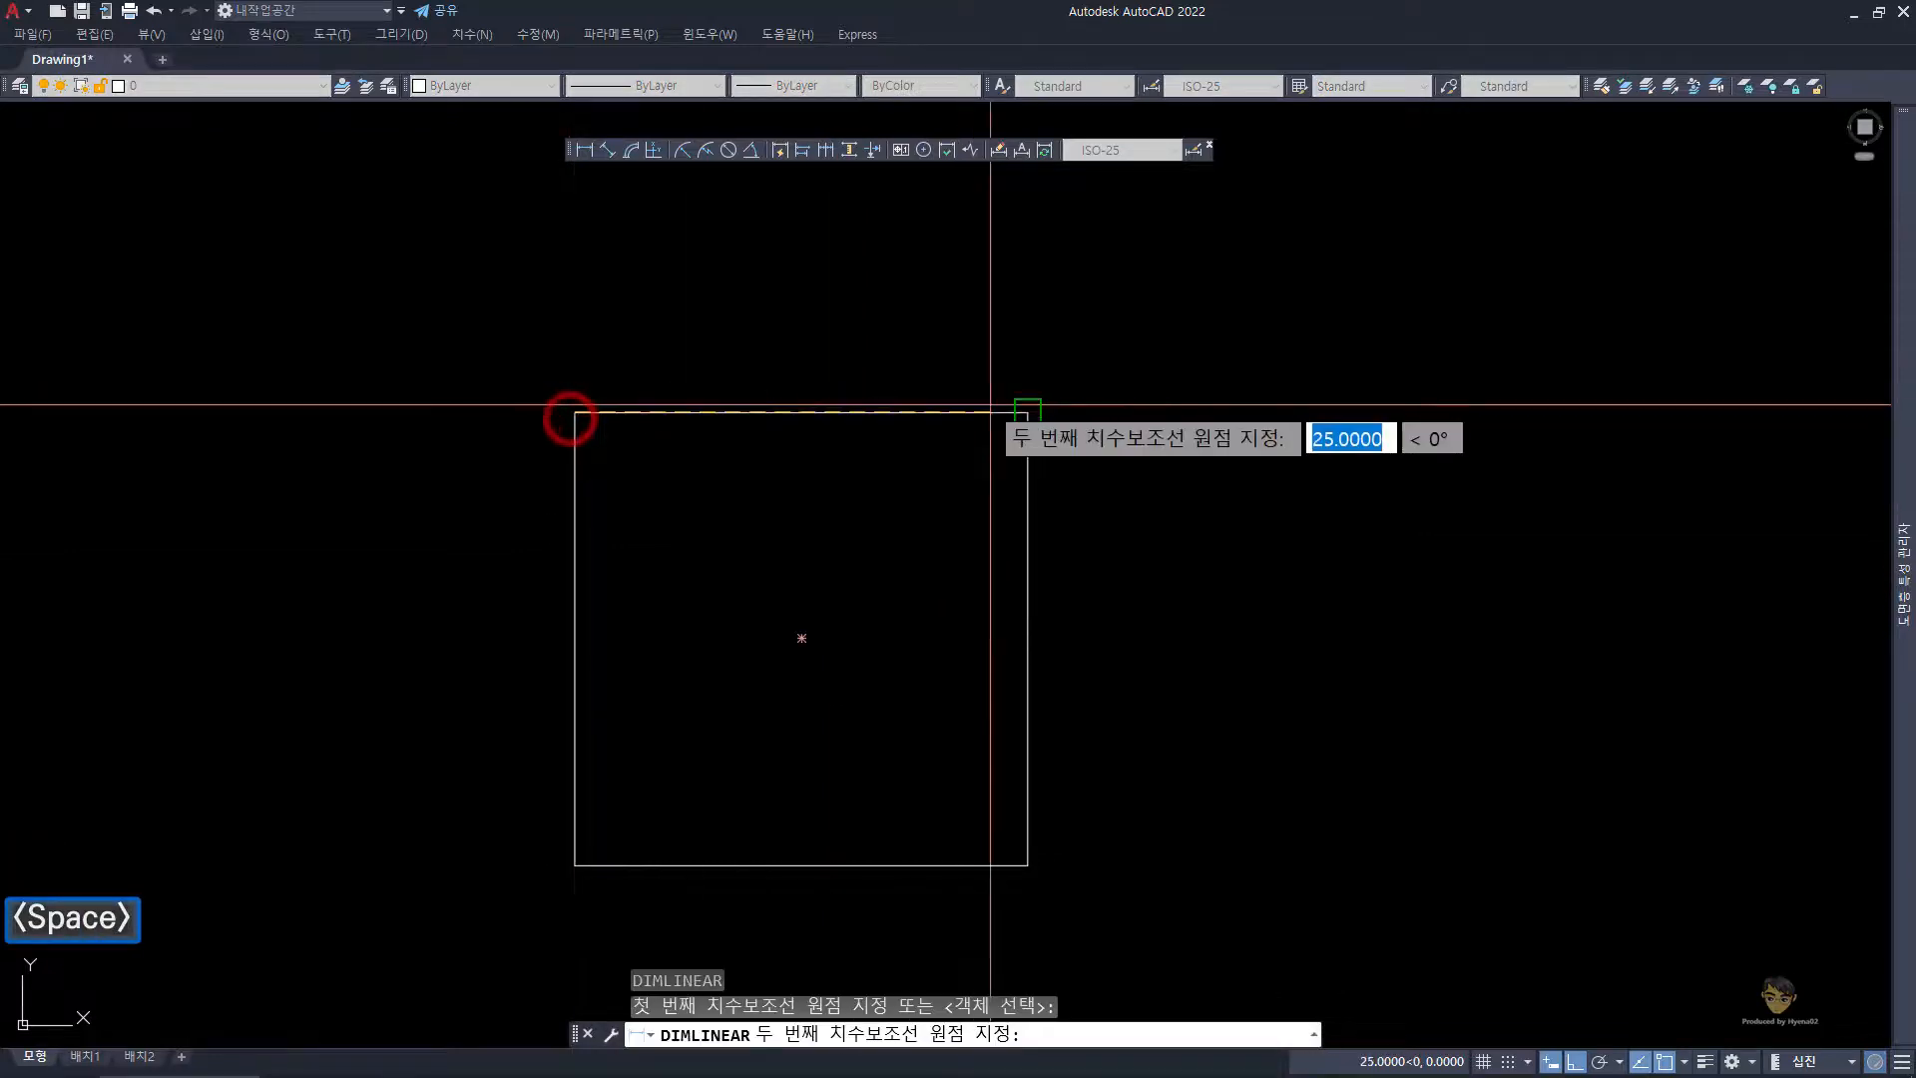
pyautogui.click(1027, 412)
pyautogui.click(842, 289)
pyautogui.scroll(-2, 907, 534)
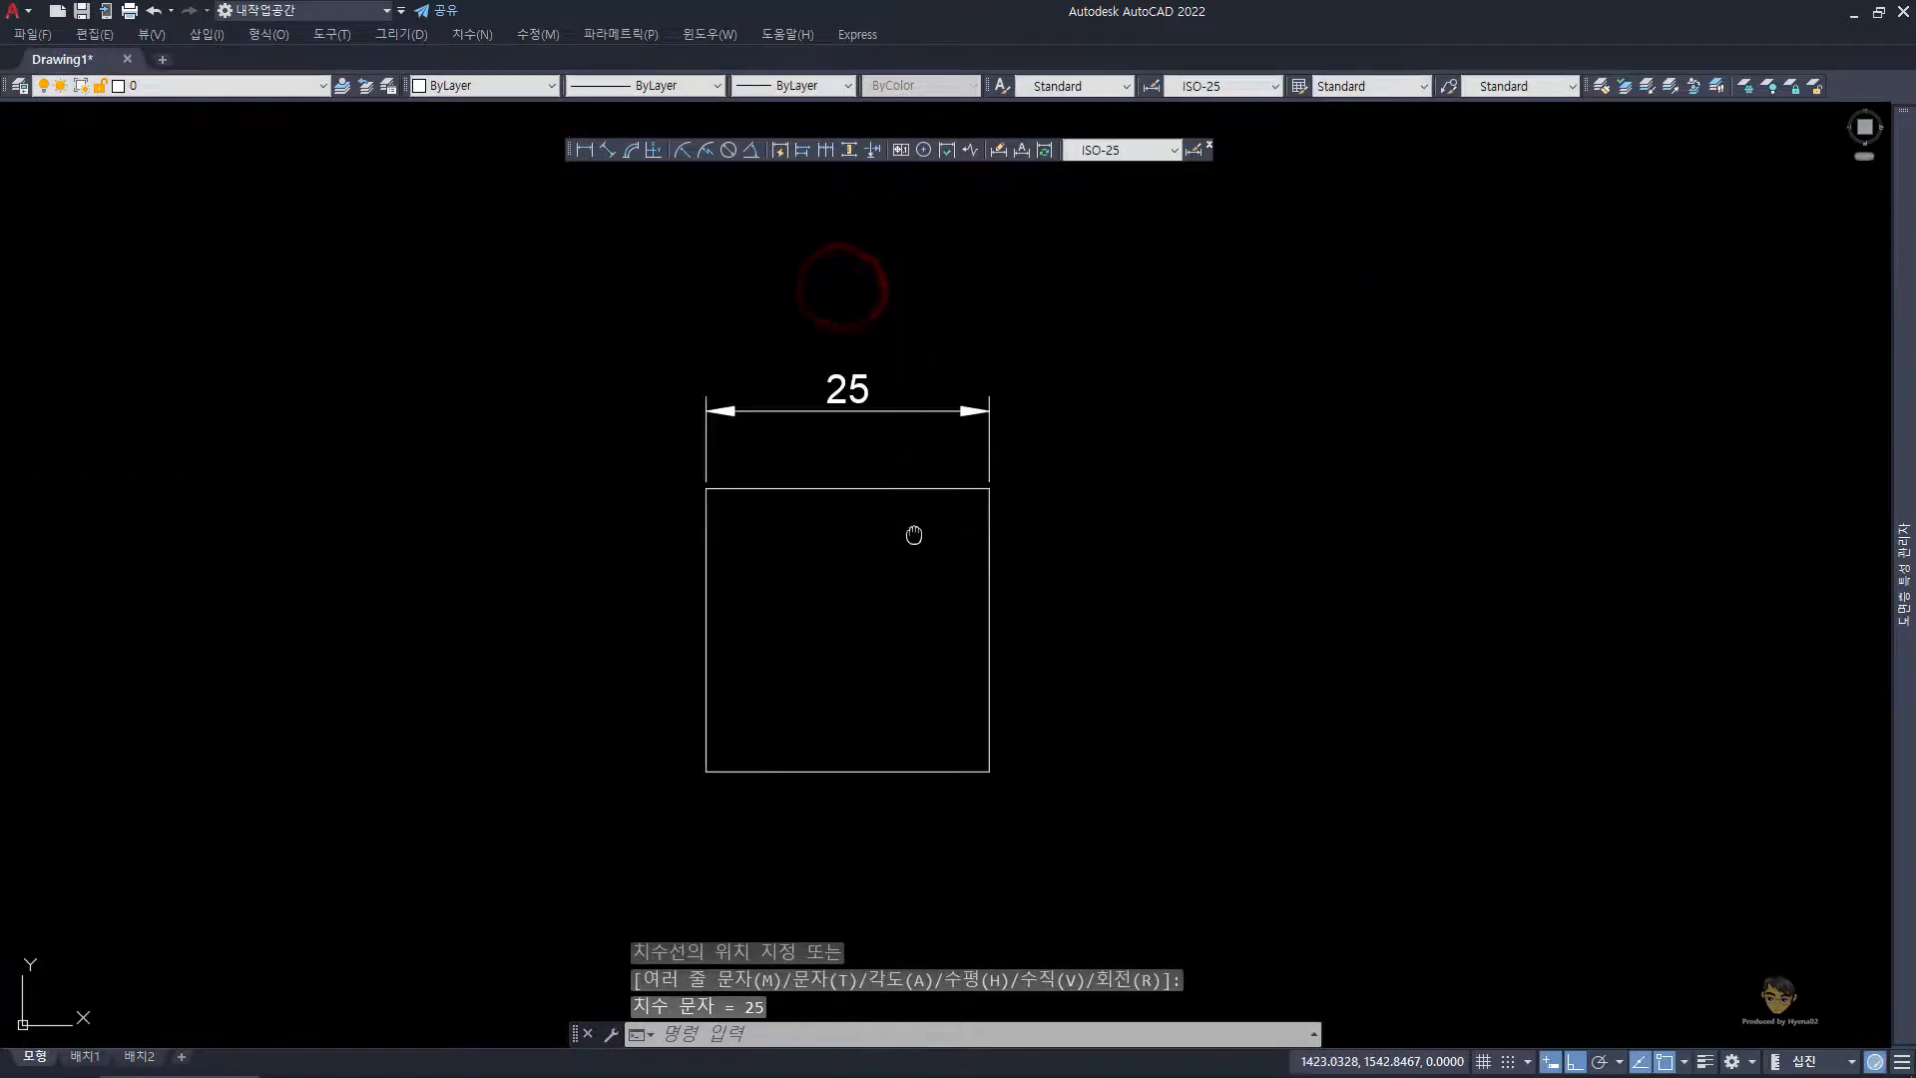
pyautogui.press('Escape')
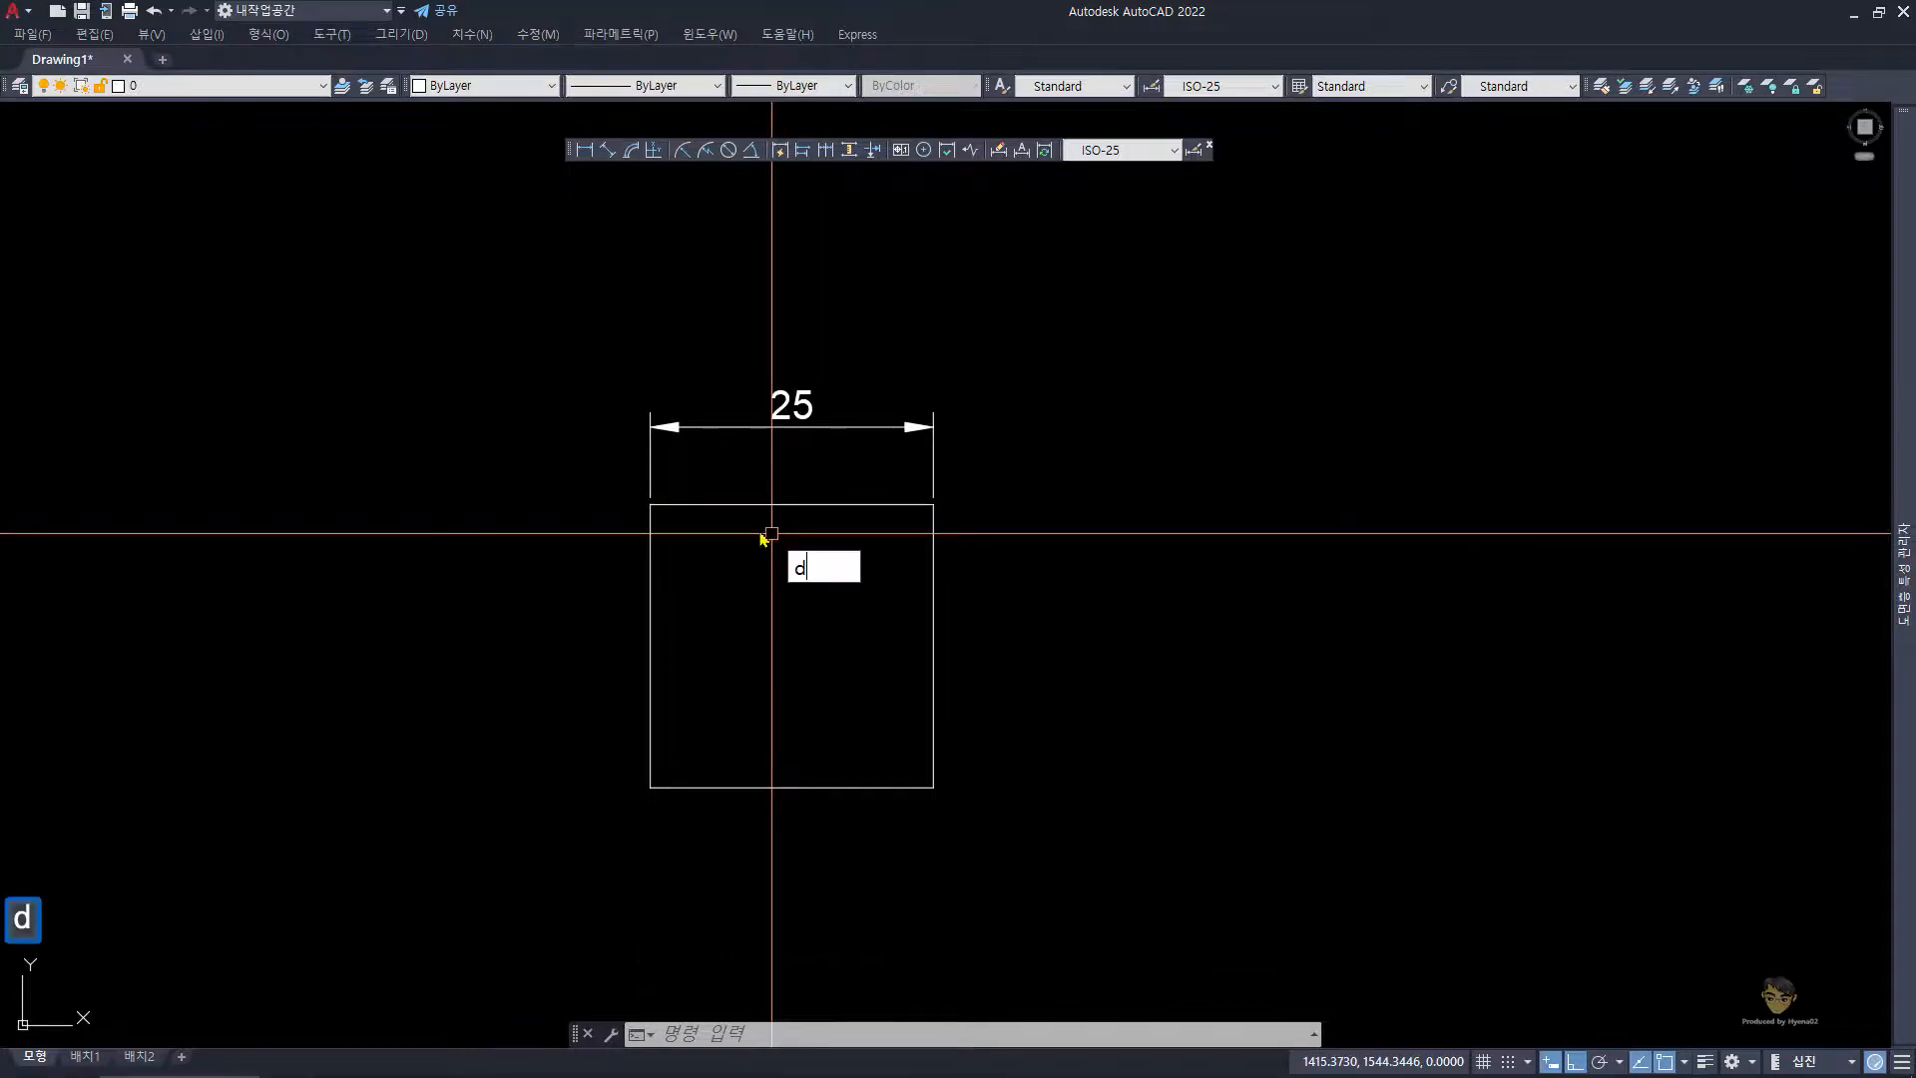
# - Add a linear dimension from the square's top-left corner to its top edge's midpoint, placed between the edge and the full-width dimension
pyautogui.write('n')
pyautogui.press('space')
pyautogui.click(650, 506)
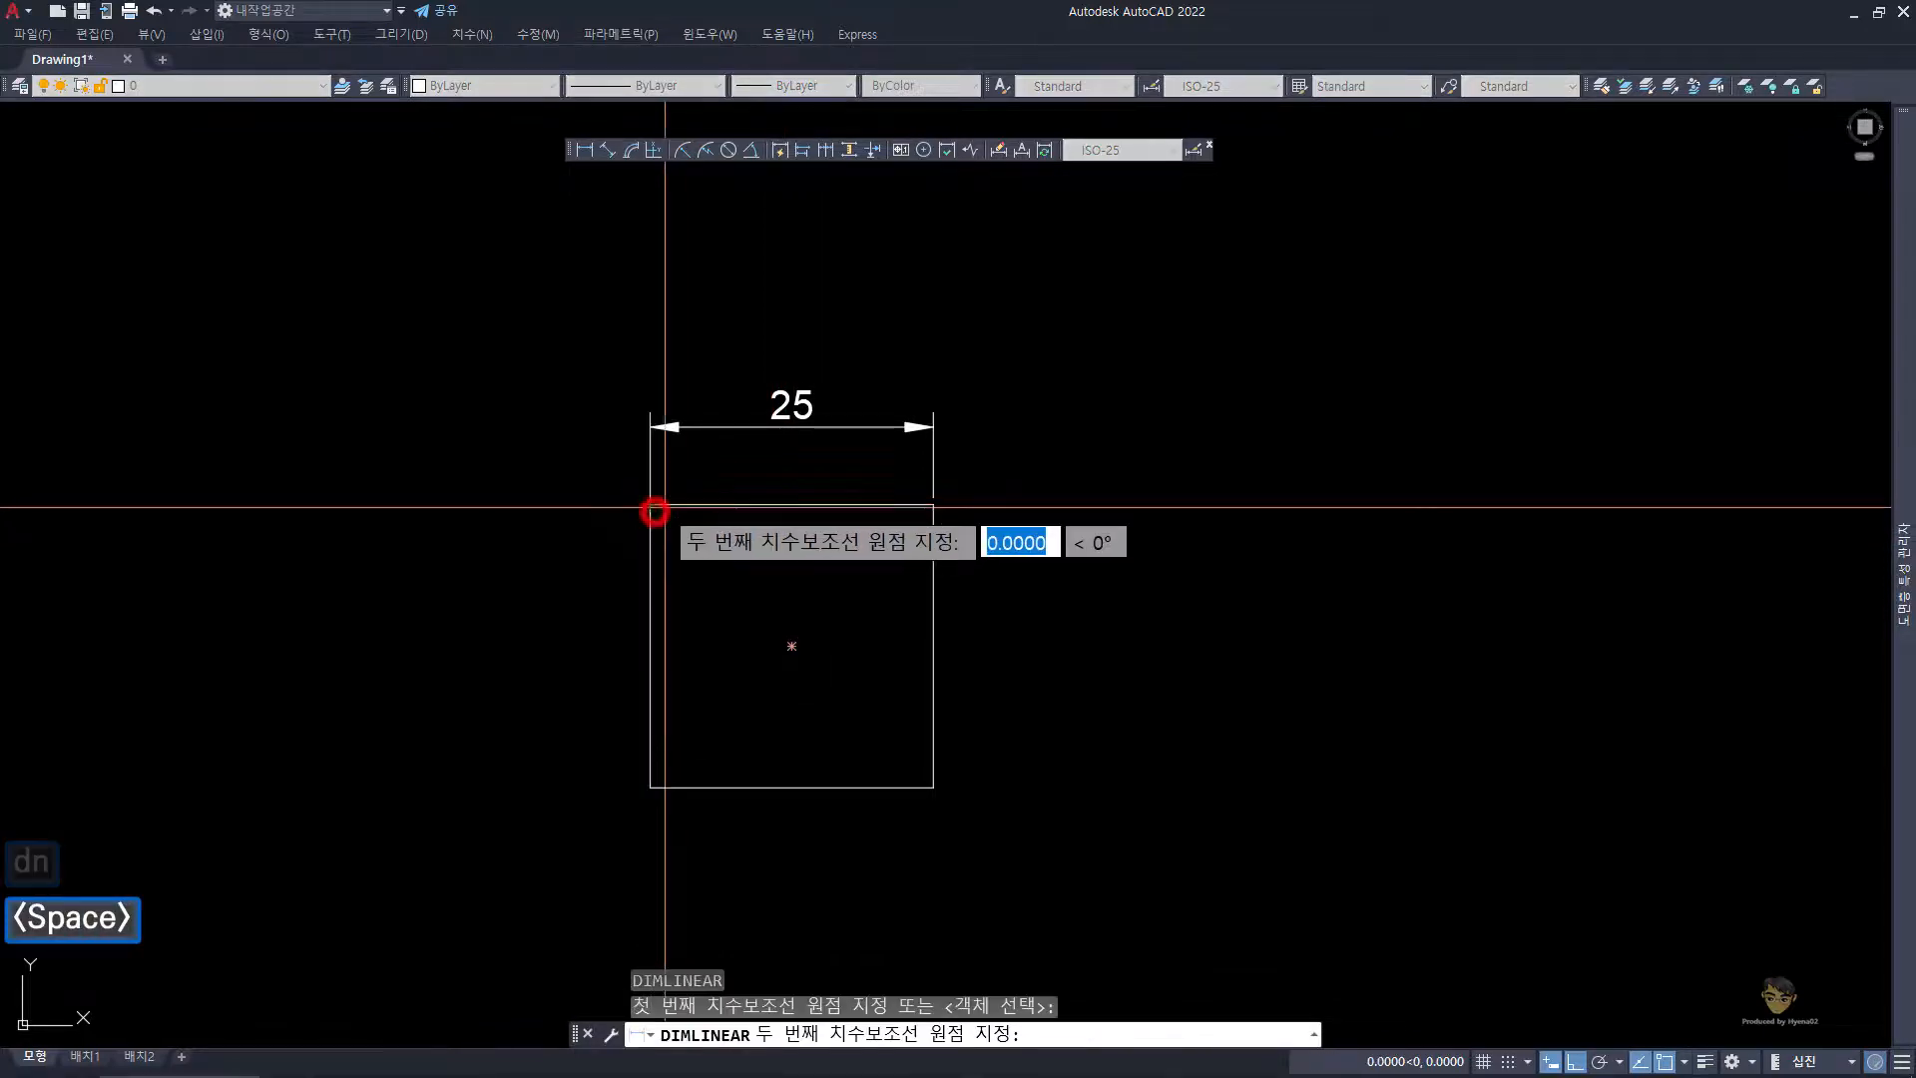
pyautogui.click(792, 502)
pyautogui.click(779, 473)
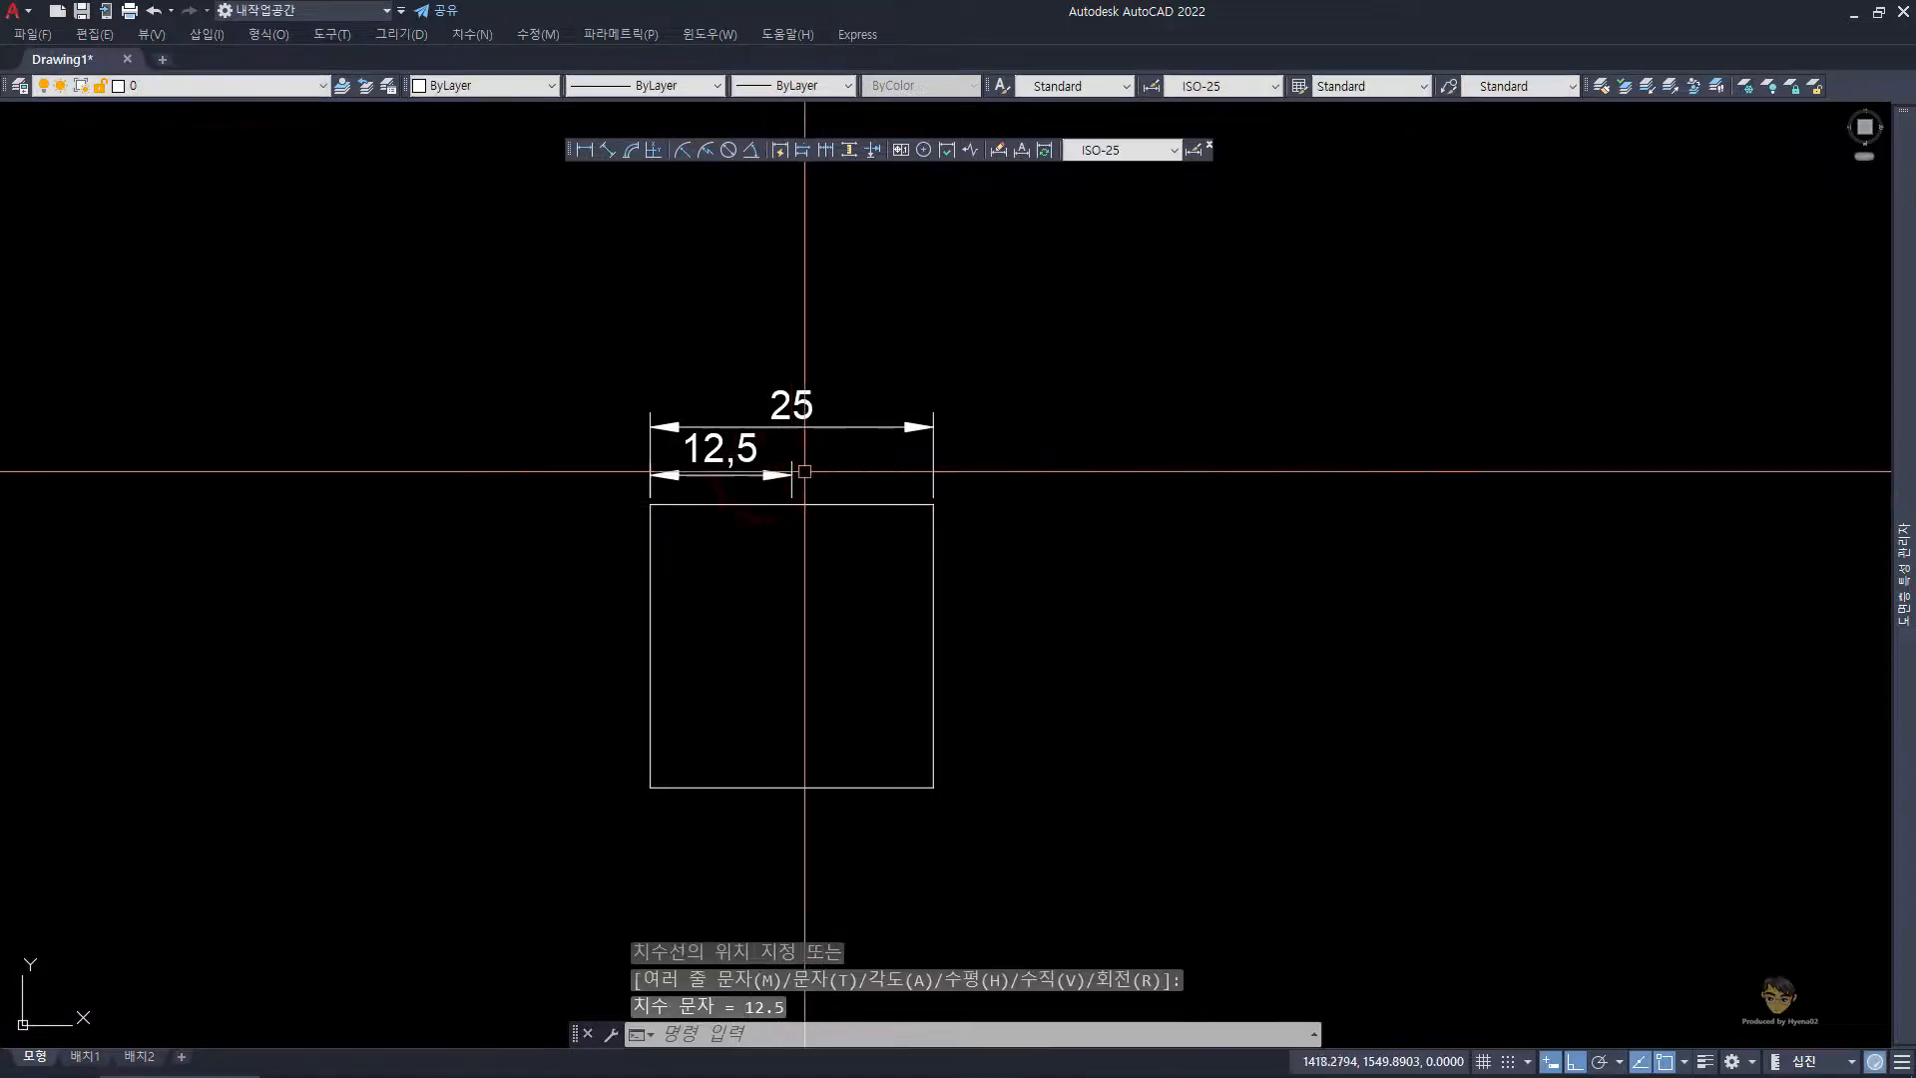
# - Erase the half-width dimension between the square's top edge and the full-width dimension
pyautogui.click(804, 471)
pyautogui.click(705, 457)
pyautogui.write('e')
pyautogui.press('space')
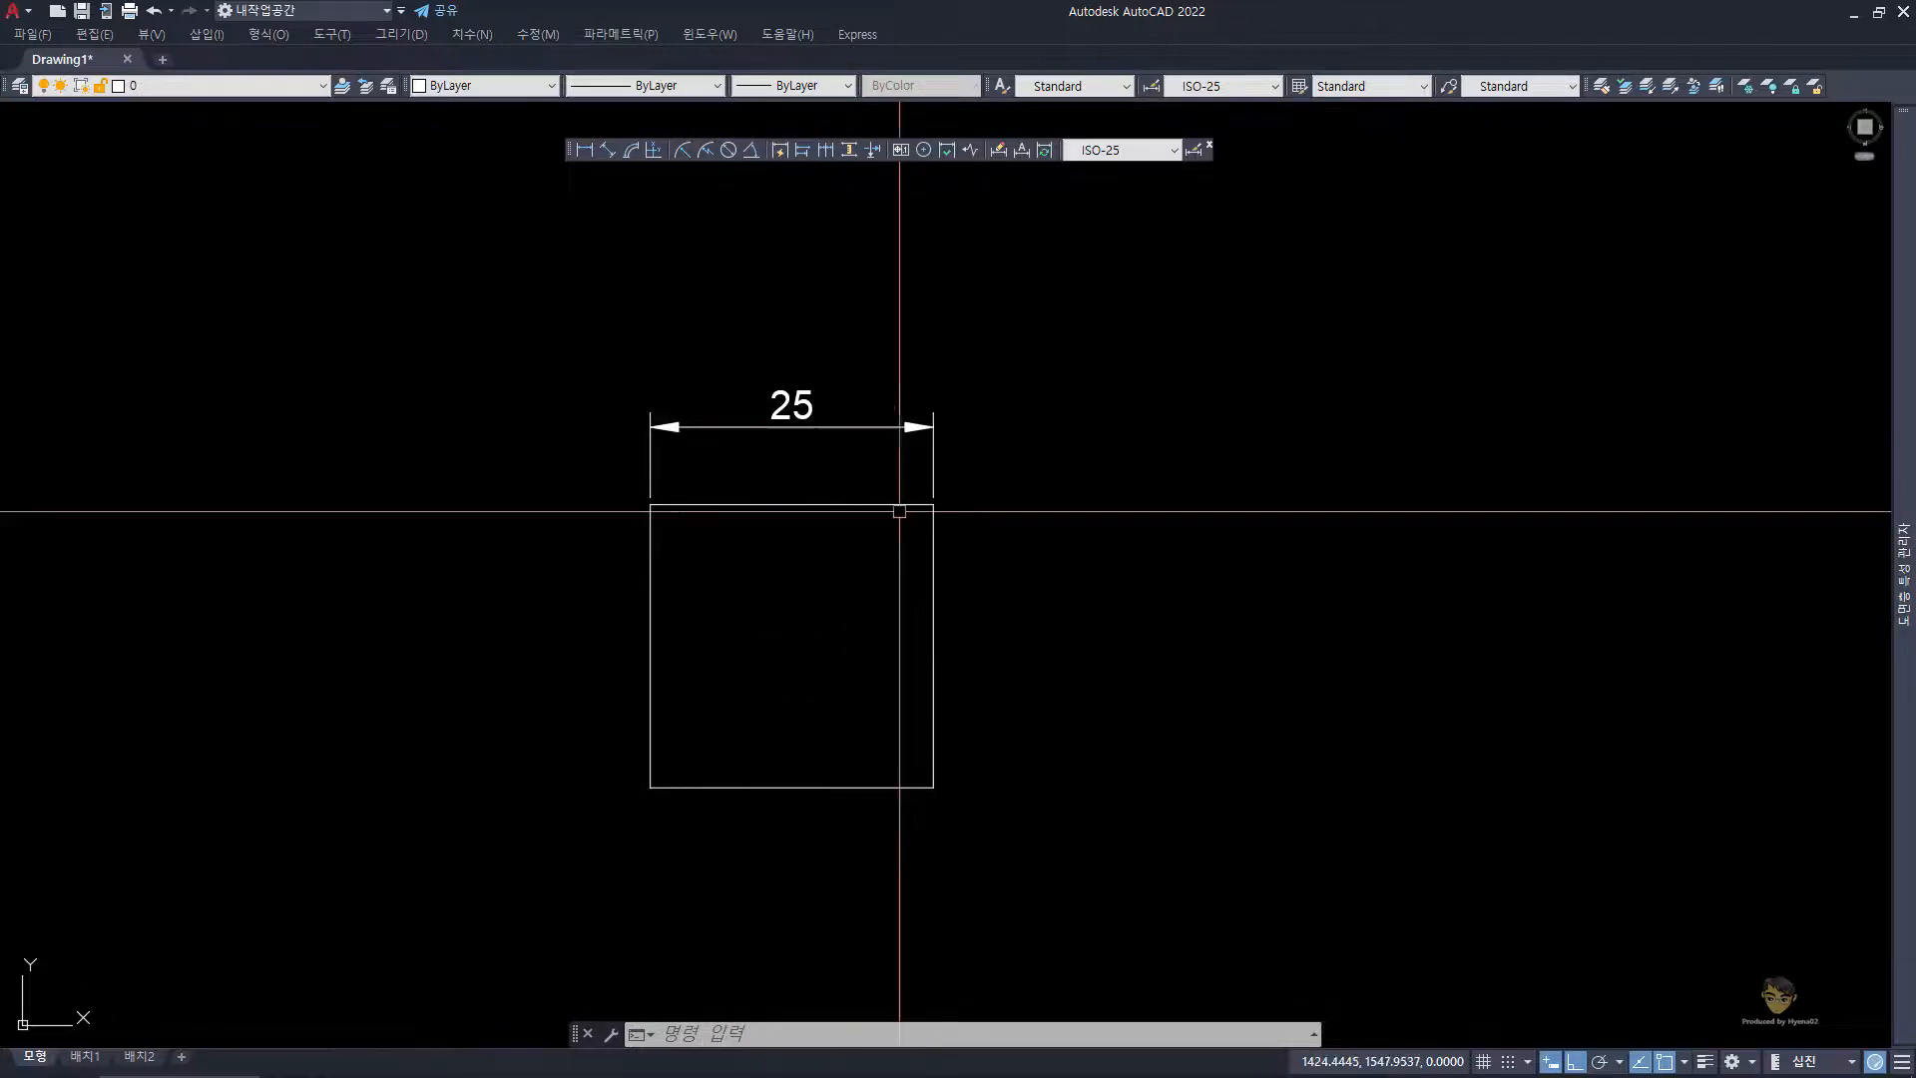
# - Draw a vertical construction line through the midpoint of the square's top edge
pyautogui.scroll(2, 779, 552)
pyautogui.moveTo(778, 552); pyautogui.dragTo(757, 539, button='middle')
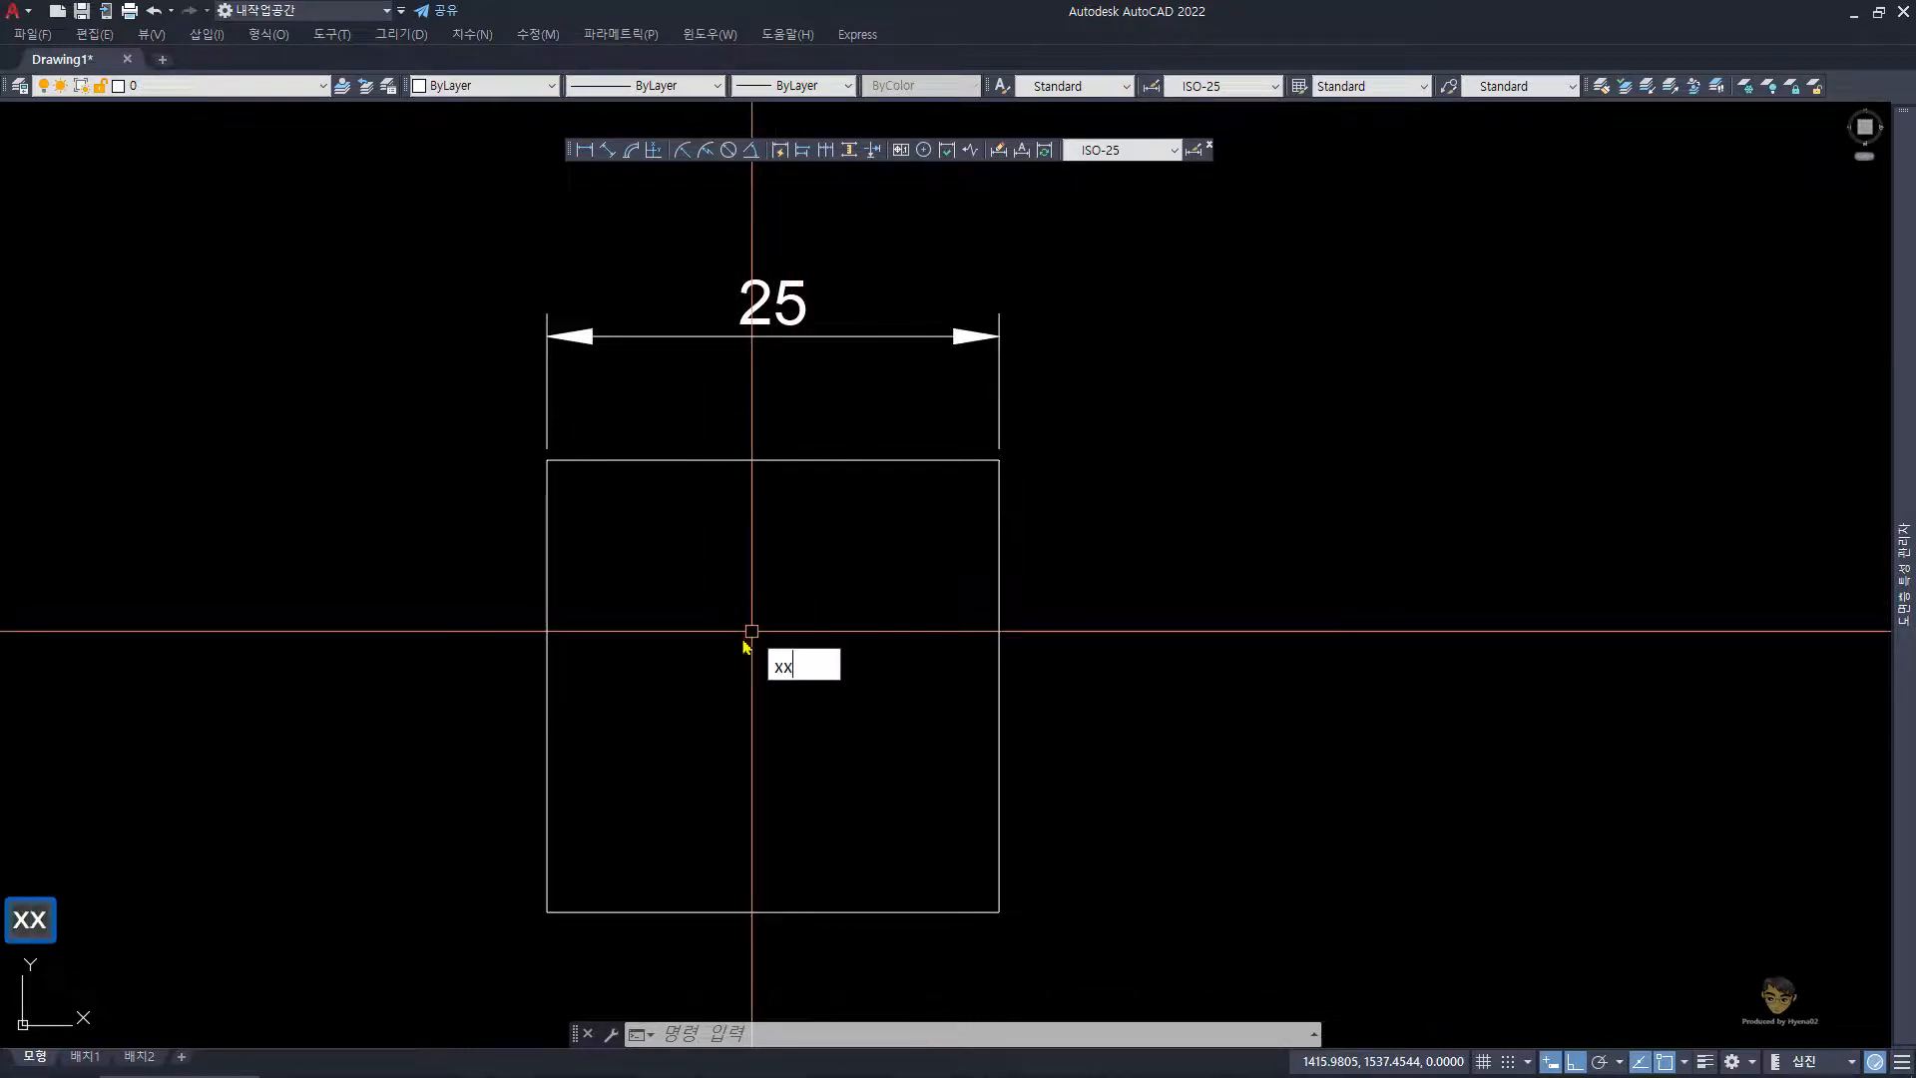
pyautogui.press('space')
pyautogui.write('v')
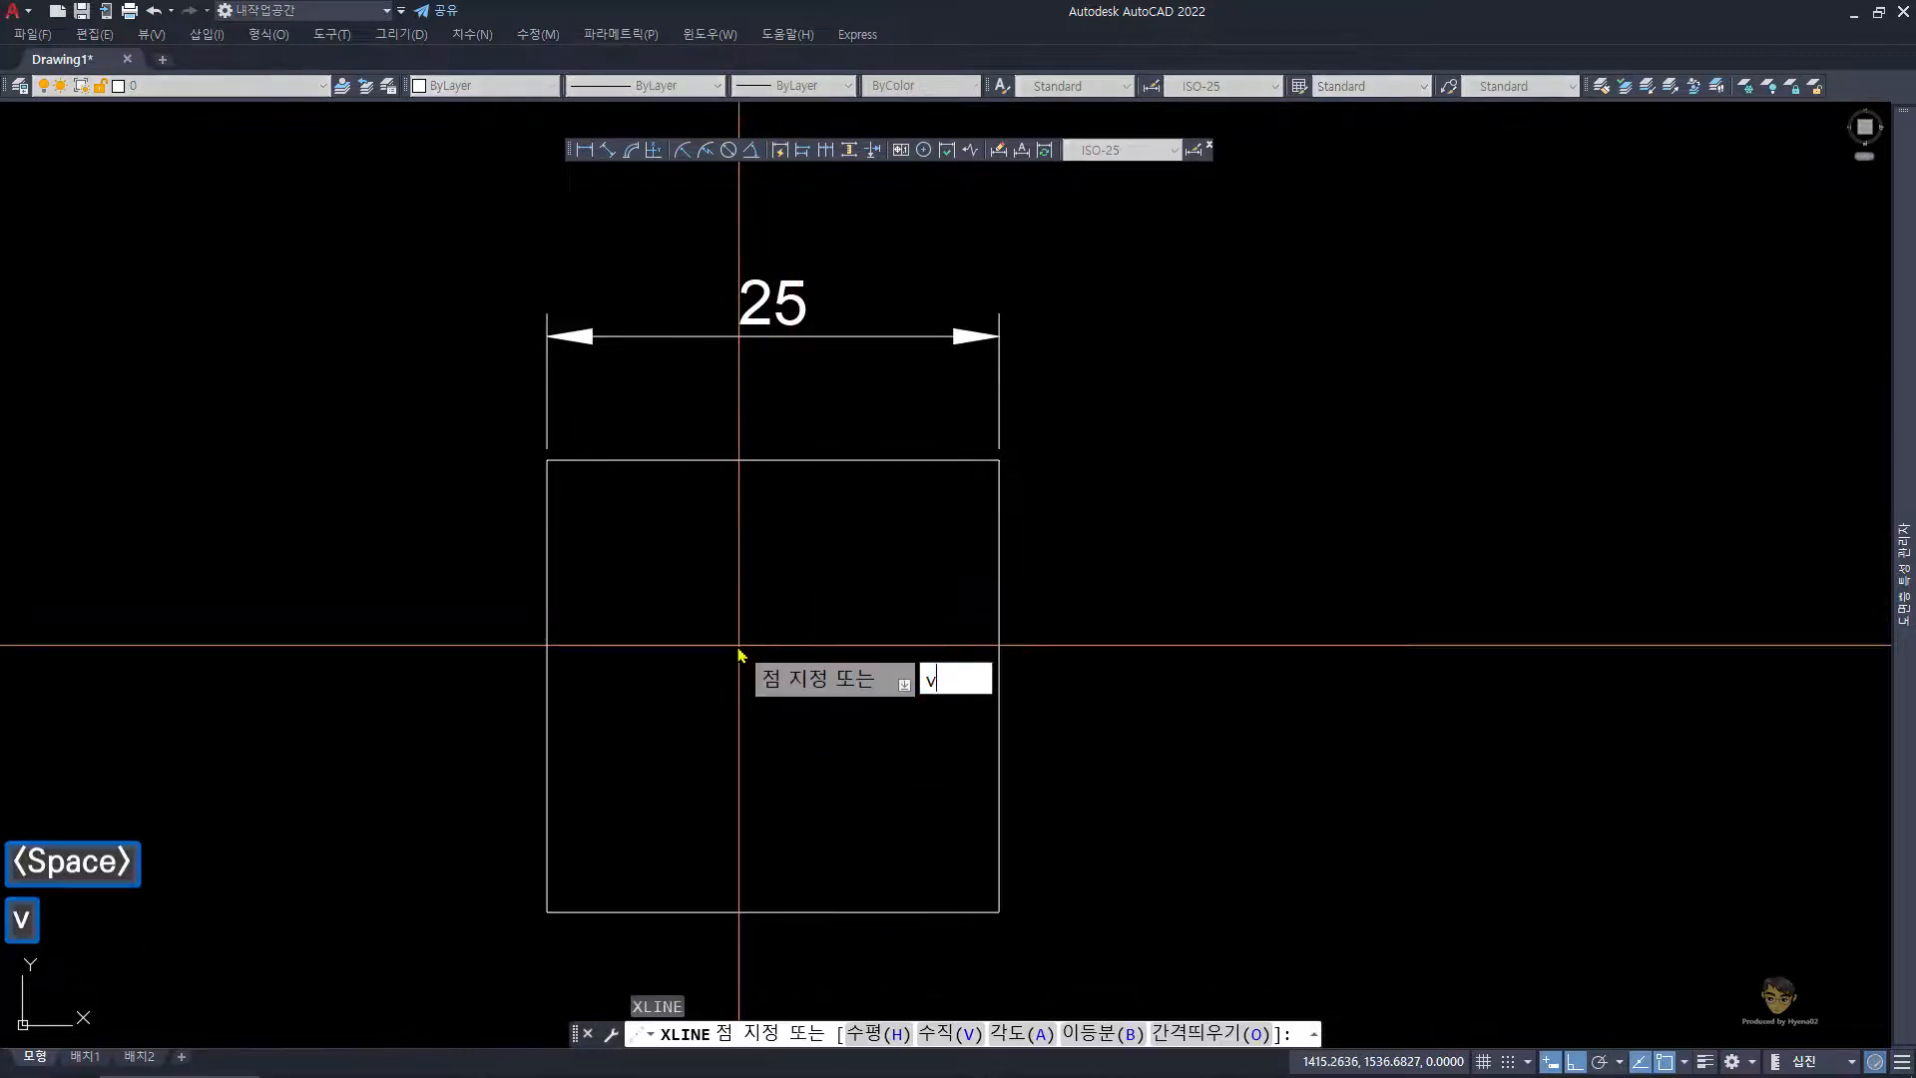
pyautogui.press('space')
pyautogui.click(774, 459)
pyautogui.press('space')
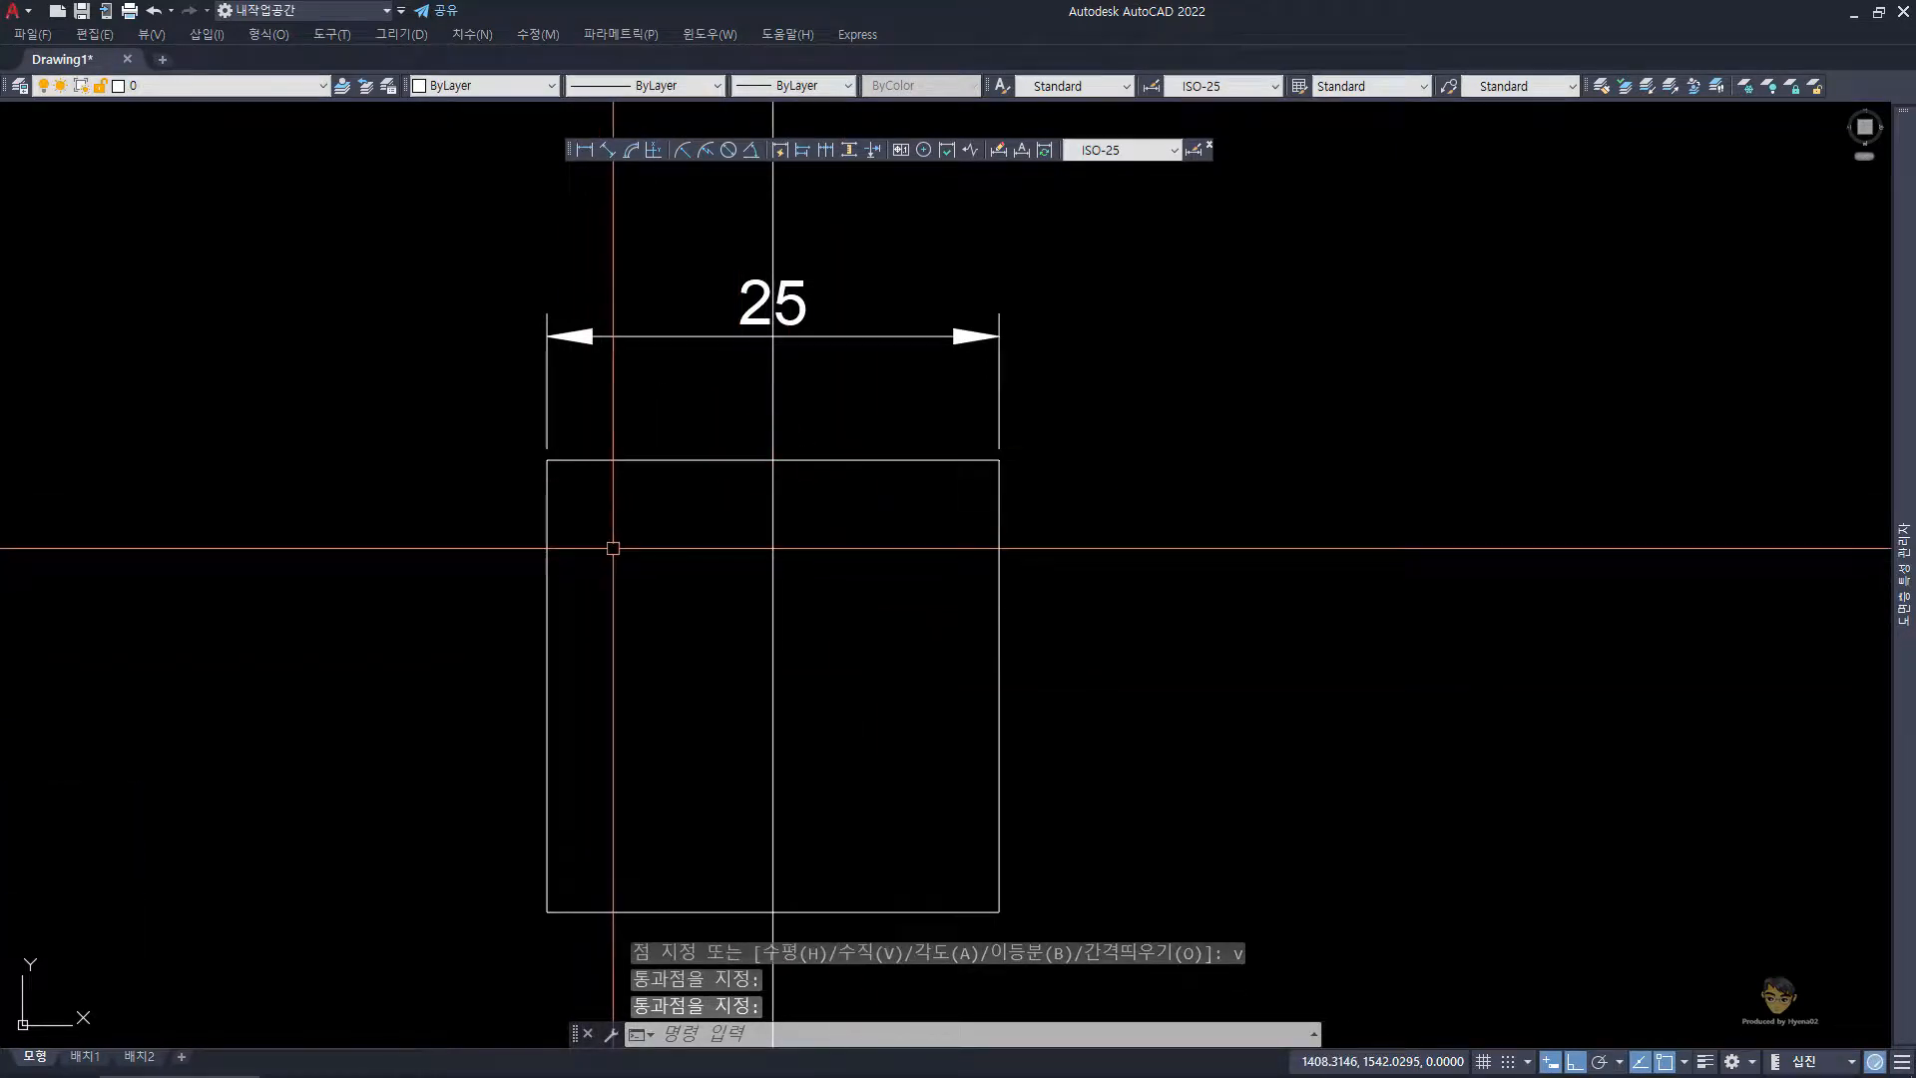
pyautogui.write('t')
pyautogui.press('space')
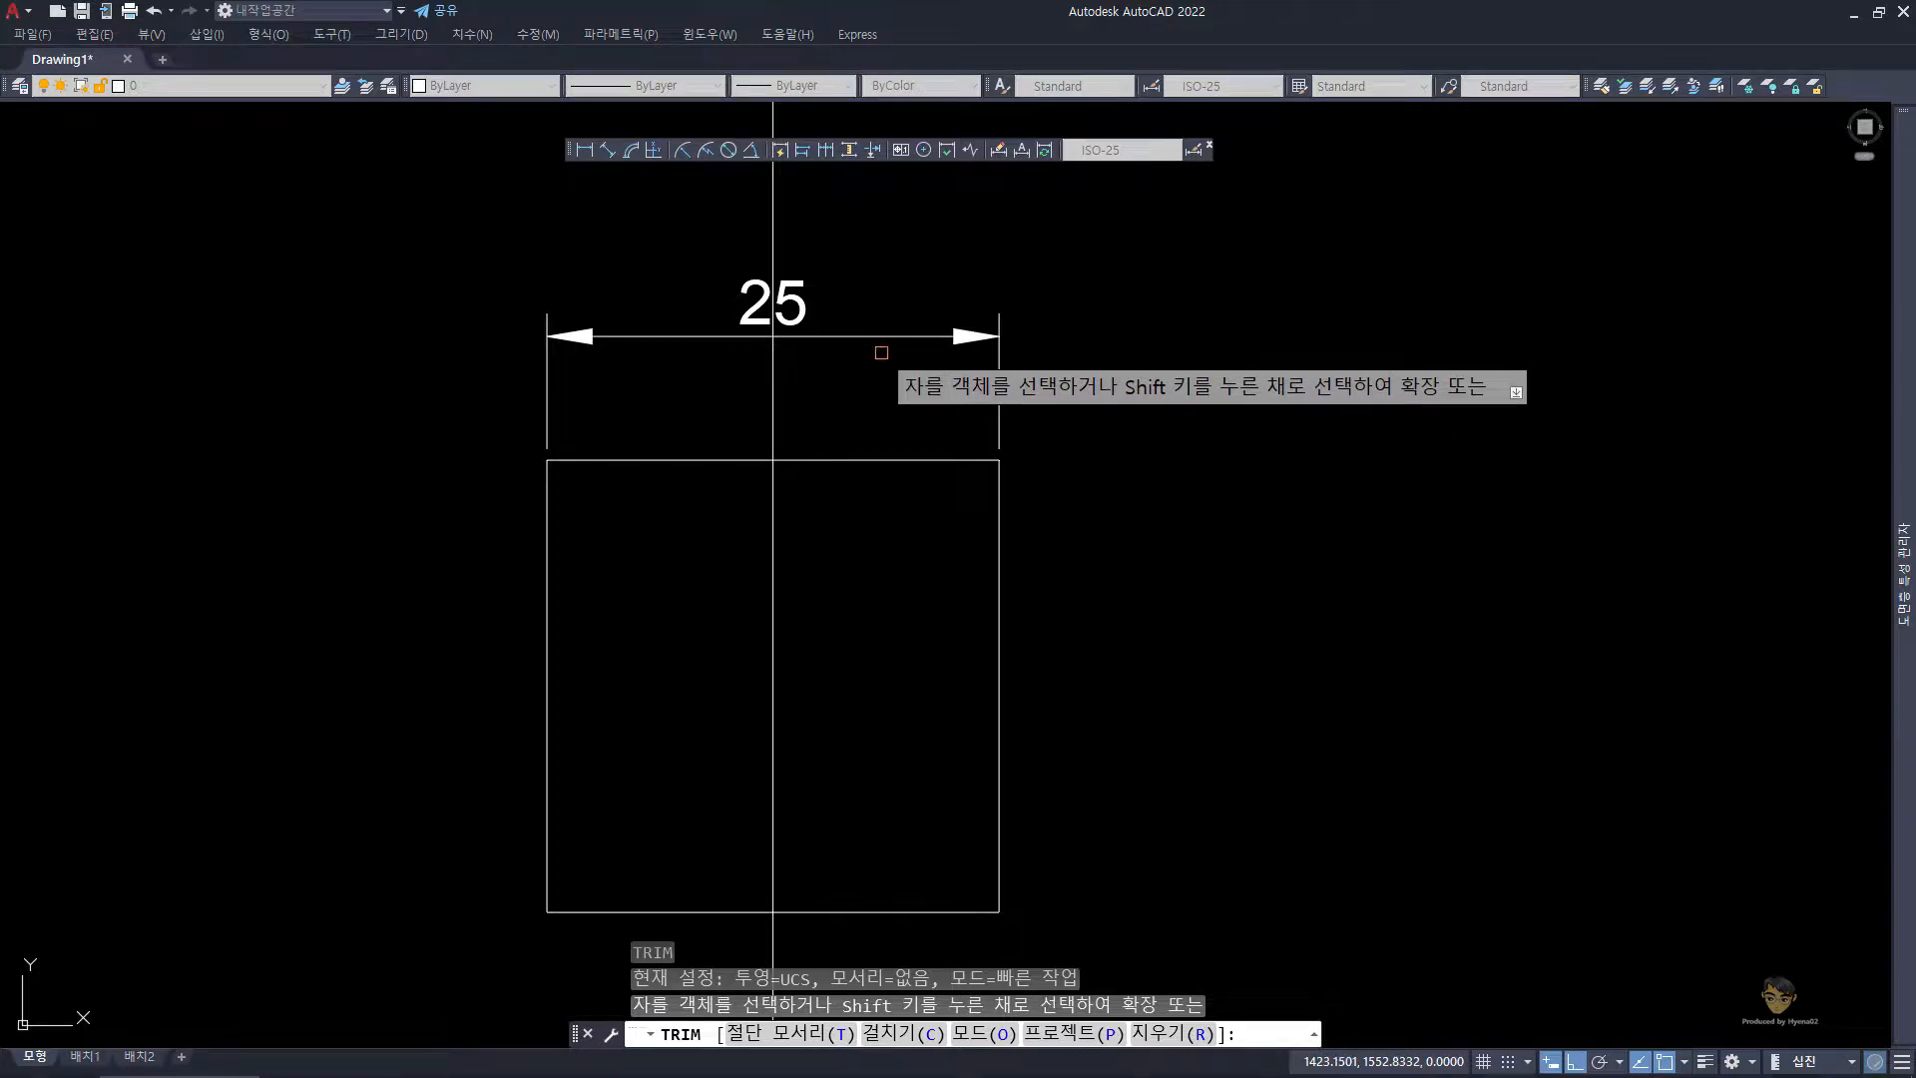
pyautogui.press('Escape')
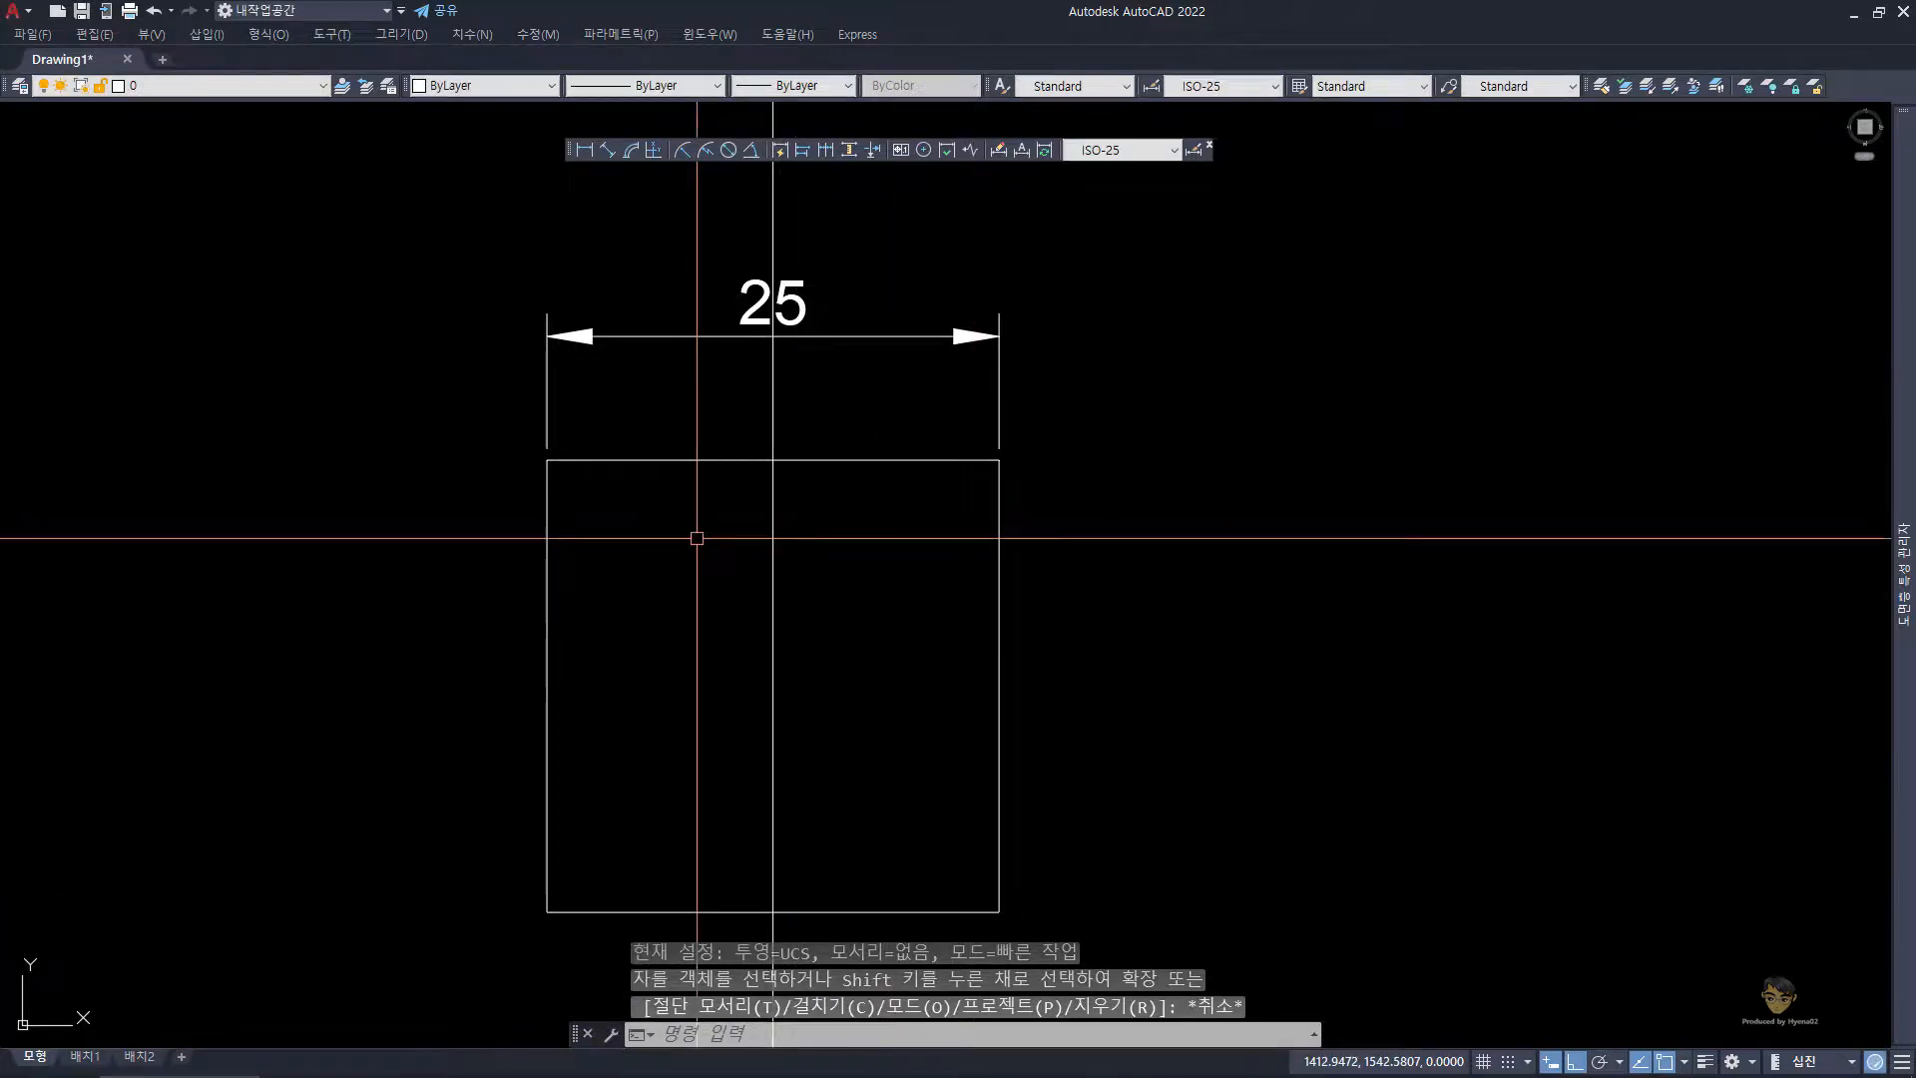
# - Trim the right half of the full-width dimension, using the vertical construction line as the cutting edge
pyautogui.click(839, 799)
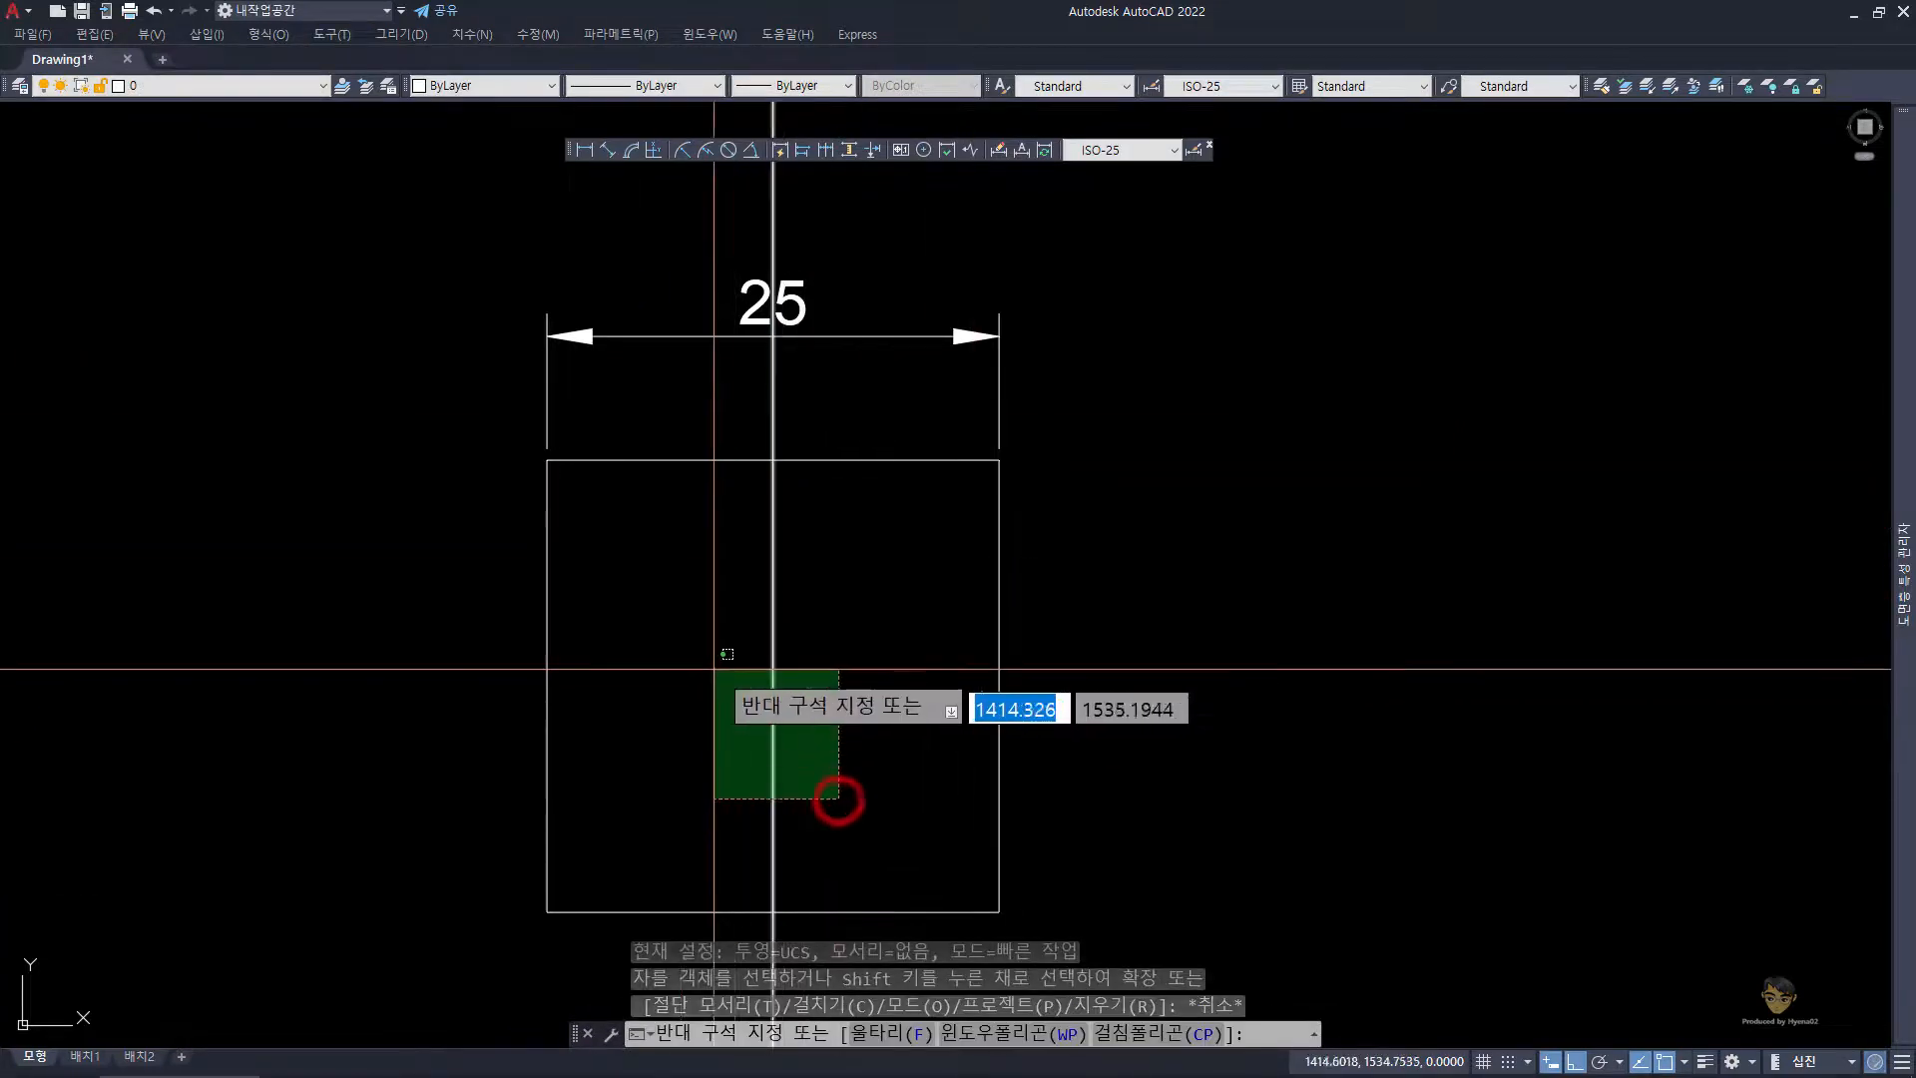
pyautogui.click(672, 631)
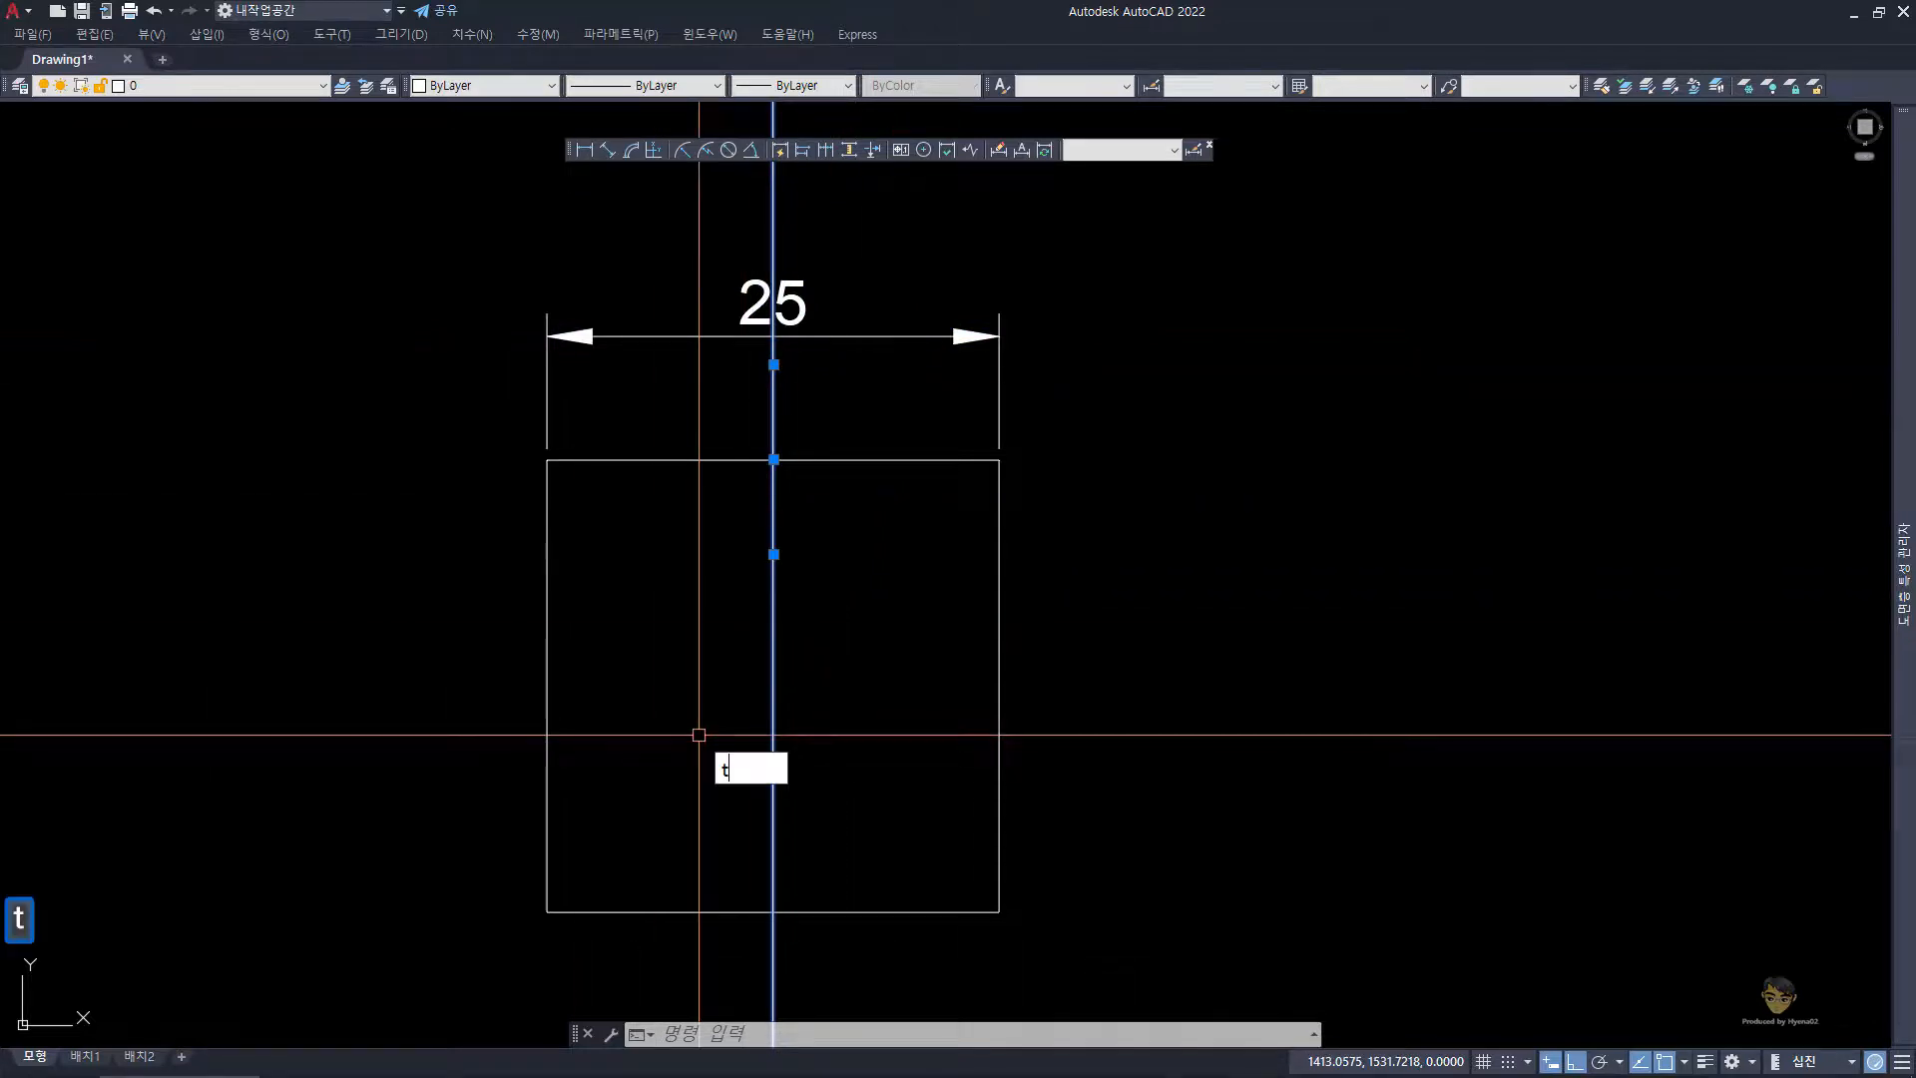
pyautogui.press('space')
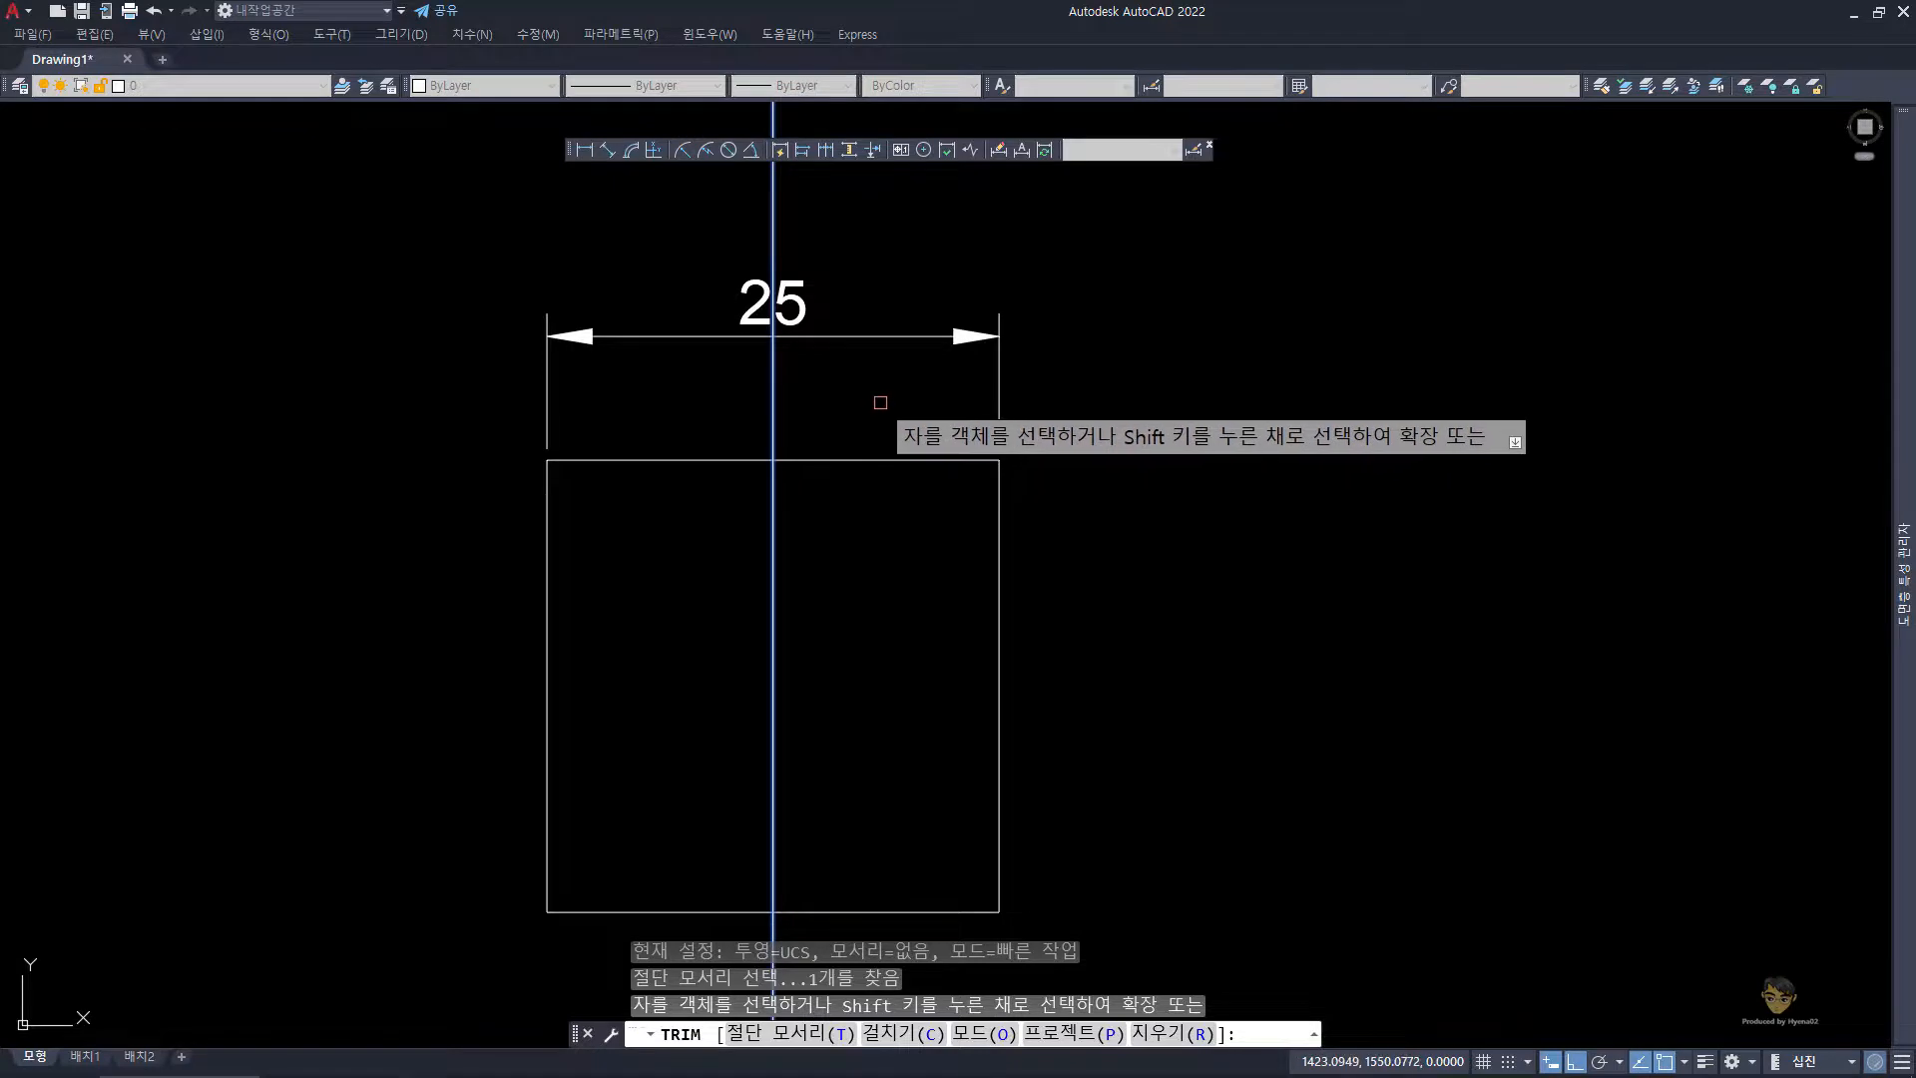
pyautogui.click(867, 338)
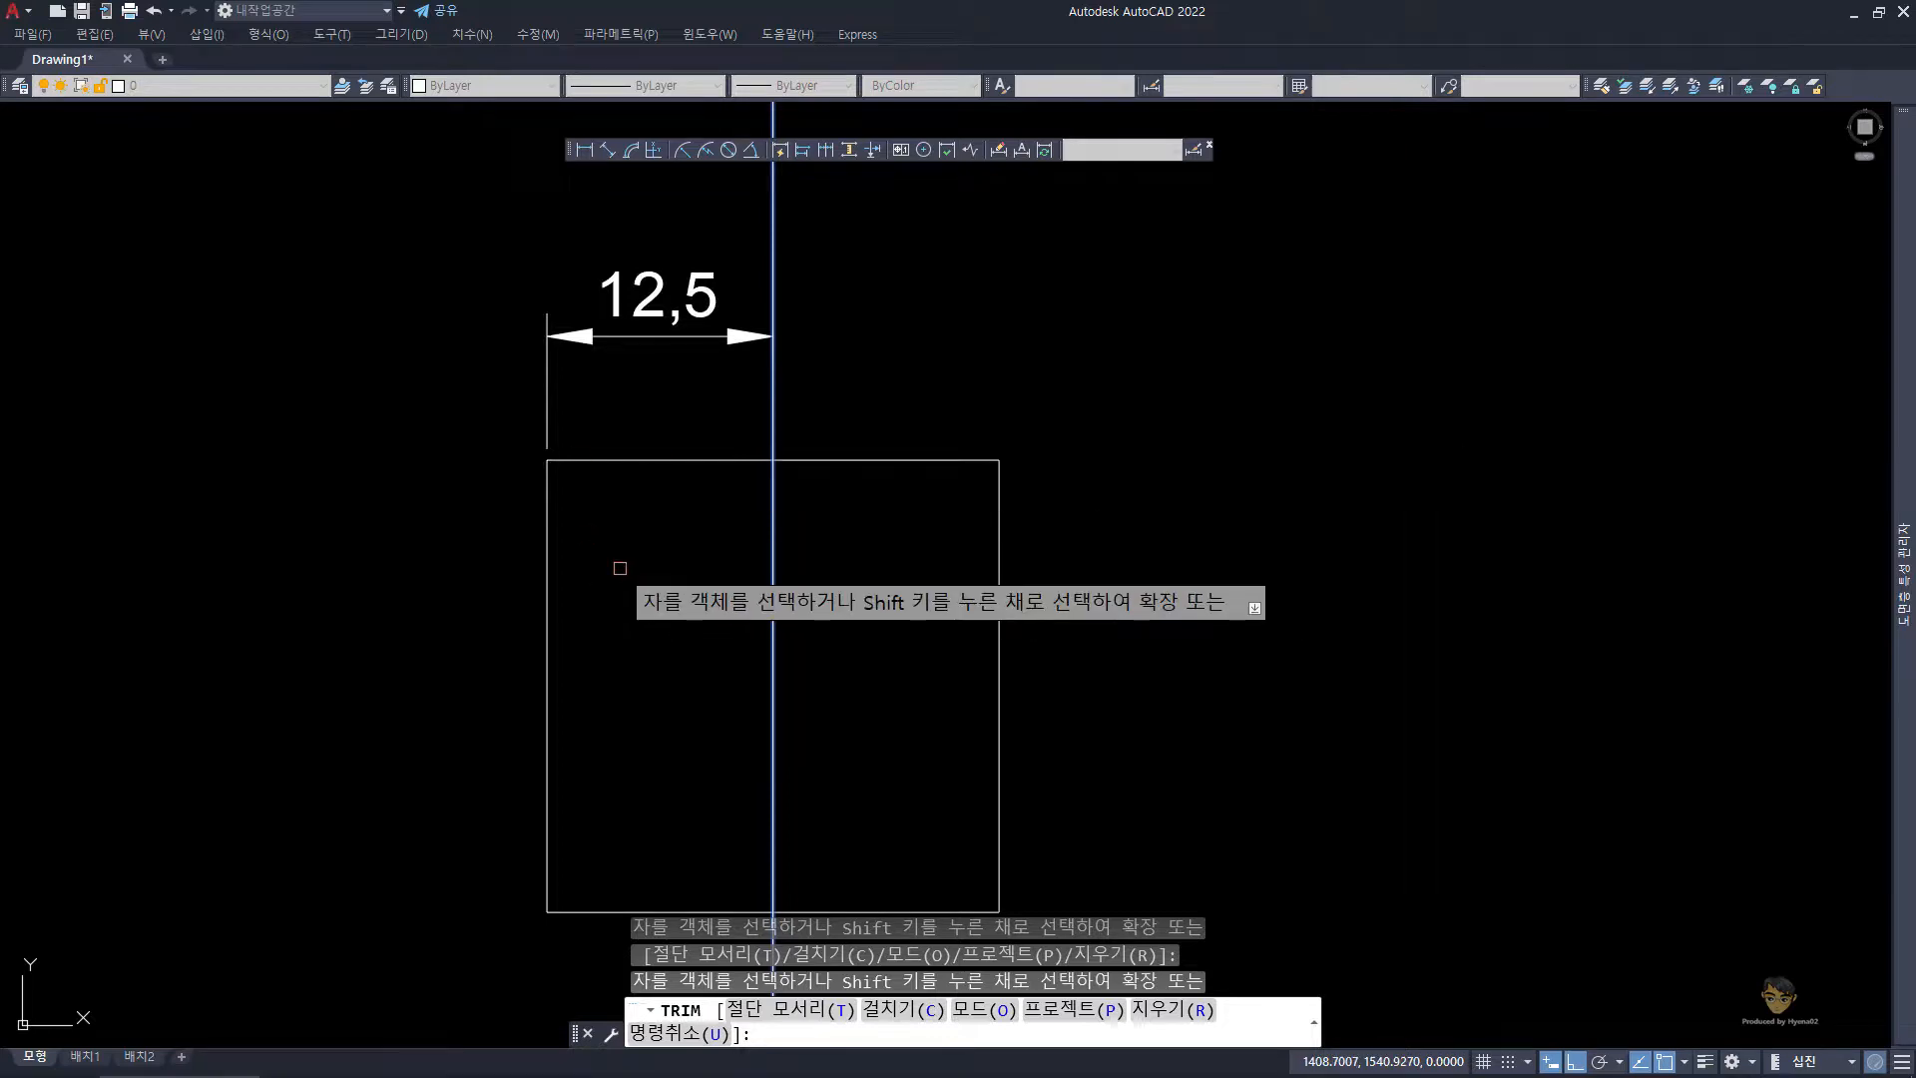
pyautogui.press('space')
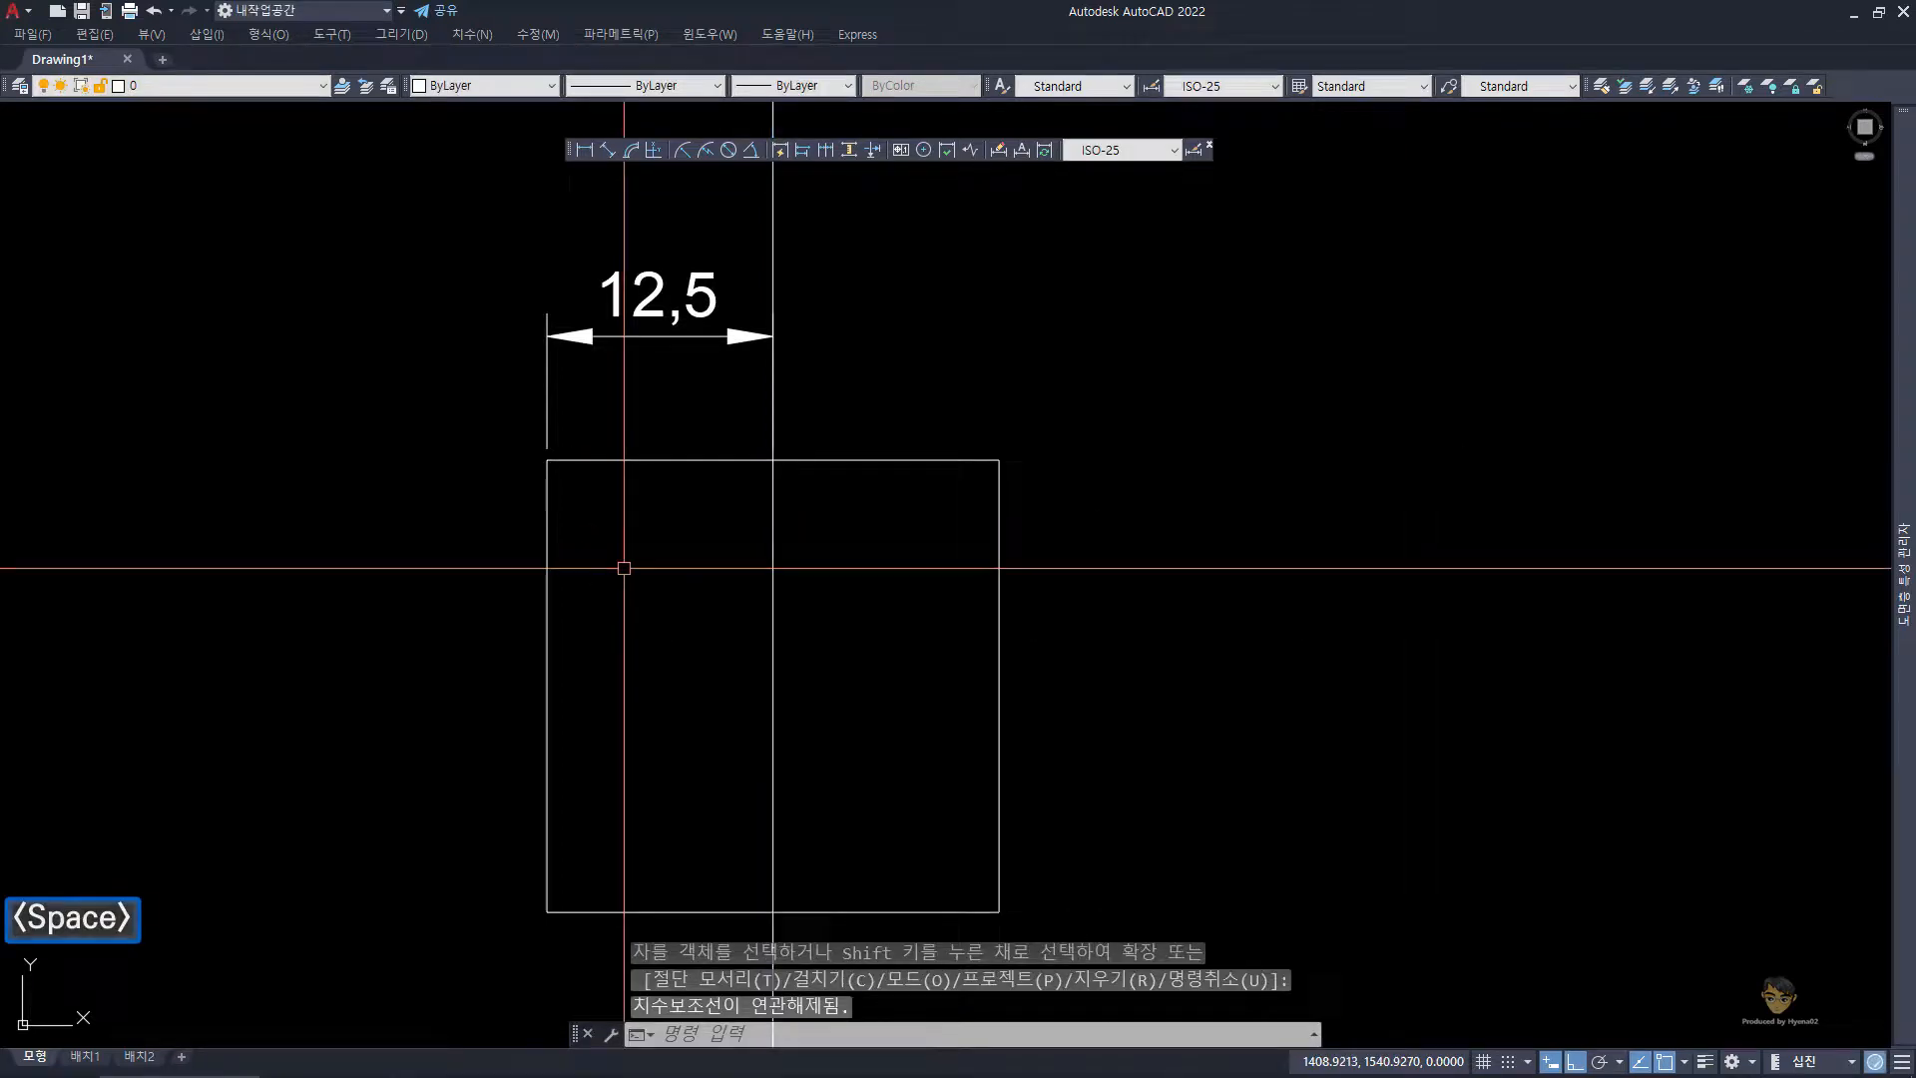
# - Try trimming with a fence across the square's right side, and undo the trim
pyautogui.write('t')
pyautogui.press('space')
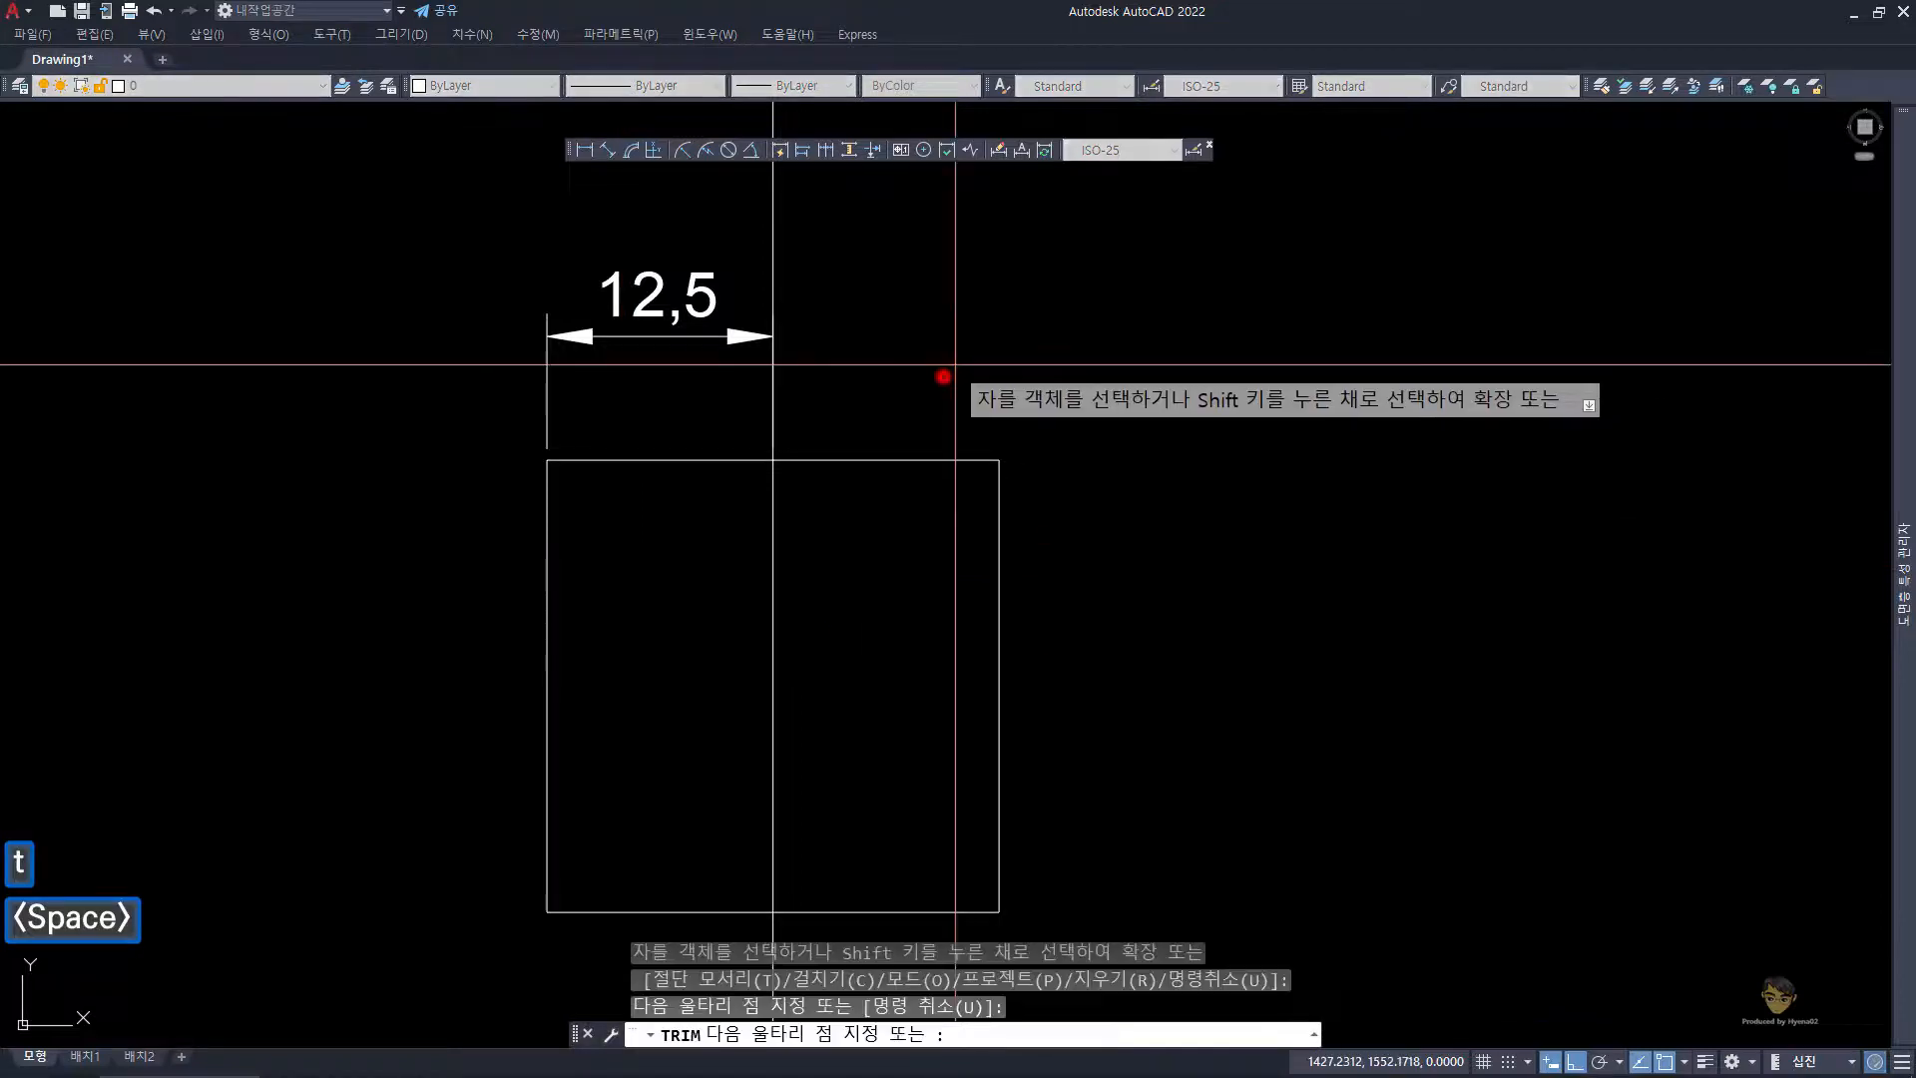
pyautogui.moveTo(943, 377)
pyautogui.mouseDown()
pyautogui.moveTo(1156, 736)
pyautogui.moveTo(1123, 734)
pyautogui.mouseUp()
pyautogui.press('Escape')
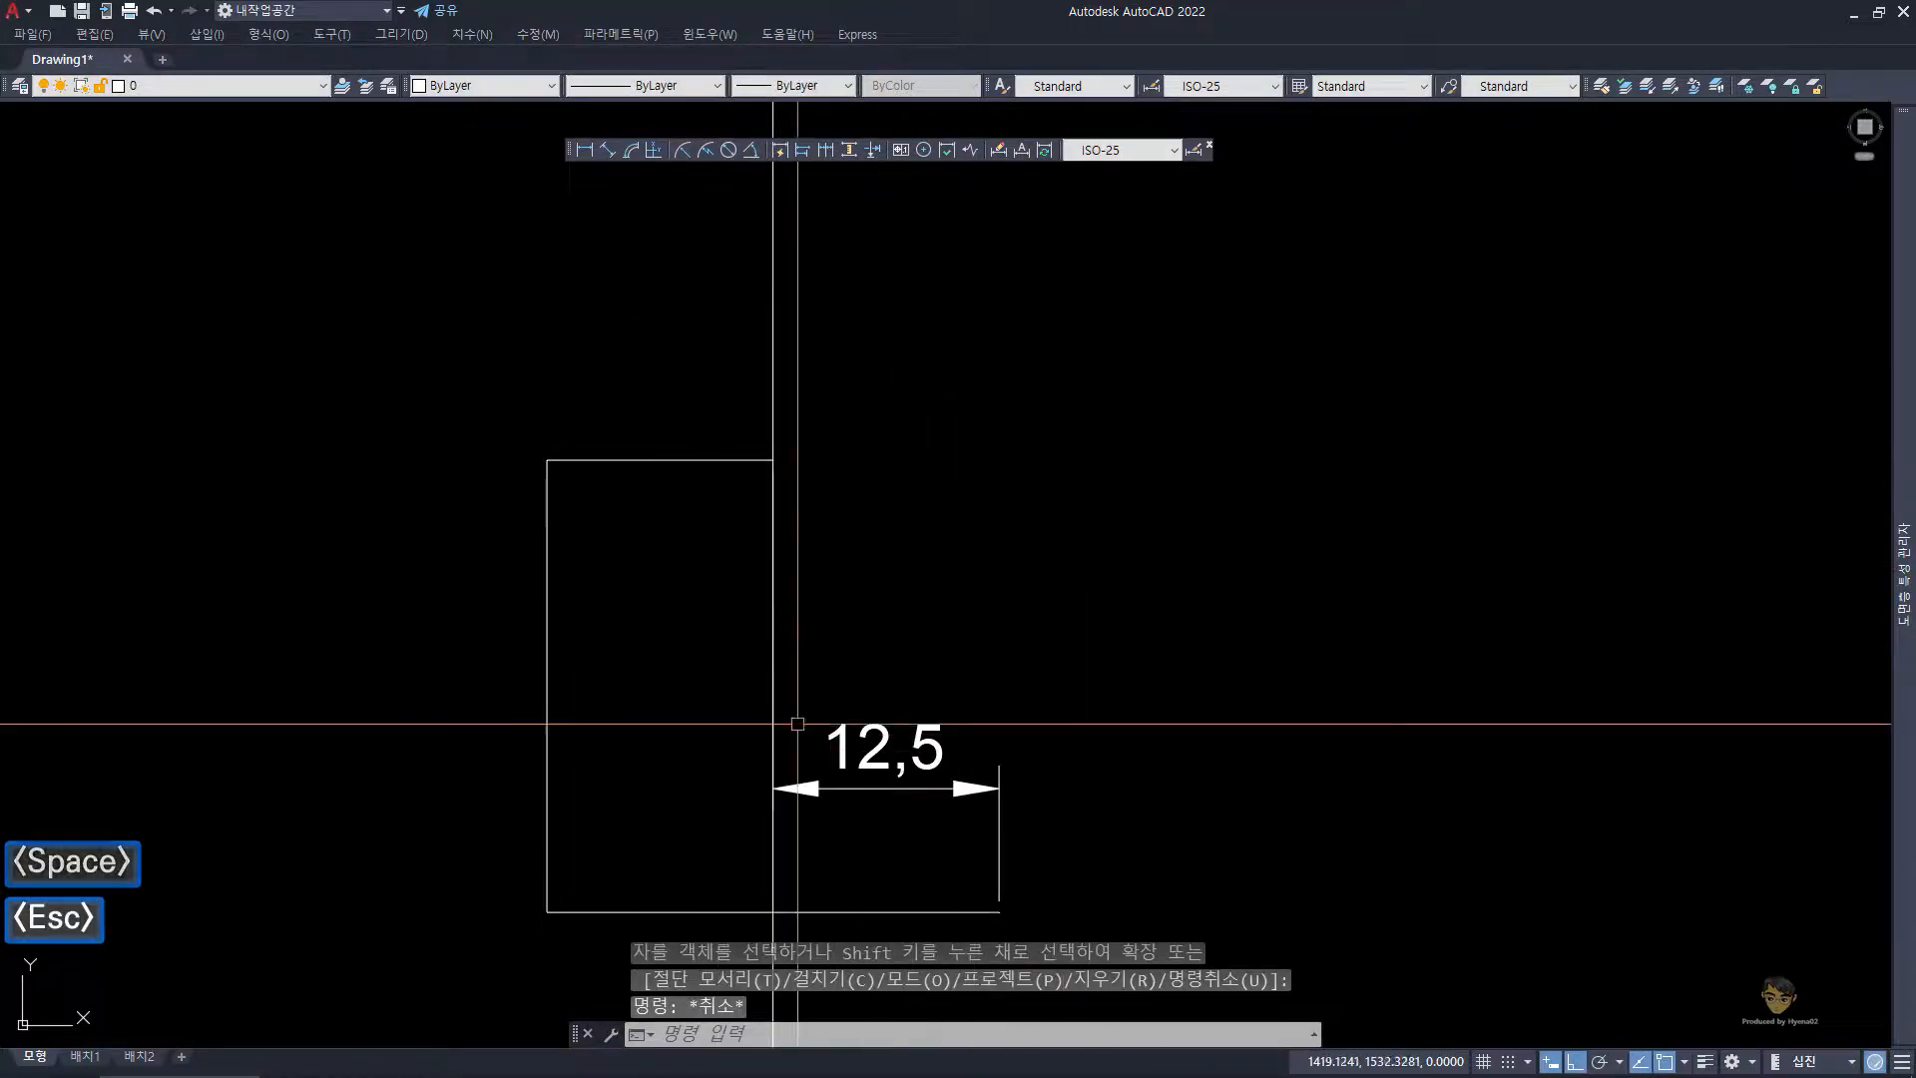
pyautogui.hotkey('ctrl', 'z')
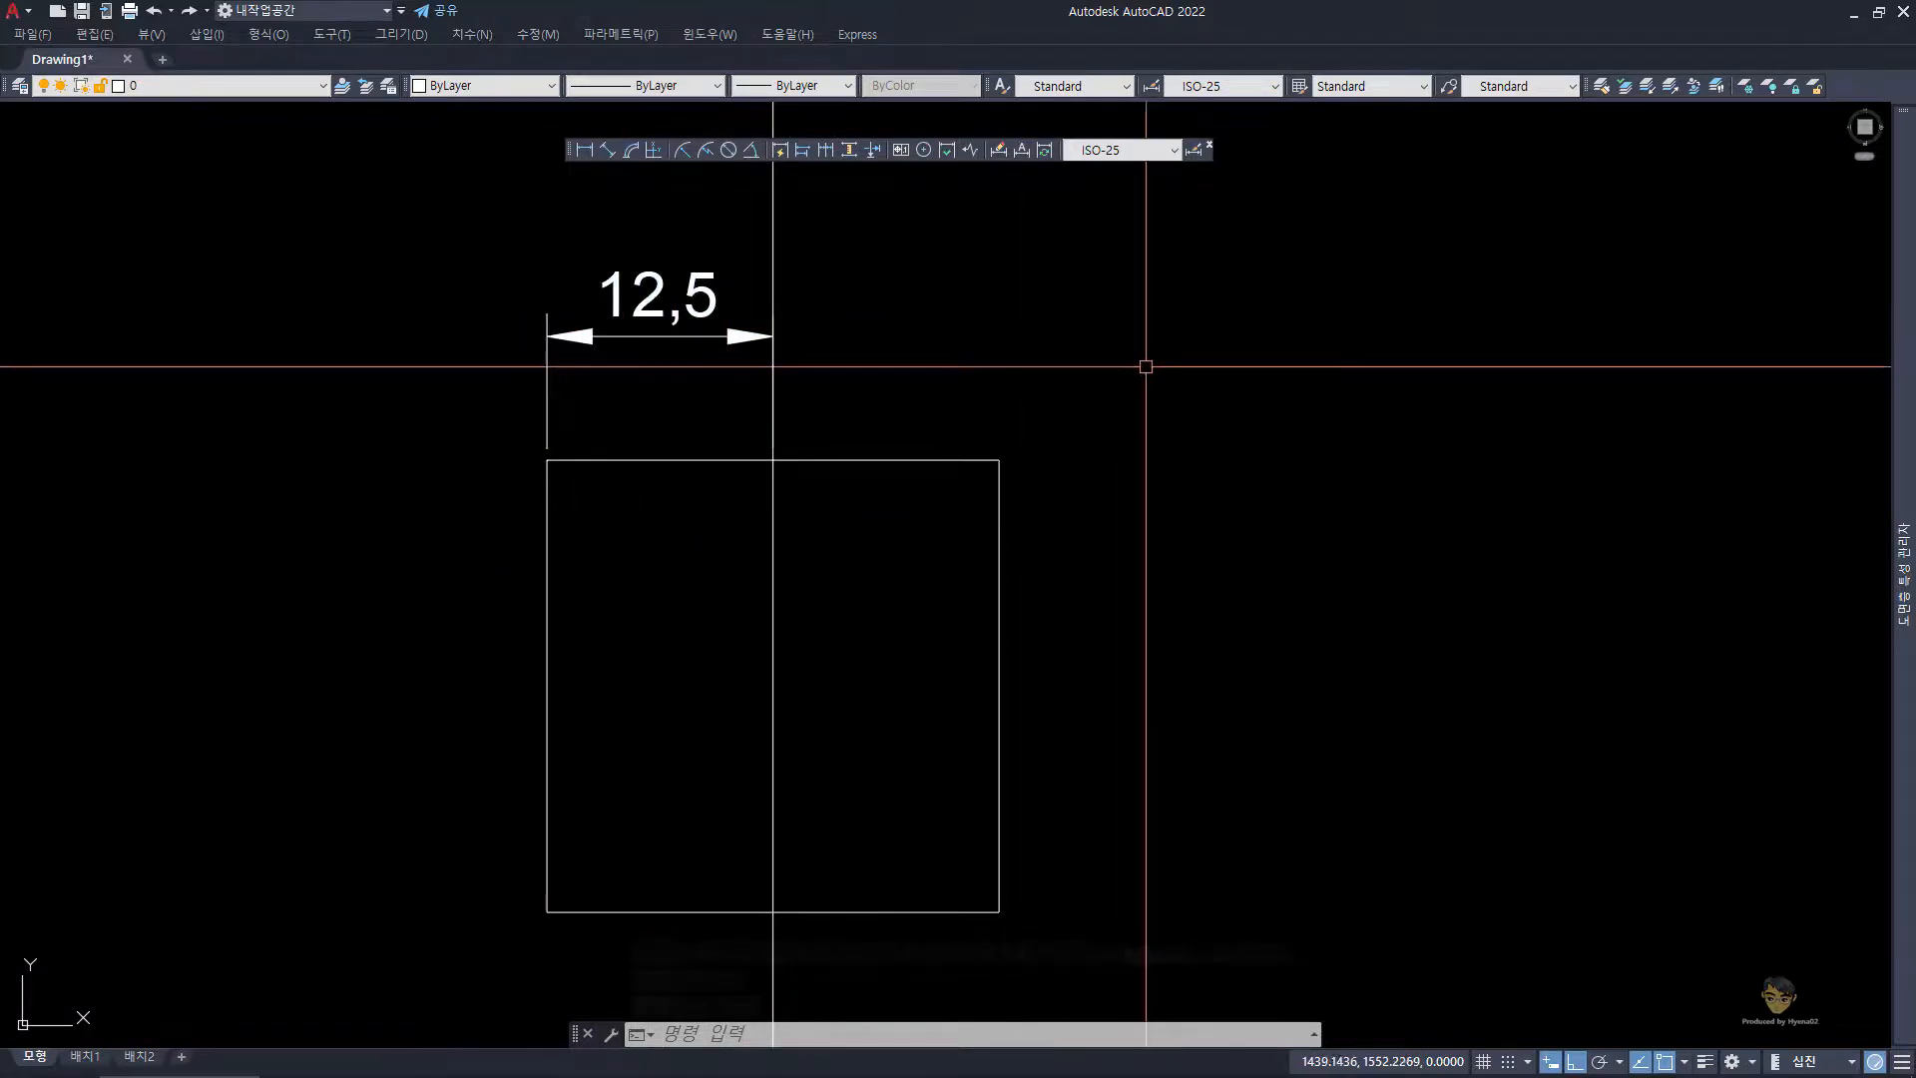
# - Stretch the trimmed dimension's right extension-line origin from the top edge's midpoint to the square's top-right corner
pyautogui.click(732, 397)
pyautogui.click(642, 250)
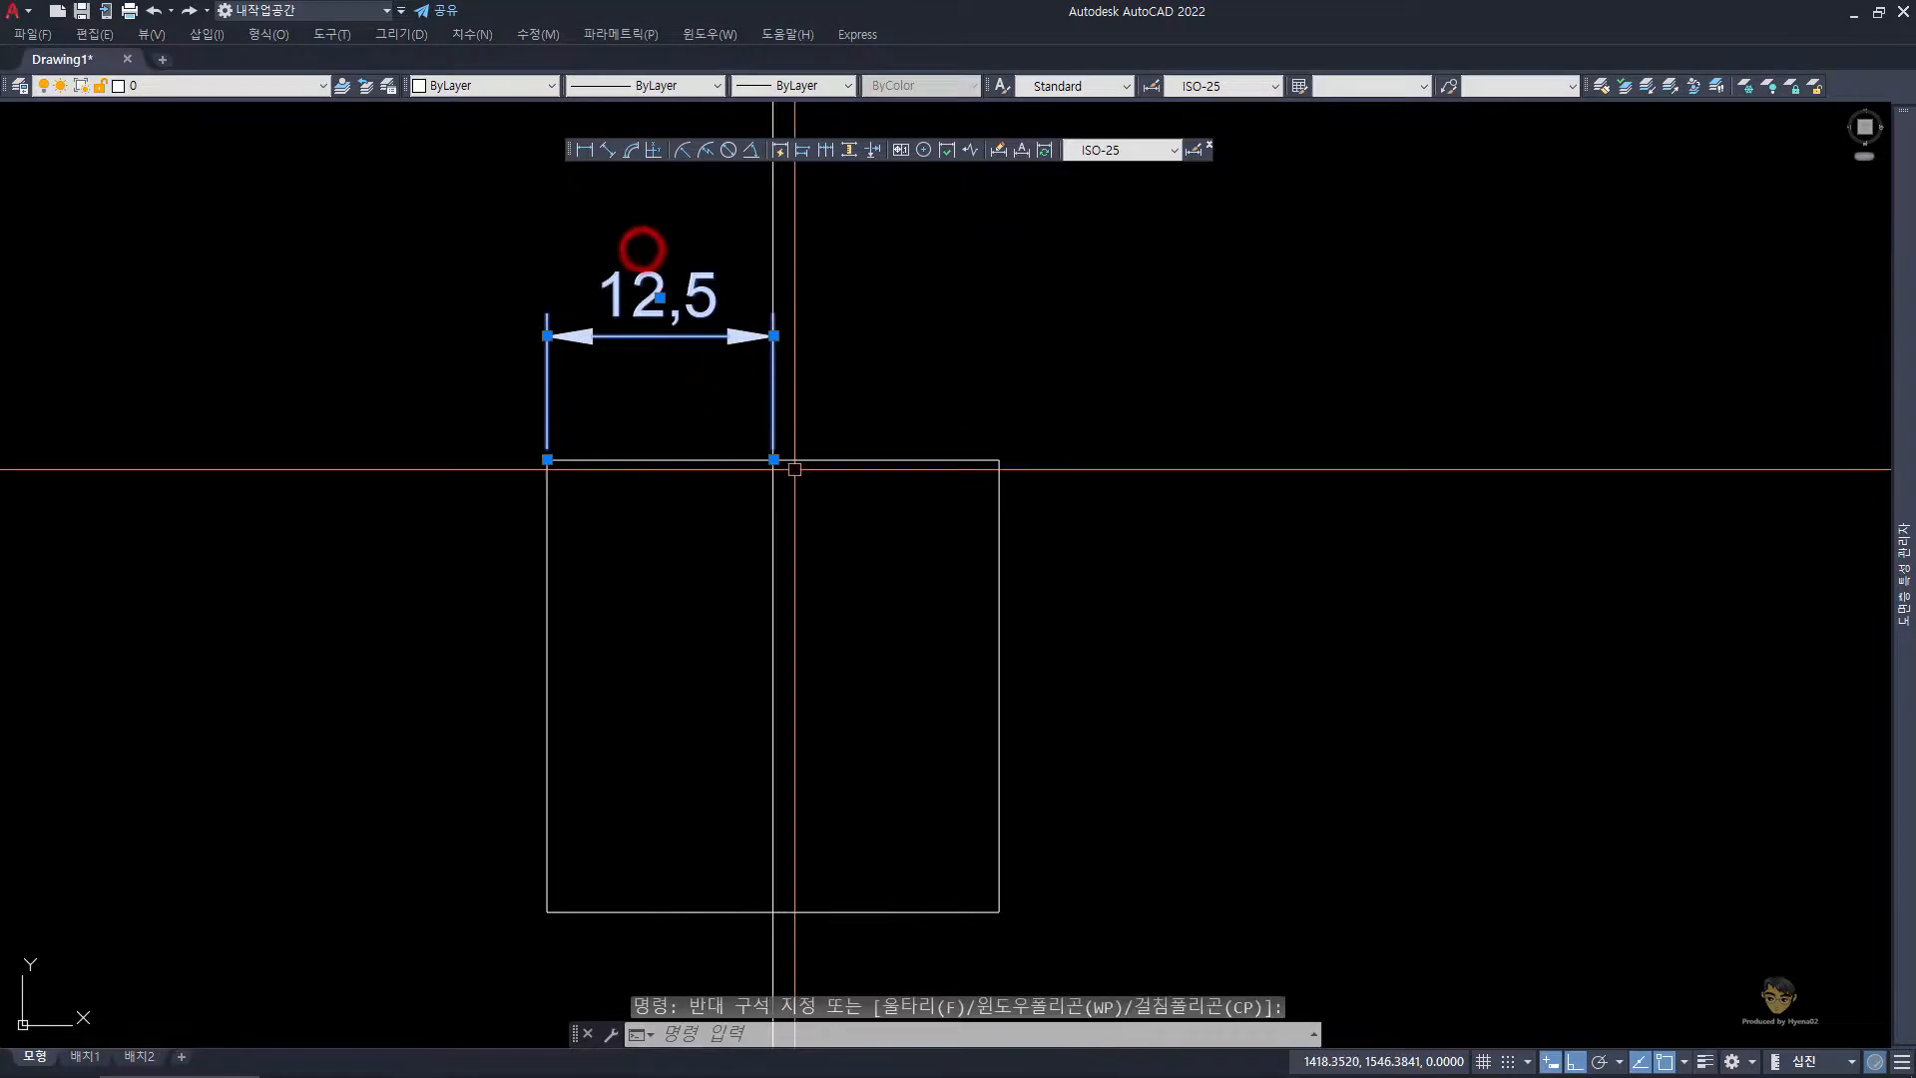
pyautogui.click(773, 459)
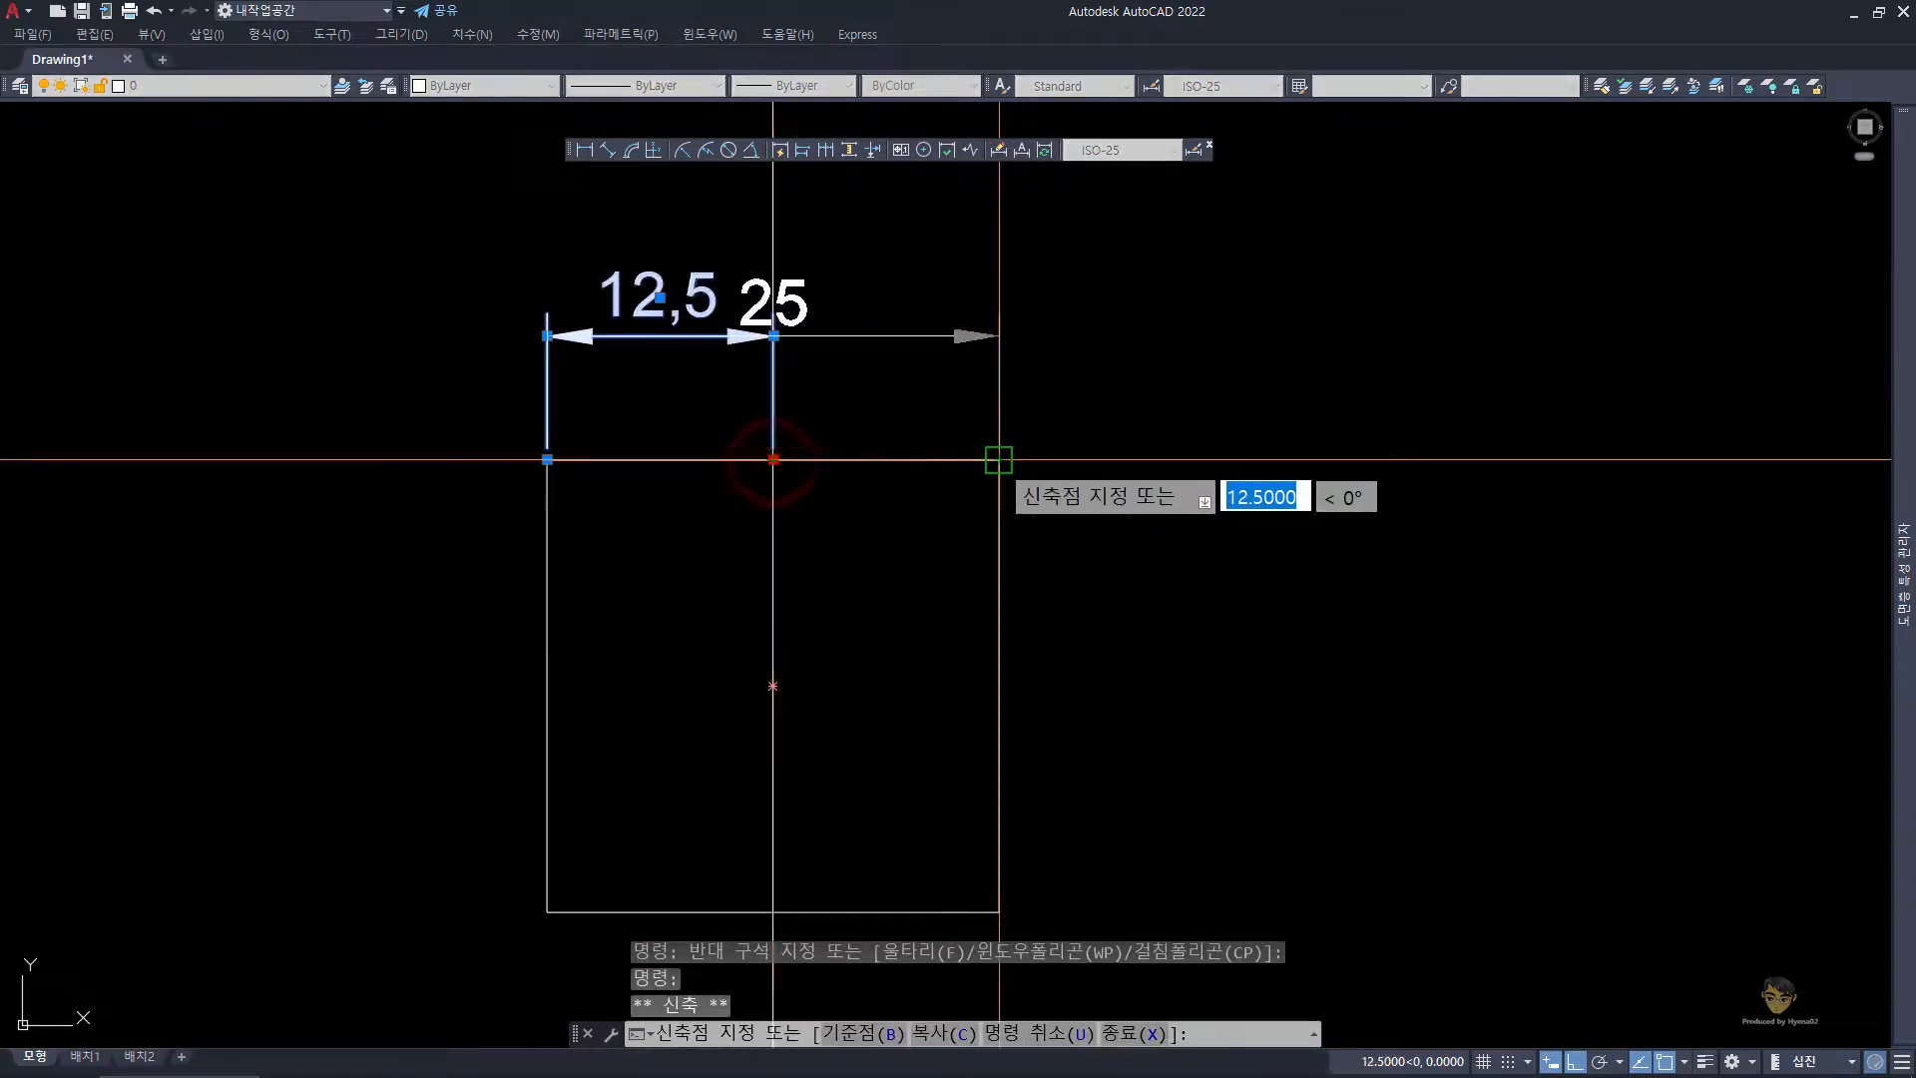
pyautogui.click(998, 459)
pyautogui.press('Escape')
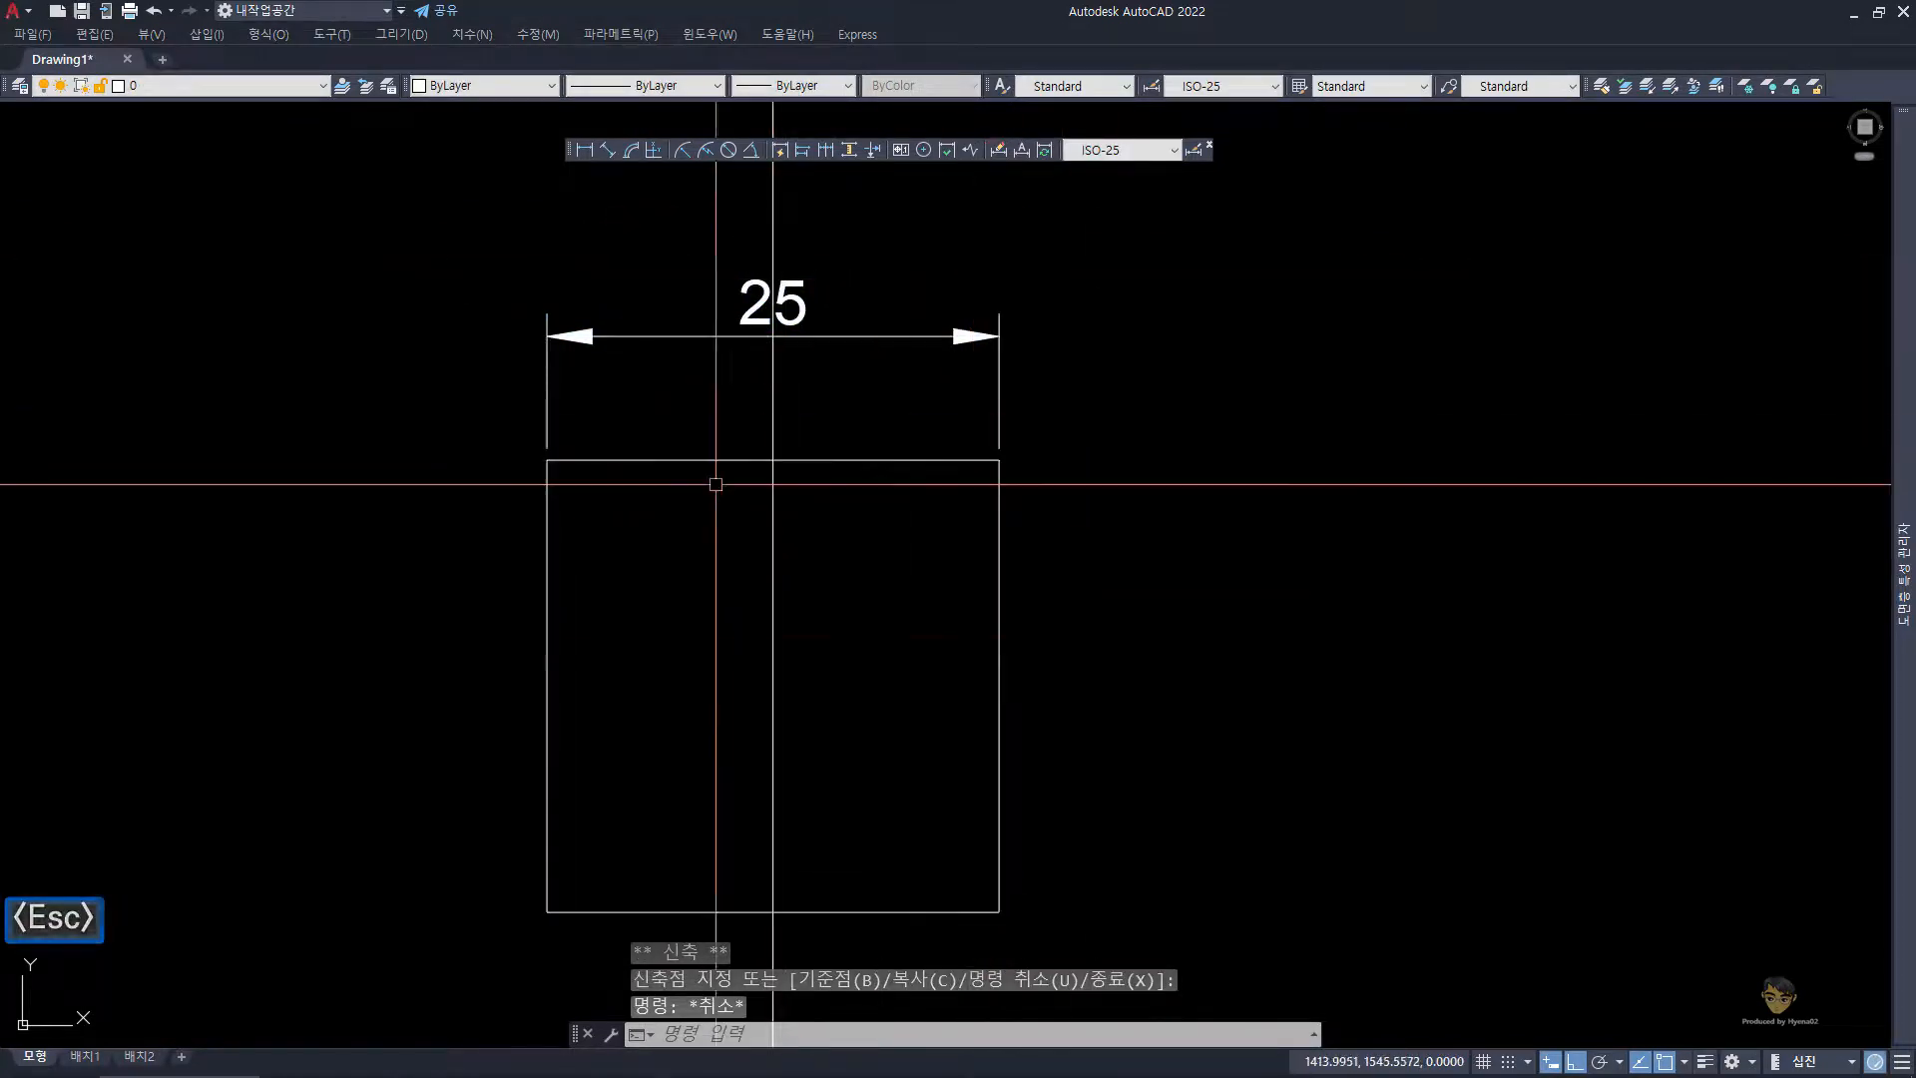
# - Undo the last grip stretch of the dimension above the square
pyautogui.click(1080, 407)
pyautogui.click(944, 355)
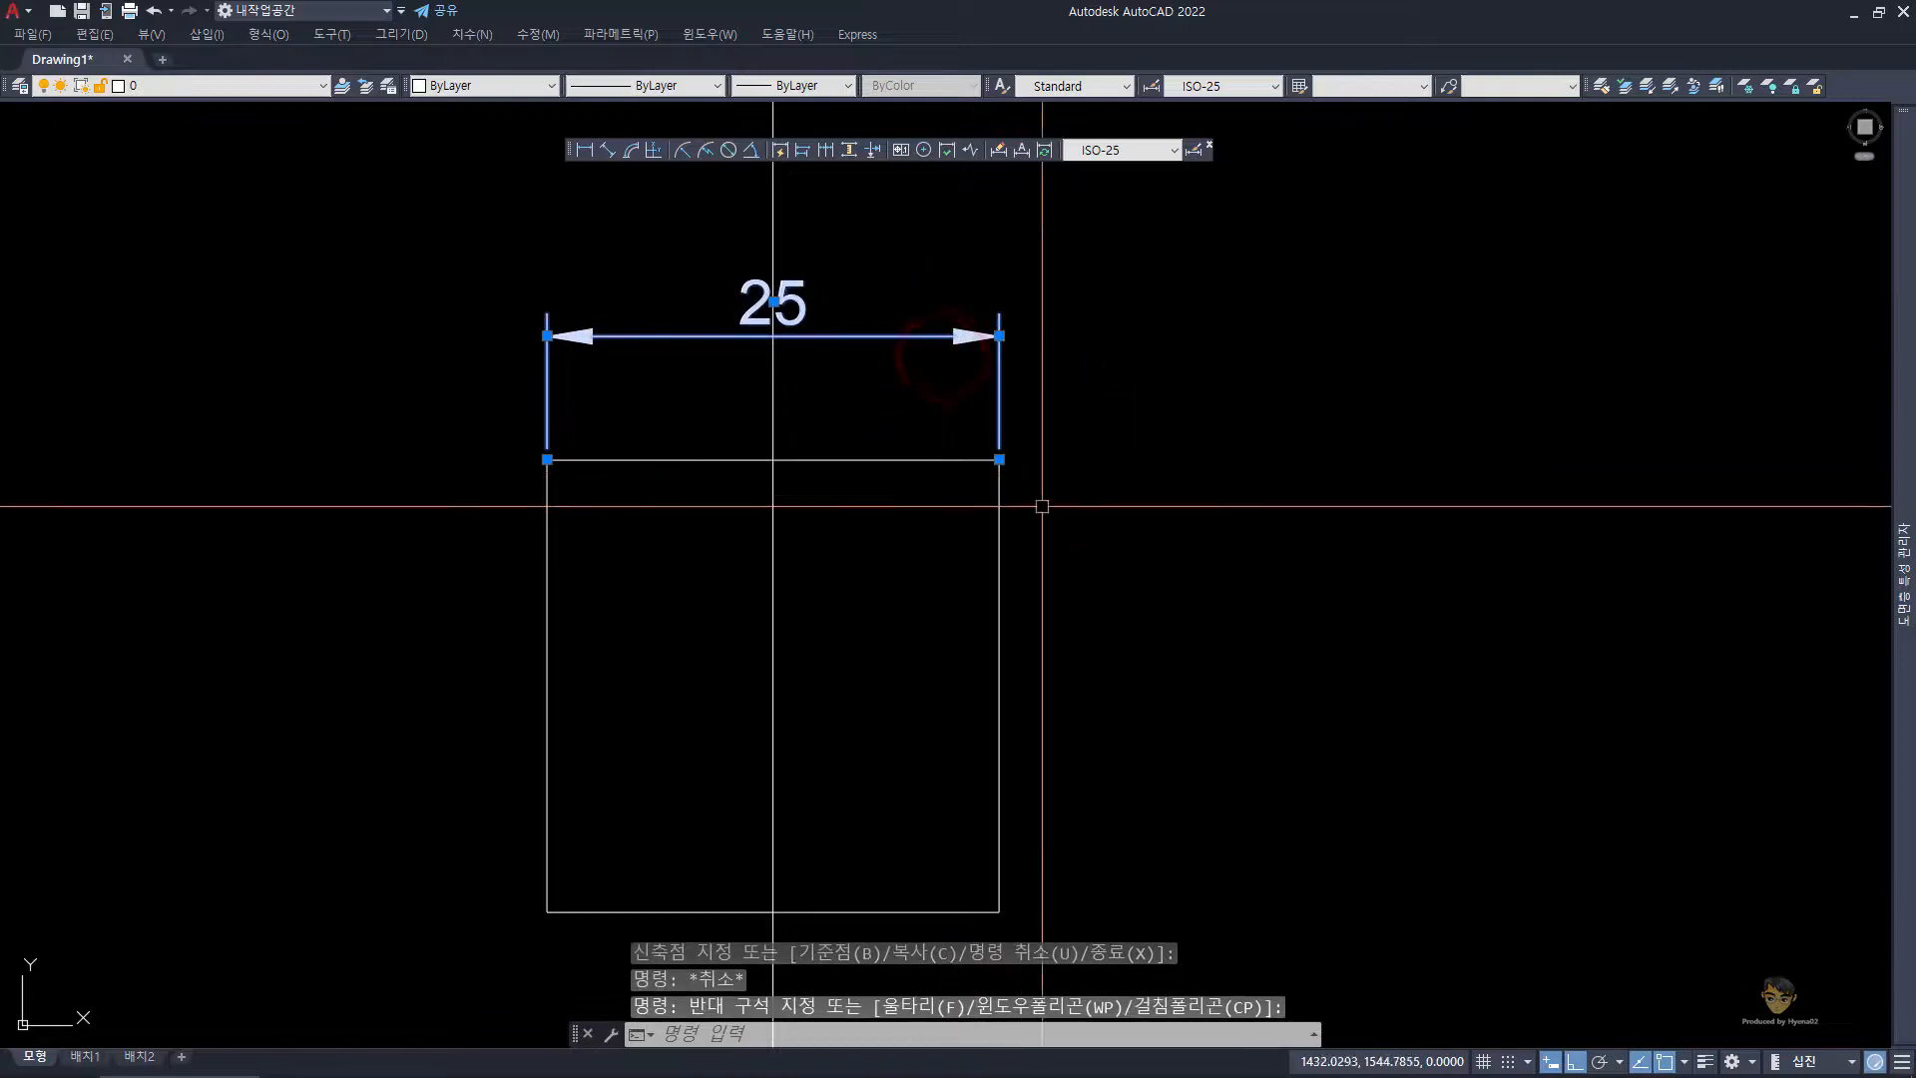
pyautogui.hotkey('ctrl', 'z')
pyautogui.press('Escape')
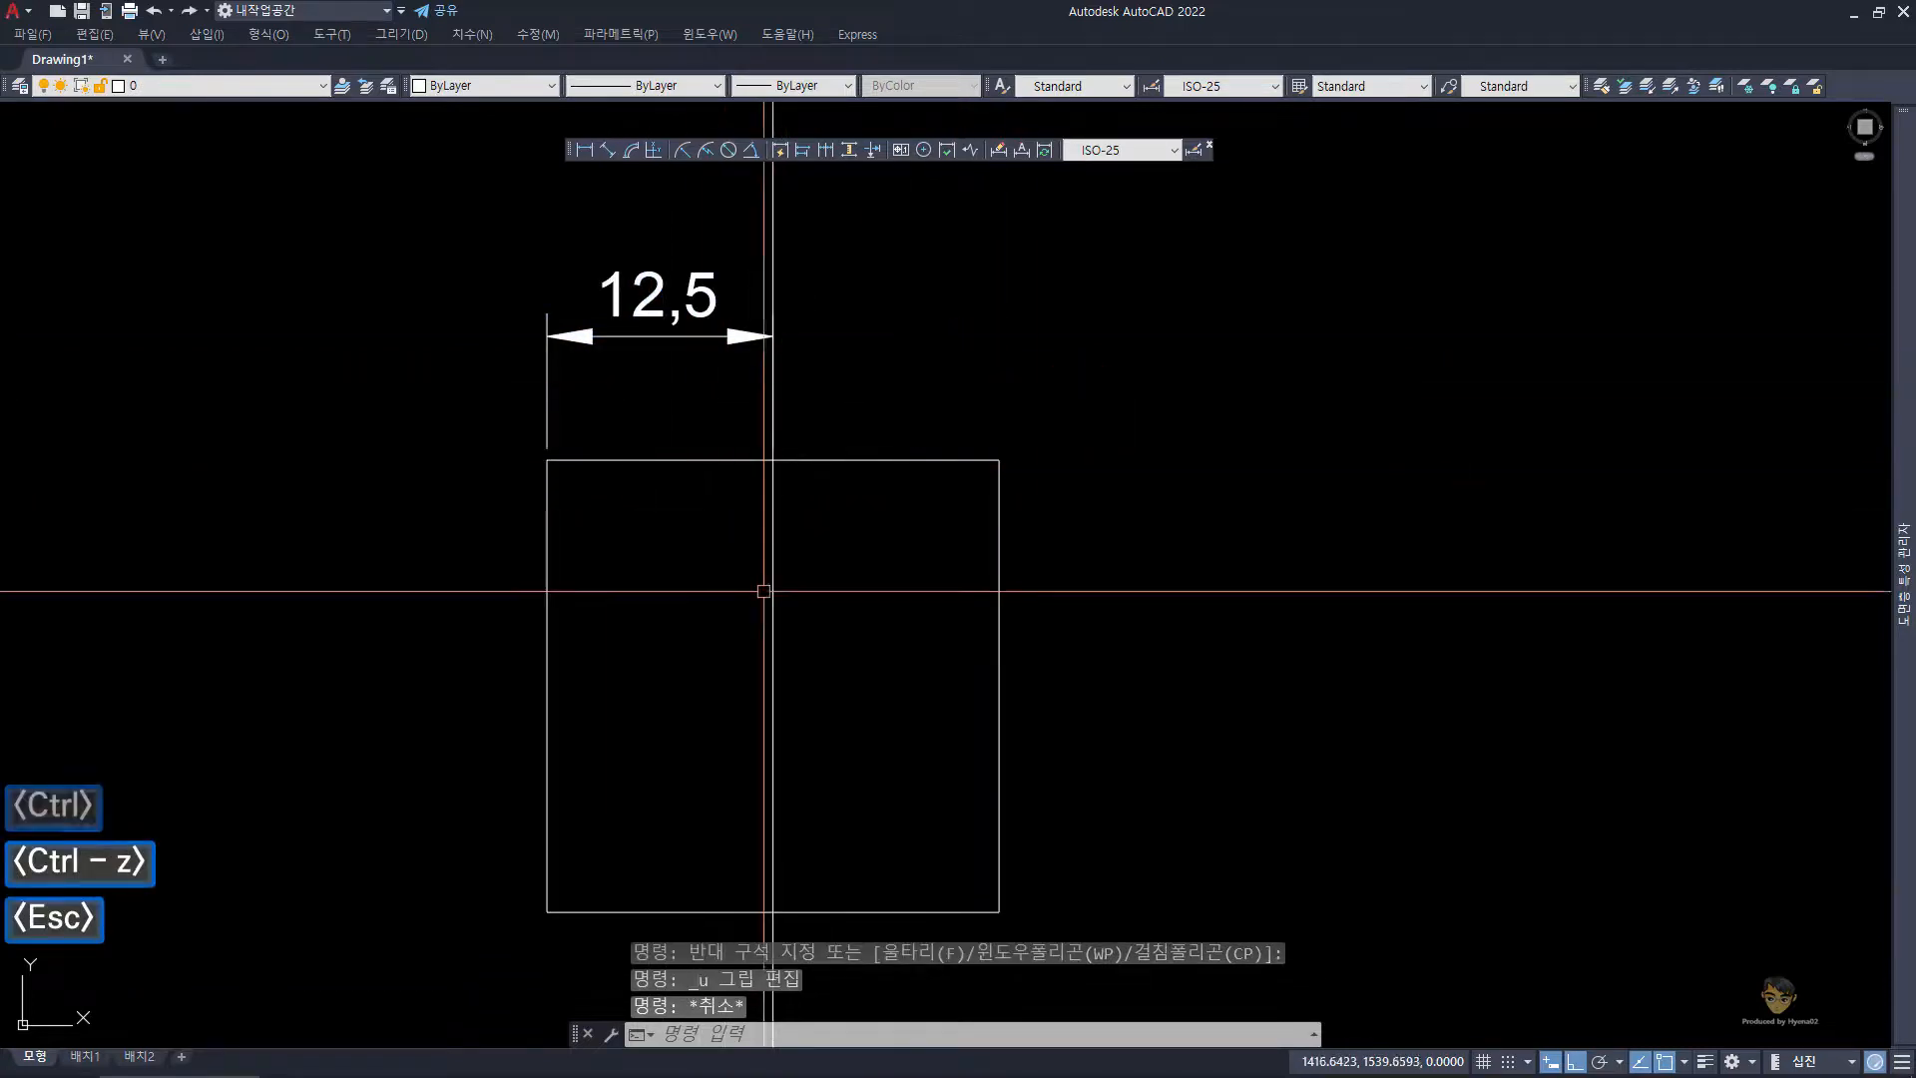
# - Mirror the half-width dimension about the square's vertical centre line, keeping the original
pyautogui.click(665, 392)
pyautogui.click(469, 261)
pyautogui.write('mi')
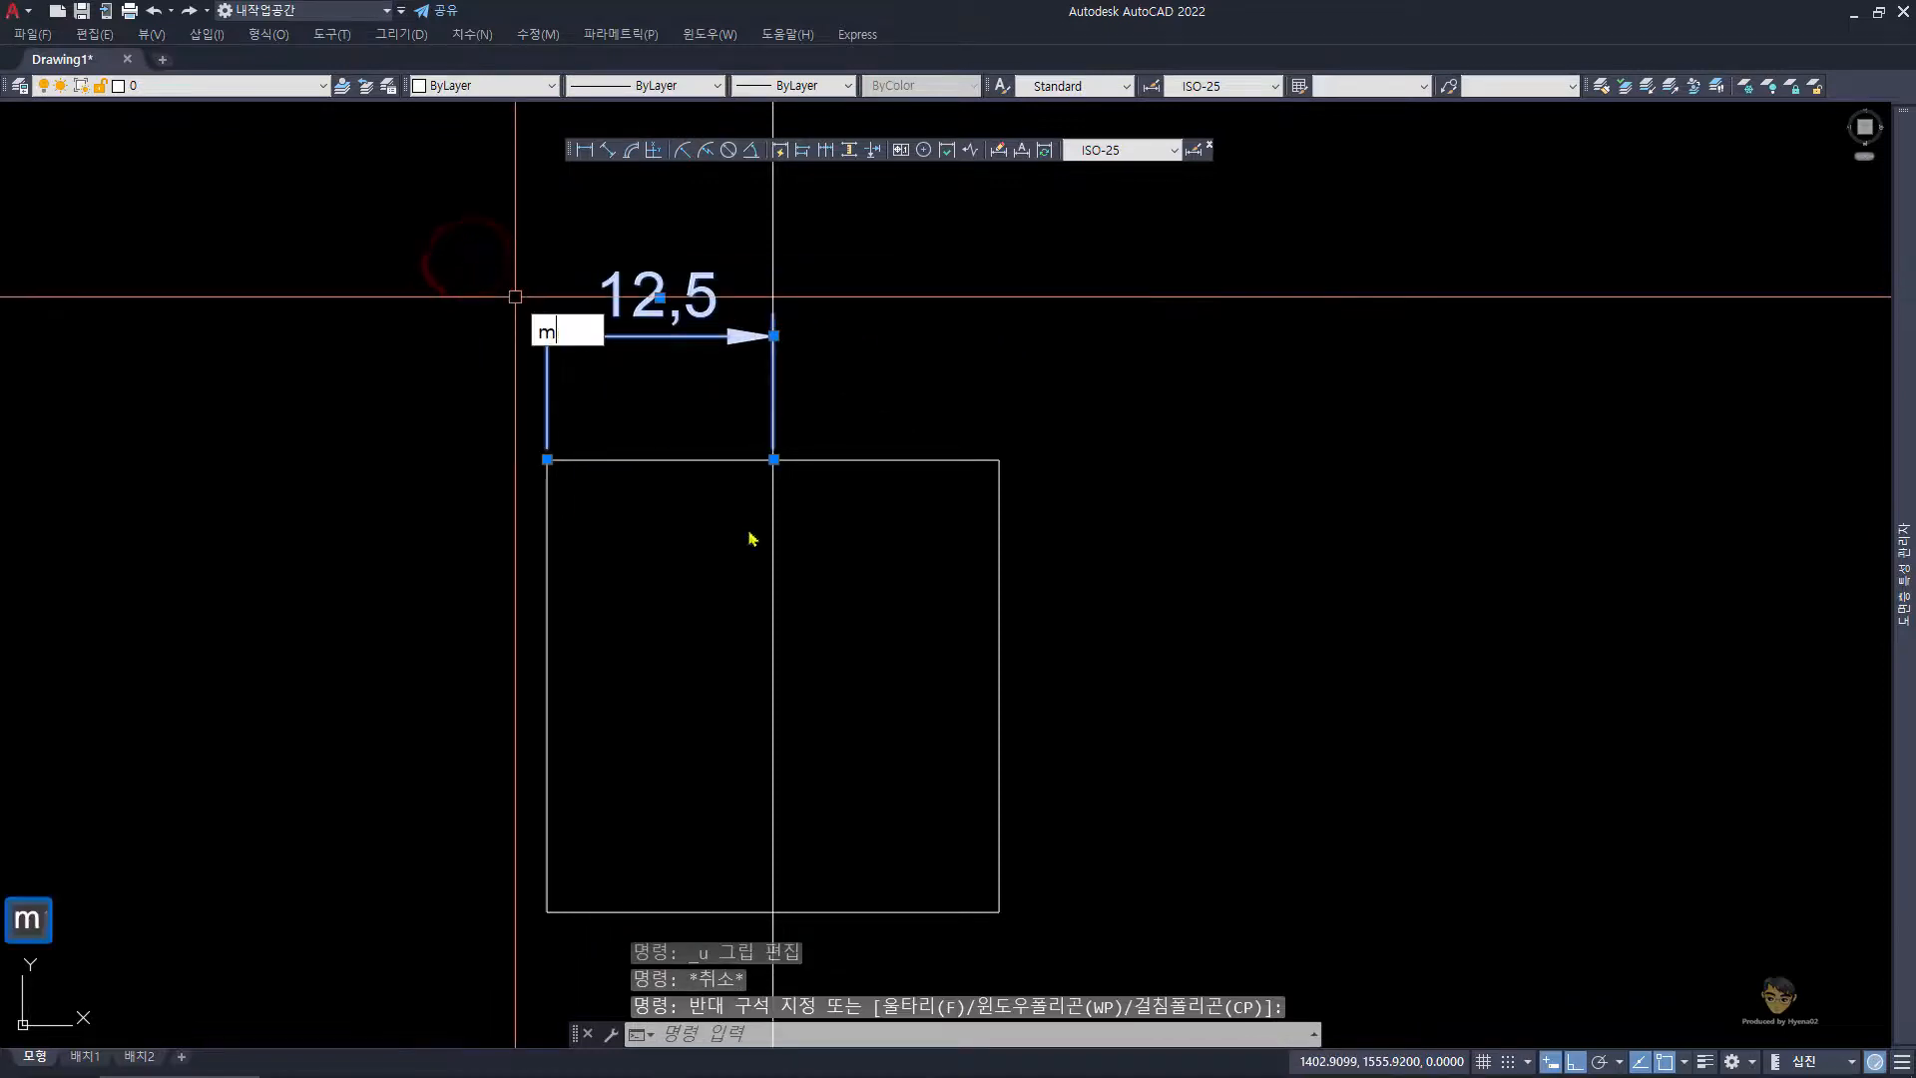
pyautogui.press('space')
pyautogui.click(773, 911)
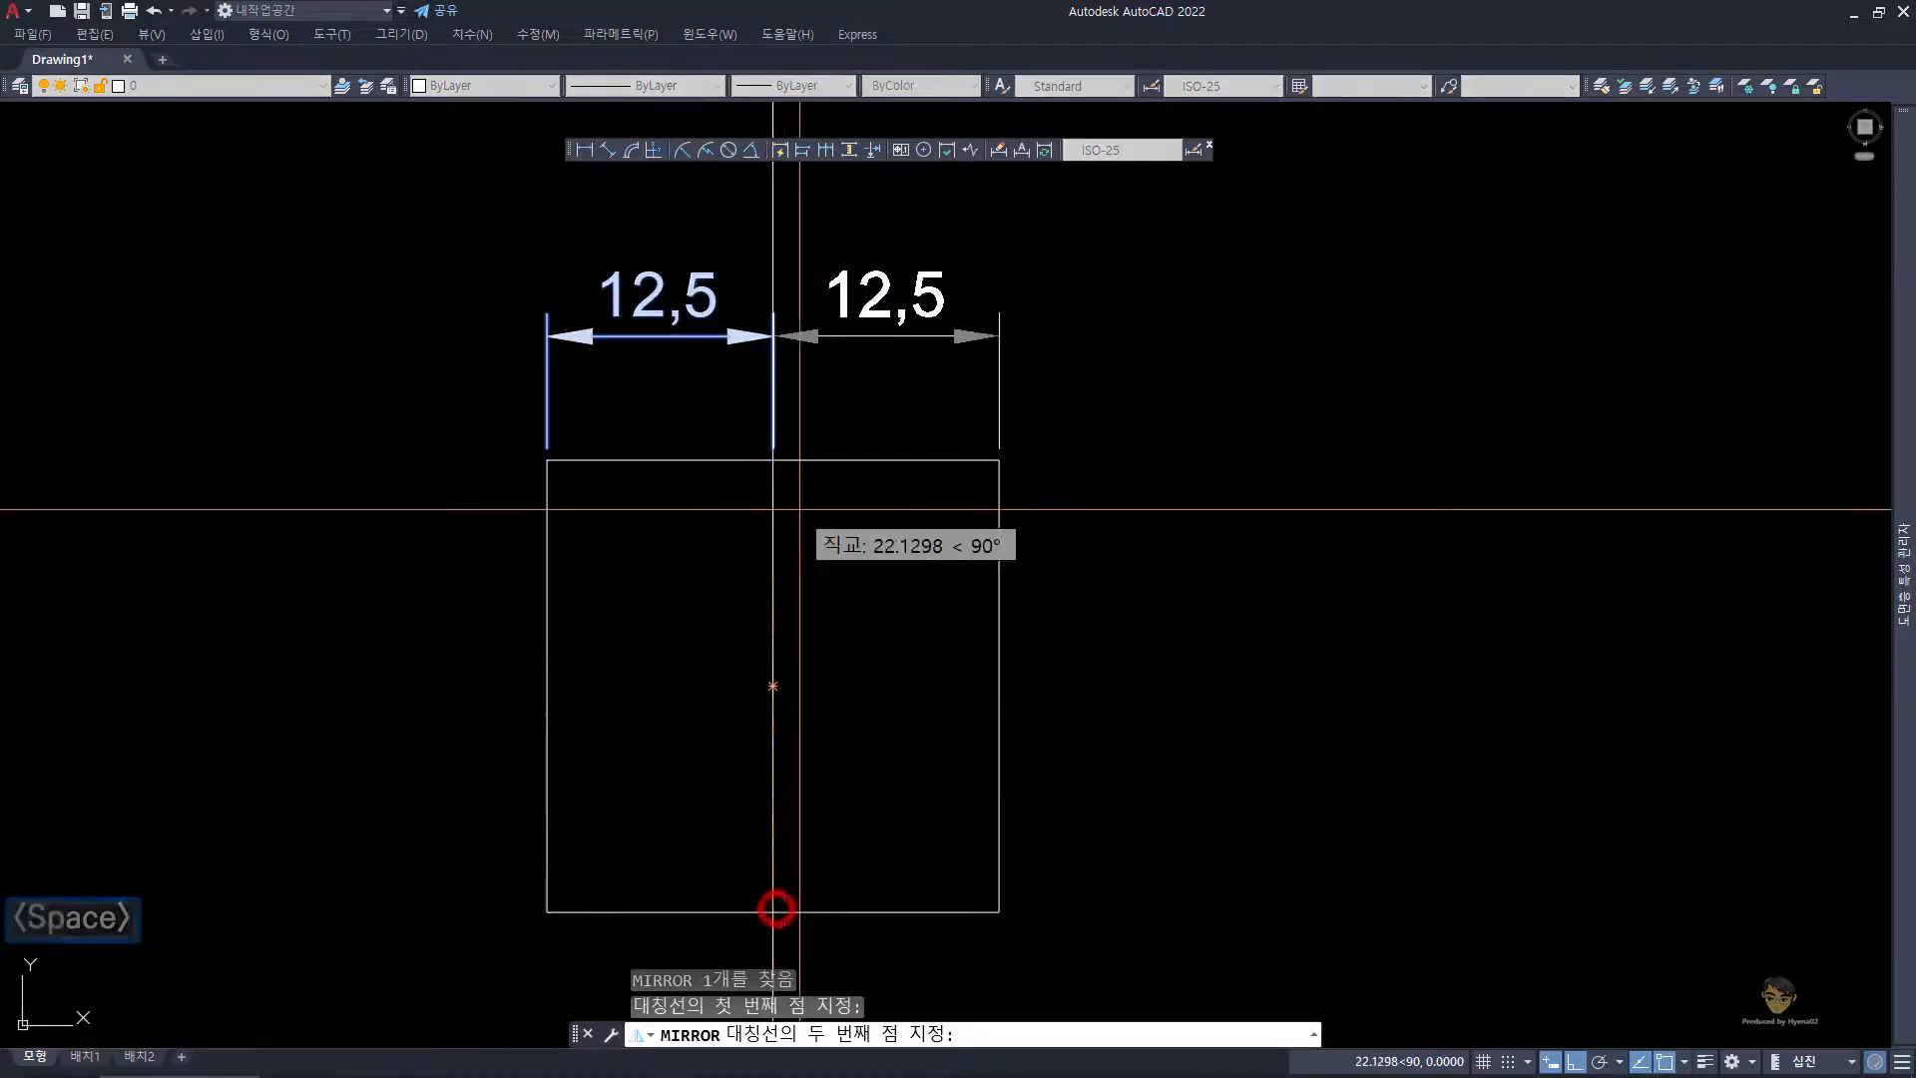
pyautogui.click(773, 461)
pyautogui.press('space')
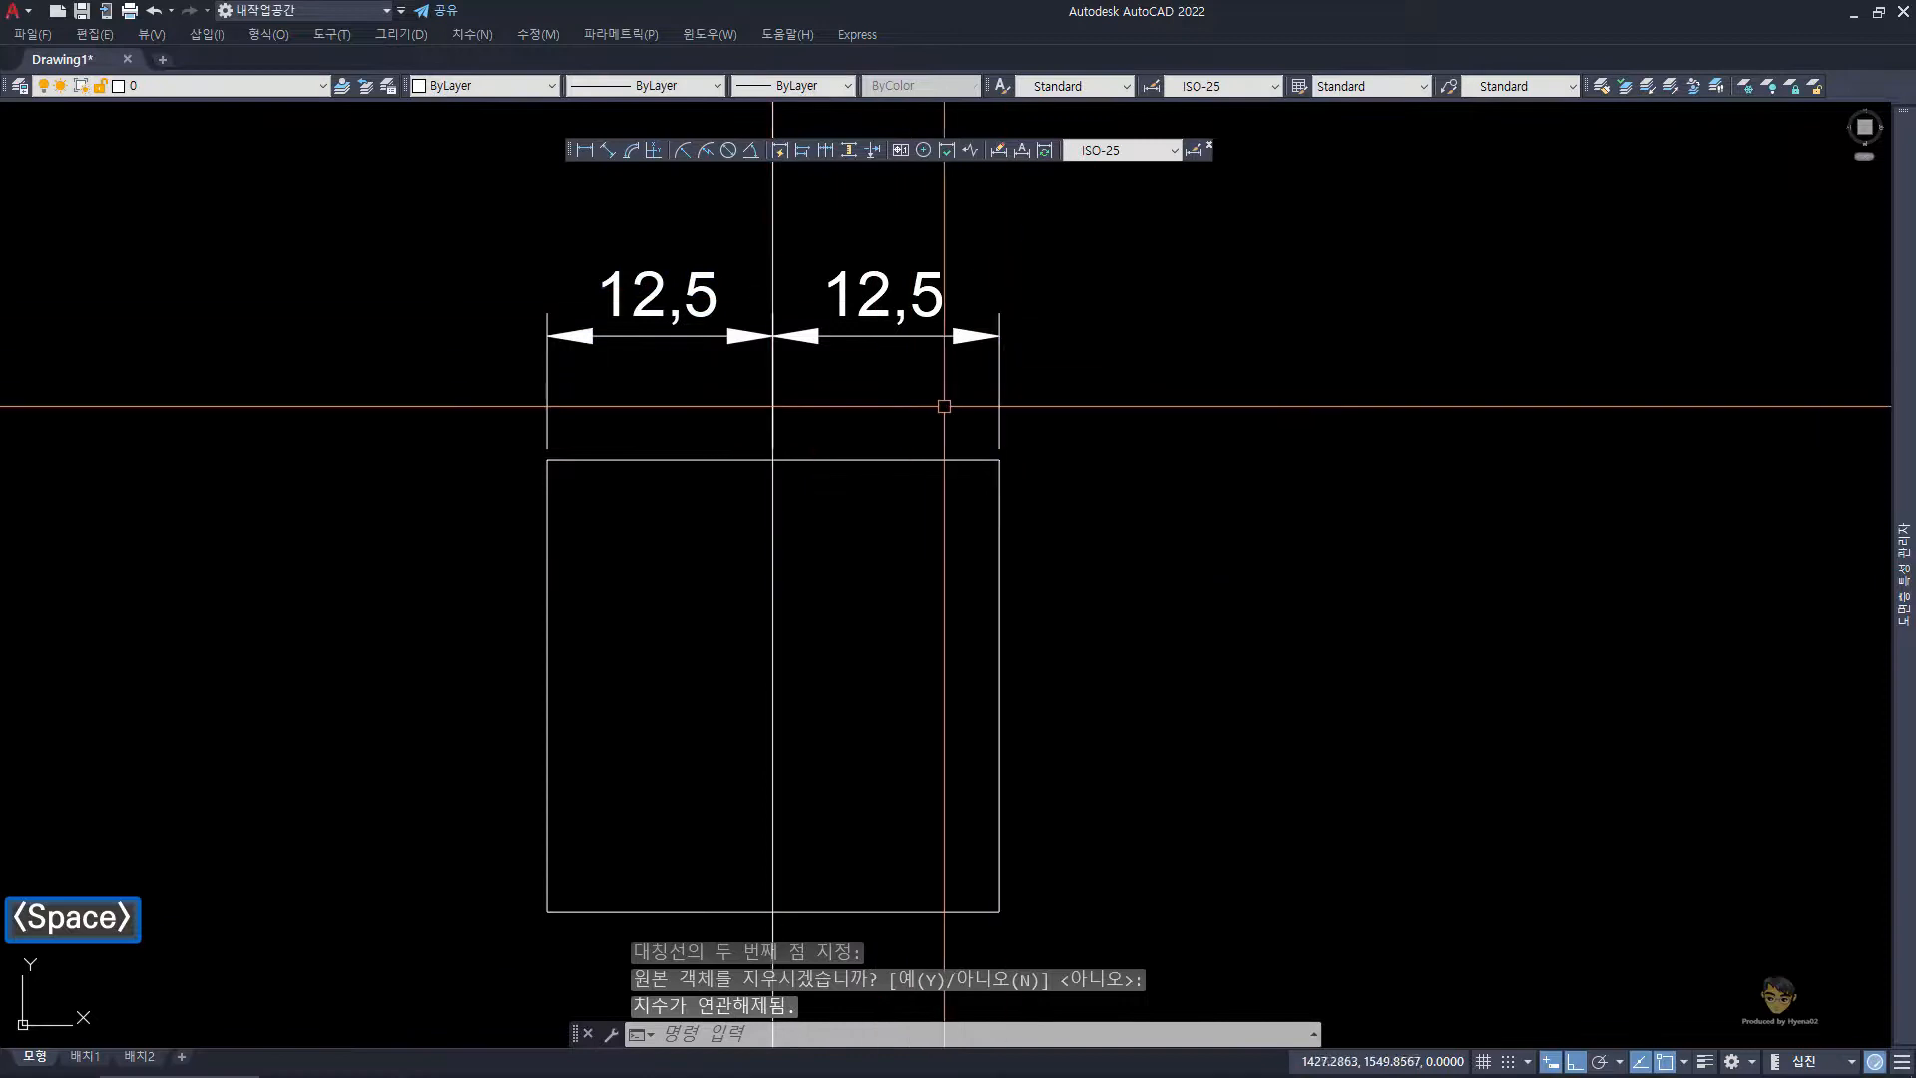
pyautogui.press('space')
pyautogui.press('Escape')
# - Erase the mirrored dimension above the right half of the square
pyautogui.click(1097, 381)
pyautogui.click(887, 268)
pyautogui.write('e')
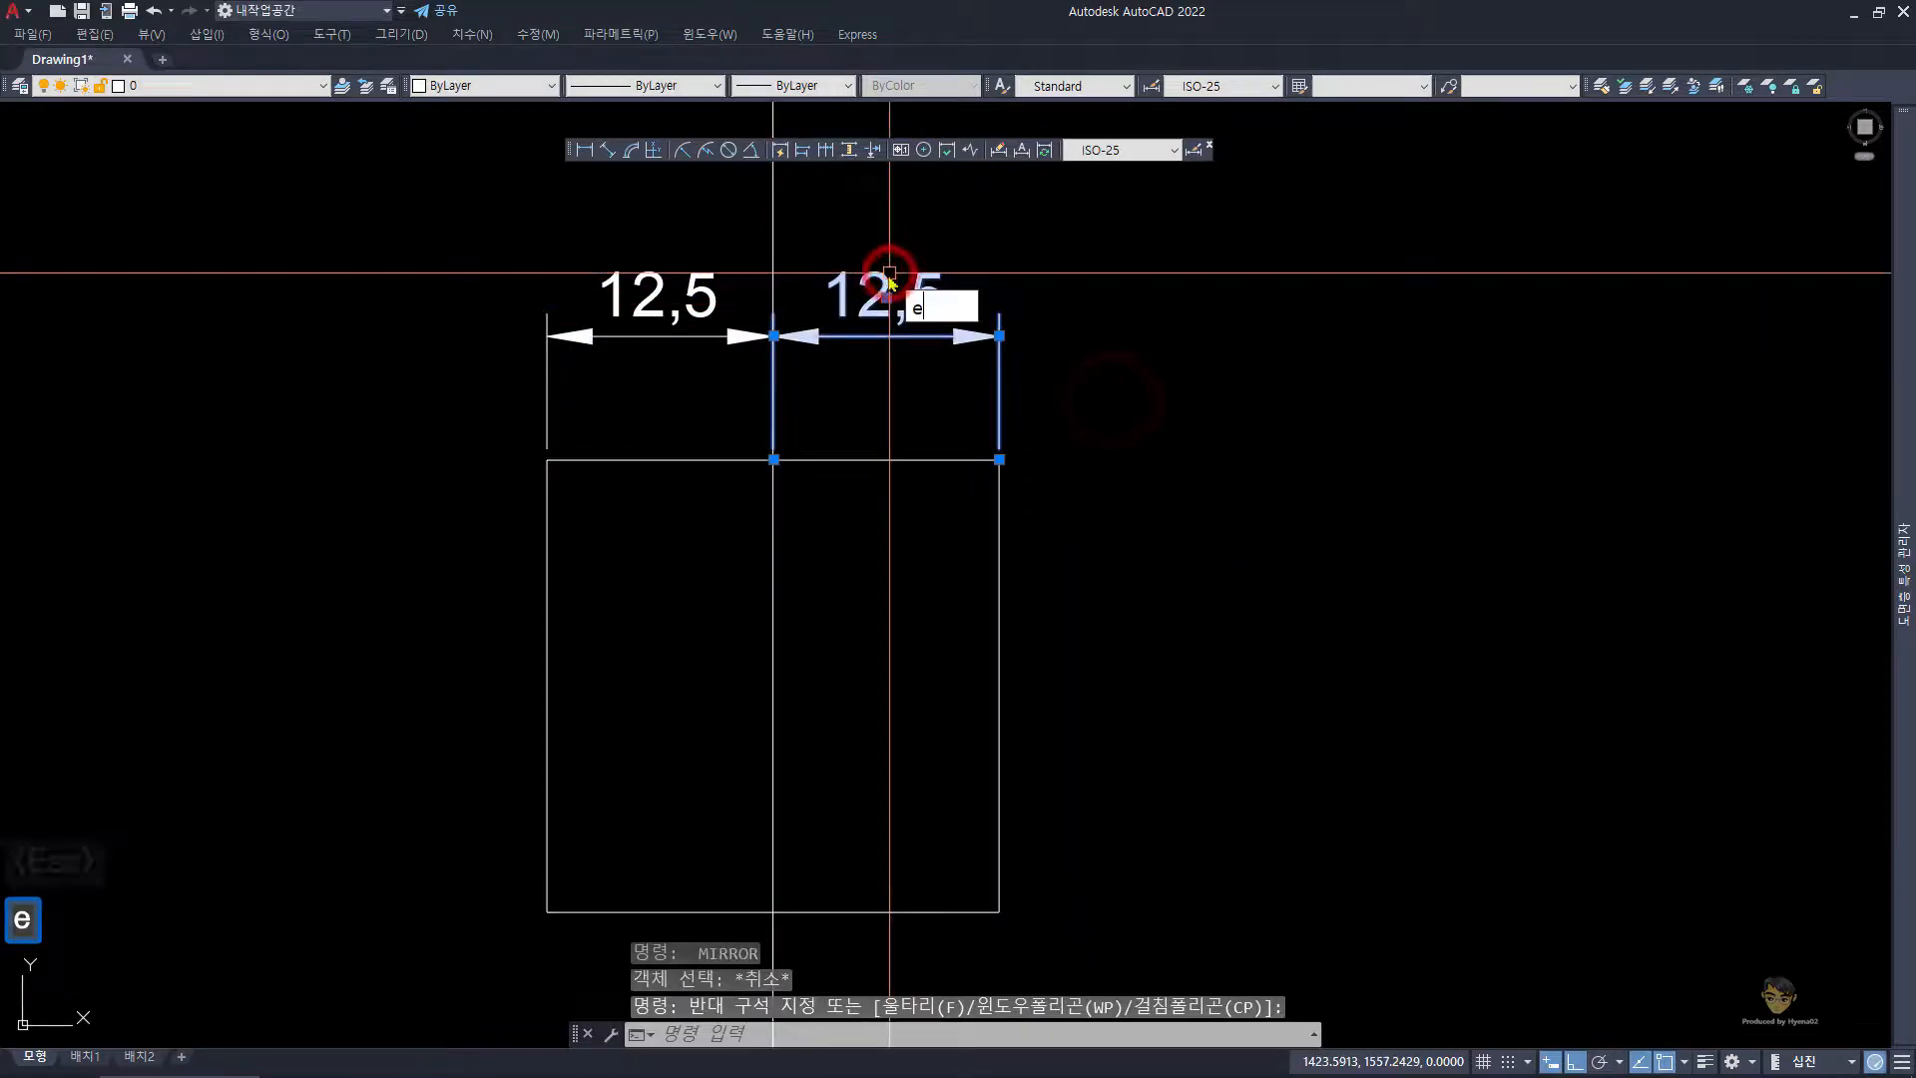
pyautogui.press('space')
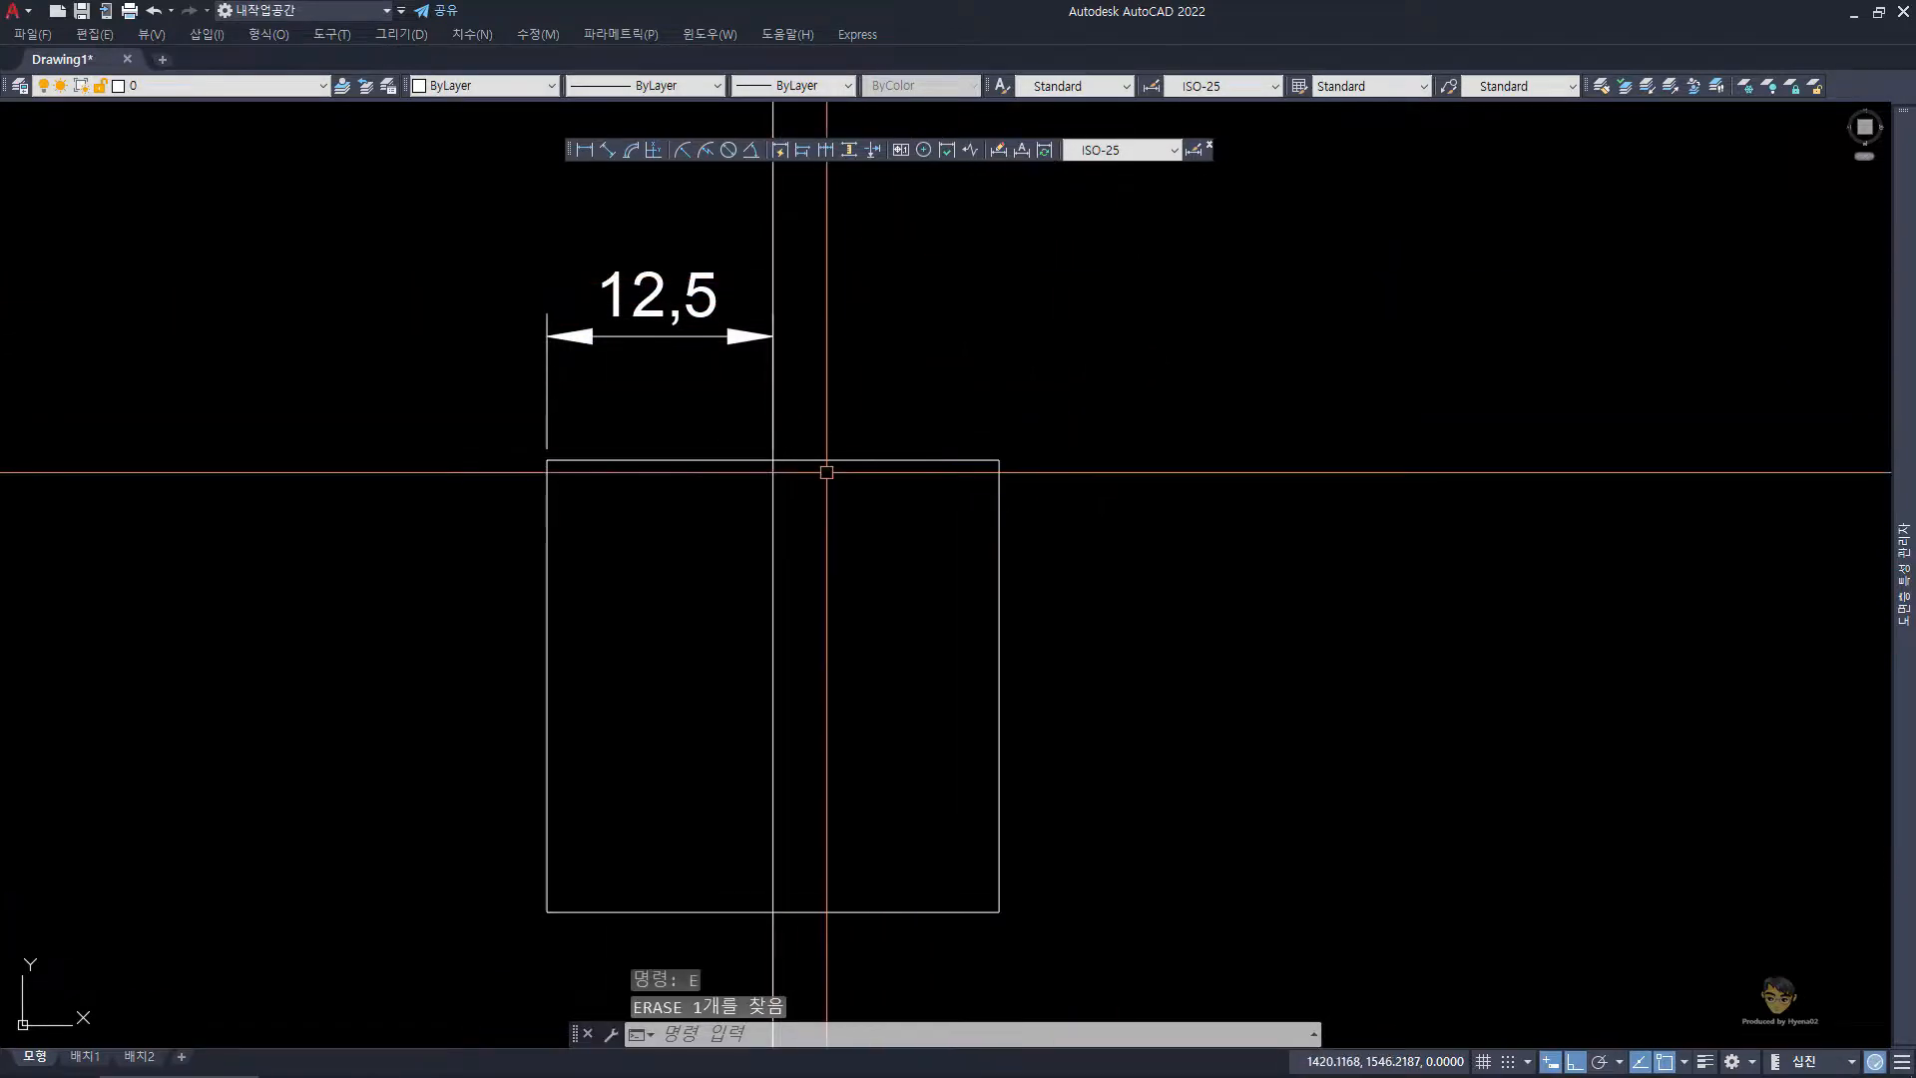
# - Move the vertical construction line from the bottom edge's midpoint to the square's bottom-right corner
pyautogui.click(813, 774)
pyautogui.click(715, 675)
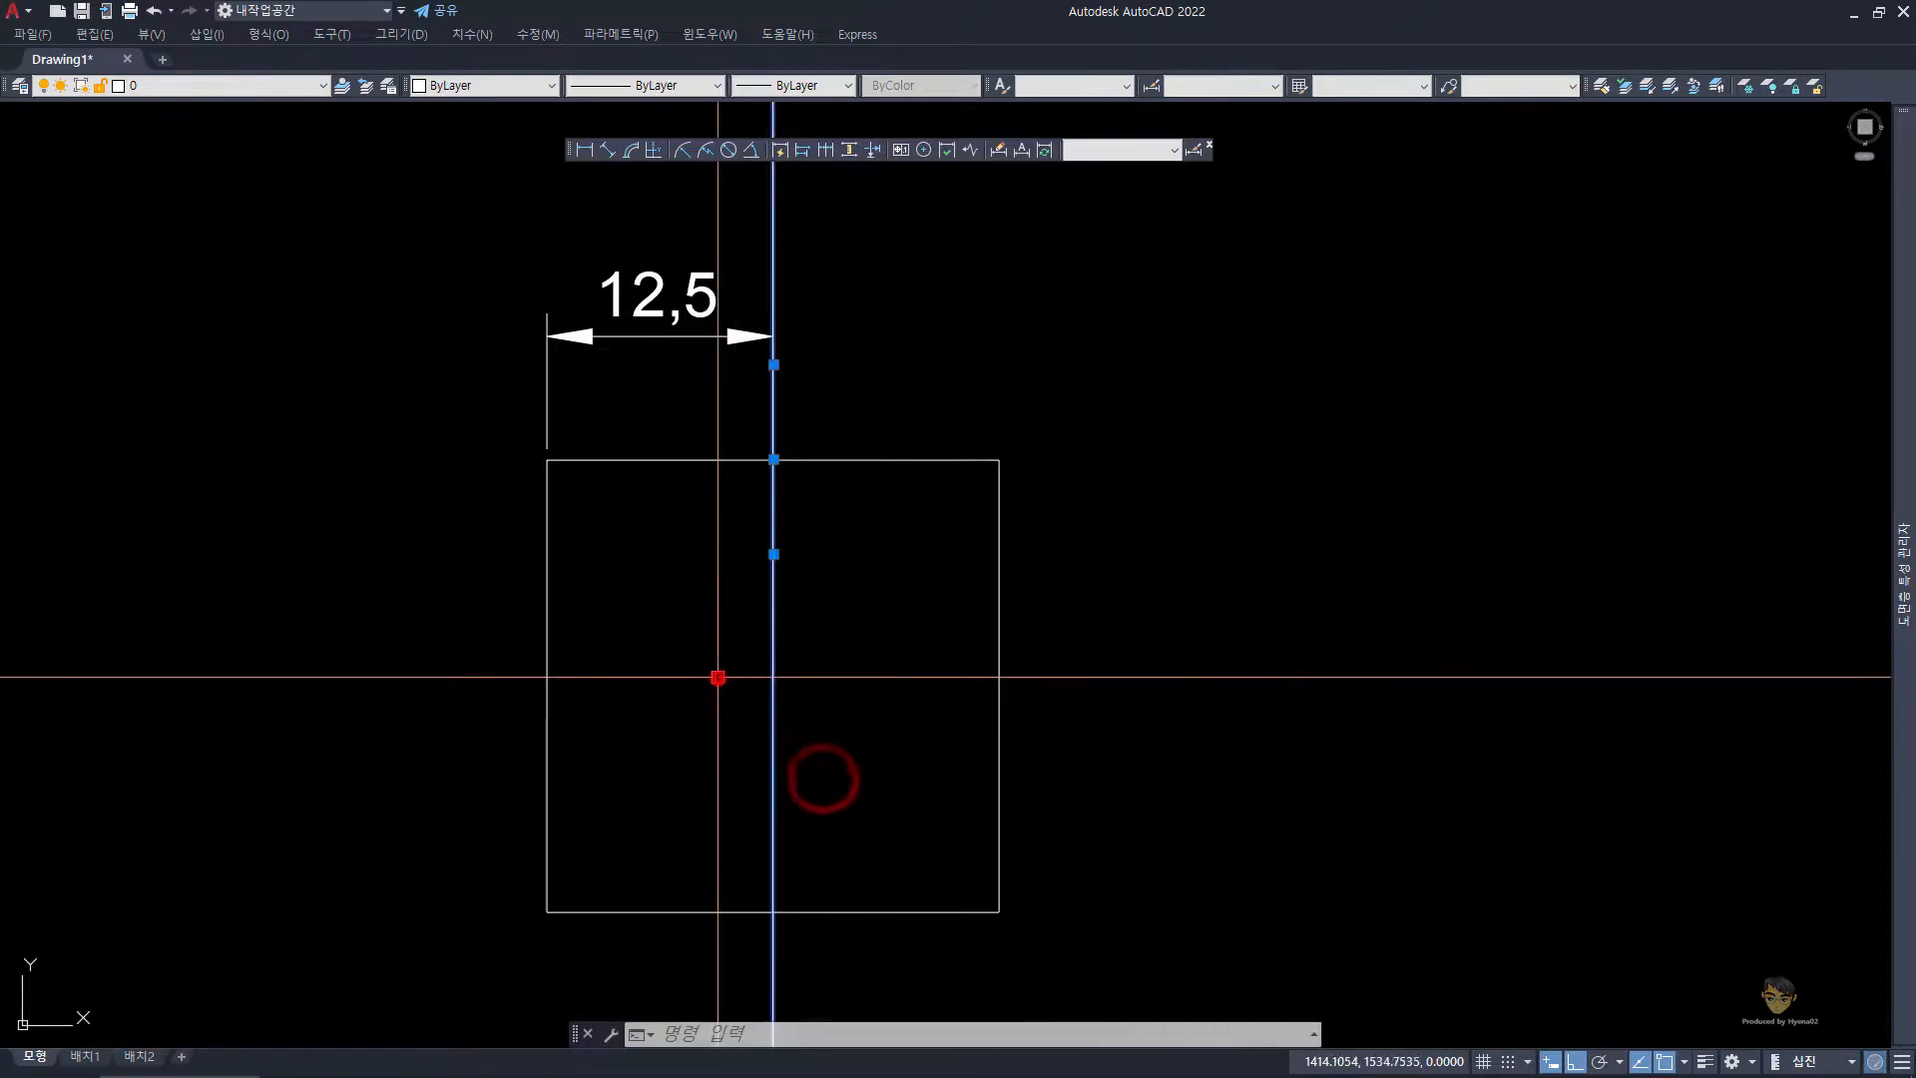
pyautogui.write('m')
pyautogui.press('space')
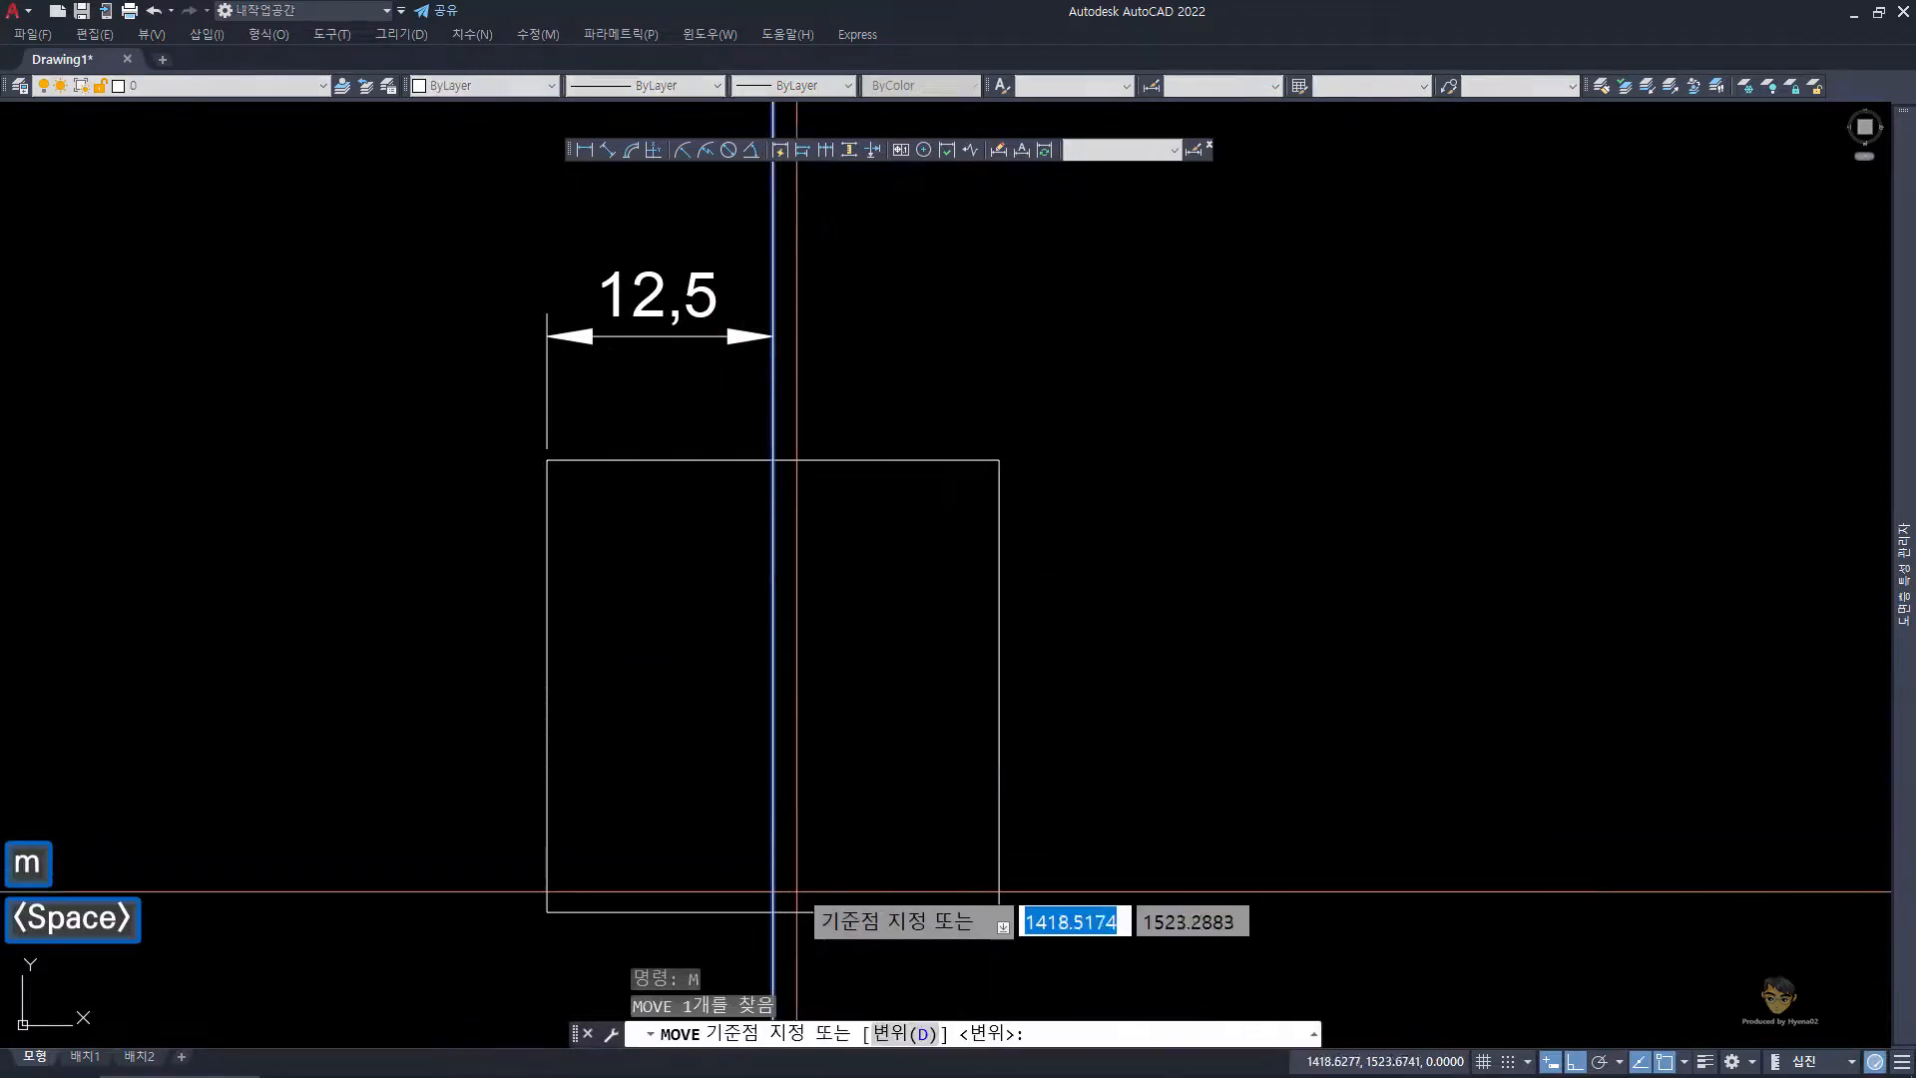
pyautogui.click(773, 911)
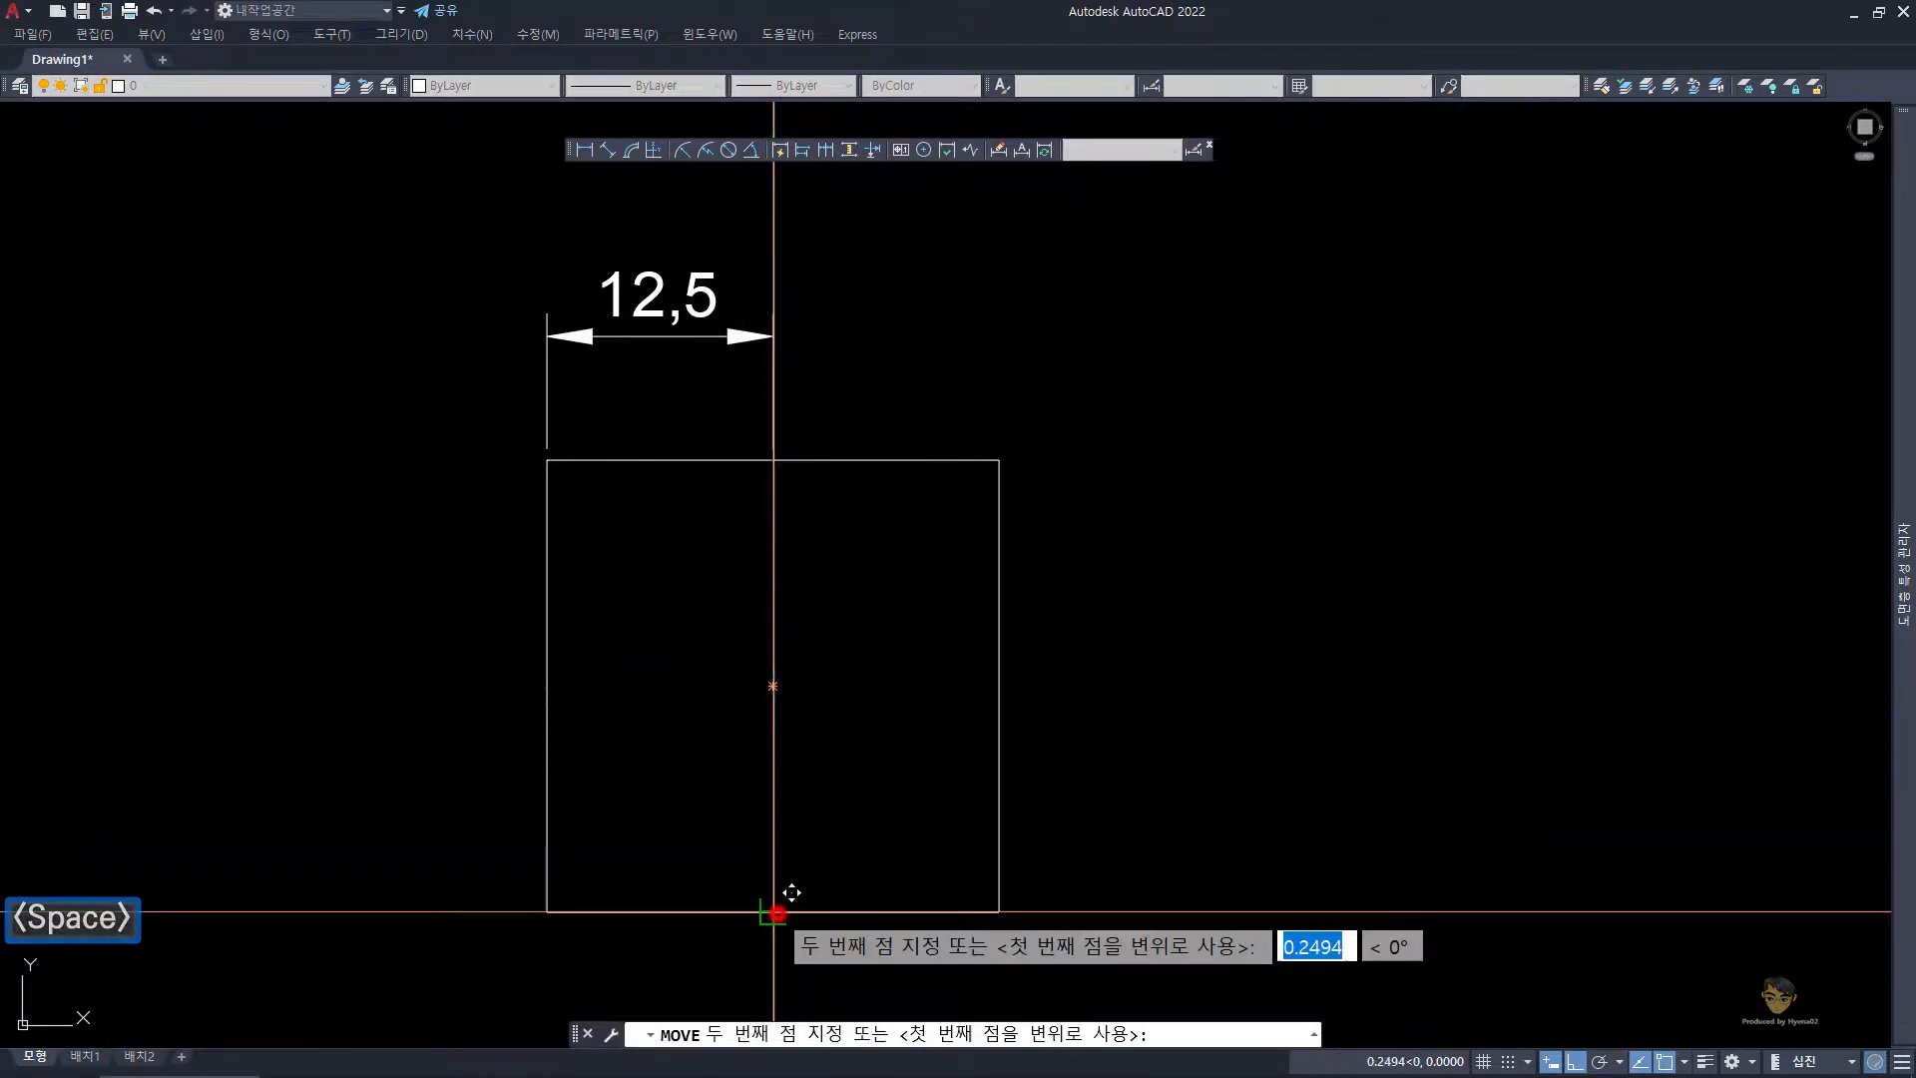
pyautogui.click(999, 911)
pyautogui.press('space')
pyautogui.press('Escape')
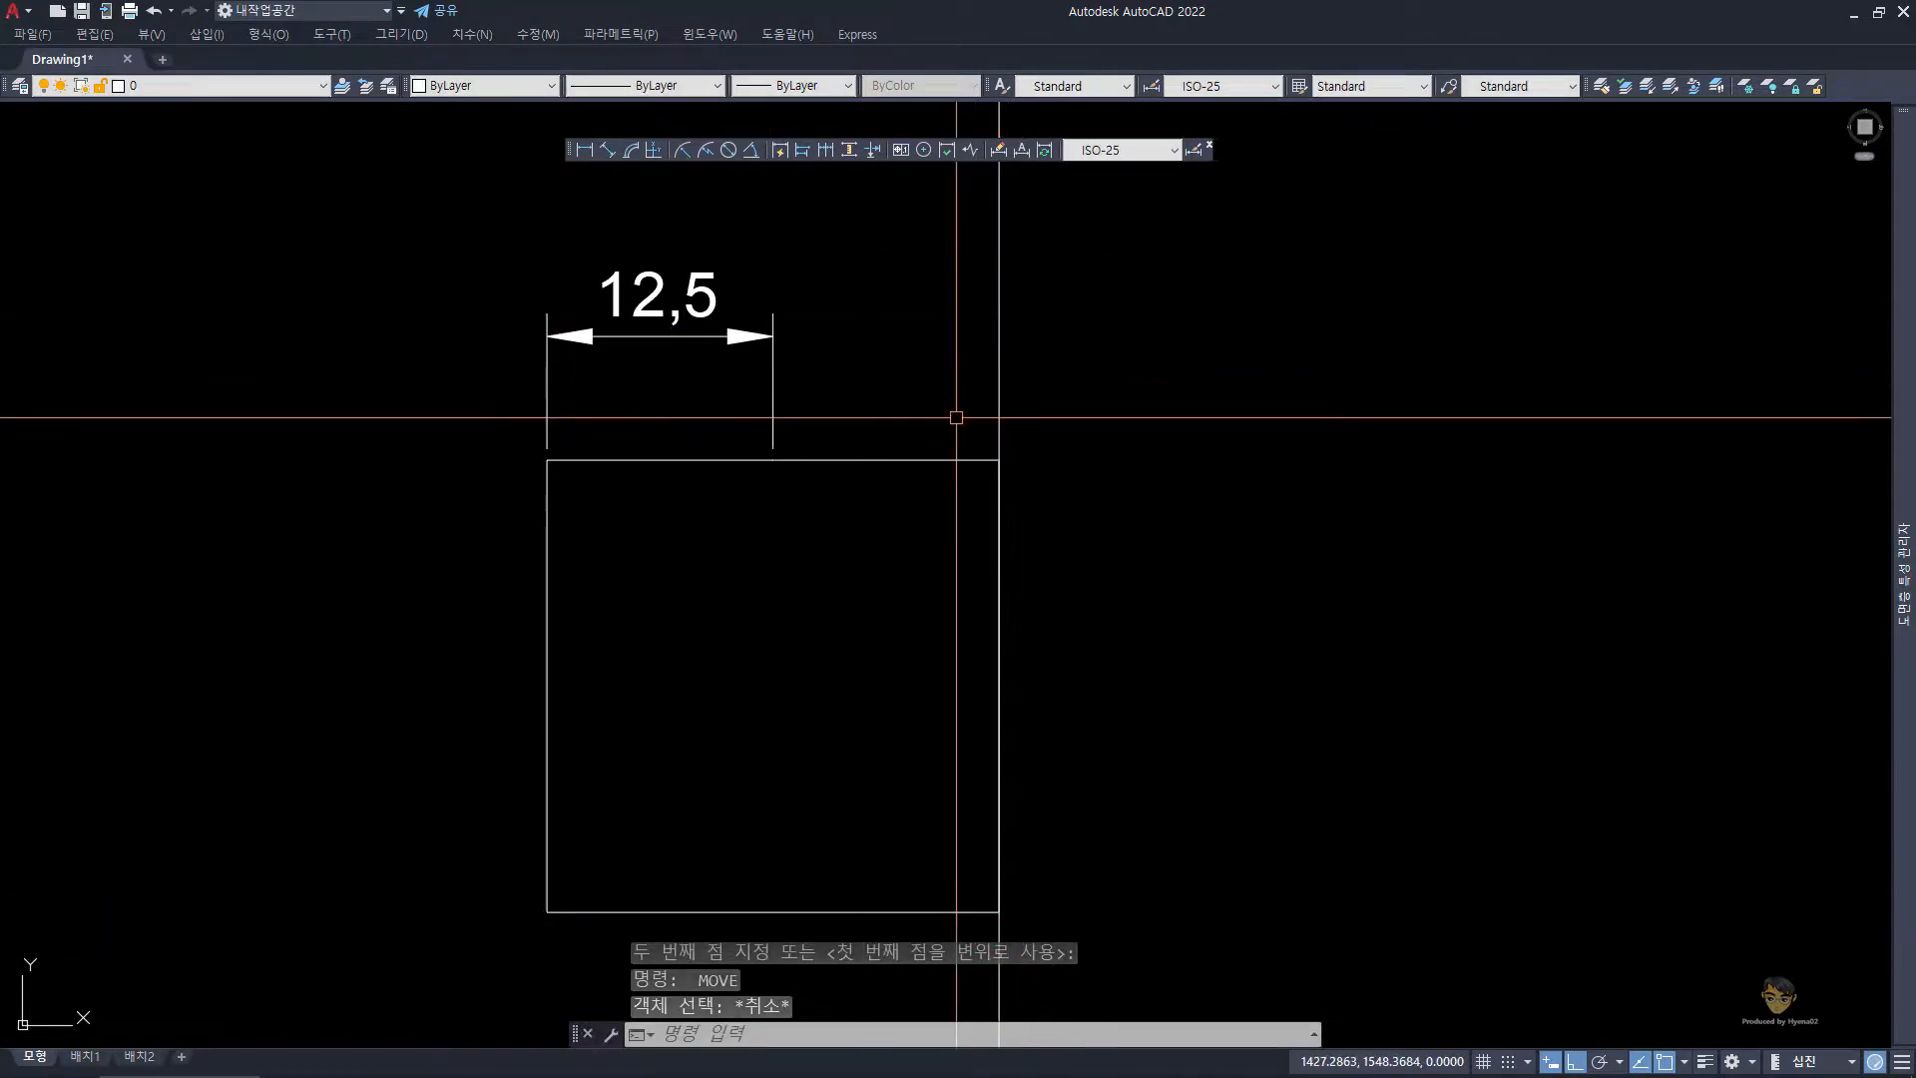
# - Extend the half-width dimension to the vertical construction line on the square's right edge
pyautogui.click(1117, 321)
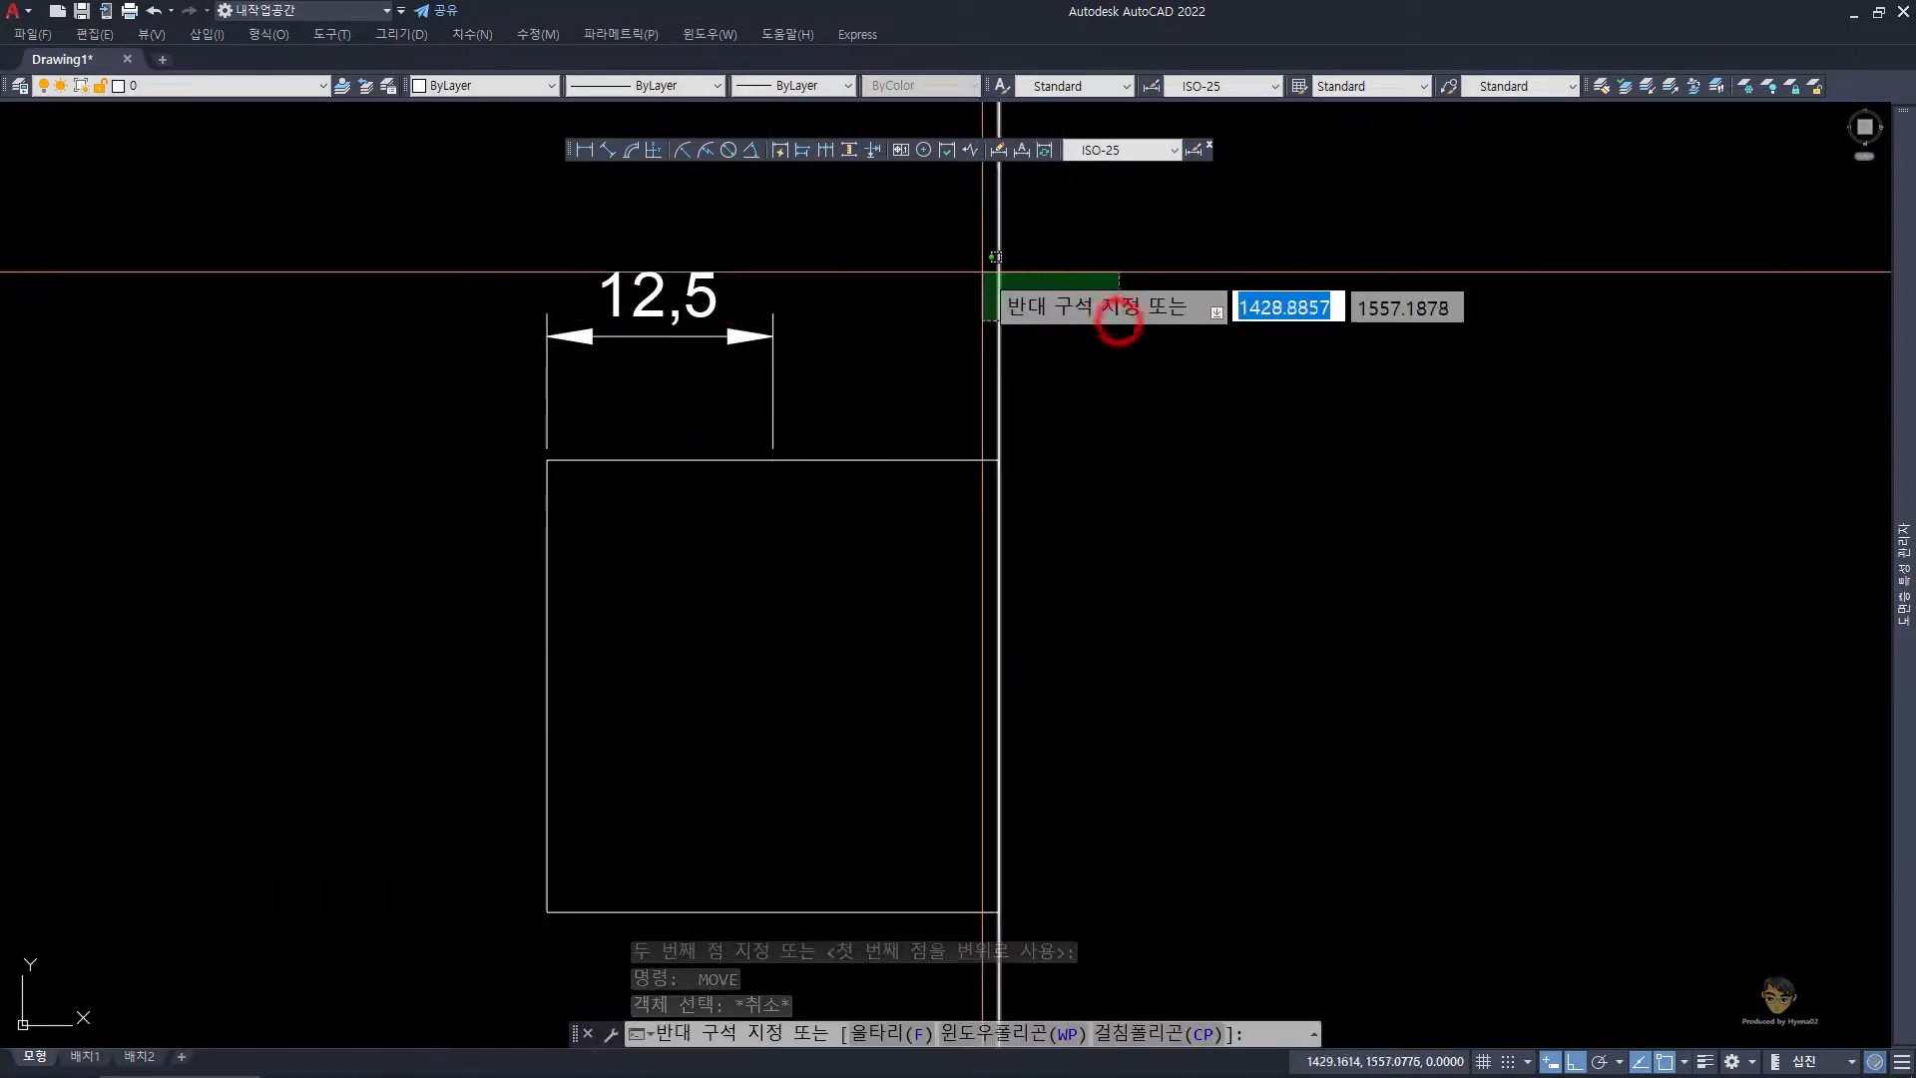
pyautogui.click(934, 244)
pyautogui.write('et')
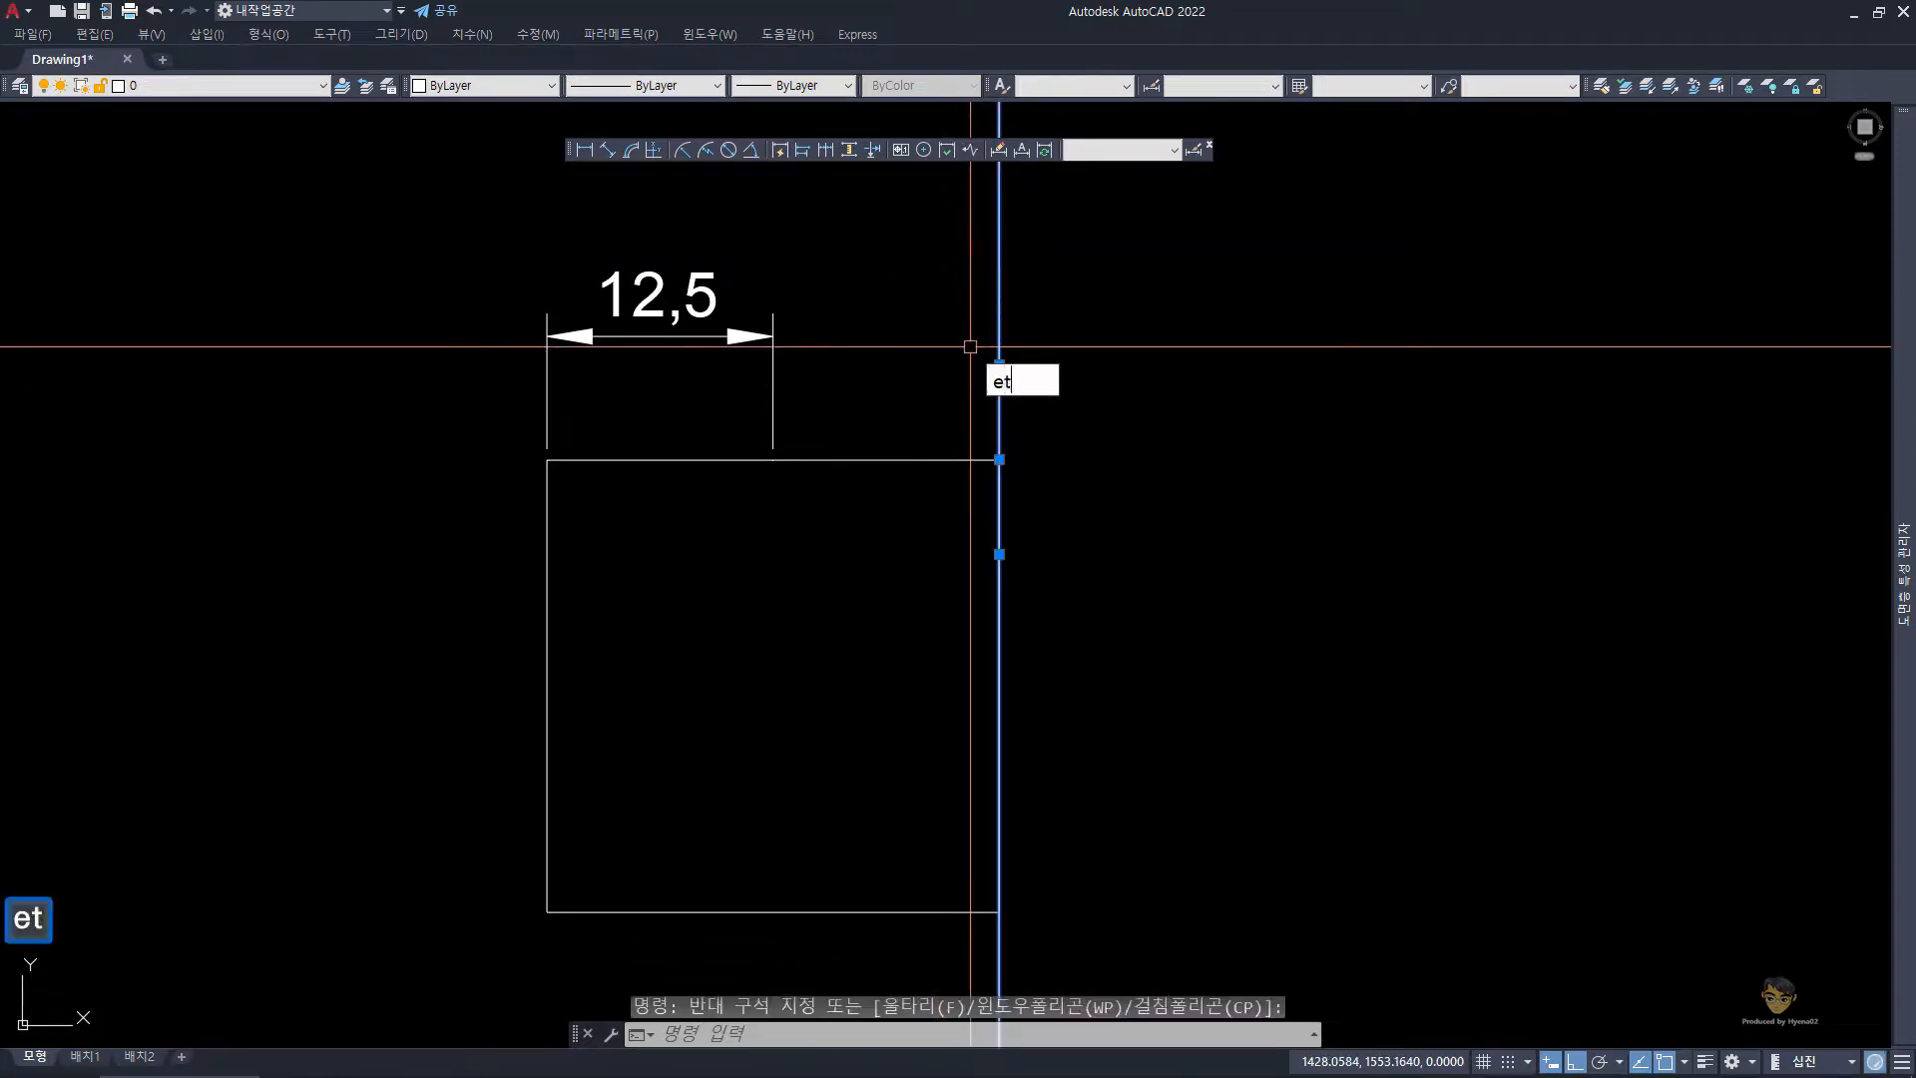
pyautogui.press('space')
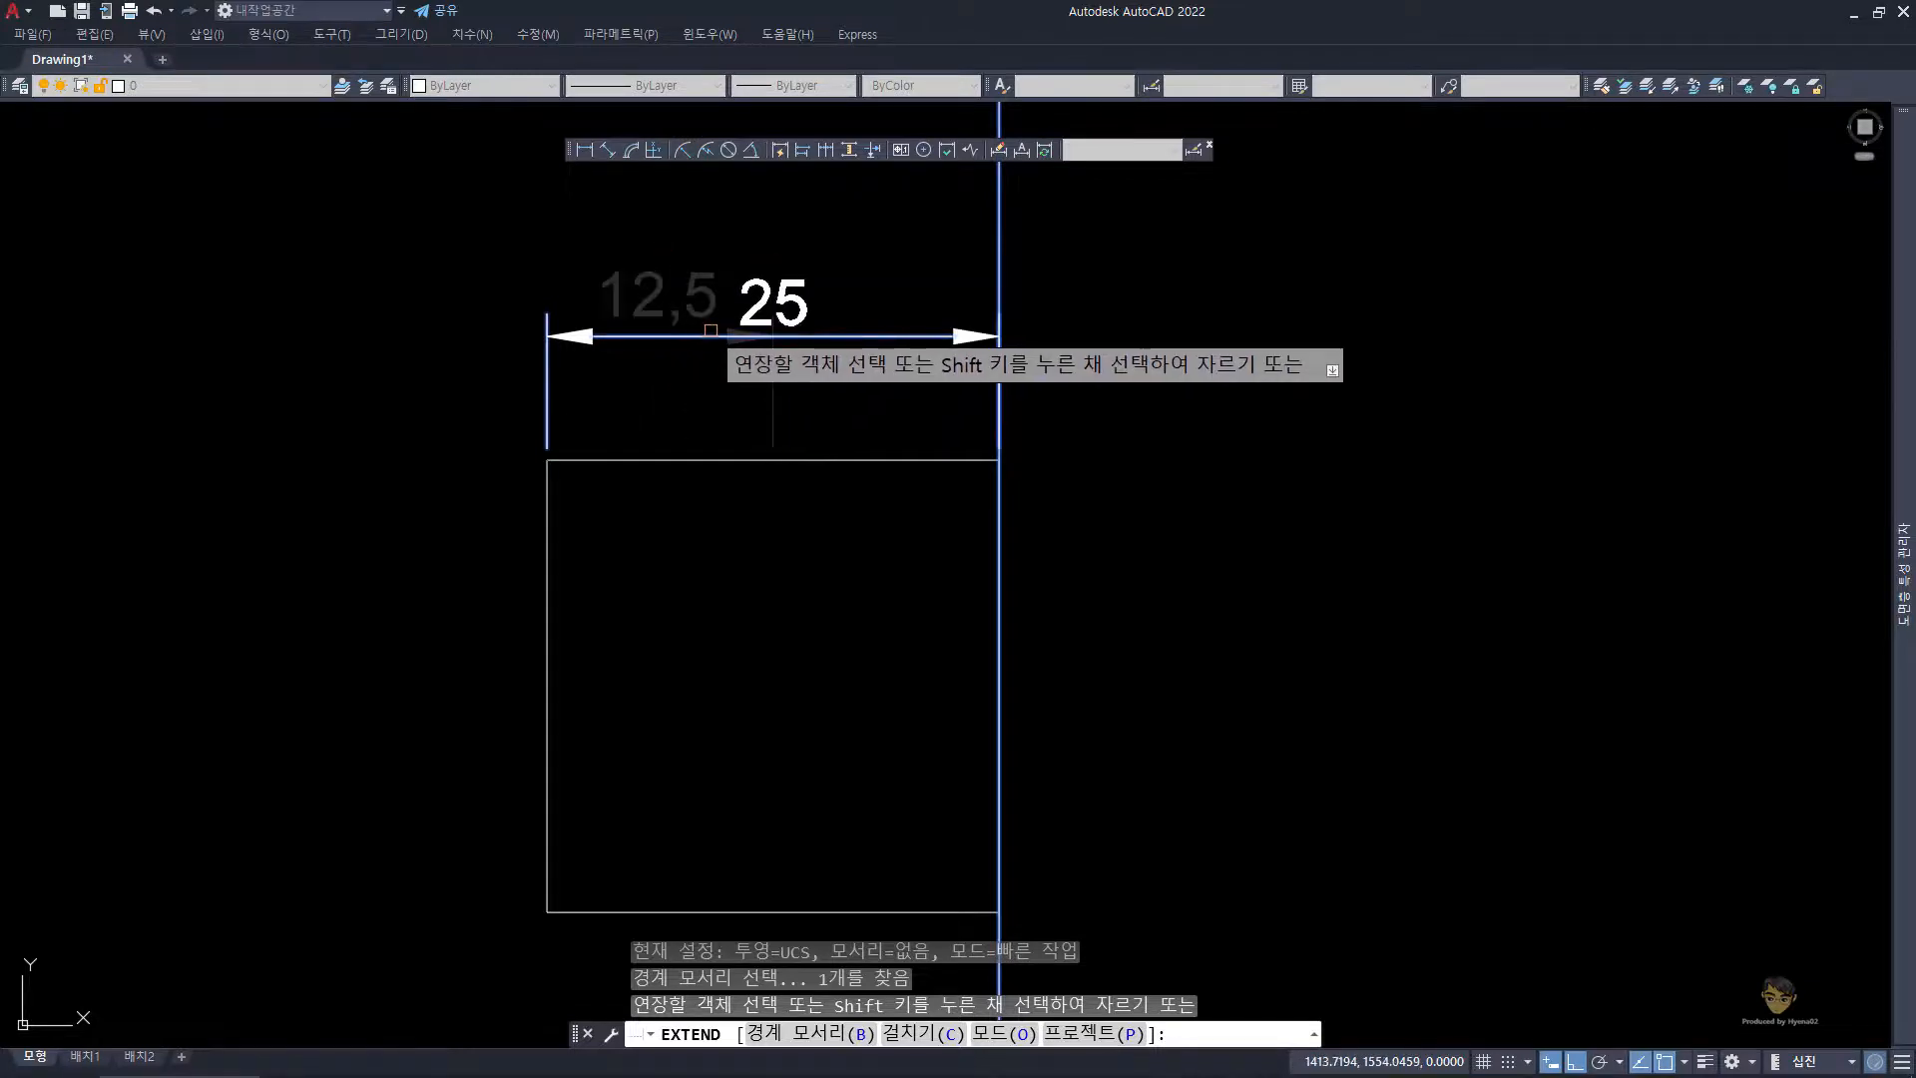
pyautogui.click(708, 332)
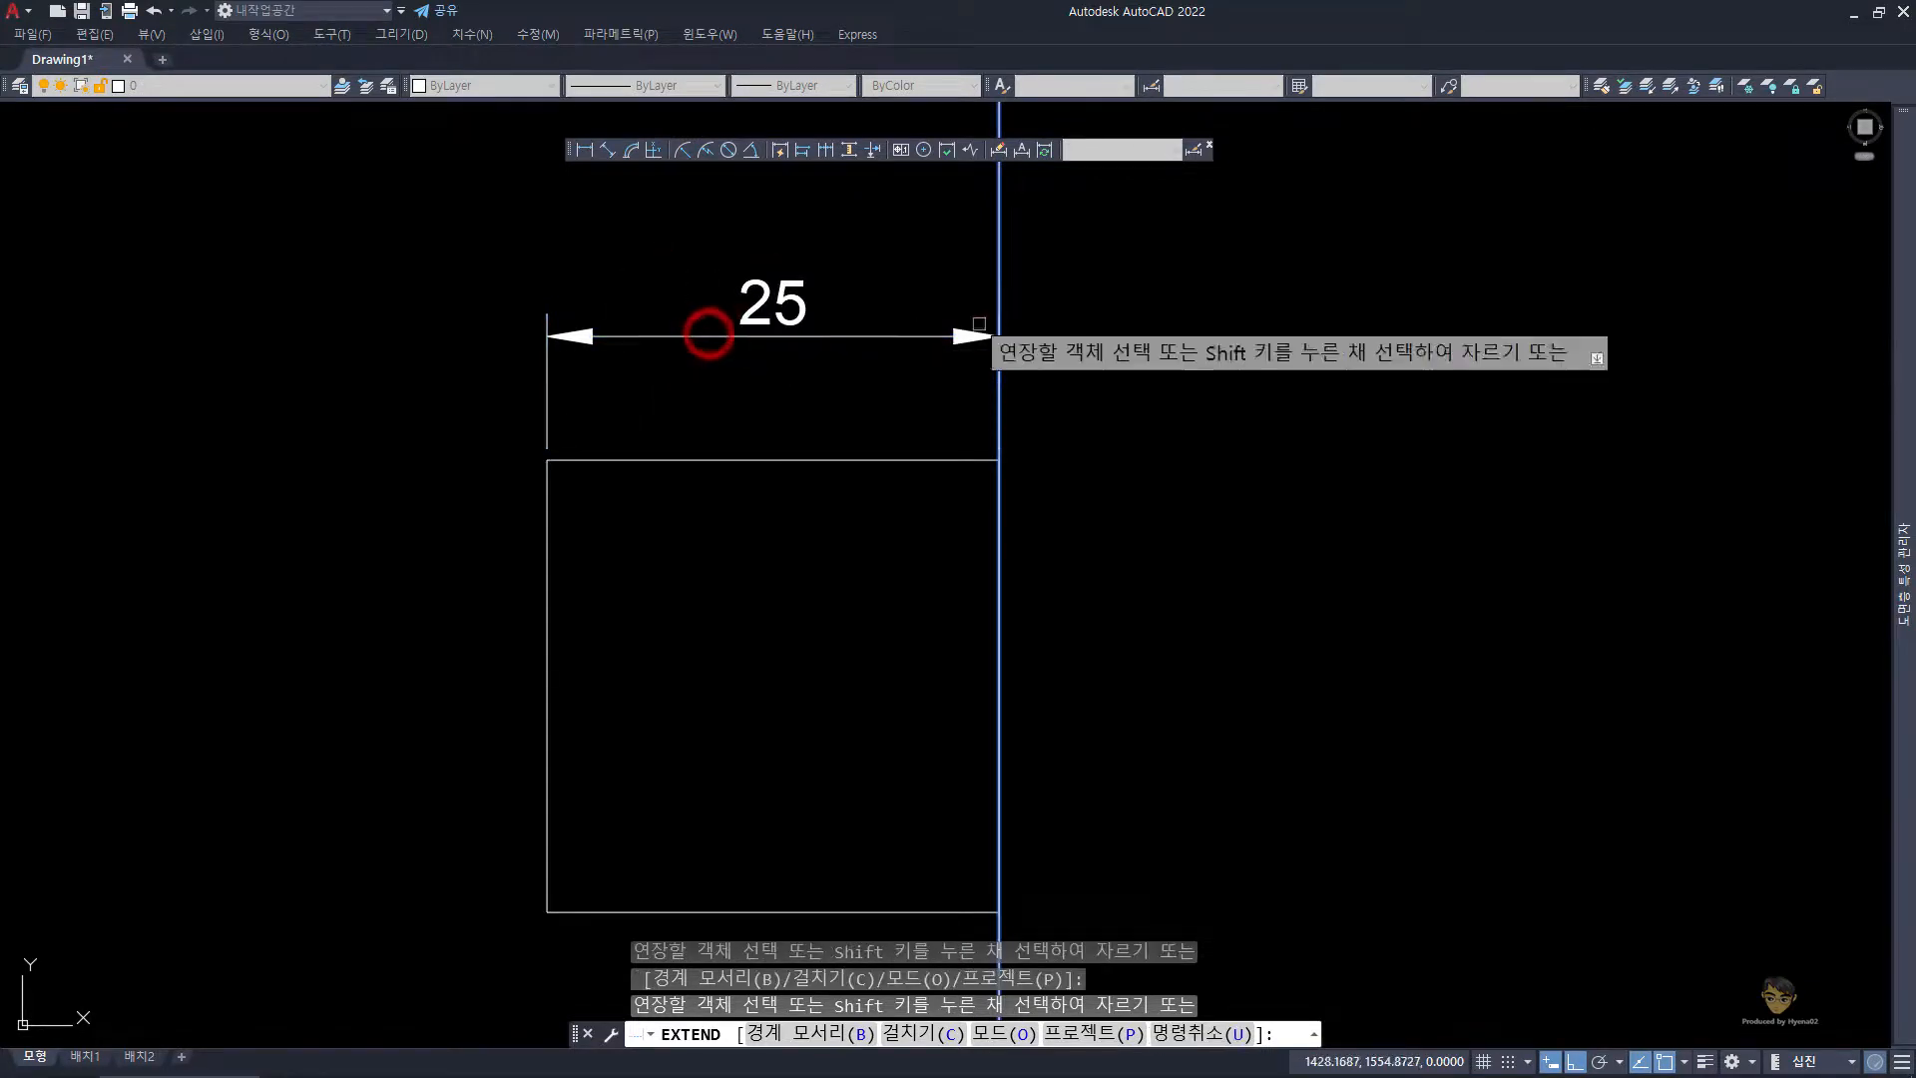
pyautogui.press('space')
# - Copy the dimension above the square to several points on its right, using the square's top-left corner as the base point
pyautogui.click(912, 376)
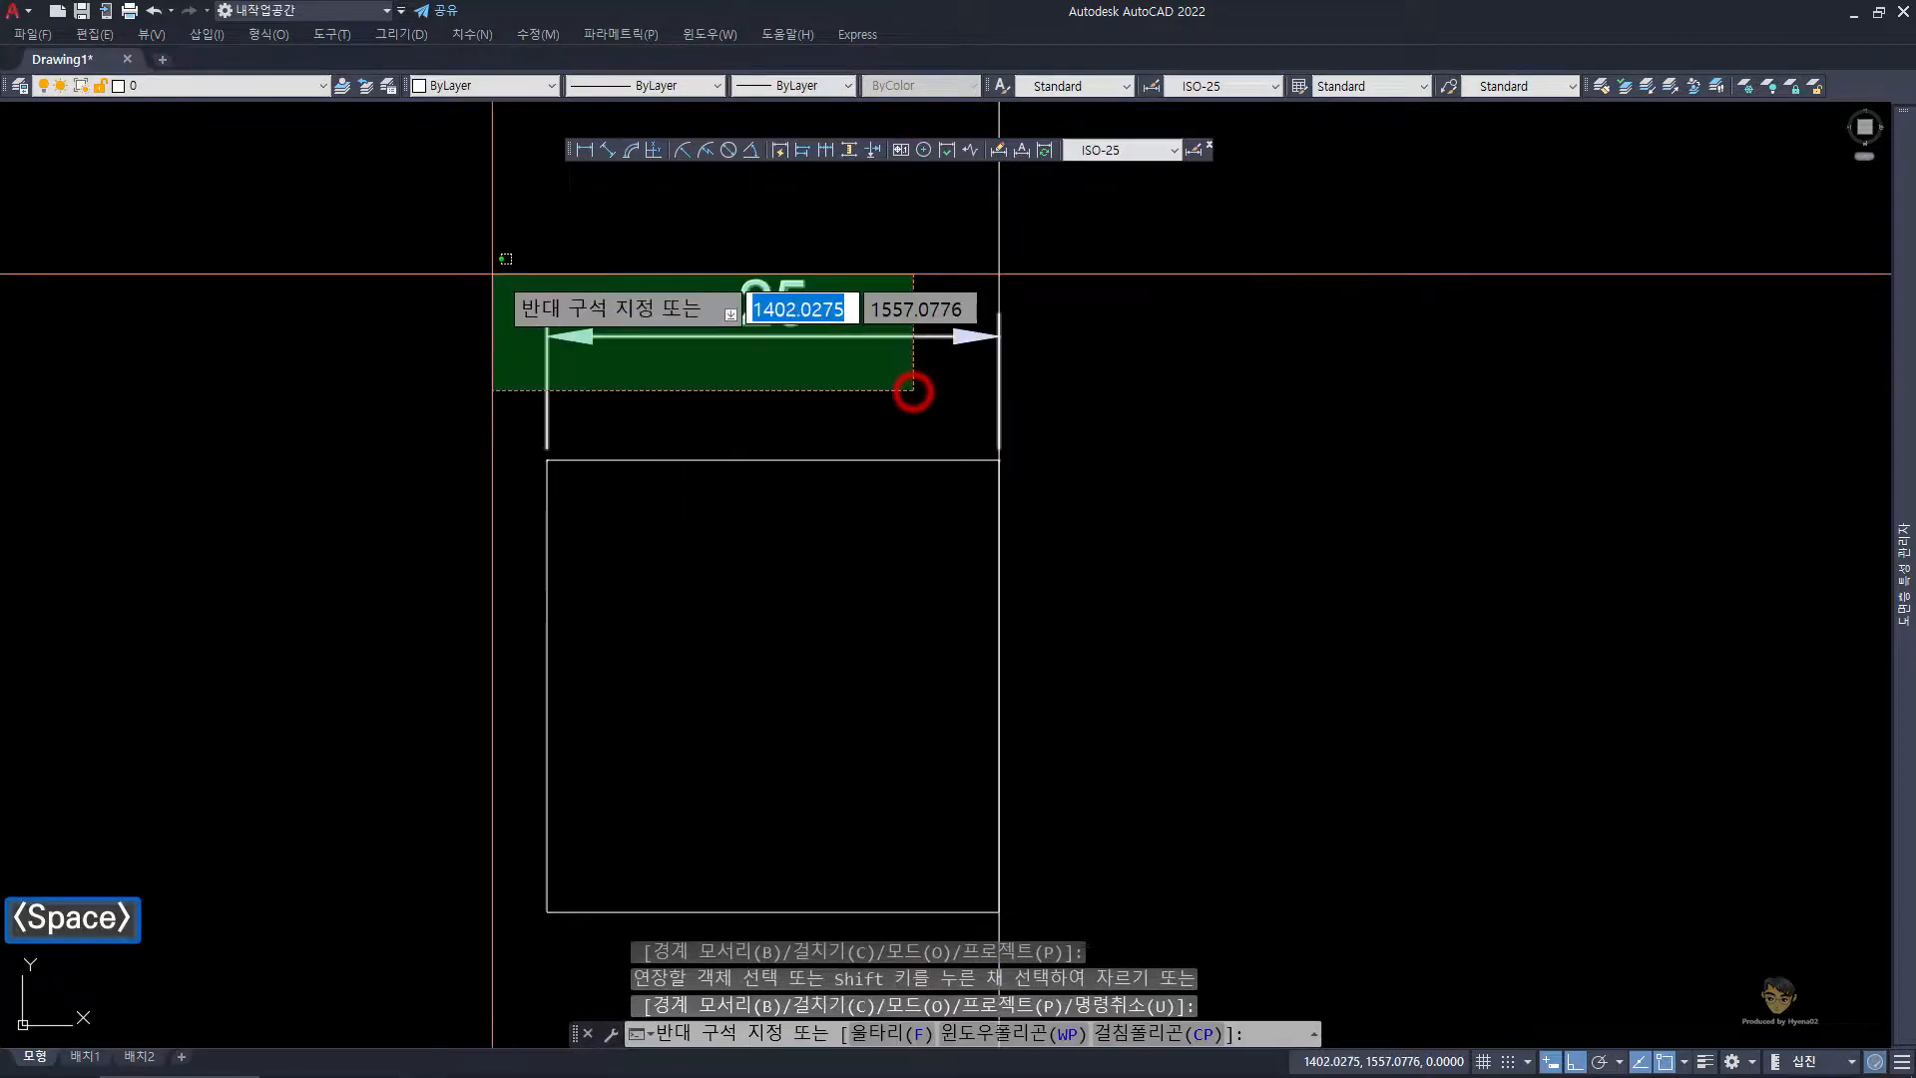
pyautogui.click(480, 256)
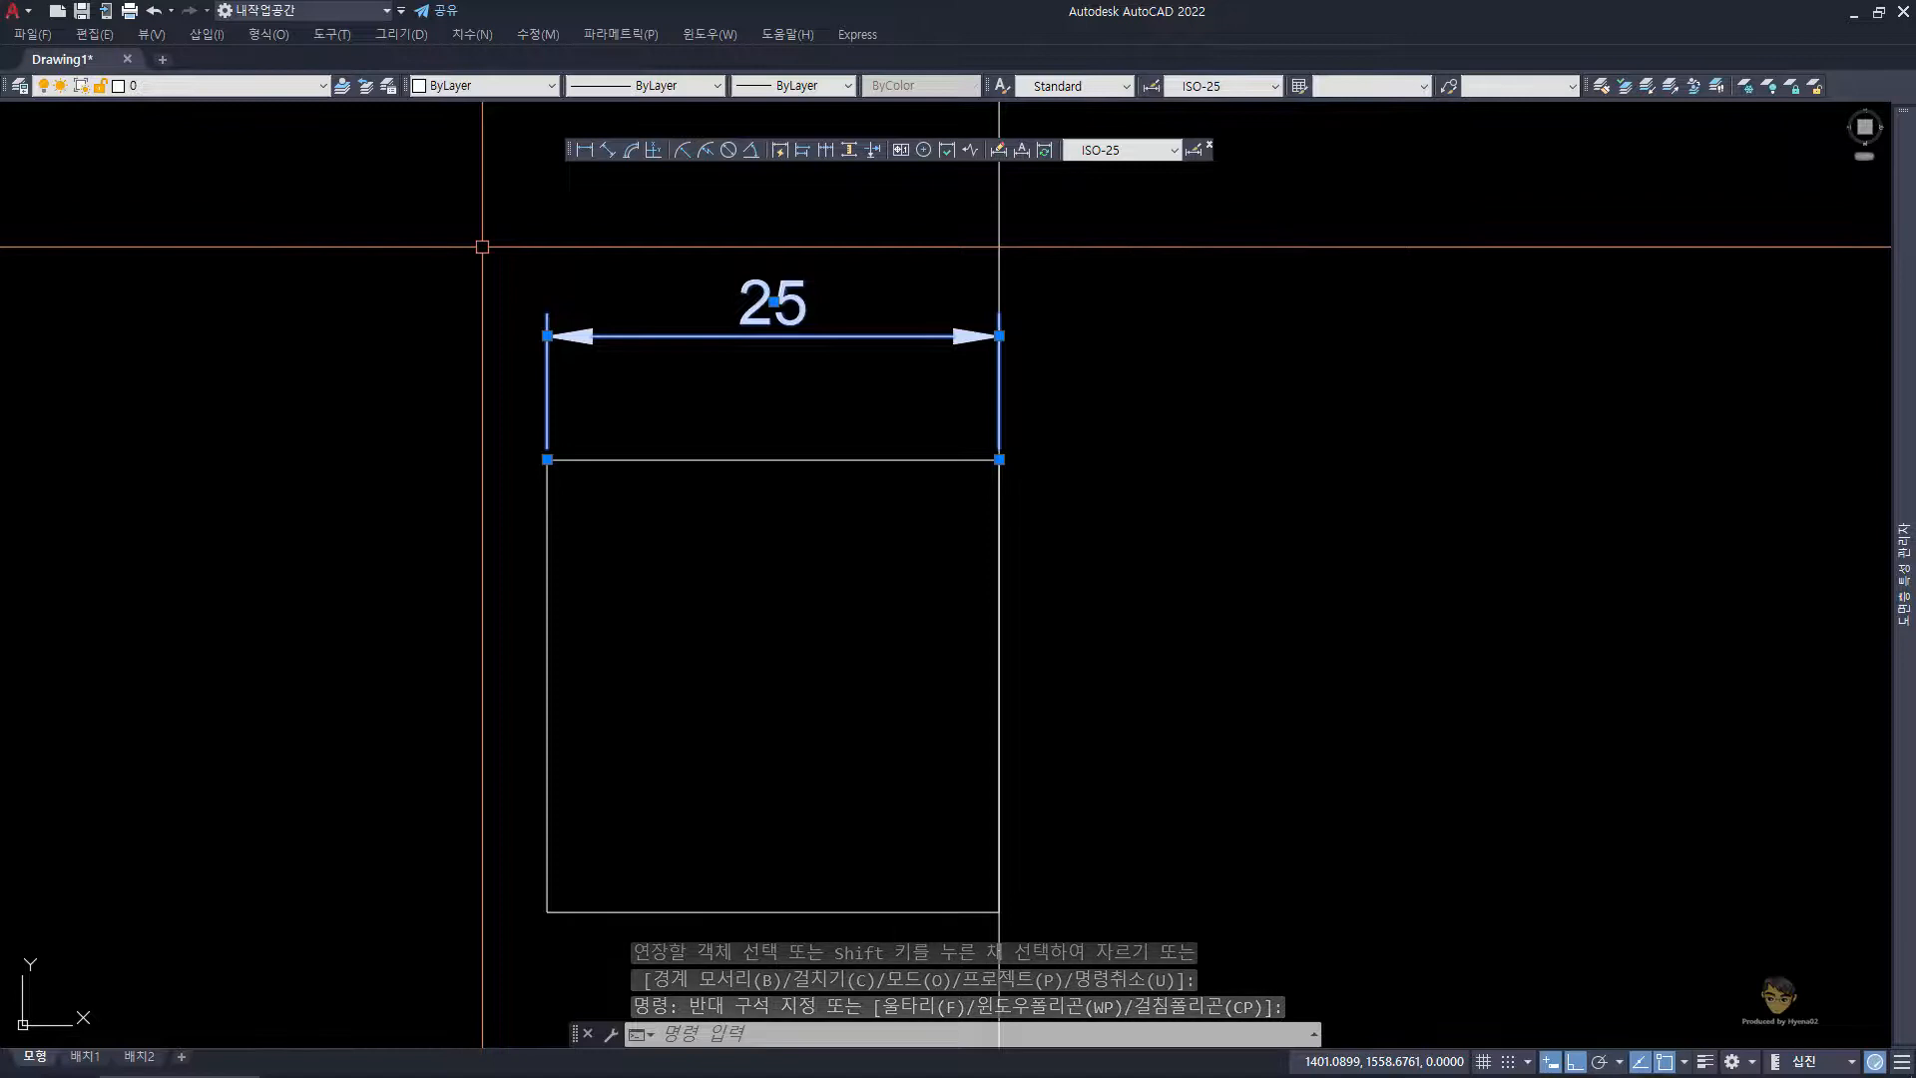
pyautogui.write('cc')
pyautogui.press('space')
pyautogui.click(546, 459)
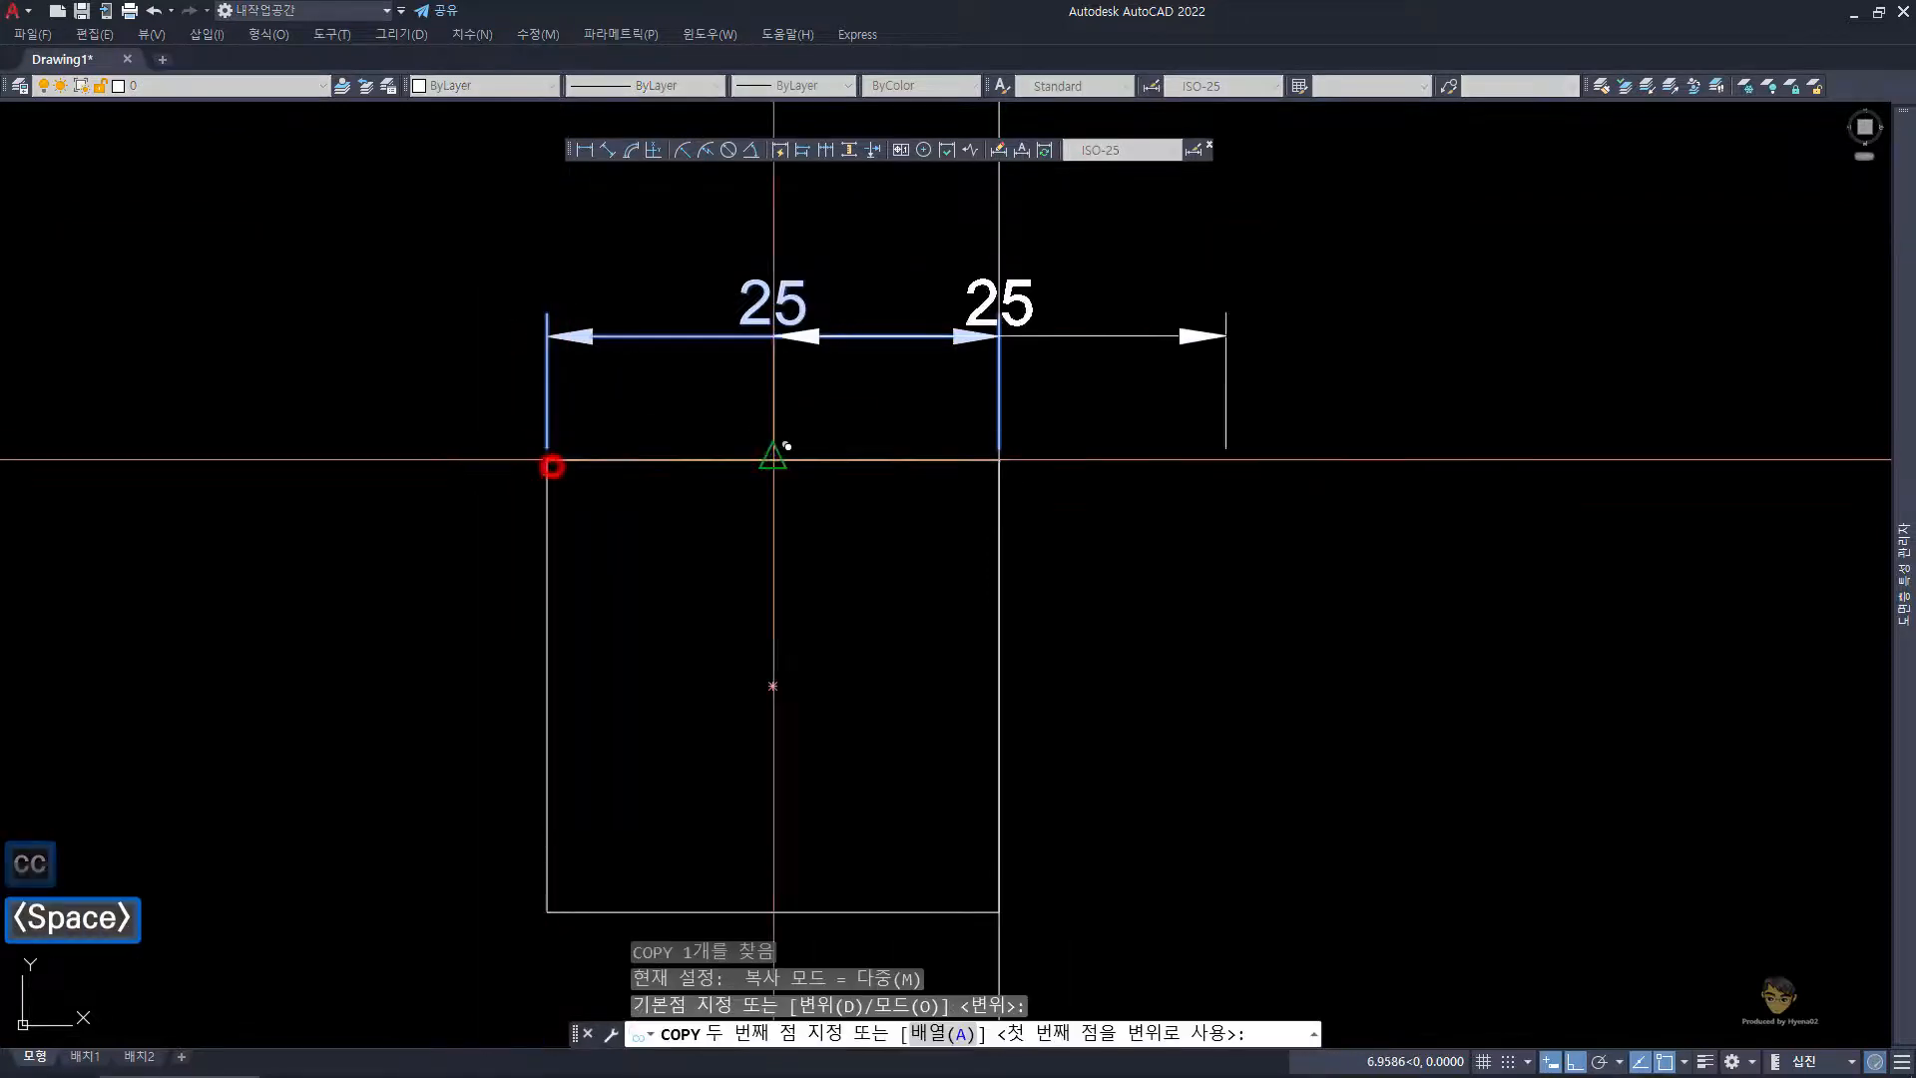
pyautogui.click(1097, 460)
pyautogui.click(1537, 606)
pyautogui.press('space')
pyautogui.press('Escape')
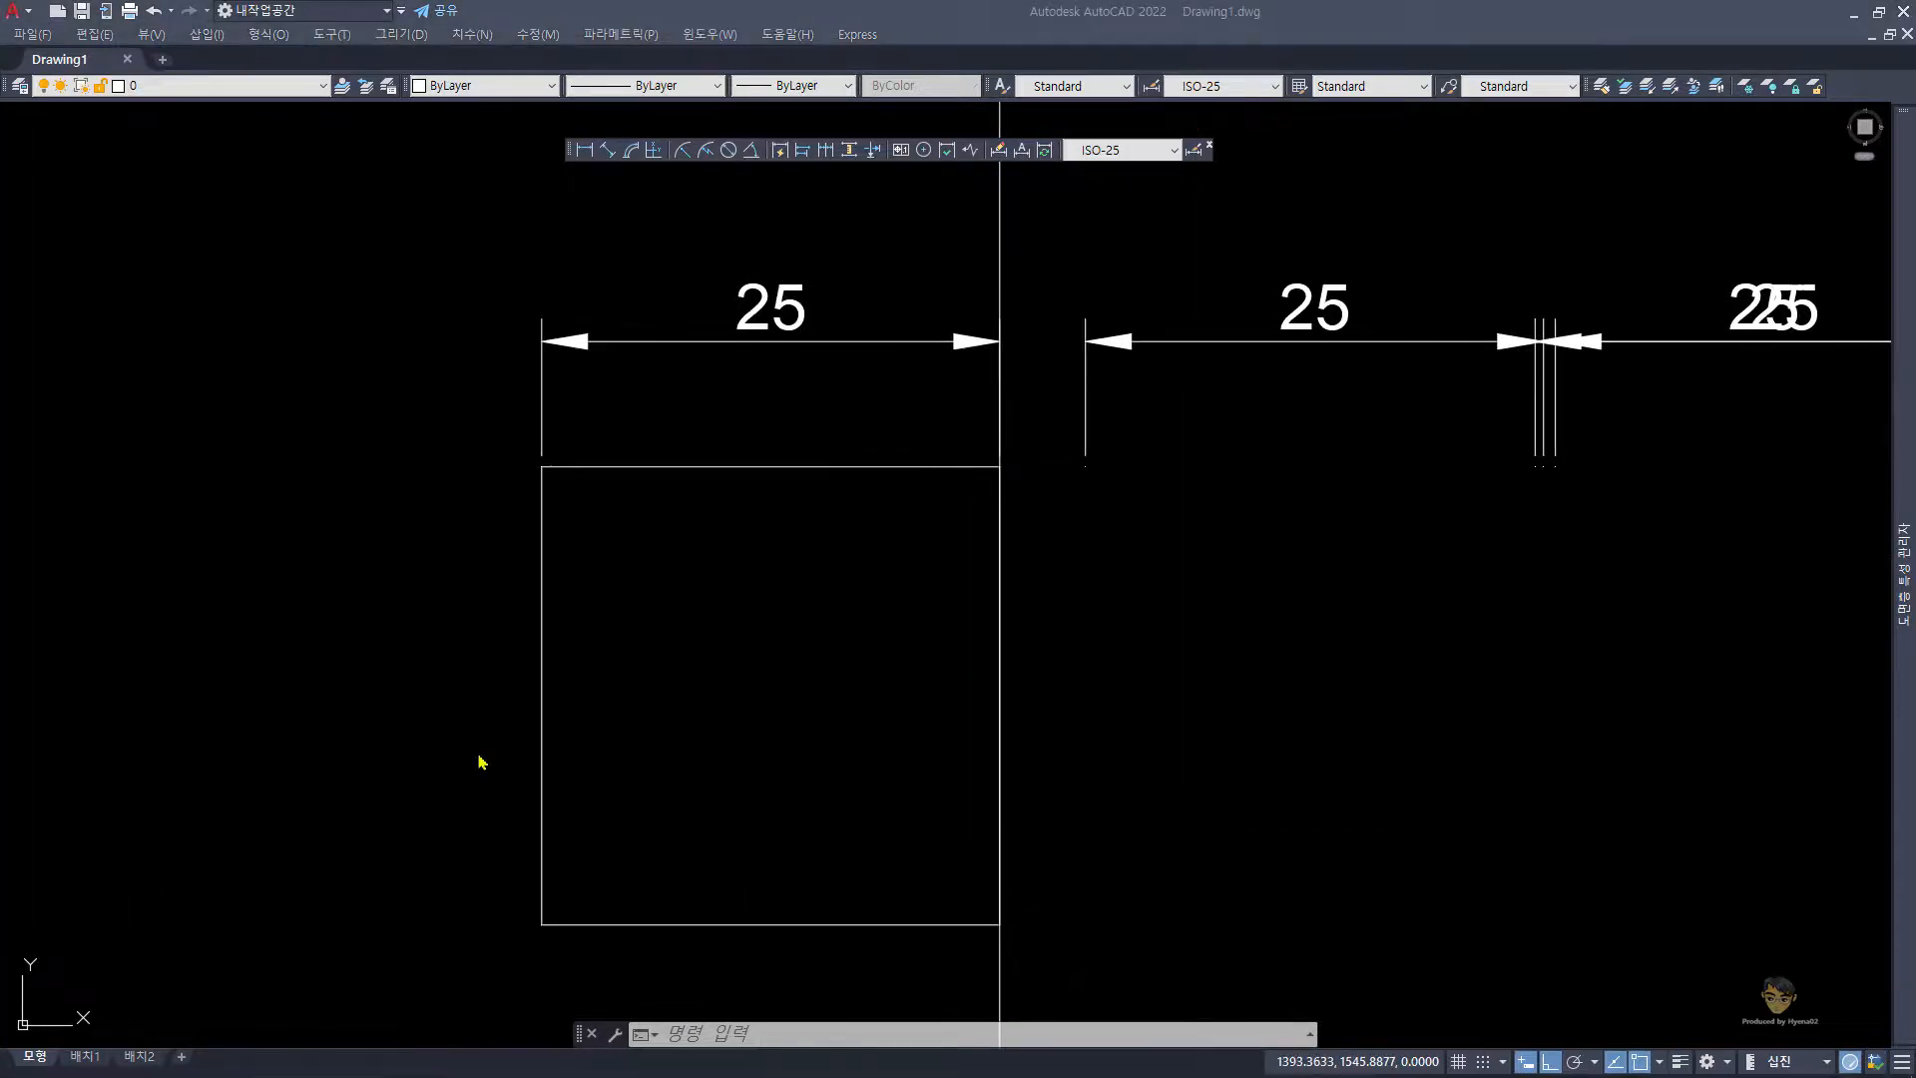
# - Select the dimension above the square and display its properties
pyautogui.click(425, 627)
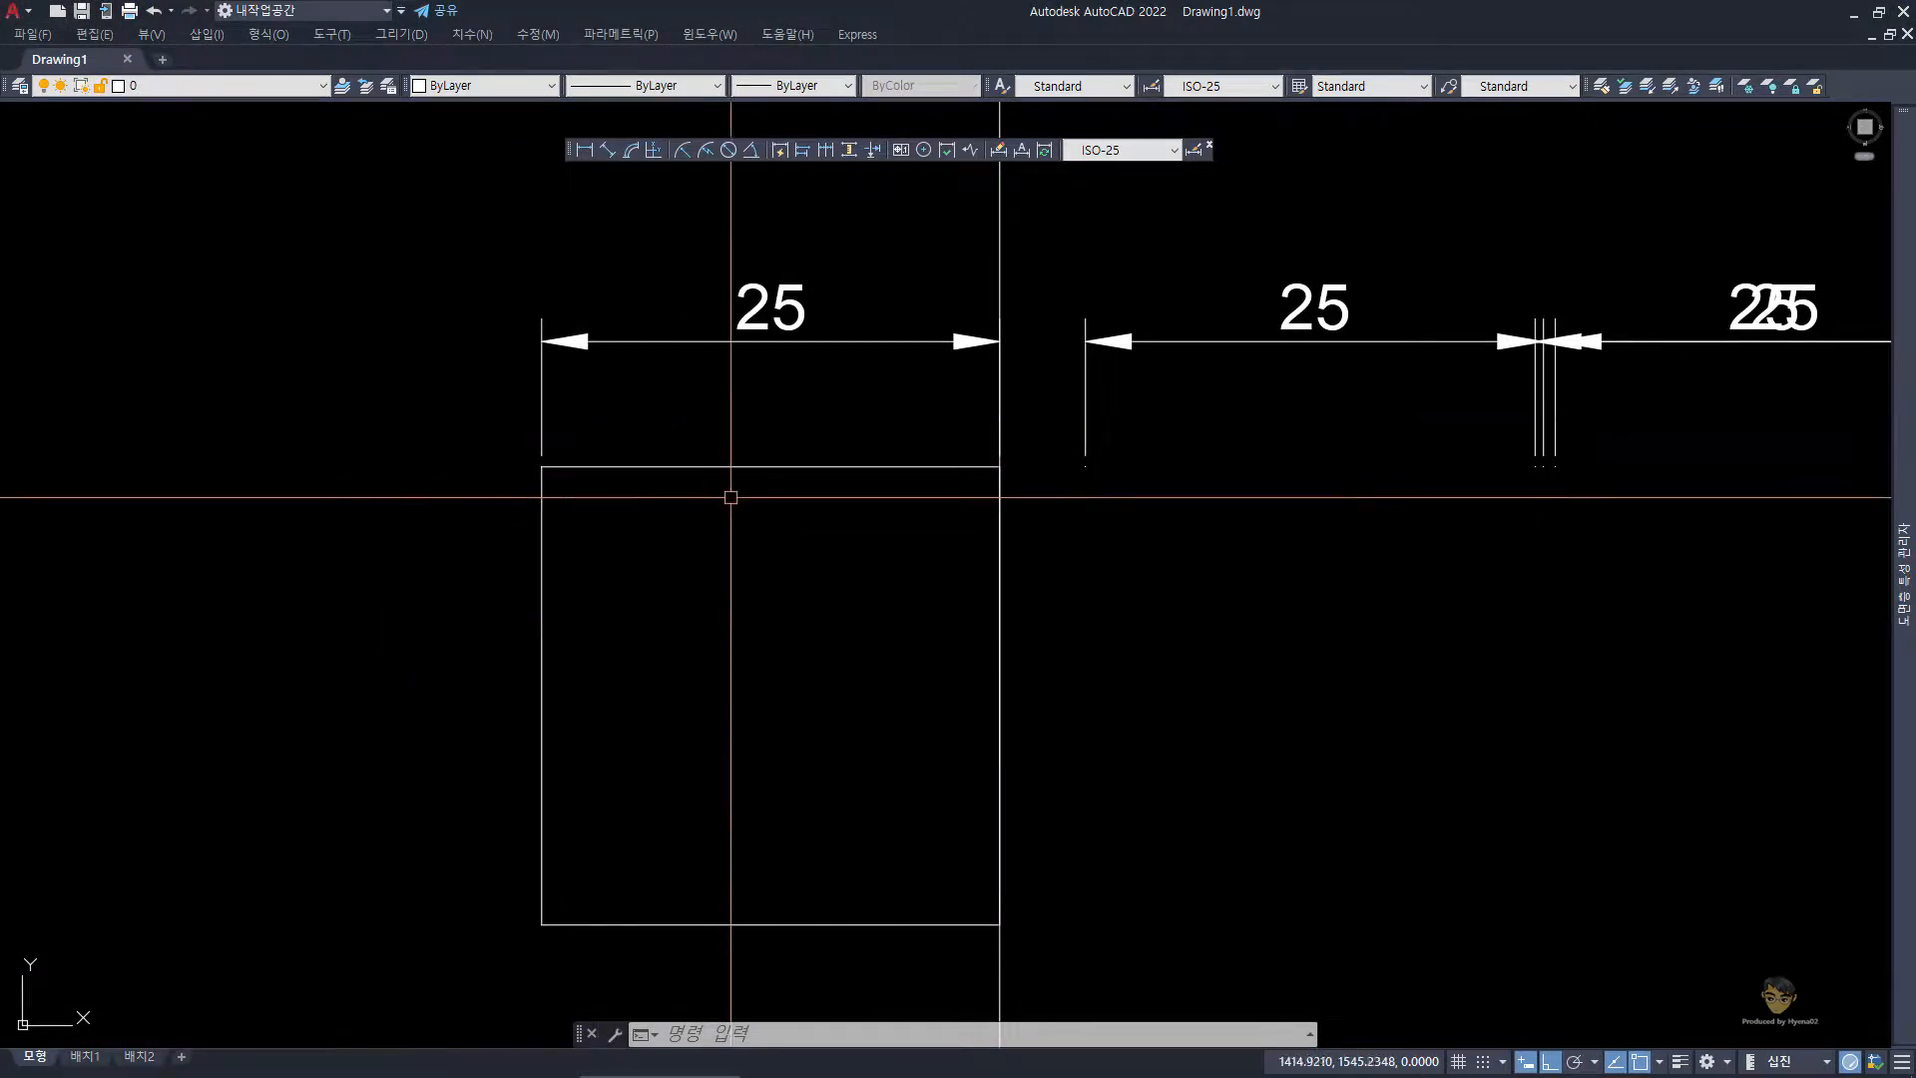
pyautogui.click(806, 399)
pyautogui.click(688, 286)
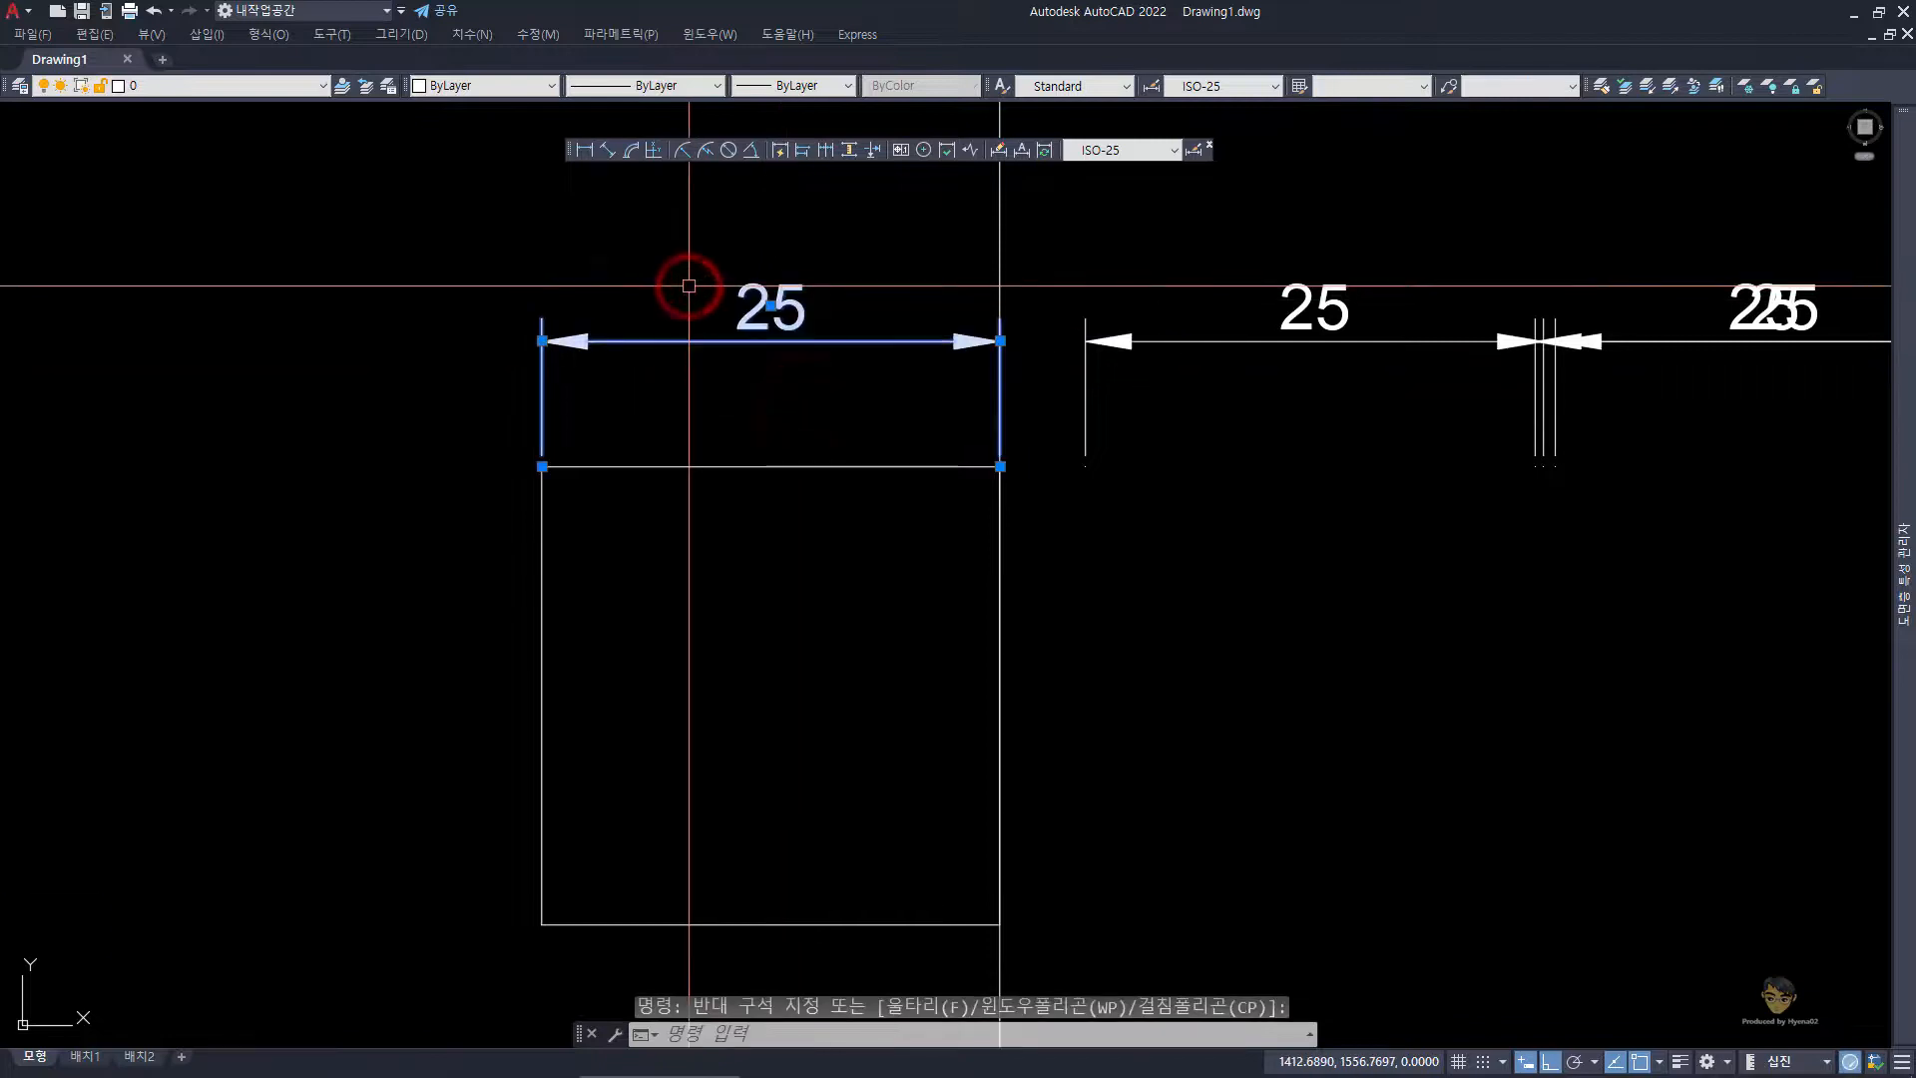
pyautogui.hotkey('ctrl', '1')
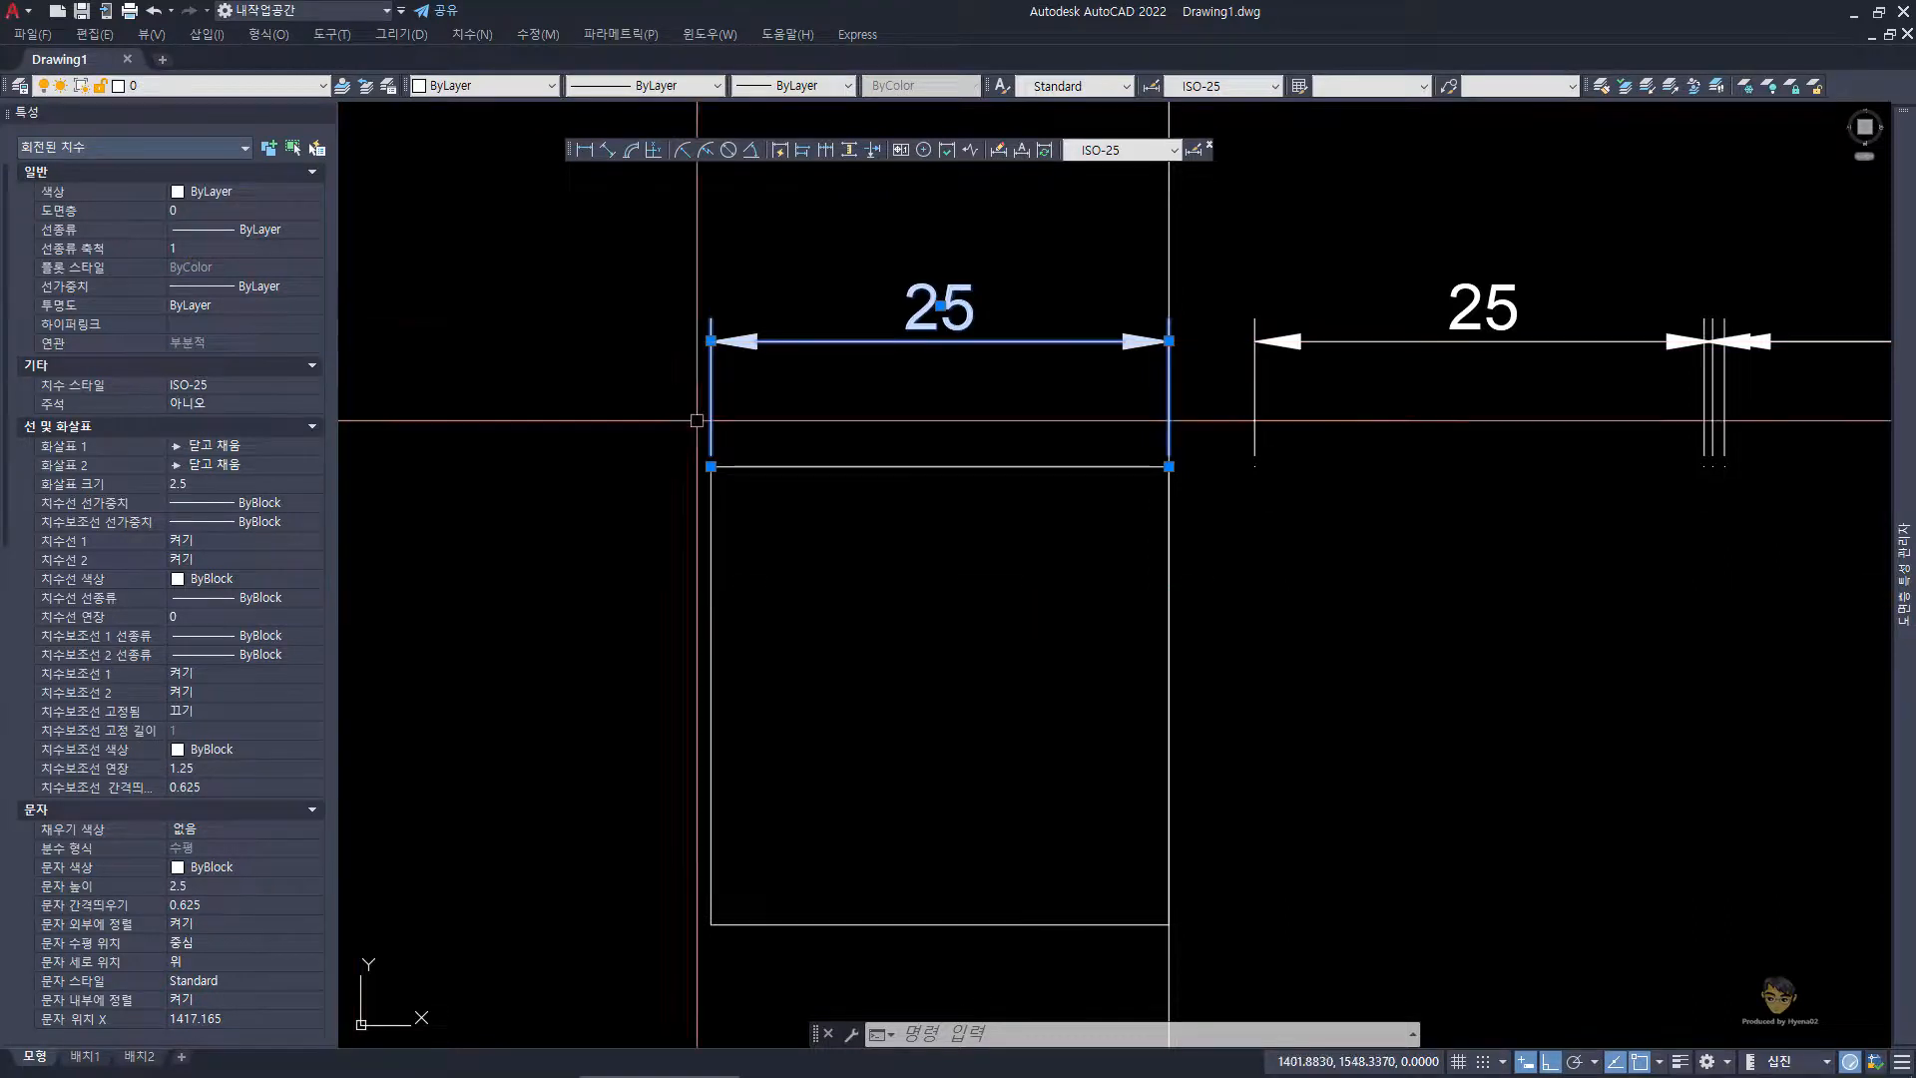
# - Reselect the dimension above the square to review its line, arrow and text properties, and clear the selection
pyautogui.press('Escape')
pyautogui.click(1019, 377)
pyautogui.click(922, 282)
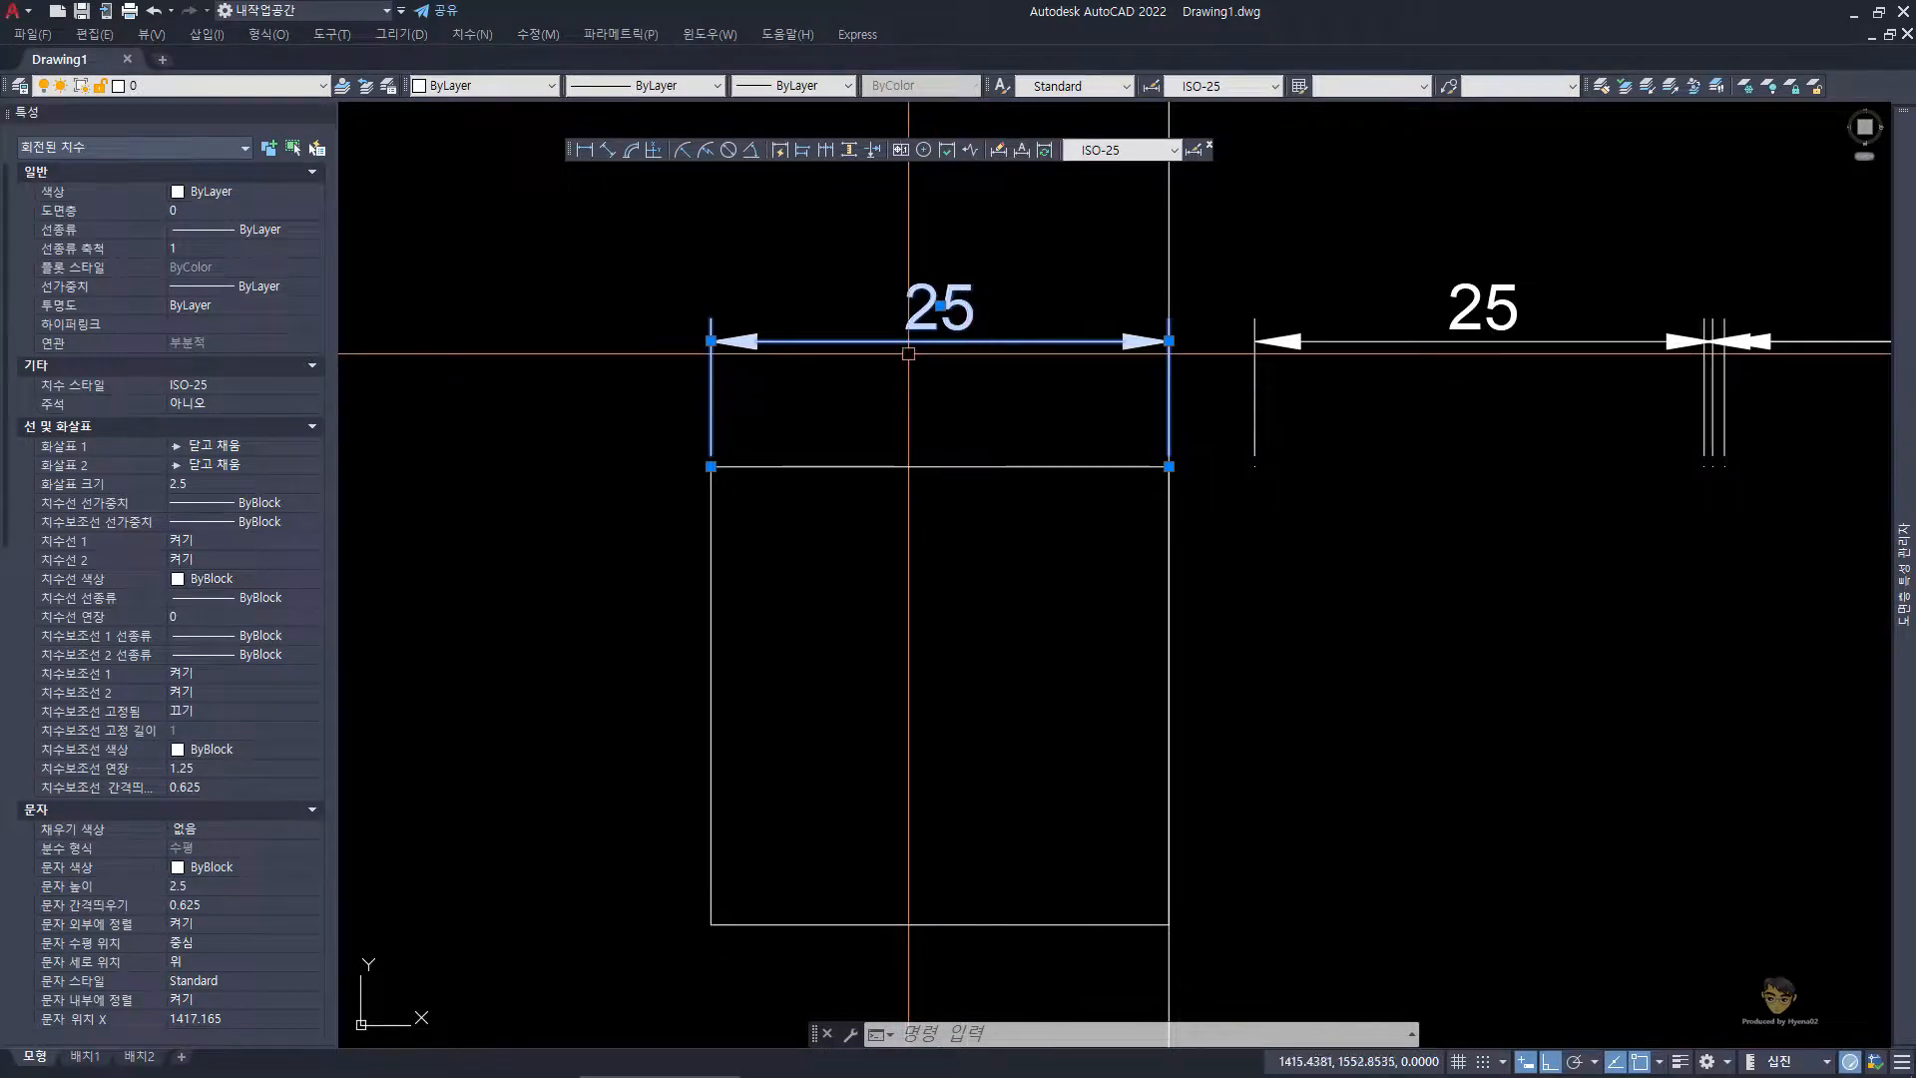
pyautogui.click(928, 281)
pyautogui.press('Escape')
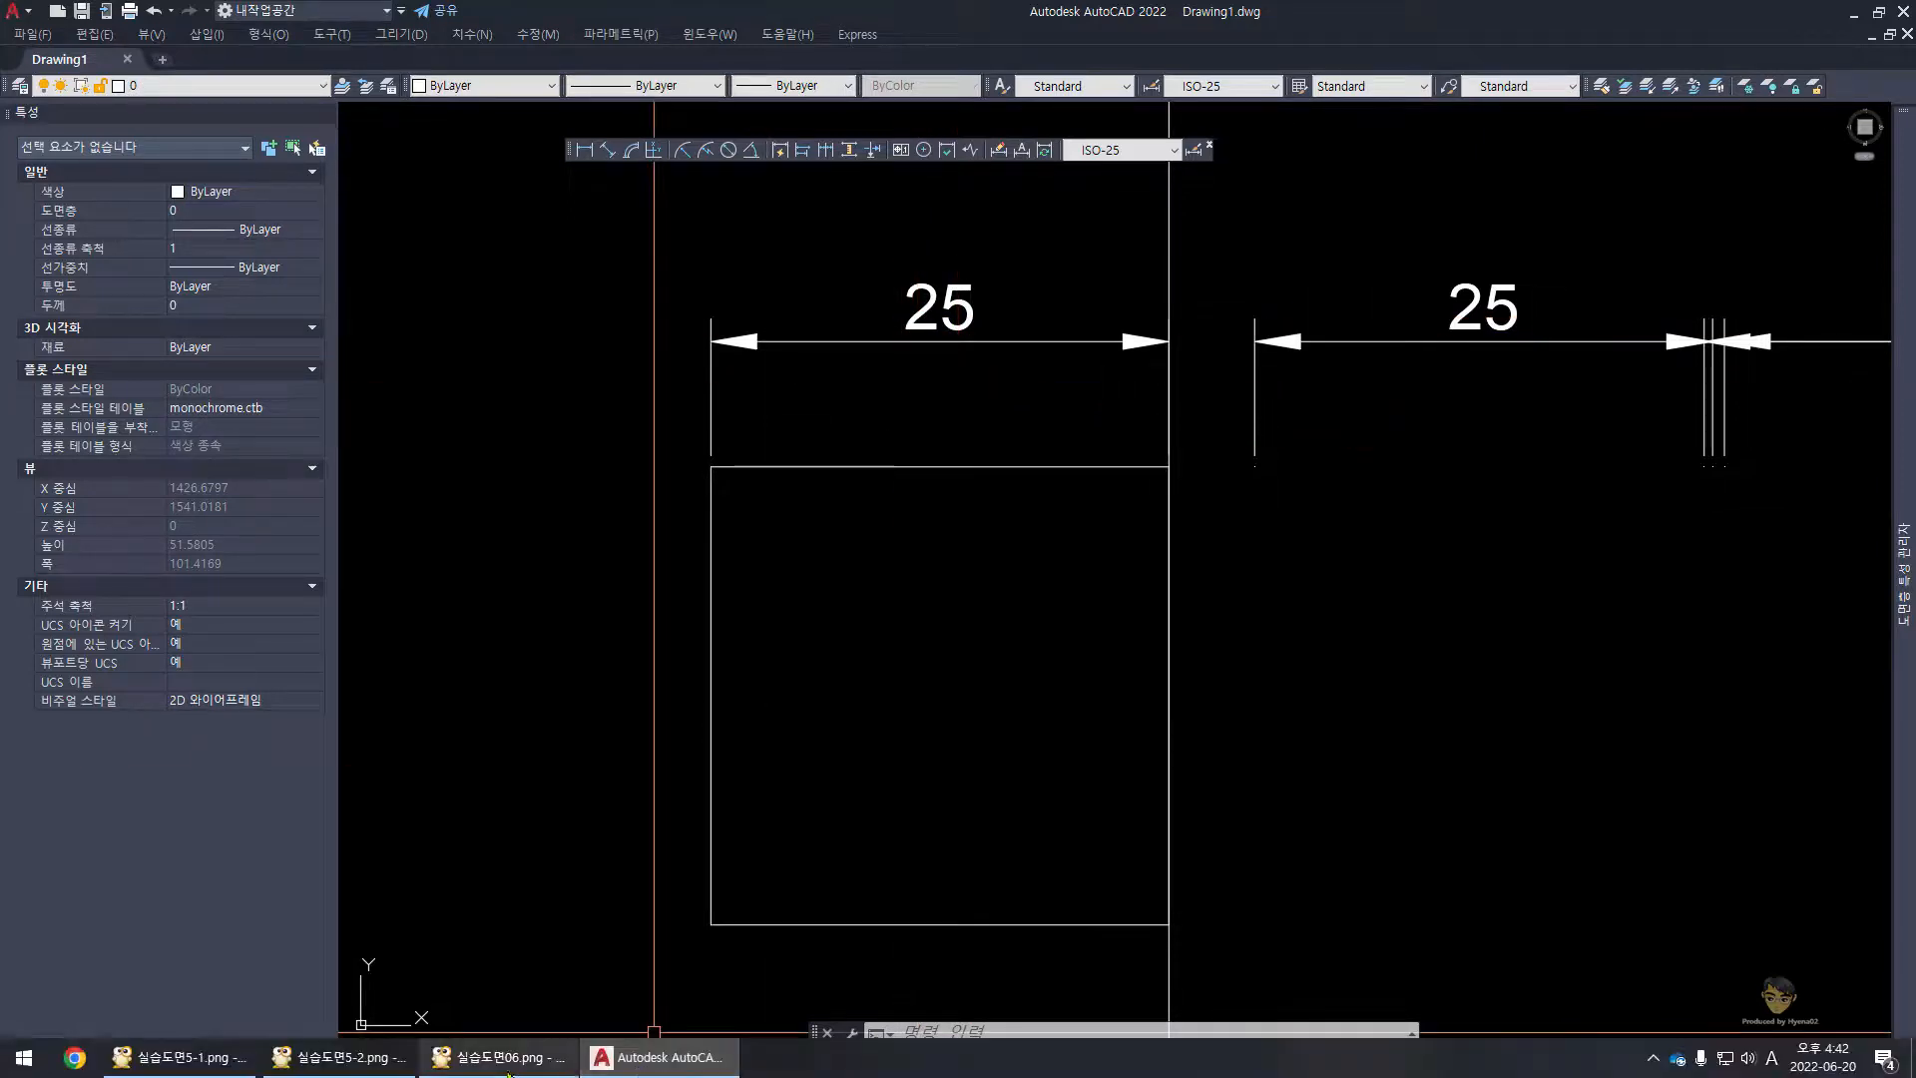
# - Switch to the reference image 실습도면5-2.png, examine how the bench elevations are dimensioned, and return to the AutoCAD drawing
pyautogui.click(337, 1057)
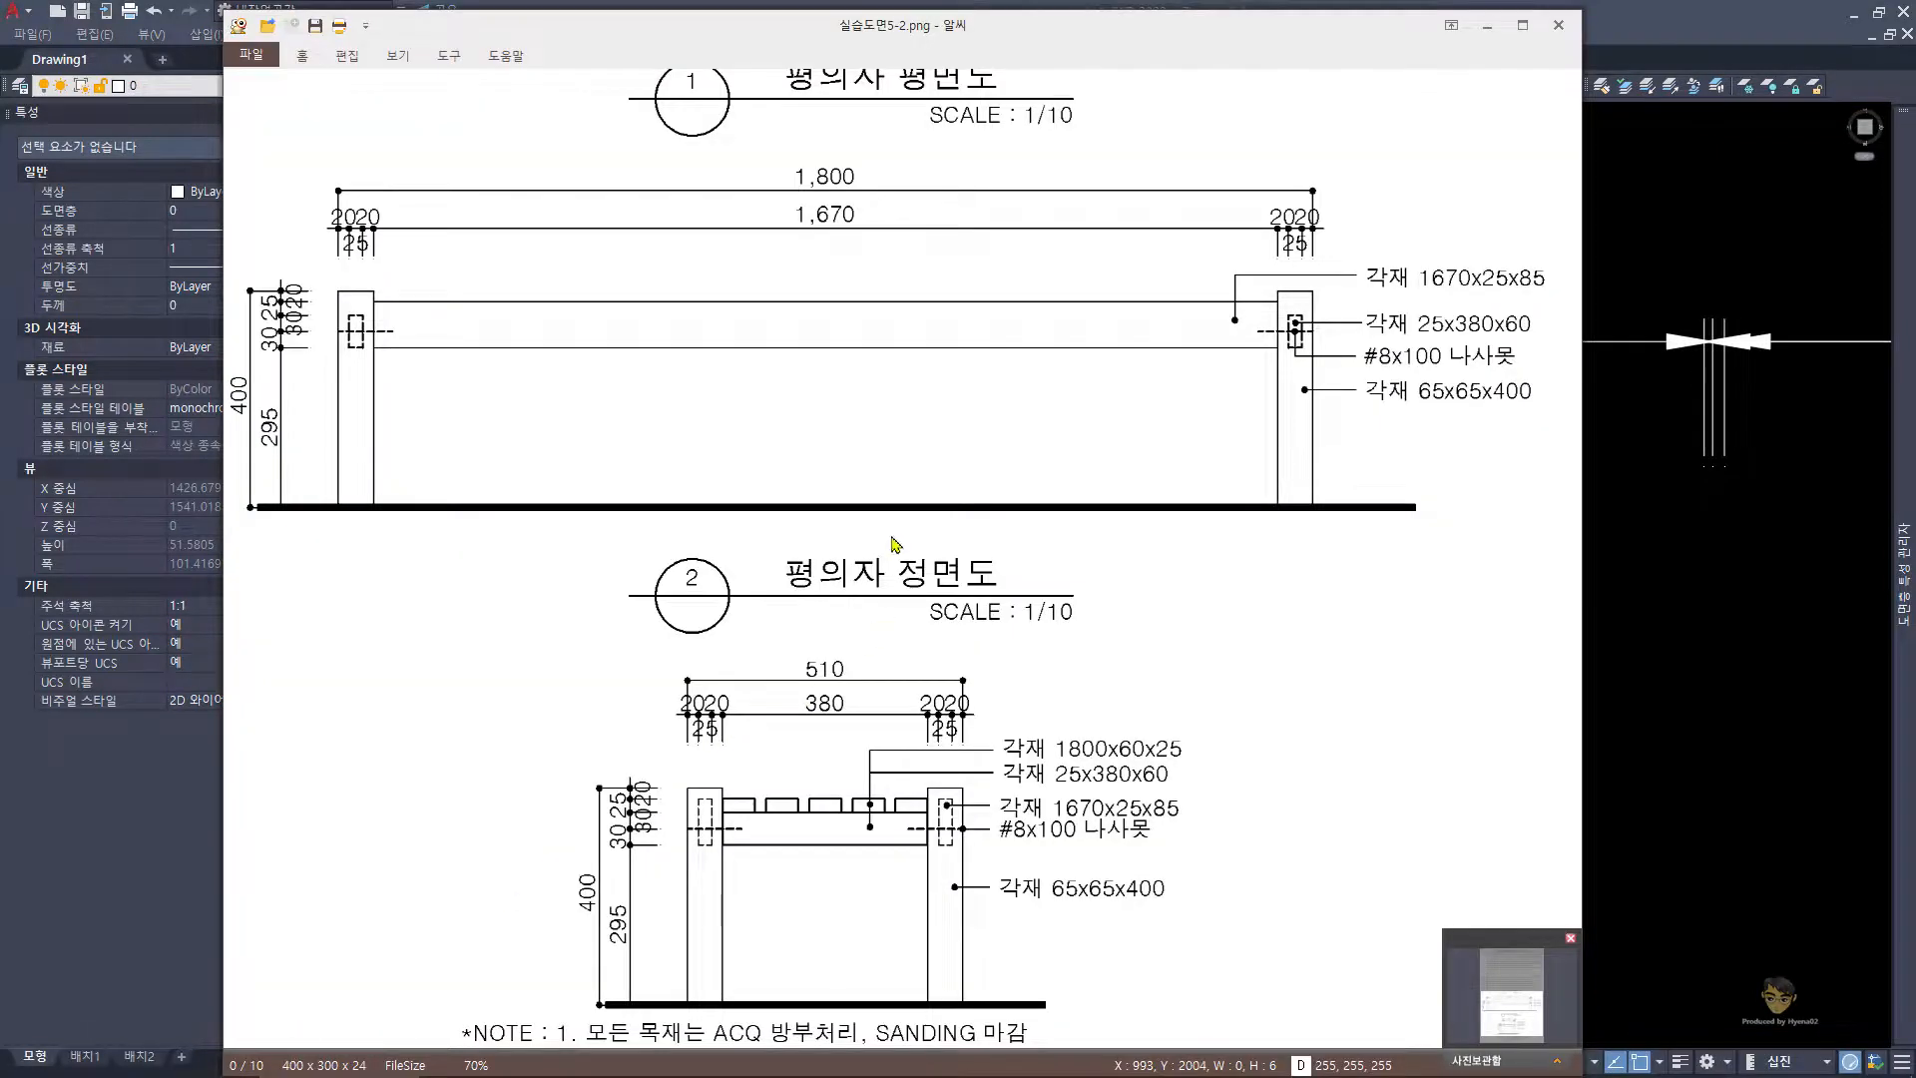
pyautogui.moveTo(941, 379); pyautogui.dragTo(968, 439)
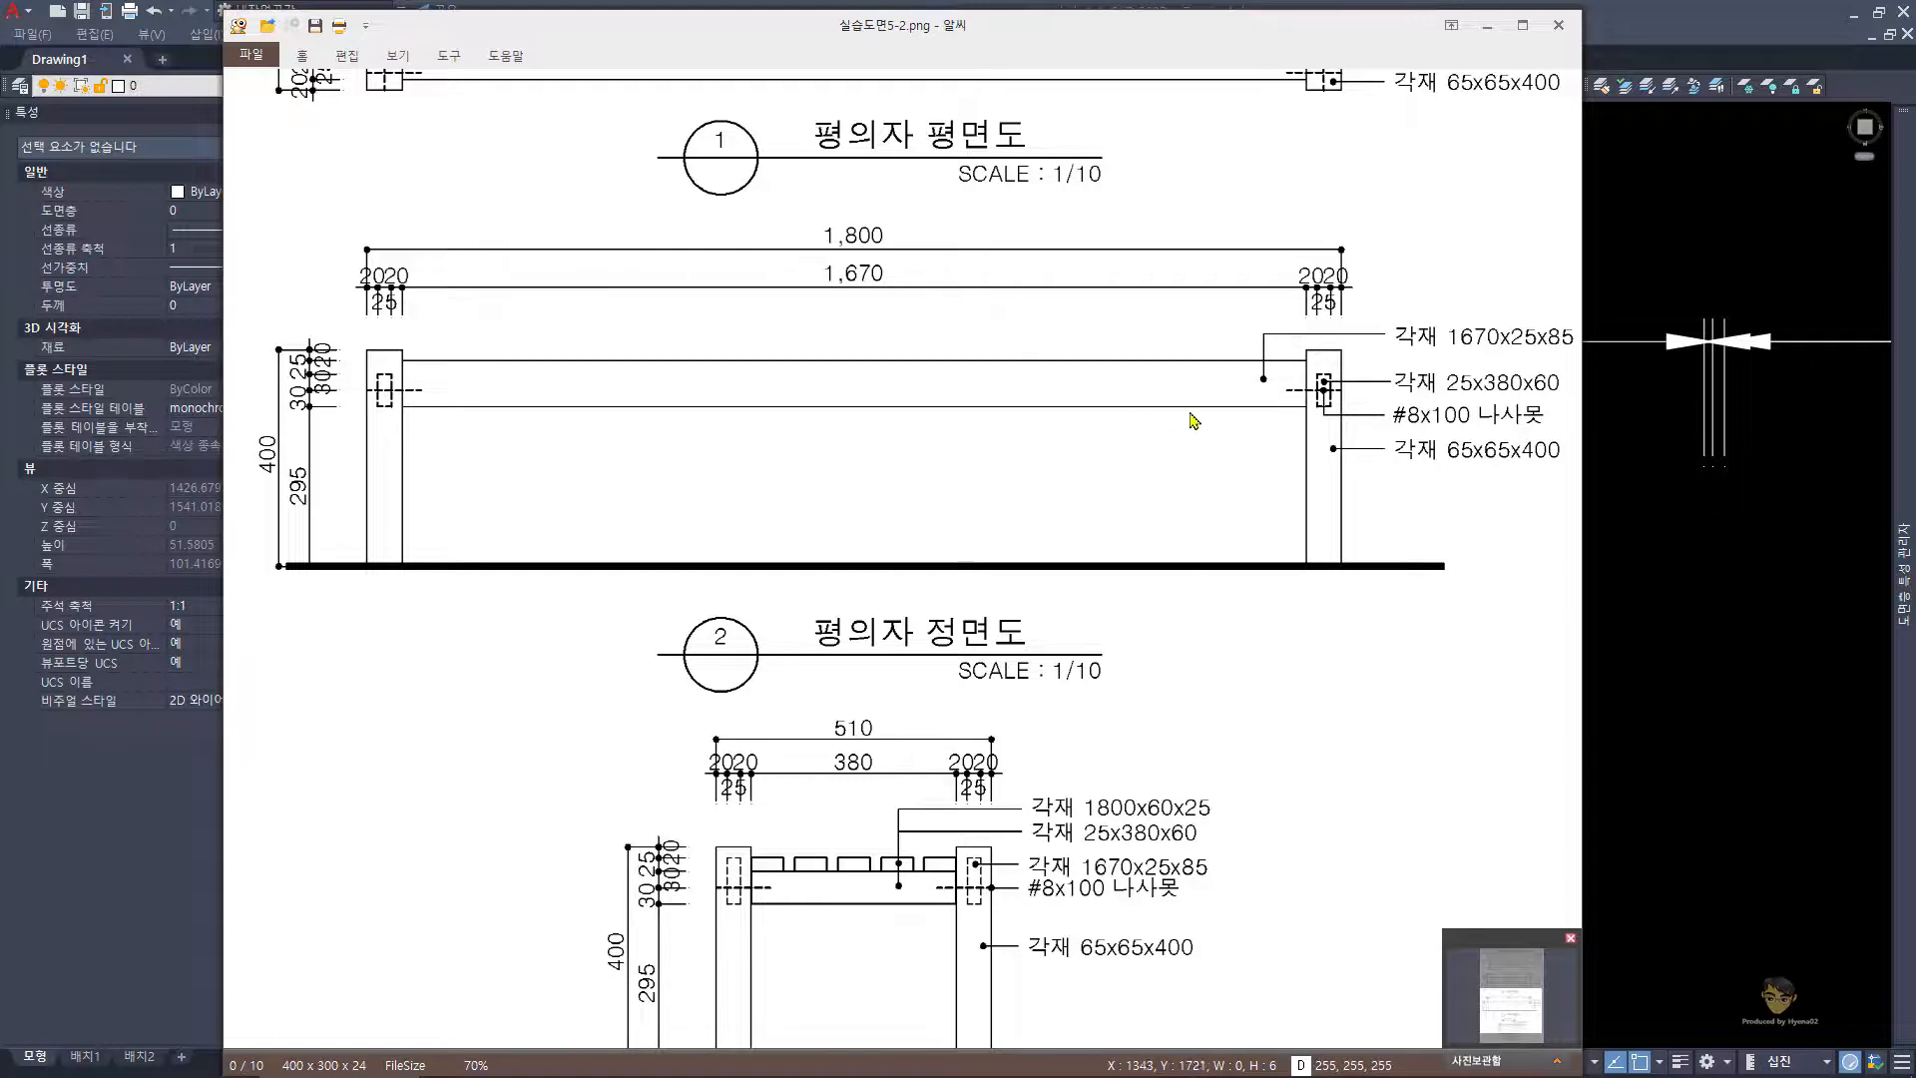
pyautogui.click(1622, 612)
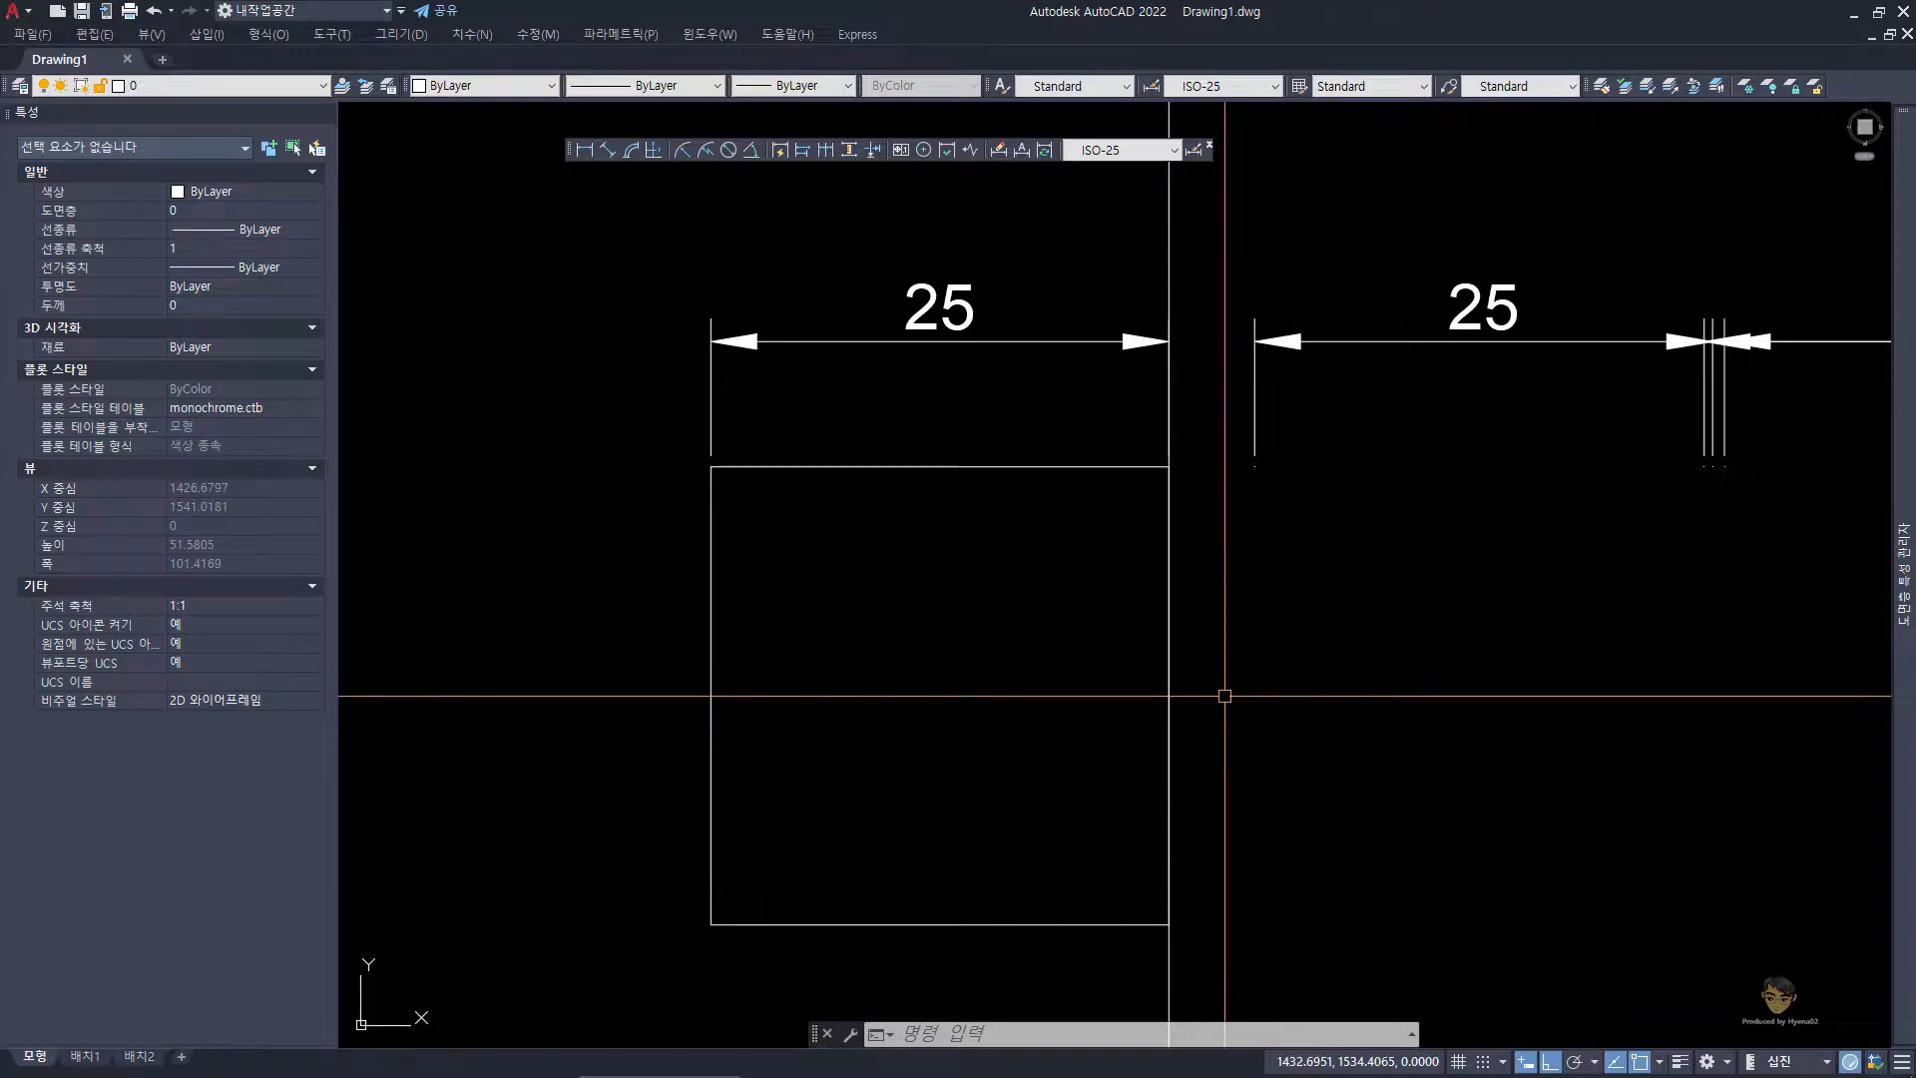
# - Review the Standard text style's font and size settings without changing them
pyautogui.write('st')
pyautogui.press('space')
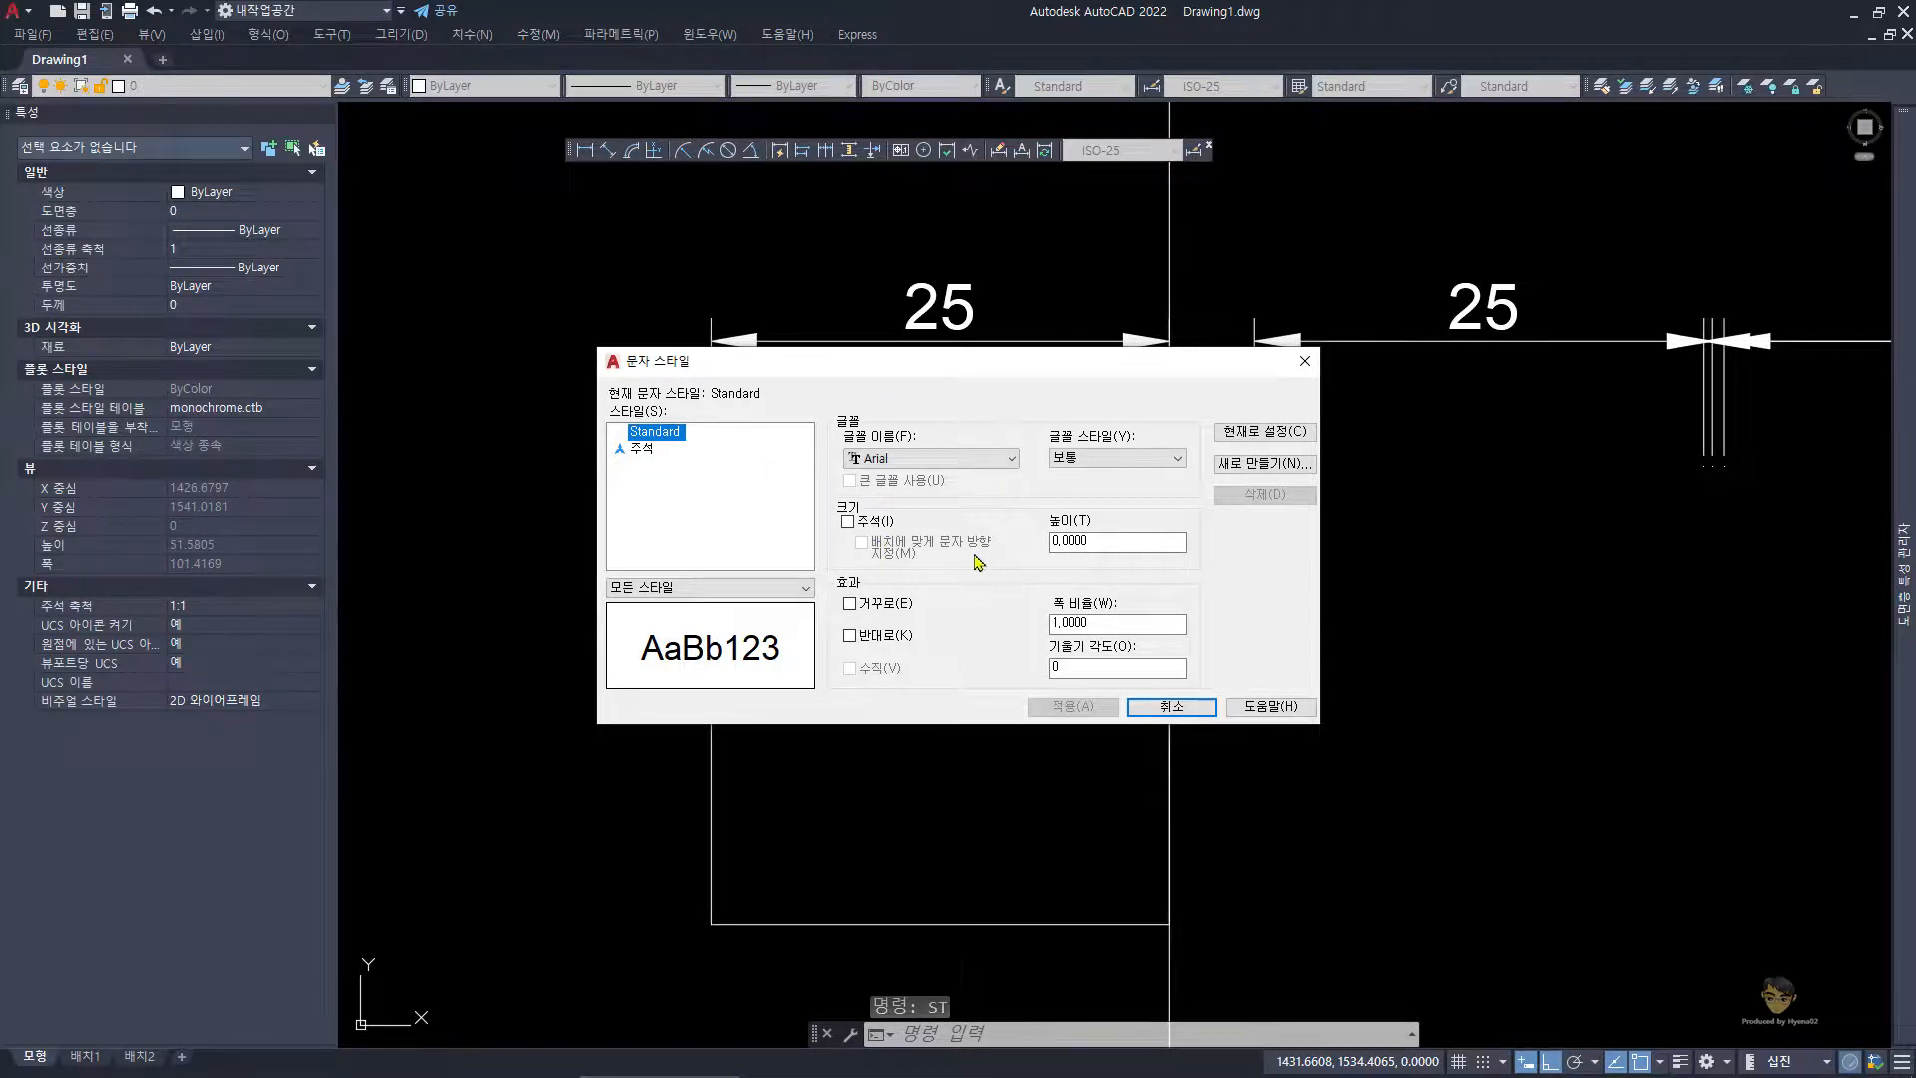
pyautogui.click(1193, 704)
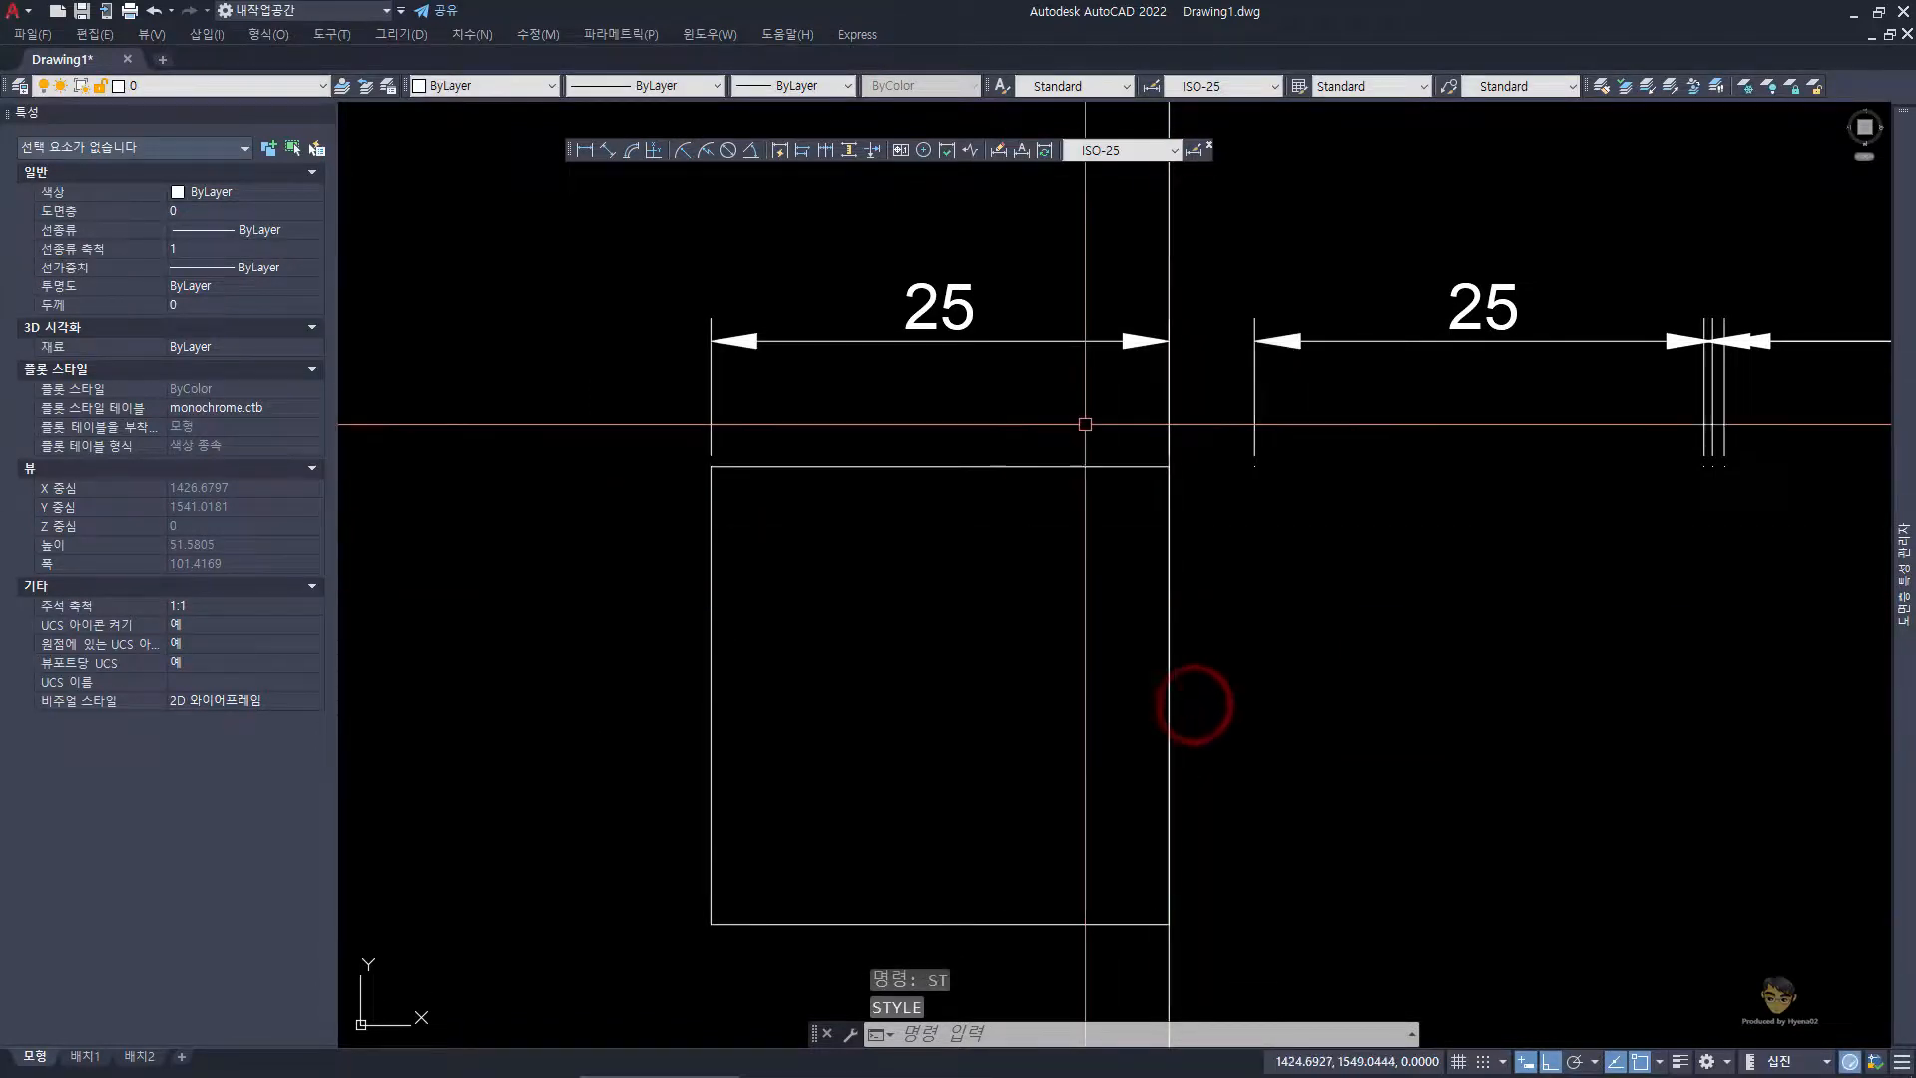
# - Select the dimension above the square to inspect its individual properties
pyautogui.click(867, 384)
pyautogui.click(748, 278)
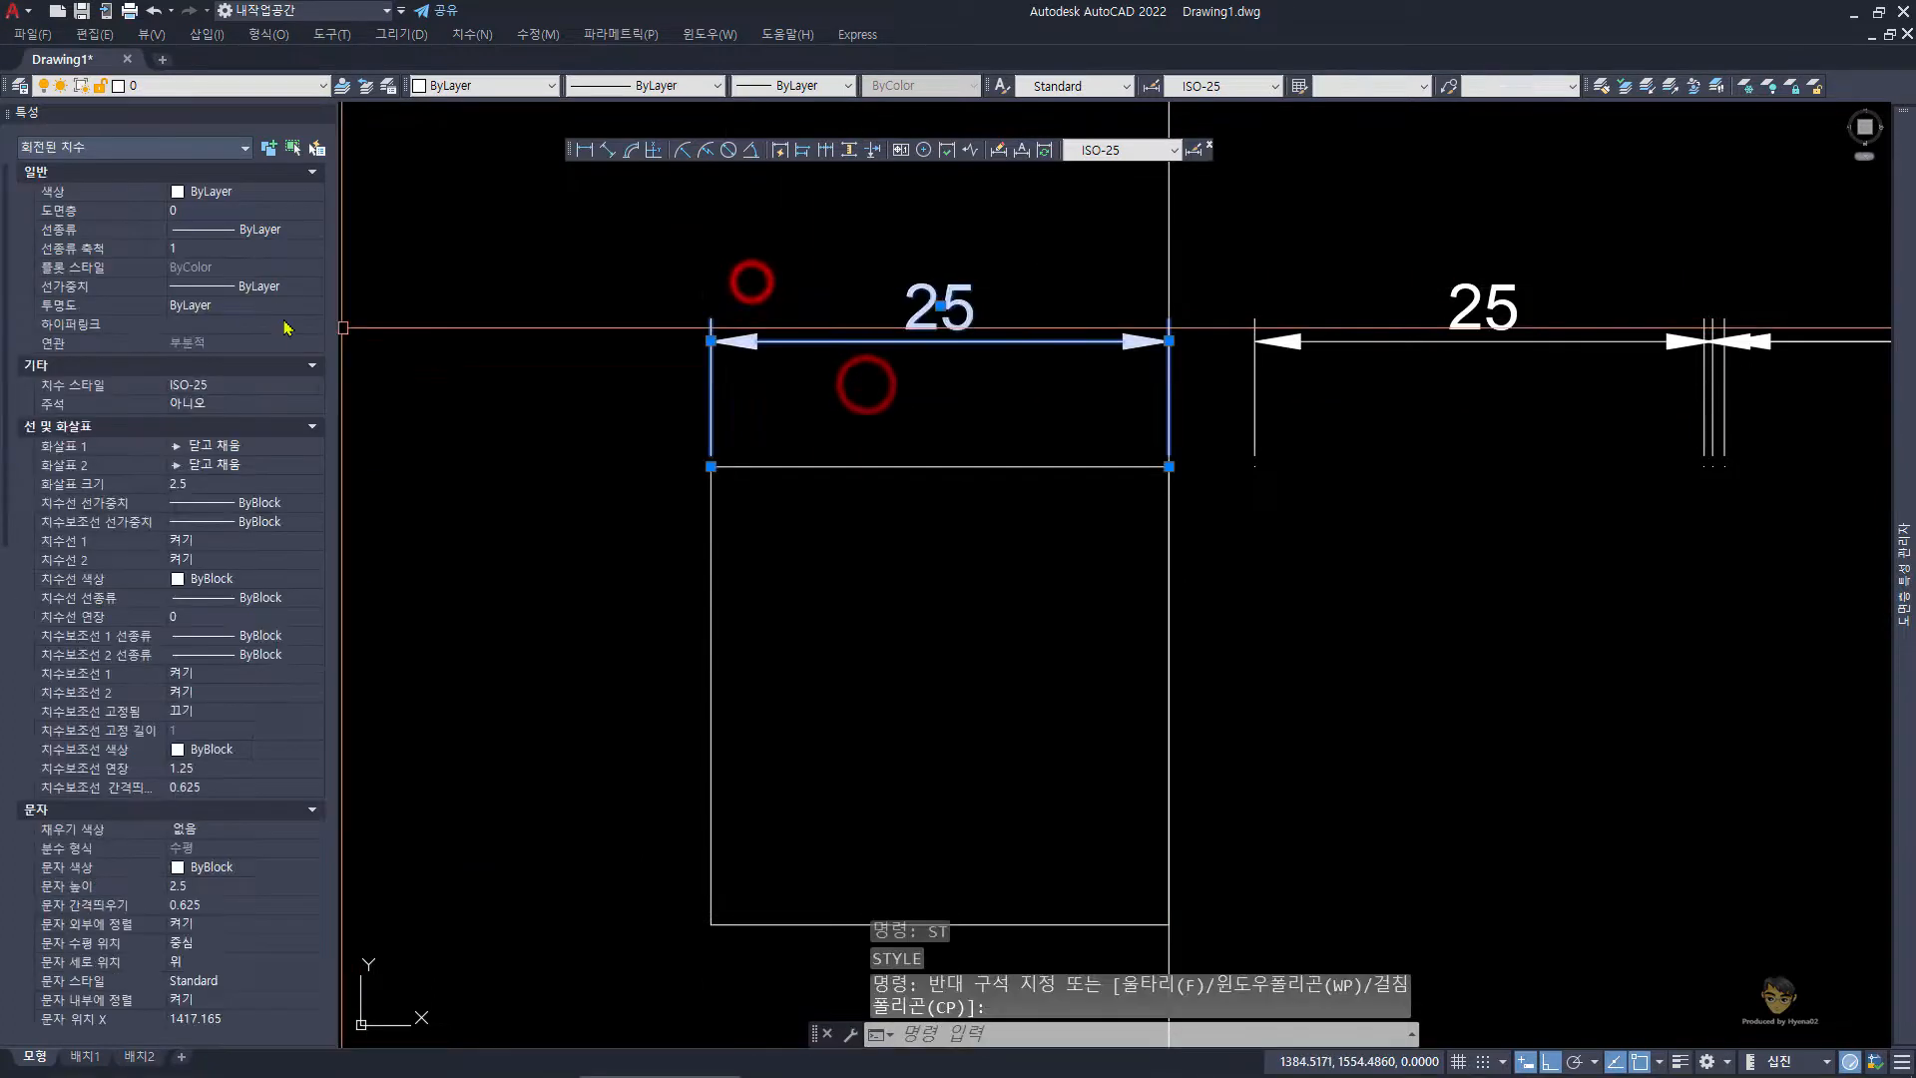
# - Open the Dimension Style Manager and preview the 주석, Standard and ISO-25 styles
pyautogui.write('dst')
pyautogui.press('space')
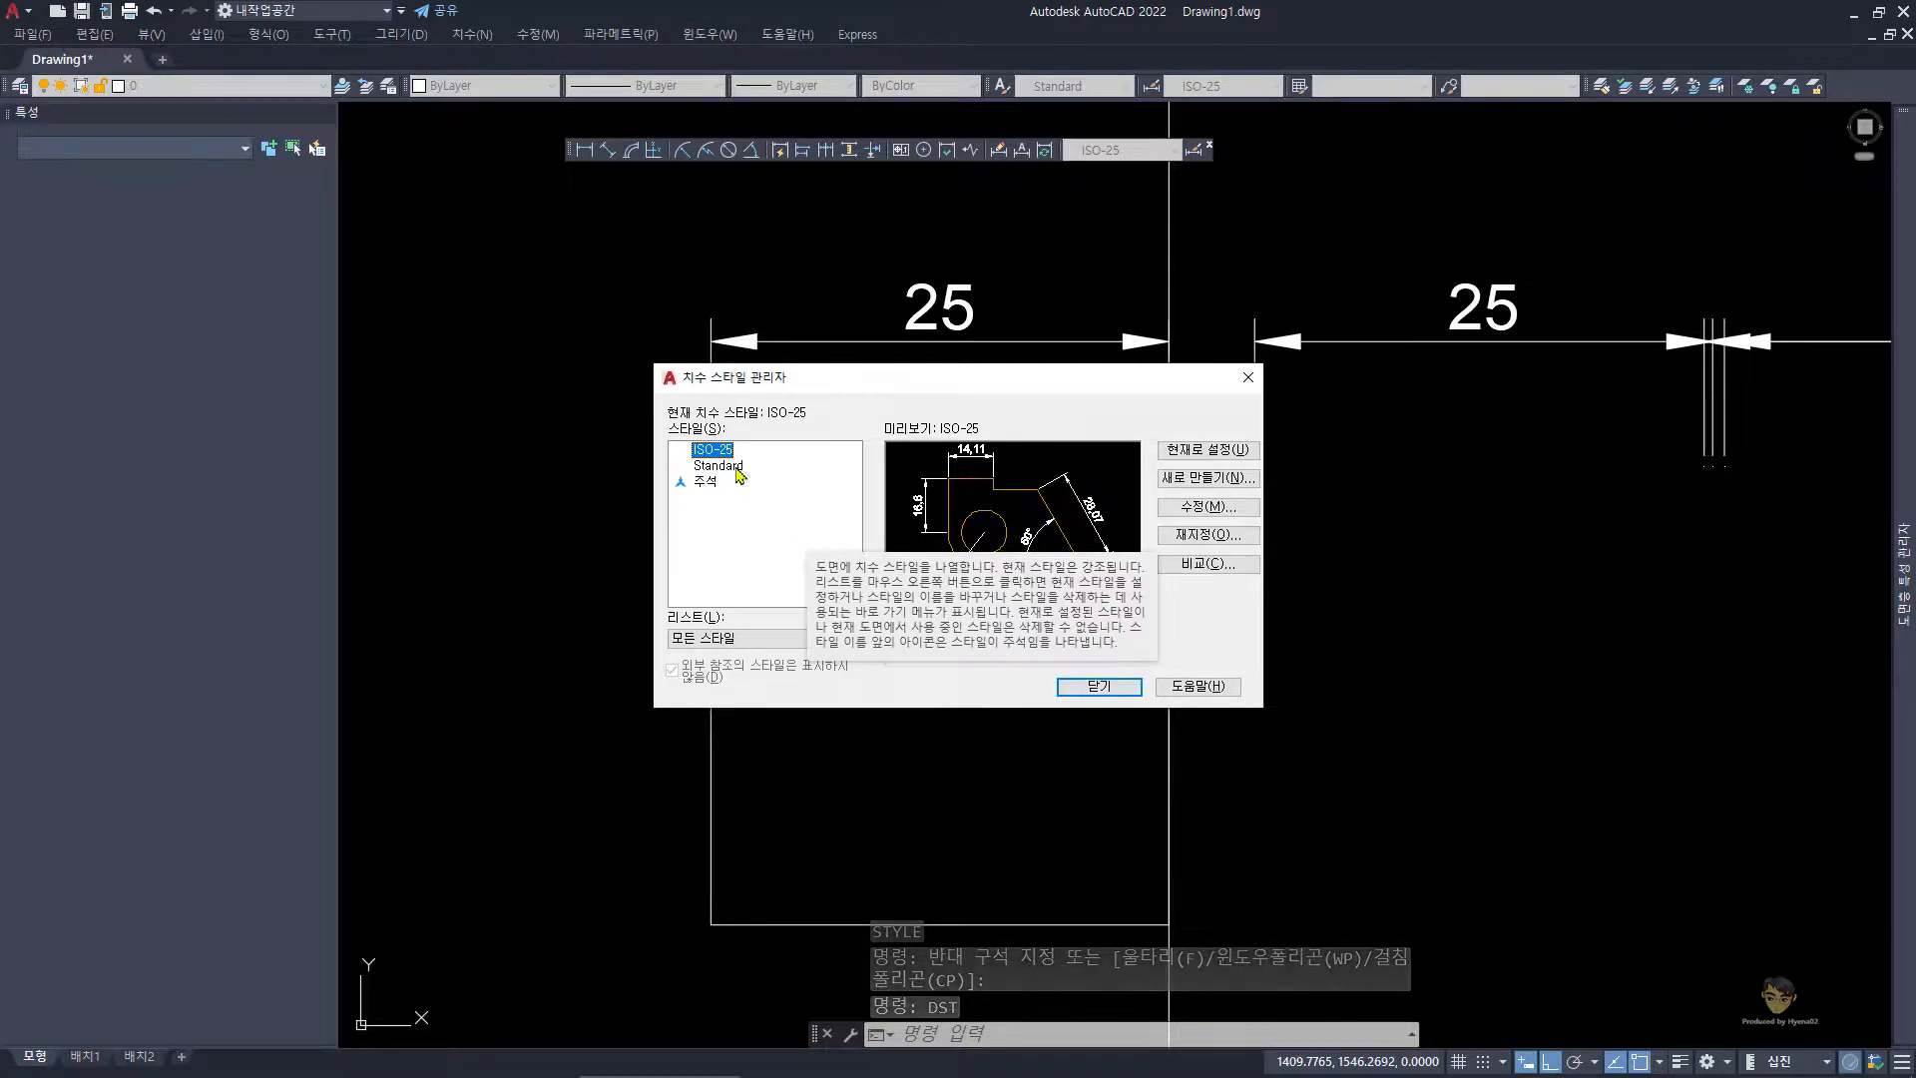
pyautogui.click(710, 483)
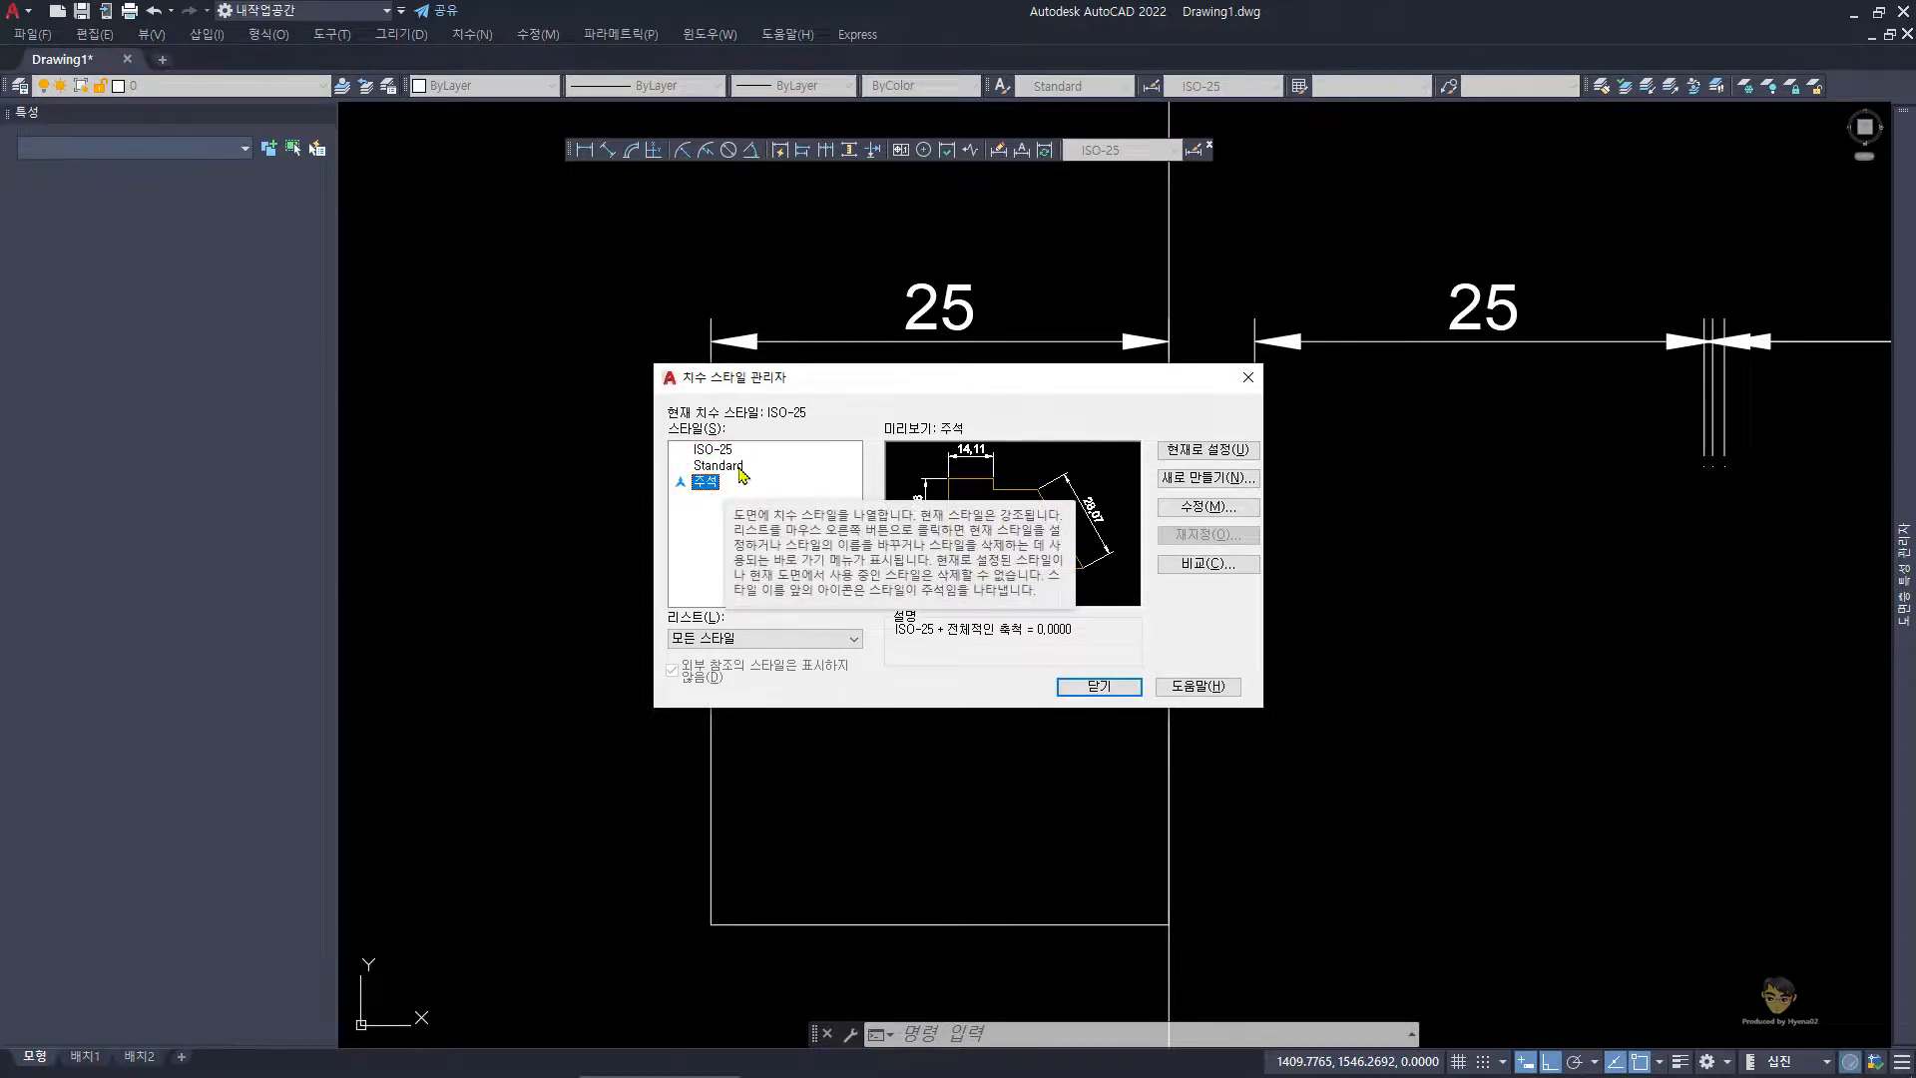
pyautogui.click(739, 468)
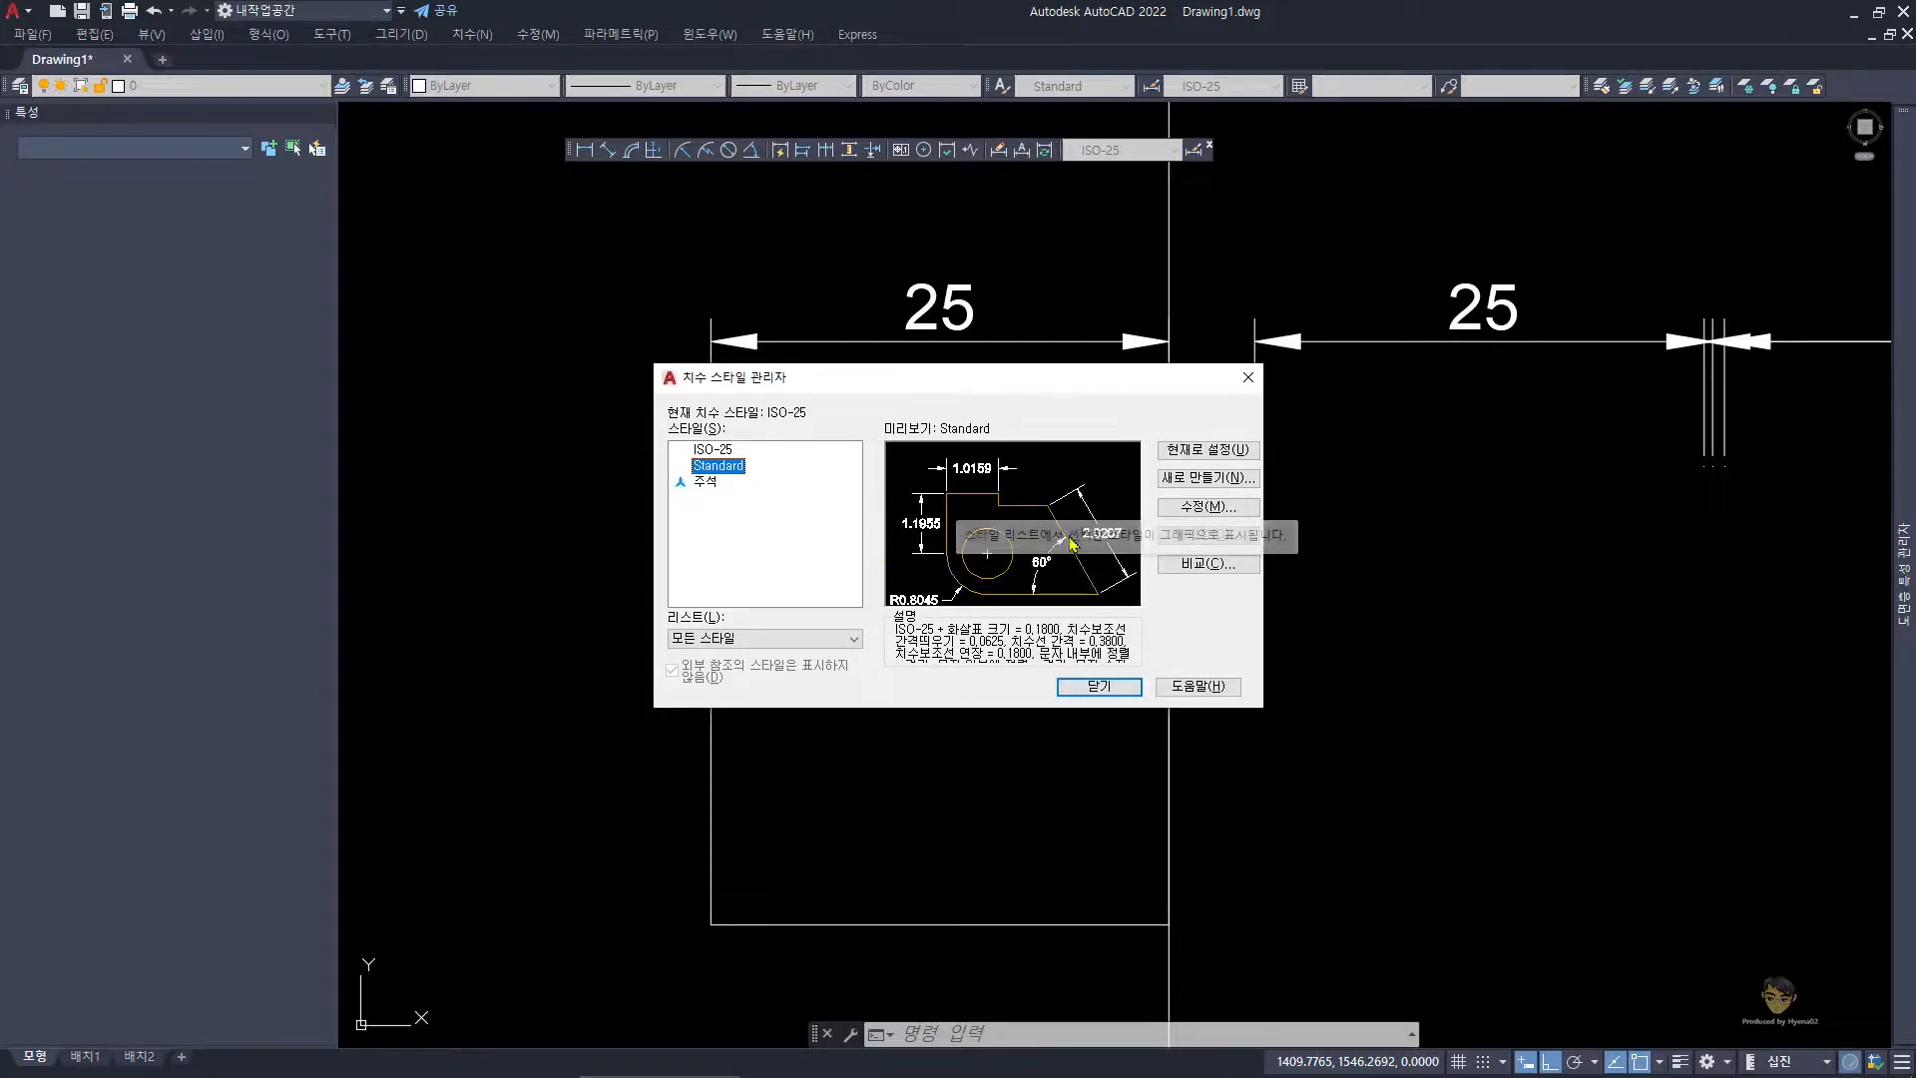
pyautogui.click(718, 450)
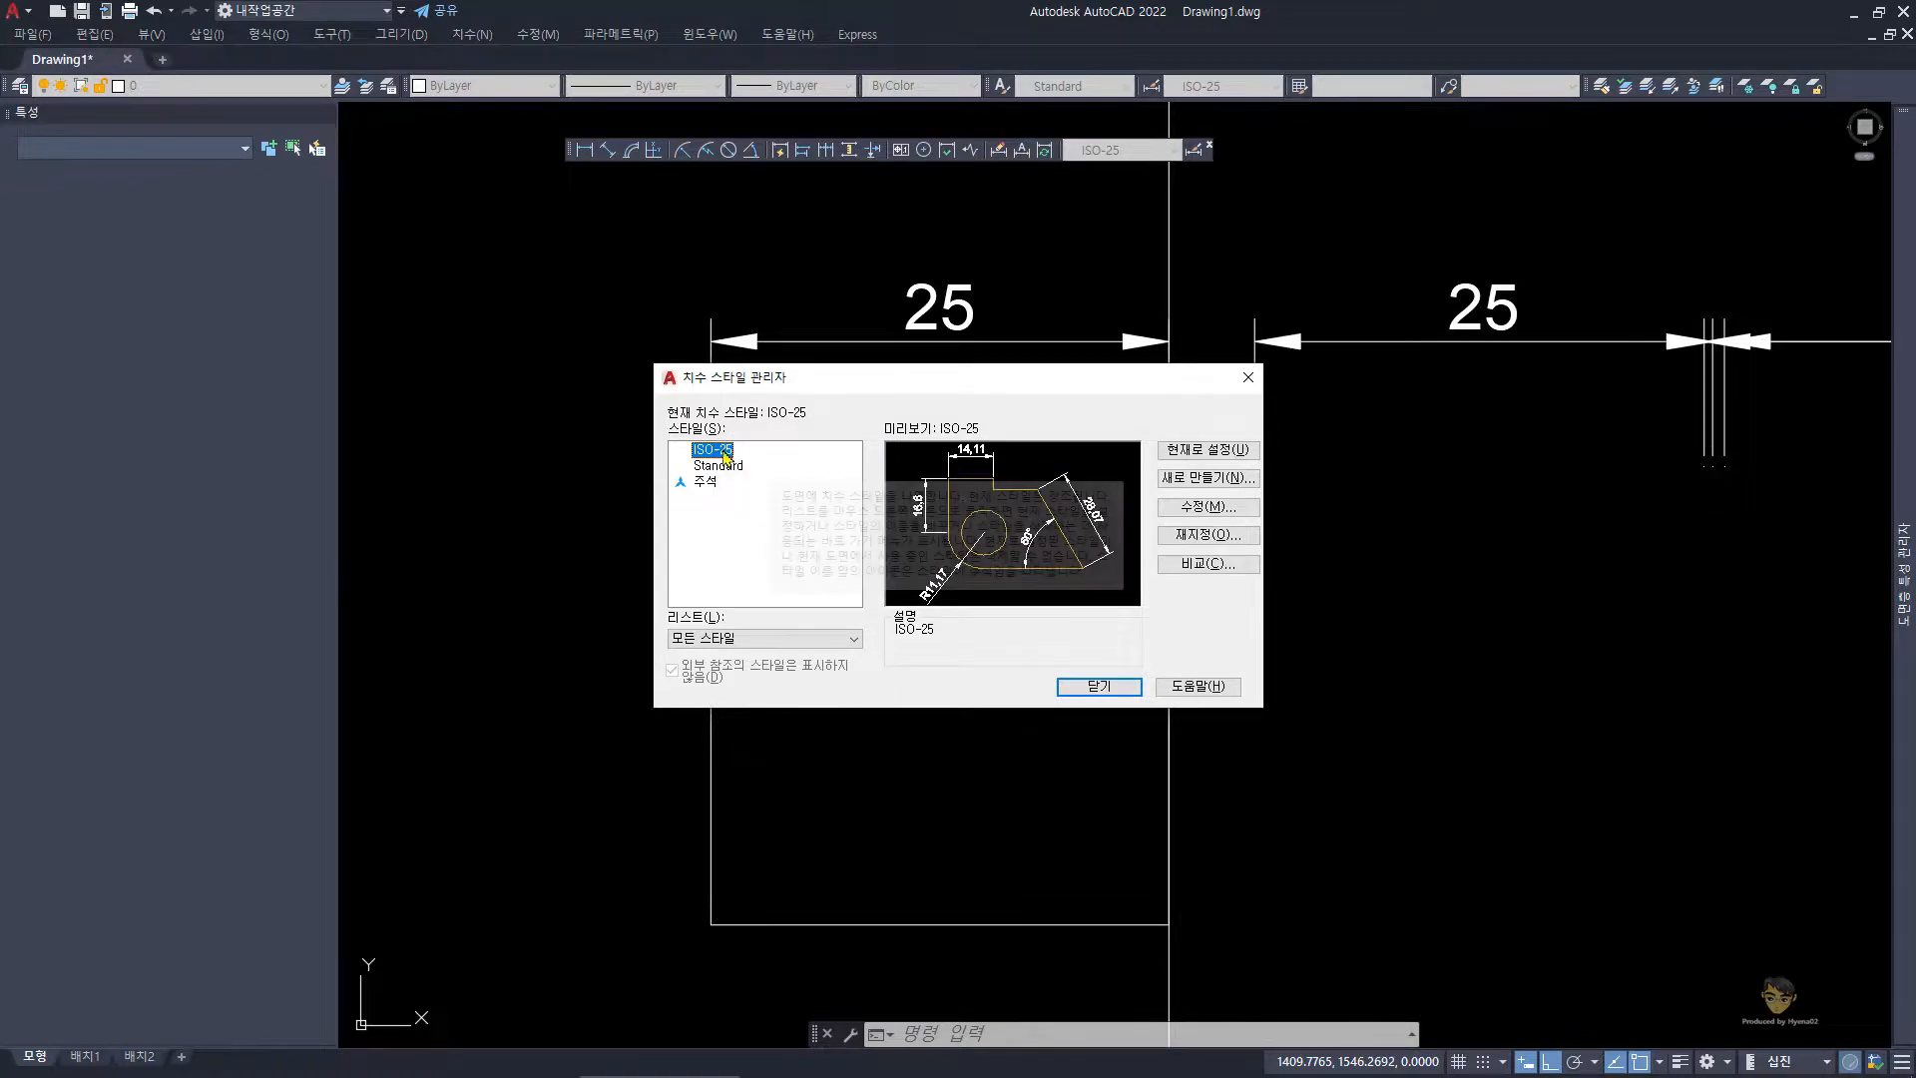
# - Modify the ISO-25 style so that both the dimension lines and the extension lines are red (빨간색)
pyautogui.click(1198, 508)
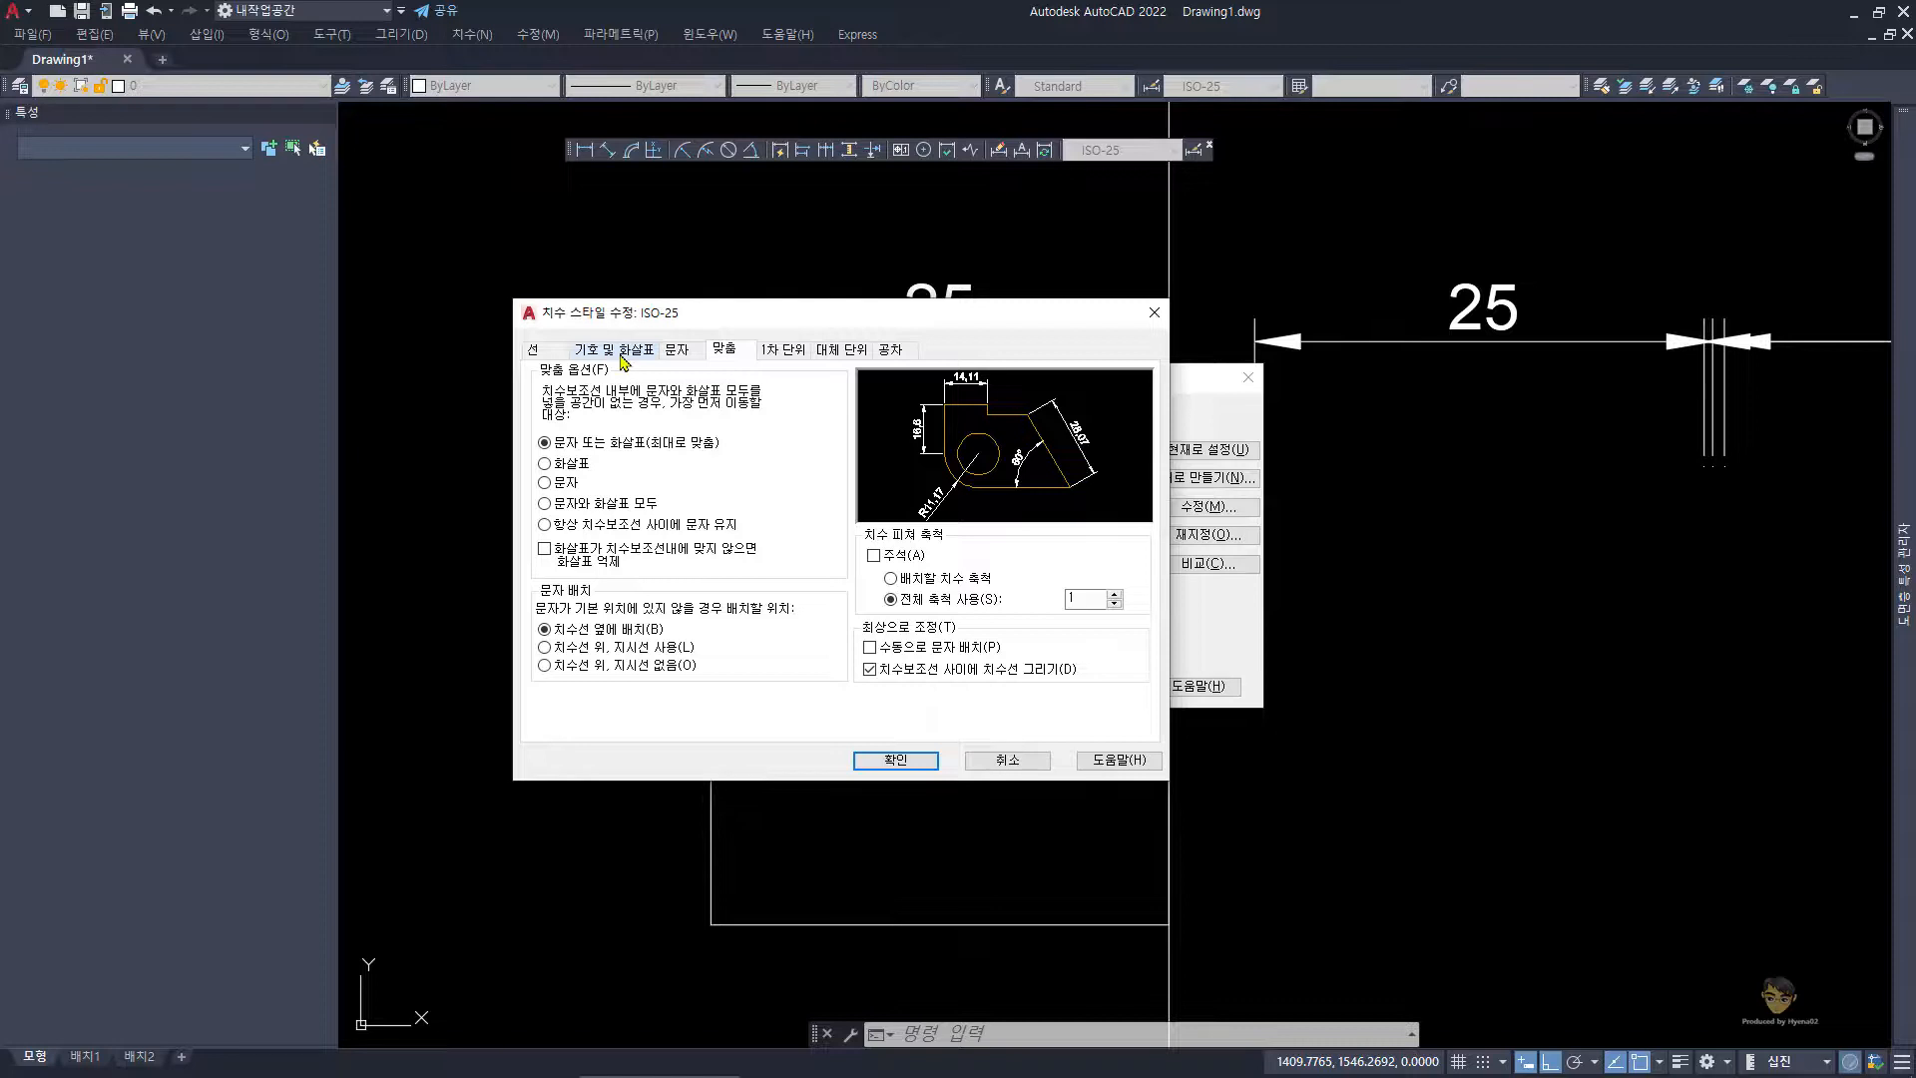
pyautogui.click(532, 350)
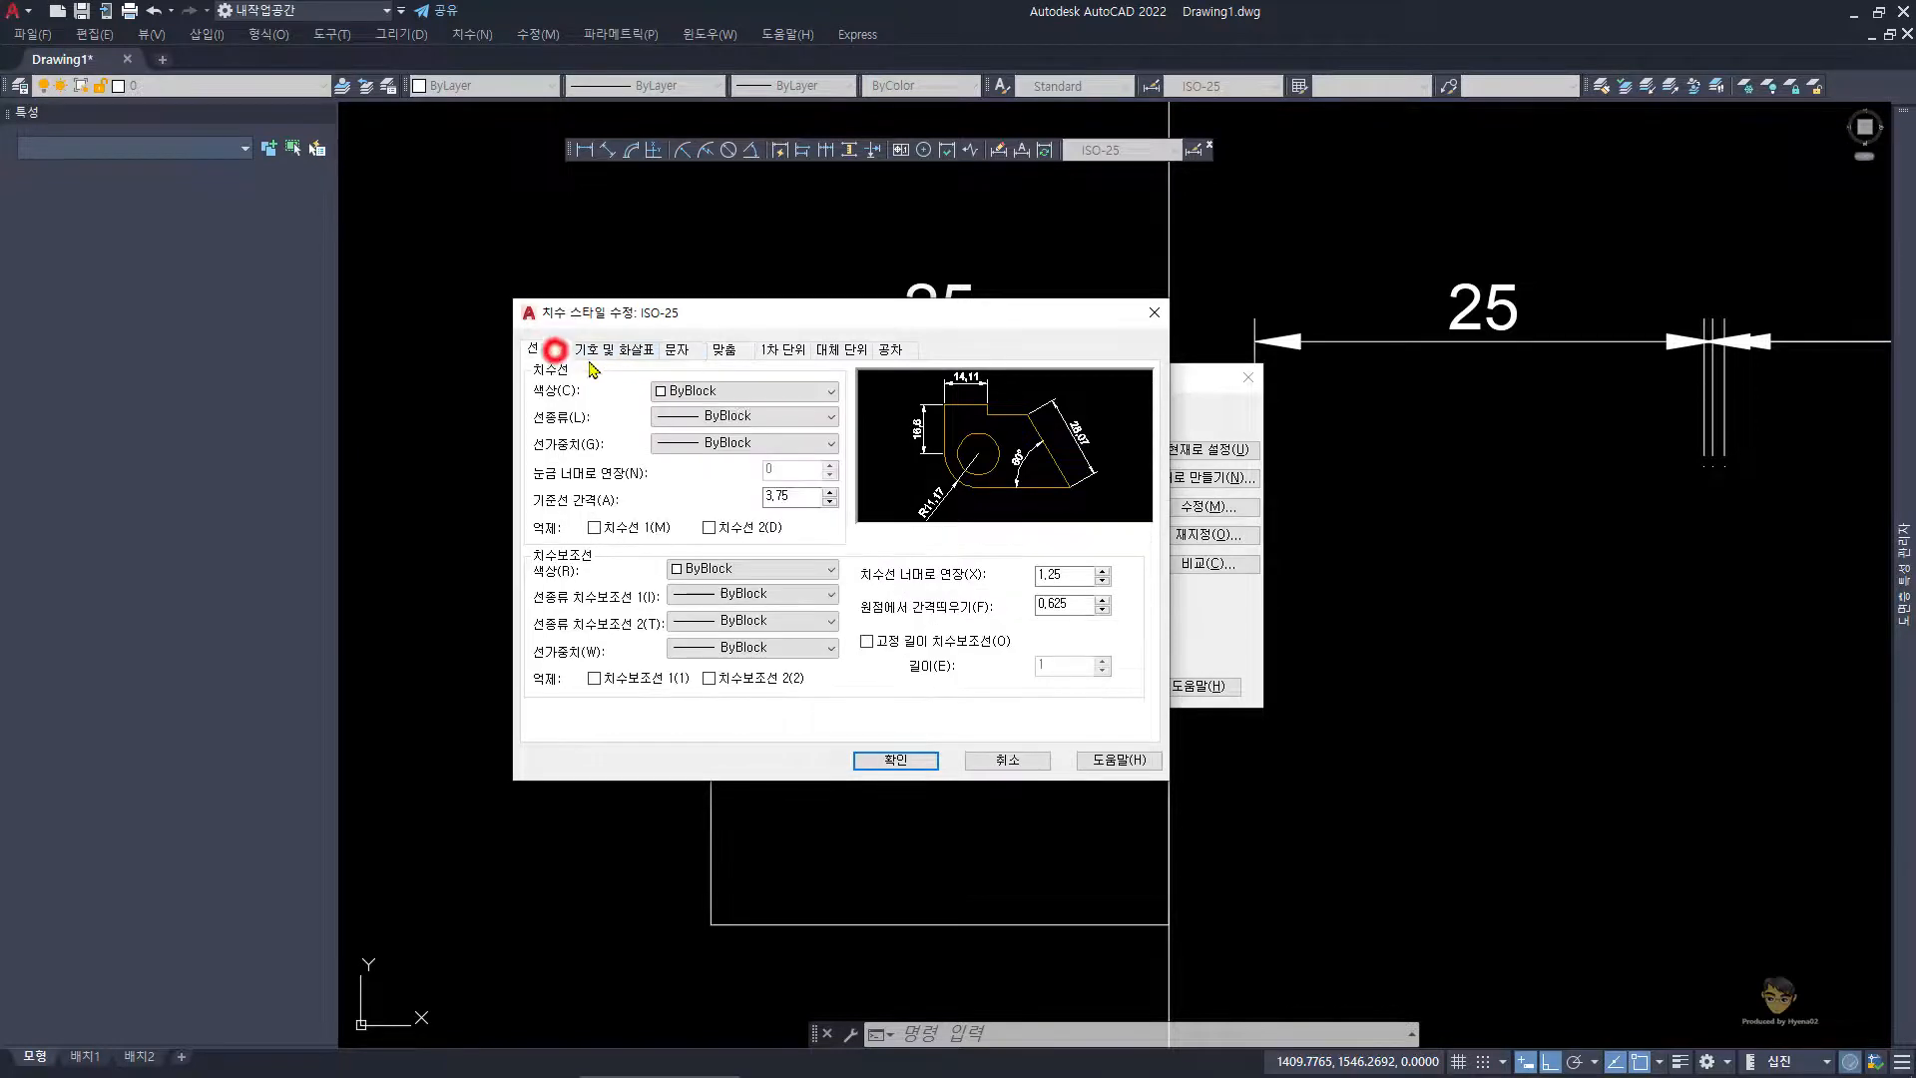
pyautogui.click(728, 390)
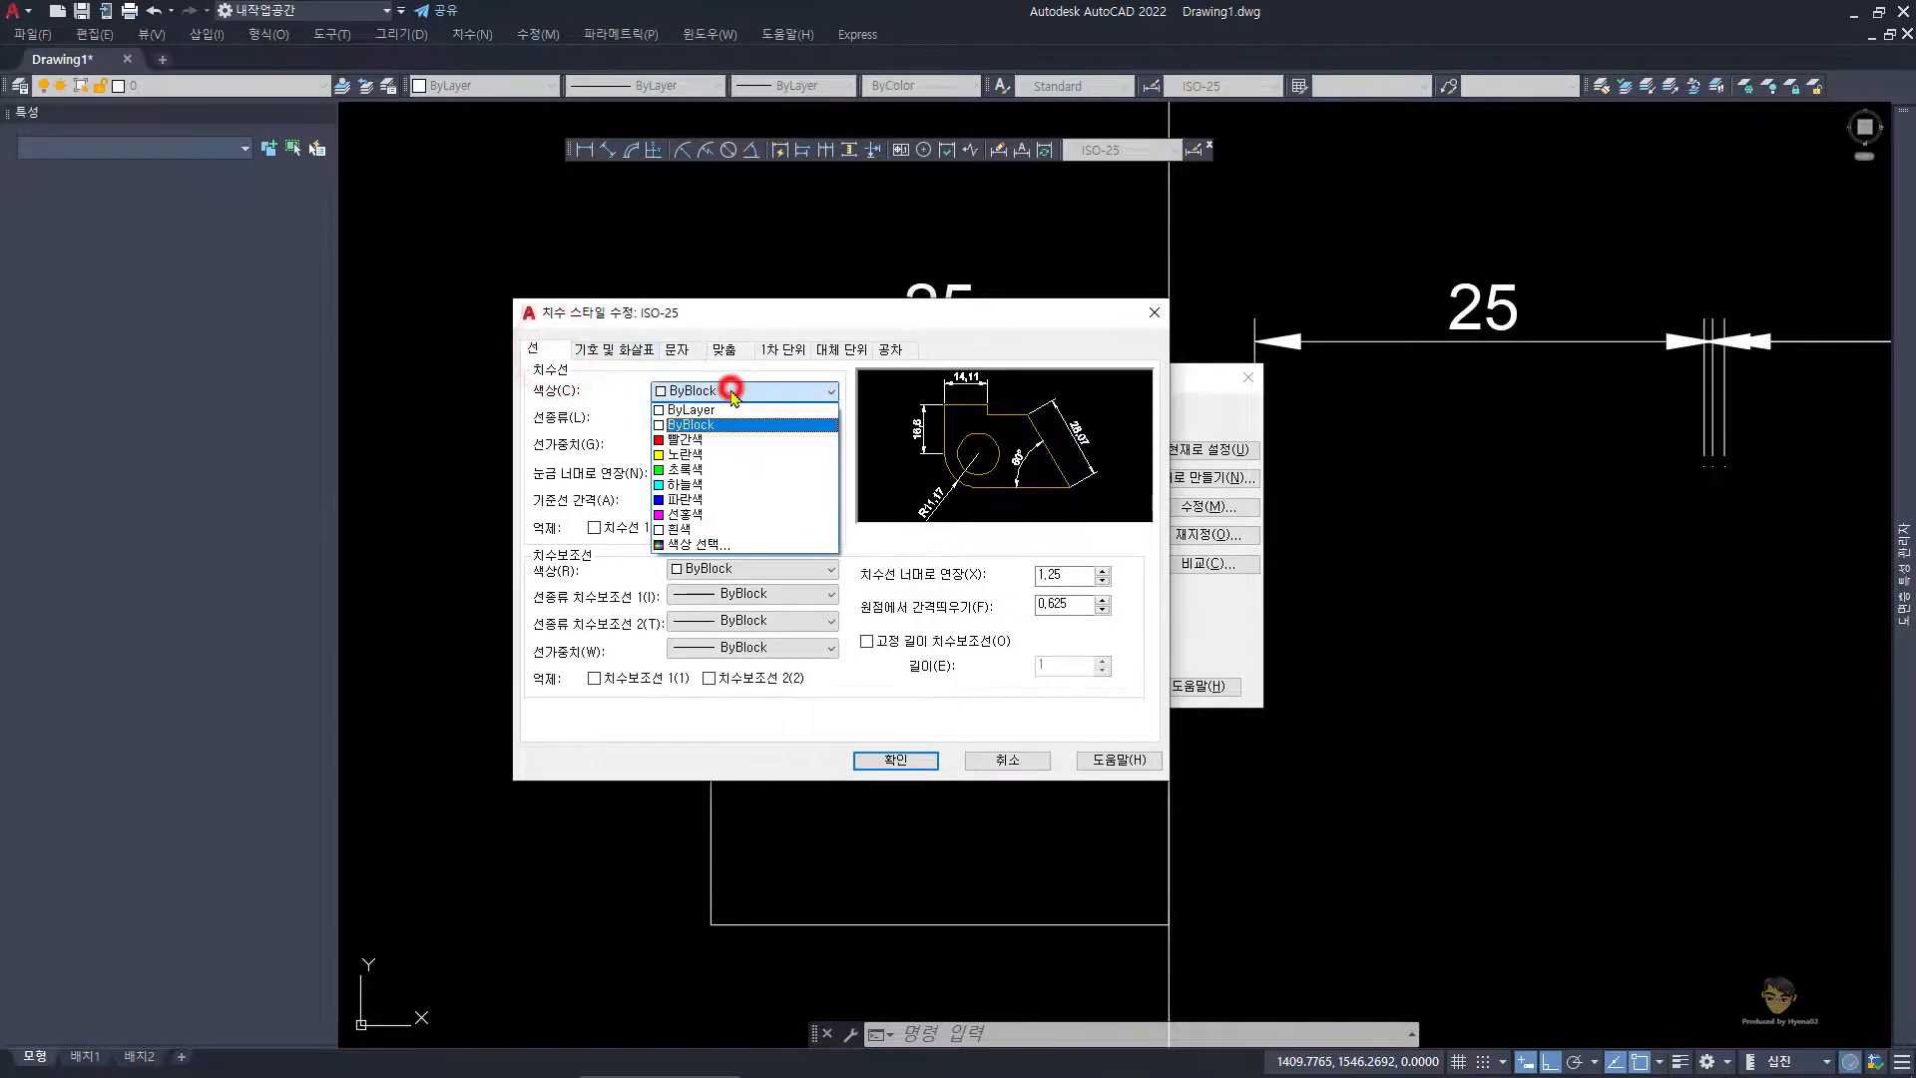
pyautogui.click(739, 440)
pyautogui.click(769, 567)
pyautogui.click(743, 618)
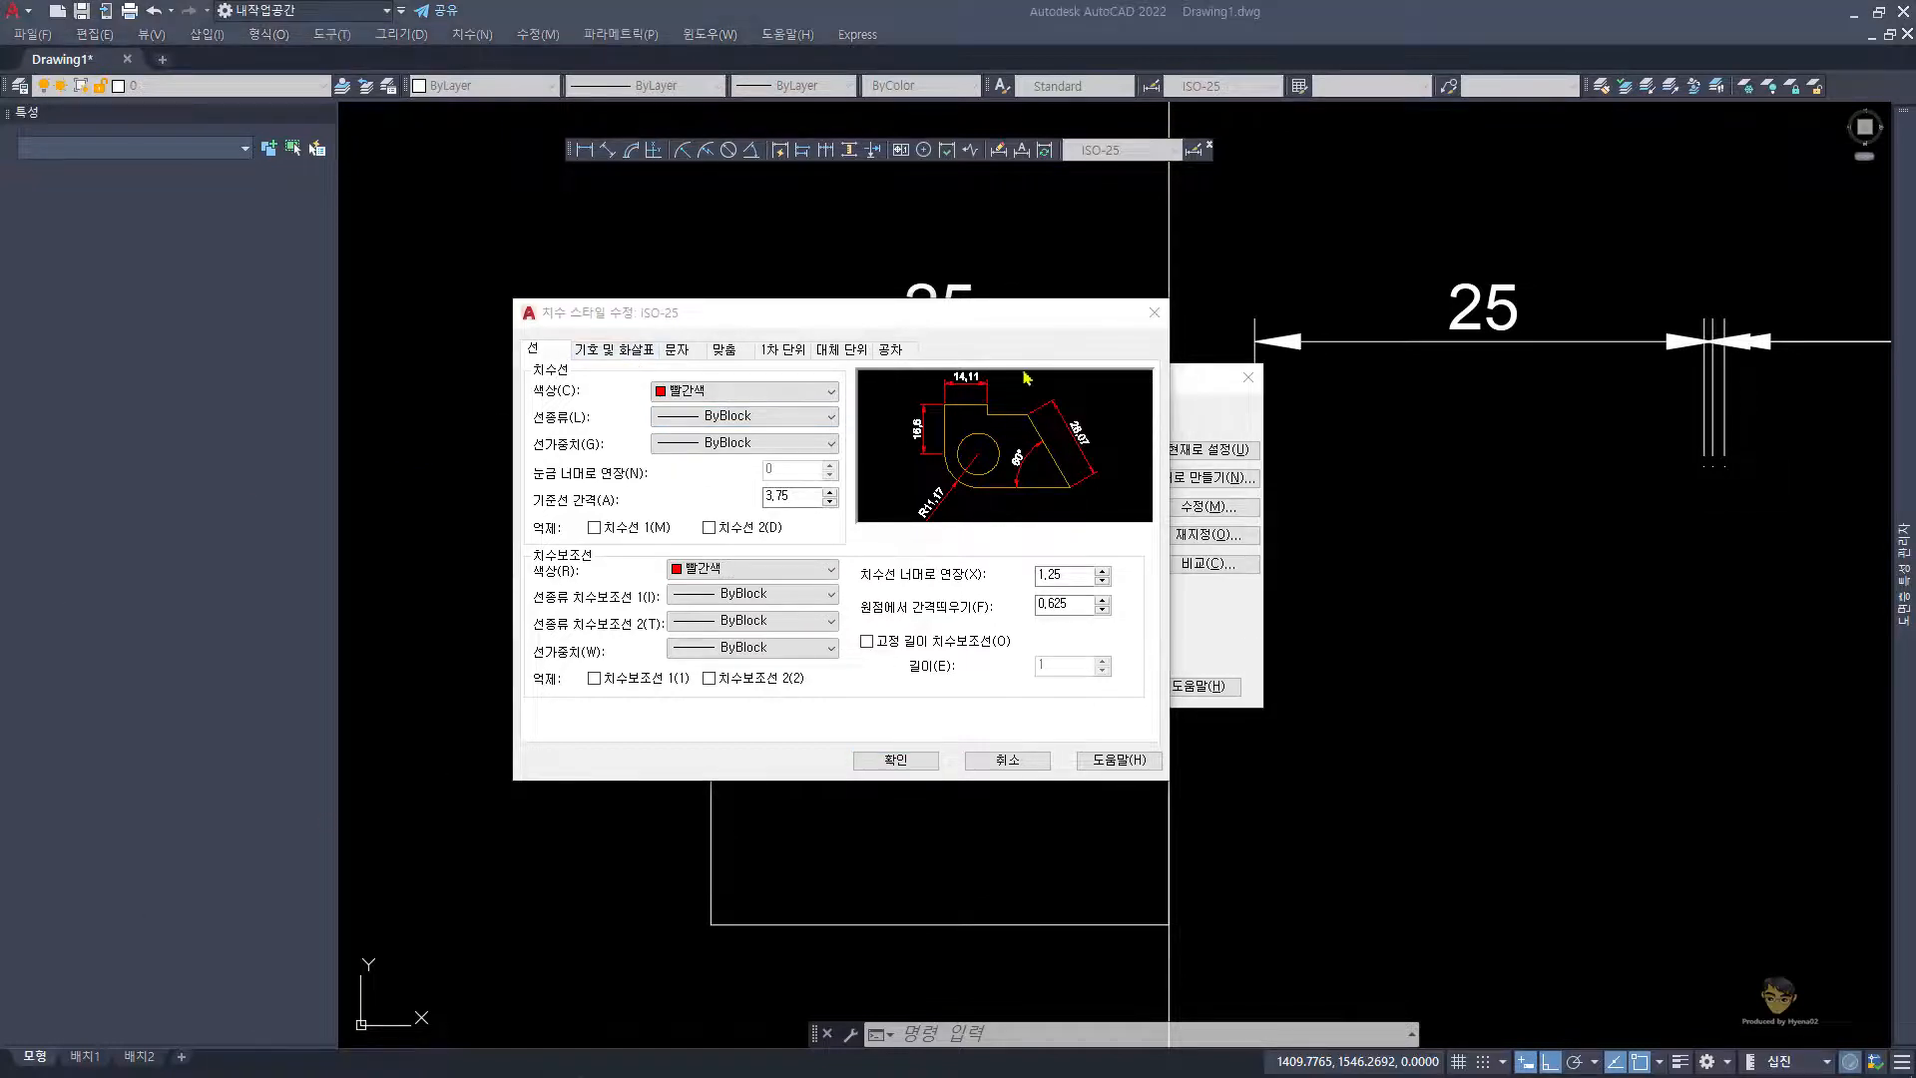
pyautogui.click(1005, 304)
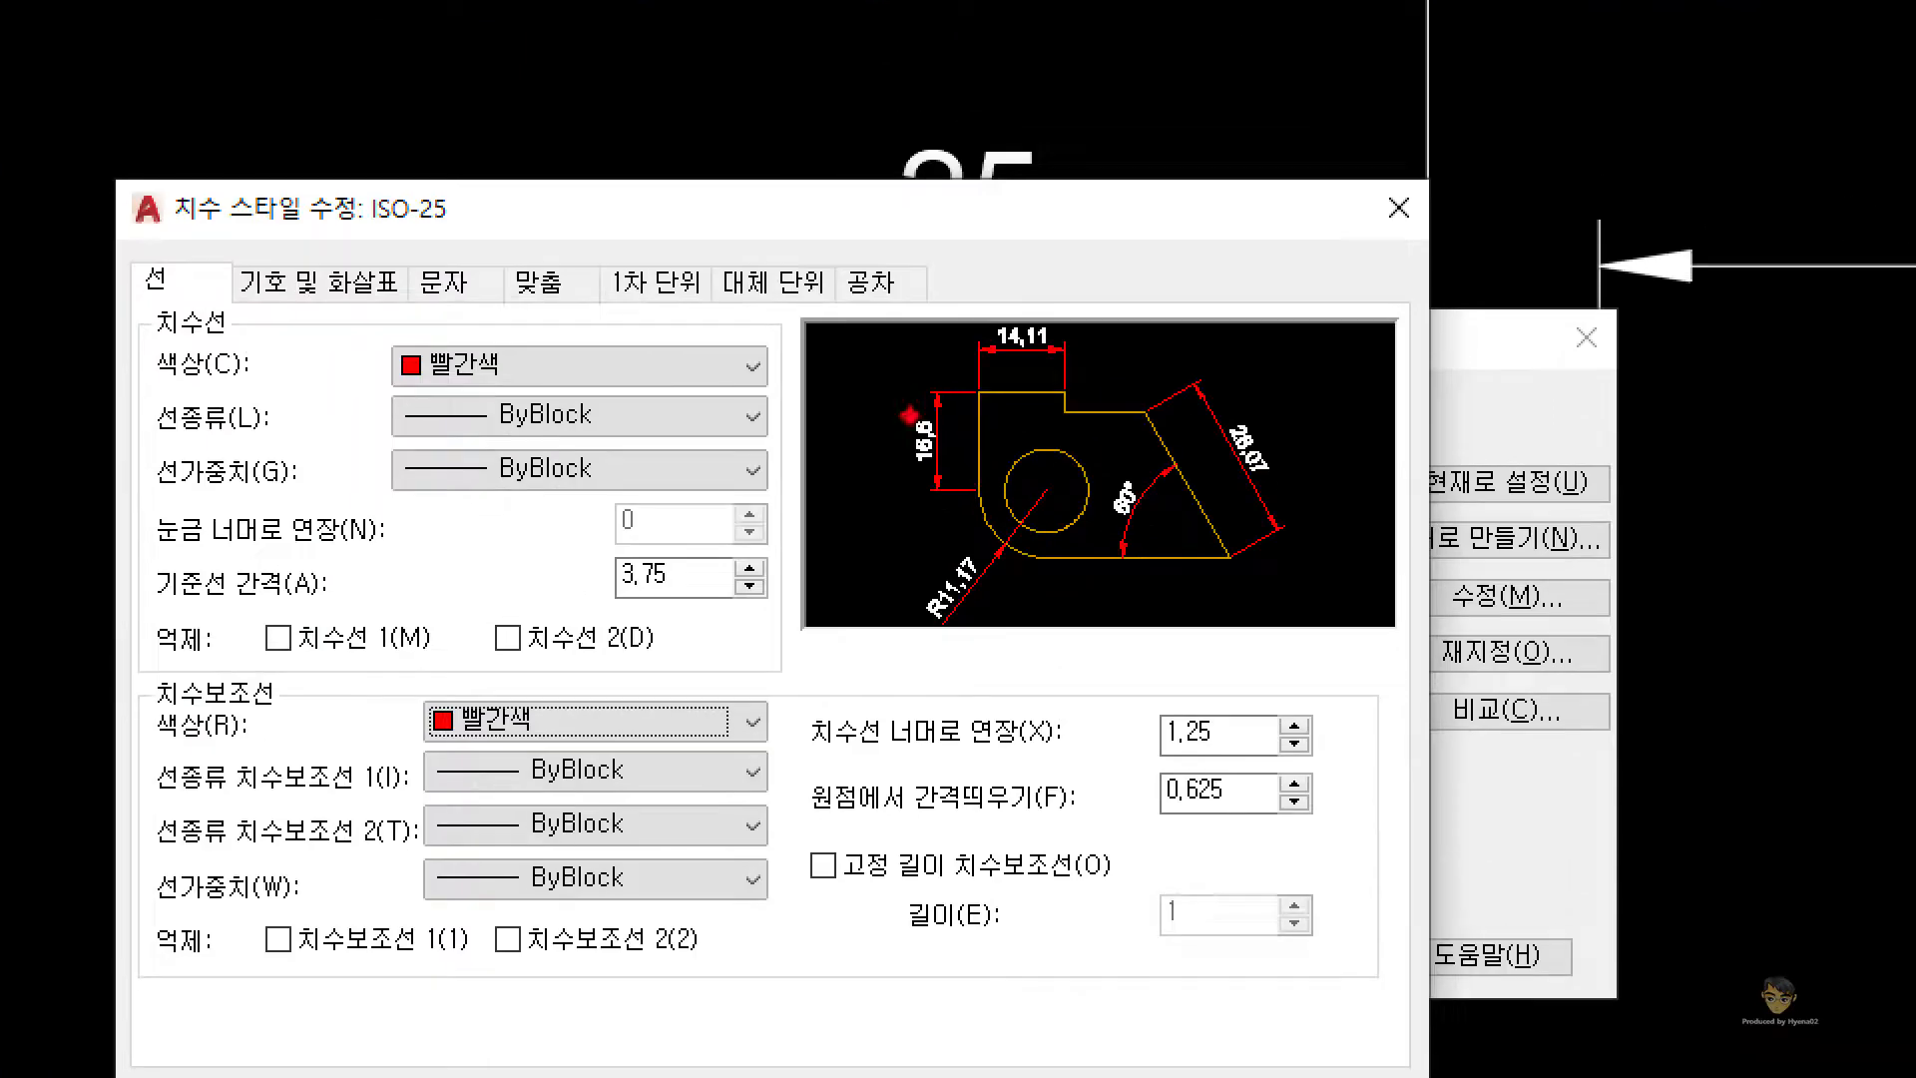
pyautogui.moveTo(941, 324)
pyautogui.mouseDown()
pyautogui.moveTo(980, 390)
pyautogui.moveTo(1009, 326)
pyautogui.mouseUp()
pyautogui.moveTo(1195, 347); pyautogui.dragTo(1303, 389)
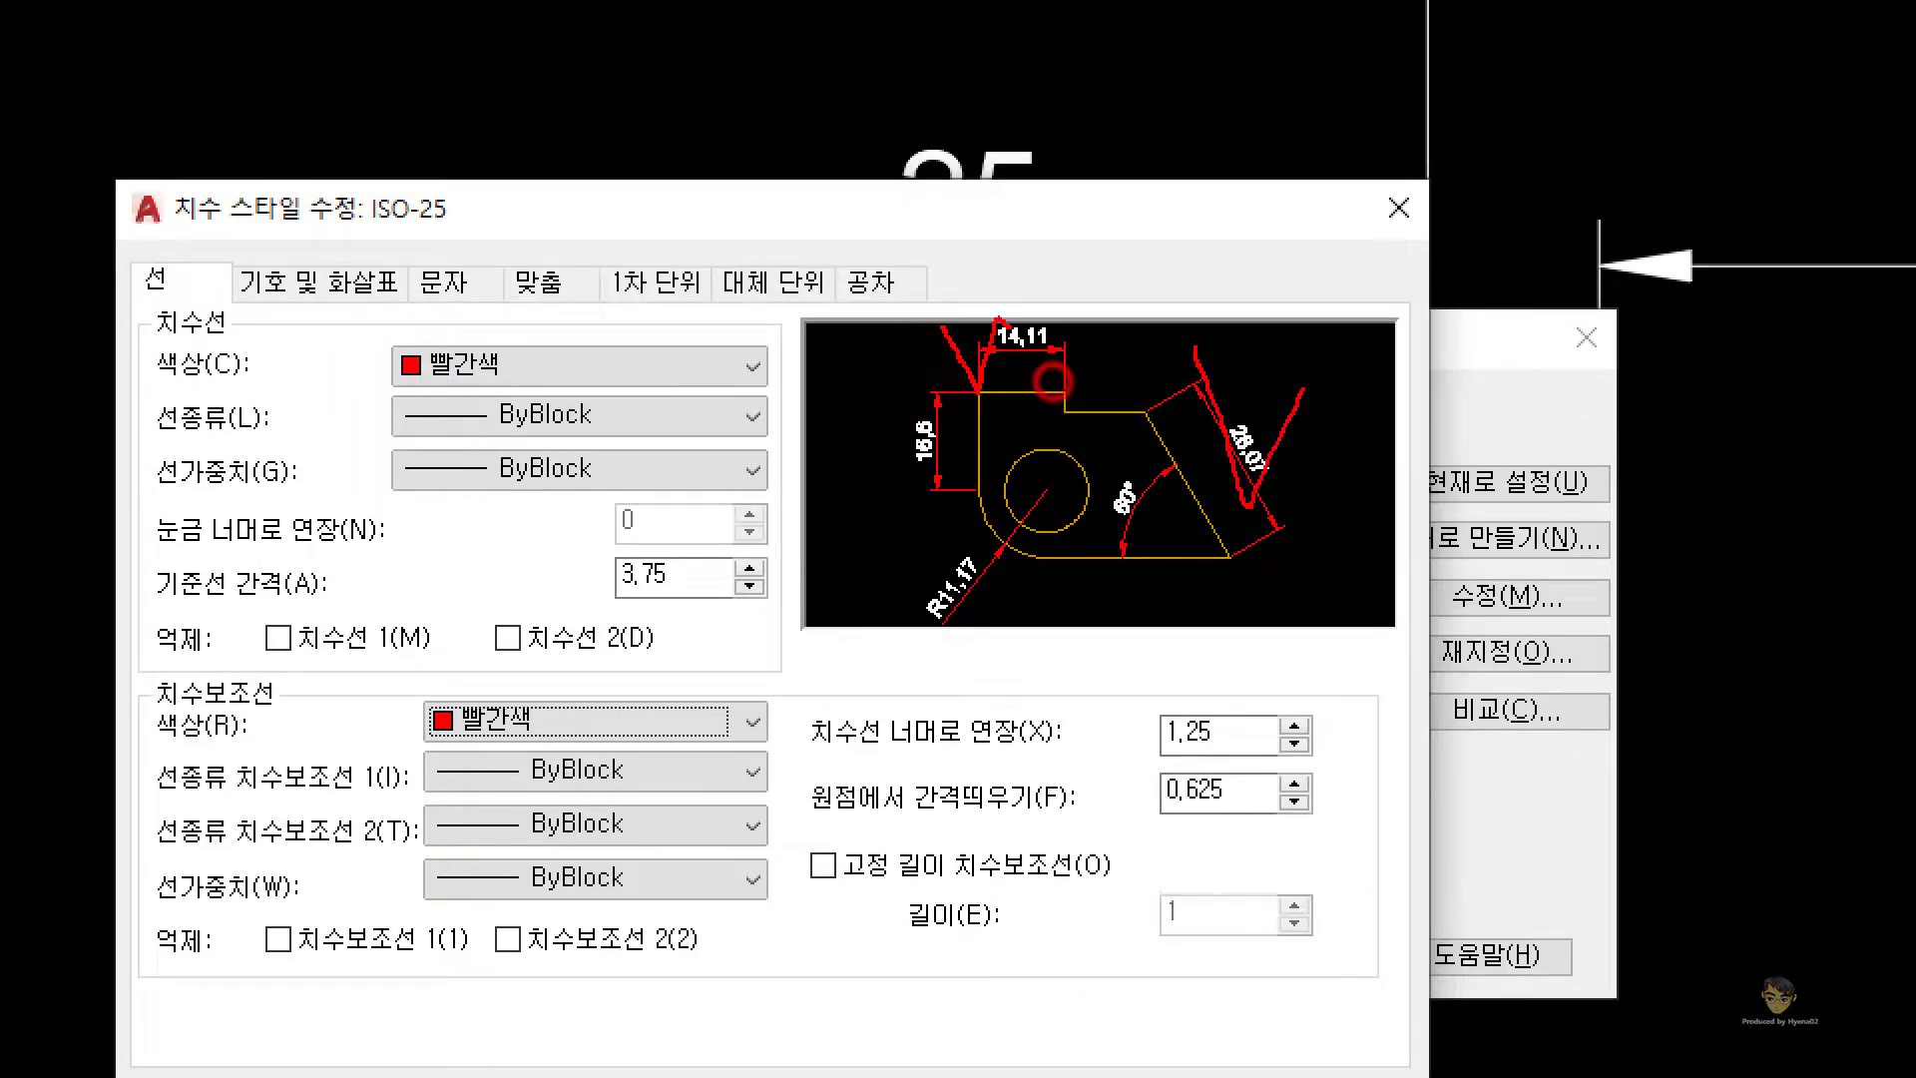
pyautogui.press('Escape')
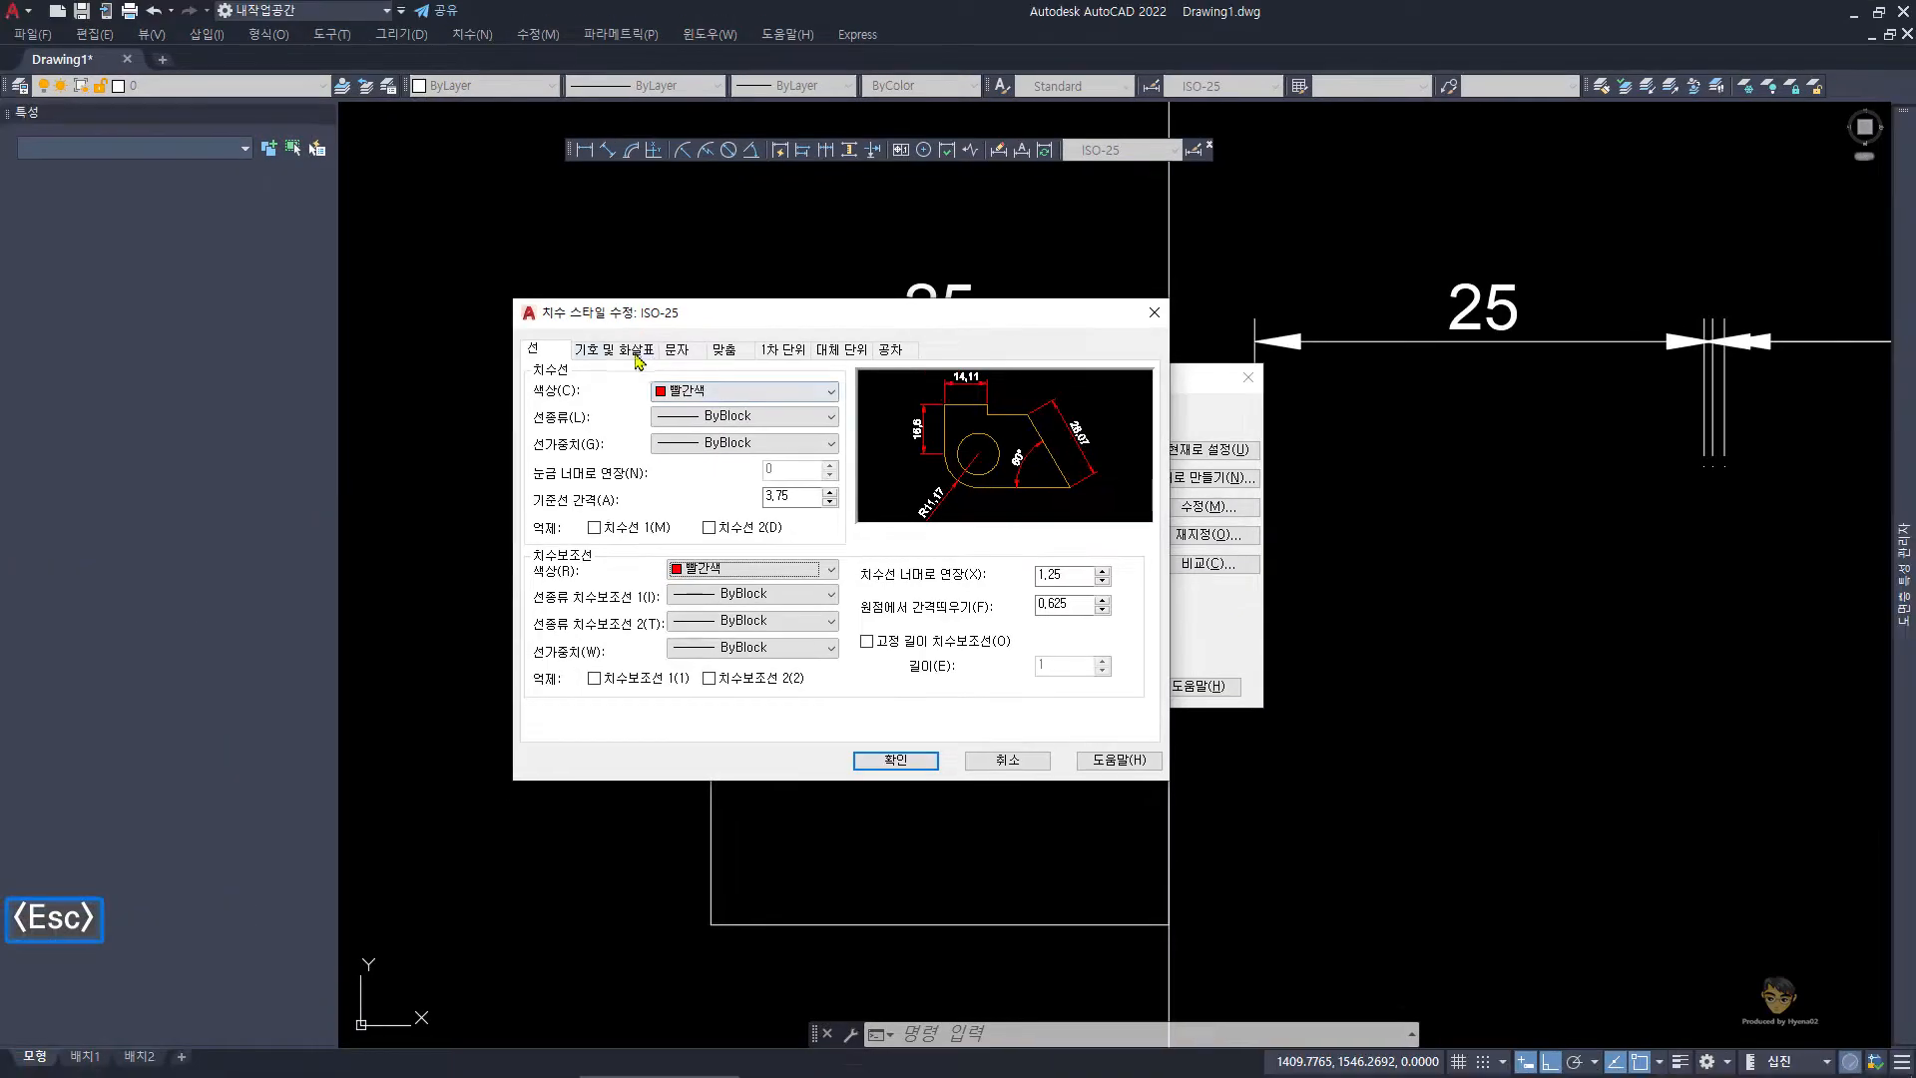
# - Set the ISO-25 style's first arrowhead to dot (점) and its second arrowhead to architectural tick (건축 눈금)
pyautogui.click(635, 351)
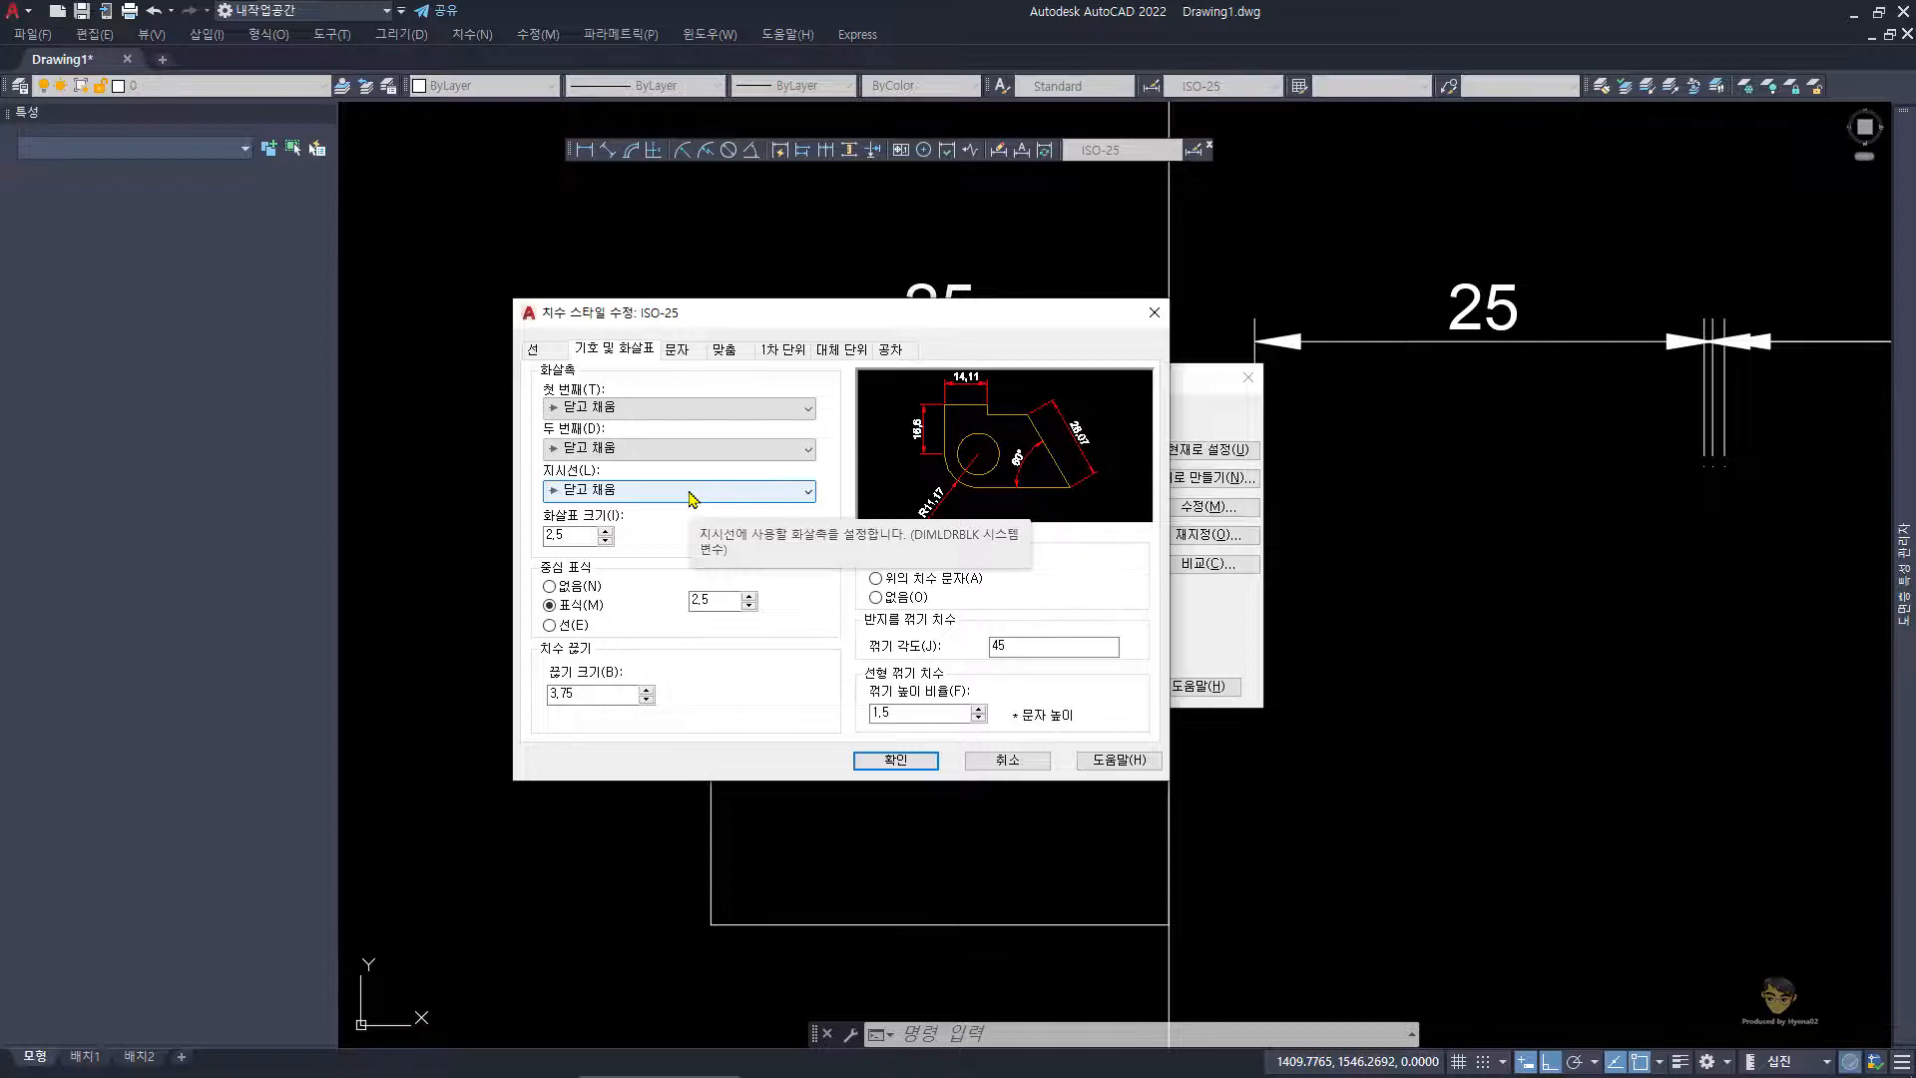
pyautogui.click(756, 406)
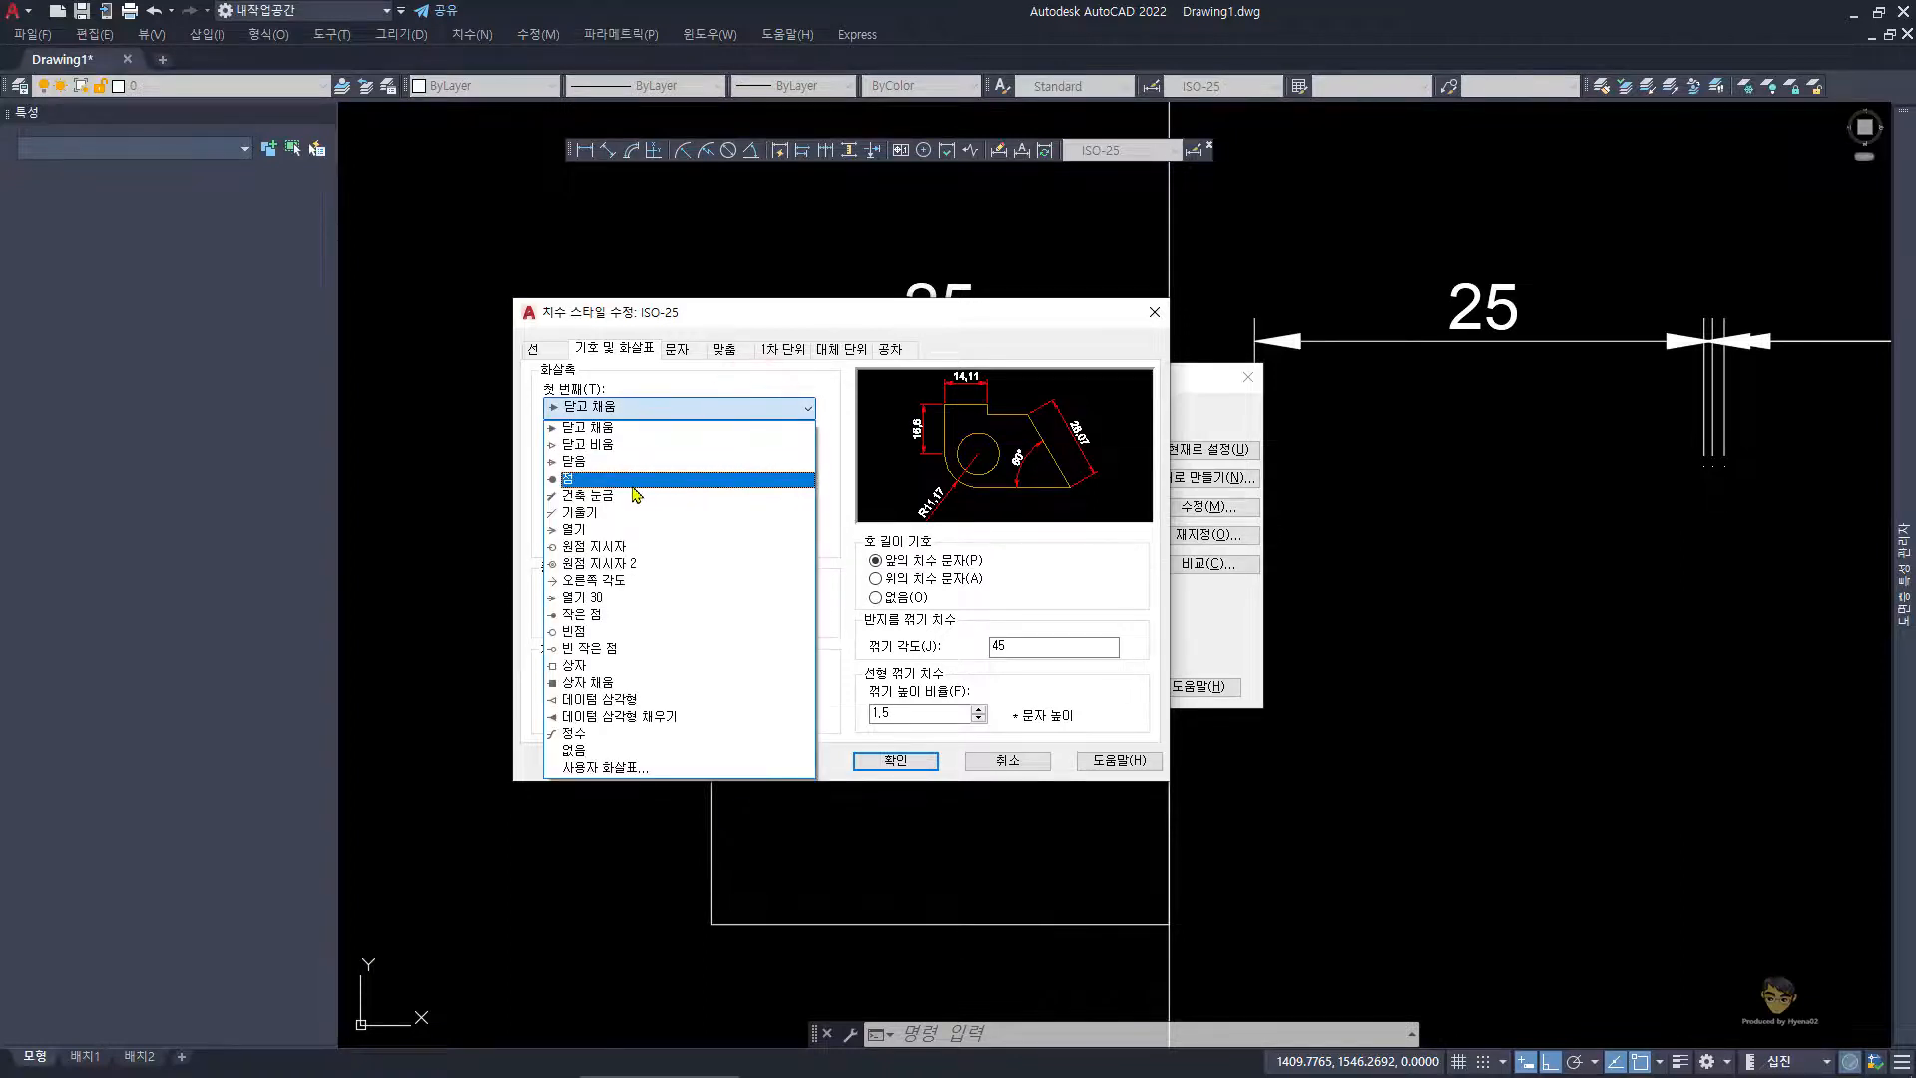
pyautogui.click(632, 483)
pyautogui.click(608, 449)
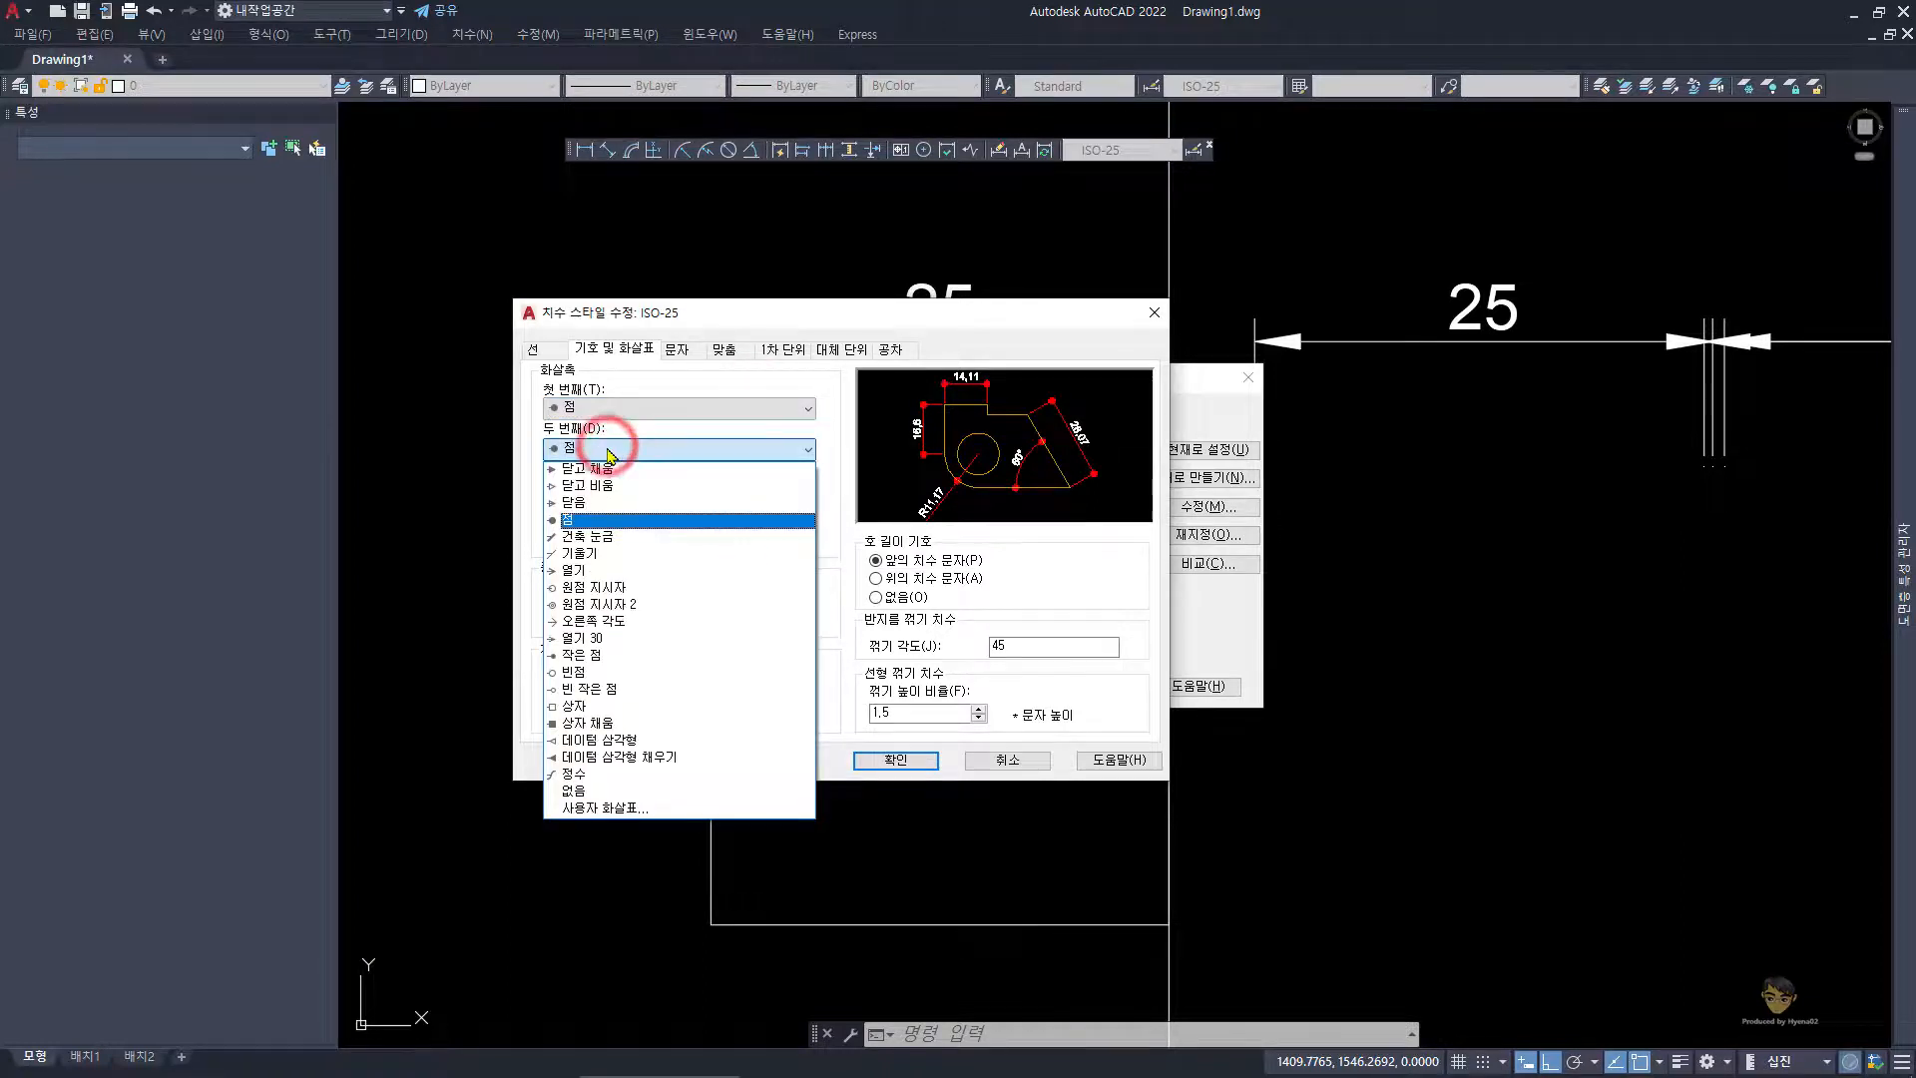
pyautogui.click(660, 540)
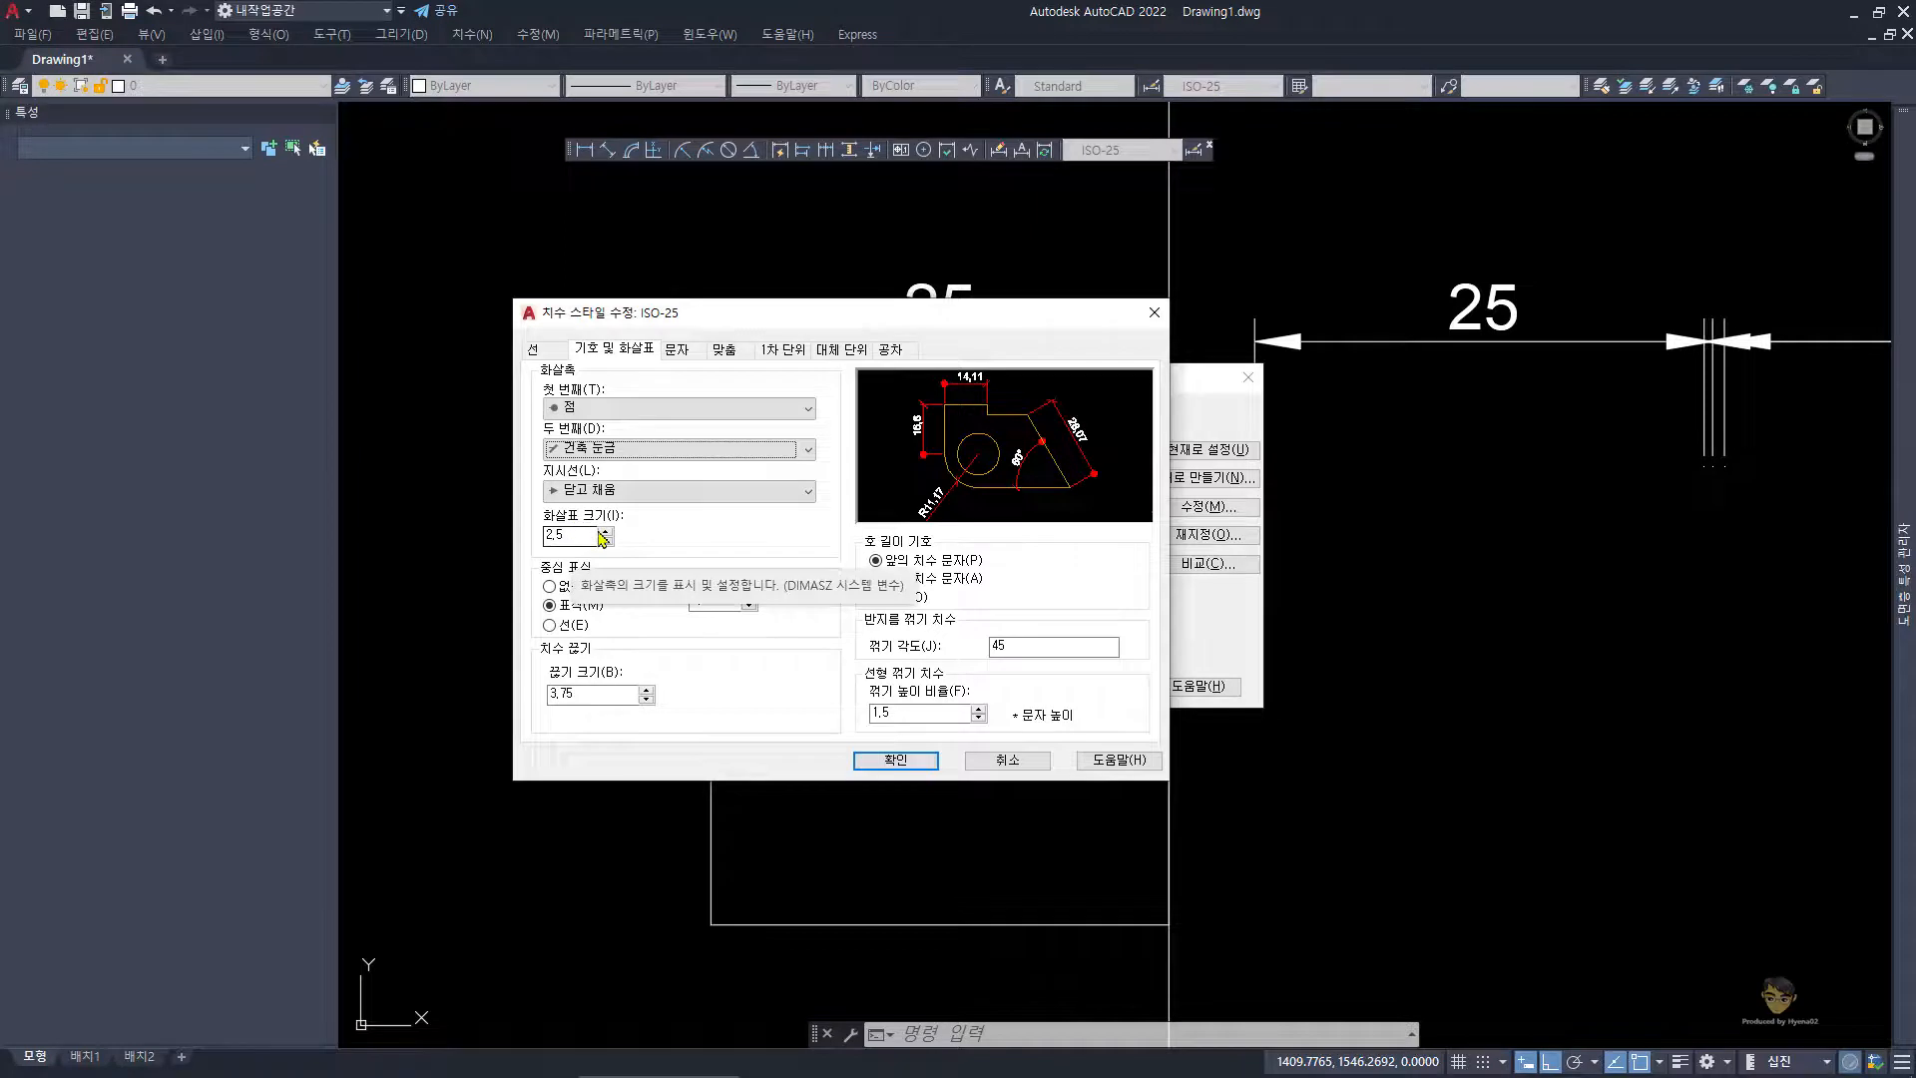
# - Set the ISO-25 text height to 3, check the fit options, and save the style changes
pyautogui.click(676, 348)
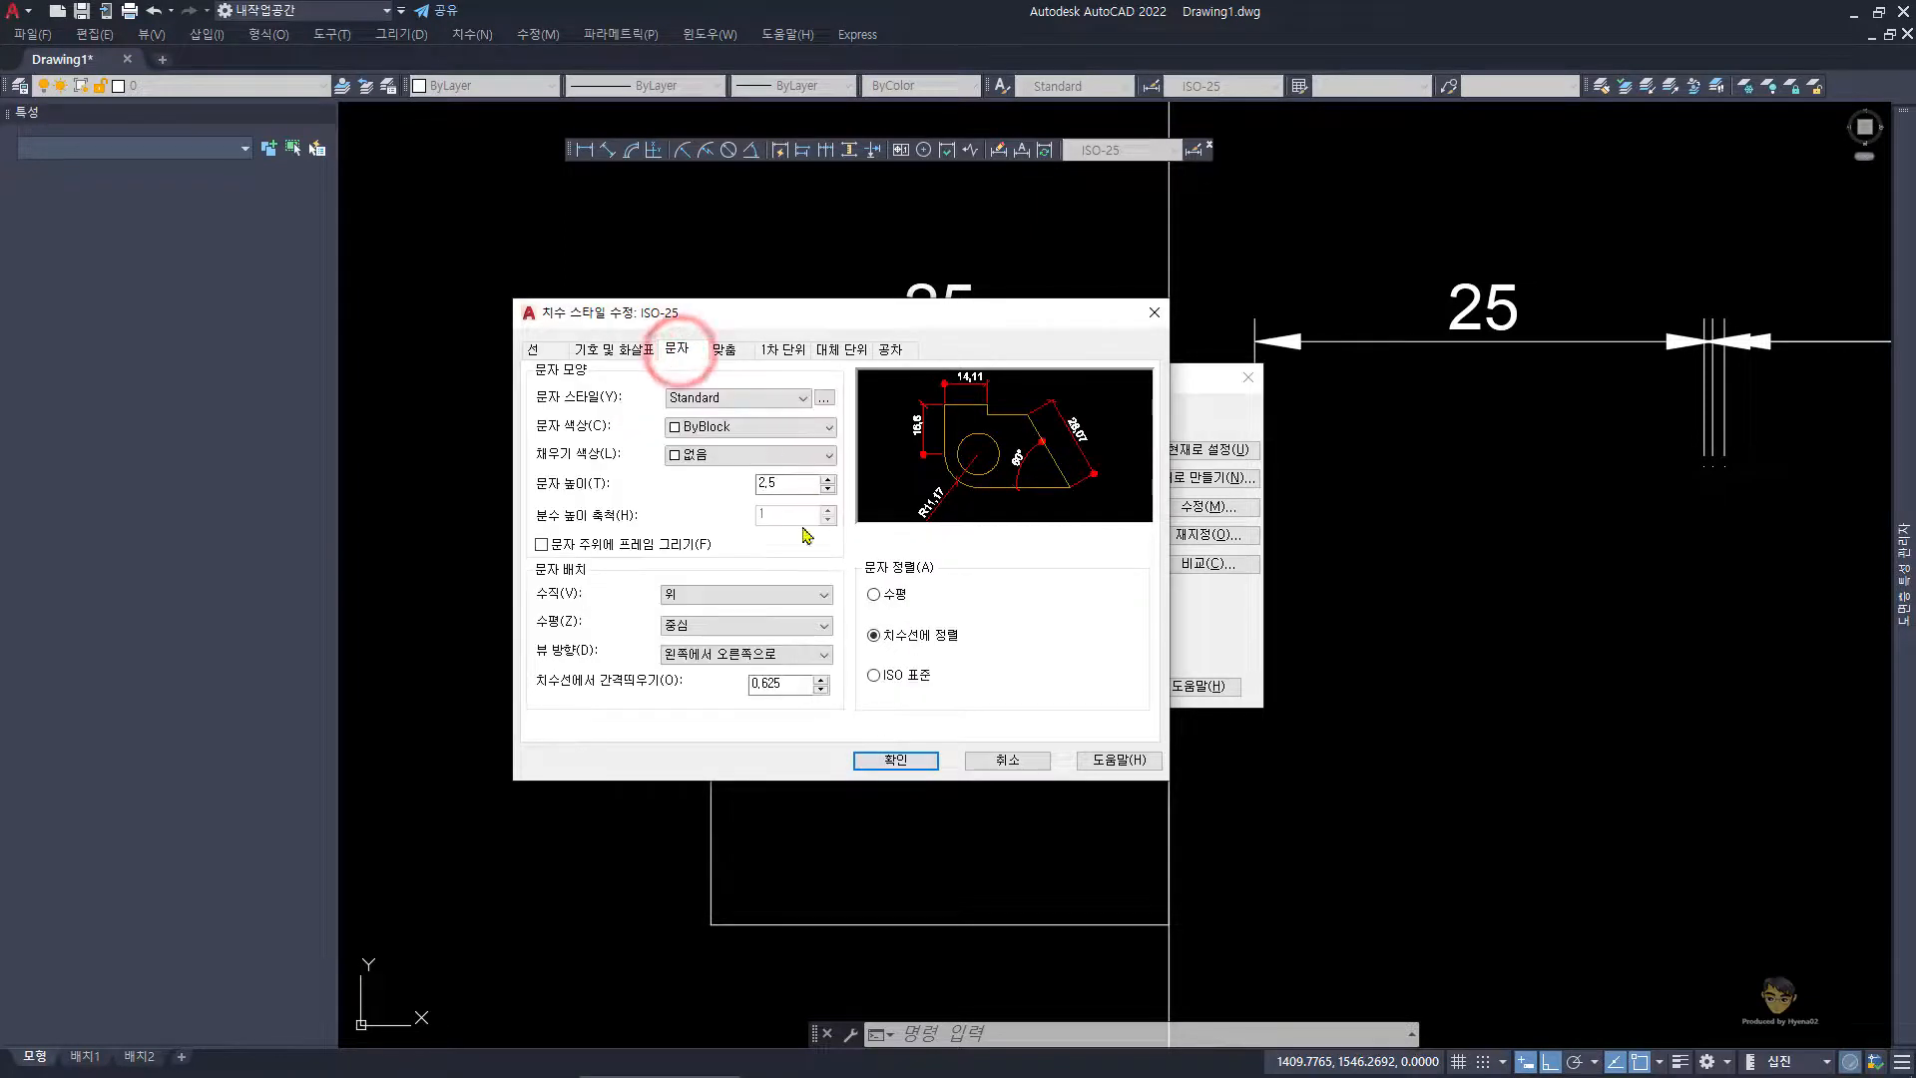
pyautogui.doubleClick(788, 483)
pyautogui.write('3')
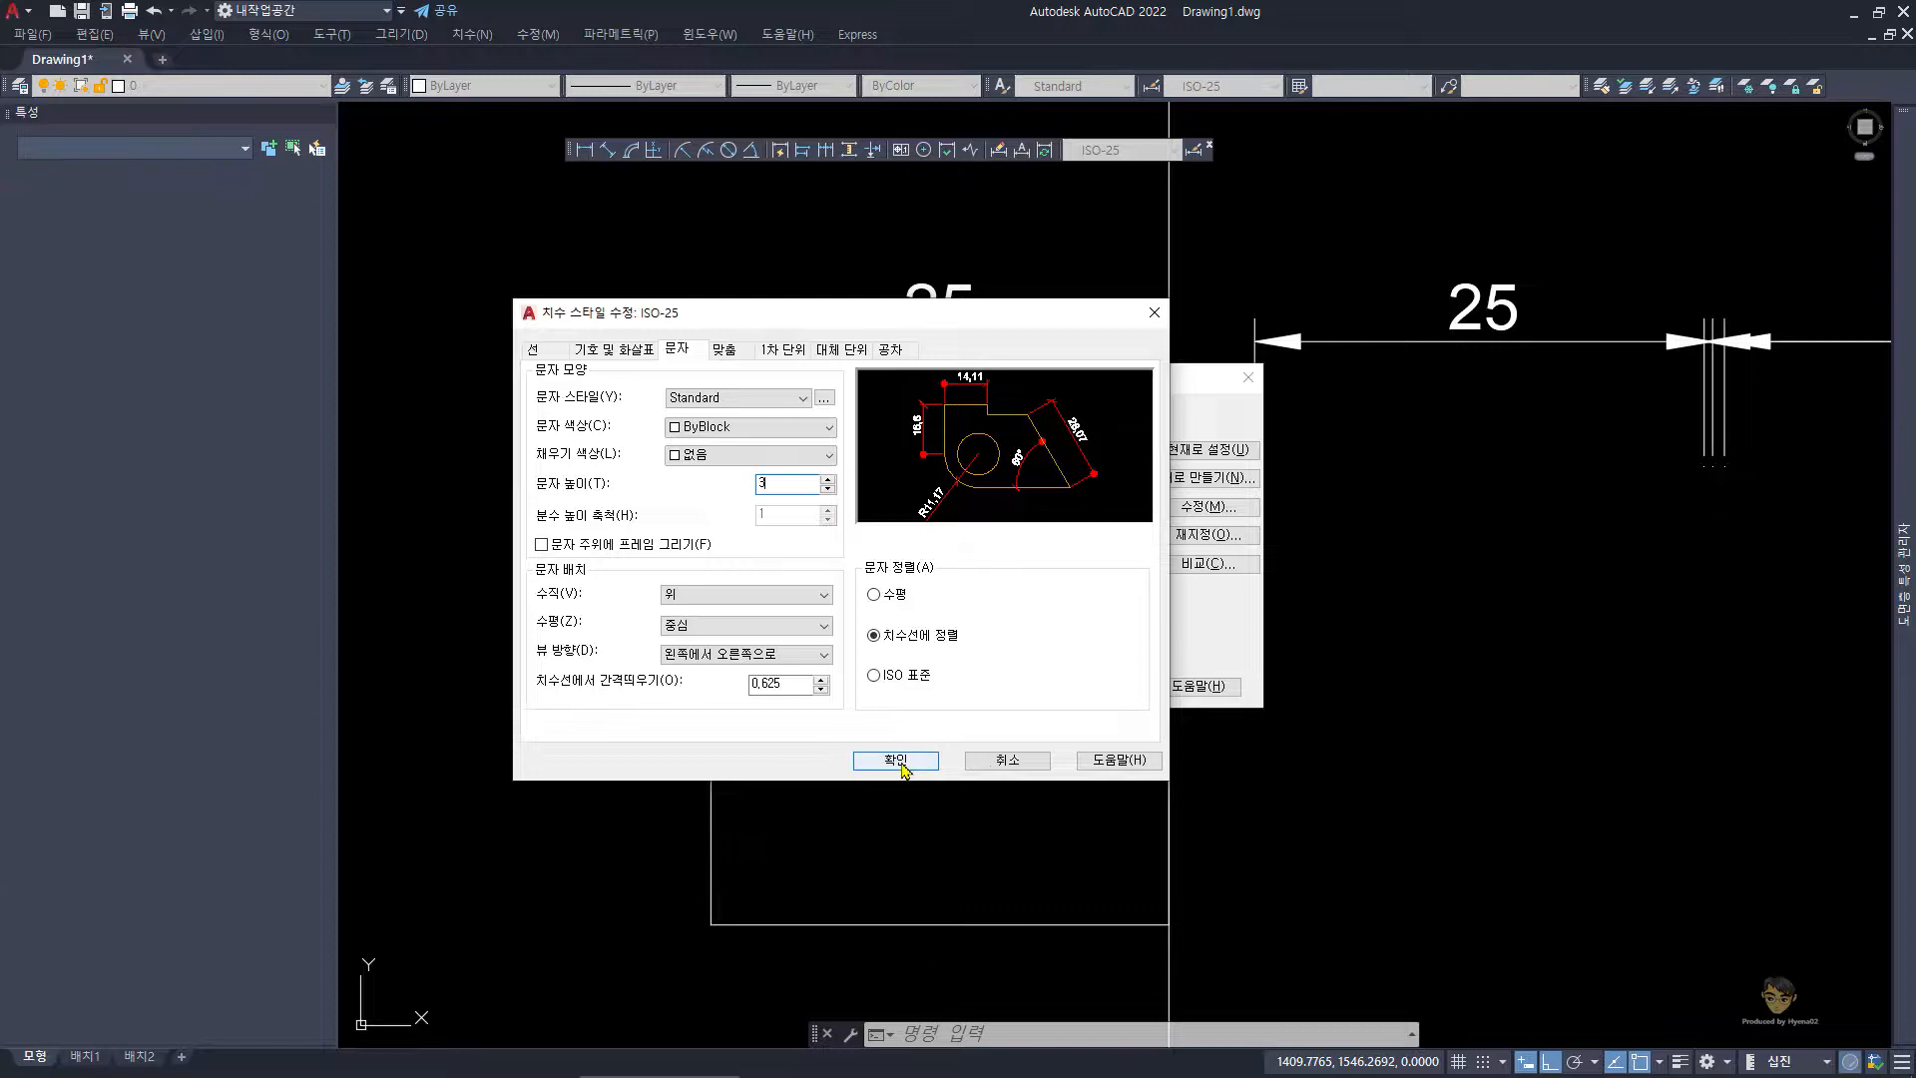
pyautogui.click(725, 349)
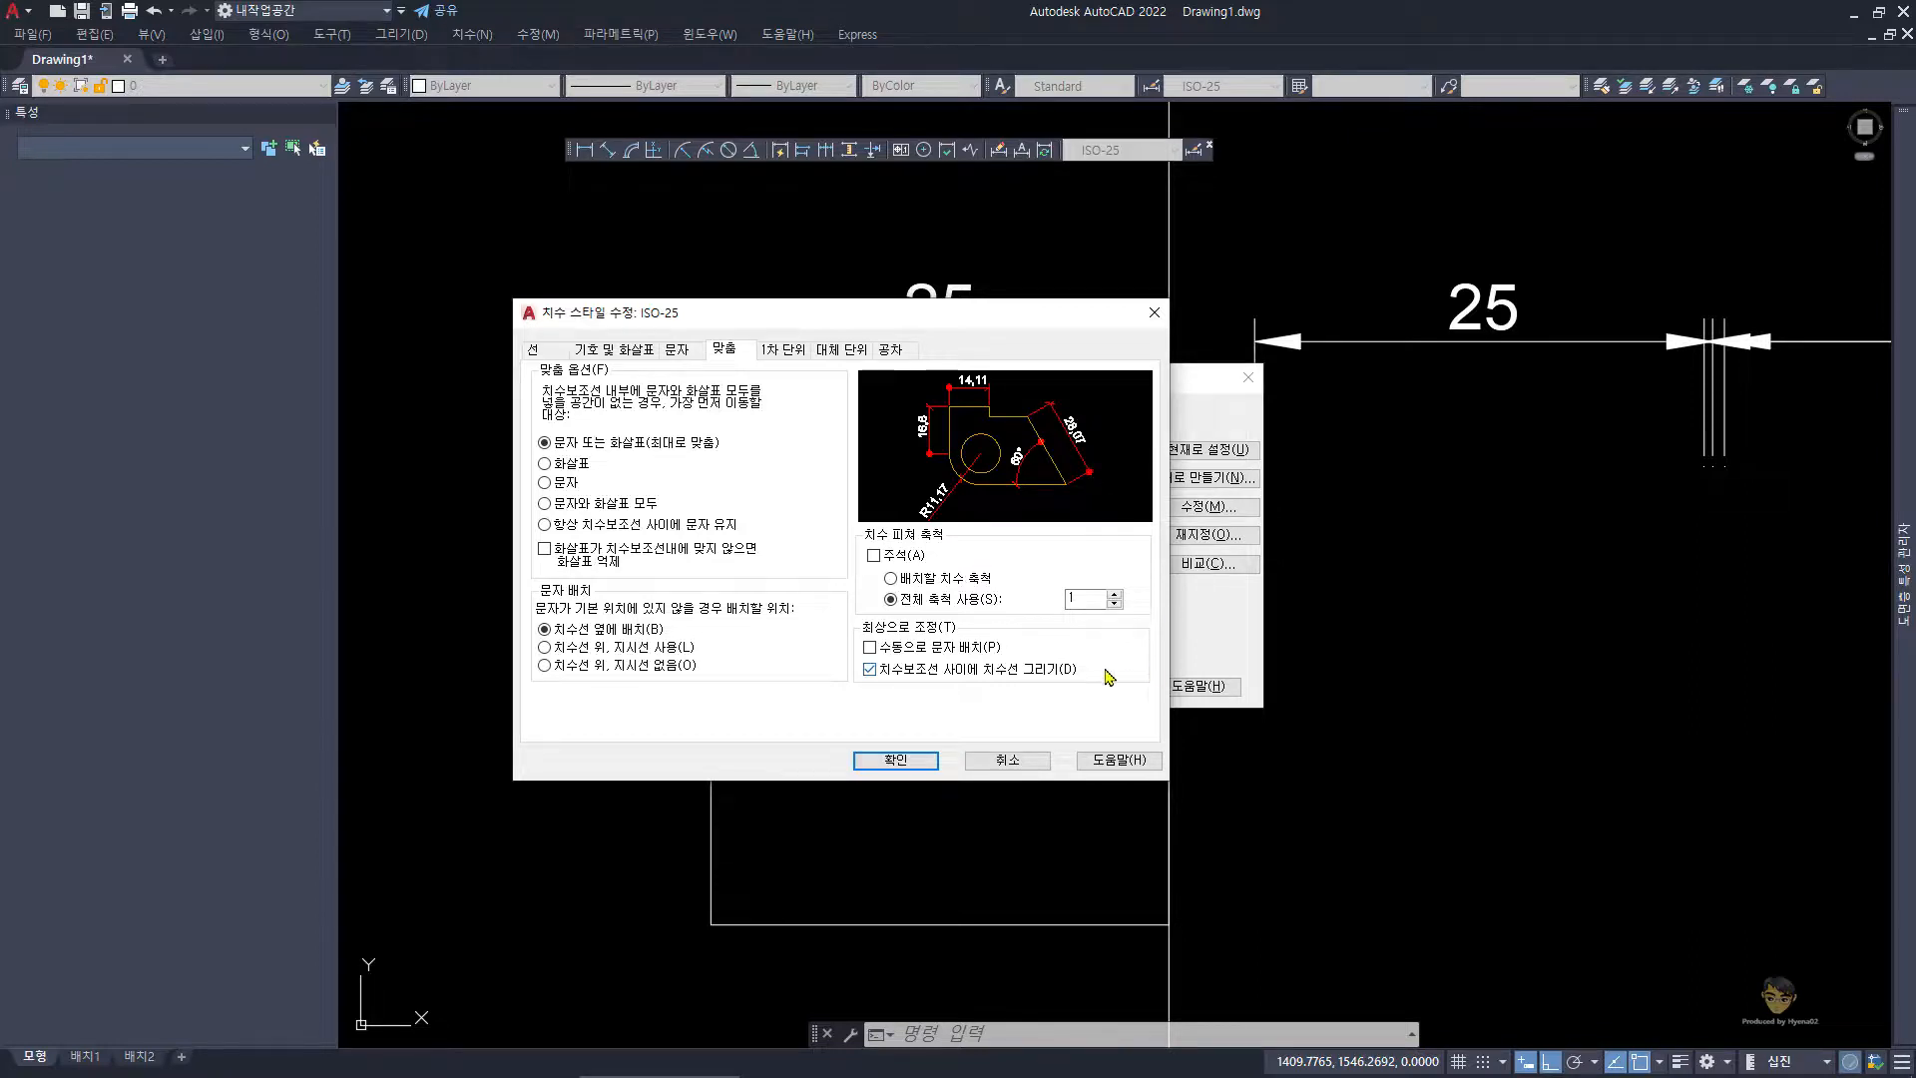
pyautogui.moveTo(1108, 677)
pyautogui.click(895, 761)
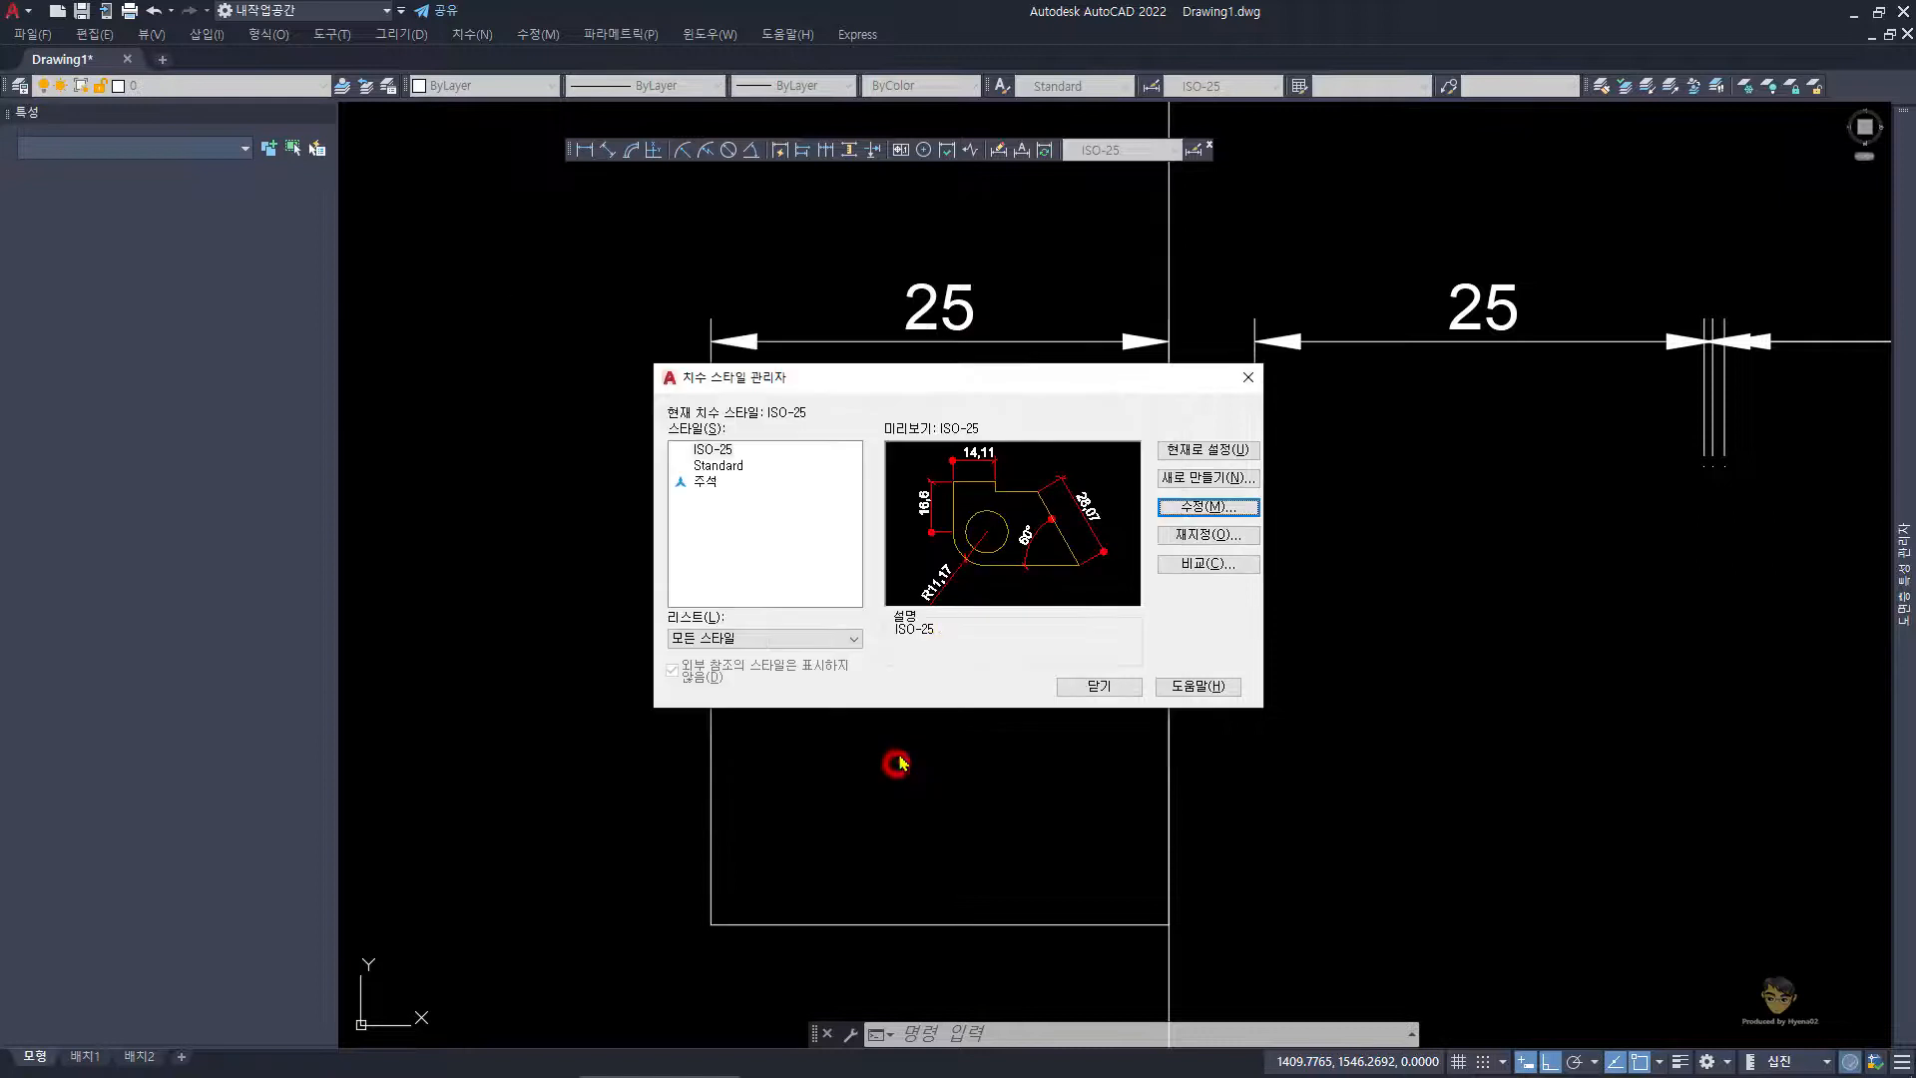
pyautogui.click(1099, 686)
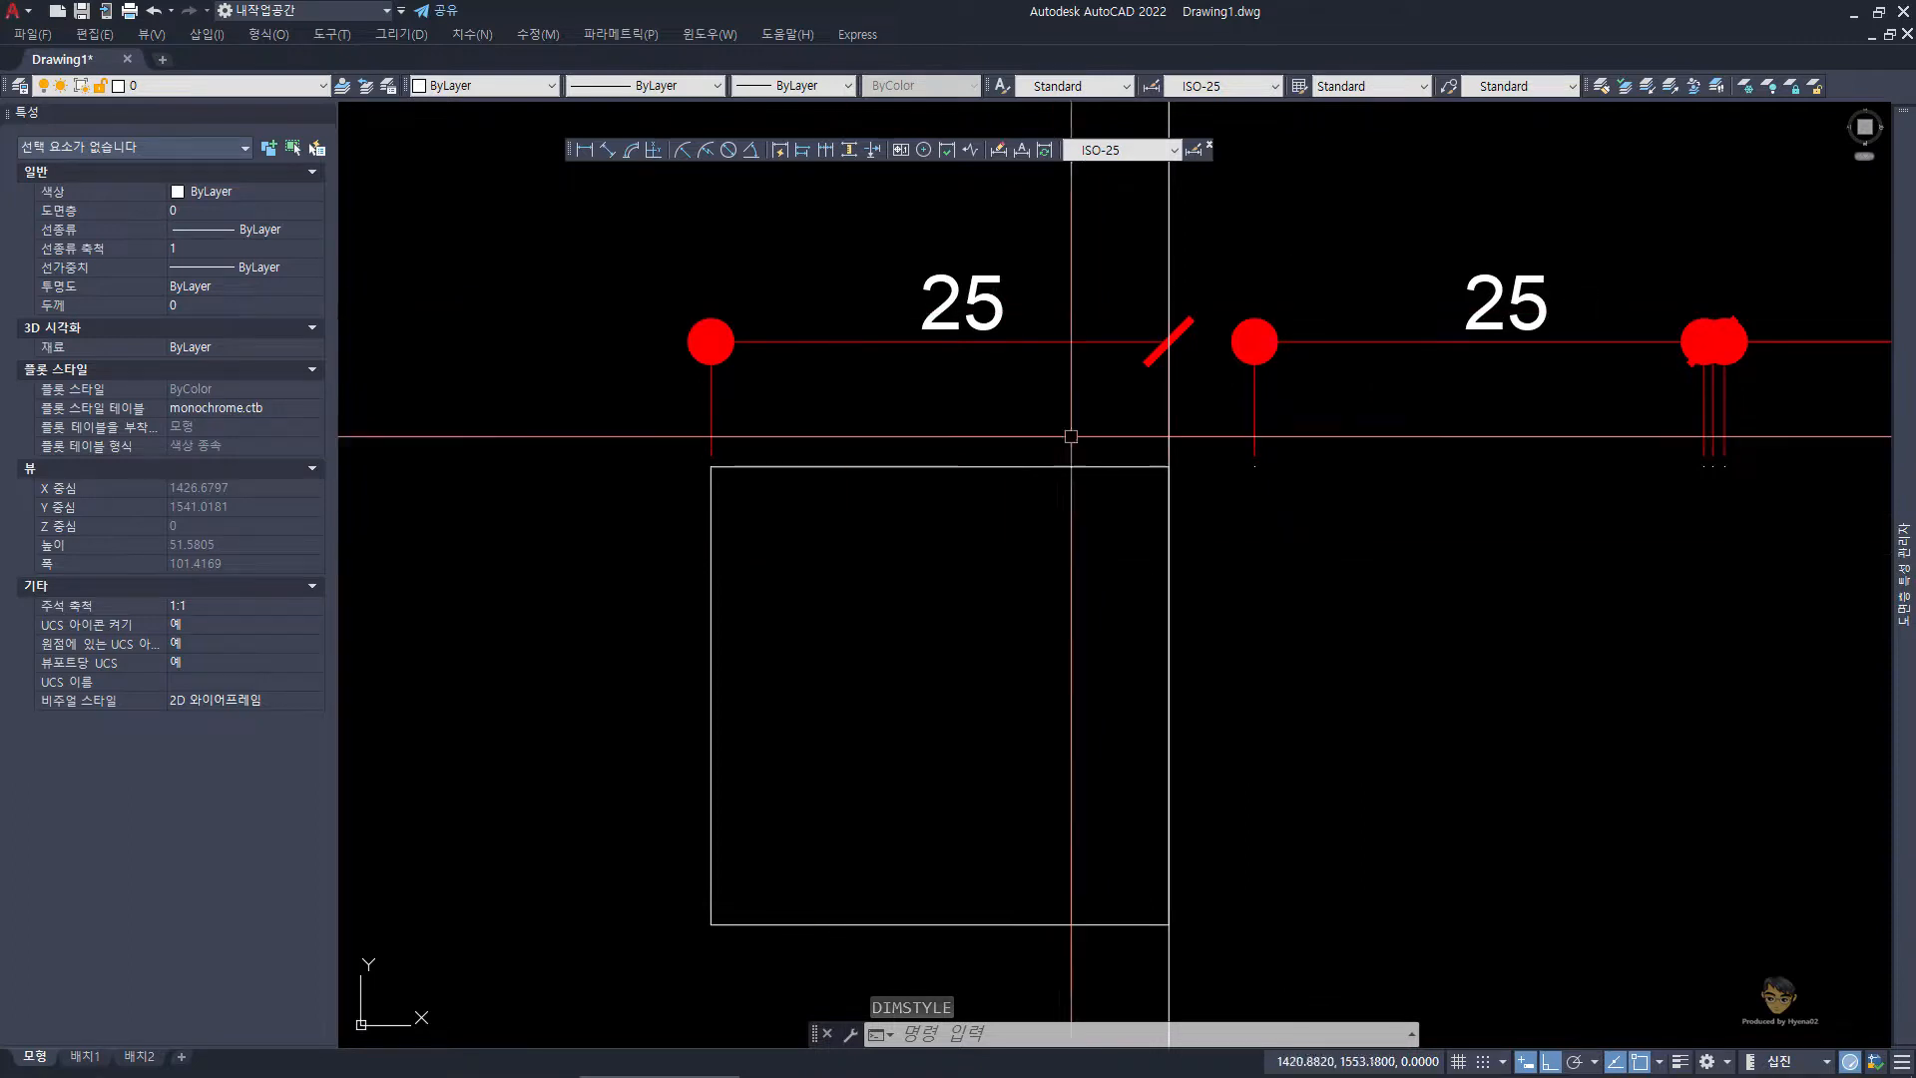
pyautogui.press('Escape')
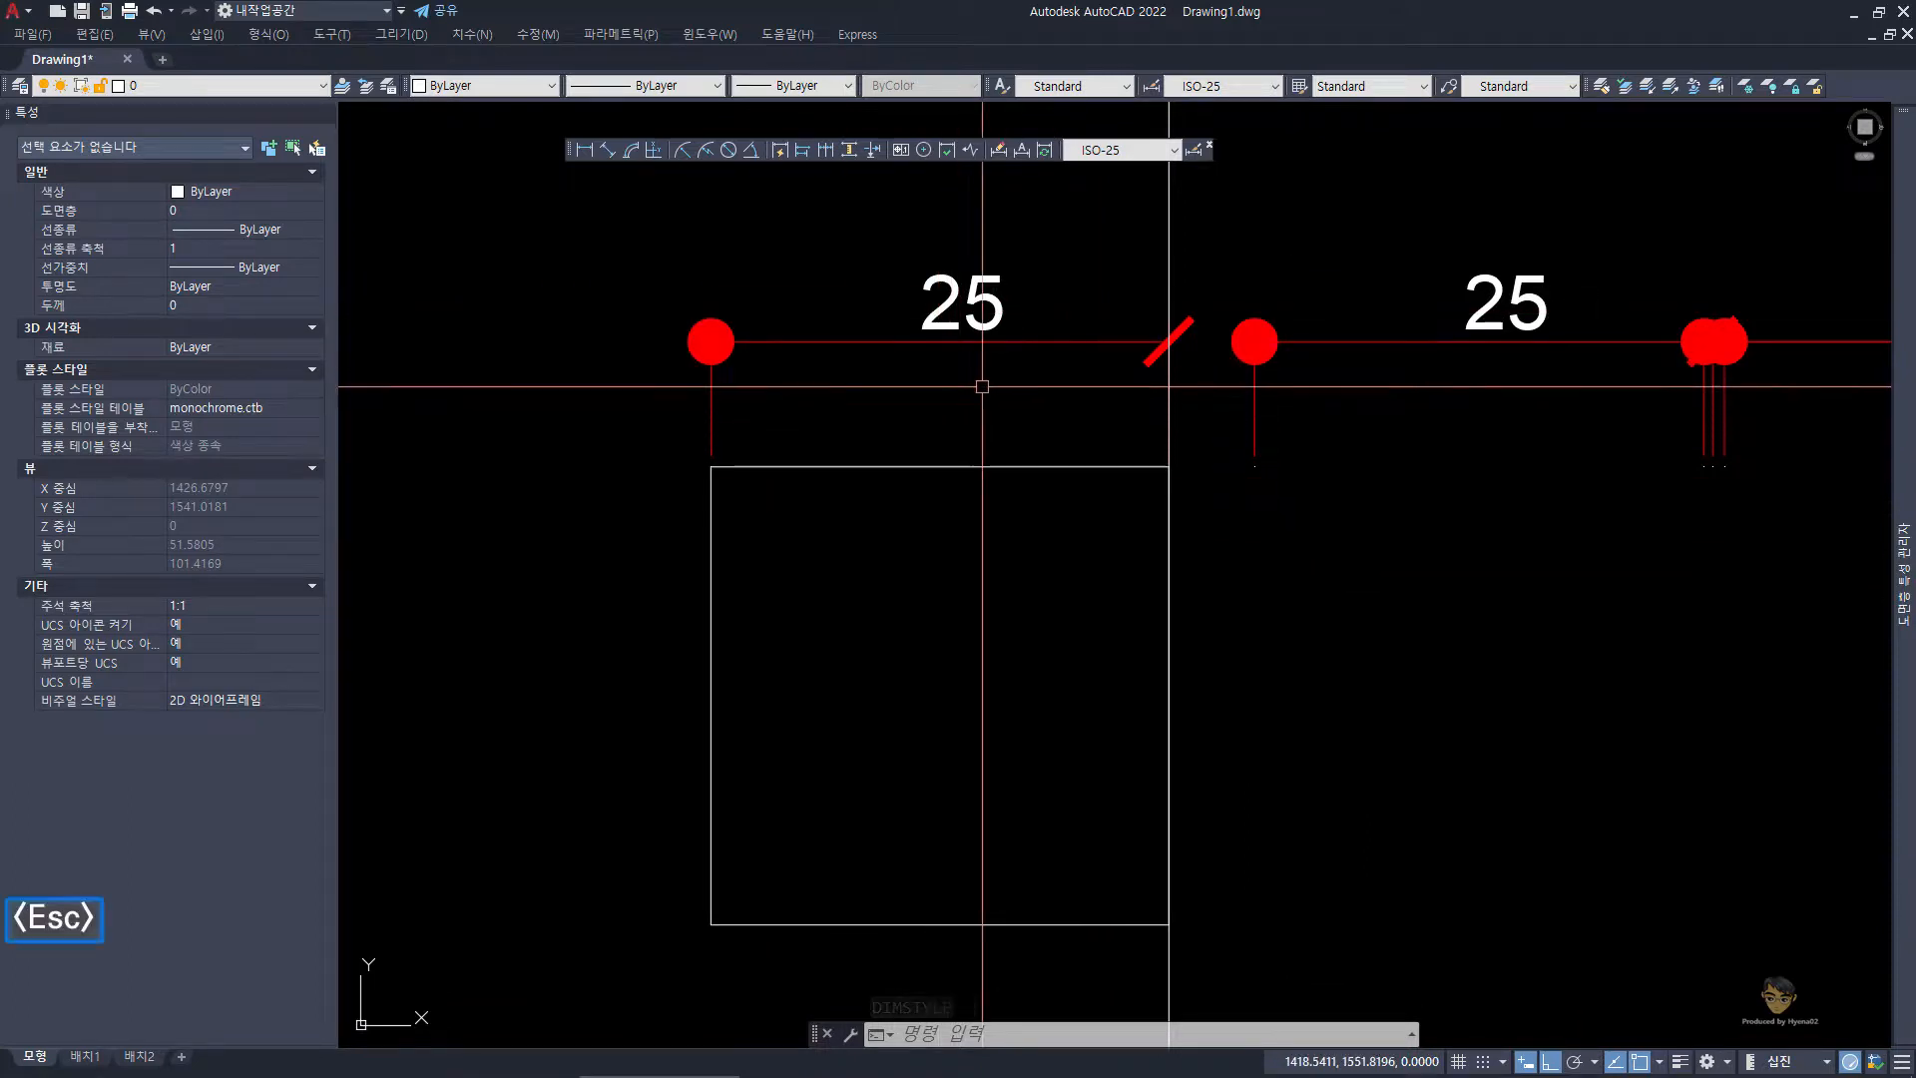
# - Override the dimension above the square with an open (열기) first arrowhead and a yellow (노란색) dimension line
pyautogui.click(1009, 394)
pyautogui.click(893, 285)
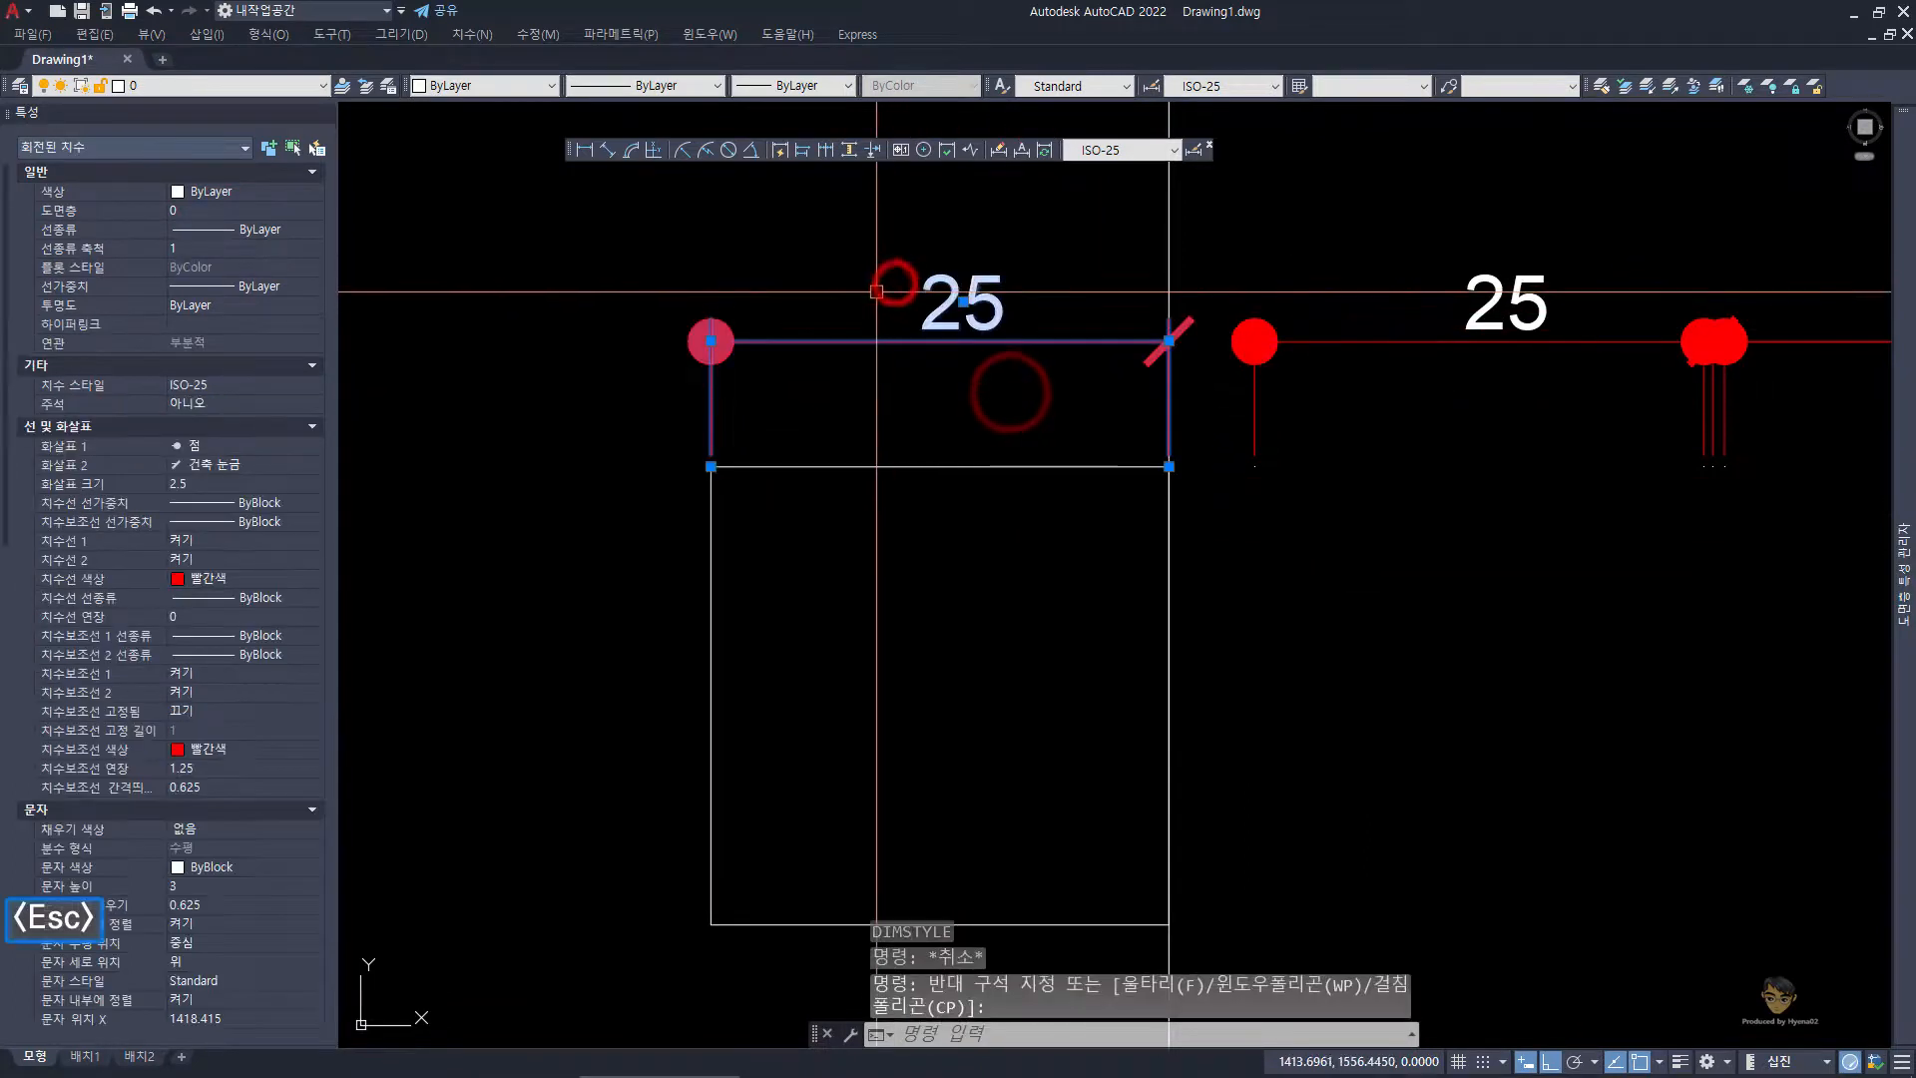
pyautogui.click(243, 447)
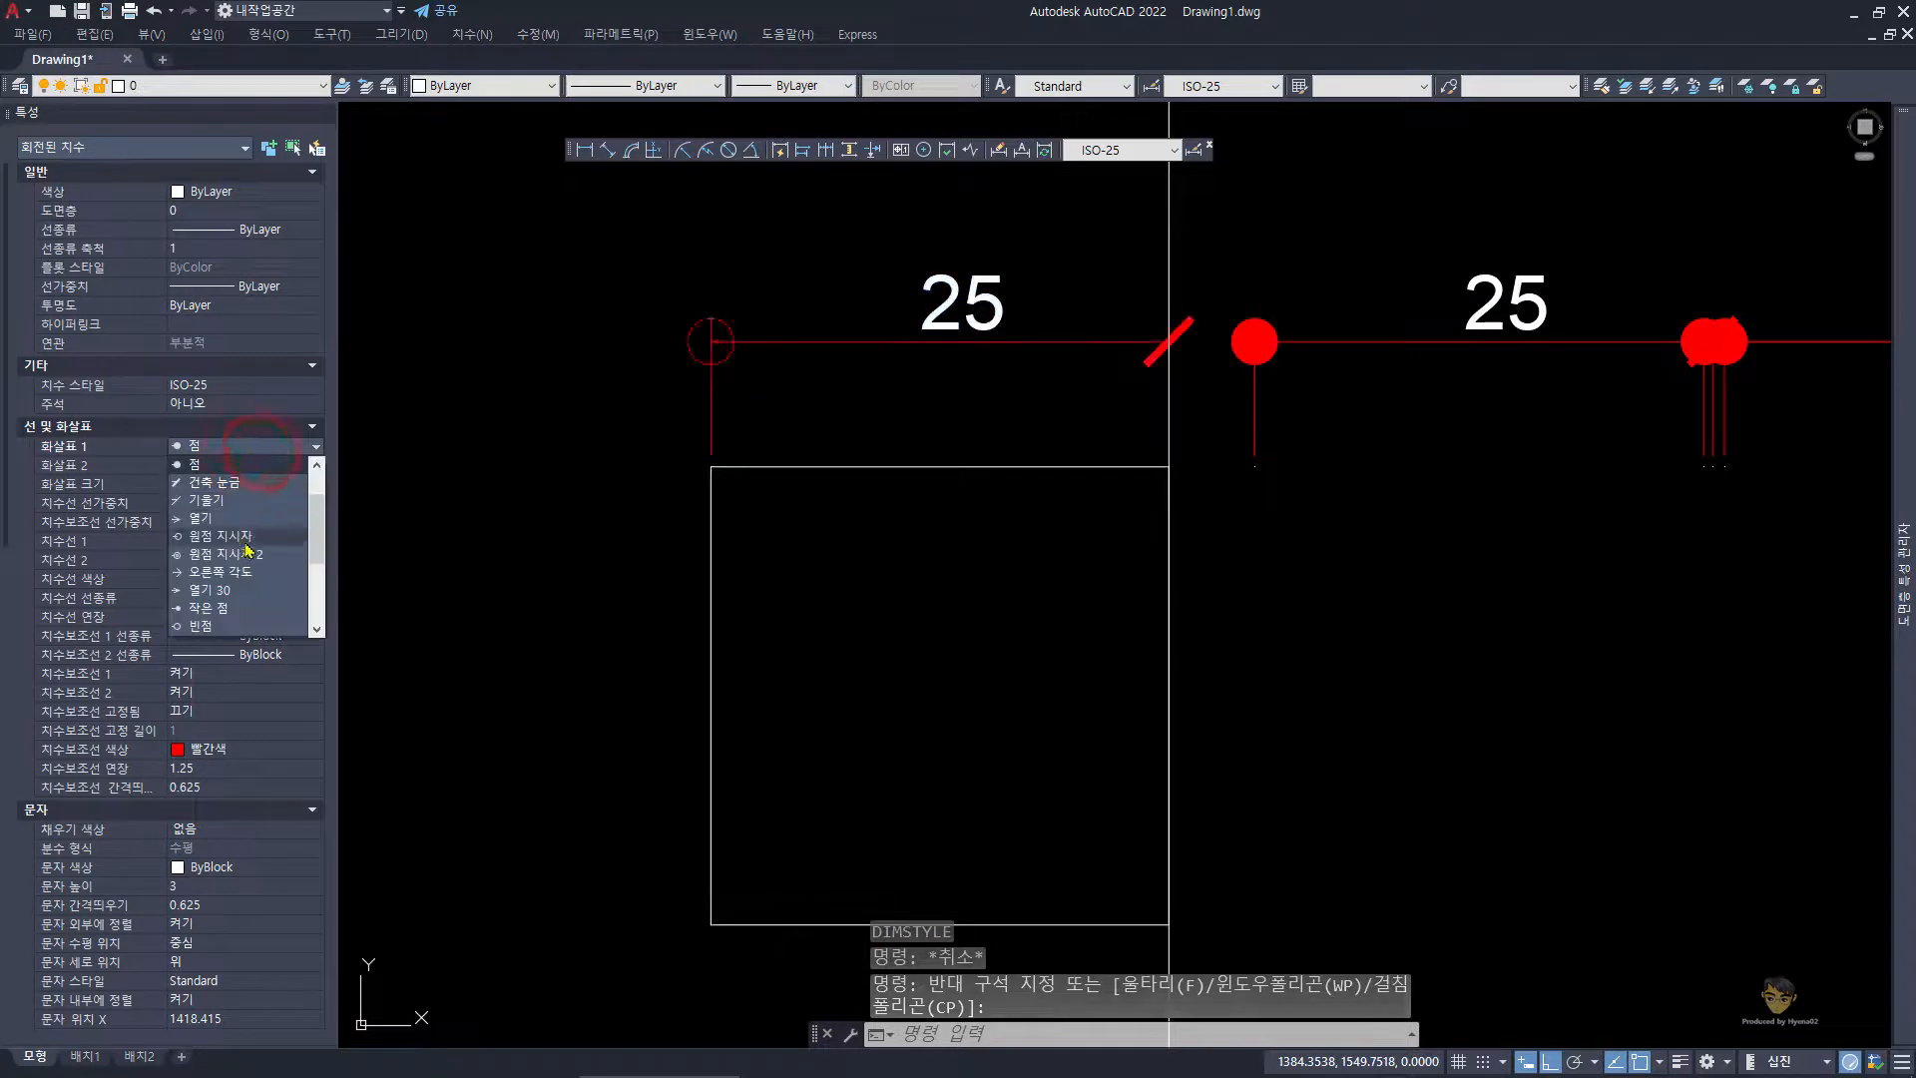
pyautogui.click(259, 520)
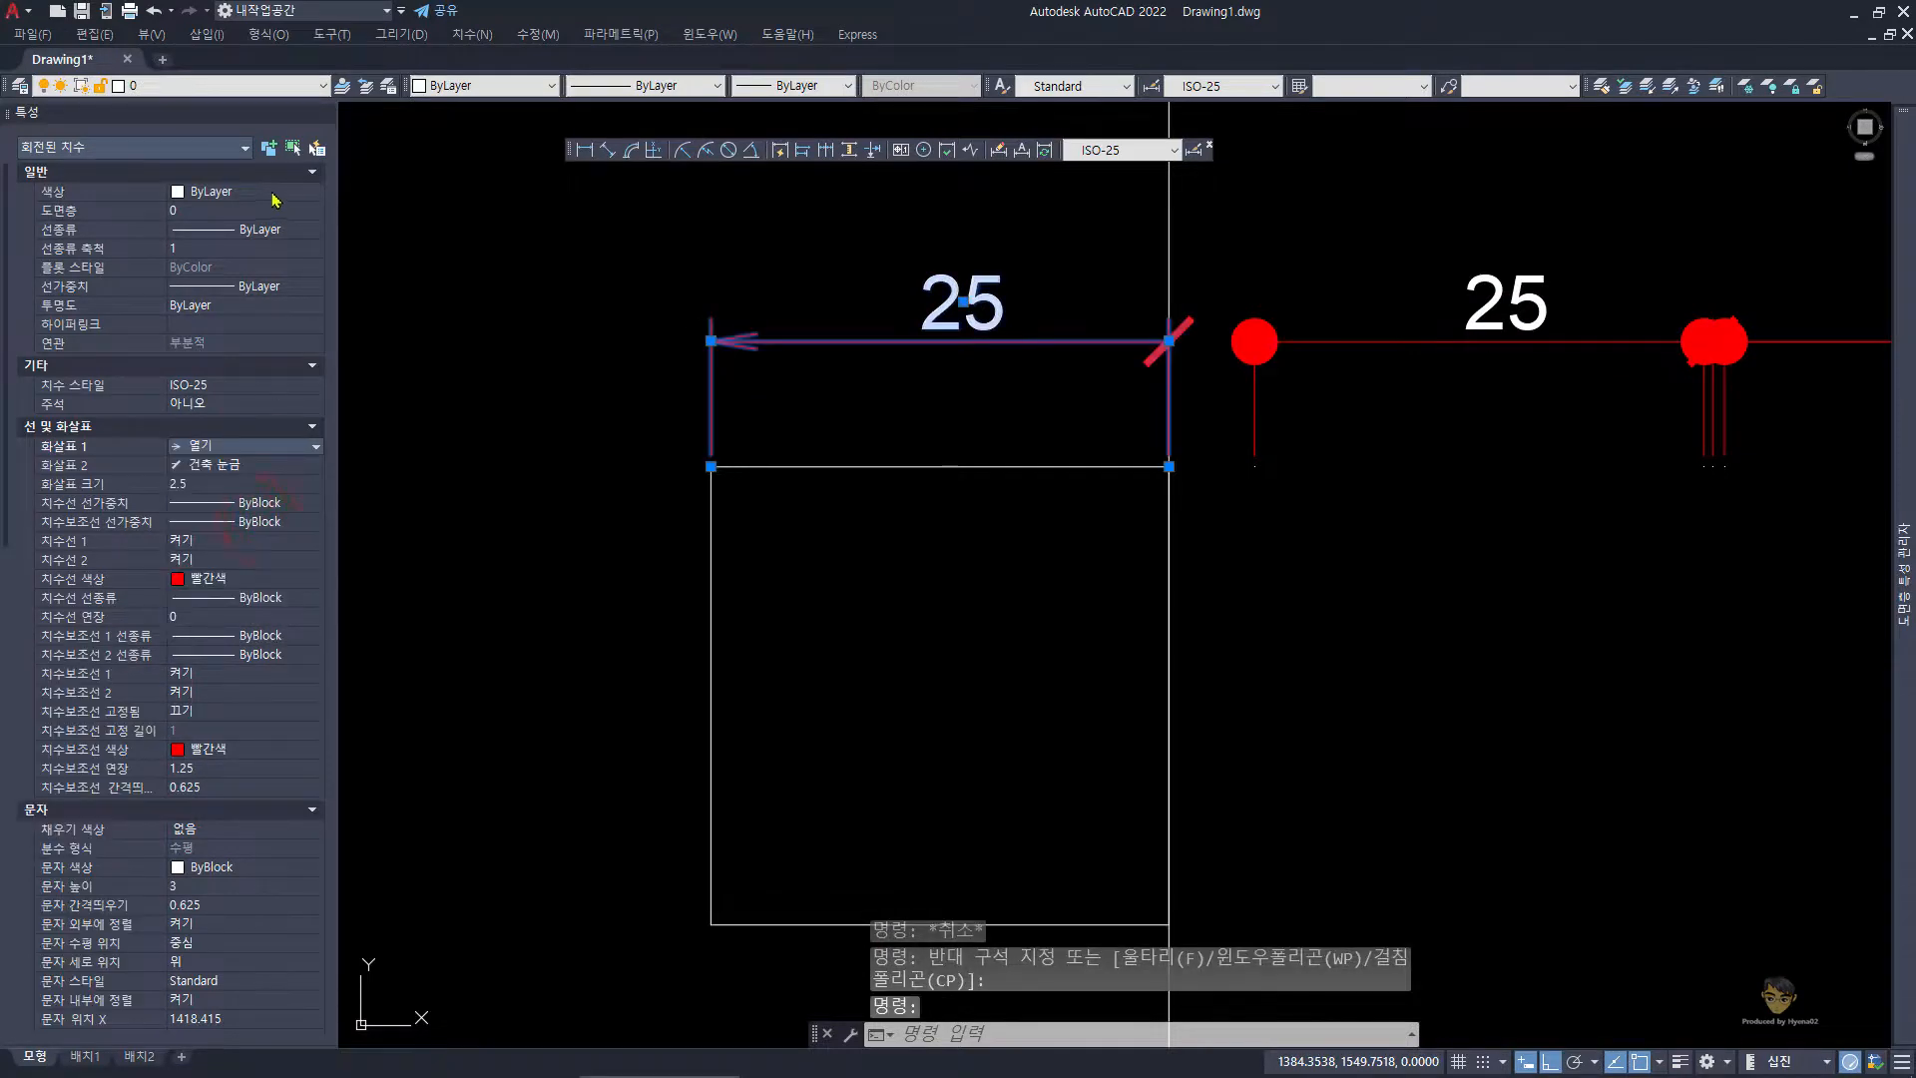
pyautogui.click(262, 584)
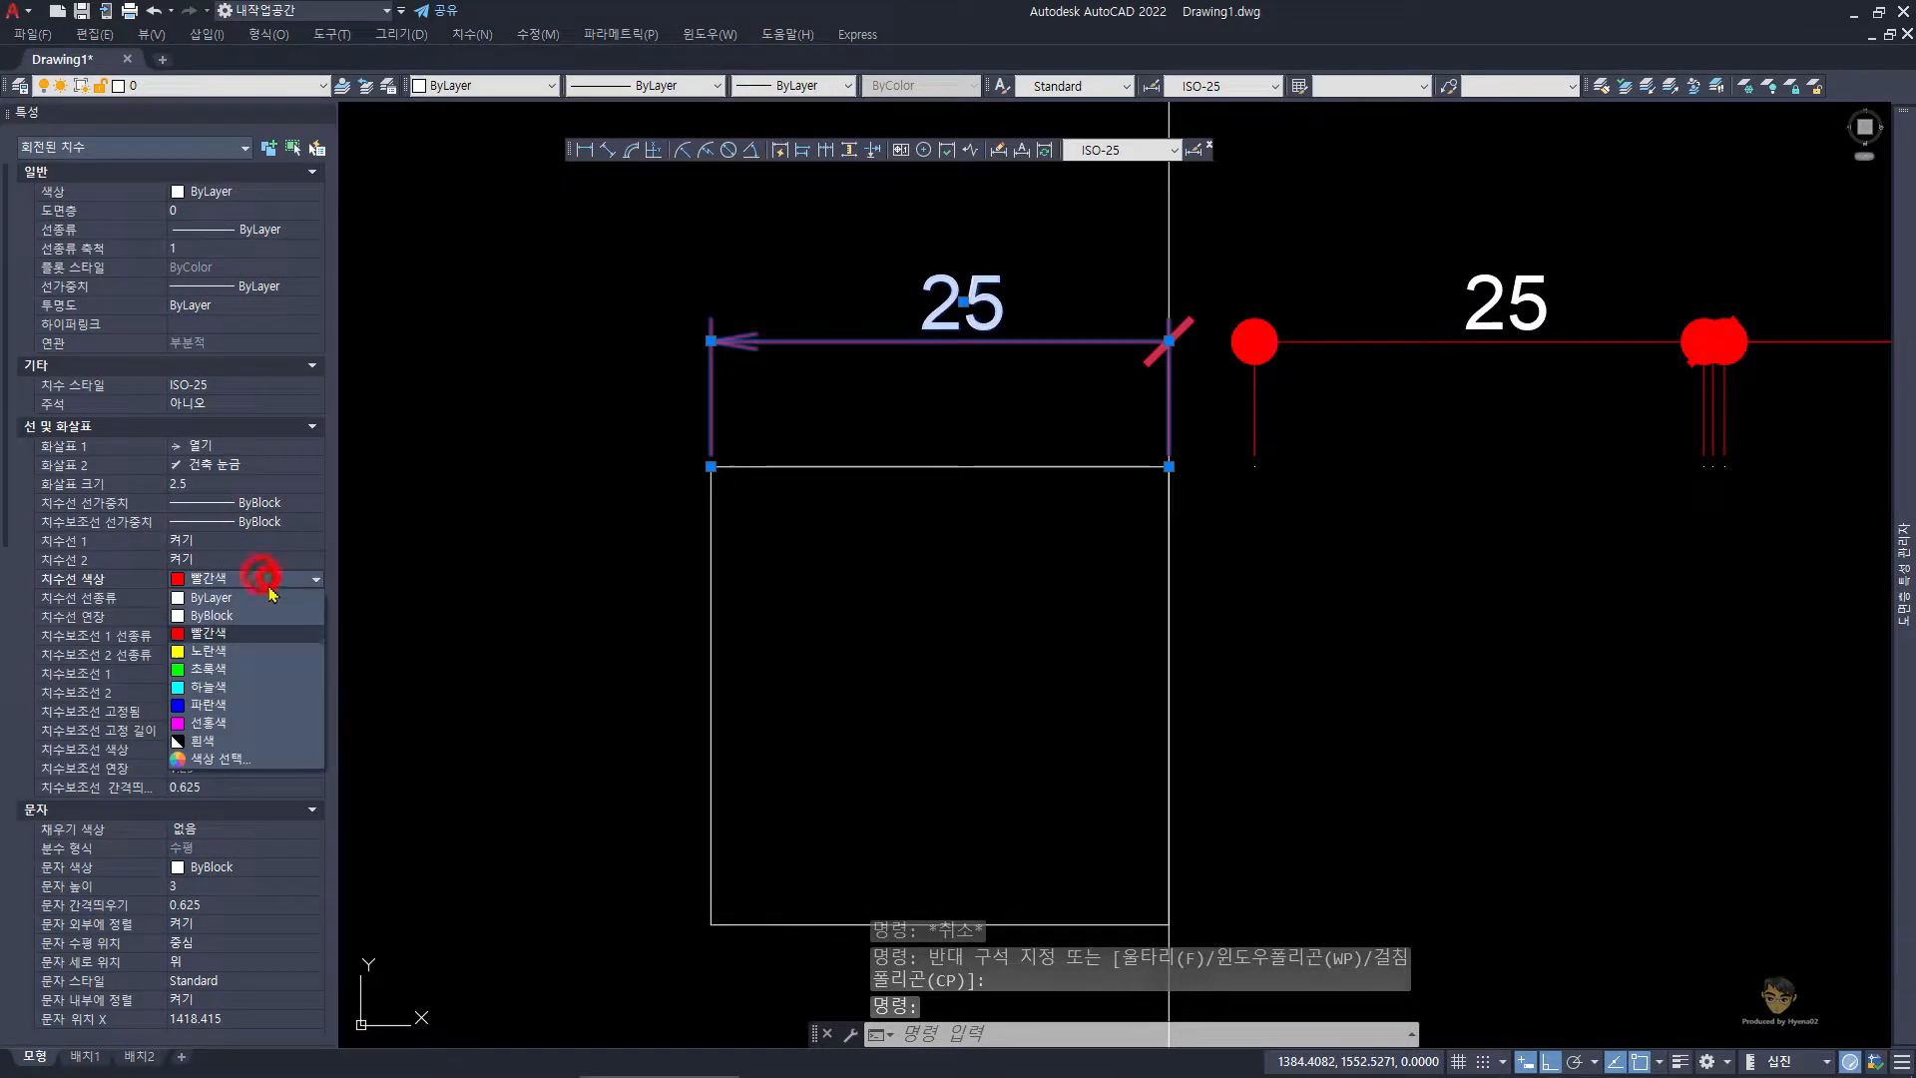
pyautogui.click(247, 648)
pyautogui.scroll(-2, 775, 420)
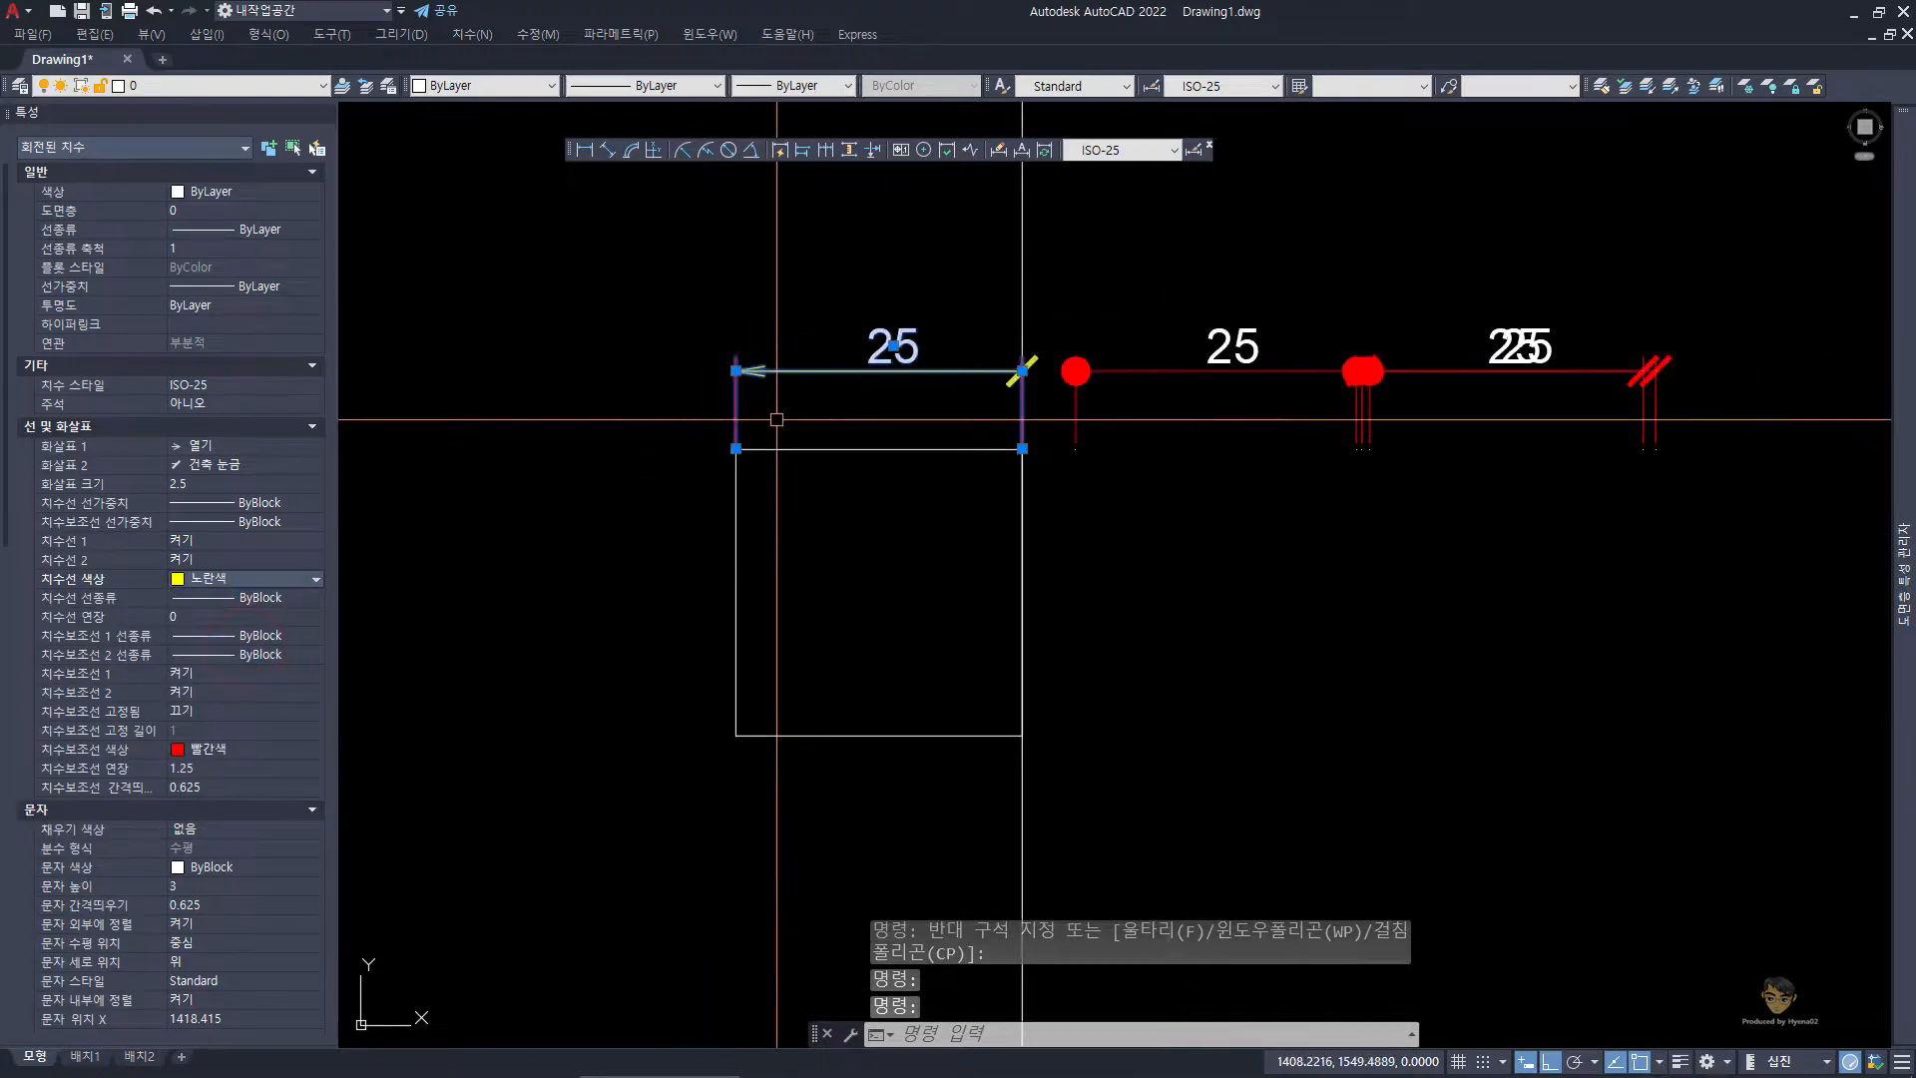
pyautogui.moveTo(776, 420); pyautogui.dragTo(688, 498, button='middle')
pyautogui.press('Escape')
# - Match the properties of the dimension above the square onto all the other dimensions in the row
pyautogui.click(842, 479)
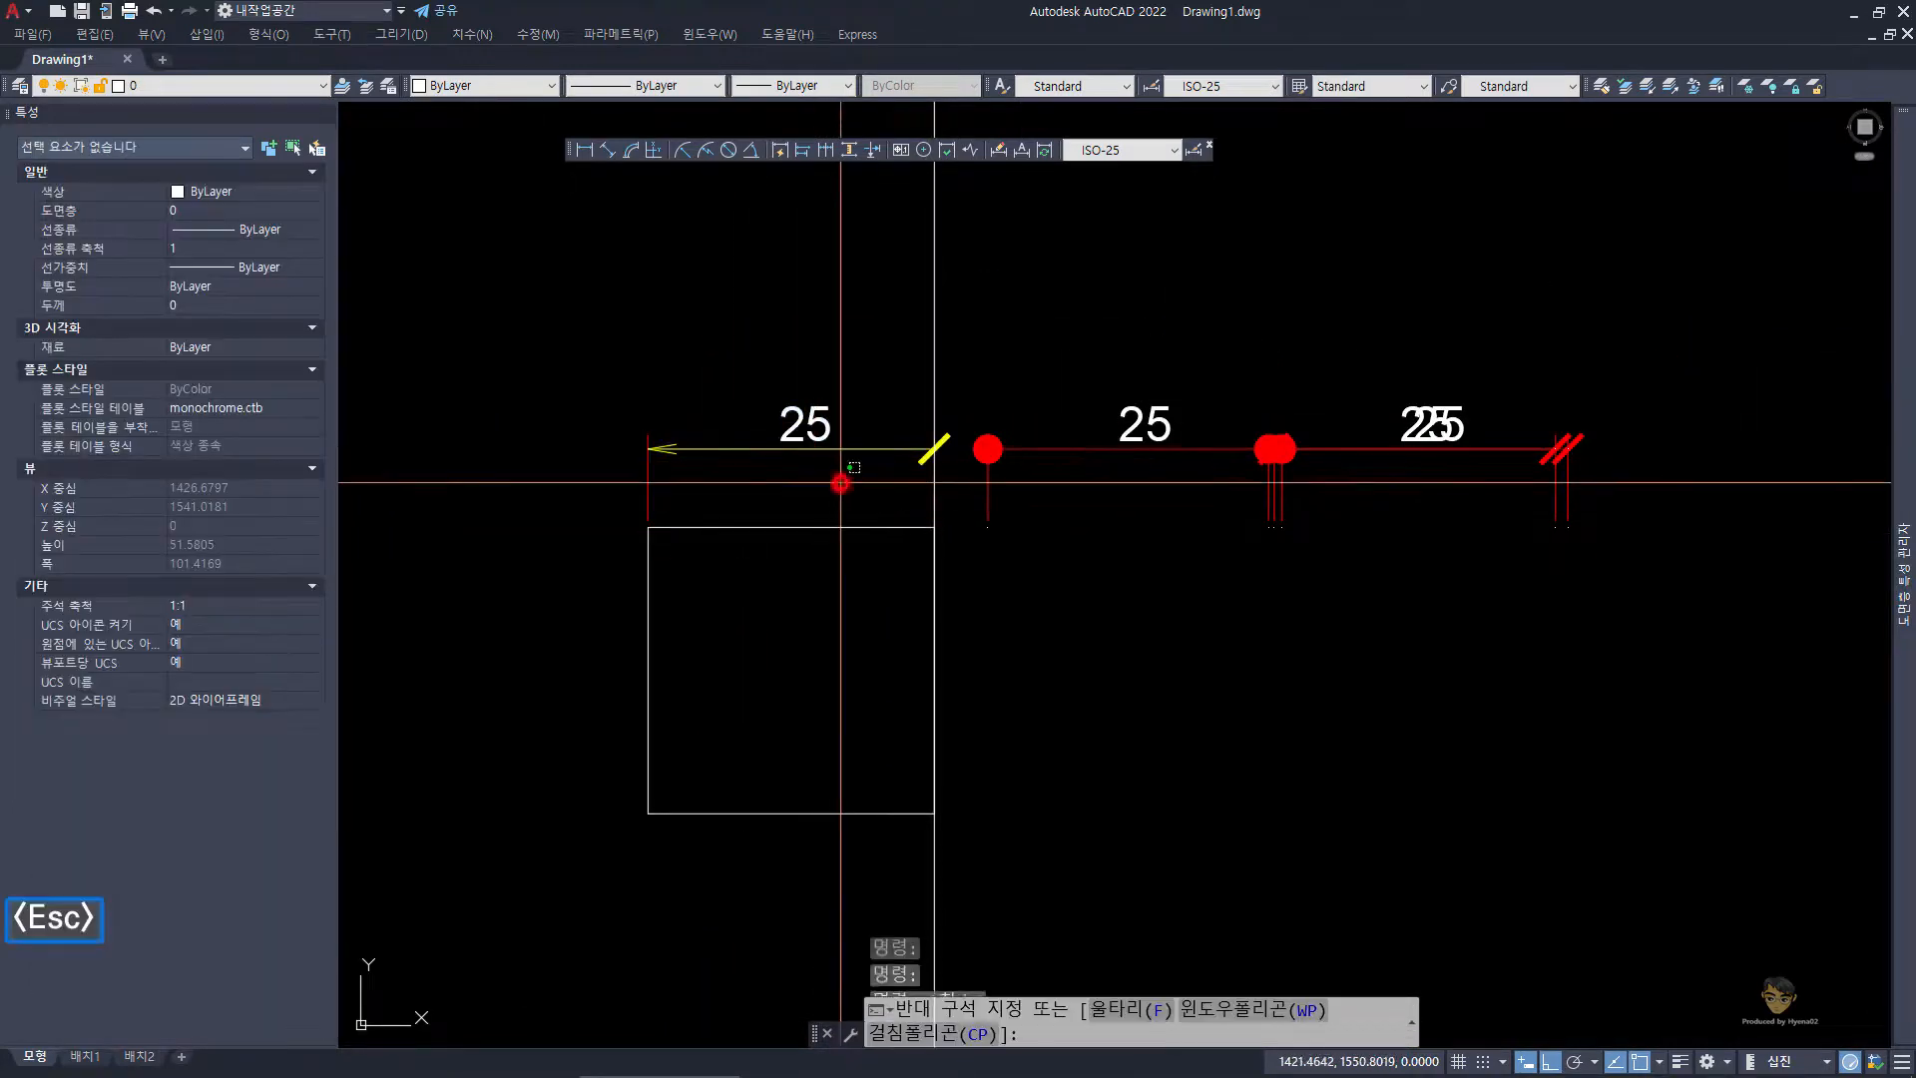
pyautogui.click(629, 369)
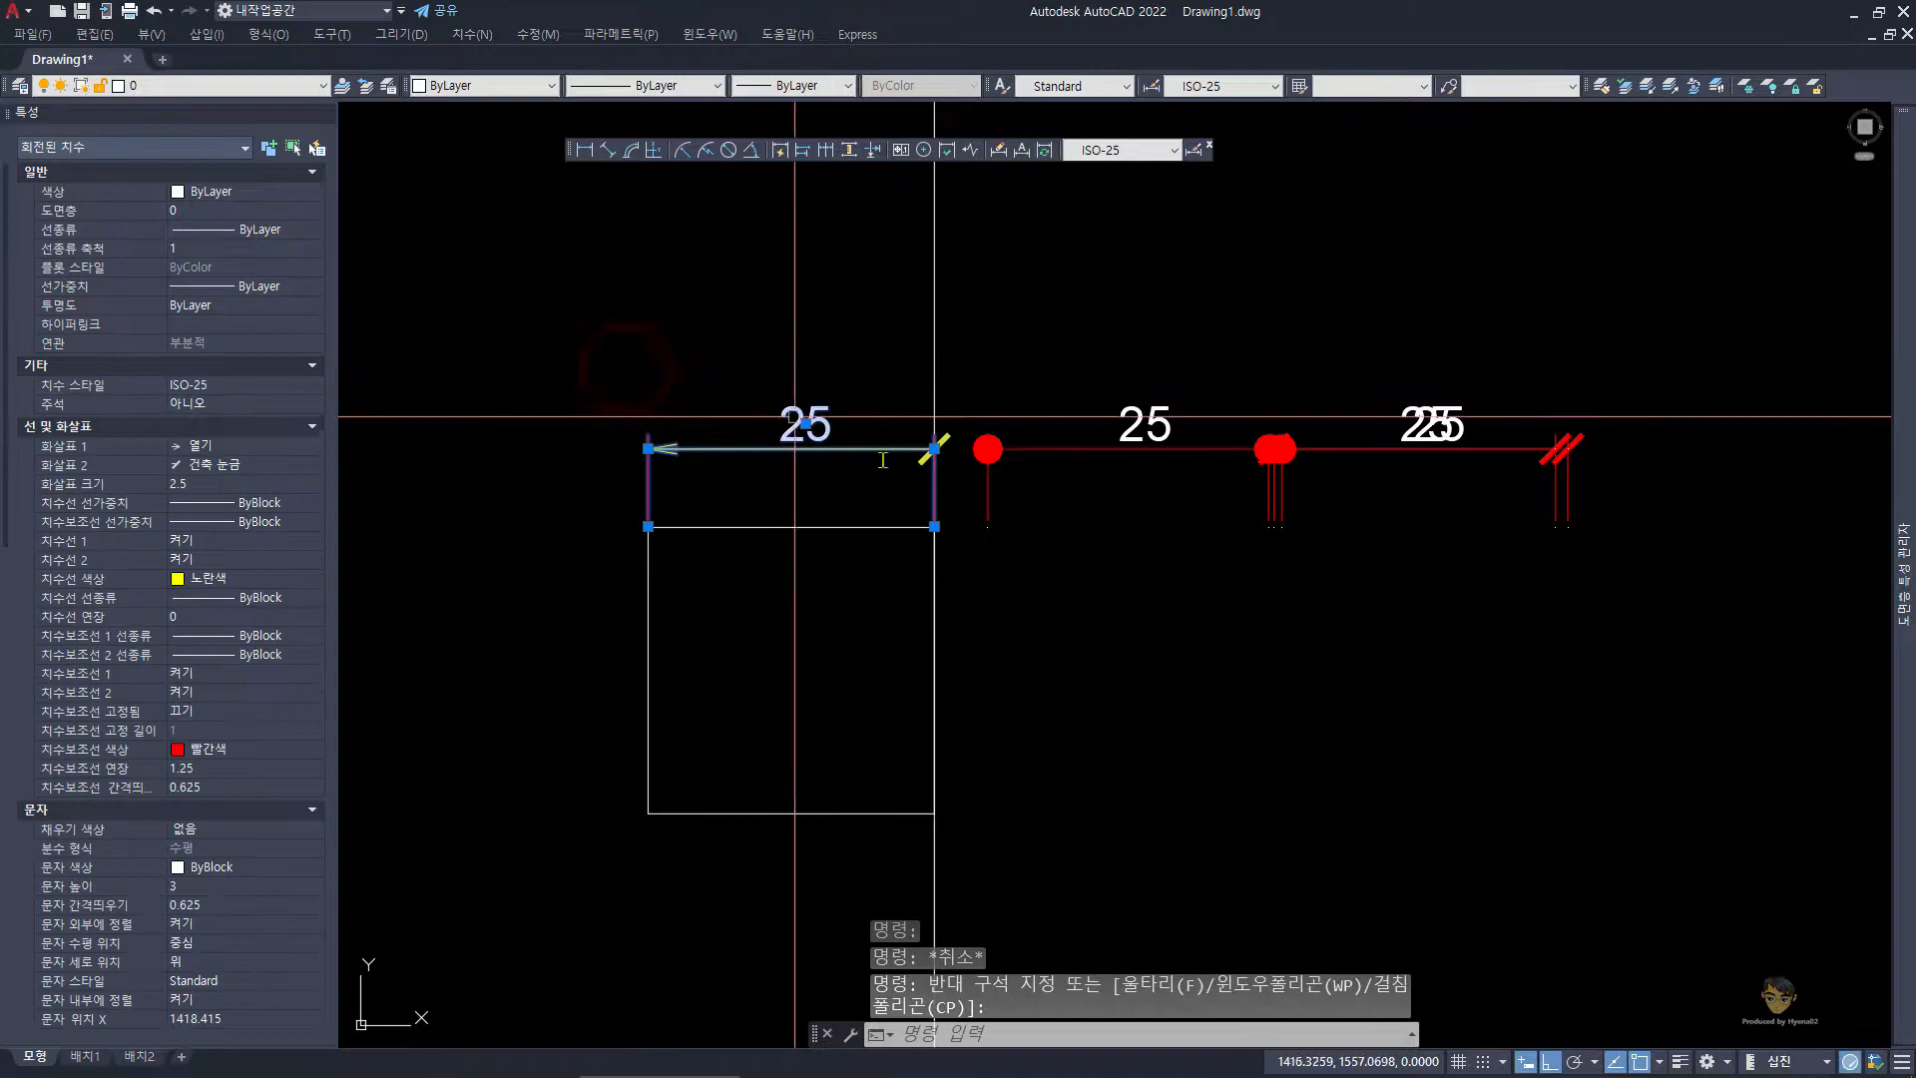
pyautogui.write('mm')
pyautogui.press('space')
pyautogui.click(1594, 580)
pyautogui.click(1061, 299)
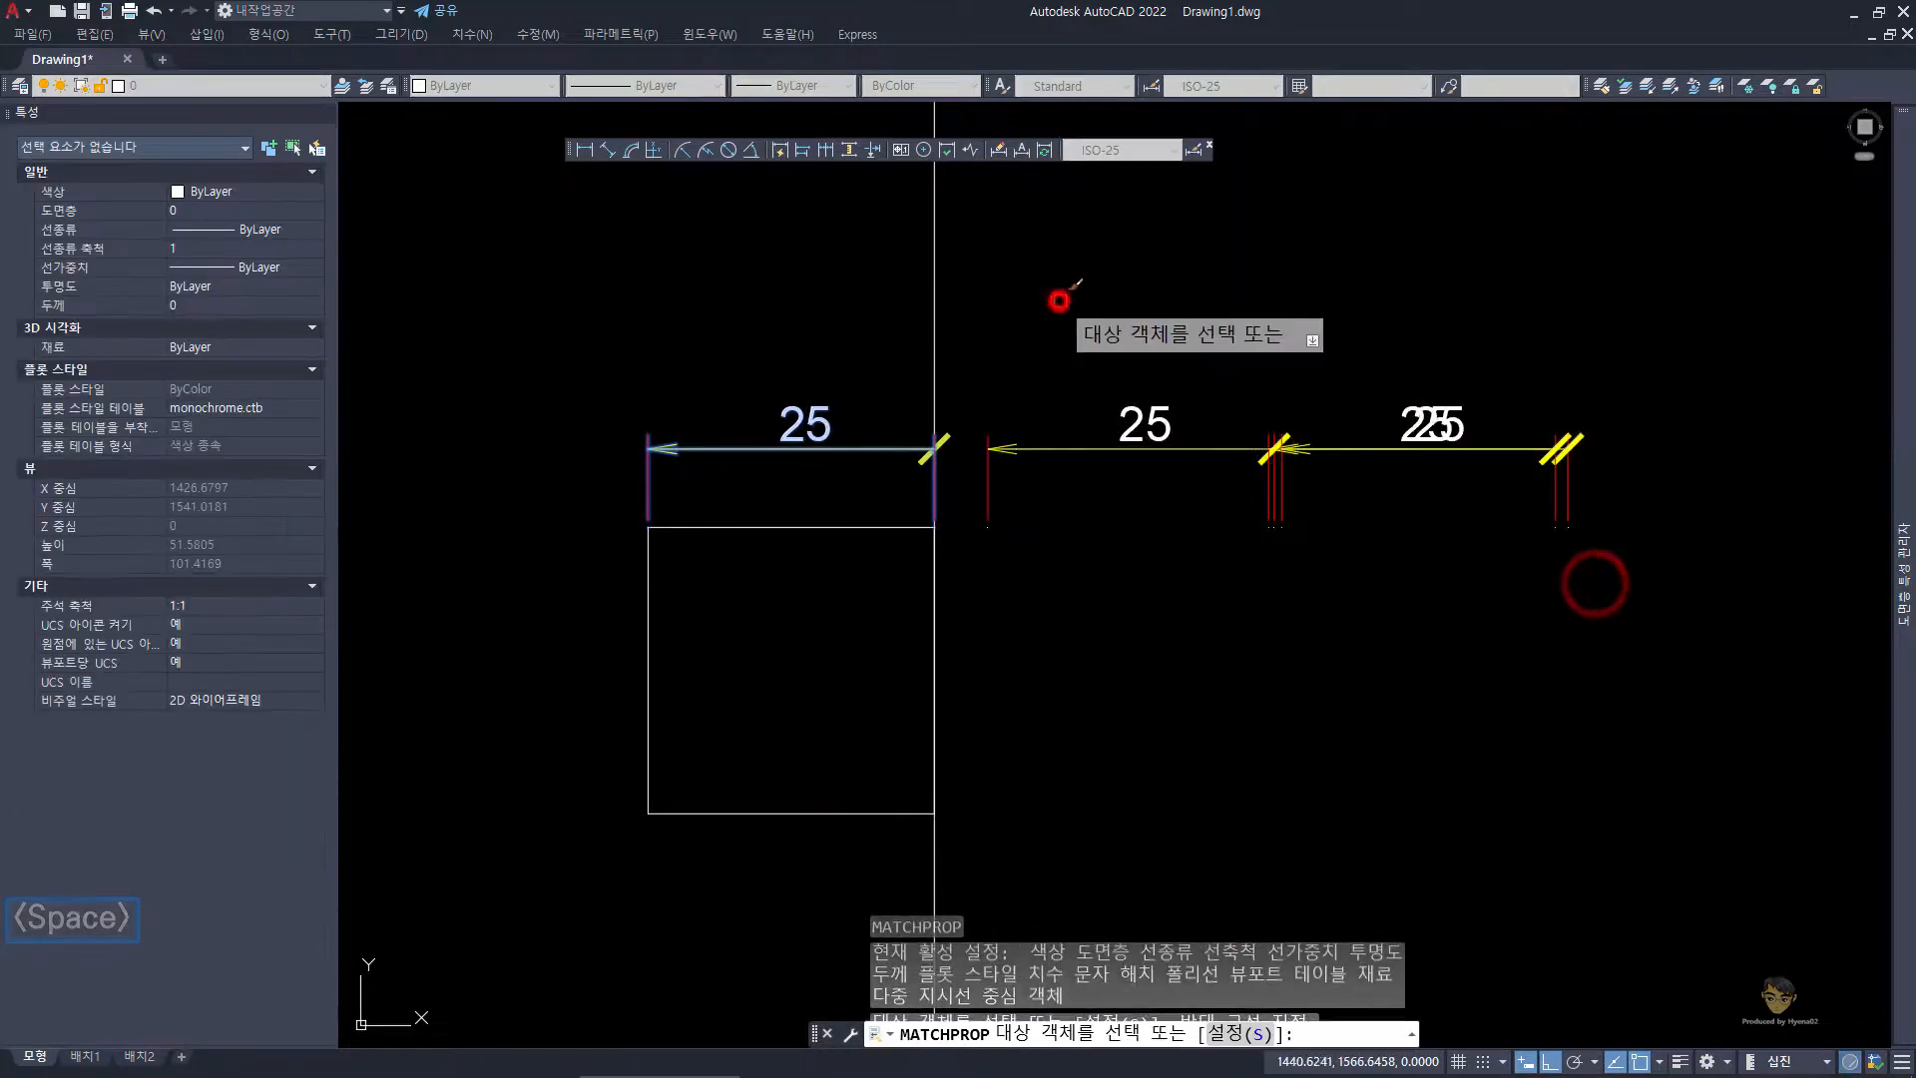
pyautogui.press('space')
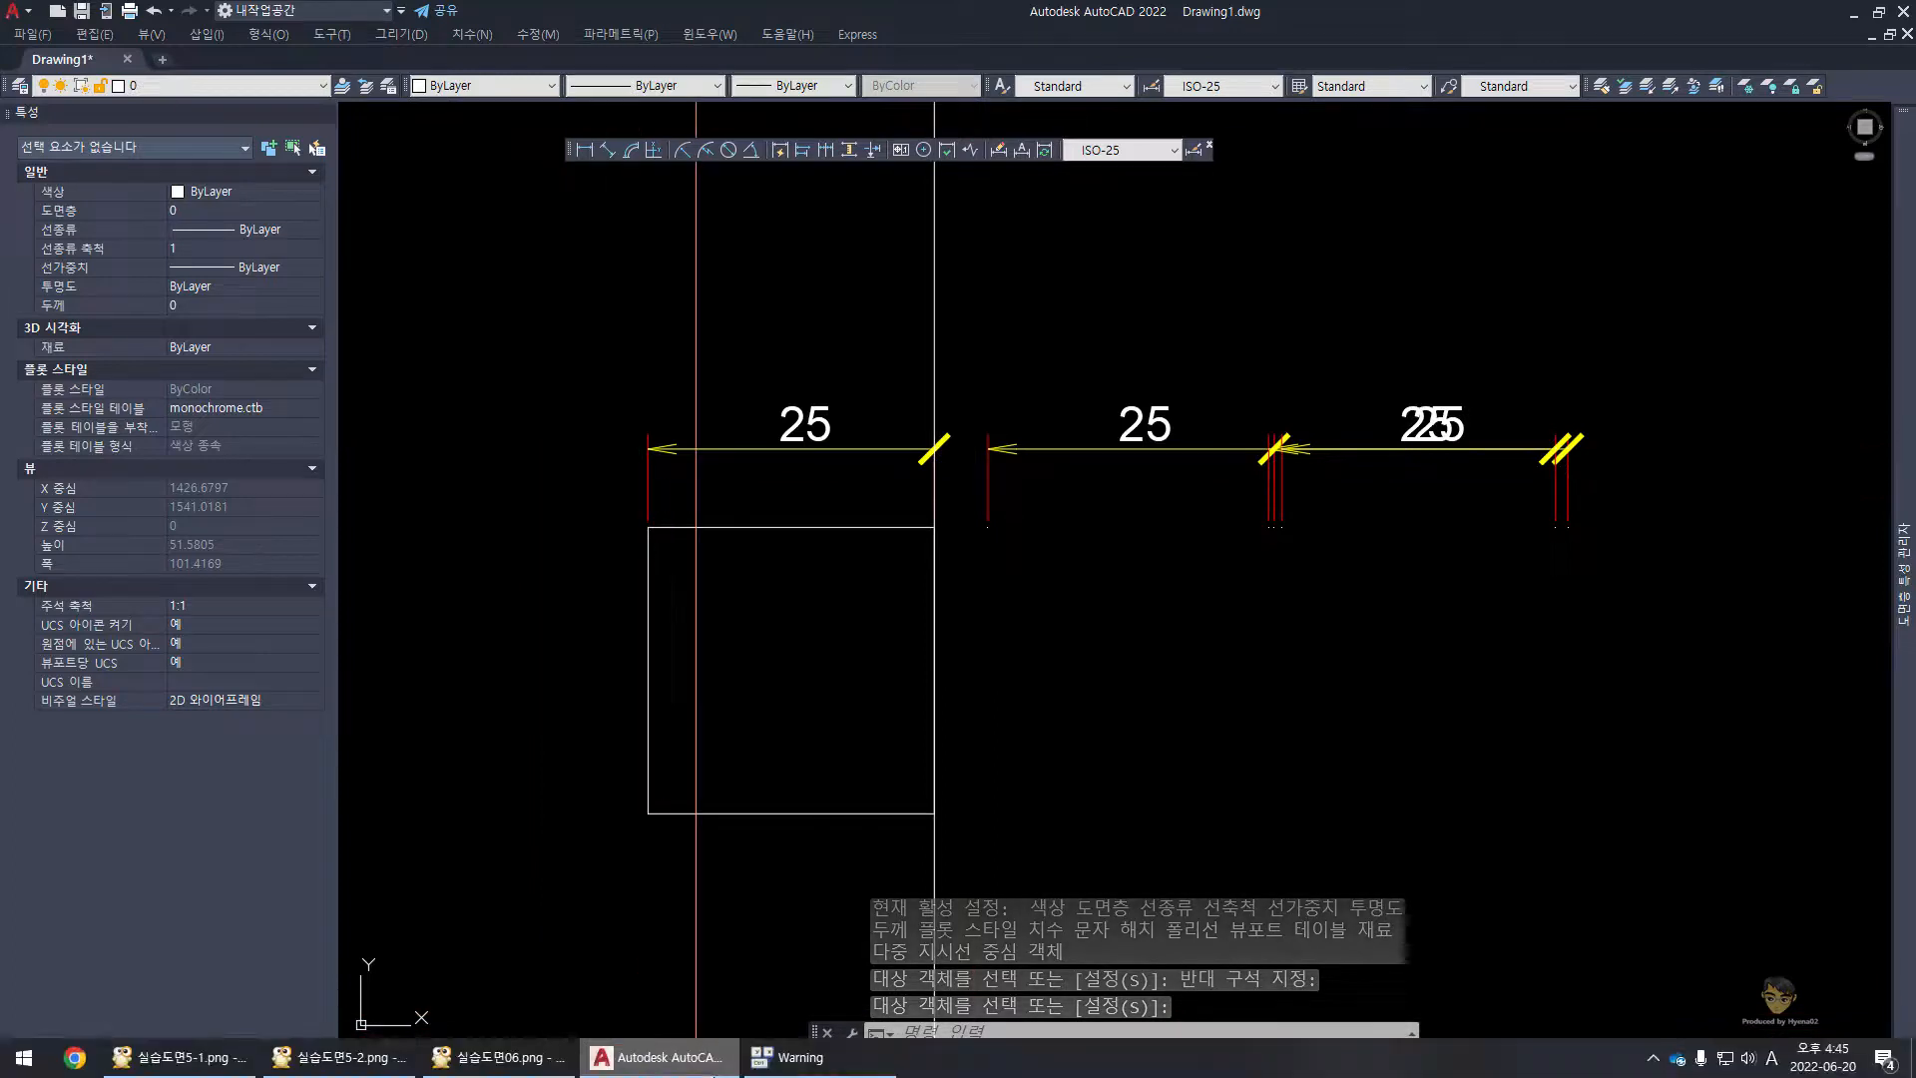
# - Switch to the reference image 실습도면06.png and examine the dimensioning of the stair section detail A-A'
pyautogui.click(465, 1057)
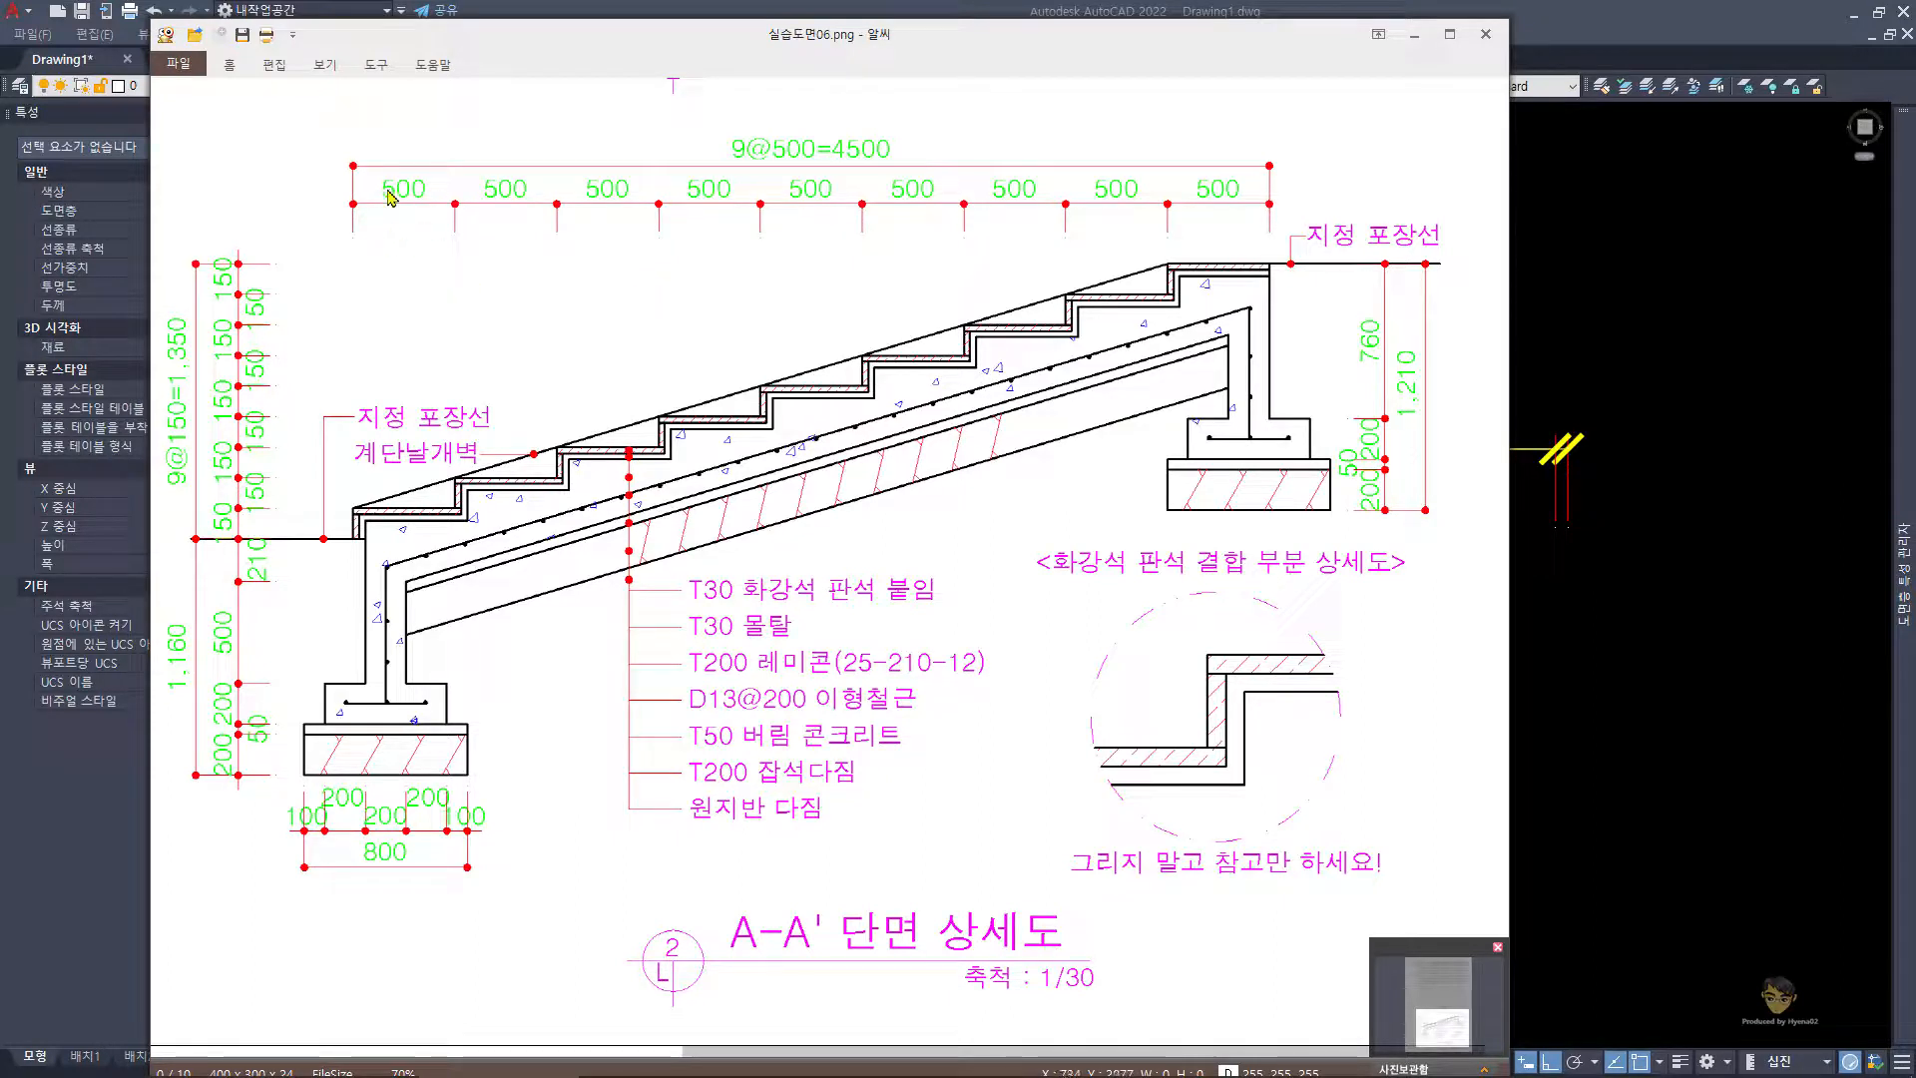
pyautogui.moveTo(983, 339); pyautogui.dragTo(1019, 838)
pyautogui.moveTo(830, 773); pyautogui.dragTo(842, 365)
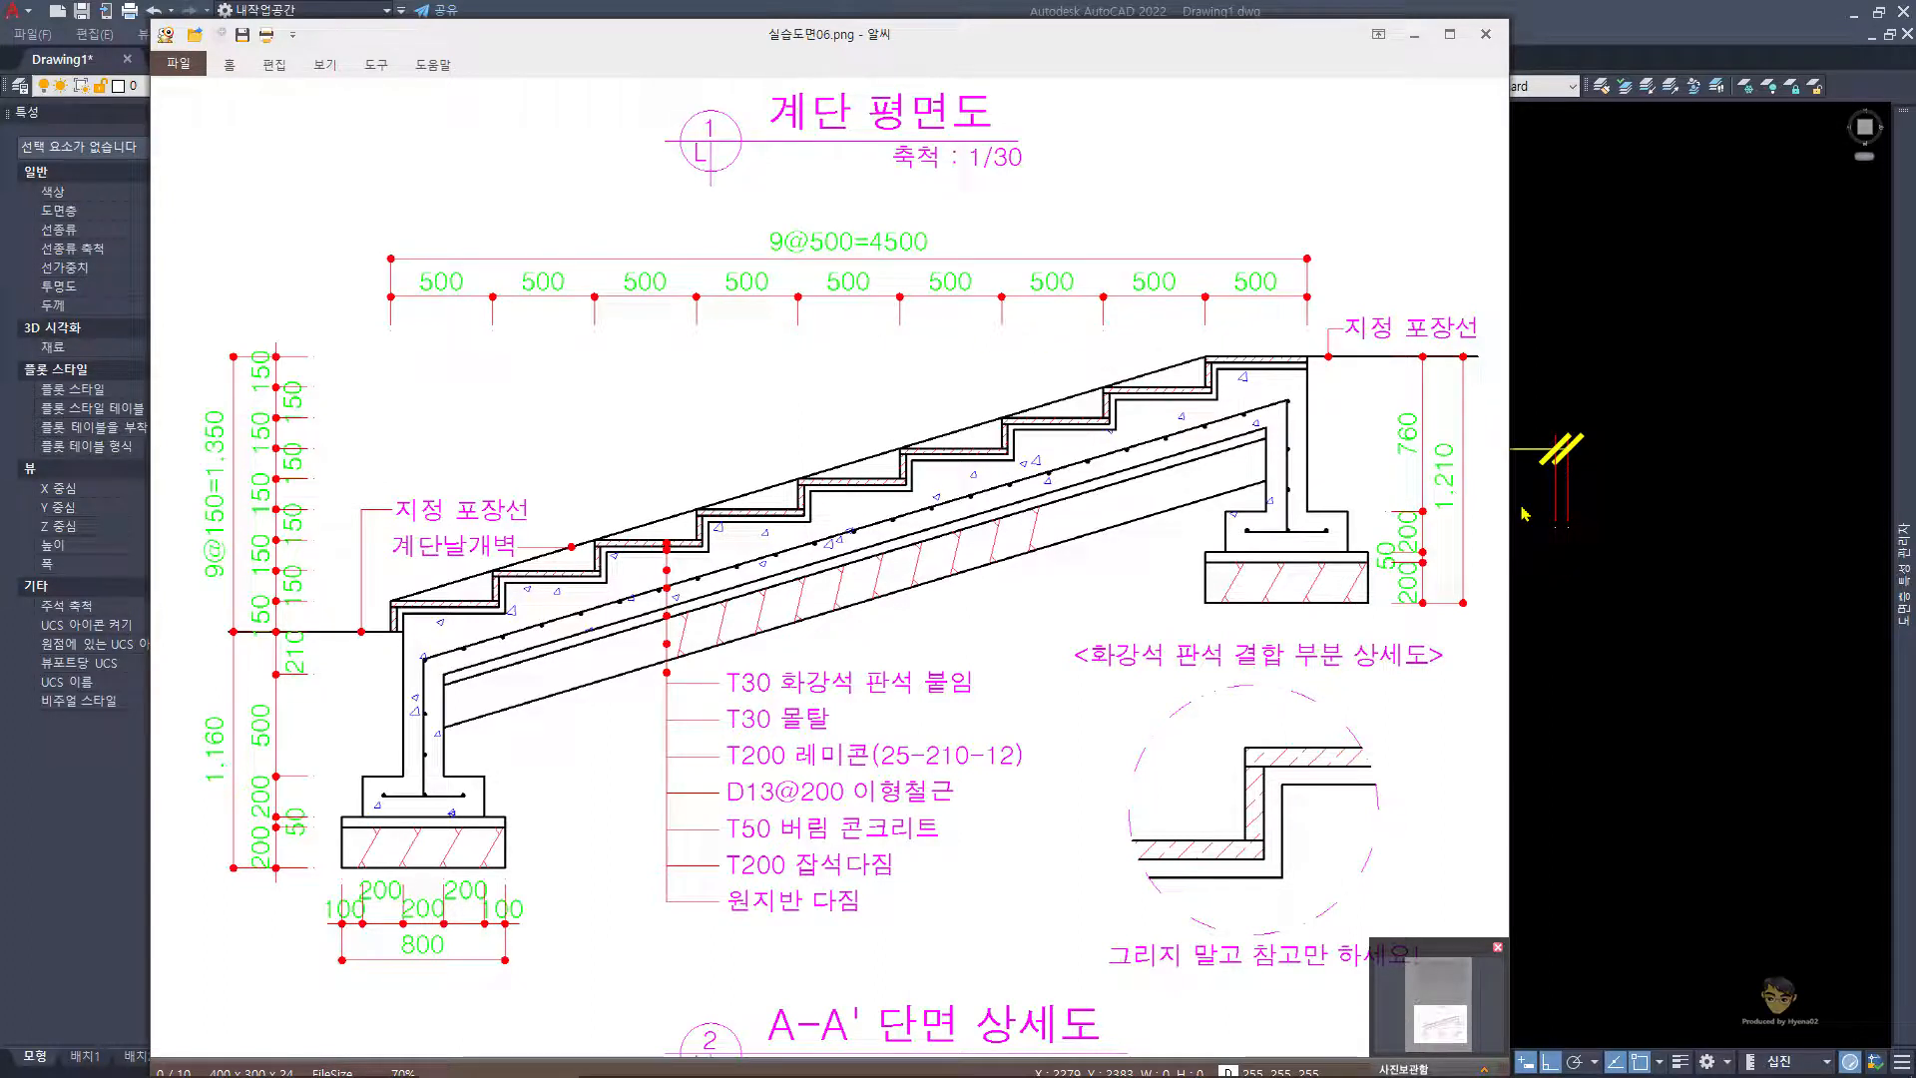
pyautogui.click(1602, 687)
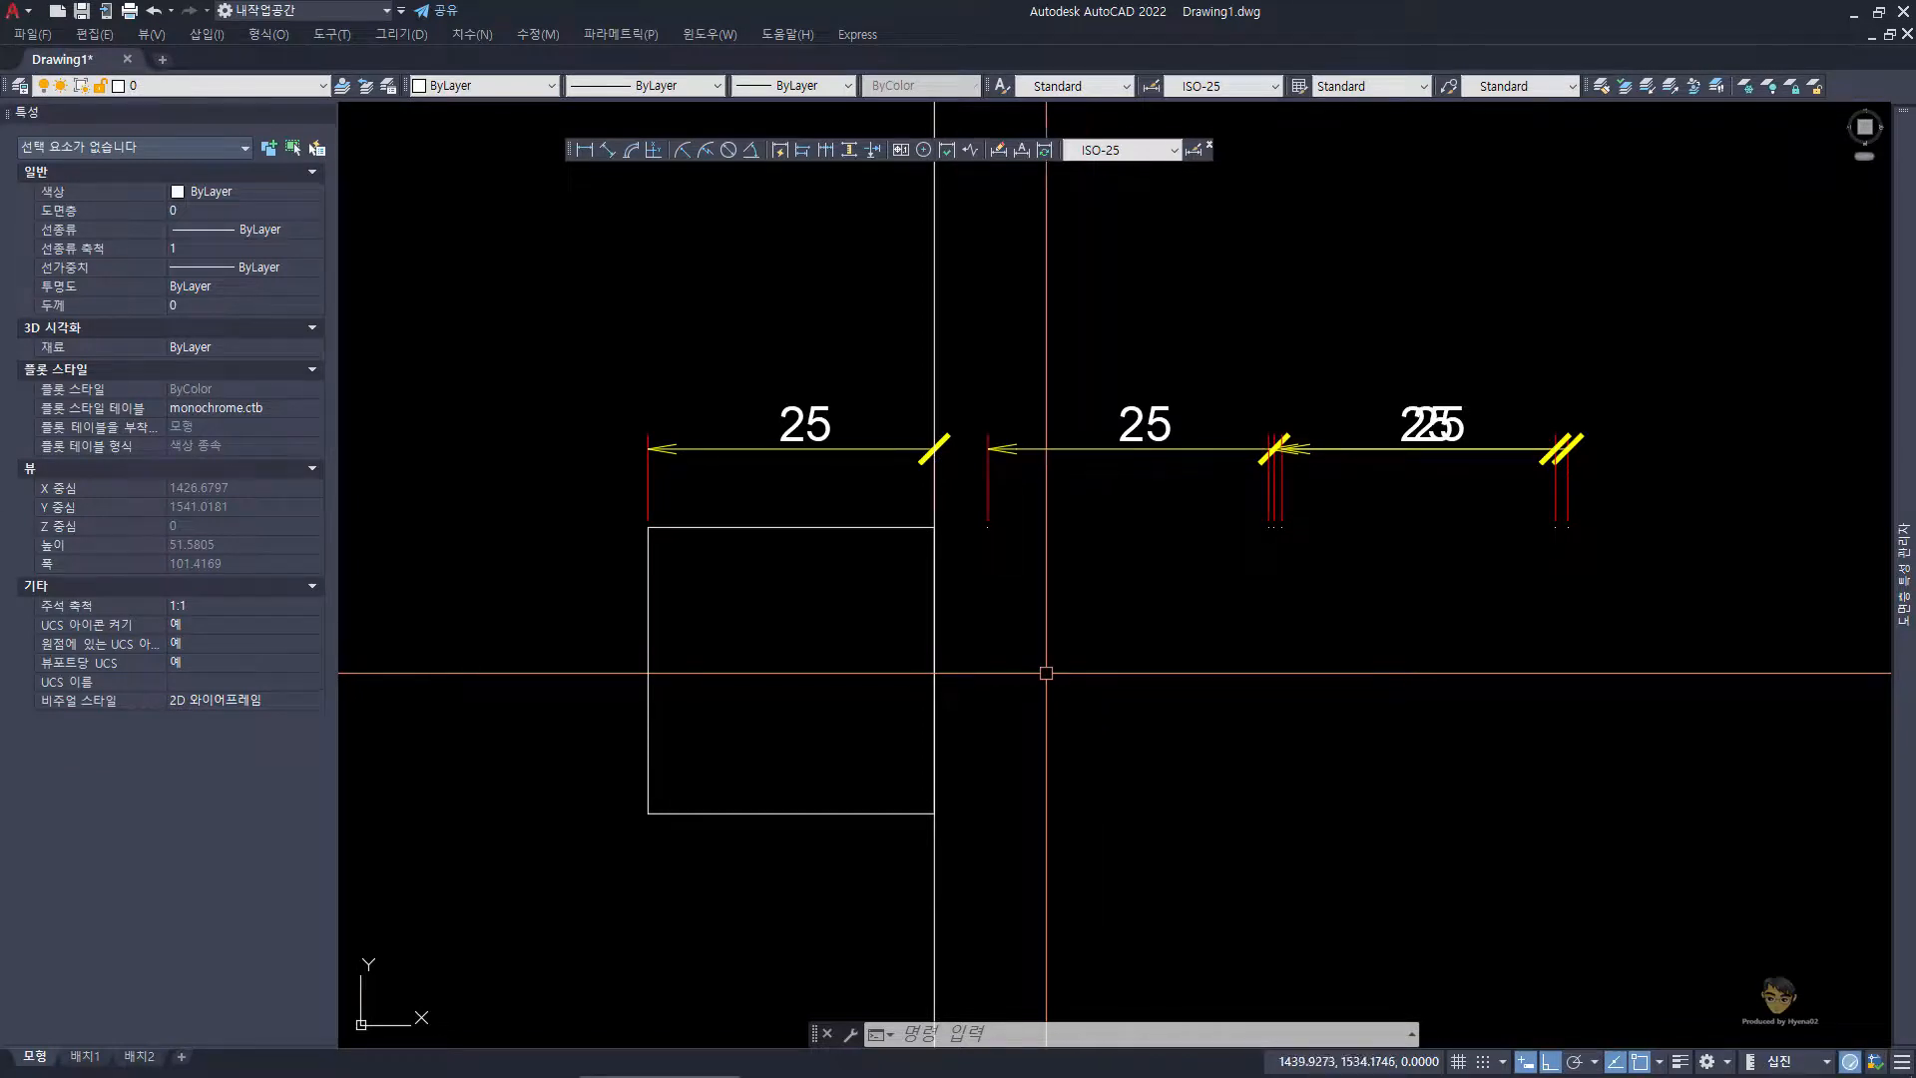
pyautogui.moveTo(740, 1073)
pyautogui.click(515, 1073)
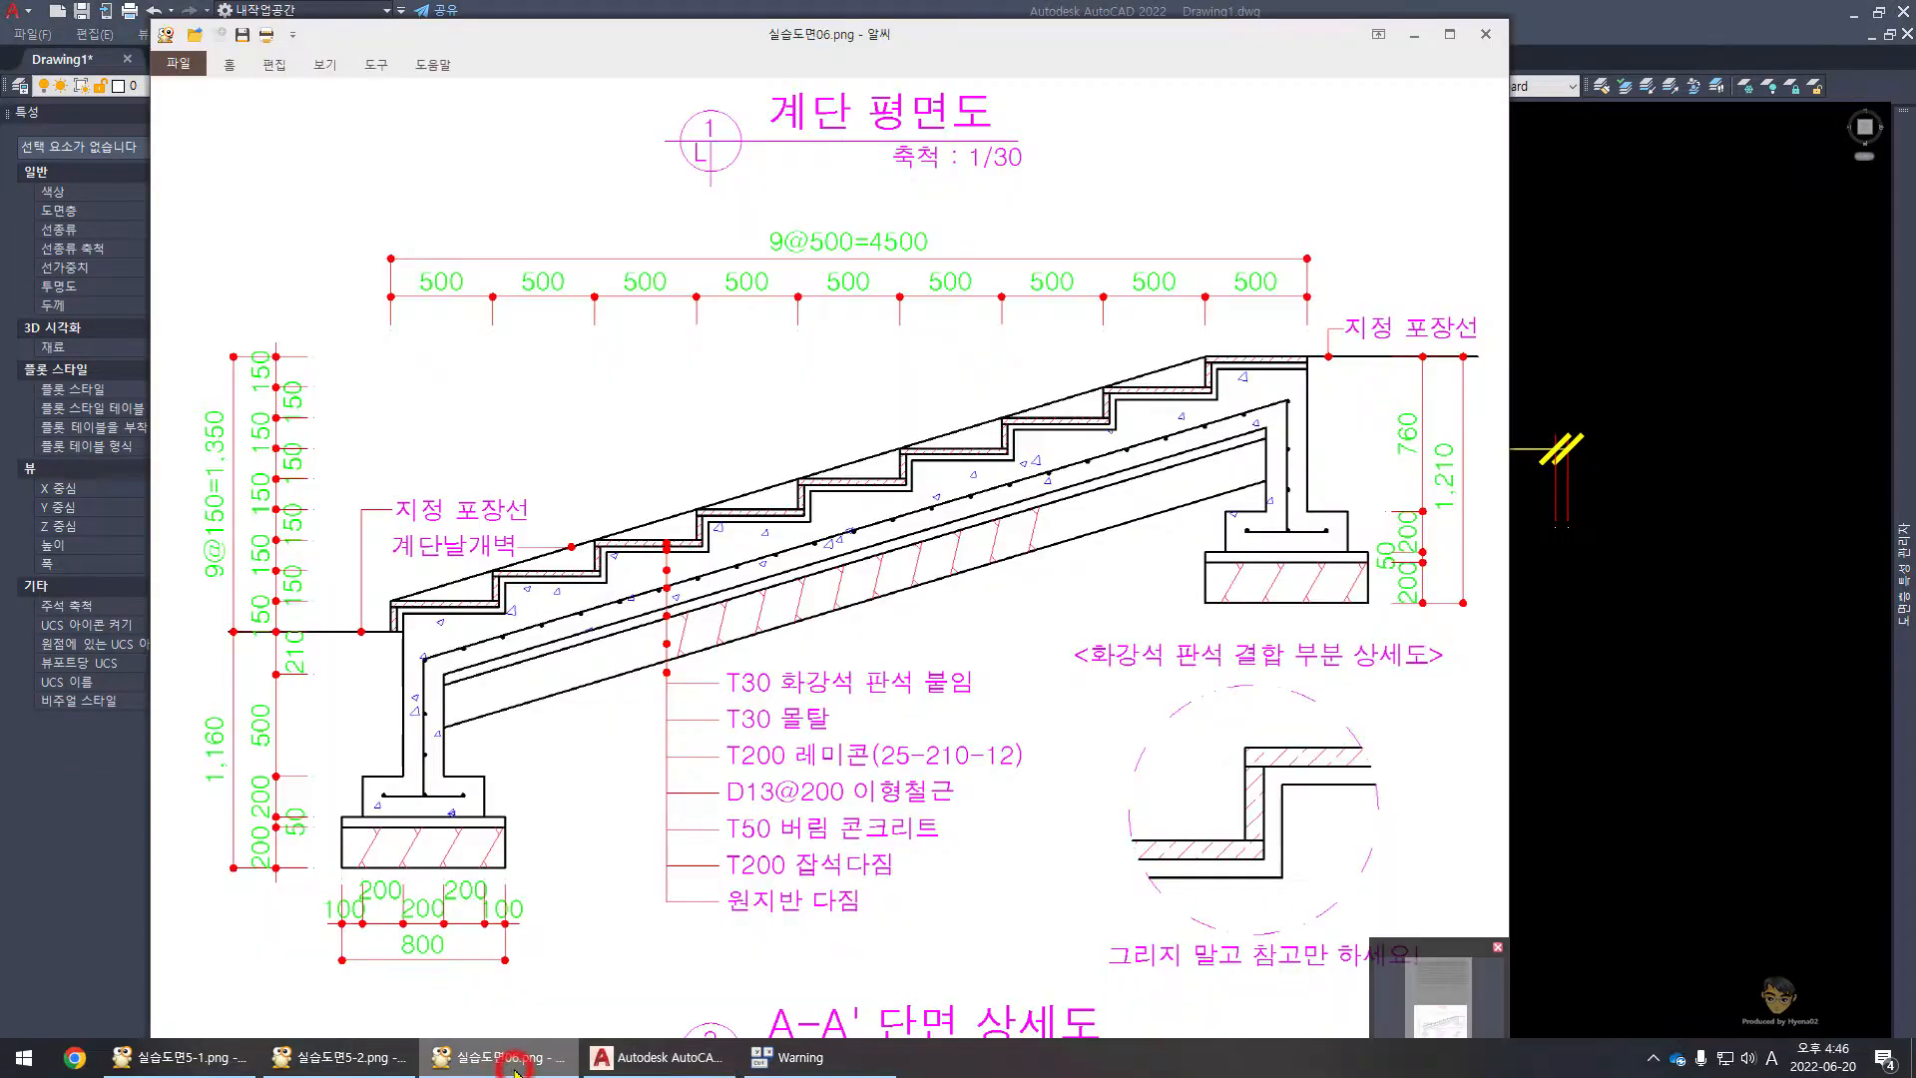
pyautogui.click(784, 377)
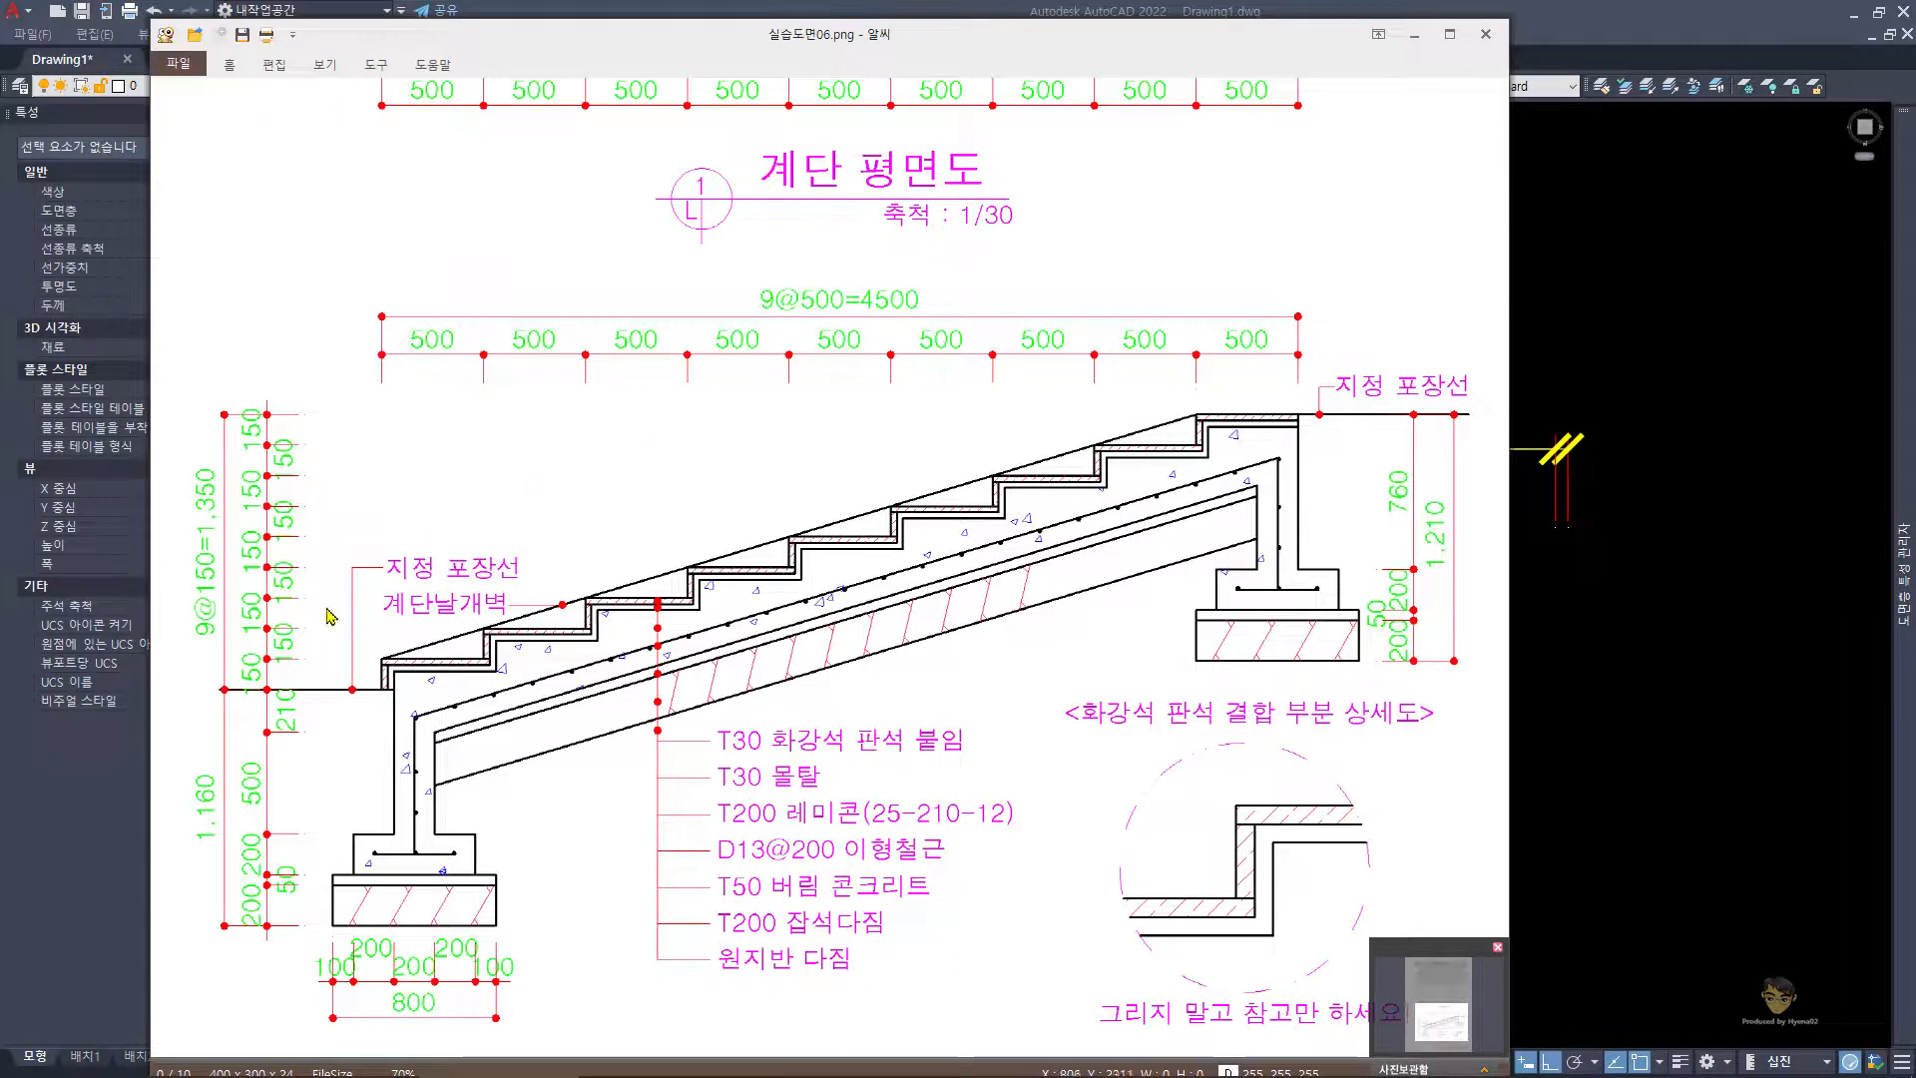
# - Examine the 9@150 riser and 9@500 tread dimensions in the stair section image, and return to the AutoCAD drawing
pyautogui.moveTo(213, 577); pyautogui.dragTo(248, 559)
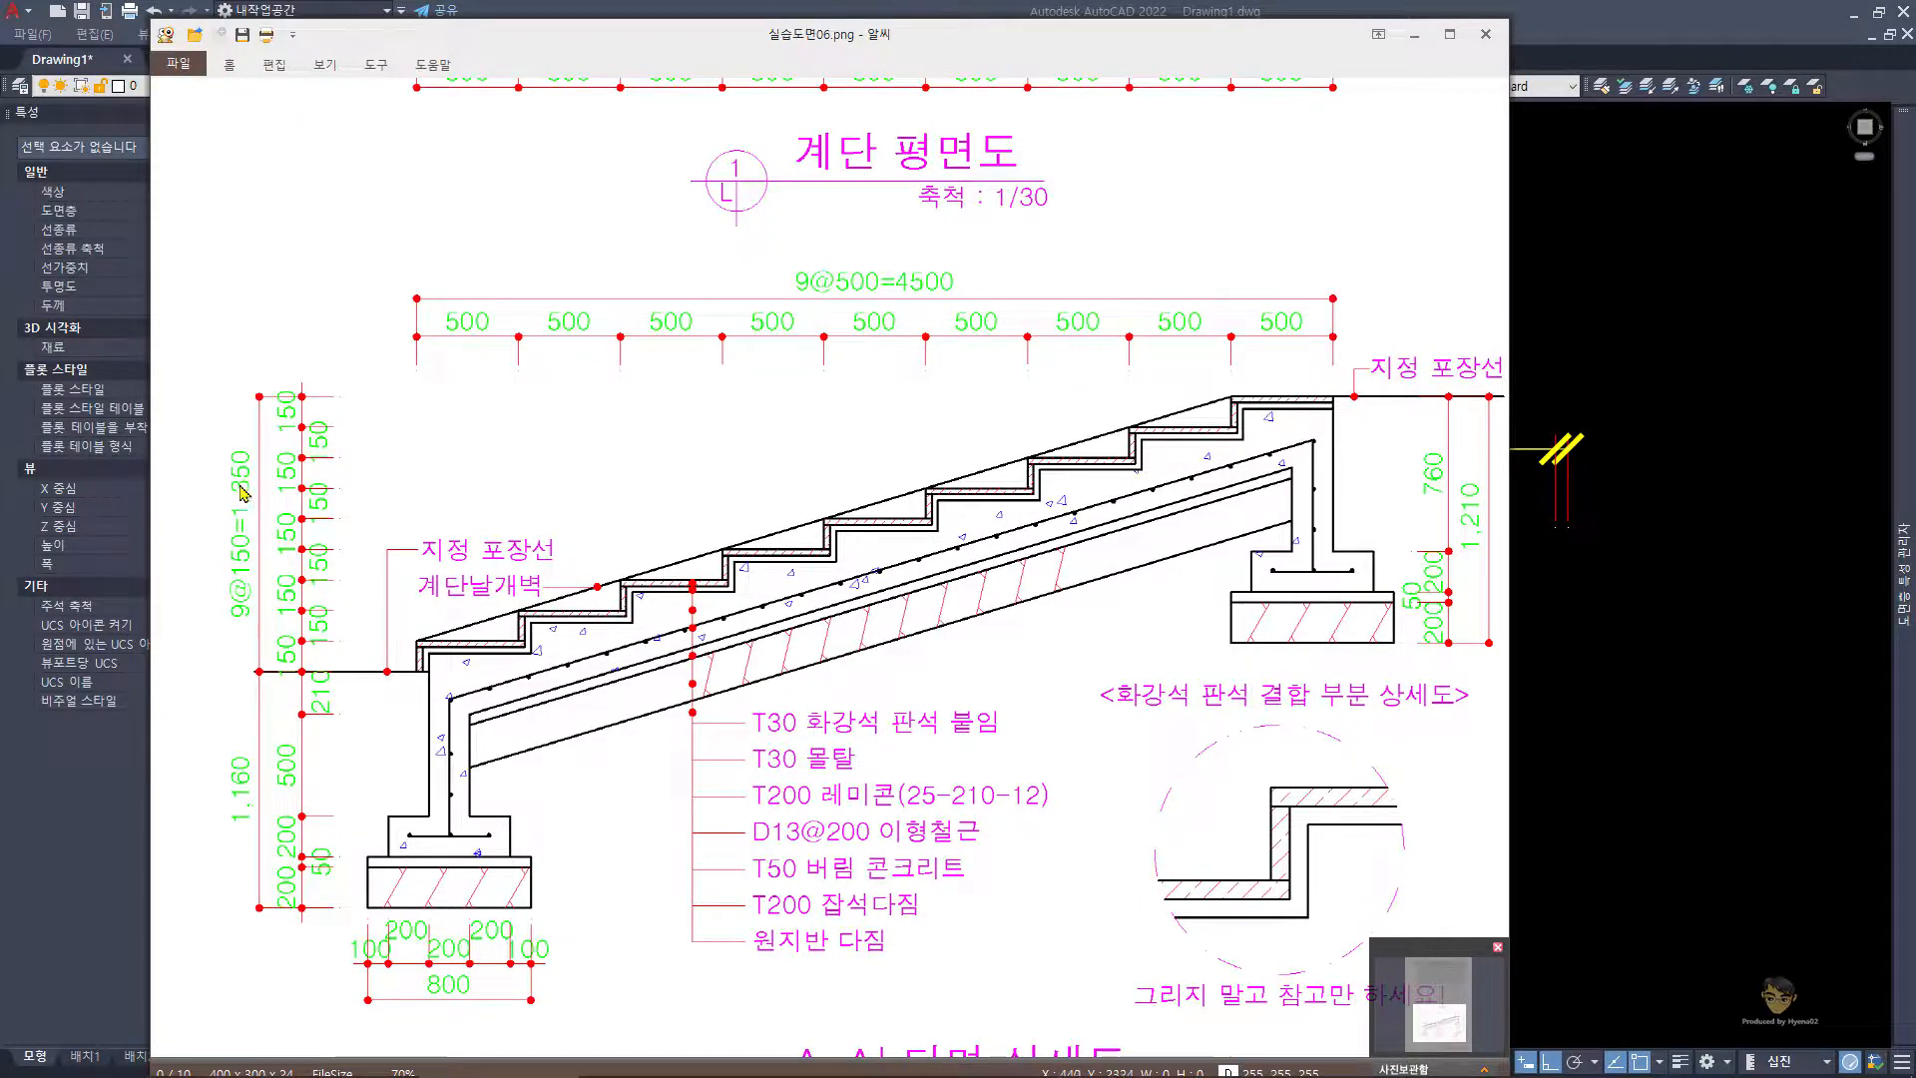
pyautogui.click(938, 284)
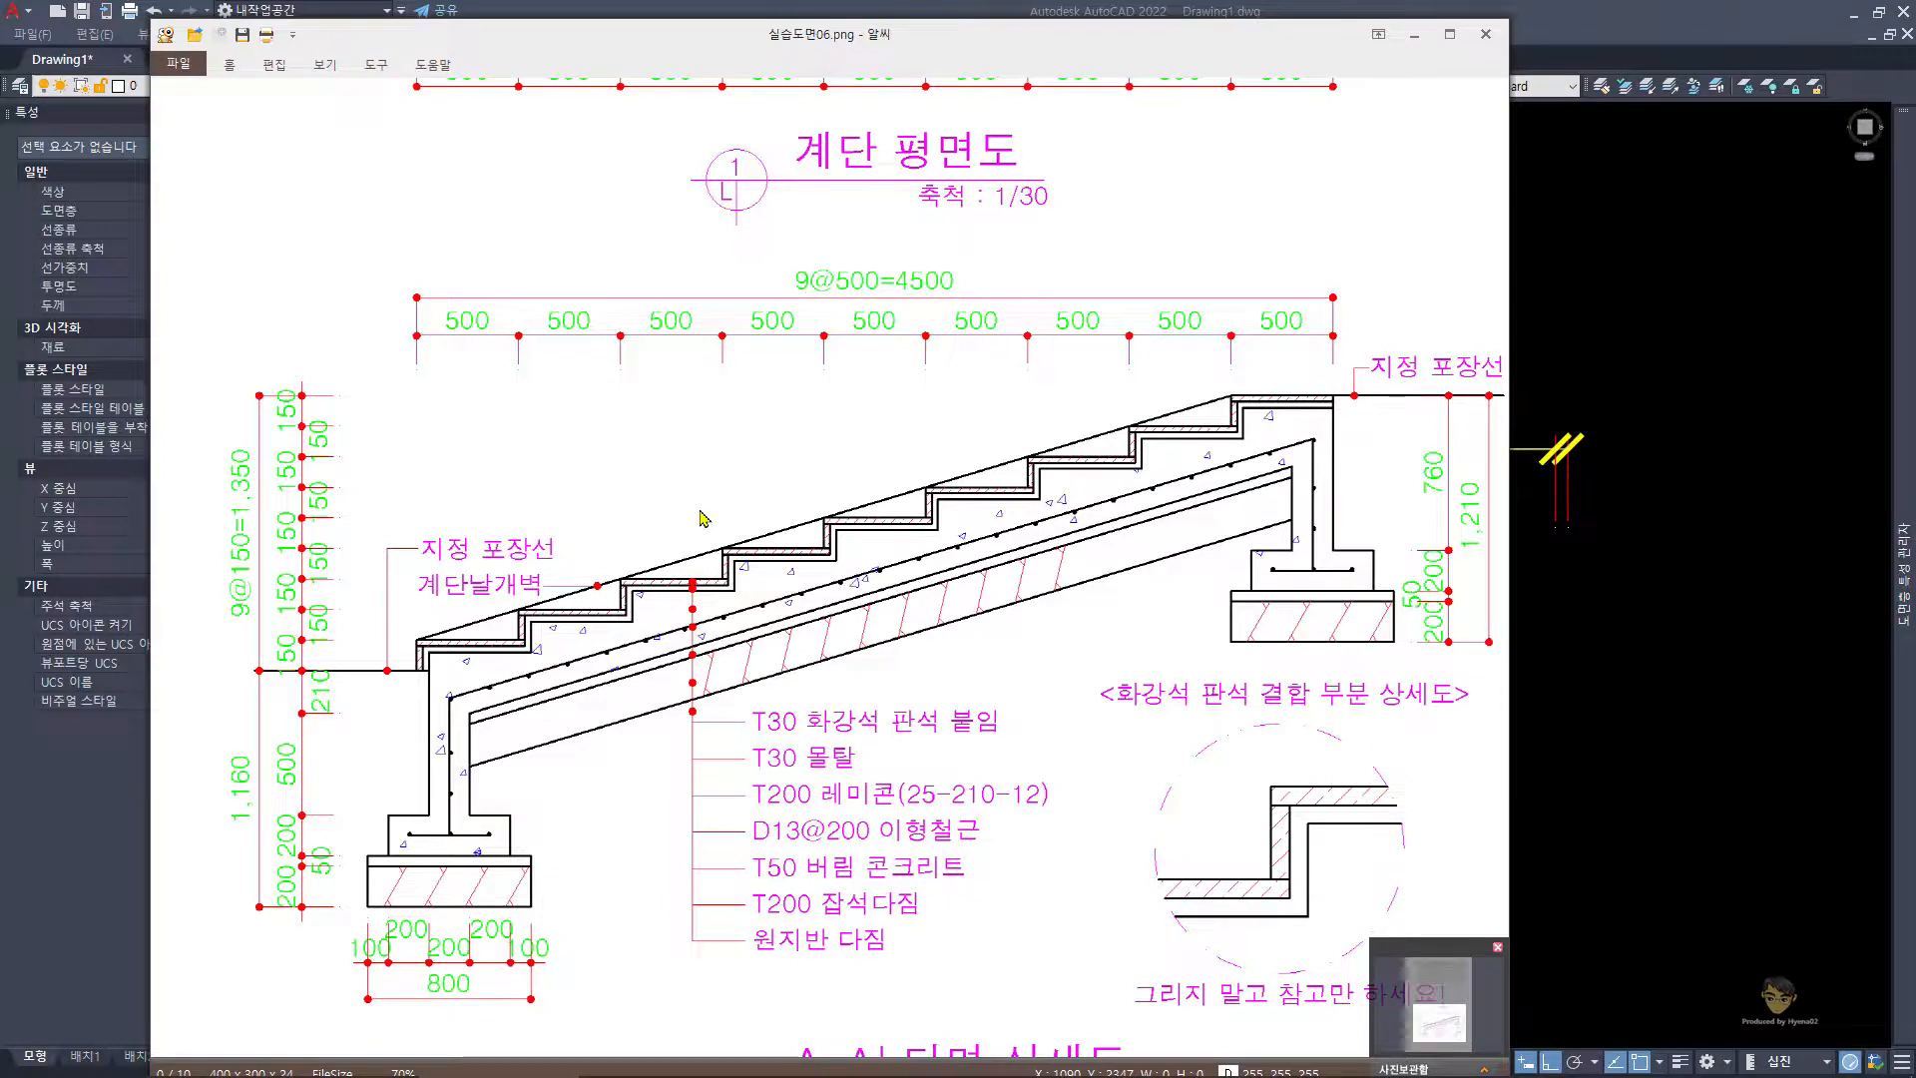
pyautogui.click(1630, 639)
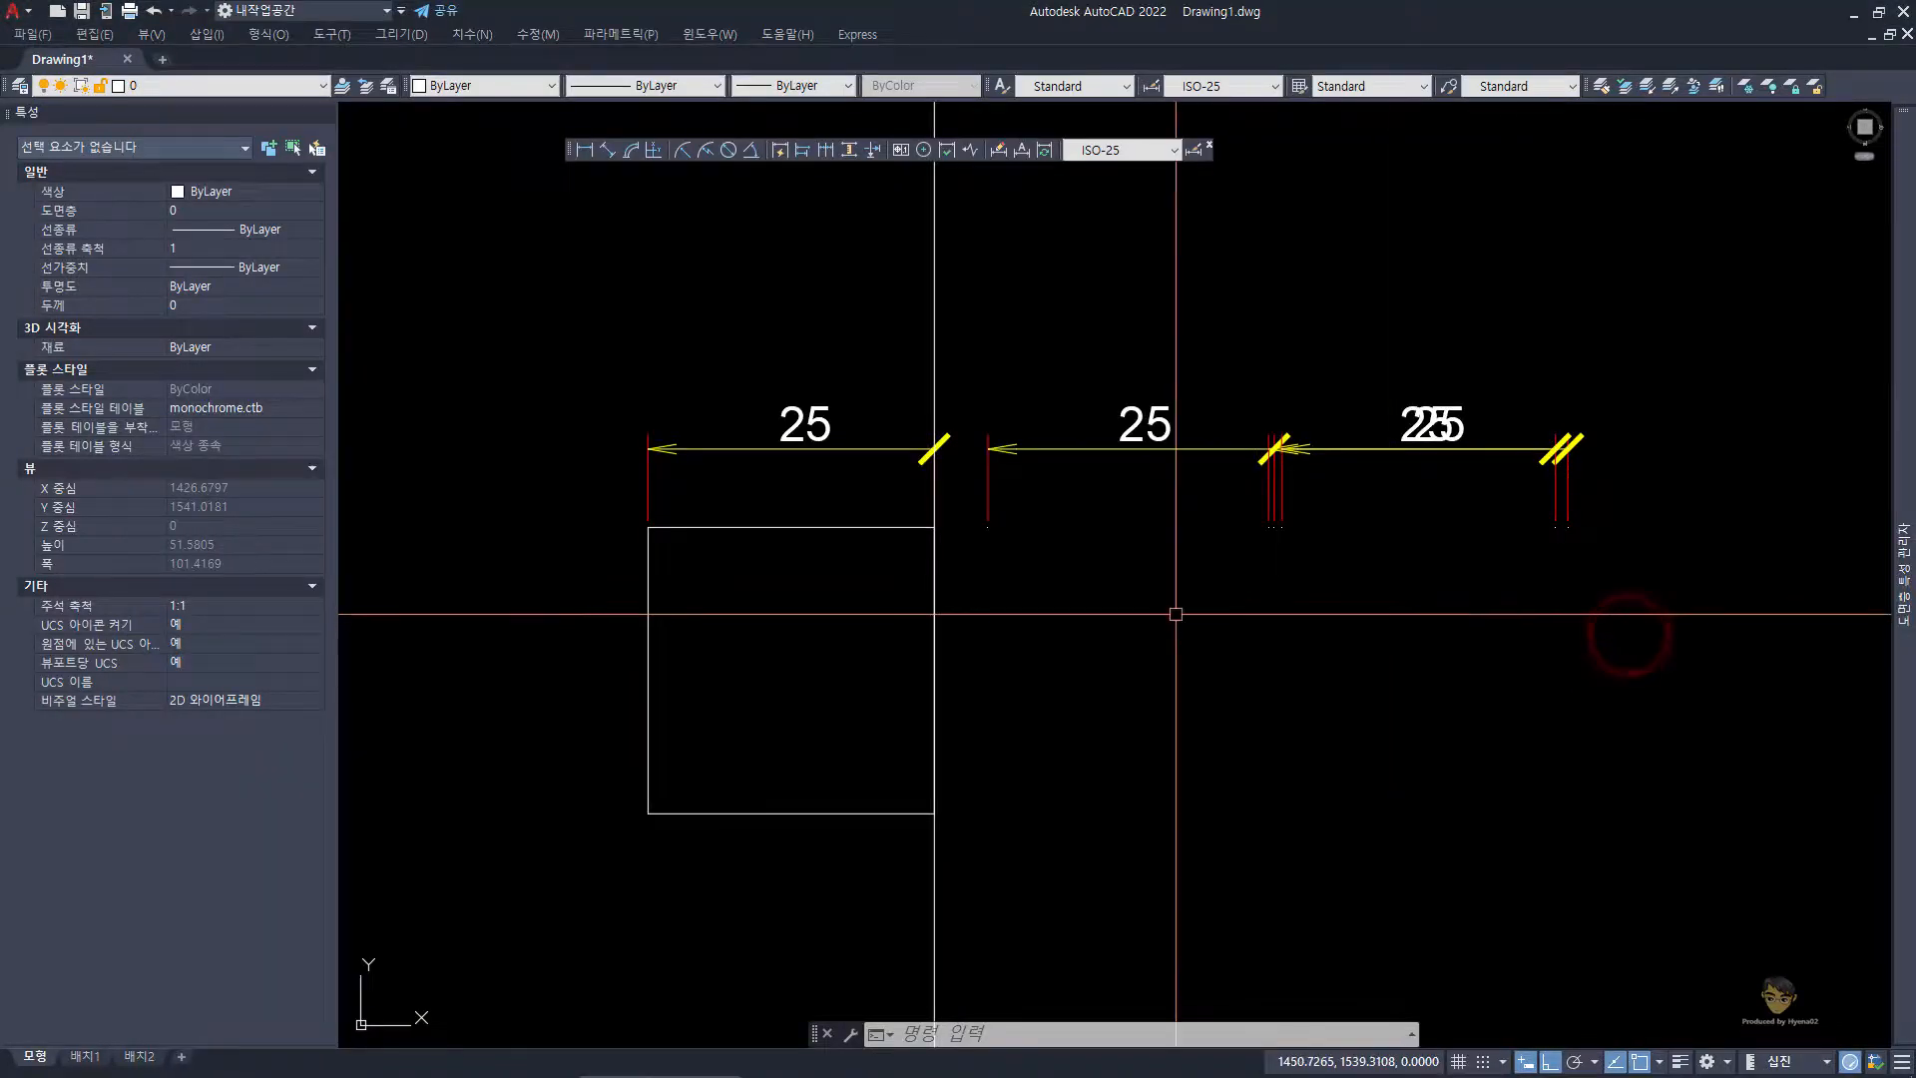
# - Erase the square, the line along its side and the whole row of dimensions
pyautogui.press('Escape')
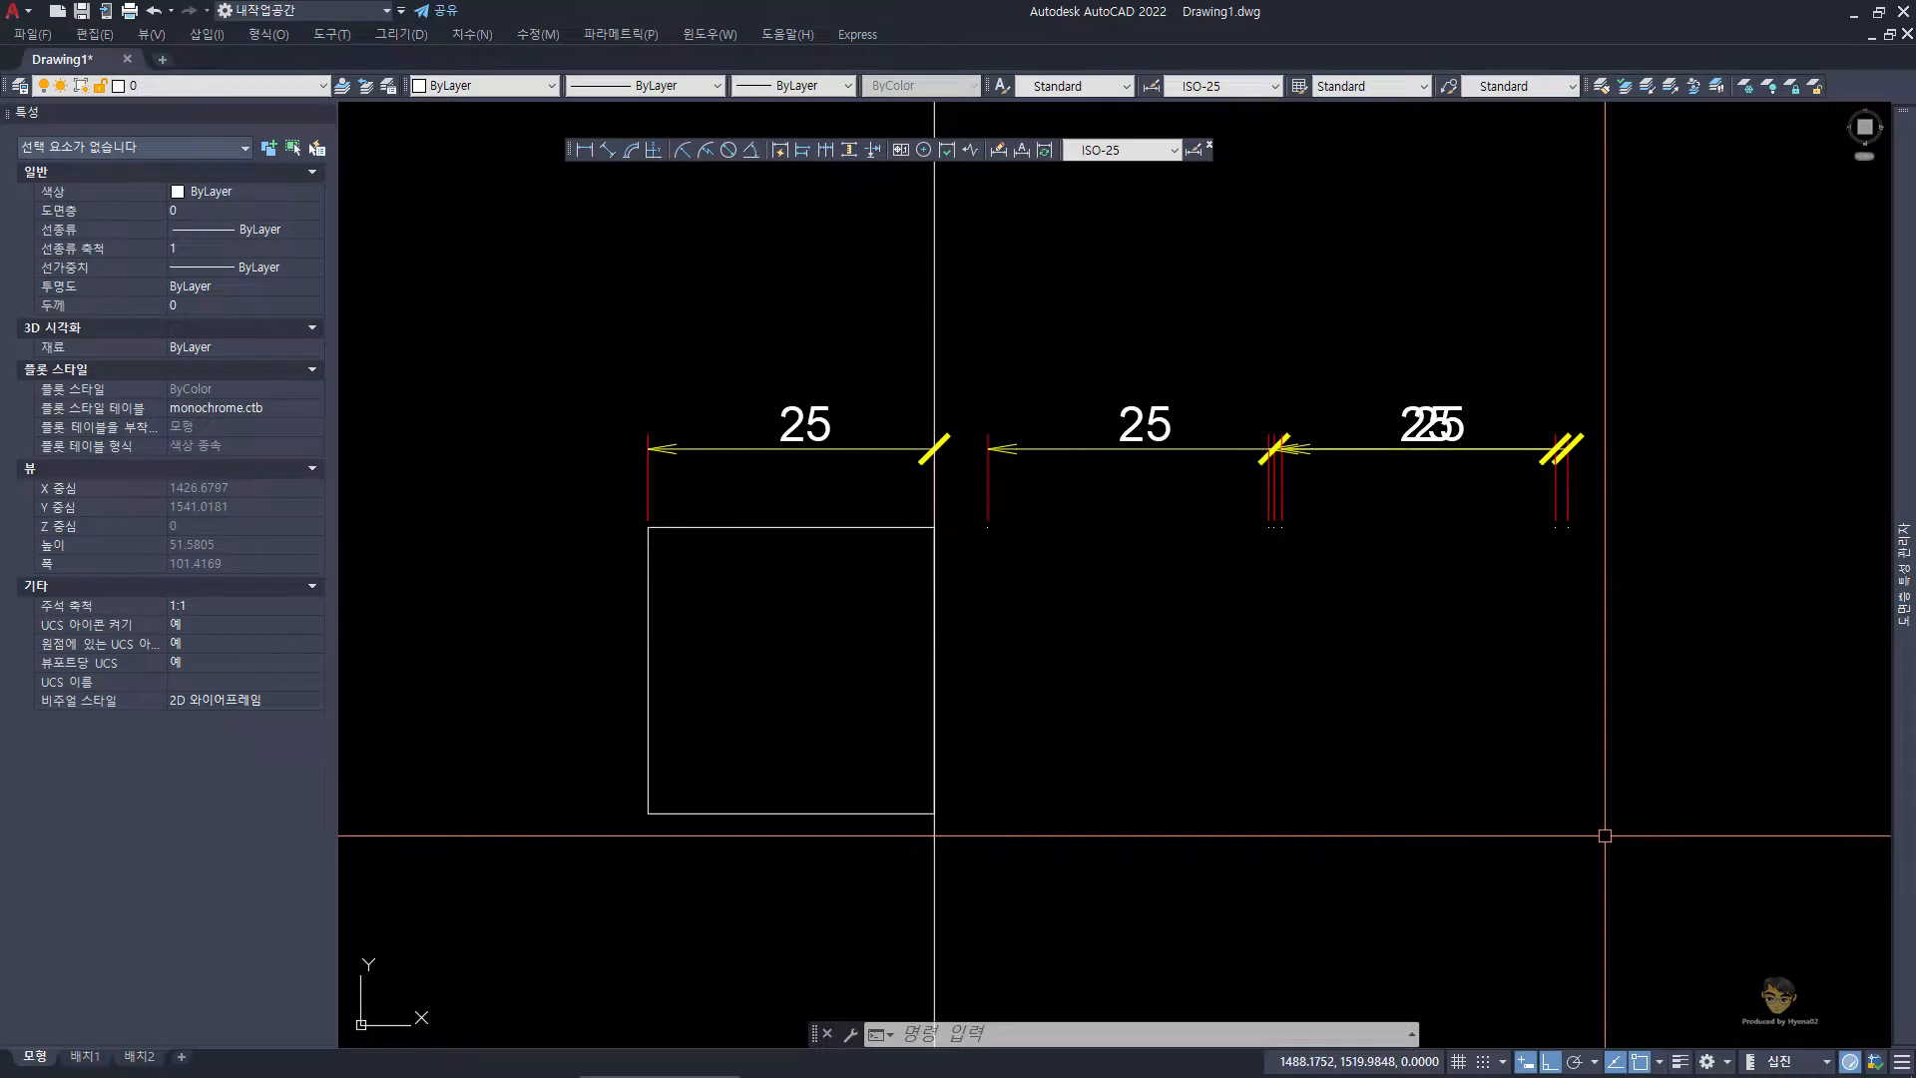
pyautogui.click(1591, 851)
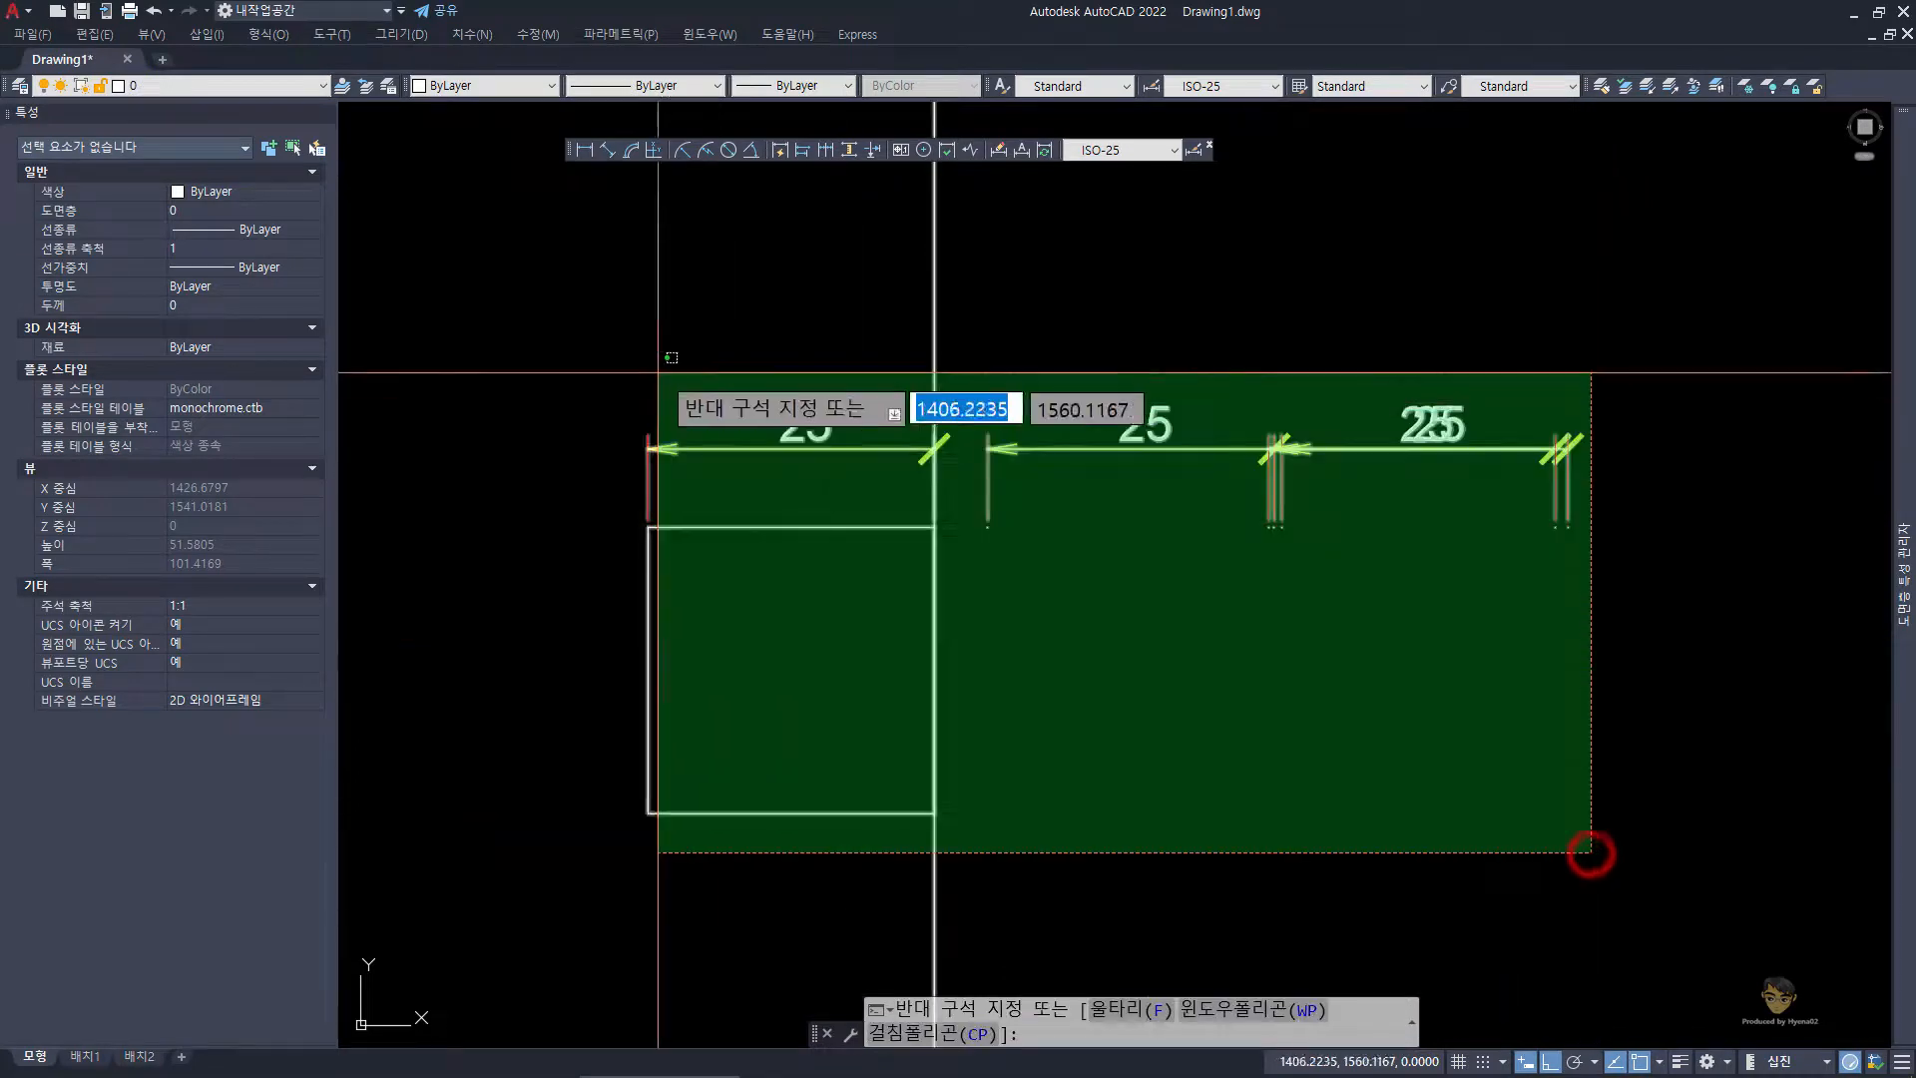
pyautogui.click(523, 297)
pyautogui.write('e')
pyautogui.press('space')
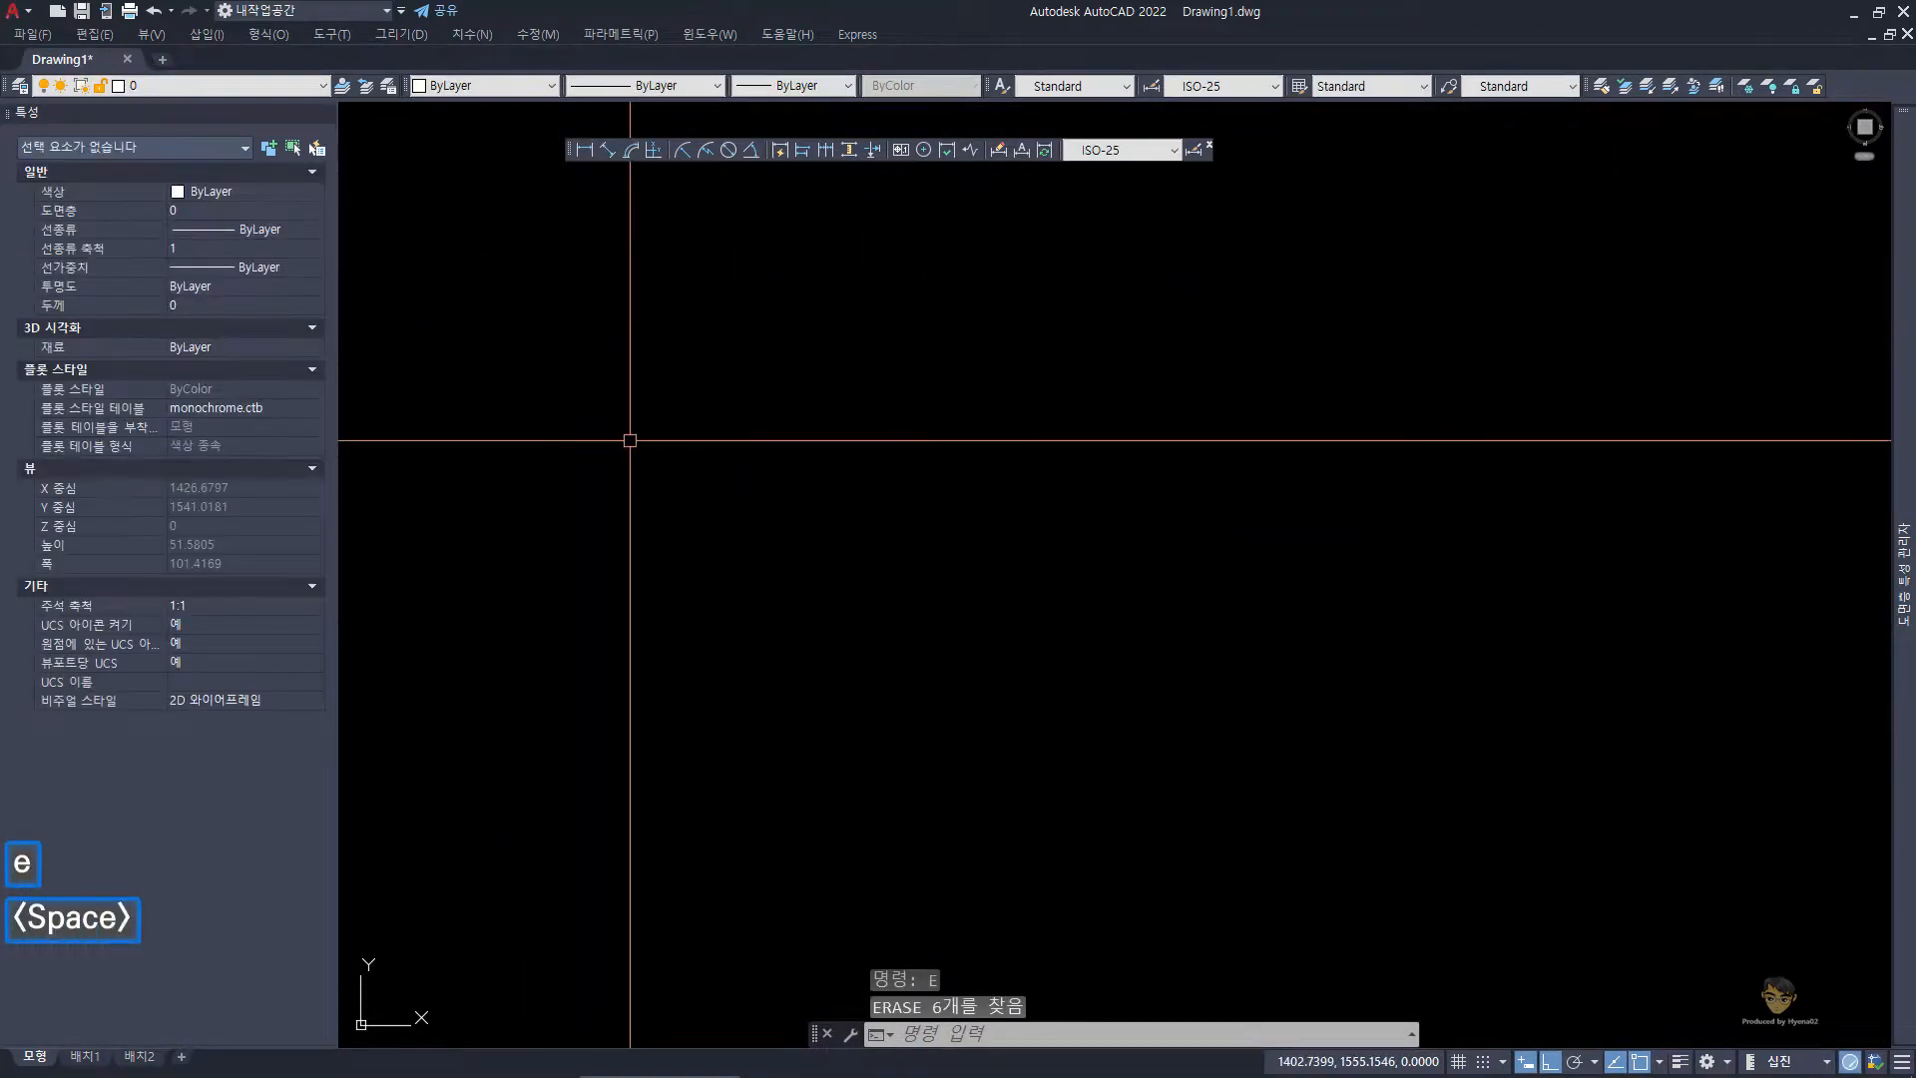
# - Create a horizontal linear dimension 10 long in the empty drawing area
pyautogui.write('dn')
pyautogui.press('space')
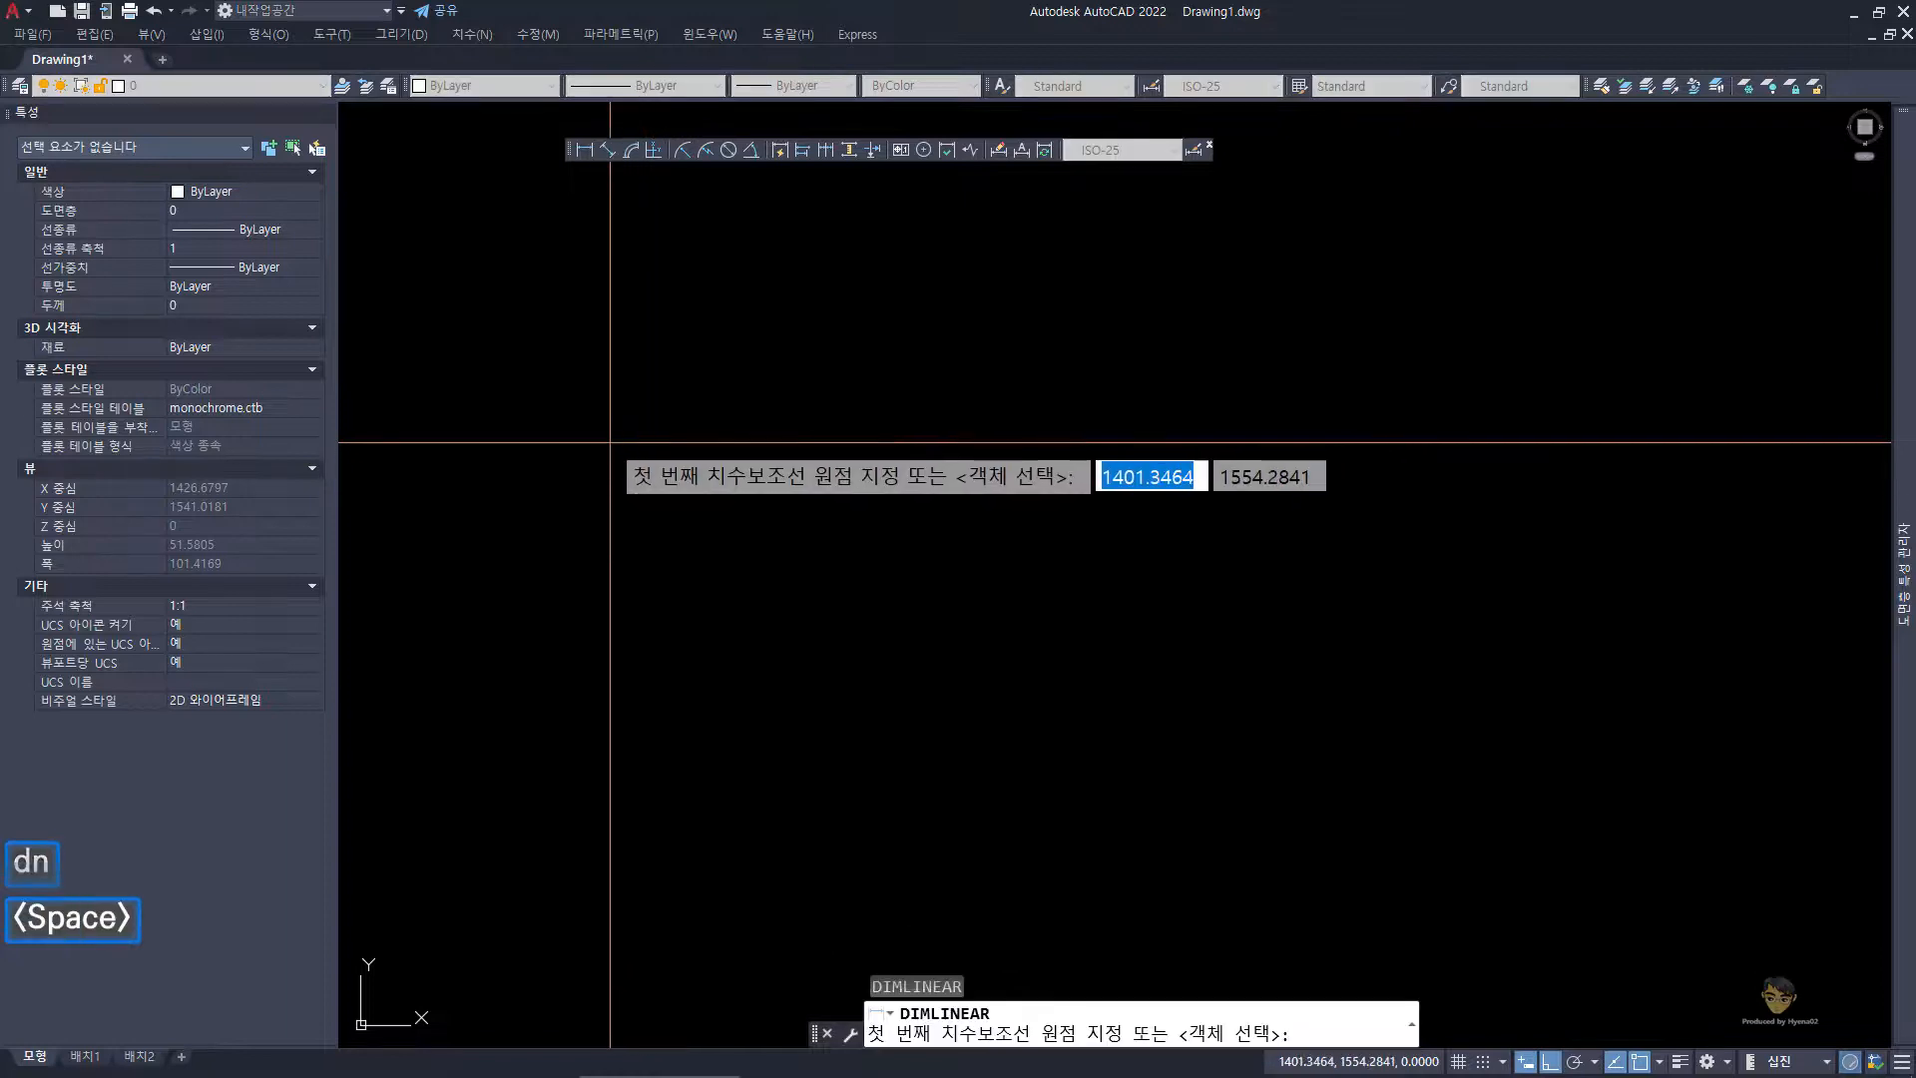
pyautogui.click(610, 442)
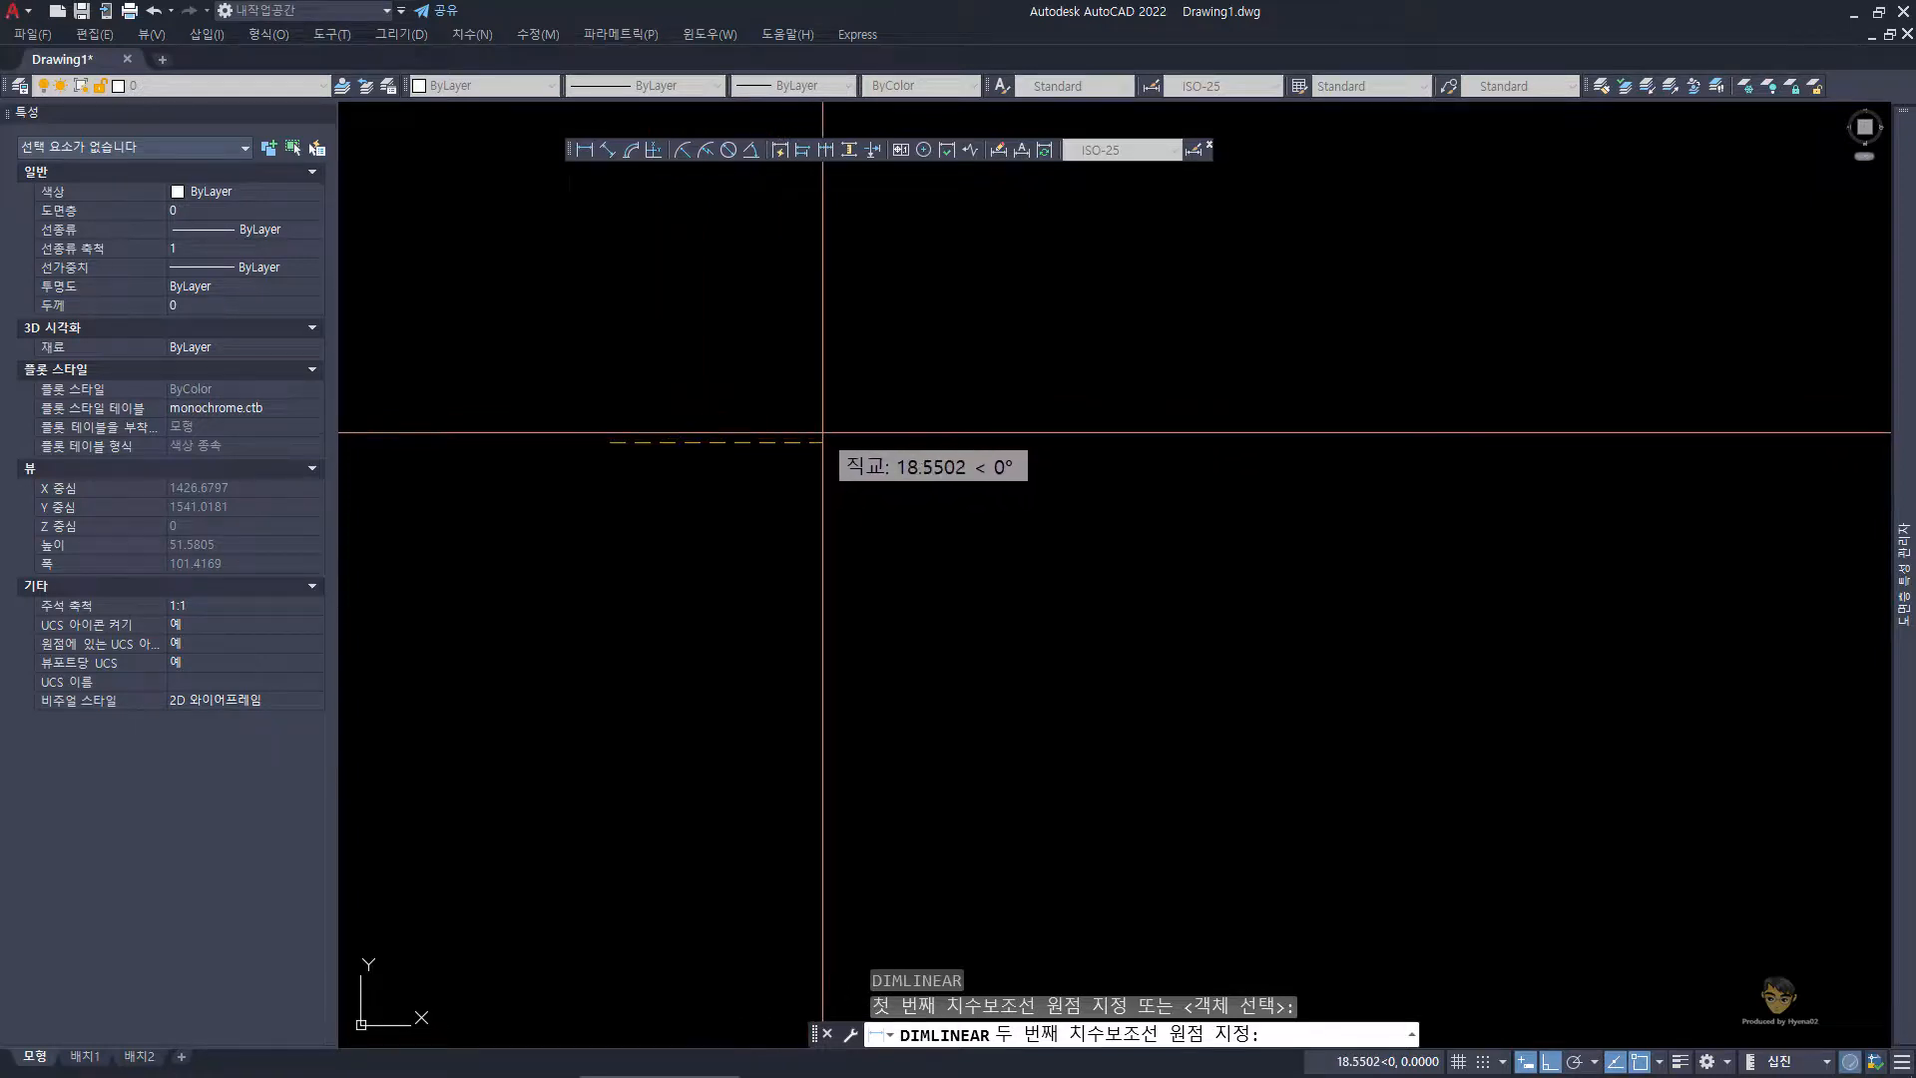
pyautogui.write('10')
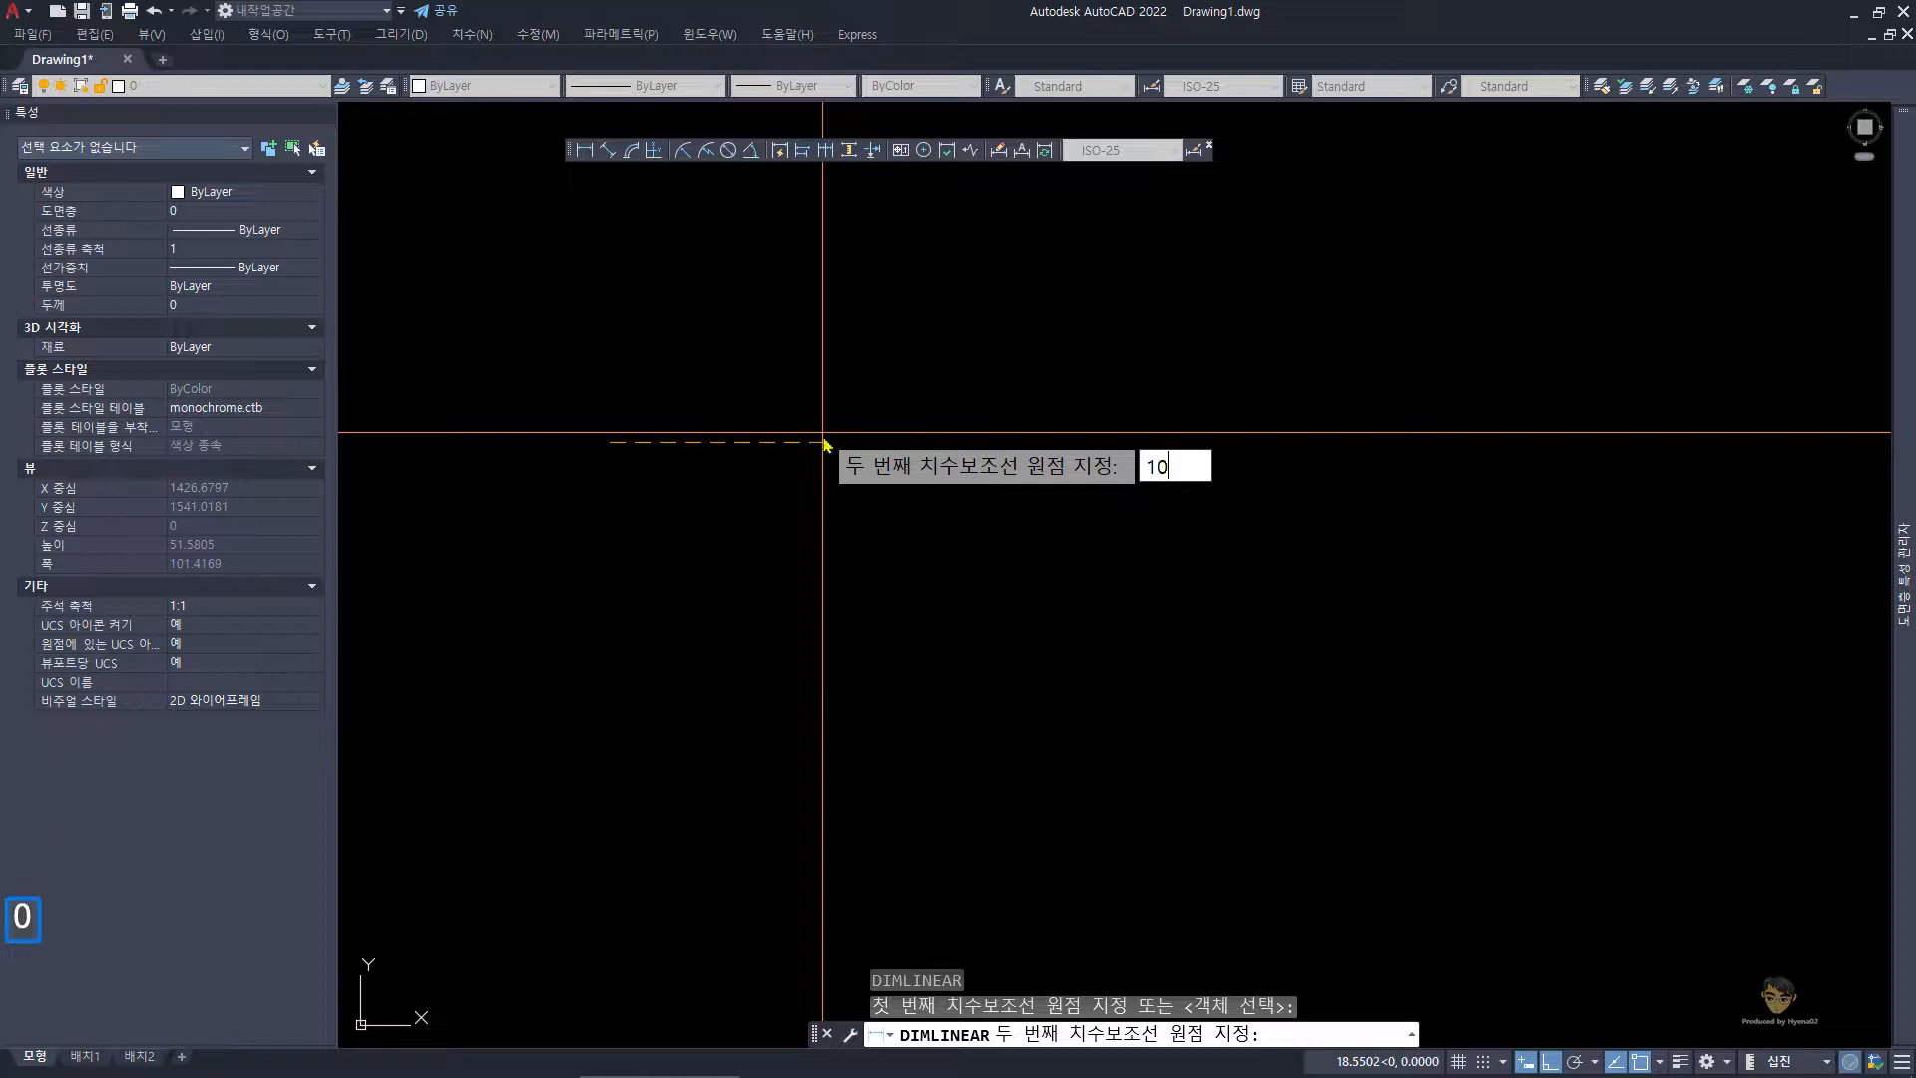
pyautogui.press('Return')
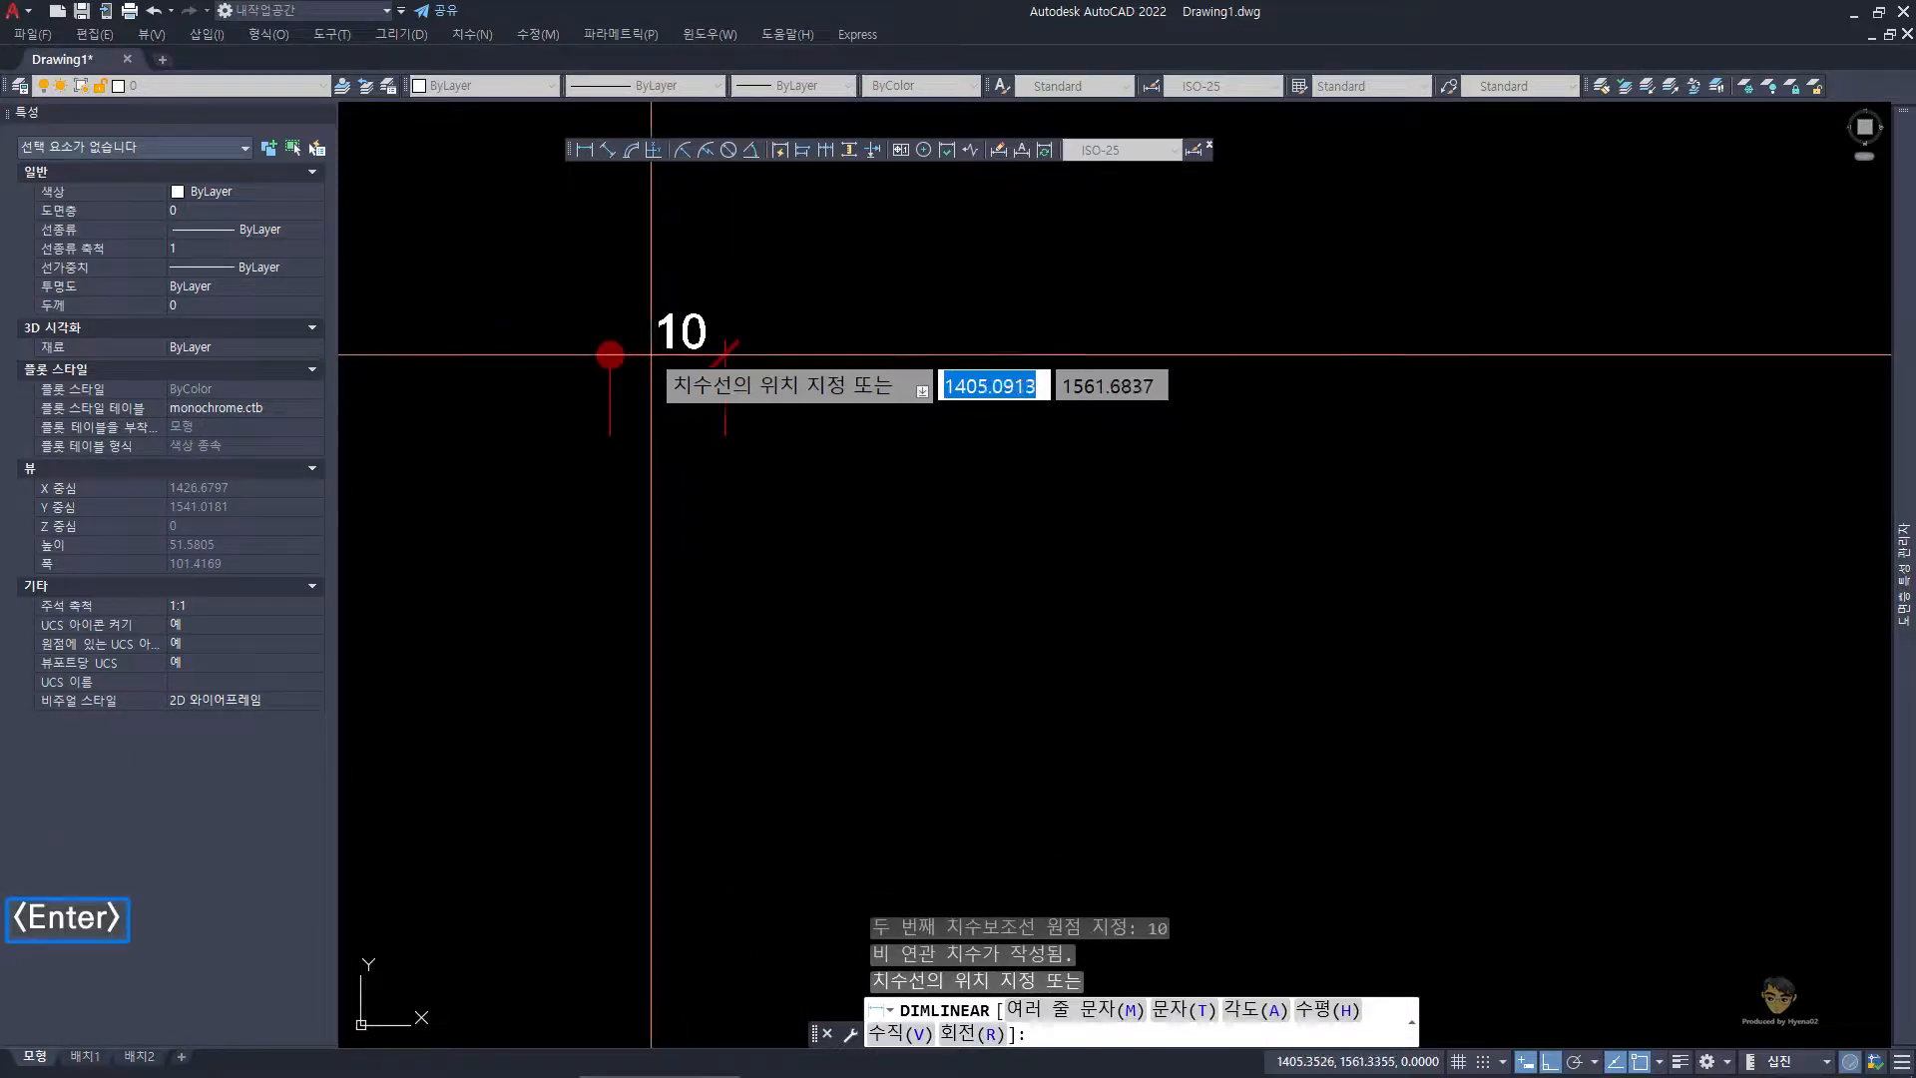
pyautogui.click(659, 386)
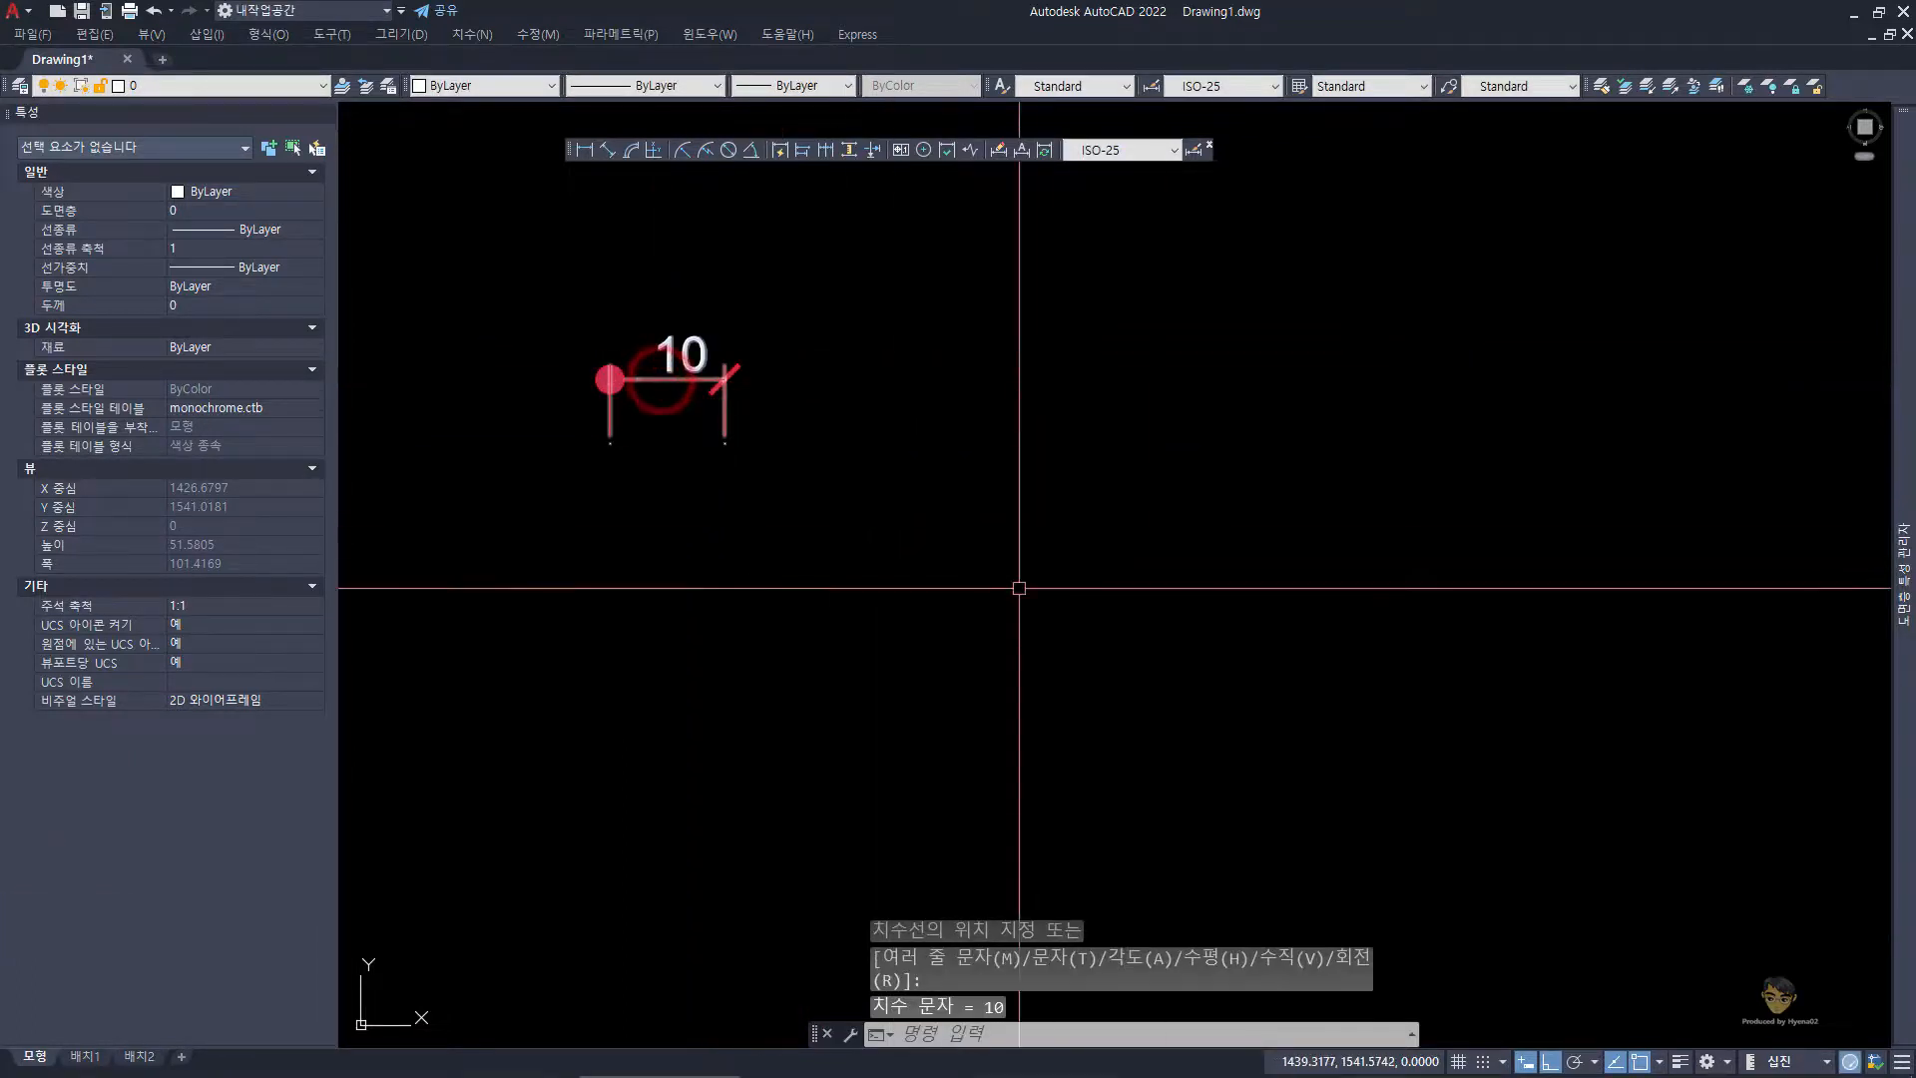
# - Modify the ISO-25 dimension style so the dimension line and extension line colors are both ByLayer
pyautogui.write('dst')
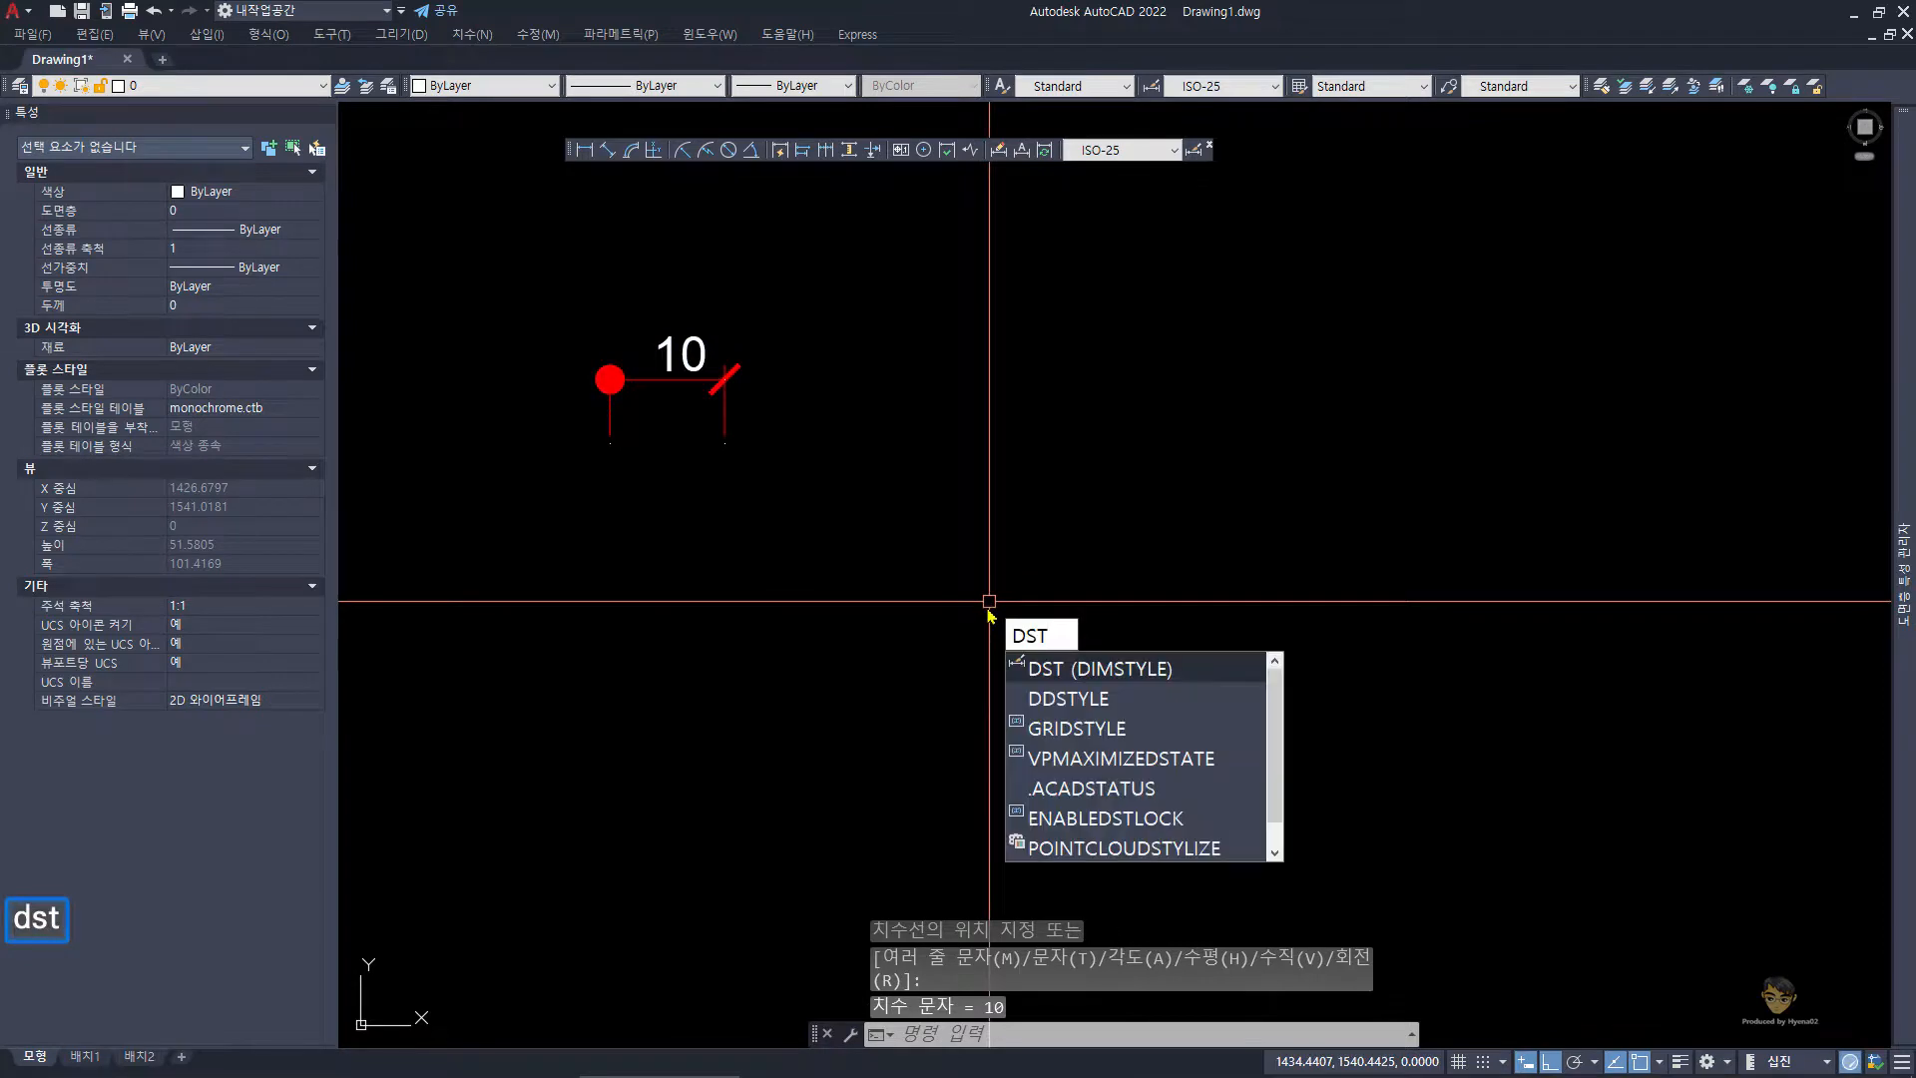
pyautogui.press('space')
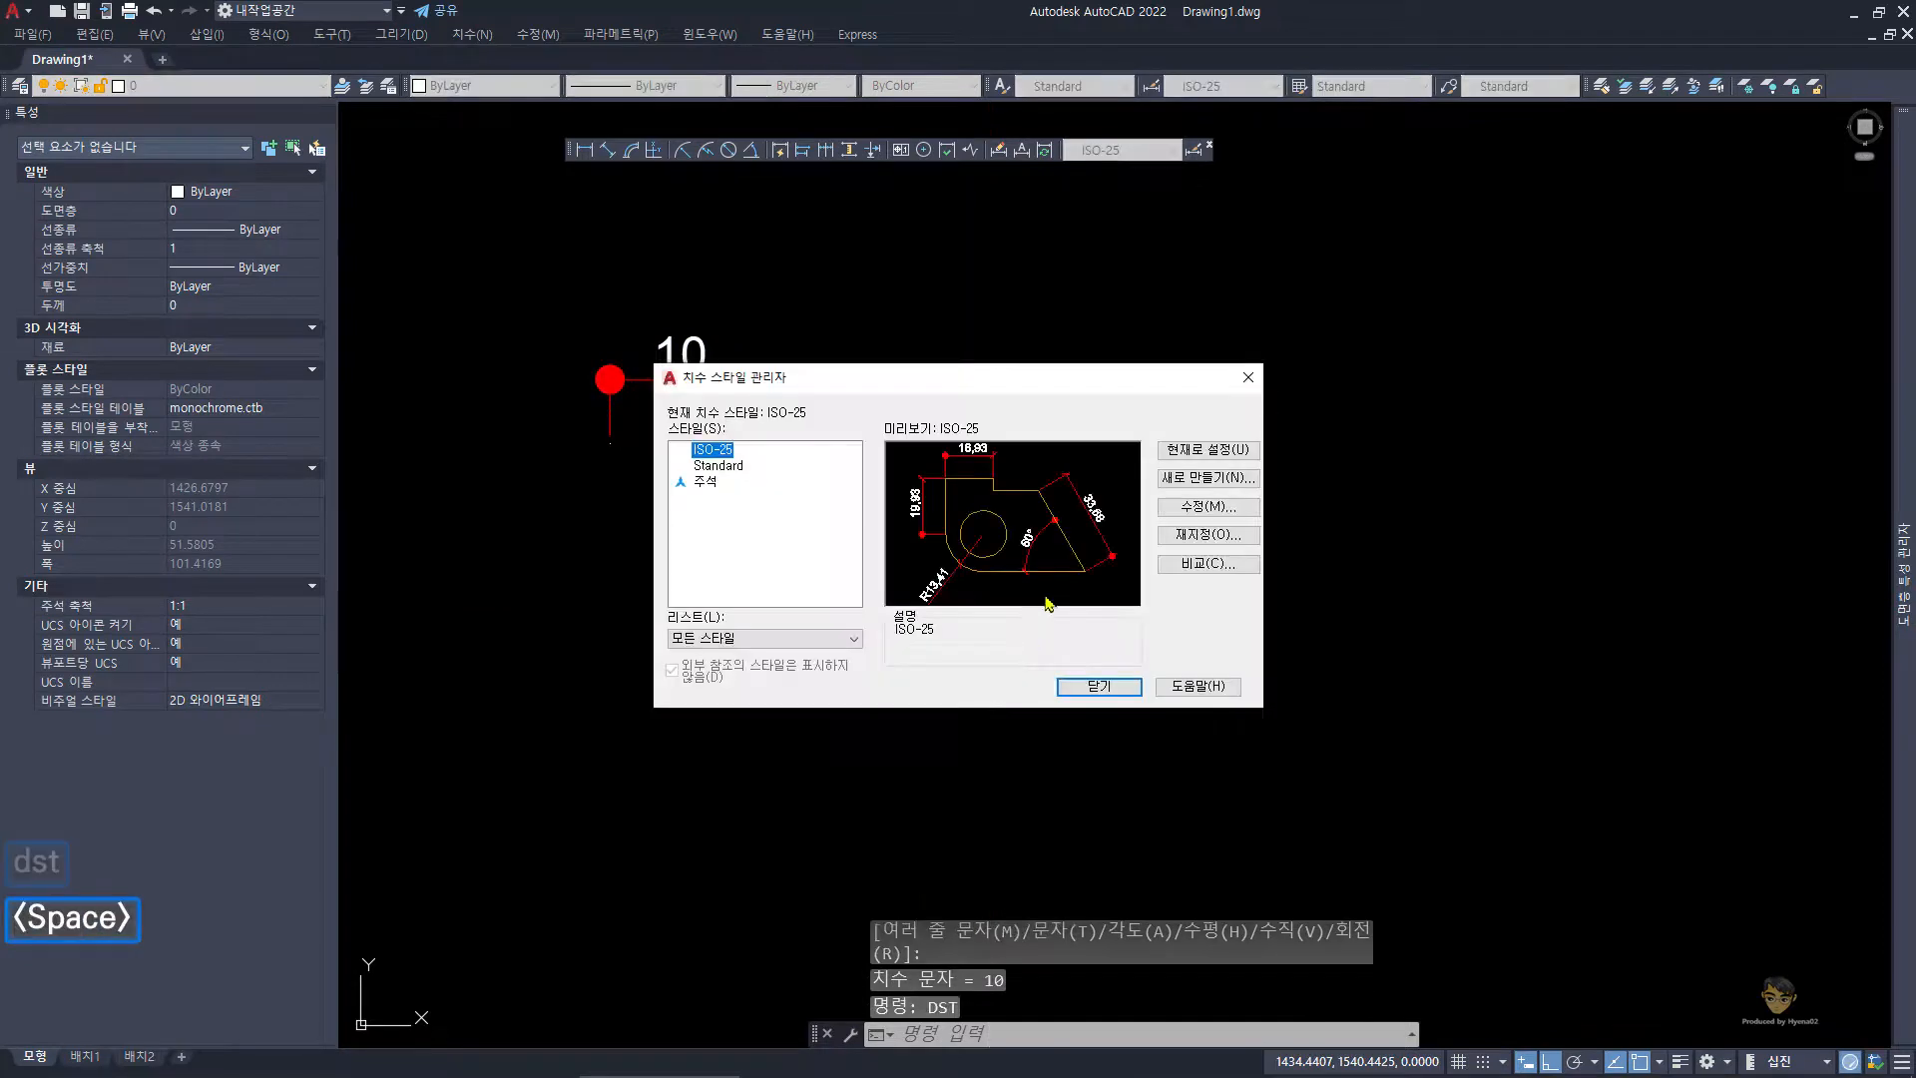
pyautogui.click(1205, 509)
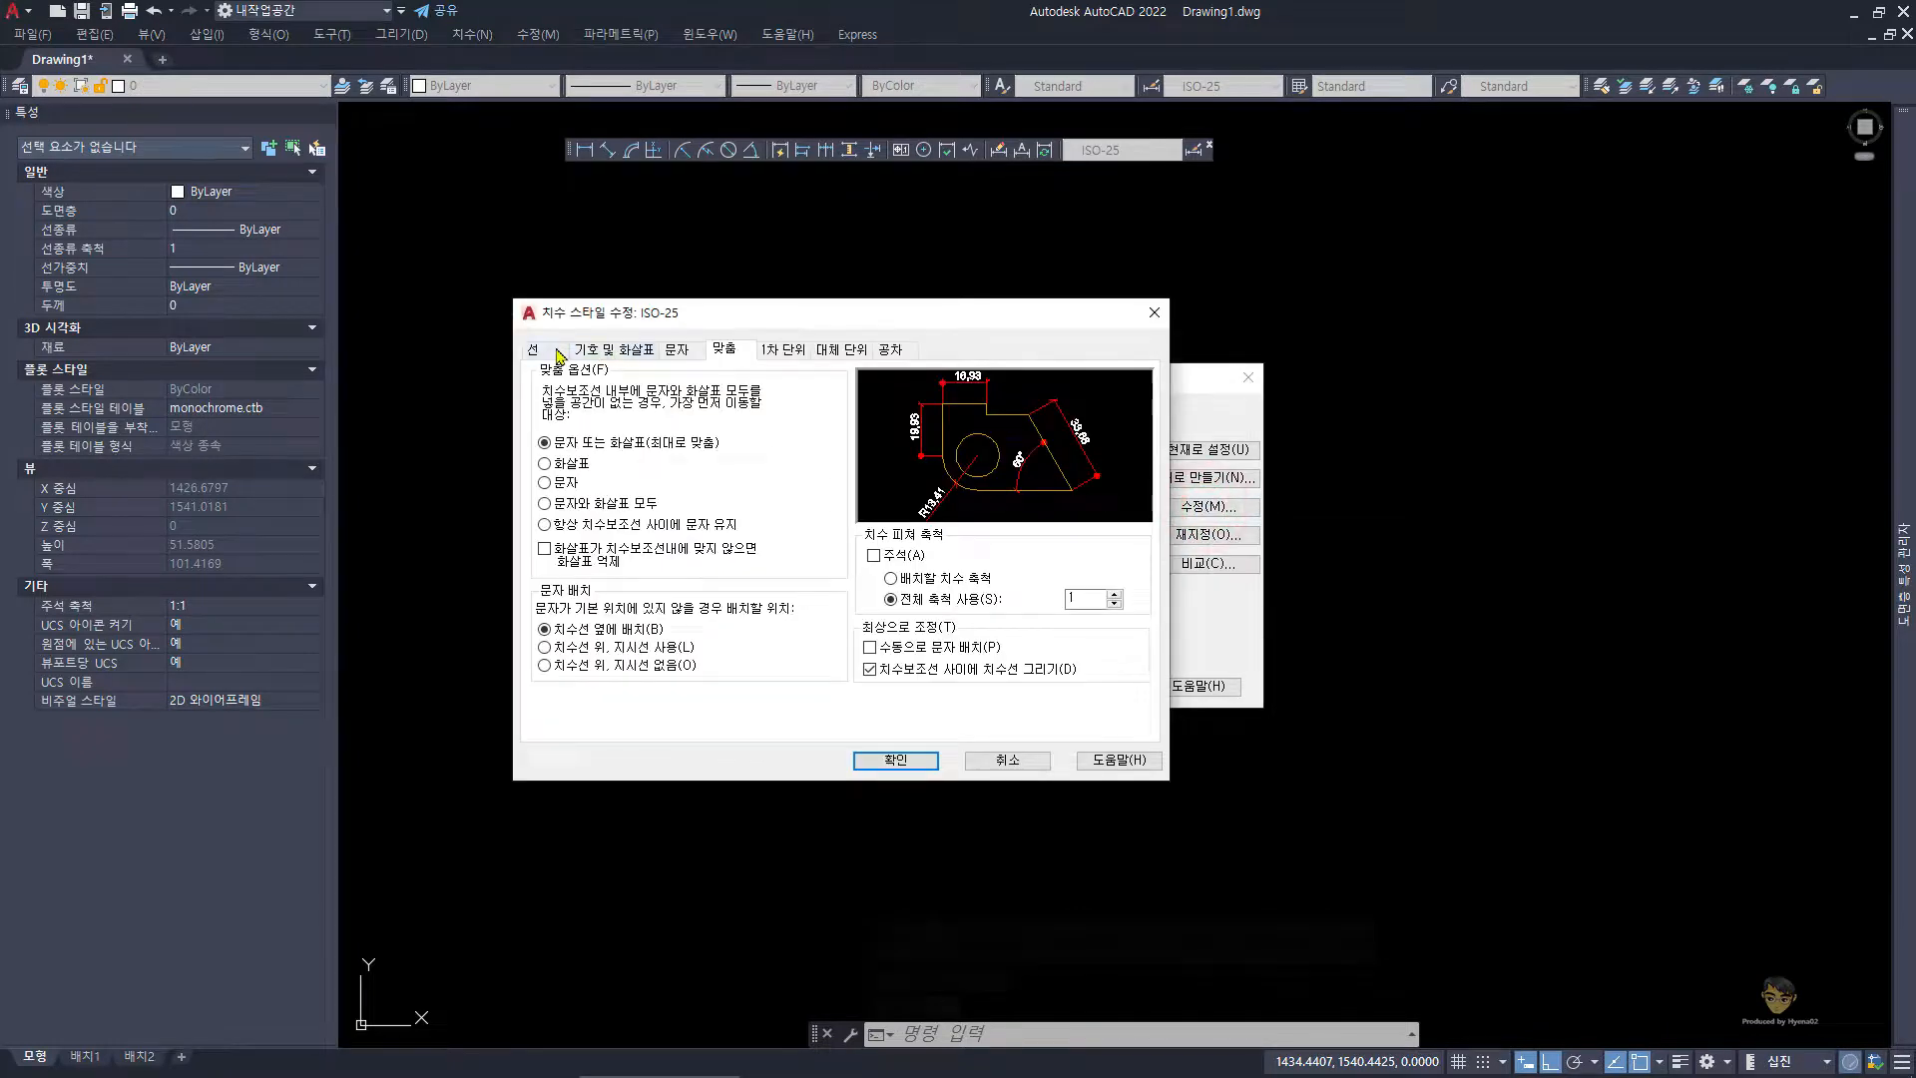
pyautogui.click(534, 348)
pyautogui.click(746, 391)
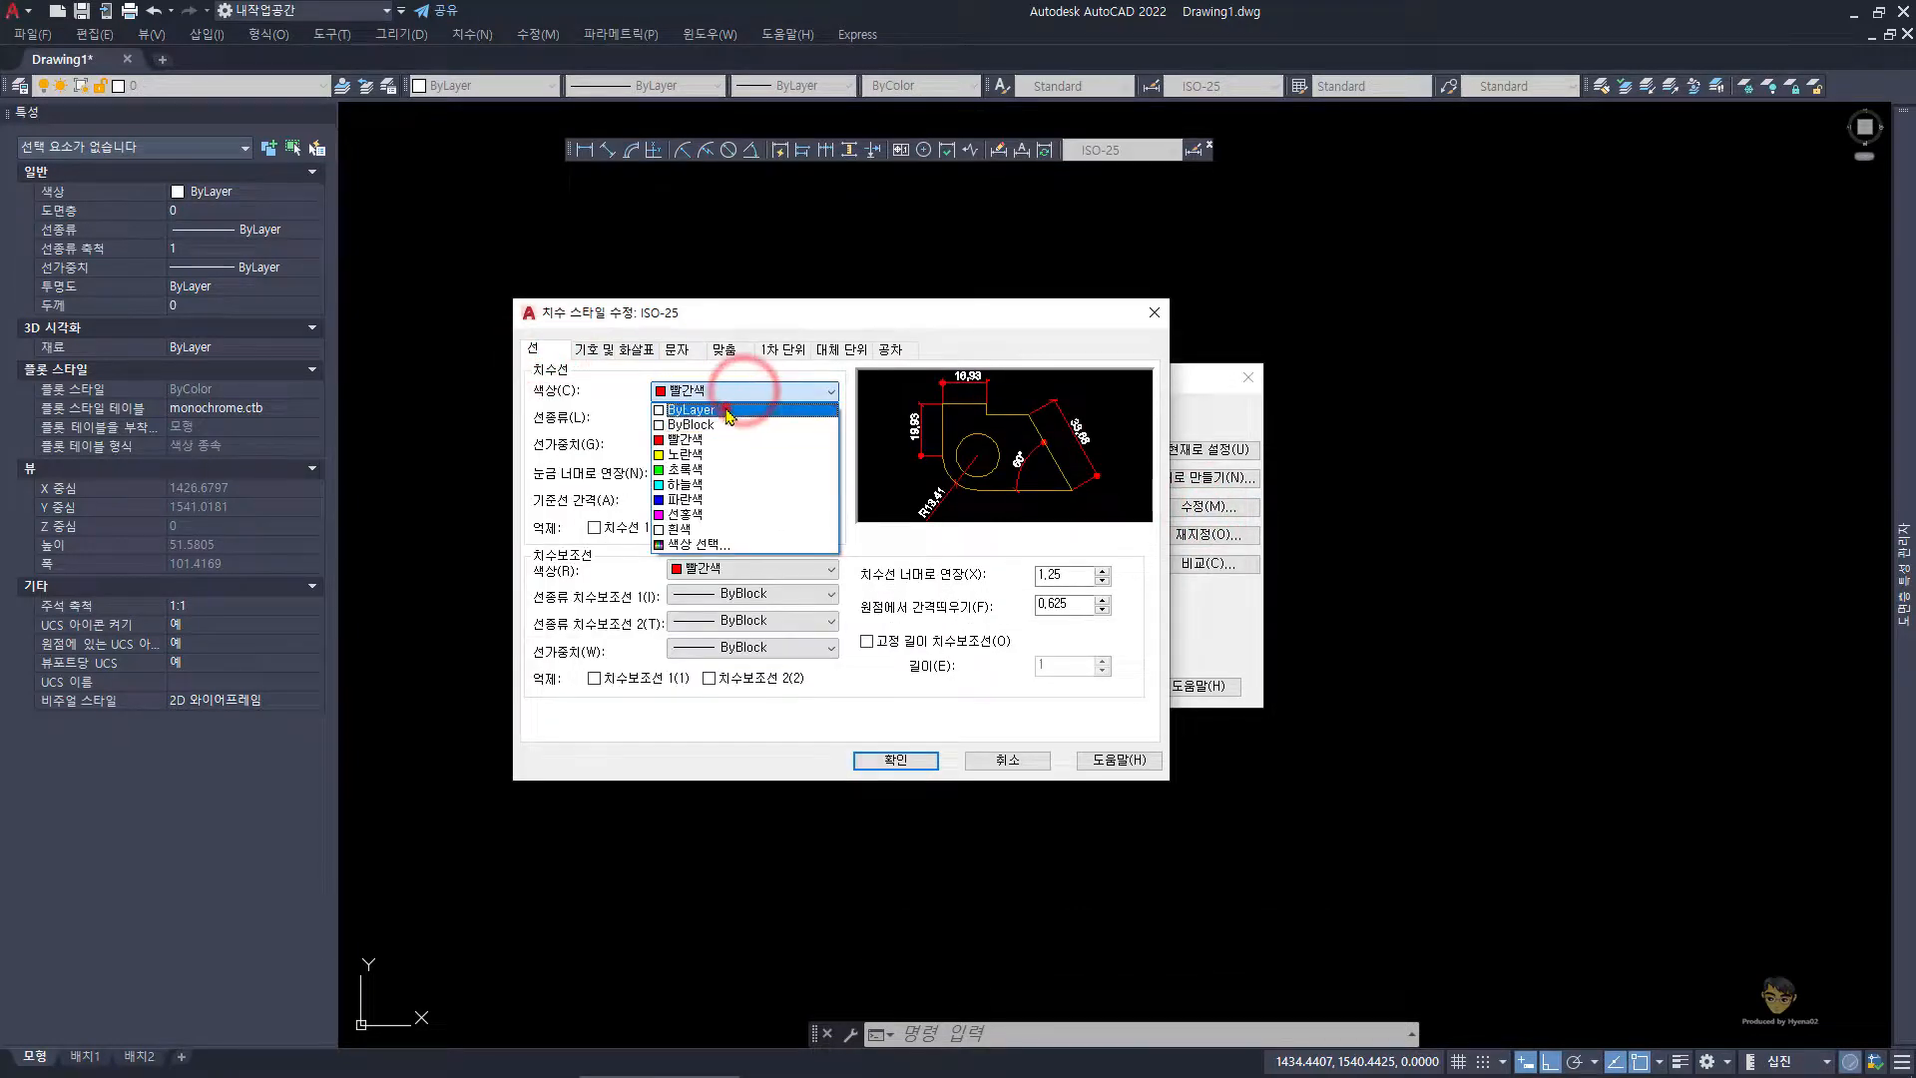
pyautogui.click(744, 403)
pyautogui.click(739, 567)
pyautogui.click(728, 594)
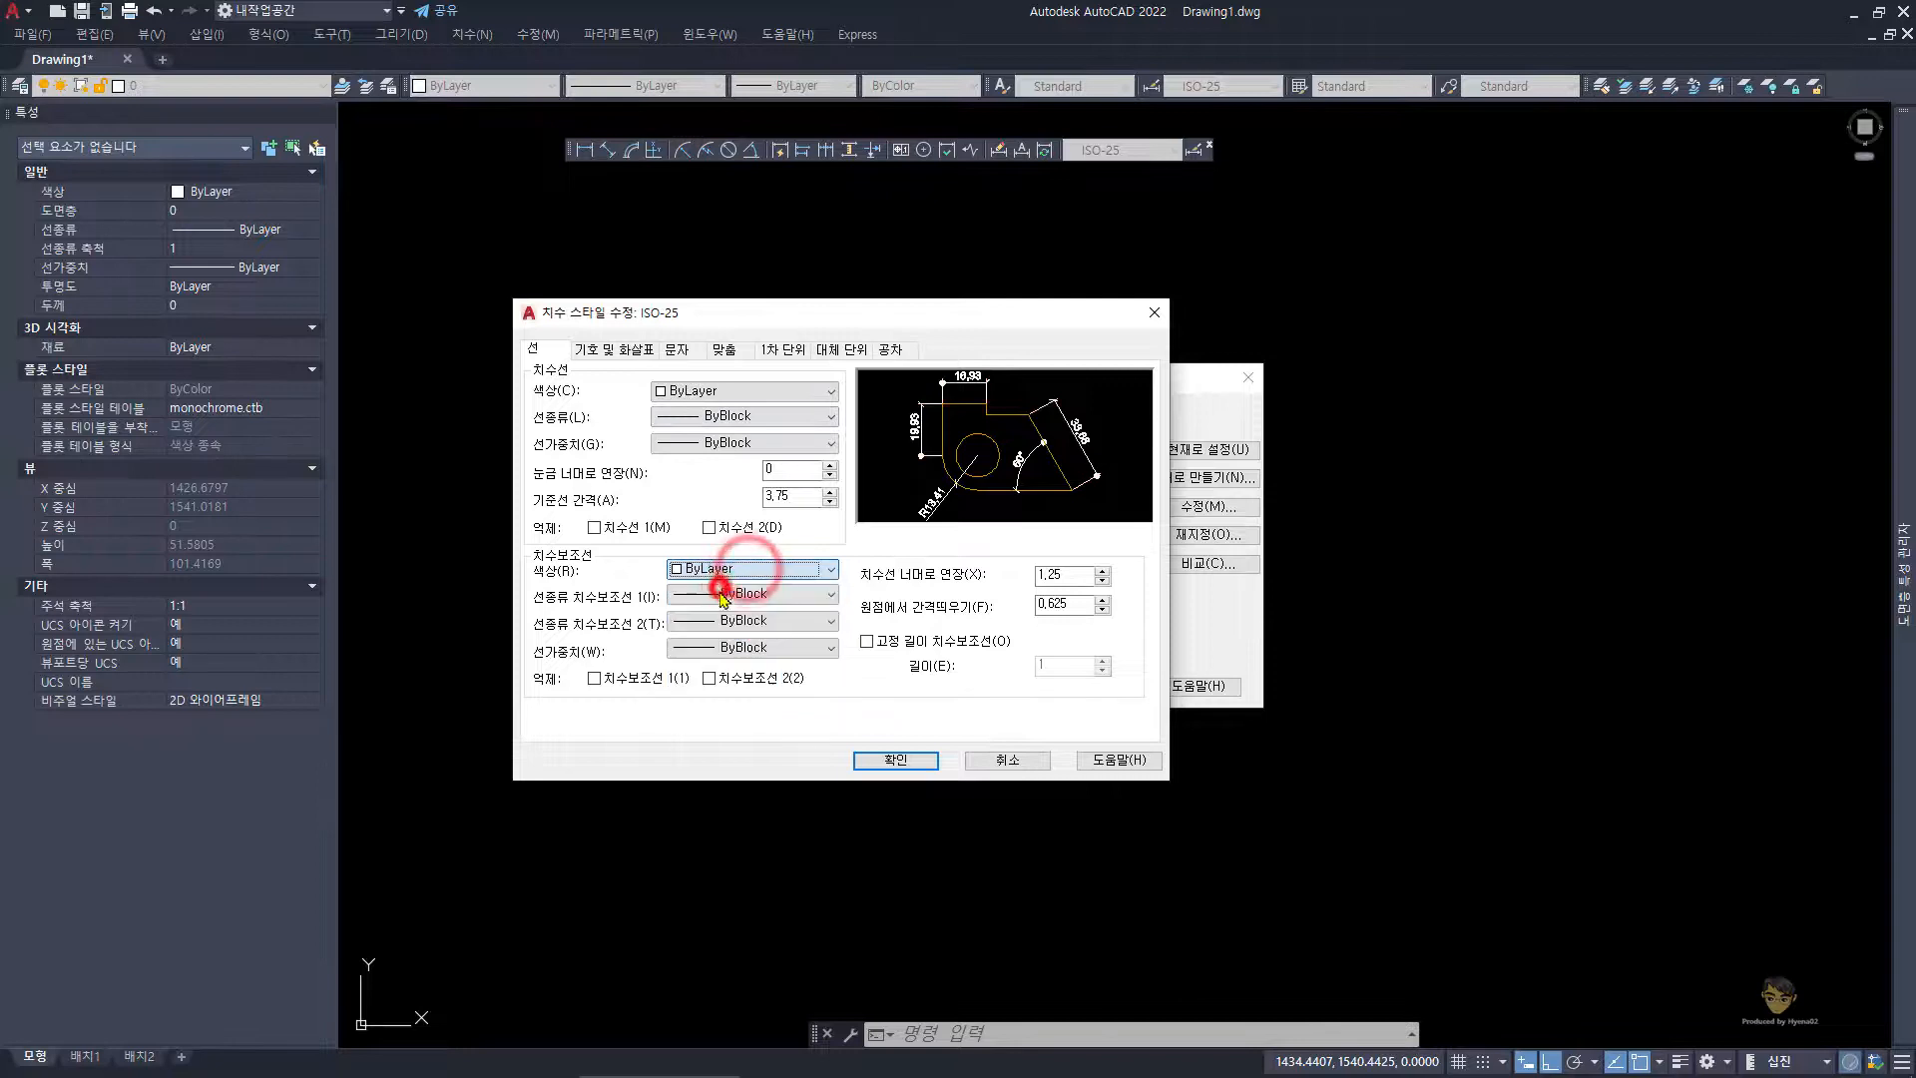
# - Set the first and second arrowheads of the ISO-25 style to closed filled (닫고 채움)
pyautogui.click(634, 349)
pyautogui.click(680, 407)
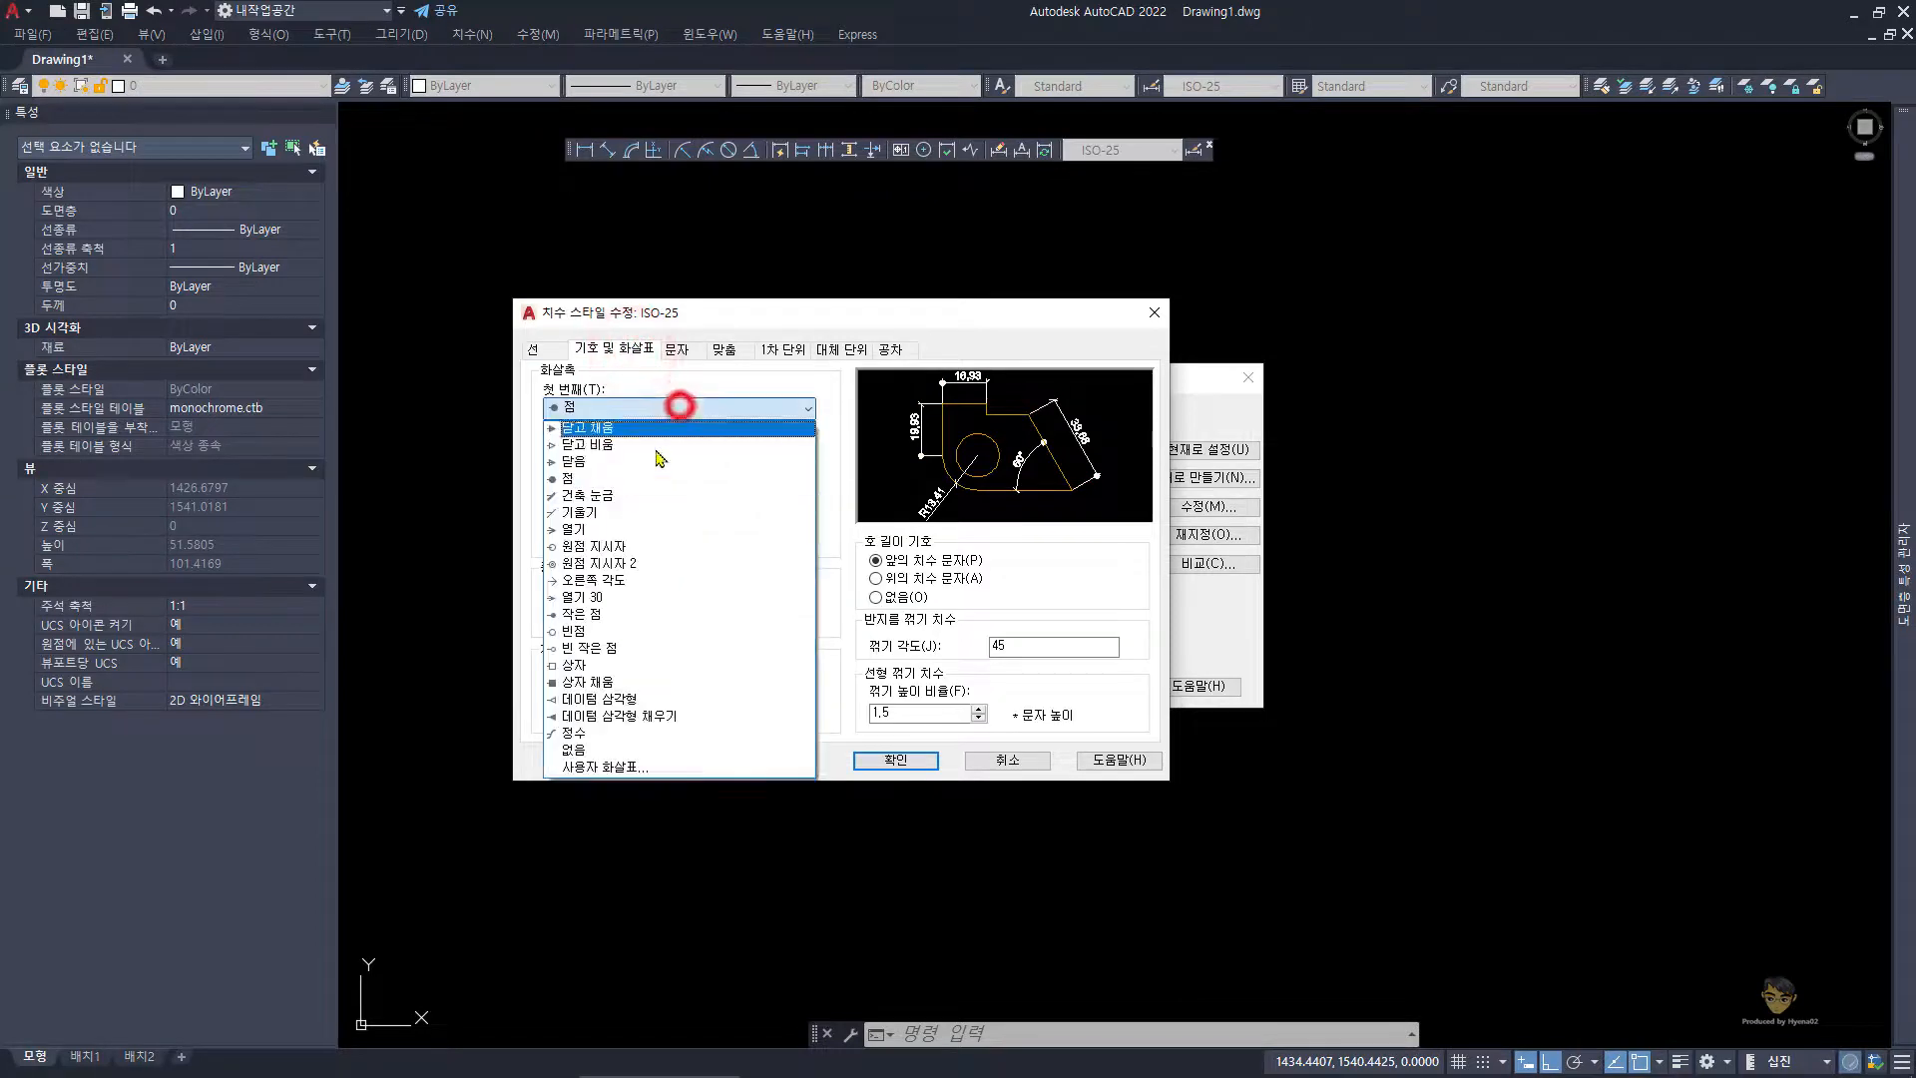
pyautogui.click(639, 427)
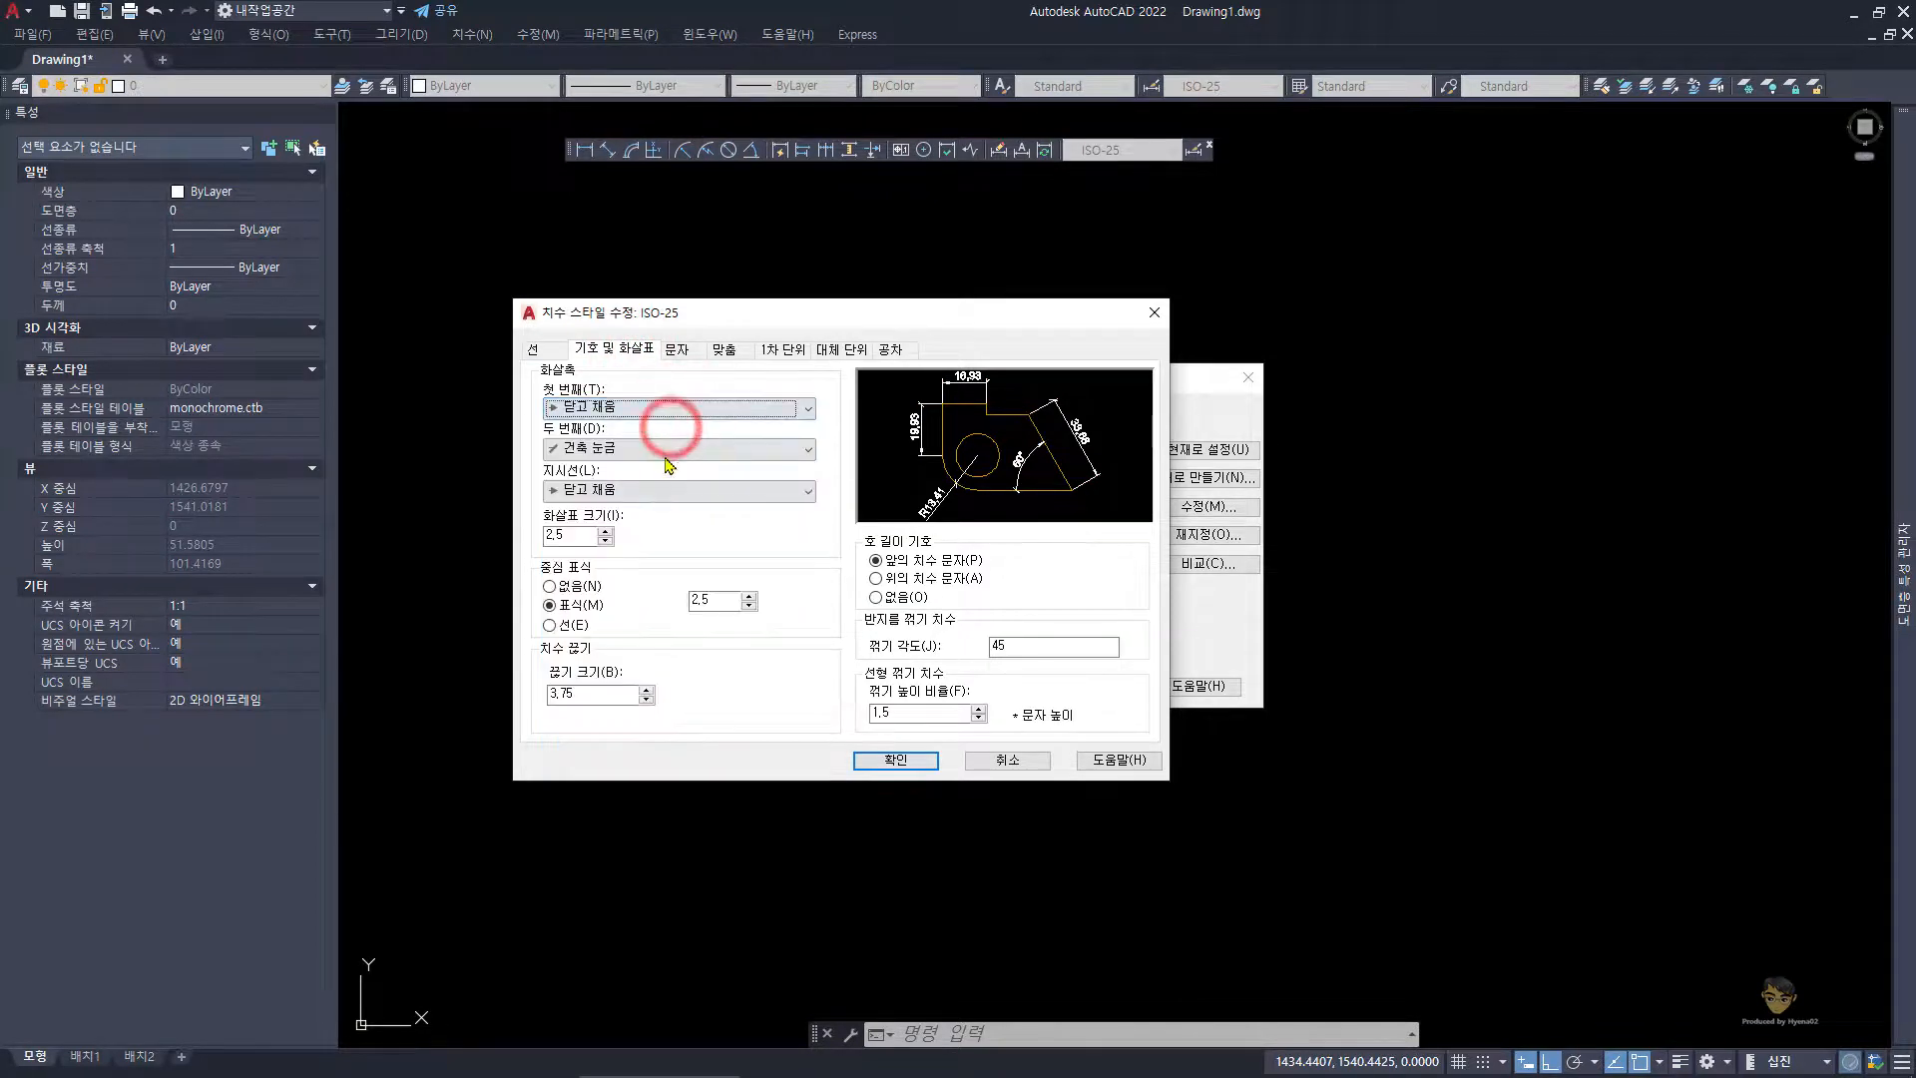
pyautogui.click(658, 445)
pyautogui.click(599, 468)
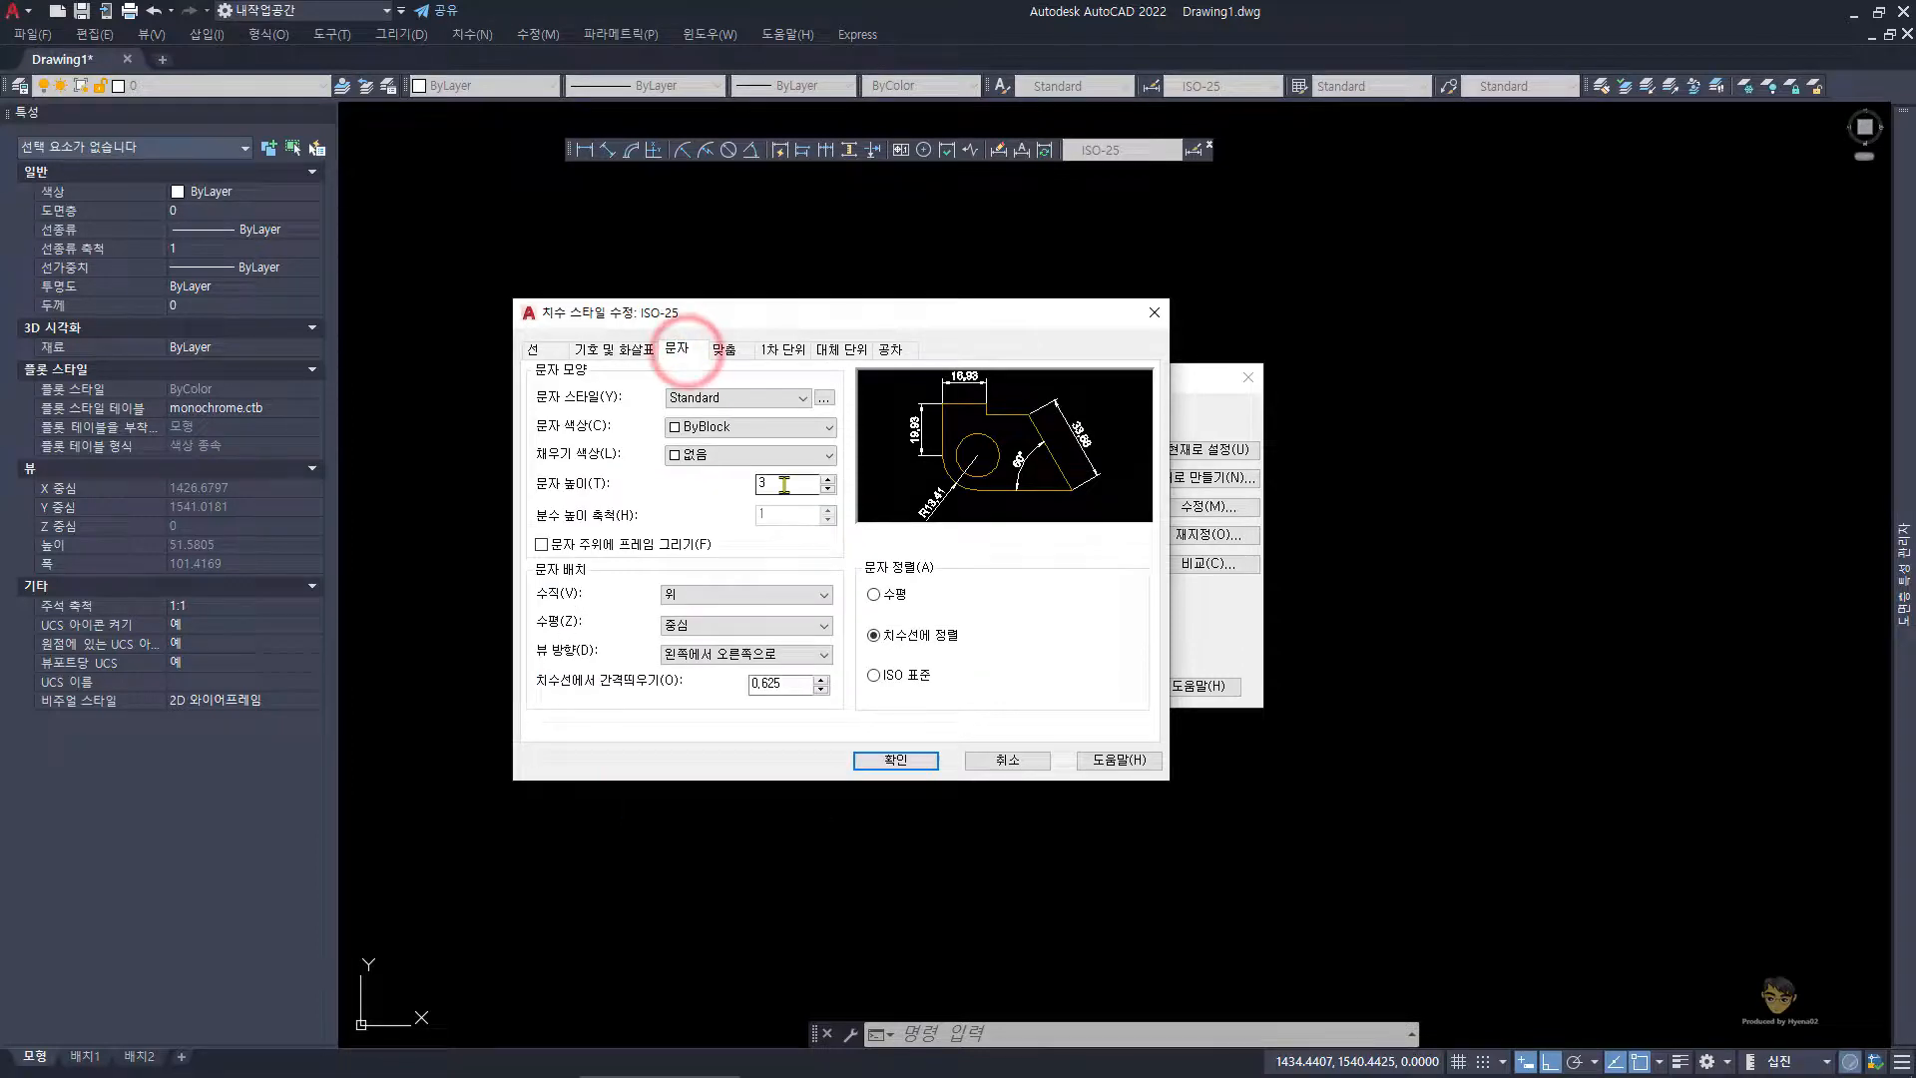
# - Set the ISO-25 text height to 2.5, save the style changes and leave the style manager
pyautogui.doubleClick(773, 483)
pyautogui.write('2.5')
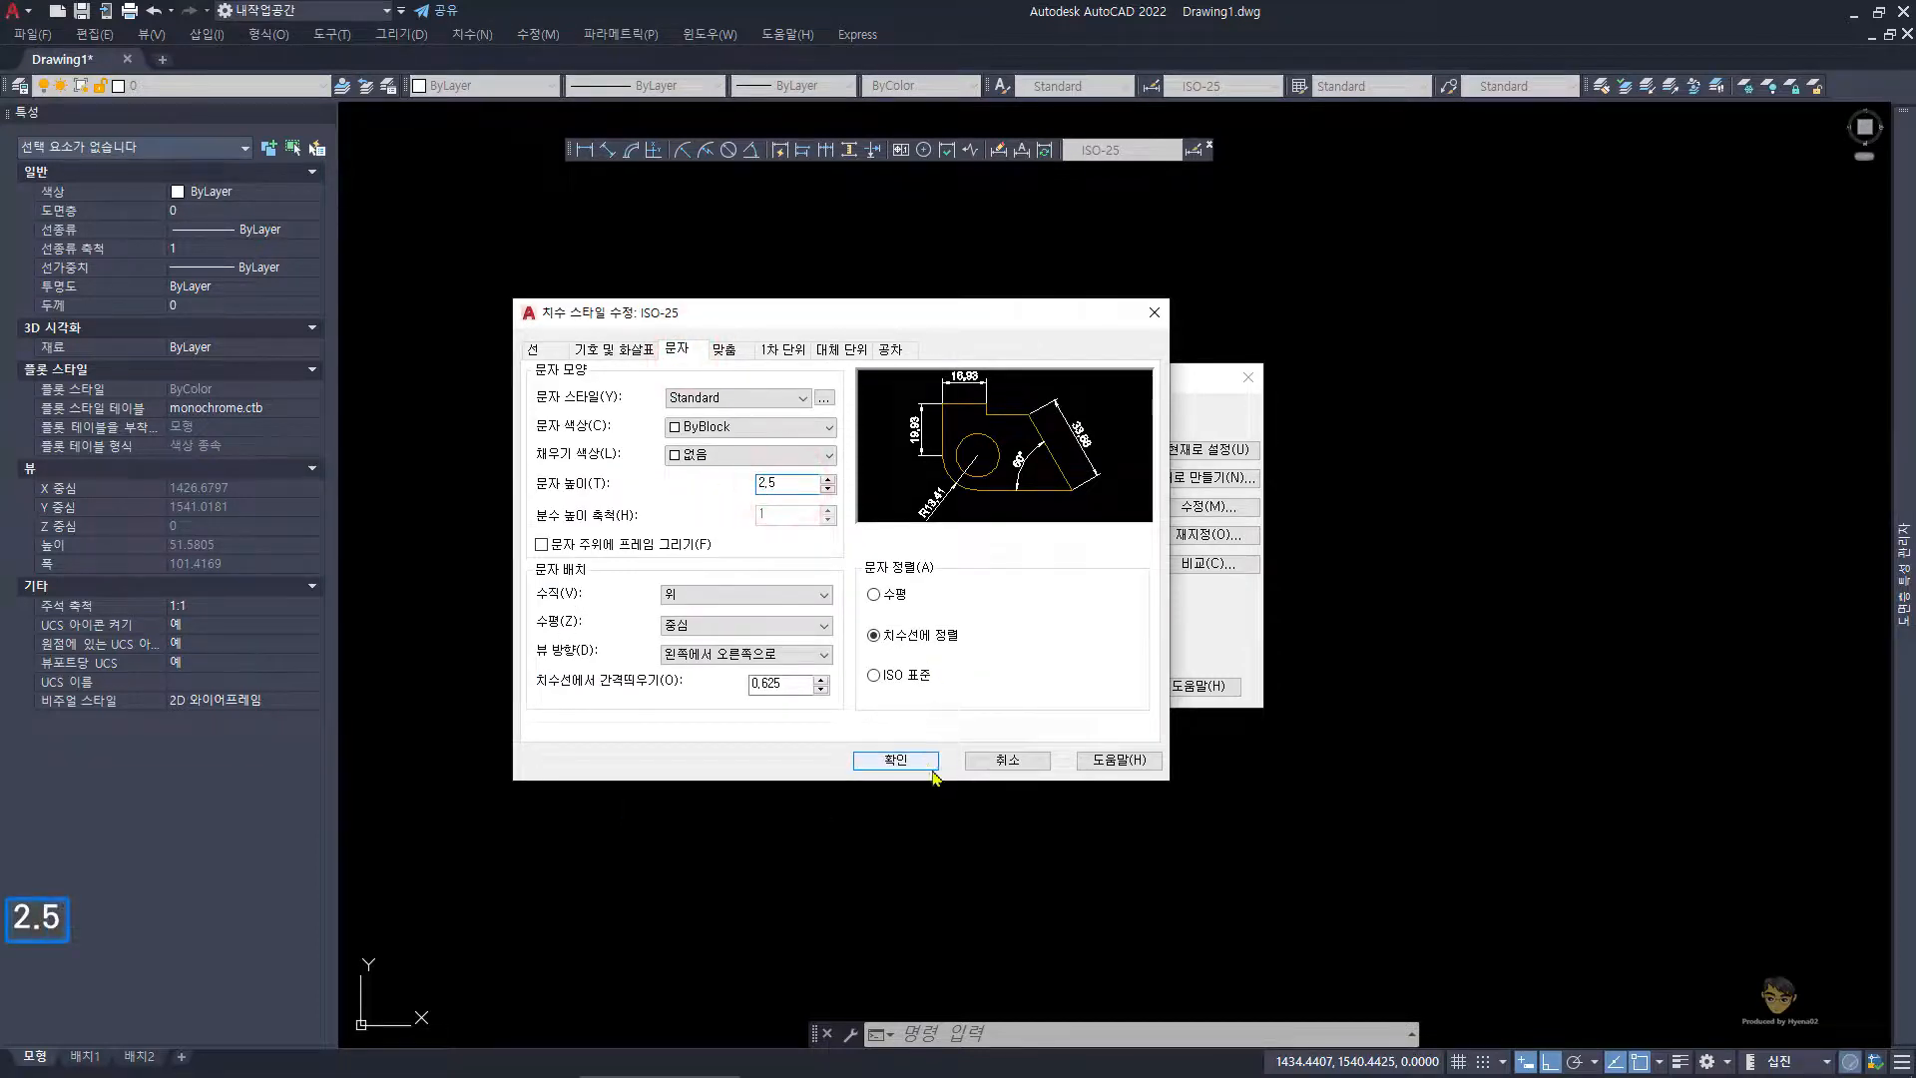
pyautogui.click(923, 761)
pyautogui.click(1086, 678)
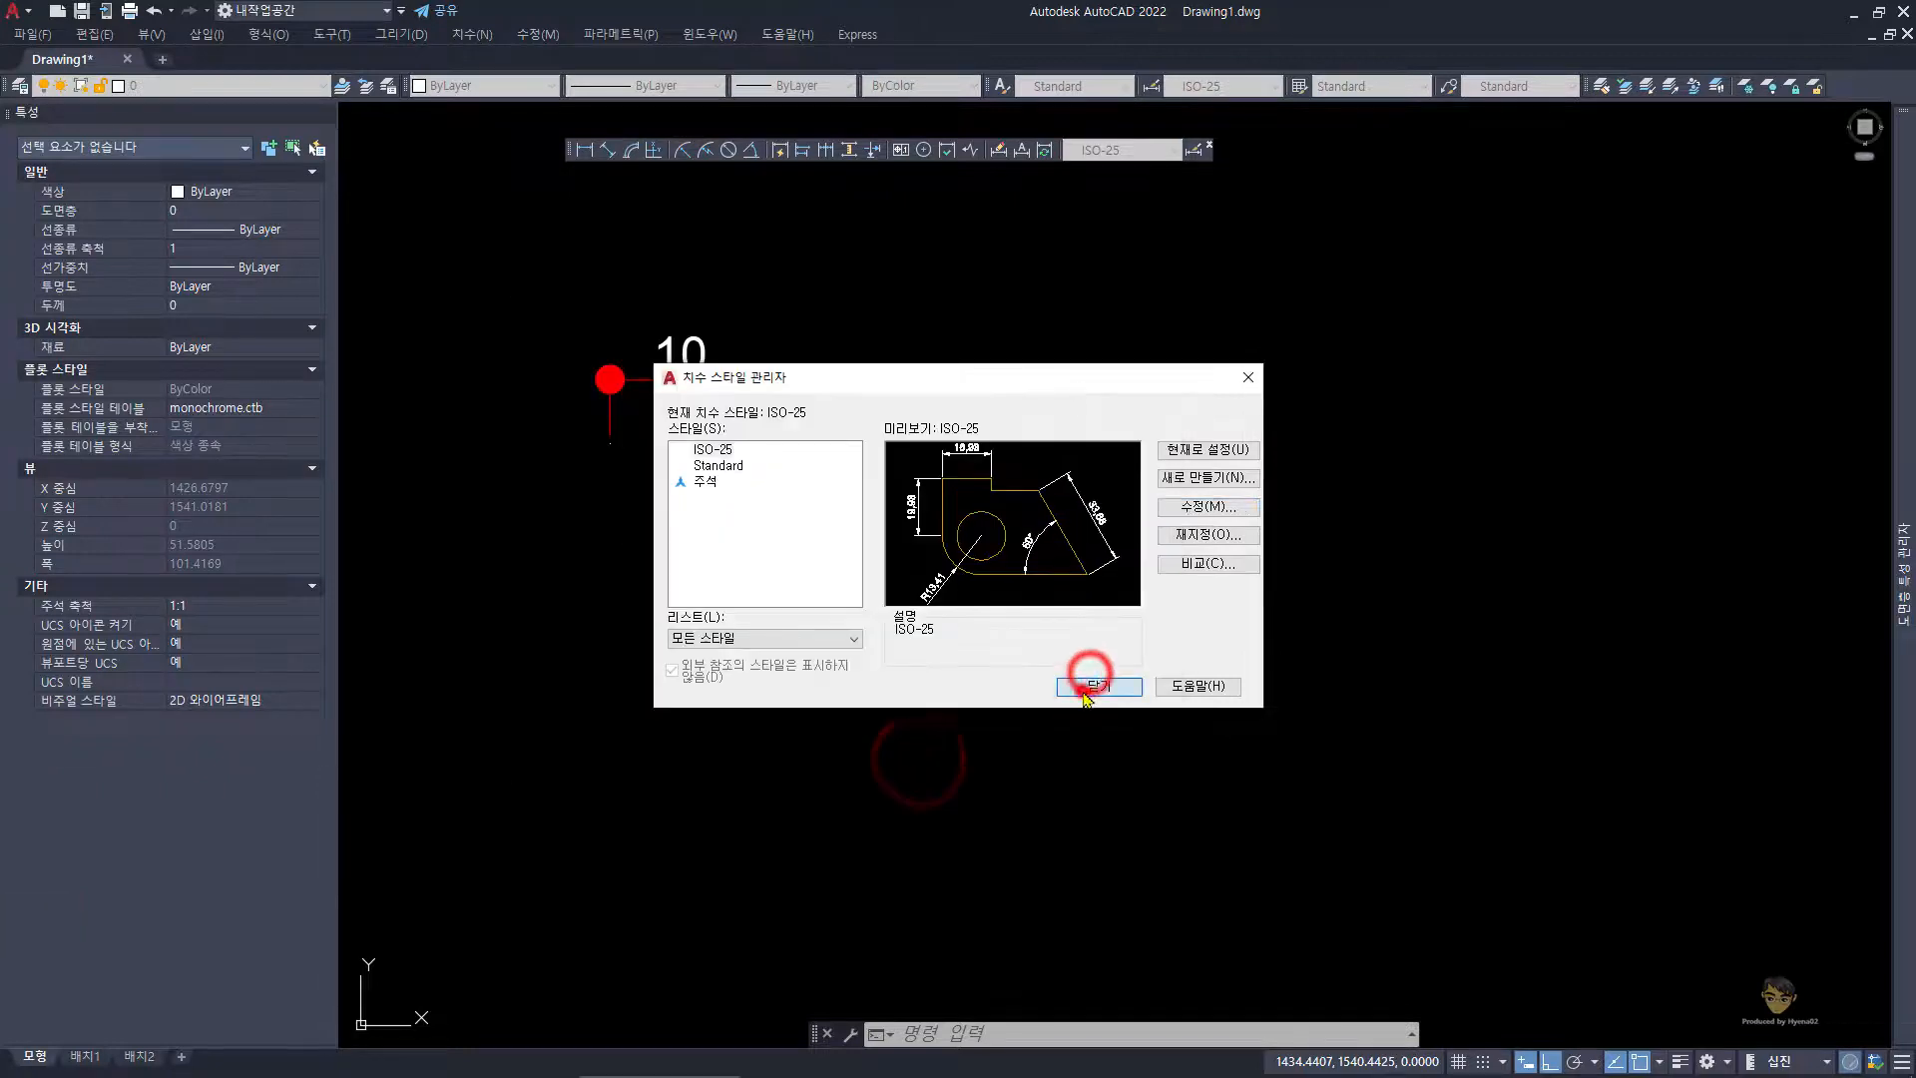
pyautogui.press('Escape')
# - Draw a 2 by 2 square below the 10 mm dimension
pyautogui.scroll(5, 646, 410)
pyautogui.moveTo(650, 372); pyautogui.dragTo(753, 496, button='middle')
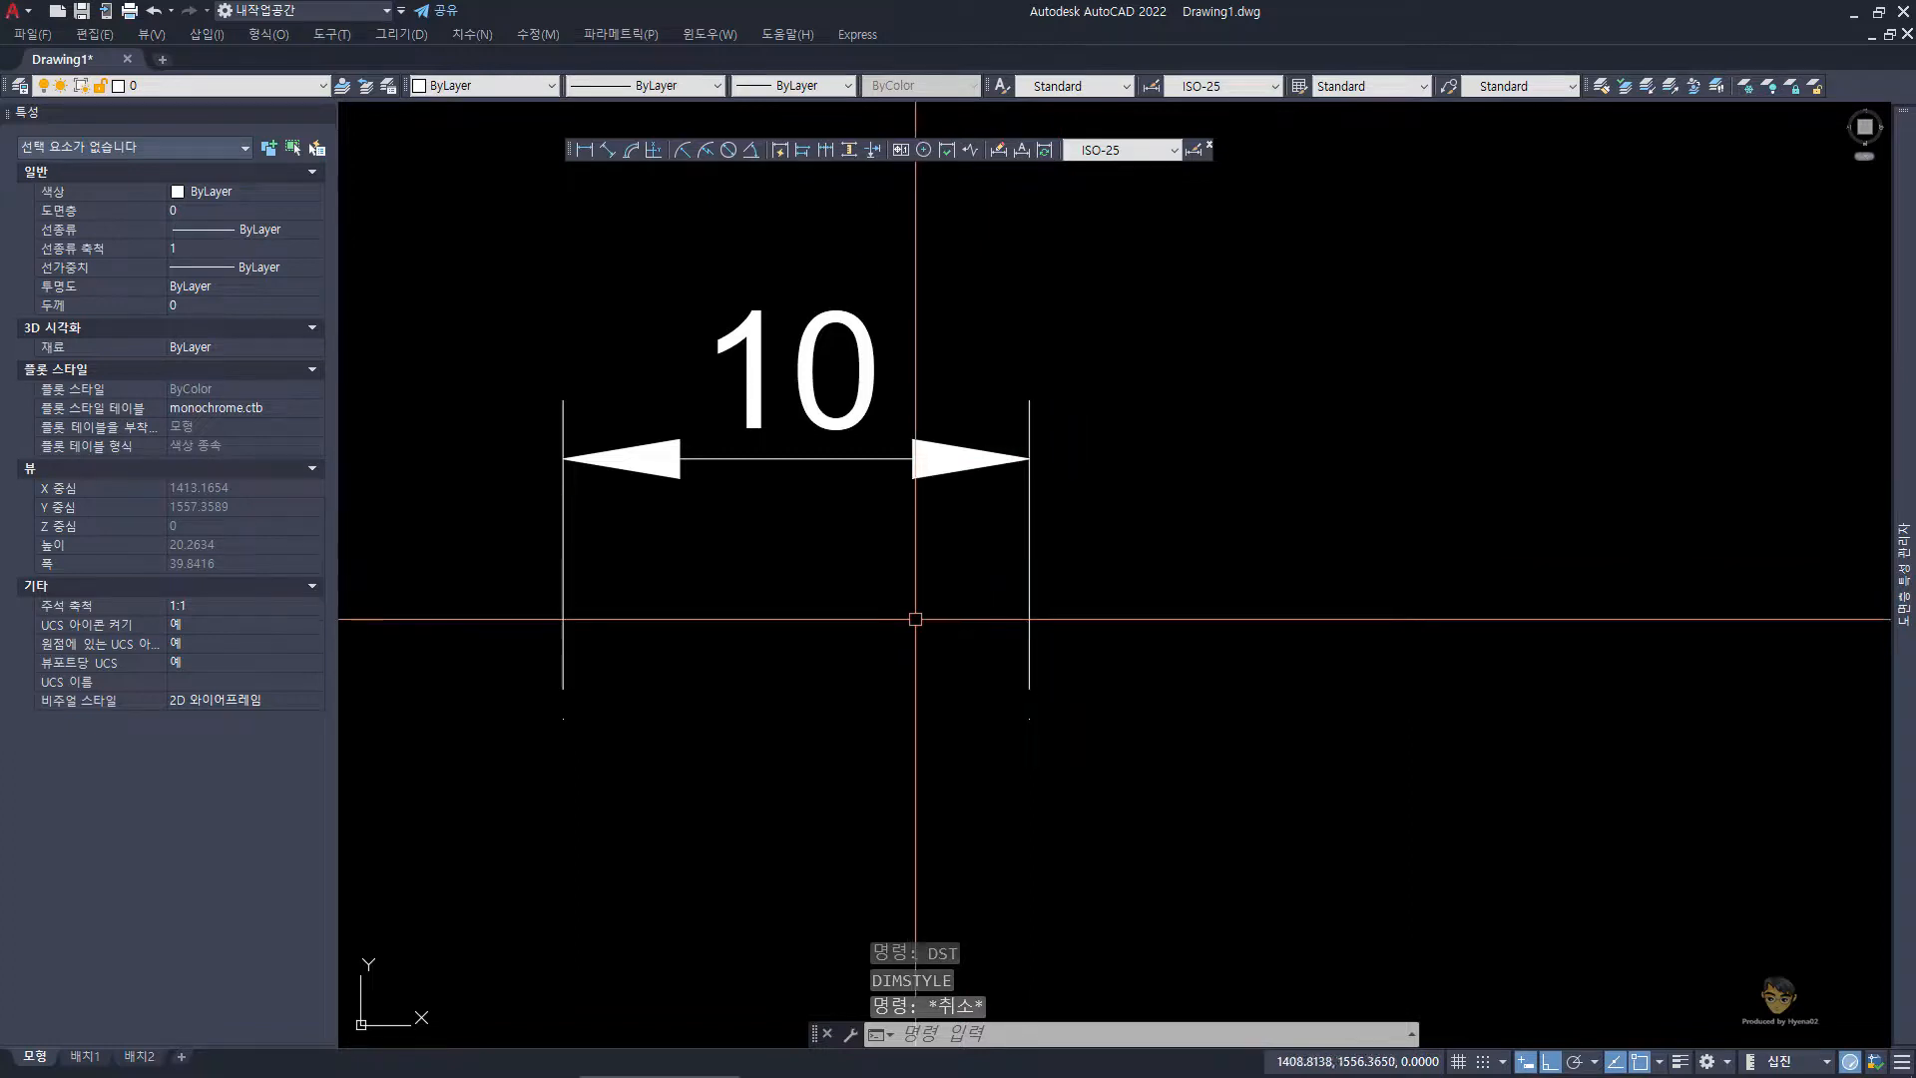
pyautogui.scroll(-2, 916, 618)
pyautogui.press('Escape')
pyautogui.moveTo(911, 612); pyautogui.dragTo(932, 505, button='middle')
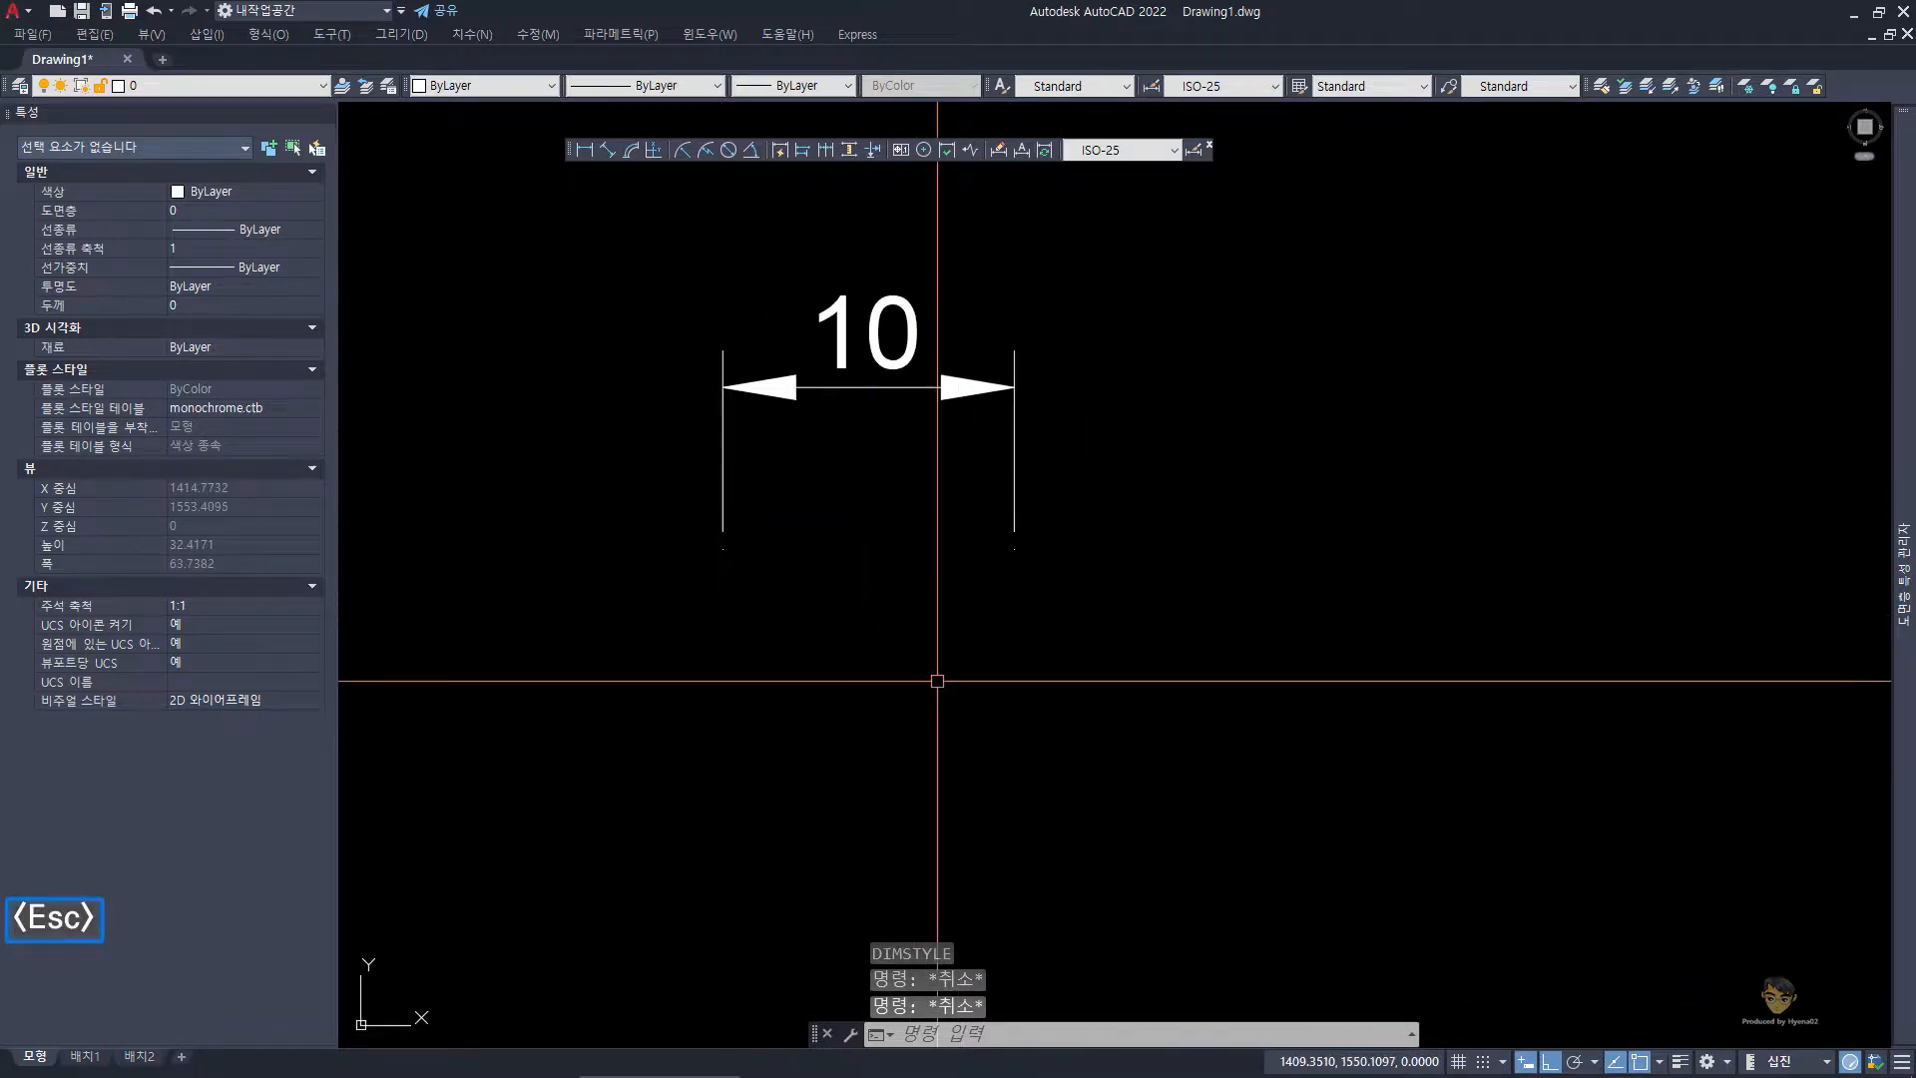
pyautogui.moveTo(850, 728); pyautogui.dragTo(857, 650, button='middle')
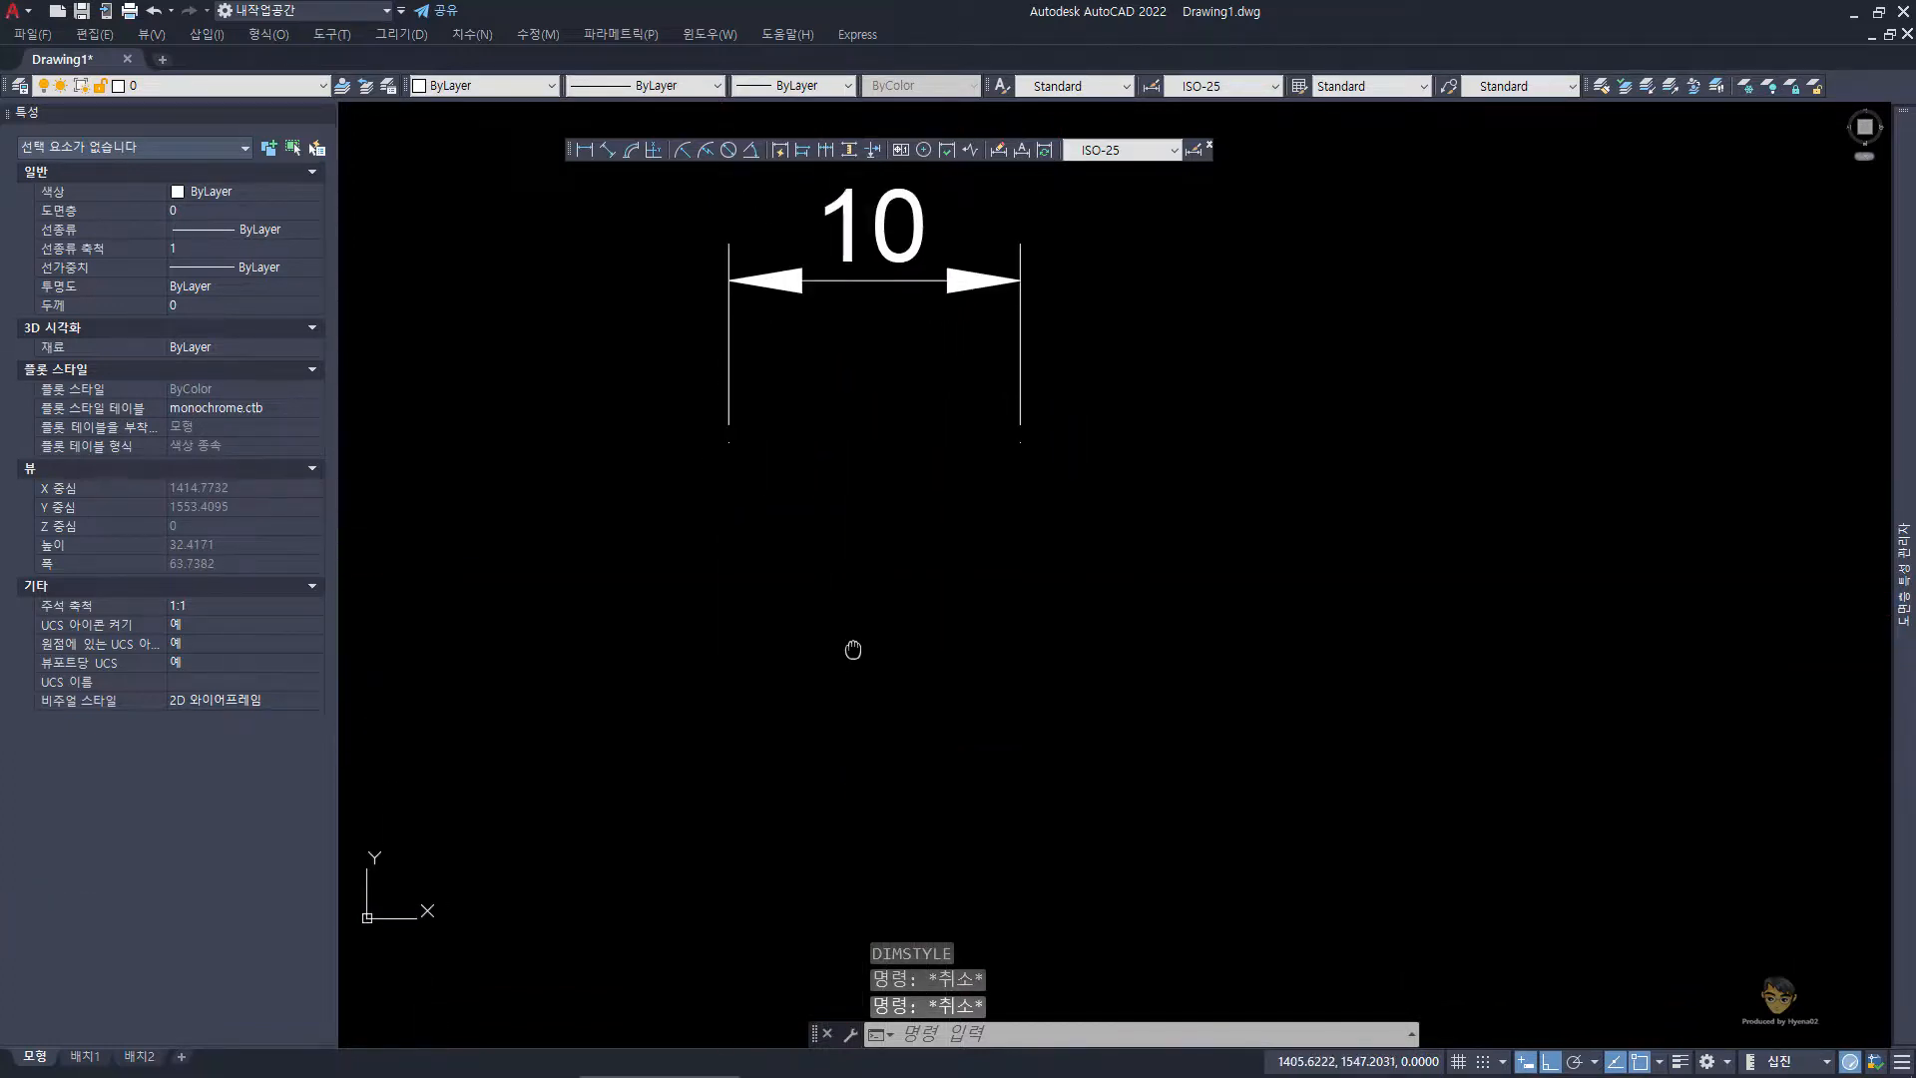
pyautogui.write('rec')
pyautogui.press('space')
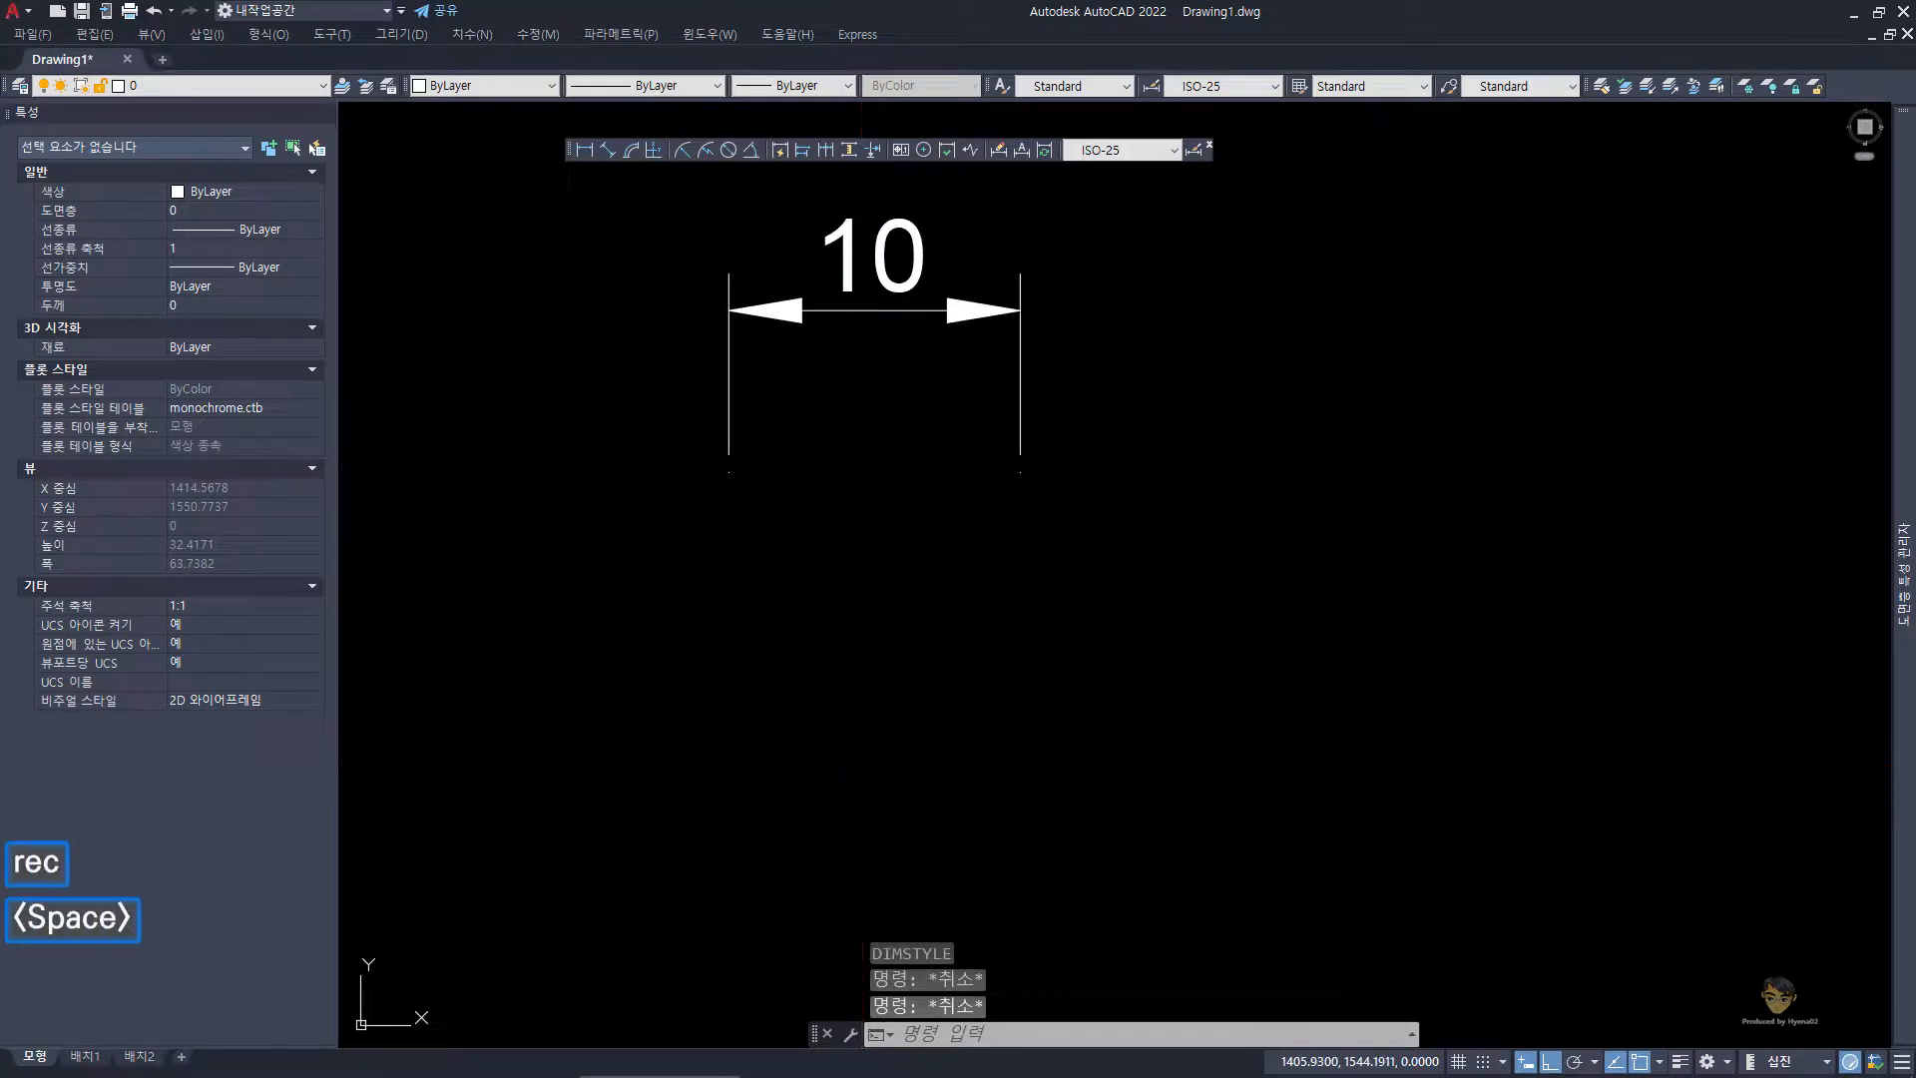
pyautogui.click(718, 826)
pyautogui.write('2')
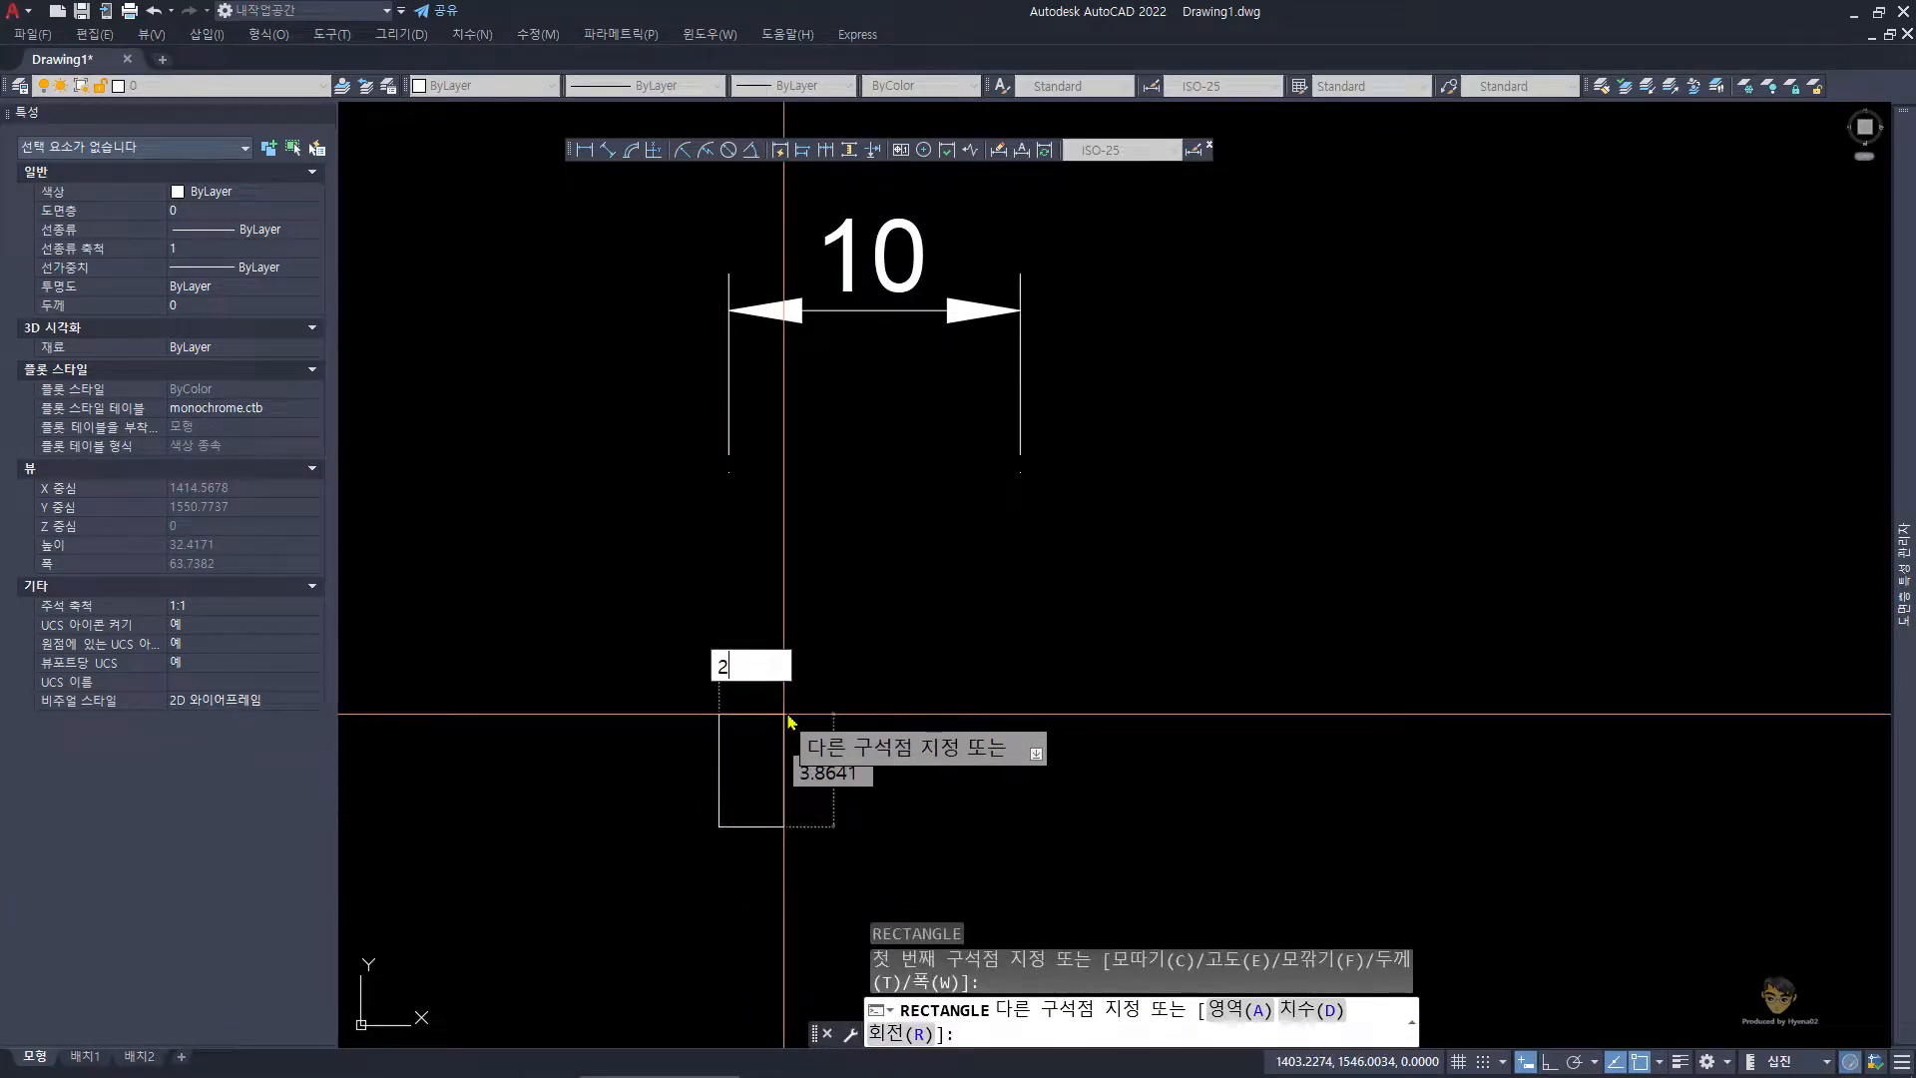
pyautogui.press('Tab')
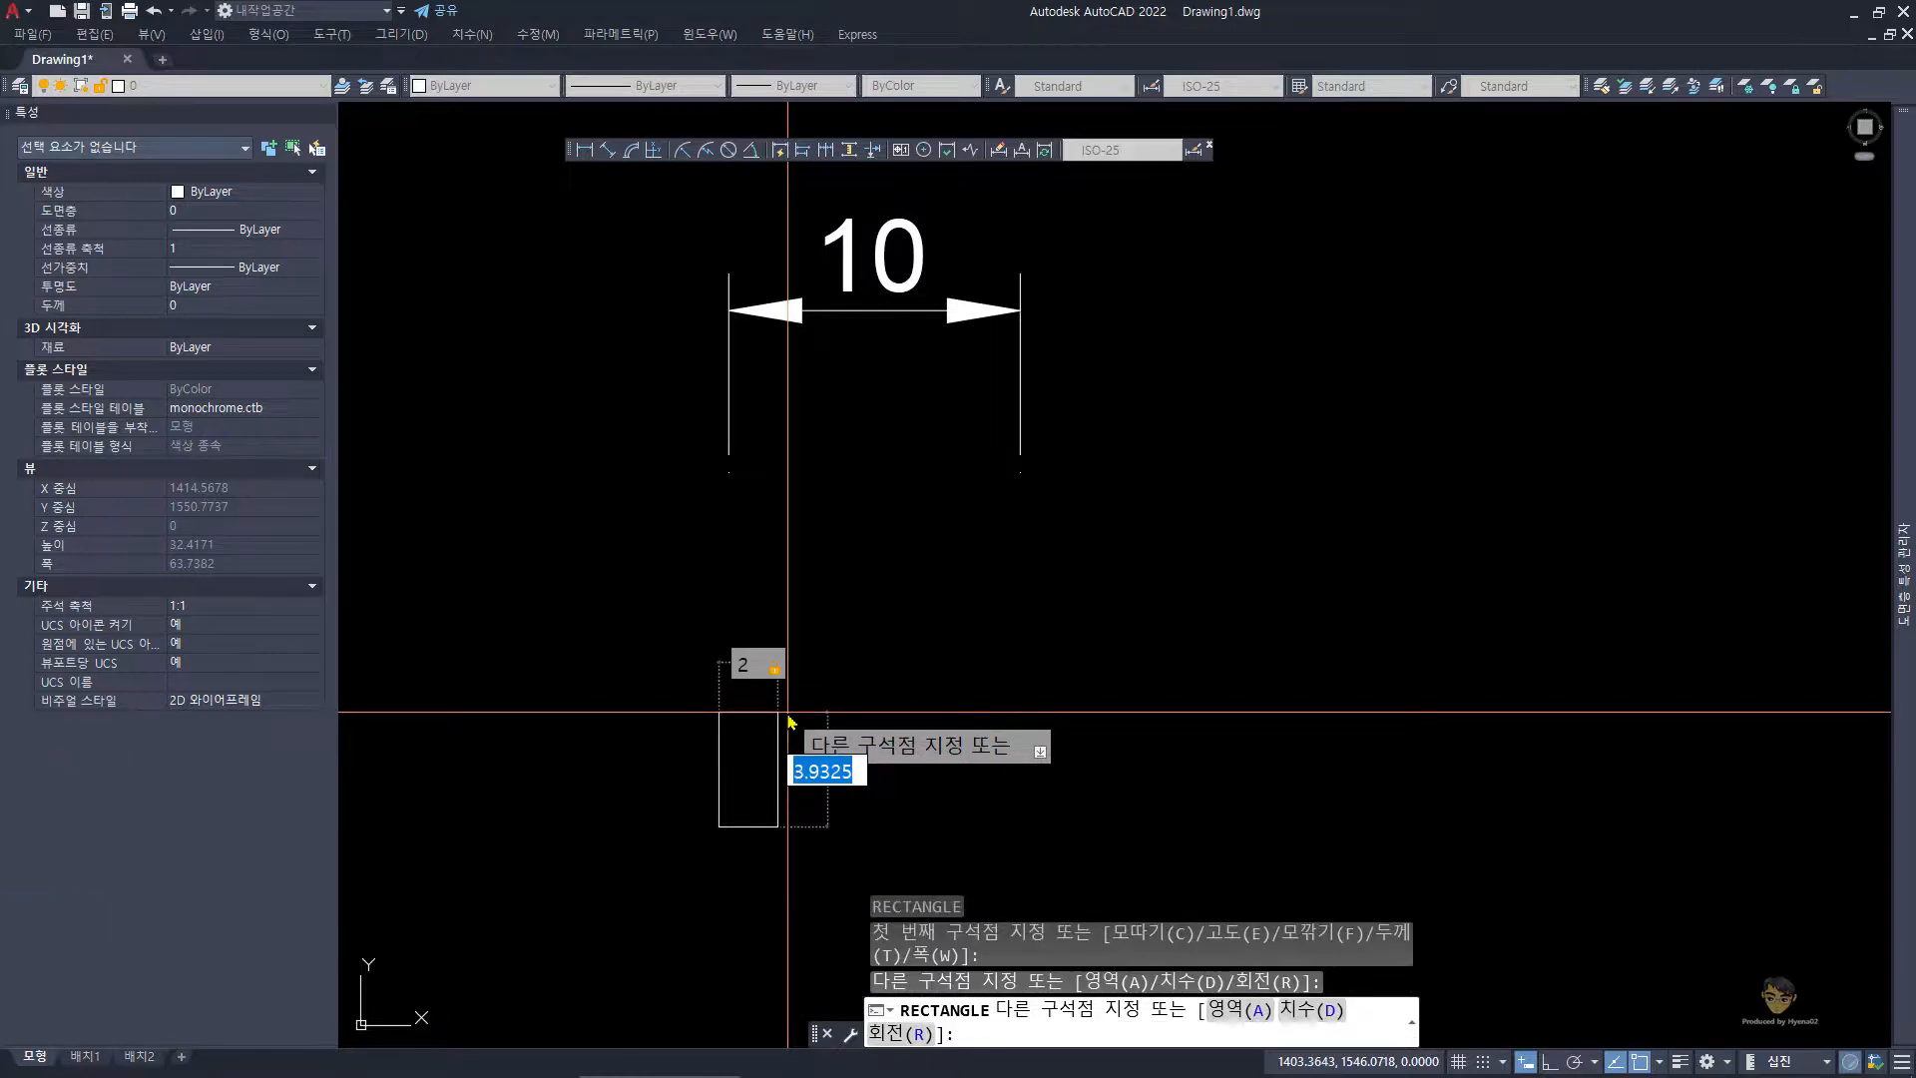
pyautogui.write('2')
pyautogui.press('Return')
pyautogui.write('1')
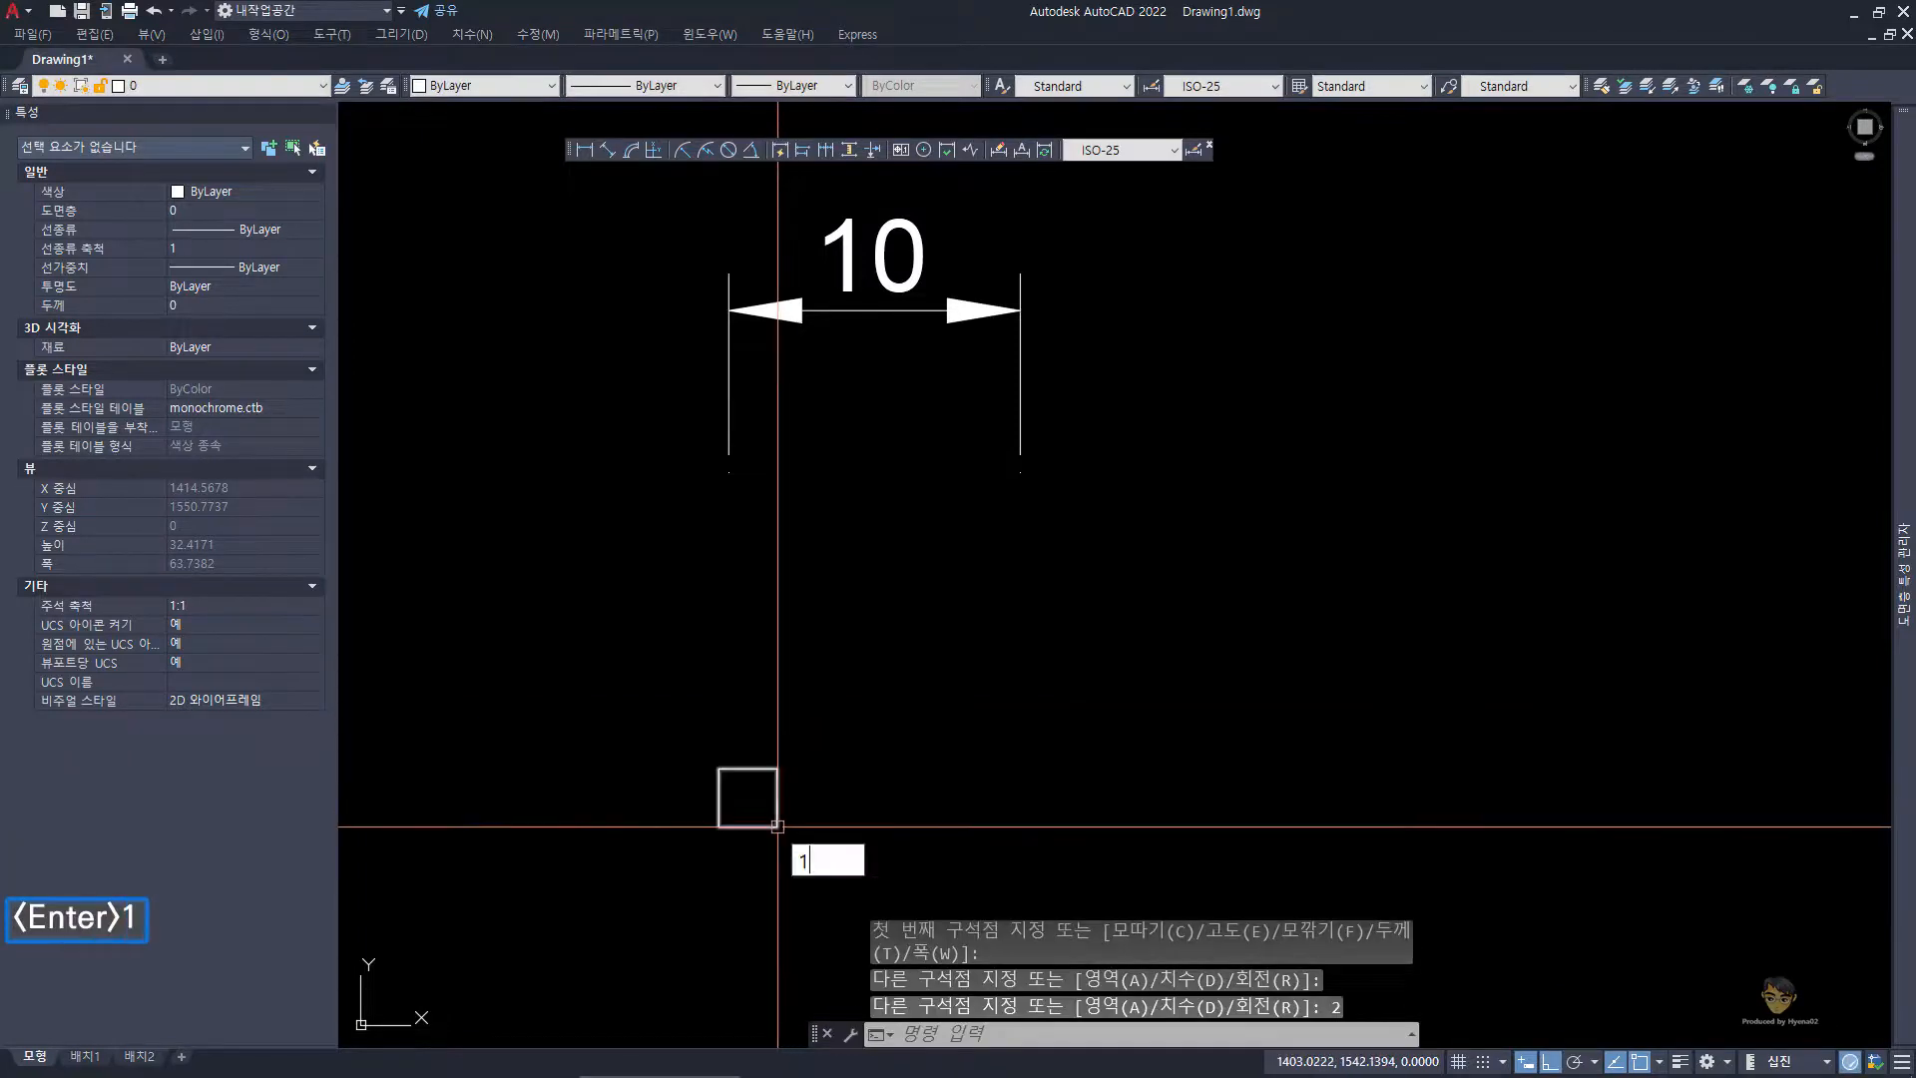
pyautogui.press('Escape')
# - Copy the small square as a horizontal array of 5 items spaced 2 apart, so the squares adjoin
pyautogui.click(824, 868)
pyautogui.click(754, 783)
pyautogui.write('cc')
pyautogui.press('space')
pyautogui.click(689, 731)
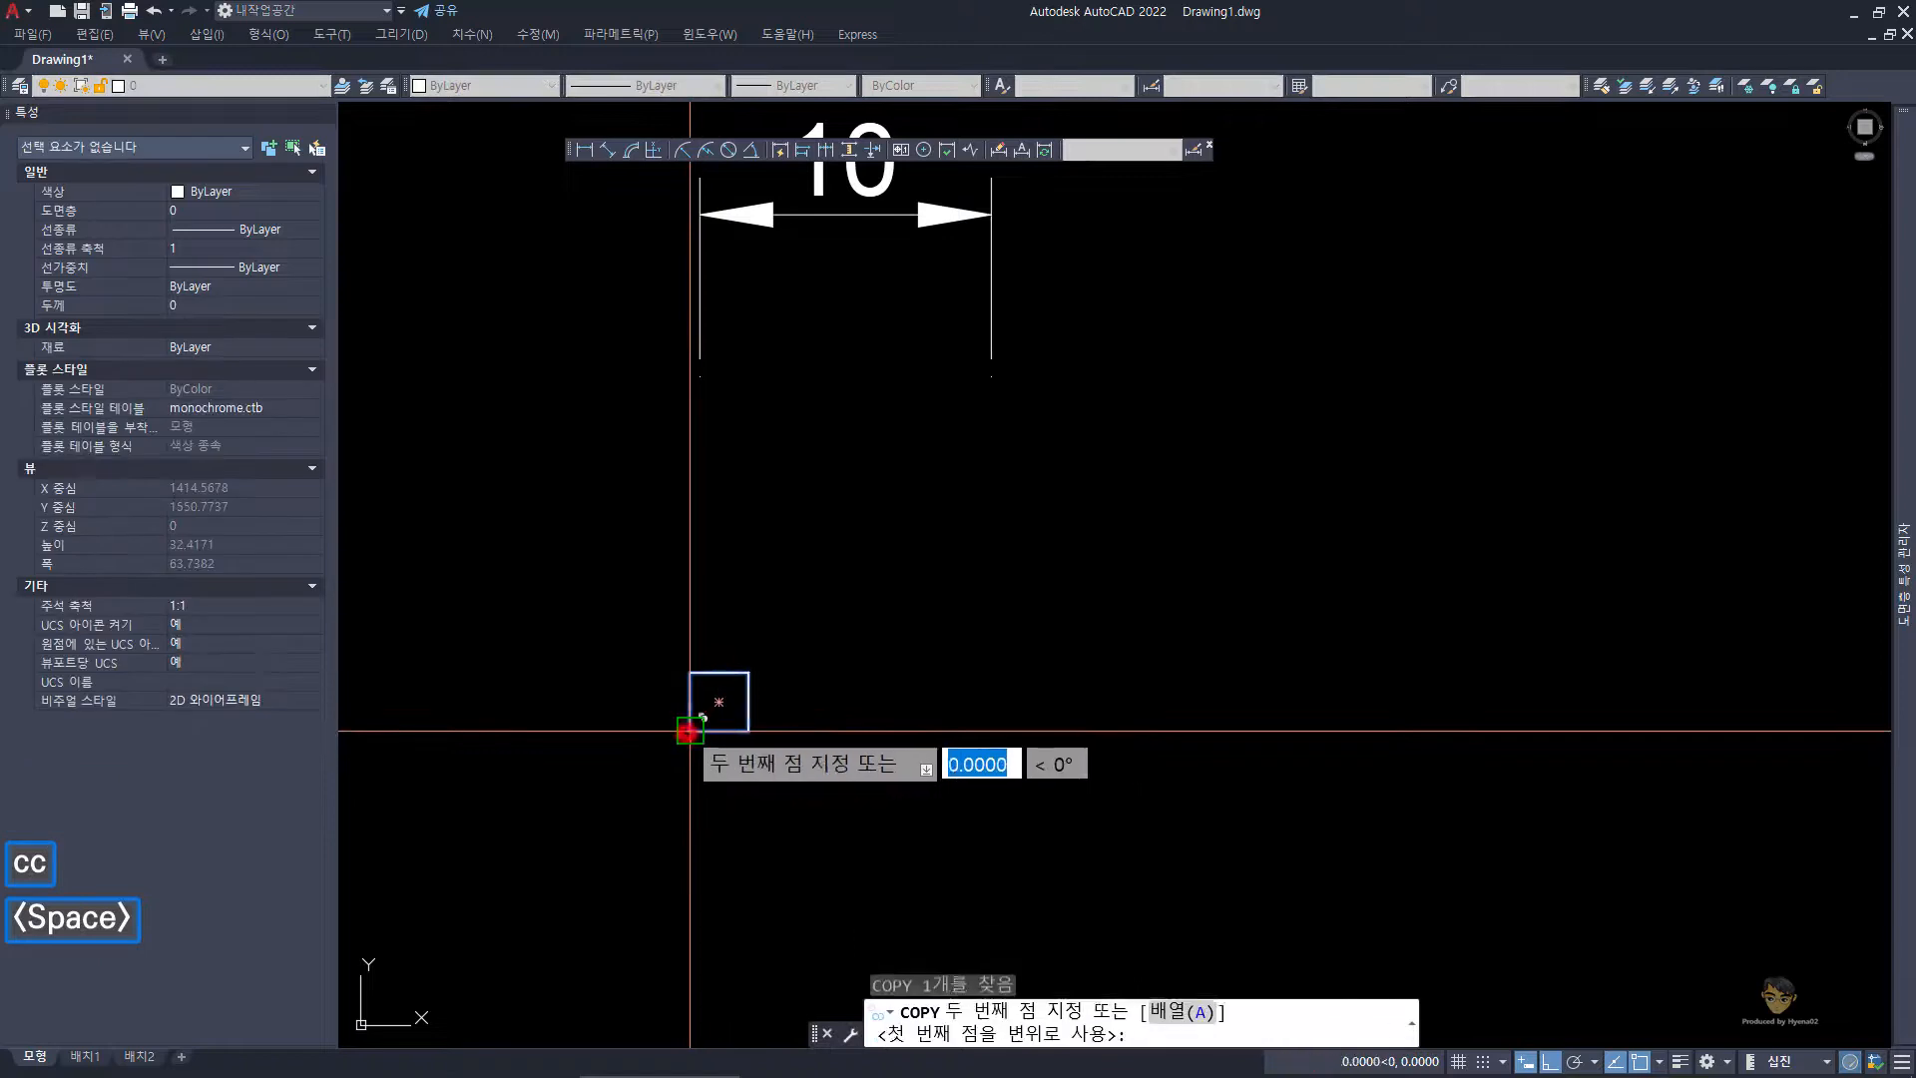
pyautogui.write('a')
pyautogui.press('space')
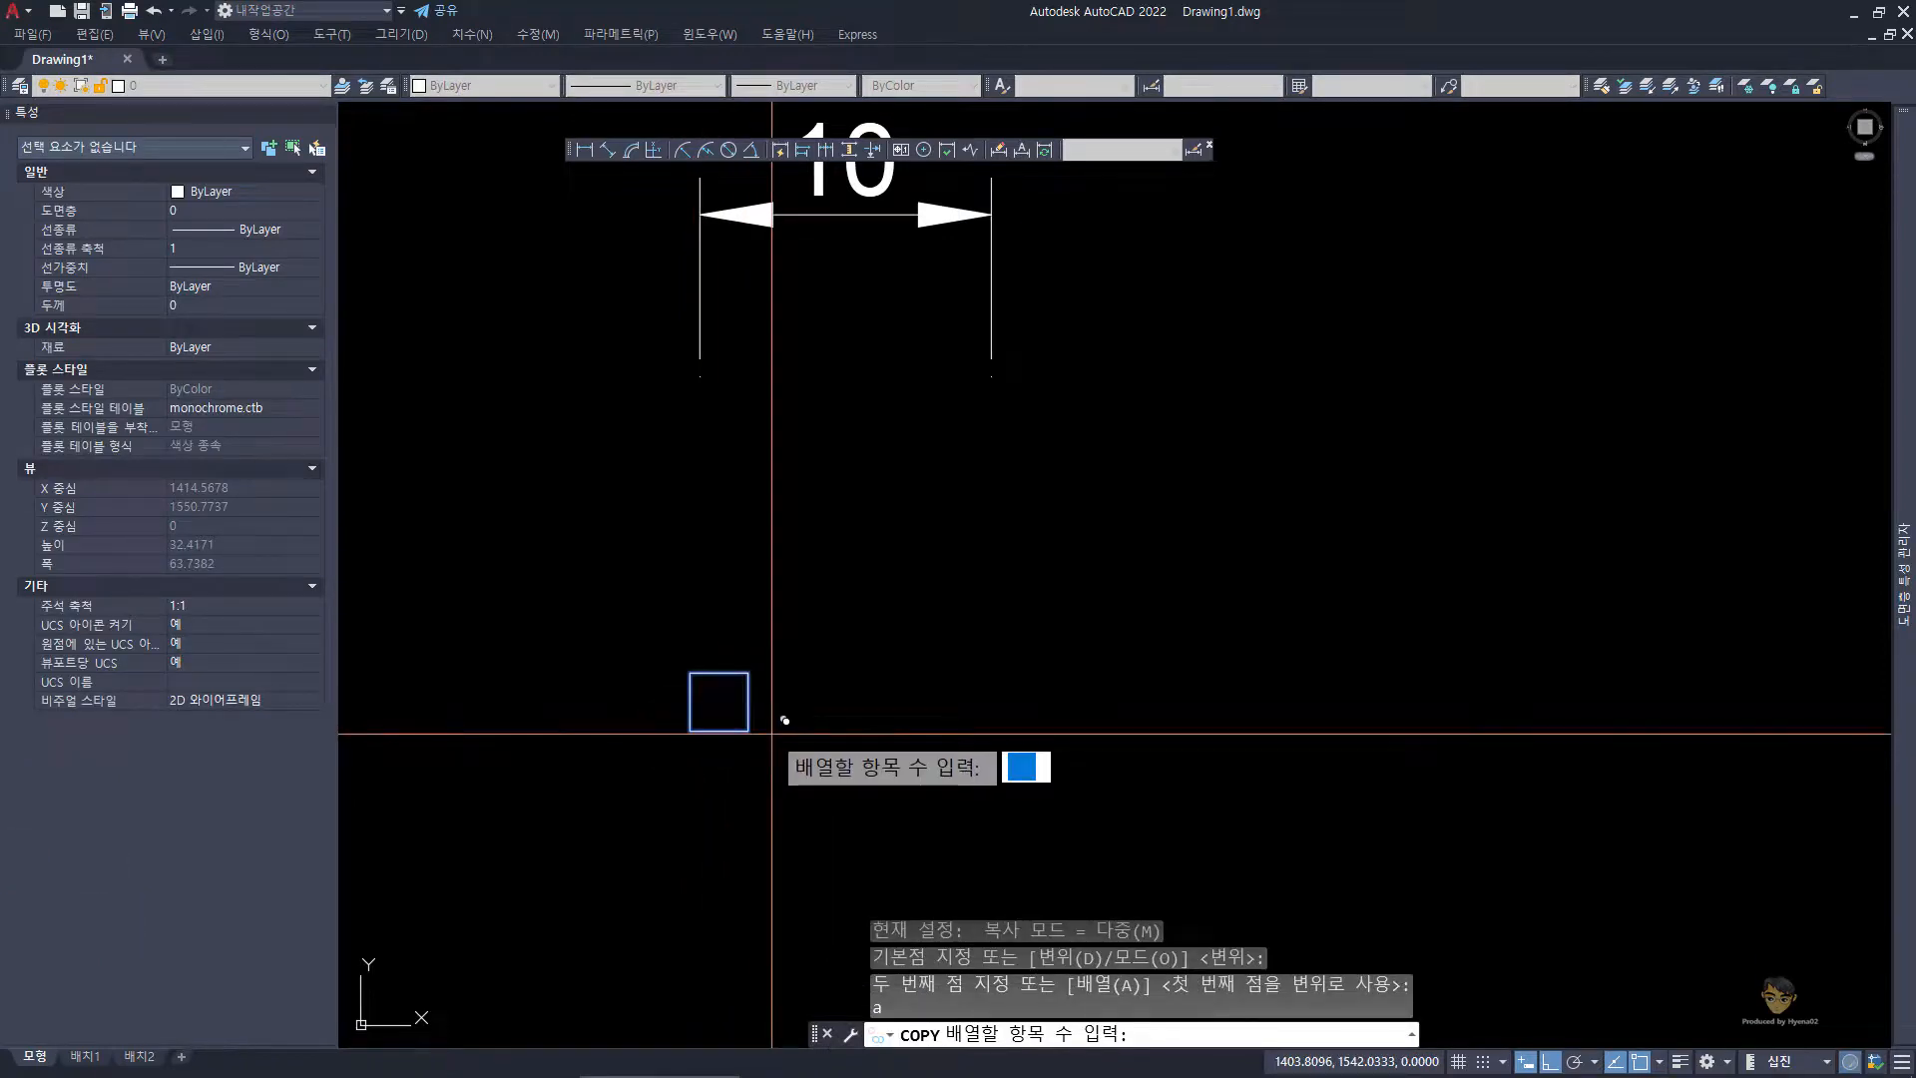
pyautogui.write('5')
pyautogui.press('space')
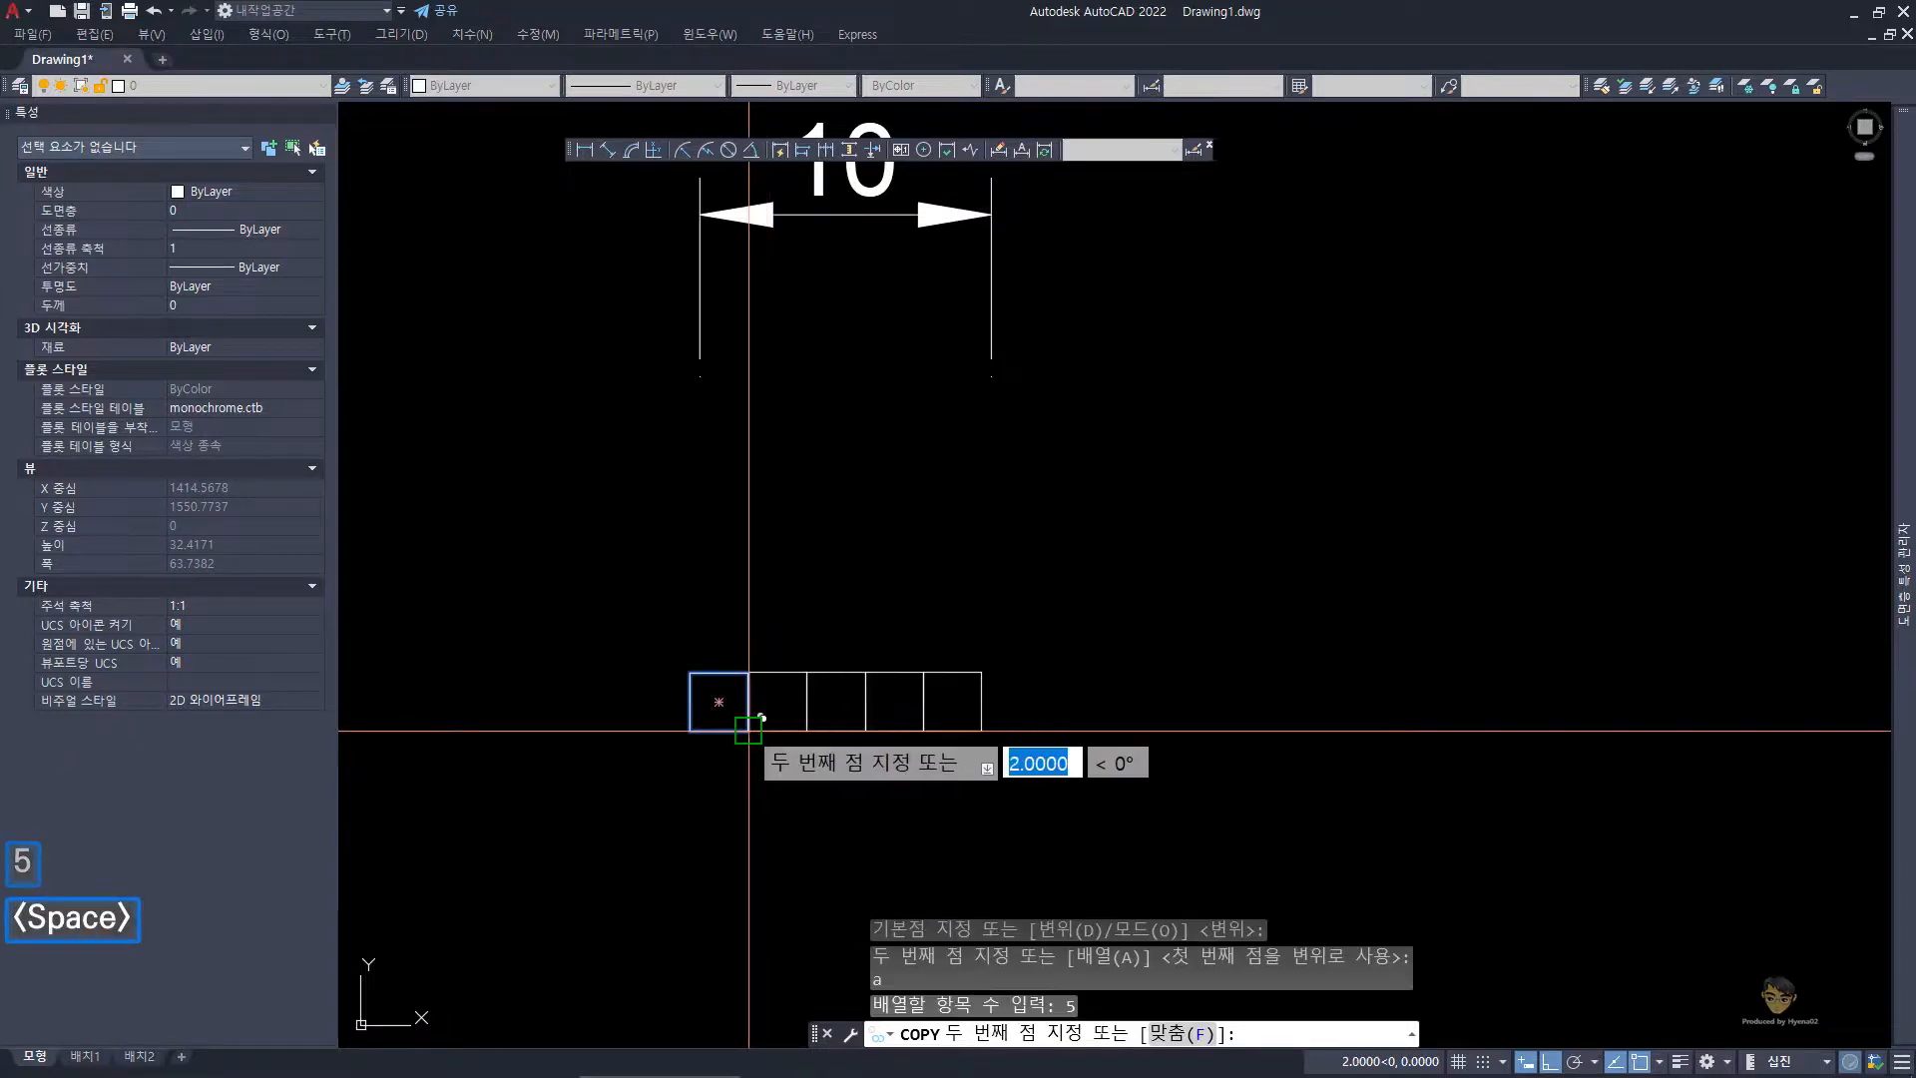
pyautogui.press('space')
pyautogui.press('Escape')
# - Add a horizontal linear dimension above the first square in the row, across its top edge
pyautogui.moveTo(753, 630); pyautogui.dragTo(790, 759, button='middle')
pyautogui.write('dn')
pyautogui.press('space')
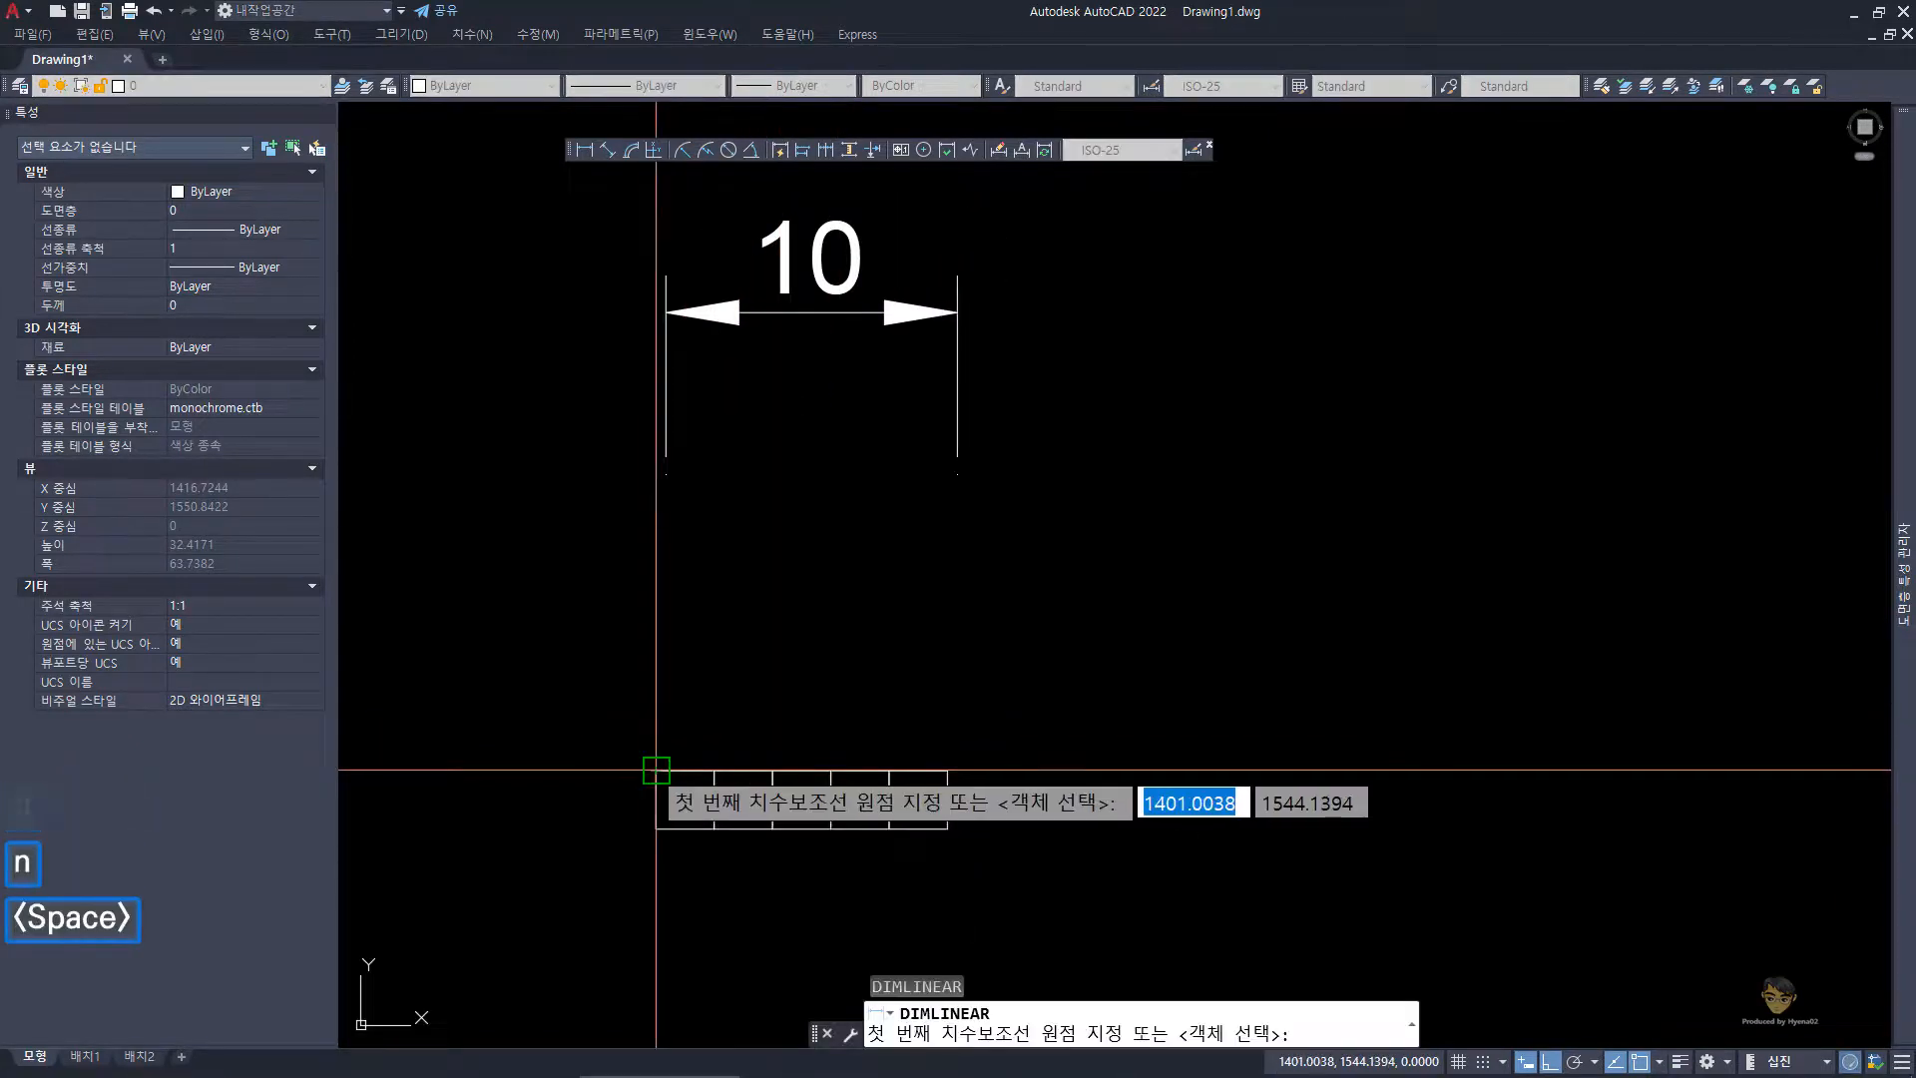
pyautogui.click(656, 769)
pyautogui.click(714, 769)
pyautogui.click(875, 725)
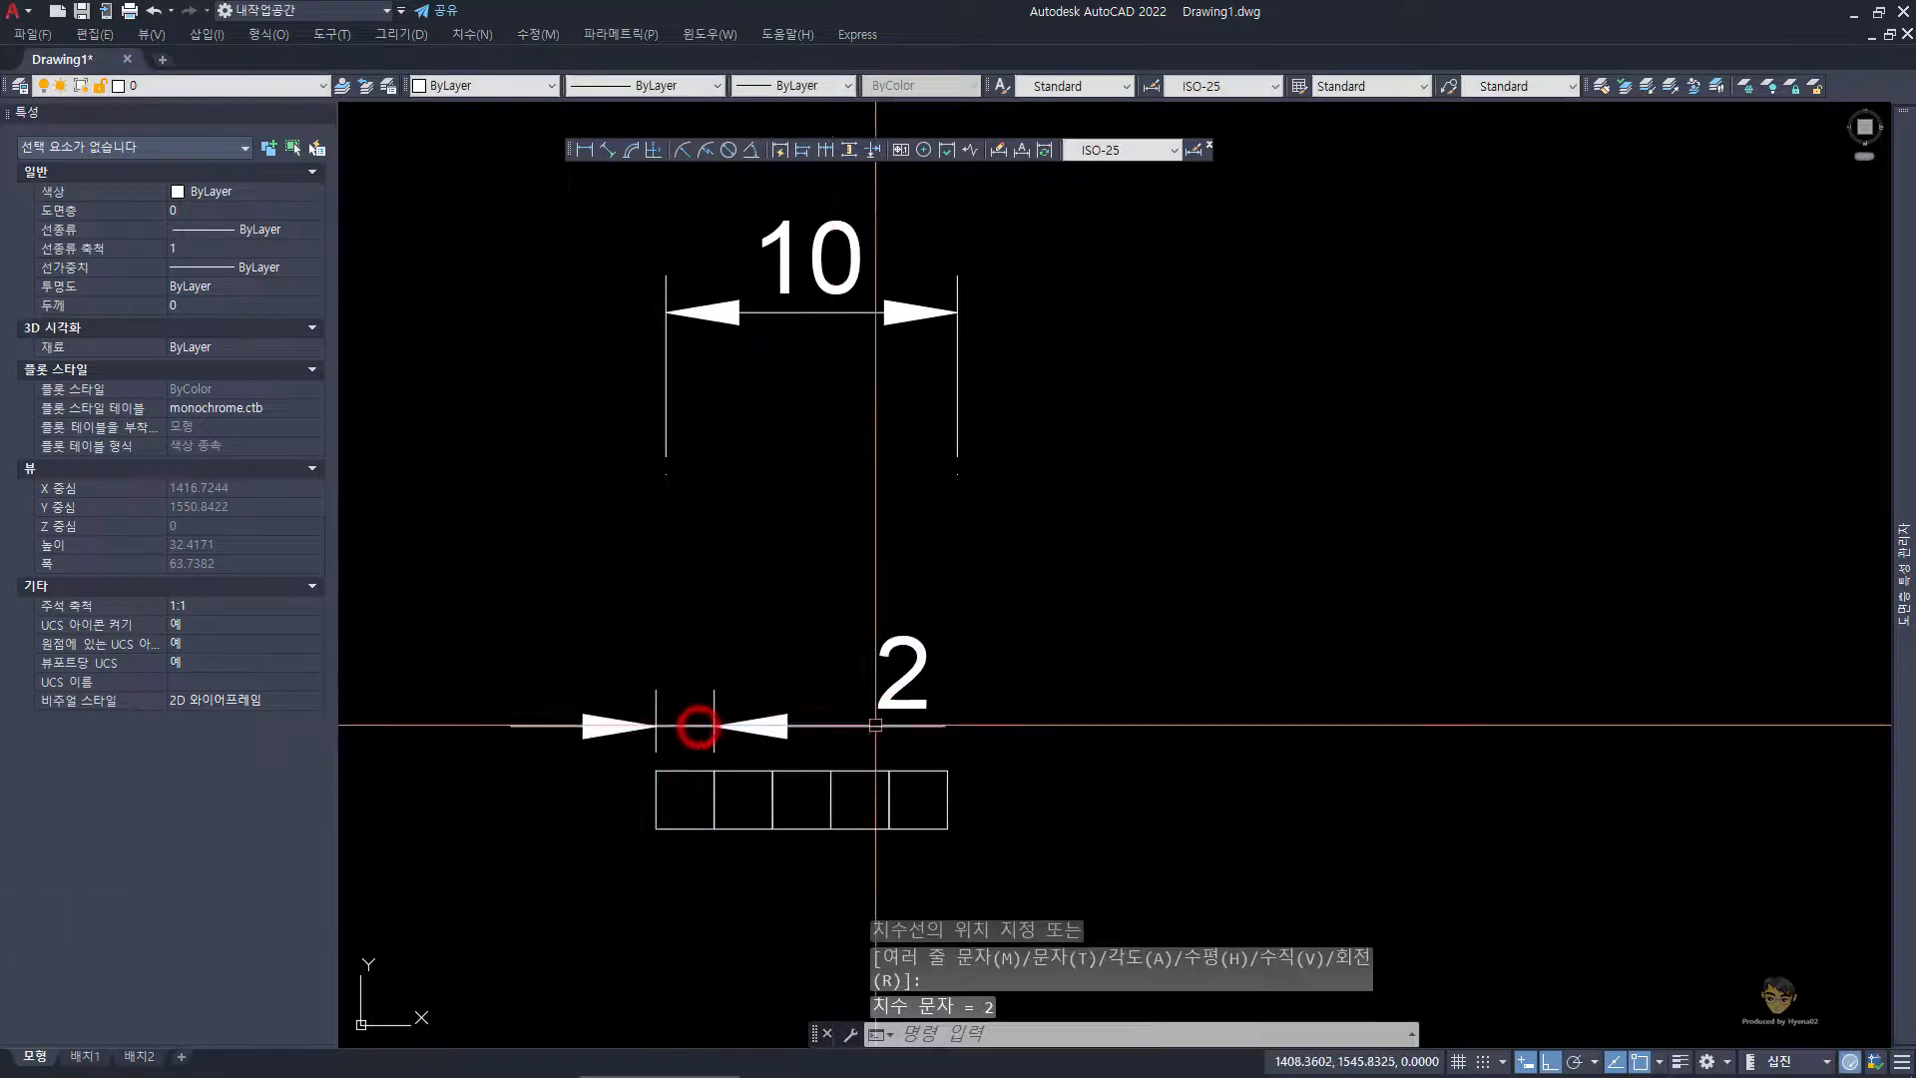
# - Review the fit options of the ISO-25 dimension style for text and arrows, and leave the style manager without saving changes
pyautogui.scroll(4, 668, 684)
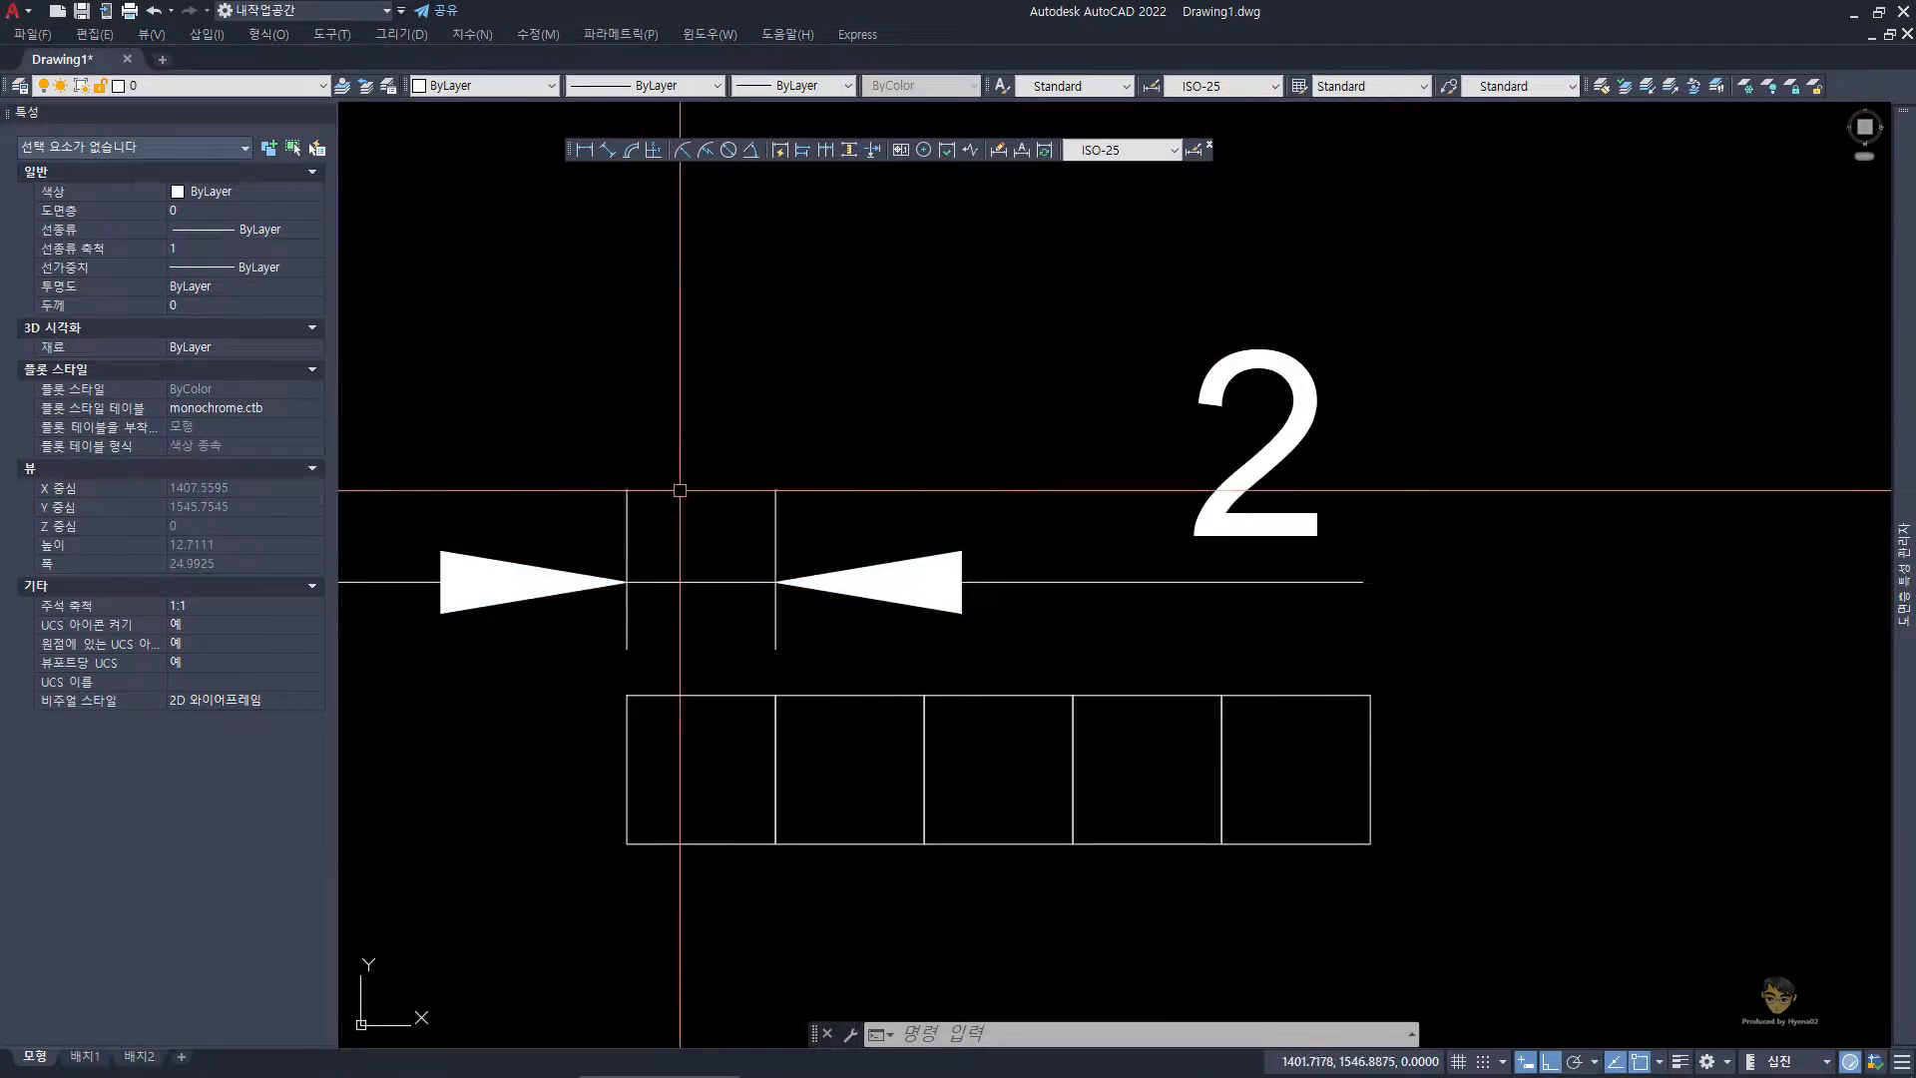
pyautogui.write('dst')
pyautogui.press('space')
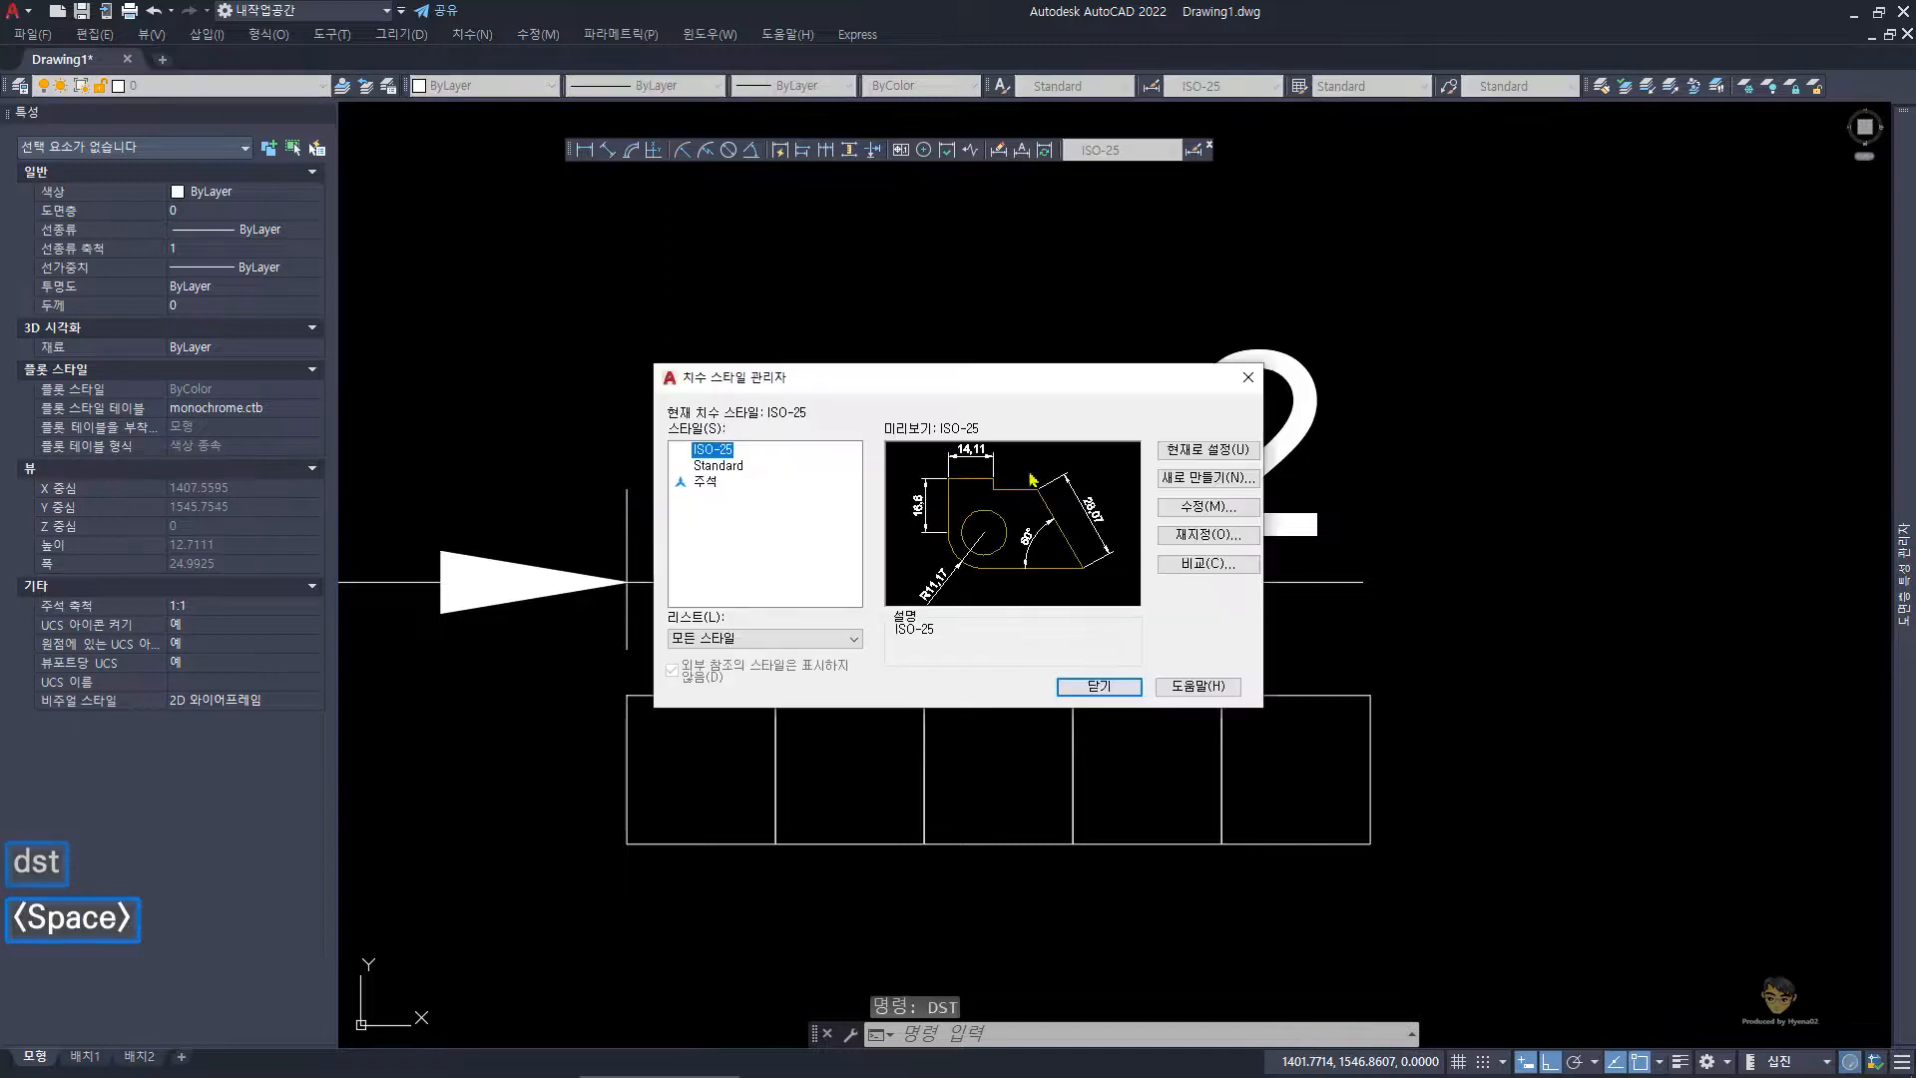
pyautogui.click(1207, 506)
pyautogui.click(725, 350)
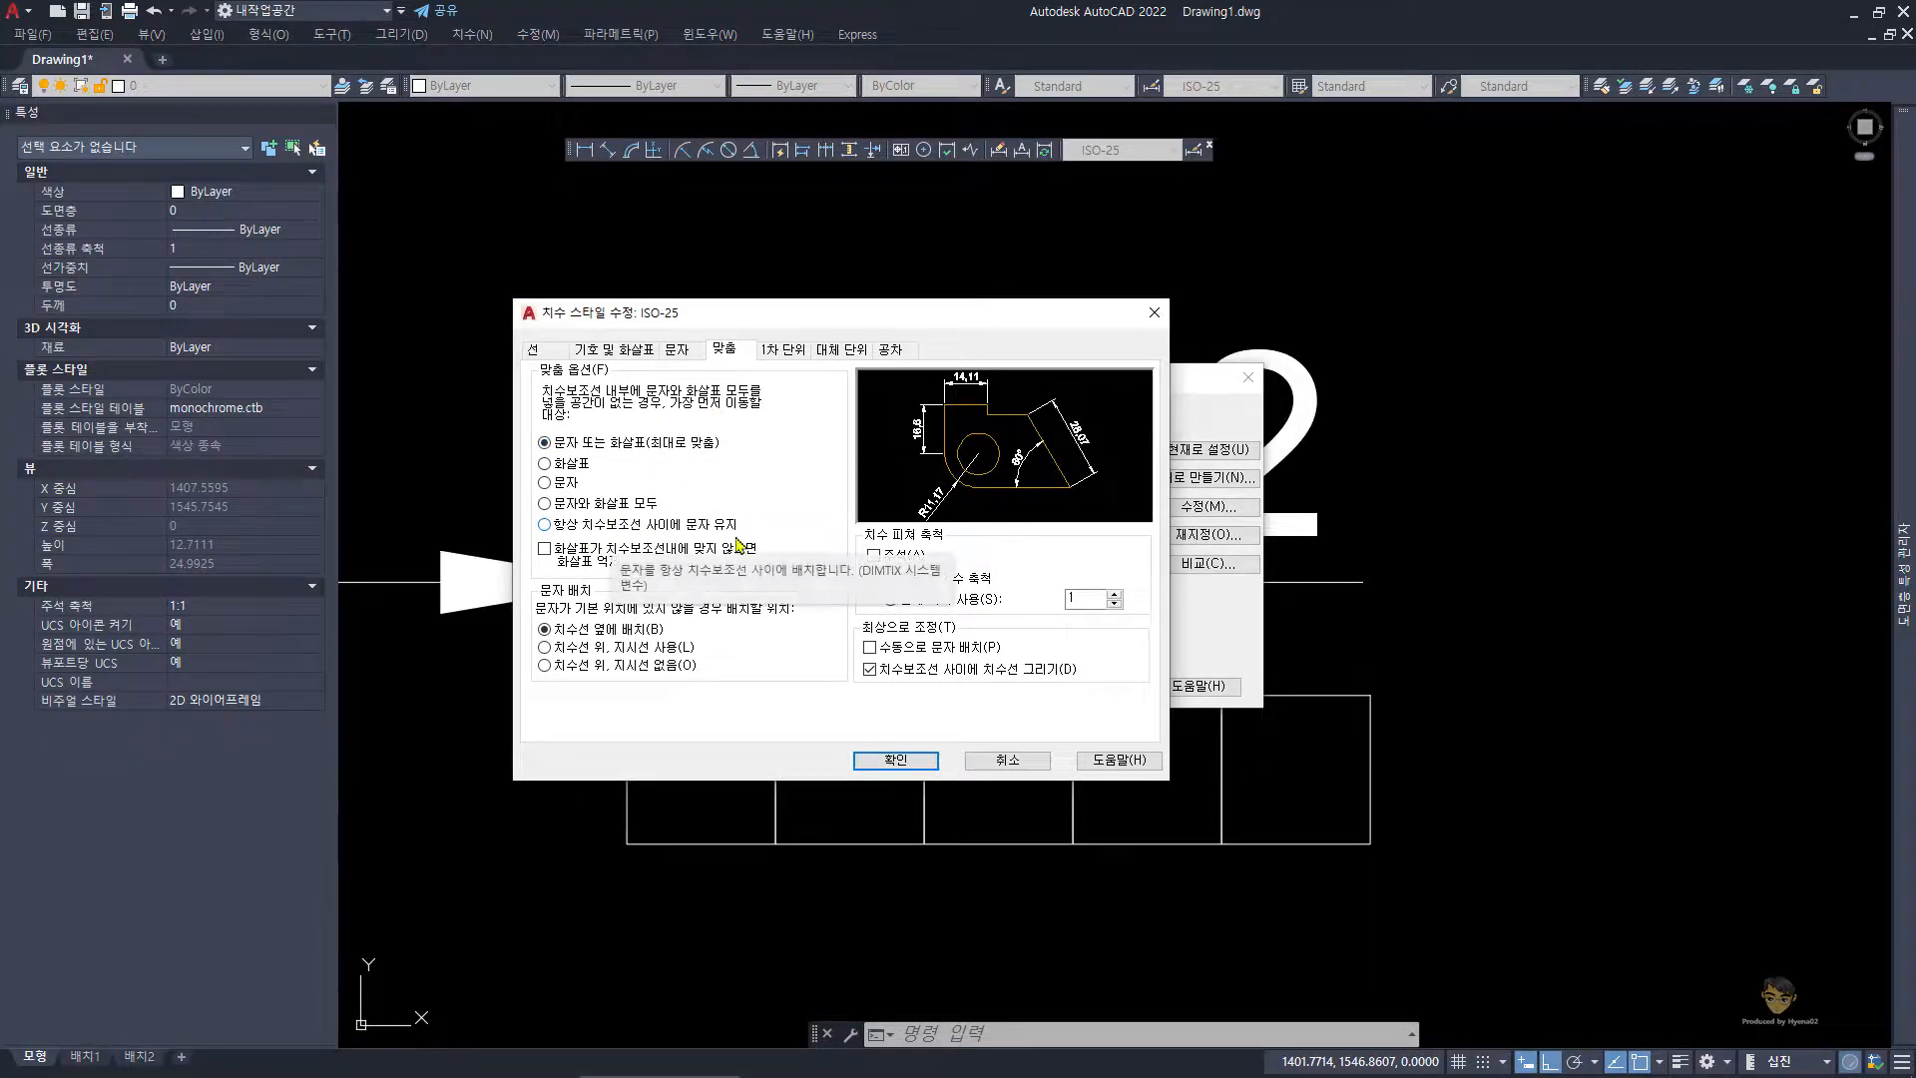
pyautogui.click(1004, 746)
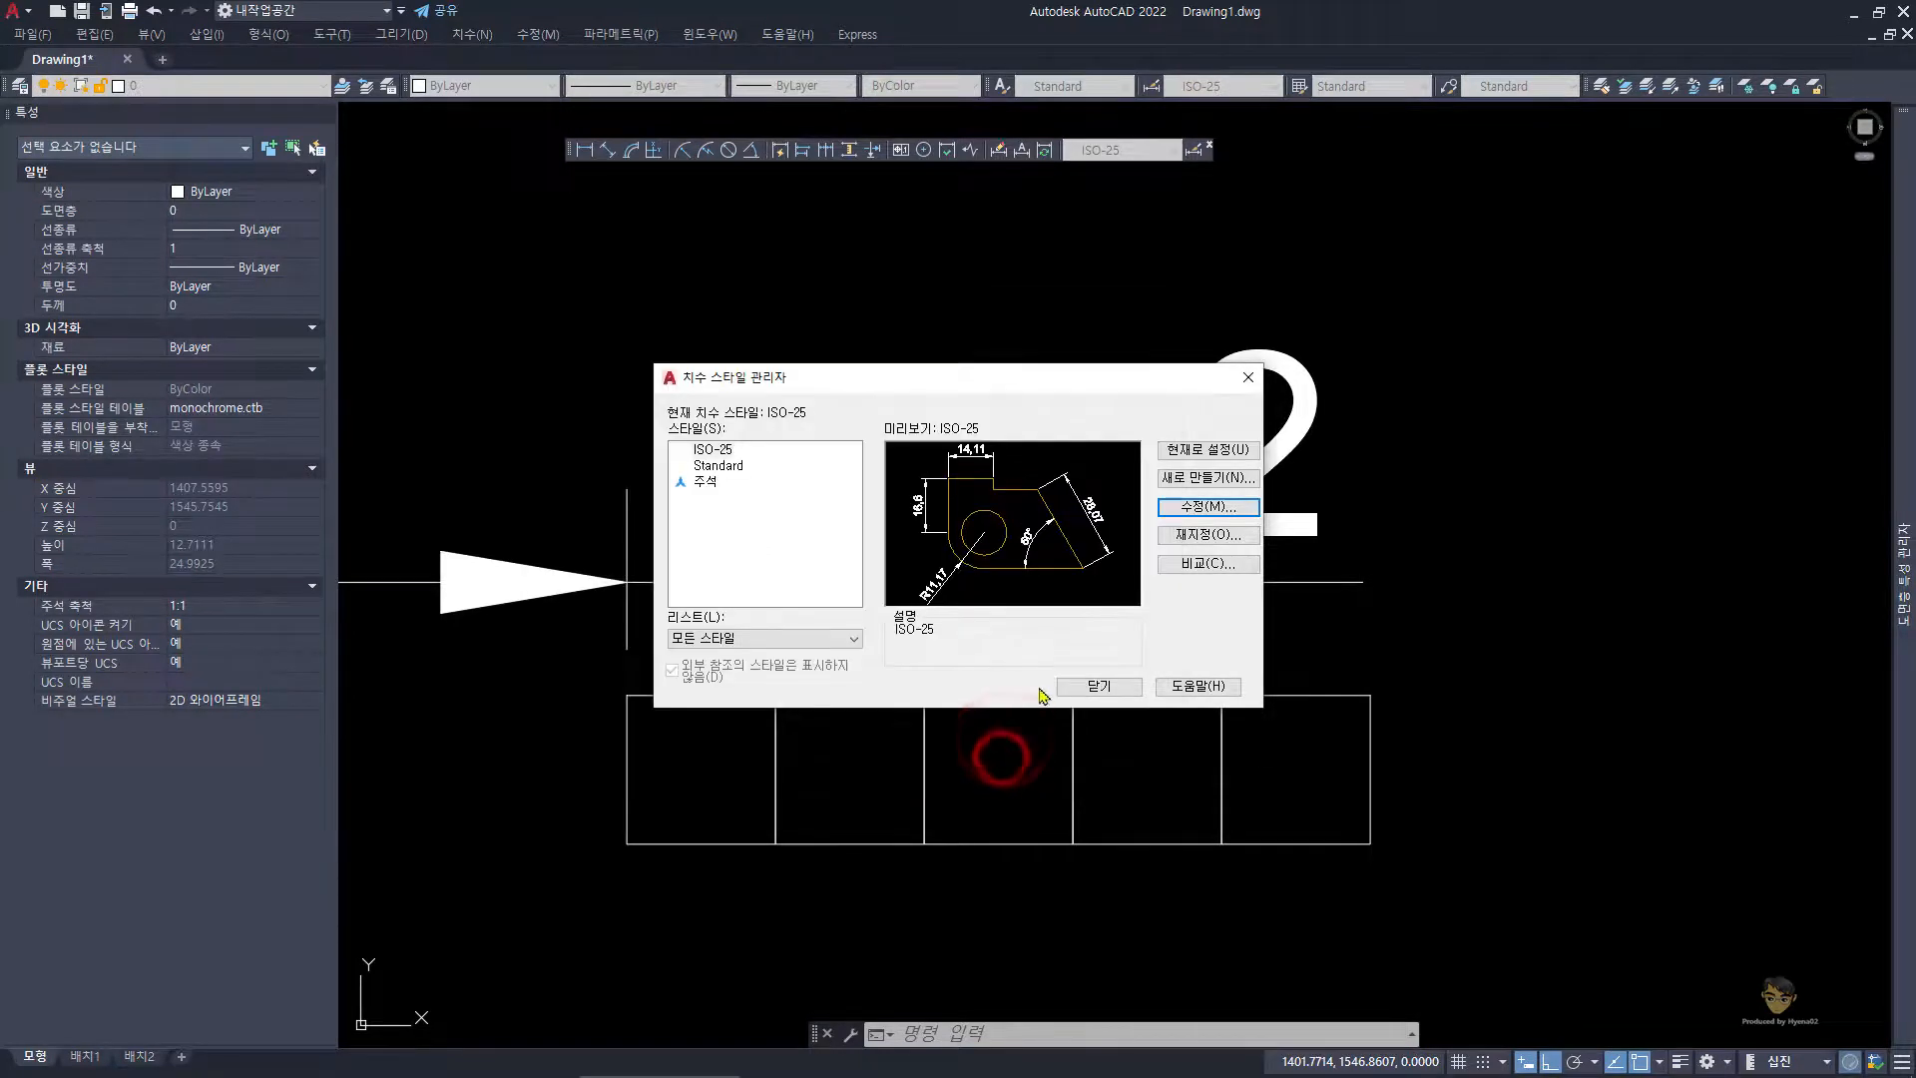
pyautogui.click(1103, 685)
pyautogui.press('Escape')
pyautogui.press('Escape')
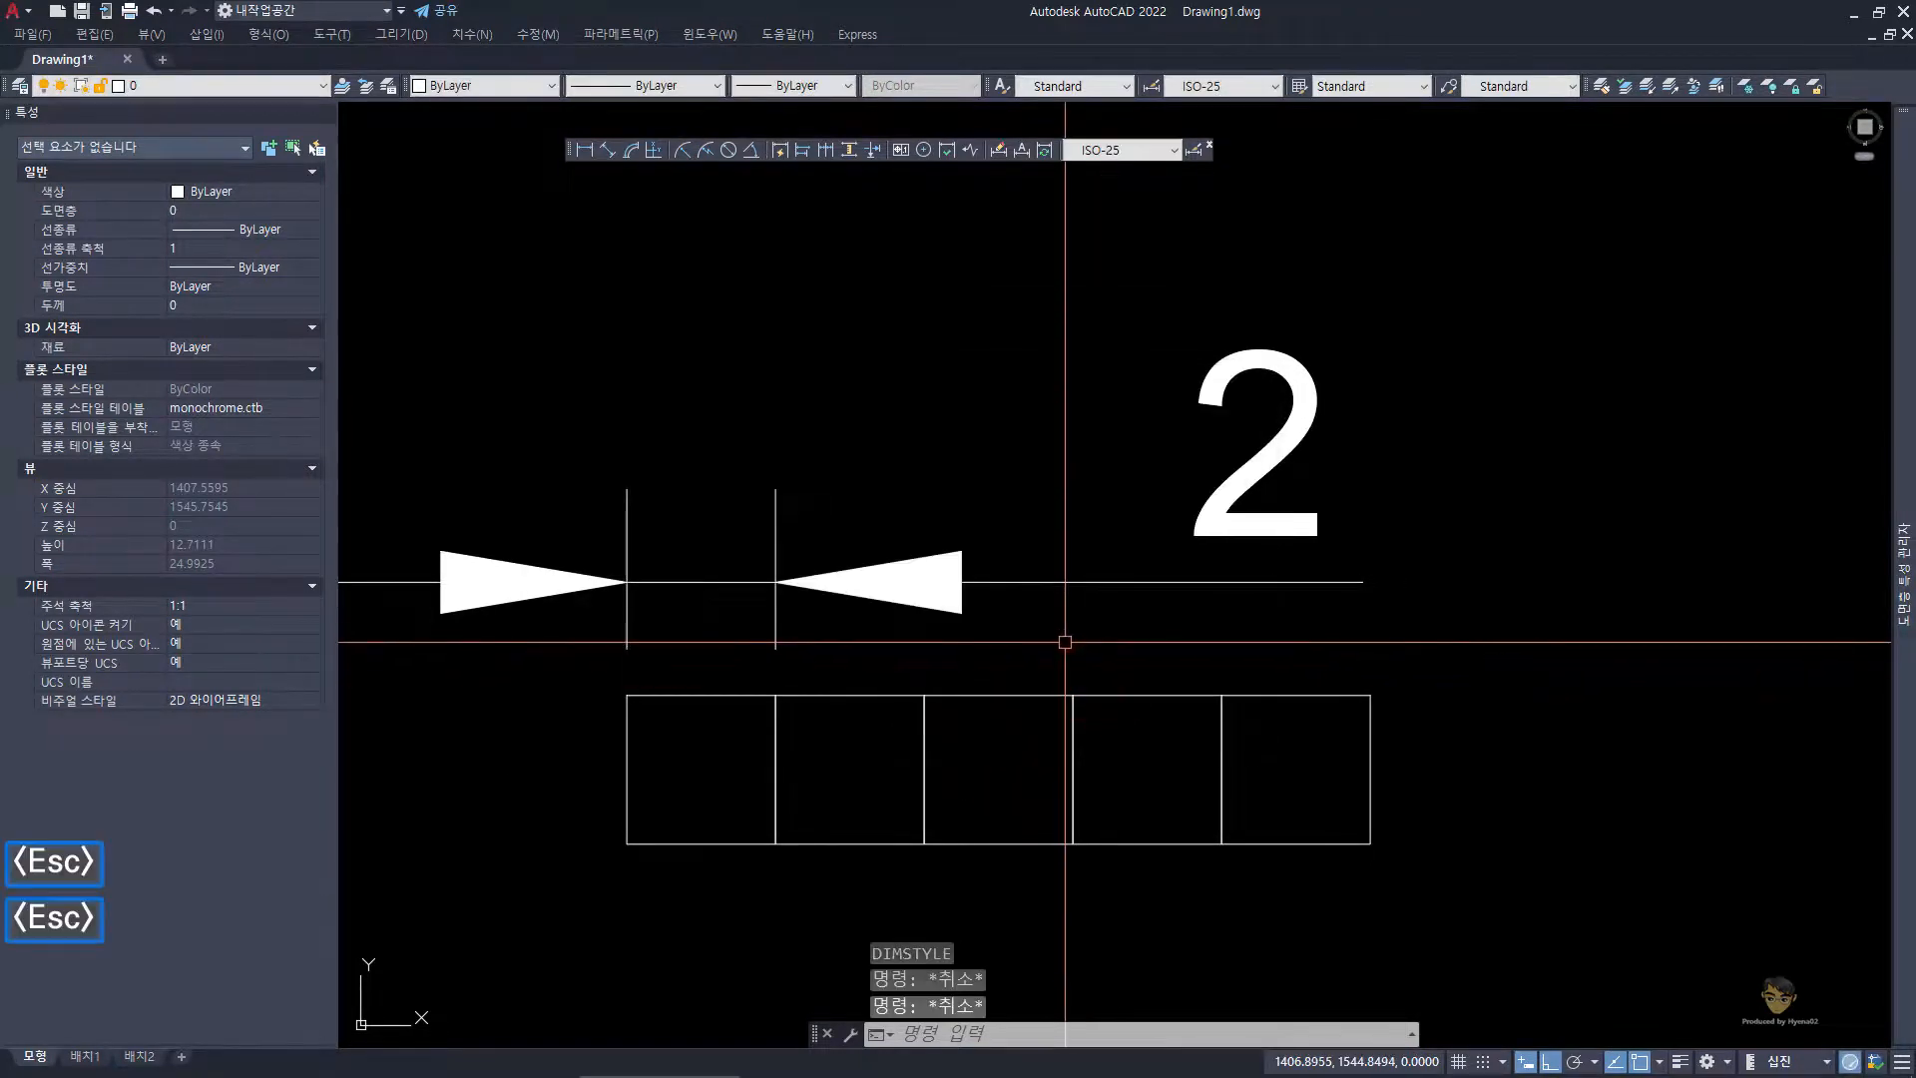
pyautogui.press('Escape')
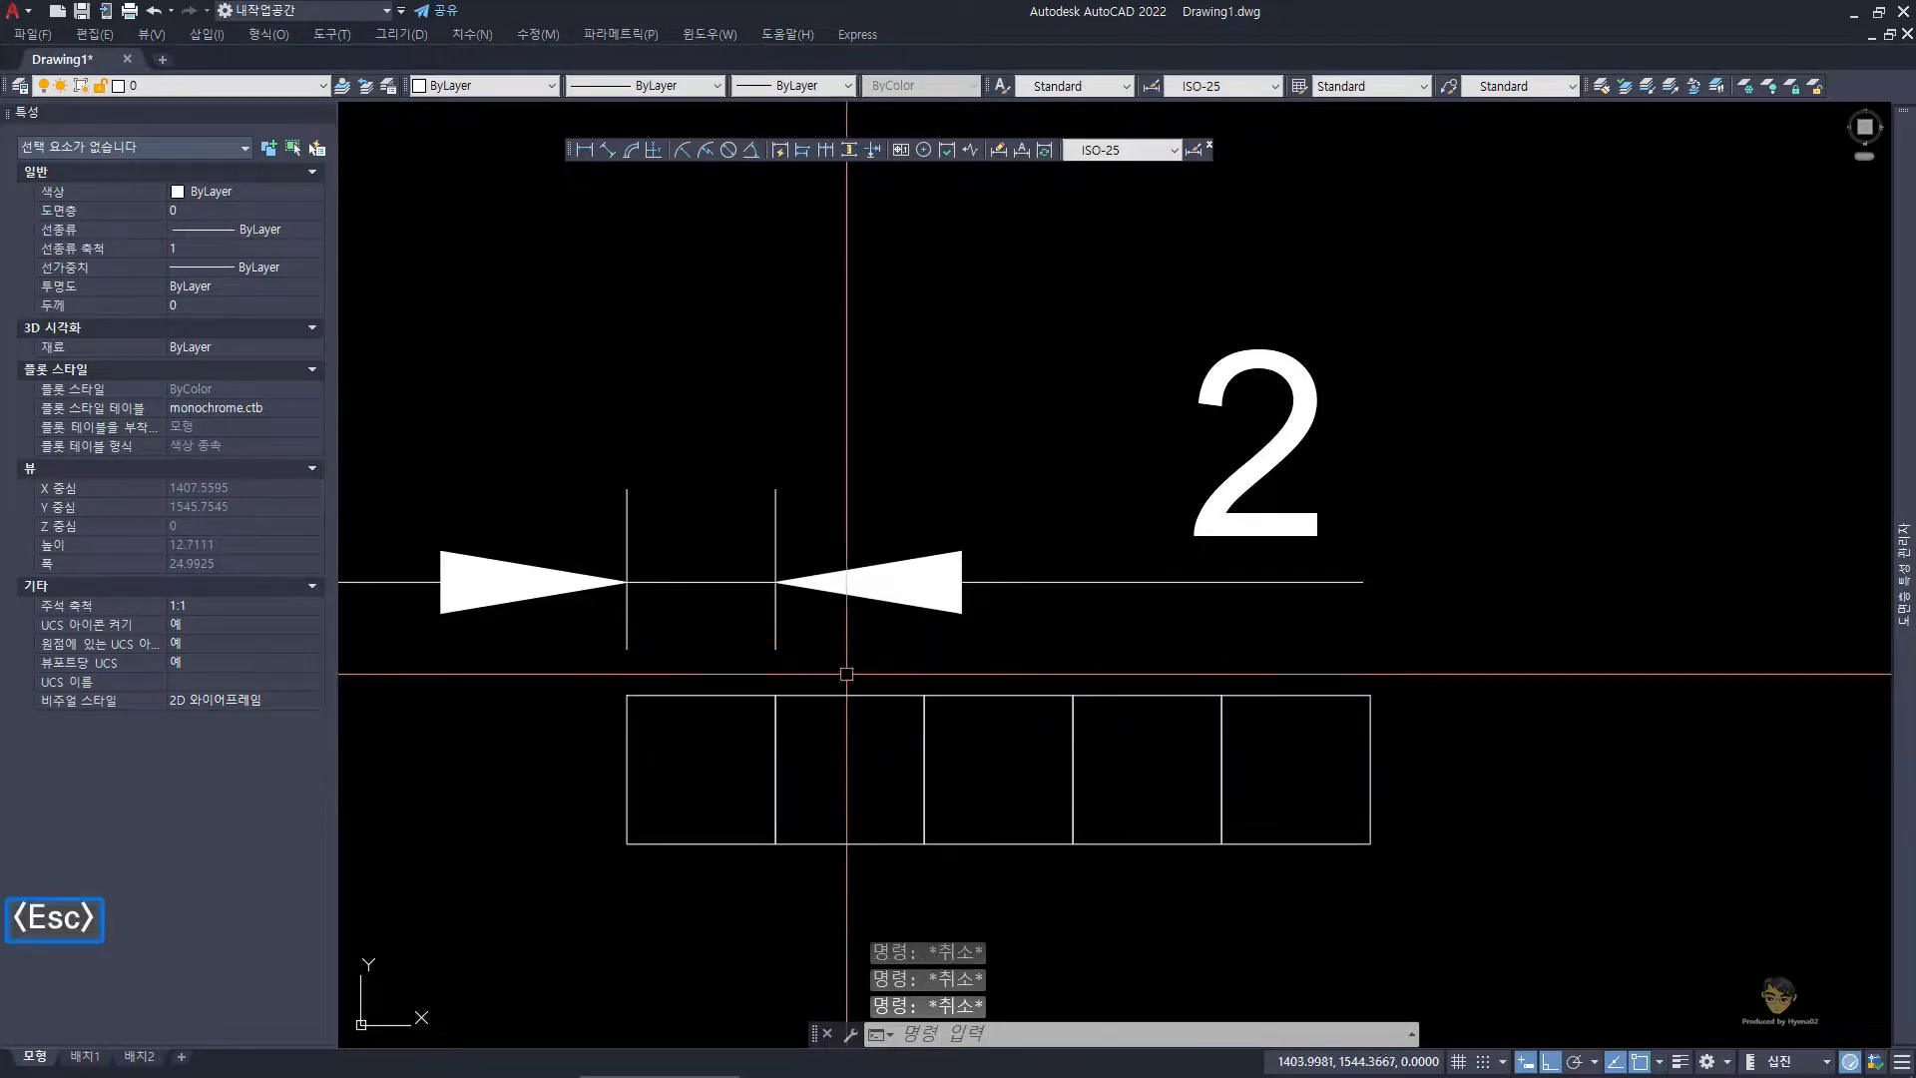
# - Erase the 2 mm dimension above the first square of the row
pyautogui.scroll(-3, 1024, 633)
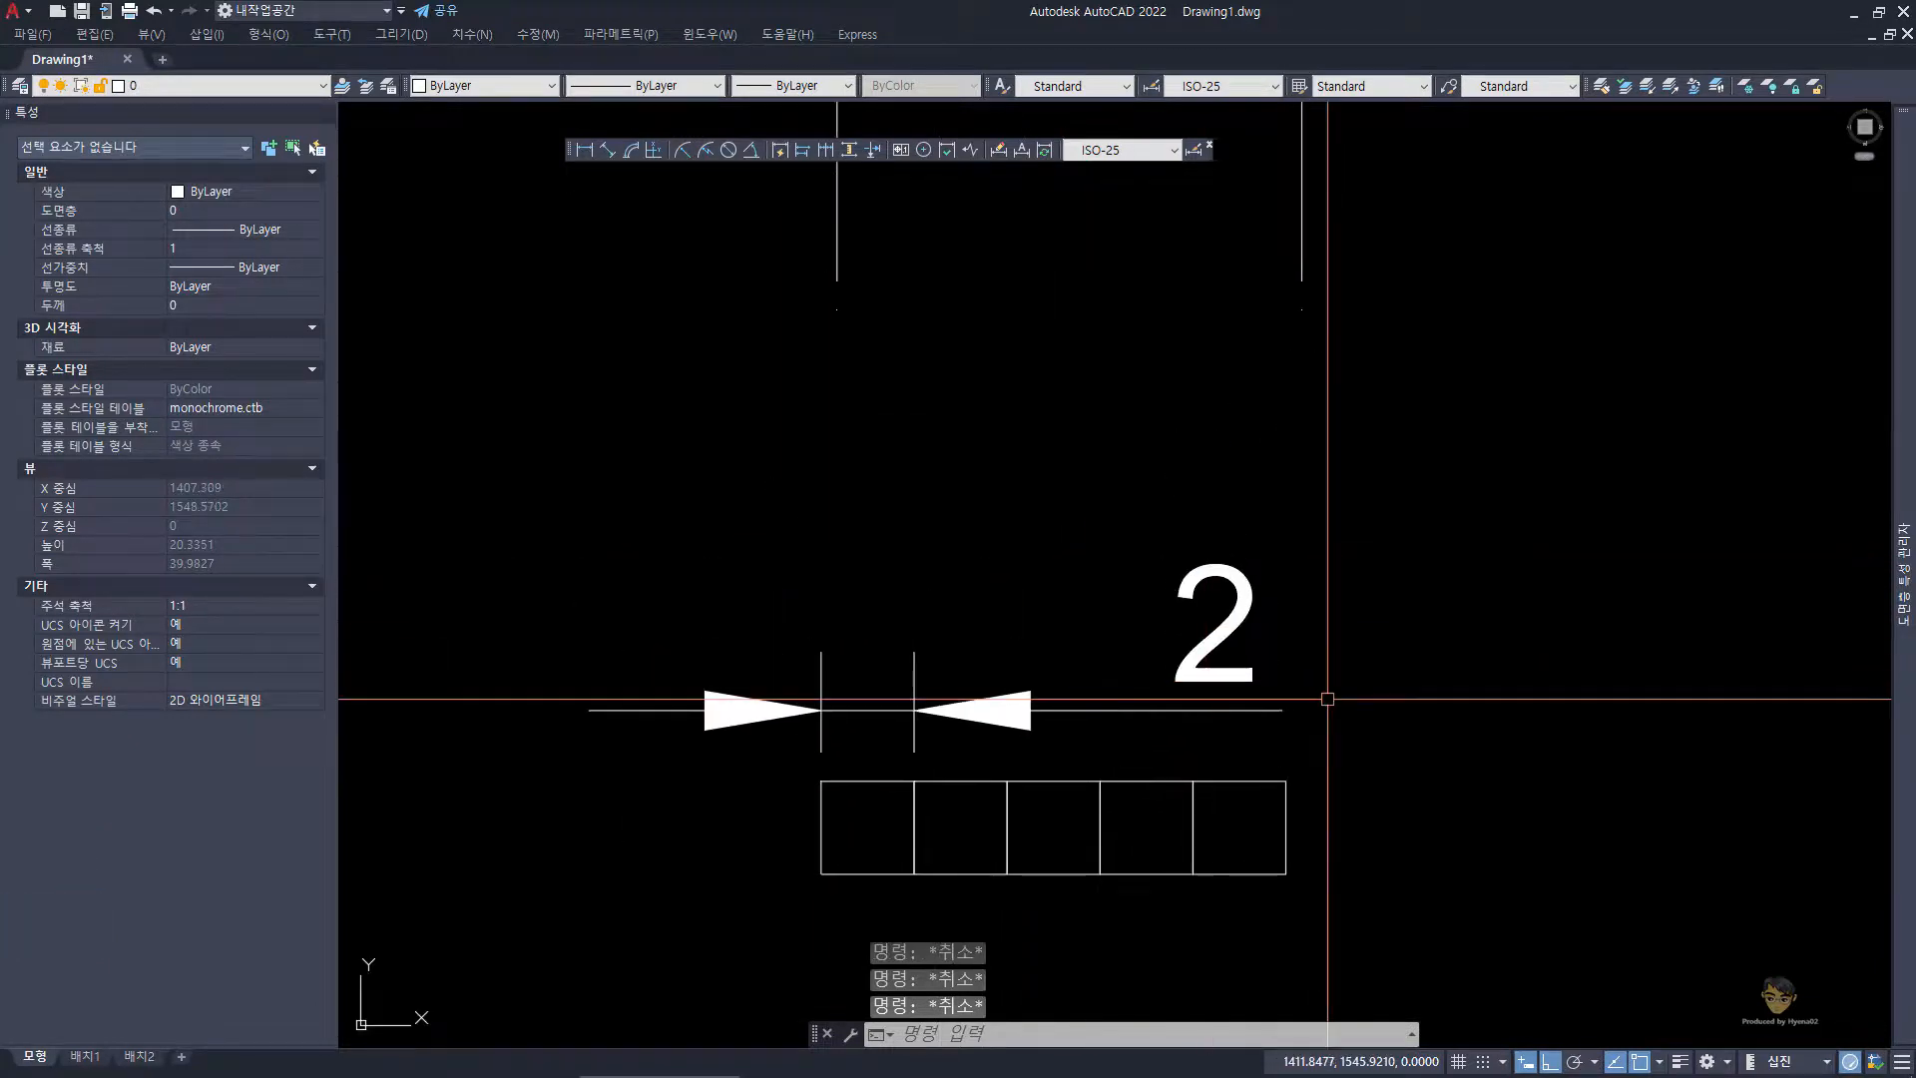
pyautogui.click(1135, 604)
pyautogui.click(1377, 727)
pyautogui.scroll(-3, 1118, 597)
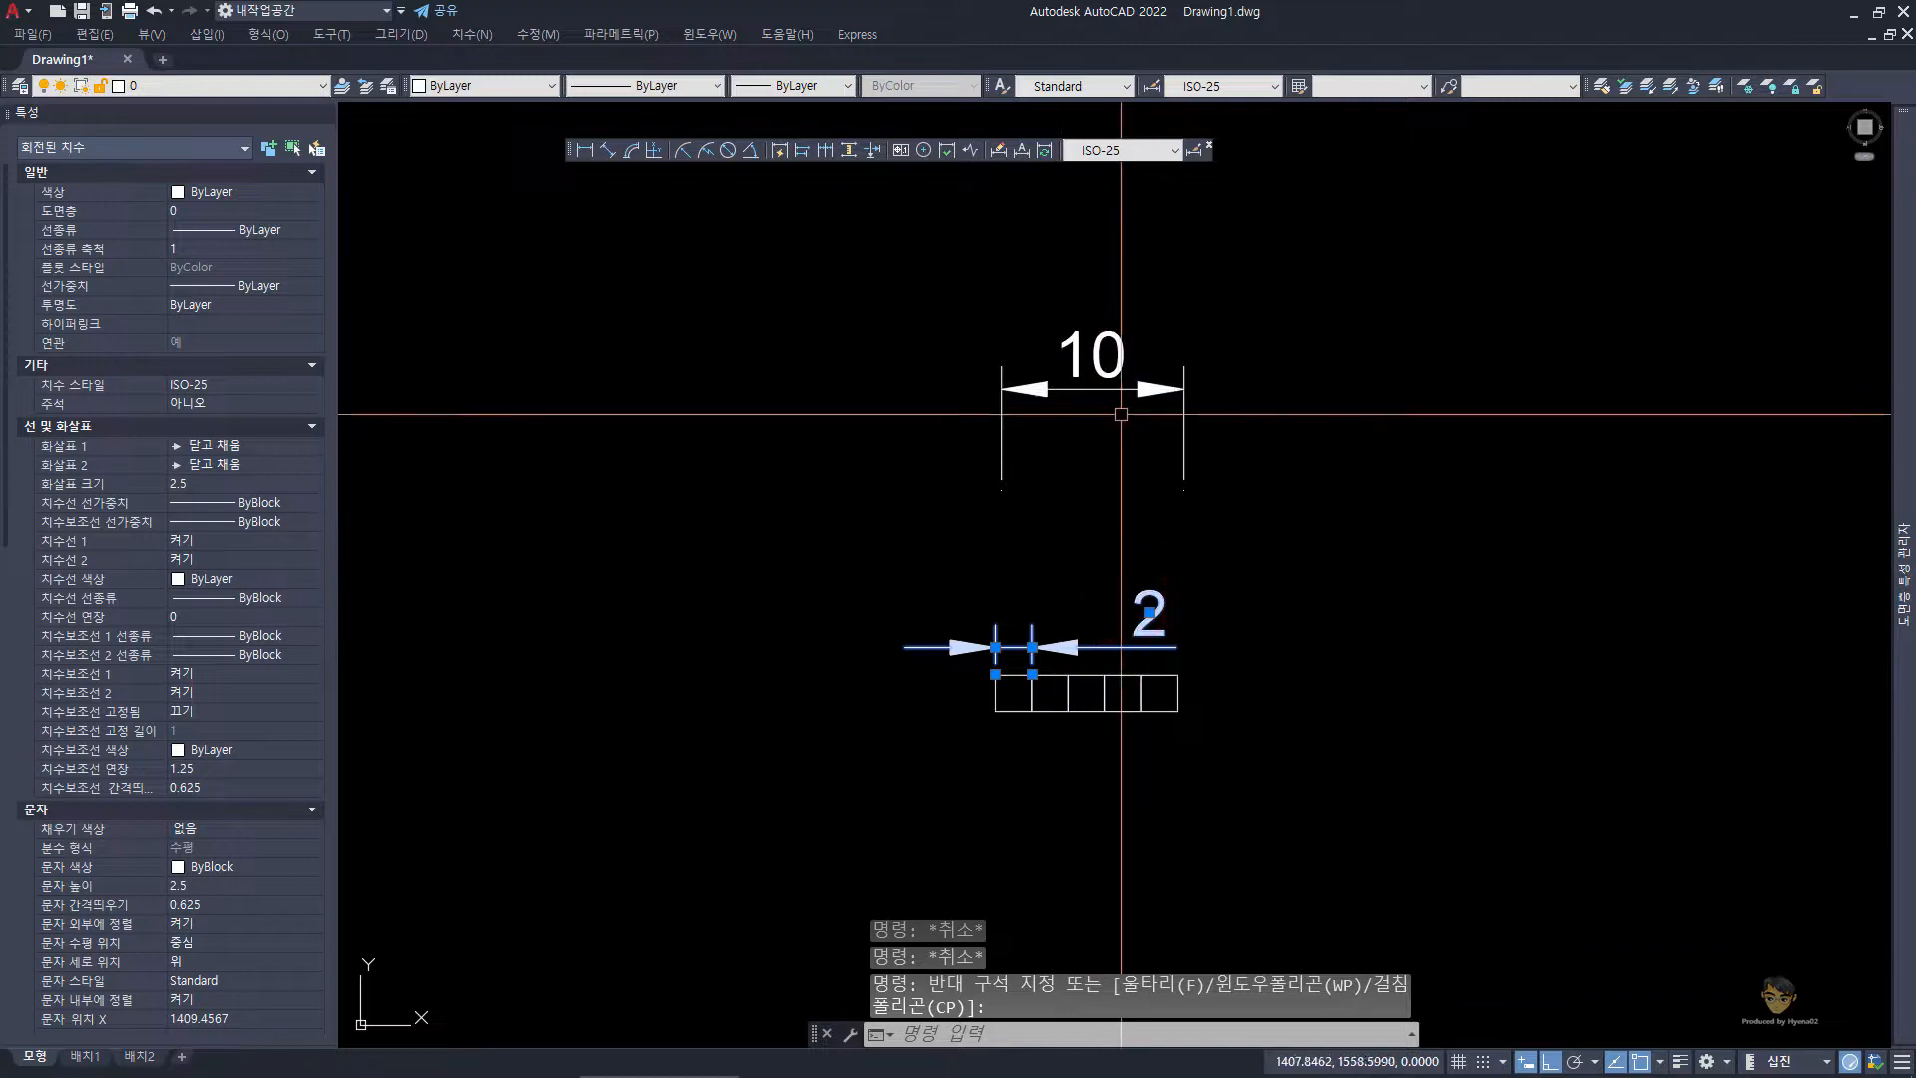
pyautogui.write('e')
pyautogui.press('space')
# - Add a horizontal linear dimension above the row of five squares, spanning its full top edge
pyautogui.scroll(2, 1028, 654)
pyautogui.write('dn')
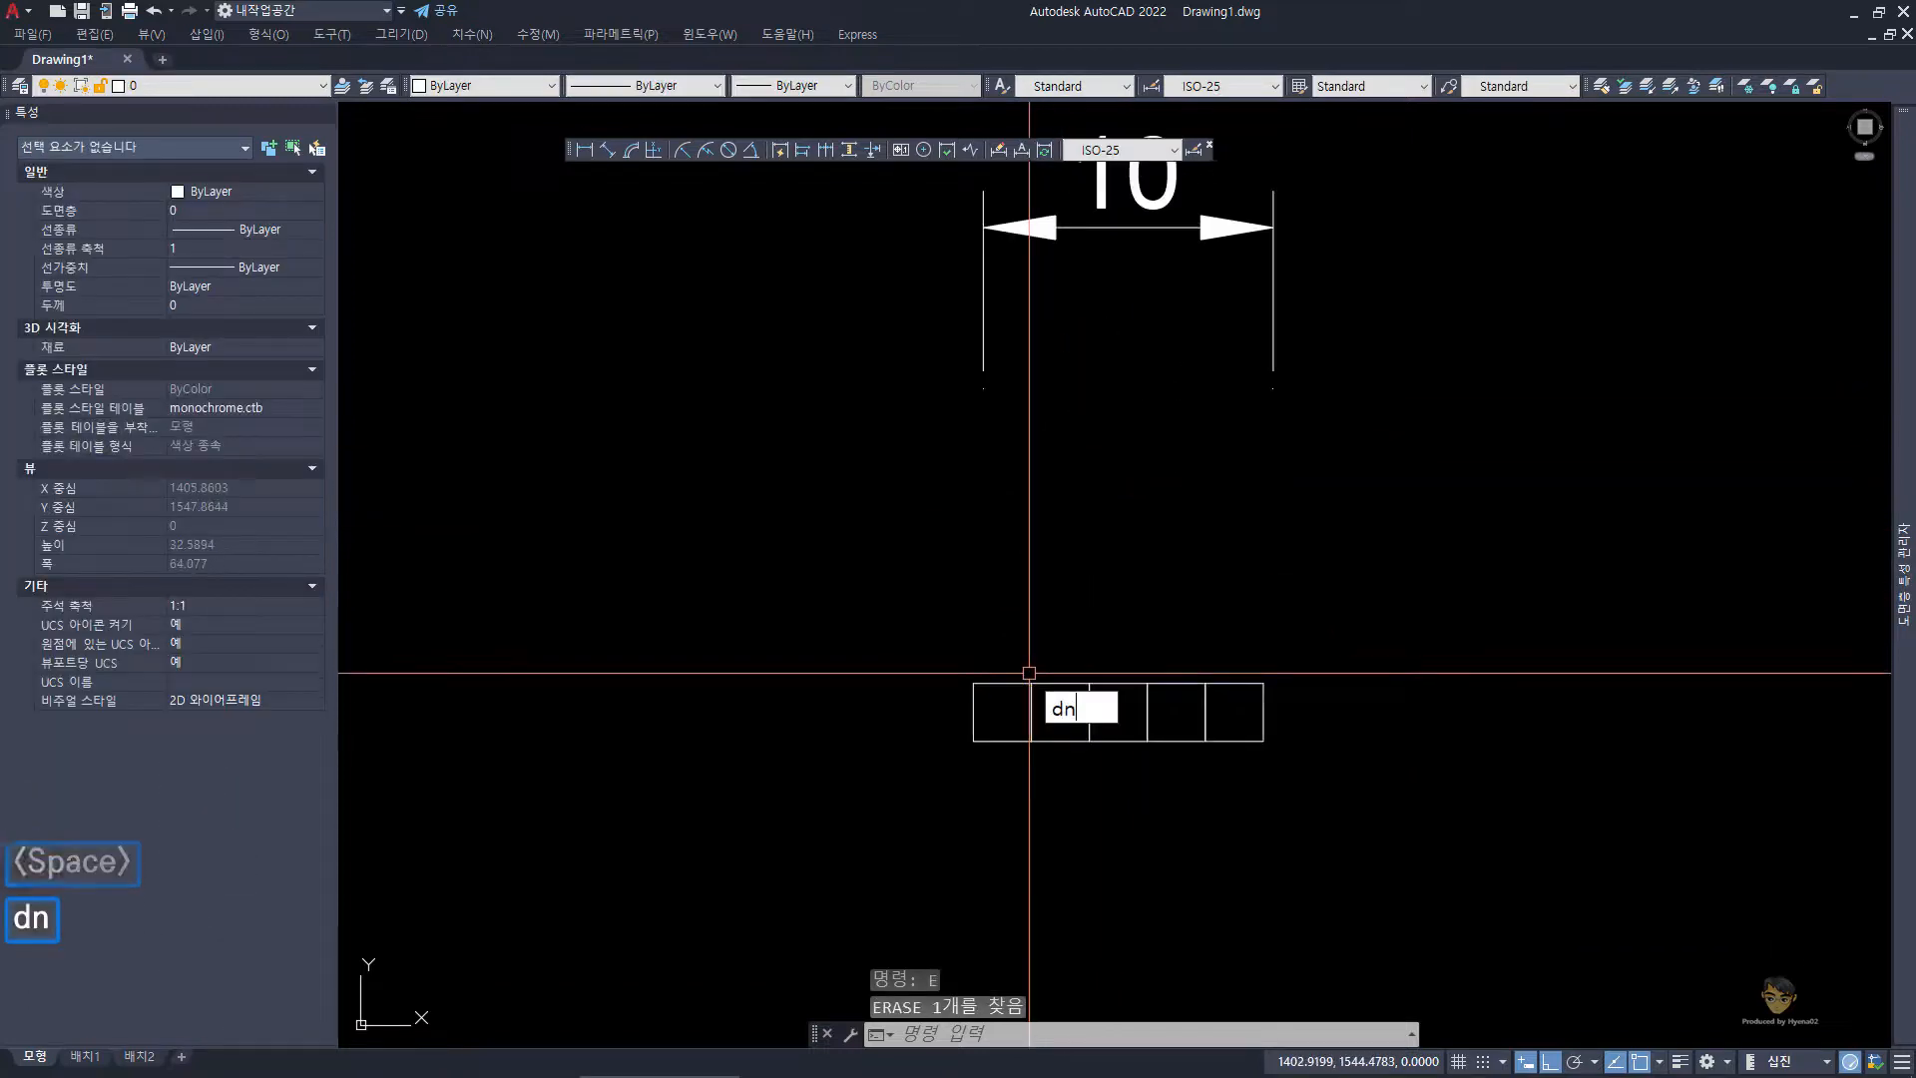
pyautogui.press('space')
pyautogui.click(973, 683)
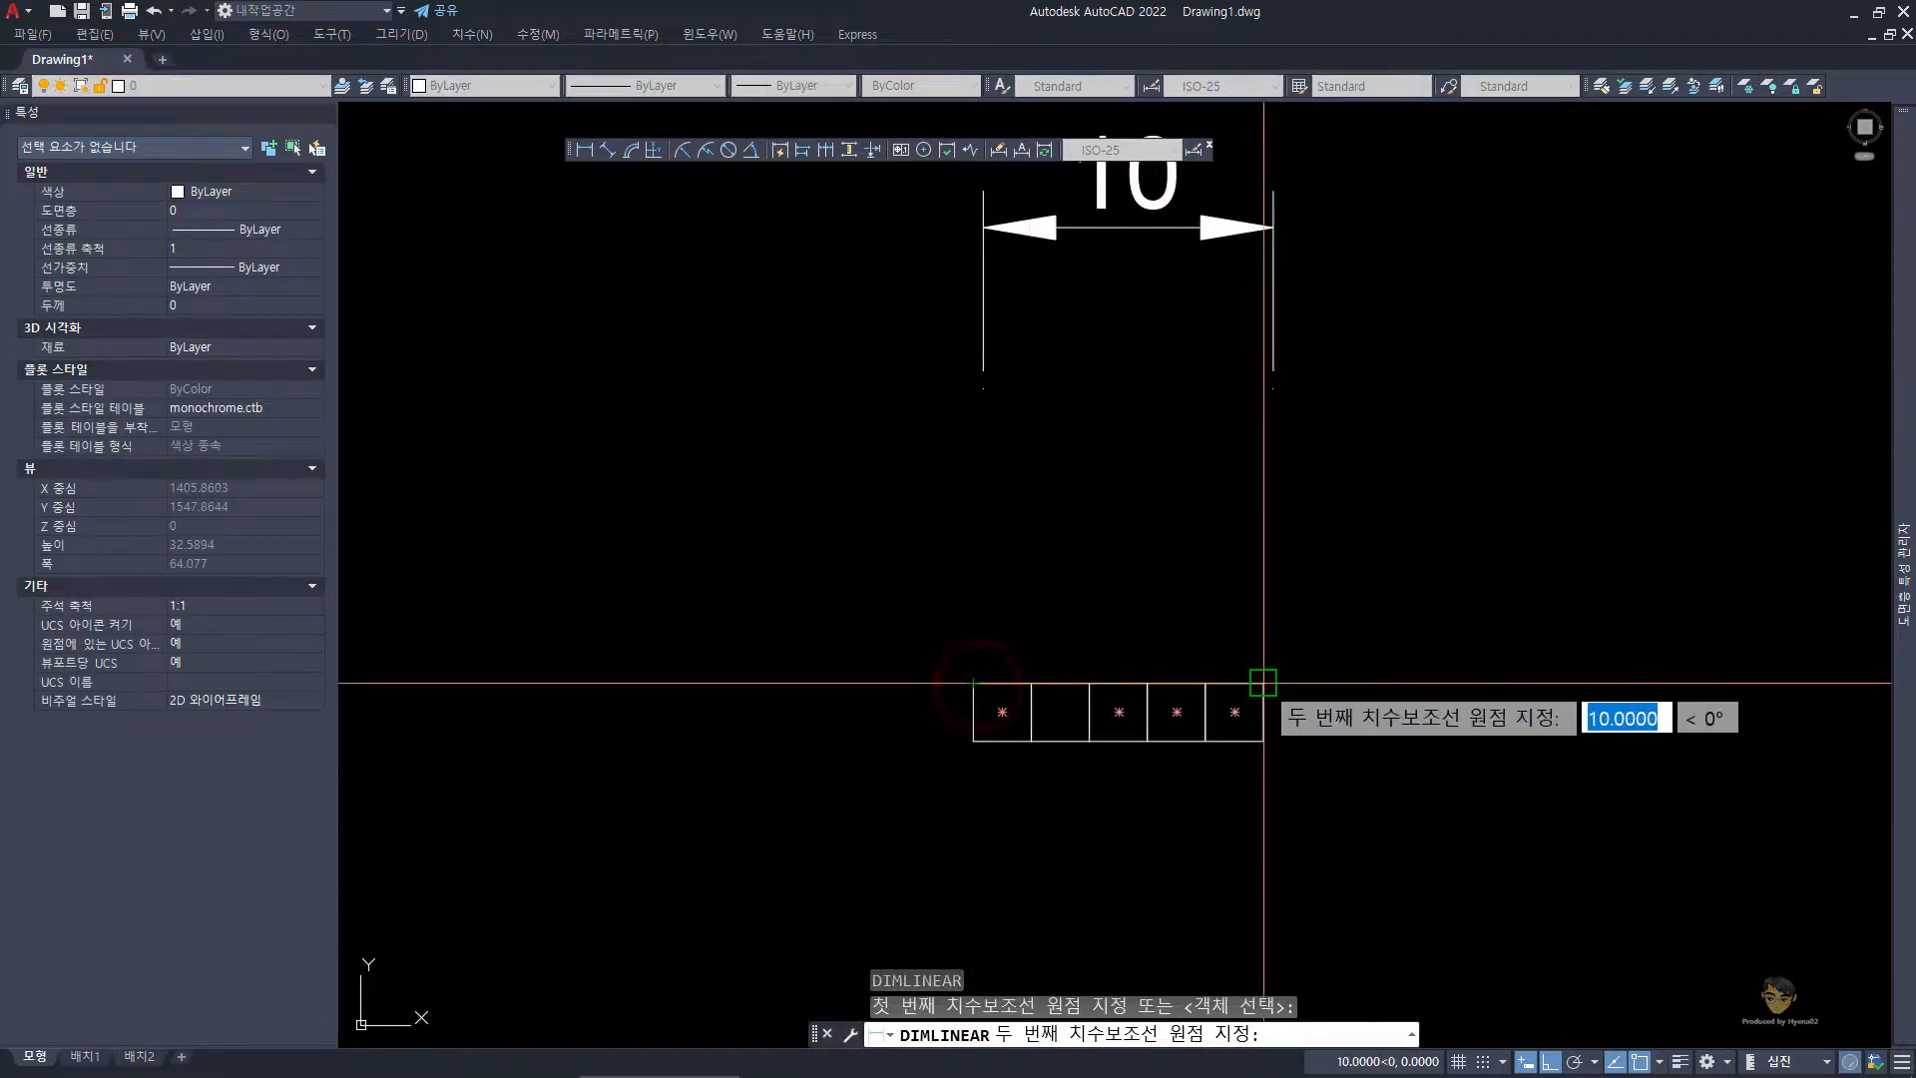
pyautogui.click(1263, 683)
pyautogui.click(1220, 571)
pyautogui.moveTo(1211, 638); pyautogui.dragTo(1070, 738, button='middle')
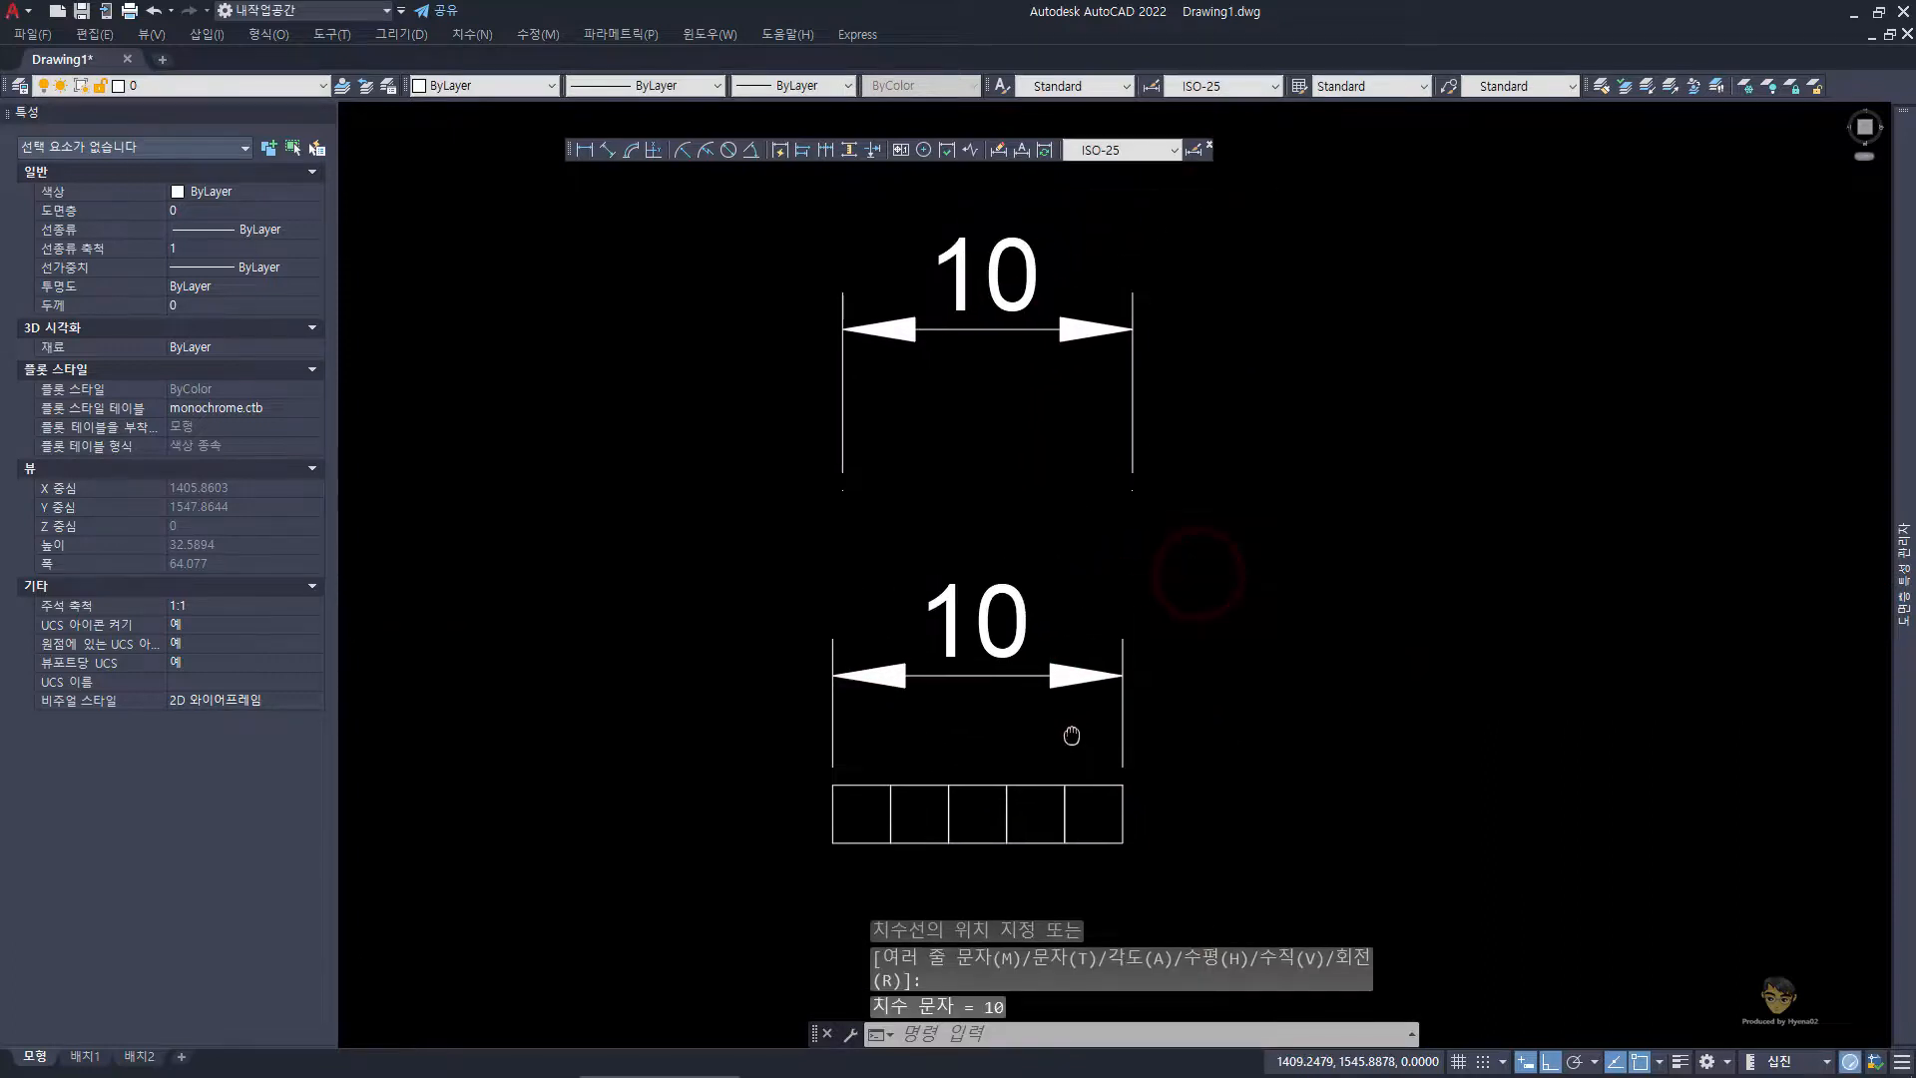
pyautogui.click(1282, 497)
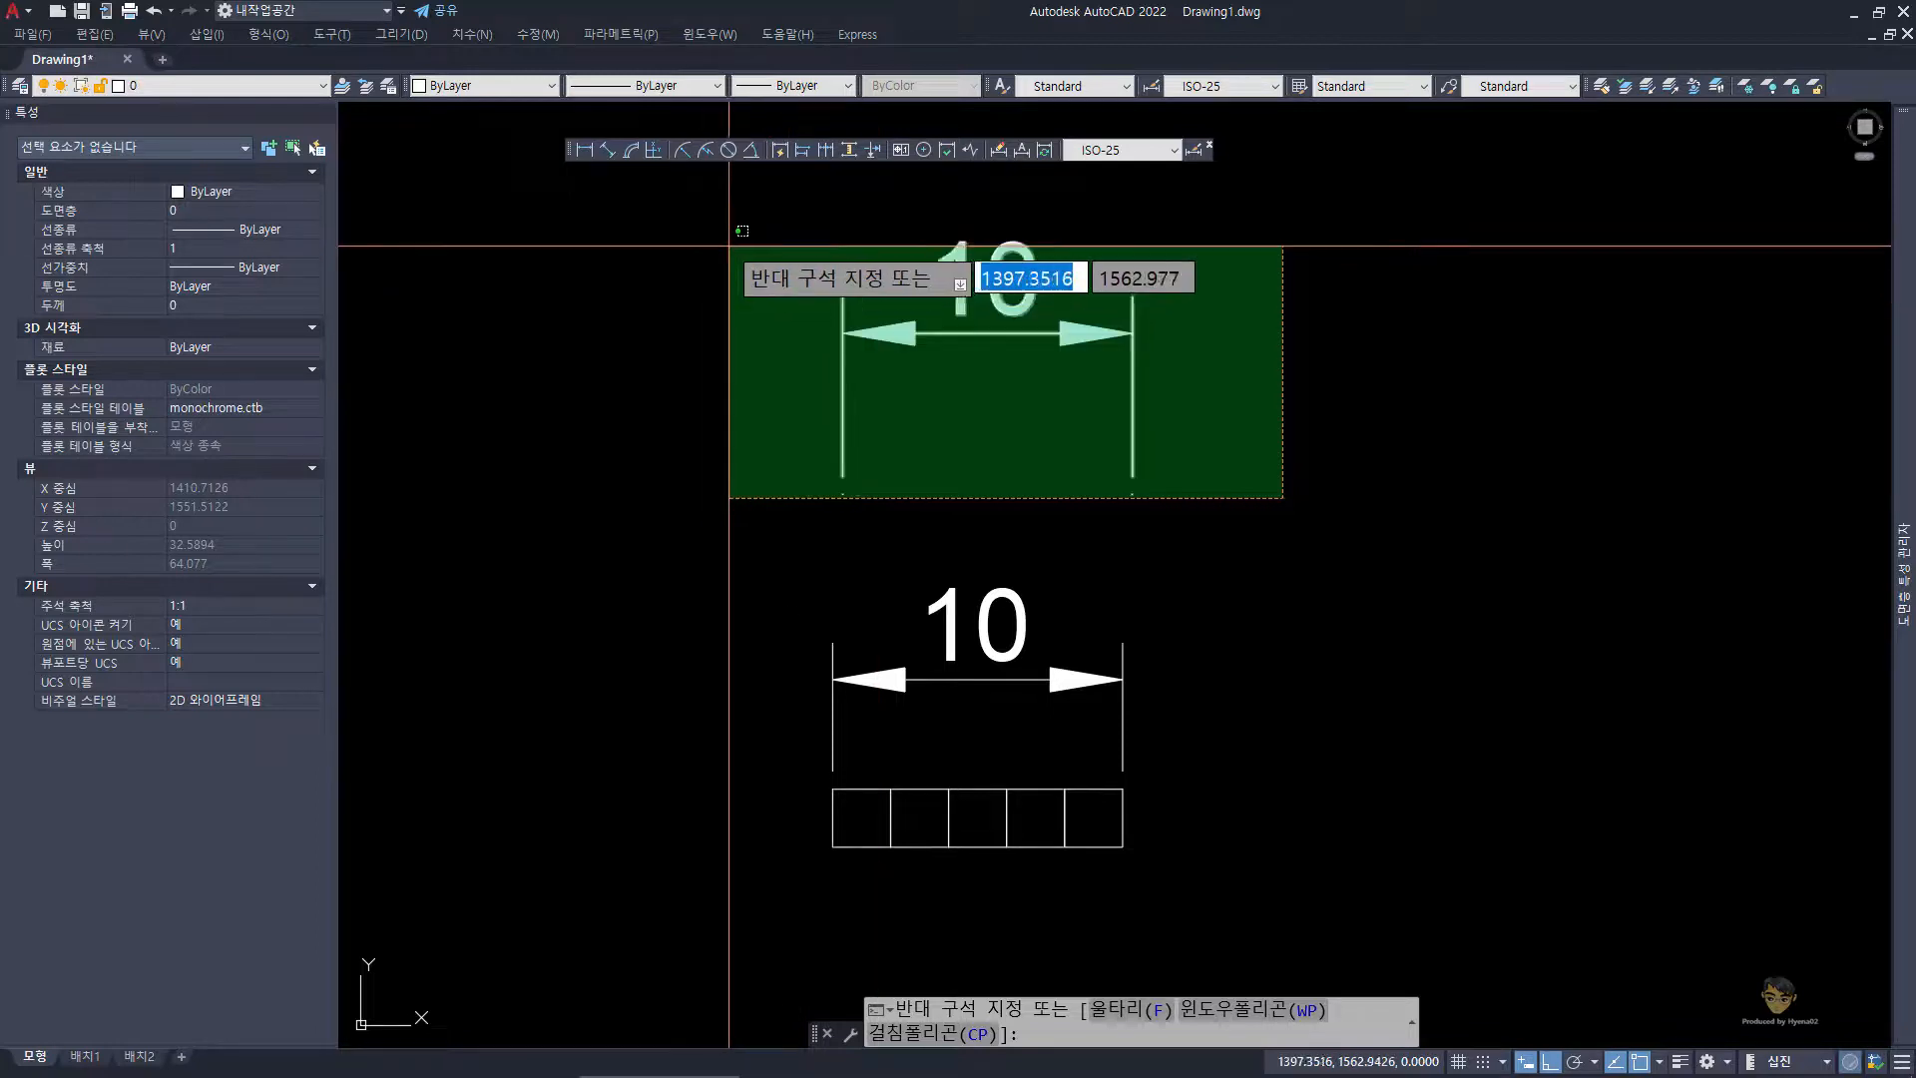
pyautogui.click(766, 276)
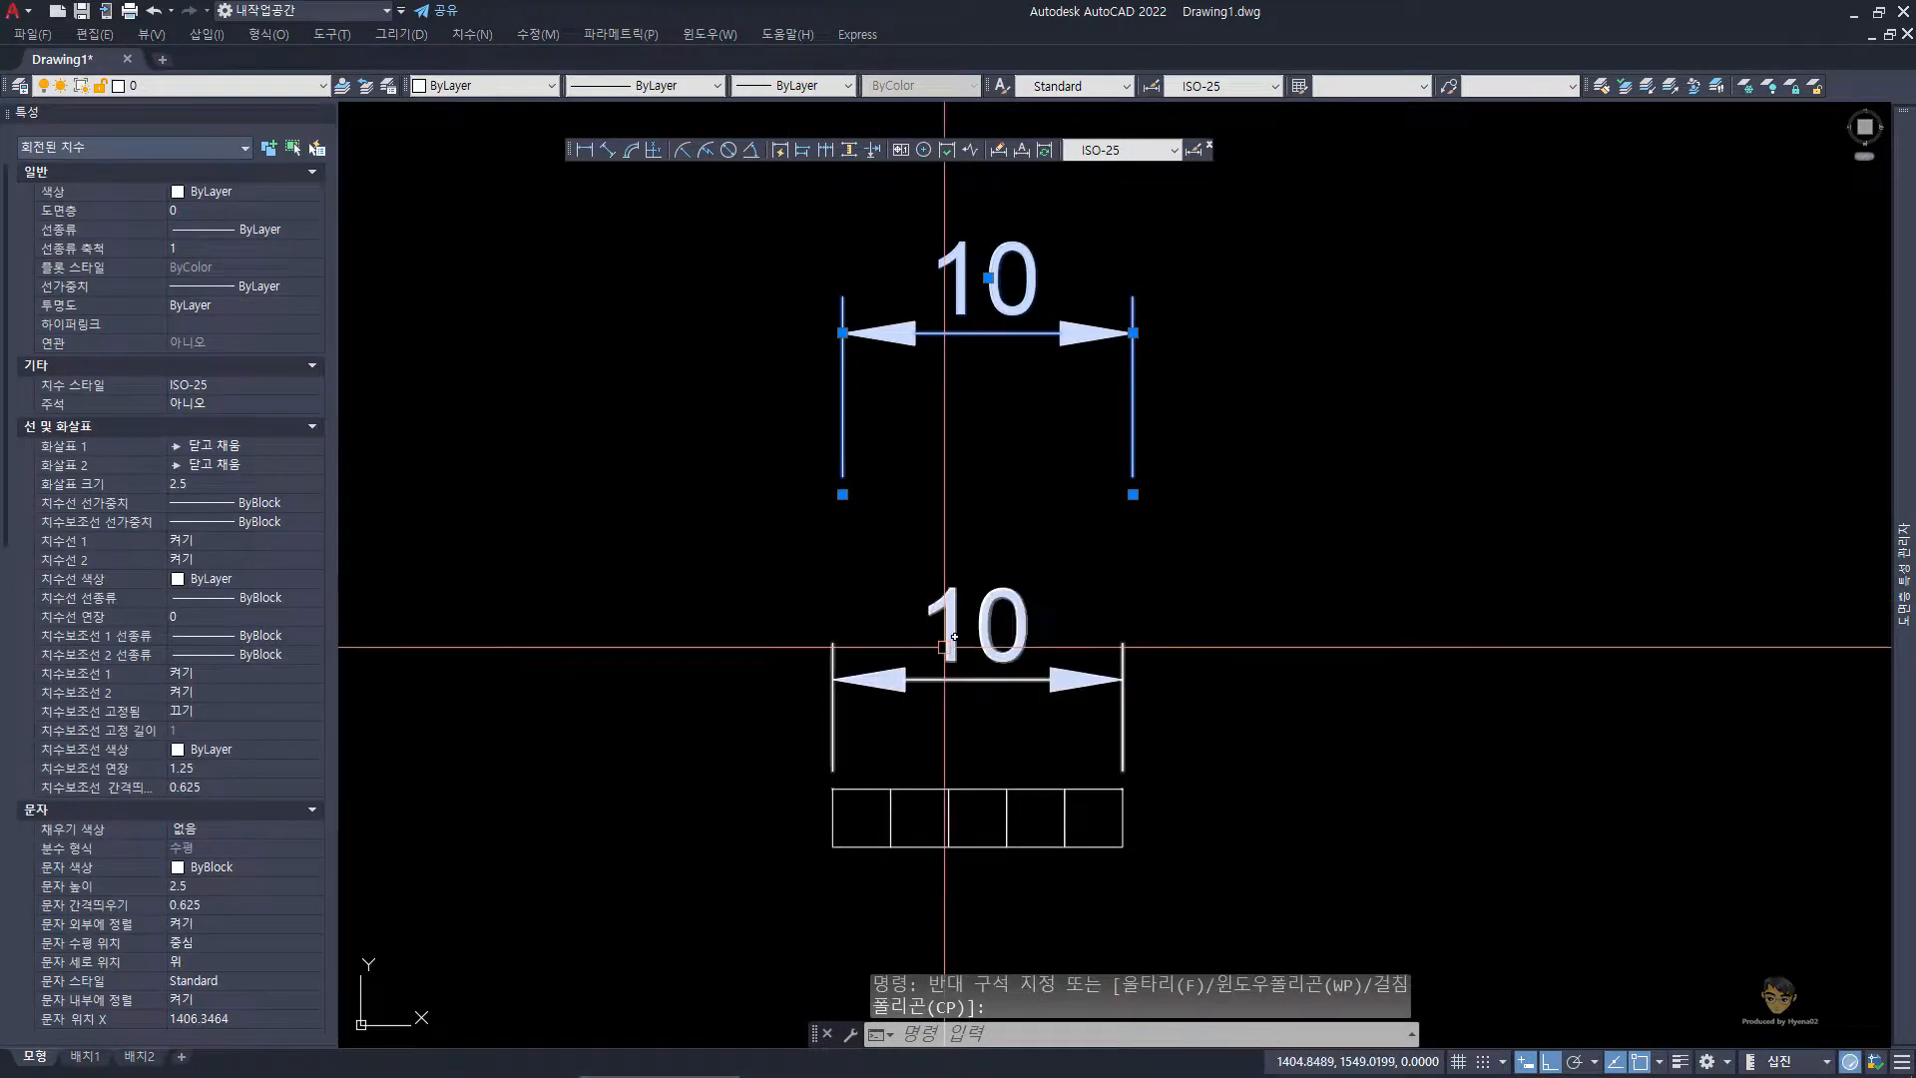
pyautogui.press('Escape')
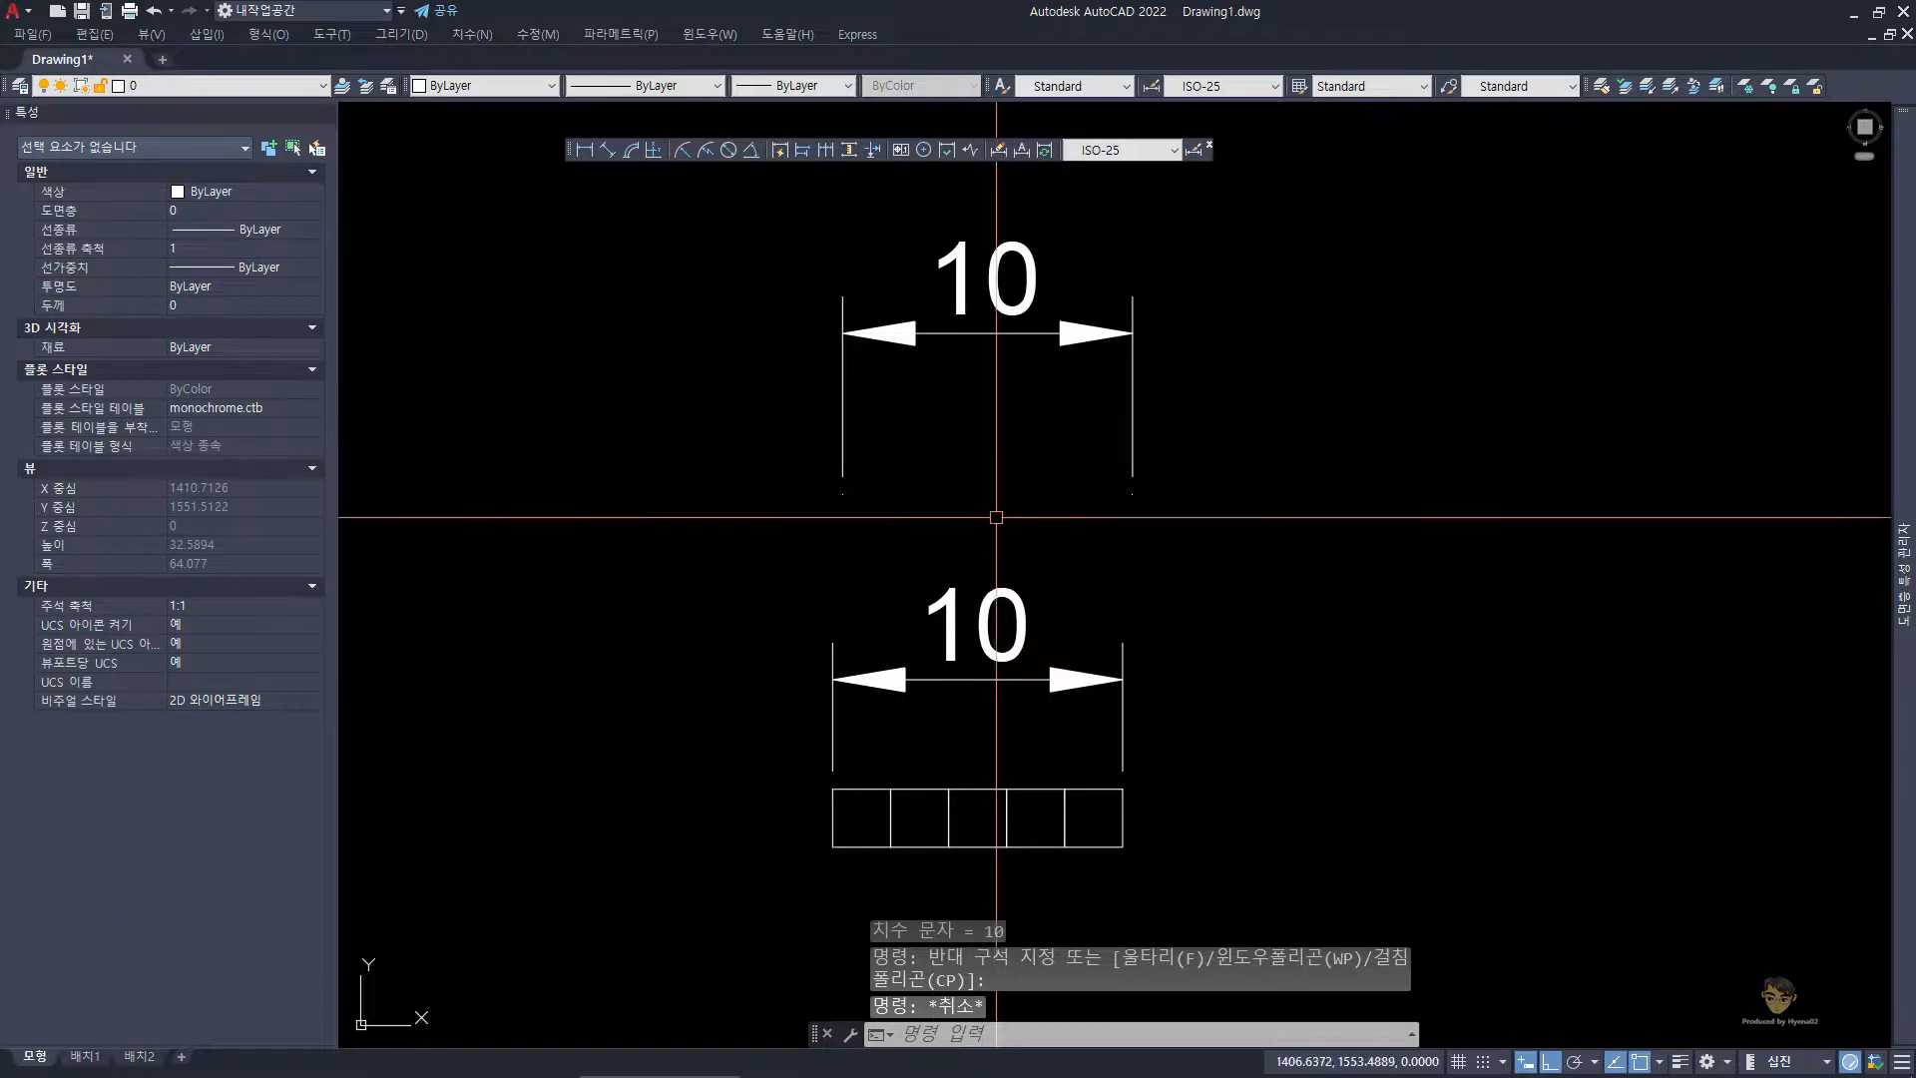
pyautogui.click(781, 601)
pyautogui.press('Escape')
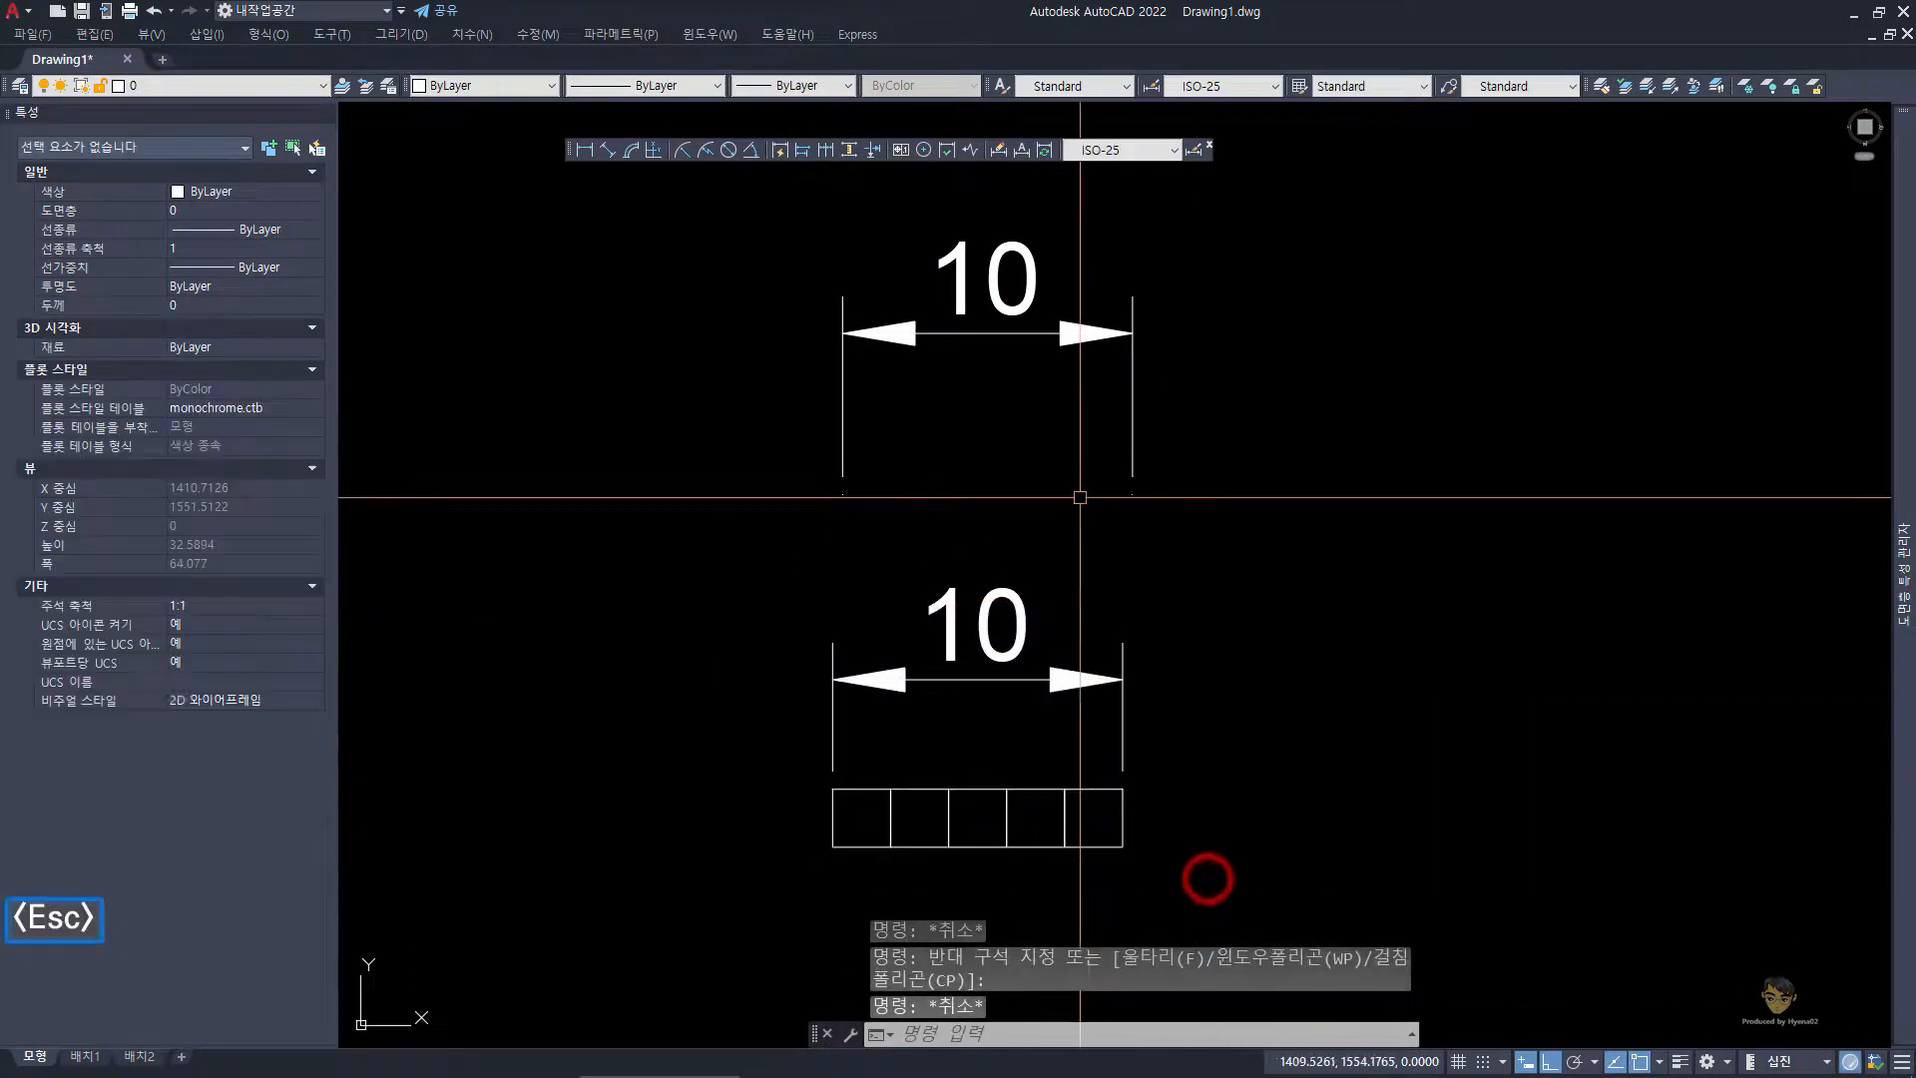
pyautogui.press('Escape')
pyautogui.click(991, 347)
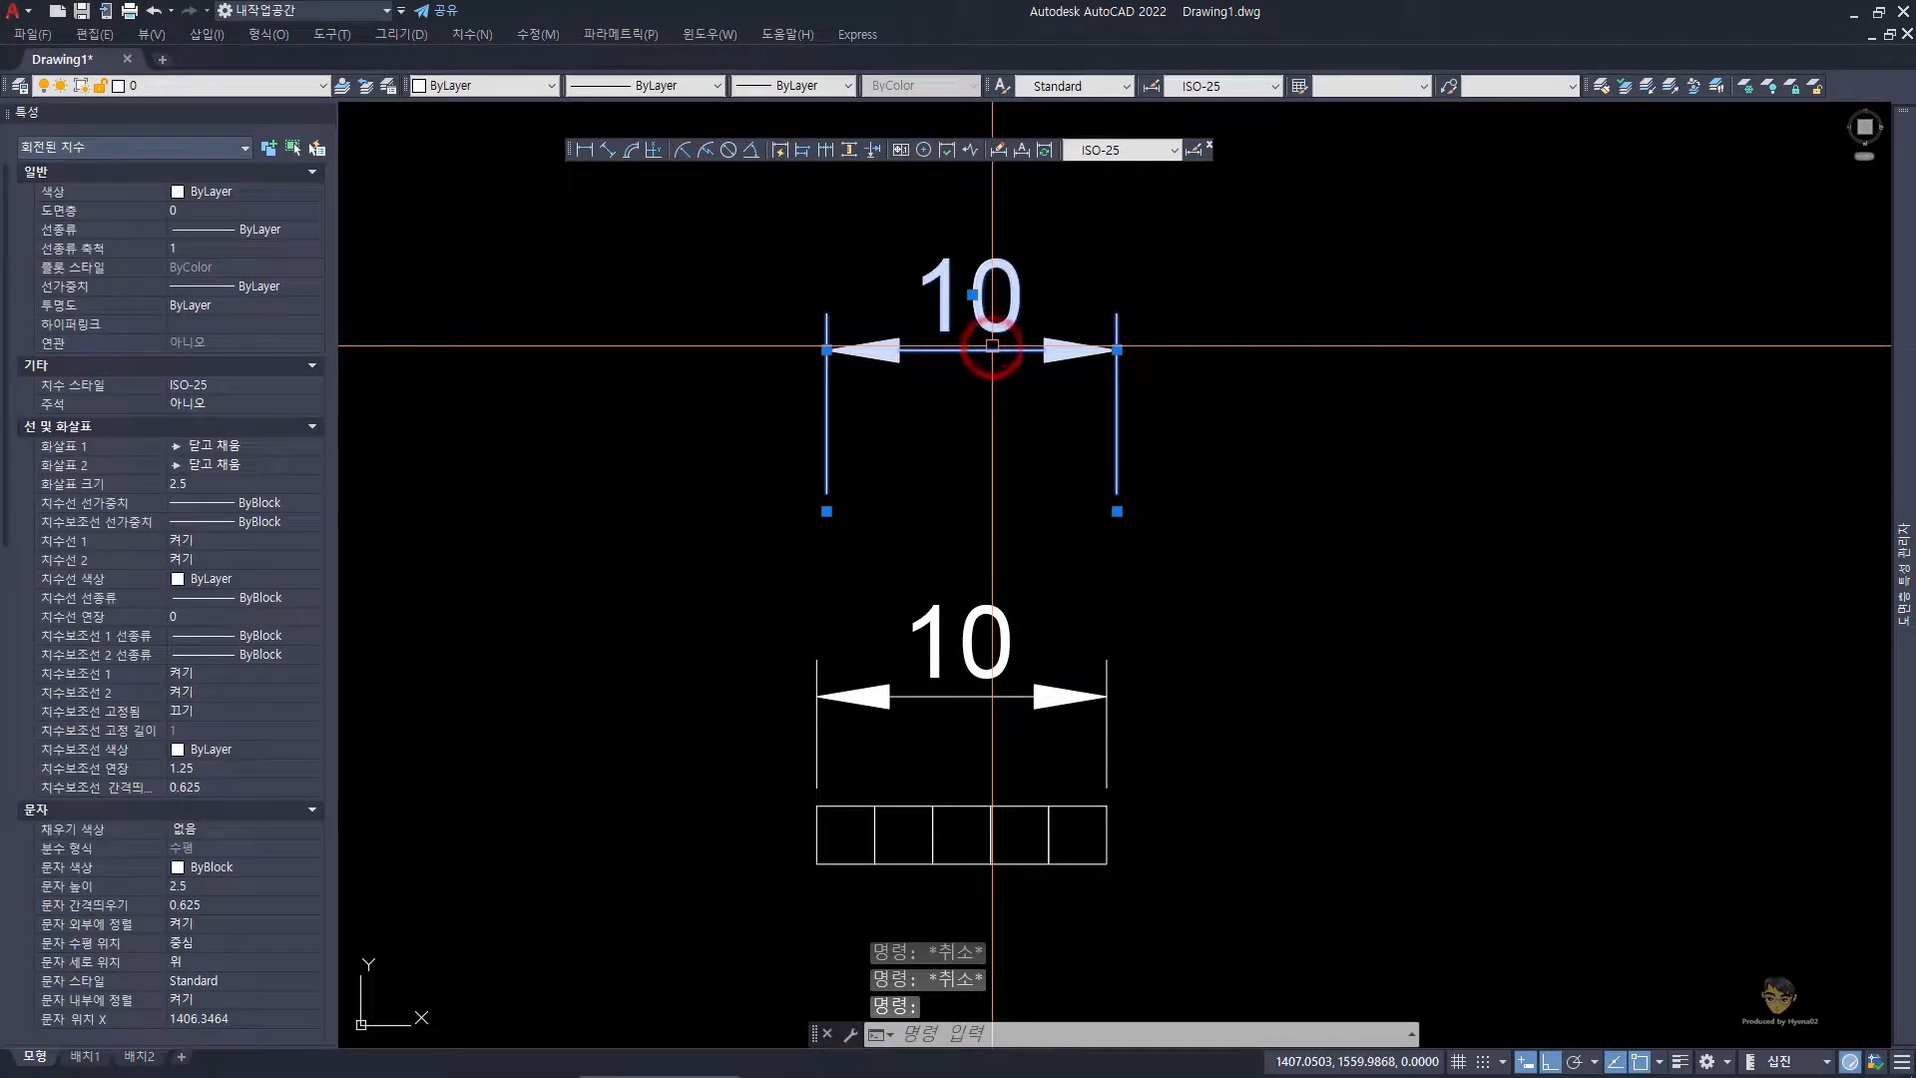
pyautogui.press('Escape')
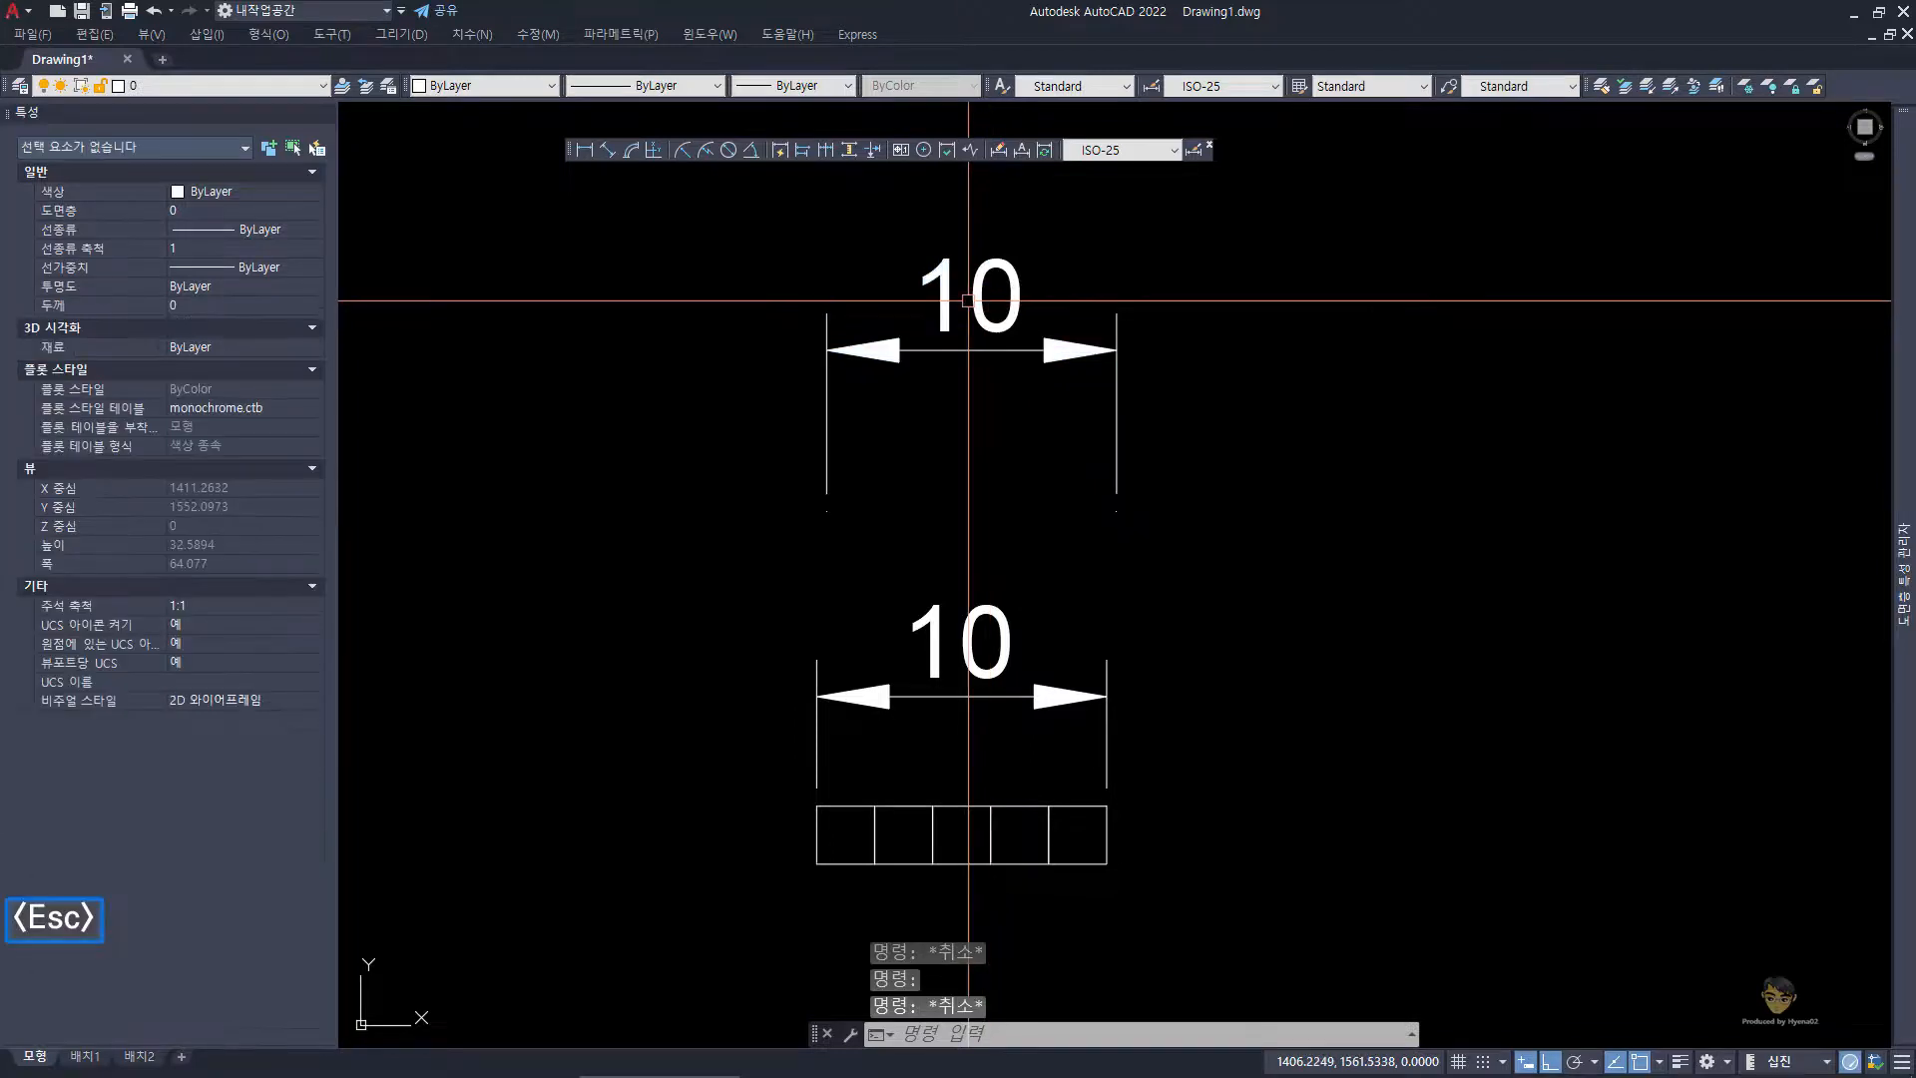
# - Change the text of the upper 10 mm dimension to read 2@5=10
pyautogui.click(976, 299)
pyautogui.doubleClick(975, 299)
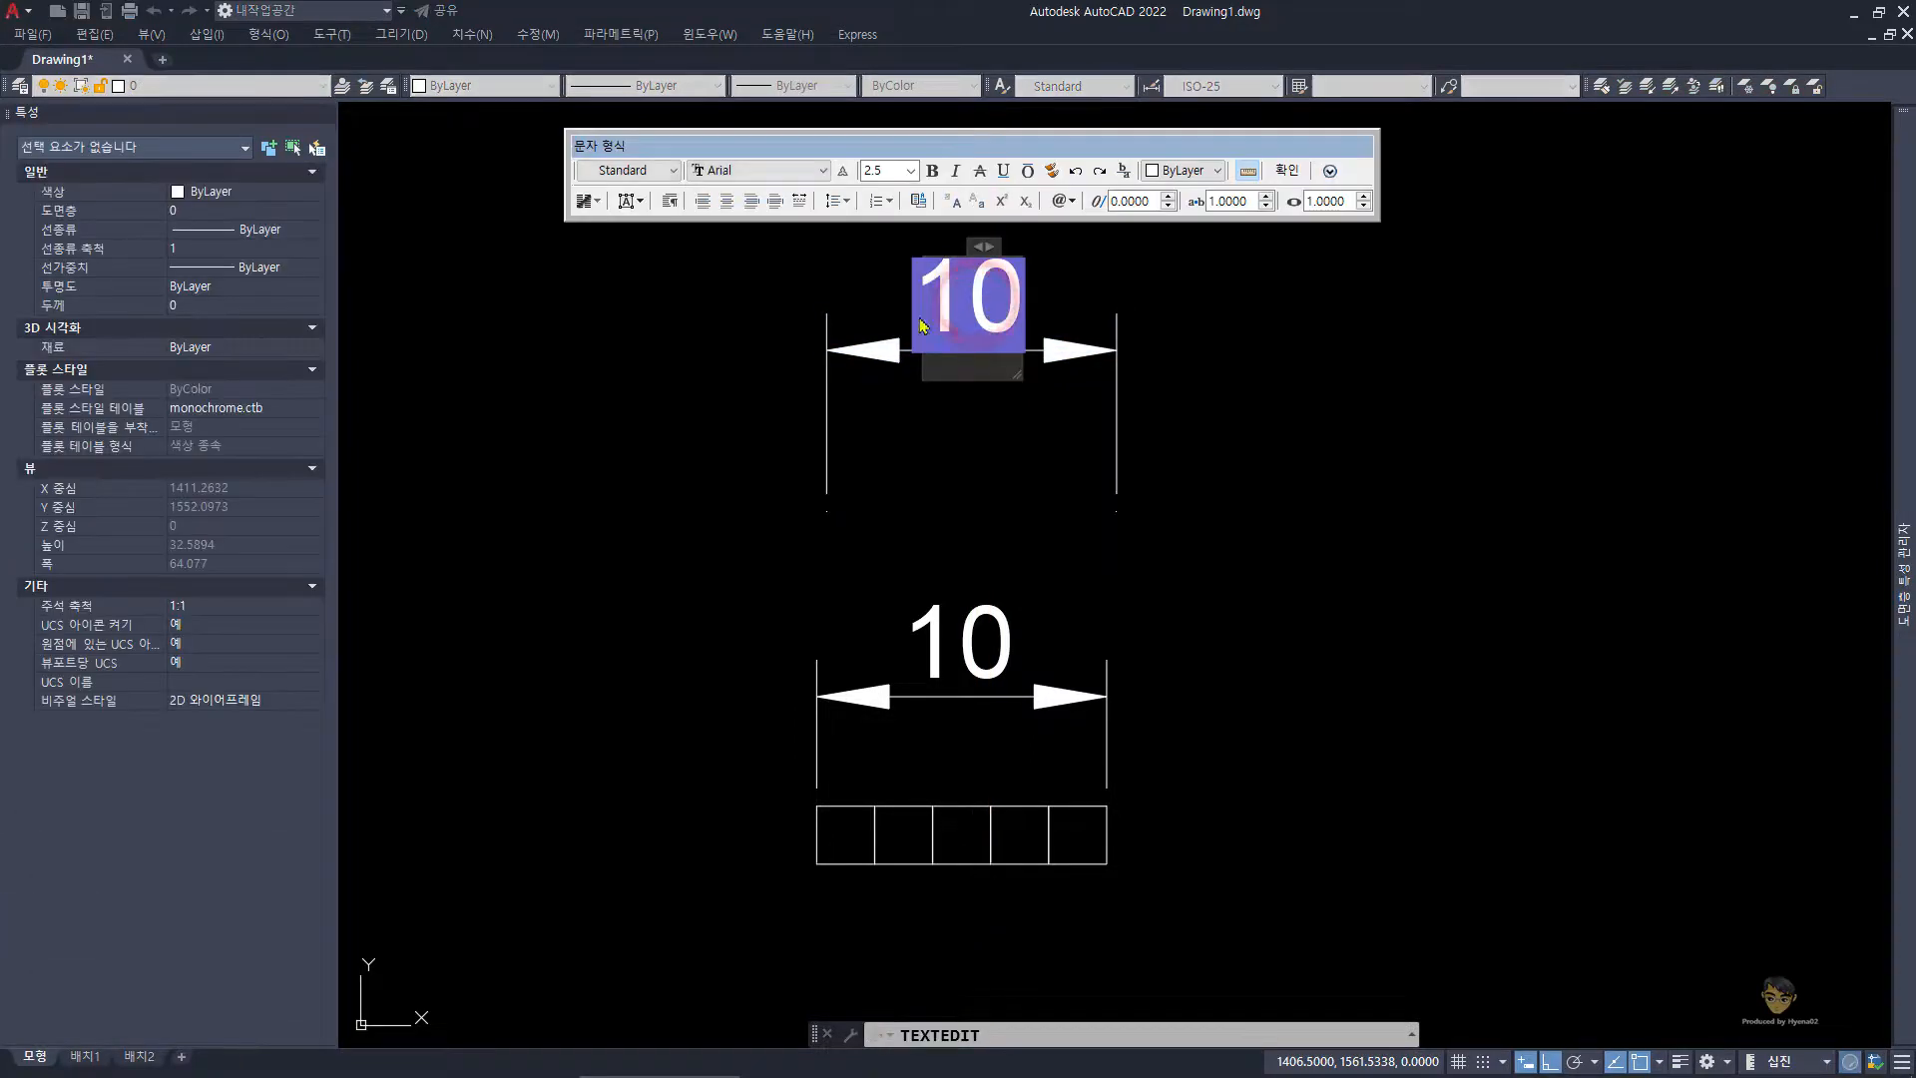
pyautogui.click(938, 323)
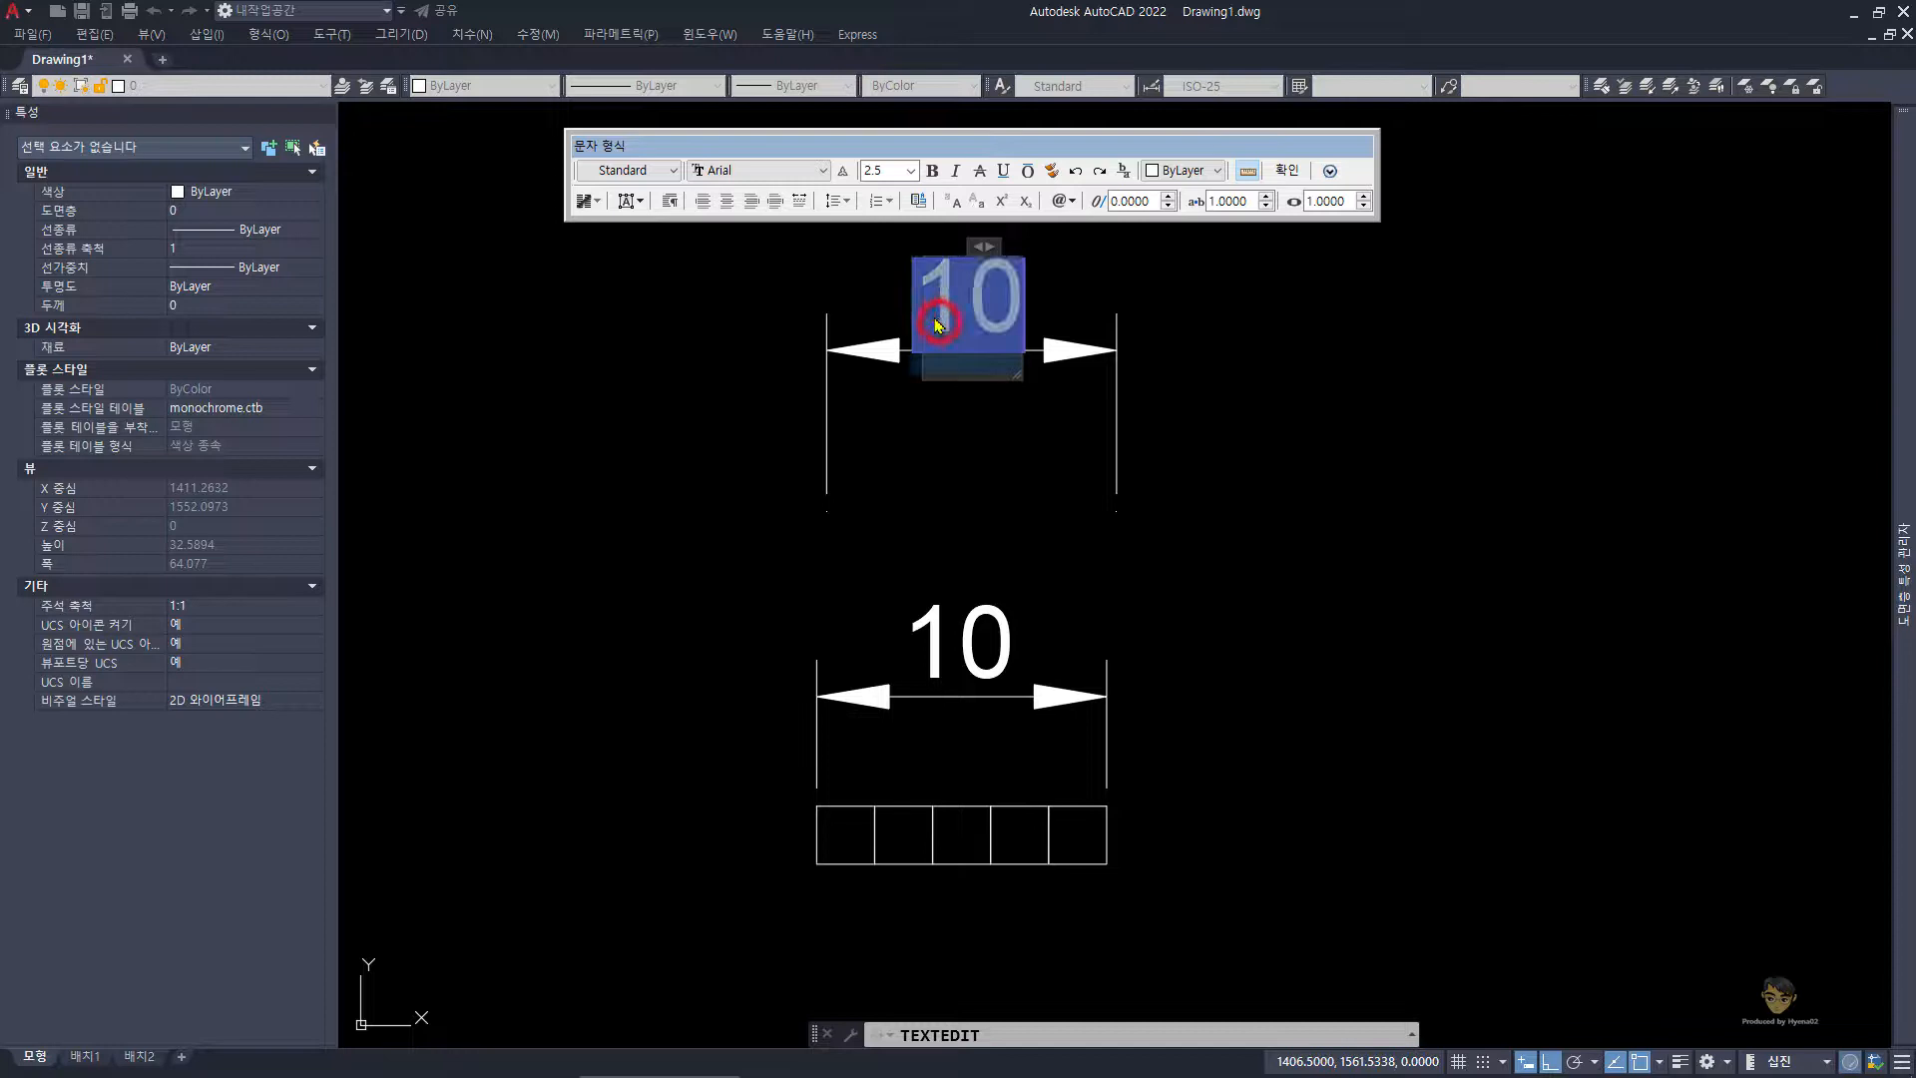
pyautogui.press('Home')
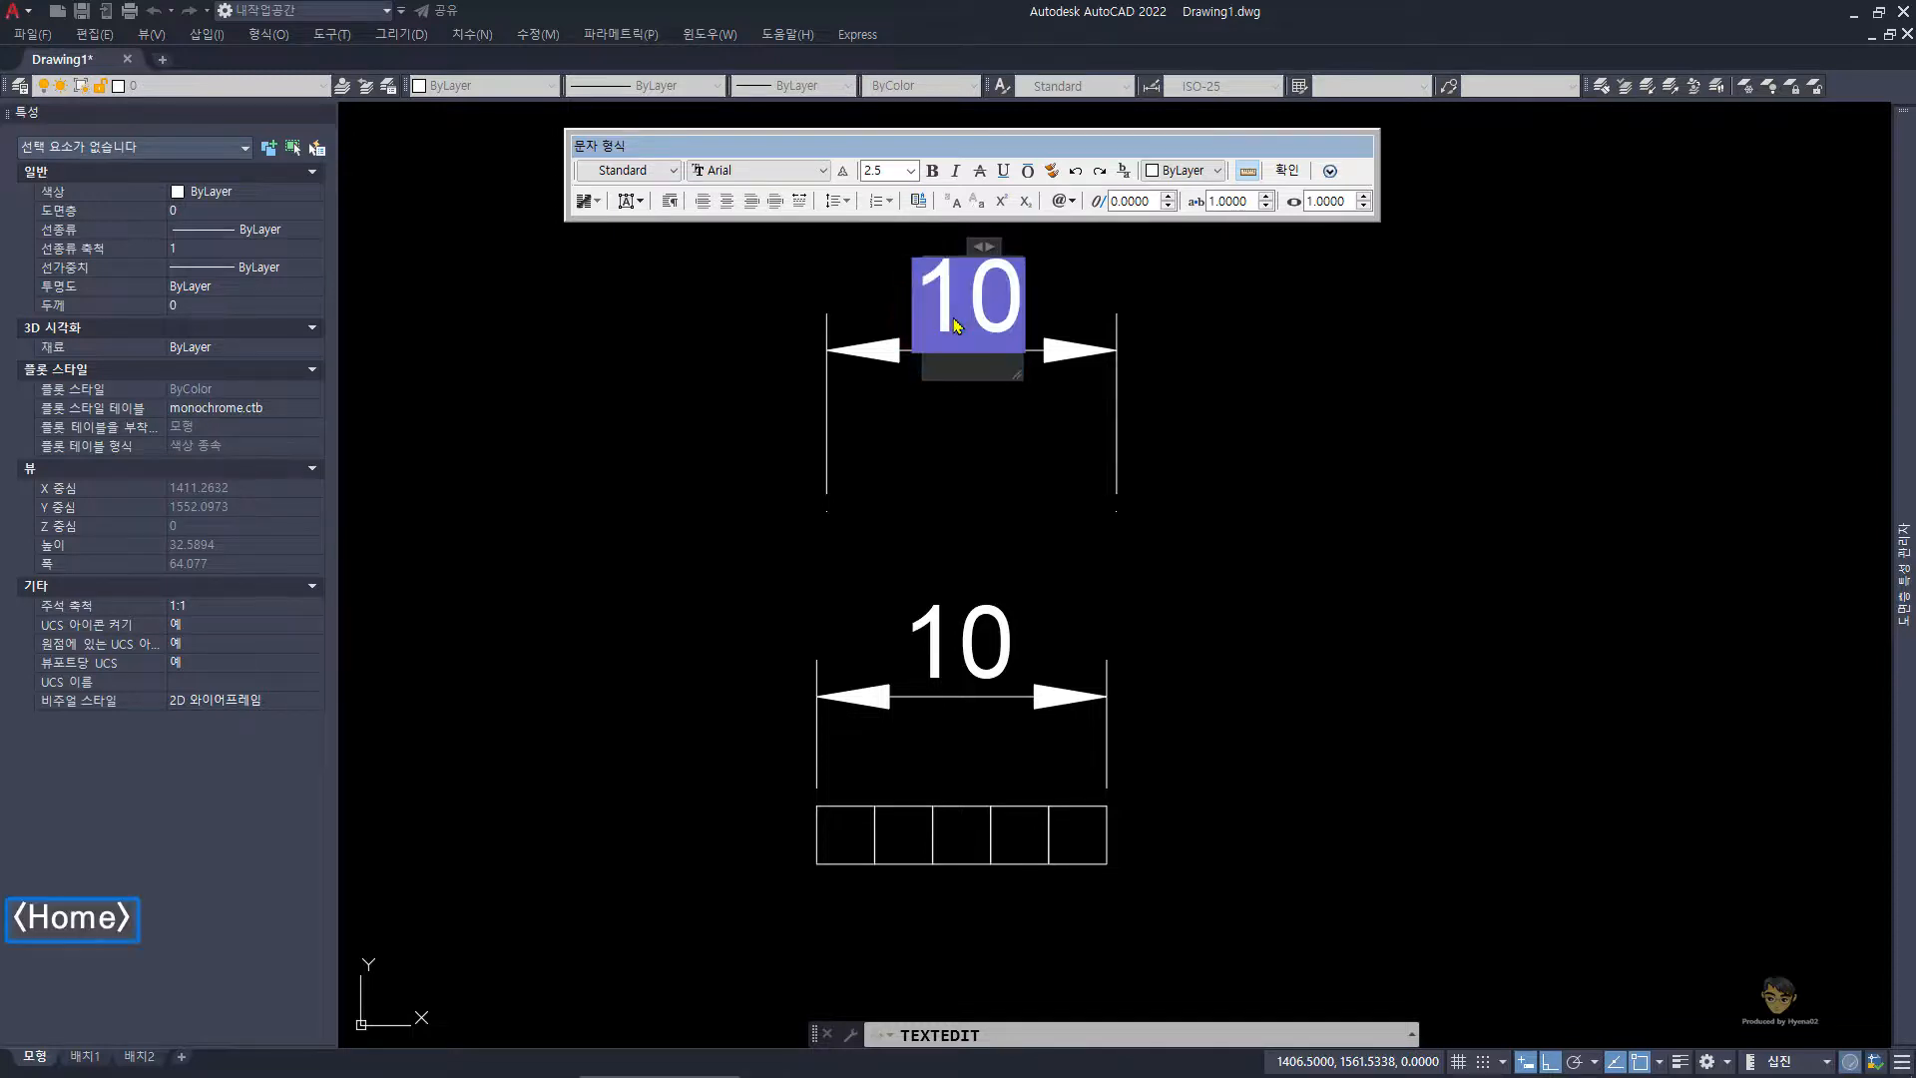
pyautogui.write('2')
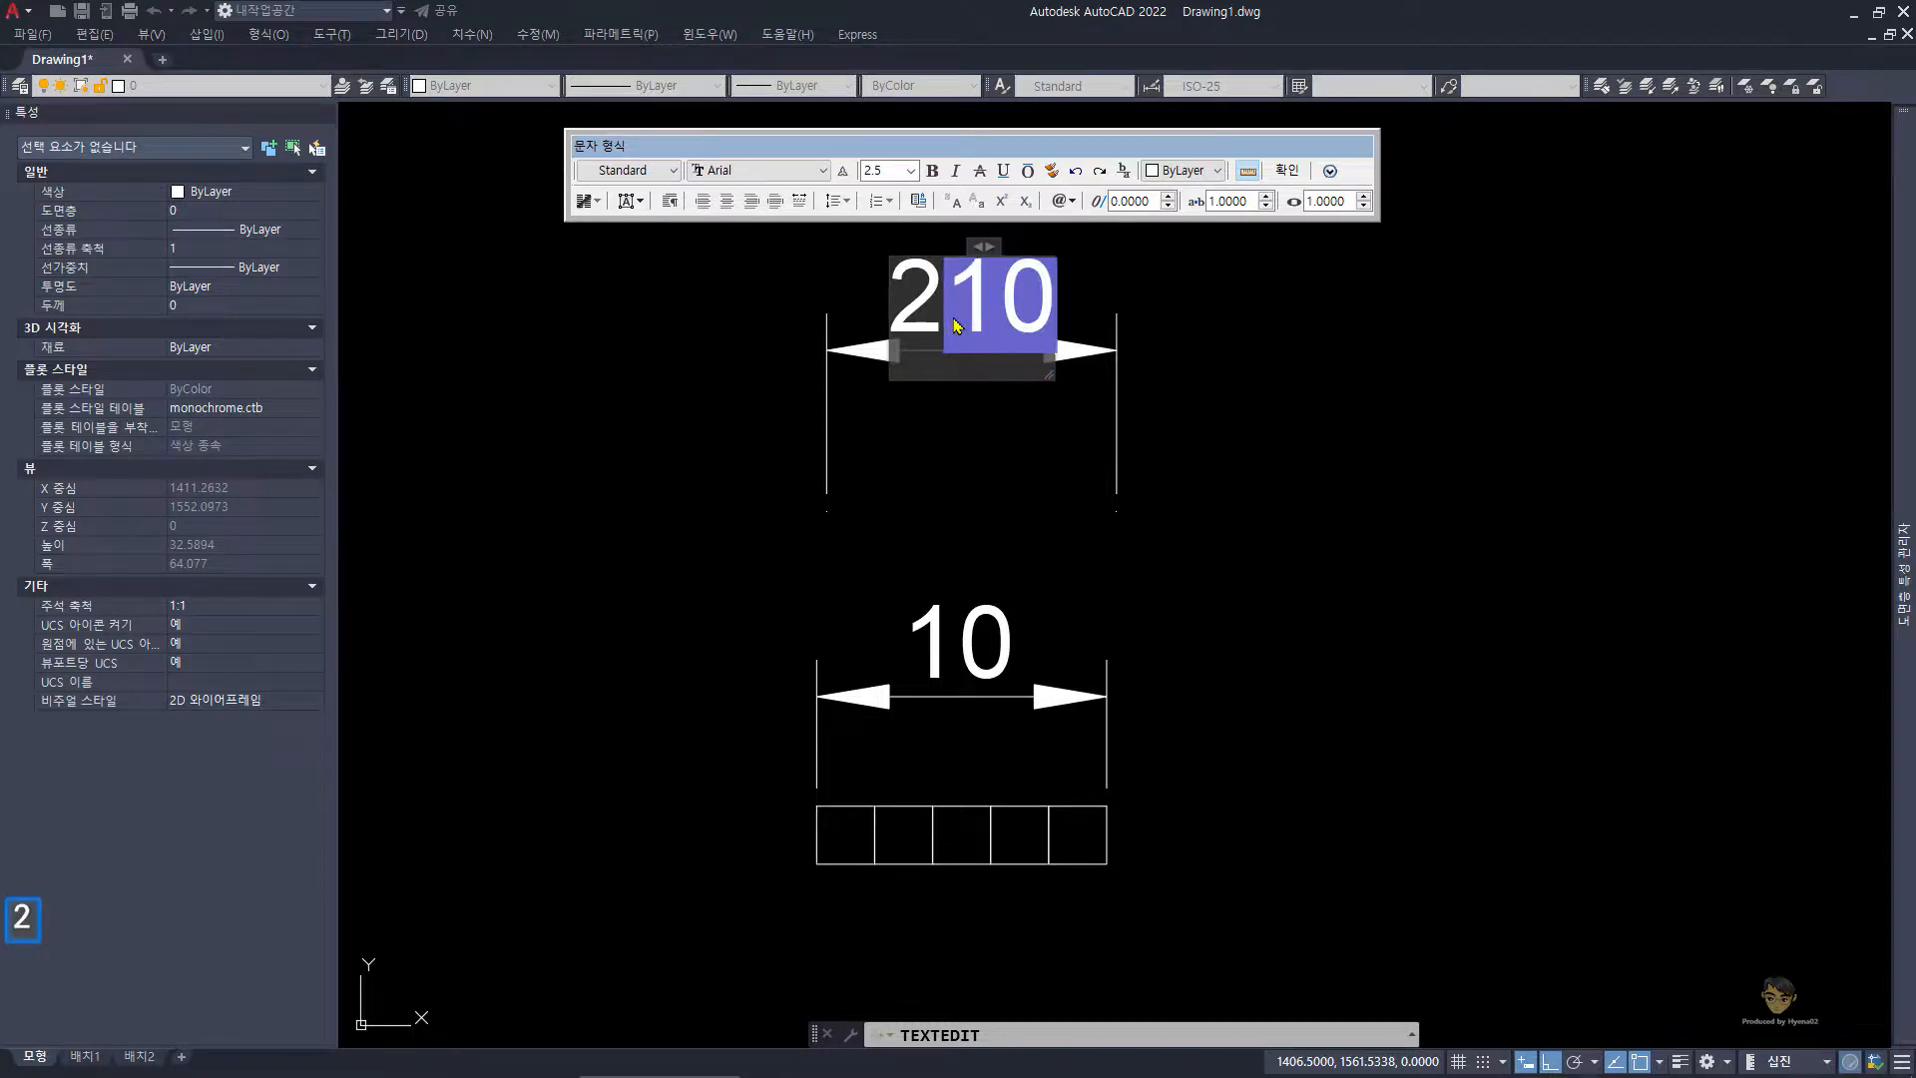
pyautogui.write('@5')
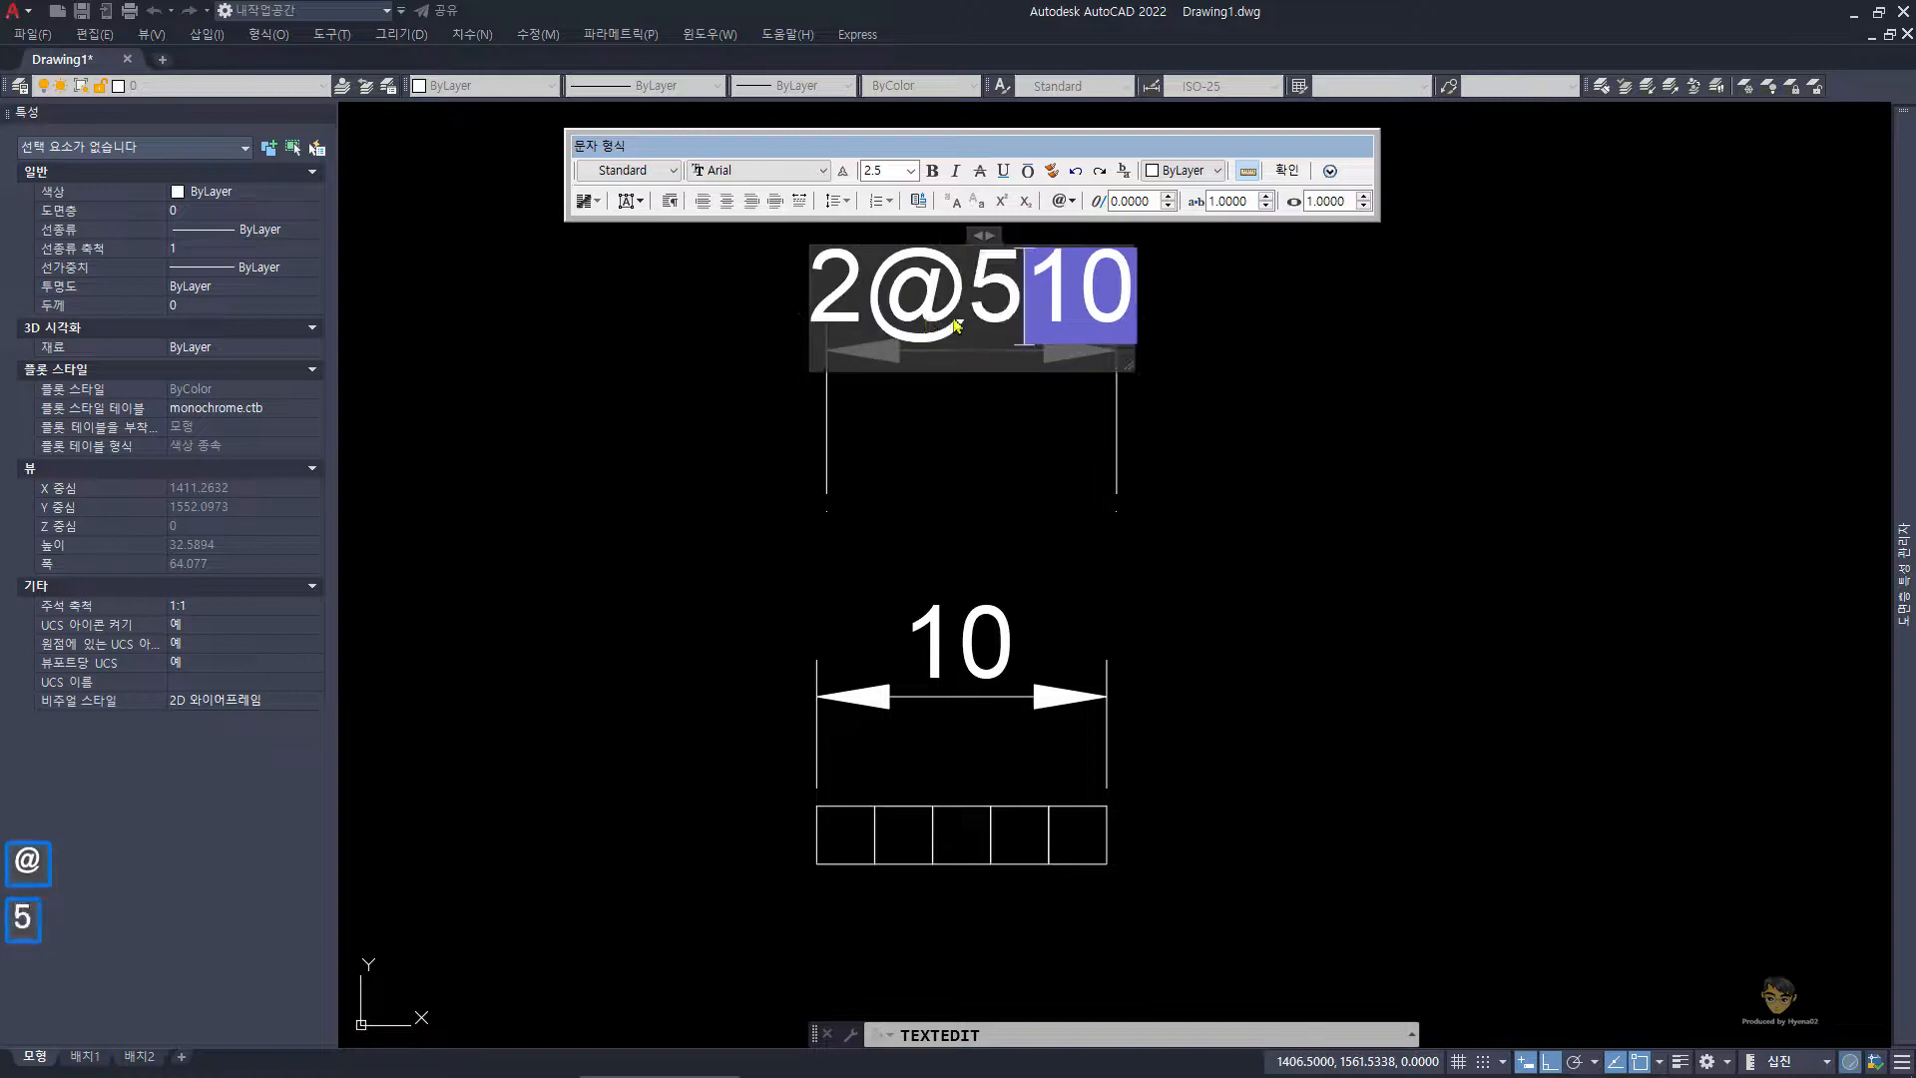
pyautogui.write('=')
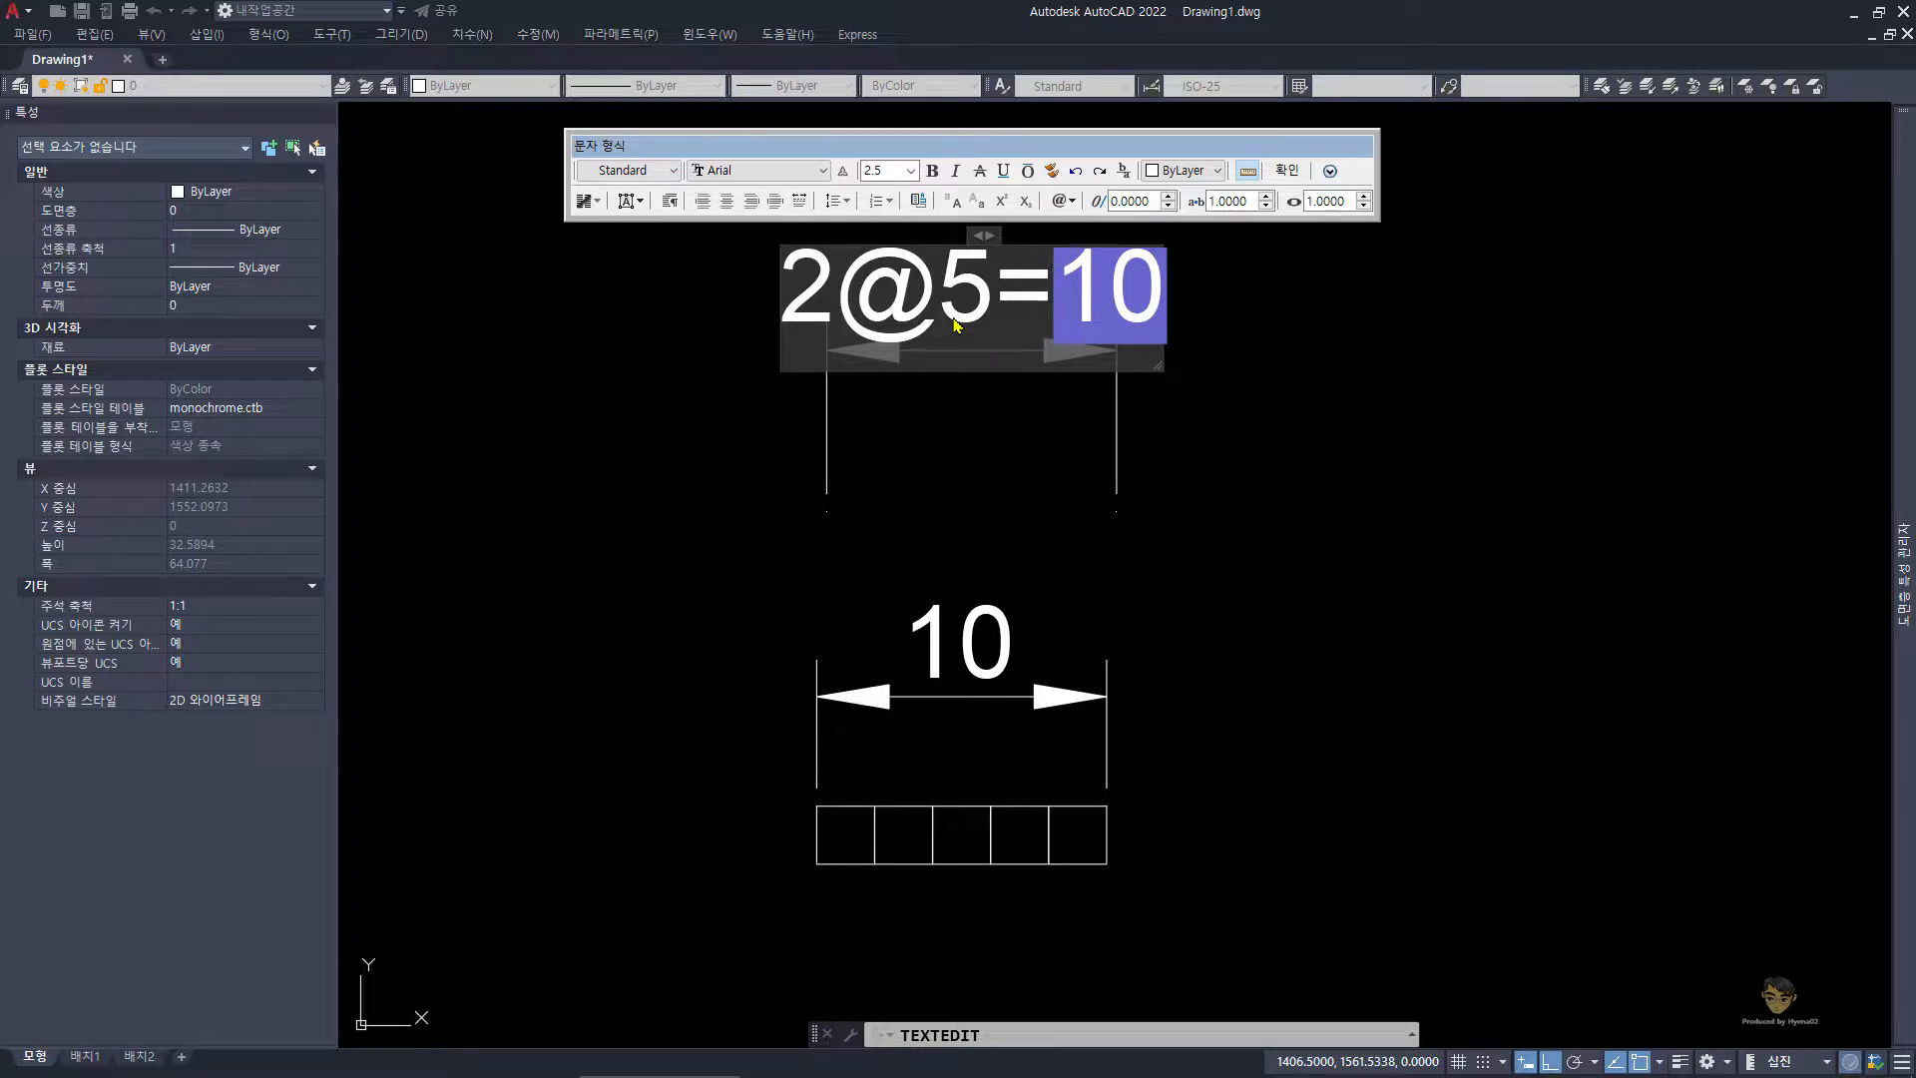
pyautogui.hotkey('ctrl', 'Return')
pyautogui.press('space')
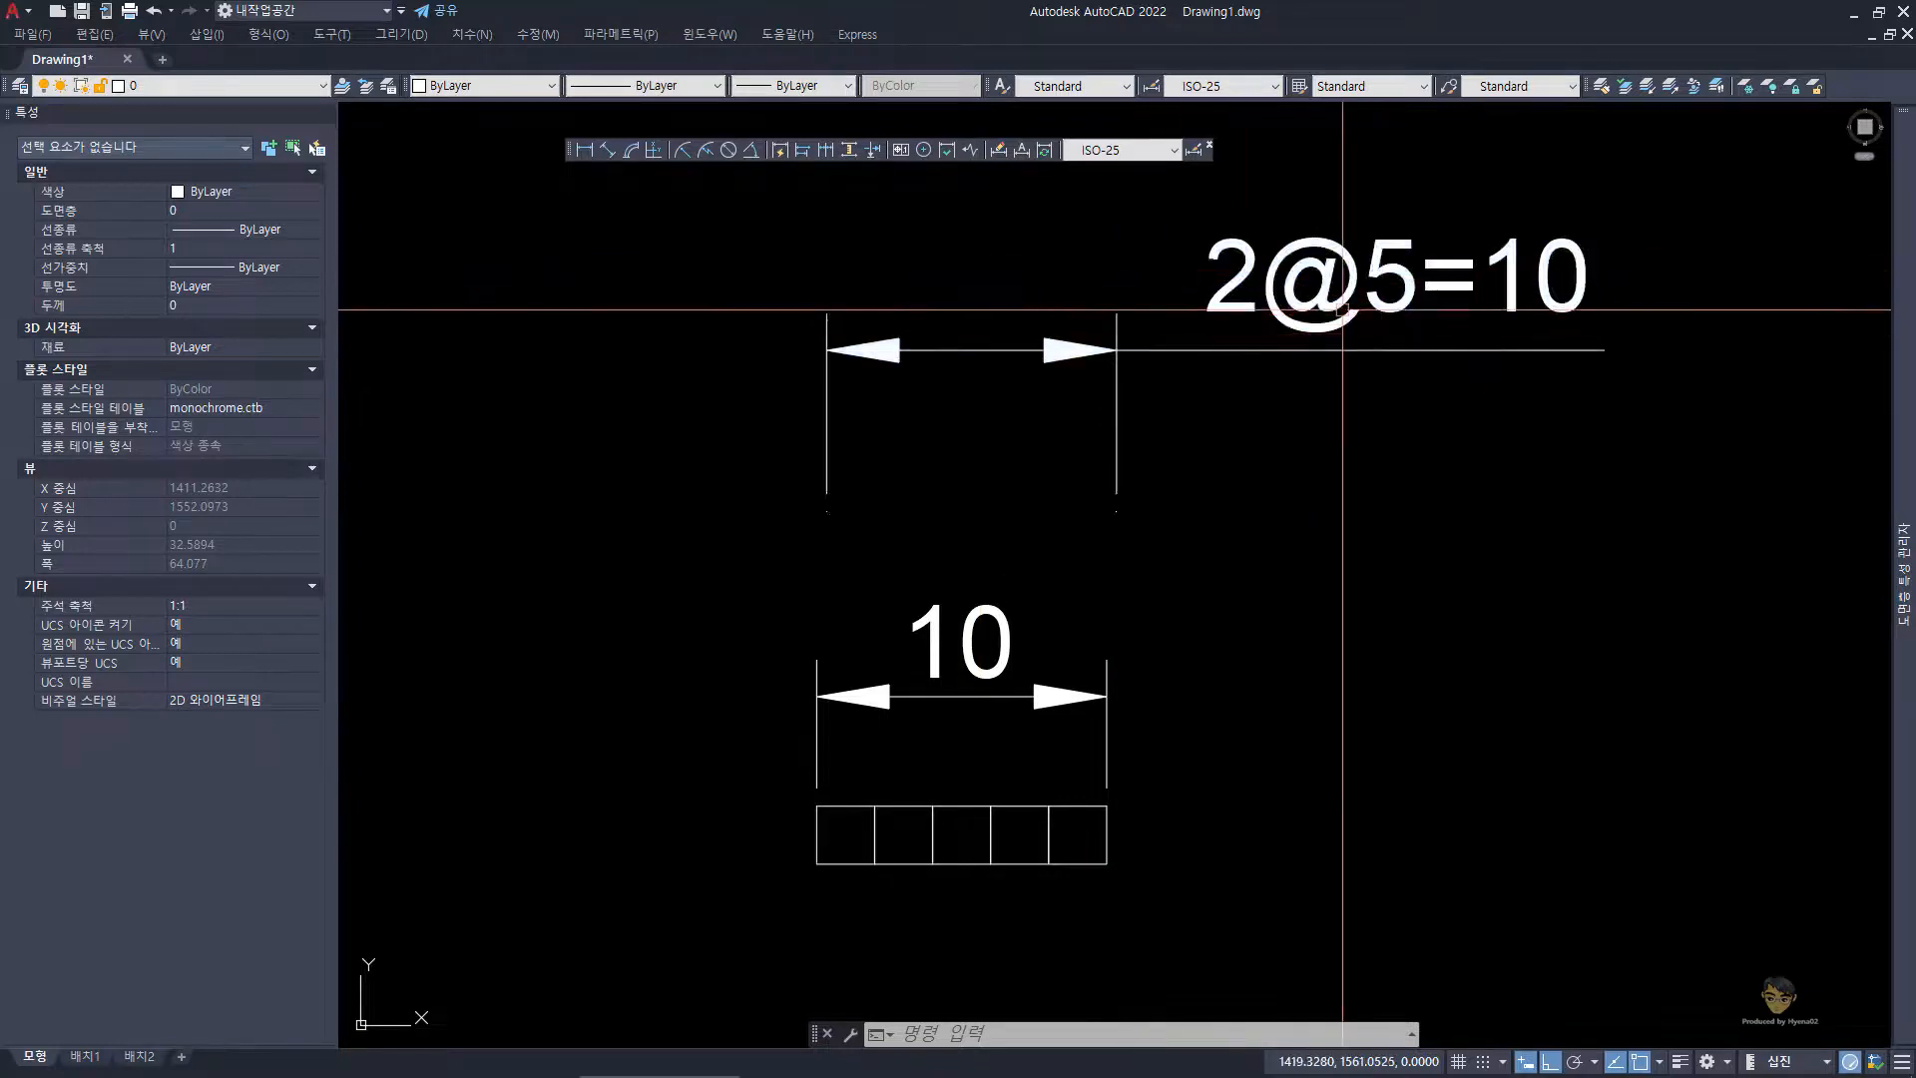
# - Switch to the reference image 실습도면06.png, examine where the stair section's 9@500=4500 dimension text sits, and return to AutoCAD
pyautogui.moveTo(1346, 267)
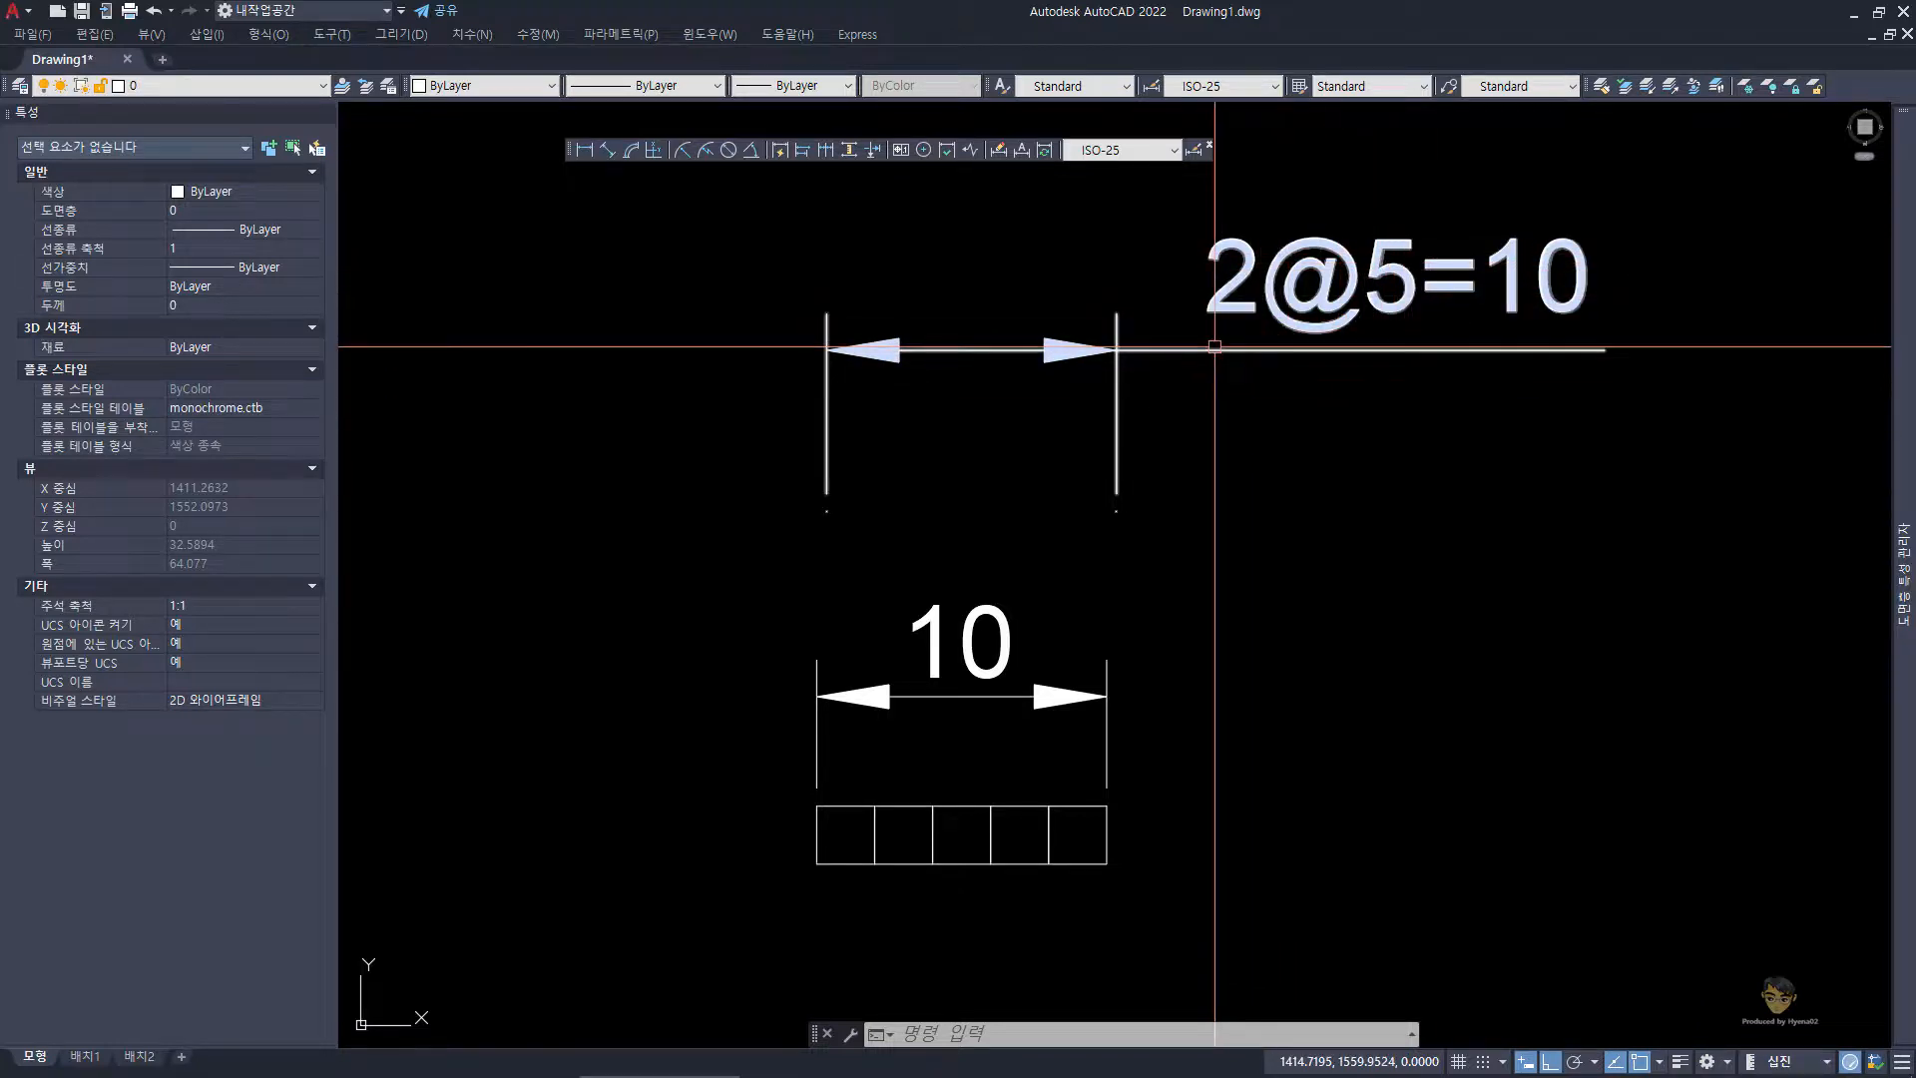
pyautogui.moveTo(1214, 346)
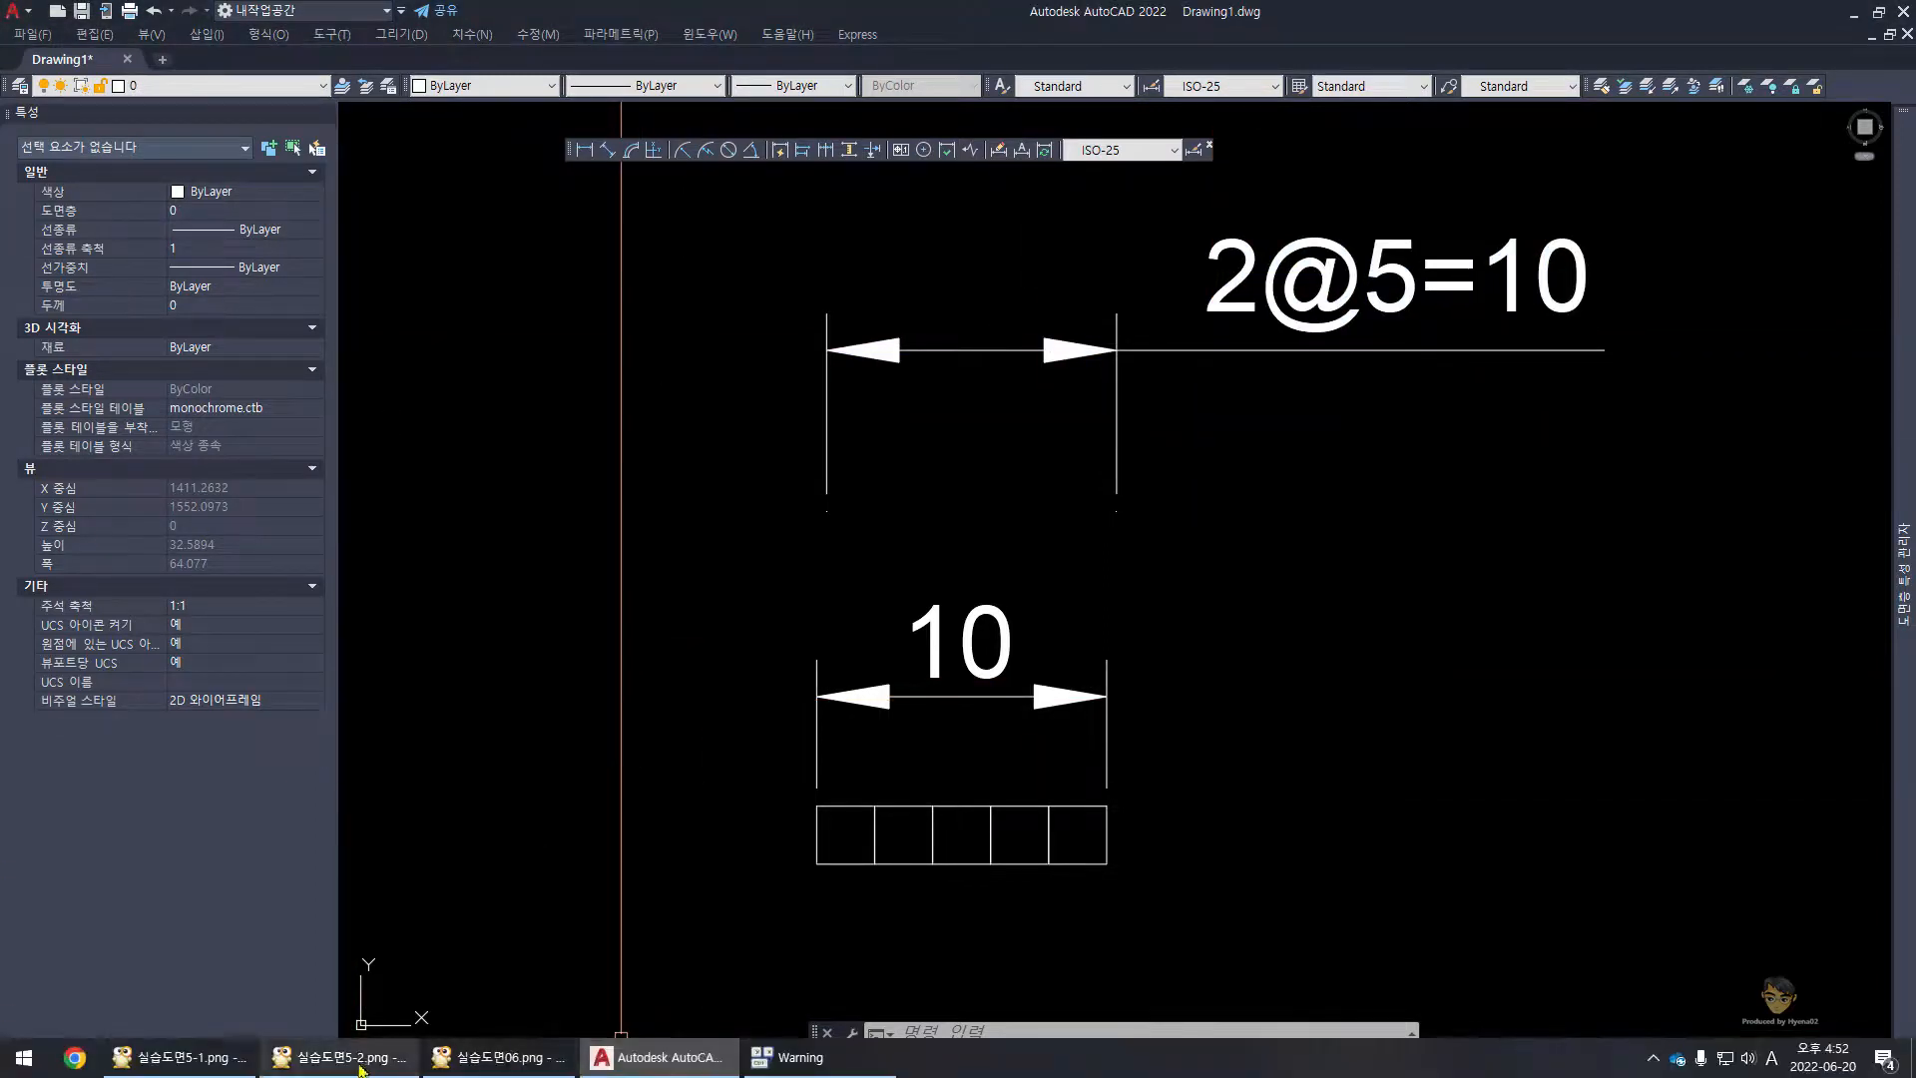
pyautogui.click(469, 1059)
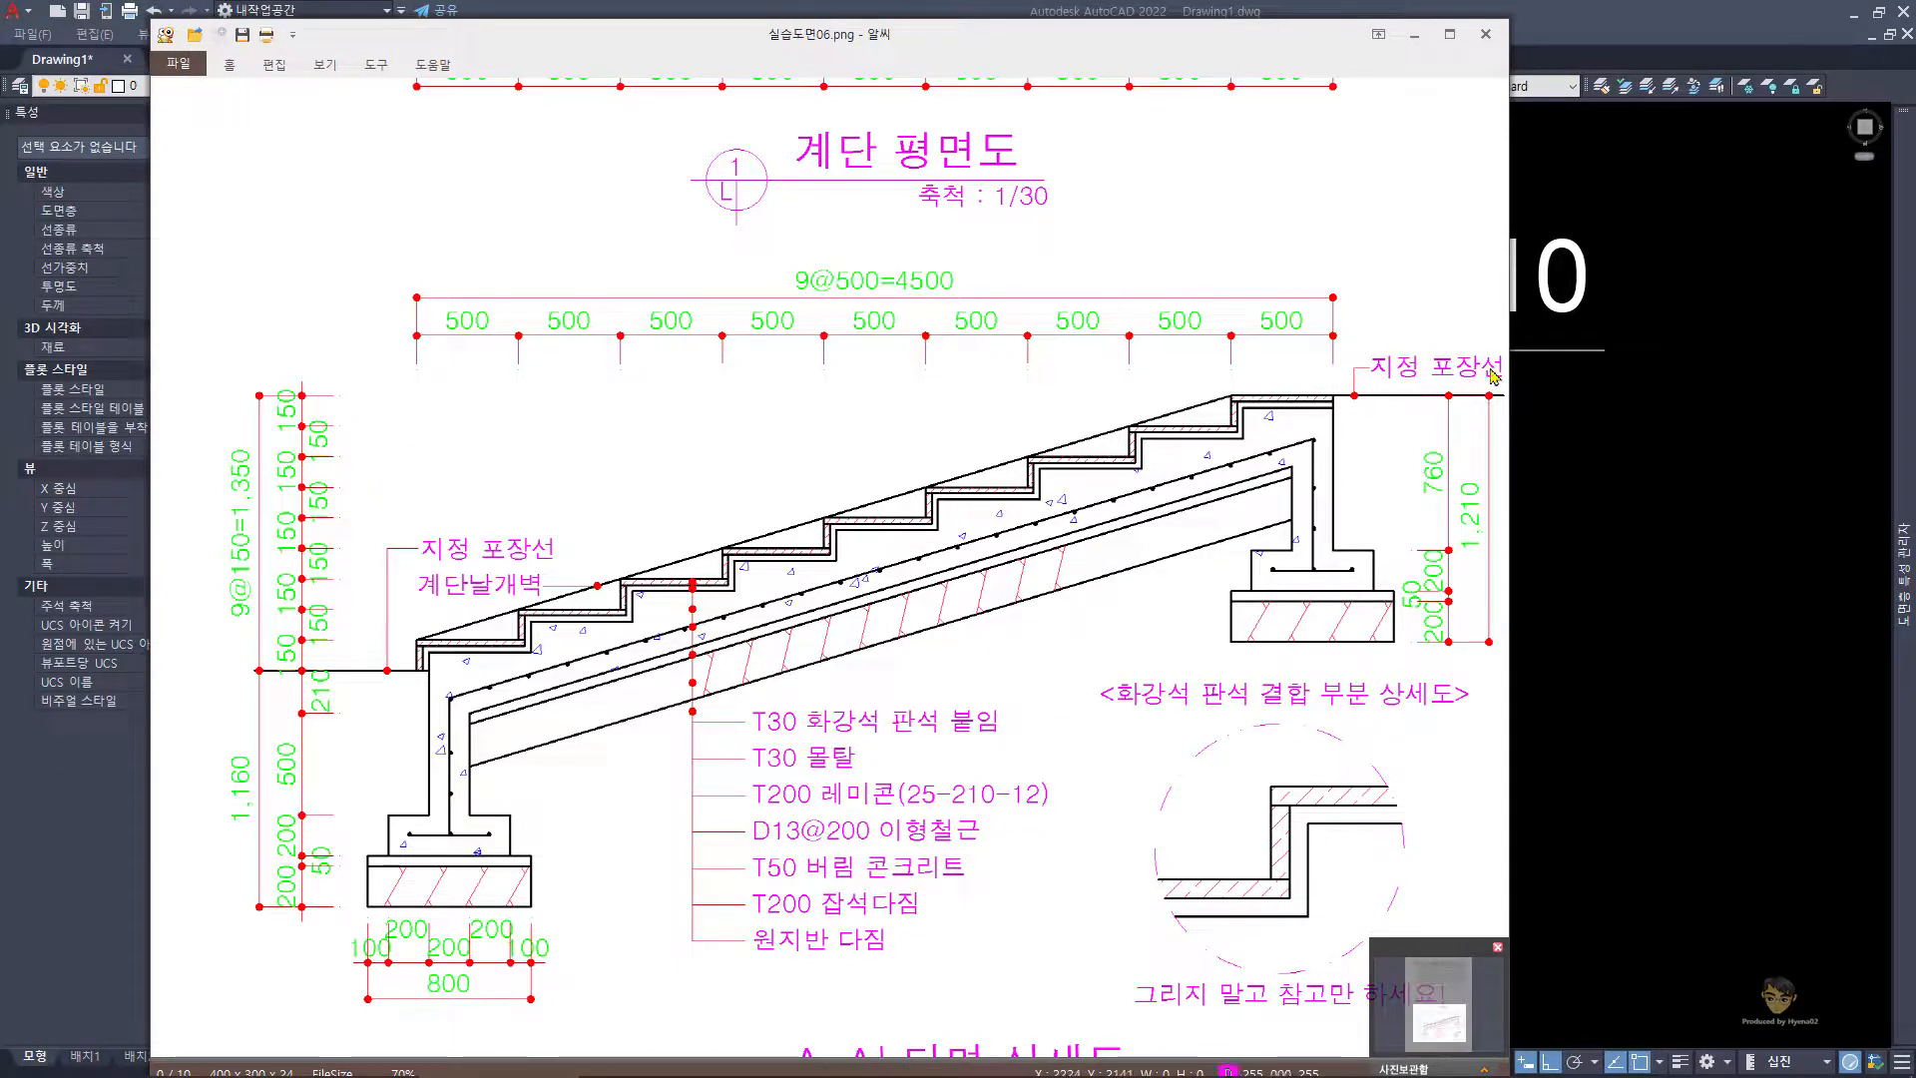
pyautogui.click(1686, 380)
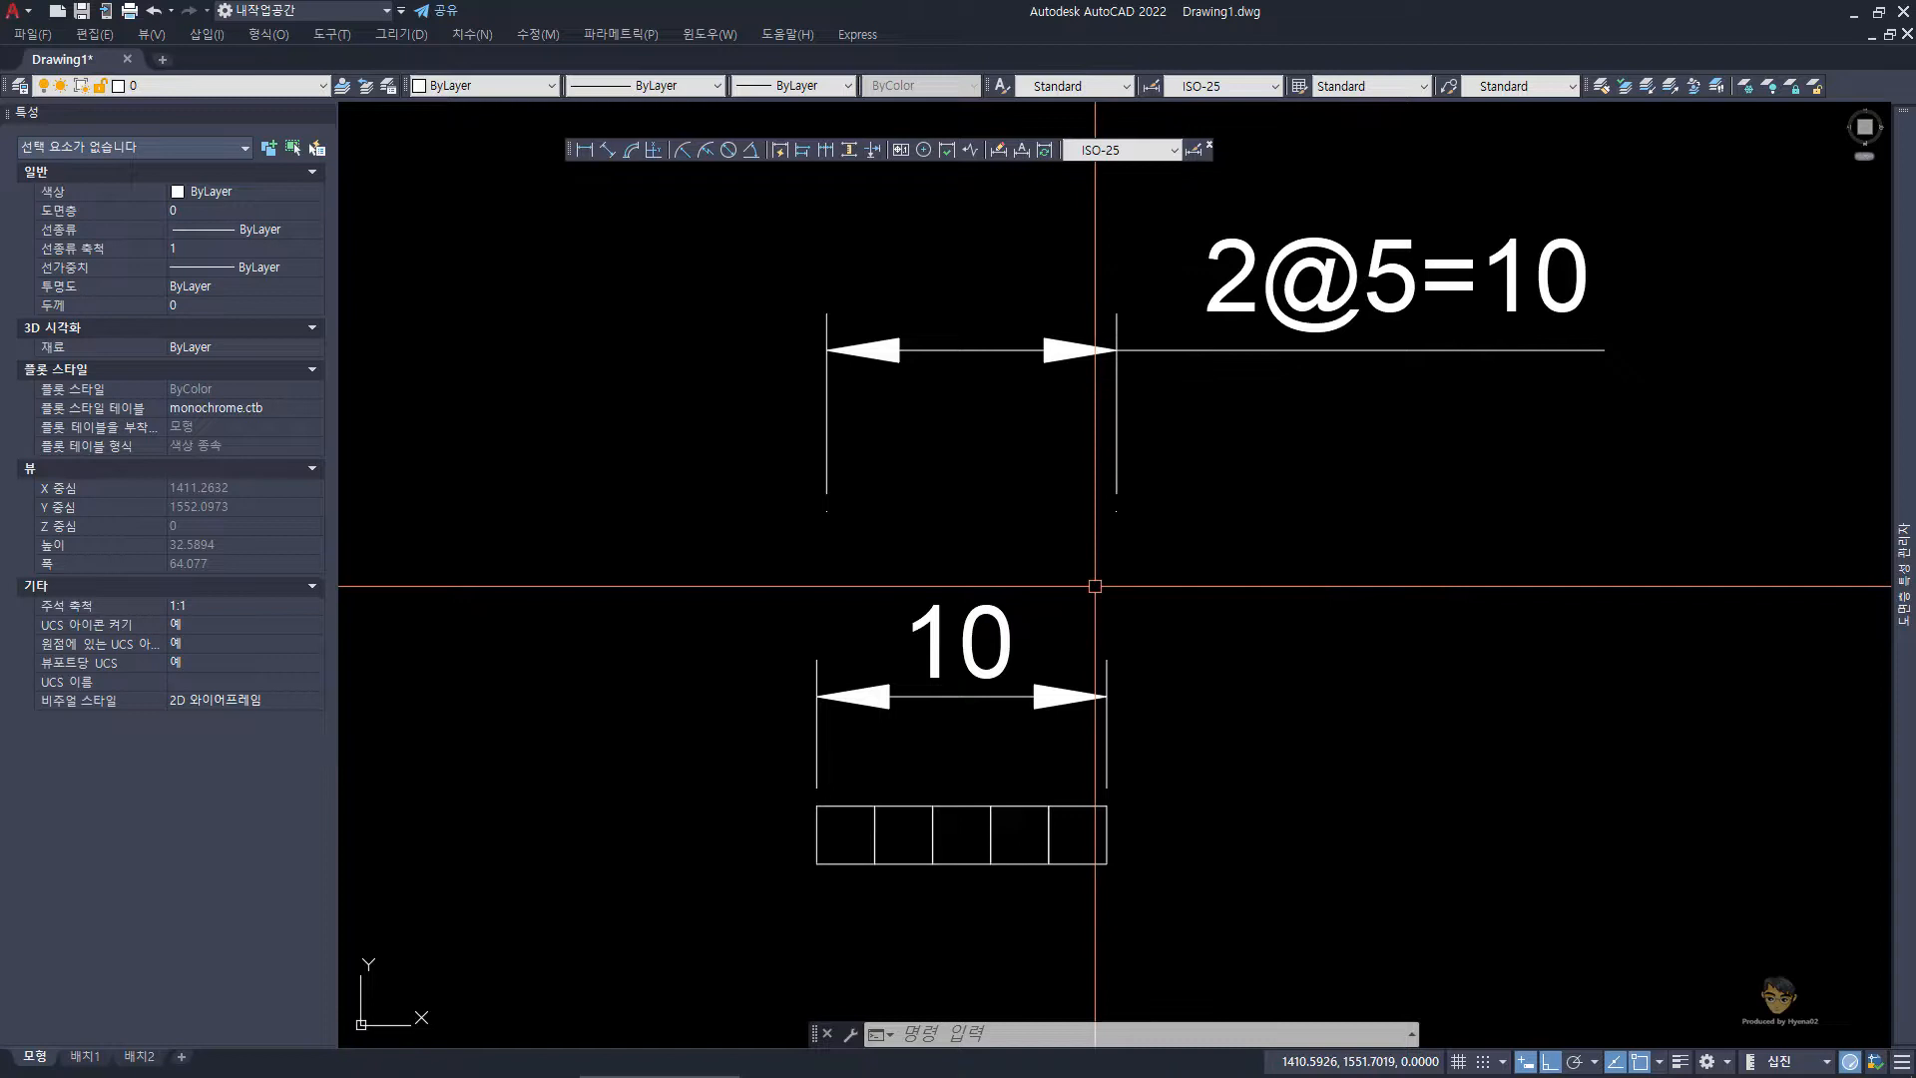
# - Modify the ISO-25 dimension style's fit option to always keep text between the extension lines, and apply the change
pyautogui.write('dst')
pyautogui.press('space')
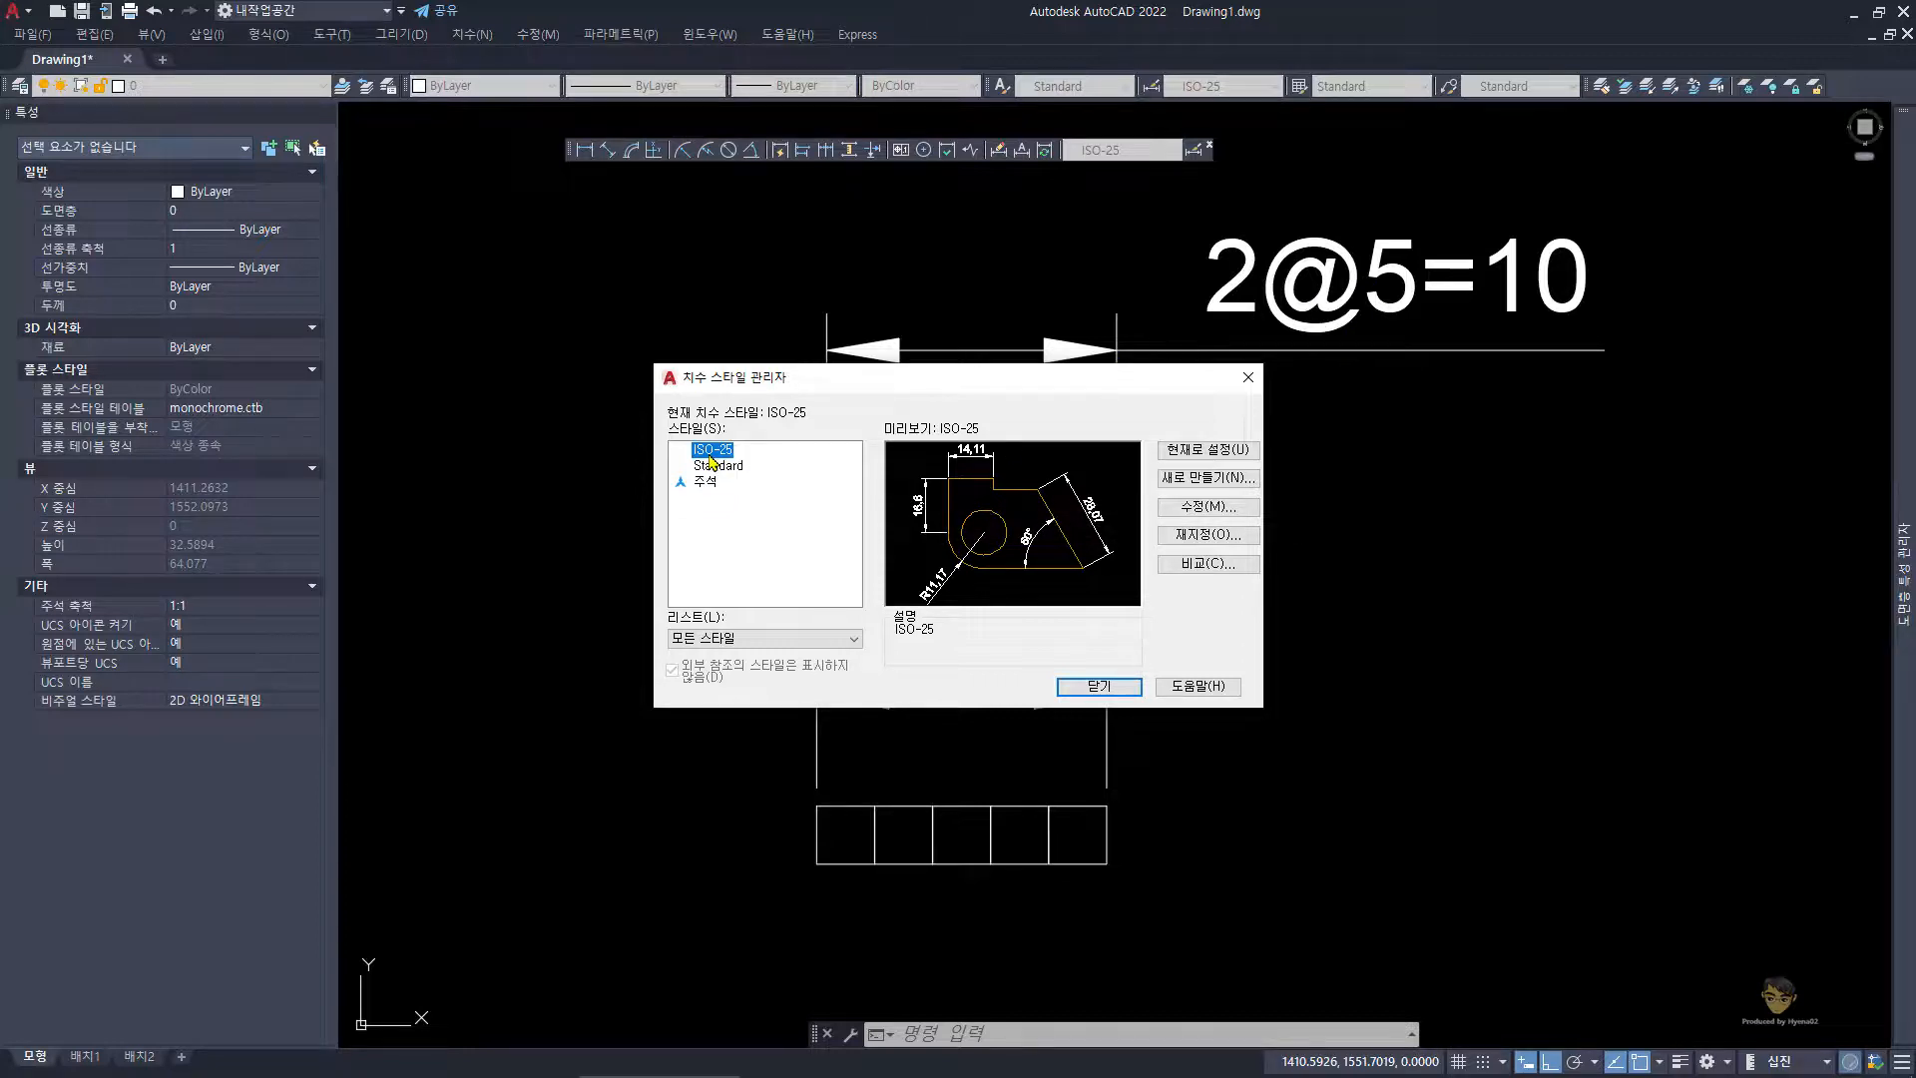
pyautogui.click(1210, 507)
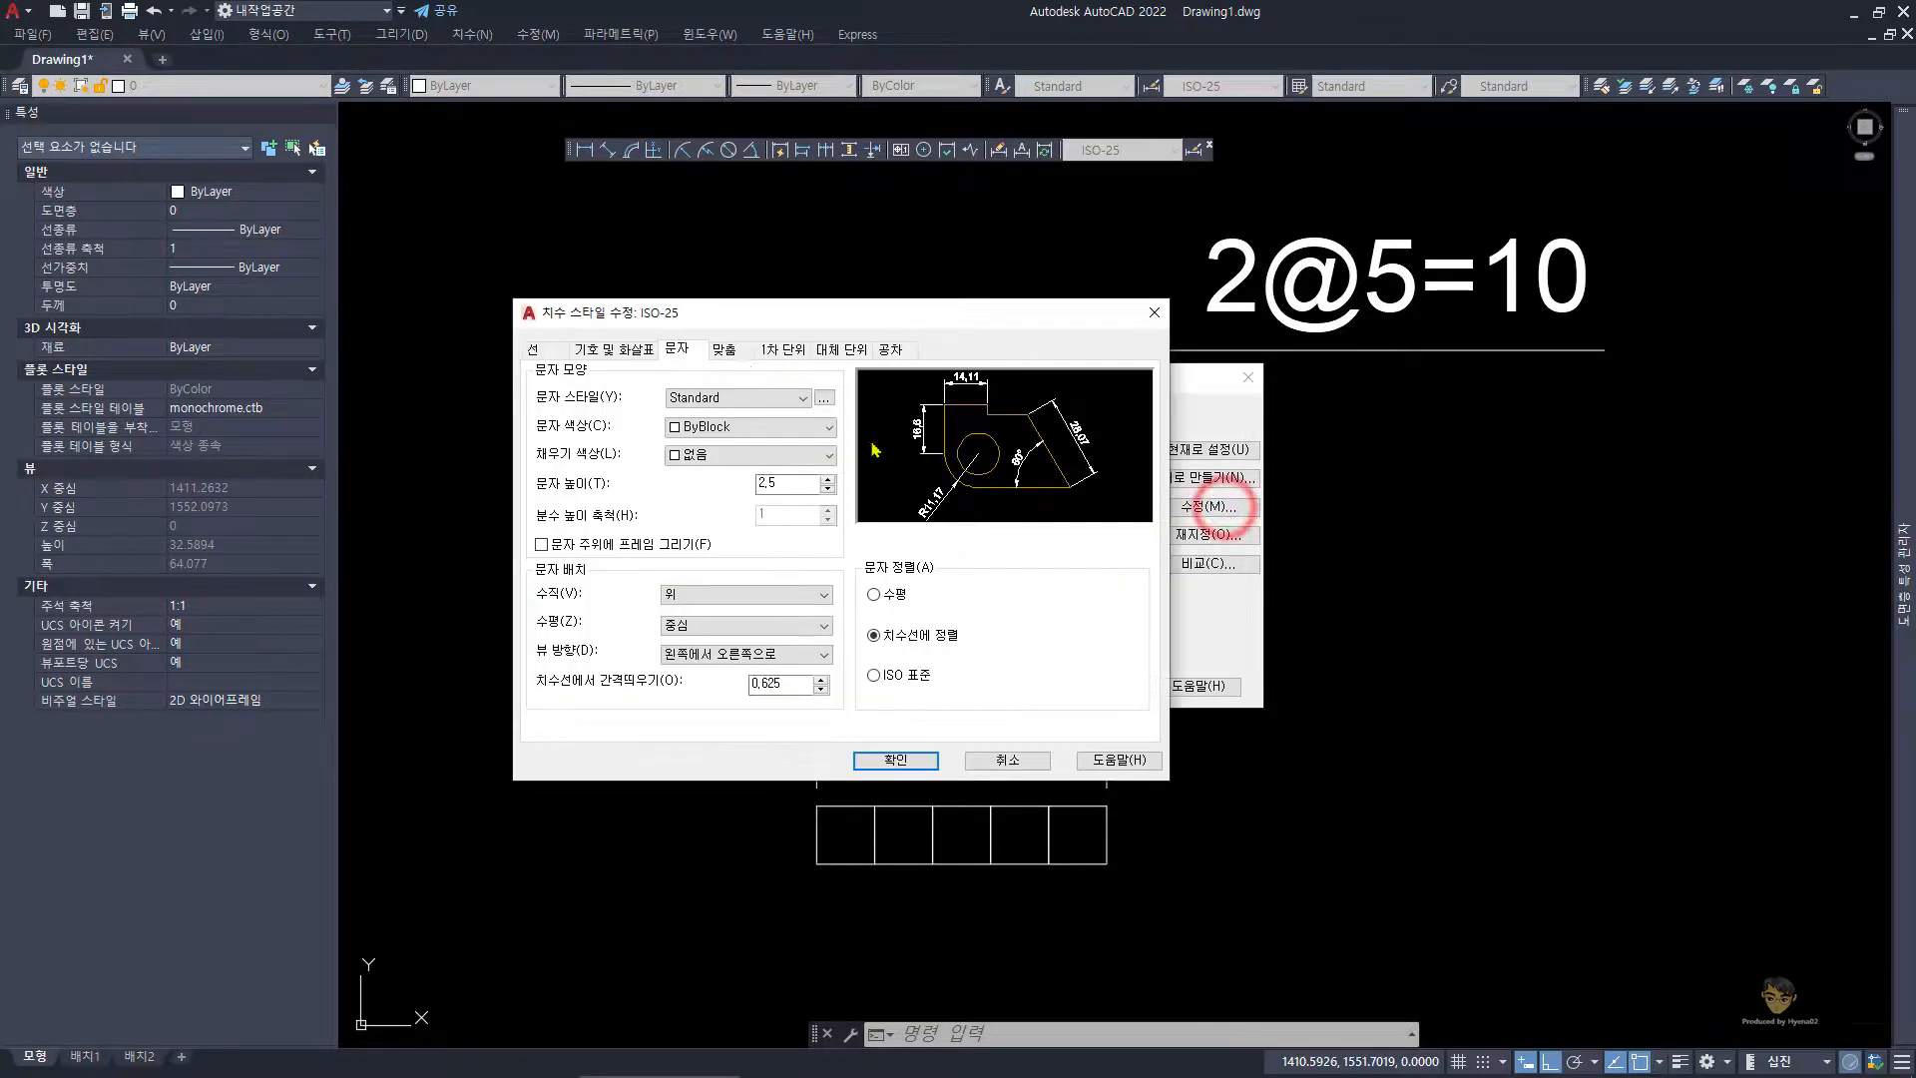
pyautogui.click(722, 349)
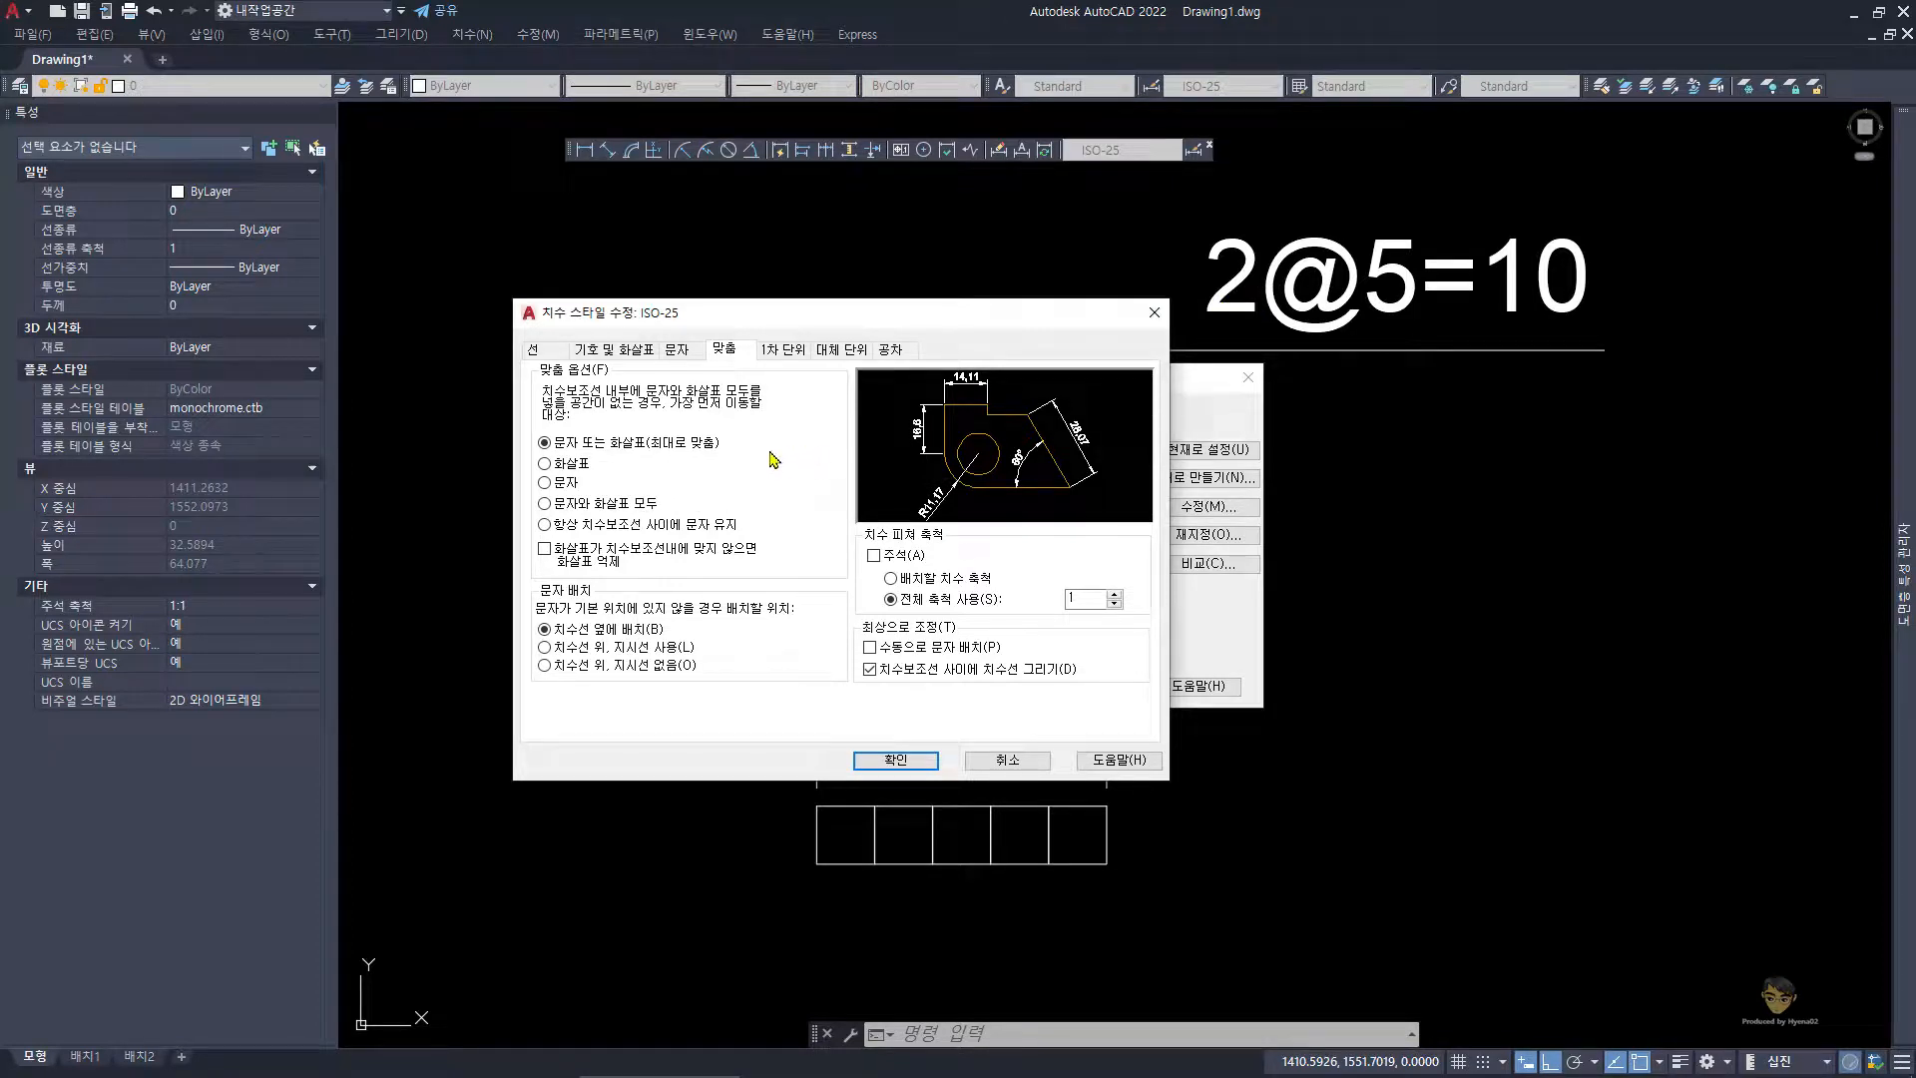
pyautogui.click(562, 526)
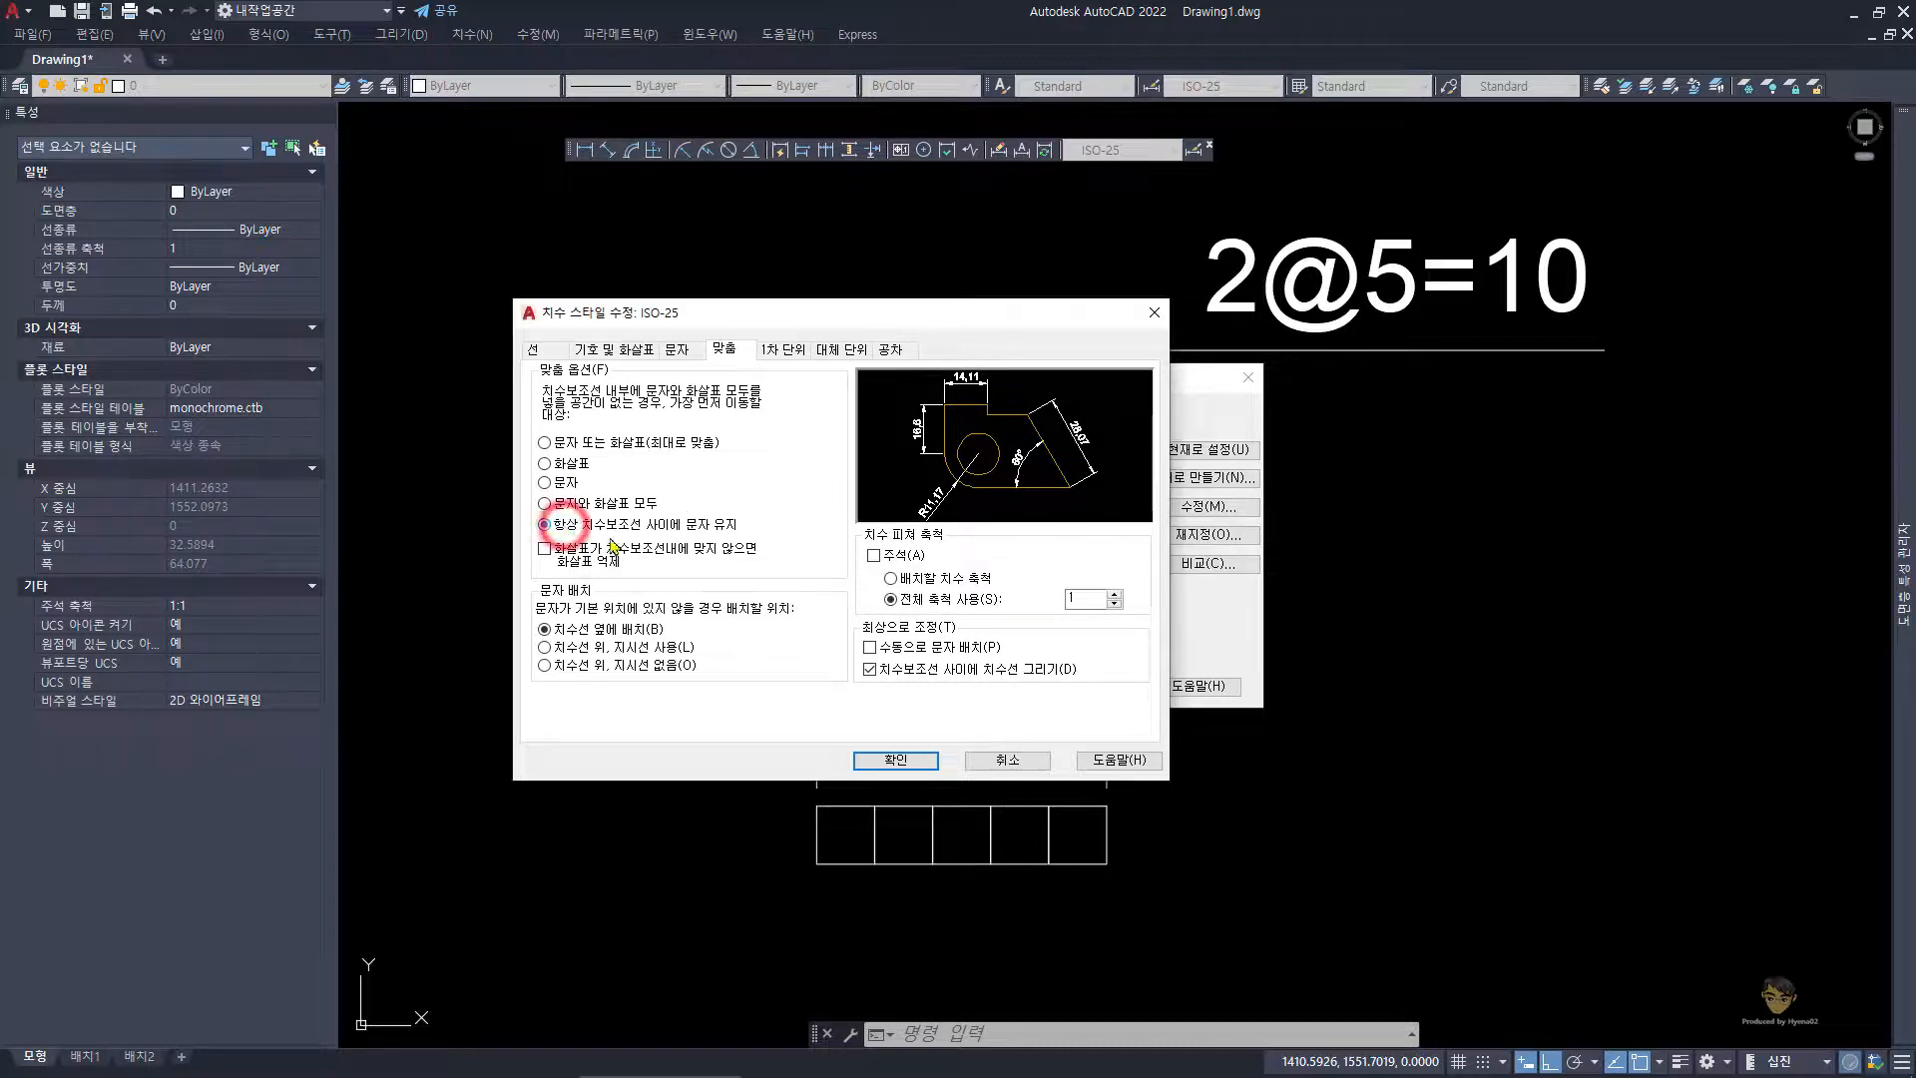
pyautogui.click(890, 760)
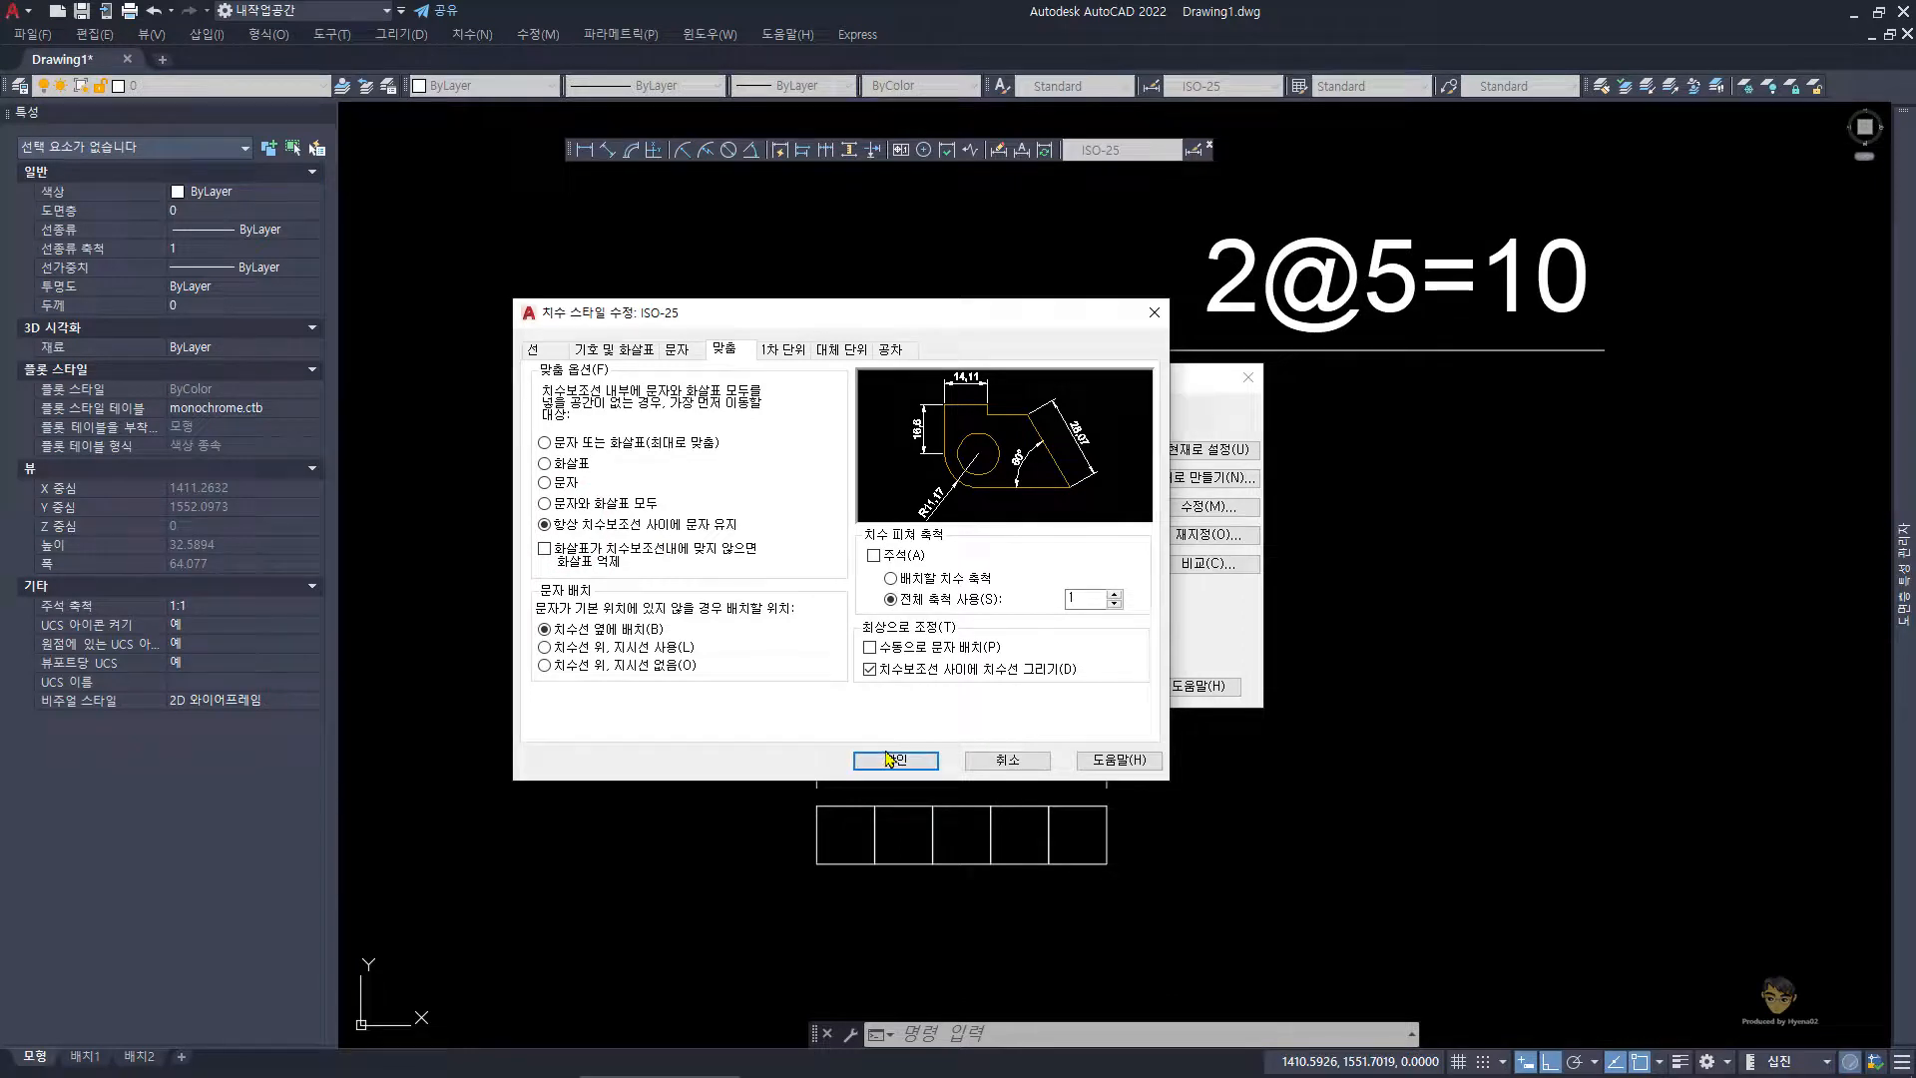
pyautogui.click(499, 1056)
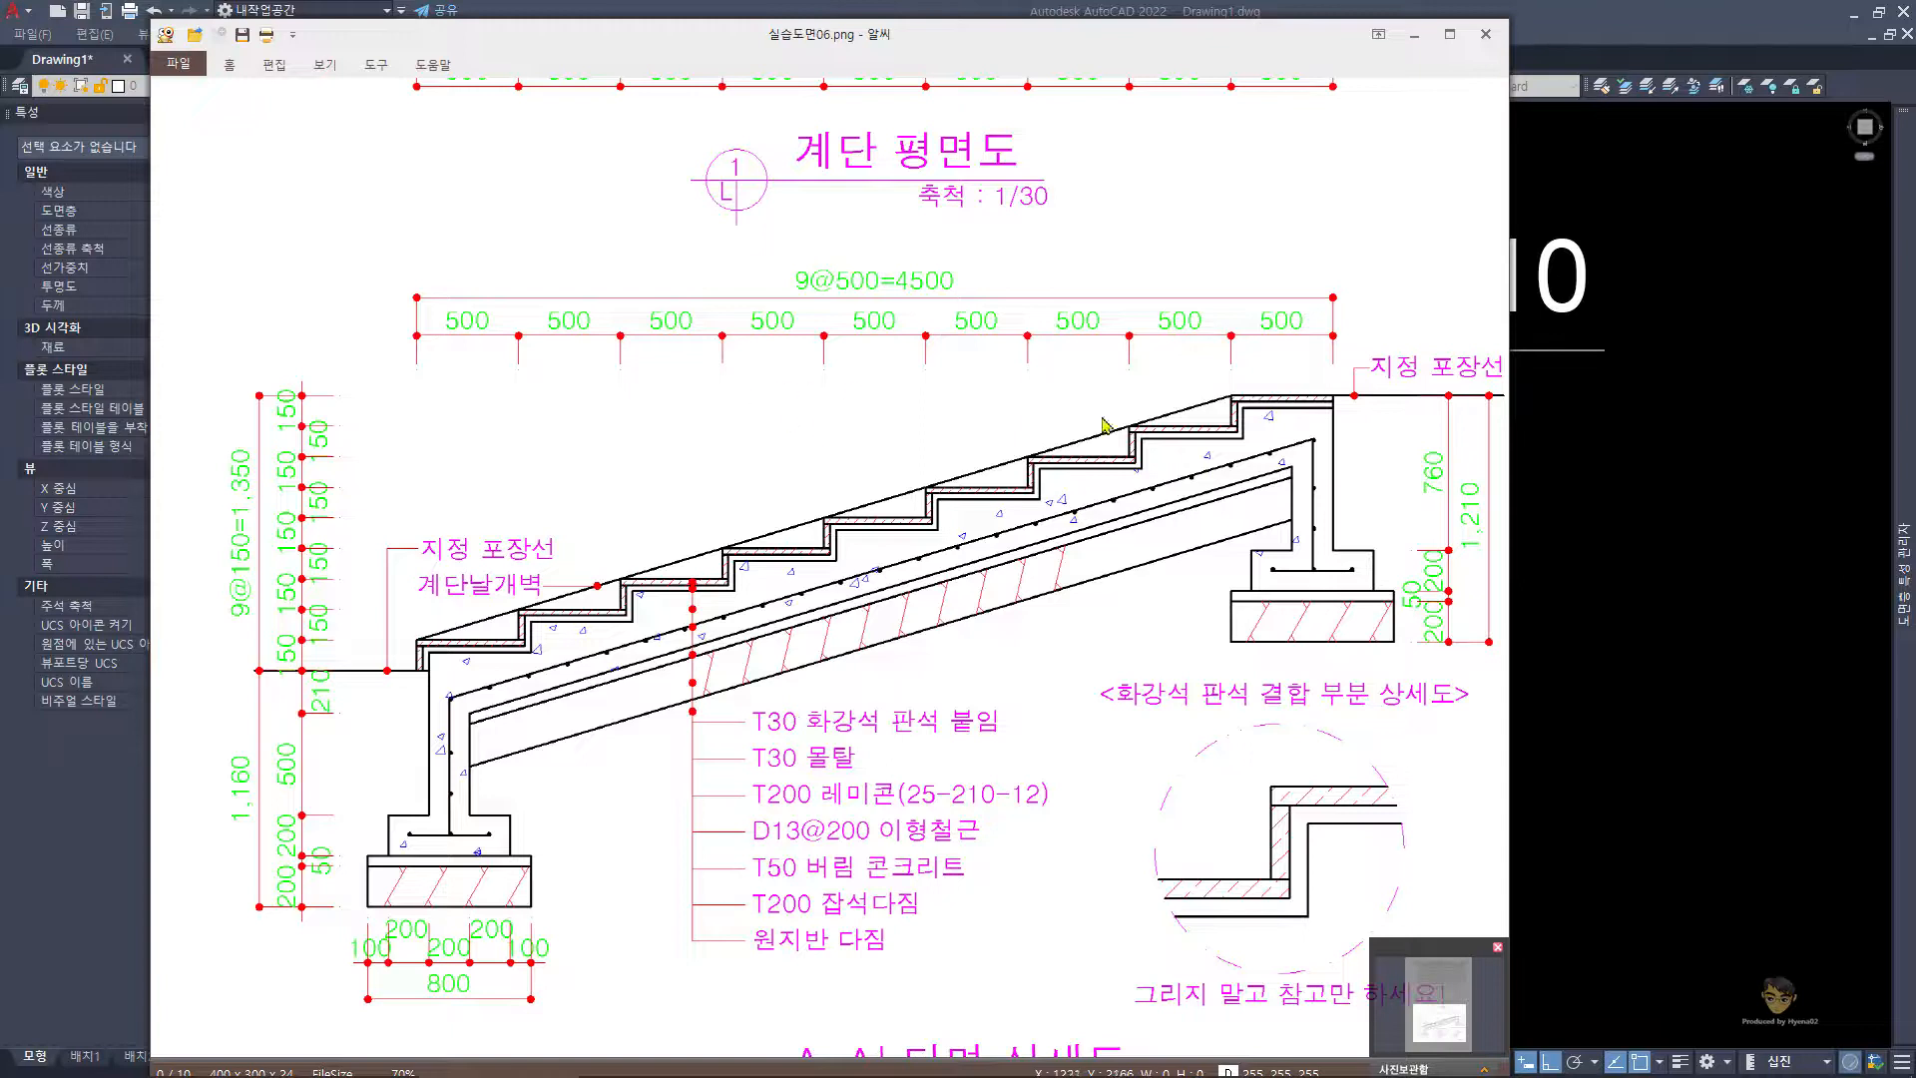
pyautogui.click(1422, 609)
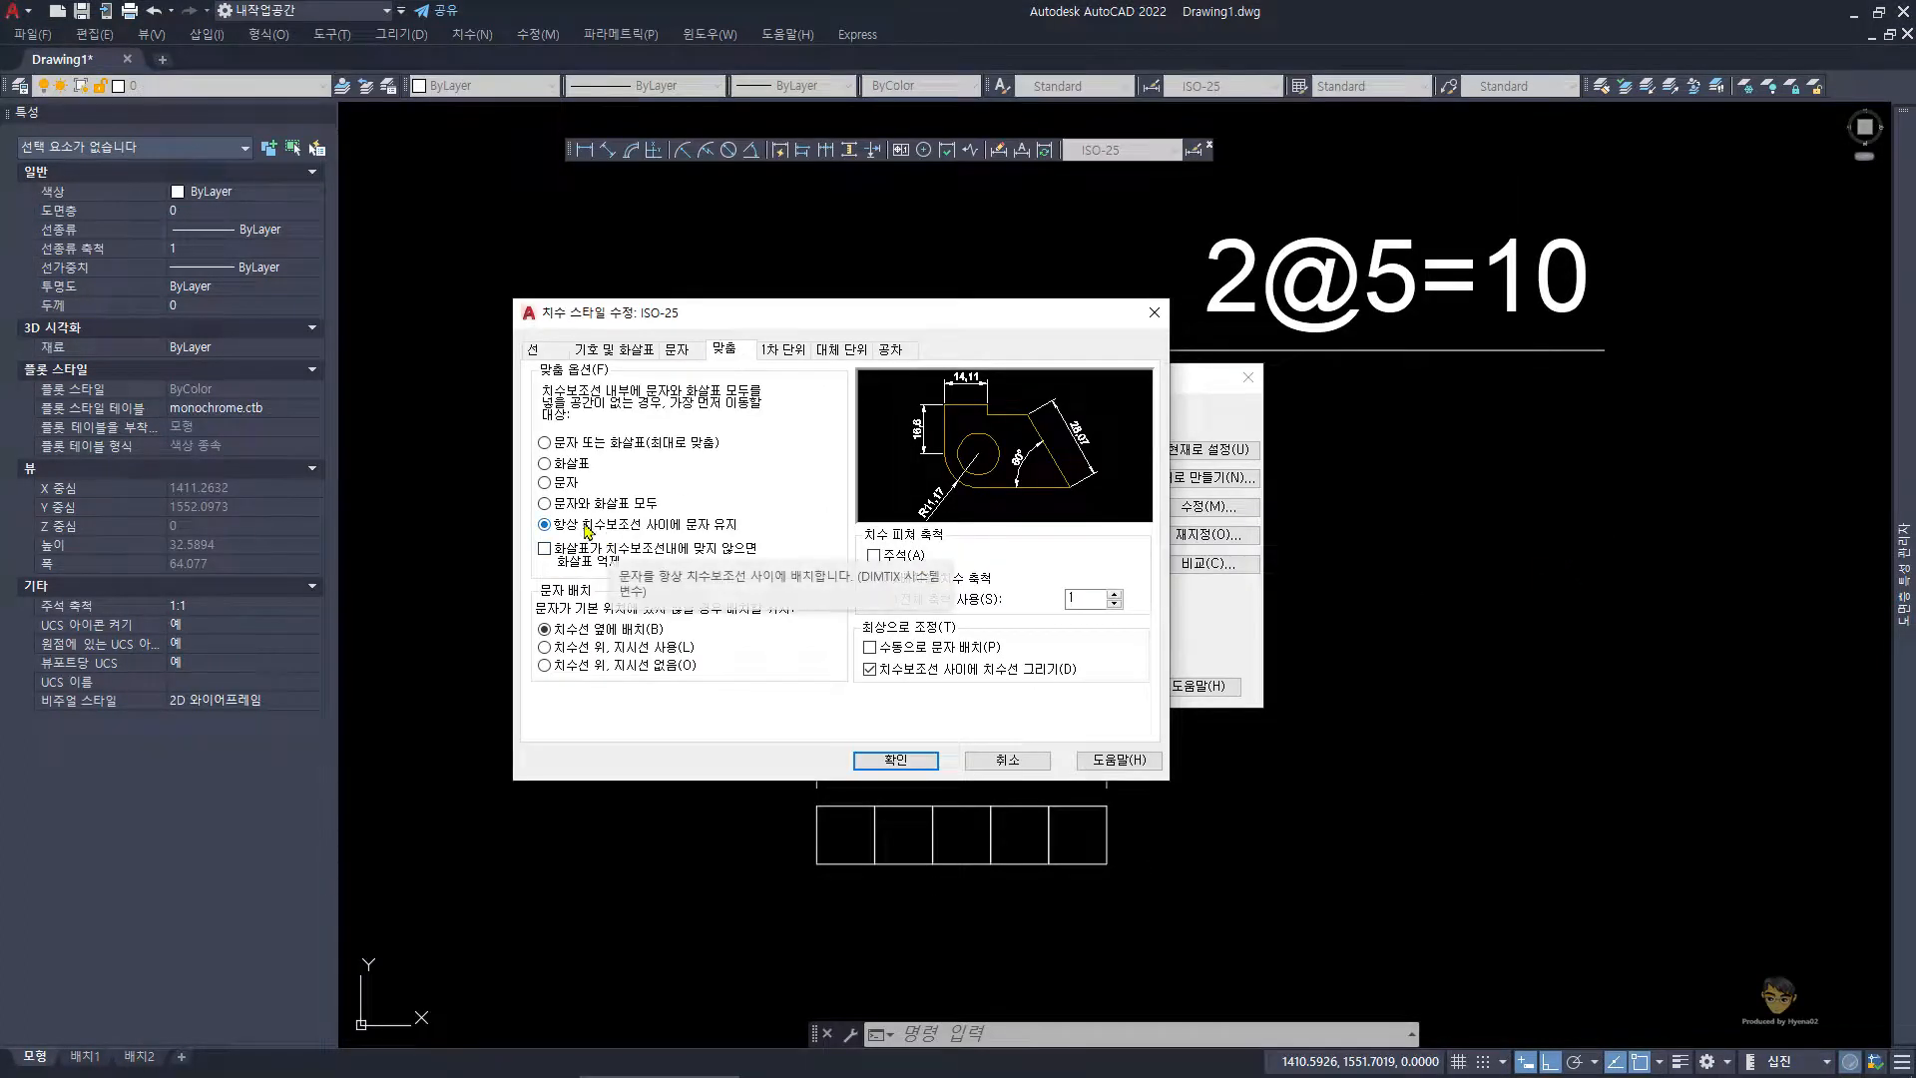
pyautogui.click(897, 760)
pyautogui.click(1097, 688)
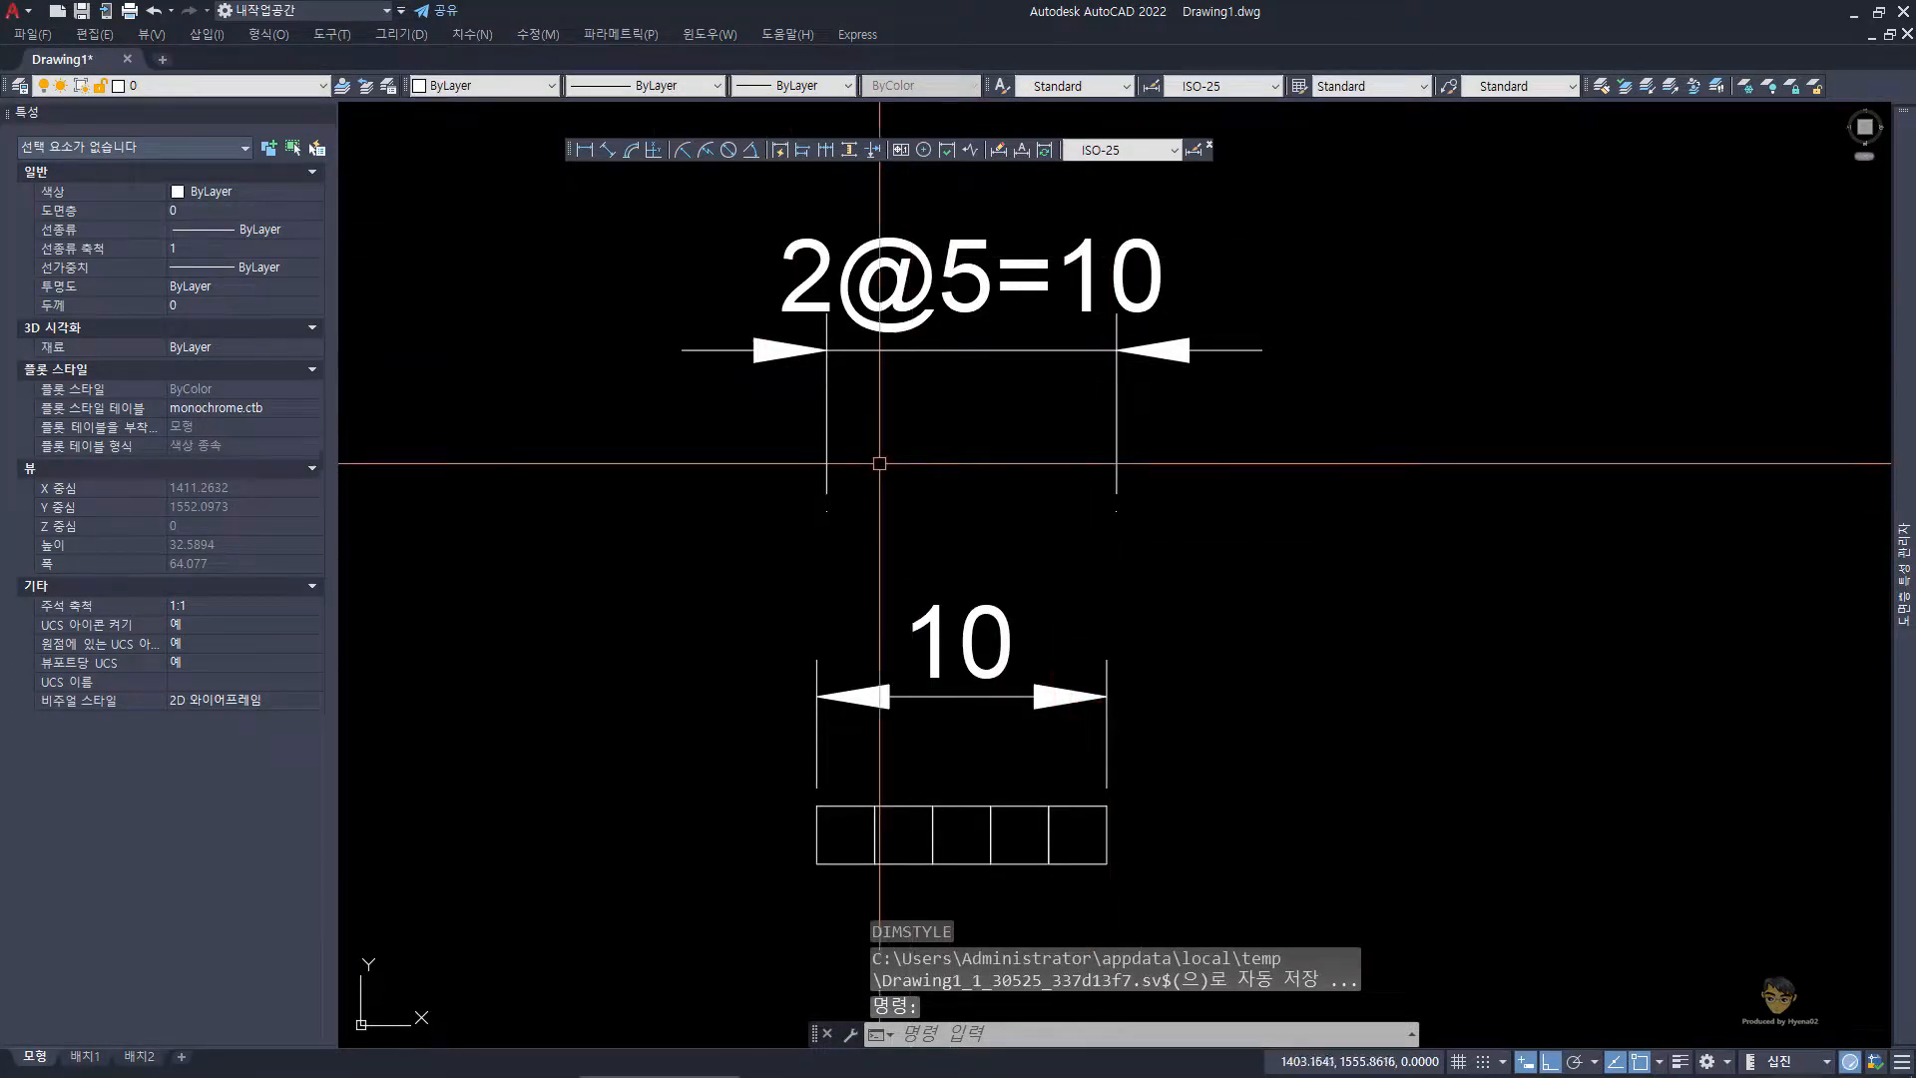
pyautogui.press('Escape')
pyautogui.press('Escape')
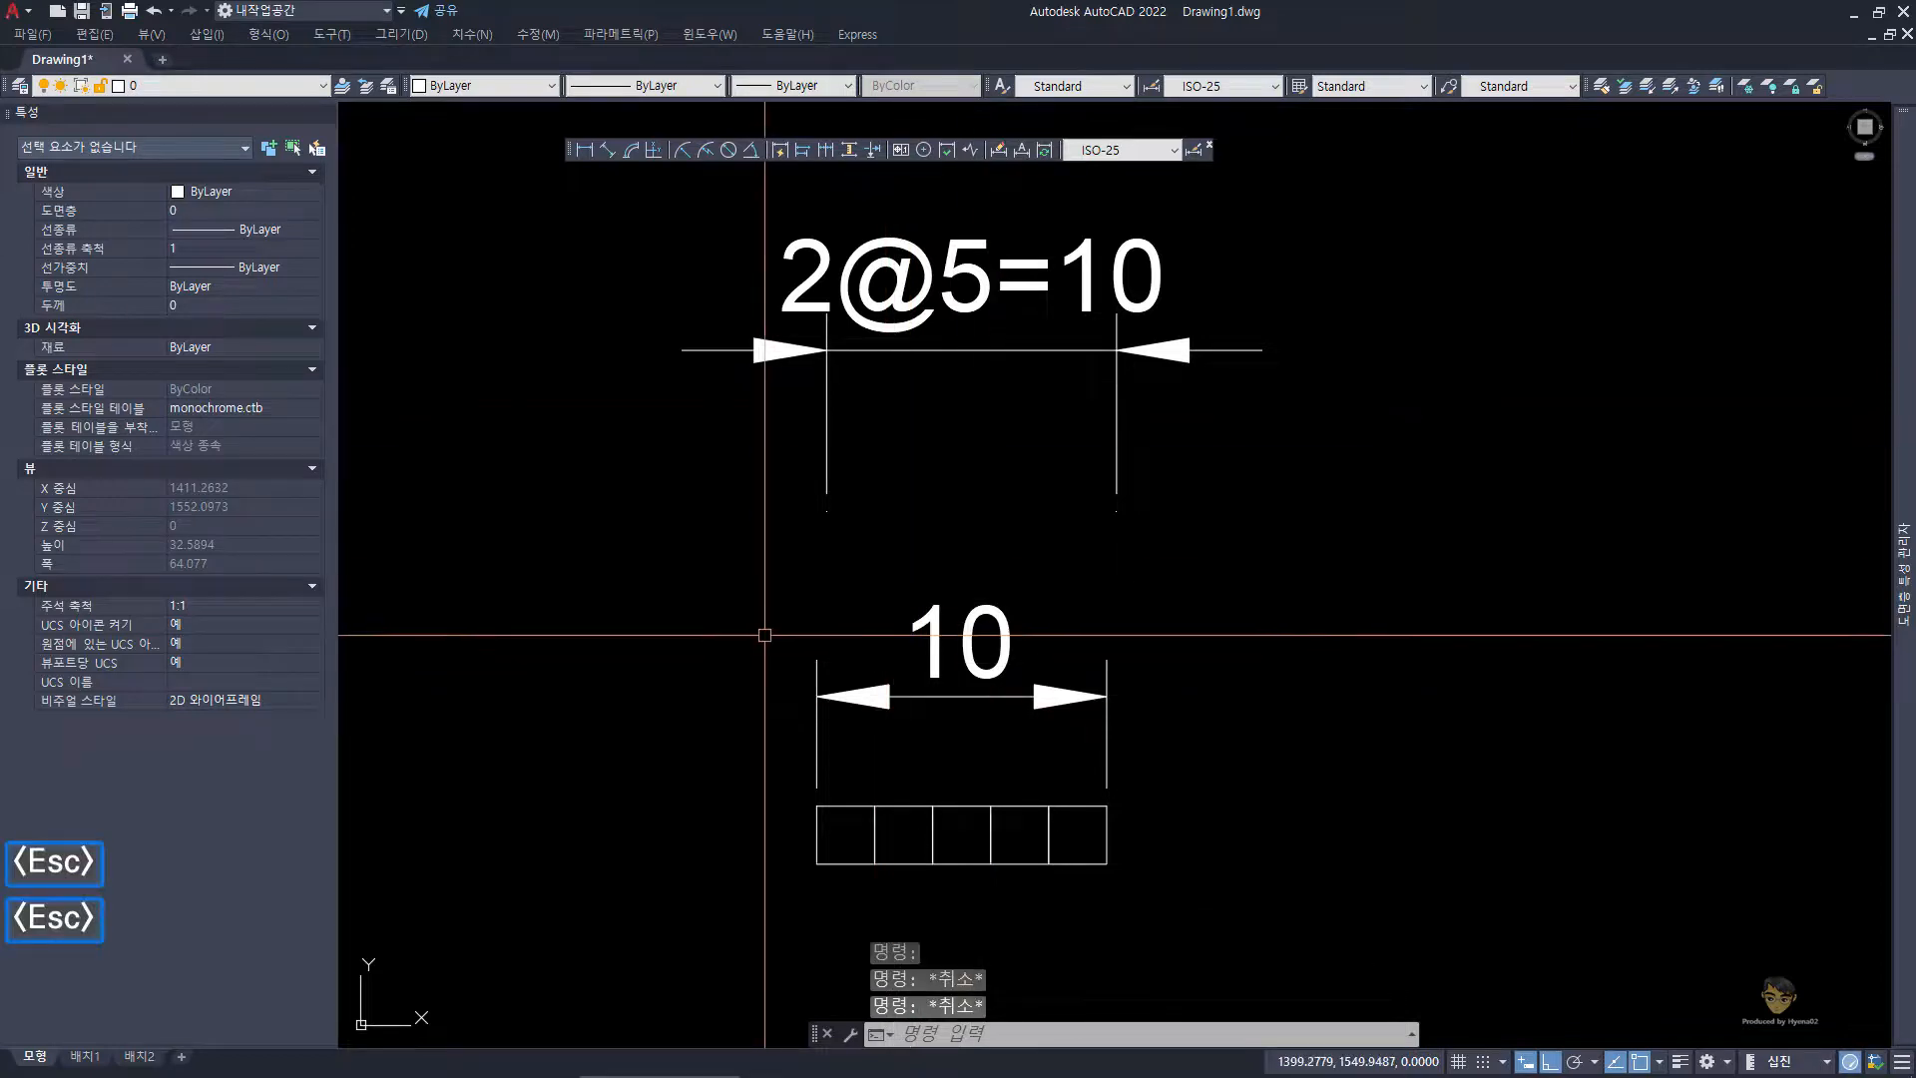
# - Erase the row of five squares together with the 10 mm dimension above it
pyautogui.click(688, 562)
pyautogui.click(1208, 936)
pyautogui.write('e')
pyautogui.press('space')
pyautogui.moveTo(913, 482); pyautogui.dragTo(886, 563, button='middle')
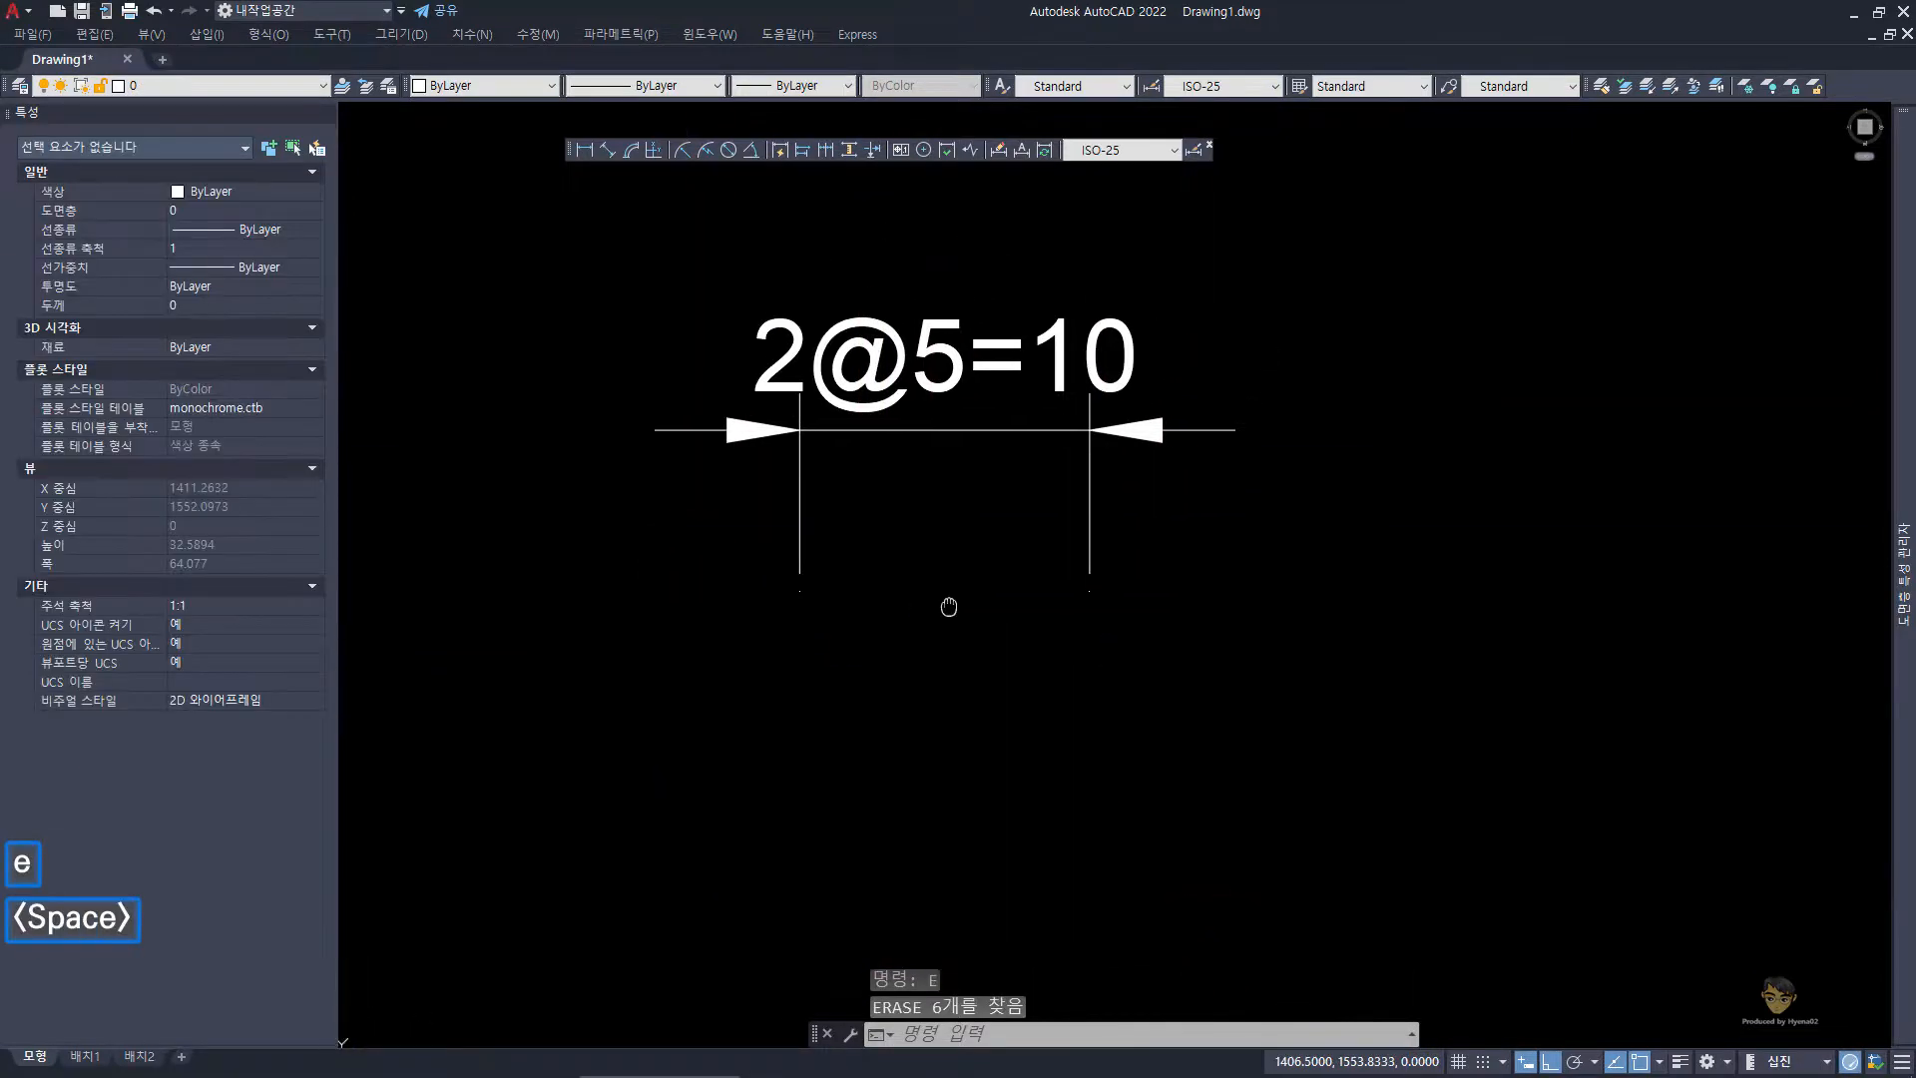
pyautogui.press('Escape')
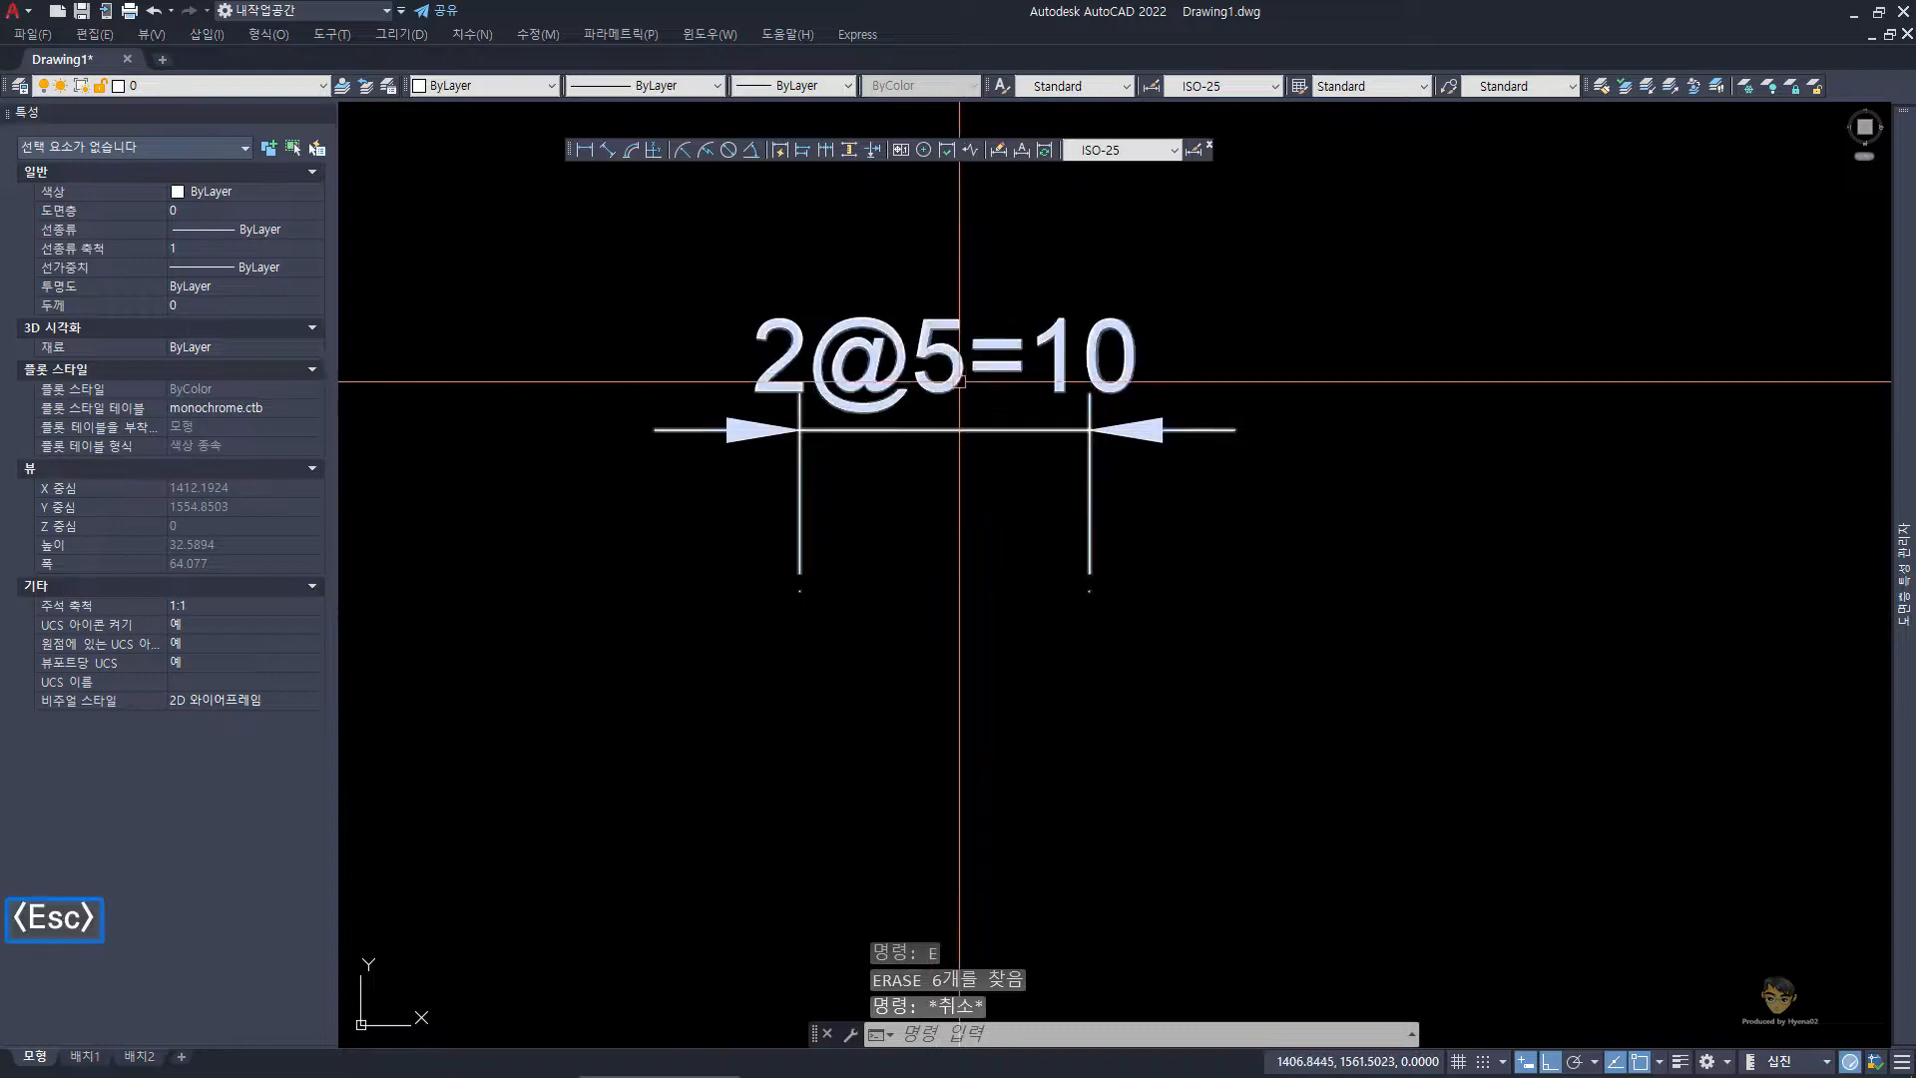
pyautogui.click(954, 379)
pyautogui.press('Escape')
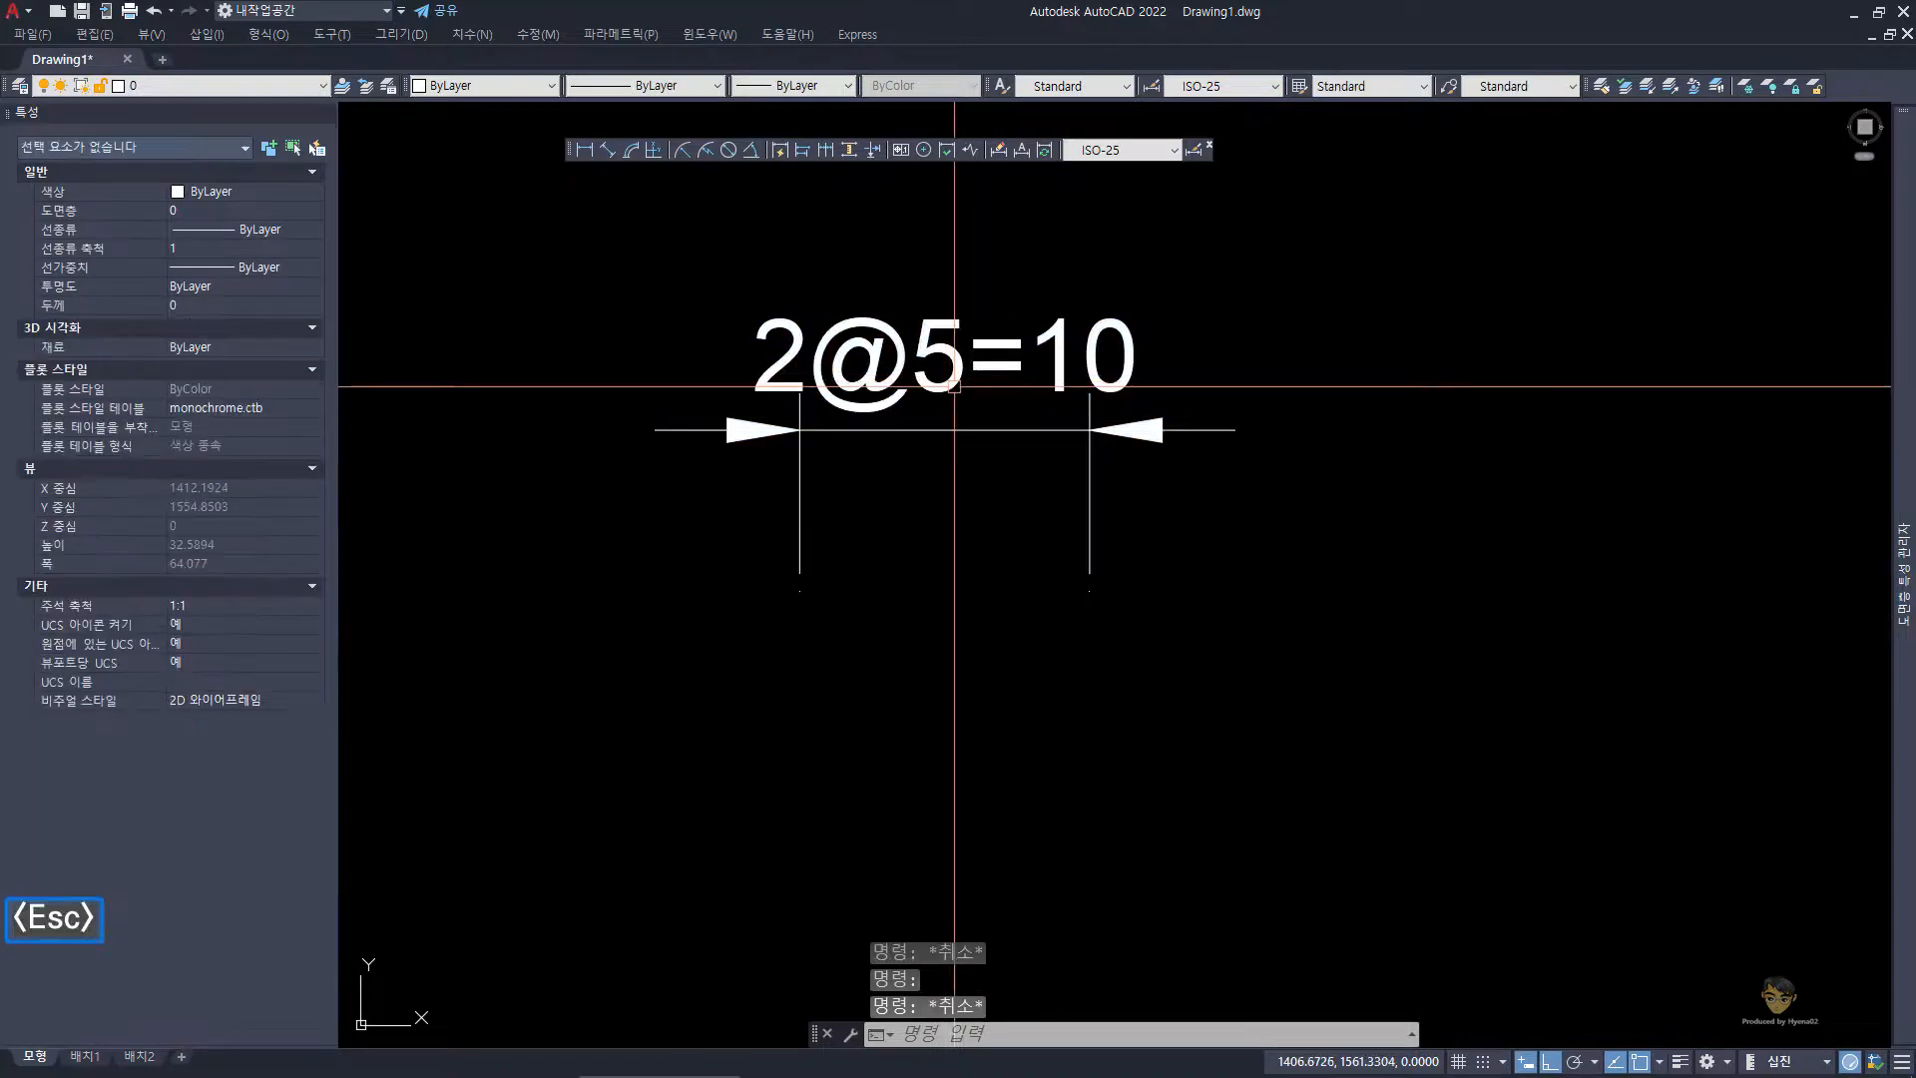
pyautogui.doubleClick(954, 382)
pyautogui.press('Escape')
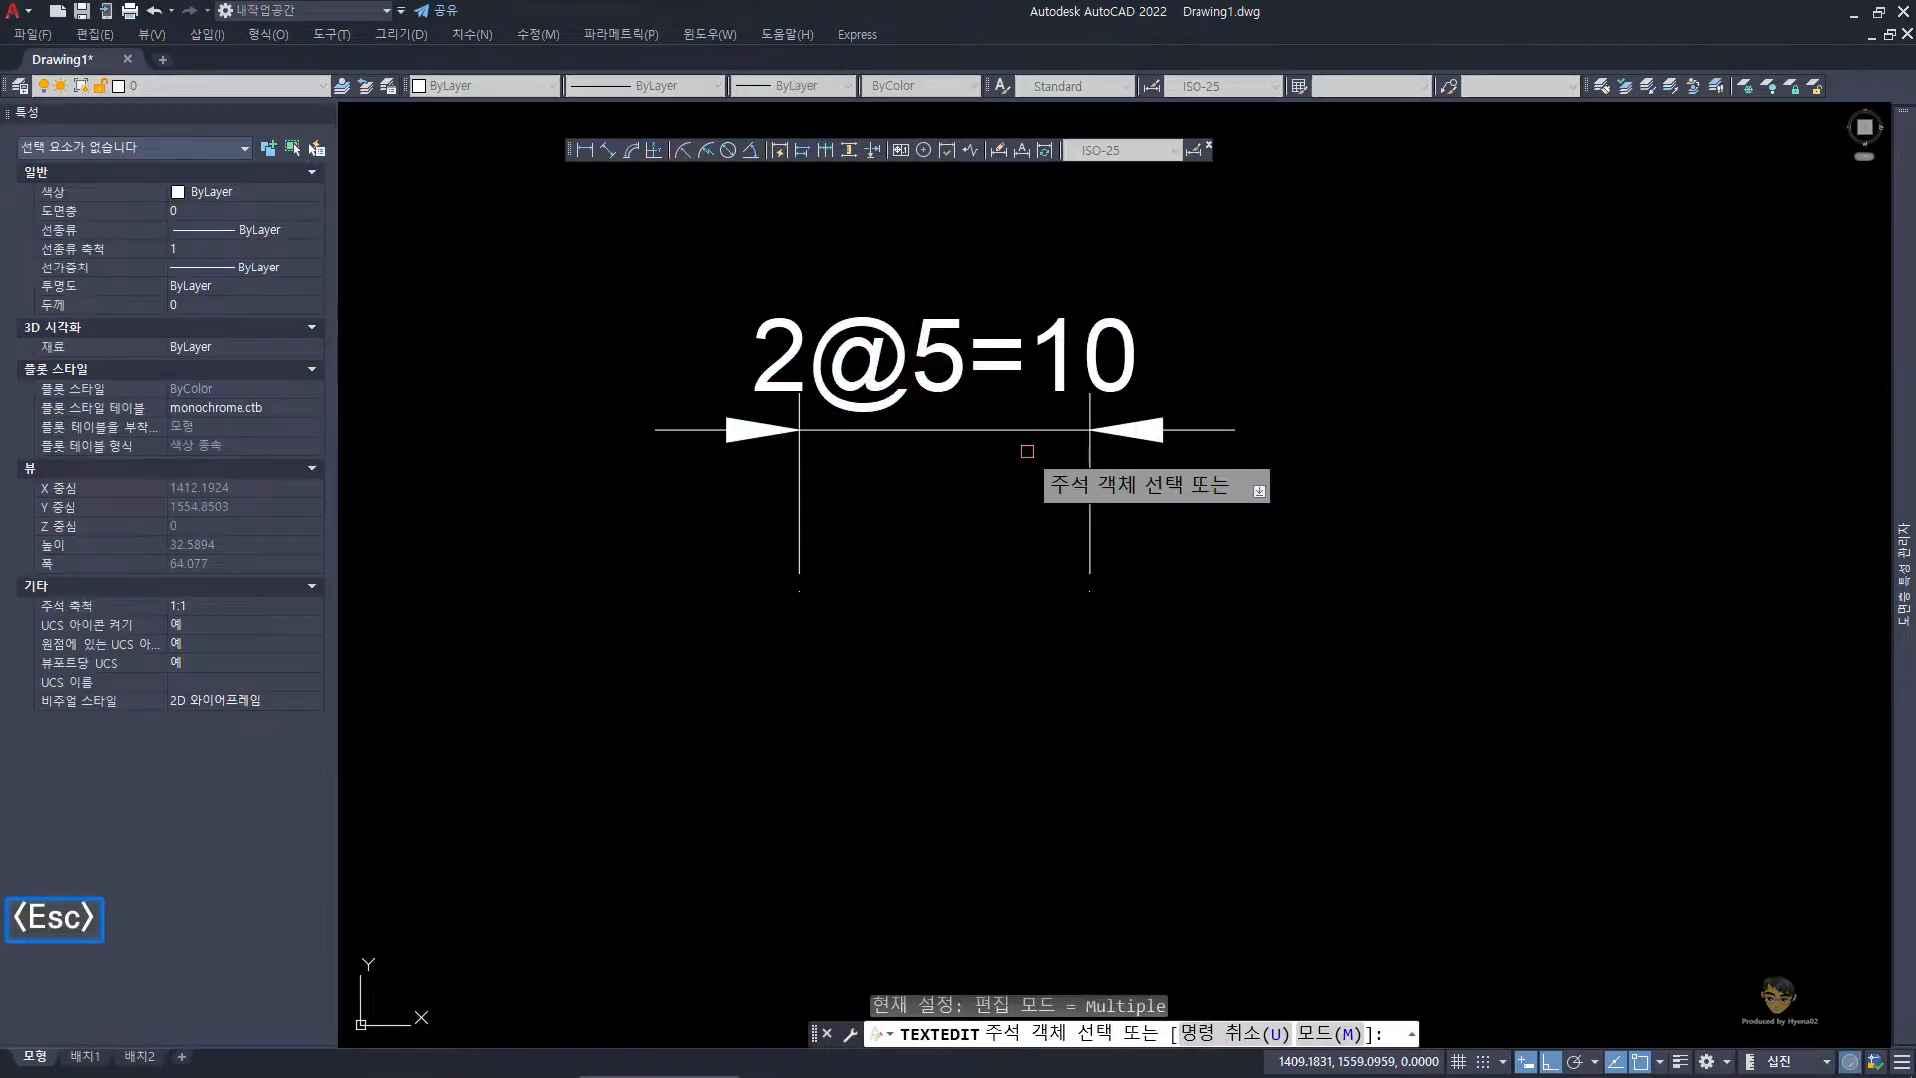
pyautogui.press('Escape')
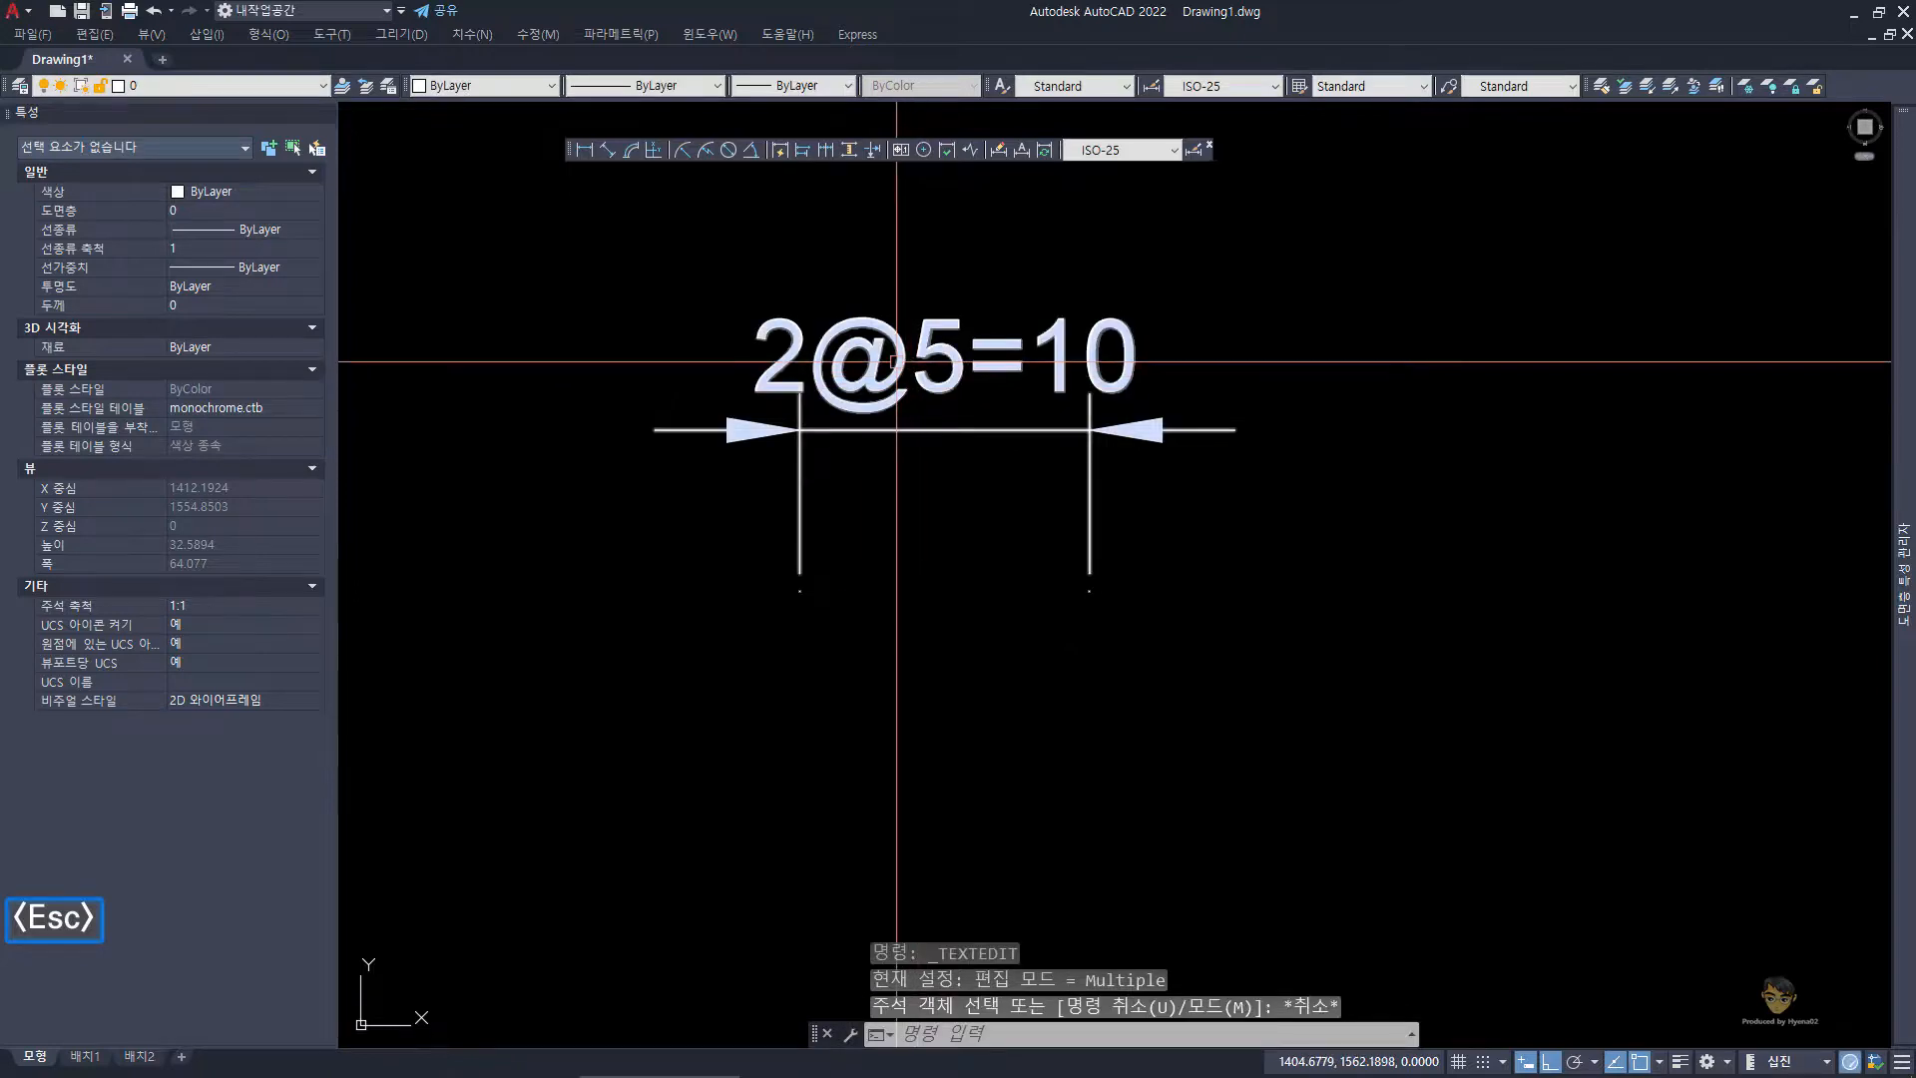
# - Select the 2@5=10 dimension and examine its text override, checking the notation against the reference image 실습도면06.png
pyautogui.click(898, 362)
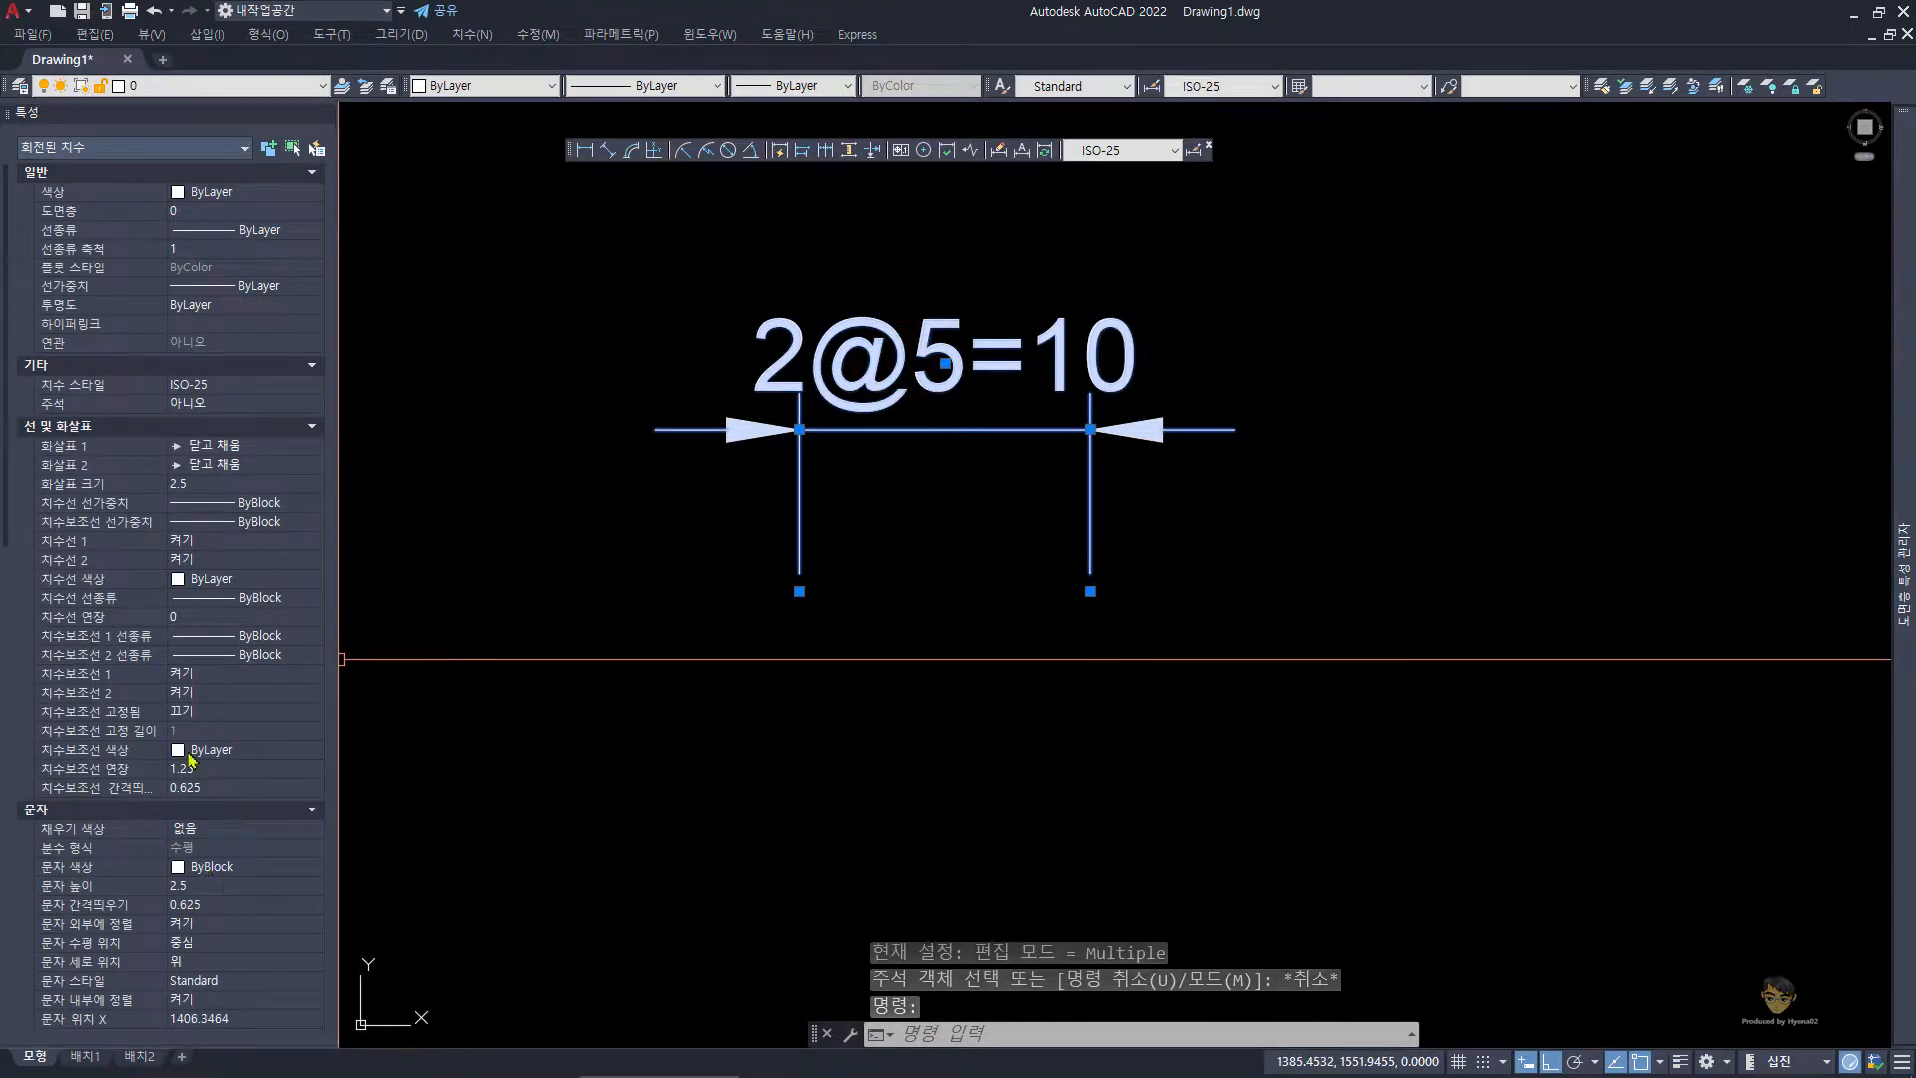
pyautogui.scroll(-5, 190, 844)
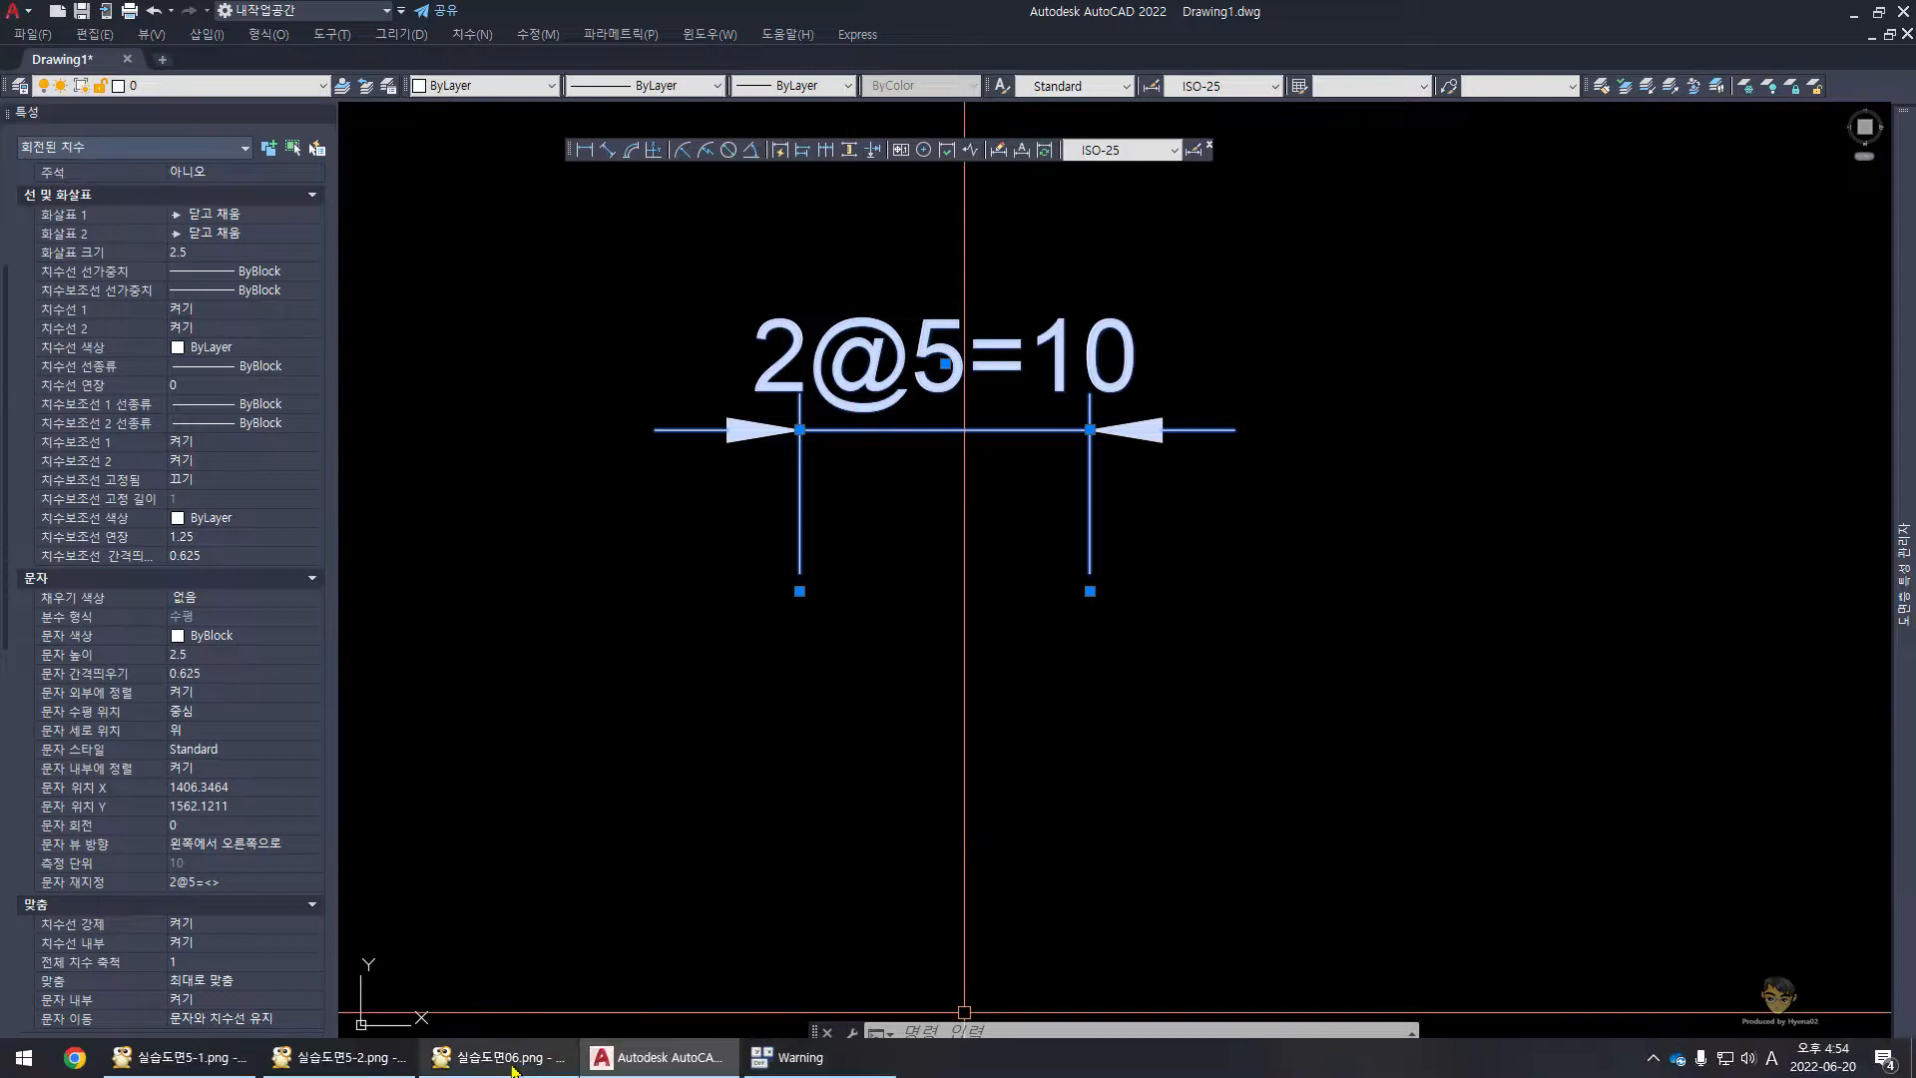
pyautogui.click(507, 1058)
pyautogui.click(1792, 461)
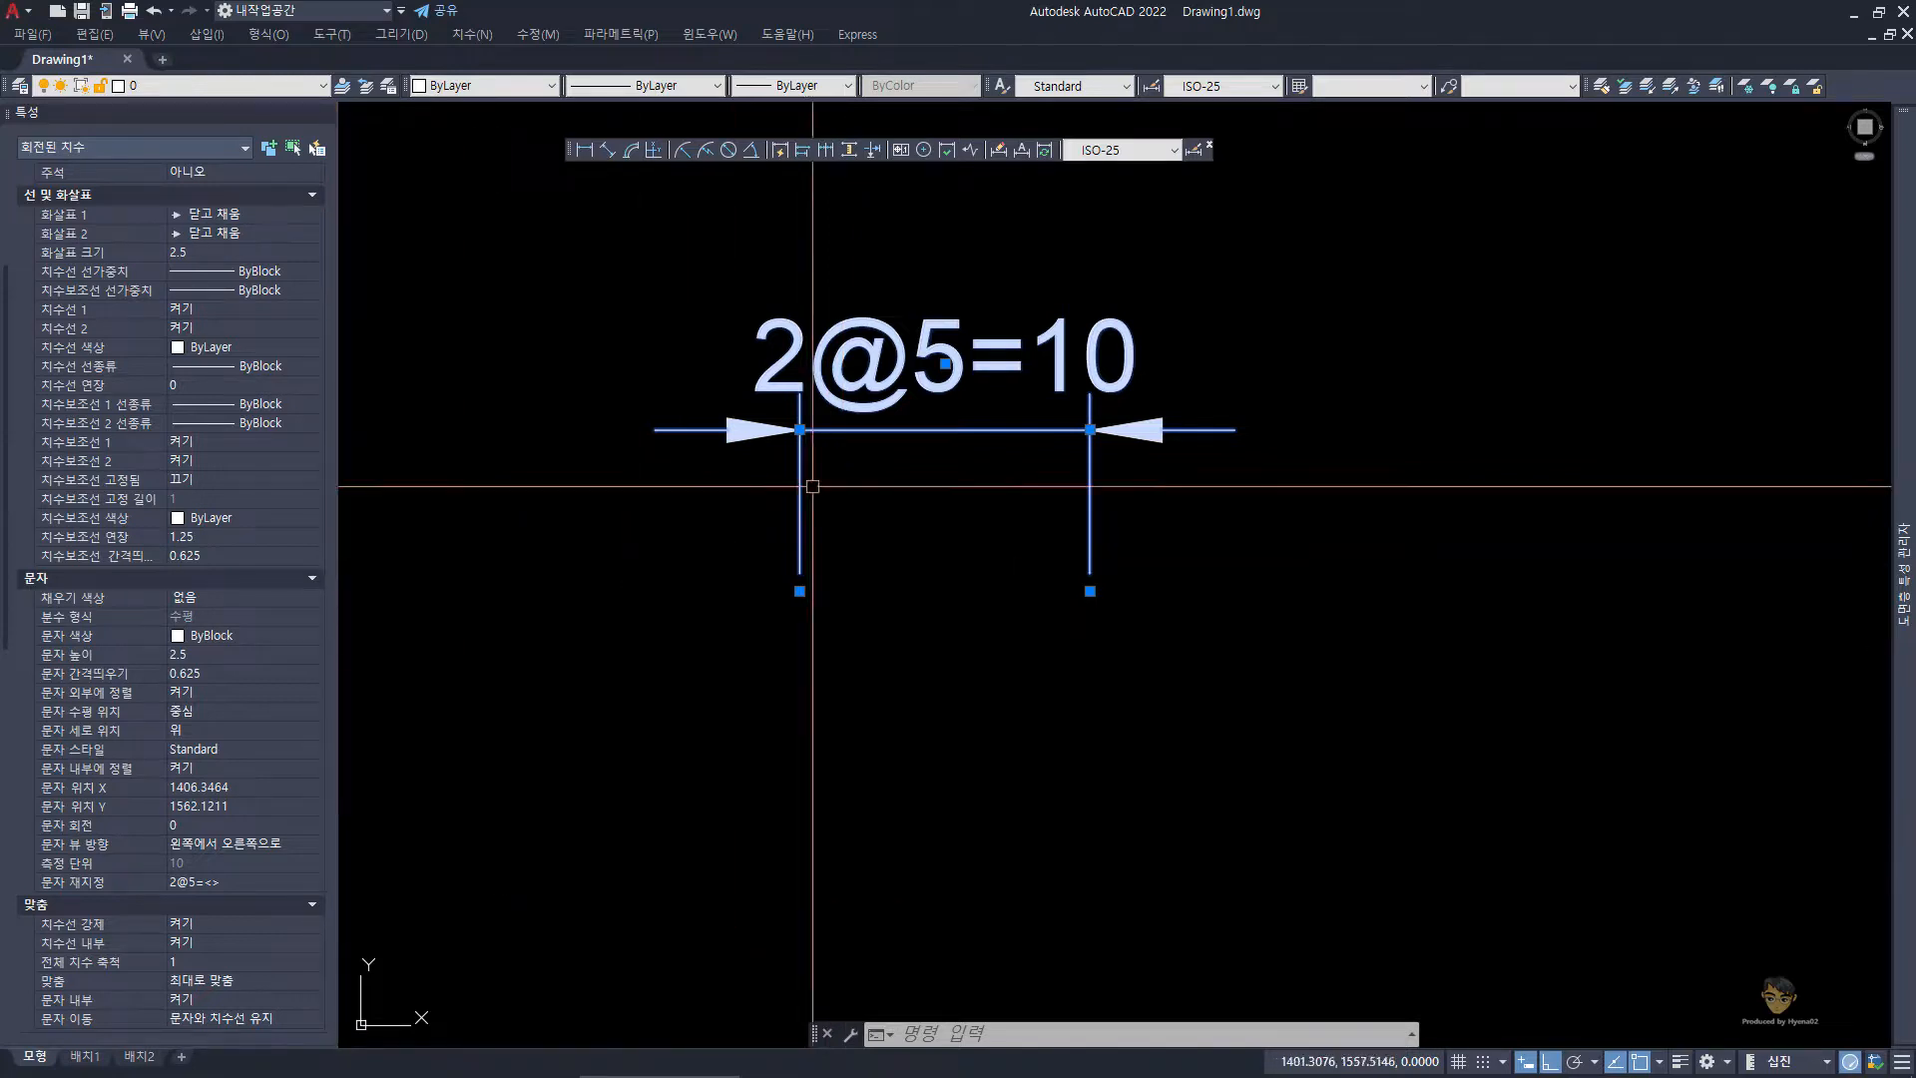
pyautogui.click(210, 882)
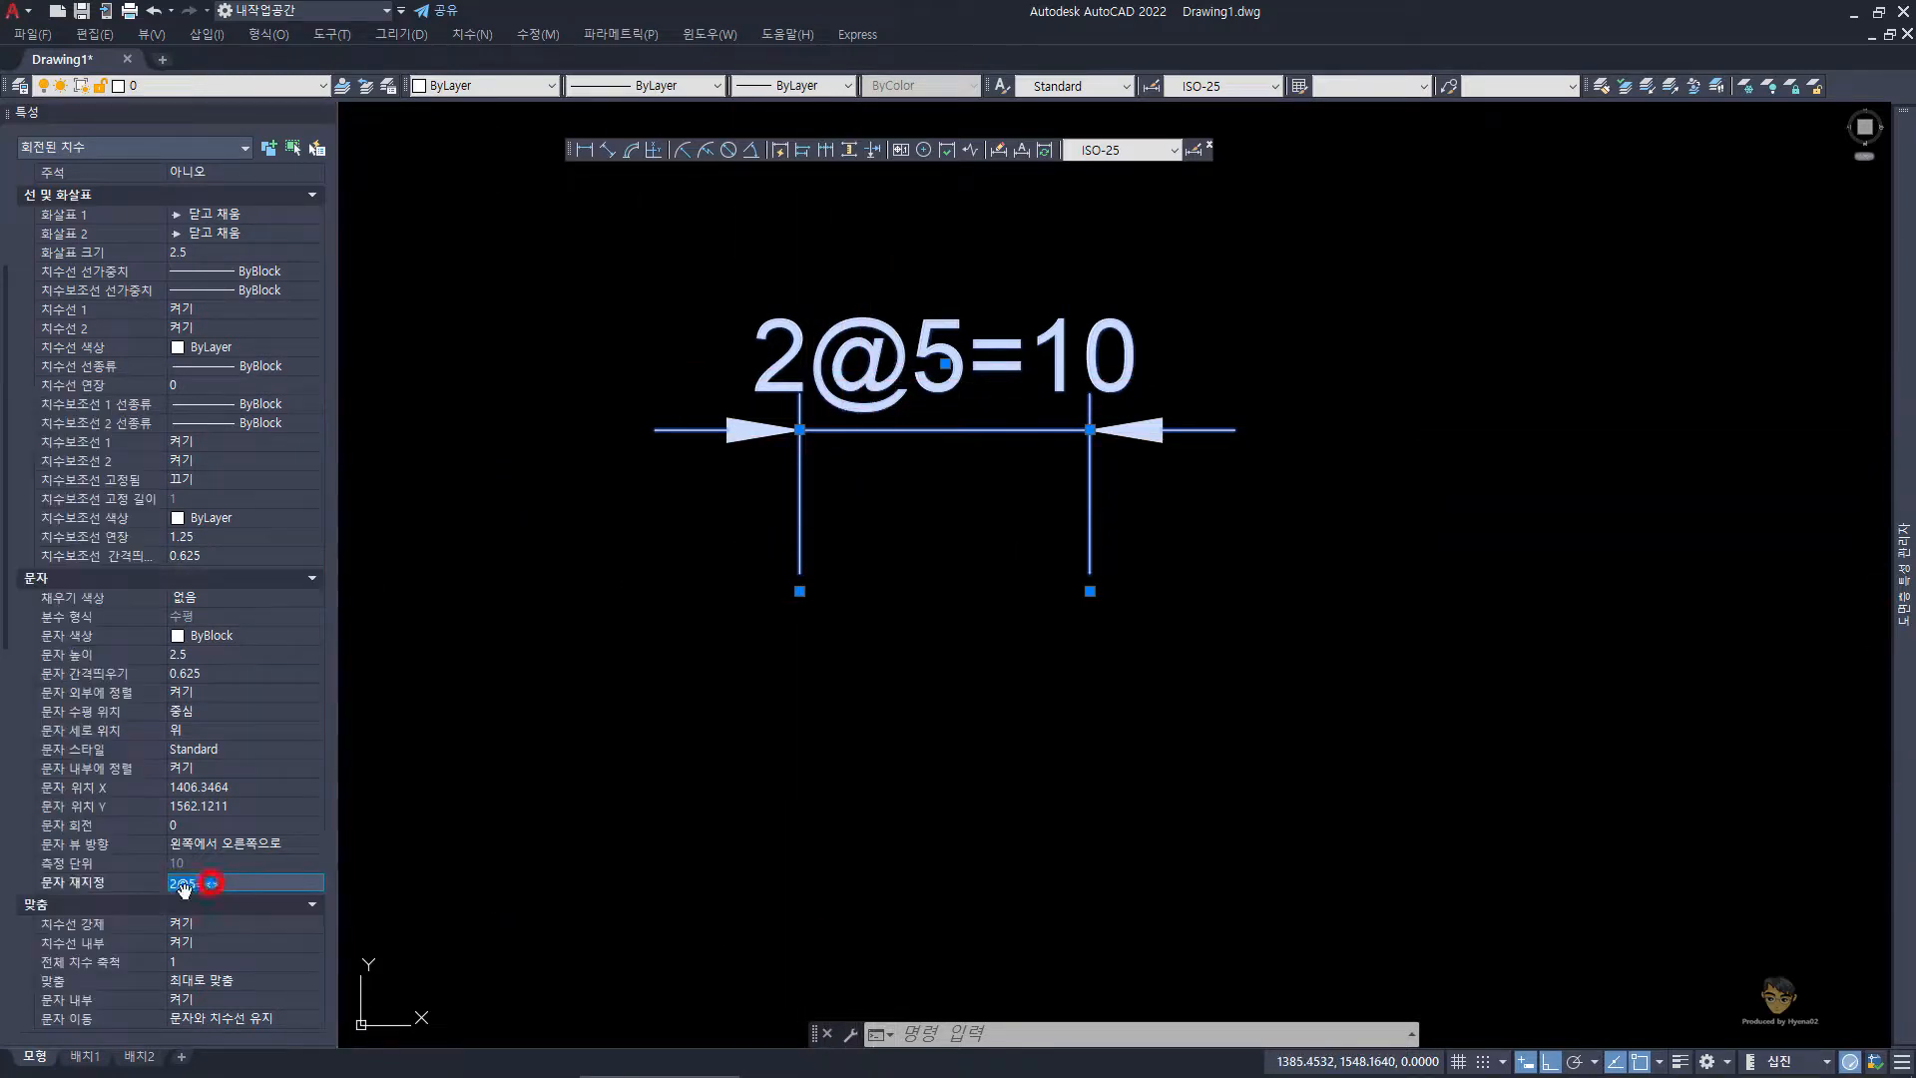
pyautogui.click(196, 884)
pyautogui.hotkey('ctrl', 'shift', '1')
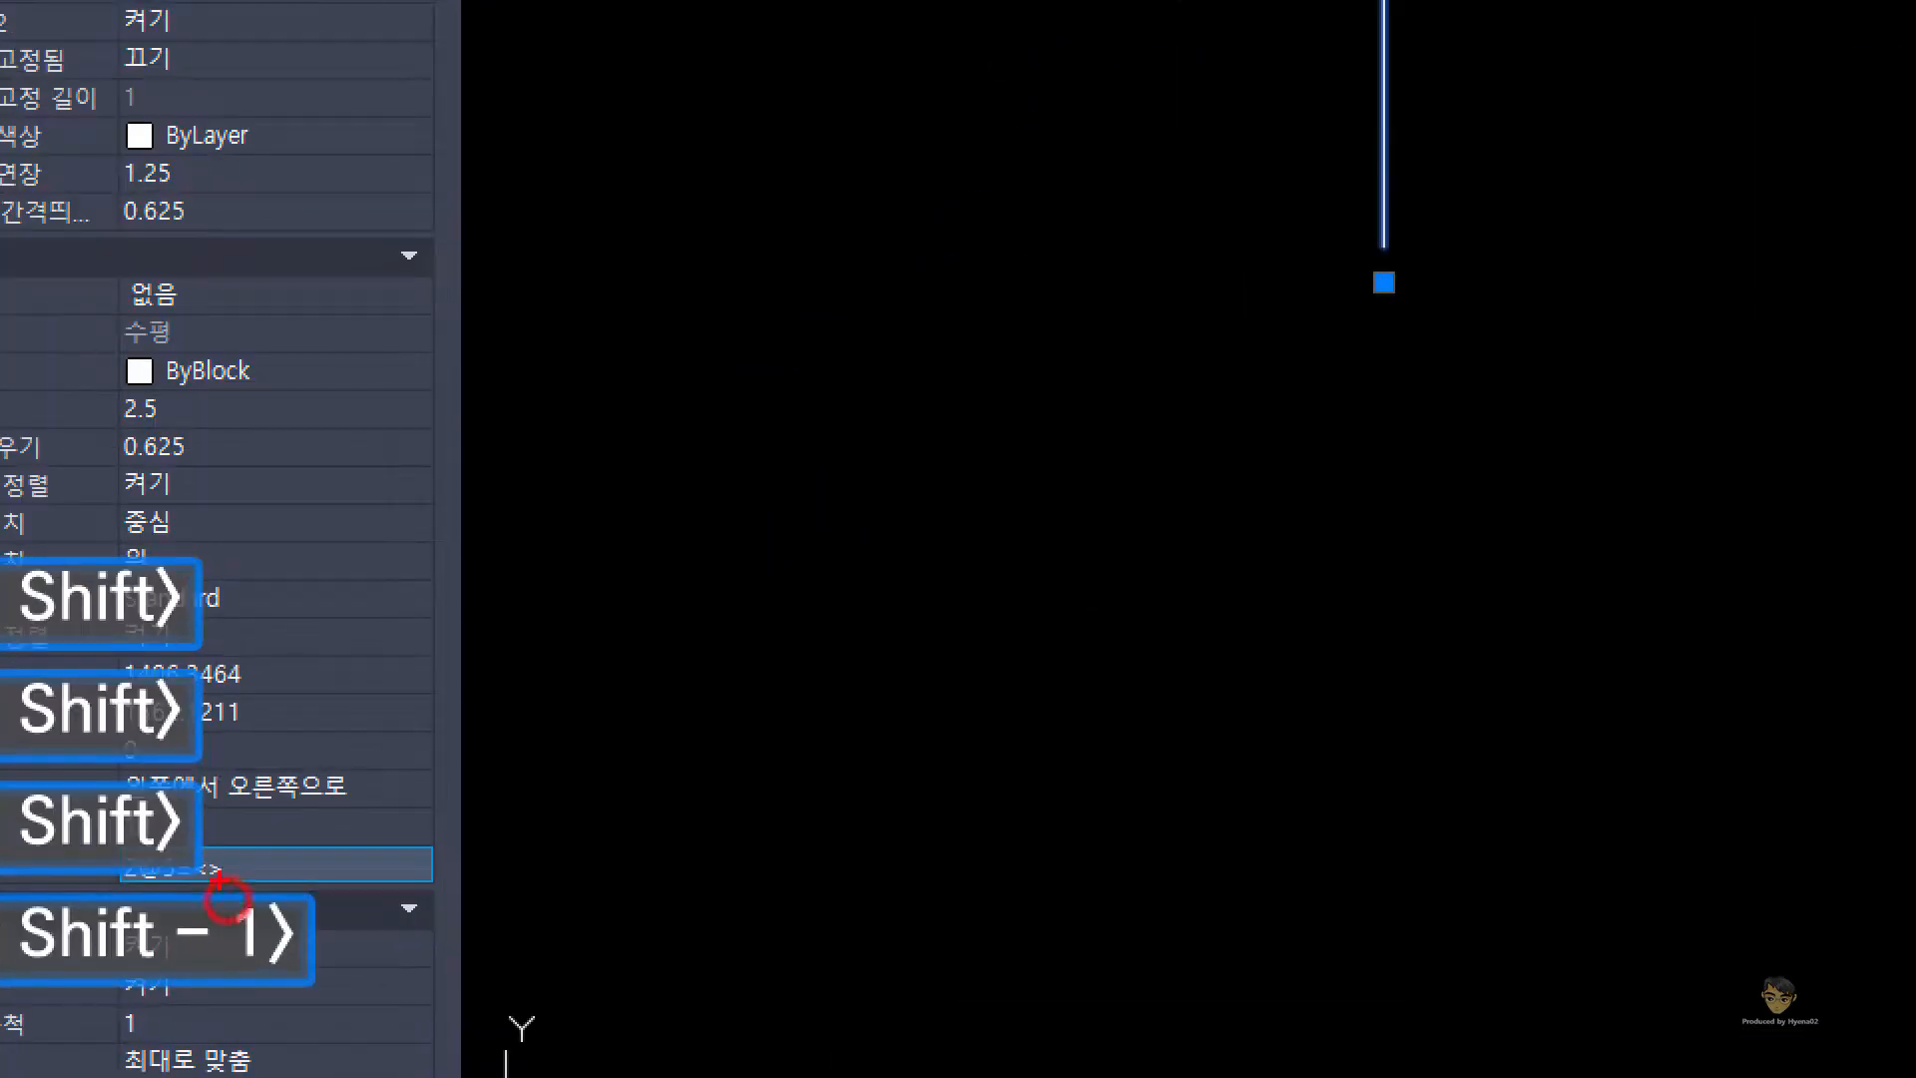
pyautogui.click(208, 864)
pyautogui.press('Escape')
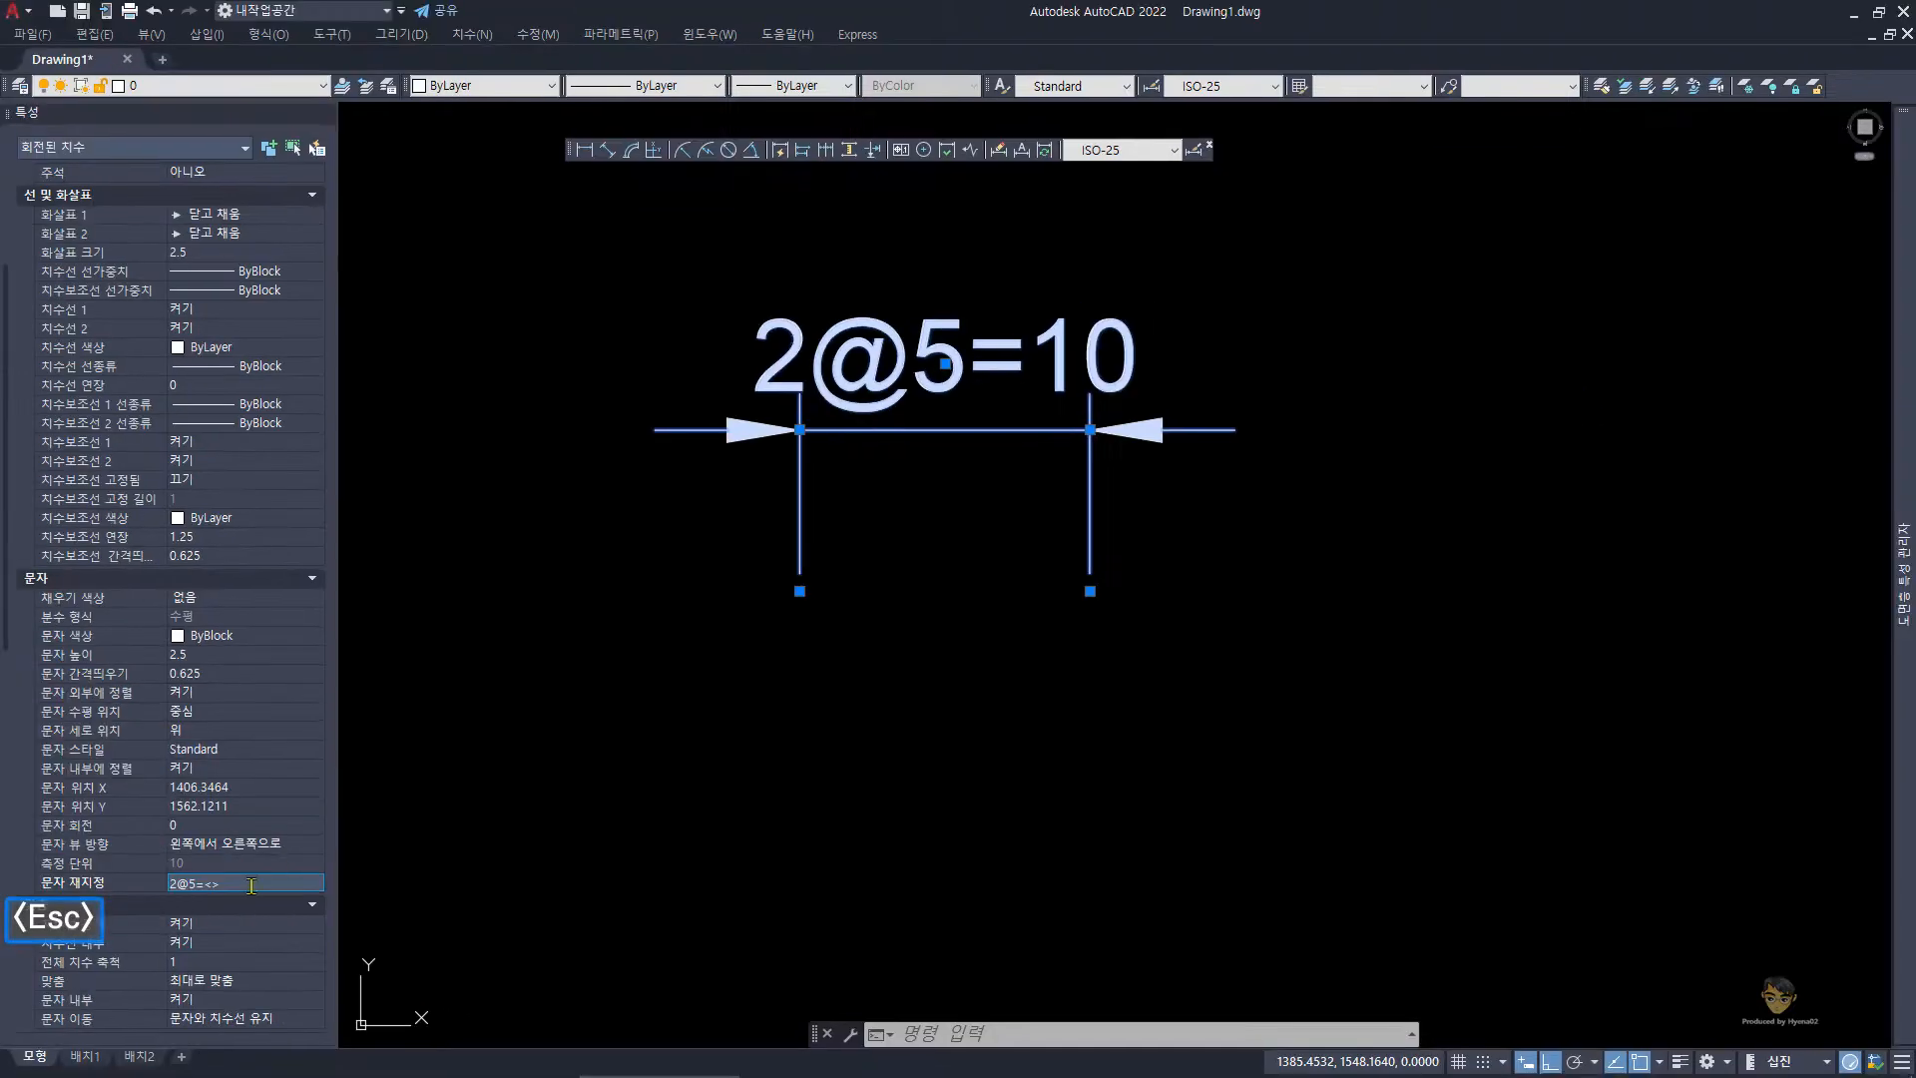
# - Set the selected dimension's text override to 5@2=<> and deselect the dimension
pyautogui.click(195, 890)
pyautogui.click(192, 883)
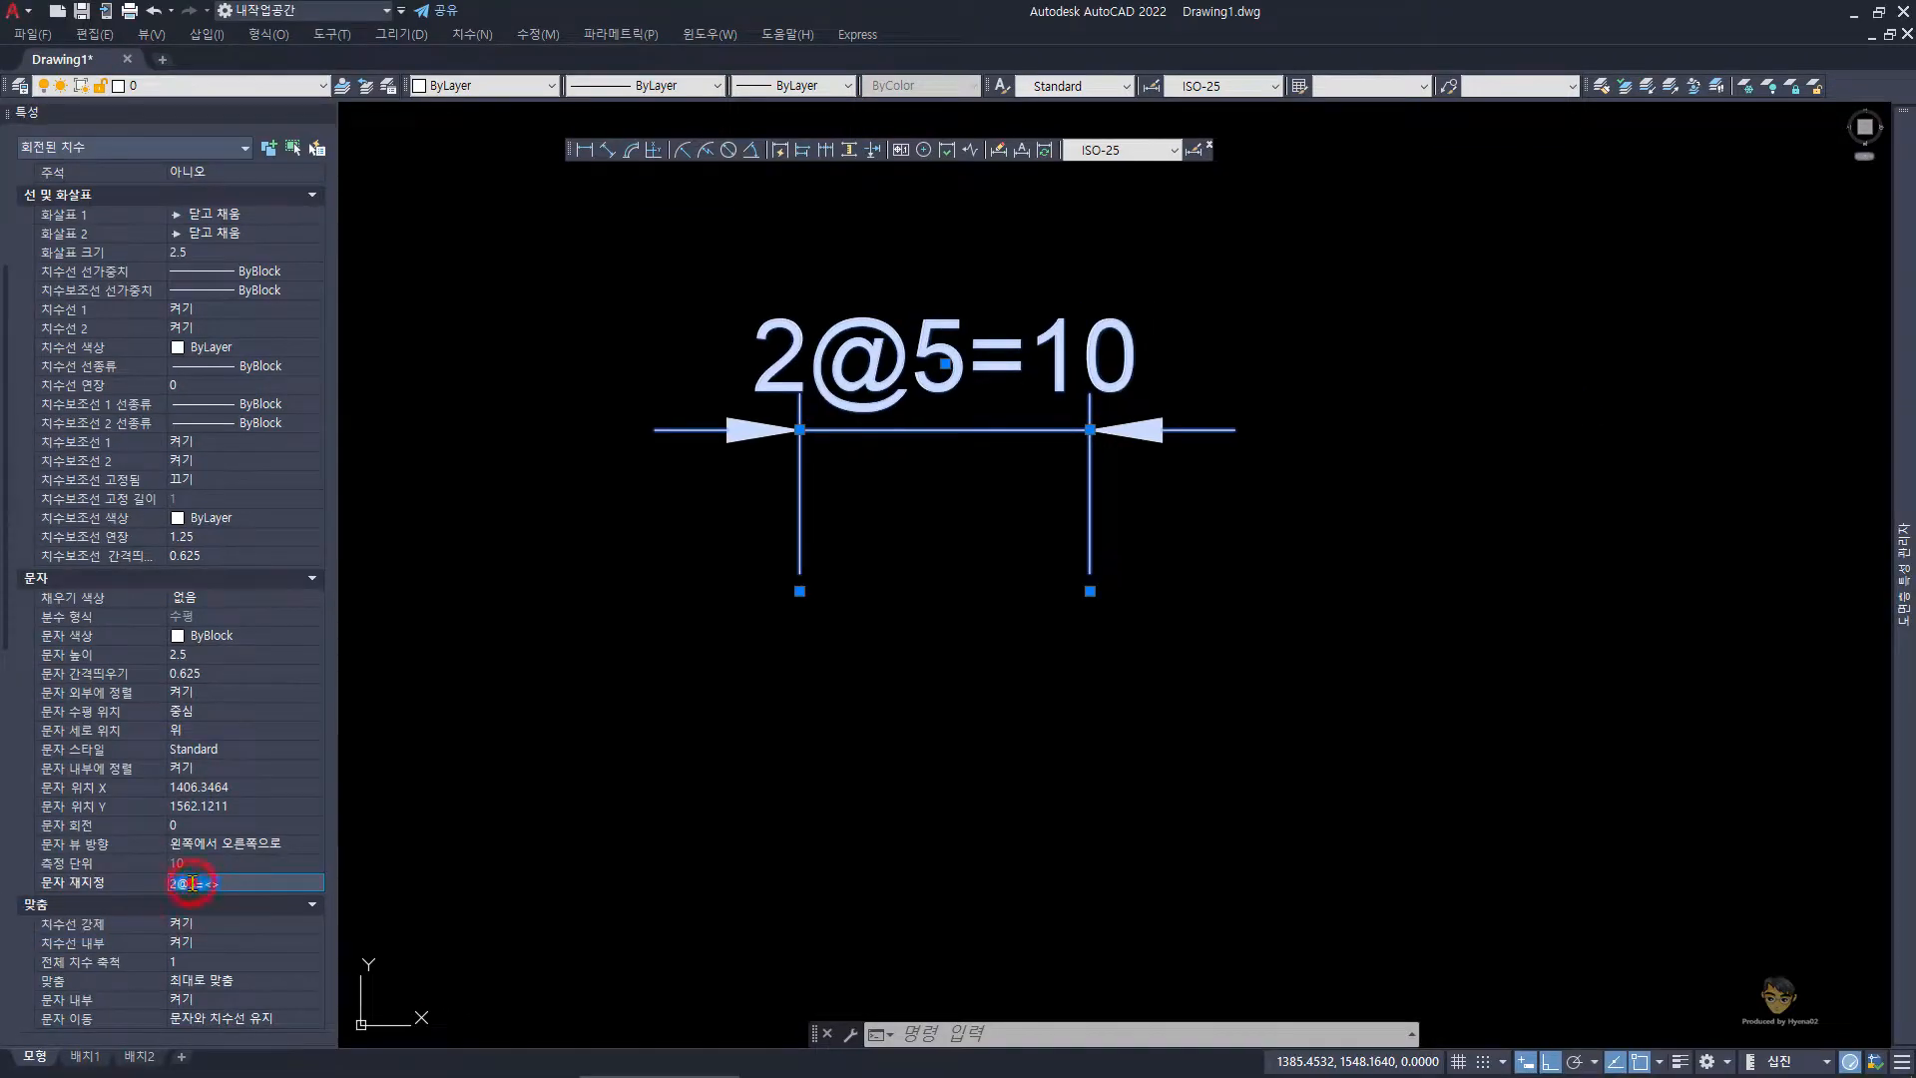
pyautogui.press('Right')
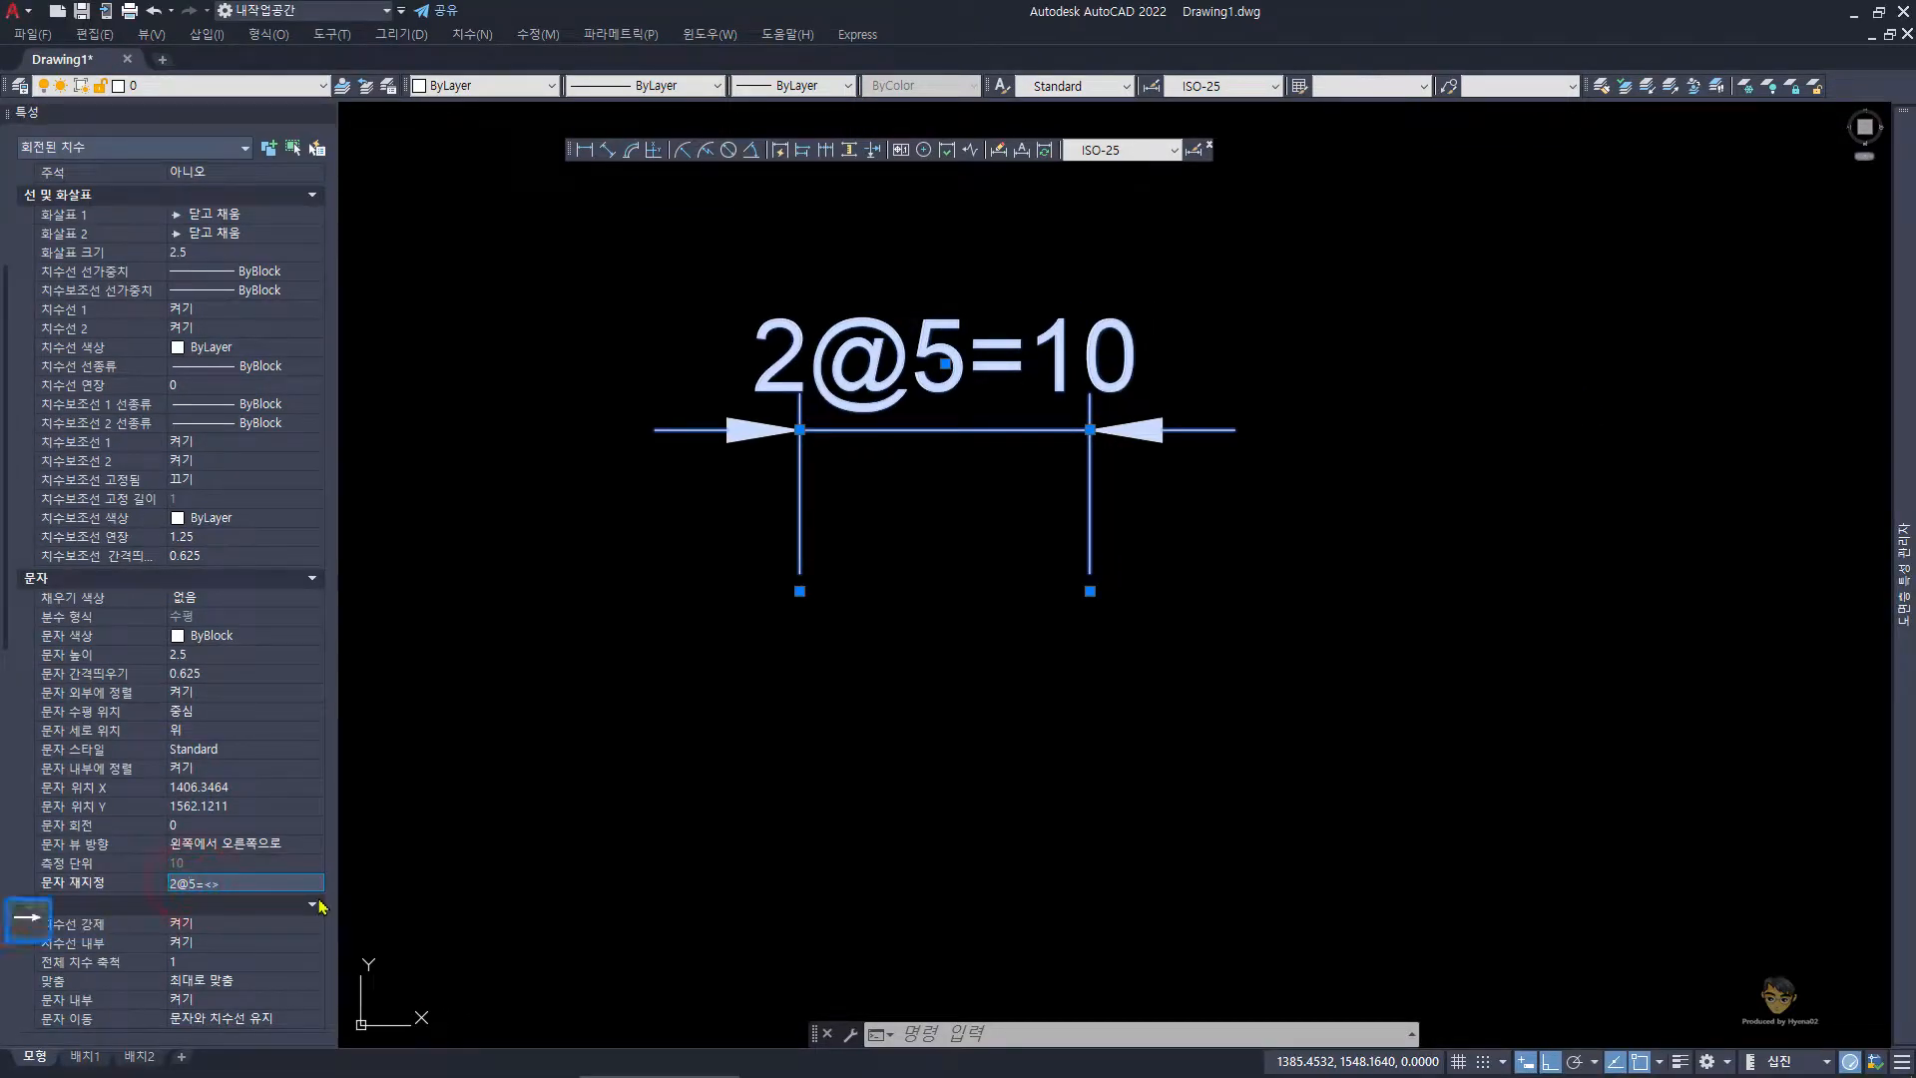
pyautogui.press('BackSpace')
pyautogui.press('BackSpace')
pyautogui.press('BackSpace')
pyautogui.press('BackSpace')
pyautogui.press('BackSpace')
pyautogui.press('BackSpace')
pyautogui.press('BackSpace')
pyautogui.press('BackSpace')
pyautogui.press('BackSpace')
pyautogui.press('BackSpace')
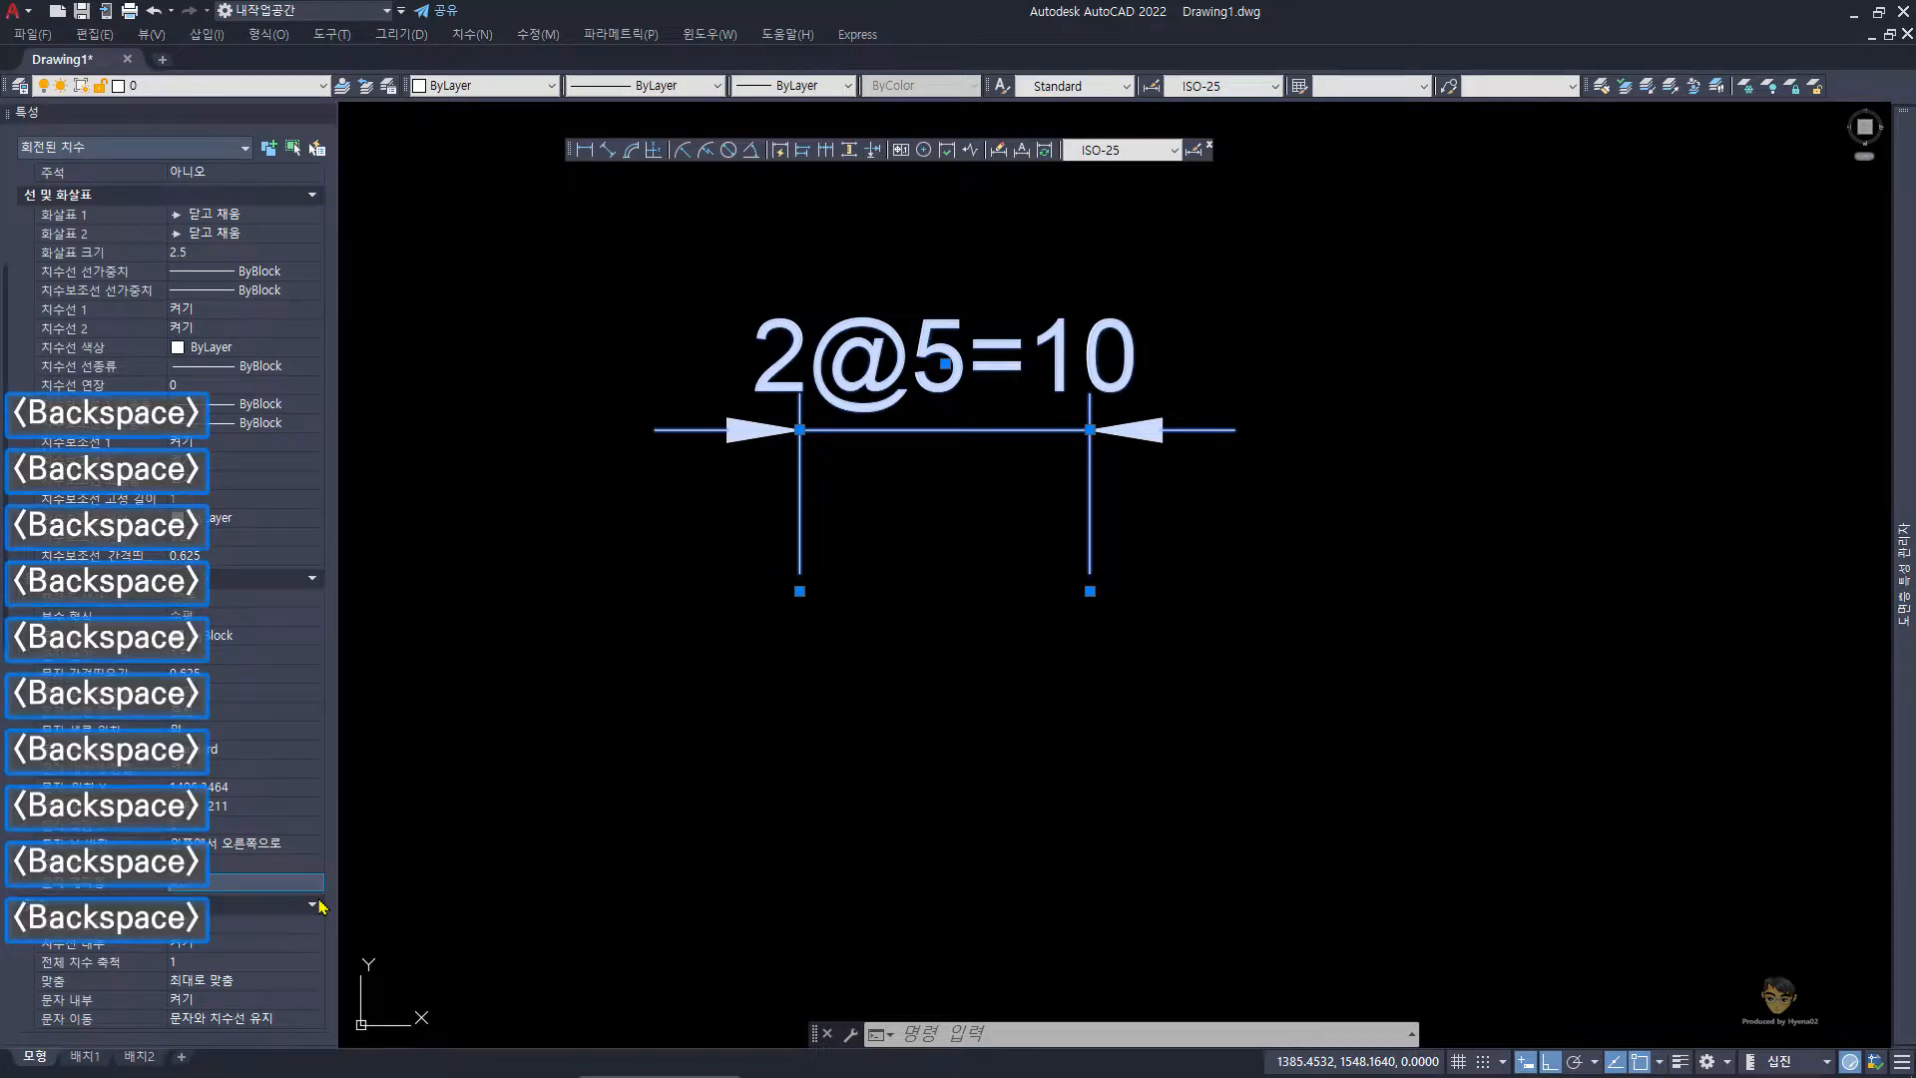
pyautogui.write('5@2')
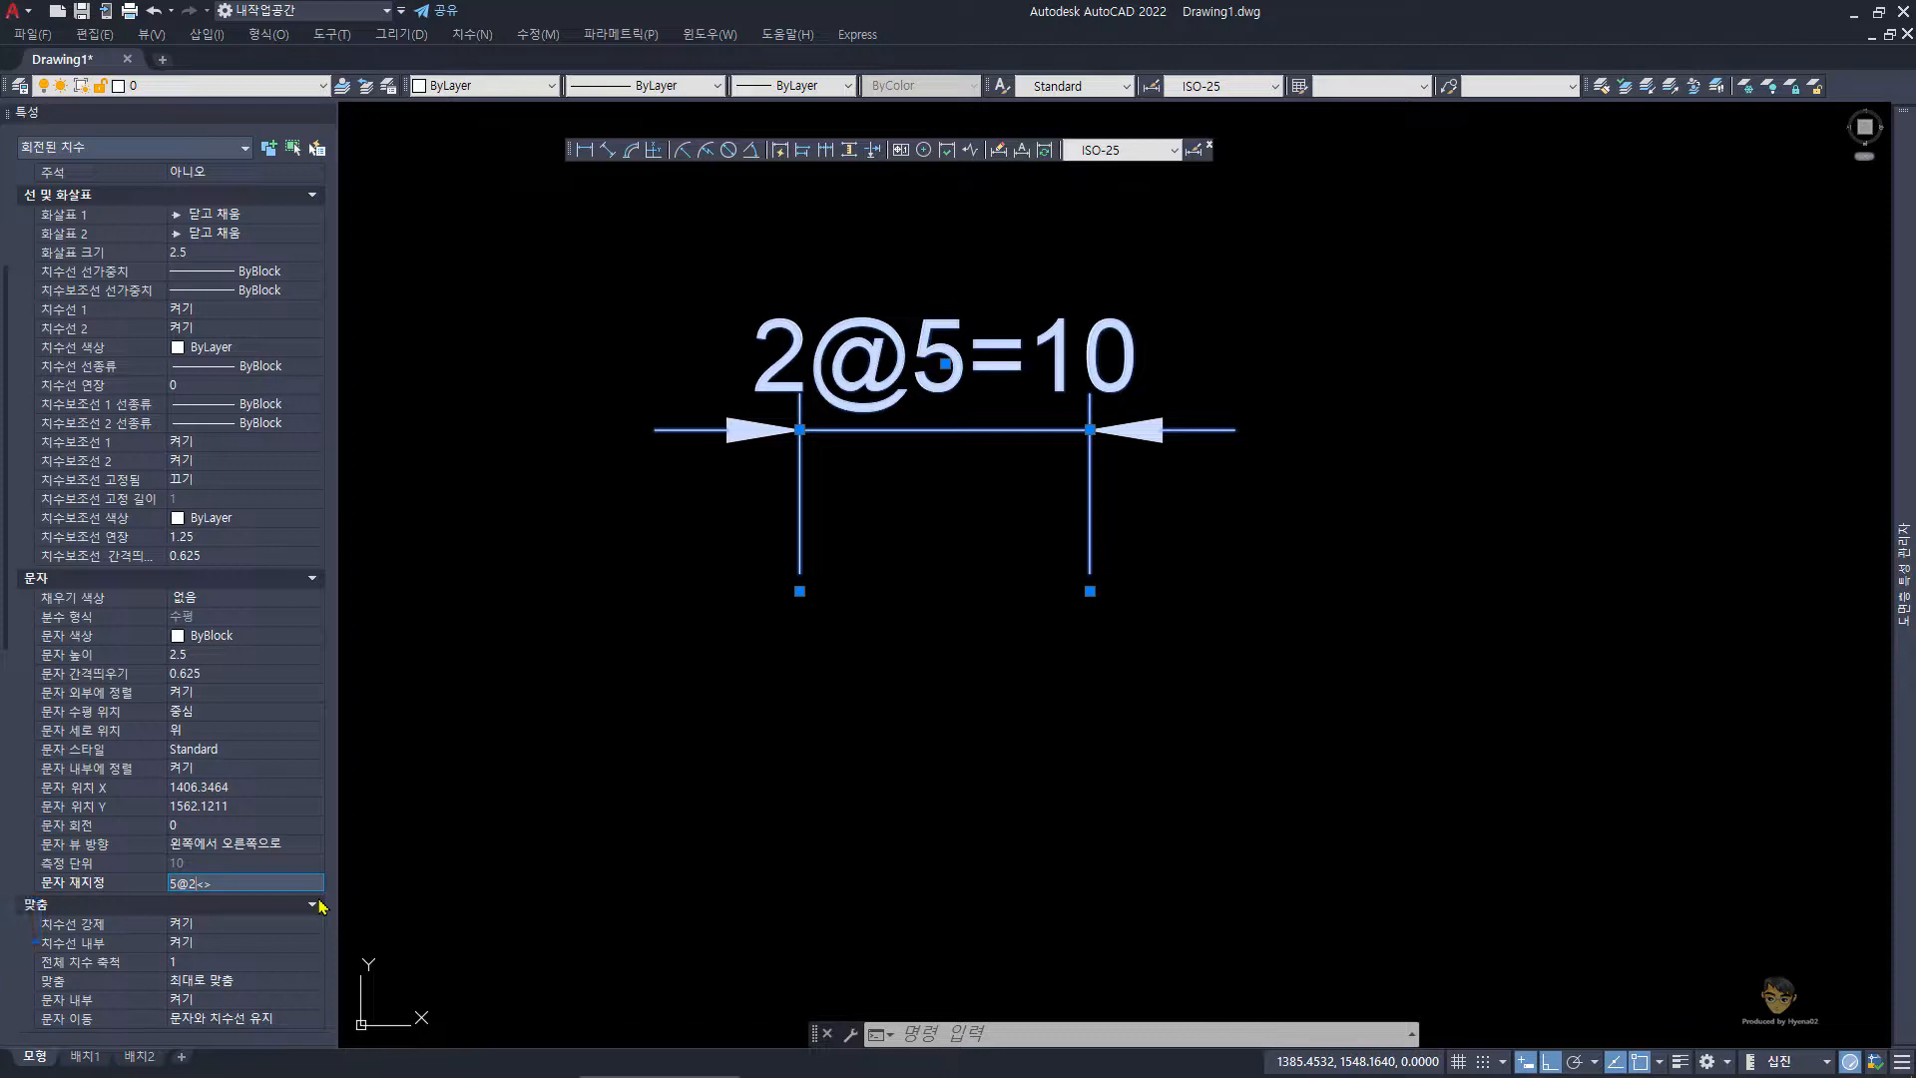
pyautogui.write('=')
pyautogui.press('Return')
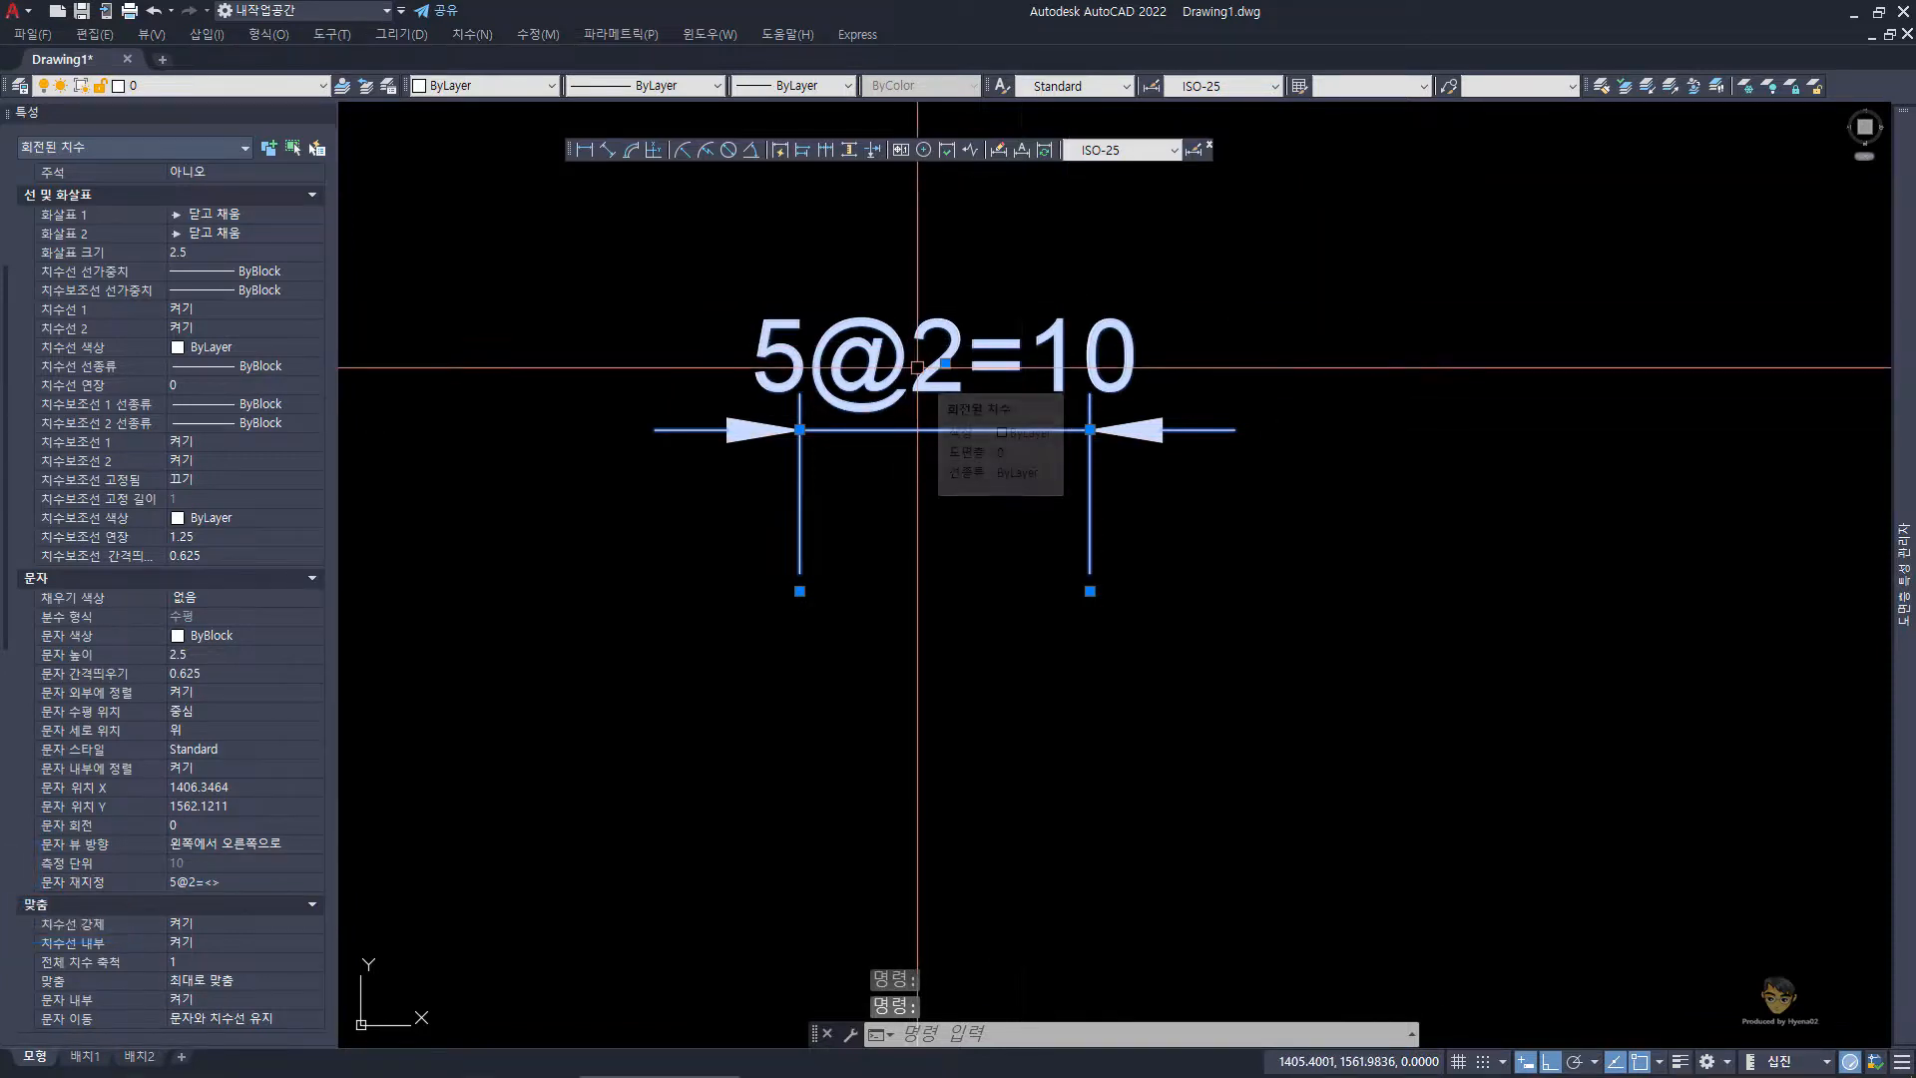
pyautogui.press('Escape')
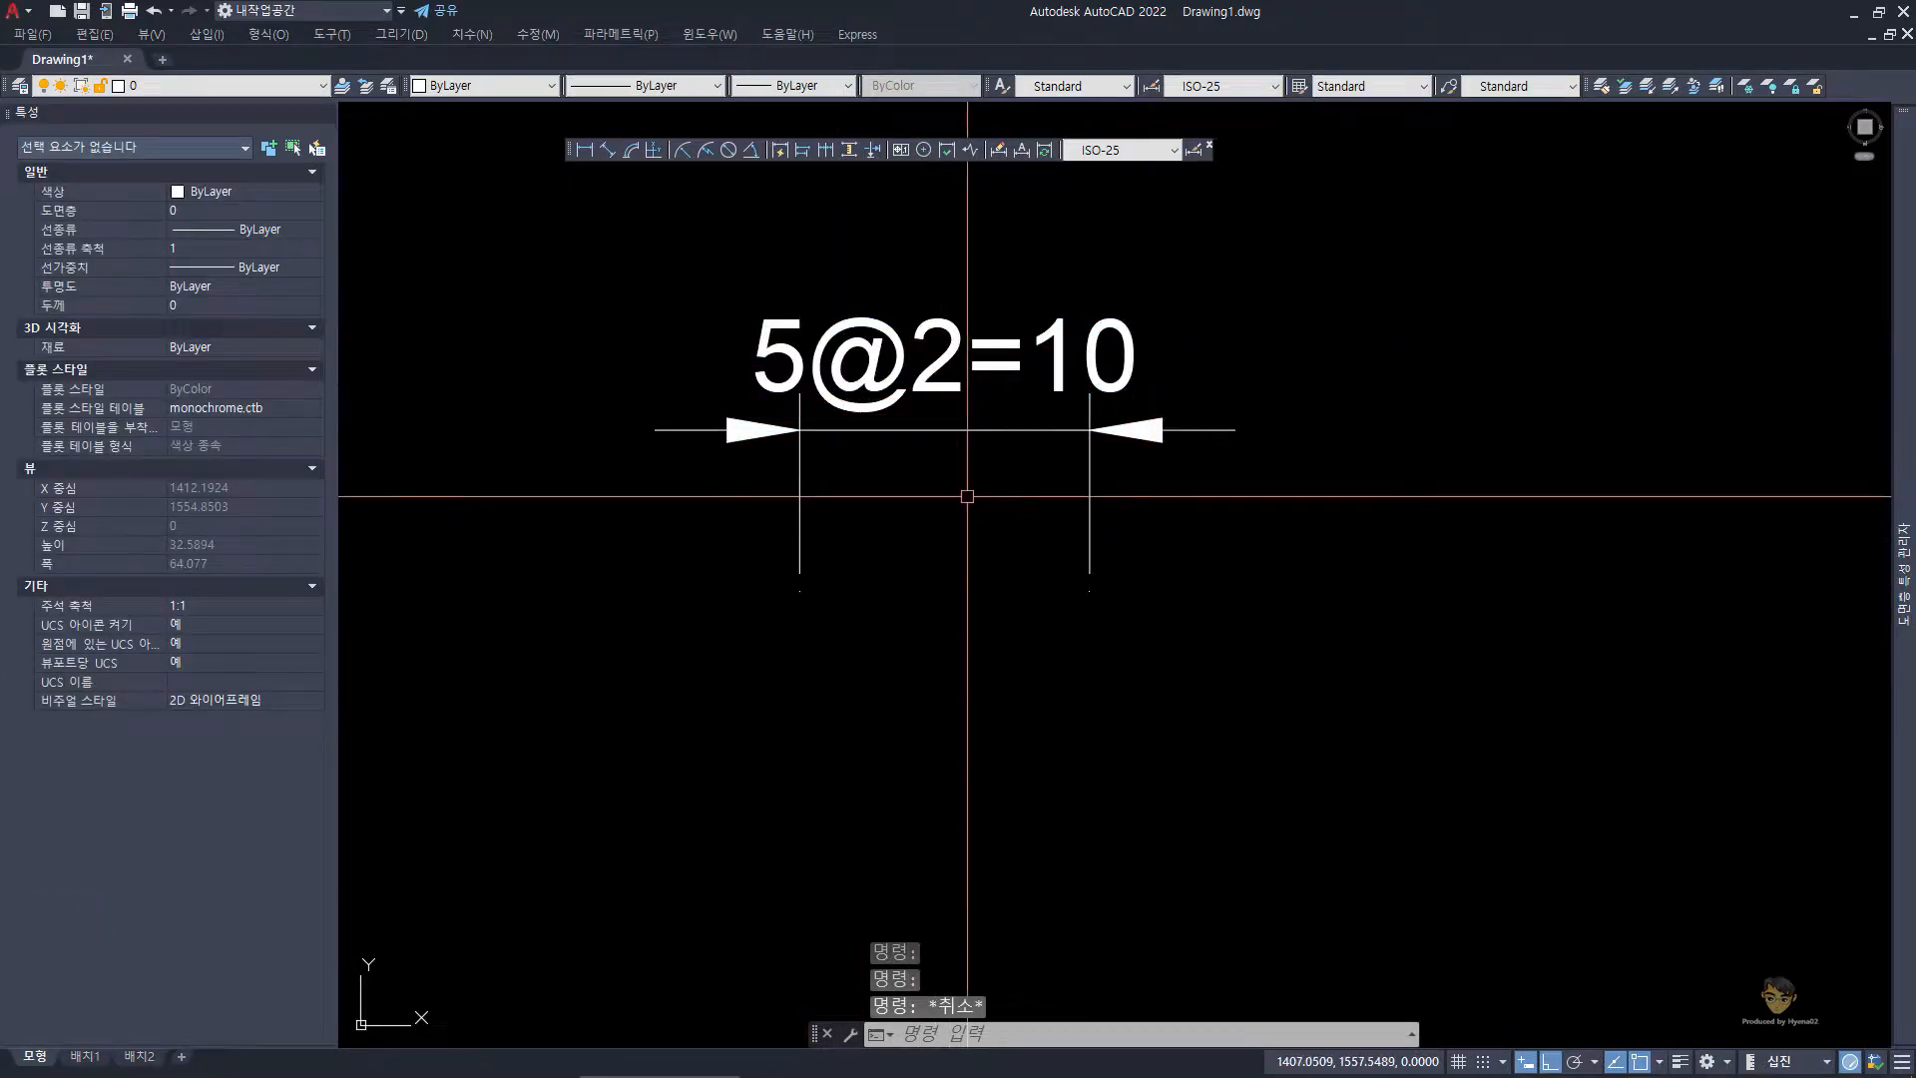
# - Copy the 5@2=10 dimension twice to its right, placing the copies end to end from its left extension origin
pyautogui.click(1084, 517)
pyautogui.click(1262, 617)
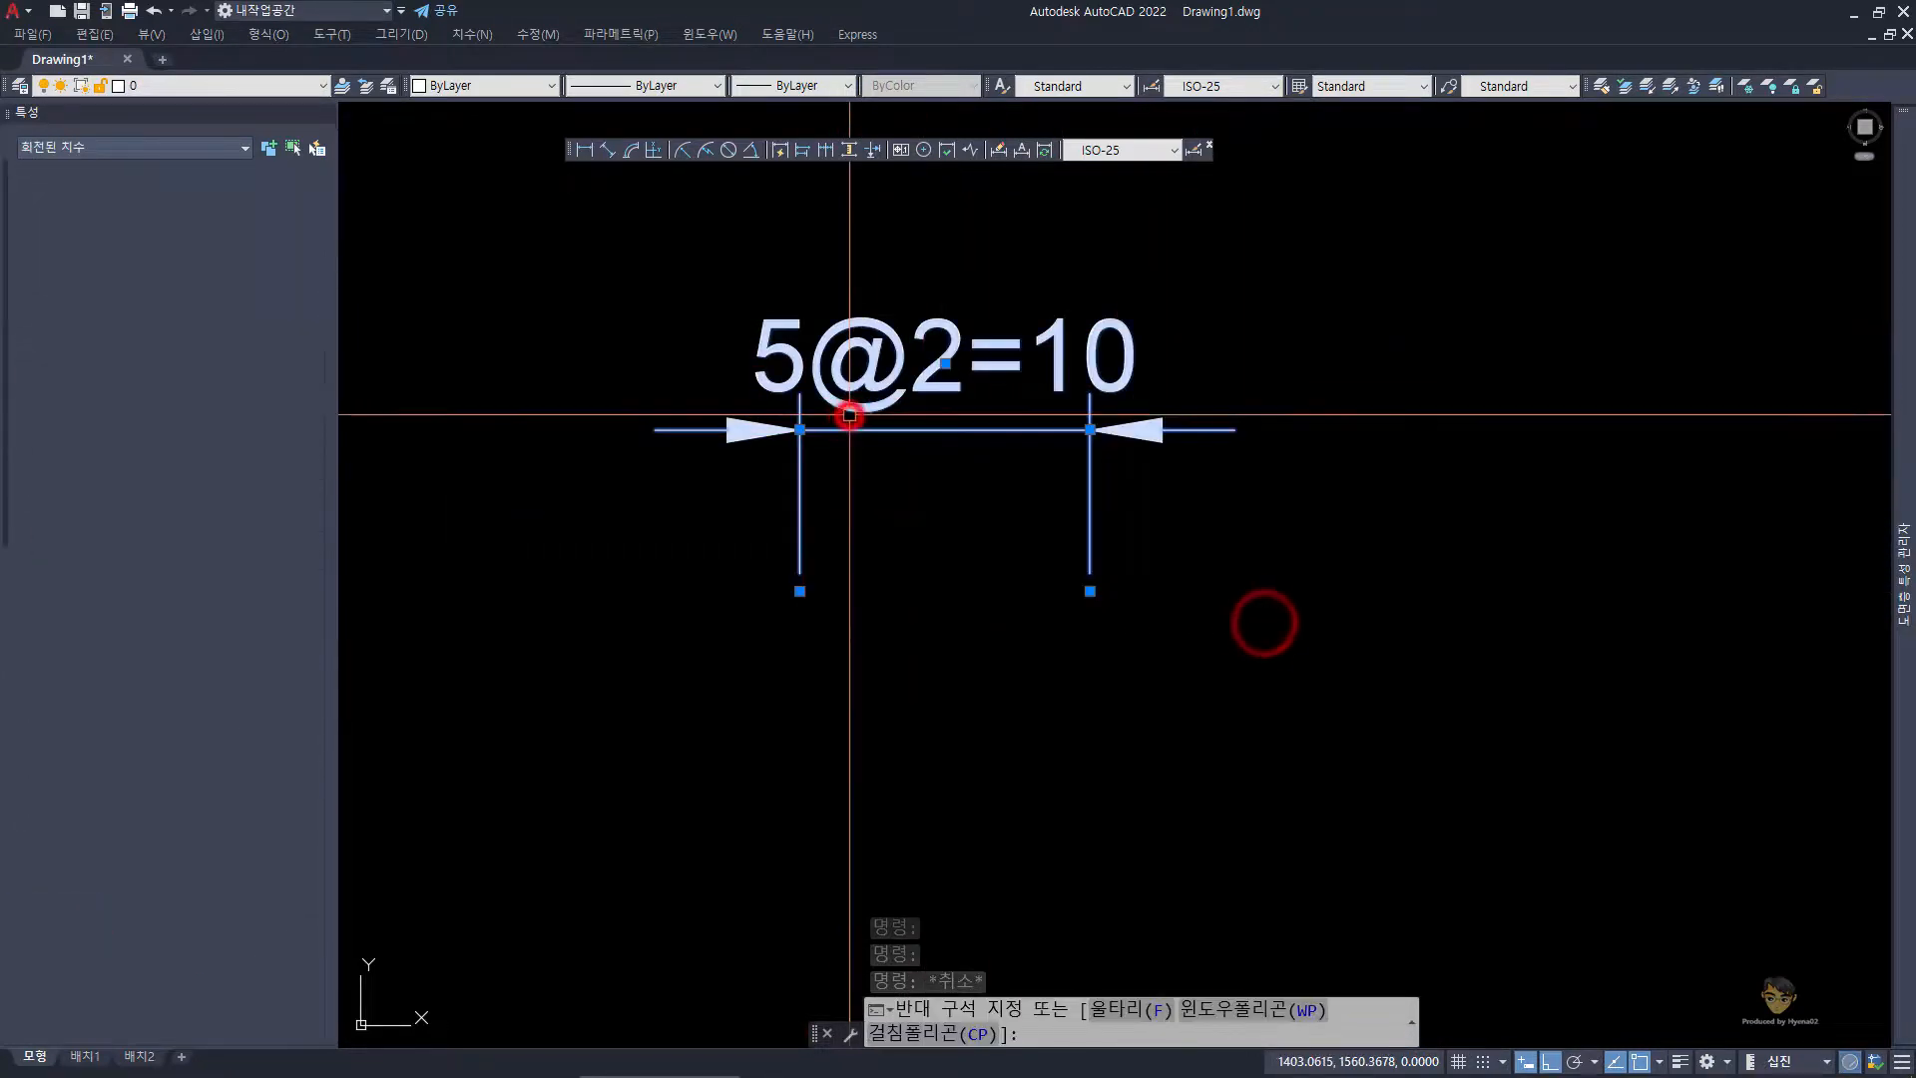
pyautogui.write('cc')
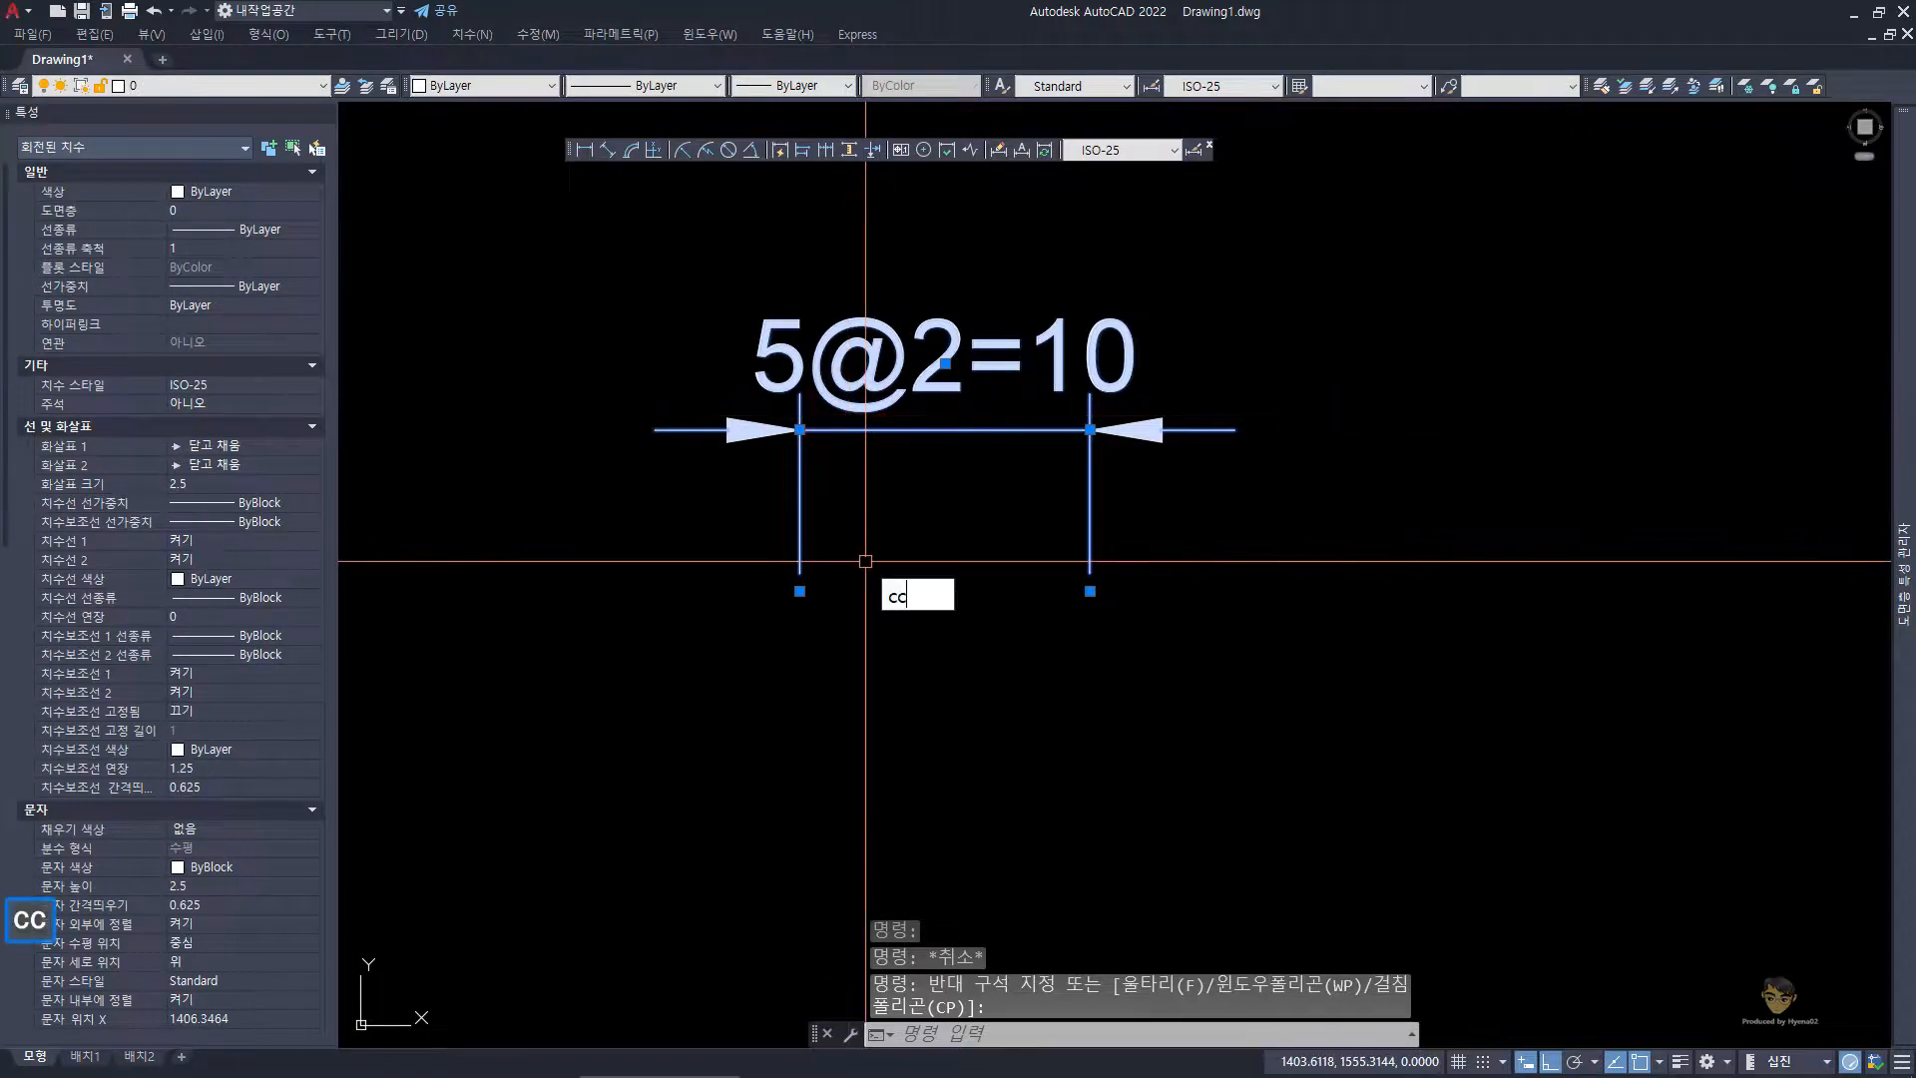
pyautogui.press('space')
pyautogui.click(800, 591)
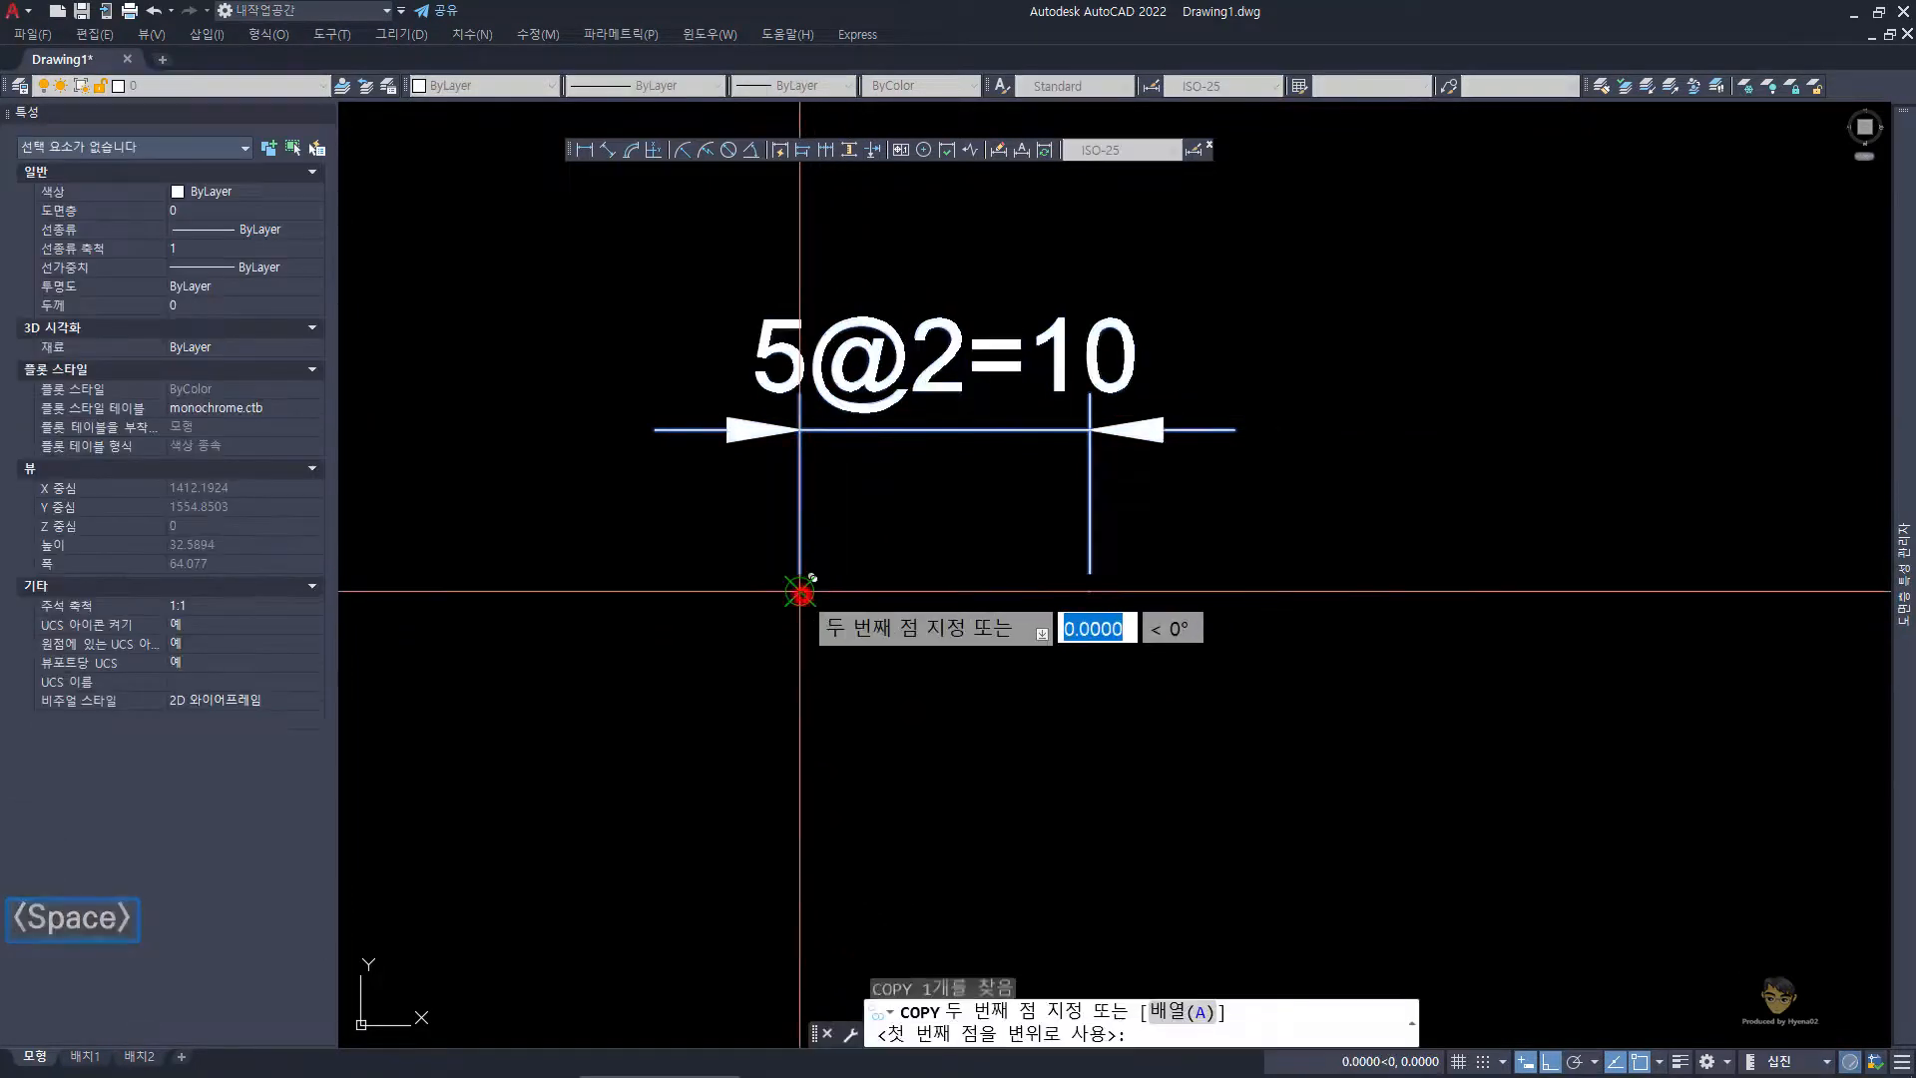
pyautogui.click(1086, 597)
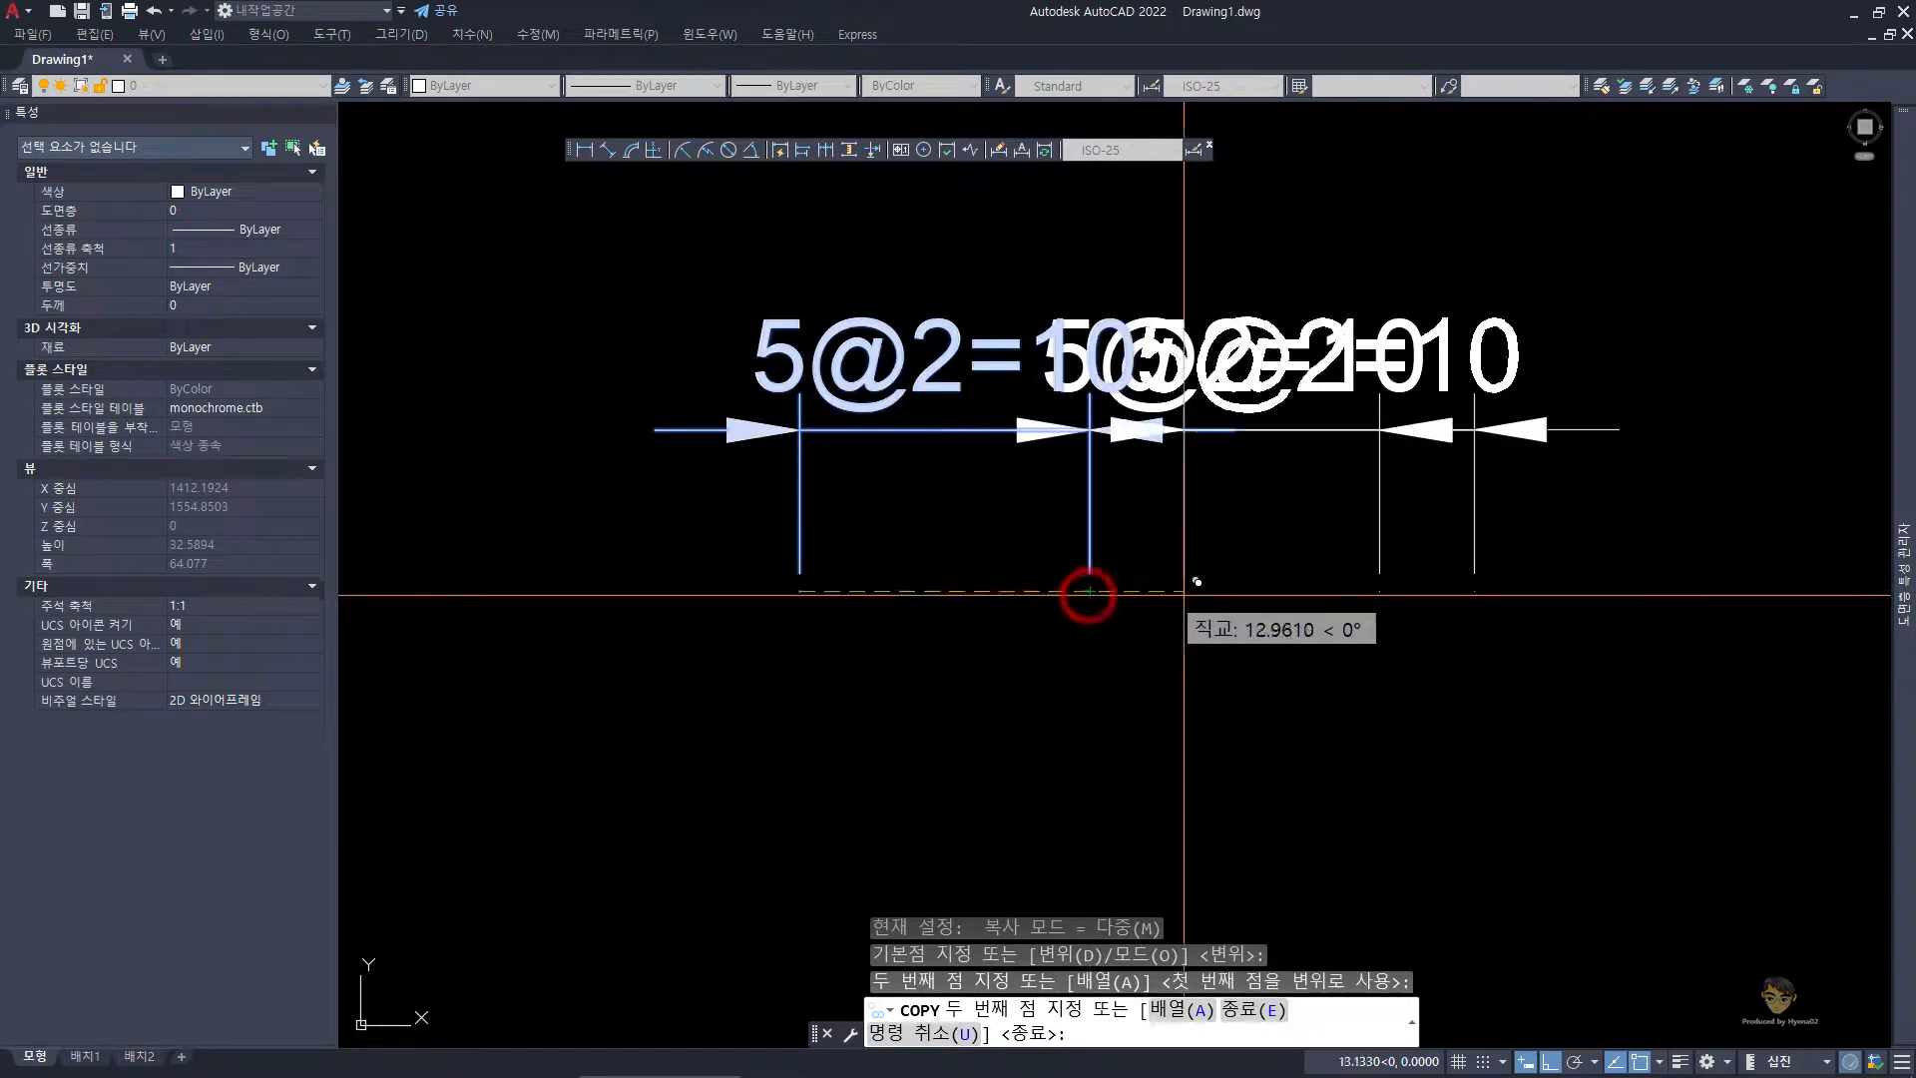
pyautogui.click(1380, 591)
pyautogui.press('space')
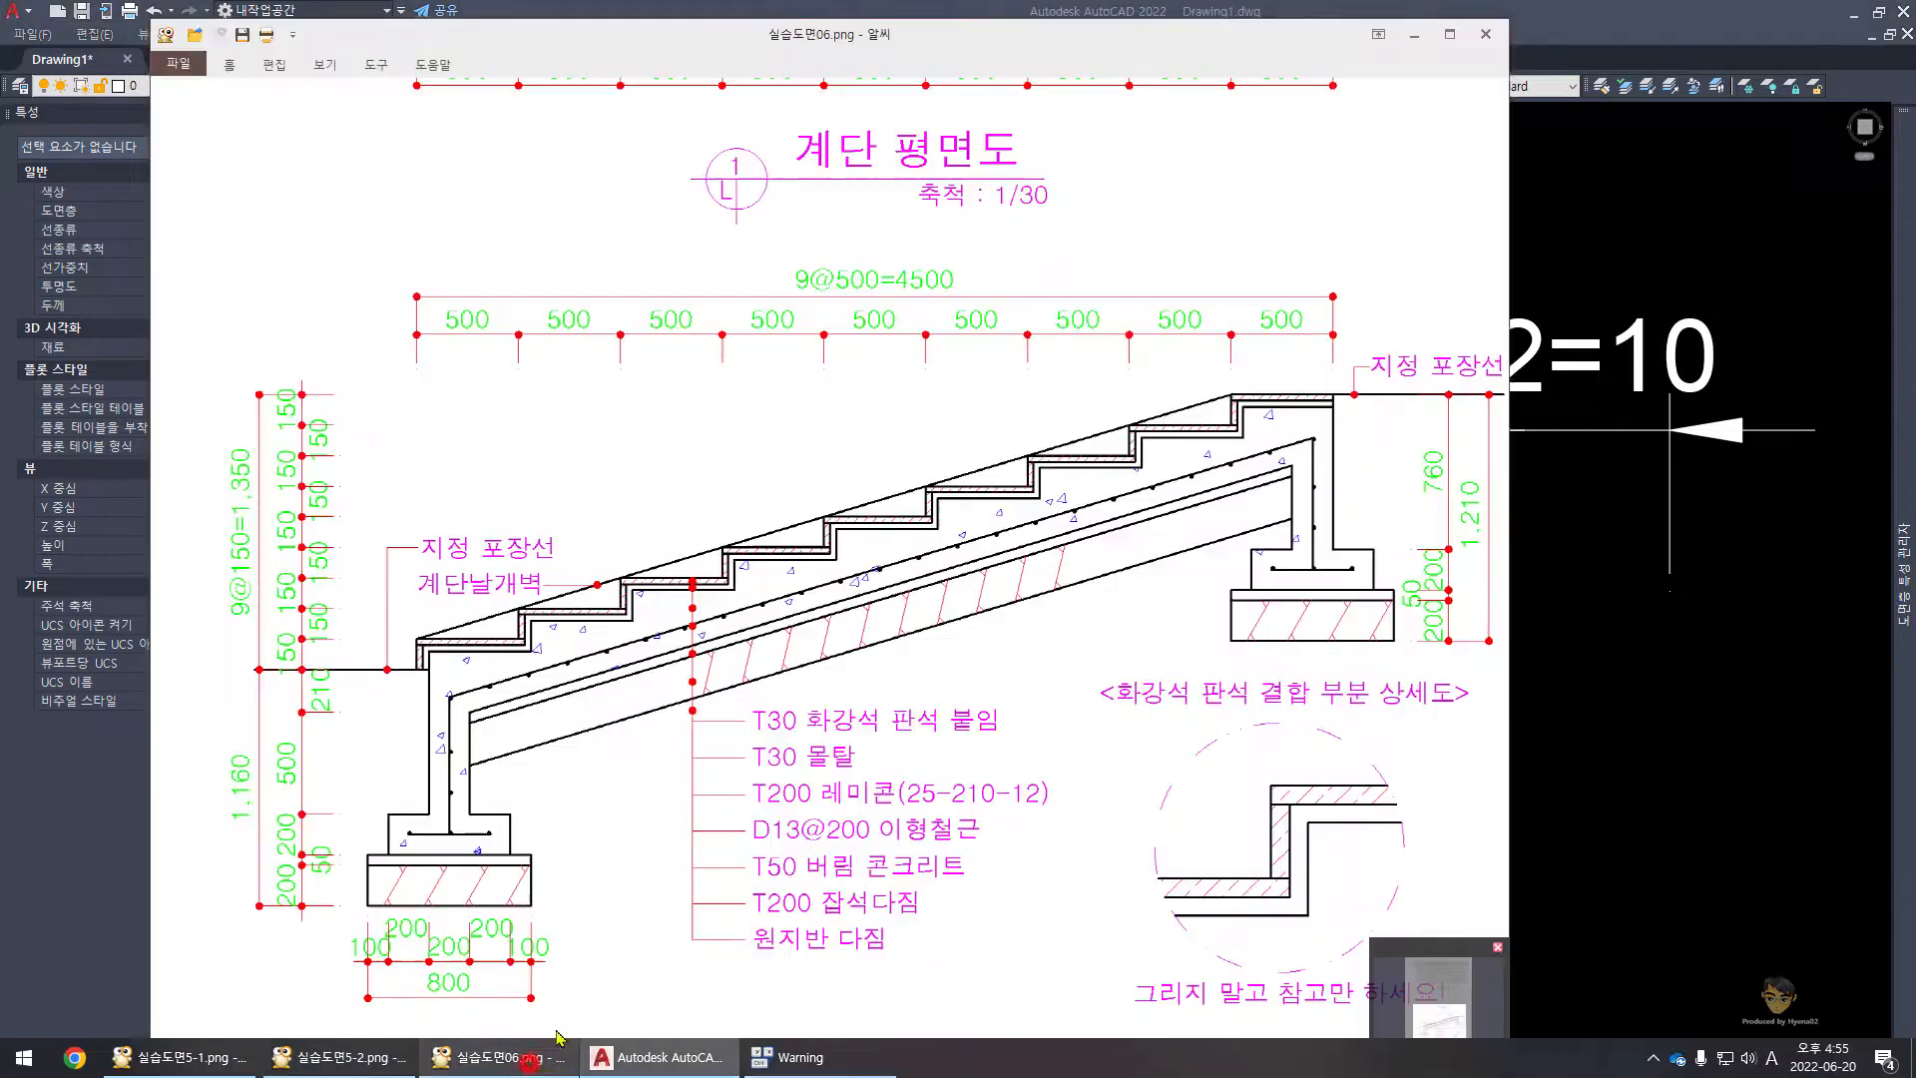
# - Examine how dimension texts are placed in the reference images 실습도면06.png, 실습도면5-2.png and 실습도면5-1.png, and return to AutoCAD
pyautogui.click(499, 1057)
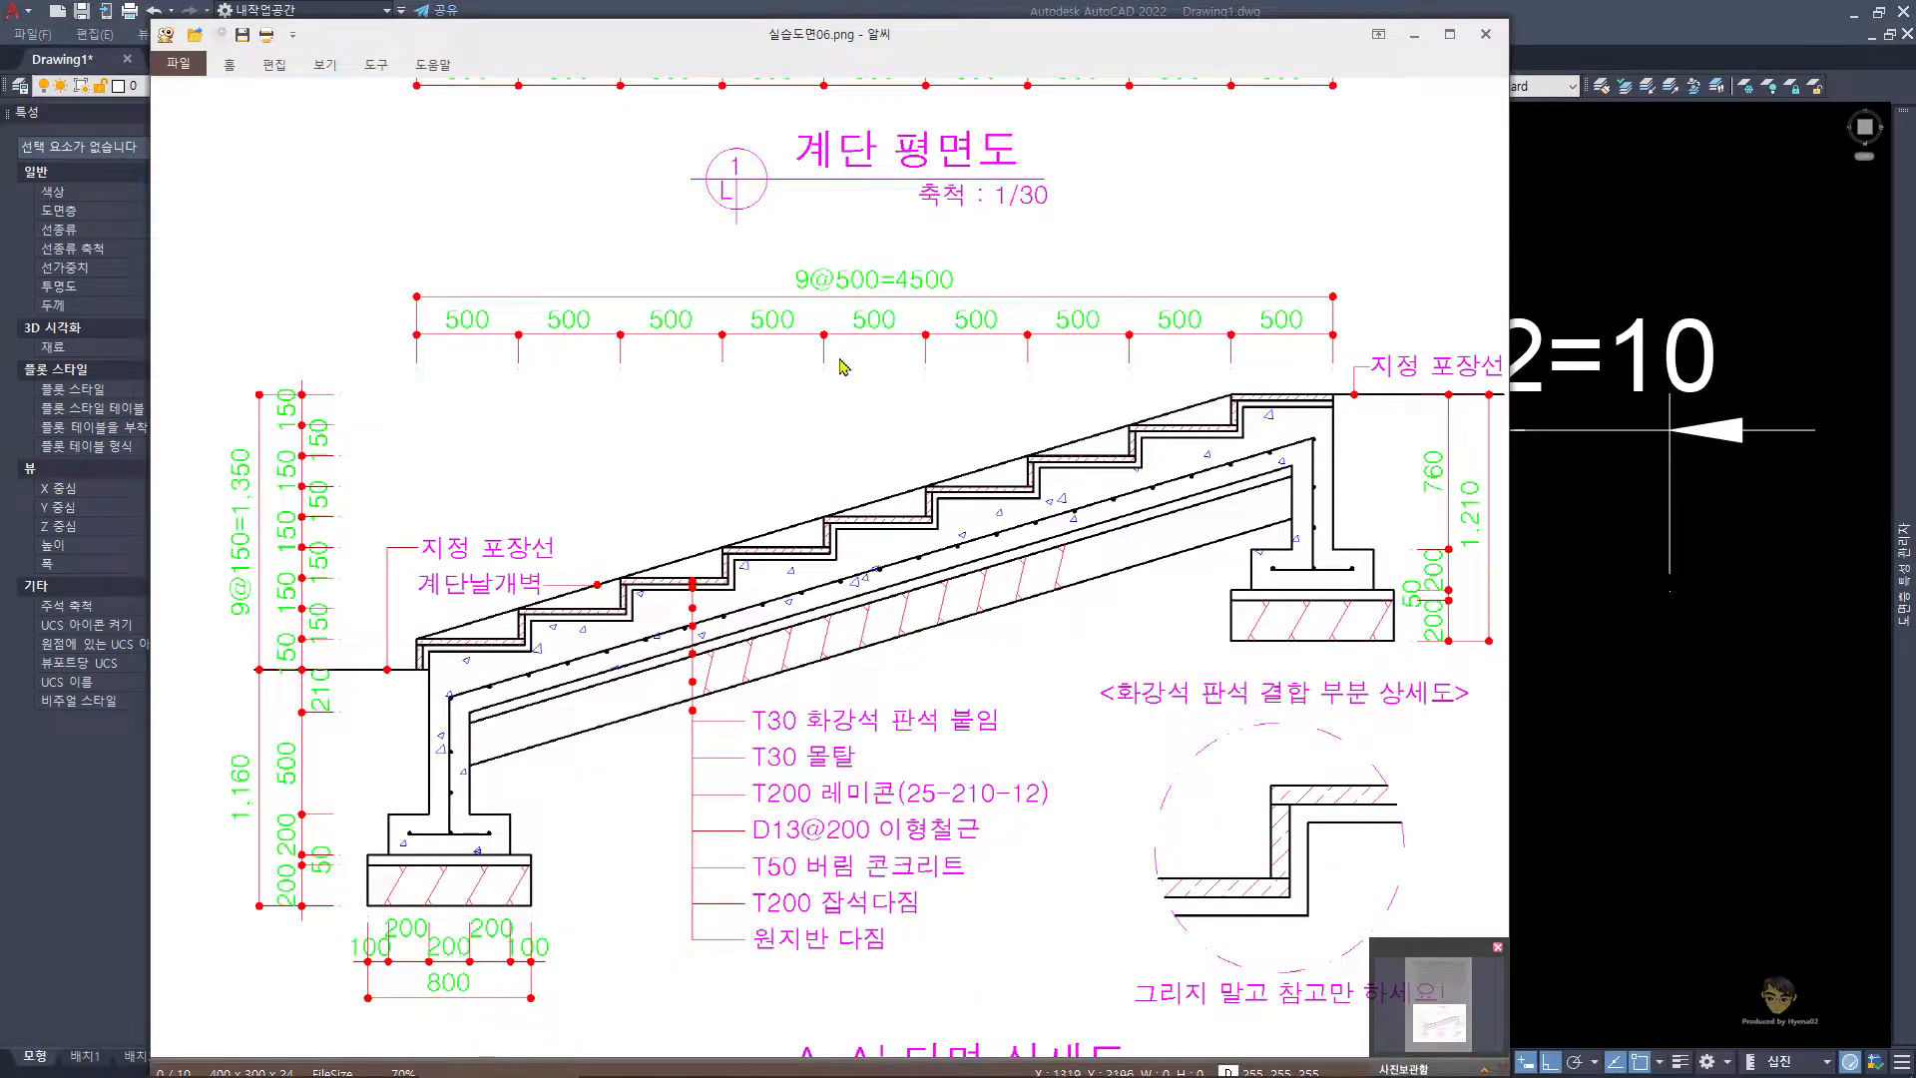
pyautogui.click(1223, 330)
pyautogui.click(1414, 34)
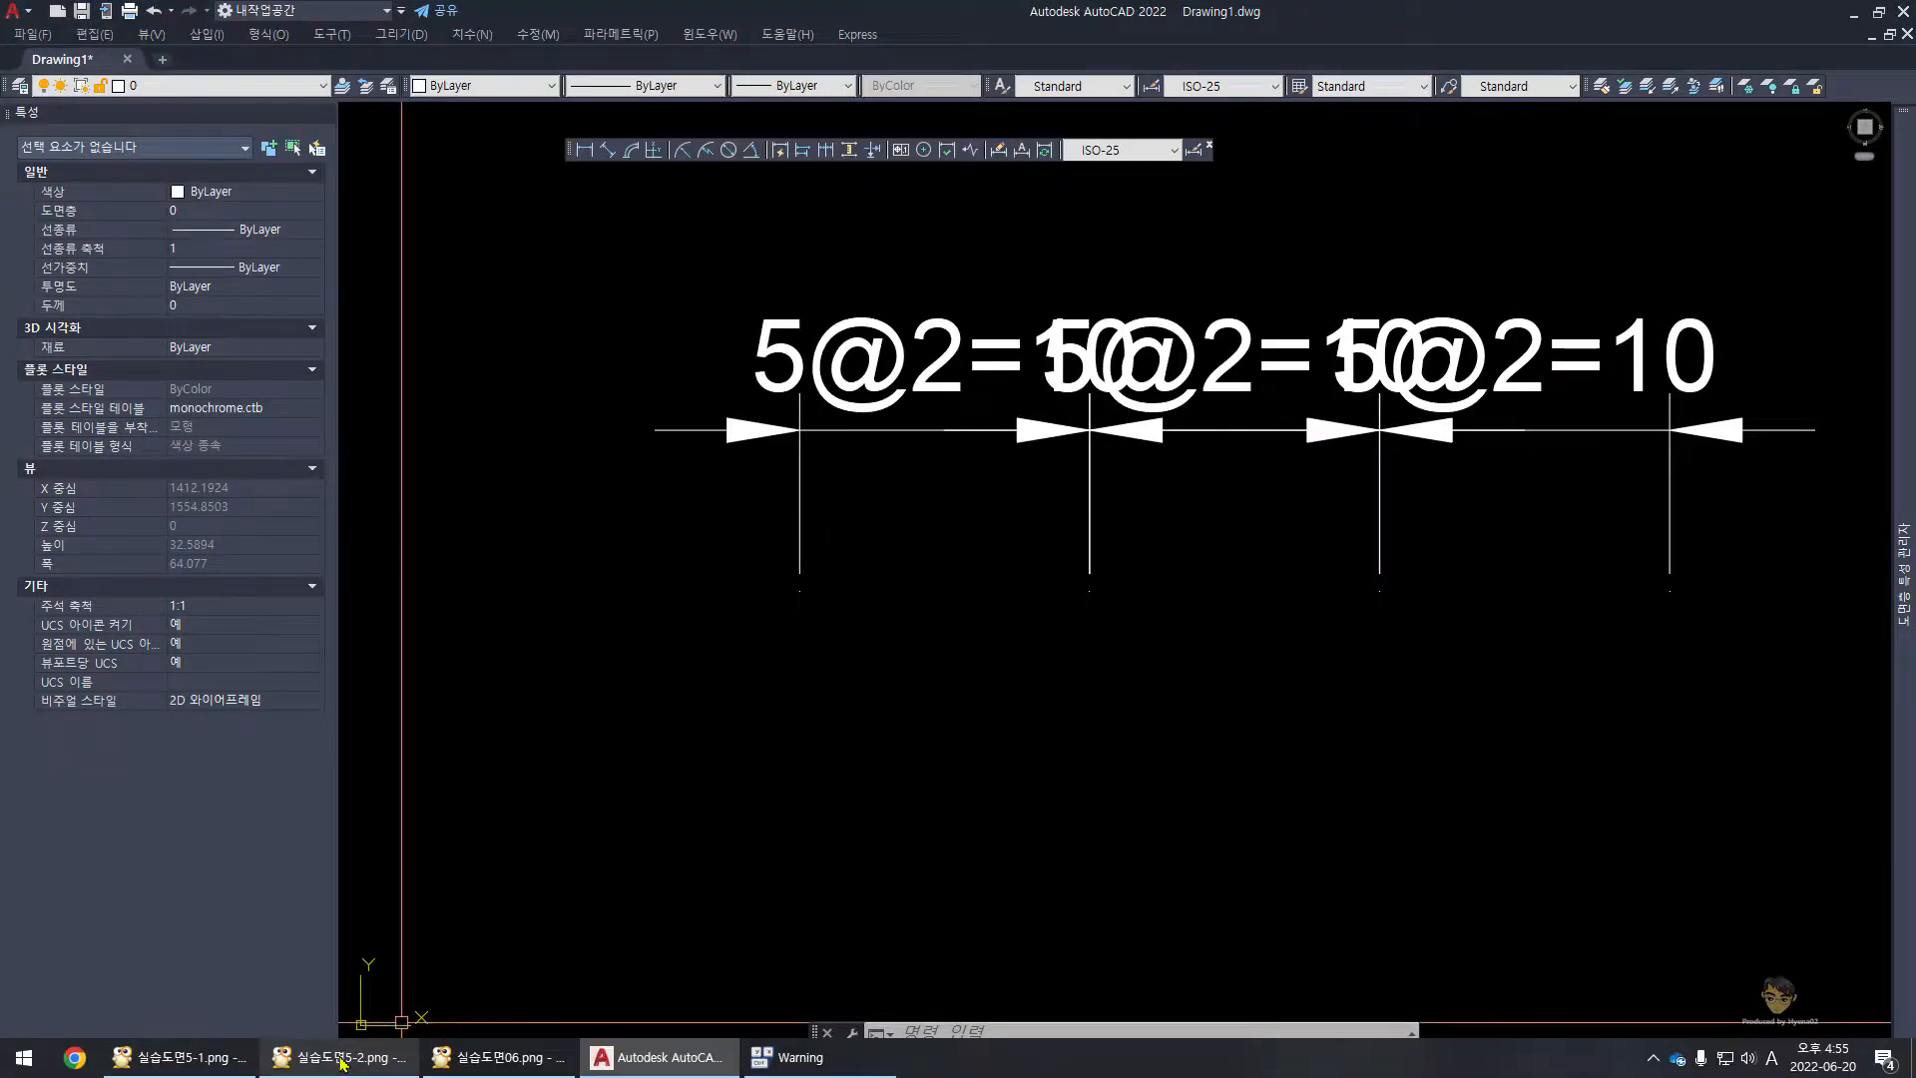
pyautogui.click(339, 1063)
pyautogui.click(225, 1058)
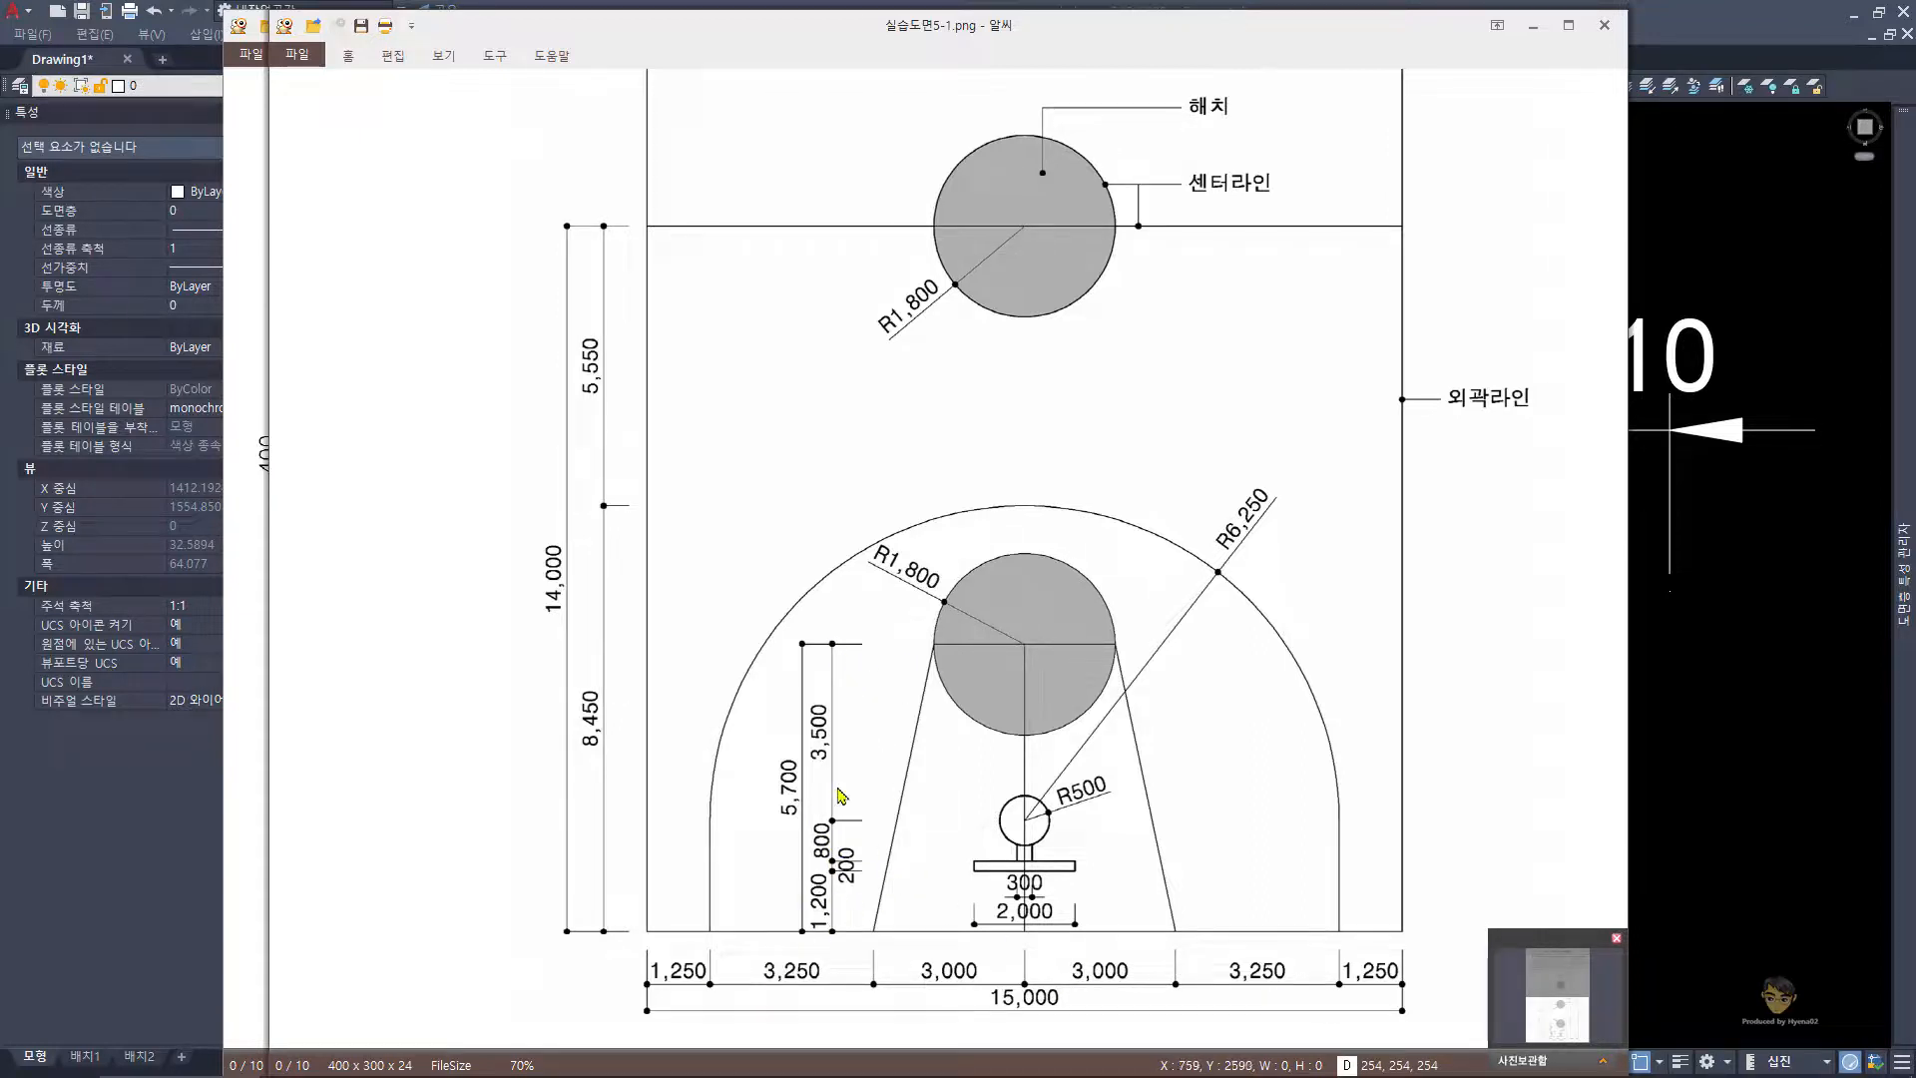
pyautogui.click(829, 869)
pyautogui.click(1720, 664)
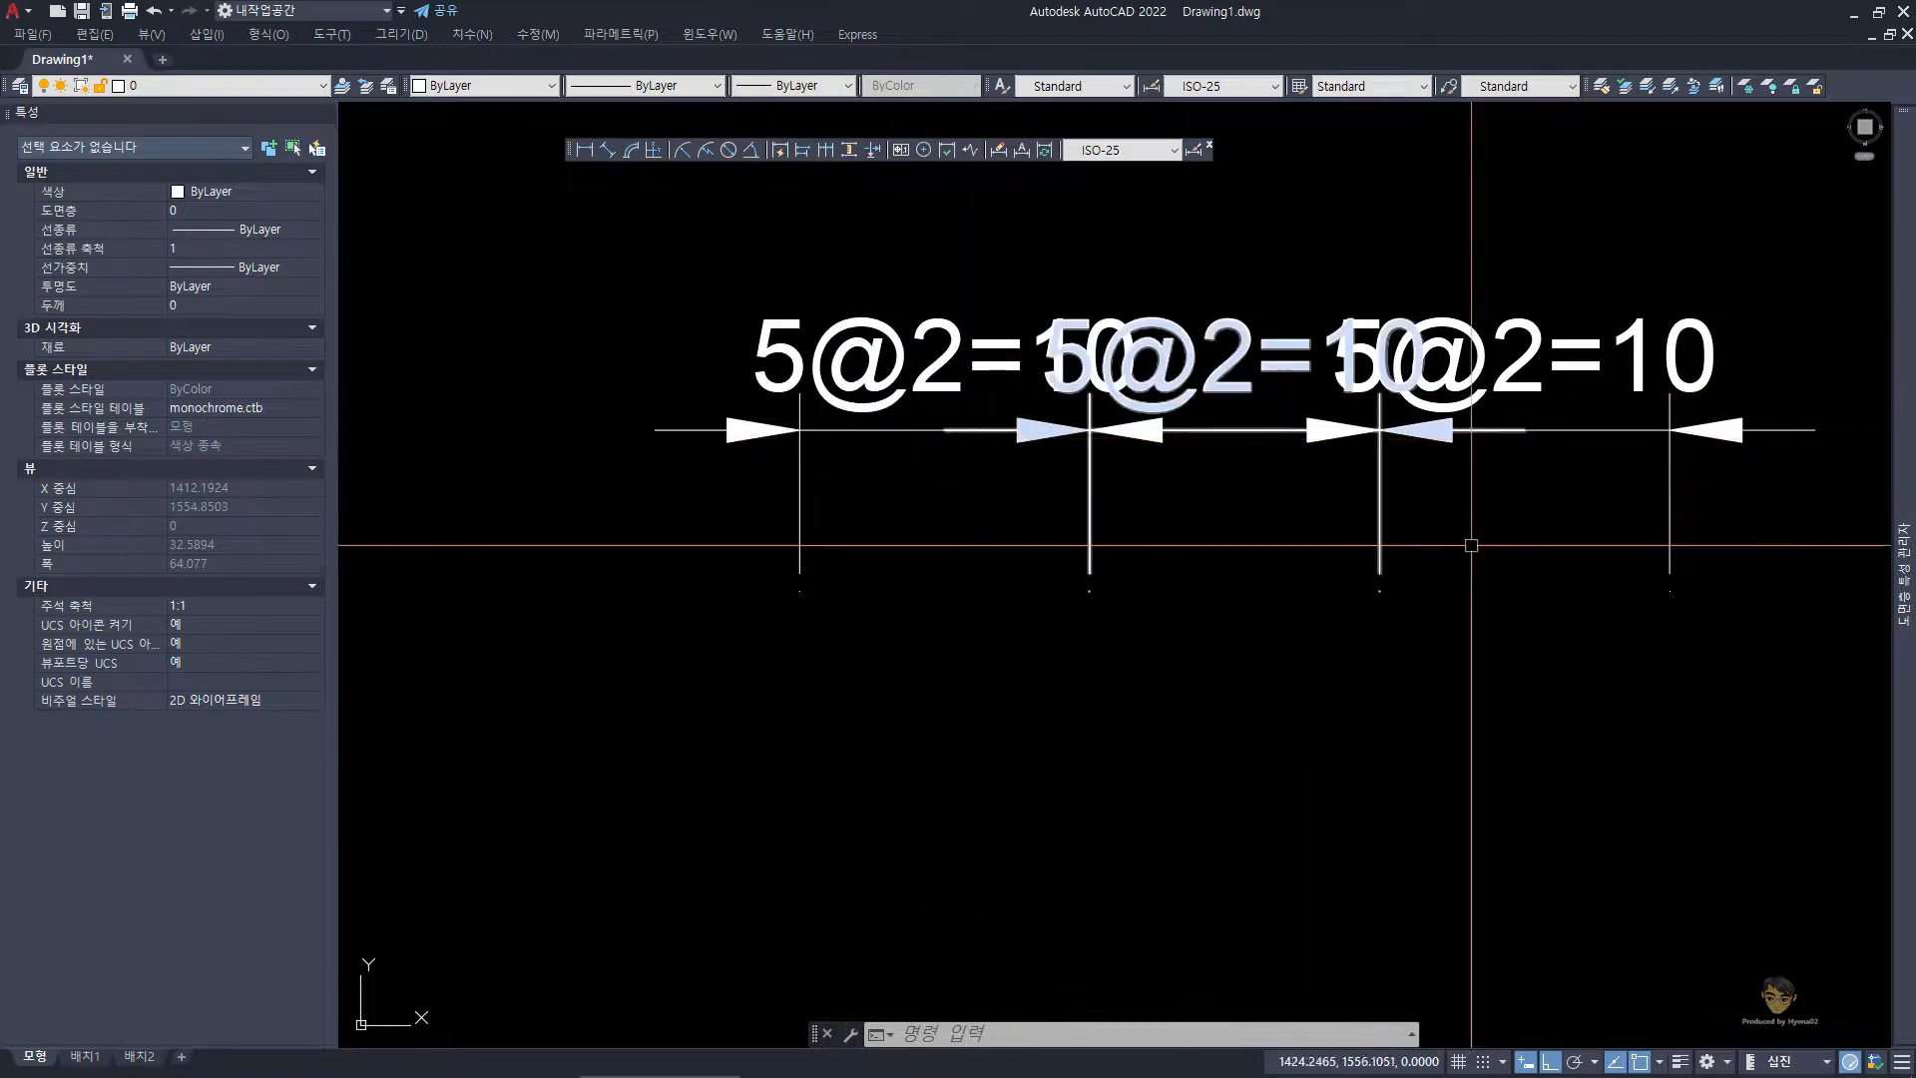
# - Try erasing the two copied 5@2=10 dimensions, leaving only the original, and undo the erasure
pyautogui.click(1599, 684)
pyautogui.click(1340, 329)
pyautogui.write('e')
pyautogui.press('space')
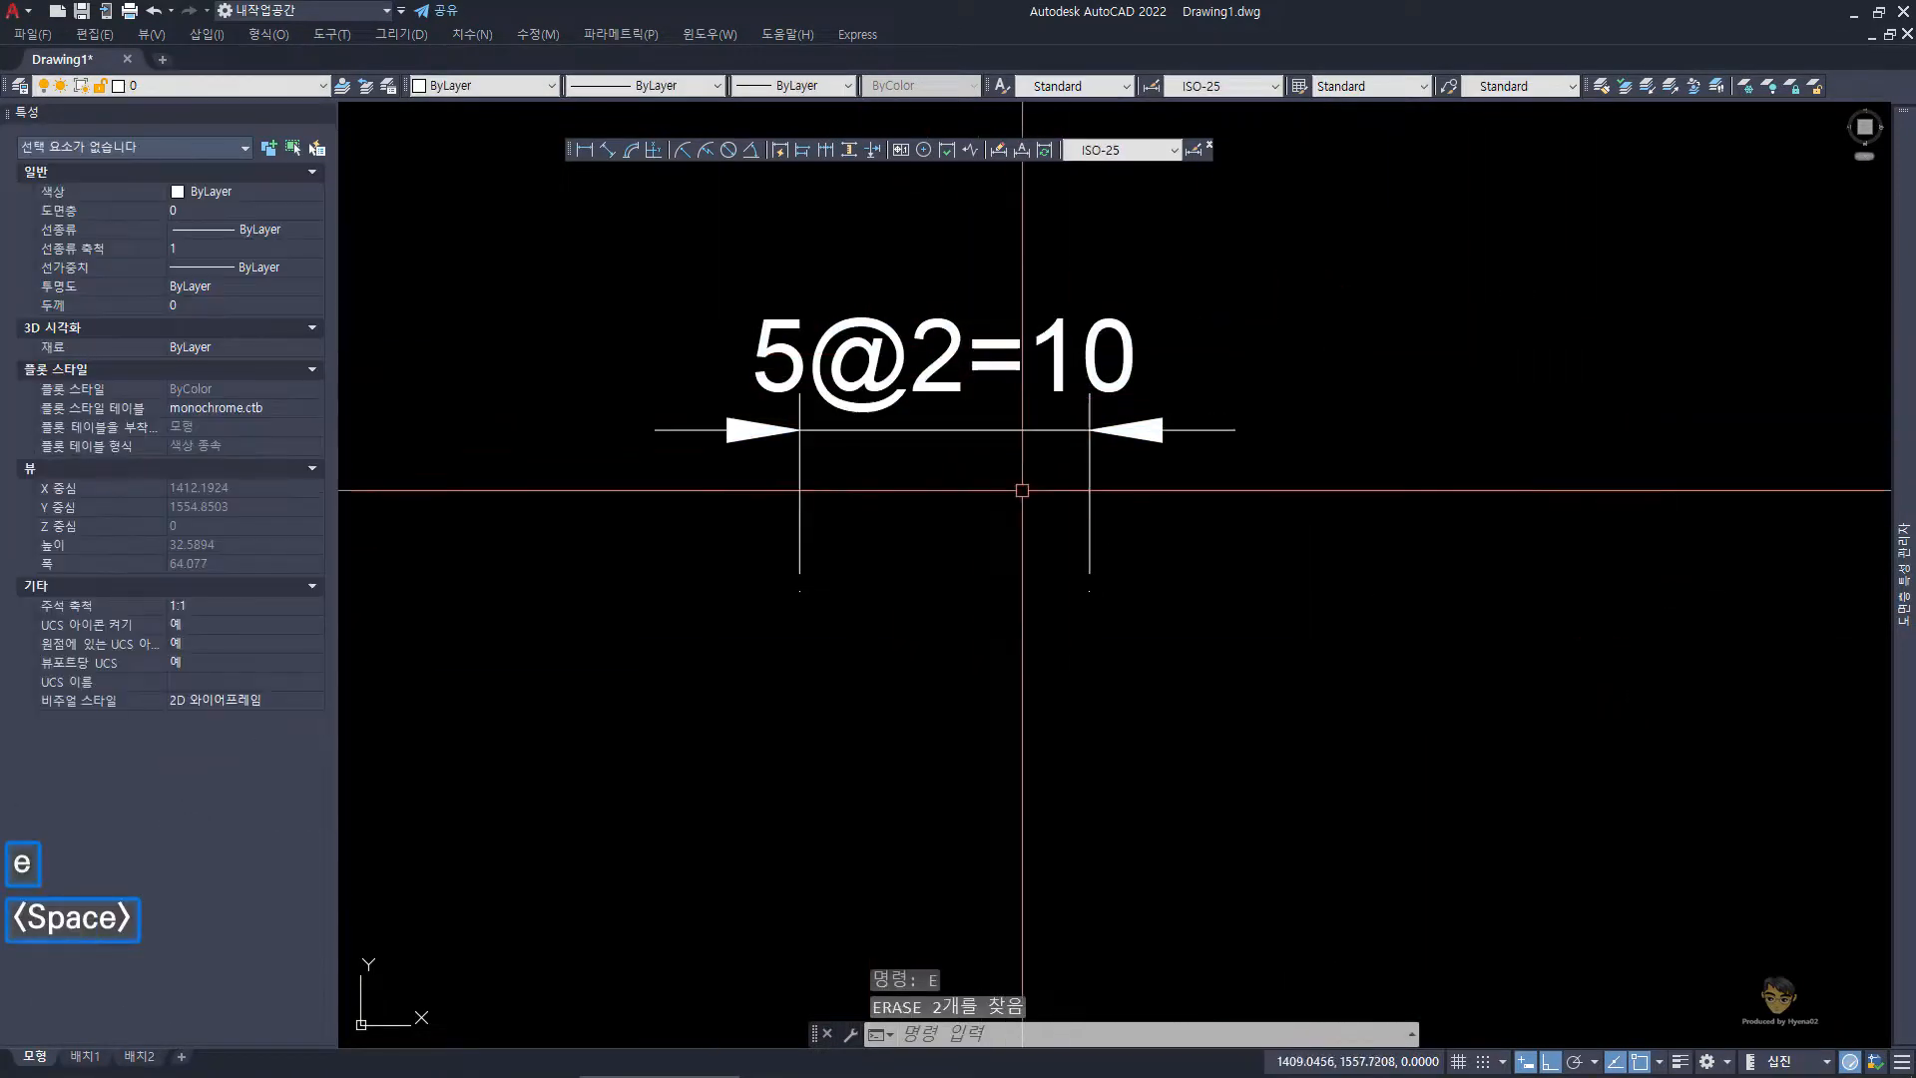
pyautogui.hotkey('ctrl', 'z')
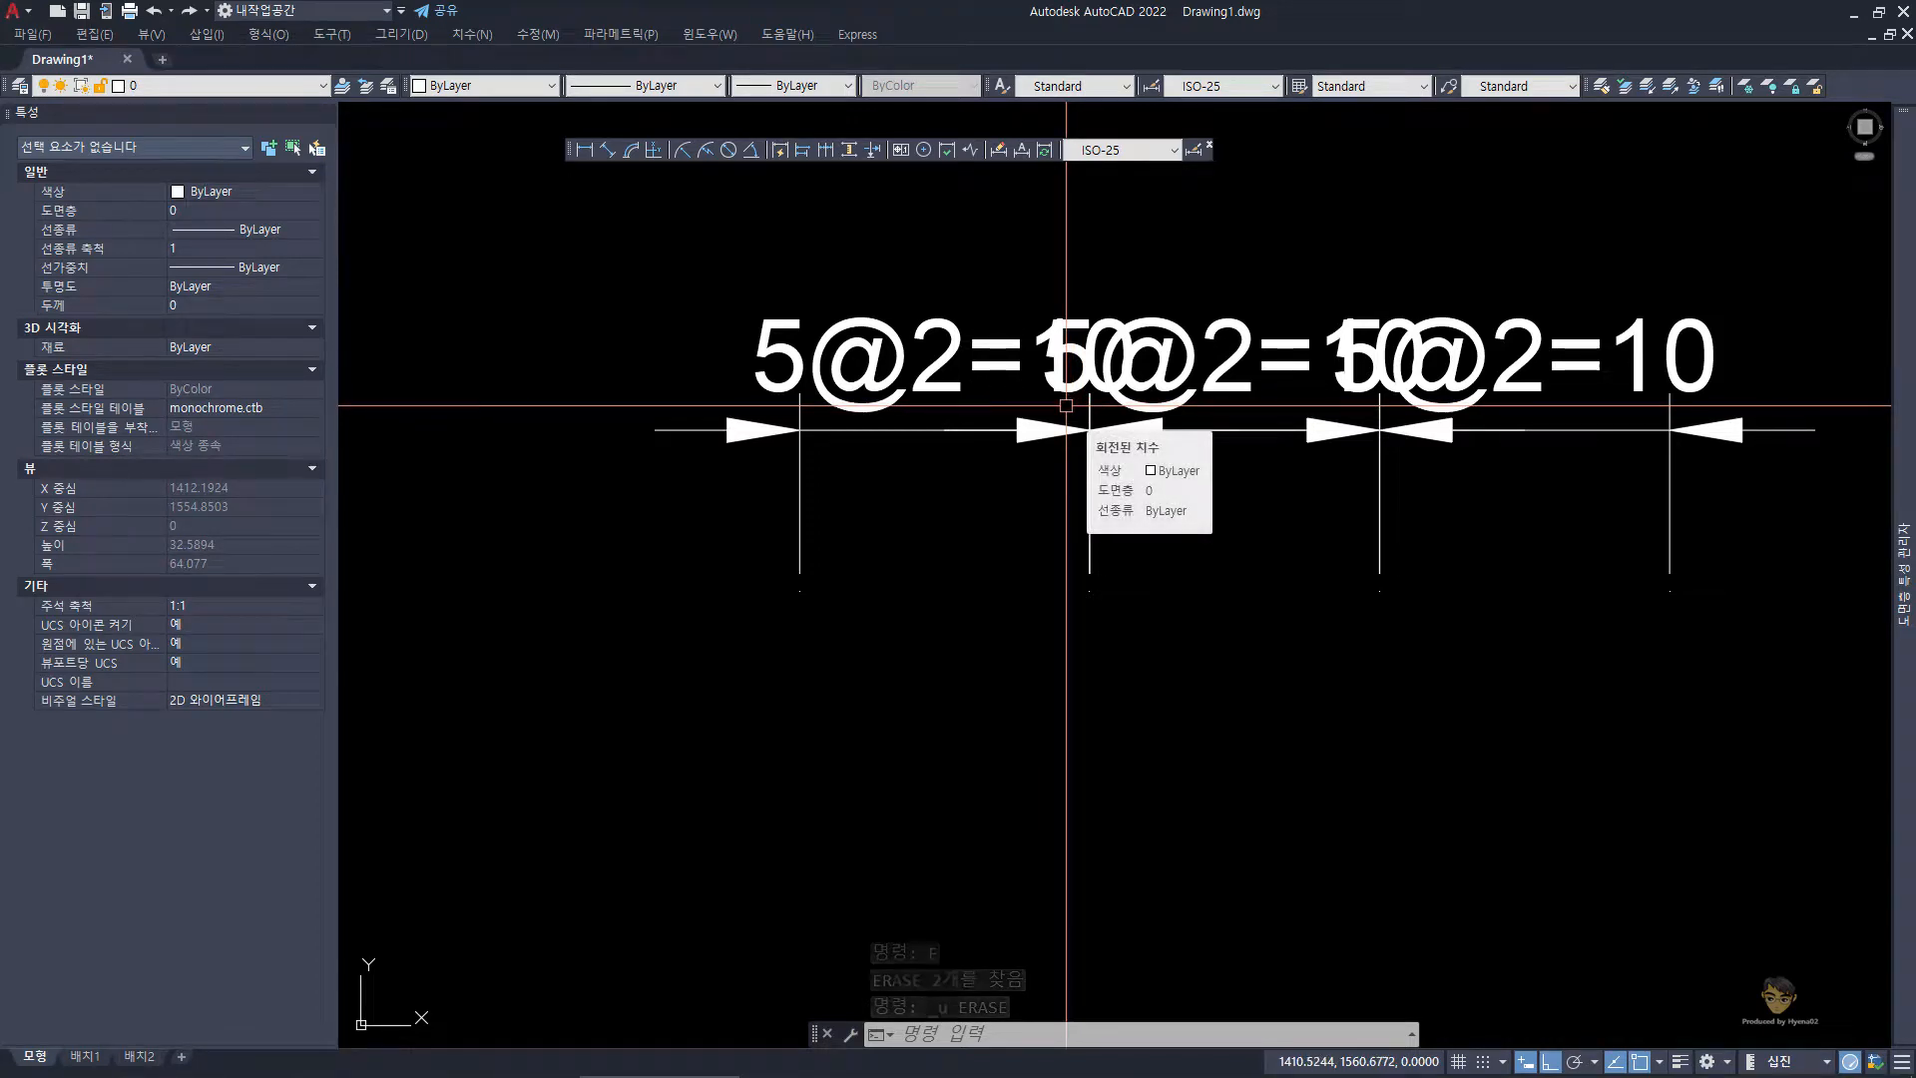
pyautogui.moveTo(1256, 601); pyautogui.dragTo(1124, 654, button='middle')
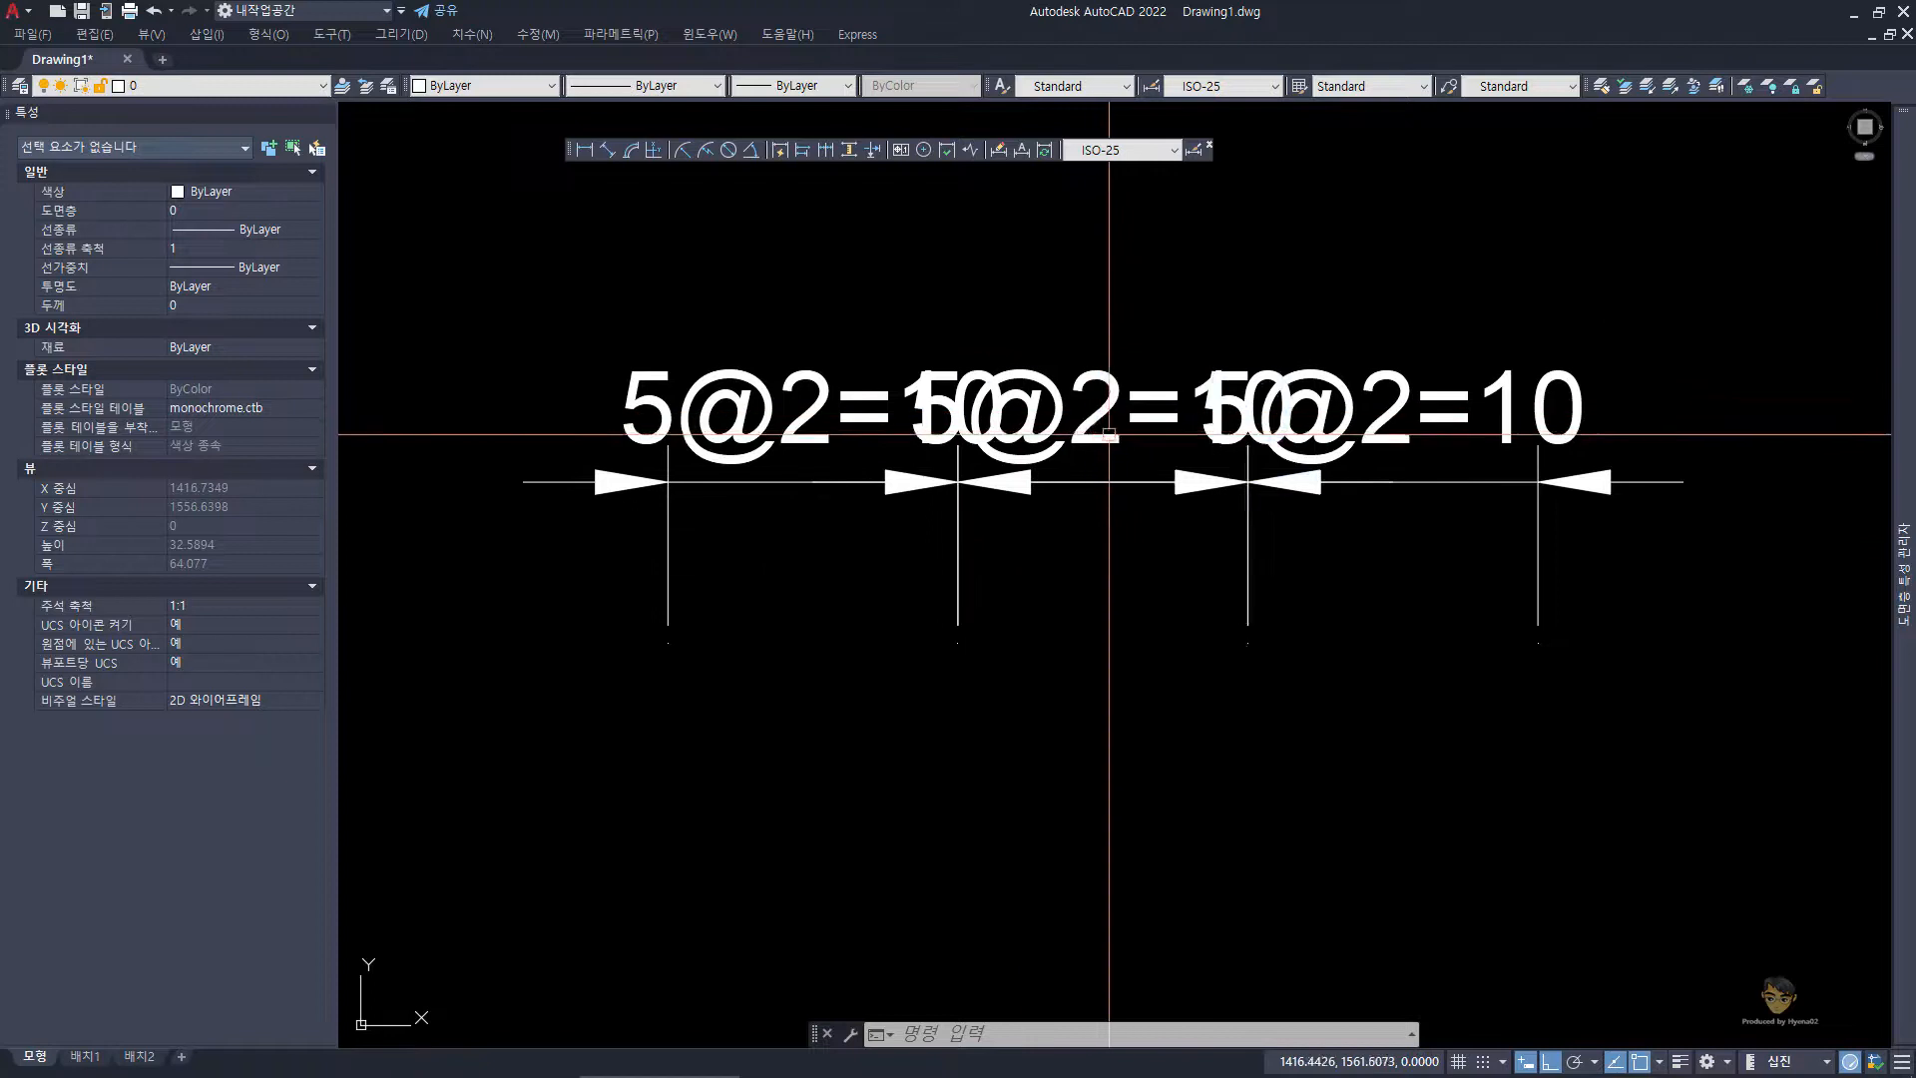
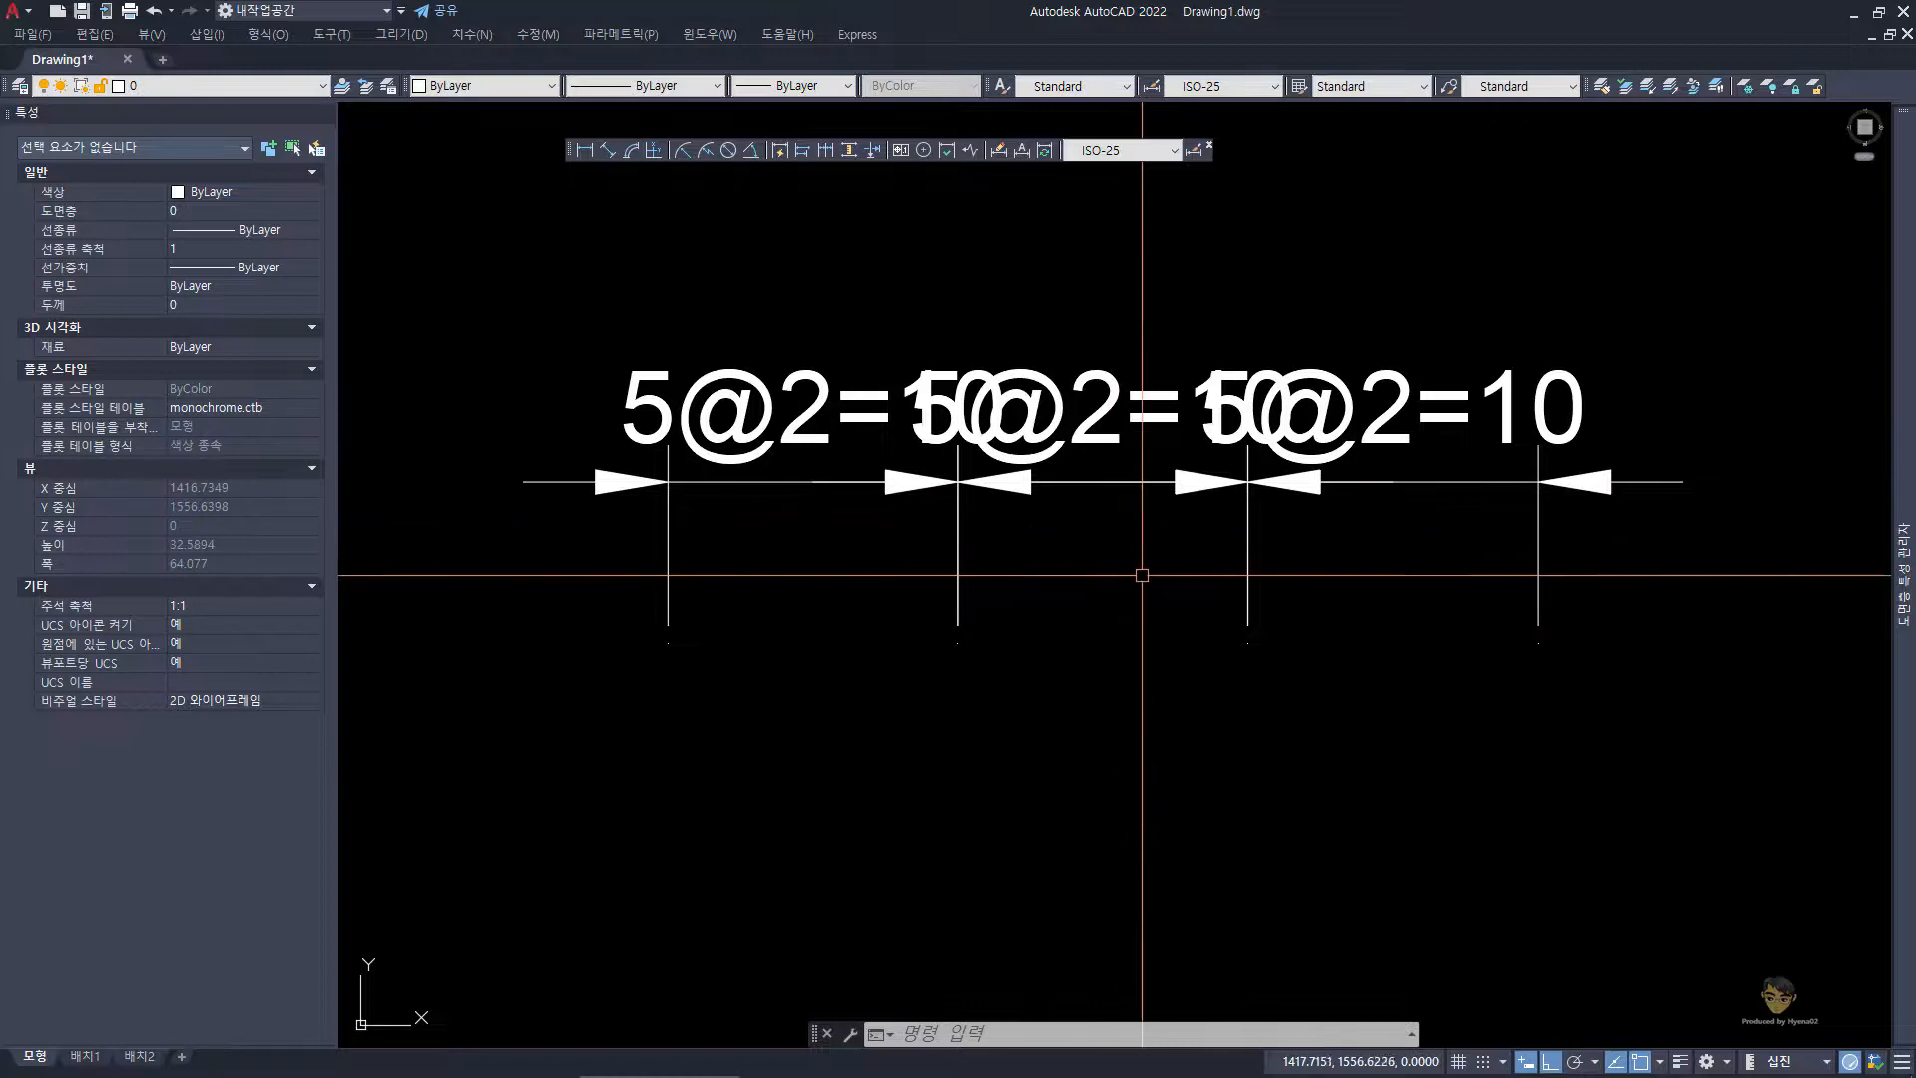
pyautogui.click(1139, 540)
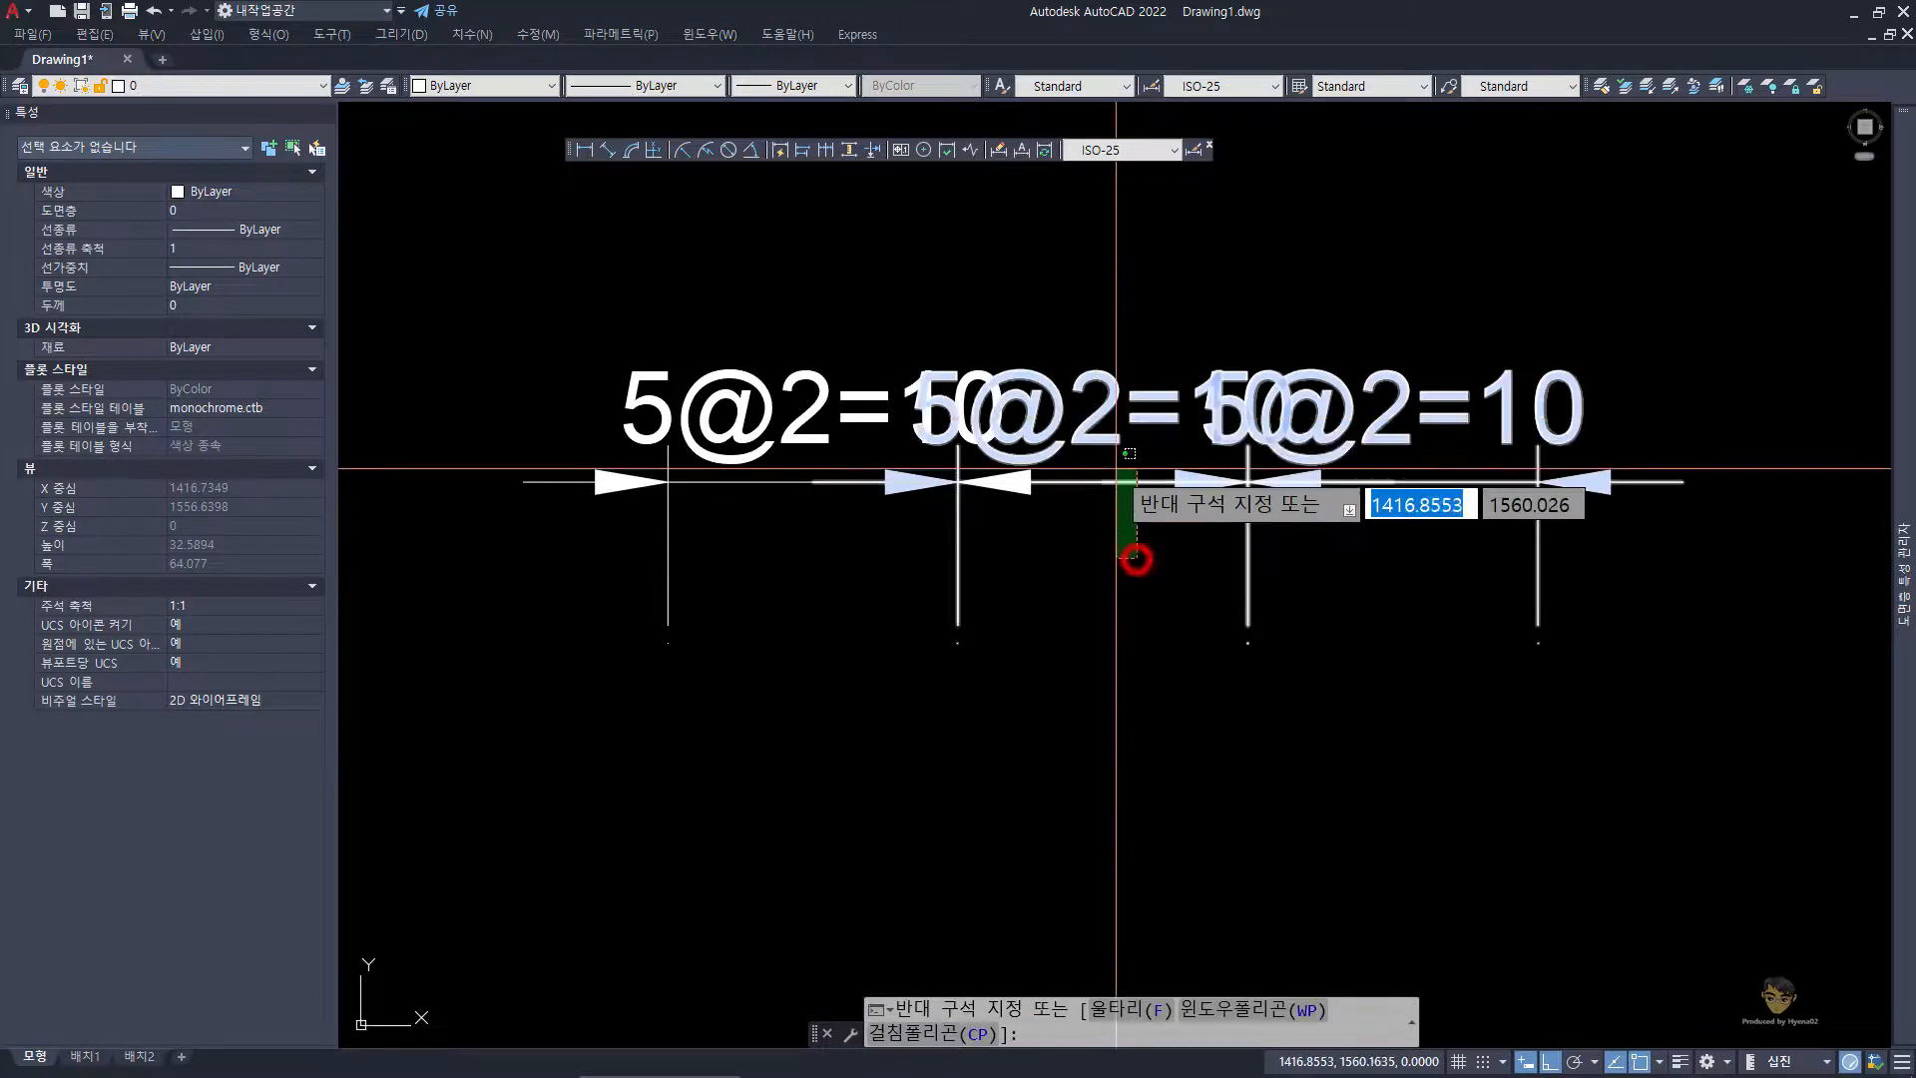
pyautogui.click(1094, 411)
pyautogui.press('Escape')
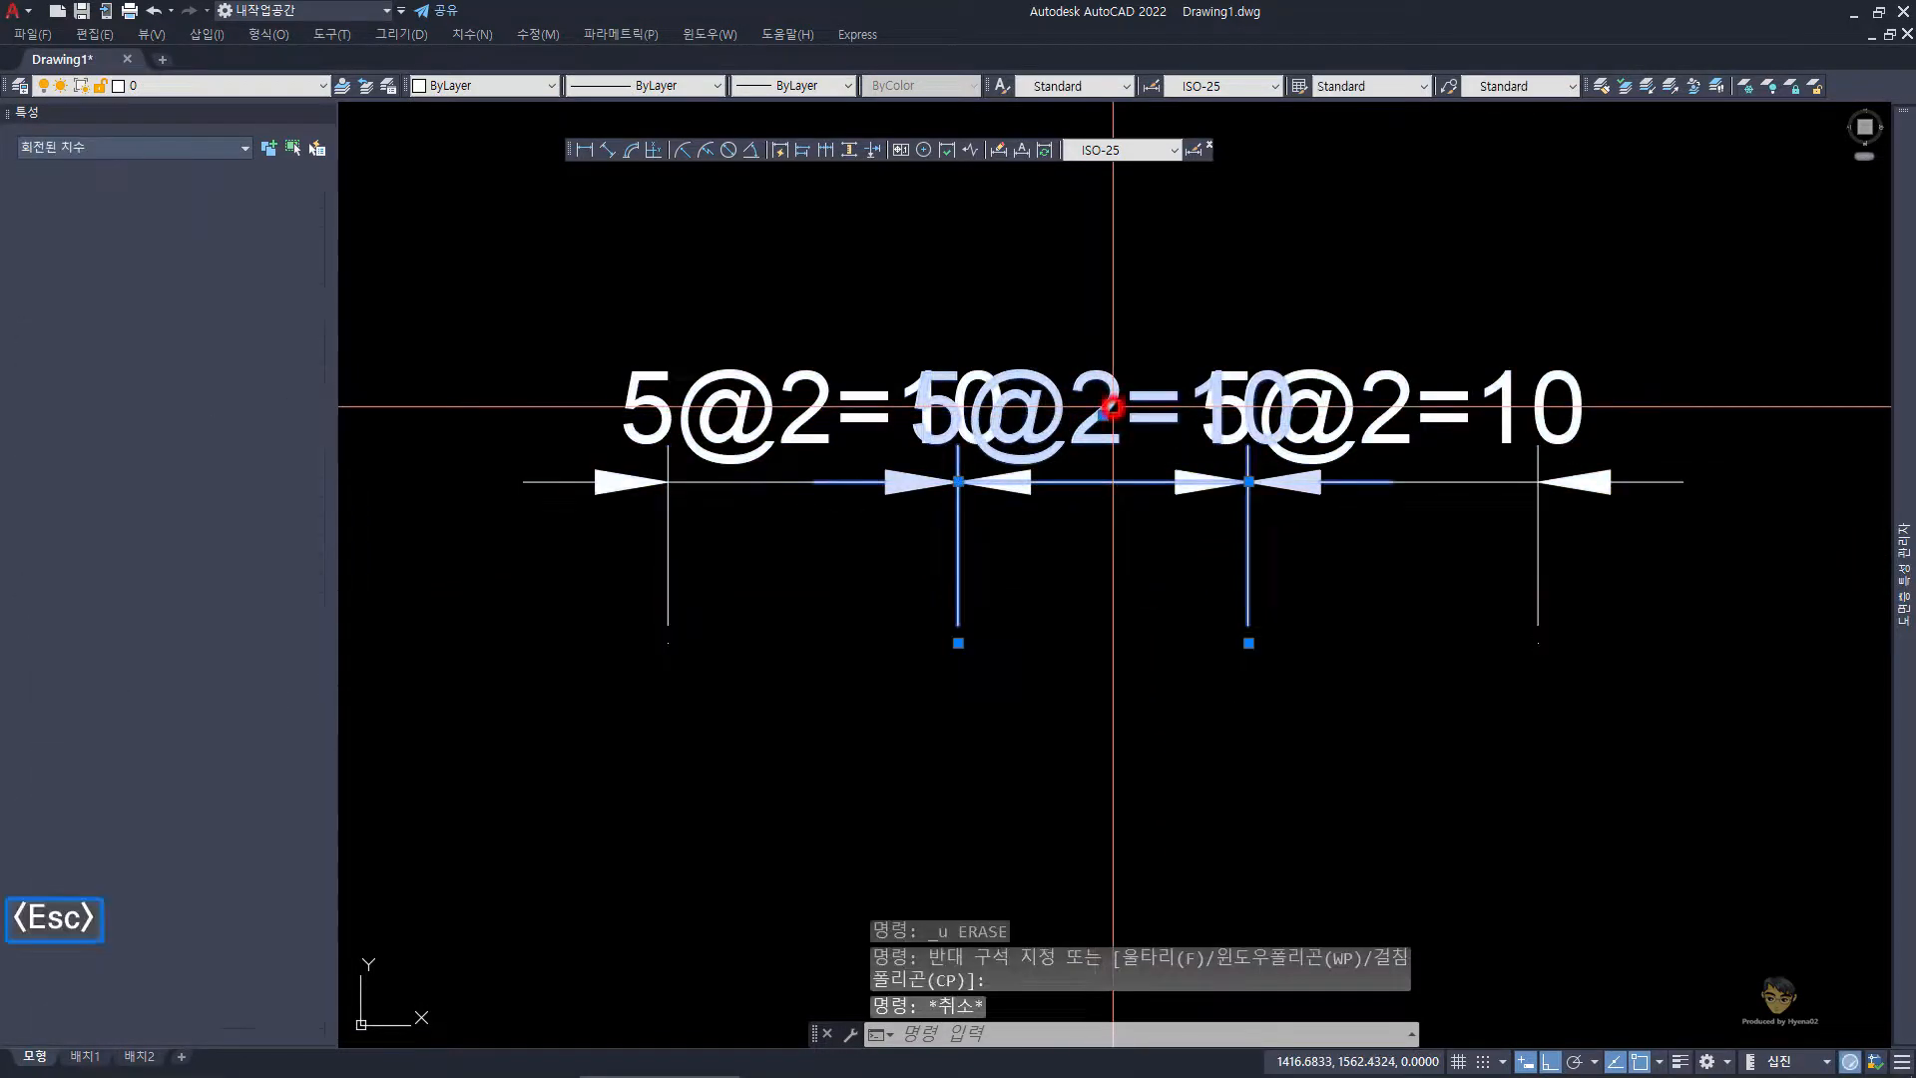
pyautogui.press('Escape')
pyautogui.click(1125, 534)
pyautogui.click(1103, 462)
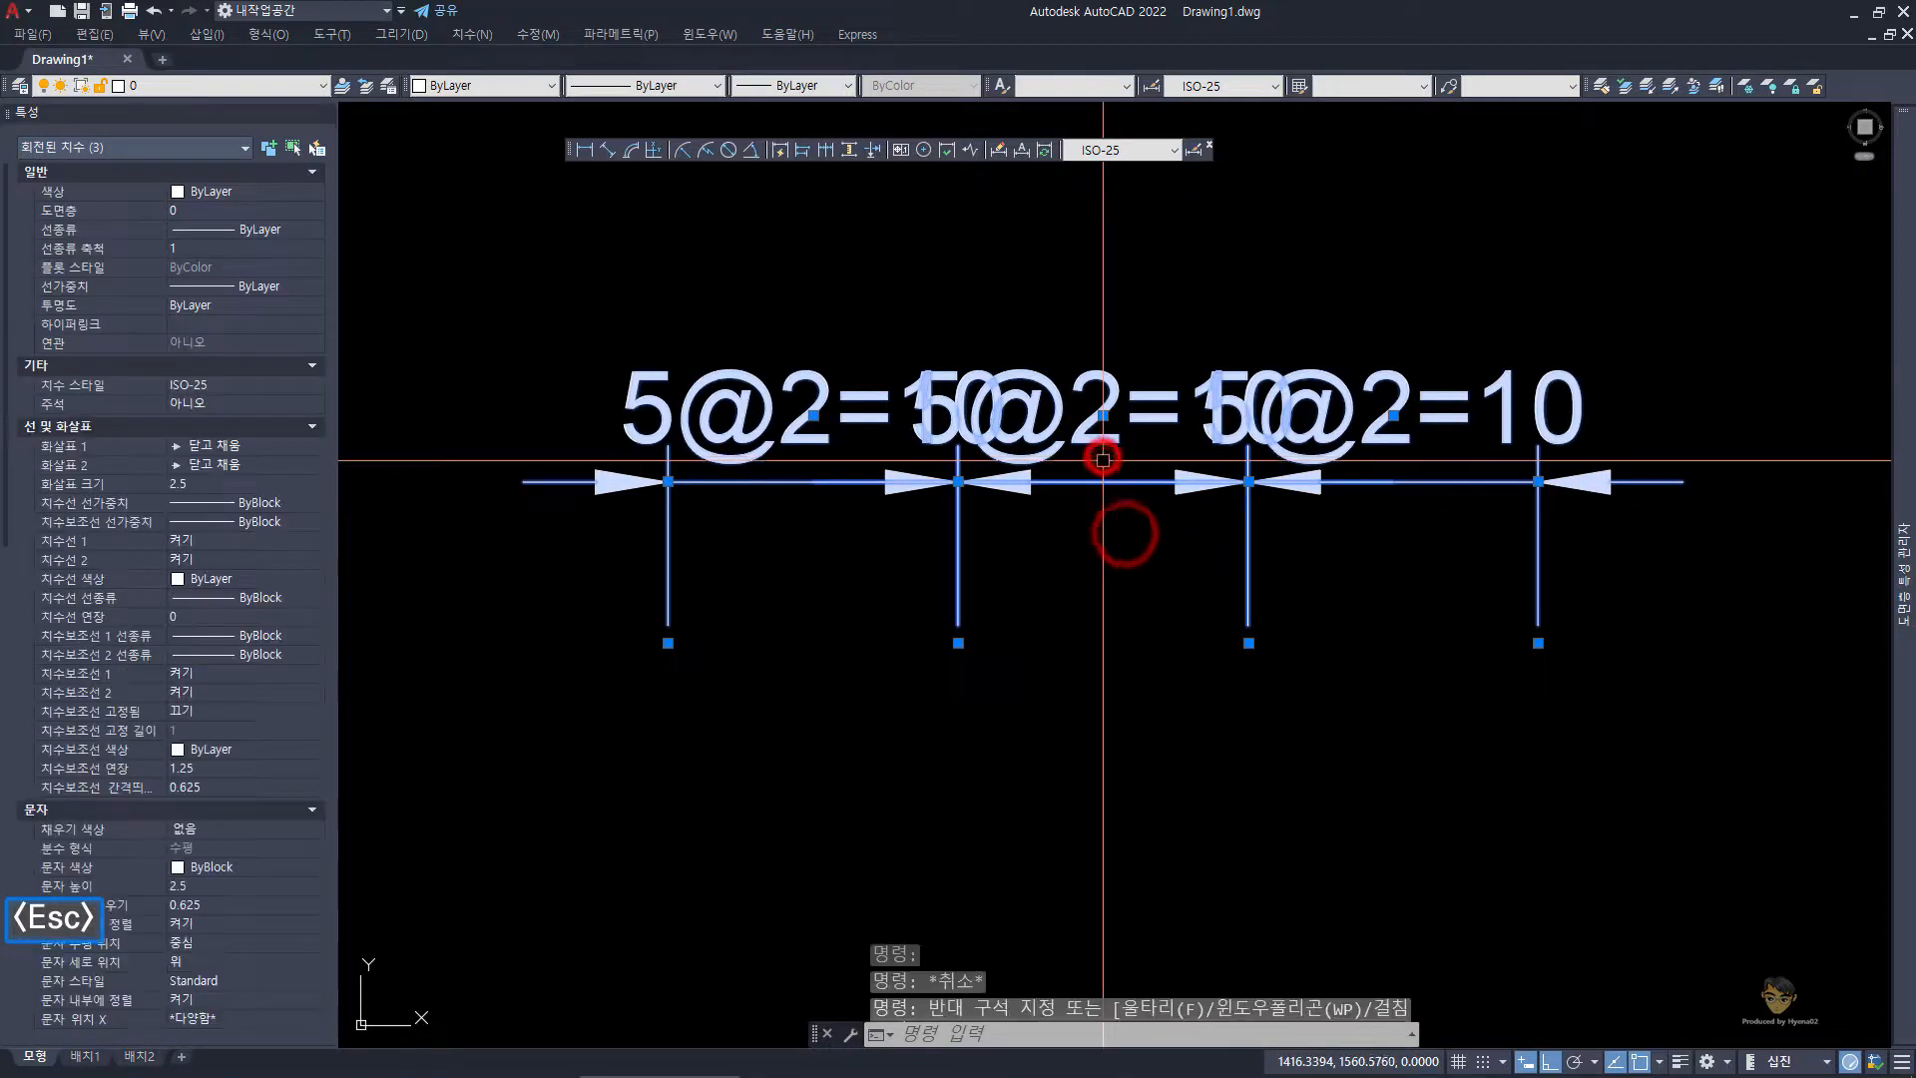
pyautogui.press('Escape')
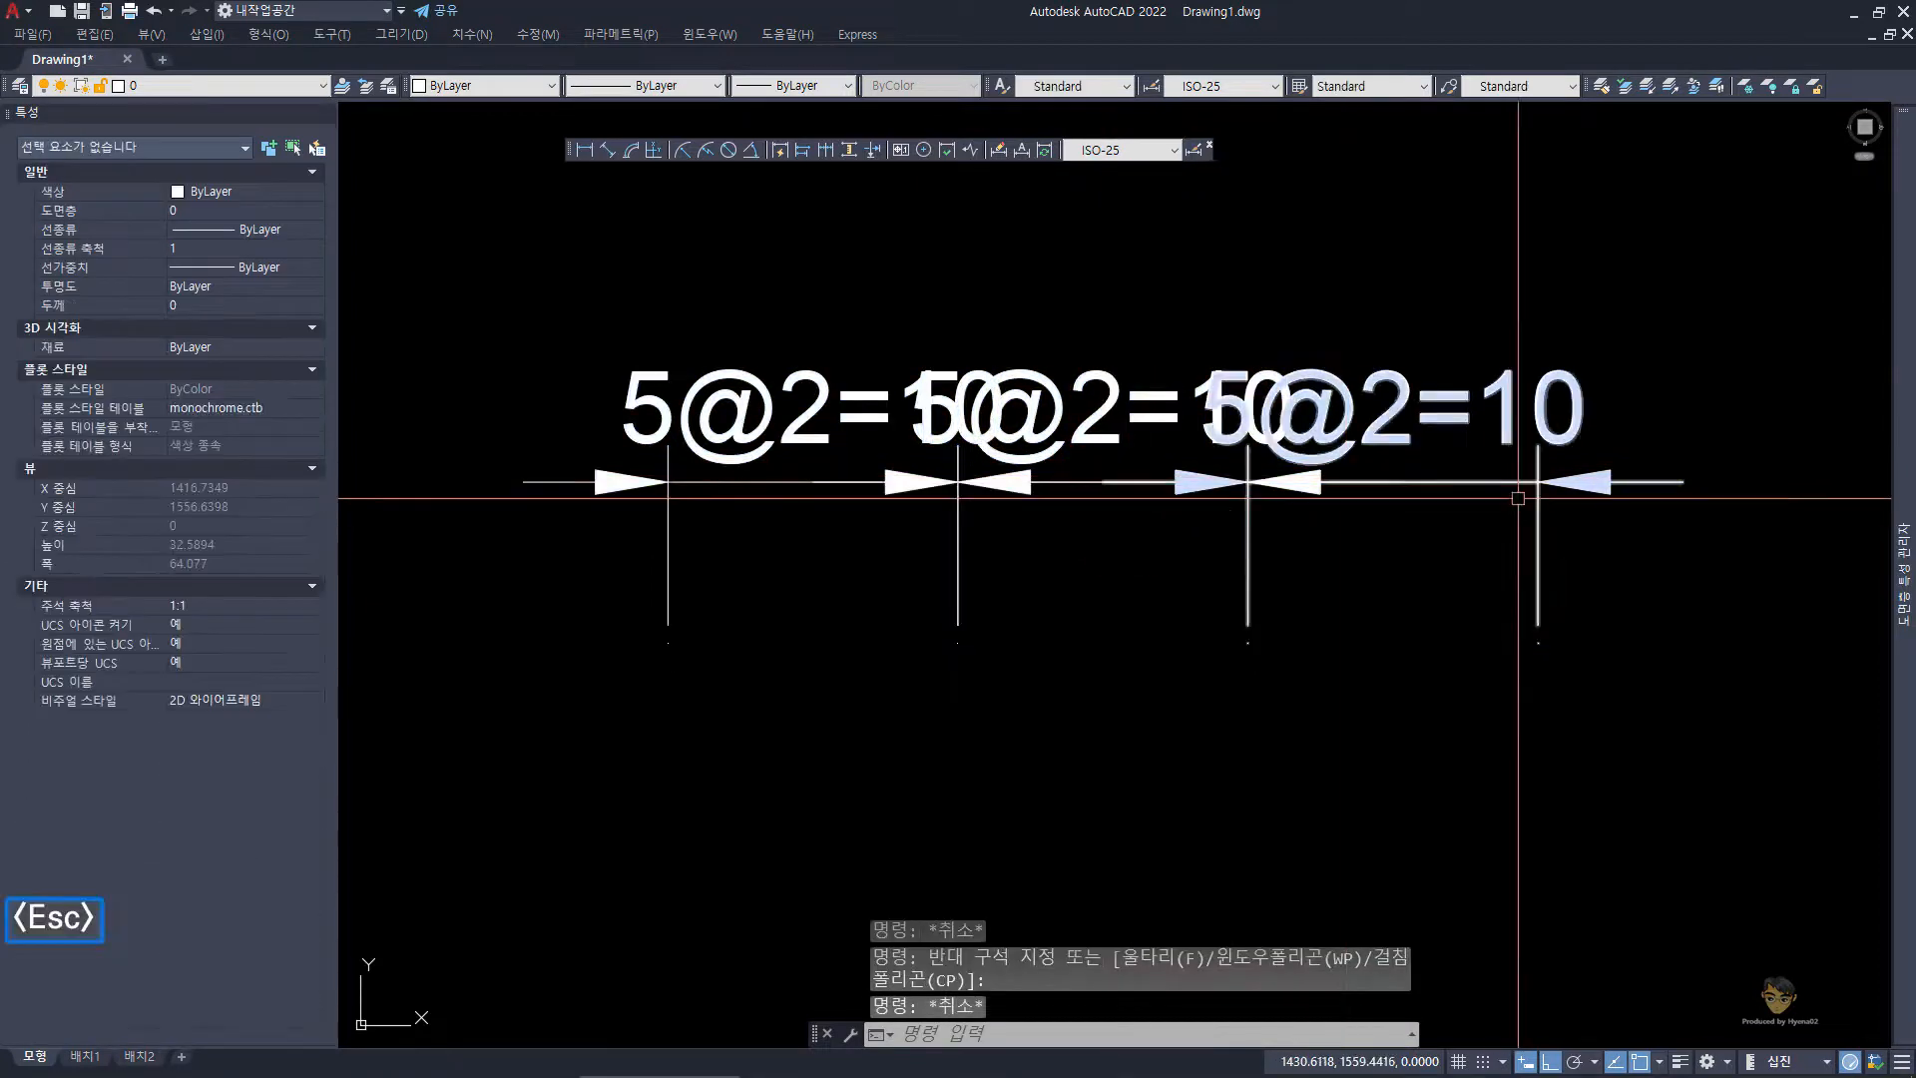
pyautogui.click(1103, 409)
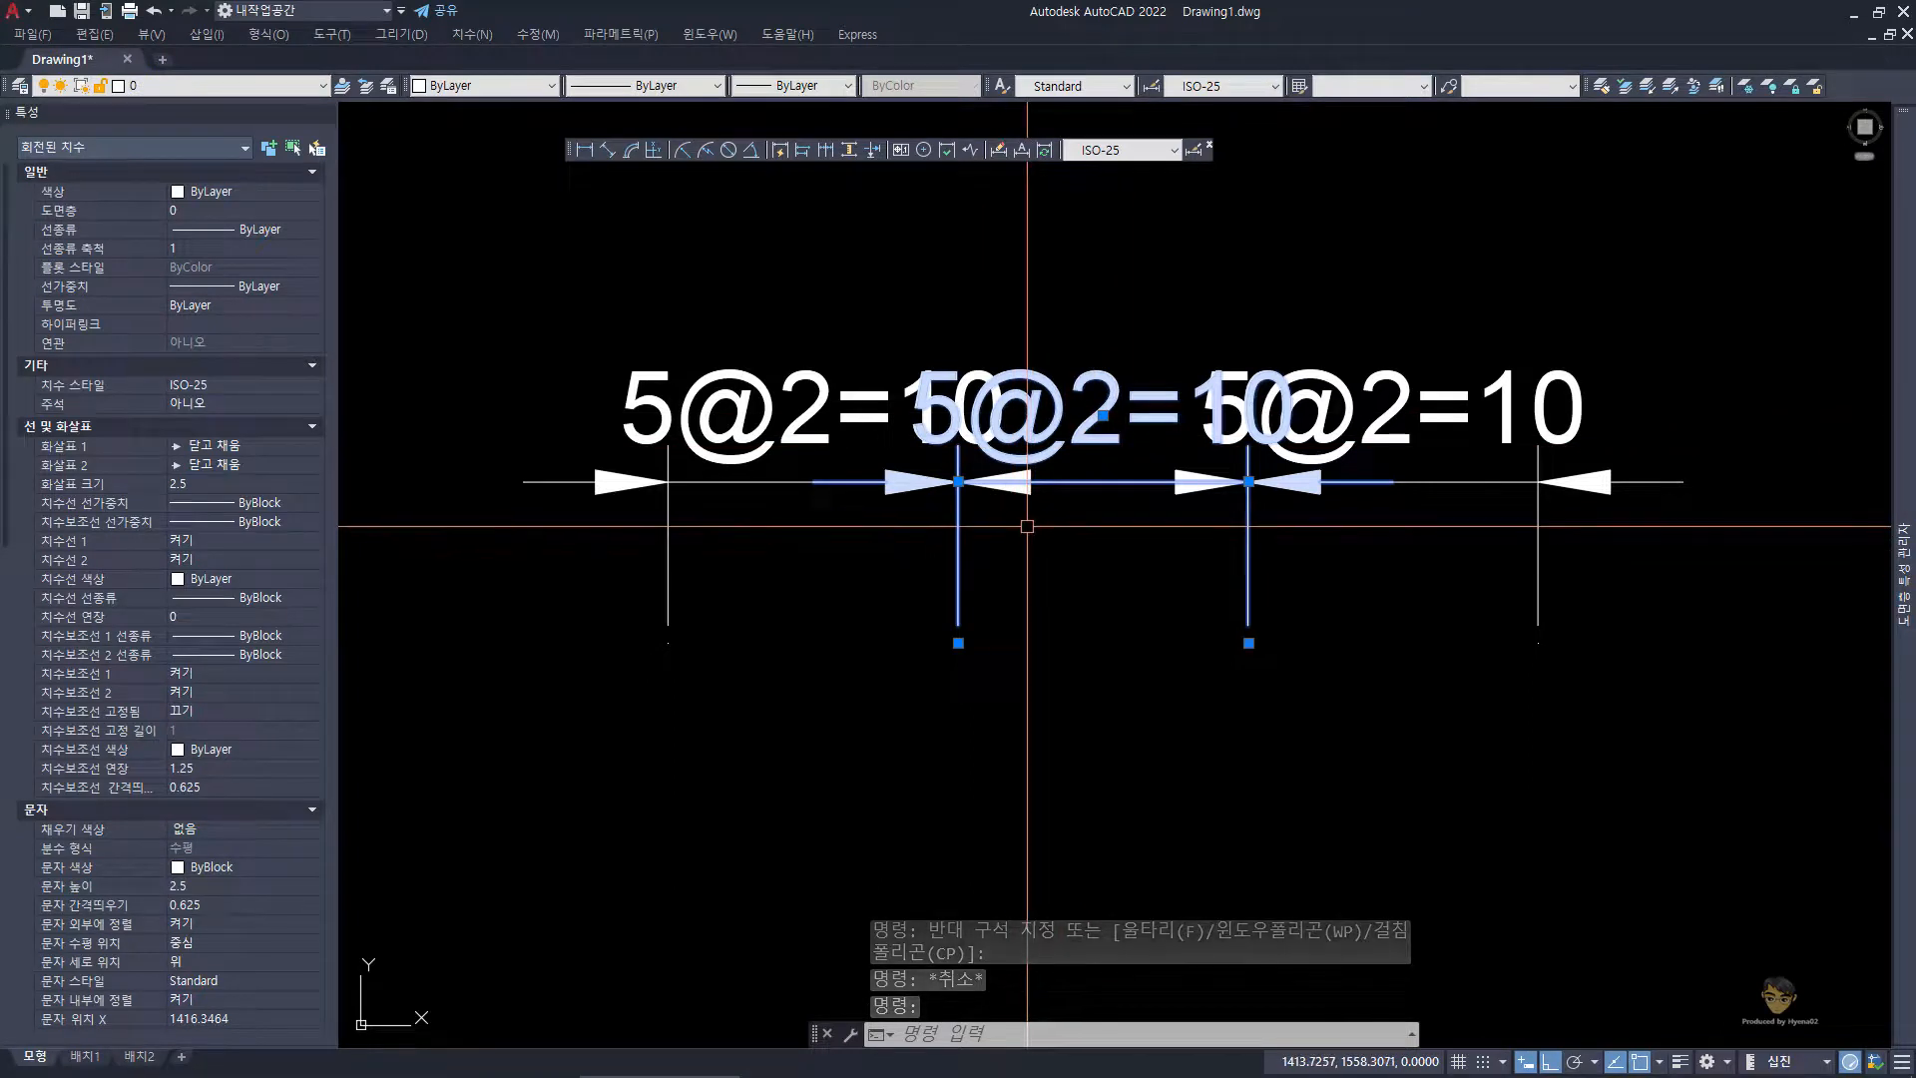
pyautogui.press('Escape')
pyautogui.click(1107, 521)
pyautogui.click(1105, 462)
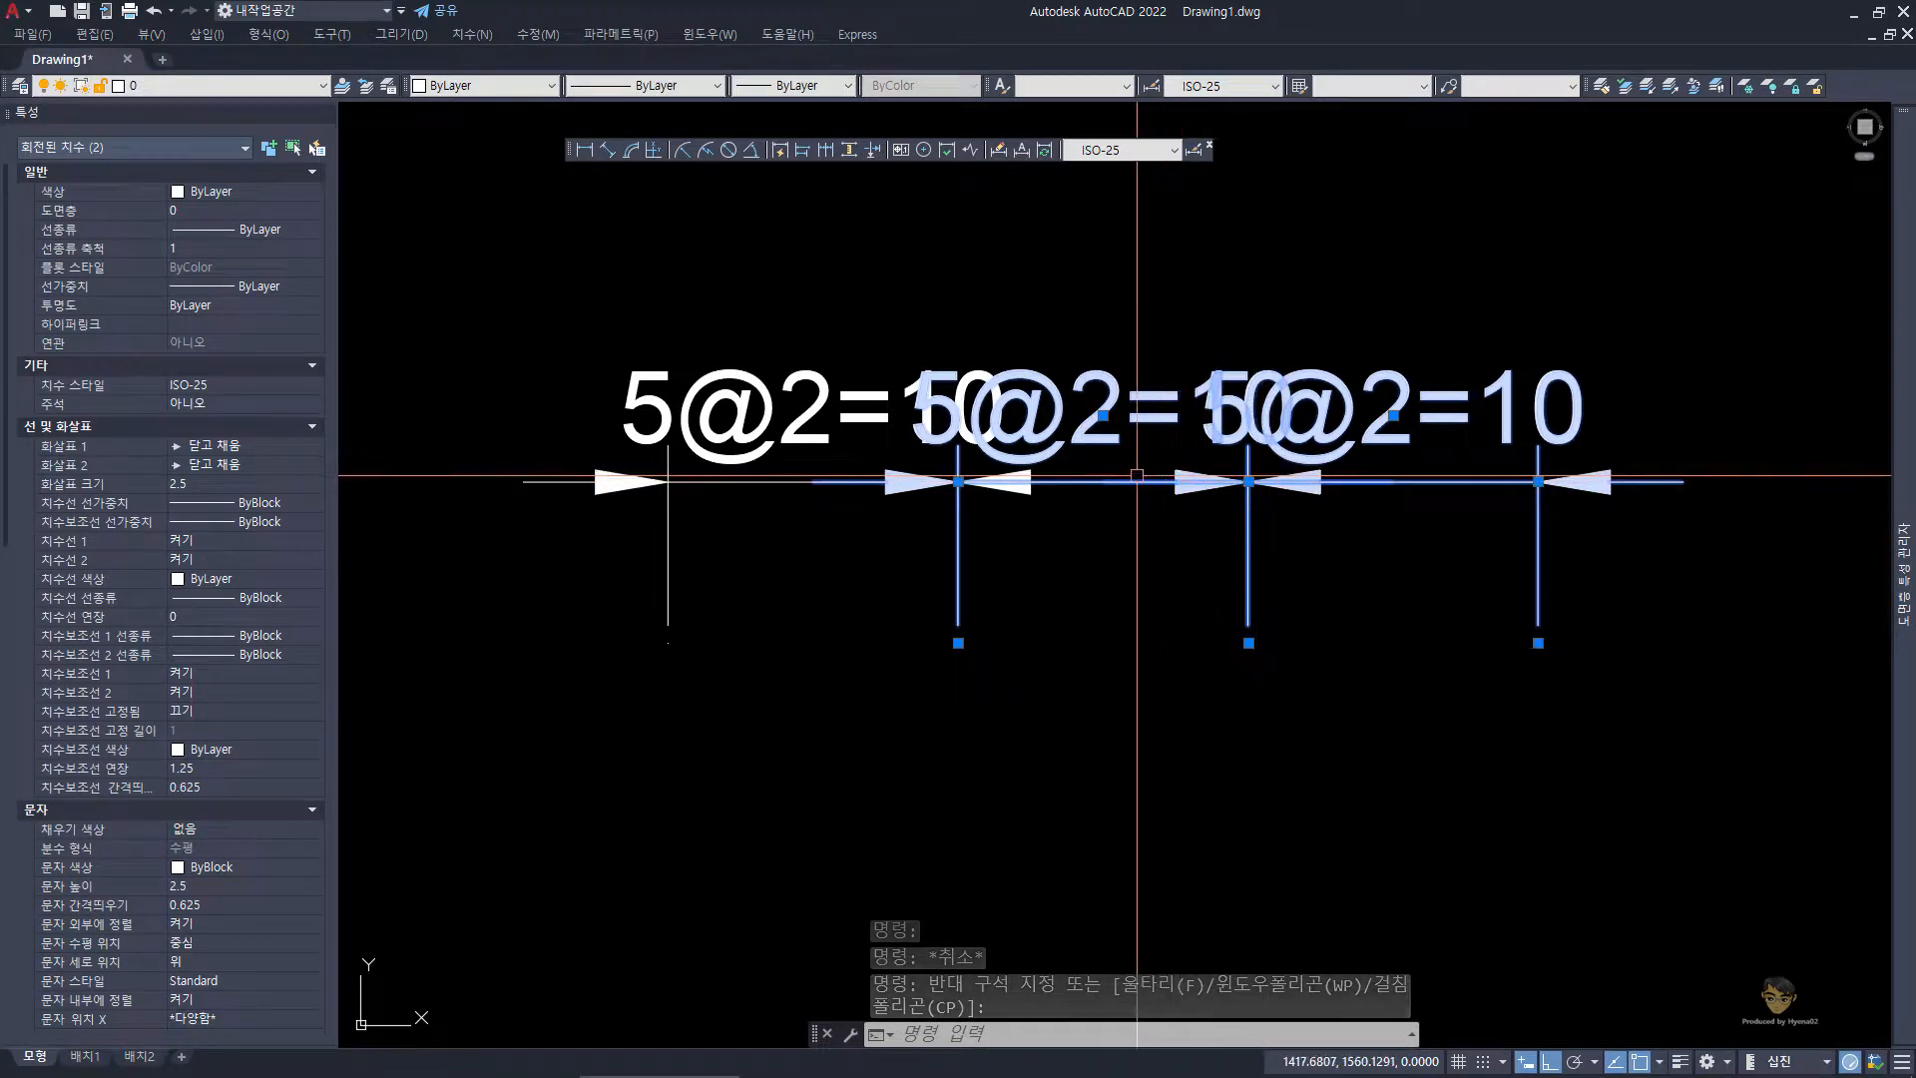
pyautogui.press('Escape')
pyautogui.click(1106, 413)
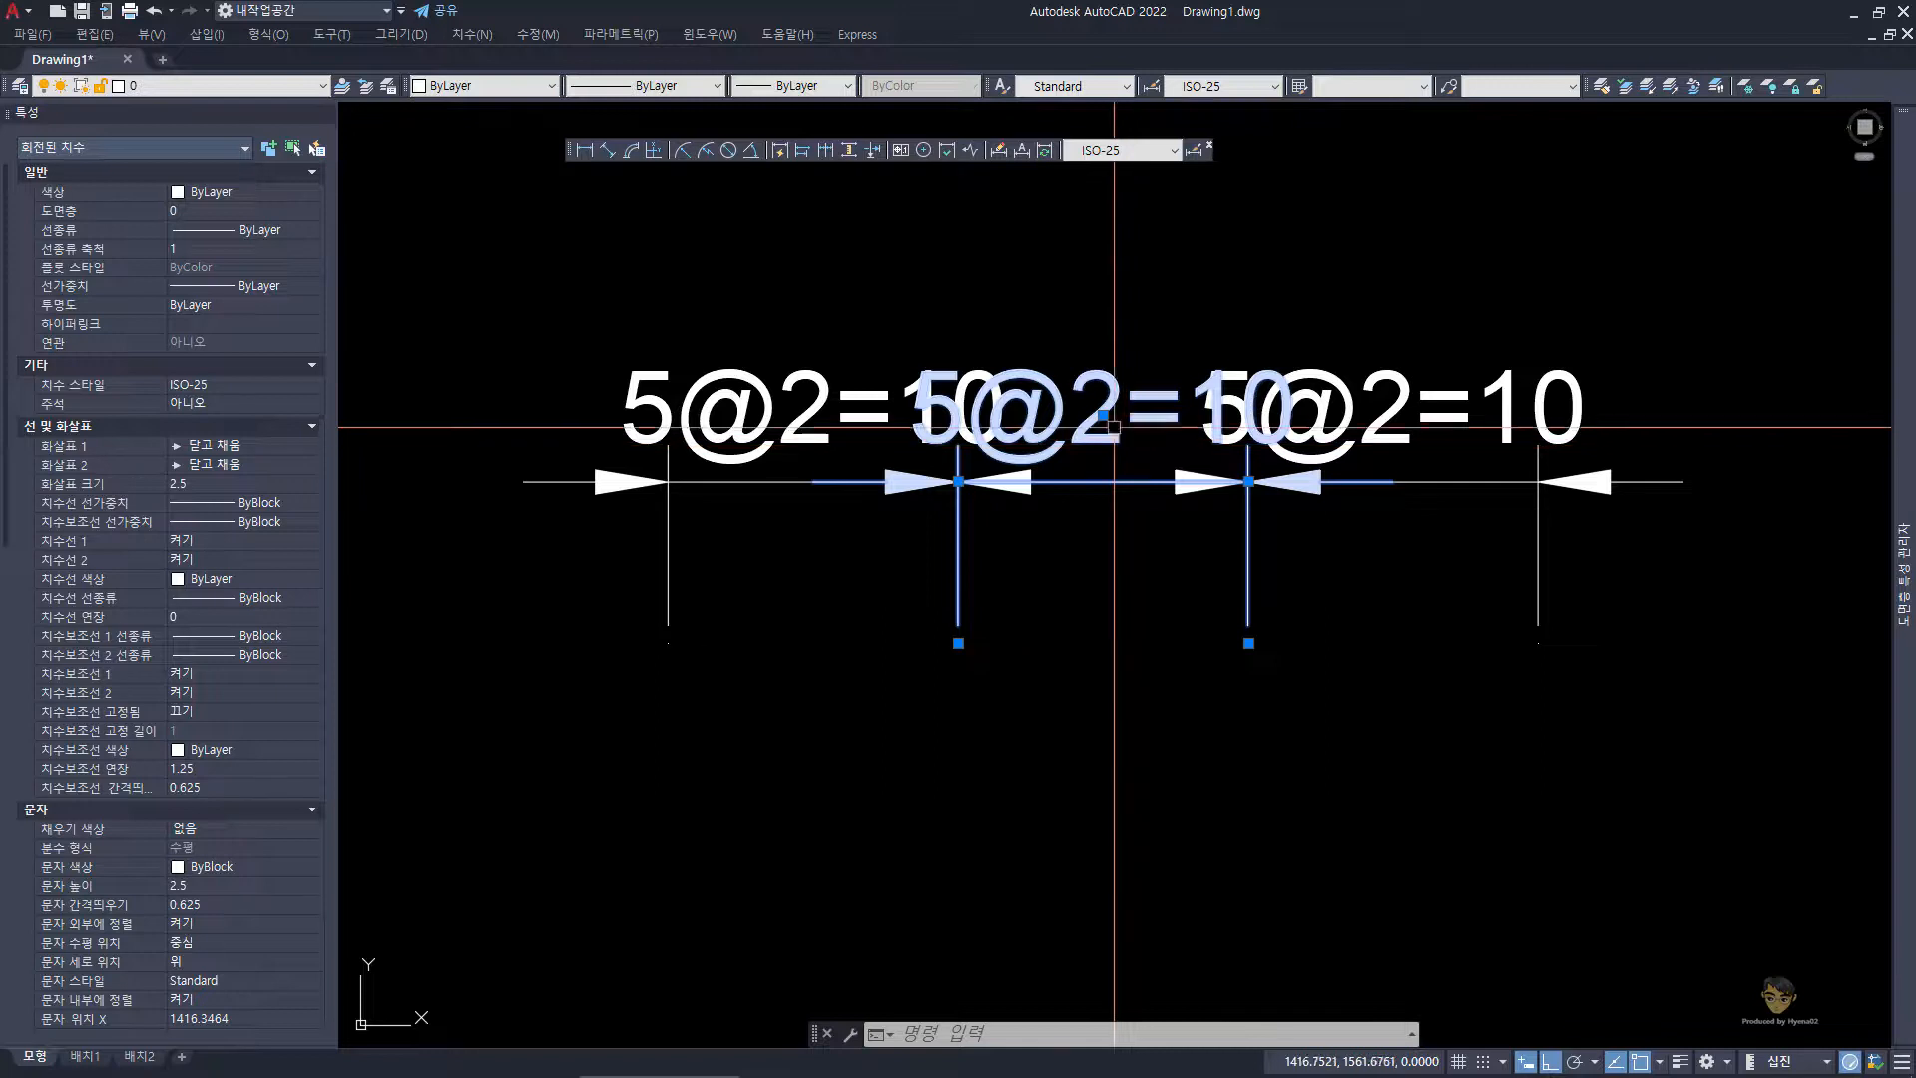
pyautogui.moveTo(1103, 415)
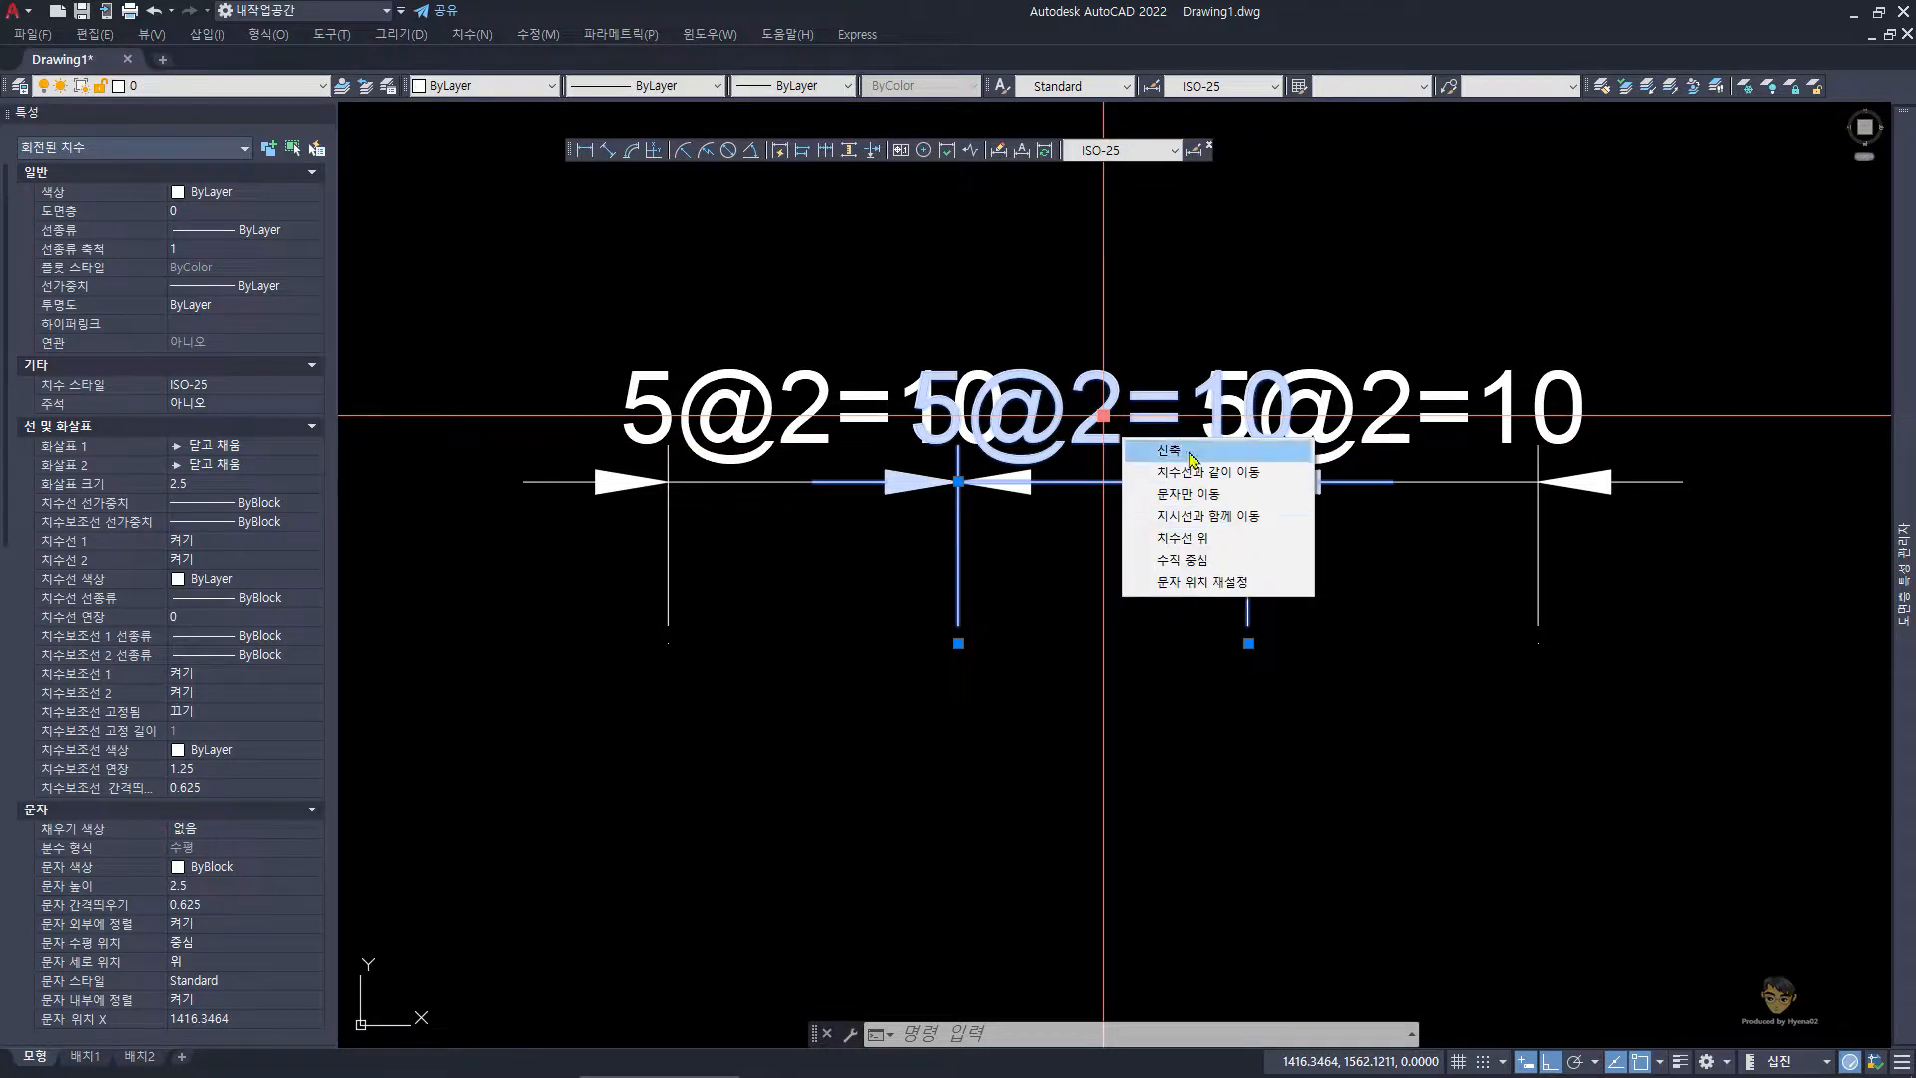
pyautogui.press('Escape')
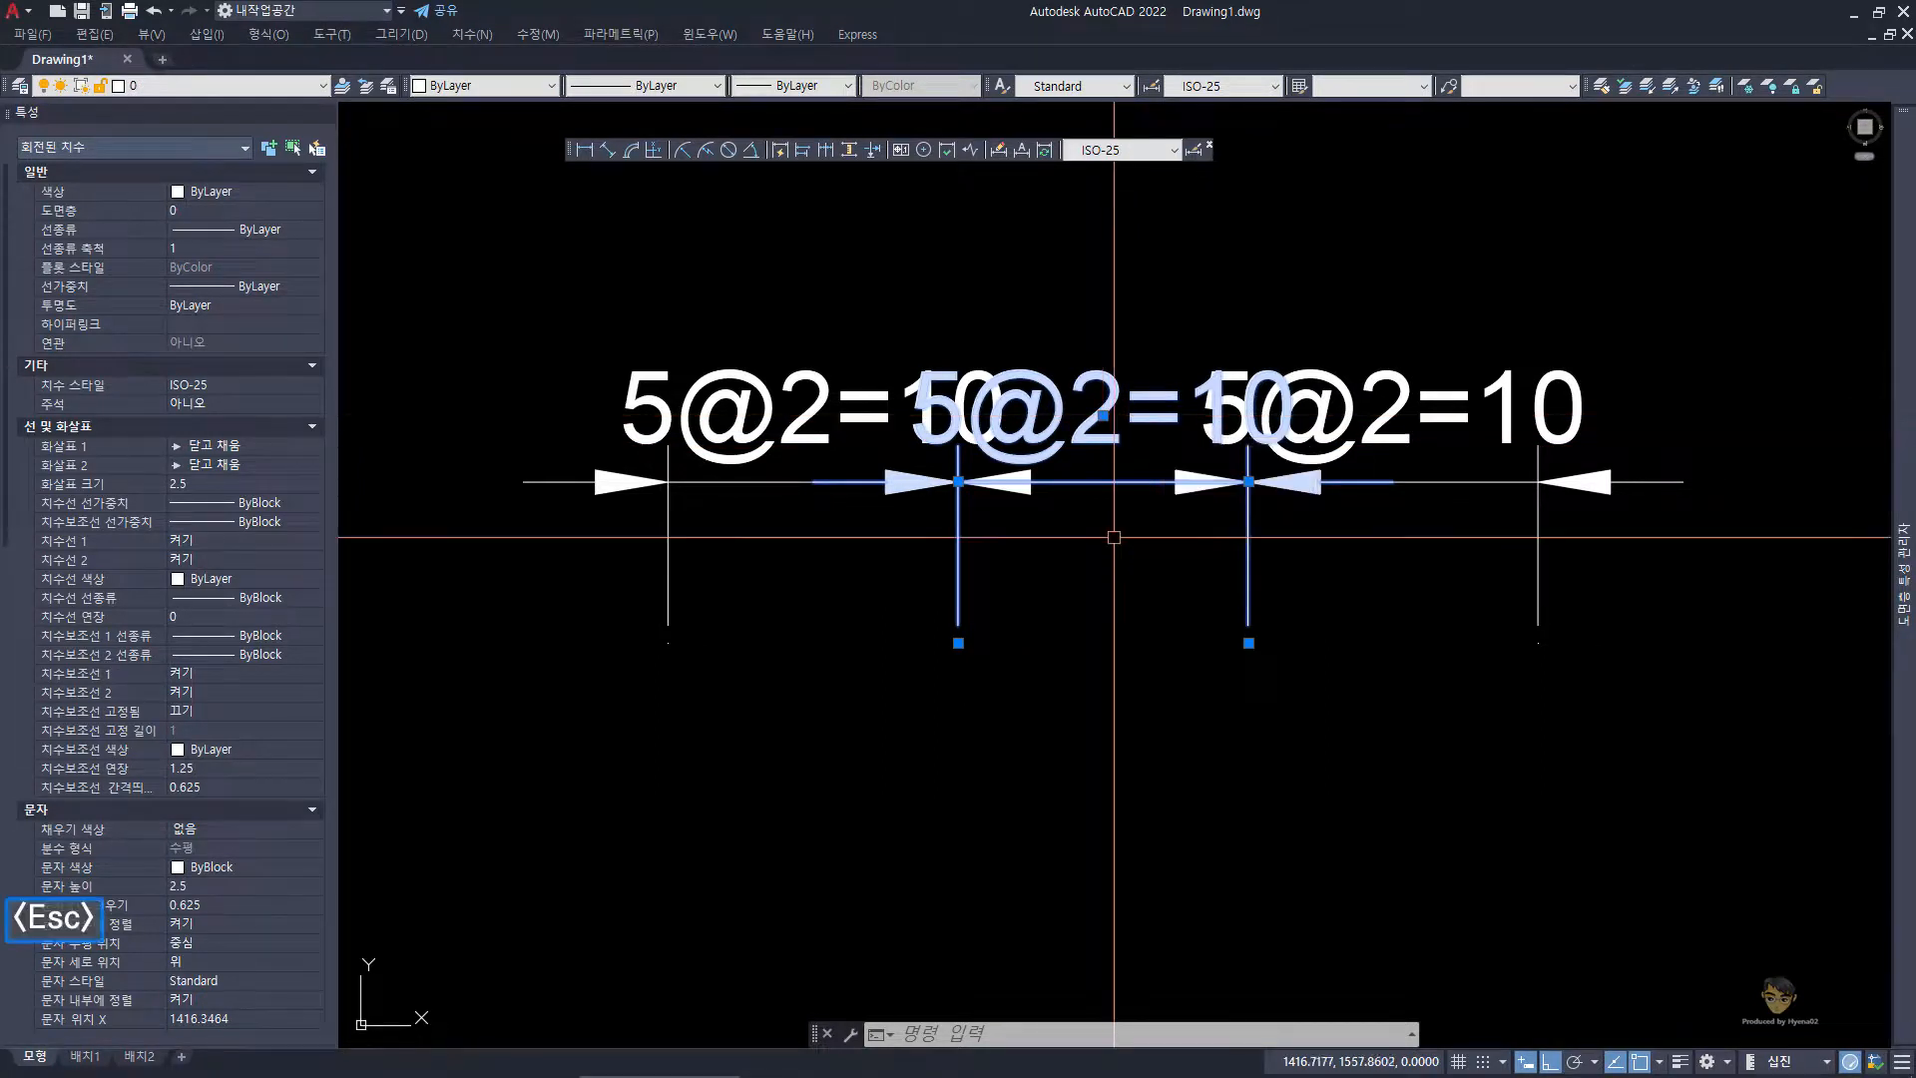
pyautogui.press('Escape')
# - Try moving only the text of the middle 5@2=10 dimension straight down below its dimension line, and undo the move
pyautogui.click(1116, 440)
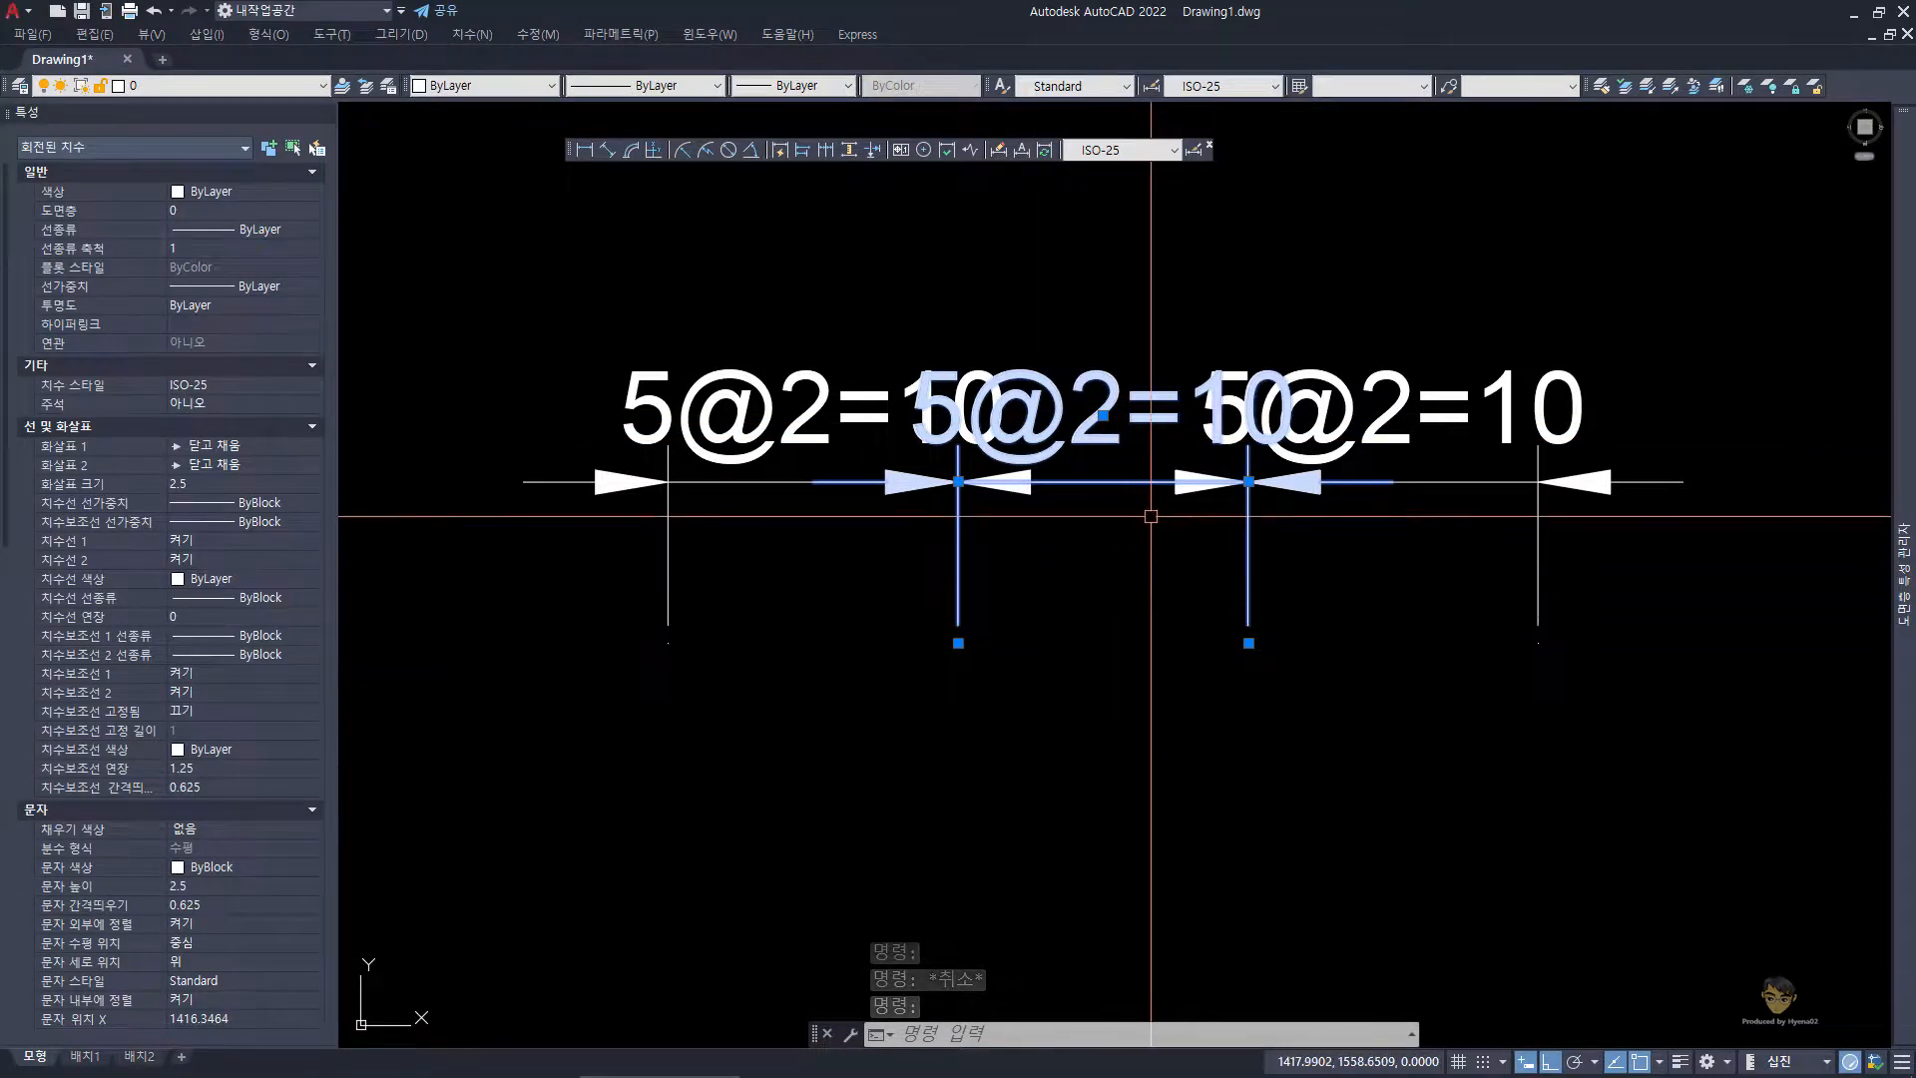
pyautogui.moveTo(1103, 415)
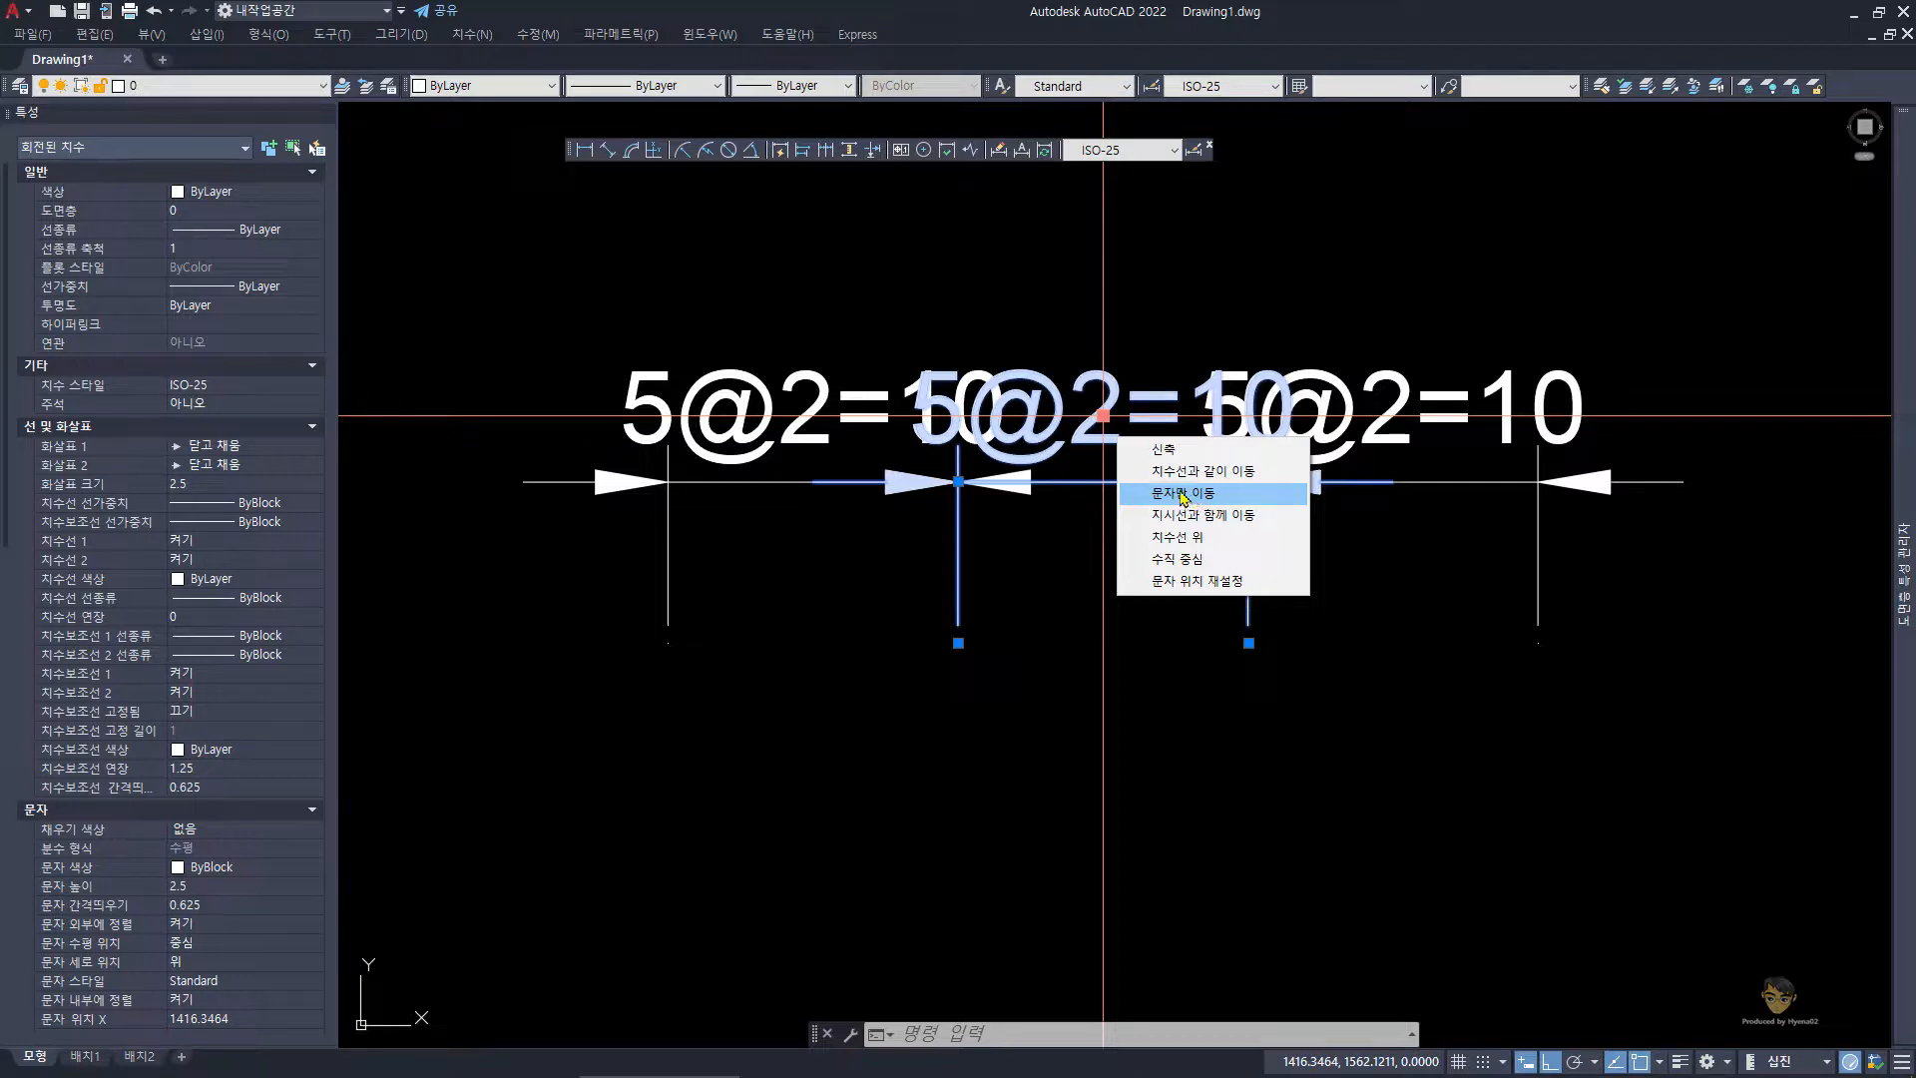
pyautogui.click(1187, 495)
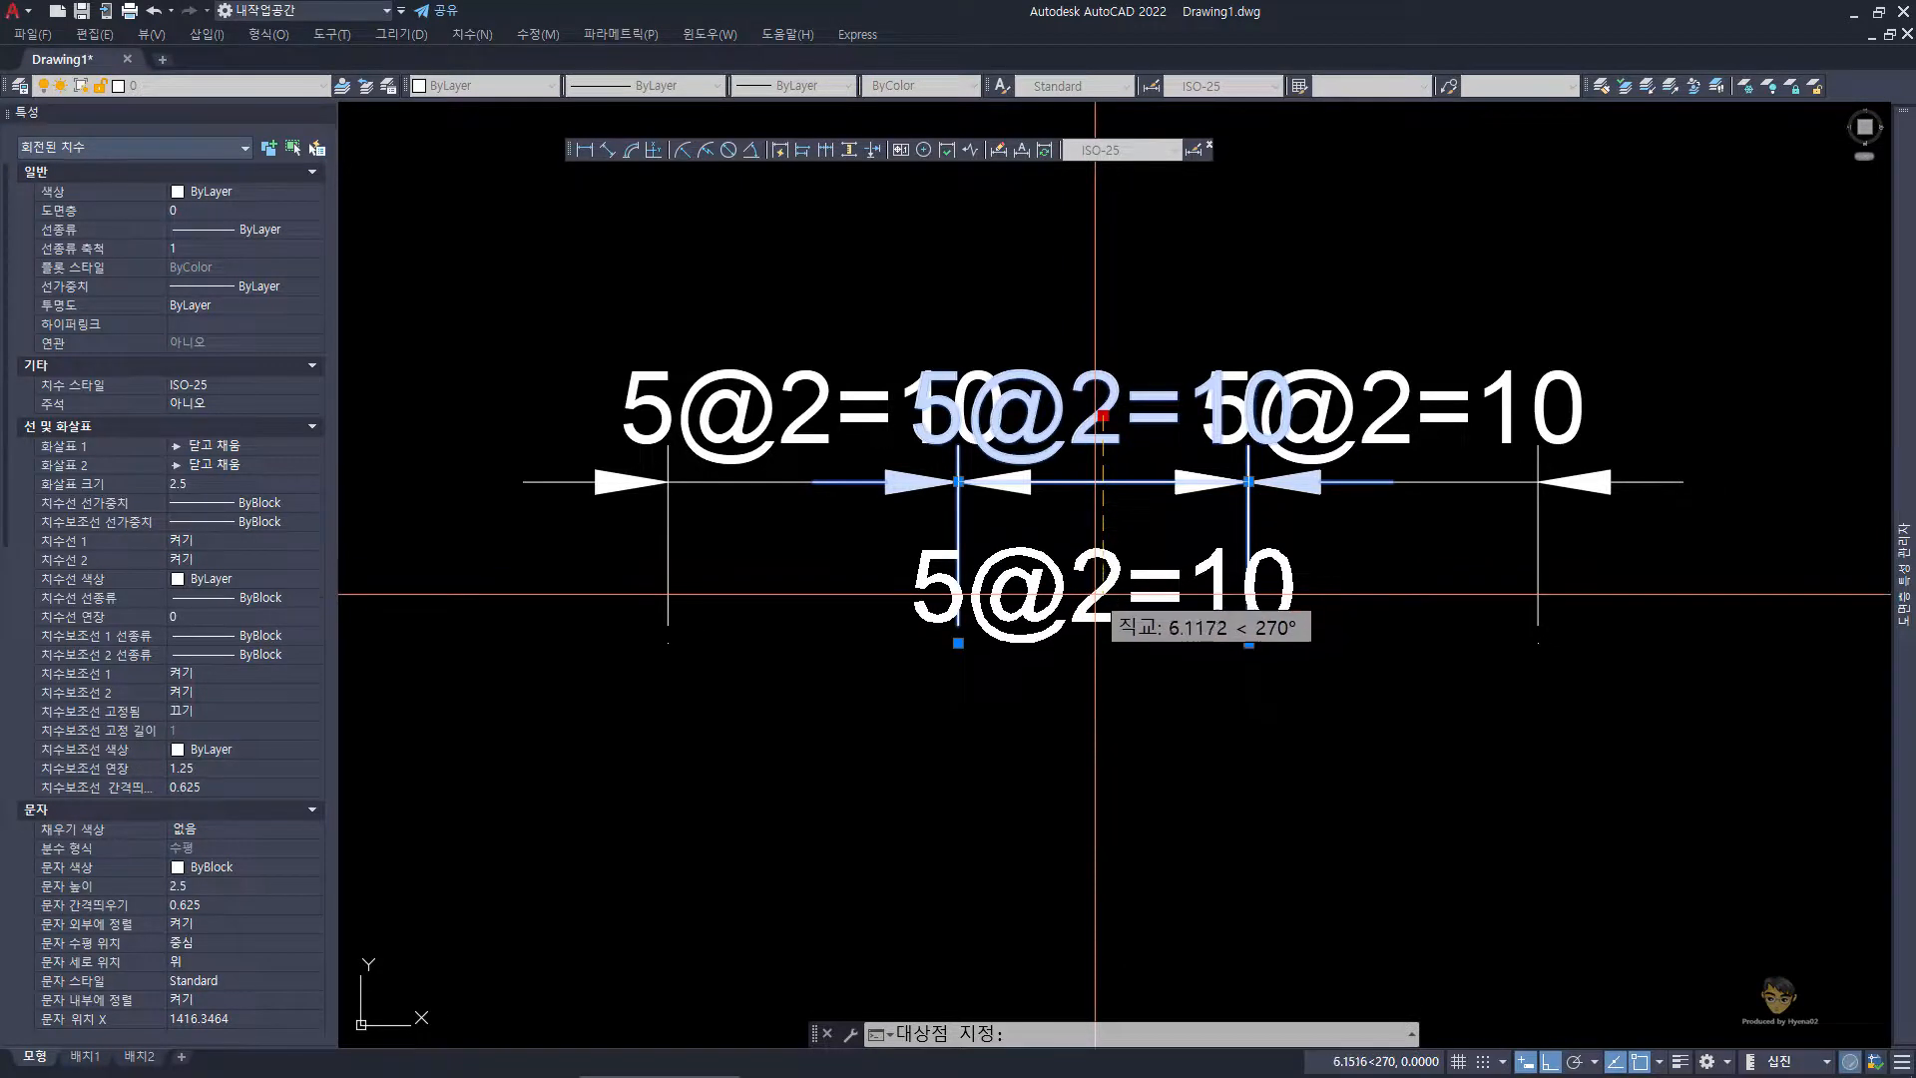
pyautogui.click(1100, 574)
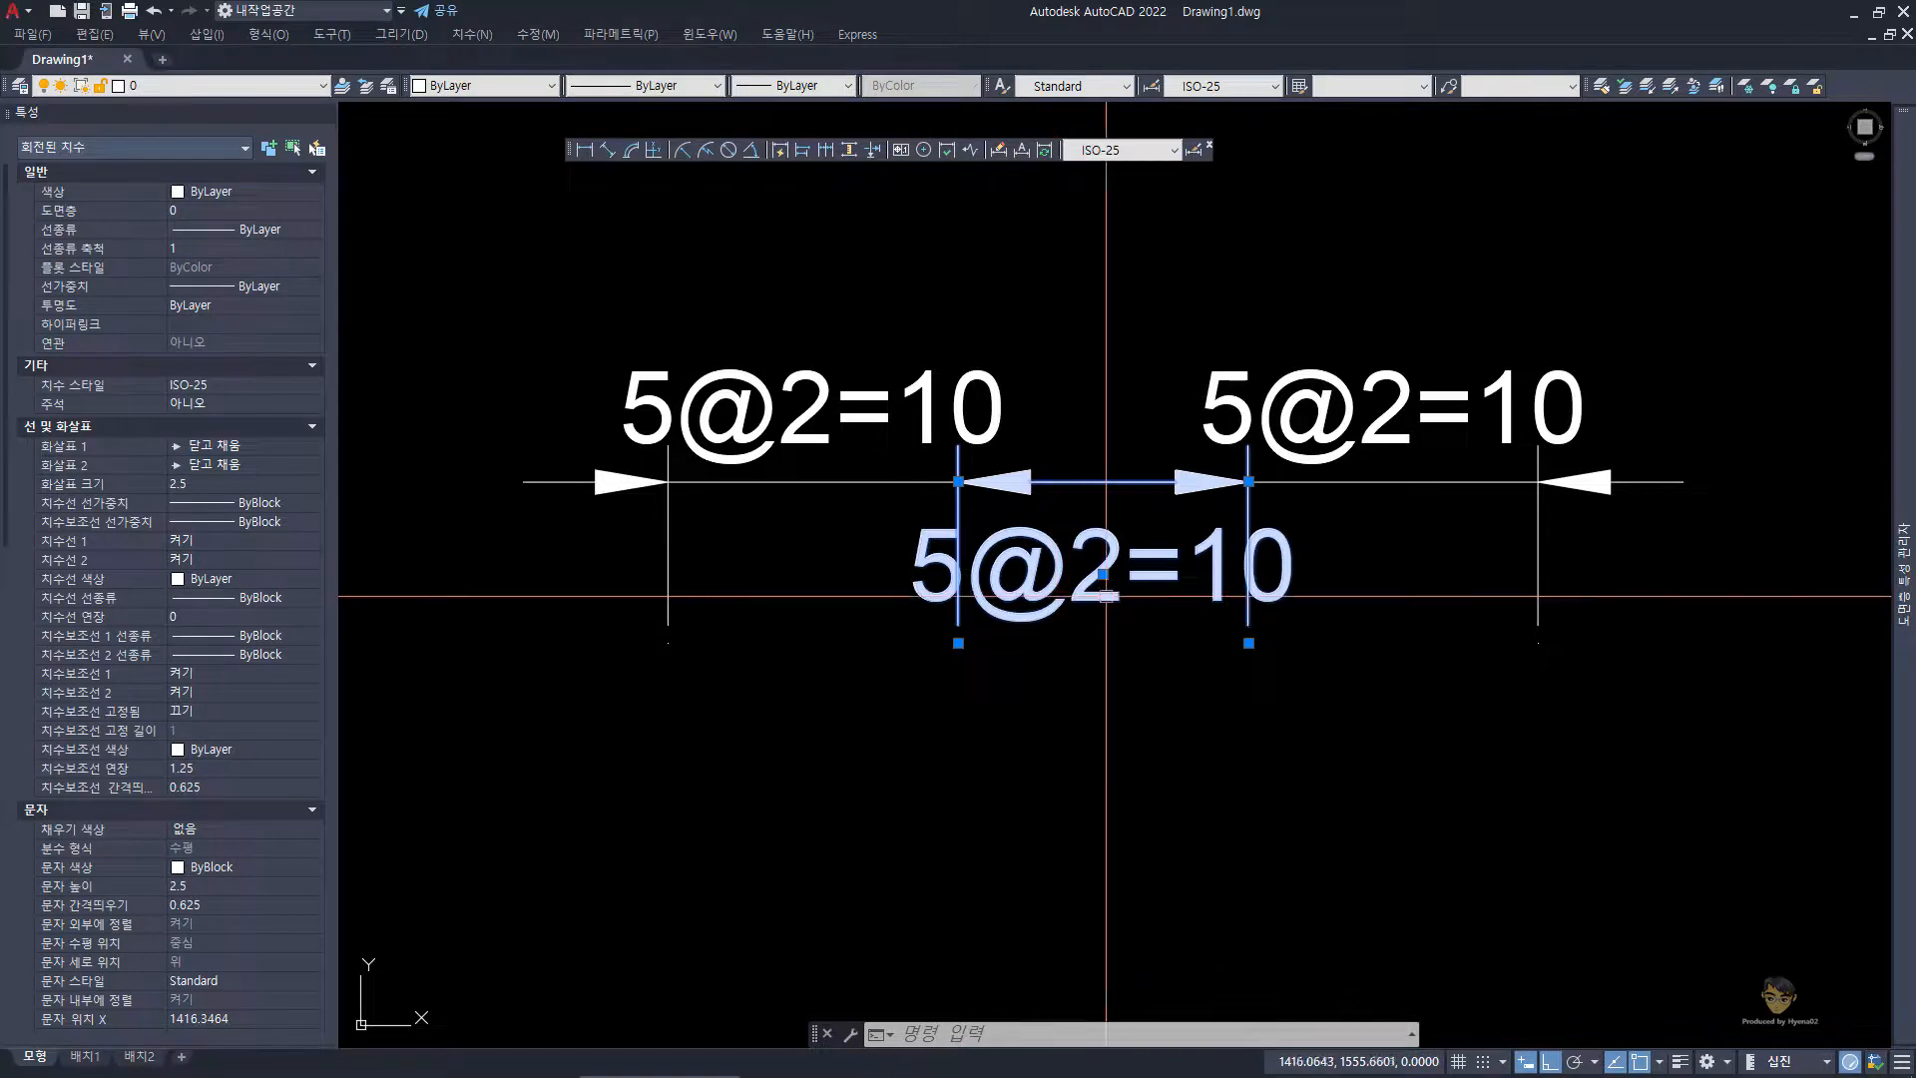
pyautogui.hotkey('ctrl', 'z')
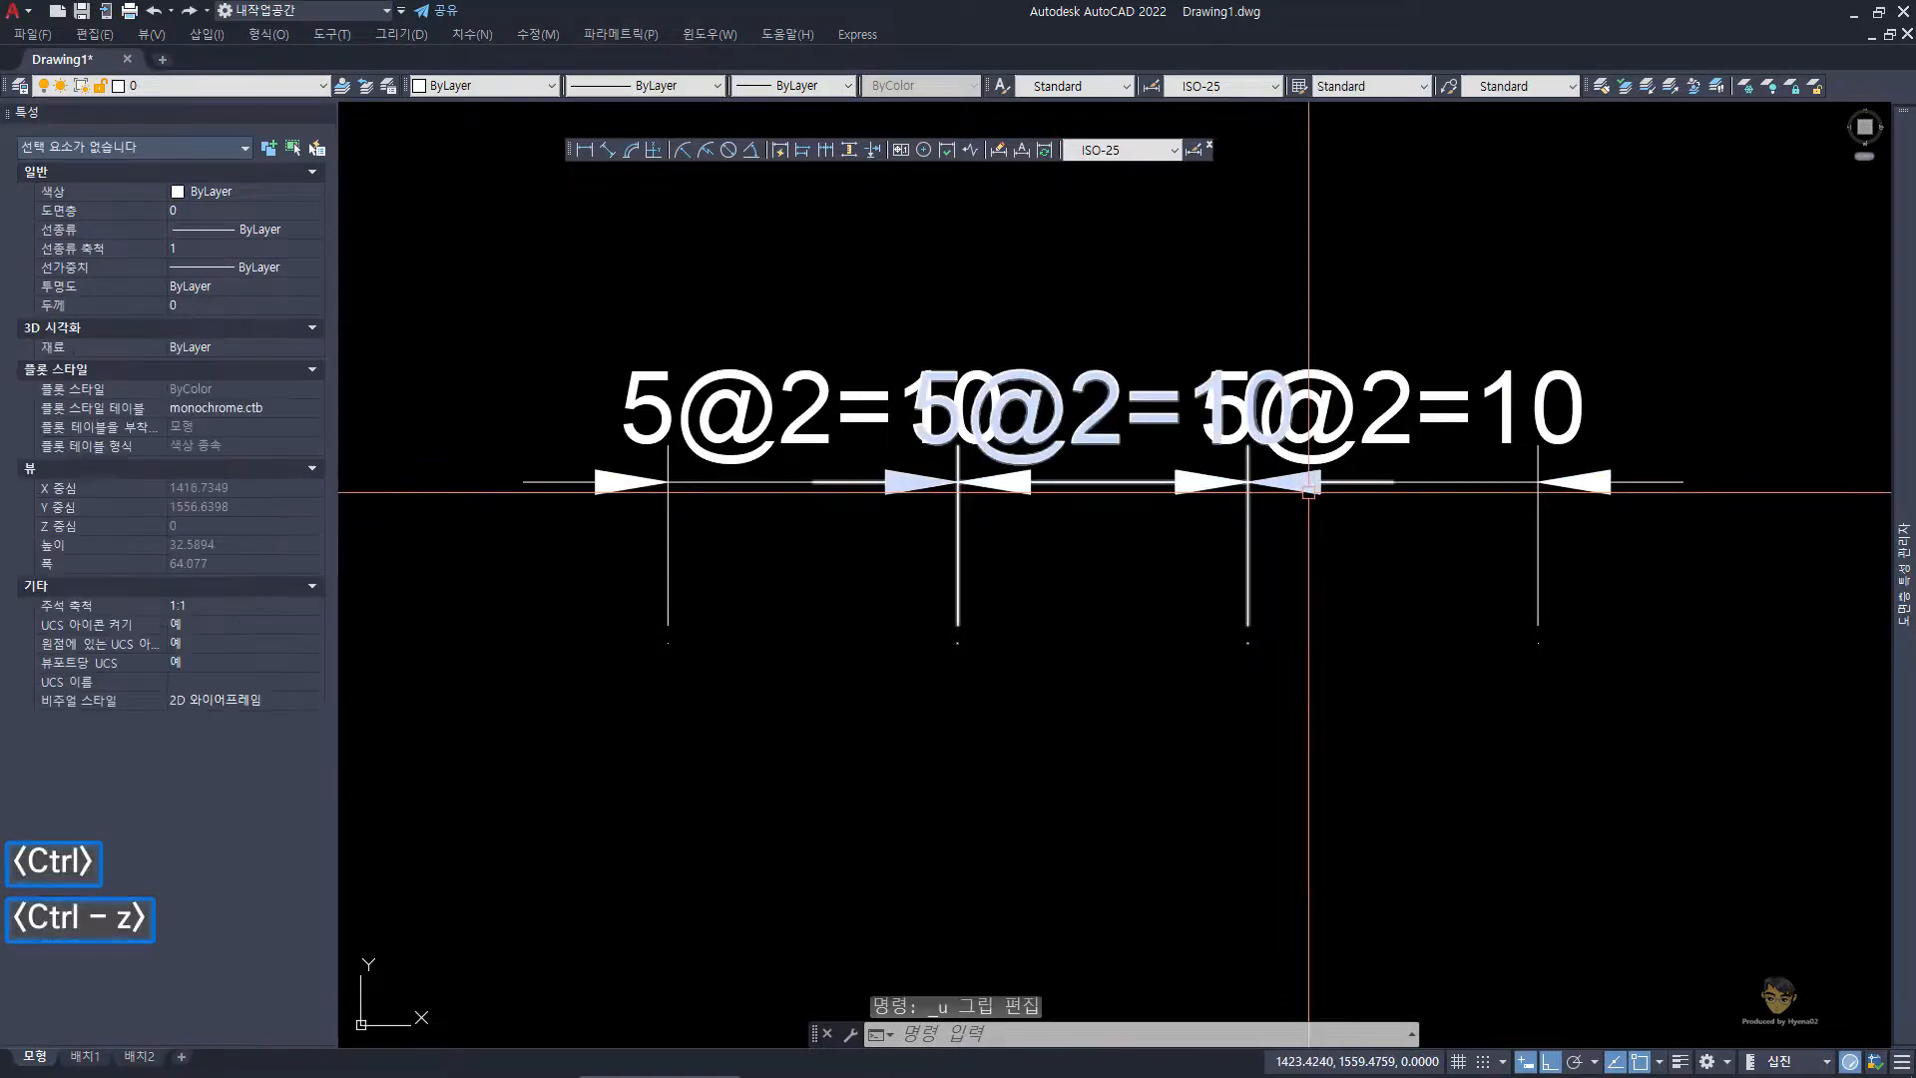
pyautogui.press('Escape')
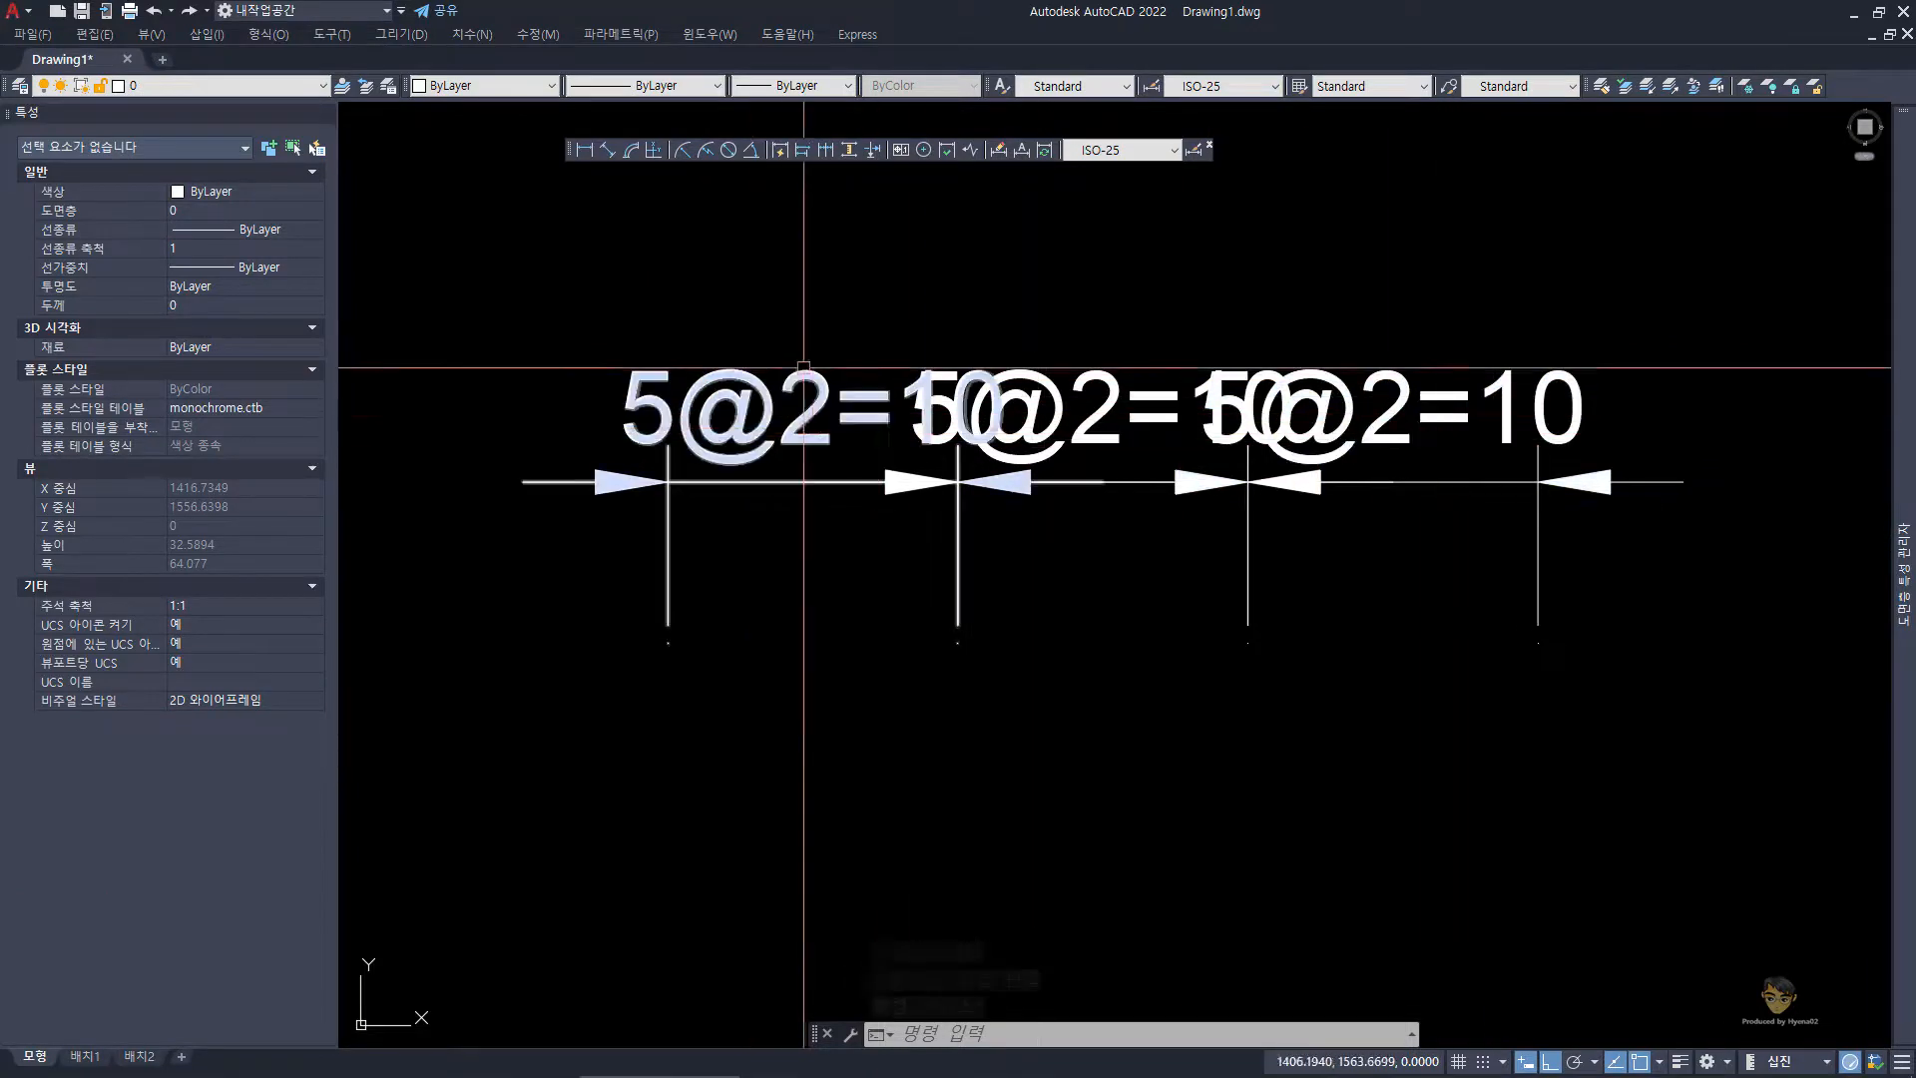
# - Move only the text of the leftmost 5@2=10 dimension straight down below its dimension line and deselect the dimension
pyautogui.click(799, 427)
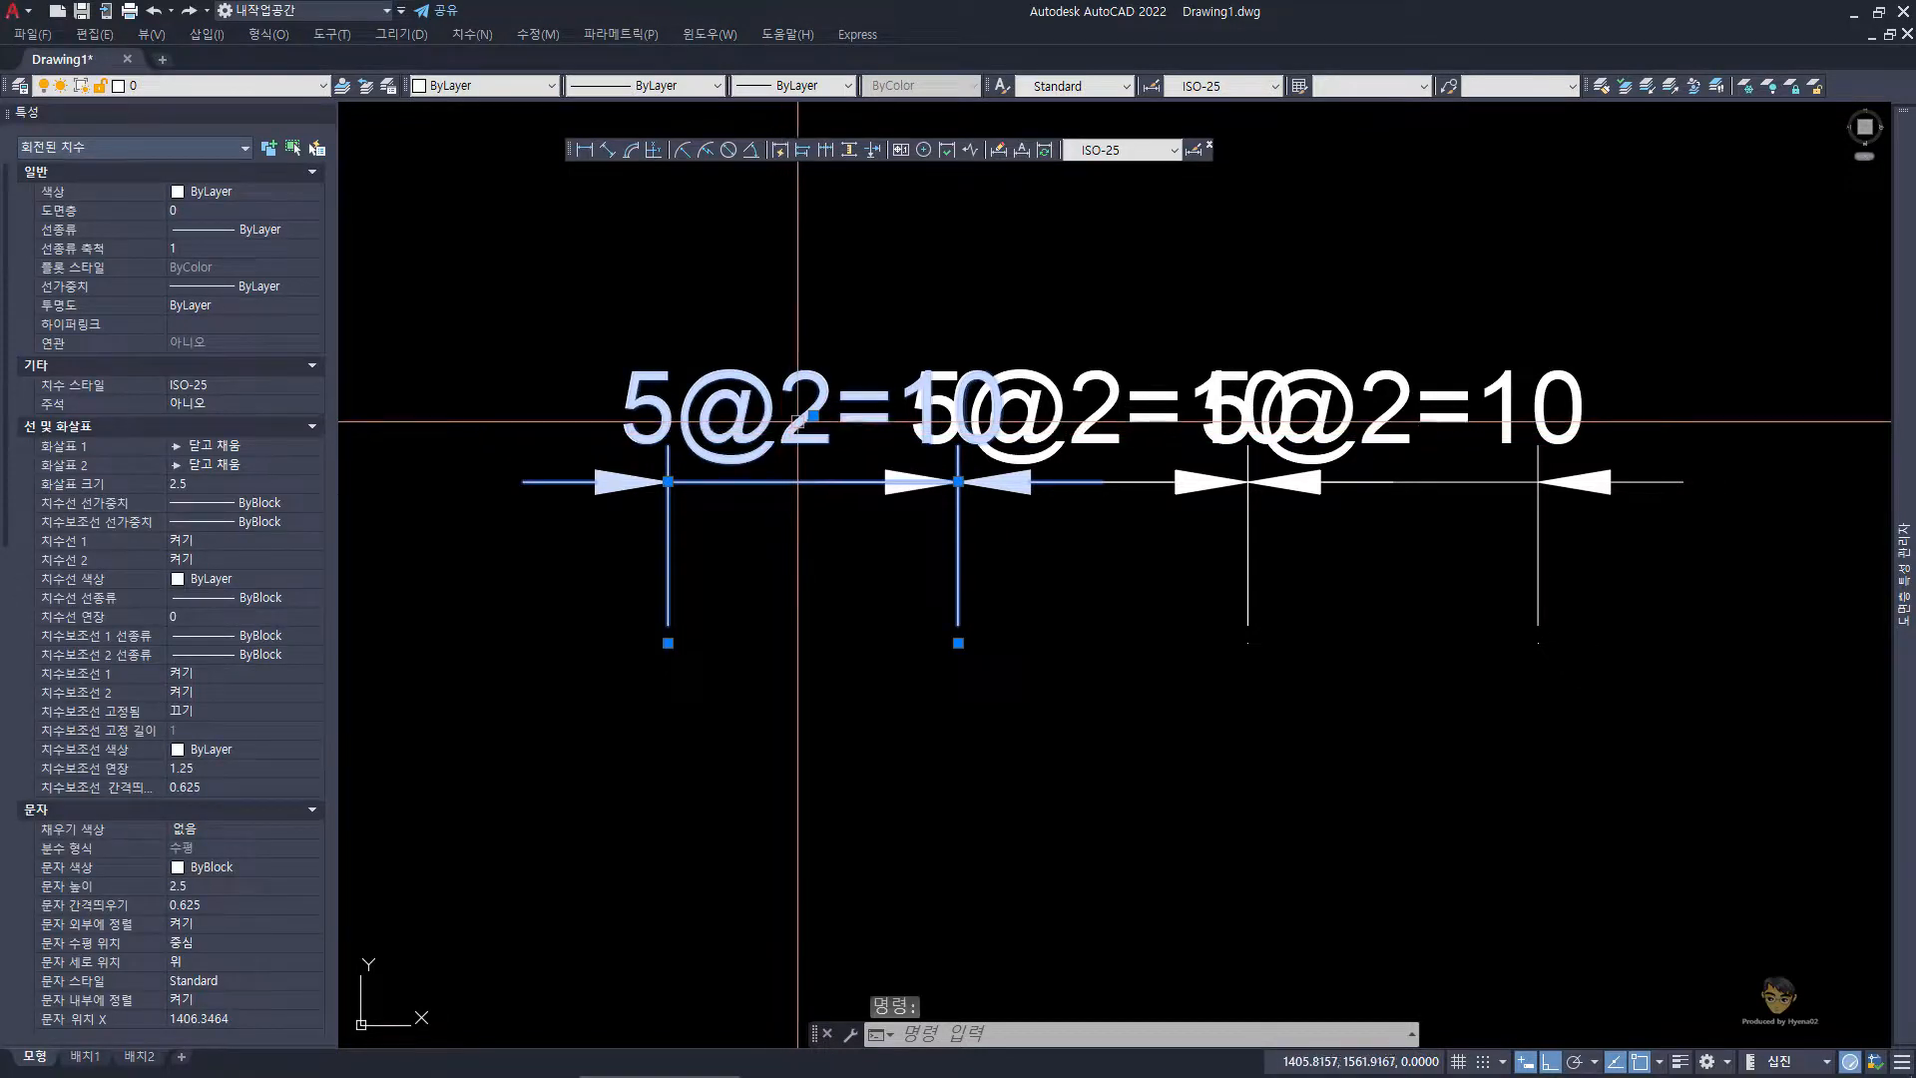
pyautogui.moveTo(813, 414)
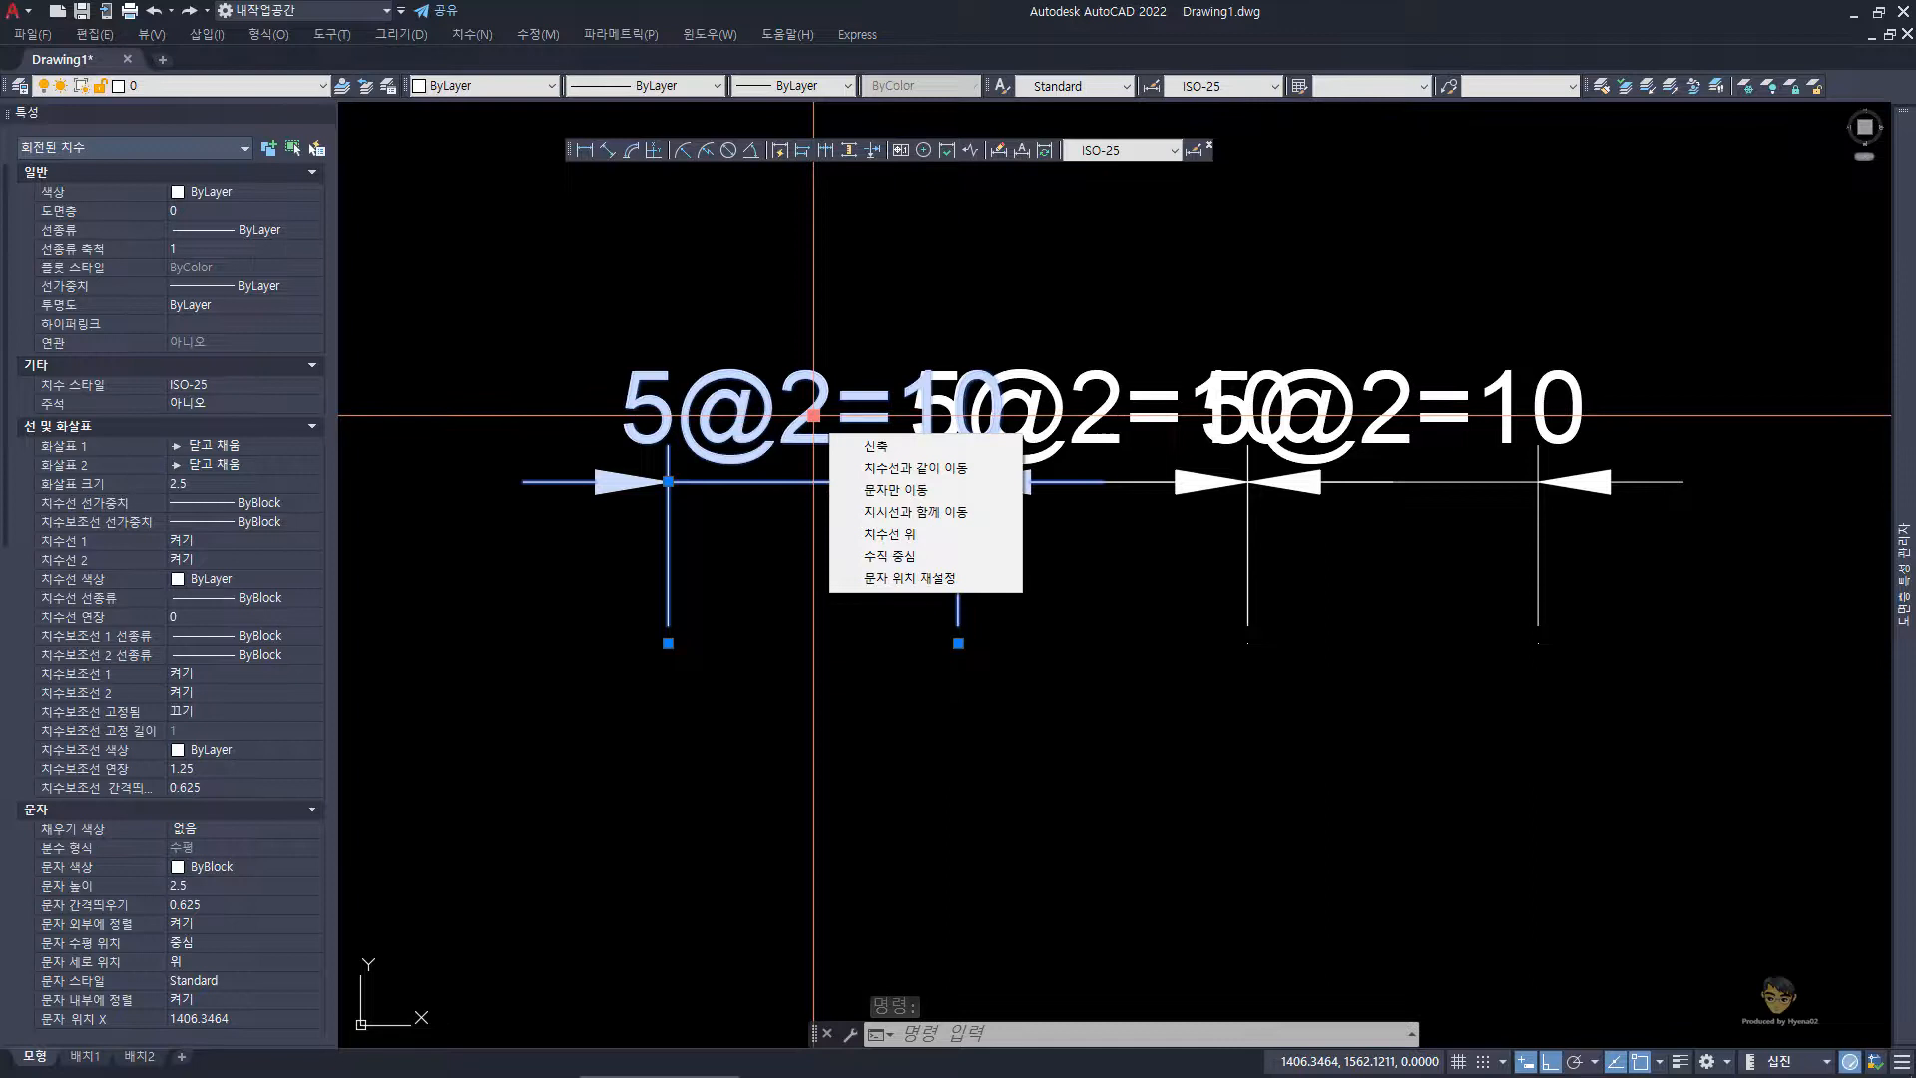
pyautogui.click(883, 490)
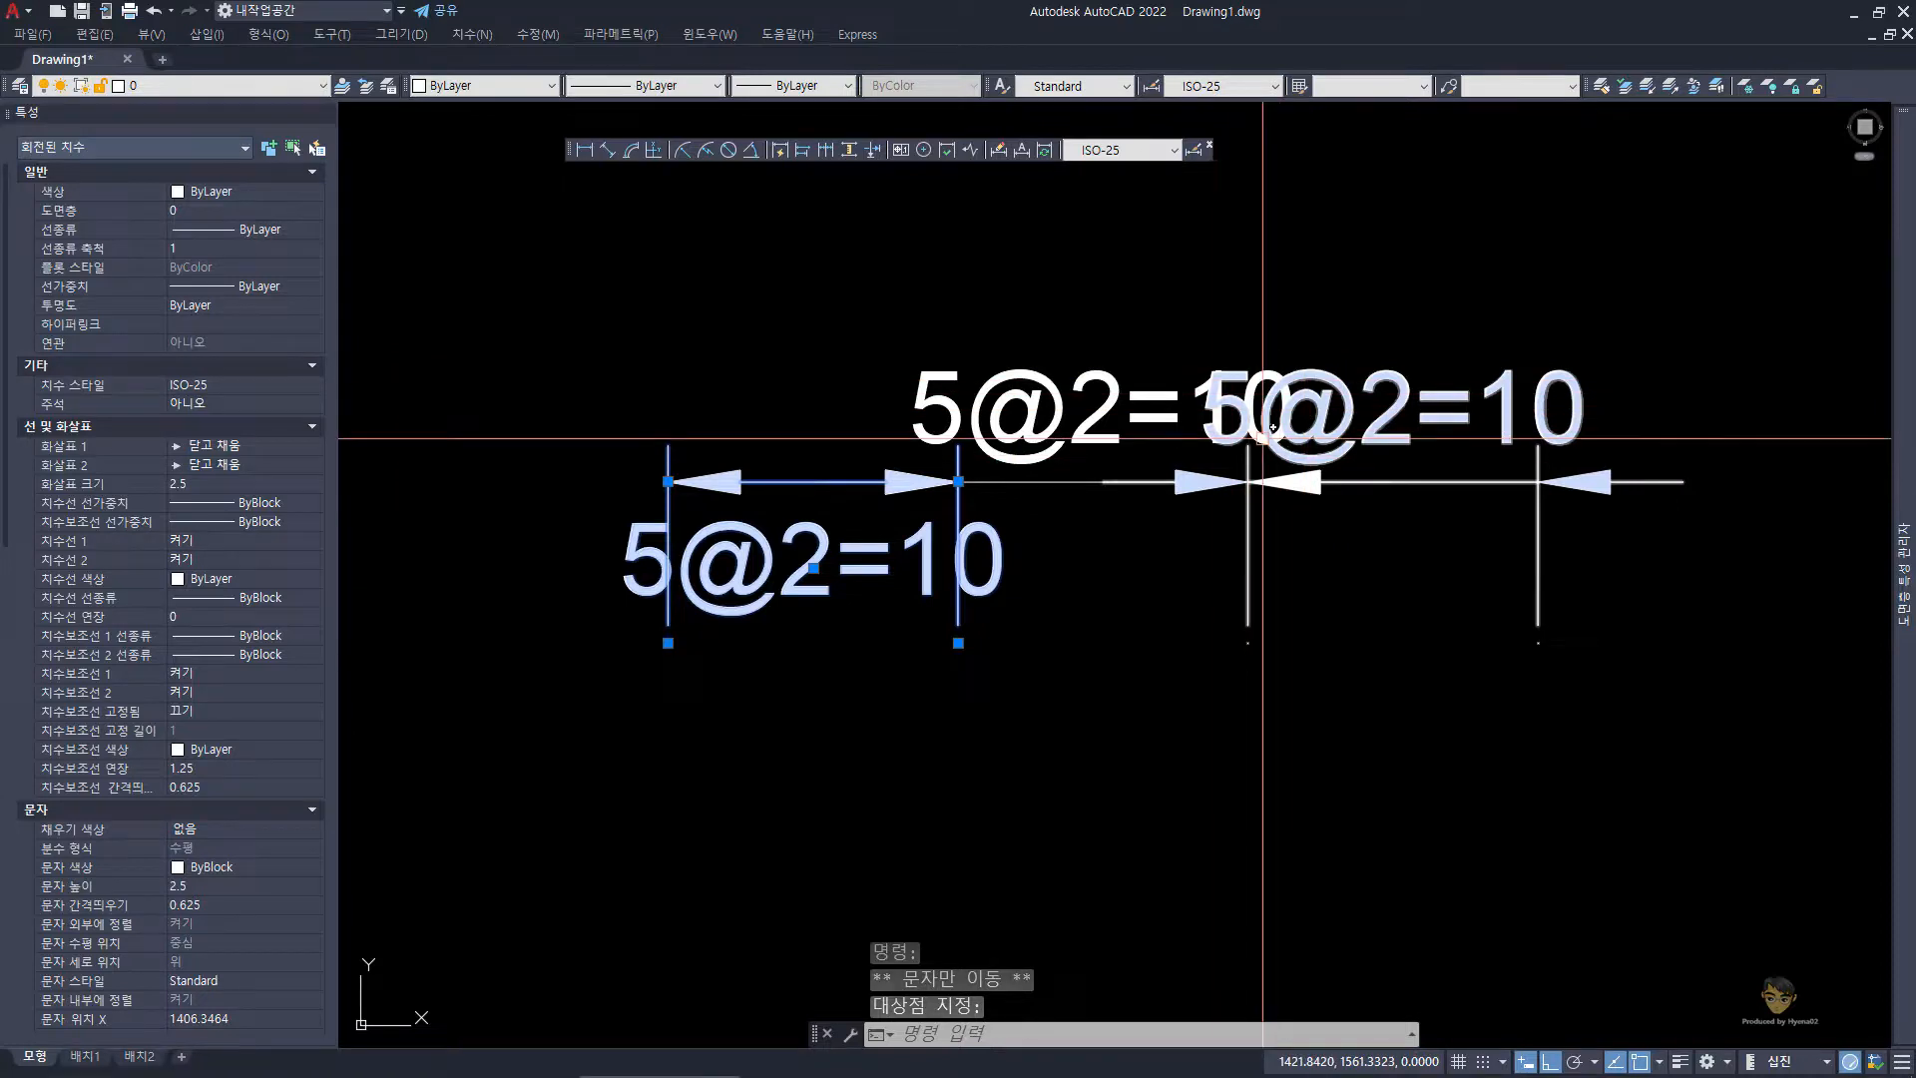
pyautogui.press('Escape')
pyautogui.press('Escape')
pyautogui.press('Escape')
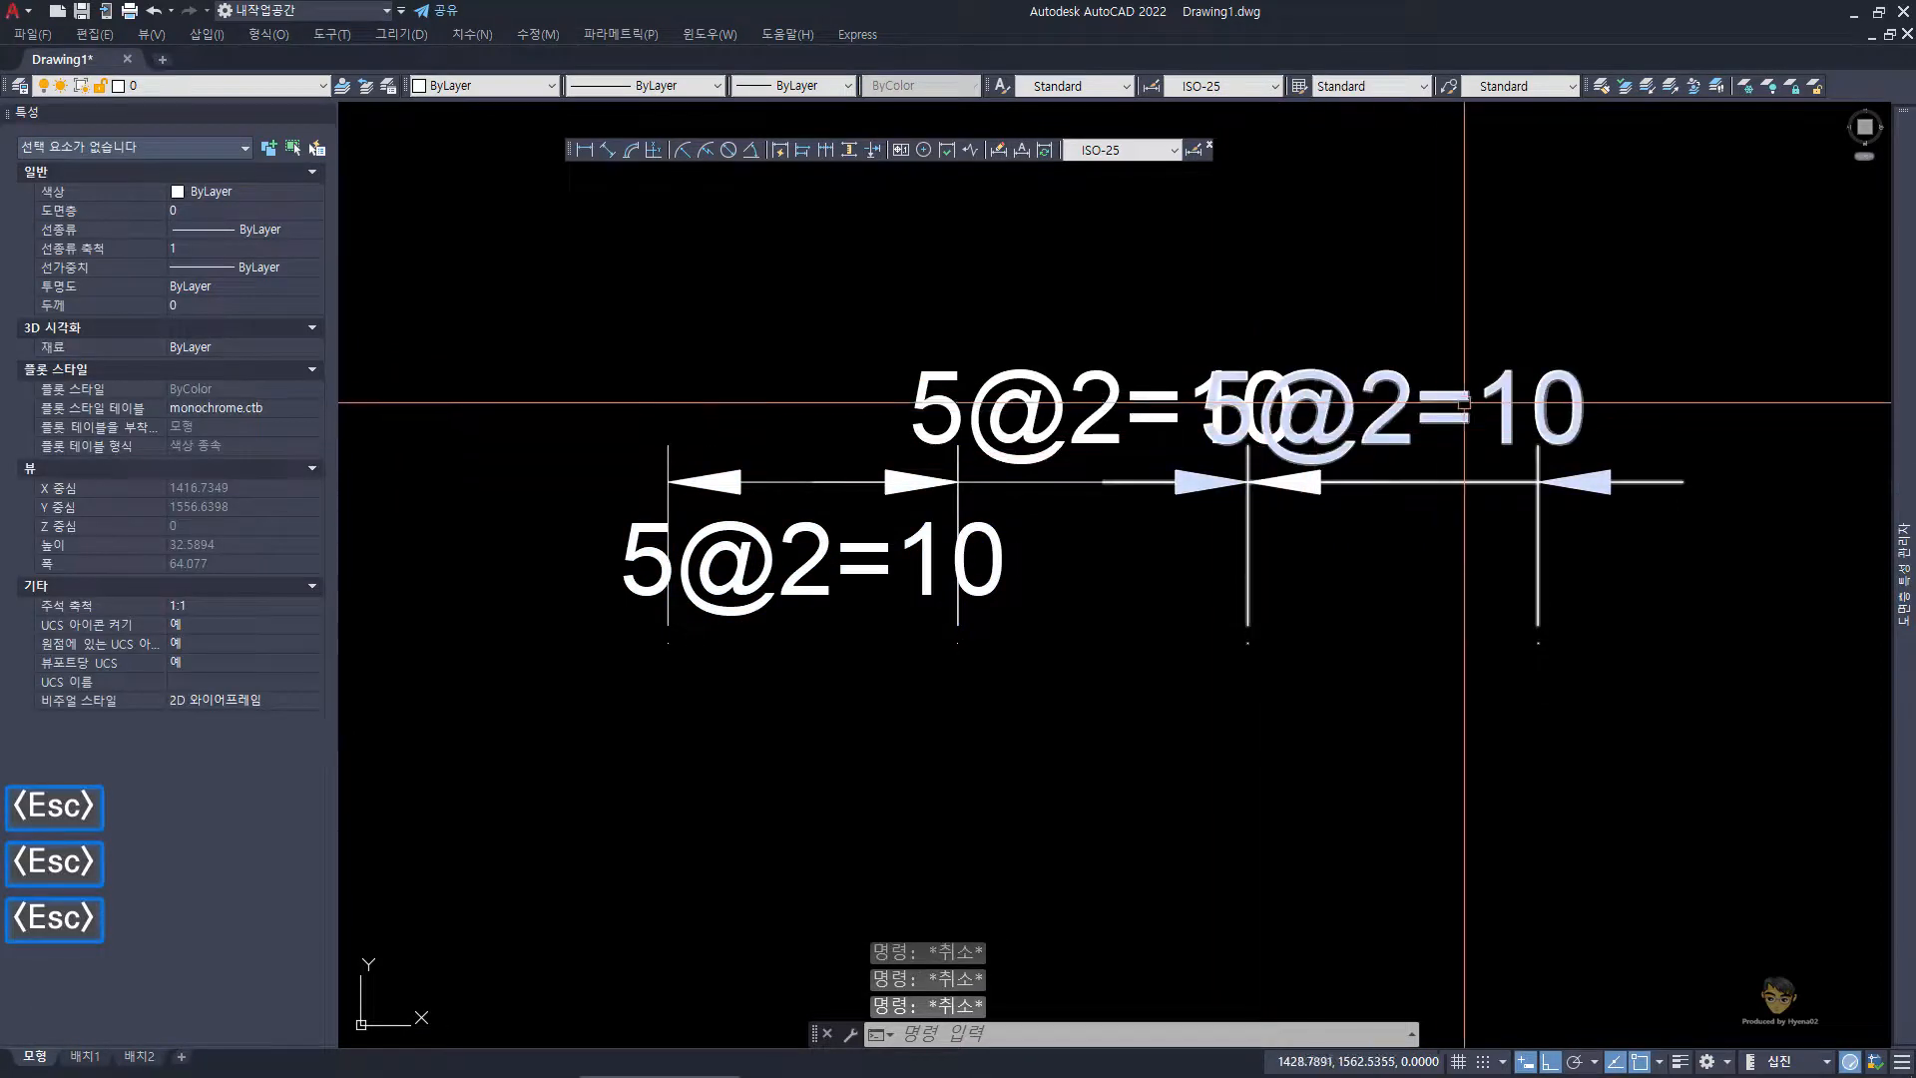
# - Move only the text of the rightmost 5@2=10 dimension straight down below its dimension line and deselect the dimension
pyautogui.click(1458, 418)
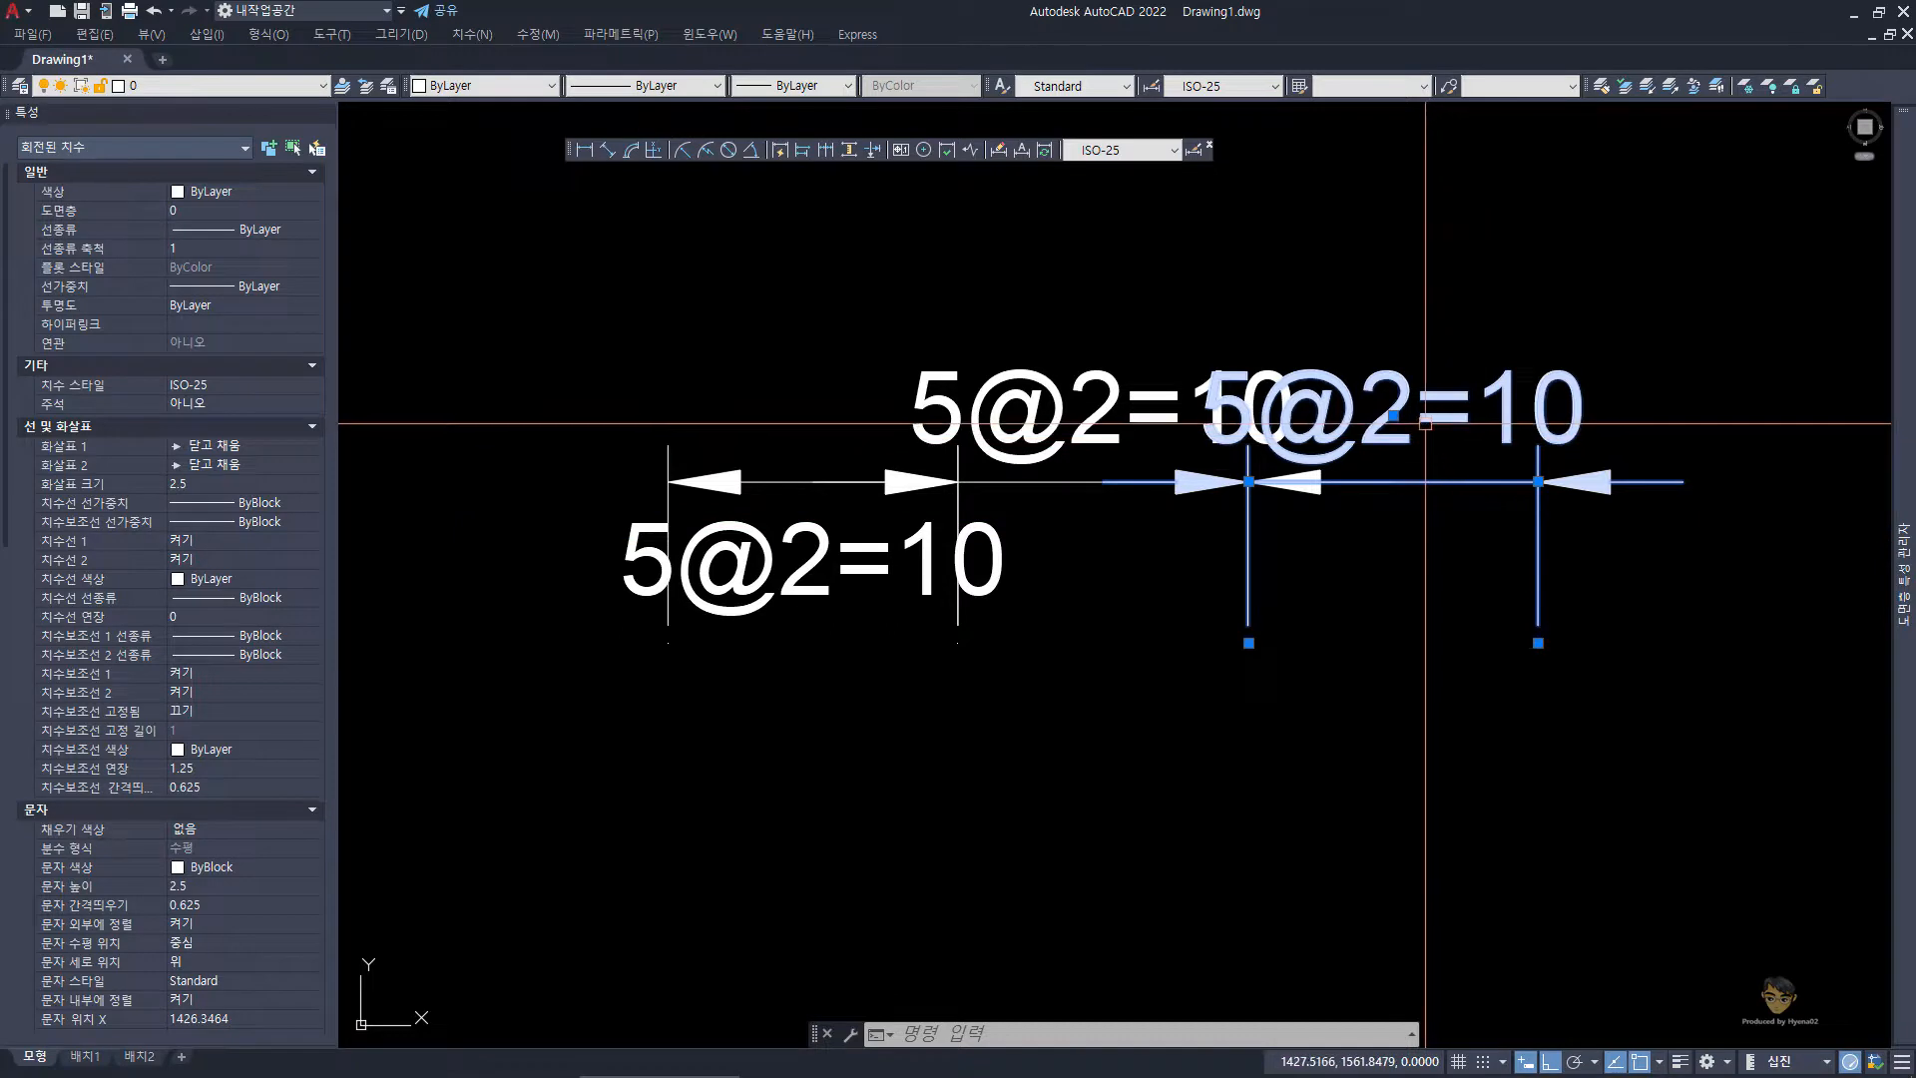
pyautogui.moveTo(1393, 415)
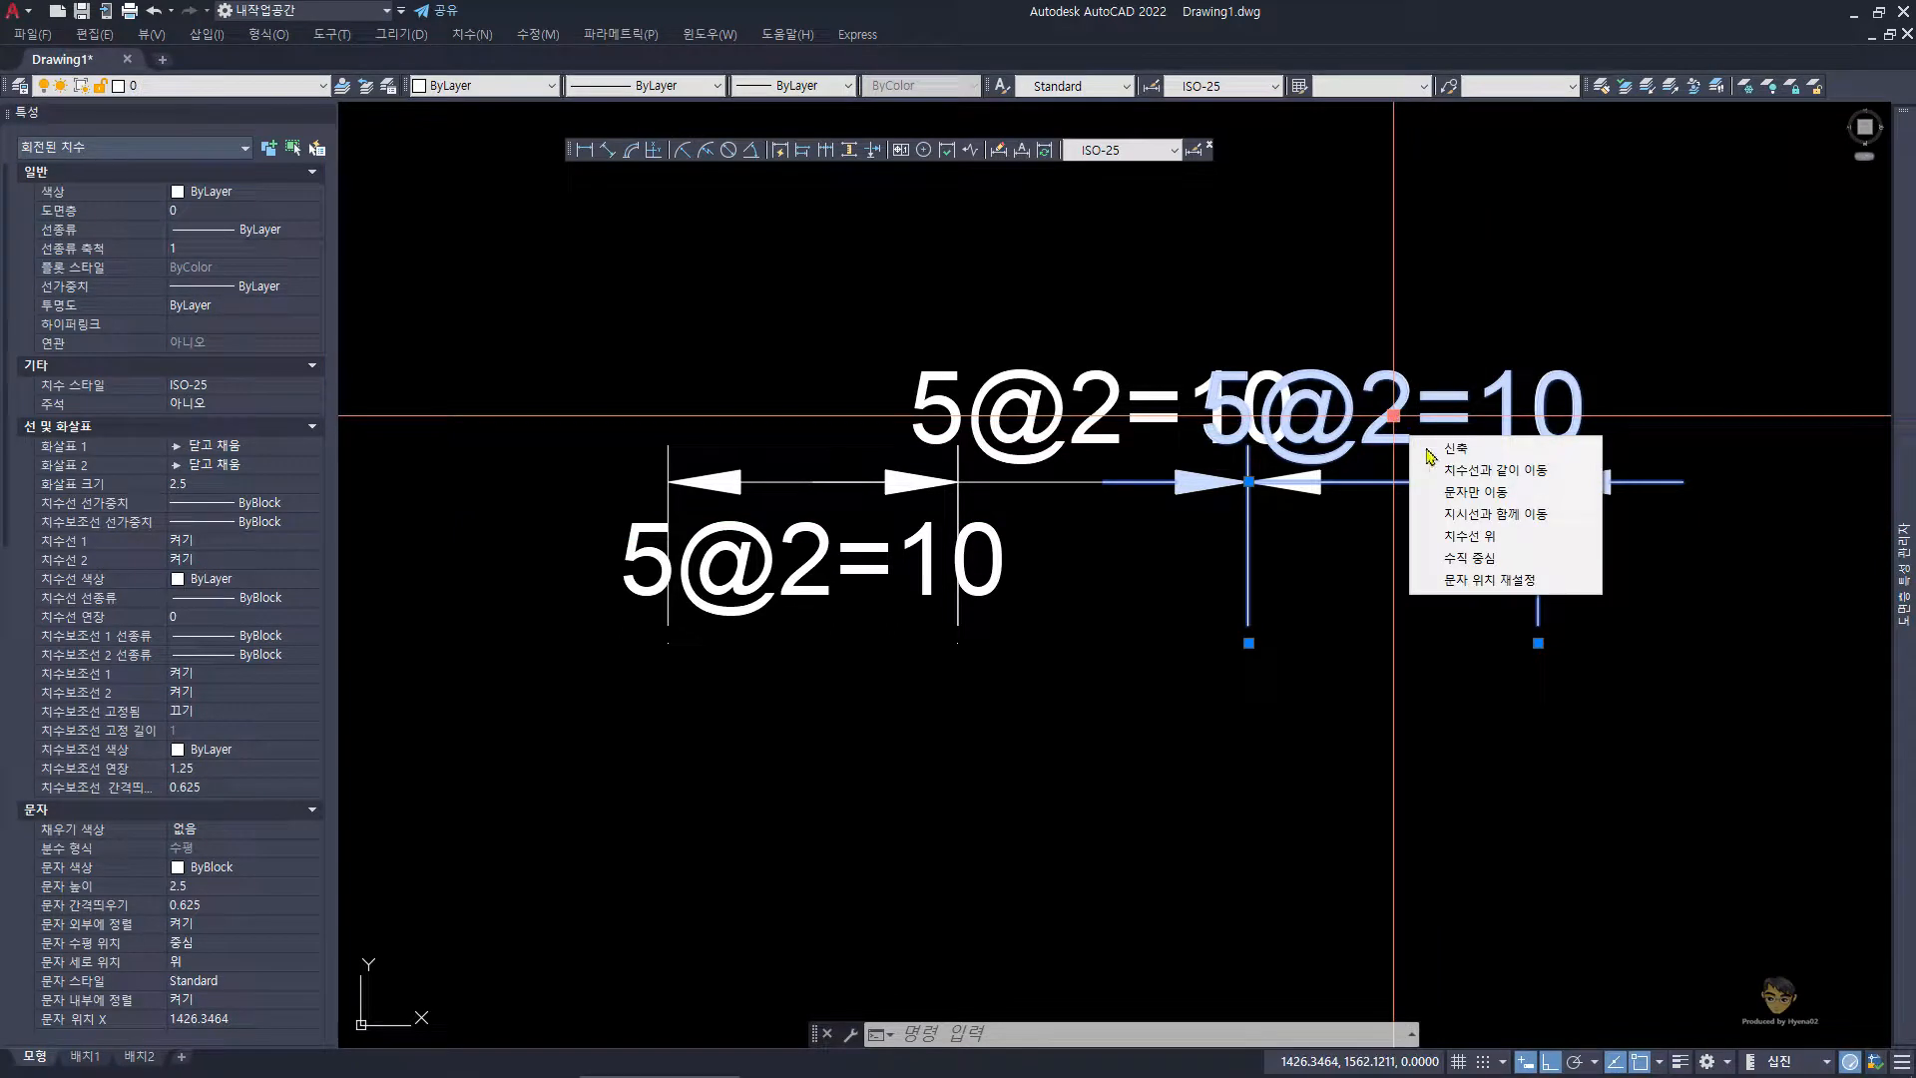
pyautogui.click(1467, 491)
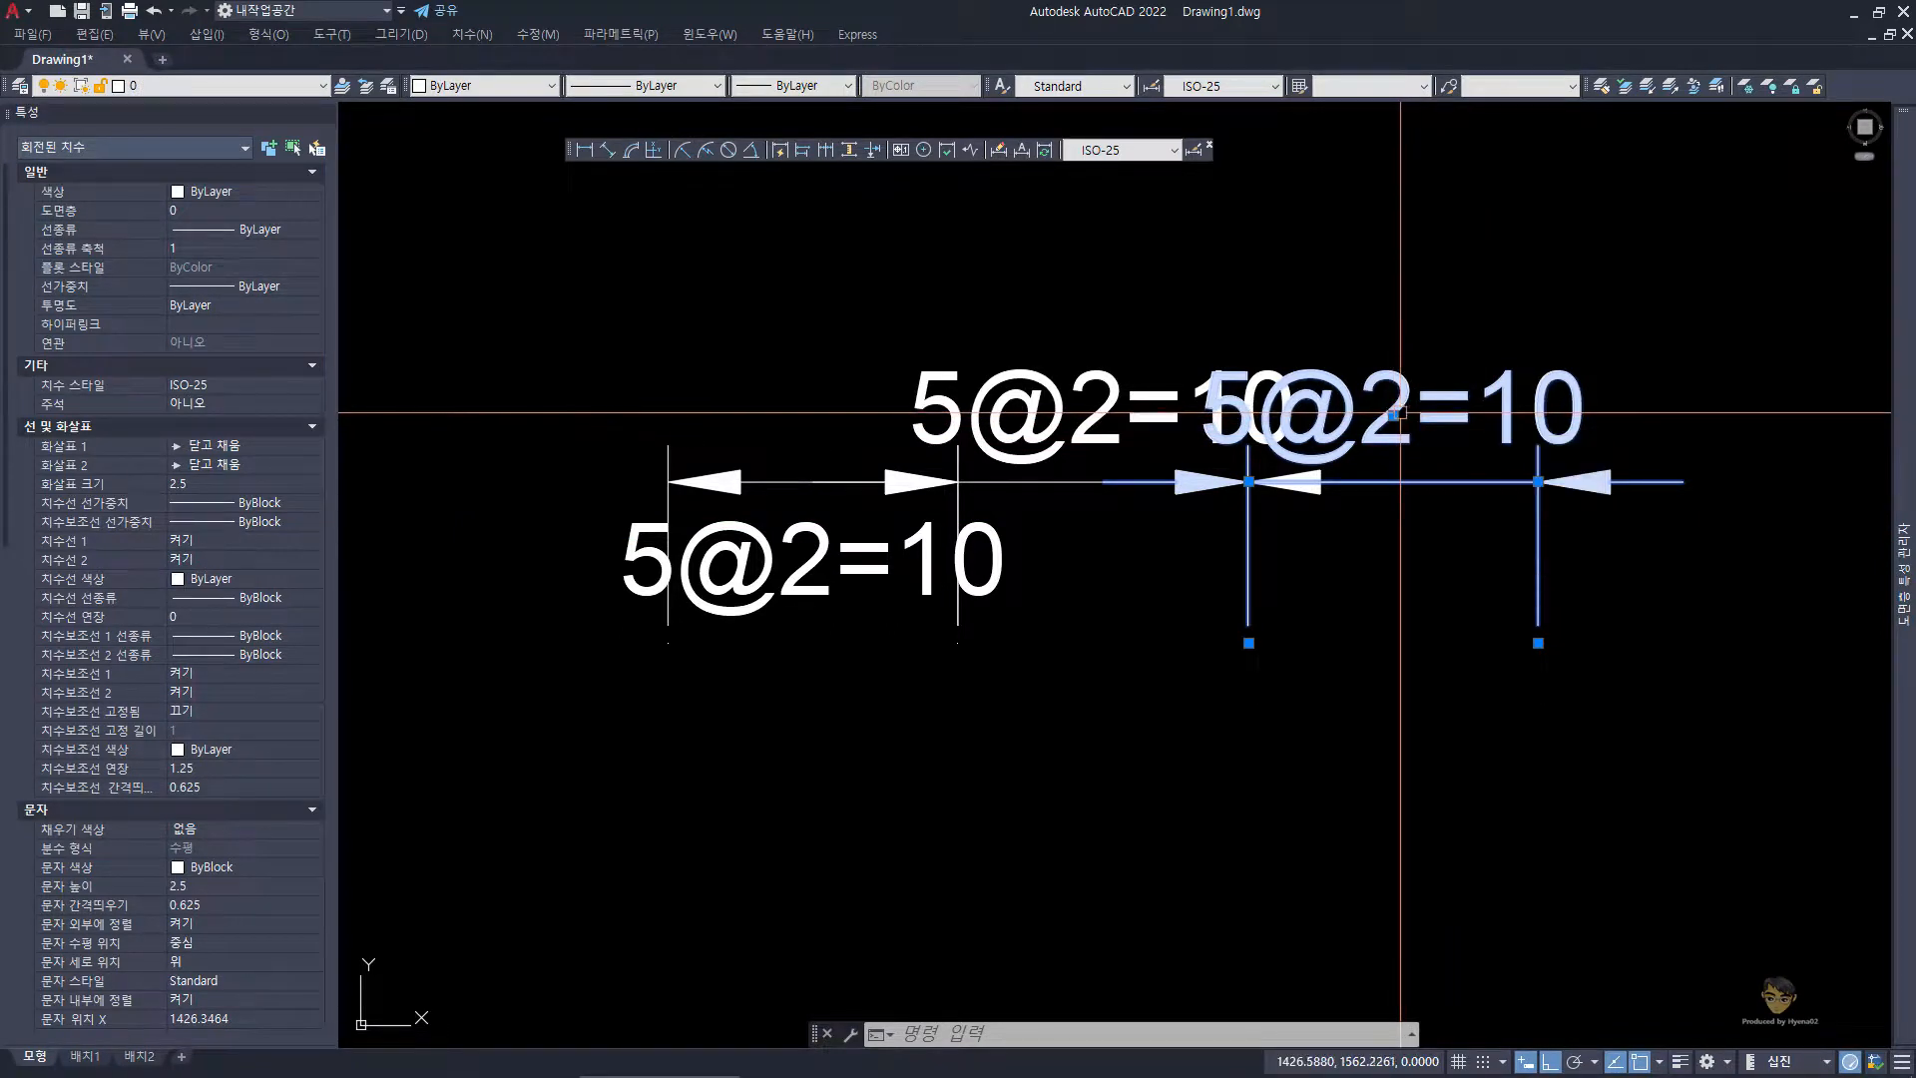
pyautogui.moveTo(1393, 415)
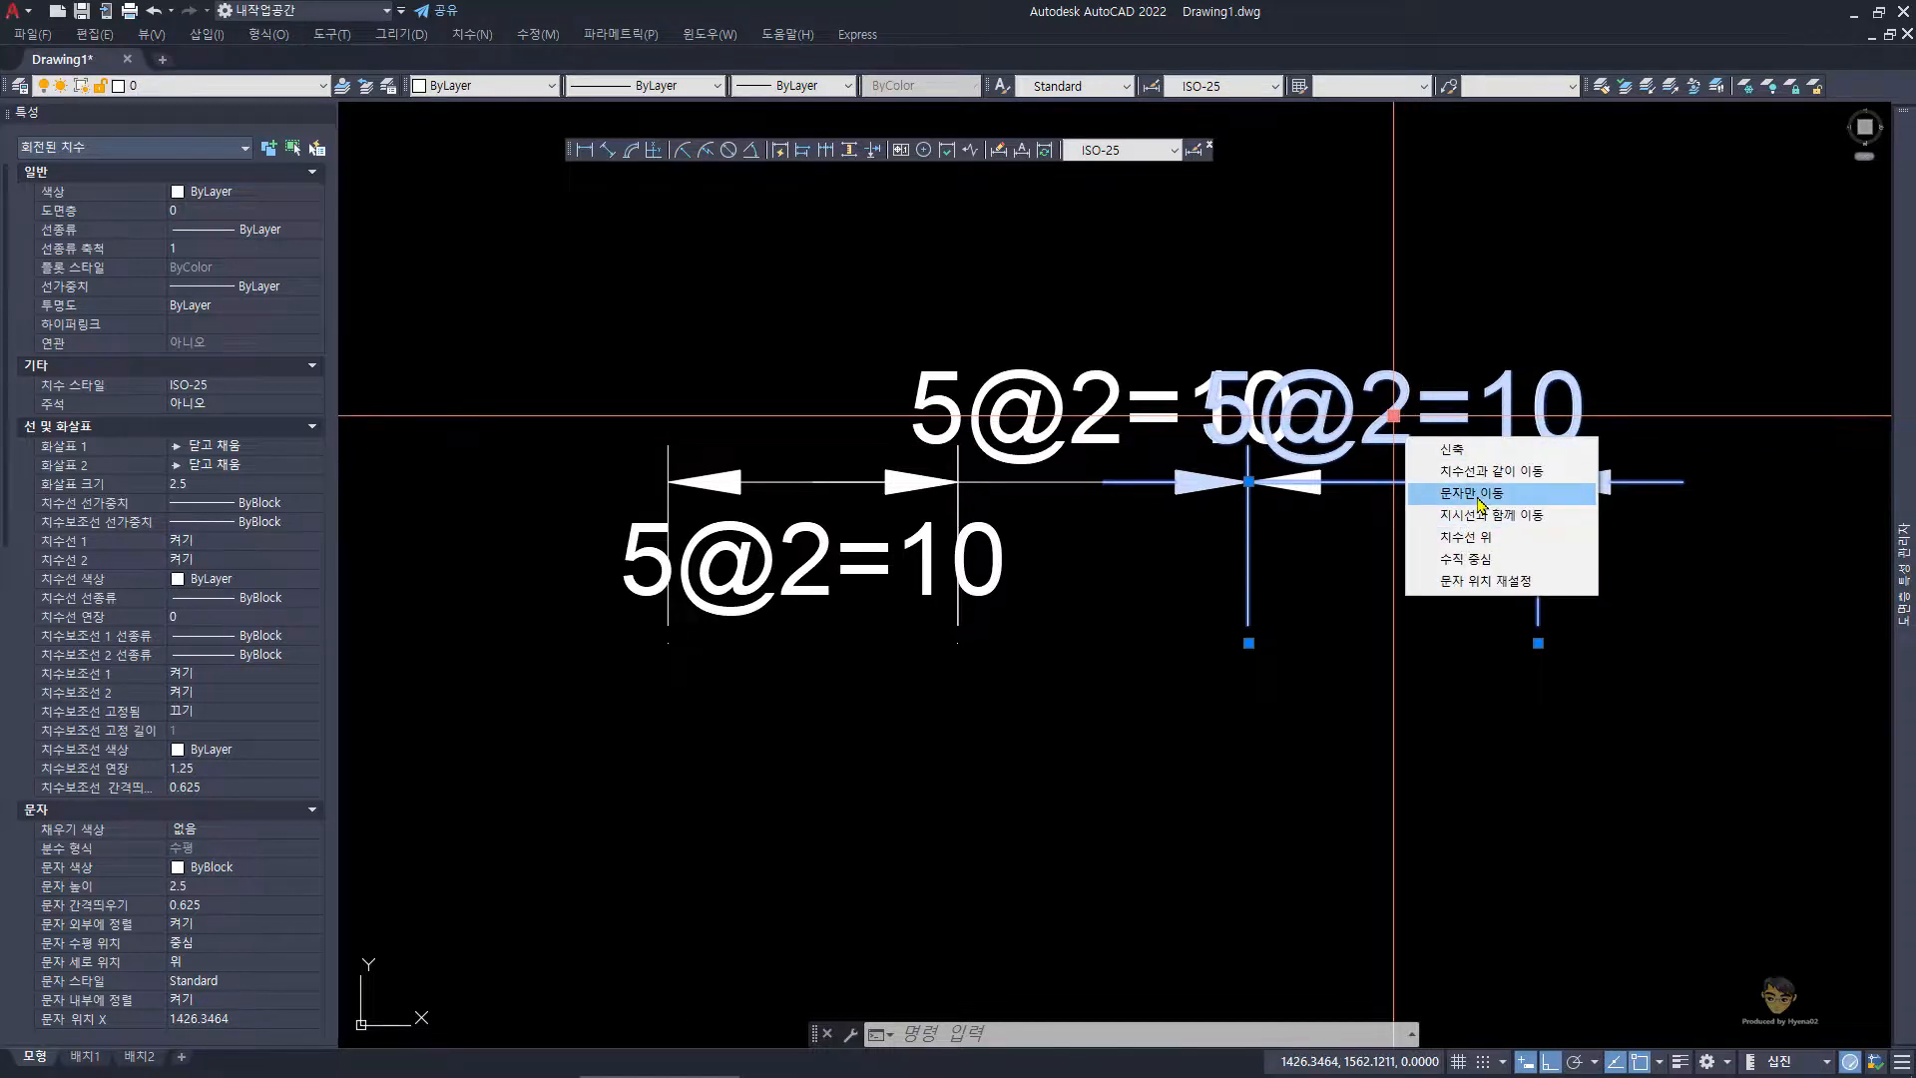
pyautogui.click(1478, 495)
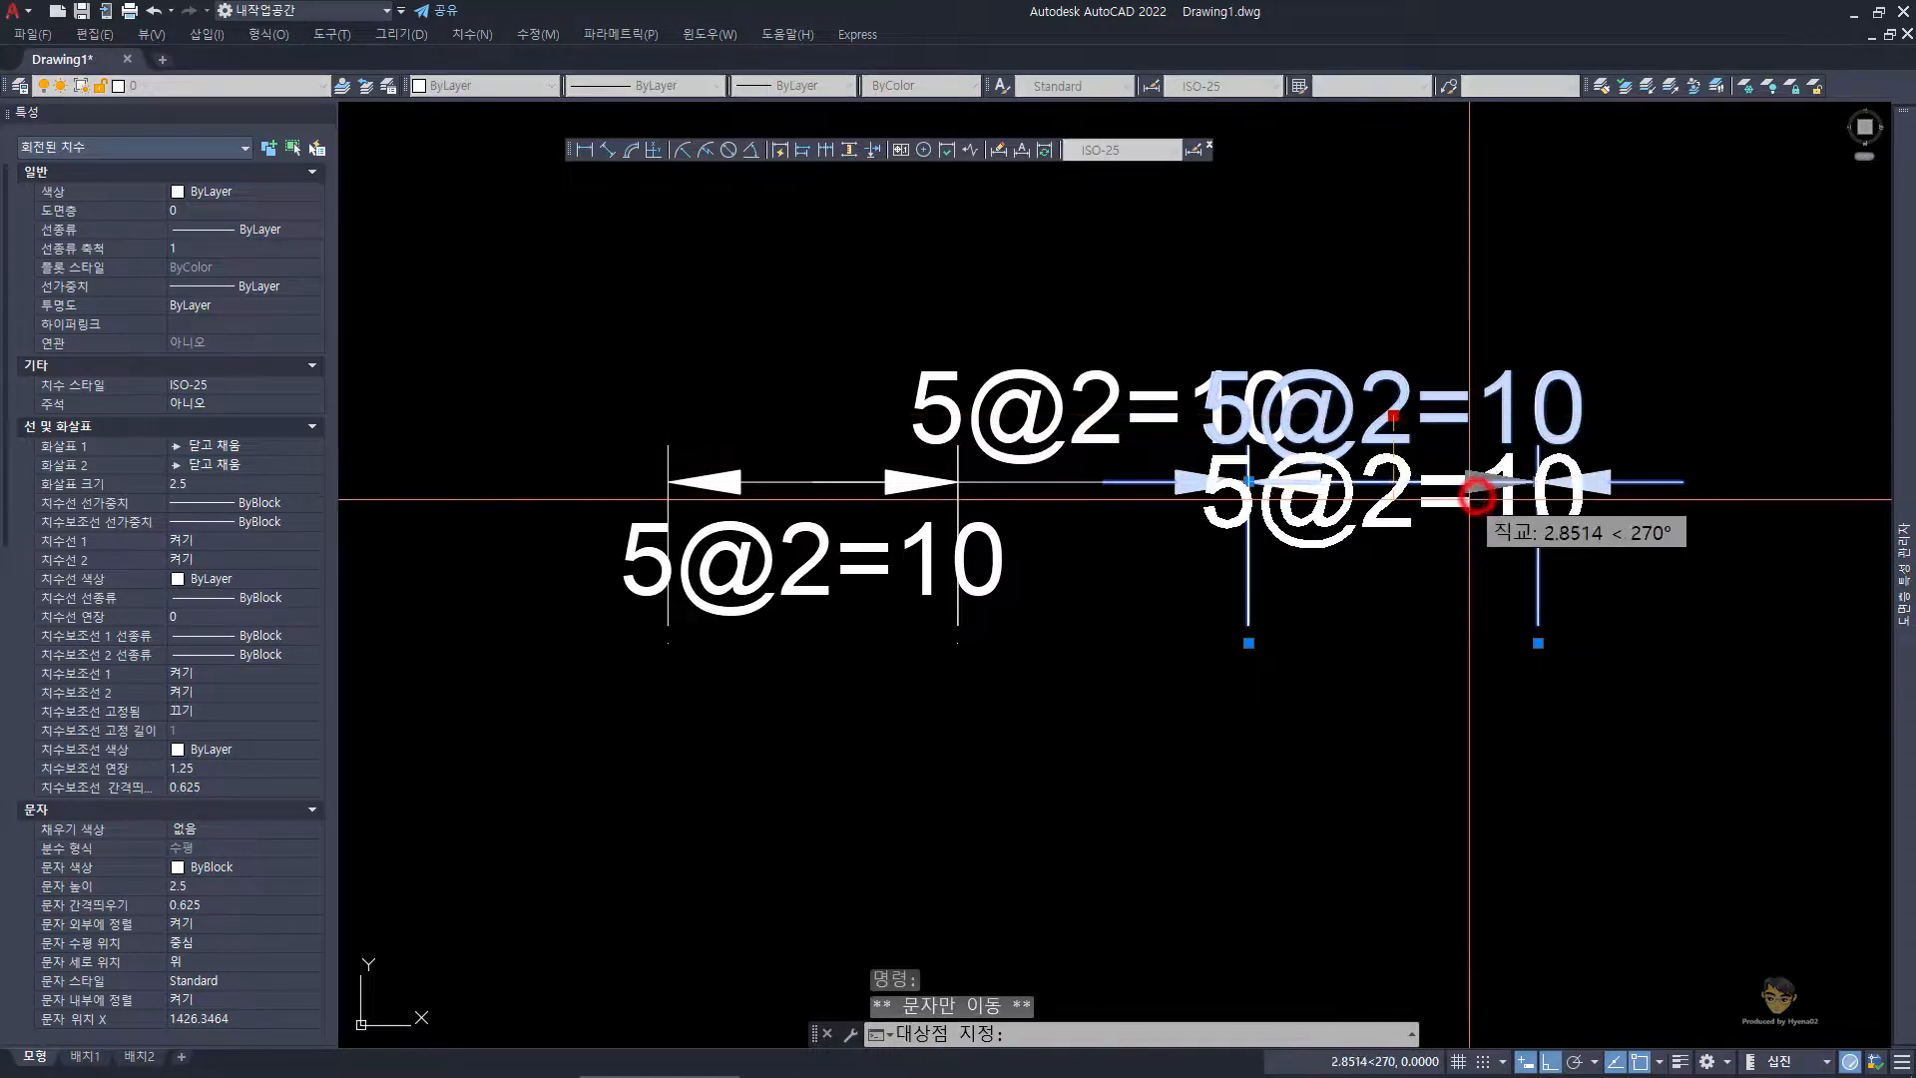
pyautogui.click(1364, 574)
pyautogui.press('Escape')
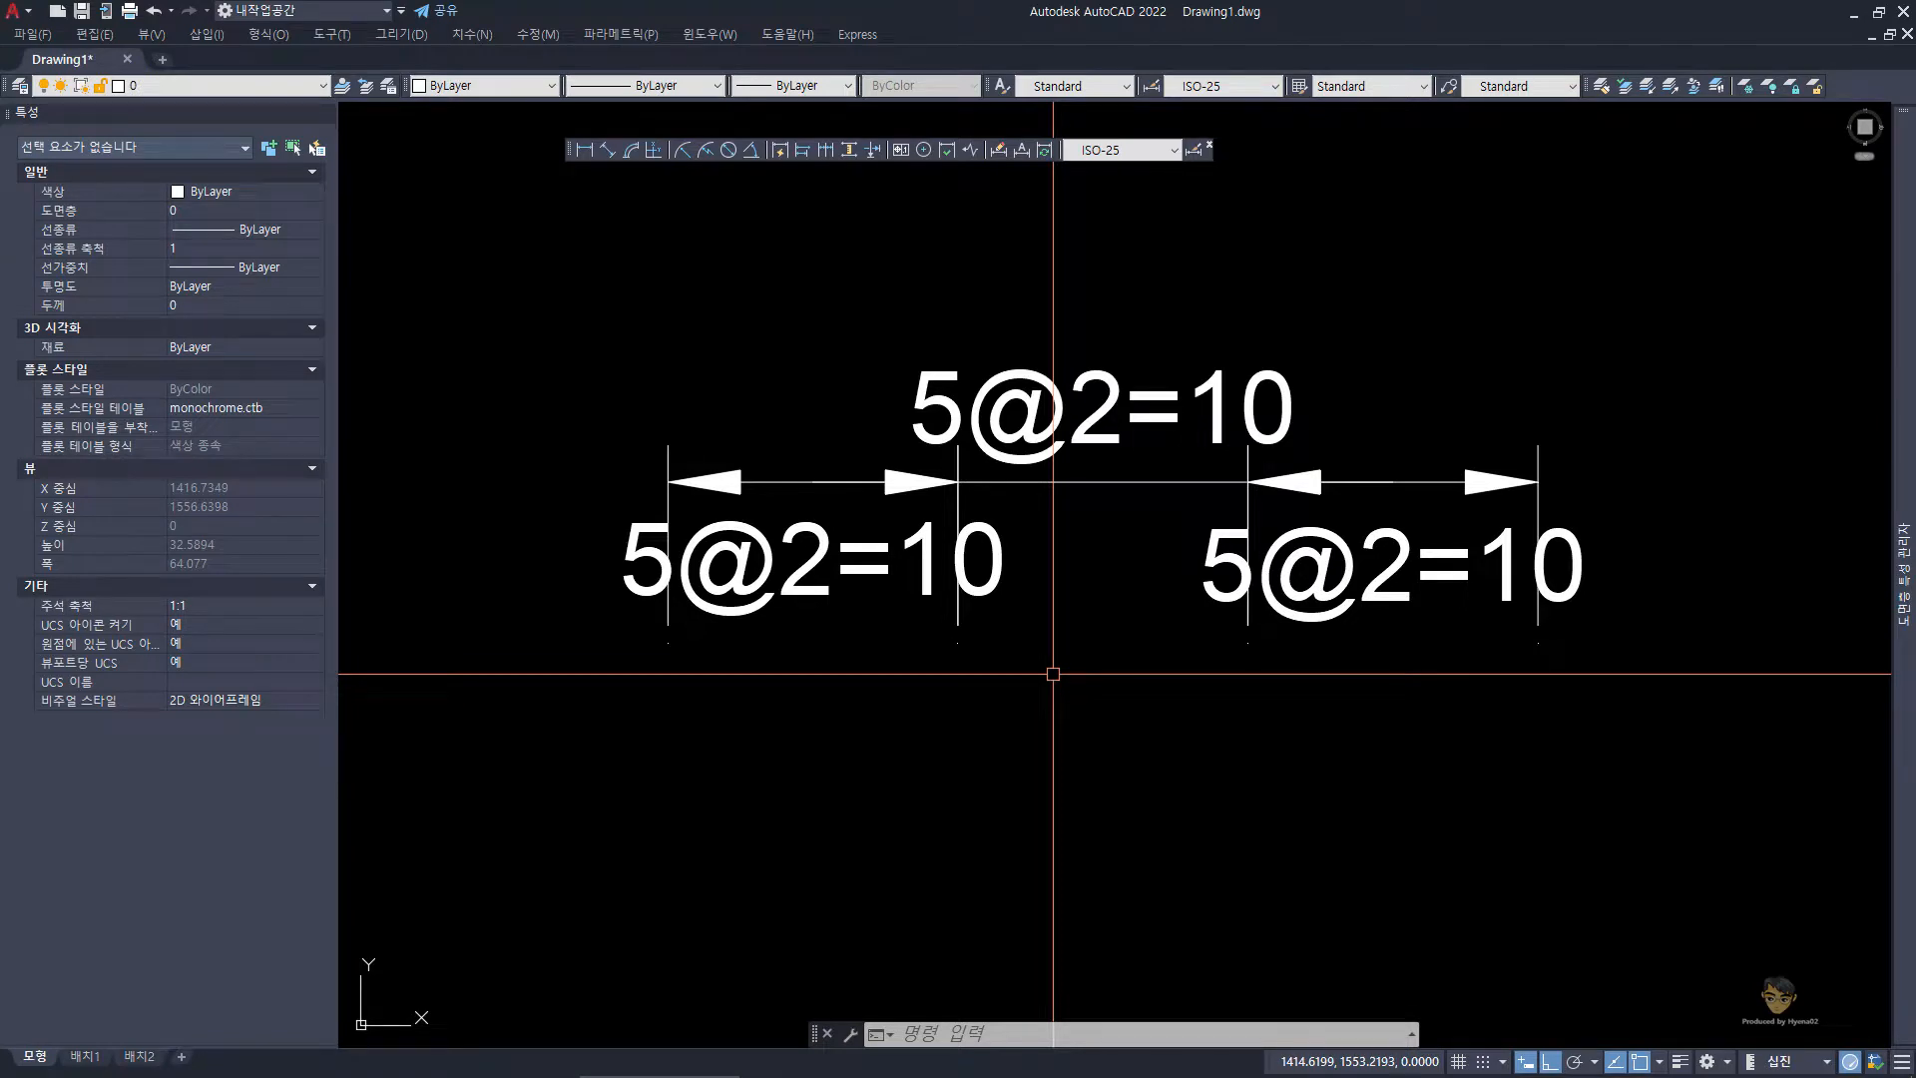
# - Examine the dimension texts and the leader annotations in the reference image 실습도면5-1.png
pyautogui.hotkey('ctrl', 'm')
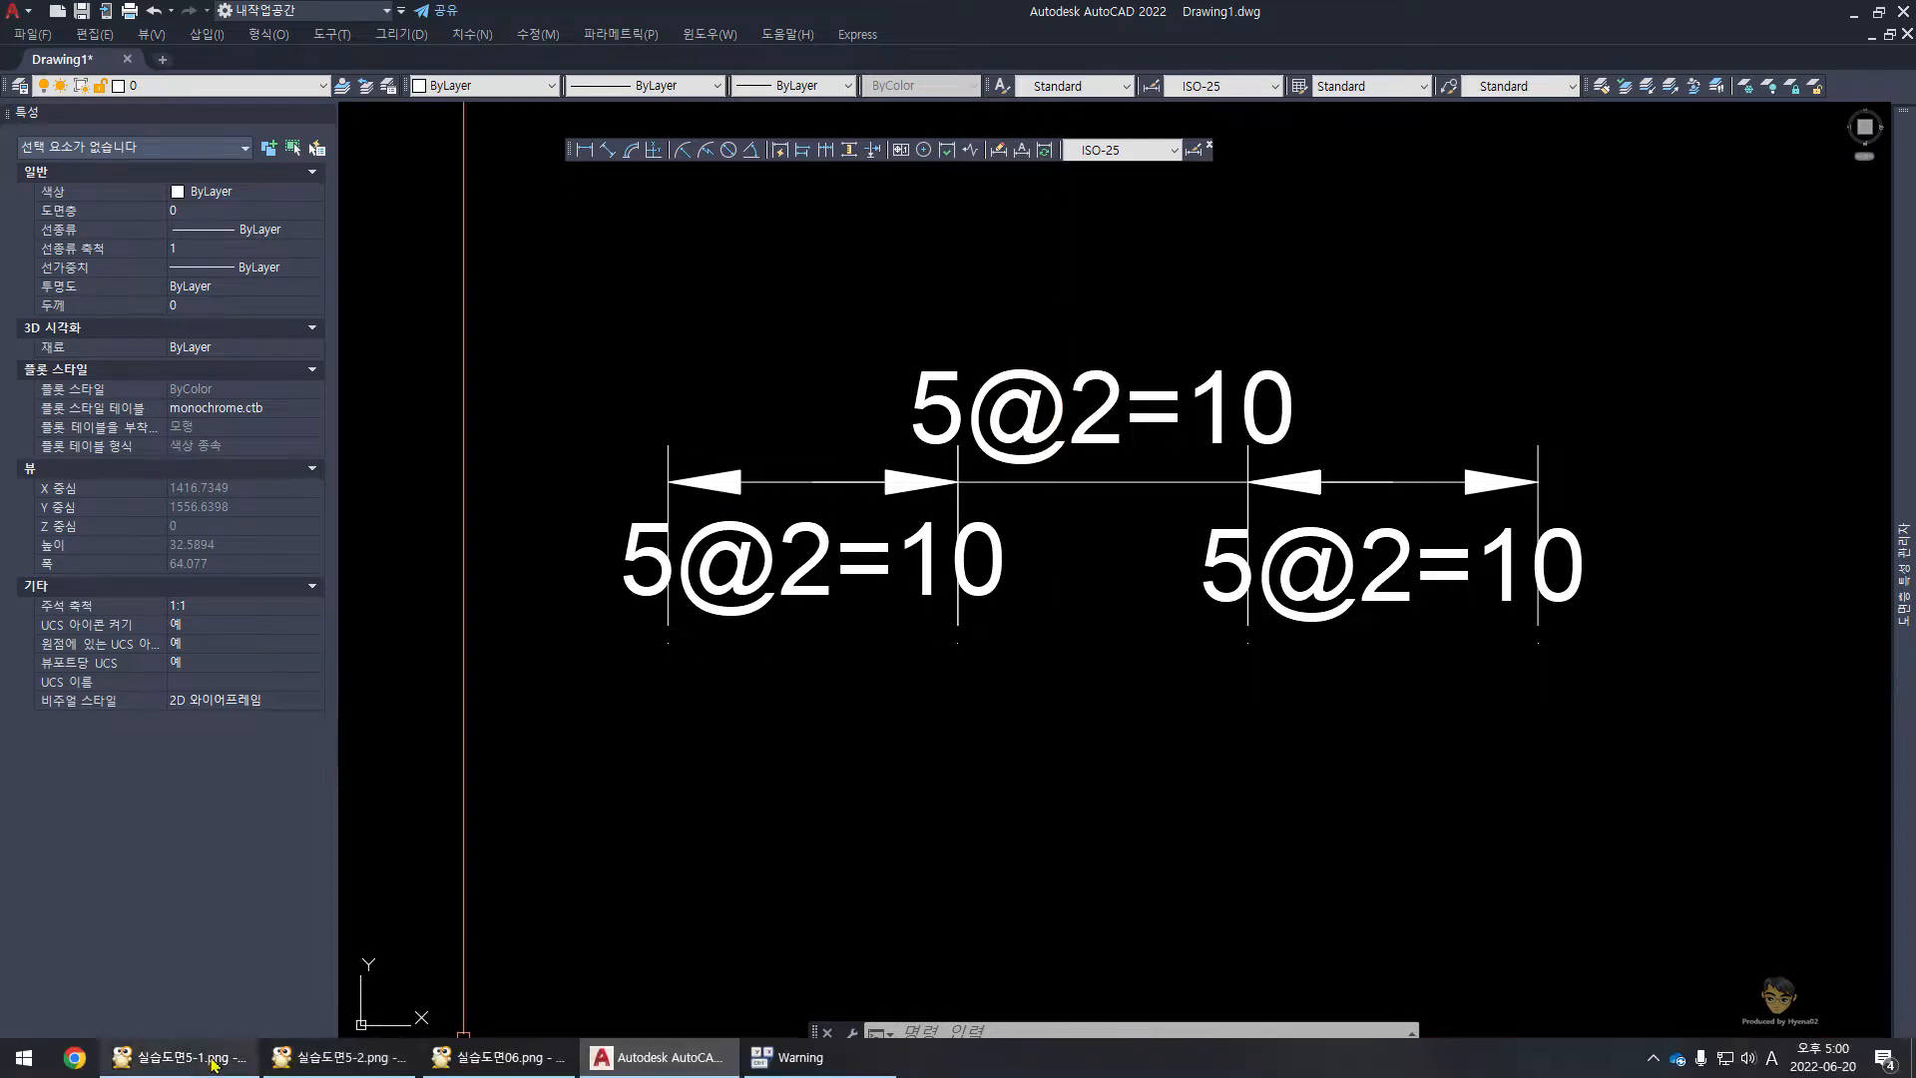
pyautogui.click(202, 1056)
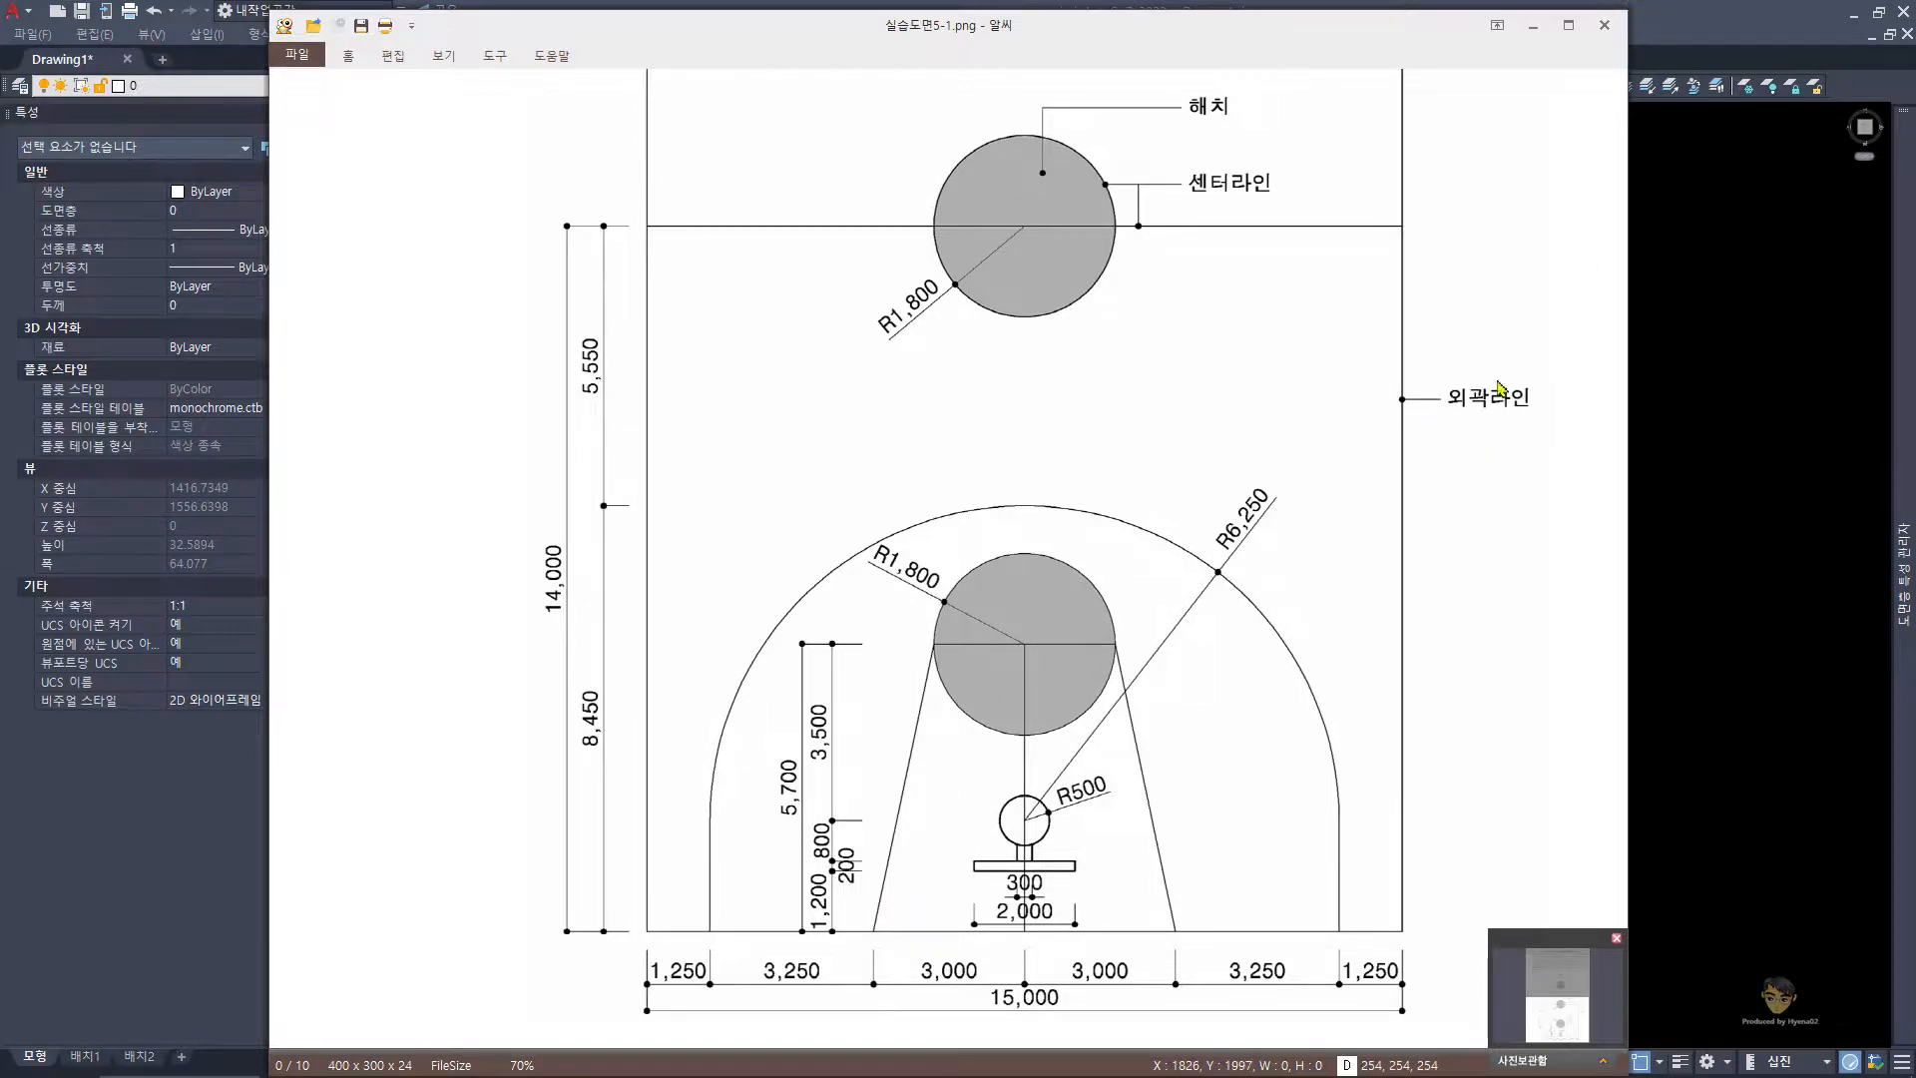
pyautogui.moveTo(1209, 212)
pyautogui.mouseDown()
pyautogui.moveTo(1173, 789)
pyautogui.moveTo(1209, 270)
pyautogui.mouseUp()
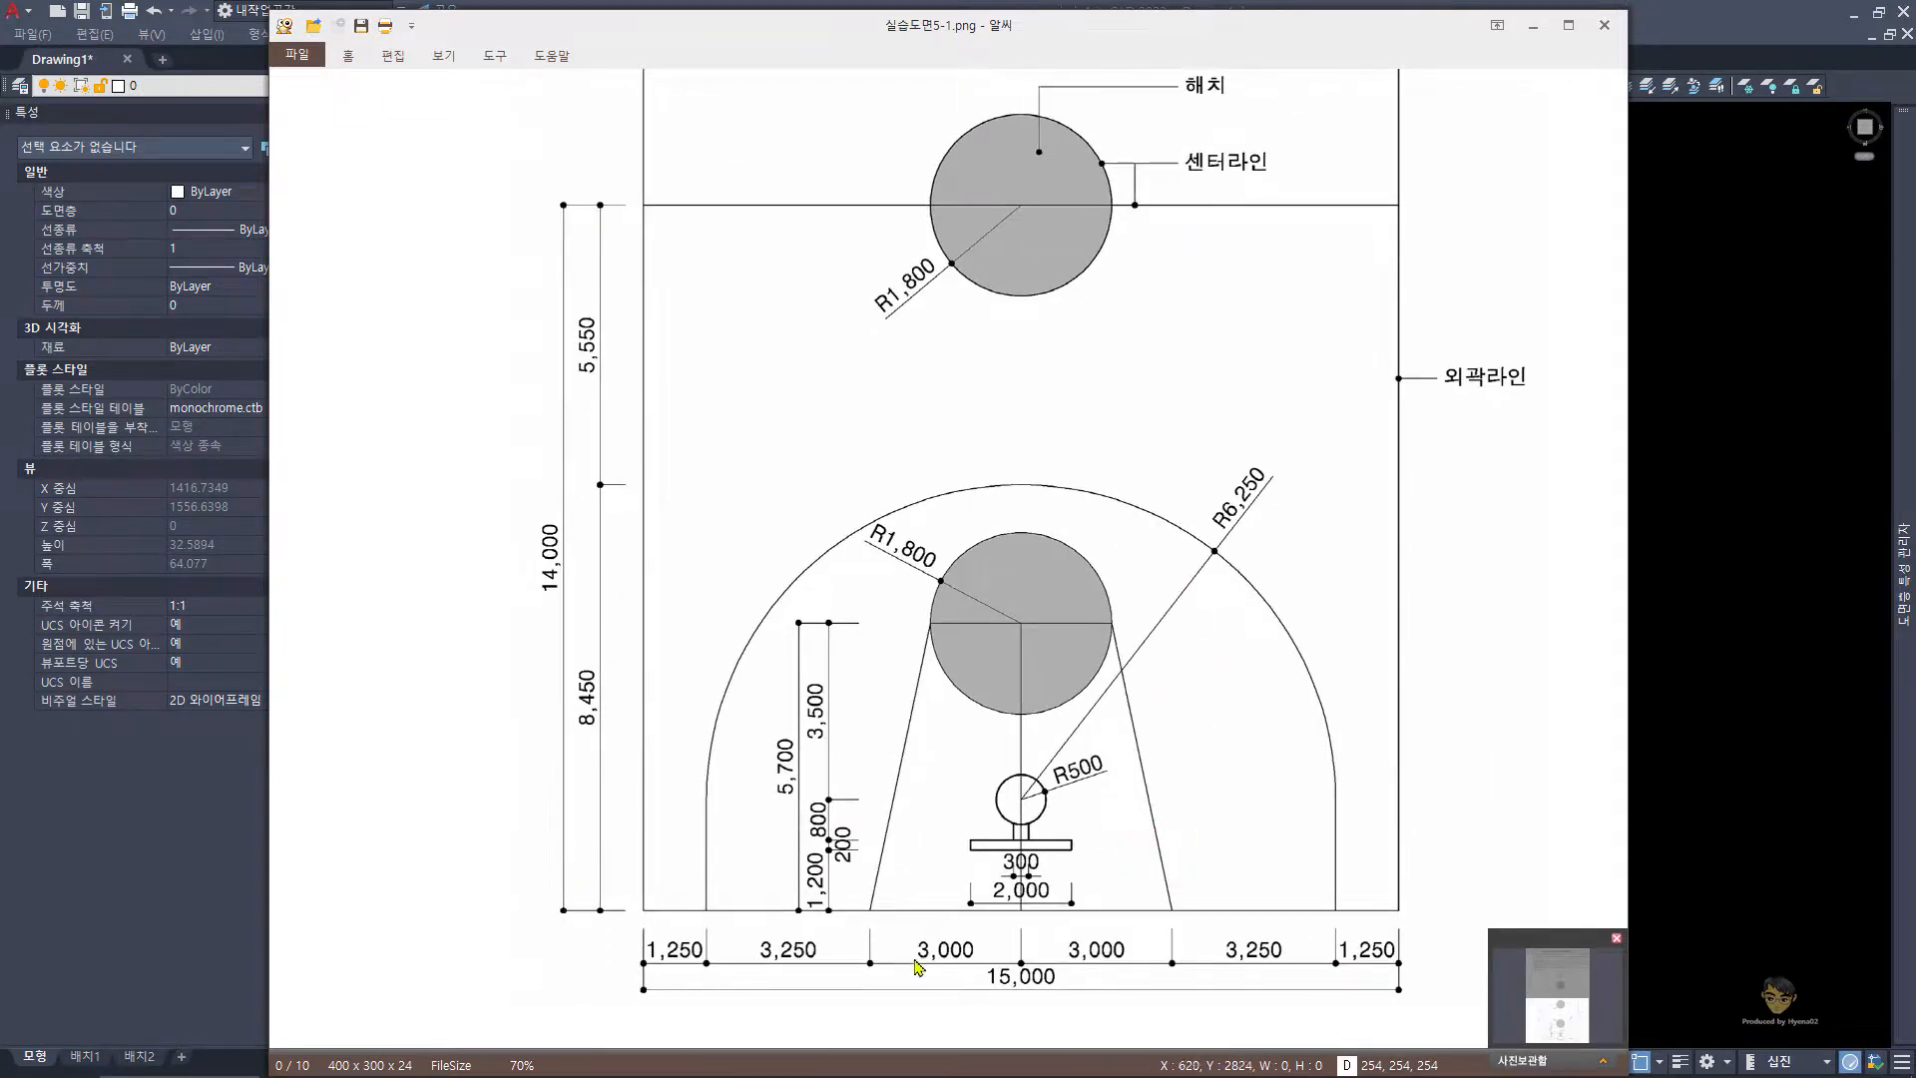
pyautogui.moveTo(1013, 351); pyautogui.dragTo(783, 662)
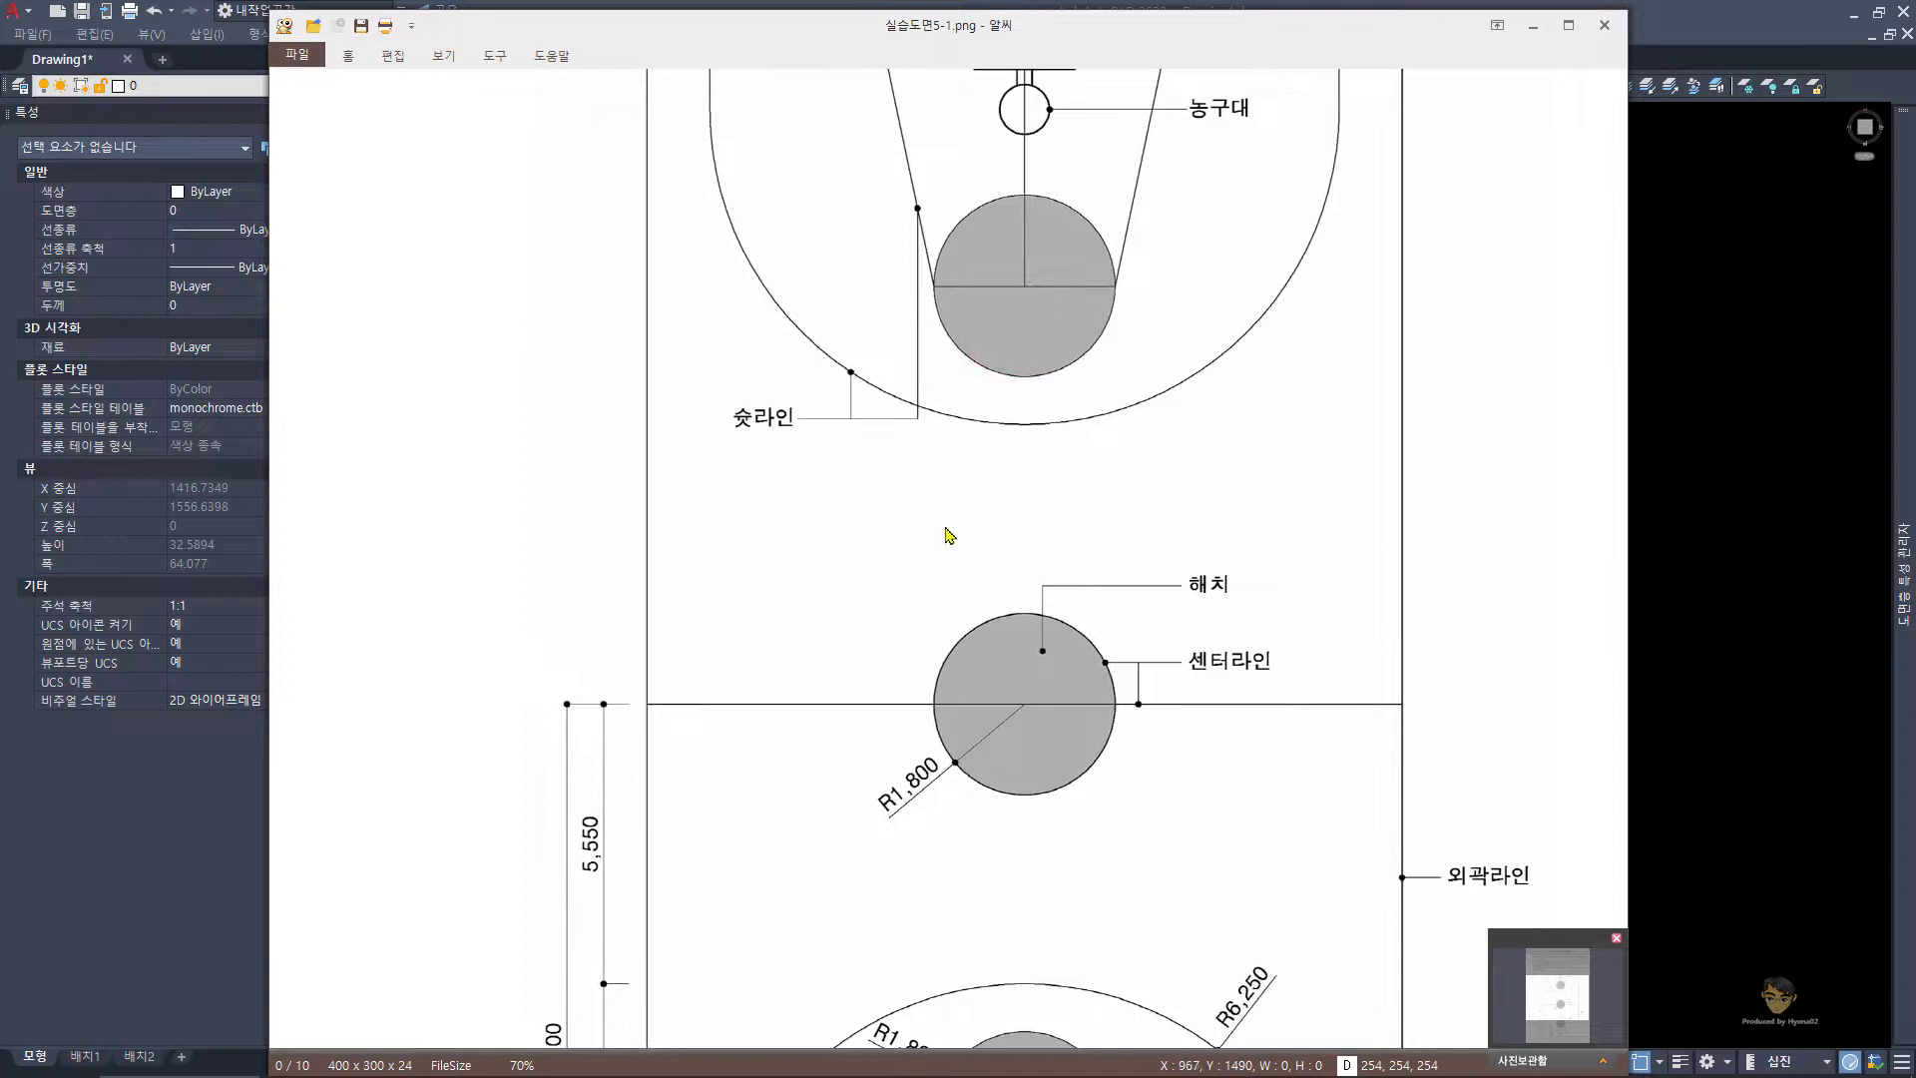
pyautogui.moveTo(979, 781); pyautogui.dragTo(978, 354)
pyautogui.moveTo(1018, 601); pyautogui.dragTo(1083, 665)
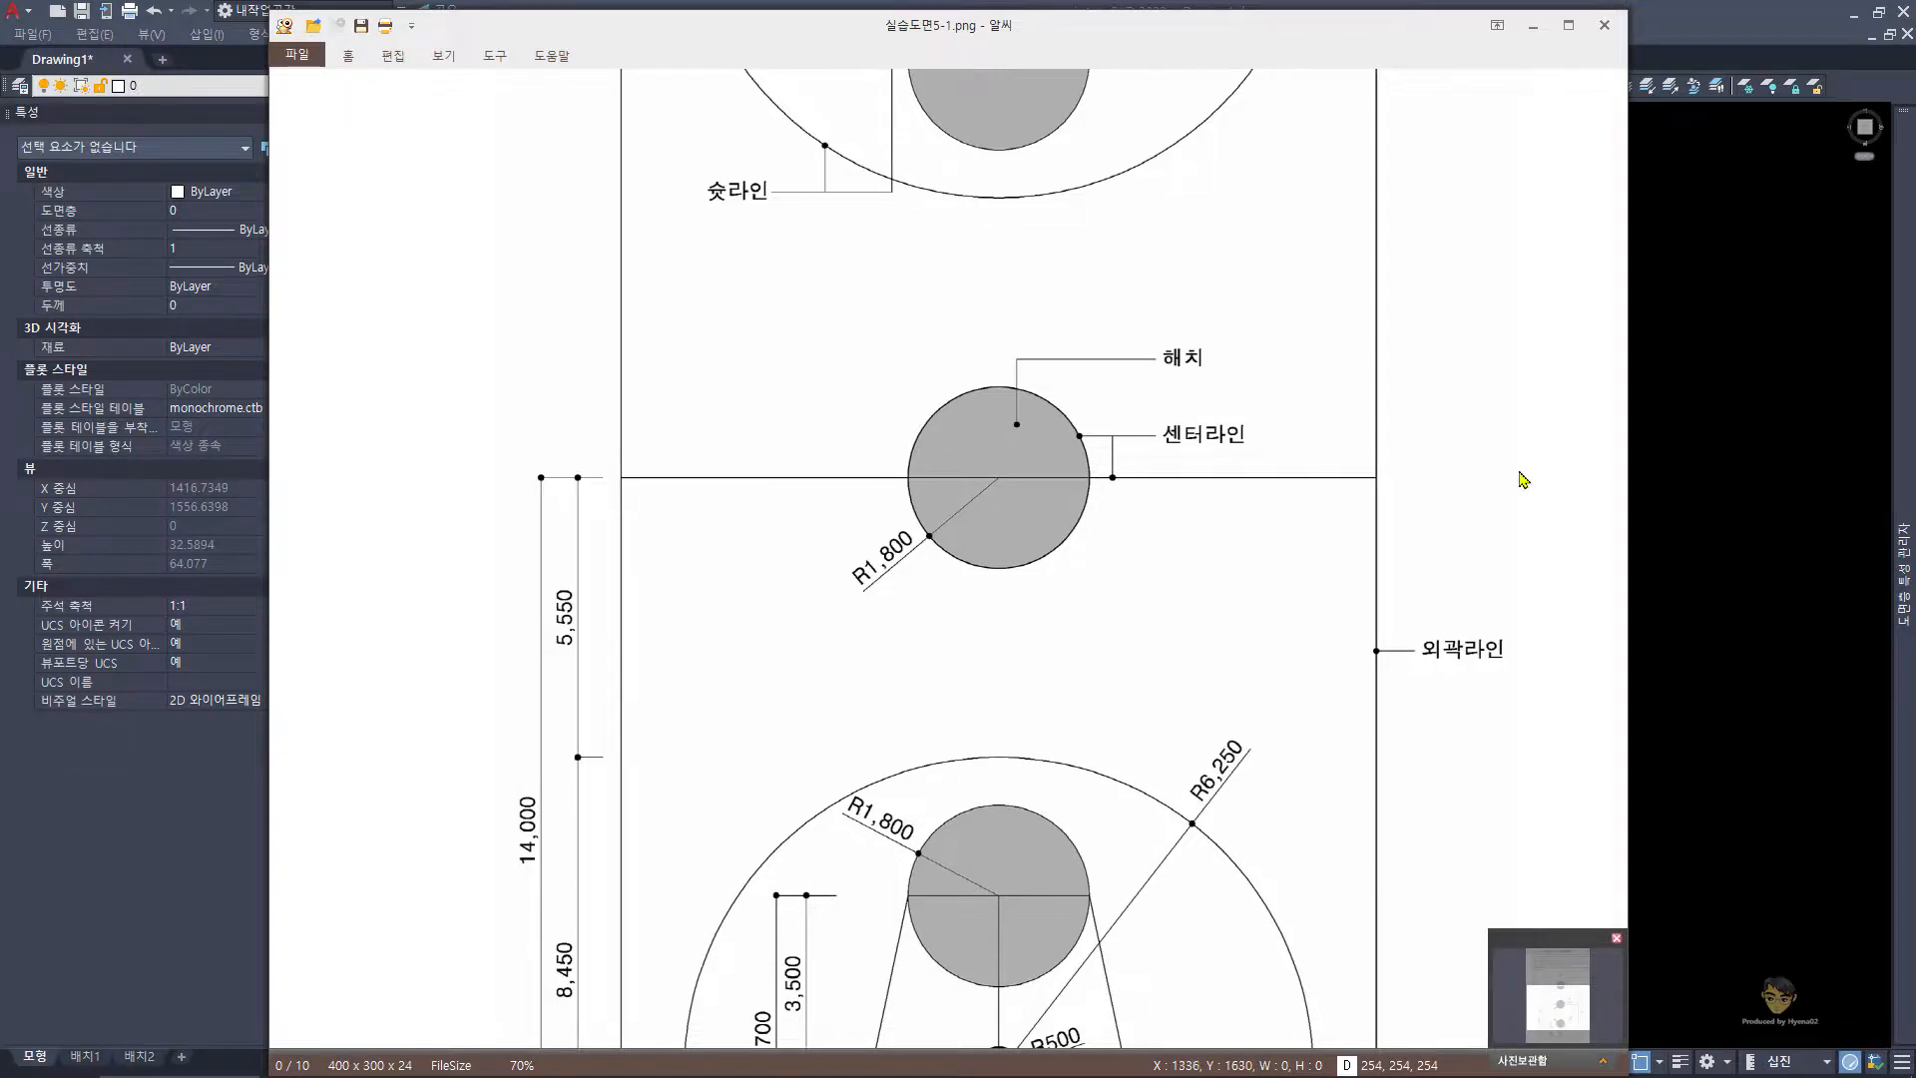
pyautogui.click(1727, 522)
pyautogui.write('le')
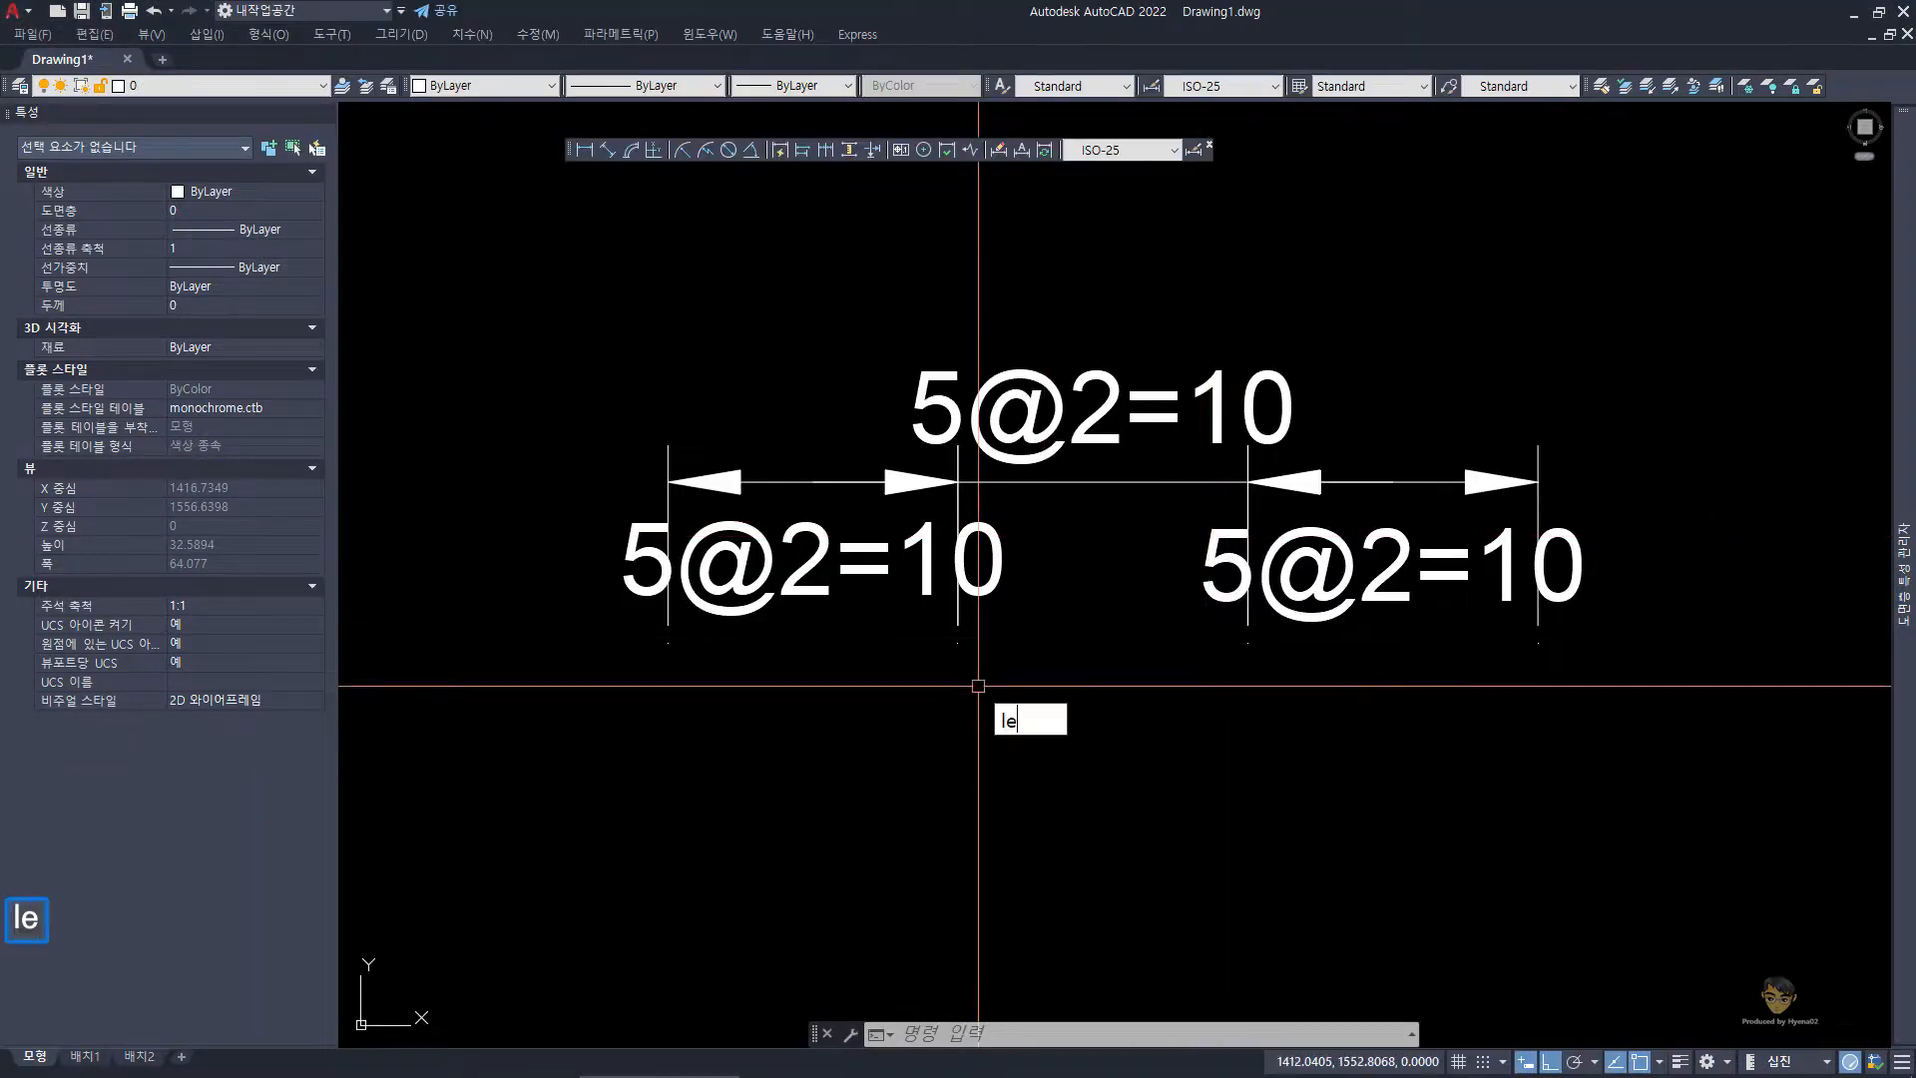
pyautogui.press('space')
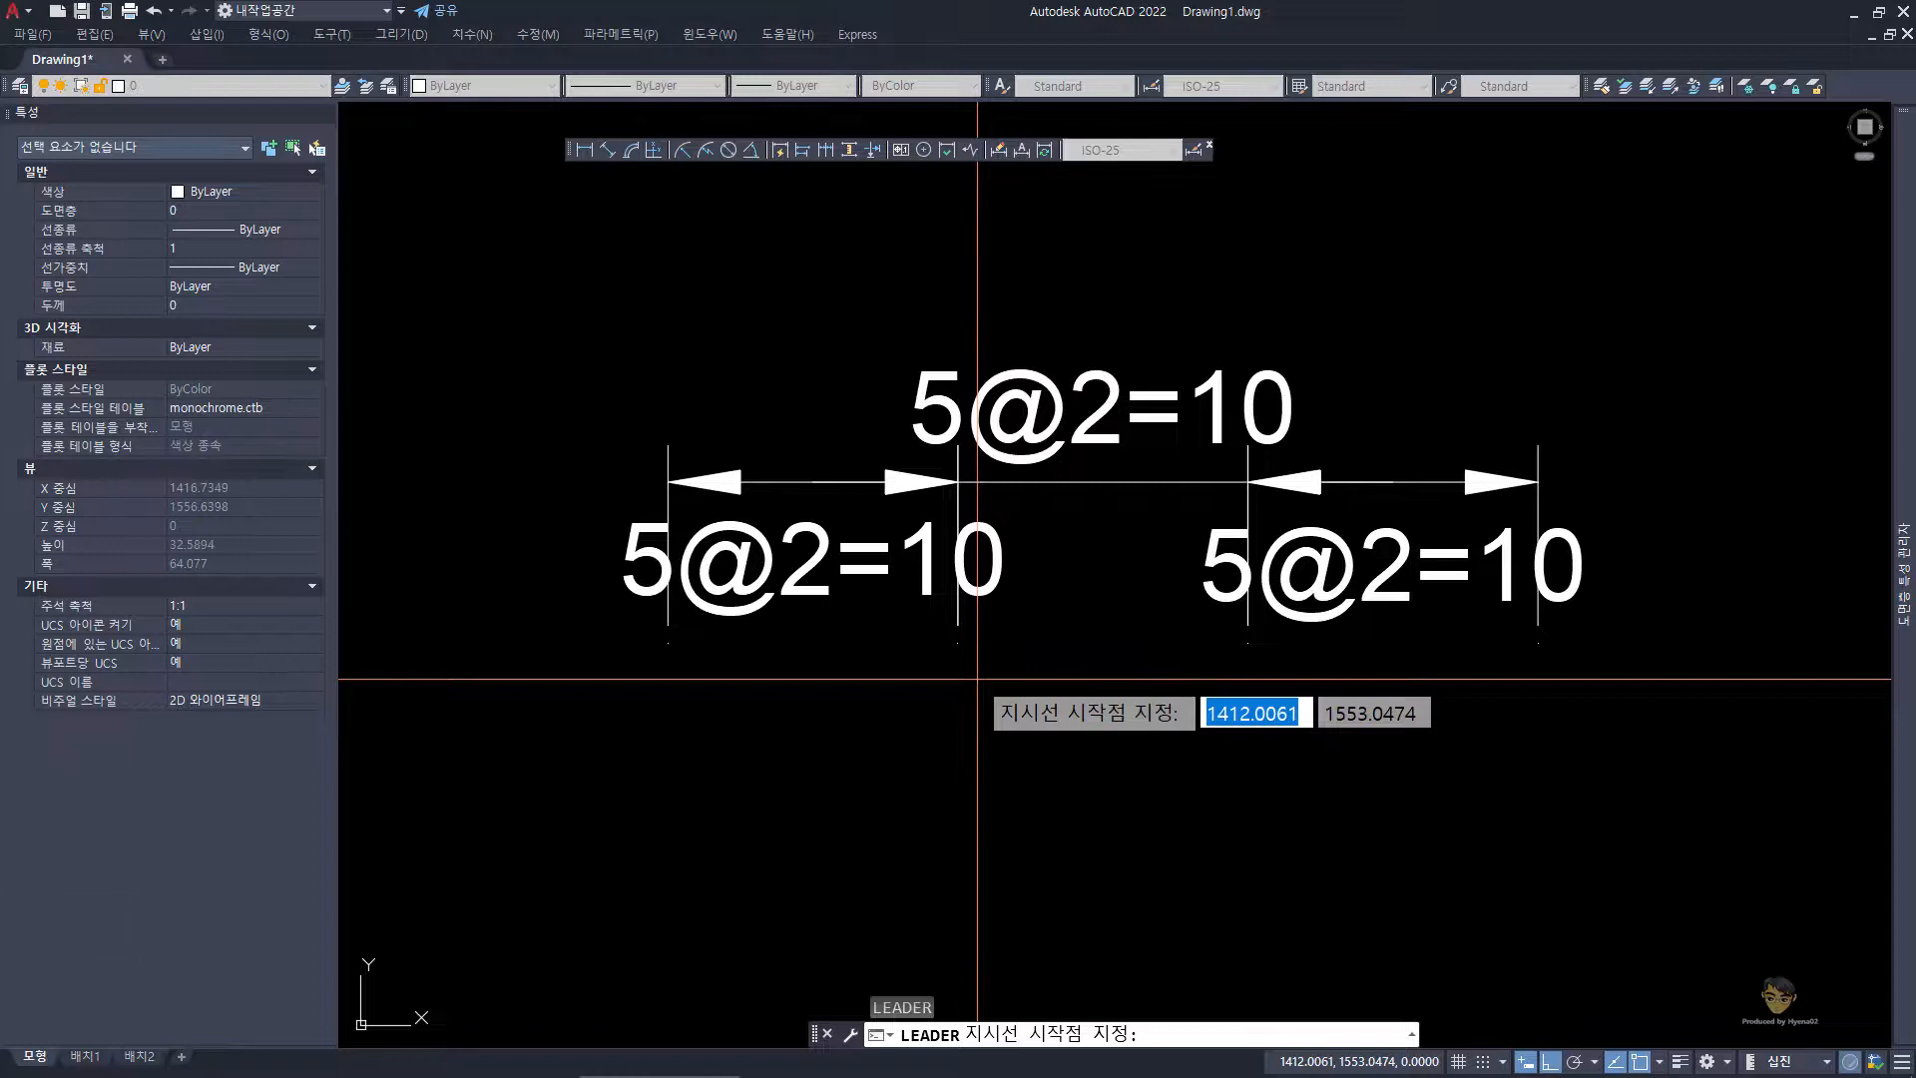
pyautogui.click(747, 800)
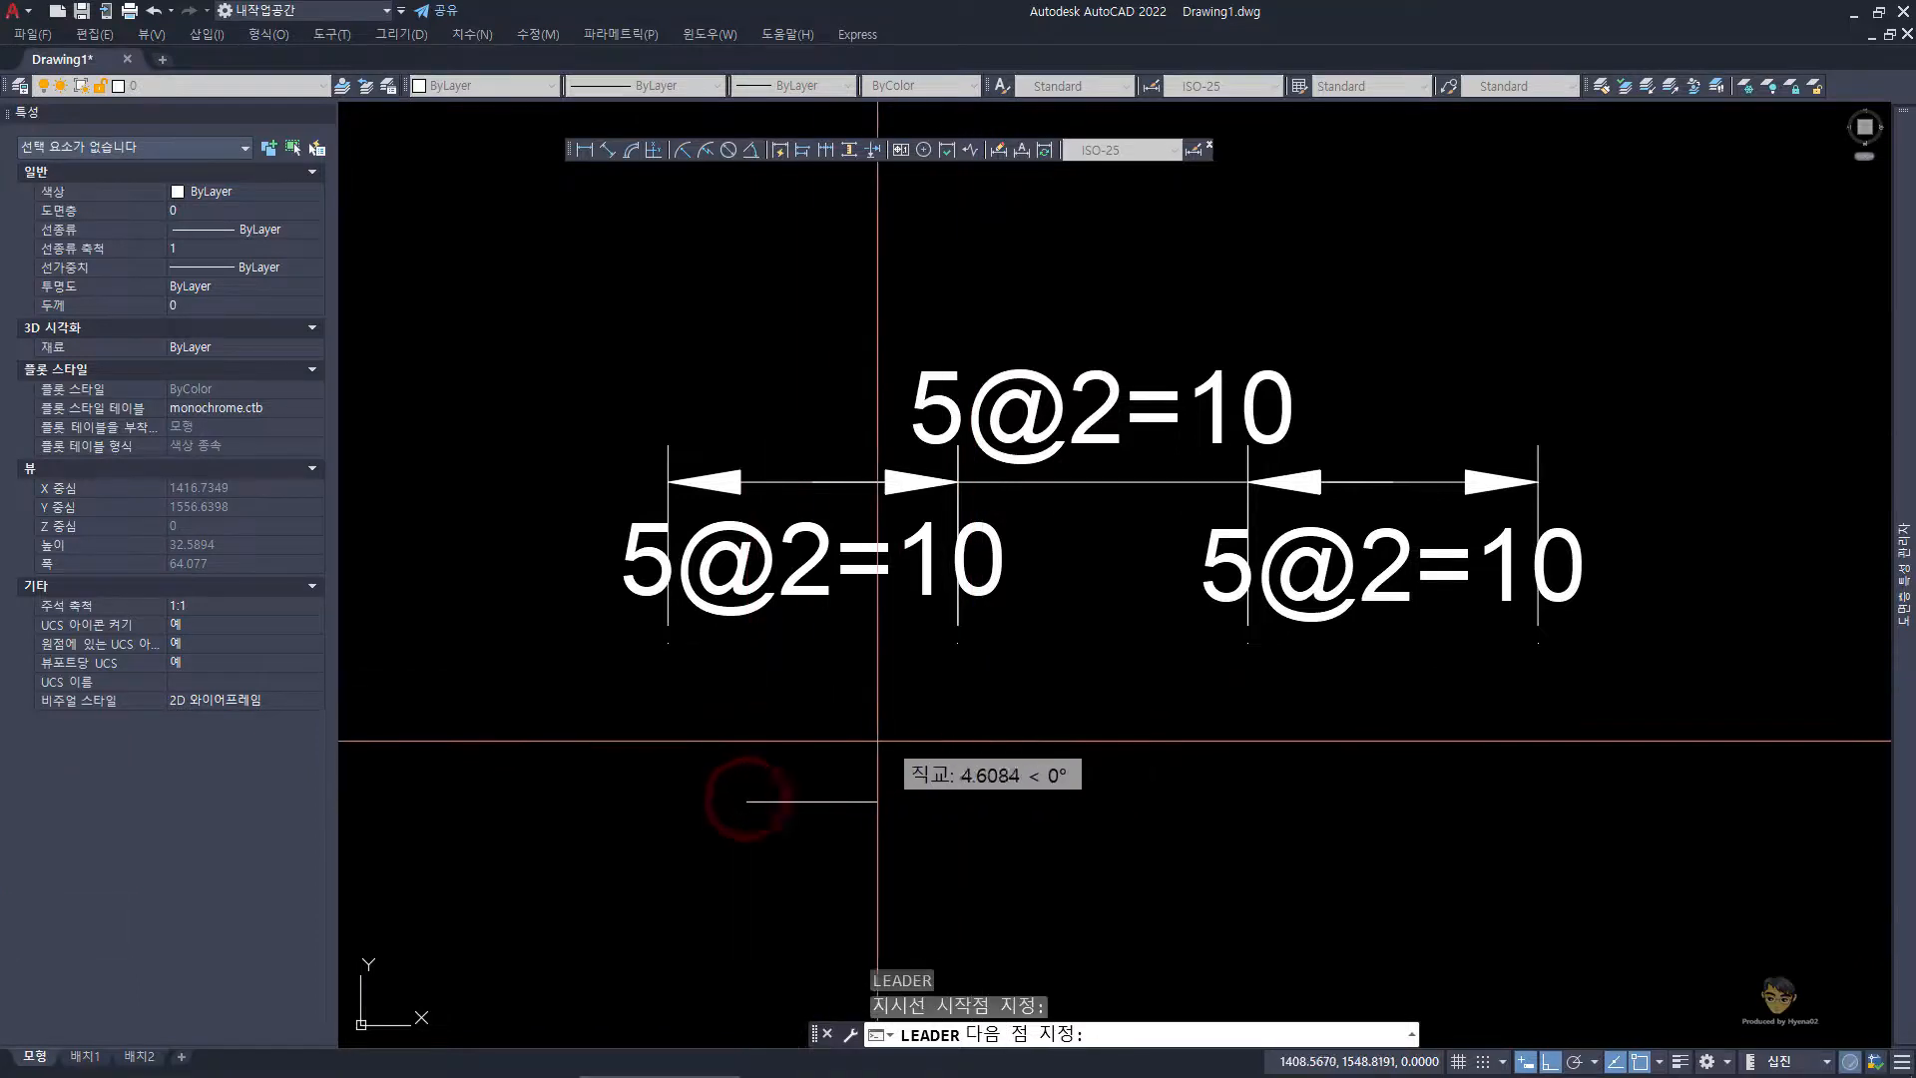
pyautogui.click(1159, 800)
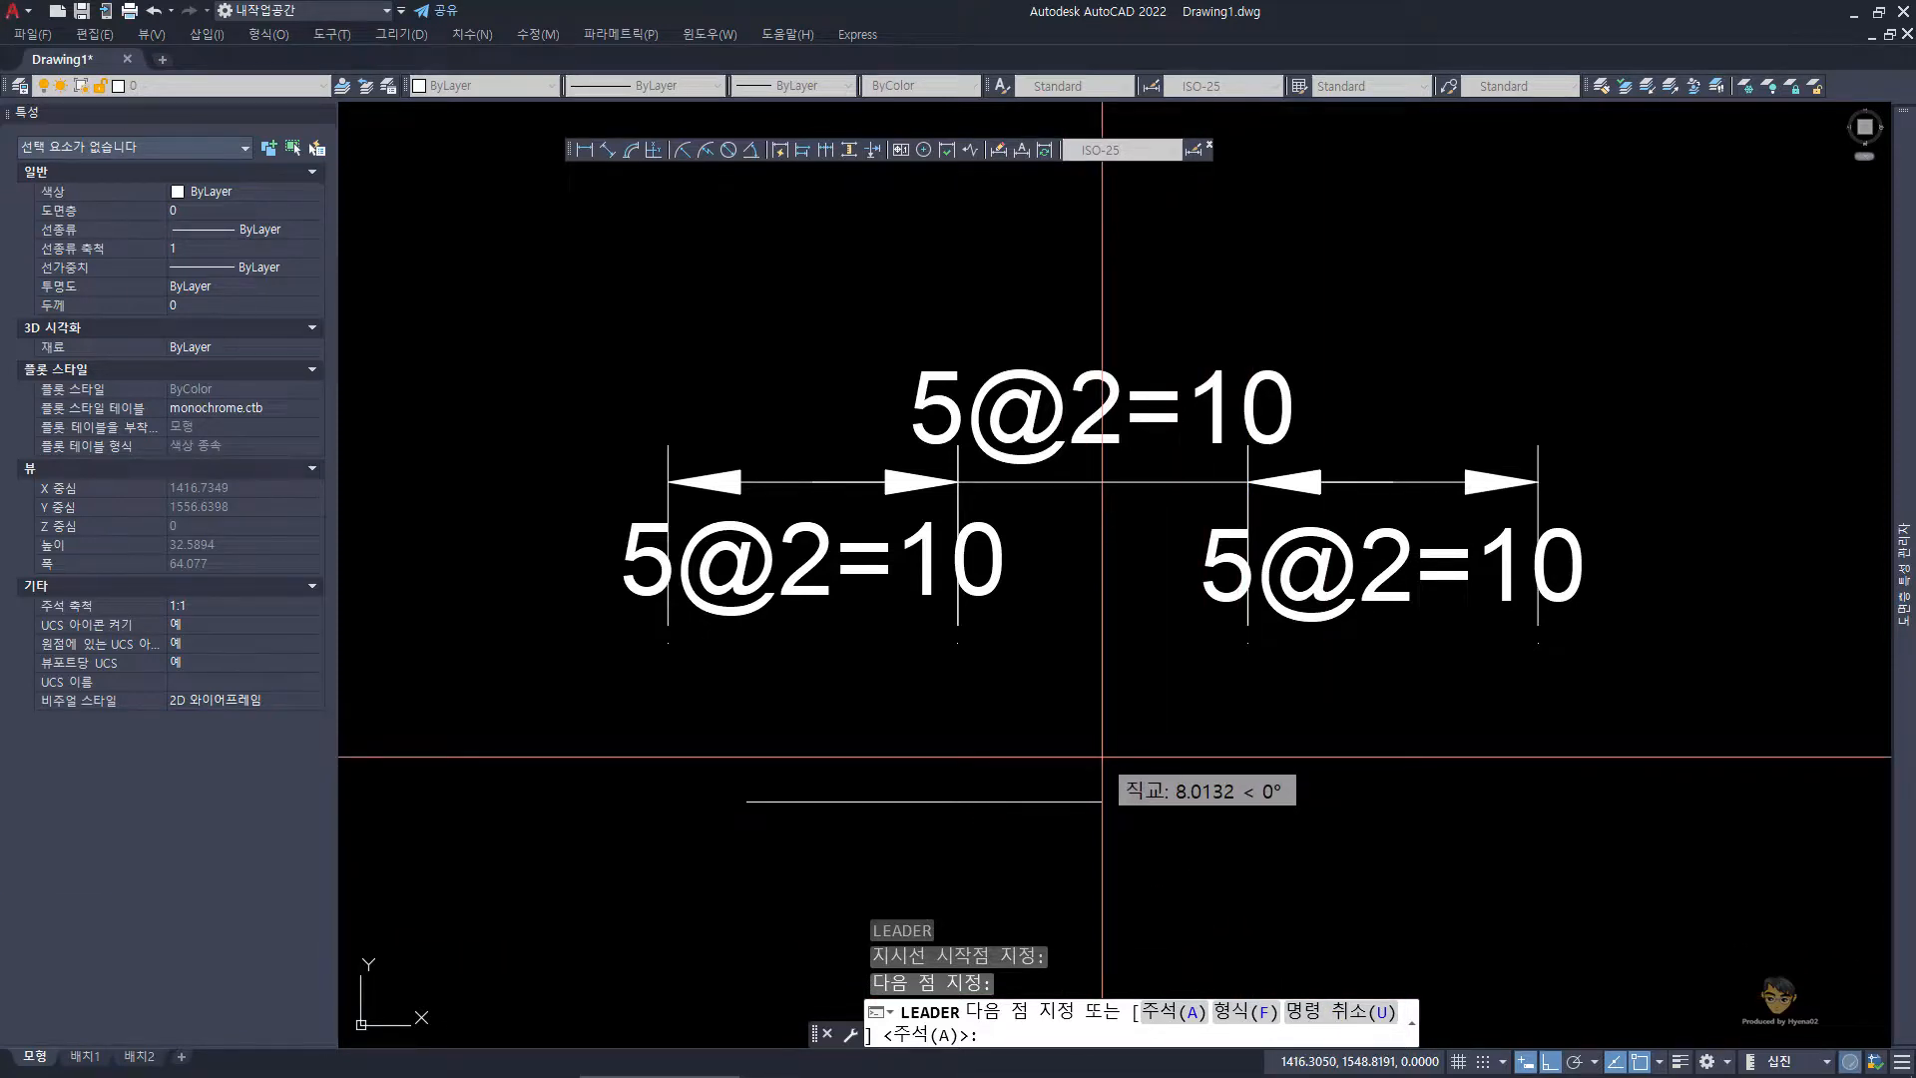
pyautogui.press('Escape')
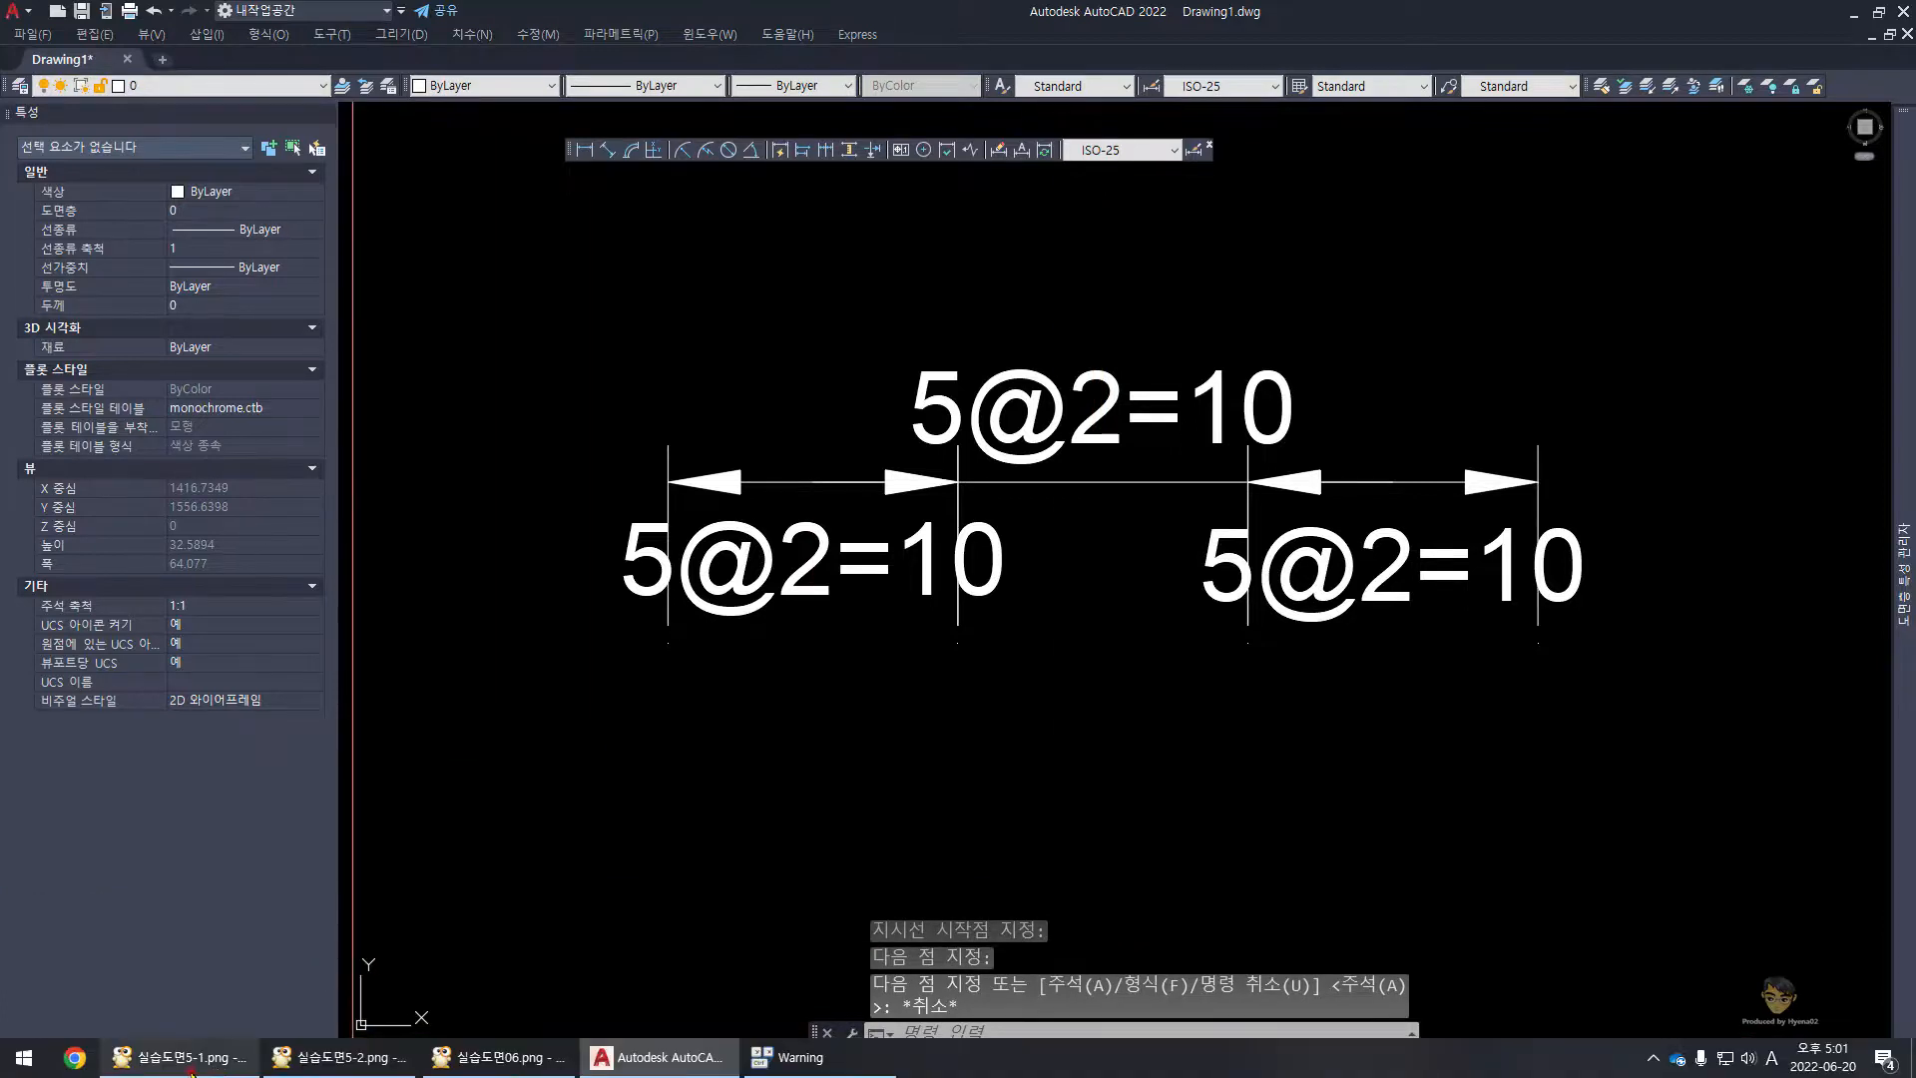
# - Examine the leader annotations in the reference images 실습도면5-1.png and 실습도면5-2.png
pyautogui.click(185, 1060)
pyautogui.moveTo(1068, 796); pyautogui.dragTo(1086, 613)
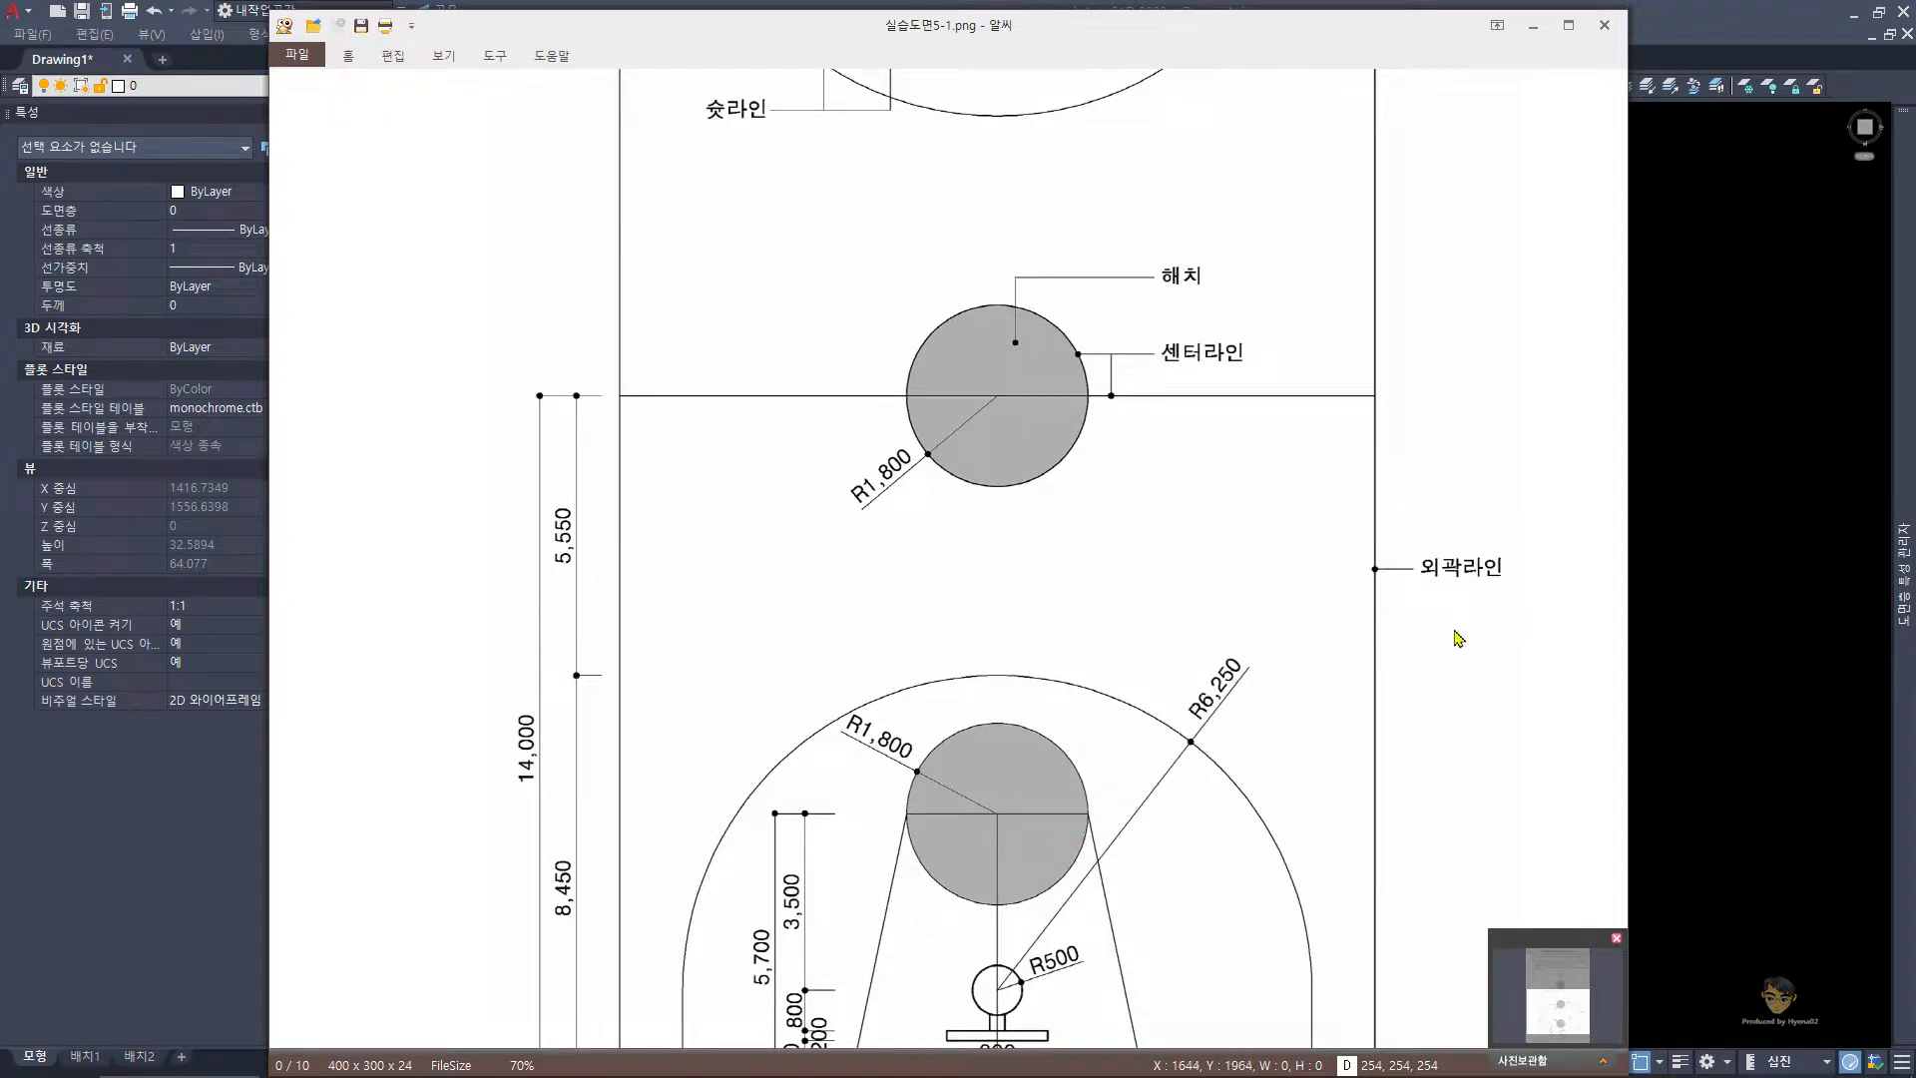
pyautogui.moveTo(1131, 400); pyautogui.dragTo(1136, 626)
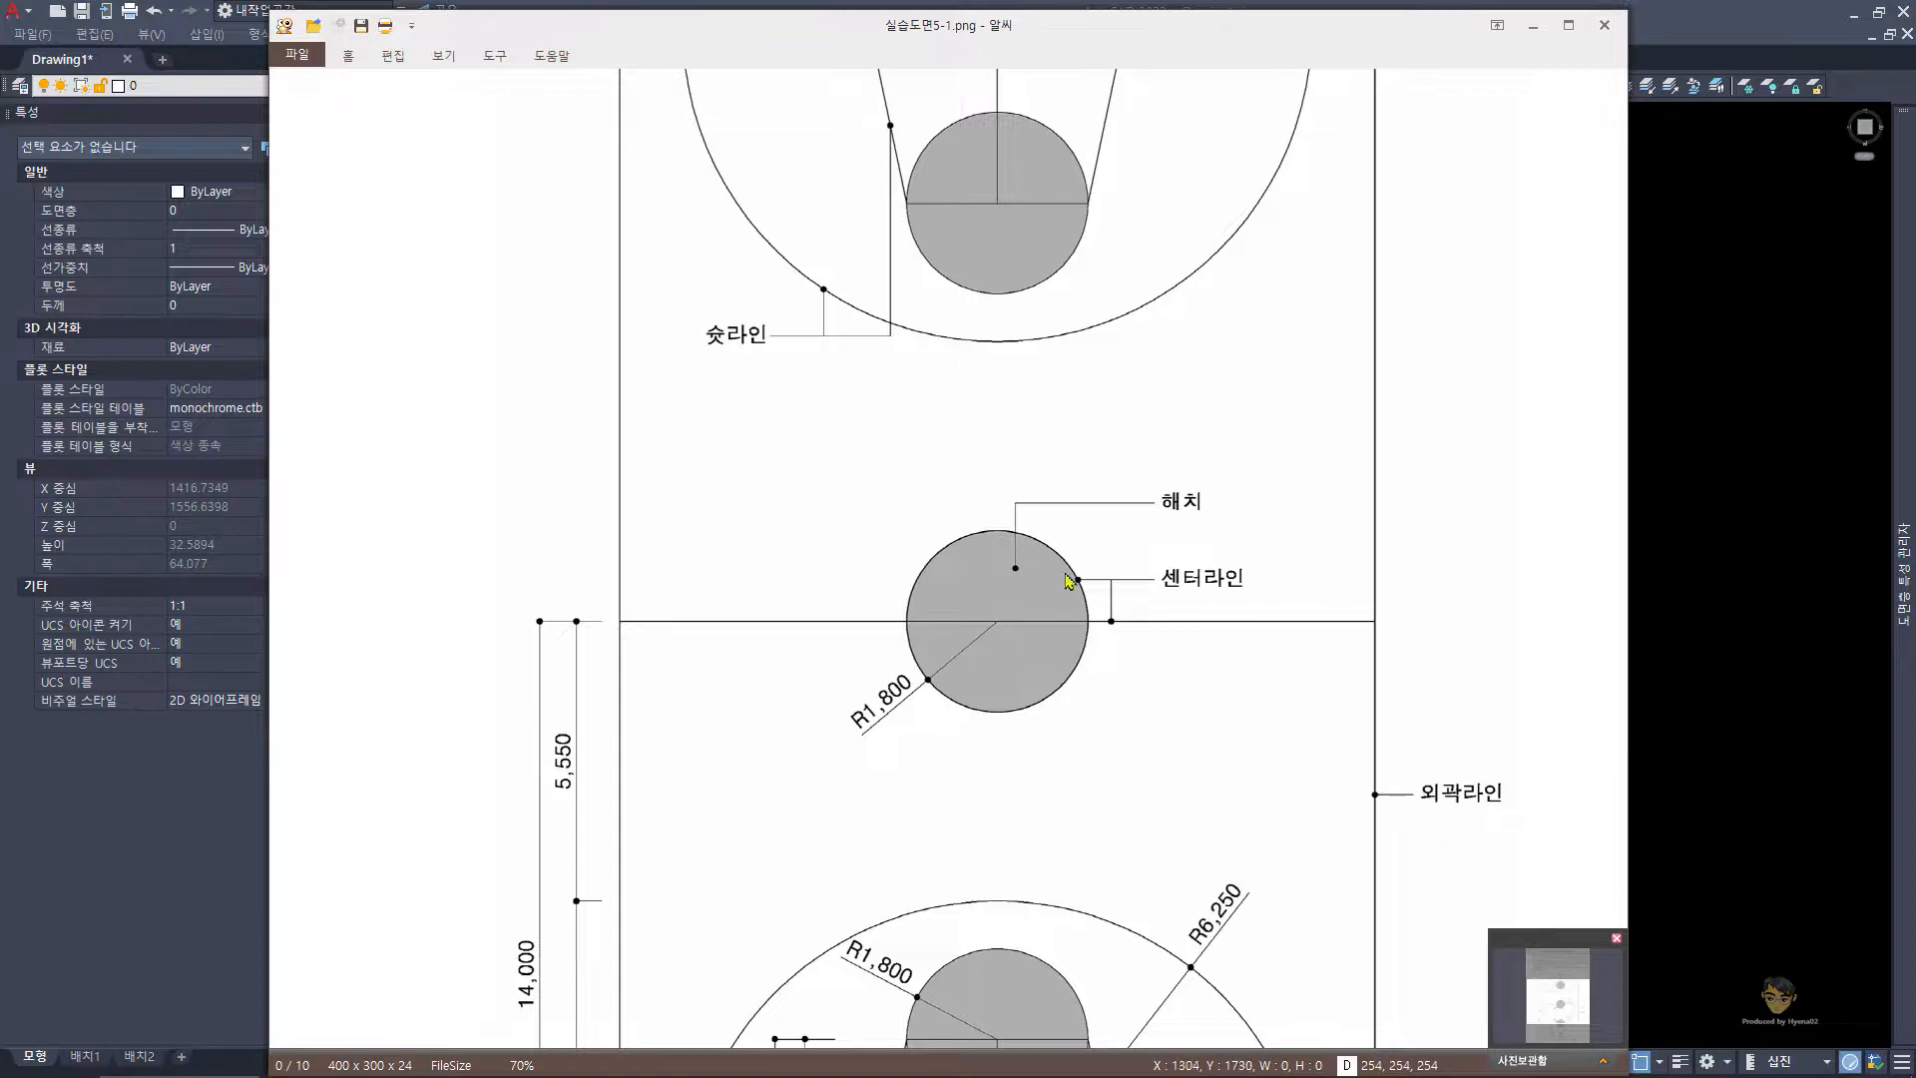
pyautogui.moveTo(1075, 526); pyautogui.dragTo(1053, 775)
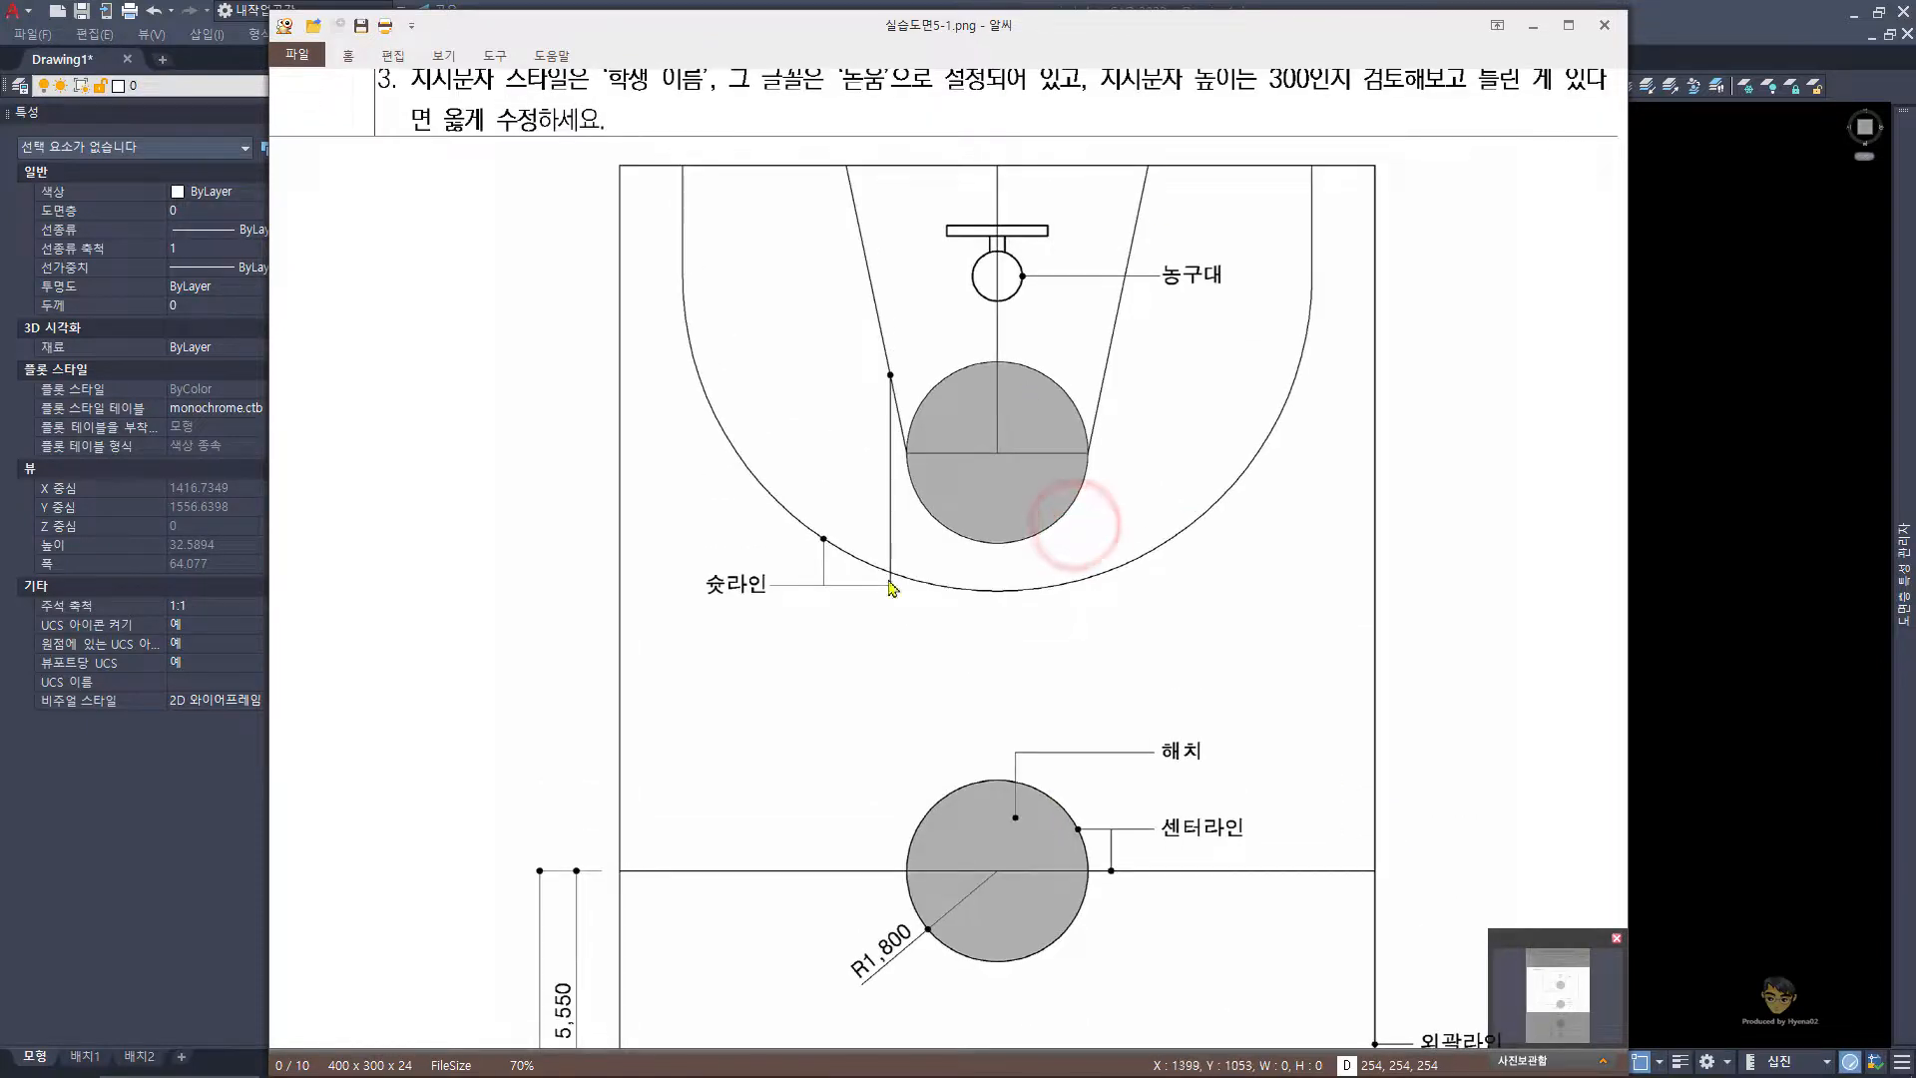
pyautogui.click(1532, 36)
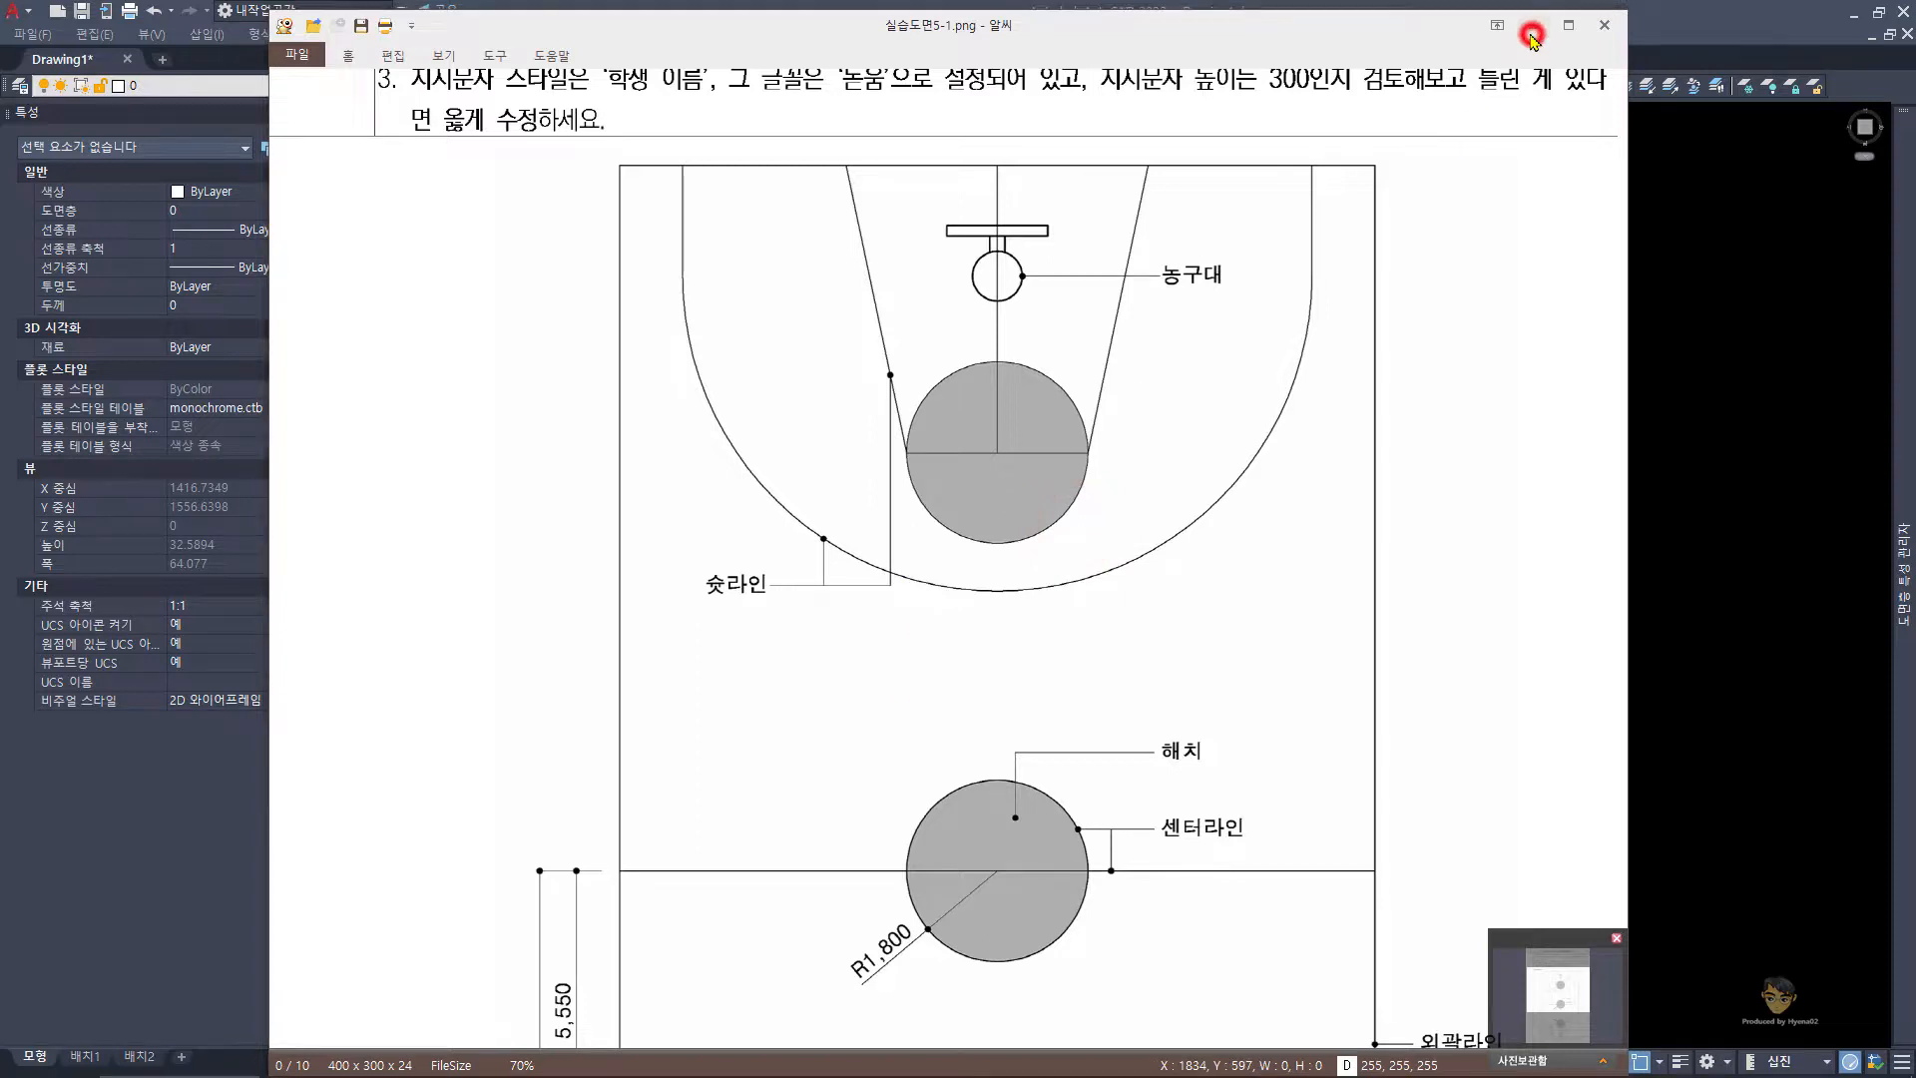
pyautogui.click(334, 1062)
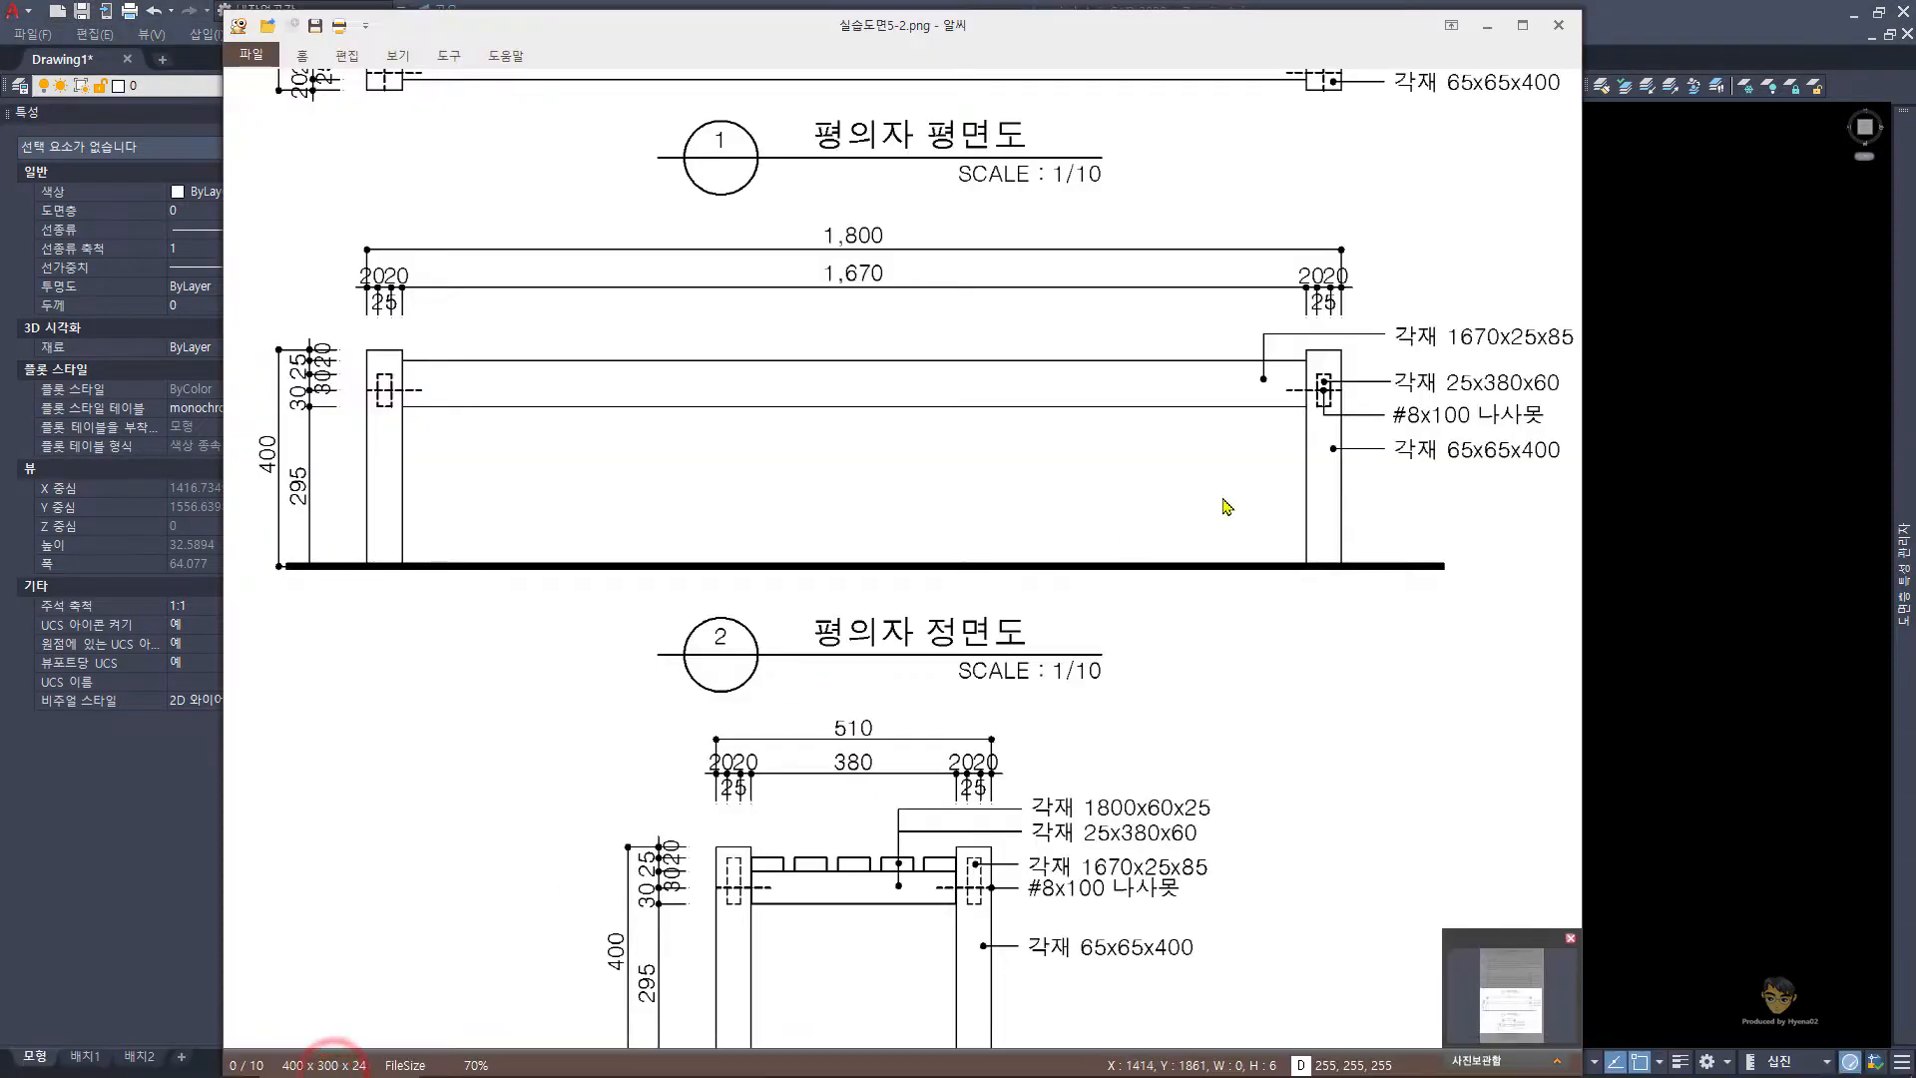
pyautogui.moveTo(1223, 498)
pyautogui.mouseDown()
pyautogui.moveTo(1012, 772)
pyautogui.moveTo(983, 860)
pyautogui.mouseUp()
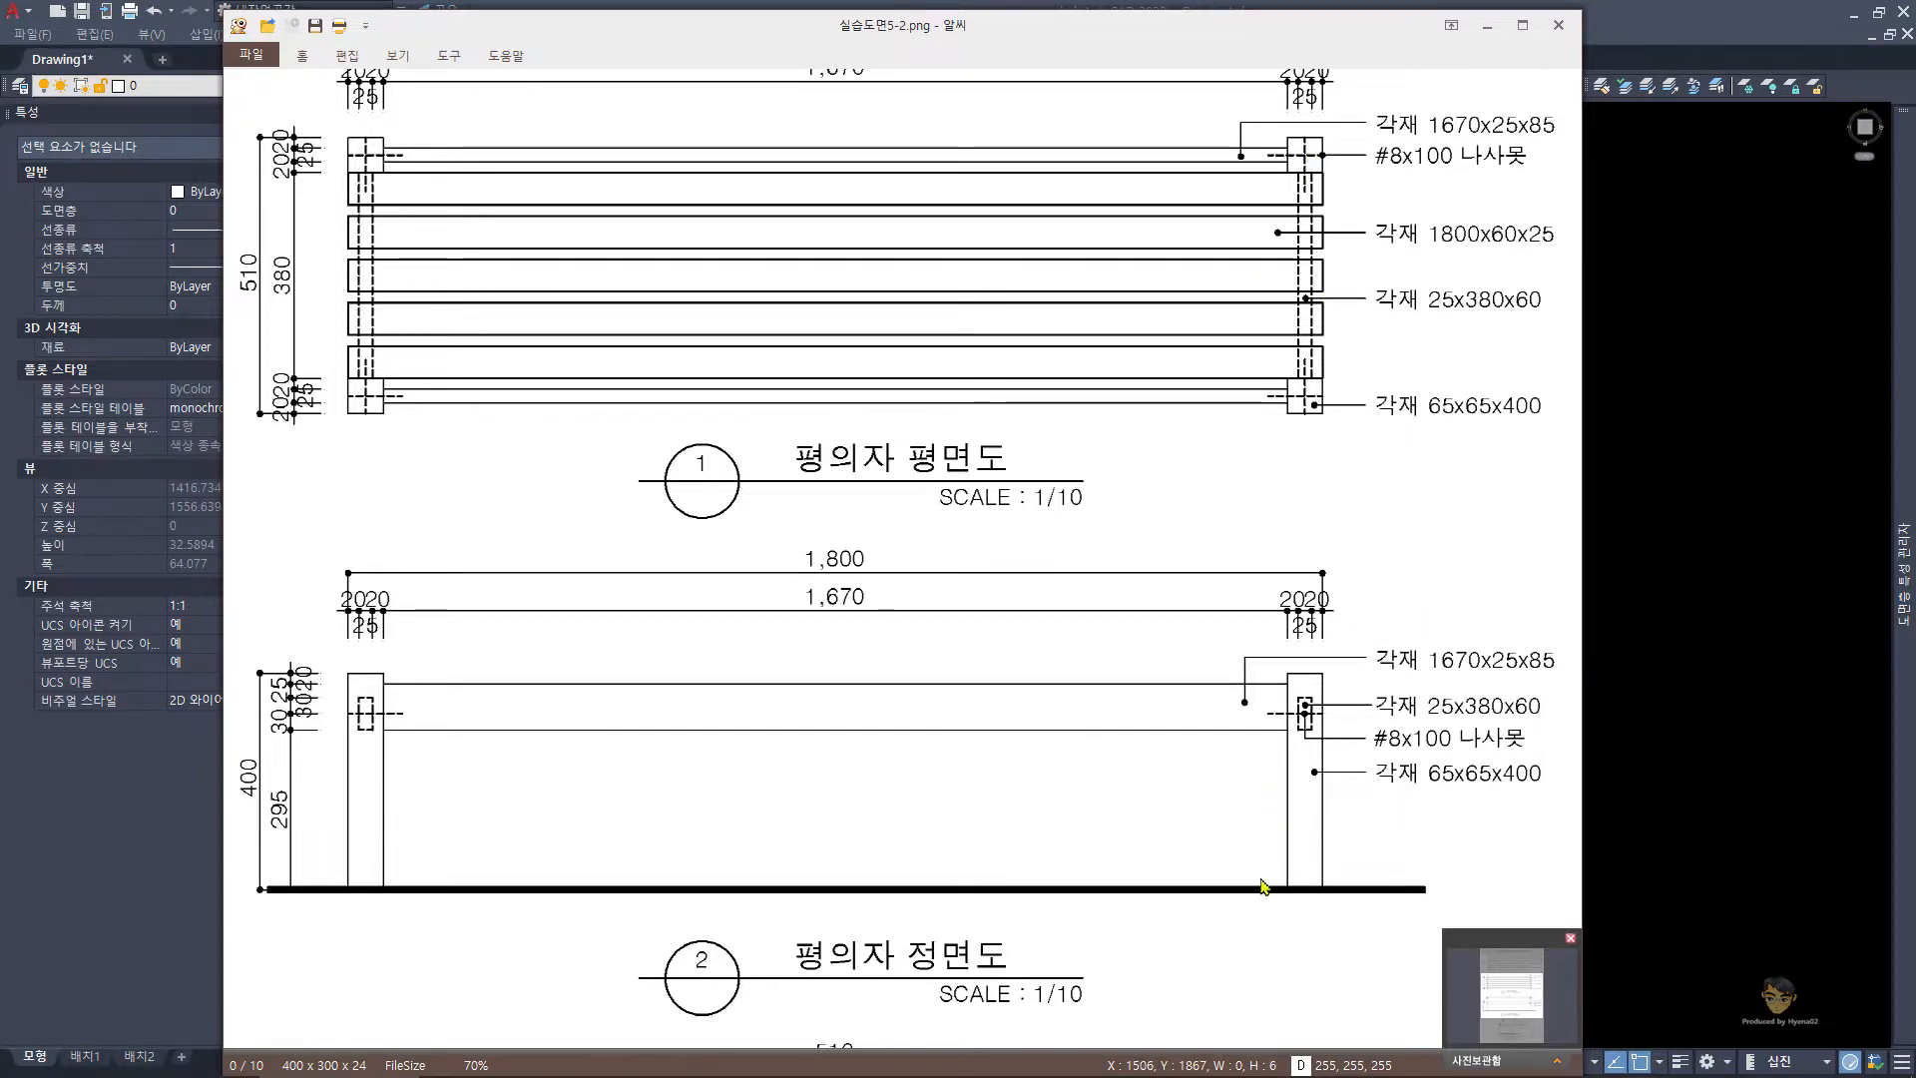
pyautogui.moveTo(1265, 876); pyautogui.dragTo(1202, 321)
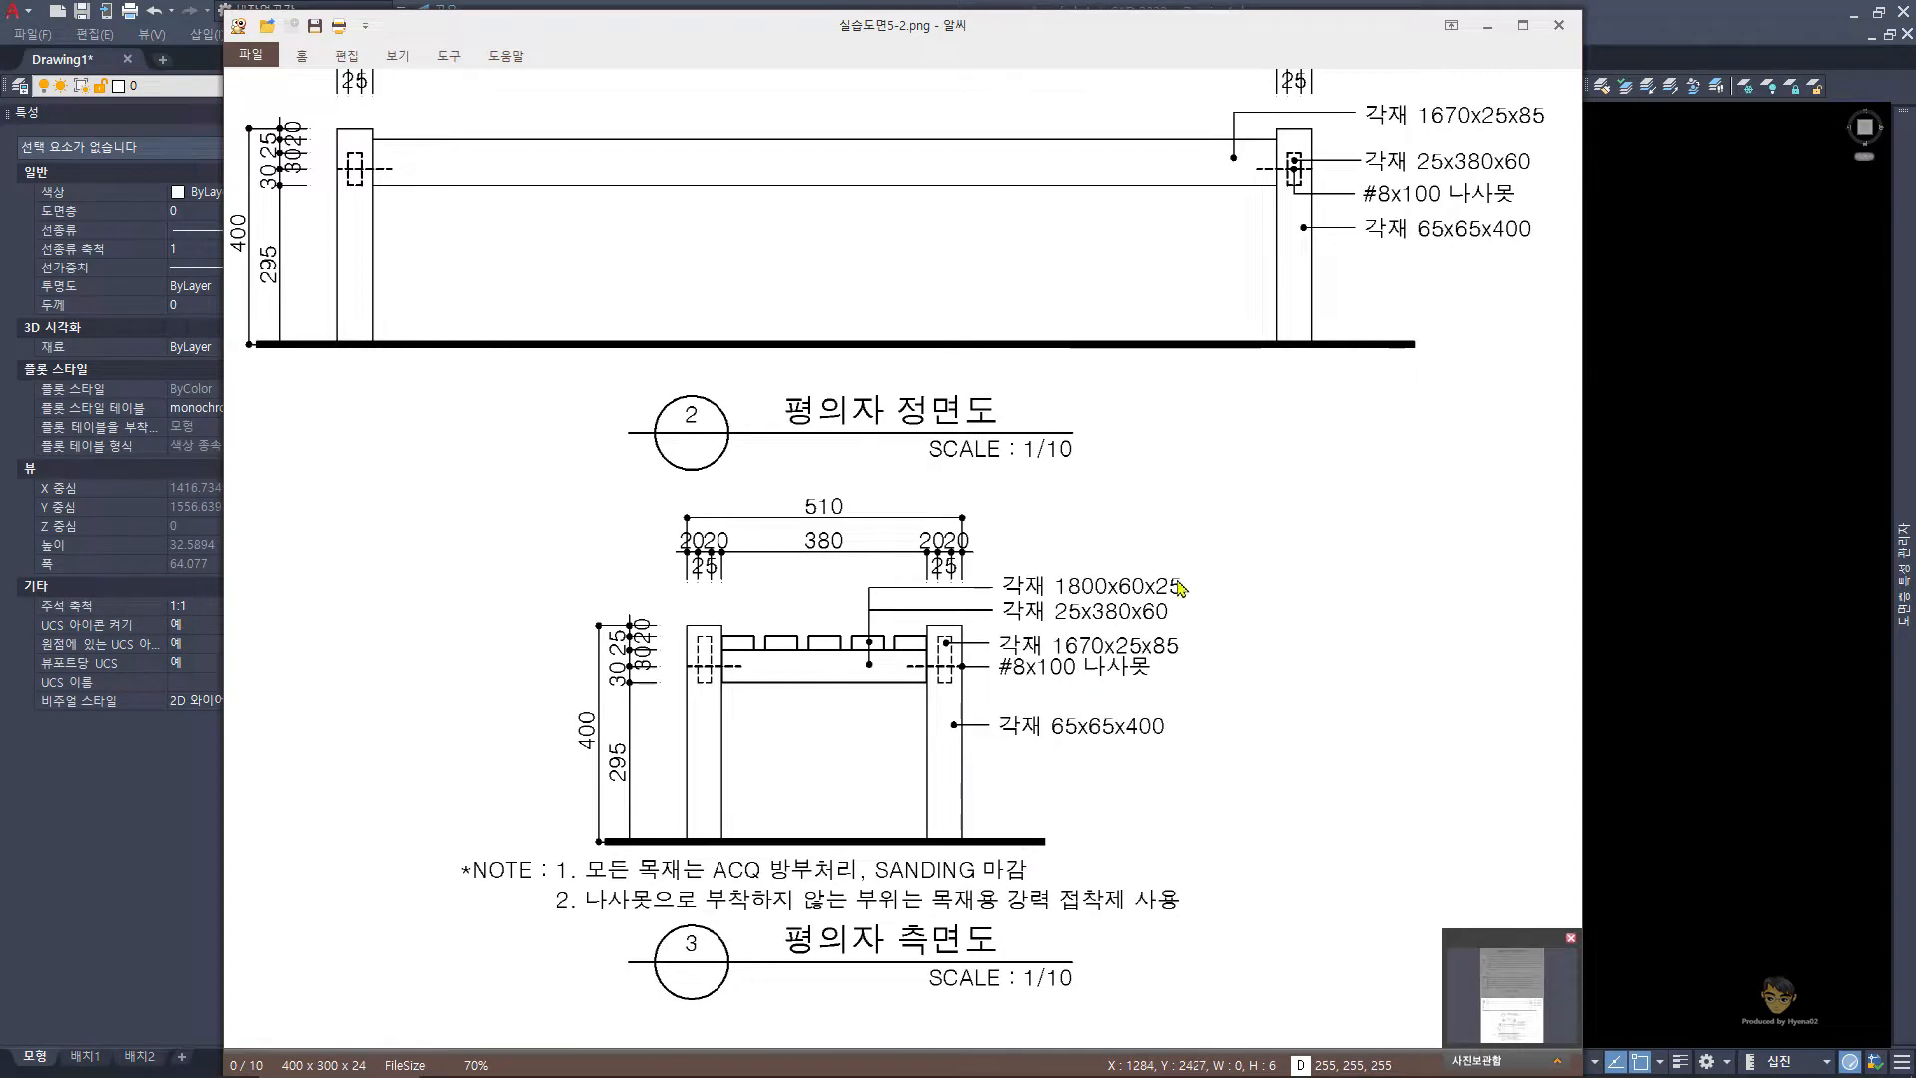
pyautogui.moveTo(1290, 422); pyautogui.dragTo(1375, 630)
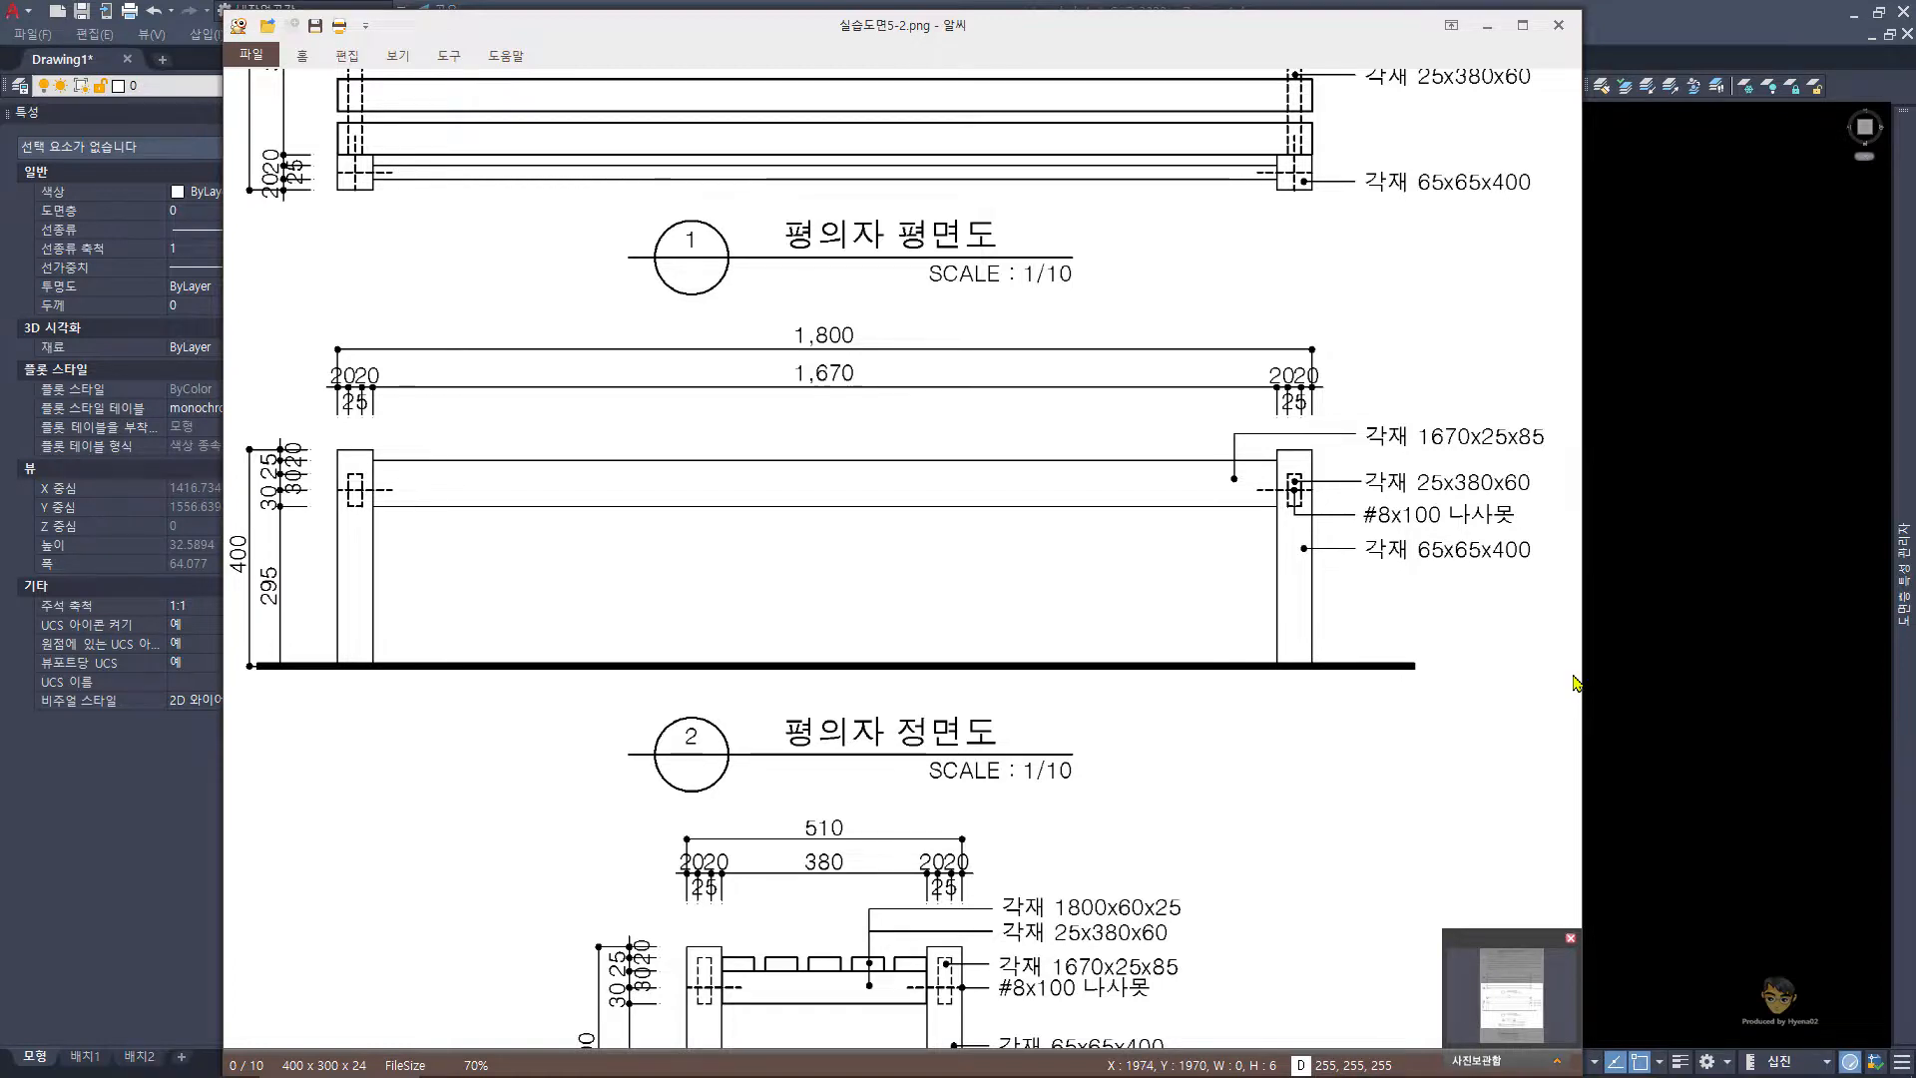
# - Draw a leader below the dimensions with a downward arrow, a horizontal segment about 16.6 long, and a straight extension of that segment
pyautogui.click(1674, 650)
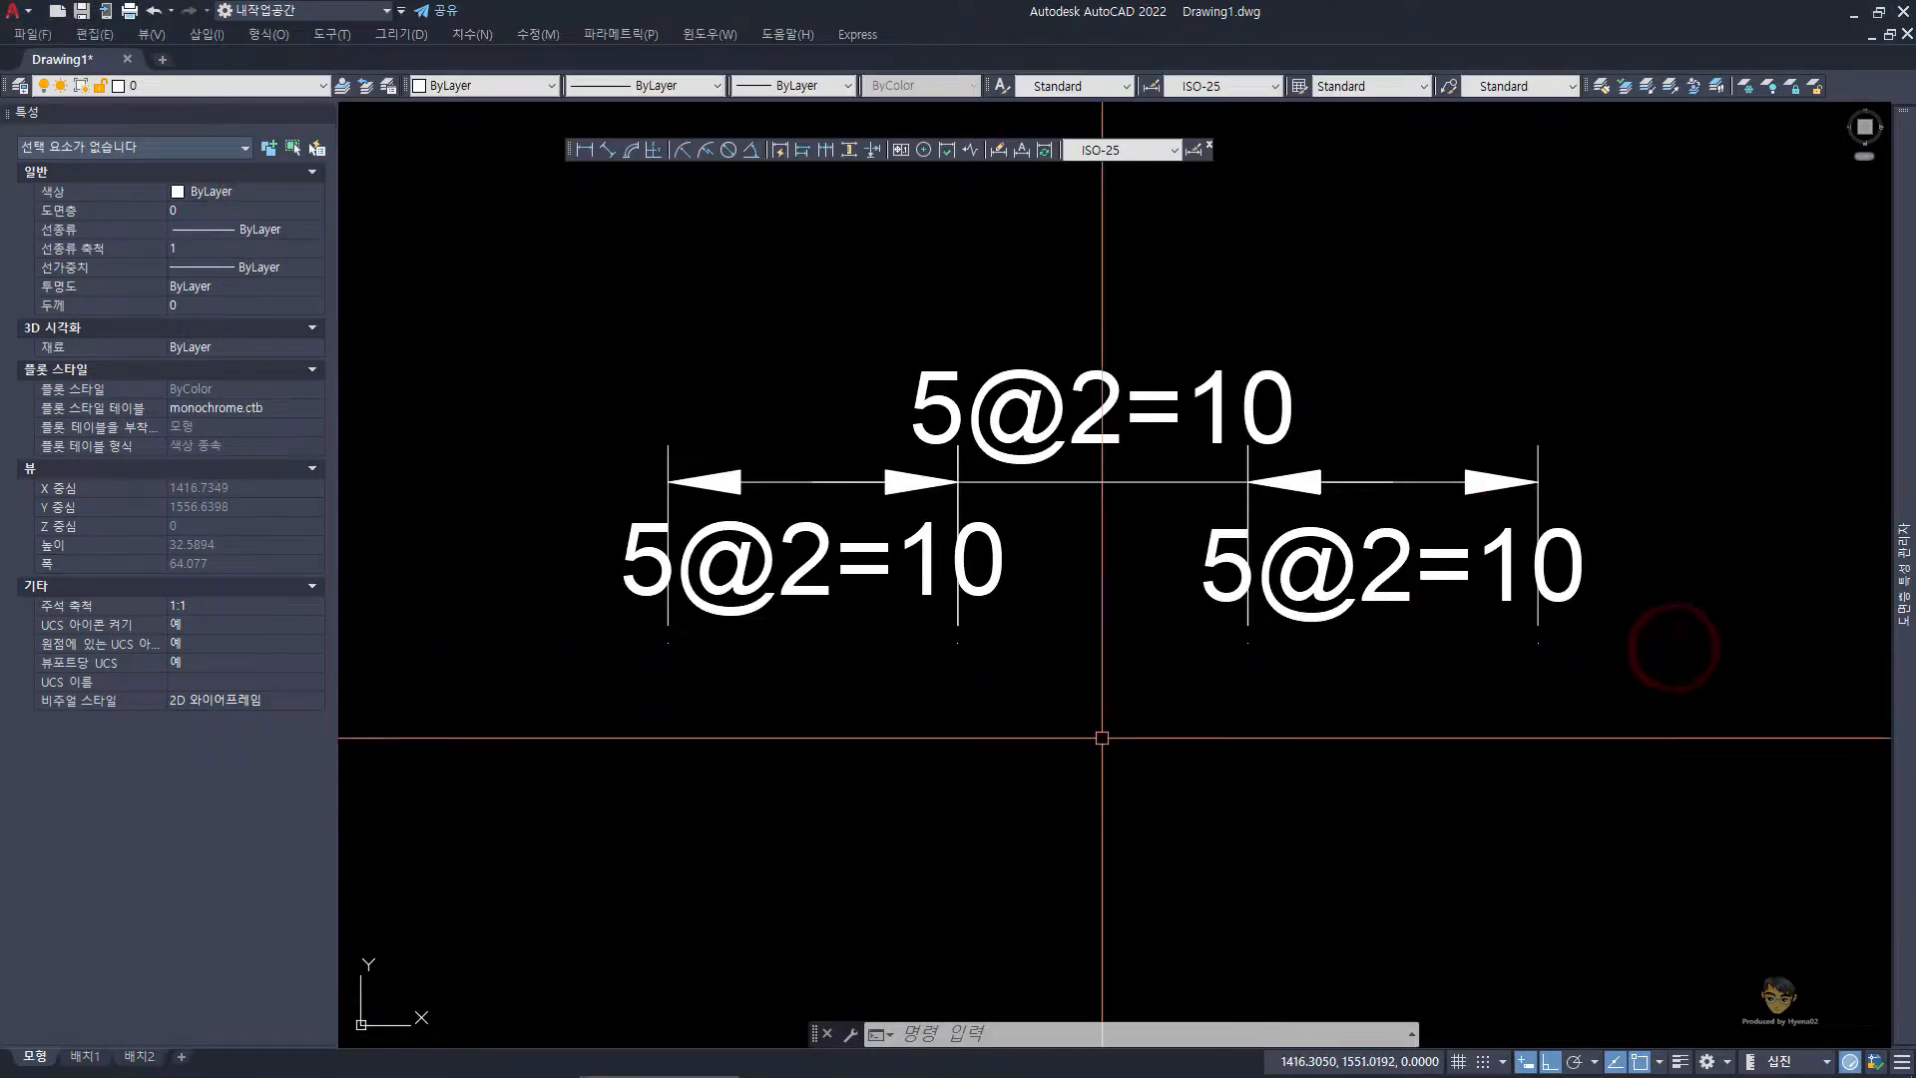
pyautogui.scroll(-2, 1101, 738)
pyautogui.write('l')
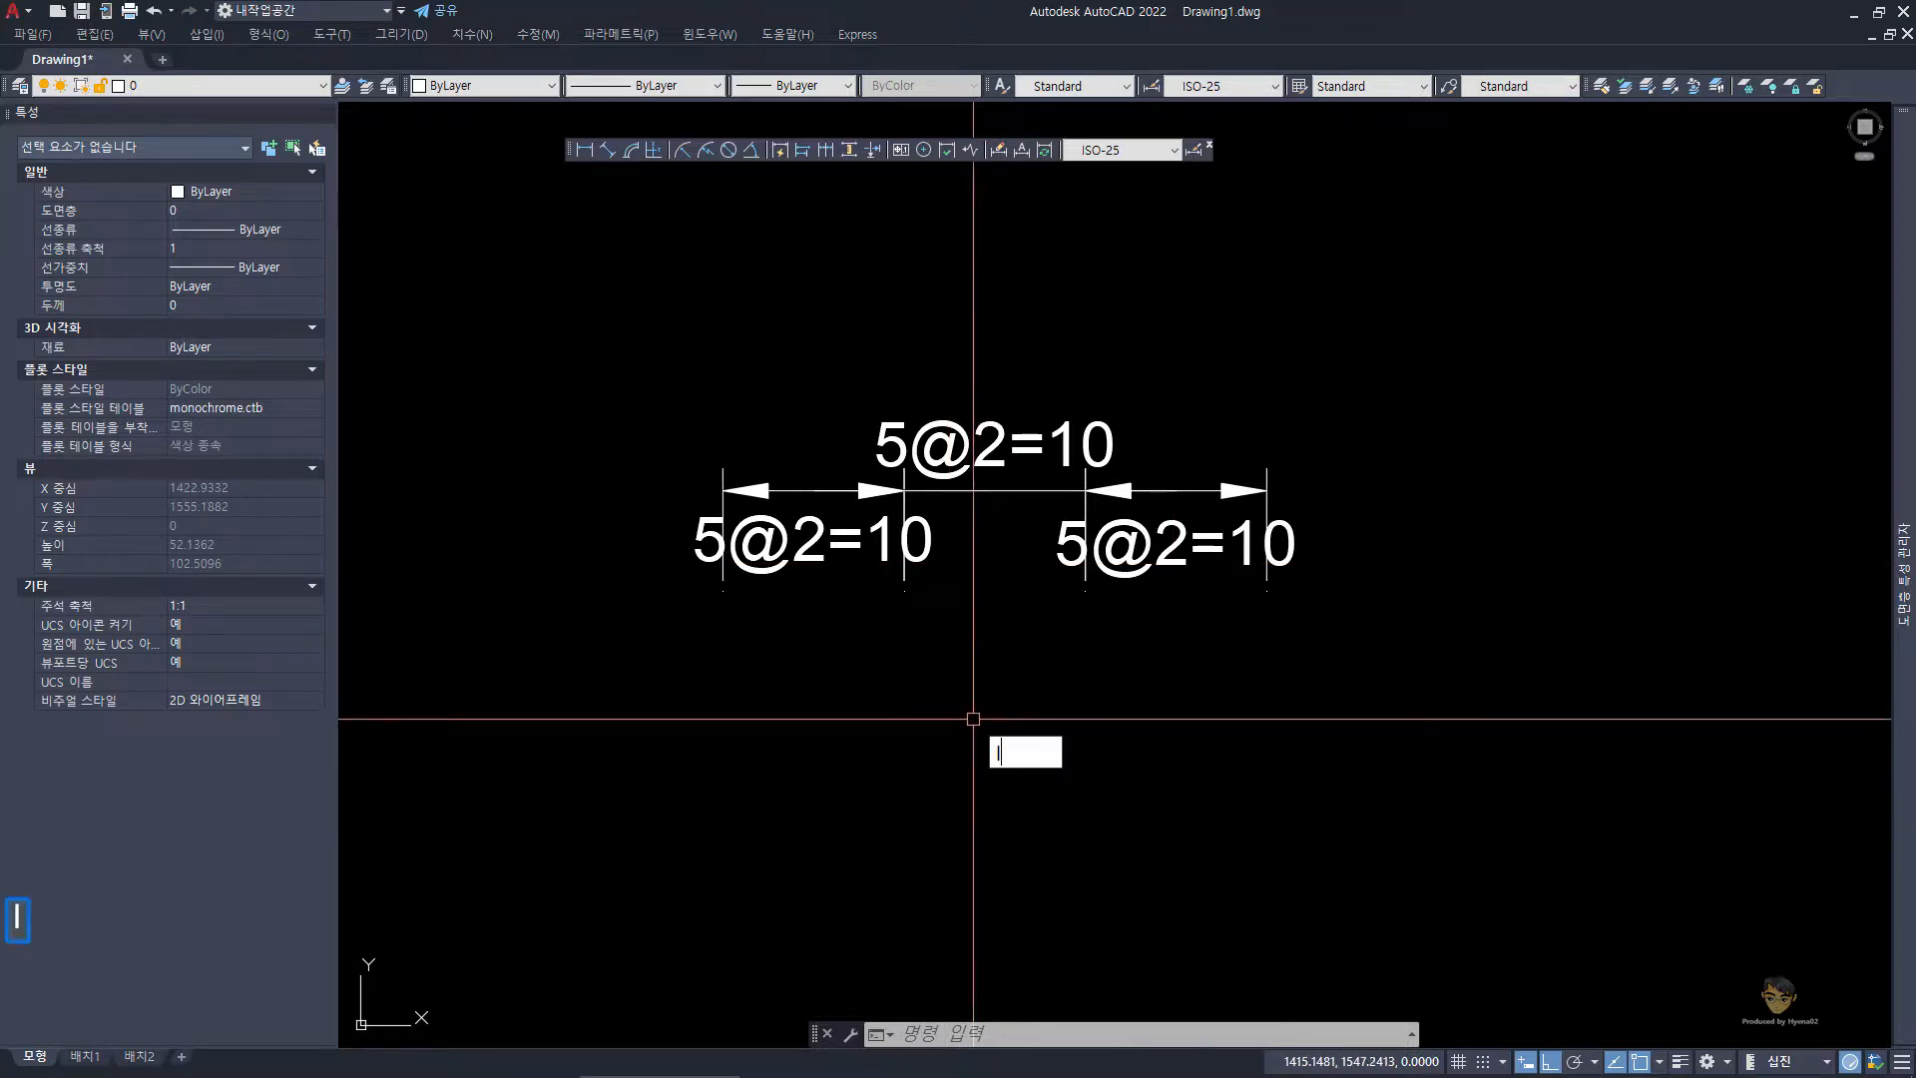
pyautogui.write('e')
pyautogui.press('space')
pyautogui.click(775, 868)
pyautogui.click(893, 698)
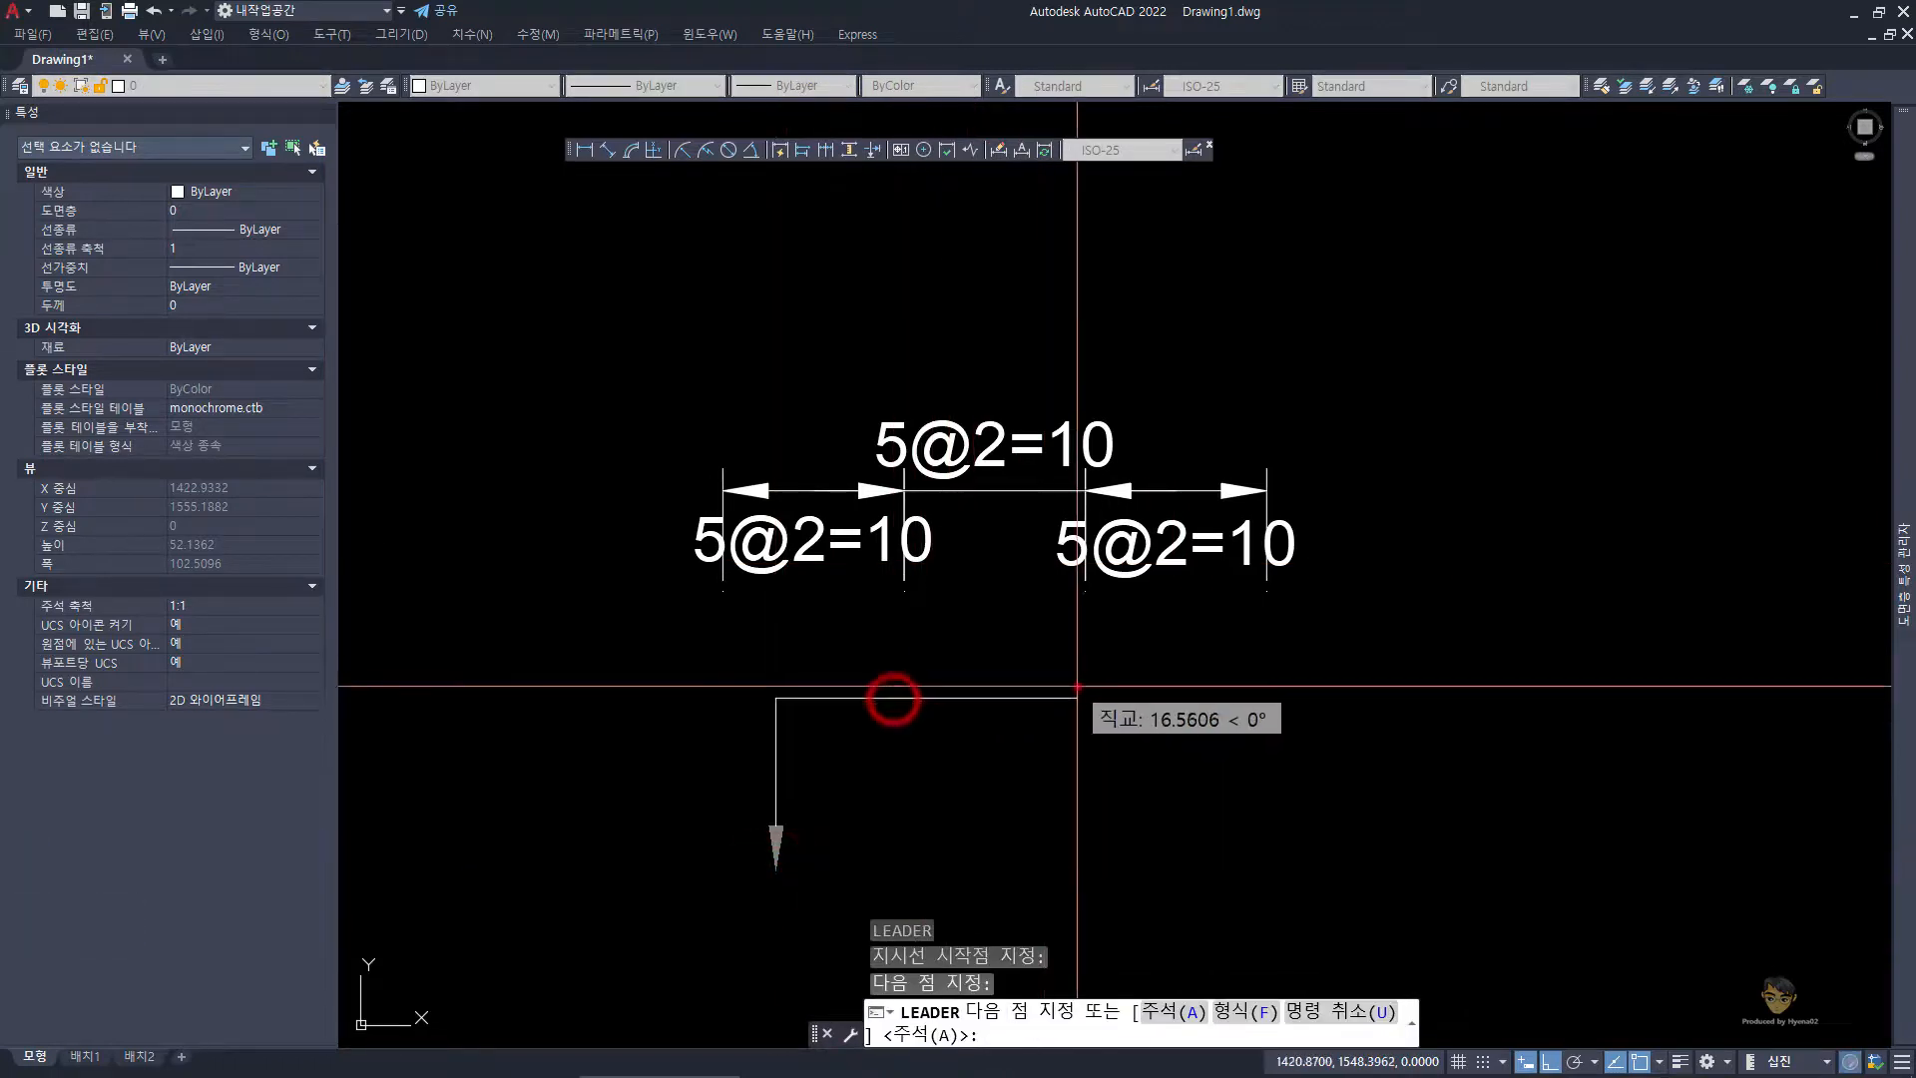
pyautogui.click(1077, 687)
pyautogui.click(1186, 711)
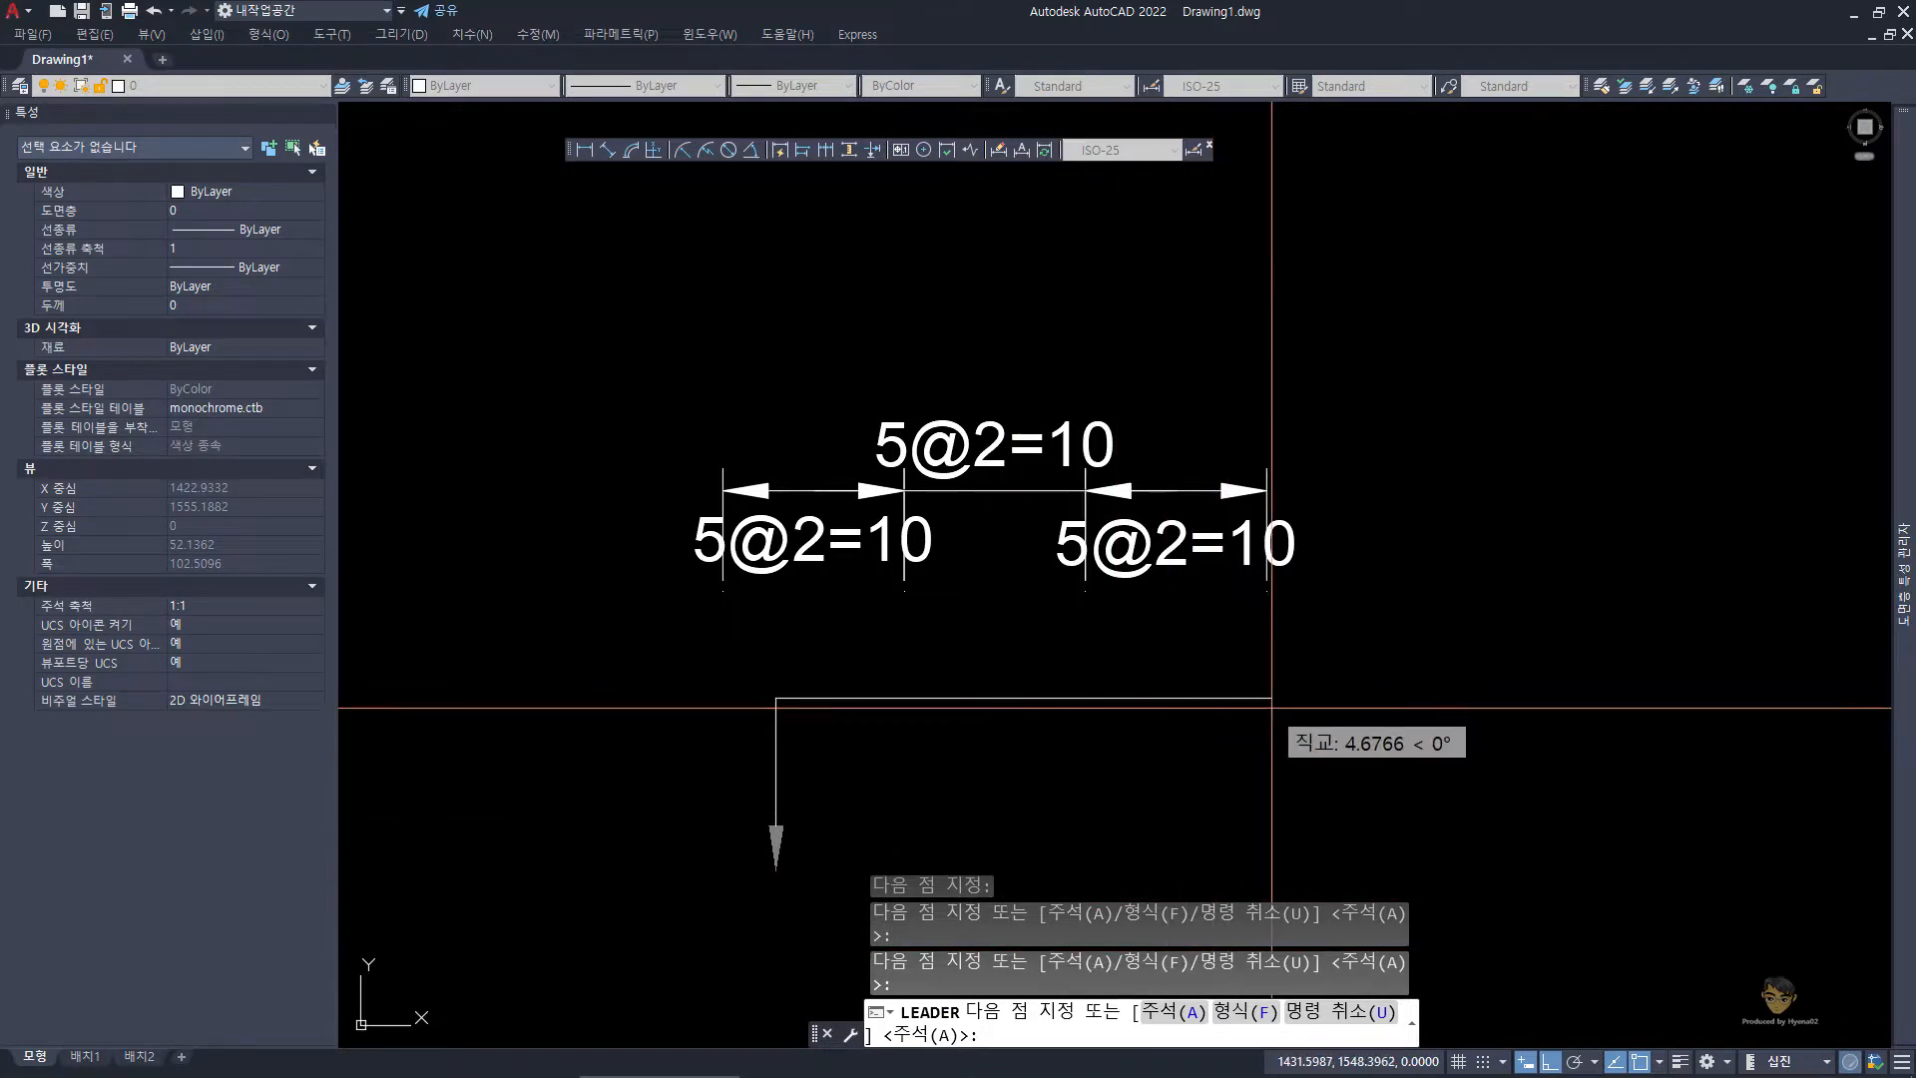
# - Annotate the leader with the two text lines asdfasdf and asdfsadf and finish the command
pyautogui.press('space')
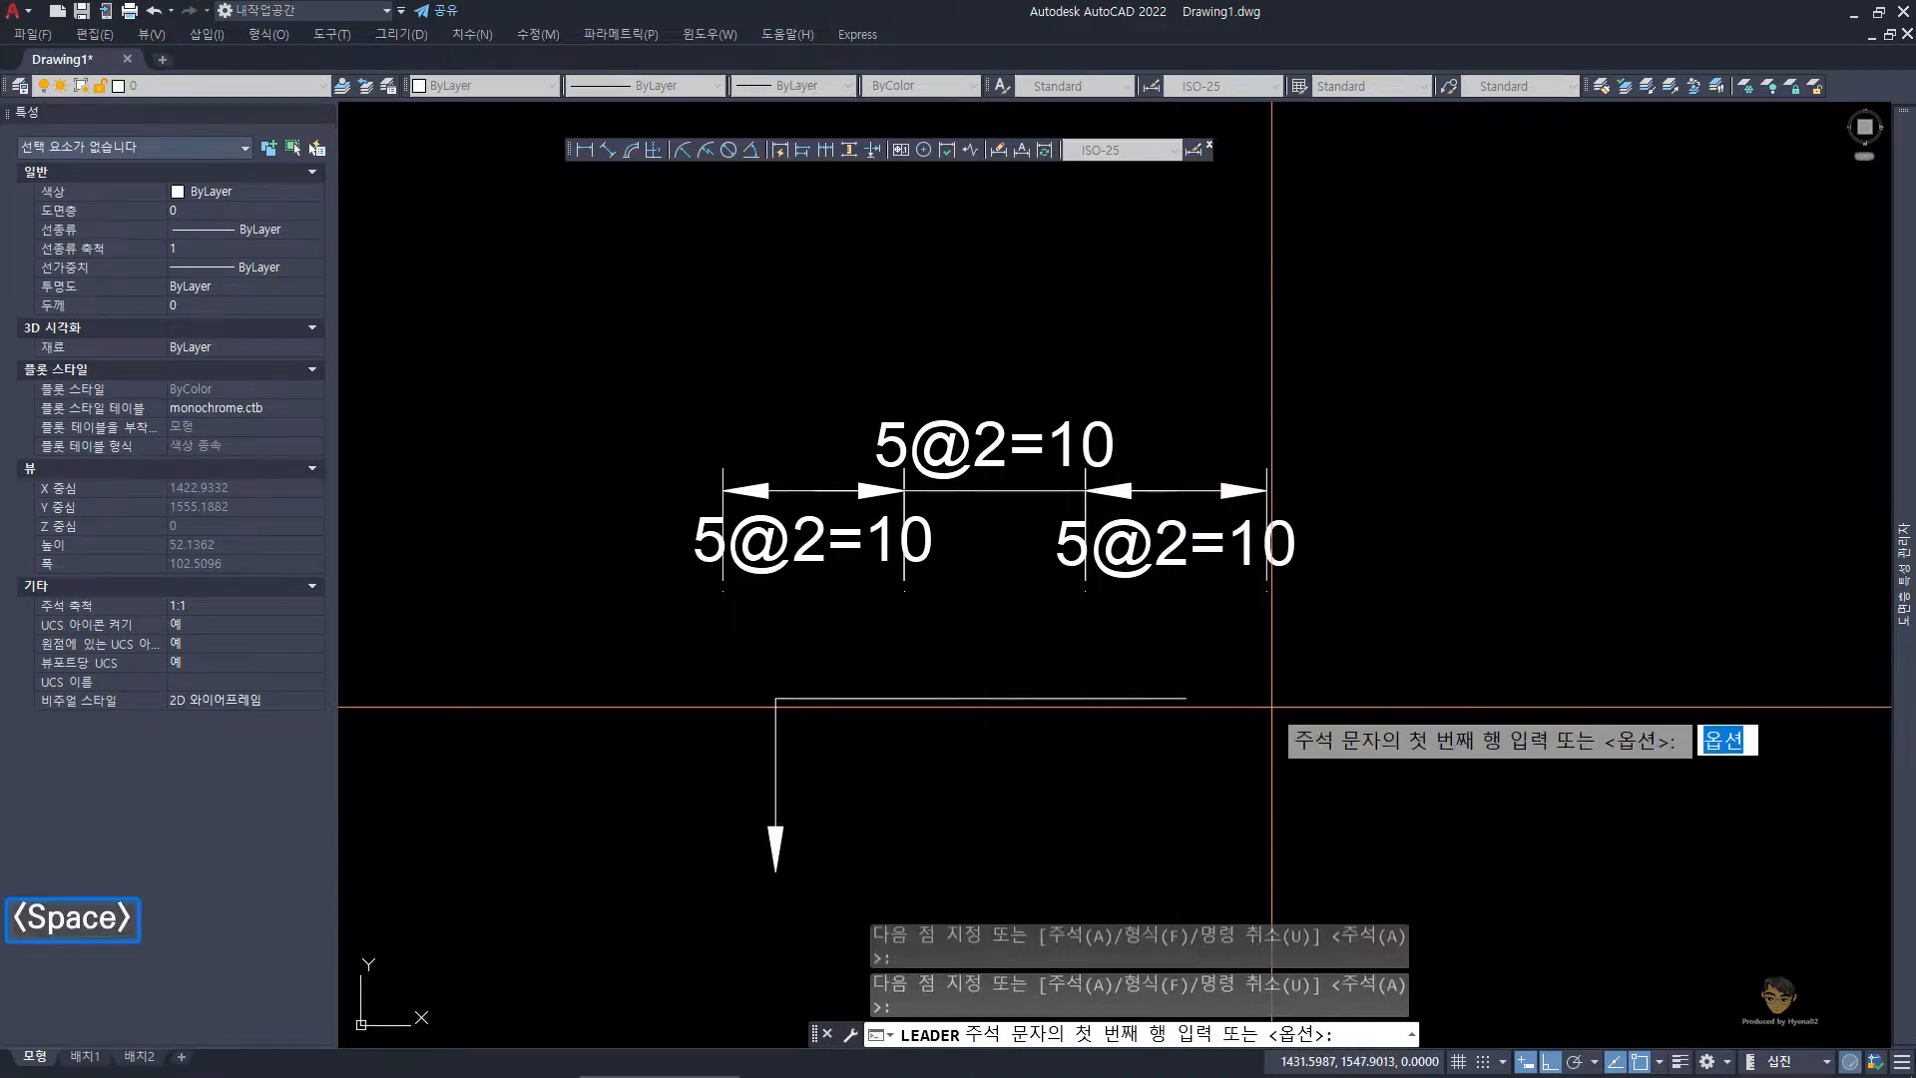
pyautogui.write('asdfasdf')
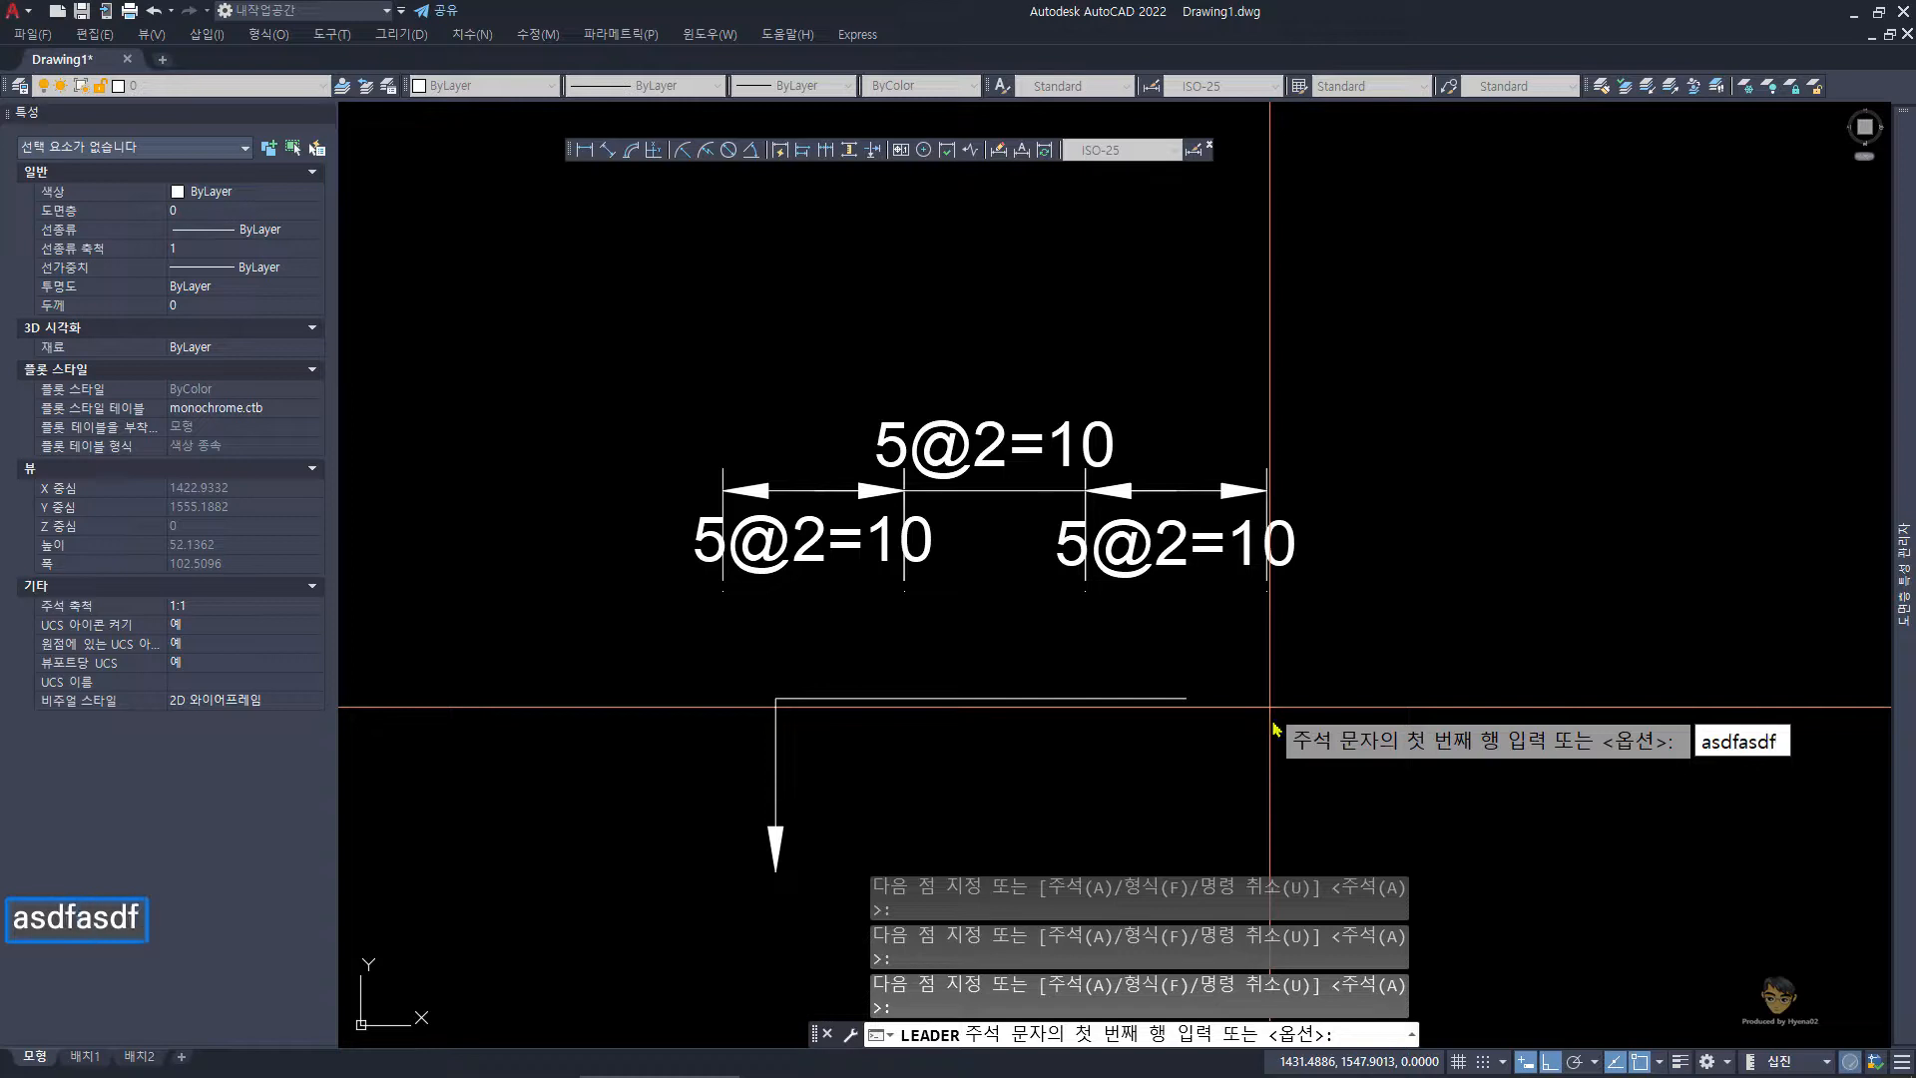
pyautogui.press('Return')
pyautogui.write('asdfsadf')
pyautogui.press('Return')
pyautogui.press('Return')
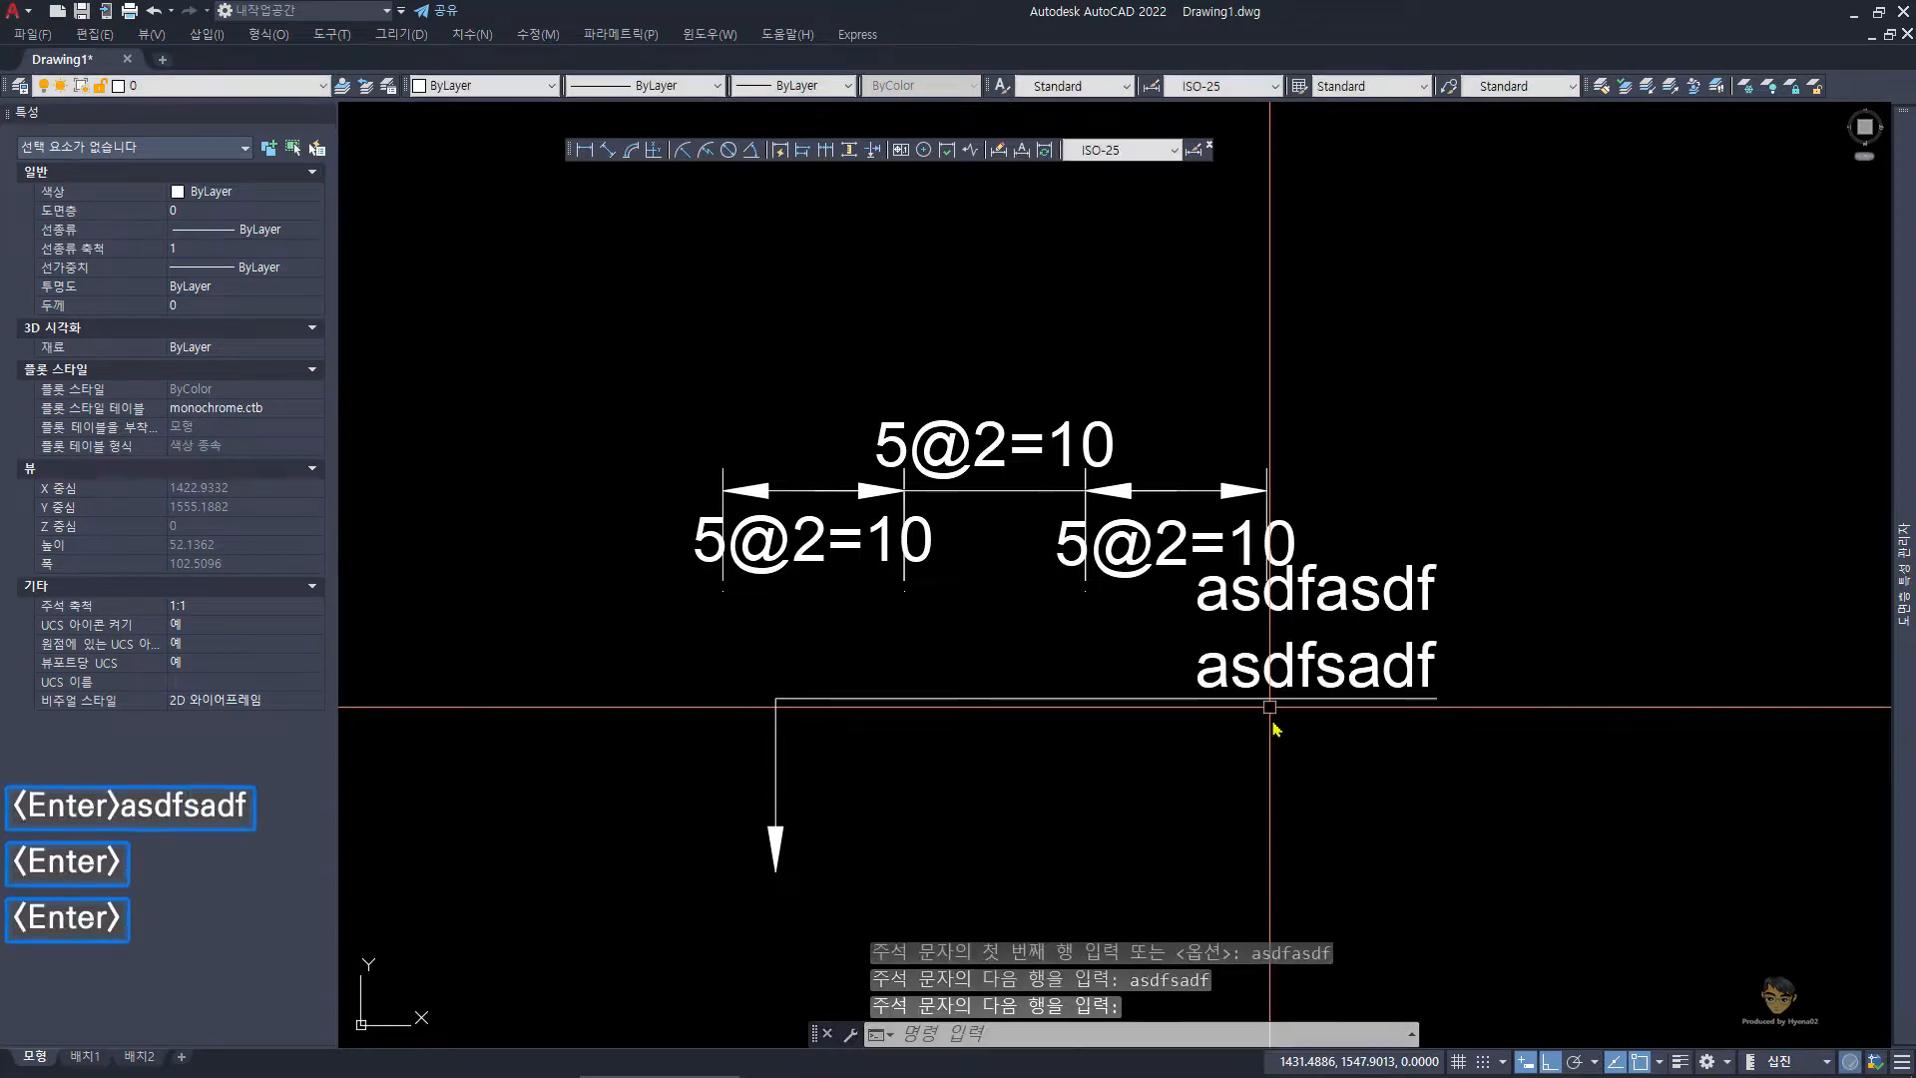
pyautogui.press('Escape')
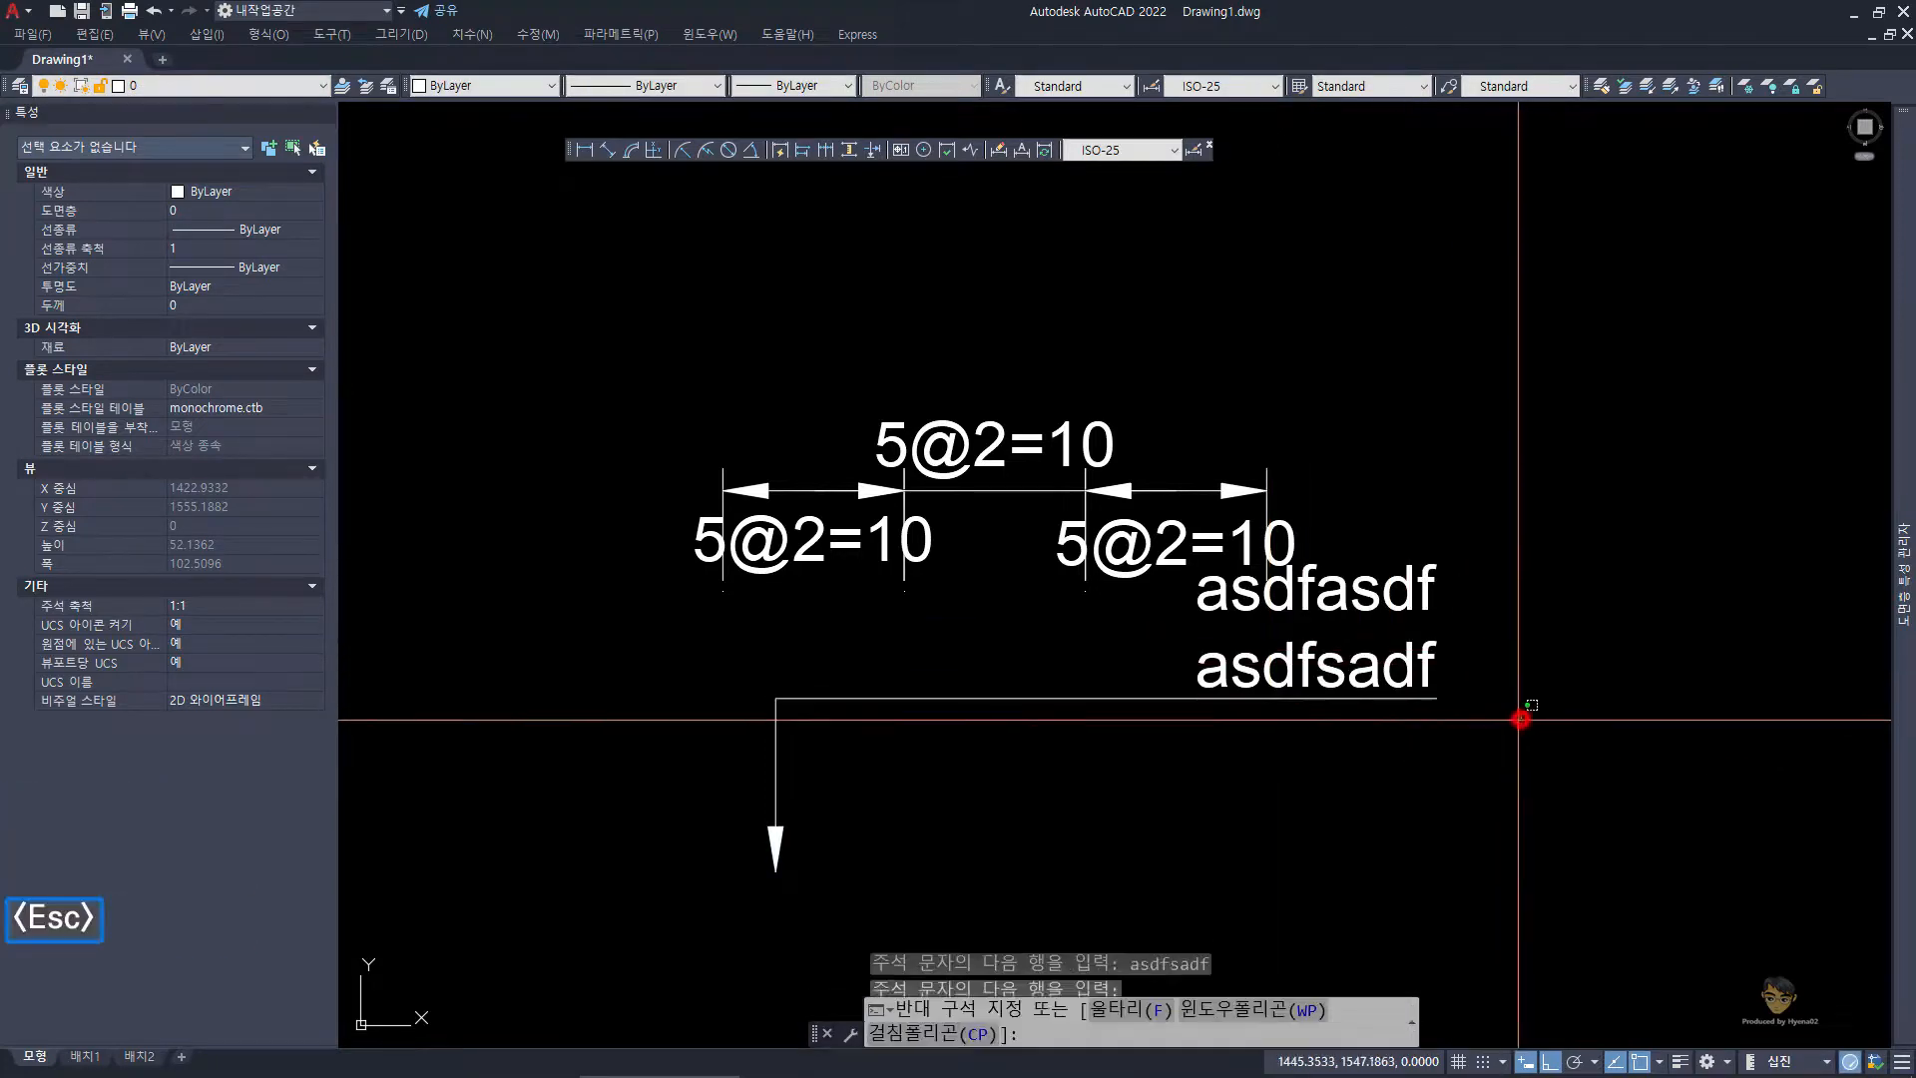
pyautogui.click(1518, 714)
pyautogui.press('Escape')
# - Select the leader and its text to compare them with the annotations in 실습도면5-2.png, and clear the selection
pyautogui.click(1511, 796)
pyautogui.click(1367, 549)
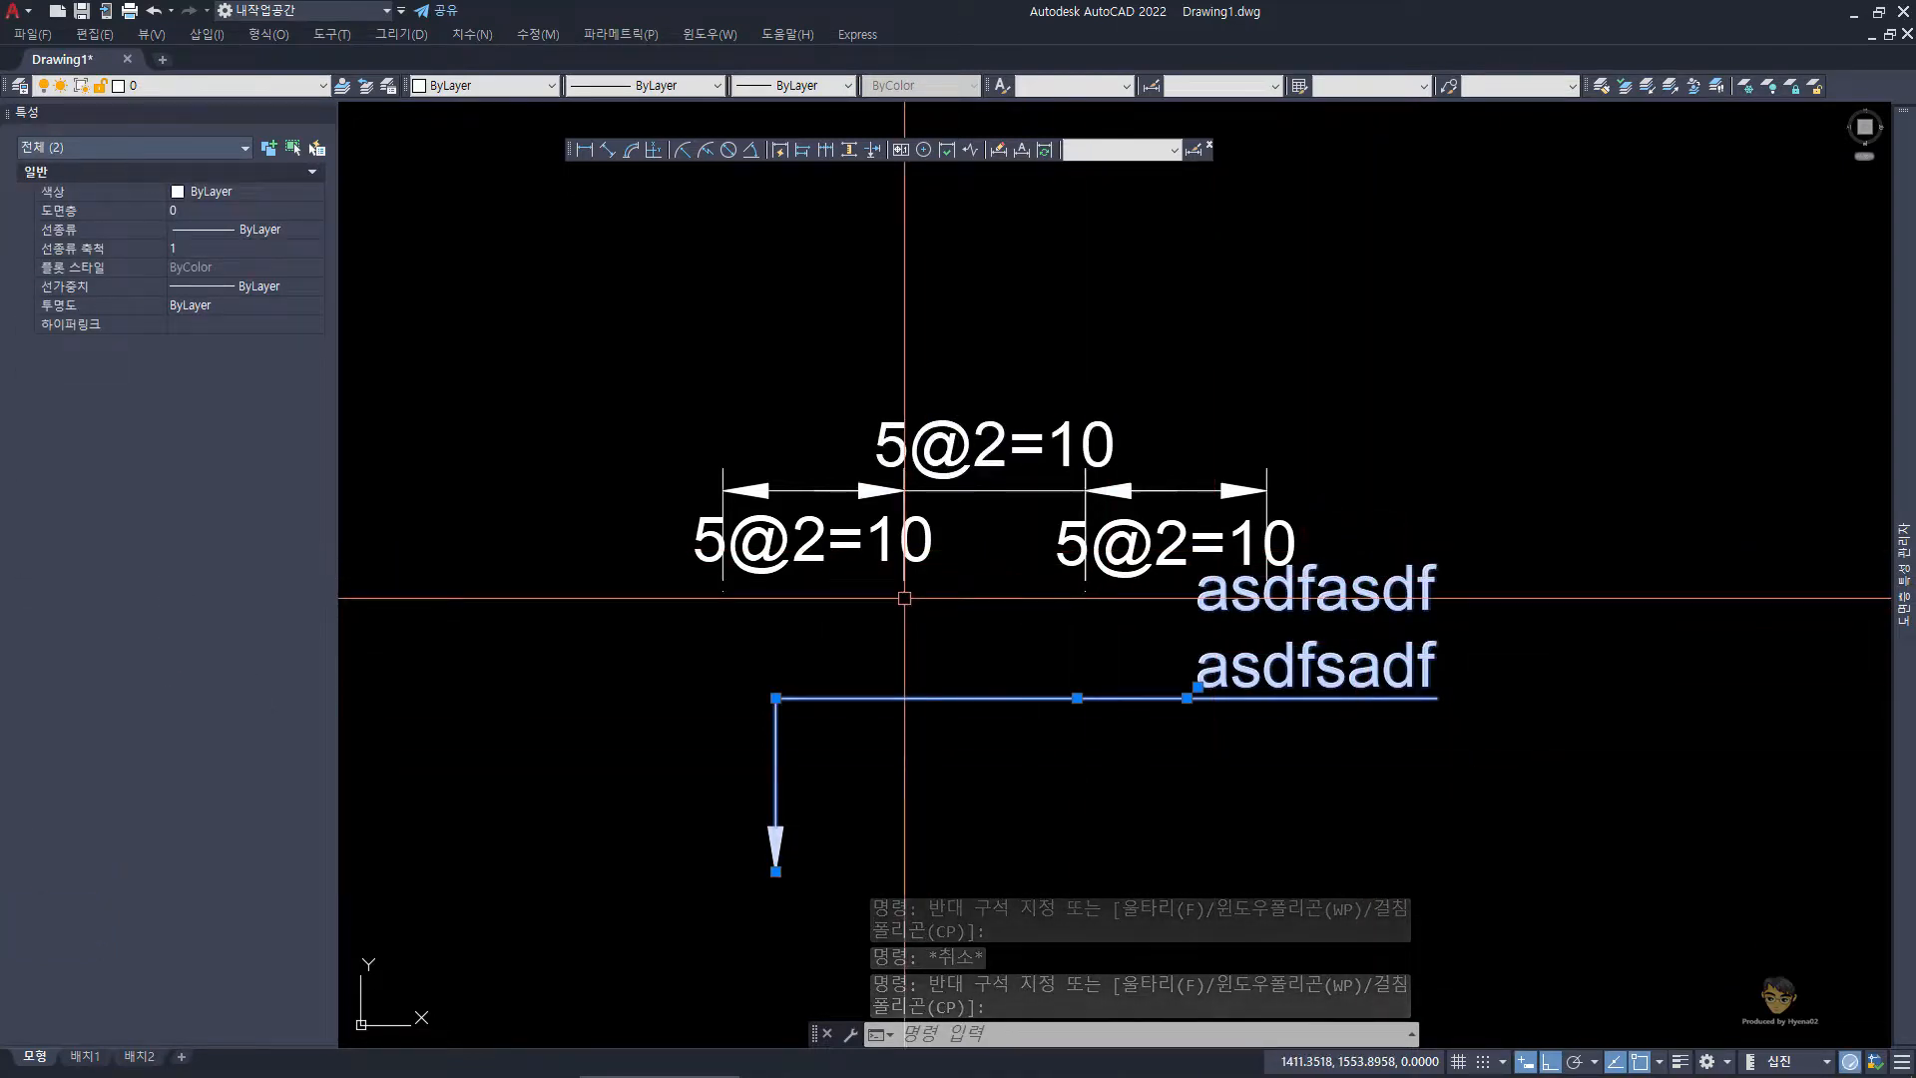
pyautogui.click(337, 1060)
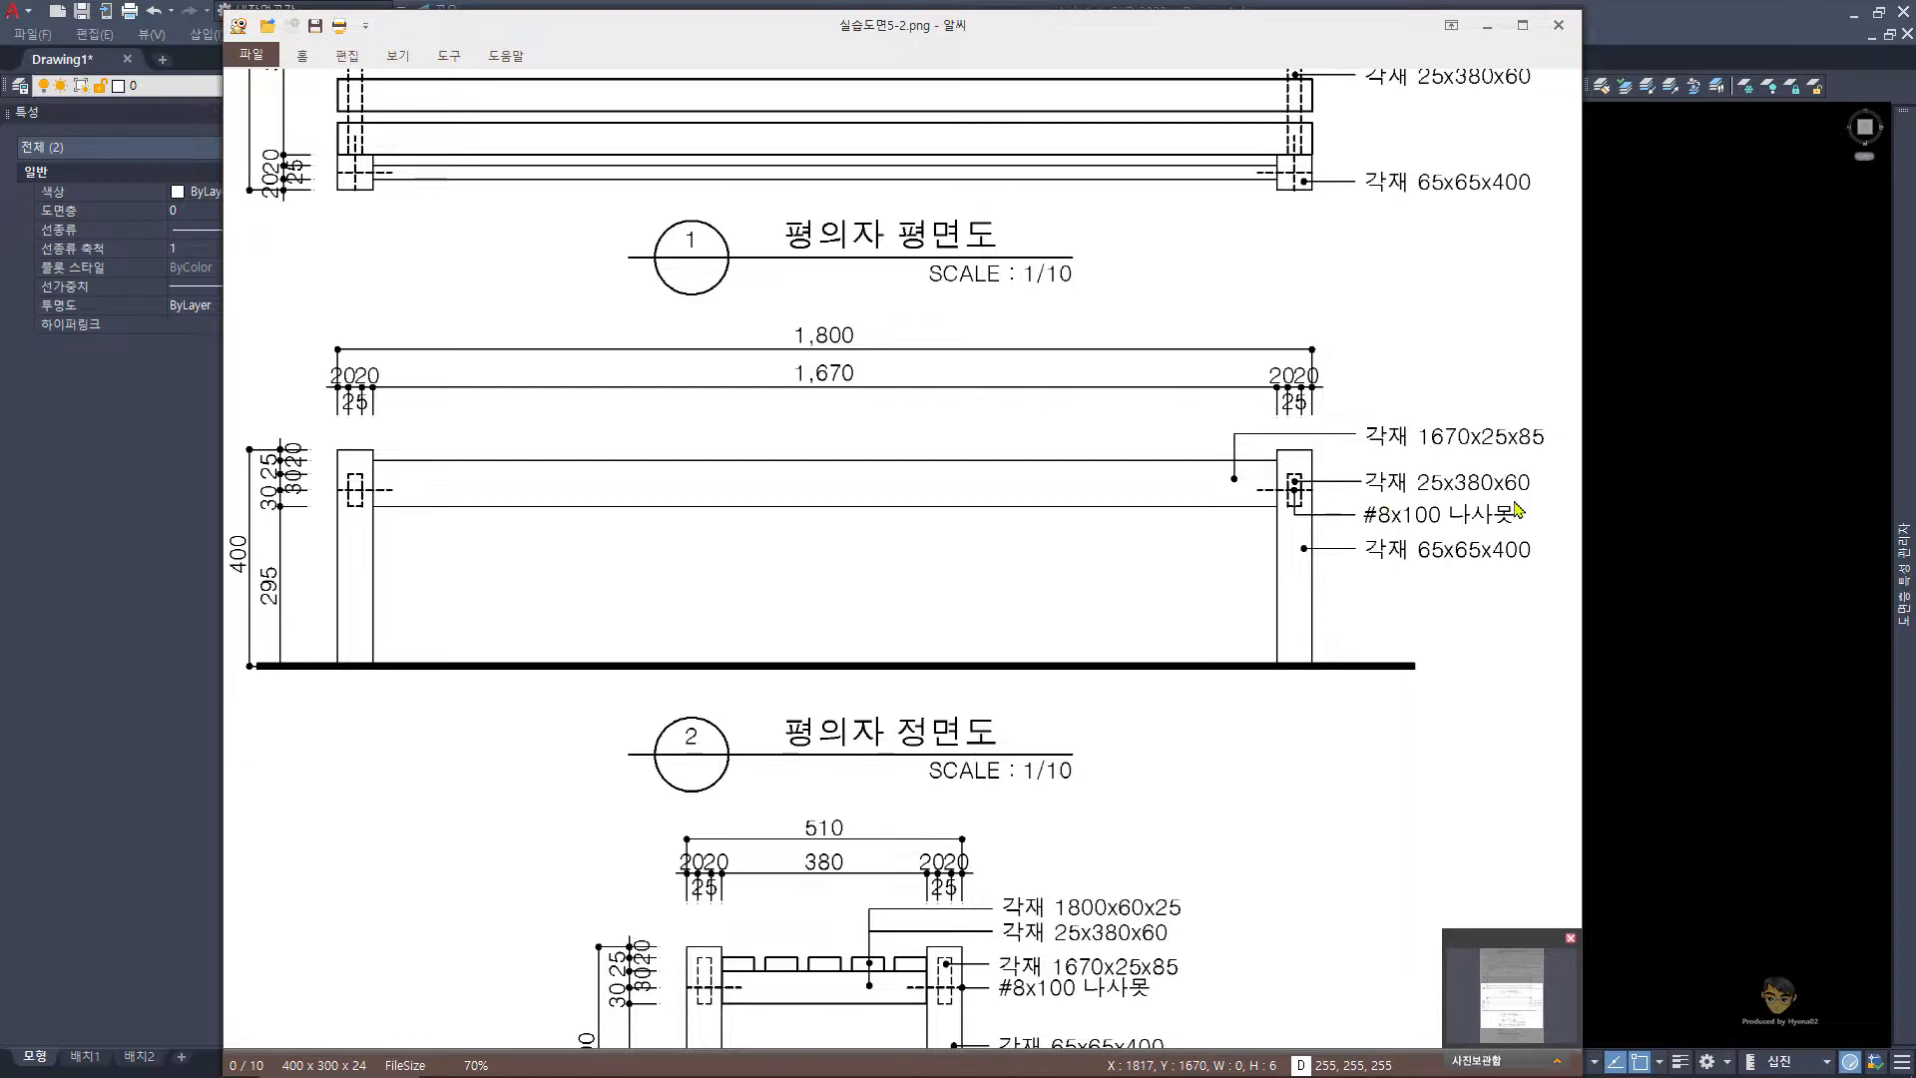
pyautogui.click(1669, 578)
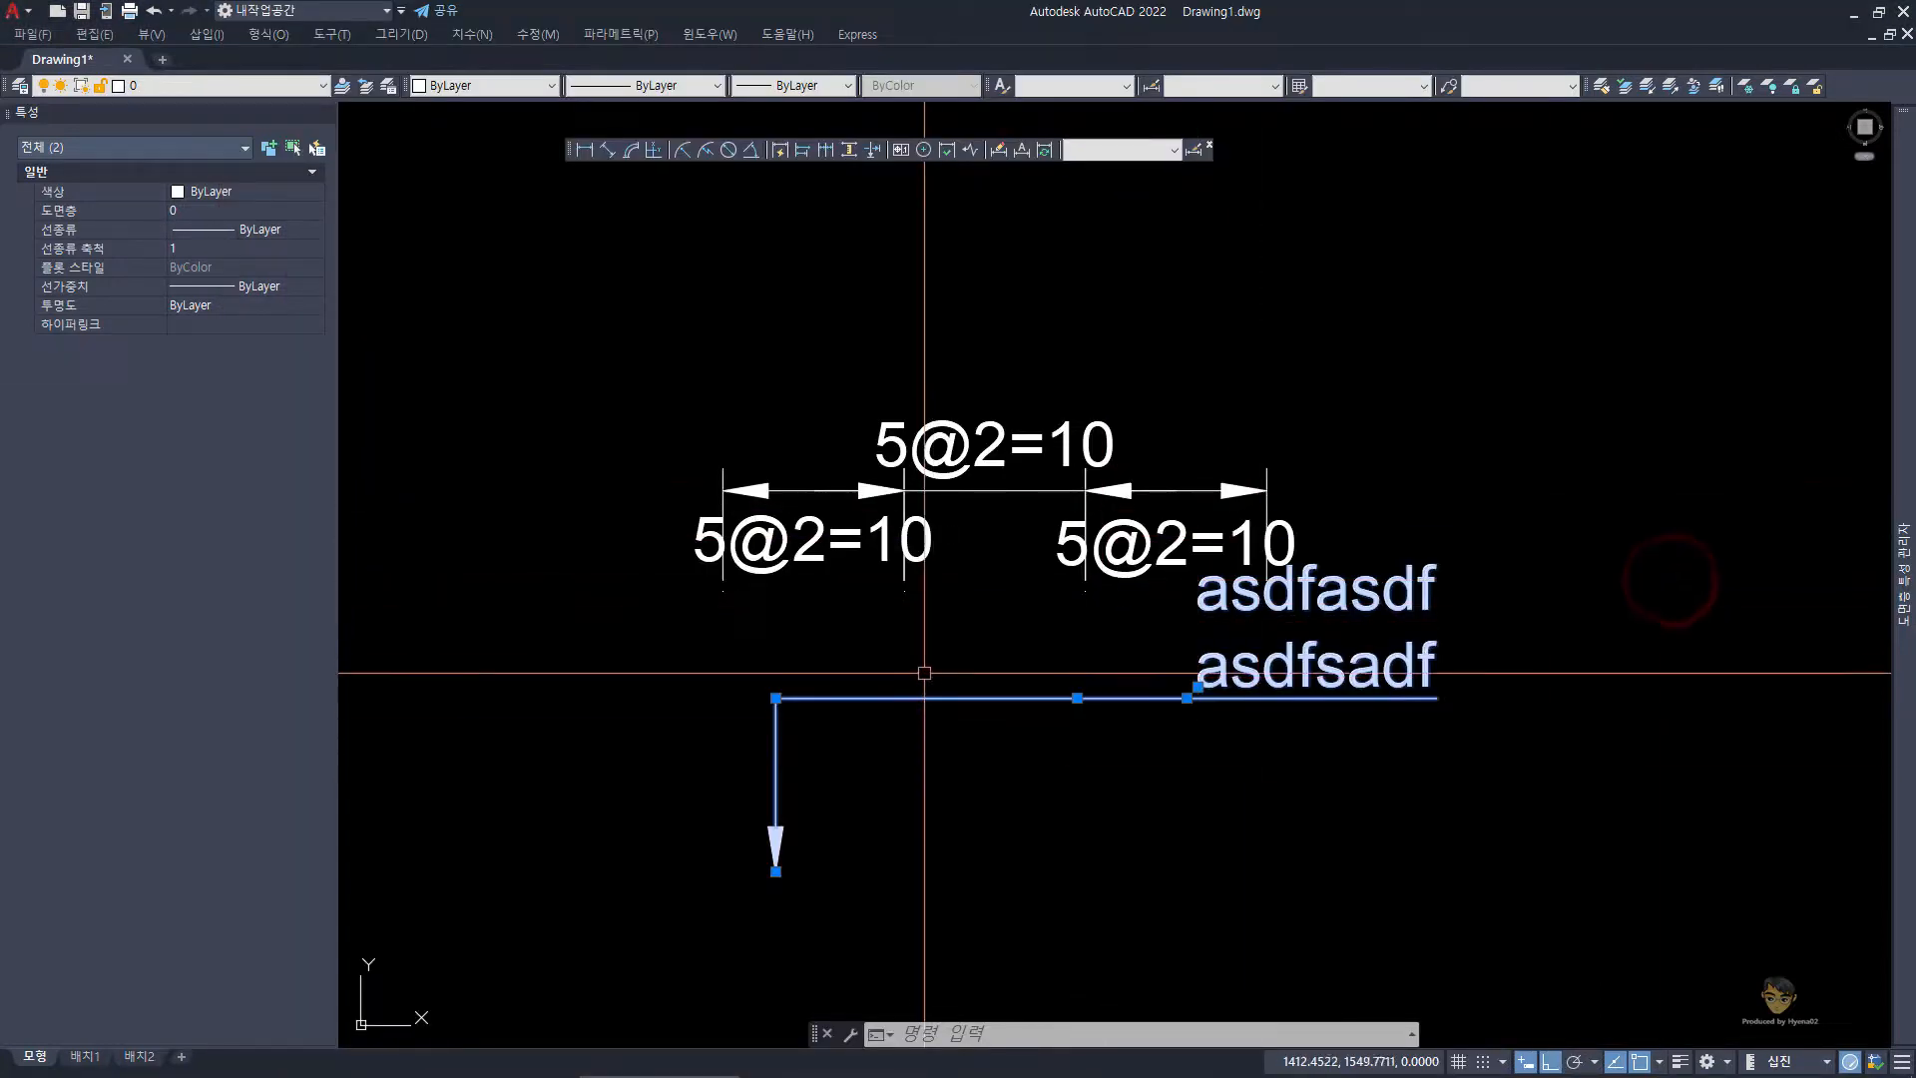
pyautogui.press('Escape')
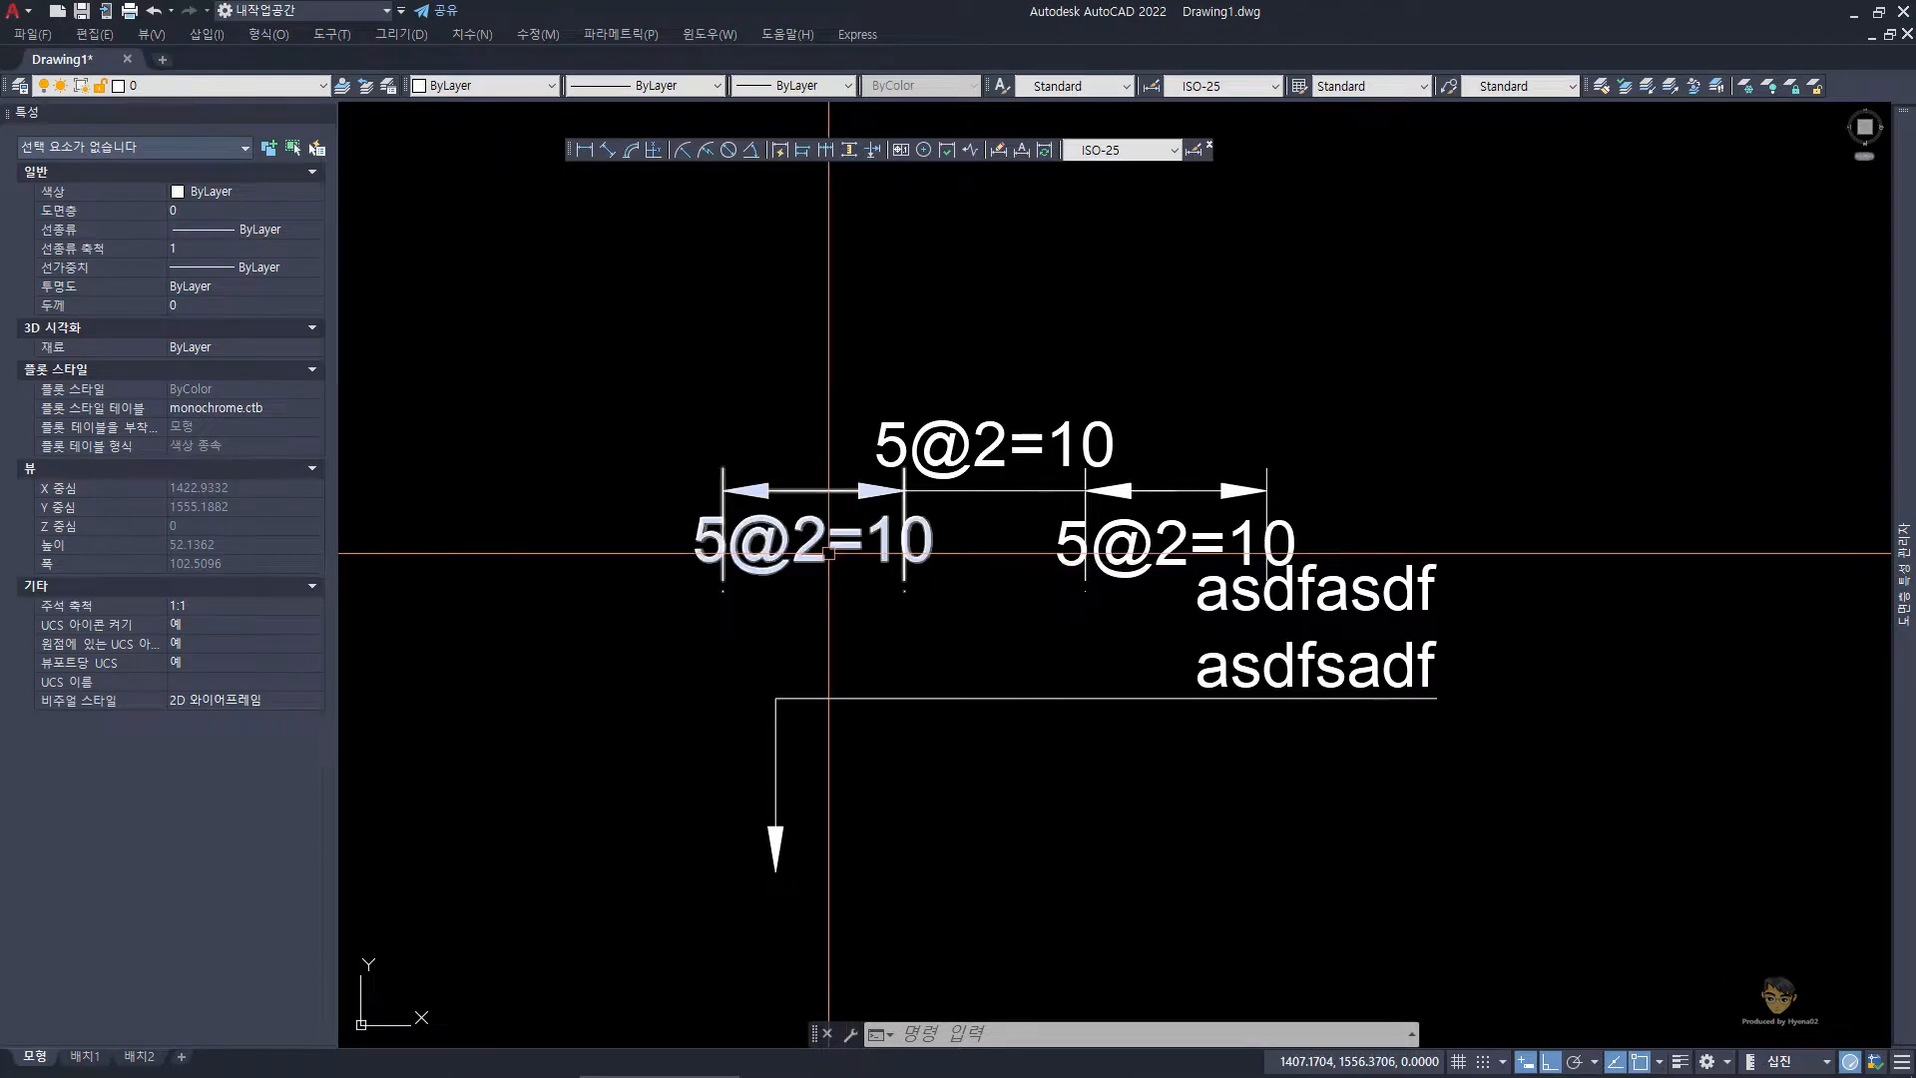
pyautogui.write('le')
pyautogui.press('space')
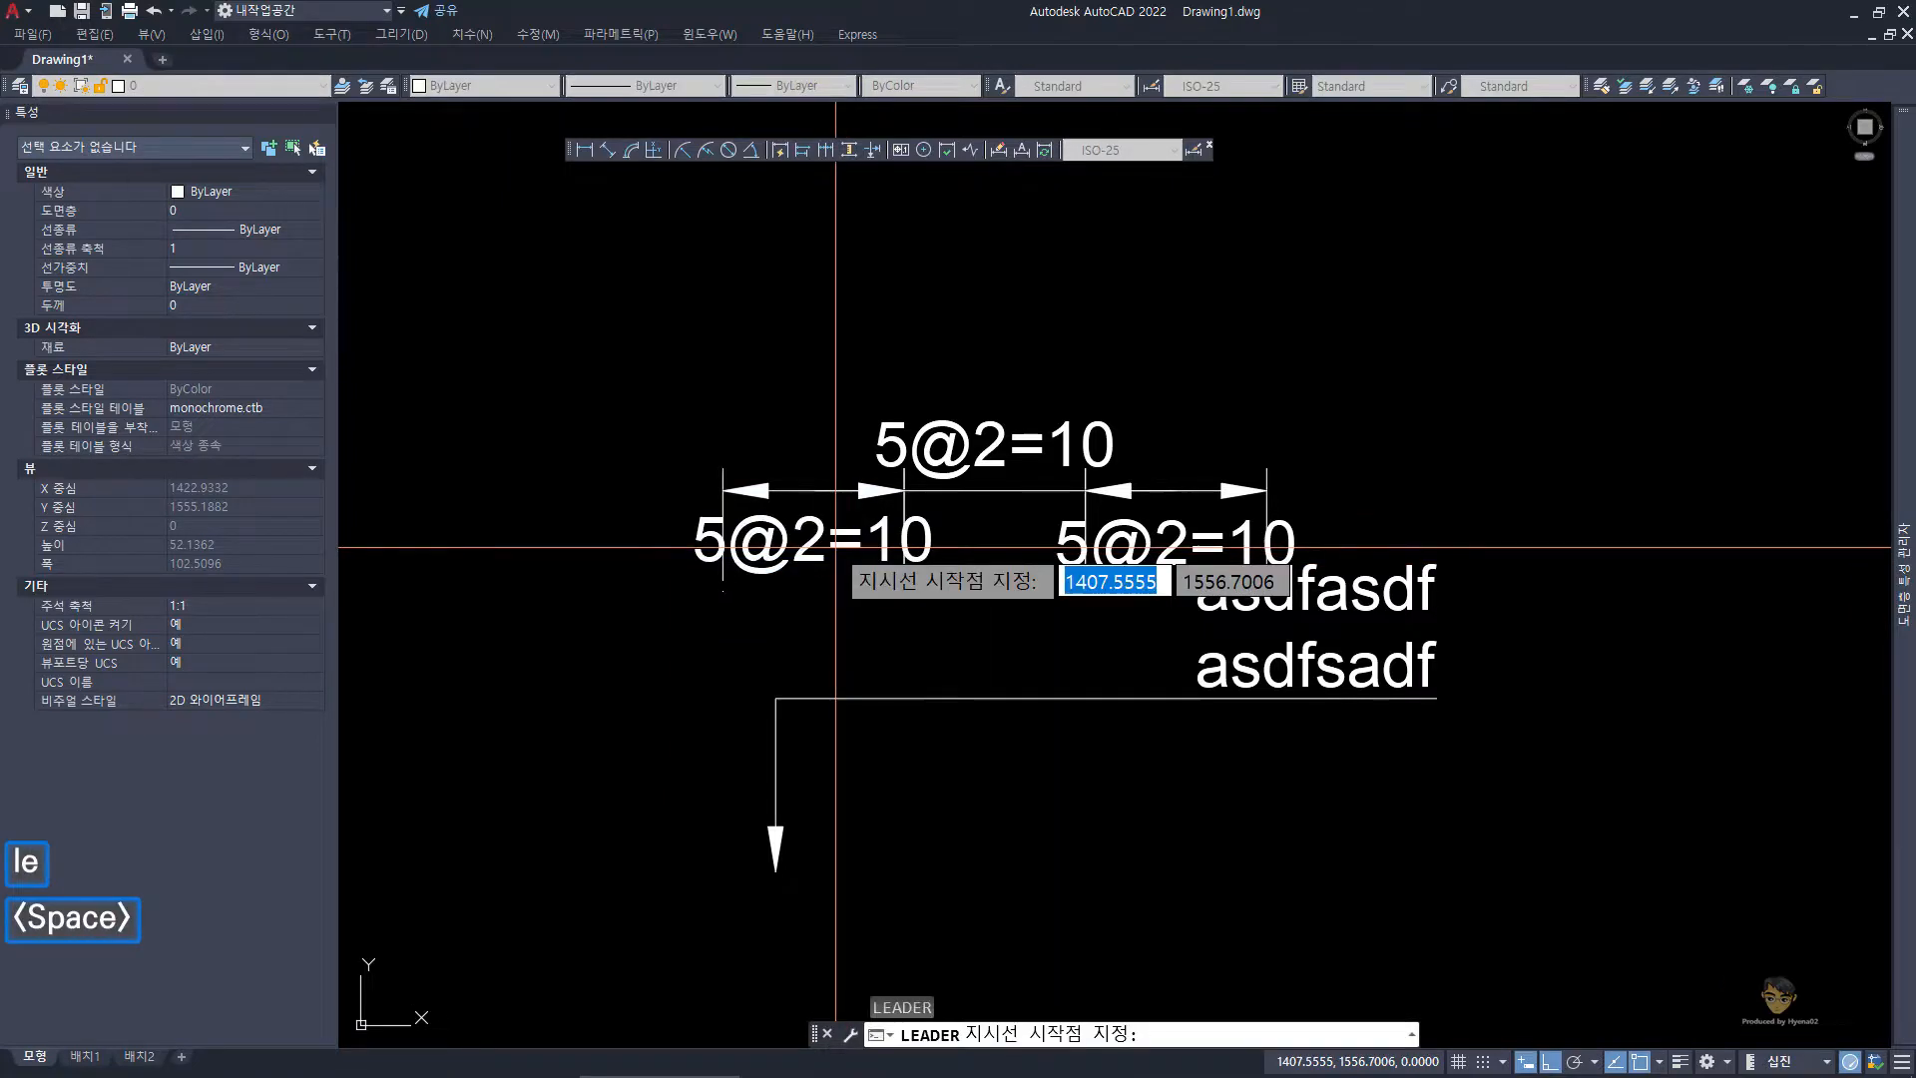
pyautogui.press('Escape')
pyautogui.press('Escape')
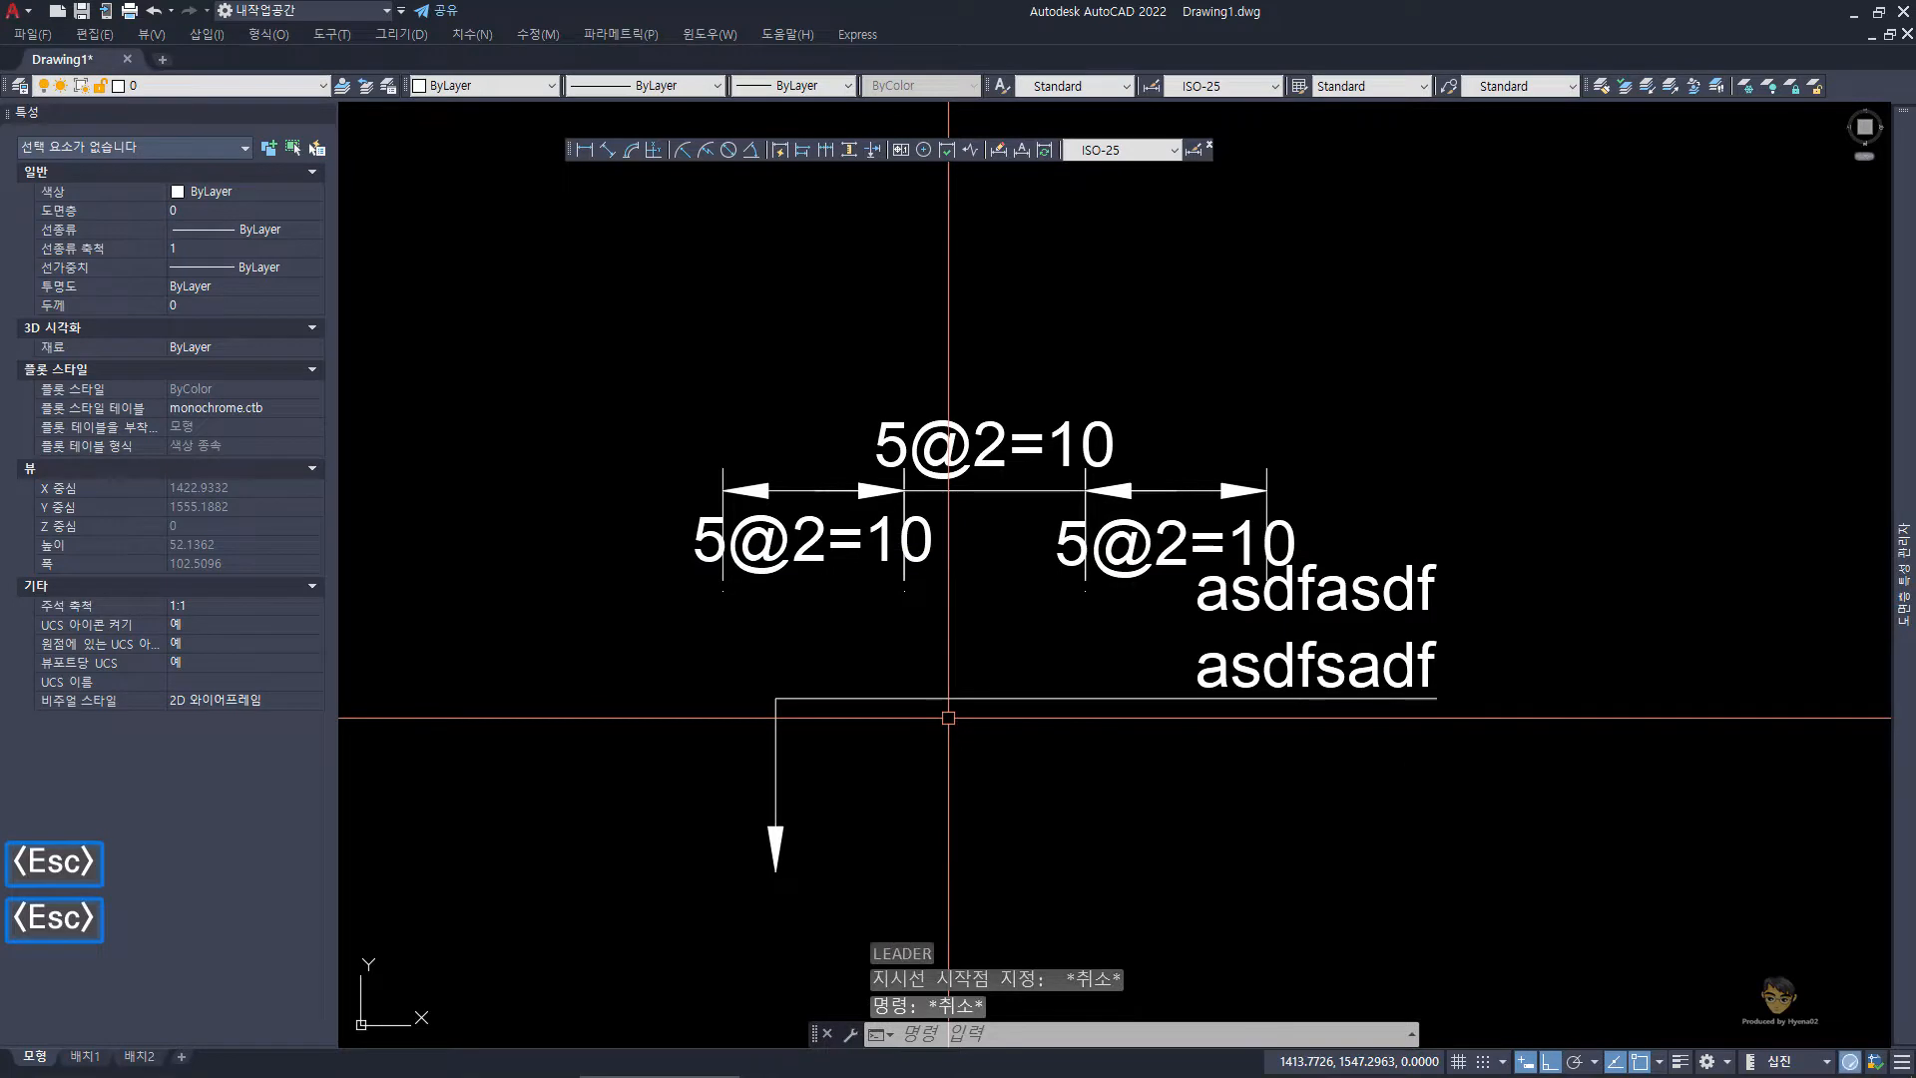
pyautogui.write('qq')
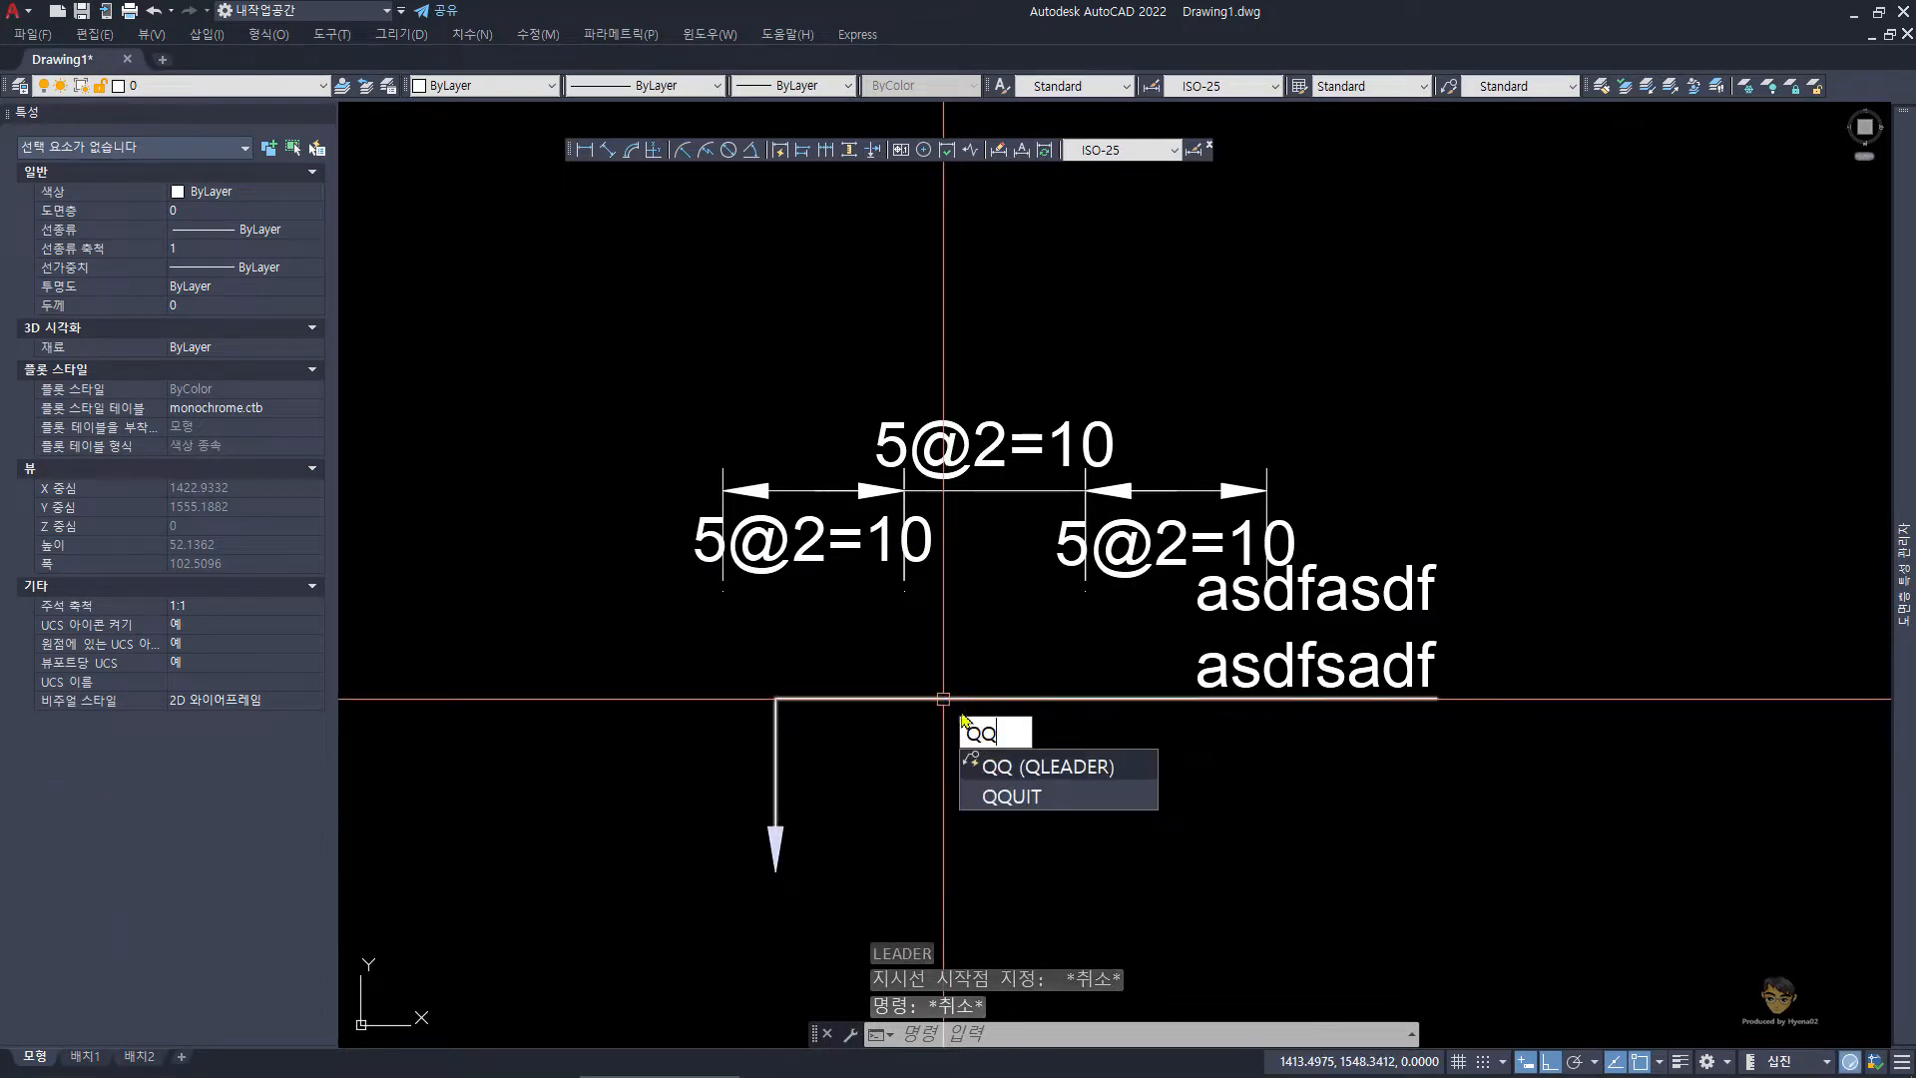
pyautogui.press('Escape')
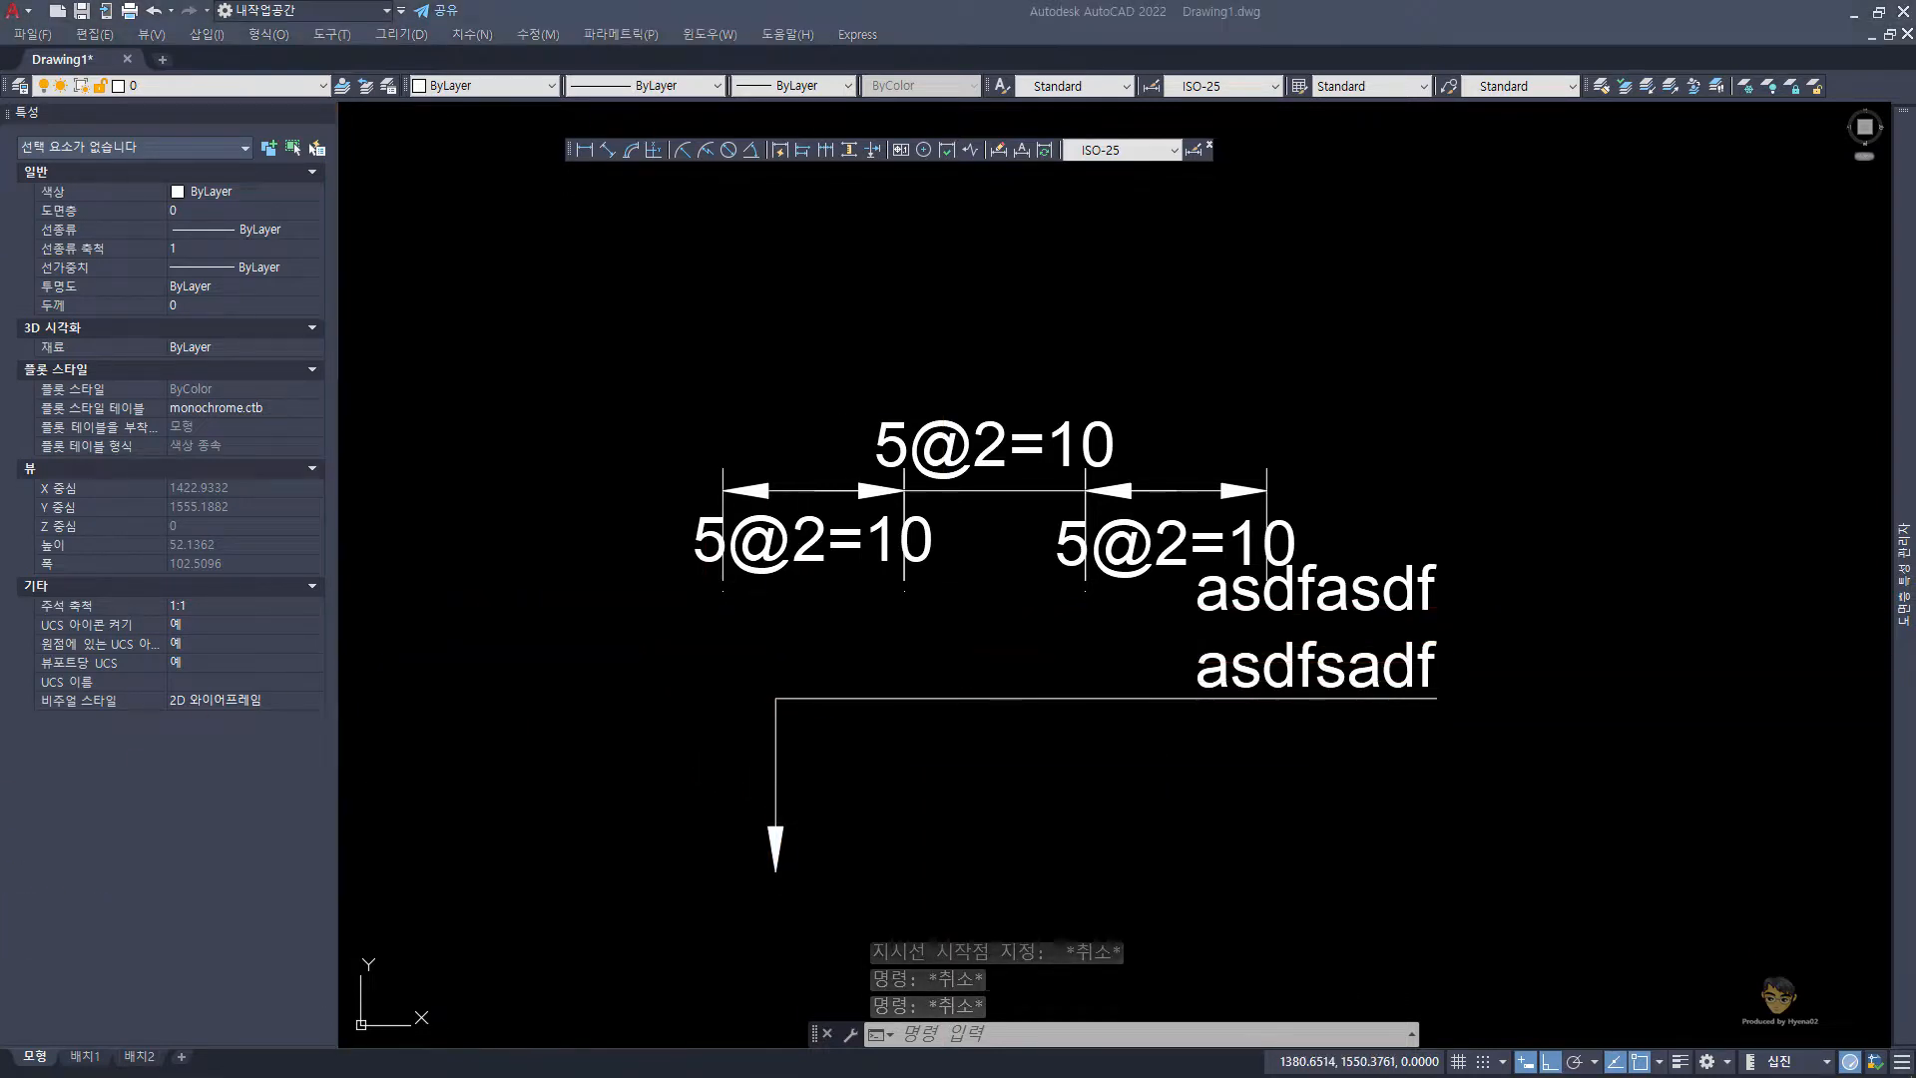
# - Open the program parameters file acad.pgp to view the command alias definitions, and close it
pyautogui.click(708, 404)
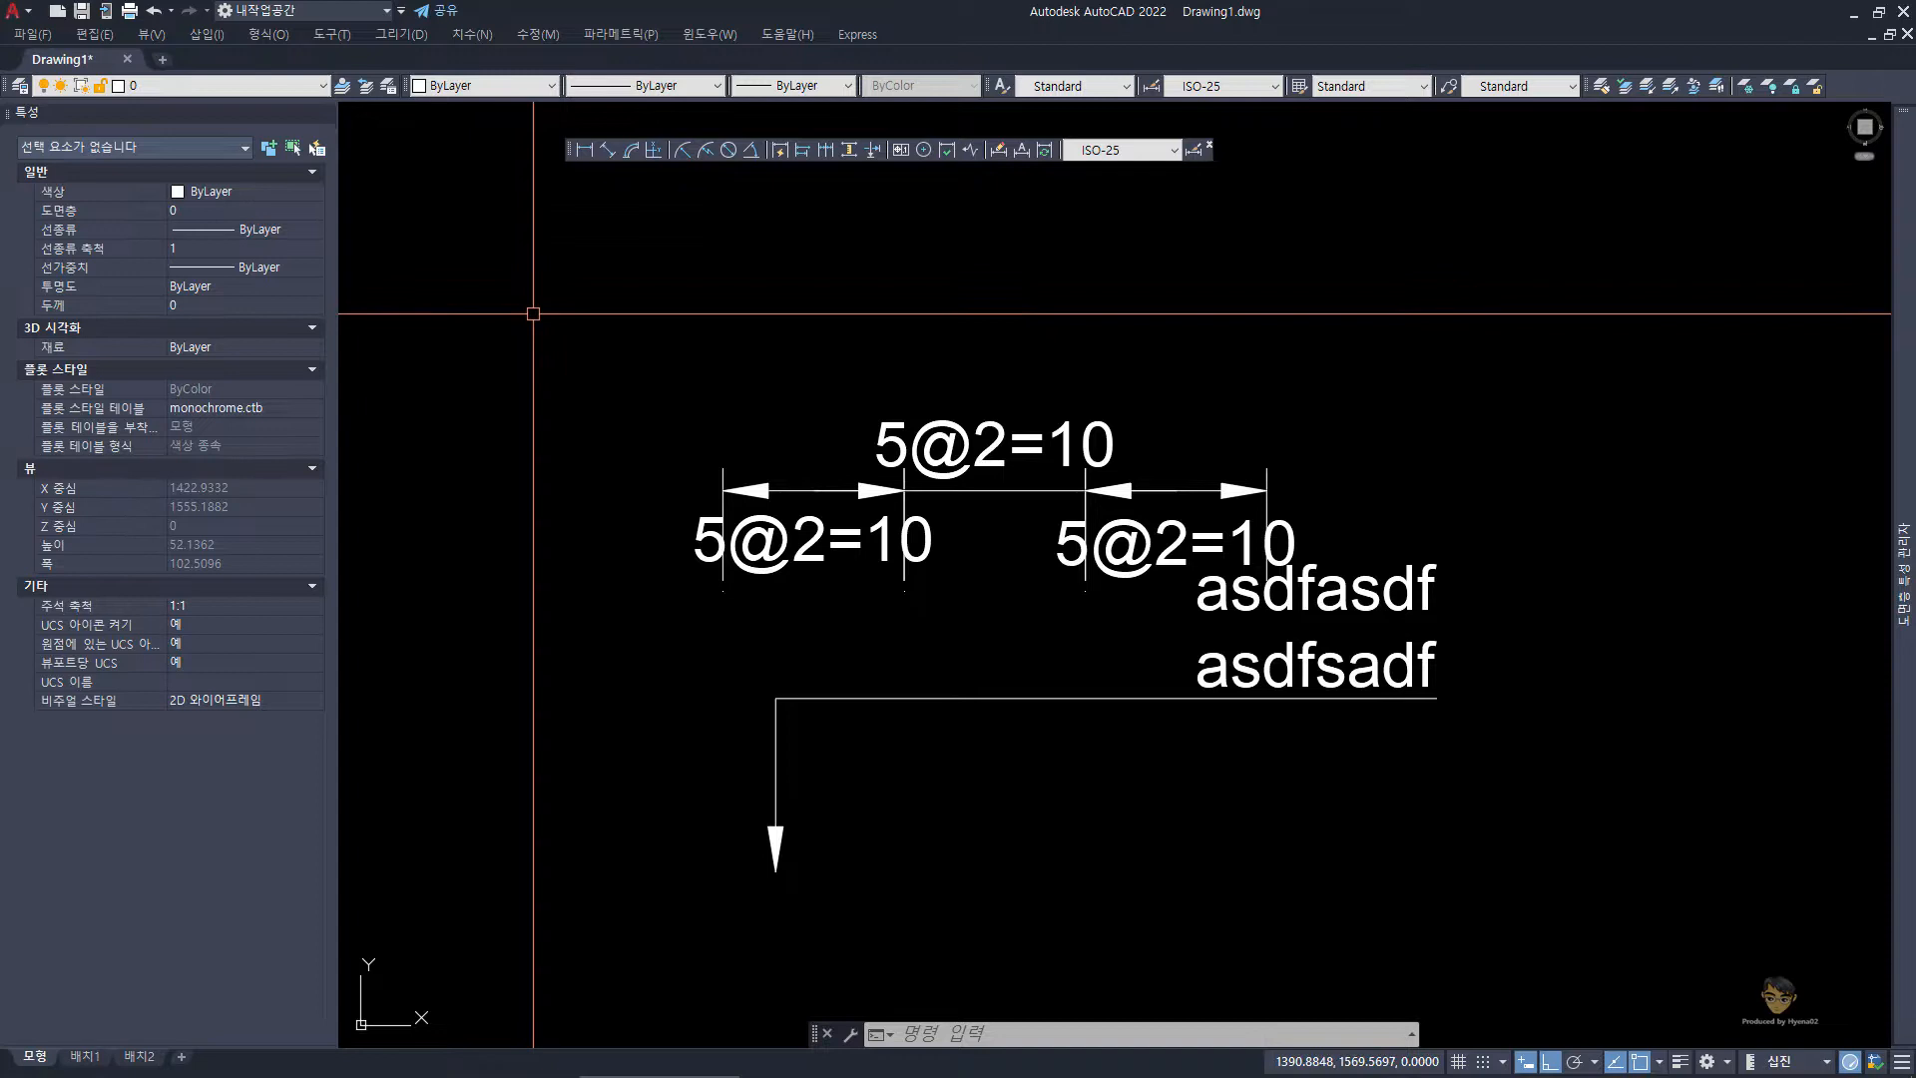
pyautogui.click(332, 34)
pyautogui.click(401, 772)
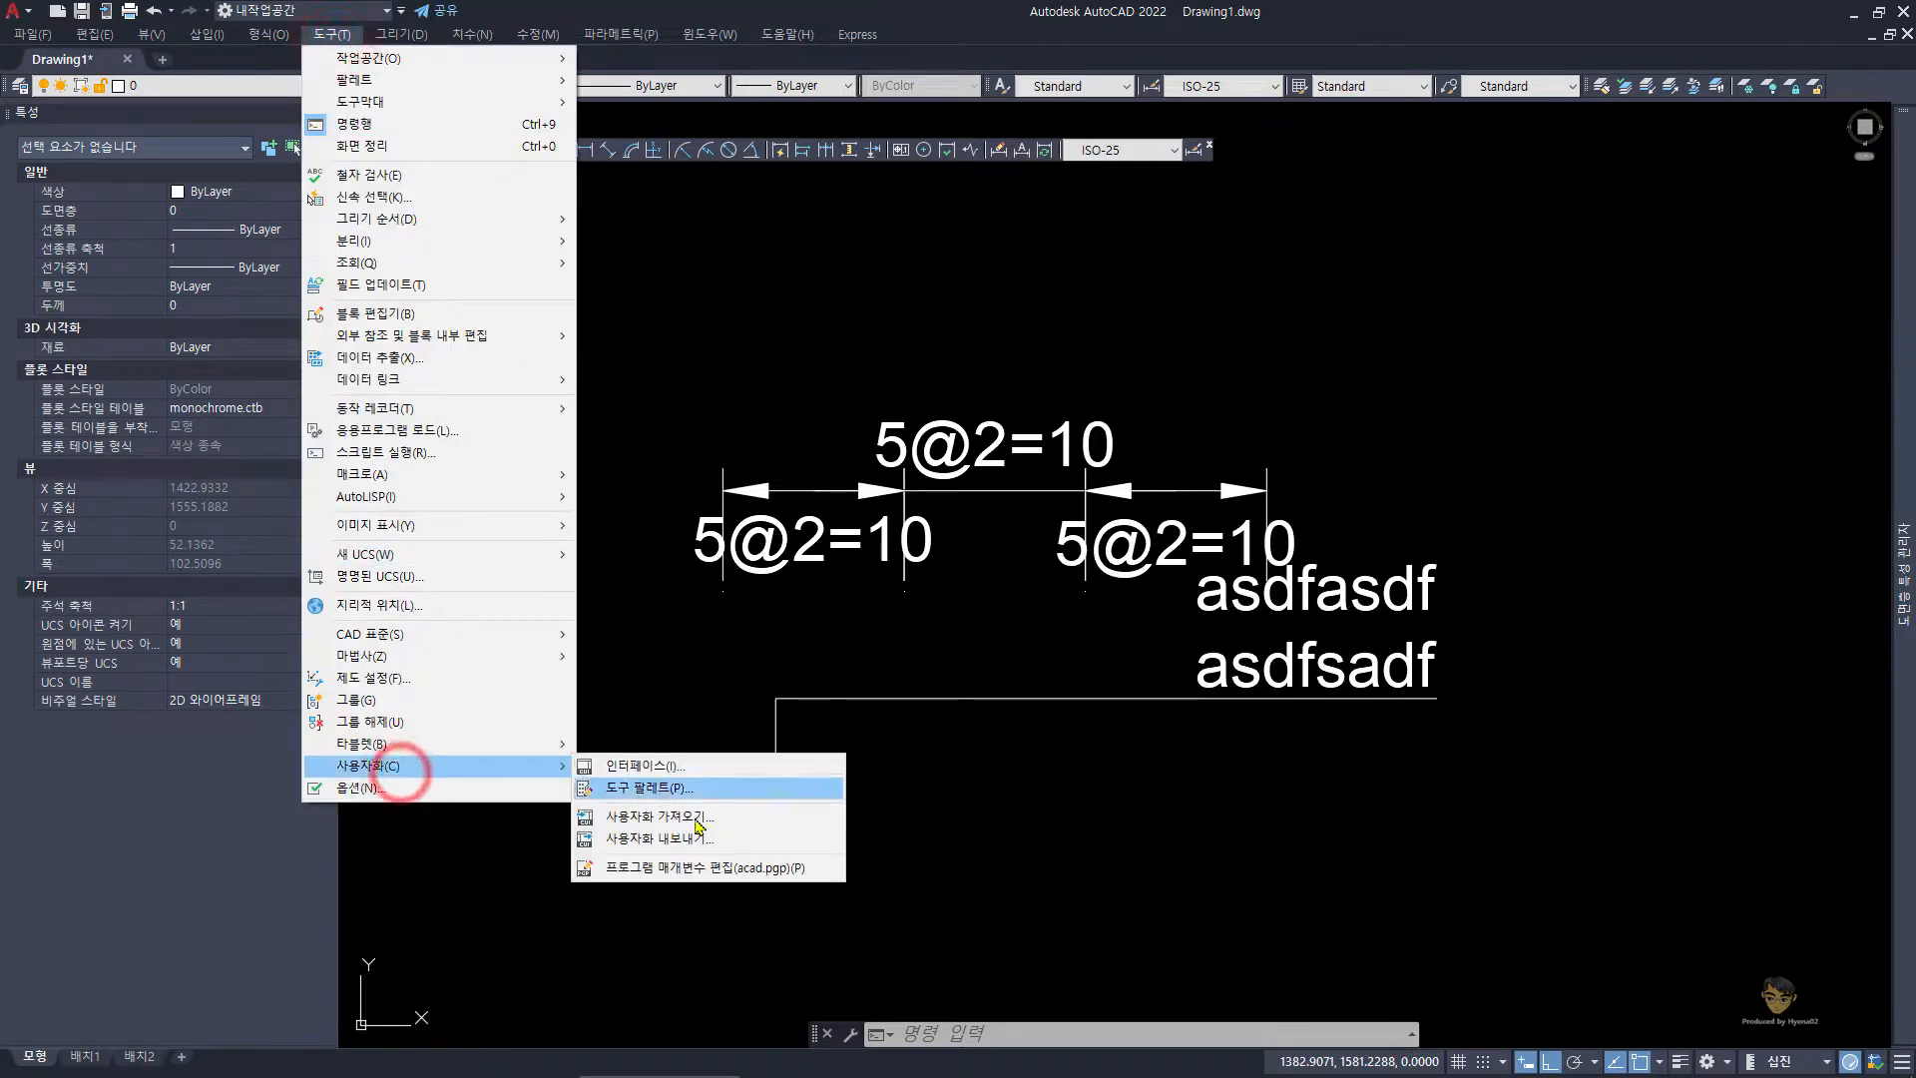
pyautogui.click(714, 874)
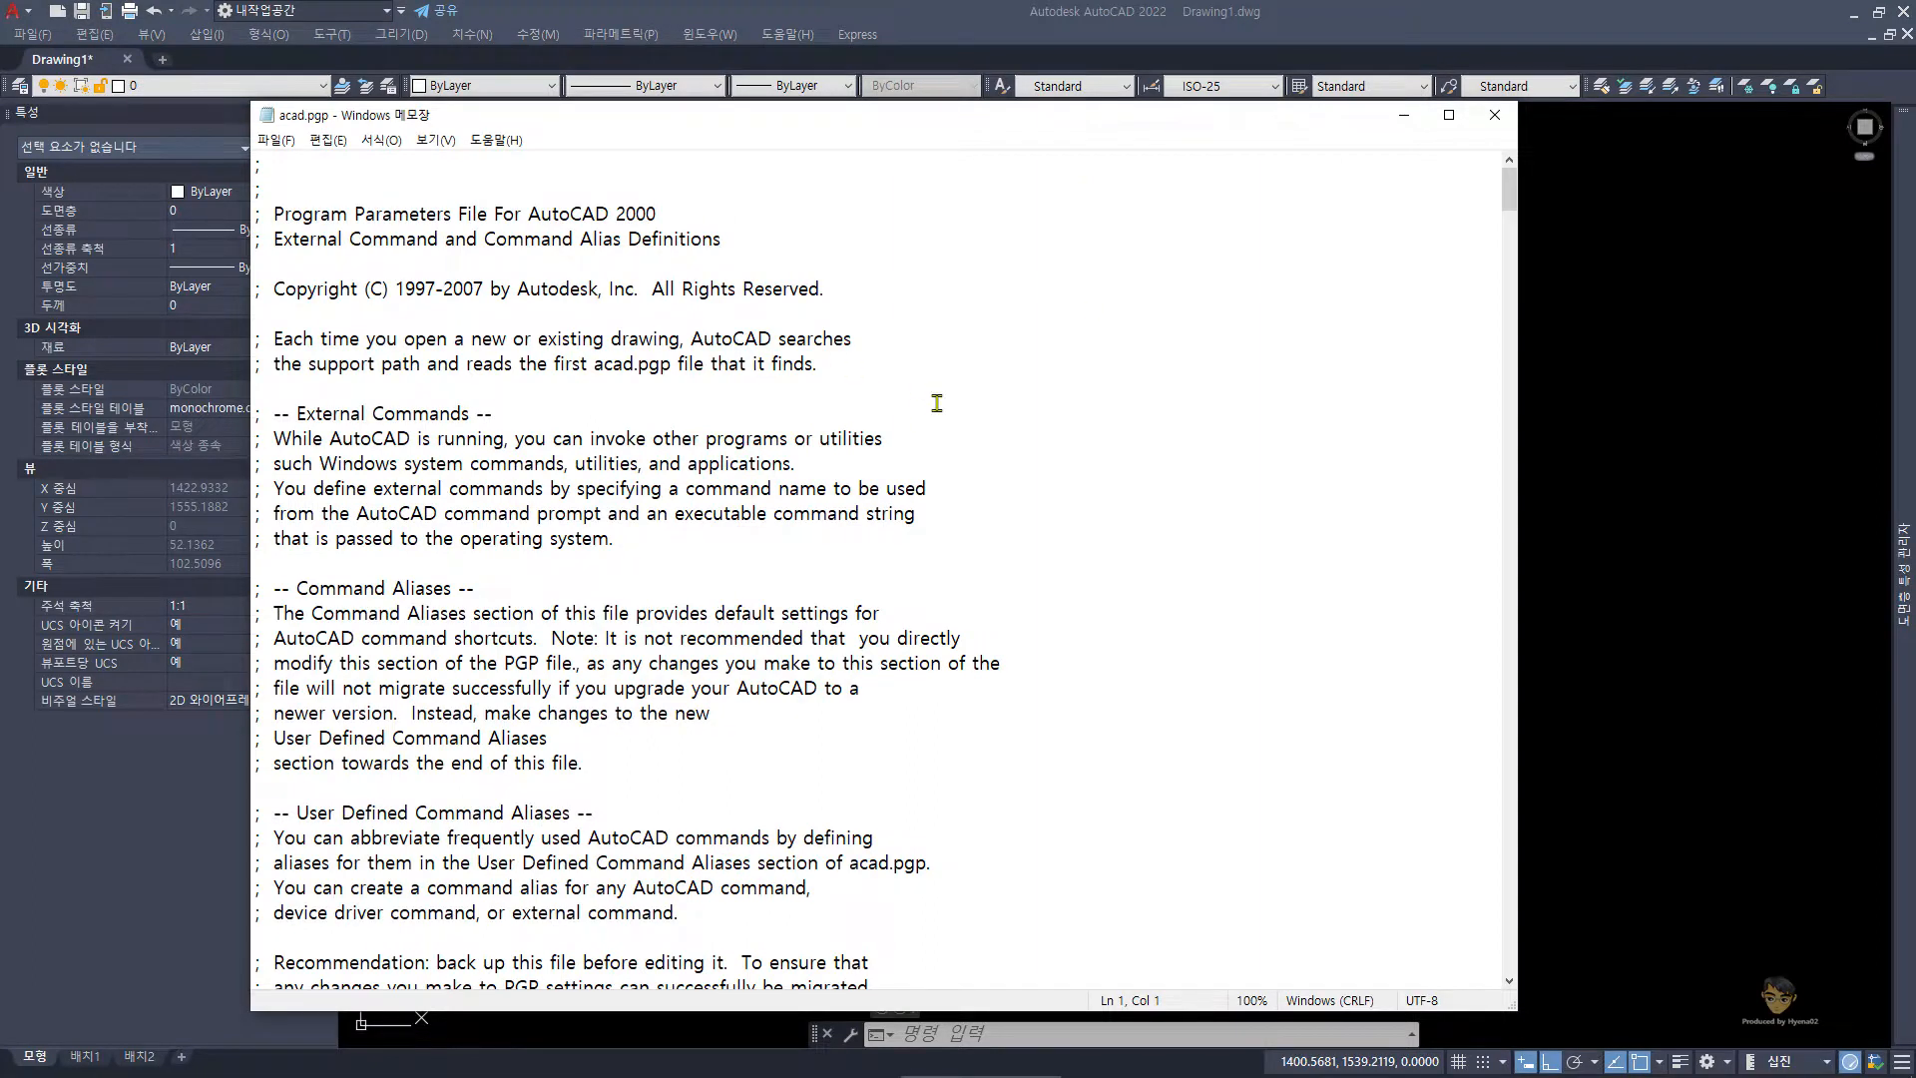
pyautogui.click(1494, 115)
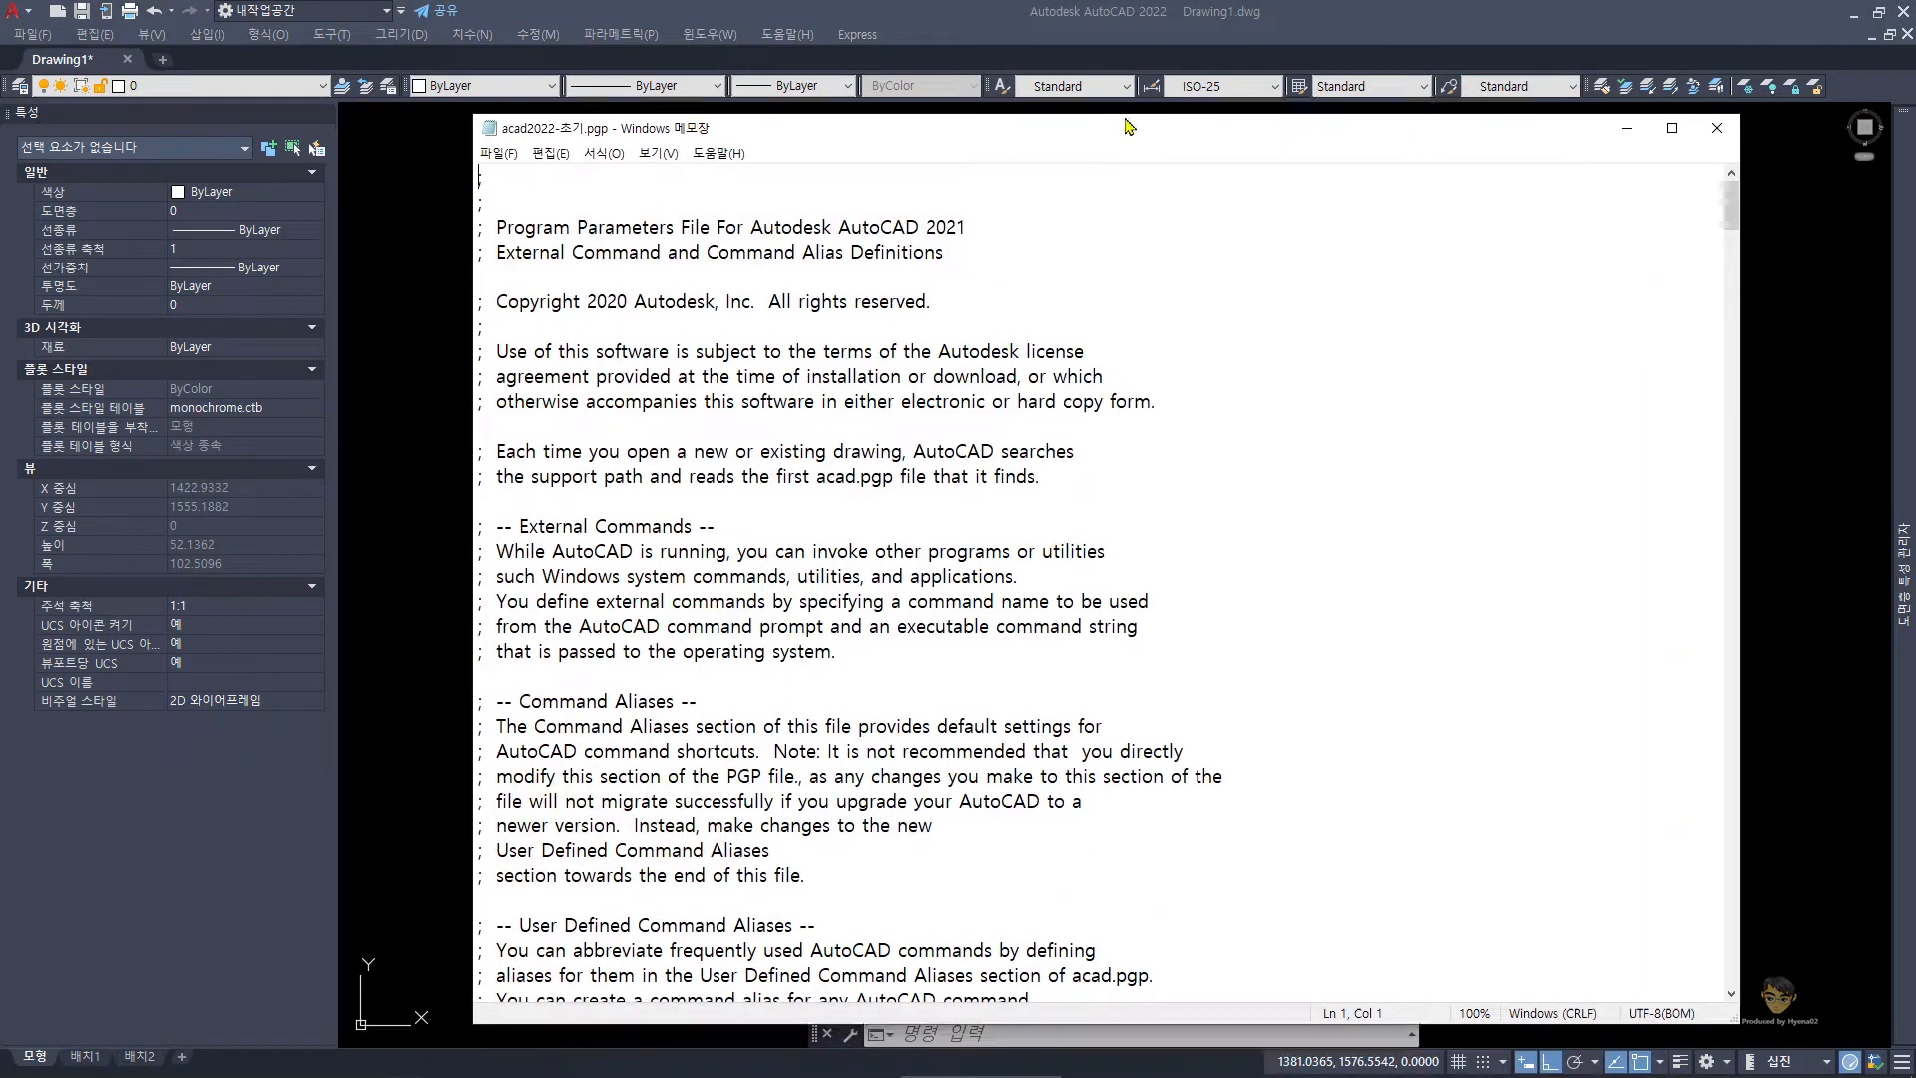
# - Search the alias file acad2022-초기.pgp for qlead
pyautogui.moveTo(1127, 125); pyautogui.dragTo(1090, 98)
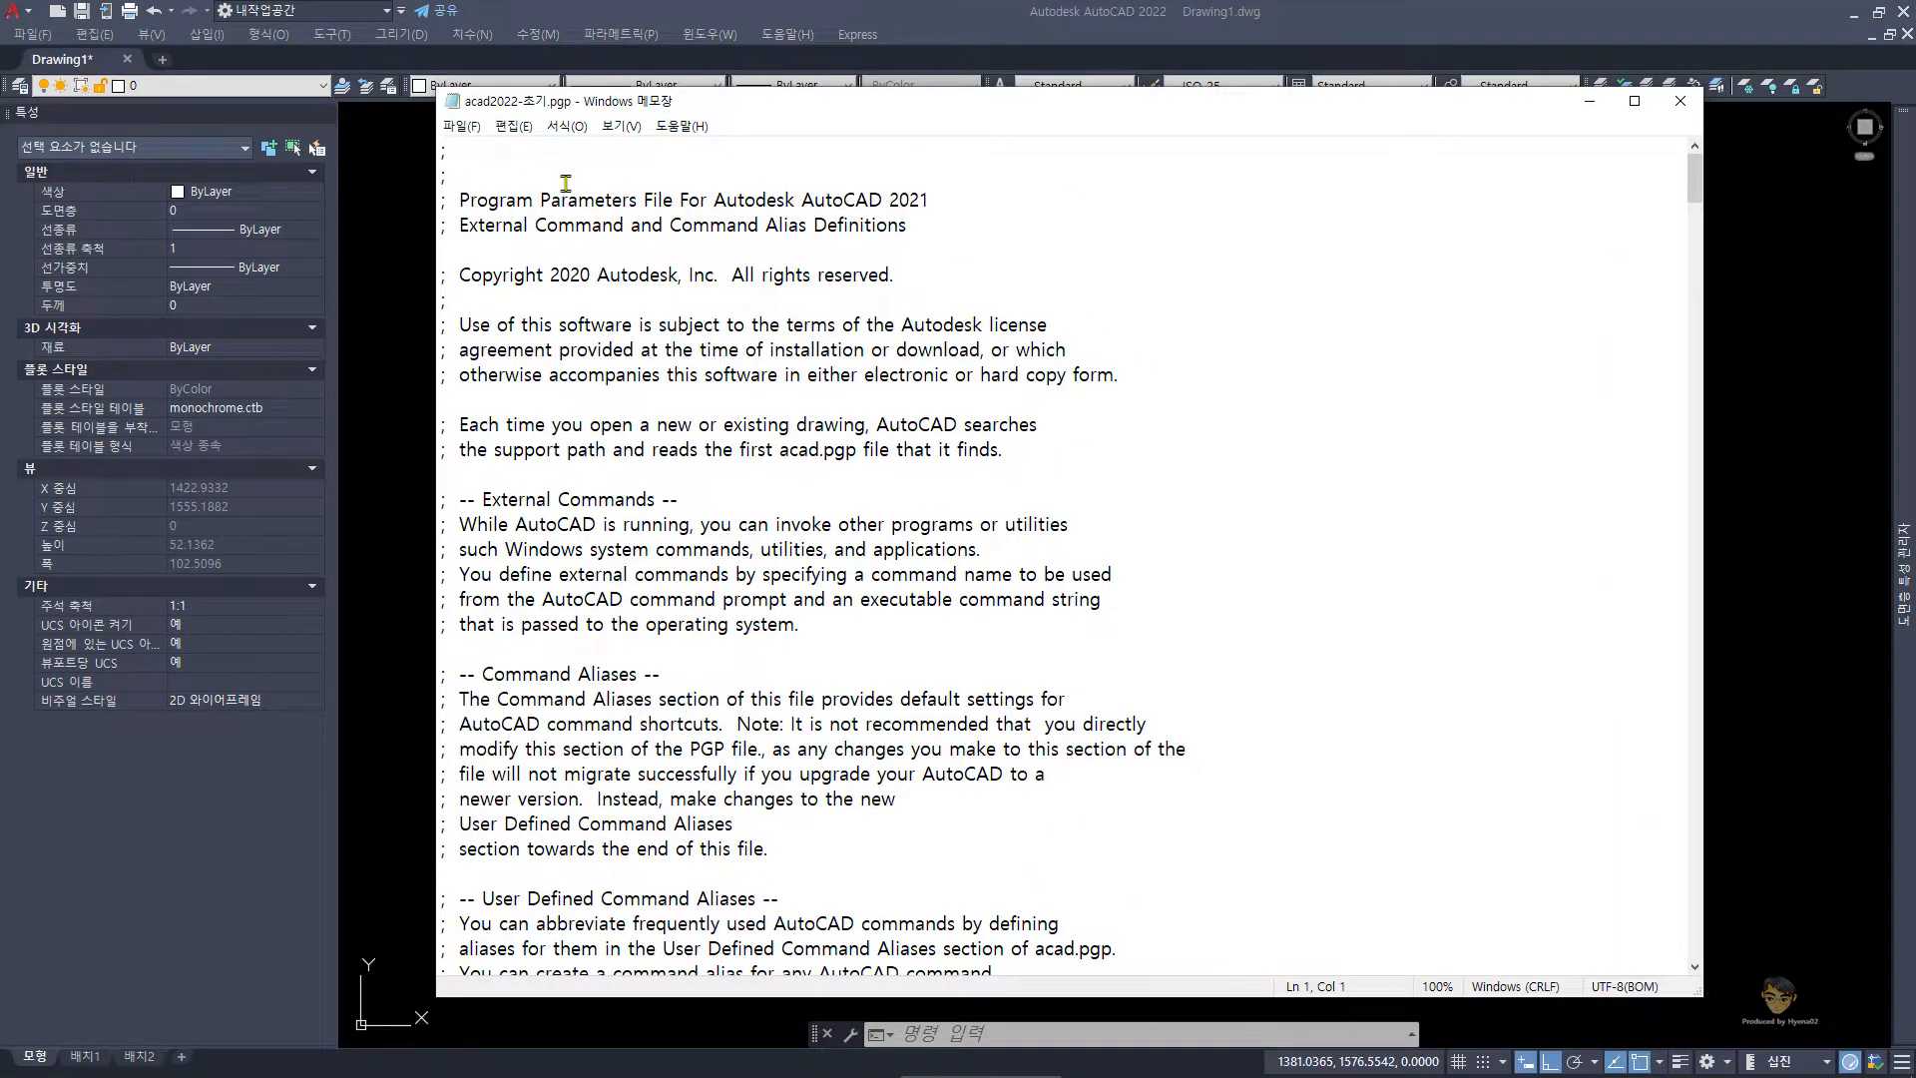
pyautogui.hotkey('ctrl', 'f')
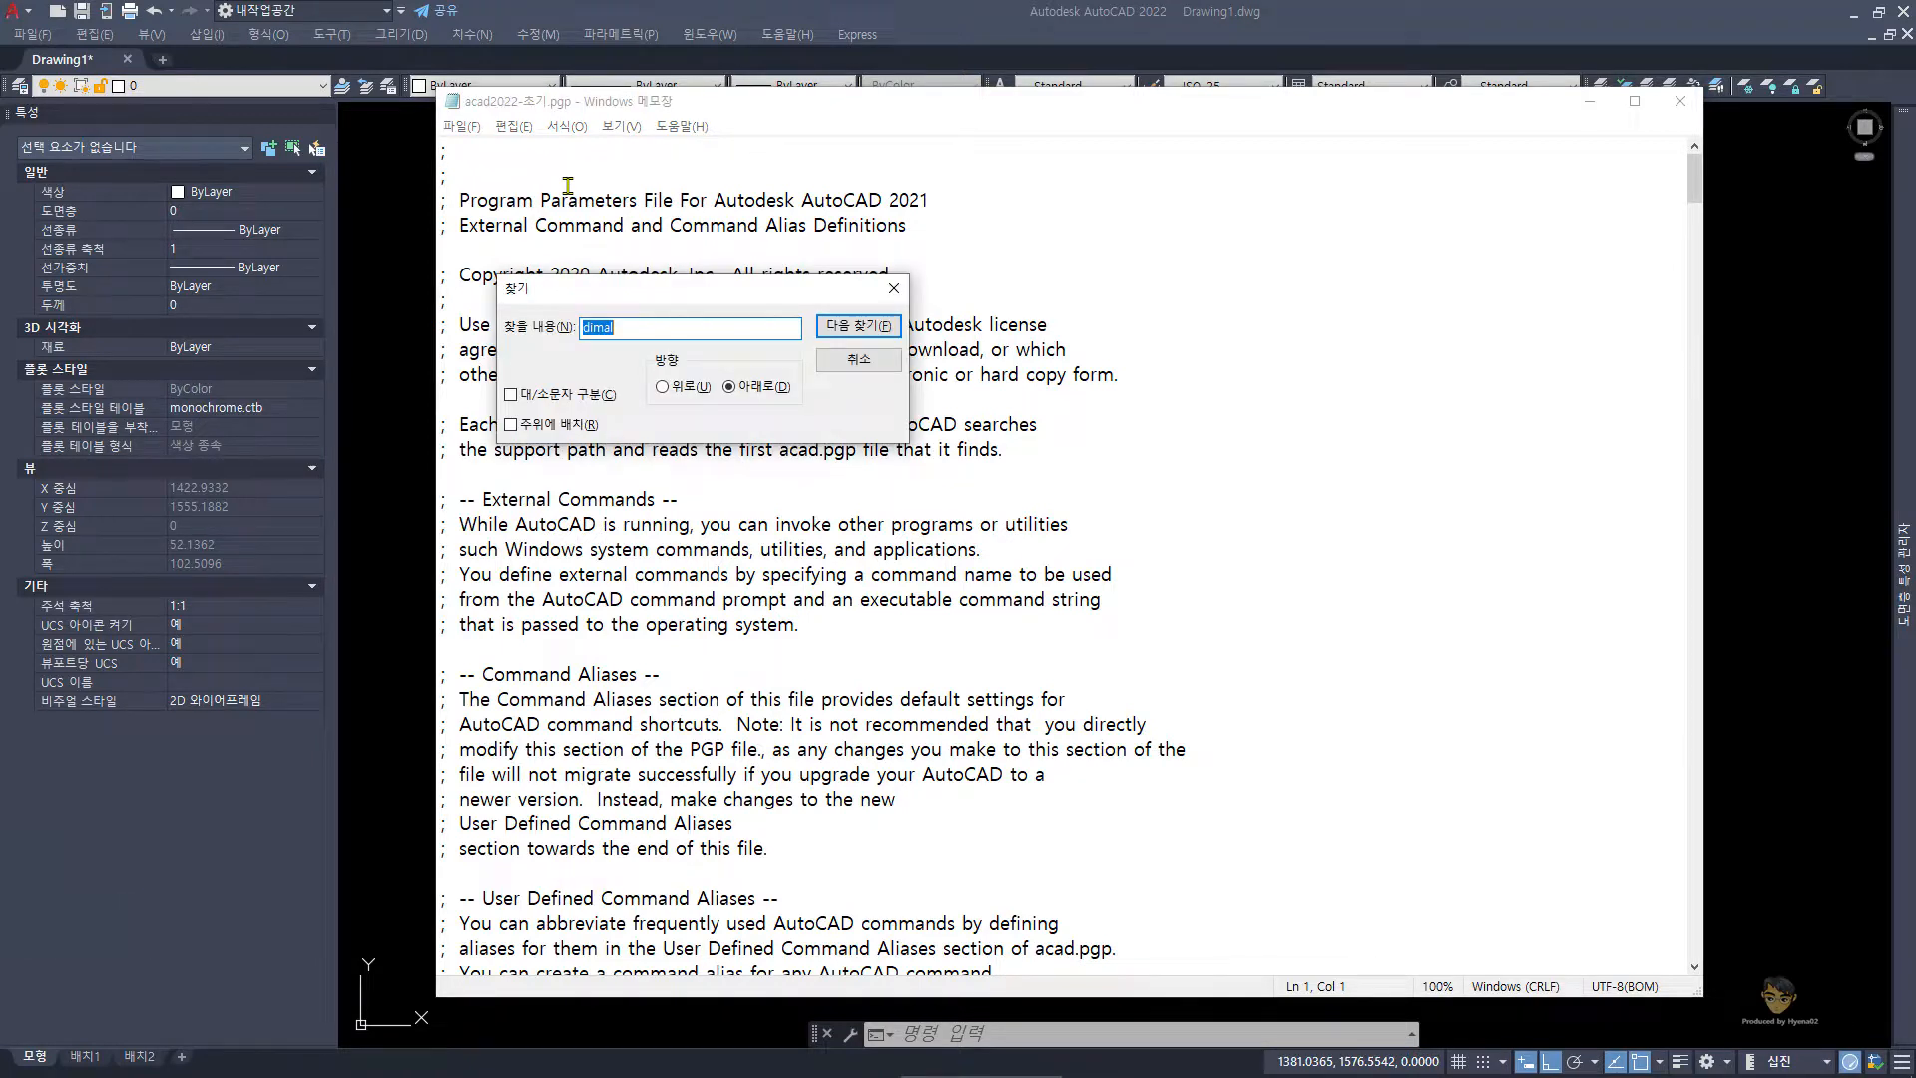
pyautogui.write('qlea')
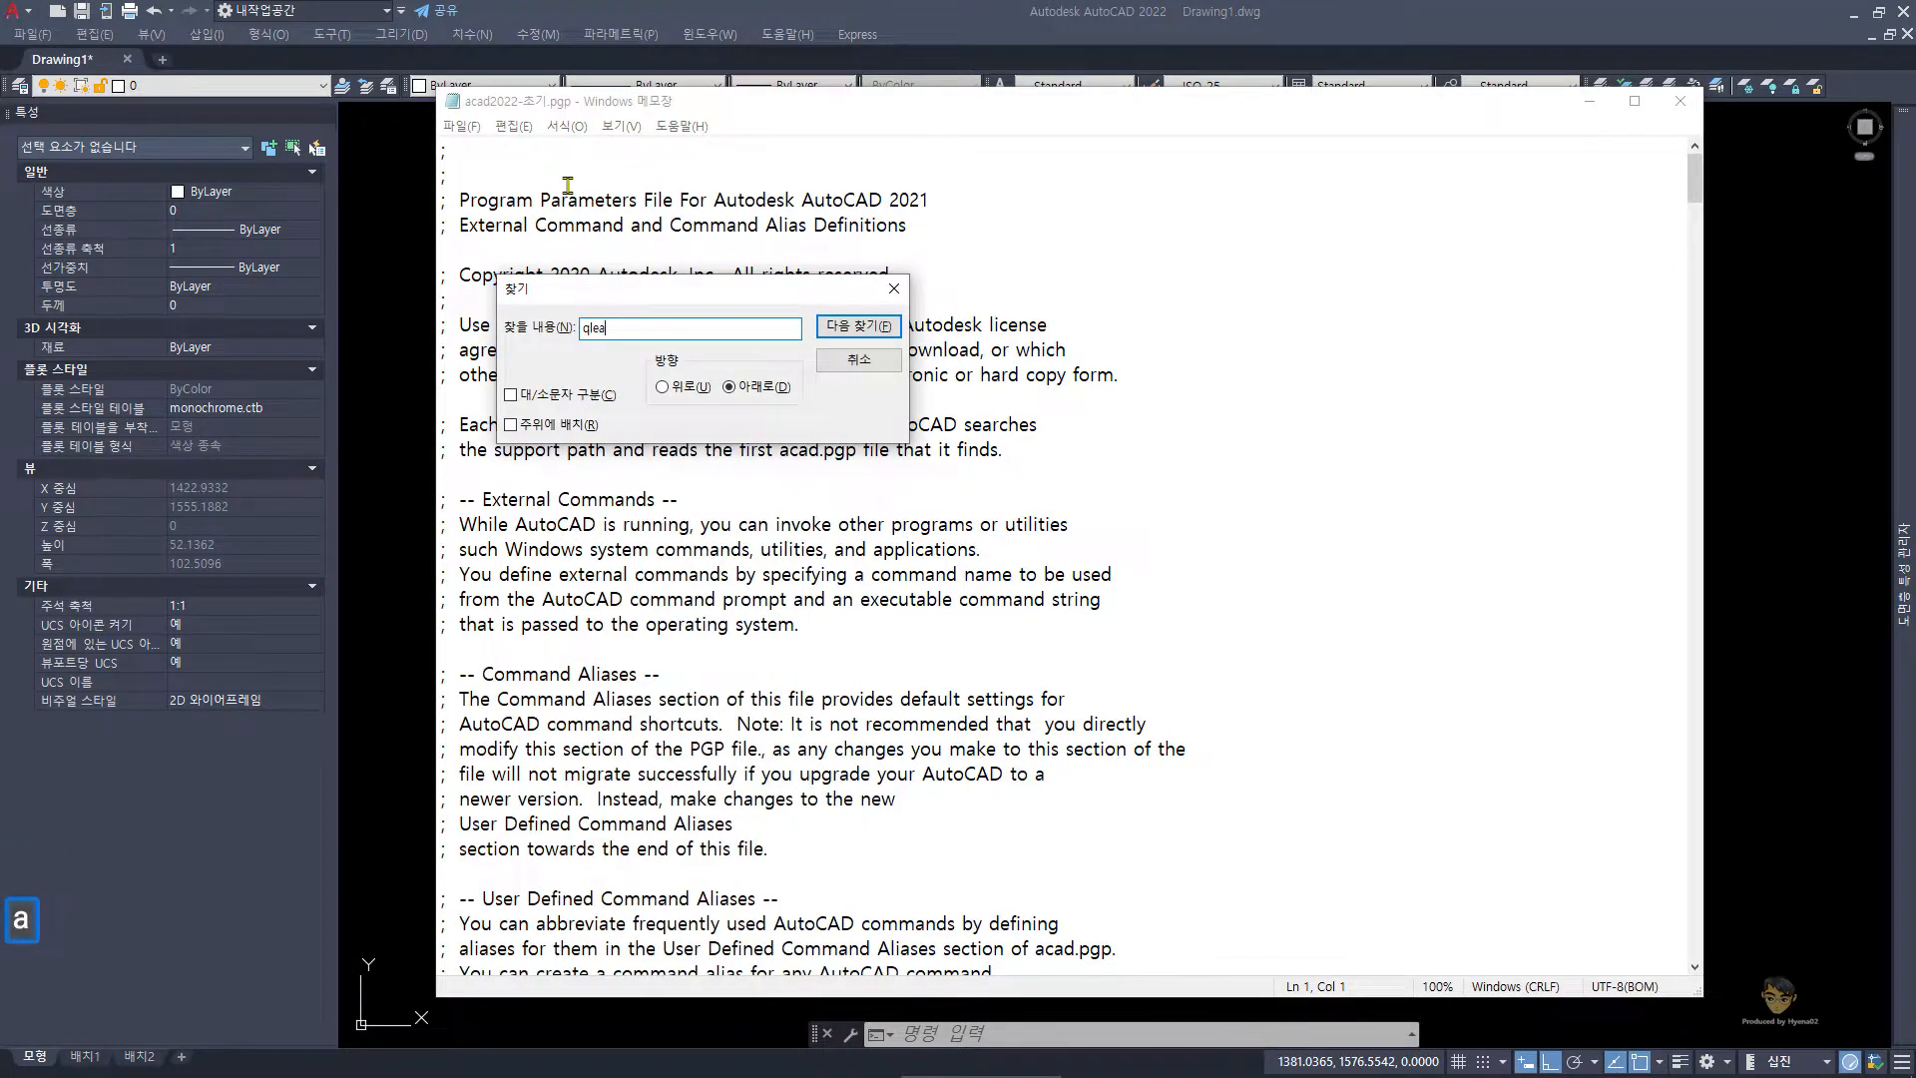
pyautogui.write('d')
pyautogui.press('Return')
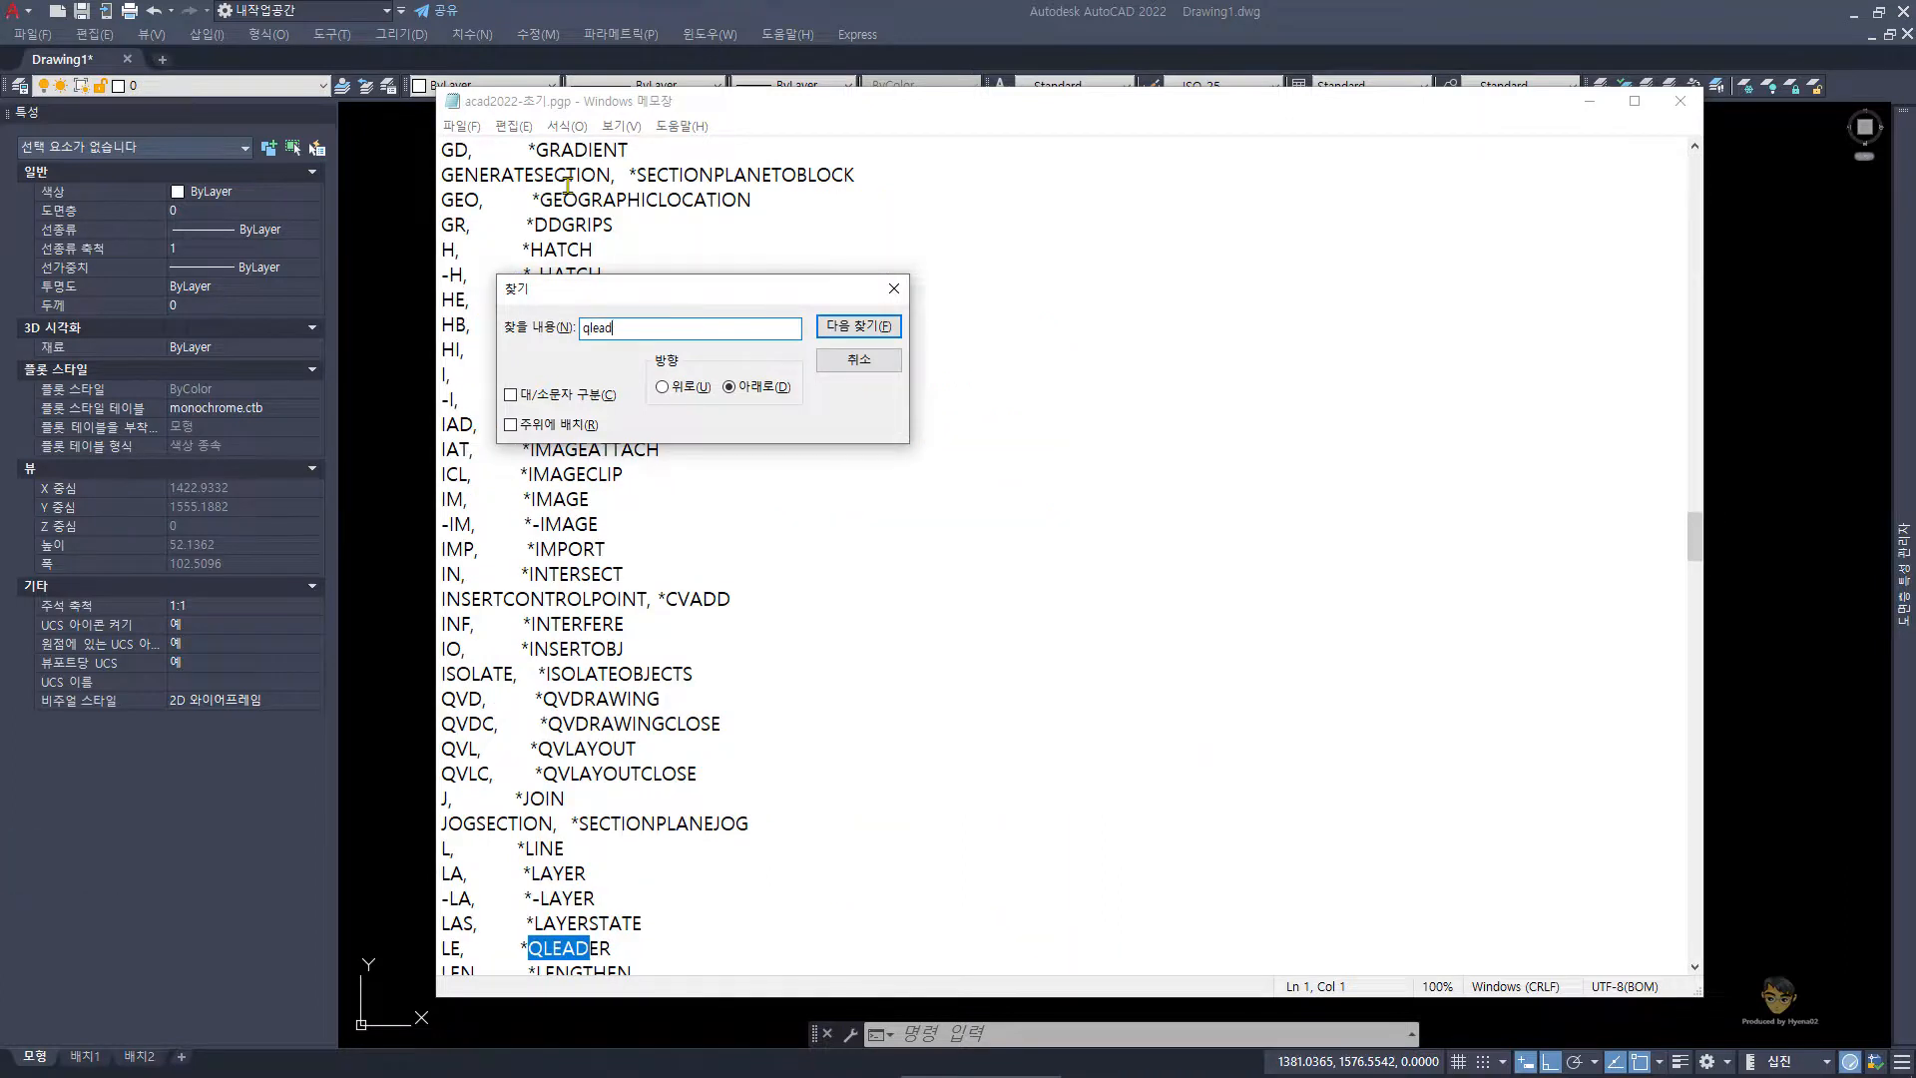
# - Try replacing the LE alias of QLEADER with qq in the alias file
pyautogui.press('Escape')
pyautogui.press('Left')
pyautogui.press('Left')
pyautogui.press('Left')
pyautogui.press('Left')
pyautogui.press('Left')
pyautogui.press('Left')
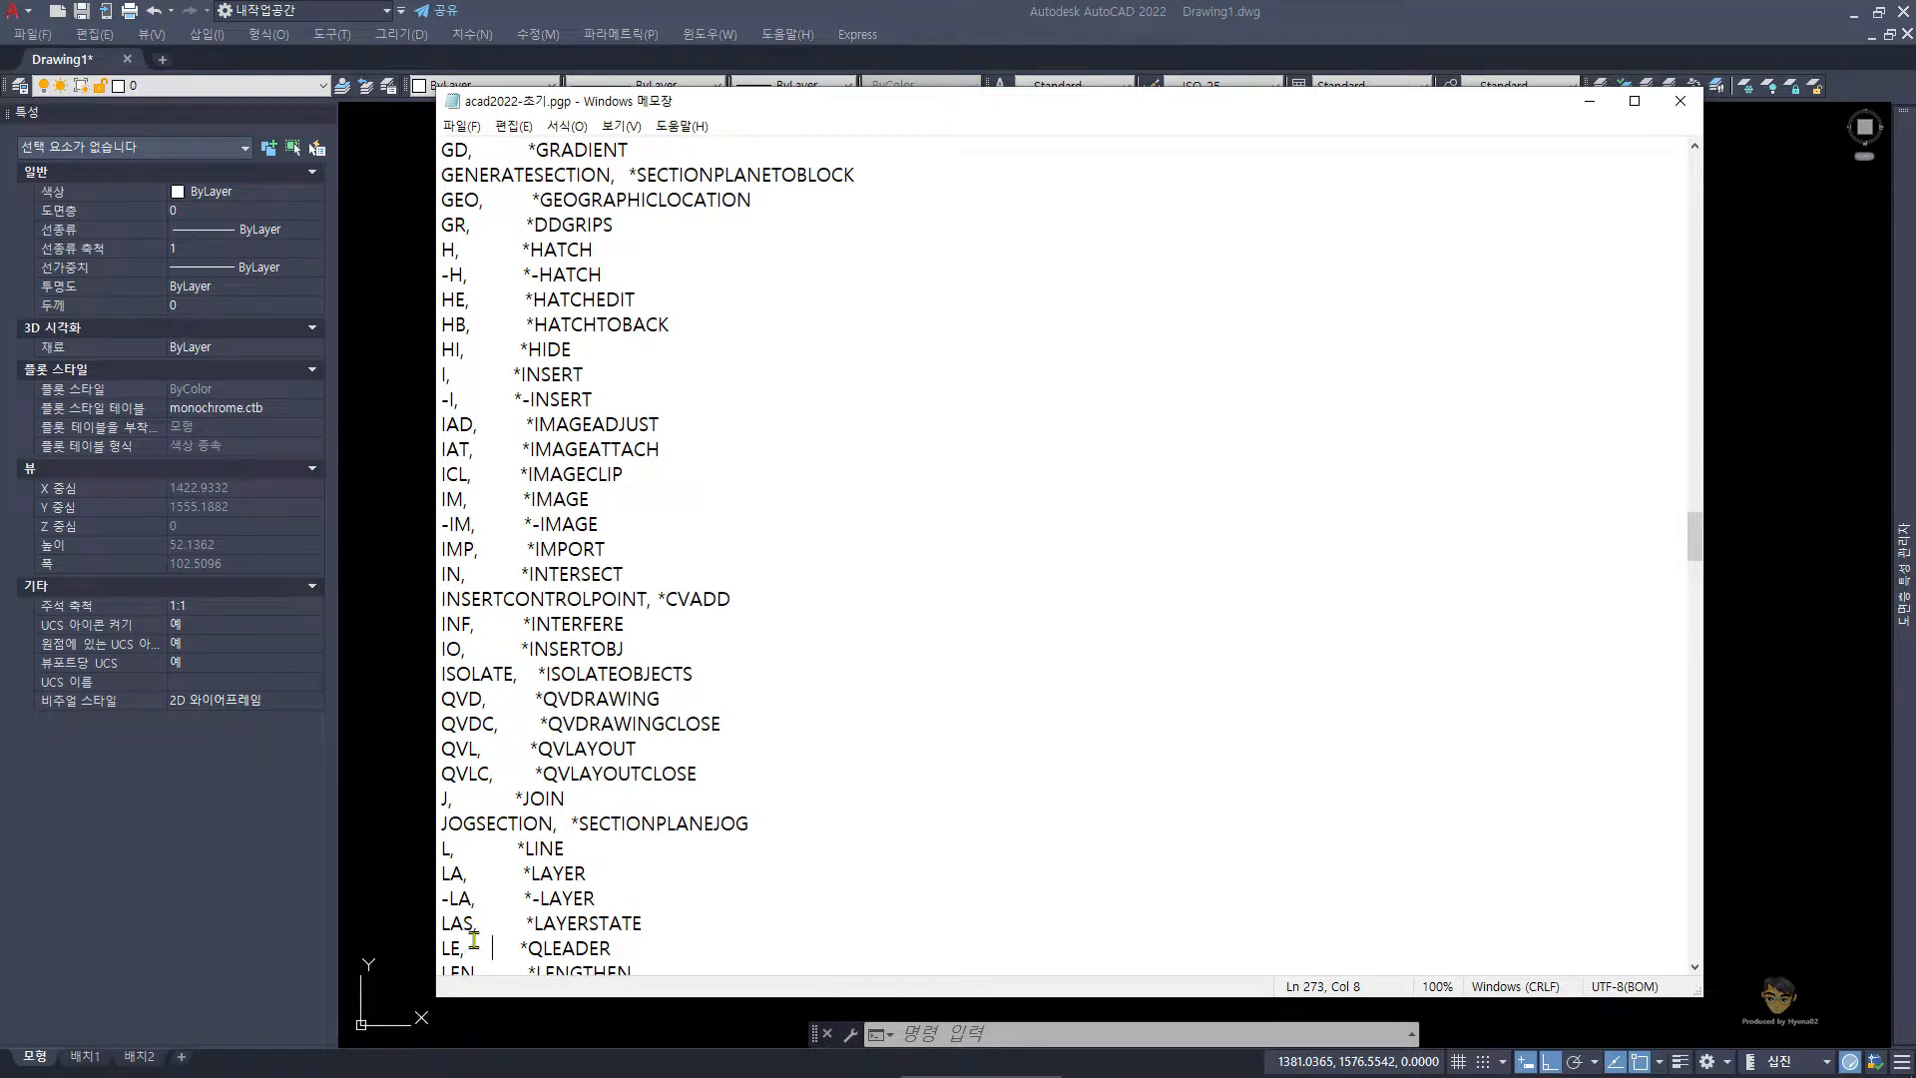
pyautogui.scroll(-2, 473, 939)
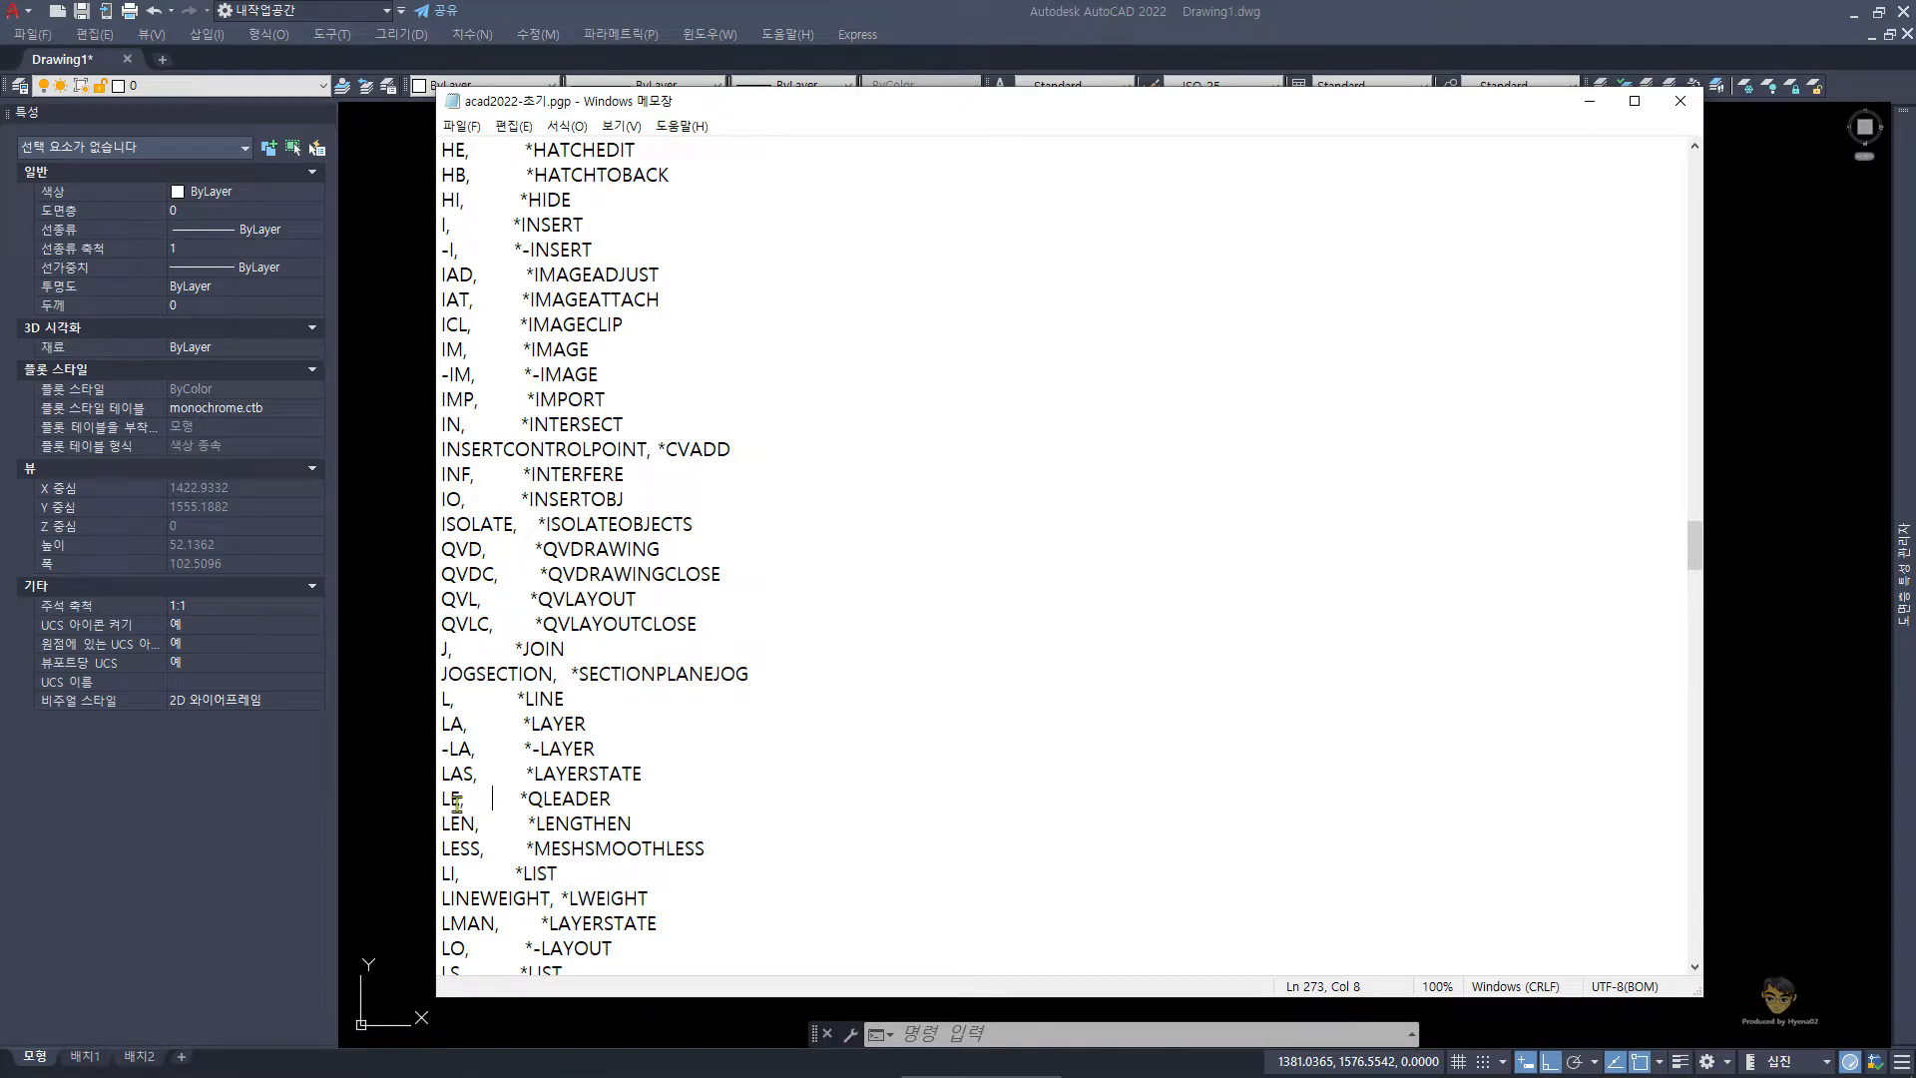
pyautogui.write('qq')
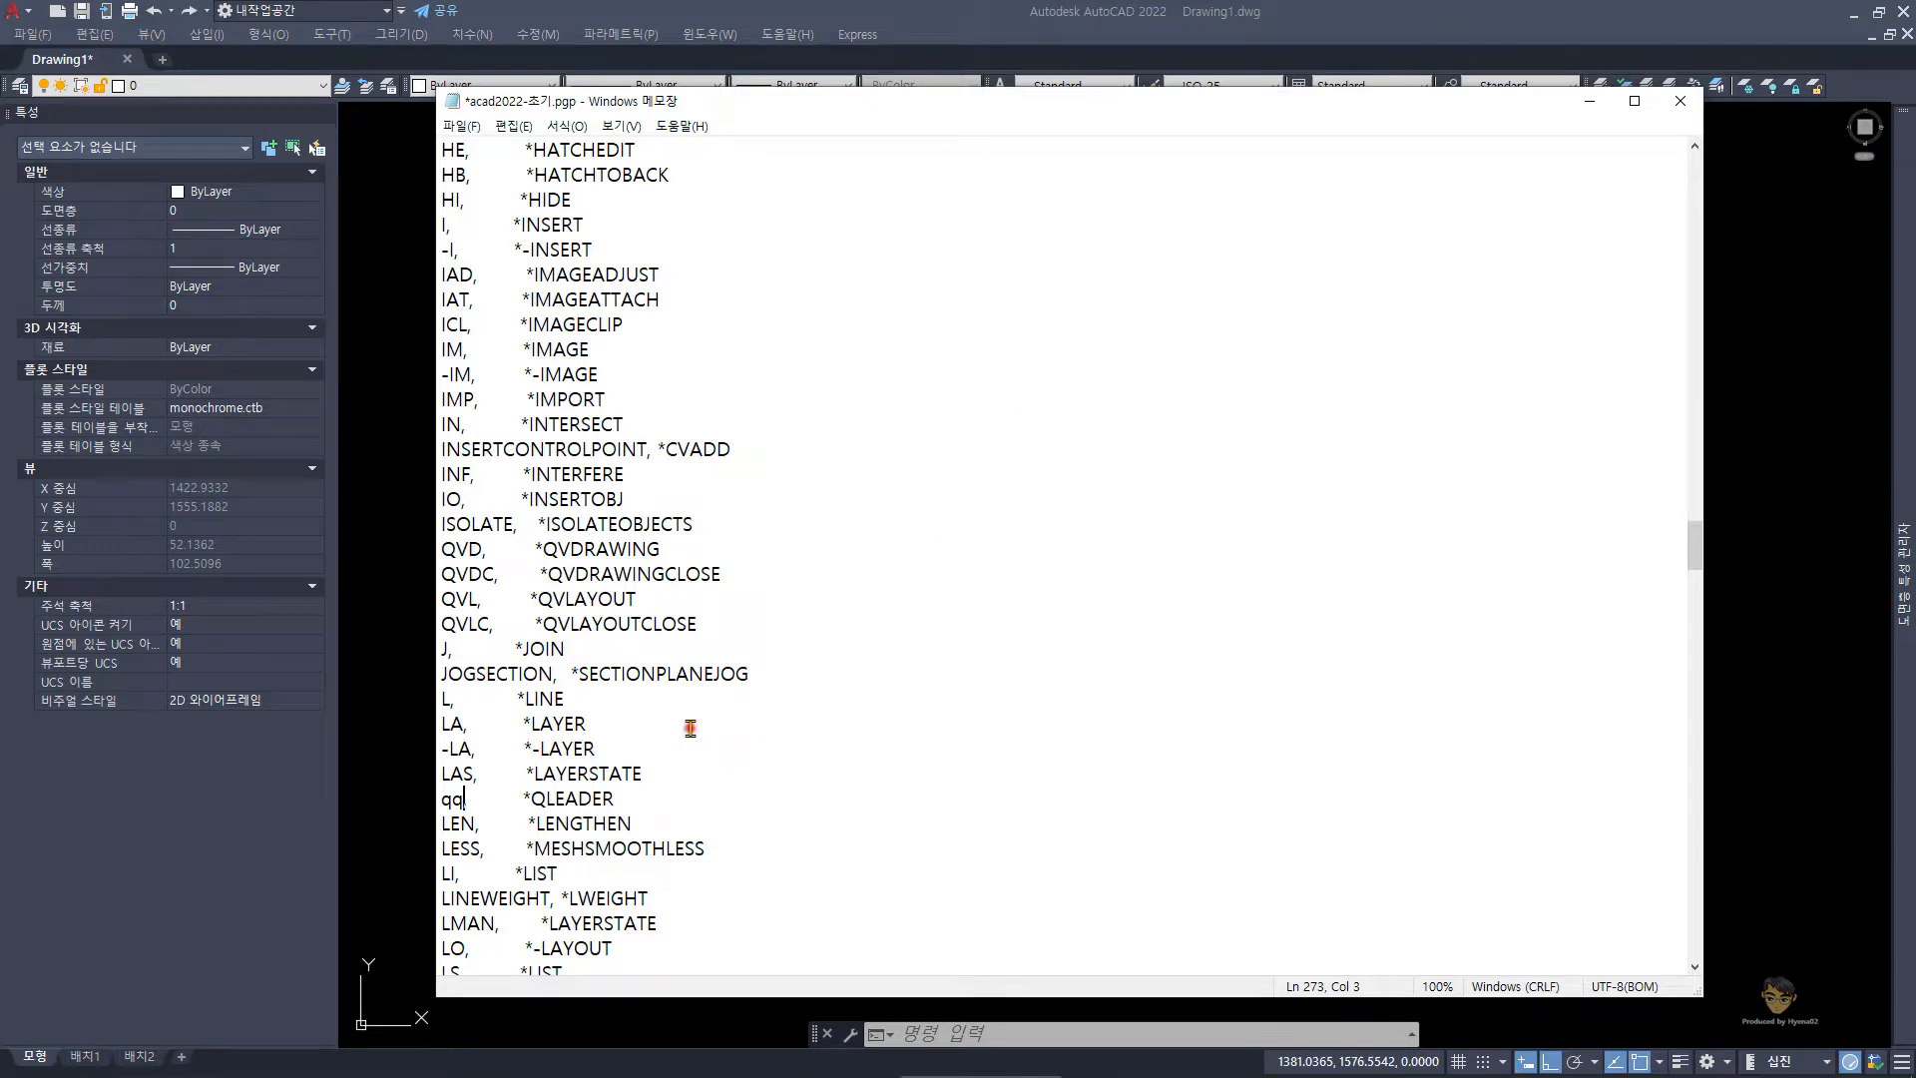
# - Search the alias file for qlead again, cancel the search, and return to the drawing
pyautogui.hotkey('ctrl', 'f')
pyautogui.press('Return')
pyautogui.press('Return')
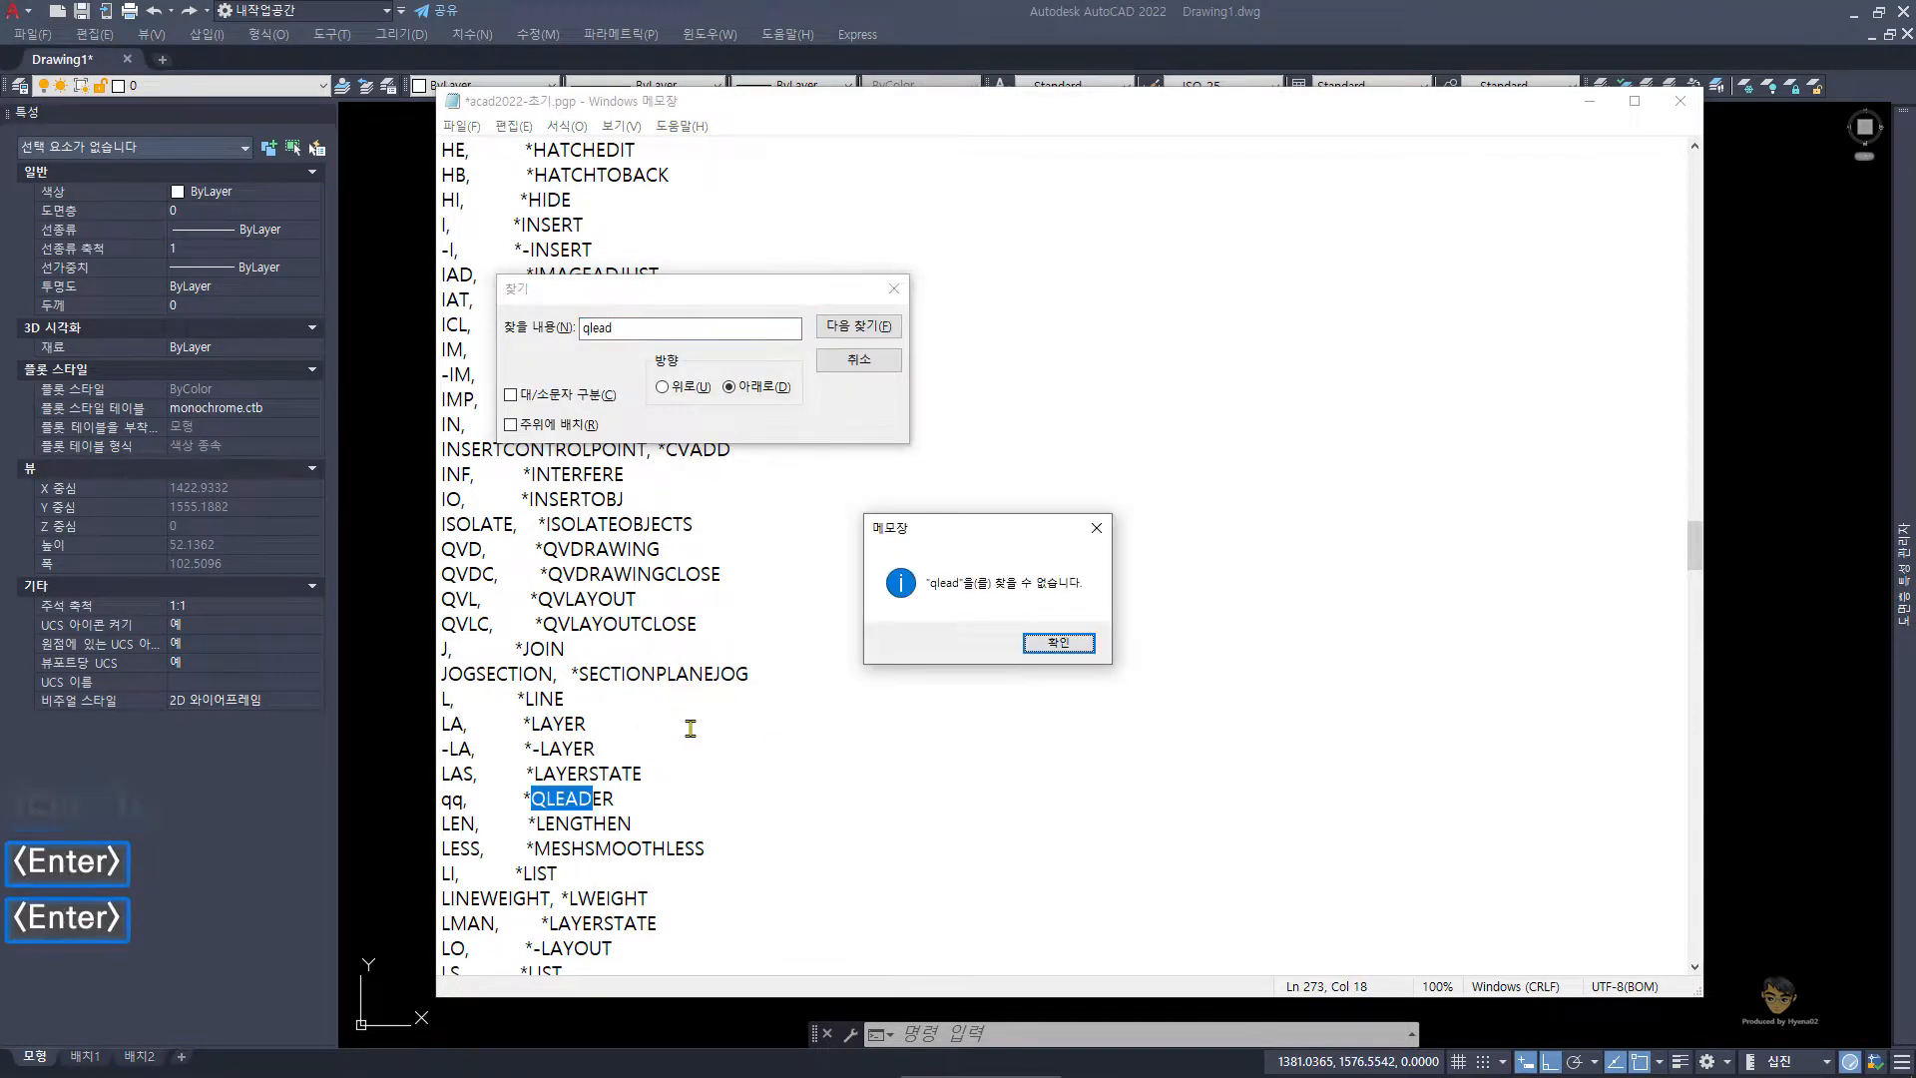
pyautogui.press('Escape')
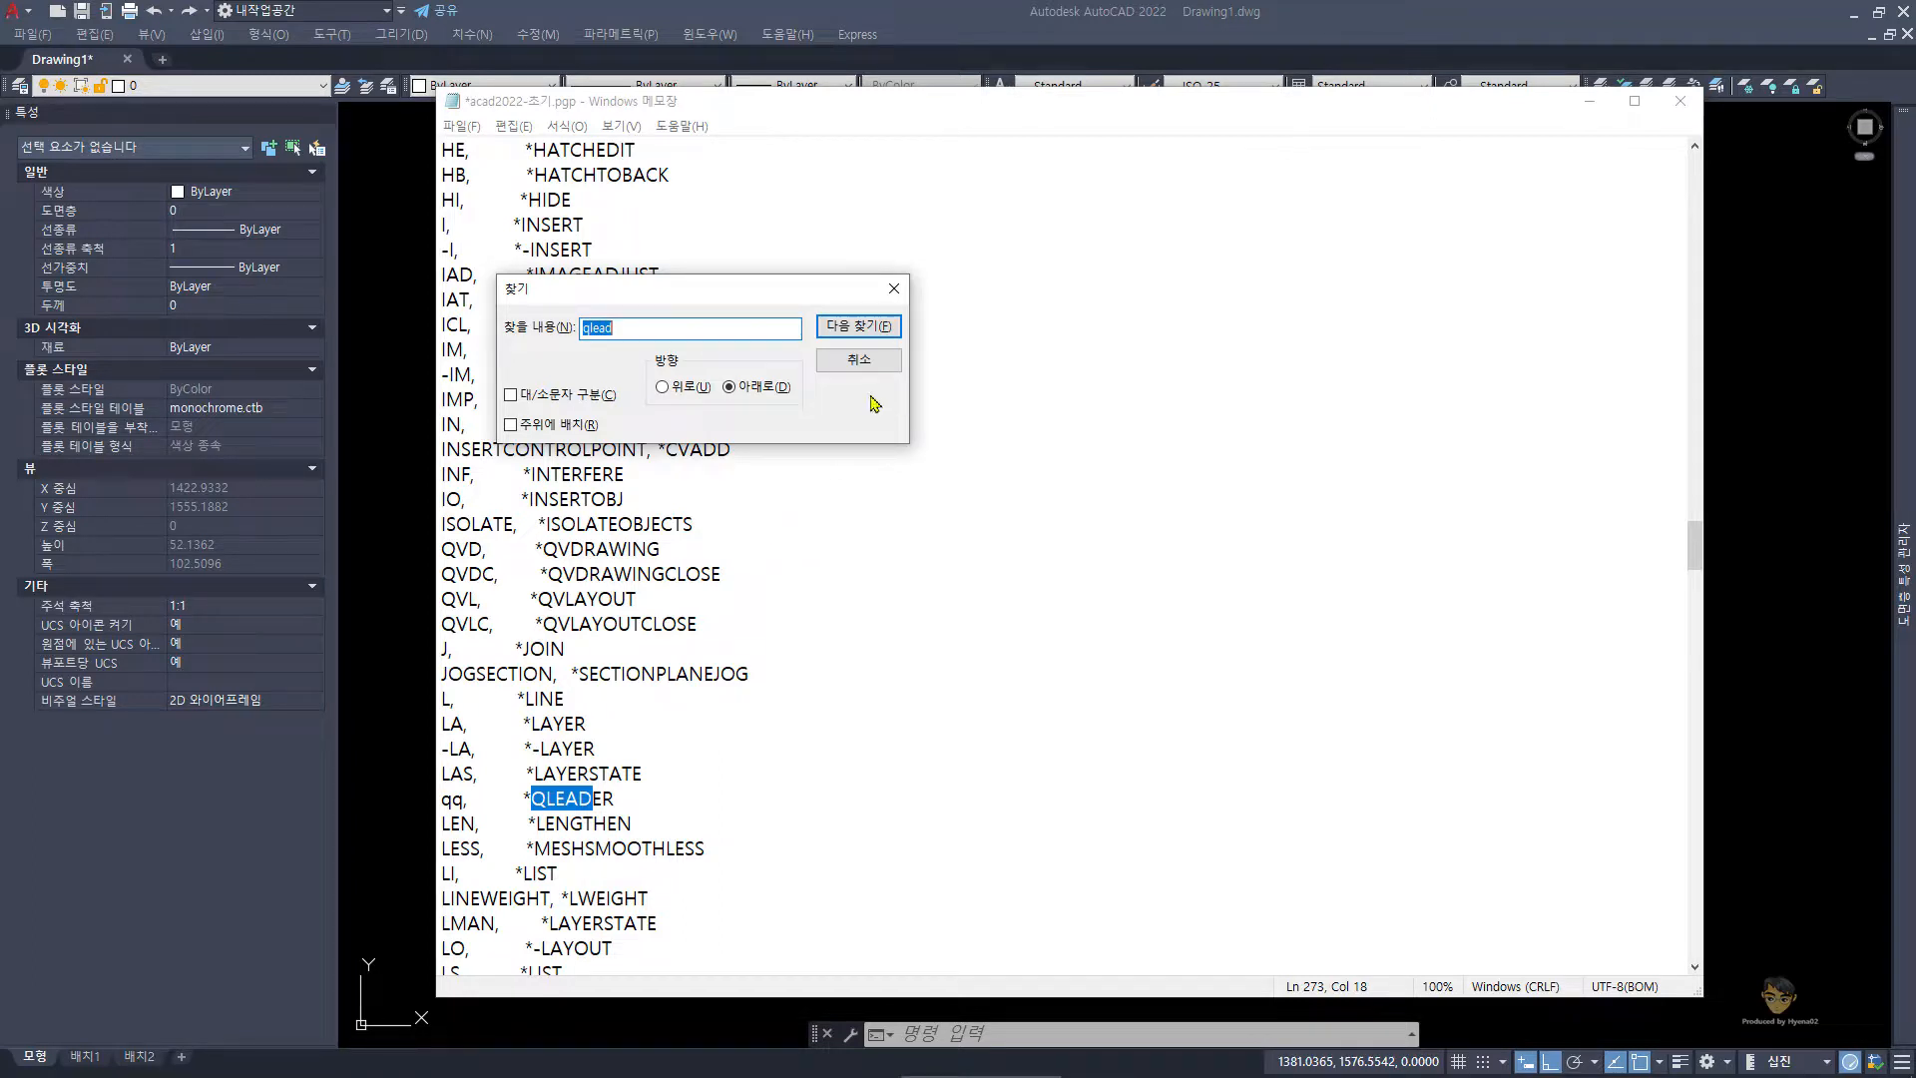
pyautogui.click(885, 360)
pyautogui.click(1077, 100)
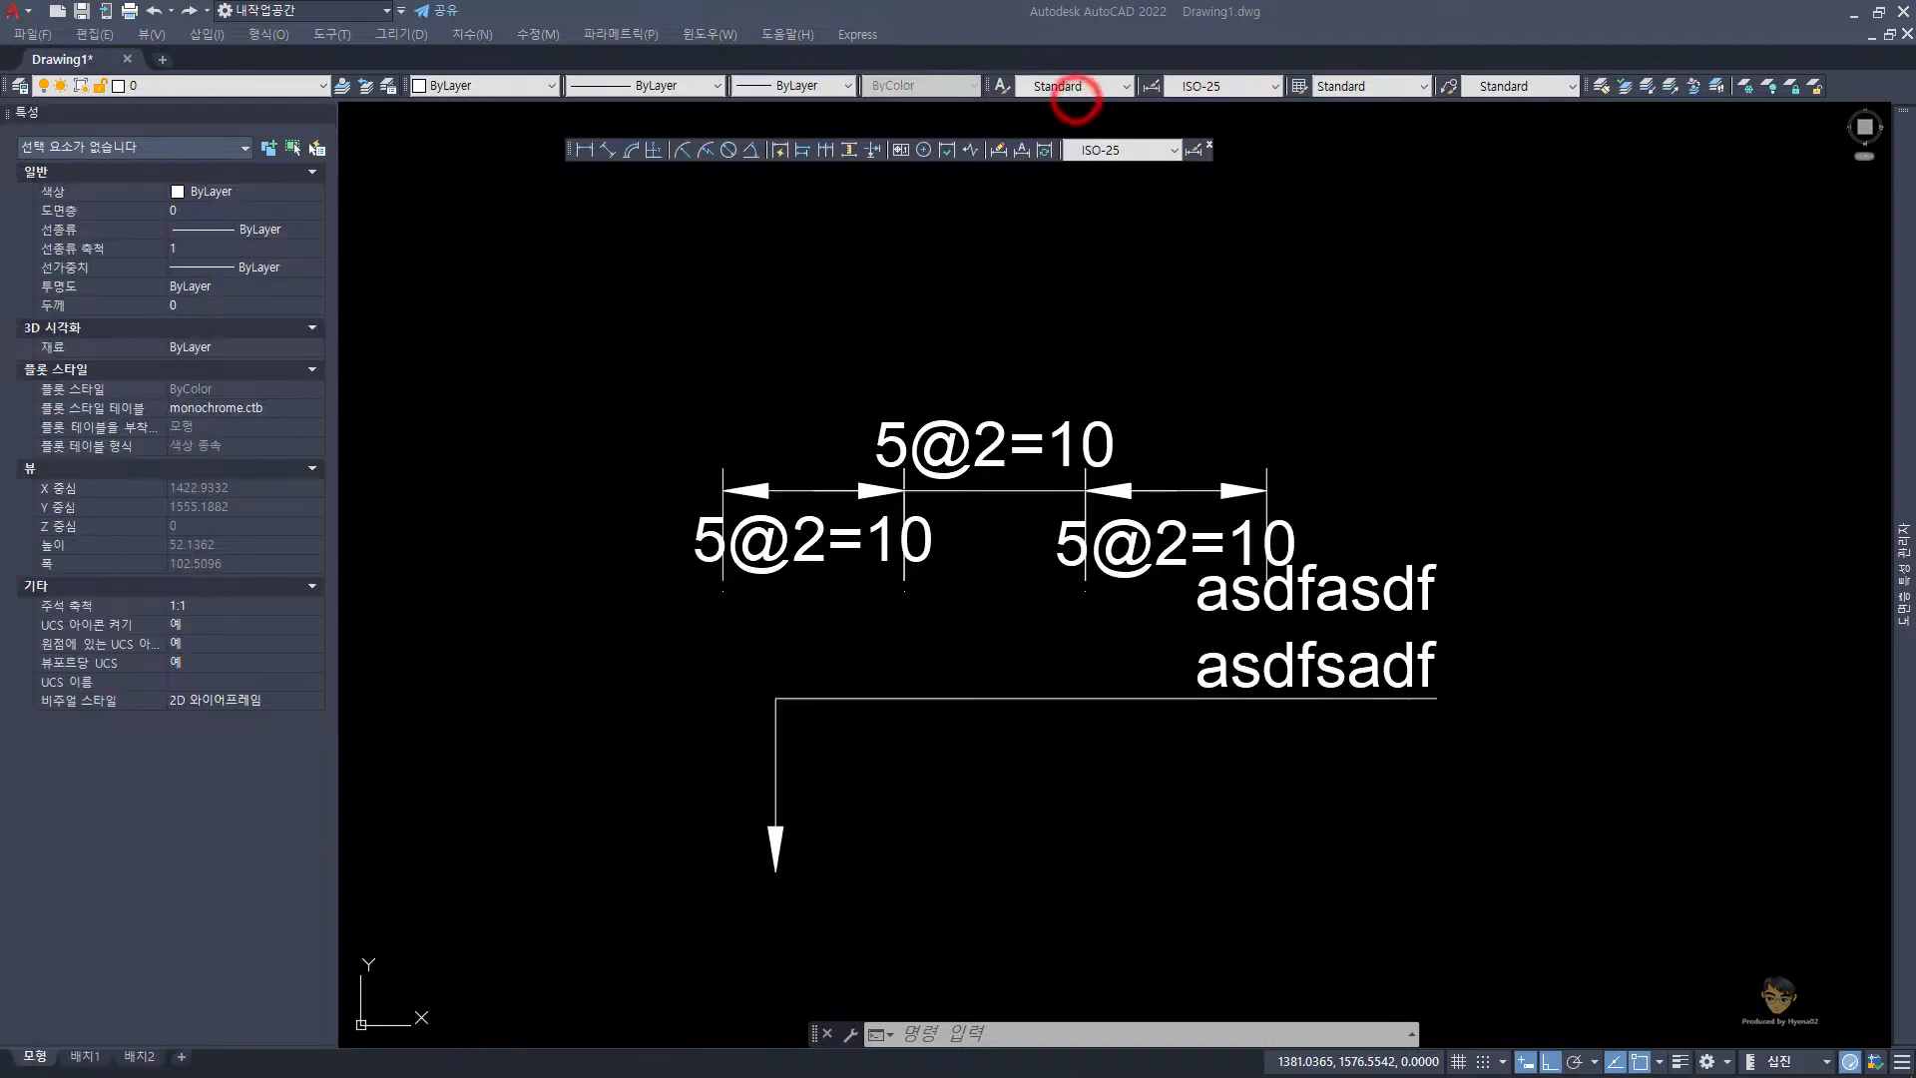
# - Close acad2022-초기.pgp without saving the alias change
pyautogui.hotkey('alt', 'Tab')
pyautogui.moveTo(689, 170); pyautogui.dragTo(1047, 119)
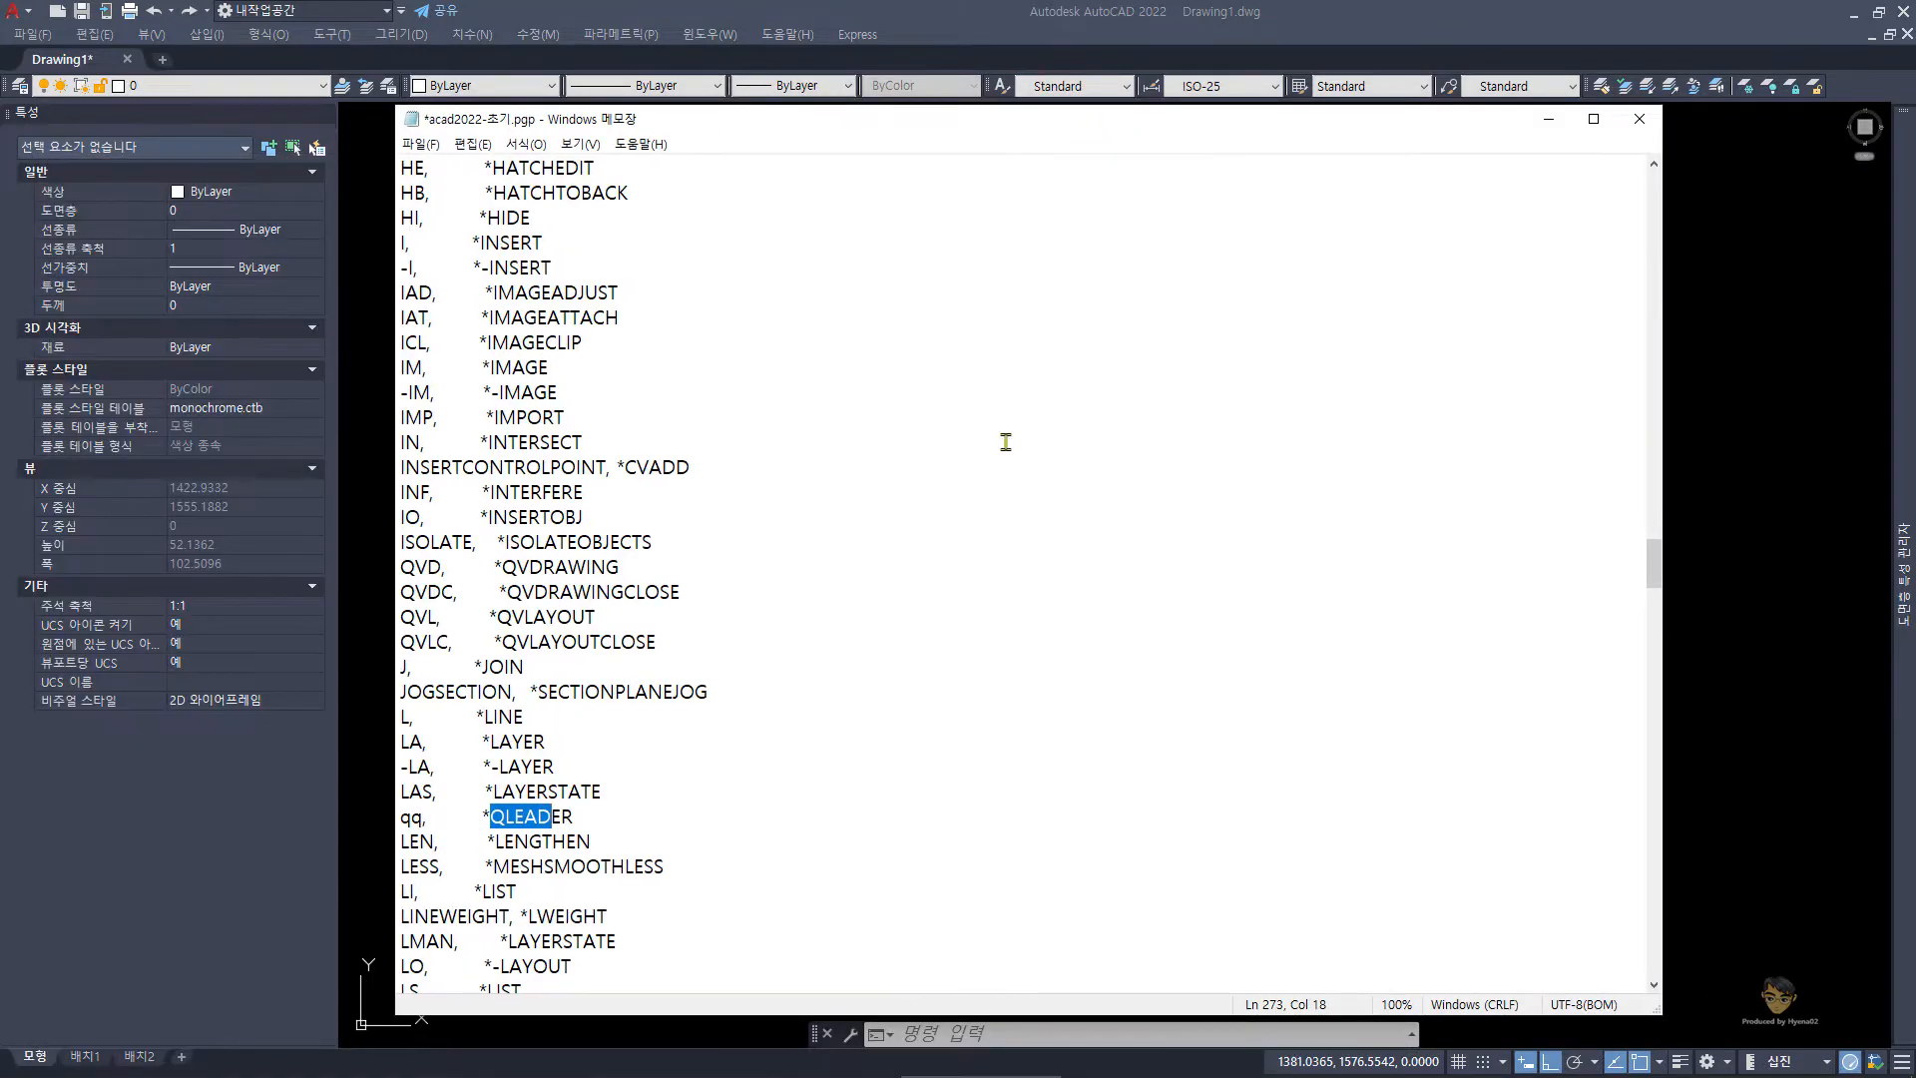
pyautogui.click(1639, 119)
pyautogui.press('Escape')
pyautogui.click(1652, 120)
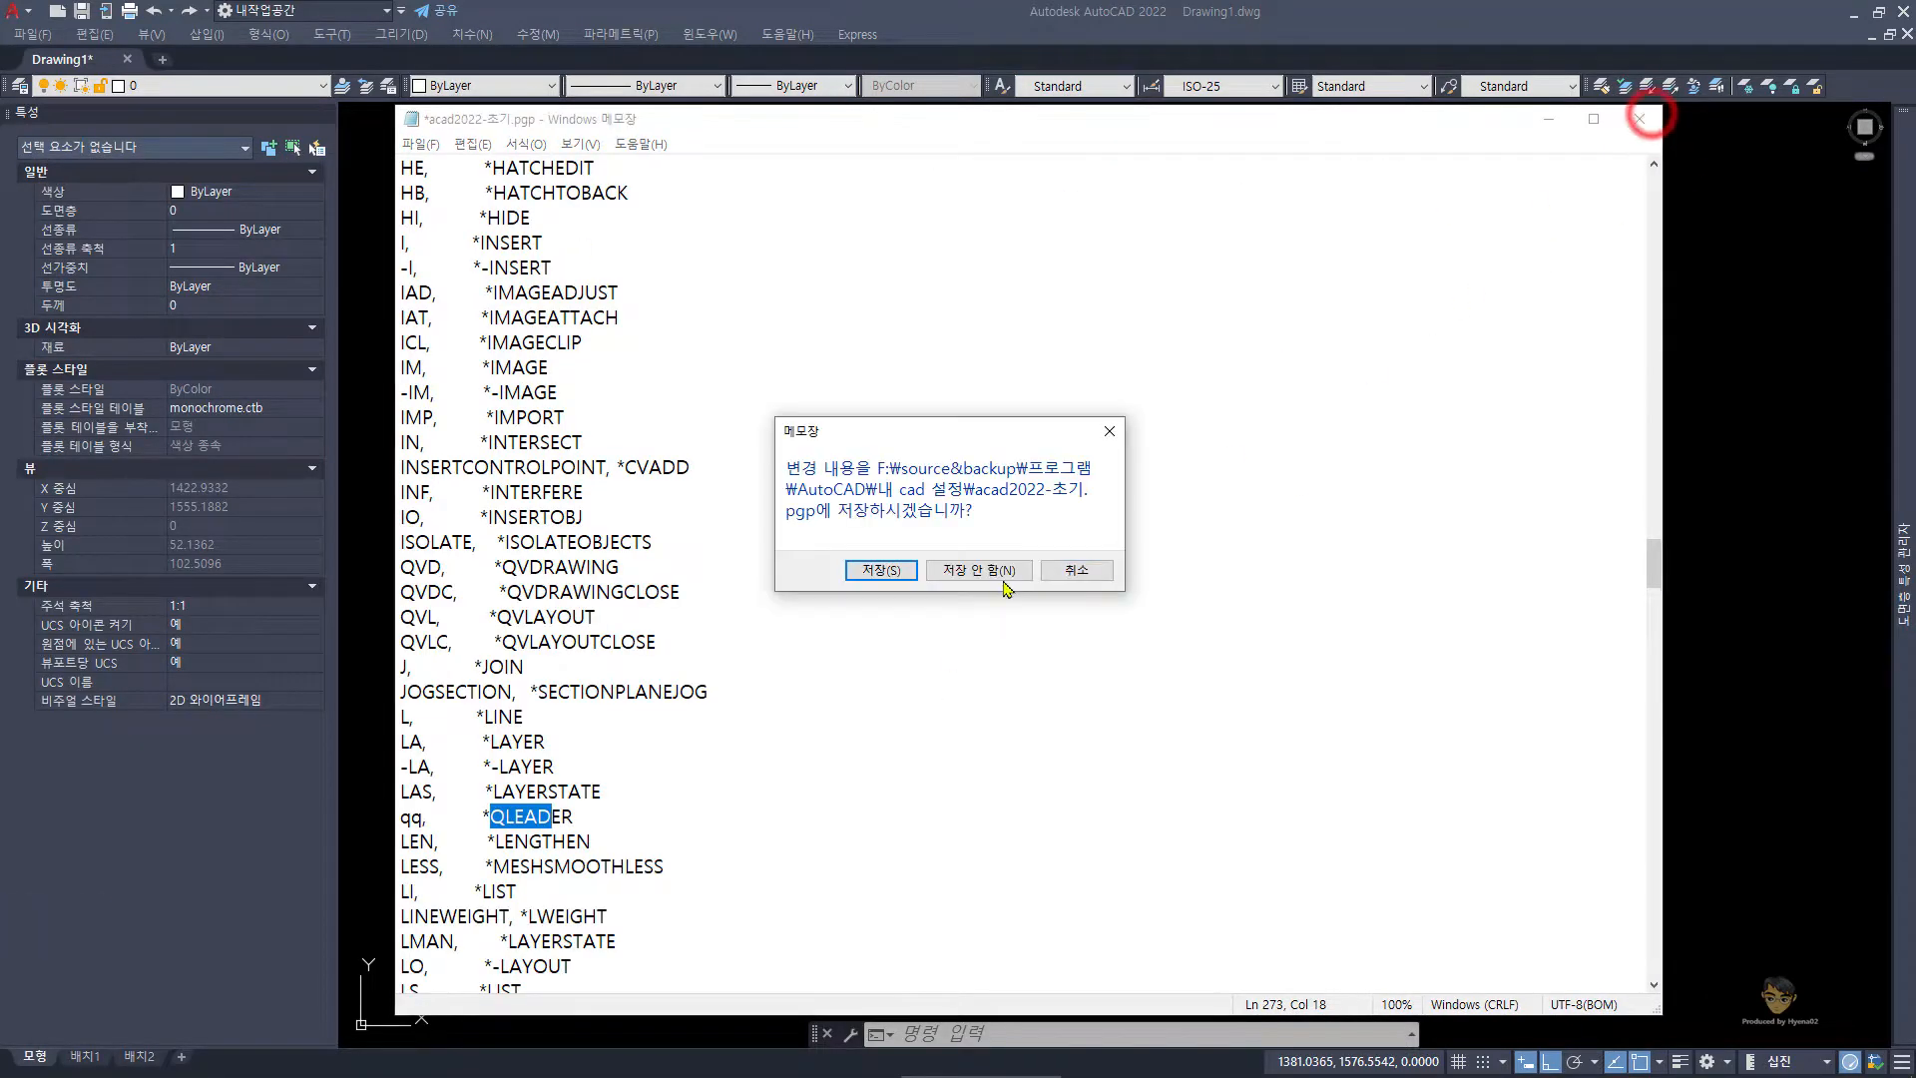
pyautogui.click(1001, 577)
# - Run REINIT and confirm the re-initialization with the PGP file option left off
pyautogui.press('Escape')
pyautogui.press('Escape')
pyautogui.press('Escape')
pyautogui.press('Escape')
pyautogui.write('rei')
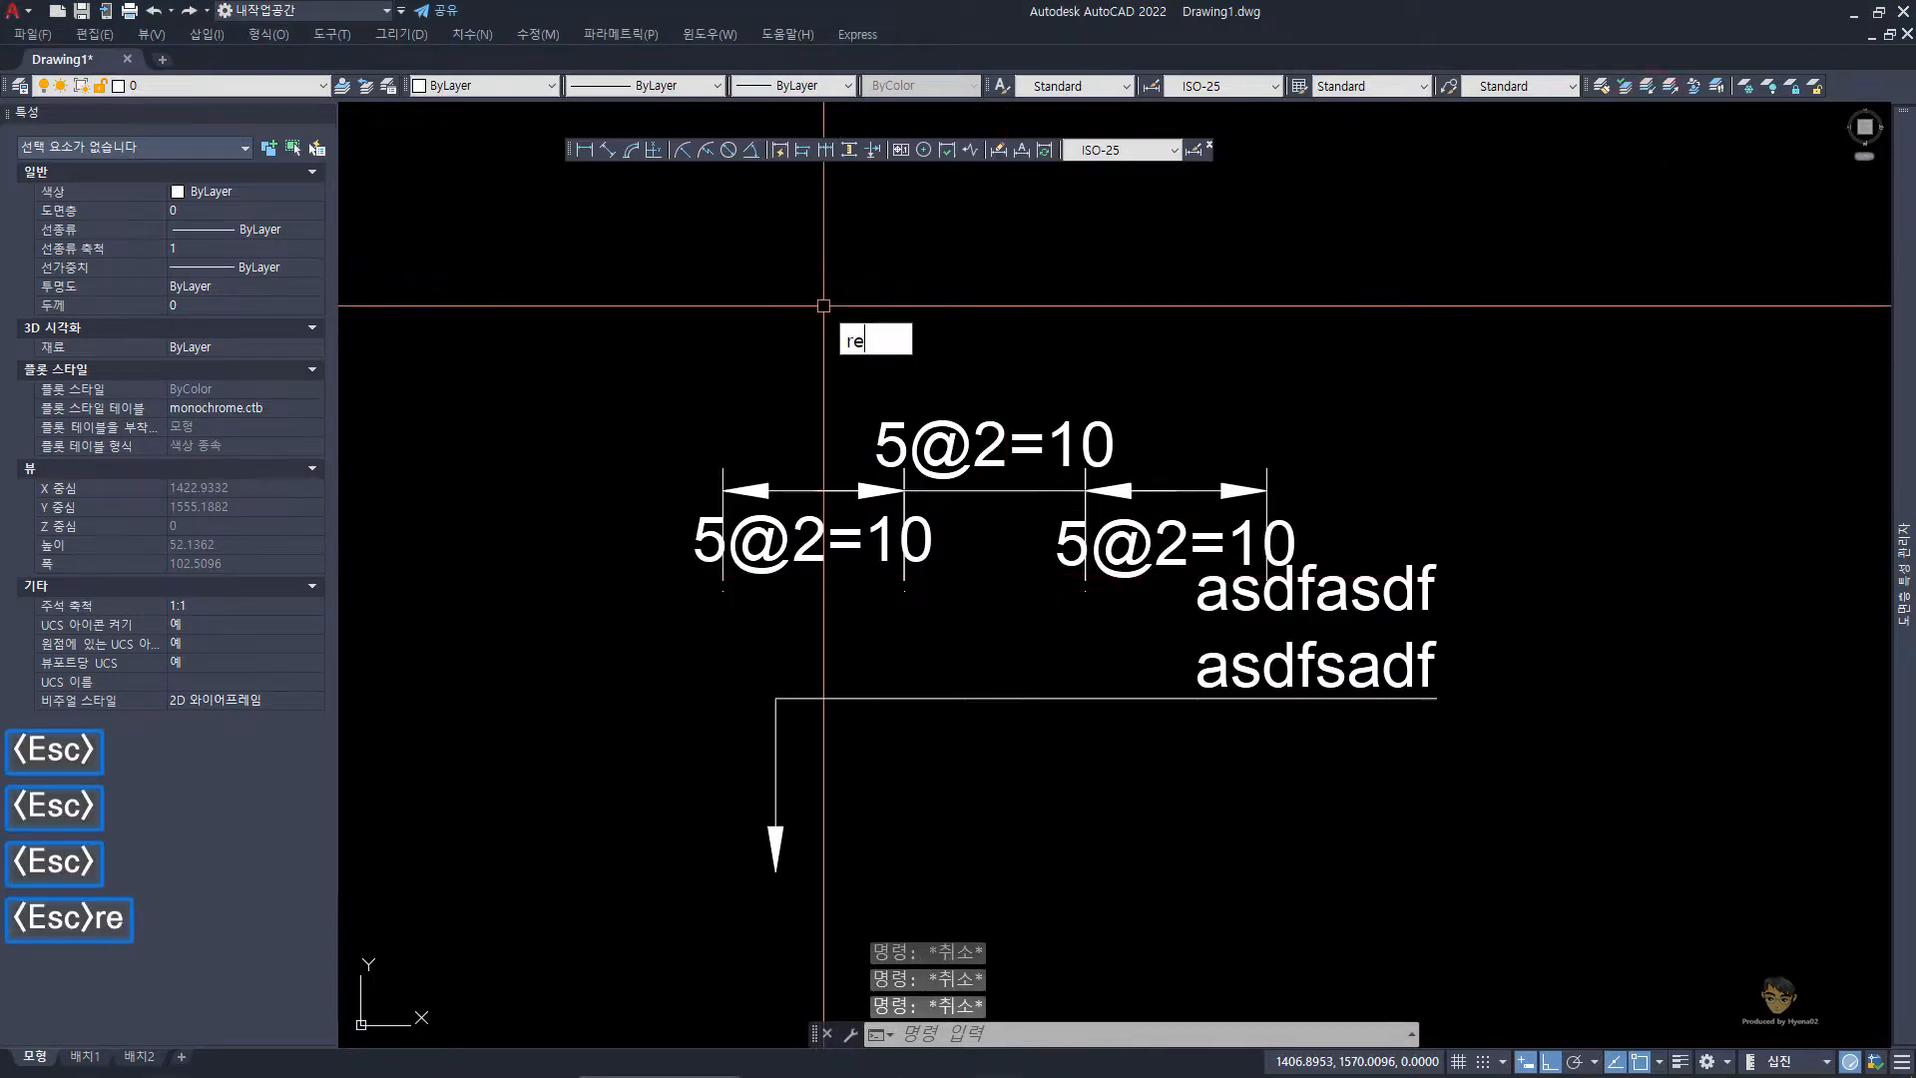
pyautogui.click(937, 376)
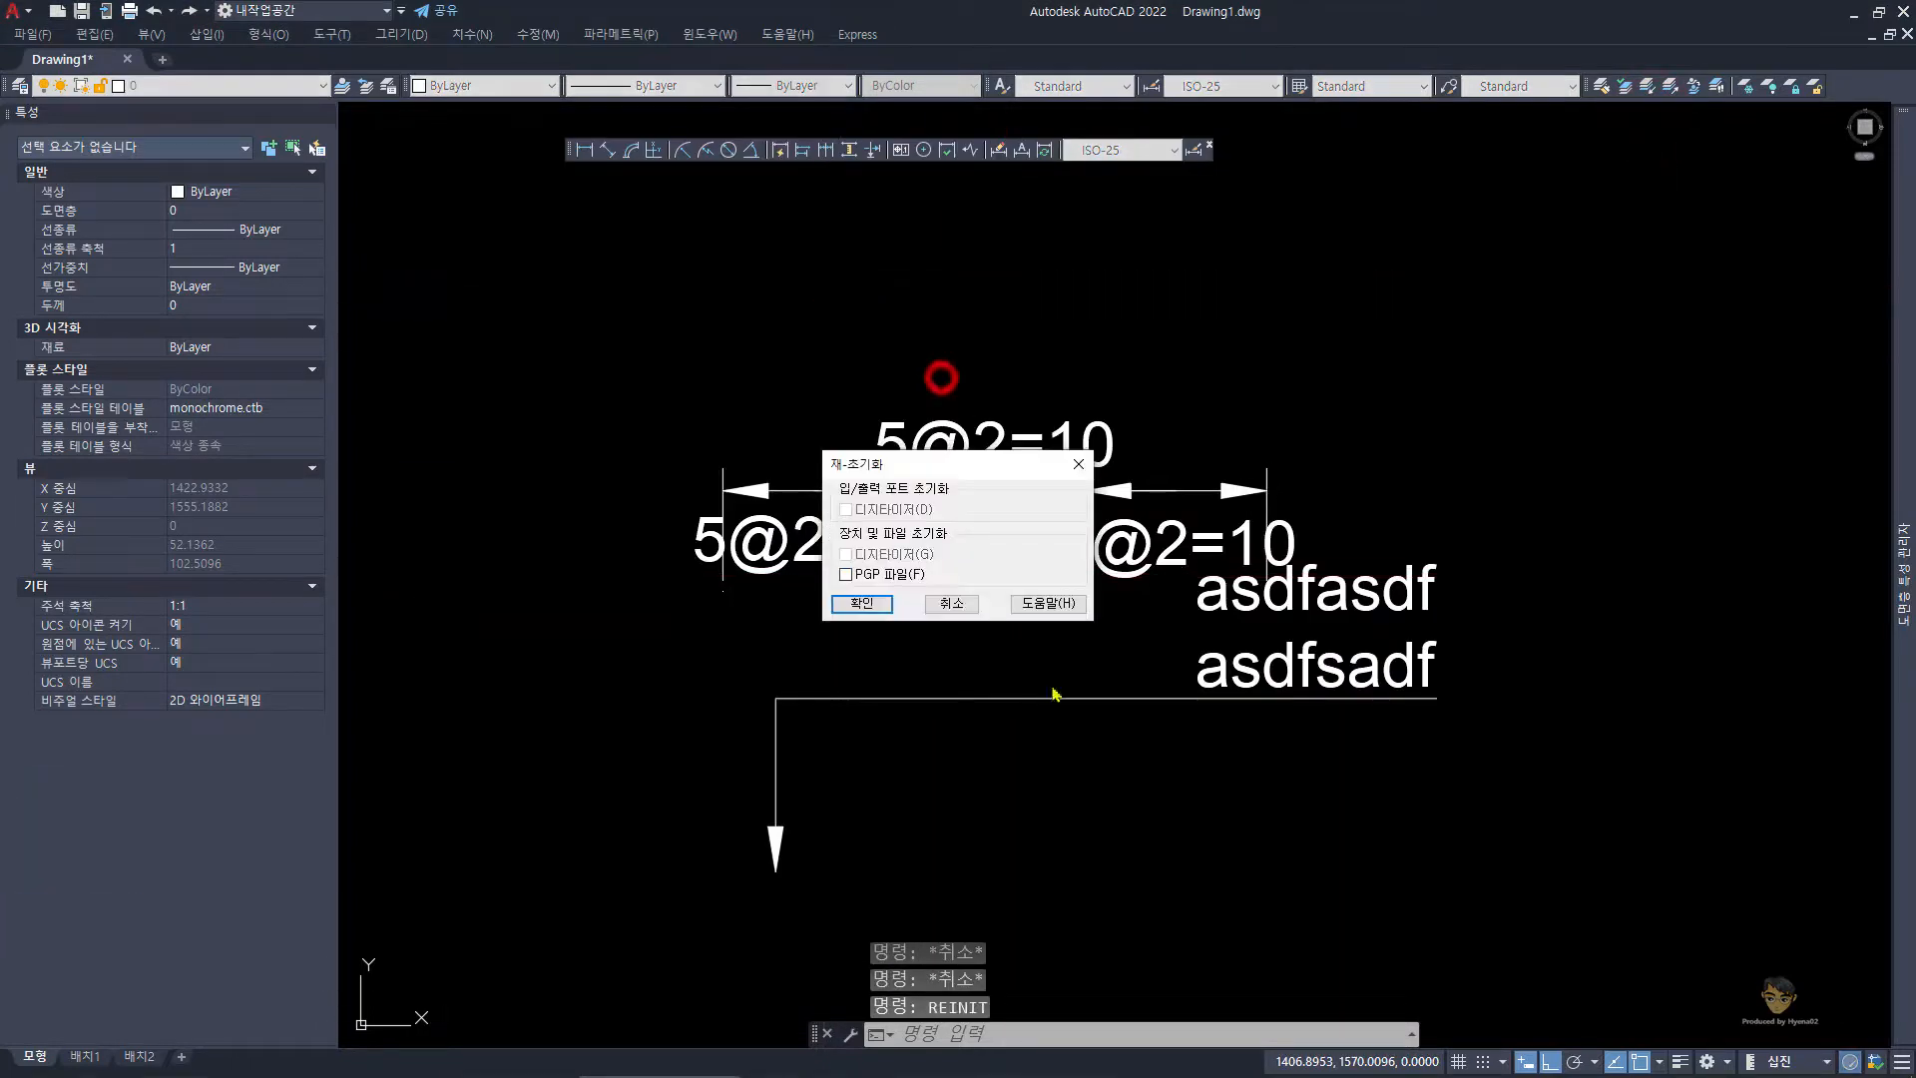
pyautogui.click(865, 601)
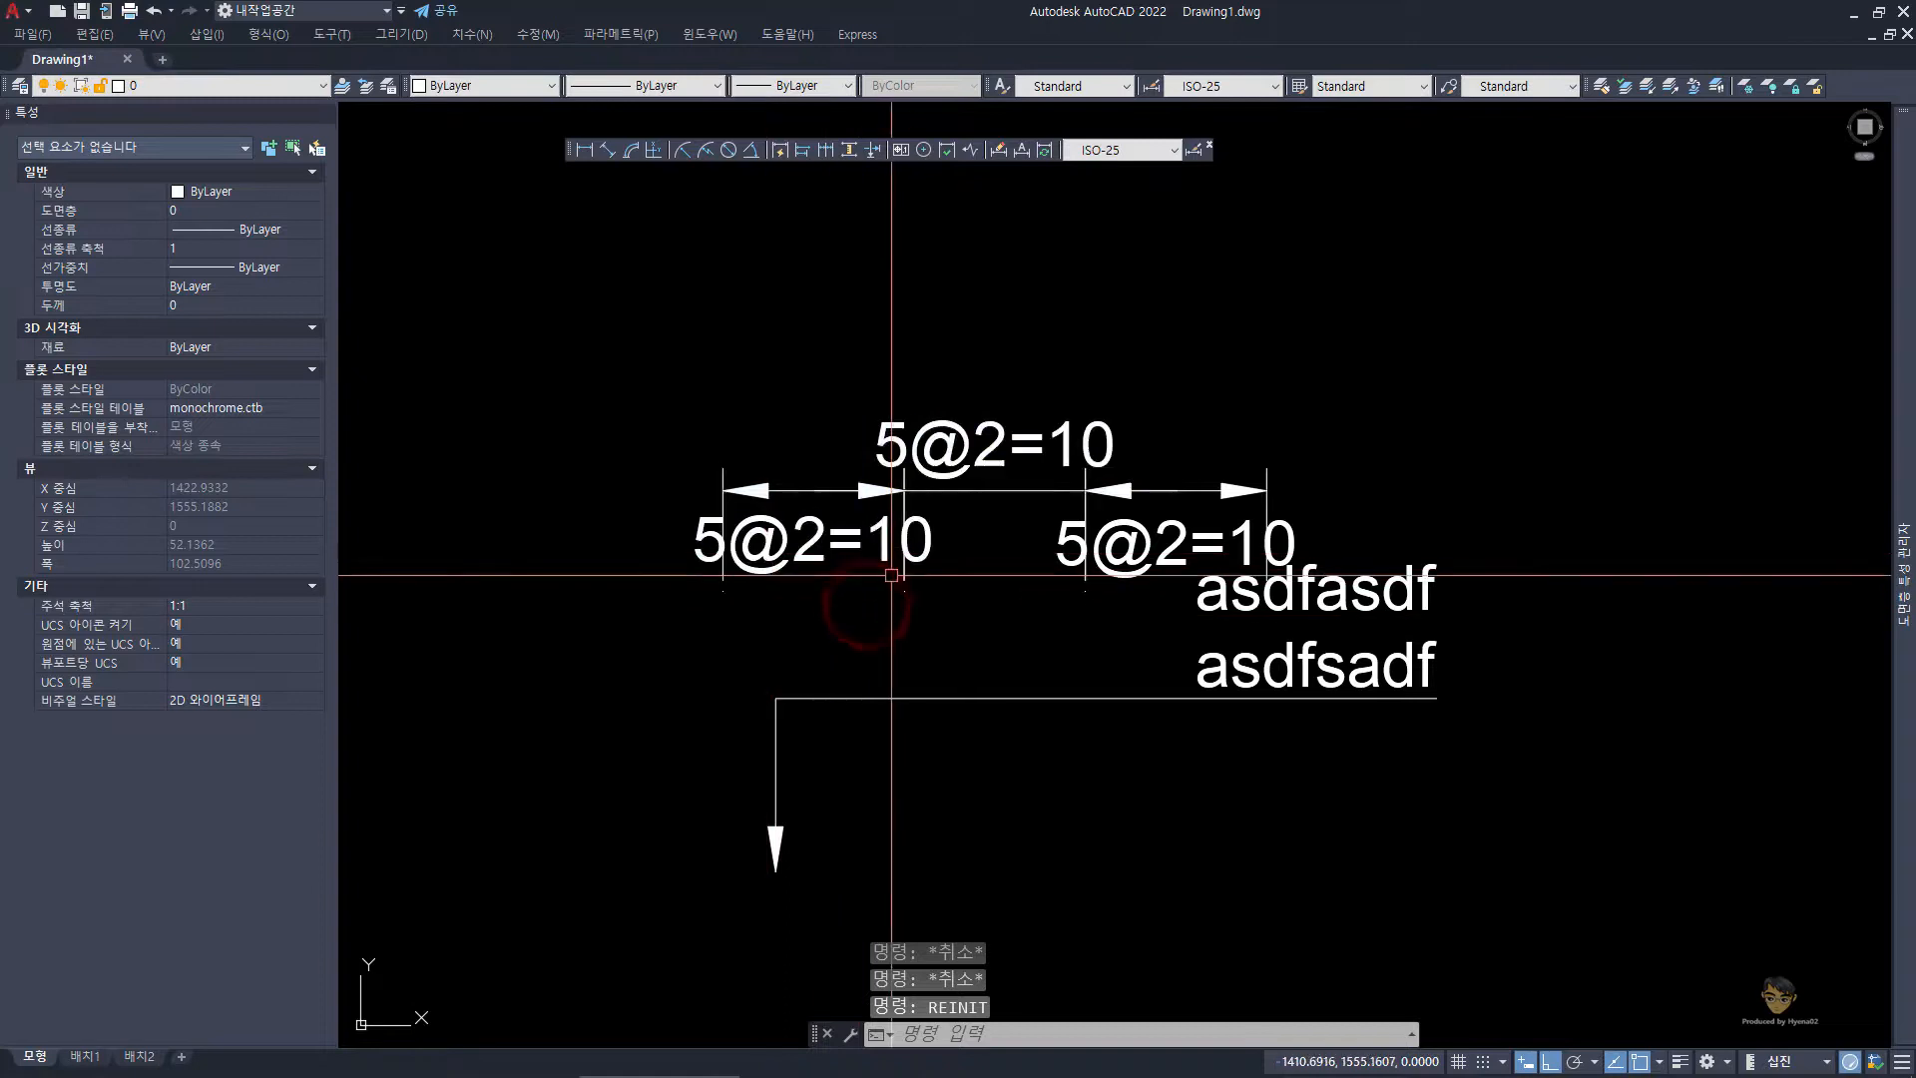
pyautogui.press('Escape')
pyautogui.press('Escape')
# - Erase all the dimensions, the leader and its text from the drawing
pyautogui.moveTo(941, 705); pyautogui.dragTo(830, 650, button='middle')
pyautogui.click(1424, 812)
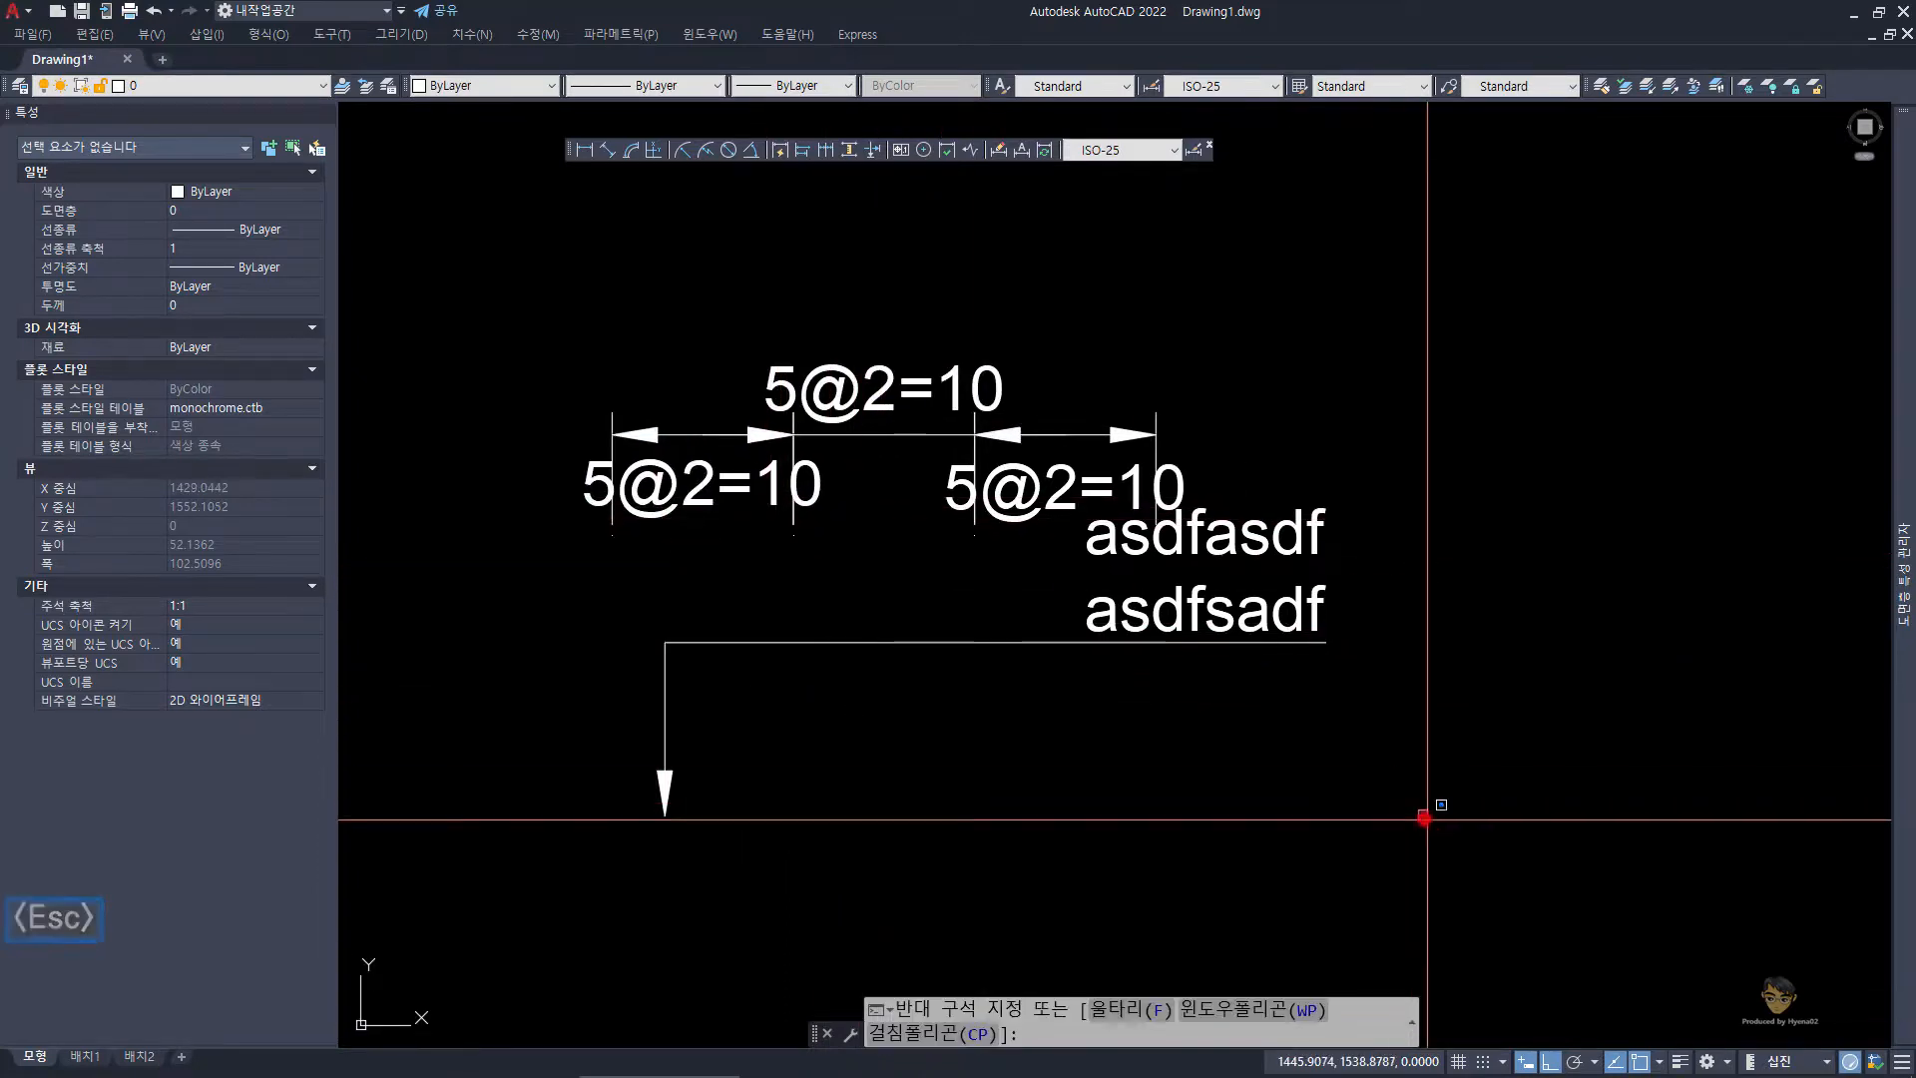
pyautogui.click(519, 311)
pyautogui.write('e')
pyautogui.press('space')
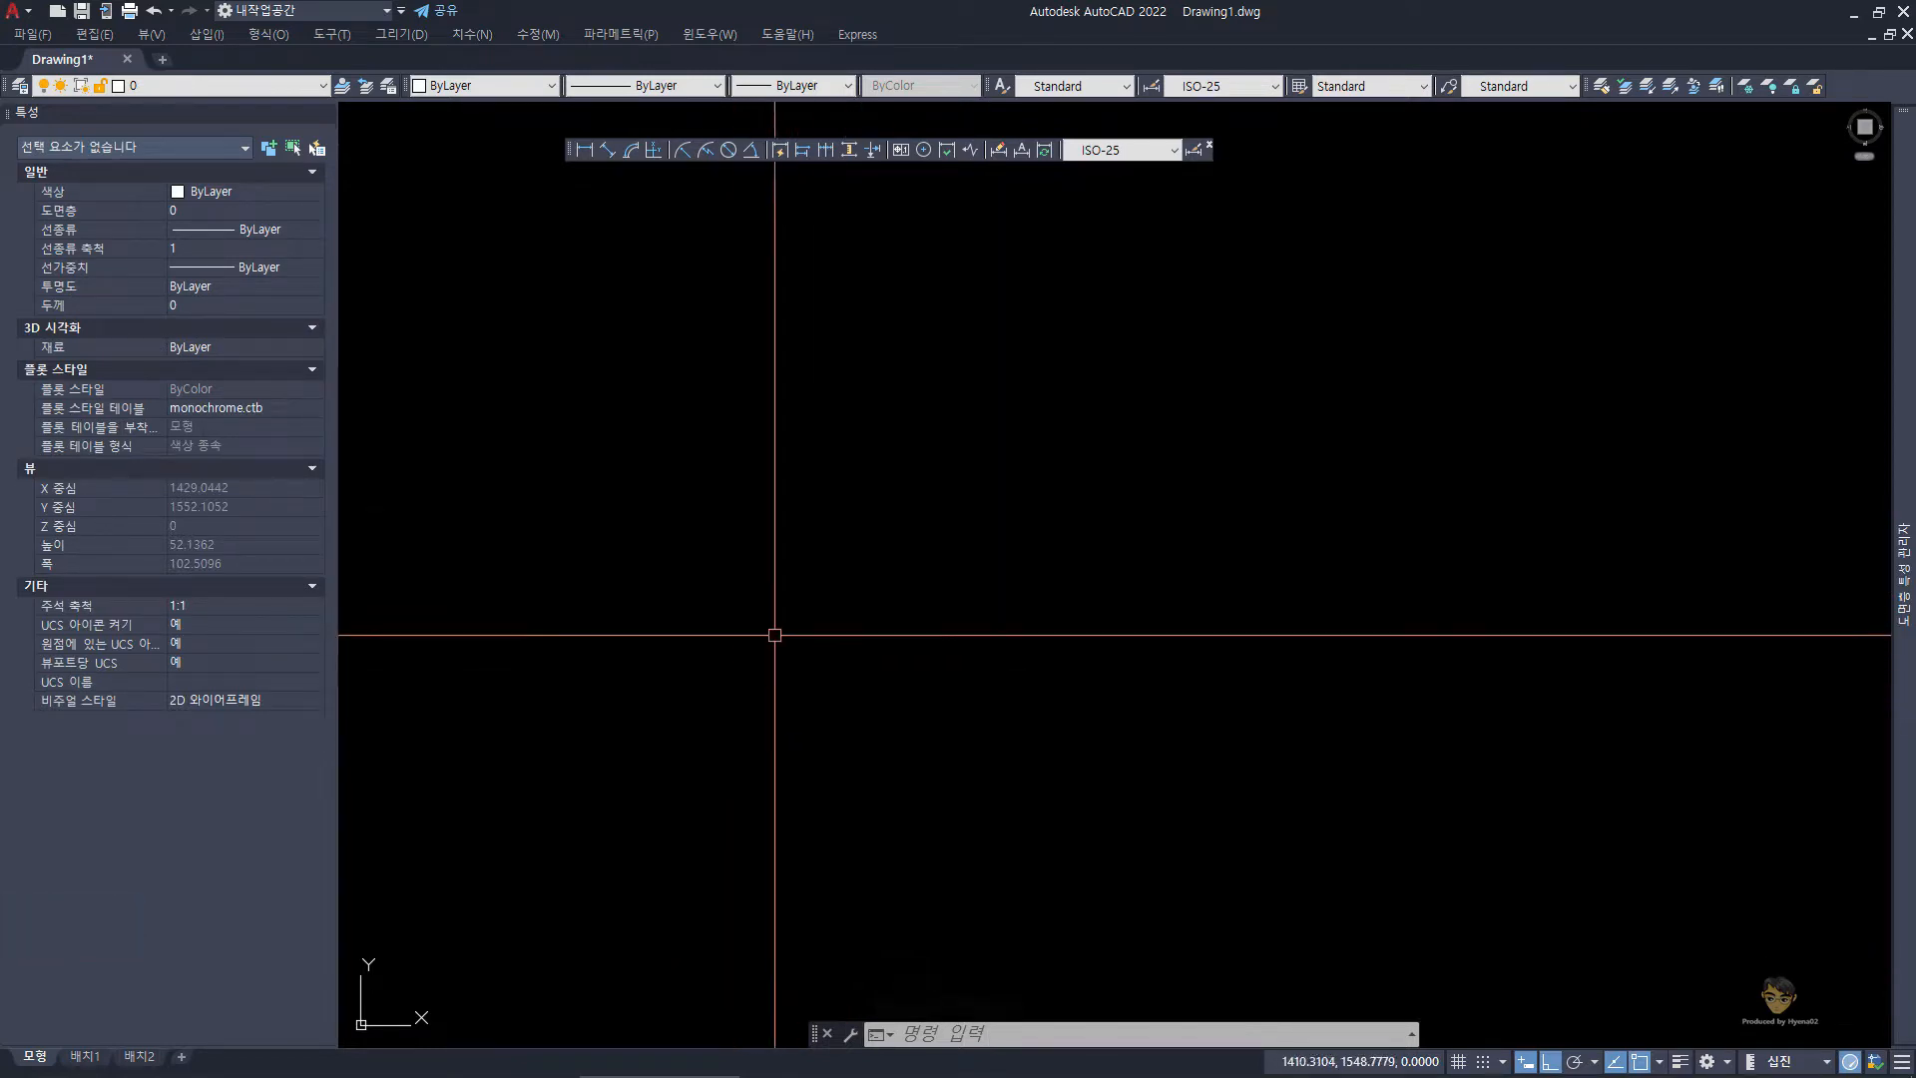
# - Draw a QLEADER using the qq alias, with a downward arrow about 15 long and a horizontal segment extending right, keeping ortho on
pyautogui.write('qq')
pyautogui.press('space')
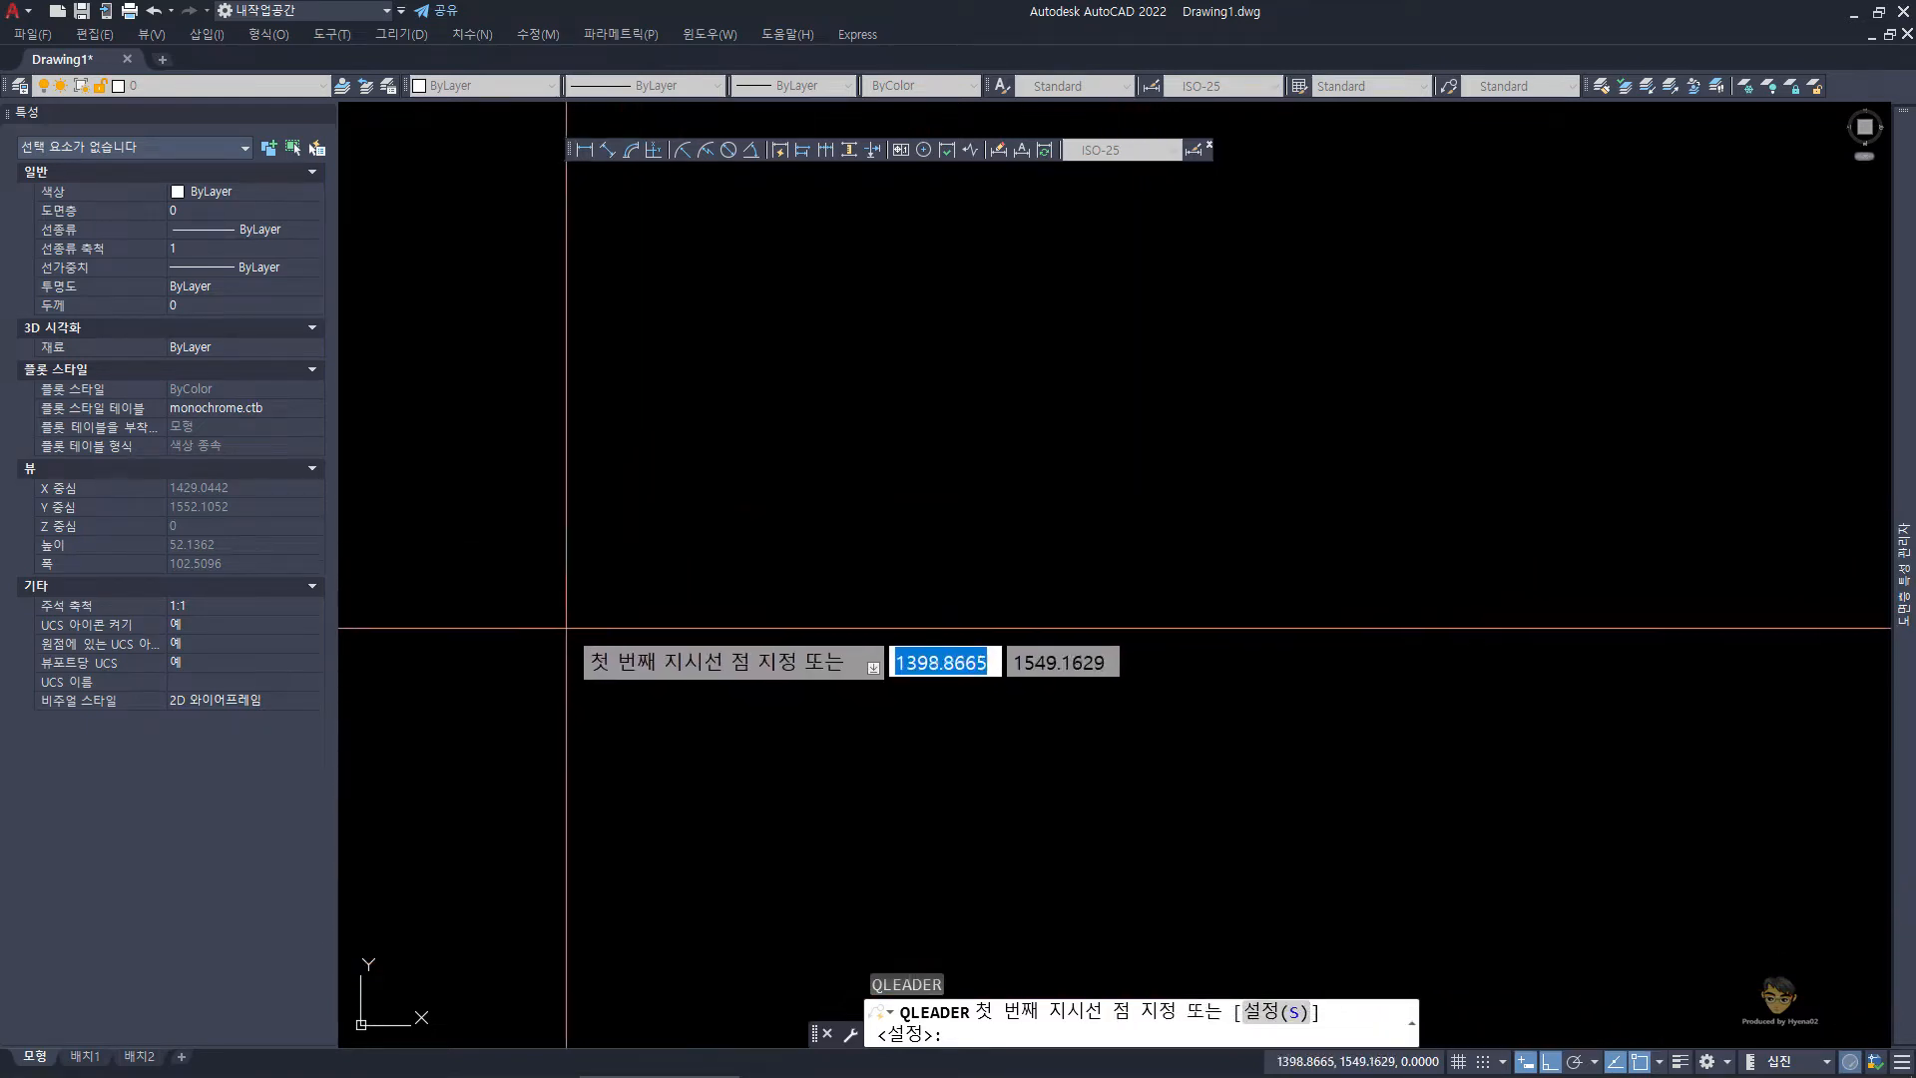
pyautogui.click(537, 651)
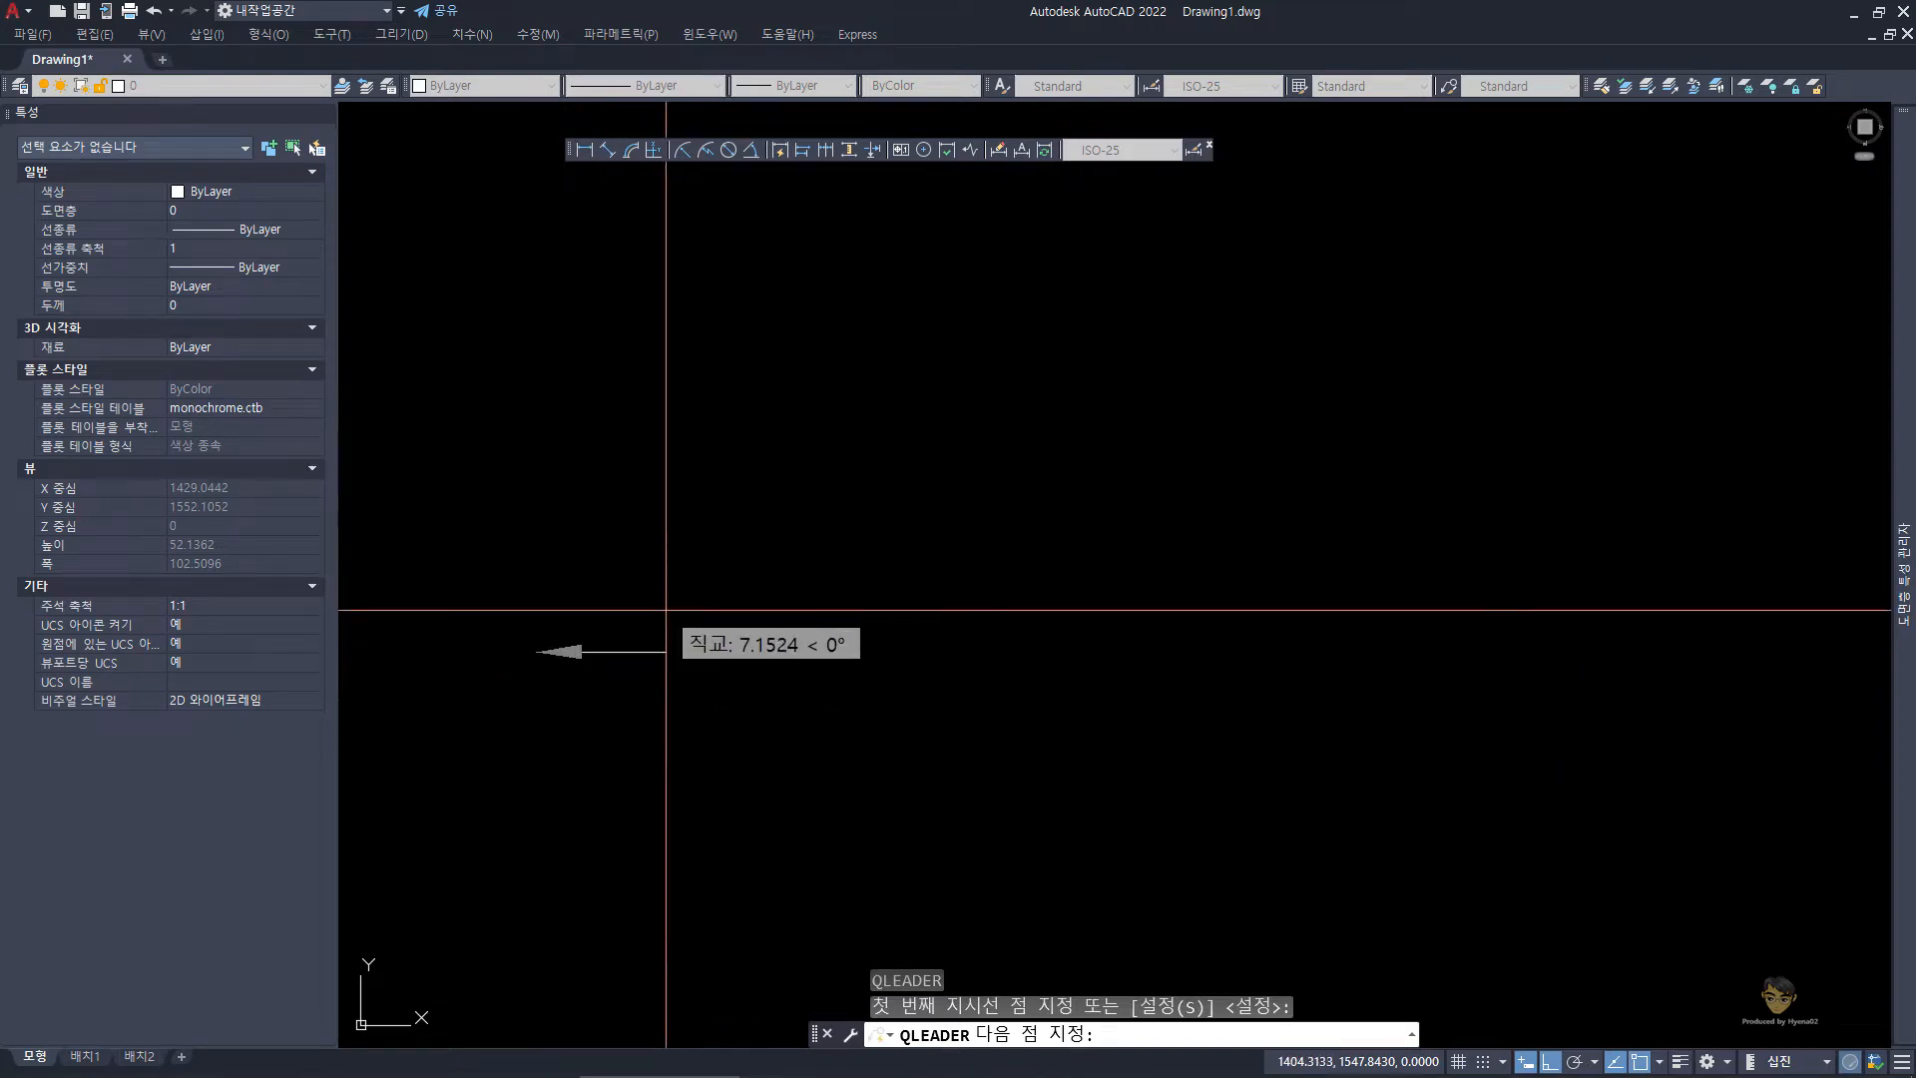
pyautogui.press('F8')
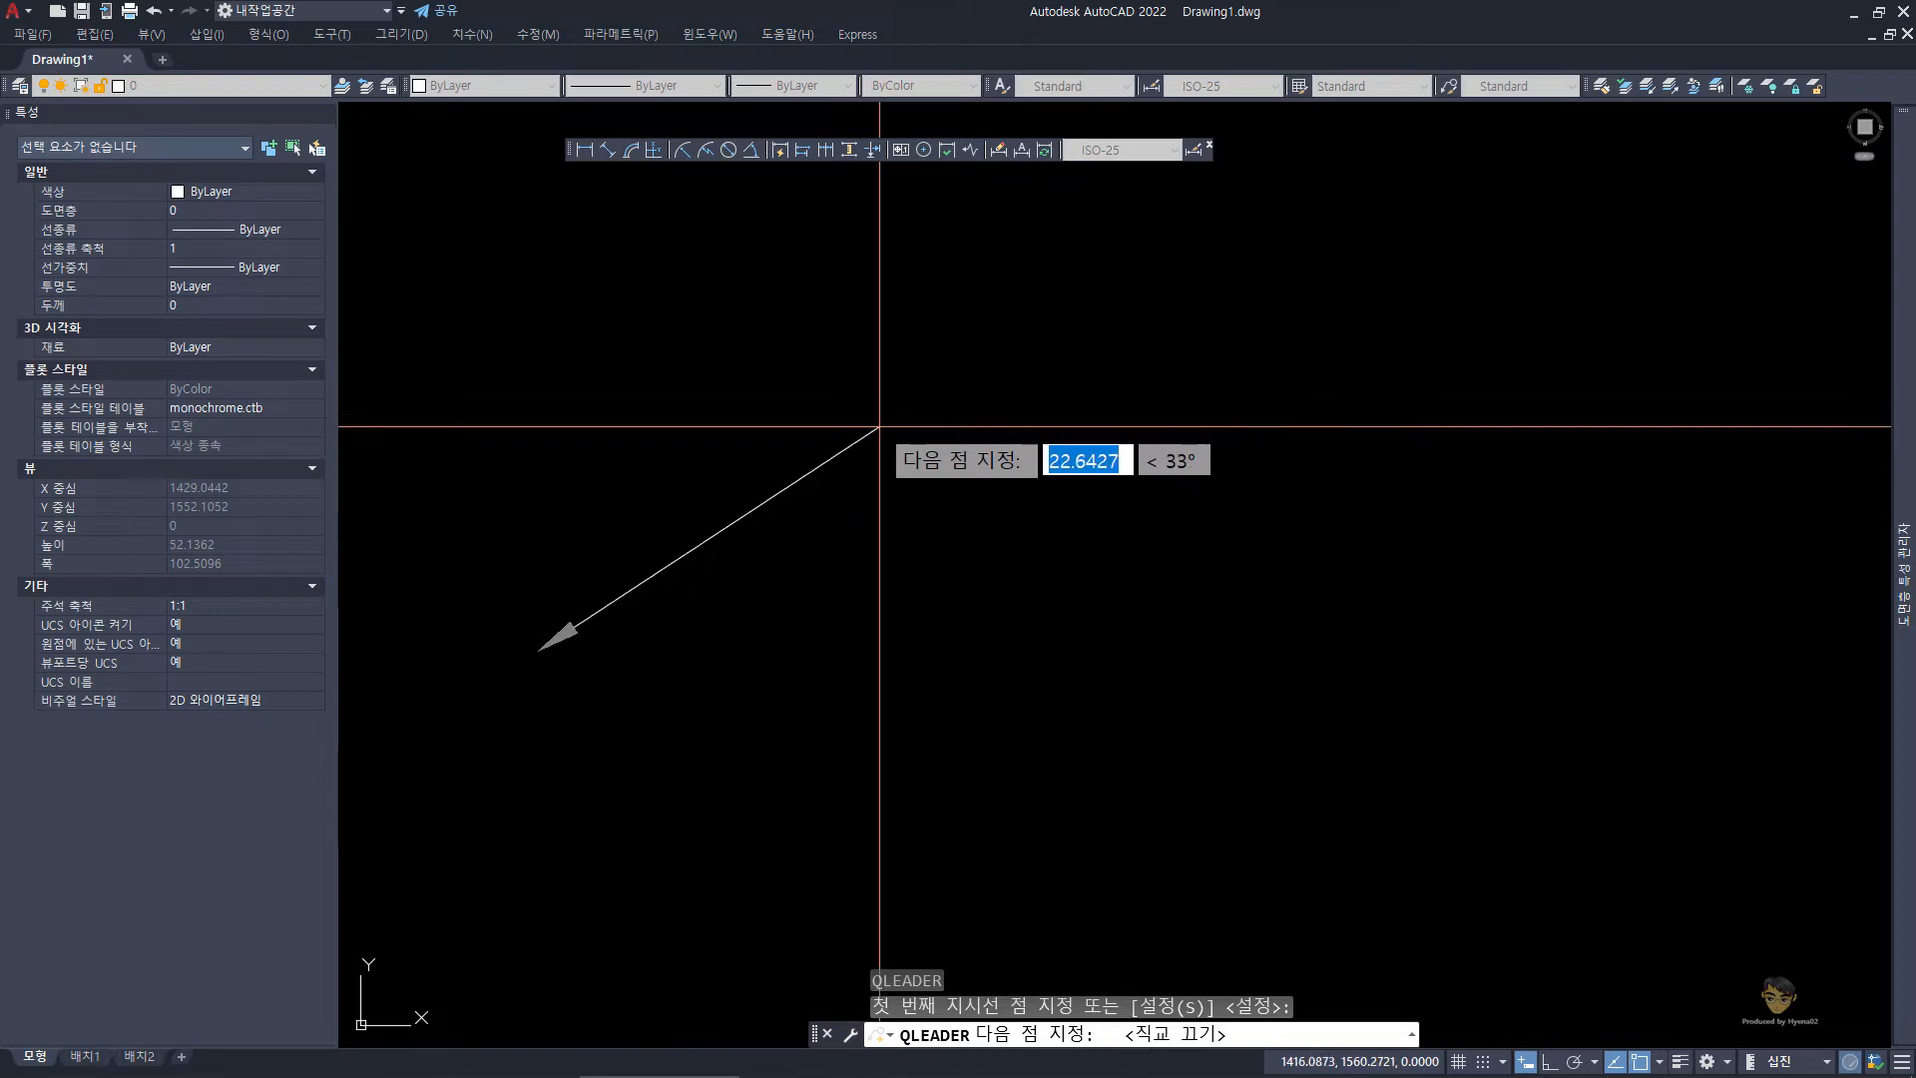
pyautogui.press('F8')
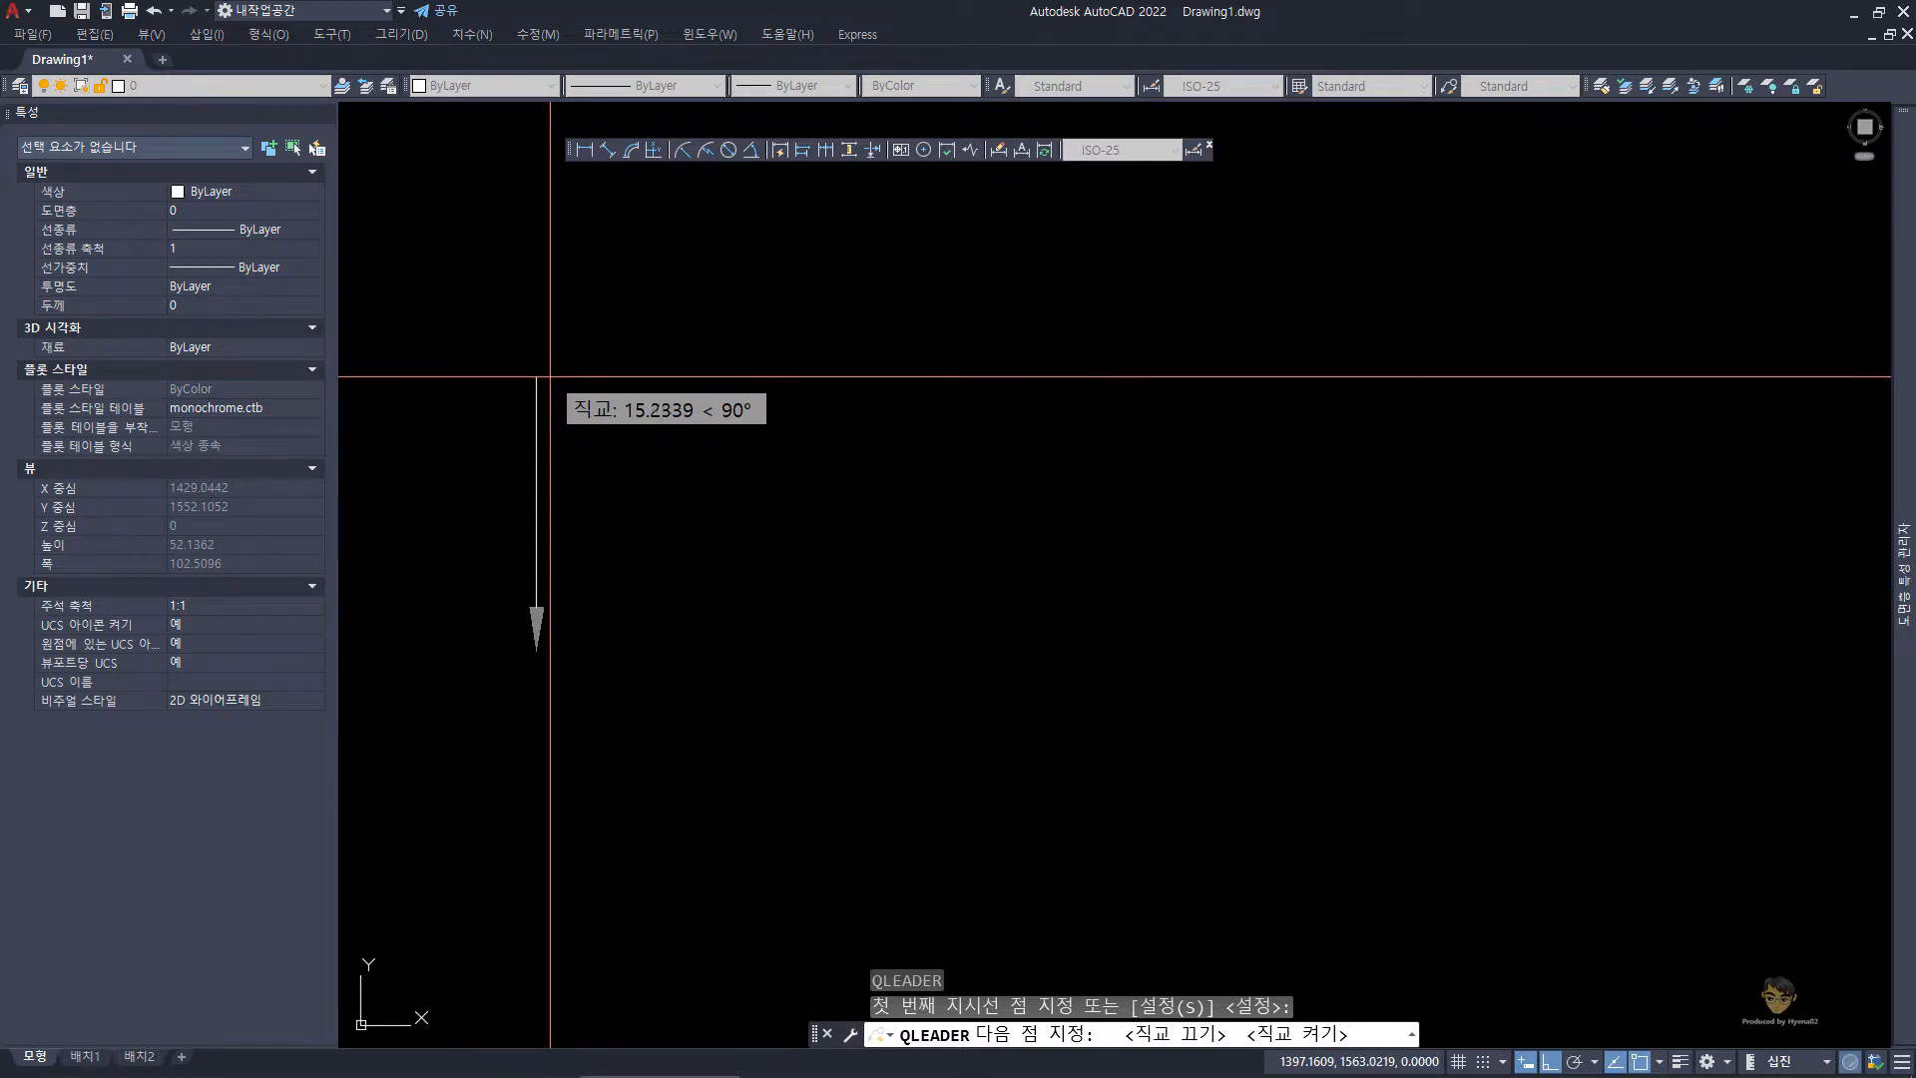
pyautogui.click(540, 390)
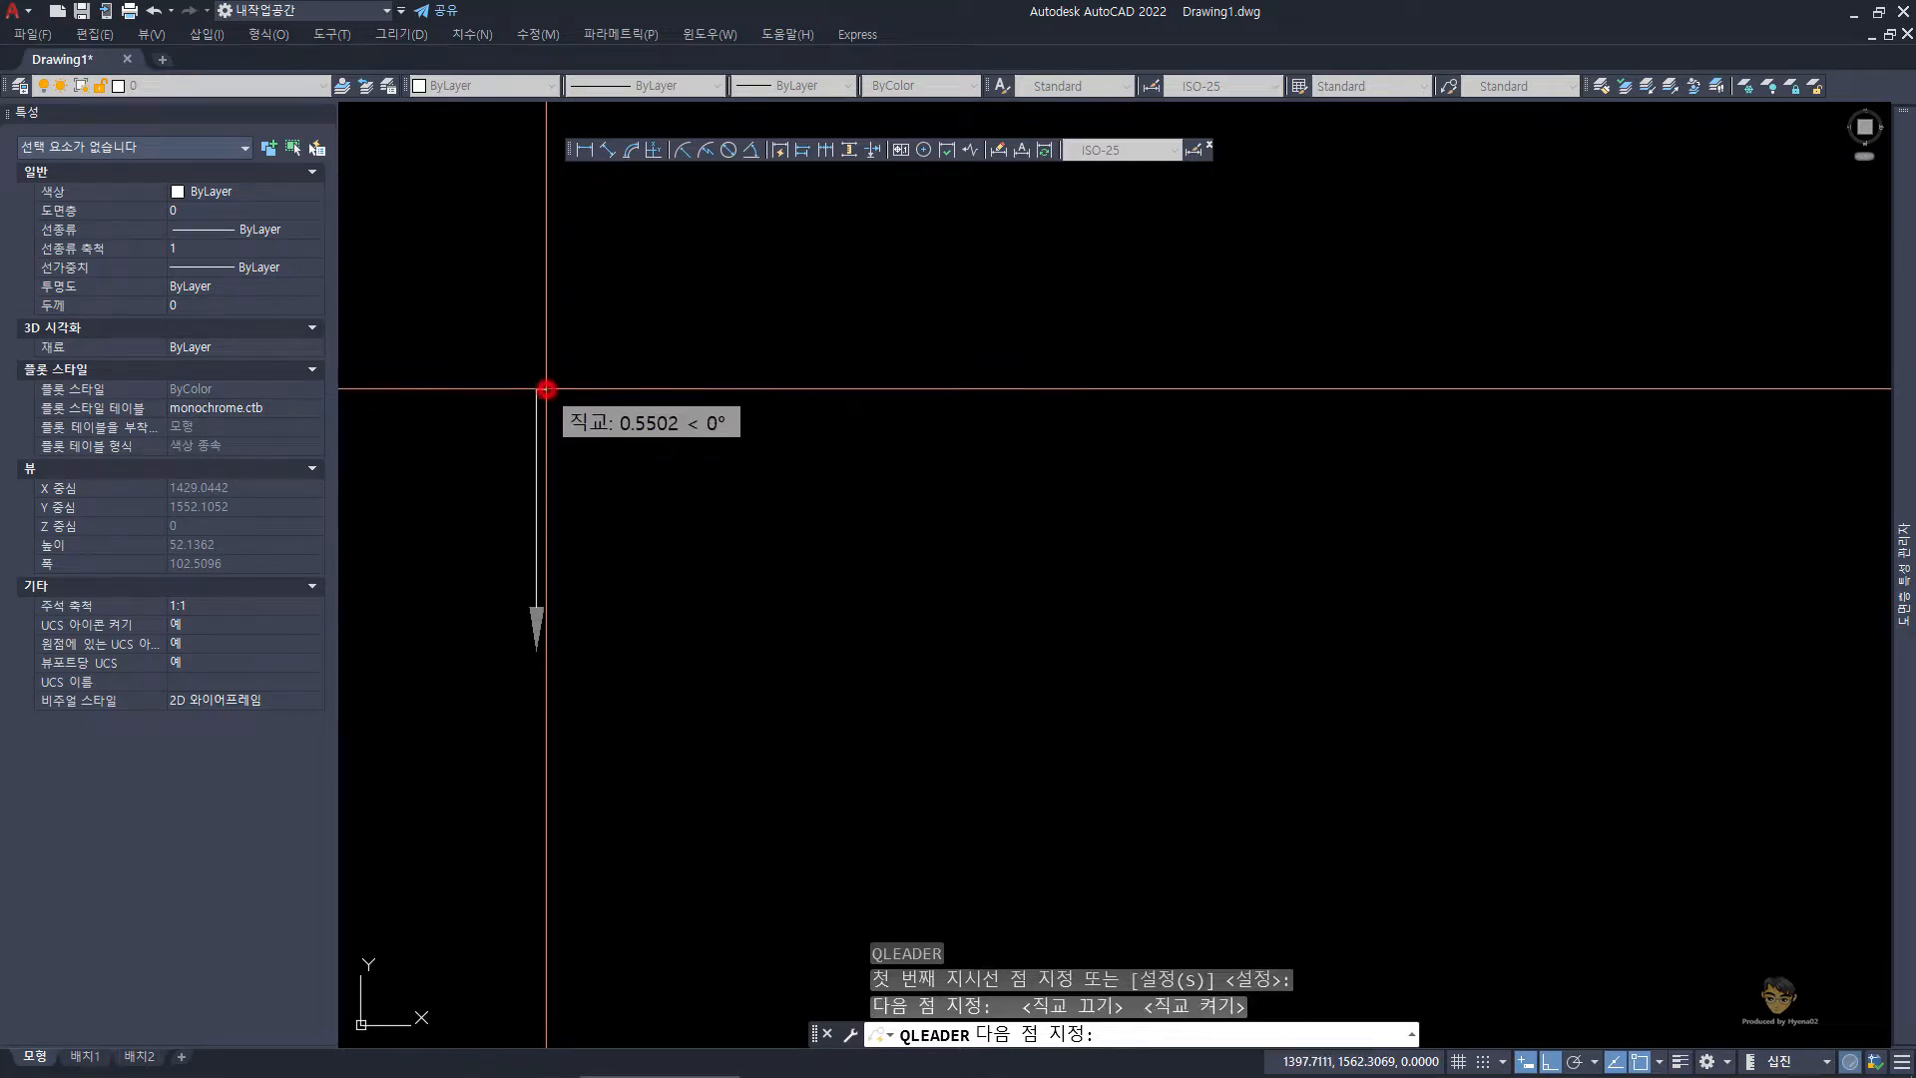
pyautogui.click(833, 409)
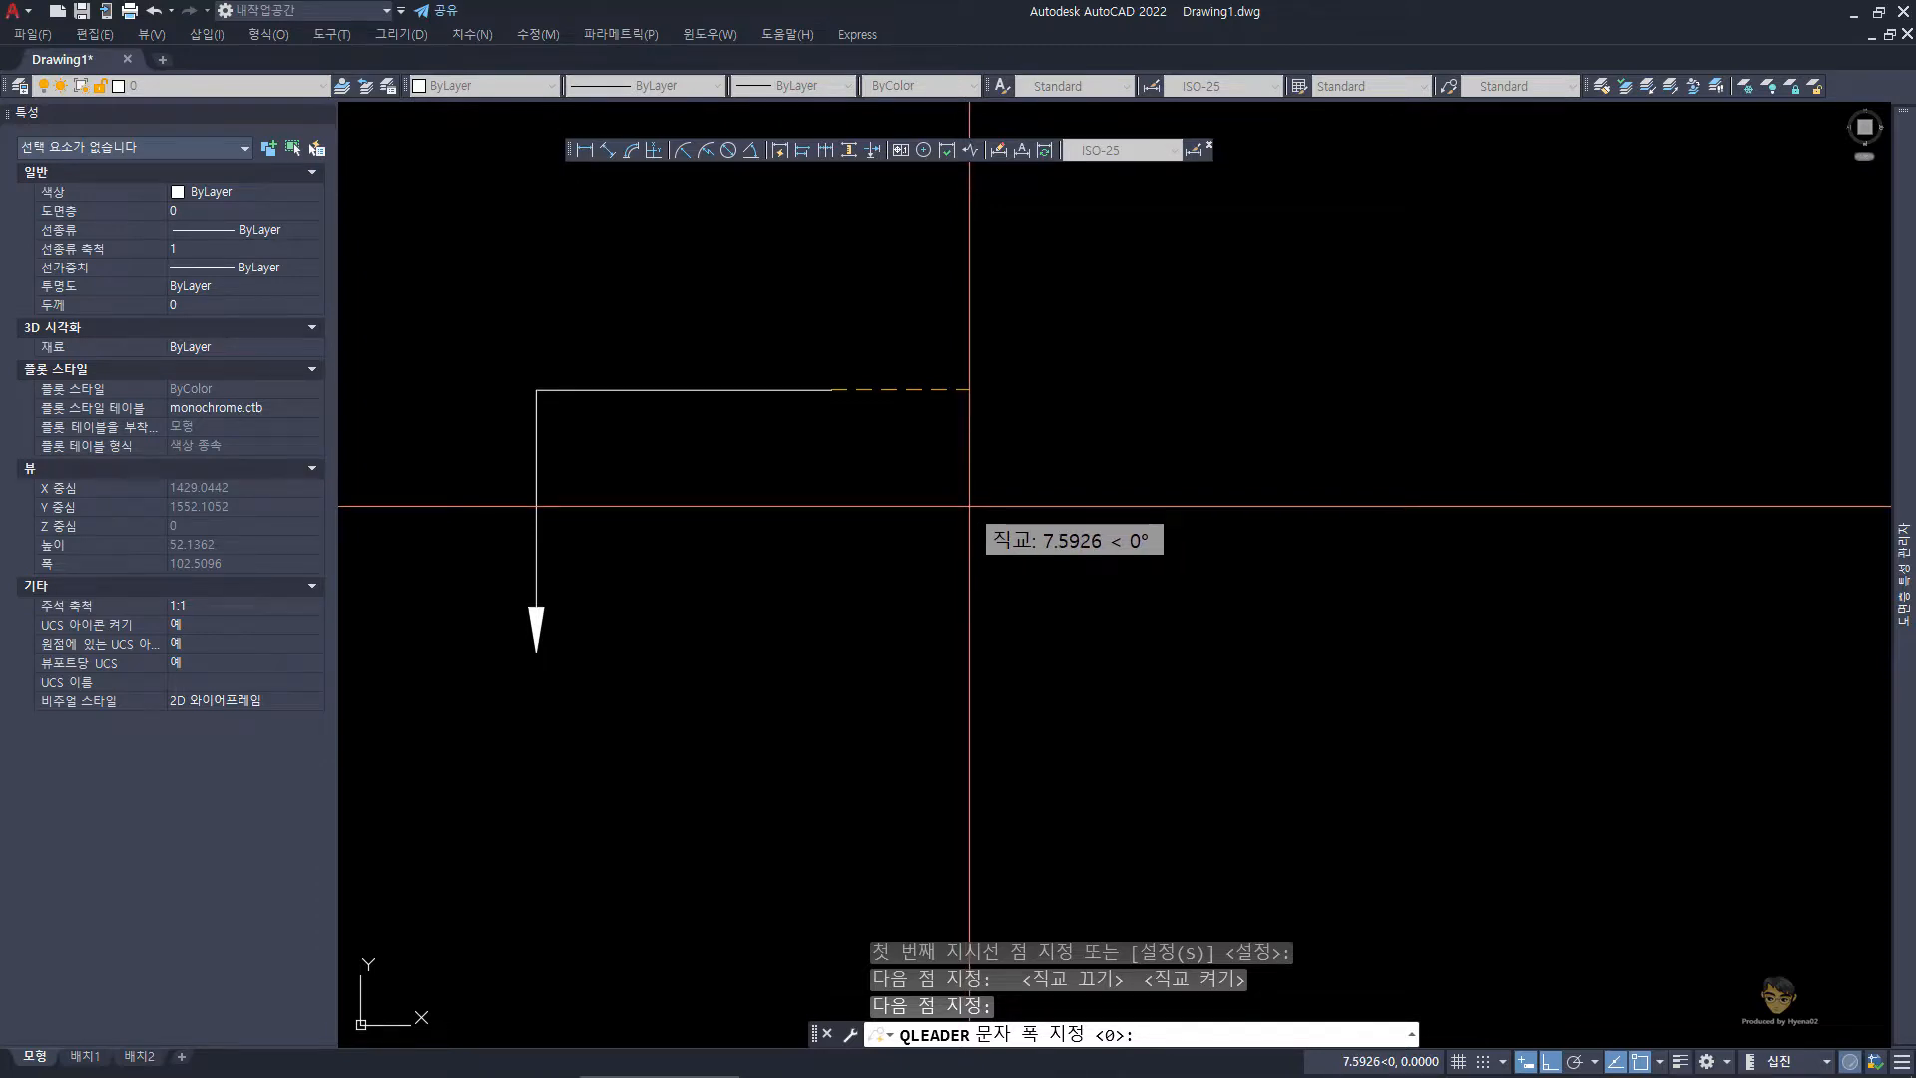
# - Accept the default text width and annotate the leader with the two lines 이거 보시는 분 and 복 많이 받으세요!
pyautogui.press('space')
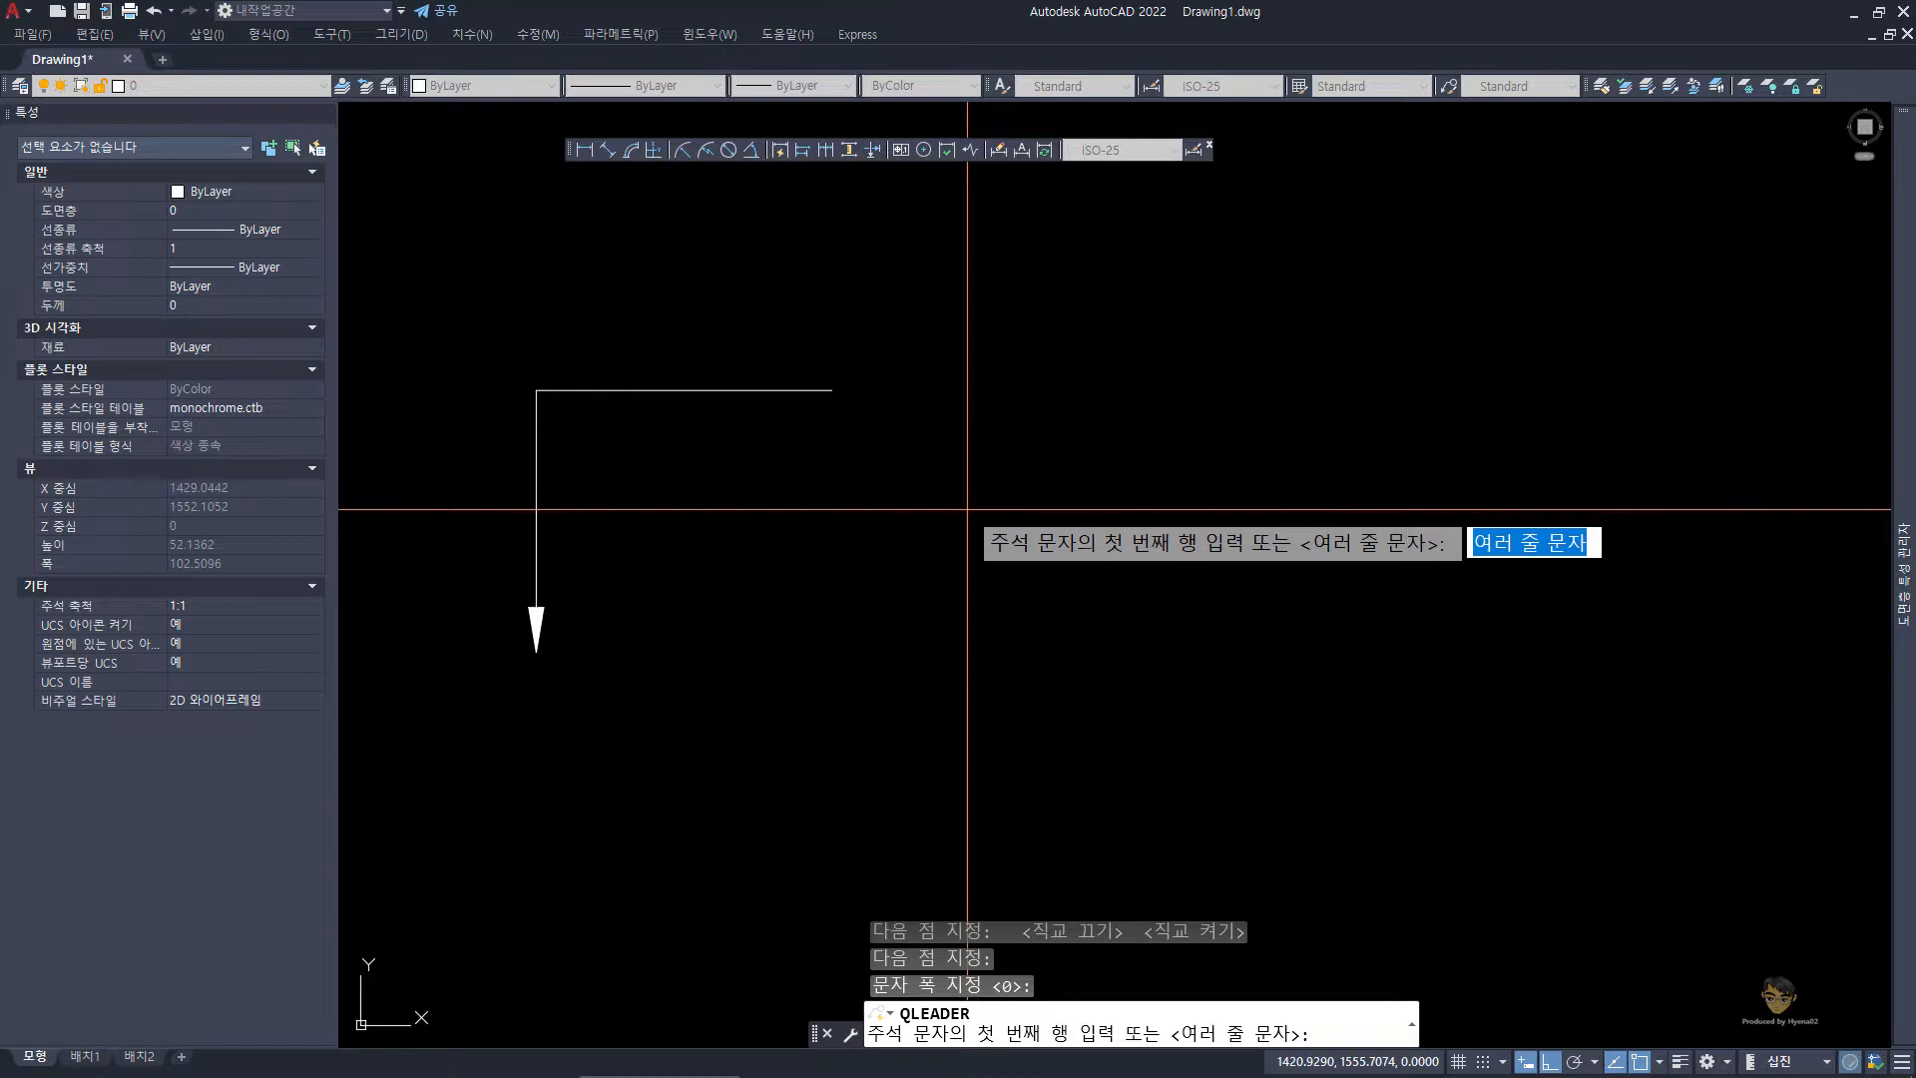
pyautogui.press('Hangul')
pyautogui.write('이거')
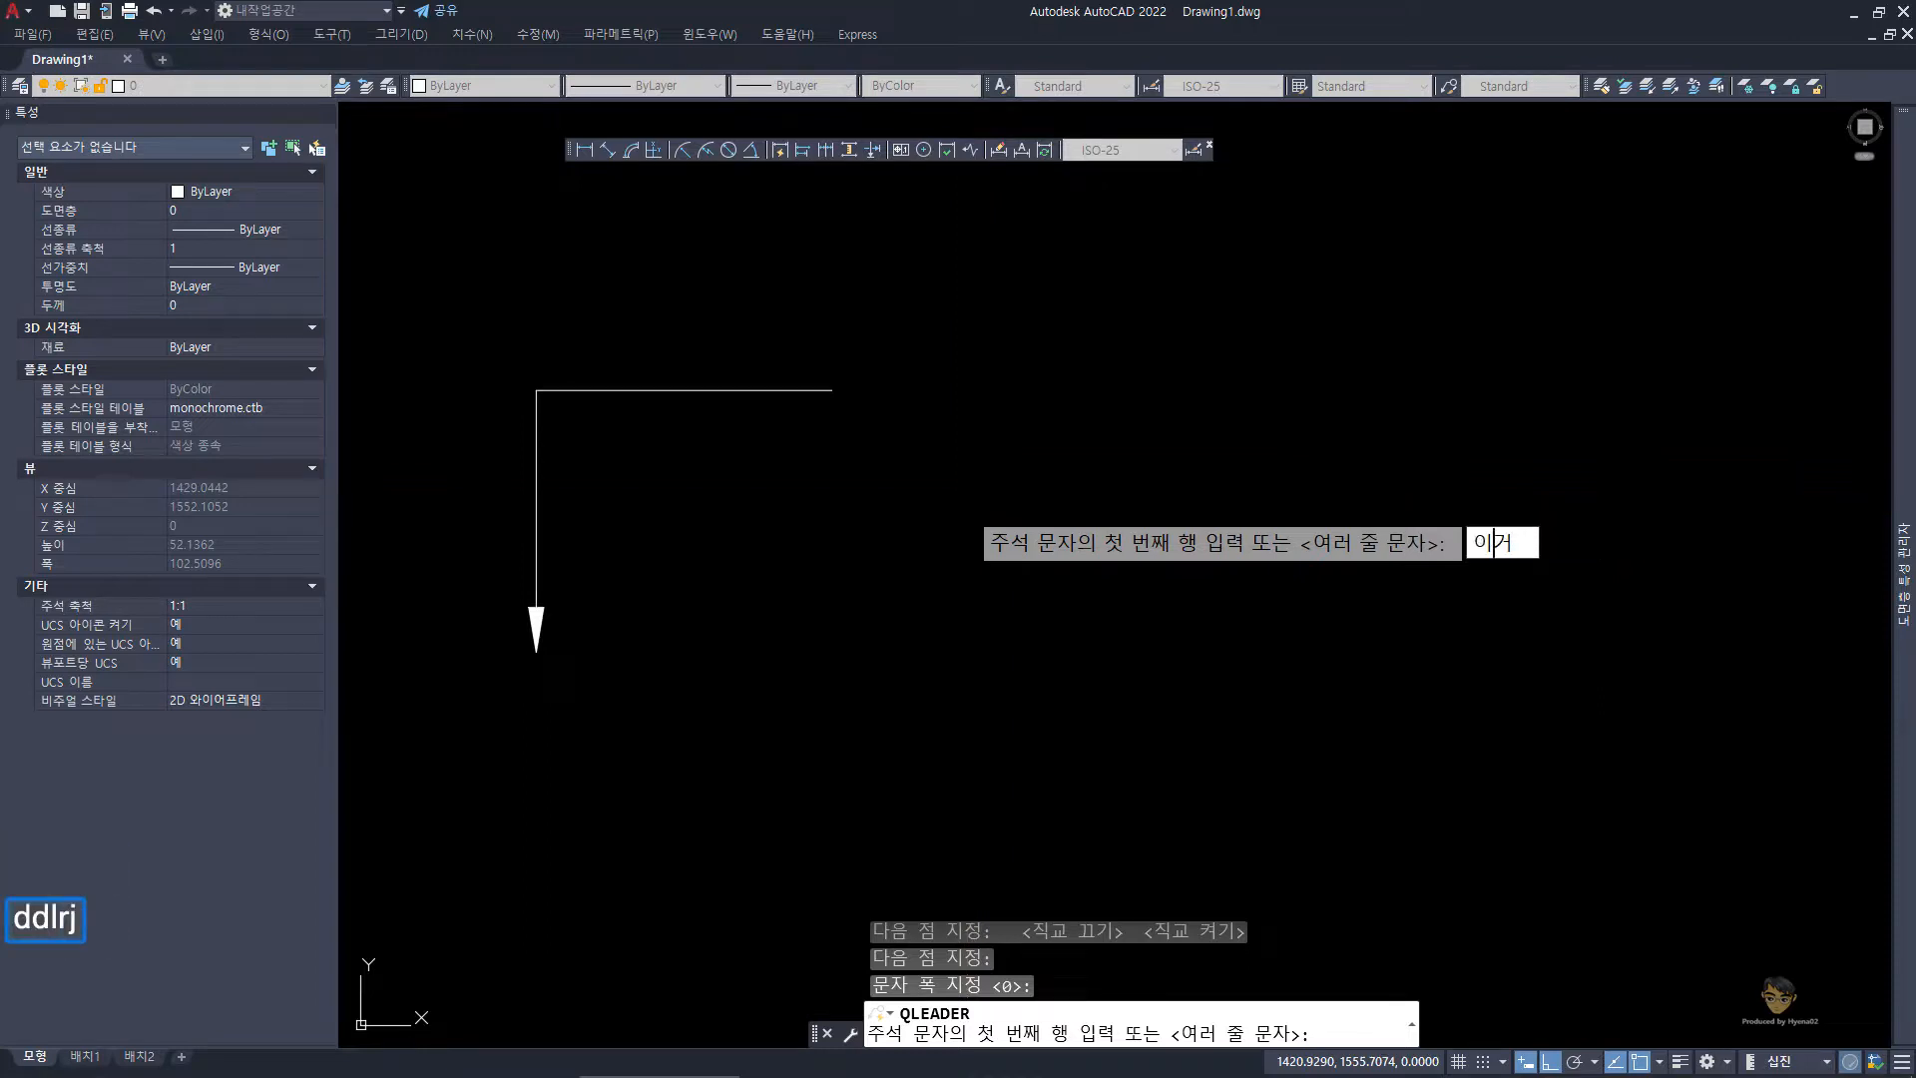
pyautogui.write(' 보시느ㄴ 분')
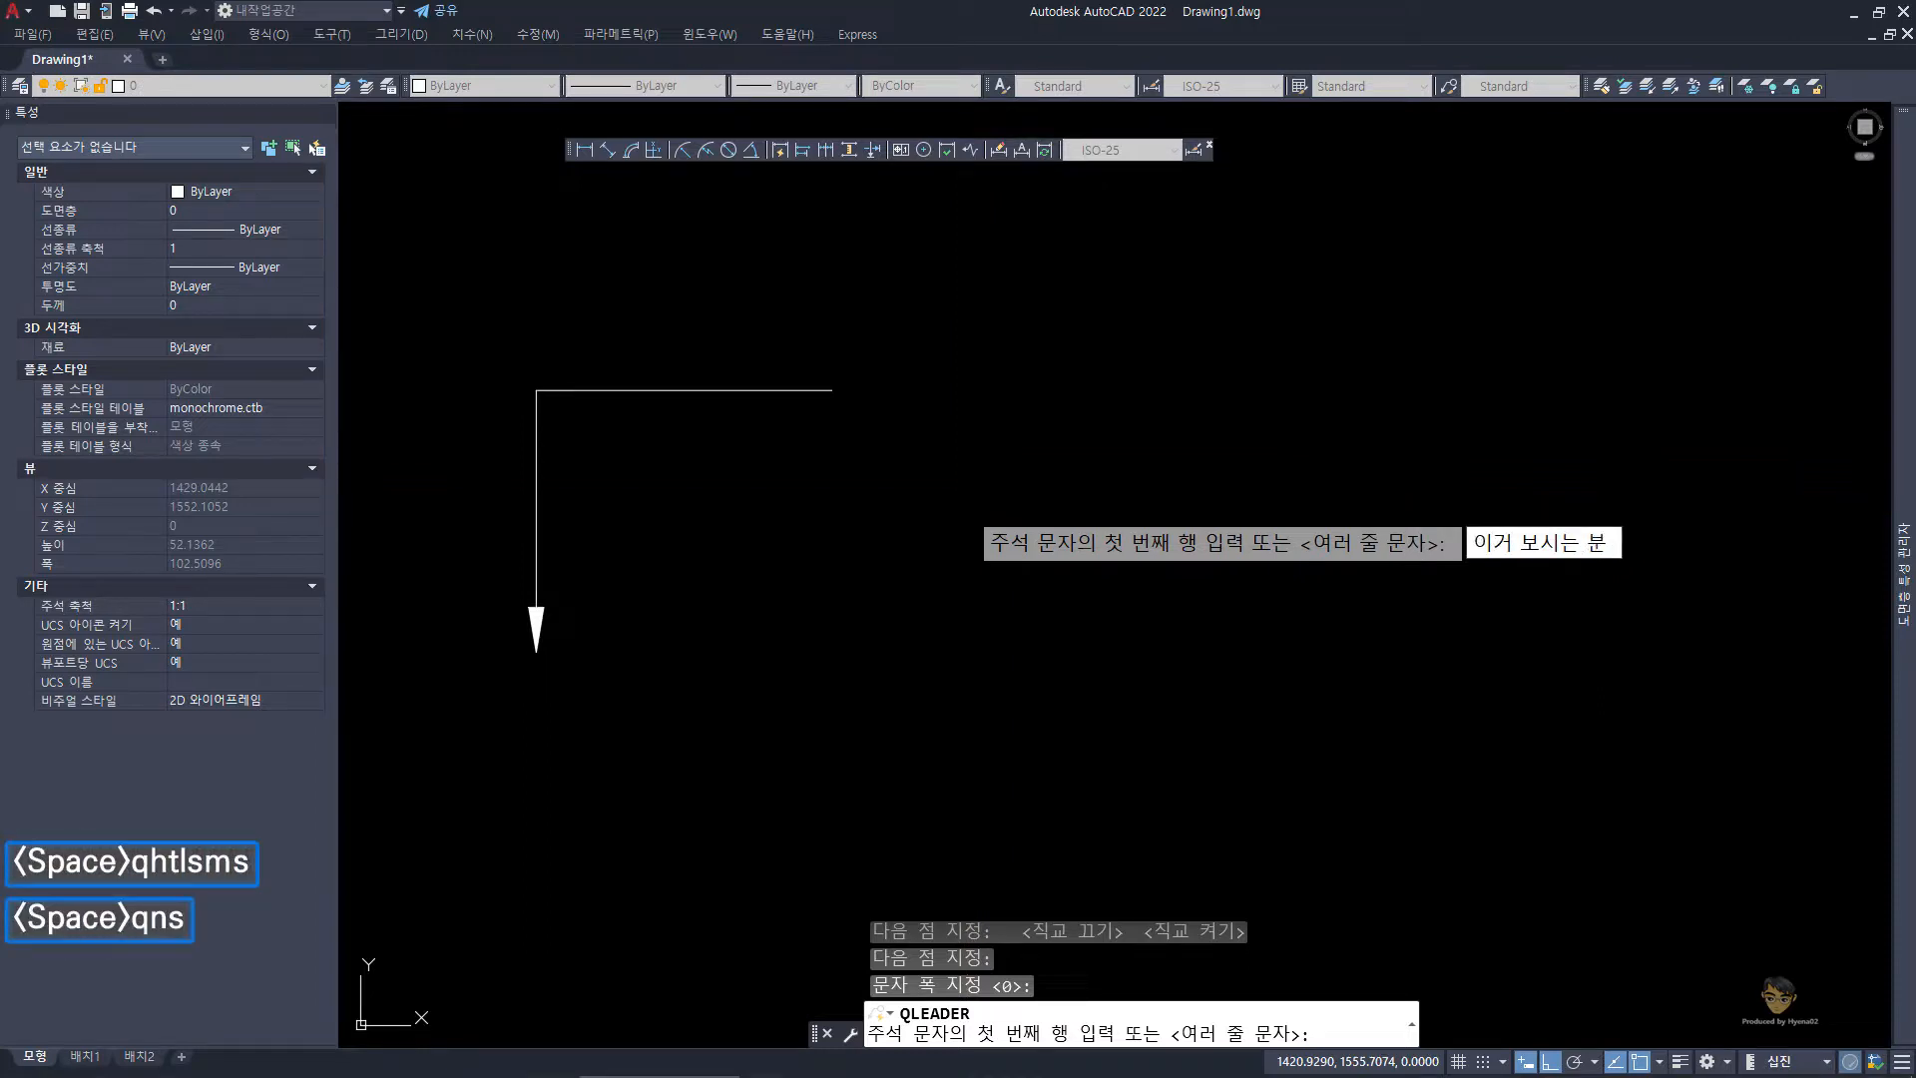
pyautogui.press('Return')
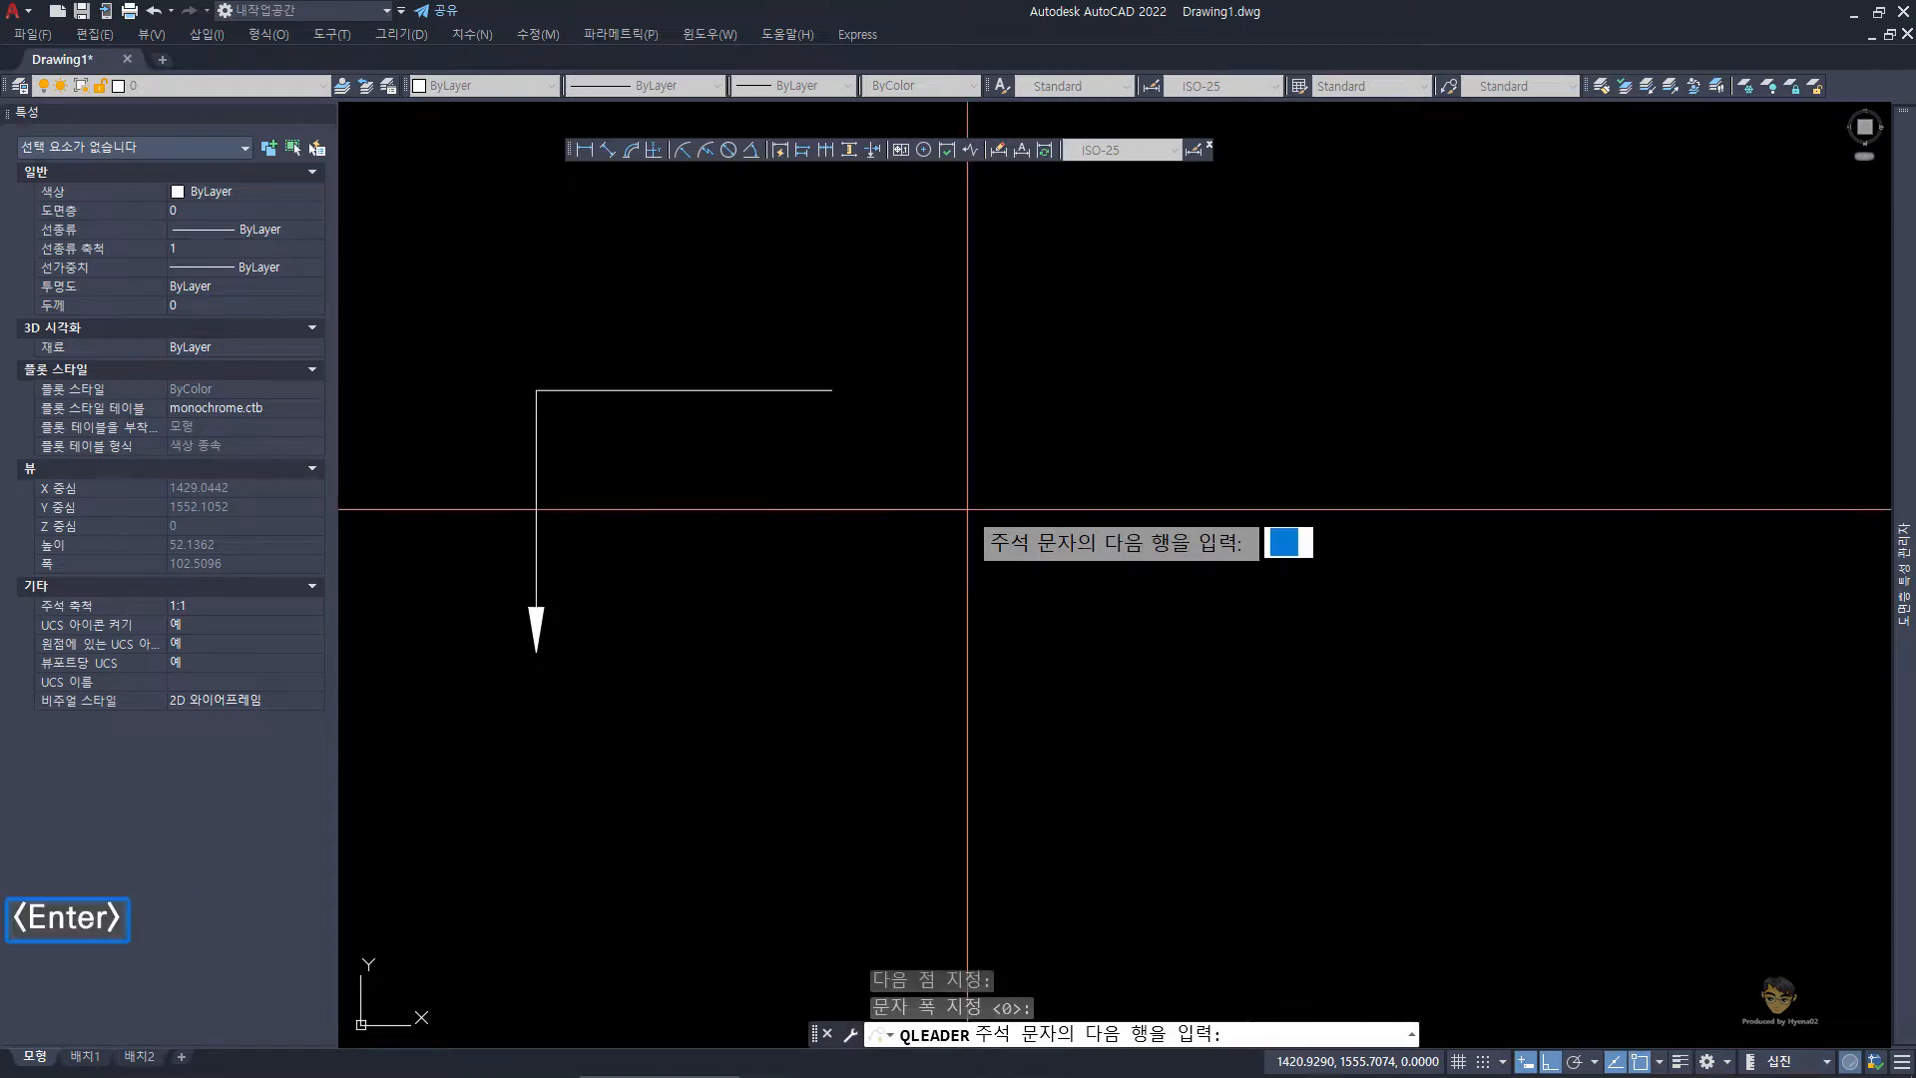
pyautogui.write('복 ')
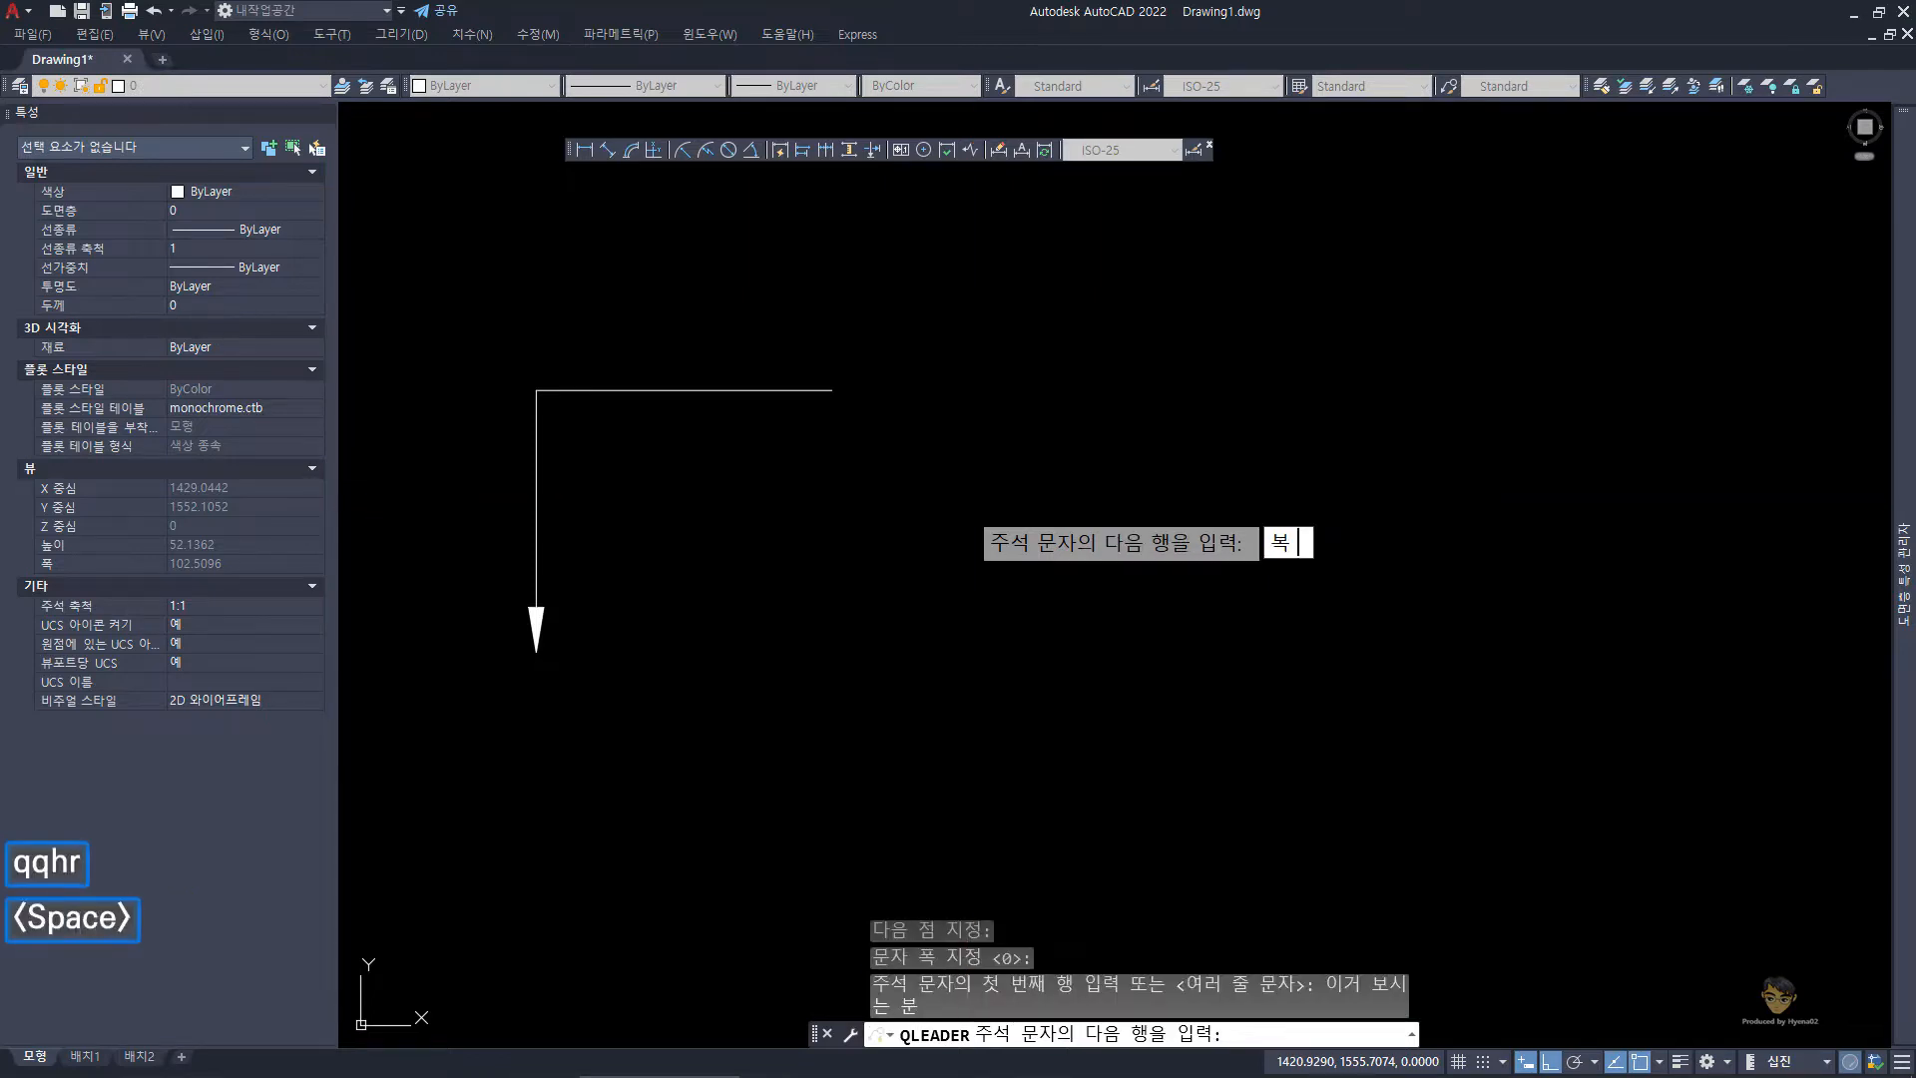
pyautogui.write('많이 바ㄷ으세요!')
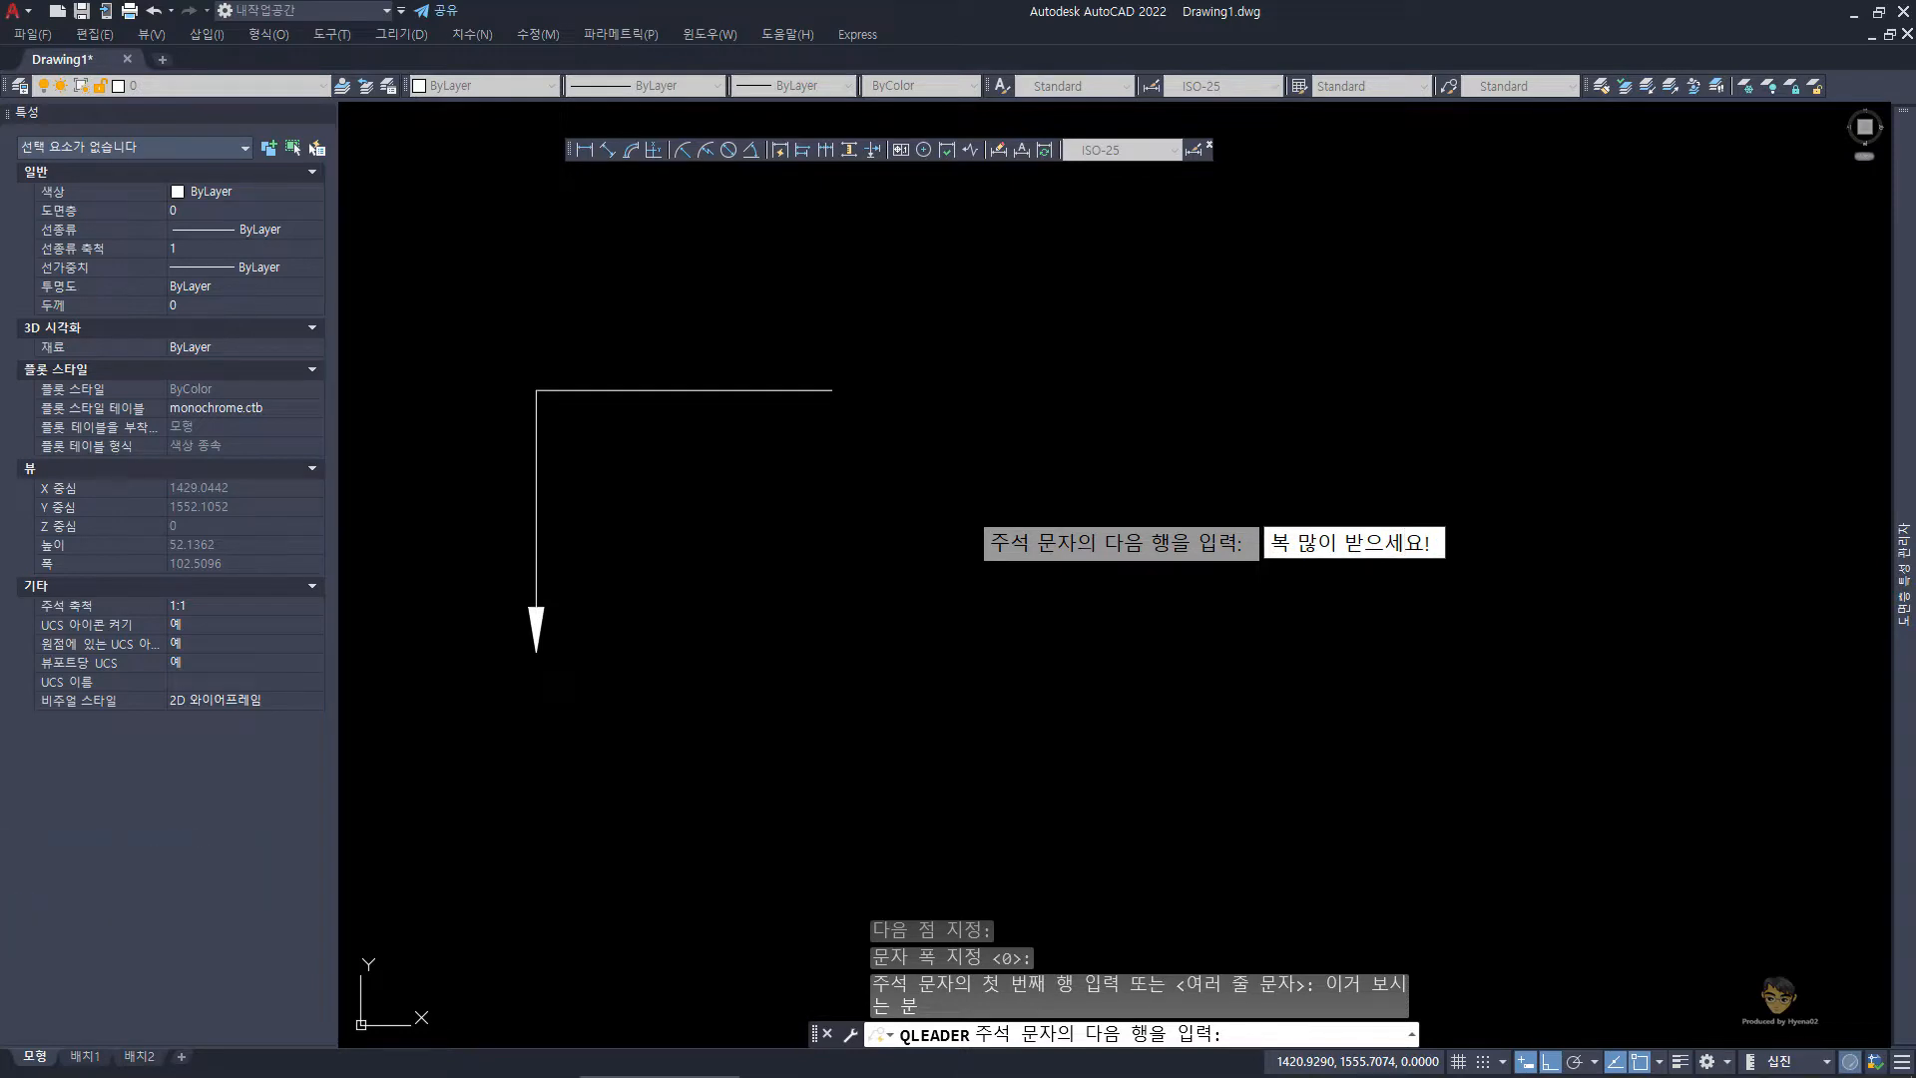
pyautogui.press('Return')
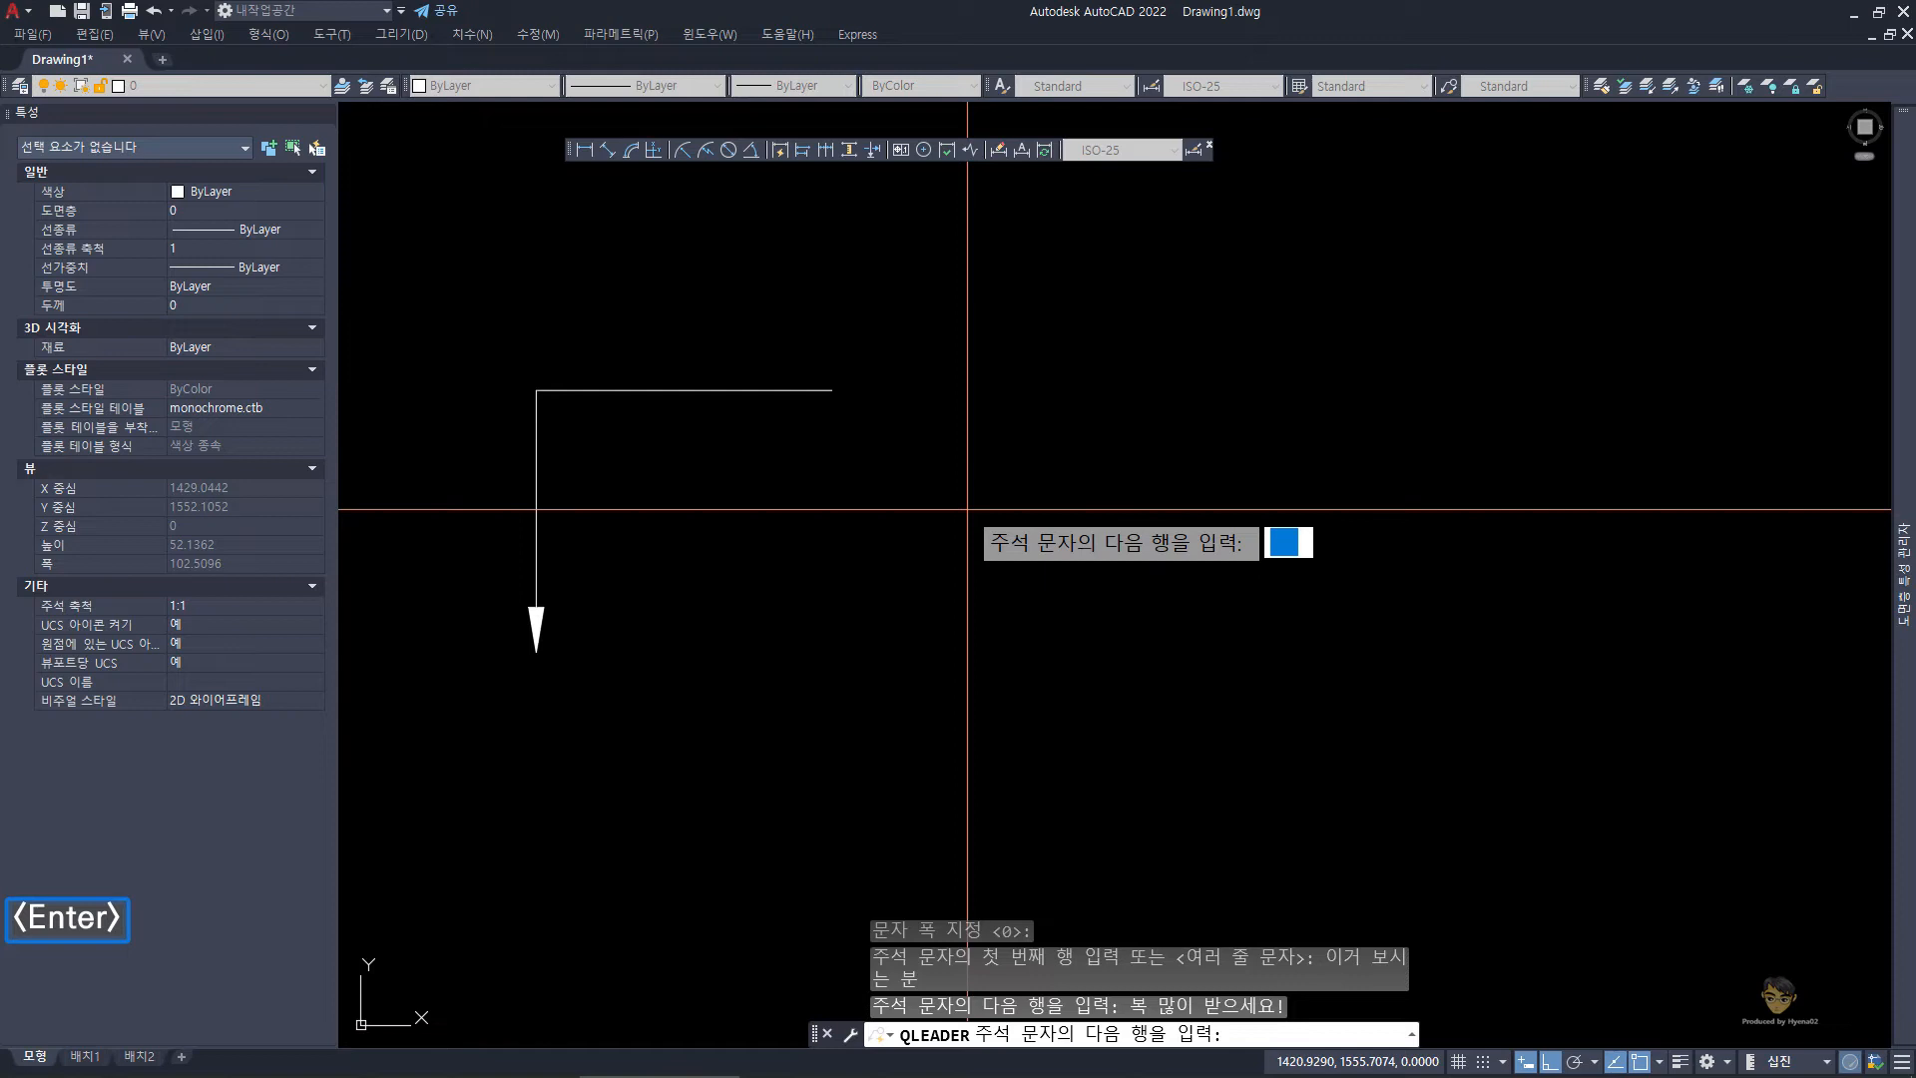
pyautogui.hotkey('ctrl', 'Return')
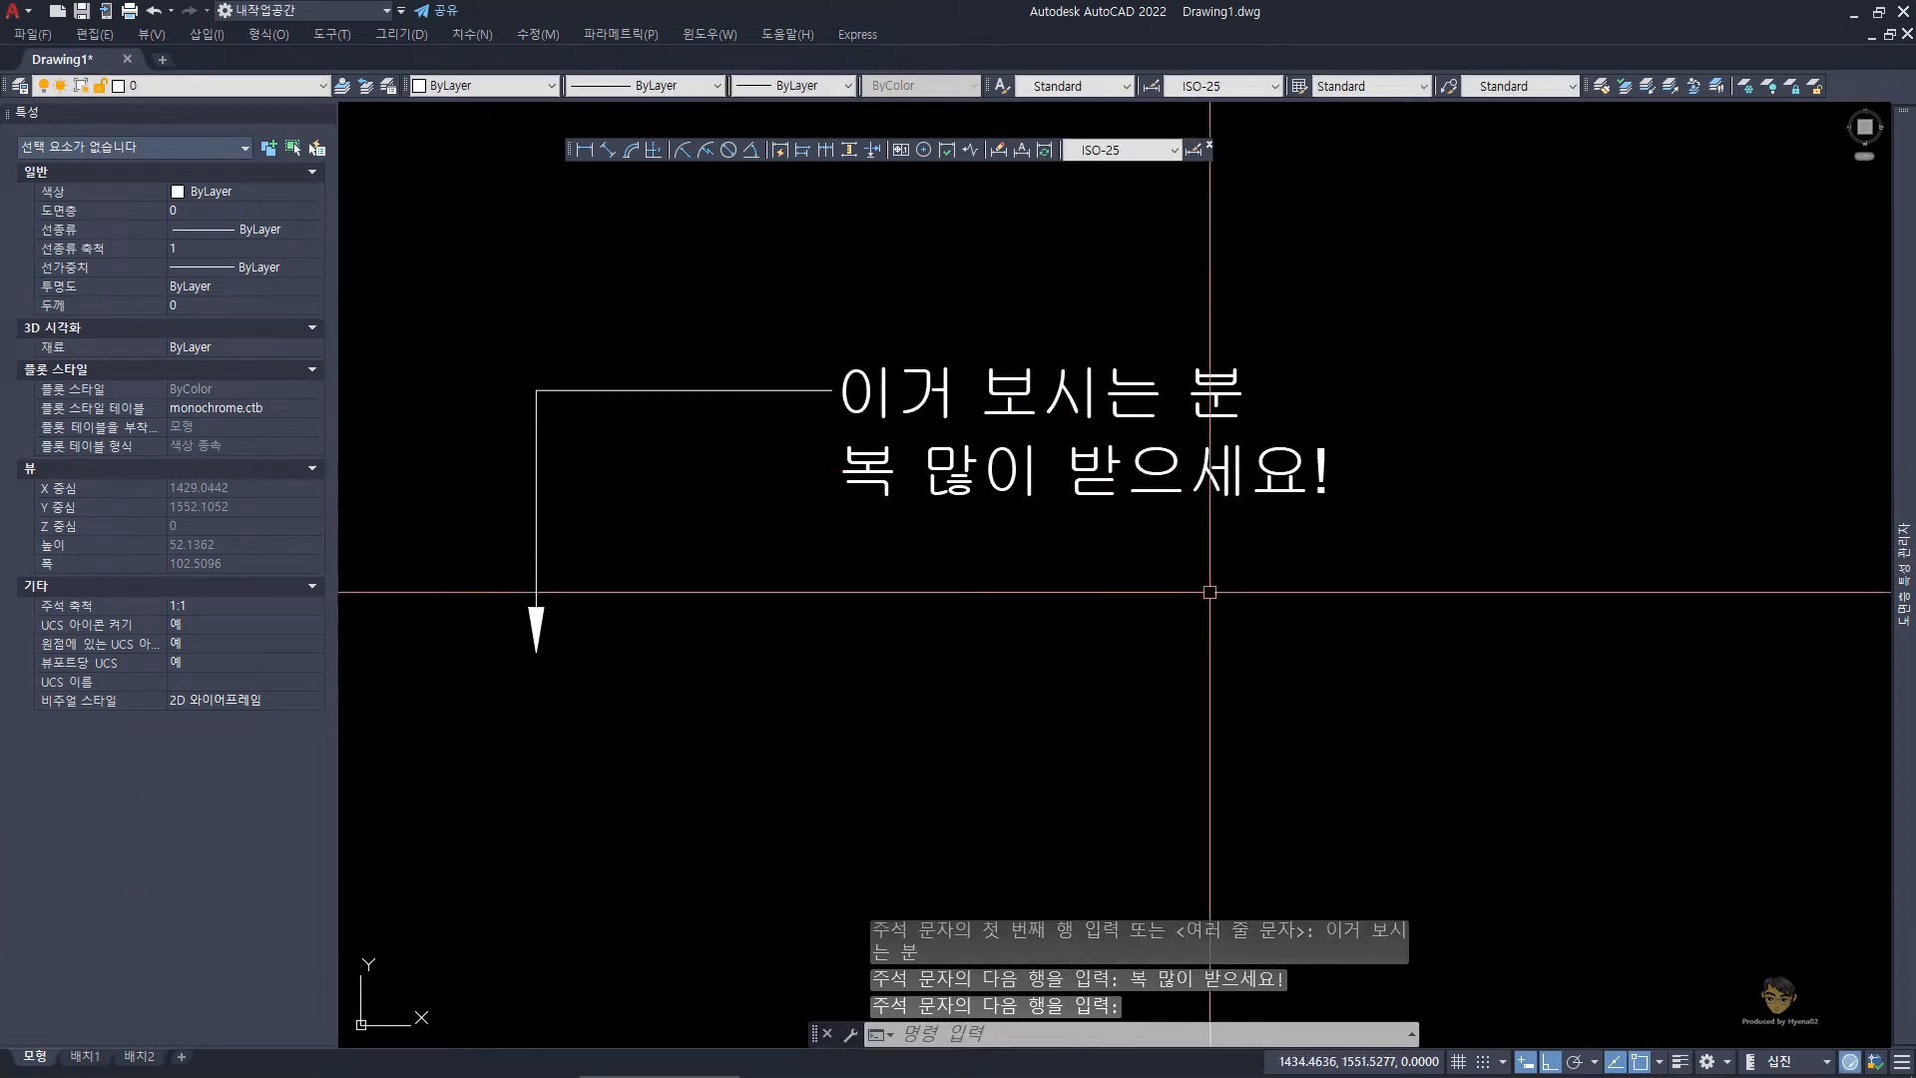
pyautogui.press('Escape')
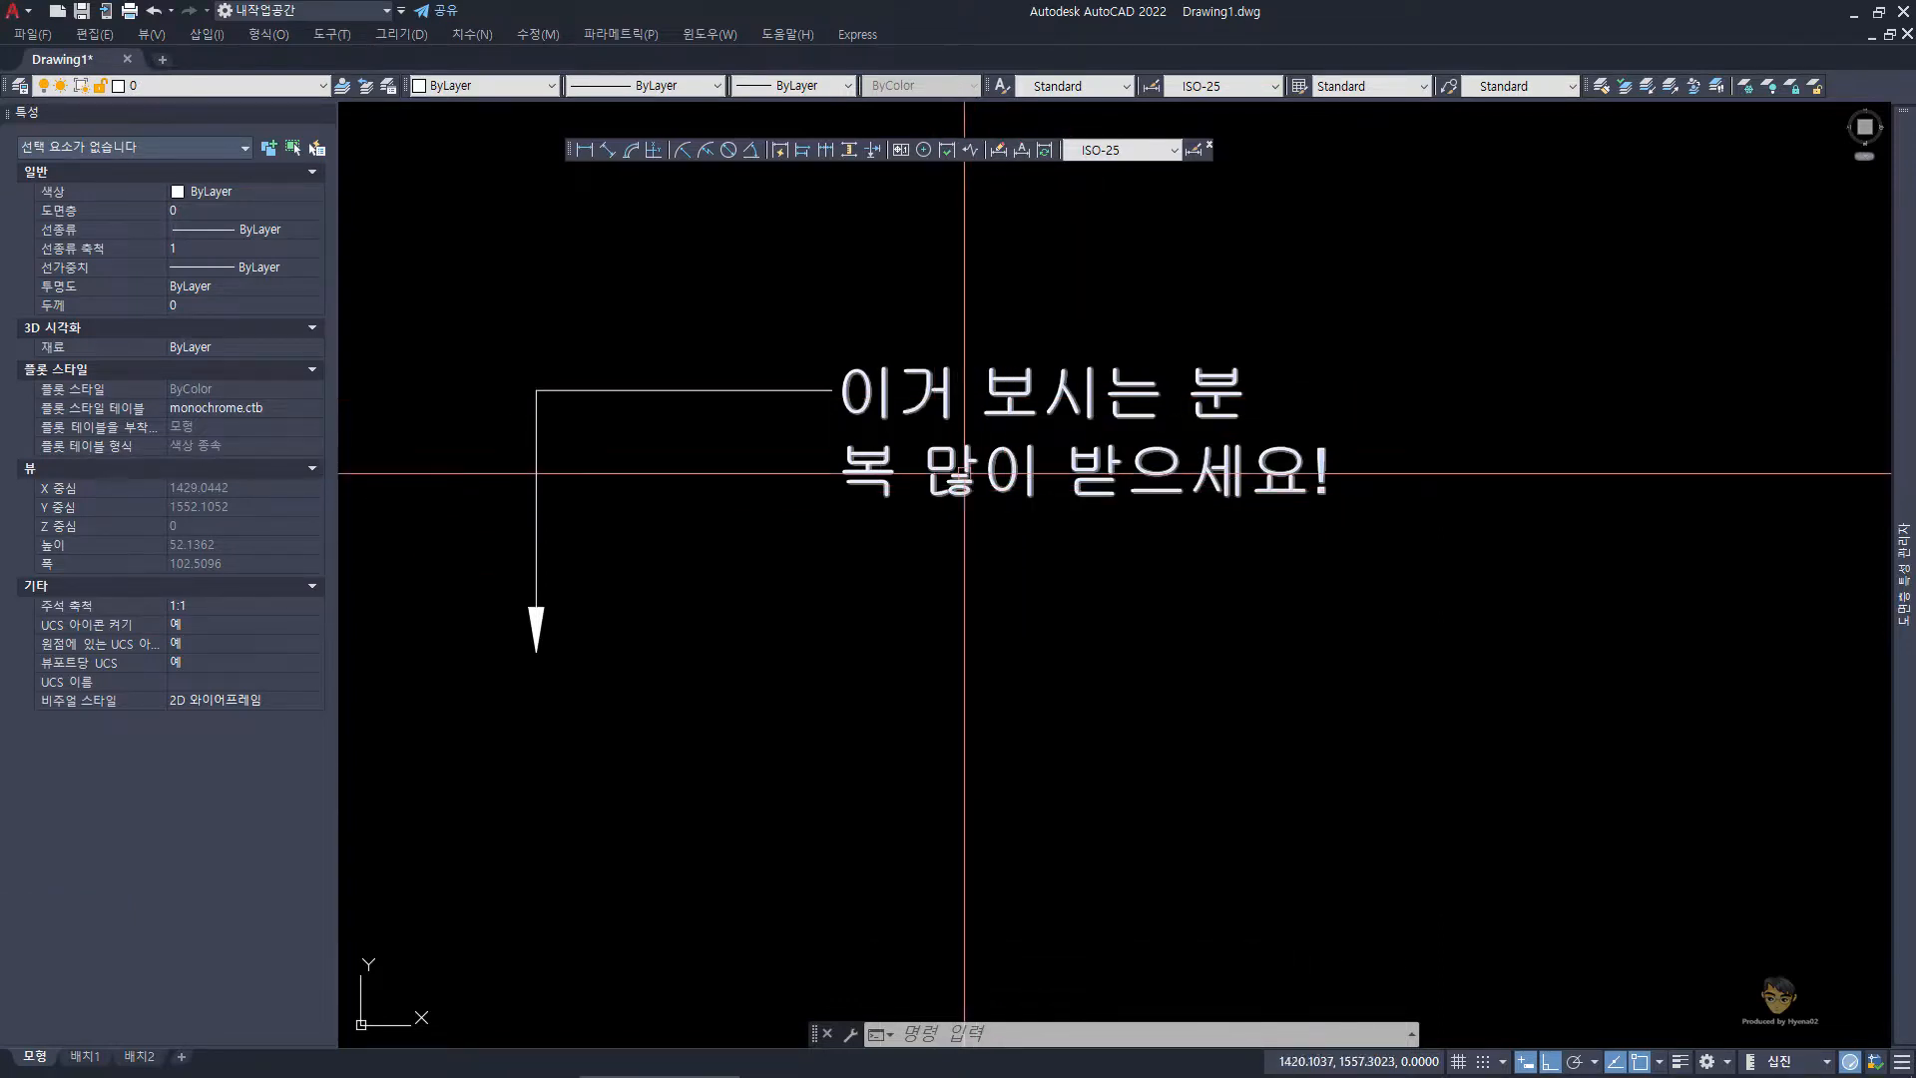
# - Open the leader's two-line annotation text for editing and leave the text editor
pyautogui.doubleClick(1006, 394)
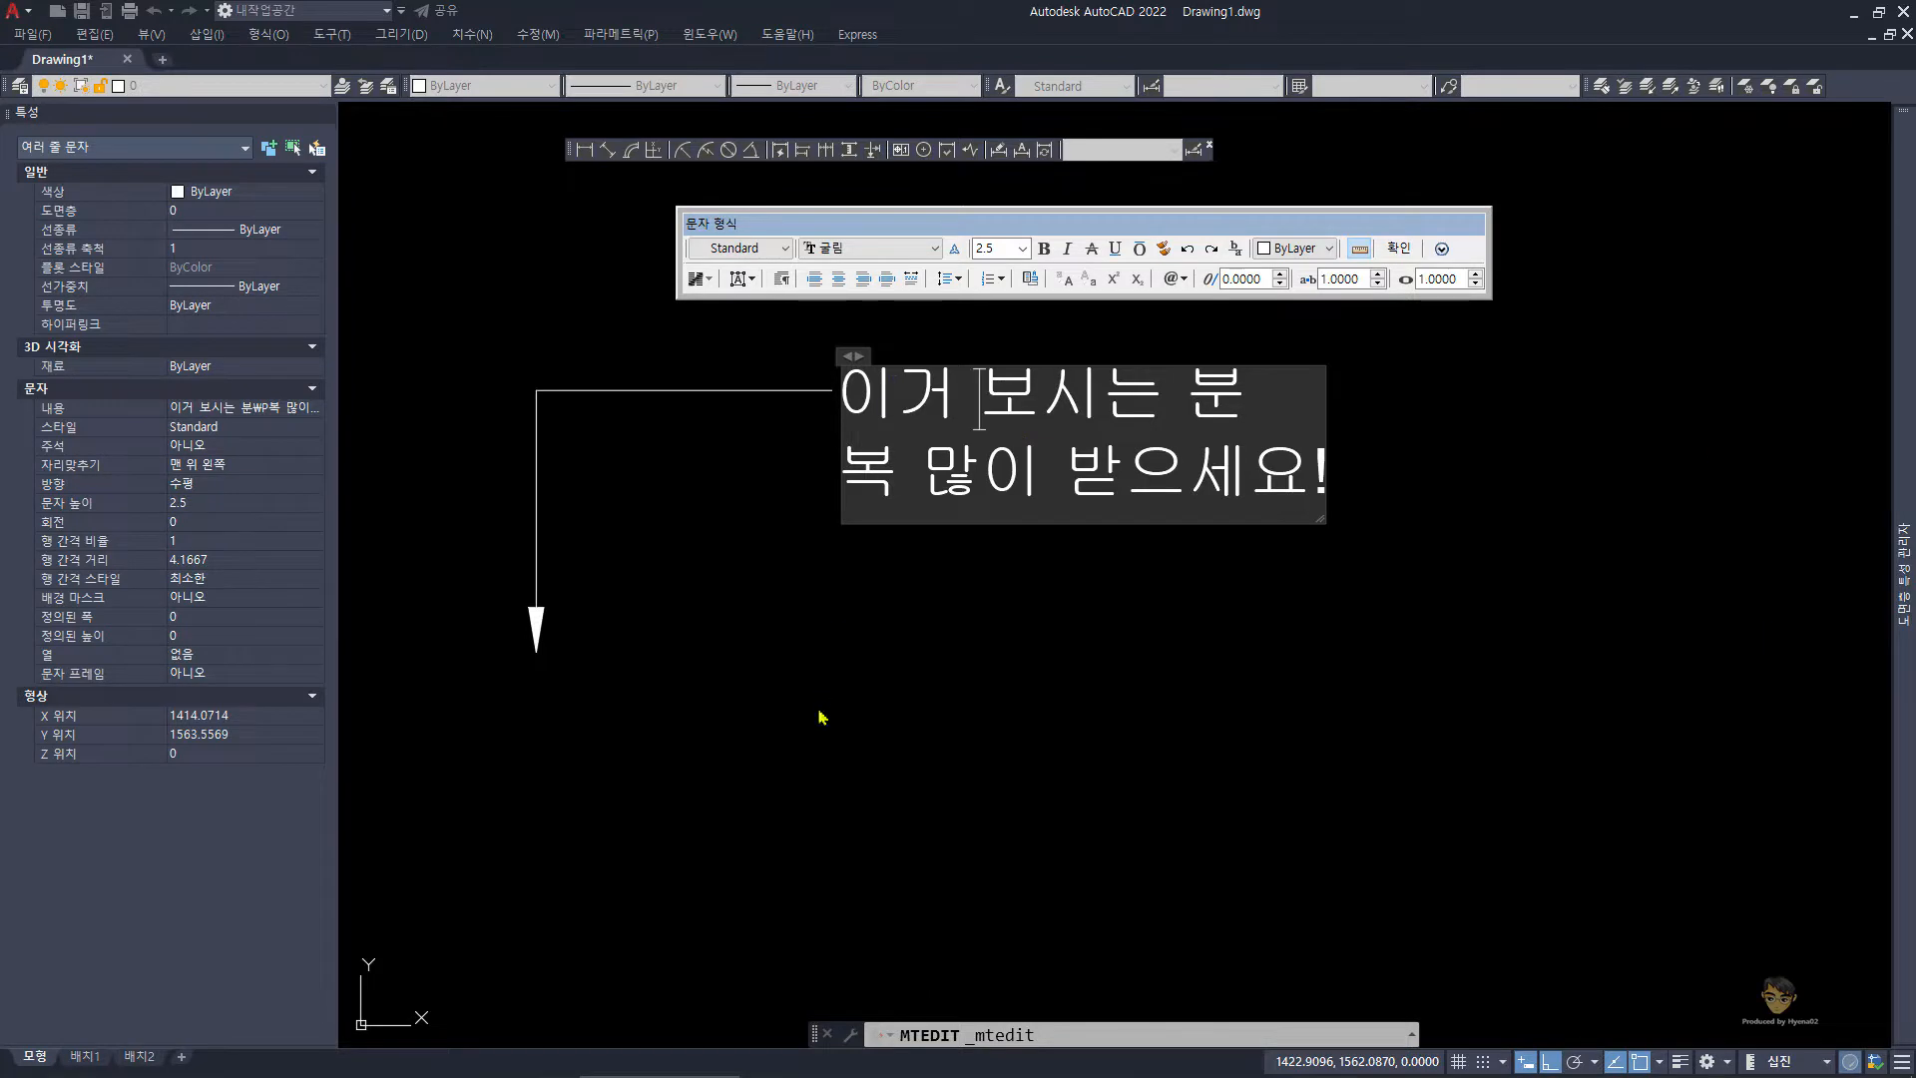
pyautogui.click(902, 689)
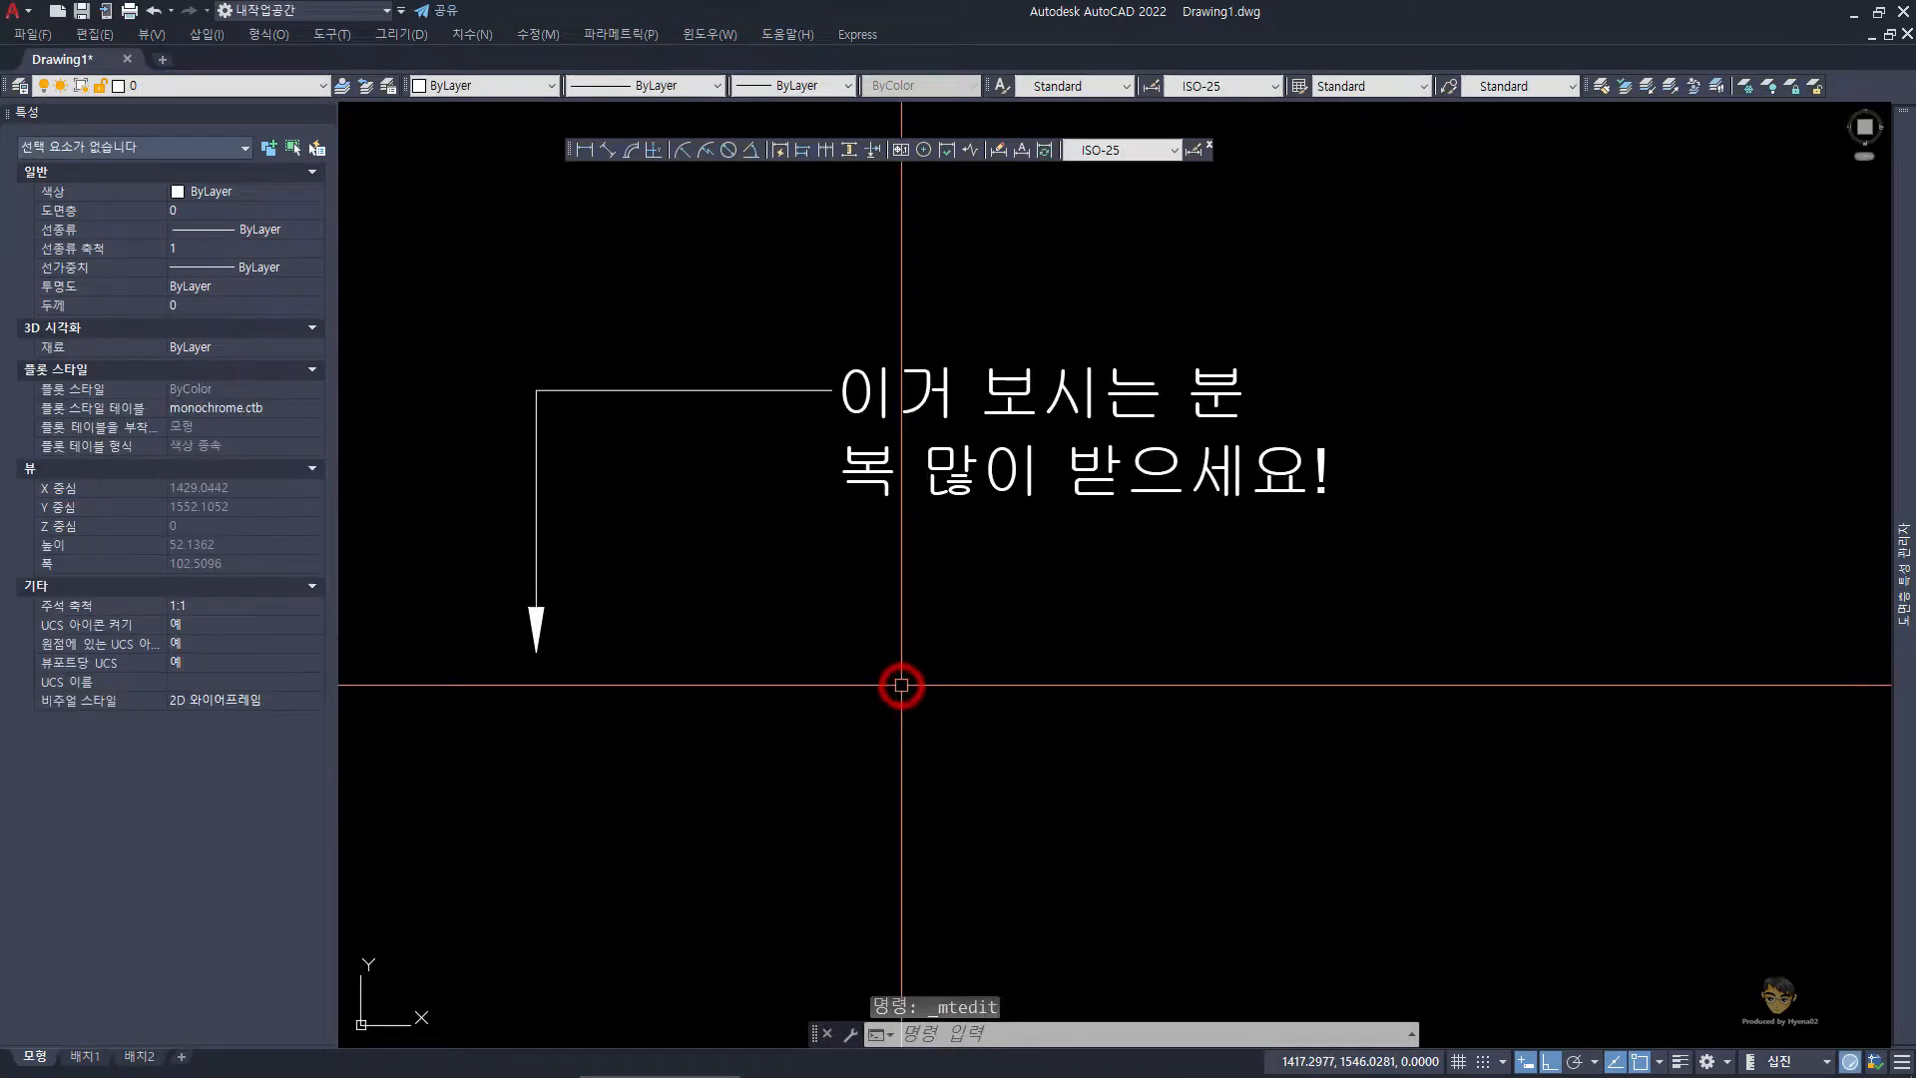
pyautogui.click(380, 1060)
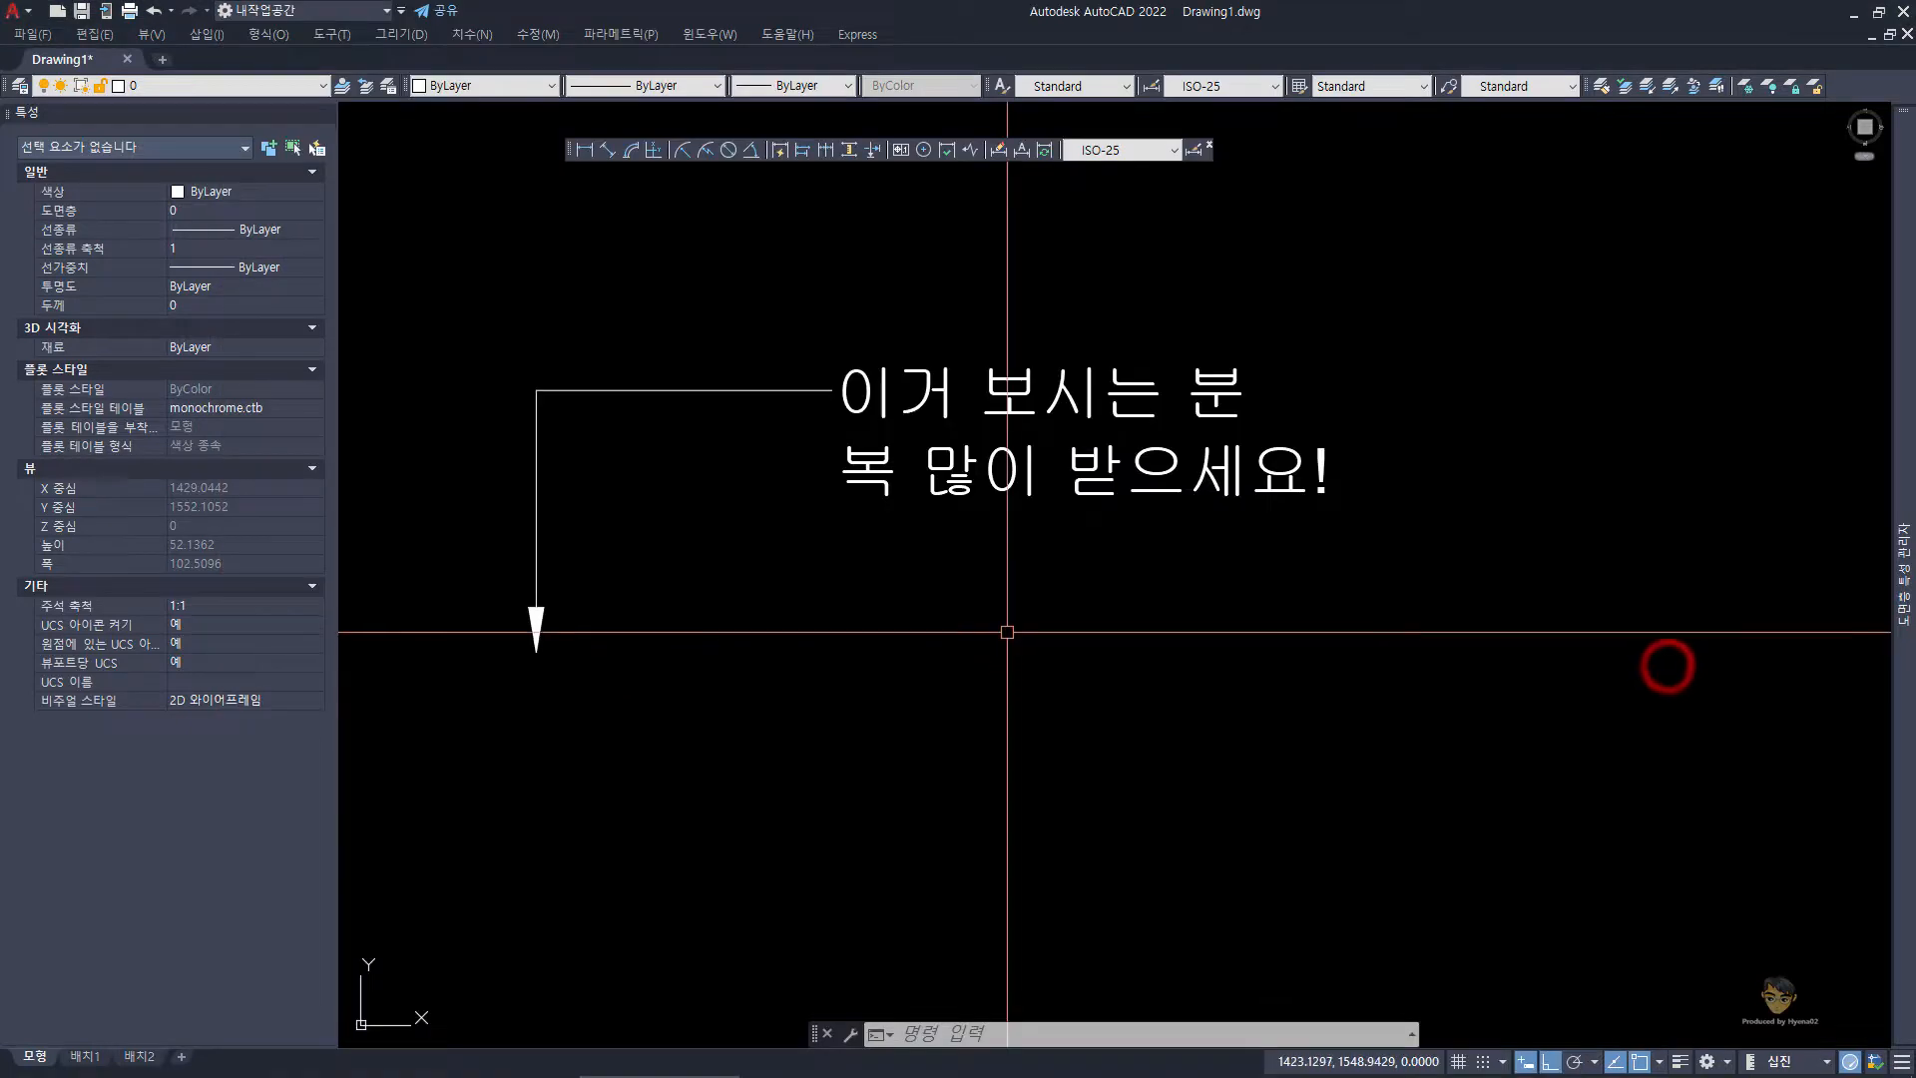
# - Turn off ortho mode in preparation for an angled leader below the existing one
pyautogui.scroll(-2, 1007, 632)
pyautogui.moveTo(995, 614); pyautogui.dragTo(1031, 477, button='middle')
pyautogui.scroll(2, 758, 483)
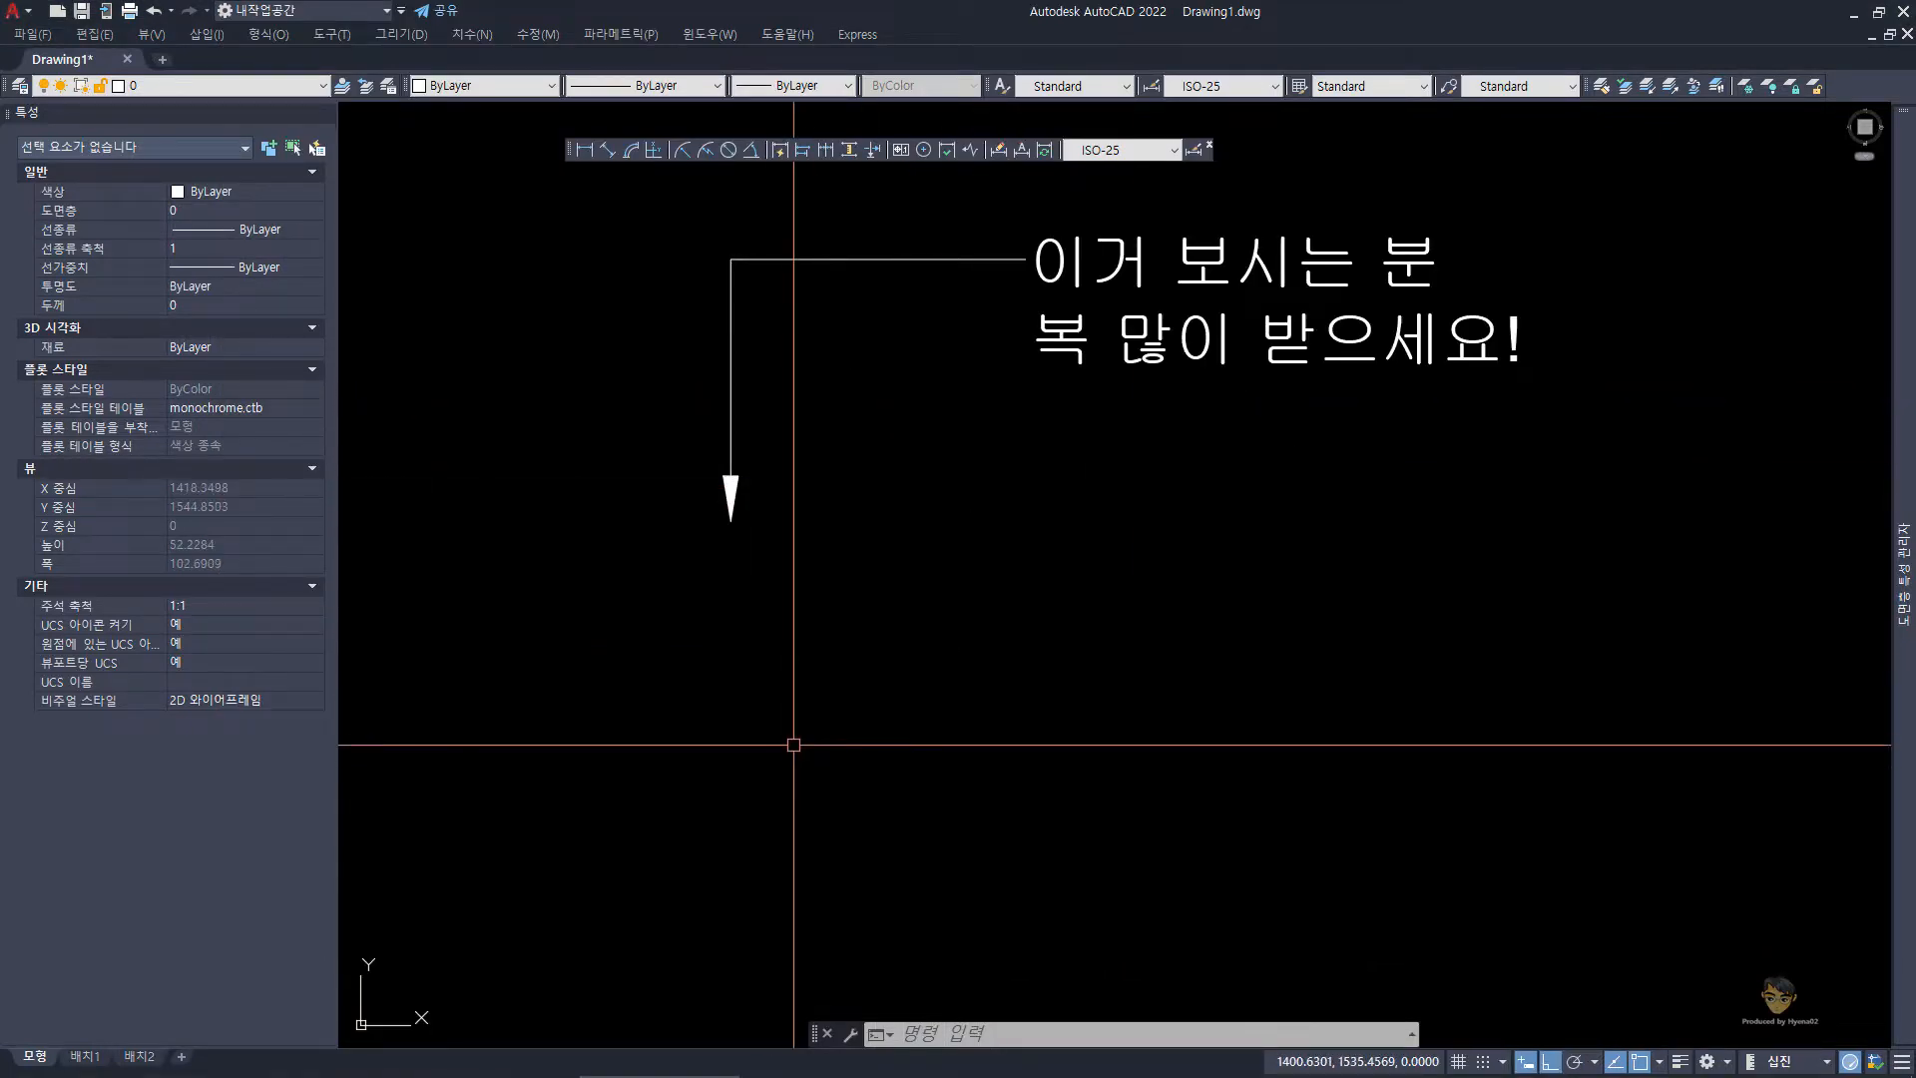
pyautogui.press('F8')
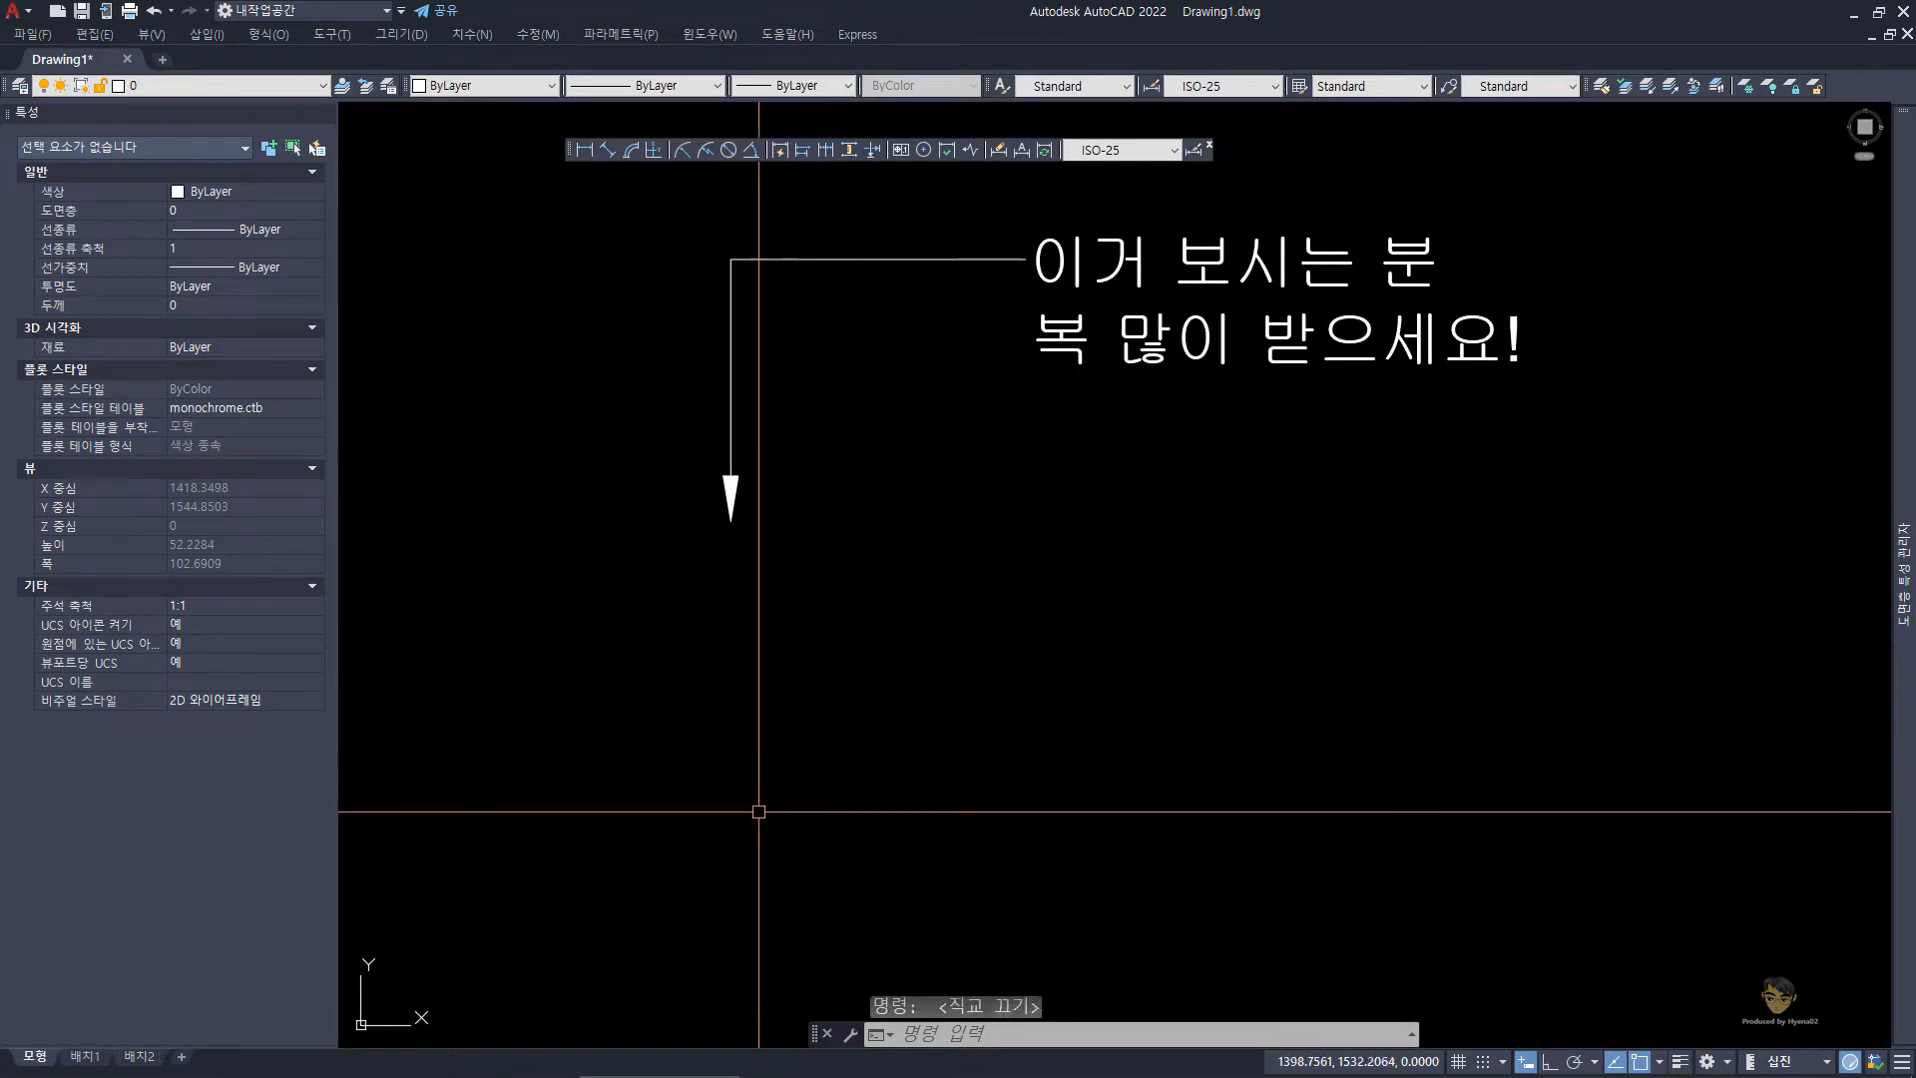
pyautogui.write('ㅂㅂ')
pyautogui.press('Escape')
pyautogui.press('Escape')
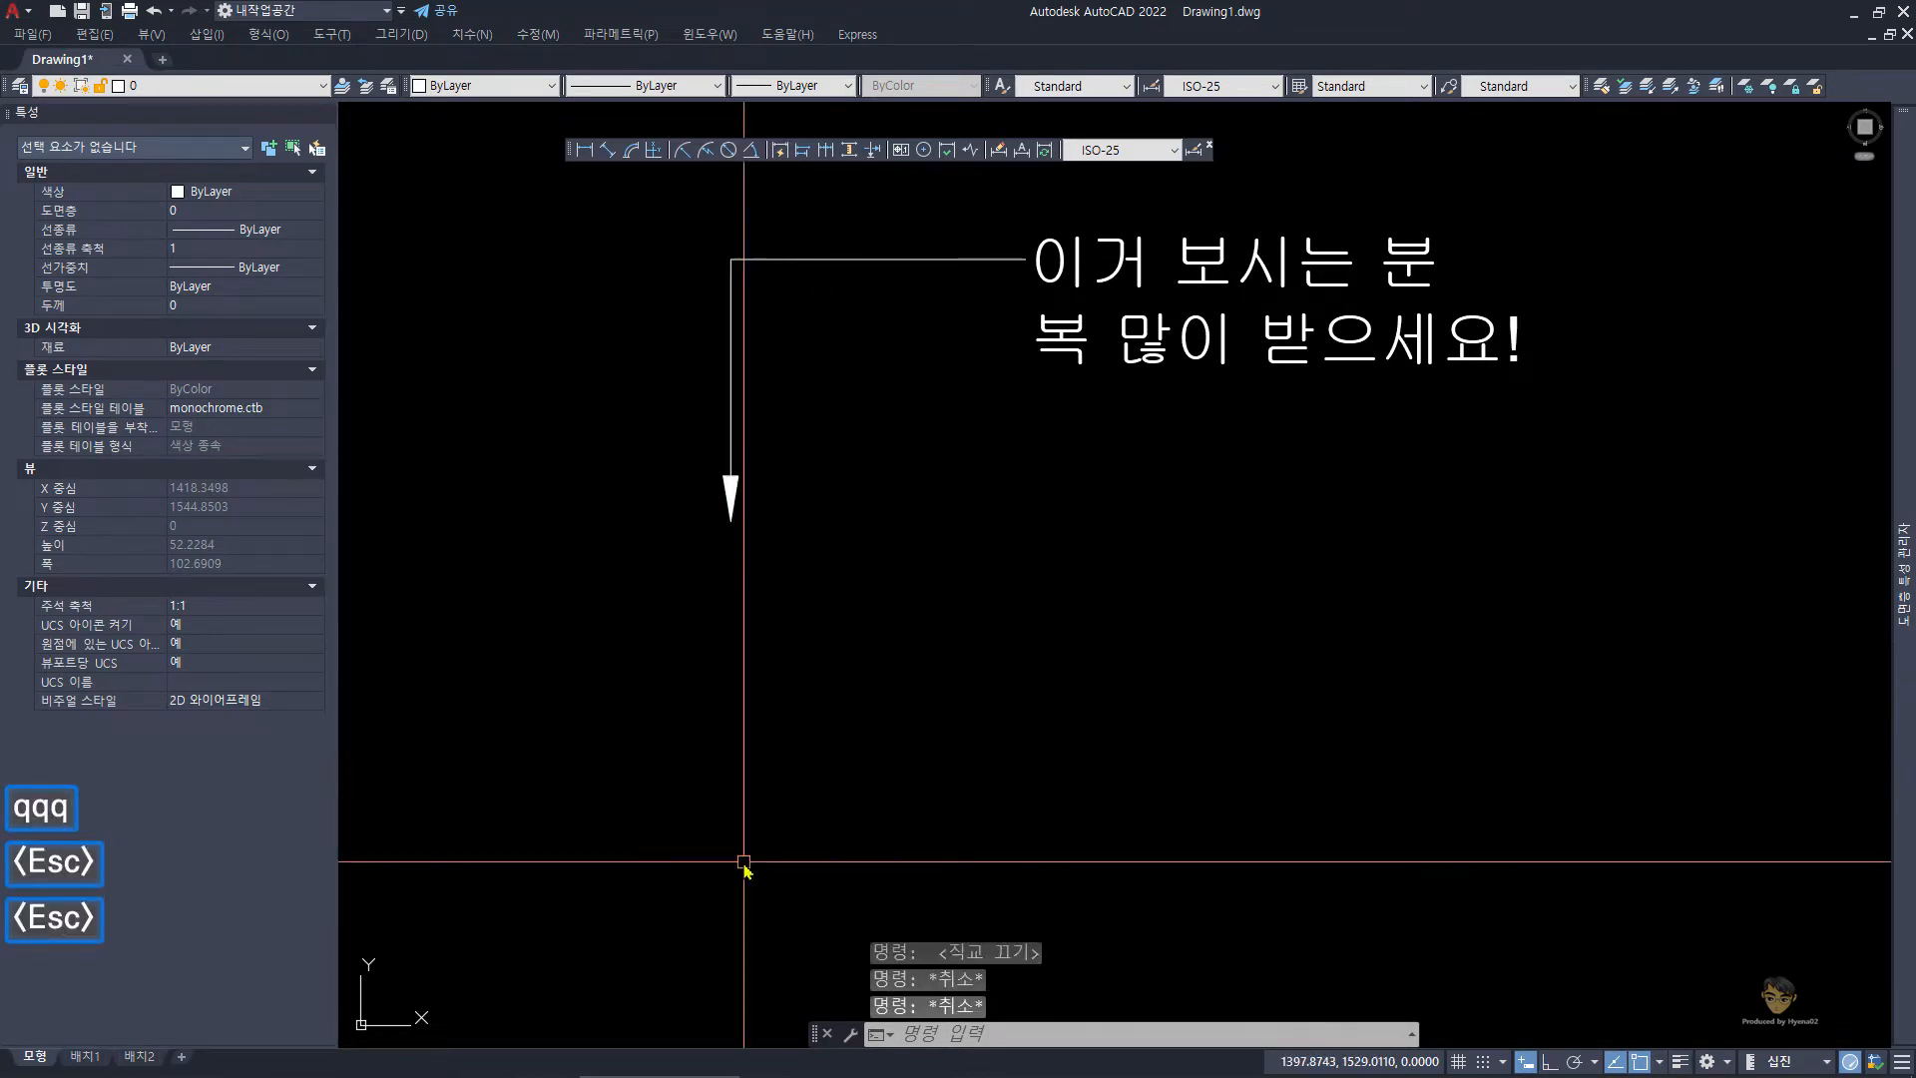
# - Start QLEADER with the qq alias, open its leader settings and set the annotation type to 없음
pyautogui.press('Hangul')
pyautogui.write('qq')
pyautogui.press('space')
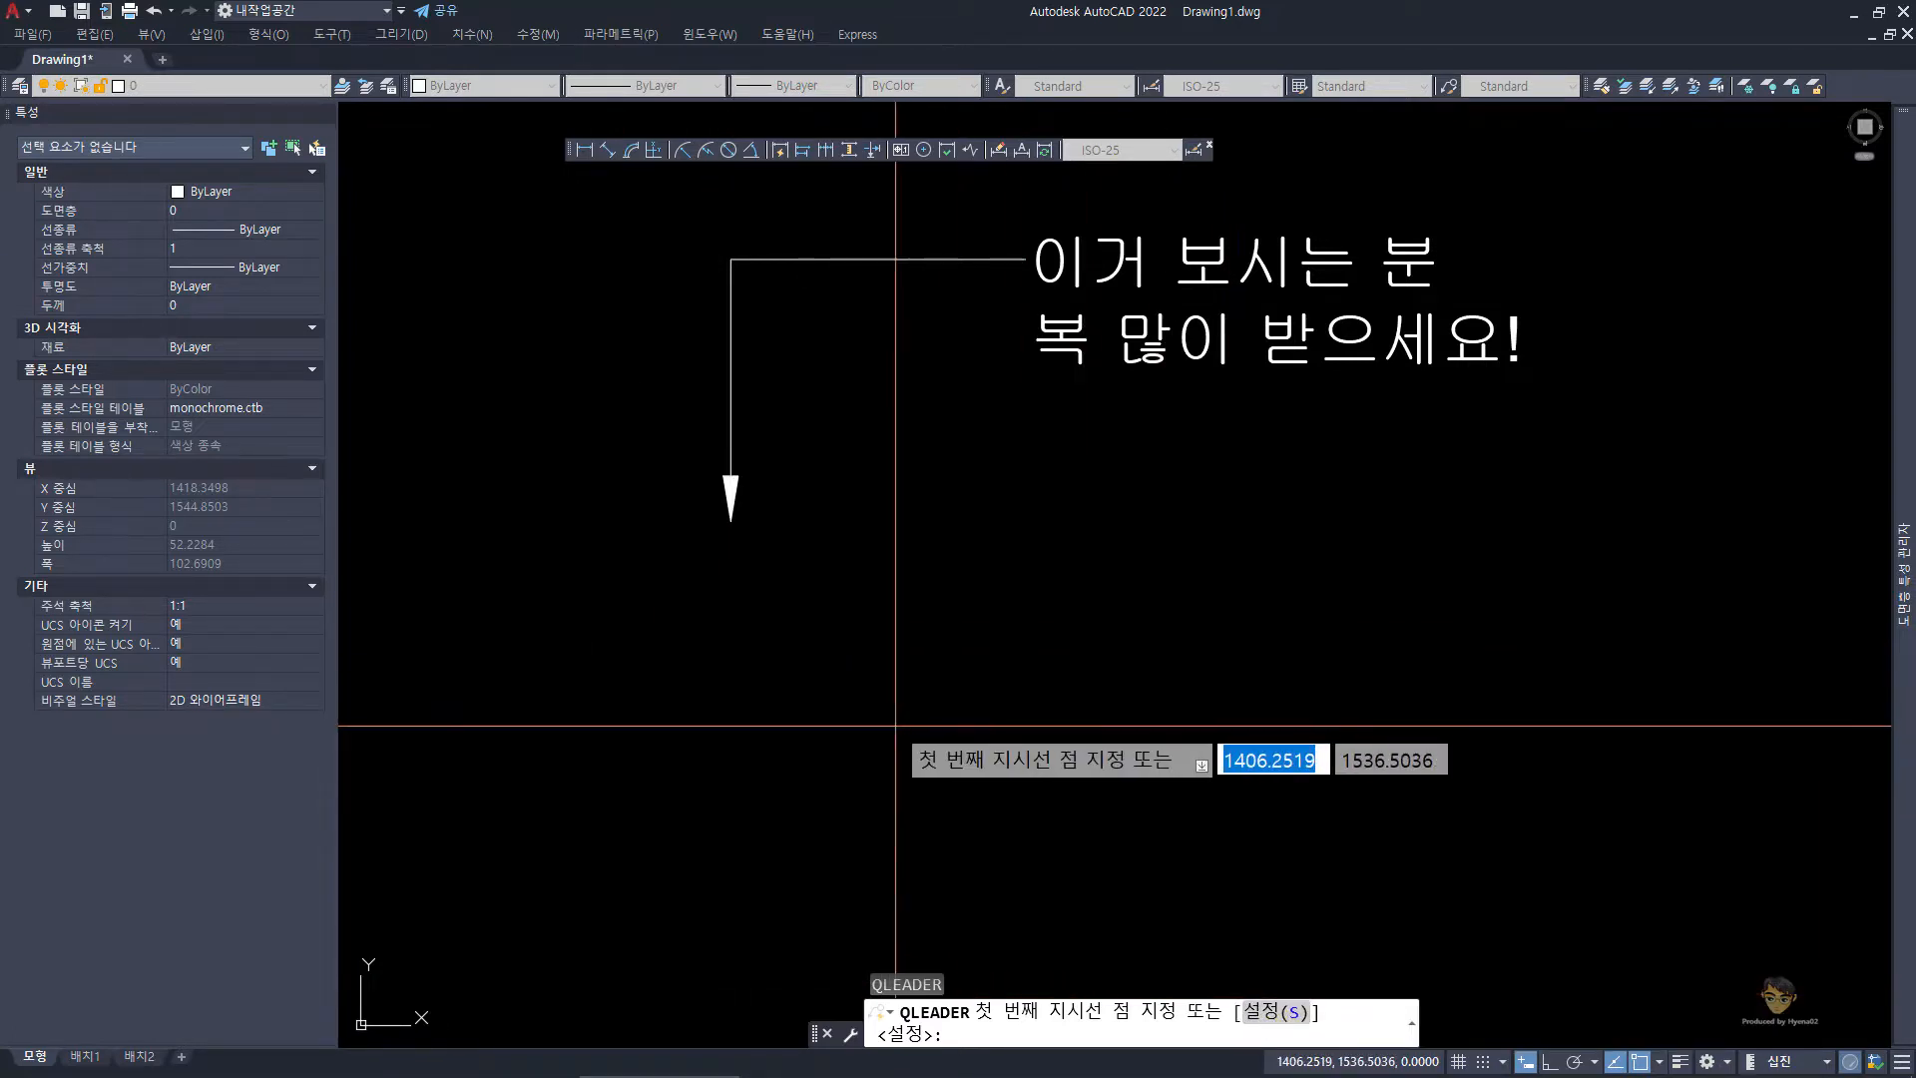
pyautogui.write('s')
pyautogui.press('space')
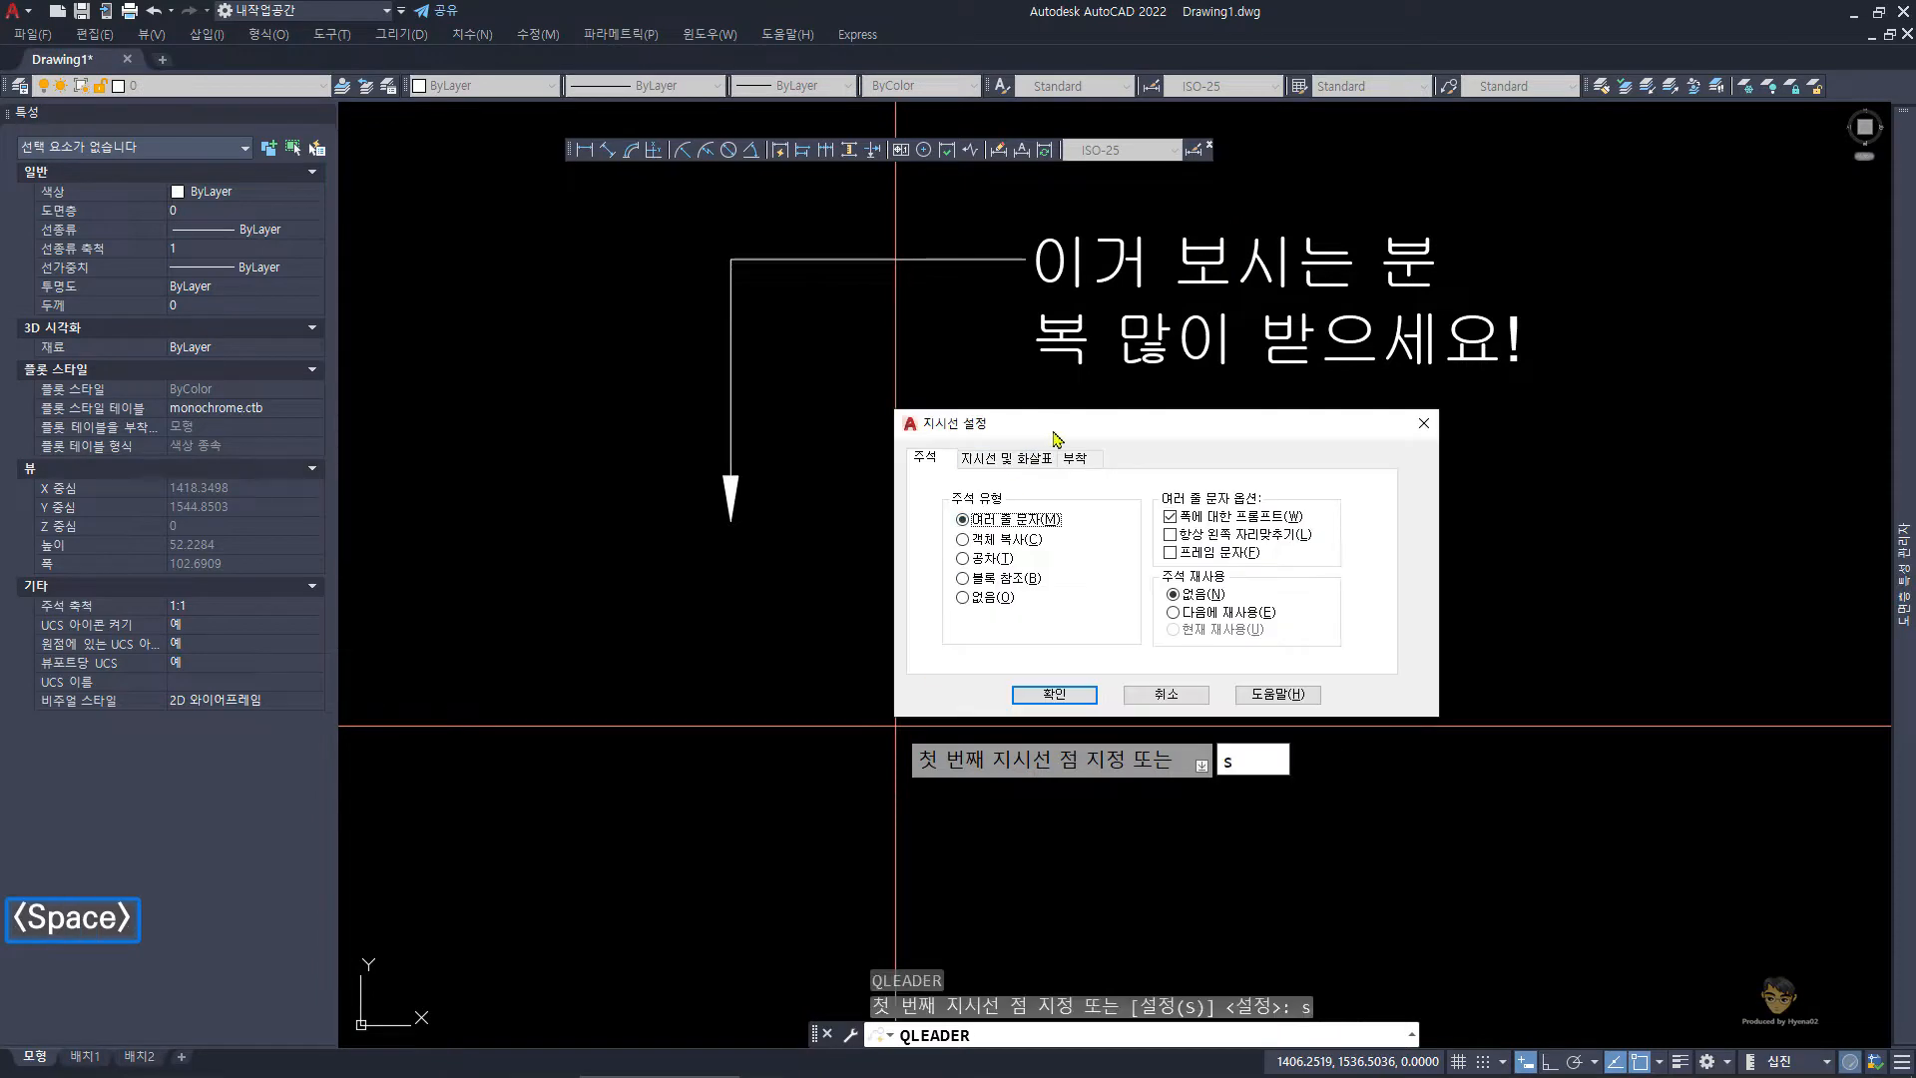
pyautogui.moveTo(1075, 421); pyautogui.dragTo(1004, 408)
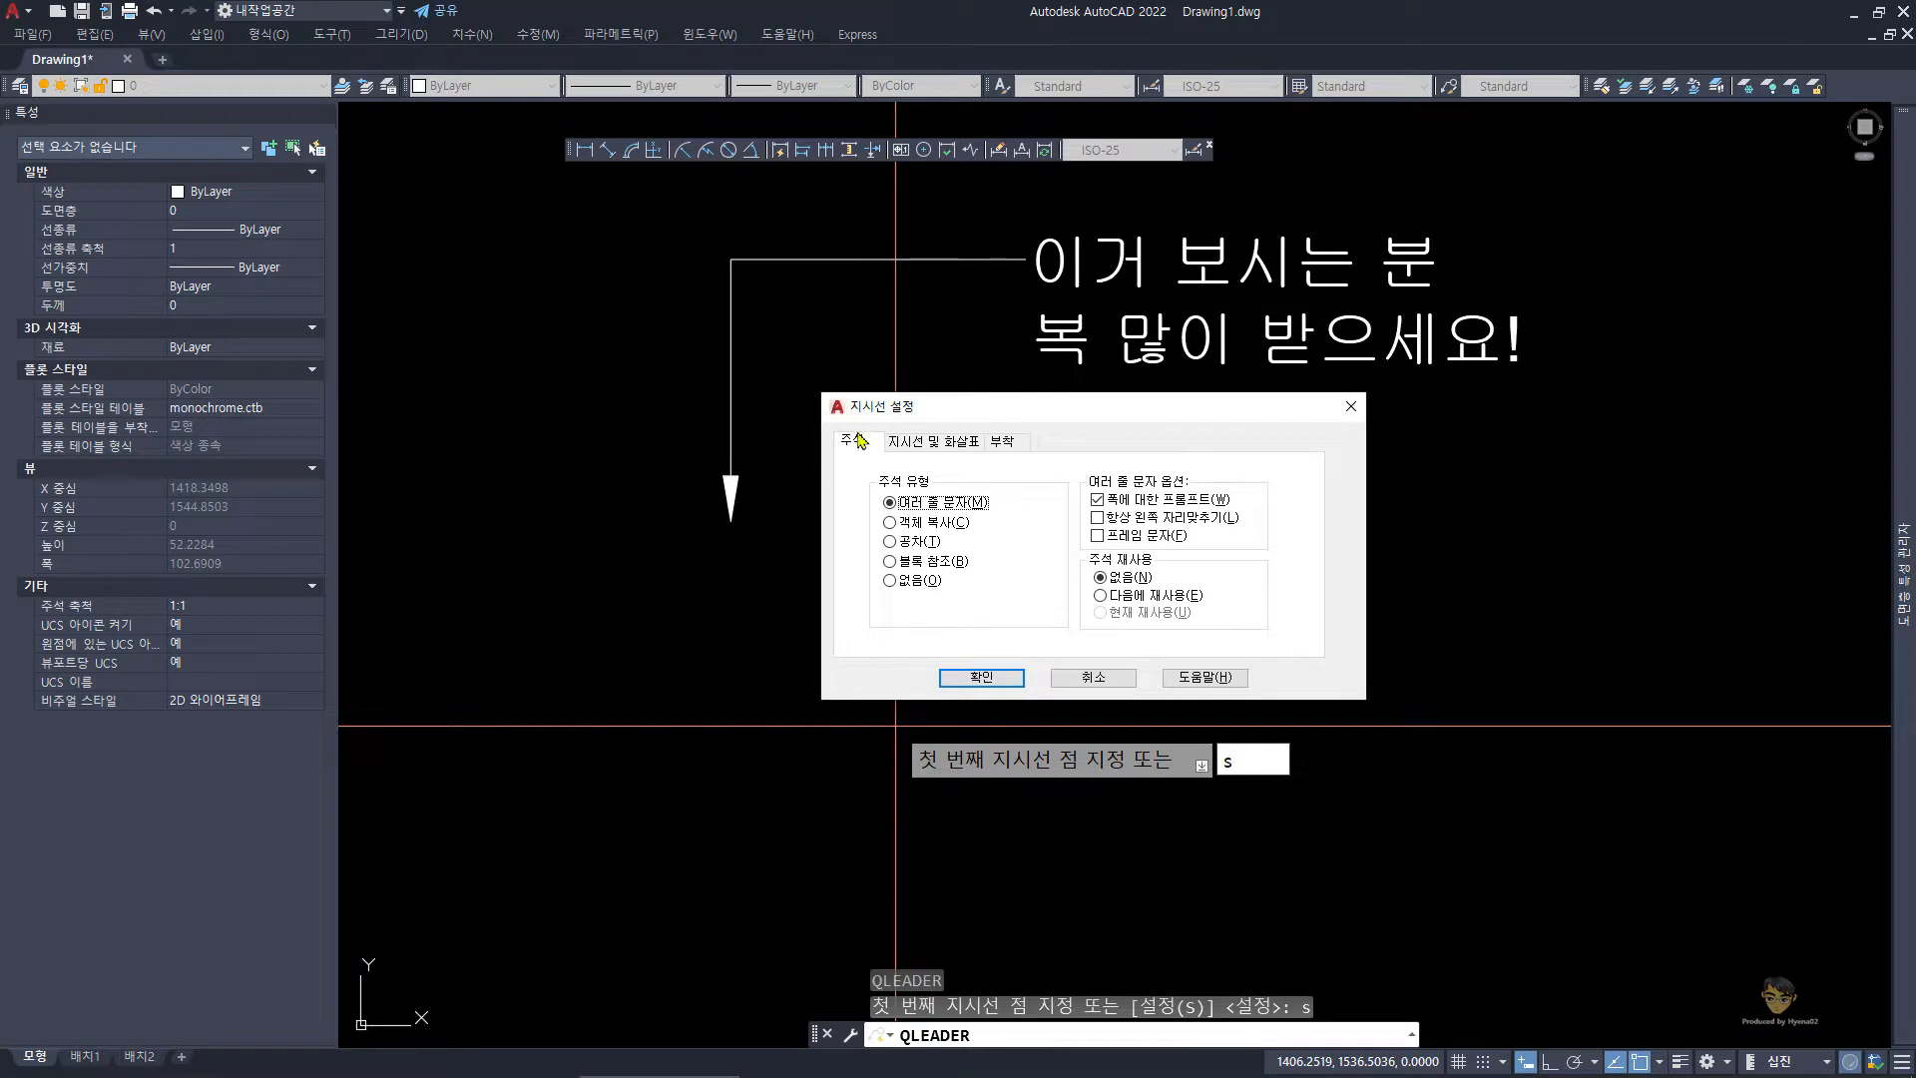
pyautogui.click(913, 581)
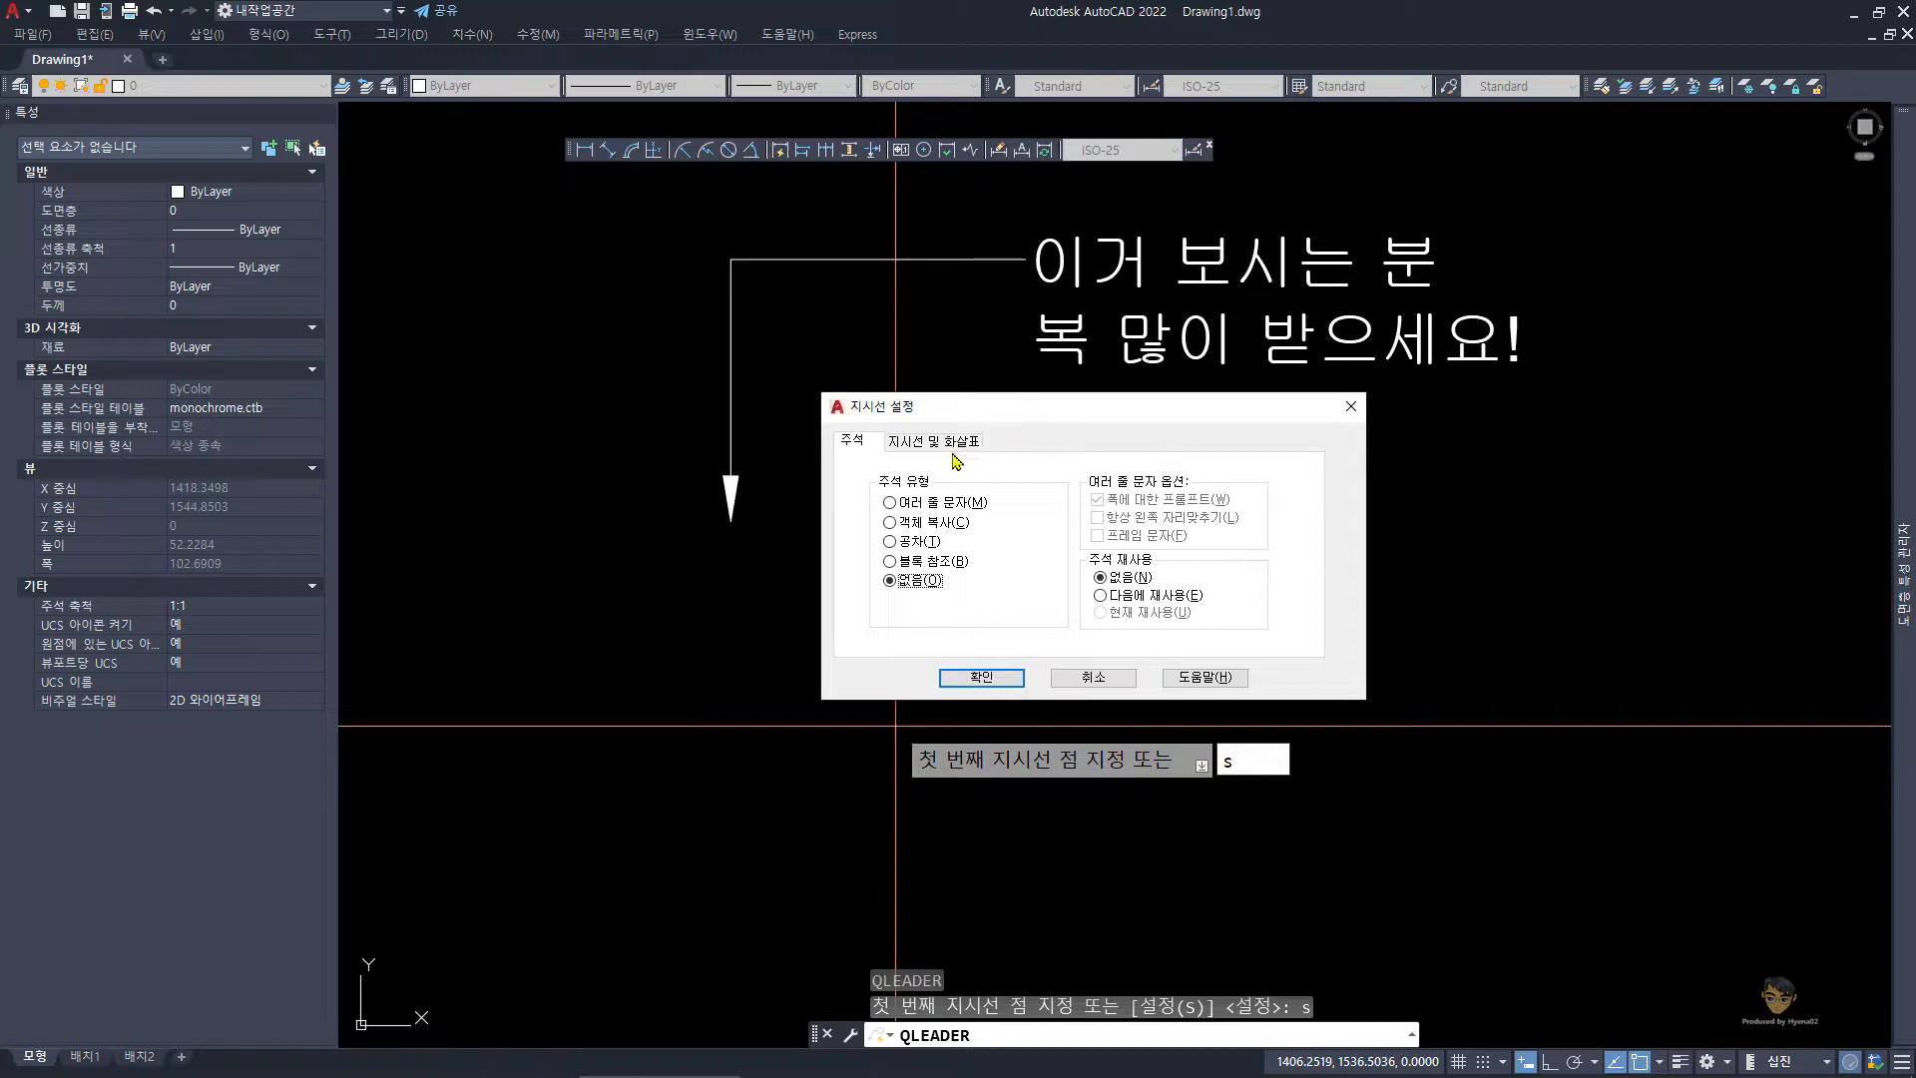
# - Set the leader's arrowhead to 점 in the leader settings, referring to the practice drawing 실습도면5-2.png
pyautogui.click(944, 443)
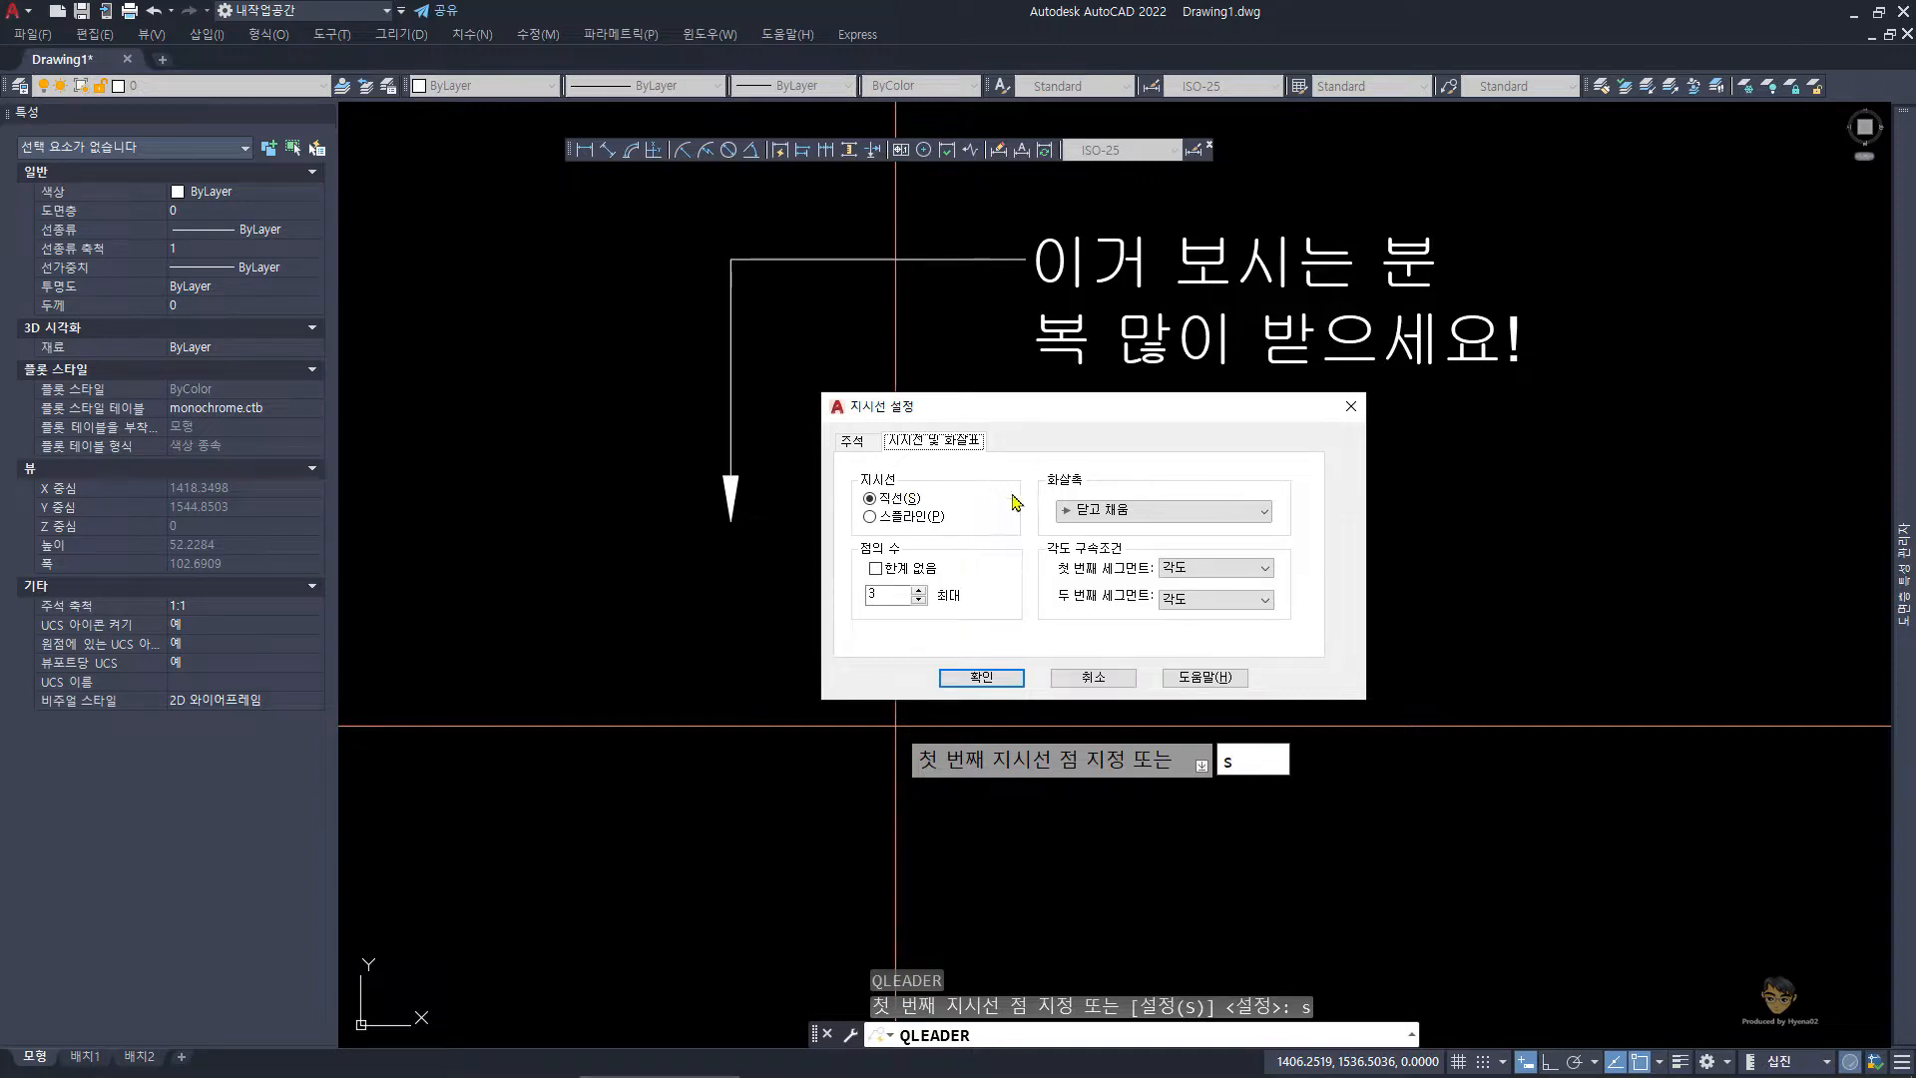
pyautogui.click(1159, 515)
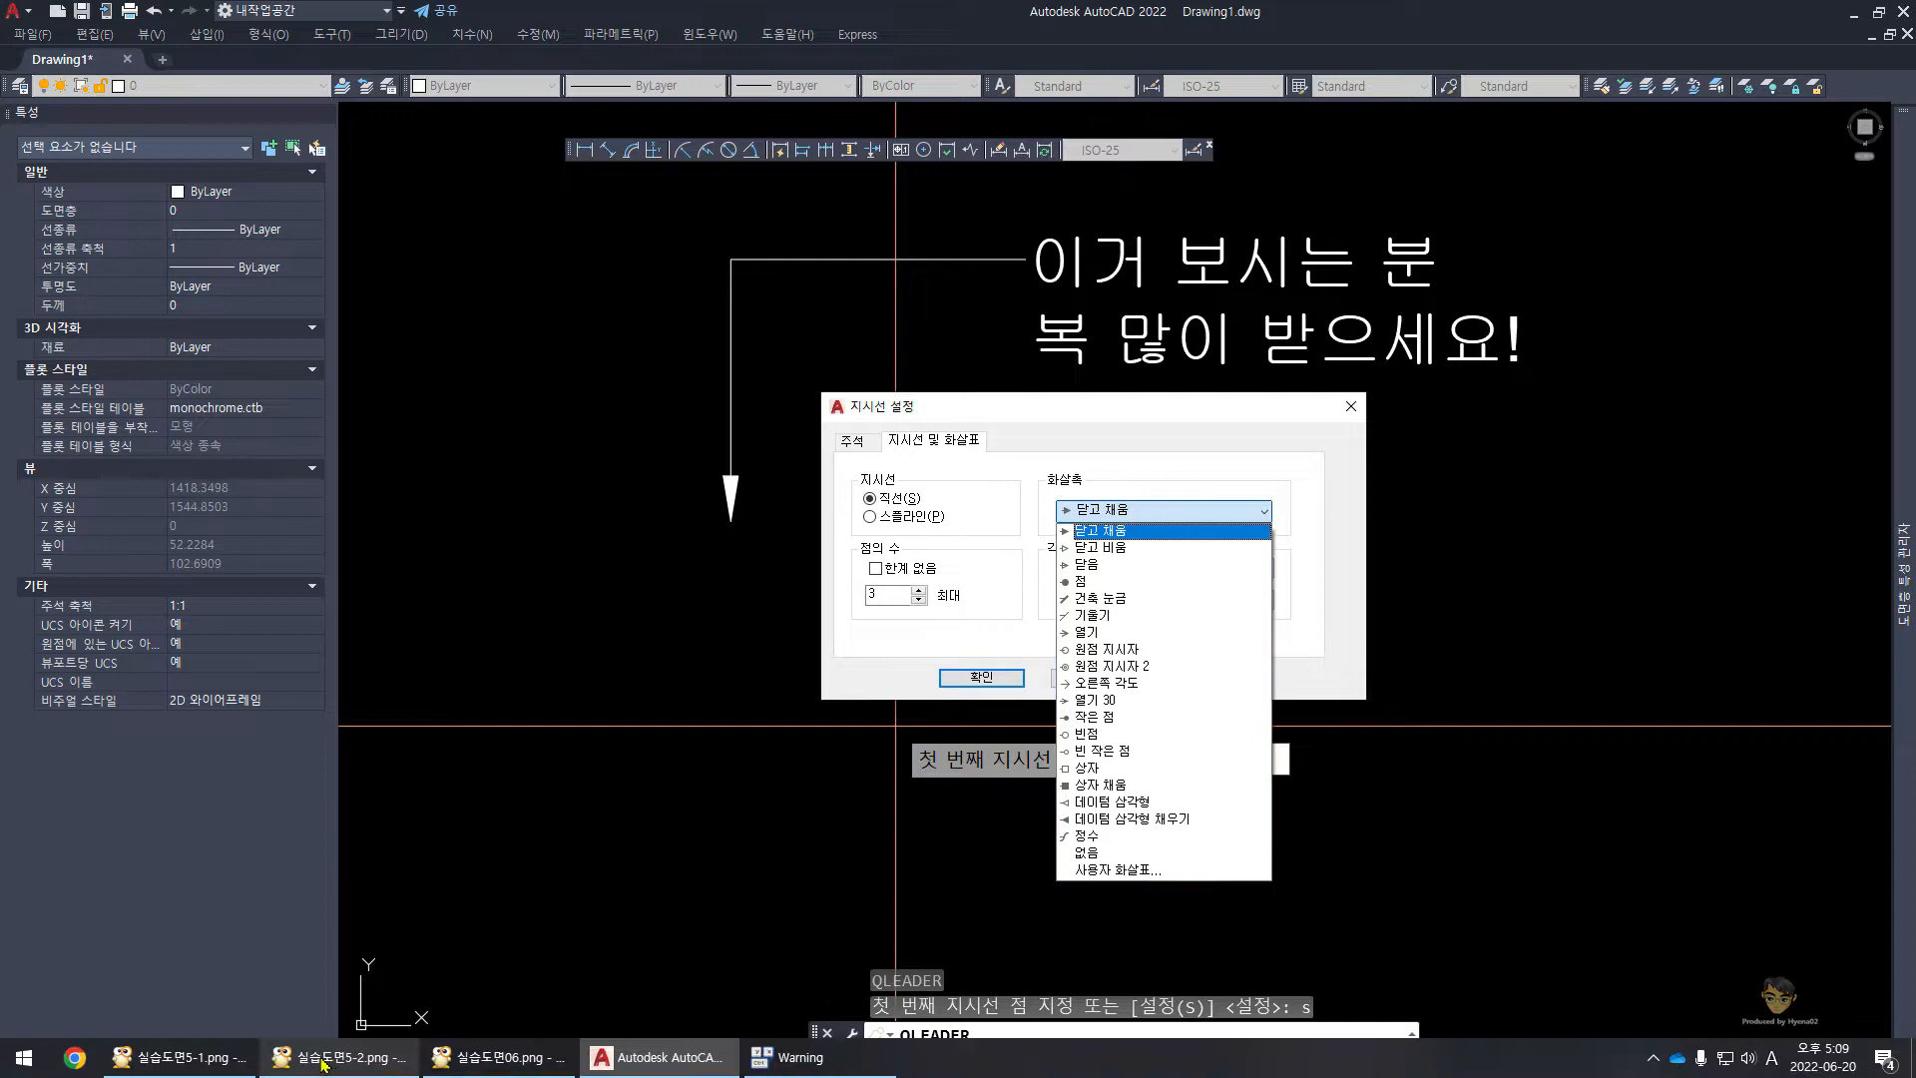
pyautogui.click(323, 1060)
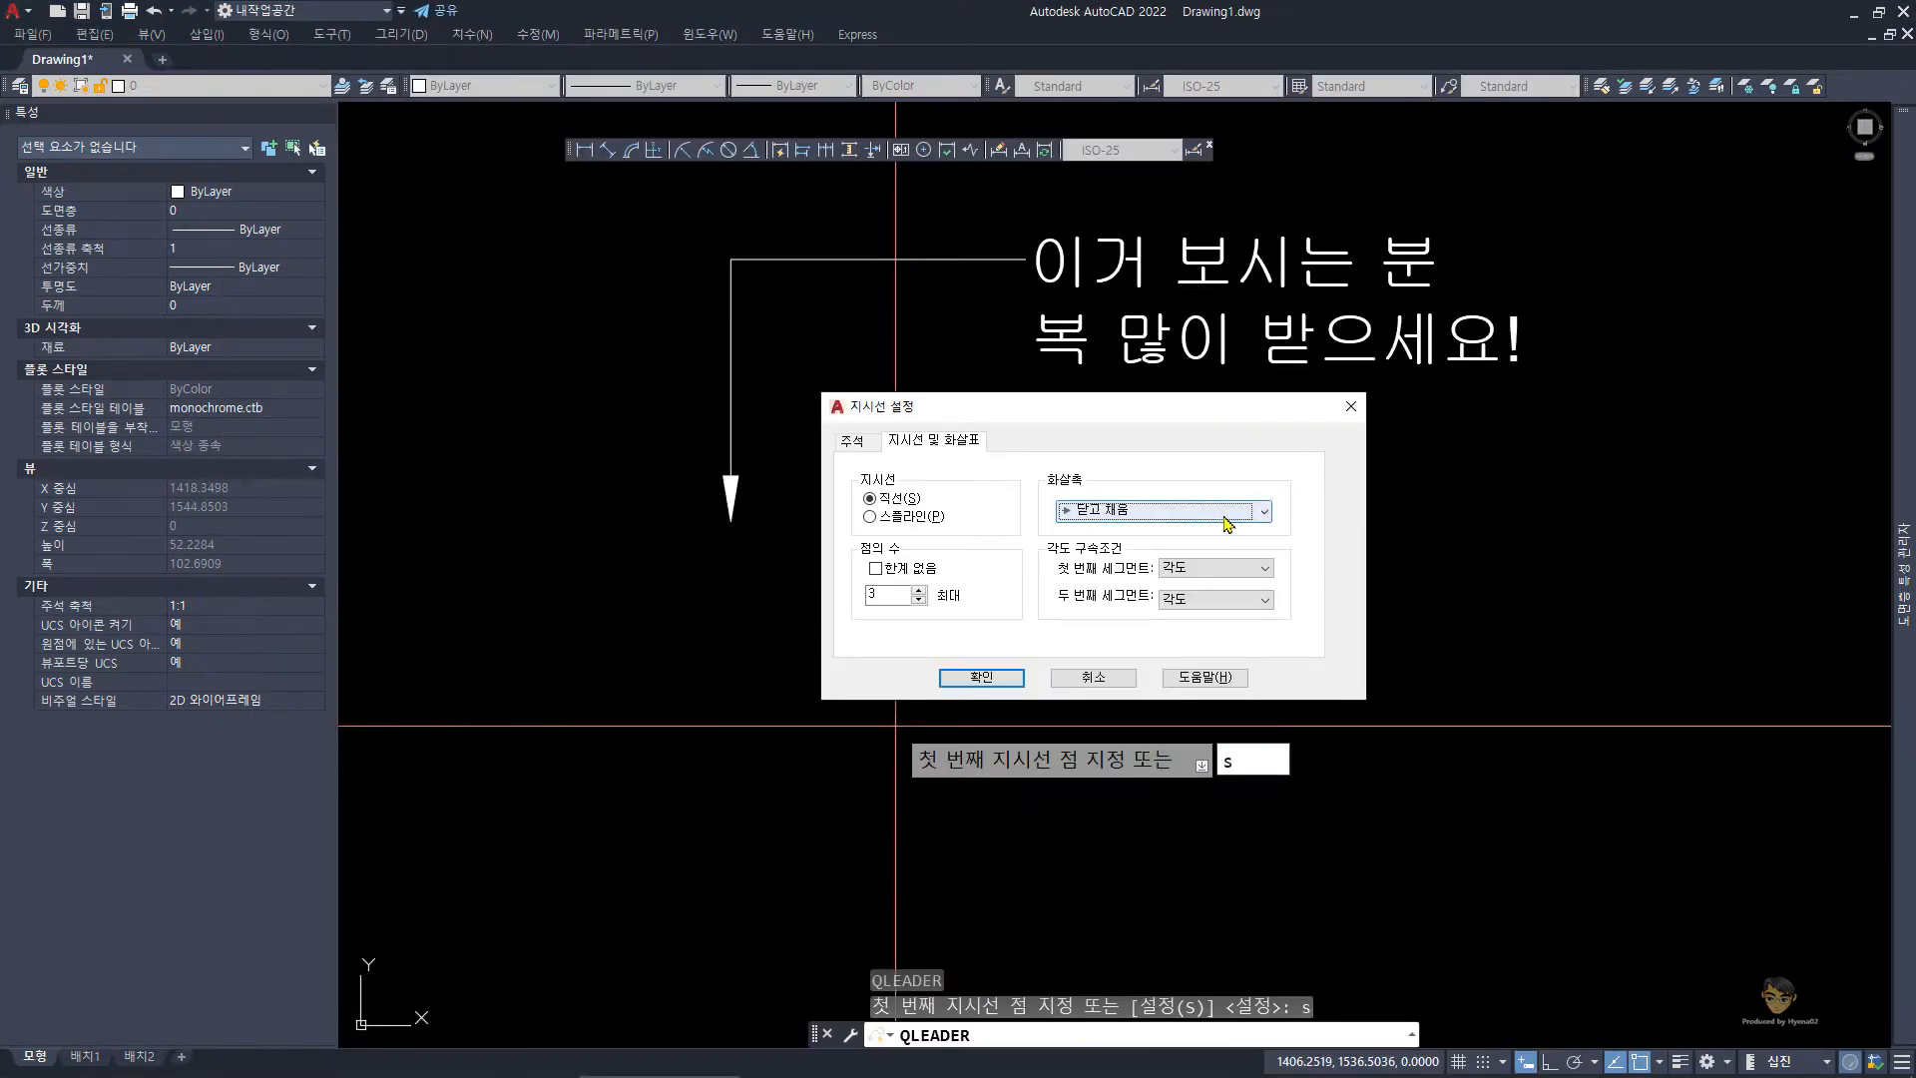
pyautogui.click(1237, 515)
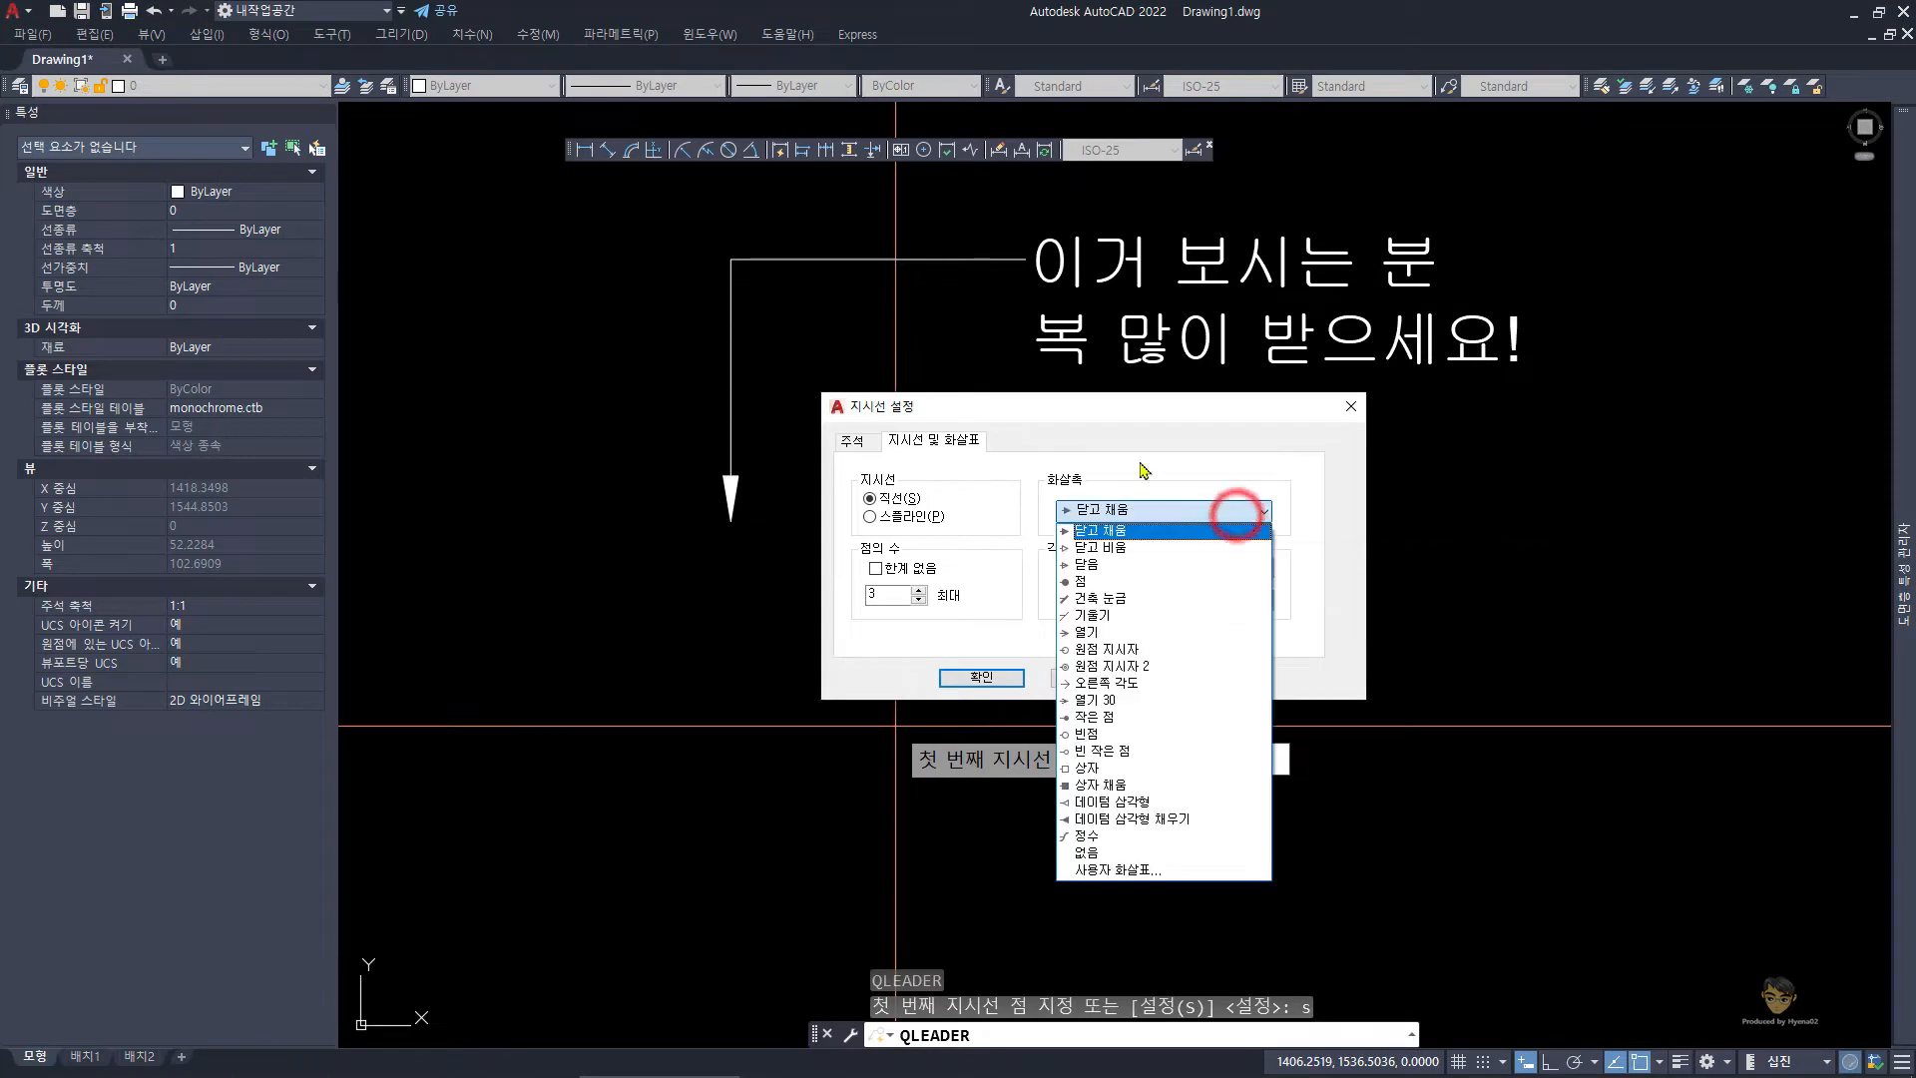
pyautogui.click(1139, 583)
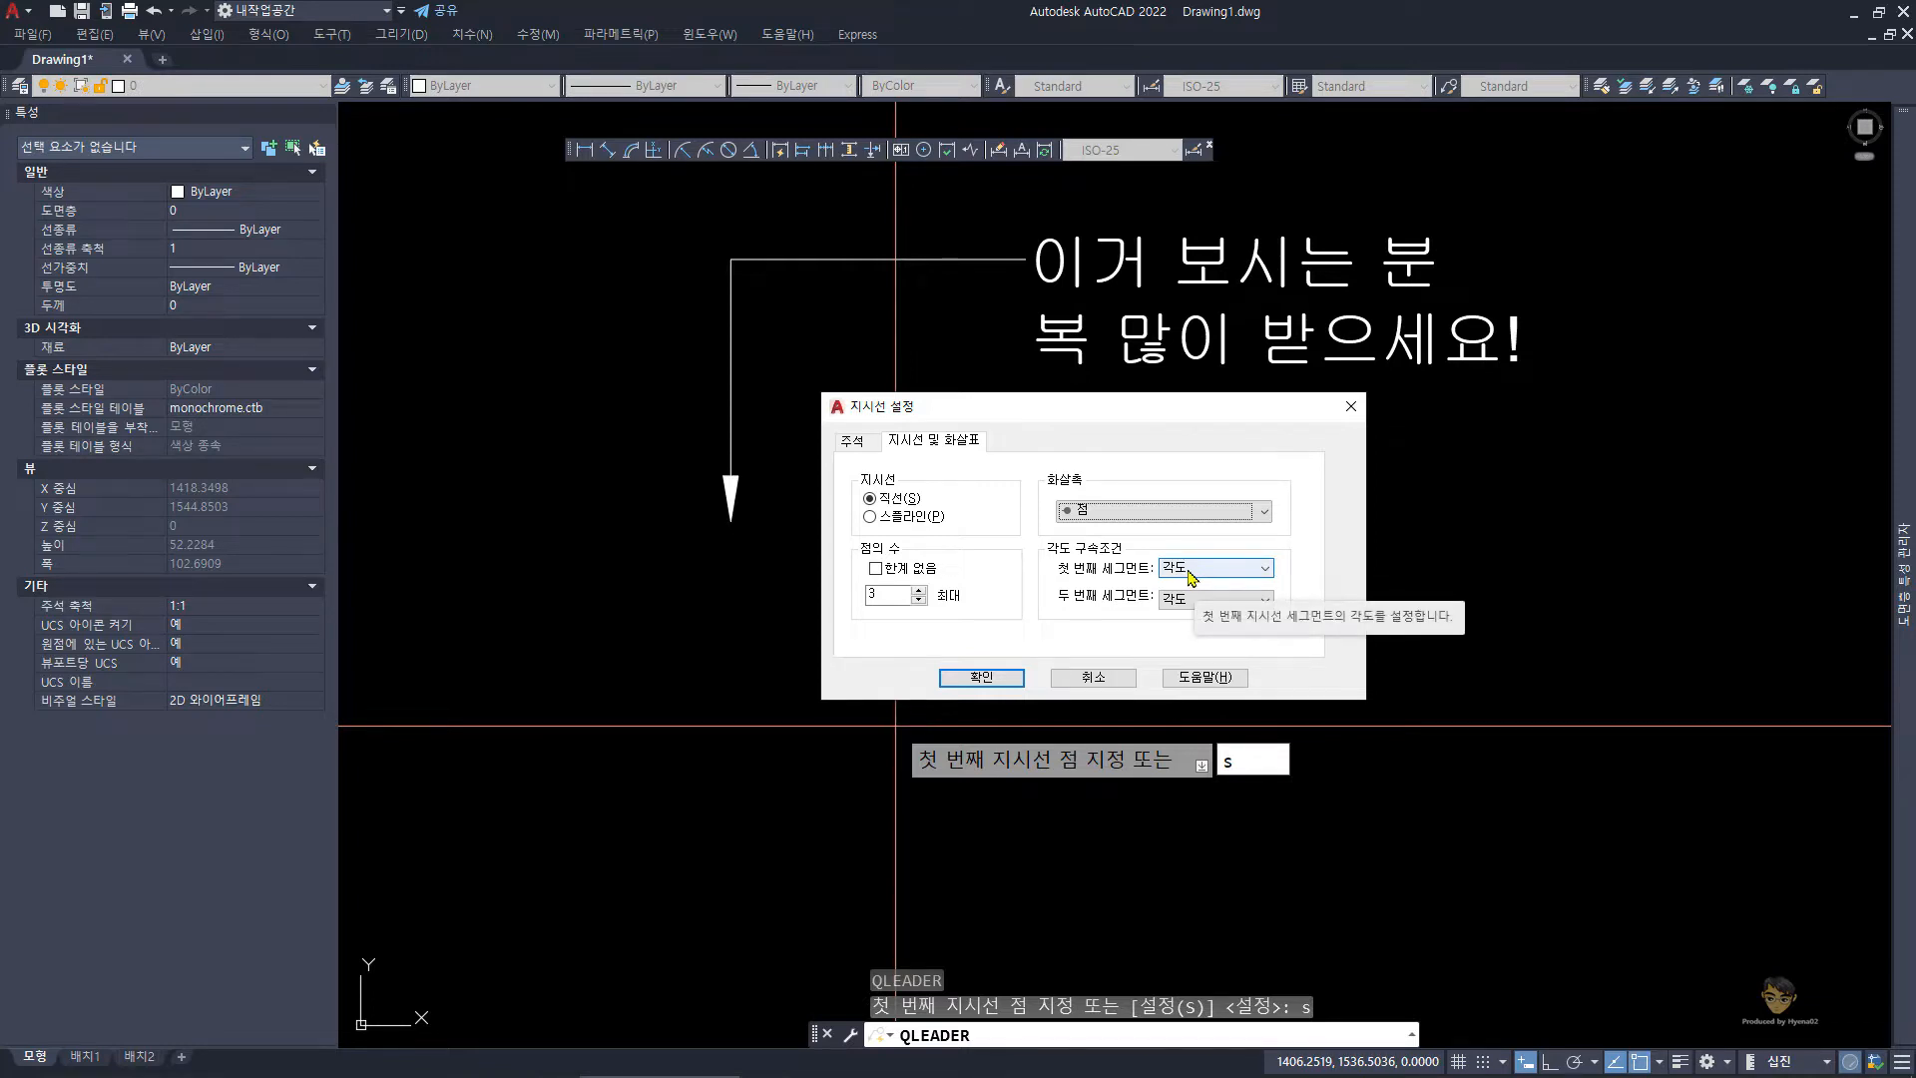
# - Refer to the leaders in 실습도면06.png, constrain the first leader segment to 15° and the second to 수평, and accept the settings
pyautogui.click(709, 274)
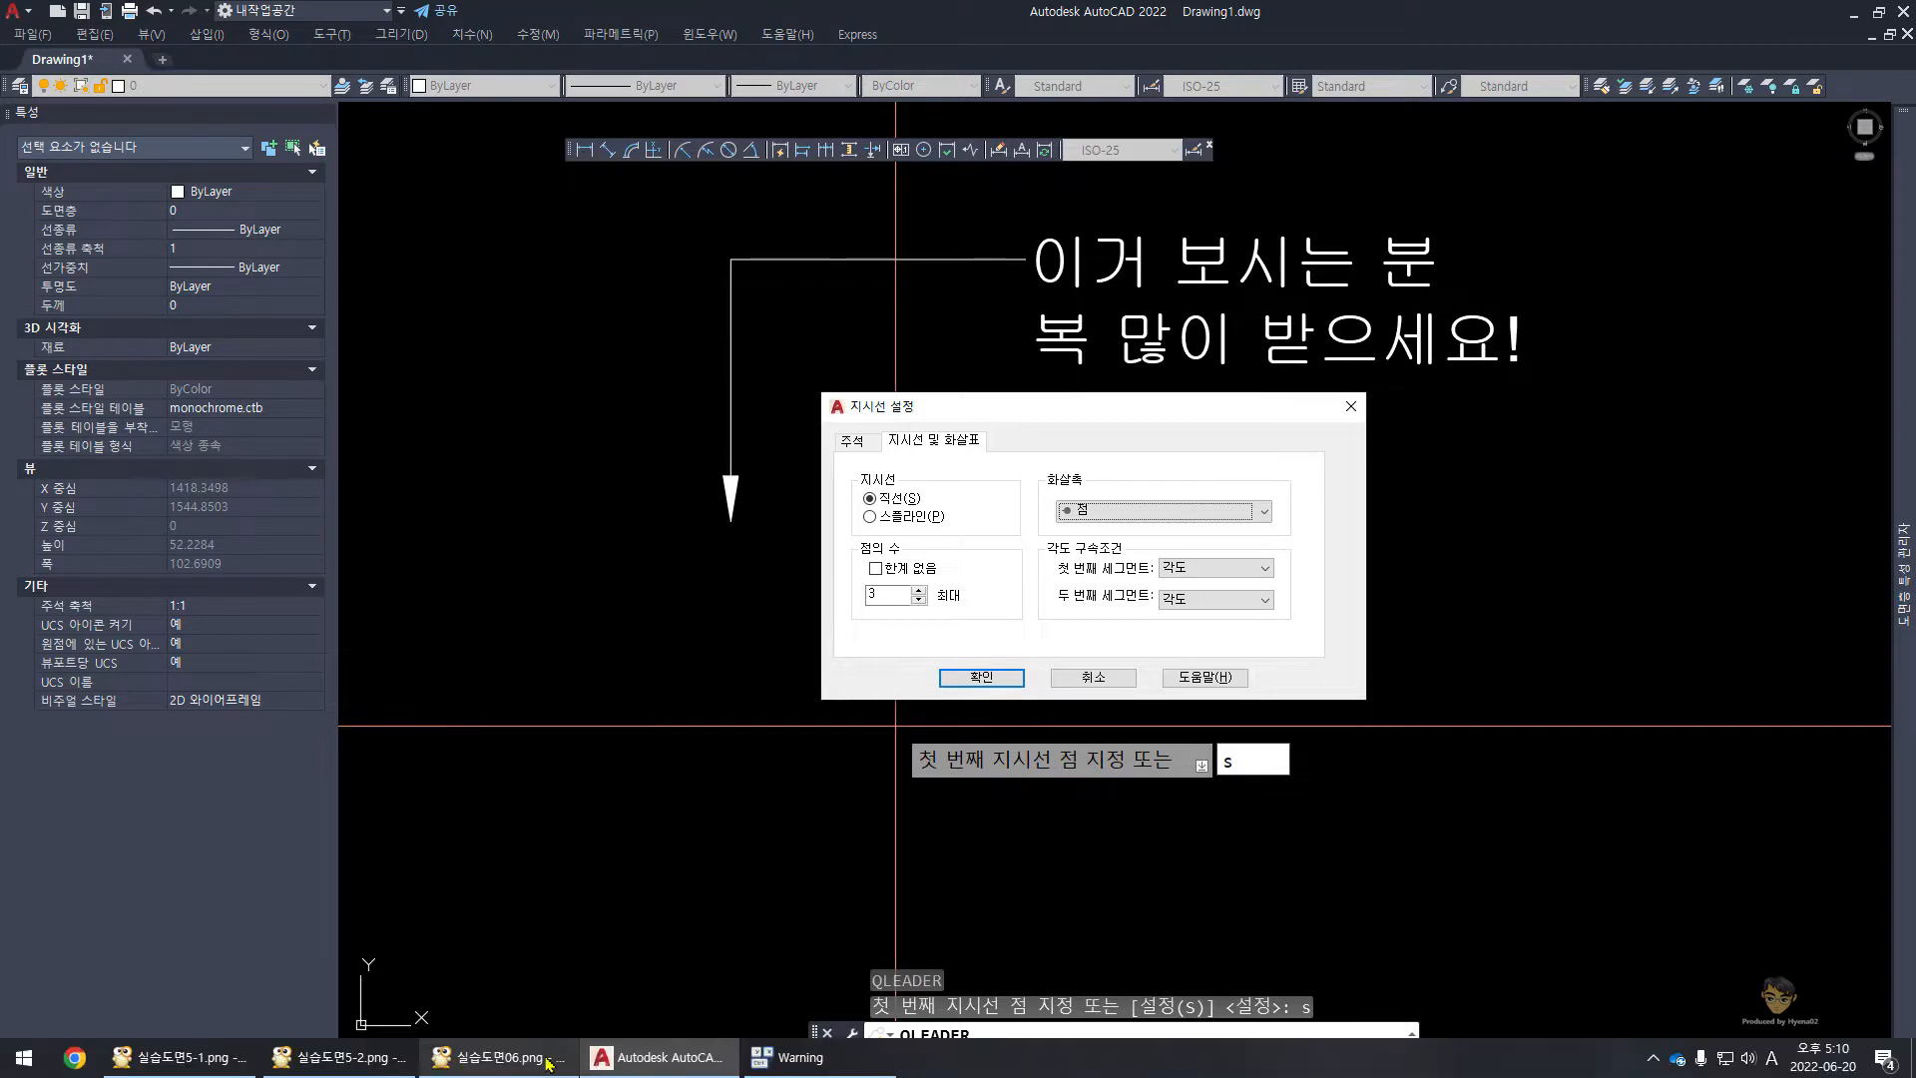
pyautogui.click(548, 1056)
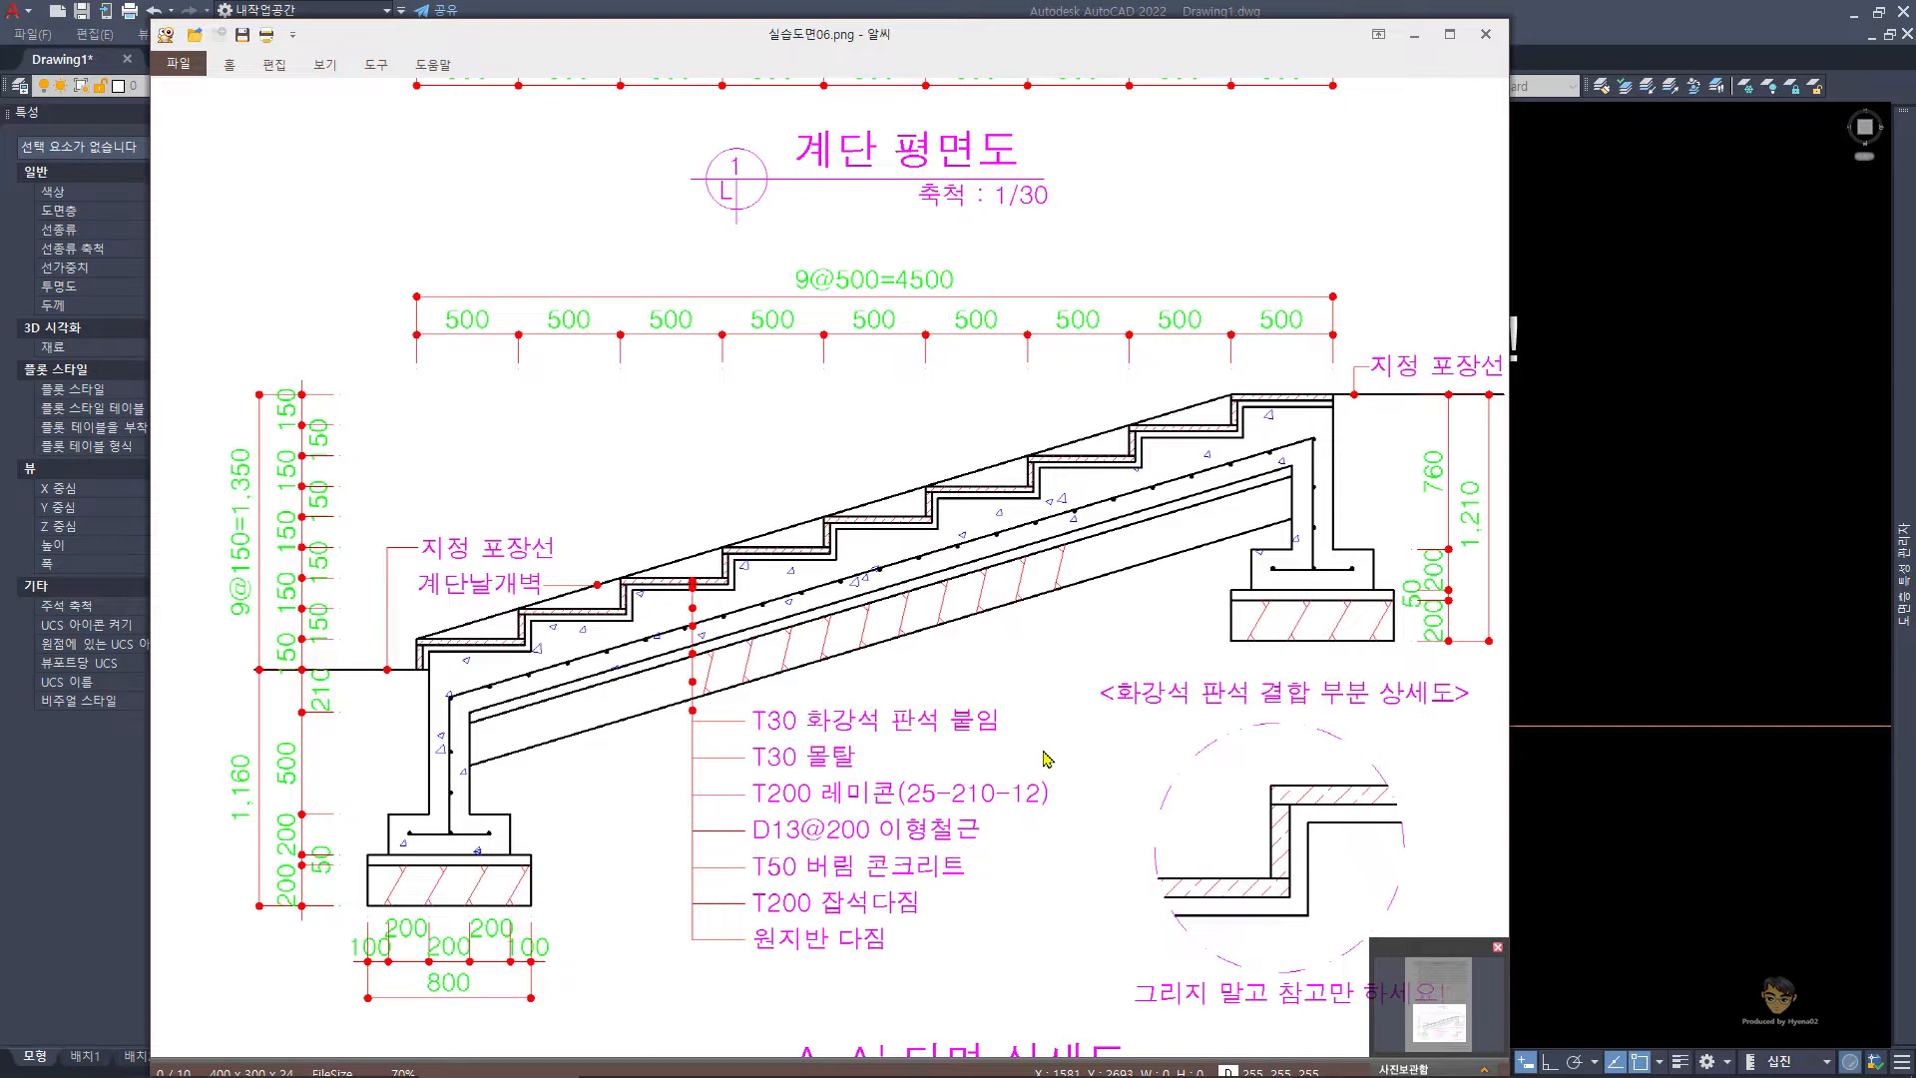
pyautogui.click(1630, 650)
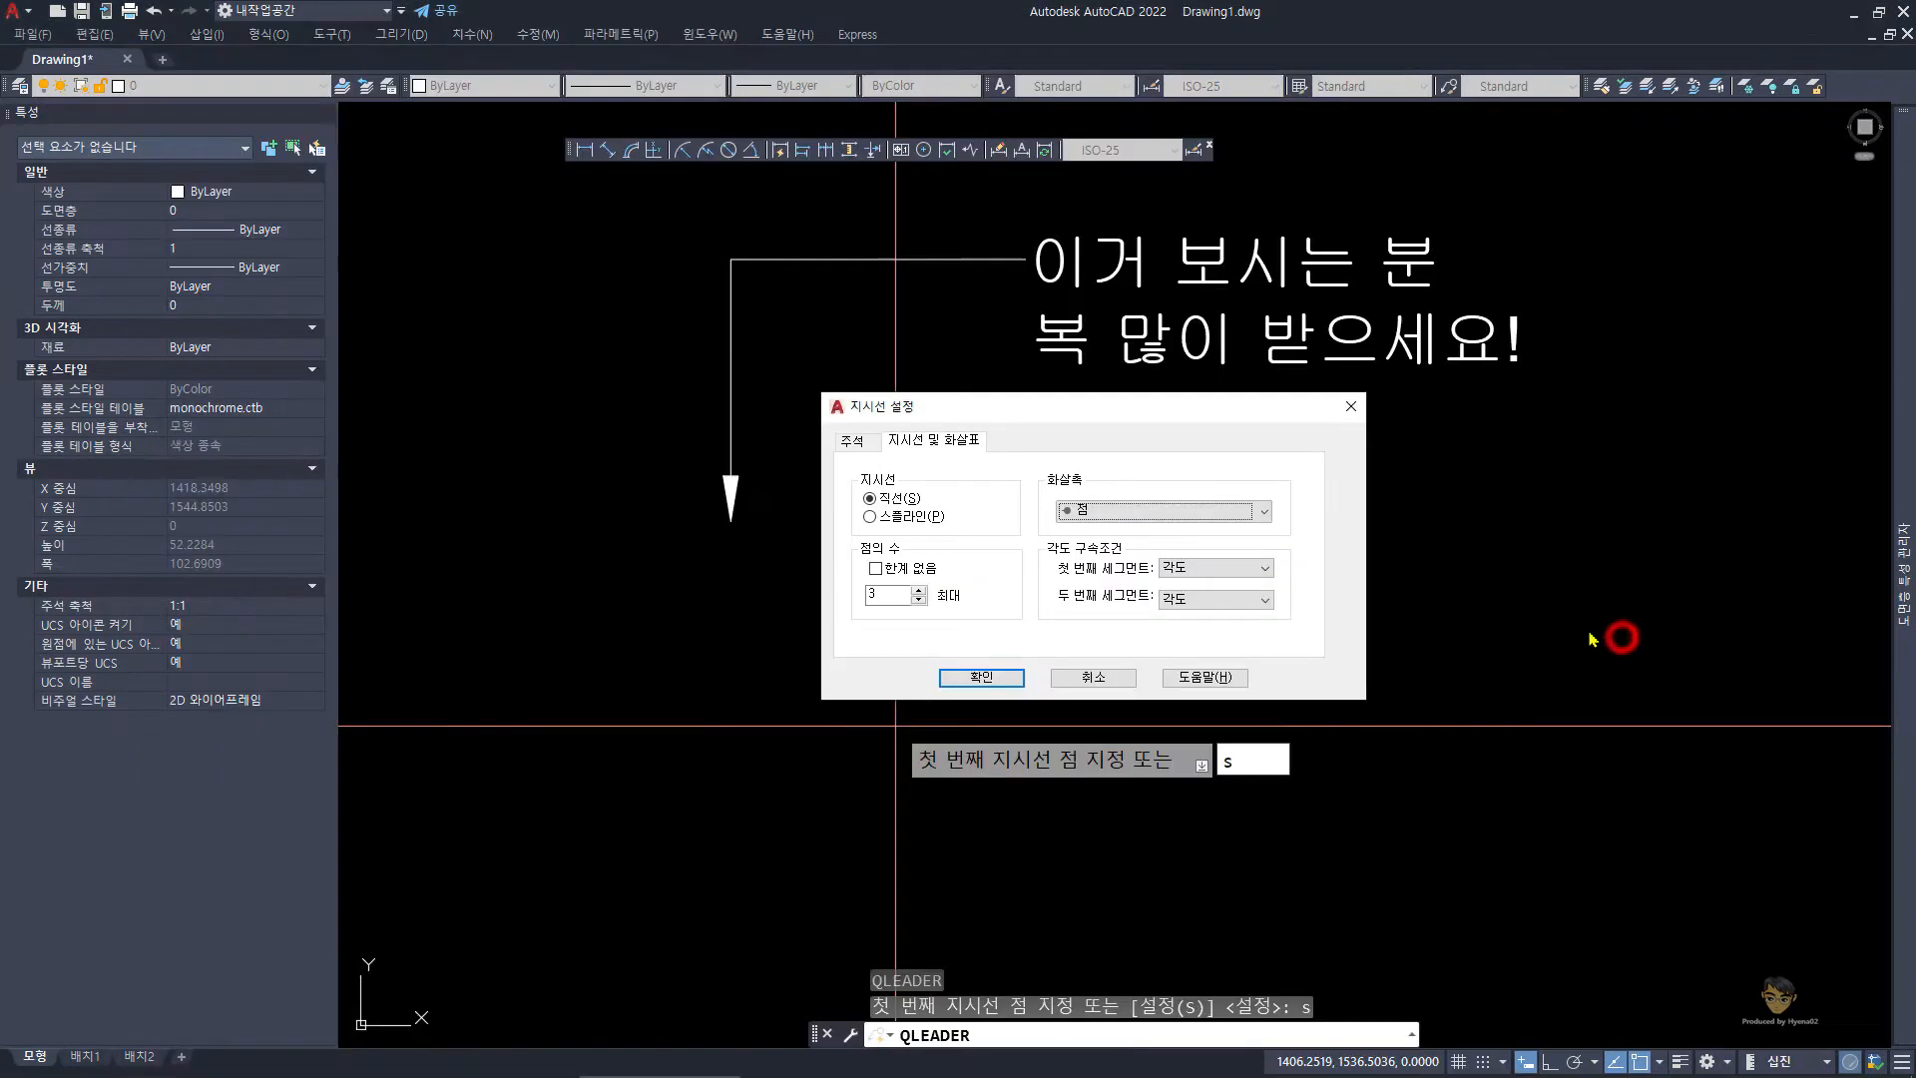
pyautogui.click(1234, 570)
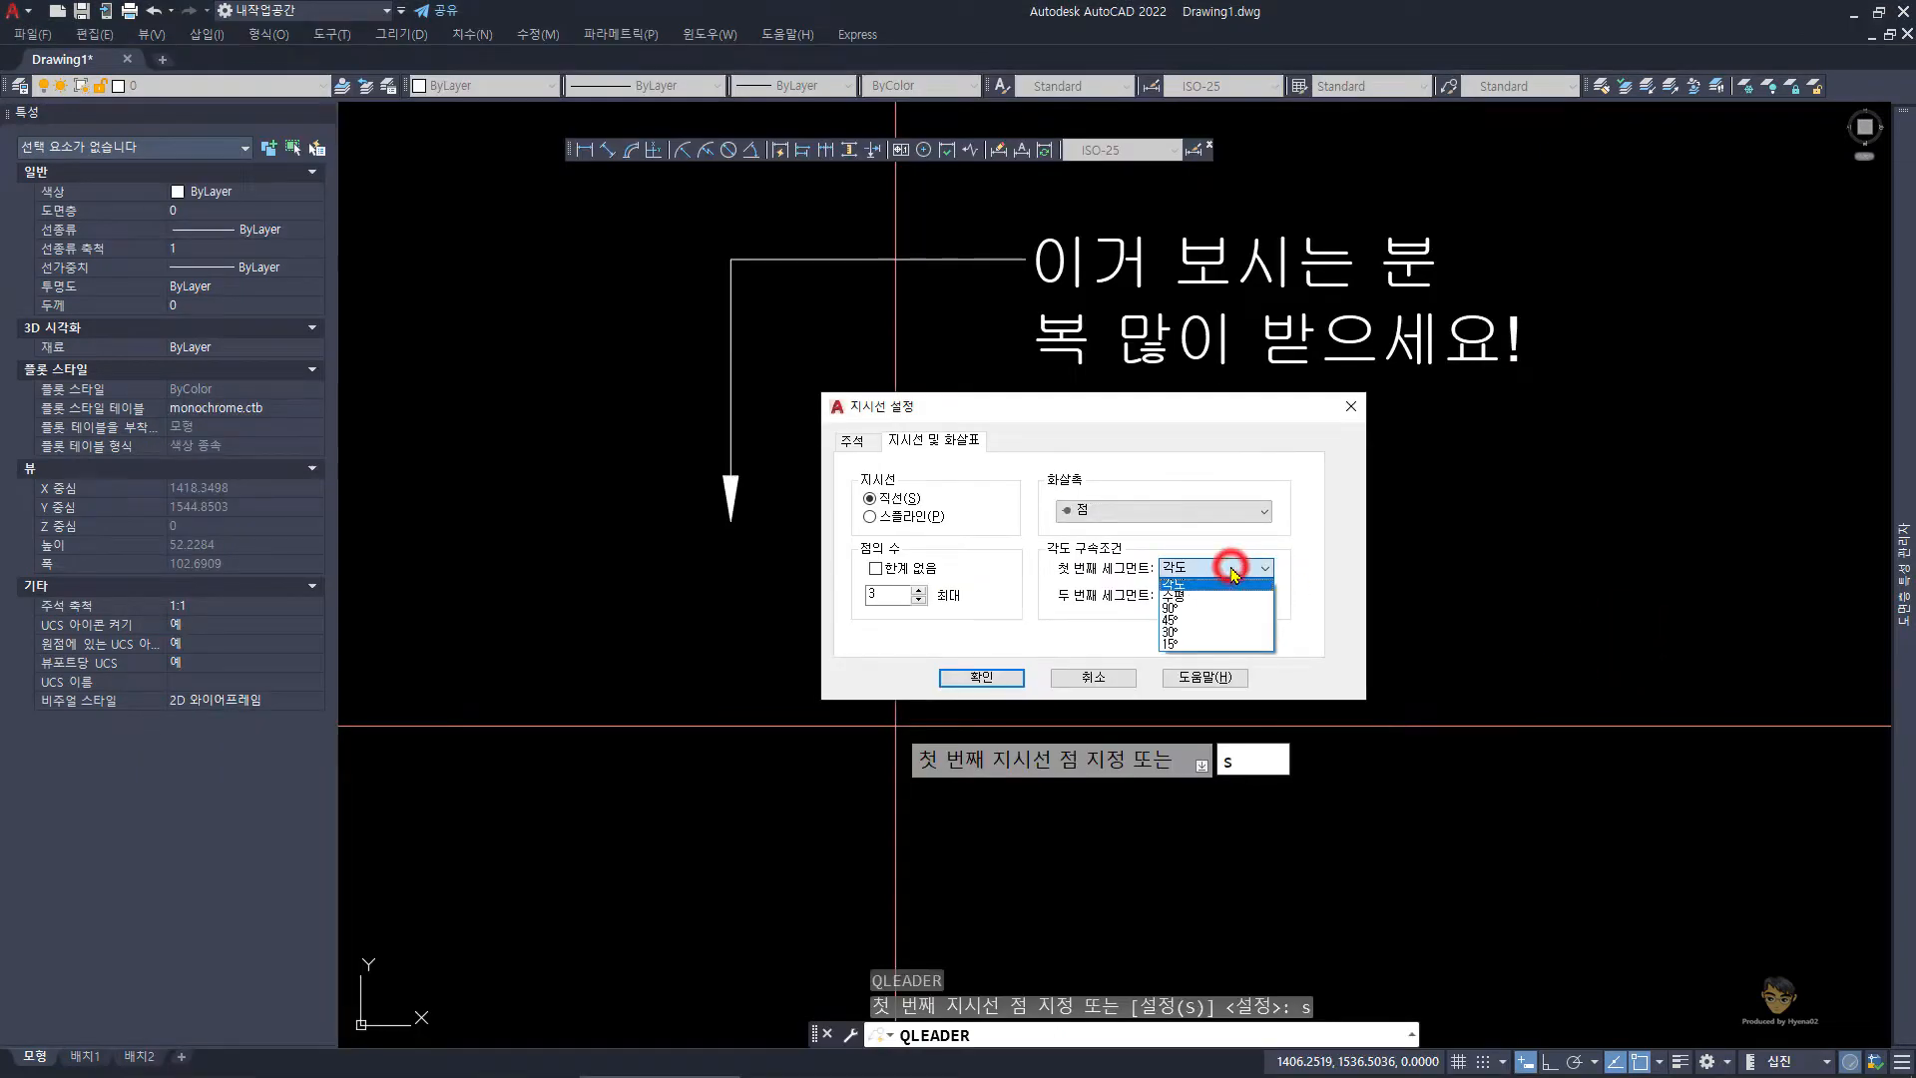
pyautogui.click(1202, 642)
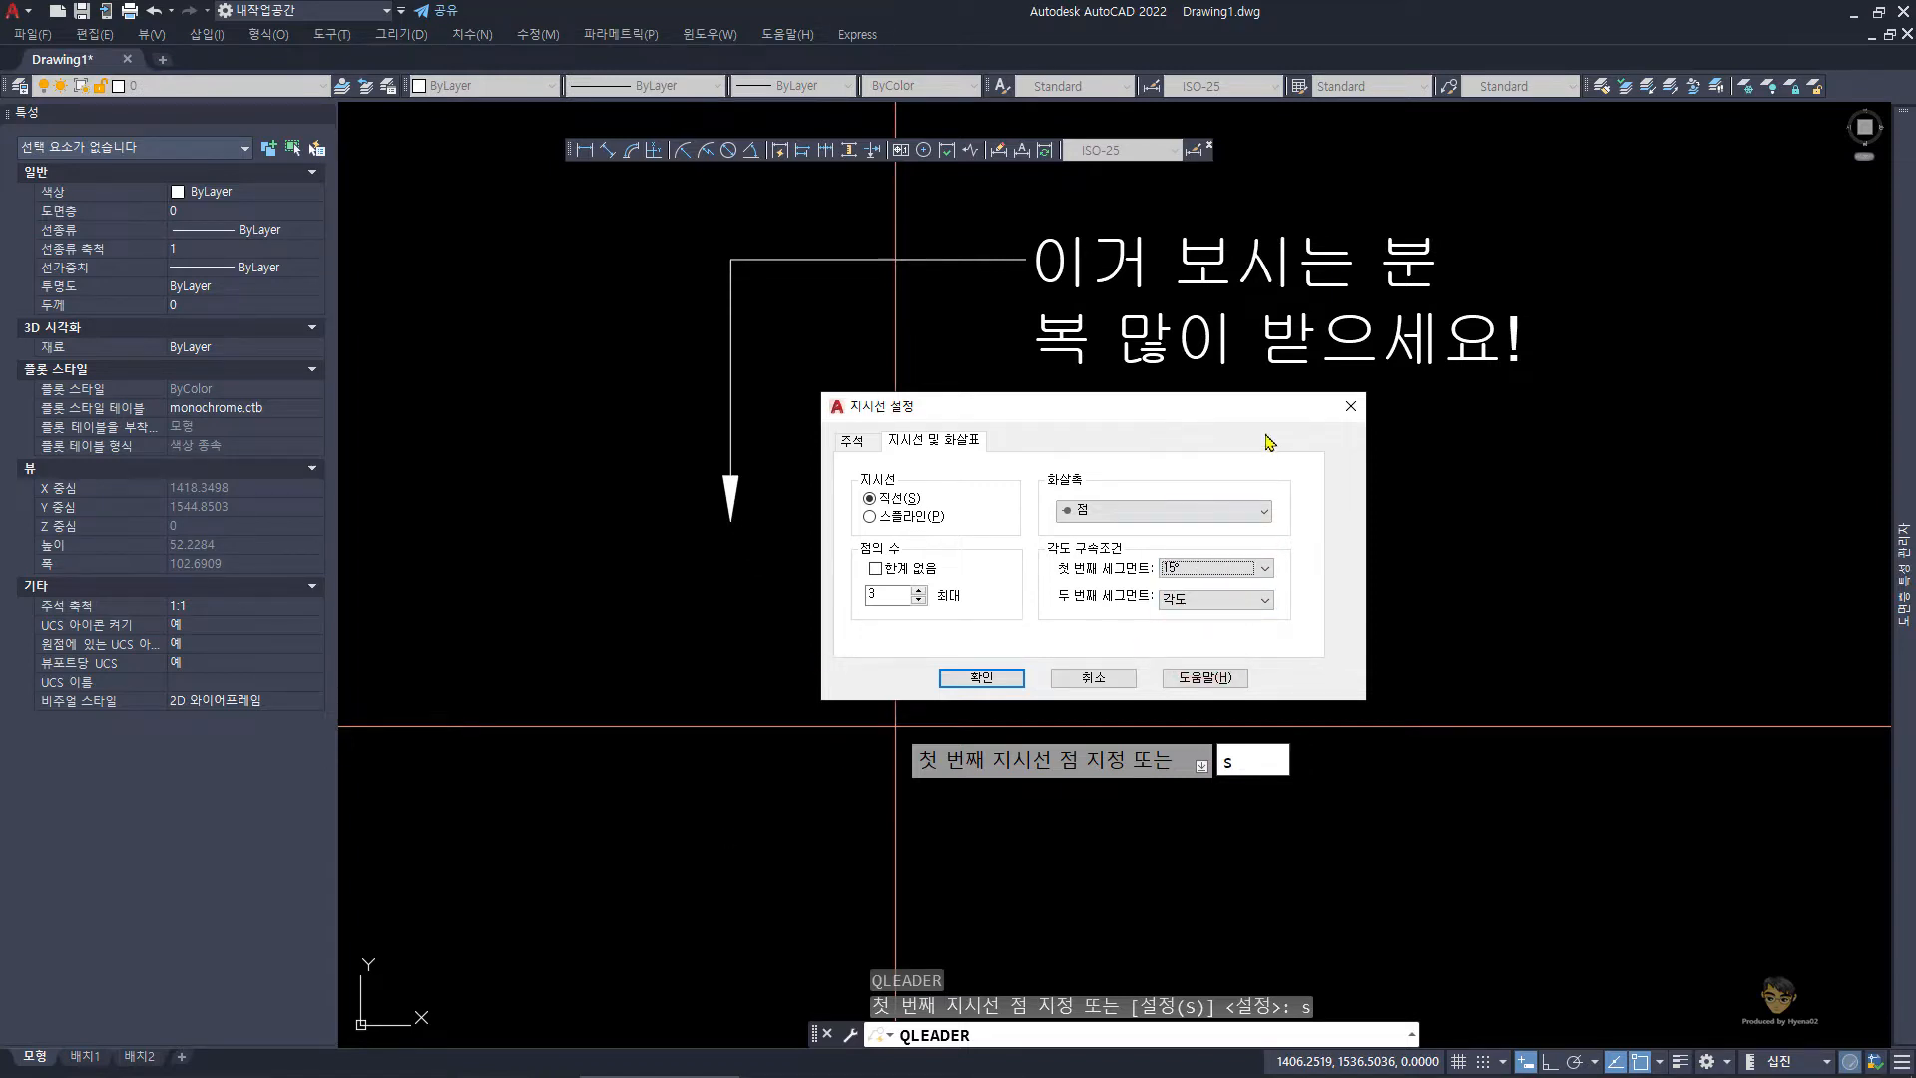
pyautogui.click(1225, 598)
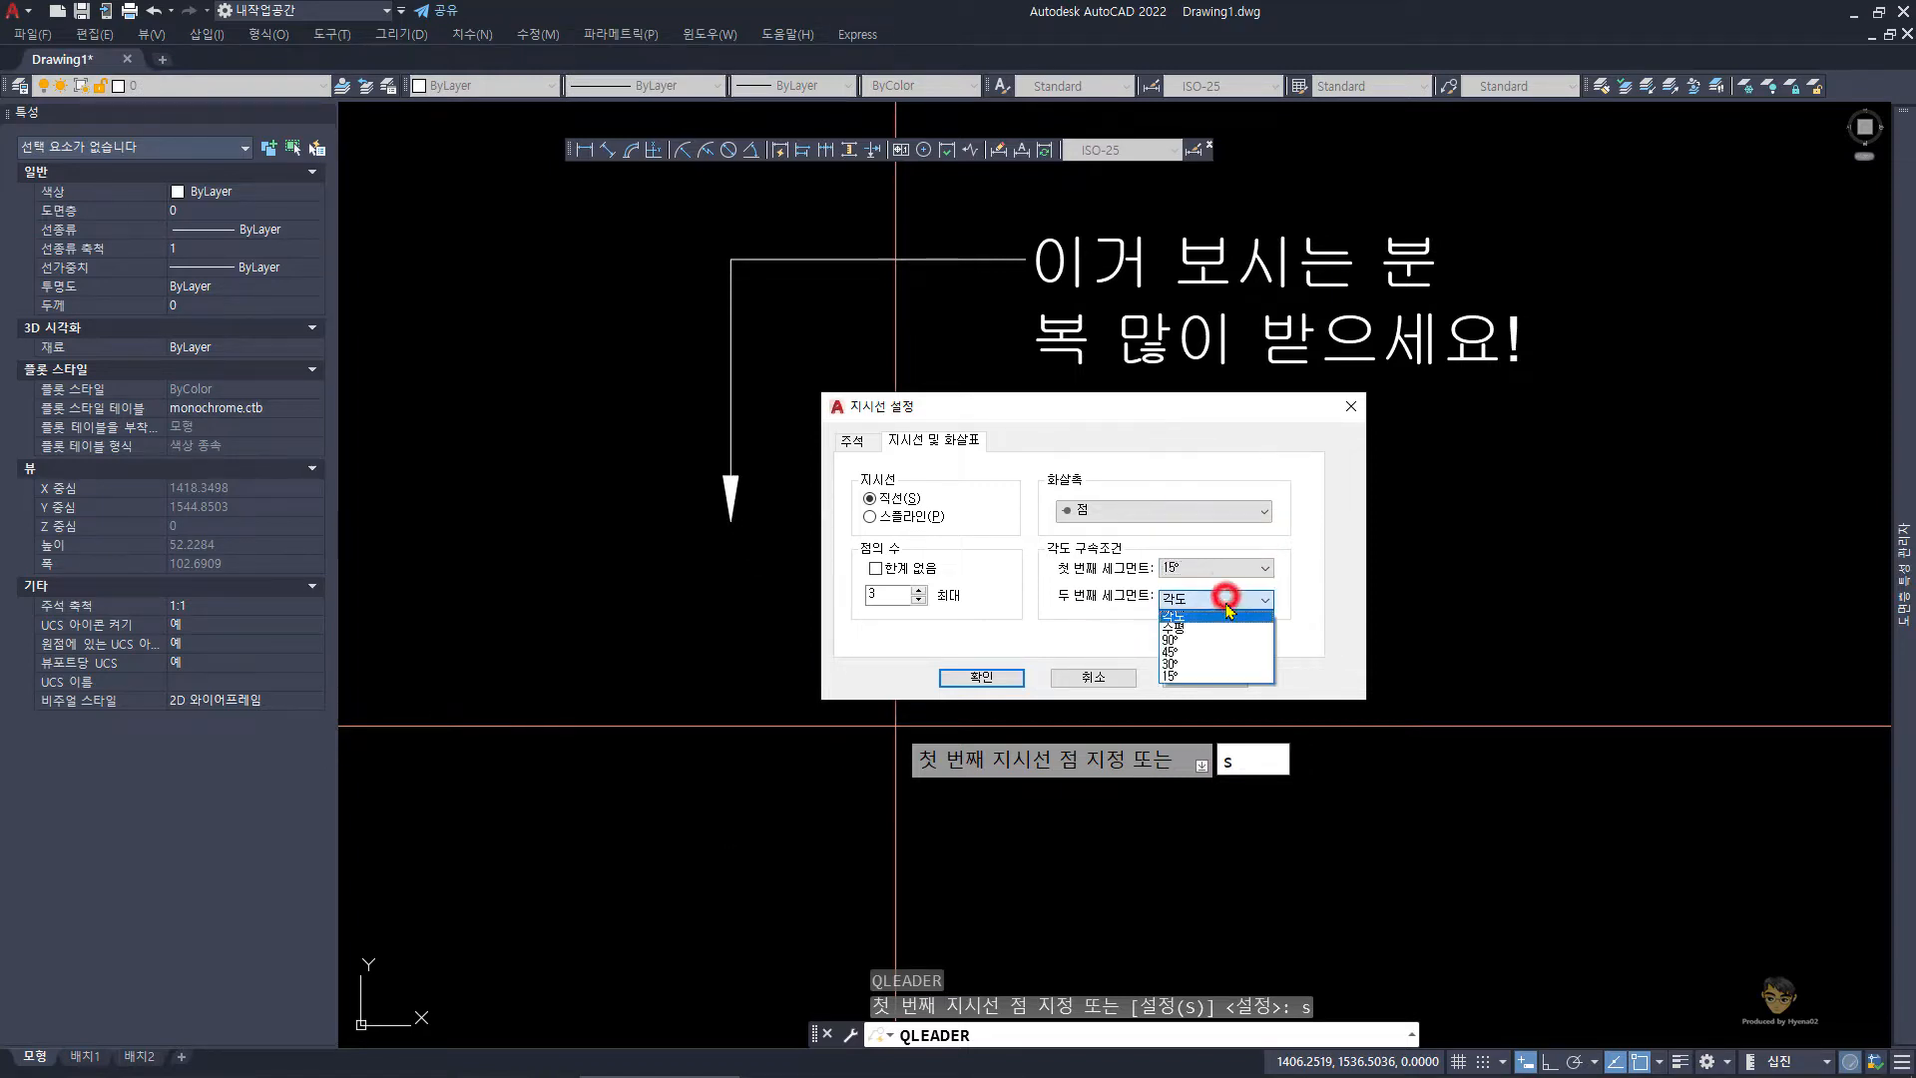
pyautogui.click(1207, 628)
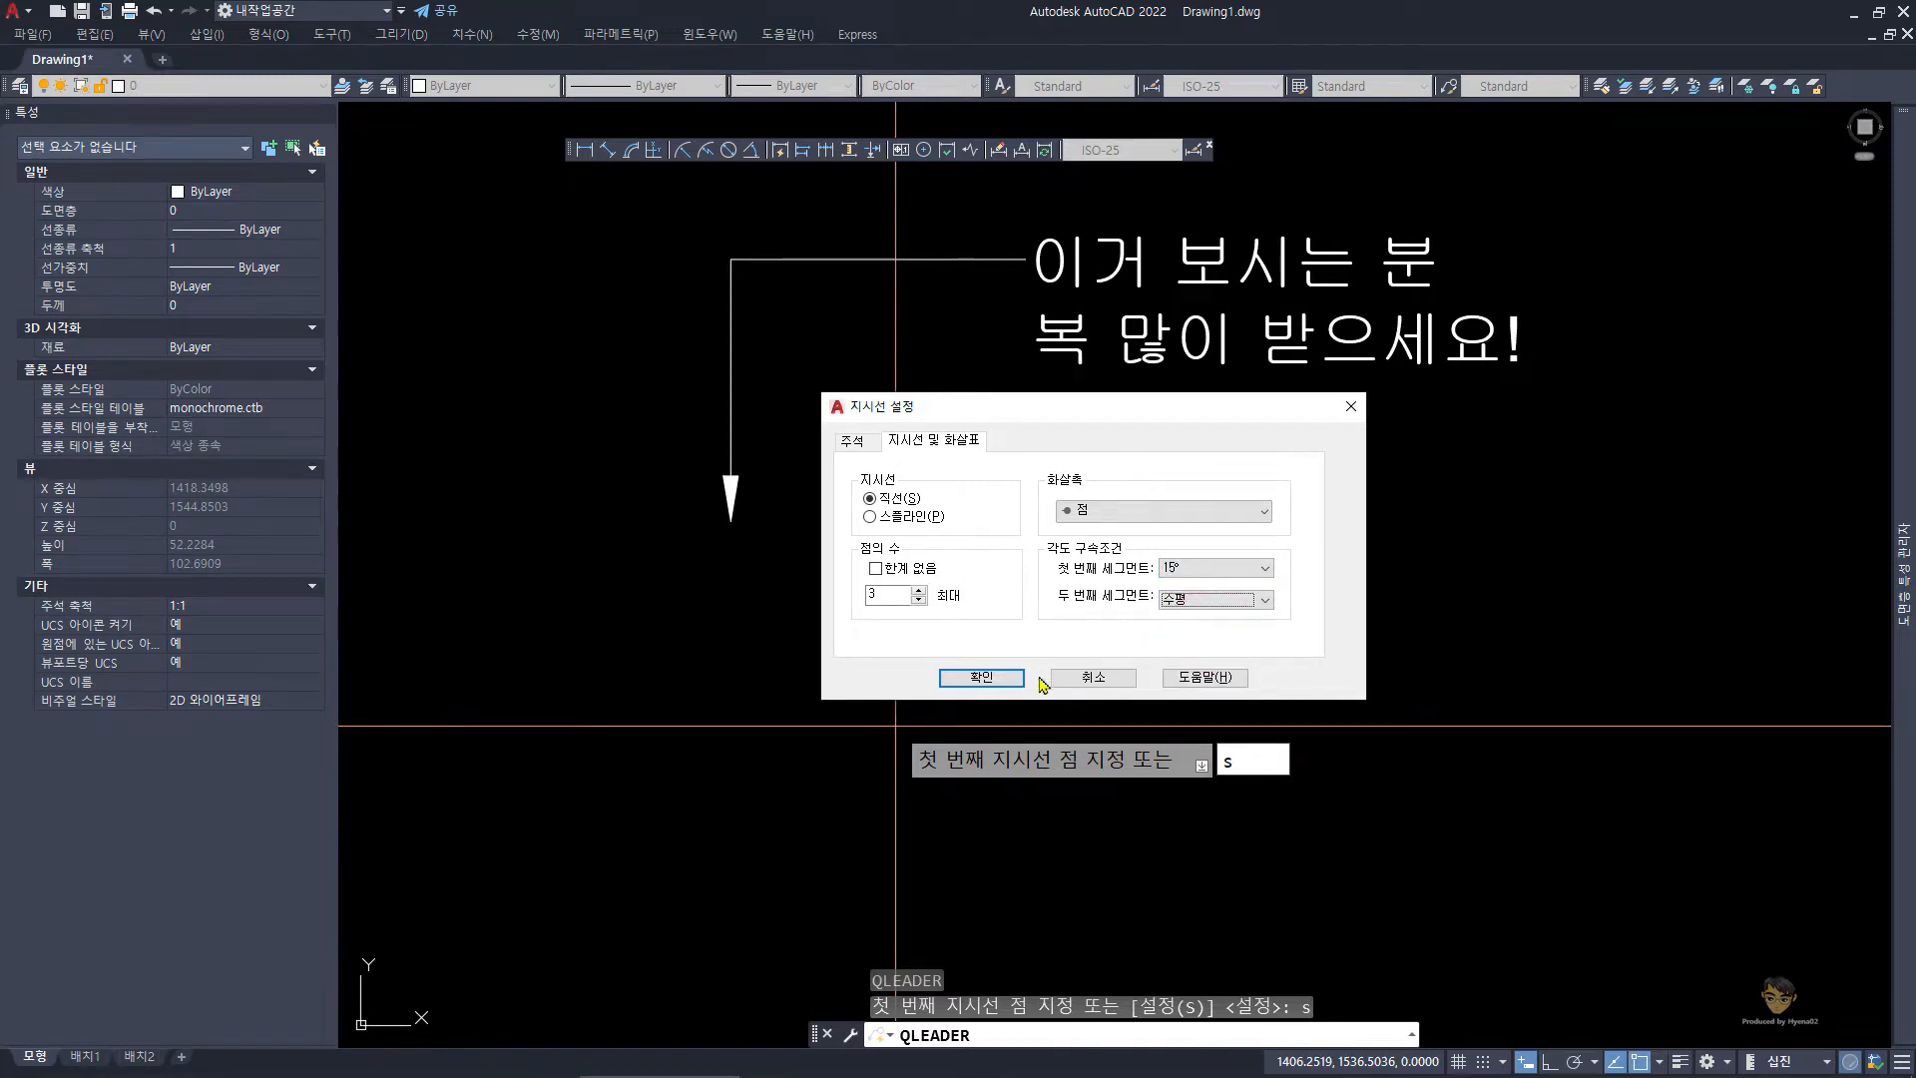
pyautogui.click(981, 677)
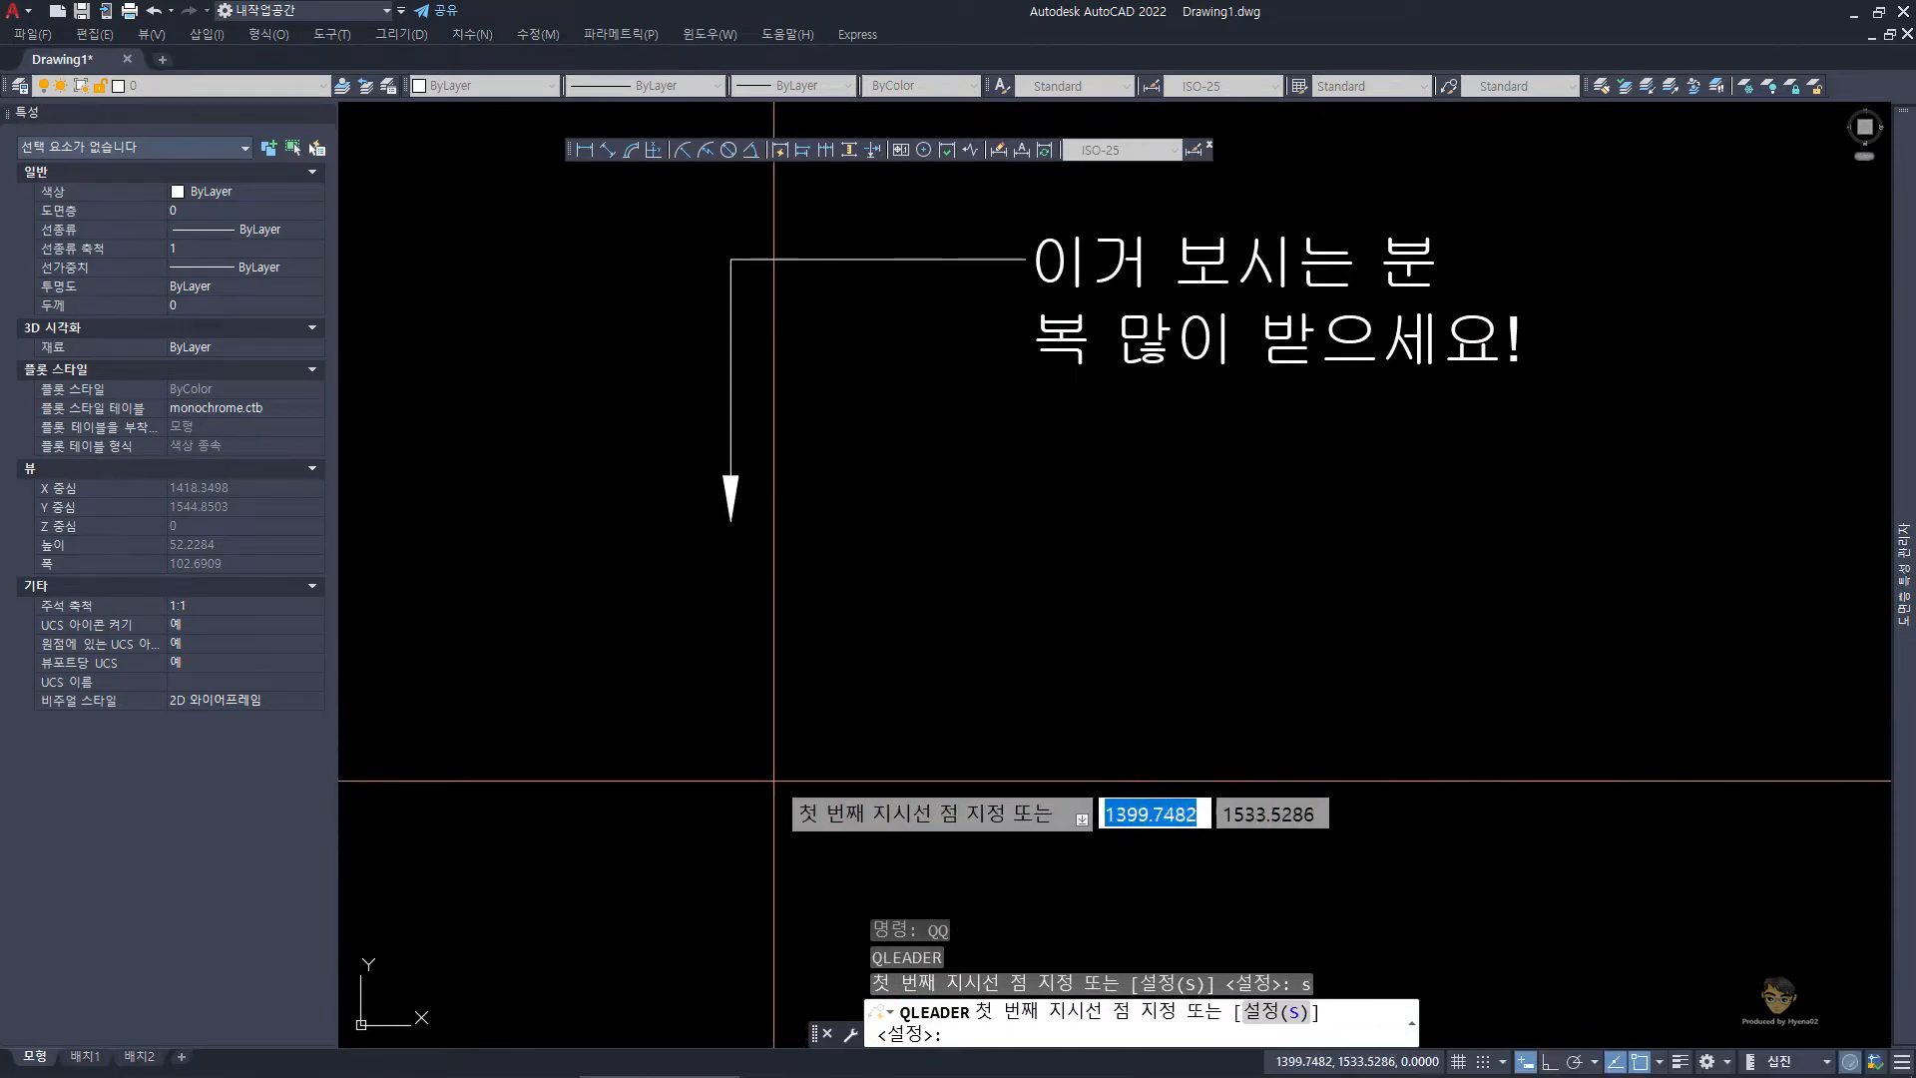
# - Draw a dot-headed leader below the existing one, with a first segment about 16 long at 45° and a horizontal segment extending right
pyautogui.click(723, 836)
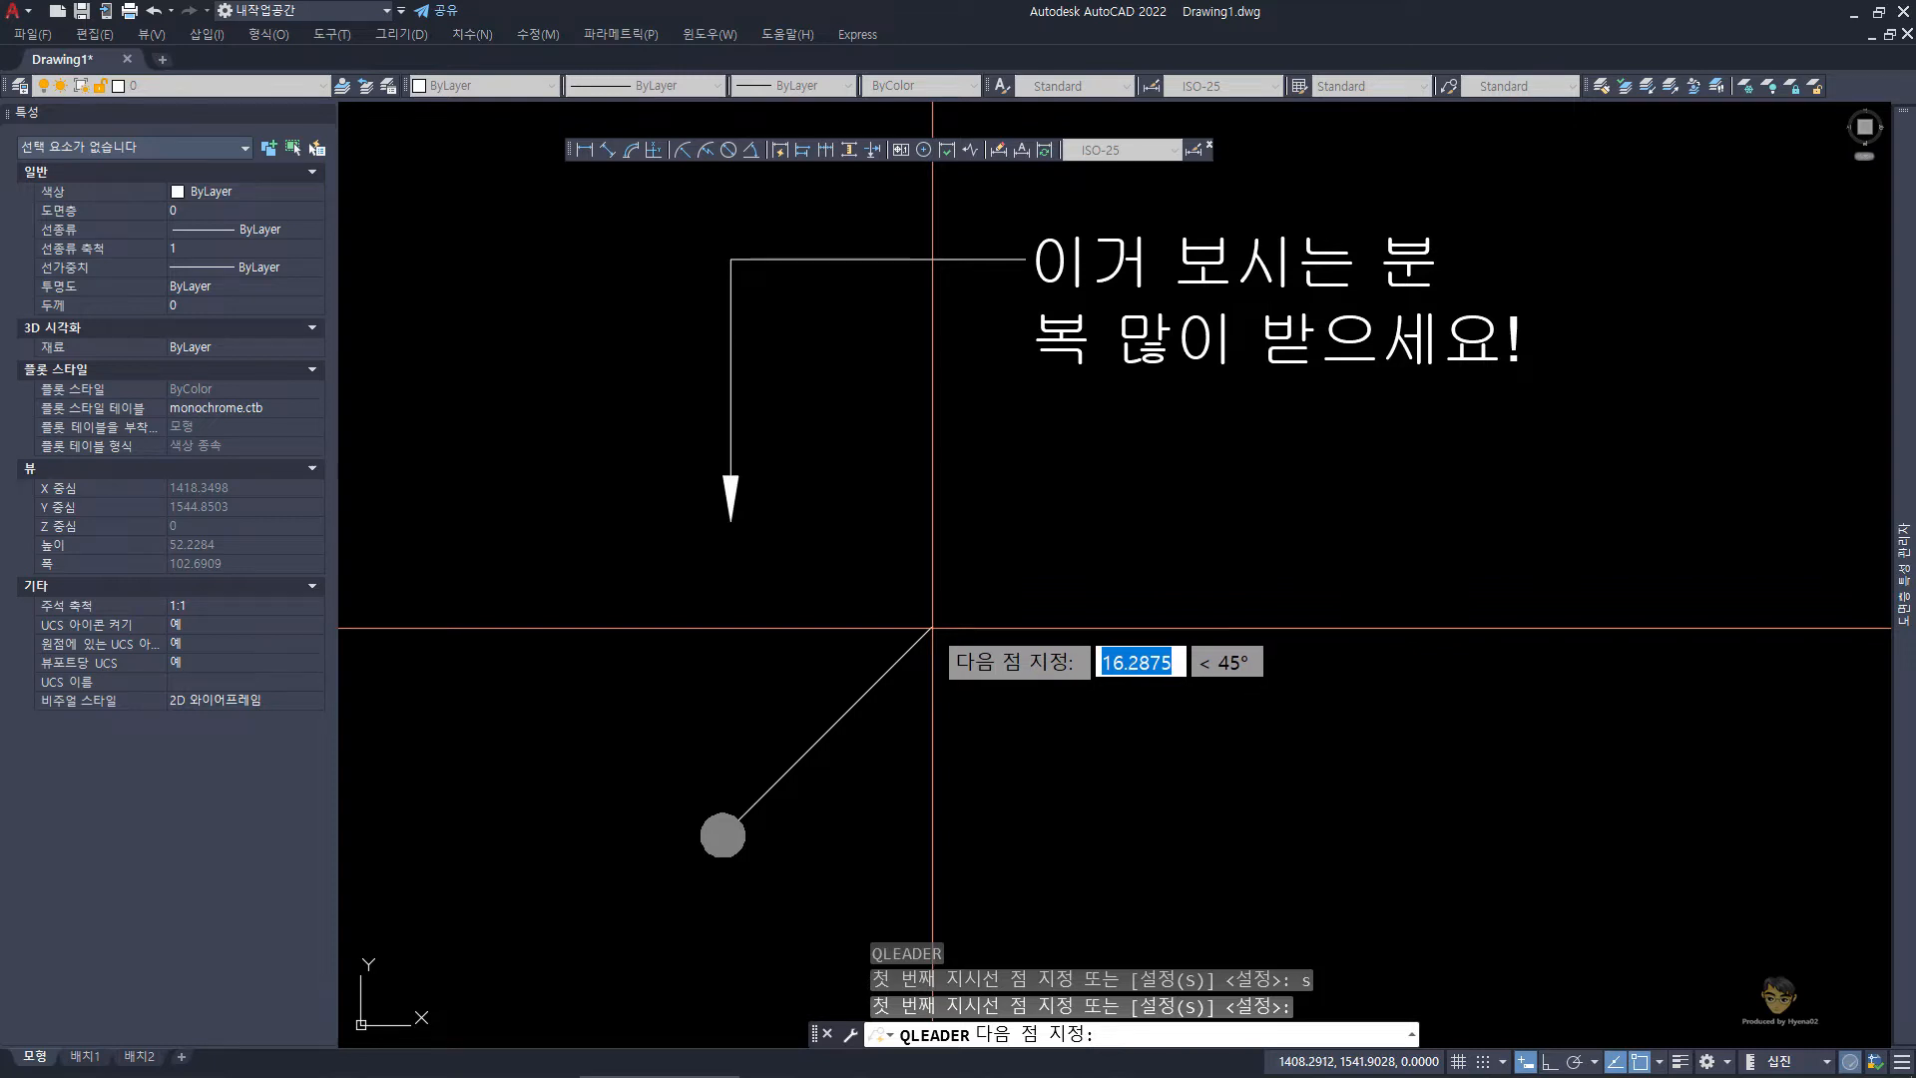
pyautogui.click(932, 628)
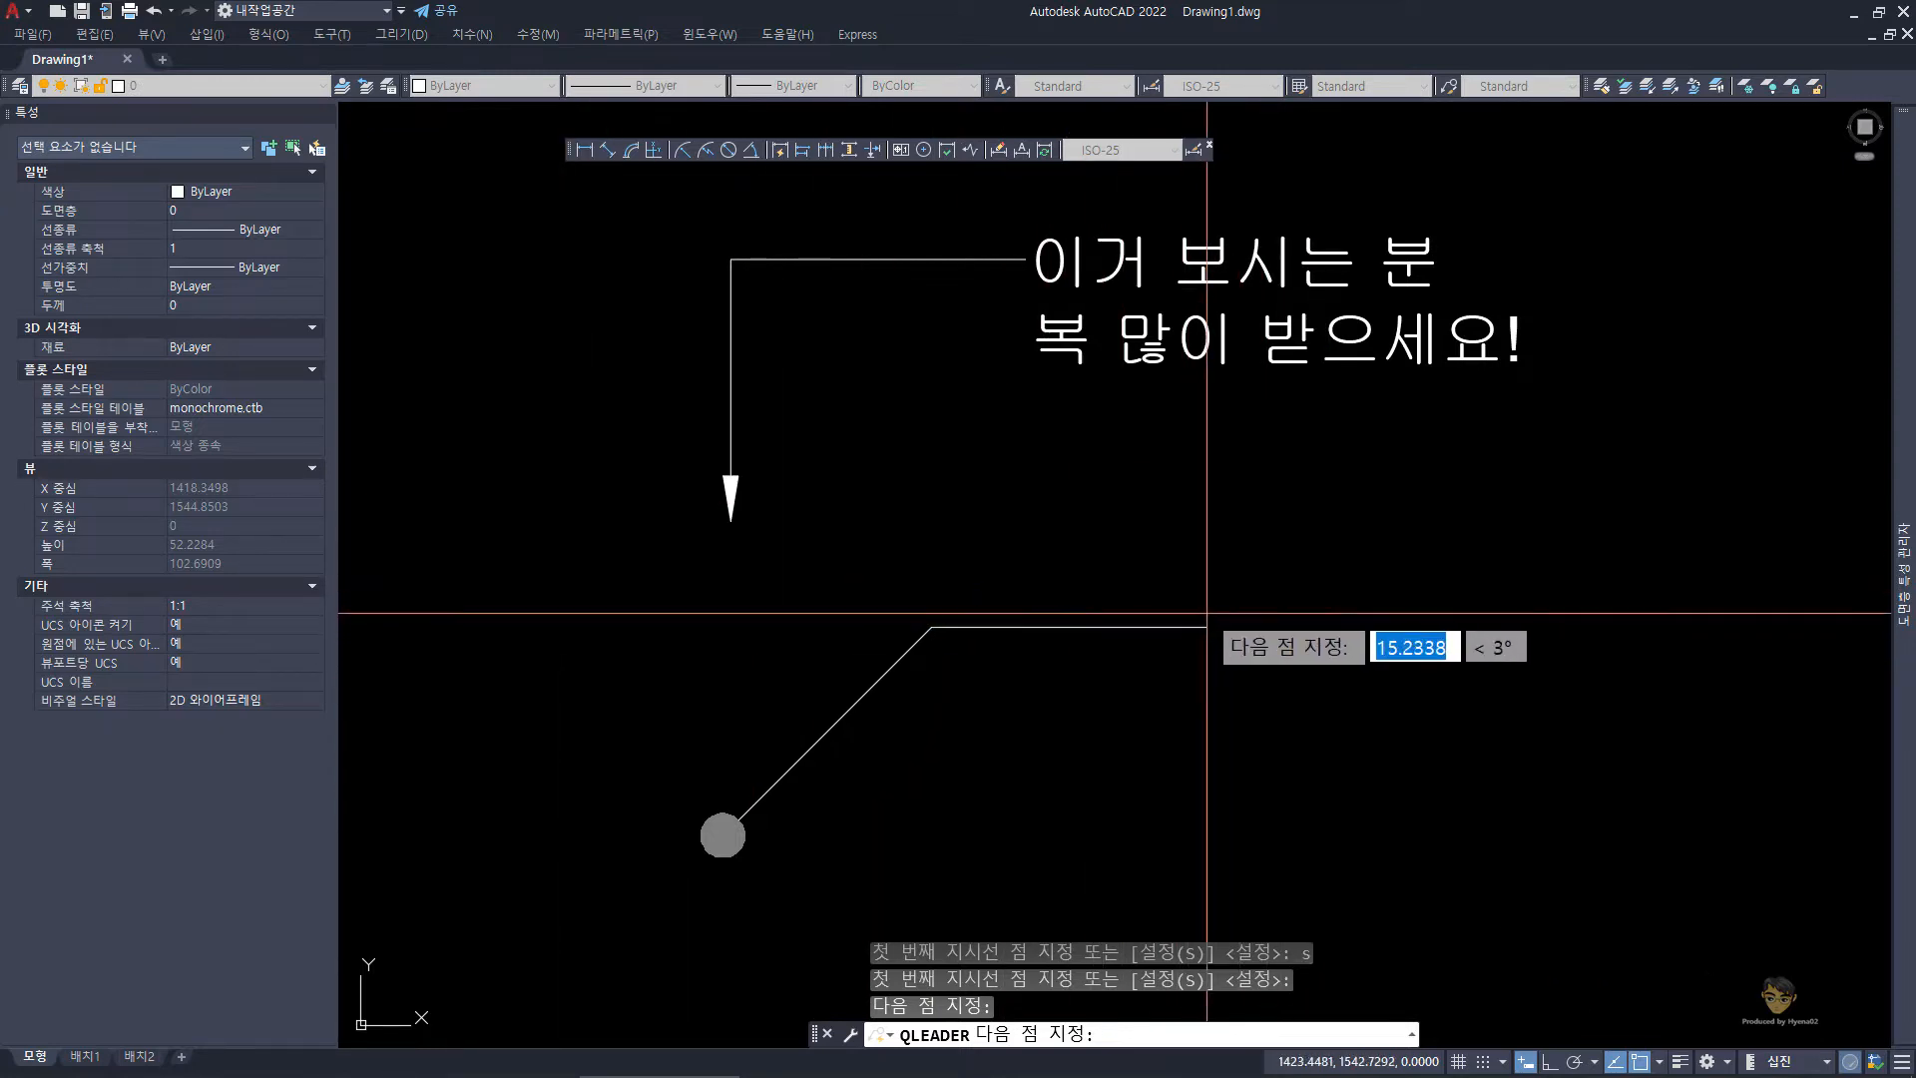
pyautogui.click(1131, 627)
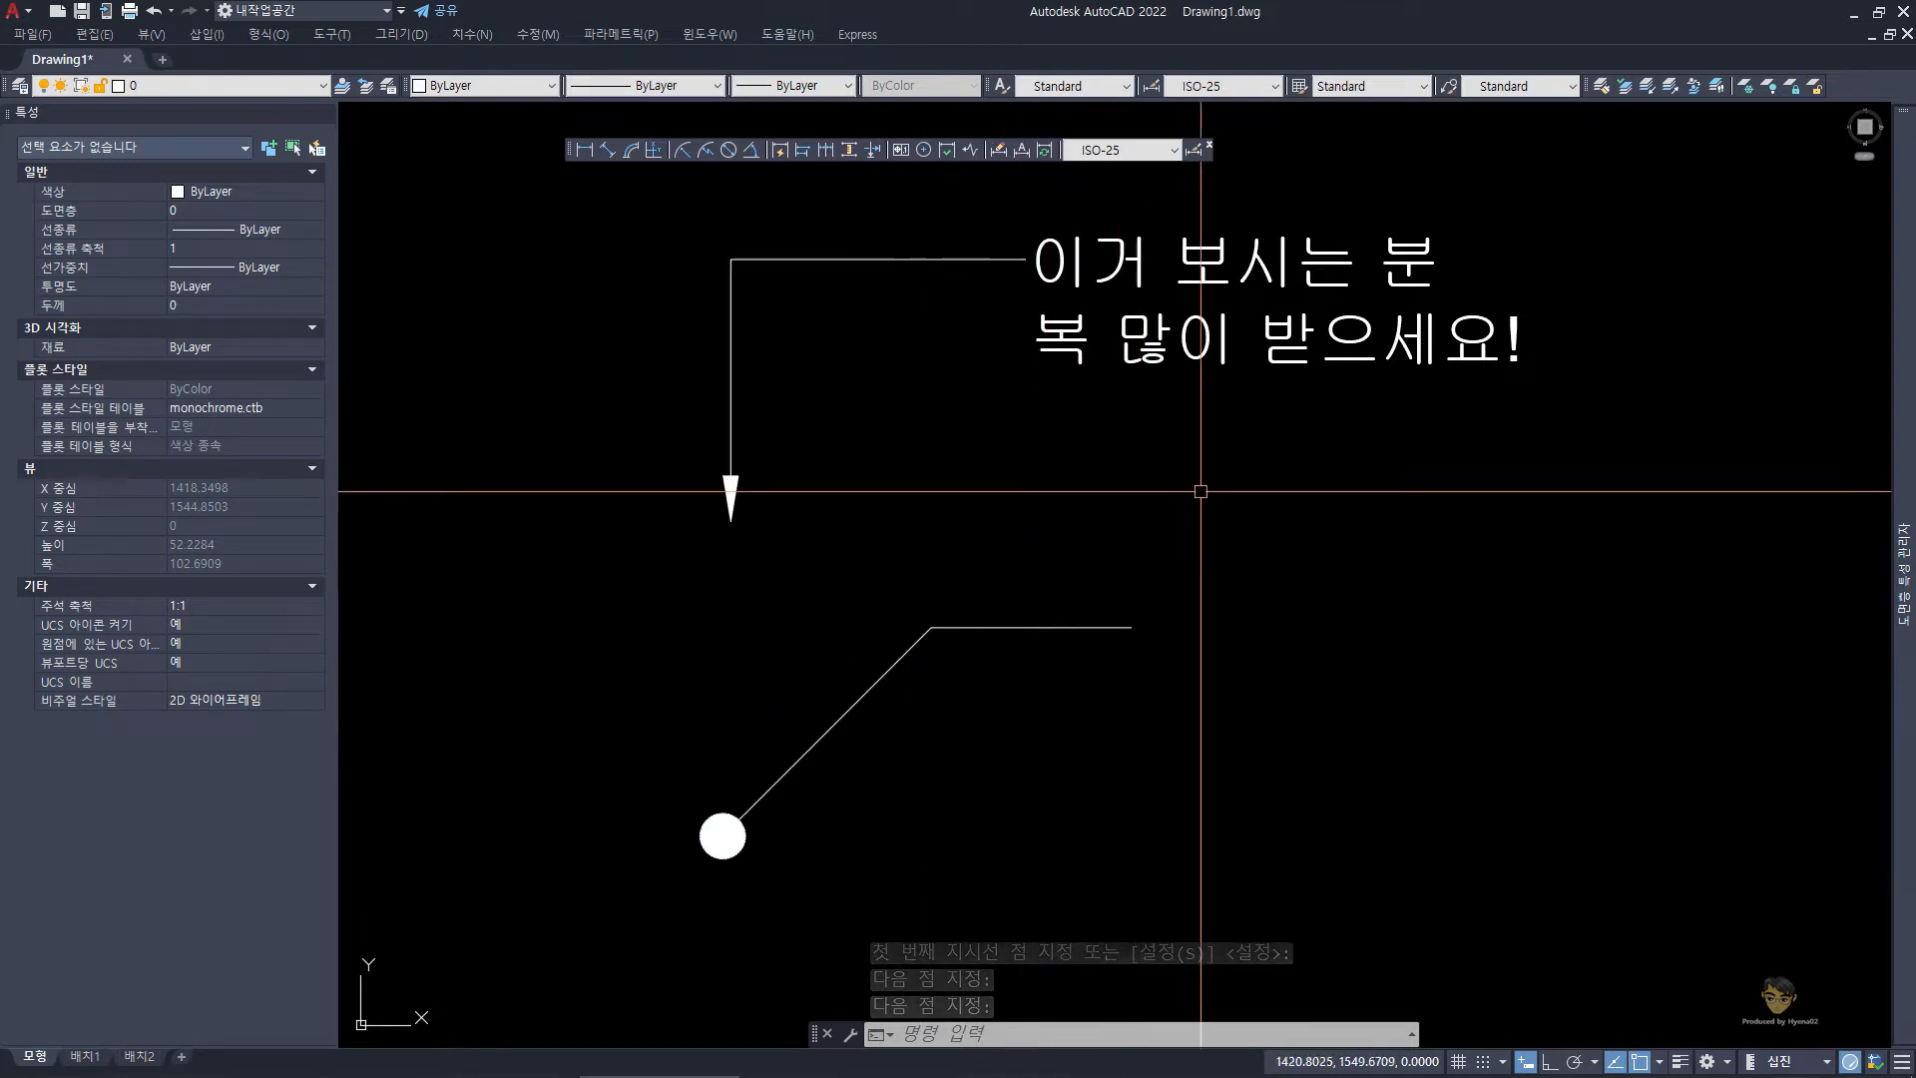
# - Add the single-line text 이거 보시는 분 beside the dot leader's horizontal end with DTEXT, height 2.5 and rotation 0
pyautogui.write('dt')
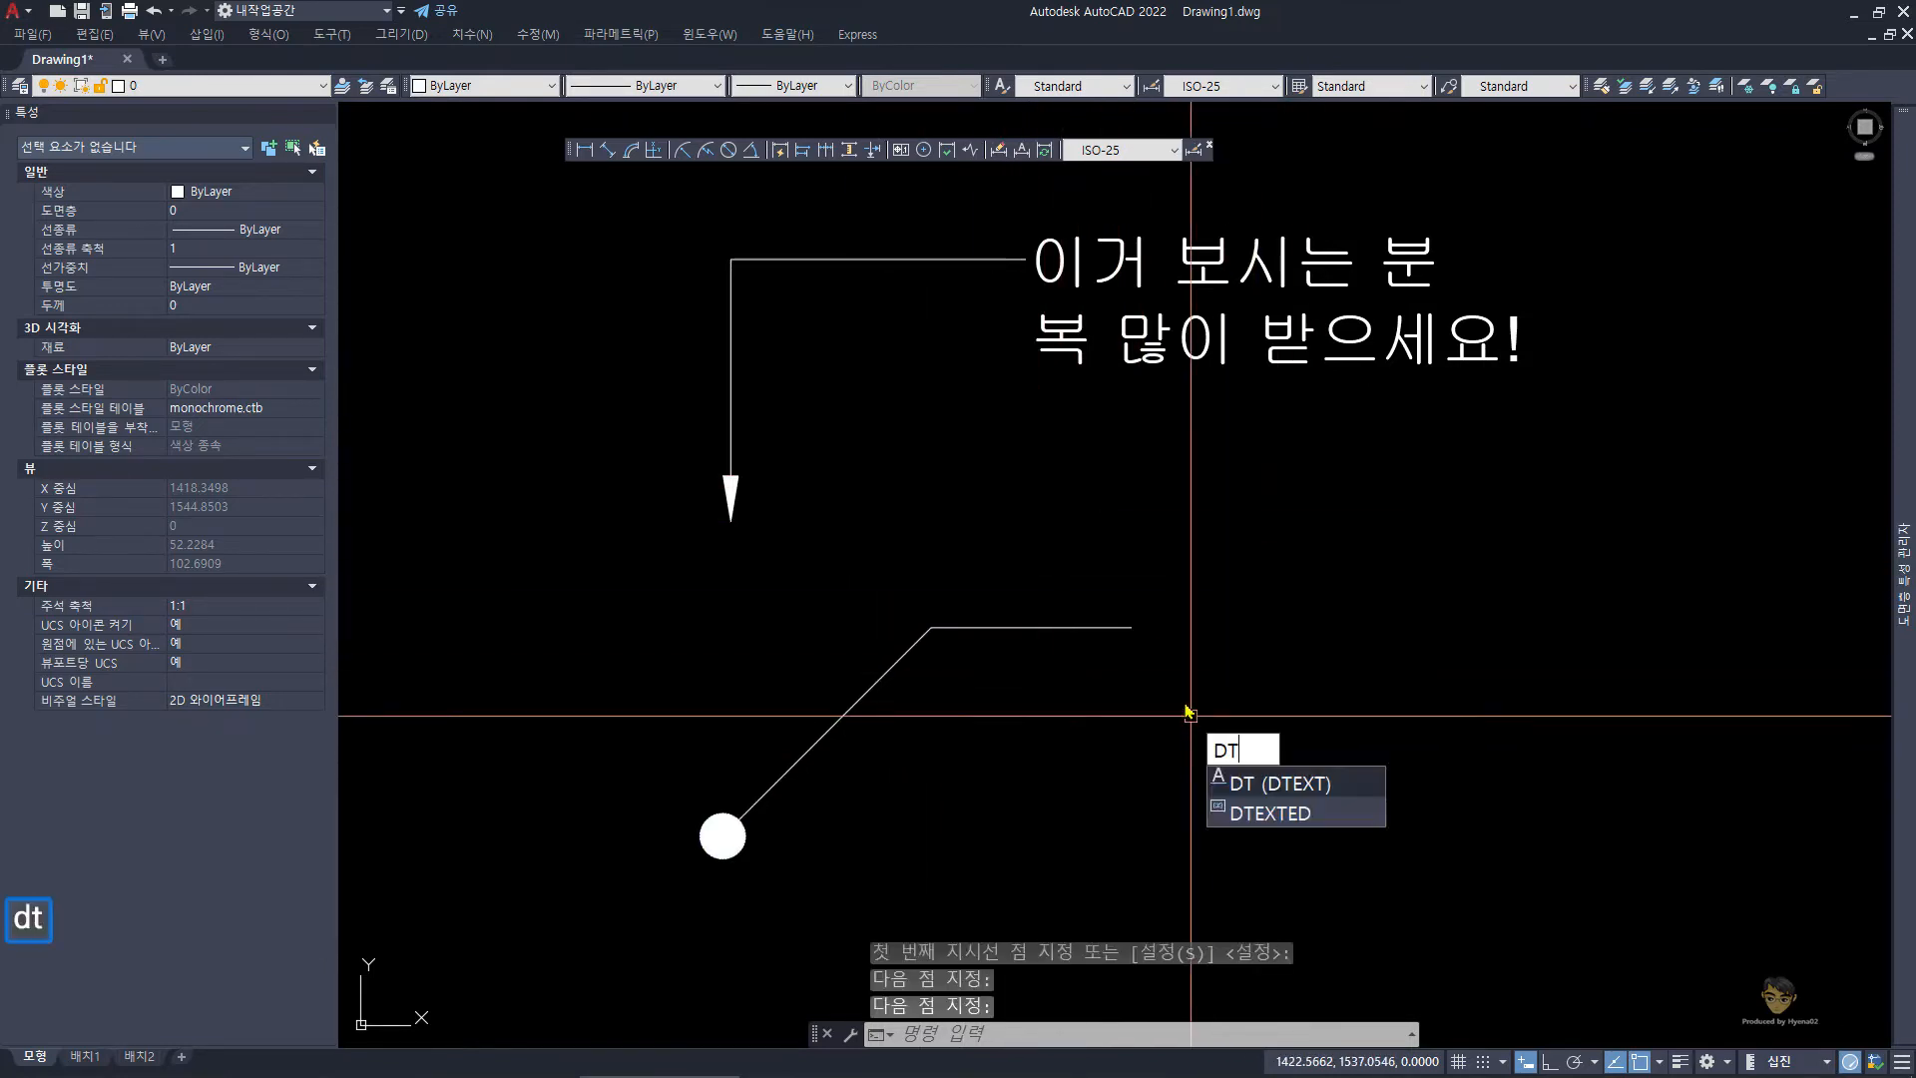
pyautogui.press('space')
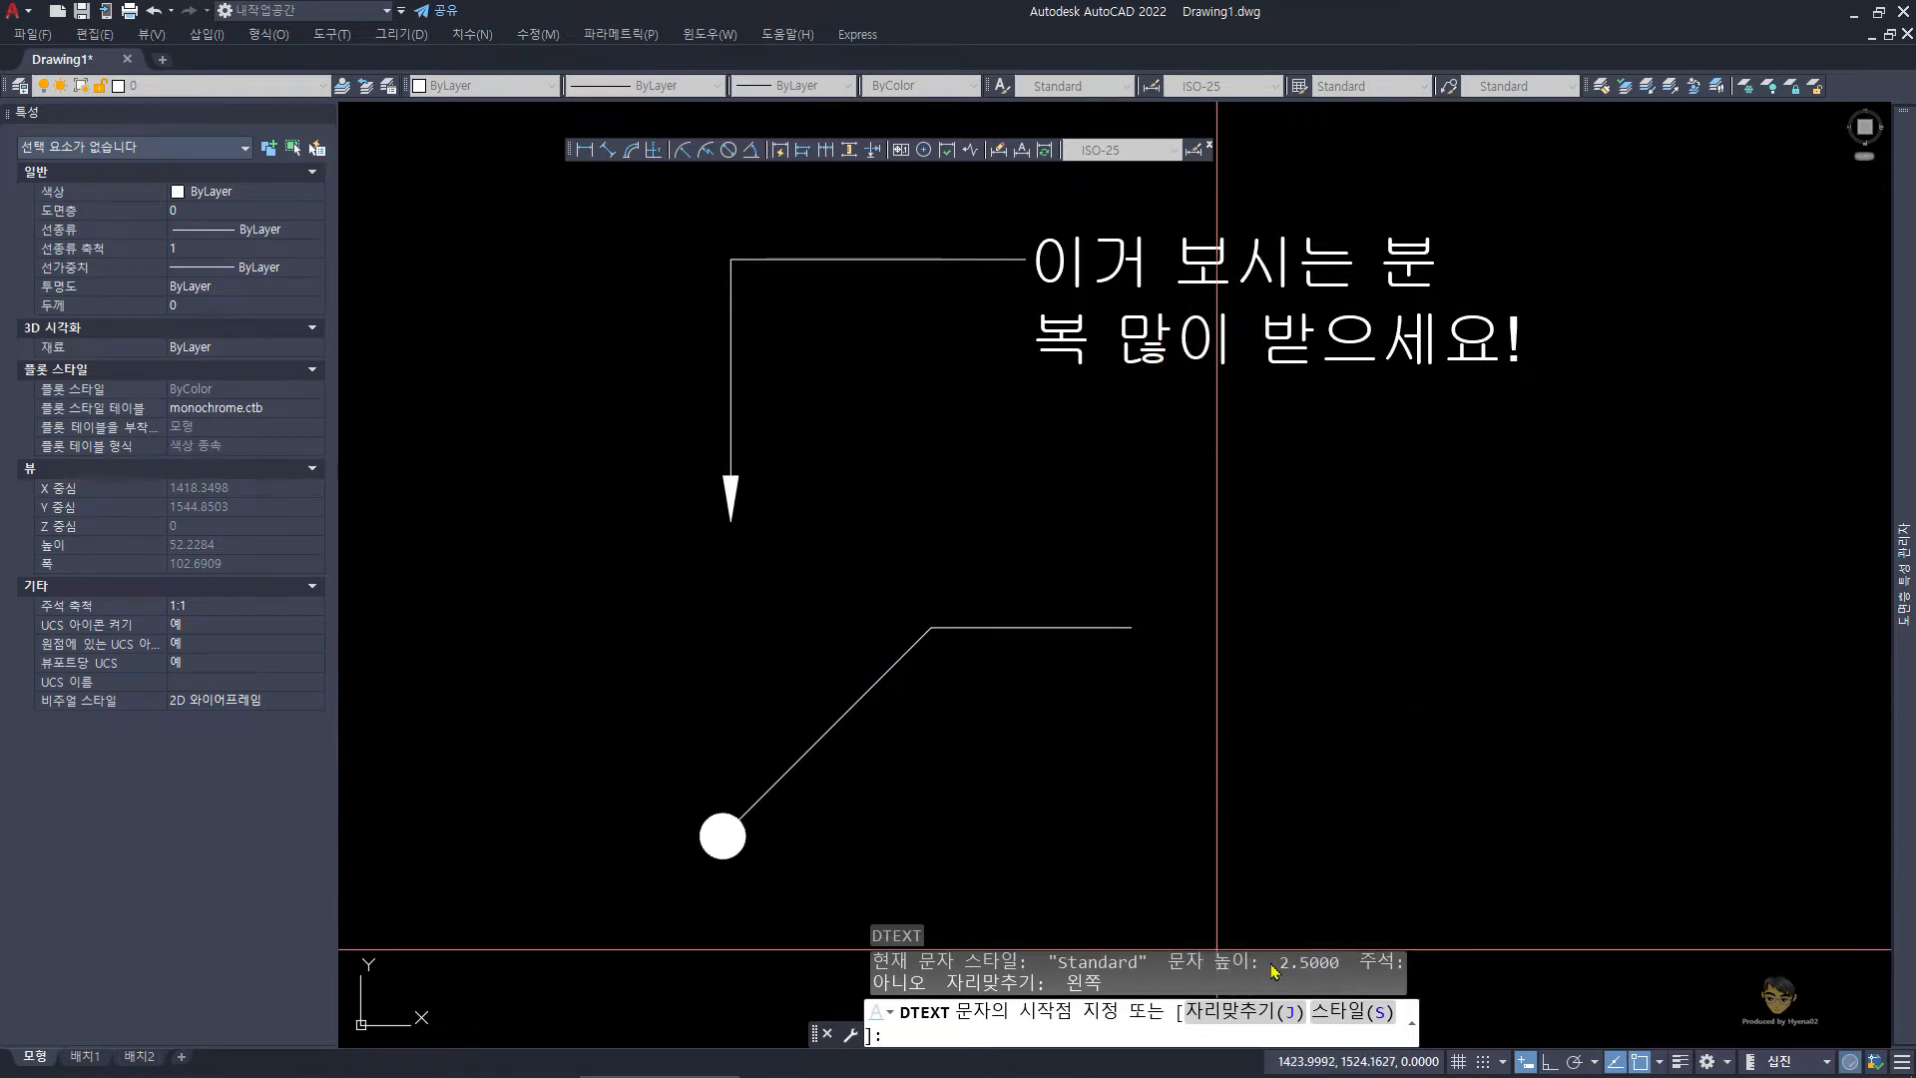
pyautogui.click(1146, 654)
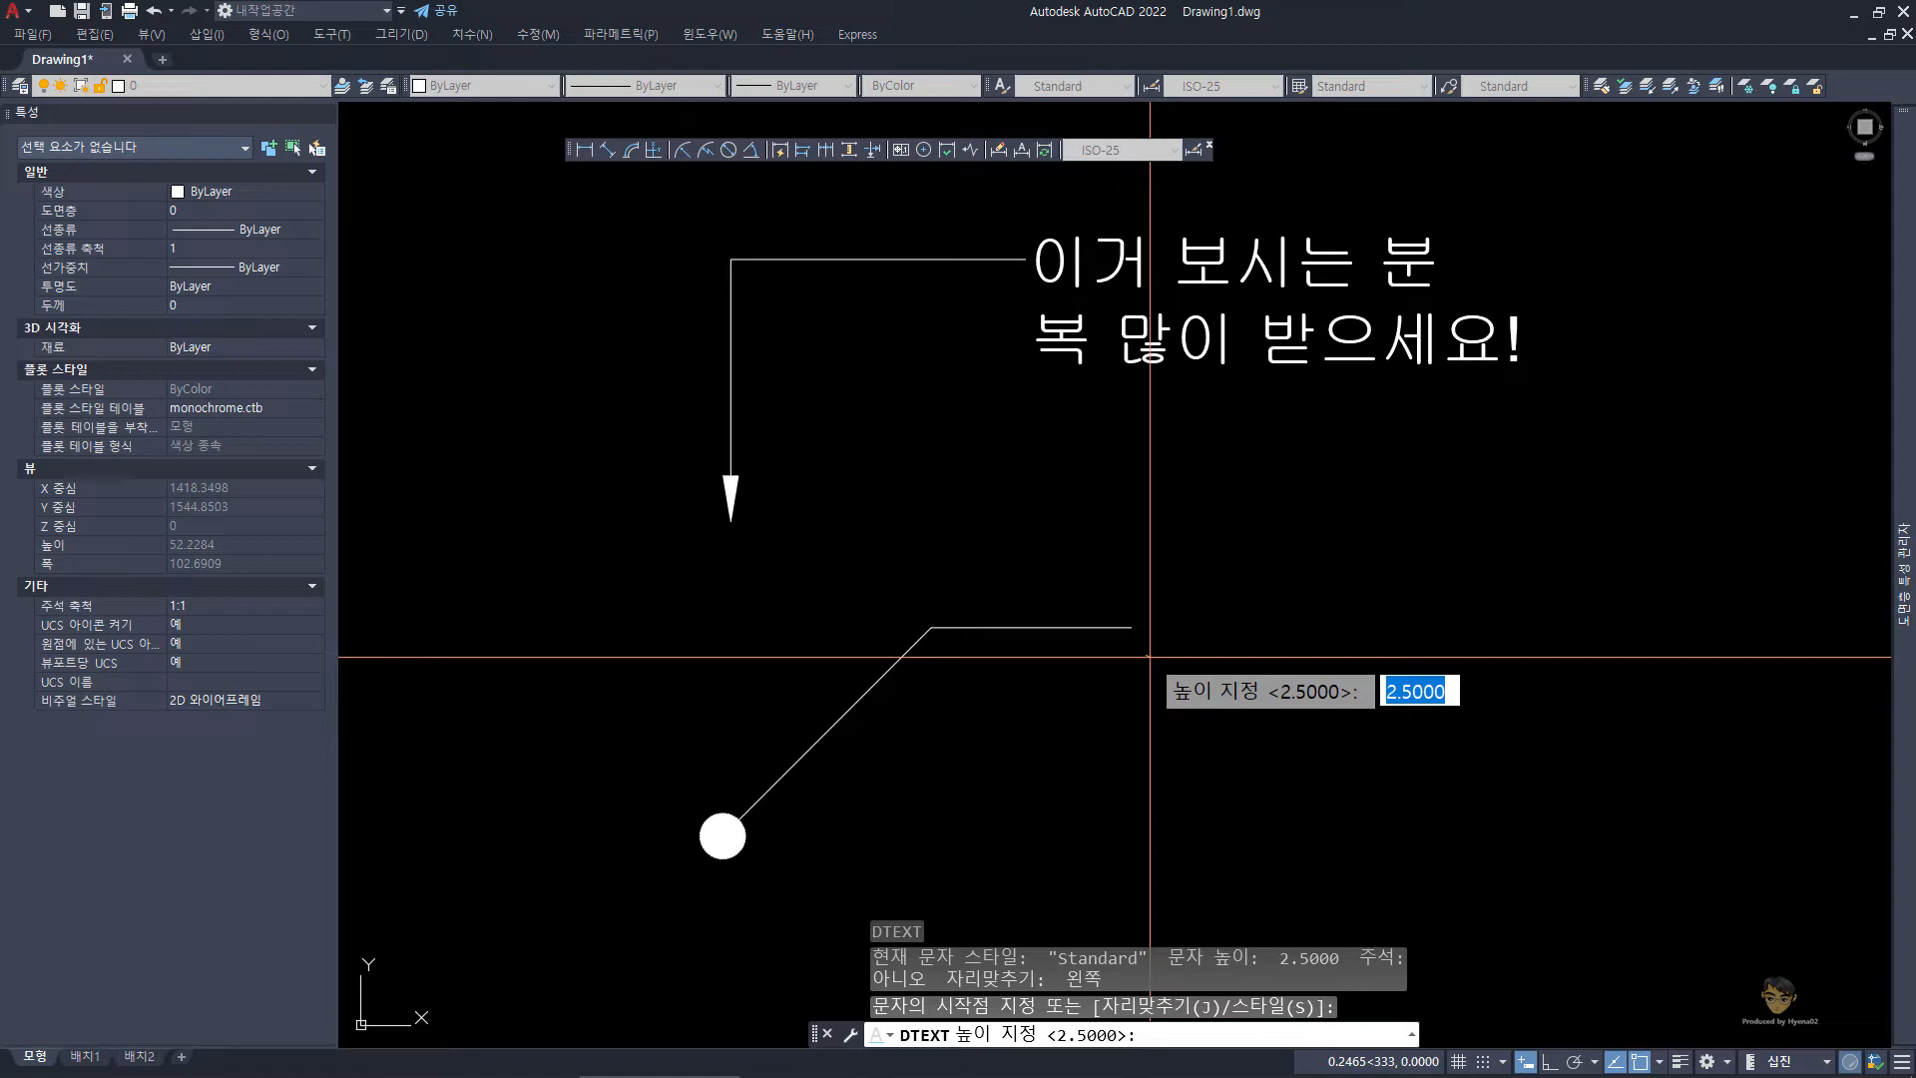
pyautogui.press('space')
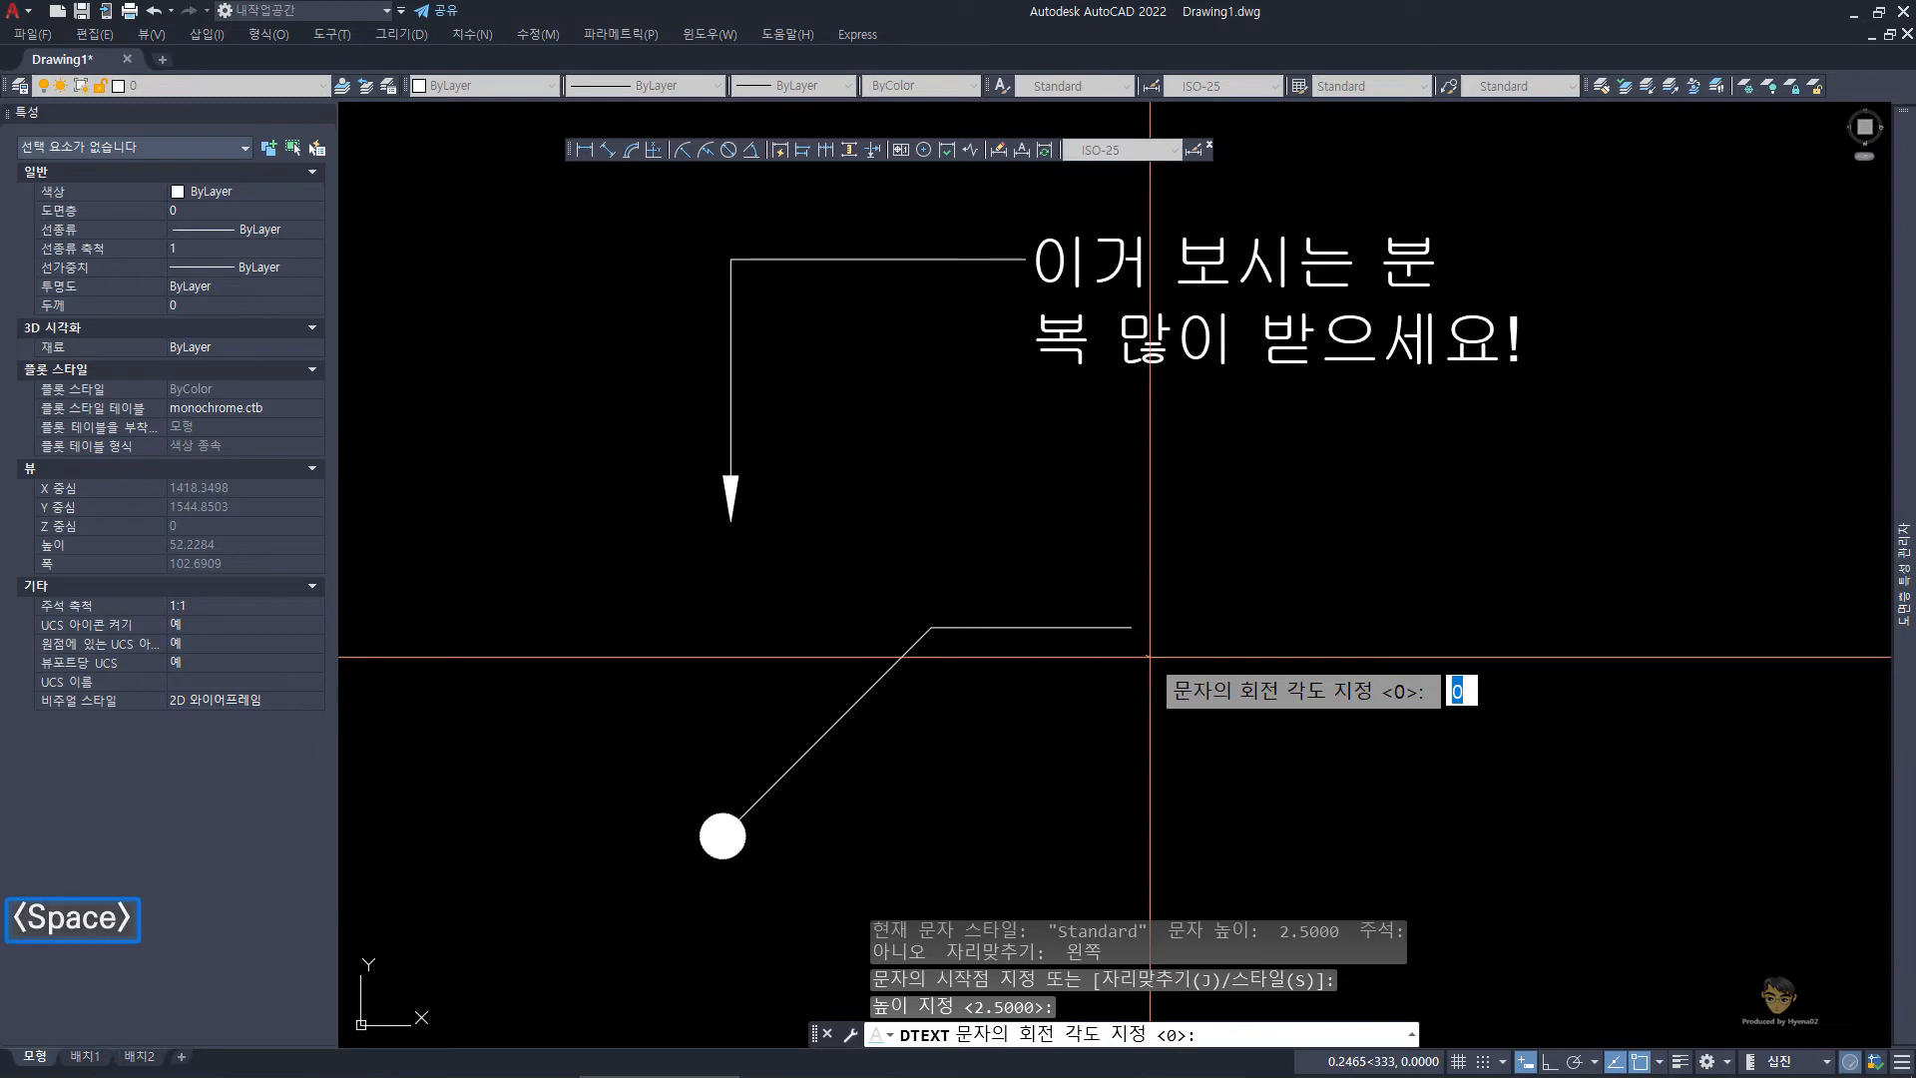
pyautogui.press('space')
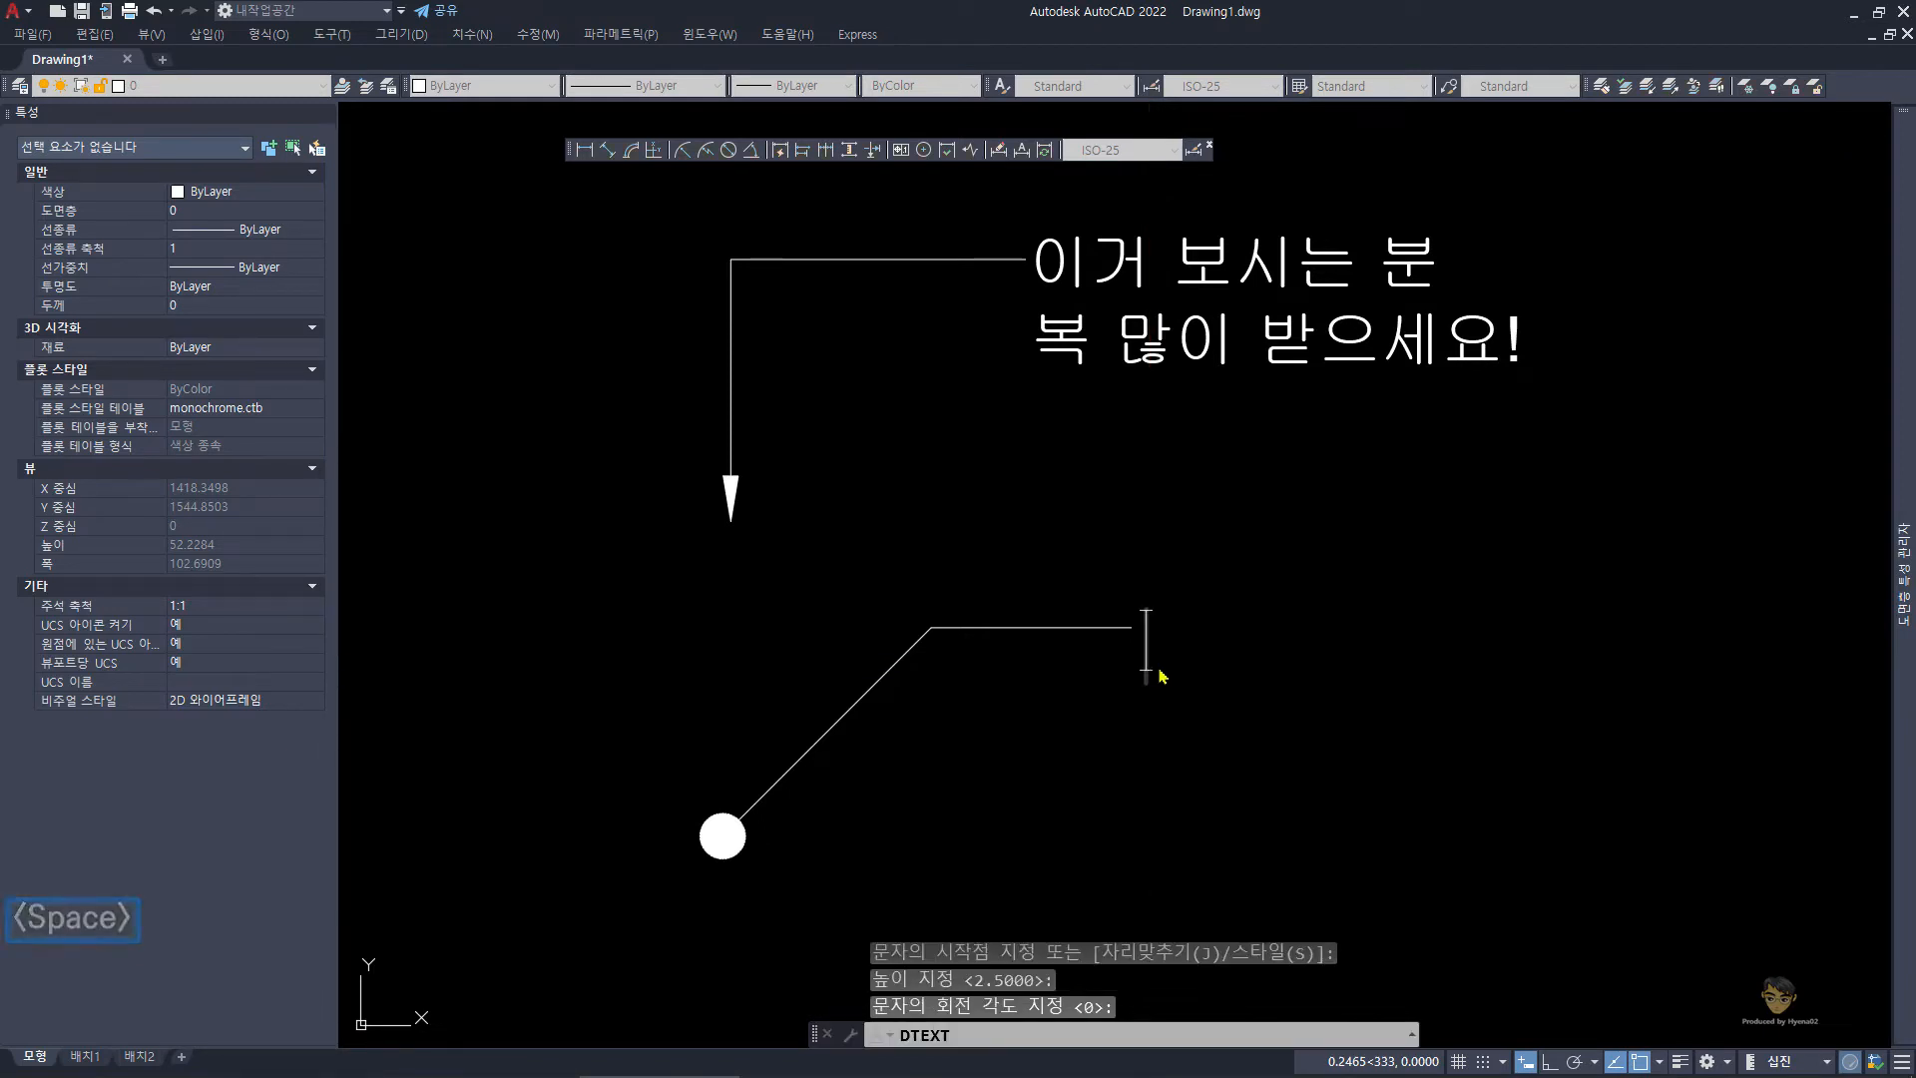
pyautogui.press('Hangul')
pyautogui.write('이거 보시는 분')
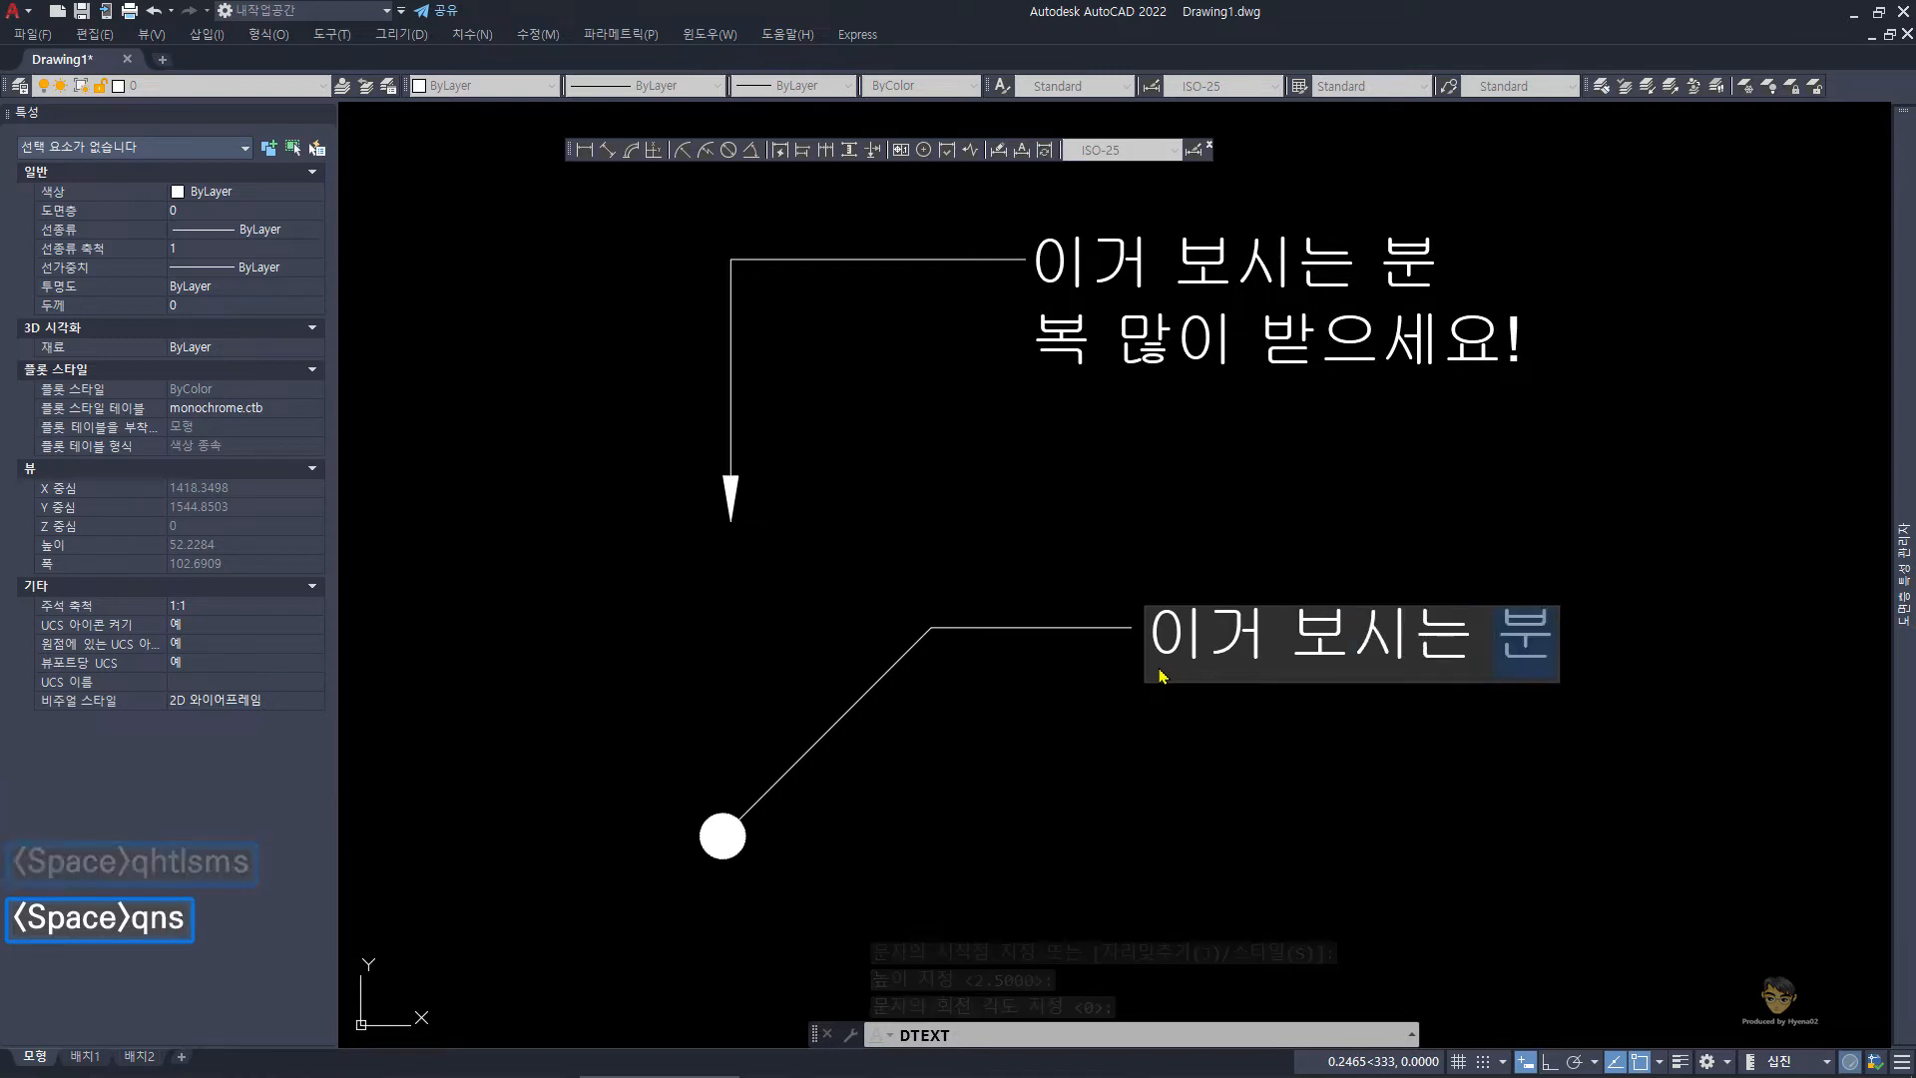
pyautogui.hotkey('ctrl', 'Return')
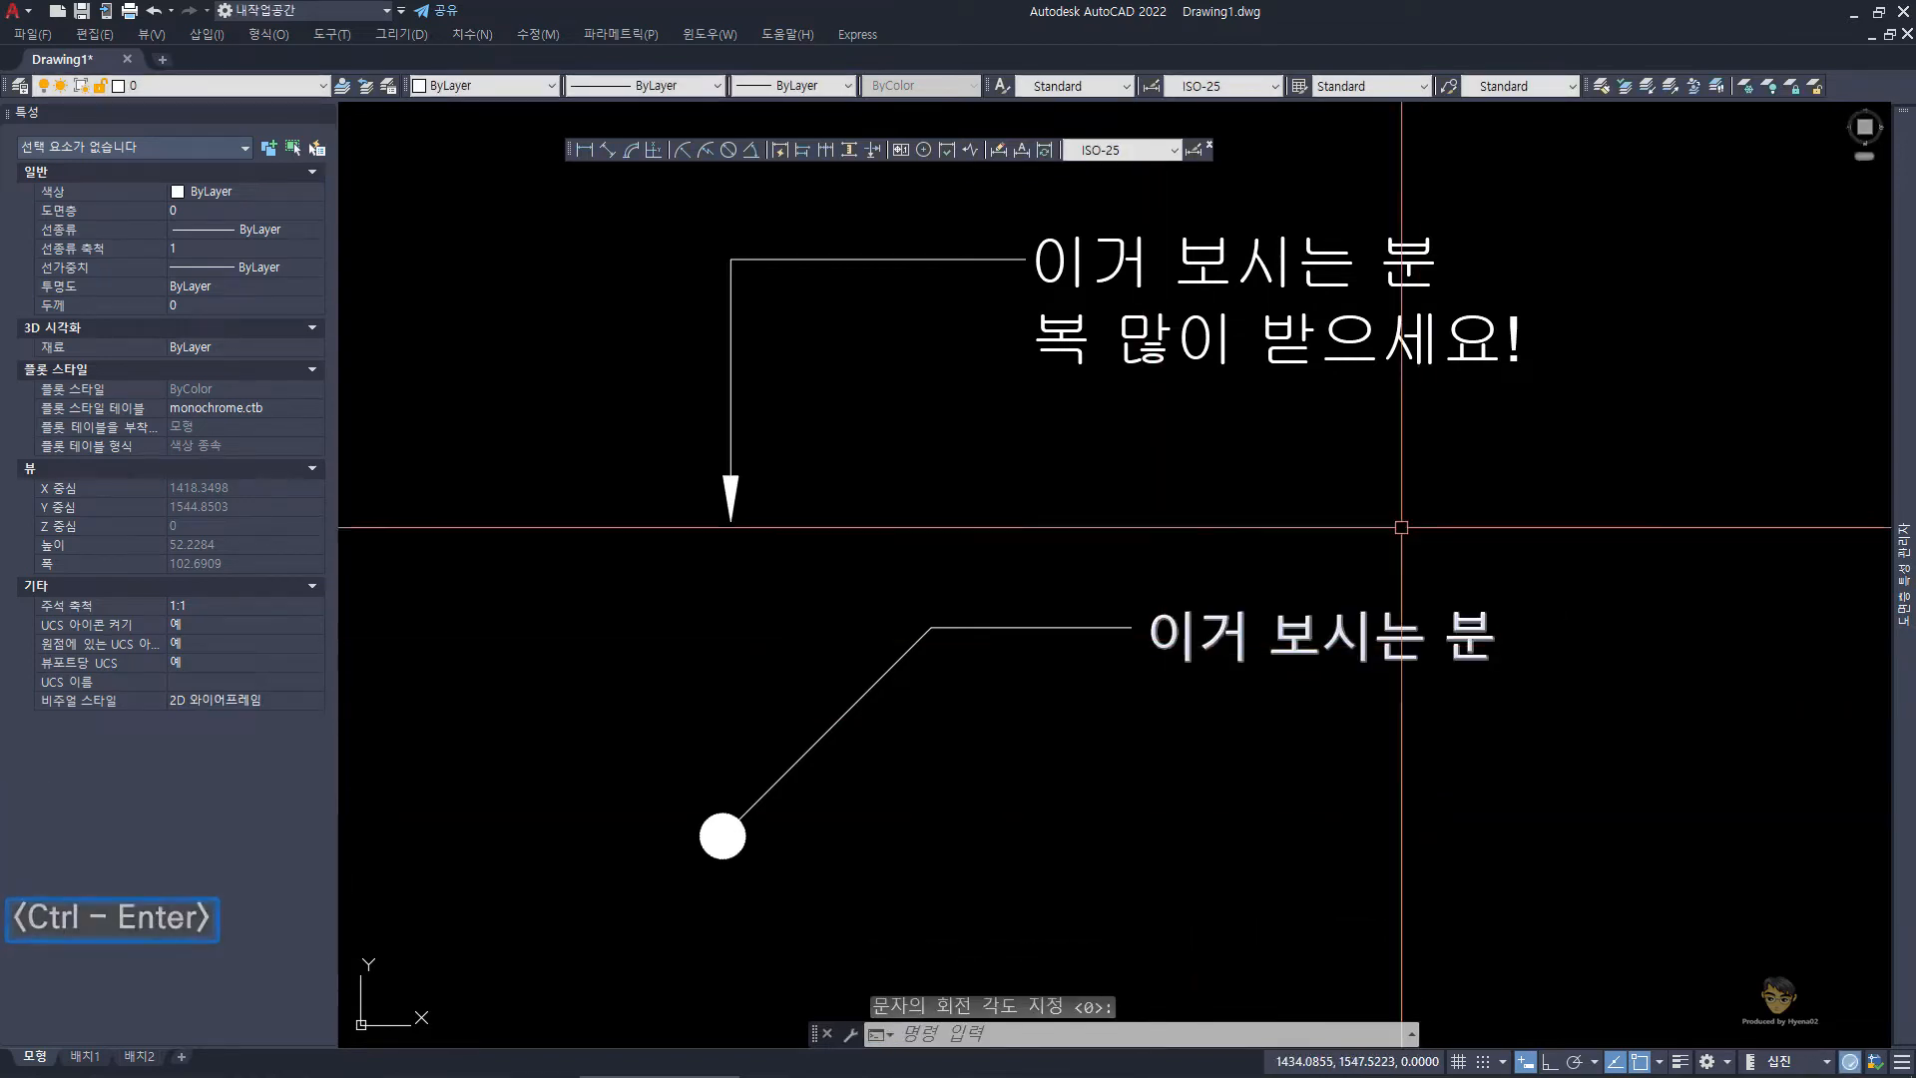
pyautogui.press('Escape')
pyautogui.click(1476, 445)
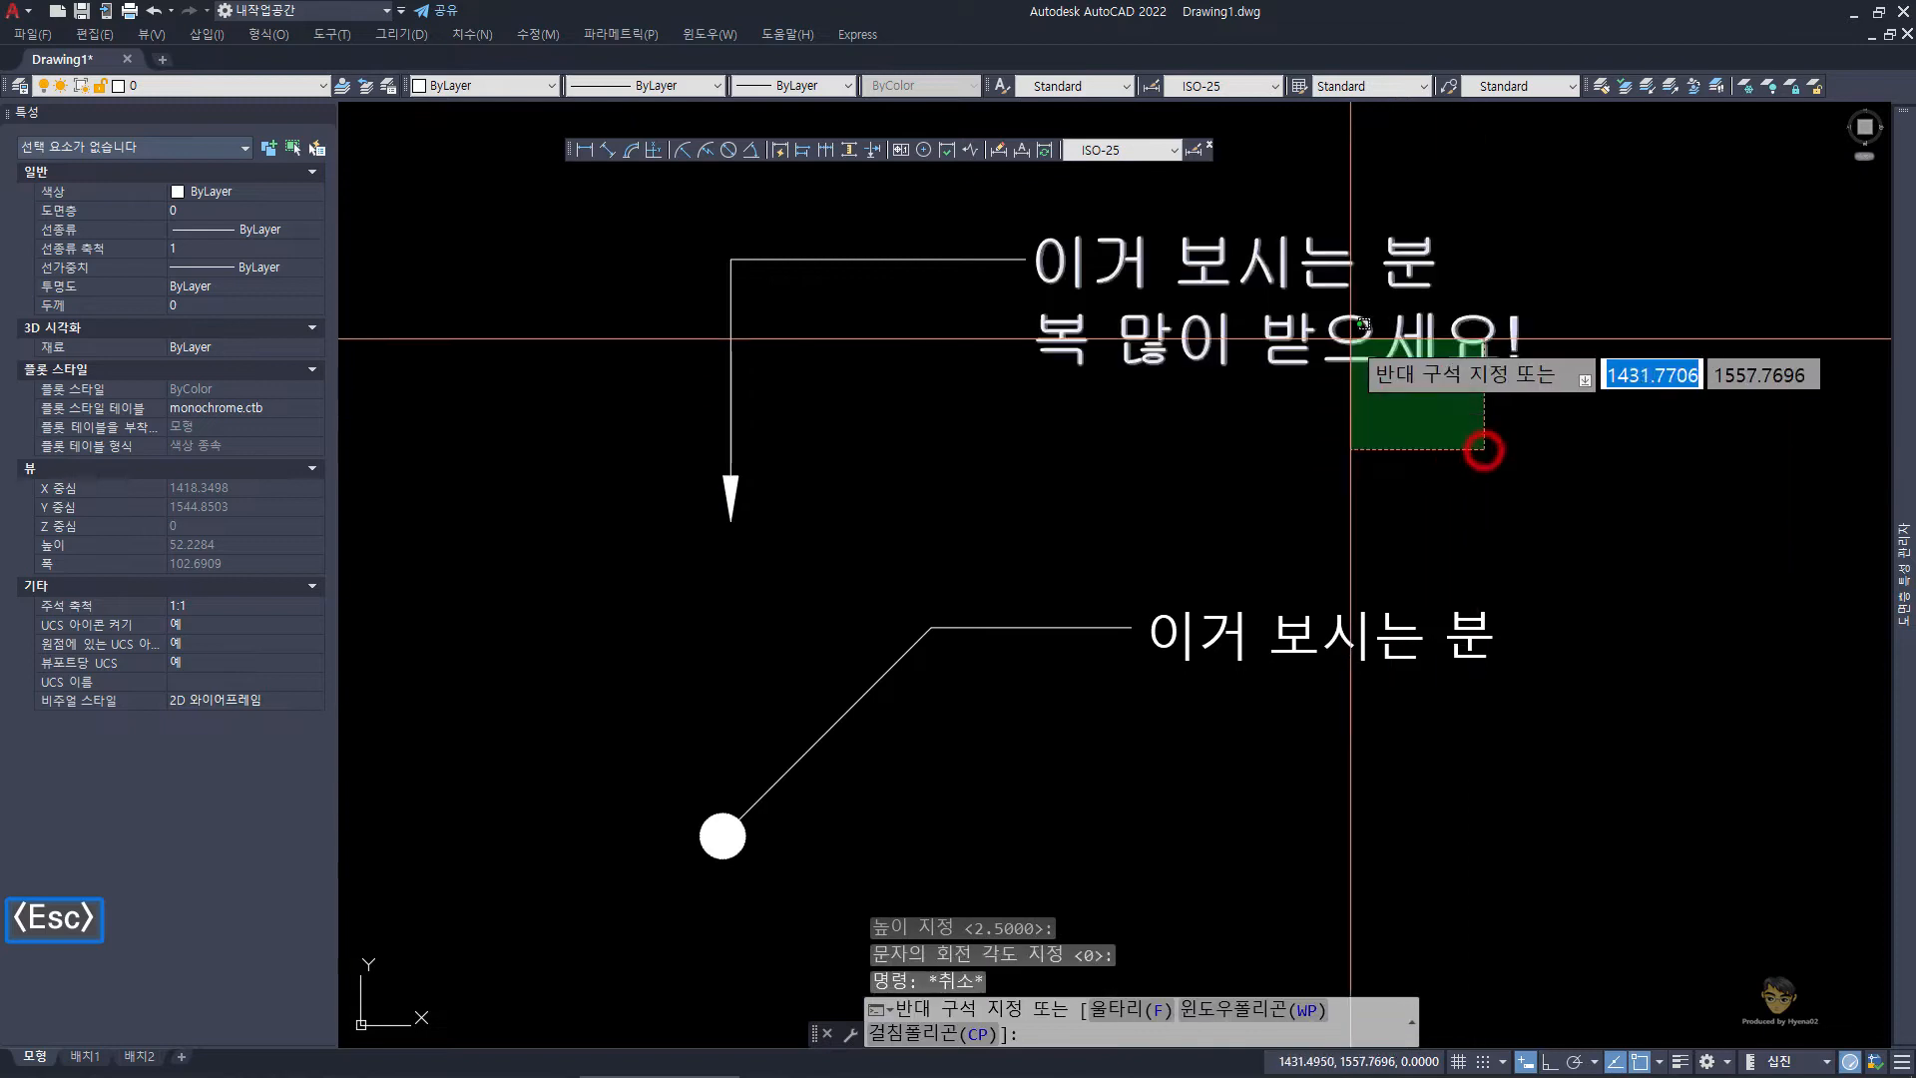
pyautogui.press('Escape')
pyautogui.press('Escape')
pyautogui.click(1509, 729)
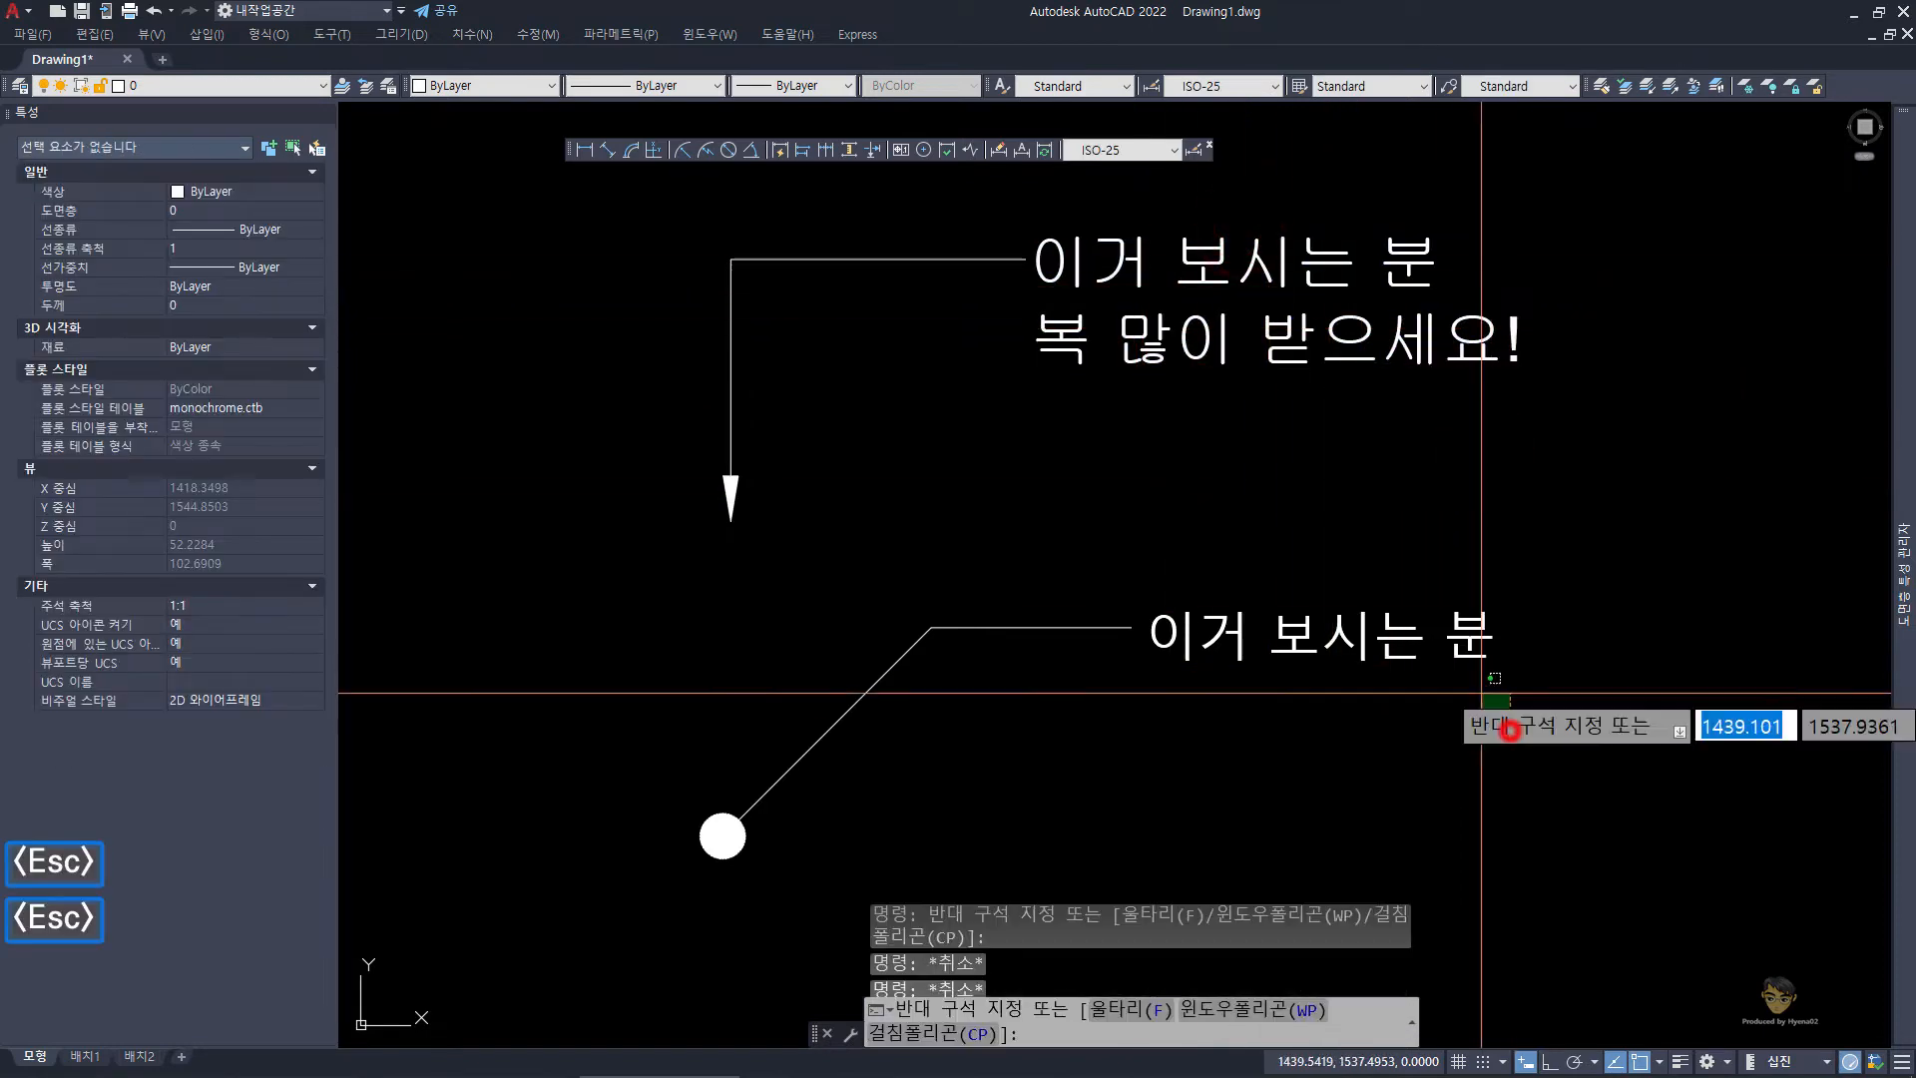
pyautogui.click(1374, 600)
pyautogui.press('Escape')
pyautogui.press('Escape')
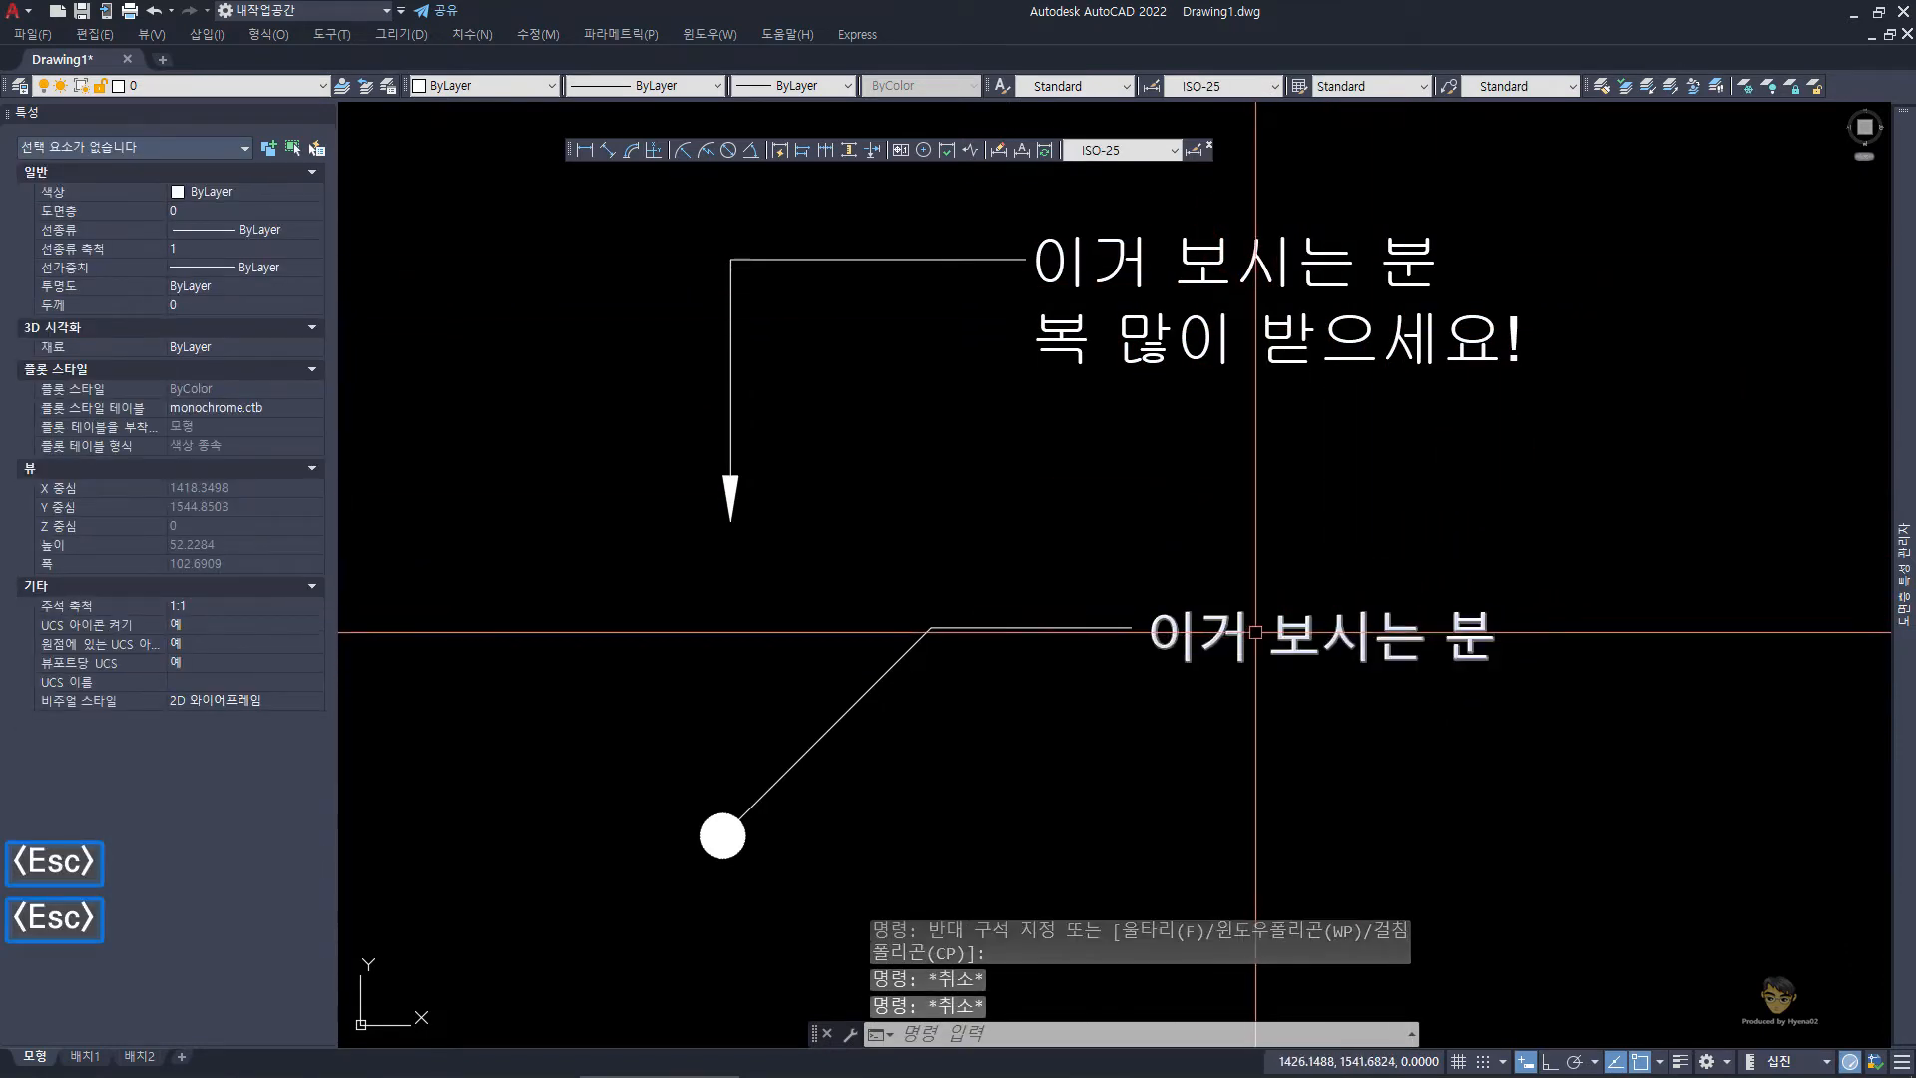
# - Select the single-line text beside the dot leader, open it for editing and leave the text edit
pyautogui.click(1238, 636)
pyautogui.press('Escape')
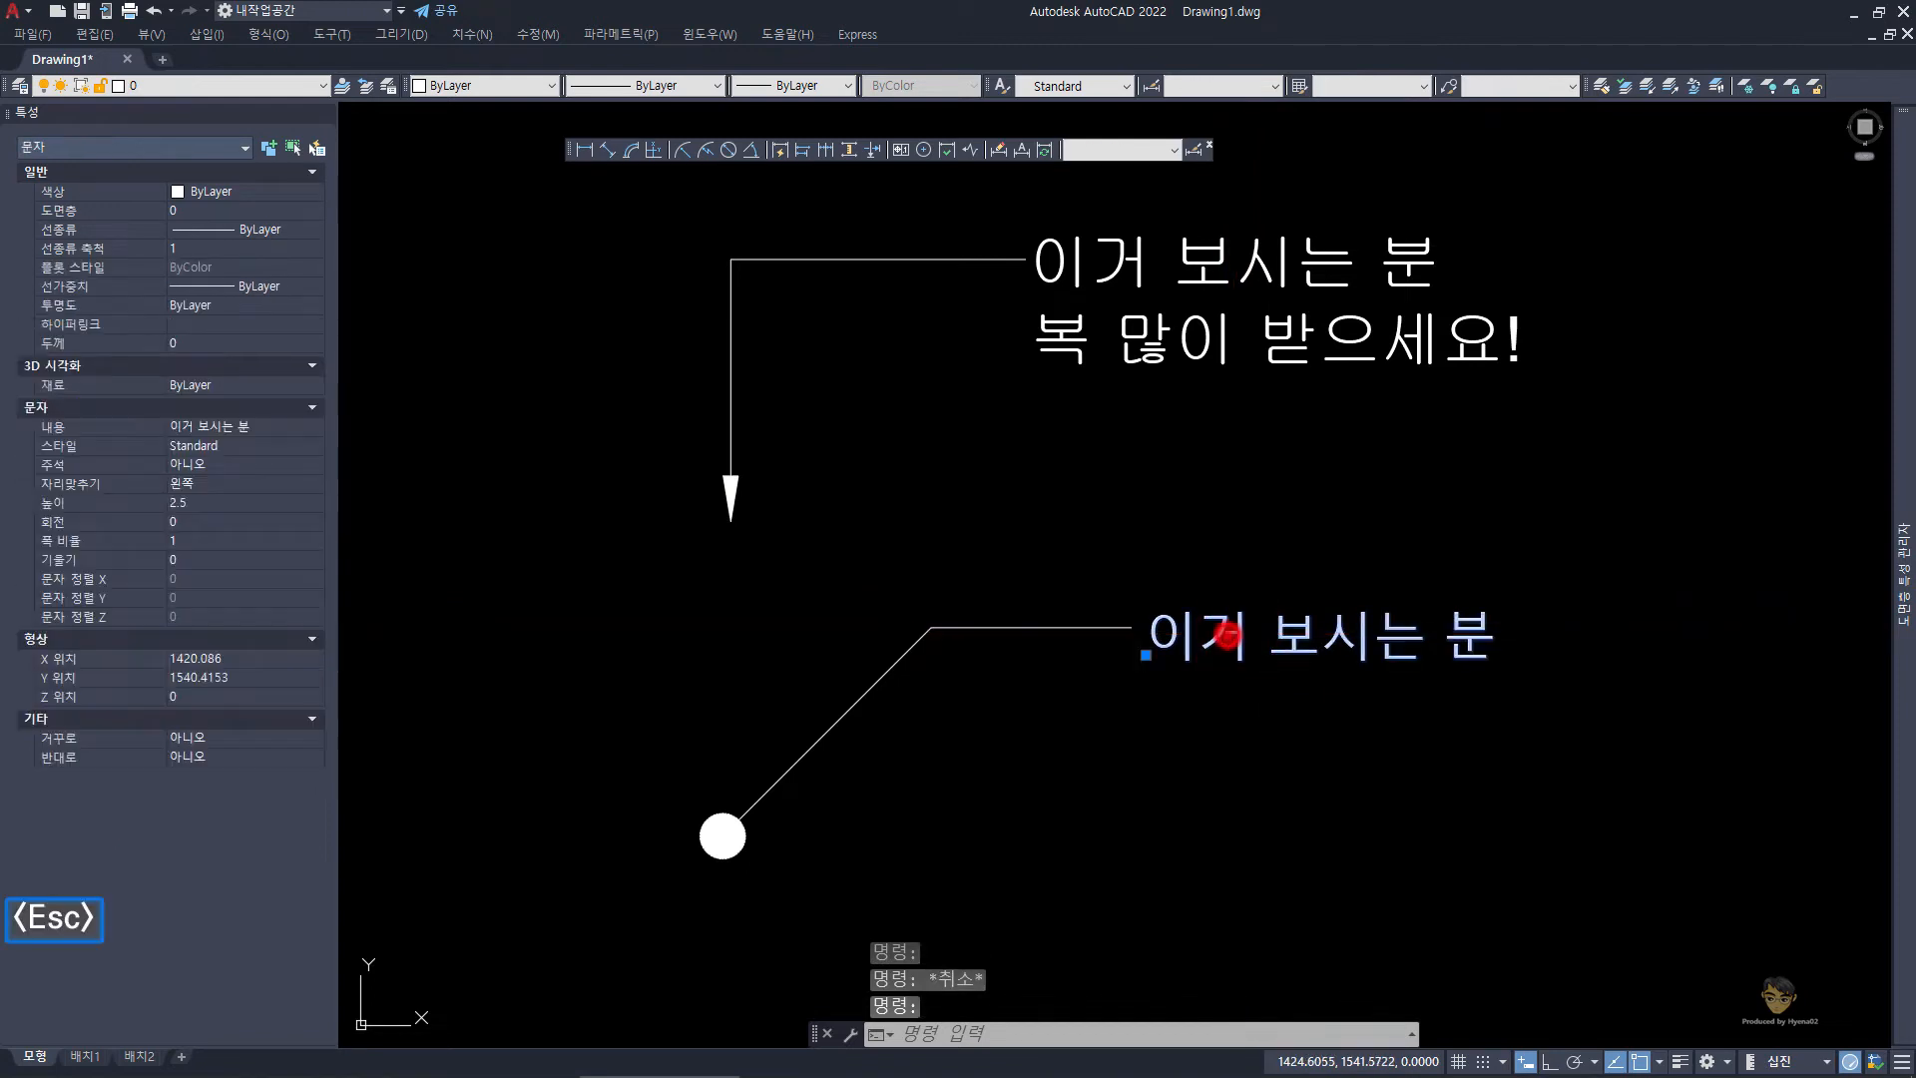
pyautogui.doubleClick(1223, 646)
pyautogui.press('Escape')
pyautogui.press('Escape')
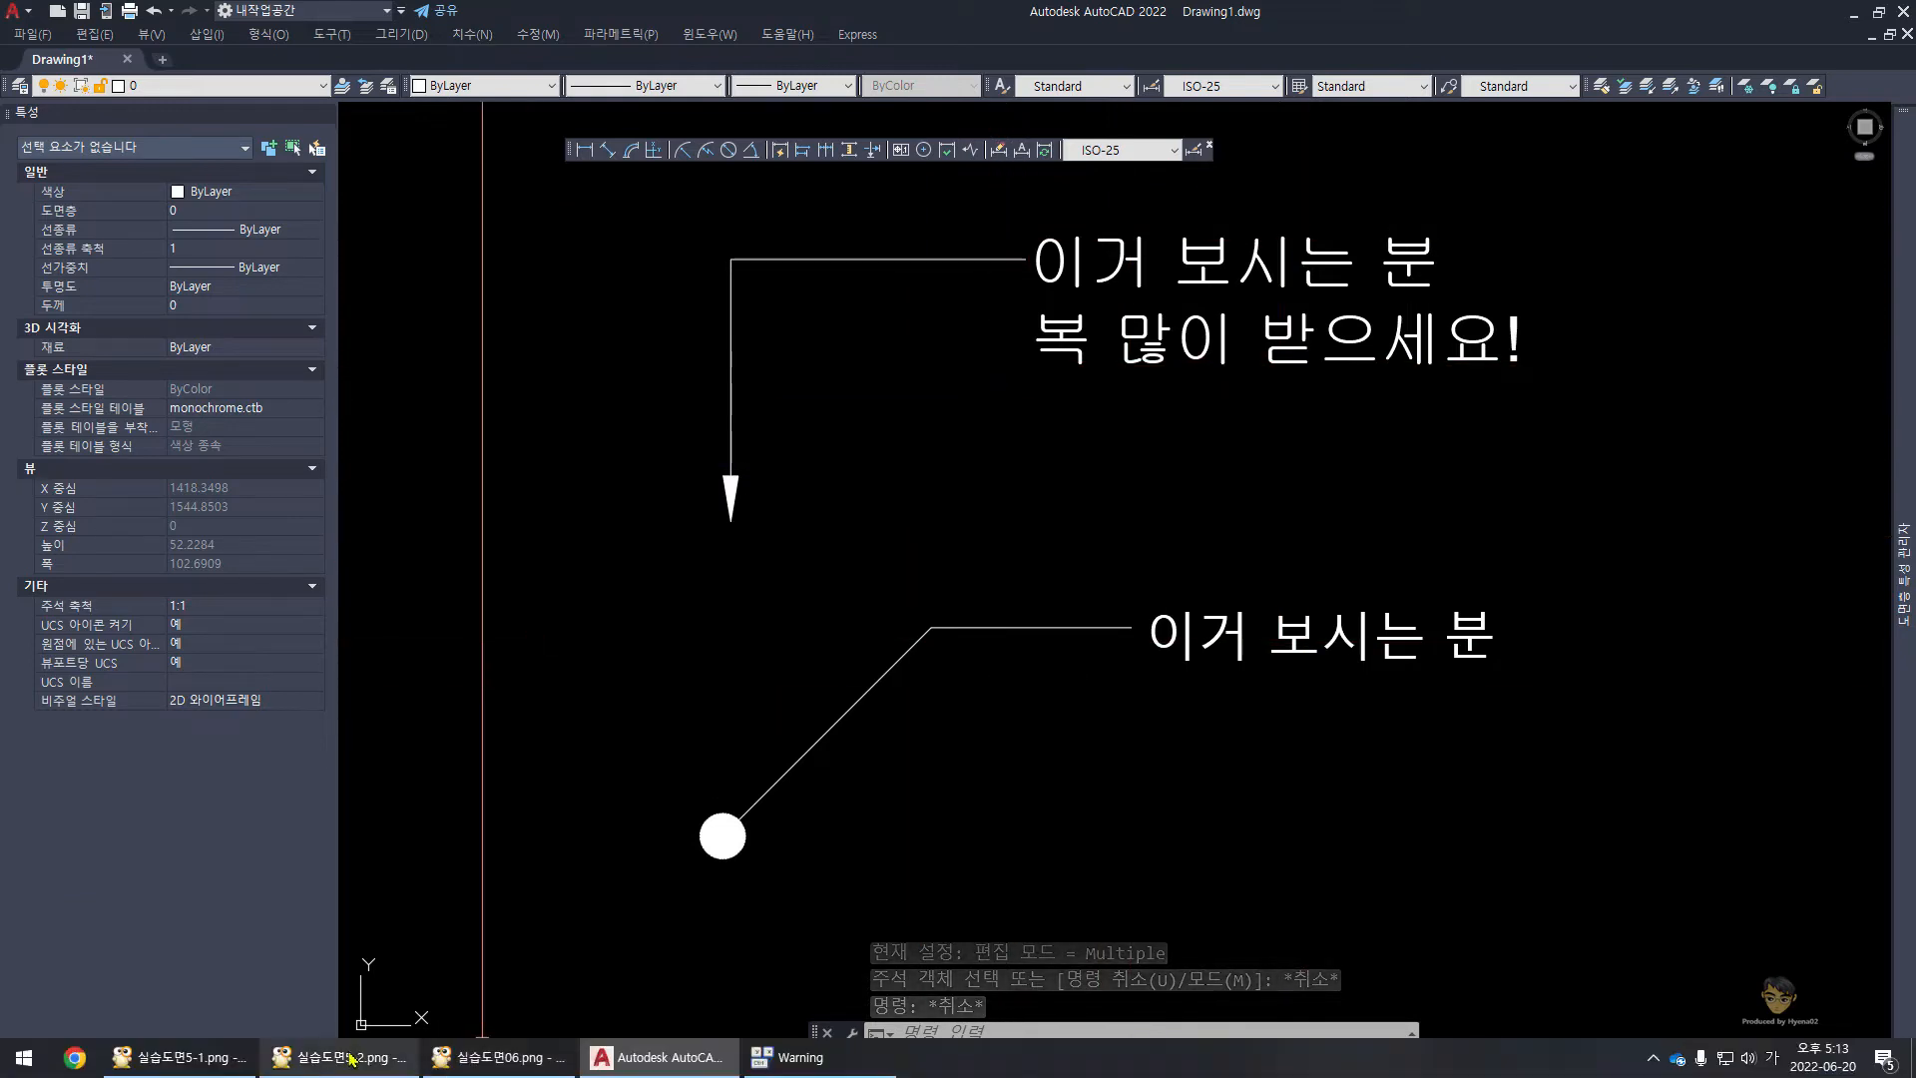
# - Switch to 실습도면5-1.png, examine its dot-headed leader annotations such as 해치, 센터라인 and 외곽라인, and return to AutoCAD
pyautogui.click(305, 1056)
pyautogui.click(202, 1062)
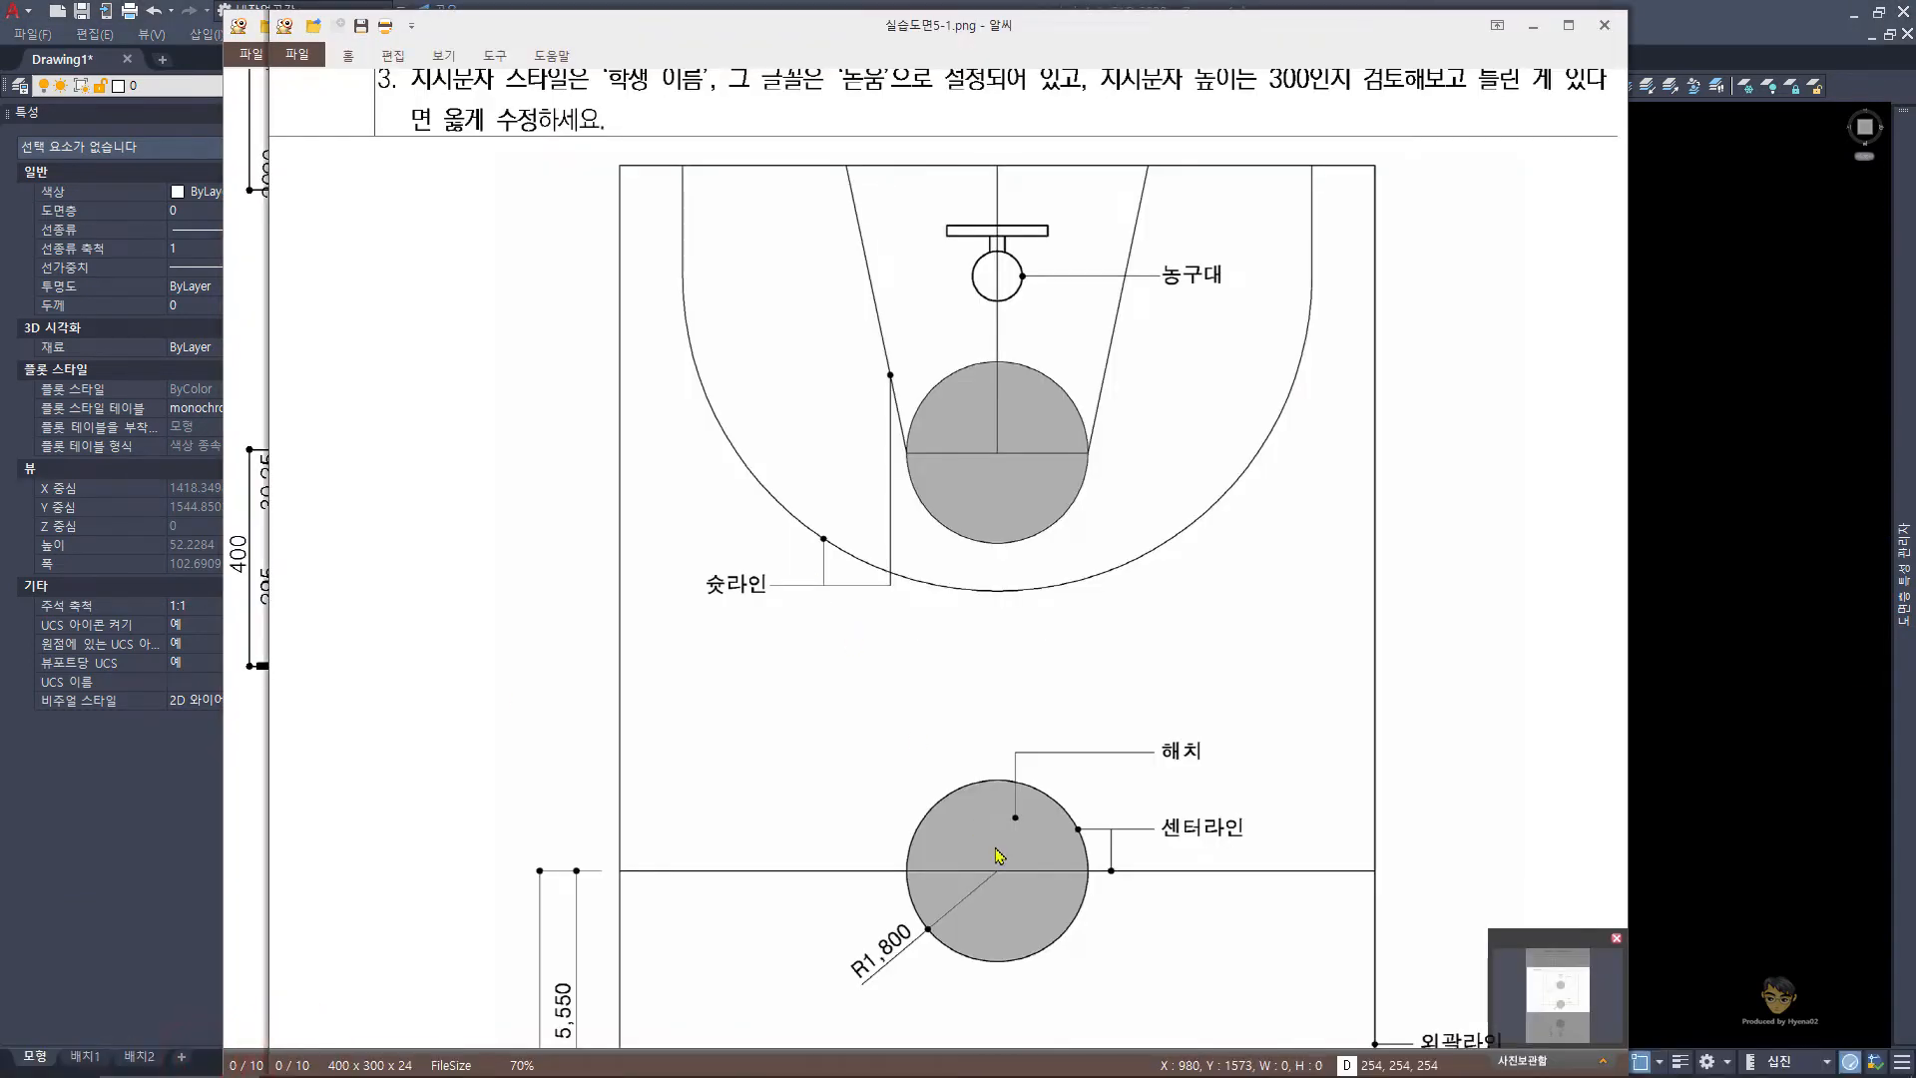
pyautogui.moveTo(1023, 870); pyautogui.dragTo(963, 407)
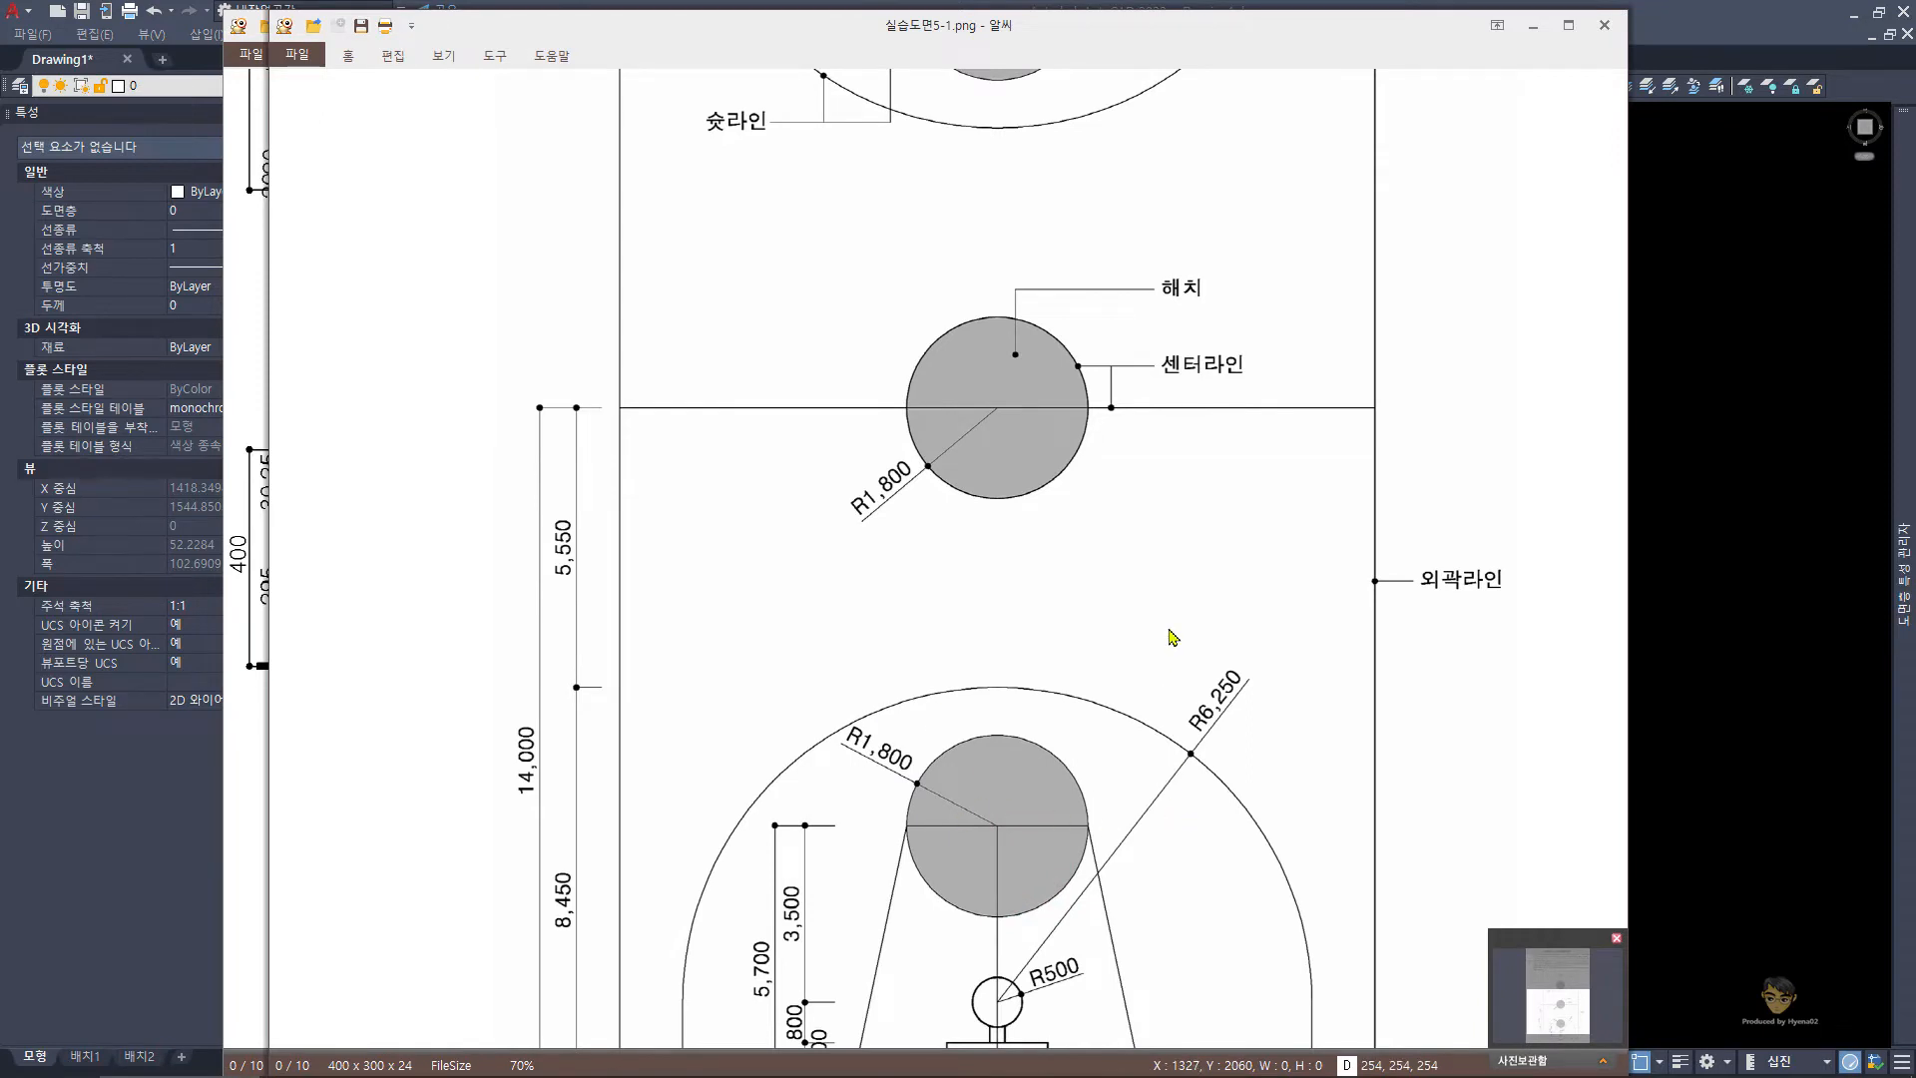
pyautogui.moveTo(1190, 512); pyautogui.dragTo(1203, 707)
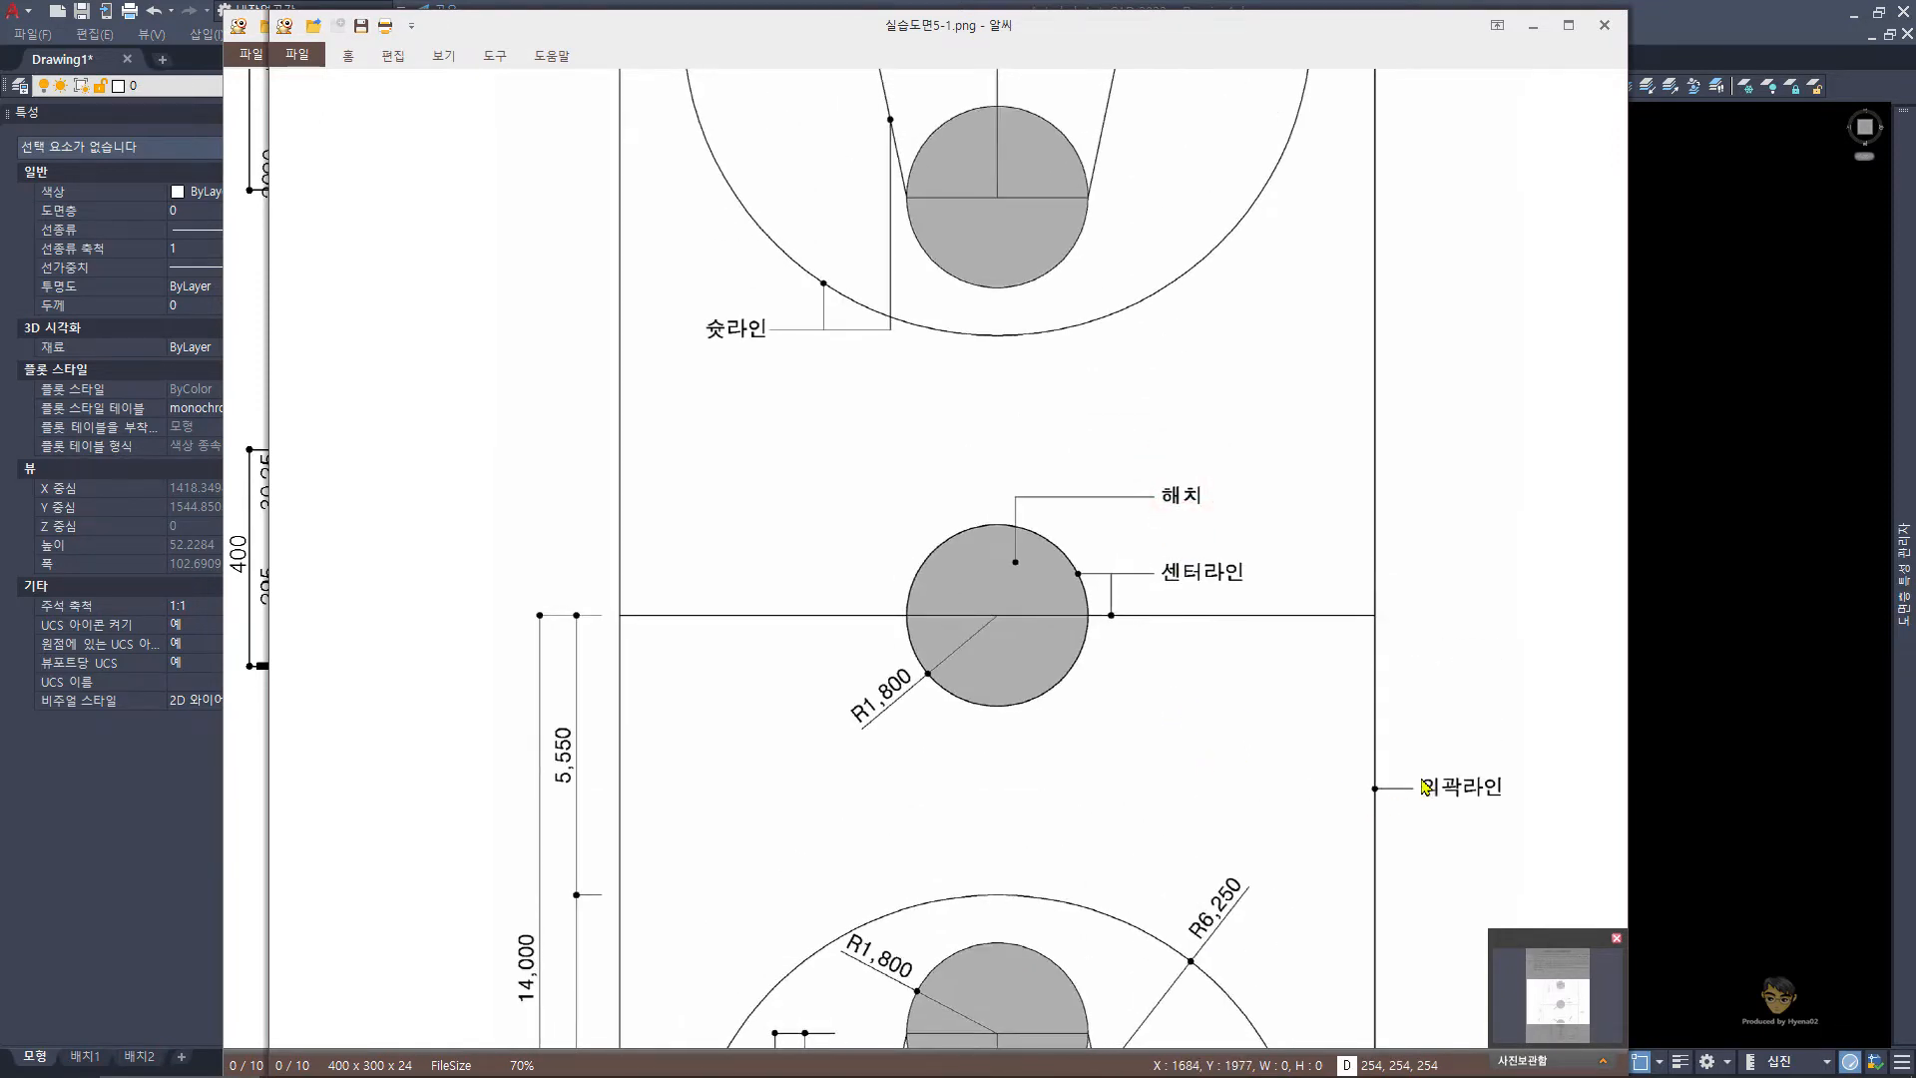
pyautogui.click(1730, 695)
pyautogui.scroll(-2, 1261, 698)
pyautogui.click(1353, 683)
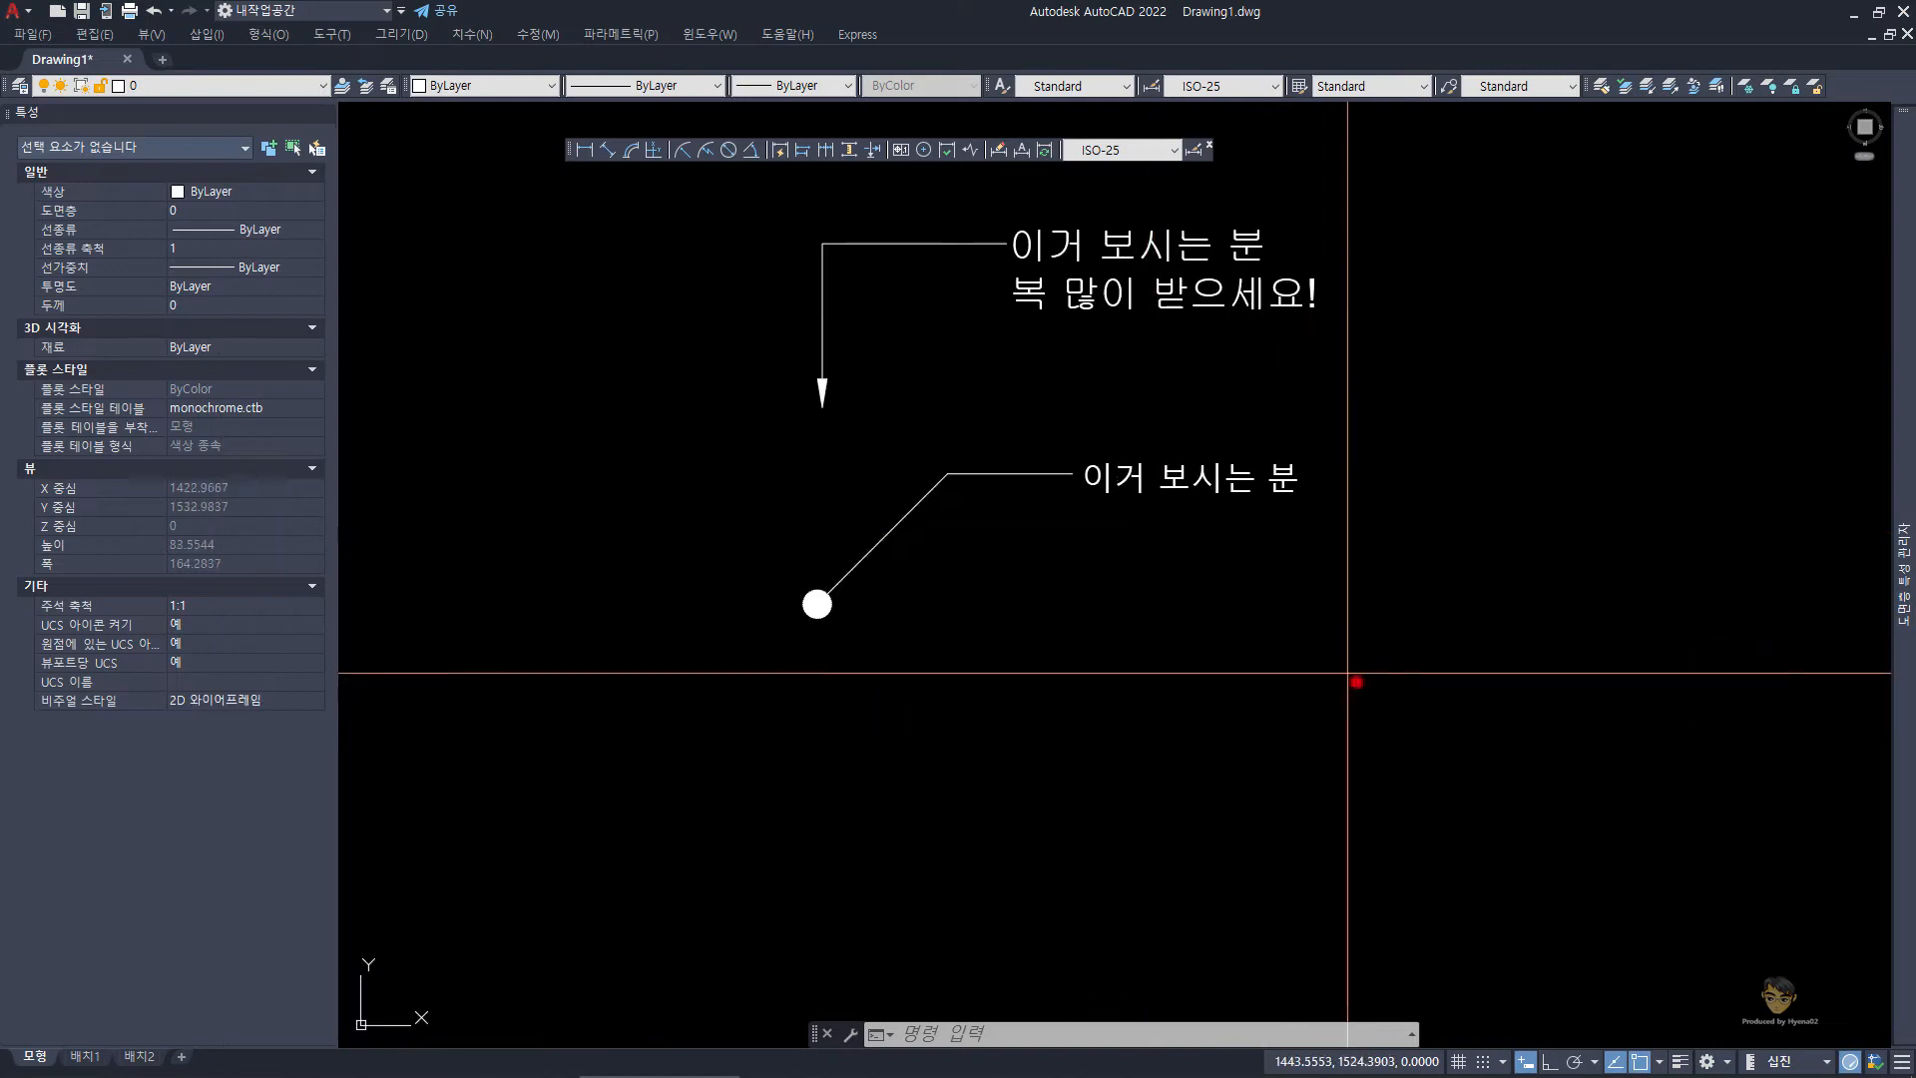
pyautogui.click(761, 429)
pyautogui.write('cc')
pyautogui.press('Escape')
pyautogui.press('Escape')
pyautogui.press('Escape')
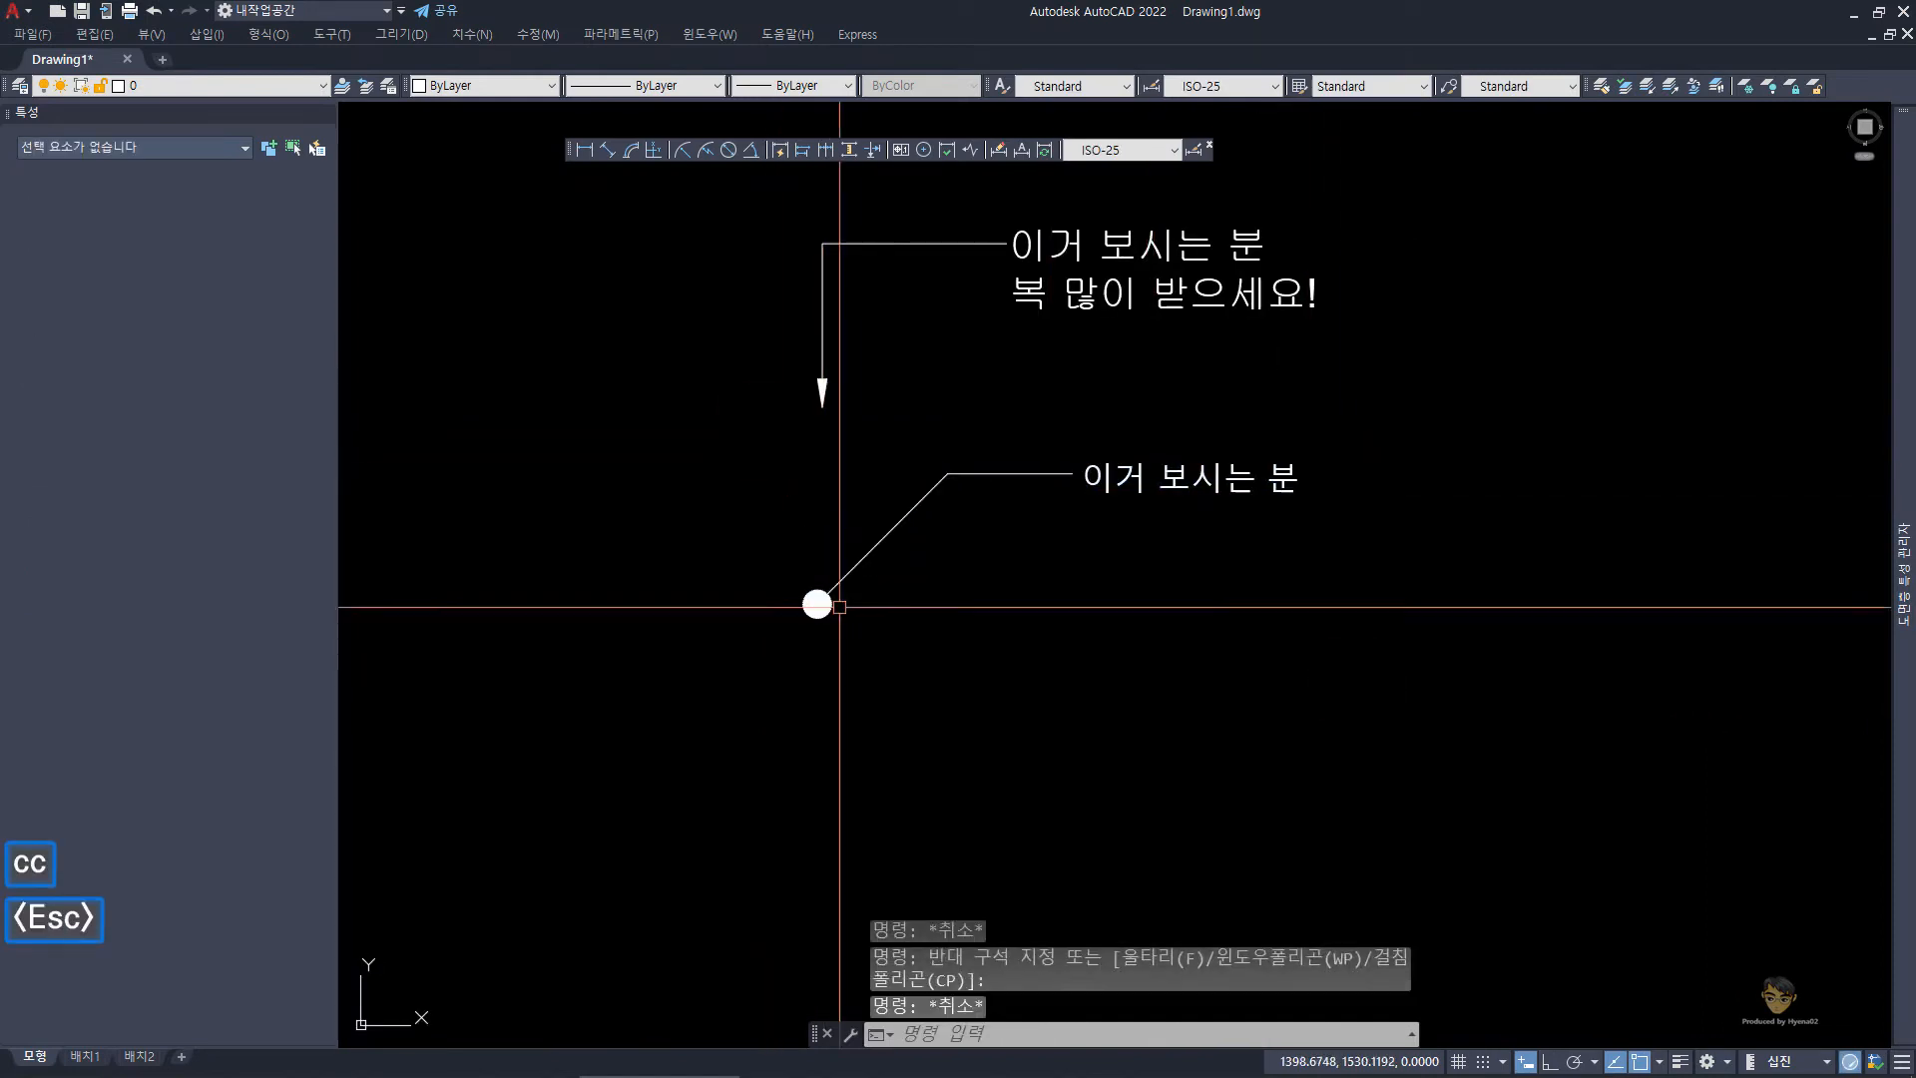
# - Copy the dot leader with its single-line text to three staggered positions going down to the right, using its bend as base point
pyautogui.click(941, 440)
pyautogui.write('cc')
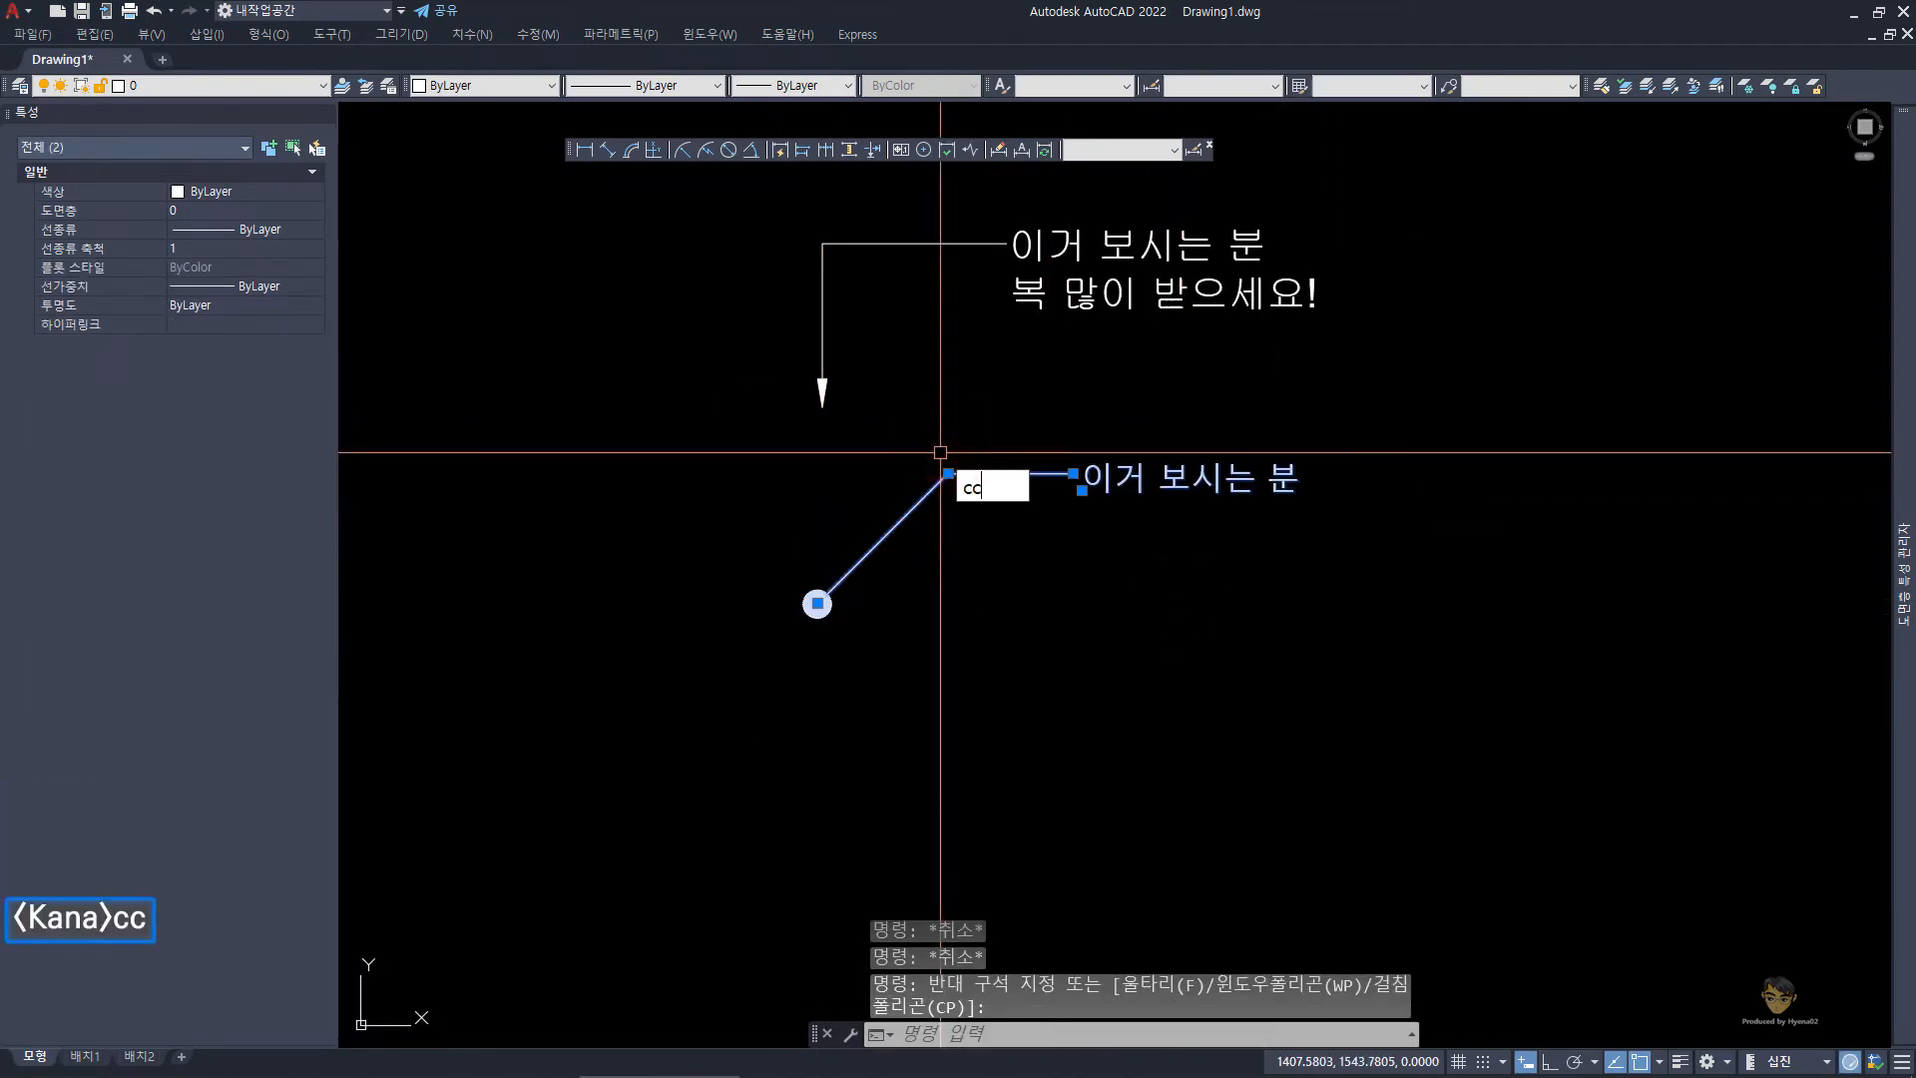
pyautogui.press('space')
pyautogui.click(943, 475)
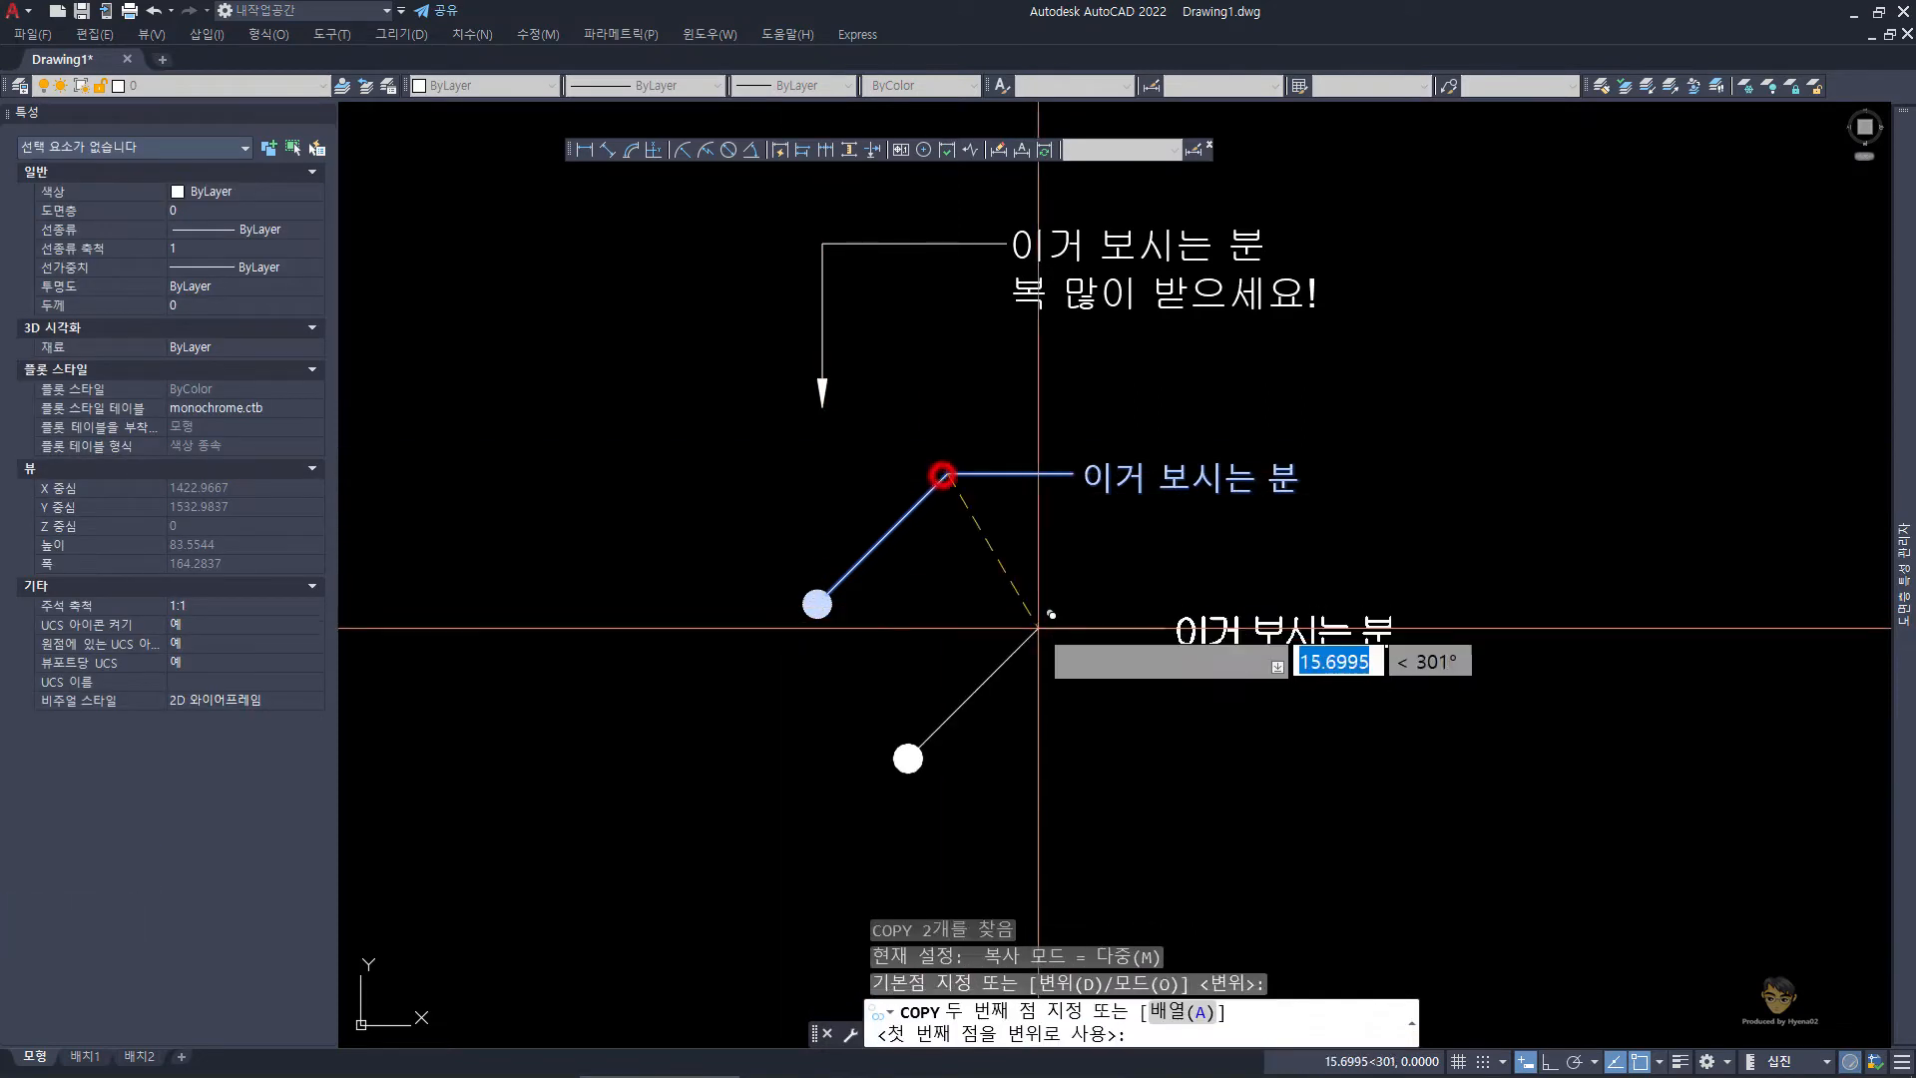
pyautogui.click(991, 582)
pyautogui.click(1060, 695)
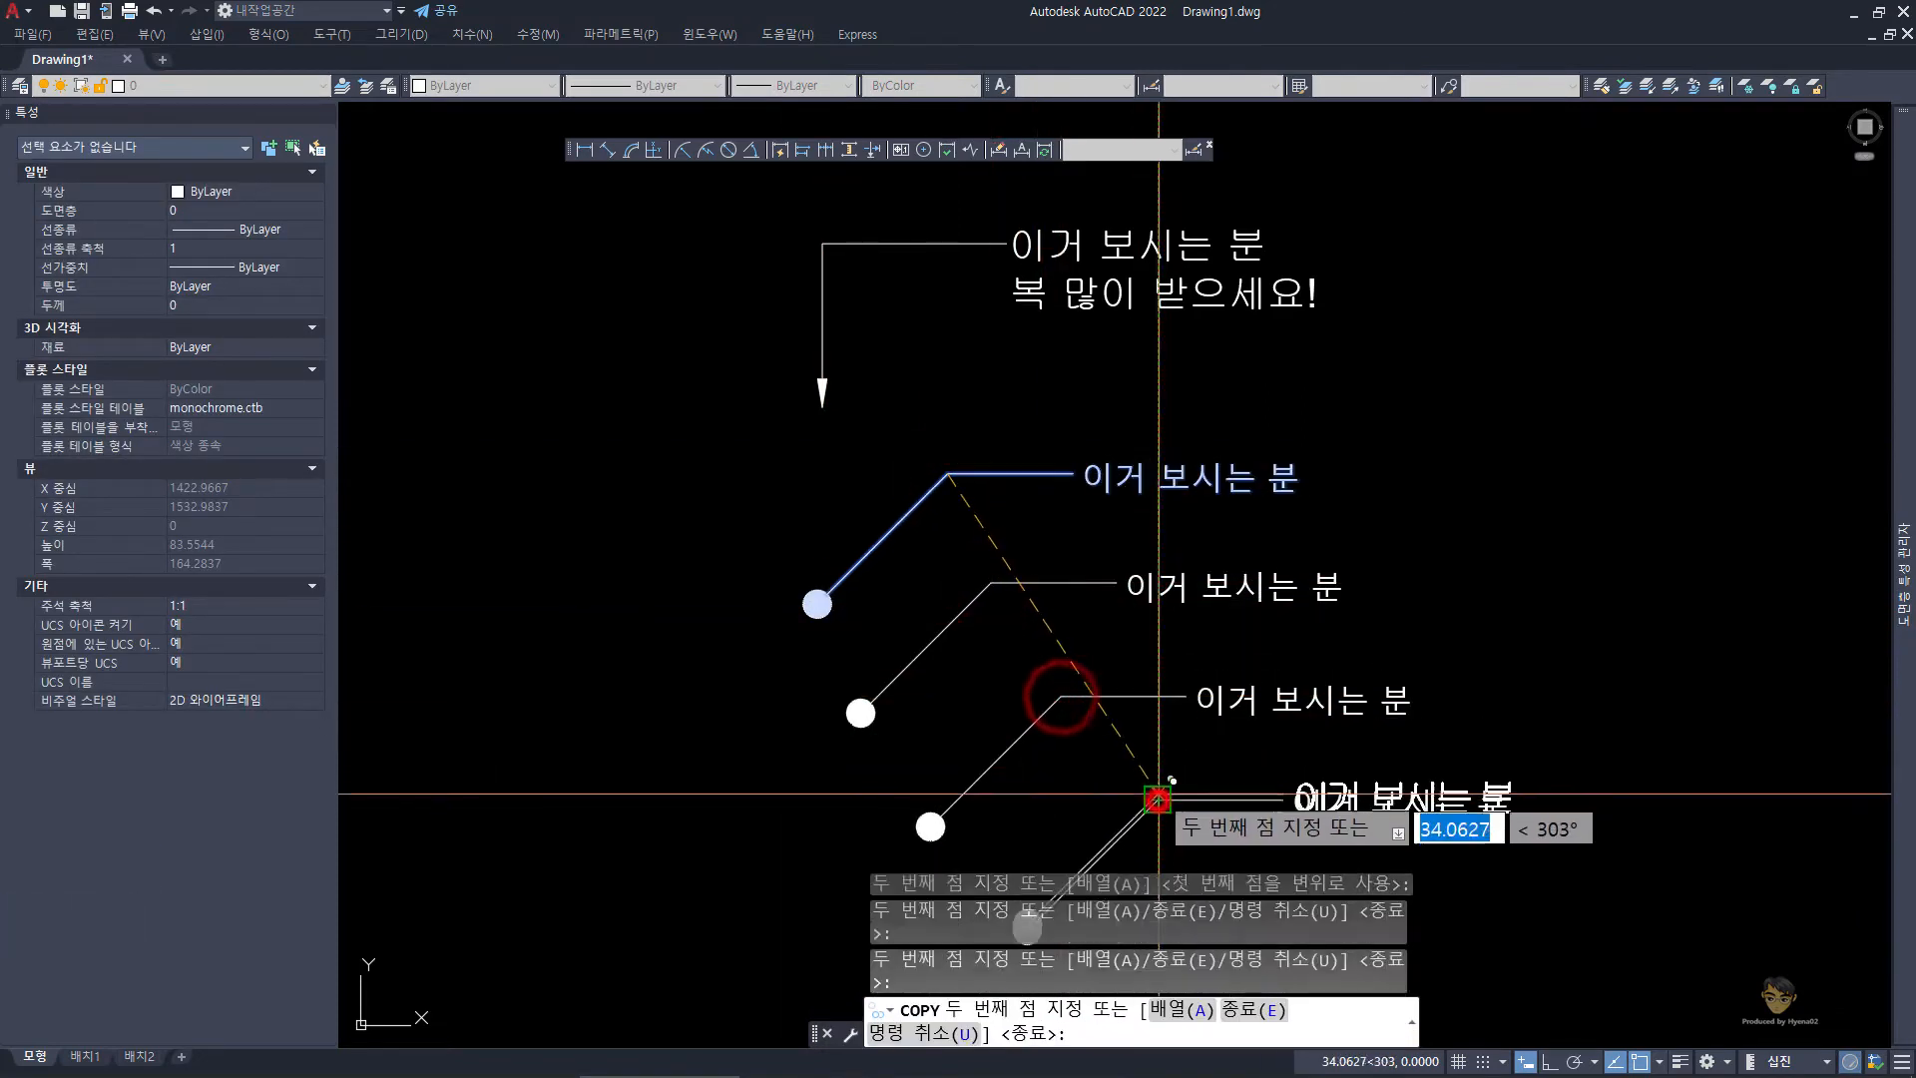
pyautogui.click(1158, 799)
pyautogui.press('Escape')
# - Change the text beside the lowest copied leader to 내용을 수정 and leave the text edit
pyautogui.doubleClick(1311, 801)
pyautogui.press('Hangul')
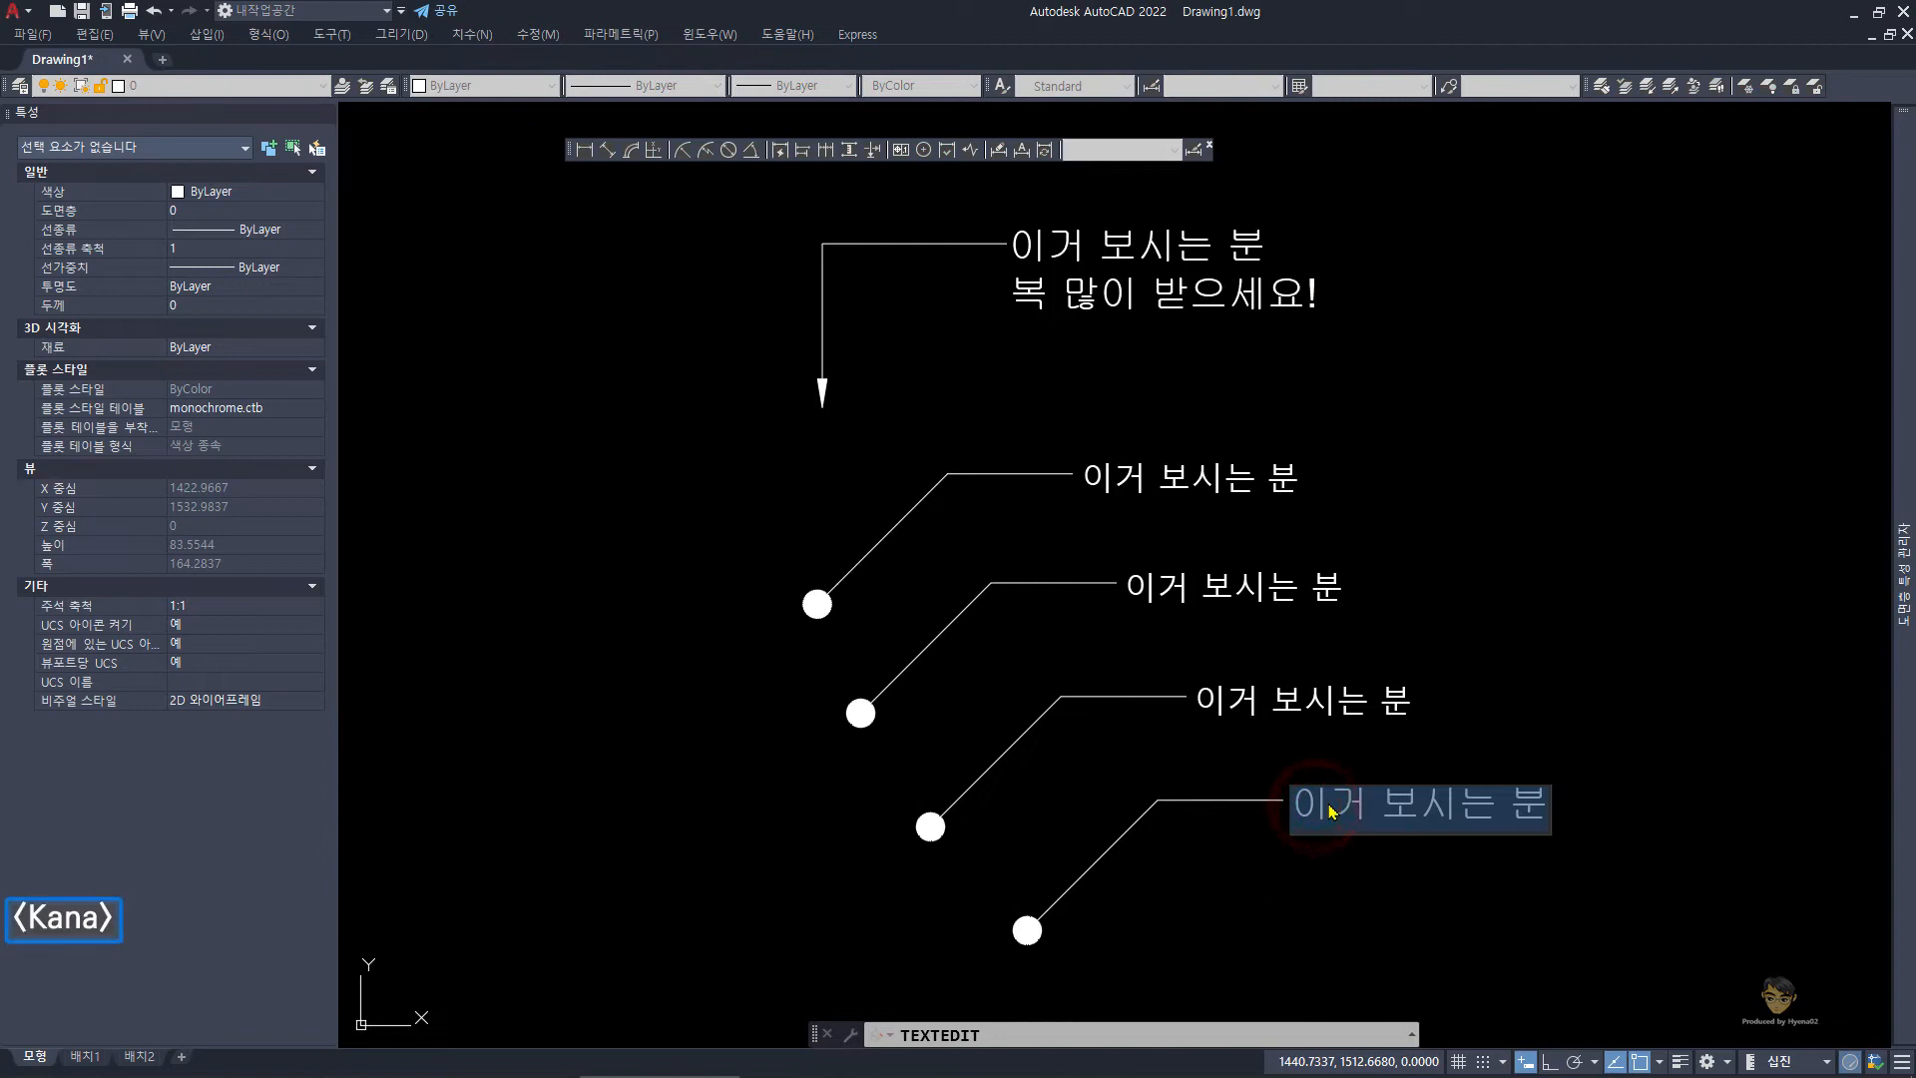
pyautogui.write('내용을 수정')
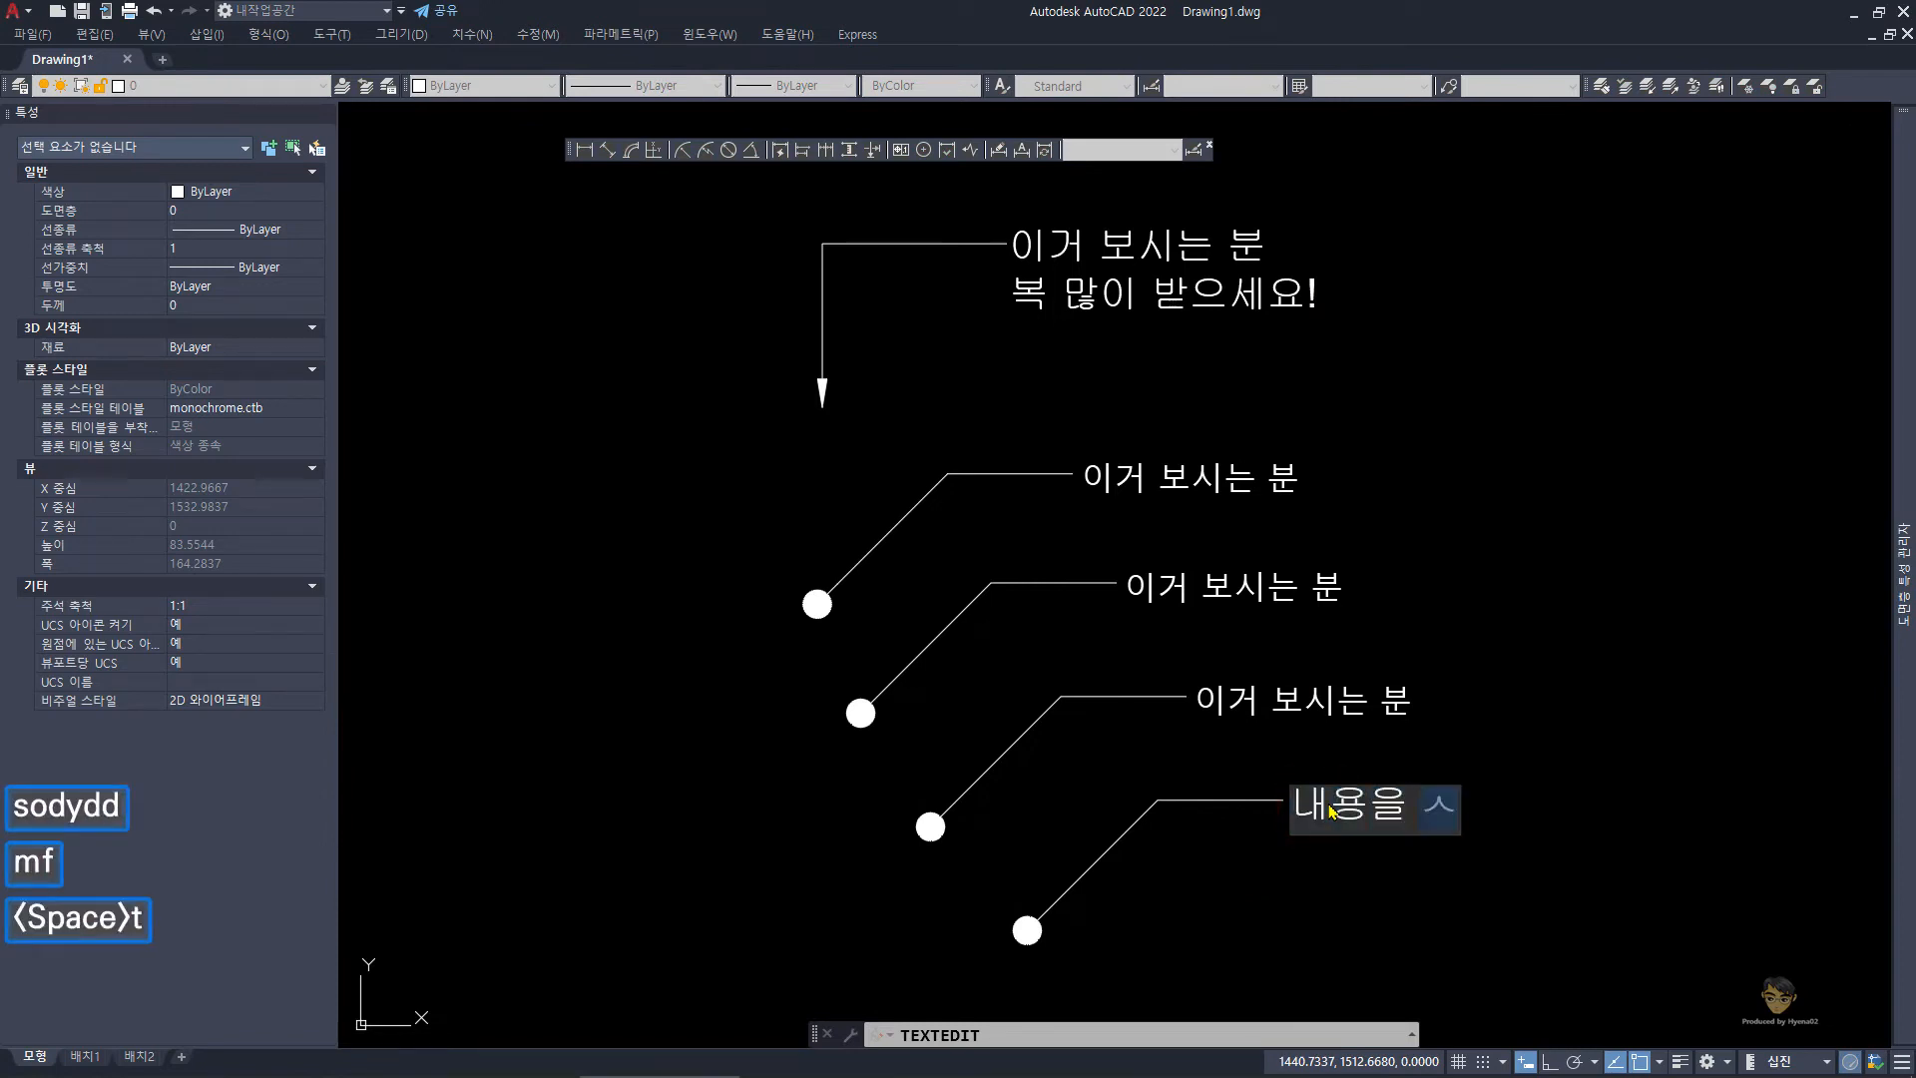
pyautogui.hotkey('ctrl', 'Return')
pyautogui.press('space')
pyautogui.press('Escape')
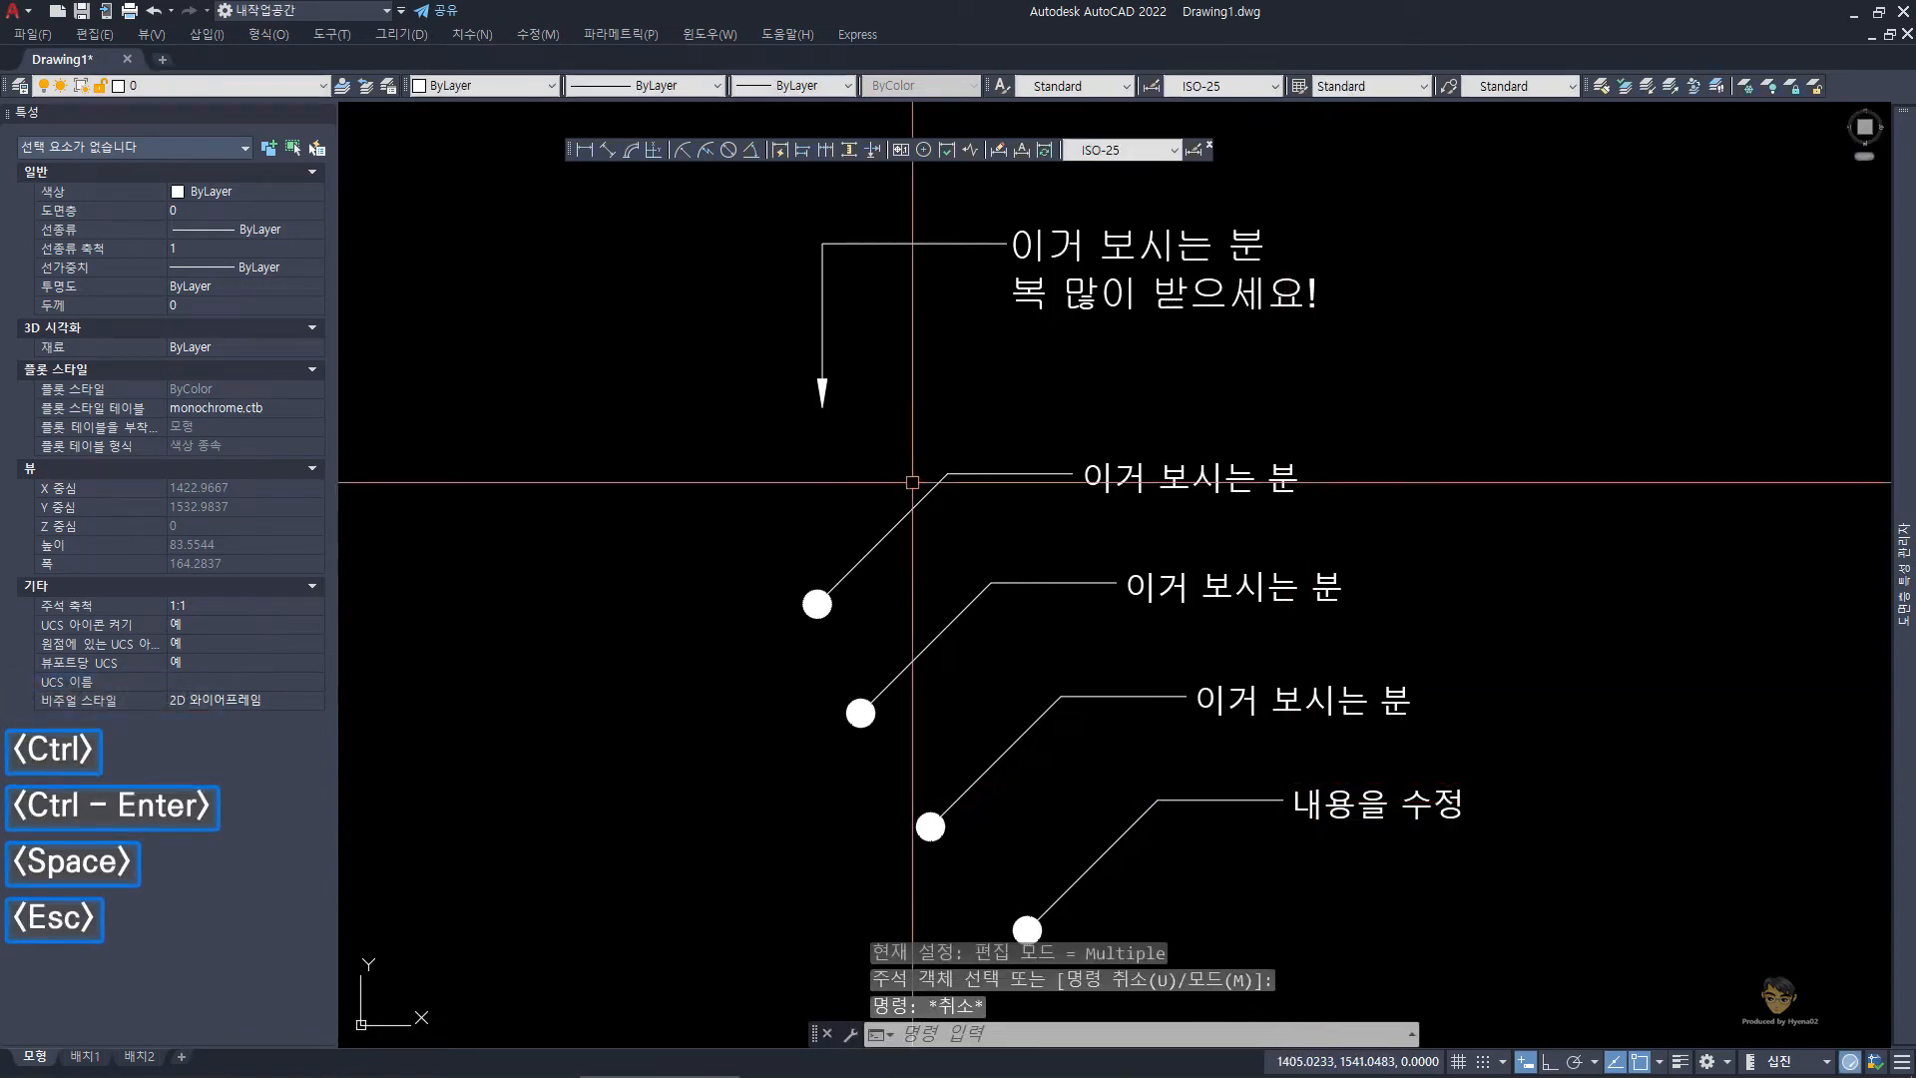
pyautogui.press('Escape')
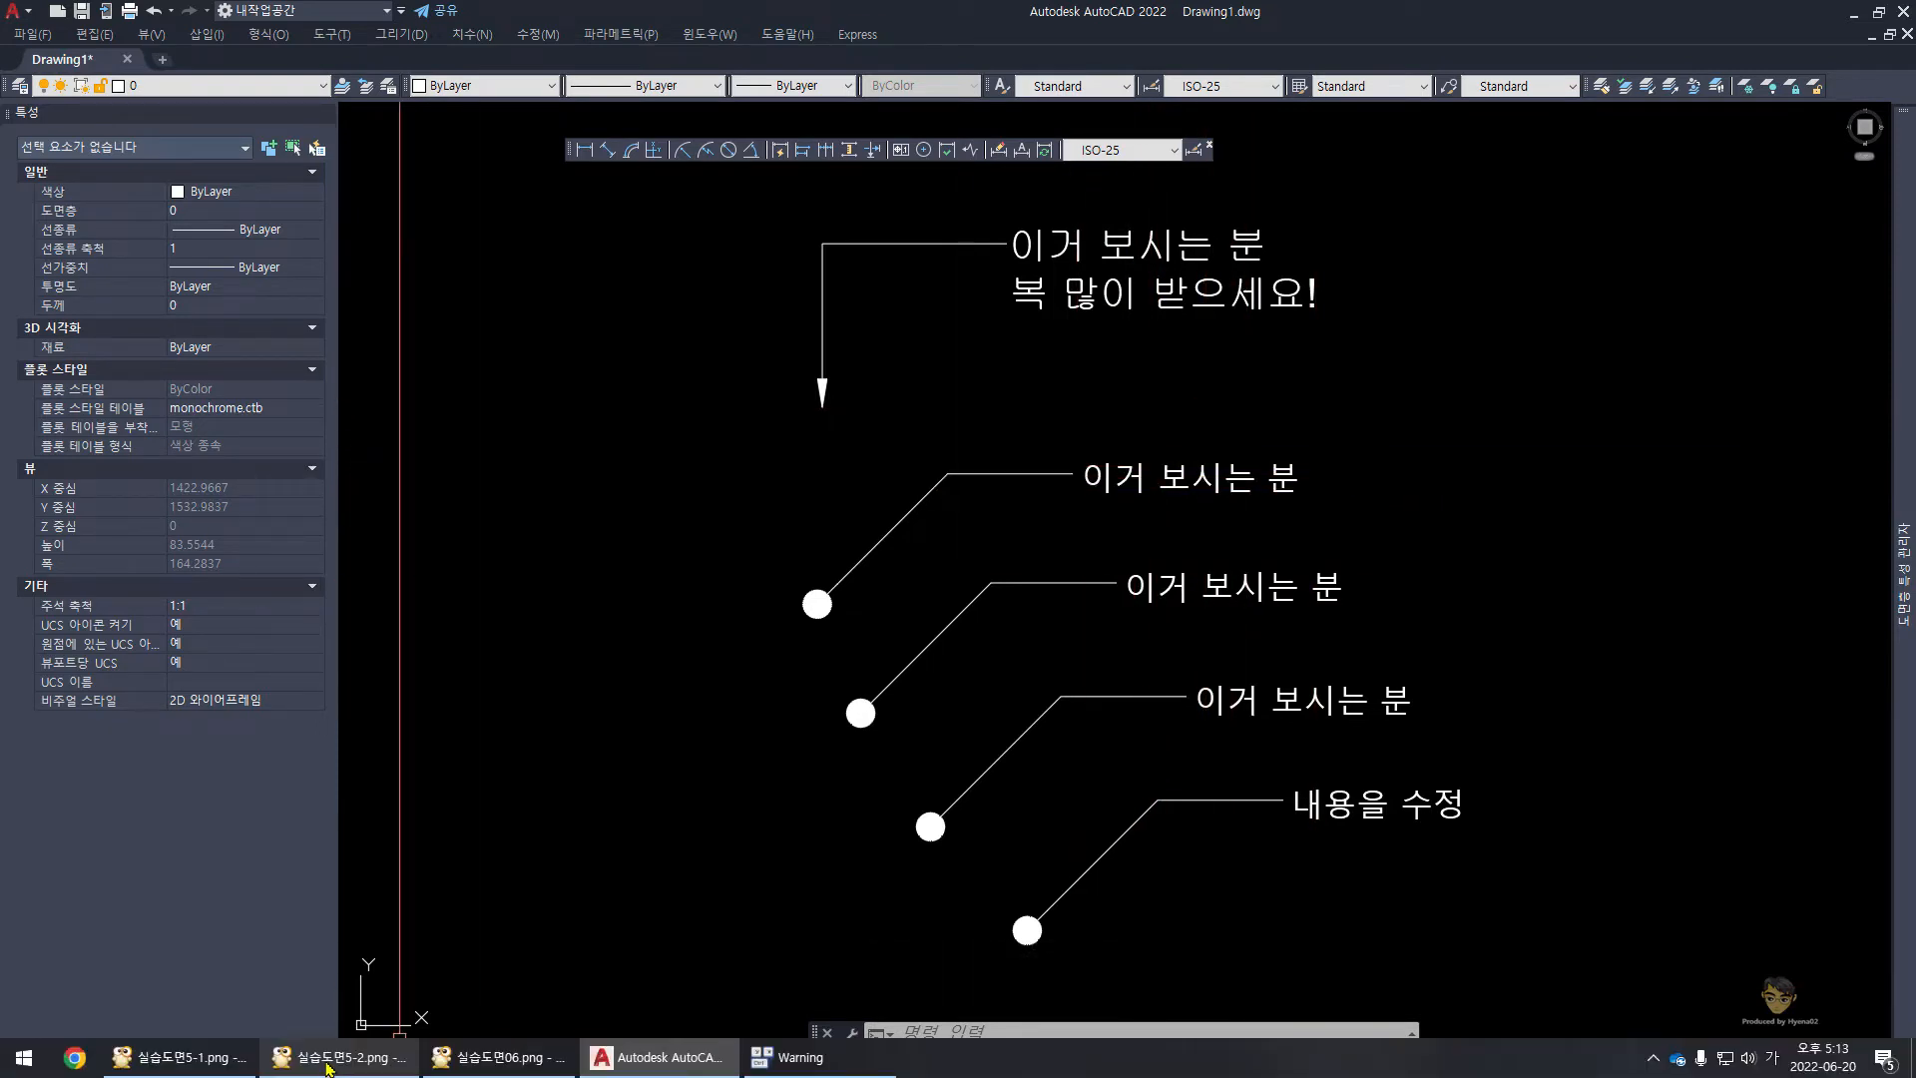
# - Look at the leader notes in 실습도면06.png, return to AutoCAD, and select and deselect the arrow leader's multiline text
pyautogui.click(495, 1058)
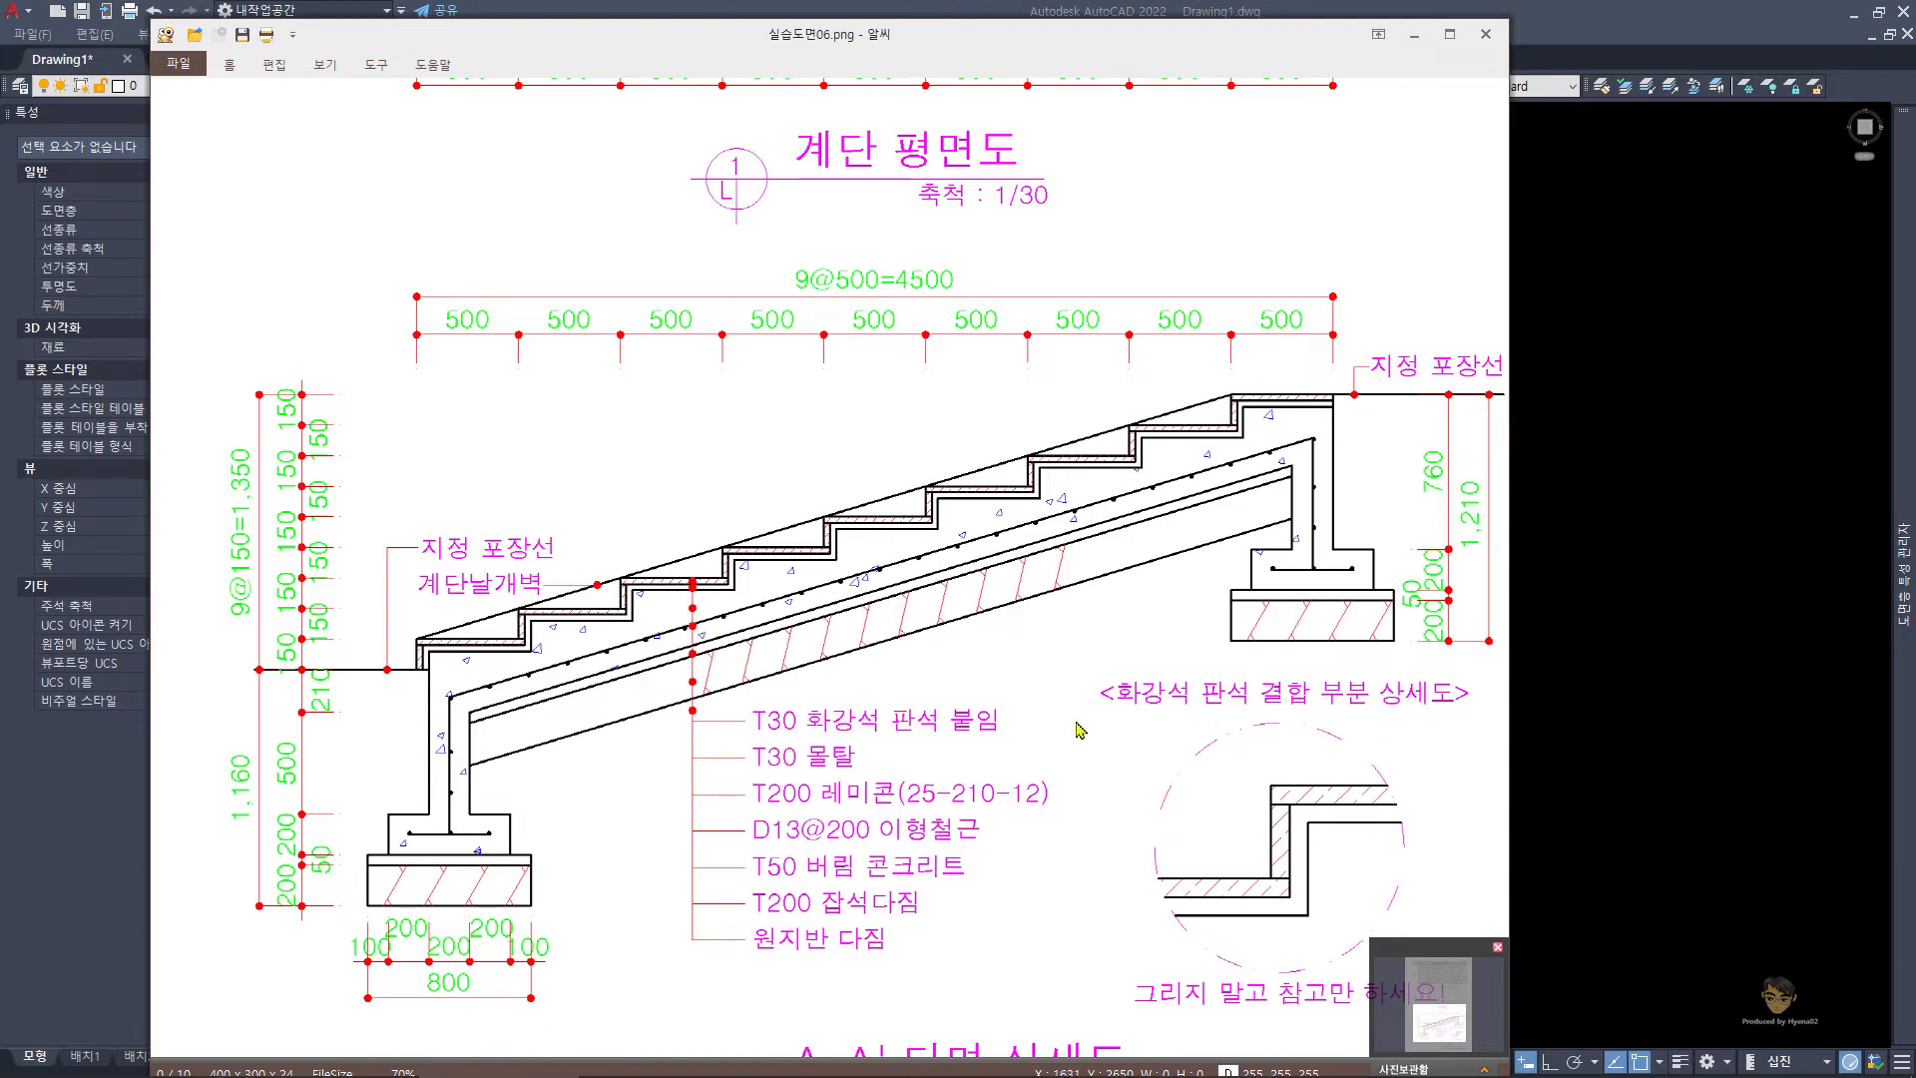
pyautogui.click(1709, 538)
pyautogui.click(1118, 260)
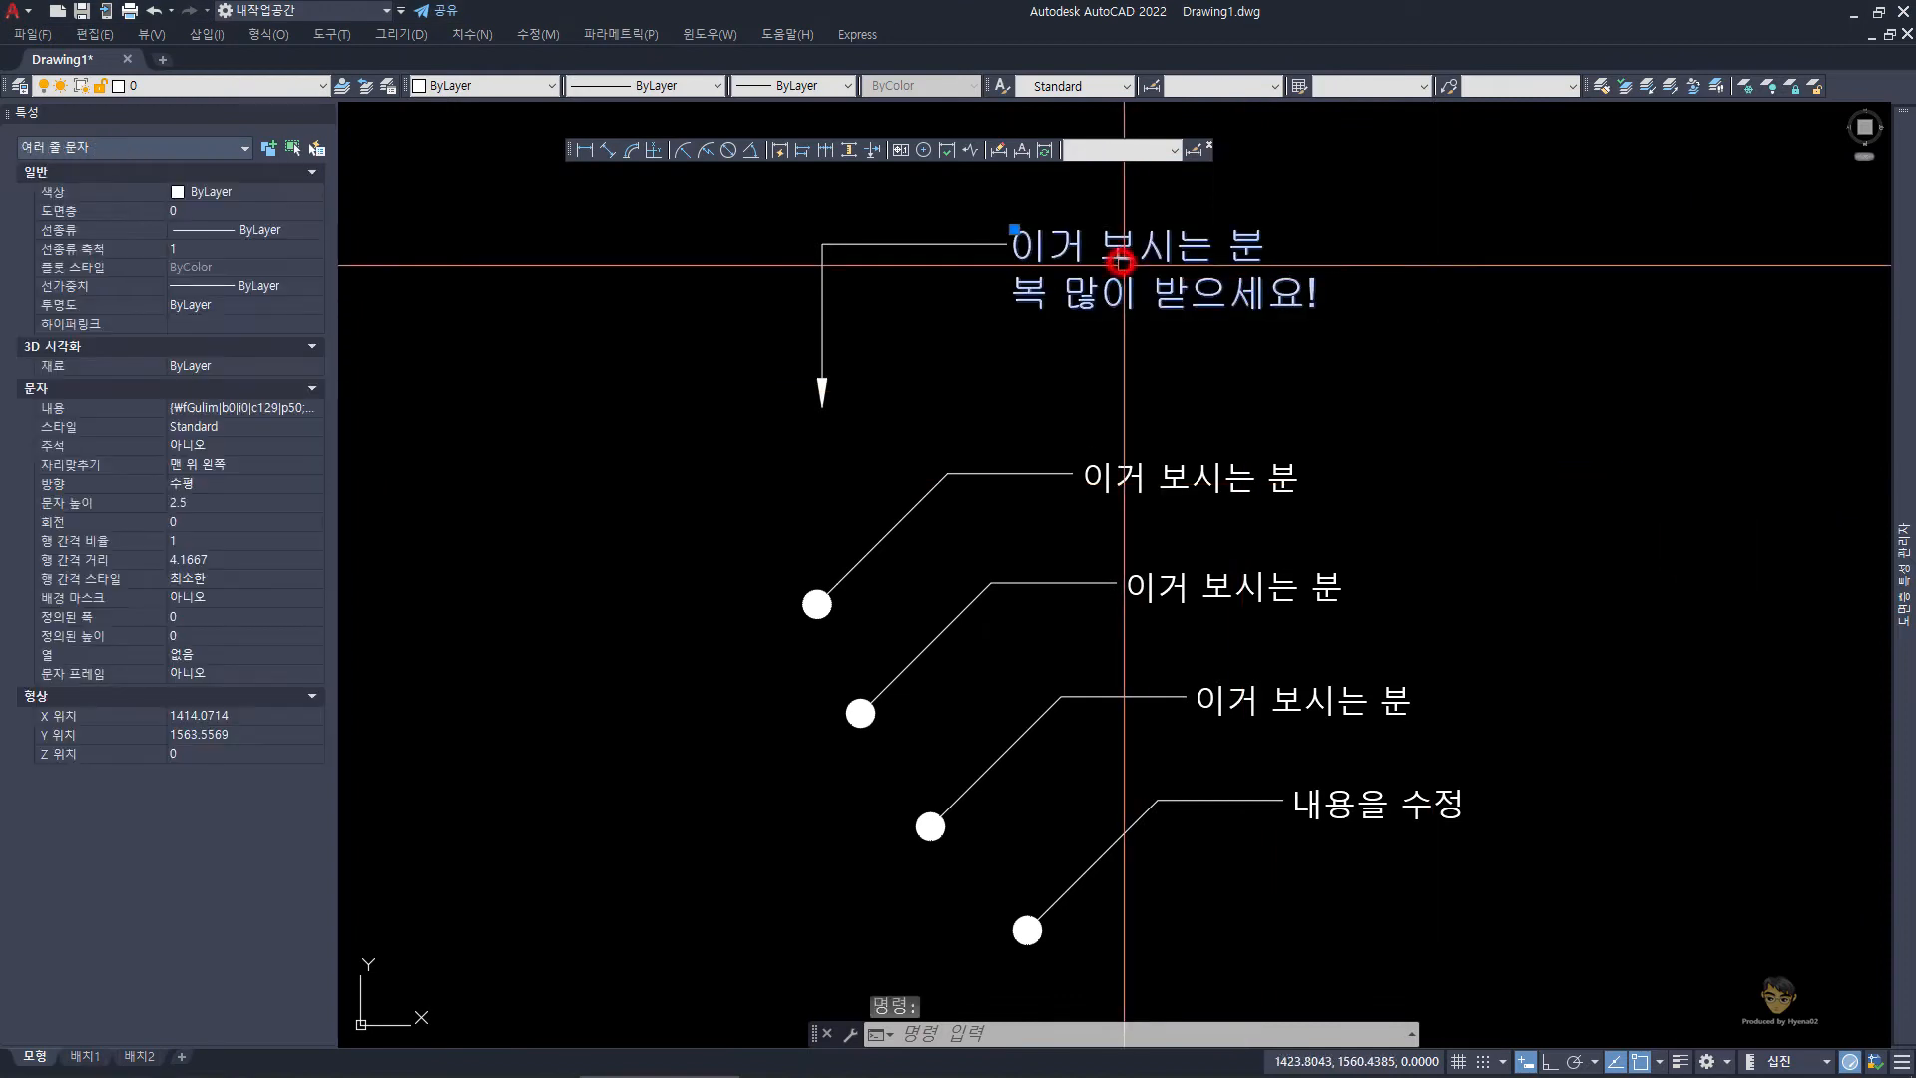
pyautogui.press('Escape')
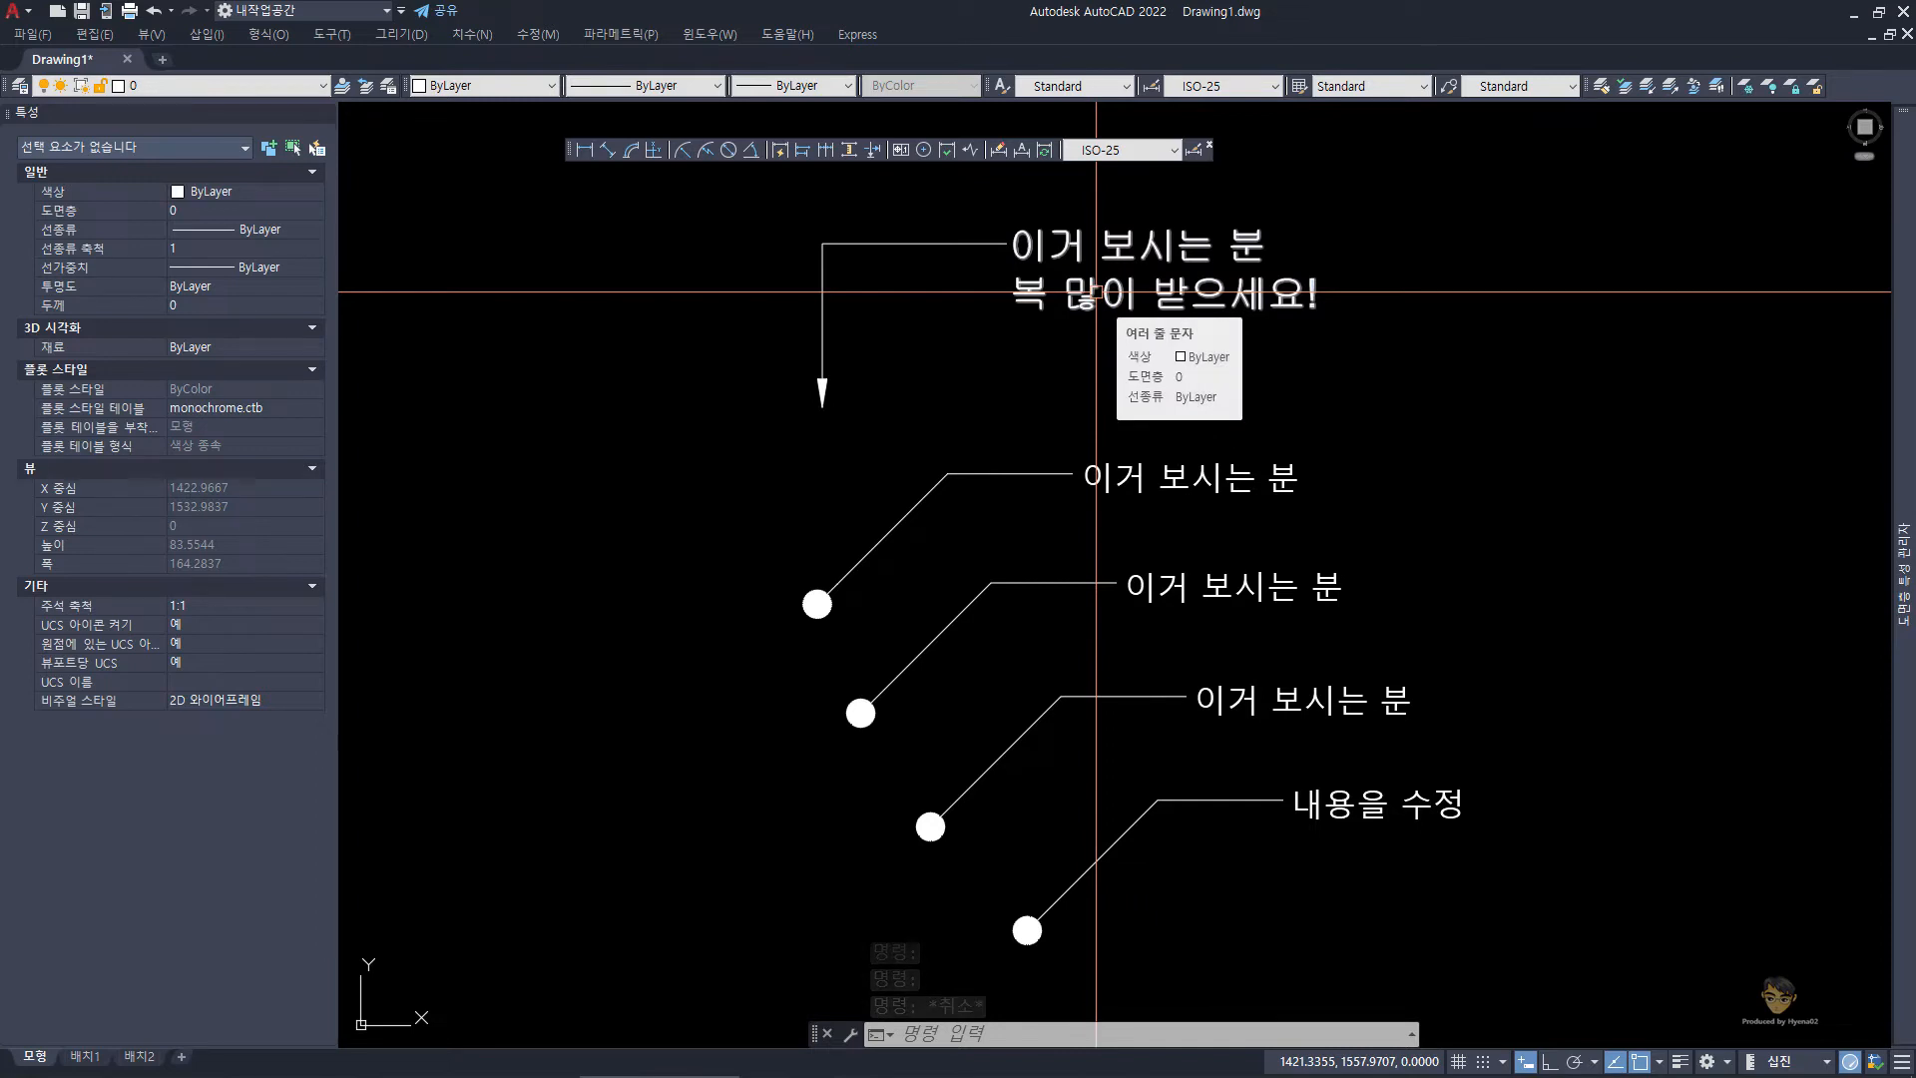
# - Open the arrow leader's two-line multiline text for editing and exit the editor without changing it
pyautogui.doubleClick(1090, 288)
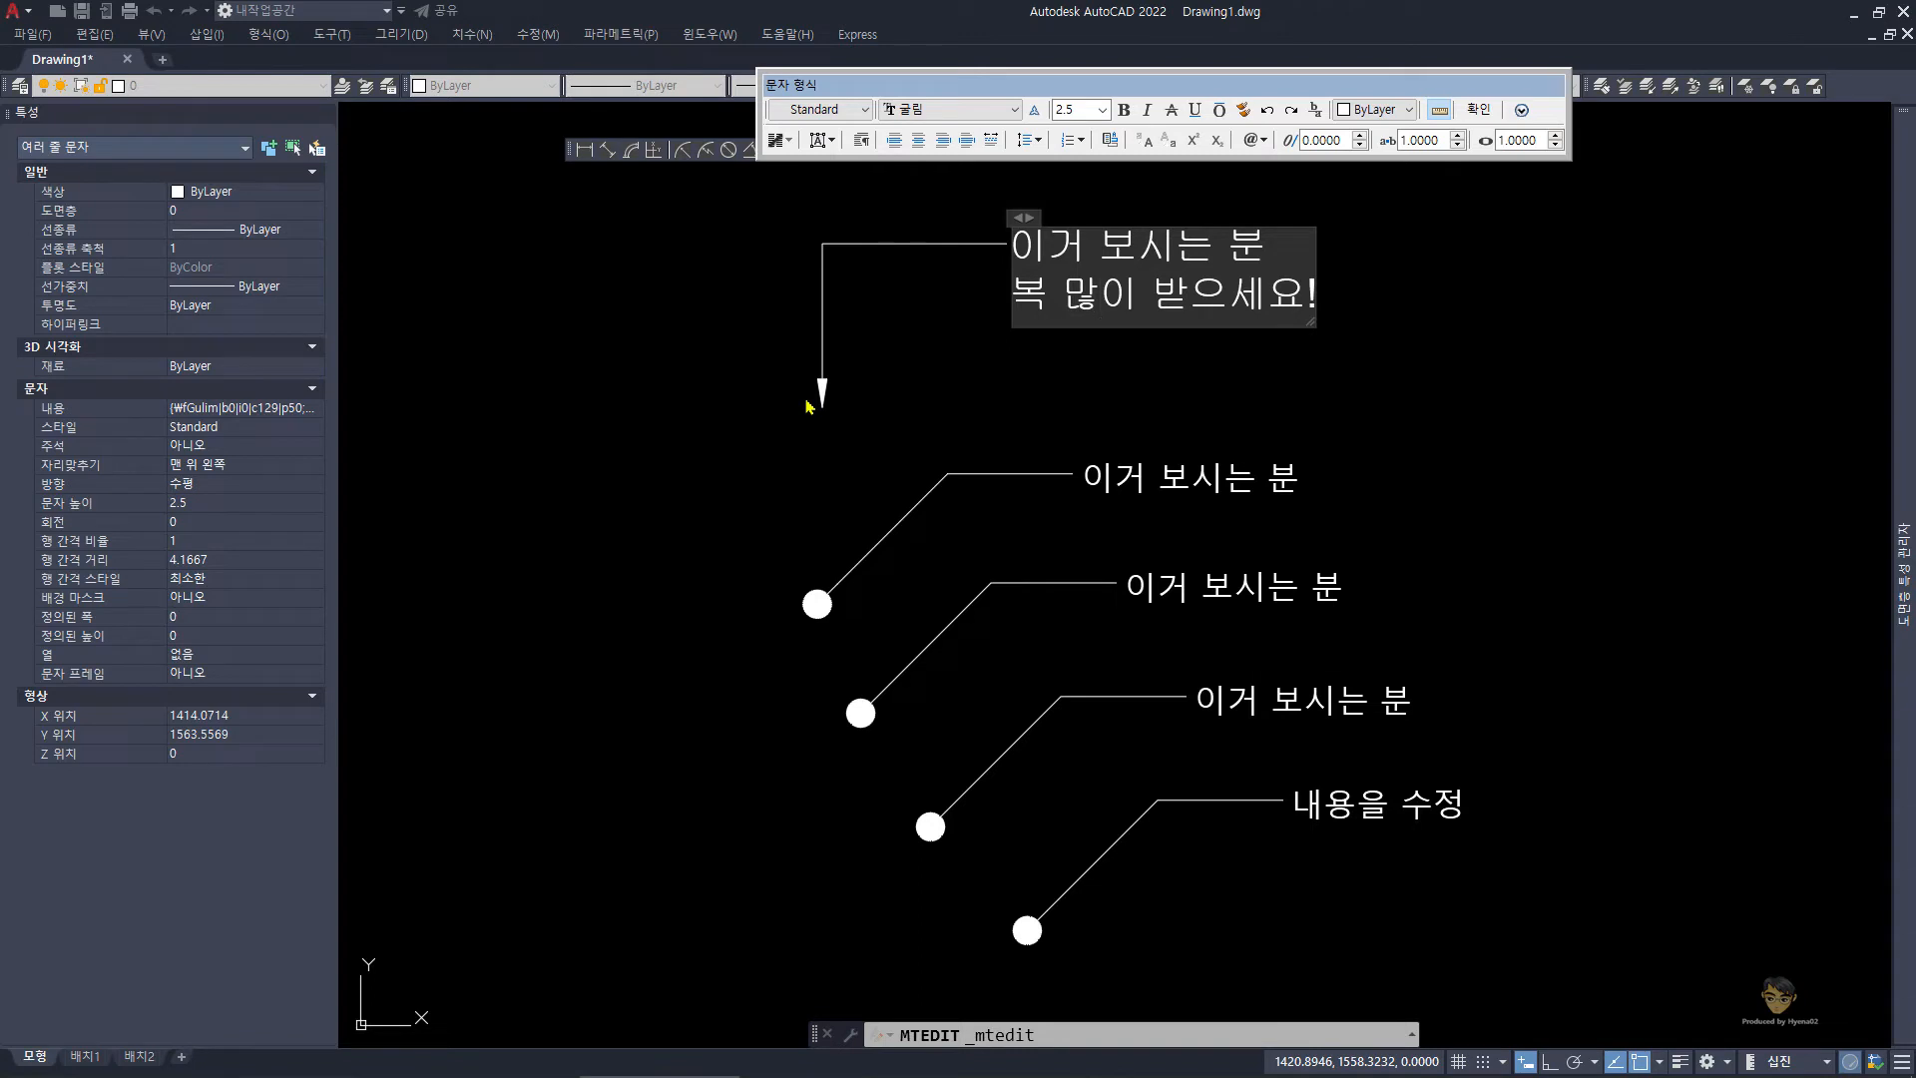
pyautogui.press('Escape')
pyautogui.press('Escape')
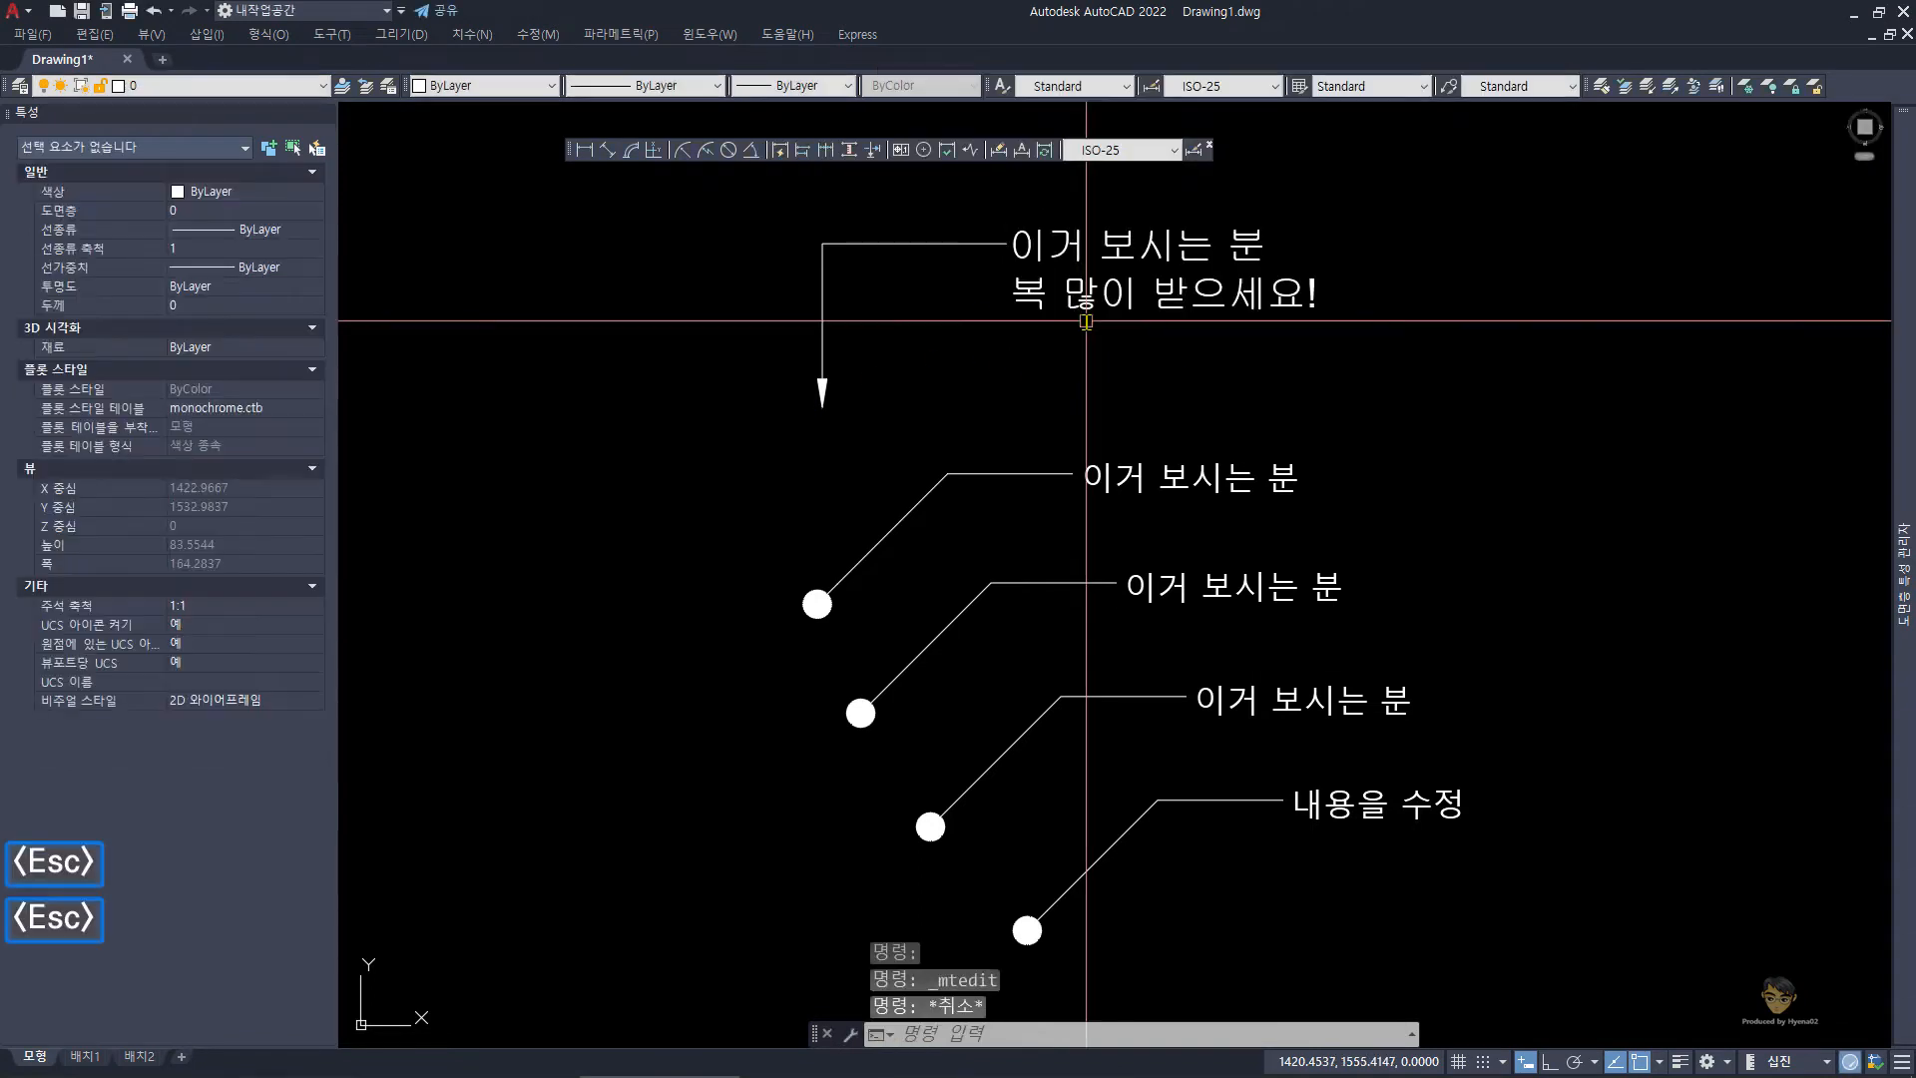
pyautogui.press('Escape')
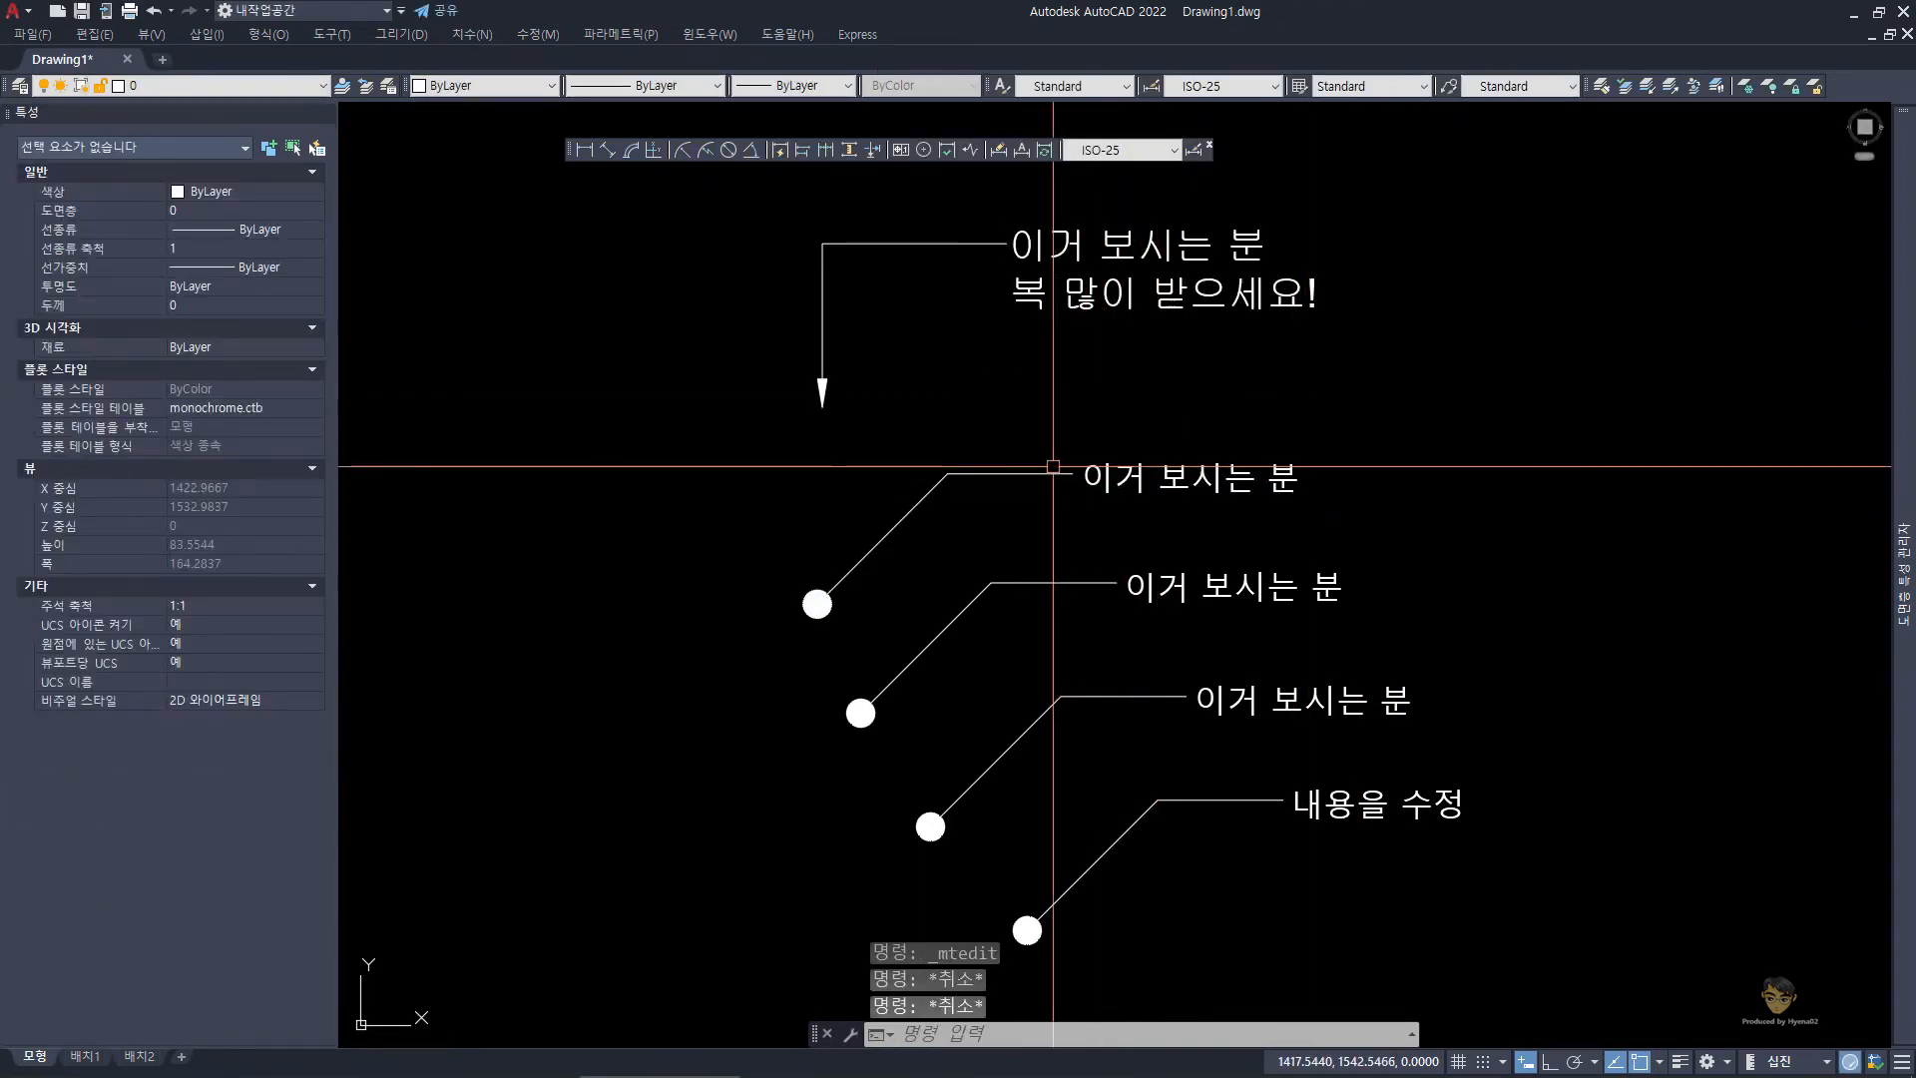
pyautogui.press('Escape')
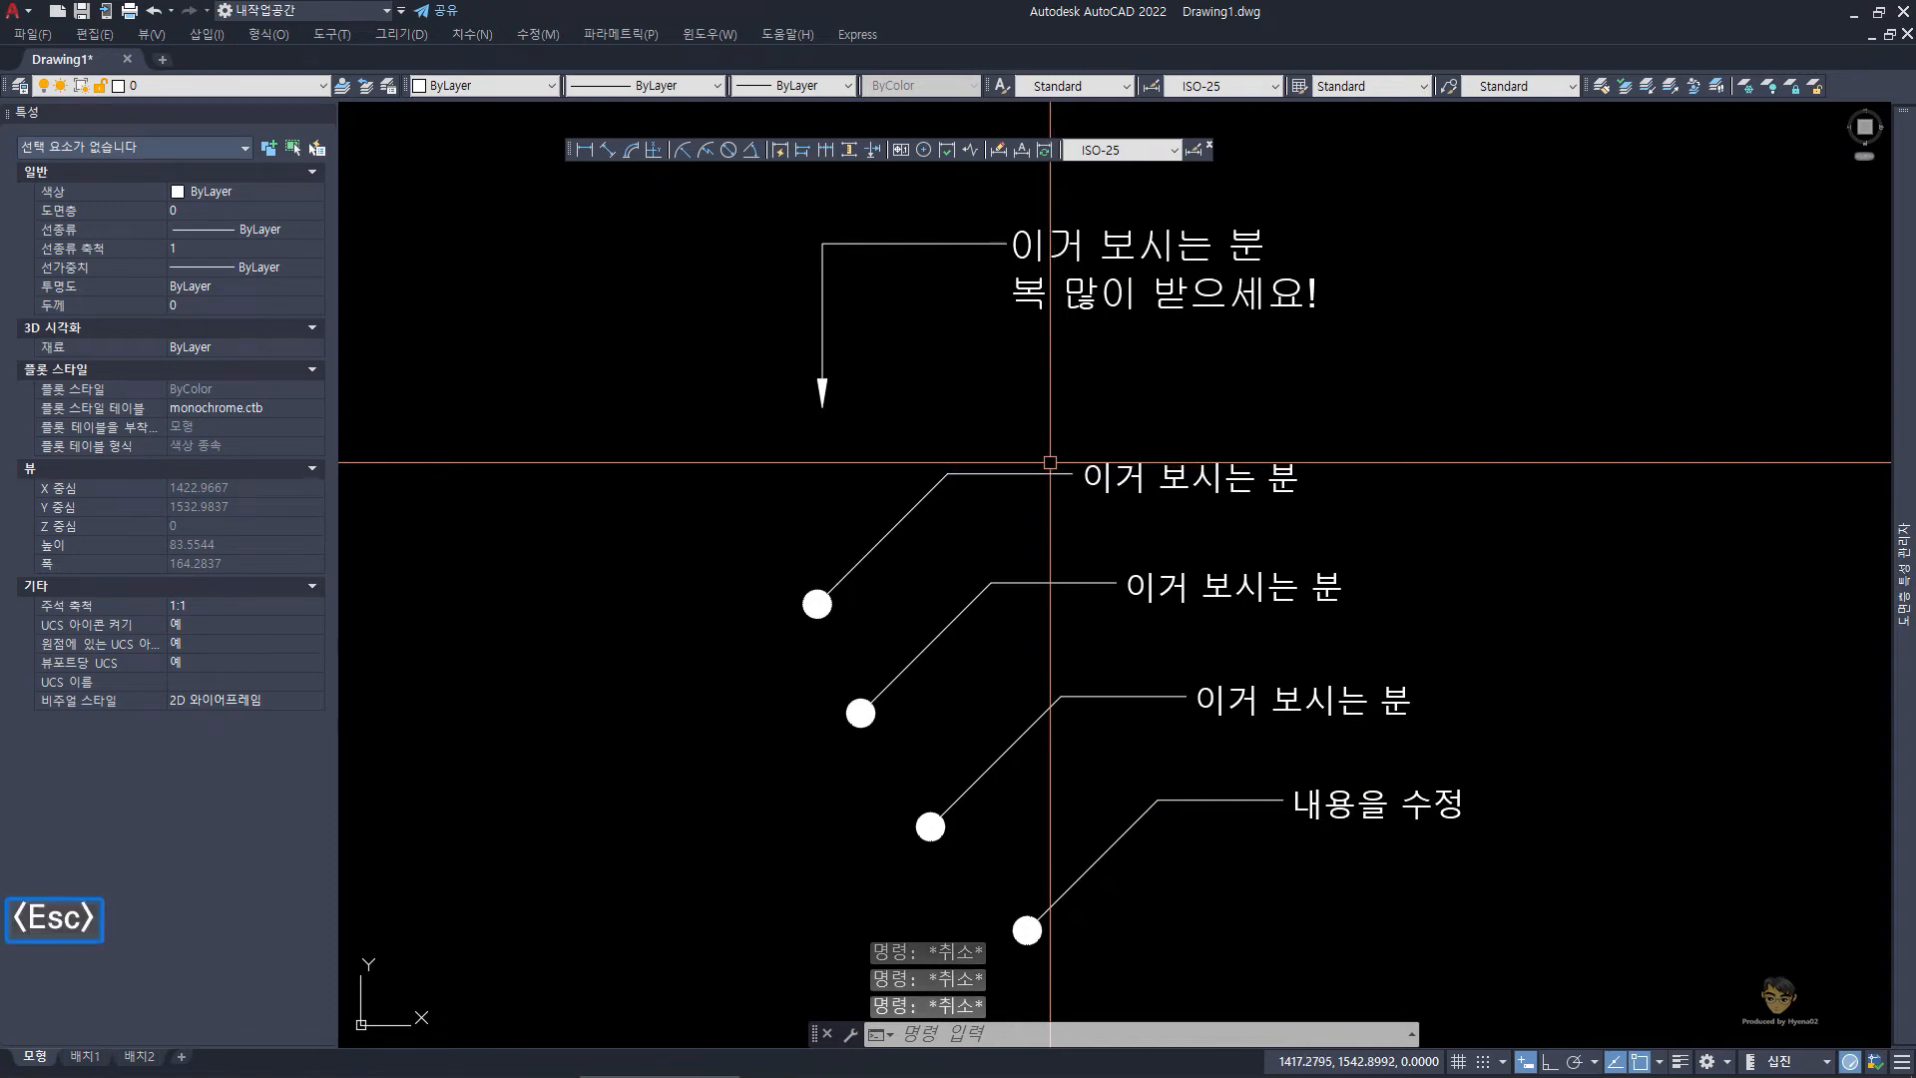
# - Open the text style settings with the ST command, view the Standard style's font settings and close them
pyautogui.write('st')
pyautogui.press('Escape')
pyautogui.press('Escape')
pyautogui.press('Hangul')
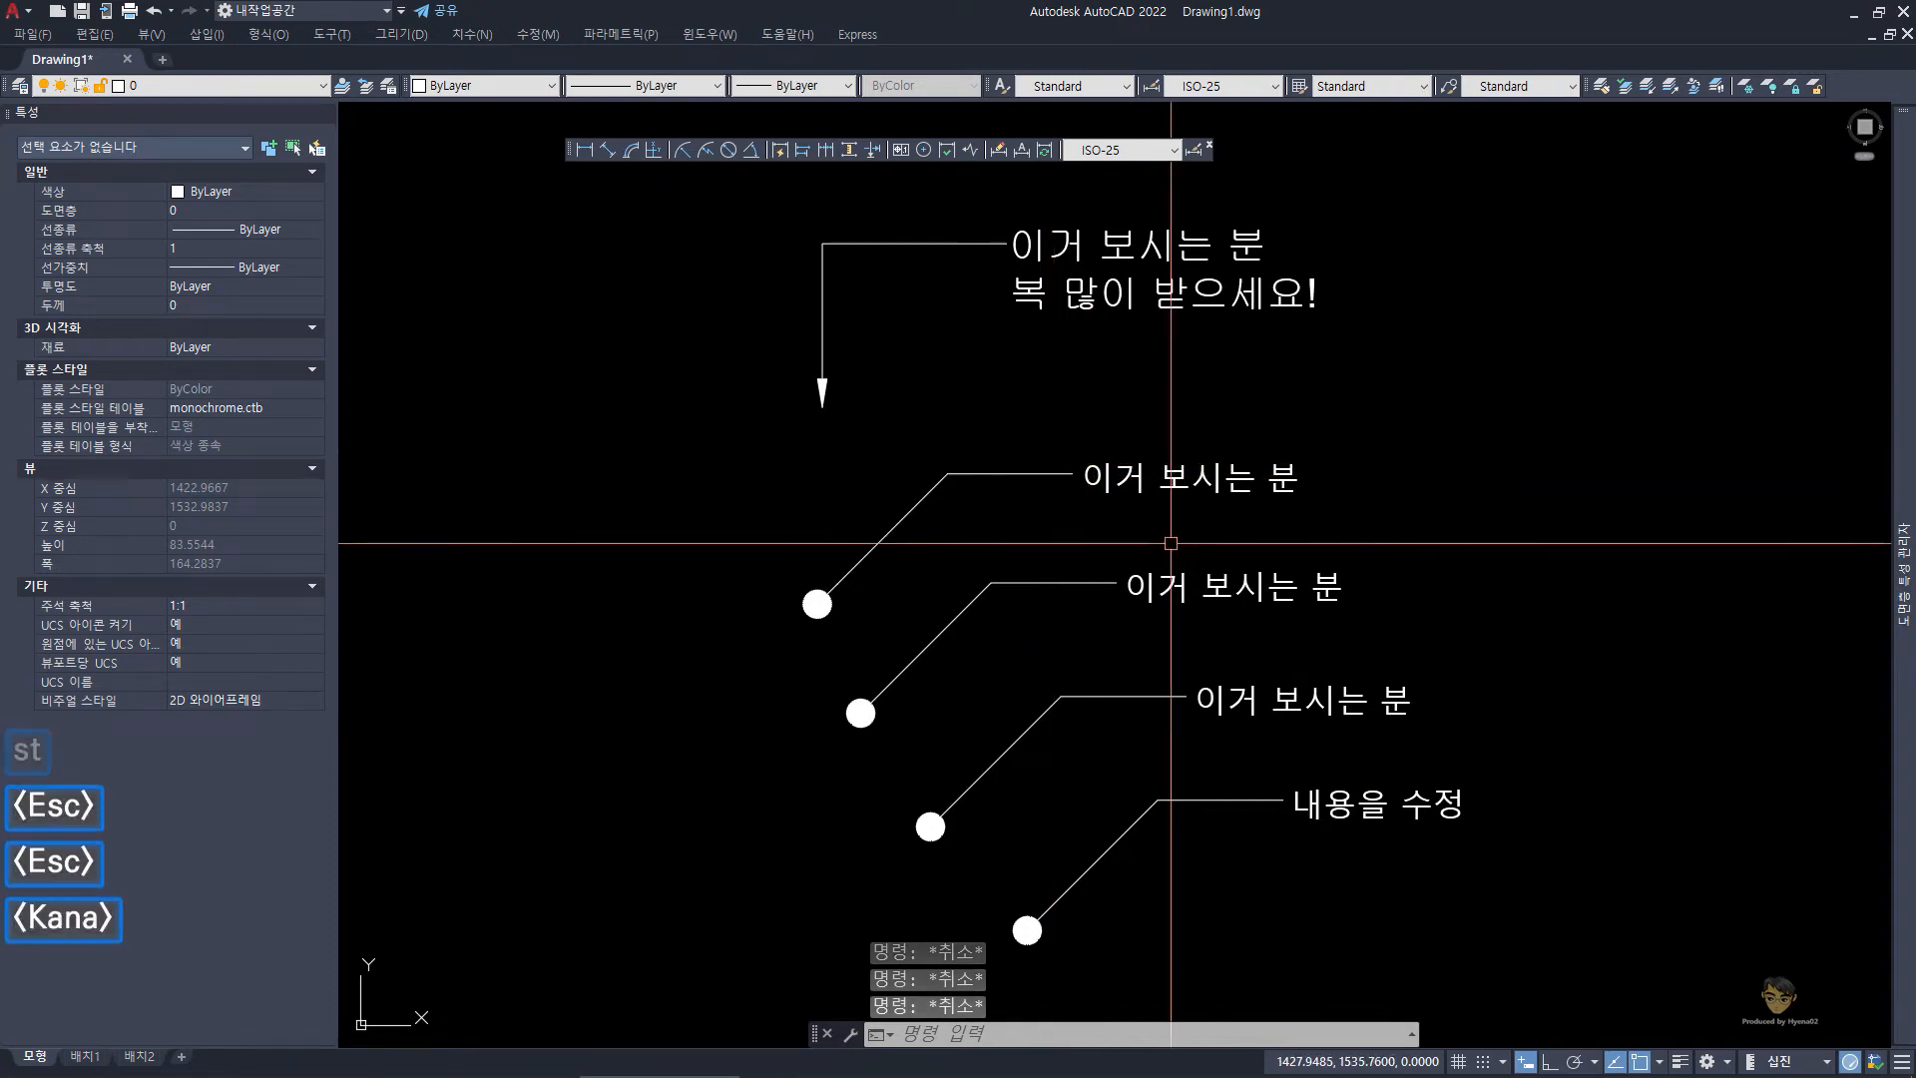
pyautogui.write('st')
pyautogui.press('space')
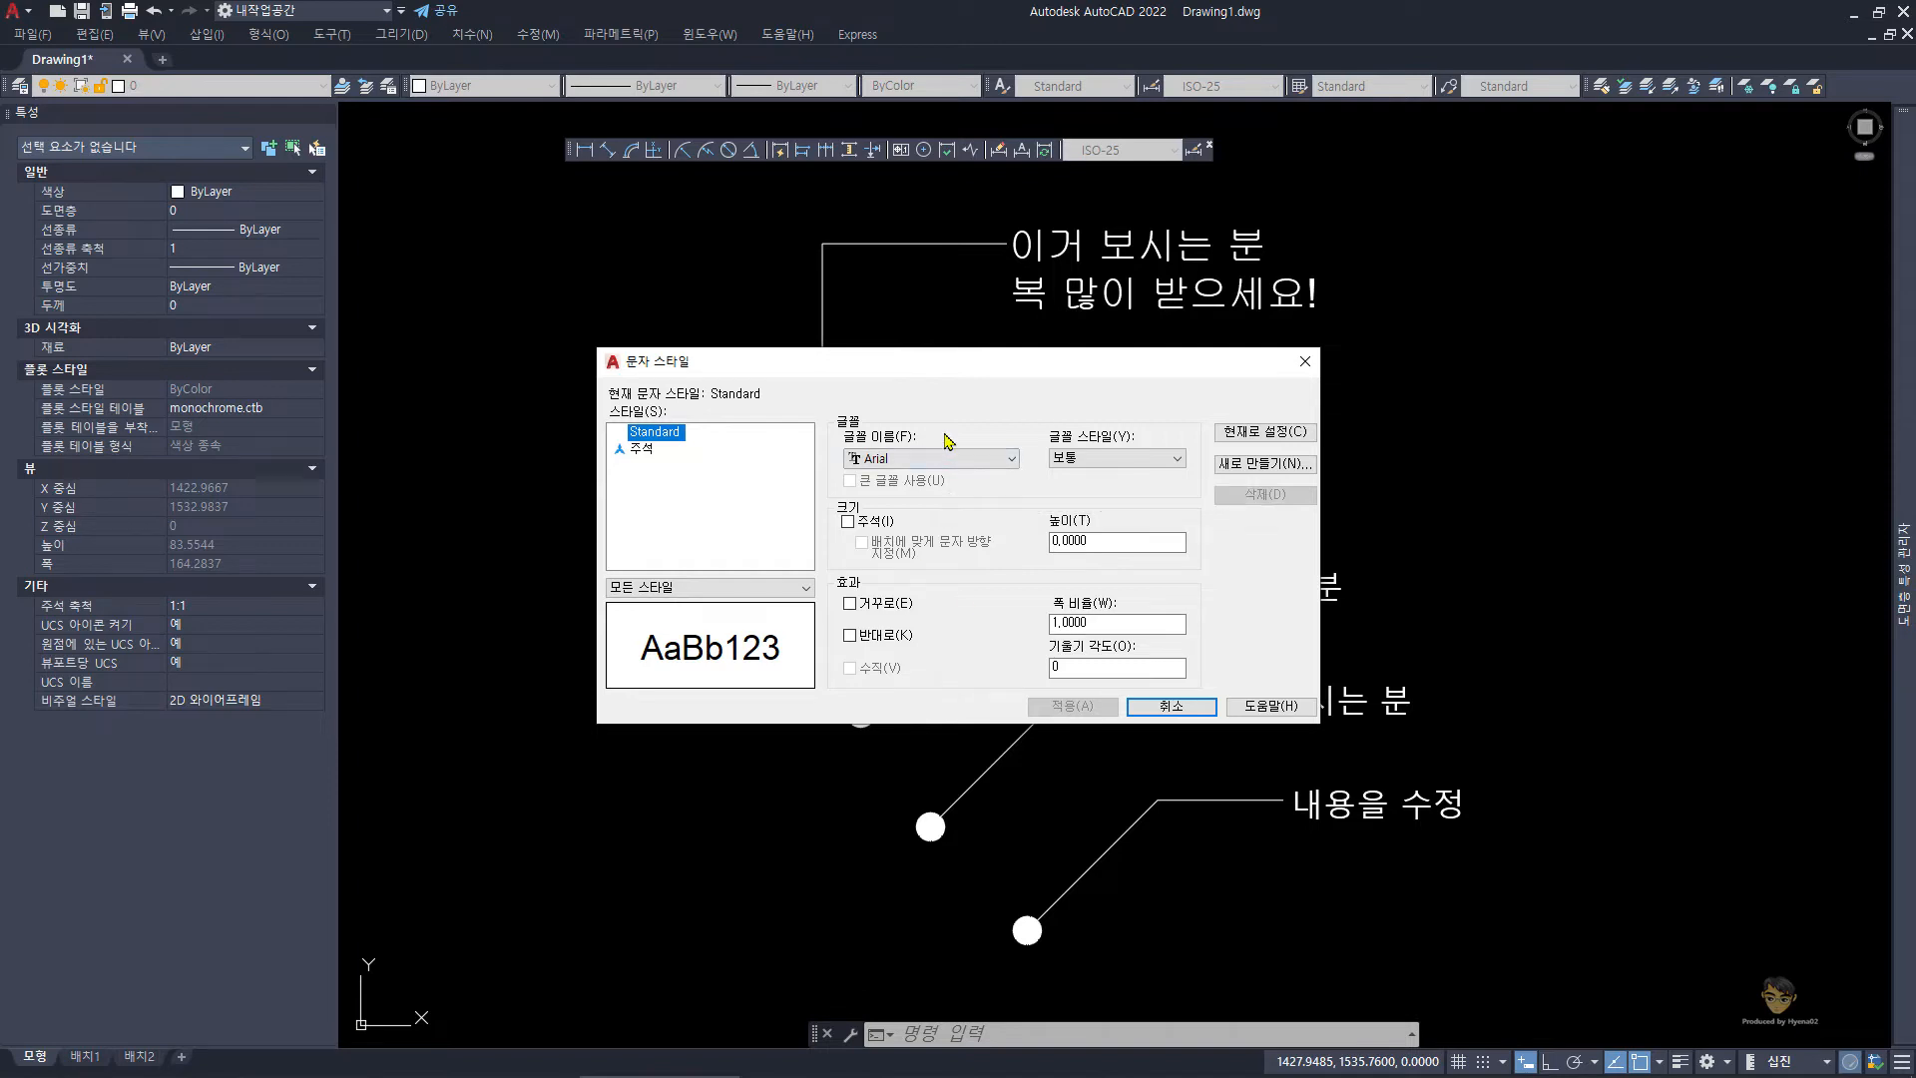
pyautogui.press('Escape')
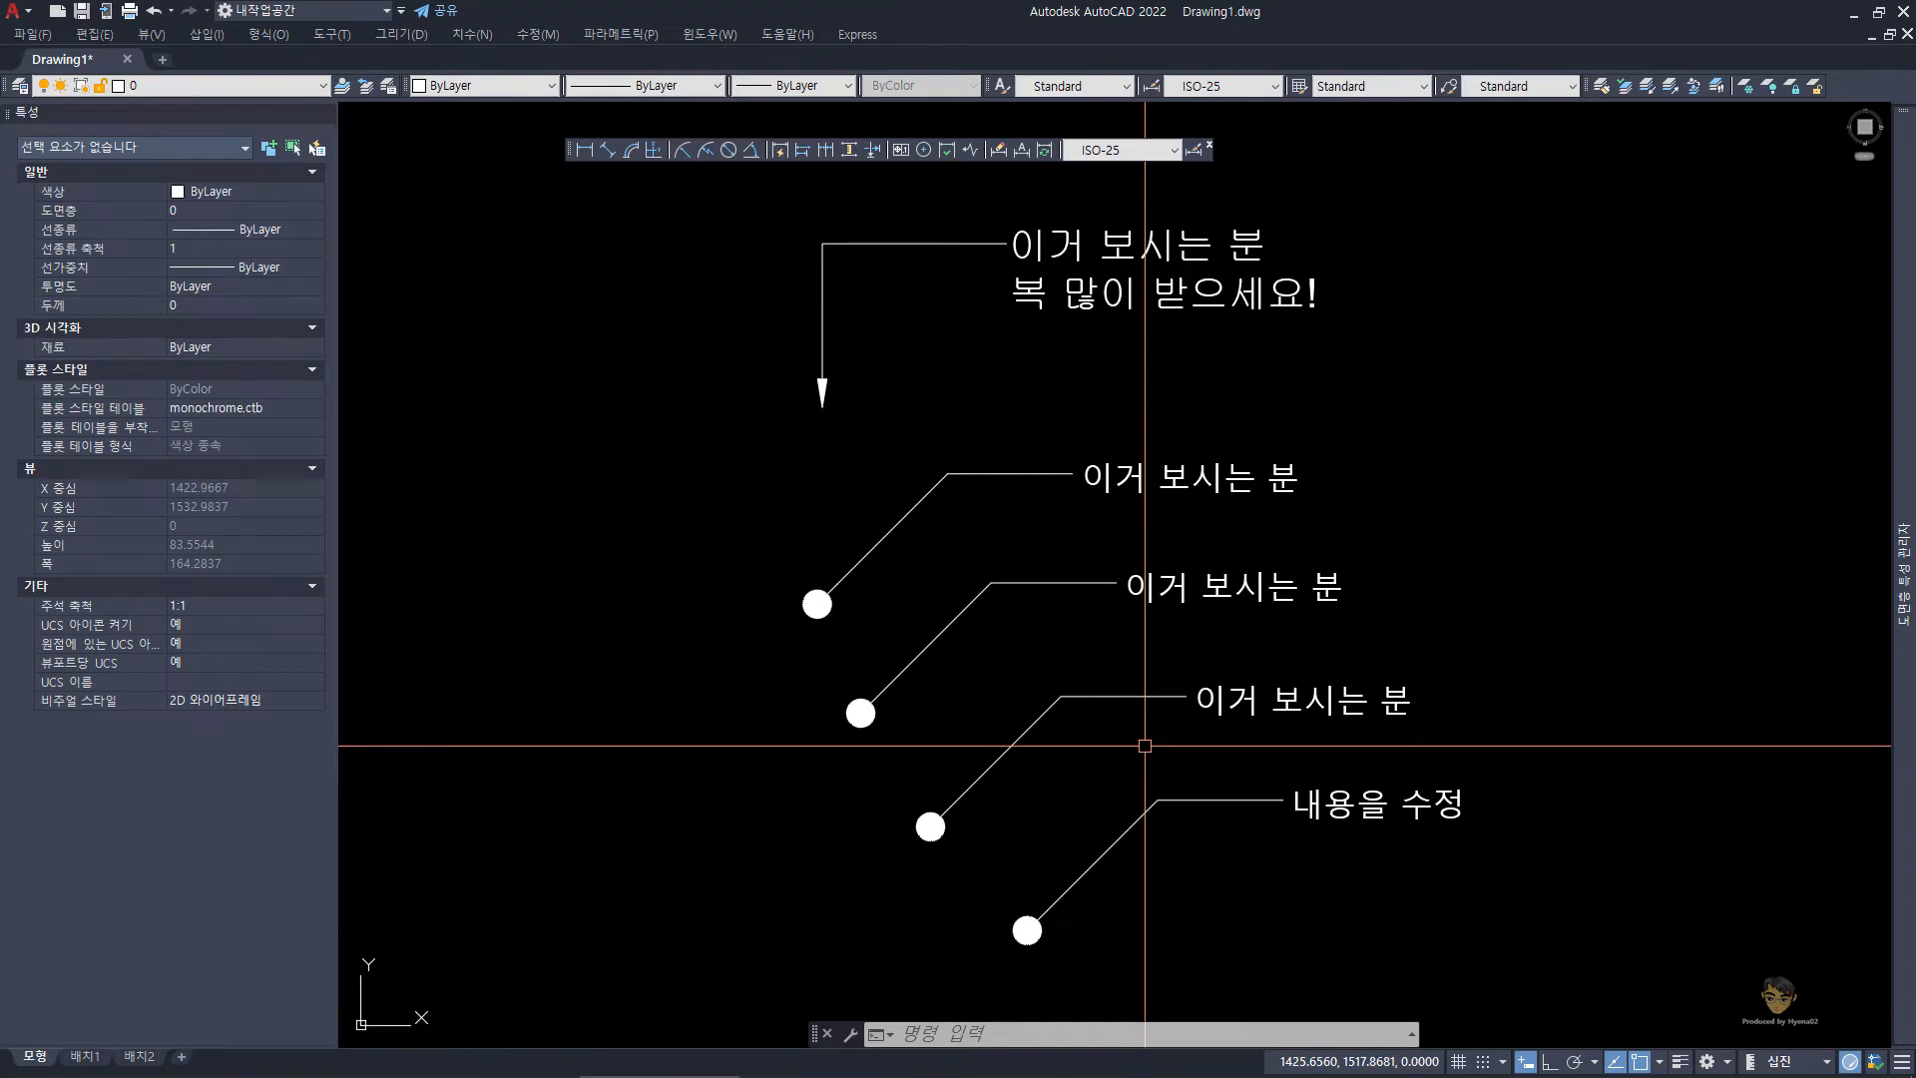
pyautogui.press('Escape')
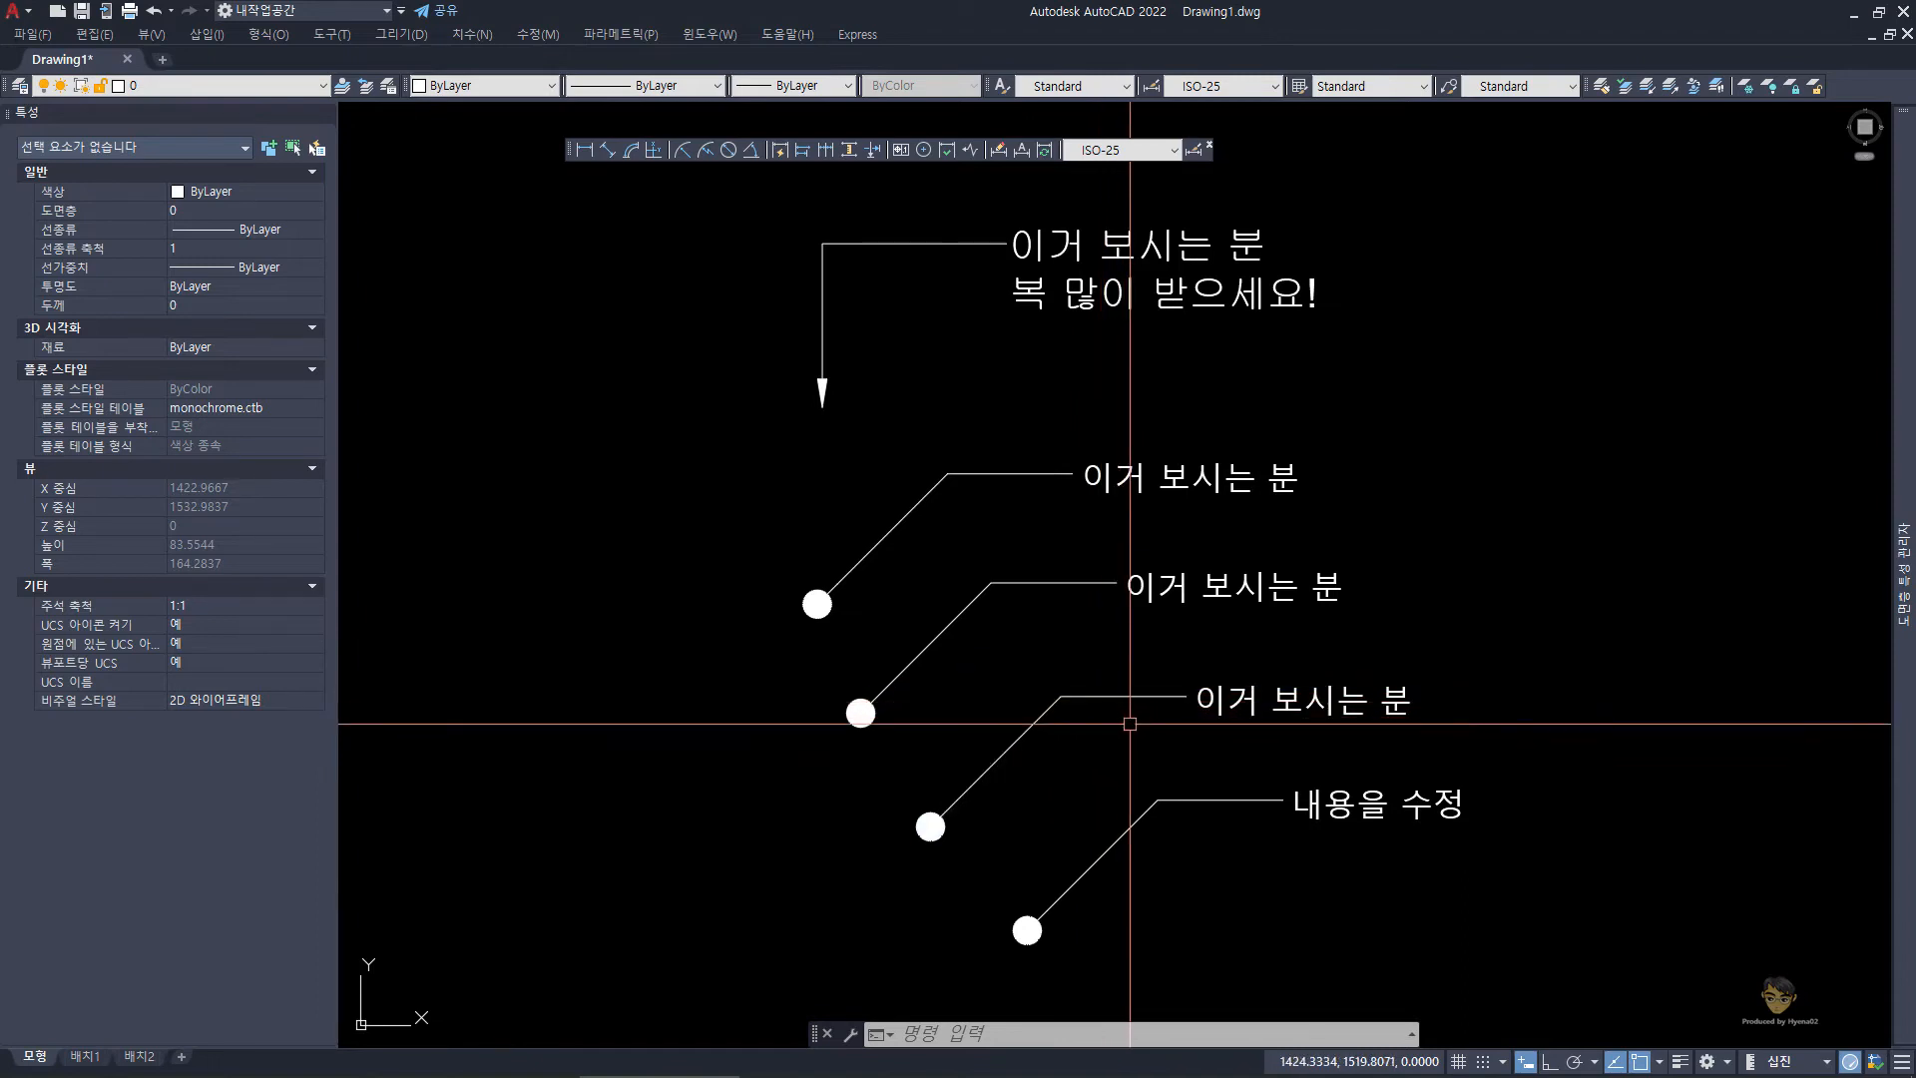
pyautogui.press('Escape')
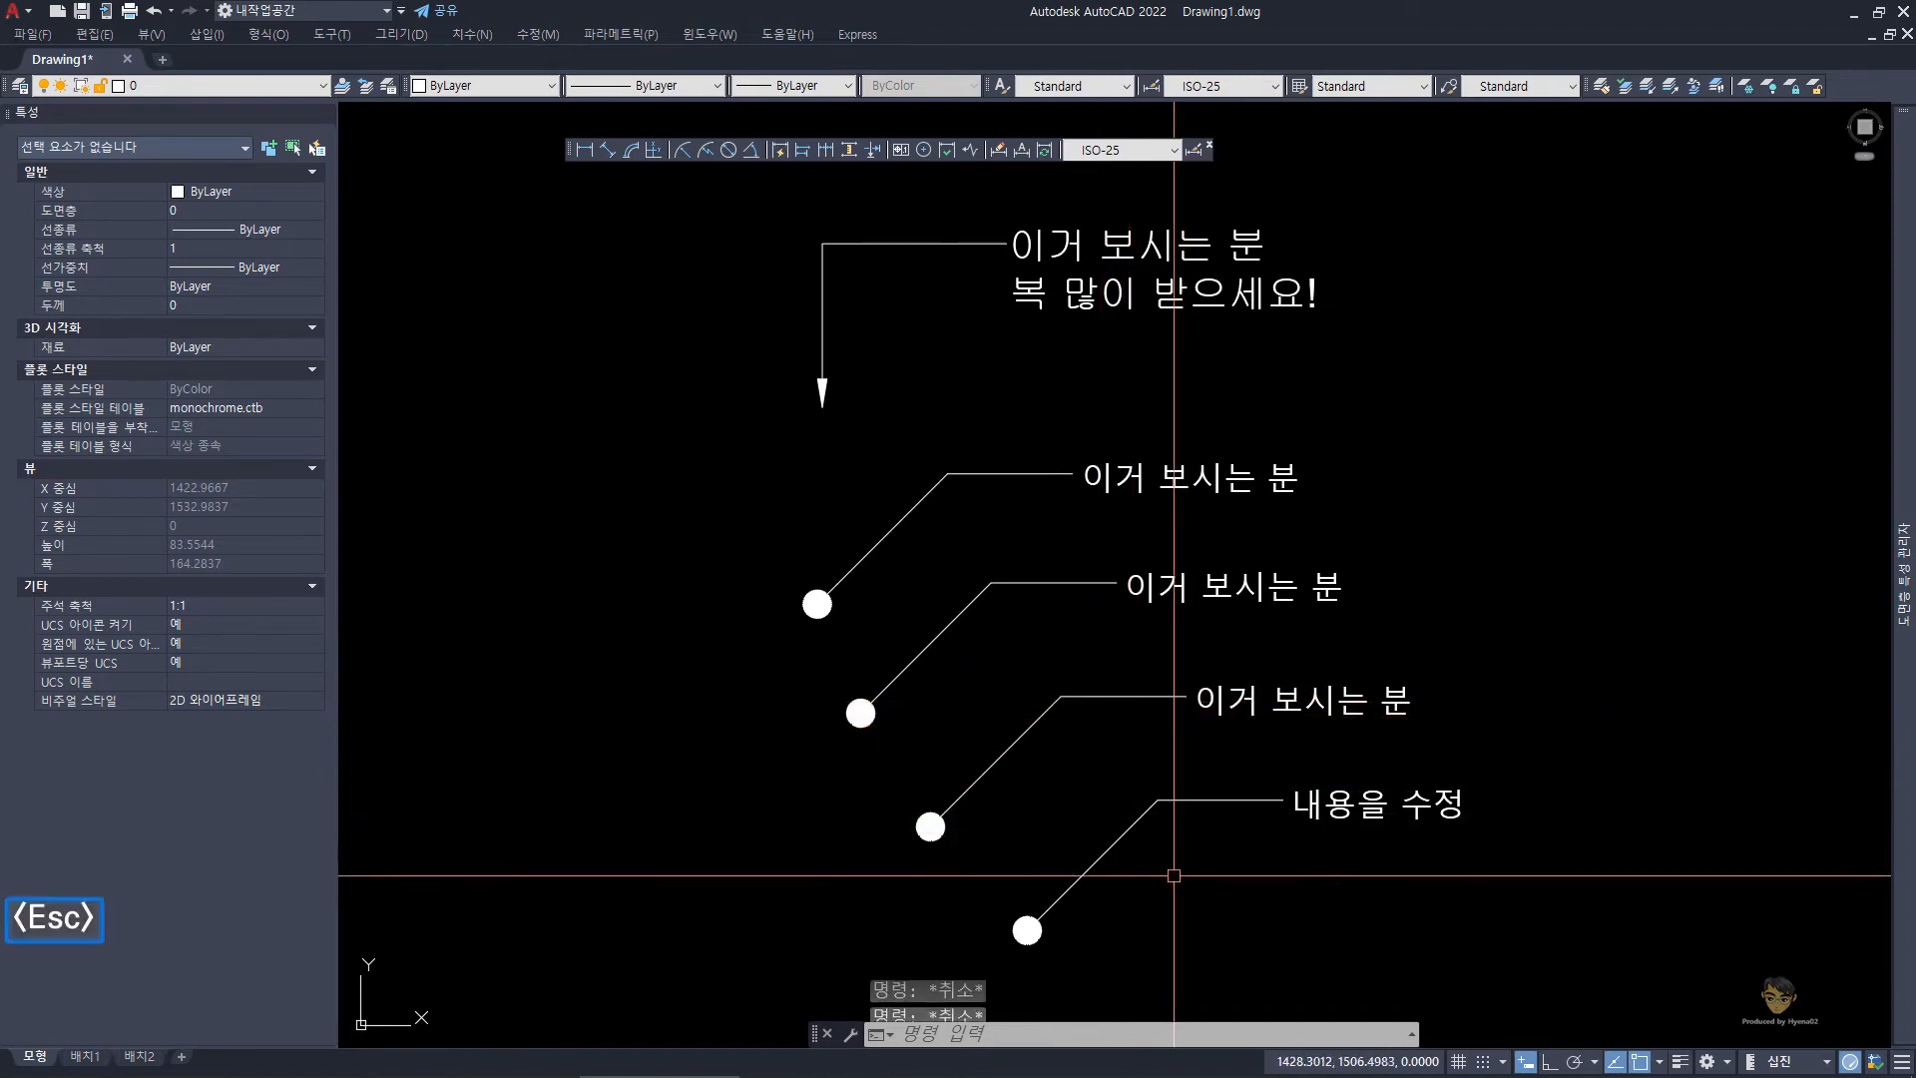
# - Set the lowest dot leader's colour to 노란색 and its arrowhead size to 1, and deselect it
pyautogui.click(1204, 896)
pyautogui.click(1062, 773)
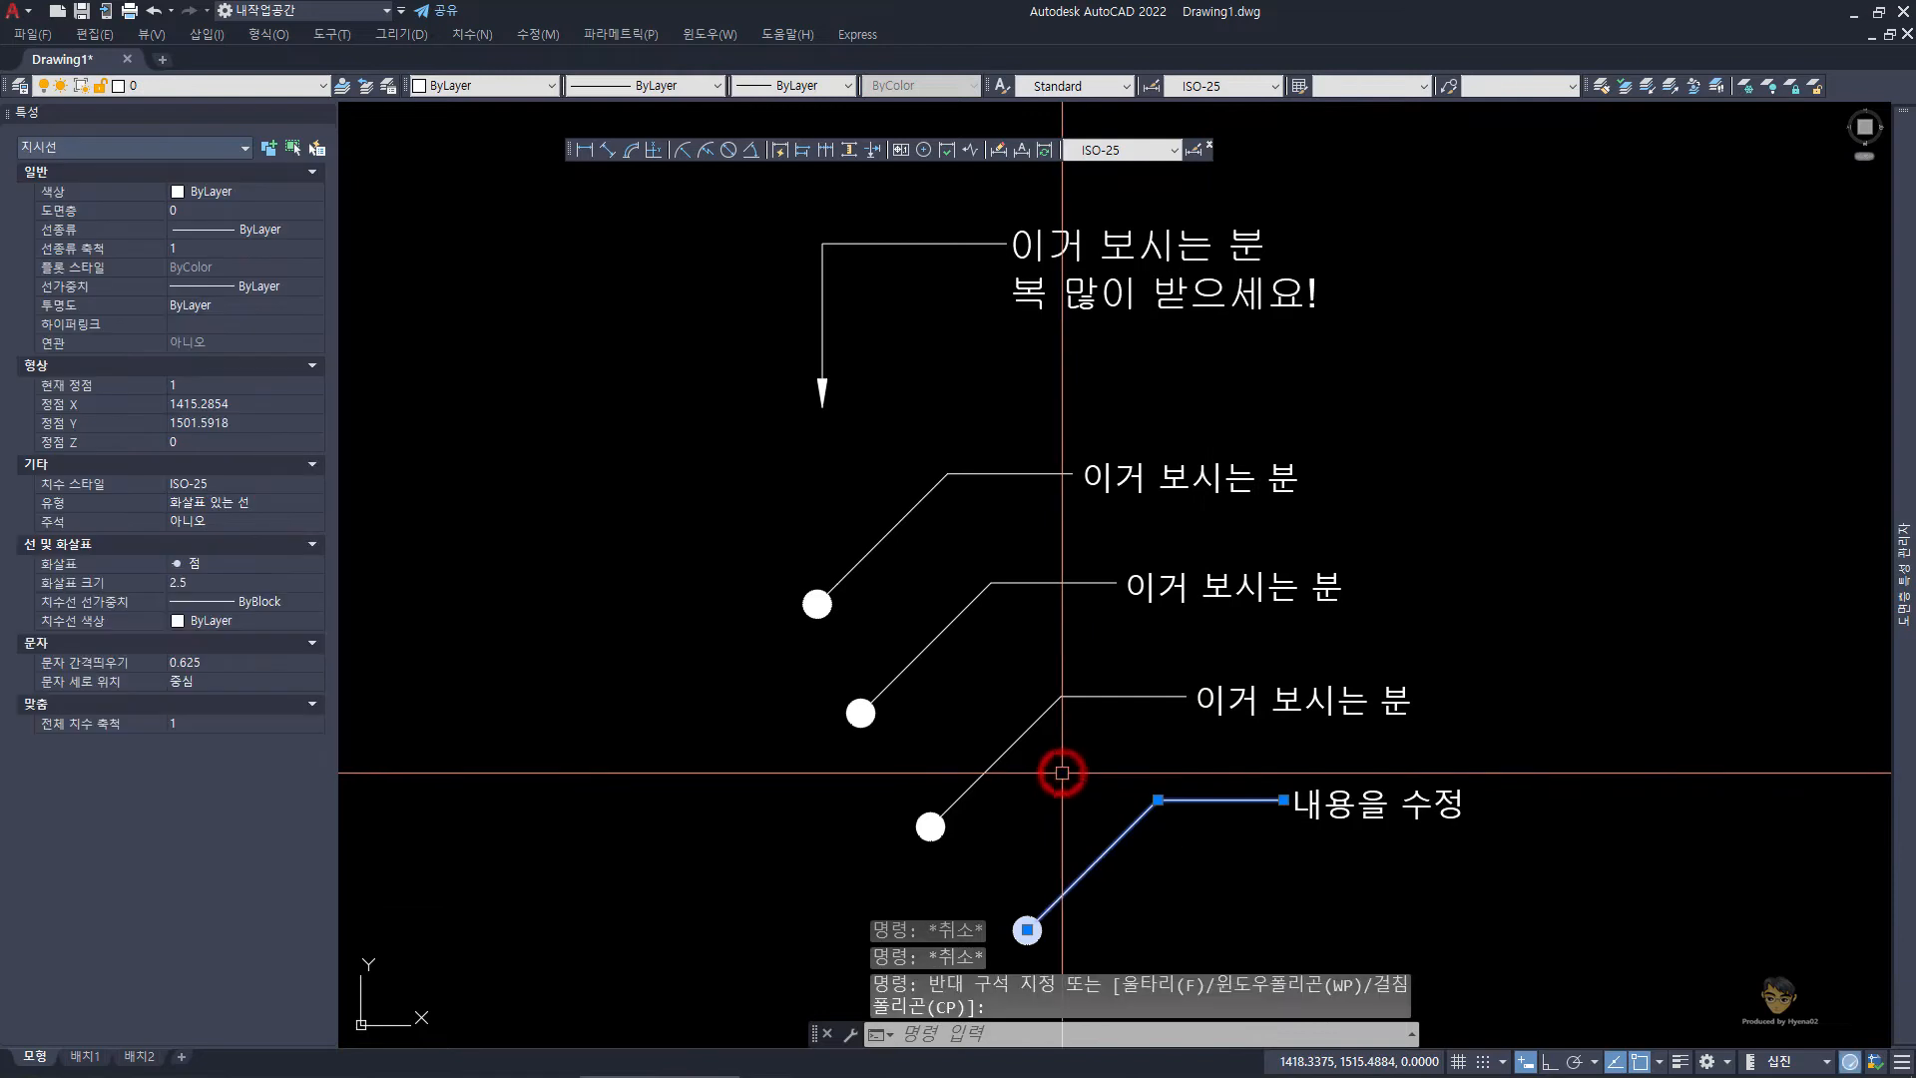
pyautogui.click(262, 190)
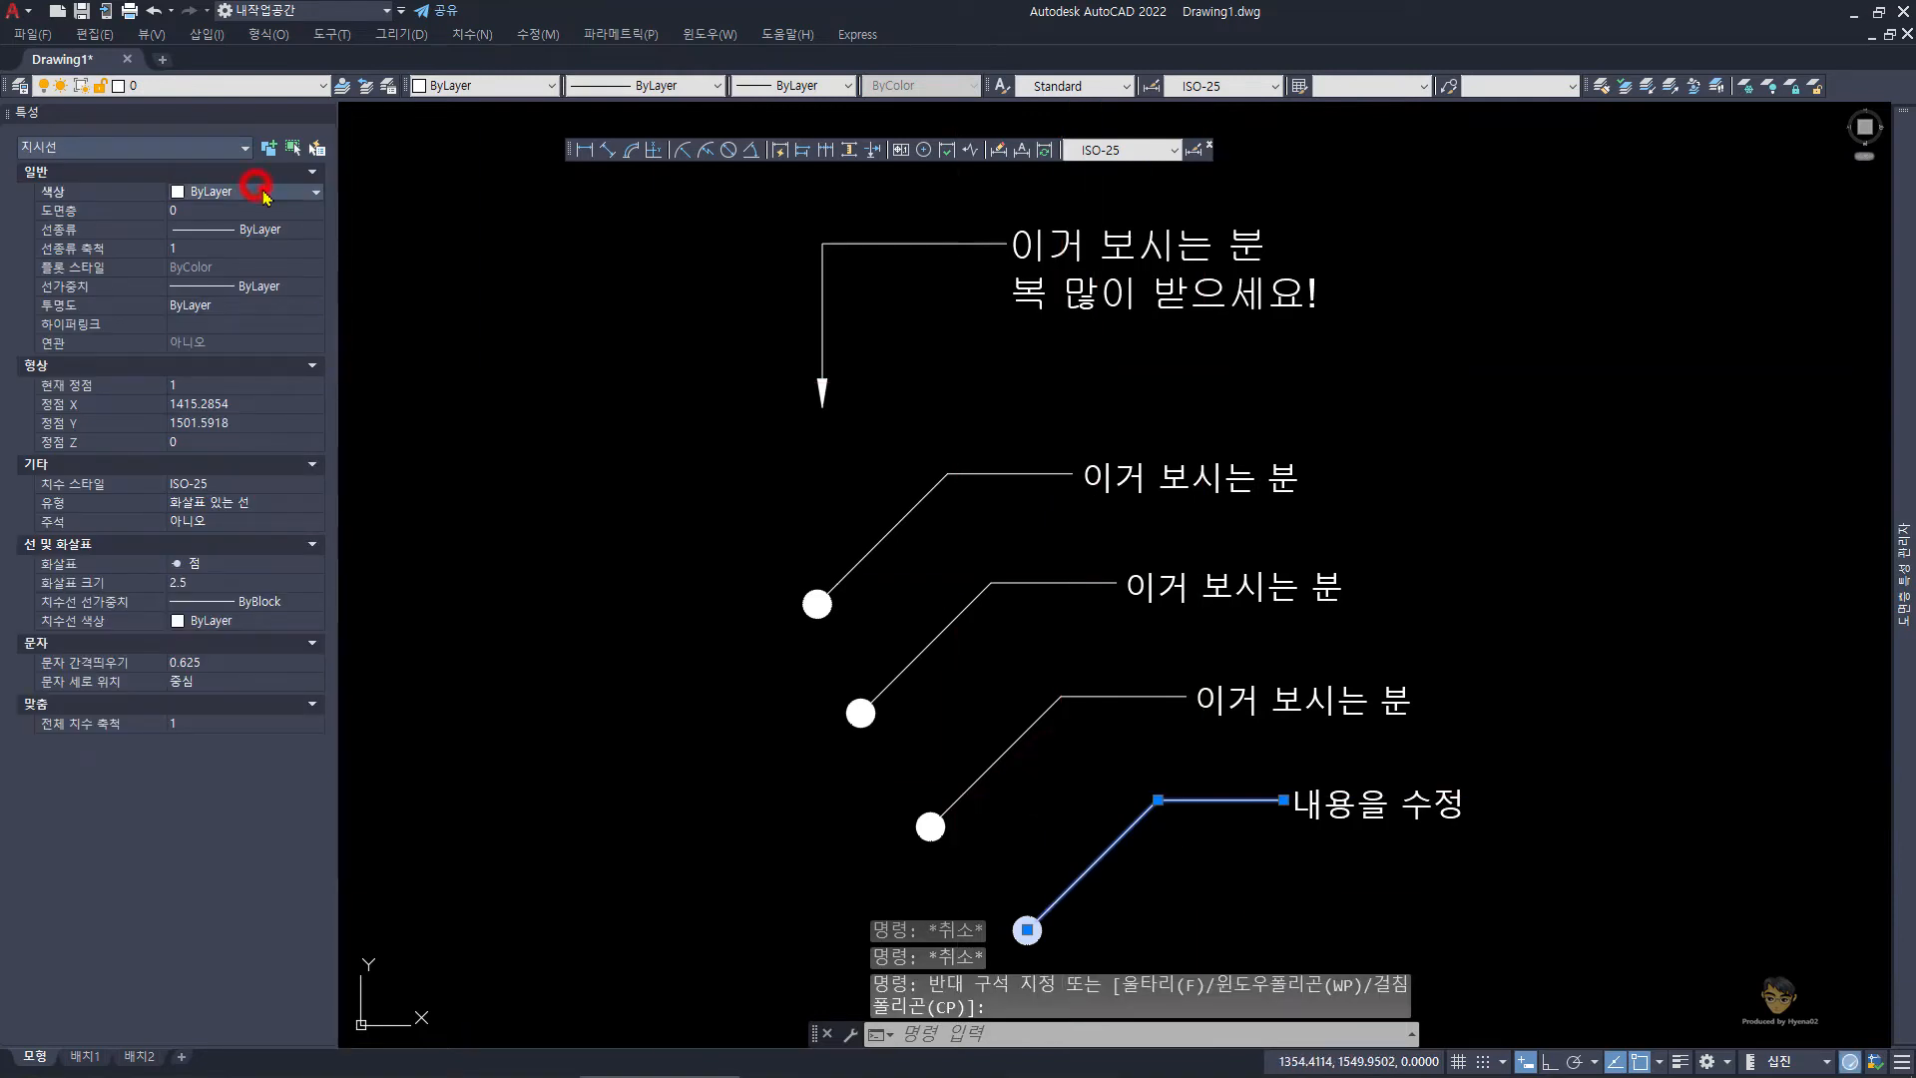
pyautogui.click(249, 265)
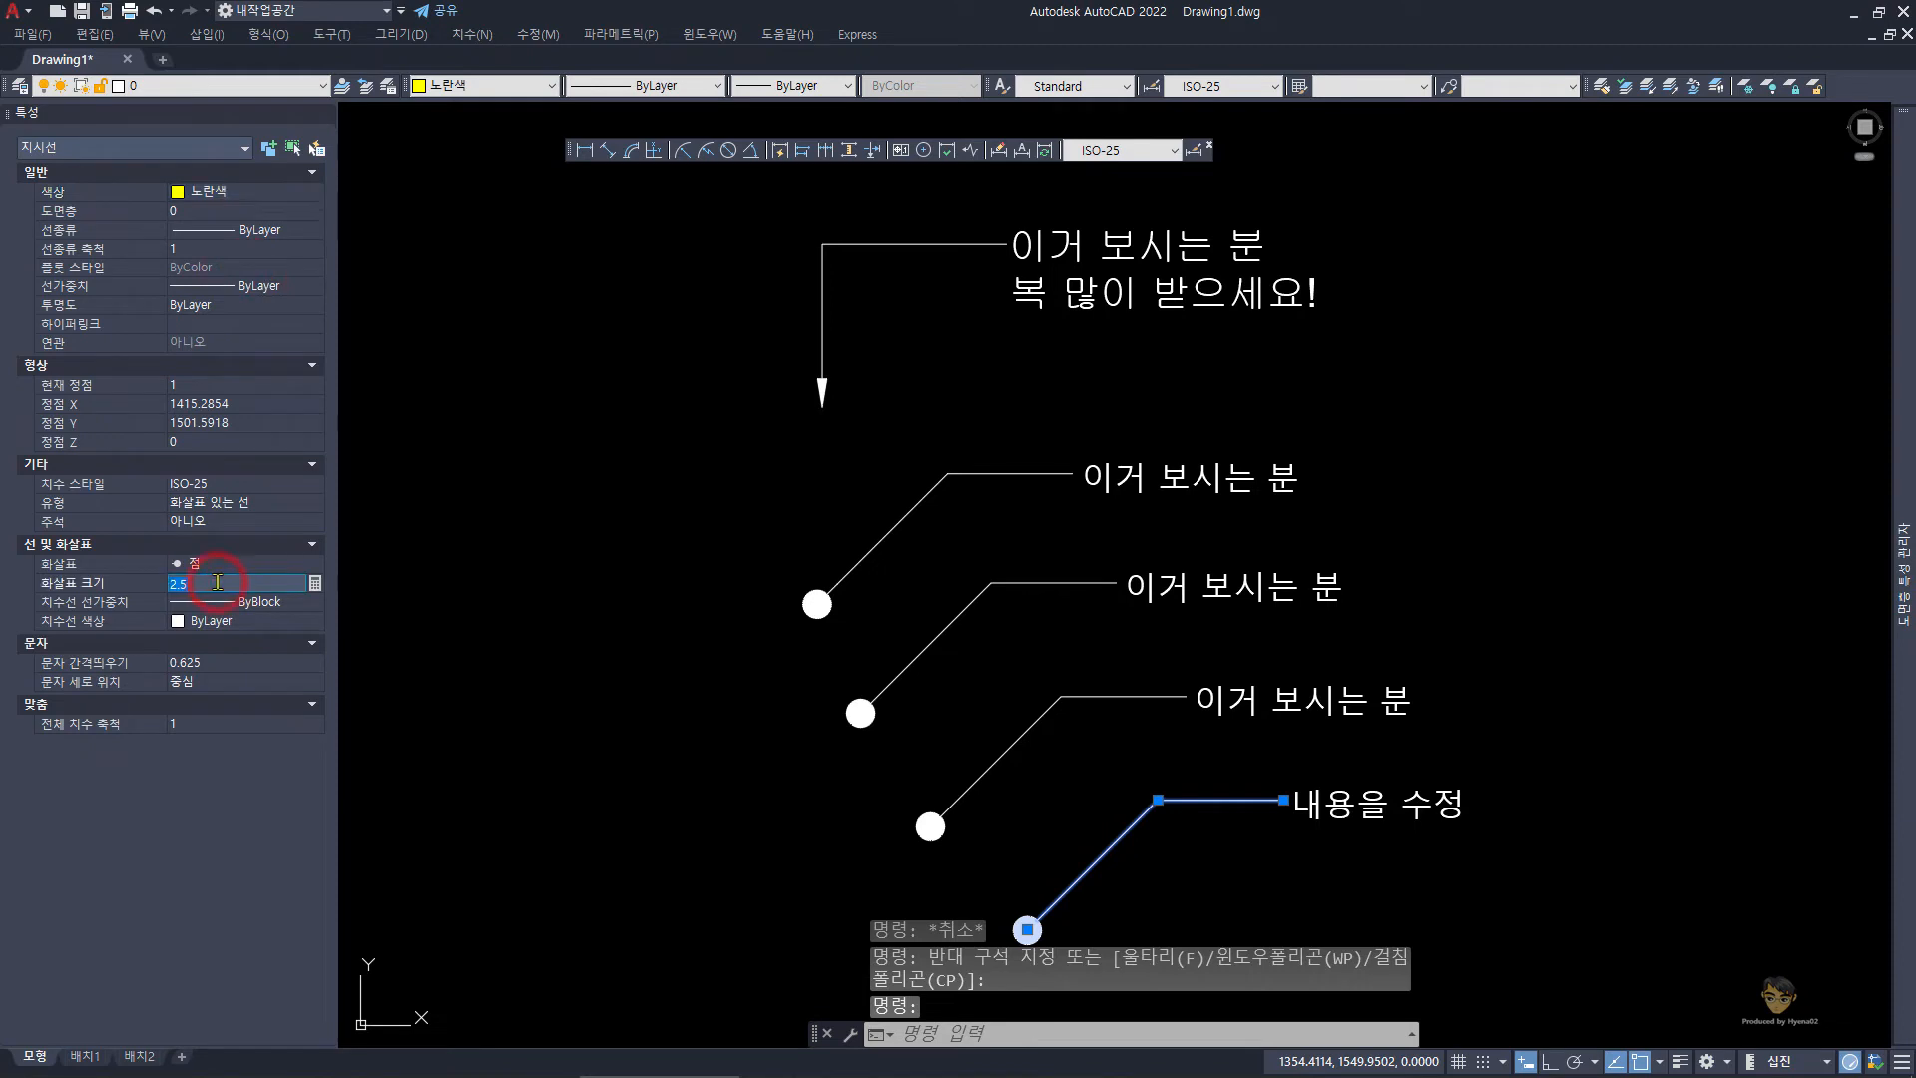
pyautogui.write('1')
pyautogui.press('Return')
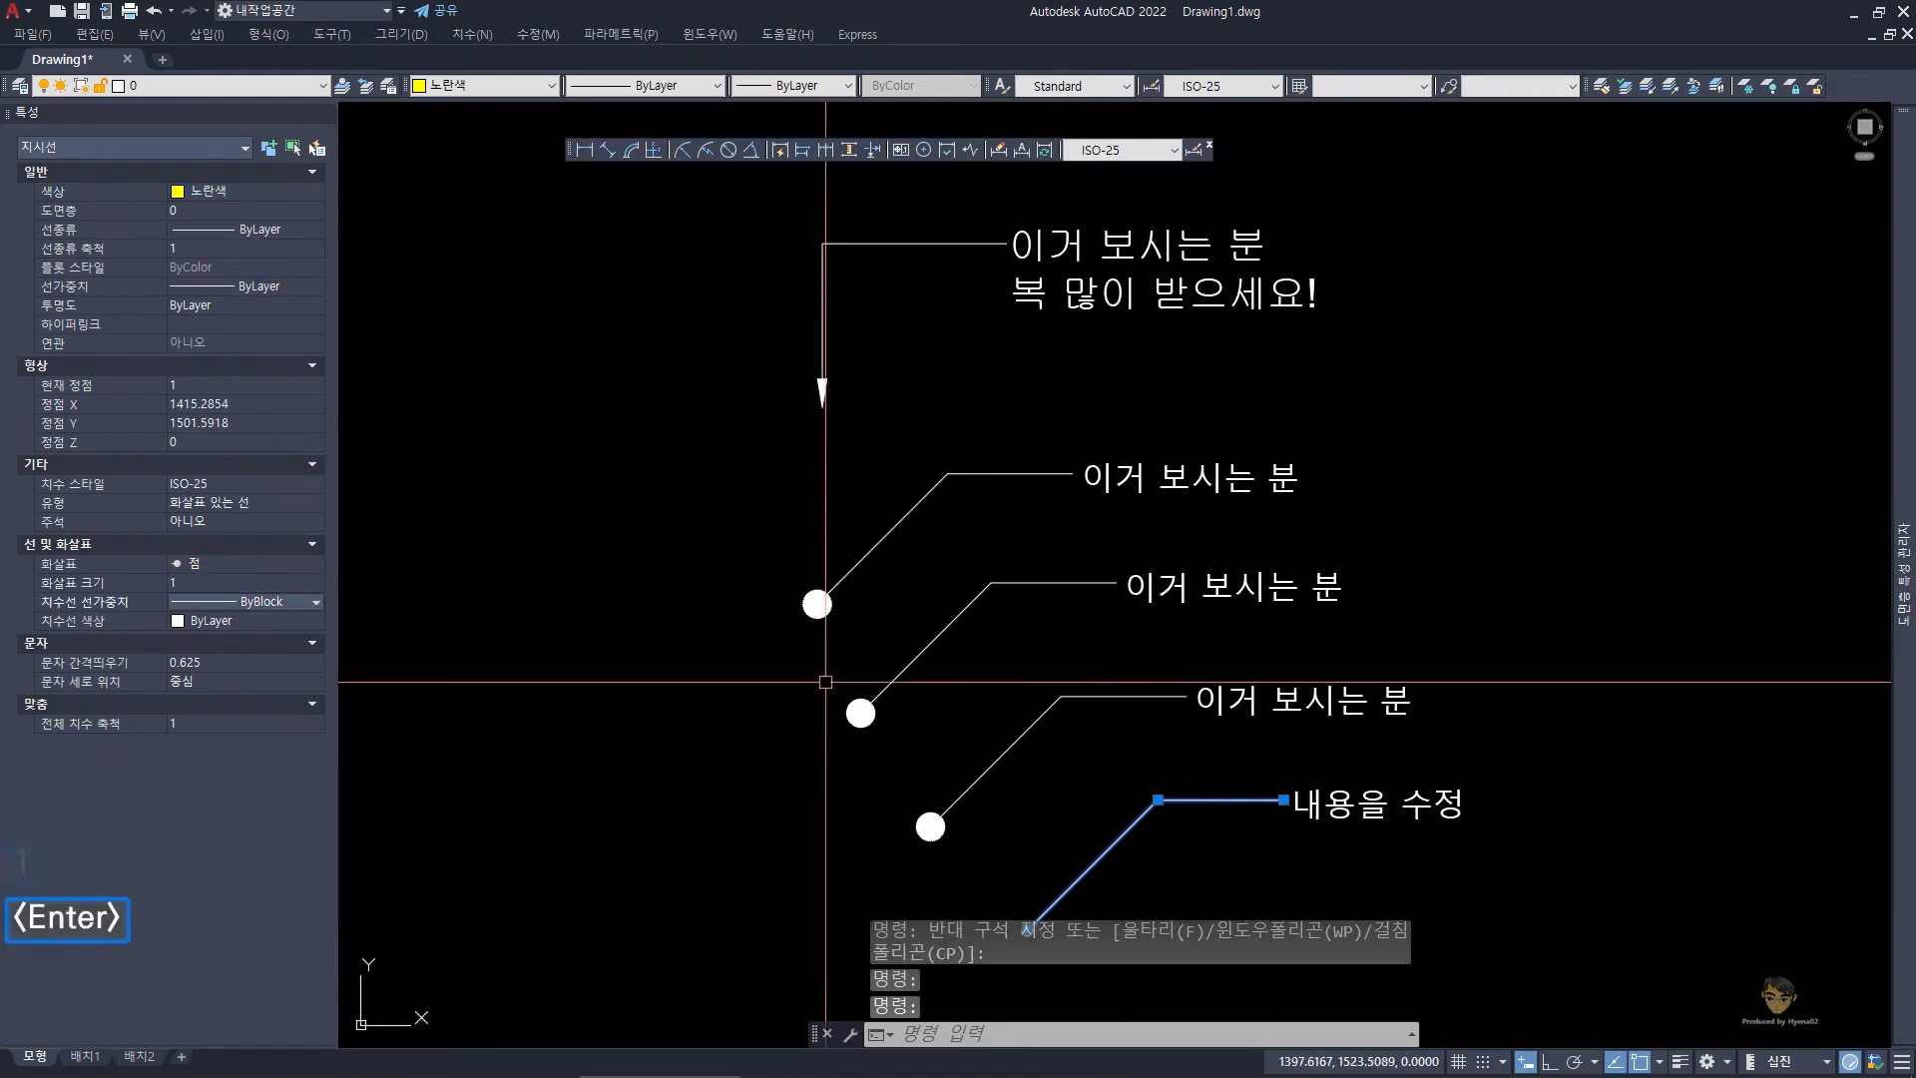
pyautogui.press('Escape')
# - Set the lowest dot leader's dimension line colour to 노란색 and deselect it
pyautogui.click(1155, 905)
pyautogui.click(1062, 832)
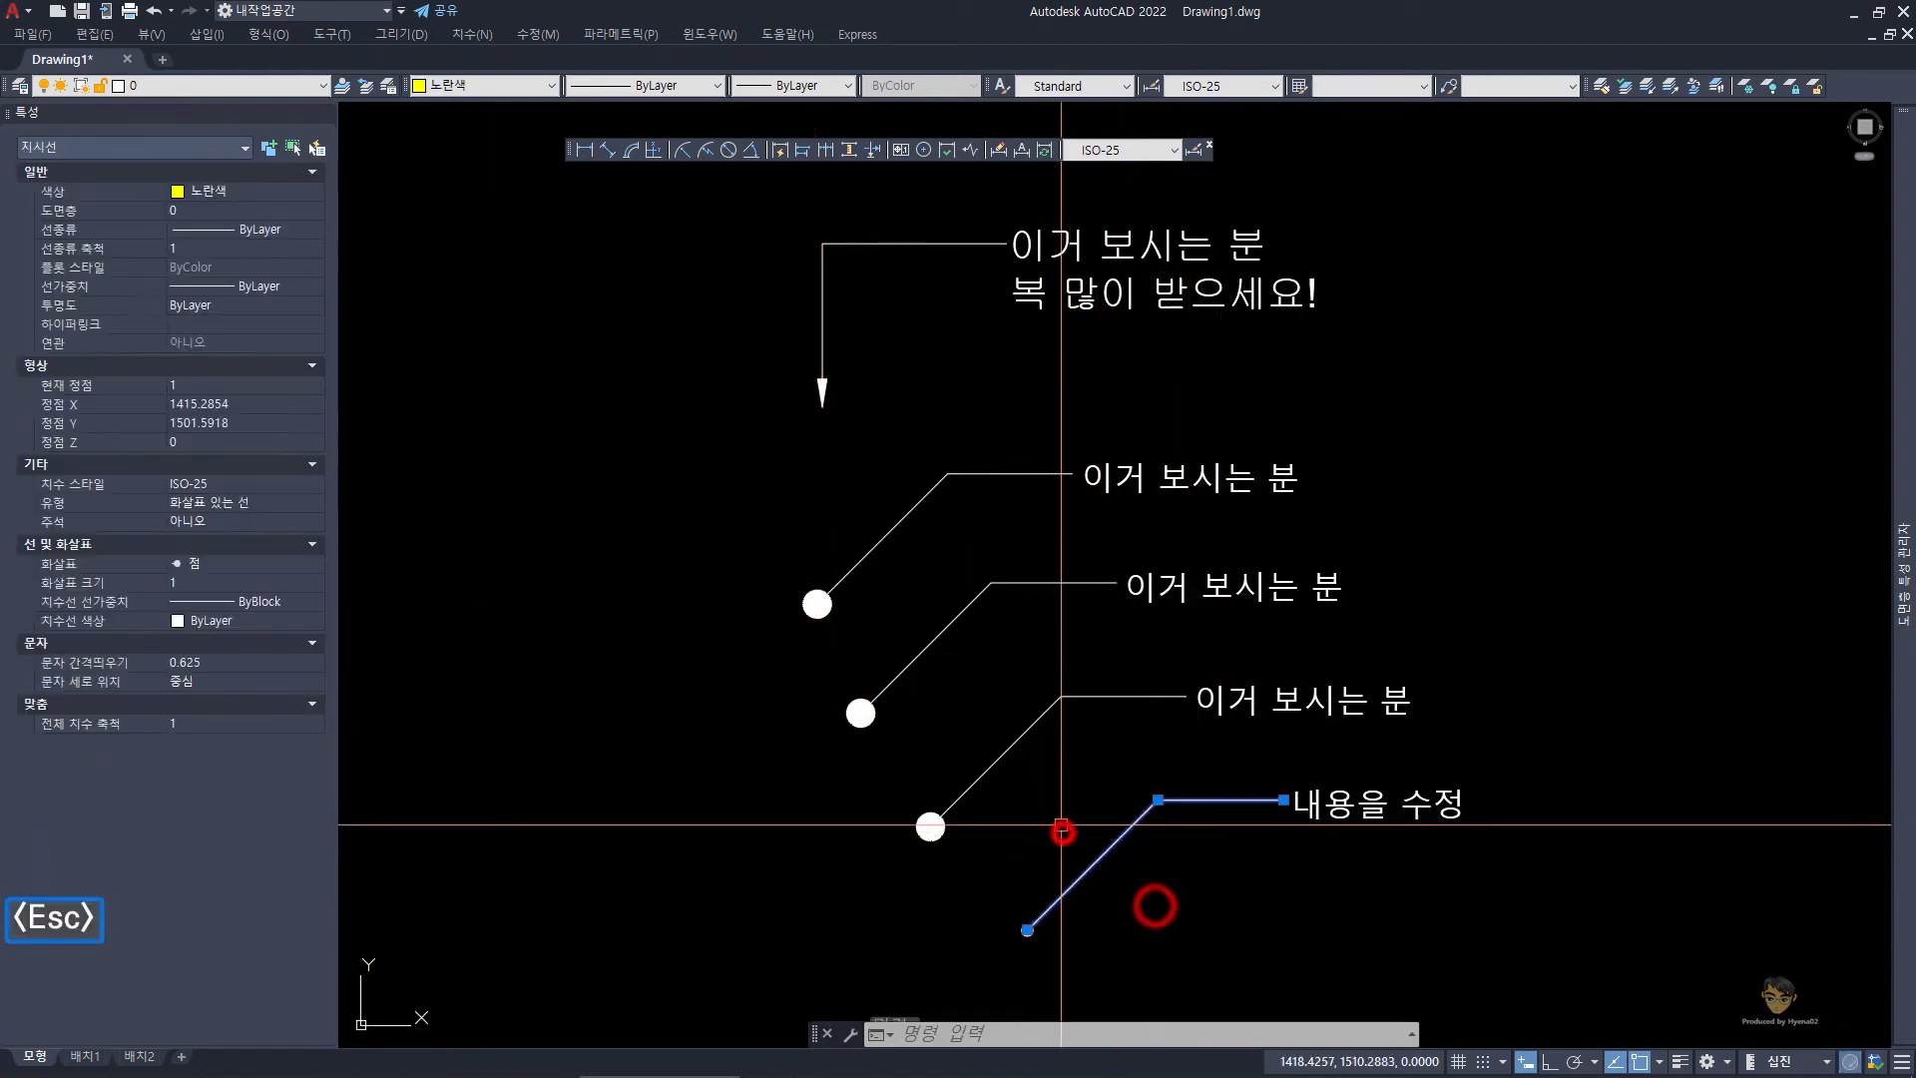
pyautogui.click(256, 621)
pyautogui.click(262, 621)
pyautogui.click(240, 697)
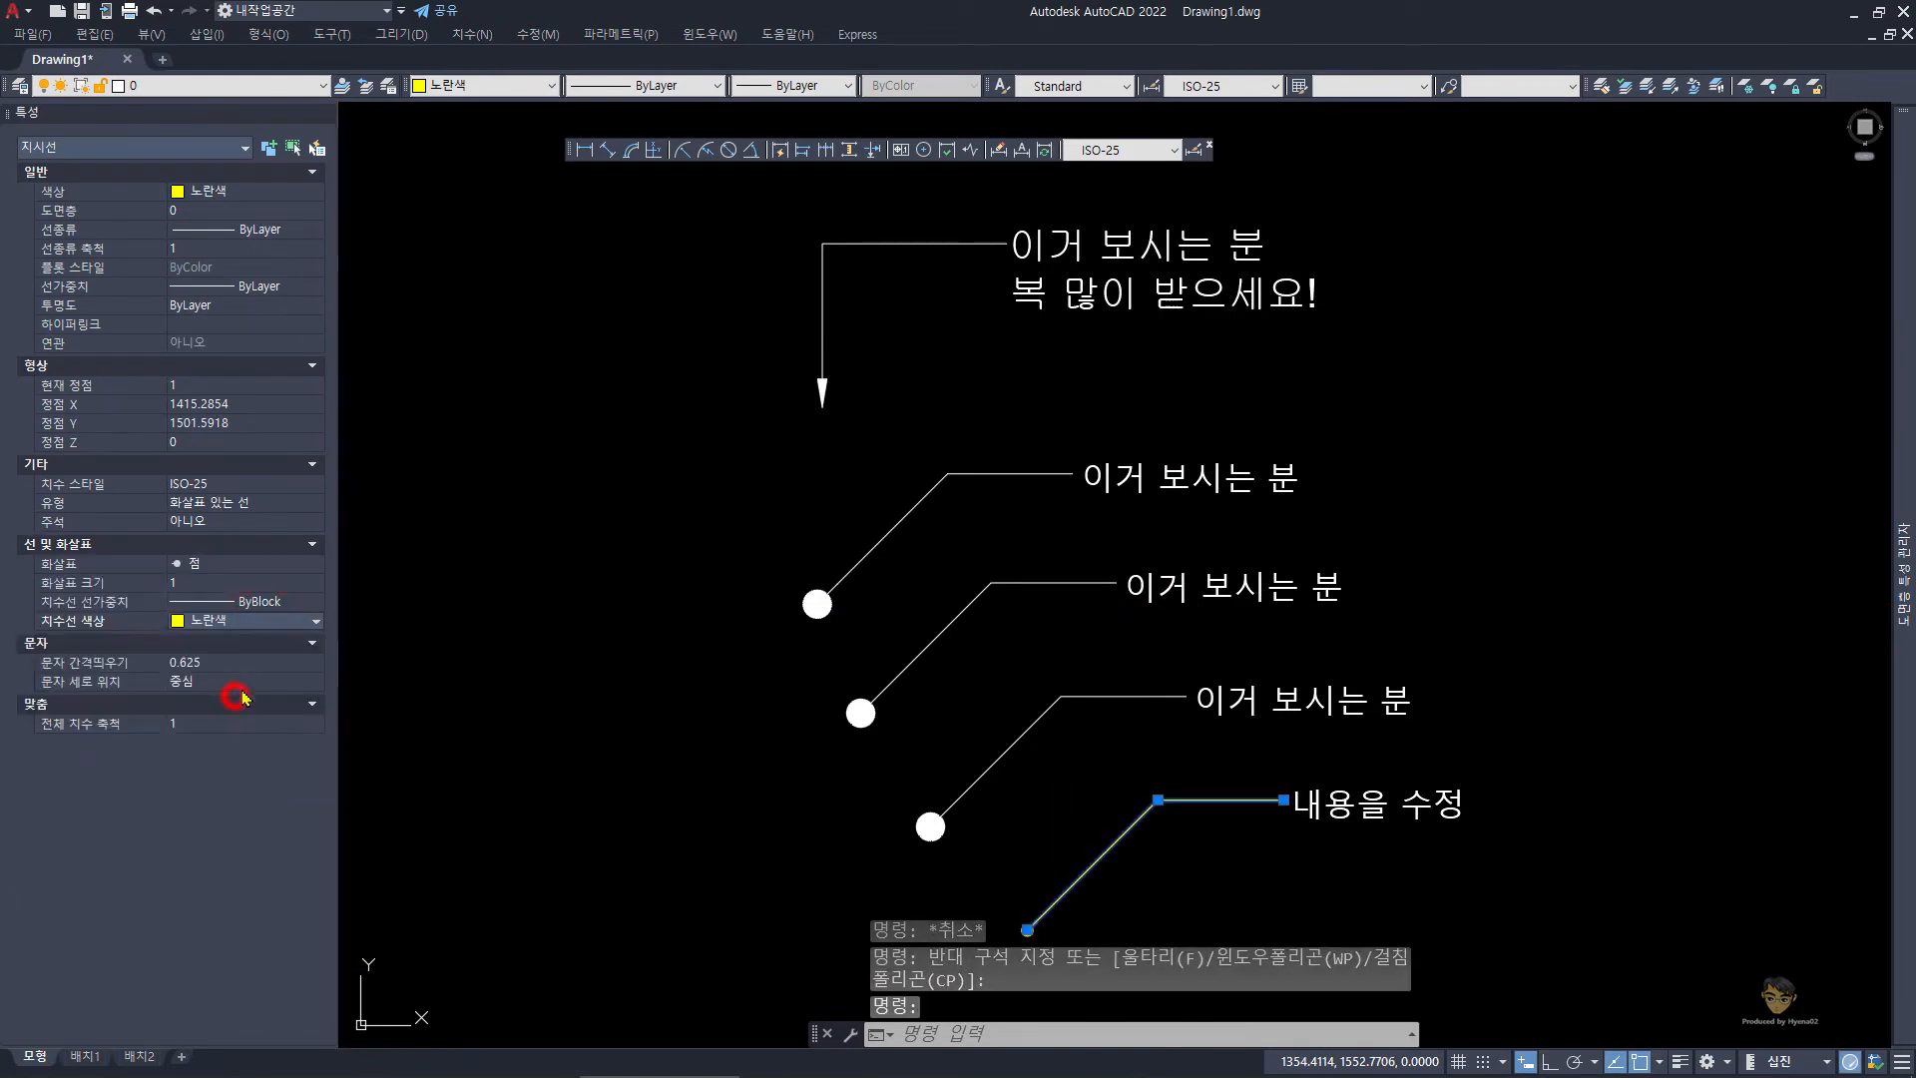
pyautogui.press('Escape')
# - Match the lowest dot leader's properties onto the three dot leaders above it with MATCHPROP
pyautogui.click(1167, 883)
pyautogui.click(1083, 805)
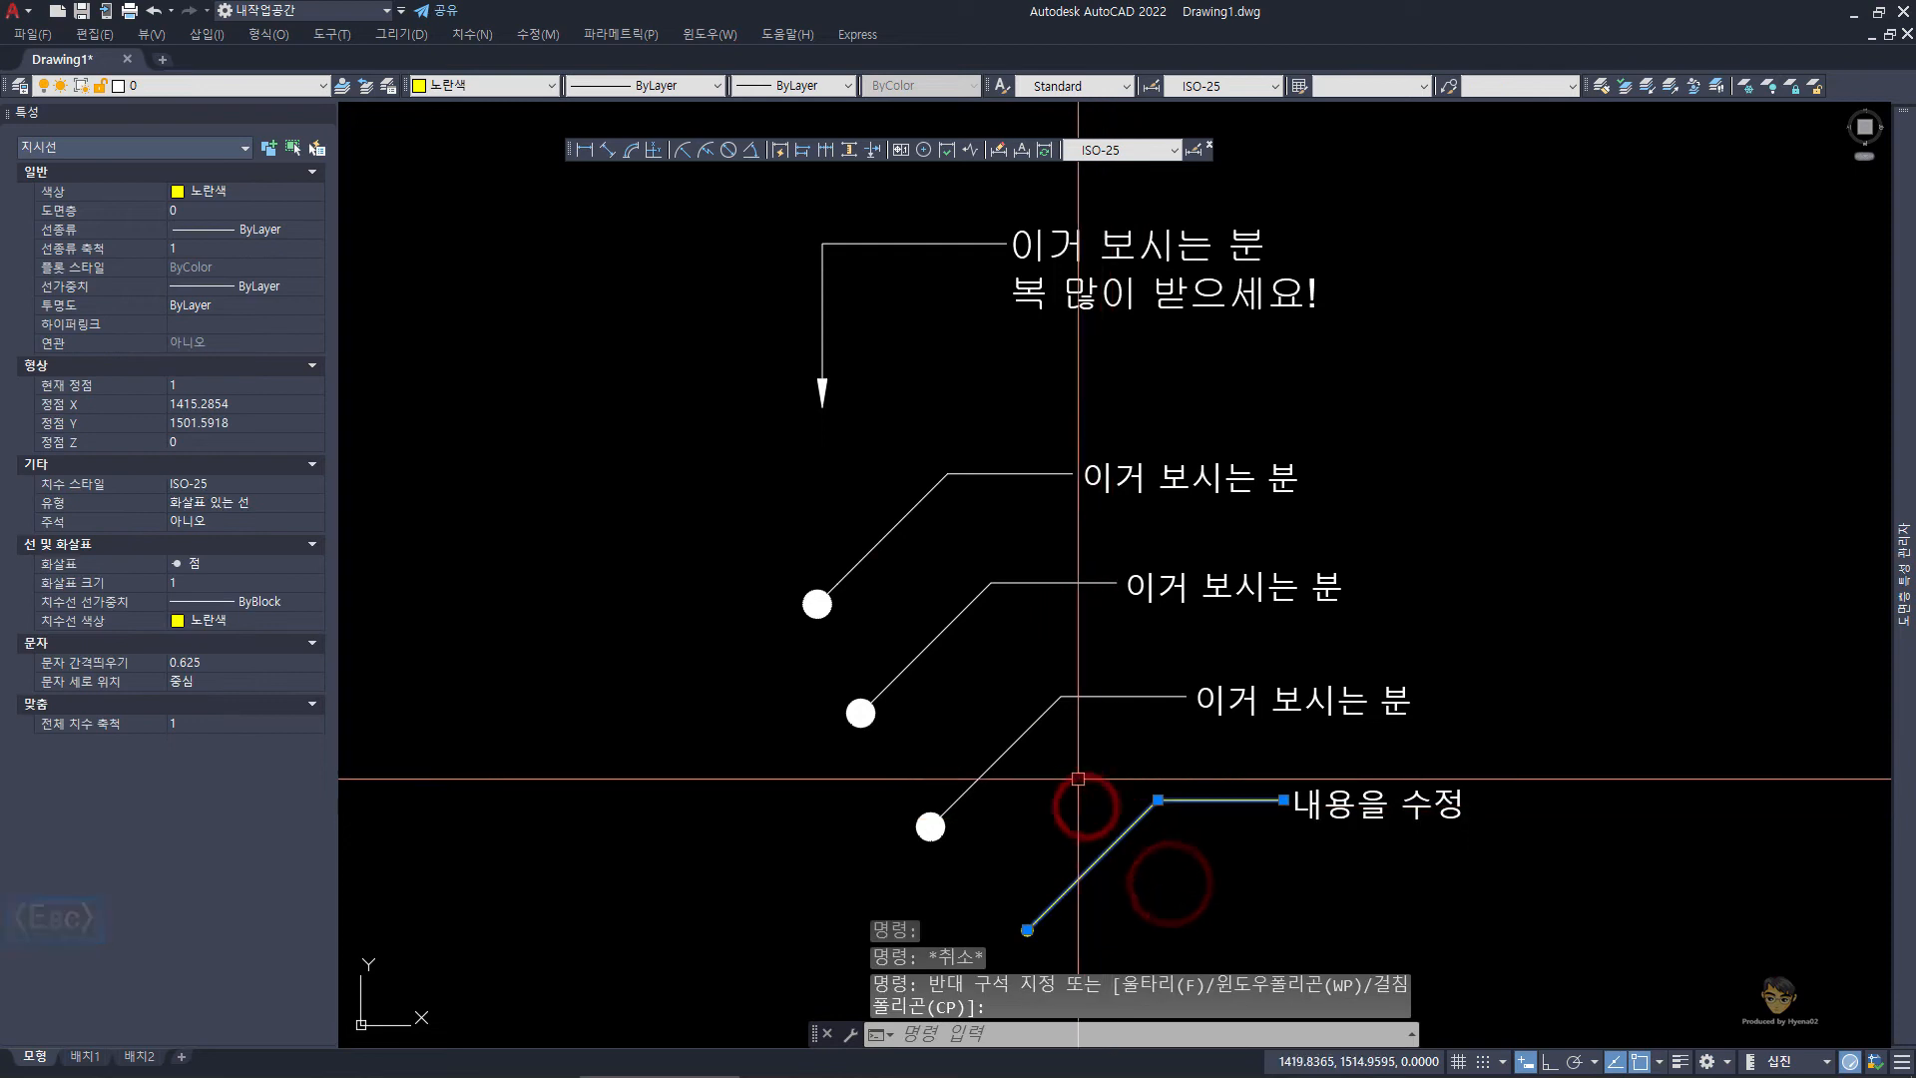
pyautogui.press('Escape')
pyautogui.click(1145, 863)
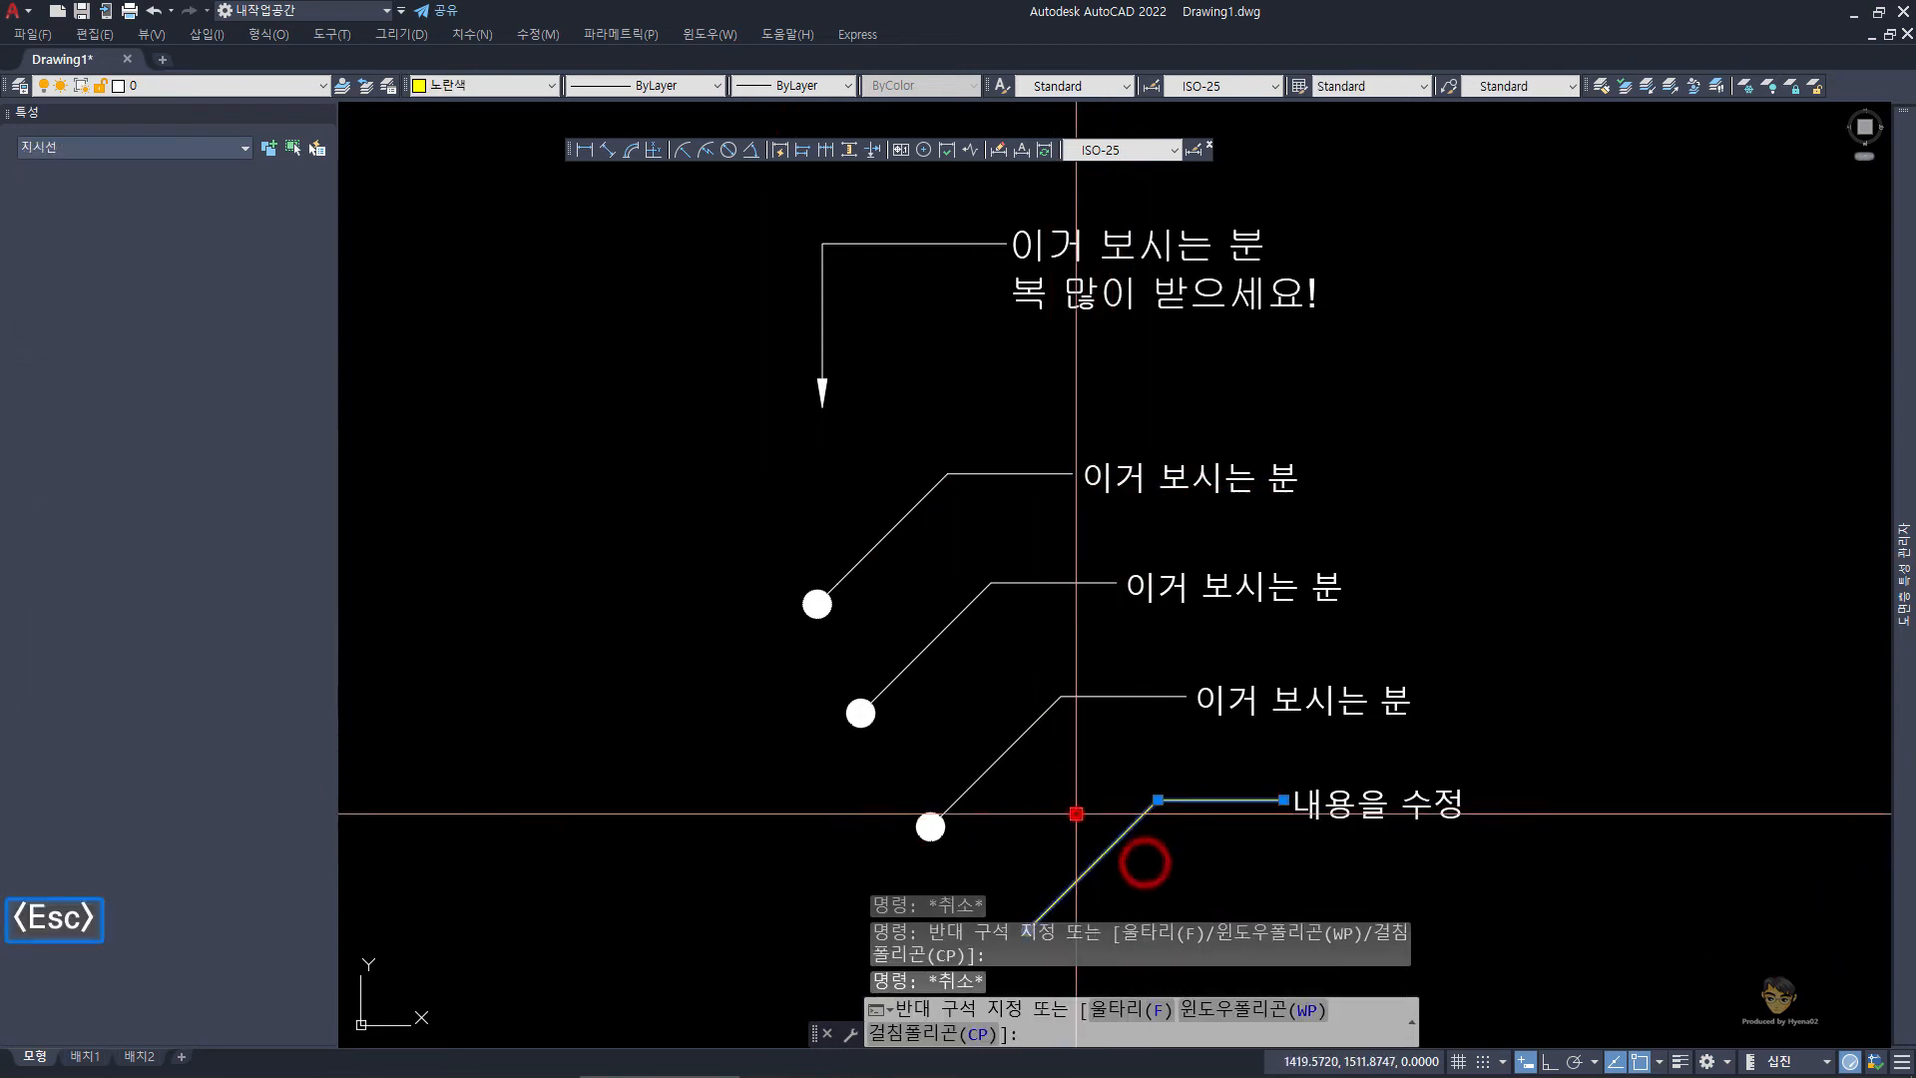
pyautogui.click(1076, 813)
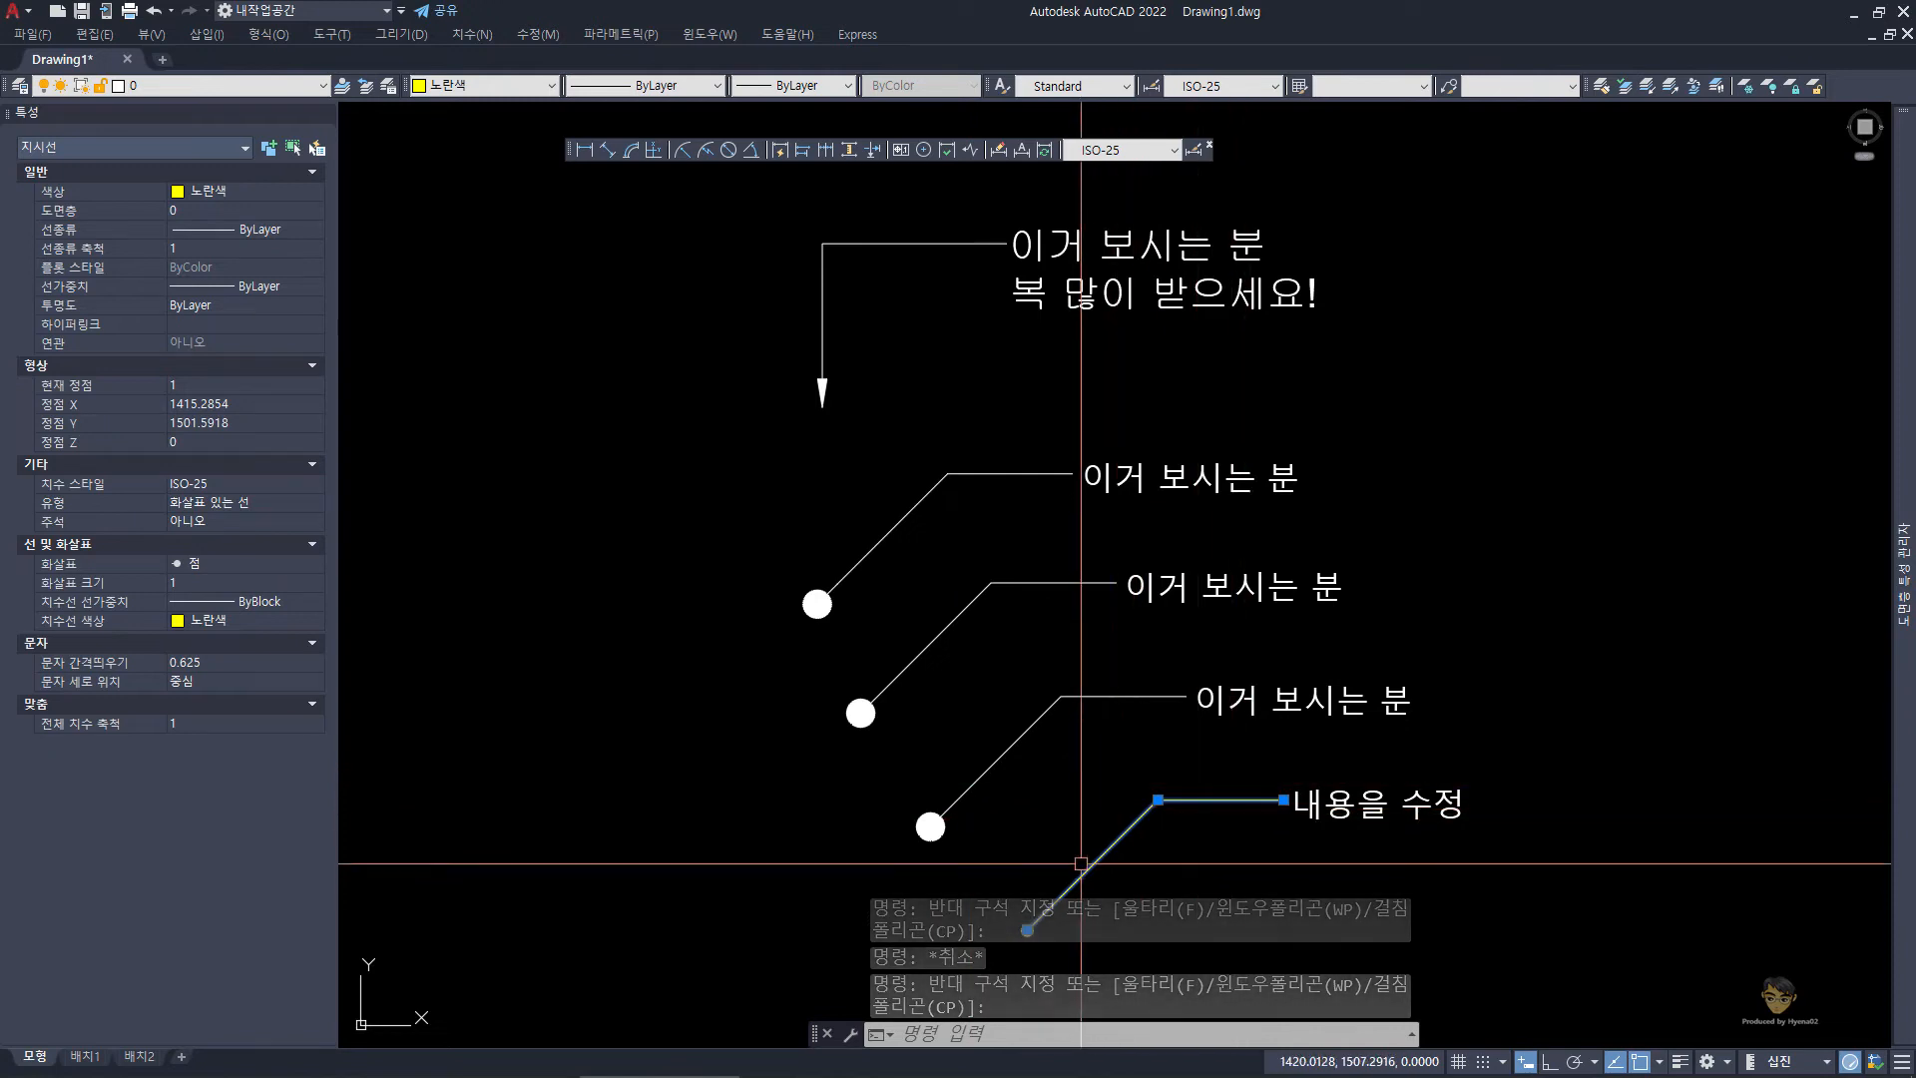
pyautogui.write('mm')
pyautogui.press('space')
pyautogui.click(1057, 784)
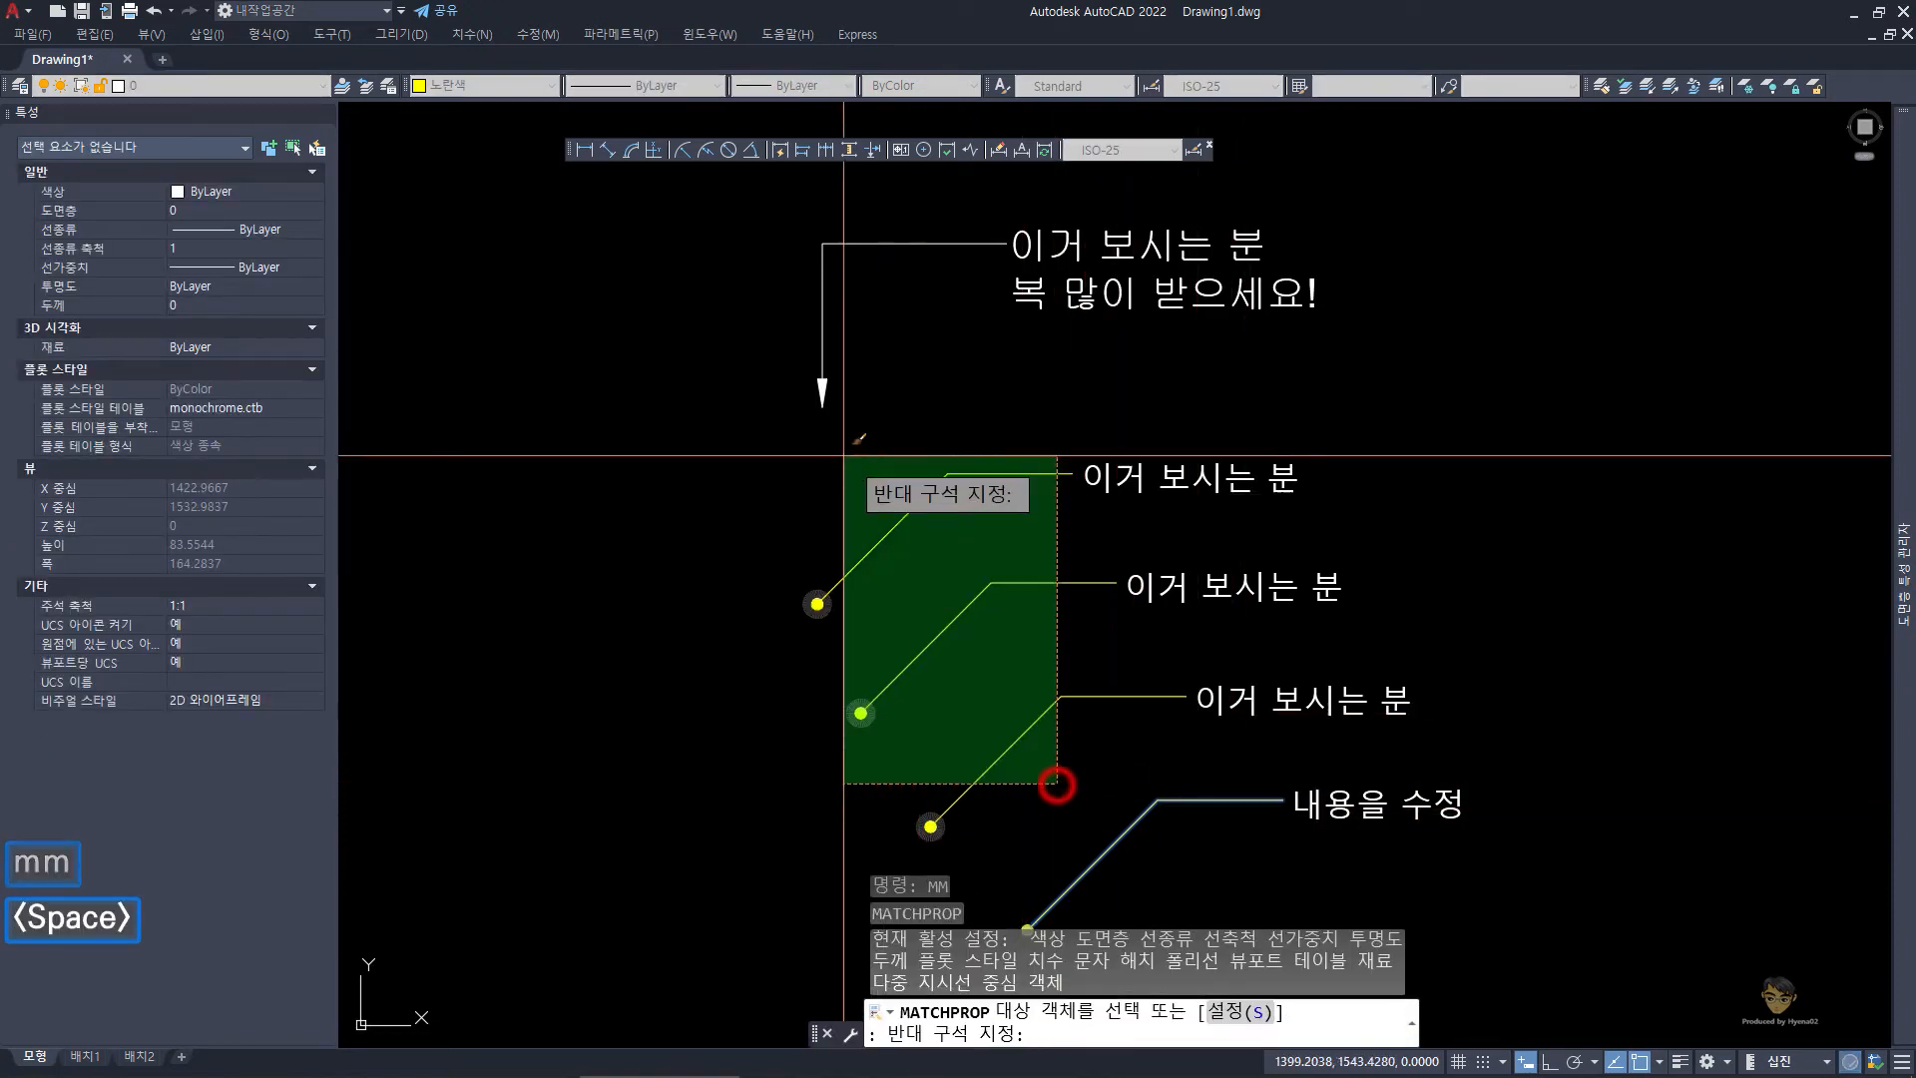
pyautogui.click(817, 440)
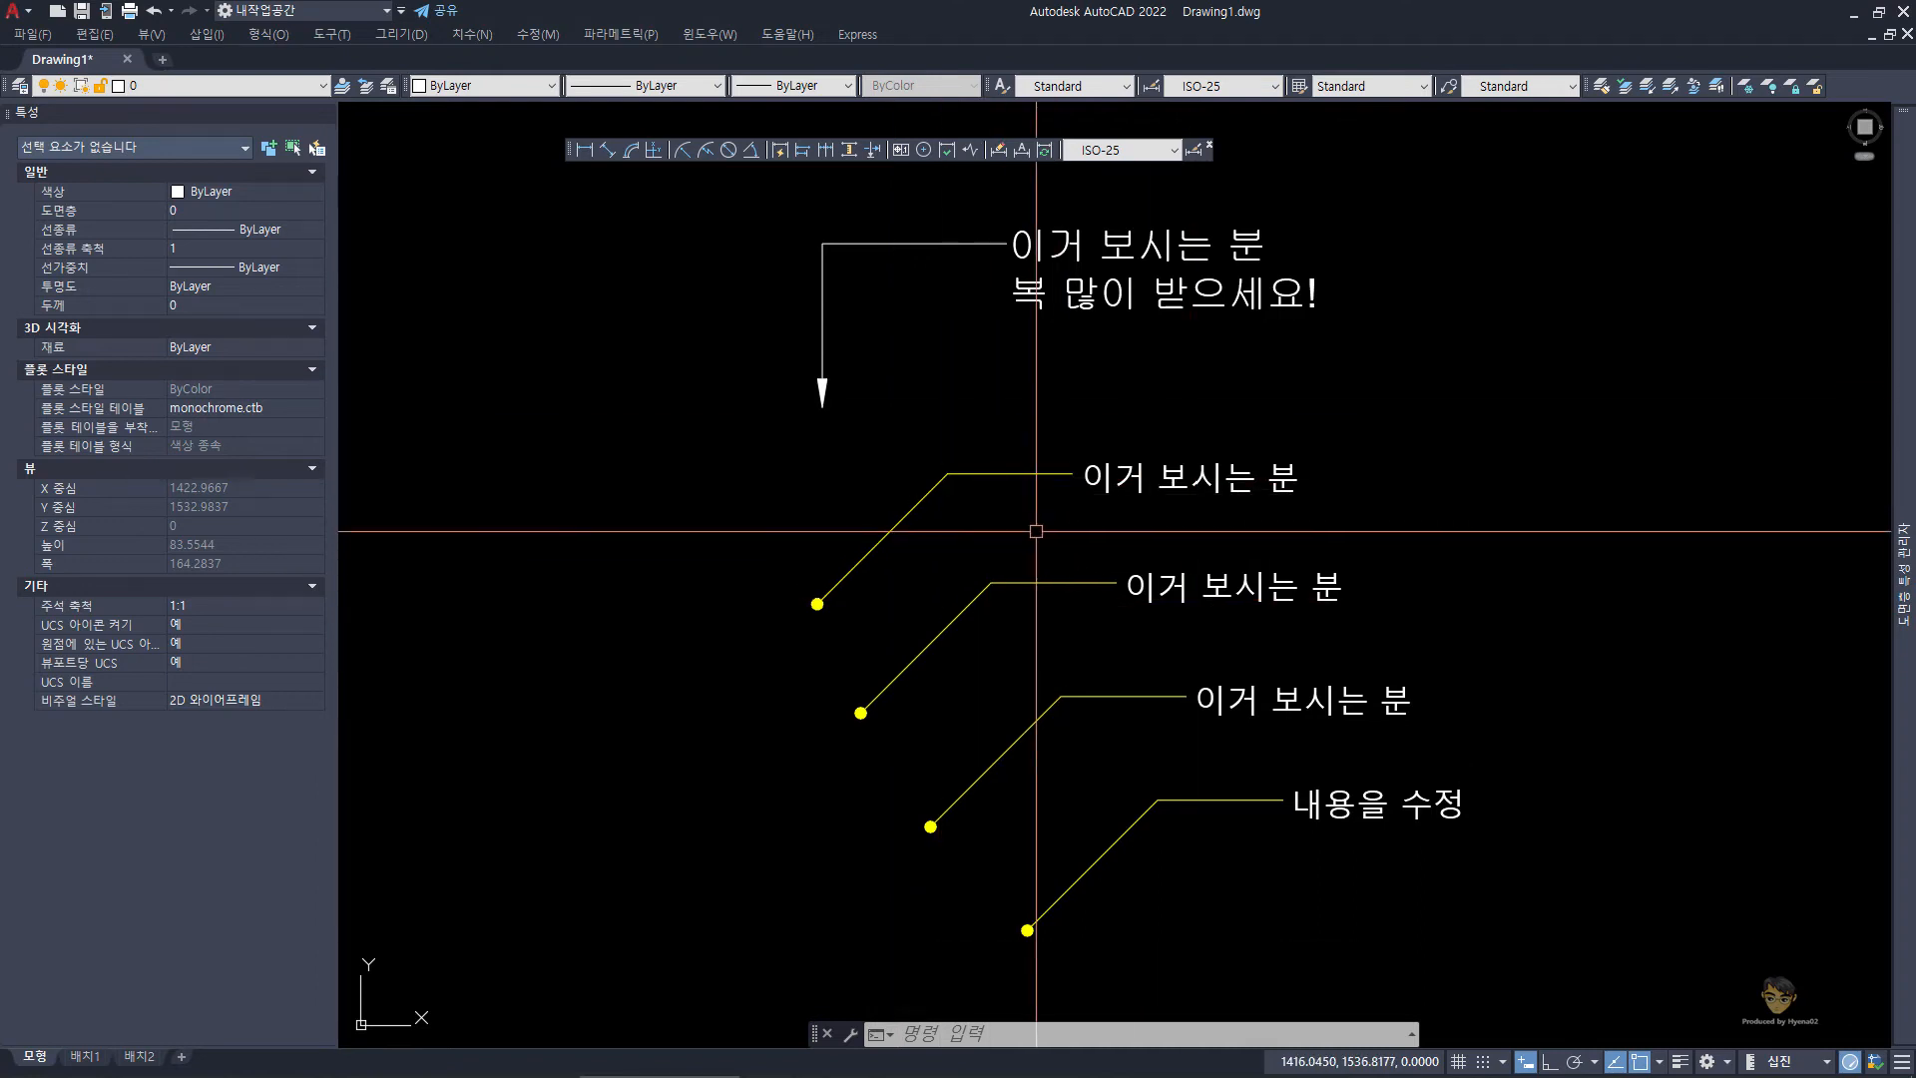
# - Select the lowest dot leader, view the ISO-25 style override in the dimension style manager and close it
pyautogui.press('Escape')
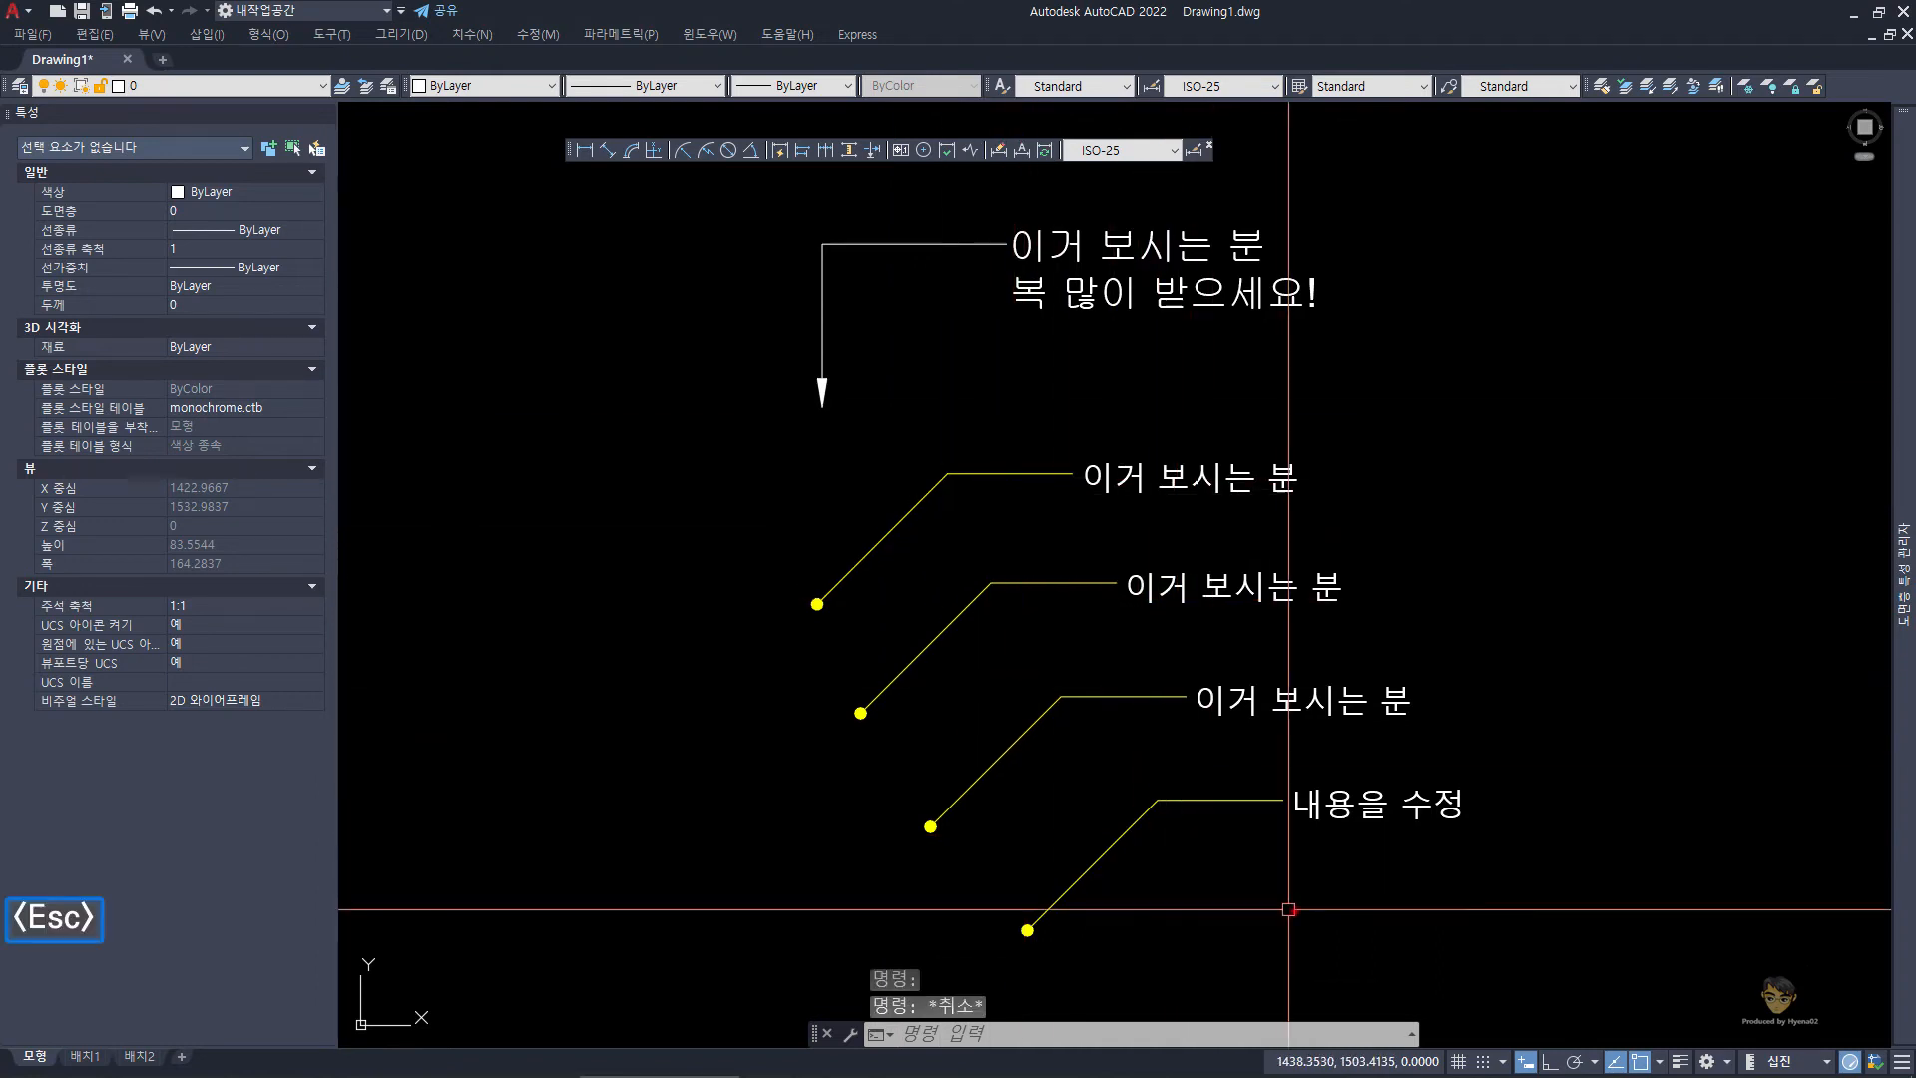
pyautogui.click(1292, 918)
pyautogui.click(1062, 754)
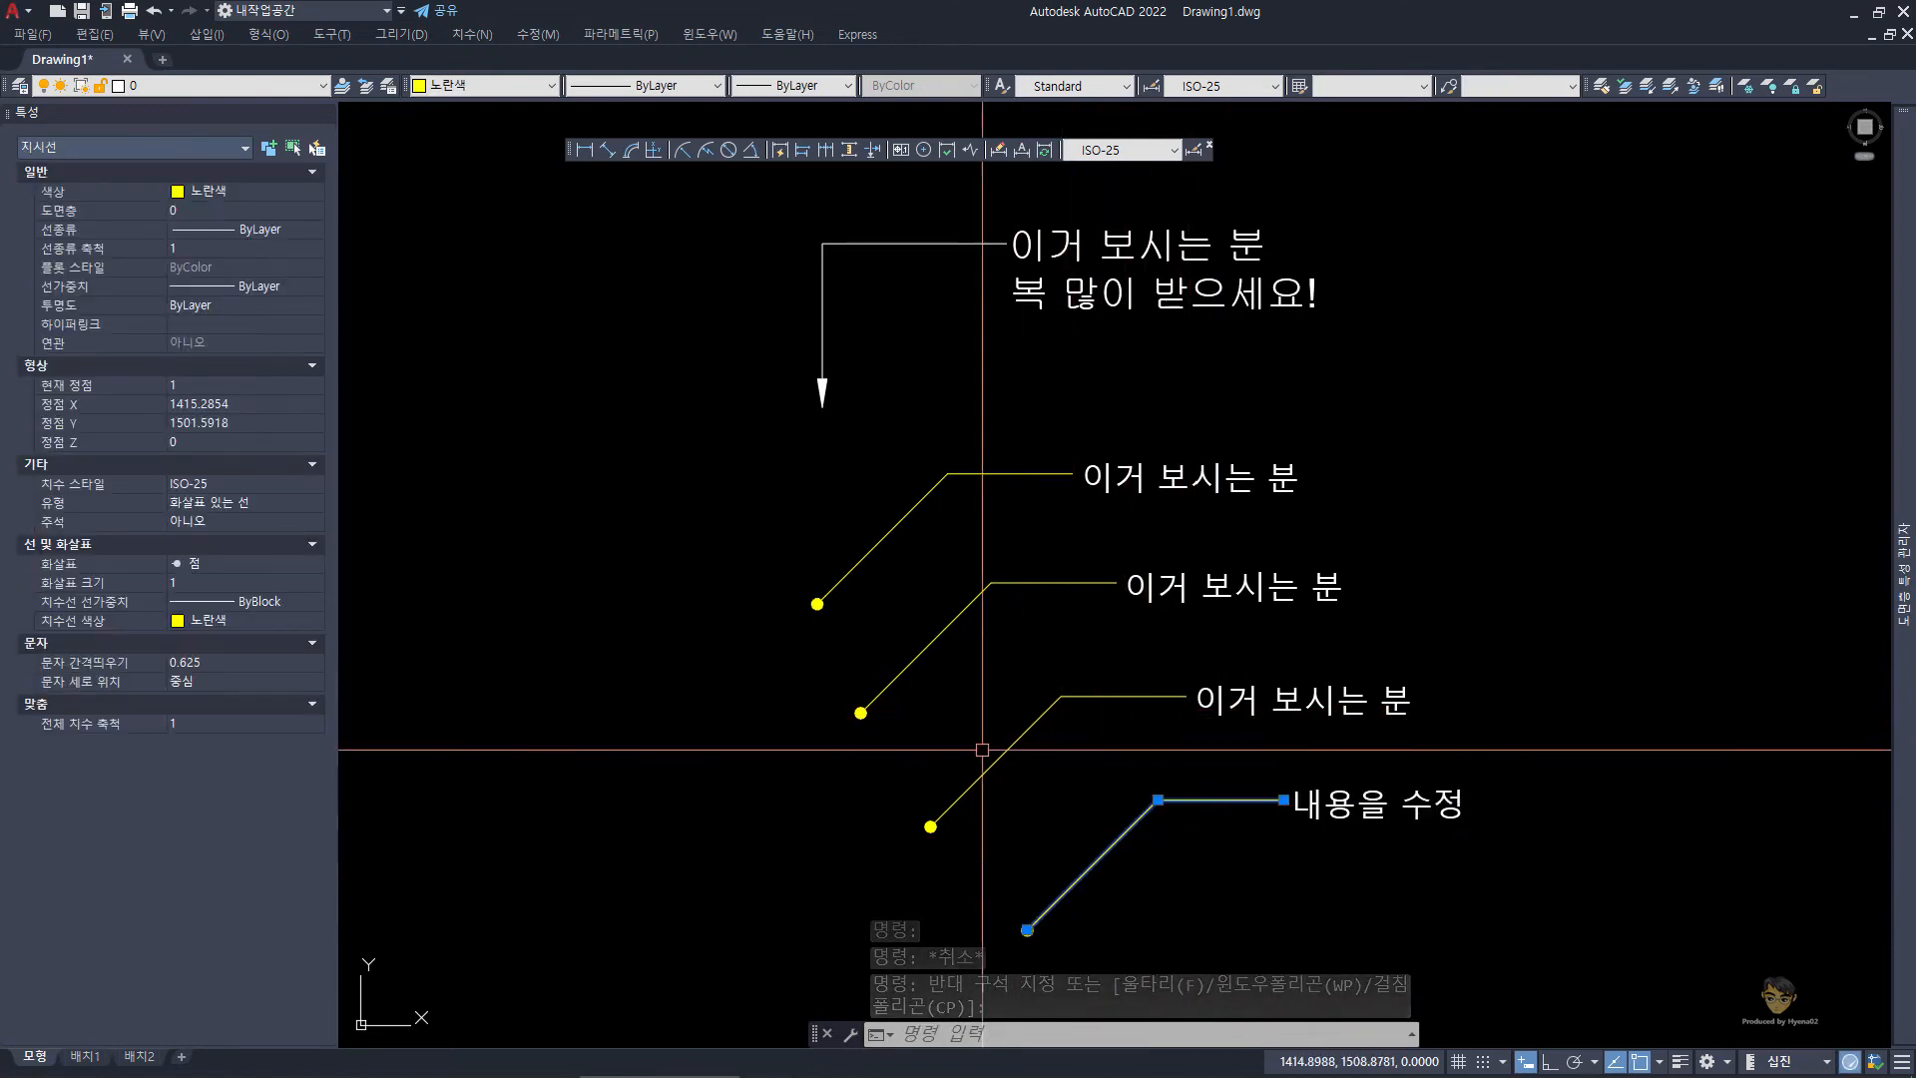
pyautogui.write('dst')
pyautogui.press('space')
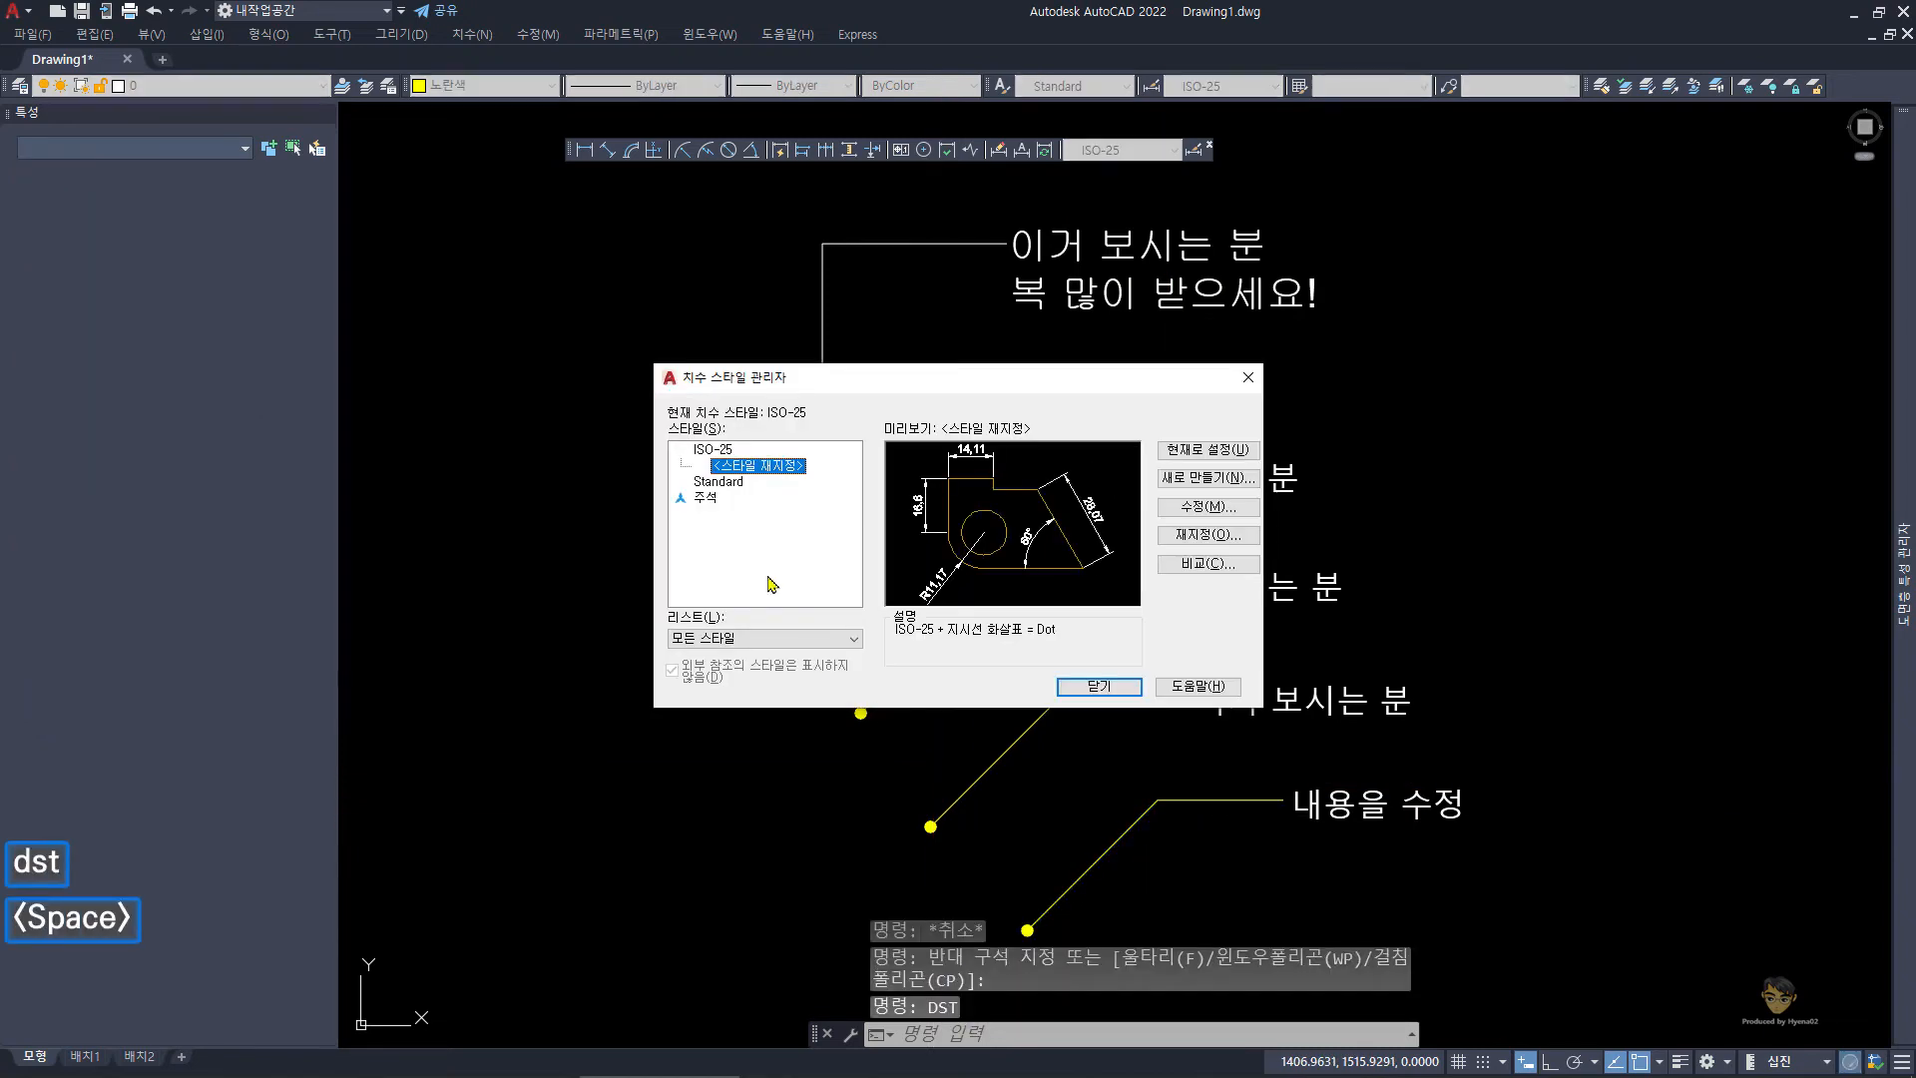
pyautogui.press('Escape')
pyautogui.press('Escape')
pyautogui.press('Escape')
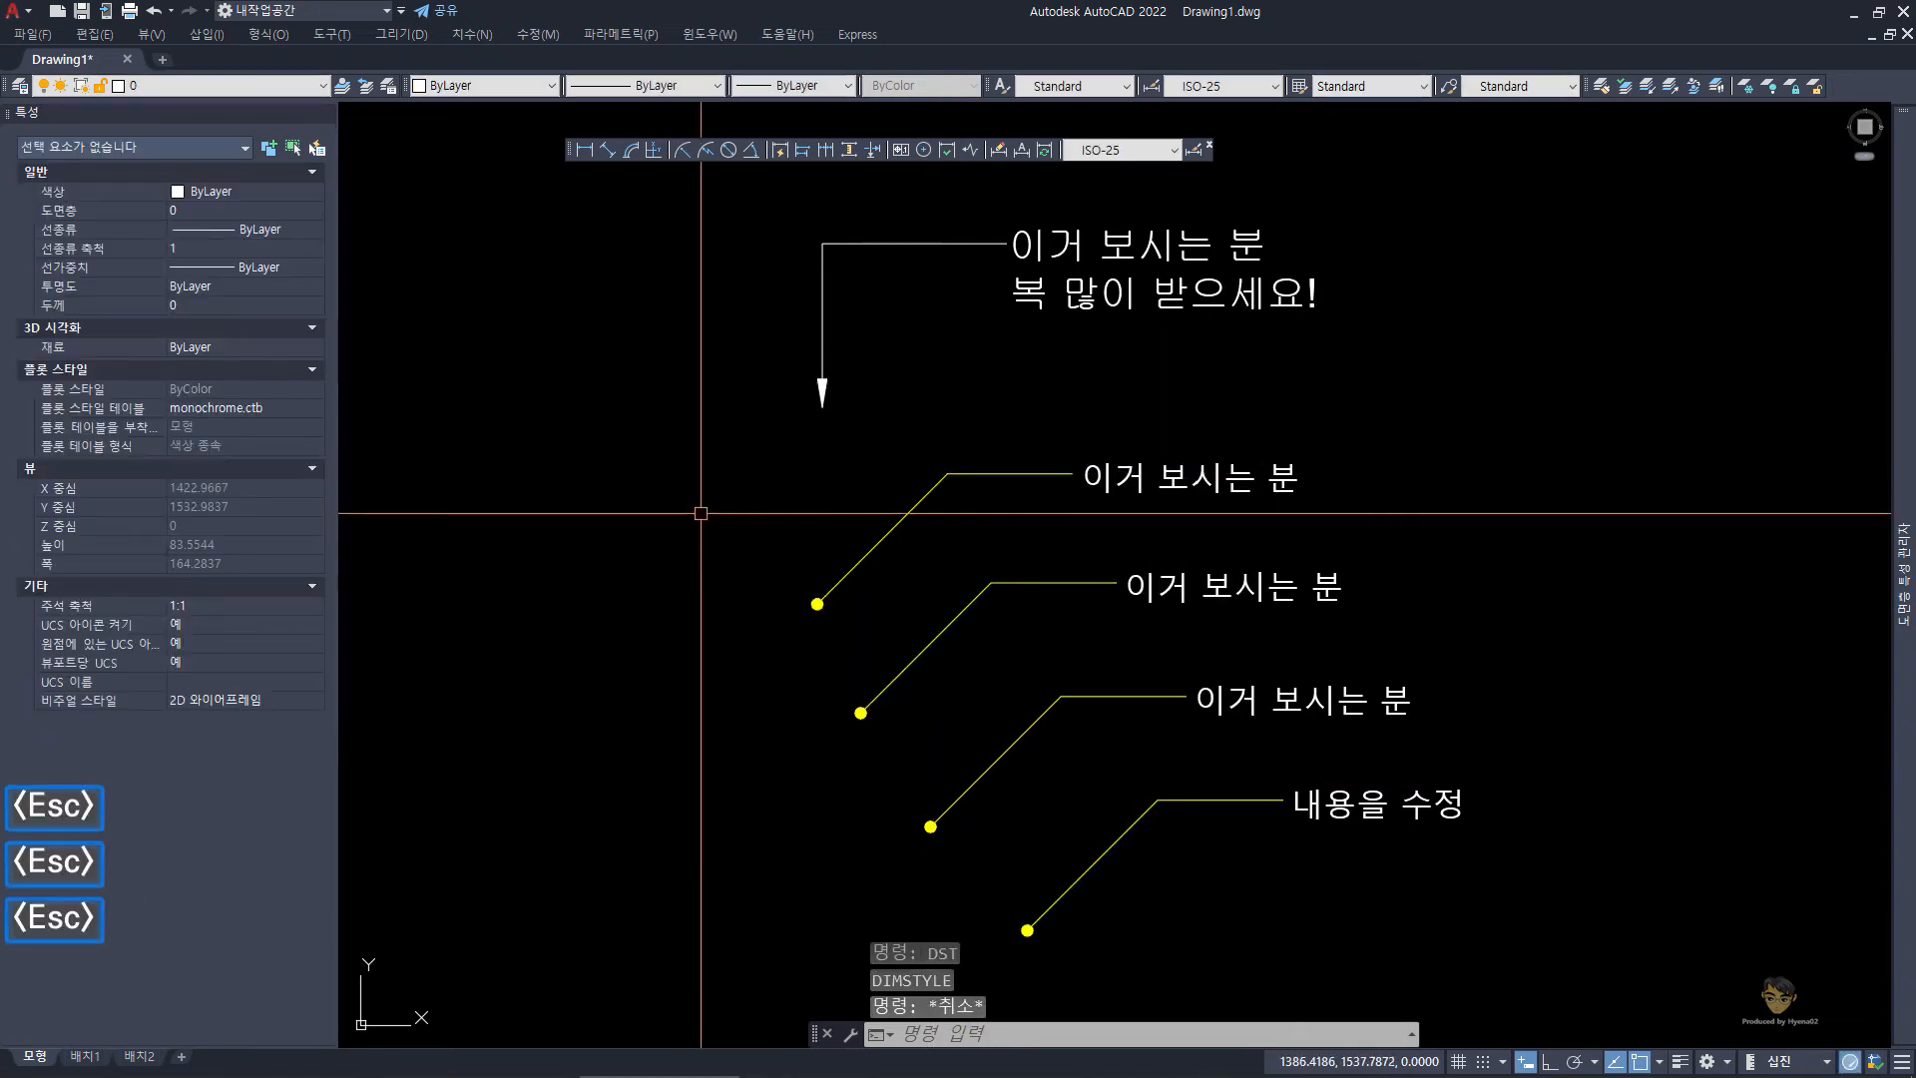
# - Create a new blank drawing, and copy the lowest dot leader with its text 내용을 수정 from the original drawing to the clipboard
pyautogui.hotkey('ctrl', 'n')
pyautogui.press('Return')
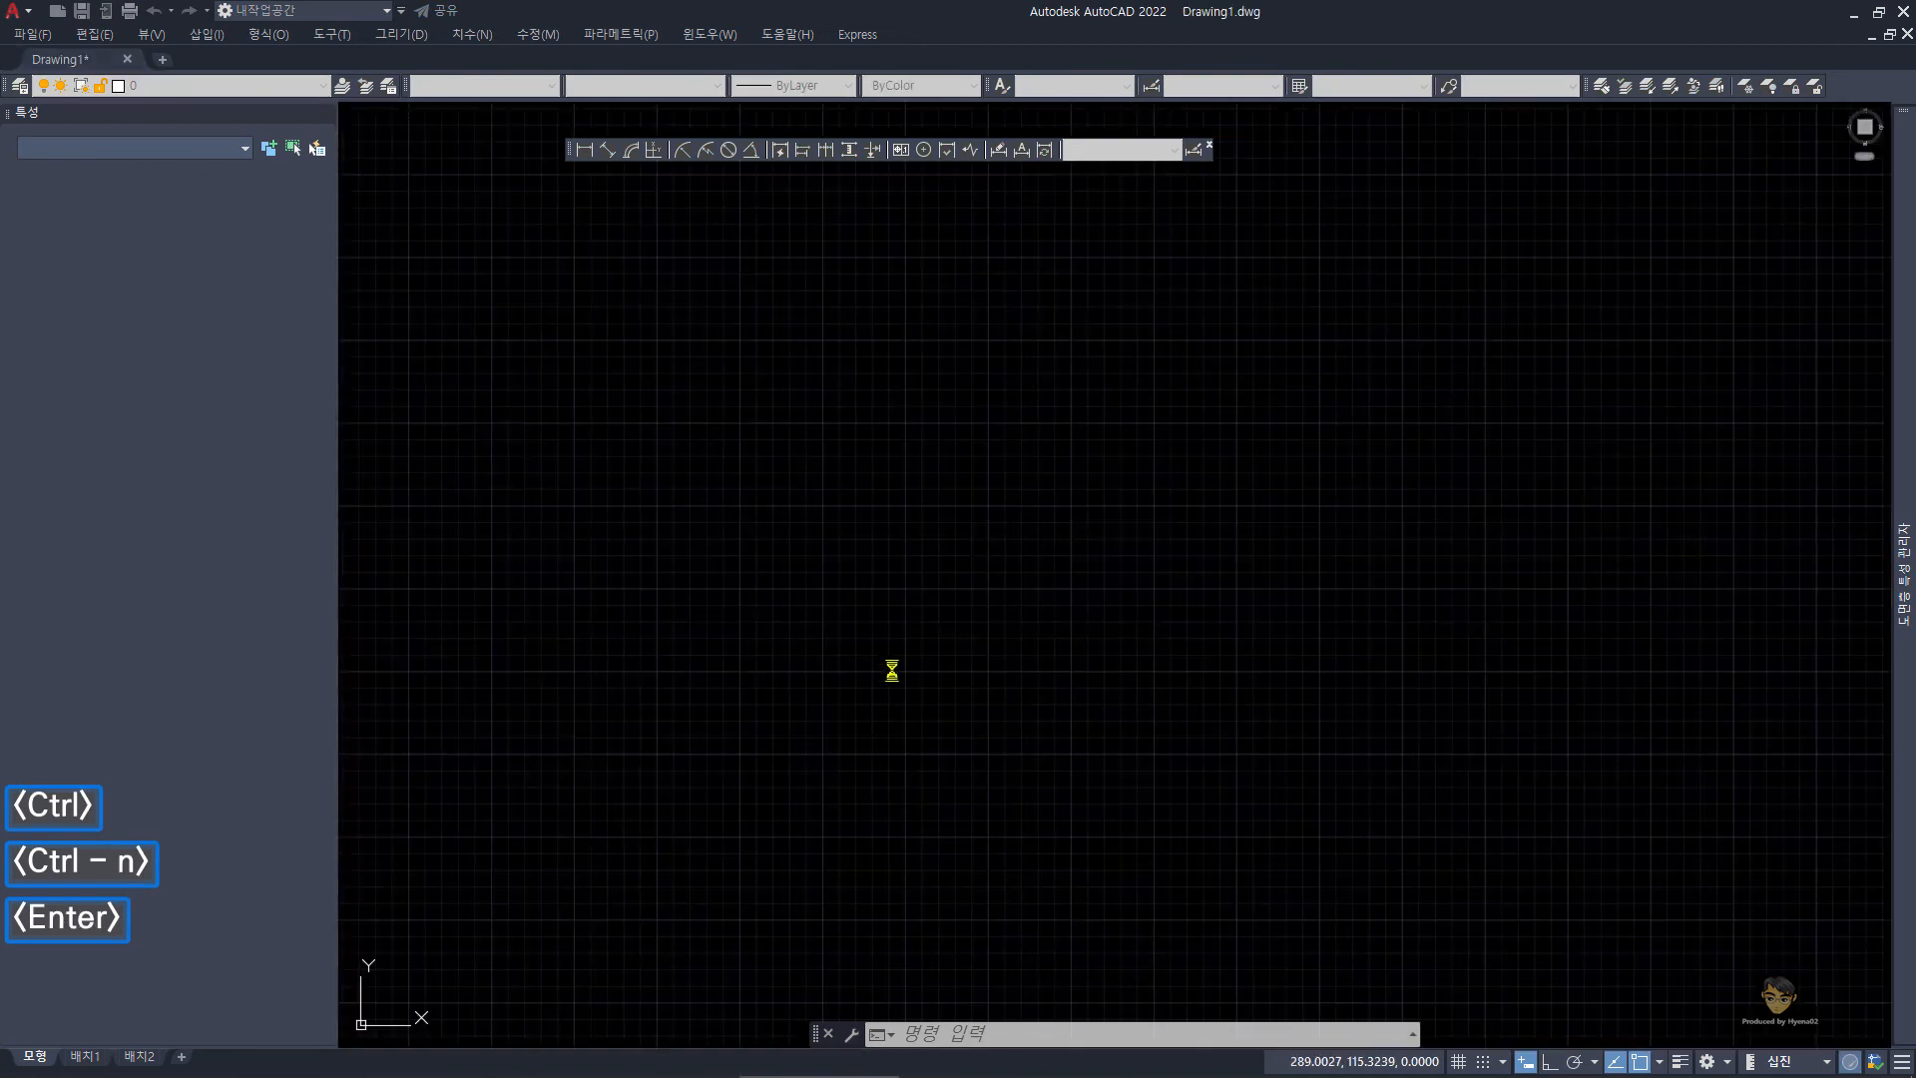
pyautogui.hotkey('ctrl', 'Tab')
pyautogui.press('Escape')
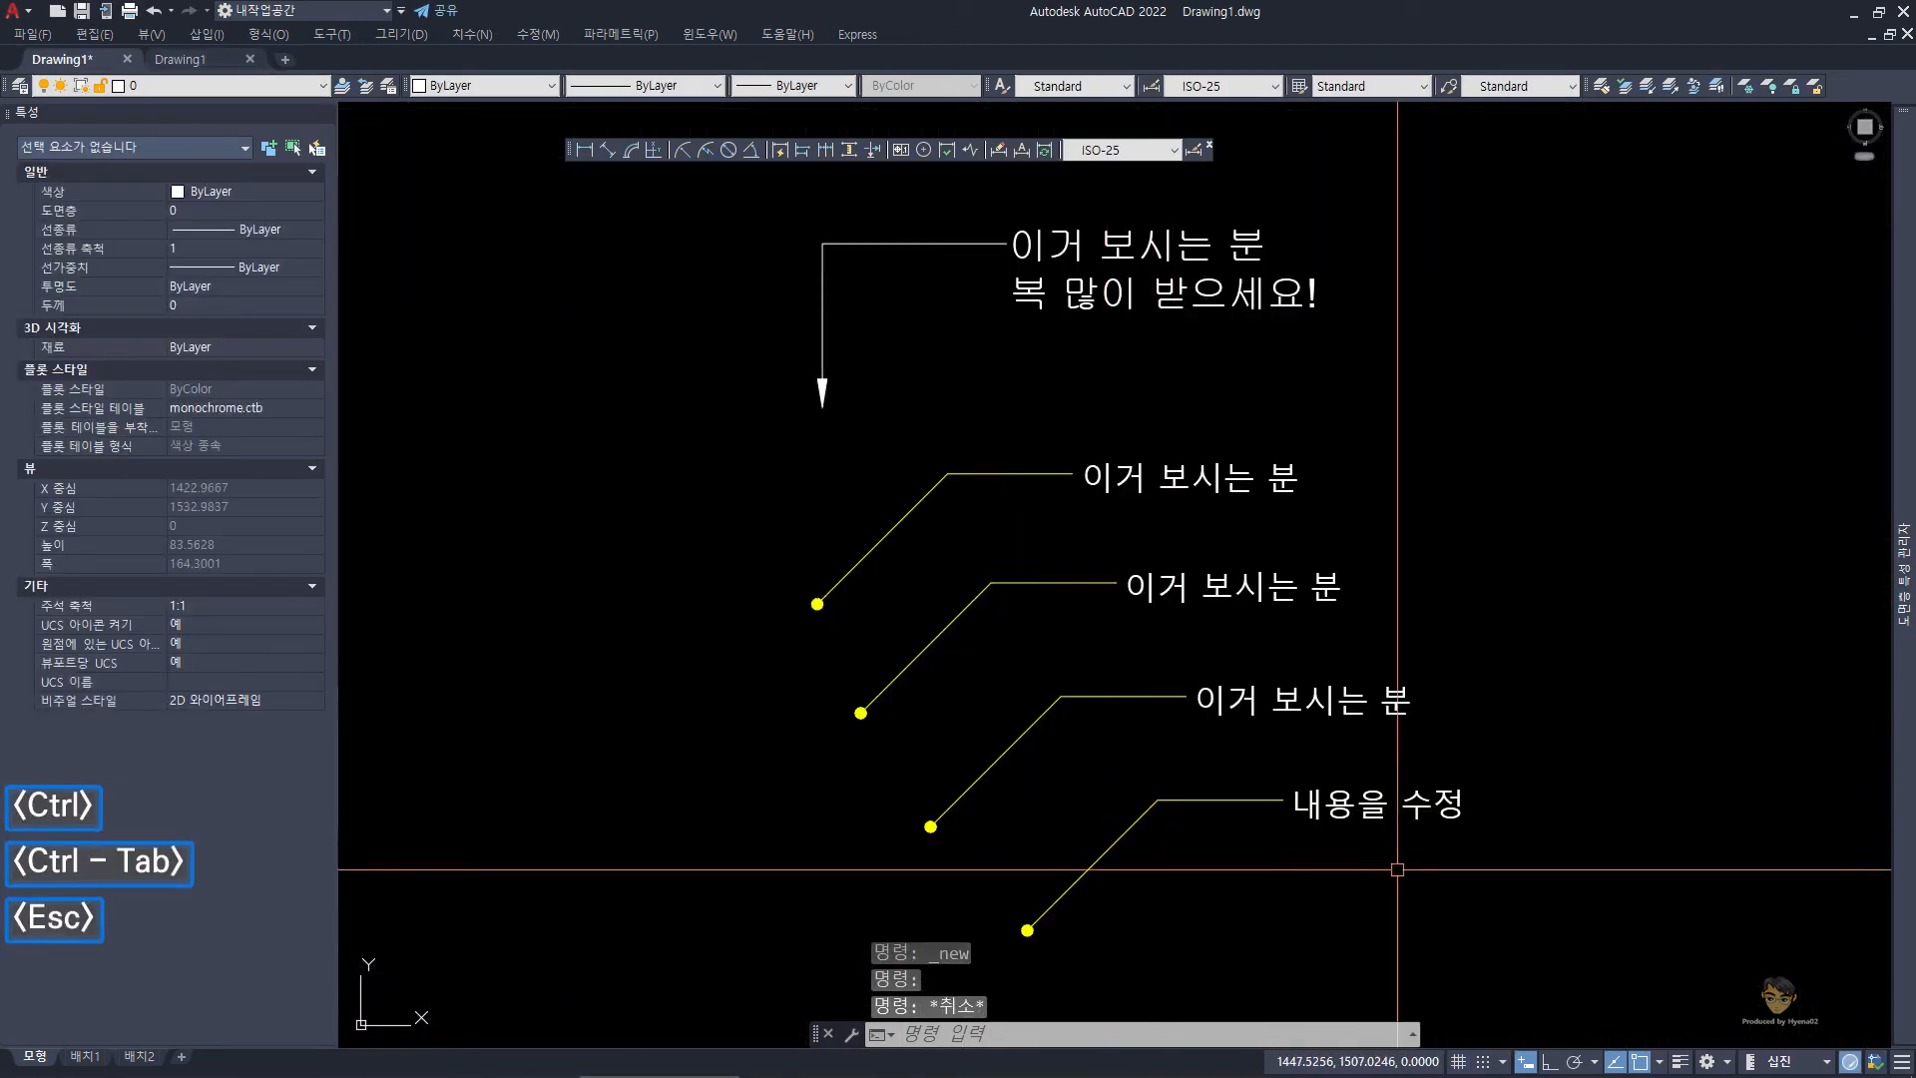
pyautogui.click(1424, 885)
pyautogui.click(1084, 758)
pyautogui.hotkey('ctrl', 'c')
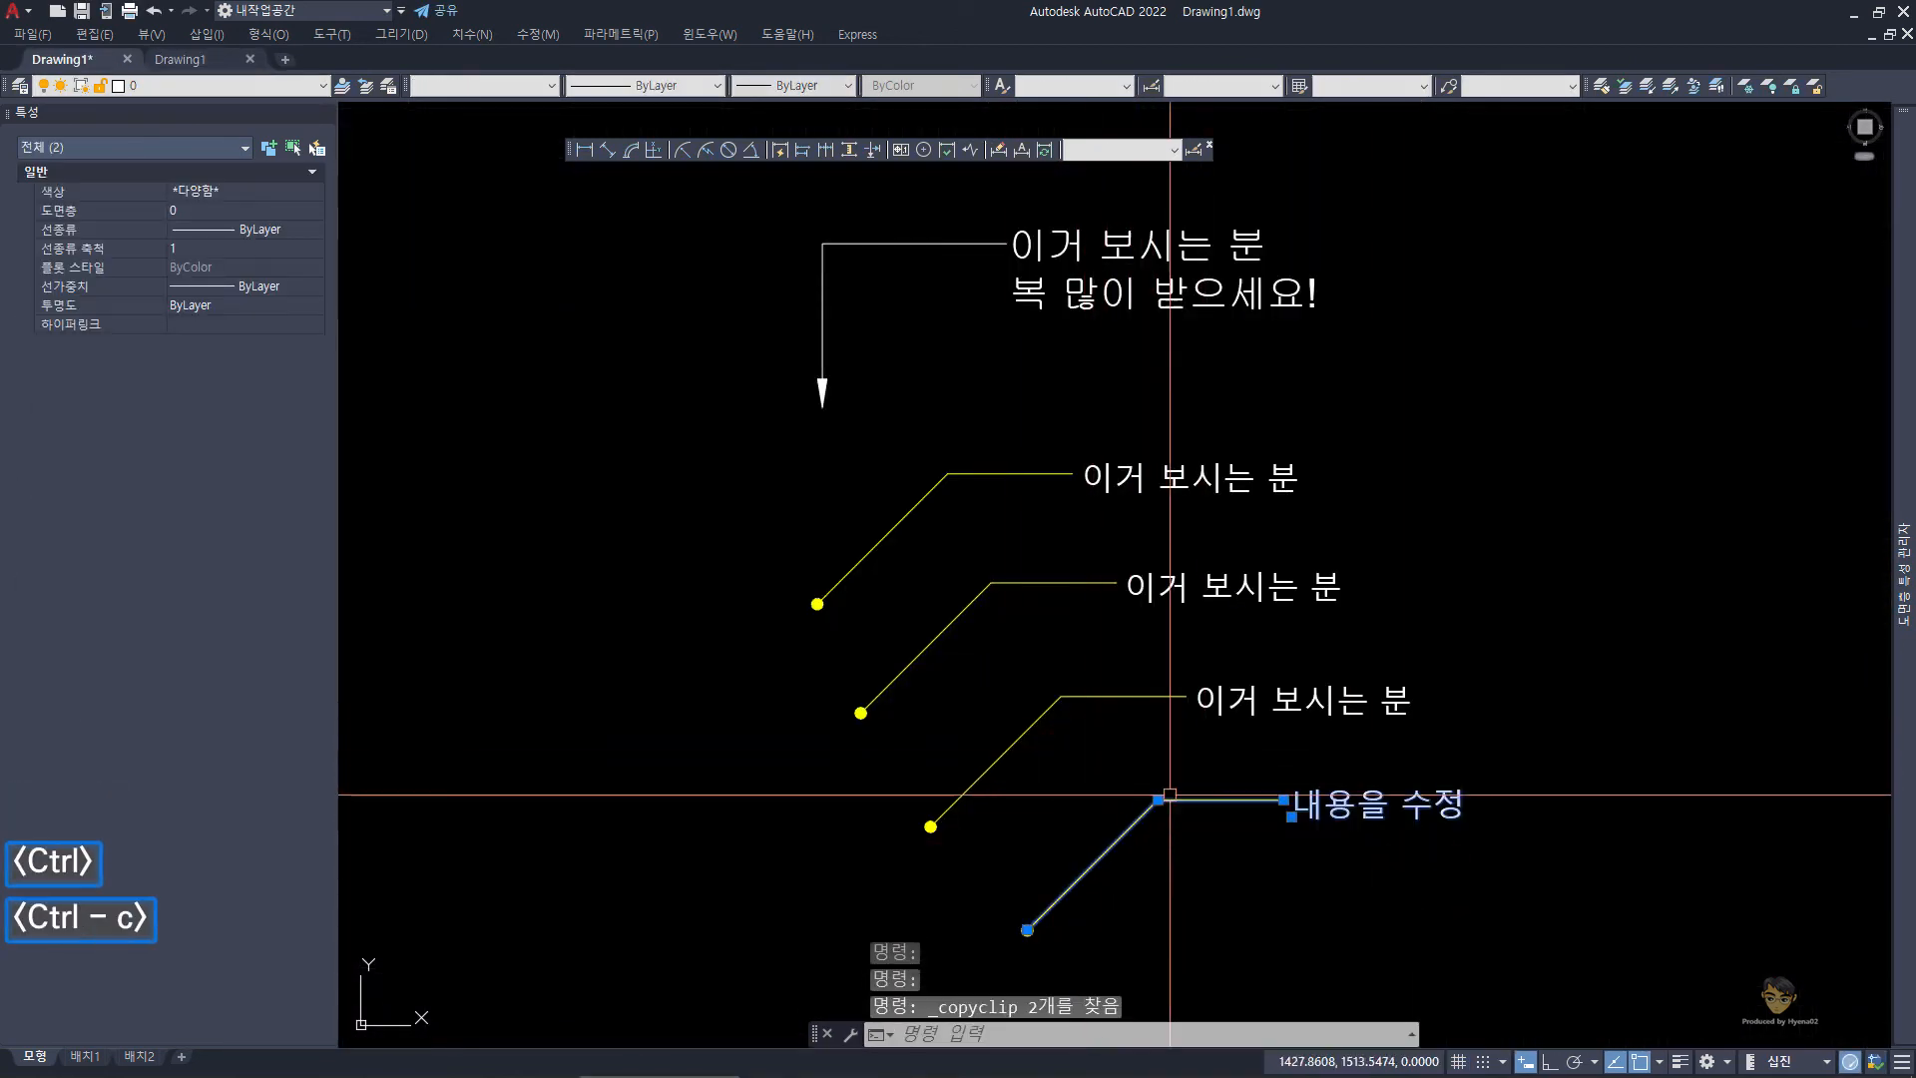
# - Paste the copied dot leader and its text into the new drawing
pyautogui.hotkey('ctrl', 'Tab')
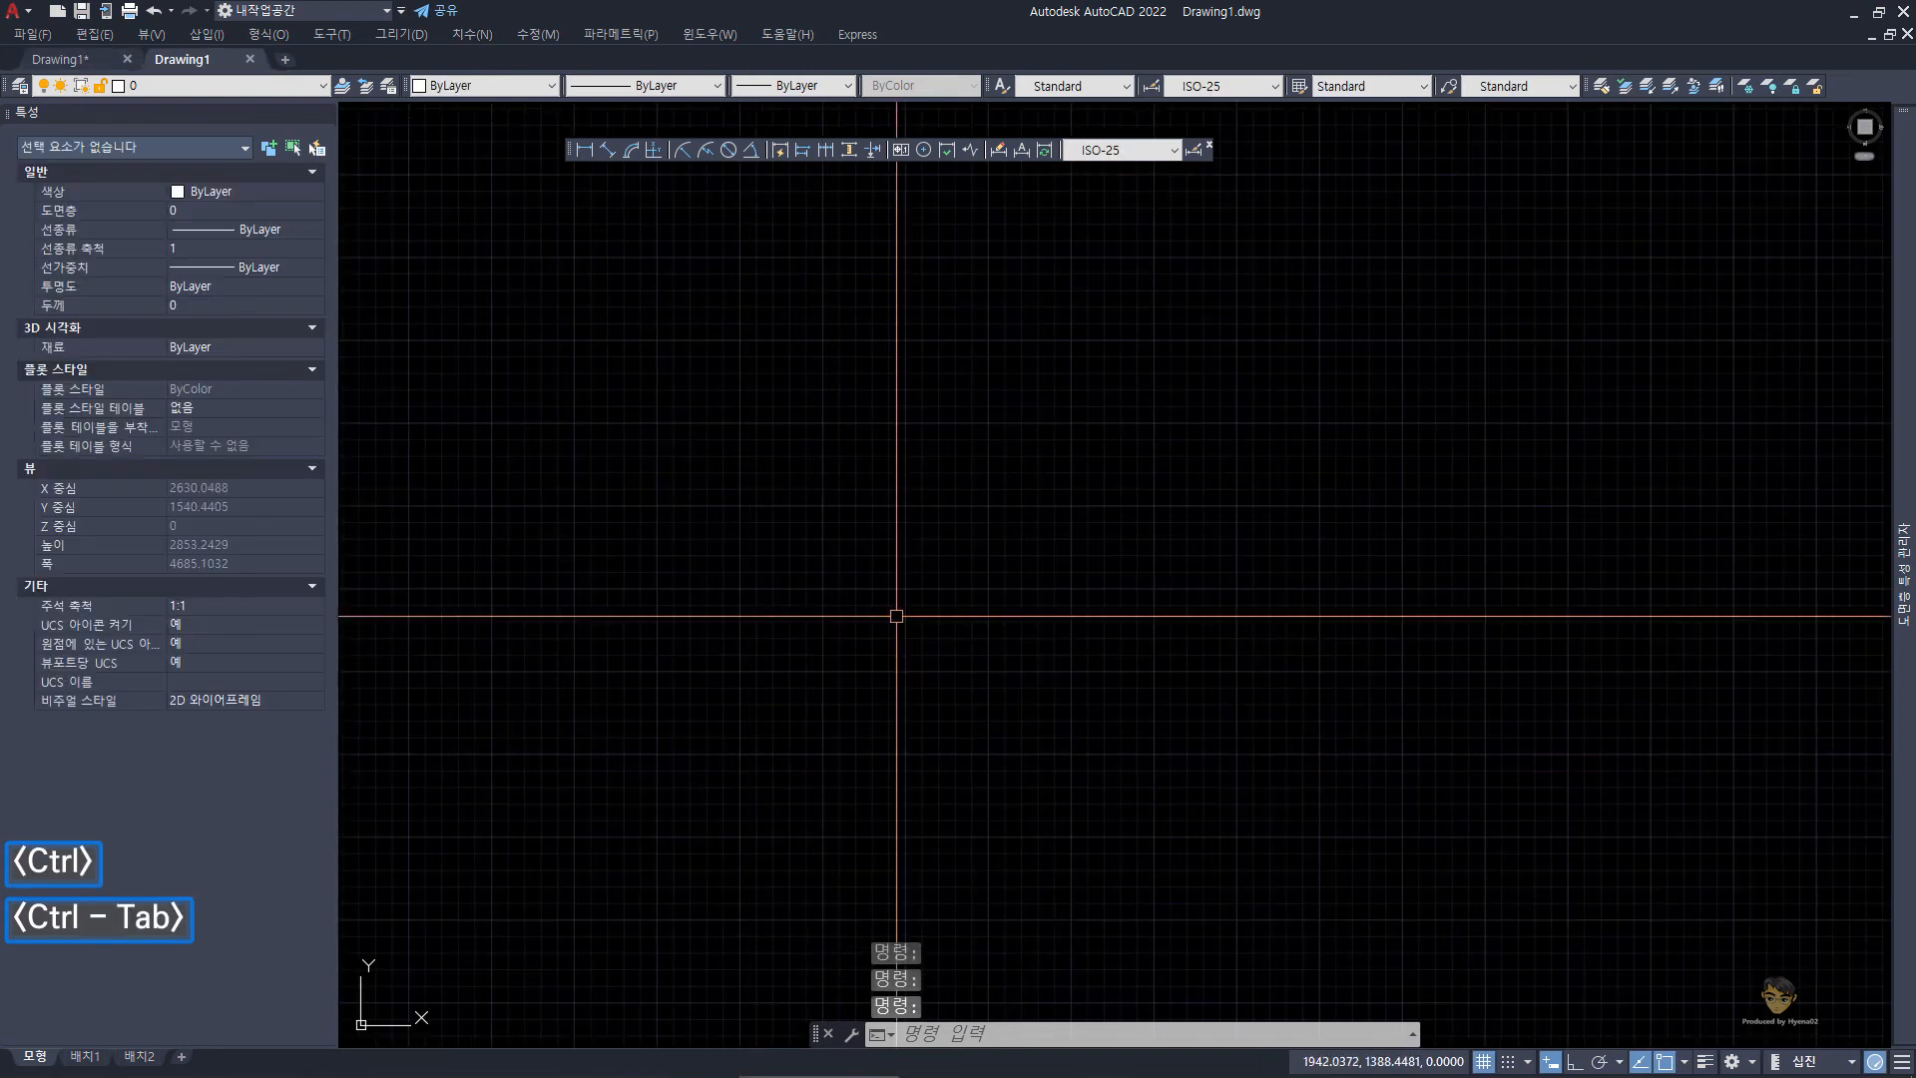
pyautogui.hotkey('ctrl', 'v')
pyautogui.click(809, 503)
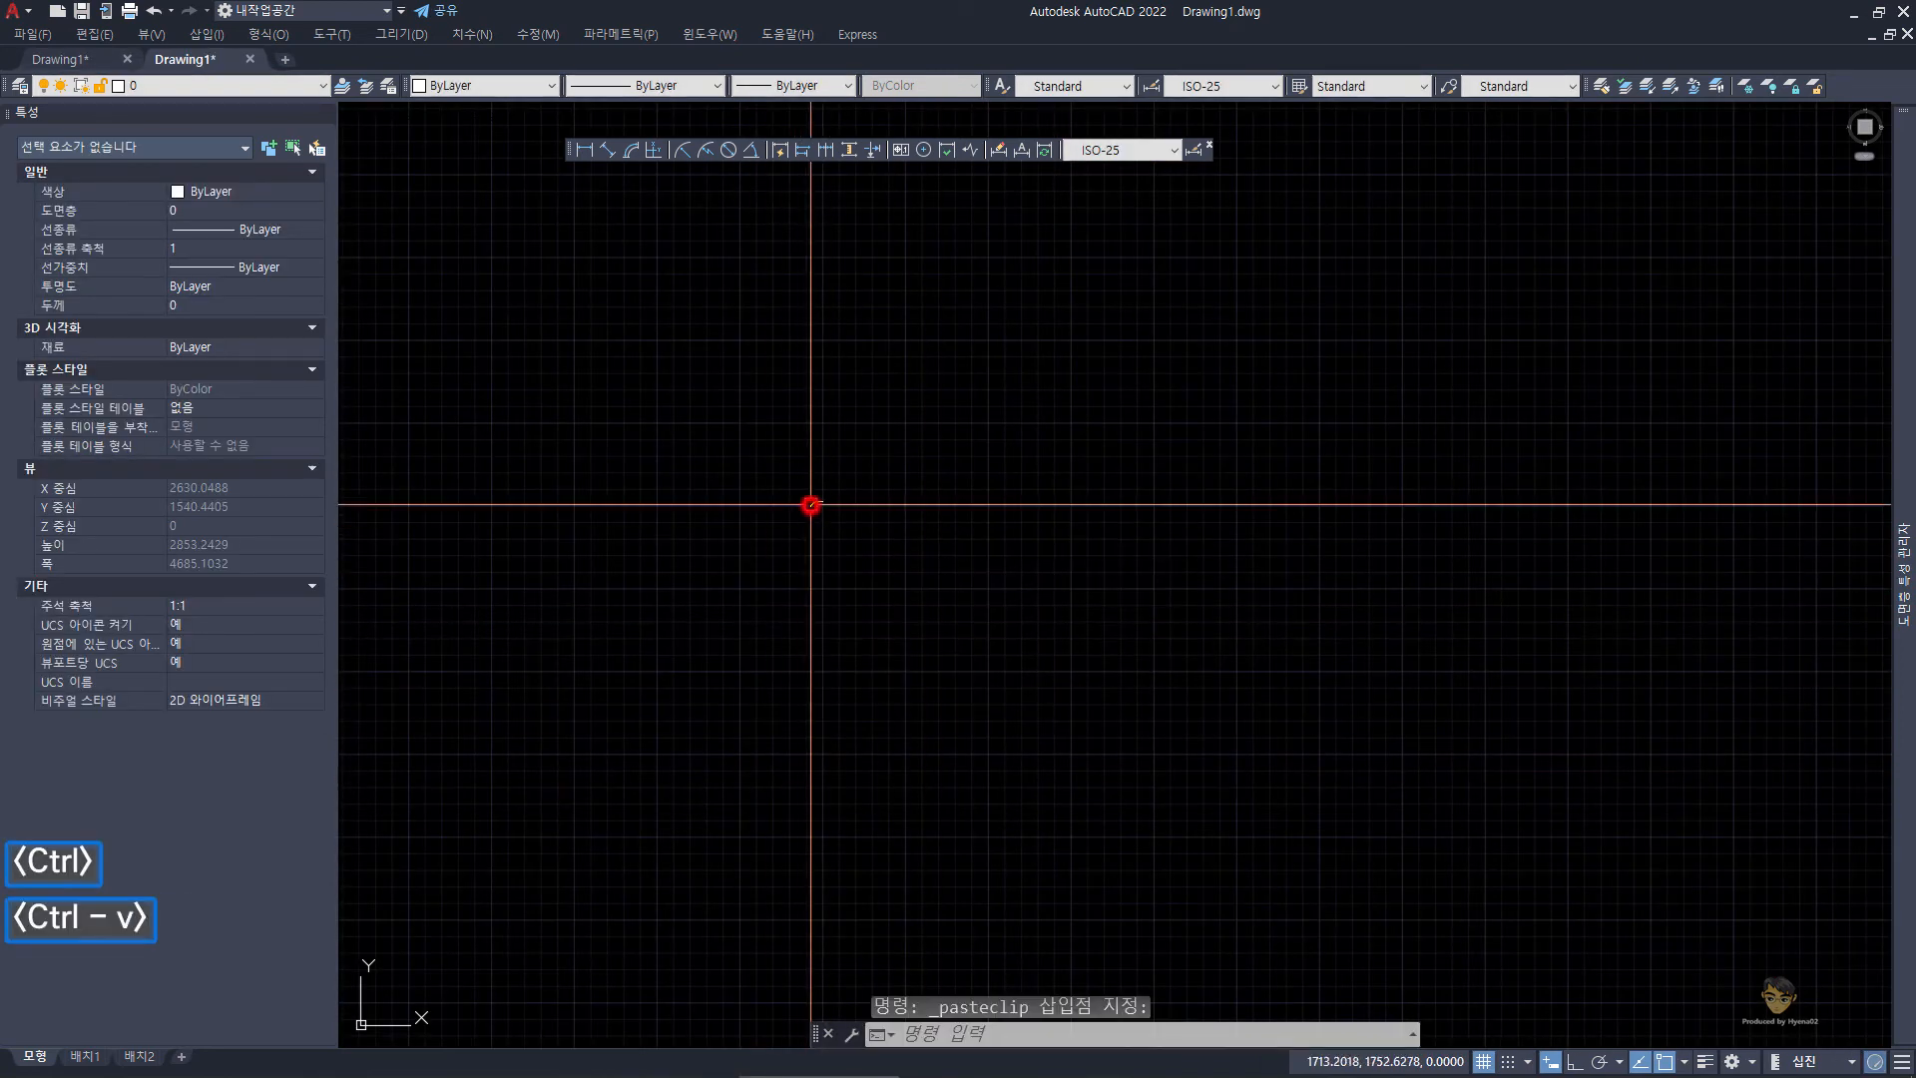
pyautogui.press('Escape')
pyautogui.press('Escape')
pyautogui.scroll(10, 810, 503)
pyautogui.press('Escape')
pyautogui.press('Escape')
# - View the dimension styles of the new drawing in the dimension style manager with DST and close it
pyautogui.write('dwst')
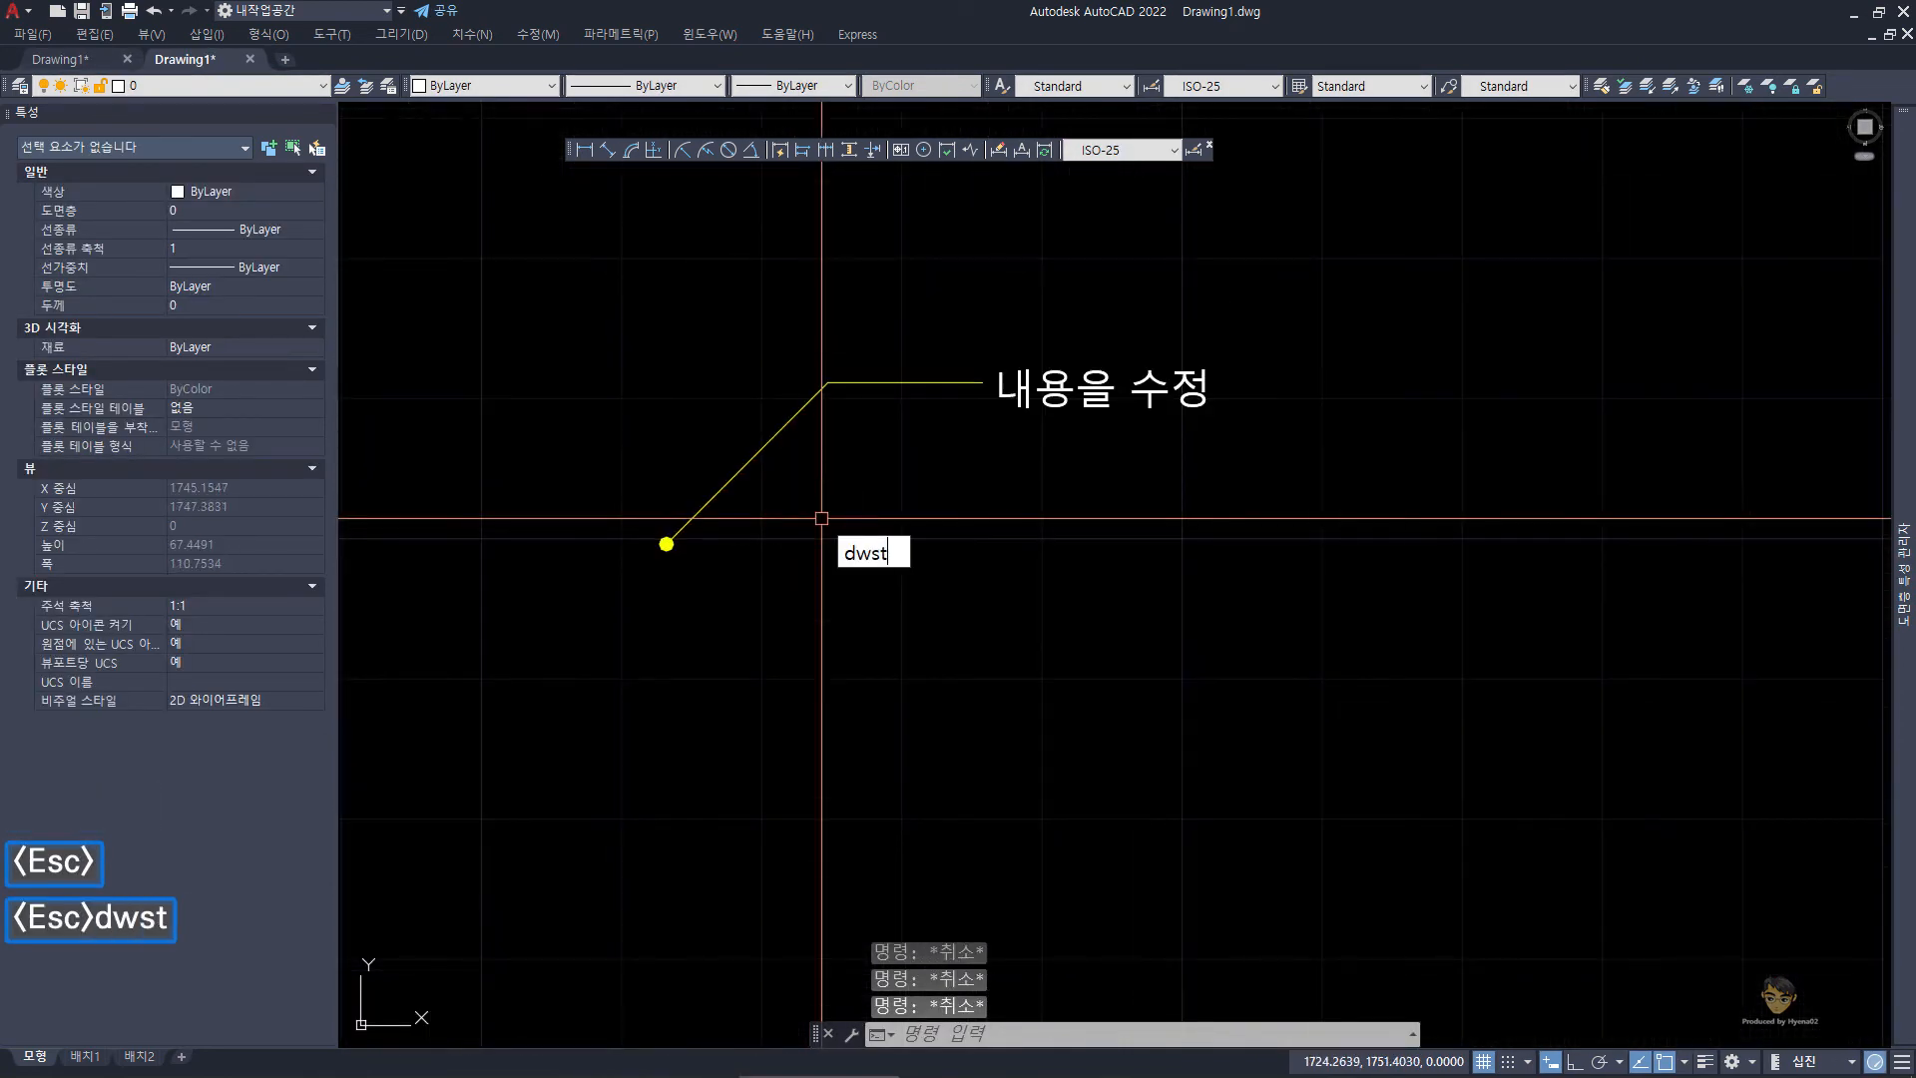
pyautogui.write('dst')
pyautogui.press('space')
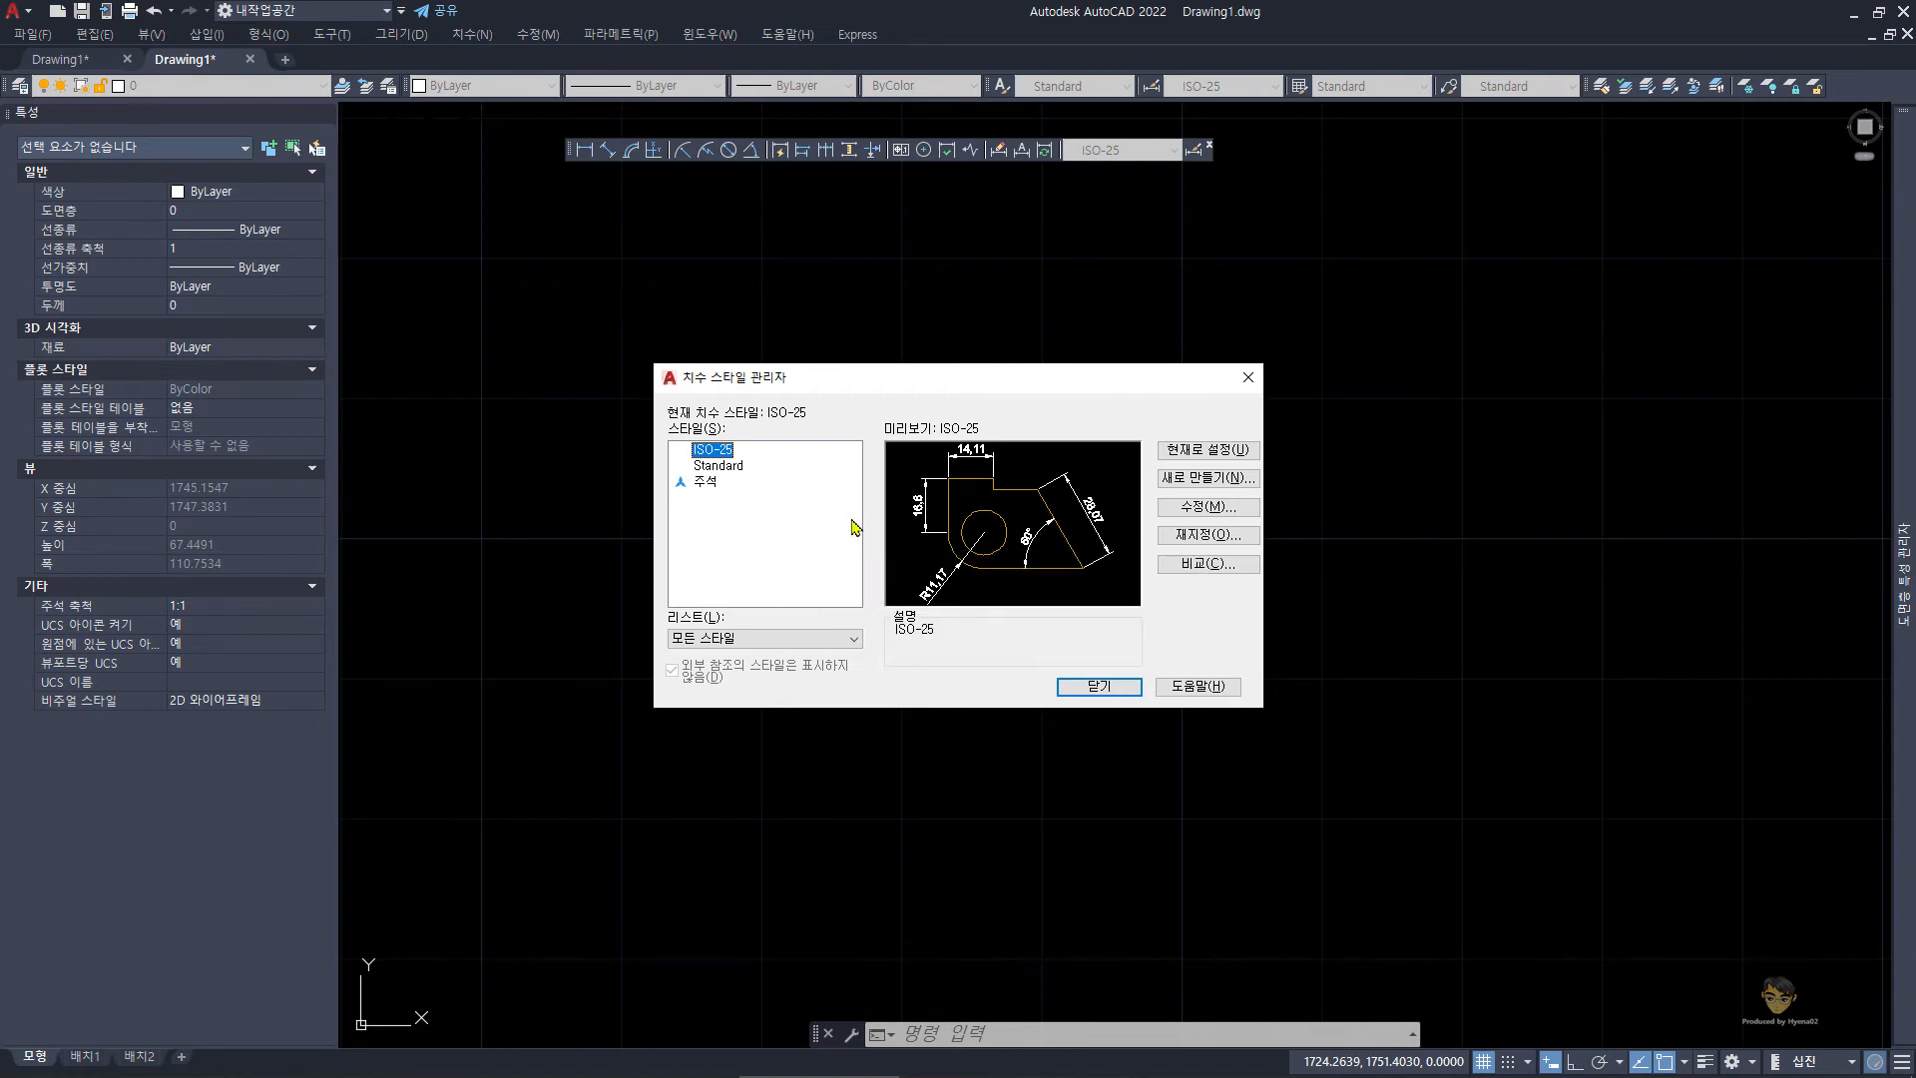
pyautogui.press('Escape')
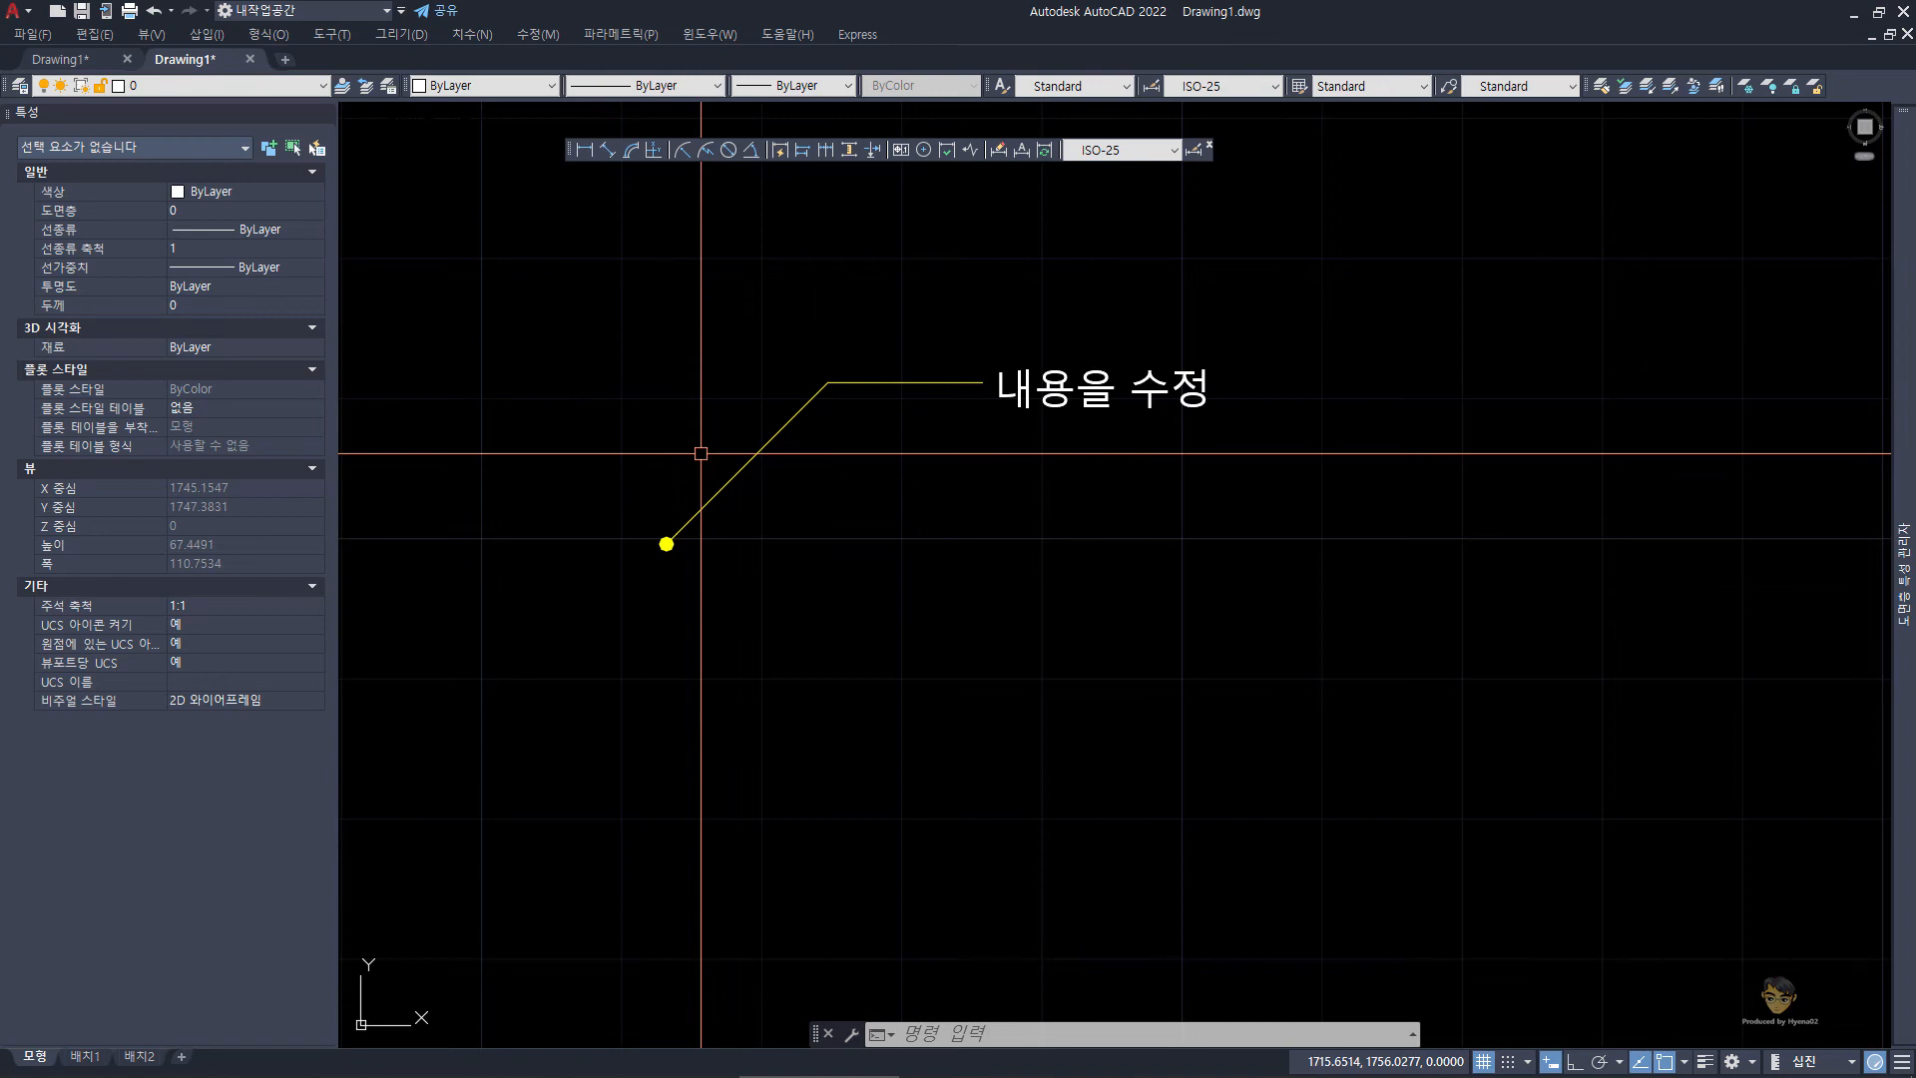
# - Switch to 실습도면5-1.png in the 알씨 image viewer and view the whole basketball court practice sheet
pyautogui.click(185, 1057)
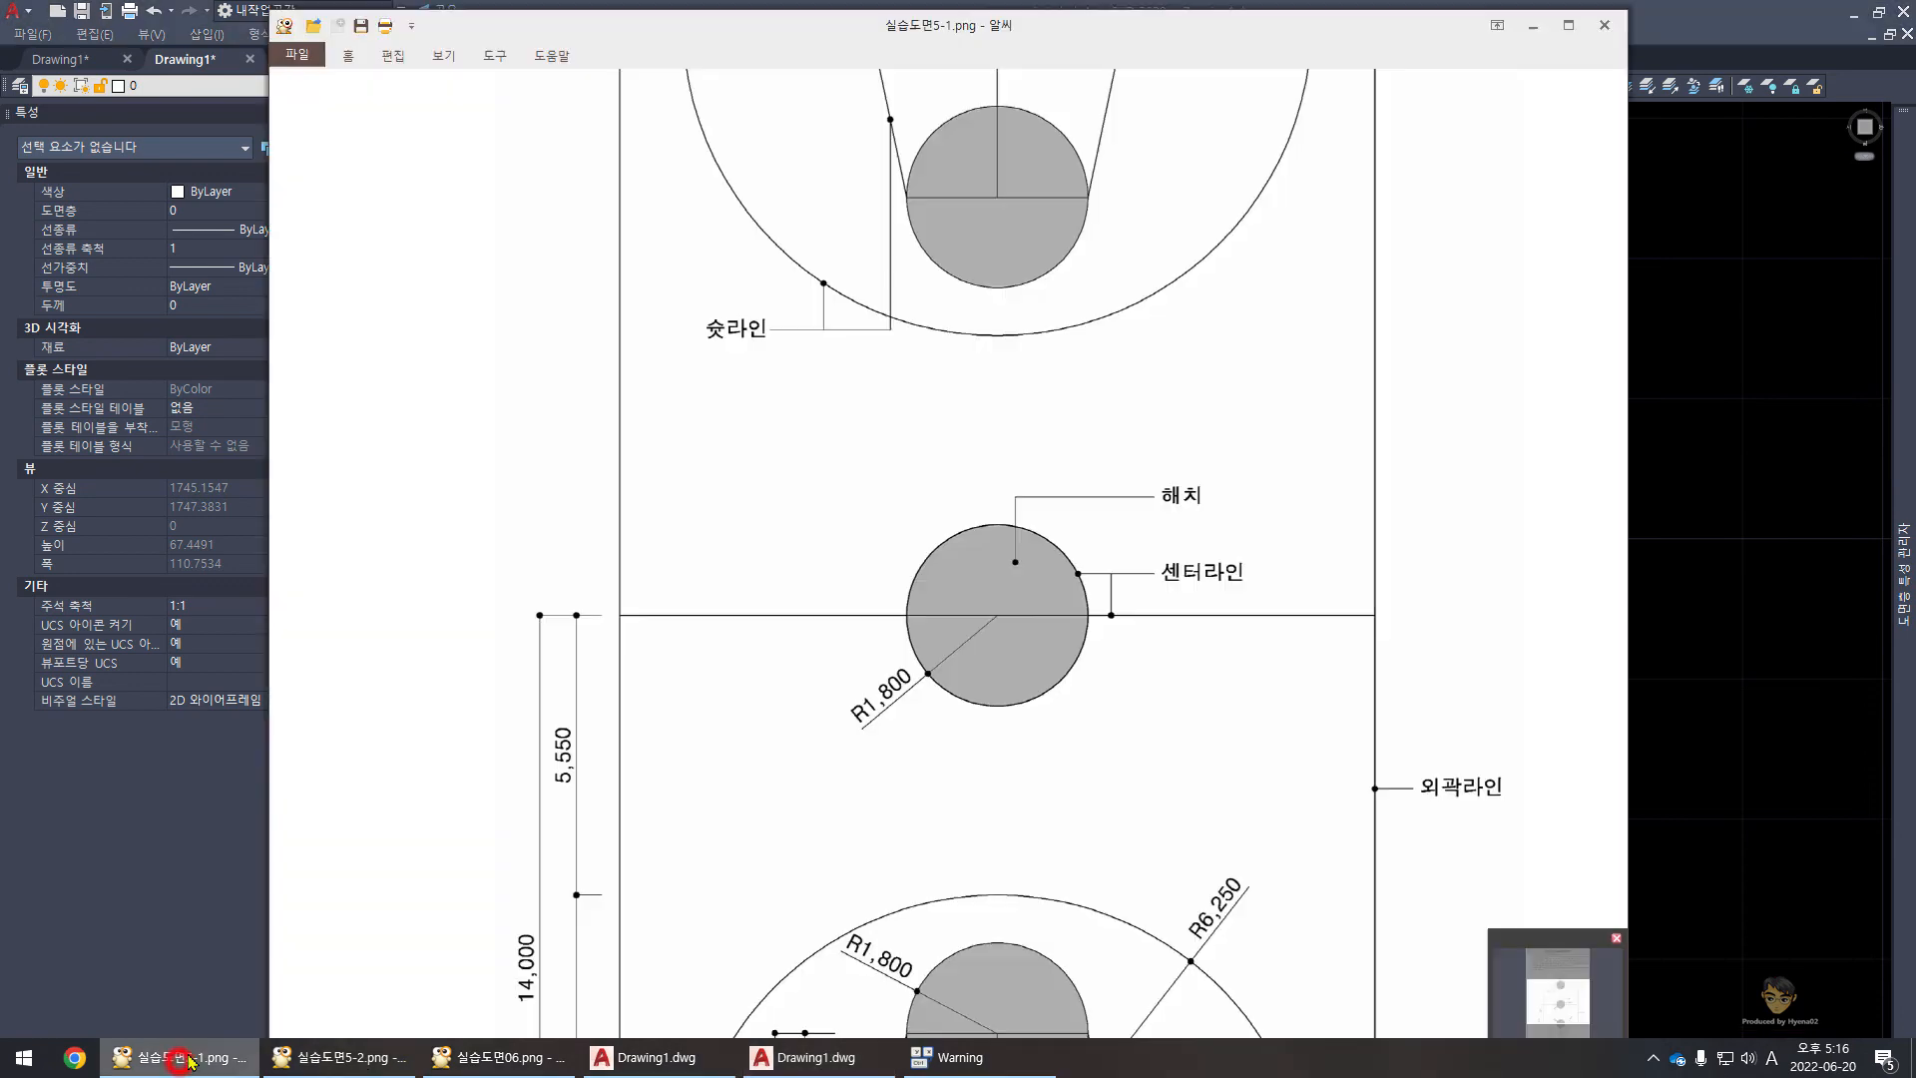
pyautogui.press('-')
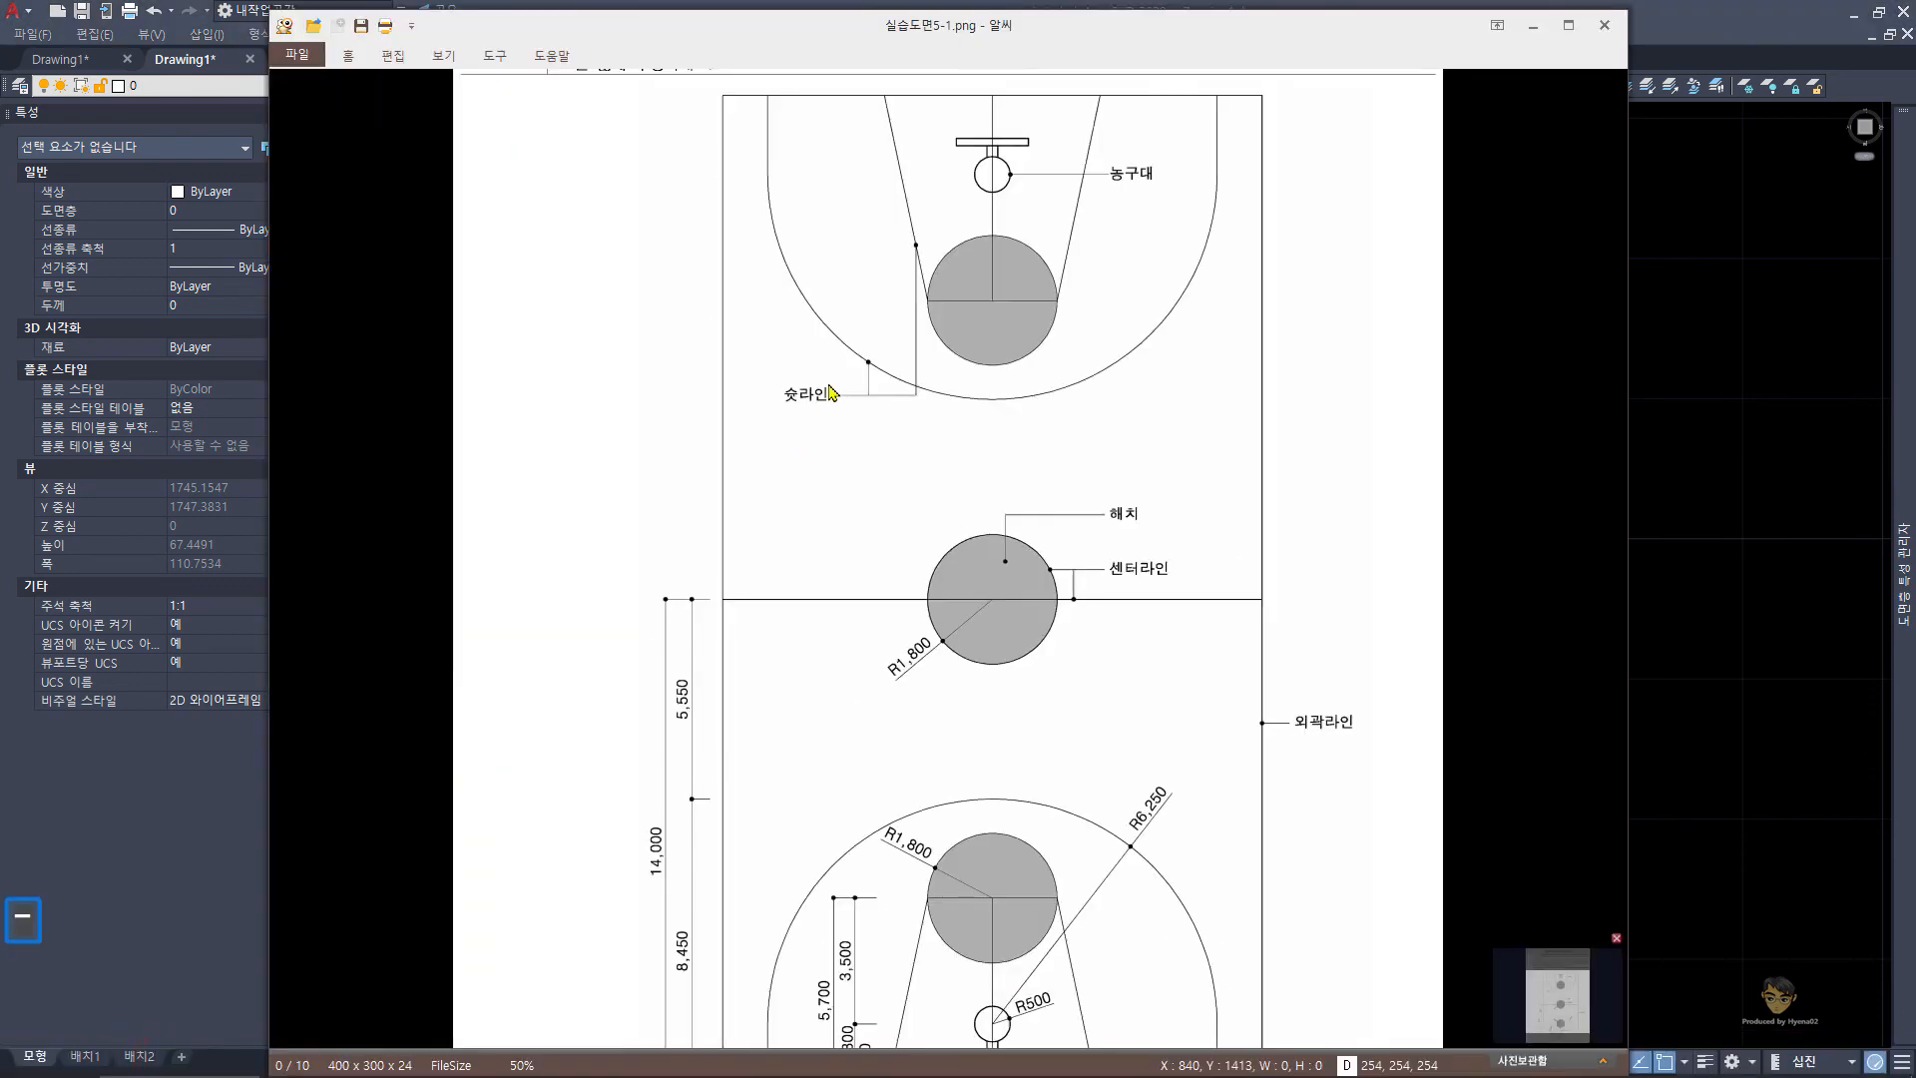
pyautogui.press('-')
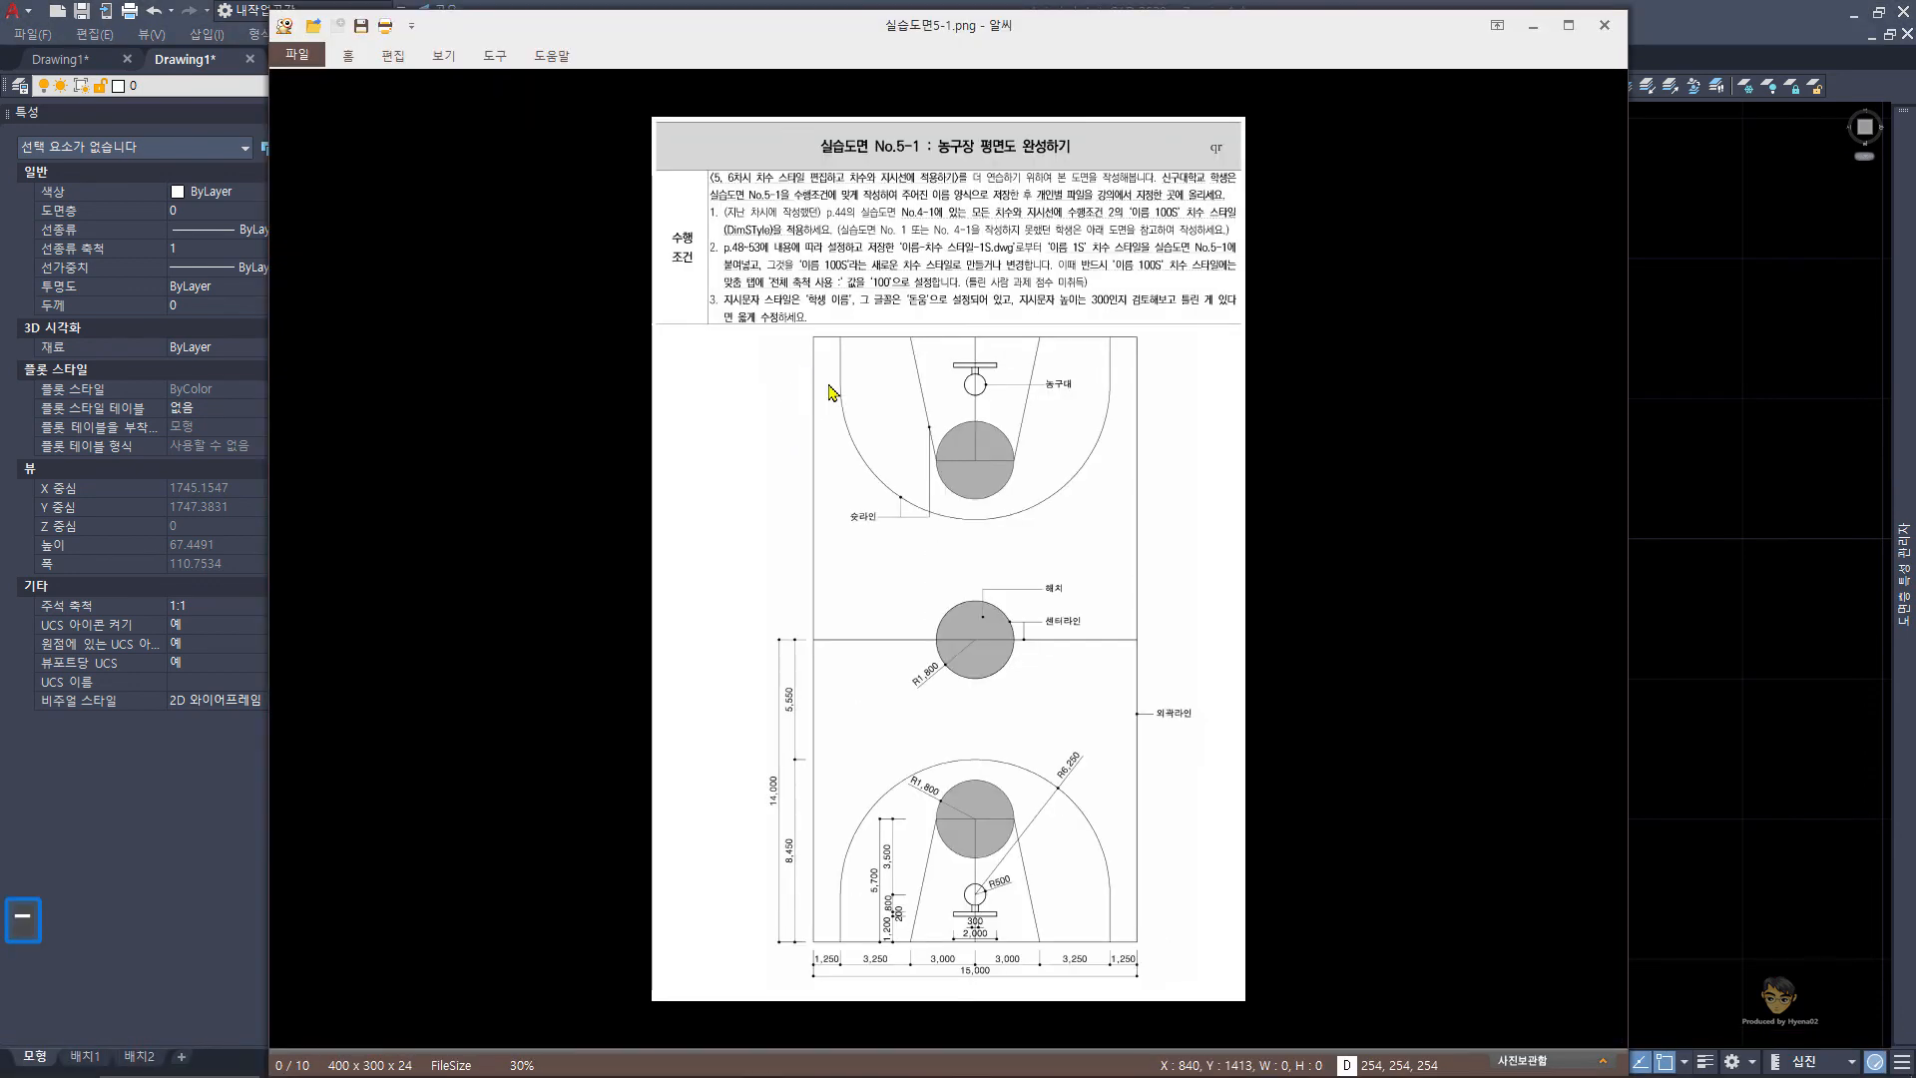